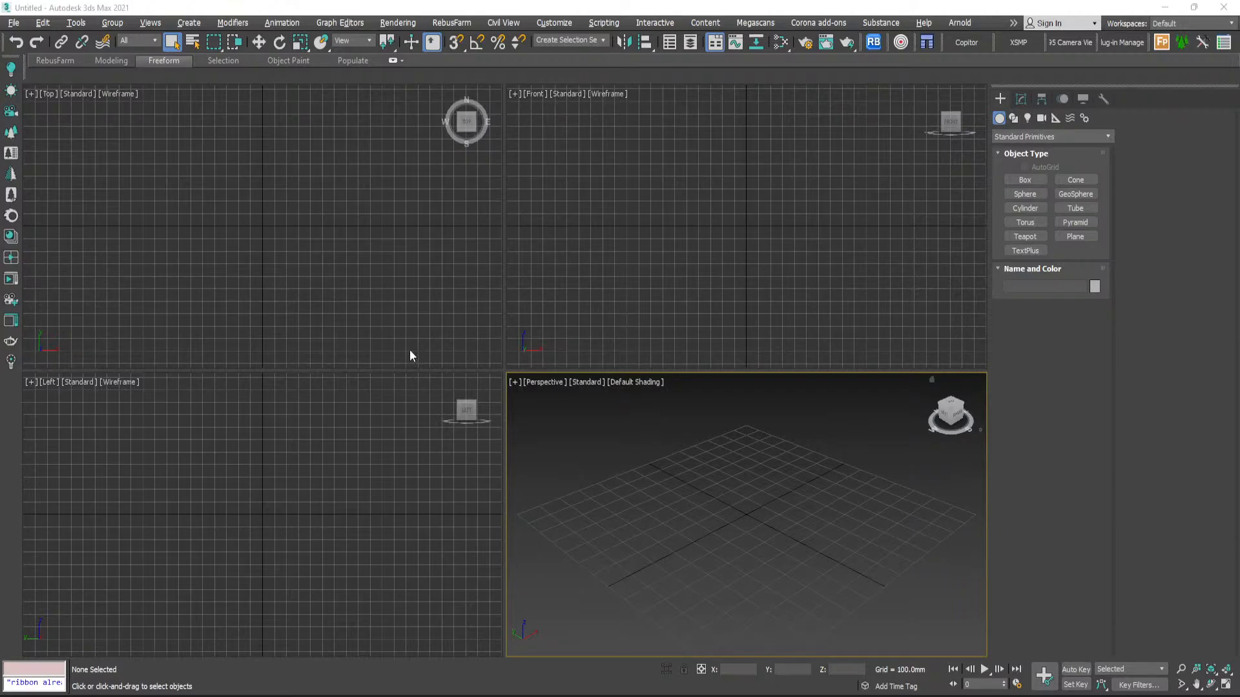
pyautogui.click(478, 282)
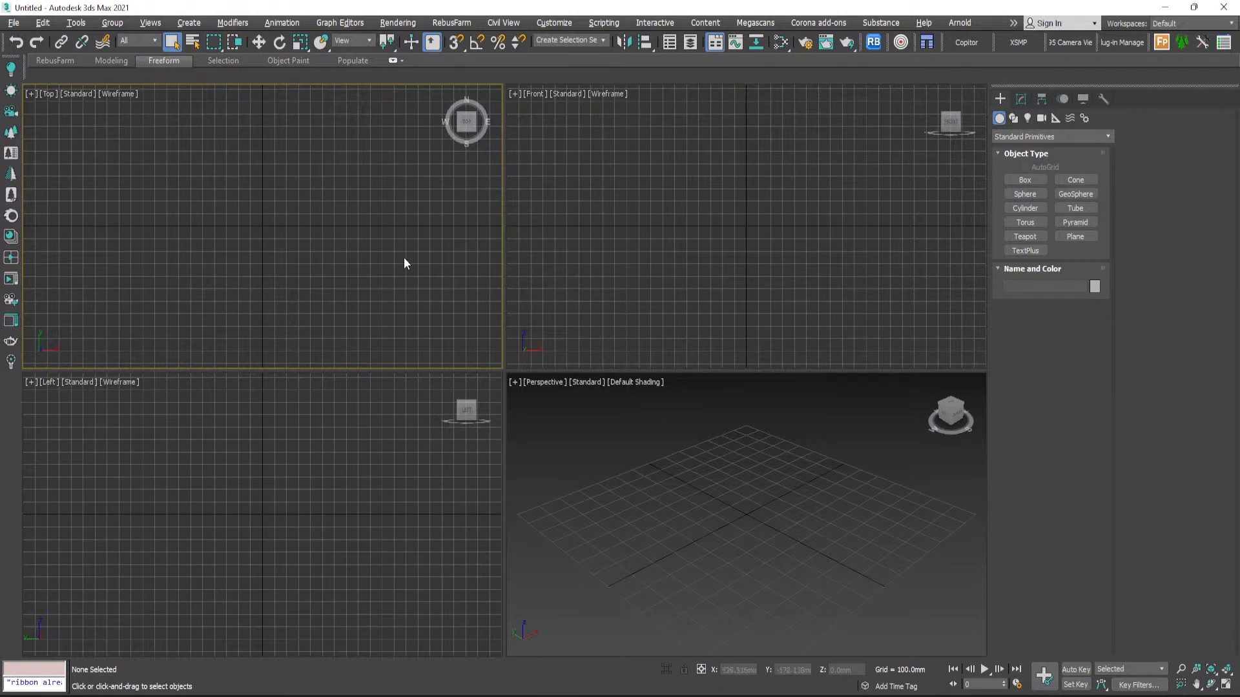
pyautogui.click(521, 260)
pyautogui.click(475, 258)
pyautogui.click(674, 603)
pyautogui.click(381, 497)
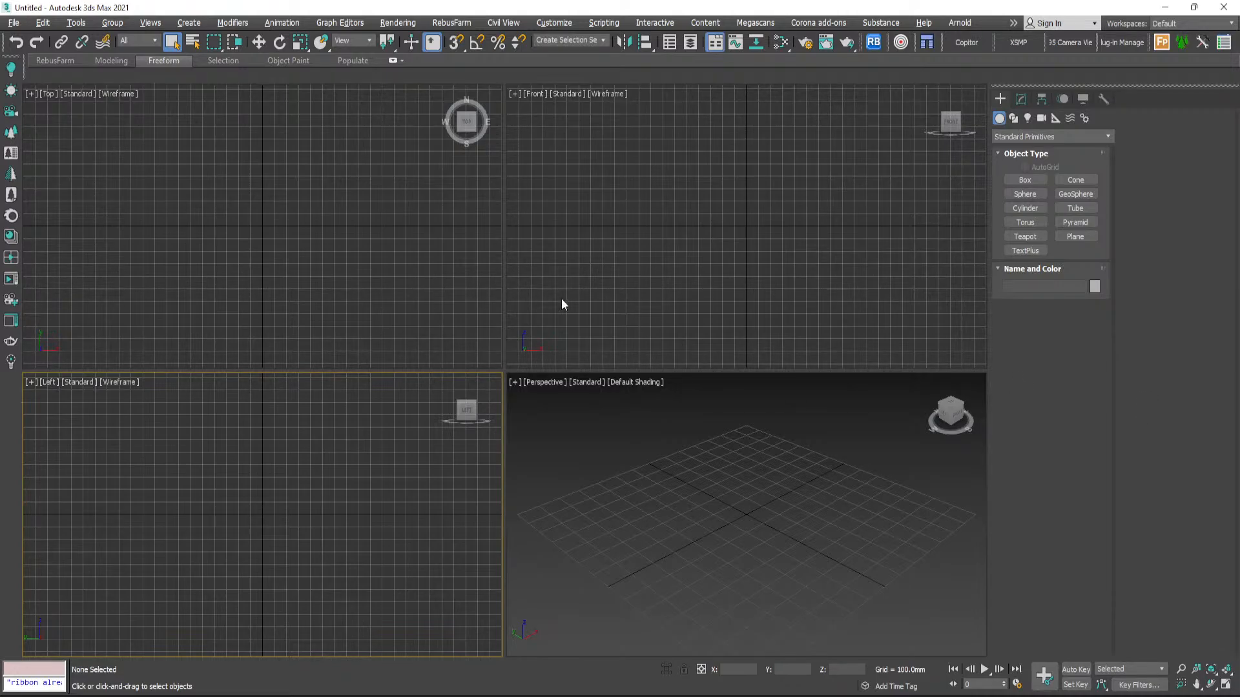
pyautogui.click(433, 254)
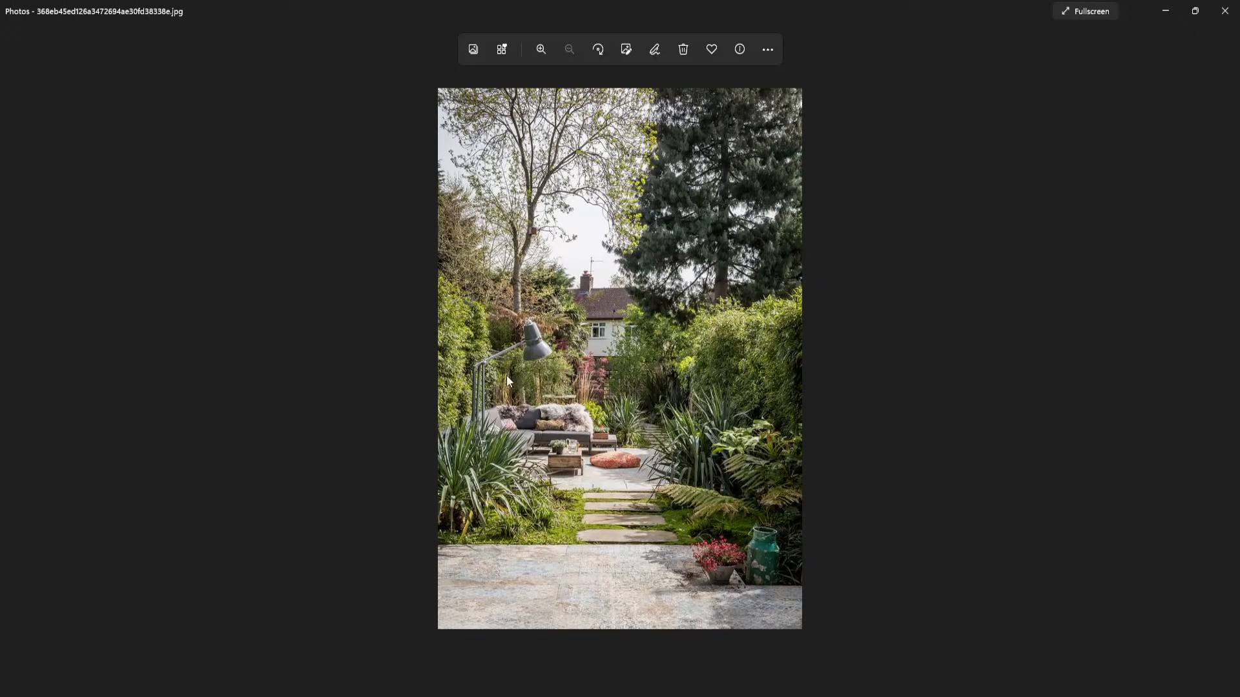
# - Examine the garden patio reference photo up close in Photos, and return to 3ds Max
pyautogui.scroll(3, 713, 463)
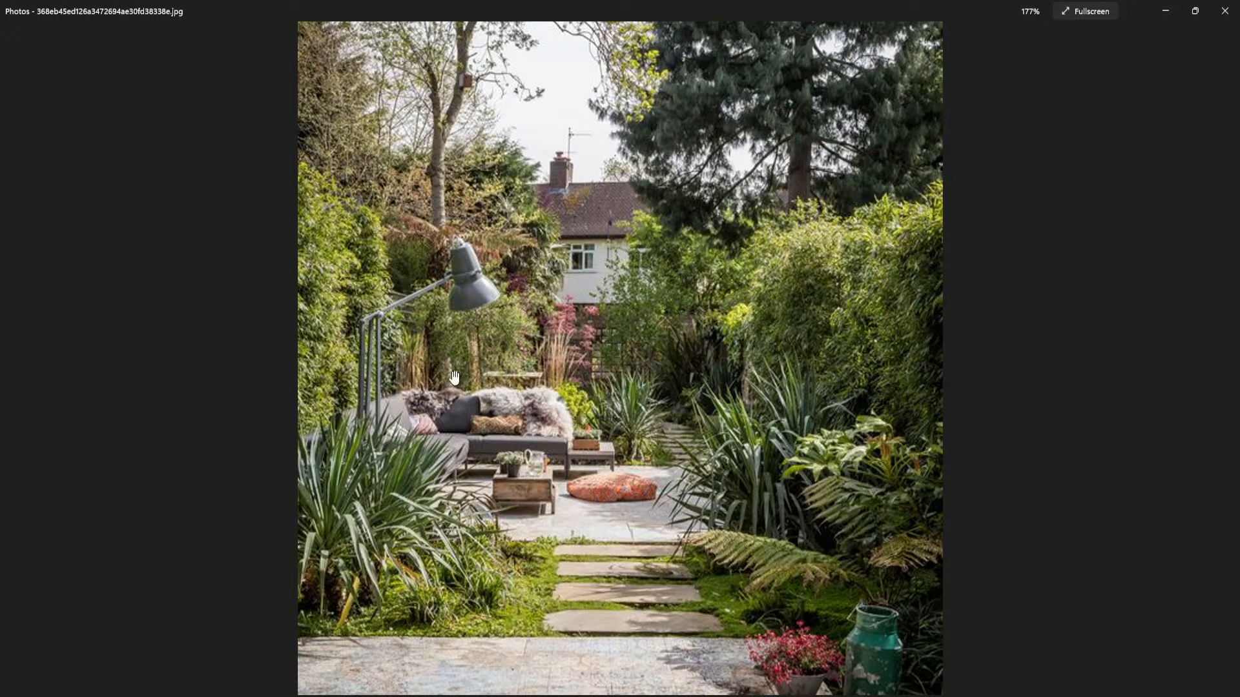
pyautogui.scroll(-5, 875, 159)
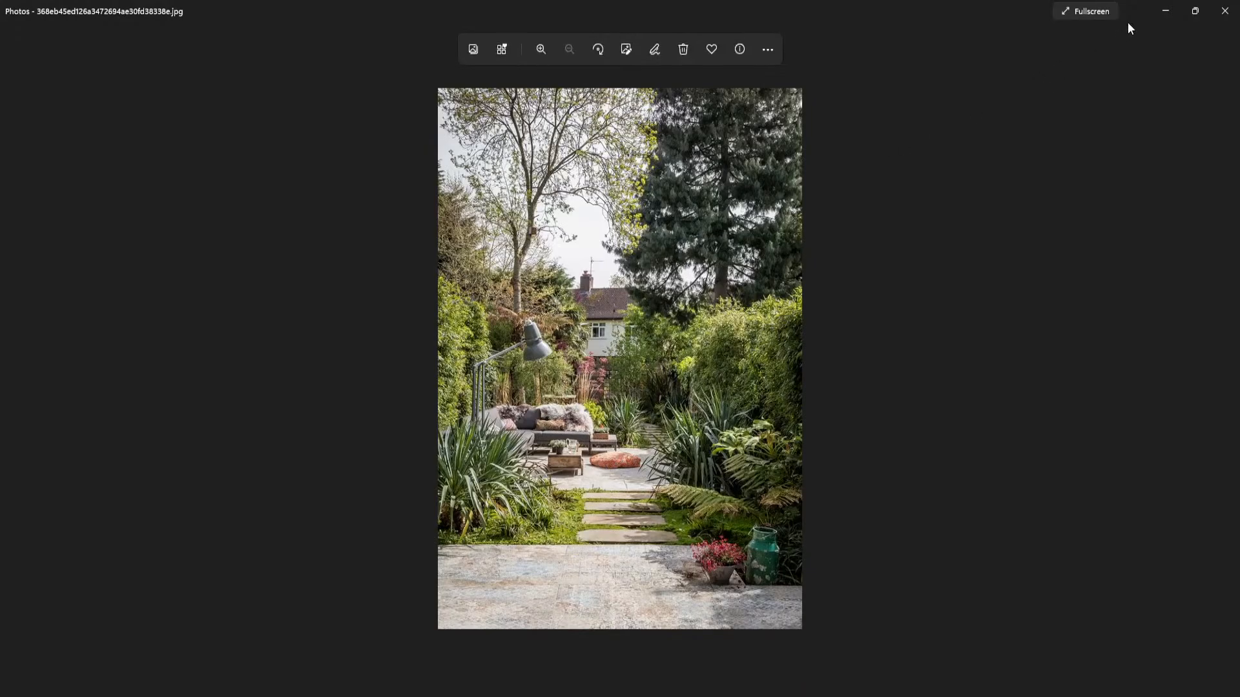
pyautogui.click(1165, 12)
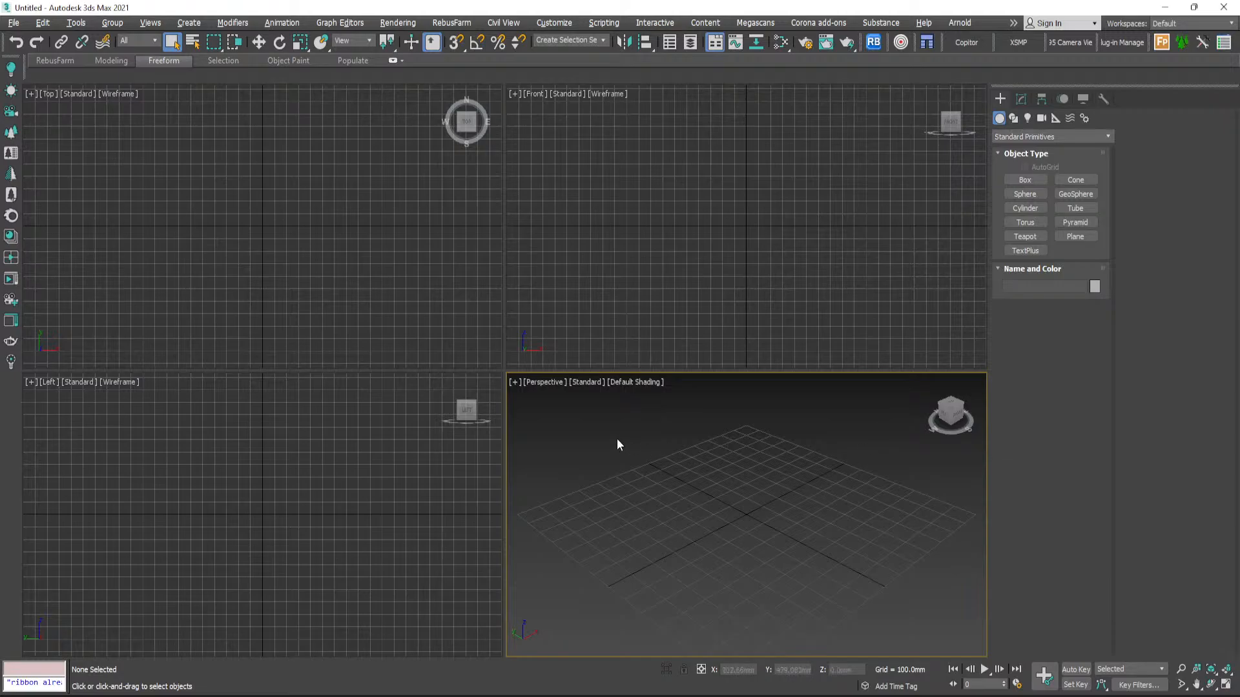
# - Set the Perspective viewport background to the image file 368eb45ed126a3472694ae30fd38338e.jpg from the Patio folder, keeping its aspect ratio matched to the rendering output
pyautogui.click(518, 381)
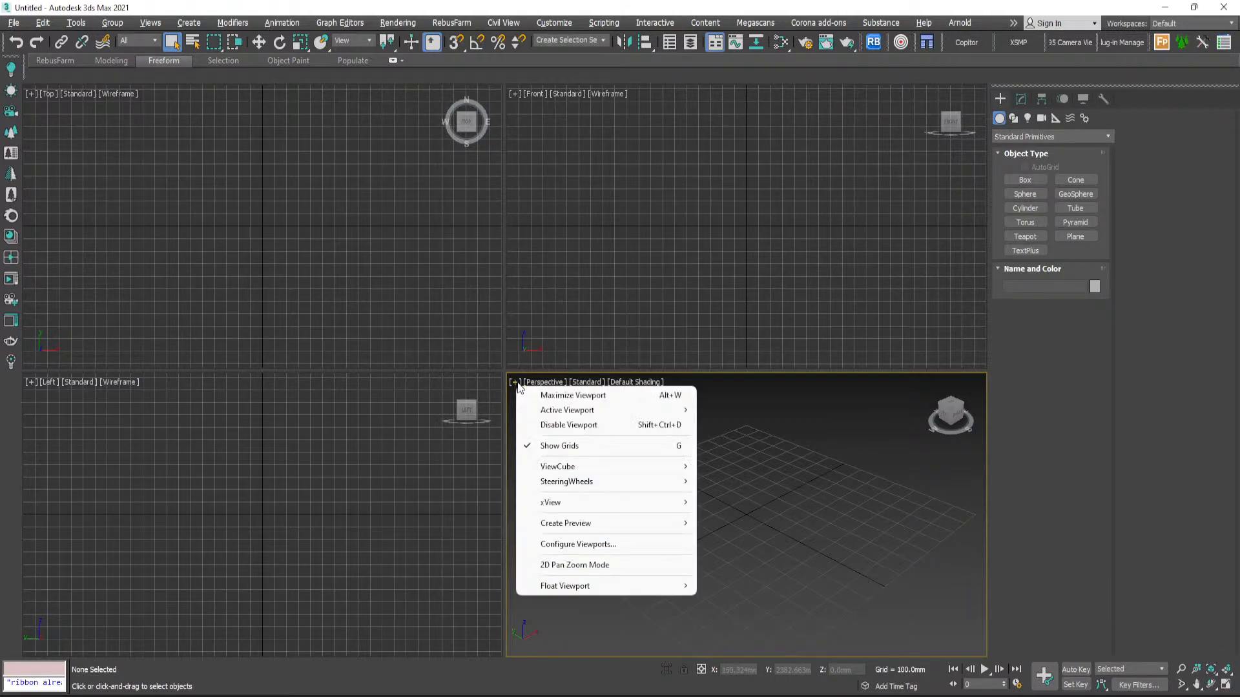
pyautogui.click(591, 541)
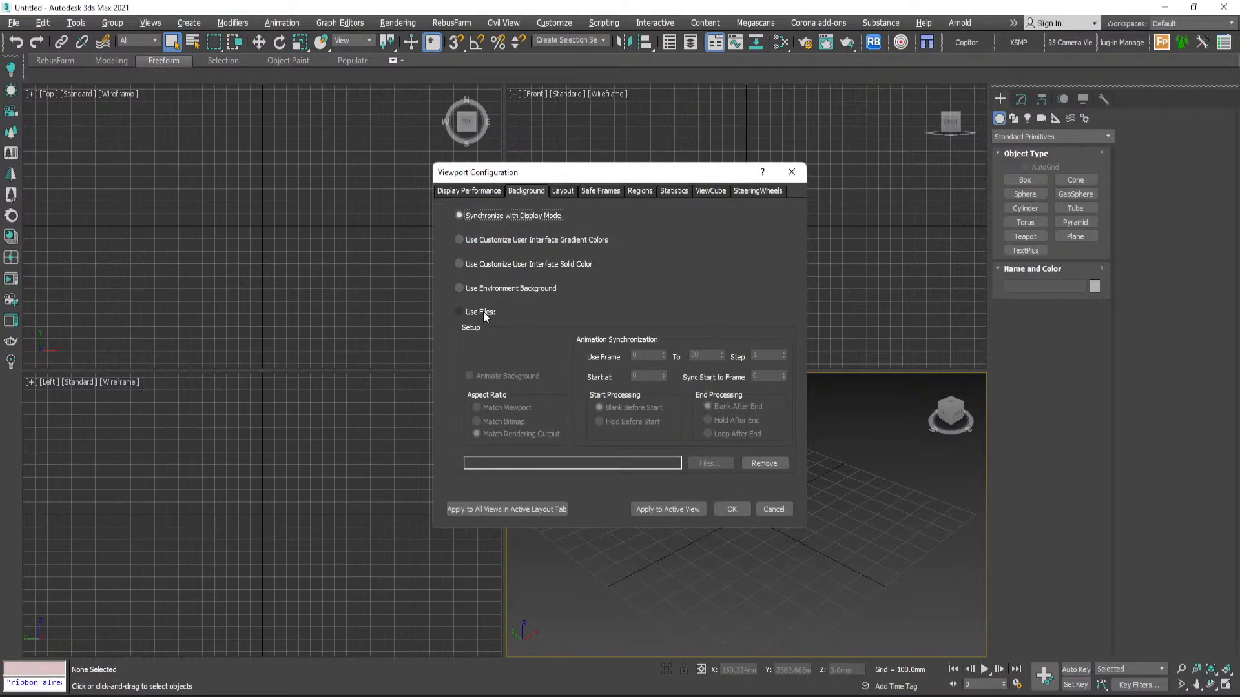
pyautogui.click(483, 312)
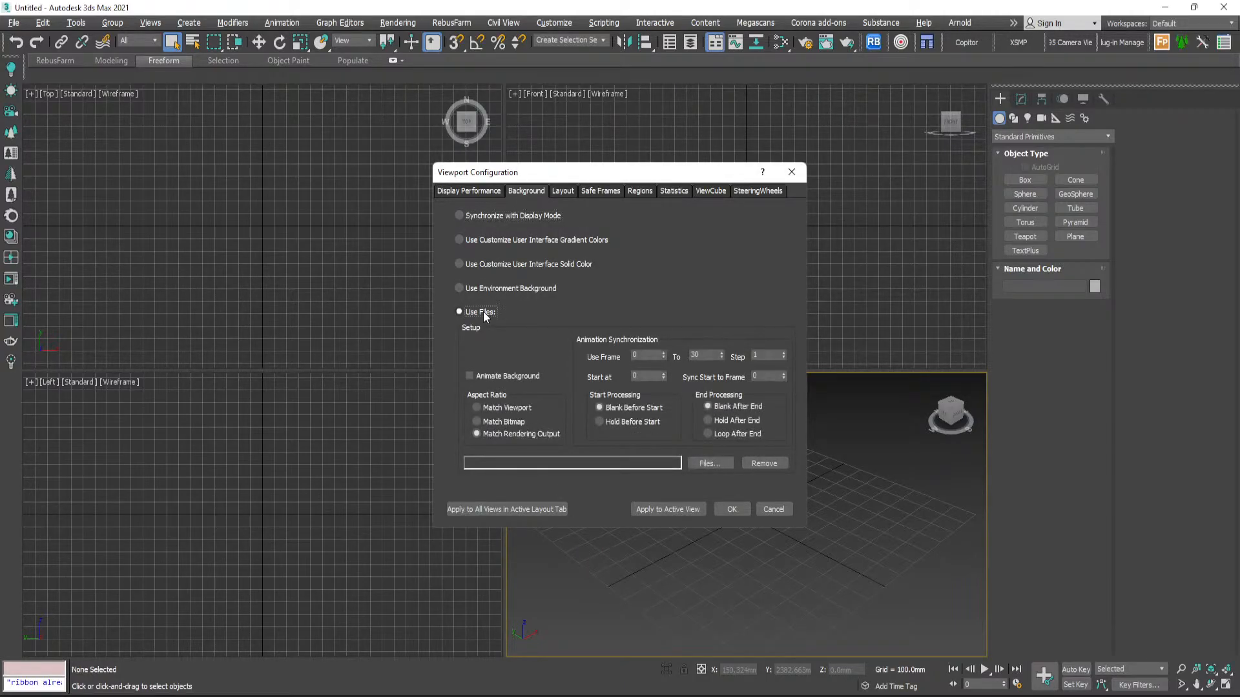
pyautogui.click(706, 464)
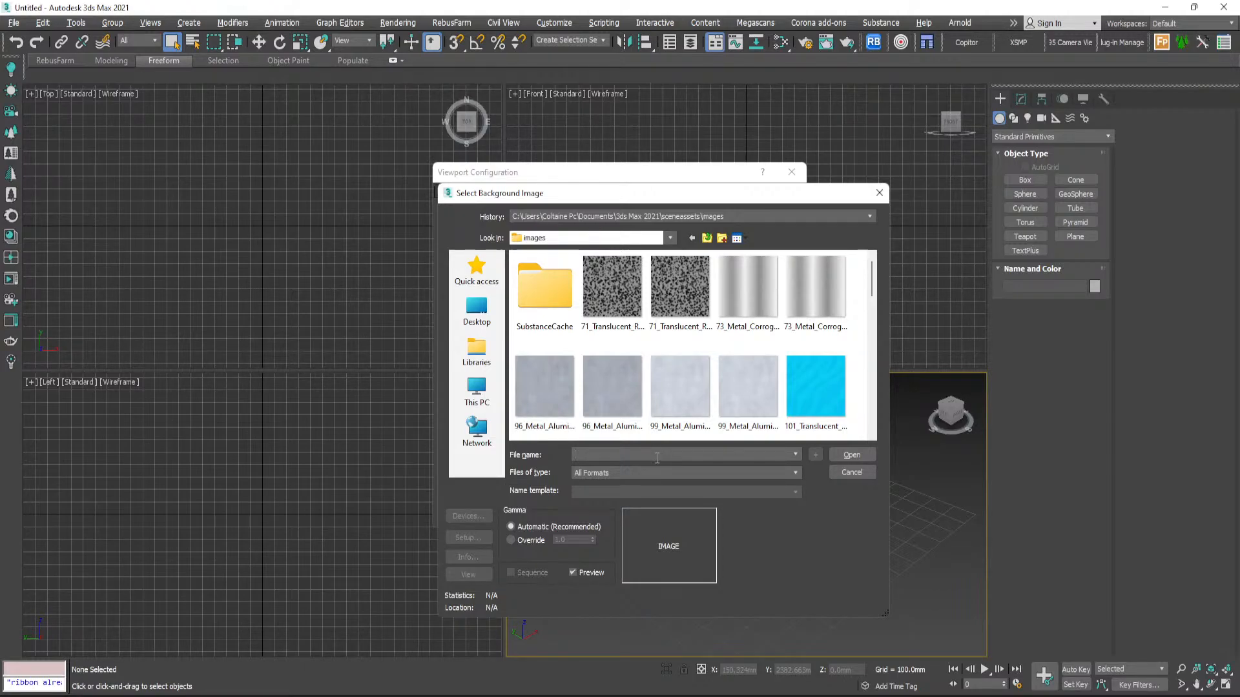
pyautogui.hotkey('ctrl', 'v')
pyautogui.press('Return')
pyautogui.click(601, 273)
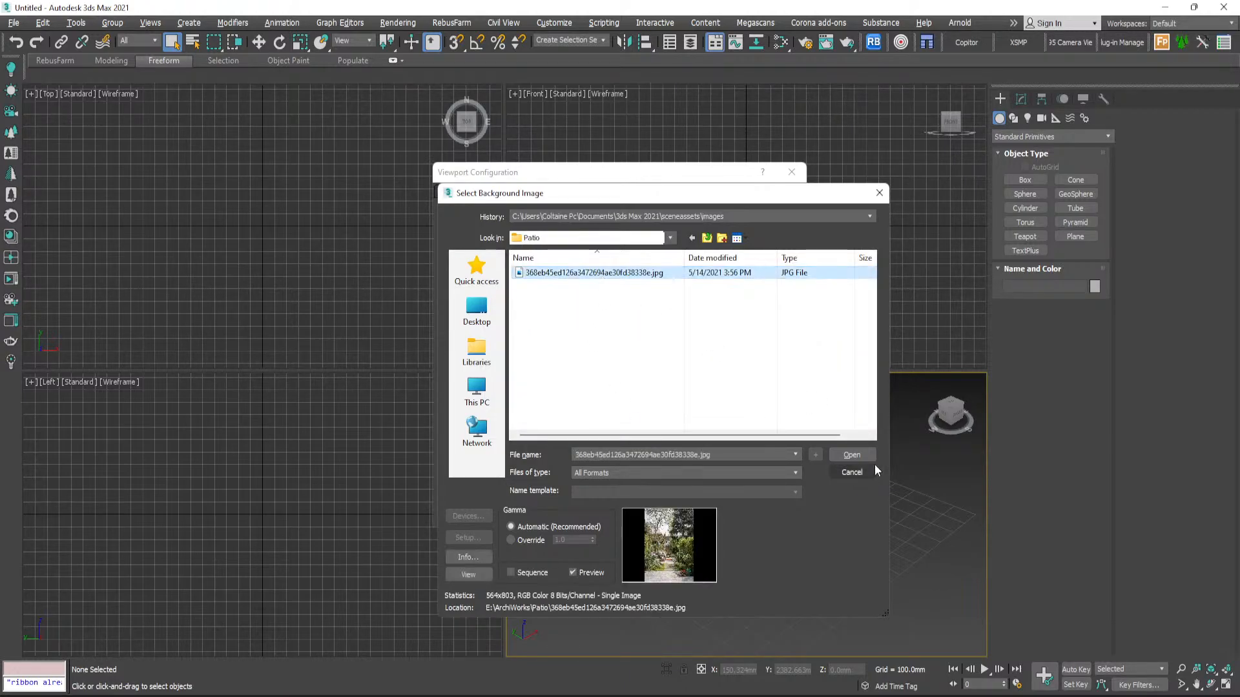
pyautogui.click(857, 456)
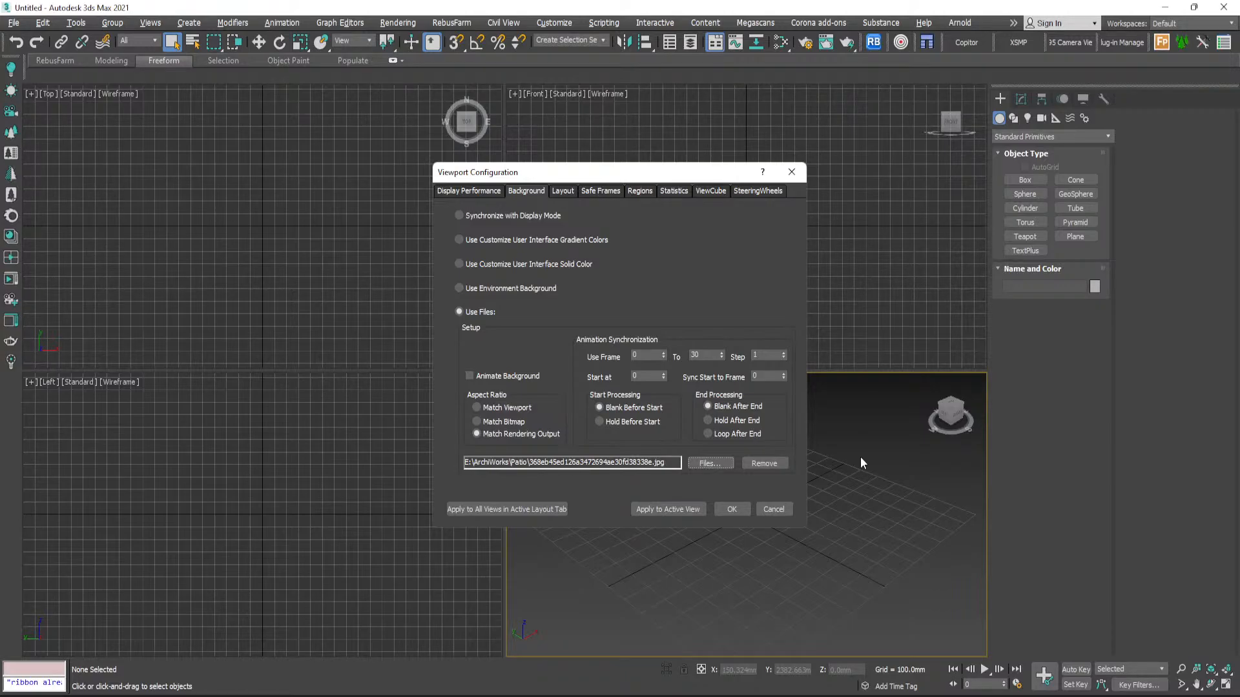
pyautogui.click(732, 510)
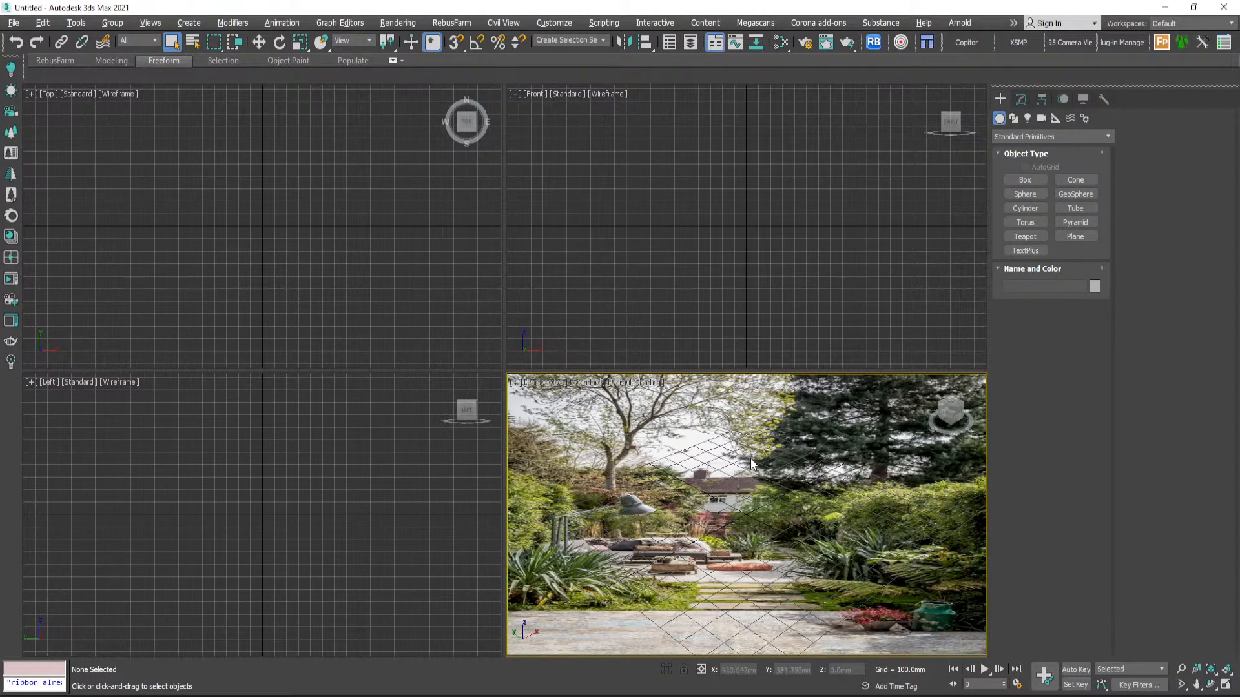
# - Set the render output size to Custom, and check the reference photo's pixel dimensions in File Explorer
pyautogui.click(804, 45)
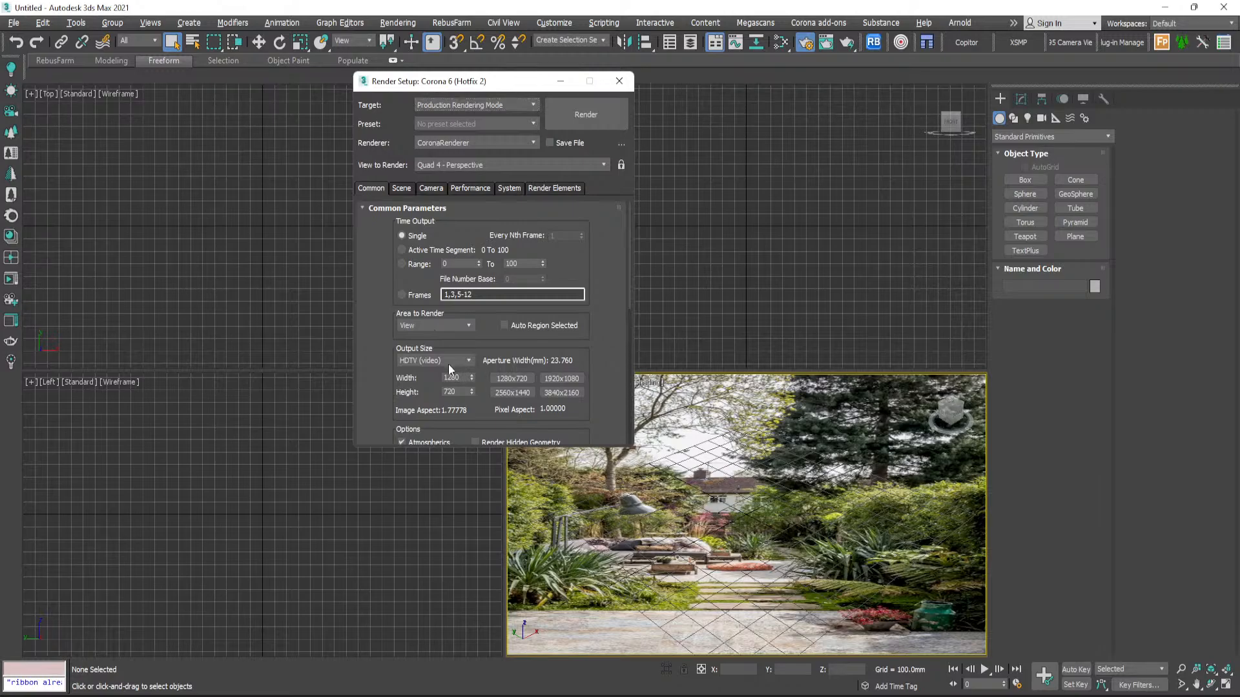
pyautogui.click(458, 361)
pyautogui.click(443, 369)
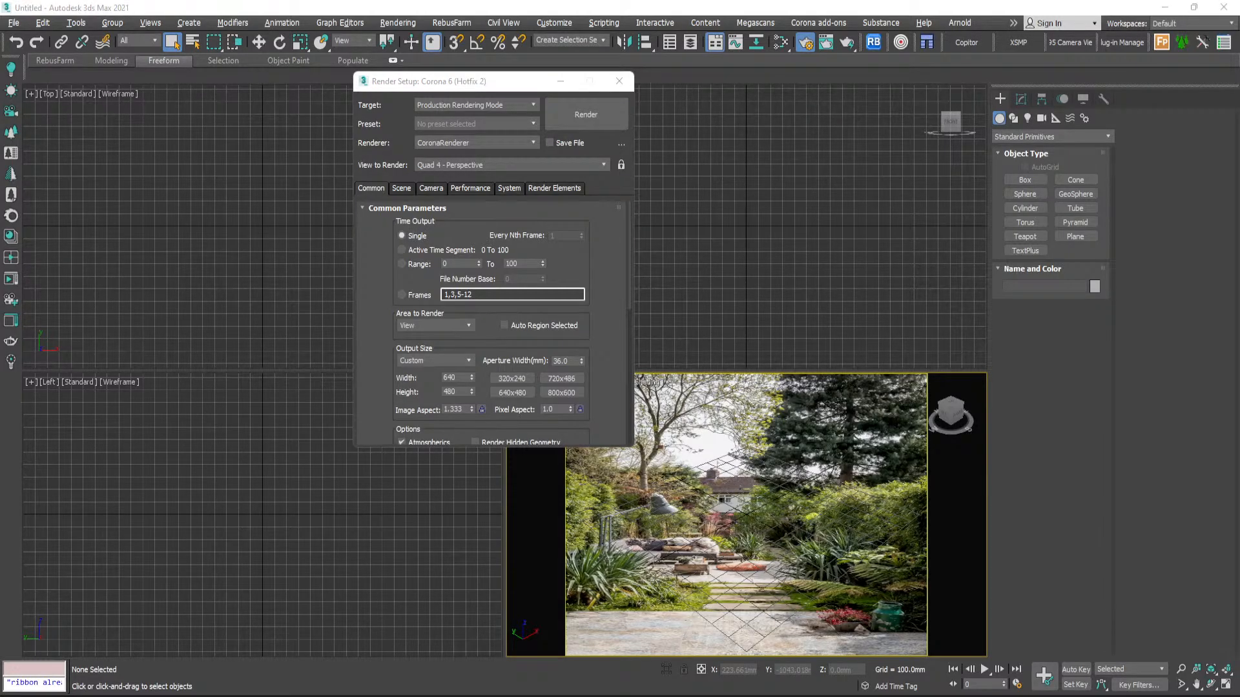
pyautogui.hotkey('alt', 'Tab')
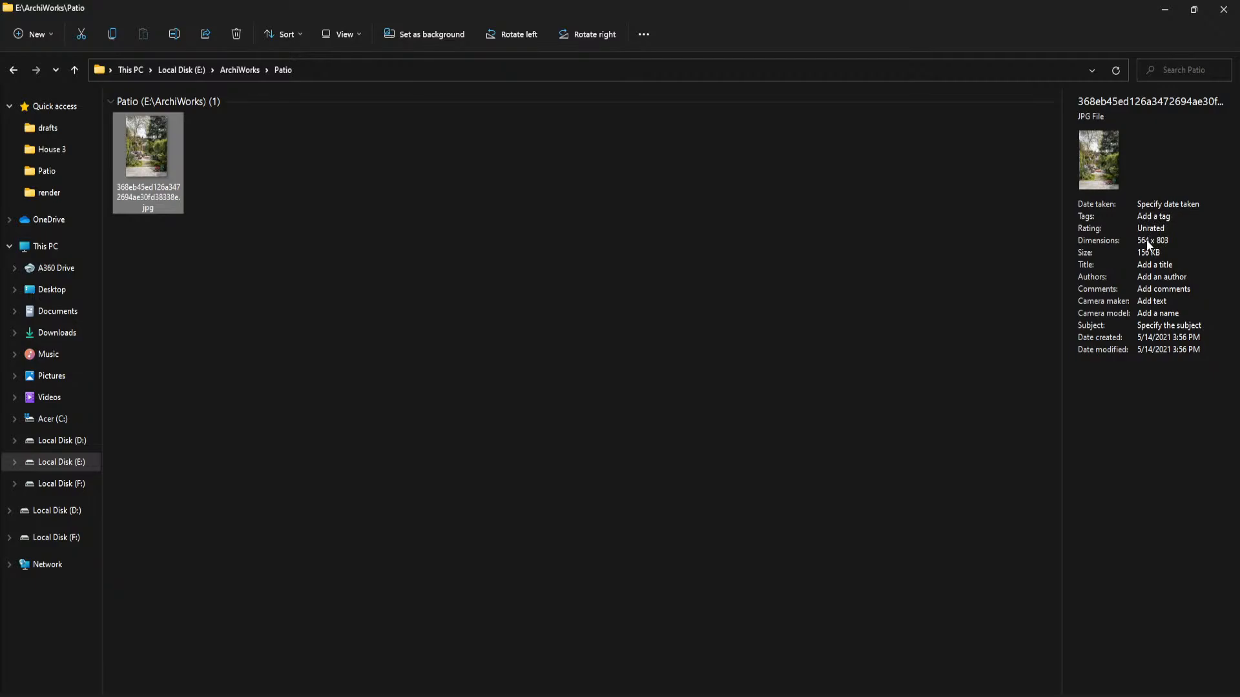
pyautogui.click(1163, 9)
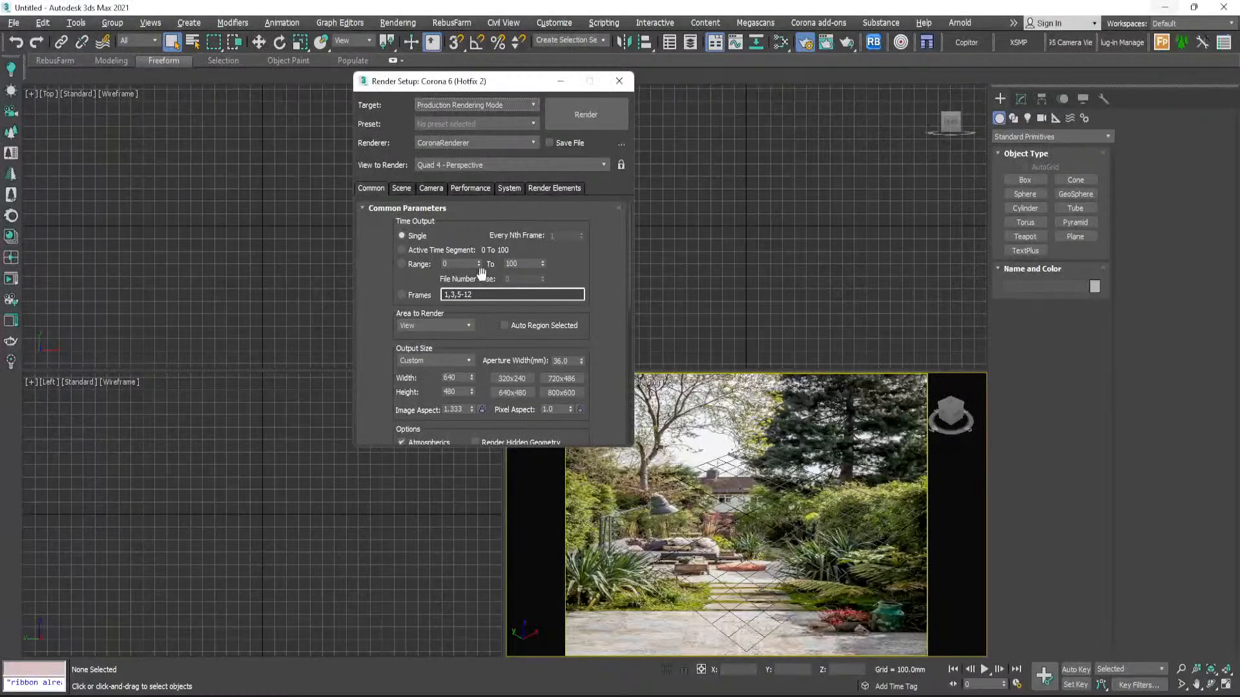
# - Set the render output width to 564 and height to 803, with the image aspect locked, and close the render setup
pyautogui.doubleClick(461, 376)
pyautogui.write('5')
pyautogui.press('Tab')
pyautogui.write('80')
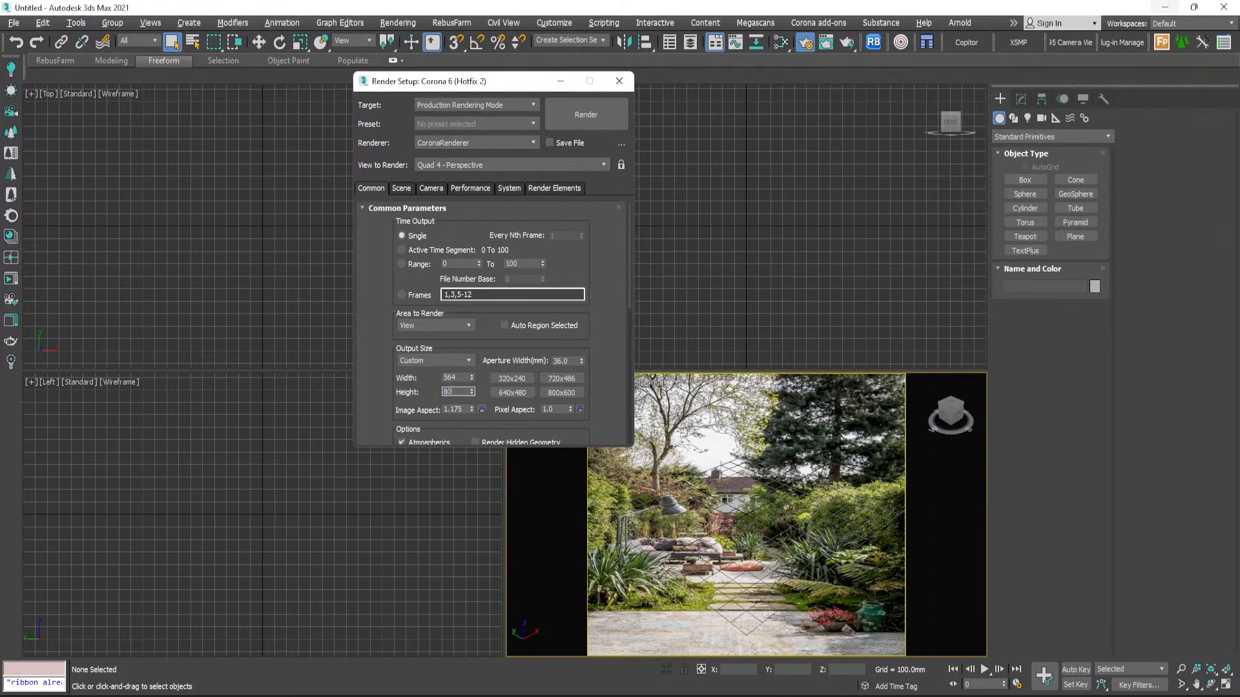
pyautogui.press('Return')
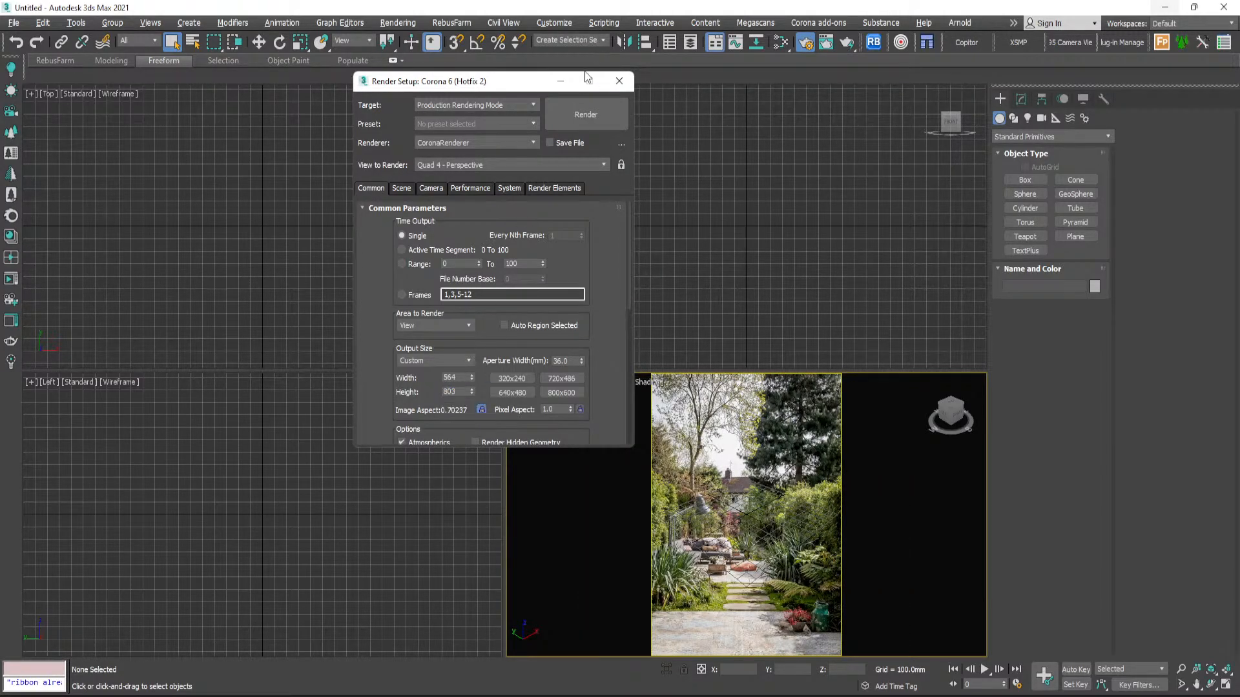
pyautogui.click(619, 81)
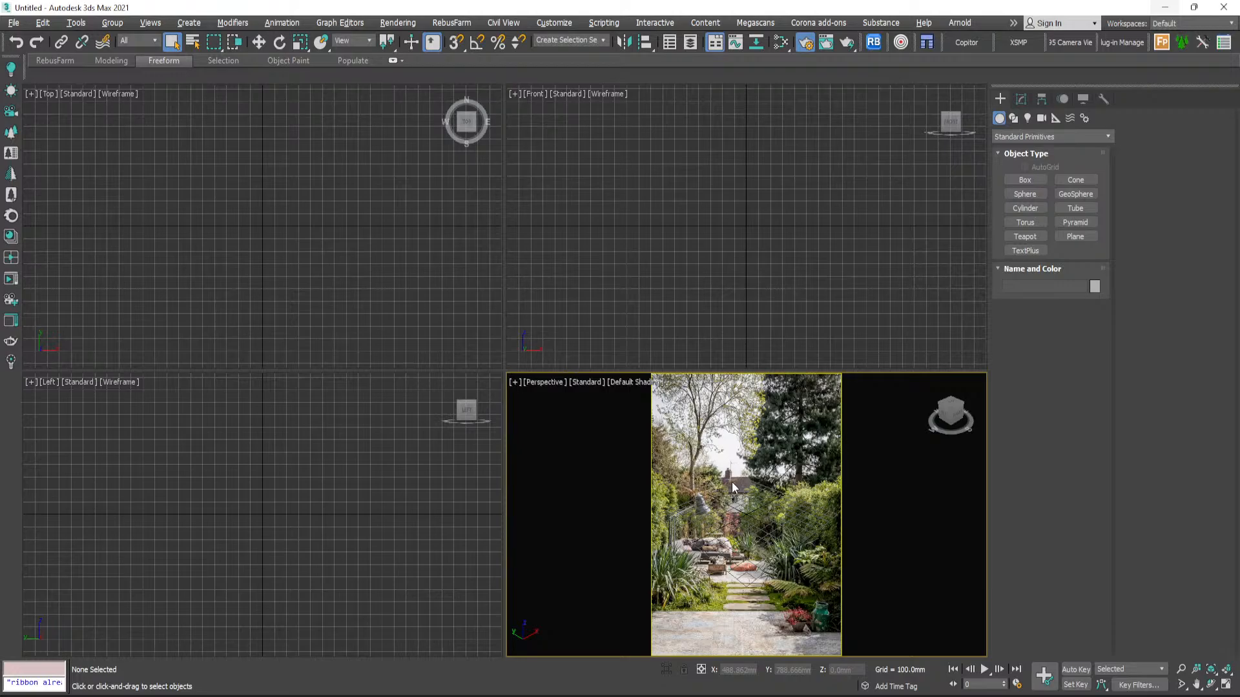
# - Maximize the Perspective viewport and roughly align its grid with the patio ground in the background photo
pyautogui.hotkey('alt', 'w')
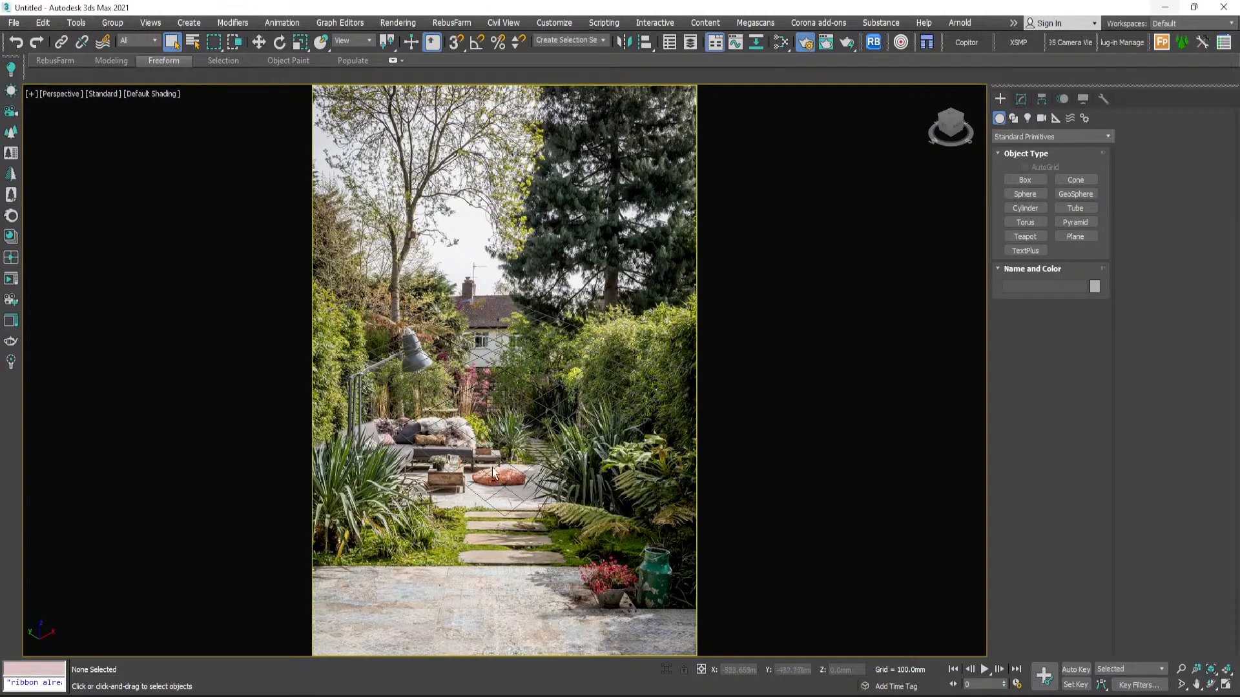
pyautogui.keyDown('alt'); pyautogui.moveTo(505, 503); pyautogui.dragTo(490, 497, button='middle'); pyautogui.keyUp('alt')
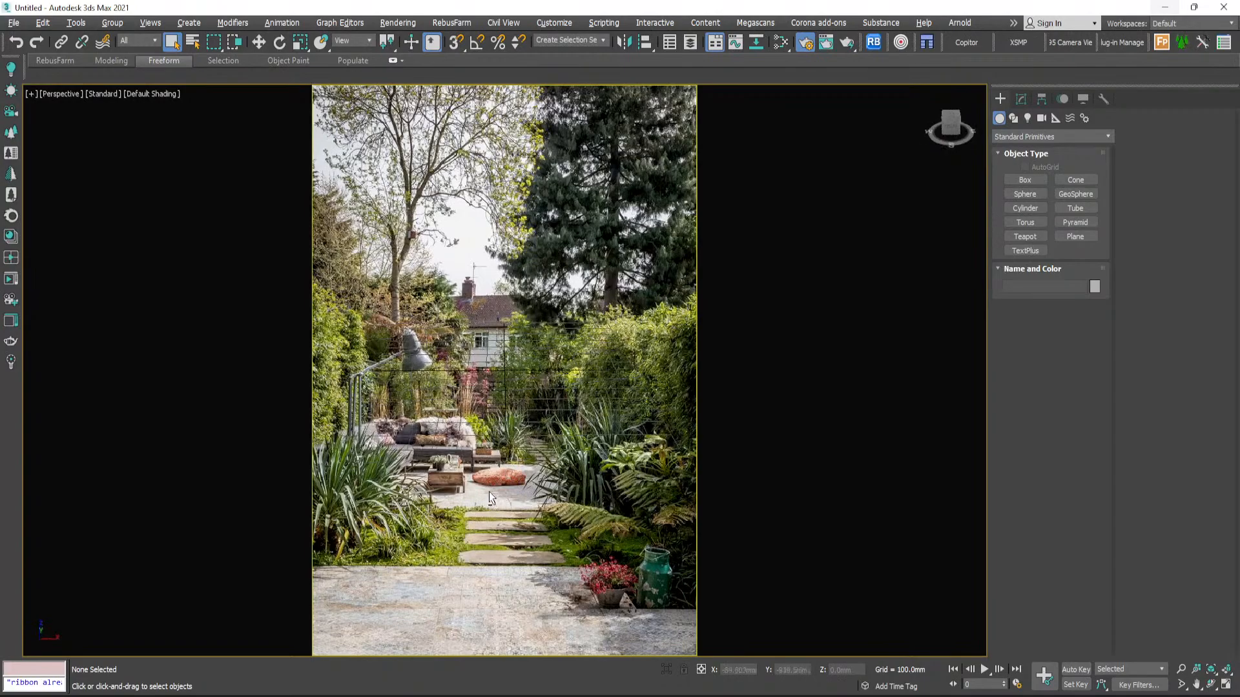
pyautogui.moveTo(498, 389); pyautogui.dragTo(487, 480, button='middle')
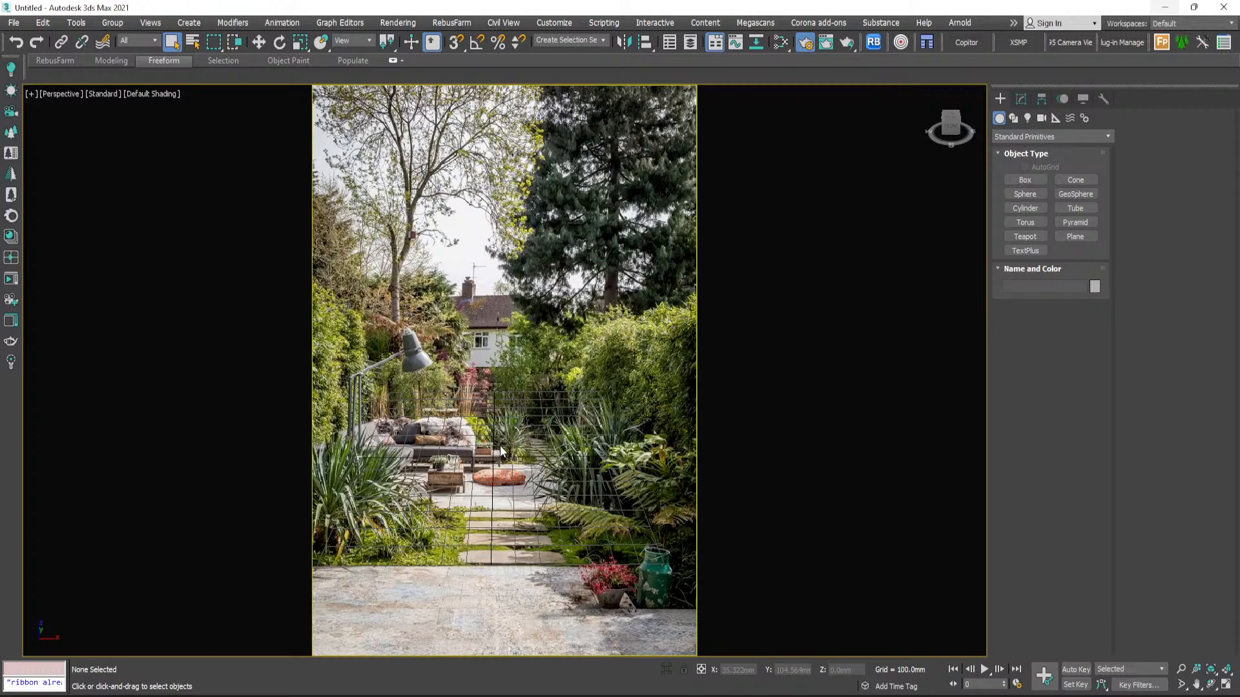
pyautogui.click(1029, 177)
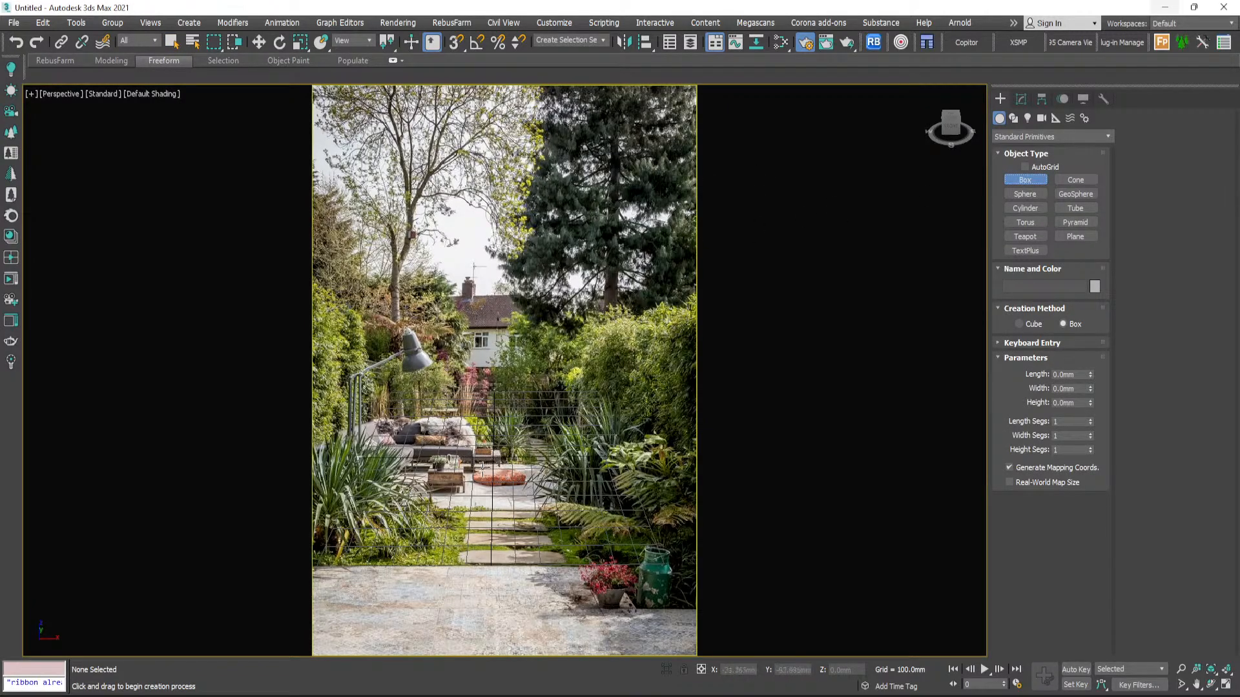
pyautogui.moveTo(476, 469); pyautogui.dragTo(425, 446)
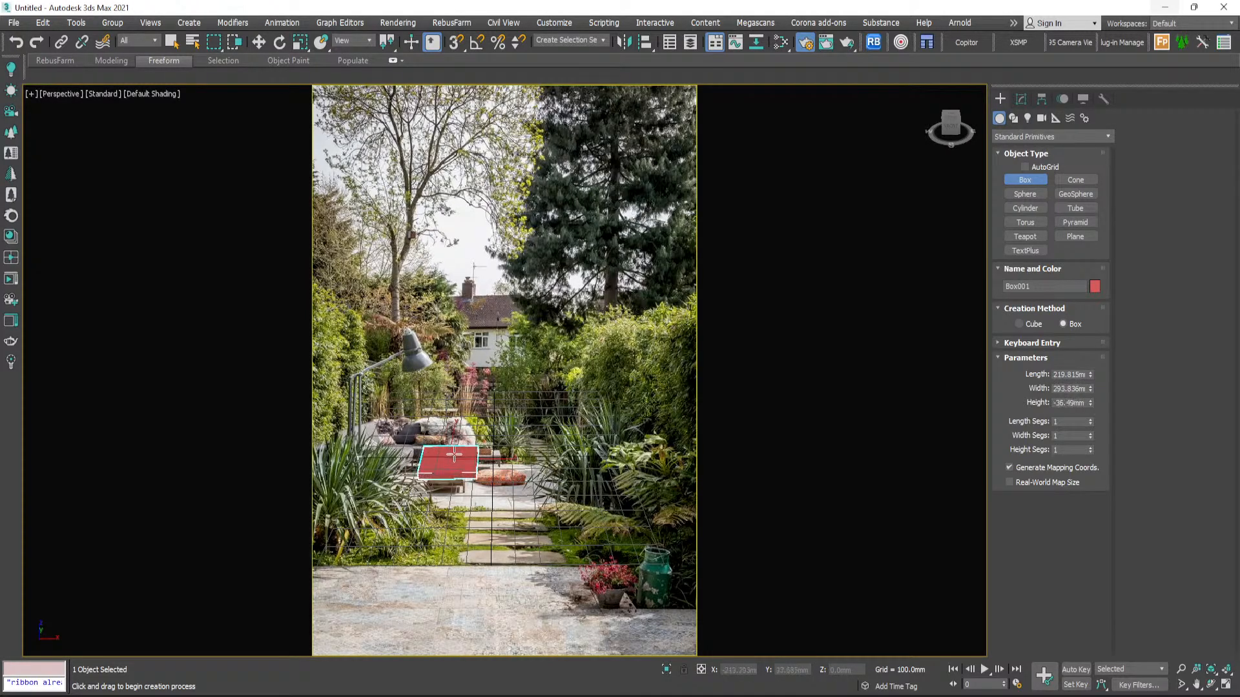
pyautogui.rightClick(452, 452)
pyautogui.click(172, 41)
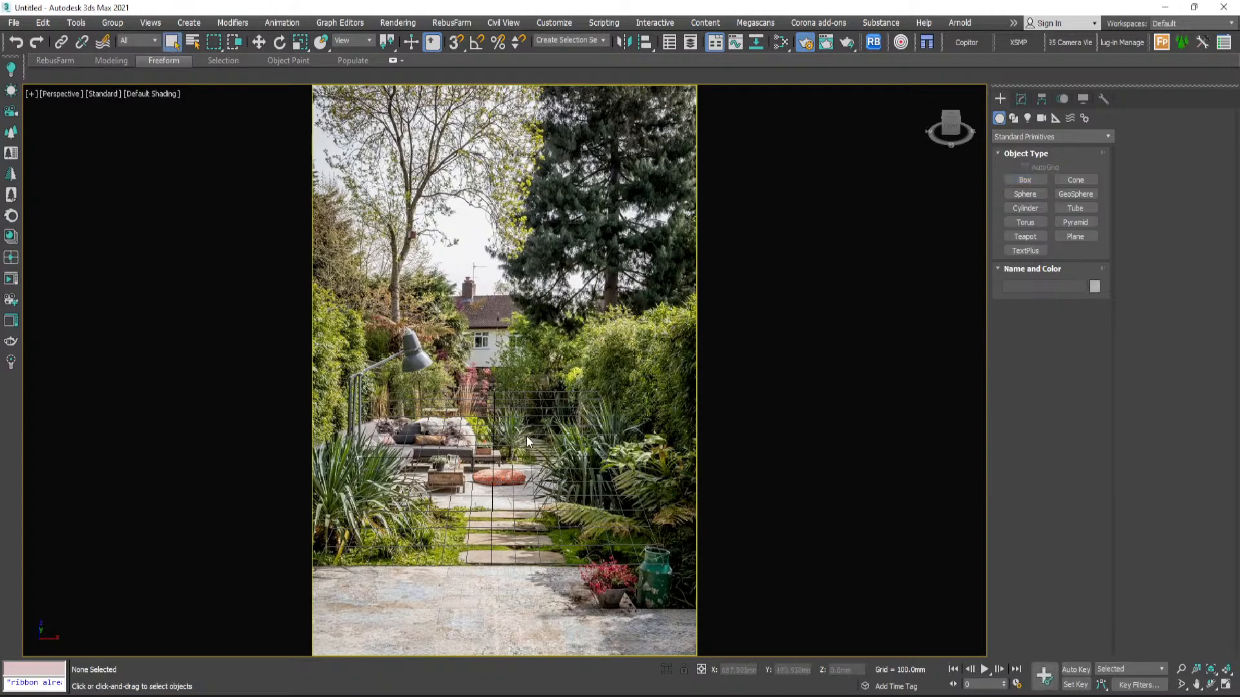
# - Create a box about 658 mm long, 544 mm wide and 162 mm high on the grid over the photo's sofa
pyautogui.moveTo(496, 474)
pyautogui.keyDown('alt'); pyautogui.mouseDown(button='middle')
pyautogui.moveTo(496, 439)
pyautogui.moveTo(490, 462)
pyautogui.mouseUp(button='middle'); pyautogui.keyUp('alt')
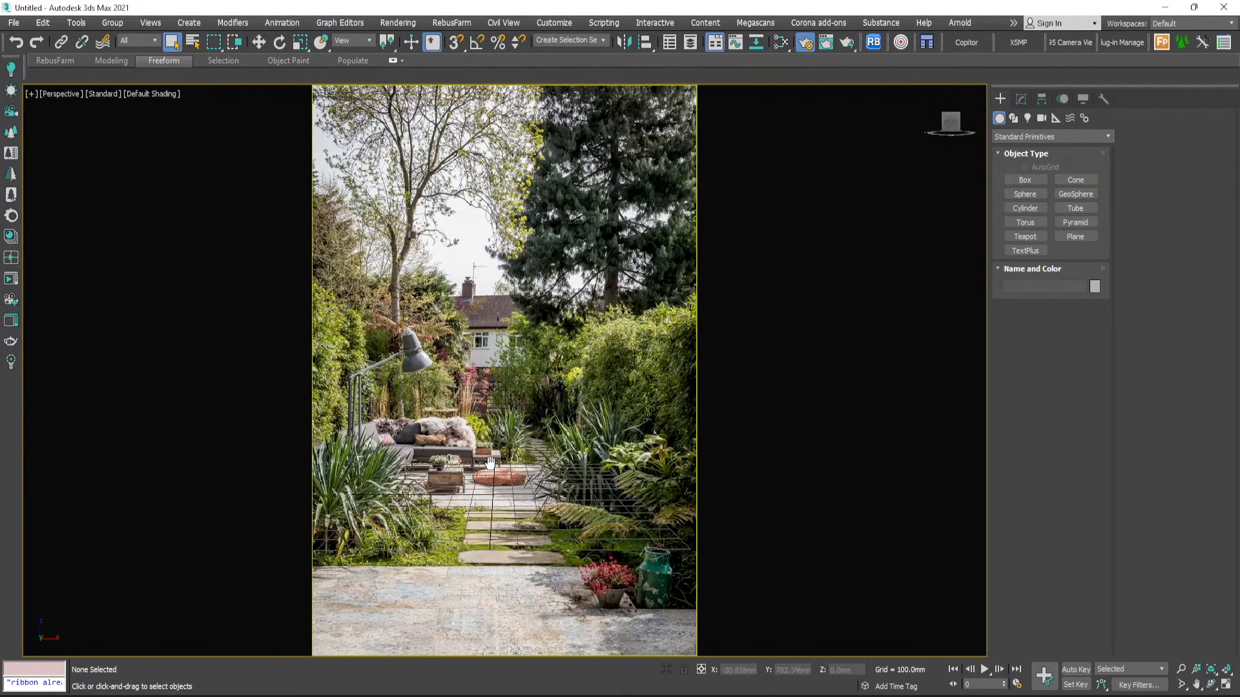
pyautogui.click(1026, 179)
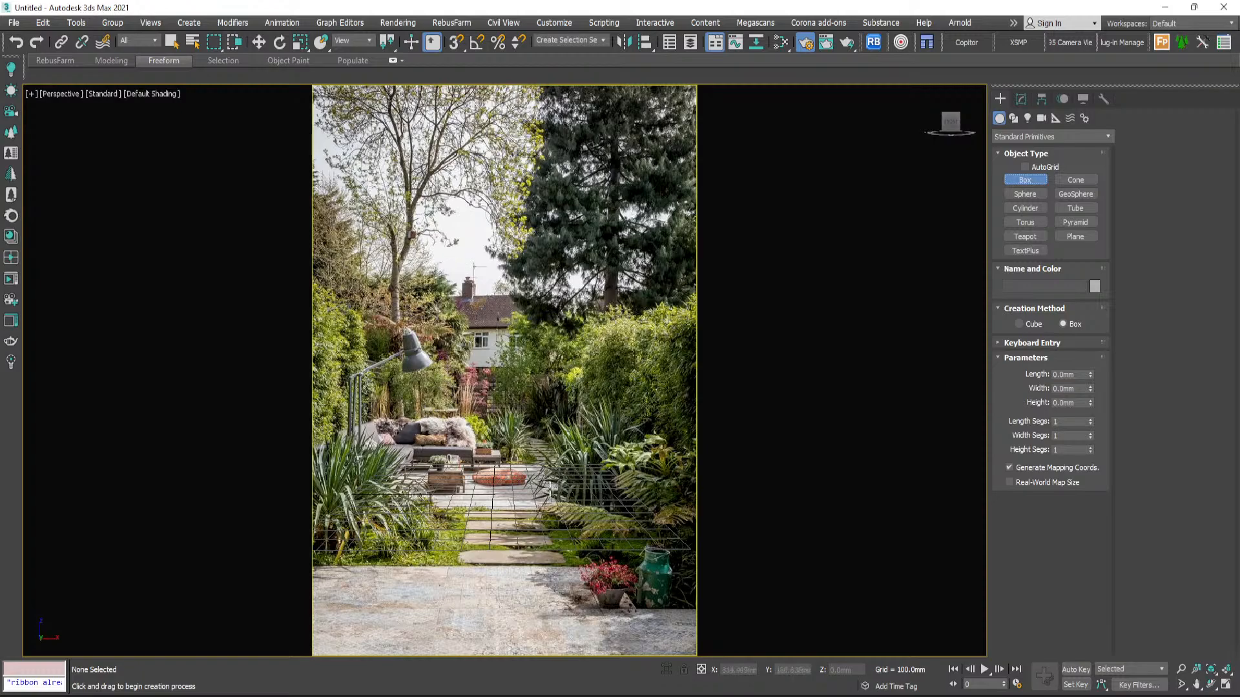
pyautogui.moveTo(476, 472); pyautogui.dragTo(406, 453)
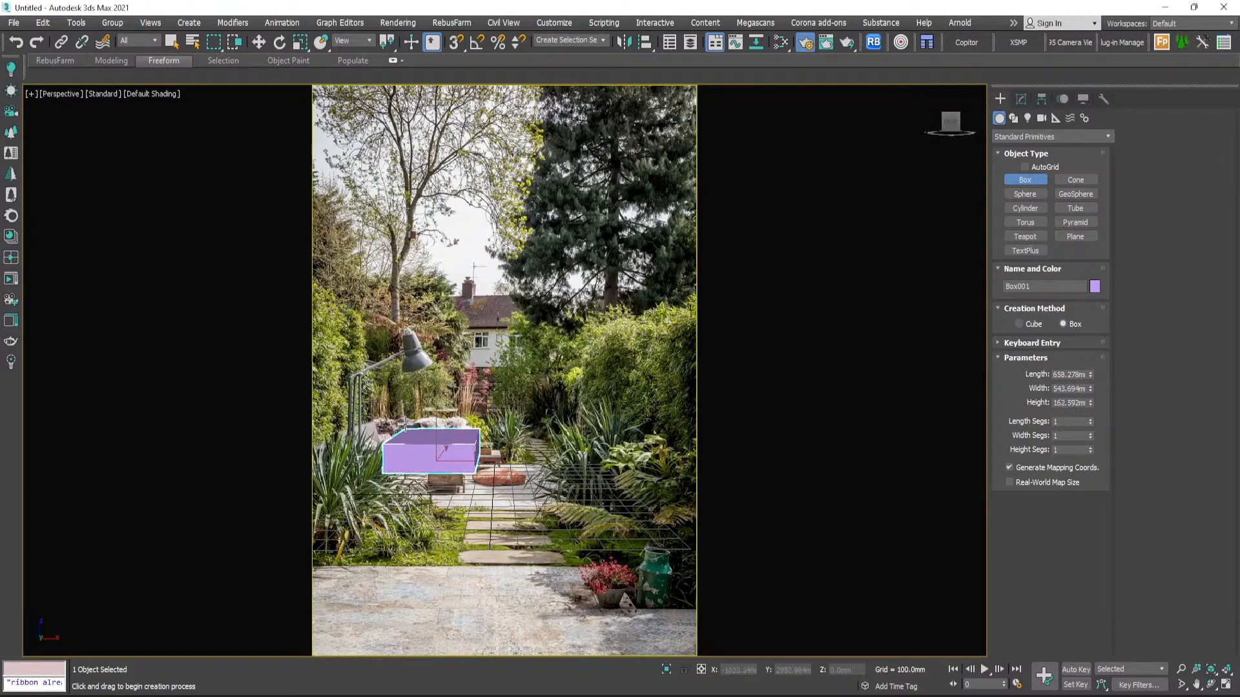
pyautogui.click(405, 420)
# - Move the box farther back on the ground plane, toward the sofa area of the photo
pyautogui.click(258, 42)
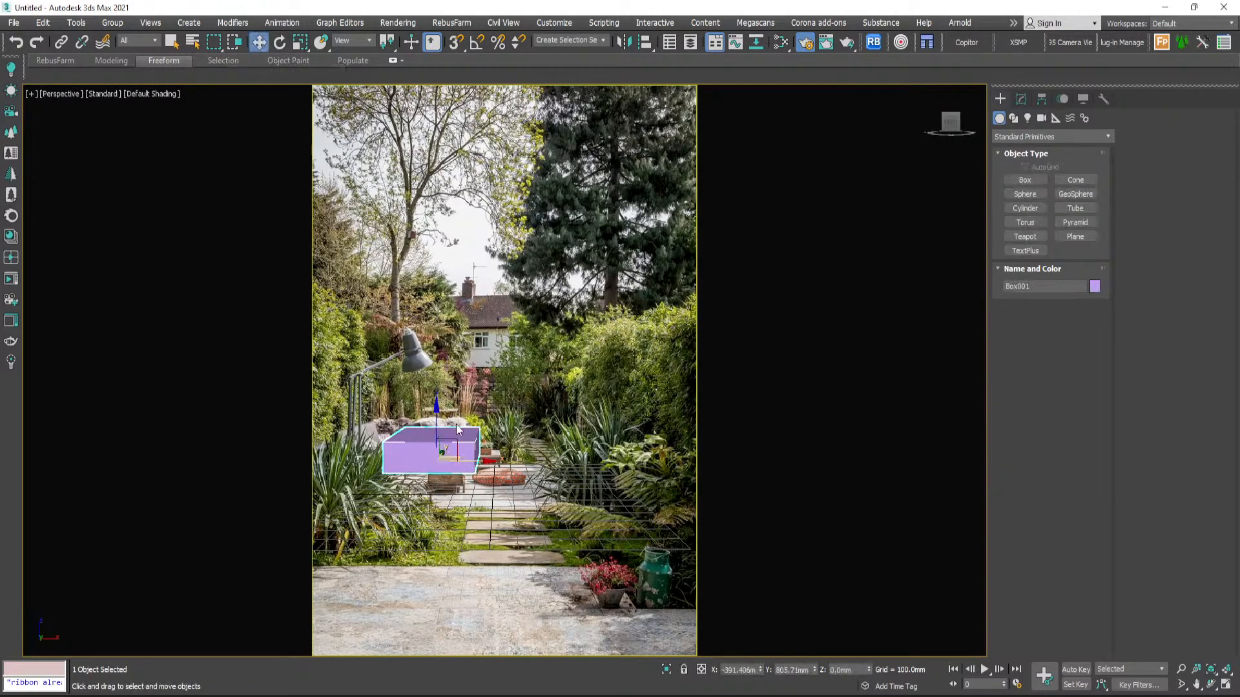
pyautogui.moveTo(448, 446); pyautogui.dragTo(448, 440)
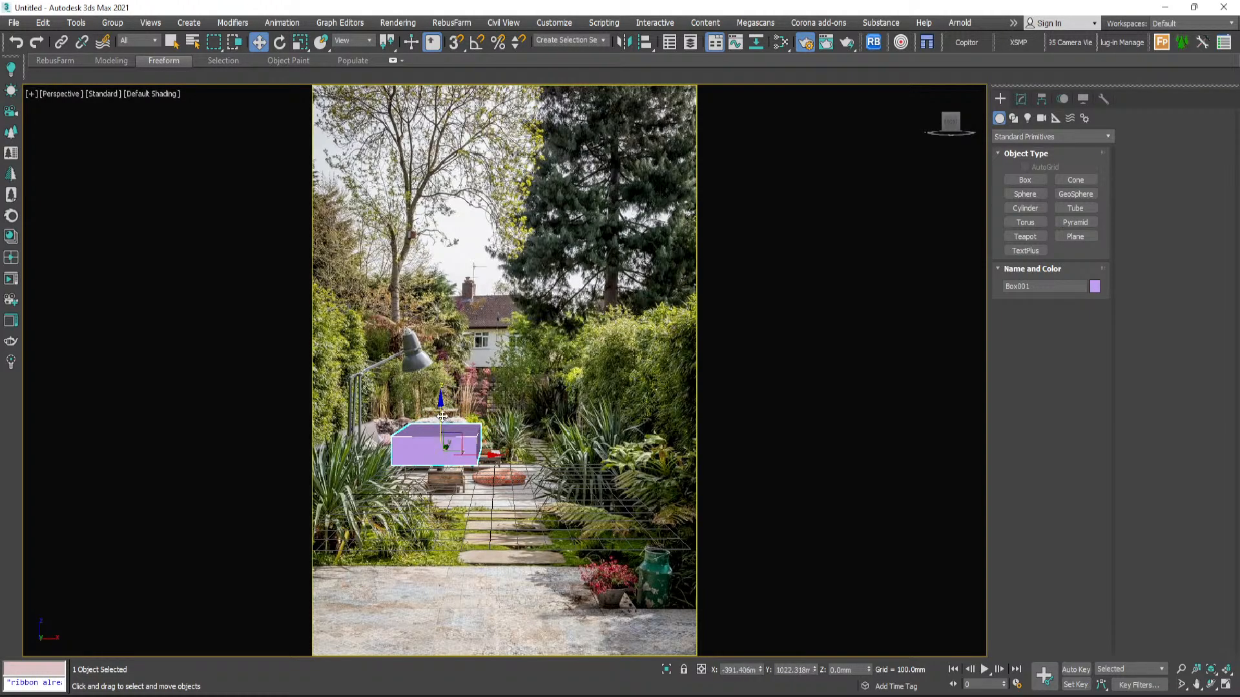
pyautogui.keyDown('alt'); pyautogui.moveTo(462, 472); pyautogui.dragTo(512, 474, button='middle'); pyautogui.keyUp('alt')
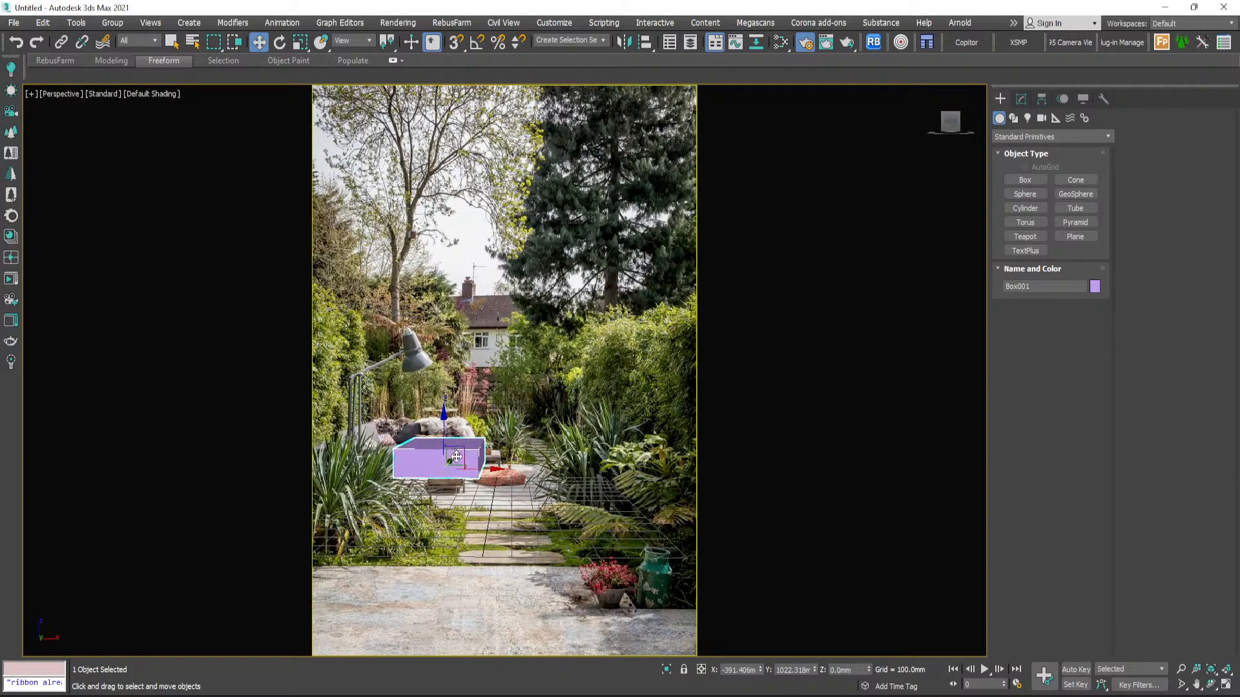
pyautogui.moveTo(456, 458); pyautogui.dragTo(456, 443)
# - Scale the box to about 172% along the Z axis and deselect it
pyautogui.press('r')
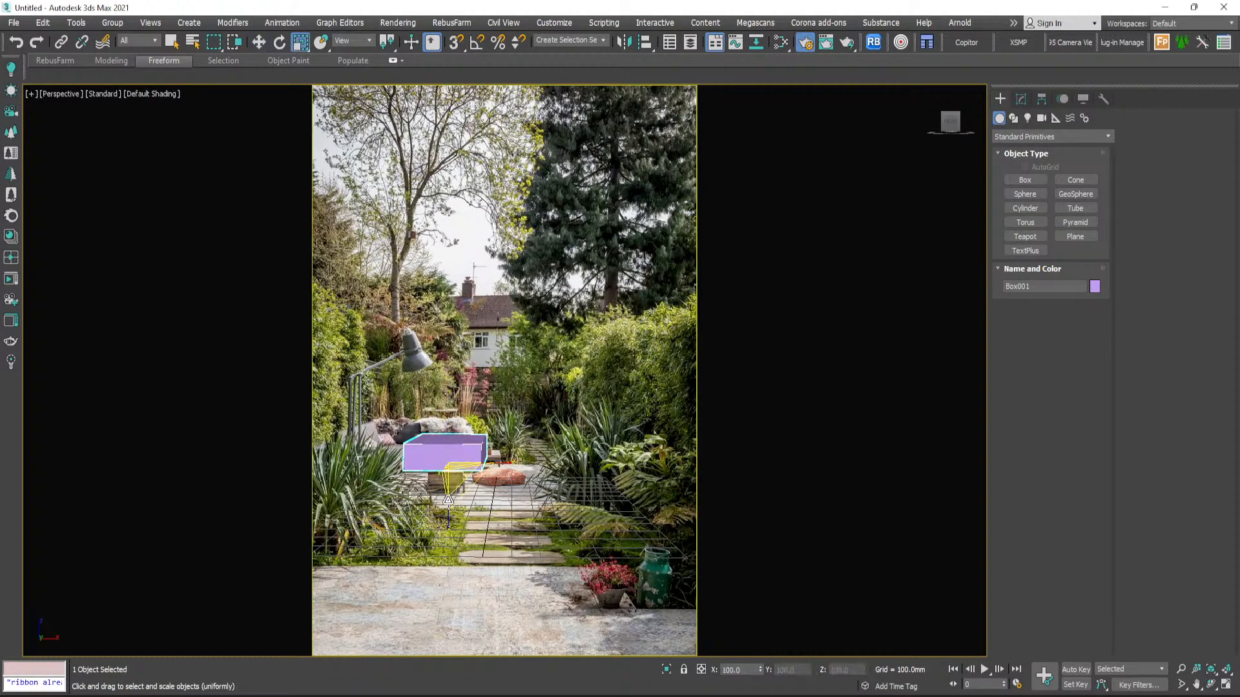
pyautogui.moveTo(451, 524); pyautogui.dragTo(527, 560)
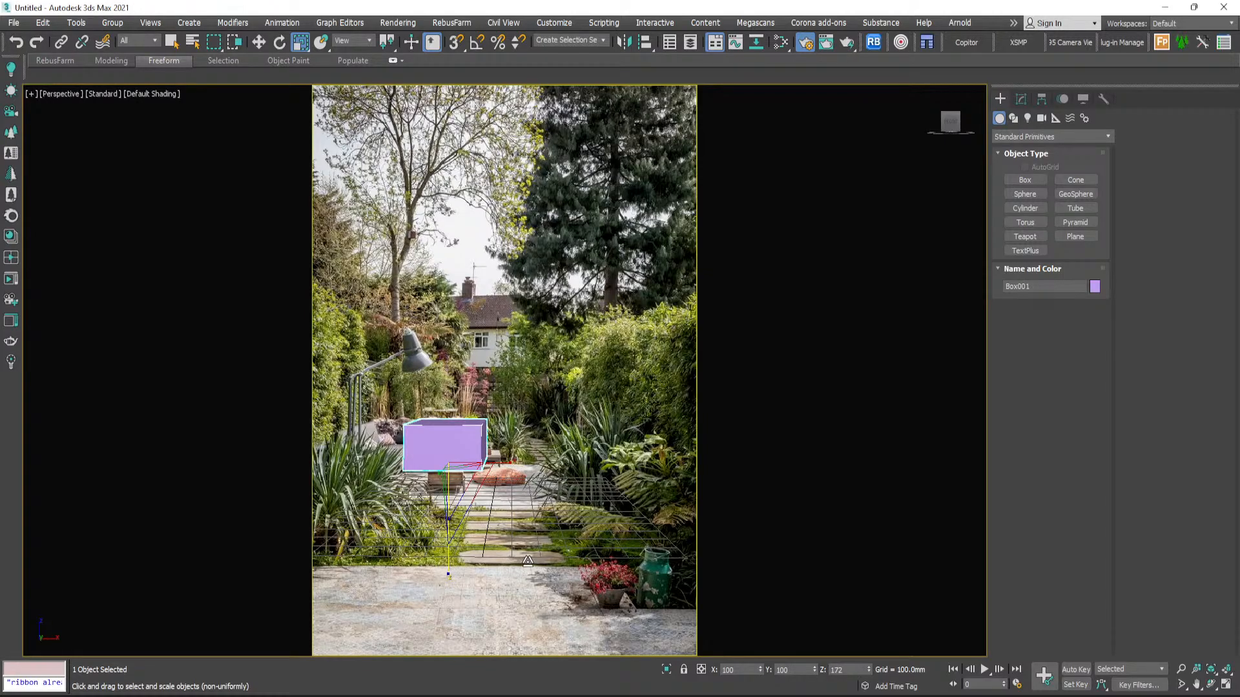
pyautogui.click(258, 41)
pyautogui.click(577, 328)
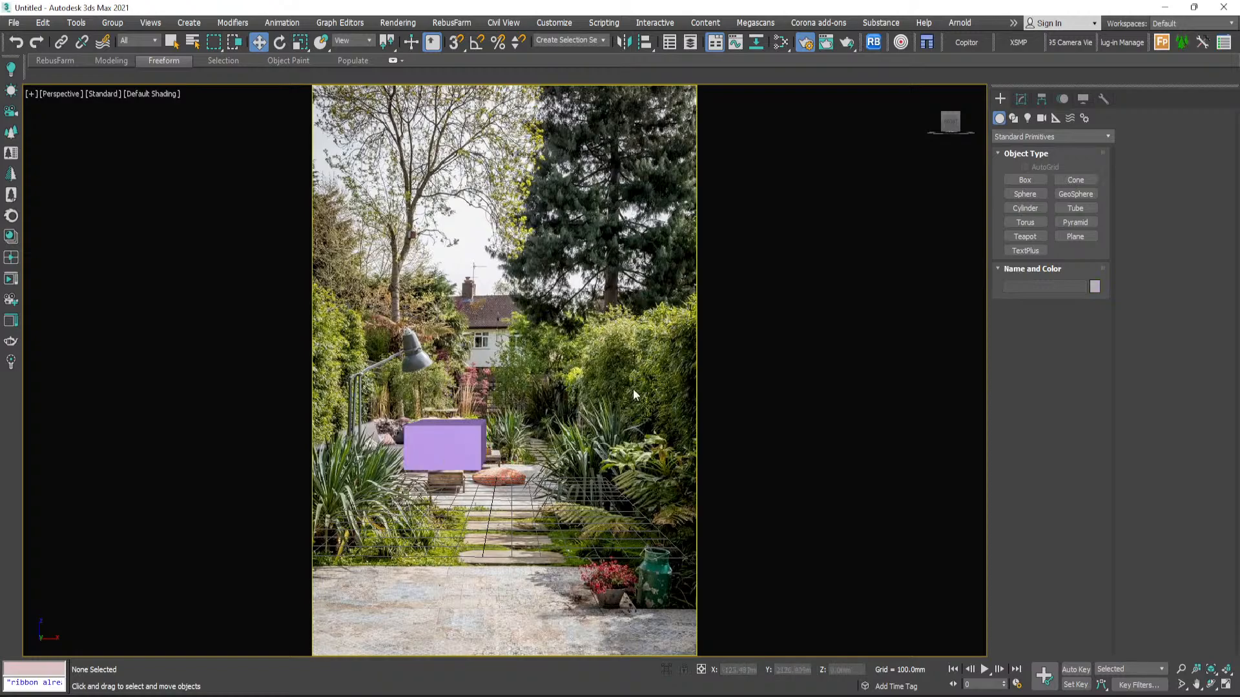
# - Open the Perspective Match utility and show its XYZ vanishing lines over the photo
pyautogui.click(1102, 99)
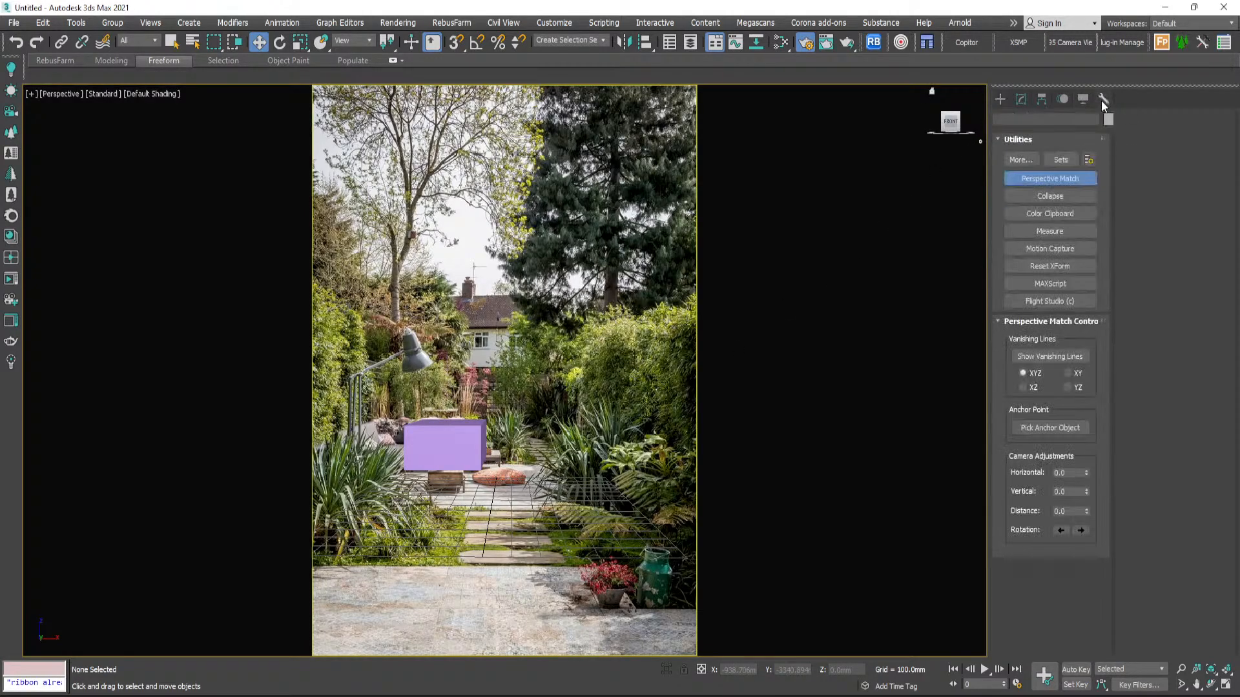
pyautogui.click(1049, 175)
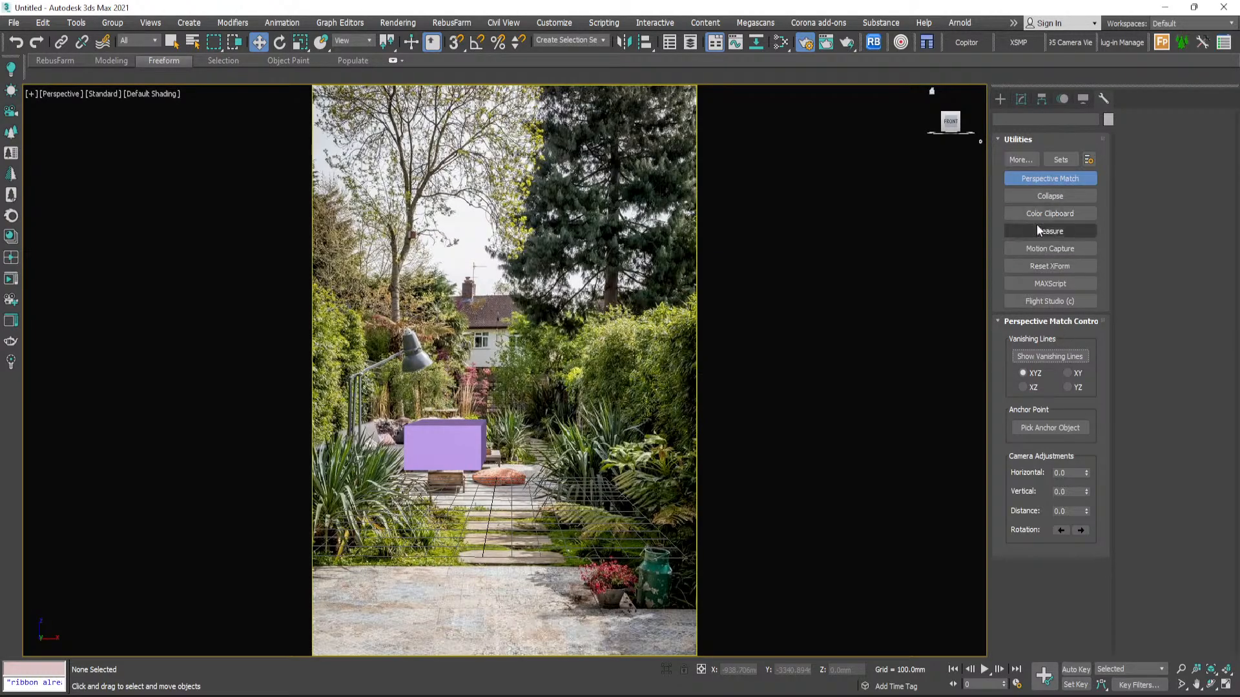
pyautogui.click(1024, 161)
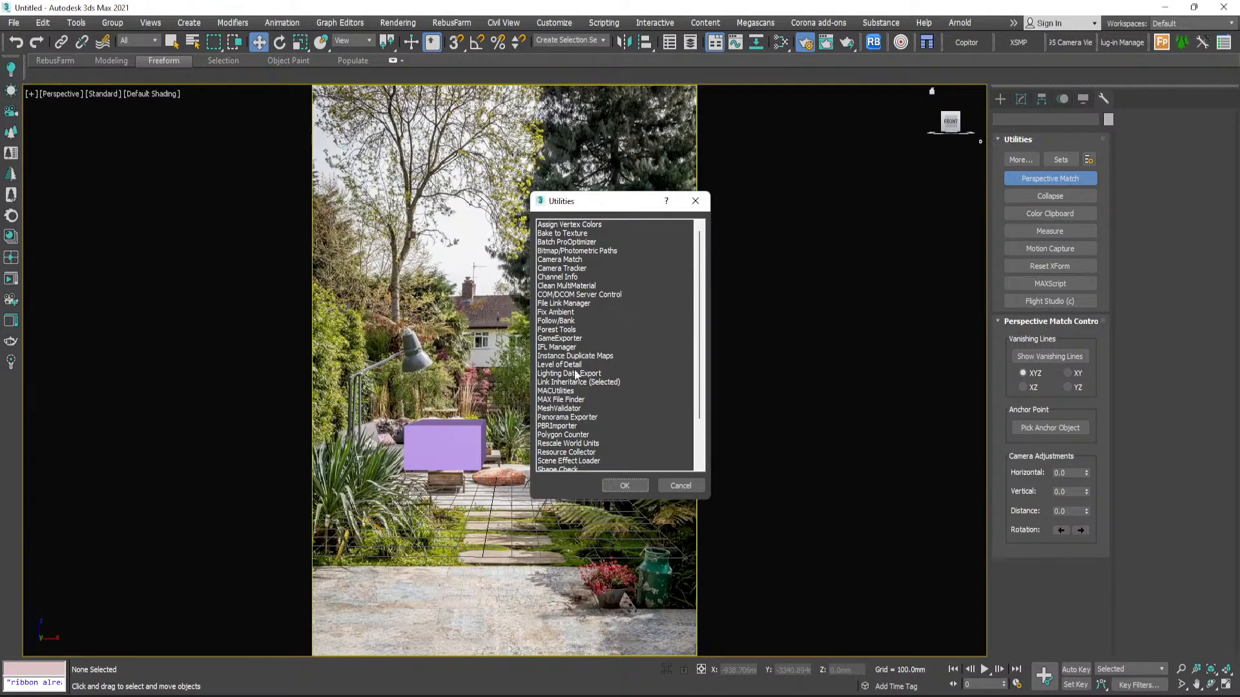
pyautogui.scroll(-2, 576, 376)
pyautogui.scroll(2, 571, 282)
pyautogui.click(680, 486)
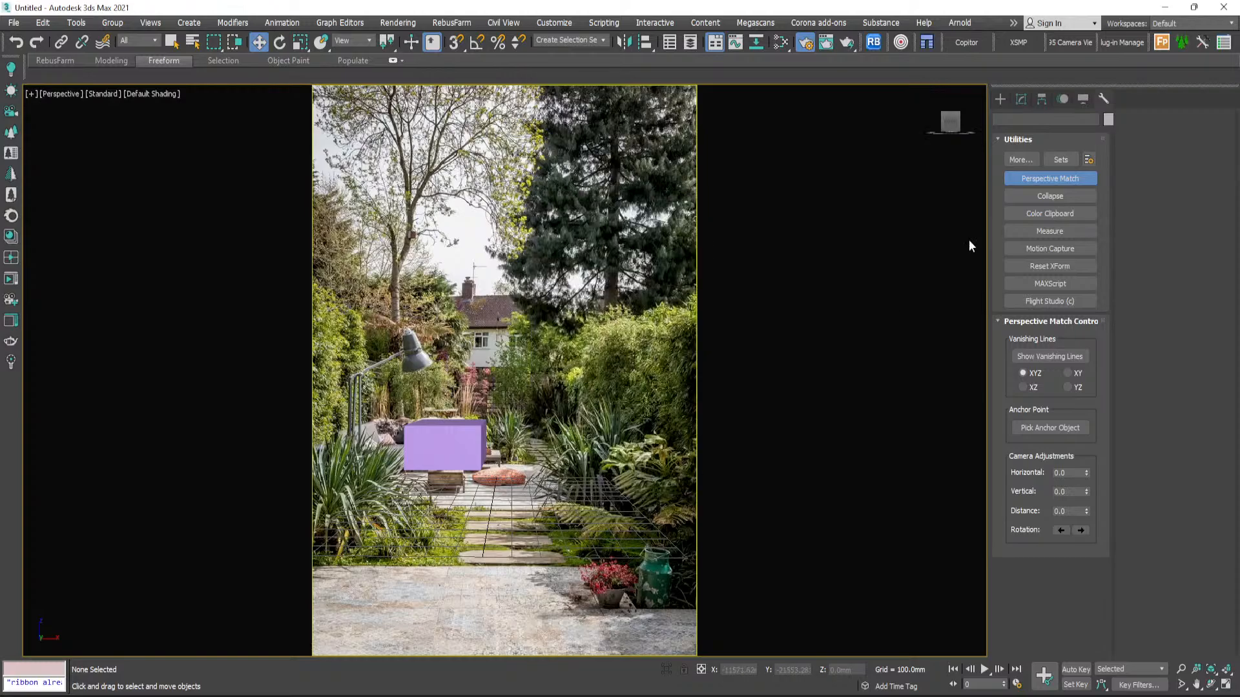
pyautogui.click(1040, 356)
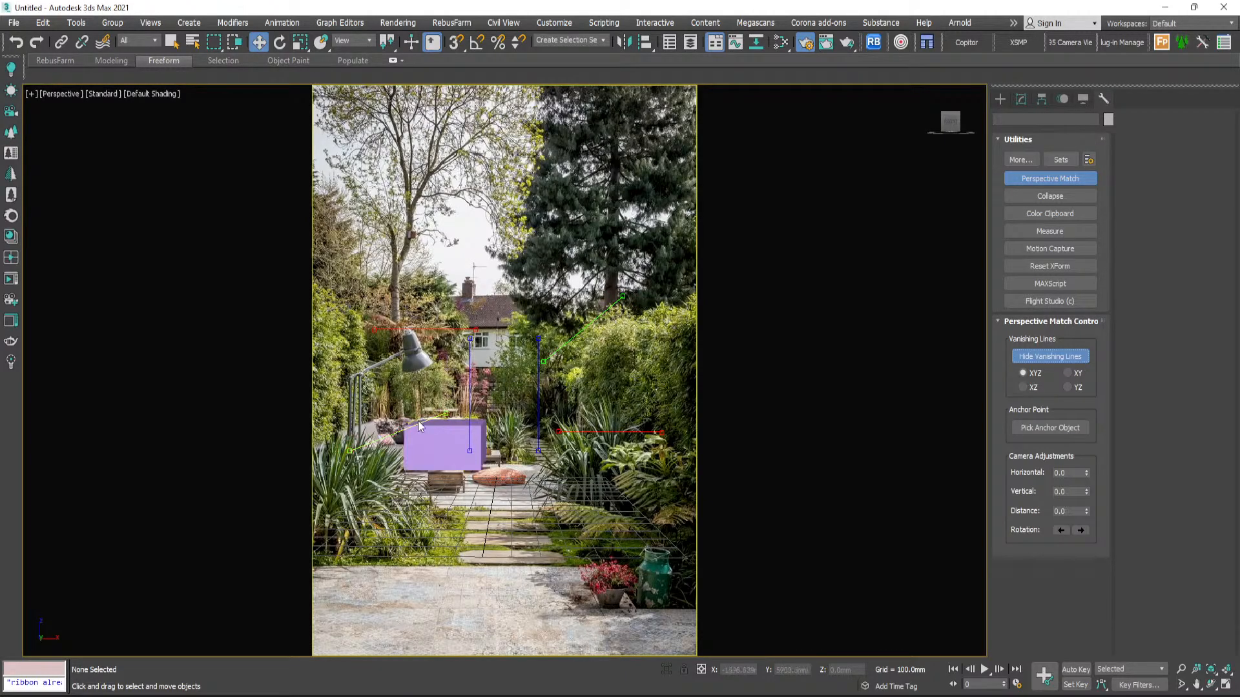
# - Place one green vanishing line along the left edge of the stepping-stone path, then freeze the test box
pyautogui.click(441, 443)
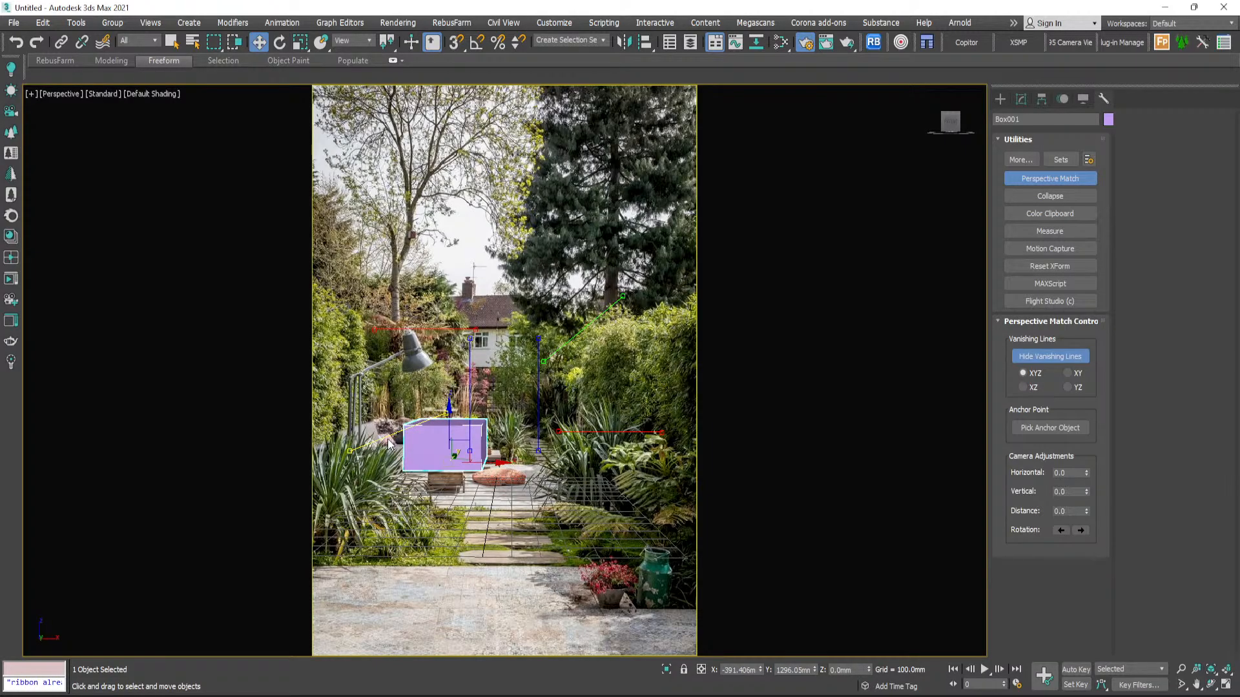
pyautogui.moveTo(388, 443); pyautogui.dragTo(462, 538)
pyautogui.moveTo(463, 536); pyautogui.dragTo(466, 531)
pyautogui.moveTo(468, 533); pyautogui.dragTo(469, 534)
pyautogui.moveTo(468, 535); pyautogui.dragTo(466, 532)
pyautogui.moveTo(487, 468); pyautogui.dragTo(487, 466)
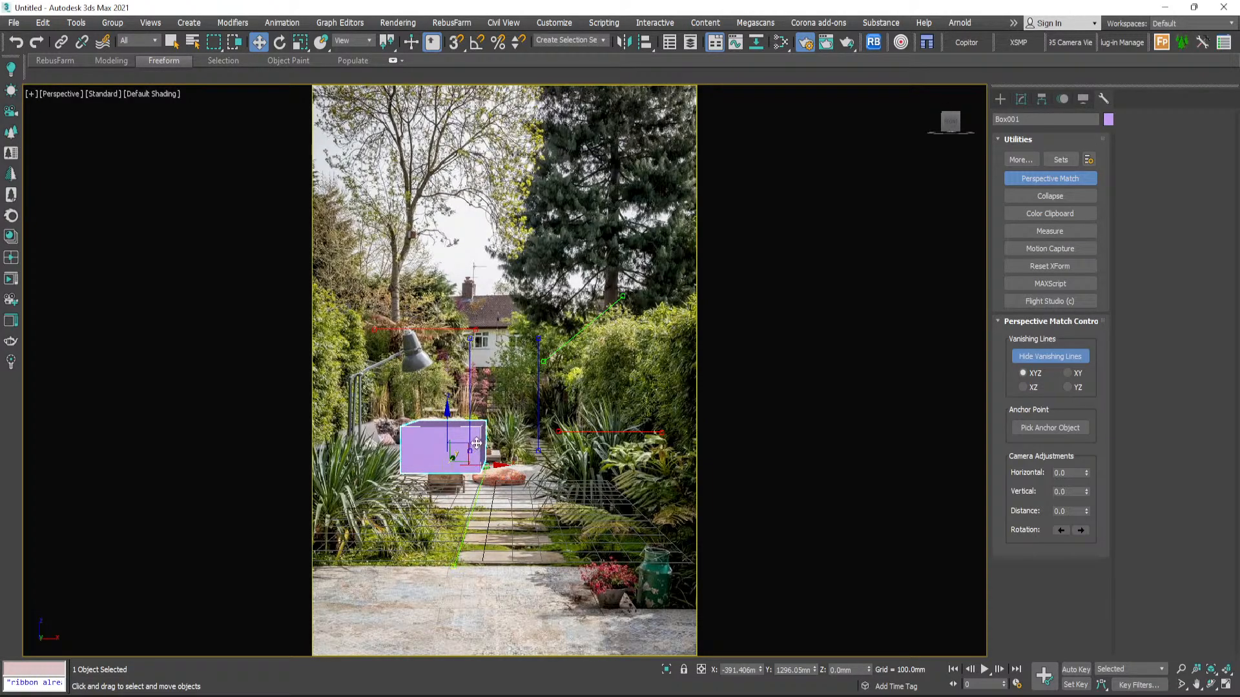
pyautogui.rightClick(476, 349)
pyautogui.click(492, 261)
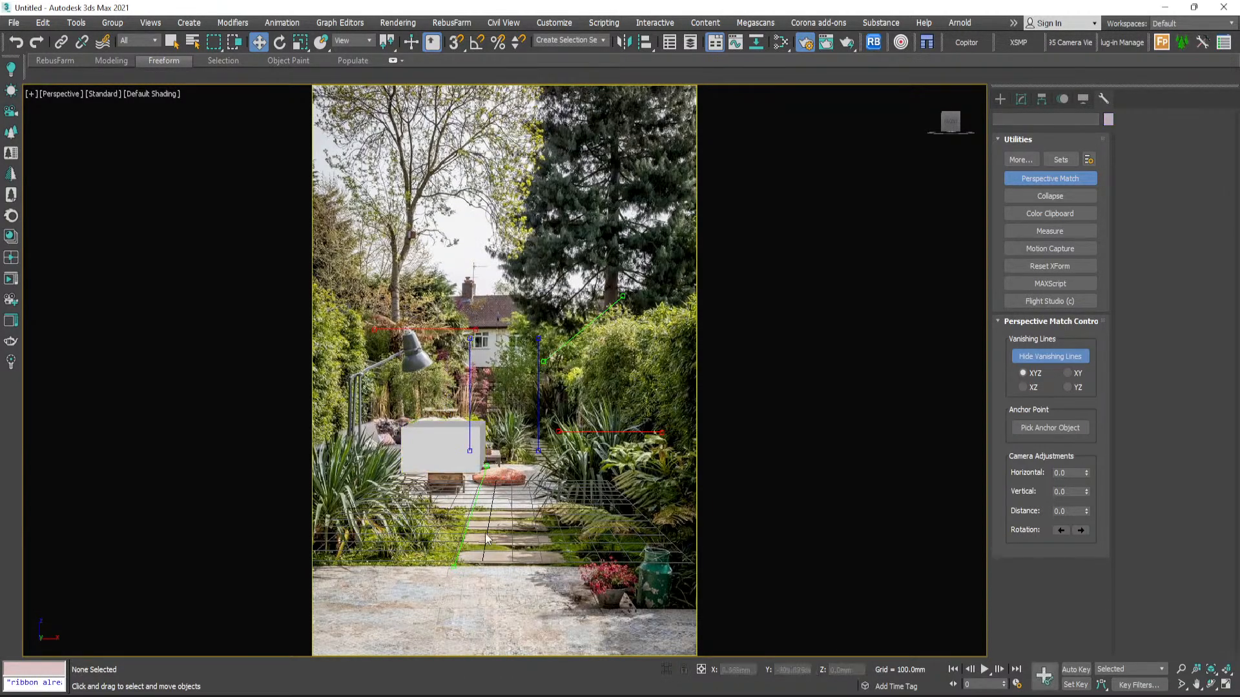
# - Place the other green vanishing line on the path's right side, running from the plants to the green milk can
pyautogui.moveTo(487, 466); pyautogui.dragTo(471, 516)
pyautogui.moveTo(583, 339); pyautogui.dragTo(571, 503)
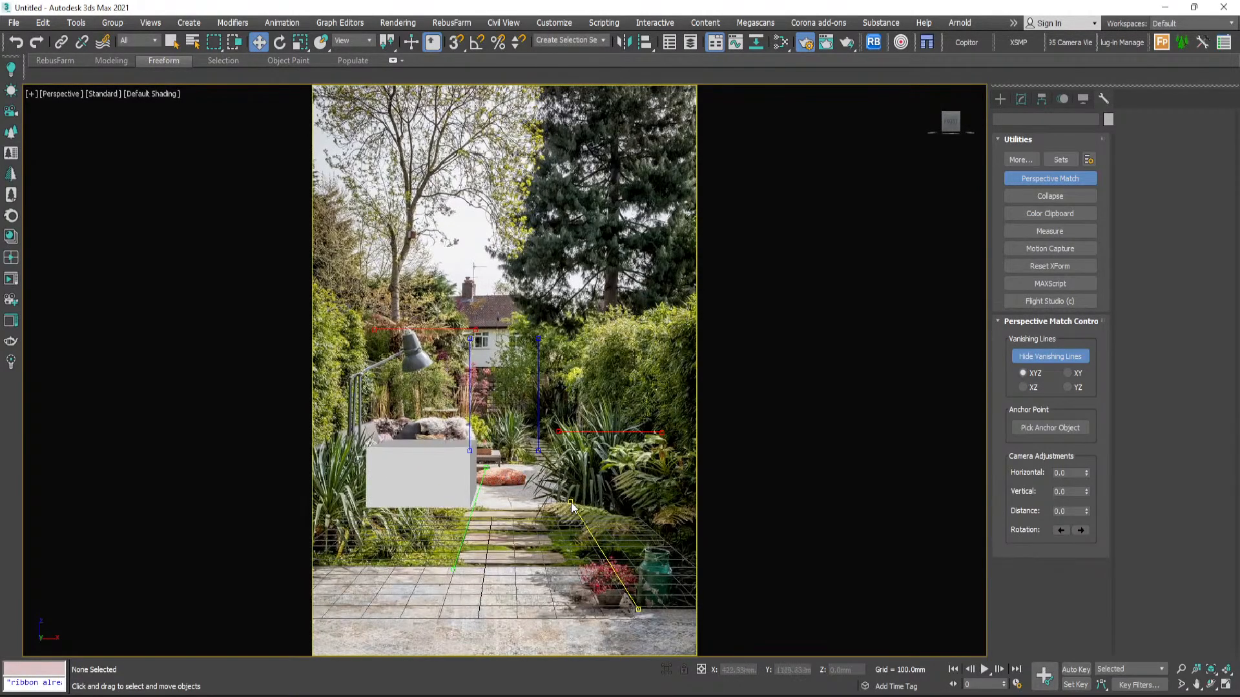
pyautogui.moveTo(523, 521); pyautogui.dragTo(530, 495, button='middle')
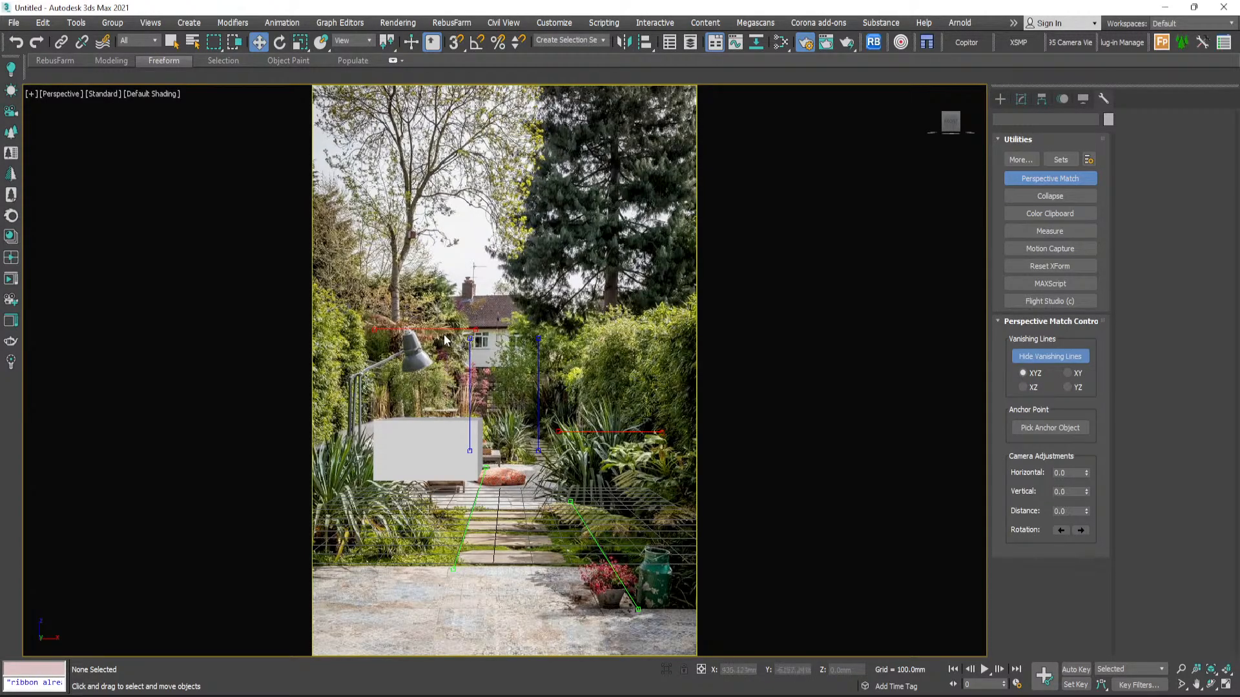
# - Level one red vanishing line below the house window and place the other along the far edge of the paved foreground
pyautogui.moveTo(443, 335); pyautogui.dragTo(507, 369)
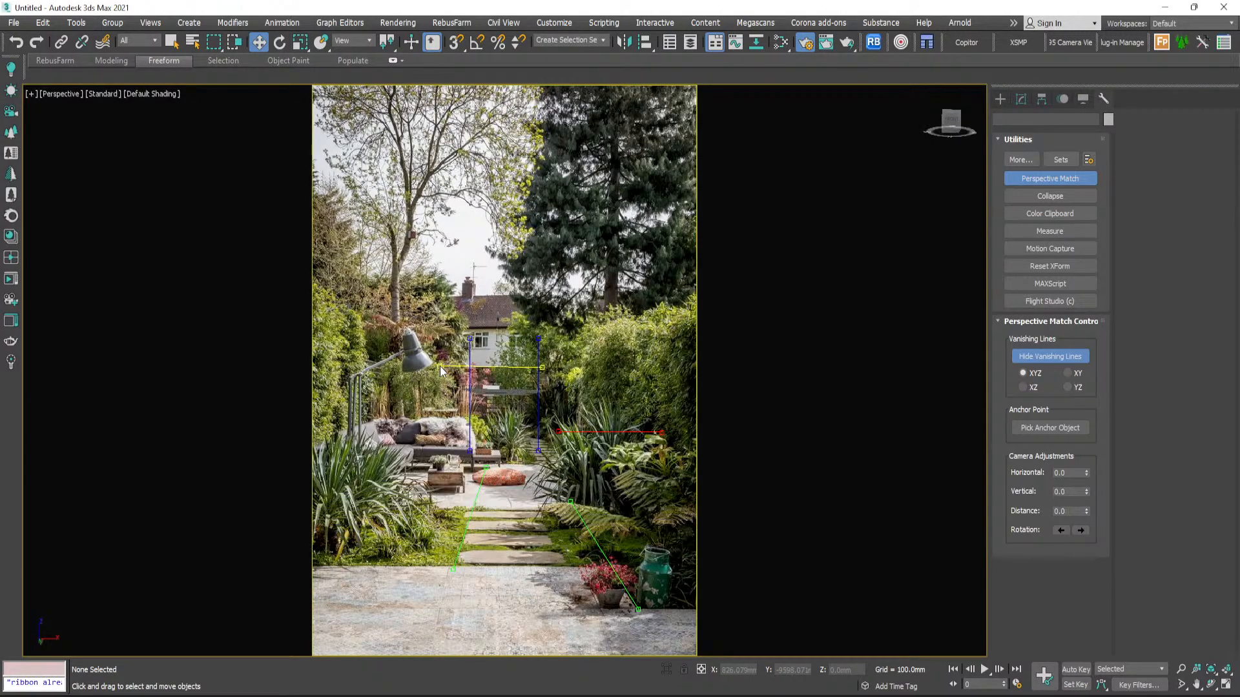
pyautogui.moveTo(440, 366); pyautogui.dragTo(506, 372)
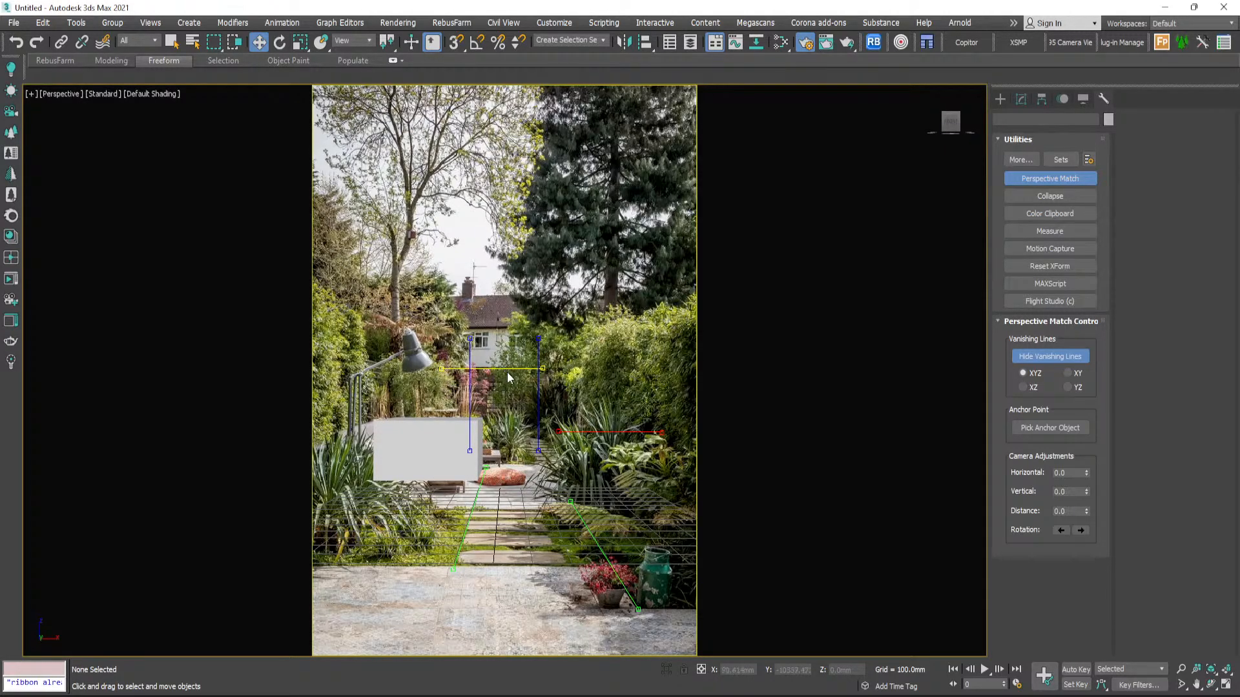
pyautogui.click(616, 433)
pyautogui.moveTo(617, 439); pyautogui.dragTo(524, 572)
# - Reposition the two blue vertical vanishing lines slightly up and to the right over the house and hedge
pyautogui.click(539, 403)
pyautogui.moveTo(539, 414); pyautogui.dragTo(574, 403)
pyautogui.moveTo(470, 395)
pyautogui.mouseDown()
pyautogui.moveTo(471, 381)
pyautogui.moveTo(489, 383)
pyautogui.mouseUp()
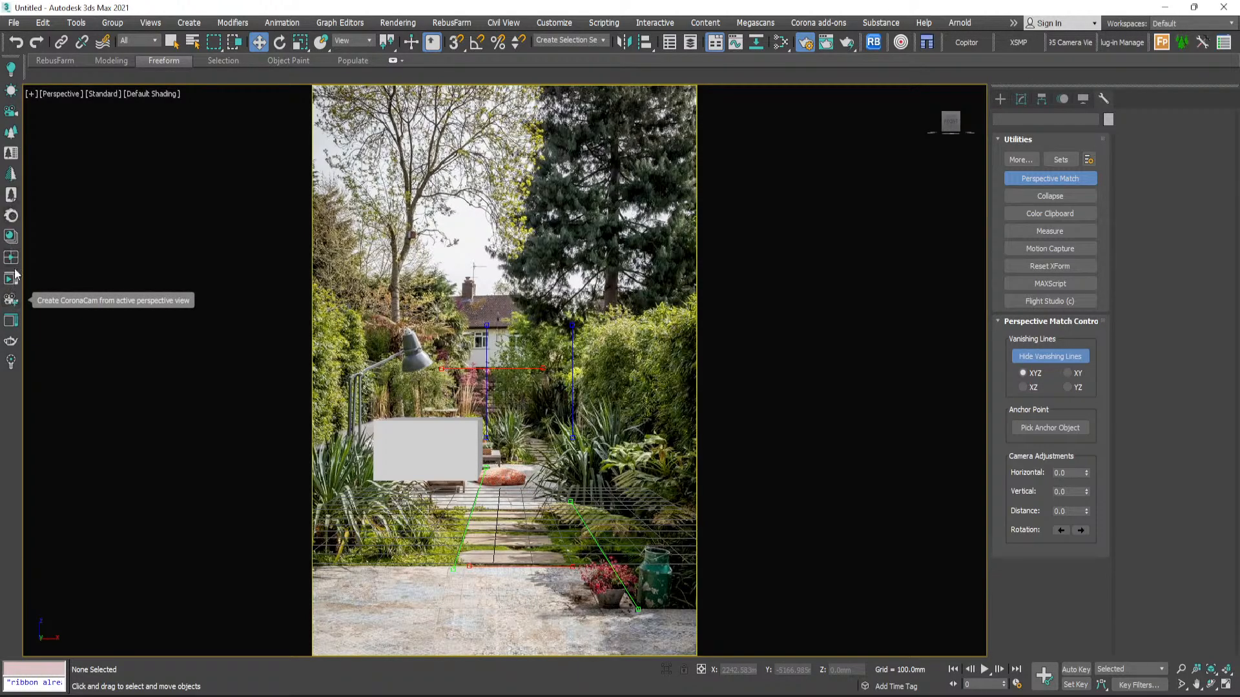
# - Create a Corona camera from the matched perspective view and close the Perspective Match utility
pyautogui.click(10, 302)
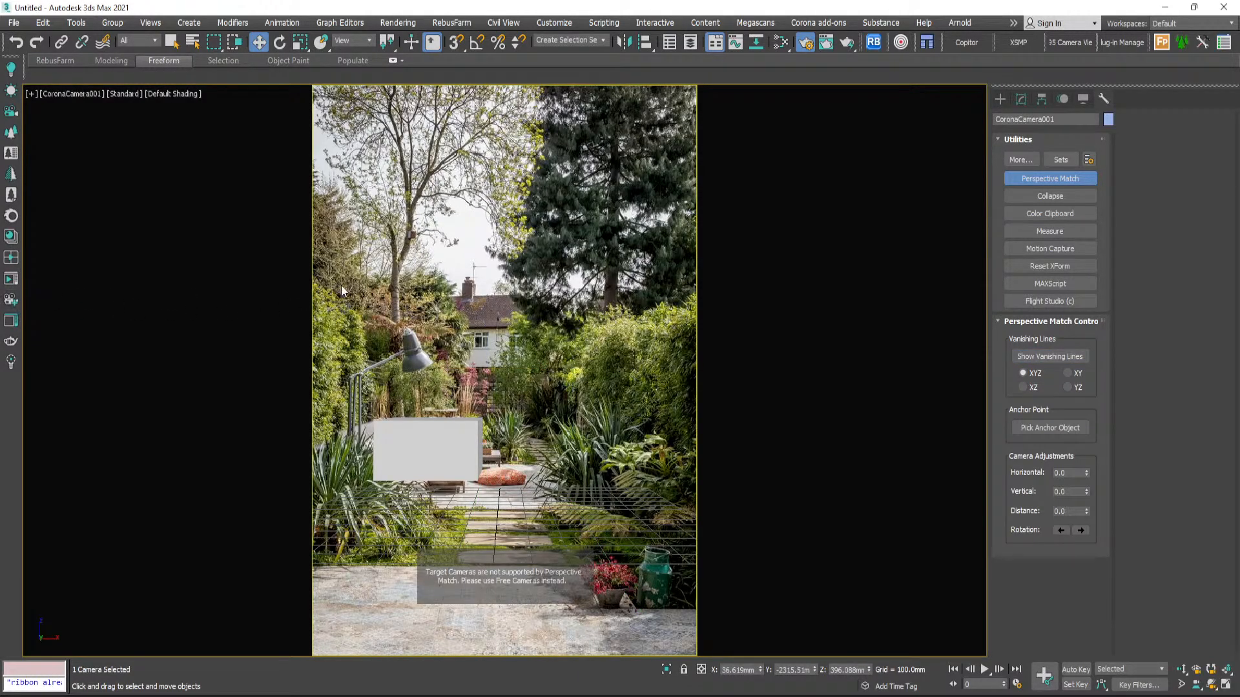
pyautogui.click(1050, 181)
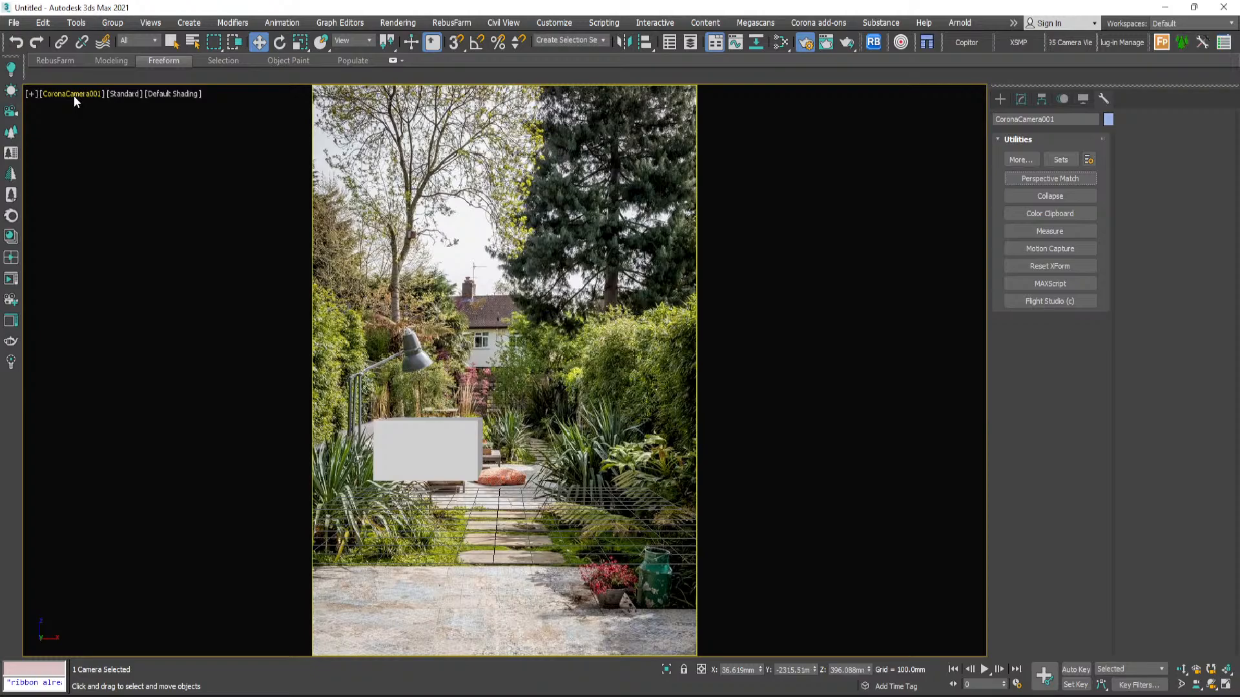
# - Unfreeze all objects and delete the test box
pyautogui.rightClick(421, 444)
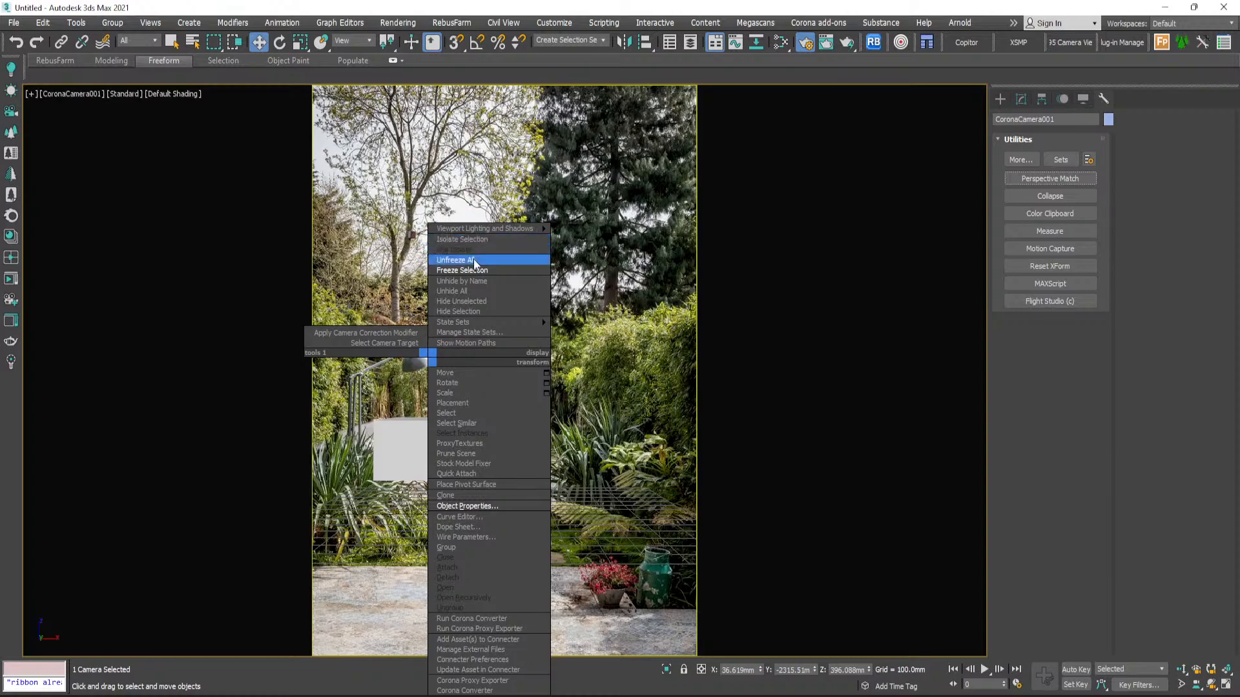
pyautogui.click(474, 260)
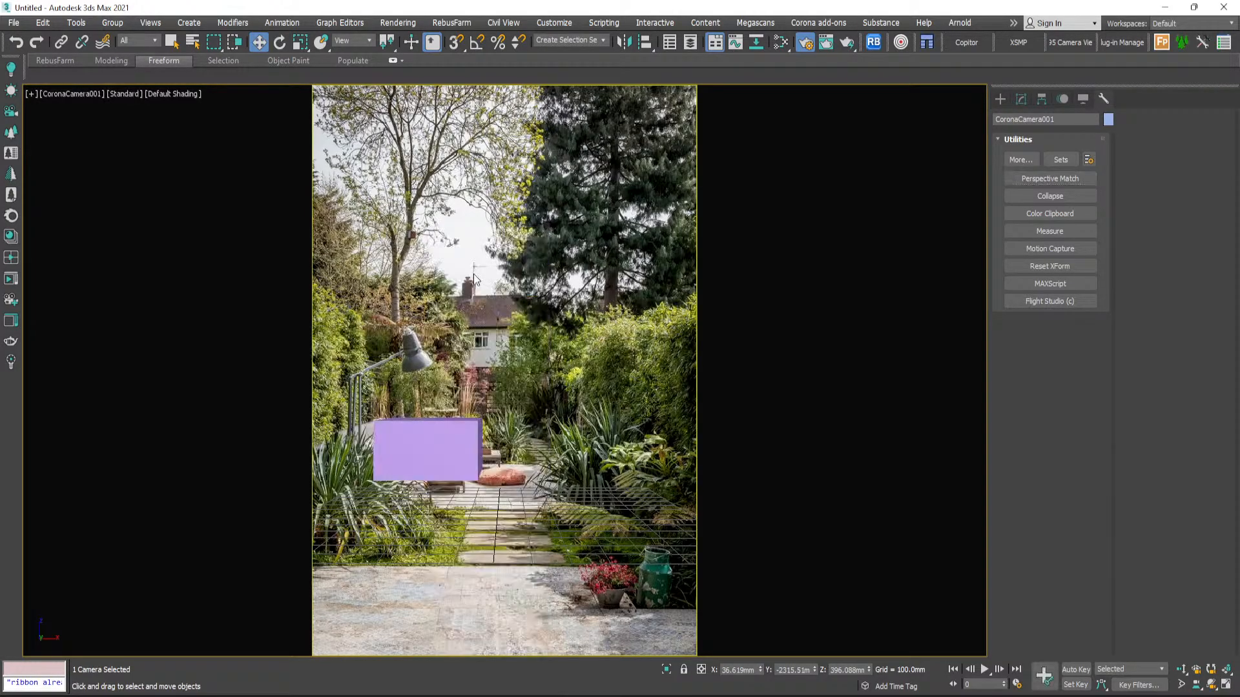
pyautogui.click(458, 439)
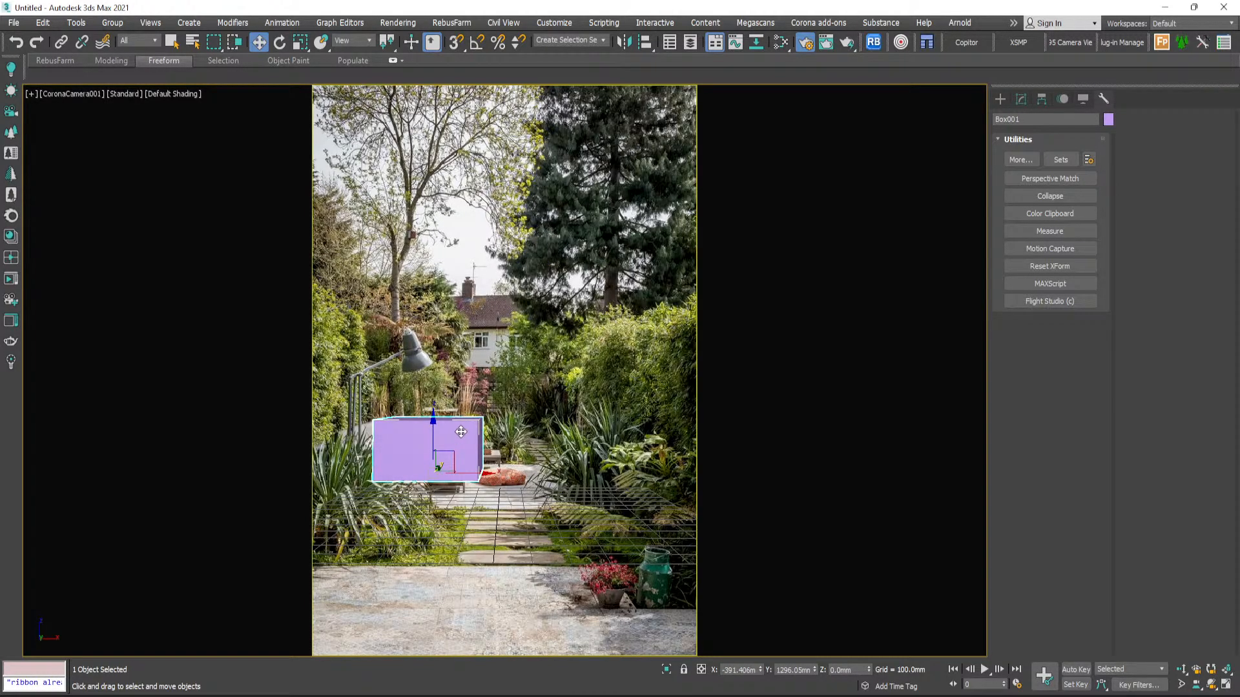
pyautogui.press('Delete')
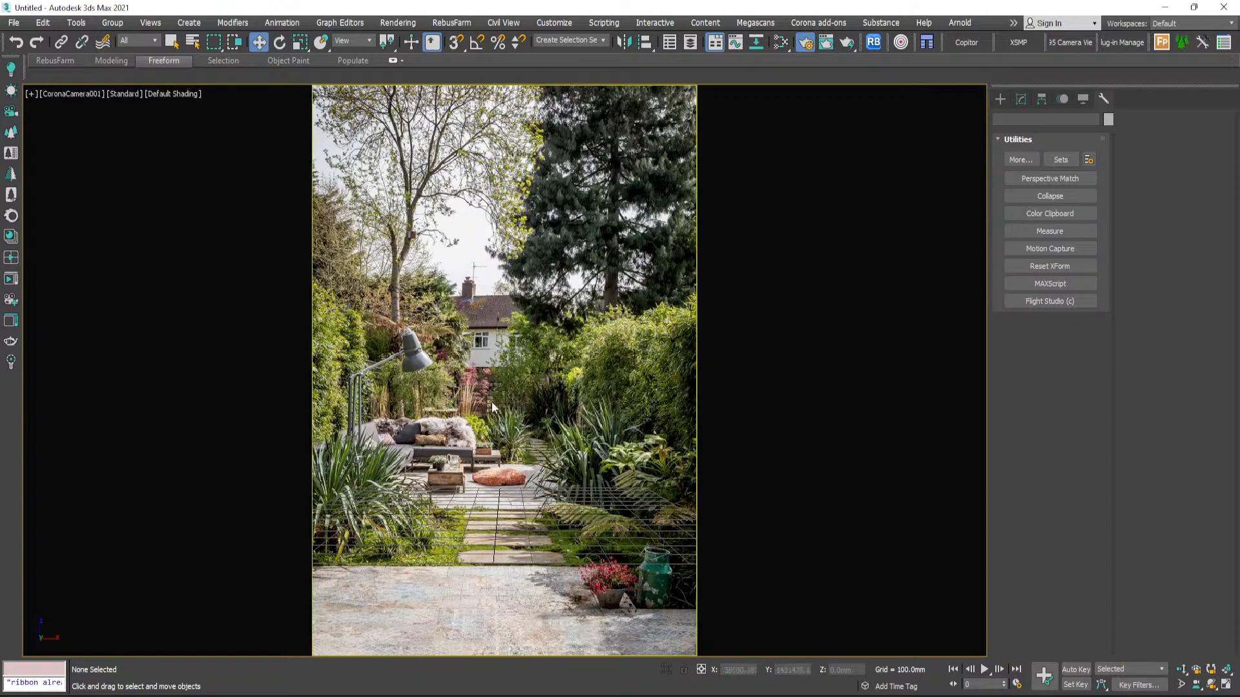
# - Draw a plane about 631 mm long and 1058 mm wide over the paved foreground in the camera view and show its parameters
pyautogui.hotkey('alt', 'w')
pyautogui.click(387, 280)
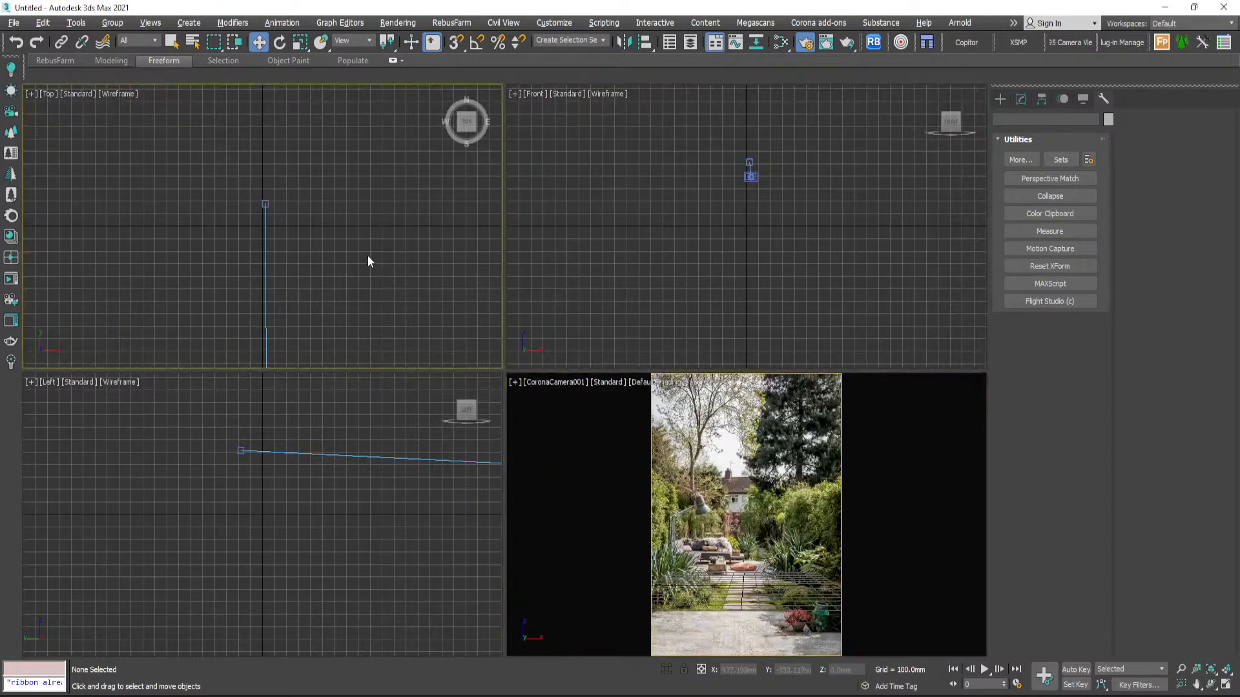
pyautogui.moveTo(361, 280); pyautogui.dragTo(352, 257, button='middle')
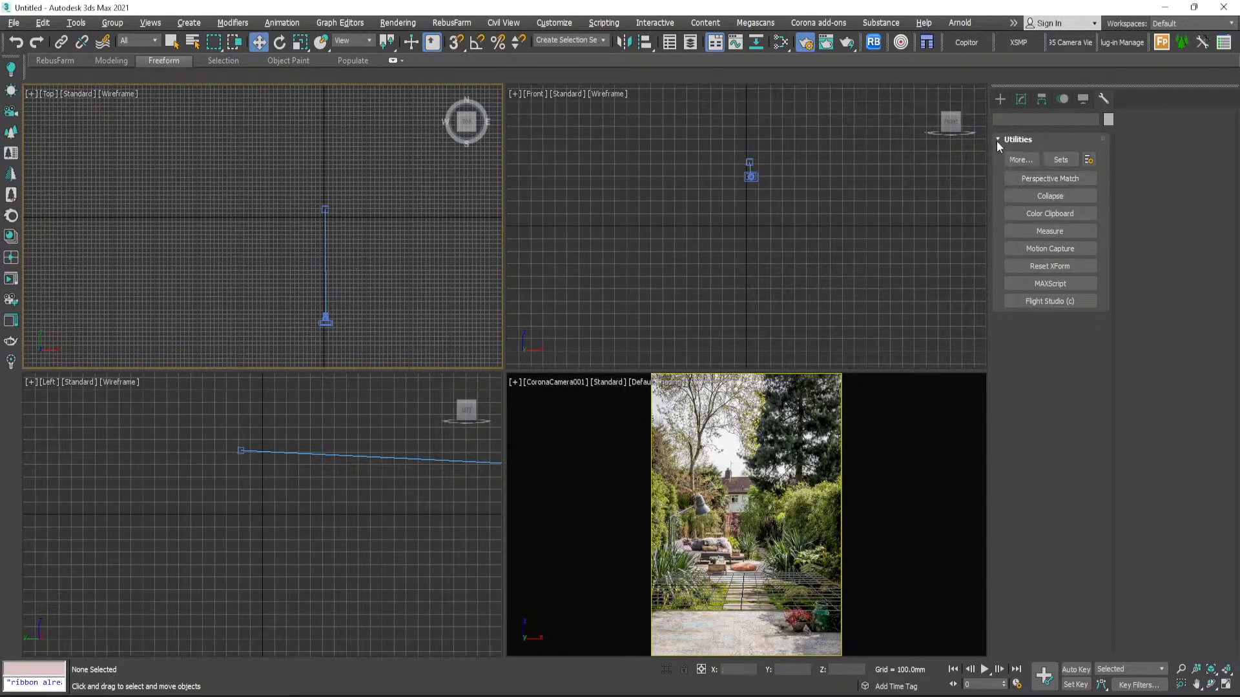
pyautogui.click(999, 99)
pyautogui.click(1073, 237)
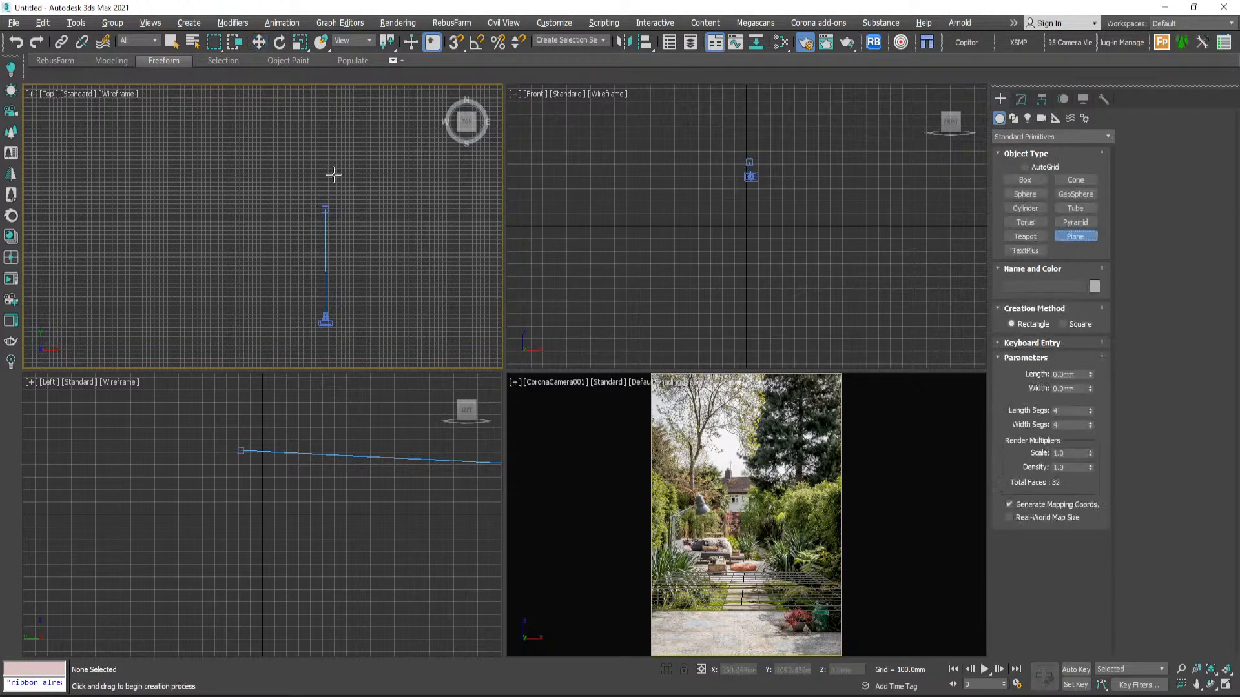
pyautogui.click(750, 618)
pyautogui.hotkey('alt', 'w')
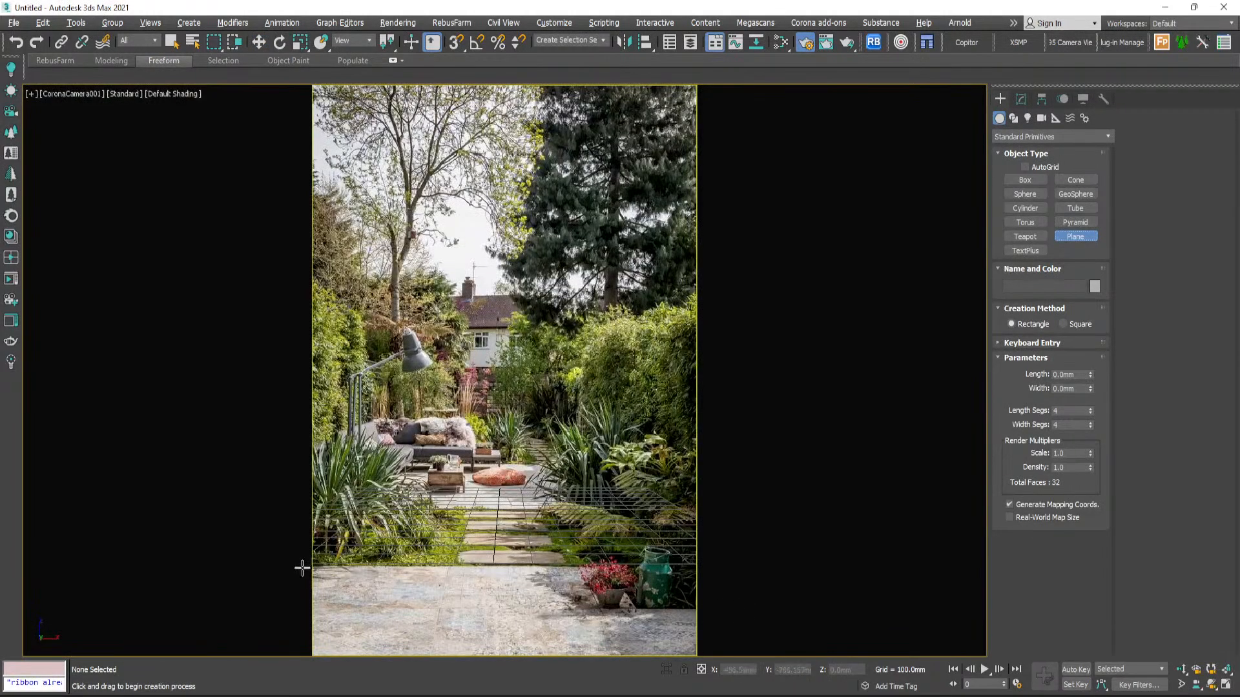
pyautogui.moveTo(299, 564); pyautogui.dragTo(539, 627)
pyautogui.moveTo(722, 660); pyautogui.dragTo(834, 659)
pyautogui.click(258, 42)
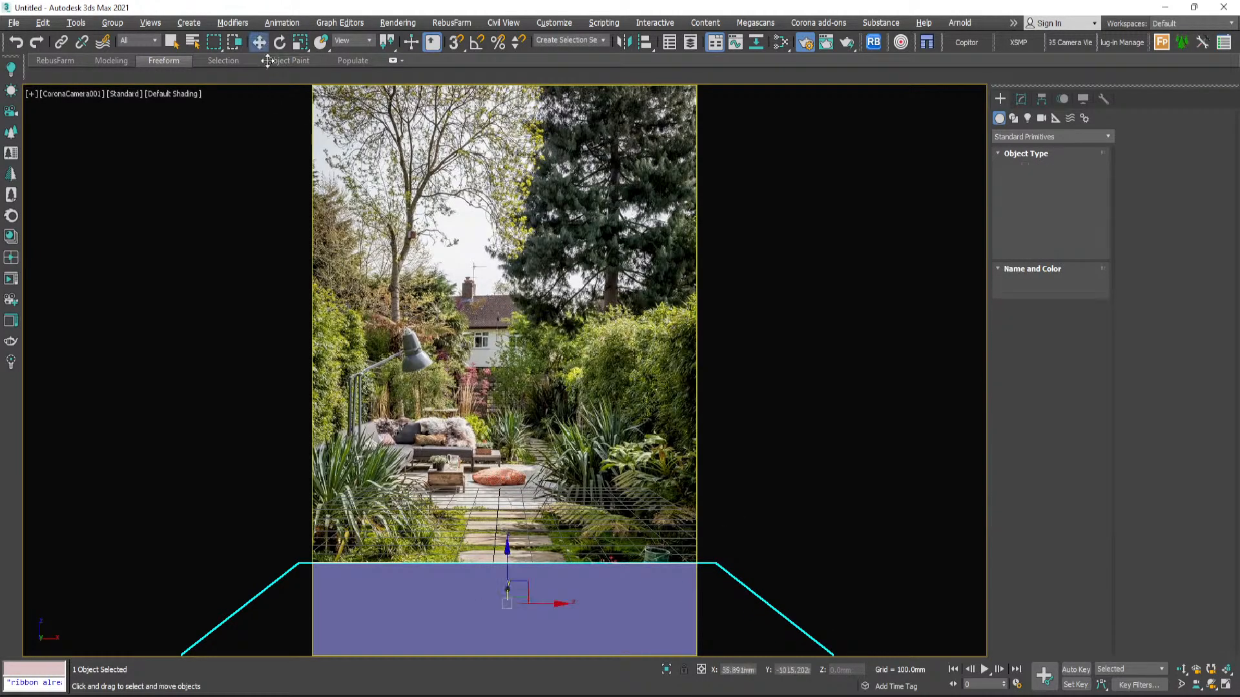
pyautogui.click(1021, 100)
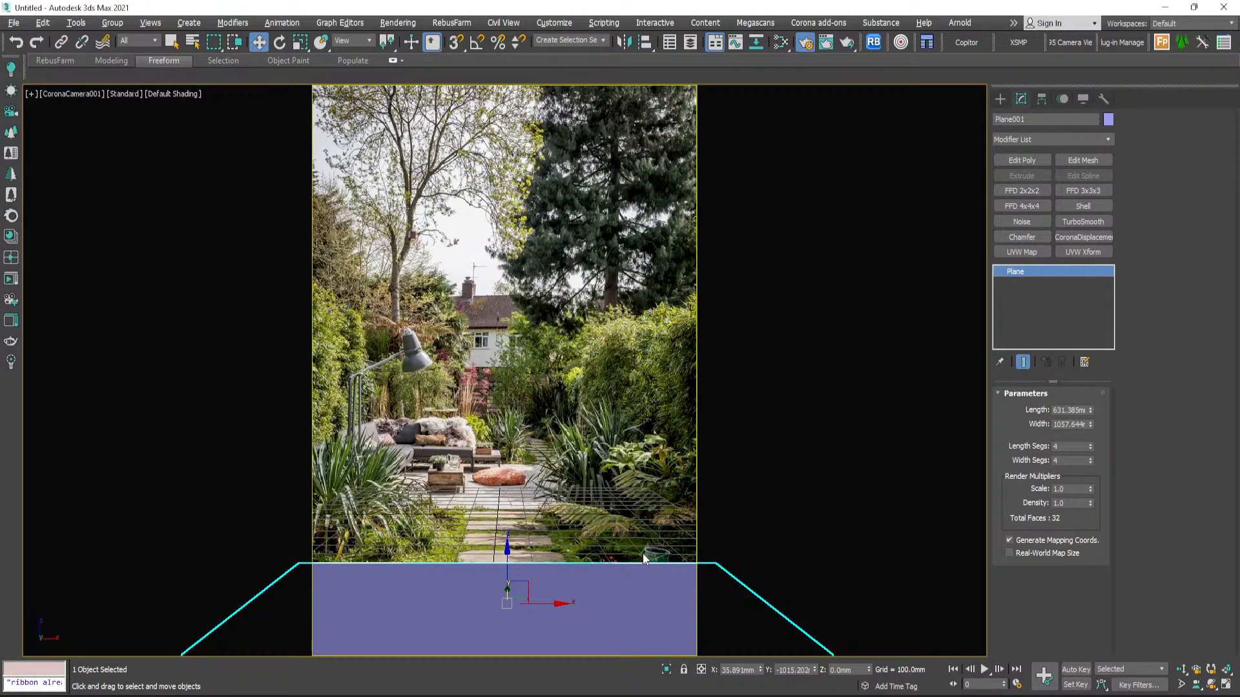
# - Move the plane to about Y -1037 mm, scale it to about 122% along the X axis and deselect it
pyautogui.hotkey('alt', 'w')
pyautogui.scroll(3, 333, 277)
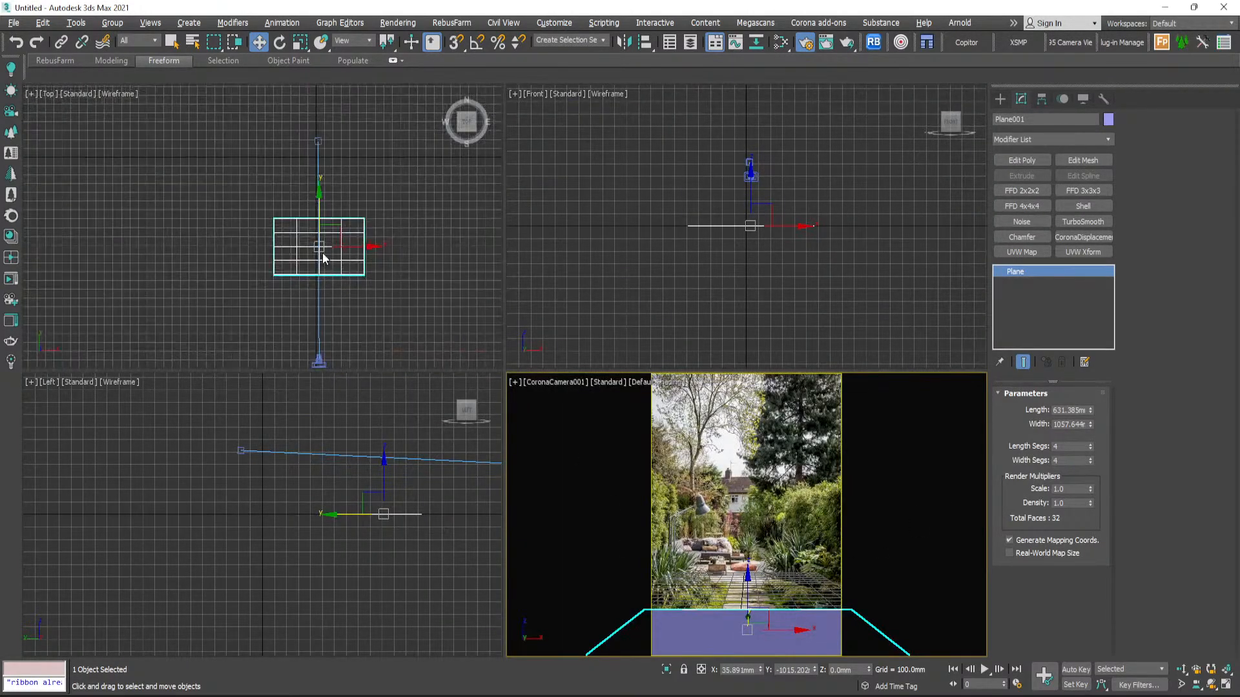
pyautogui.moveTo(321, 217); pyautogui.dragTo(385, 246)
pyautogui.press('r')
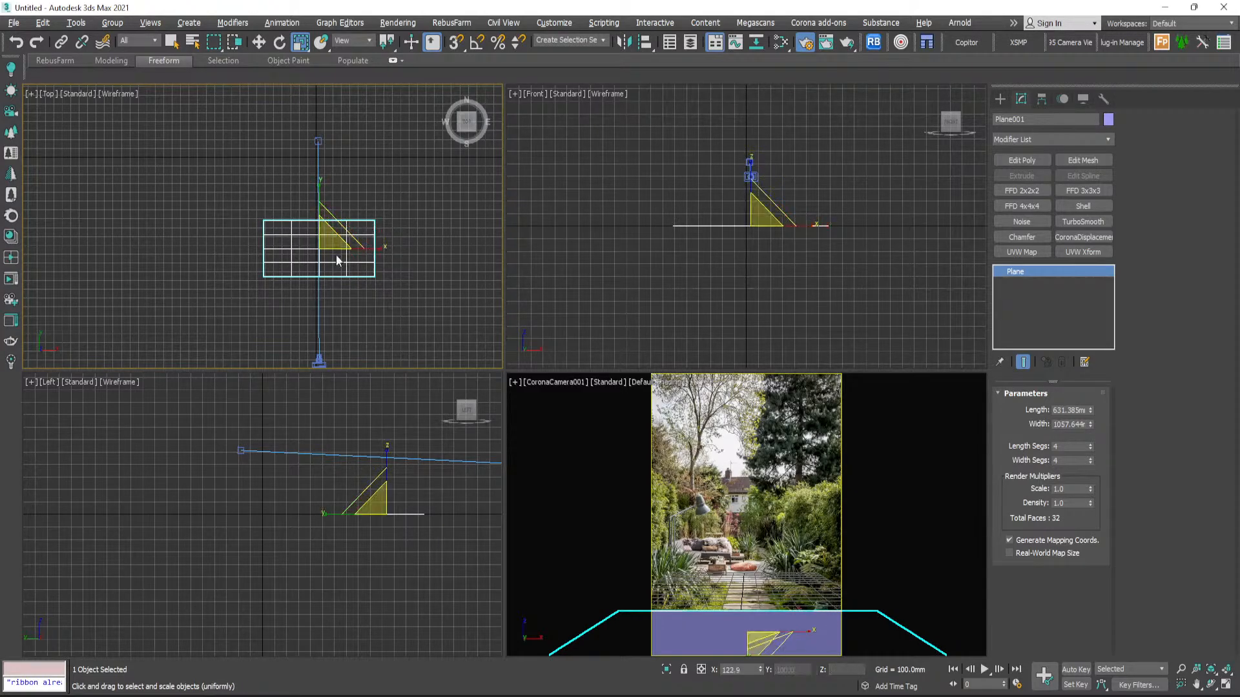
pyautogui.press('w')
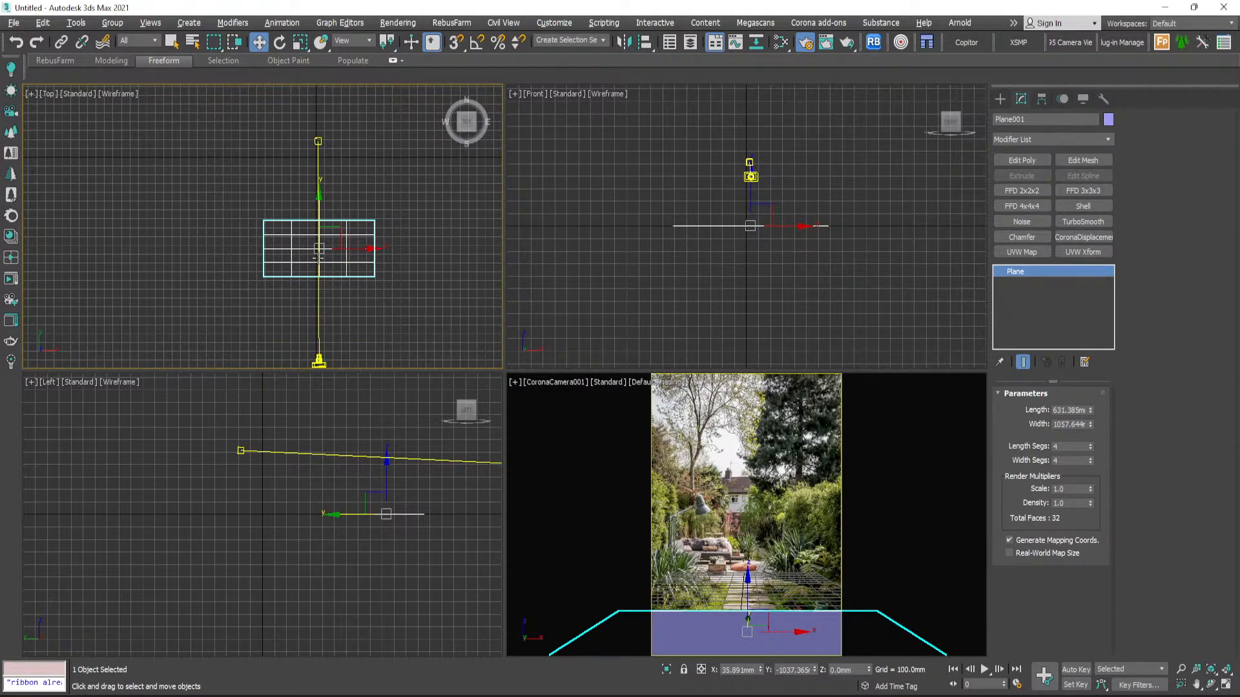
pyautogui.scroll(2, 319, 248)
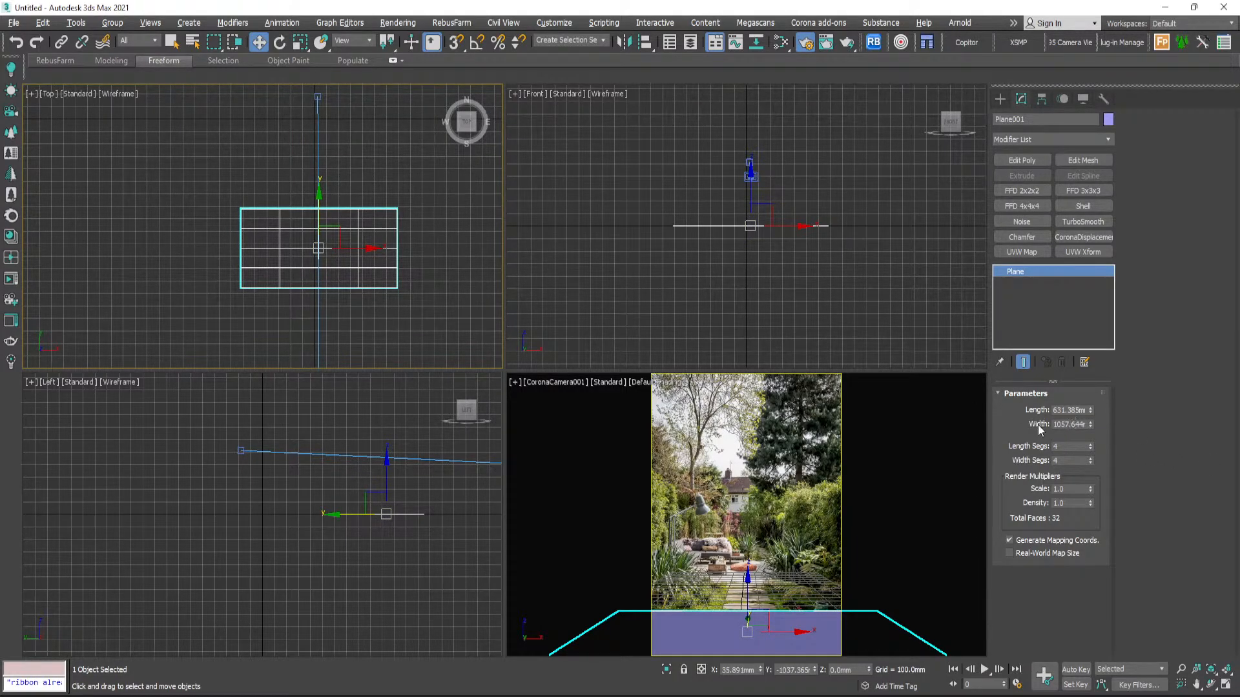
pyautogui.click(475, 325)
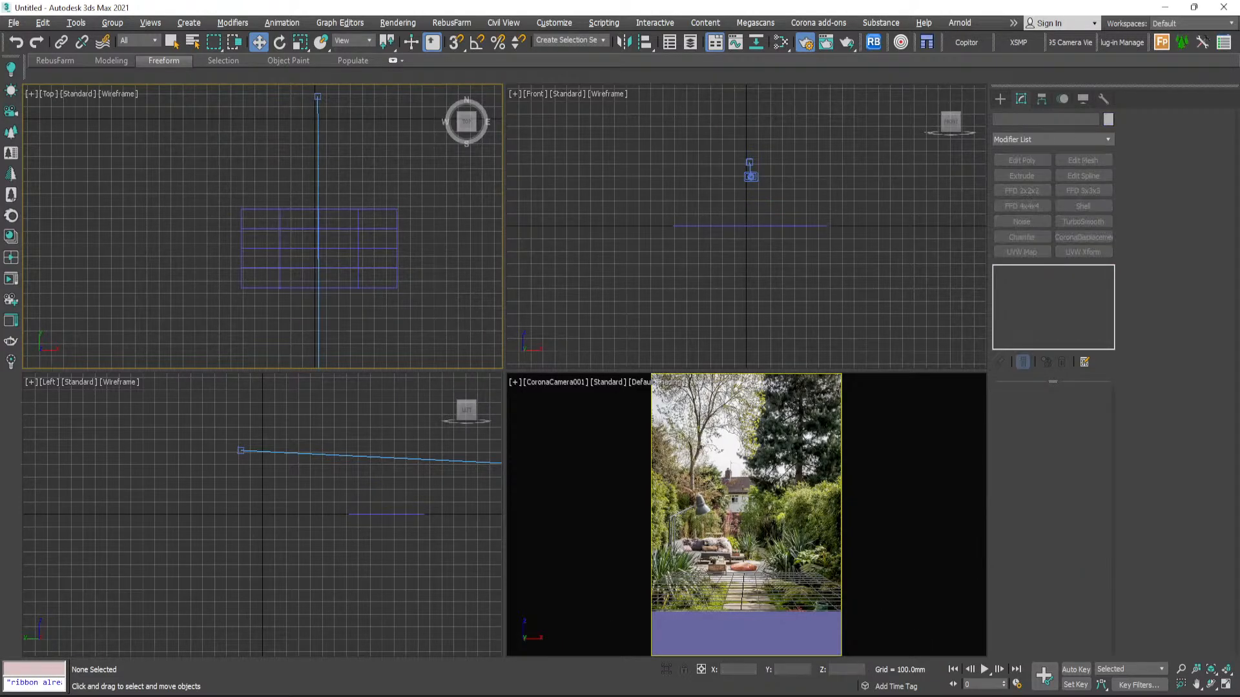
# - Switch to Connecter, show the LIVINGROOM - SOFA folder and open its first sofa image in the full-size preview
pyautogui.scroll(-3, 429, 290)
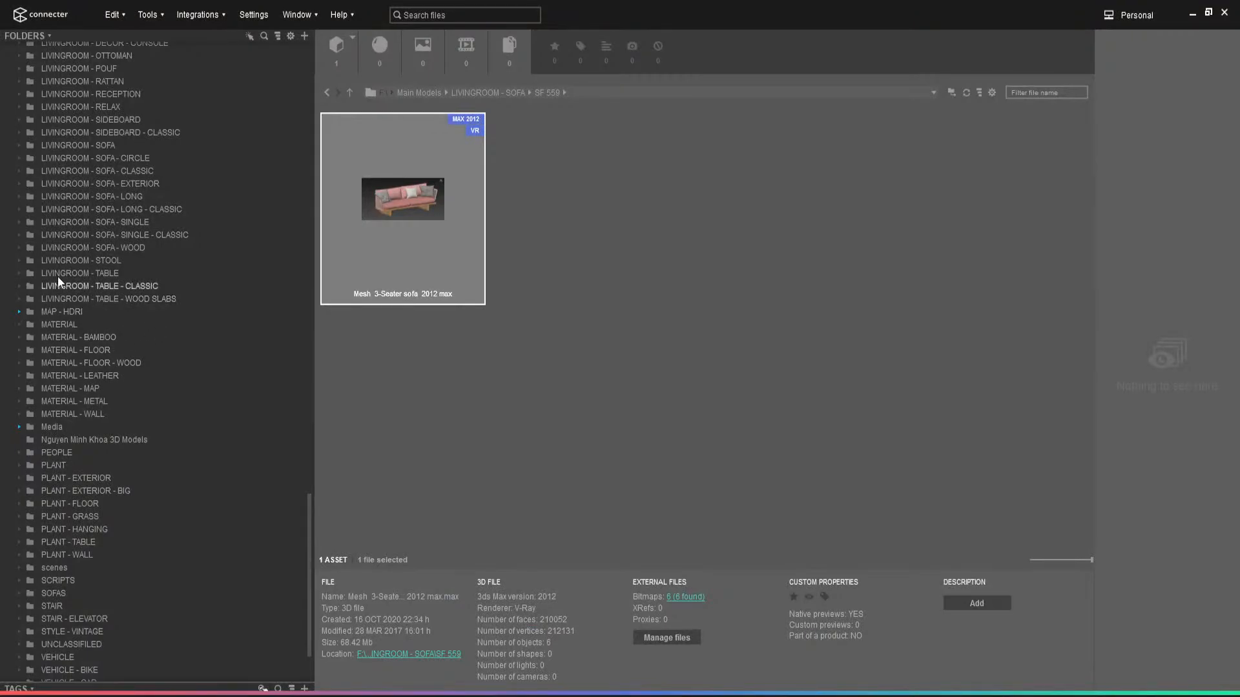
pyautogui.click(89, 145)
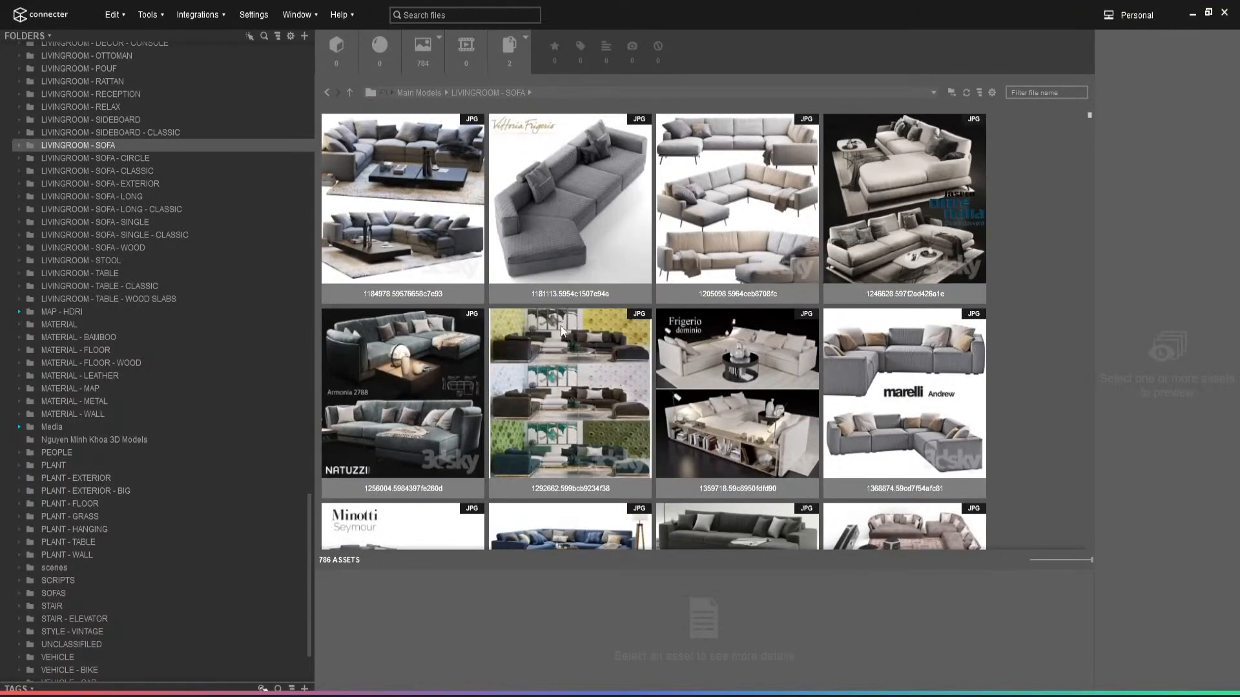
pyautogui.doubleClick(420, 242)
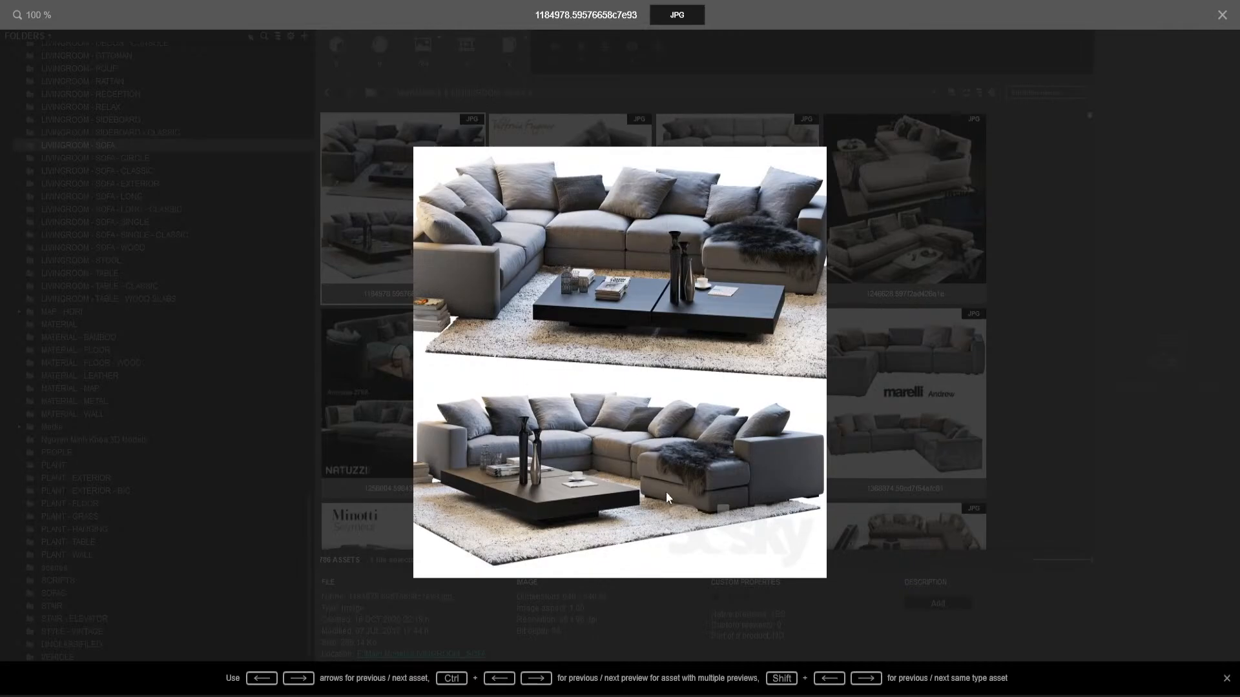
# - Examine the sofa previews in the folder one after another up to SF 195 for a model that suits the patio scene
pyautogui.press('Right')
pyautogui.press('Right')
pyautogui.press('Right')
pyautogui.press('Right')
pyautogui.press('Right')
pyautogui.press('Right')
pyautogui.press('Right')
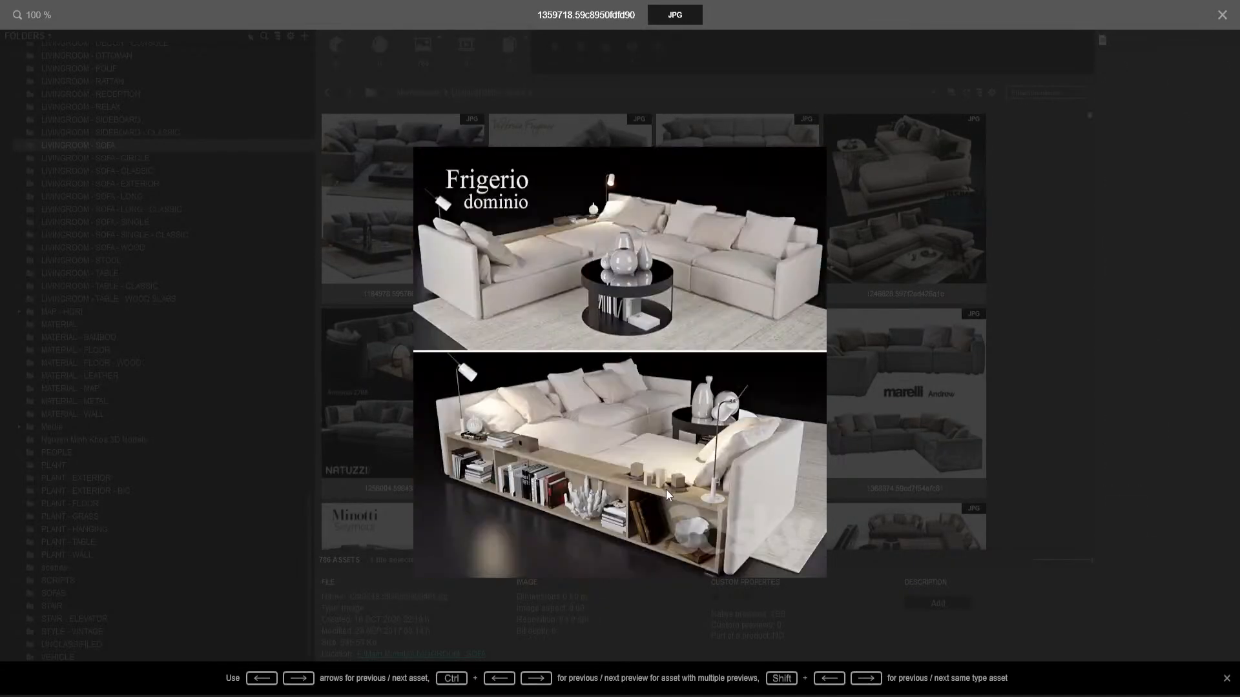
pyautogui.press('Right')
pyautogui.press('Right')
pyautogui.press('Right')
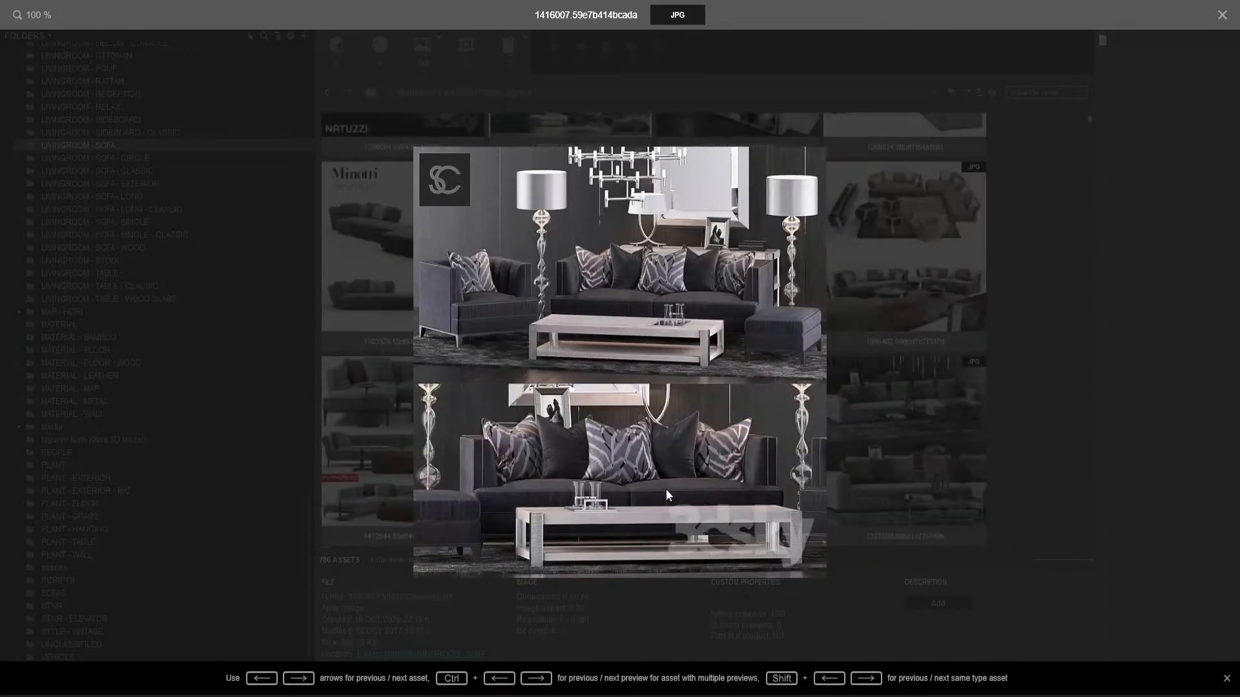
pyautogui.press('Right')
pyautogui.press('Right')
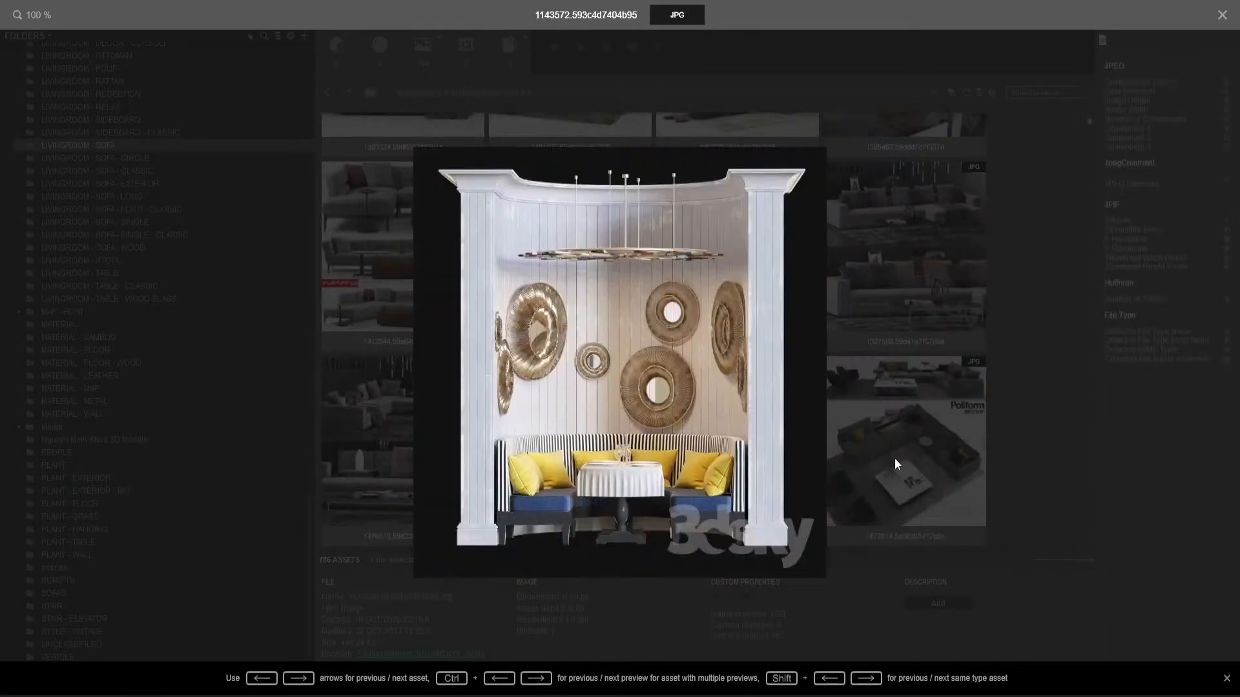
pyautogui.press('Right')
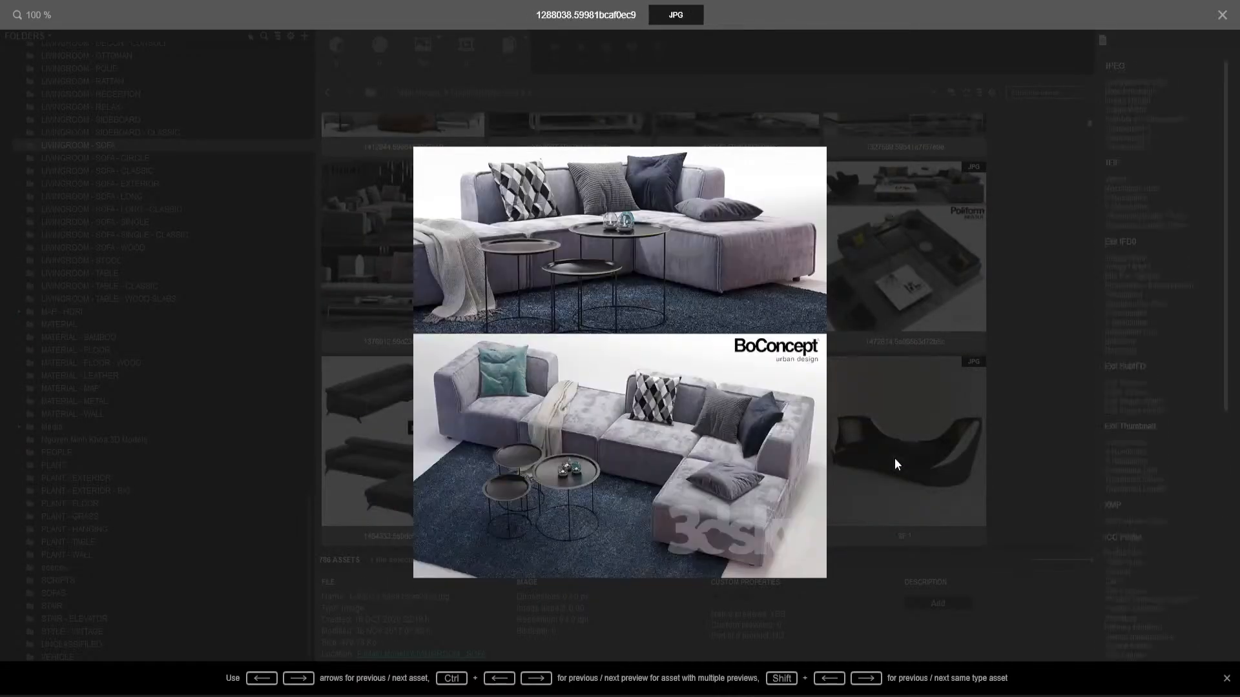
pyautogui.press('Right')
pyautogui.press('Right')
pyautogui.press('Right')
pyautogui.press('Right')
pyautogui.press('Right')
pyautogui.press('Right')
pyautogui.press('Right')
pyautogui.press('Right')
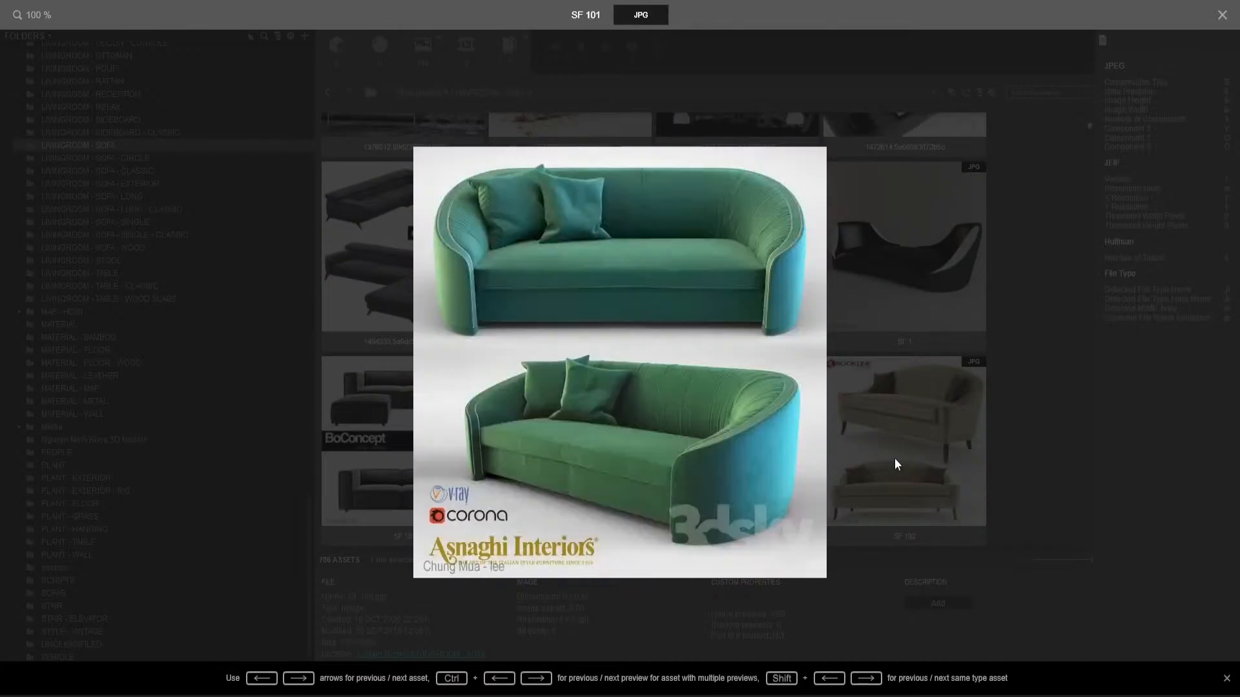
pyautogui.press('Right')
pyautogui.press('Right')
pyautogui.press('Right')
pyautogui.press('Right')
pyautogui.press('Right')
pyautogui.press('Right')
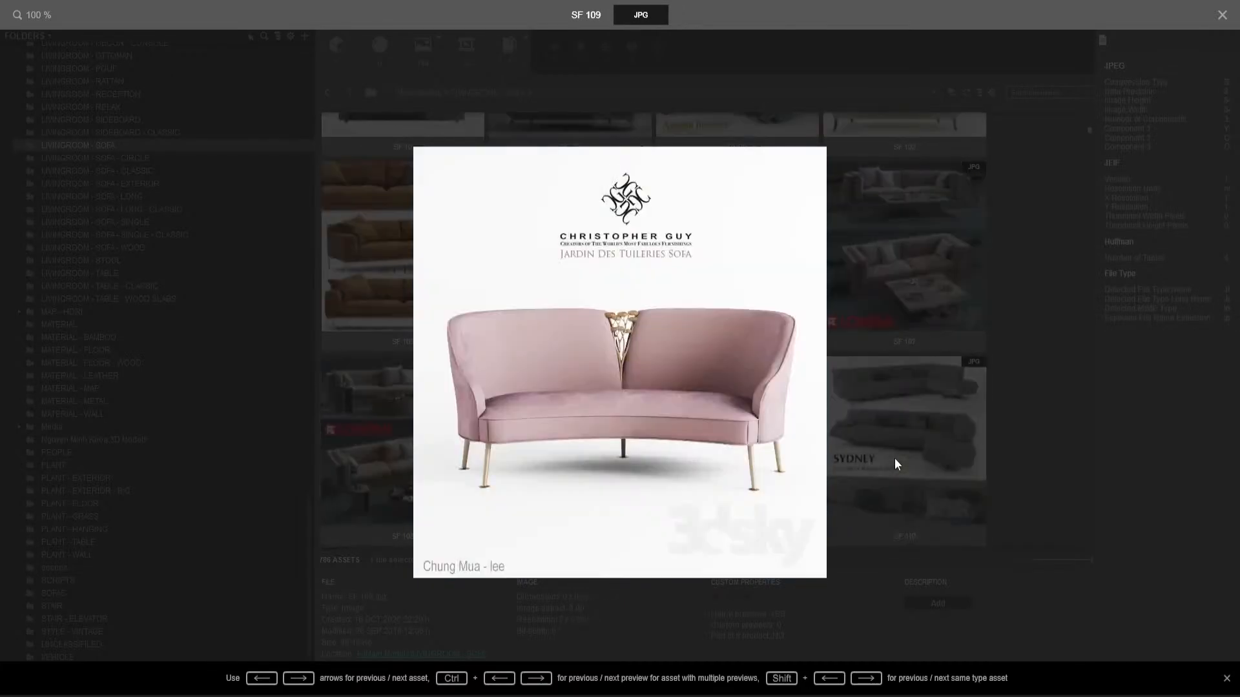
pyautogui.press('Left')
pyautogui.press('Left')
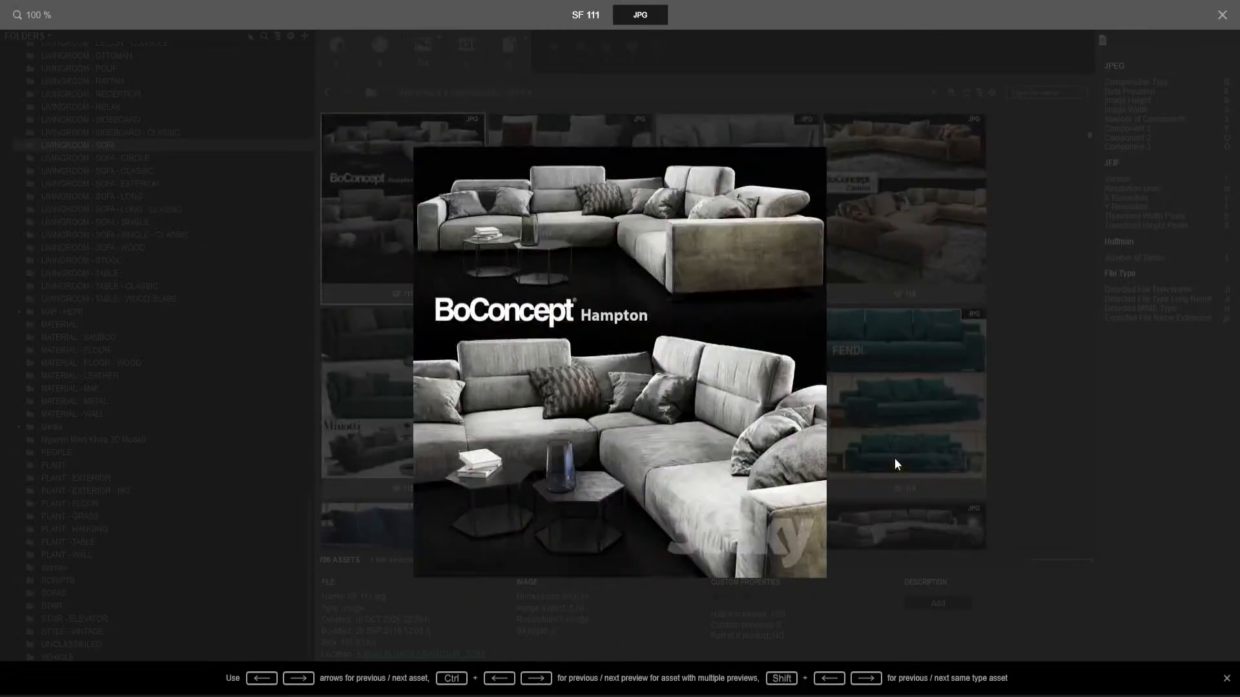
pyautogui.press('Right')
pyautogui.press('Right')
pyautogui.press('Right')
pyautogui.press('Right')
pyautogui.press('Right')
pyautogui.press('Right')
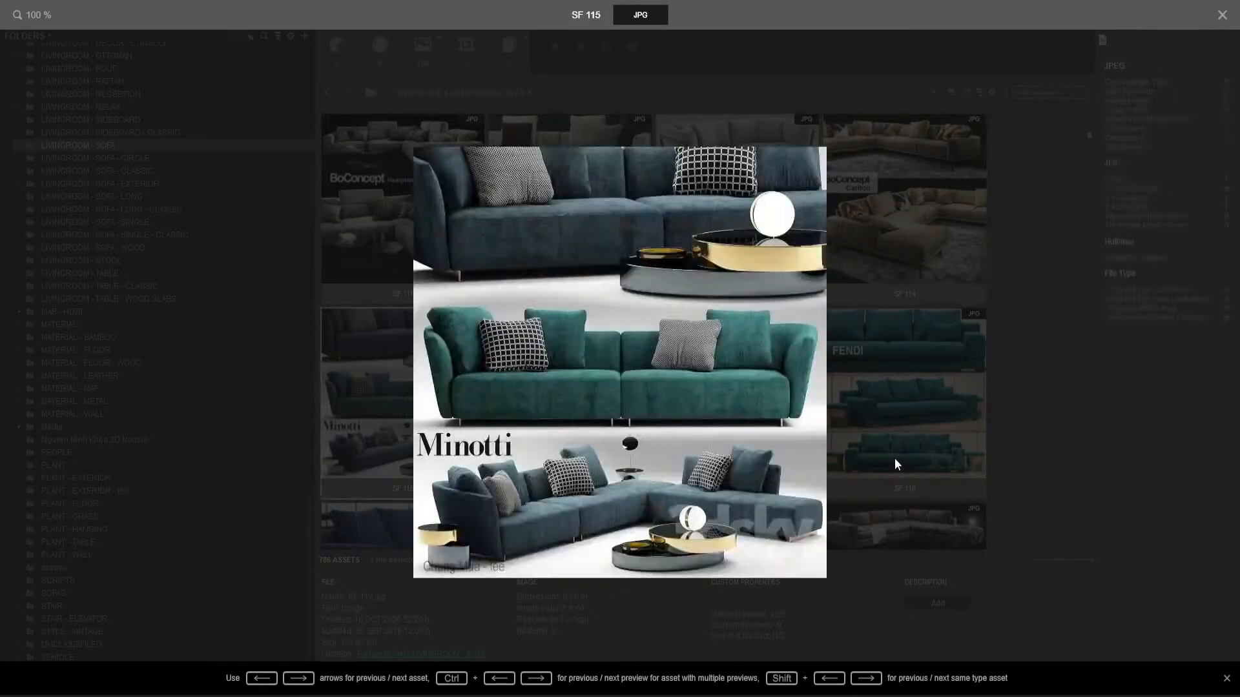
pyautogui.press('Right')
pyautogui.press('Right')
pyautogui.press('Right')
pyautogui.press('Right')
pyautogui.press('Right')
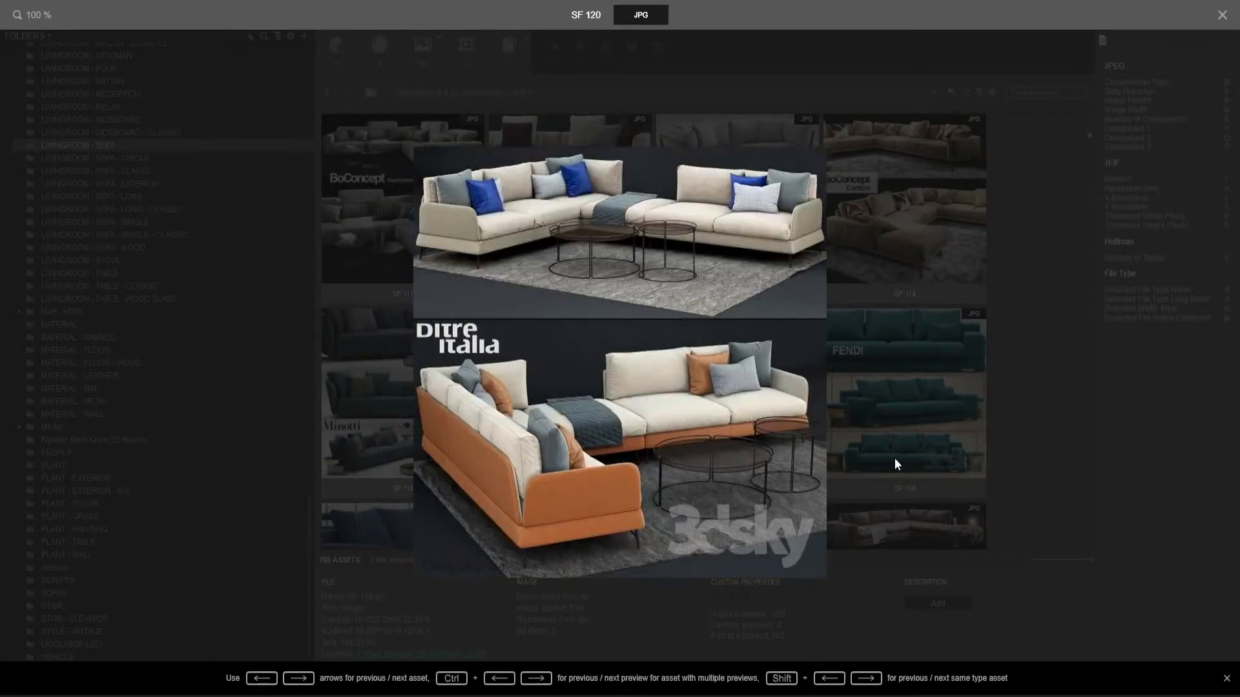
pyautogui.press('Right')
pyautogui.press('Right')
pyautogui.press('Right')
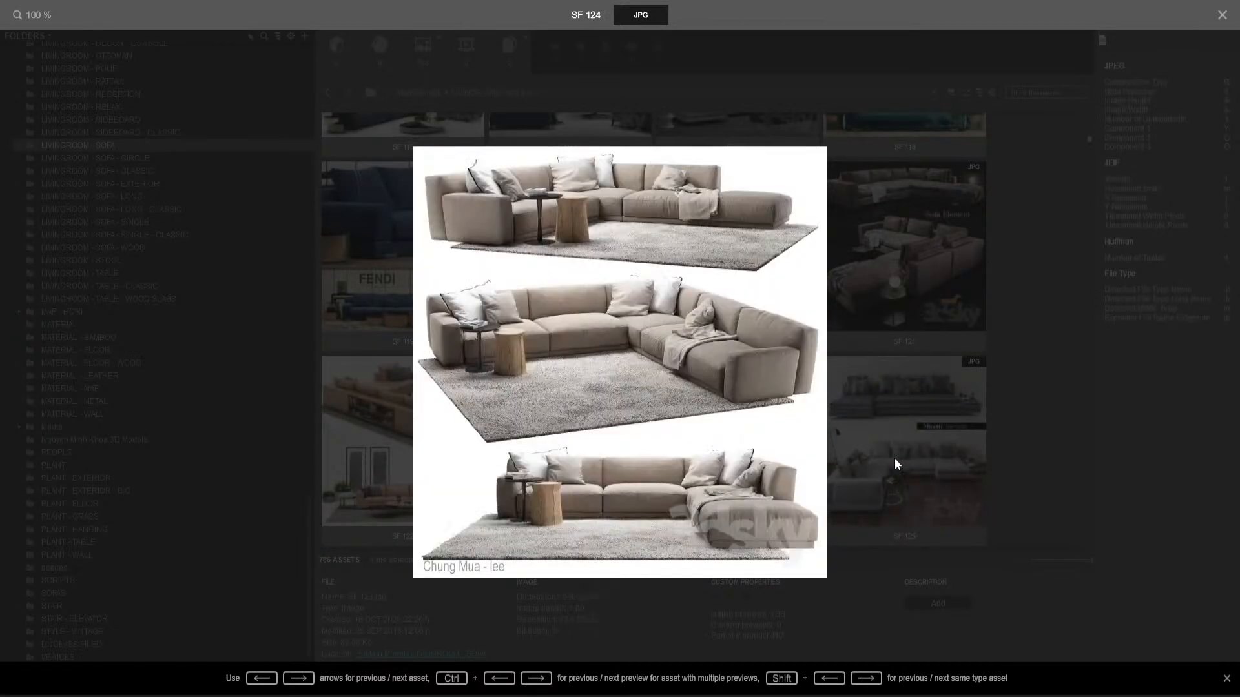
pyautogui.press('Right')
pyautogui.press('Right')
pyautogui.press('Right')
pyautogui.press('Right')
pyautogui.press('Right')
pyautogui.press('Right')
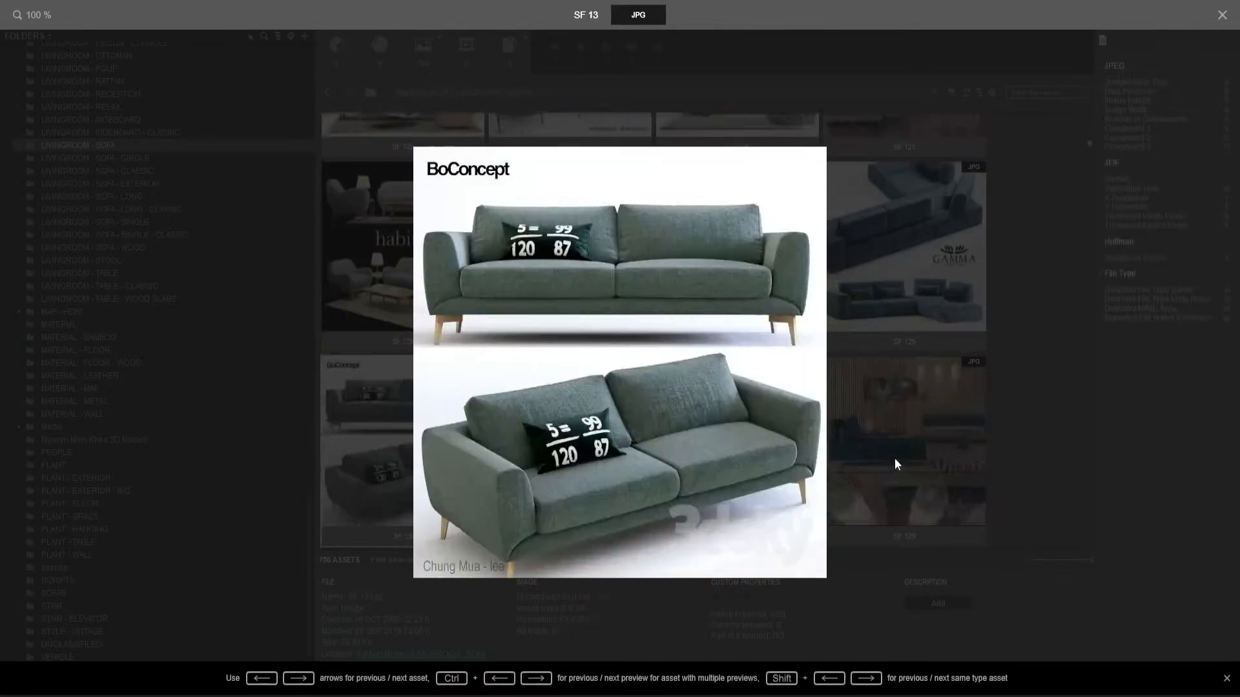
pyautogui.press('Right')
pyautogui.press('Right')
pyautogui.press('Right')
pyautogui.press('Right')
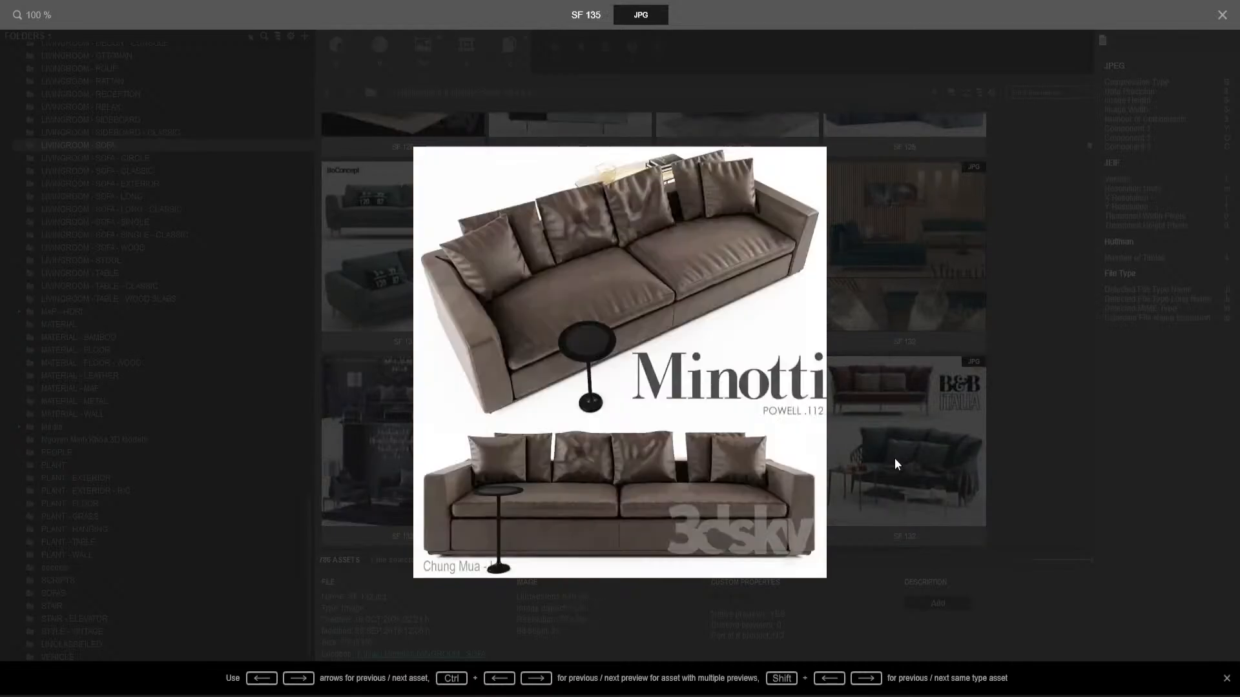
pyautogui.press('Right')
pyautogui.press('Right')
pyautogui.press('Right')
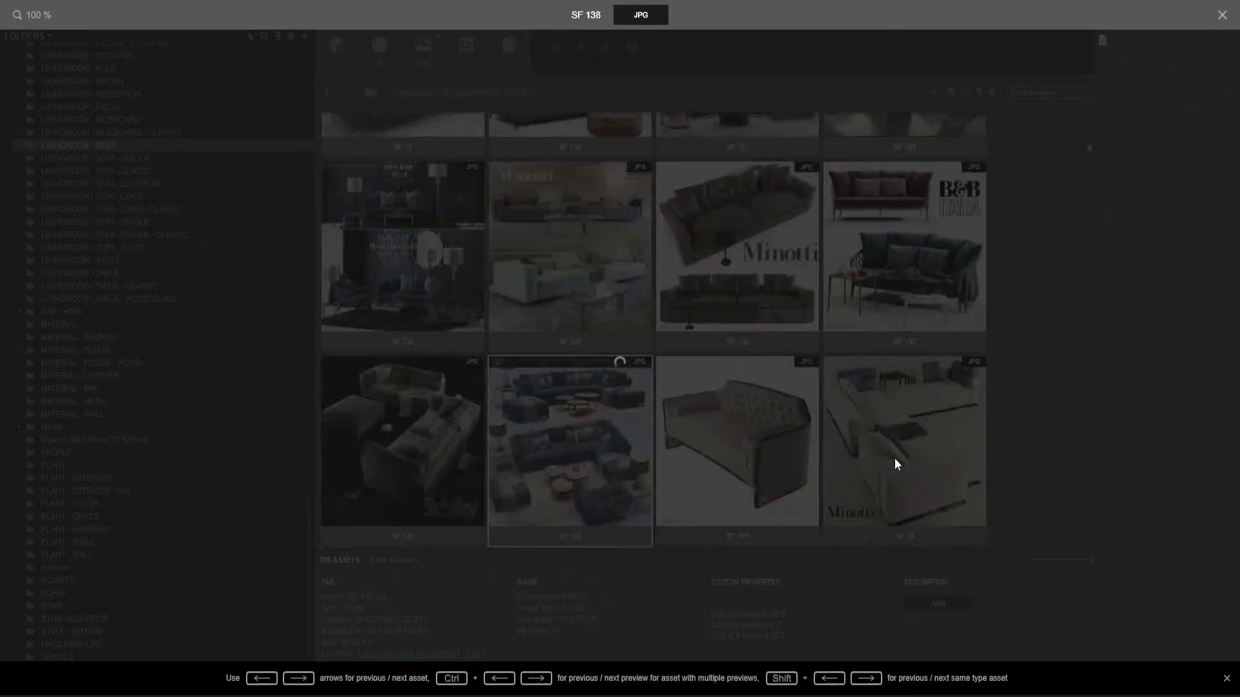
pyautogui.press('Right')
pyautogui.press('Right')
pyautogui.press('Right')
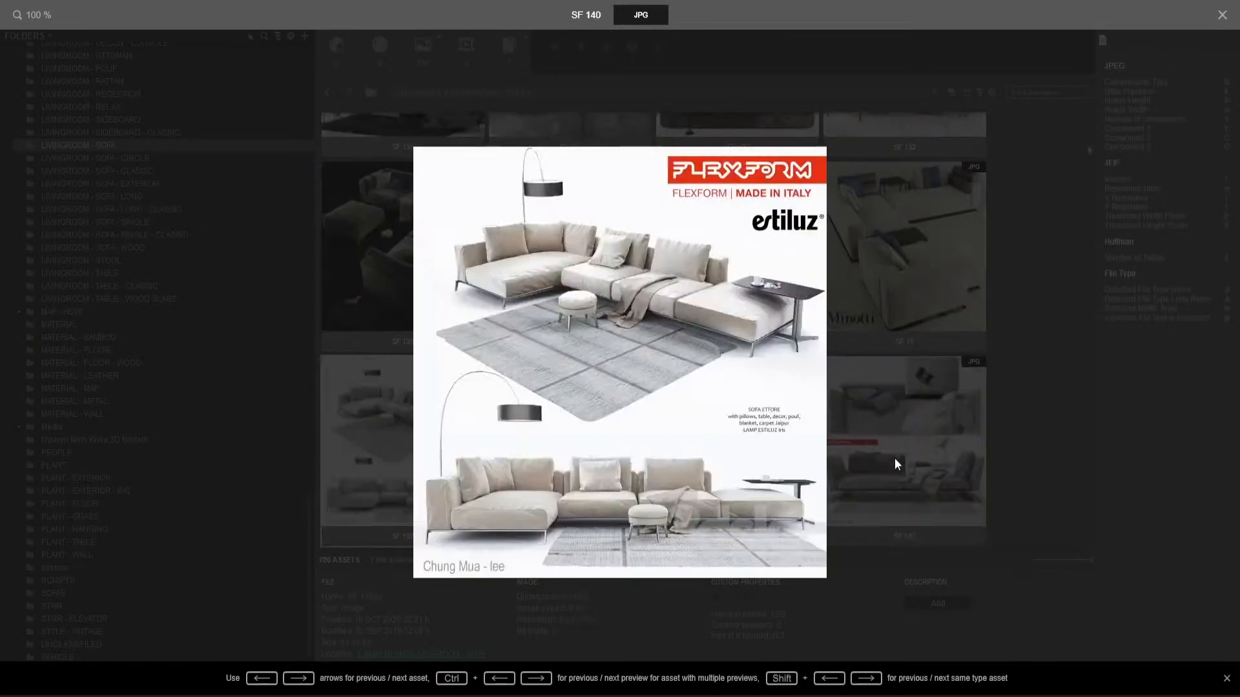
pyautogui.press('Right')
pyautogui.press('Left')
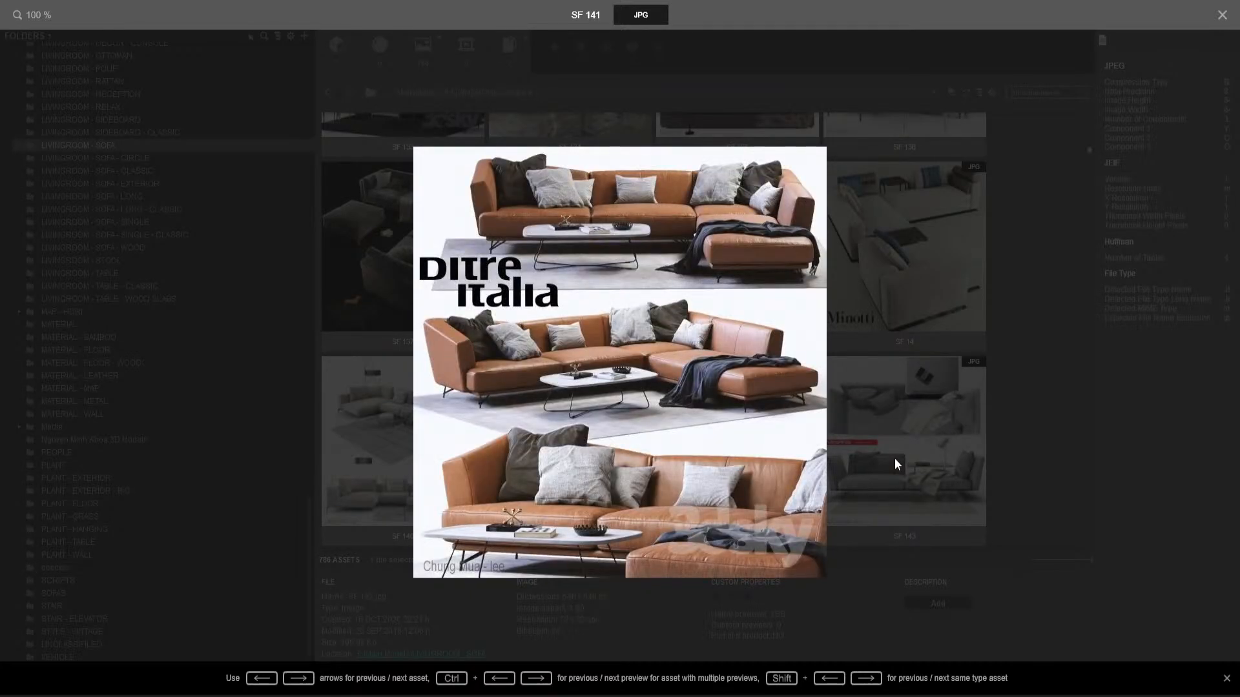
pyautogui.press('Right')
pyautogui.press('Right')
pyautogui.press('Right')
pyautogui.press('Right')
pyautogui.press('Right')
pyautogui.press('Right')
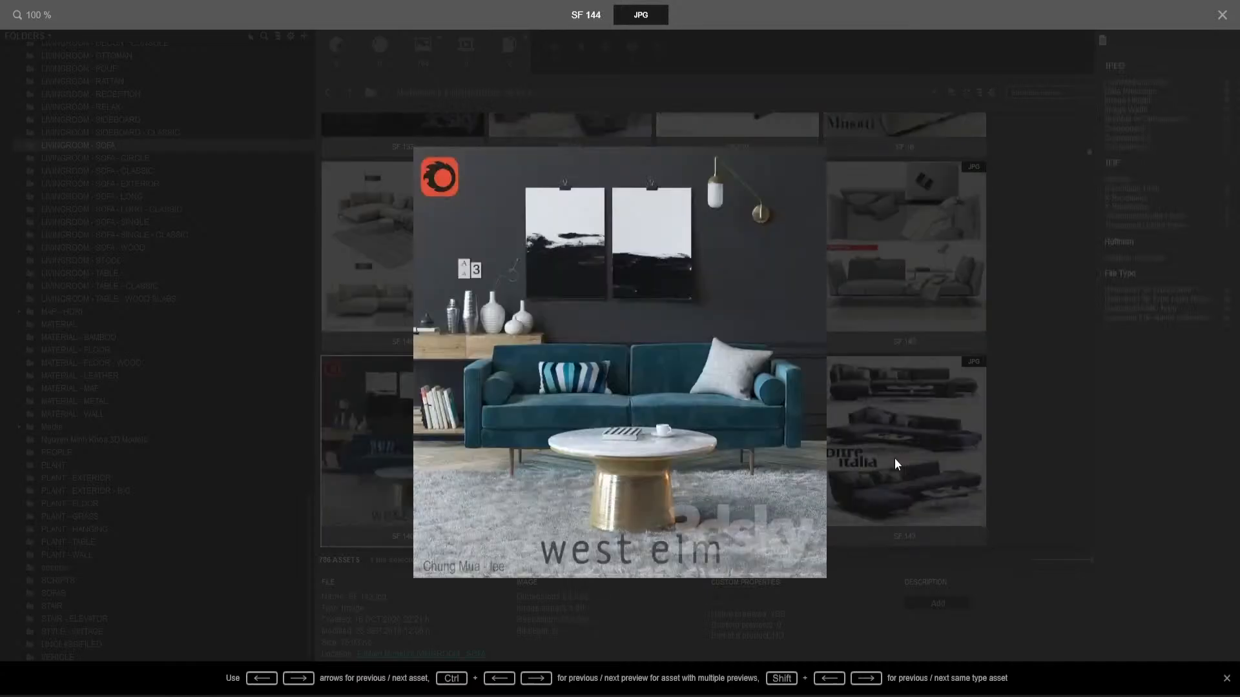
pyautogui.press('Right')
pyautogui.press('Right')
pyautogui.press('Right')
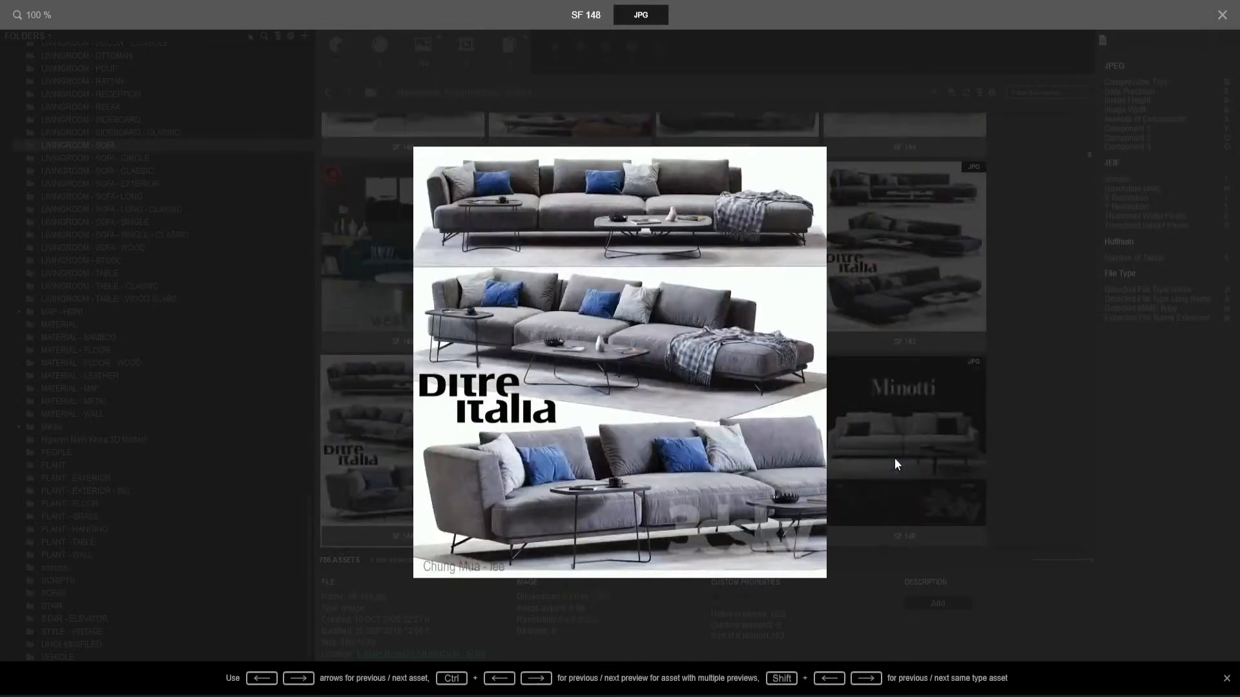
pyautogui.press('Right')
pyautogui.press('Right')
pyautogui.press('Right')
pyautogui.press('Right')
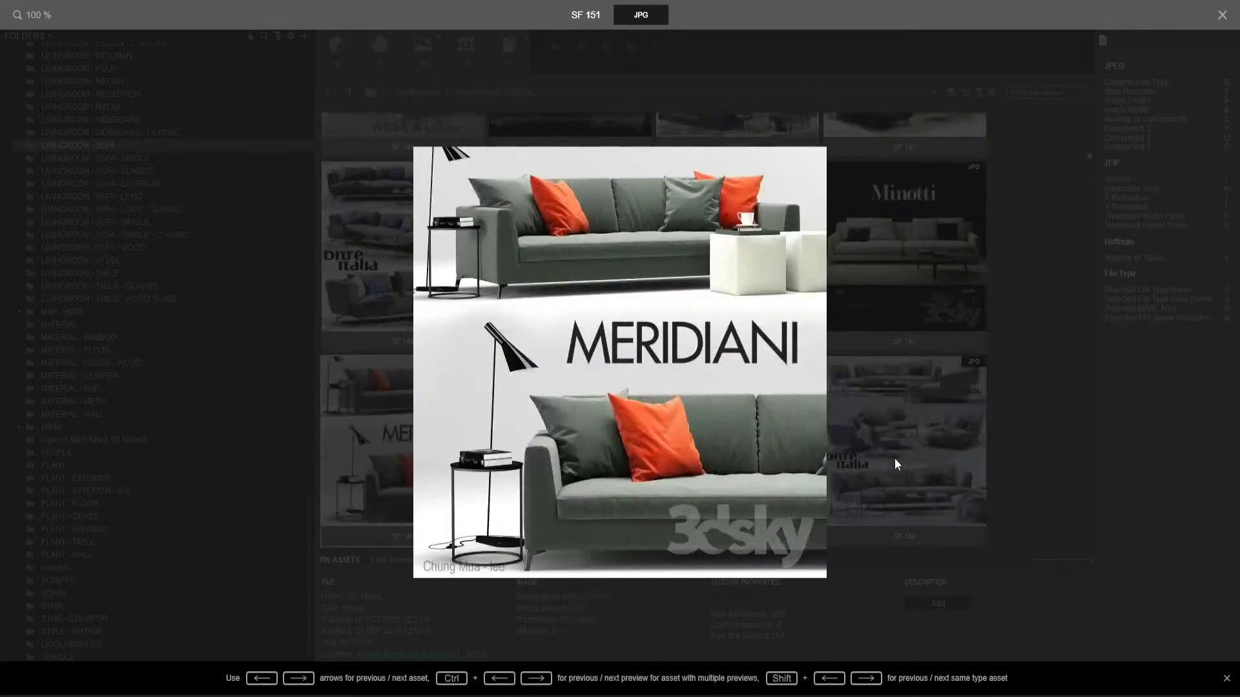
pyautogui.press('Right')
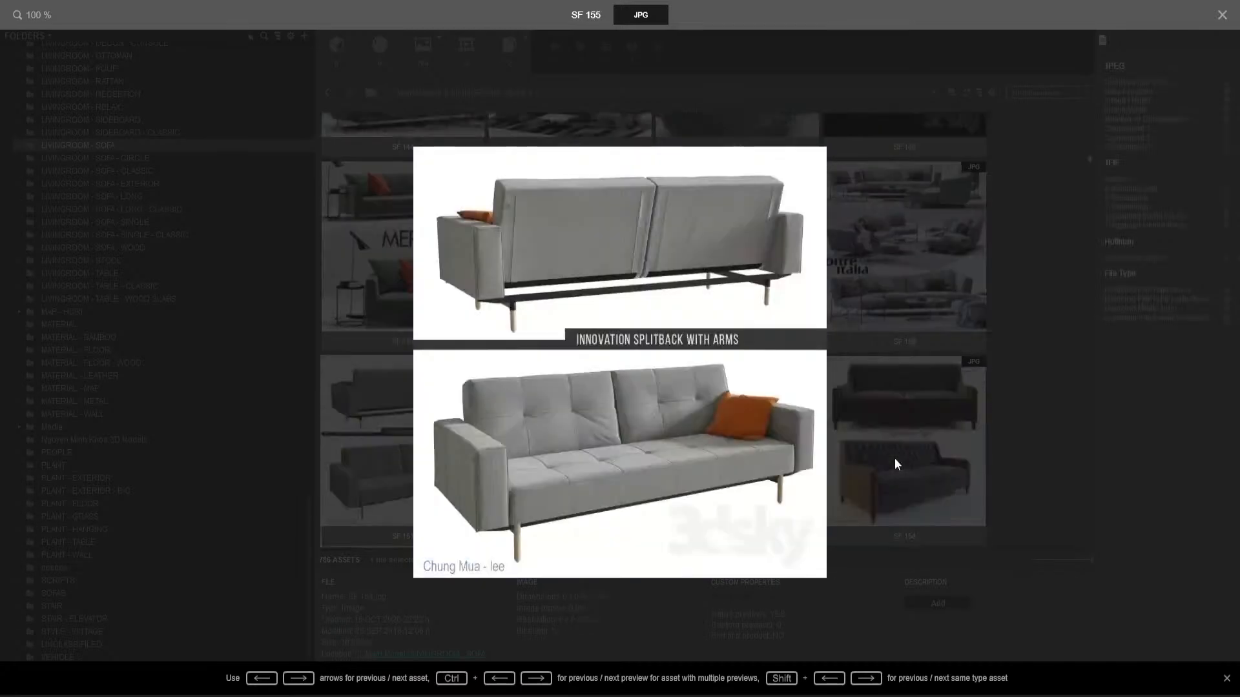
pyautogui.press('Left')
pyautogui.press('Right')
pyautogui.press('Right')
pyautogui.press('Right')
pyautogui.press('Right')
pyautogui.press('Right')
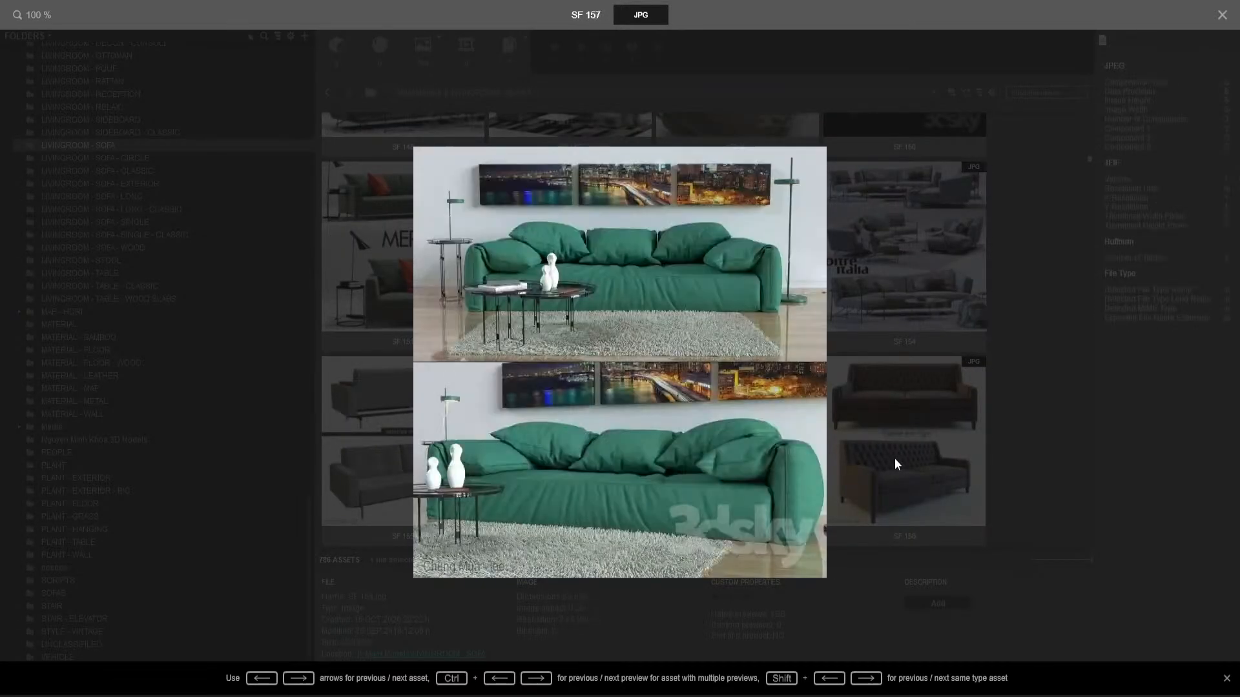
pyautogui.press('Right')
pyautogui.press('Right')
pyautogui.press('Right')
pyautogui.press('Right')
pyautogui.press('Right')
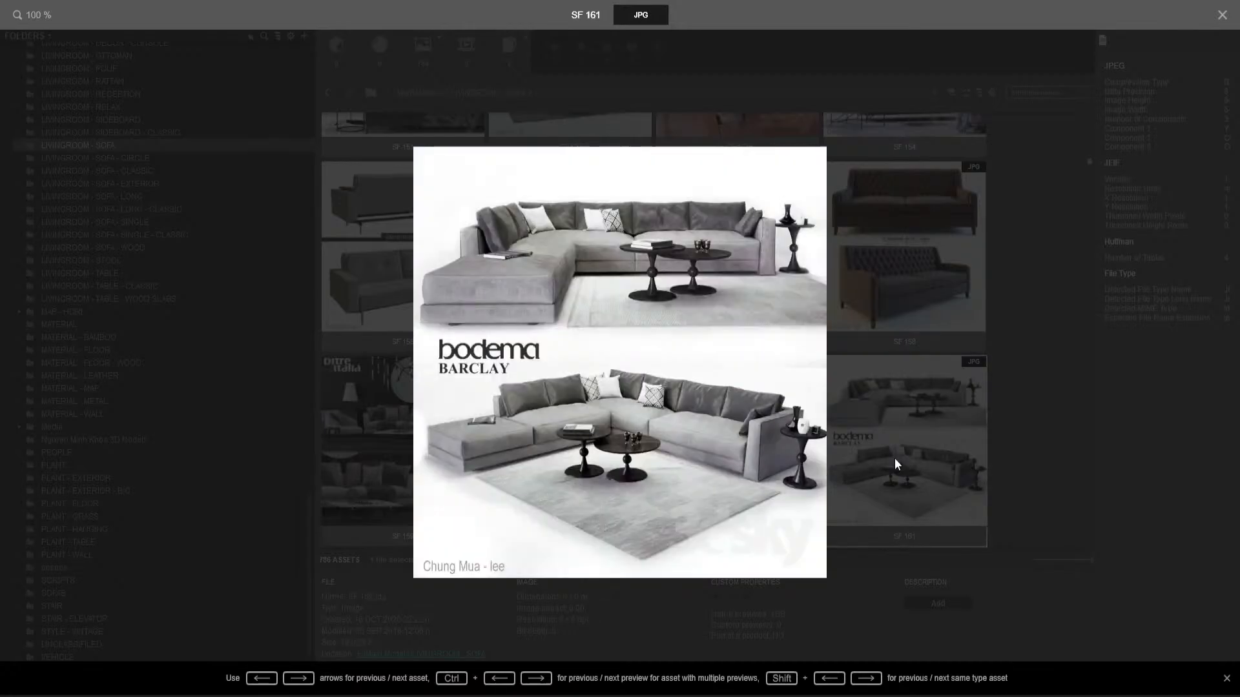
pyautogui.press('Right')
pyautogui.press('Right')
pyautogui.press('Right')
pyautogui.press('Right')
pyautogui.press('Right')
pyautogui.press('Right')
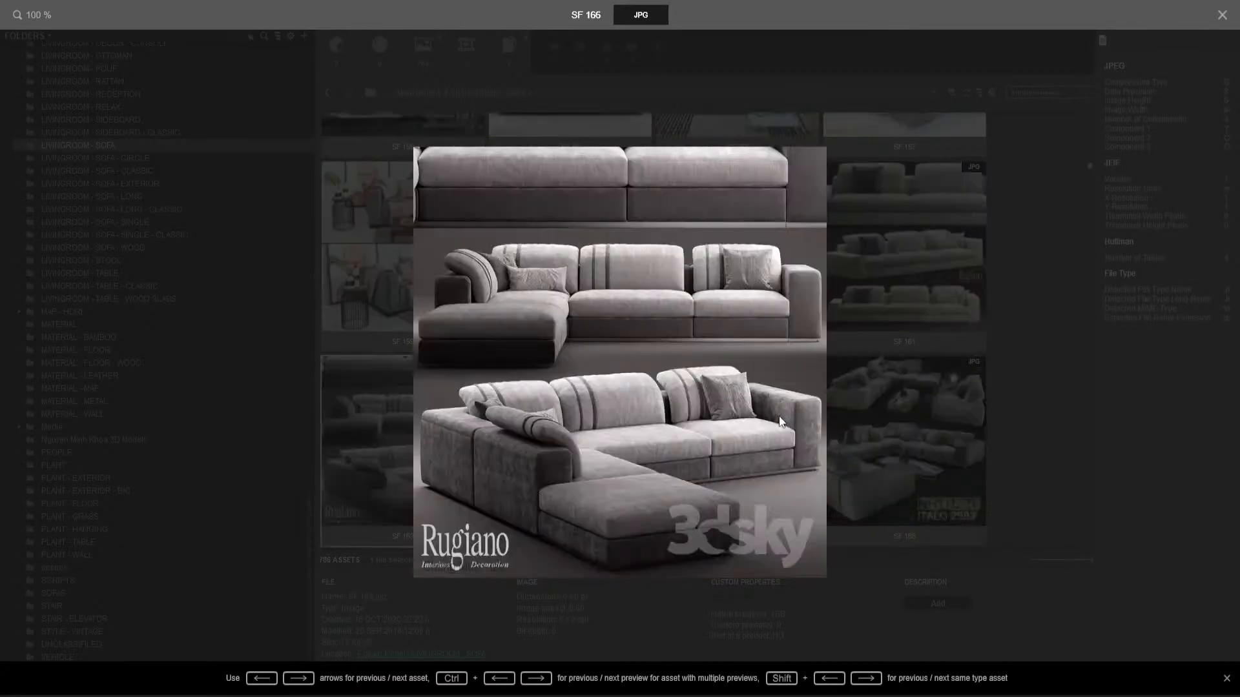
pyautogui.press('Left')
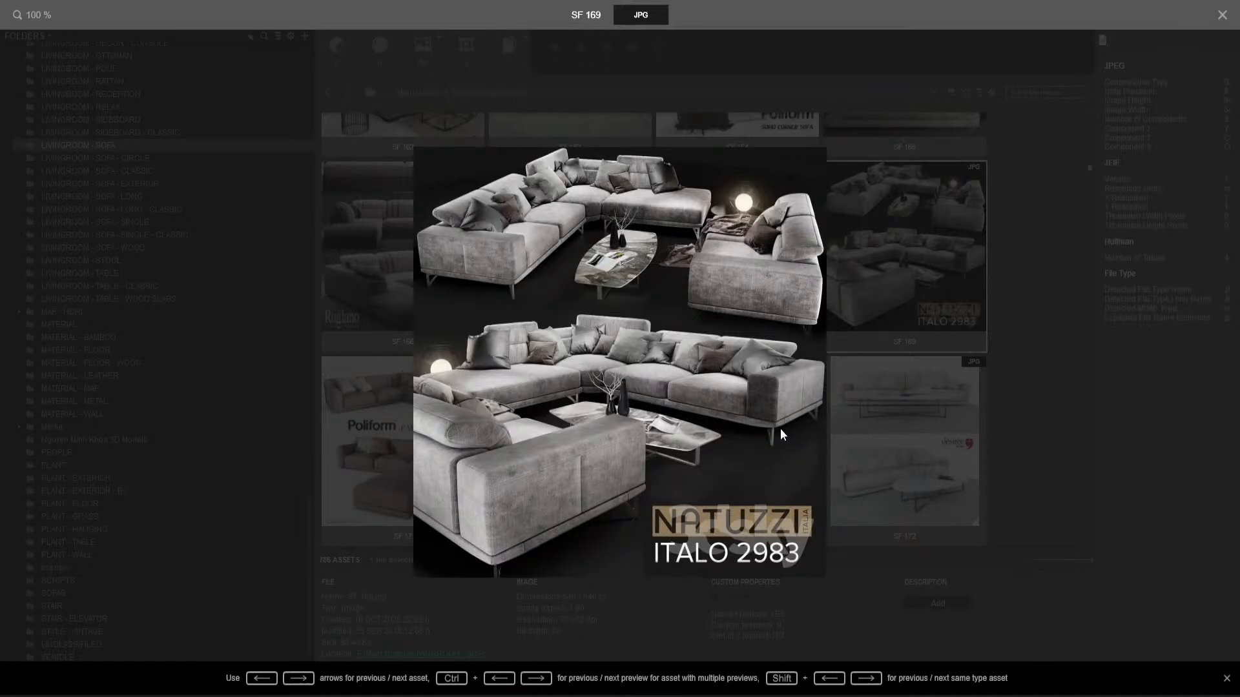
pyautogui.press('Right')
pyautogui.press('Right')
pyautogui.press('Right')
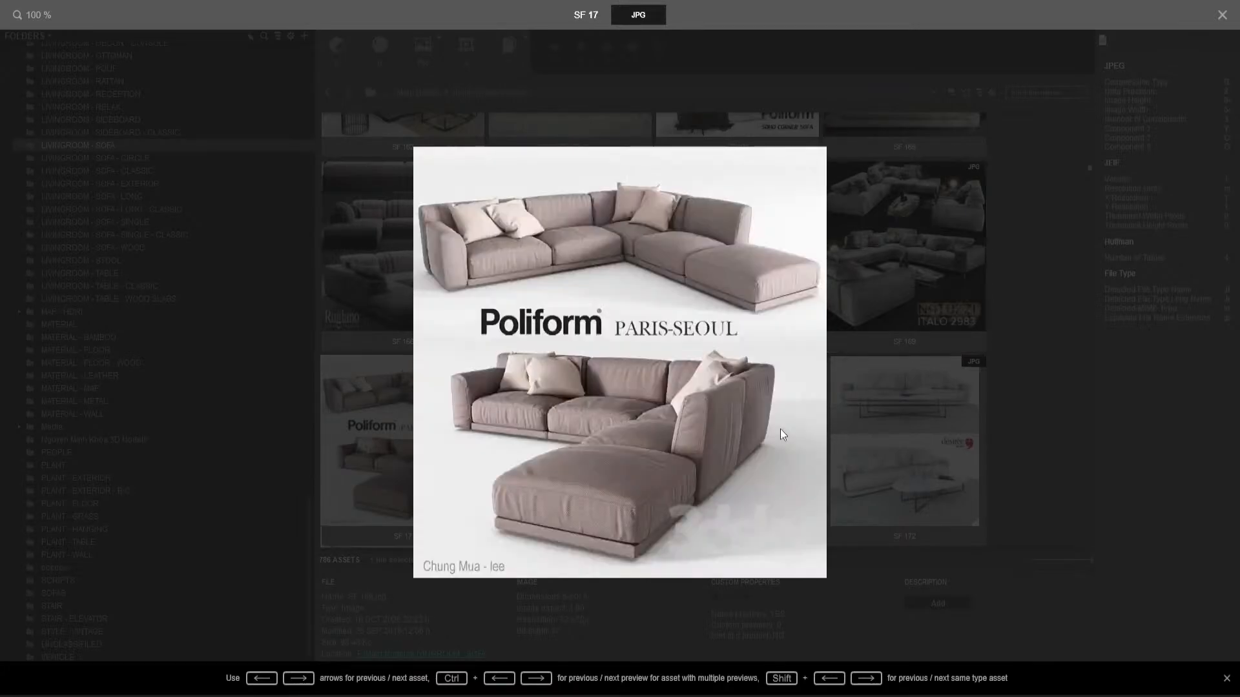
pyautogui.press('Right')
pyautogui.press('Right')
pyautogui.press('Right')
pyautogui.press('Right')
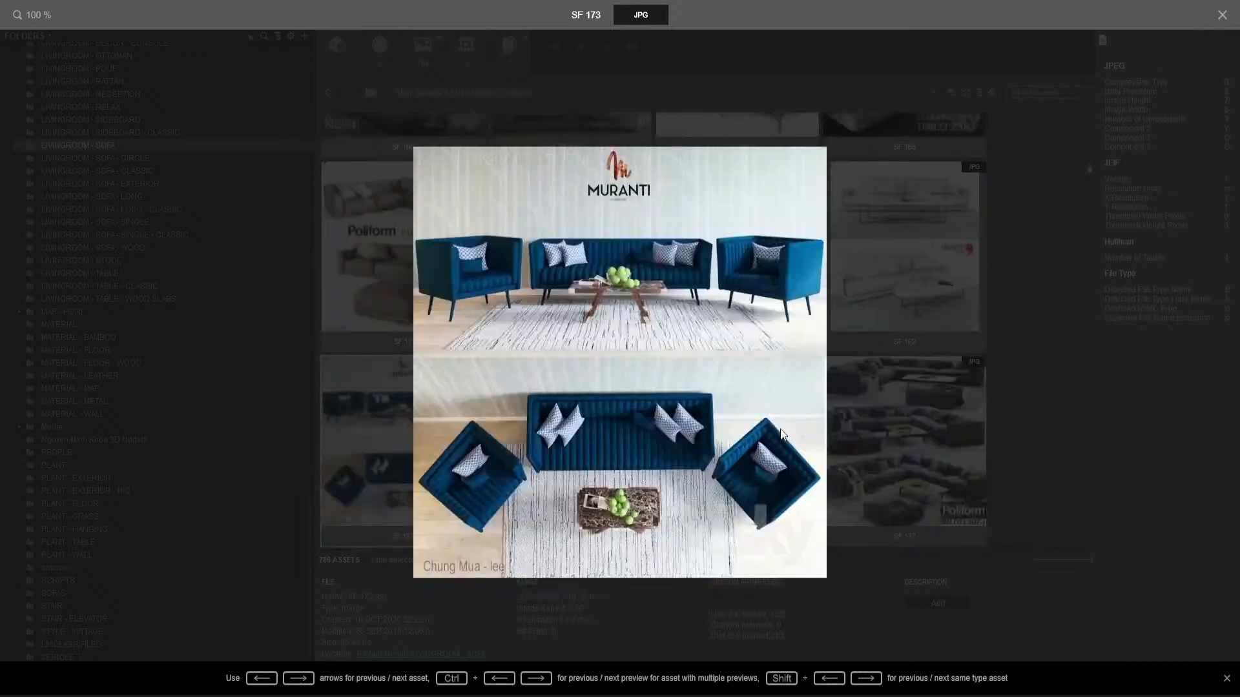
pyautogui.press('Right')
pyautogui.press('Right')
pyautogui.press('Right')
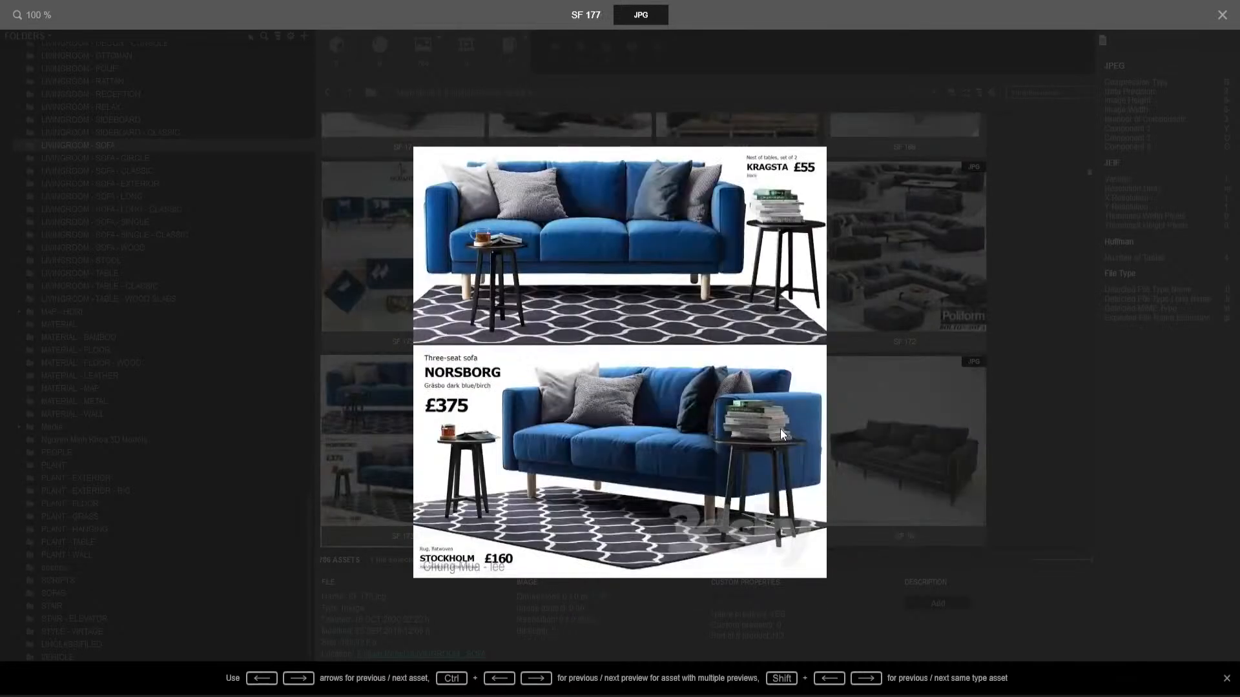
pyautogui.press('Right')
pyautogui.press('Right')
pyautogui.press('Right')
pyautogui.press('Right')
pyautogui.press('Right')
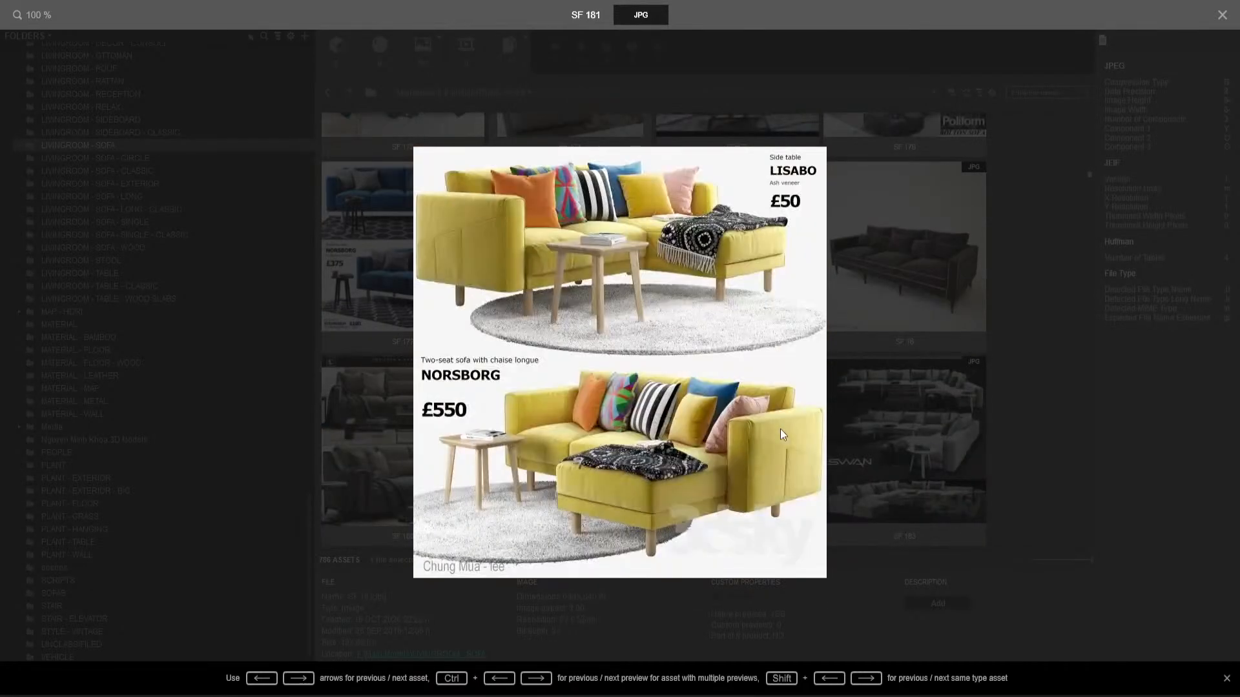
pyautogui.press('Left')
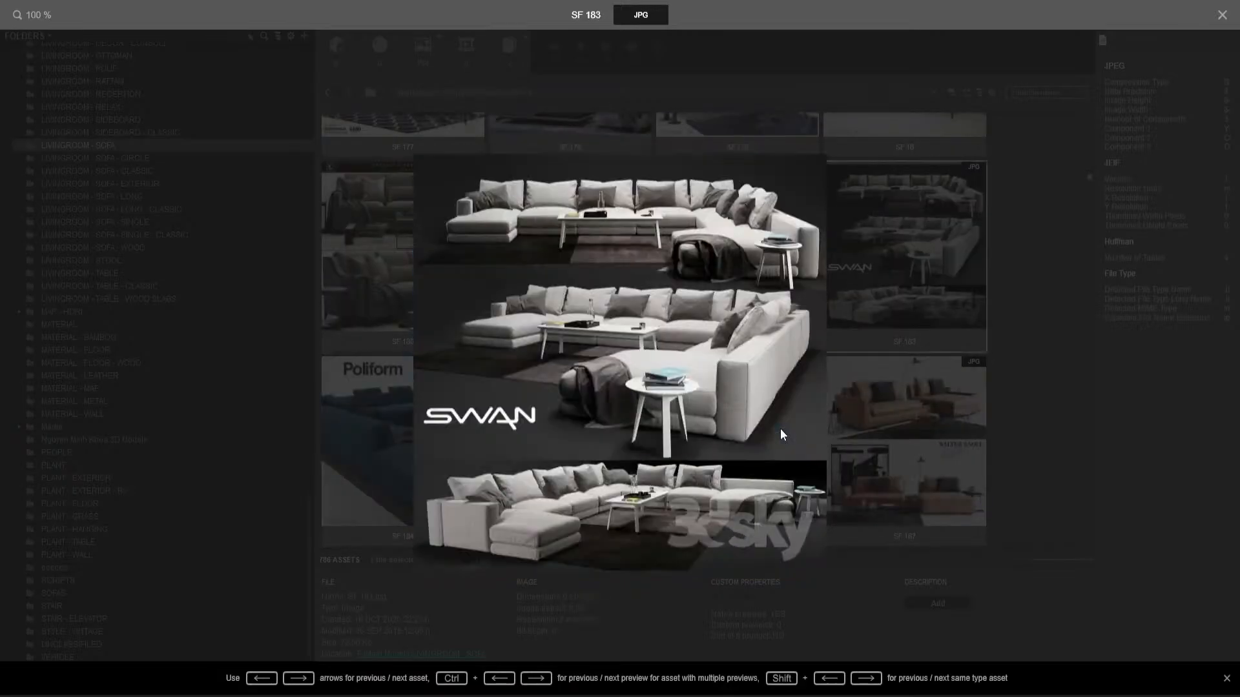
pyautogui.press('Right')
pyautogui.press('Right')
pyautogui.press('Right')
pyautogui.press('Right')
pyautogui.press('Right')
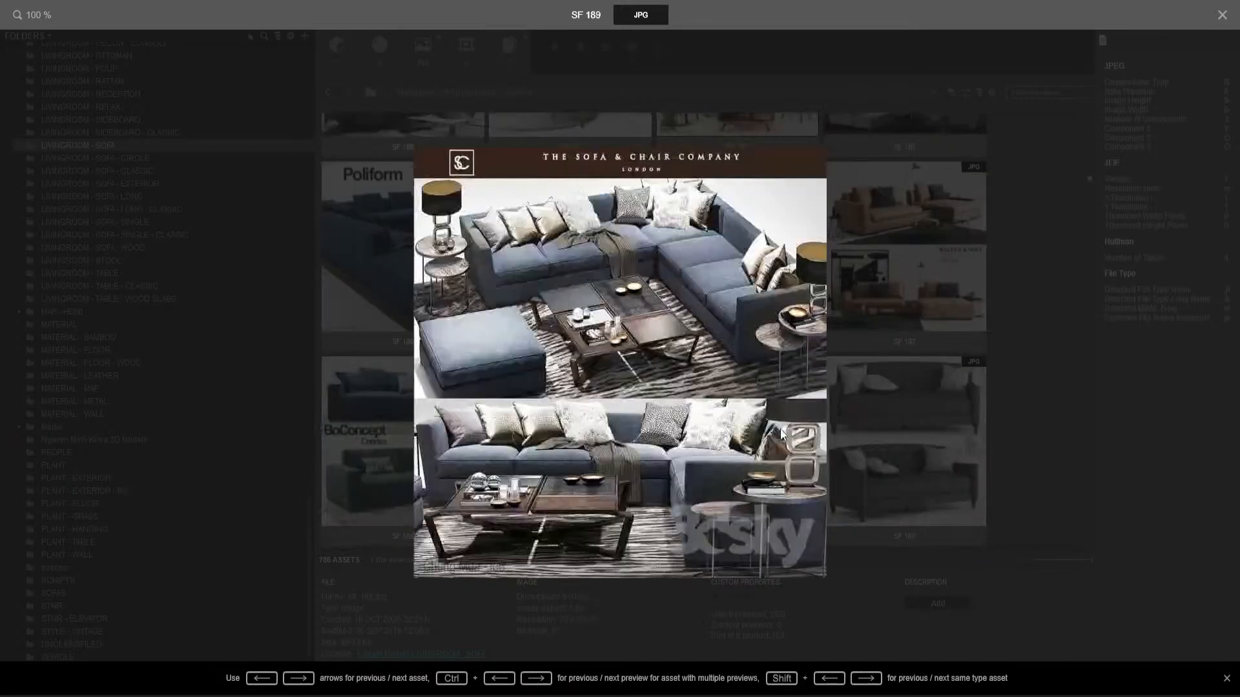
pyautogui.press('Left')
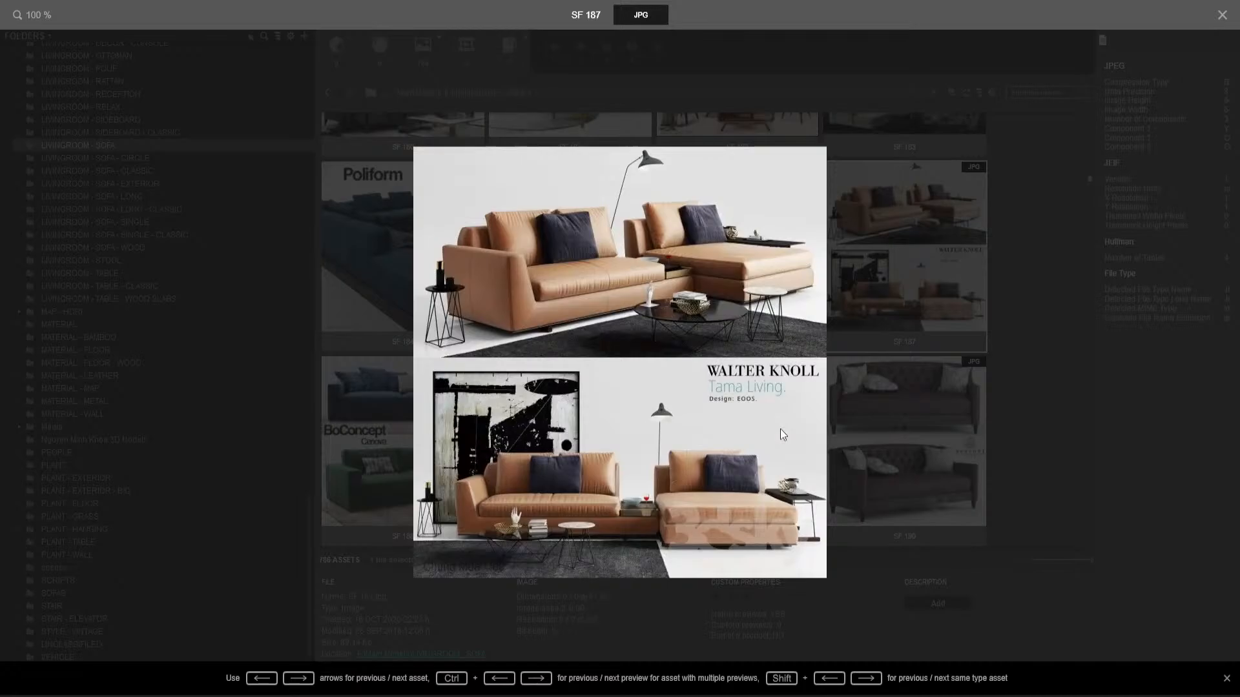
pyautogui.press('Right')
pyautogui.press('Right')
pyautogui.press('Right')
pyautogui.press('Right')
pyautogui.press('Right')
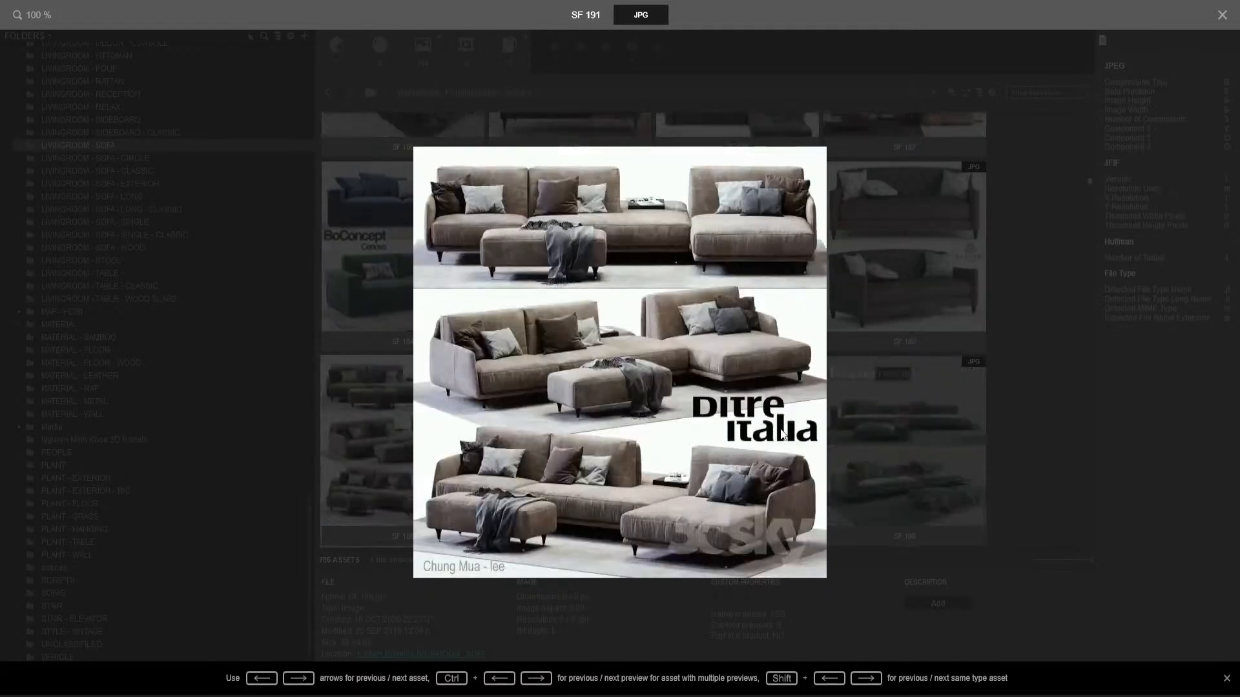
pyautogui.press('Left')
pyautogui.press('Right')
pyautogui.press('Right')
pyautogui.press('Right')
pyautogui.press('Right')
pyautogui.press('Right')
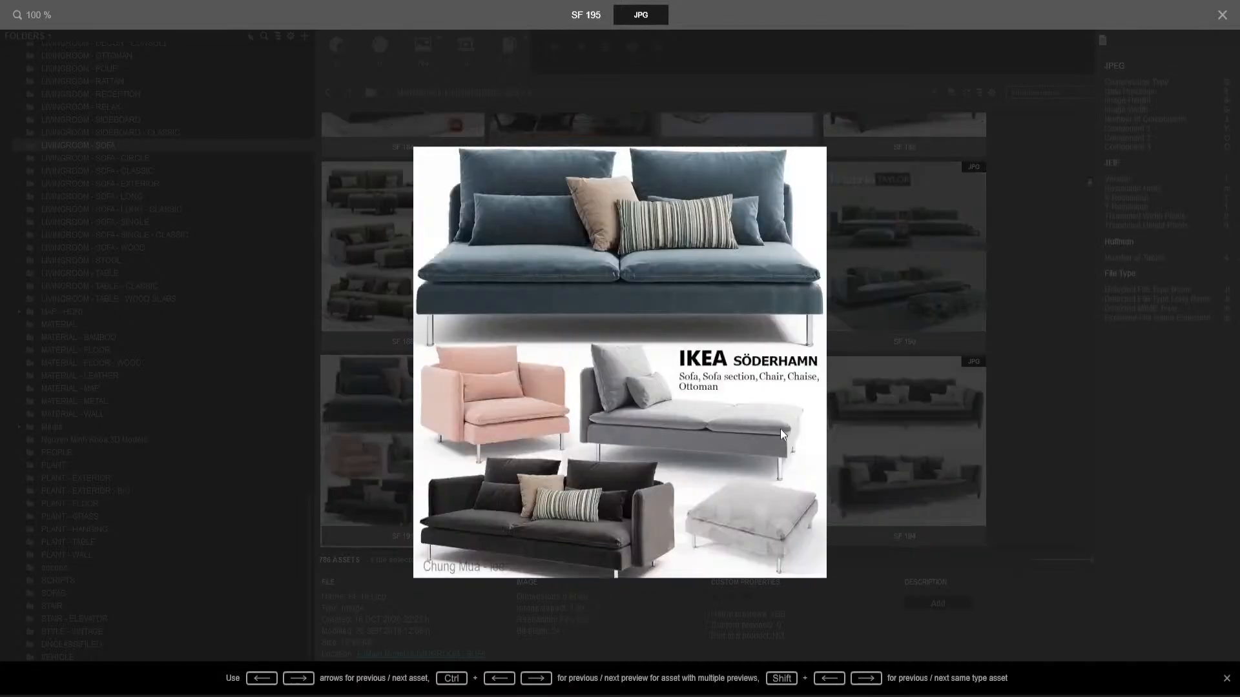
# - Examine the sofa previews one after another from SF 195 up to SF 305 for a suitable patio model and close the preview
pyautogui.press('Right')
pyautogui.press('Right')
pyautogui.press('Right')
pyautogui.press('Right')
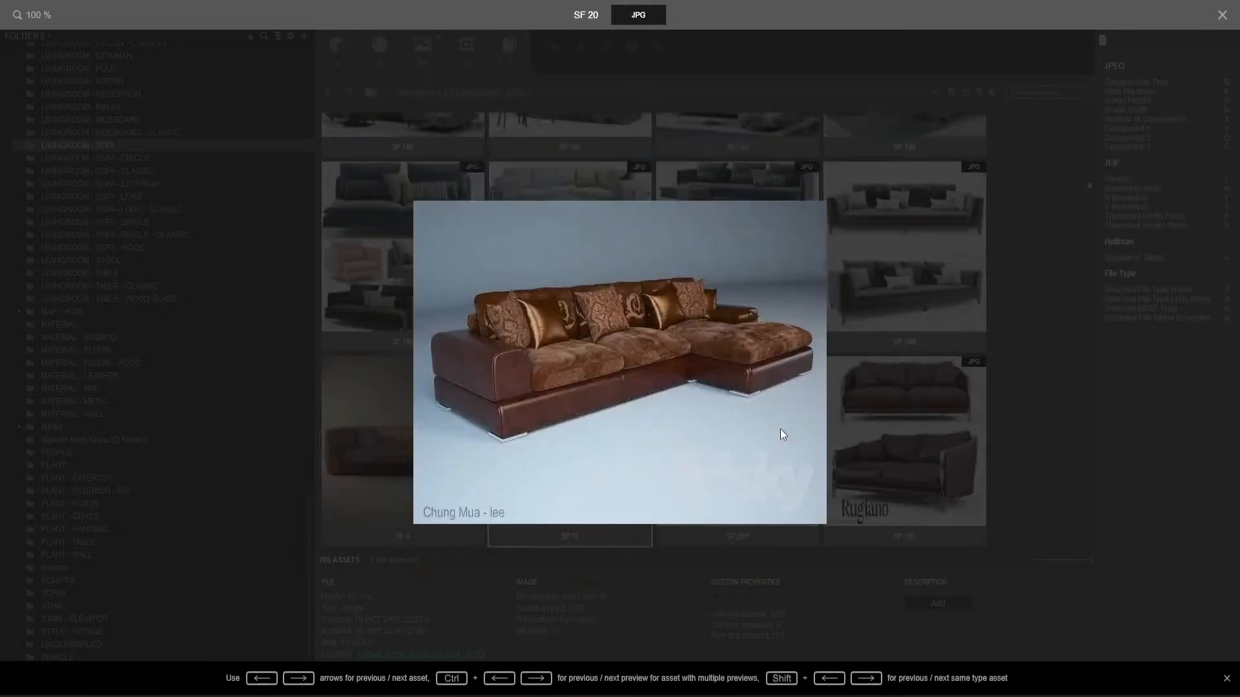
pyautogui.press('Right')
pyautogui.press('Right')
pyautogui.press('Right')
pyautogui.press('Right')
pyautogui.press('Right')
pyautogui.press('Right')
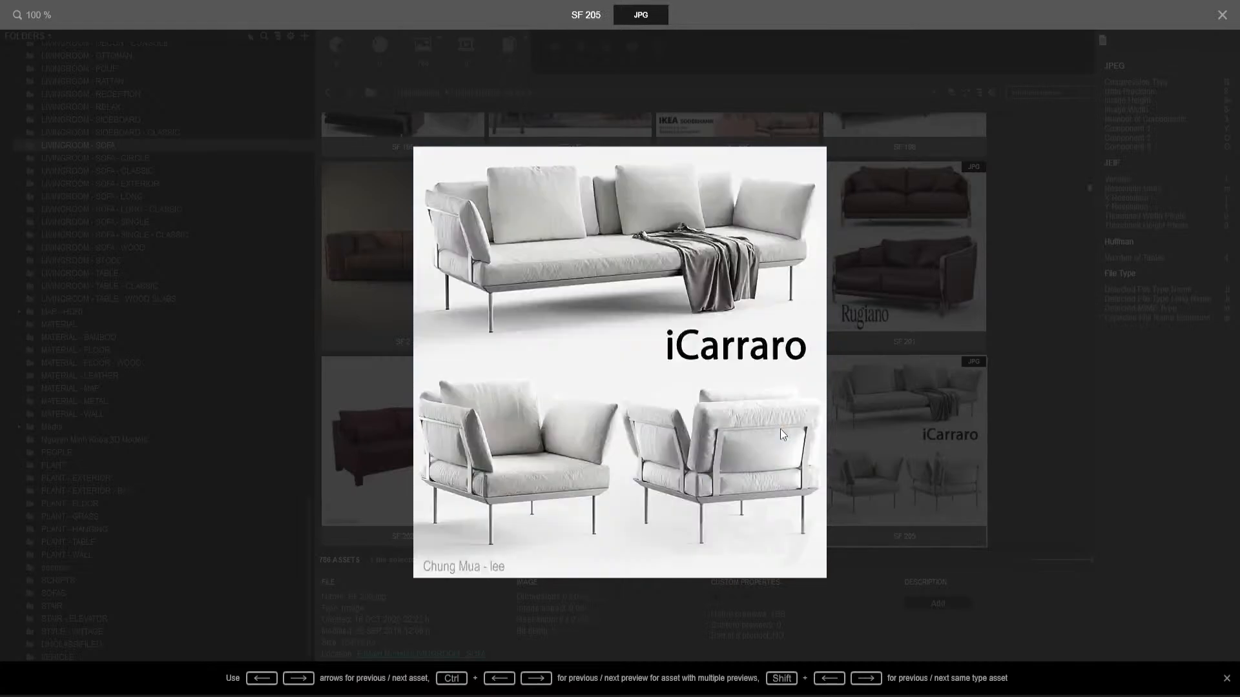
pyautogui.press('Right')
pyautogui.press('Right')
pyautogui.press('Right')
pyautogui.press('Right')
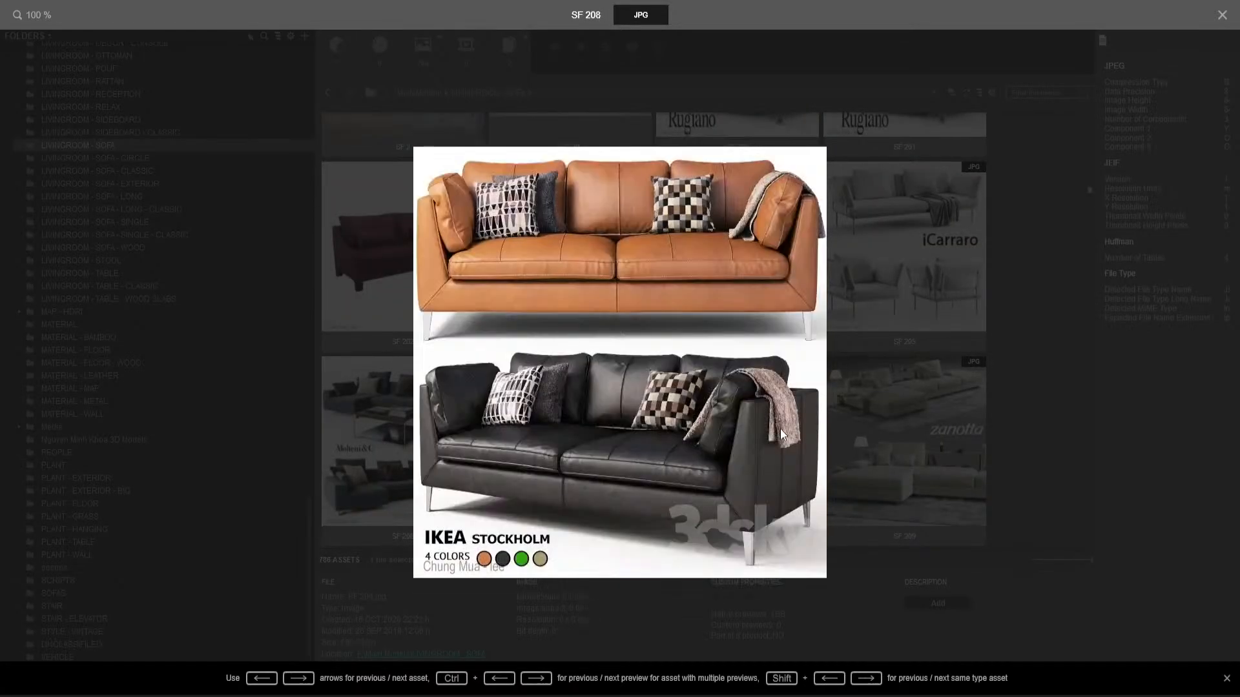
pyautogui.press('Right')
pyautogui.press('Right')
pyautogui.press('Right')
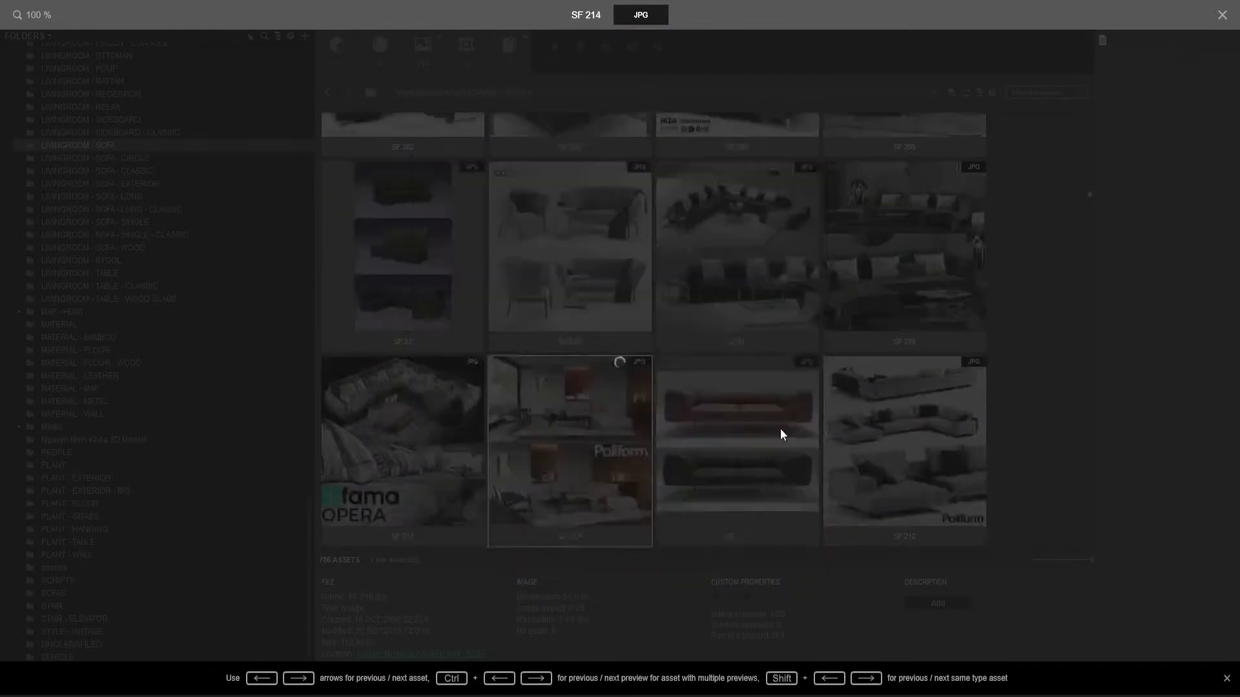
pyautogui.press('Right')
pyautogui.press('Right')
pyautogui.press('Right')
pyautogui.press('Right')
pyautogui.press('Right')
pyautogui.press('Right')
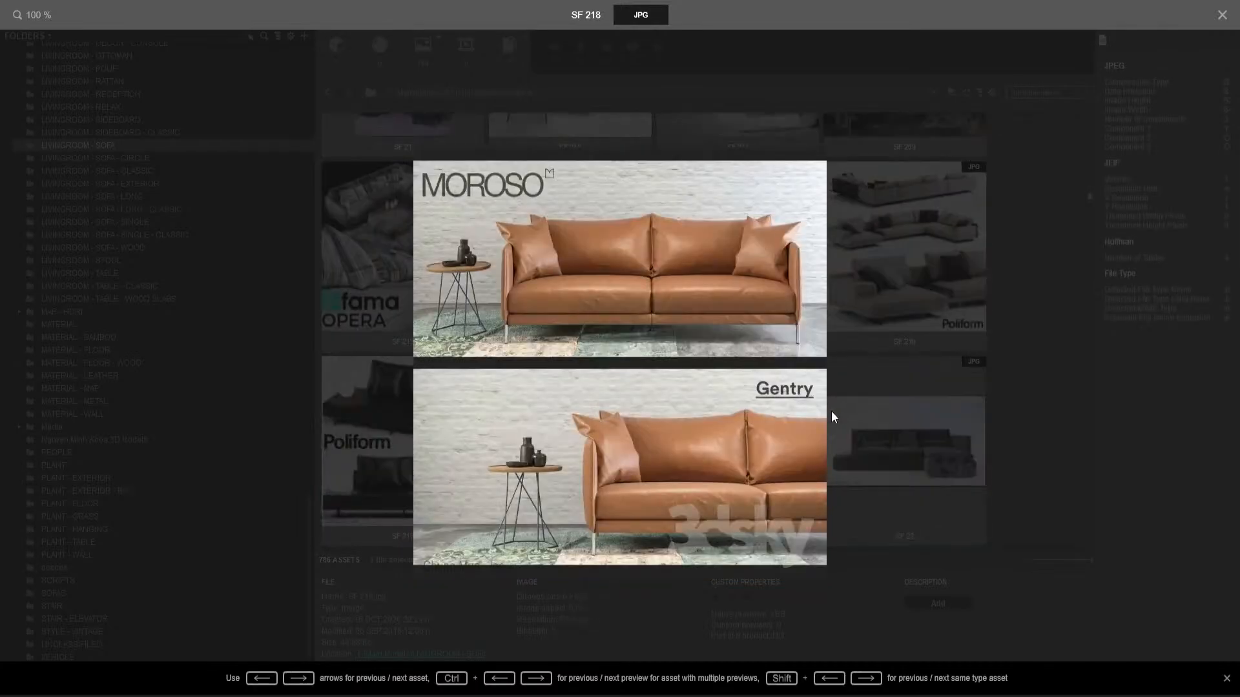
pyautogui.press('Right')
pyautogui.press('Right')
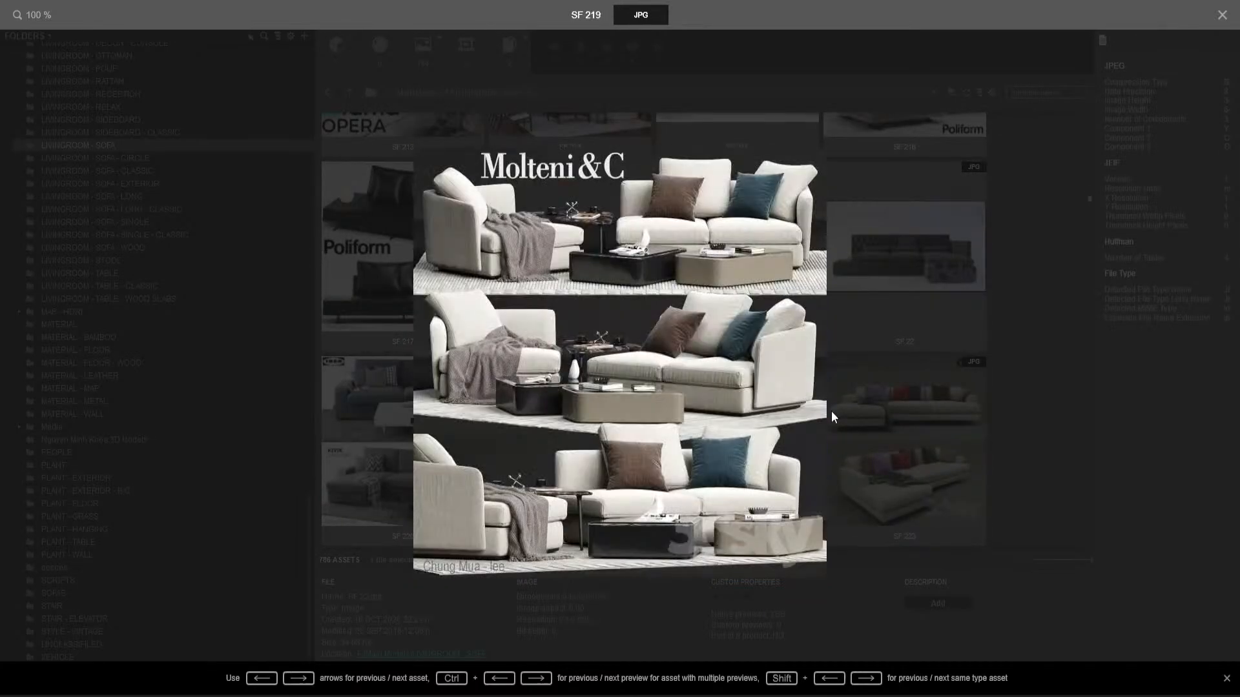
pyautogui.press('Right')
pyautogui.press('Right')
pyautogui.press('Right')
pyautogui.press('Right')
pyautogui.press('Right')
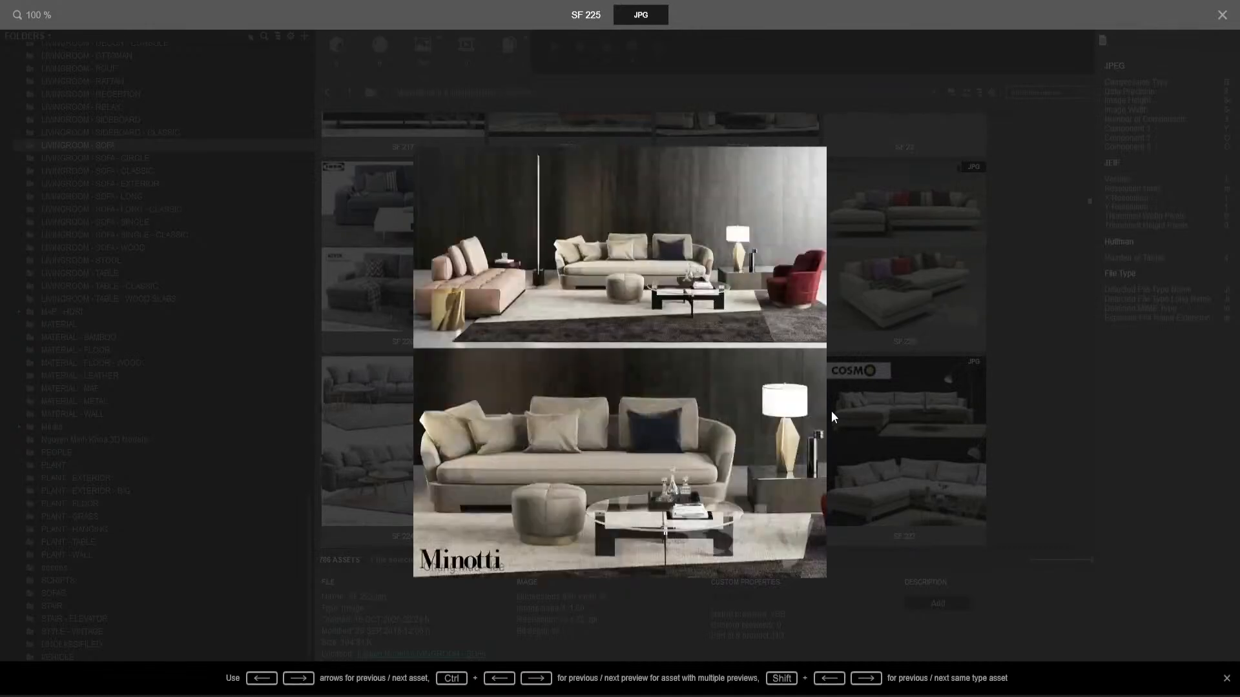
pyautogui.press('Right')
pyautogui.press('Right')
pyautogui.press('Right')
pyautogui.press('Right')
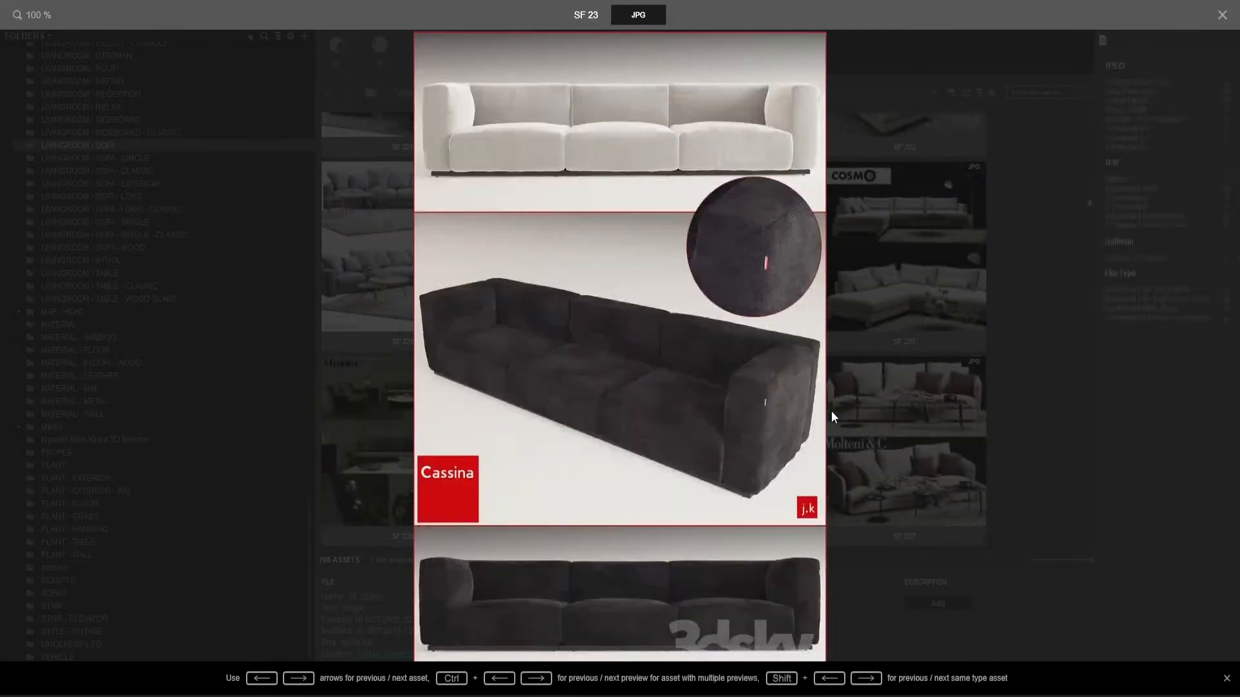
pyautogui.press('Right')
pyautogui.press('Right')
pyautogui.press('Right')
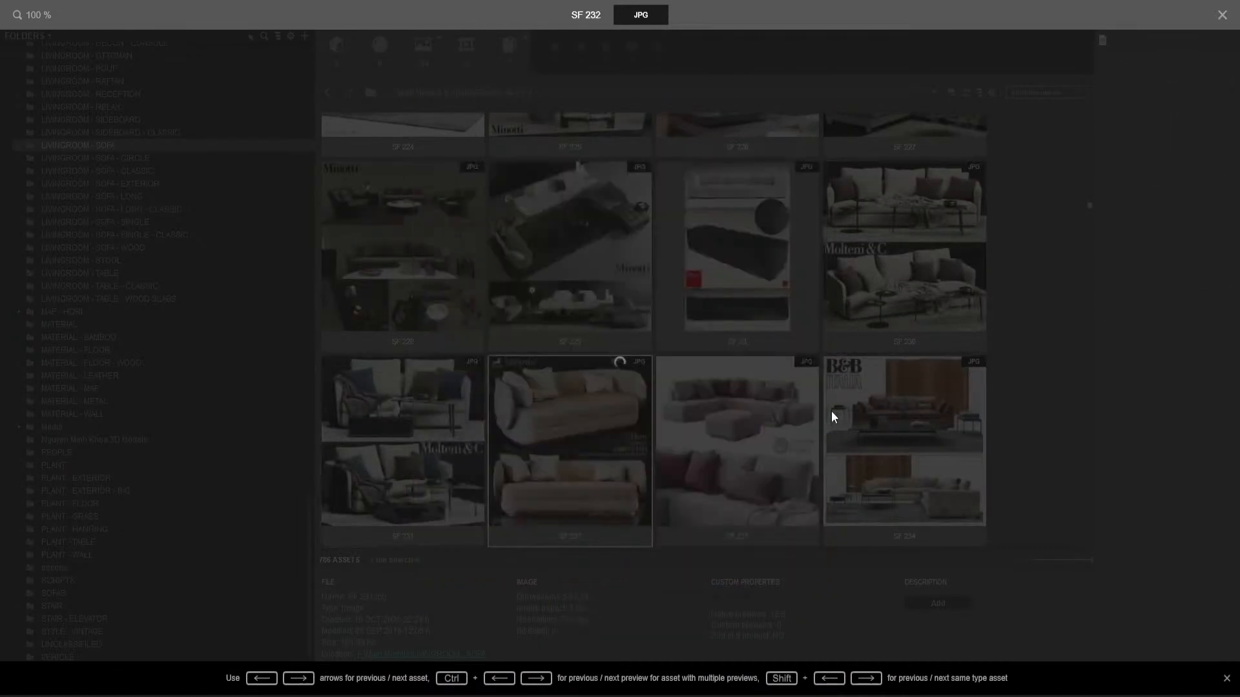
pyautogui.press('Right')
pyautogui.press('Right')
pyautogui.press('Right')
pyautogui.press('Right')
pyautogui.press('Right')
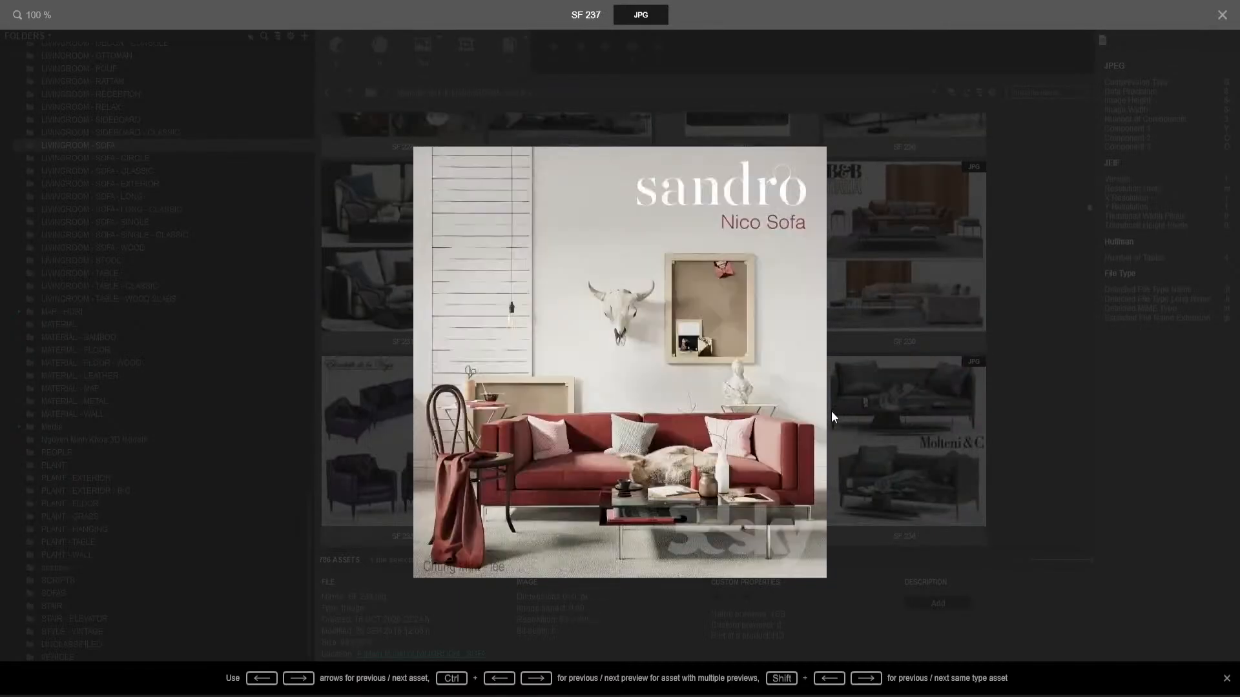
pyautogui.press('Right')
pyautogui.press('Right')
pyautogui.press('Right')
pyautogui.press('Right')
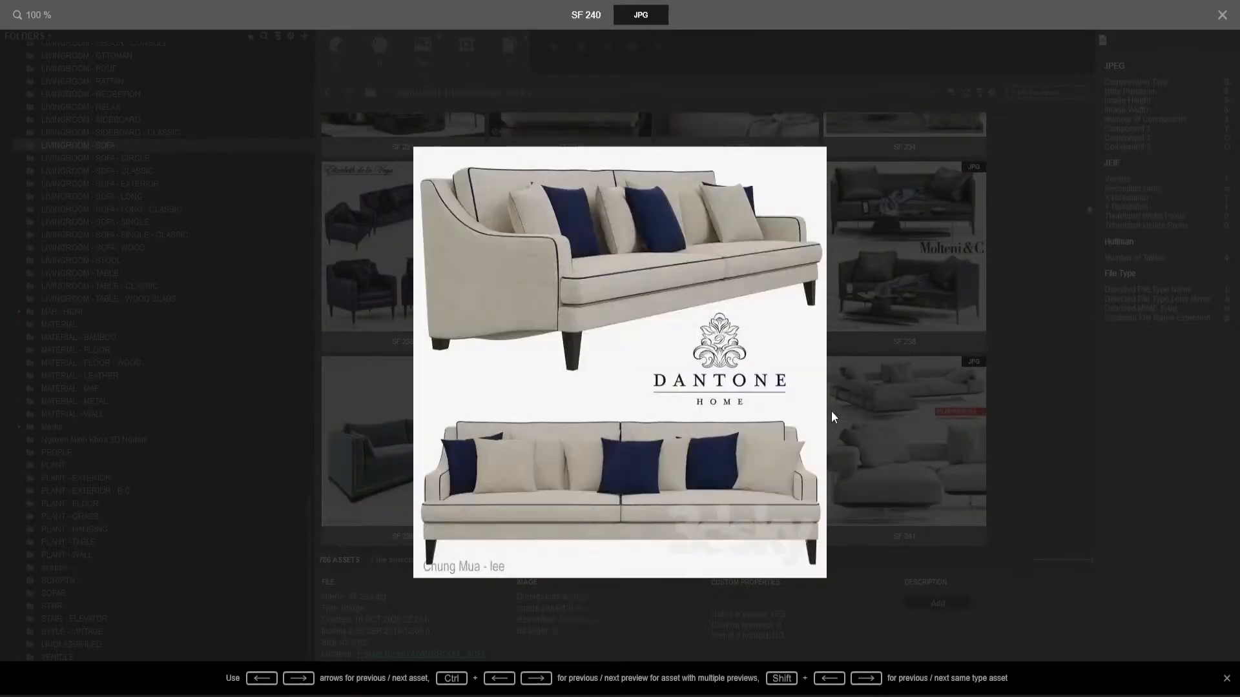
pyautogui.press('Right')
pyautogui.press('Right')
pyautogui.press('Right')
pyautogui.press('Right')
pyautogui.press('Right')
pyautogui.press('Right')
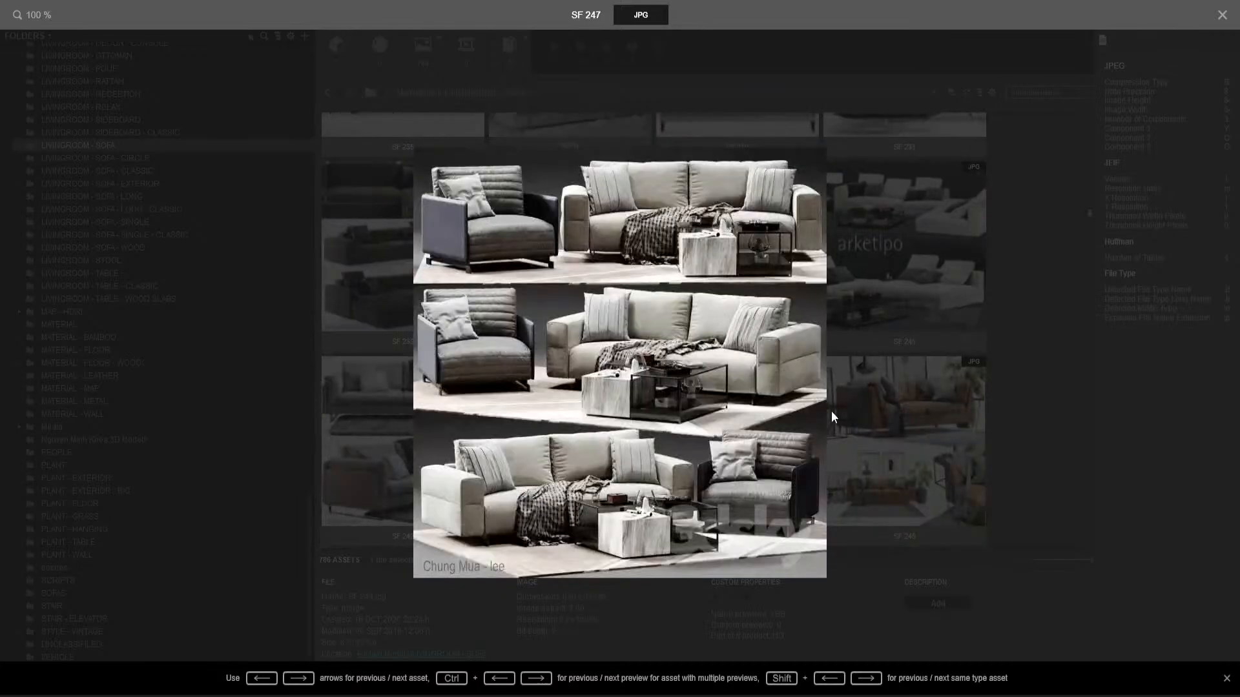
pyautogui.press('Left')
pyautogui.press('Right')
pyautogui.press('Right')
pyautogui.press('Right')
pyautogui.press('Right')
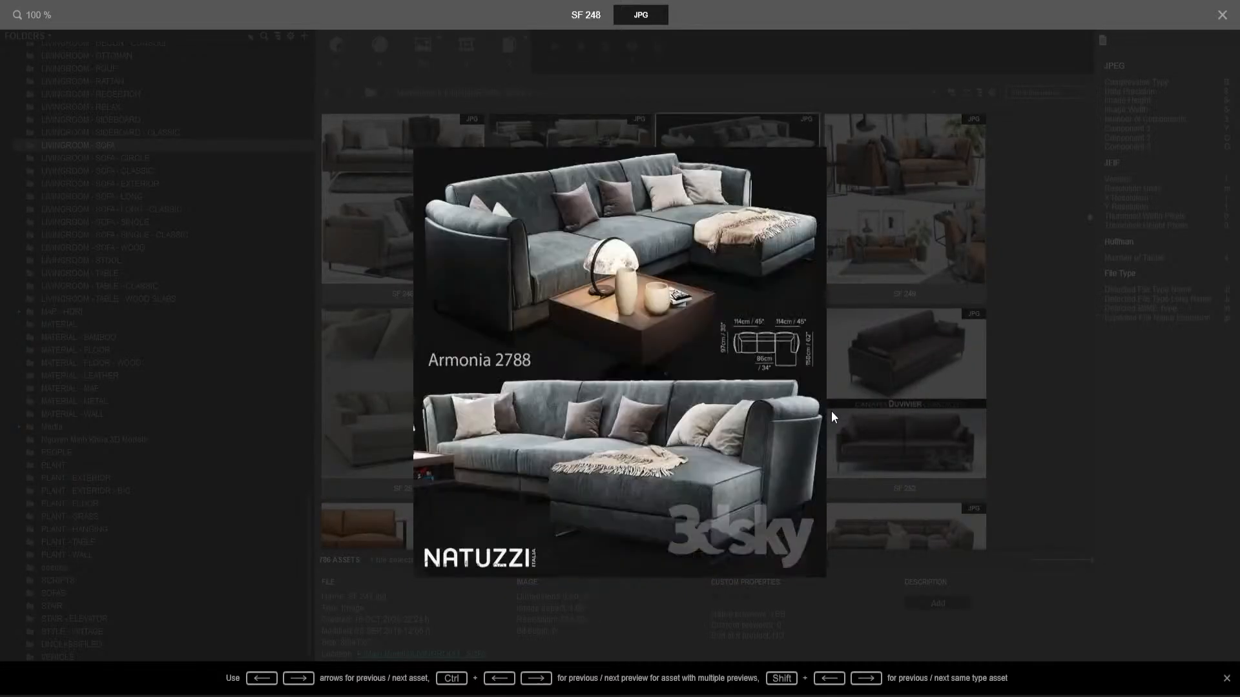
pyautogui.press('Right')
pyautogui.press('Right')
pyautogui.press('Right')
pyautogui.press('Right')
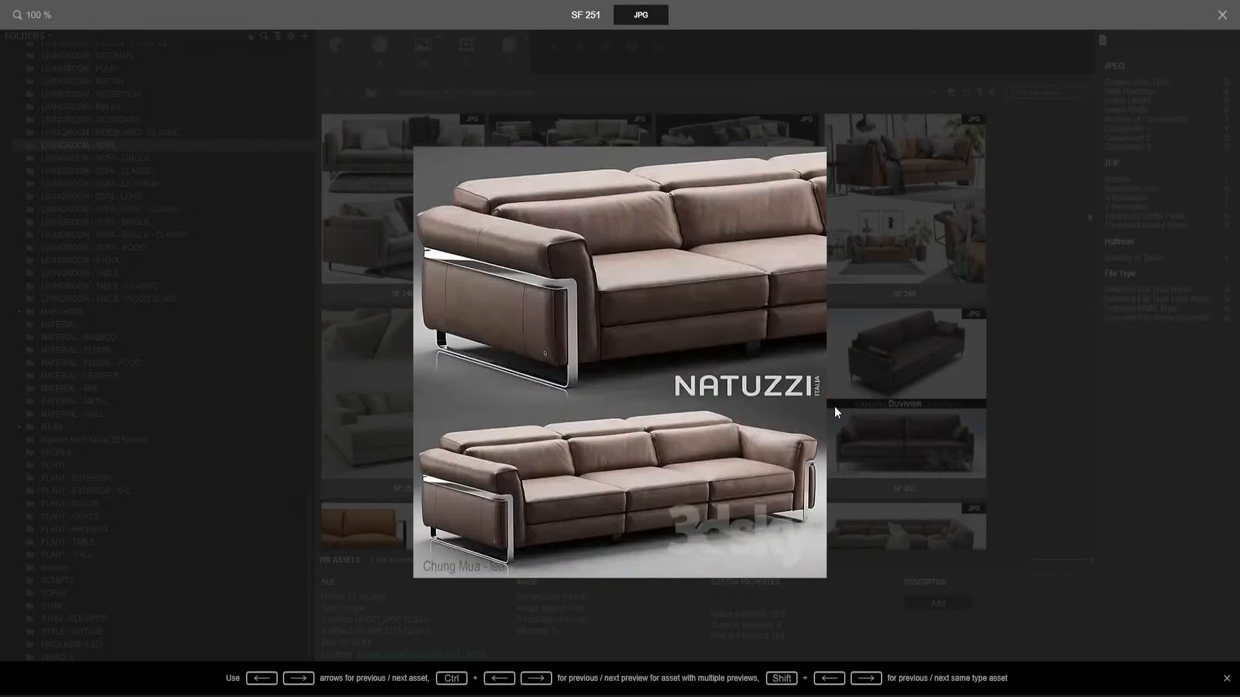
pyautogui.press('Right')
pyautogui.press('Right')
pyautogui.press('Right')
pyautogui.press('Right')
pyautogui.press('Right')
pyautogui.press('Right')
pyautogui.press('Right')
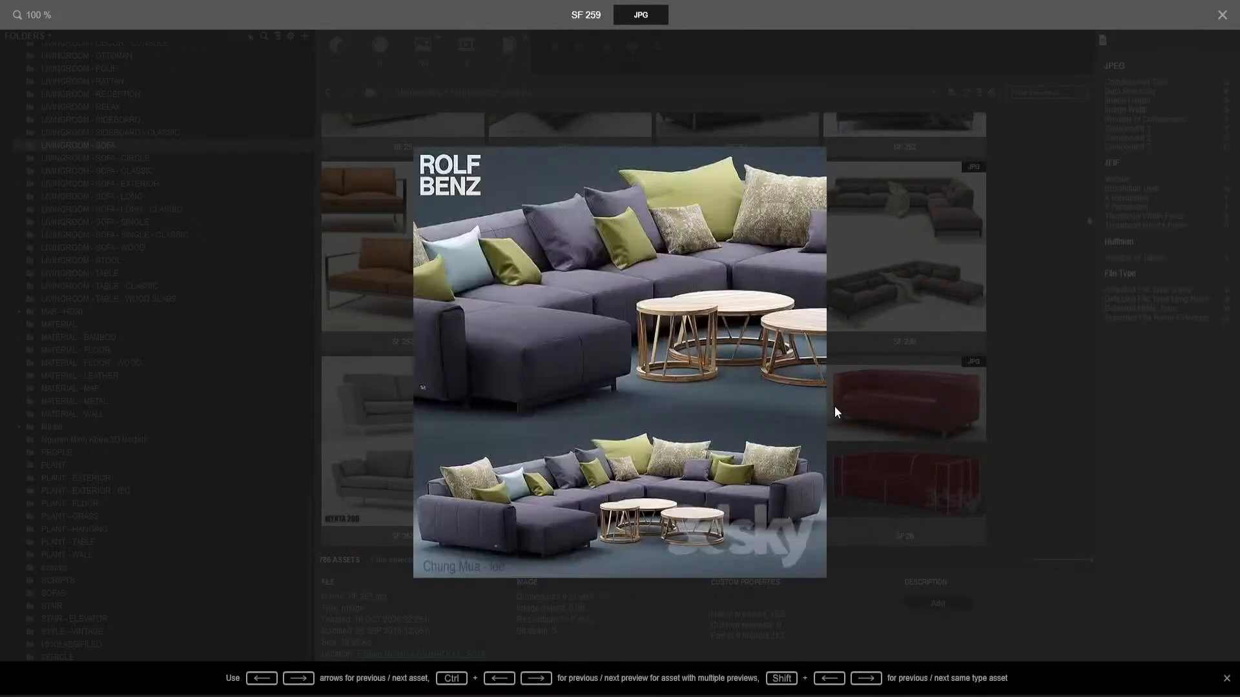
pyautogui.press('Right')
pyautogui.press('Right')
pyautogui.press('Right')
pyautogui.press('Right')
pyautogui.press('Right')
pyautogui.press('Right')
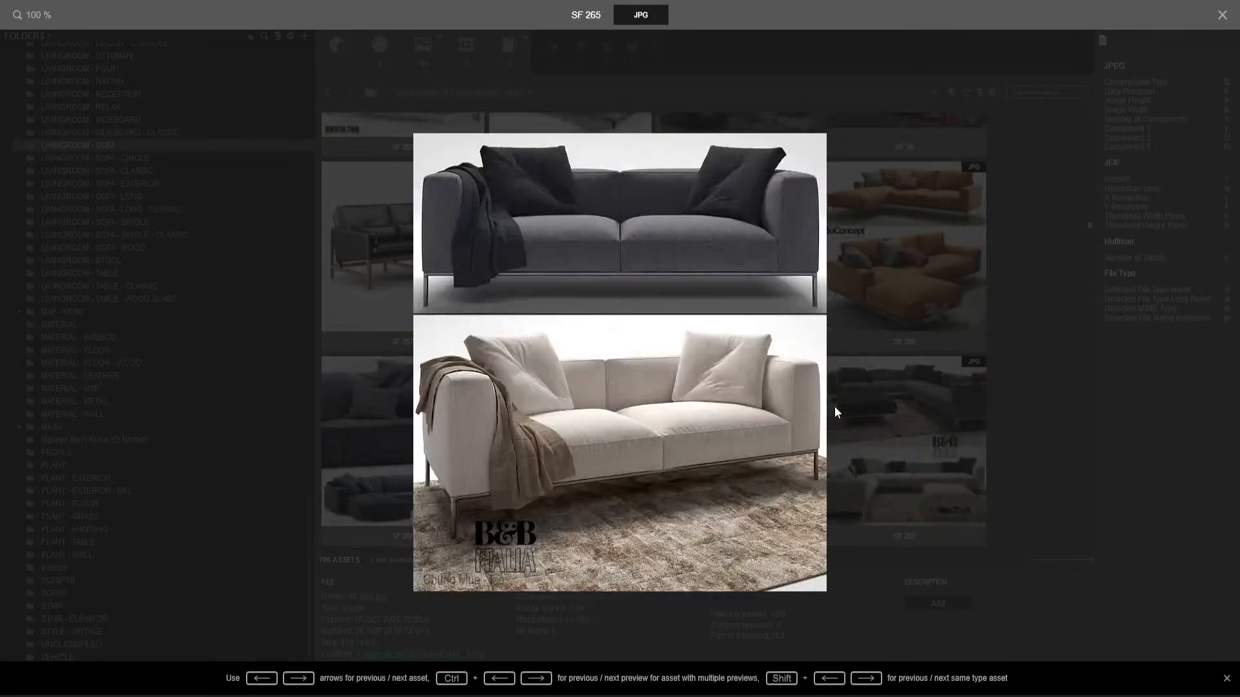
pyautogui.press('Right')
pyautogui.press('Right')
pyautogui.press('Right')
pyautogui.press('Right')
pyautogui.press('Right')
pyautogui.press('Right')
pyautogui.press('Right')
pyautogui.press('Right')
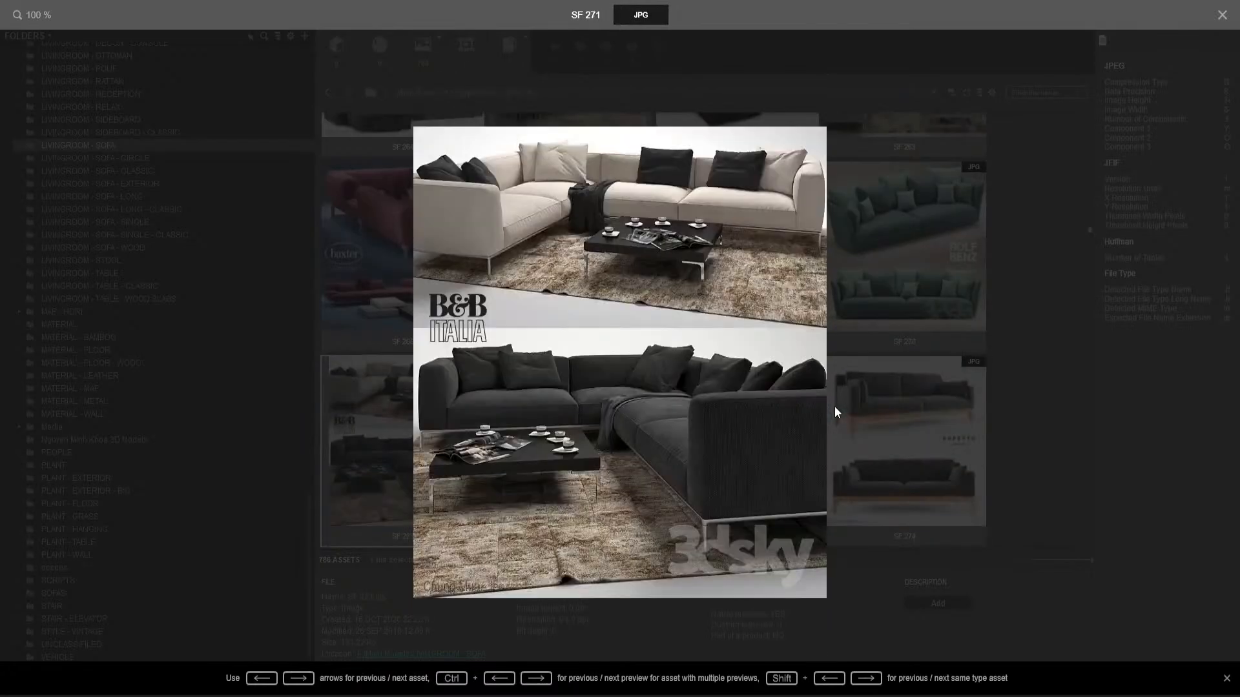
pyautogui.press('Right')
pyautogui.press('Right')
pyautogui.press('Right')
pyautogui.press('Right')
pyautogui.press('Right')
pyautogui.press('Right')
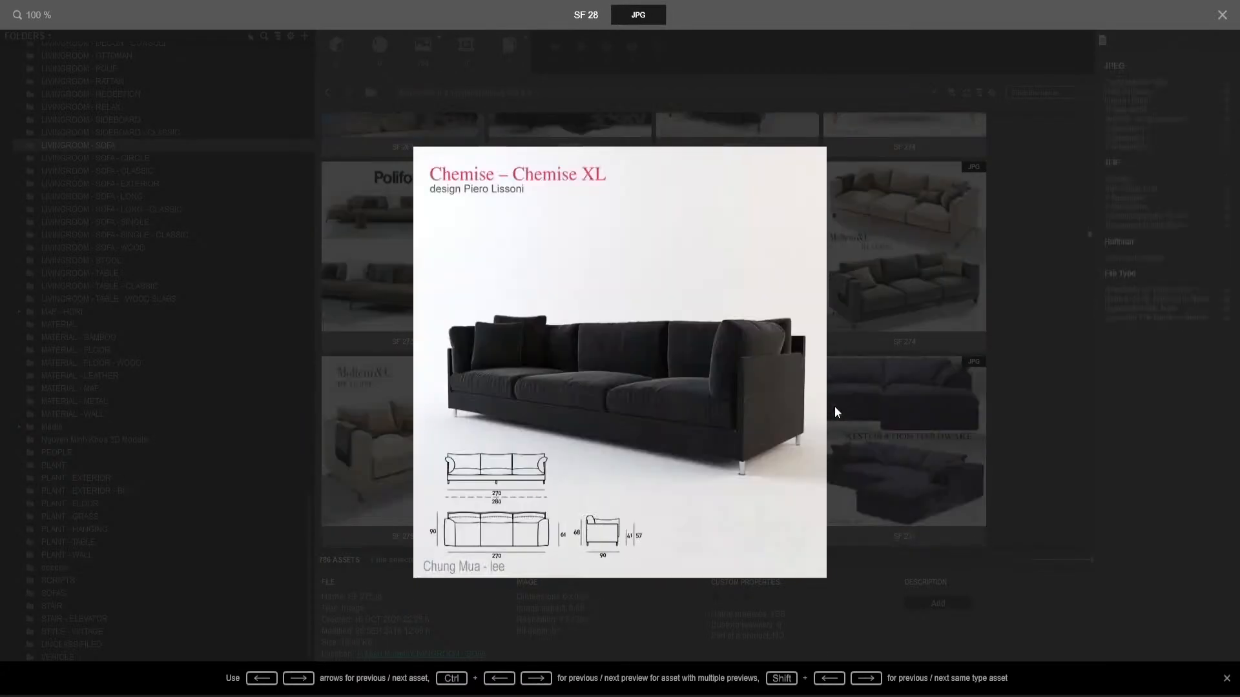
pyautogui.press('Right')
pyautogui.press('Right')
pyautogui.press('Right')
pyautogui.press('Right')
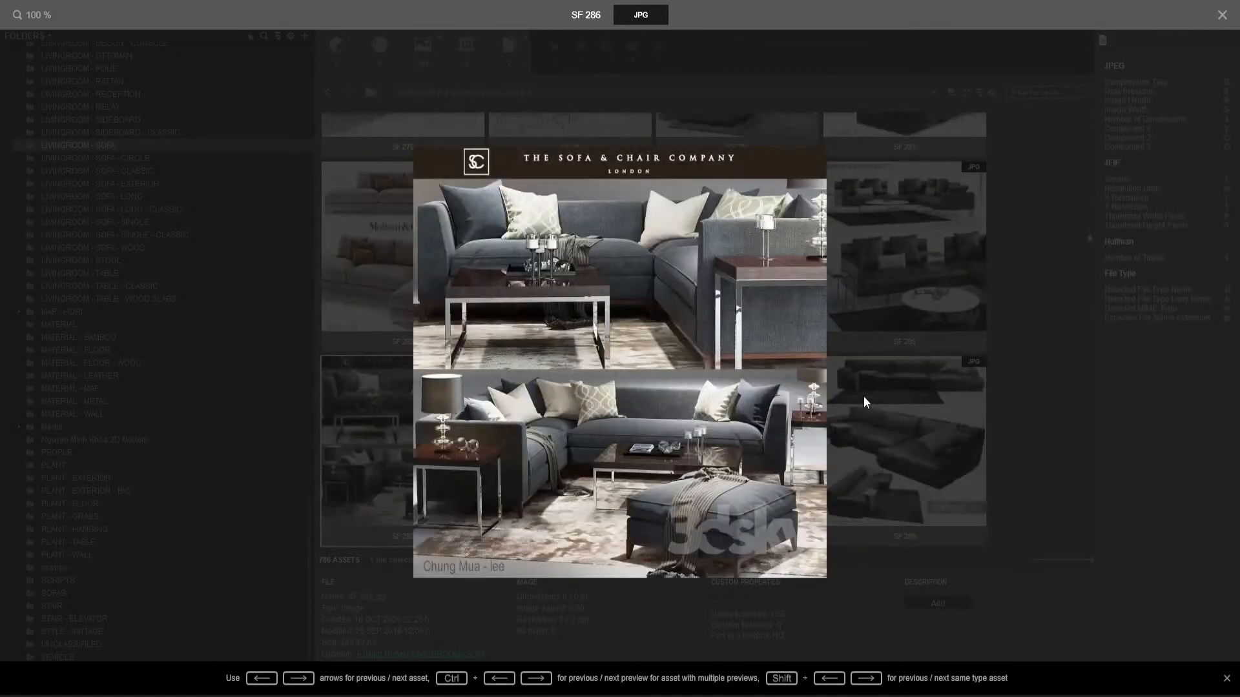
pyautogui.press('Right')
pyautogui.press('Right')
pyautogui.press('Right')
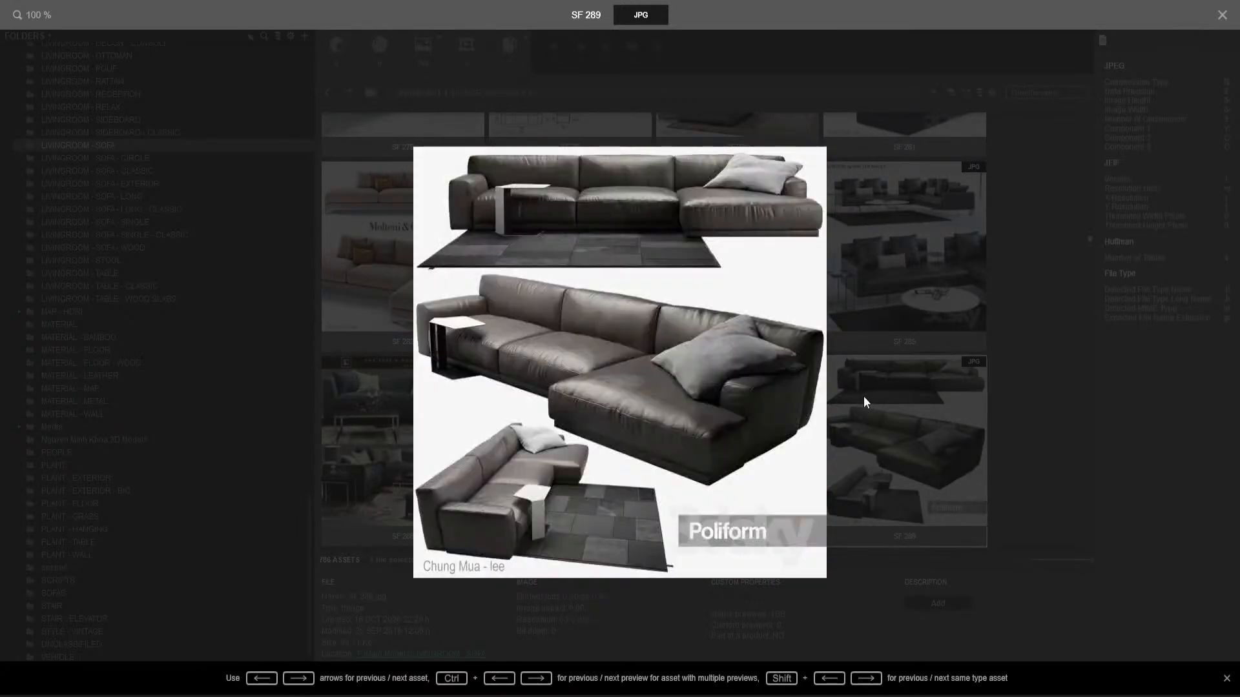
pyautogui.press('Right')
pyautogui.press('Right')
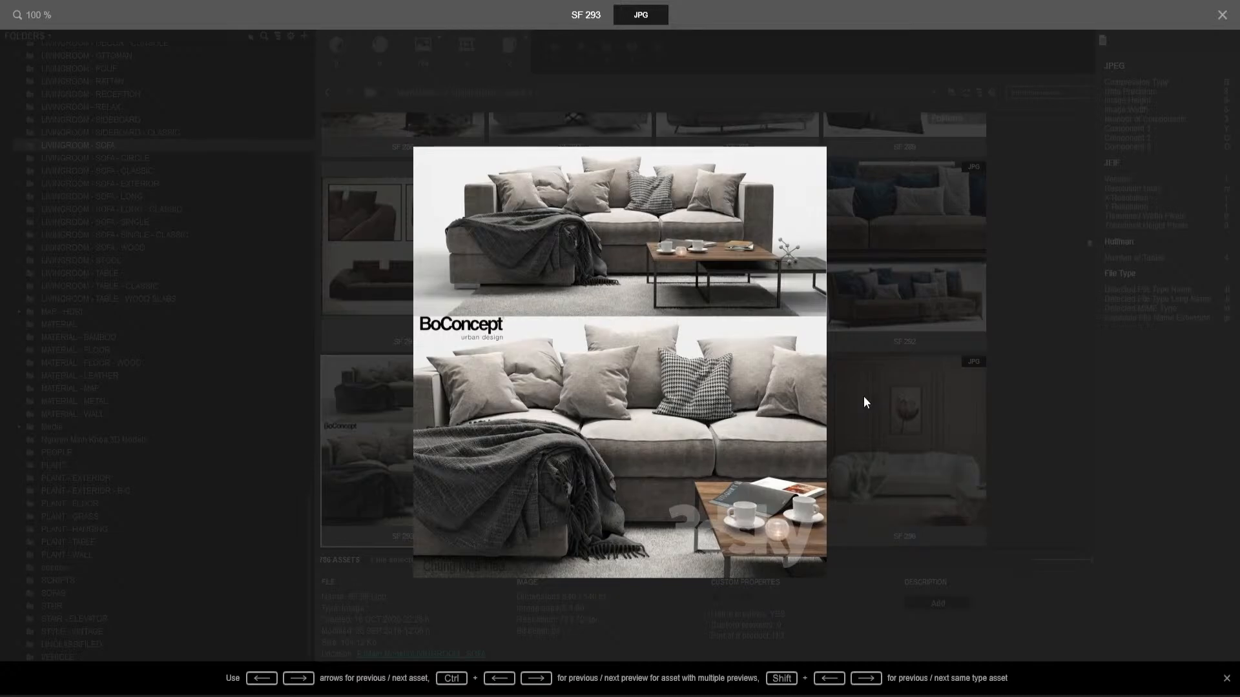
pyautogui.press('Right')
pyautogui.press('Right')
pyautogui.press('Right')
pyautogui.press('Right')
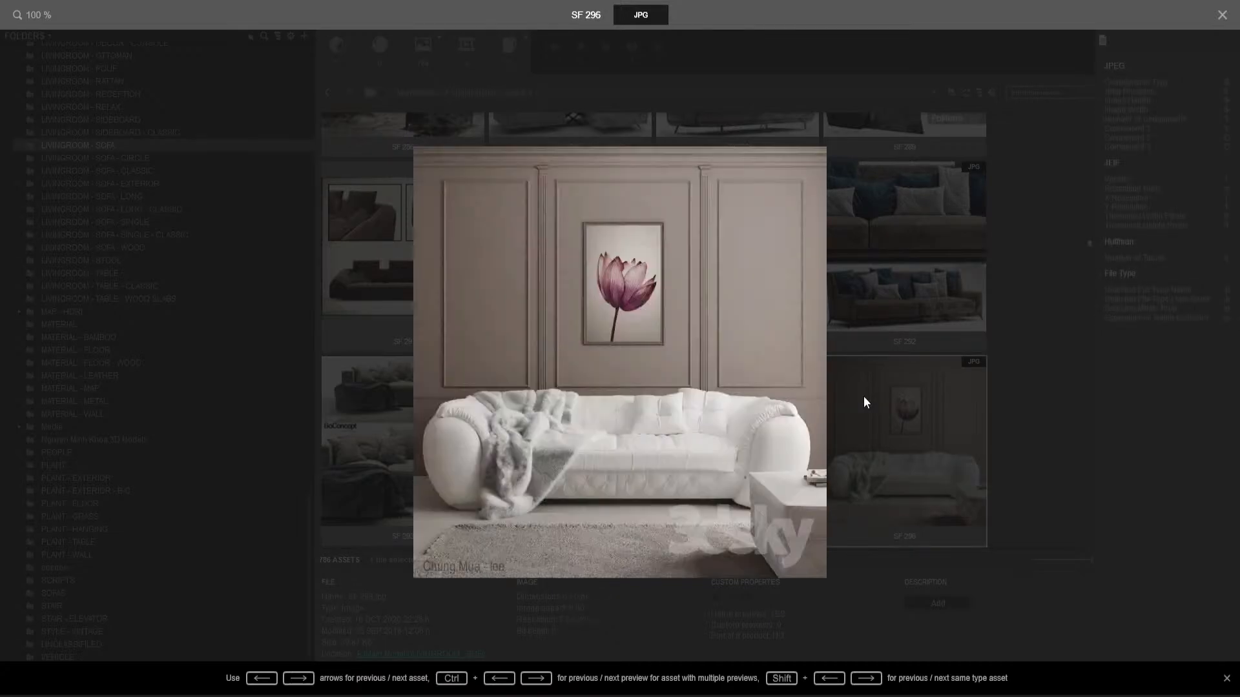
pyautogui.press('Right')
pyautogui.press('Right')
pyautogui.press('Right')
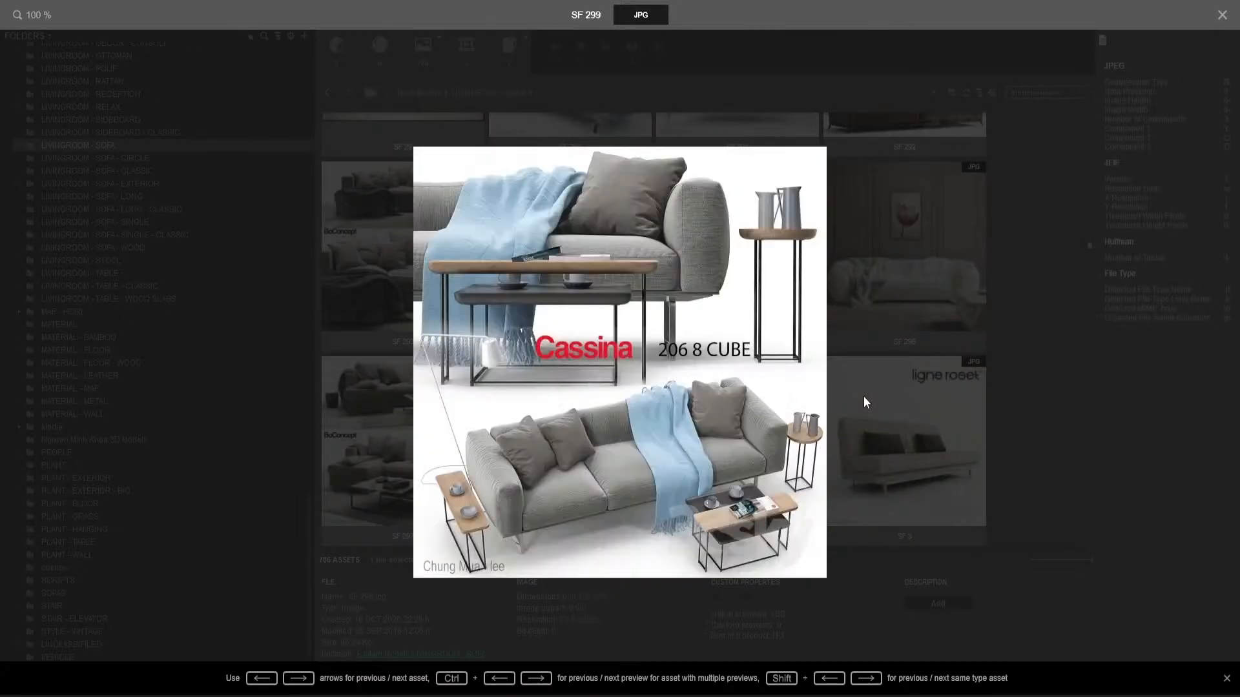
pyautogui.press('Right')
pyautogui.press('Right')
pyautogui.press('Right')
pyautogui.press('Right')
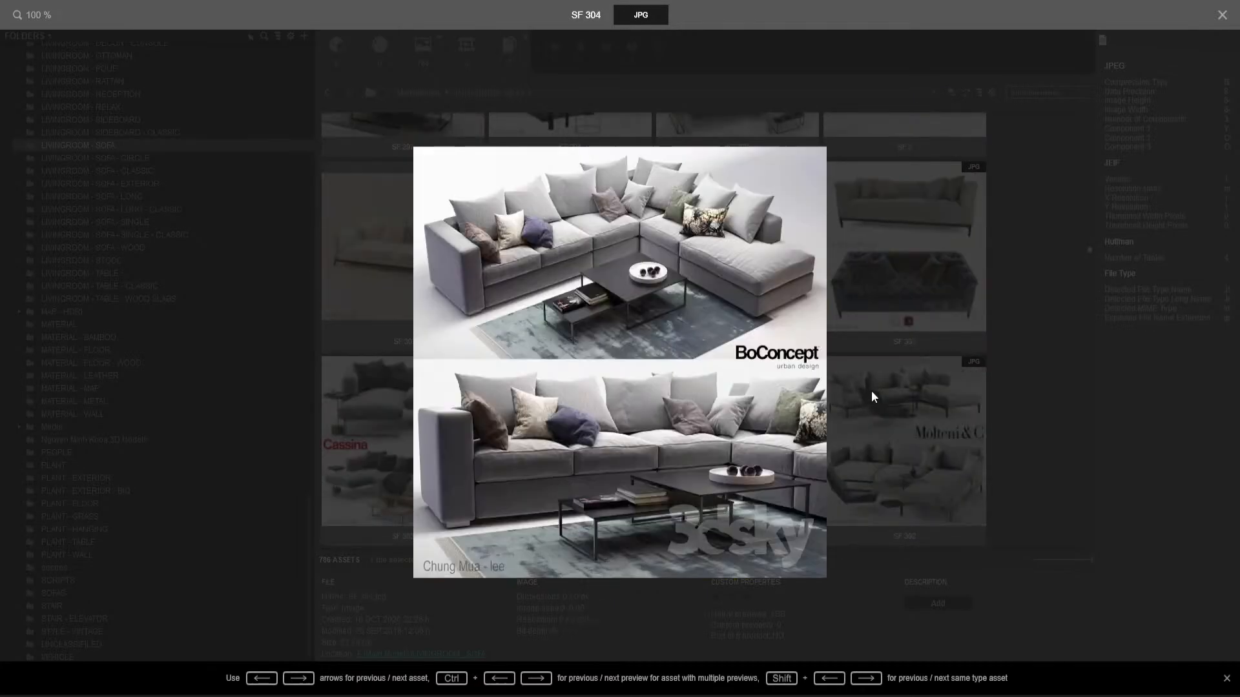
pyautogui.press('Right')
pyautogui.press('Escape')
# - Browse the sofa thumbnails from SF 305 to SF 383 for a patio model and check SF 383 in the full-size preview
pyautogui.scroll(-10, 874, 386)
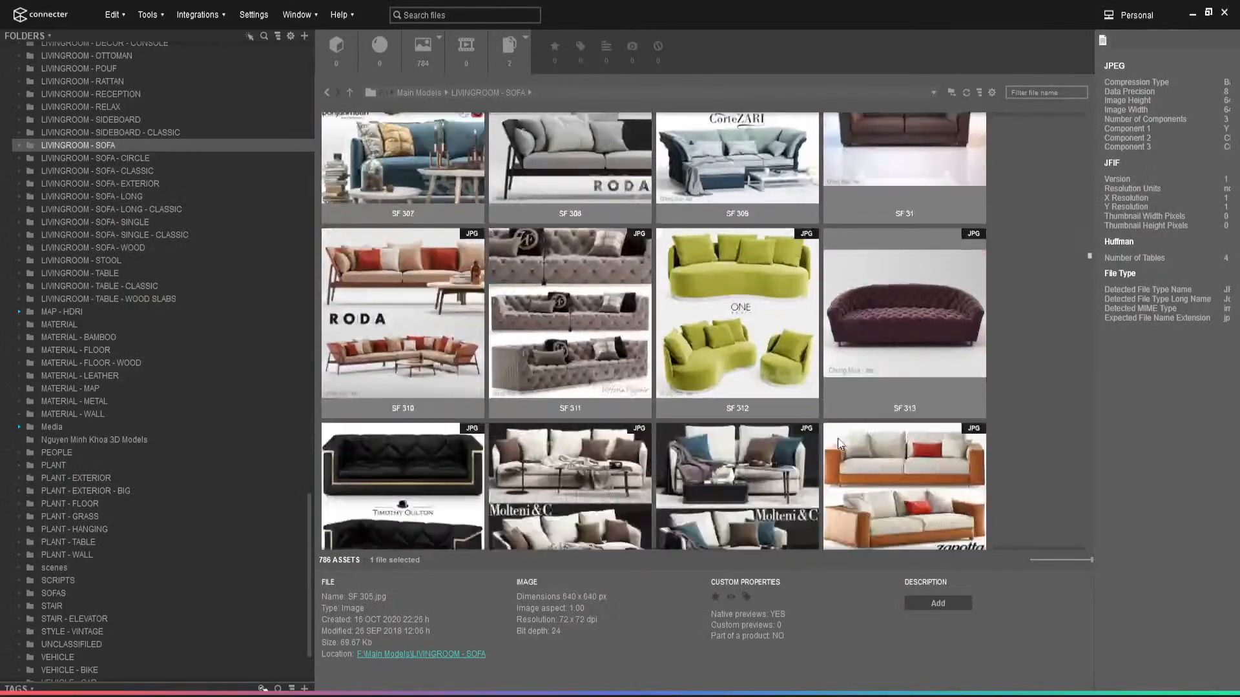
pyautogui.scroll(-1, 832, 443)
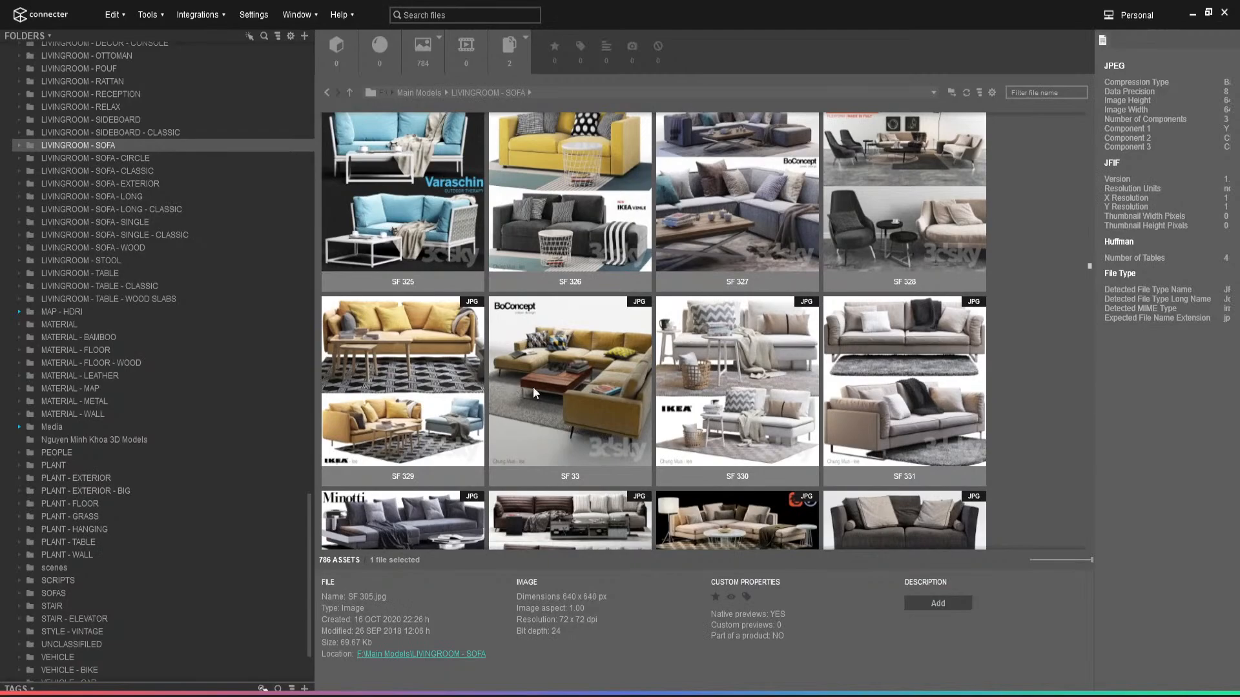
pyautogui.scroll(-3, 533, 386)
pyautogui.scroll(-3, 534, 394)
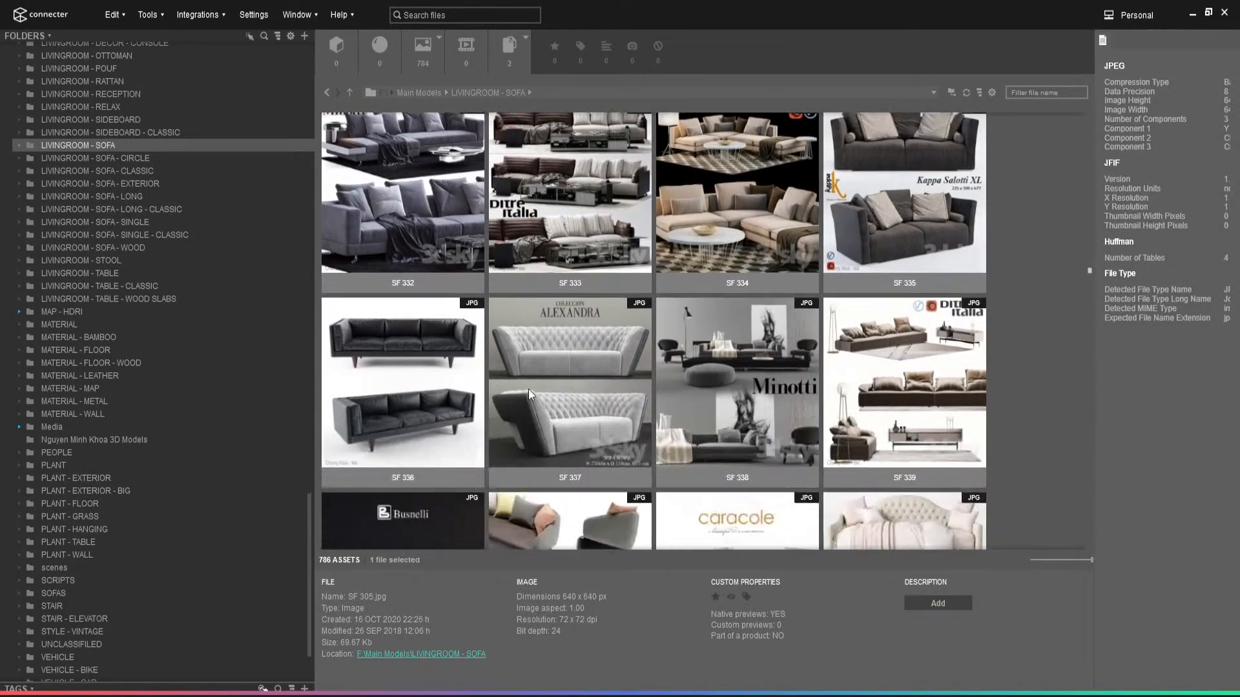
pyautogui.scroll(2, 528, 395)
pyautogui.scroll(-4, 632, 431)
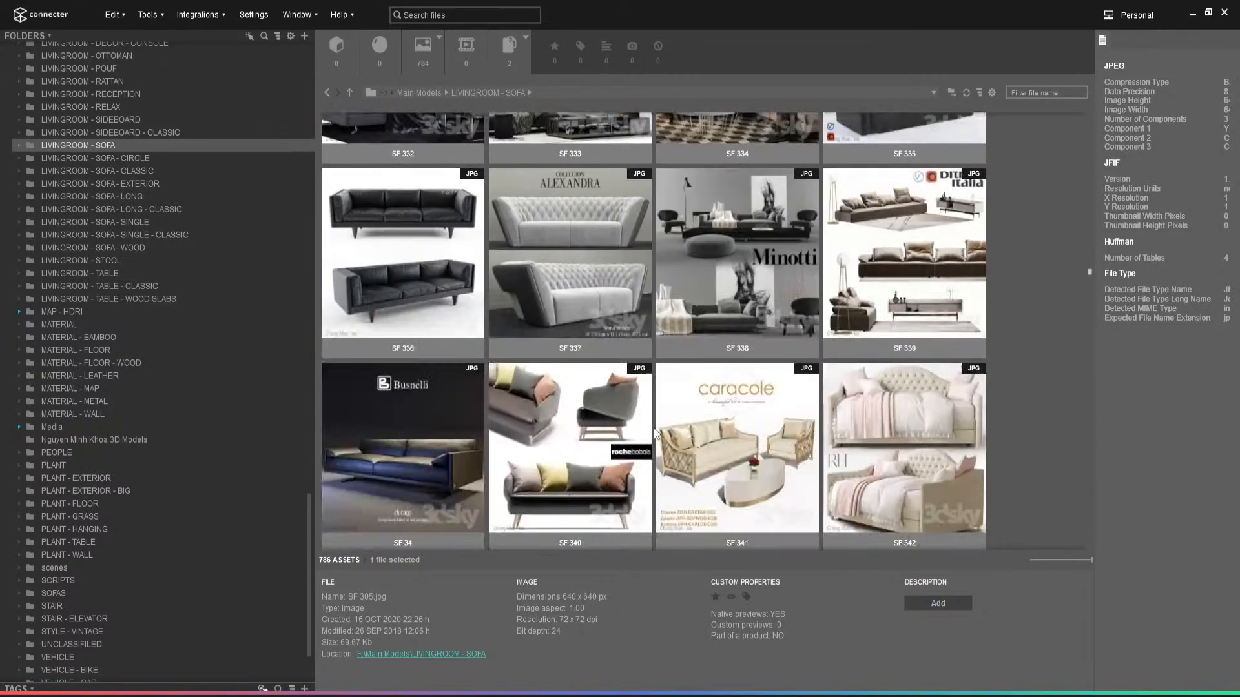
pyautogui.scroll(-10, 644, 418)
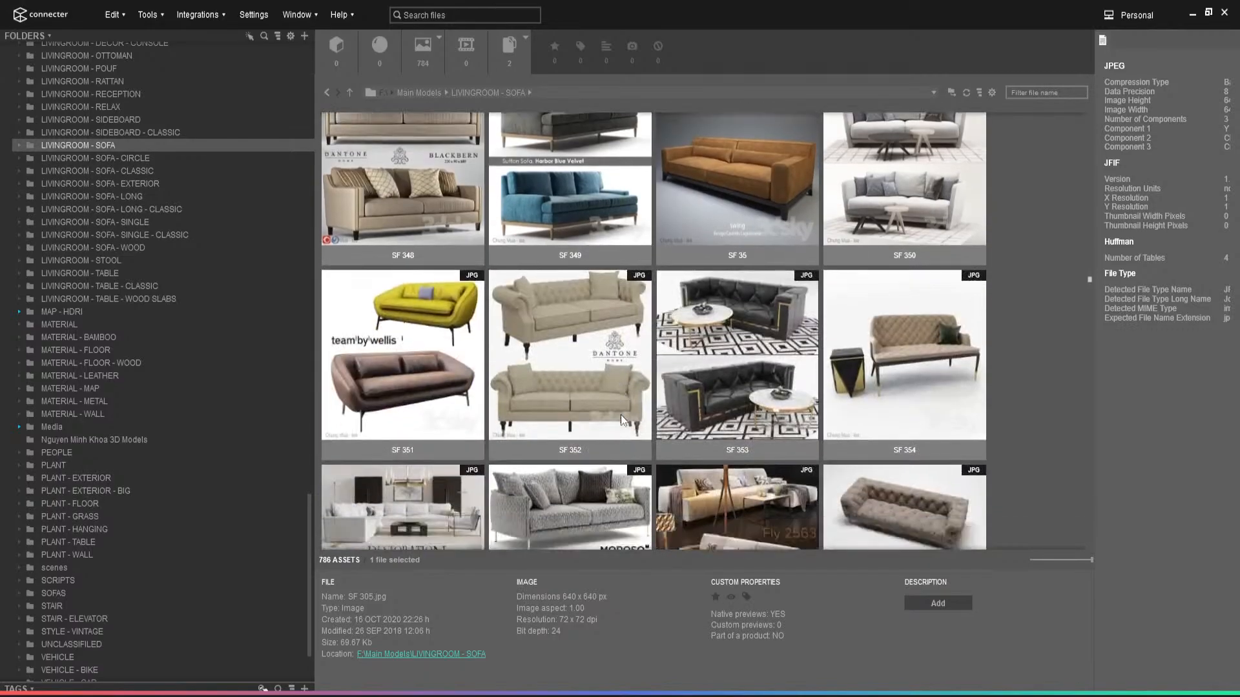
pyautogui.scroll(-8, 541, 408)
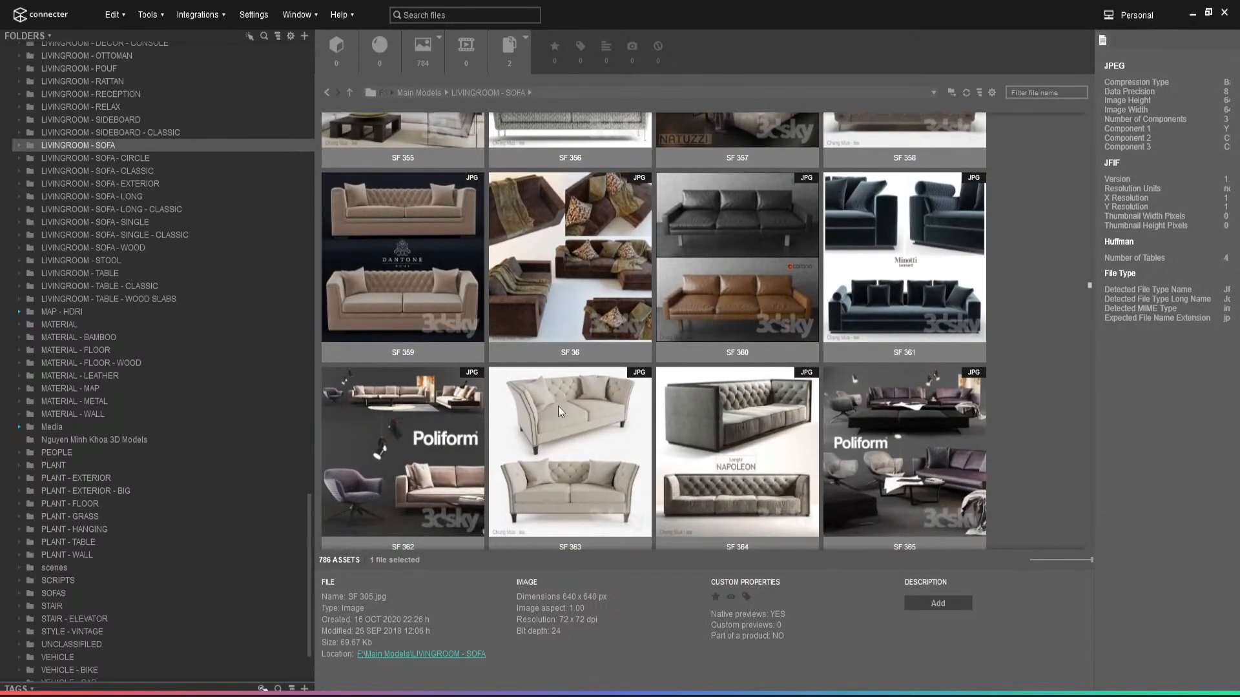
pyautogui.scroll(-6, 558, 410)
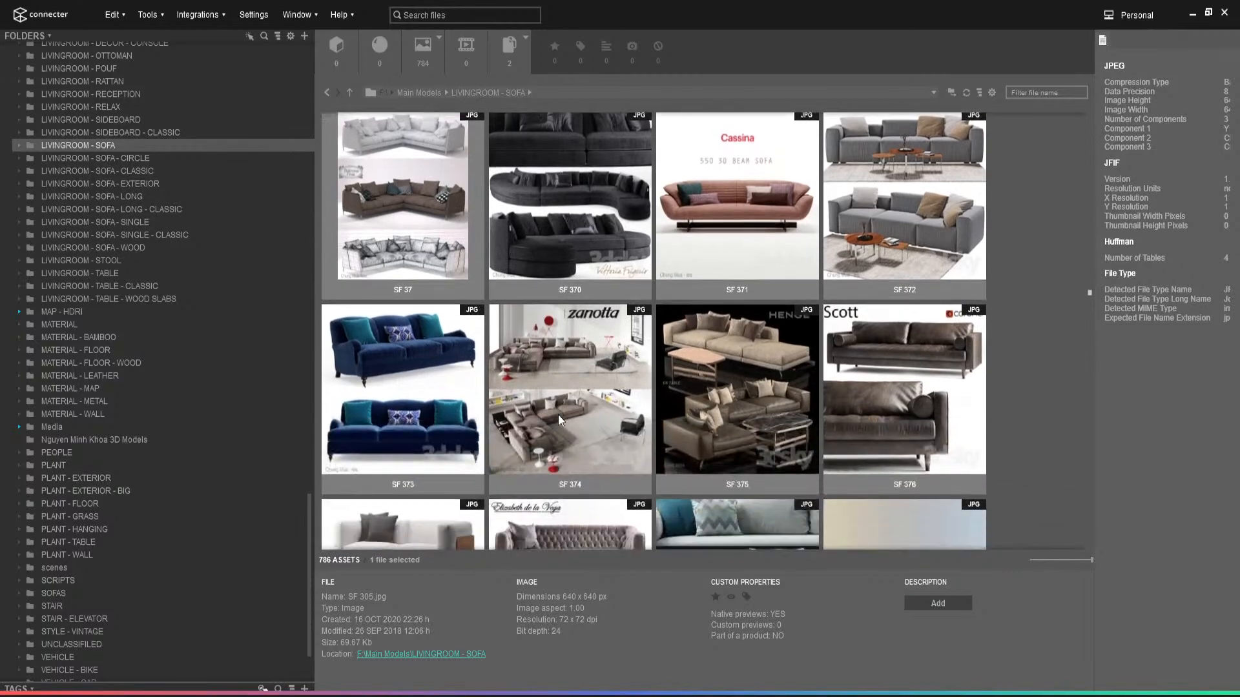
pyautogui.scroll(-5, 558, 415)
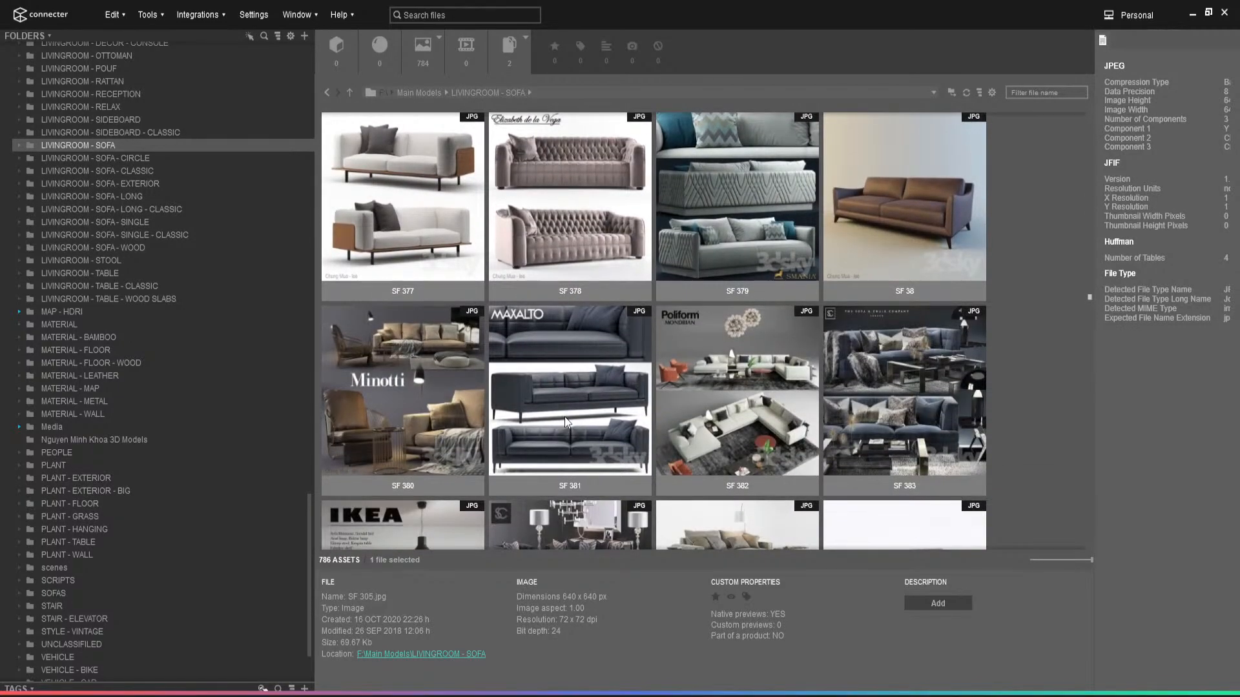
pyautogui.doubleClick(854, 409)
pyautogui.click(888, 353)
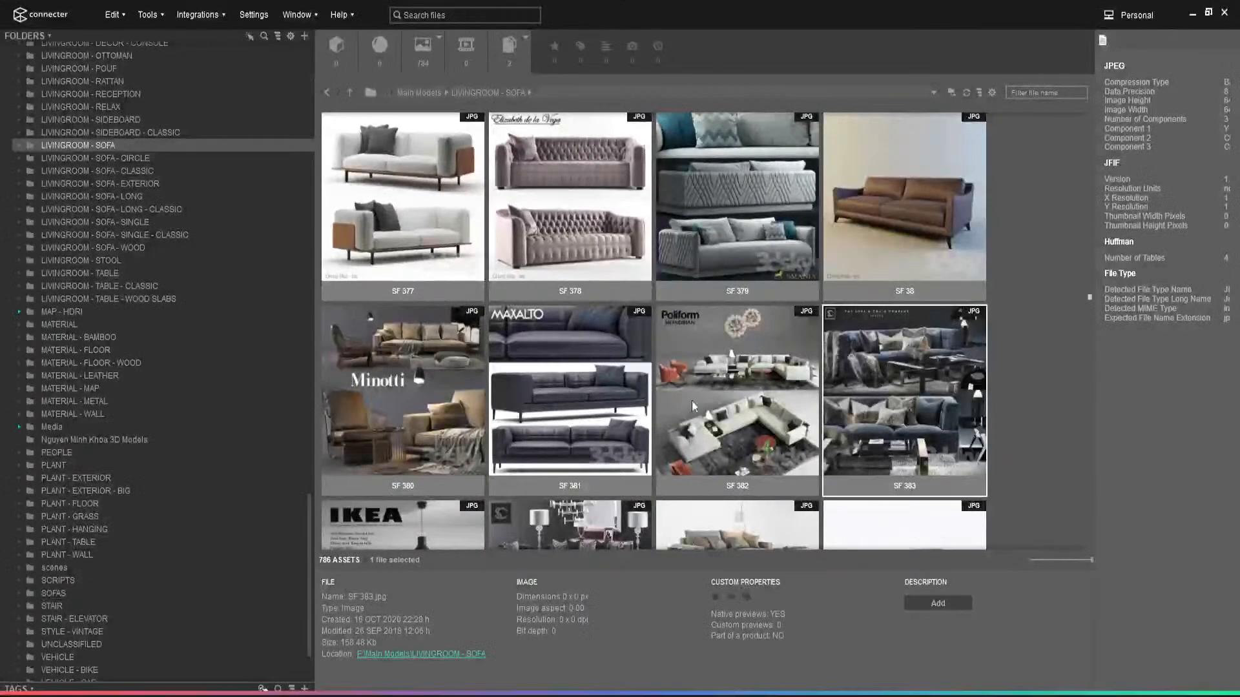
# - Look through the sofa thumbnails from SF 383 to SF 459 for a model that suits the patio scene
pyautogui.scroll(-4, 672, 397)
pyautogui.scroll(-6, 669, 399)
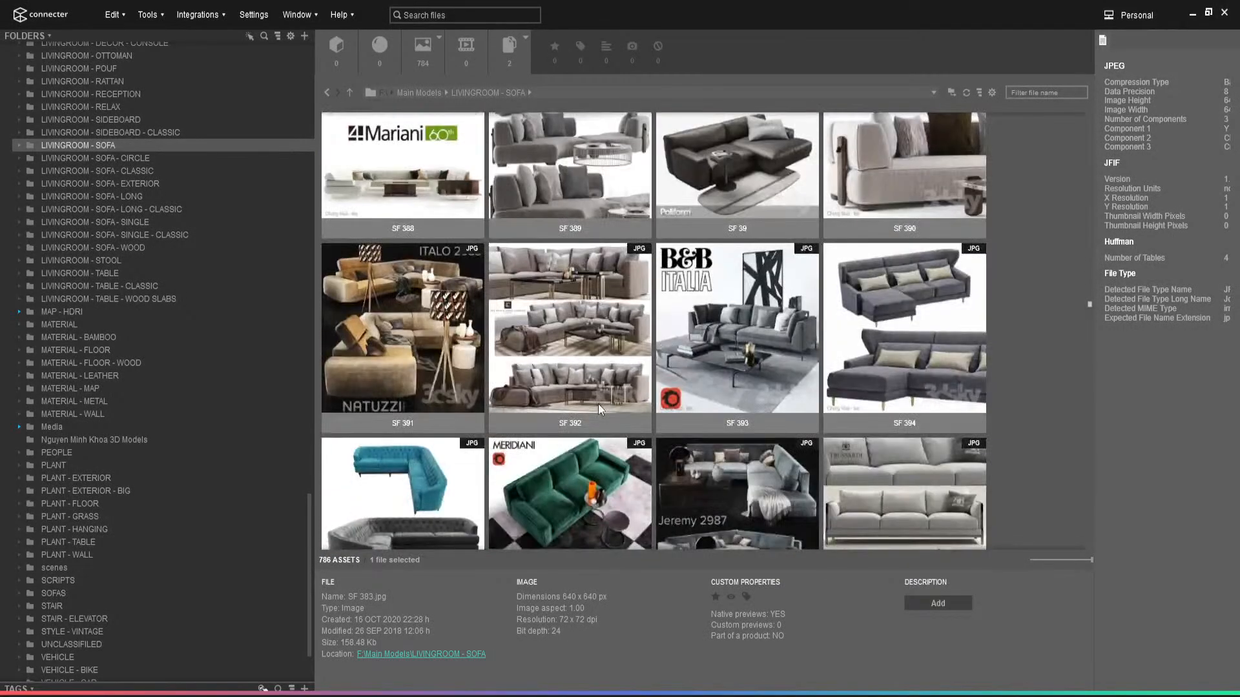
pyautogui.scroll(-6, 598, 404)
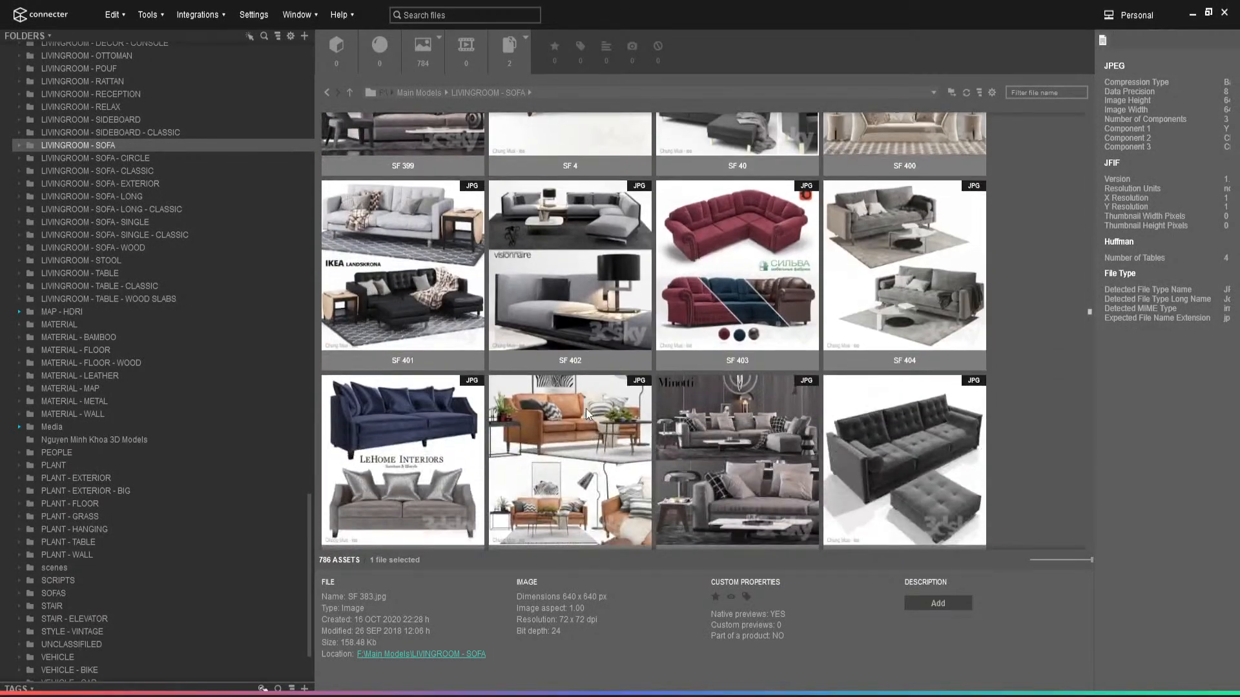
pyautogui.scroll(-3, 588, 404)
pyautogui.scroll(-10, 588, 406)
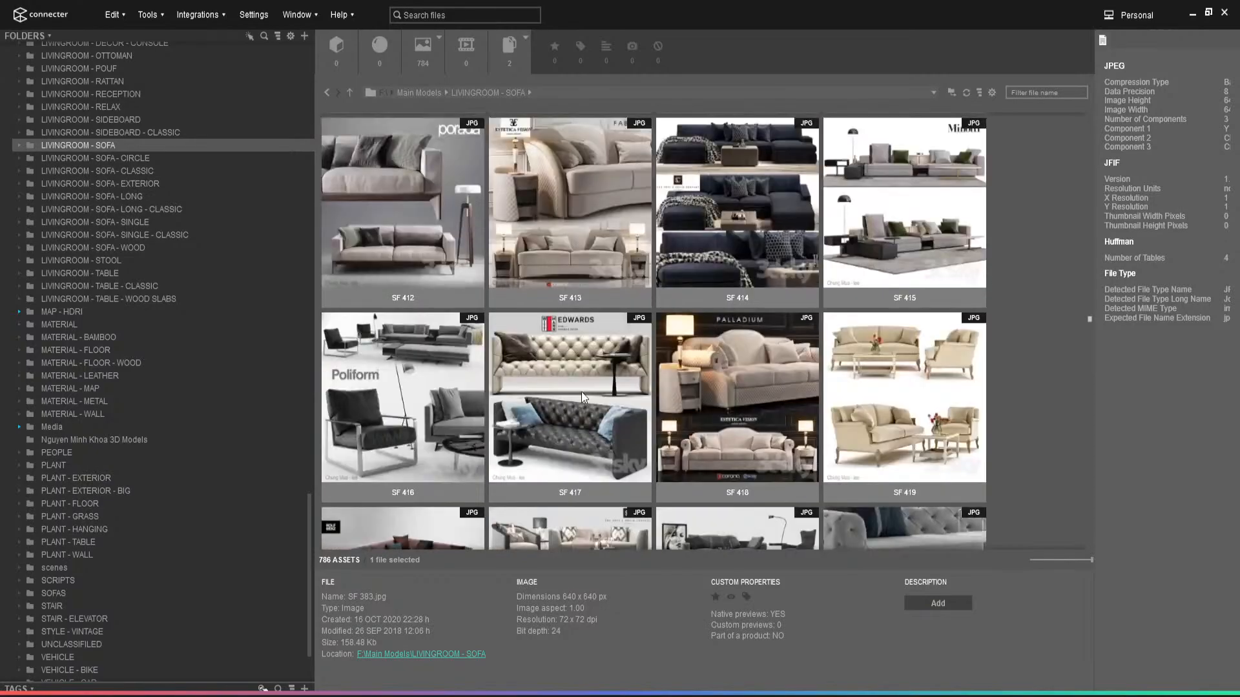
pyautogui.scroll(-5, 639, 402)
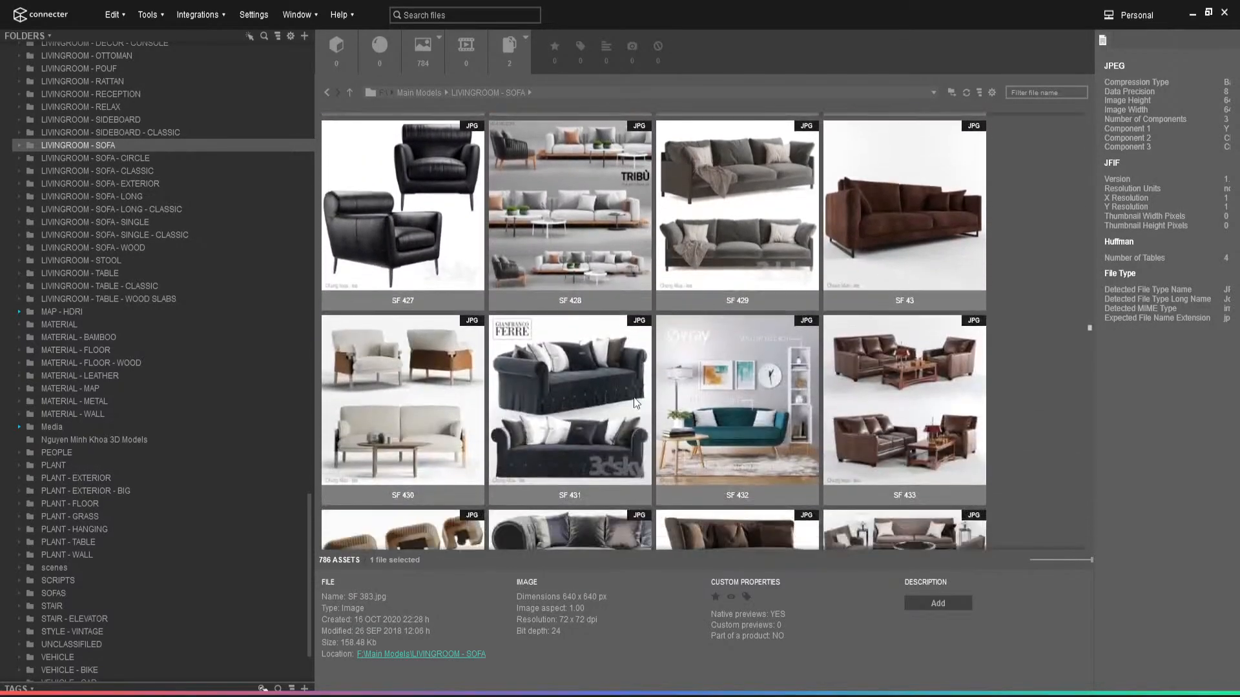
pyautogui.scroll(-6, 637, 404)
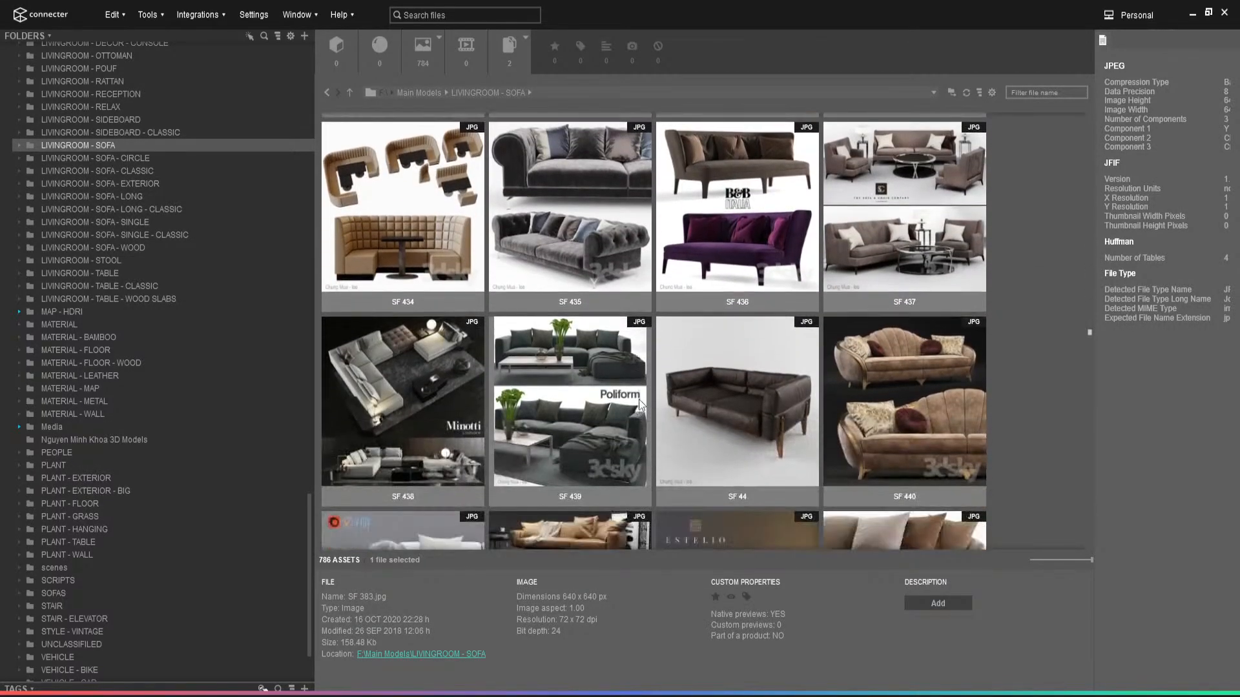
pyautogui.scroll(-6, 649, 401)
pyautogui.scroll(-1, 646, 401)
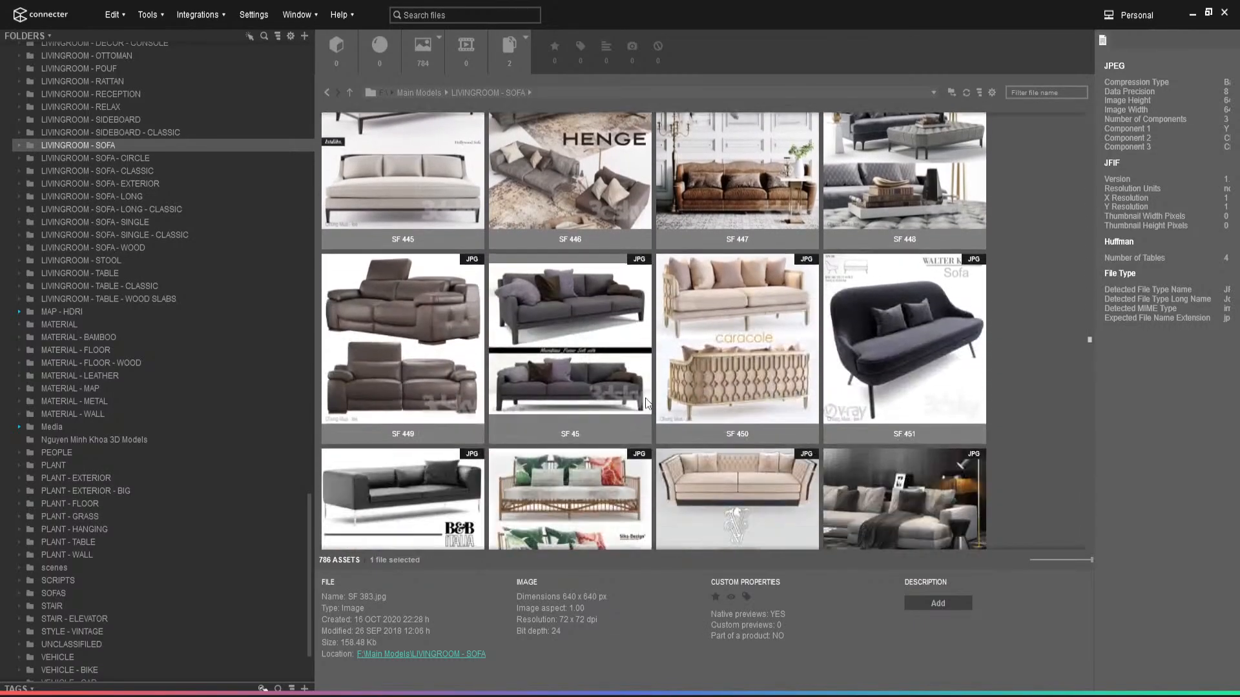
pyautogui.scroll(-4, 646, 402)
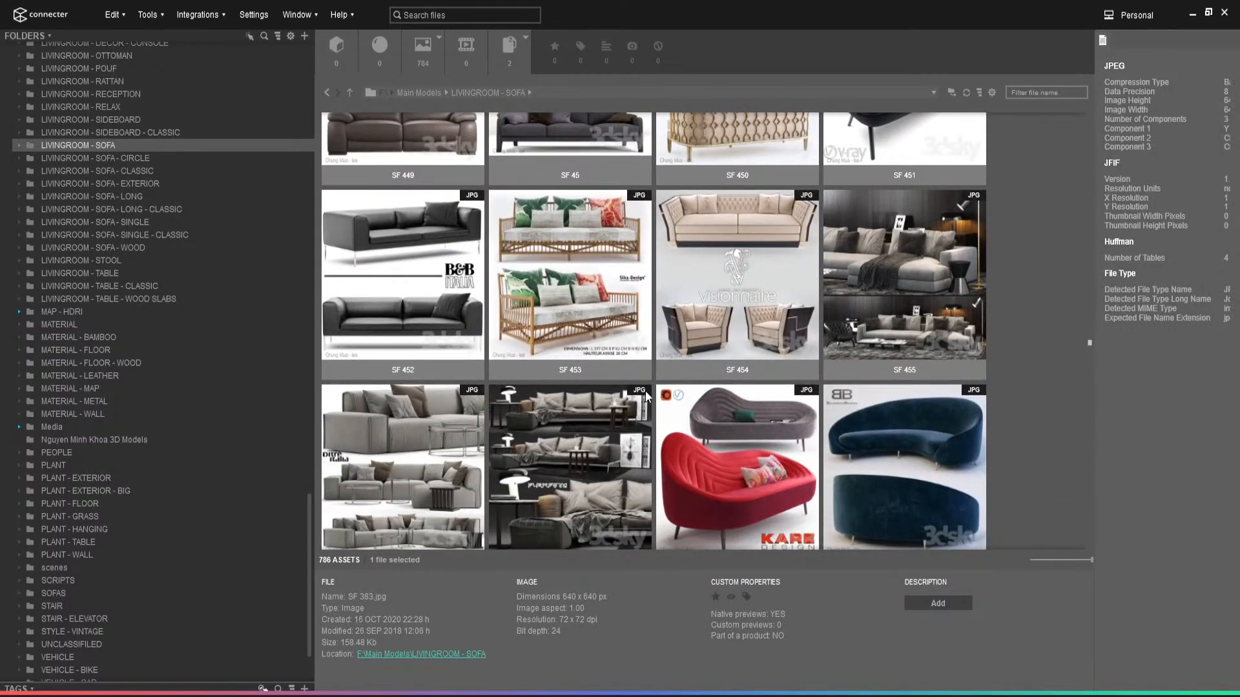
# - Compare sofas SF 456 and SF 457 in the full-size preview, check SF 456 once more and close it
pyautogui.doubleClick(409, 467)
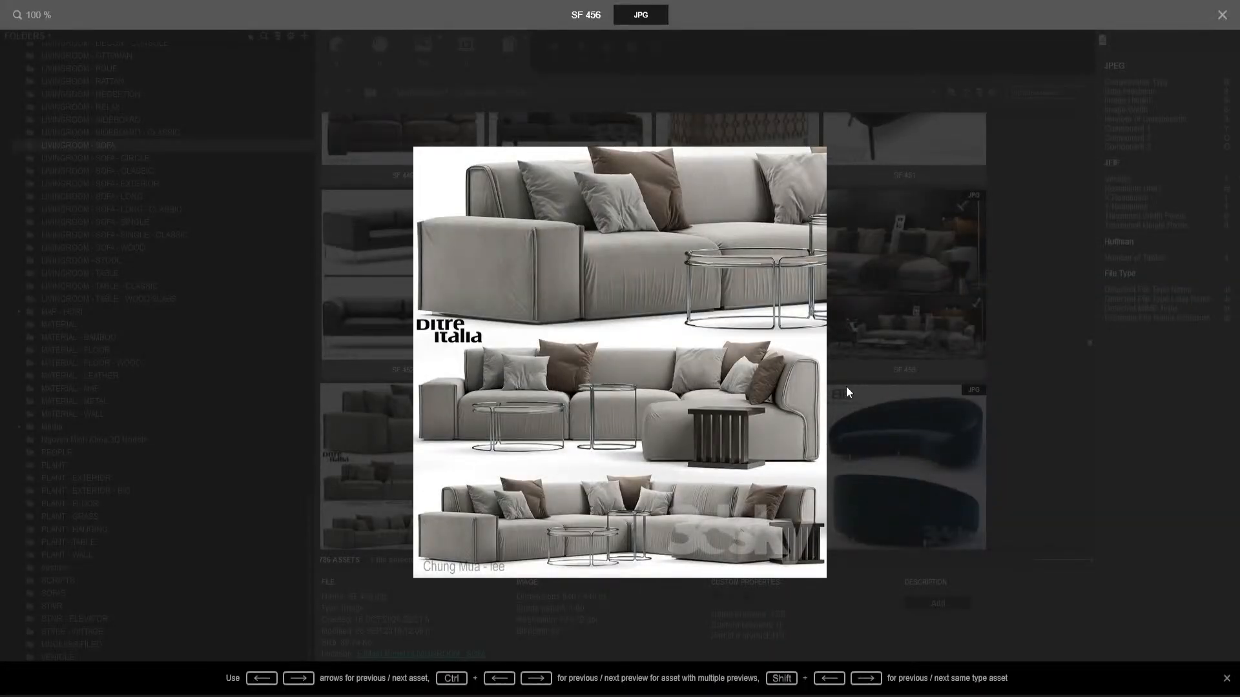
pyautogui.click(924, 385)
pyautogui.scroll(-3, 493, 444)
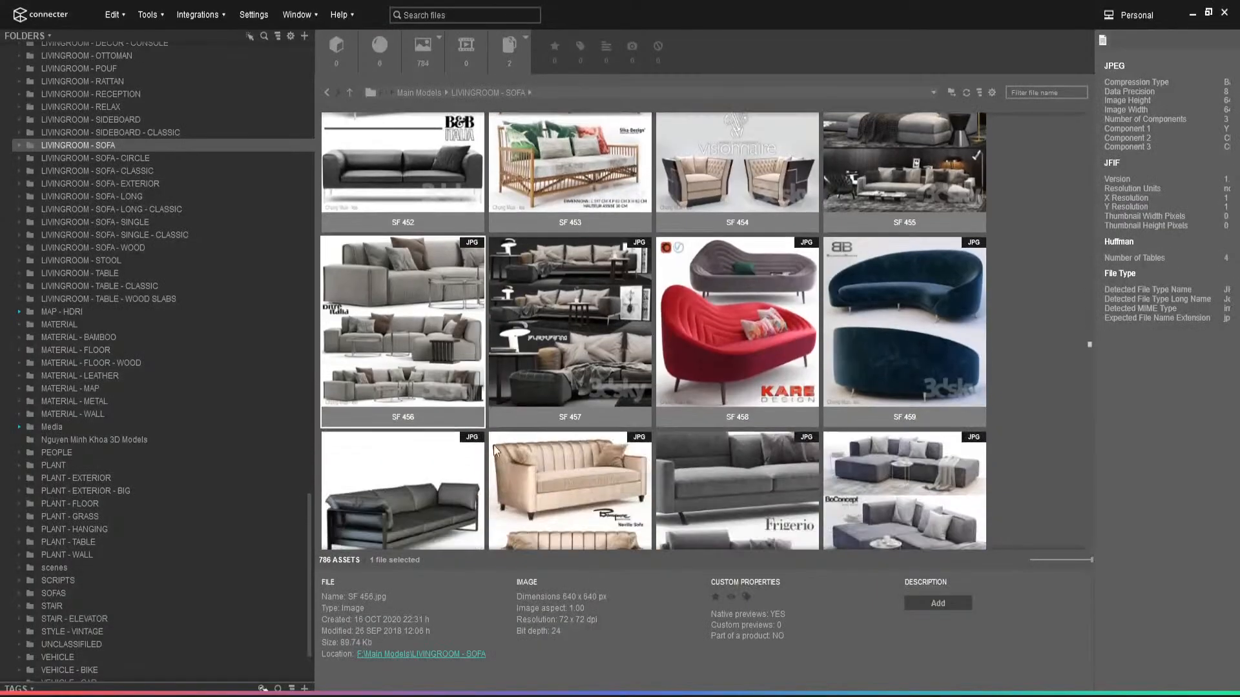
pyautogui.doubleClick(582, 237)
pyautogui.click(916, 374)
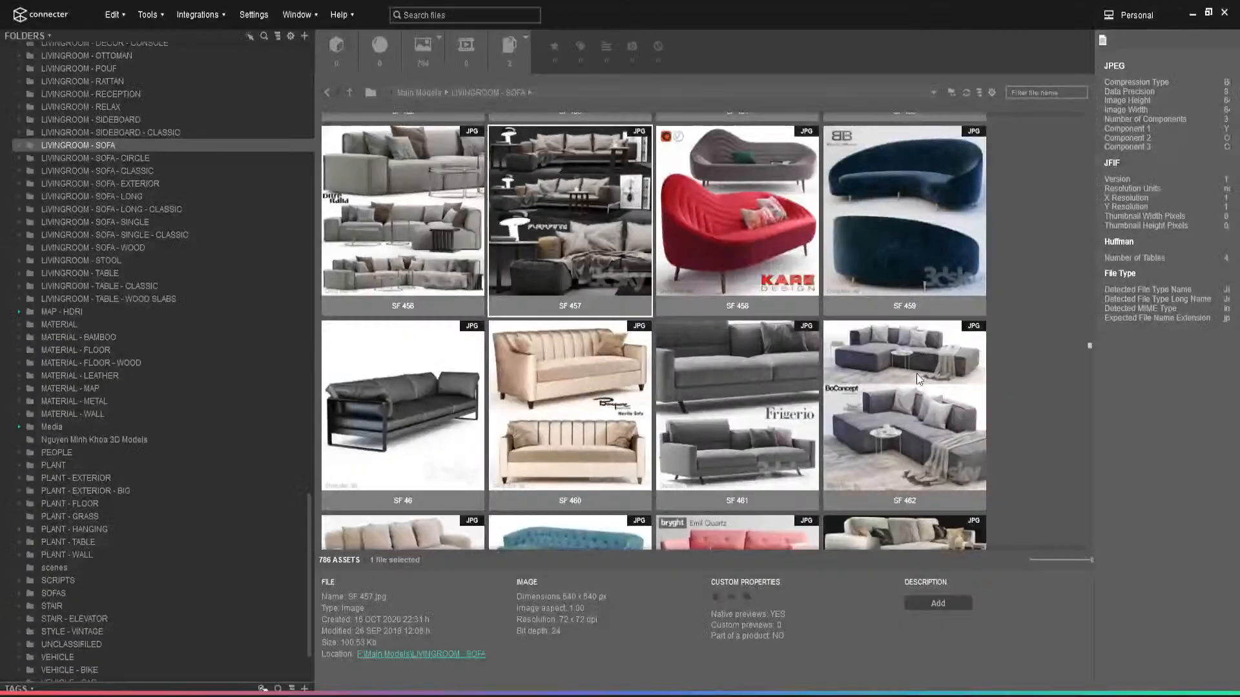
pyautogui.scroll(2, 528, 289)
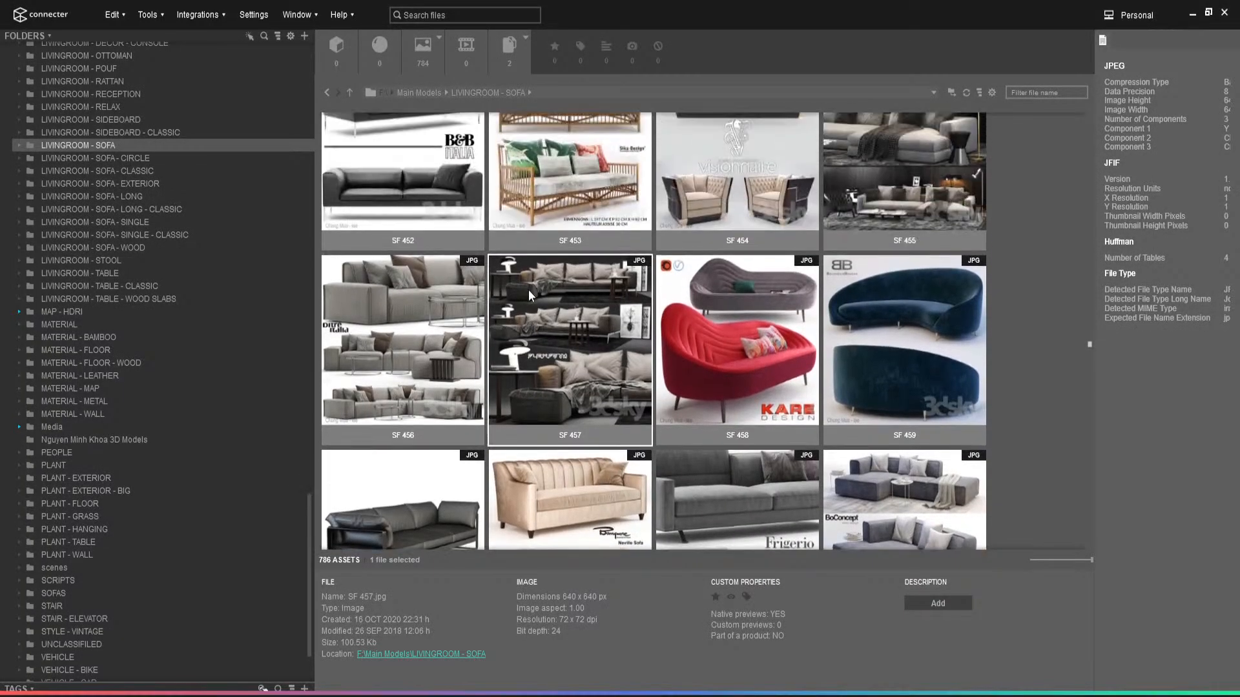
pyautogui.doubleClick(424, 338)
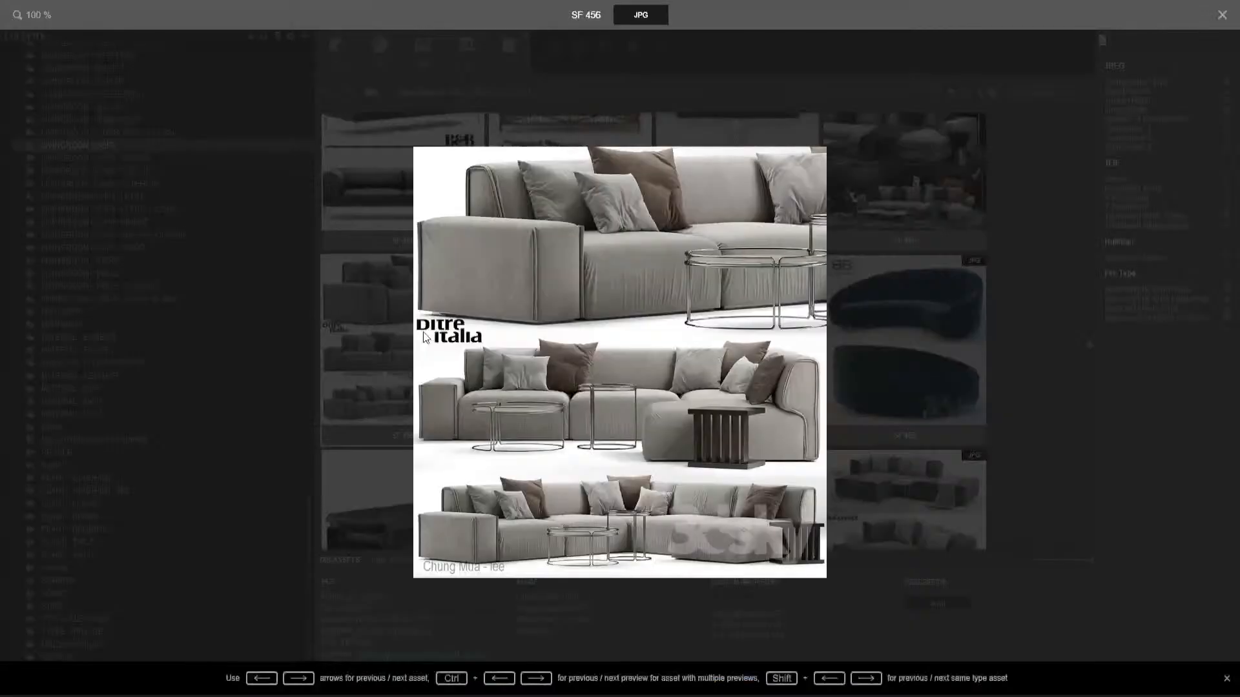
pyautogui.click(926, 321)
# - Look through the sofa thumbnails from SF 460 to SF 530 and check SF 529 in the full-size preview
pyautogui.scroll(-2, 548, 382)
pyautogui.scroll(-3, 549, 384)
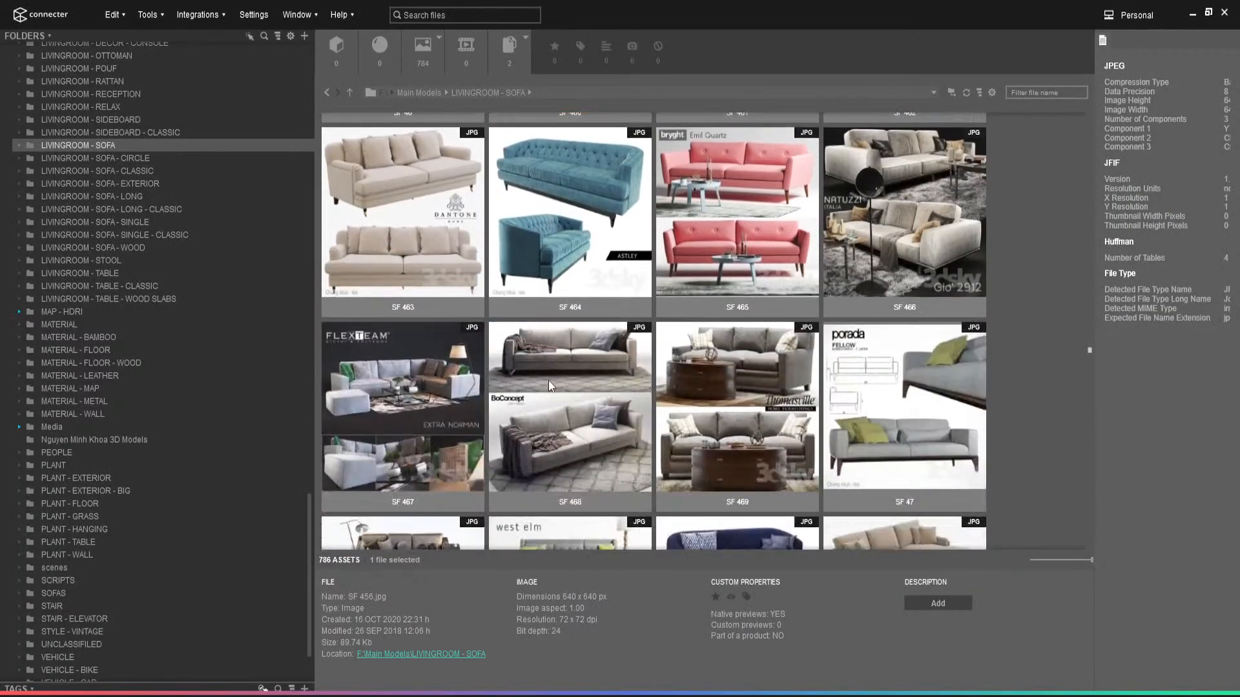
pyautogui.scroll(-3, 552, 387)
pyautogui.scroll(-3, 553, 382)
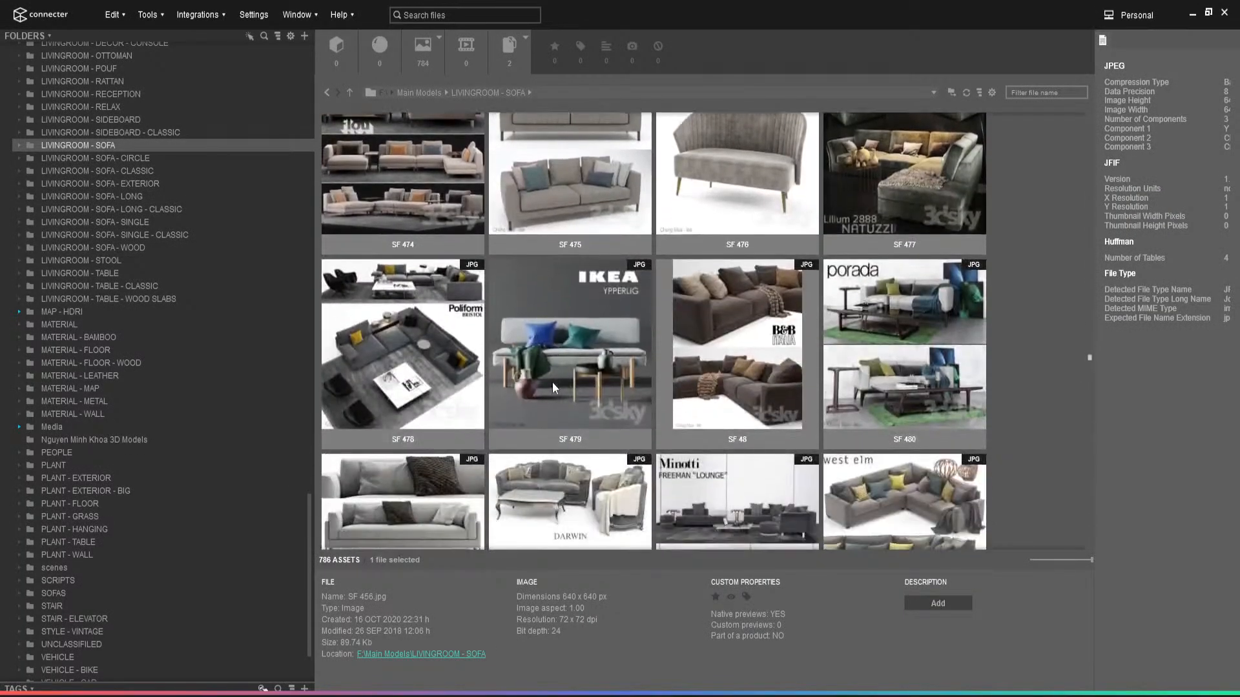
pyautogui.scroll(-3, 552, 383)
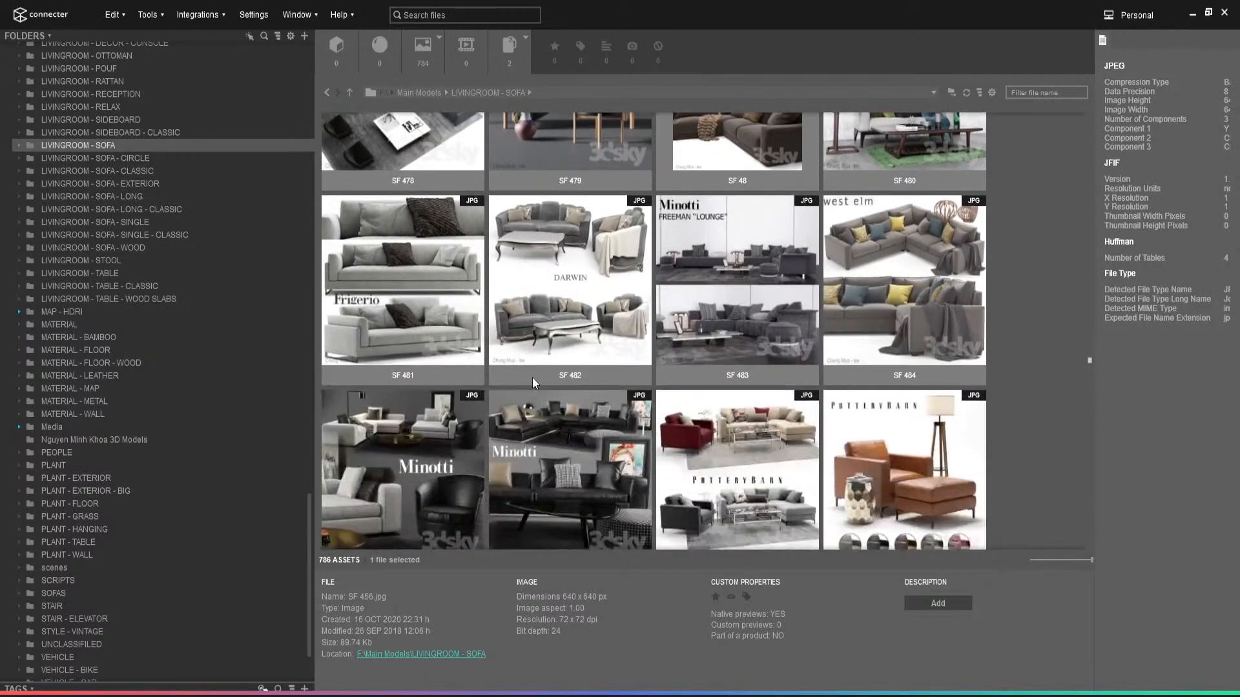
pyautogui.scroll(-3, 537, 431)
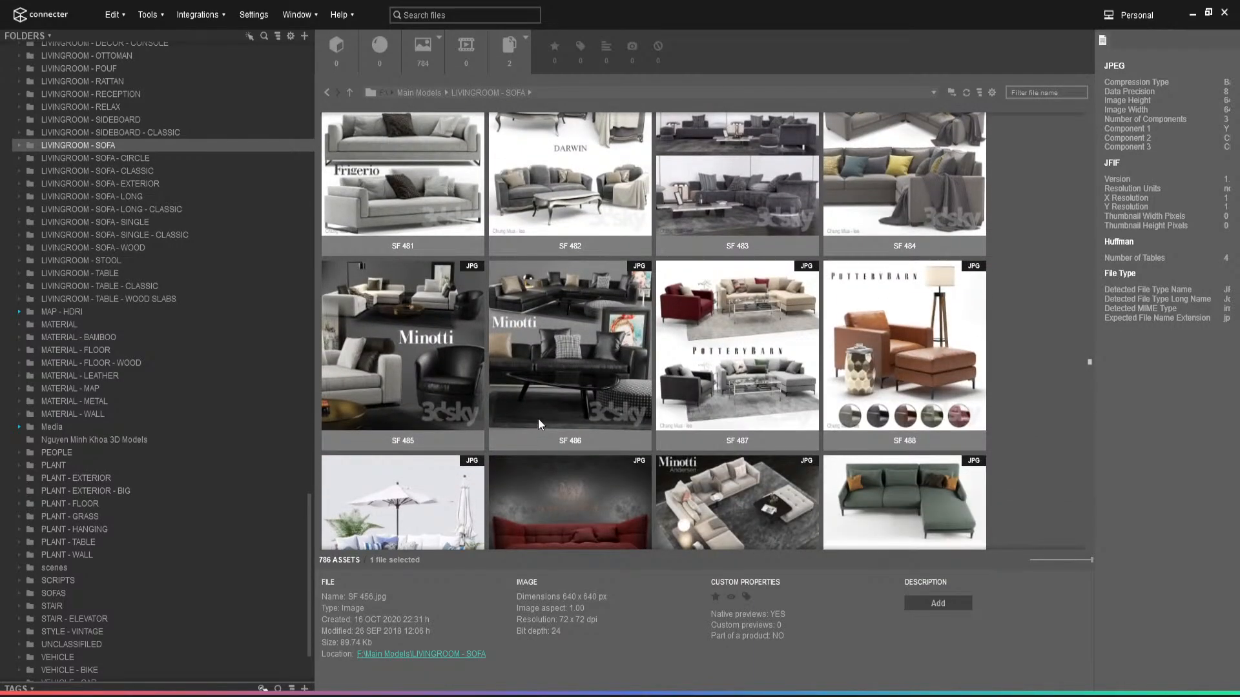
pyautogui.scroll(-5, 537, 419)
pyautogui.scroll(-5, 529, 401)
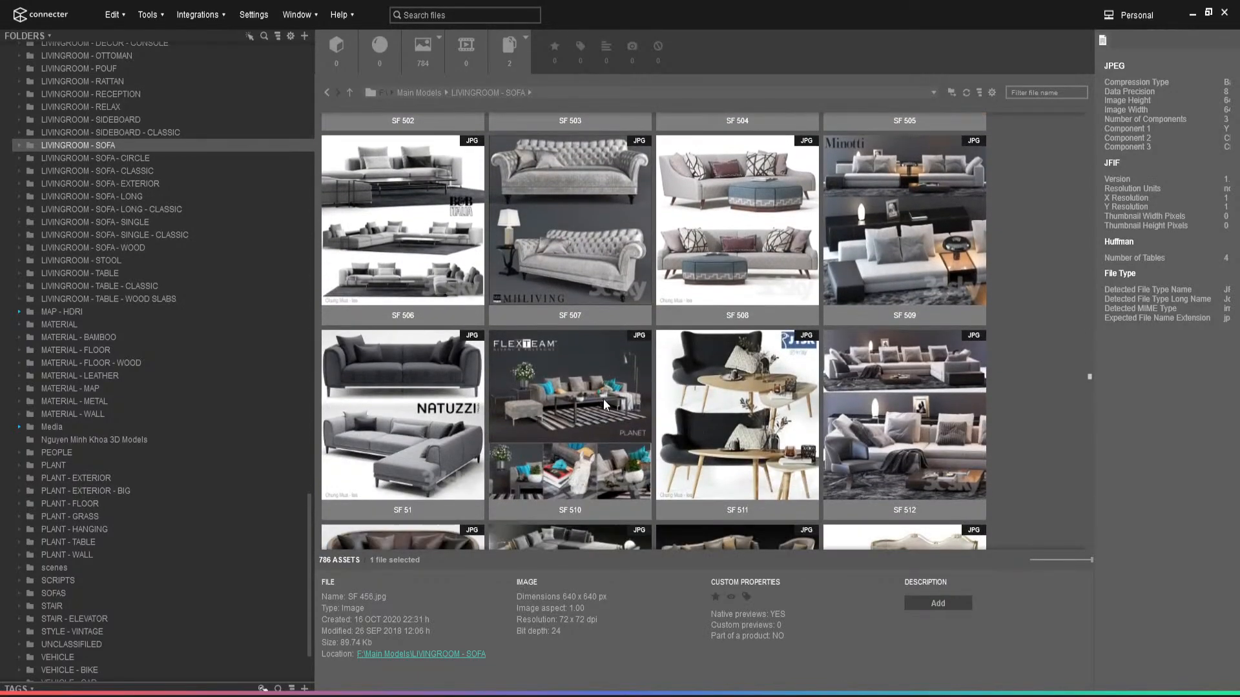
pyautogui.scroll(-2, 603, 399)
pyautogui.scroll(-4, 634, 388)
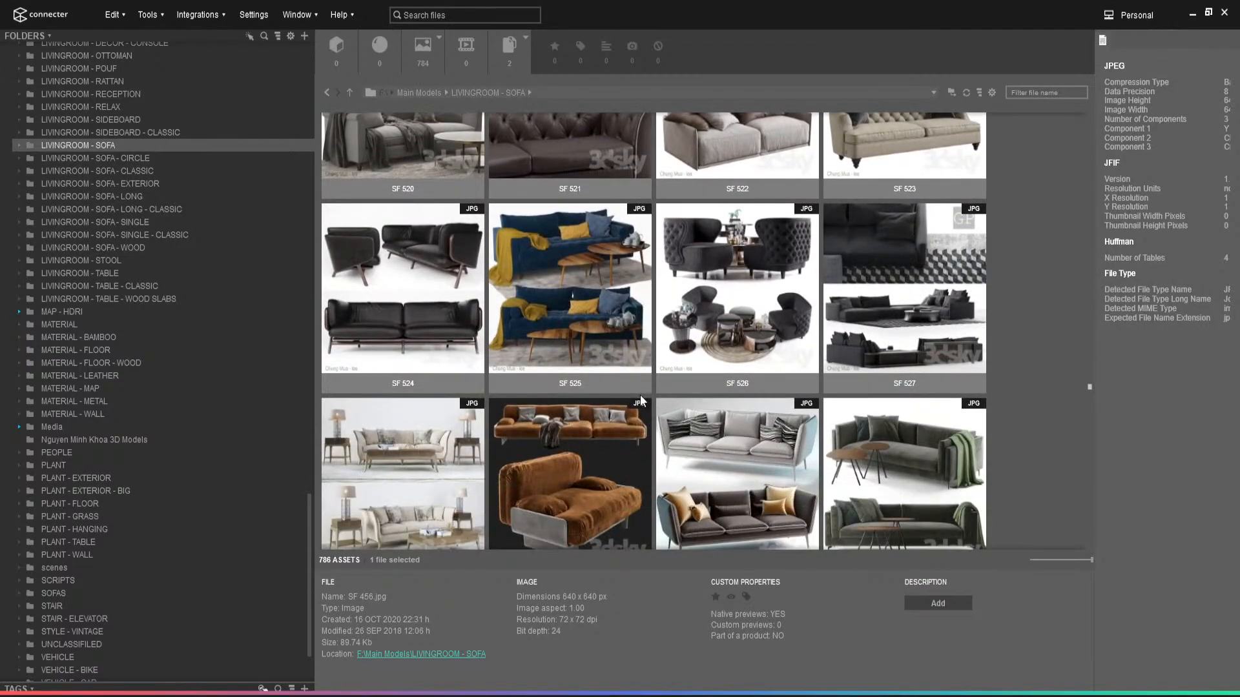
pyautogui.scroll(-2, 528, 466)
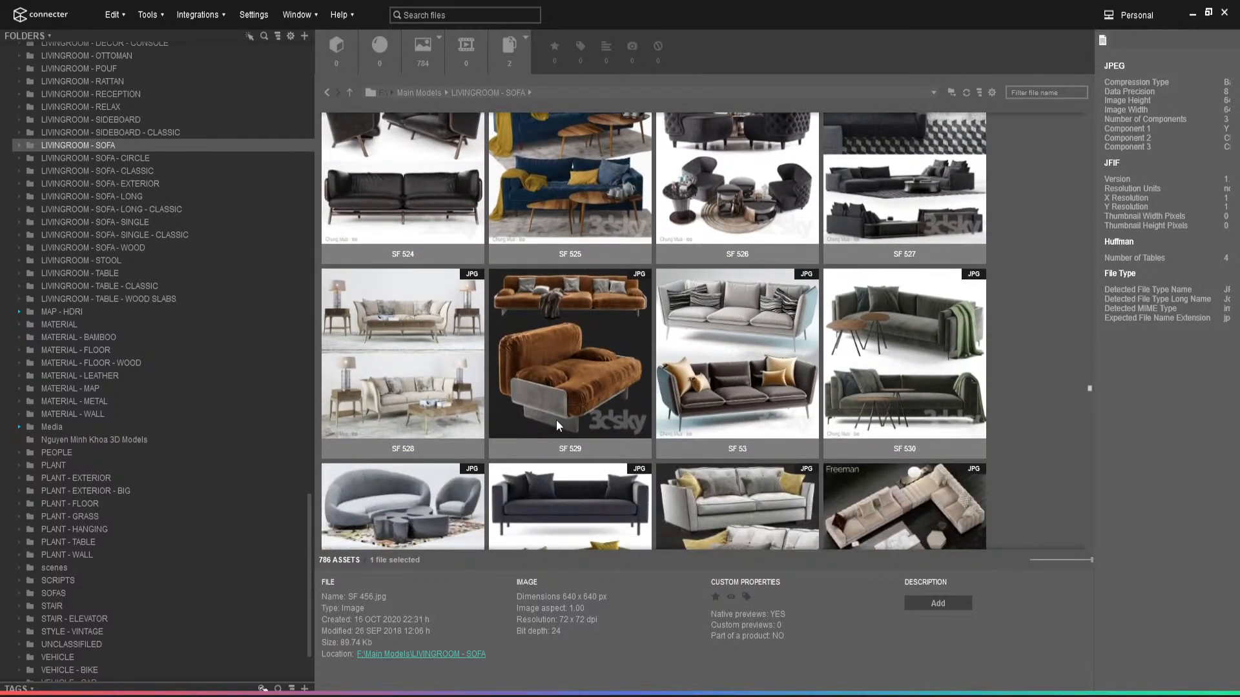
pyautogui.doubleClick(587, 358)
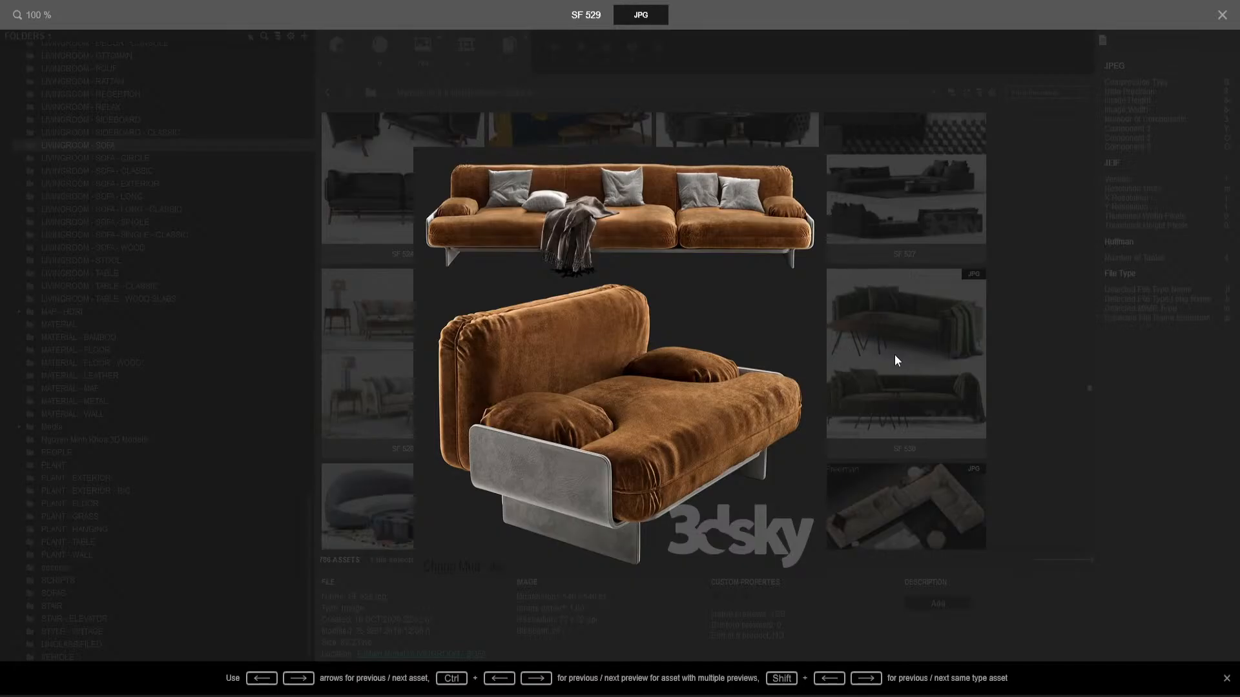
pyautogui.press('Escape')
# - Continue through the thumbnails past SF 530, check SF 540 and SF 106 in the full-size preview, and return to the SF 540 thumbnail
pyautogui.scroll(-2, 626, 430)
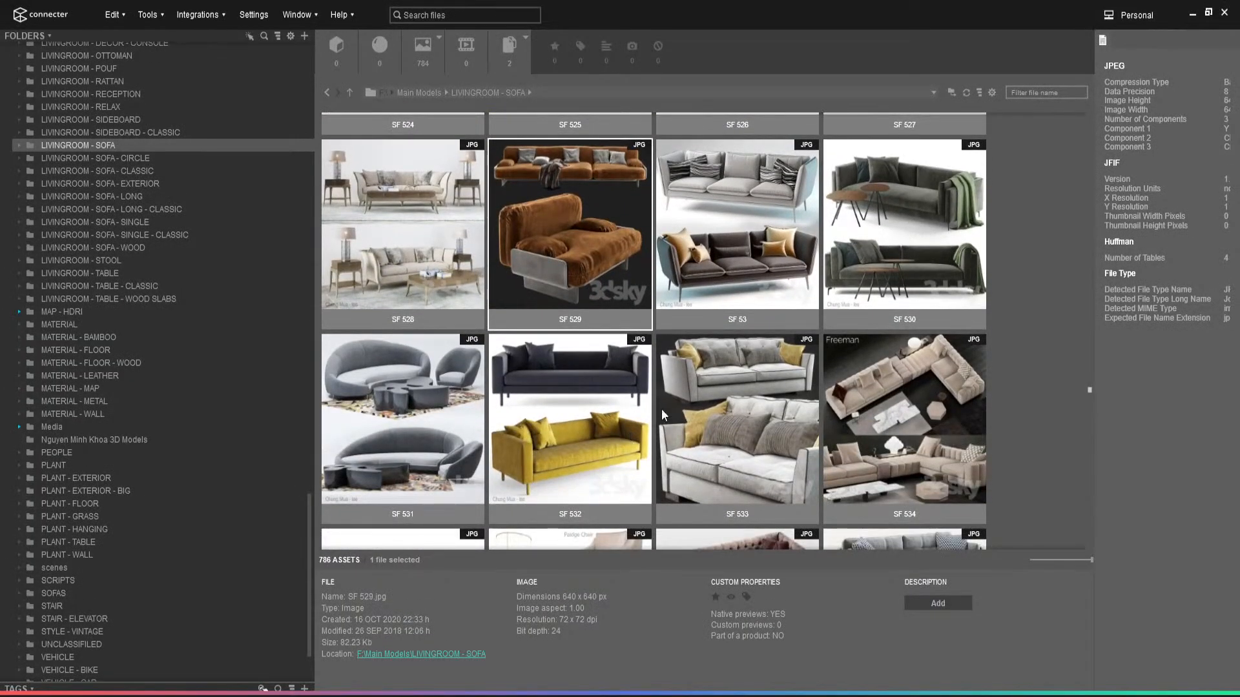
pyautogui.scroll(-5, 661, 414)
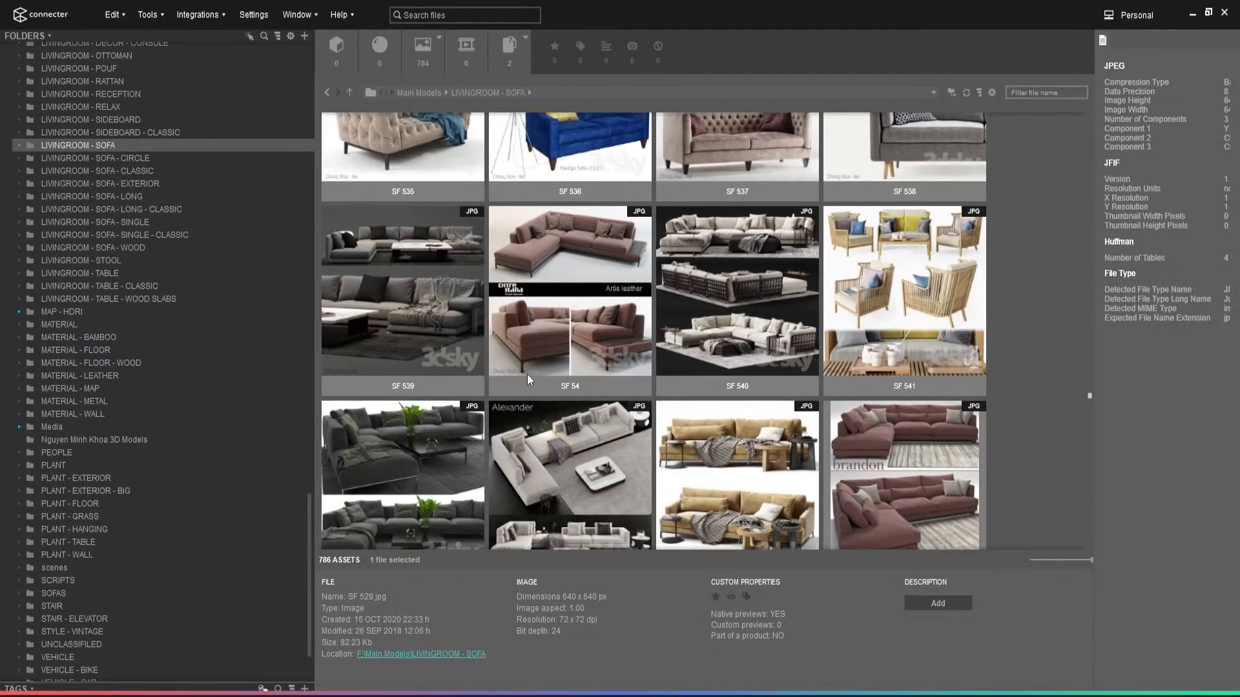
pyautogui.doubleClick(695, 312)
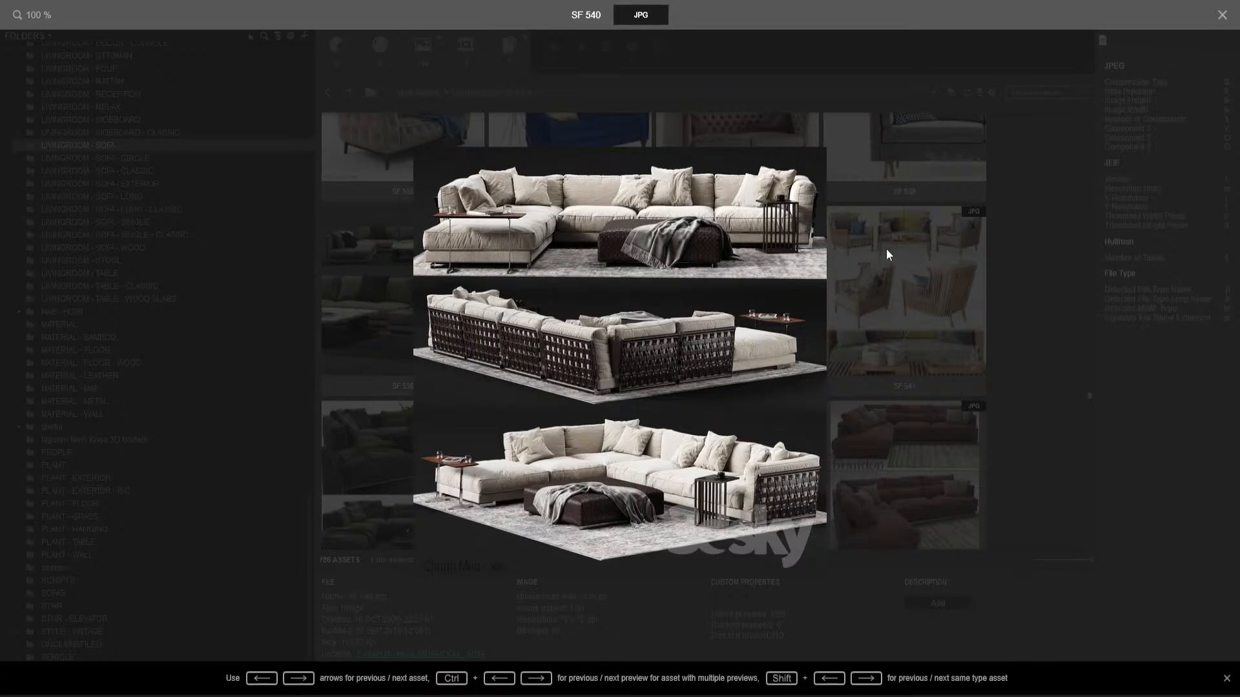
pyautogui.press('Escape')
pyautogui.scroll(-1, 615, 375)
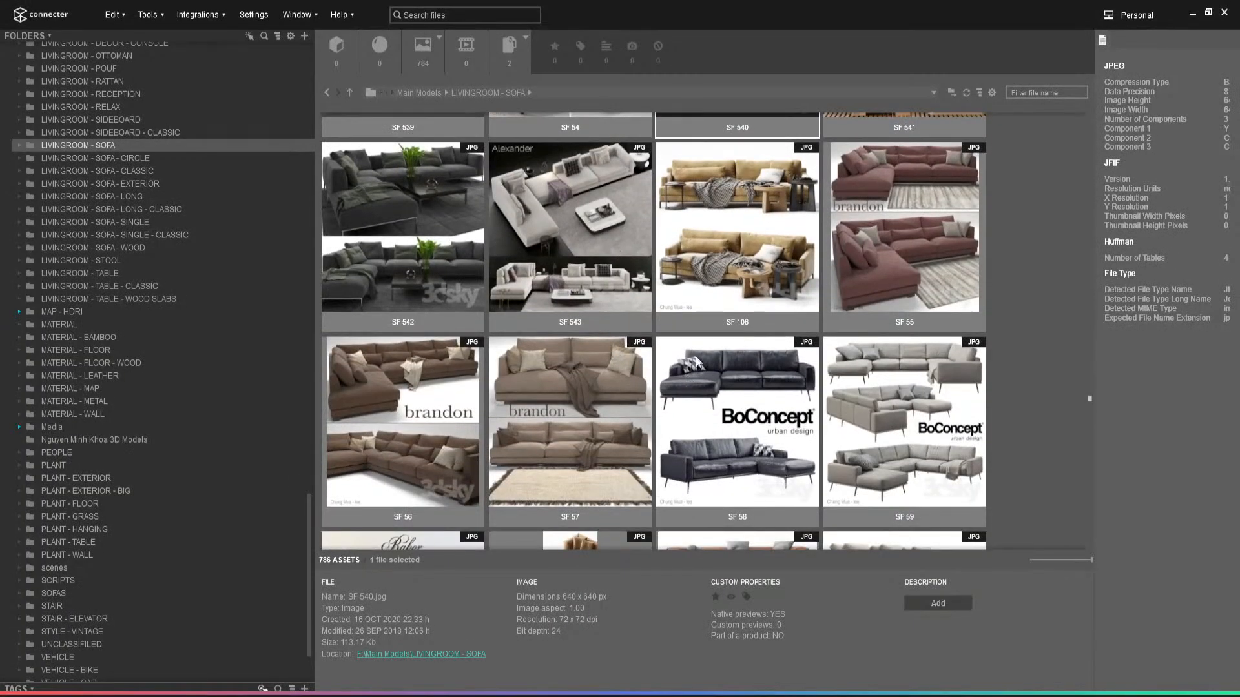
pyautogui.doubleClick(744, 277)
pyautogui.press('Escape')
pyautogui.scroll(-2, 884, 346)
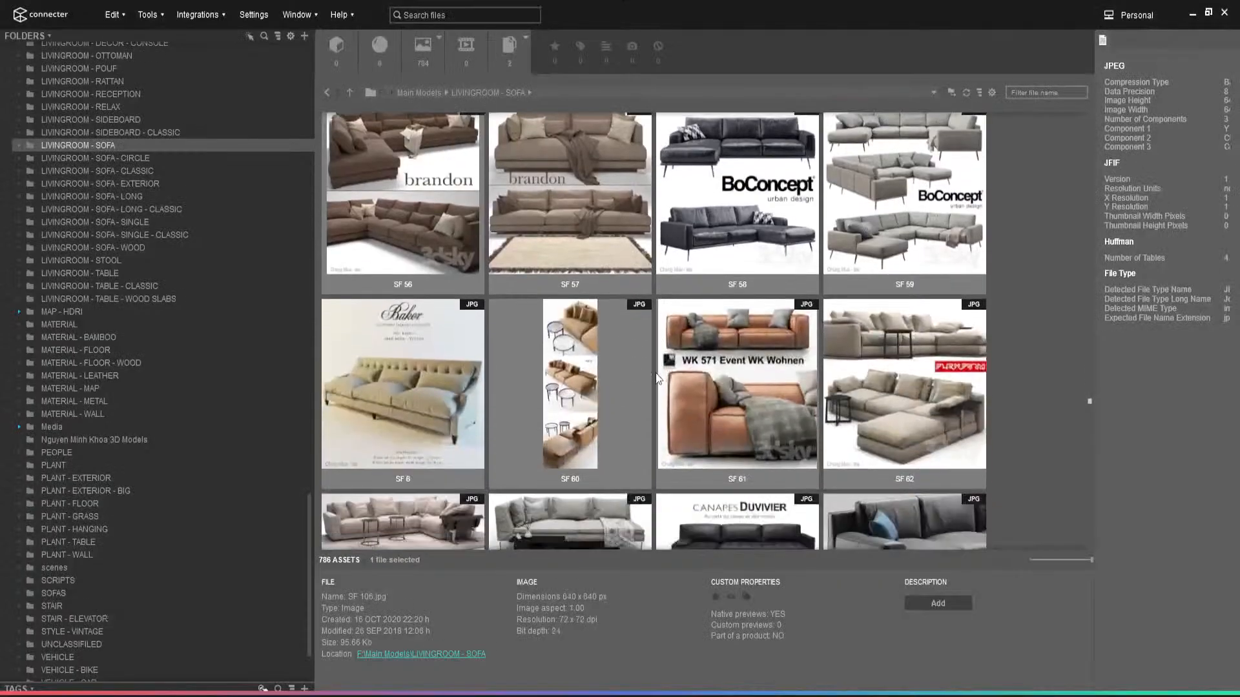
pyautogui.scroll(3, 704, 373)
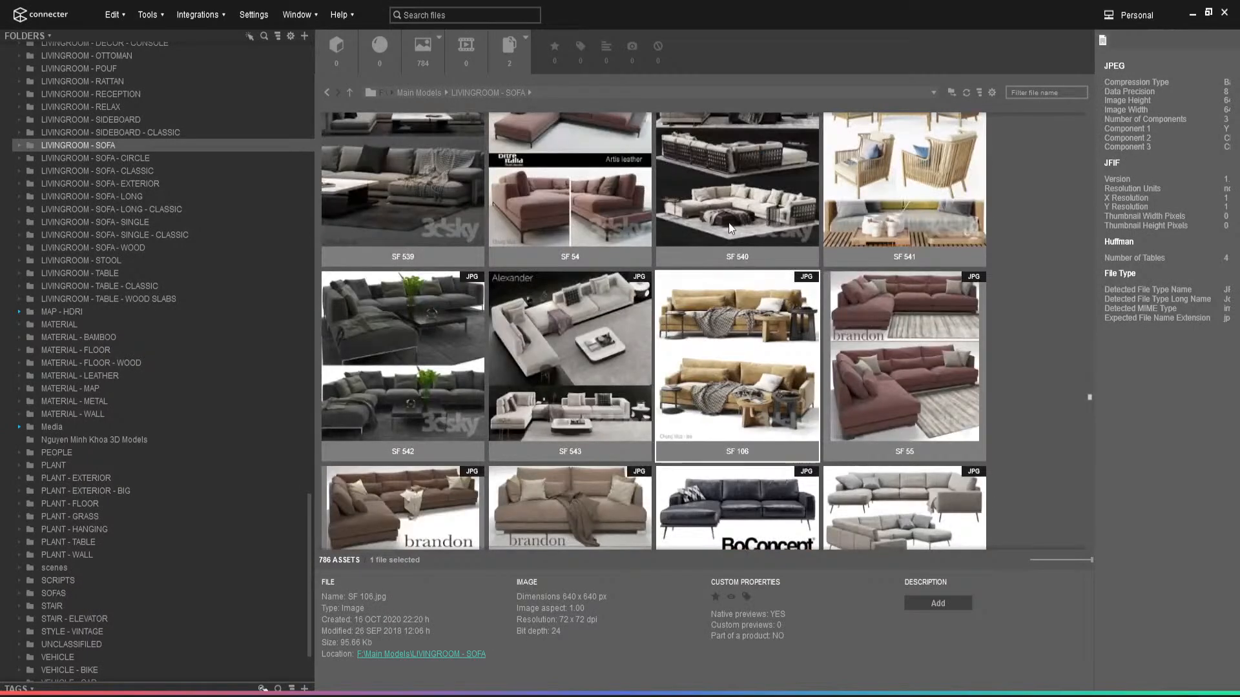
# - Look through the remaining sofa thumbnails from SF 540 to SF 614 and check SF 78 in the full-size preview
pyautogui.click(742, 212)
pyautogui.scroll(-10, 726, 317)
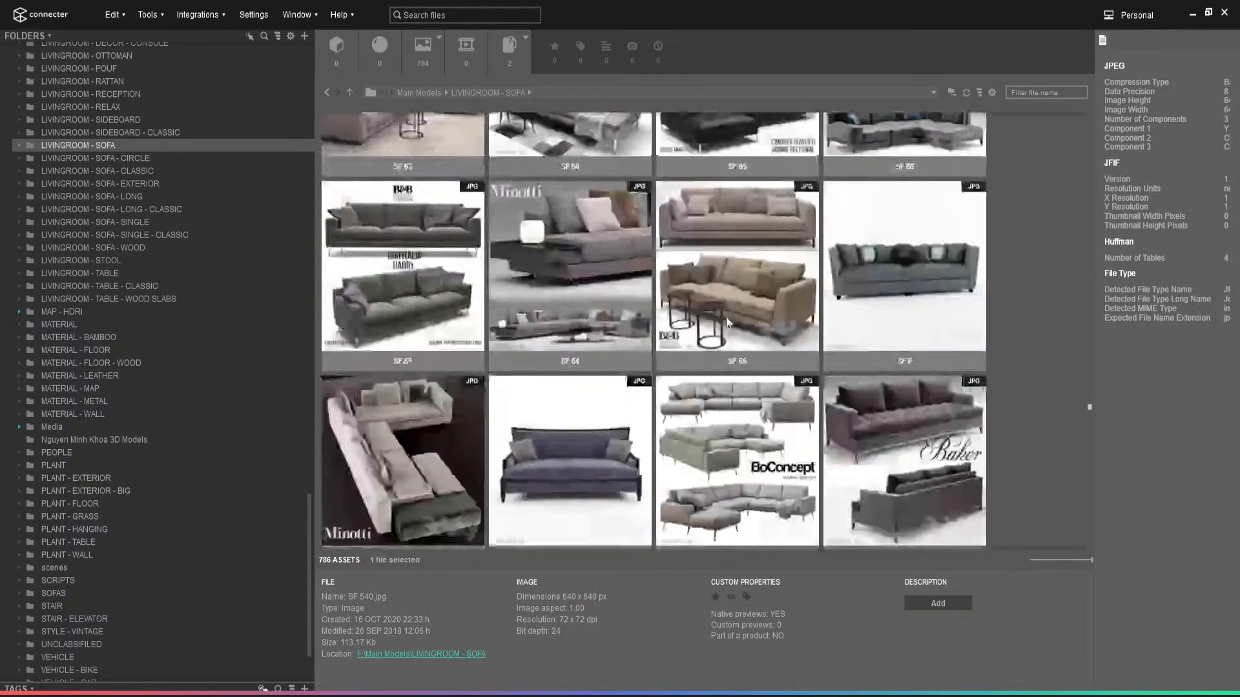
pyautogui.scroll(-3, 705, 331)
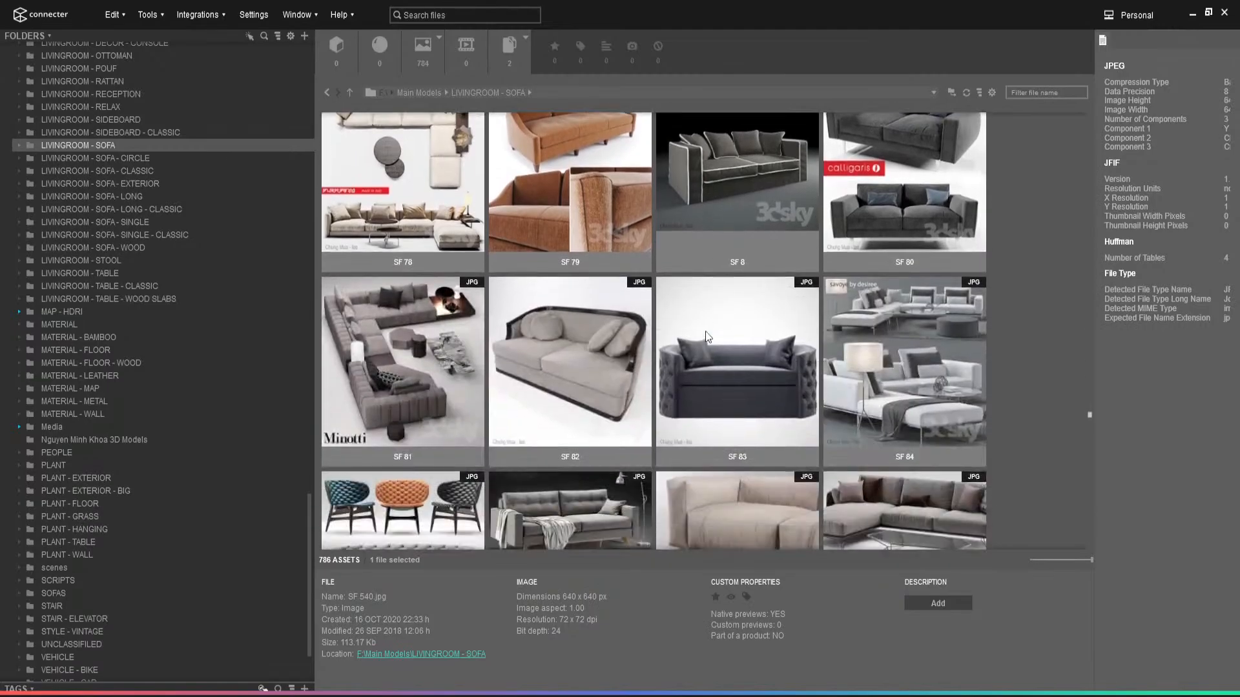
pyautogui.doubleClick(449, 207)
pyautogui.click(967, 343)
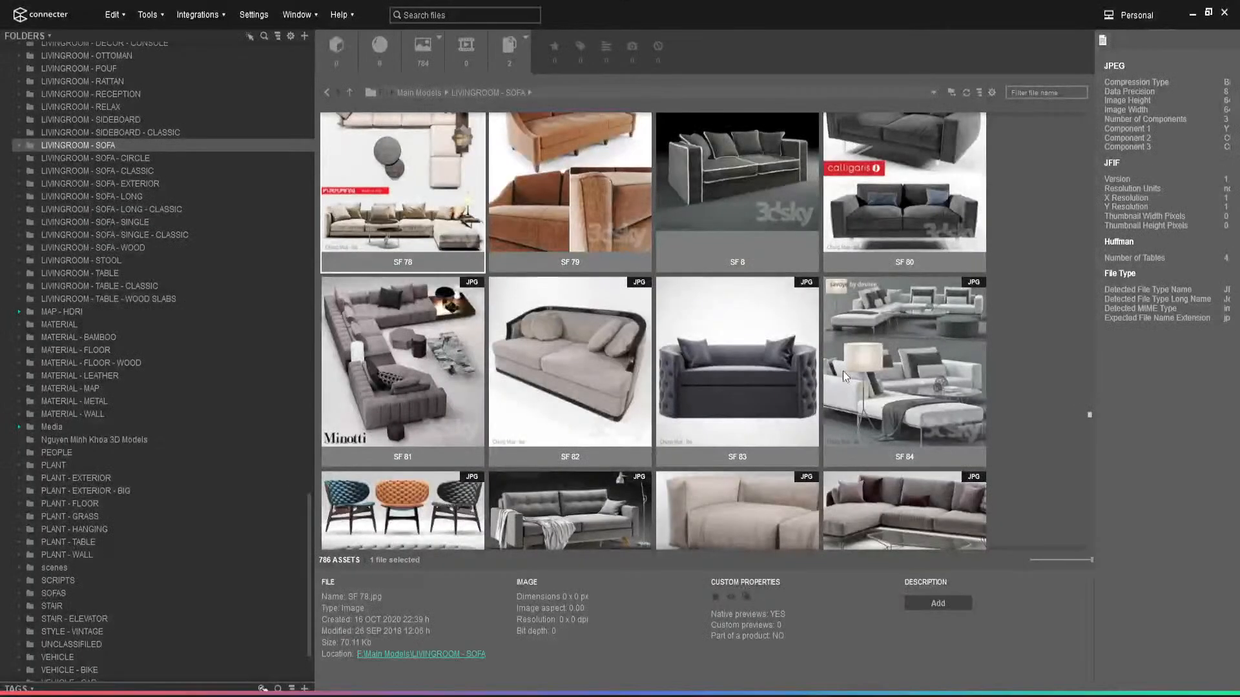
pyautogui.scroll(-8, 710, 342)
pyautogui.scroll(-10, 671, 359)
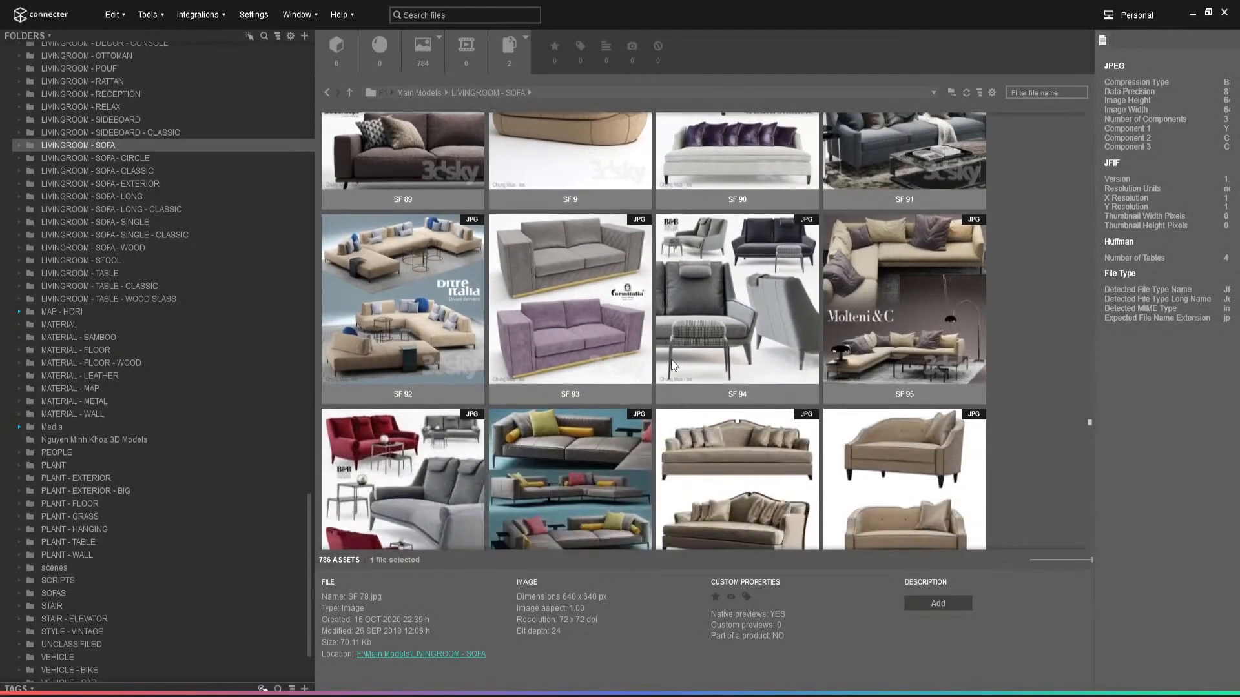
pyautogui.scroll(-10, 672, 359)
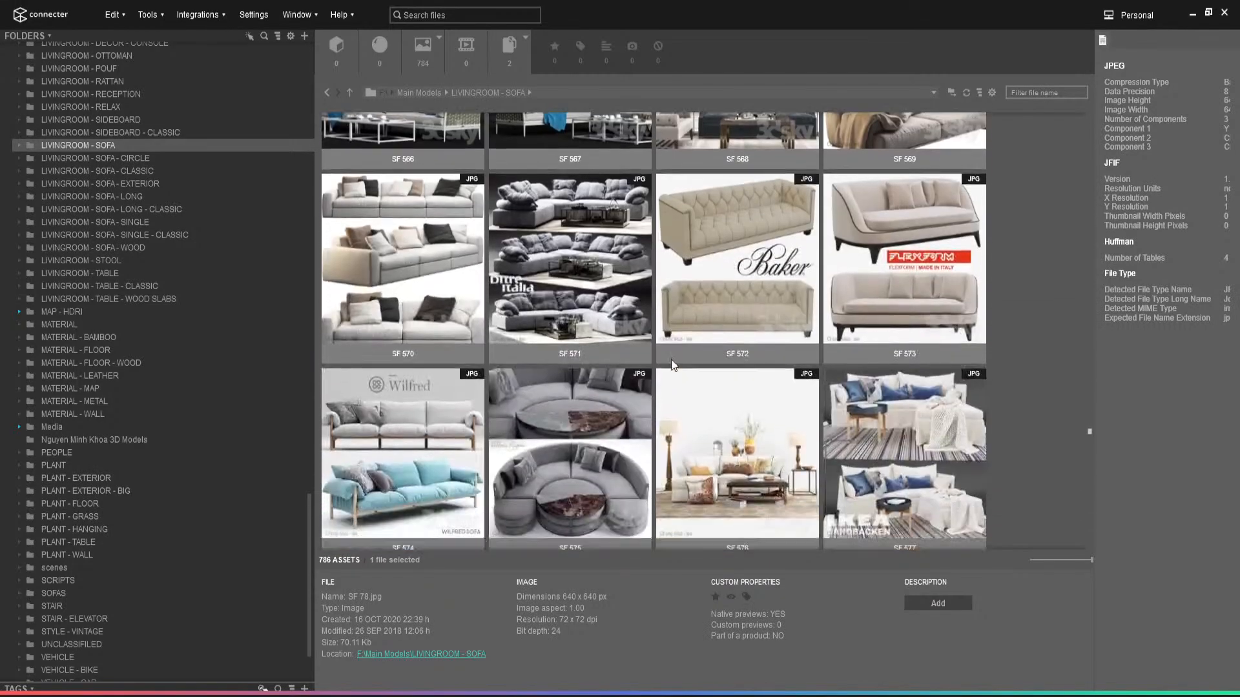
pyautogui.scroll(-5, 644, 365)
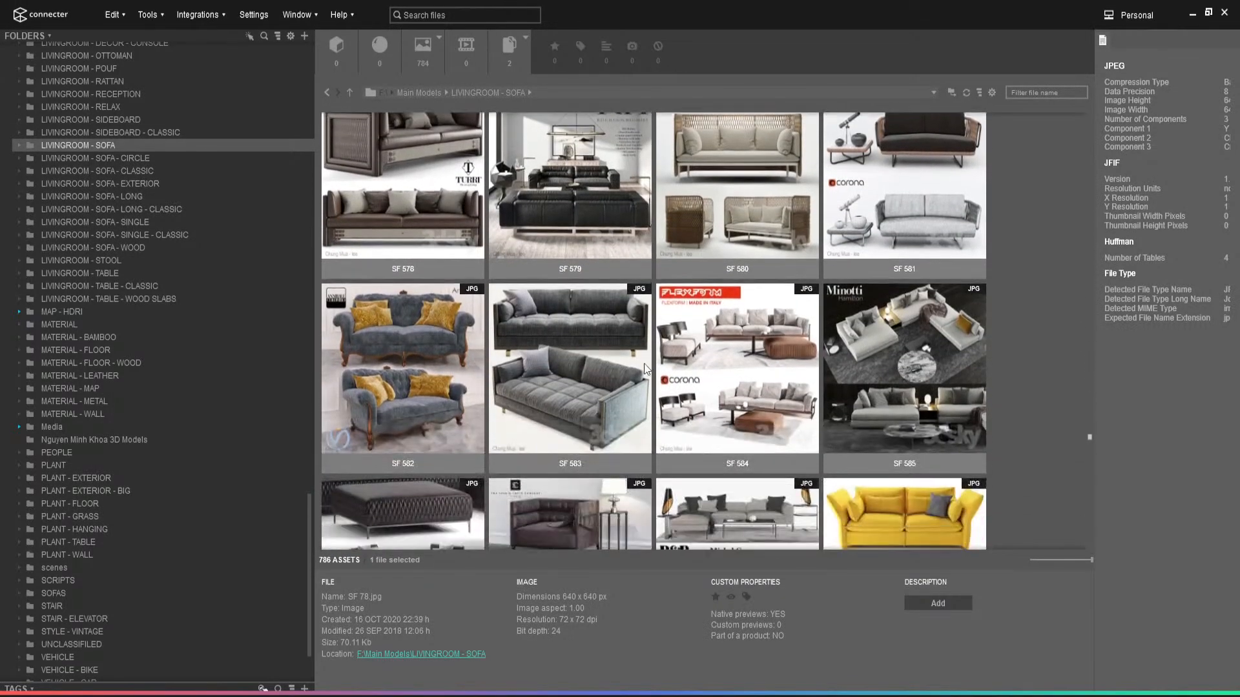
pyautogui.scroll(-5, 644, 363)
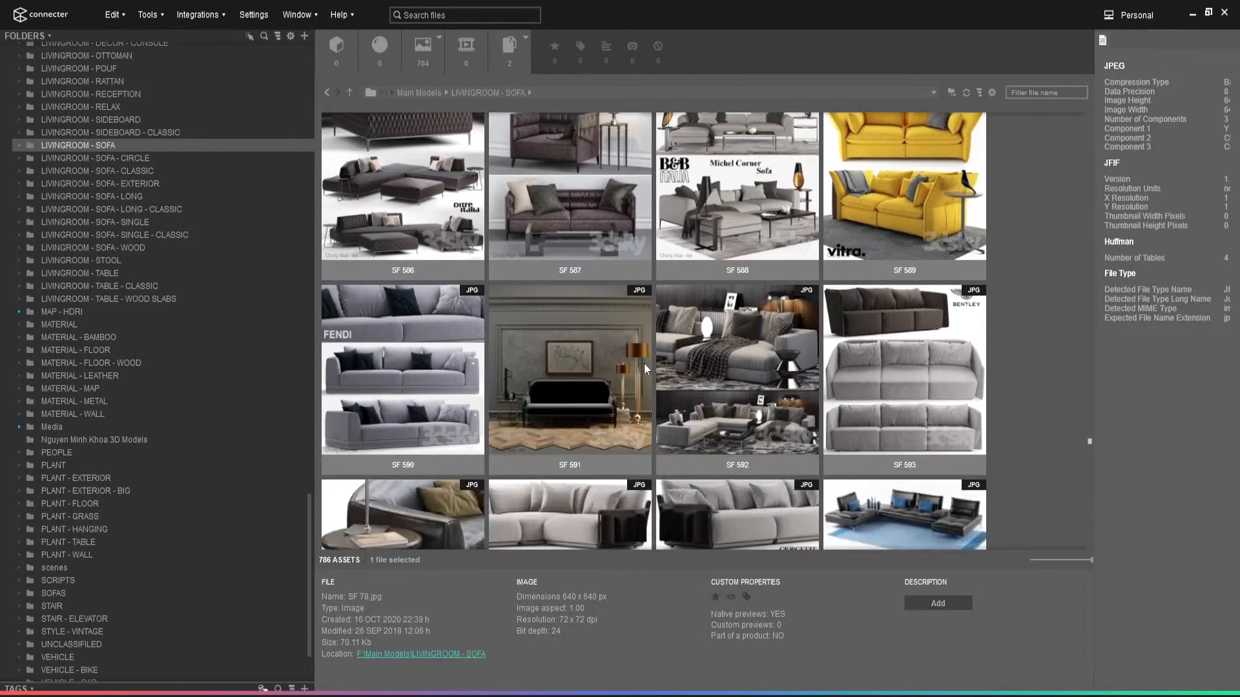
pyautogui.scroll(-4, 644, 363)
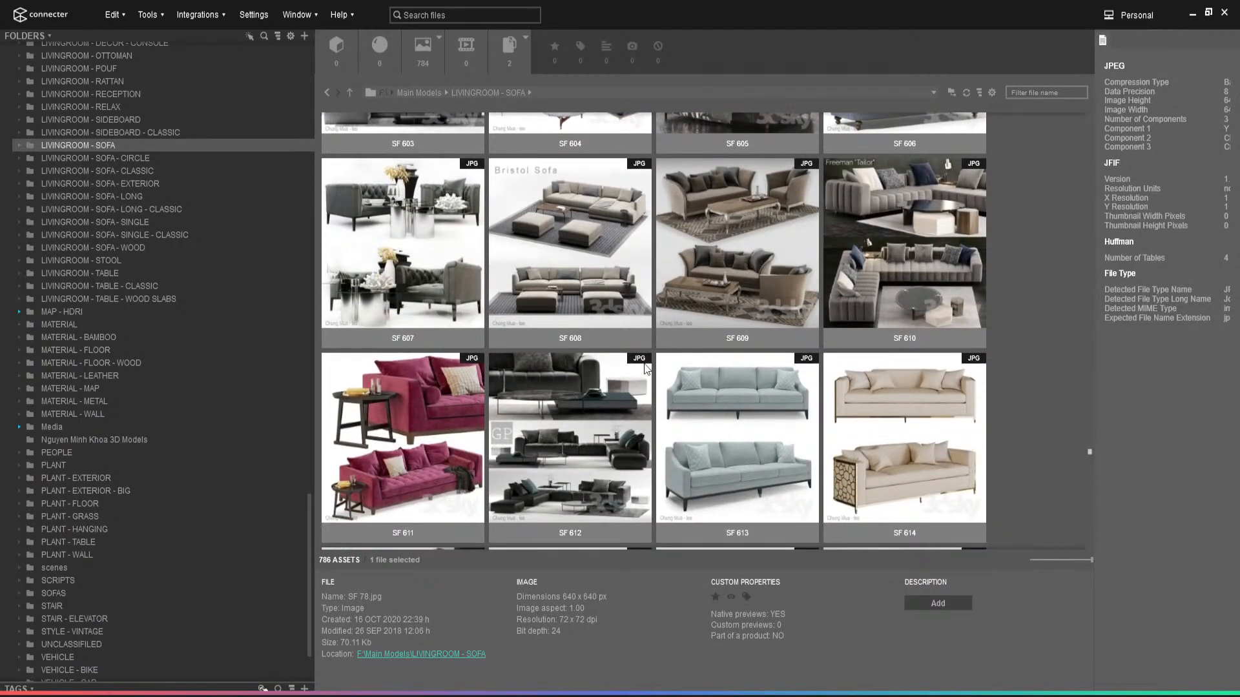
# - Open the SF 540 subfolder of LIVINGROOM - SOFA and select the Cestone_Corner_2011_Vray3.1 model file
pyautogui.click(20, 146)
pyautogui.scroll(-10, 170, 250)
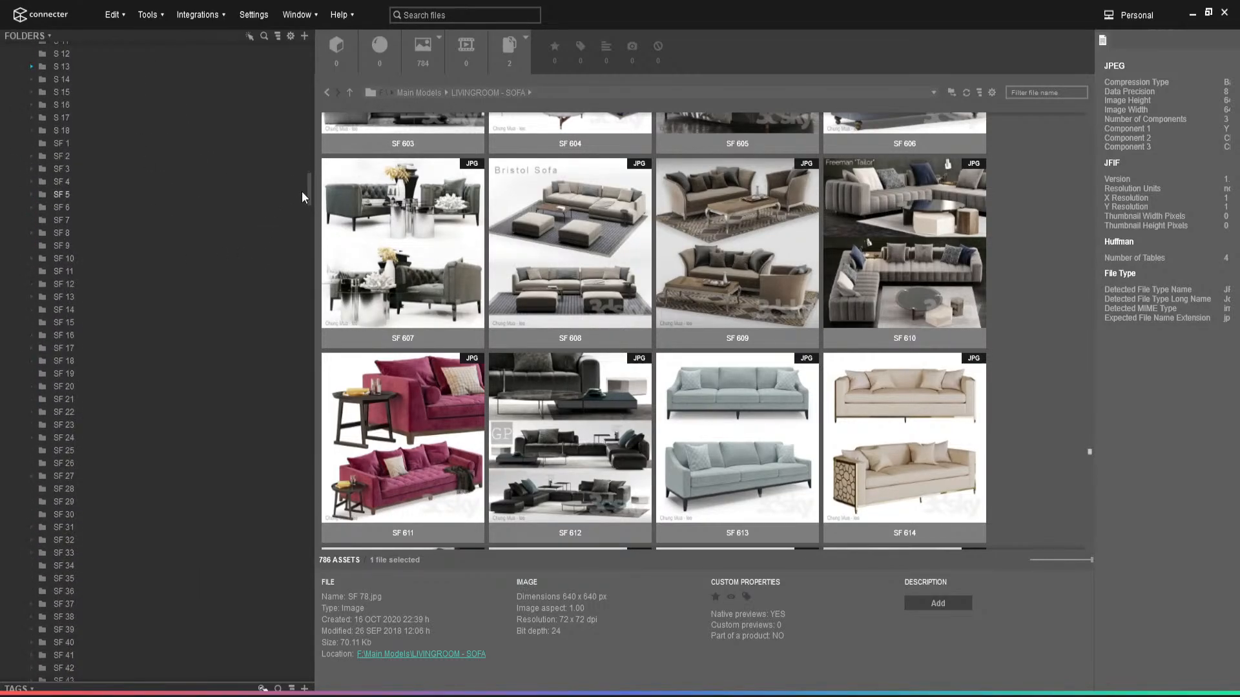
pyautogui.moveTo(307, 188); pyautogui.dragTo(308, 531)
pyautogui.click(65, 380)
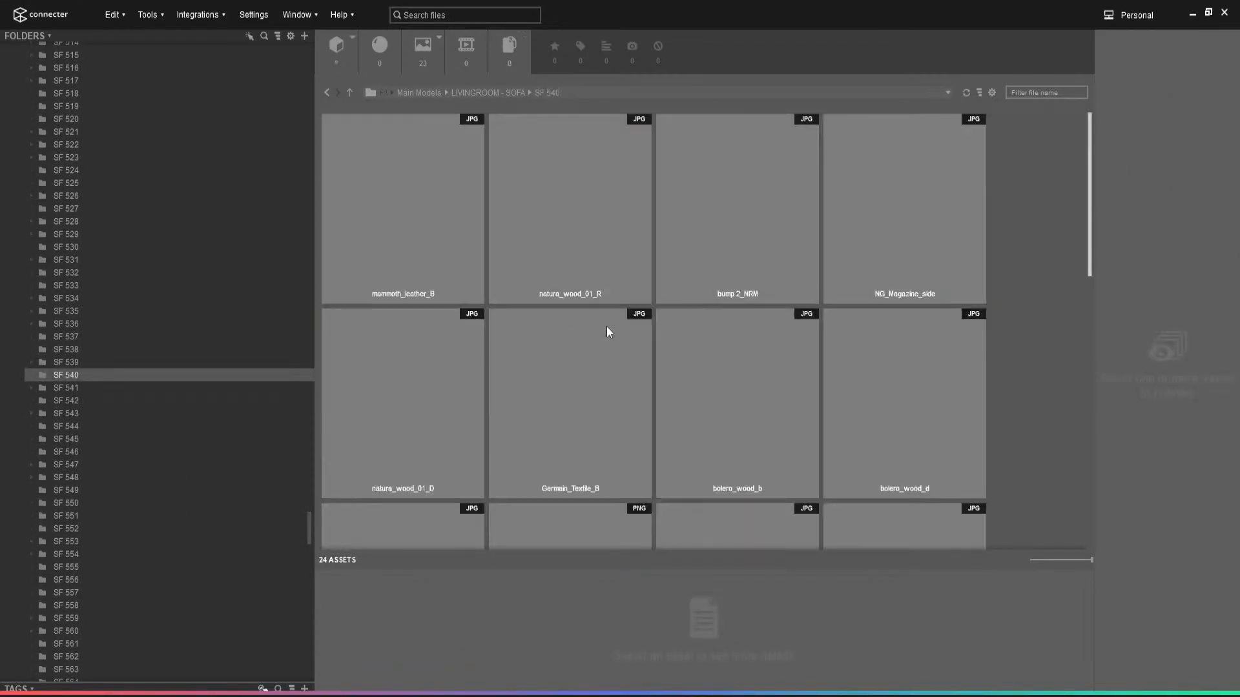
pyautogui.scroll(-5, 606, 397)
pyautogui.click(897, 491)
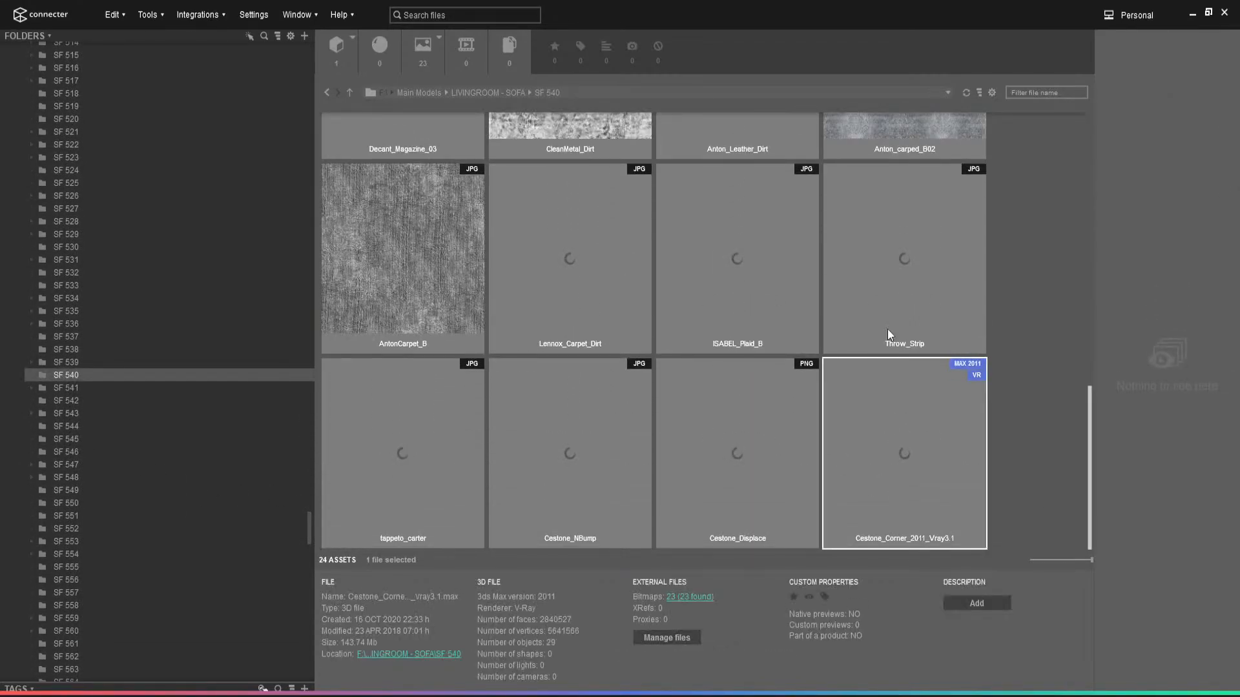
# - Switch to 3ds Max and import the selected Cestone corner sofa model into the Top viewport, just beyond the ground plane
pyautogui.doubleClick(852, 24)
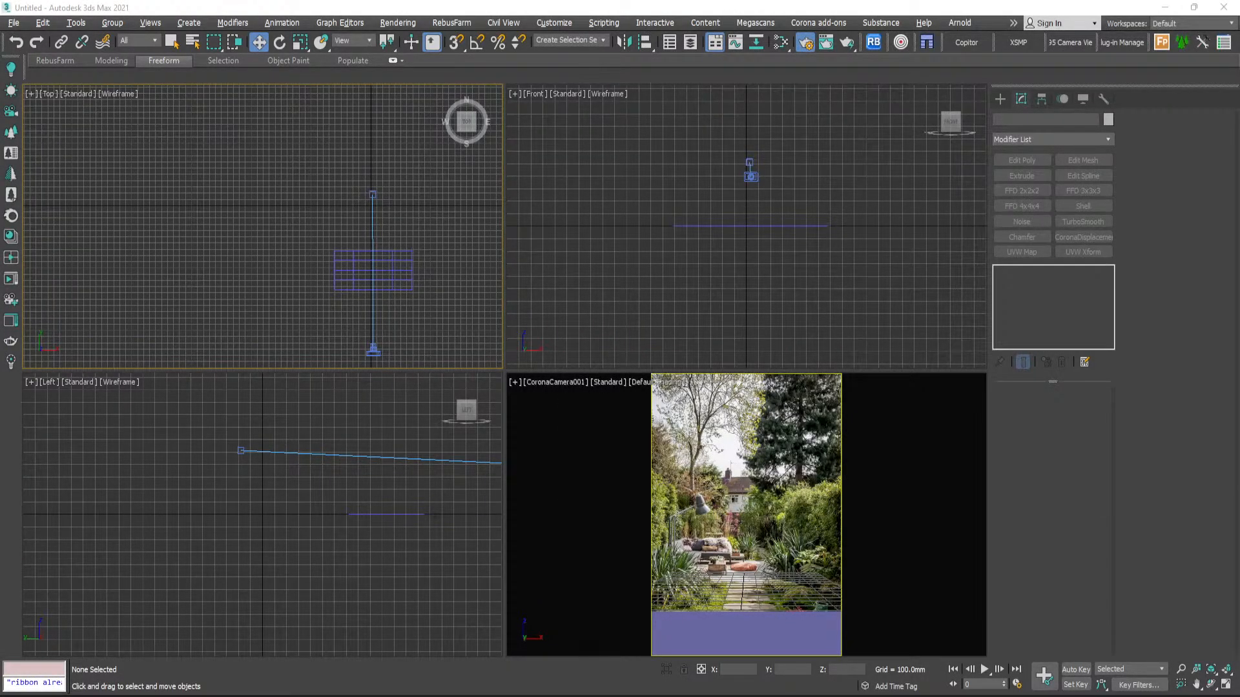
pyautogui.moveTo(1018, 354); pyautogui.dragTo(360, 213)
pyautogui.click(362, 216)
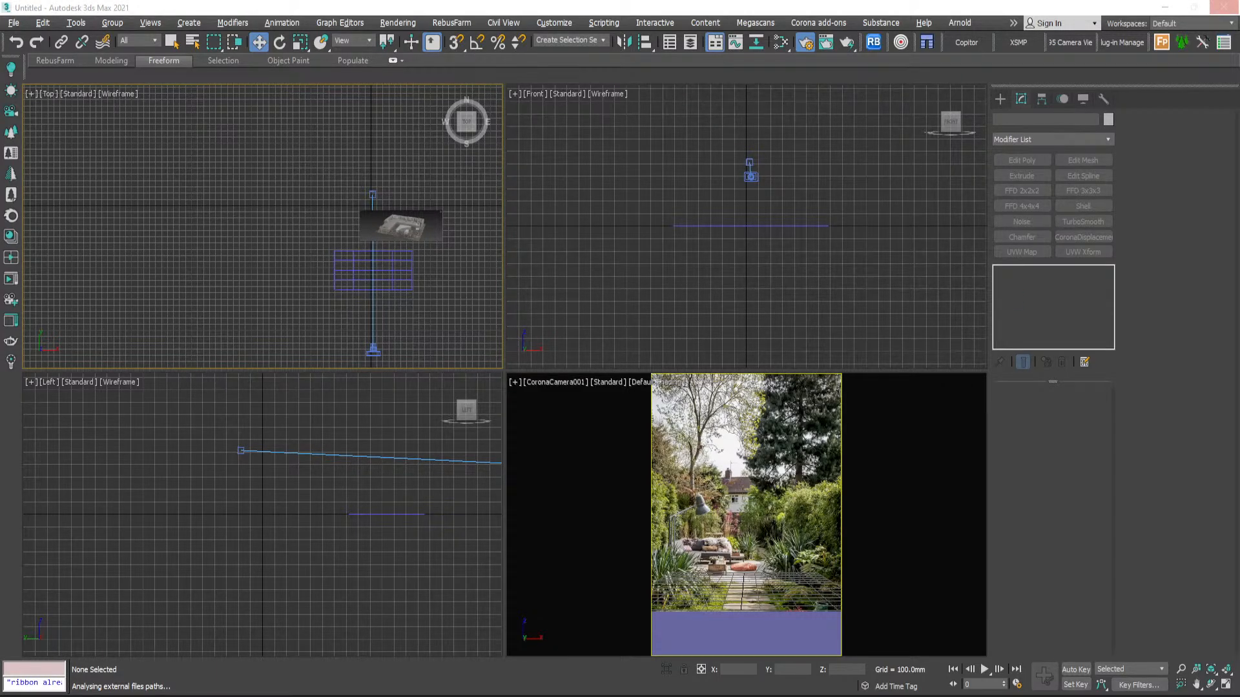
# - Switch to Chrome and open the website 313stuff.com
pyautogui.moveTo(581, 67); pyautogui.dragTo(477, 2)
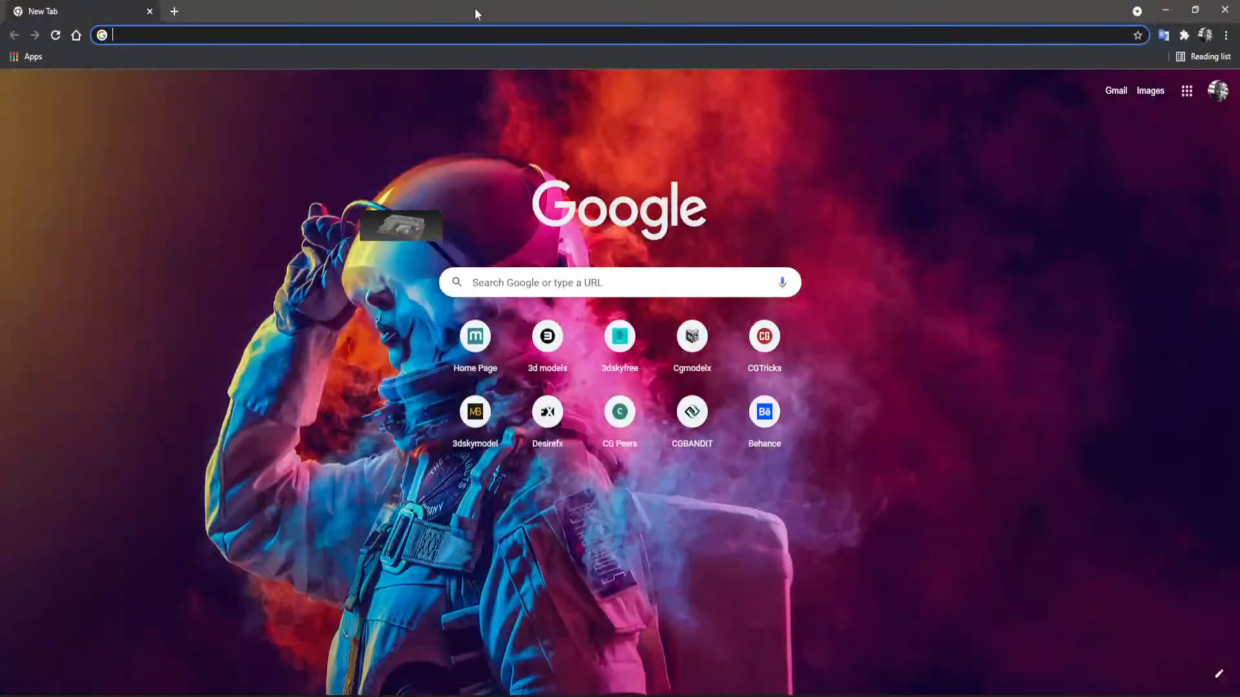
pyautogui.click(346, 31)
pyautogui.write('313stuff.com')
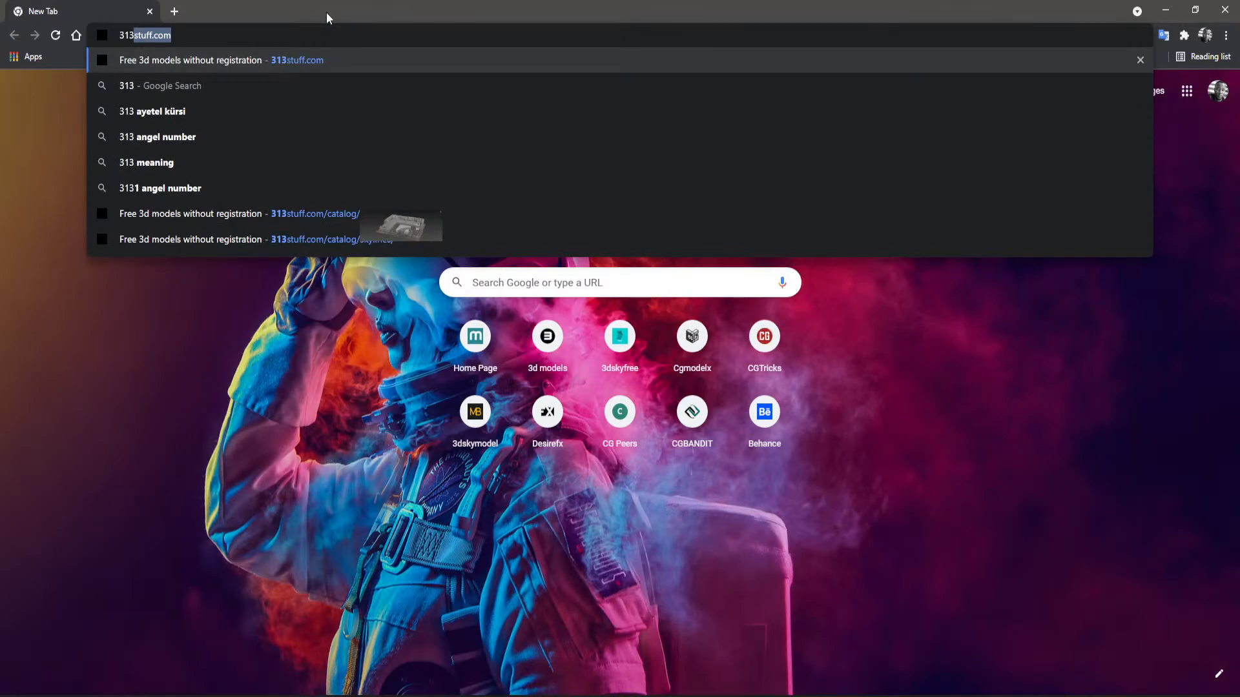
pyautogui.click(206, 36)
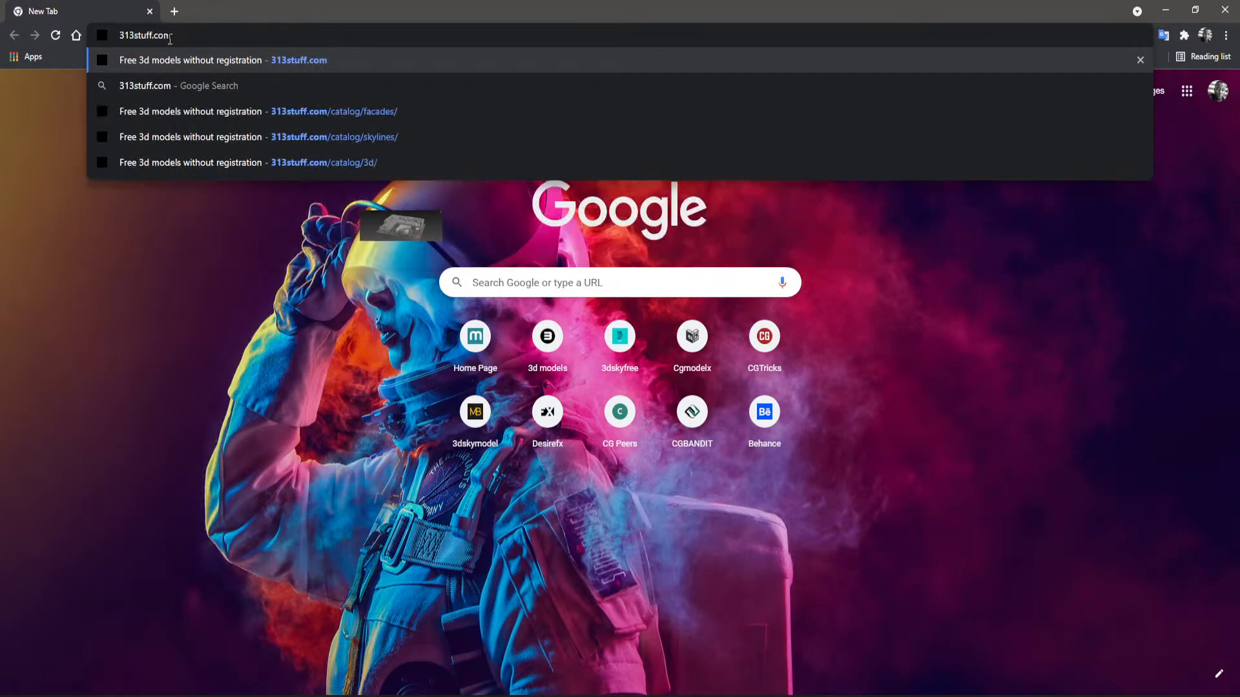
pyautogui.press('Return')
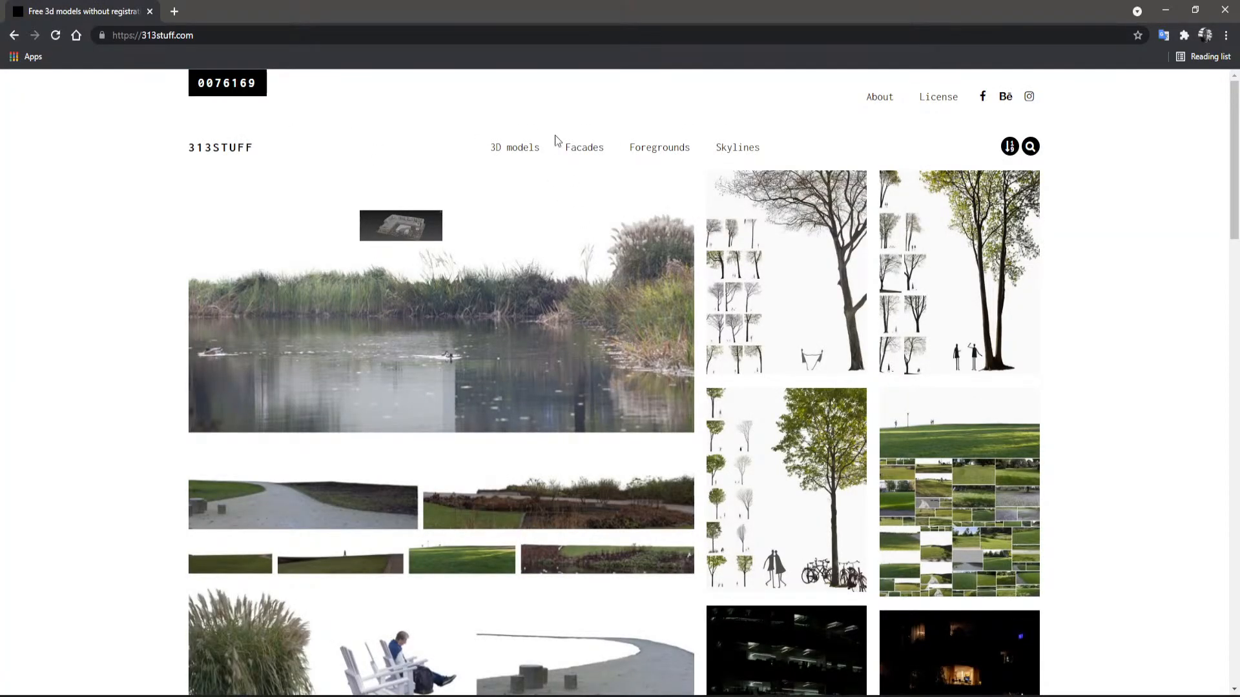
# - Look through the 313stuff home page collections and open the daylight skies collection
pyautogui.scroll(-2, 642, 443)
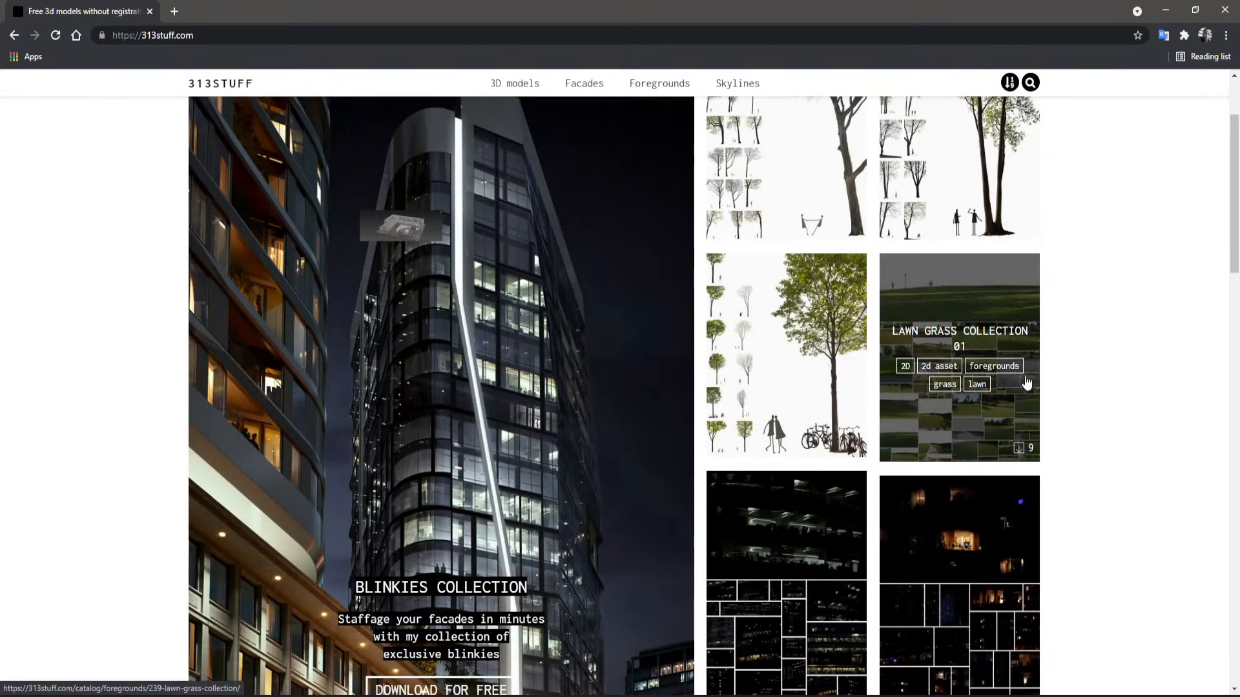
pyautogui.scroll(2, 1084, 443)
pyautogui.scroll(-7, 1018, 465)
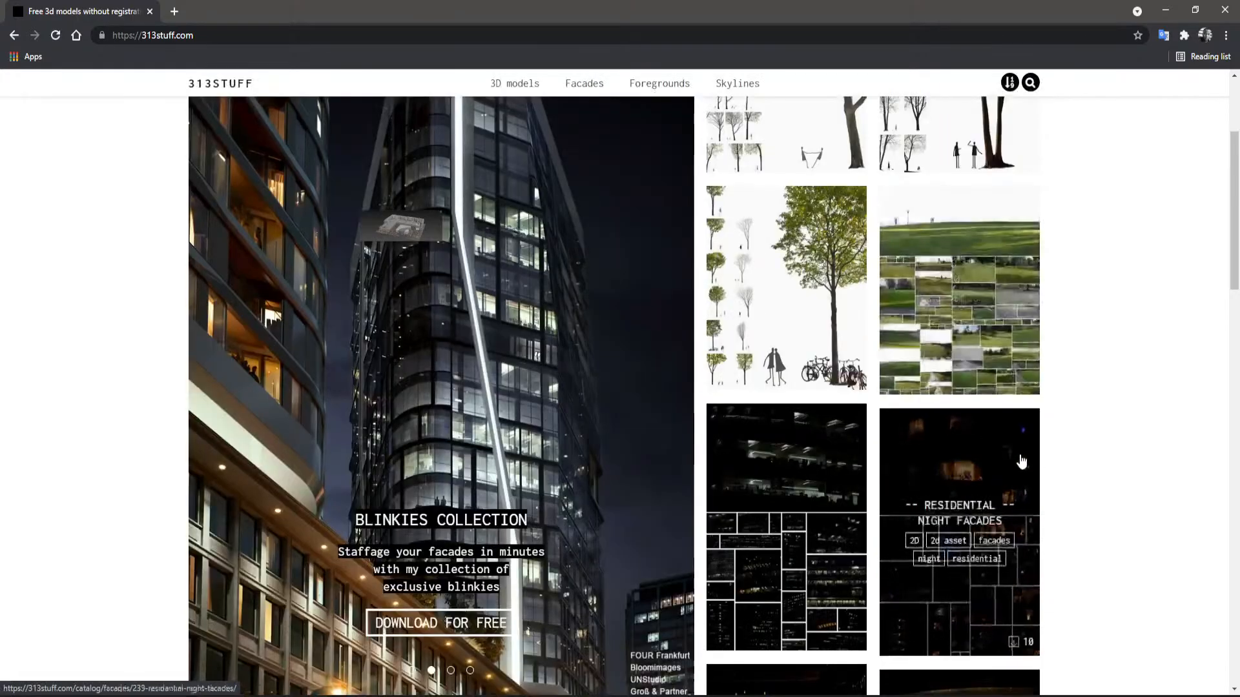
pyautogui.scroll(-4, 1011, 481)
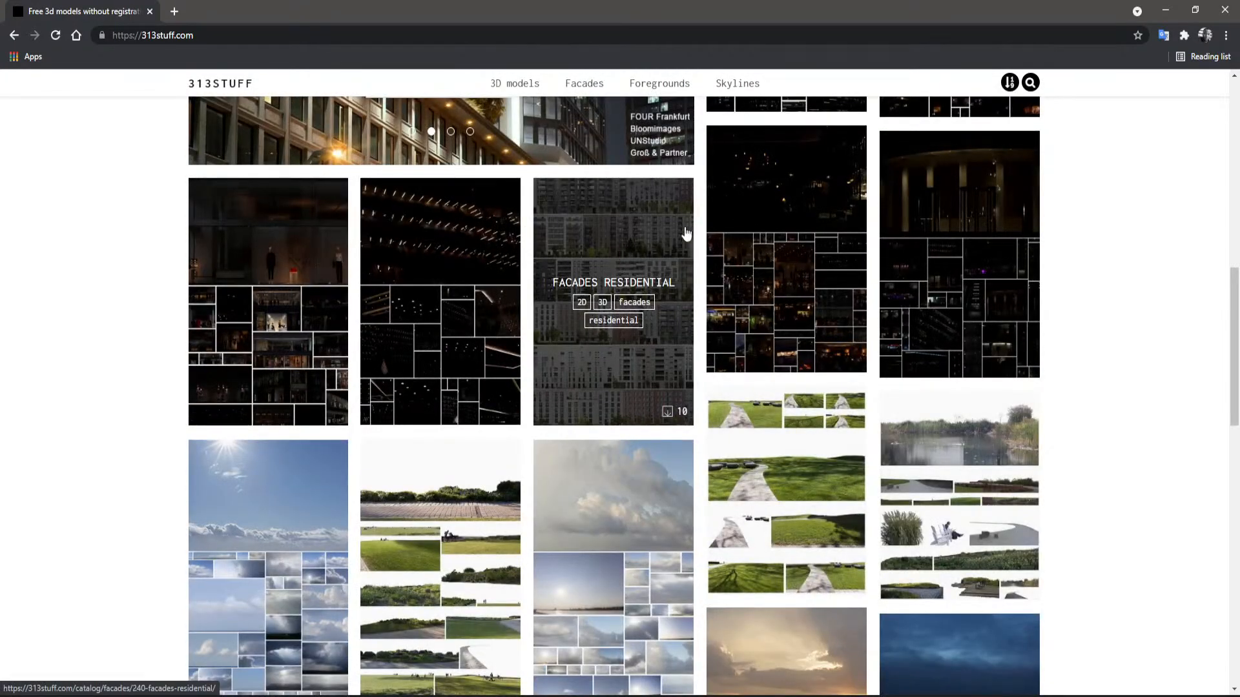
pyautogui.scroll(-8, 620, 549)
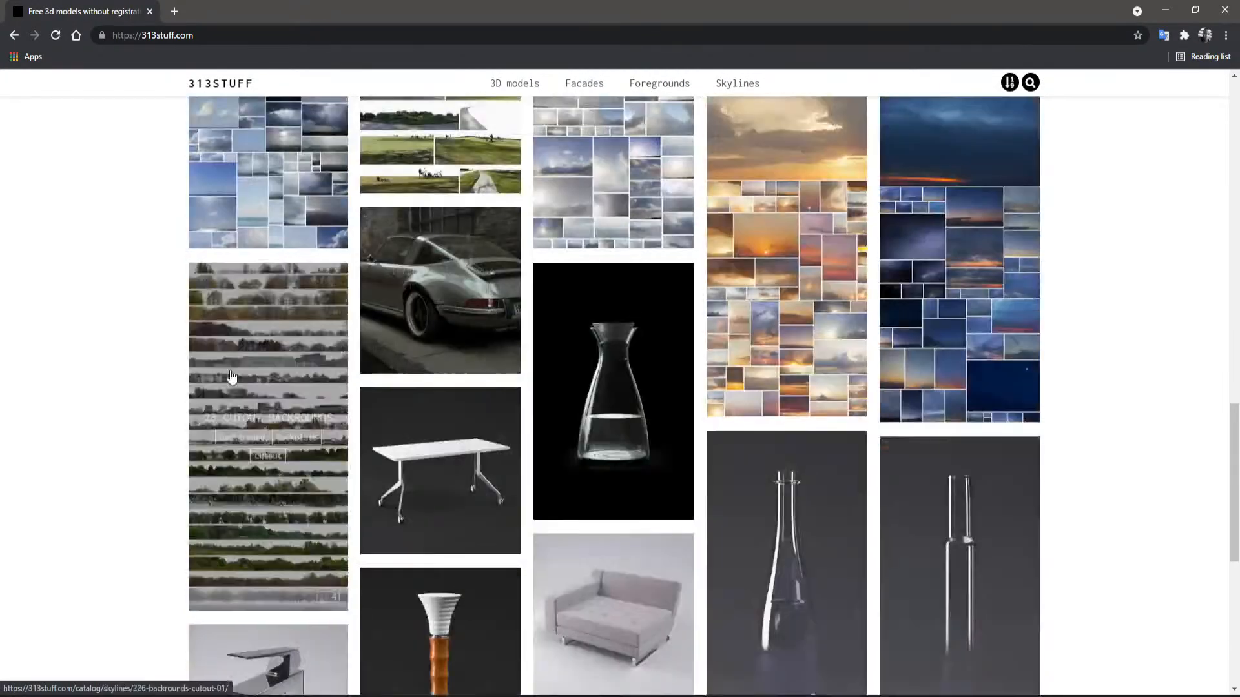
pyautogui.scroll(4, 239, 331)
pyautogui.click(268, 379)
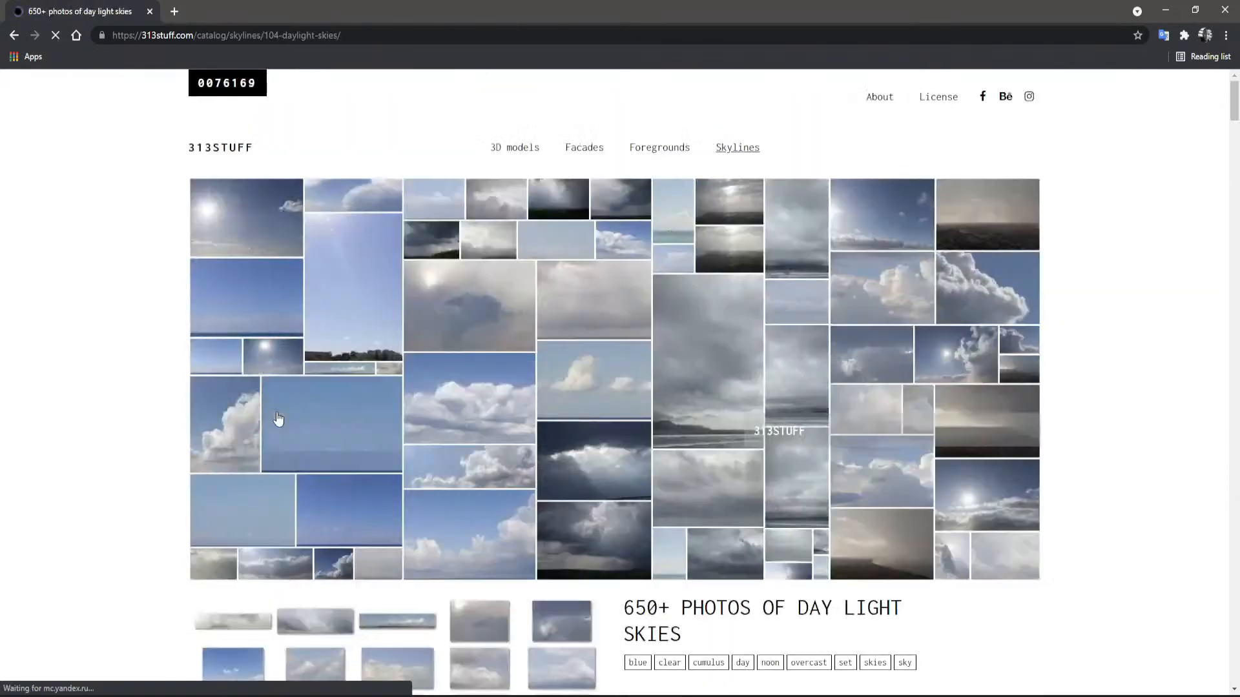
# - Examine the sky photos, description and download details of the 650+ Photos of Day Light Skies collection
pyautogui.scroll(-3, 582, 443)
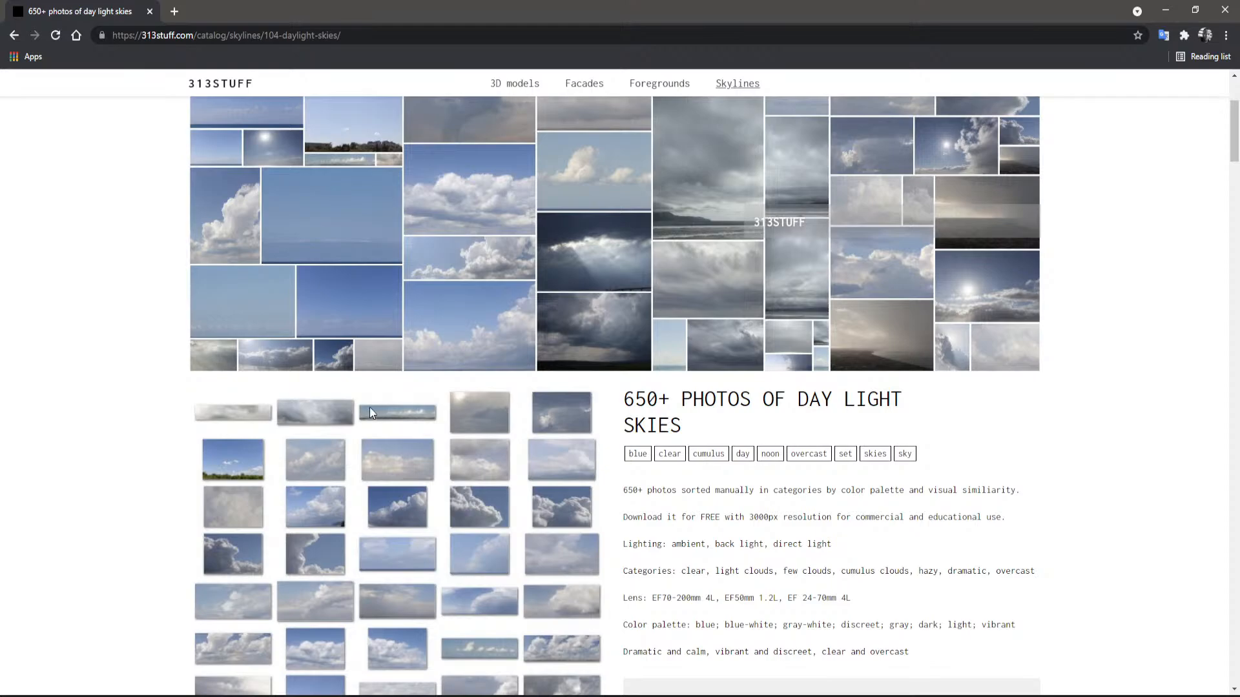
pyautogui.scroll(3, 369, 406)
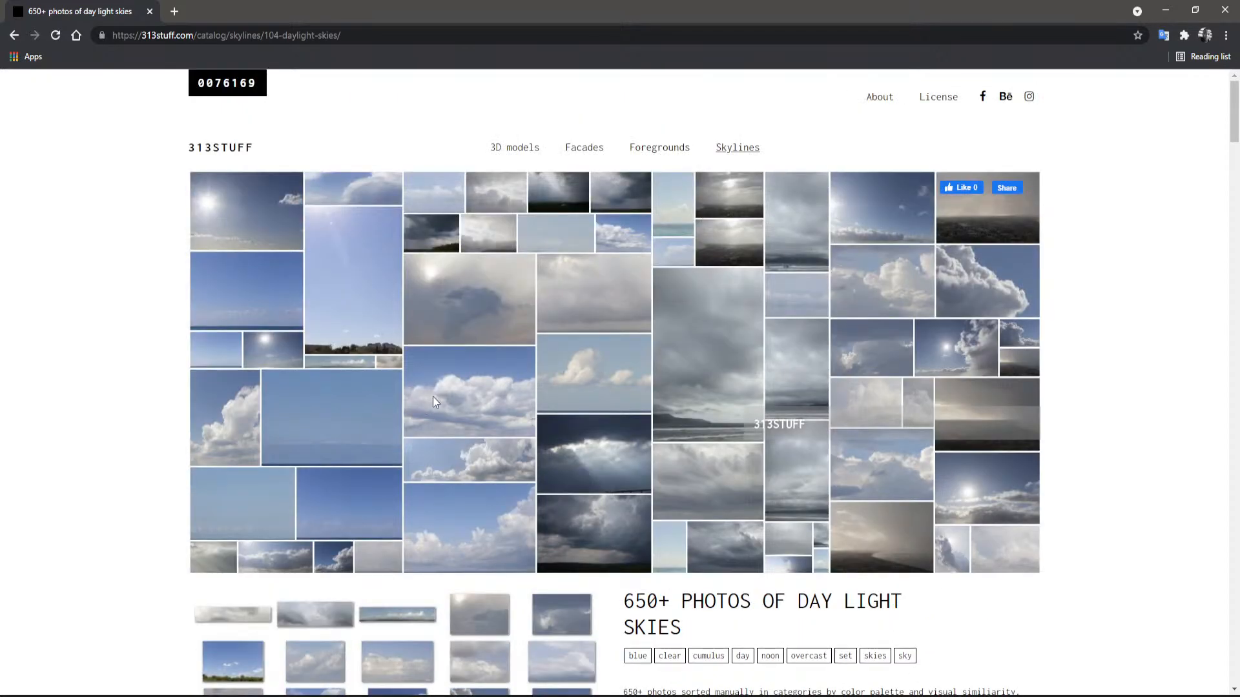
pyautogui.scroll(-5, 433, 397)
pyautogui.scroll(-1, 465, 398)
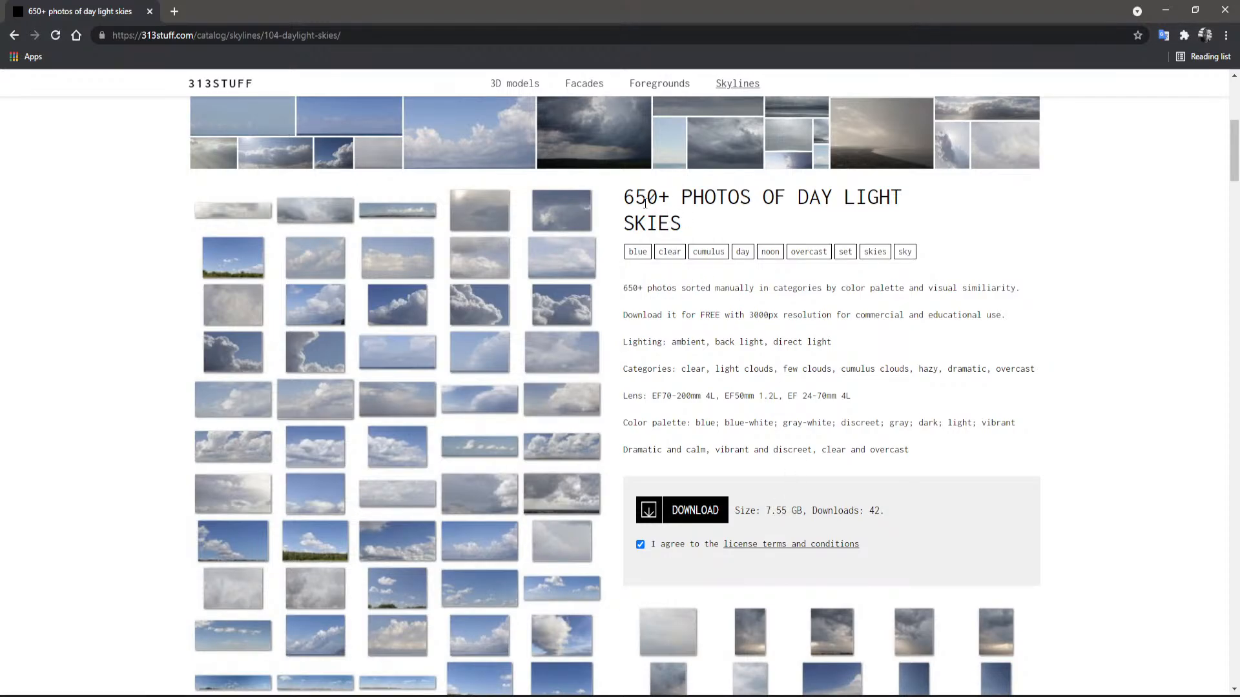
pyautogui.scroll(-10, 556, 458)
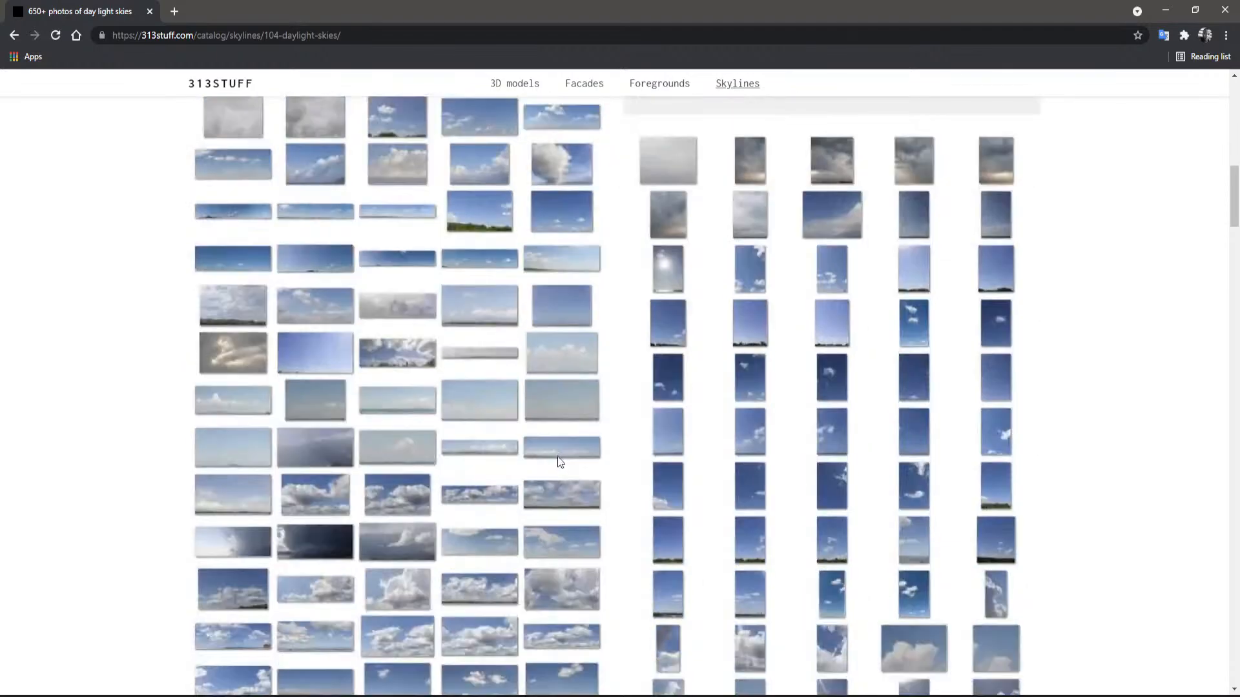
pyautogui.scroll(-12, 555, 458)
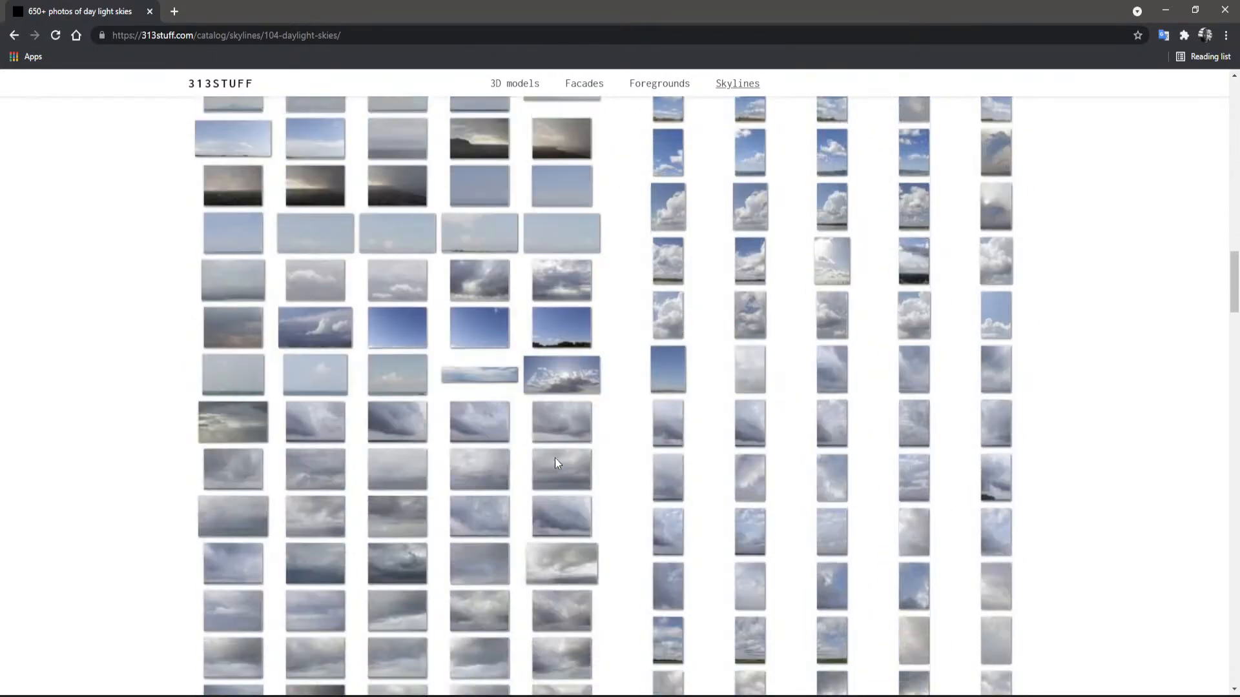
pyautogui.scroll(-10, 509, 467)
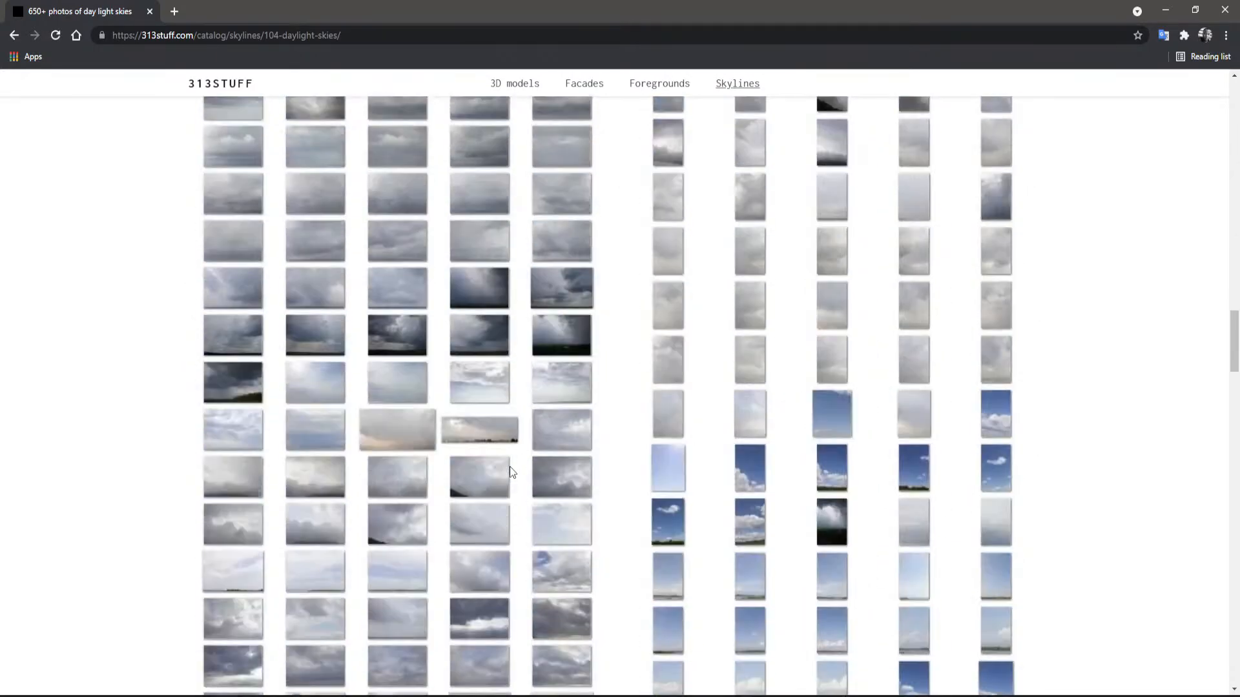
pyautogui.scroll(-3, 508, 466)
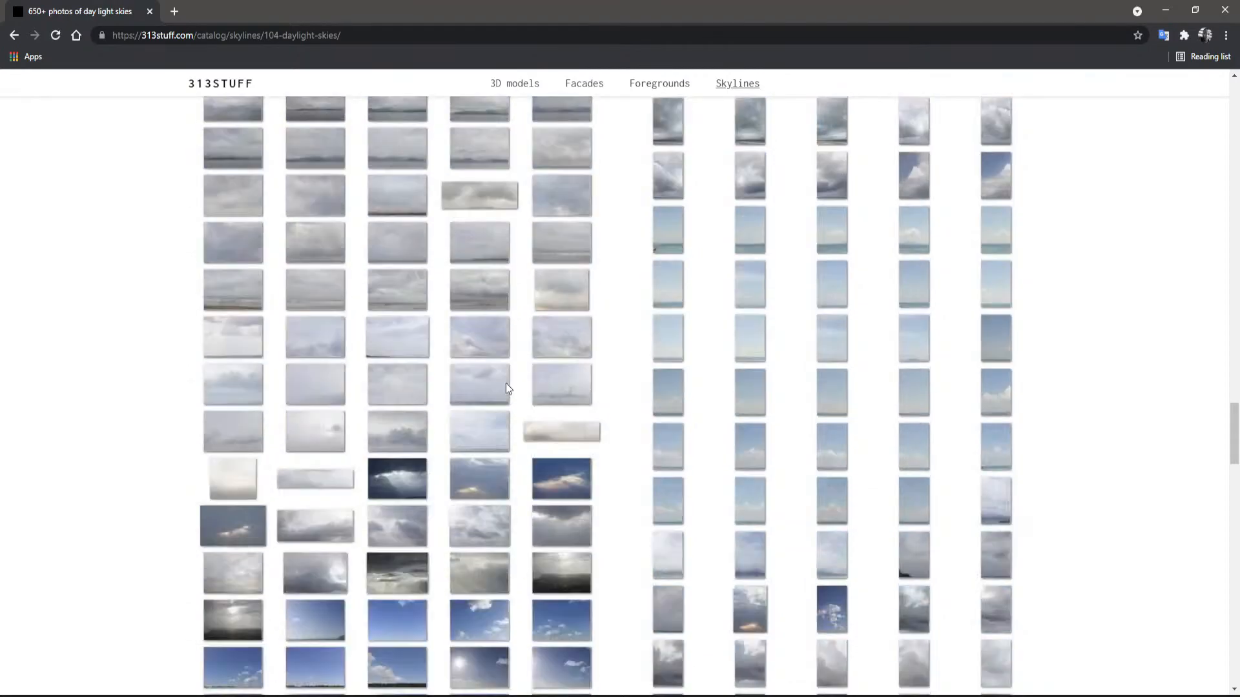
pyautogui.scroll(10, 504, 381)
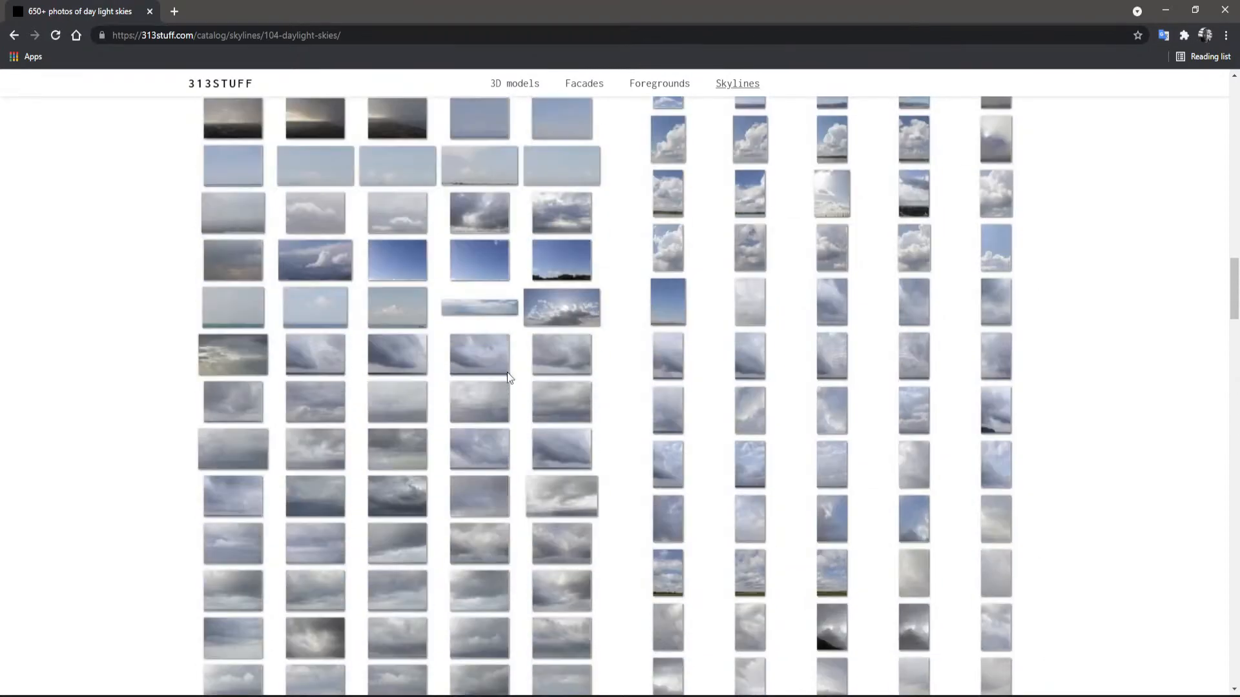
# - Open Lawn Grass Collection 01 in the Foregrounds category and look through its photos and details
pyautogui.click(682, 93)
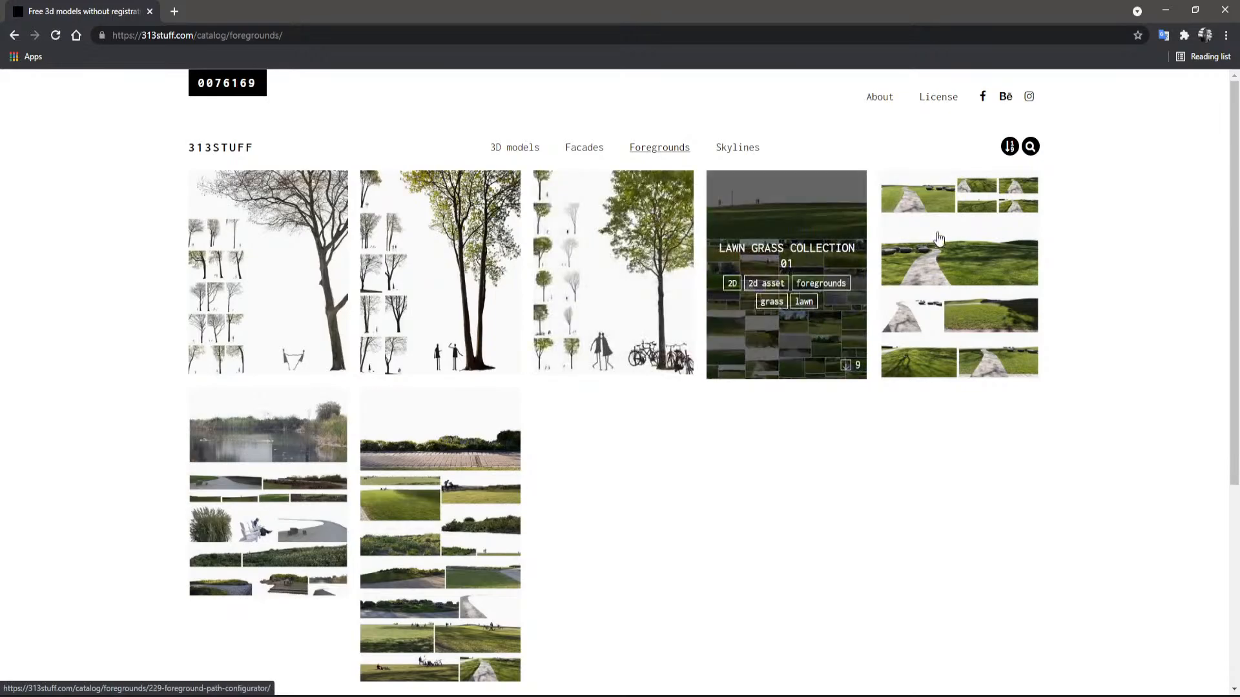
pyautogui.click(801, 221)
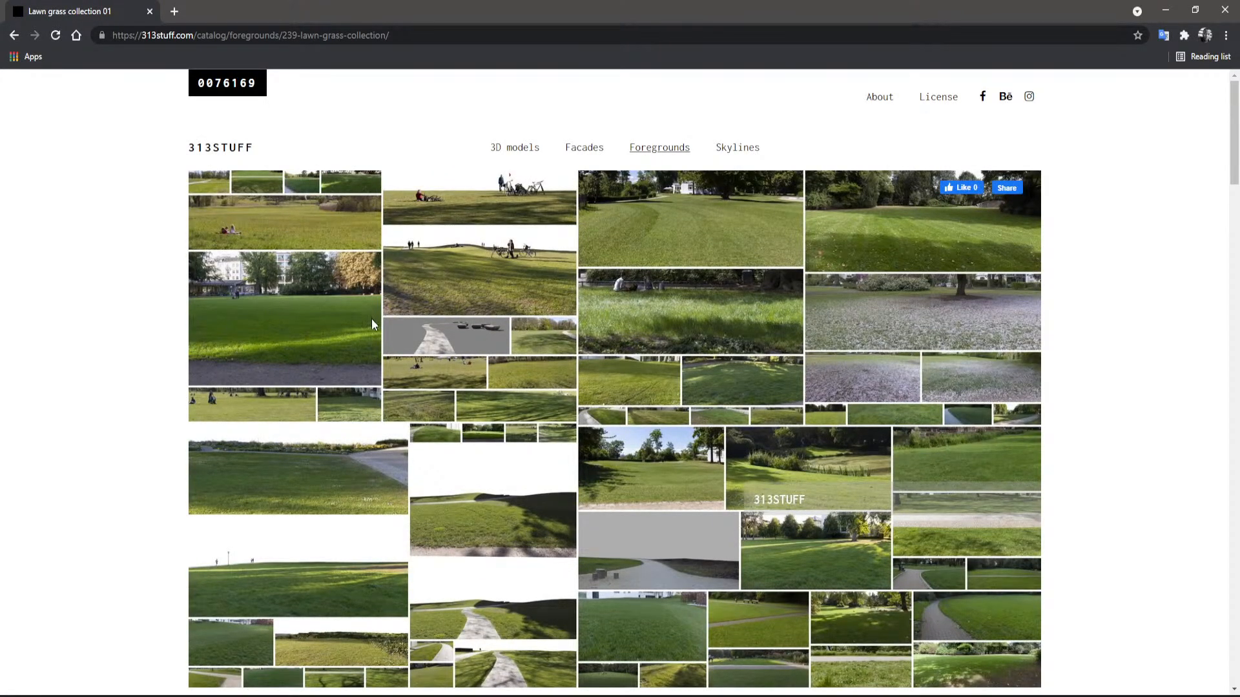
pyautogui.scroll(-6, 436, 387)
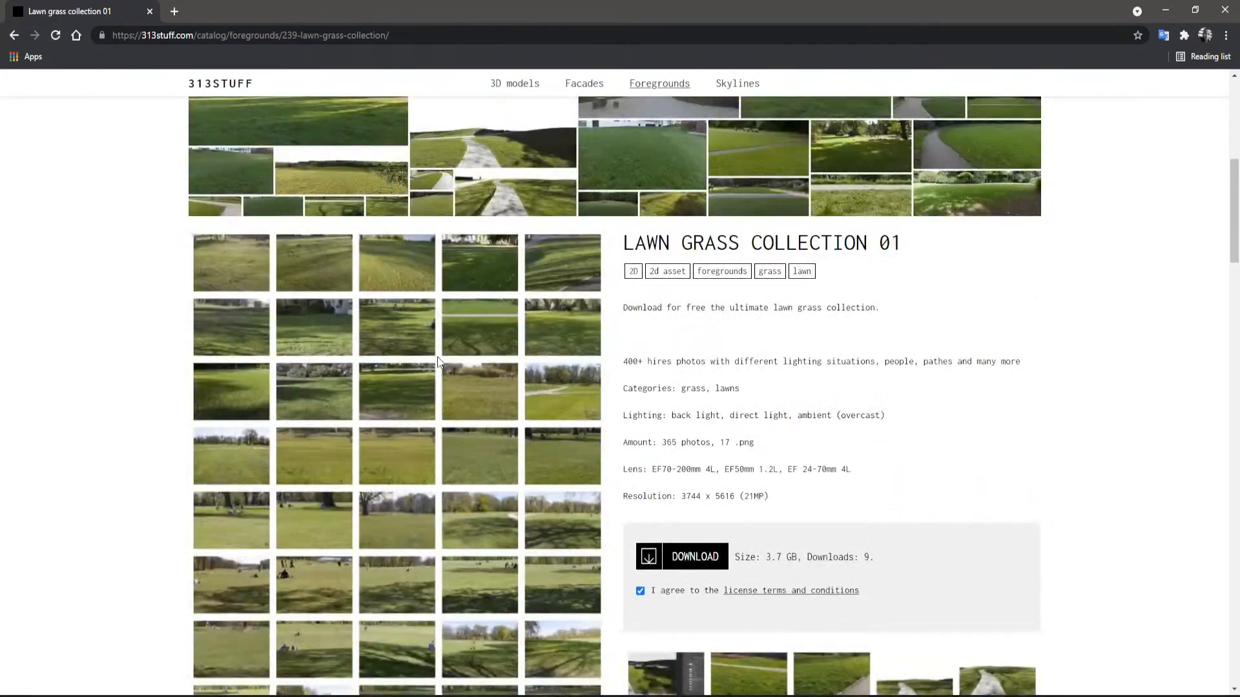
pyautogui.scroll(5, 437, 362)
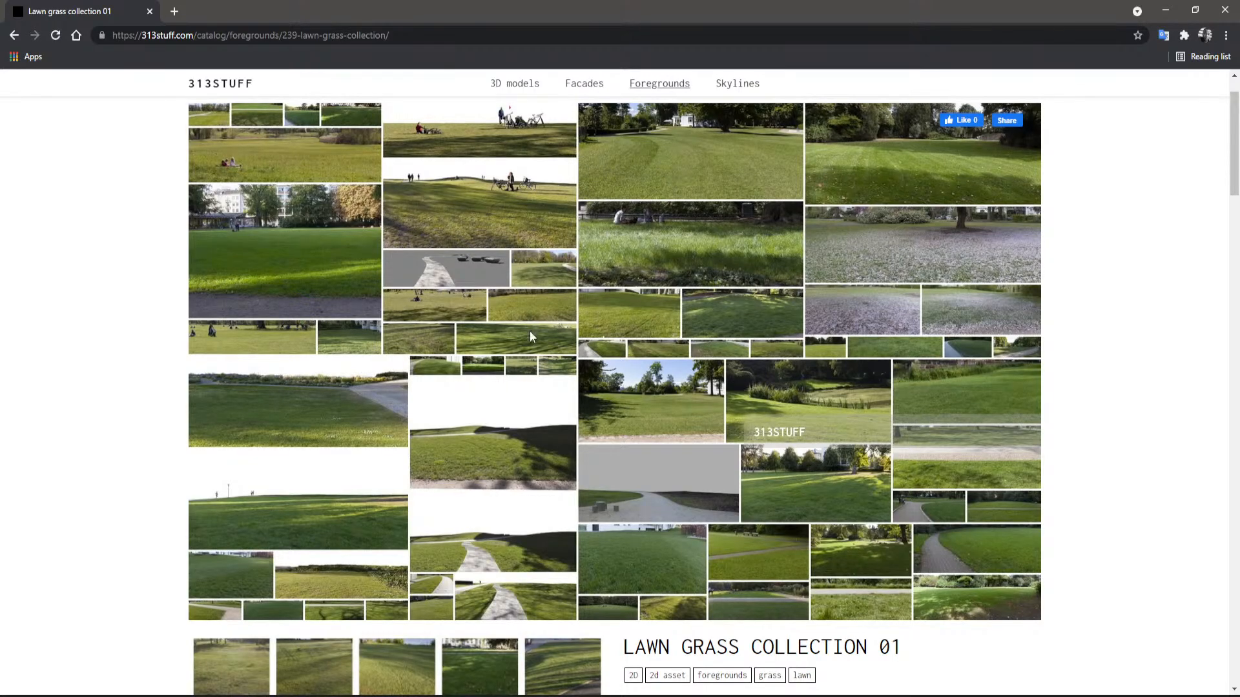
pyautogui.scroll(1, 679, 252)
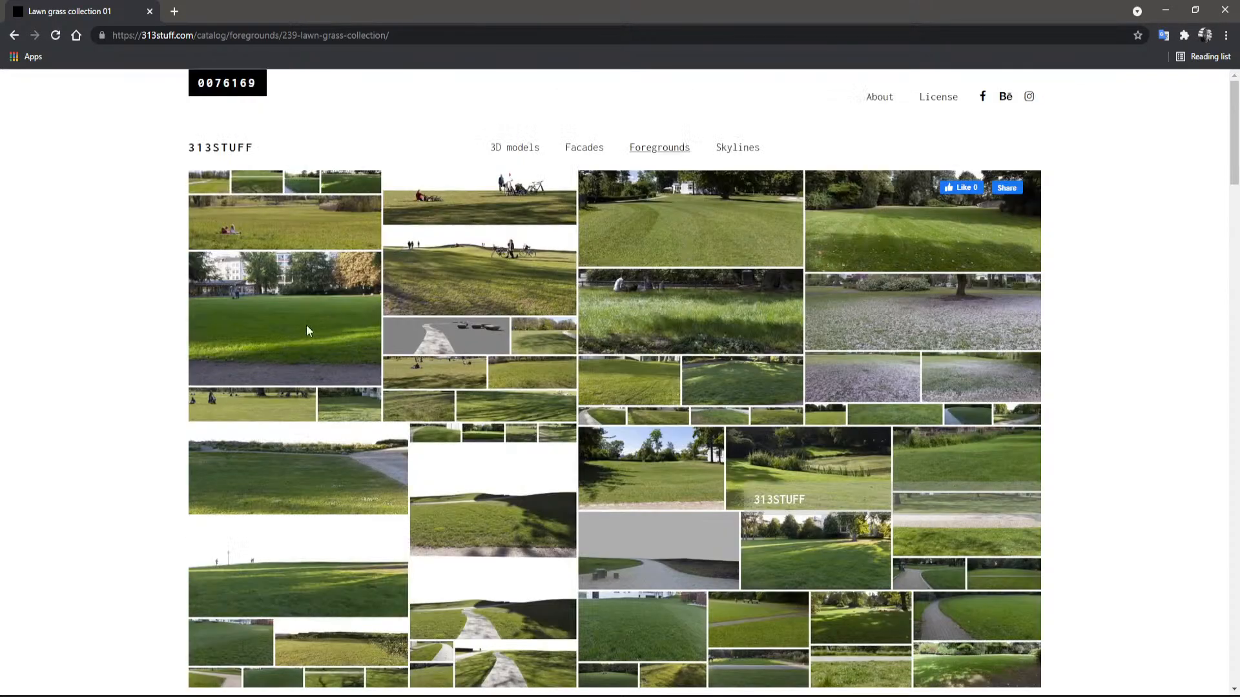
# - Look through the description, download details and full photo gallery of Lawn Grass Collection 01
pyautogui.scroll(-8, 421, 365)
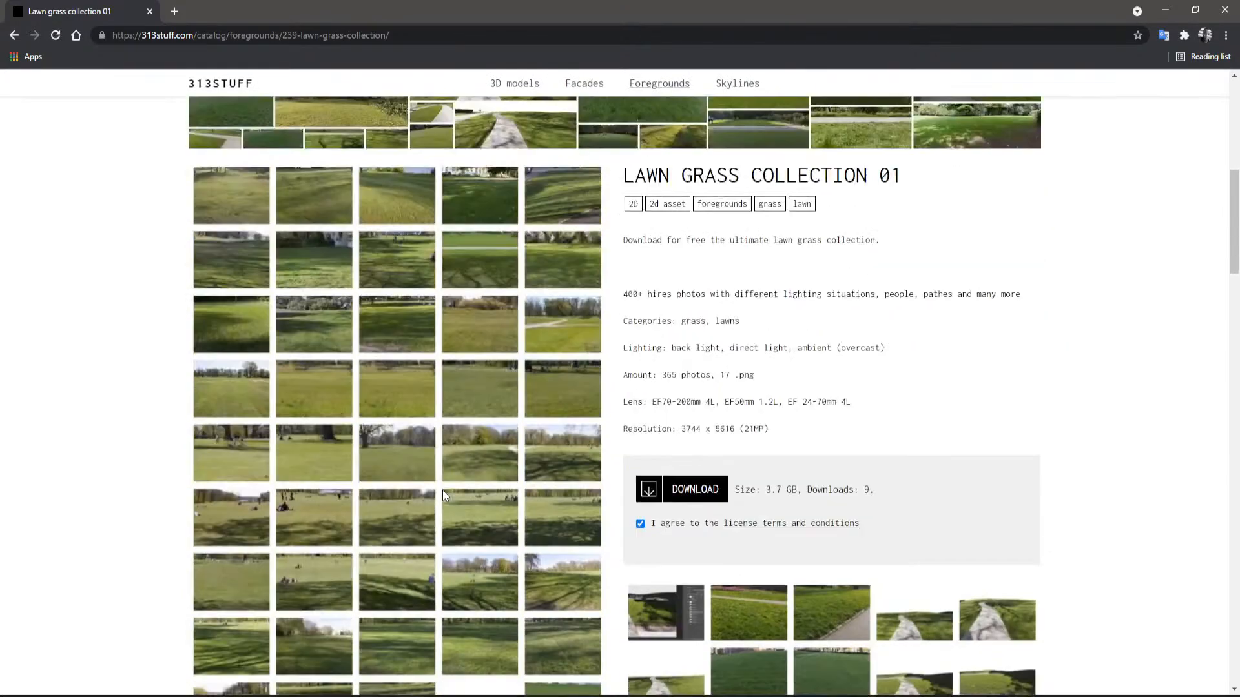
pyautogui.scroll(-5, 443, 491)
pyautogui.scroll(-12, 442, 491)
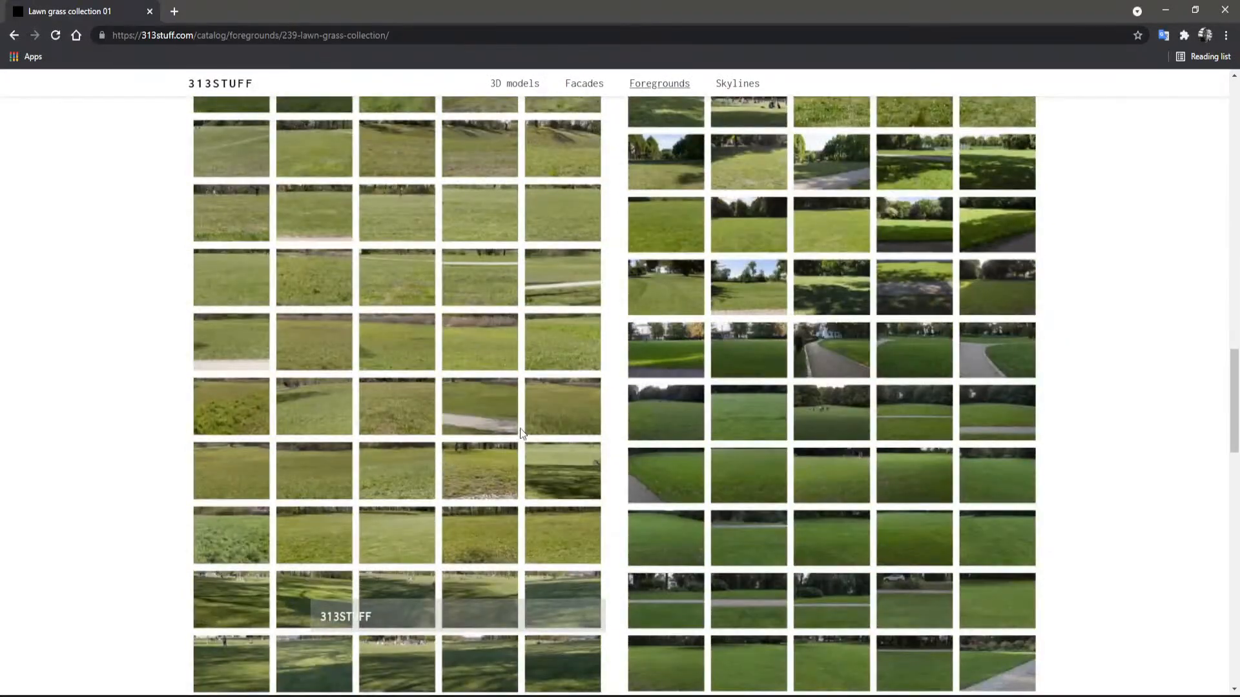
pyautogui.scroll(-8, 401, 405)
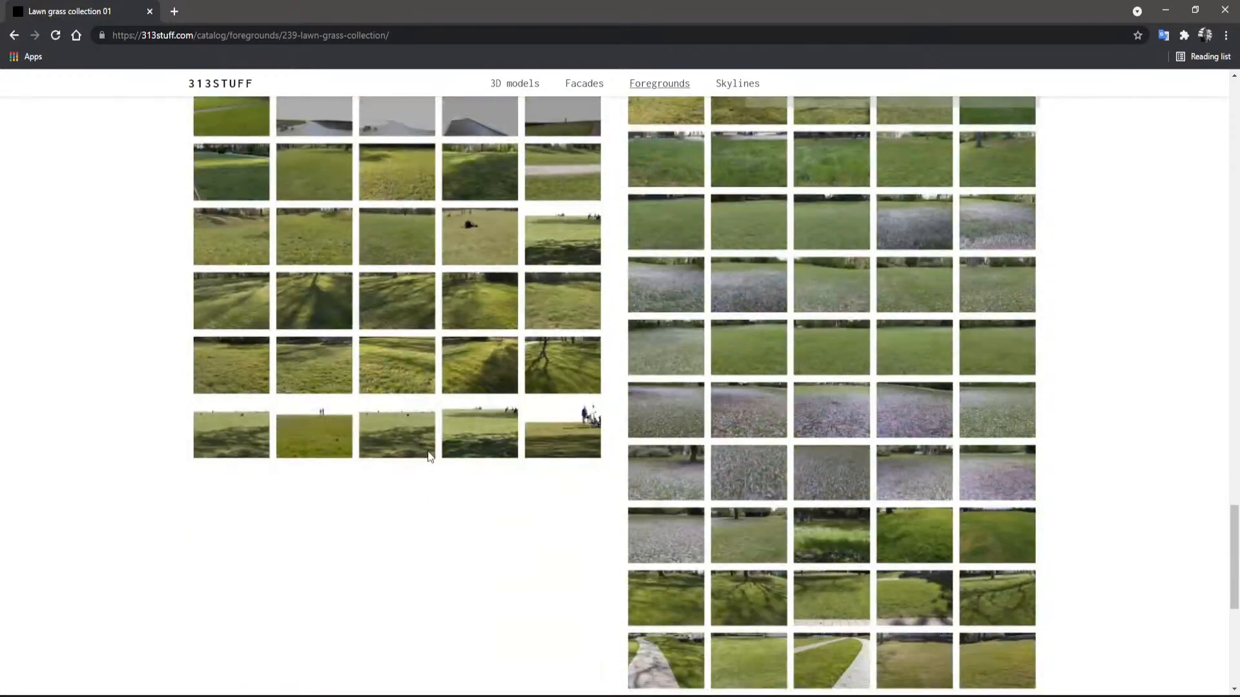
pyautogui.scroll(20, 416, 445)
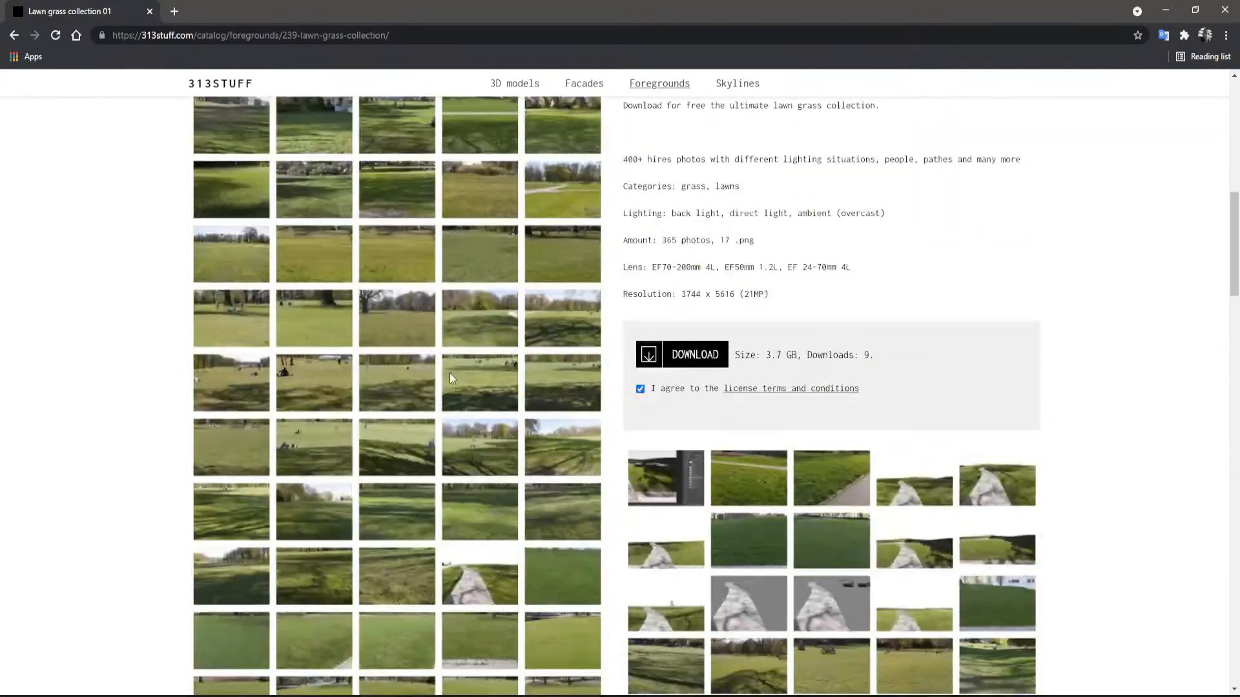
# - Browse the Facades category and the 3D models category of the 313stuff catalogue
pyautogui.click(594, 91)
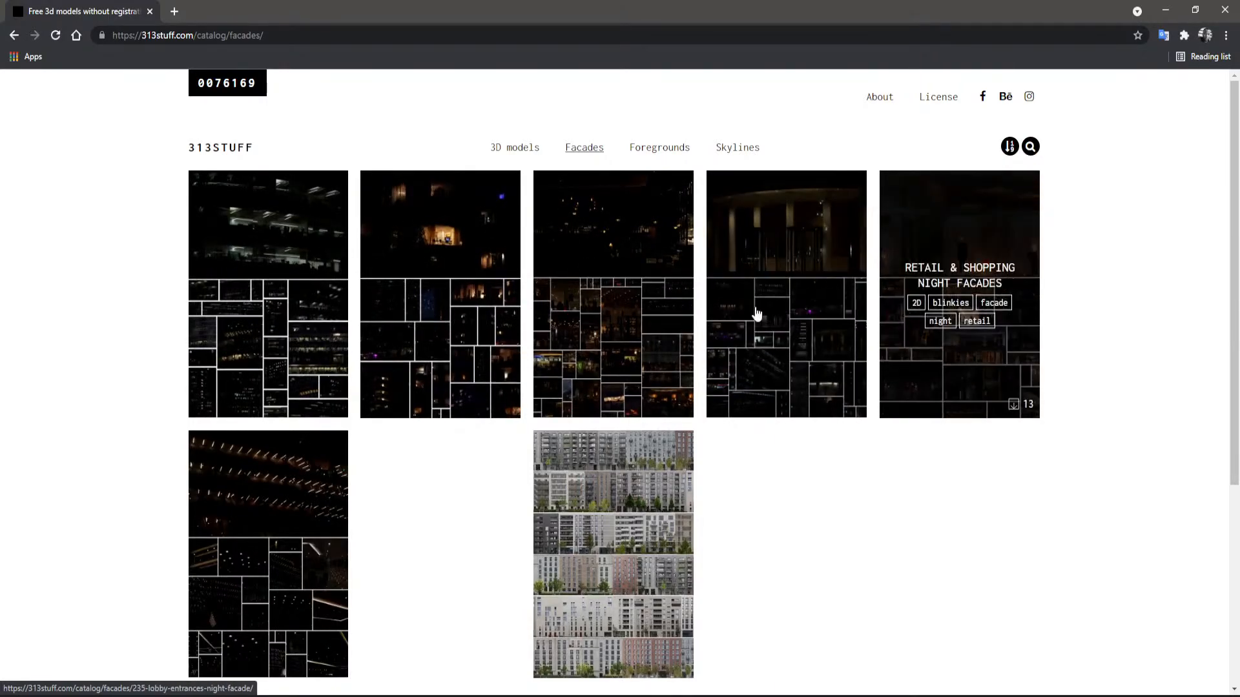
pyautogui.scroll(-3, 452, 399)
pyautogui.scroll(3, 450, 399)
pyautogui.click(520, 149)
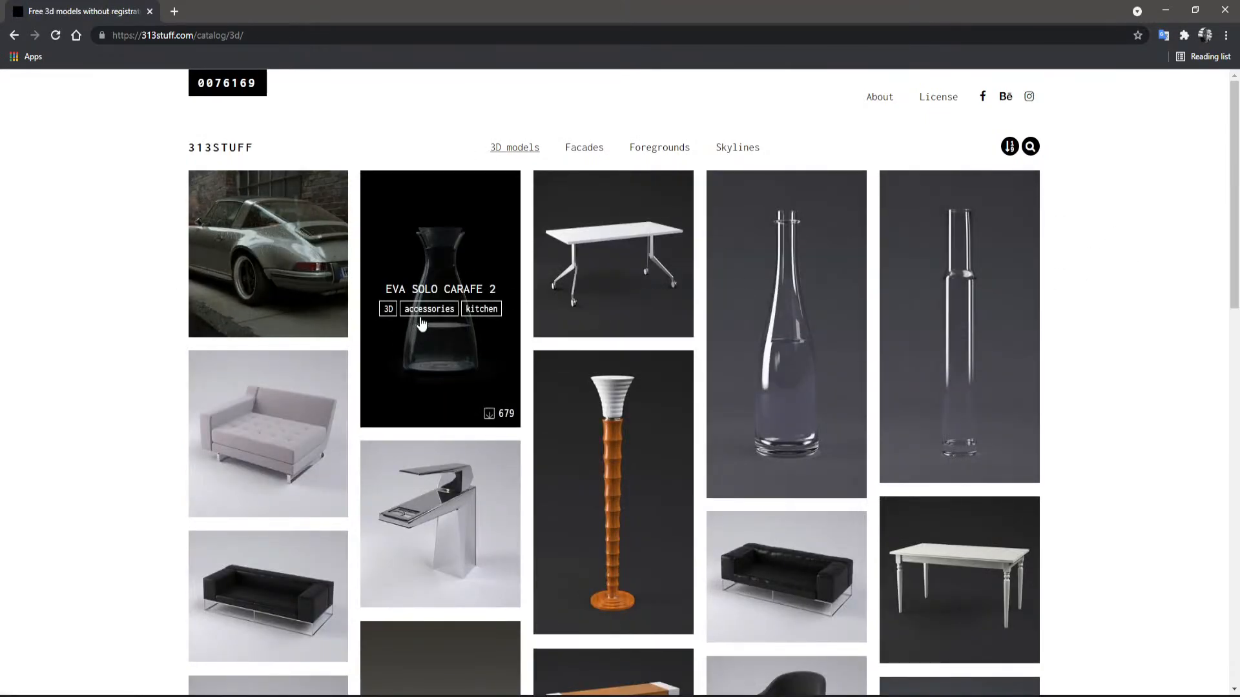
pyautogui.scroll(-15, 550, 390)
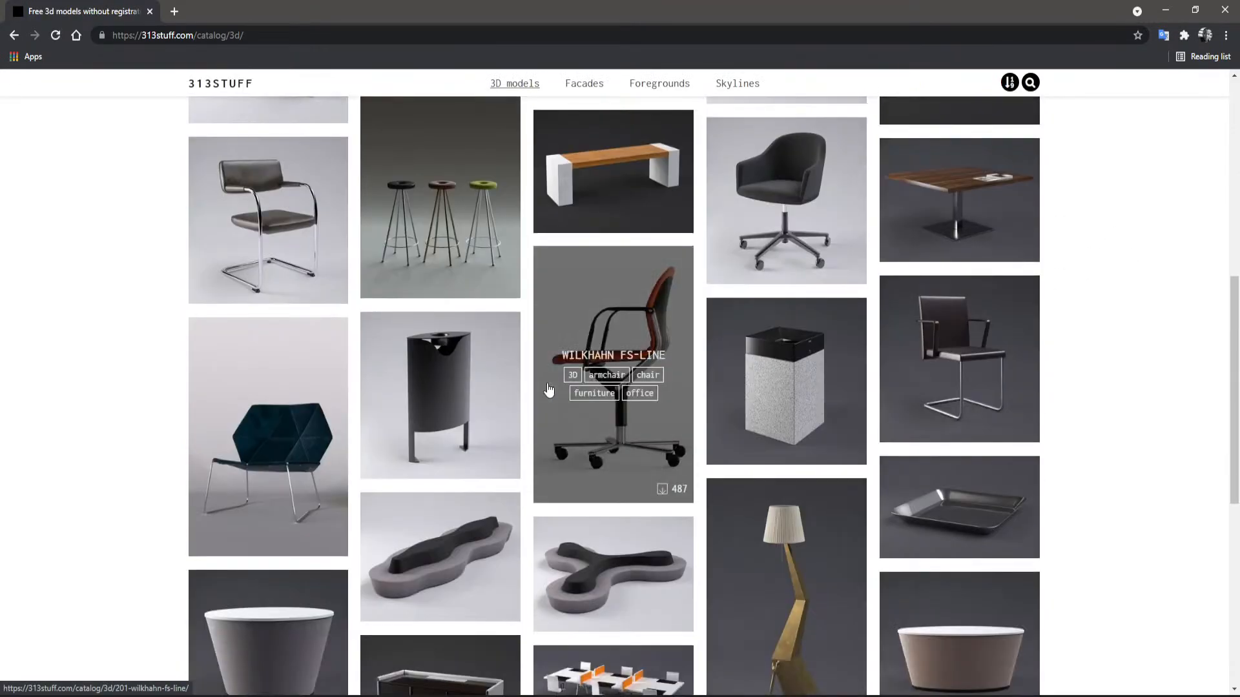
pyautogui.scroll(15, 610, 349)
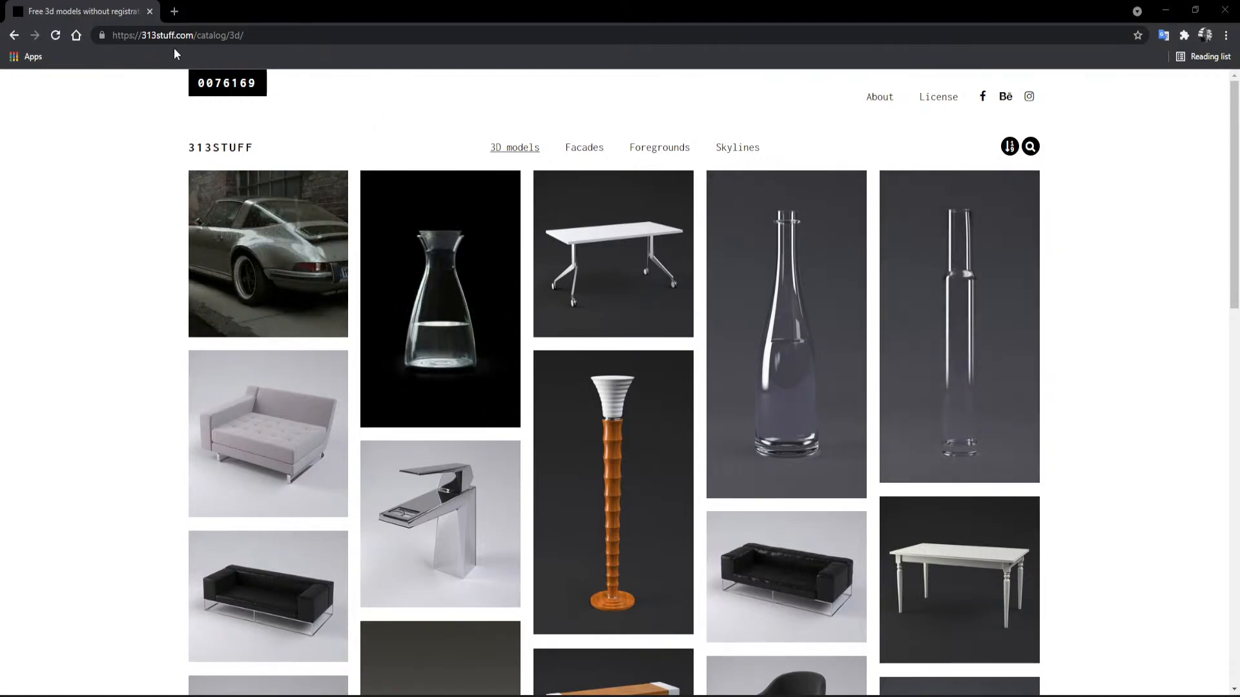
# - Return to 3ds Max and move the whole sofa set with its carpet and tables farther back from the camera
pyautogui.click(1167, 11)
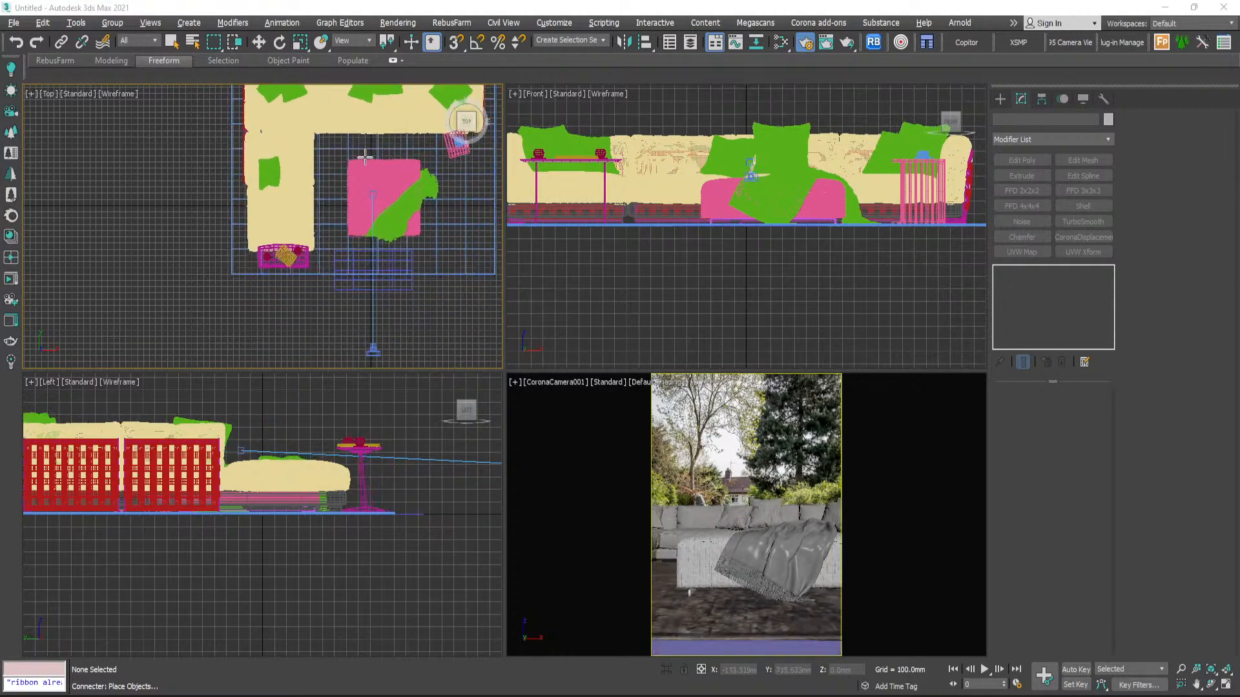
pyautogui.click(371, 214)
pyautogui.scroll(-3, 370, 266)
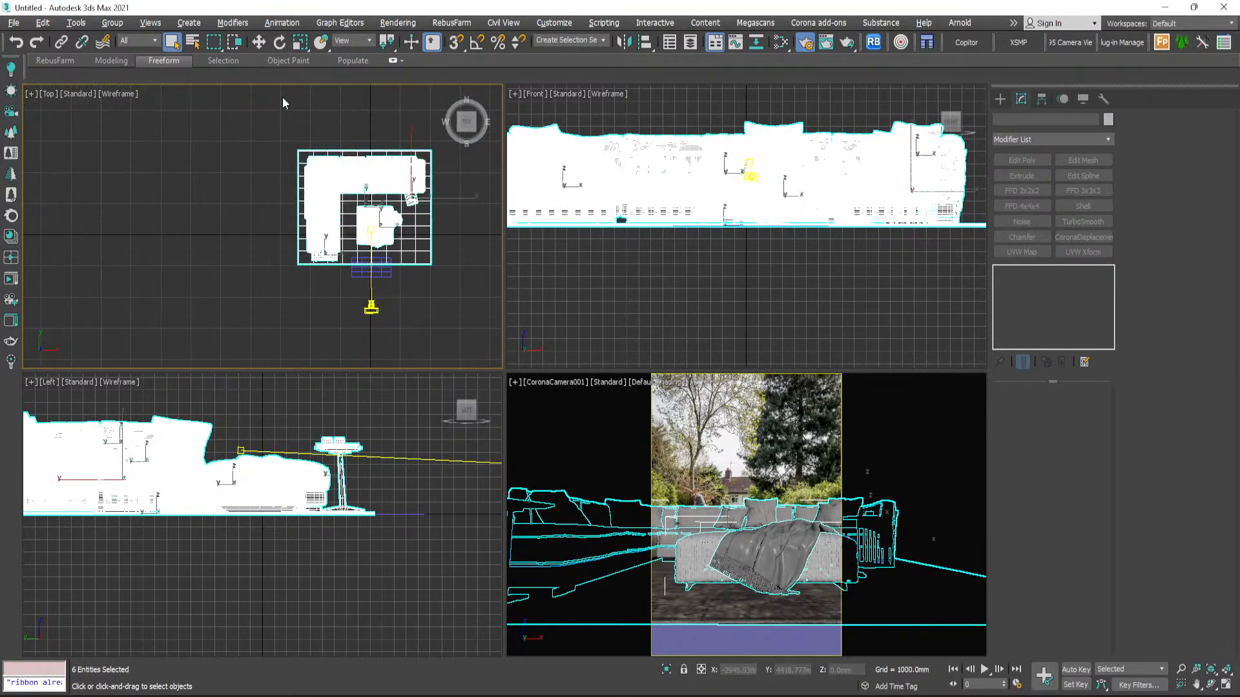
pyautogui.click(258, 42)
pyautogui.scroll(4, 359, 203)
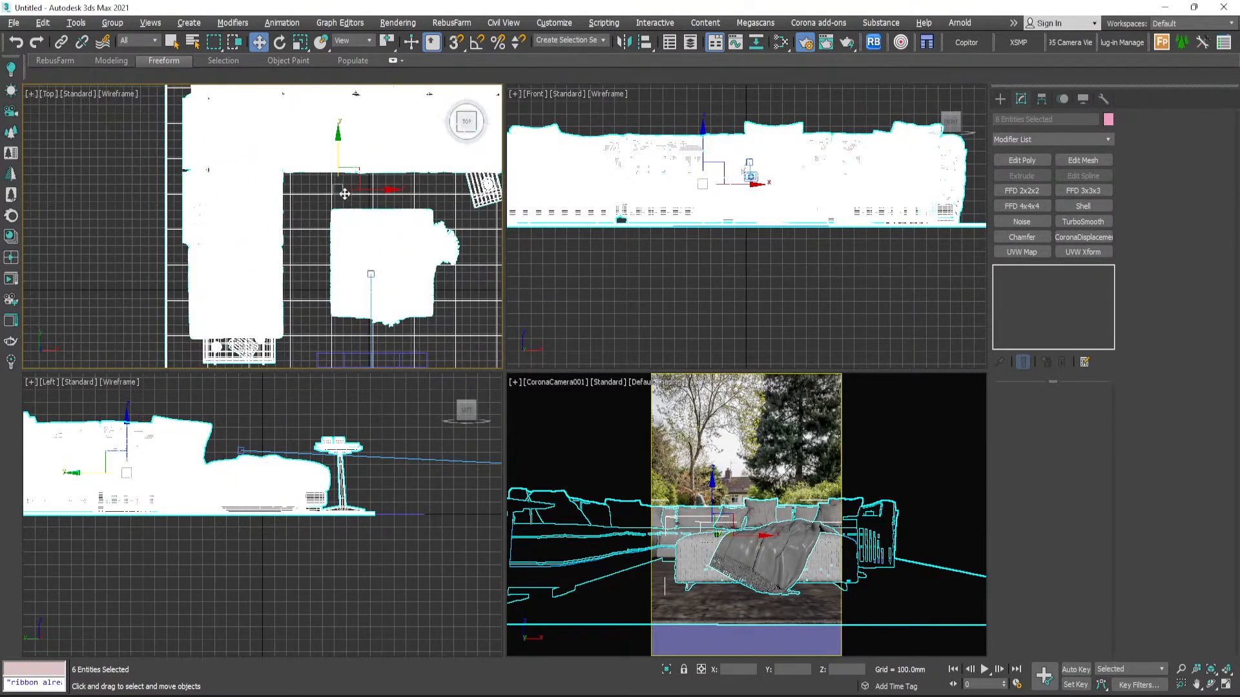
pyautogui.moveTo(344, 194); pyautogui.dragTo(386, 205)
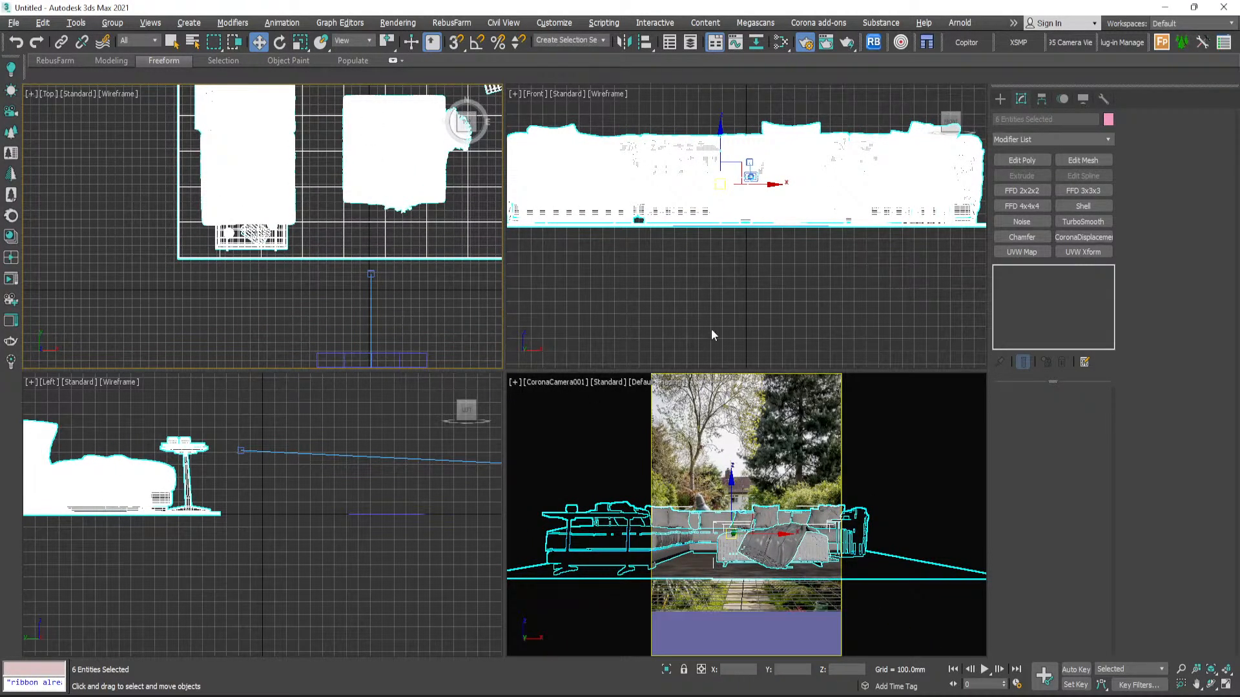
pyautogui.click(751, 476)
pyautogui.click(762, 523)
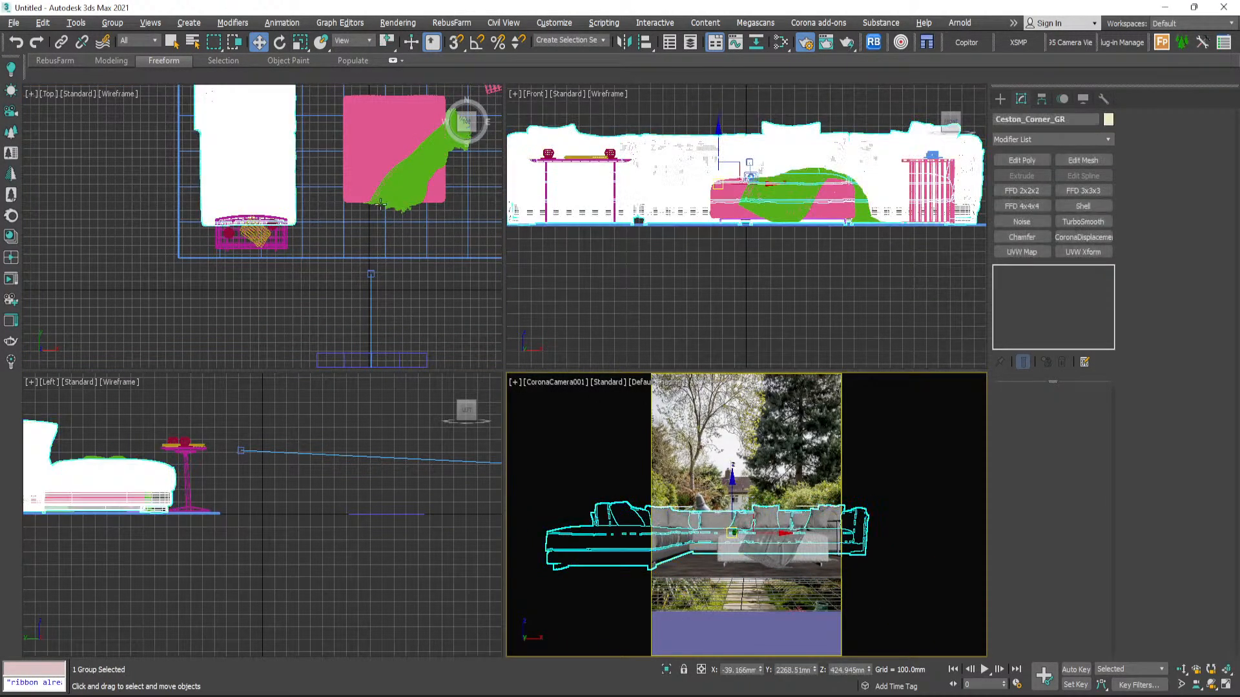
# - Move the Corona camera about 1375 mm farther back from the sofa set, leaving its target in place
pyautogui.scroll(-4, 356, 246)
pyautogui.scroll(4, 363, 288)
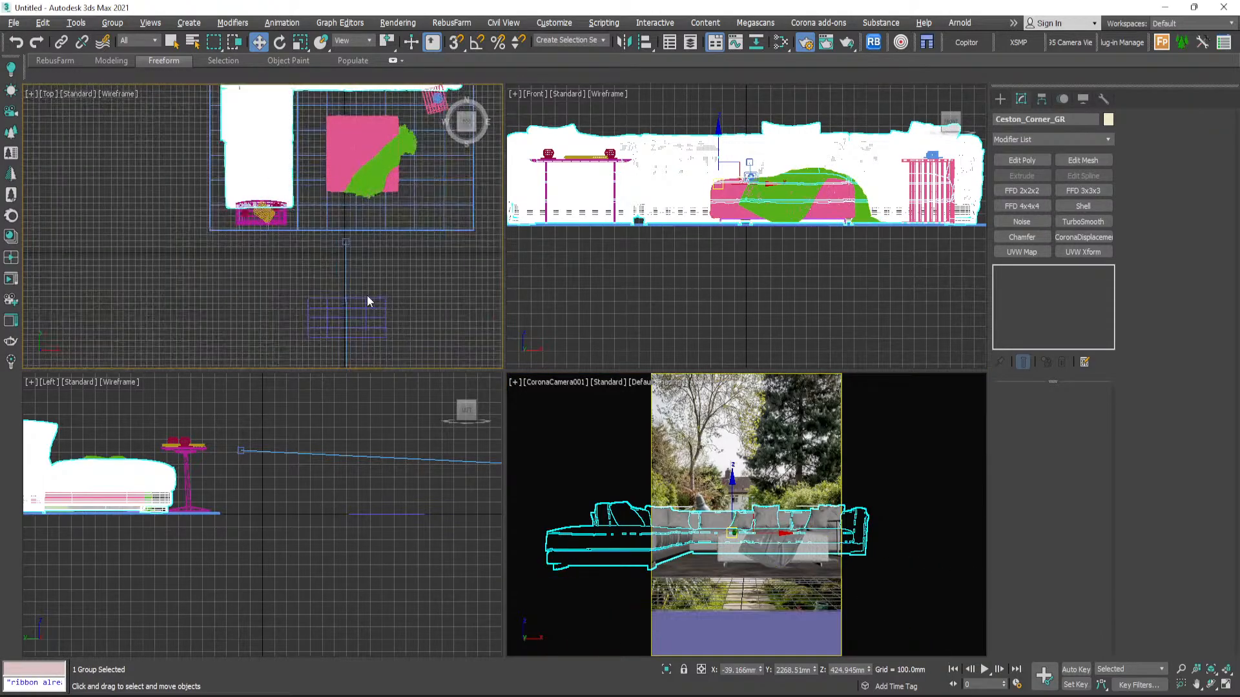
pyautogui.click(363, 286)
pyautogui.scroll(-4, 358, 261)
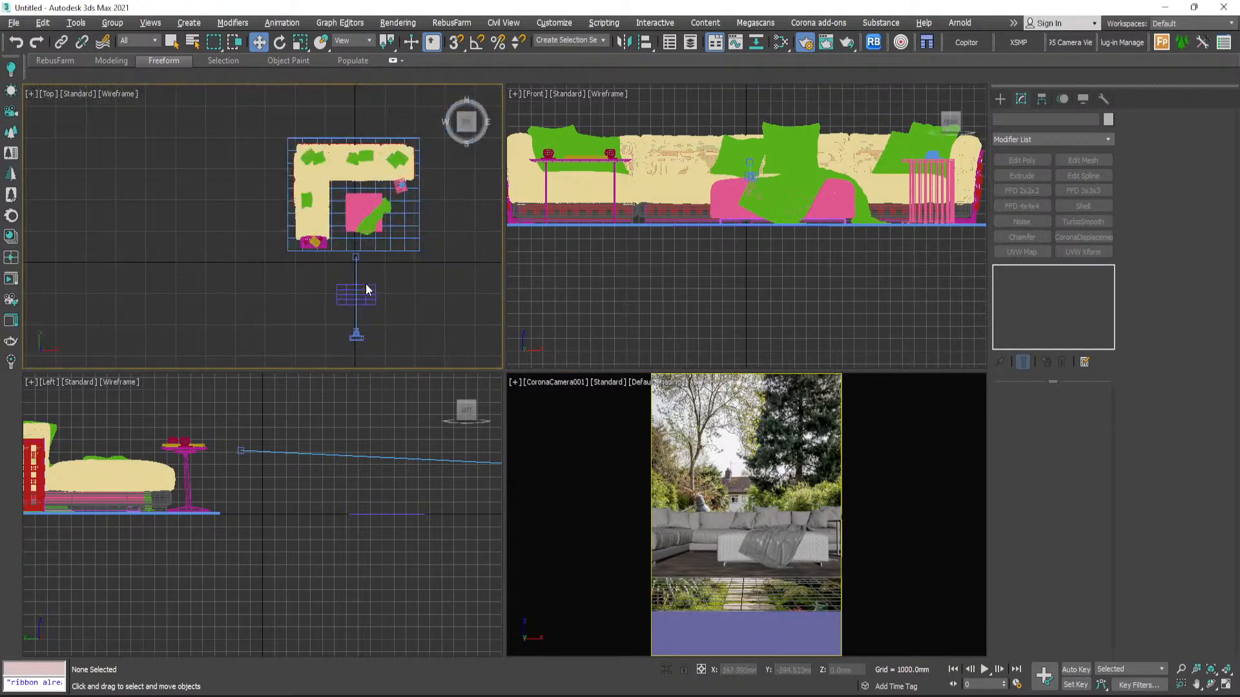
pyautogui.click(356, 314)
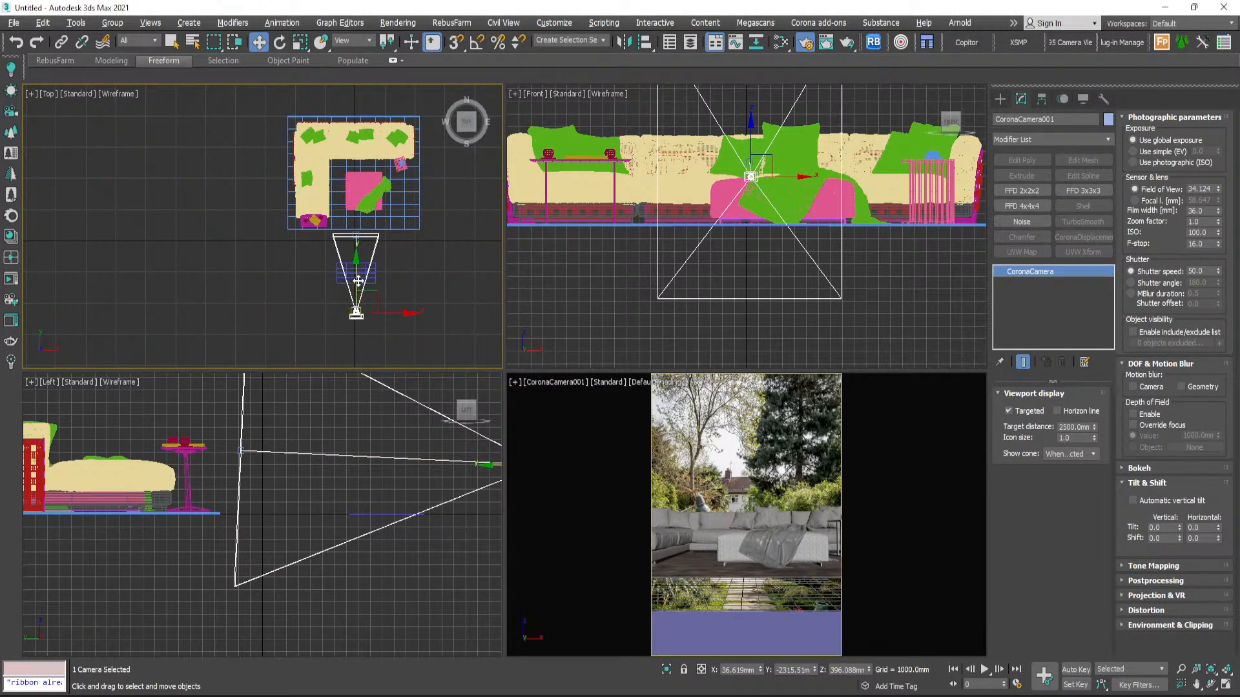
pyautogui.moveTo(358, 281); pyautogui.dragTo(366, 323)
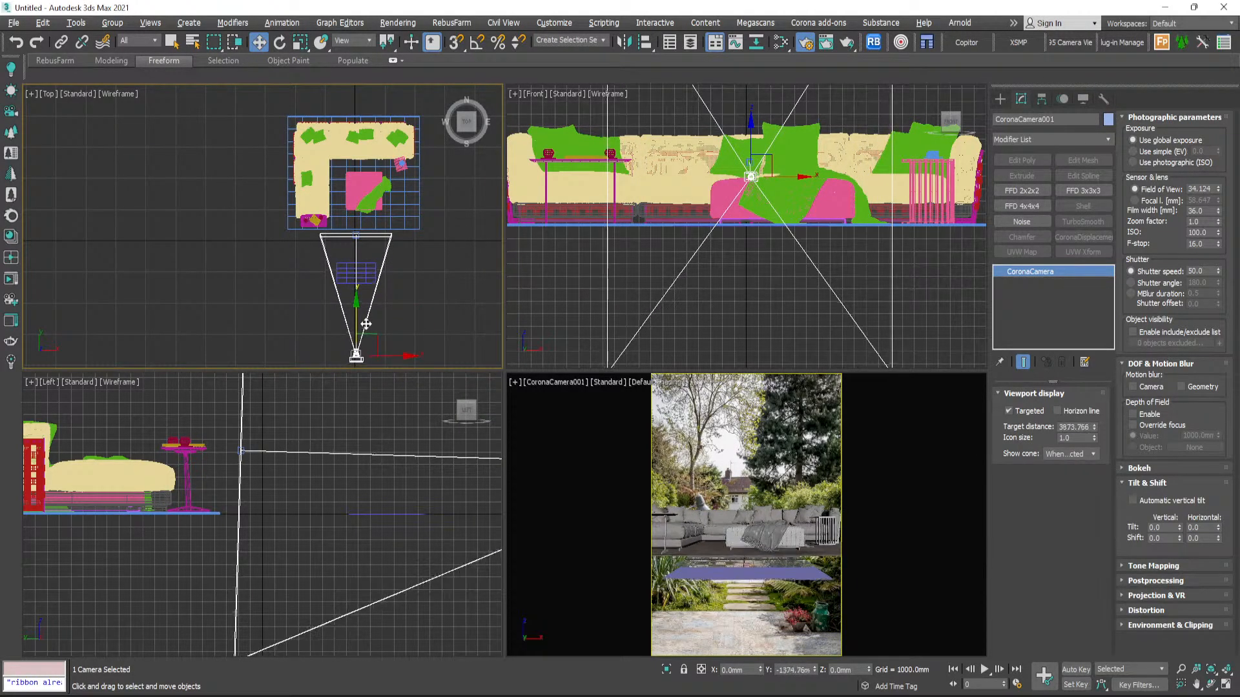
# - Raise the Corona camera's target to a height of about 719 mm and check the sofa in the enlarged camera view
pyautogui.scroll(-2, 342, 478)
pyautogui.click(280, 467)
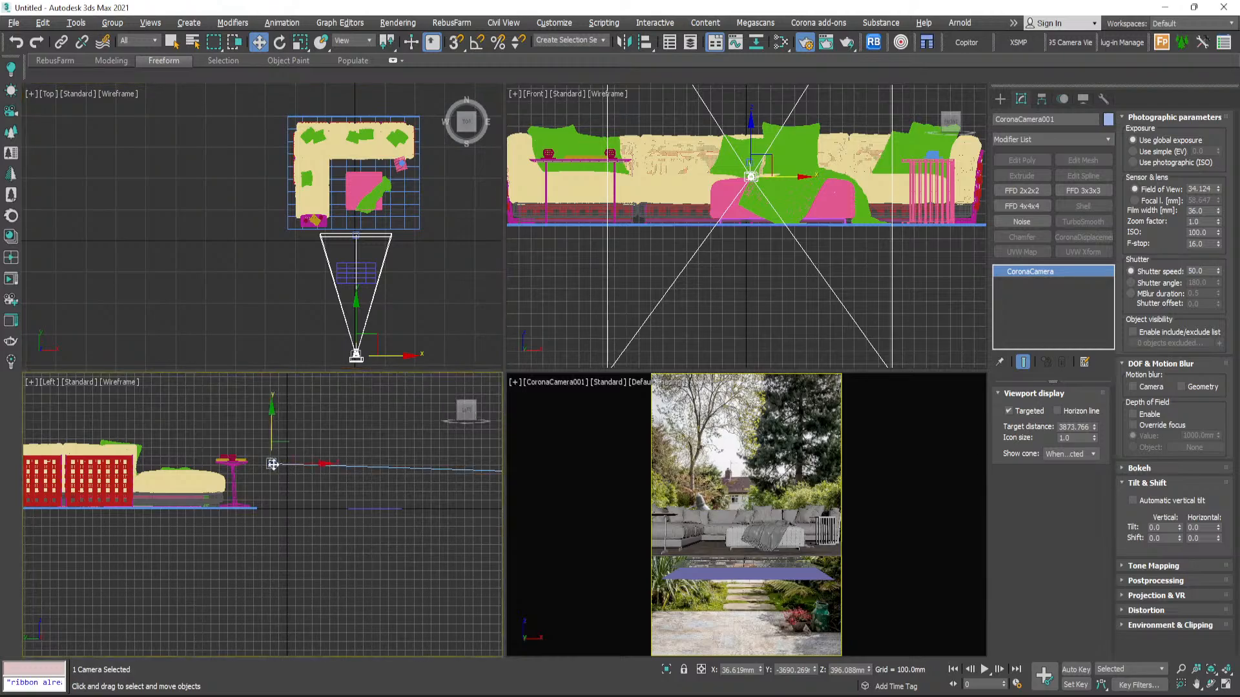
pyautogui.moveTo(271, 437); pyautogui.dragTo(275, 423)
pyautogui.rightClick(756, 530)
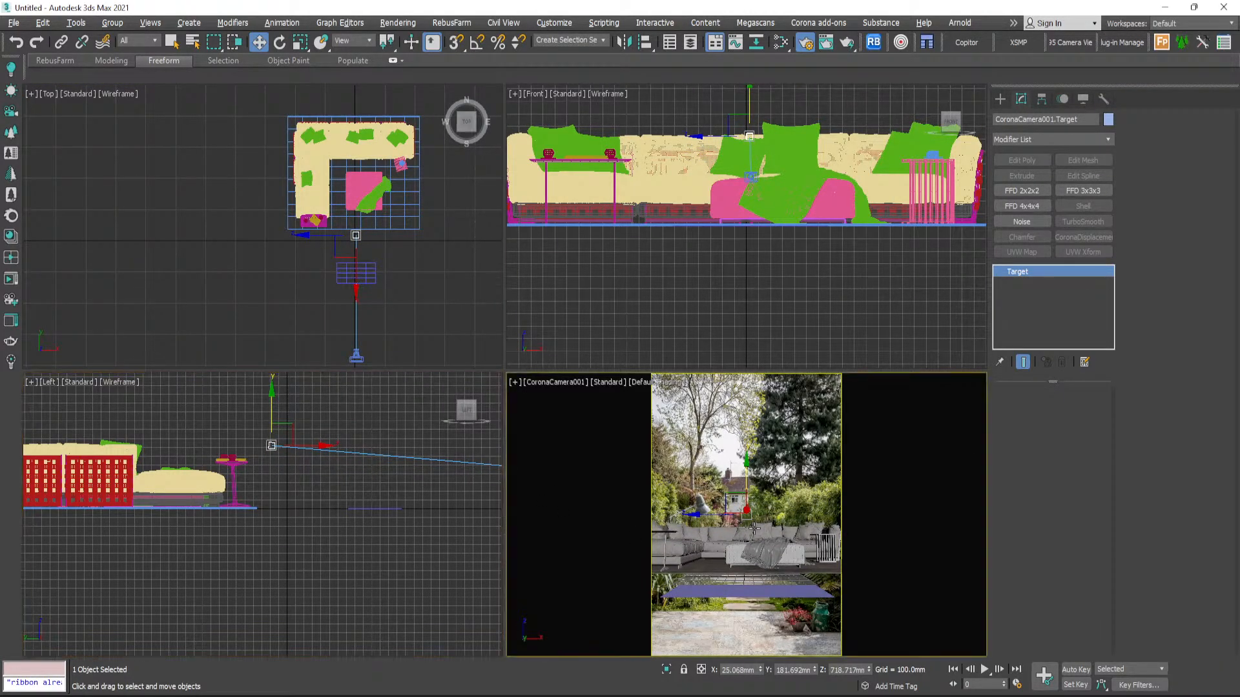
pyautogui.hotkey('alt', 'w')
pyautogui.click(452, 418)
pyautogui.hotkey('alt', 'w')
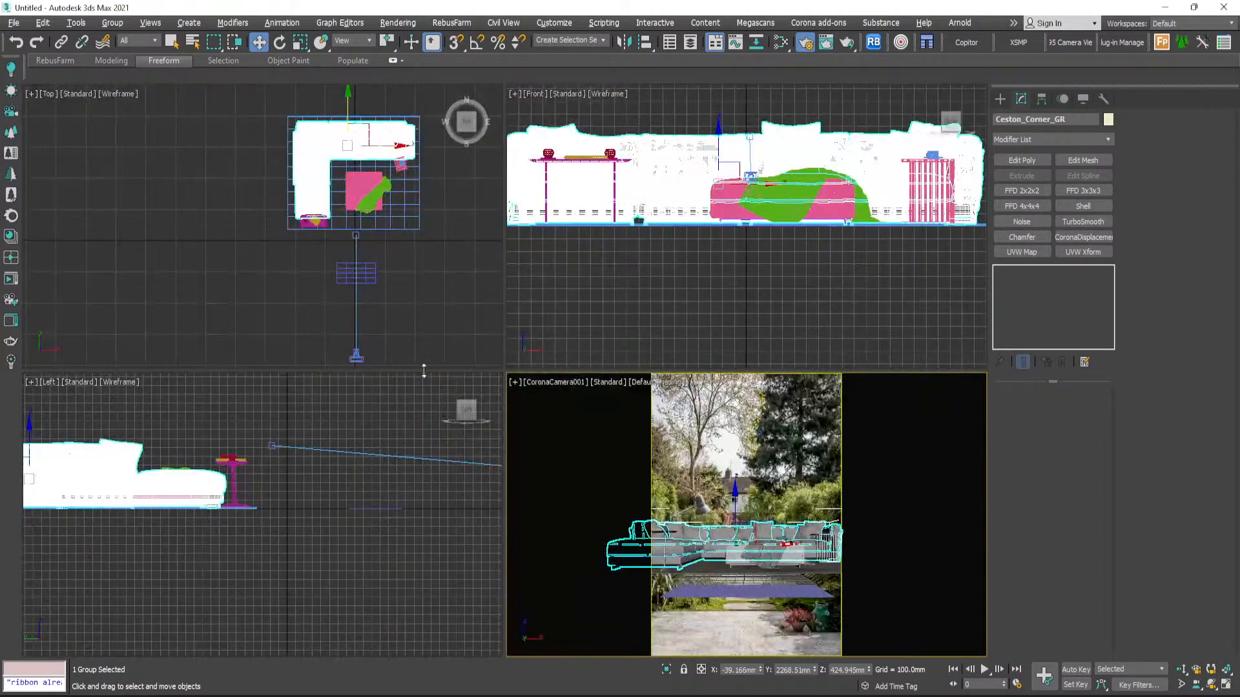
# - Move the Corona camera farther back from the sofa set to about Y -5745 mm
pyautogui.scroll(-5, 371, 303)
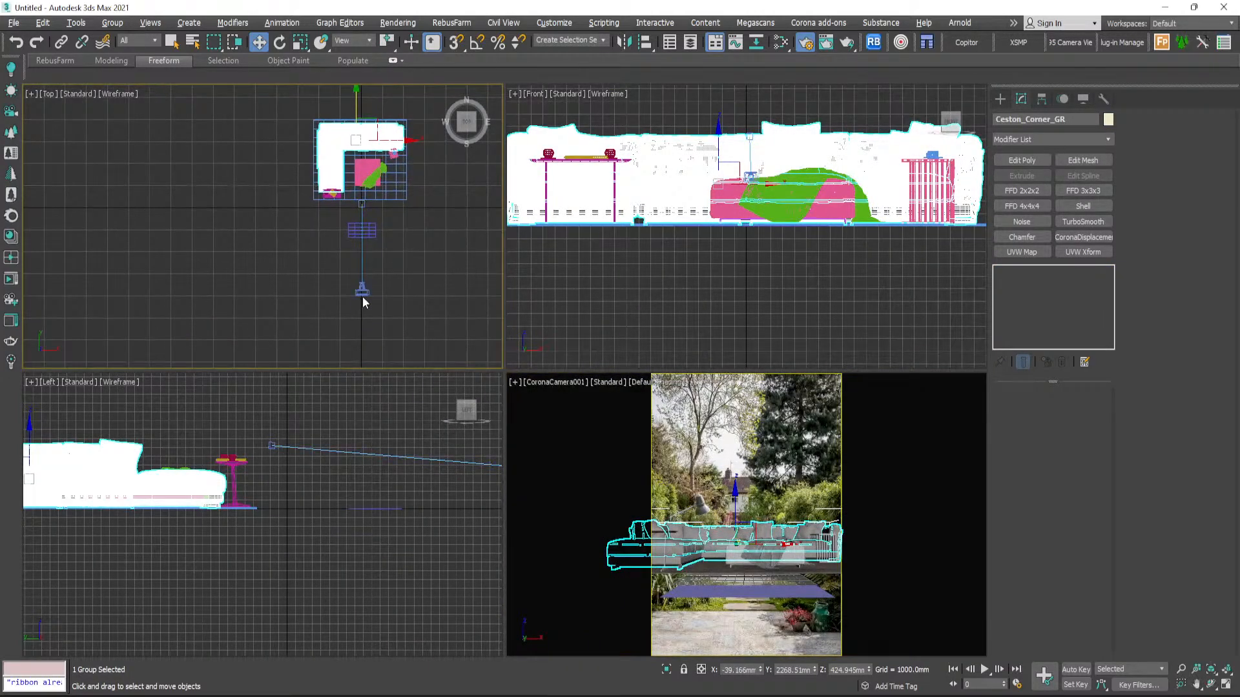
pyautogui.click(362, 295)
pyautogui.scroll(-4, 360, 262)
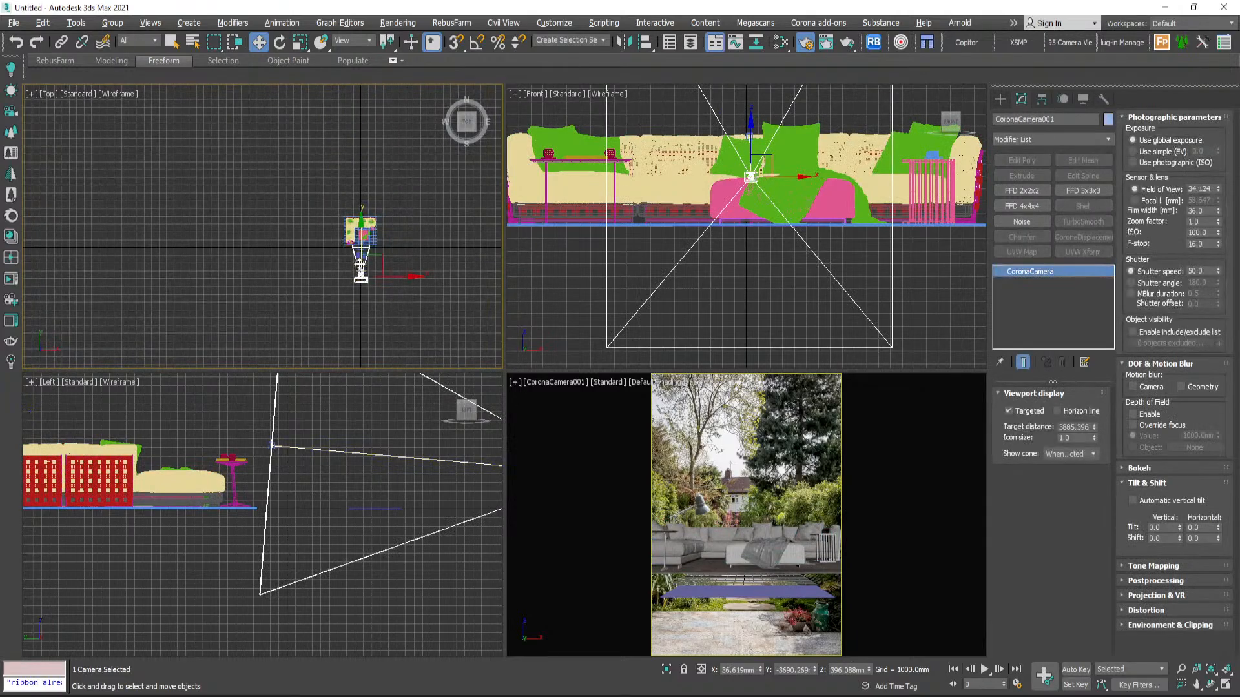
pyautogui.moveTo(360, 254); pyautogui.dragTo(367, 269)
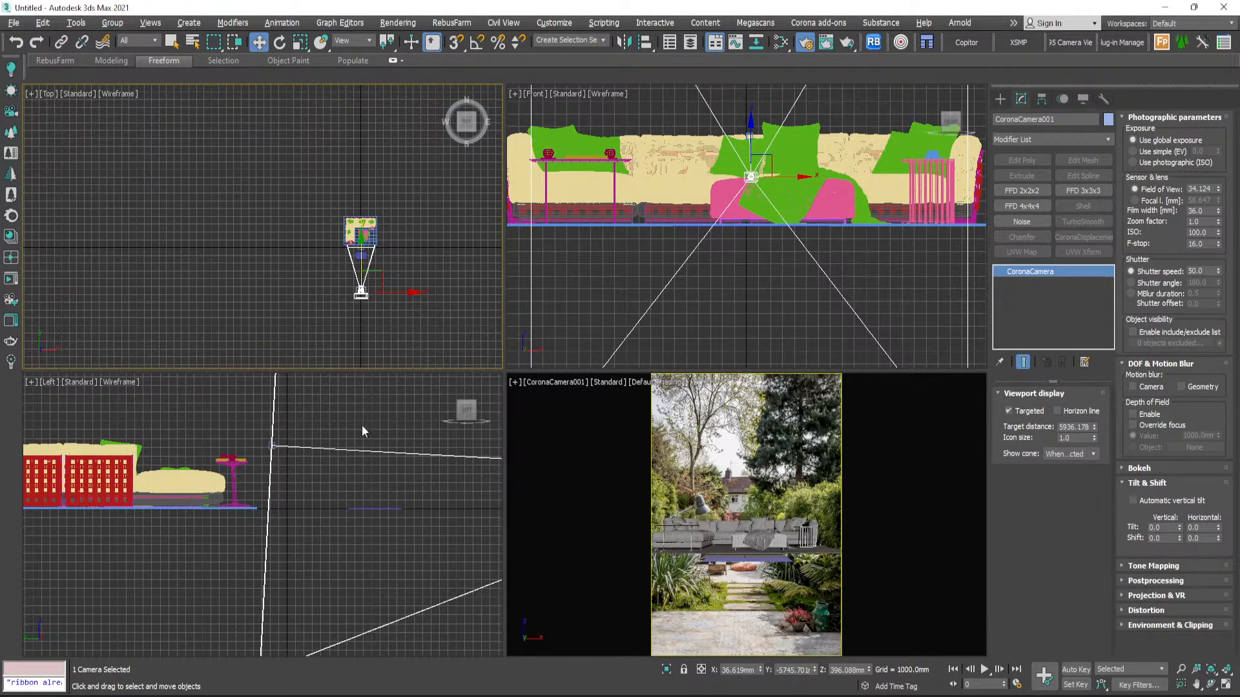
# - Shift the Corona camera and its target up and slightly sideways together, to a camera height of about 981 mm
pyautogui.scroll(-2, 362, 426)
pyautogui.moveTo(778, 478)
pyautogui.mouseDown(button='middle')
pyautogui.moveTo(717, 498)
pyautogui.moveTo(715, 479)
pyautogui.moveTo(771, 469)
pyautogui.mouseUp(button='middle')
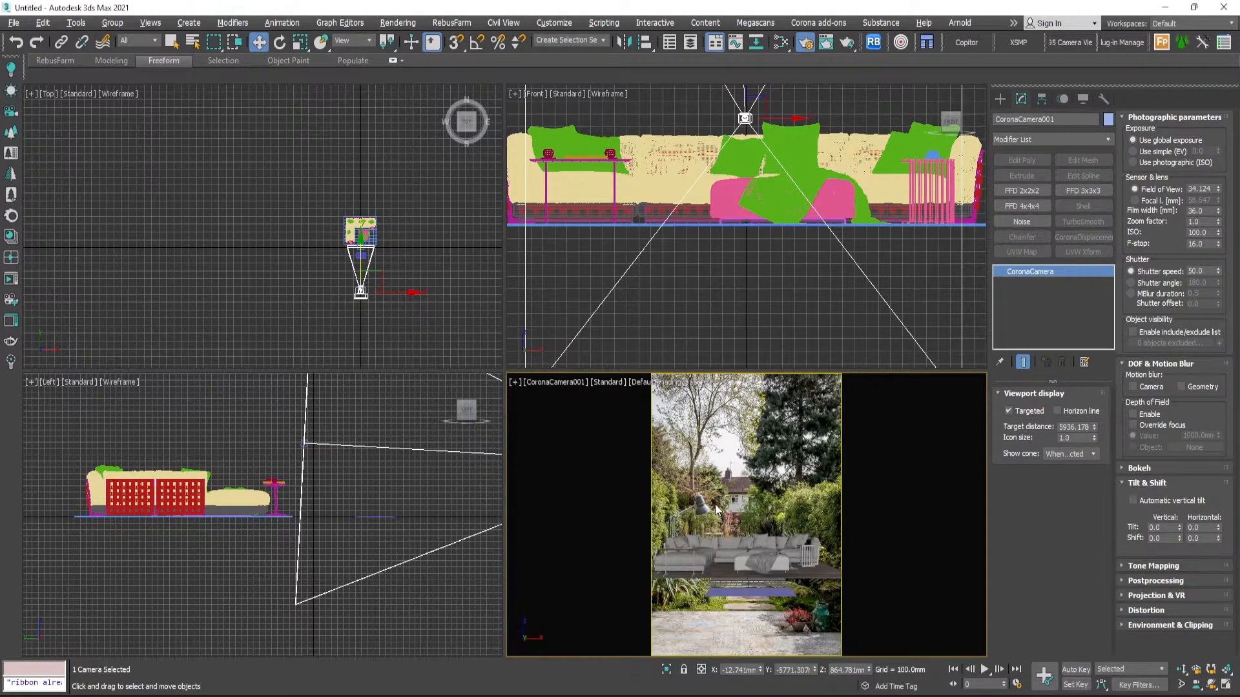
pyautogui.moveTo(715, 510); pyautogui.dragTo(714, 505, button='middle')
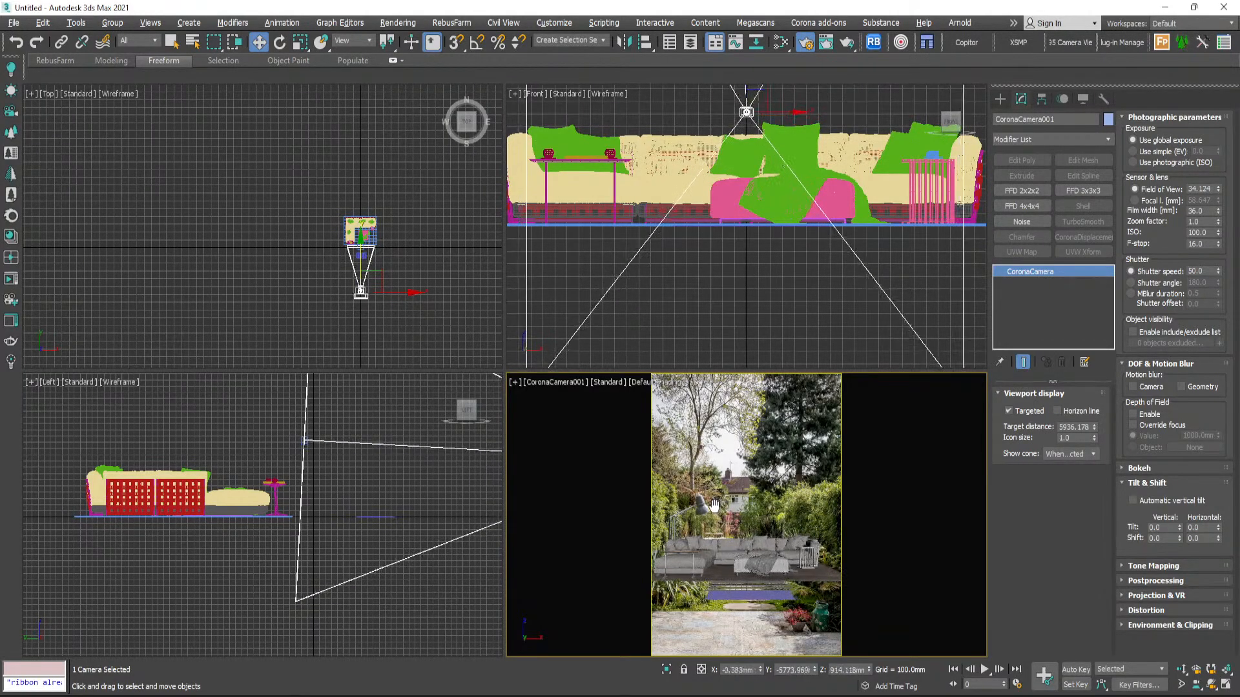
pyautogui.hotkey('alt', 'w')
pyautogui.moveTo(488, 407); pyautogui.dragTo(460, 407, button='middle')
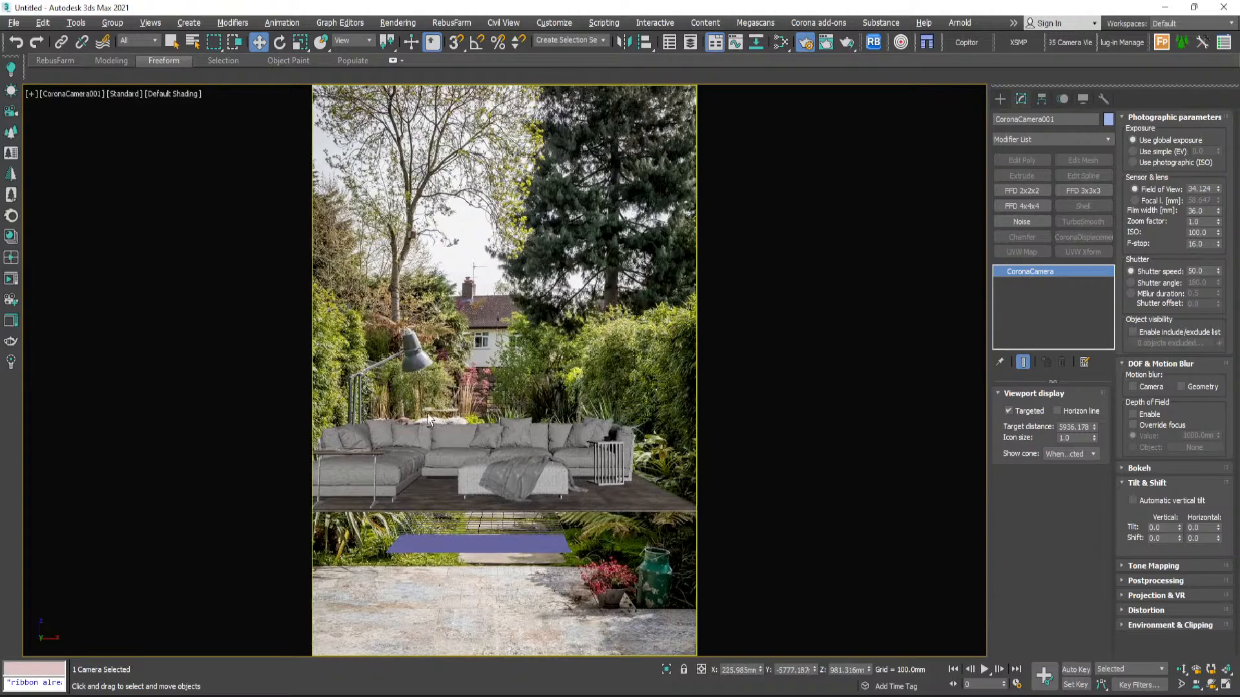
# - Raise the Corona camera to level its line of sight, and shift camera and target up to about 1441 mm camera height
pyautogui.hotkey('alt', 'w')
pyautogui.scroll(-5, 328, 438)
pyautogui.scroll(1, 291, 482)
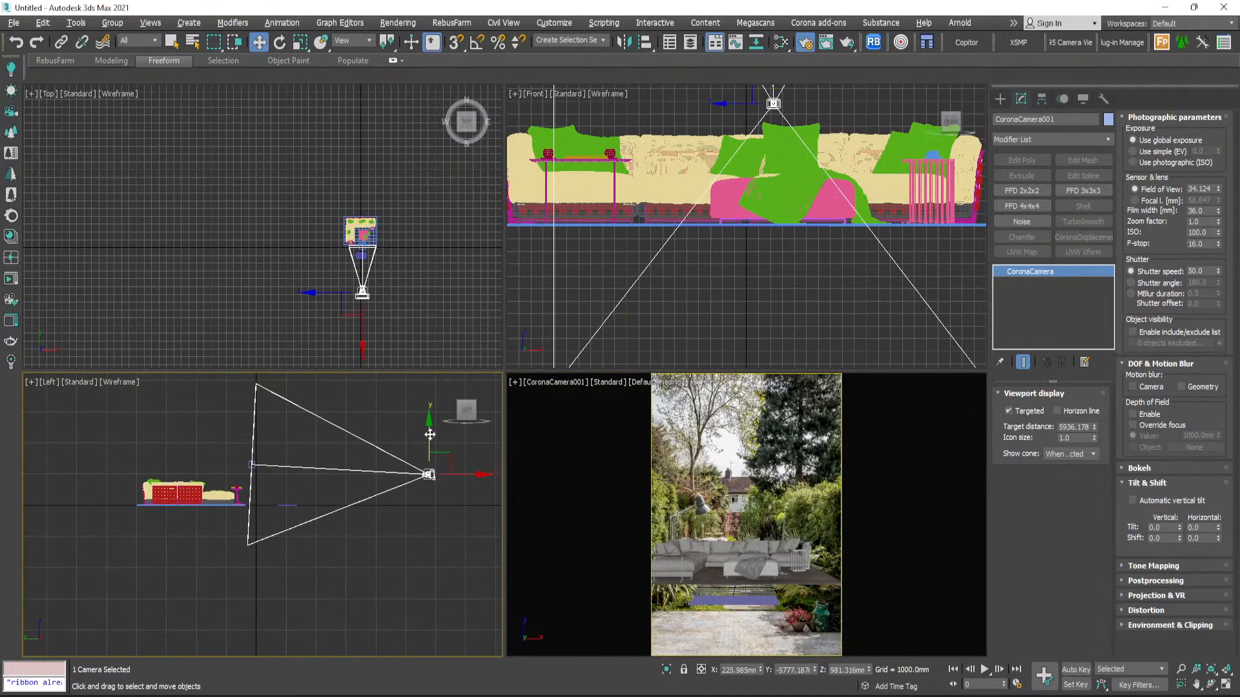
pyautogui.moveTo(429, 434); pyautogui.dragTo(429, 425)
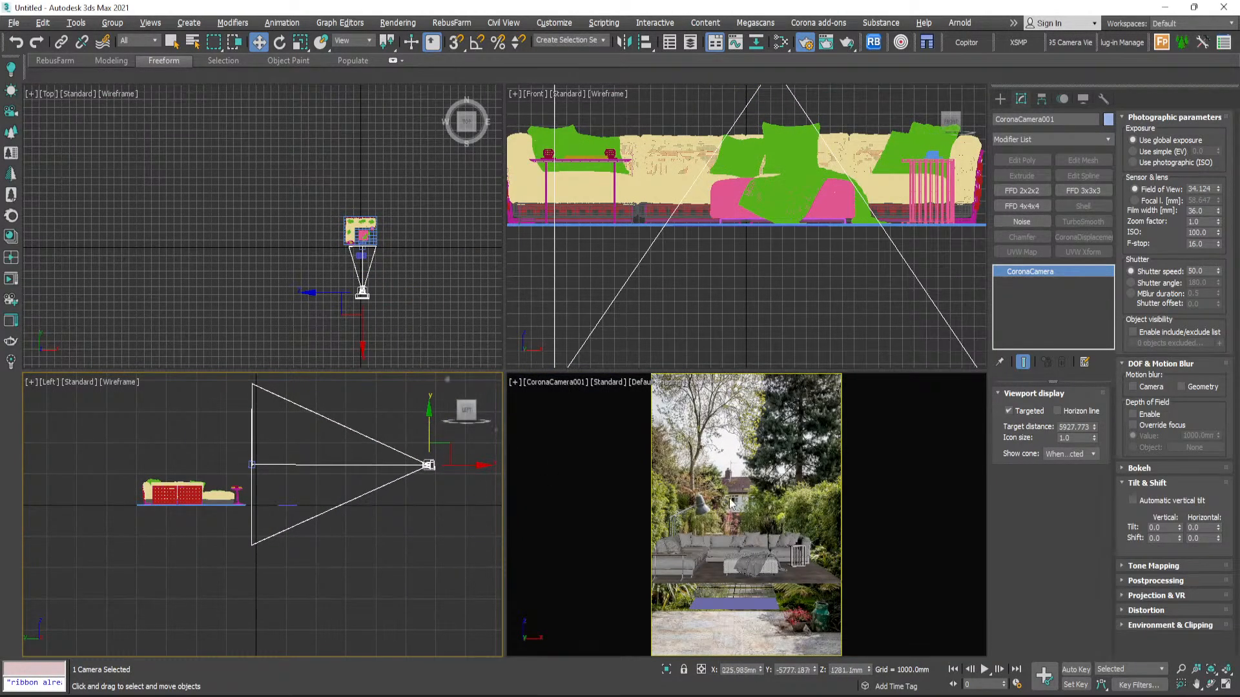
pyautogui.moveTo(721, 480); pyautogui.dragTo(722, 498, button='middle')
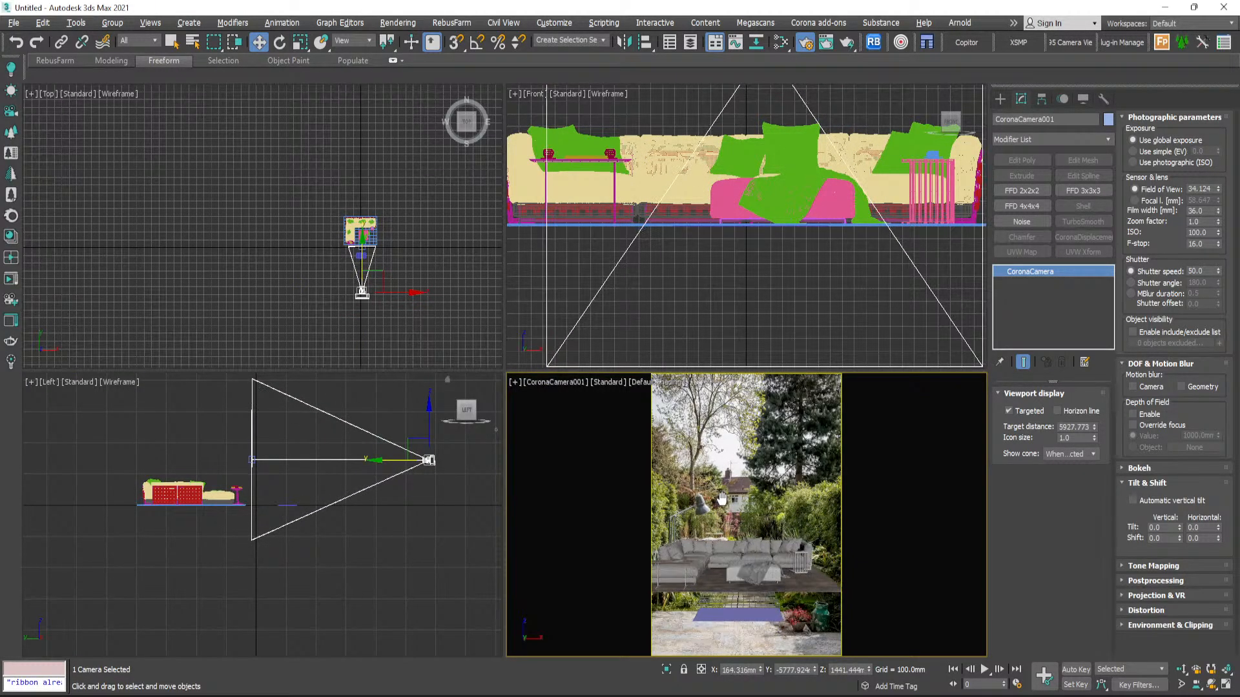
# - Lower the camera target slightly, and shift the camera and target up together to a target height of about 1498 mm
pyautogui.click(424, 521)
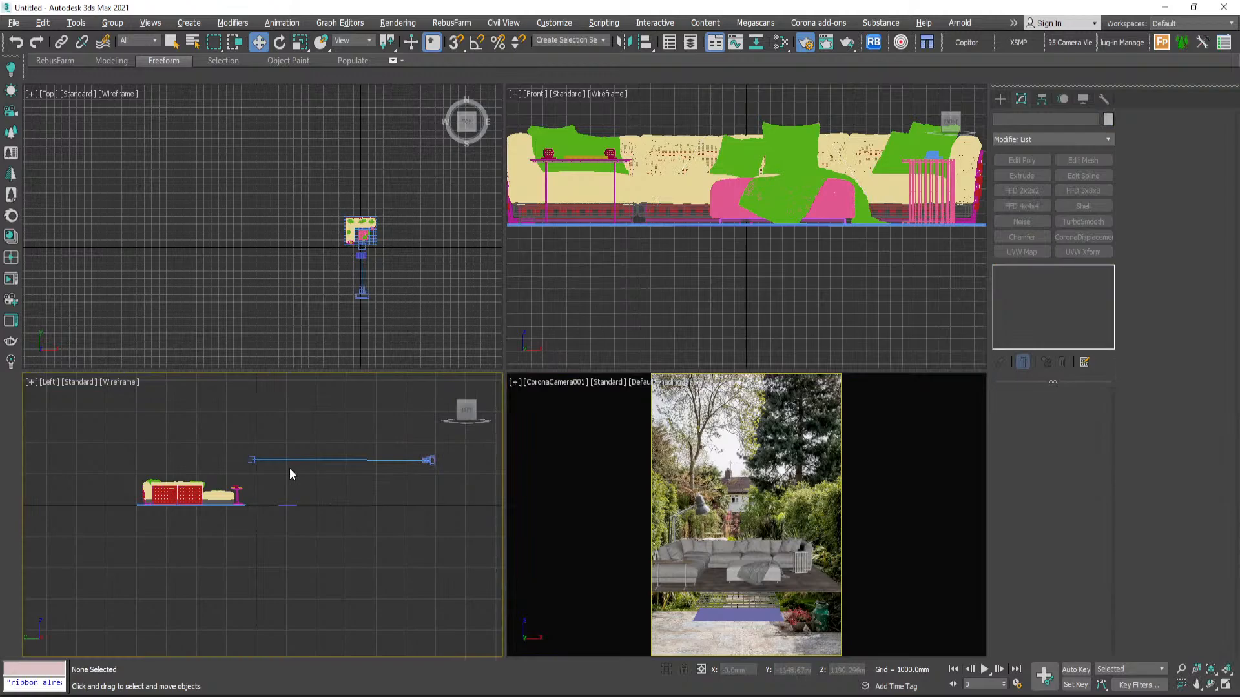
pyautogui.click(251, 460)
pyautogui.moveTo(253, 426); pyautogui.dragTo(252, 430)
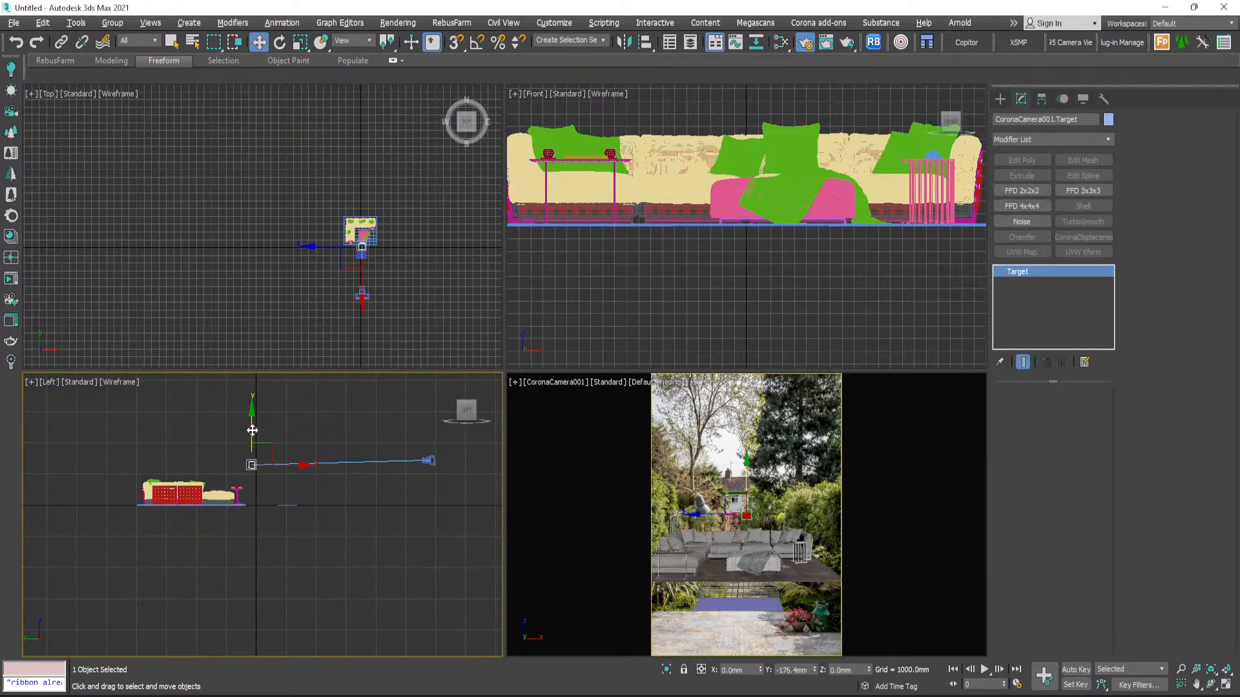
pyautogui.moveTo(727, 499); pyautogui.dragTo(727, 494, button='middle')
pyautogui.click(432, 506)
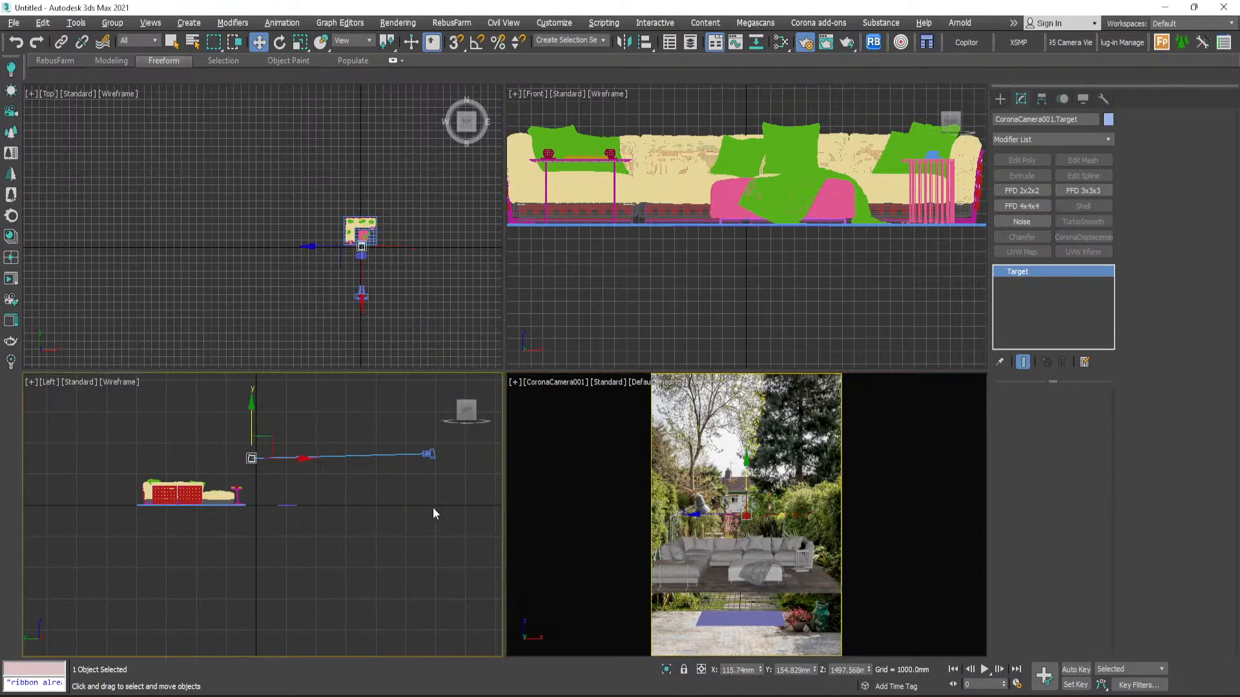
# - Delete the dark carpet under the sofa set, working in the enlarged camera view
pyautogui.click(417, 324)
pyautogui.rightClick(743, 560)
pyautogui.hotkey('alt', 'w')
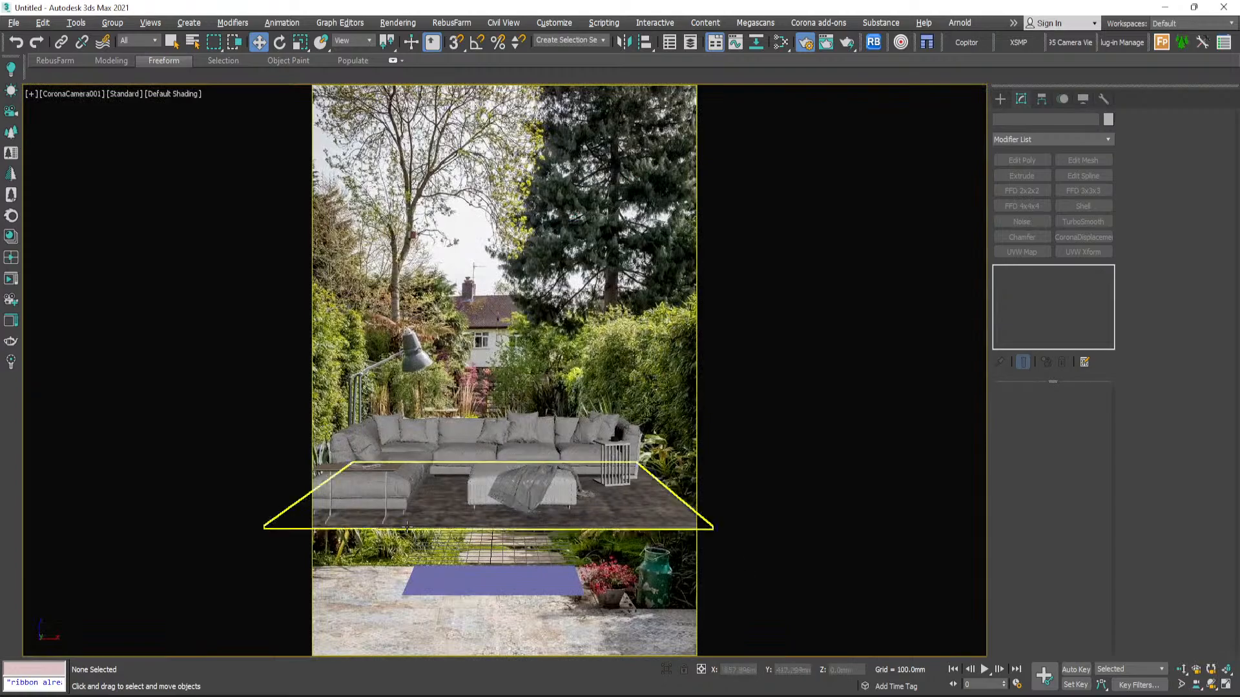
pyautogui.click(463, 497)
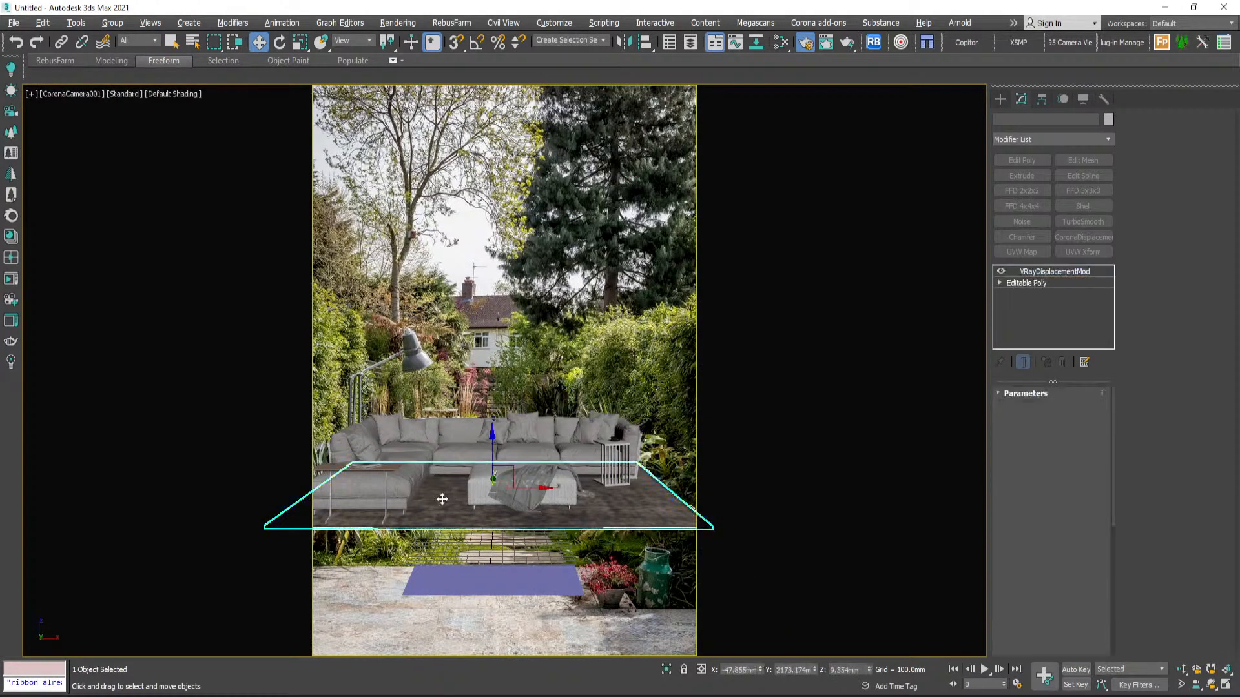
pyautogui.press('Delete')
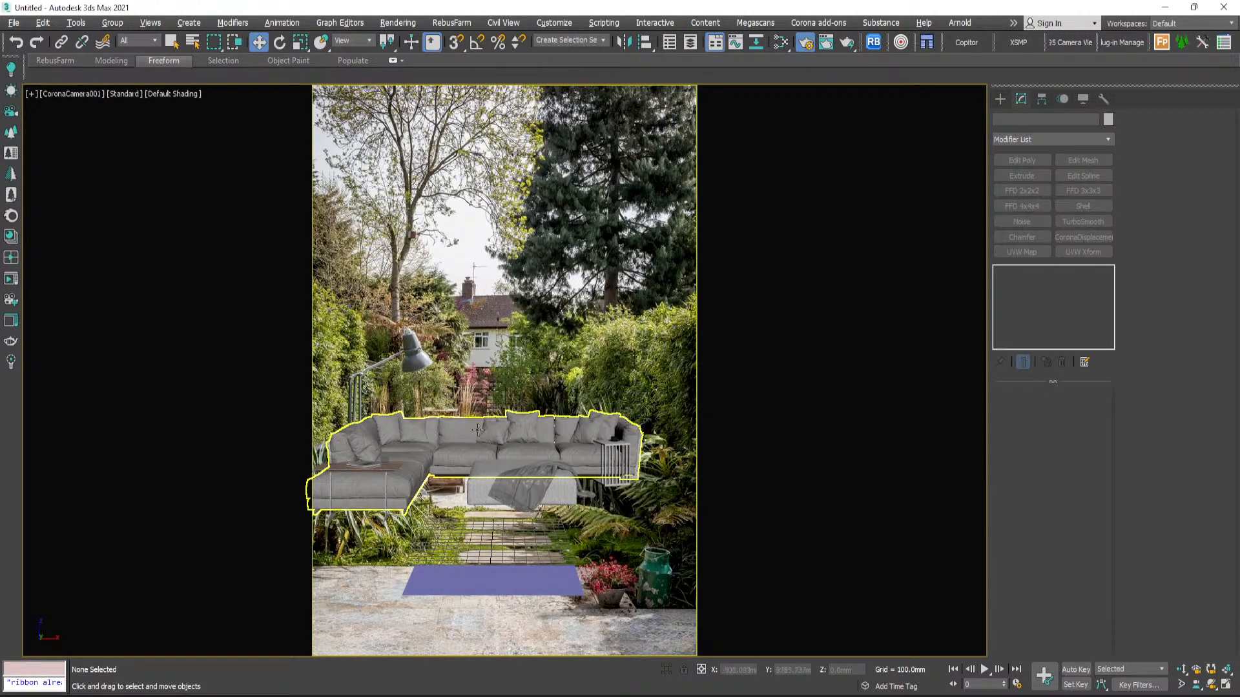
# - Pan and dolly the Corona camera view to push the sofa set farther back and sideways over the patio photo
pyautogui.moveTo(486, 380); pyautogui.dragTo(462, 368, button='middle')
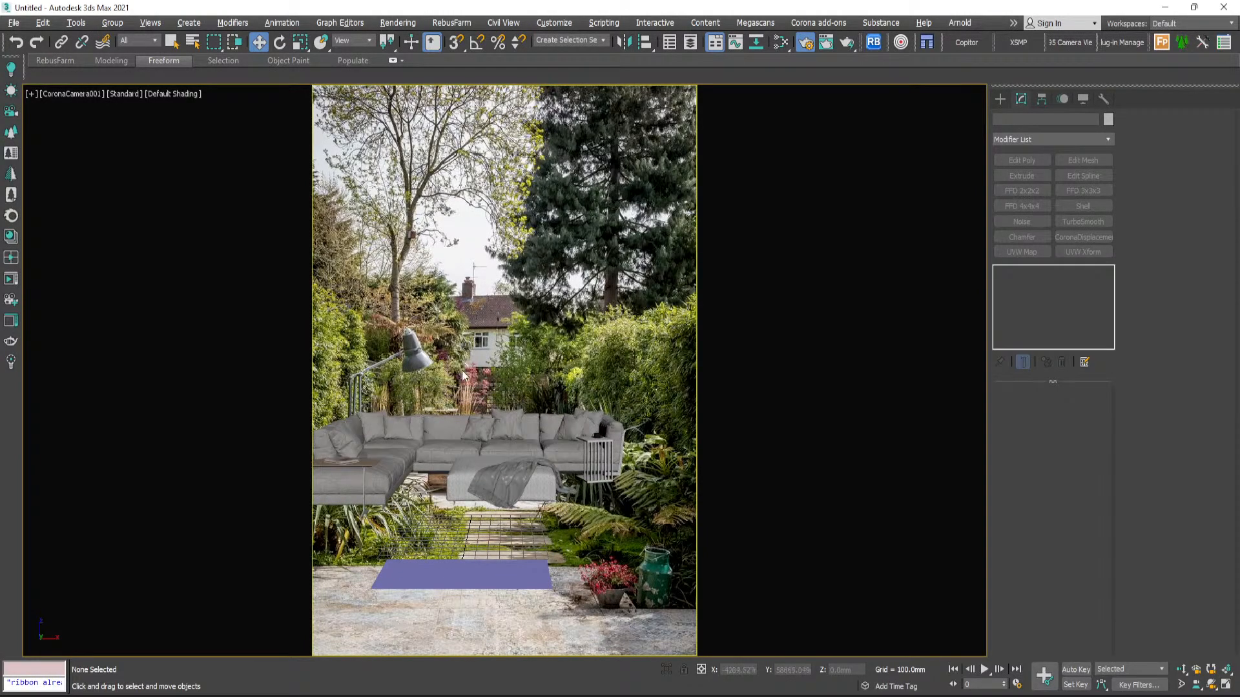
pyautogui.hotkey('alt', 'w')
pyautogui.hotkey('alt', 'w')
pyautogui.click(1181, 670)
pyautogui.moveTo(507, 374); pyautogui.dragTo(488, 354)
pyautogui.click(258, 44)
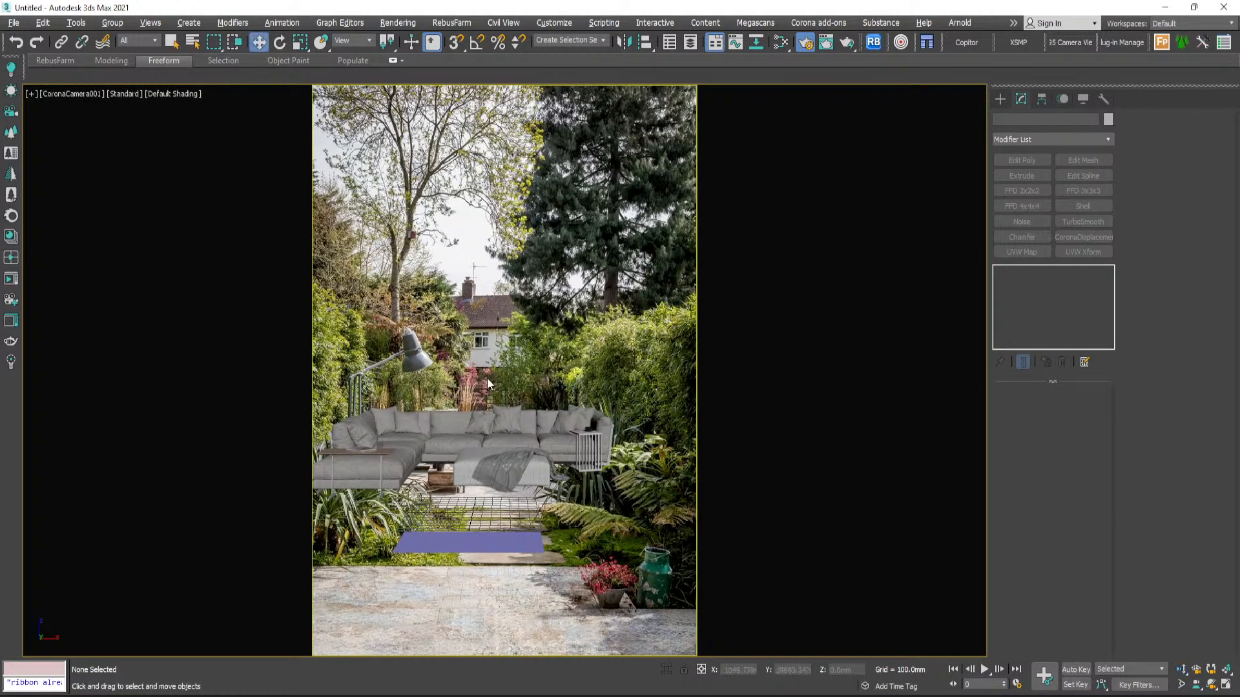
pyautogui.moveTo(475, 423); pyautogui.dragTo(456, 432, button='middle')
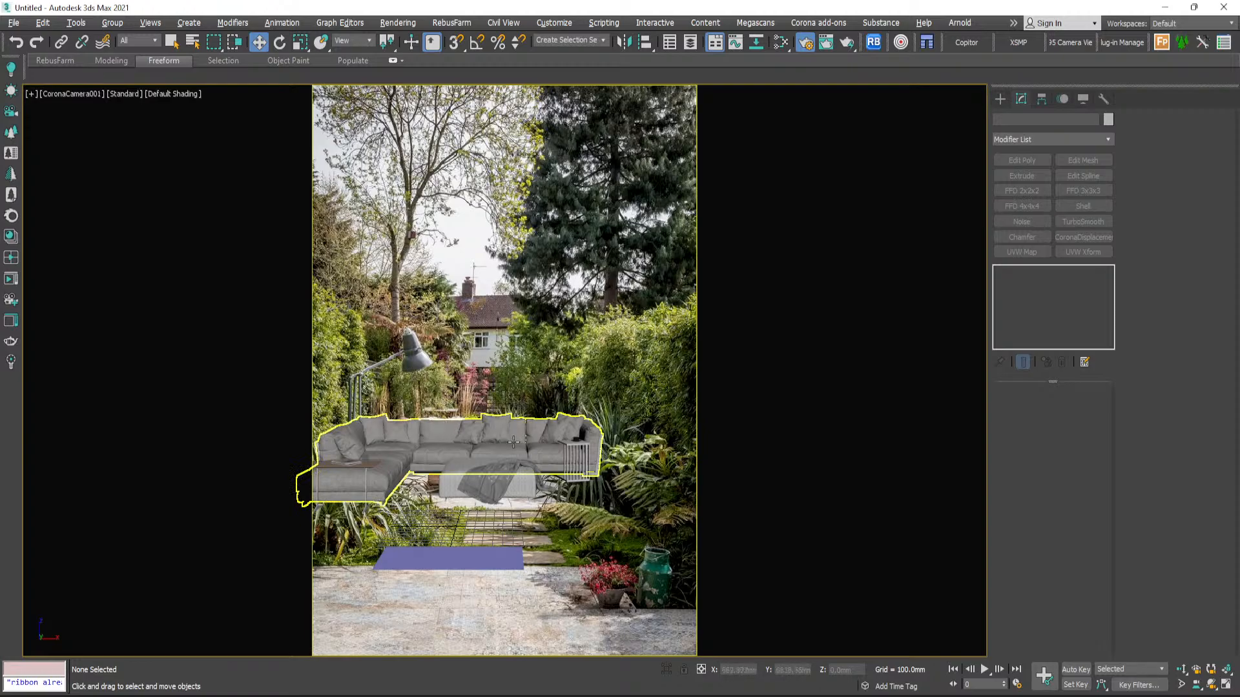
# - Delete the large Bangkok_Big_GR ottoman with its throw in front of the sofa
pyautogui.click(546, 445)
pyautogui.click(507, 359)
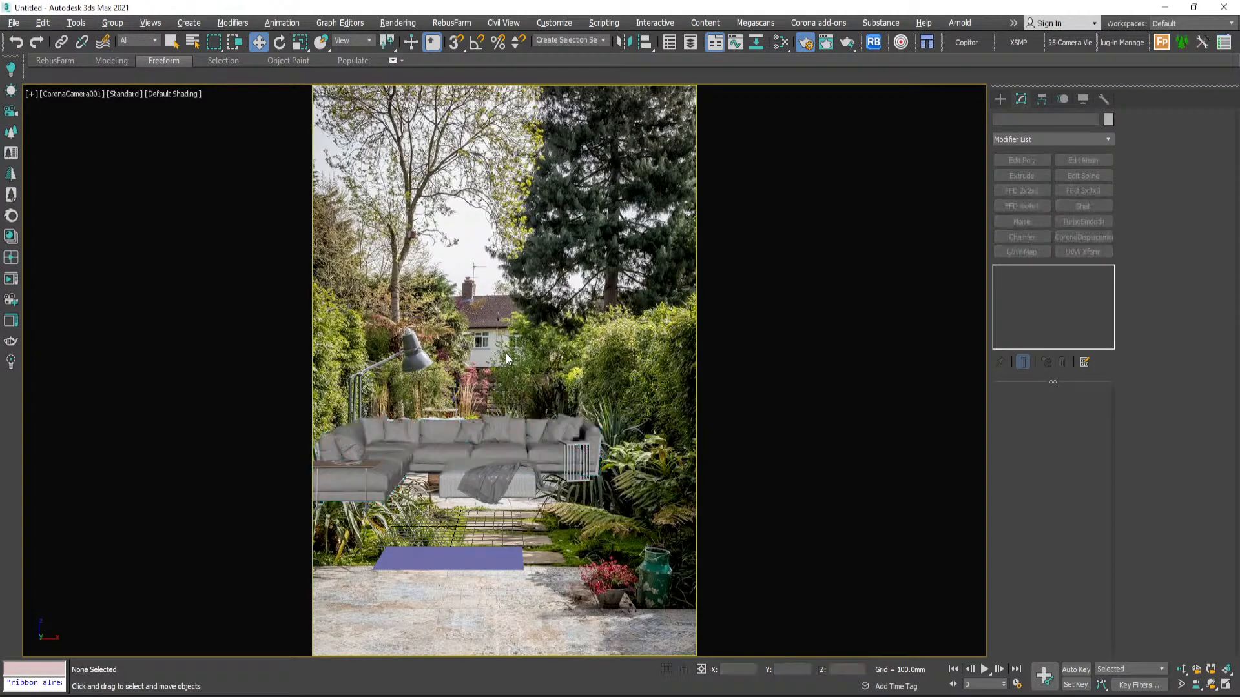
pyautogui.click(492, 482)
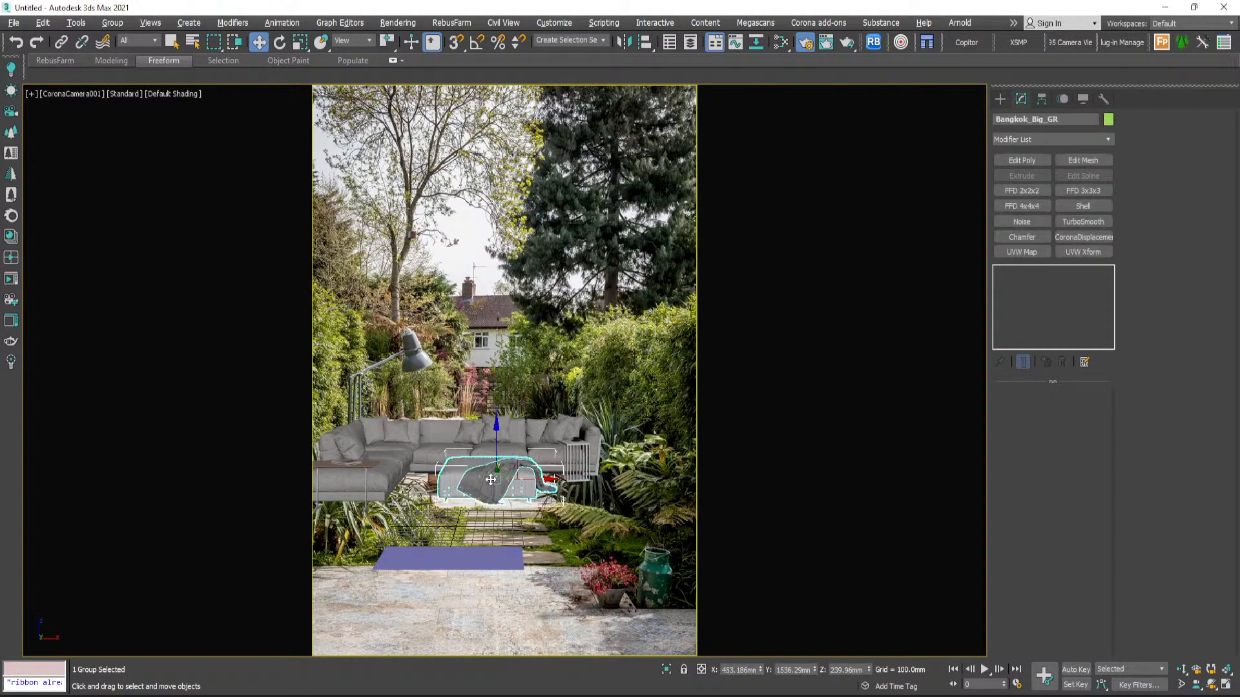
pyautogui.press('Delete')
# - Turn on See-Through display in the object properties of the Ceston_Corner_GR sofa group
pyautogui.click(465, 455)
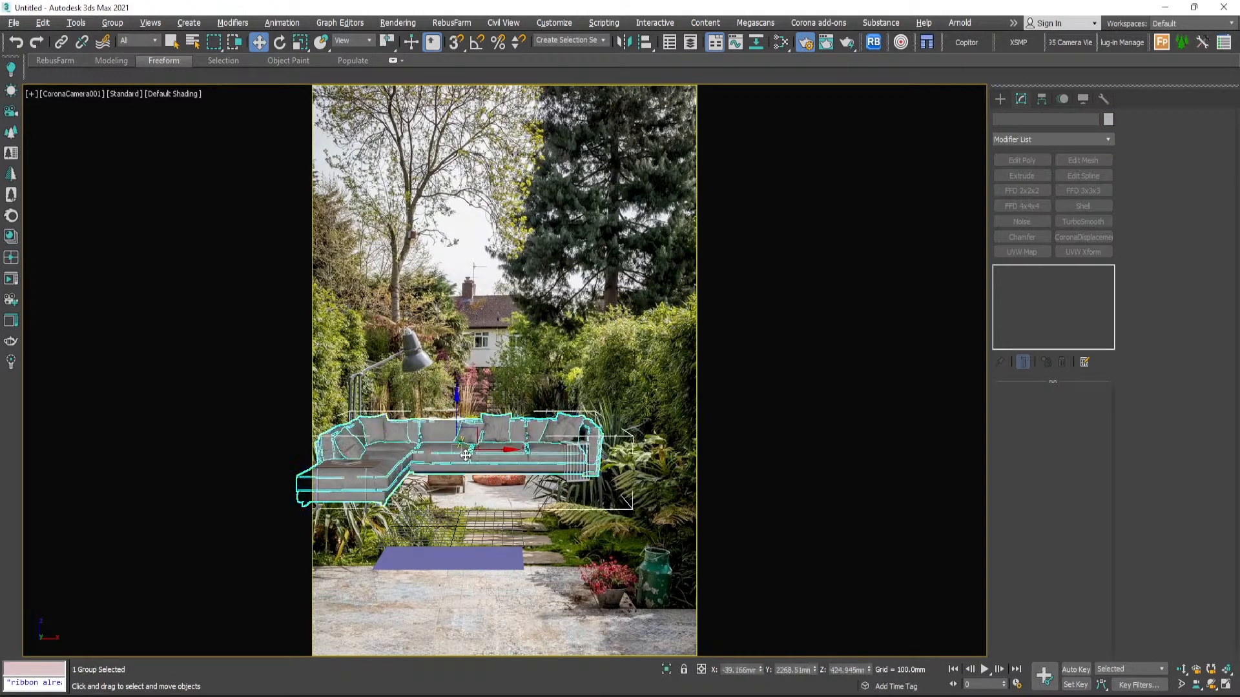
pyautogui.click(435, 339)
pyautogui.click(454, 450)
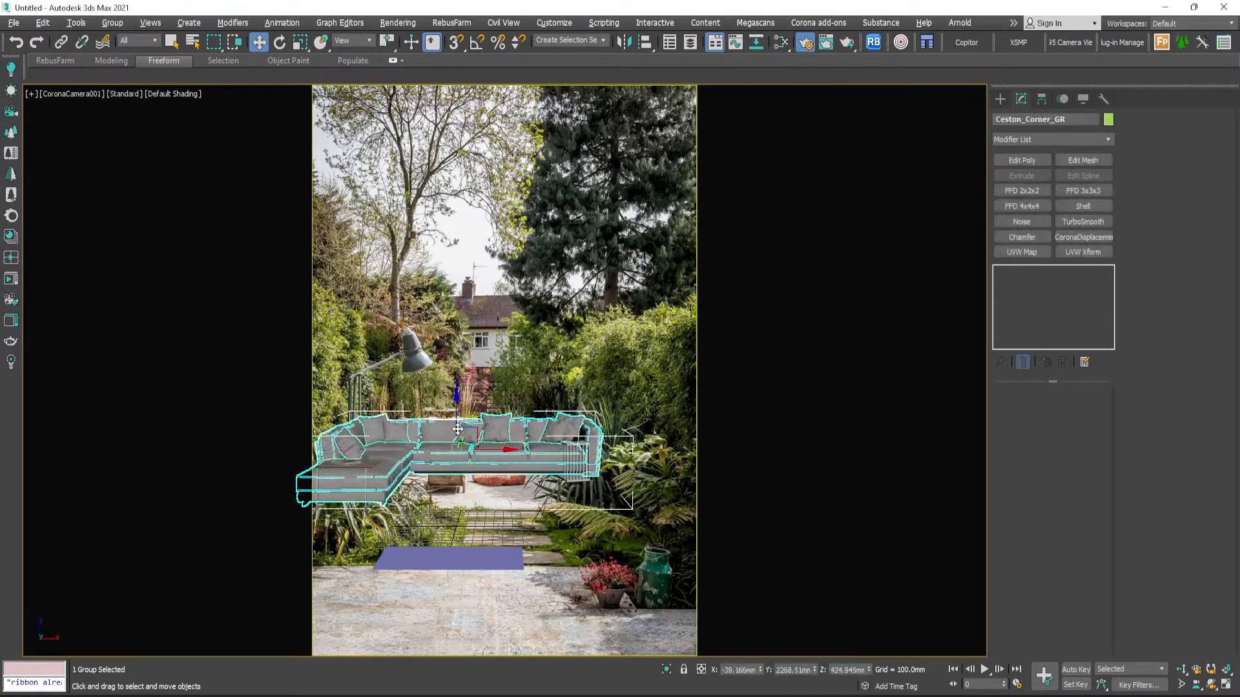
pyautogui.rightClick(454, 450)
pyautogui.click(494, 495)
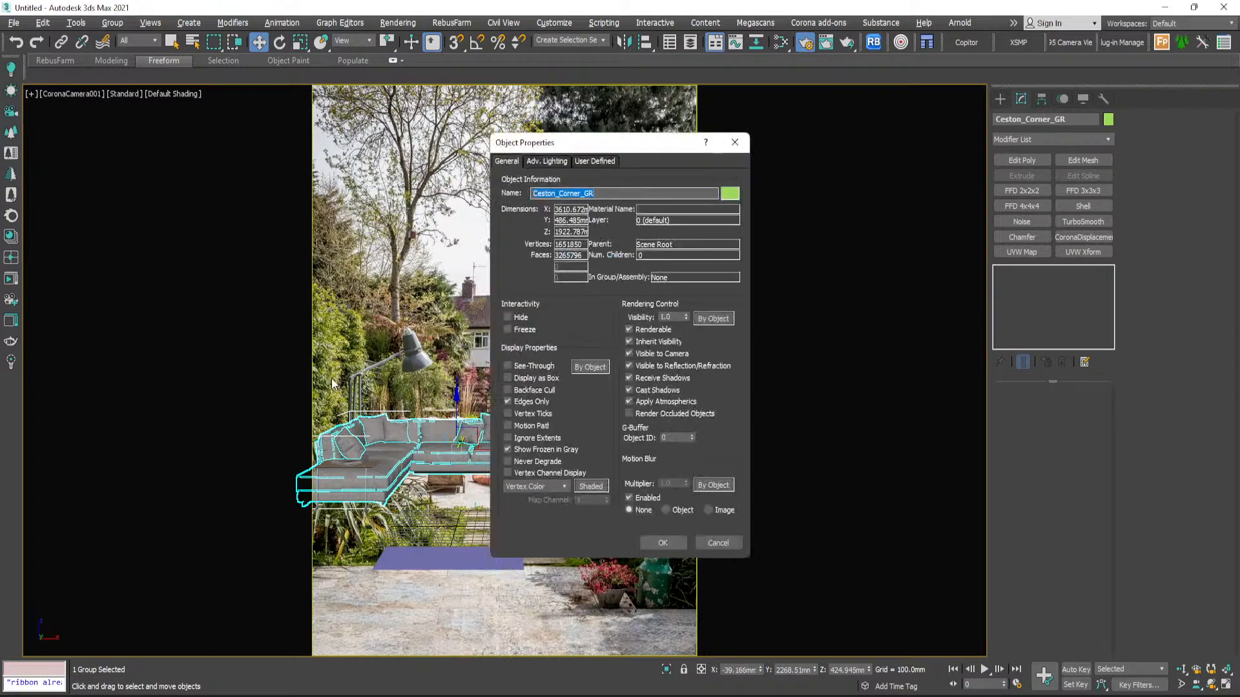
pyautogui.click(522, 368)
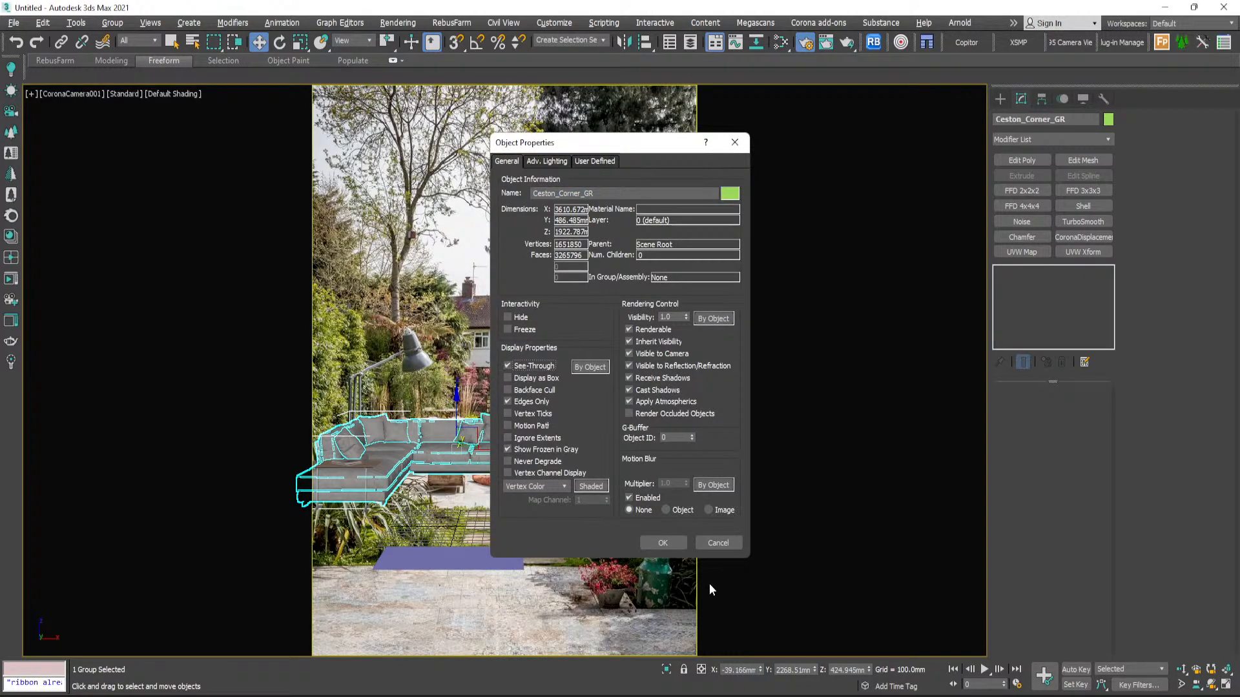
pyautogui.click(663, 543)
pyautogui.click(497, 503)
# - Turn off See-Through display for the Ceston_Corner_GR sofa group and deselect it
pyautogui.click(465, 461)
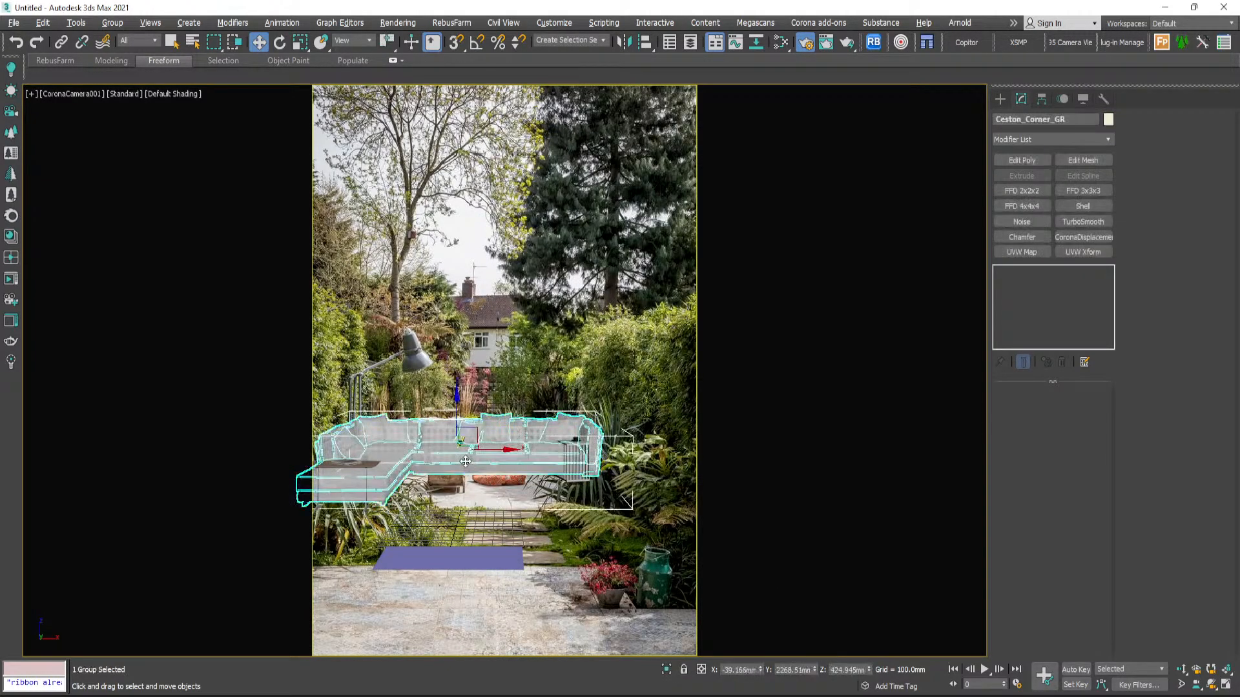
pyautogui.rightClick(480, 430)
pyautogui.click(510, 495)
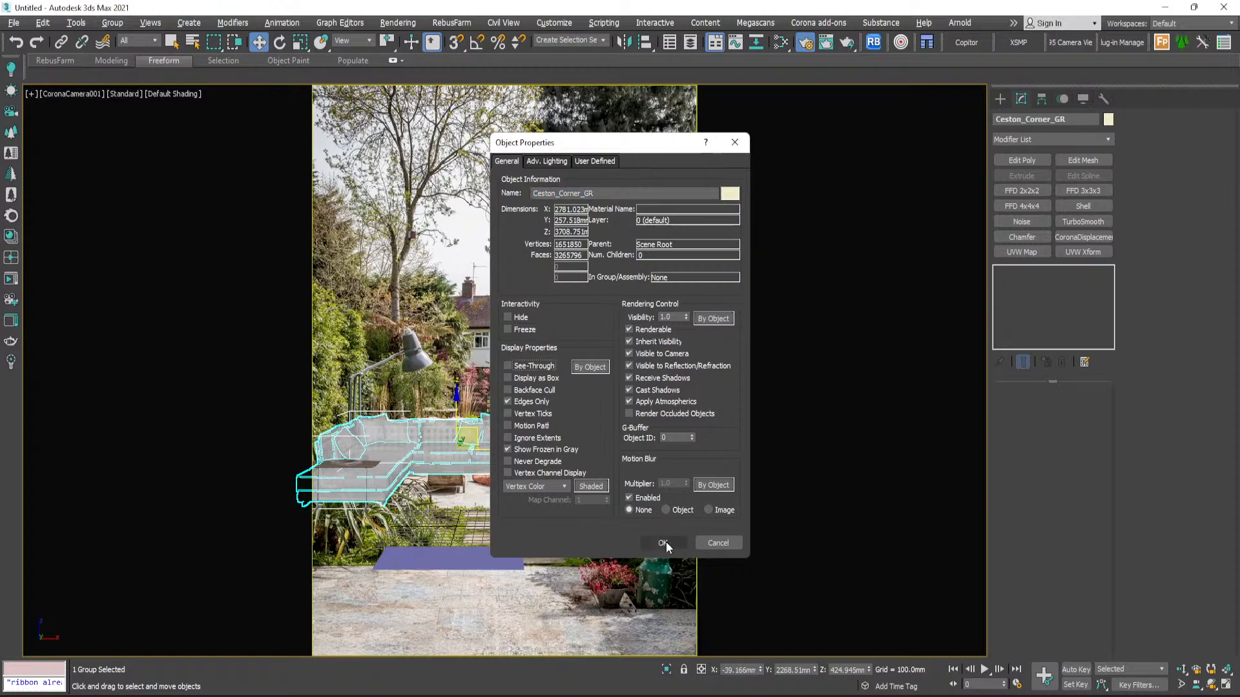
pyautogui.click(663, 542)
pyautogui.click(501, 319)
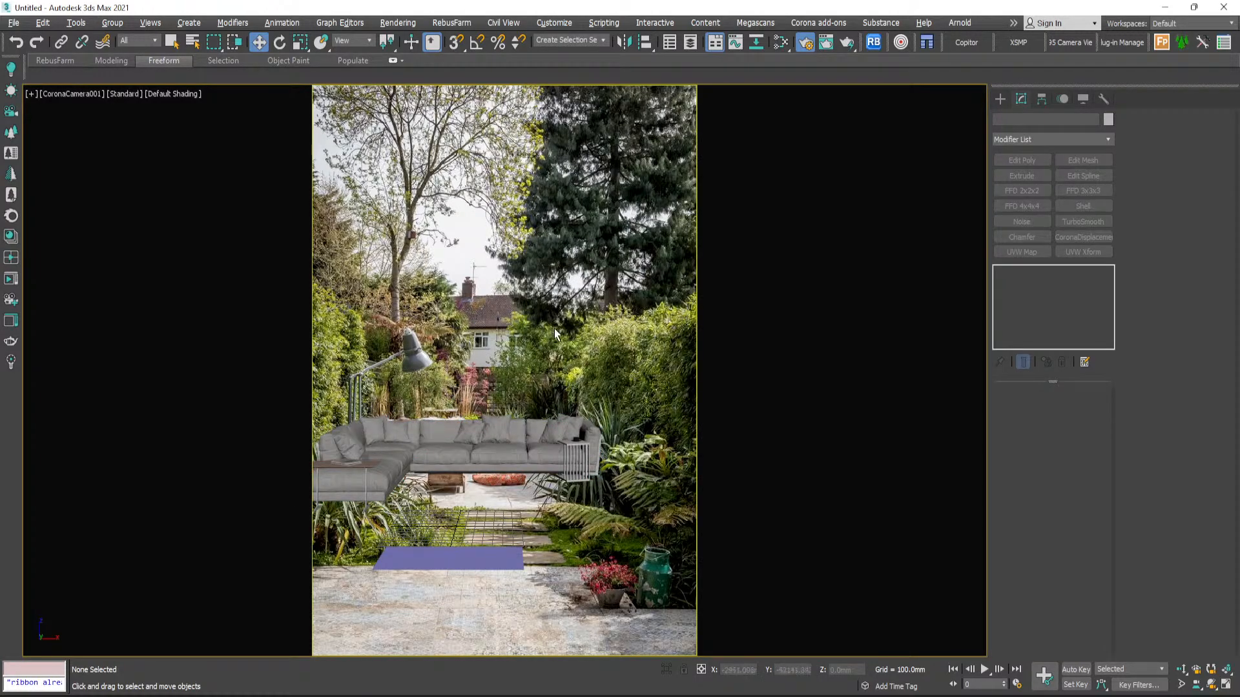
# - Return to the four-view layout and delete the cup and the slatted side table beside the sofa
pyautogui.hotkey('alt', 'w')
pyautogui.scroll(8, 349, 229)
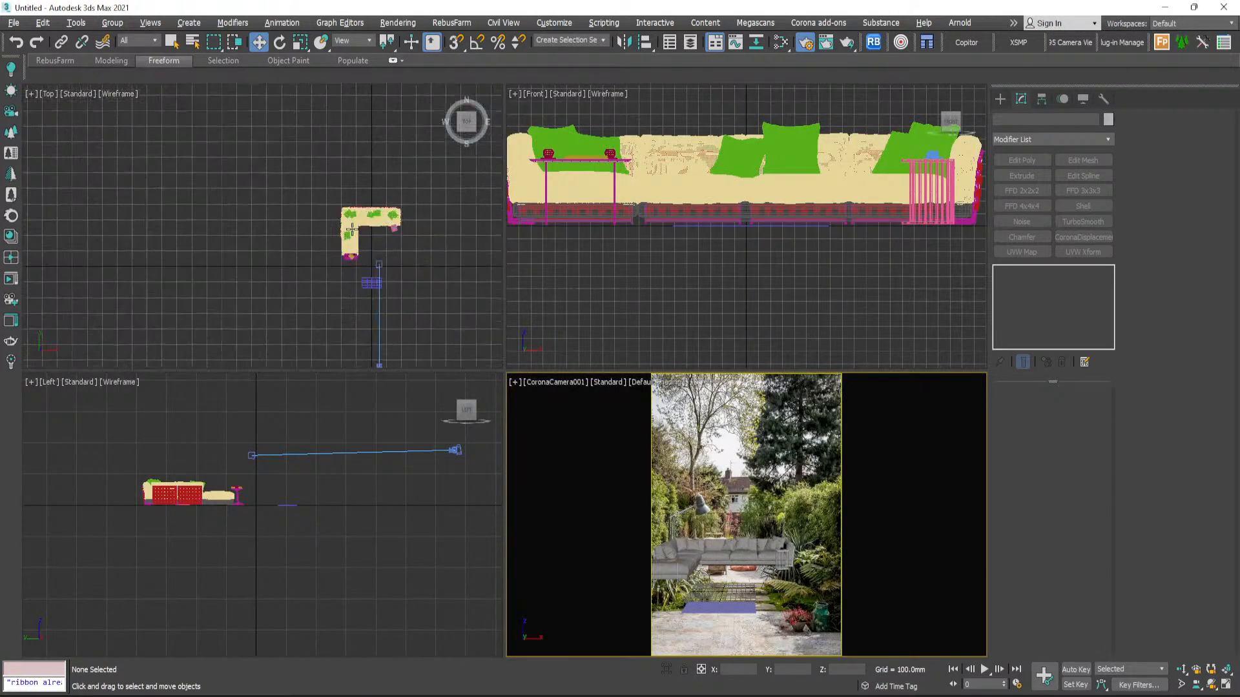
pyautogui.scroll(5, 371, 250)
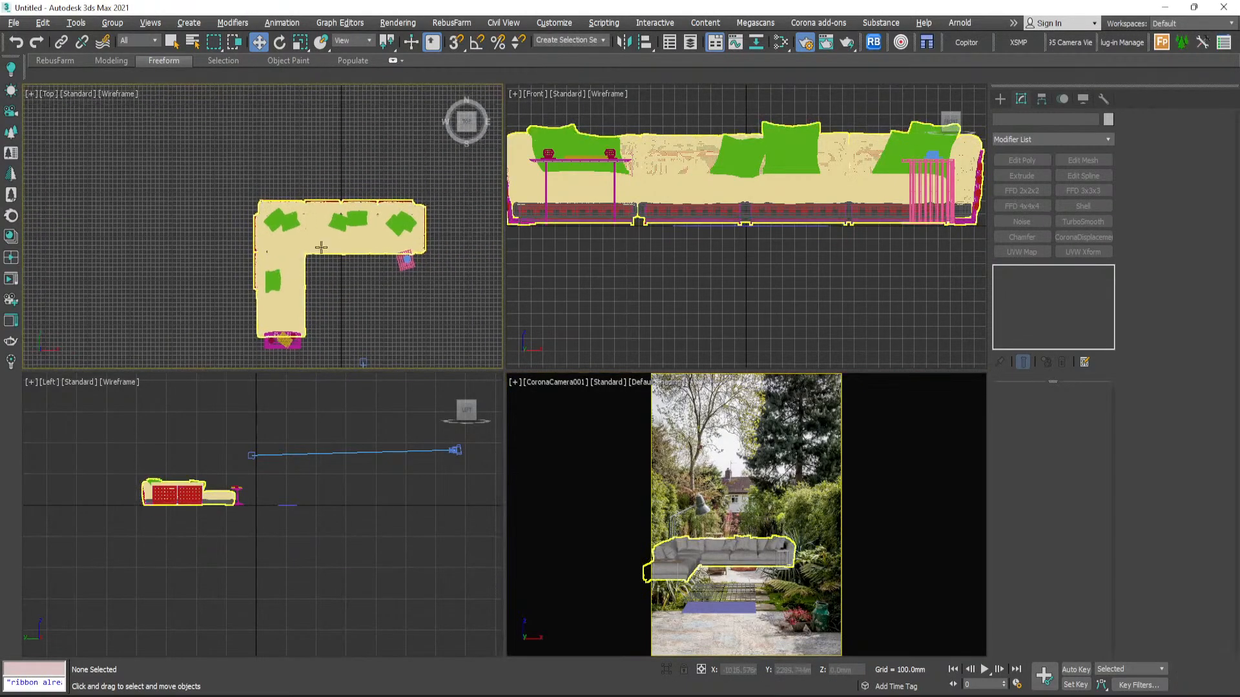
pyautogui.click(374, 253)
pyautogui.scroll(-4, 364, 261)
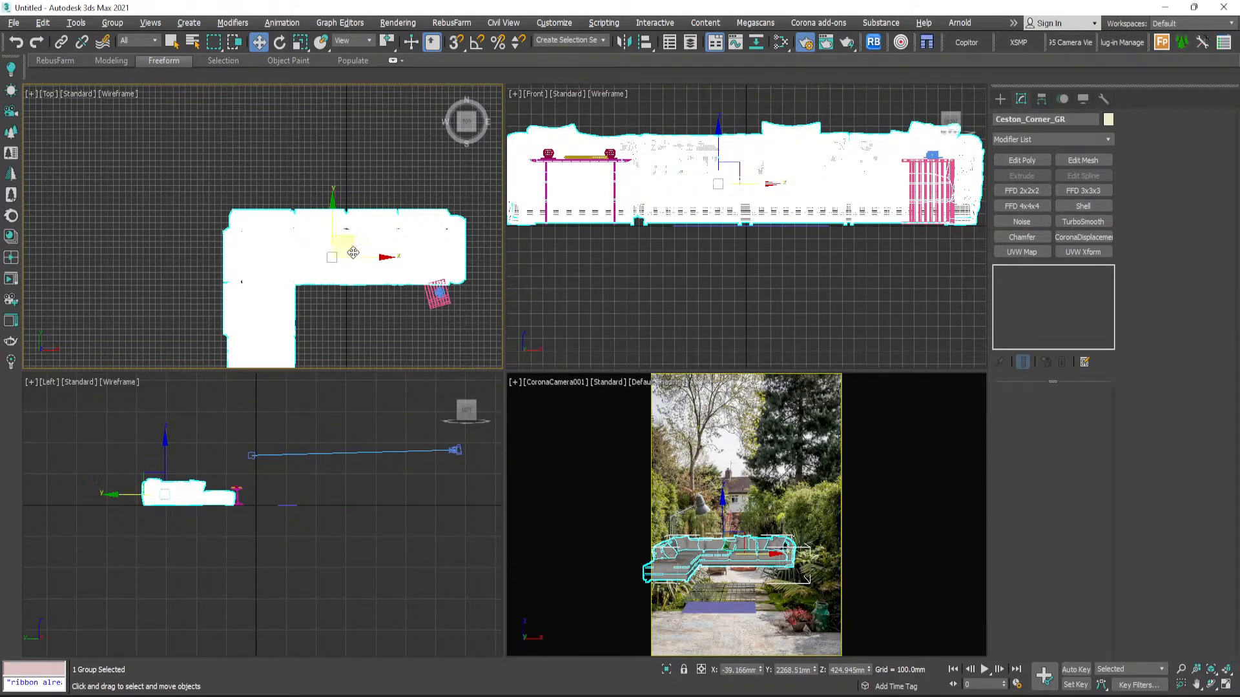
pyautogui.scroll(5, 439, 296)
pyautogui.click(429, 303)
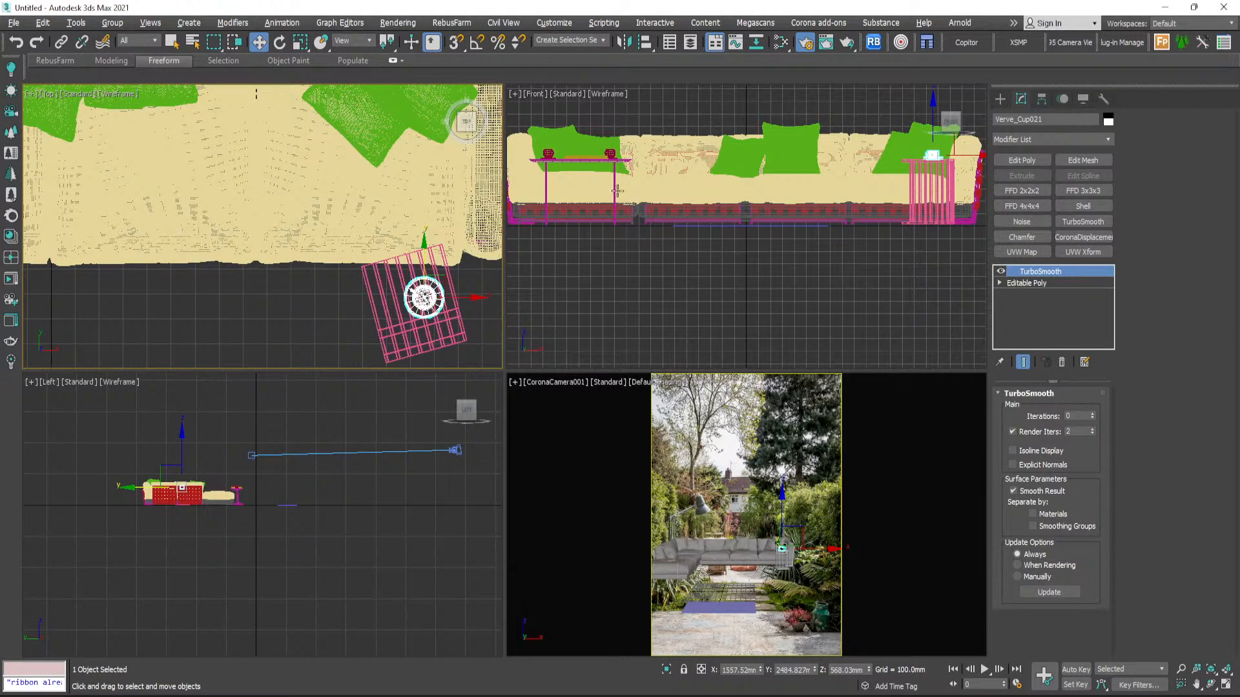
pyautogui.press('Delete')
pyautogui.click(447, 300)
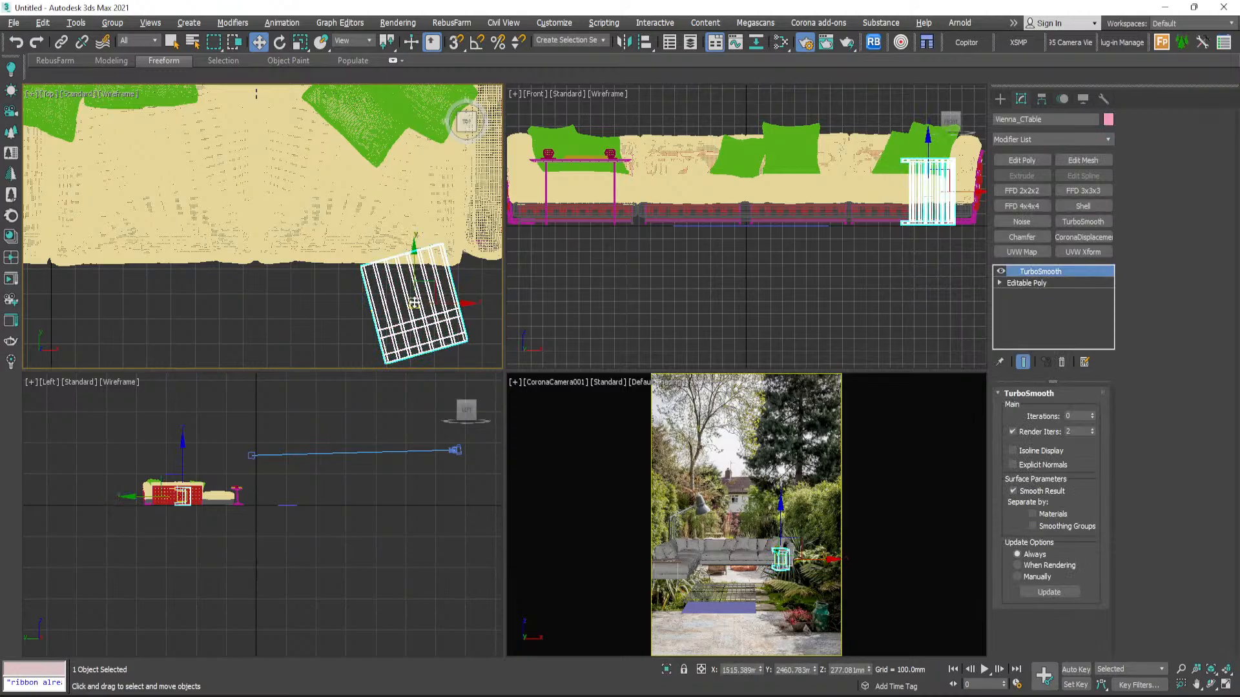
pyautogui.press('Delete')
# - Open the Ceston_Corner_GR sofa group and select its seat cushions object
pyautogui.scroll(-5, 406, 315)
pyautogui.click(431, 279)
pyautogui.rightClick(423, 354)
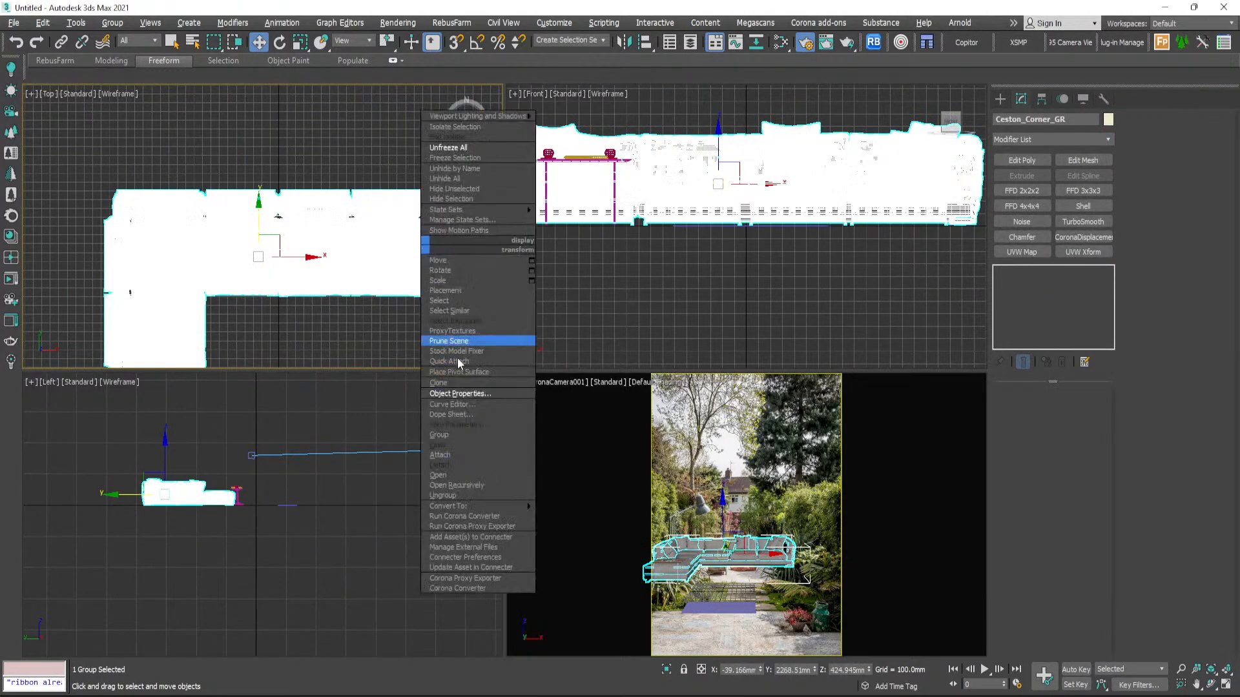
pyautogui.click(454, 470)
pyautogui.click(357, 270)
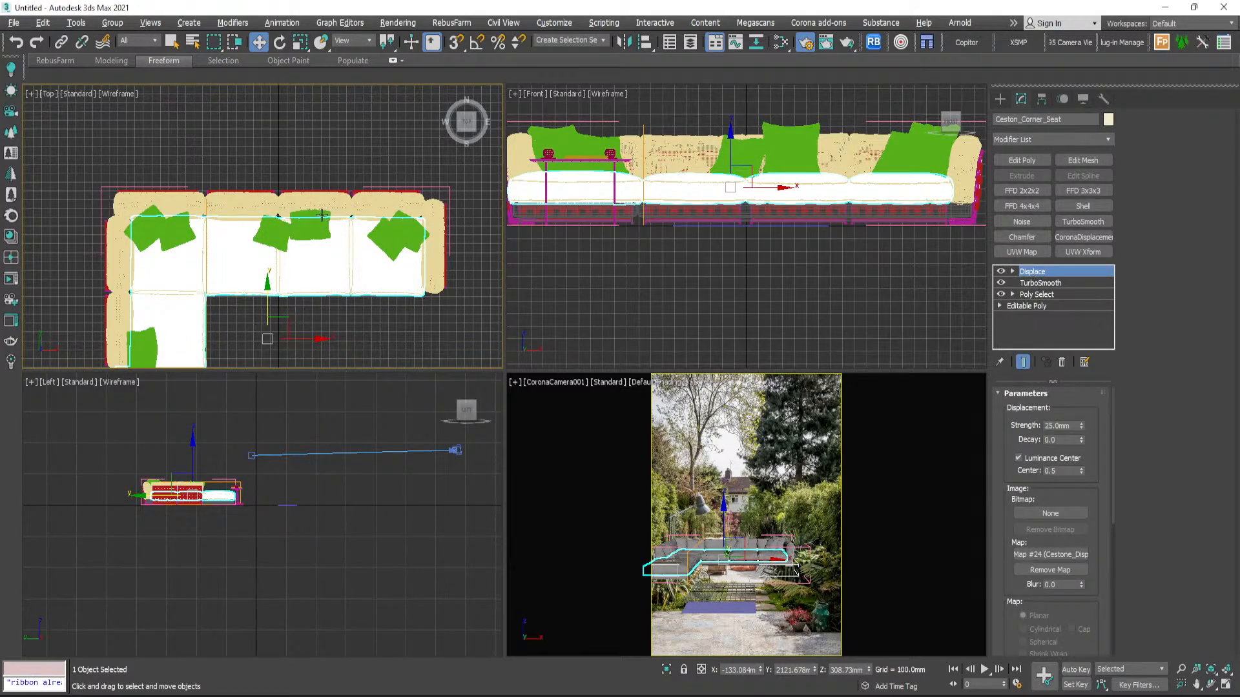
# - Inspect the seams between the seat cushions in the top view, and convert the Ceston_Corner_Seat object to Editable Poly
pyautogui.scroll(-2, 387, 246)
pyautogui.scroll(5, 245, 234)
pyautogui.scroll(4, 244, 235)
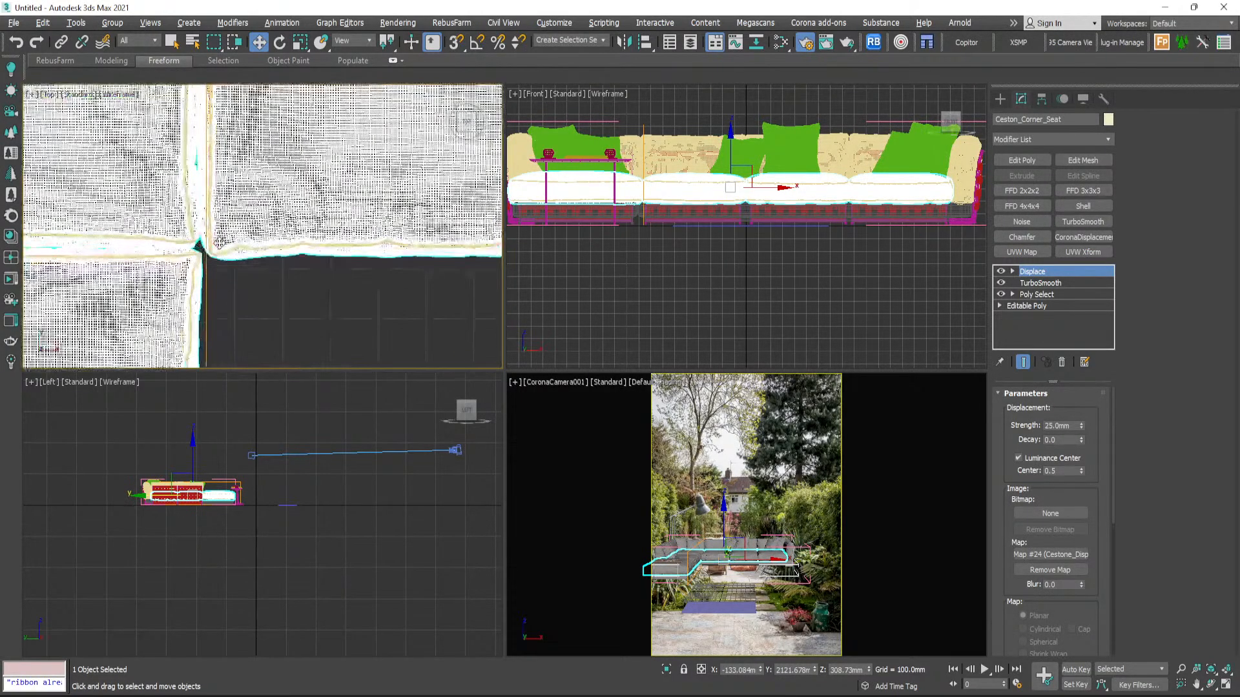
pyautogui.scroll(-7, 221, 252)
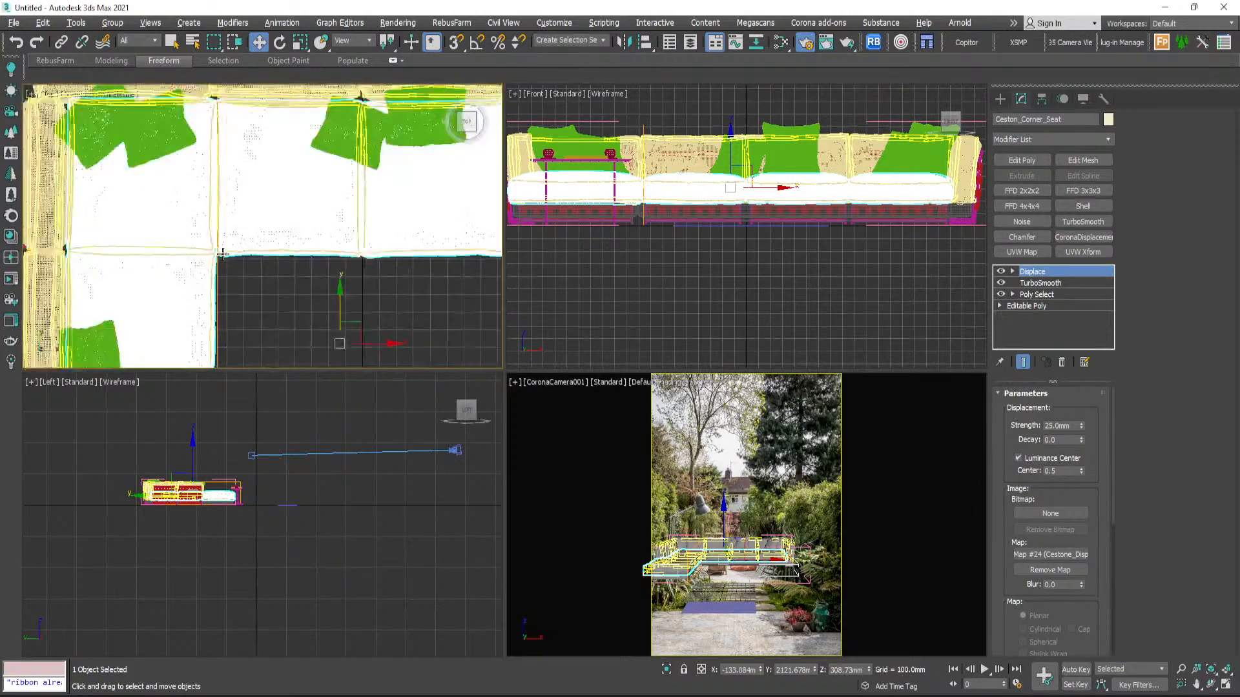
pyautogui.scroll(6, 301, 162)
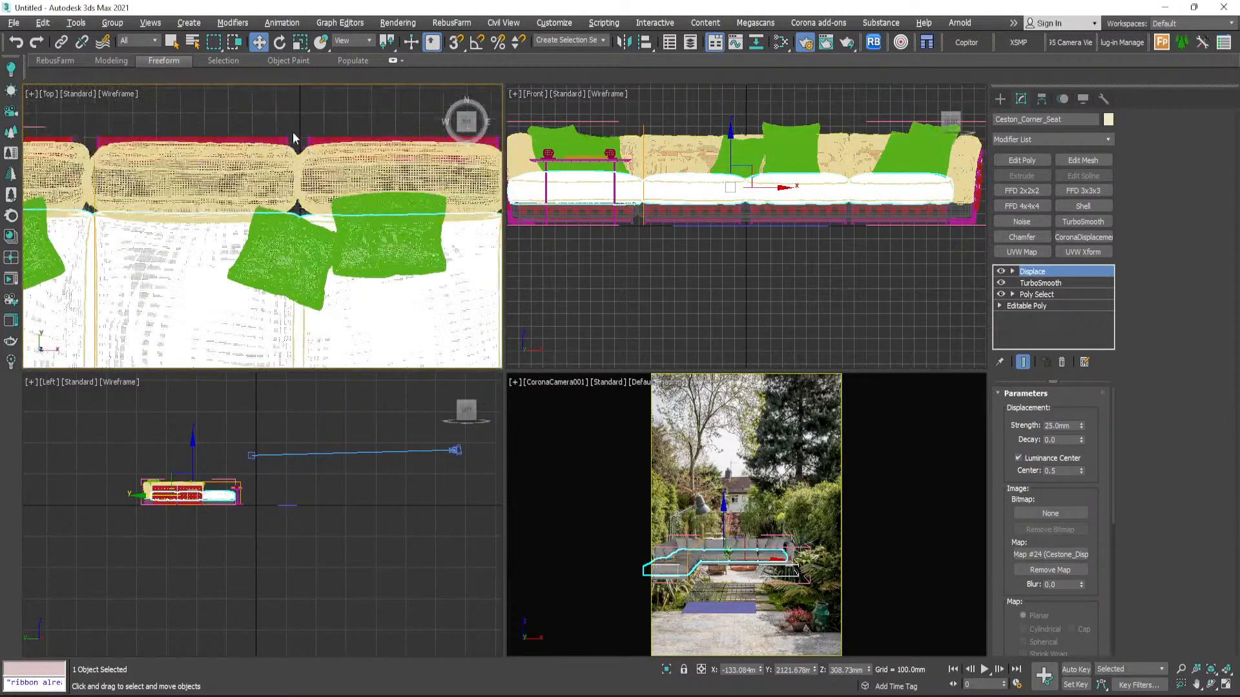
pyautogui.scroll(-6, 247, 185)
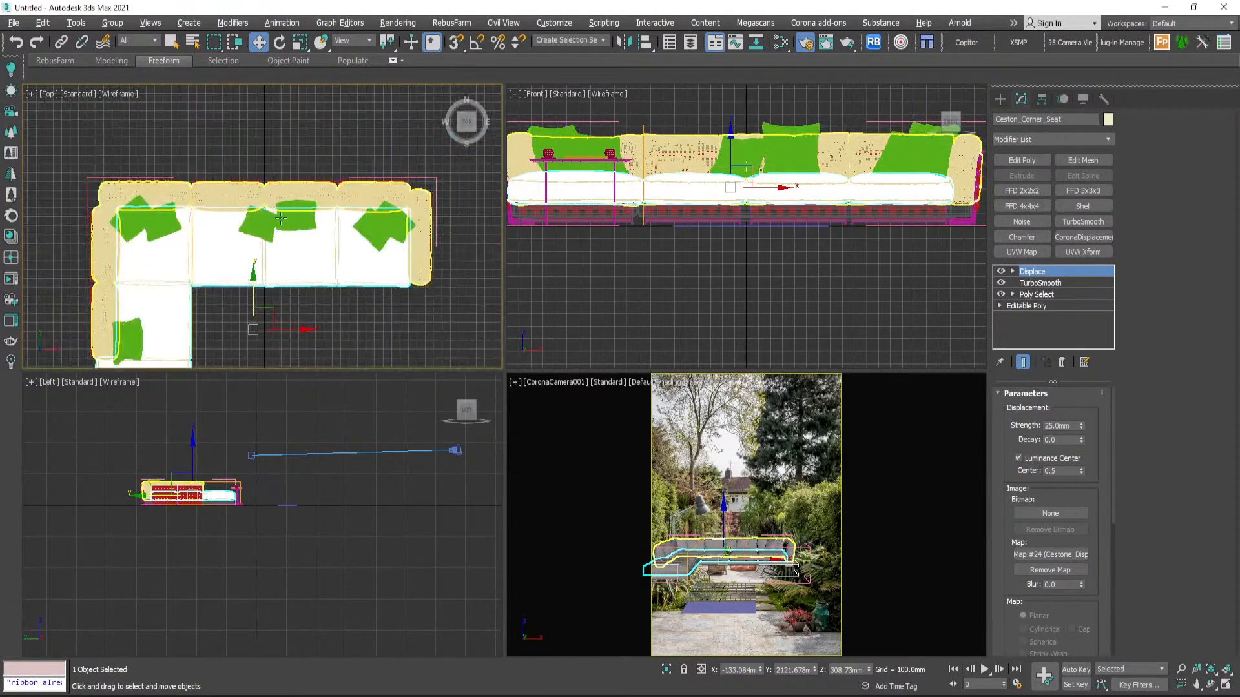
pyautogui.rightClick(314, 256)
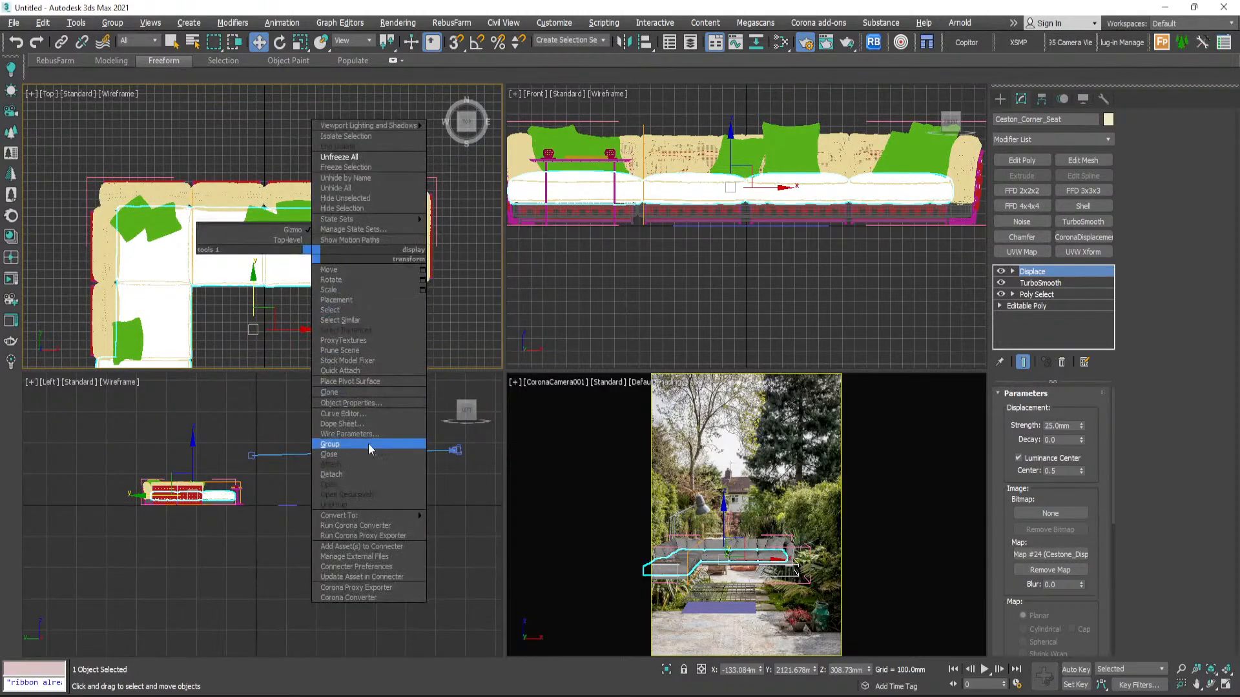
pyautogui.moveTo(397, 516)
pyautogui.click(486, 527)
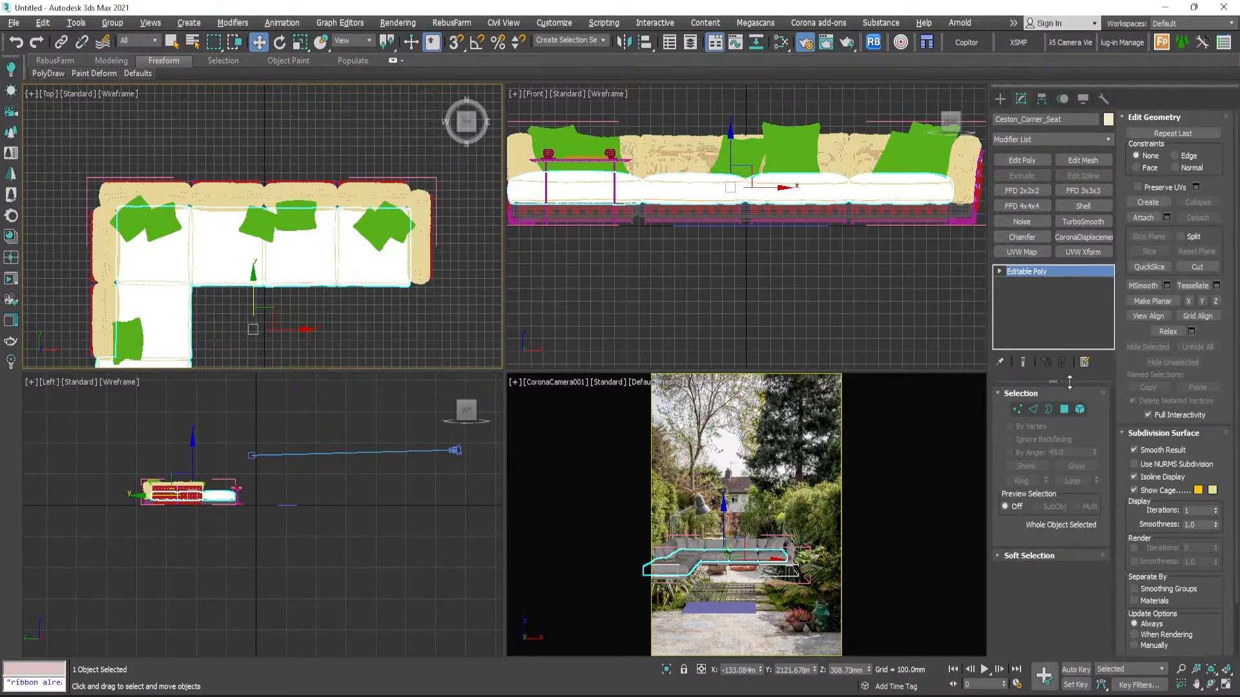
# - Delete the two seat cushion elements at the end of the sofa's long side, away from the corner
pyautogui.press('5')
pyautogui.click(386, 284)
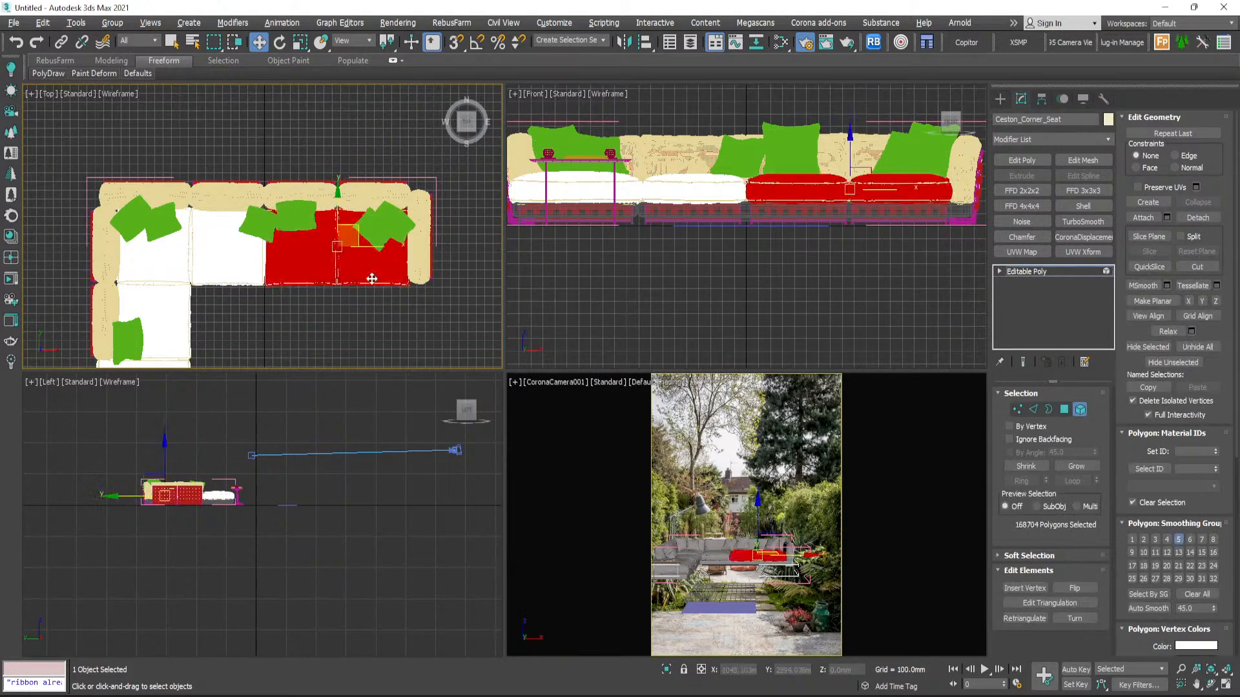
pyautogui.press('Delete')
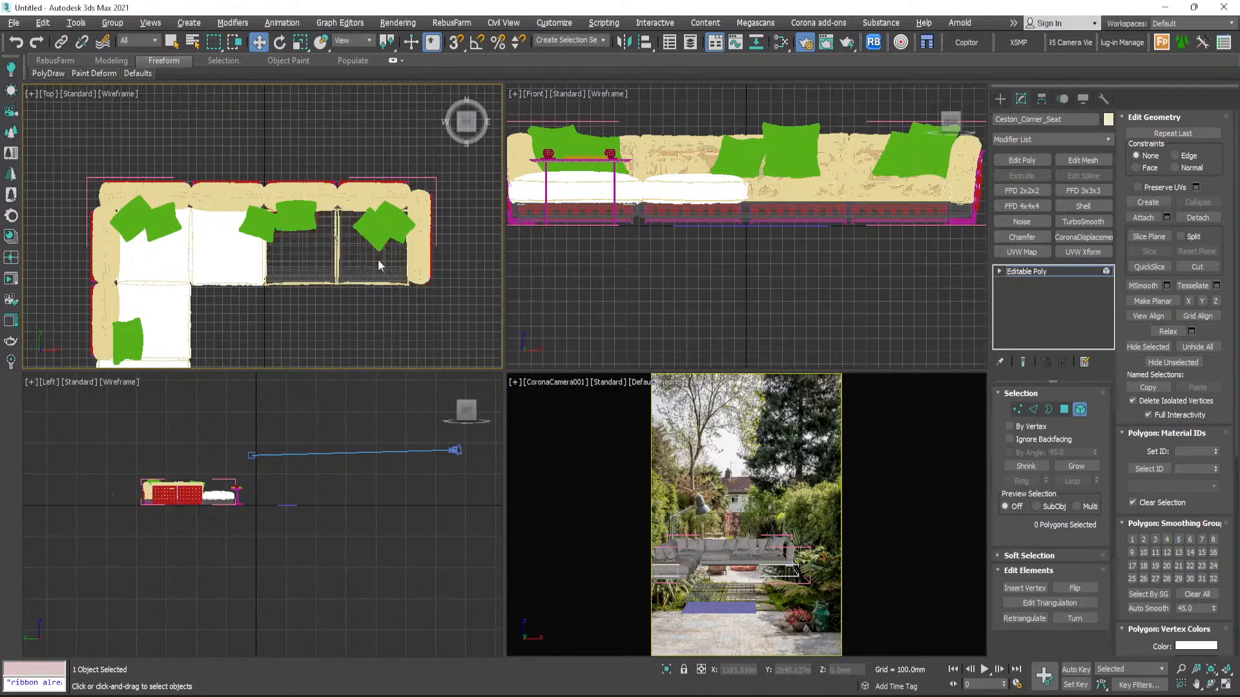
# - Leave the cushion's element editing and select the Ceston_Corner_Base object, showing its modifiers
pyautogui.click(999, 99)
pyautogui.click(335, 293)
pyautogui.scroll(5, 335, 293)
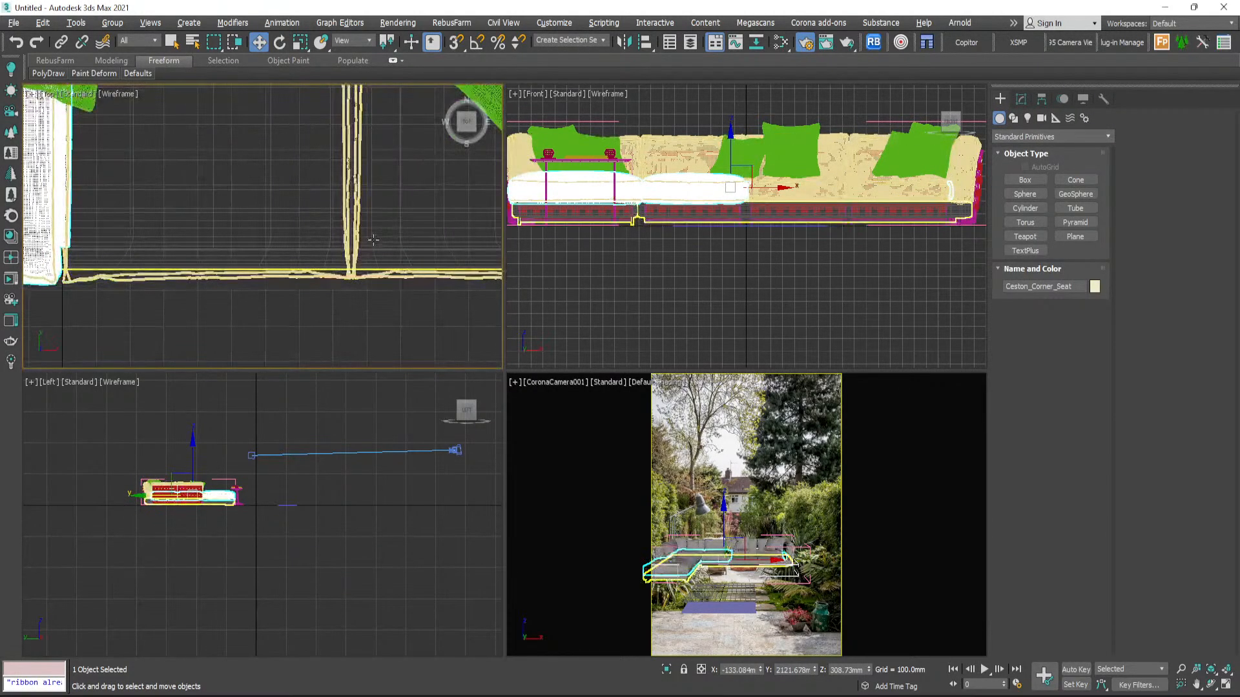
pyautogui.scroll(-4, 438, 325)
pyautogui.scroll(4, 482, 255)
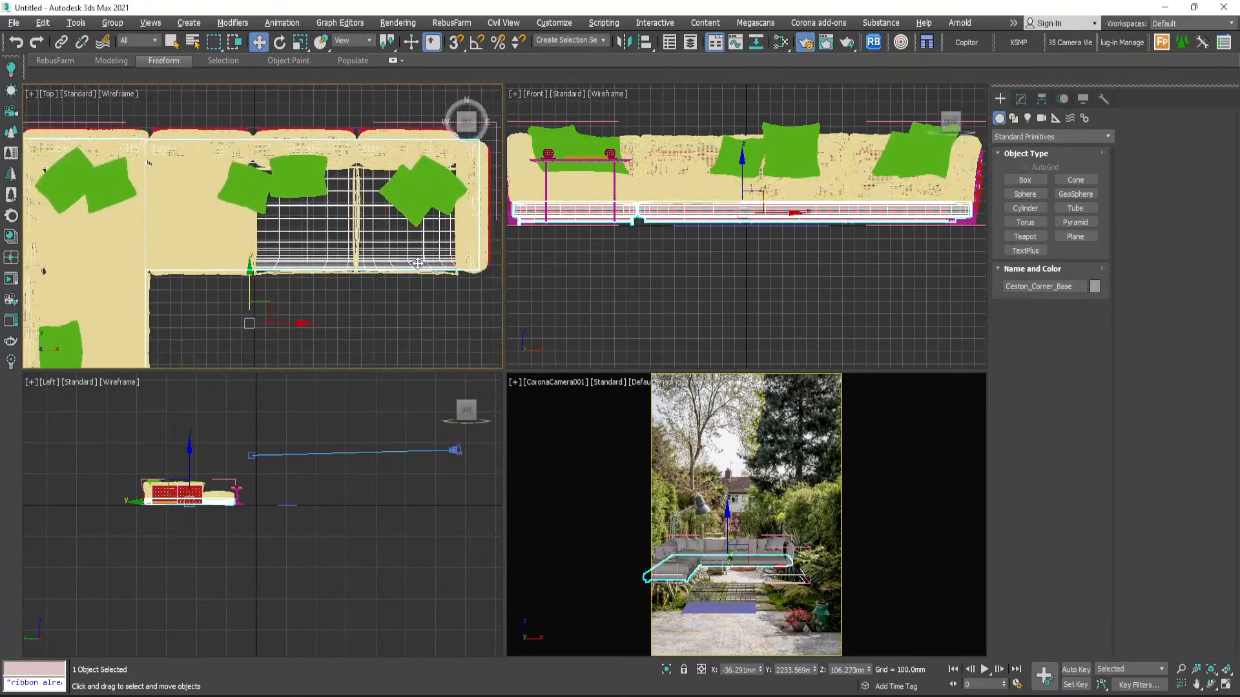
pyautogui.click(1021, 98)
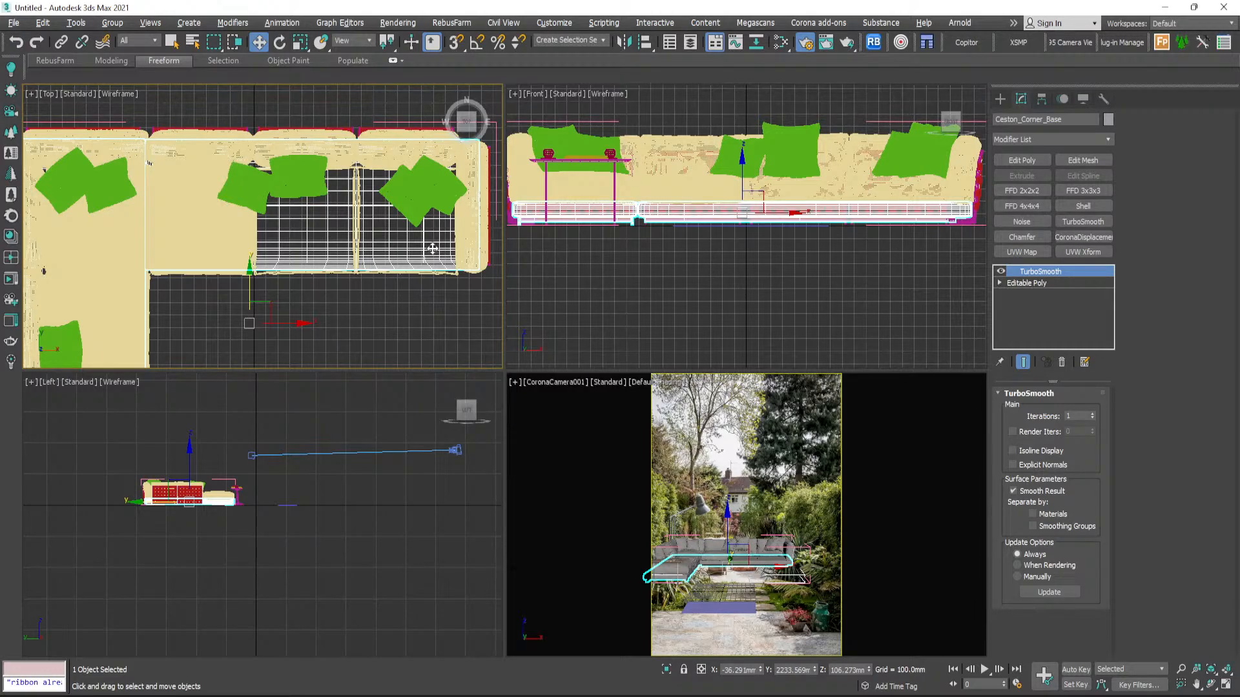
pyautogui.scroll(-2, 296, 230)
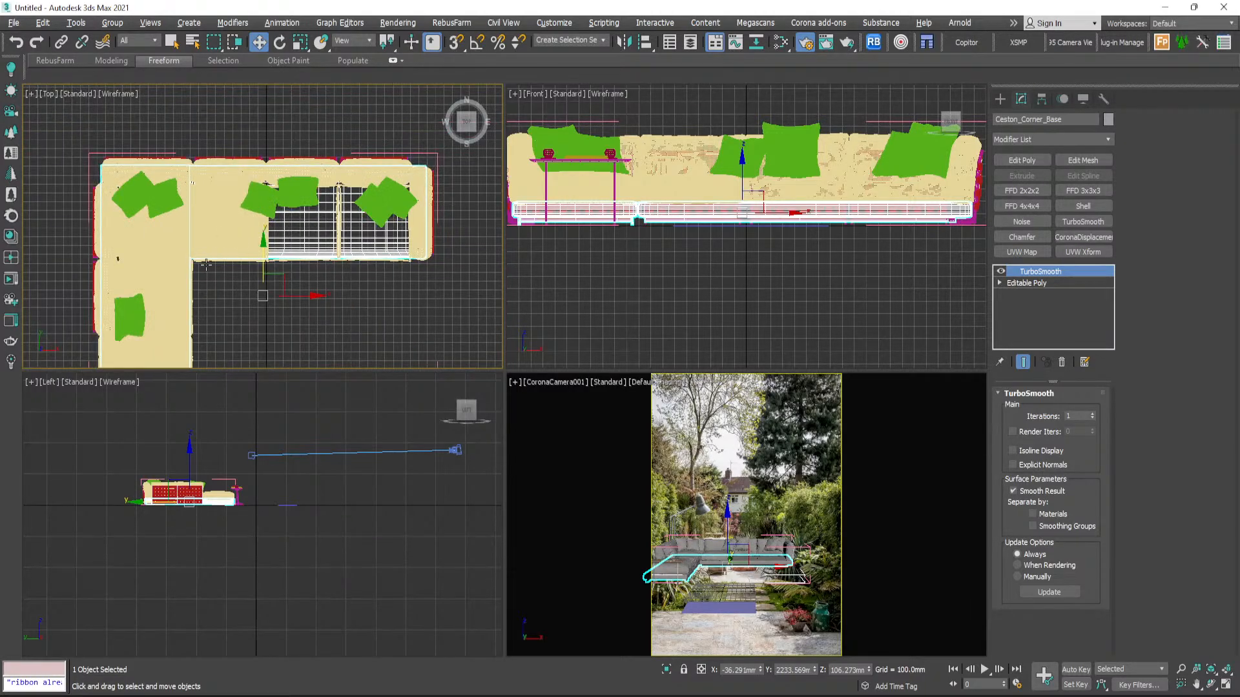
# - Change the front view to a shaded perspective view that shows the sofa from above
pyautogui.click(720, 210)
pyautogui.press('p')
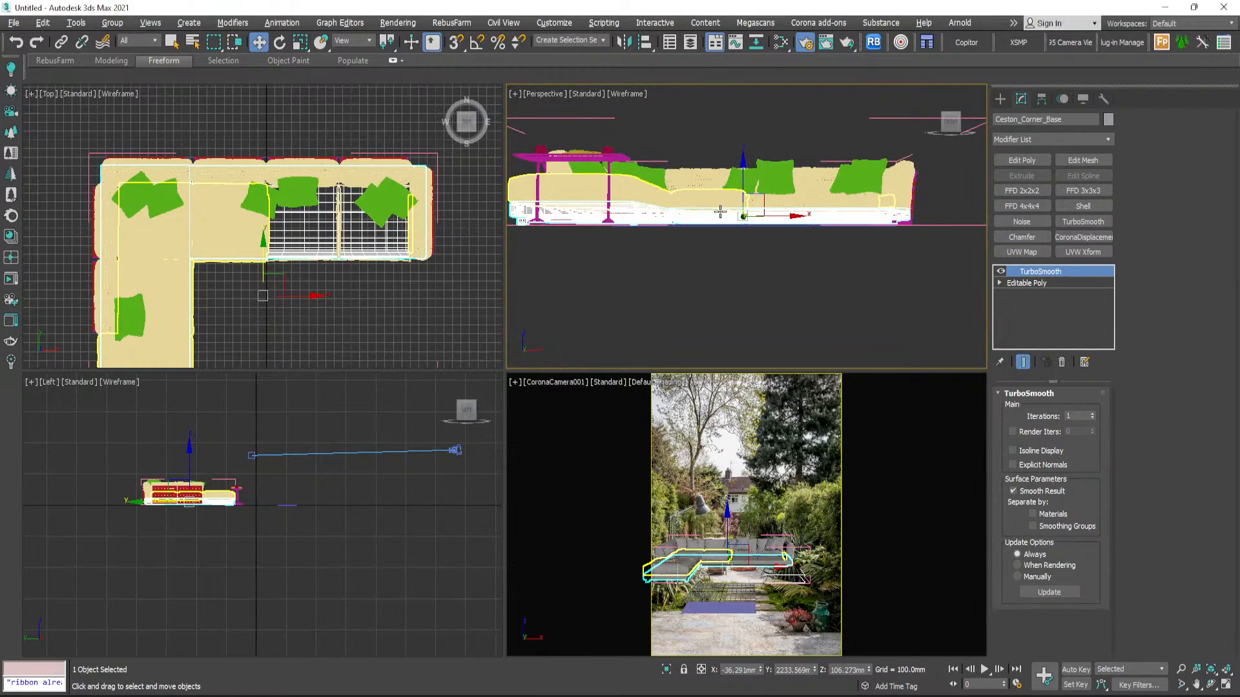
pyautogui.keyDown('alt'); pyautogui.moveTo(720, 212); pyautogui.dragTo(723, 297, button='middle'); pyautogui.keyUp('alt')
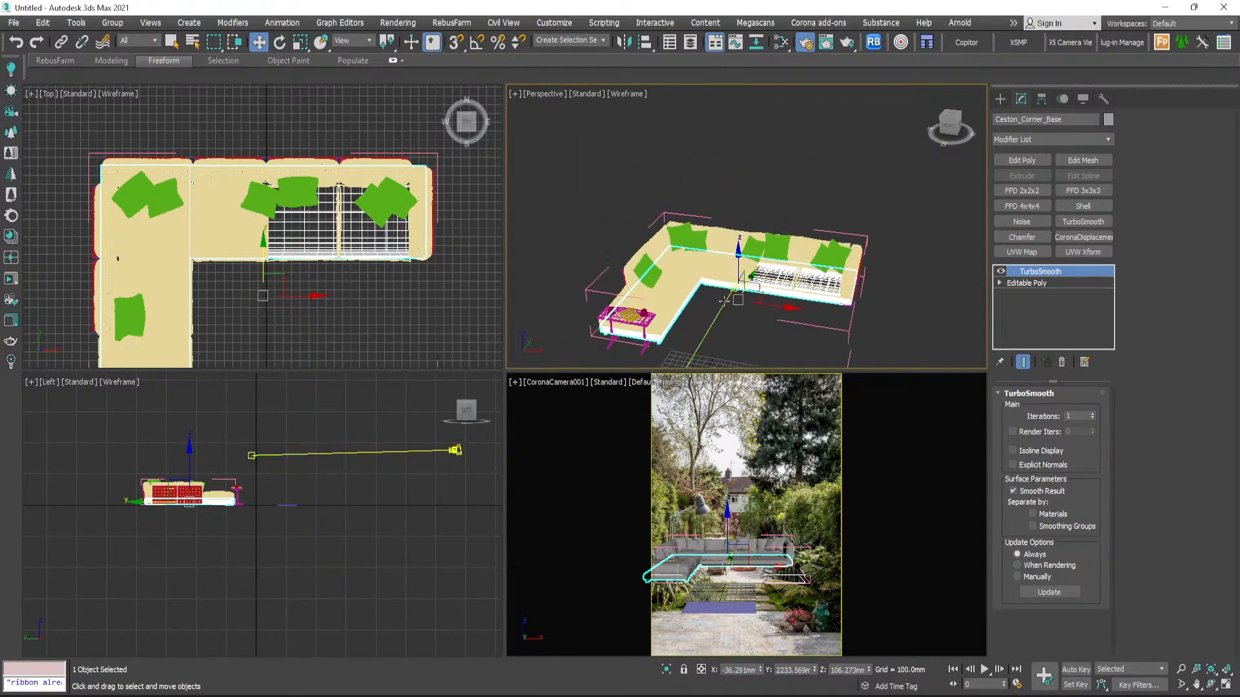
pyautogui.press('F3')
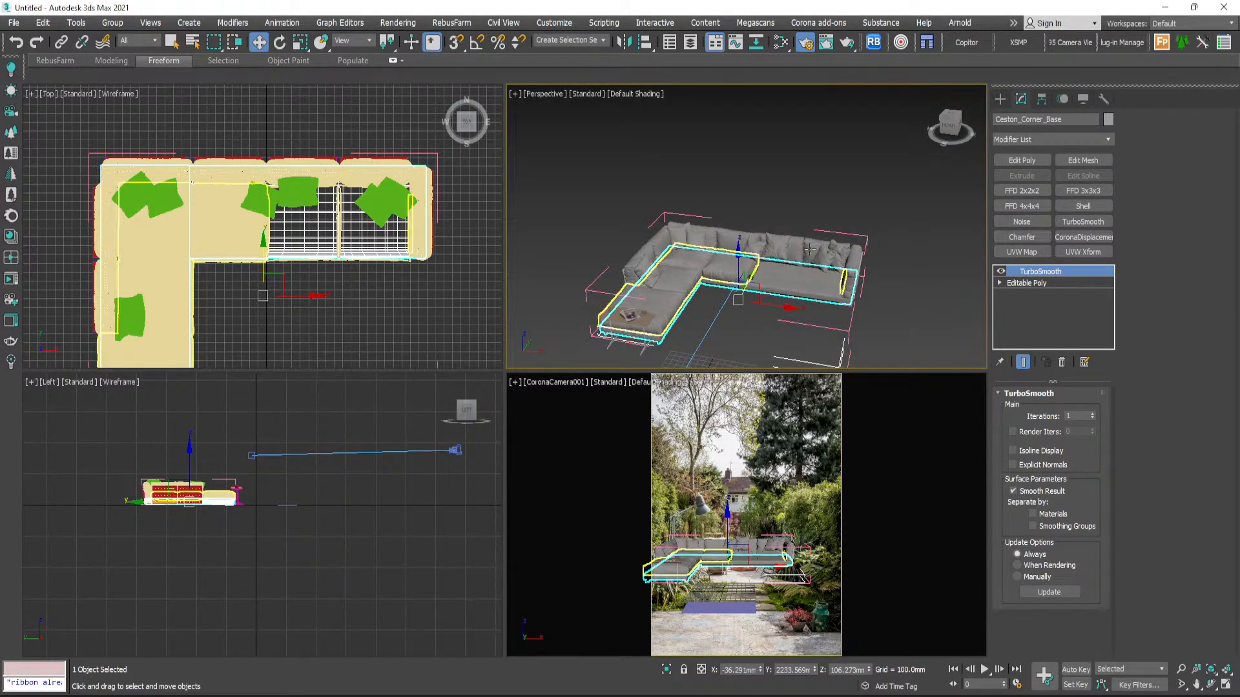
pyautogui.scroll(8, 713, 279)
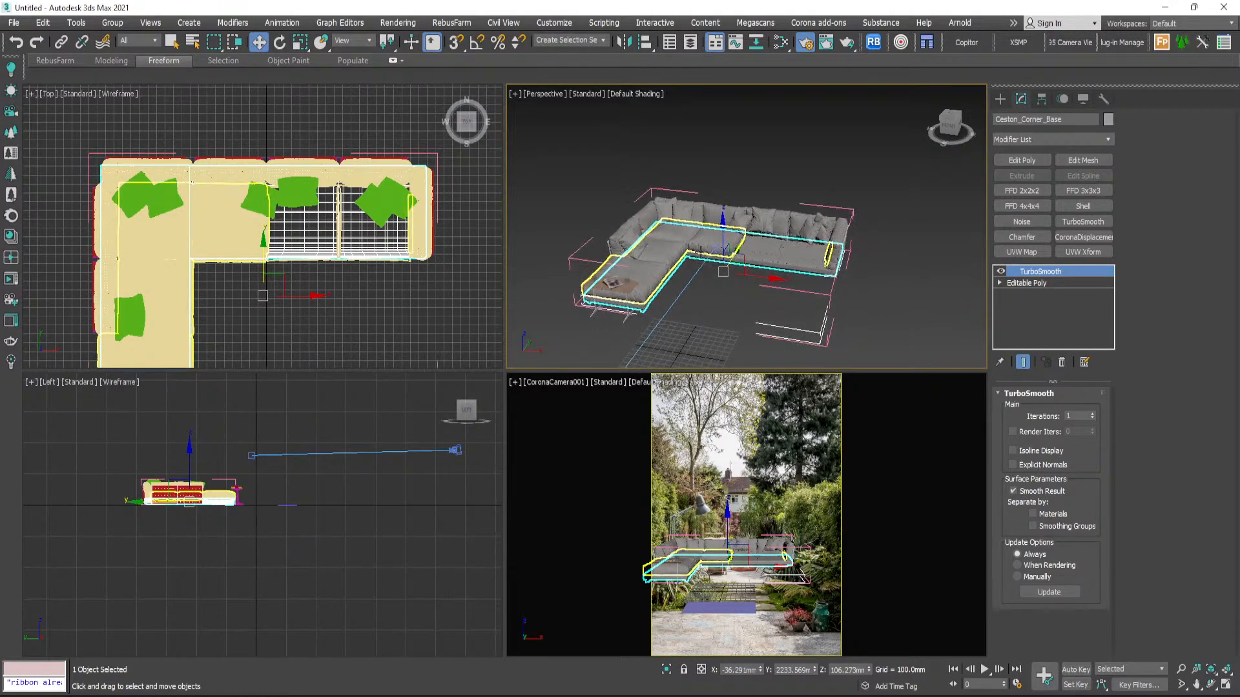
# - Convert the Ceston_Corner_Base object to Editable Poly, collapsing its TurboSmooth modifier
pyautogui.keyDown('alt'); pyautogui.moveTo(687, 224); pyautogui.dragTo(694, 187, button='middle'); pyautogui.keyUp('alt')
pyautogui.scroll(-3, 718, 255)
pyautogui.keyDown('alt'); pyautogui.moveTo(718, 255); pyautogui.dragTo(683, 251, button='middle'); pyautogui.keyUp('alt')
pyautogui.scroll(6, 622, 272)
pyautogui.scroll(-3, 628, 260)
pyautogui.rightClick(767, 287)
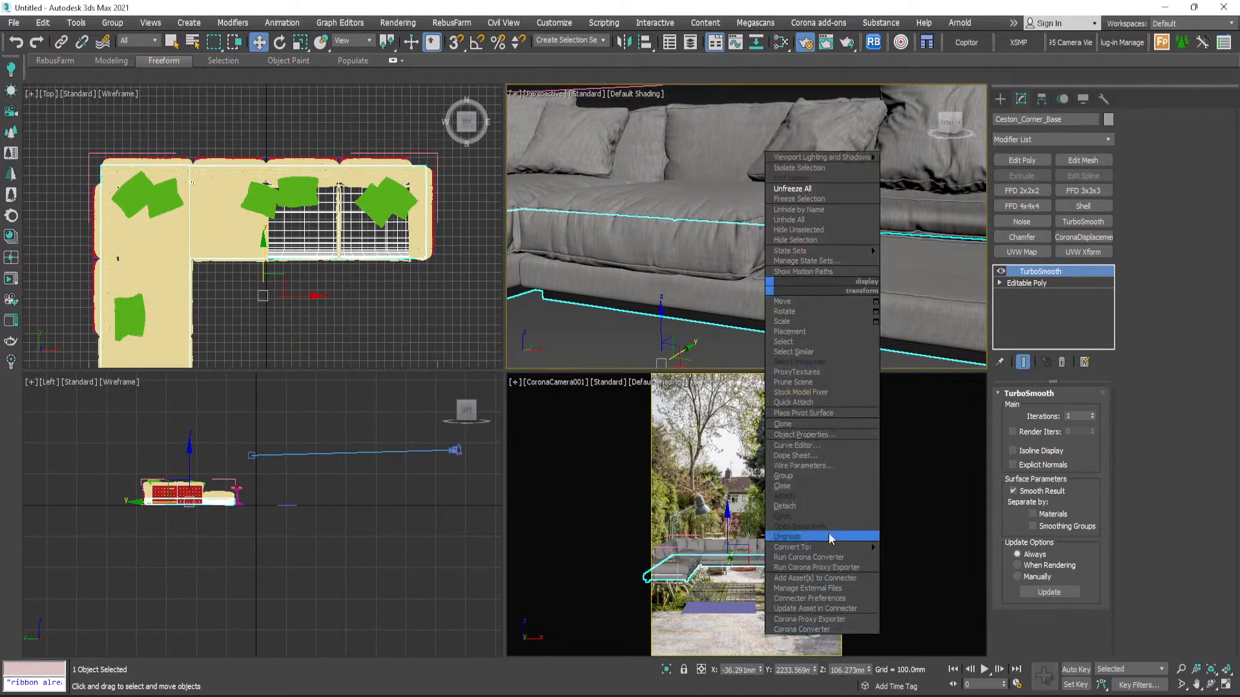
pyautogui.moveTo(847, 550)
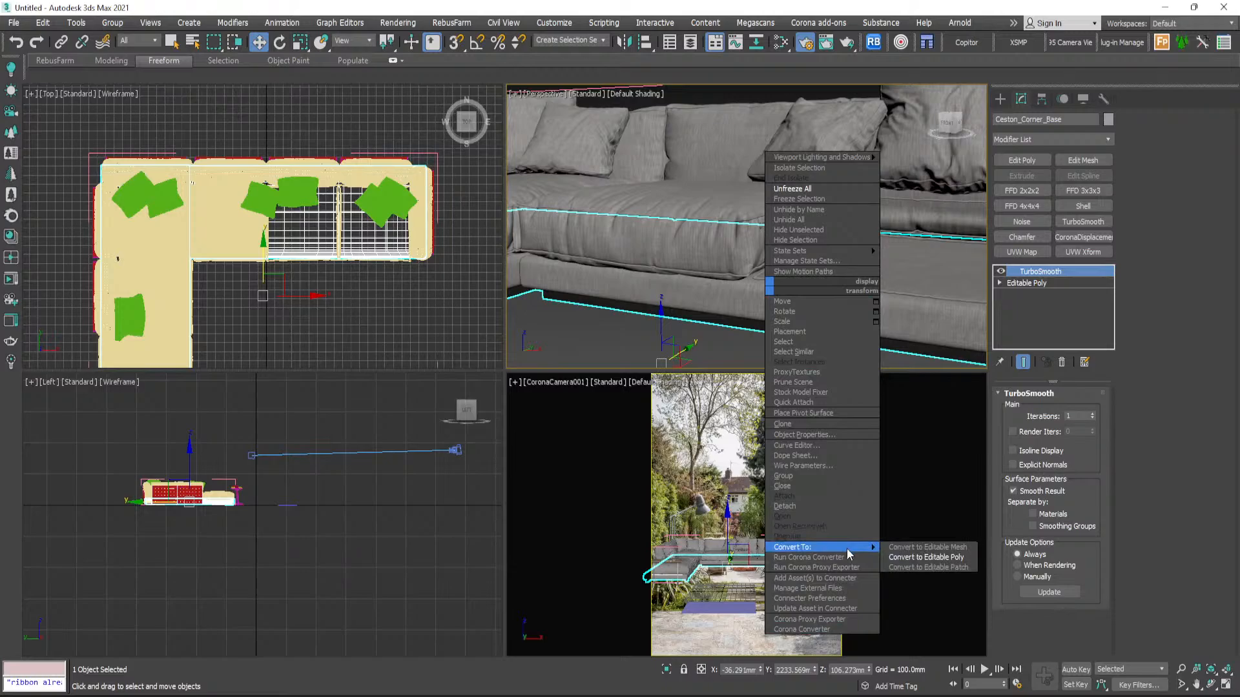
pyautogui.click(923, 557)
# - Detach the two elements forming the base under the sofa's long side from Ceston_Corner_Base as a separate object
pyautogui.click(1079, 409)
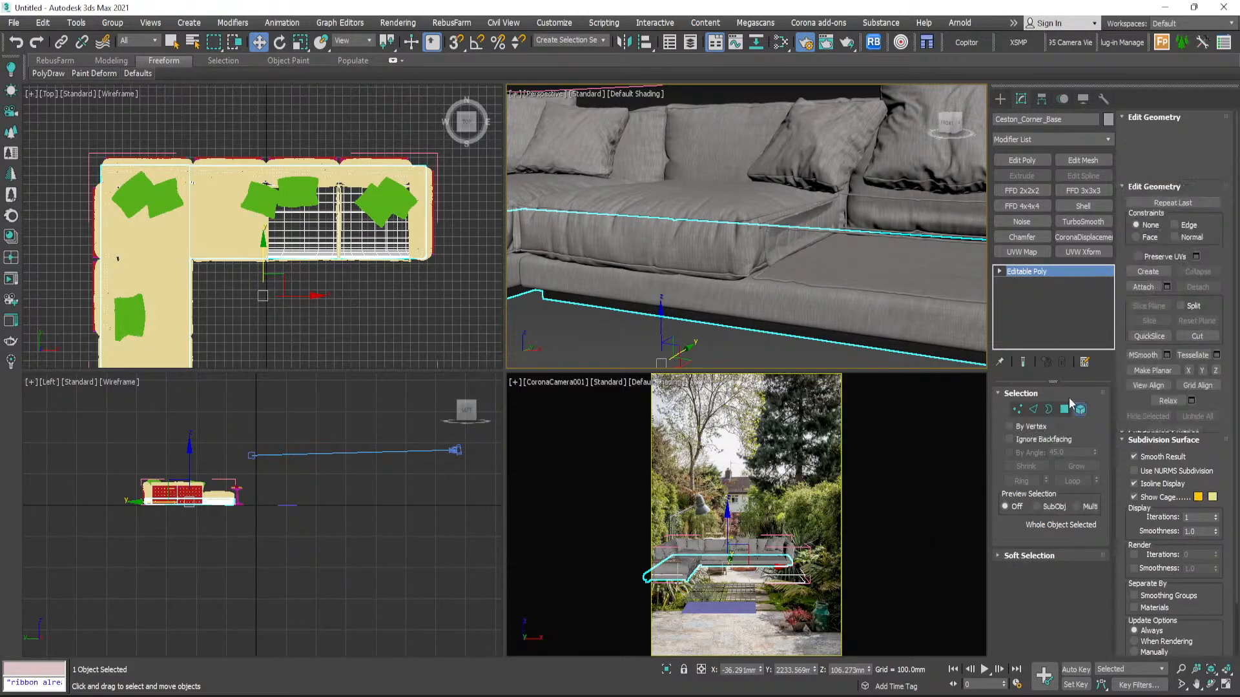
pyautogui.click(930, 306)
pyautogui.scroll(-6, 719, 291)
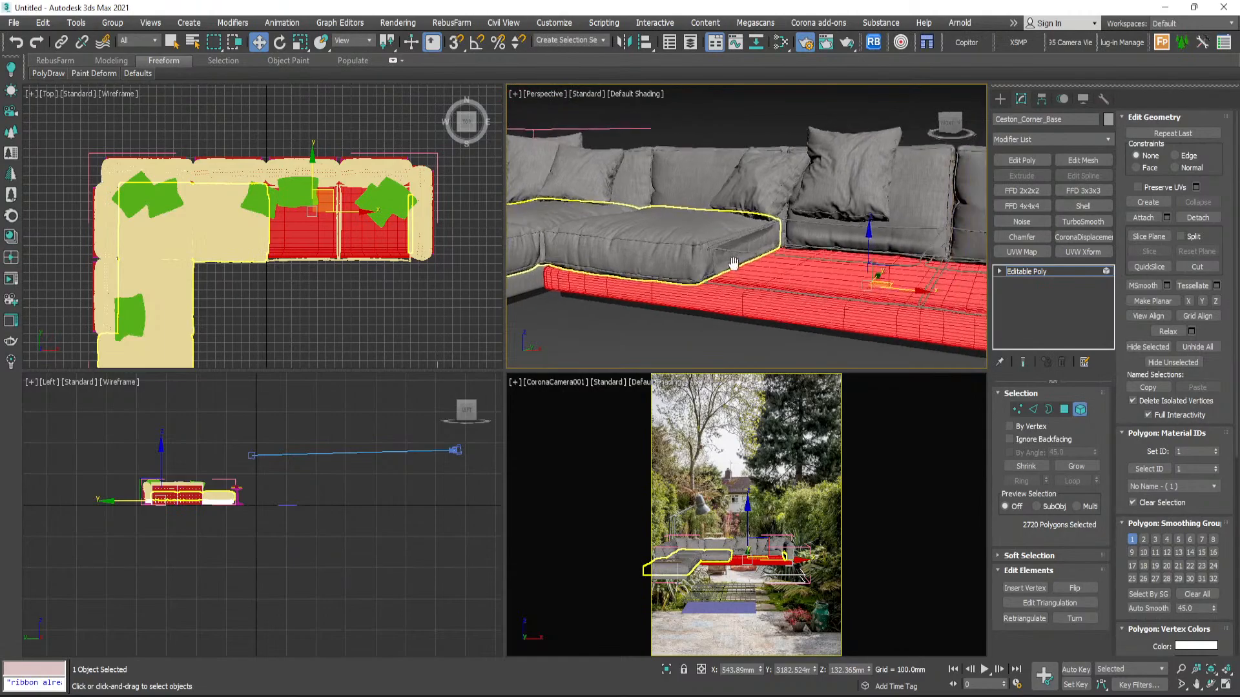
pyautogui.keyDown('alt'); pyautogui.moveTo(718, 291); pyautogui.dragTo(729, 236, button='middle'); pyautogui.keyUp('alt')
pyautogui.keyDown('ctrl'); pyautogui.click(725, 293); pyautogui.keyUp('ctrl')
pyautogui.keyDown('alt'); pyautogui.moveTo(725, 293); pyautogui.dragTo(788, 254, button='middle'); pyautogui.keyUp('alt')
pyautogui.click(1197, 218)
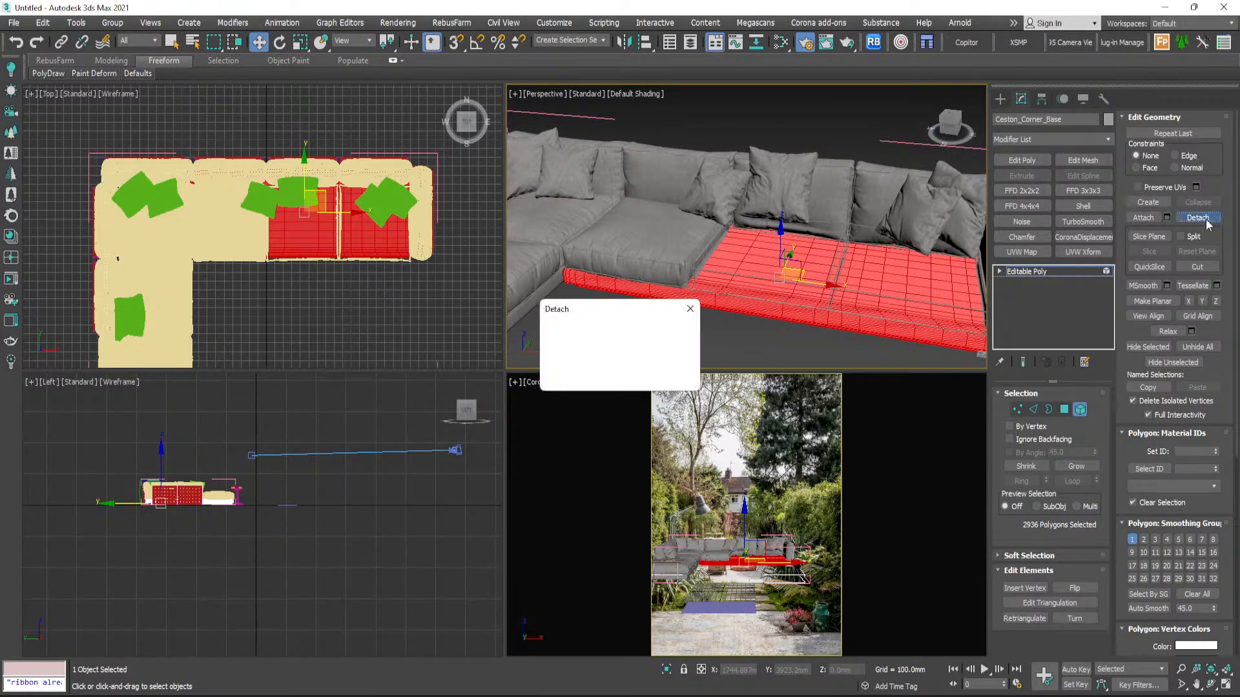
pyautogui.click(662, 361)
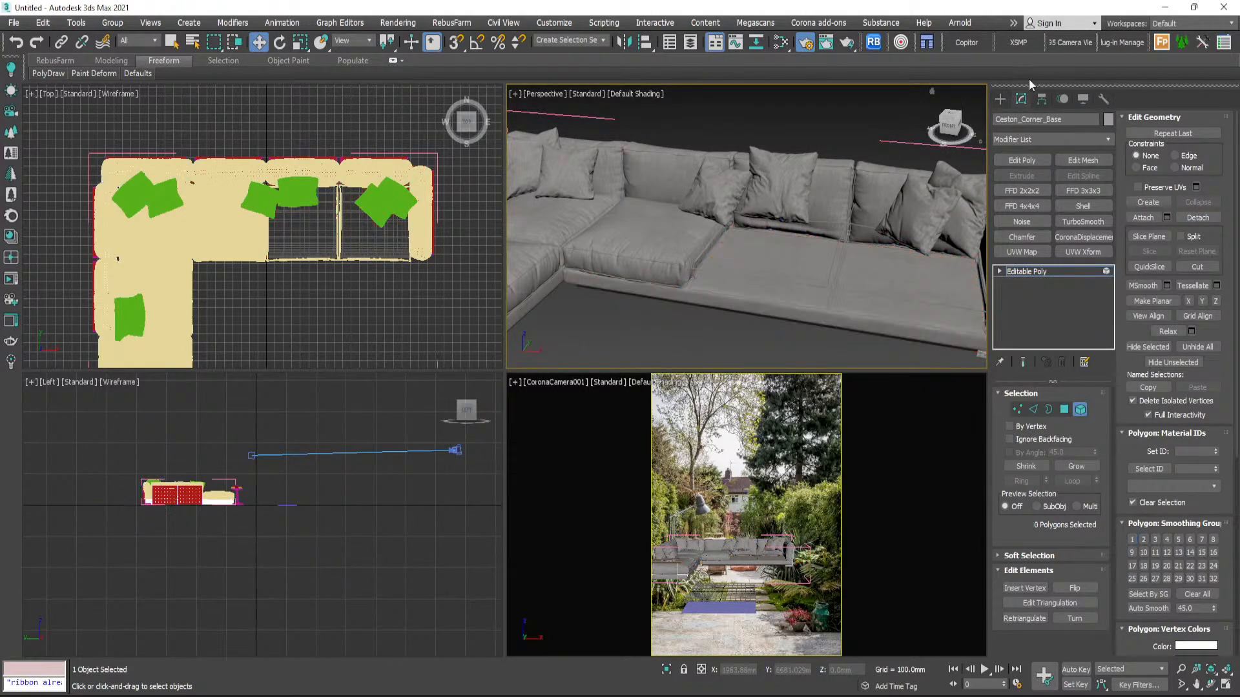
# - Leave the base's element editing and select the detached long-side base section, showing its modifiers
pyautogui.click(999, 99)
pyautogui.click(872, 313)
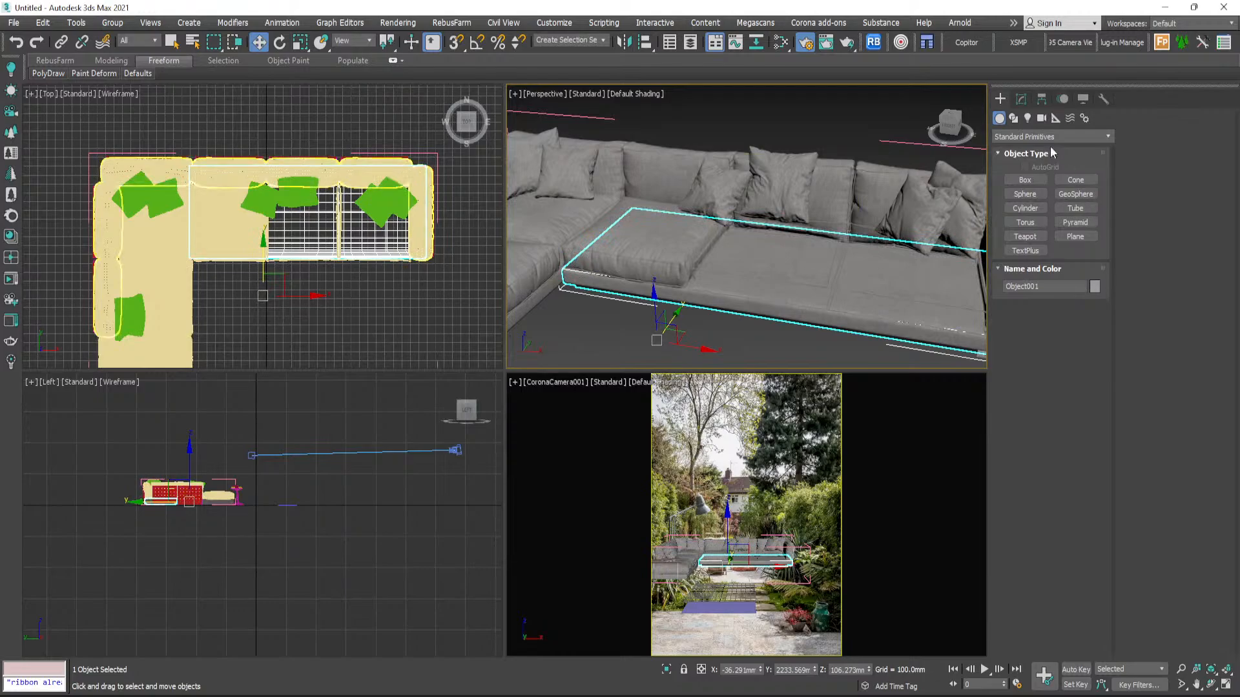
pyautogui.click(1022, 101)
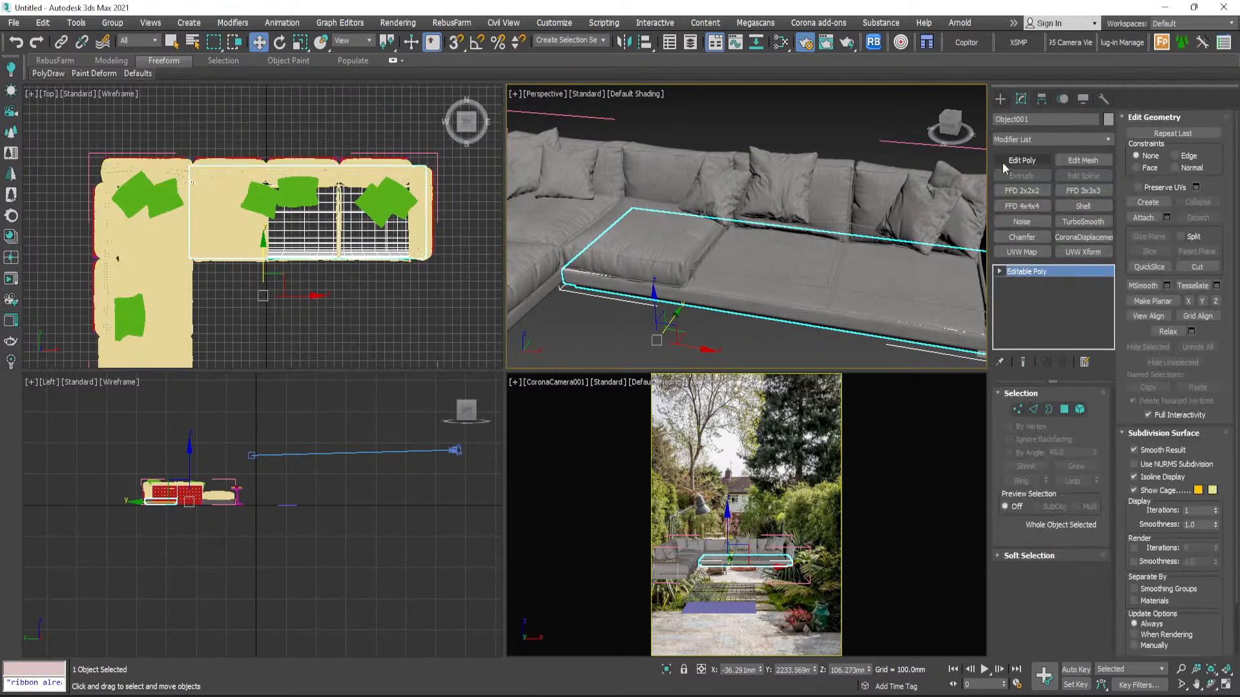
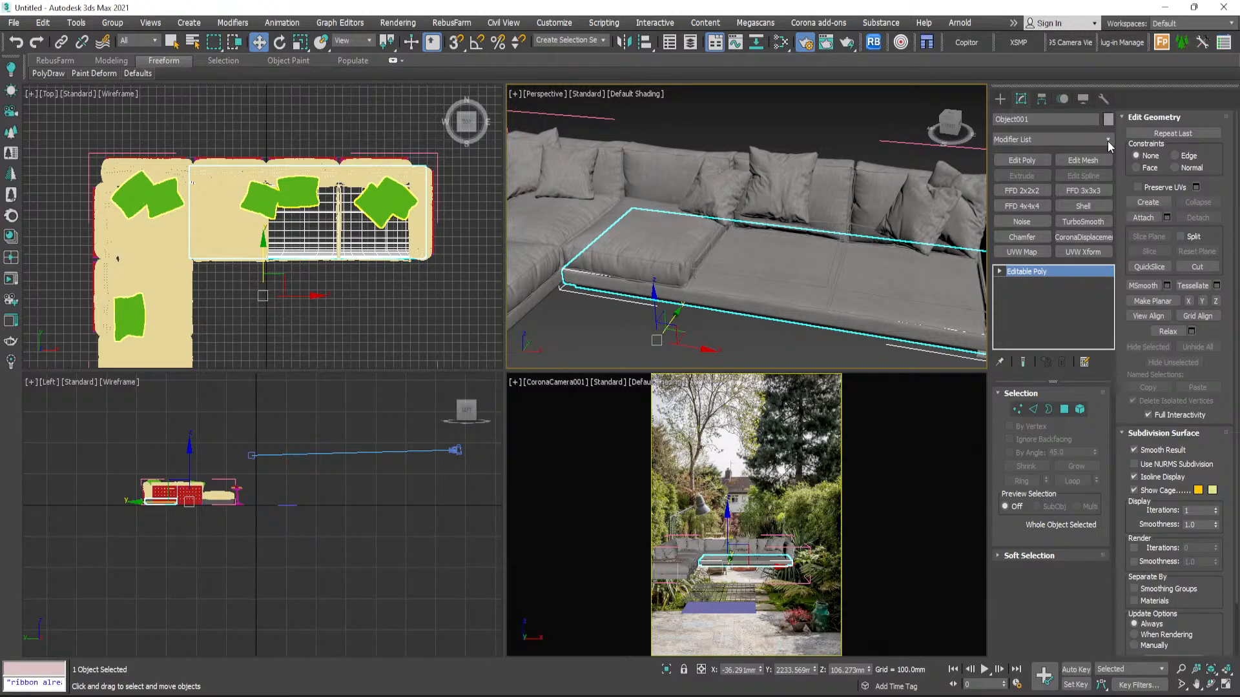
# - Examine the modifier set configuration and its available FFD modifiers, keeping the 14-button layout
pyautogui.click(1106, 140)
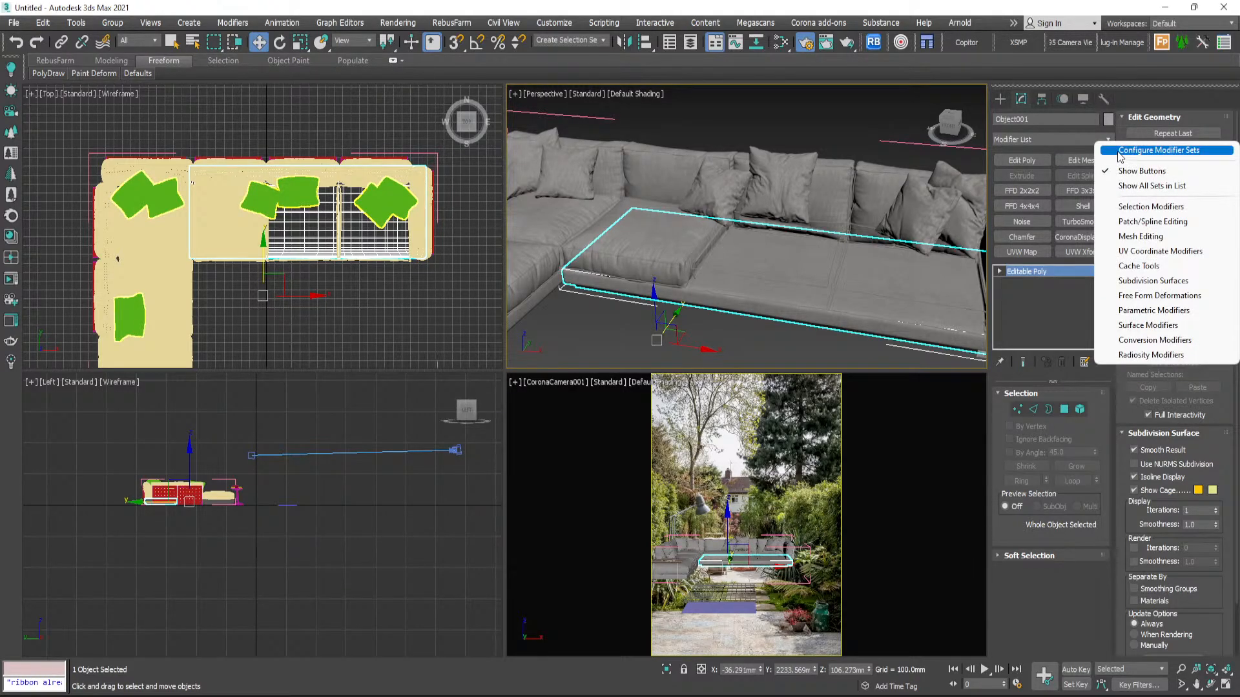
pyautogui.click(1119, 152)
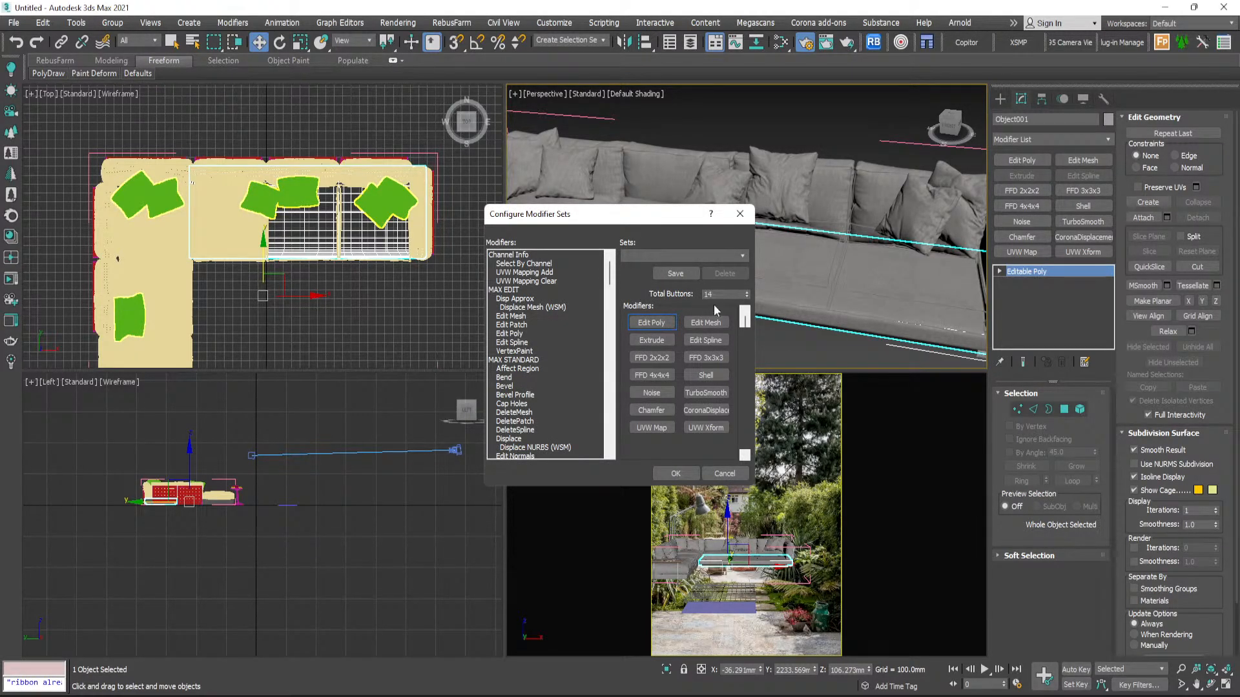
pyautogui.scroll(-5, 517, 371)
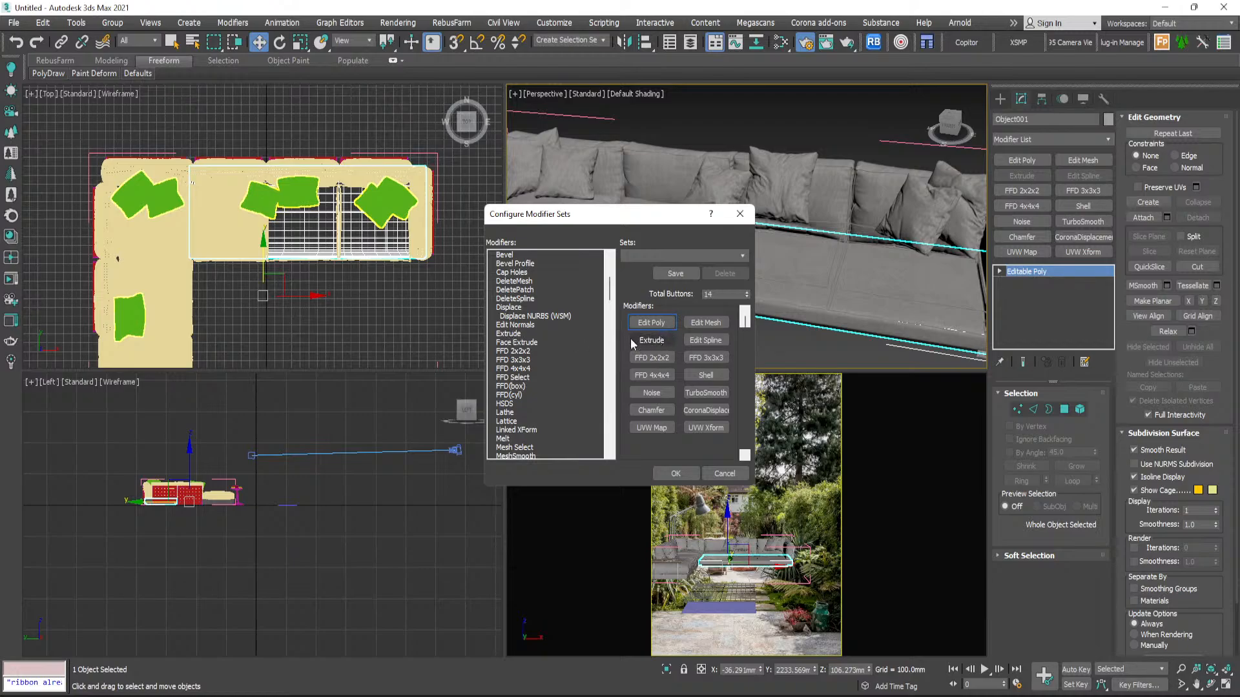
pyautogui.moveTo(630, 338); pyautogui.dragTo(630, 339)
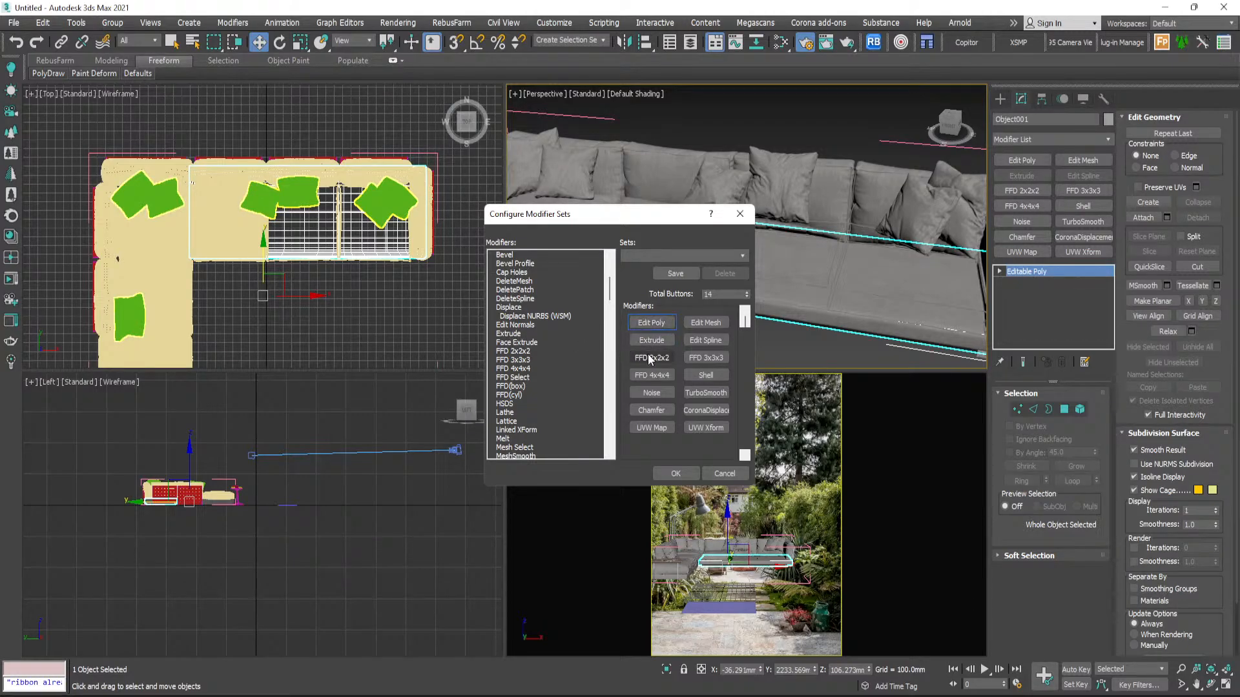
pyautogui.click(676, 473)
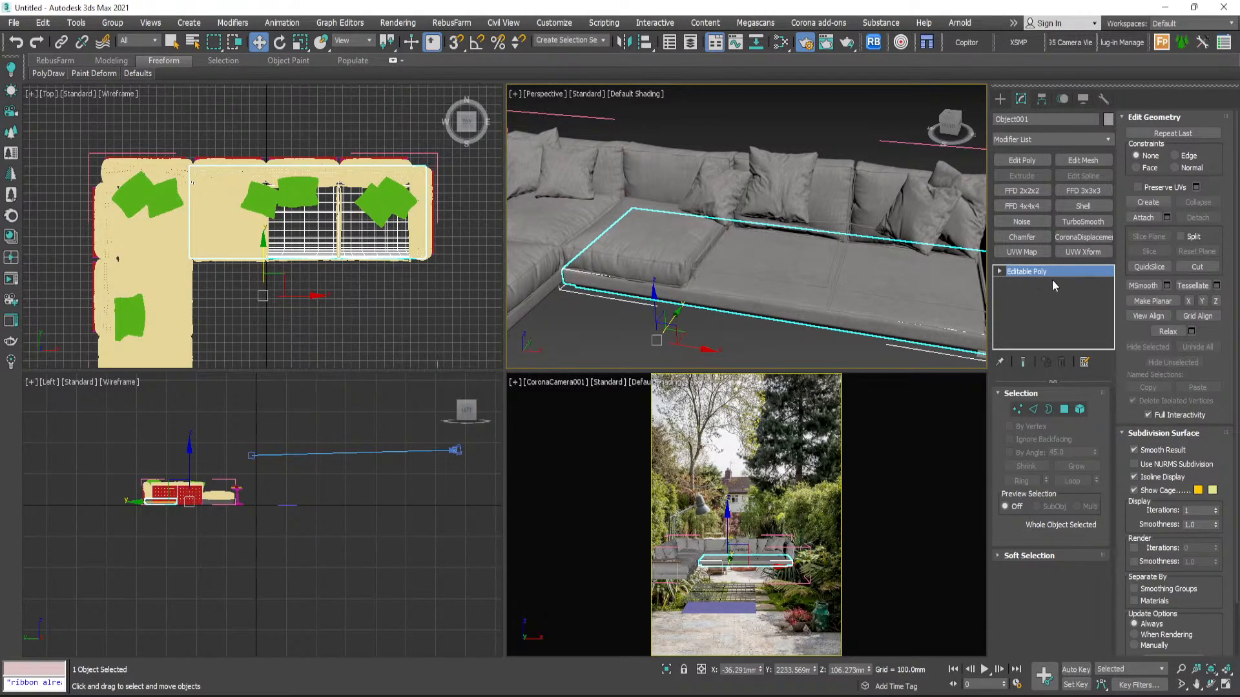
# - Apply an FFD 2x2x2 modifier to the detached base section and enter its control point editing
pyautogui.click(1035, 192)
pyautogui.scroll(-4, 946, 231)
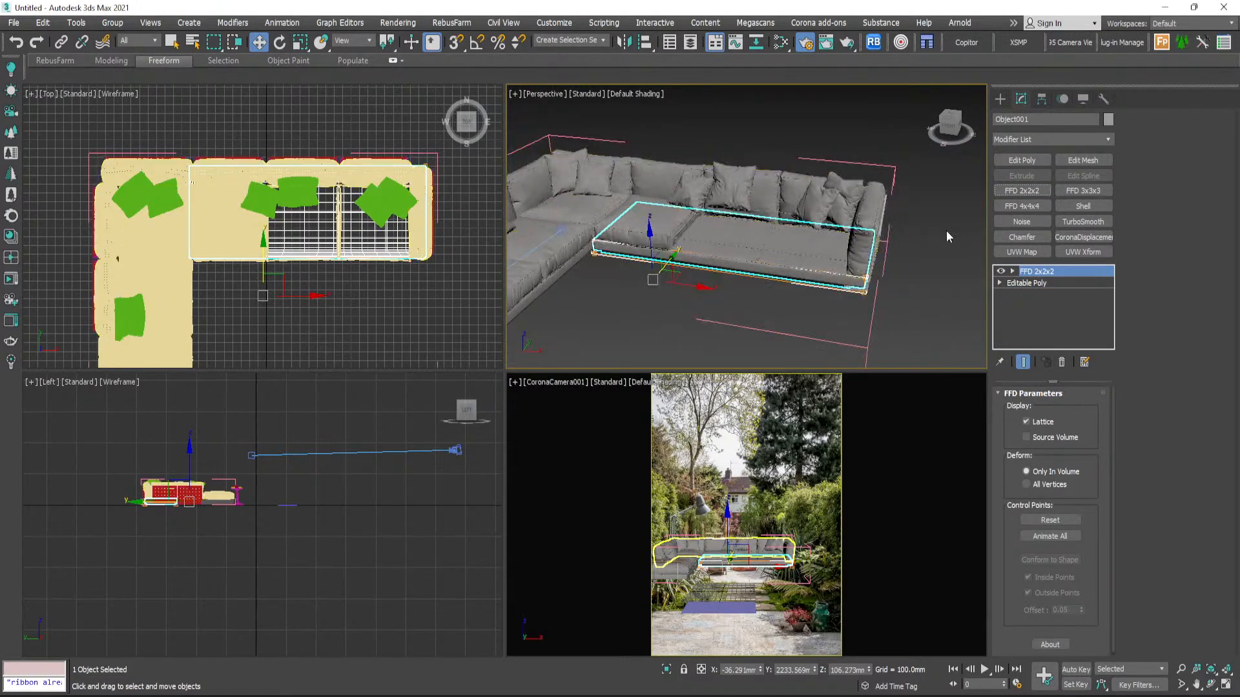
pyautogui.click(1011, 272)
pyautogui.click(1047, 283)
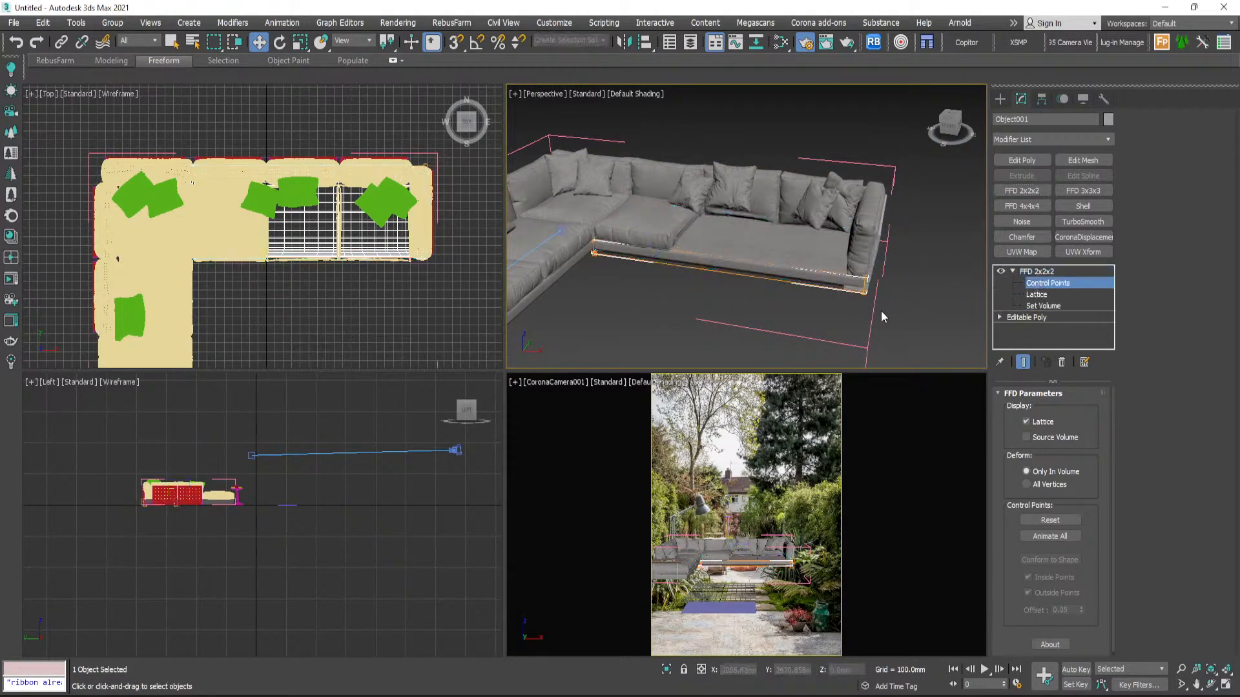
# - Shorten the base section by moving its armrest-end control points along X to about -55 mm, near the remaining cushion's edge
pyautogui.moveTo(881, 311); pyautogui.dragTo(846, 284, button='middle')
pyautogui.scroll(-3, 852, 298)
pyautogui.scroll(5, 846, 284)
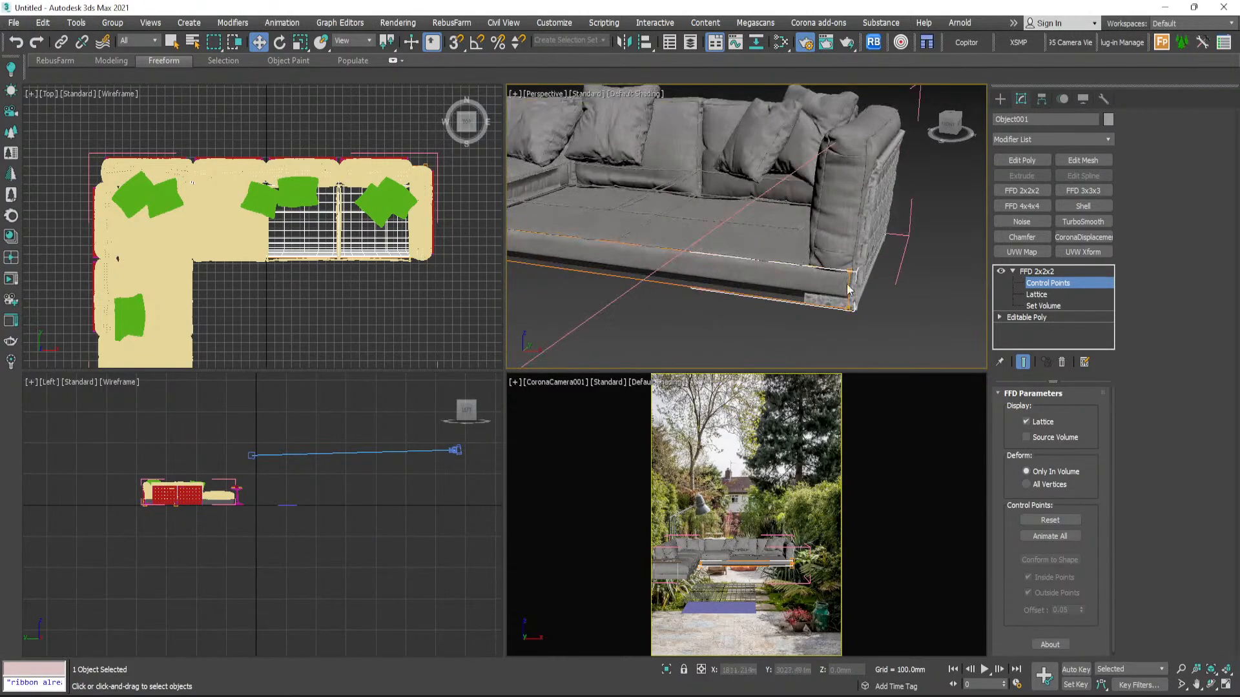
pyautogui.scroll(-4, 811, 216)
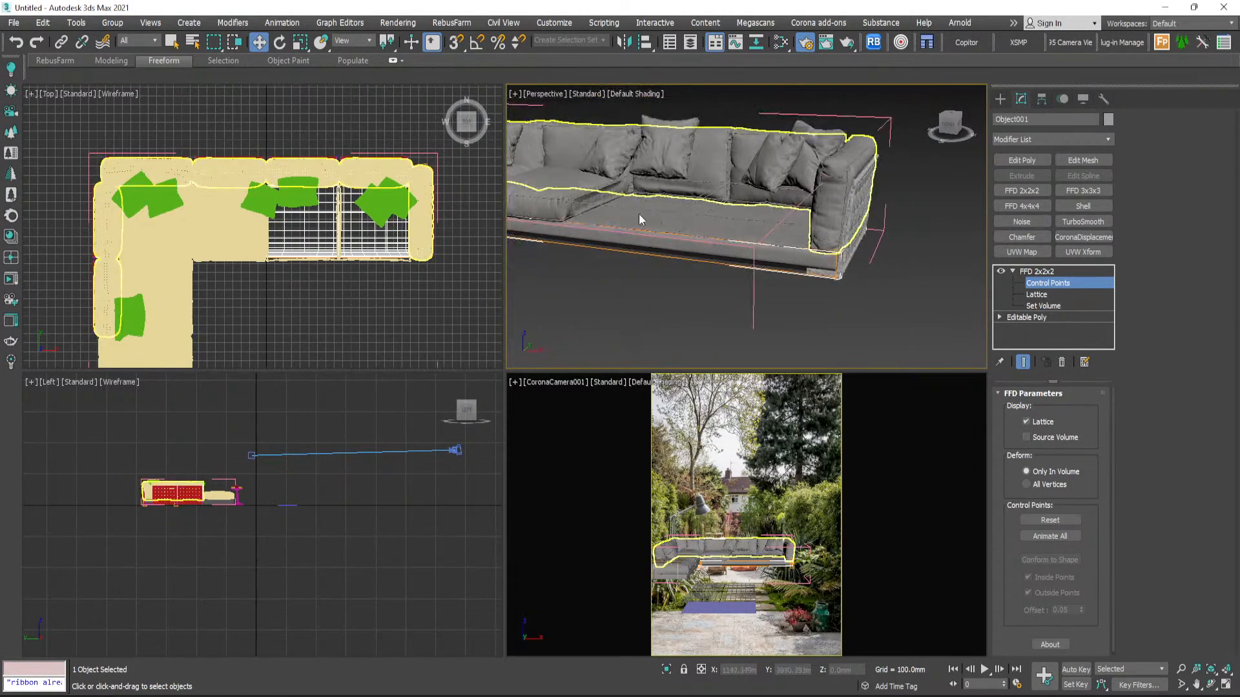
pyautogui.scroll(8, 567, 208)
pyautogui.scroll(-4, 594, 207)
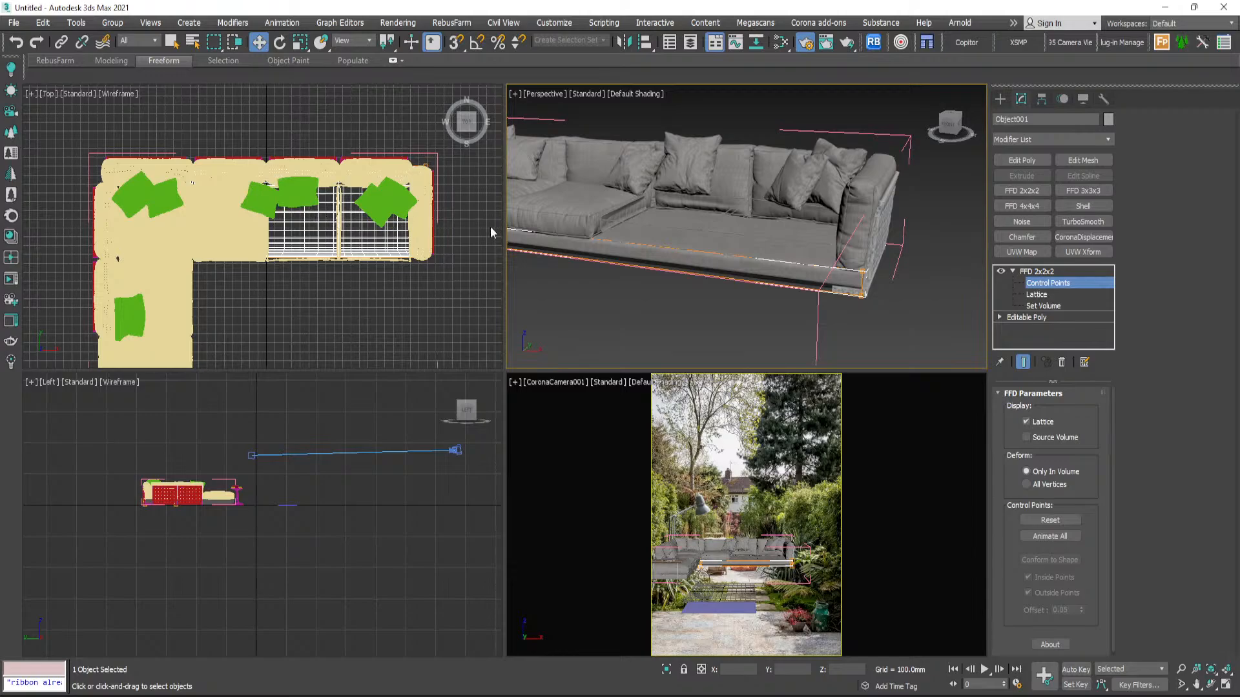
pyautogui.moveTo(439, 213); pyautogui.dragTo(370, 211, button='middle')
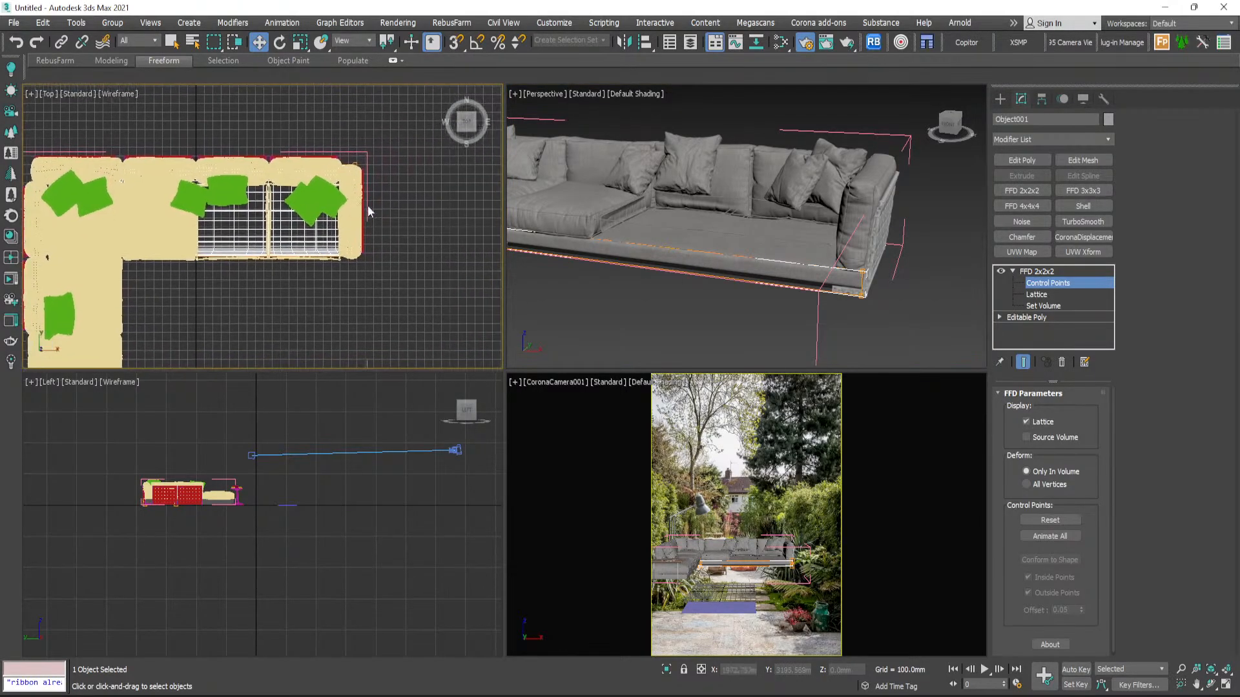
pyautogui.moveTo(322, 308); pyautogui.dragTo(323, 308)
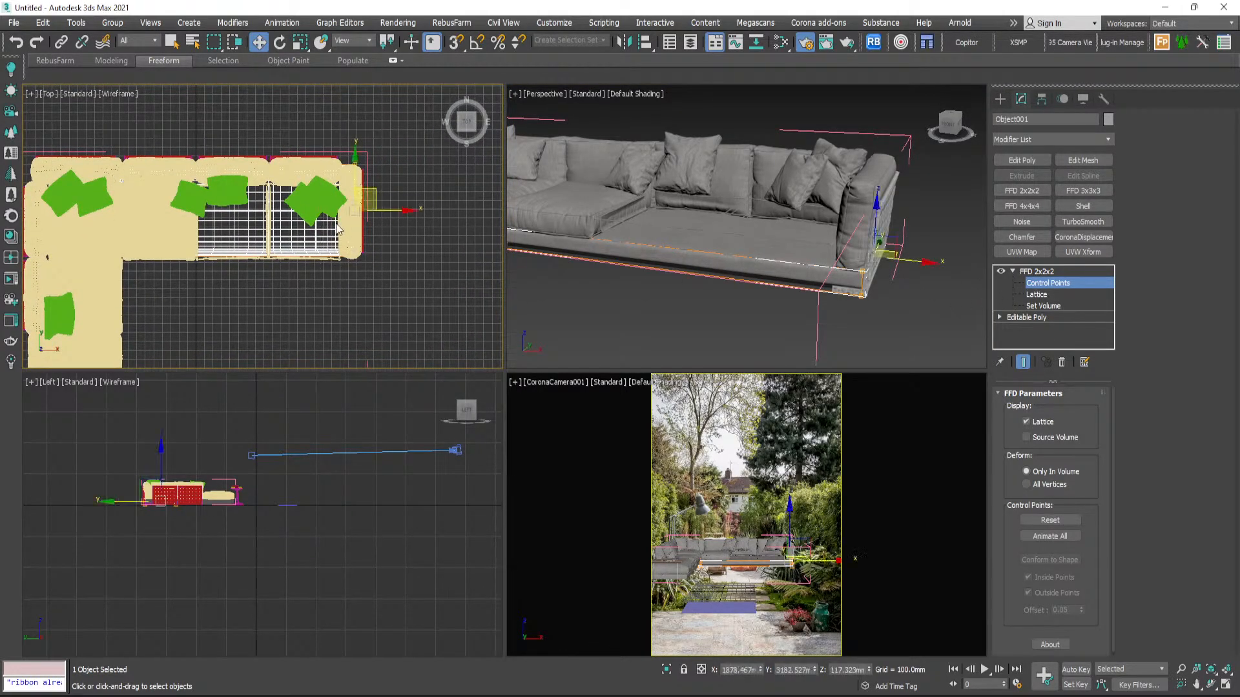
pyautogui.moveTo(372, 208); pyautogui.dragTo(427, 220, button='middle')
pyautogui.moveTo(427, 220); pyautogui.dragTo(283, 217)
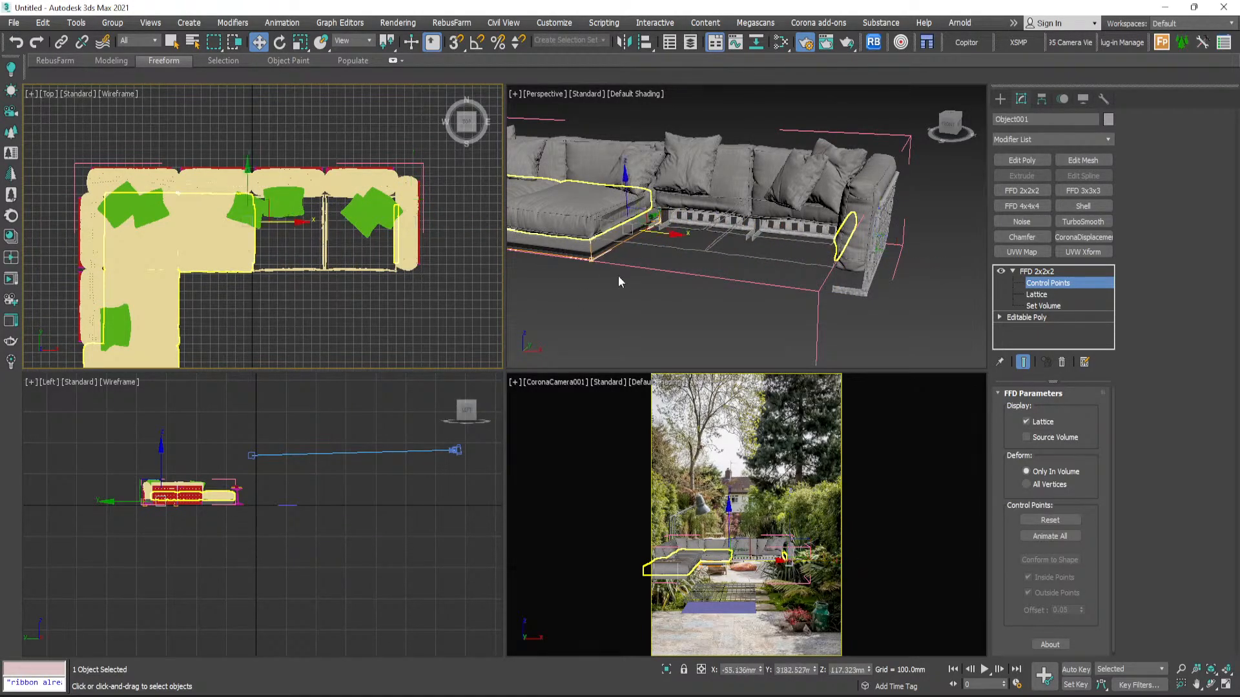
# - Fine-tune the shortened base's end control points to about X -24 mm and leave control point editing
pyautogui.scroll(3, 583, 239)
pyautogui.moveTo(583, 239); pyautogui.dragTo(680, 226, button='middle')
pyautogui.scroll(-1, 674, 245)
pyautogui.scroll(-2, 673, 246)
pyautogui.scroll(5, 700, 229)
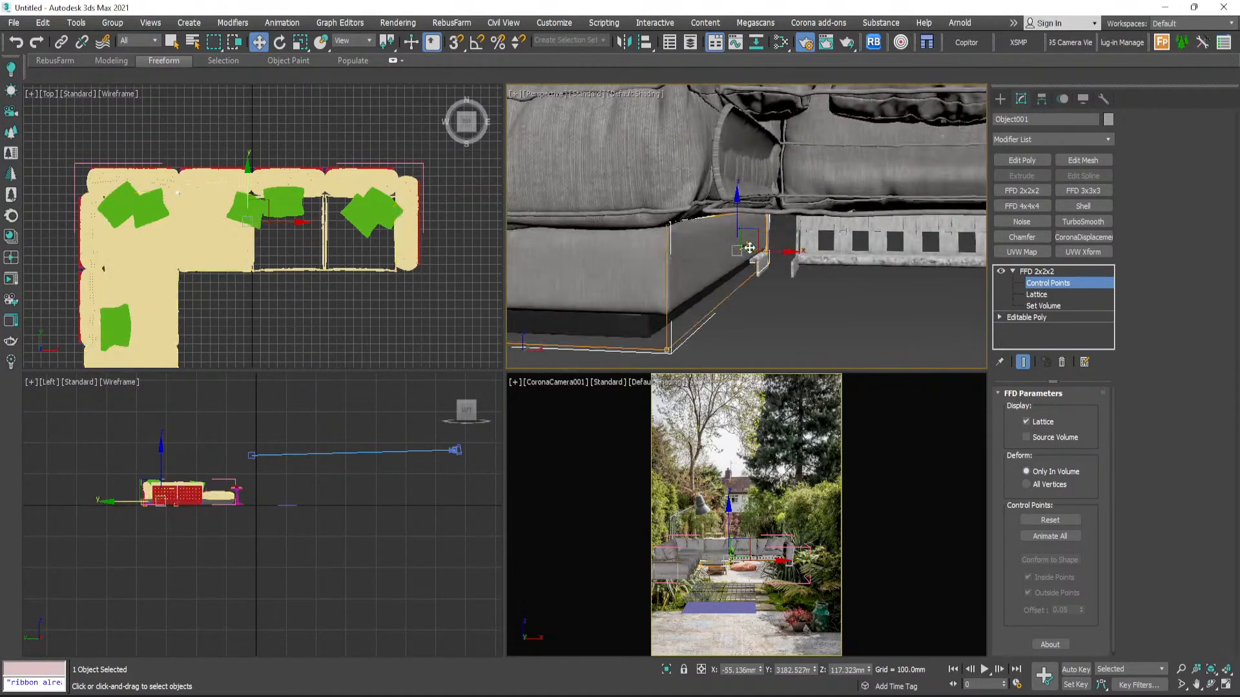
pyautogui.moveTo(772, 253); pyautogui.dragTo(786, 257)
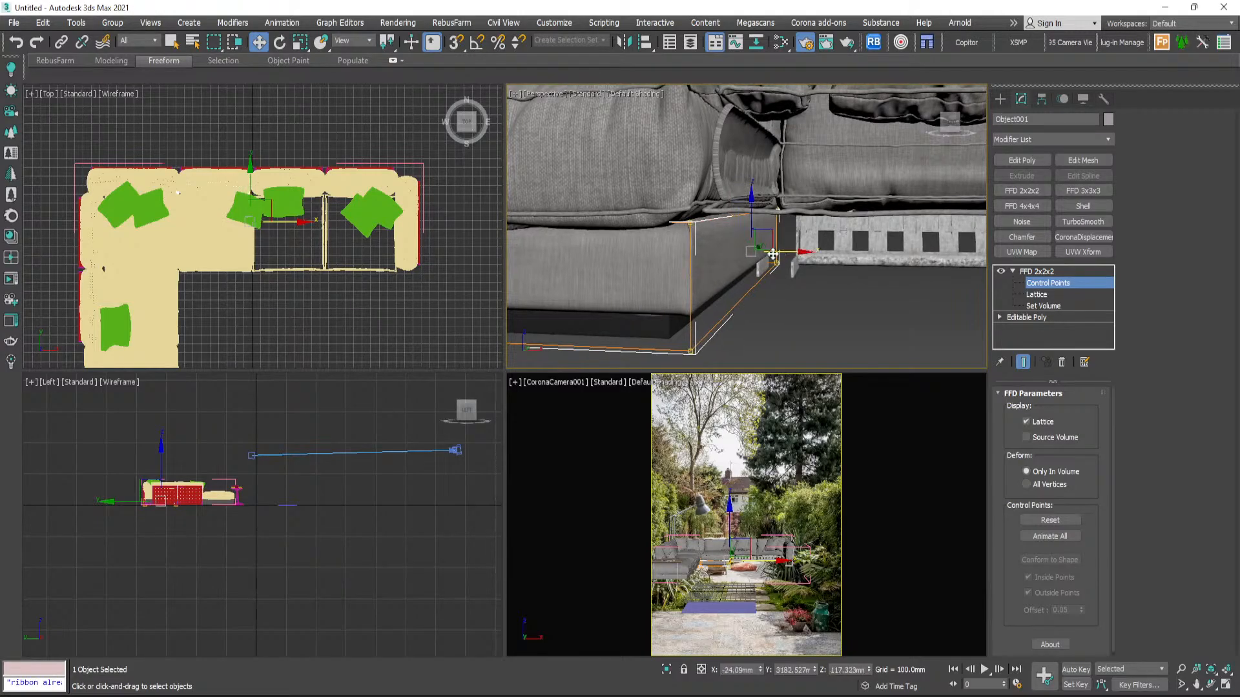
pyautogui.scroll(-4, 807, 254)
pyautogui.moveTo(821, 252); pyautogui.dragTo(775, 254, button='middle')
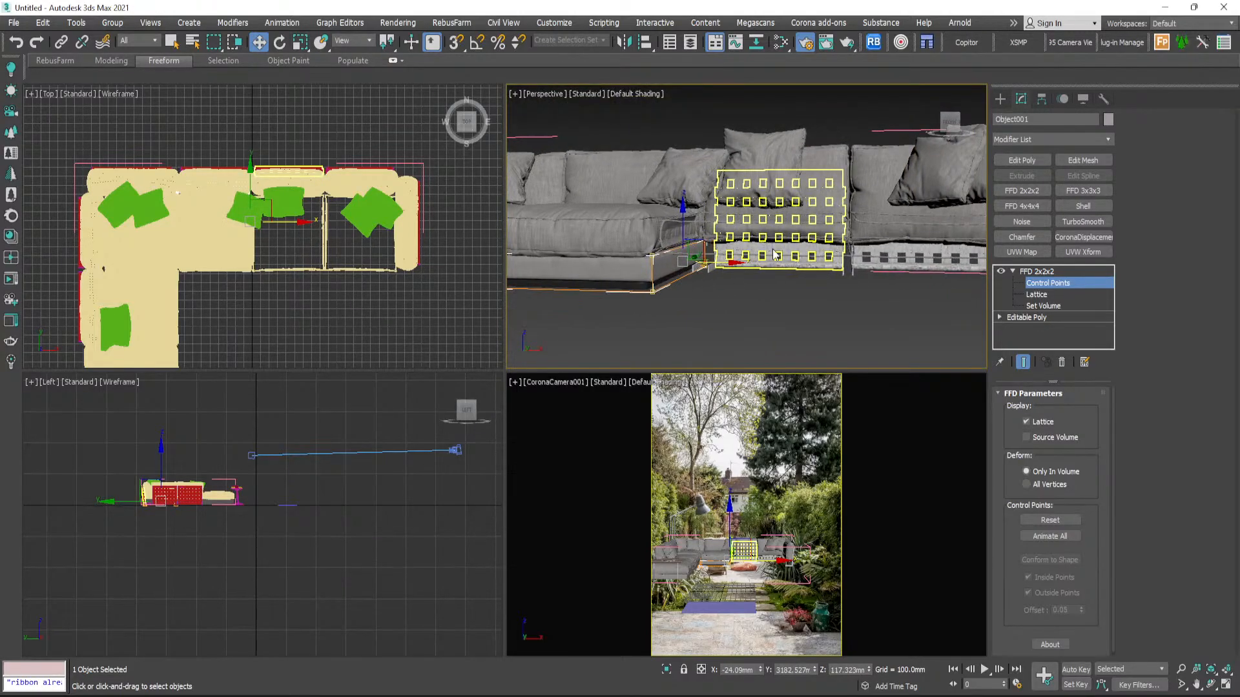
pyautogui.click(1000, 99)
# - Delete the leftover side element beside the remaining long-side cushion in Ceston_Corner_Seat and leave element editing
pyautogui.click(674, 231)
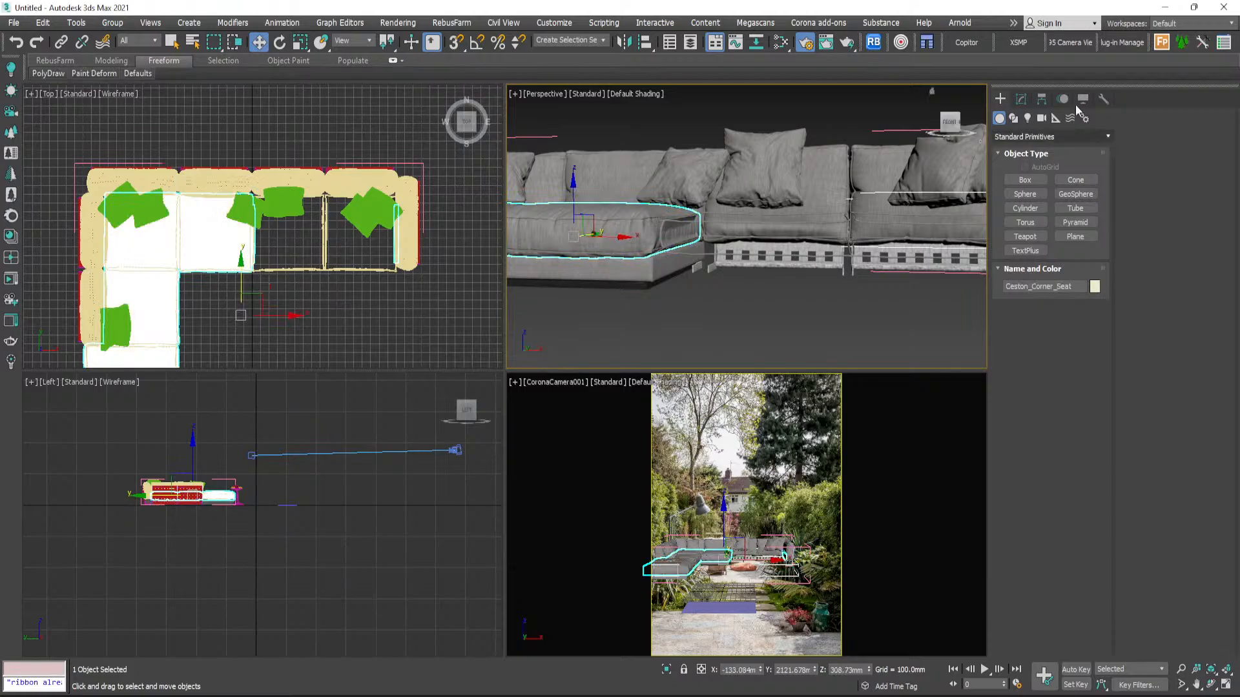
pyautogui.click(1021, 99)
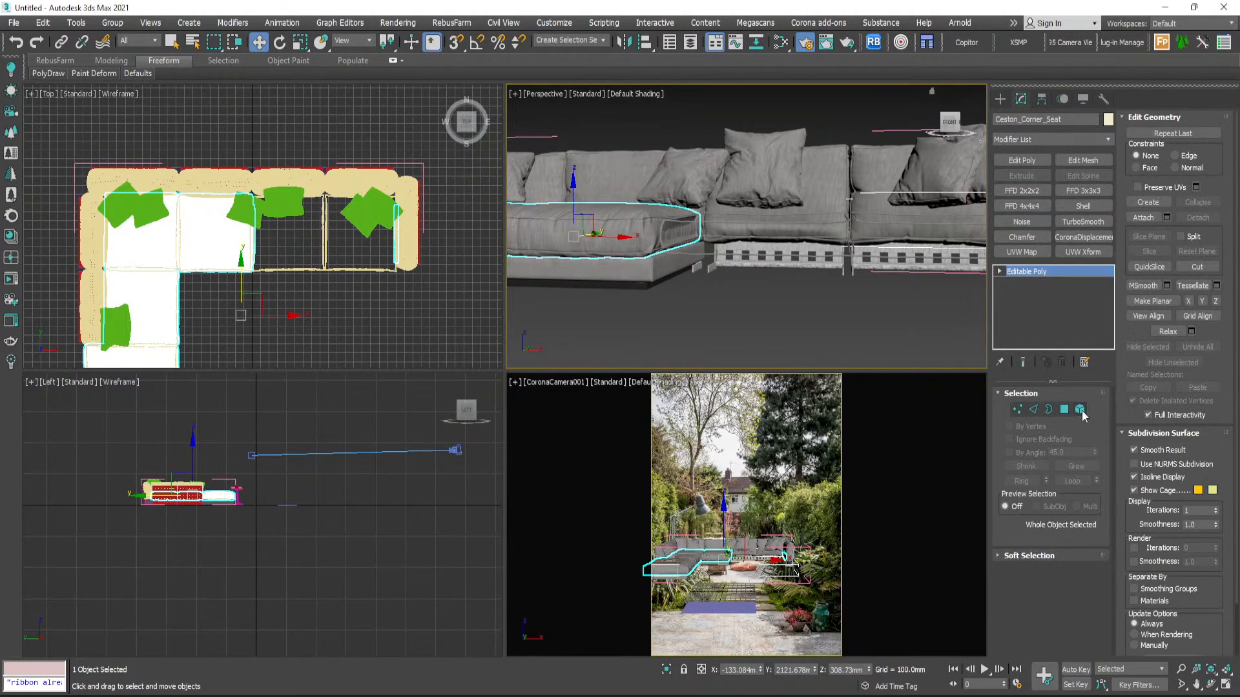
pyautogui.click(1079, 409)
pyautogui.scroll(3, 710, 277)
pyautogui.click(666, 228)
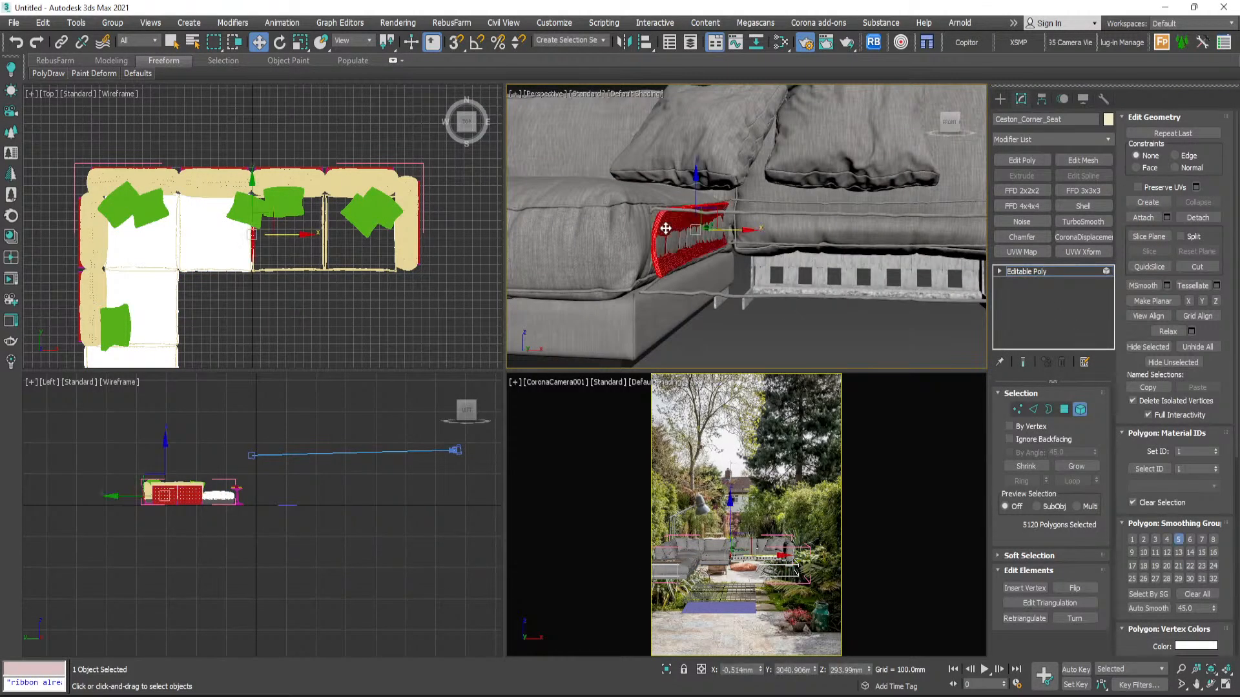
pyautogui.press('Delete')
pyautogui.scroll(5, 697, 258)
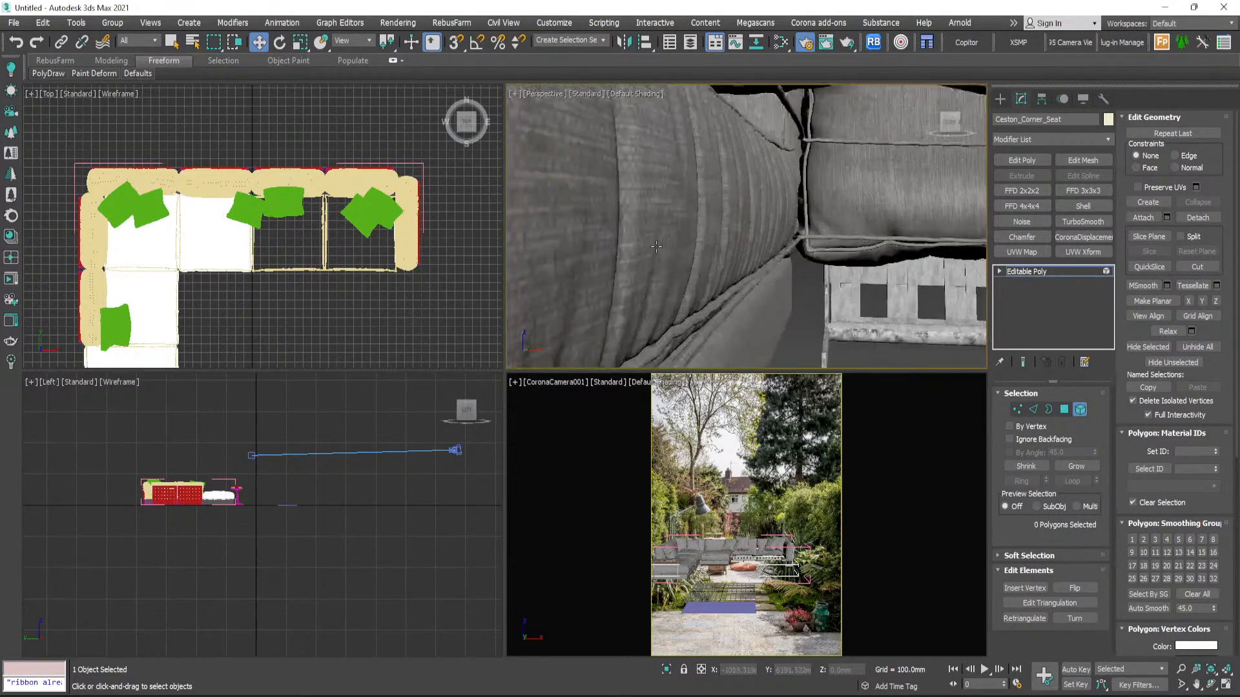
pyautogui.scroll(-5, 621, 264)
pyautogui.scroll(-3, 621, 264)
pyautogui.click(1000, 99)
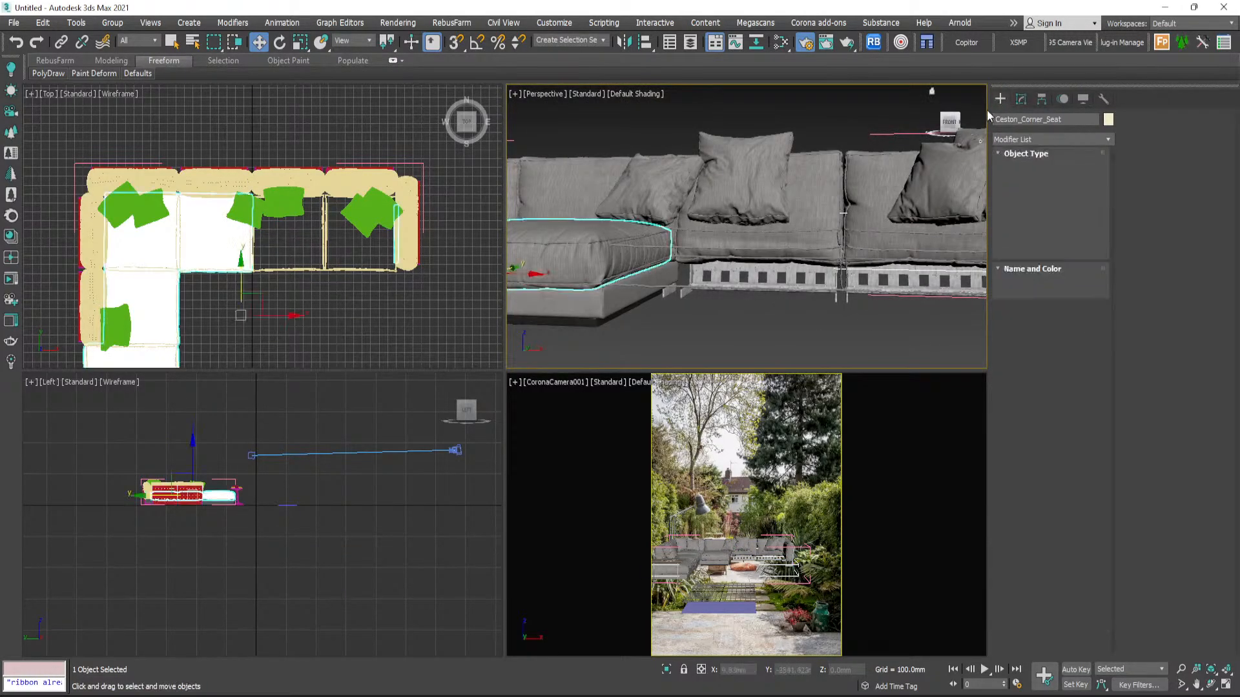
# - Convert the Ceston_Corner_Fringe object to Editable Poly and switch to element editing
pyautogui.click(808, 239)
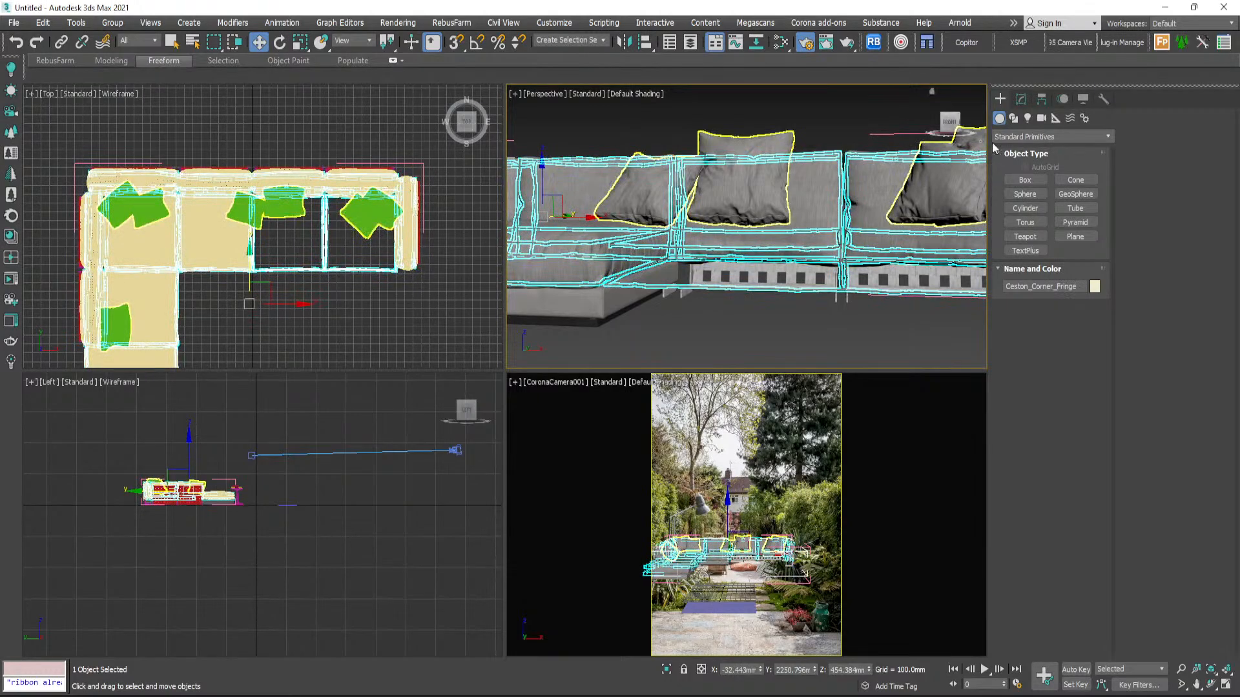
pyautogui.click(1020, 100)
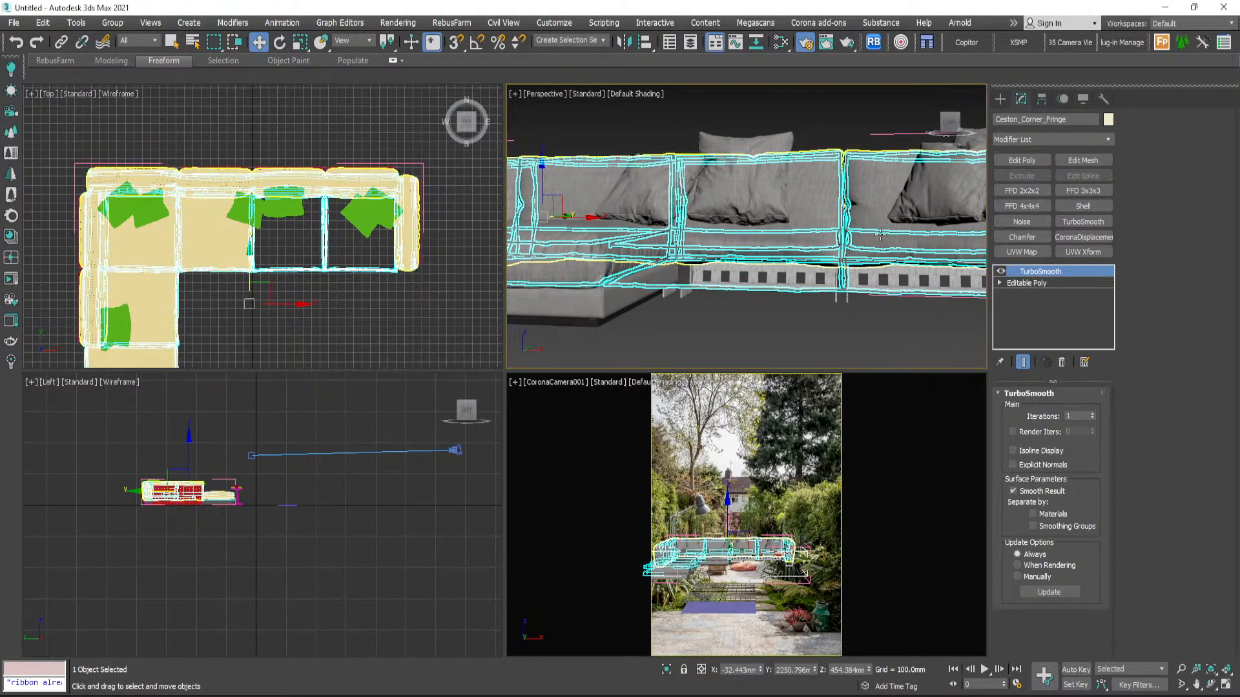
pyautogui.rightClick(855, 213)
pyautogui.moveTo(933, 470)
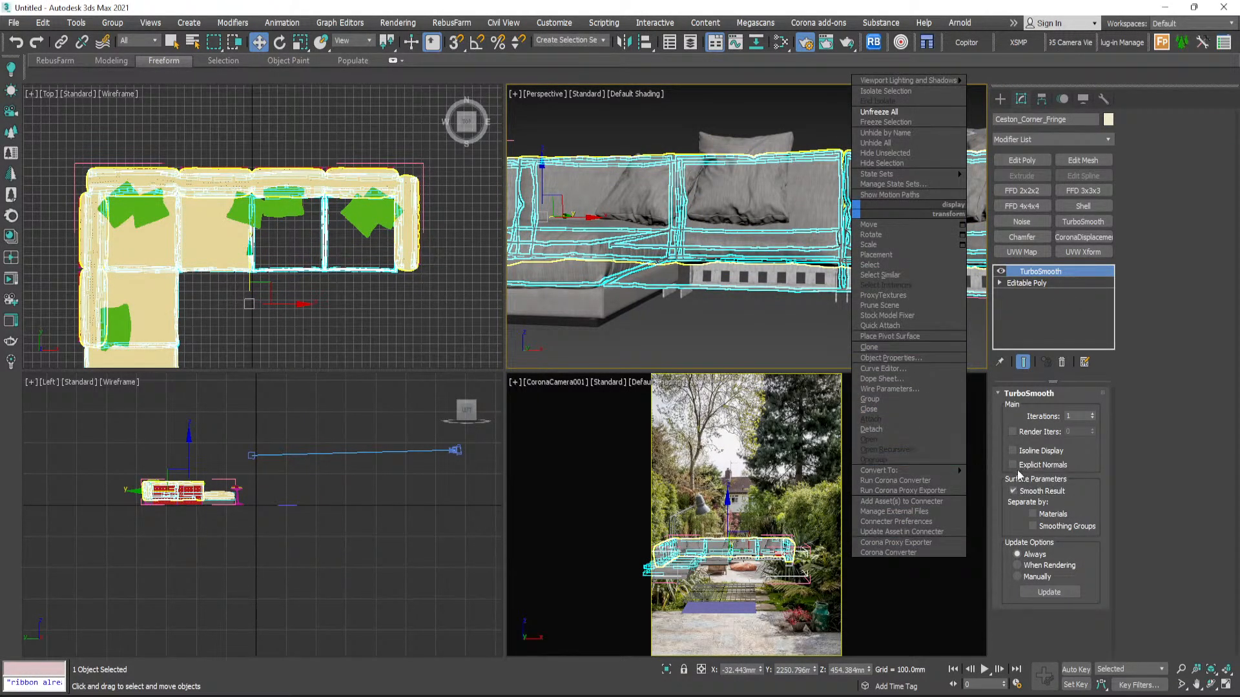
pyautogui.click(1013, 481)
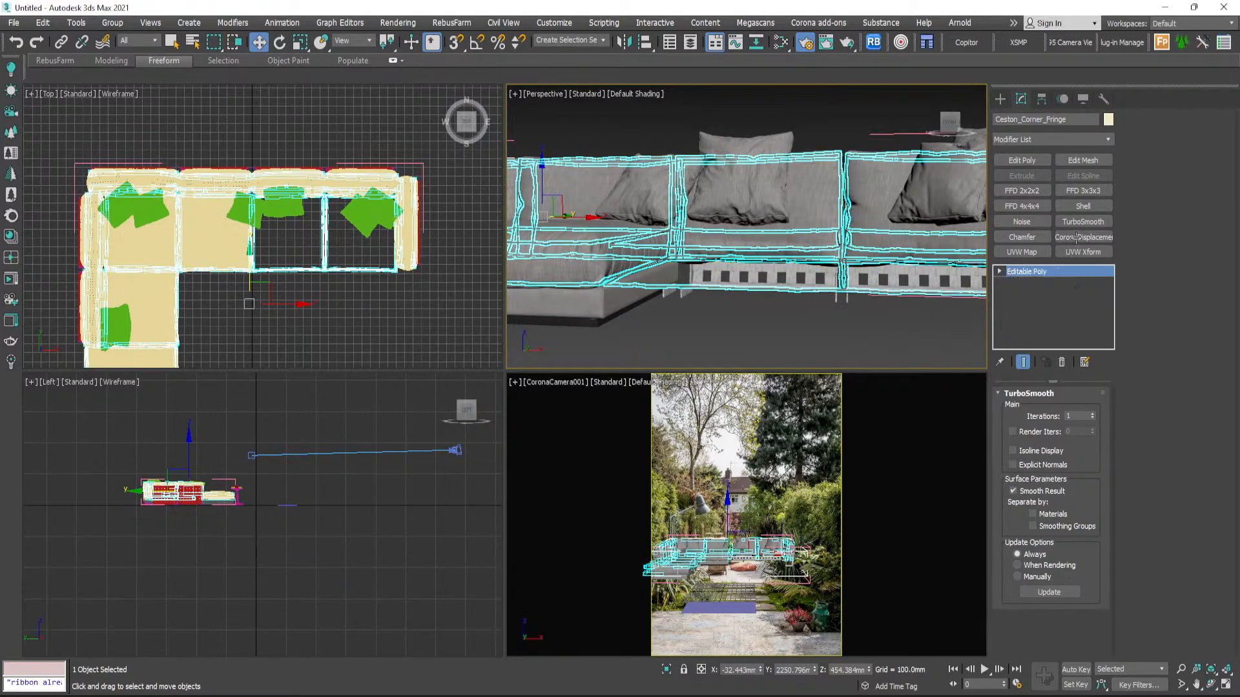
pyautogui.click(1080, 409)
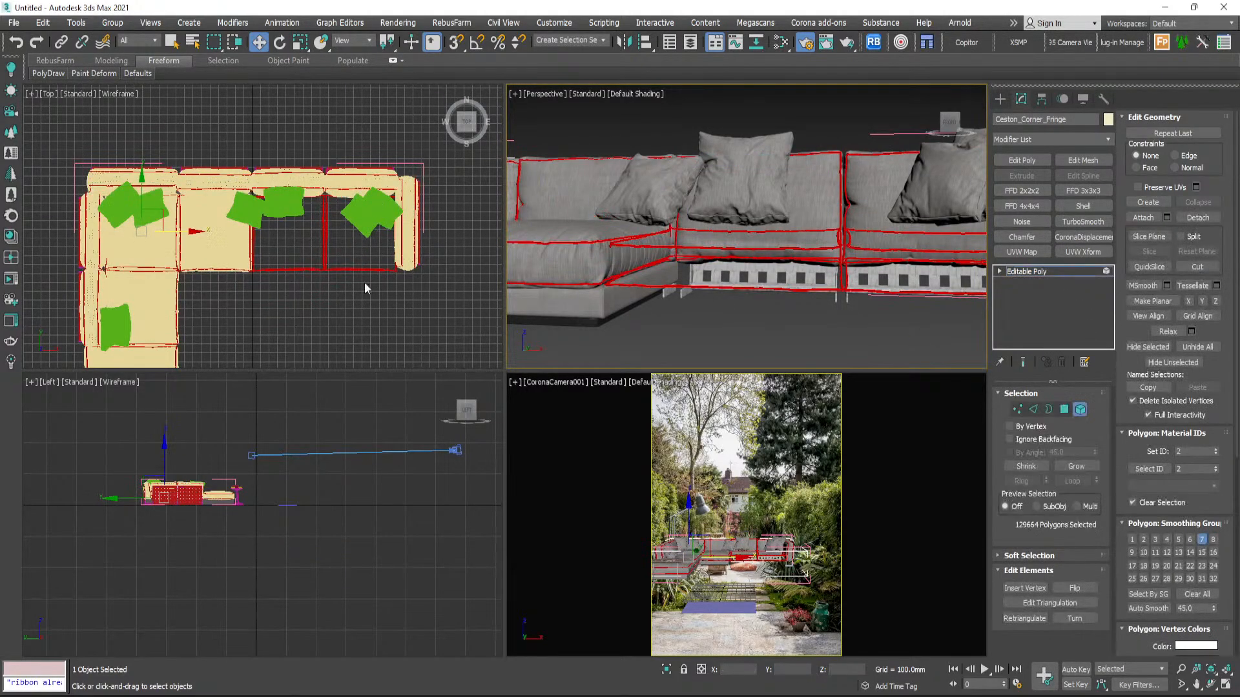
# - Delete the fringe elements around the removed long-side seats and armrest in Ceston_Corner_Fringe and leave element editing
pyautogui.moveTo(443, 343); pyautogui.dragTo(296, 116)
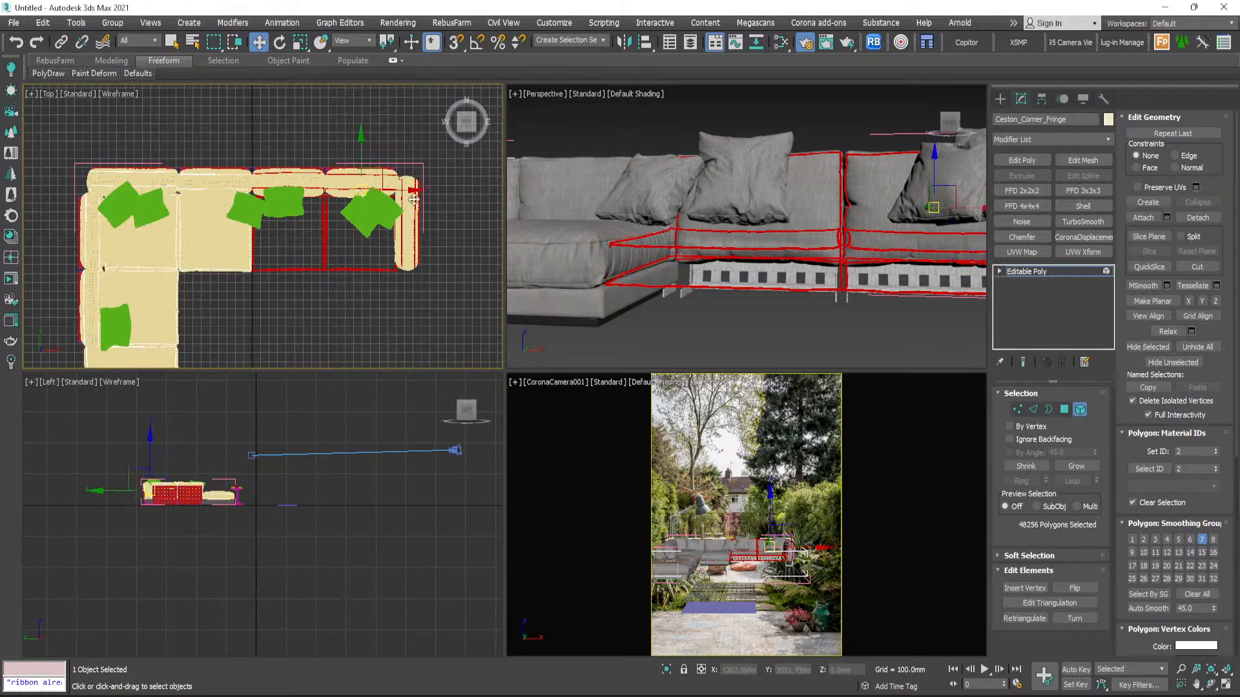
pyautogui.press('Delete')
pyautogui.click(1000, 99)
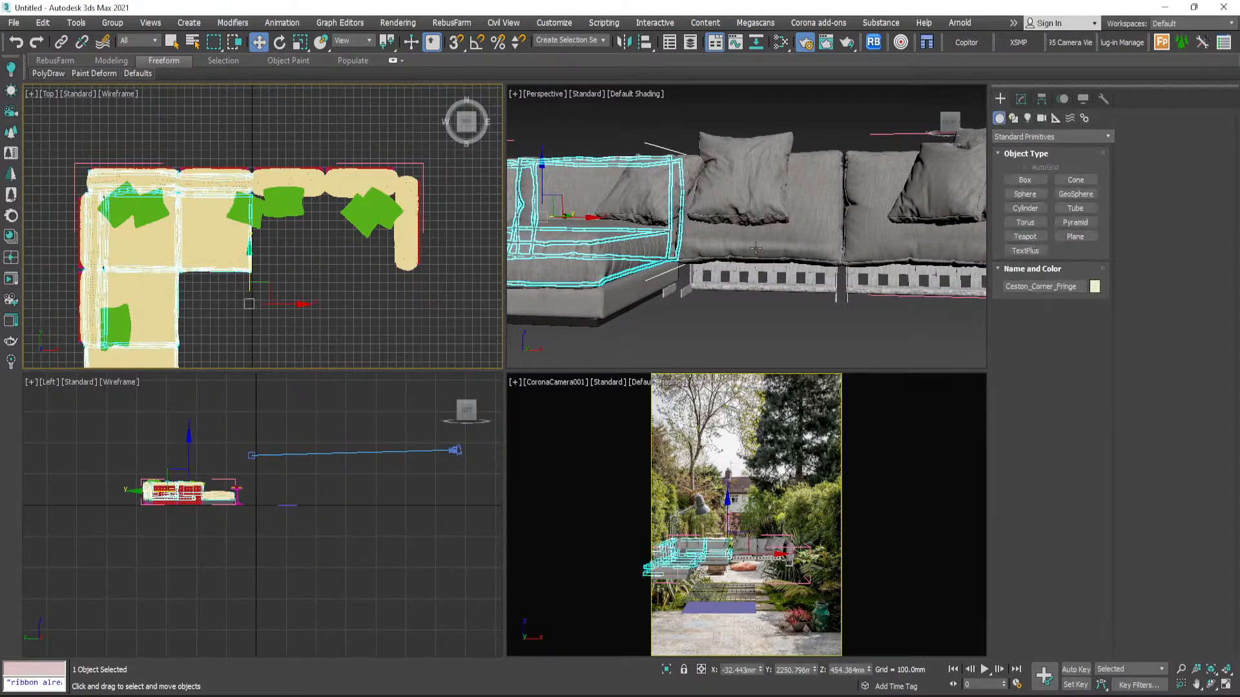
# - Convert the Ceston_Corner_Pillows object to Editable Poly and switch to element editing
pyautogui.click(781, 221)
pyautogui.click(802, 202)
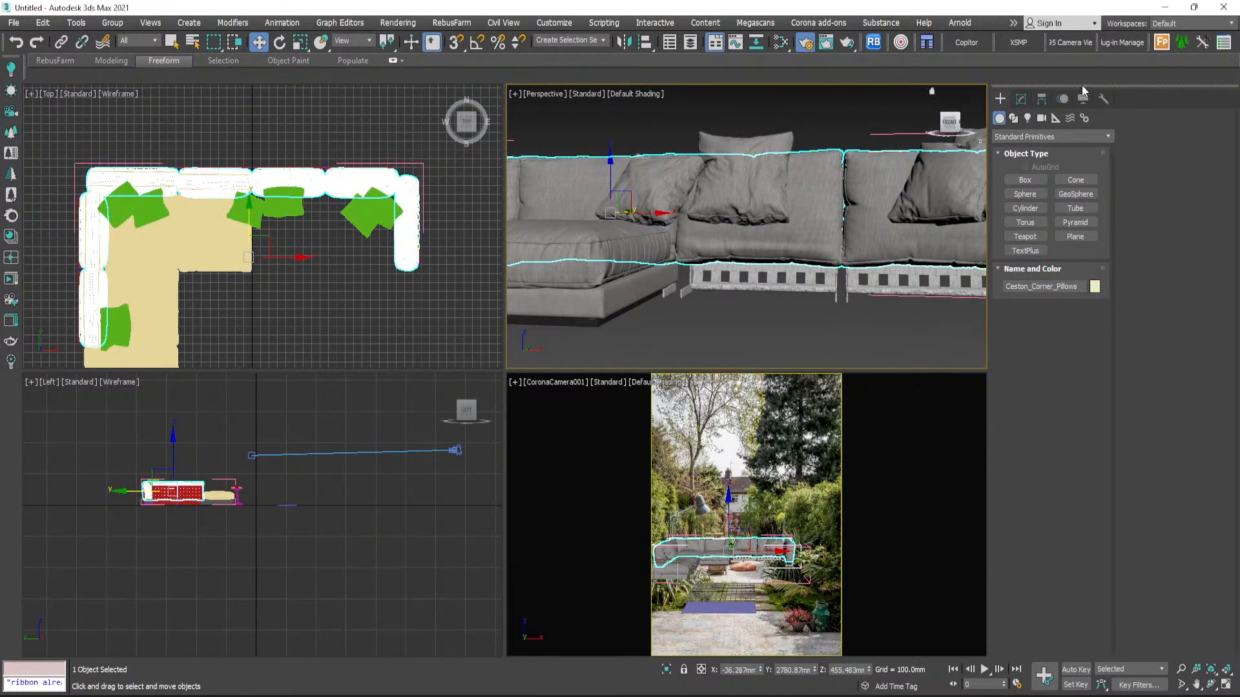
pyautogui.click(1023, 100)
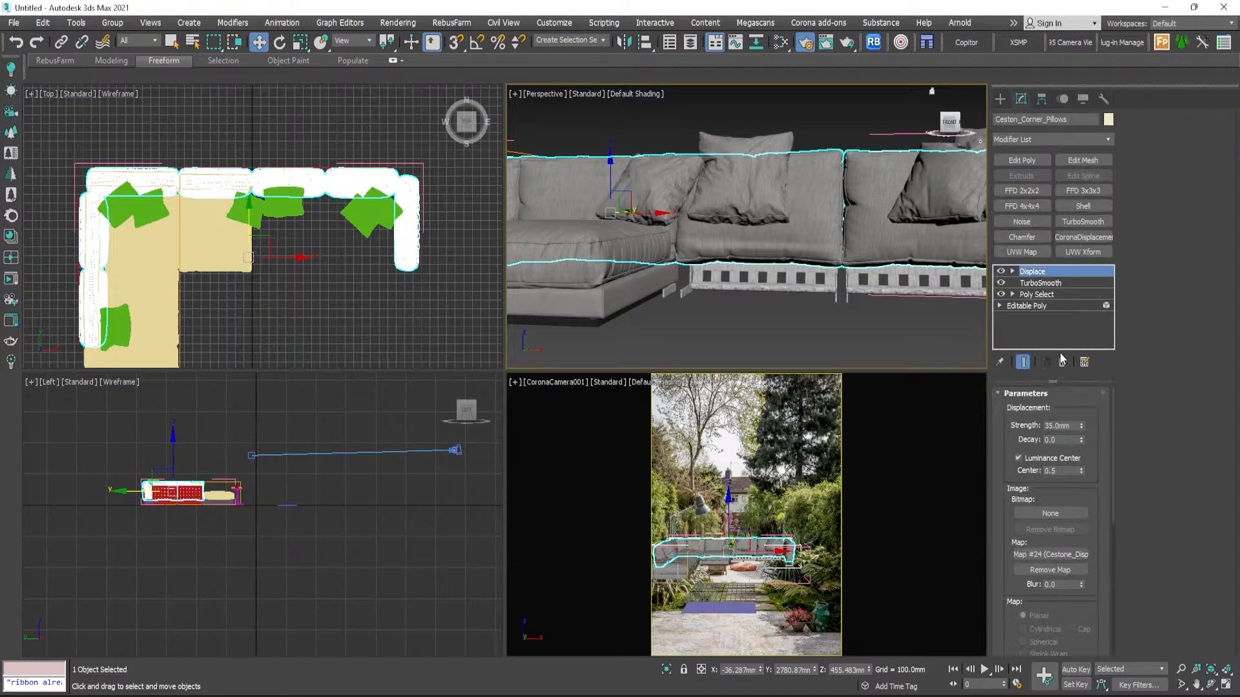
pyautogui.rightClick(798, 221)
pyautogui.moveTo(868, 477)
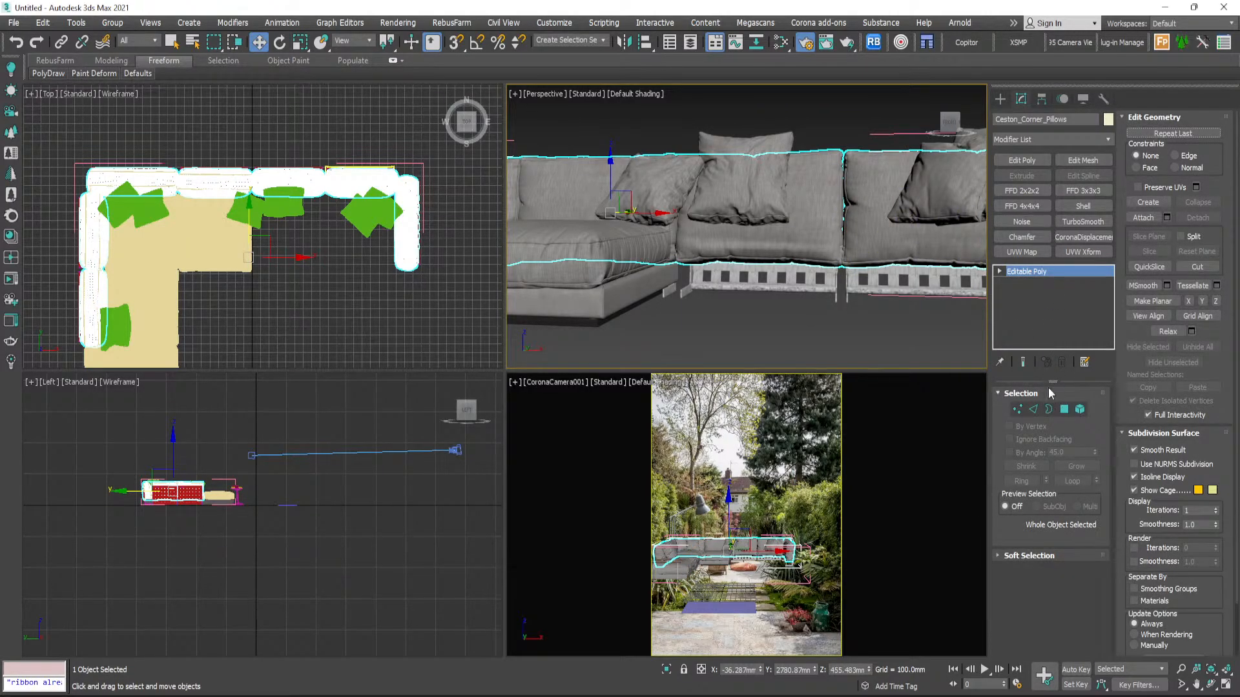
pyautogui.click(1076, 409)
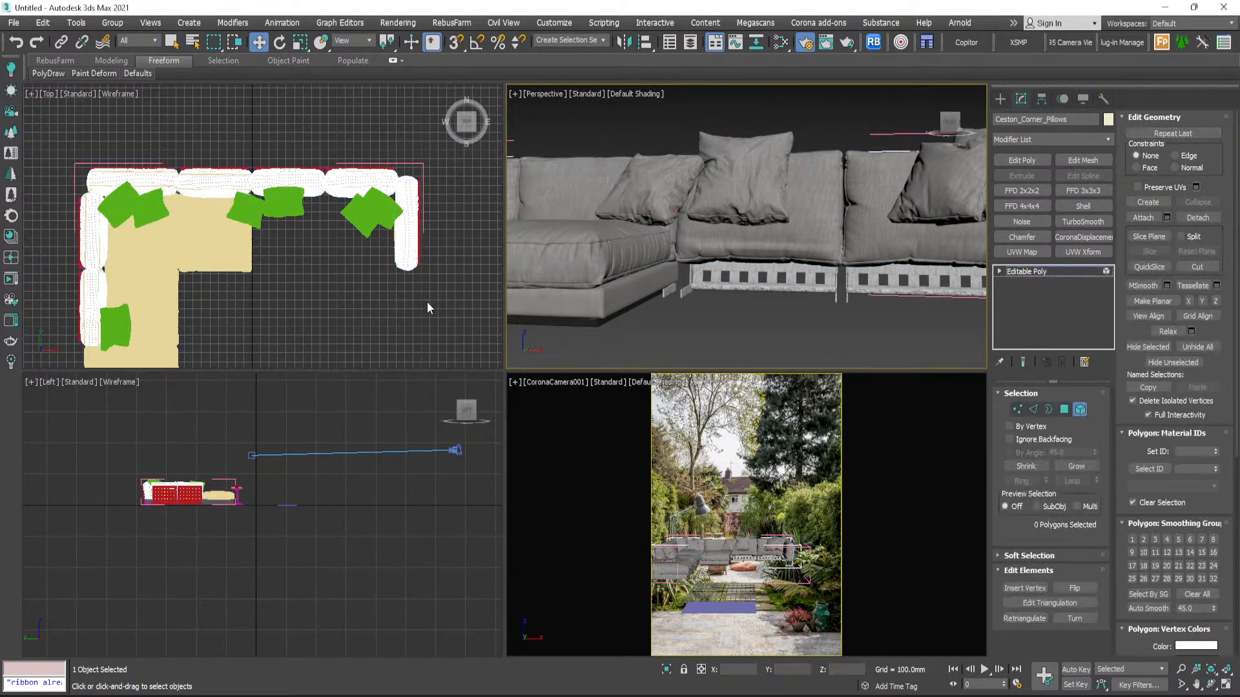
# - Delete the back and armrest pillow elements beyond the remaining long-side seat and leave element editing
pyautogui.moveTo(428, 301); pyautogui.dragTo(244, 193)
pyautogui.moveTo(280, 126); pyautogui.dragTo(280, 127)
pyautogui.press('Delete')
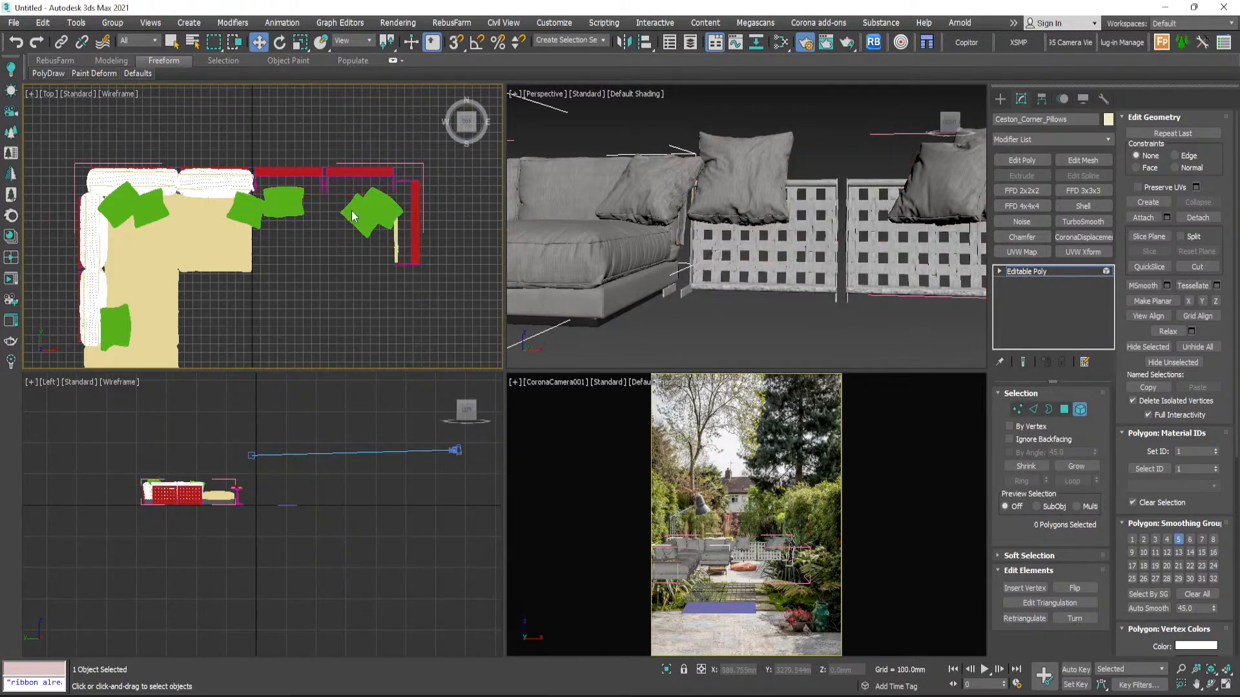
pyautogui.click(999, 97)
# - Delete the two woven back panels behind the removed seats together with their frame parts, keeping the armrest panel
pyautogui.click(838, 257)
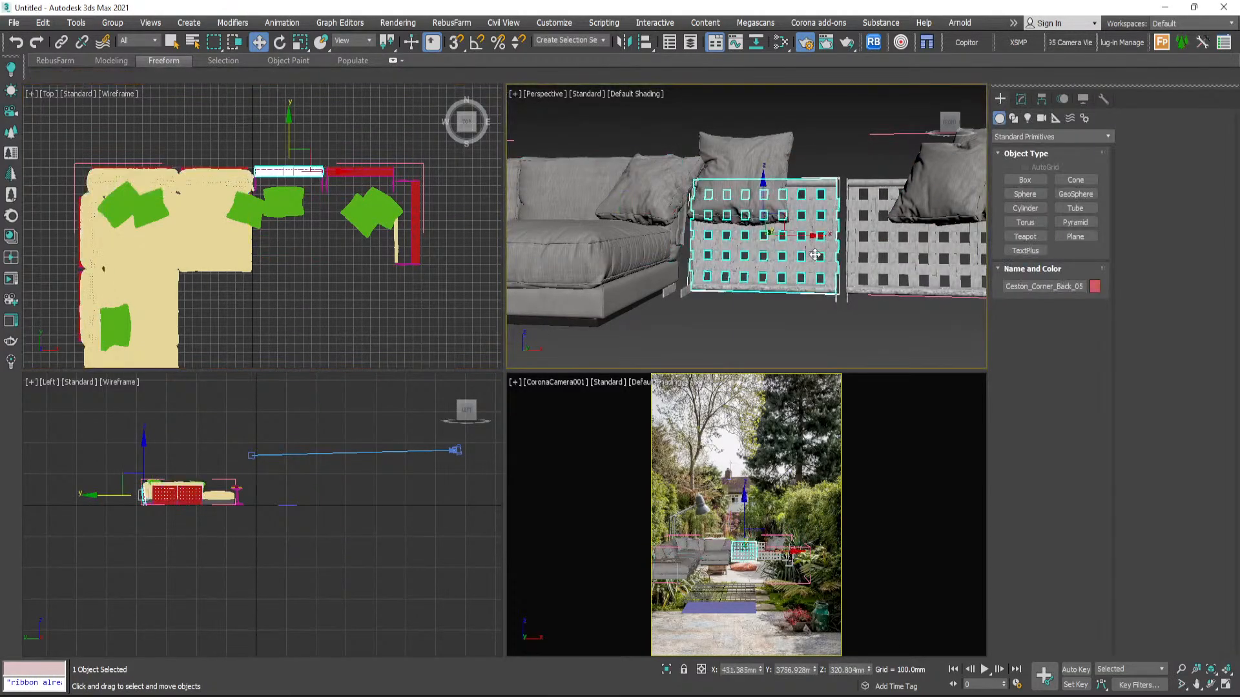
pyautogui.scroll(-2, 849, 277)
pyautogui.moveTo(850, 277); pyautogui.dragTo(793, 314, button='middle')
pyautogui.press('Delete')
pyautogui.click(762, 323)
pyautogui.press('Delete')
pyautogui.click(783, 323)
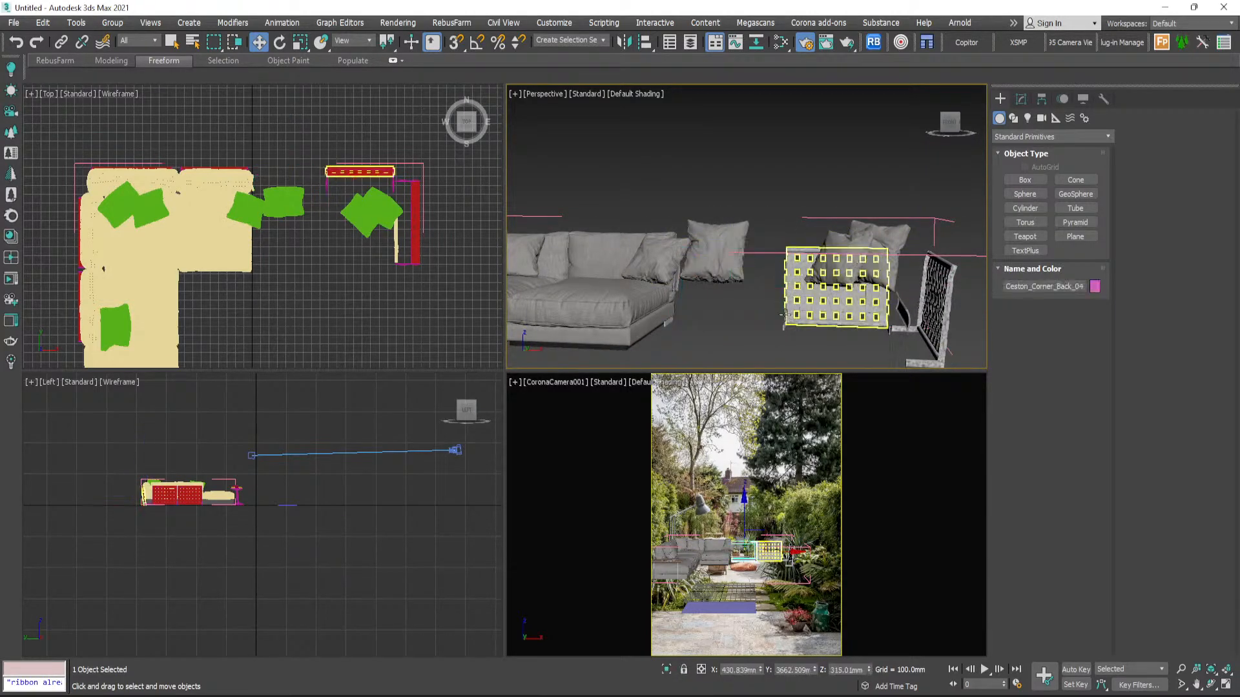
pyautogui.press('Delete')
pyautogui.click(783, 323)
pyautogui.press('Delete')
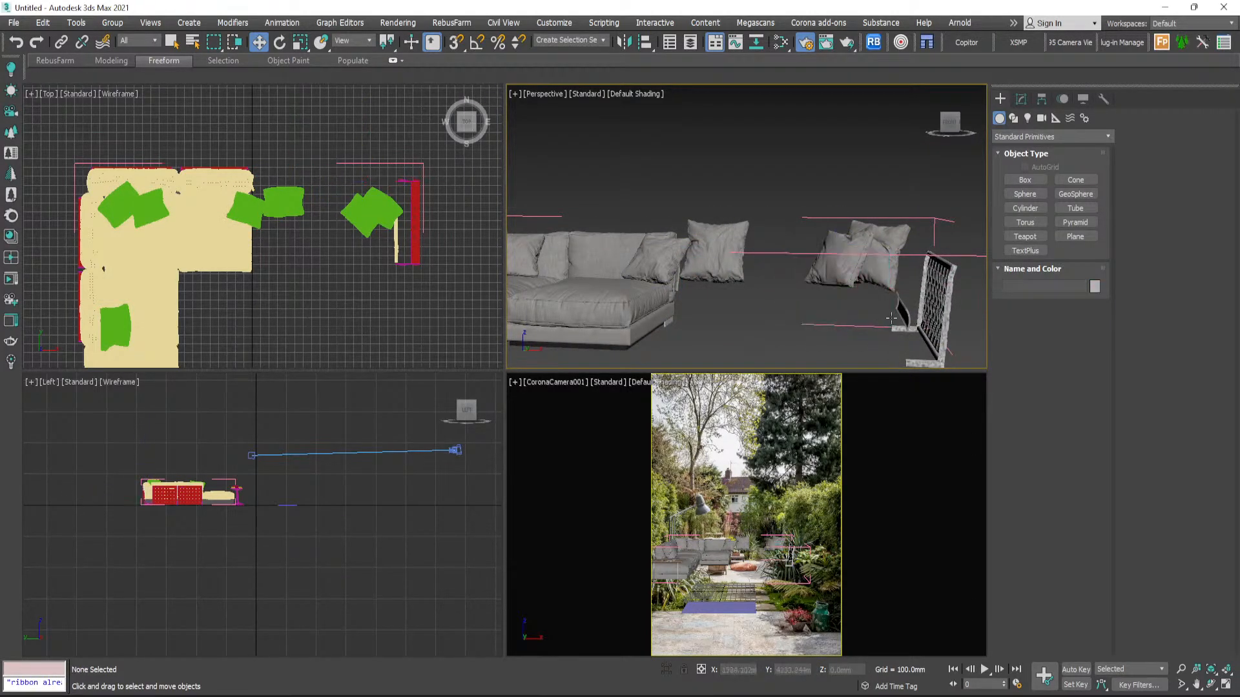
# - Delete the leftover seat element beside the detached armrest in Ceston_Corner_Seat and leave element editing
pyautogui.click(620, 304)
pyautogui.click(1021, 100)
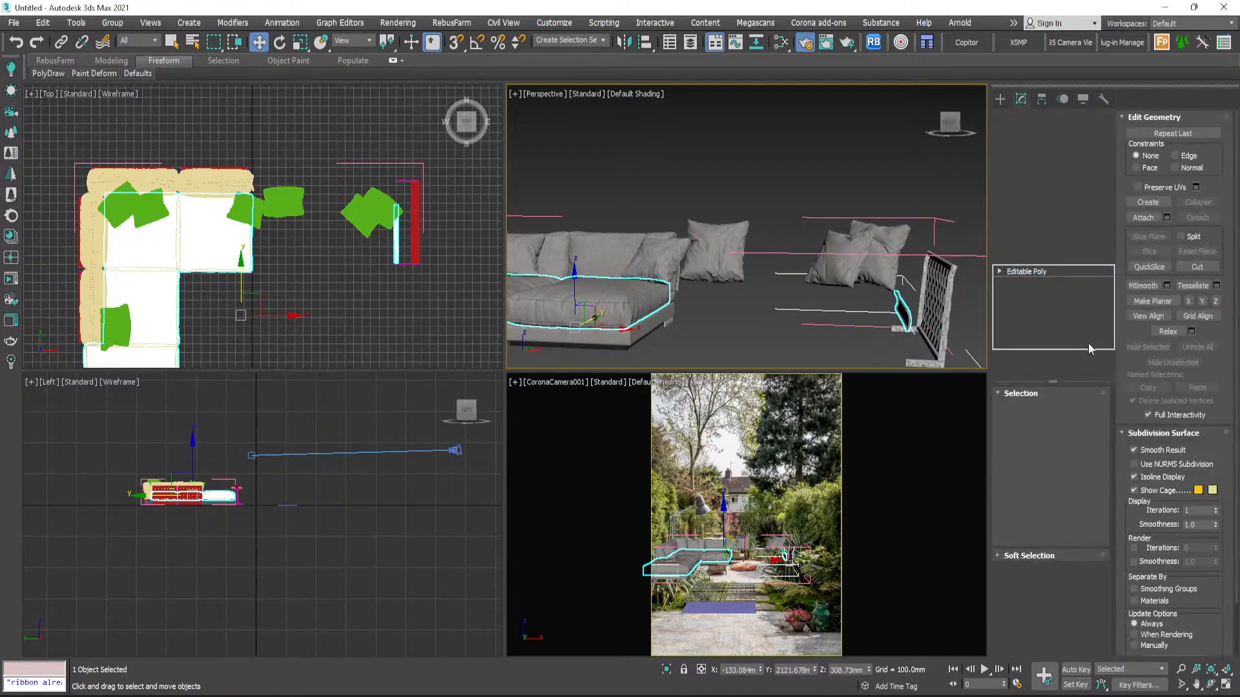
pyautogui.press('5')
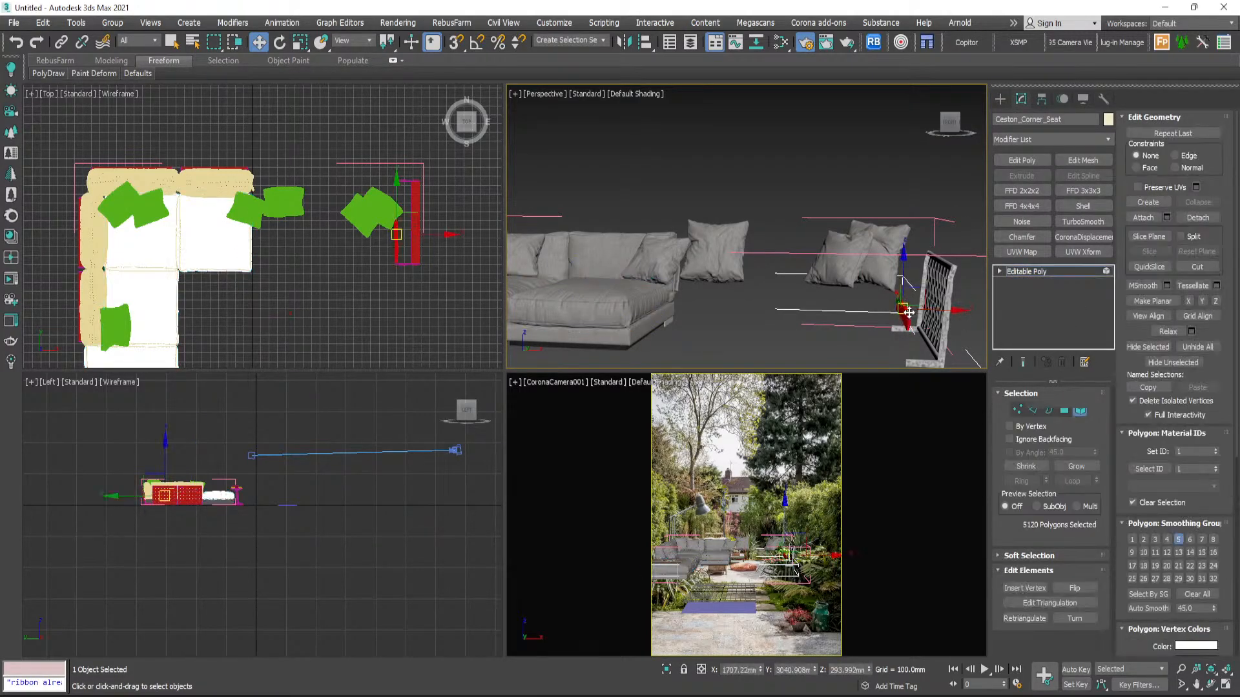
pyautogui.click(1005, 99)
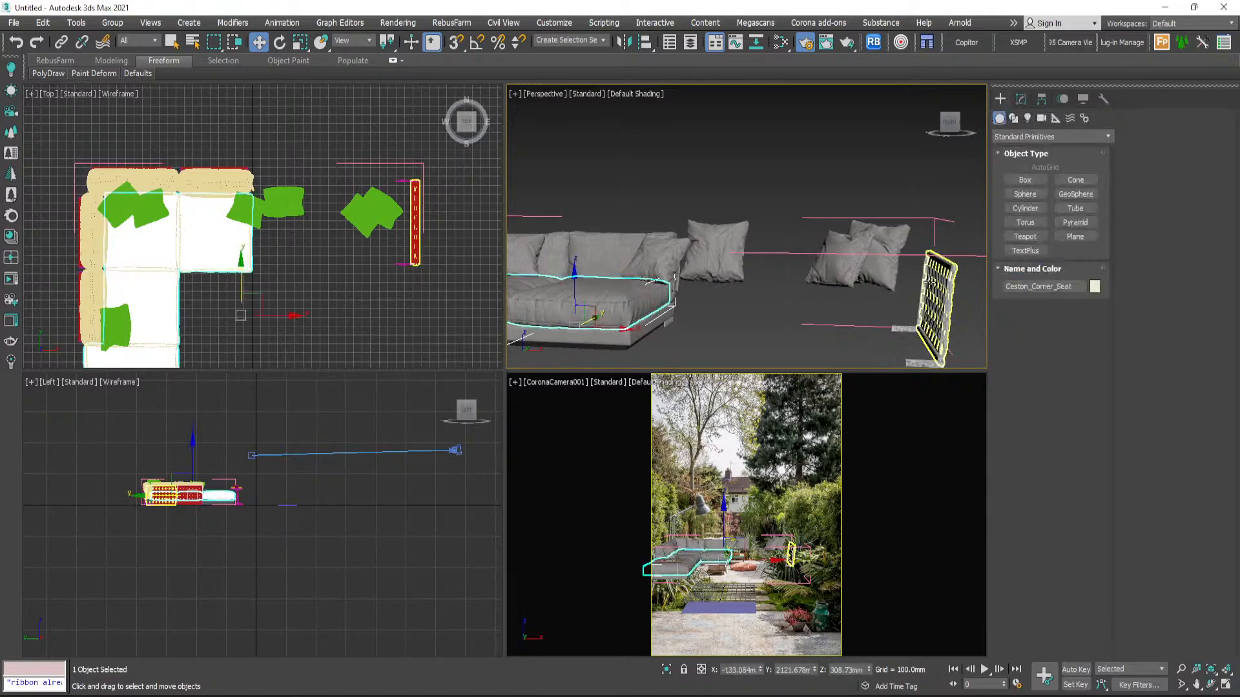
# - Move the woven armrest panel and its frame together along X against the shortened sofa's end, finishing with about -32 mm
pyautogui.click(914, 329)
pyautogui.keyDown('ctrl'); pyautogui.click(404, 180); pyautogui.keyUp('ctrl')
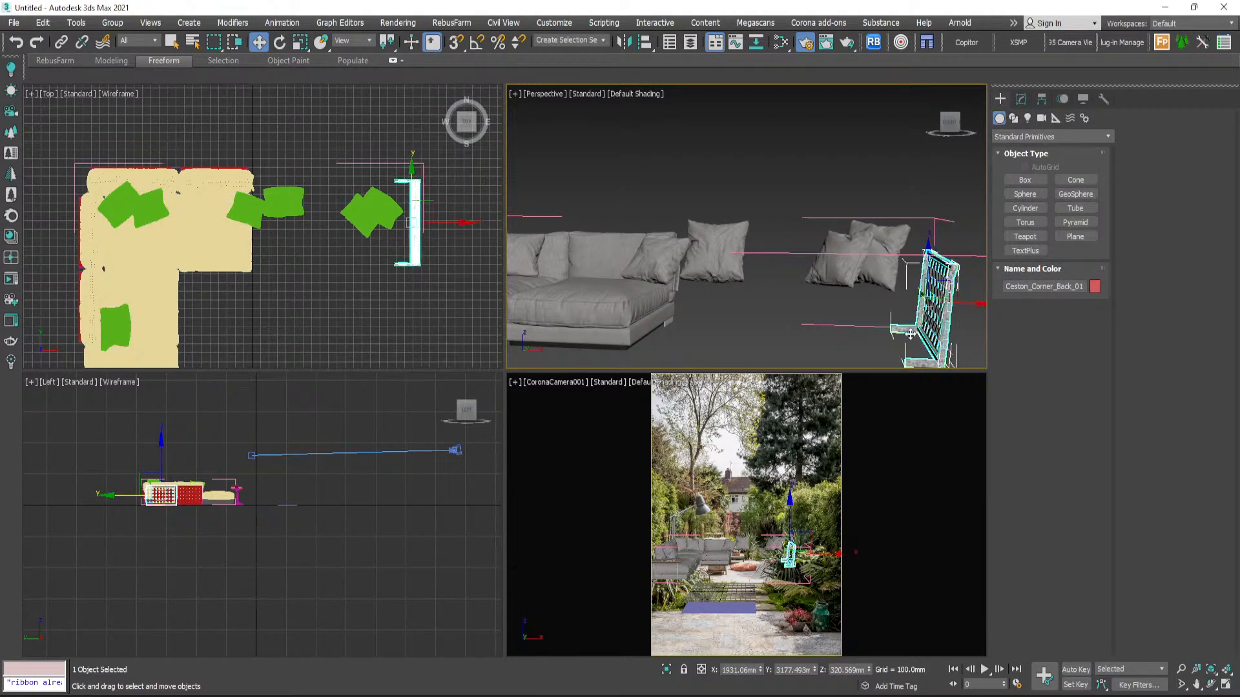
pyautogui.scroll(2, 407, 236)
pyautogui.moveTo(441, 222); pyautogui.dragTo(222, 233)
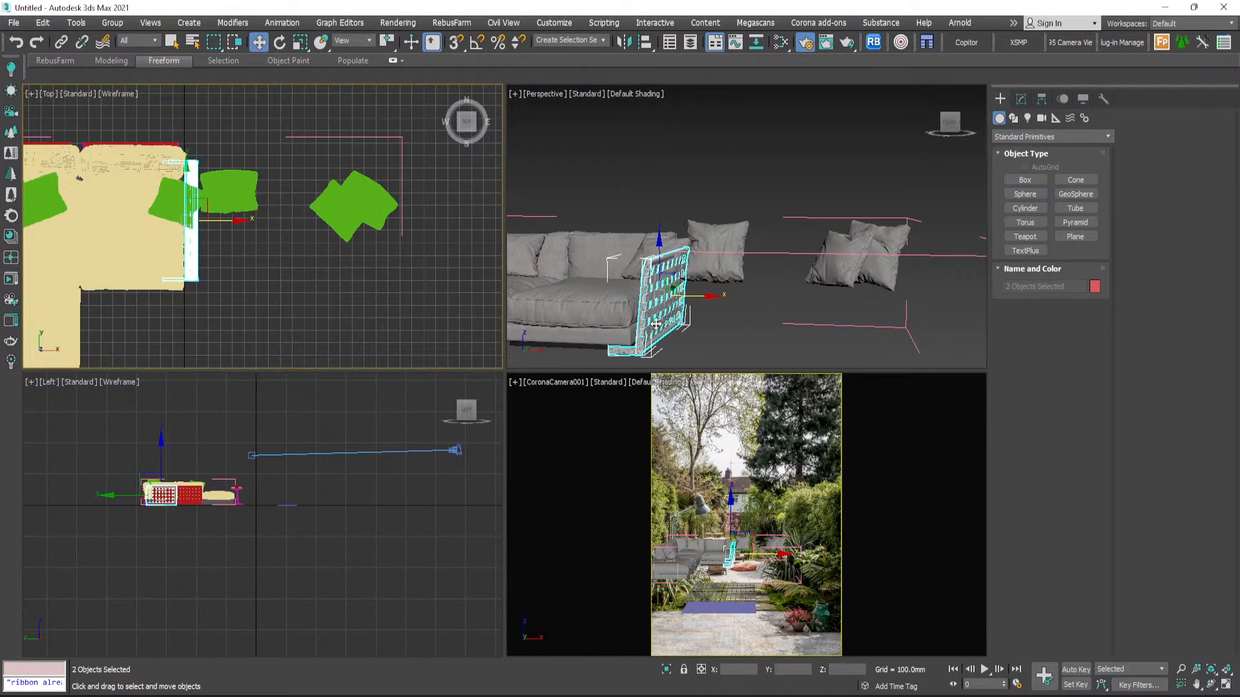
pyautogui.scroll(5, 656, 324)
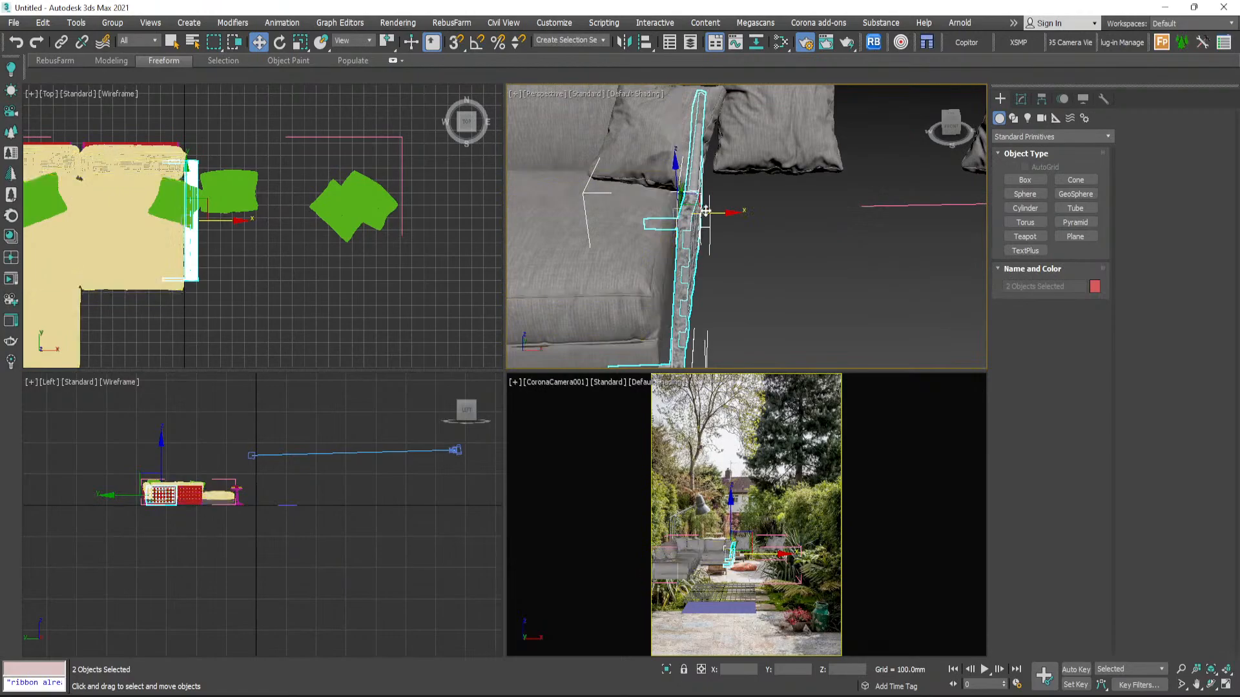
pyautogui.moveTo(705, 211); pyautogui.dragTo(699, 212)
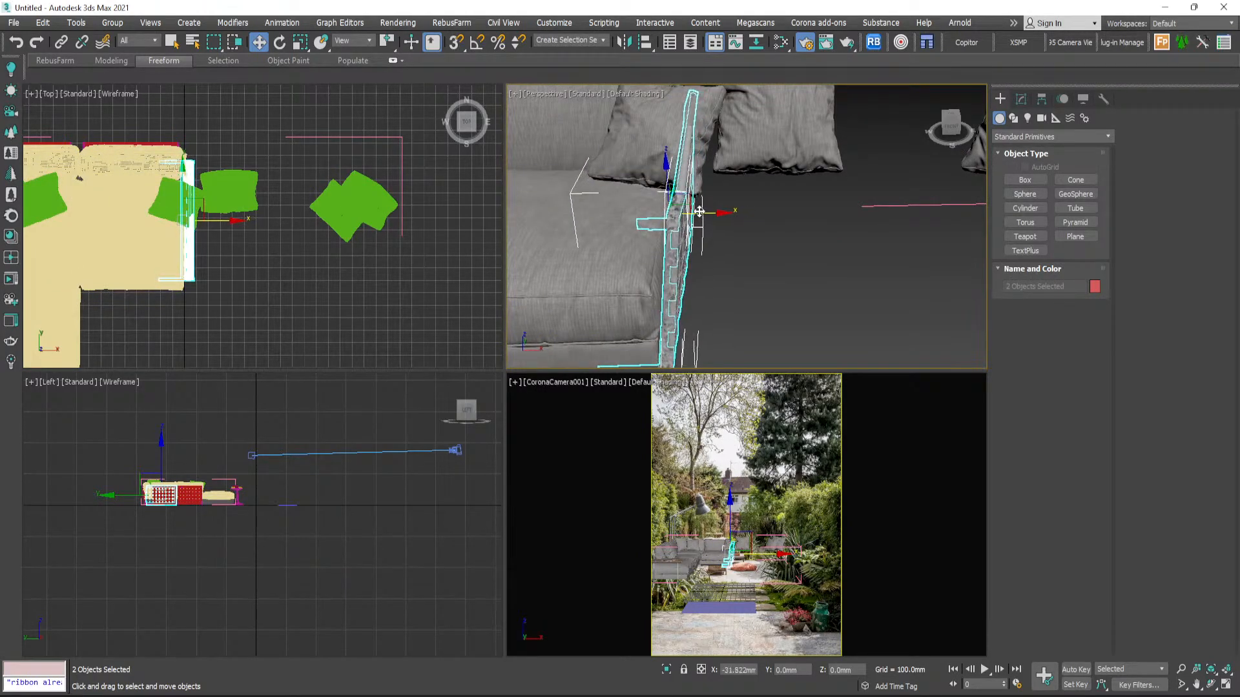
# - Delete the loose cushion elements floating beyond the relocated armrest in Ceston_Corner_Cusions
pyautogui.scroll(-4, 699, 212)
pyautogui.moveTo(699, 212)
pyautogui.keyDown('alt'); pyautogui.mouseDown(button='middle')
pyautogui.moveTo(652, 217)
pyautogui.moveTo(669, 230)
pyautogui.moveTo(707, 222)
pyautogui.mouseUp(button='middle'); pyautogui.keyUp('alt')
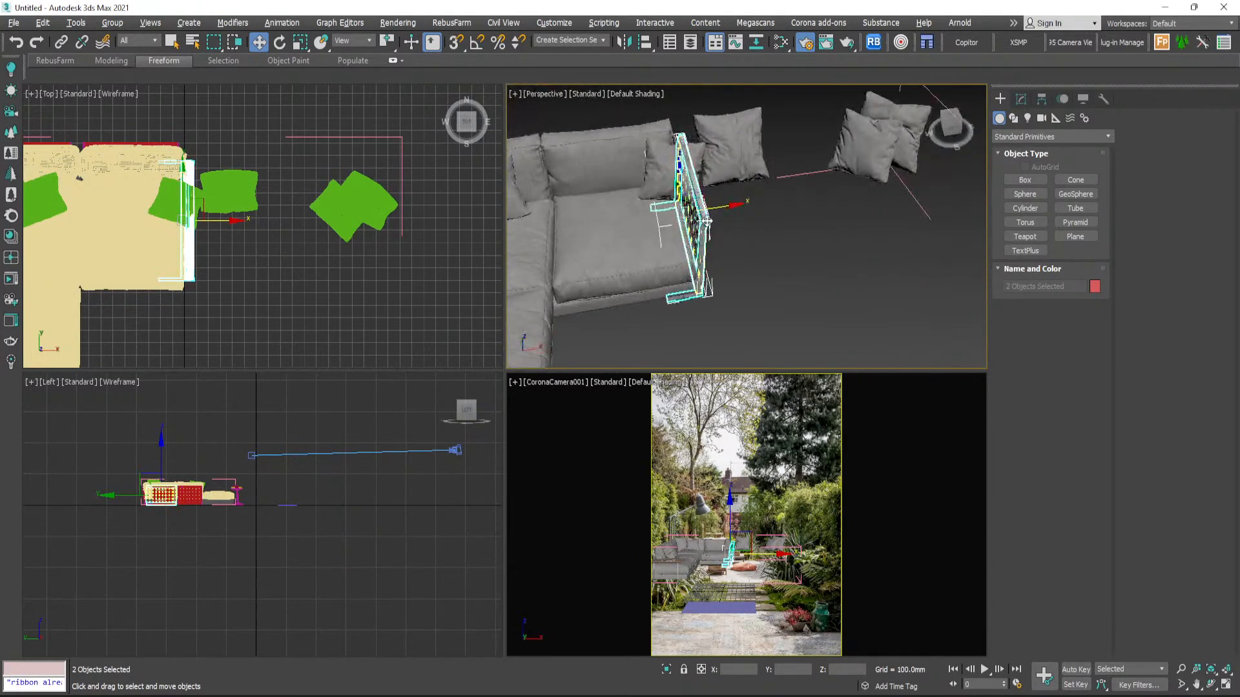
pyautogui.click(650, 165)
pyautogui.click(1021, 100)
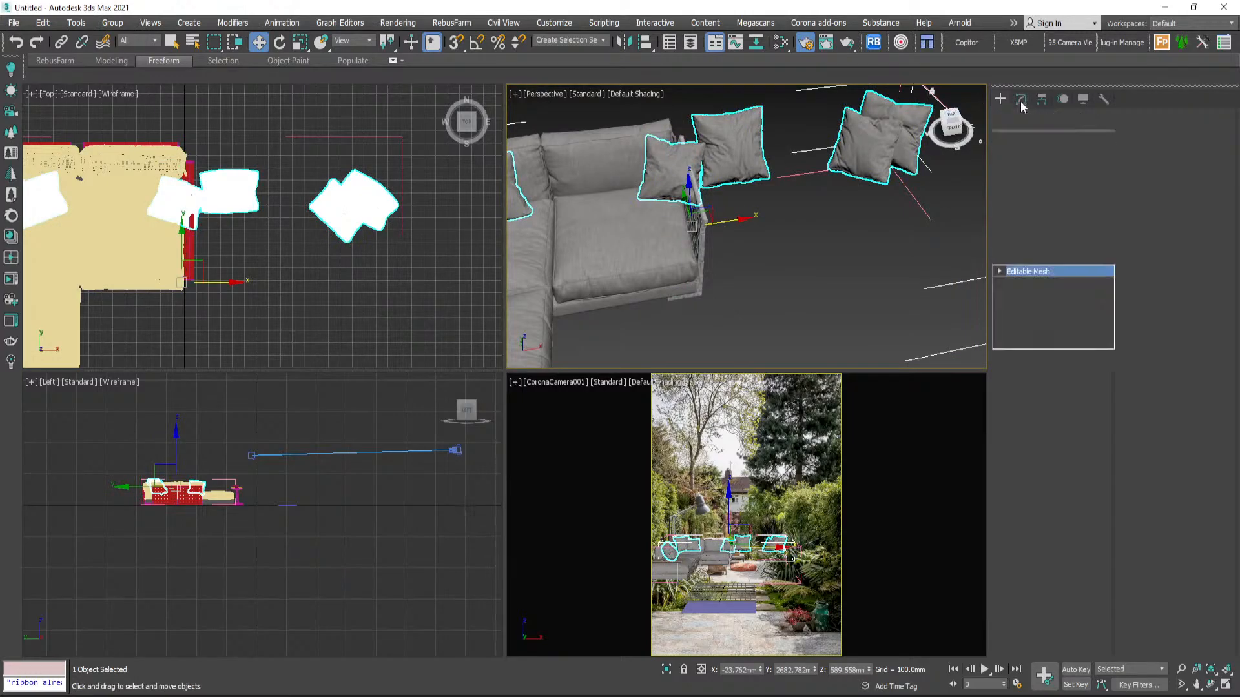
pyautogui.click(1080, 413)
pyautogui.keyDown('alt'); pyautogui.moveTo(857, 191); pyautogui.dragTo(849, 230, button='middle'); pyautogui.keyUp('alt')
pyautogui.moveTo(750, 85); pyautogui.dragTo(753, 83)
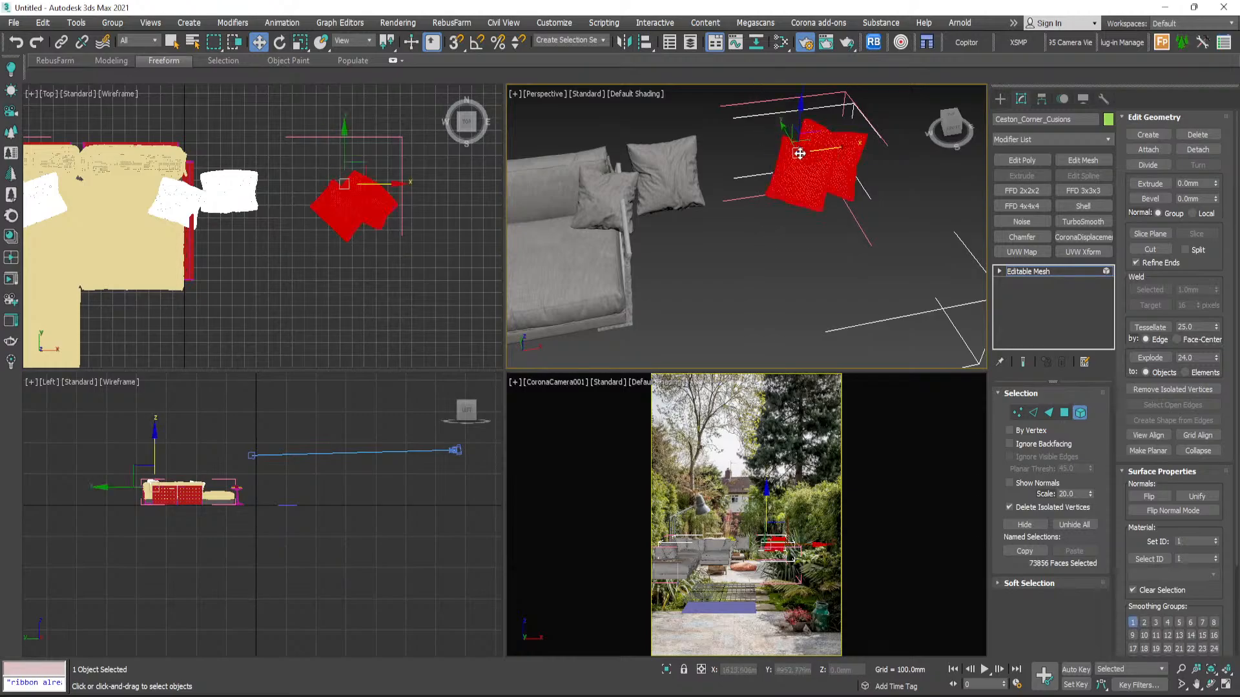
pyautogui.press('Delete')
pyautogui.moveTo(723, 232); pyautogui.dragTo(678, 111)
pyautogui.press('Delete')
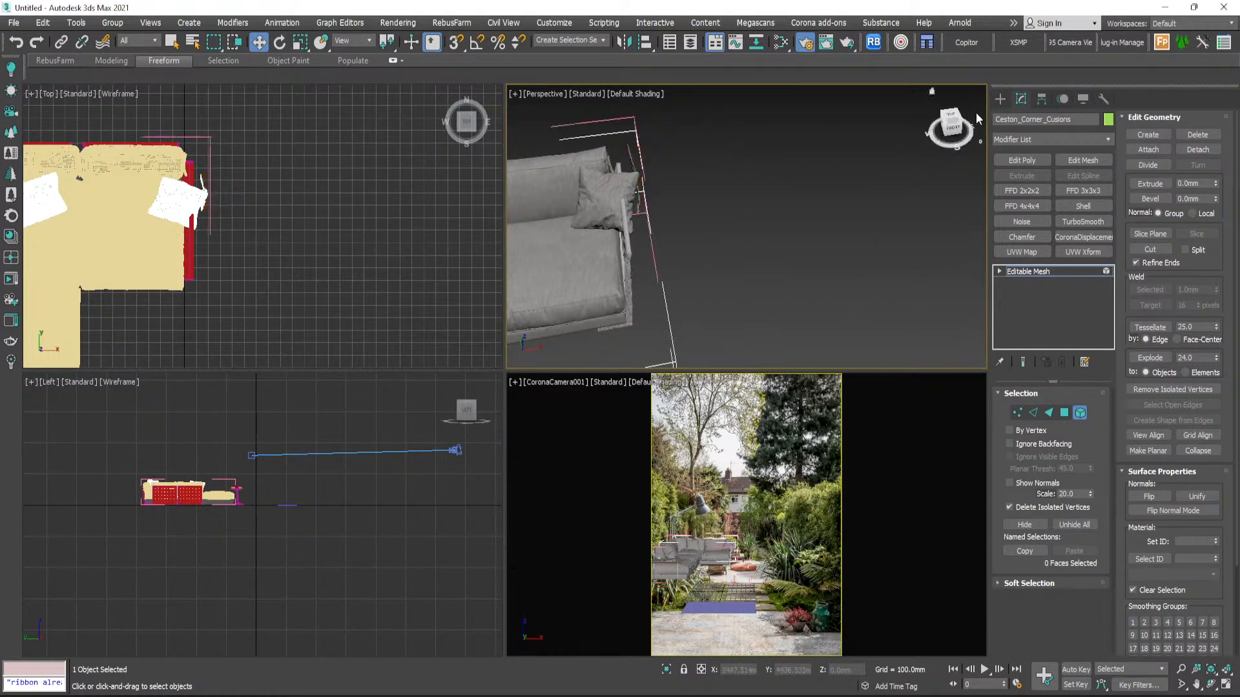
# - Delete the leftover piping element outside the armrest in Ceston_Corner_Cusions and leave element editing
pyautogui.click(621, 197)
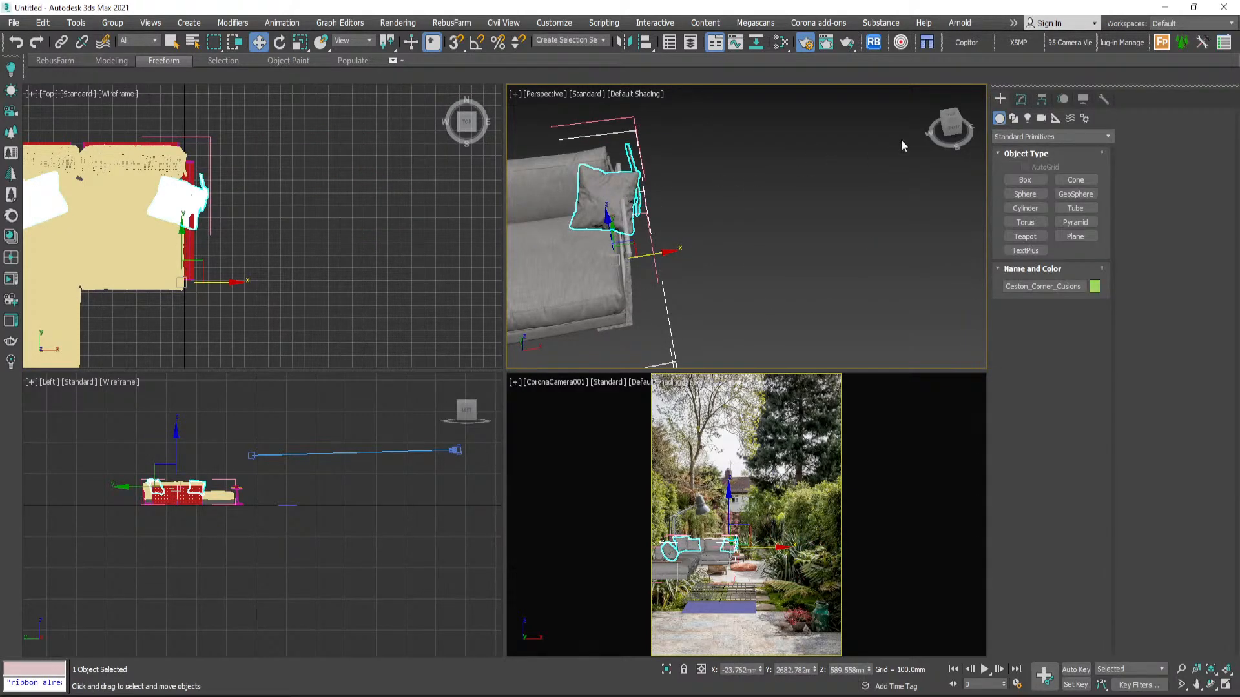
pyautogui.click(1021, 99)
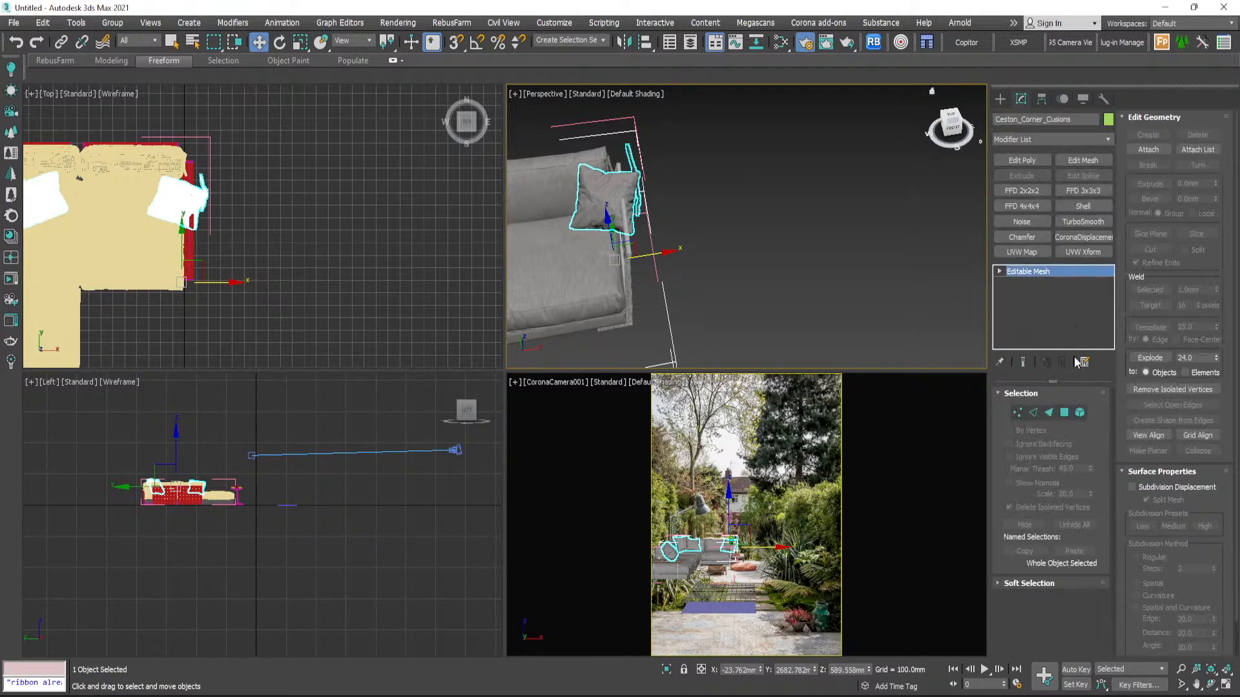
pyautogui.click(1079, 413)
pyautogui.scroll(5, 648, 131)
pyautogui.click(648, 133)
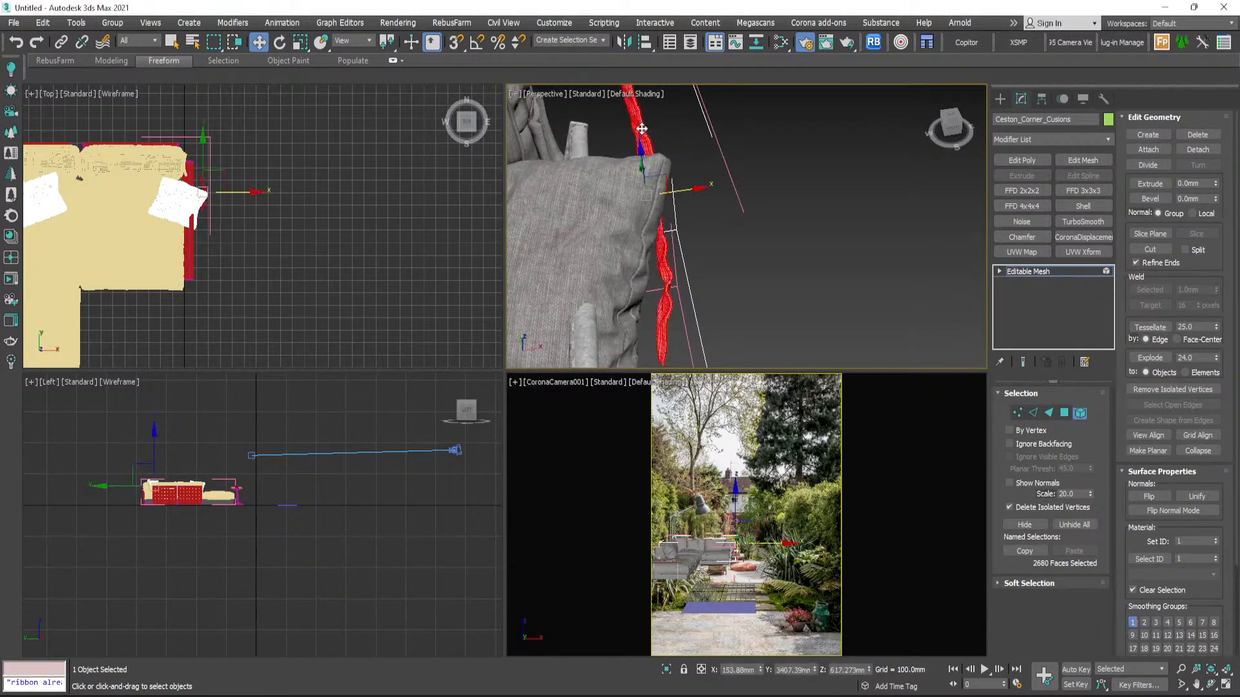
pyautogui.press('Delete')
pyautogui.scroll(-5, 876, 161)
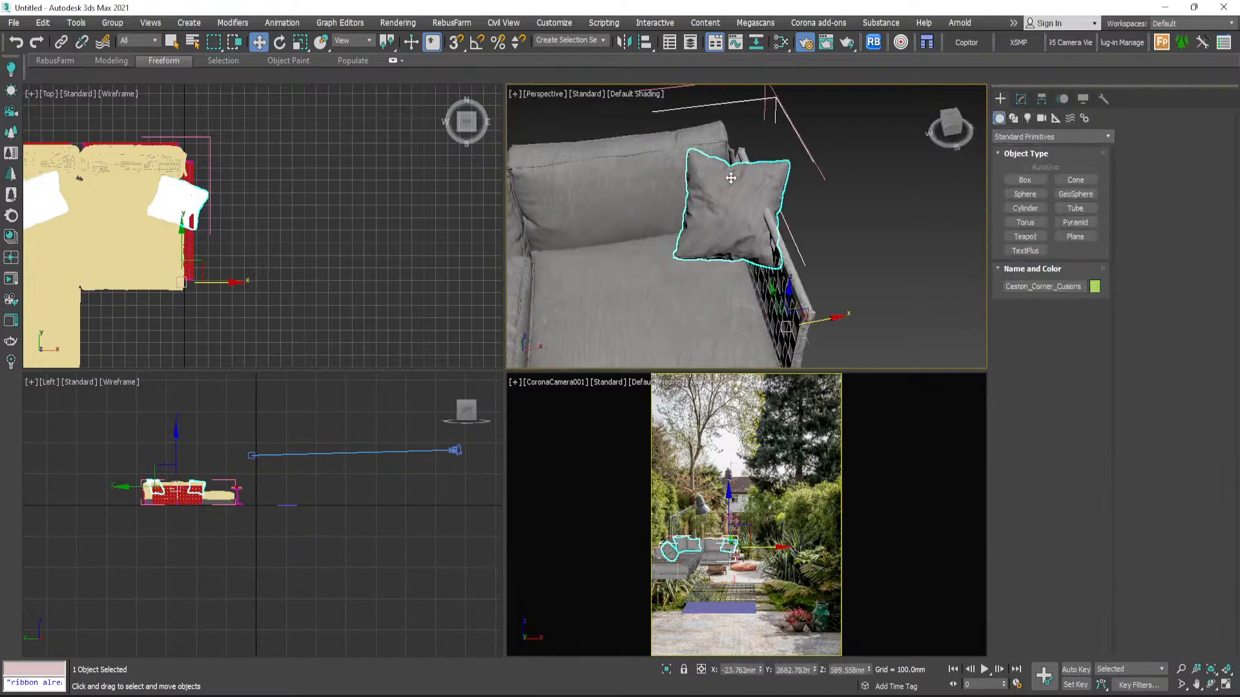
# - Move the cushion elements nearest the armrest inward along X until they clear the woven panel, and leave element editing
pyautogui.click(1021, 102)
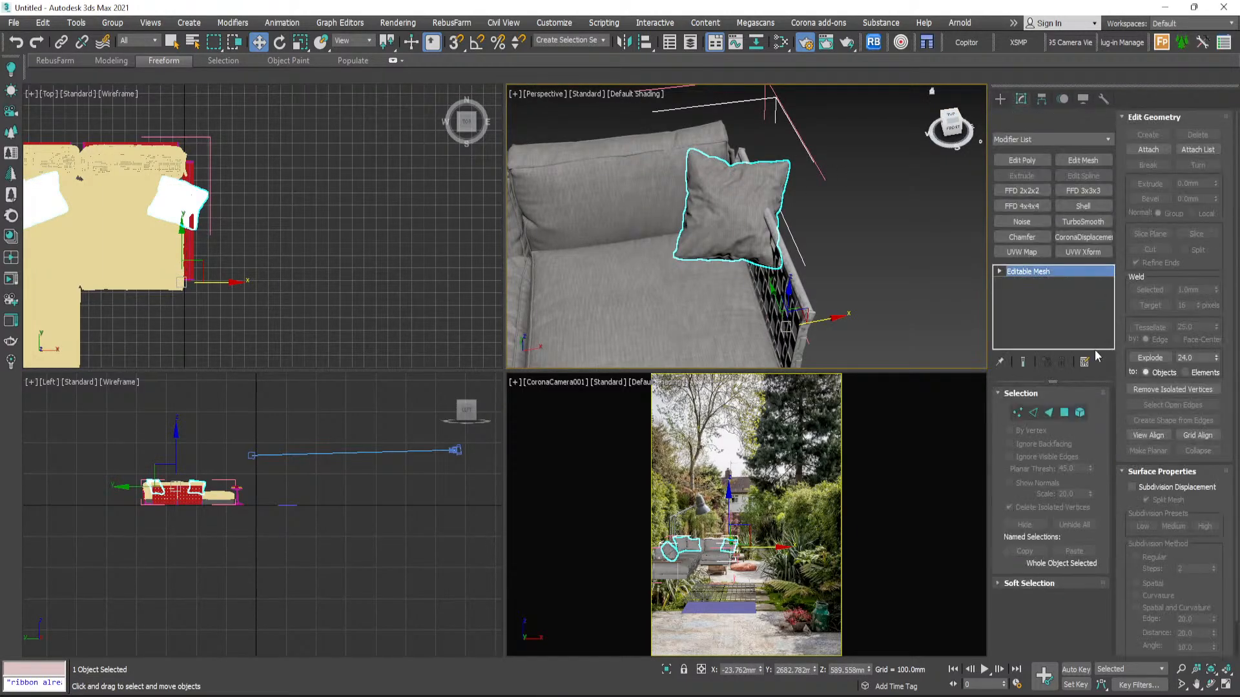
pyautogui.click(1079, 413)
pyautogui.click(740, 222)
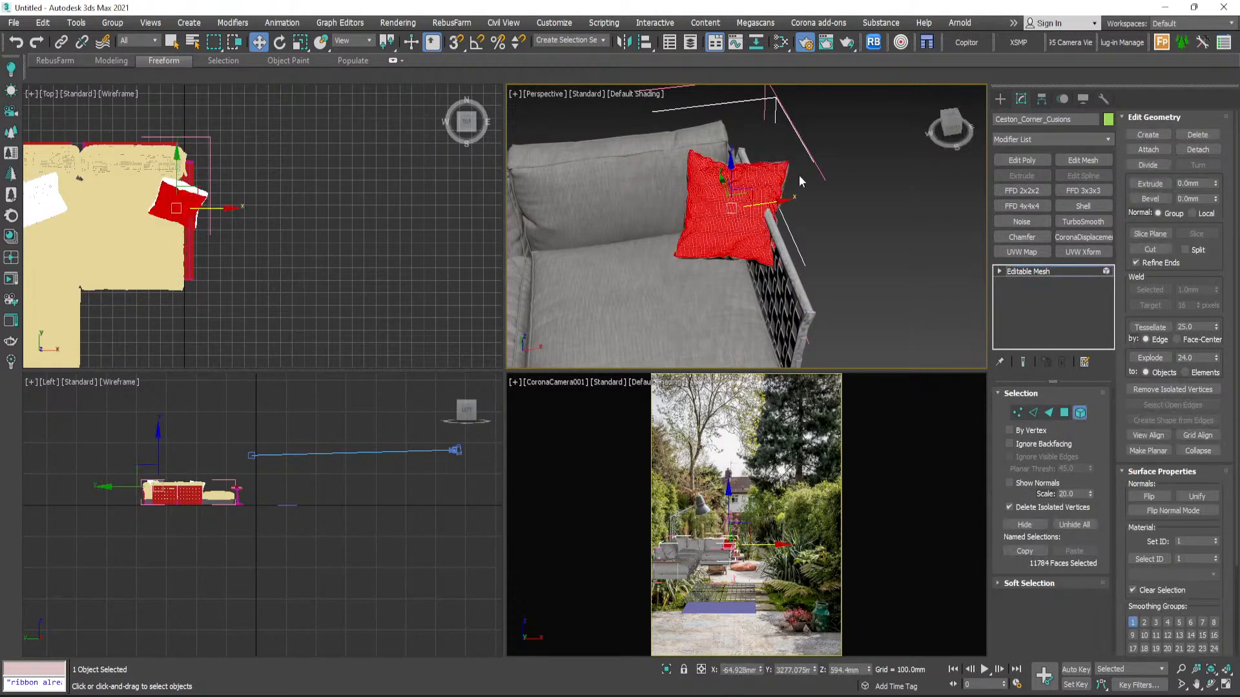
pyautogui.moveTo(621, 274); pyautogui.dragTo(621, 274)
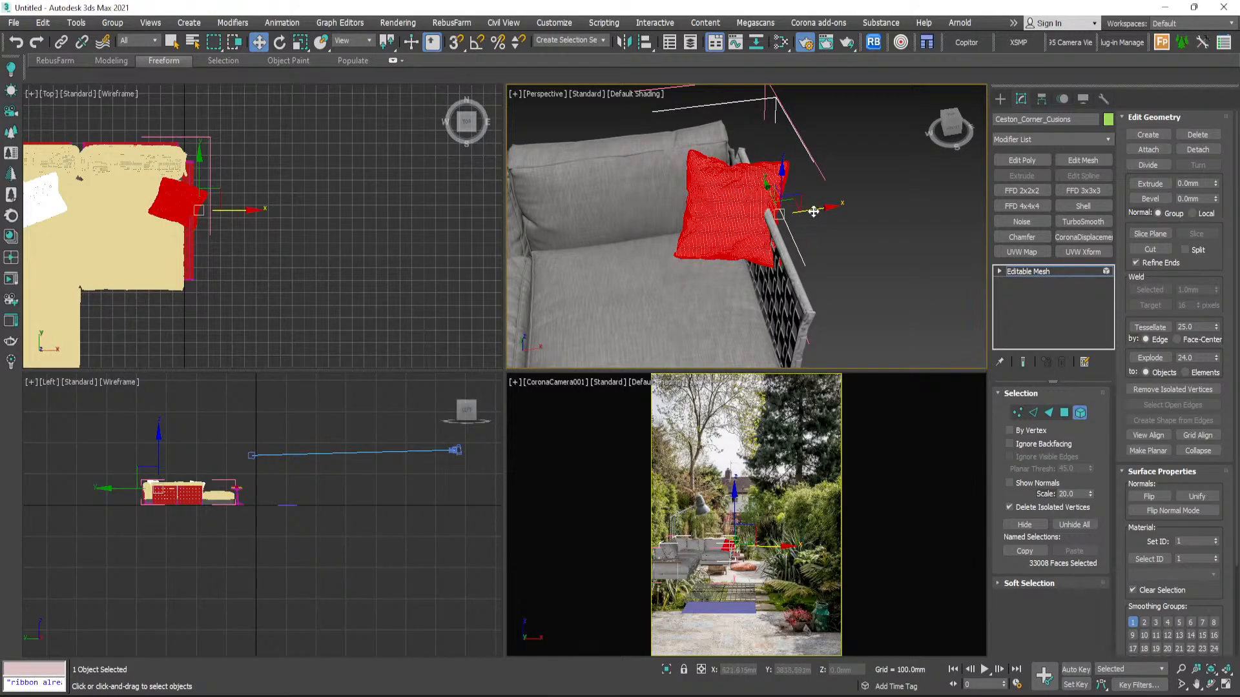
pyautogui.moveTo(813, 211); pyautogui.dragTo(781, 216)
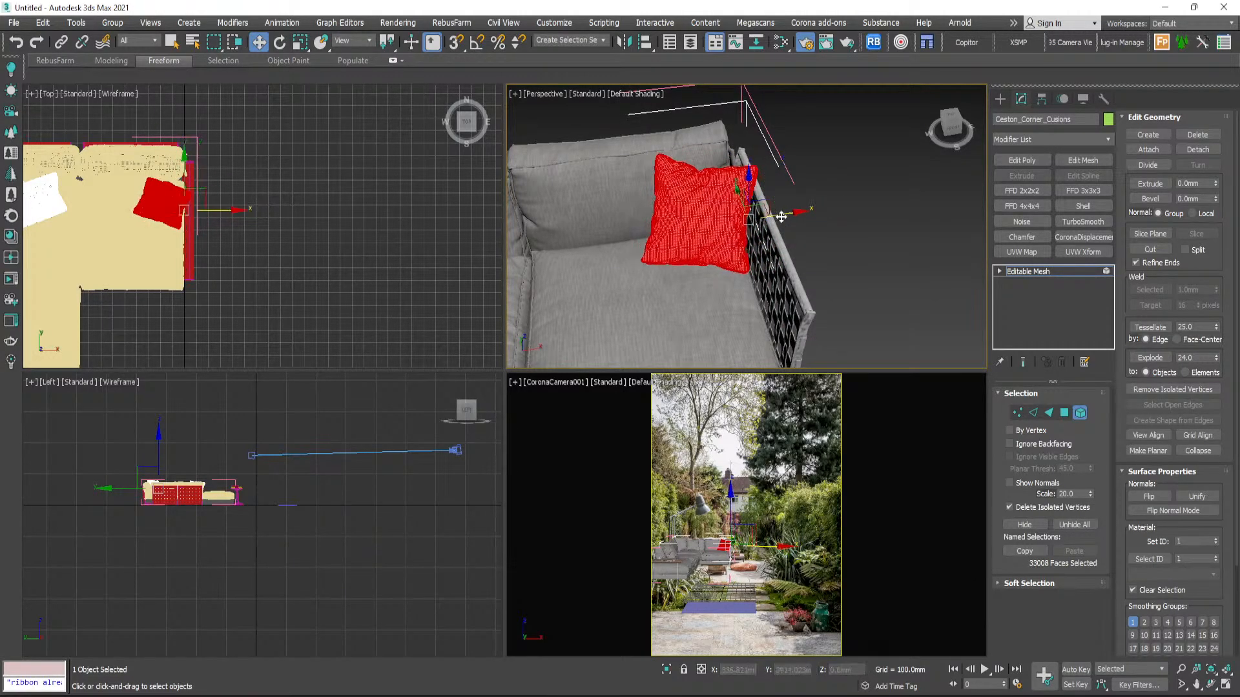
pyautogui.keyDown('alt'); pyautogui.moveTo(767, 242); pyautogui.dragTo(951, 157, button='middle'); pyautogui.keyUp('alt')
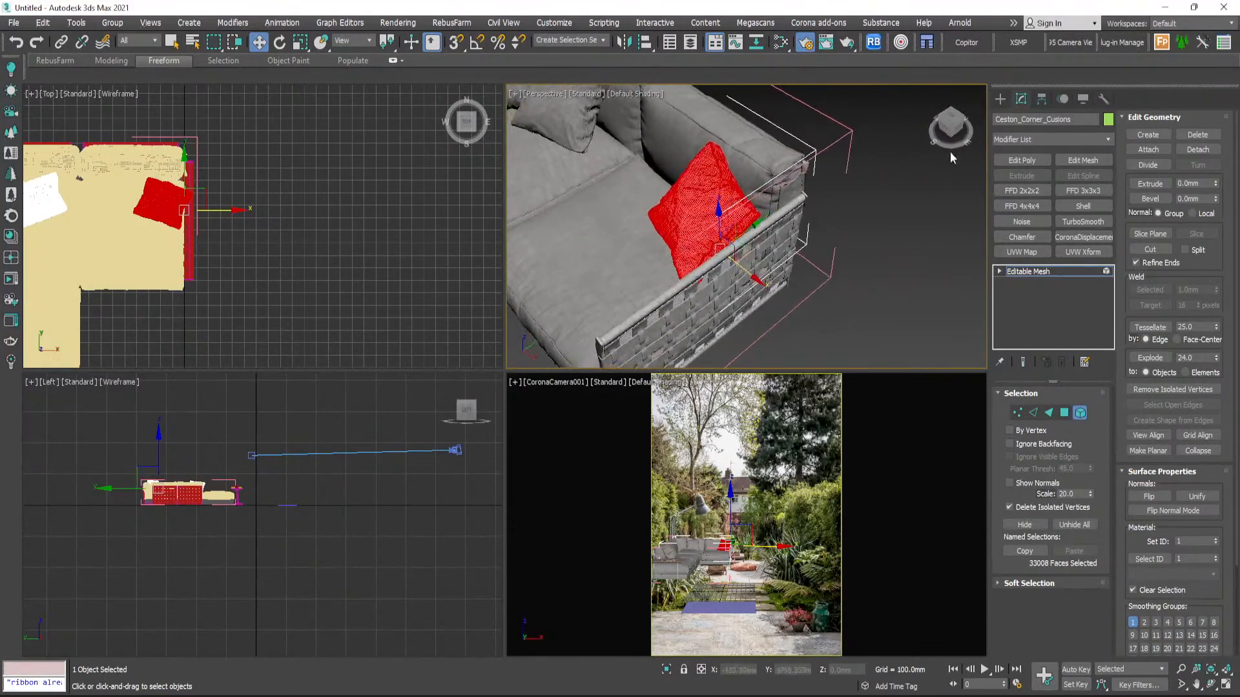
pyautogui.click(1001, 99)
# - Delete the leftover pillow element between the back pillow and armrest in Ceston_Corner_Pillows, leave element editing and clear the selection
pyautogui.click(834, 165)
pyautogui.scroll(5, 807, 174)
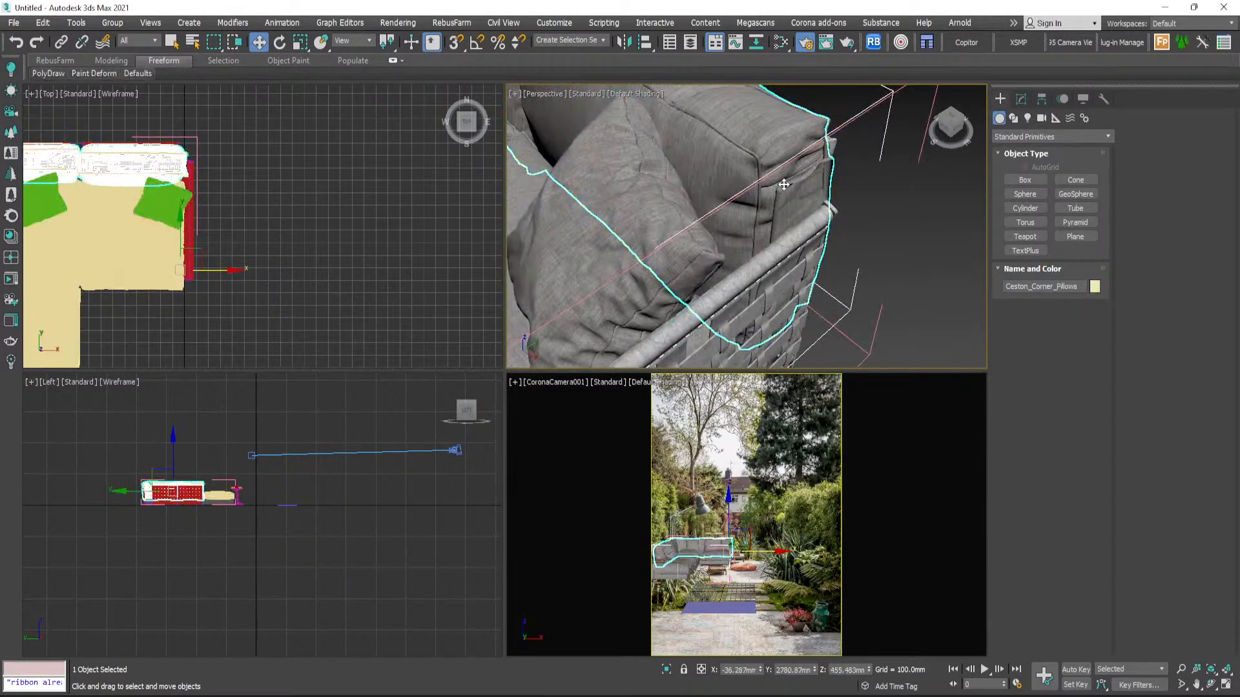
pyautogui.click(1020, 99)
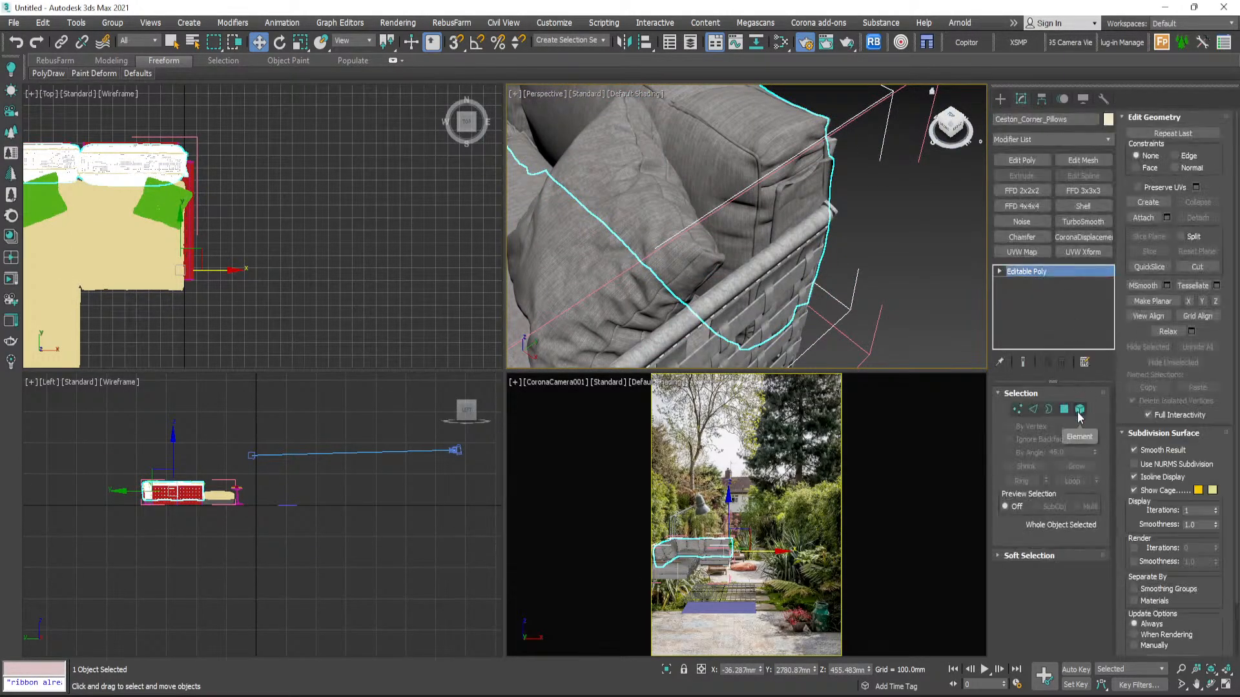
pyautogui.click(1079, 410)
pyautogui.click(790, 186)
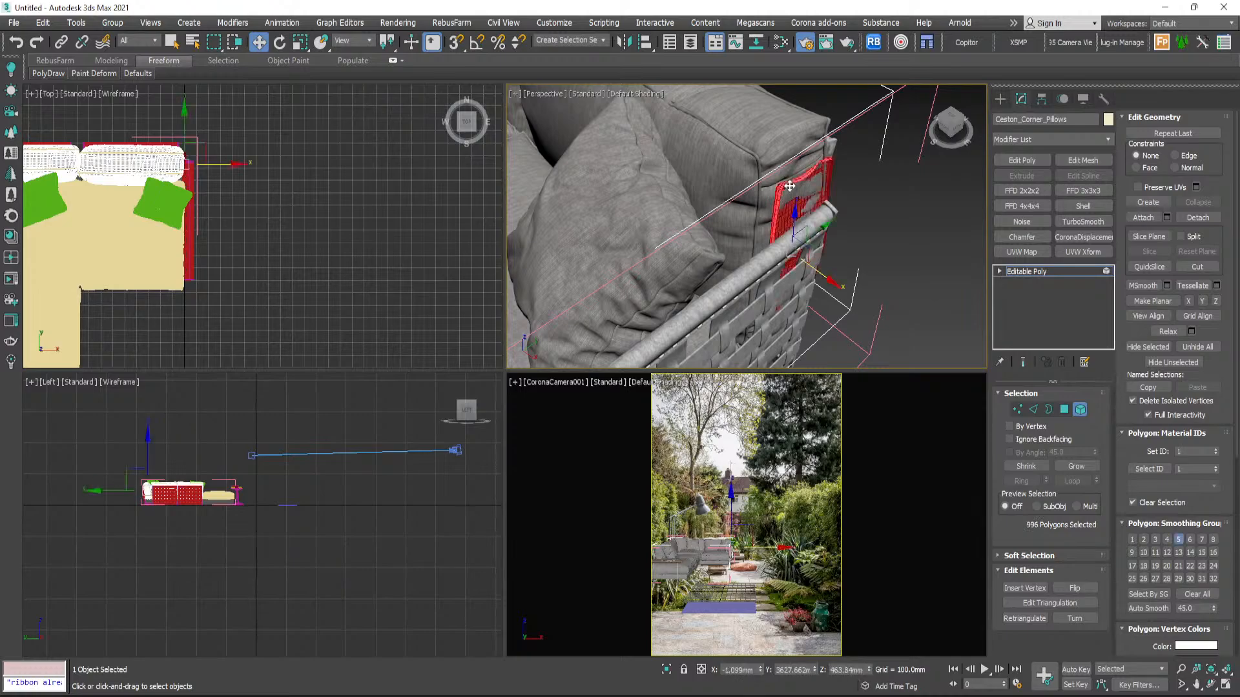
pyautogui.click(901, 113)
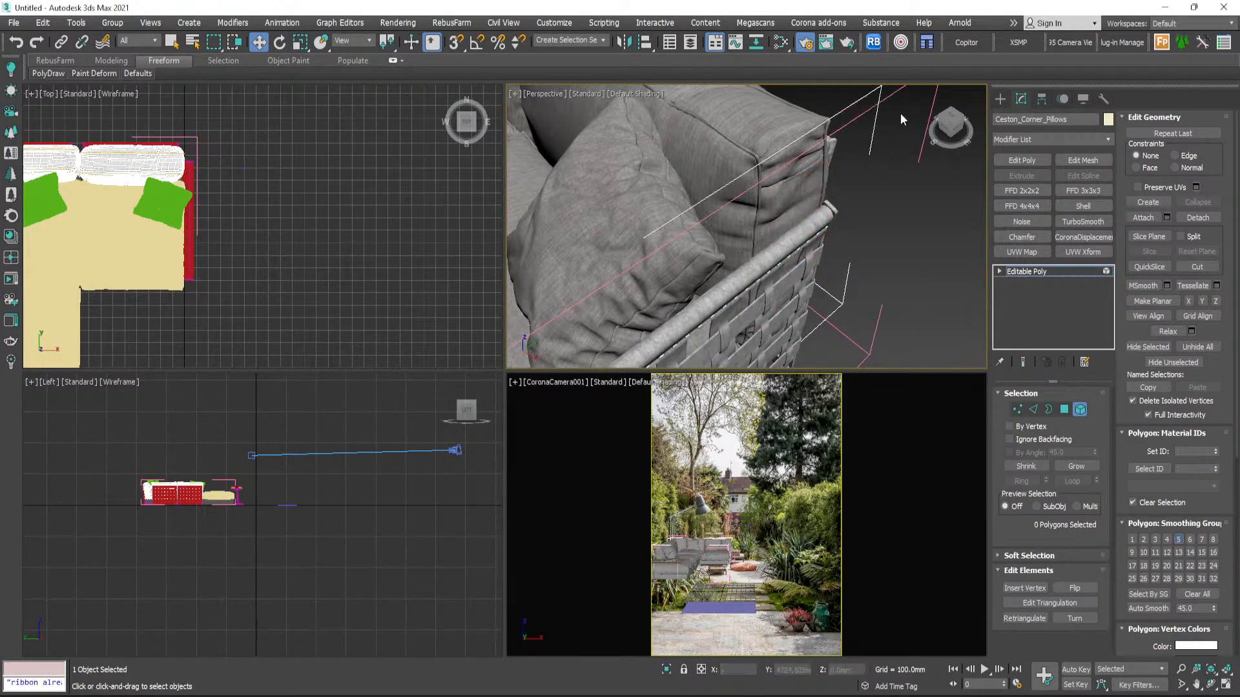
pyautogui.click(1000, 99)
pyautogui.click(908, 246)
pyautogui.scroll(-8, 647, 255)
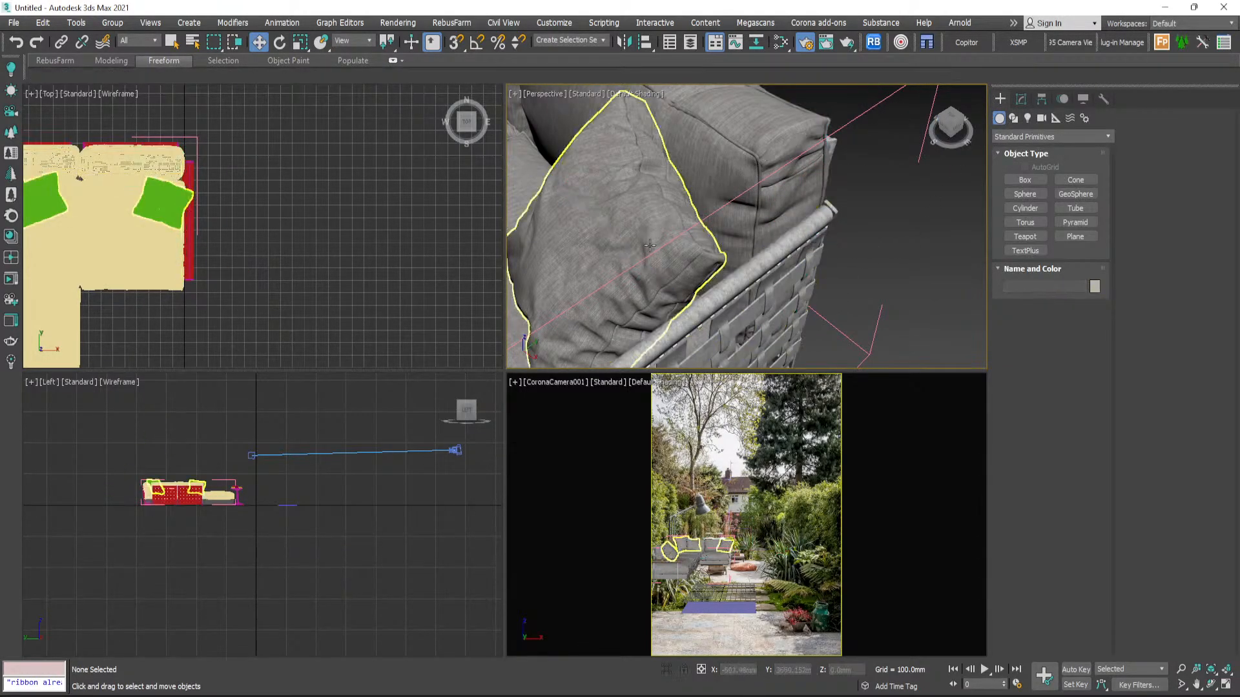
# - Close the opened Ceston_Corner_GR group and clear the selection
pyautogui.scroll(-2, 654, 249)
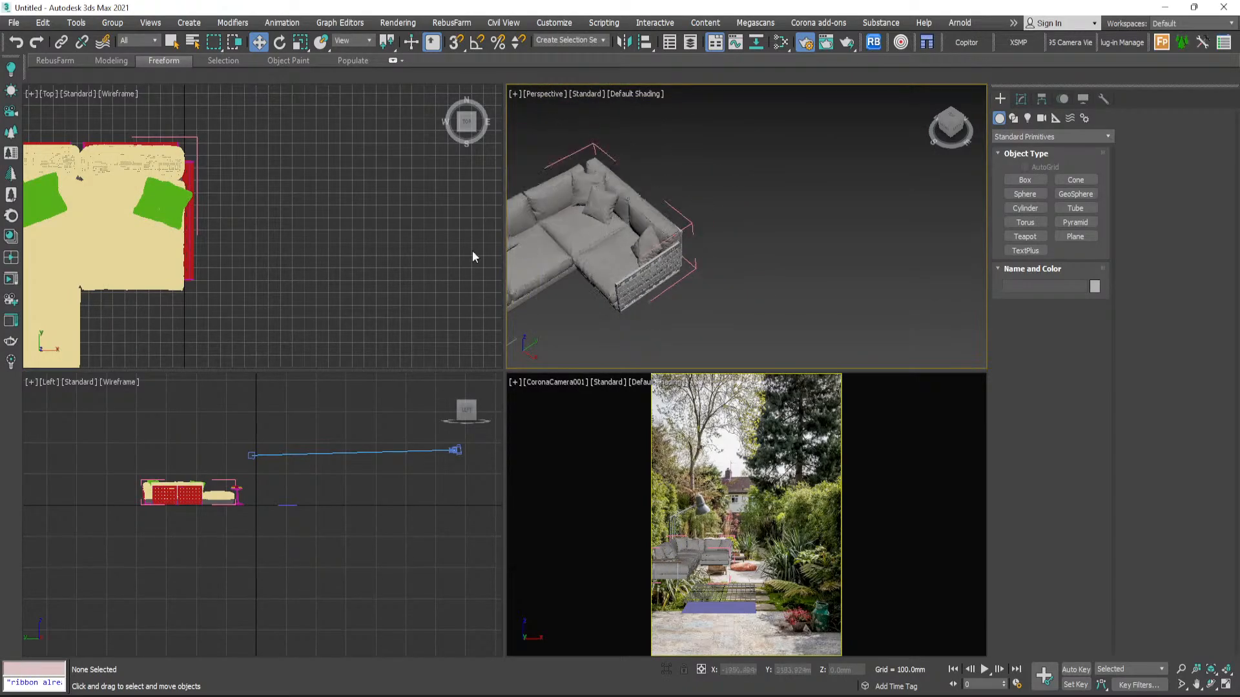
pyautogui.click(693, 225)
pyautogui.rightClick(692, 225)
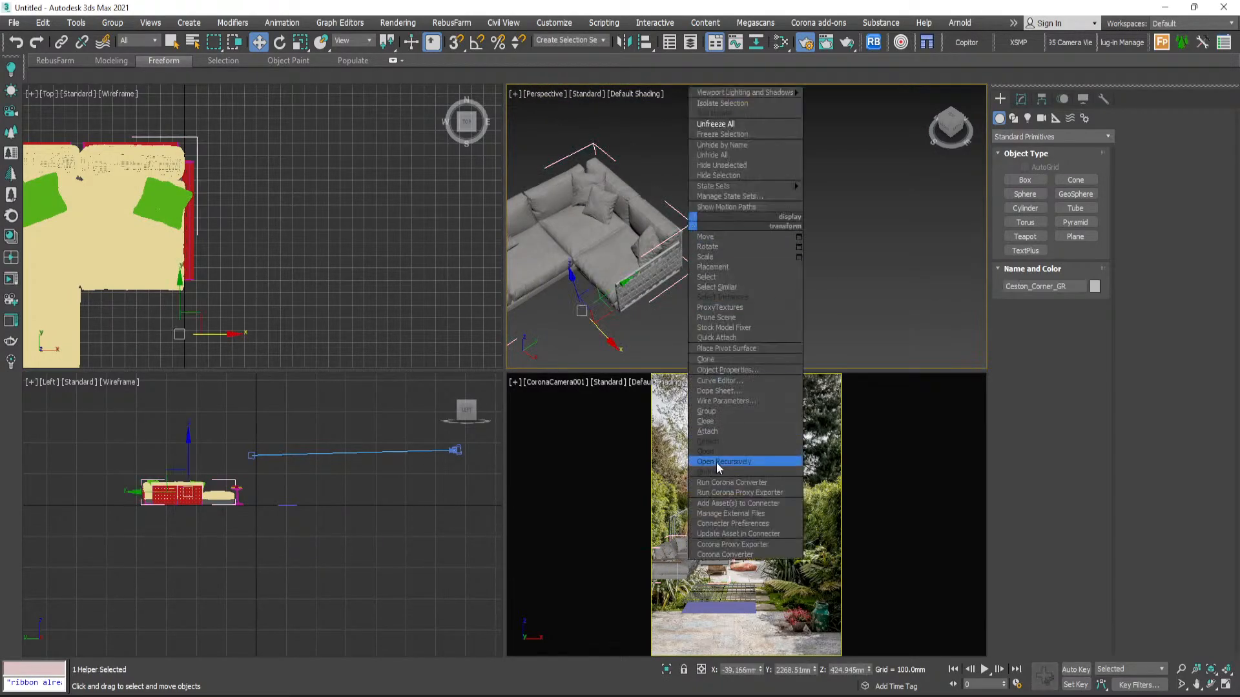
pyautogui.click(710, 423)
pyautogui.click(771, 304)
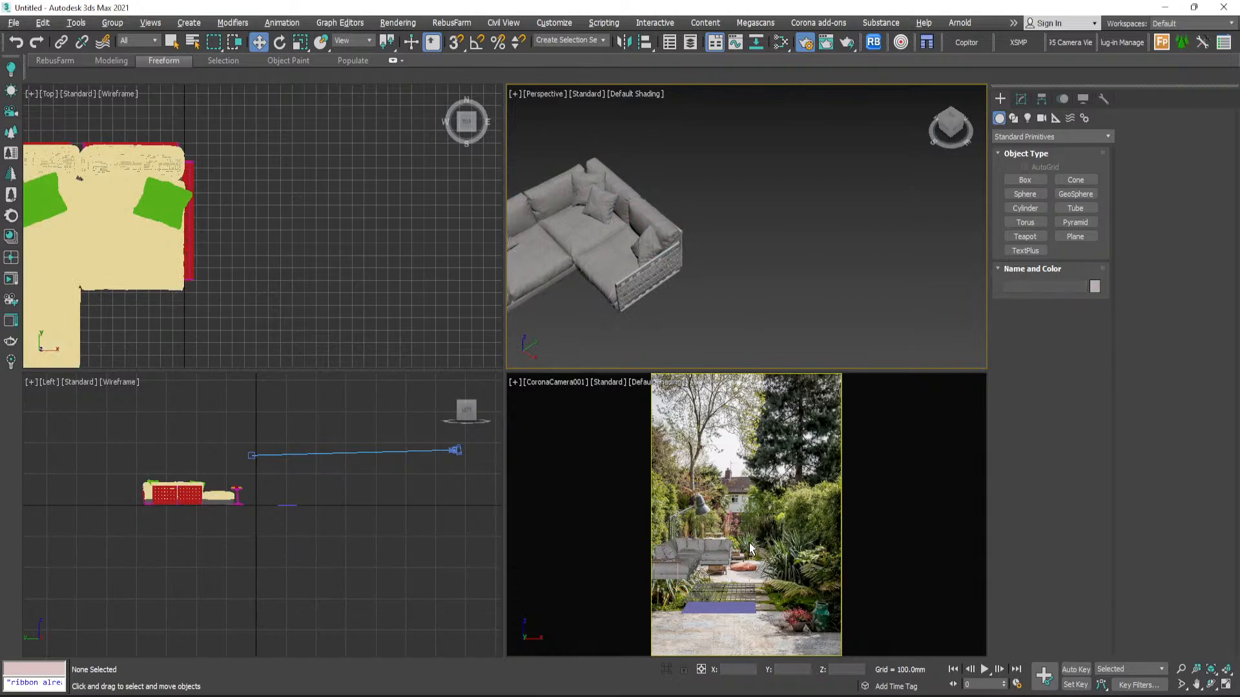
# - Move the reference plane along Y toward the camera so it lies on the foreground paving
pyautogui.hotkey('alt', 'w')
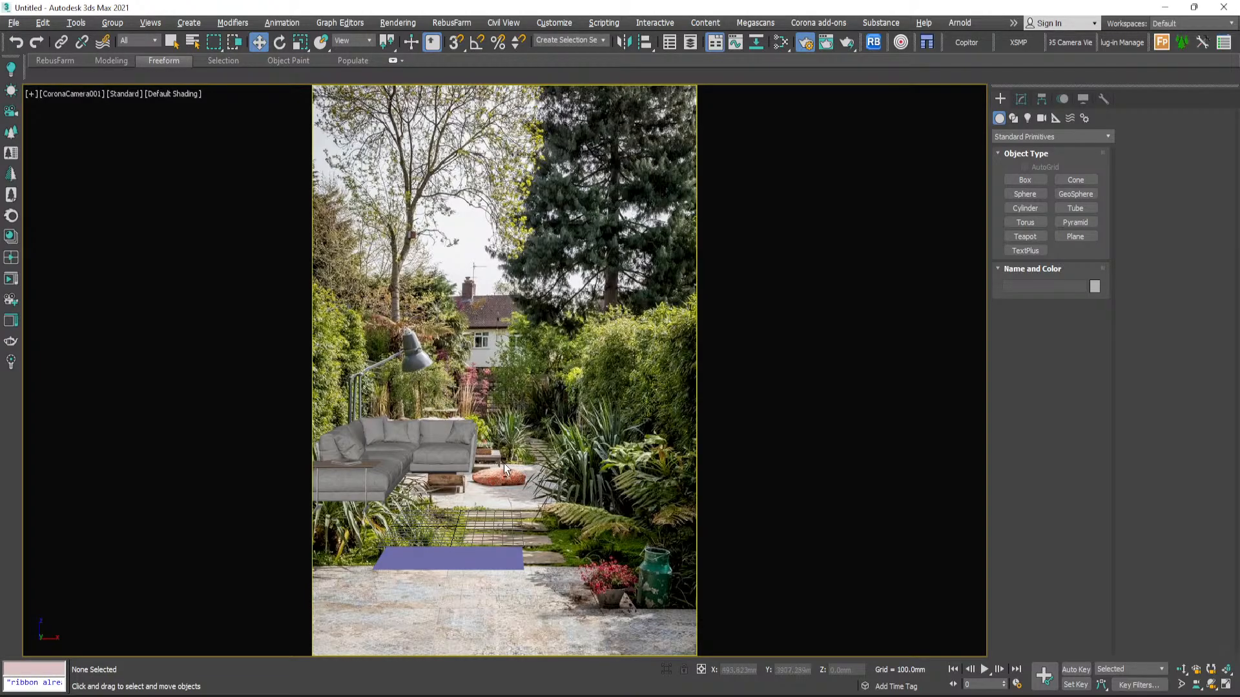
pyautogui.hotkey('alt', 'w')
pyautogui.scroll(-3, 385, 328)
pyautogui.scroll(3, 334, 296)
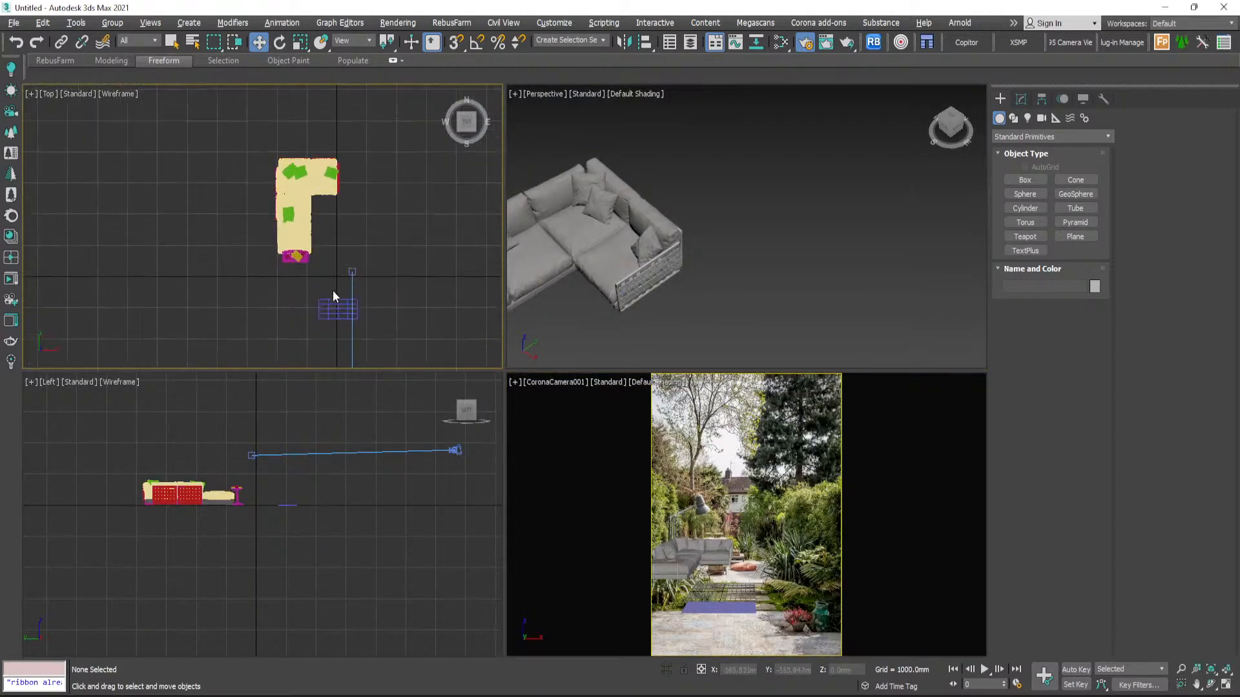
pyautogui.scroll(2, 332, 296)
pyautogui.click(342, 316)
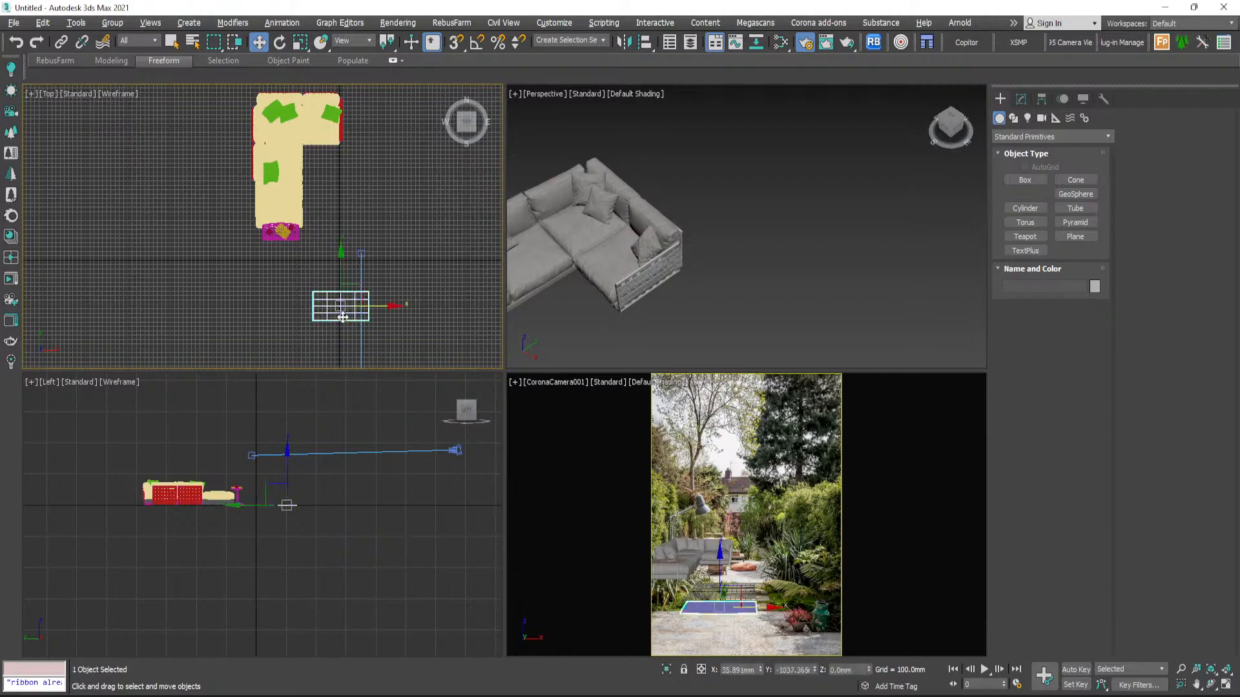
pyautogui.moveTo(331, 289); pyautogui.dragTo(347, 224, button='middle')
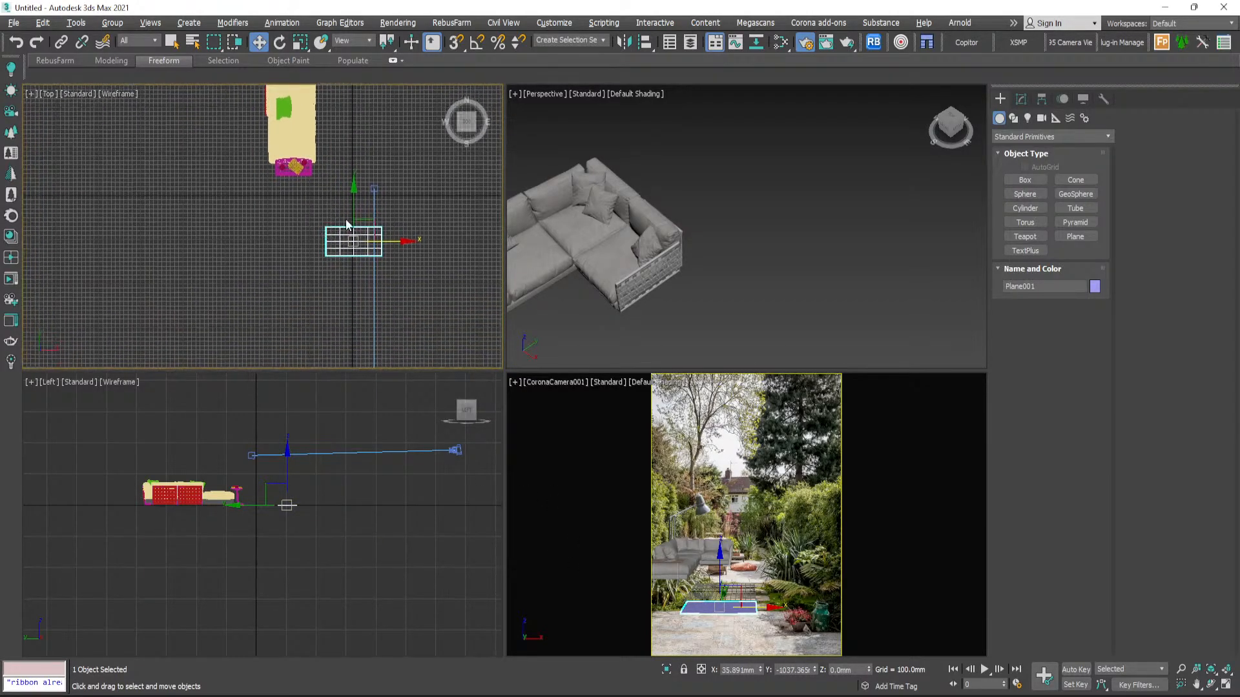
pyautogui.moveTo(354, 204); pyautogui.dragTo(355, 226)
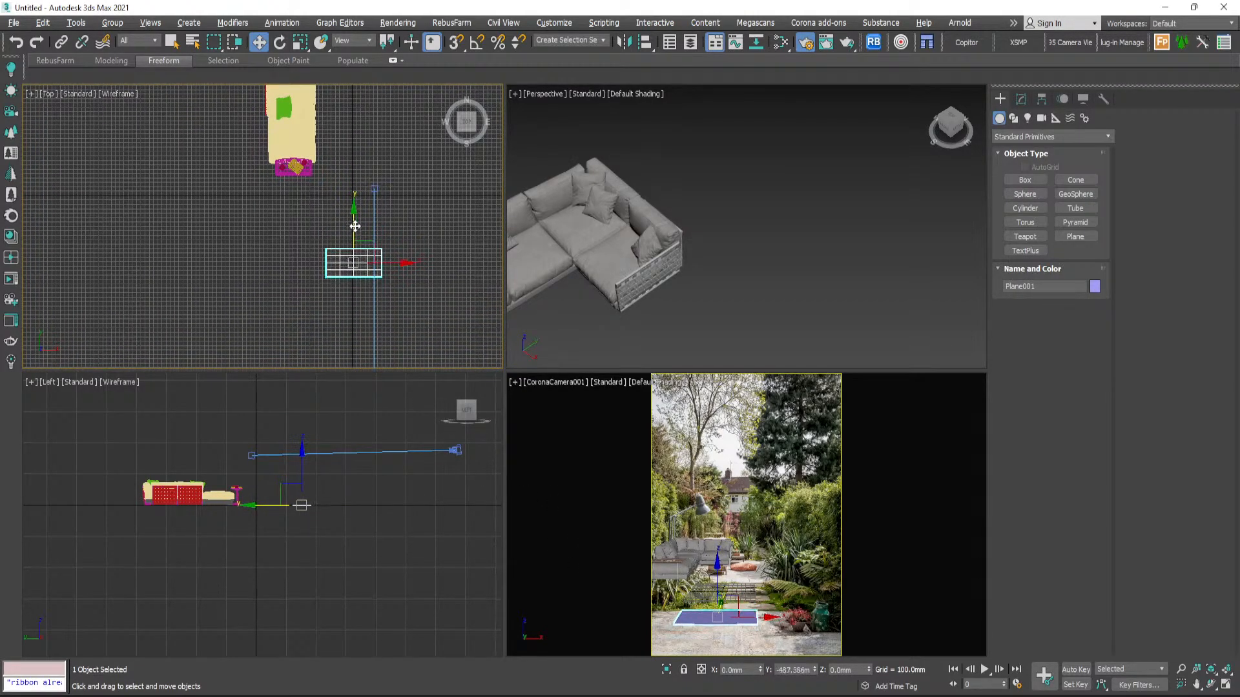
# - Reduce the reference plane's length and width segments to 1 each
pyautogui.click(1020, 99)
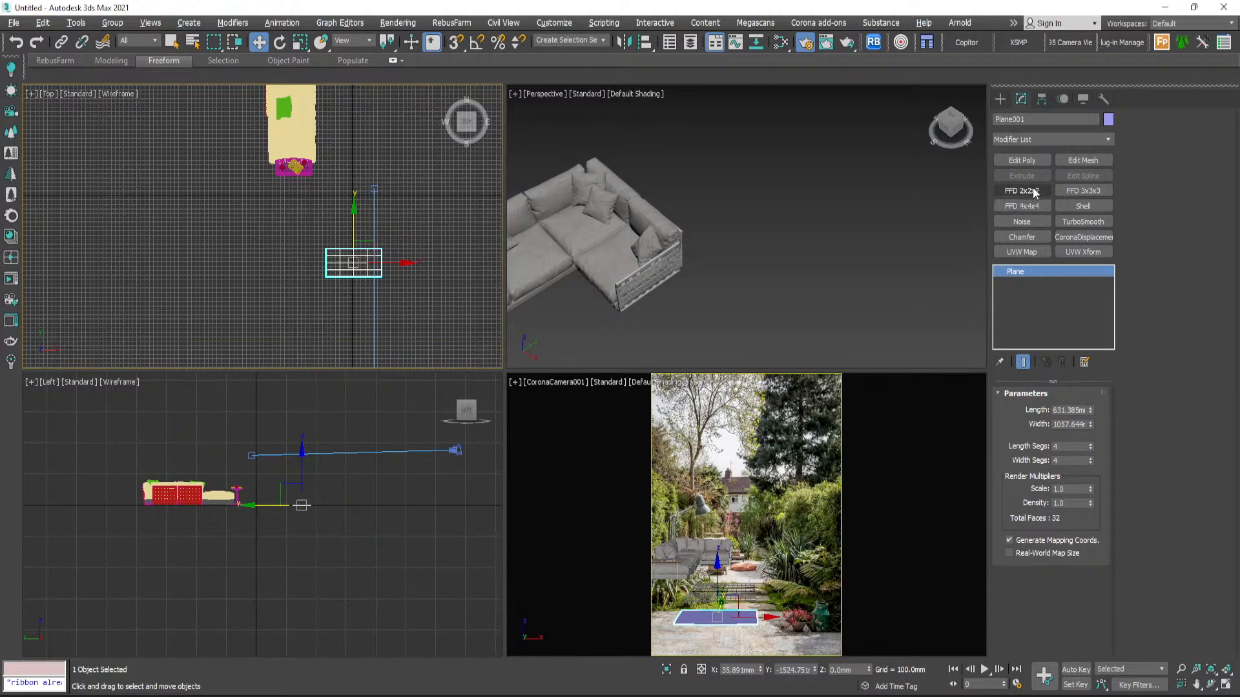
pyautogui.click(1090, 462)
pyautogui.click(1091, 462)
pyautogui.click(1090, 462)
pyautogui.click(1091, 449)
pyautogui.click(1090, 448)
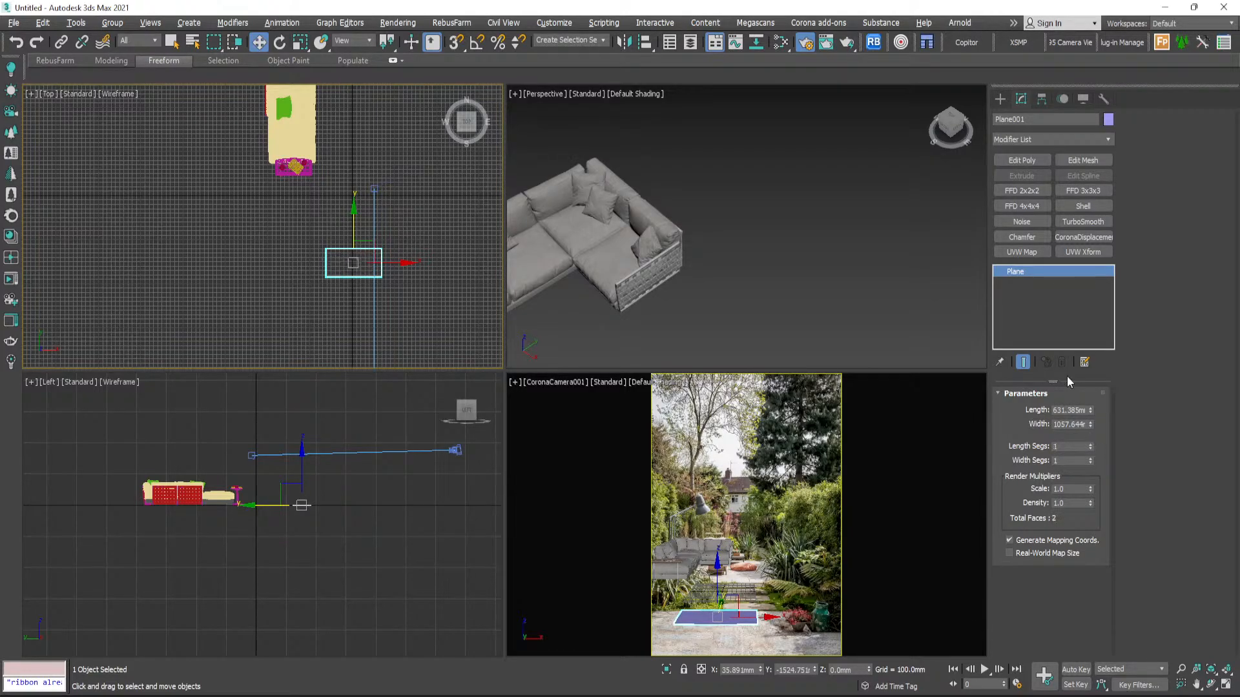
# - Add an Edit Poly modifier to the plane and move its near and side edges outward to cover the foreground paving
pyautogui.click(1031, 161)
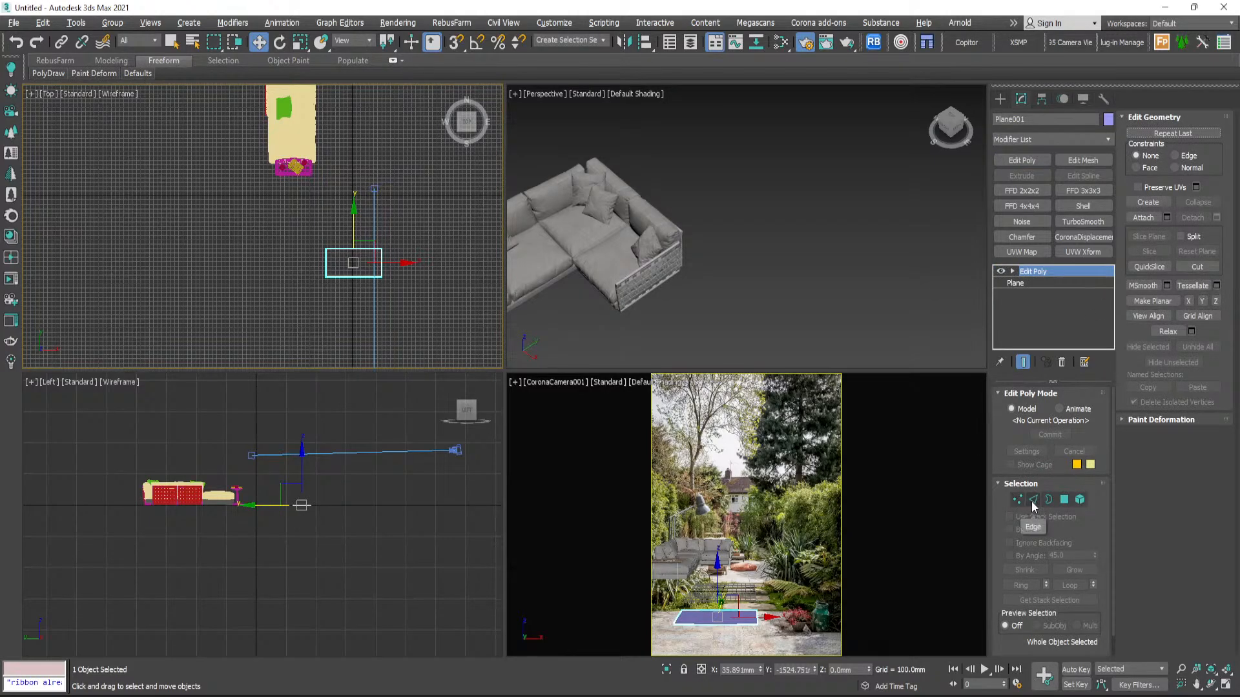
pyautogui.click(1033, 500)
pyautogui.click(354, 276)
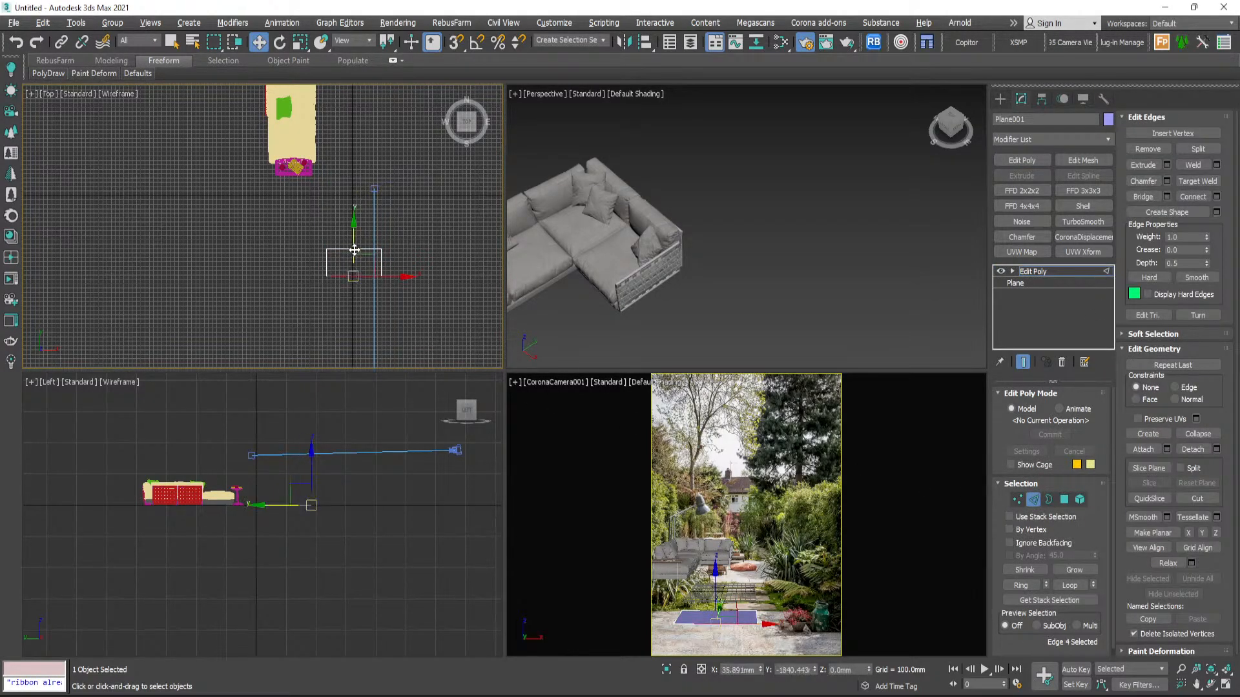
pyautogui.moveTo(354, 261); pyautogui.dragTo(270, 283)
pyautogui.click(327, 289)
pyautogui.moveTo(353, 274); pyautogui.dragTo(342, 271, button='middle')
pyautogui.click(371, 274)
pyautogui.moveTo(402, 285)
pyautogui.mouseDown()
pyautogui.moveTo(429, 285)
pyautogui.moveTo(403, 289)
pyautogui.mouseUp()
# - Connect the plane's two side edges with a single edge across its middle
pyautogui.keyDown('ctrl'); pyautogui.click(228, 278); pyautogui.keyUp('ctrl')
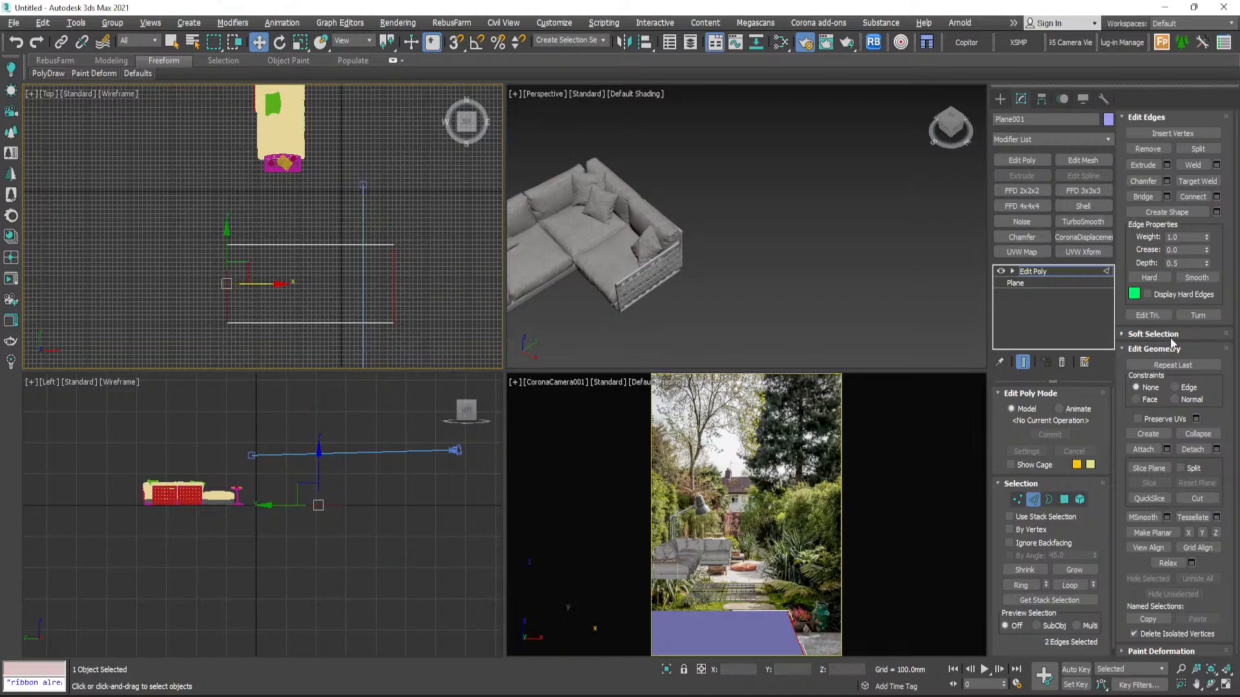
pyautogui.click(1217, 196)
pyautogui.click(274, 286)
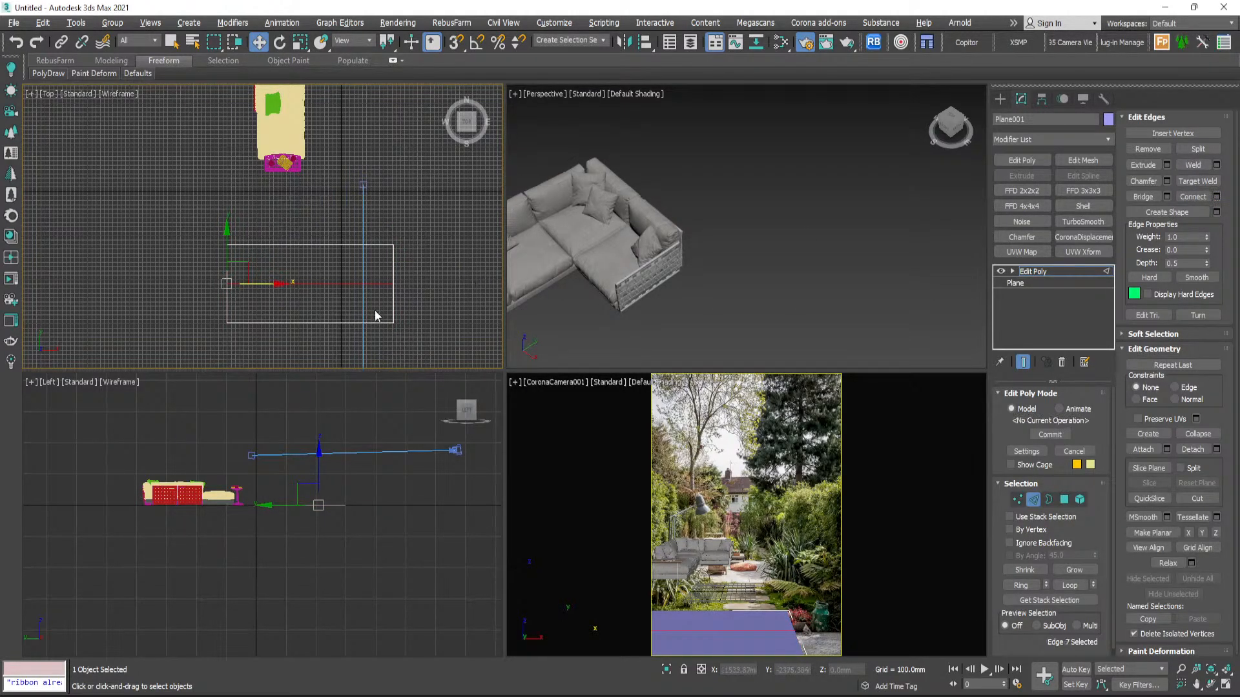
# - Try extending the near half of the plane's right side outward along X as a new polygon, leave edge editing, and undo the extension
pyautogui.click(392, 302)
pyautogui.keyDown('shift'); pyautogui.moveTo(442, 304); pyautogui.dragTo(498, 313); pyautogui.keyUp('shift')
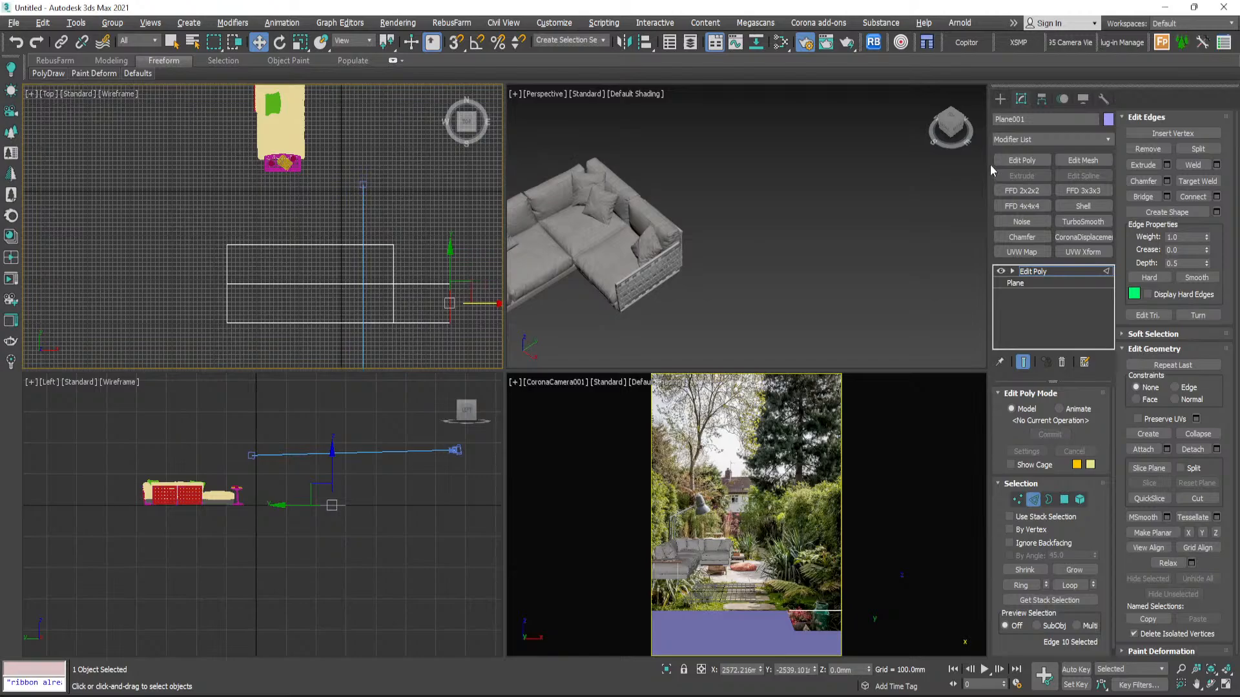
pyautogui.click(999, 99)
pyautogui.click(824, 237)
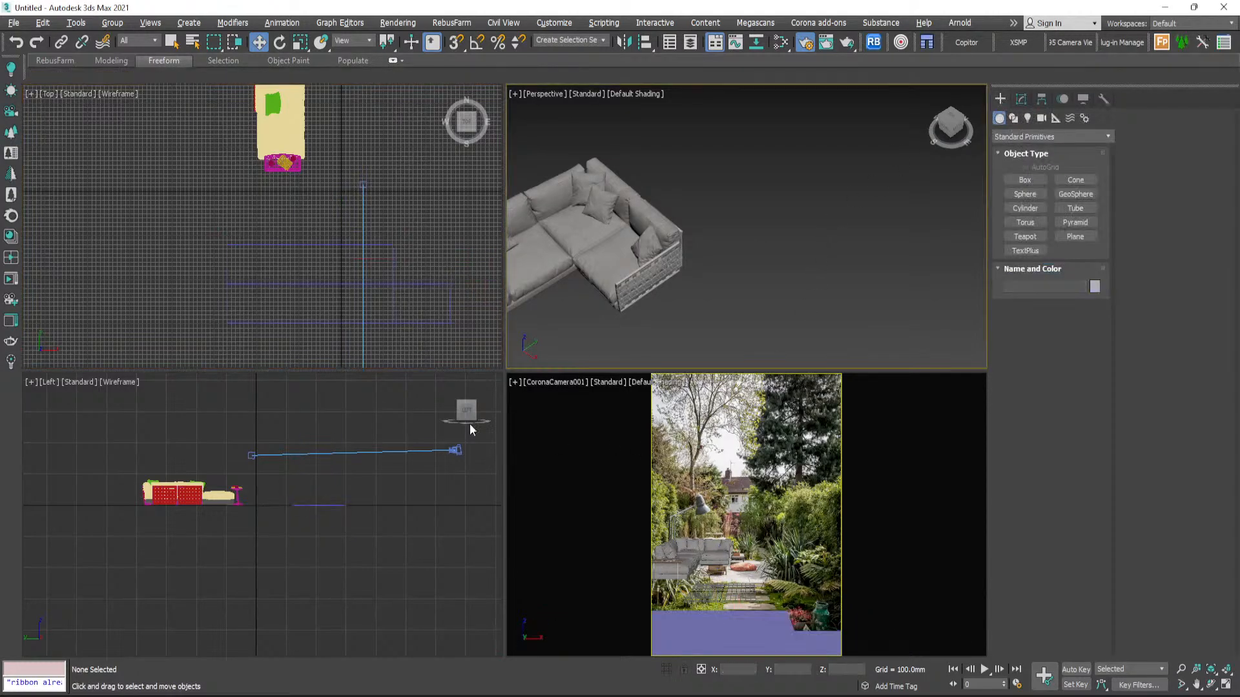
pyautogui.click(394, 310)
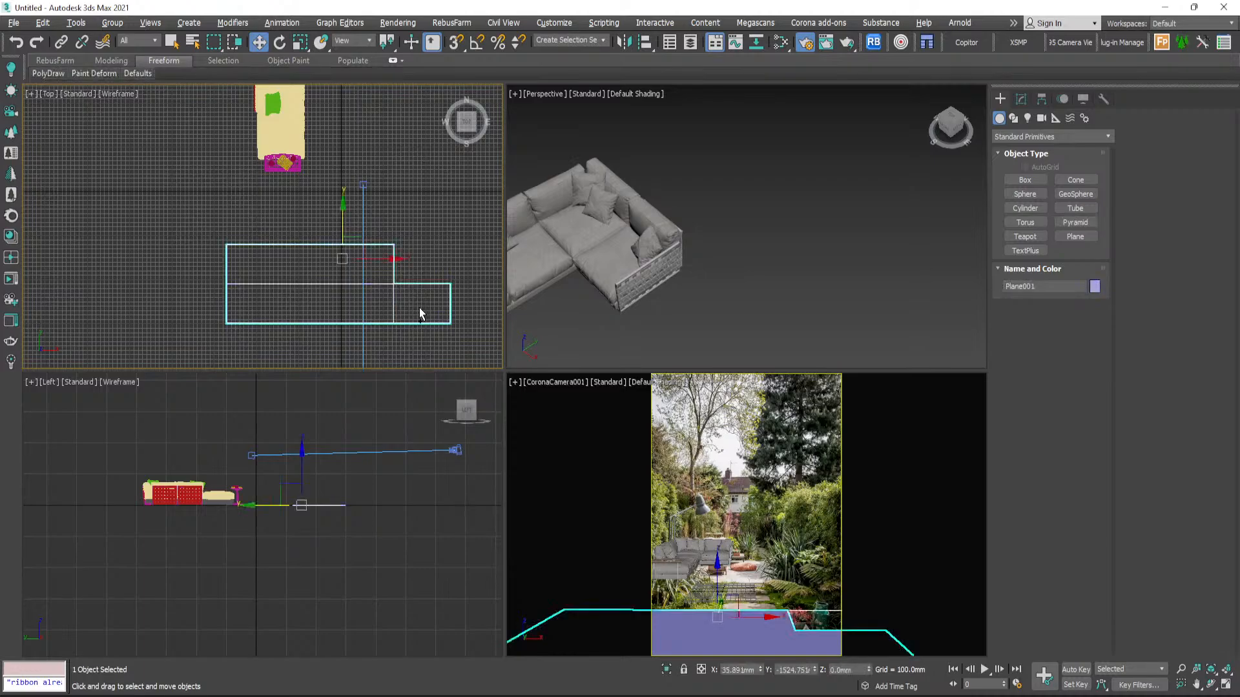
pyautogui.hotkey('ctrl', 'z')
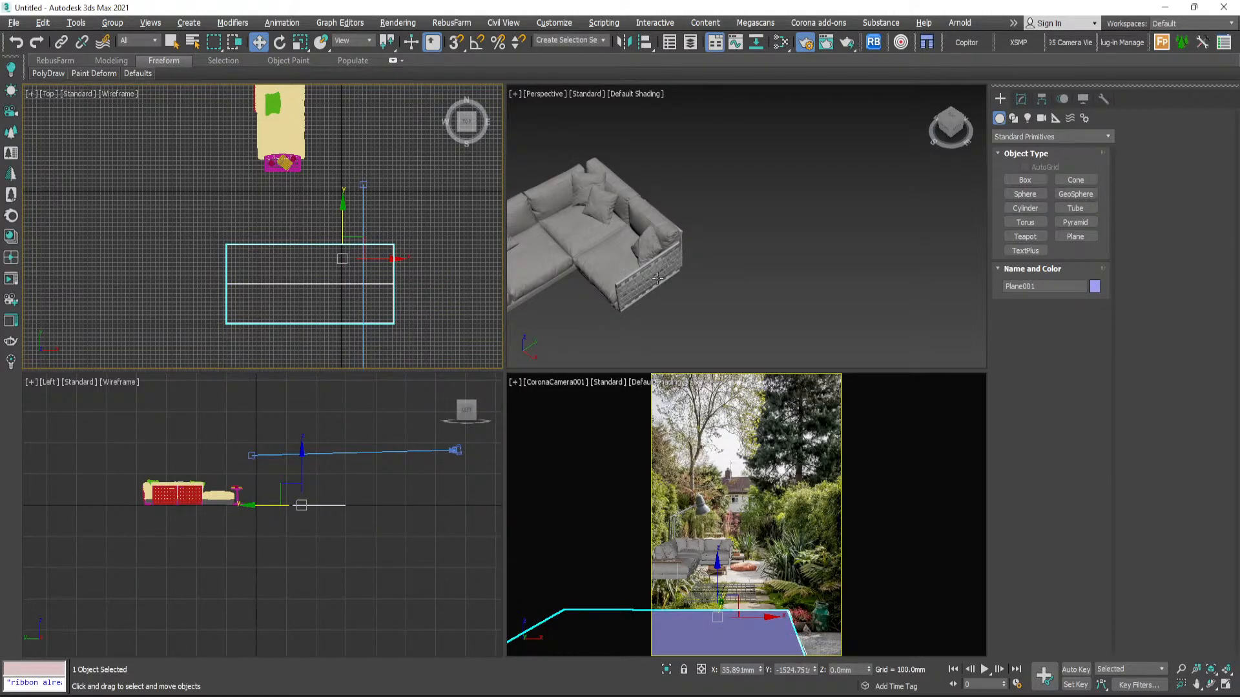
# - Extend the ground plane by copying the camera-side half's short east edge outward about 1350 mm along X in the Top view
pyautogui.click(1021, 103)
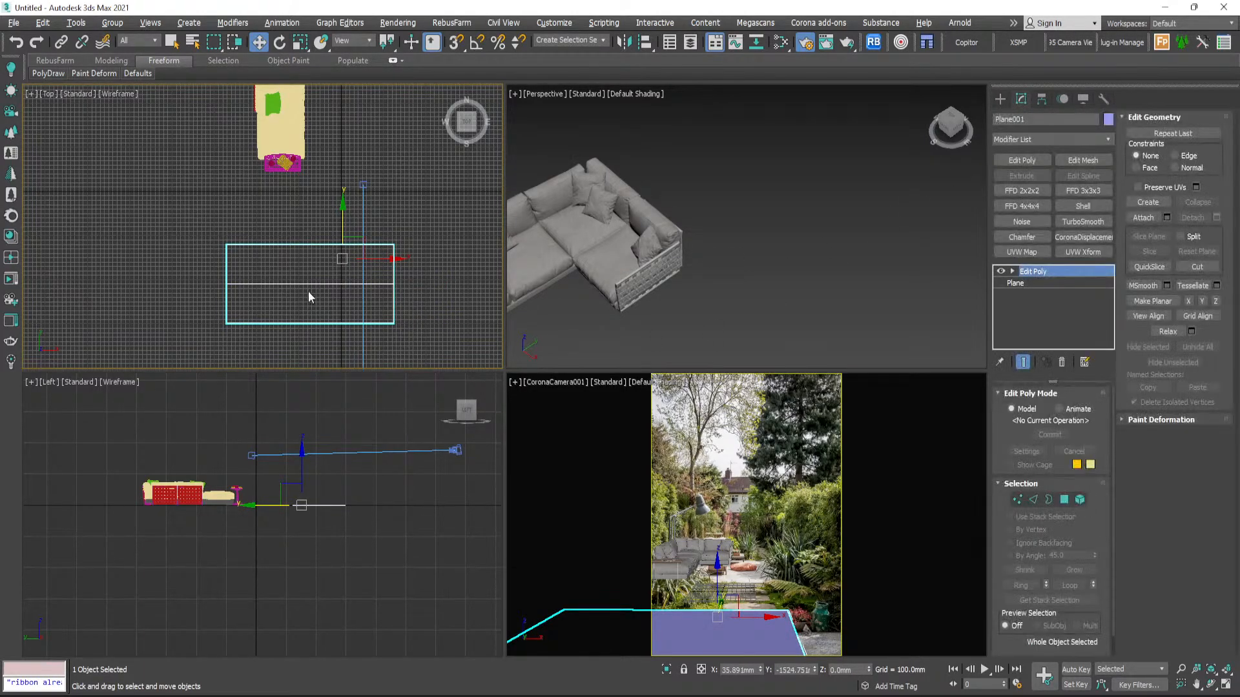
pyautogui.scroll(3, 308, 291)
pyautogui.scroll(-2, 310, 287)
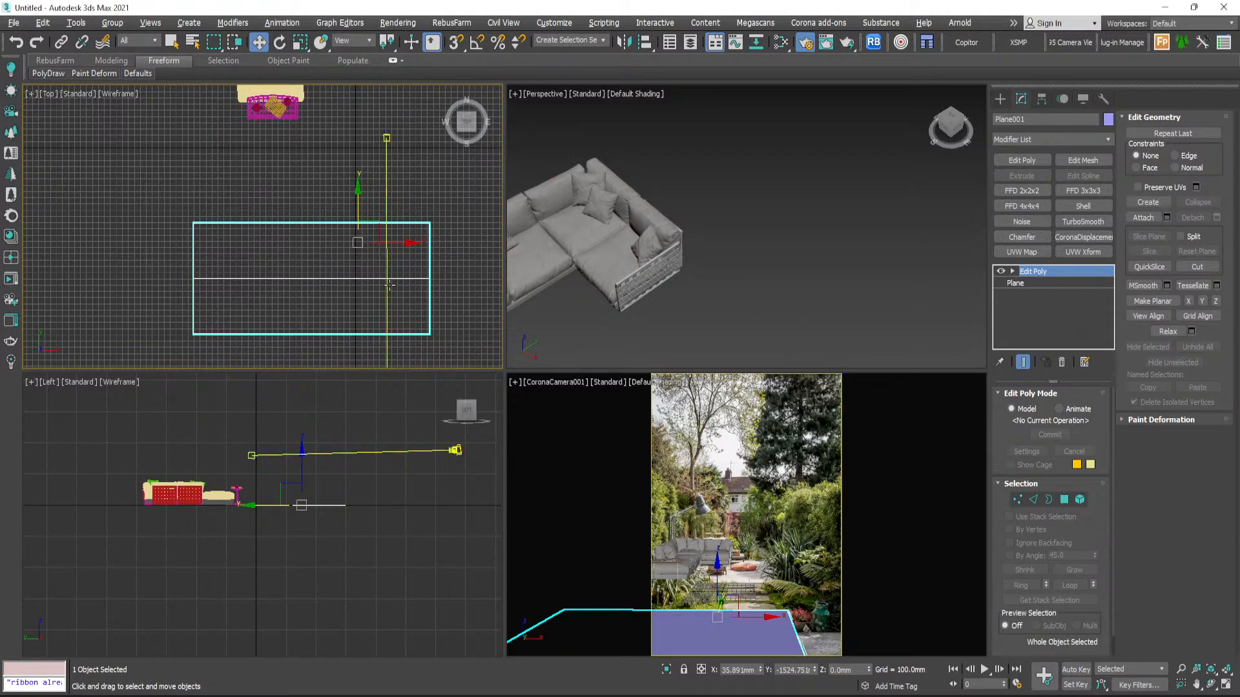
pyautogui.click(1033, 499)
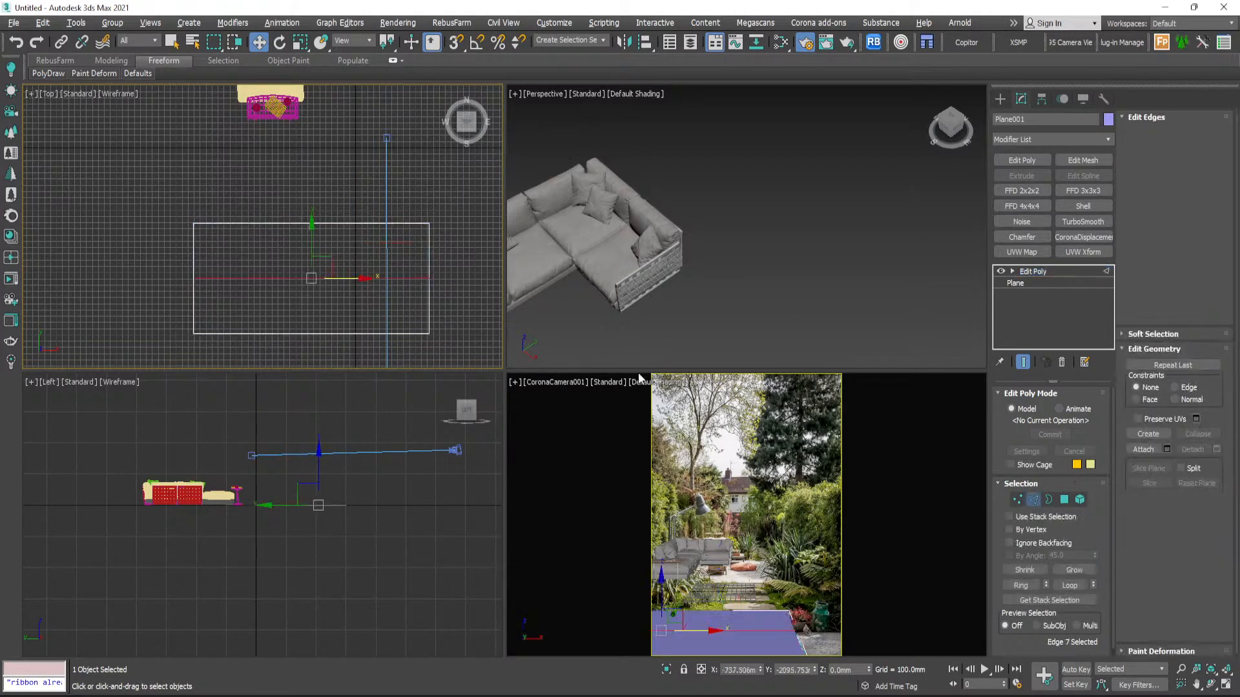
pyautogui.click(429, 237)
pyautogui.scroll(4, 428, 237)
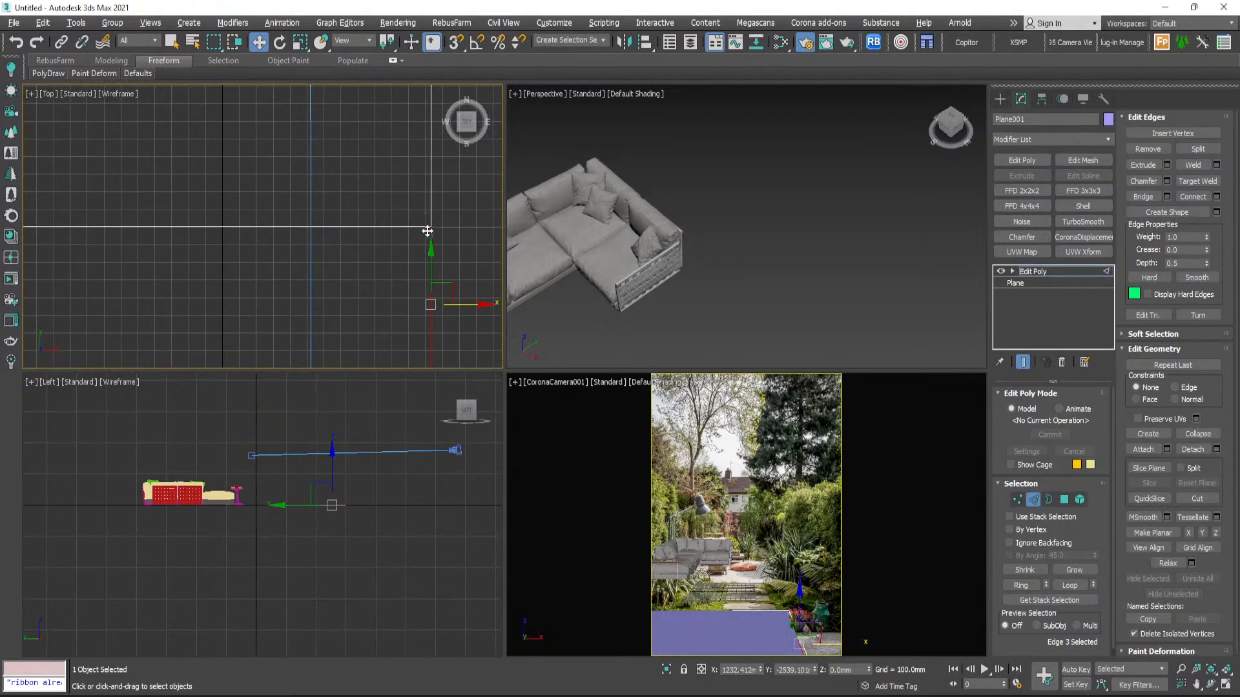
pyautogui.moveTo(428, 233); pyautogui.dragTo(396, 199, button='middle')
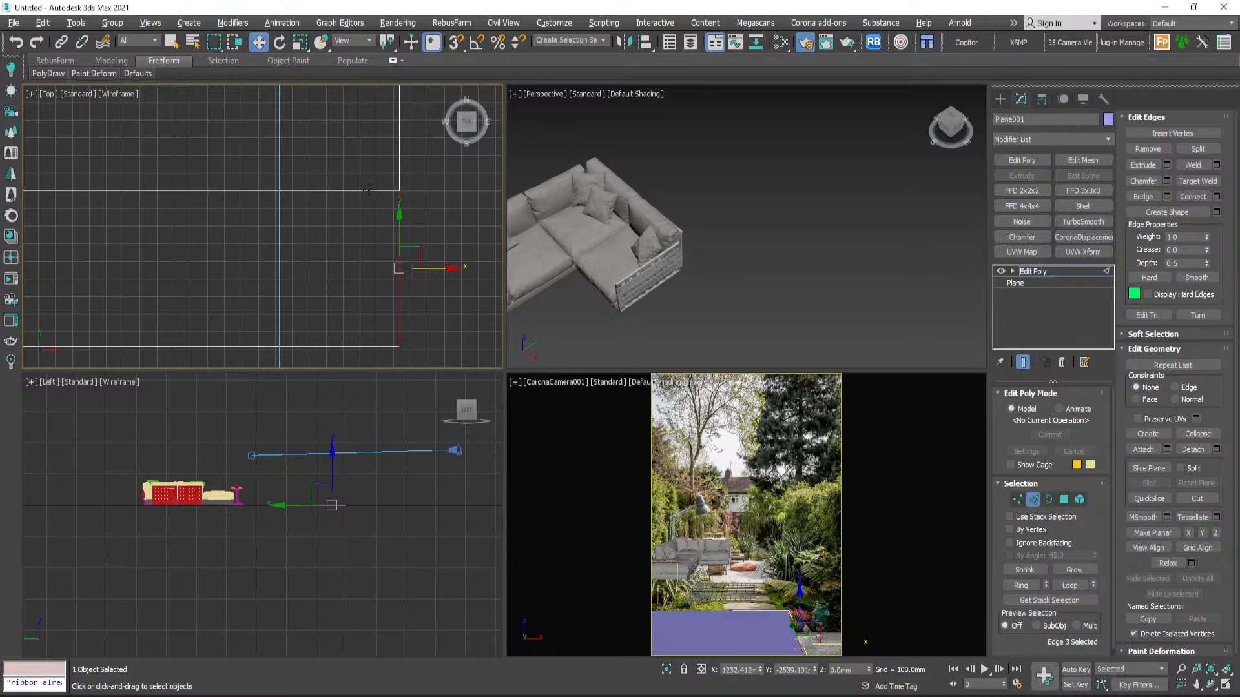
pyautogui.scroll(-3, 369, 194)
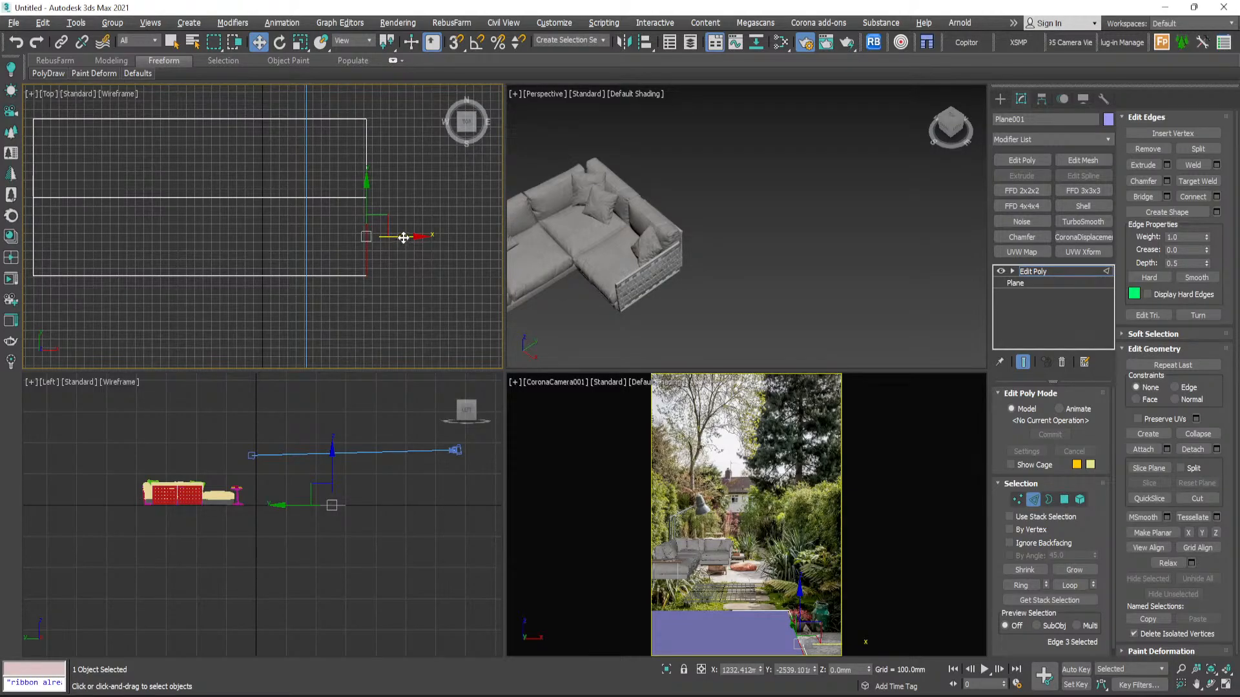
pyautogui.keyDown('shift'); pyautogui.moveTo(403, 238); pyautogui.dragTo(517, 242); pyautogui.keyUp('shift')
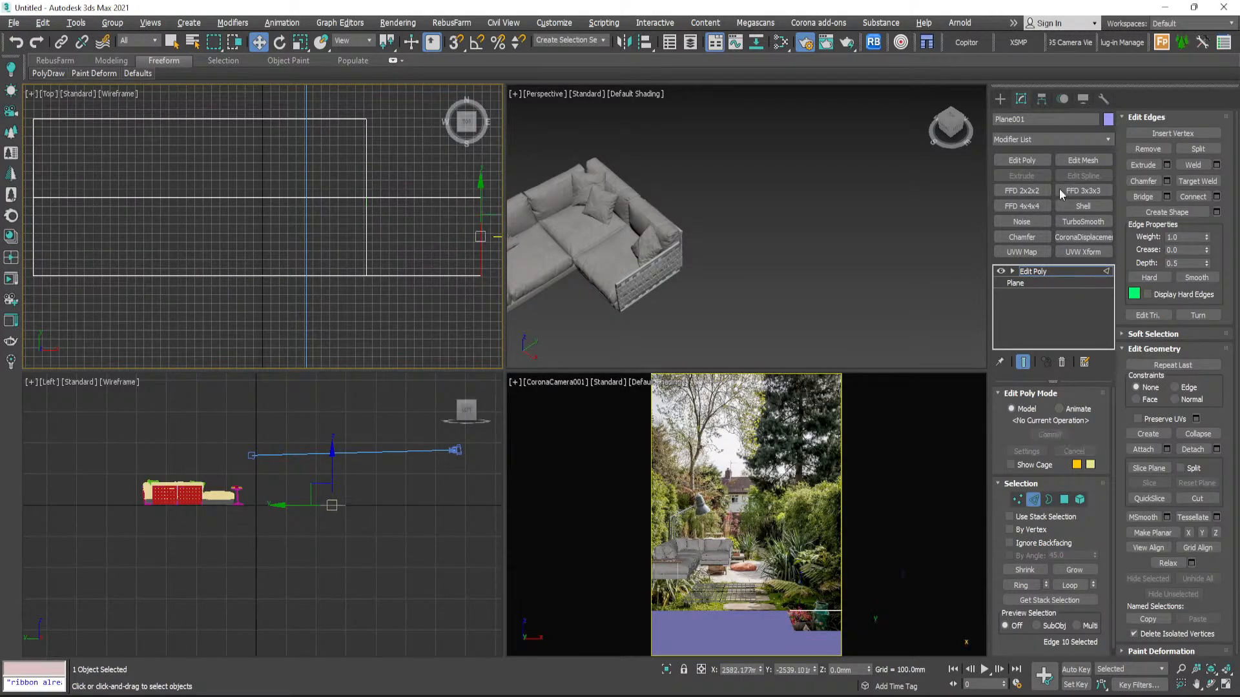
pyautogui.click(1000, 99)
pyautogui.click(432, 238)
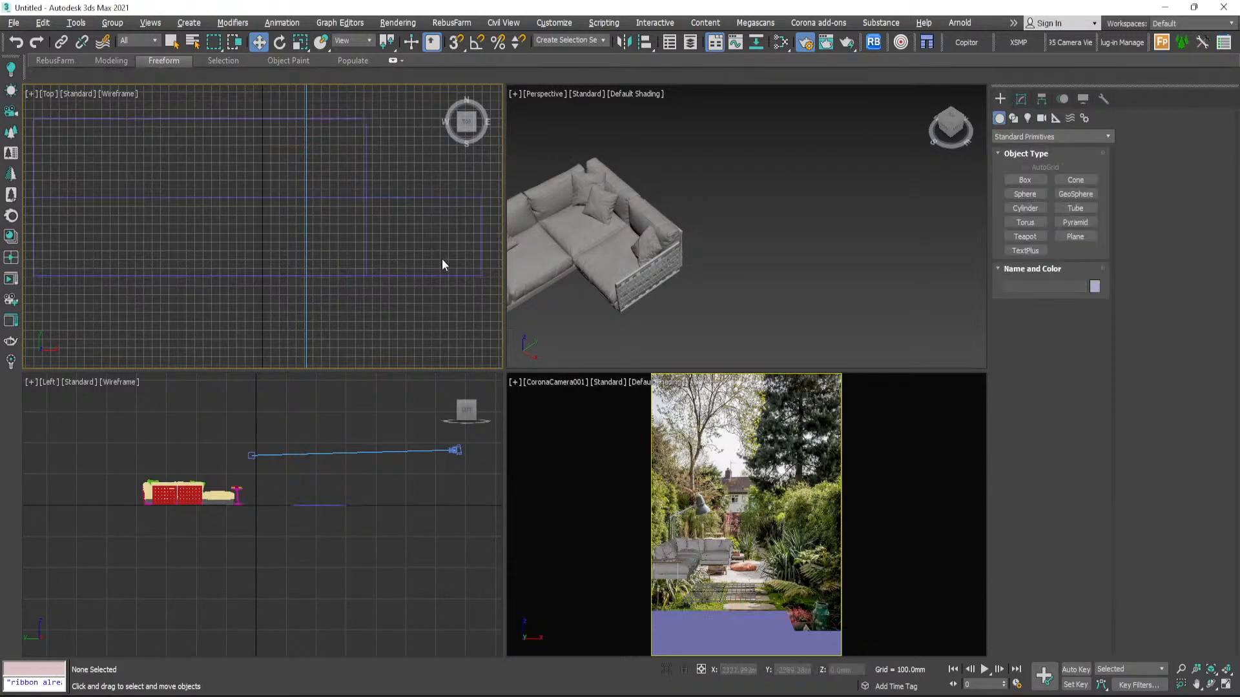
# - Add a Shell modifier with a 10 mm outer amount to the extended ground plane
pyautogui.scroll(5, 334, 510)
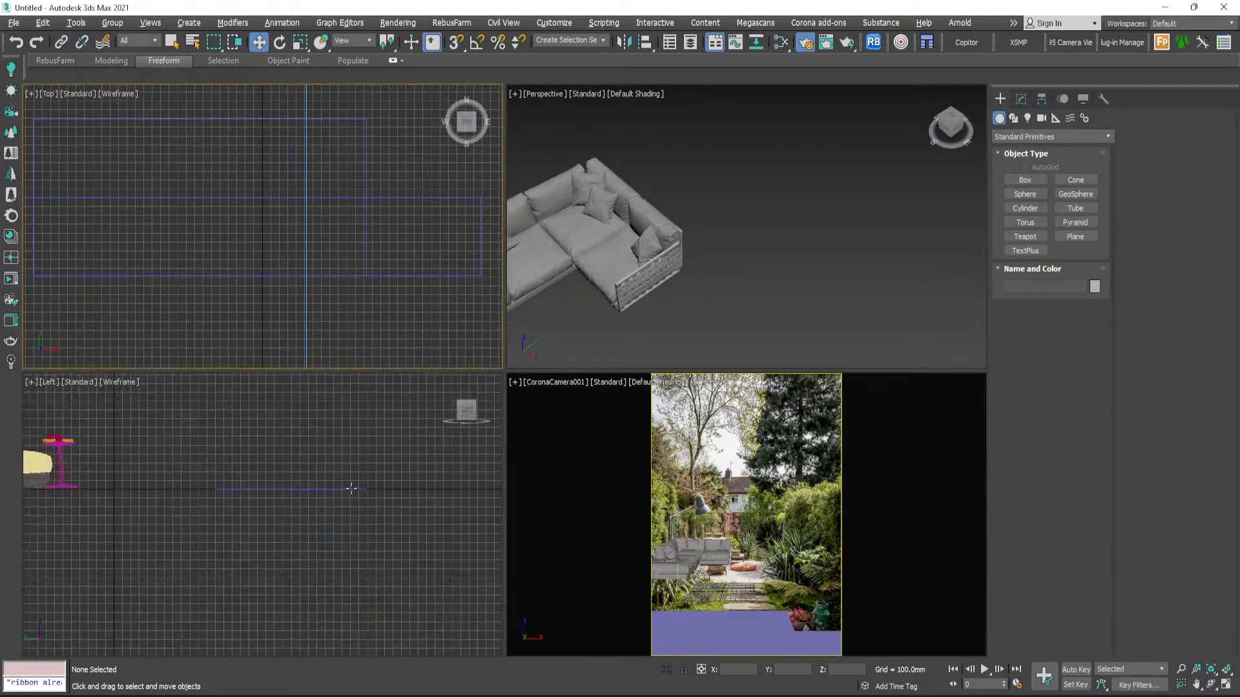
pyautogui.click(337, 489)
pyautogui.scroll(3, 308, 498)
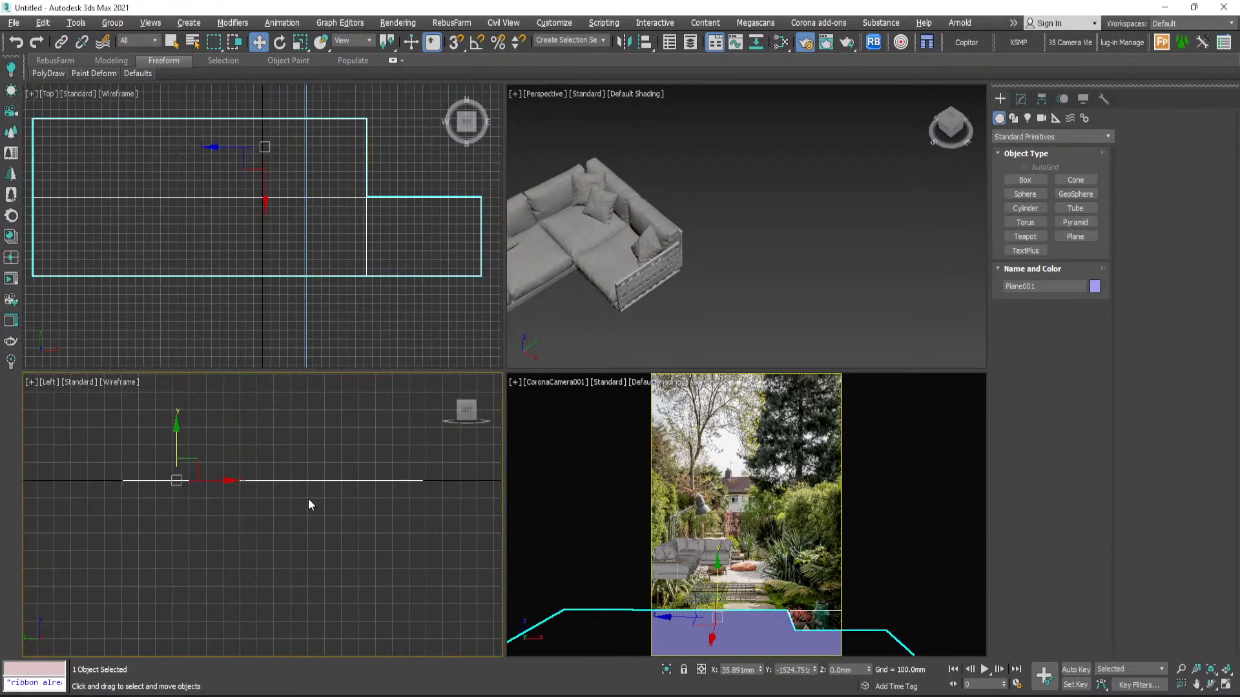
pyautogui.click(1020, 99)
pyautogui.click(1022, 160)
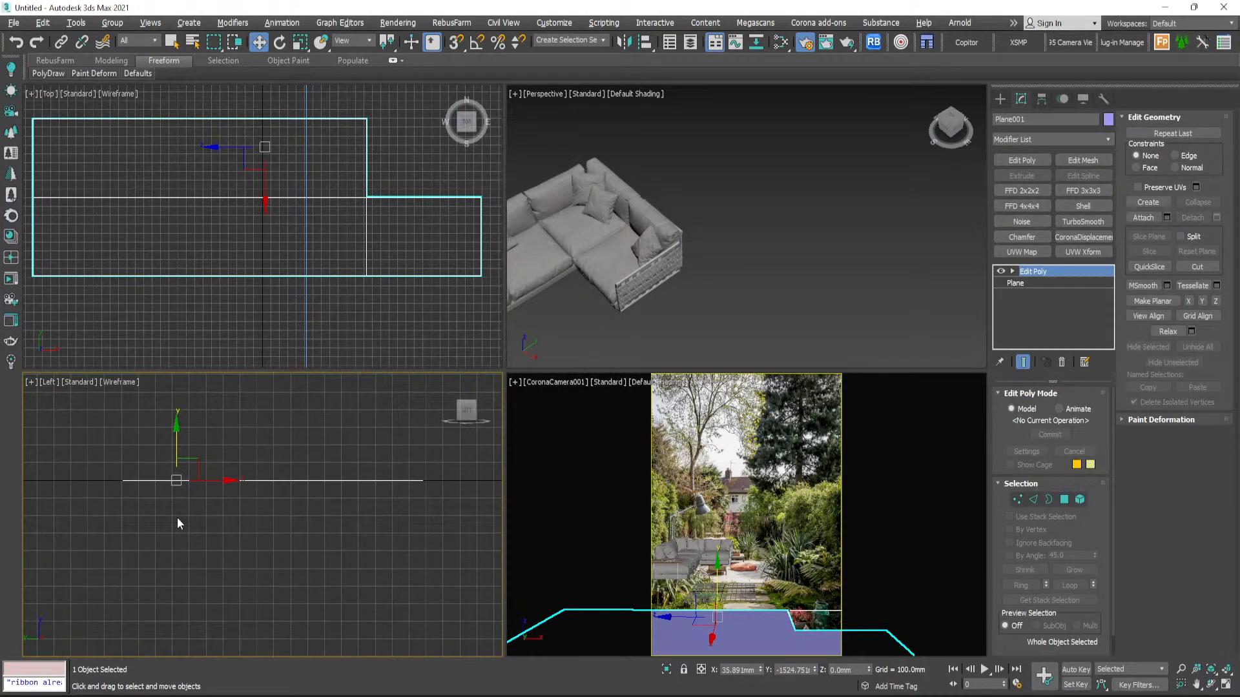
pyautogui.scroll(-5, 271, 503)
pyautogui.moveTo(240, 498); pyautogui.dragTo(293, 472, button='middle')
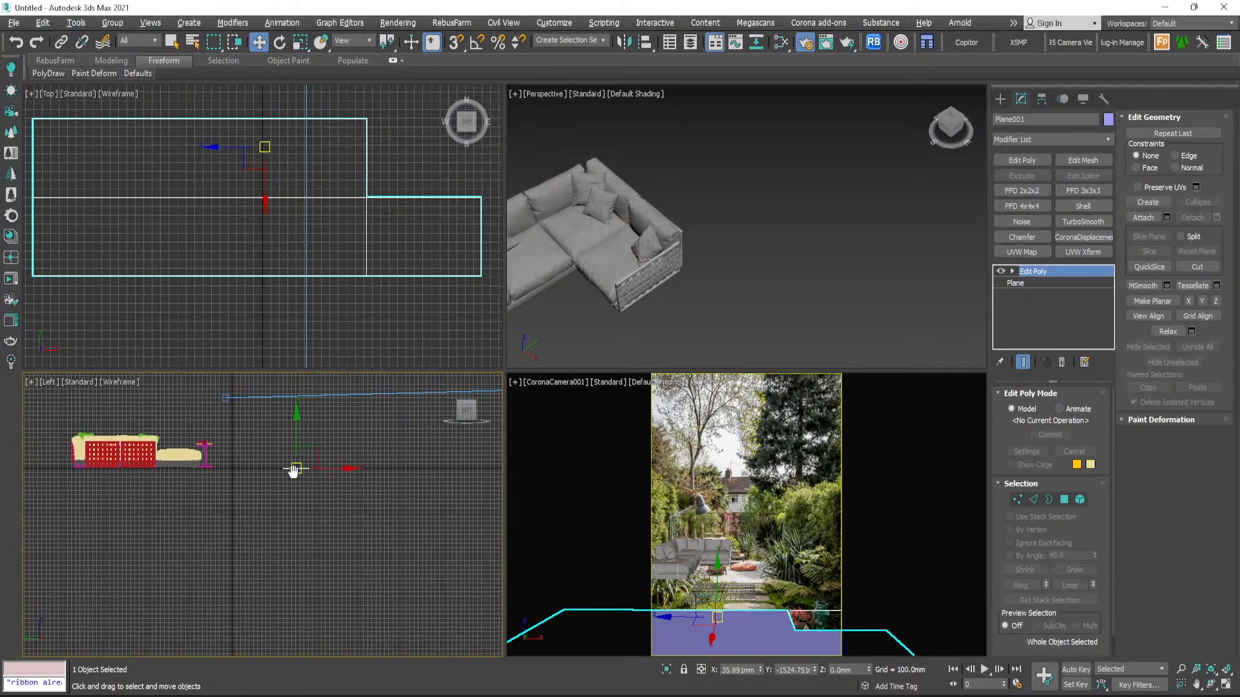
pyautogui.scroll(5, 294, 470)
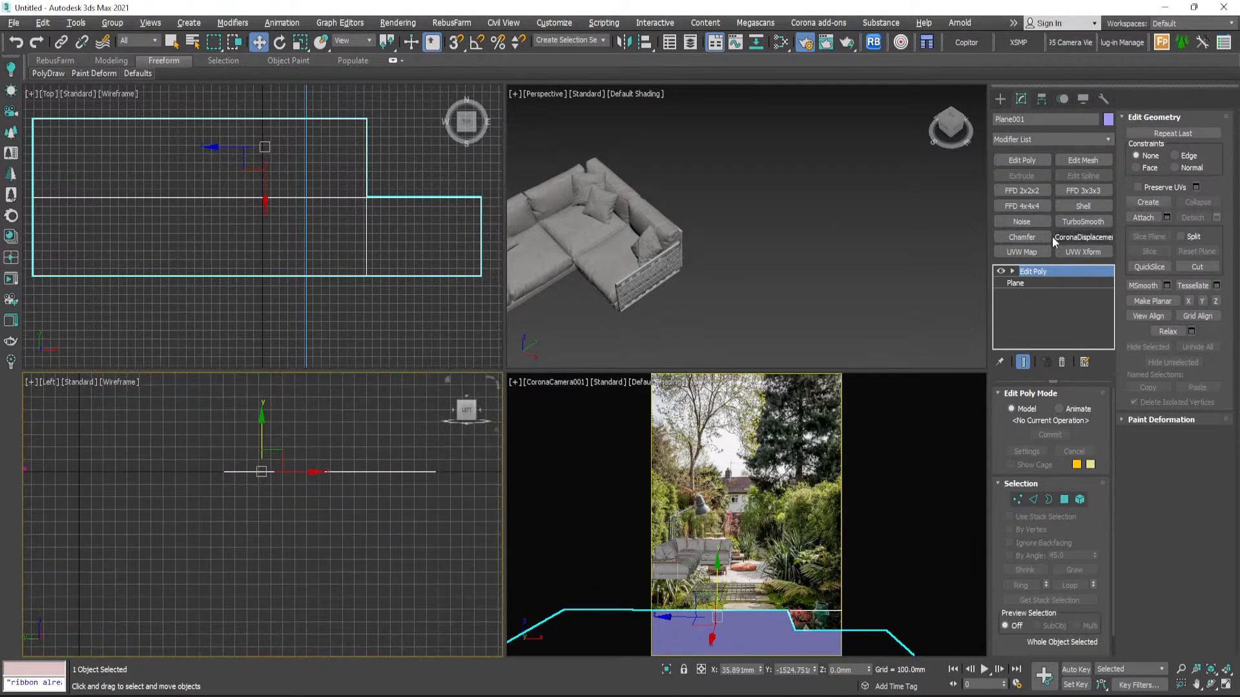
pyautogui.click(1079, 207)
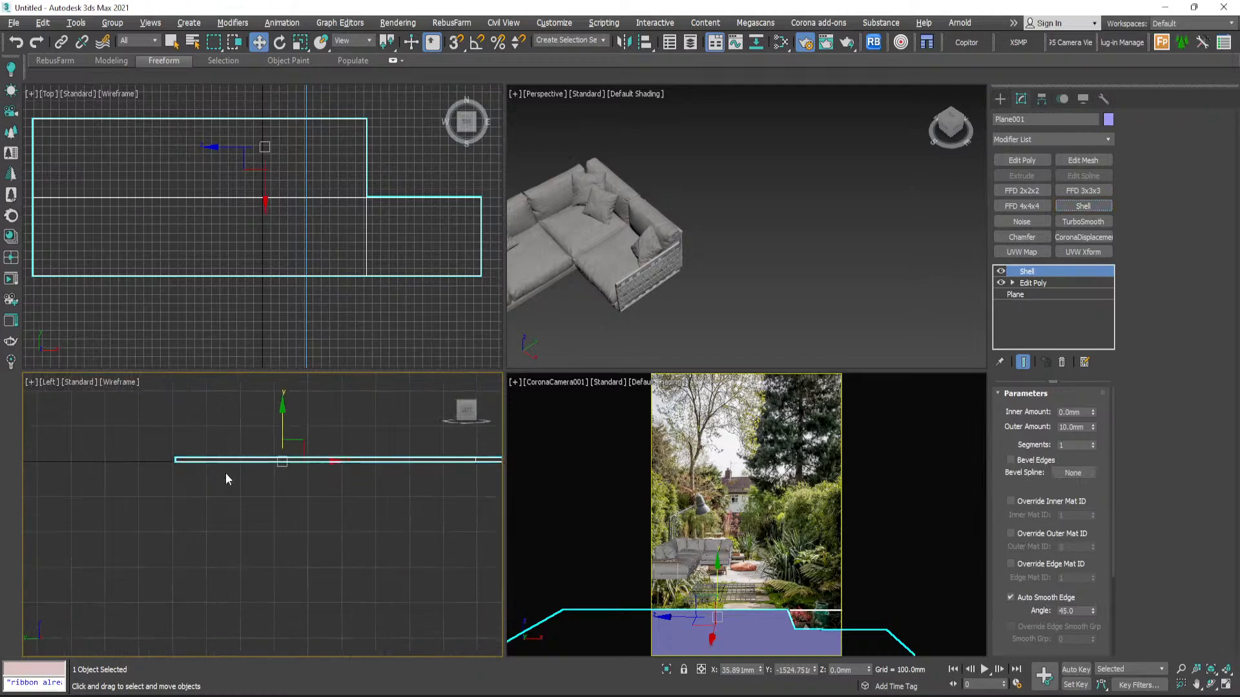
# - Compare the shelled plane's thickness and height with the bases of the sofa and side table in the Left view
pyautogui.scroll(5, 226, 472)
pyautogui.scroll(2, 141, 494)
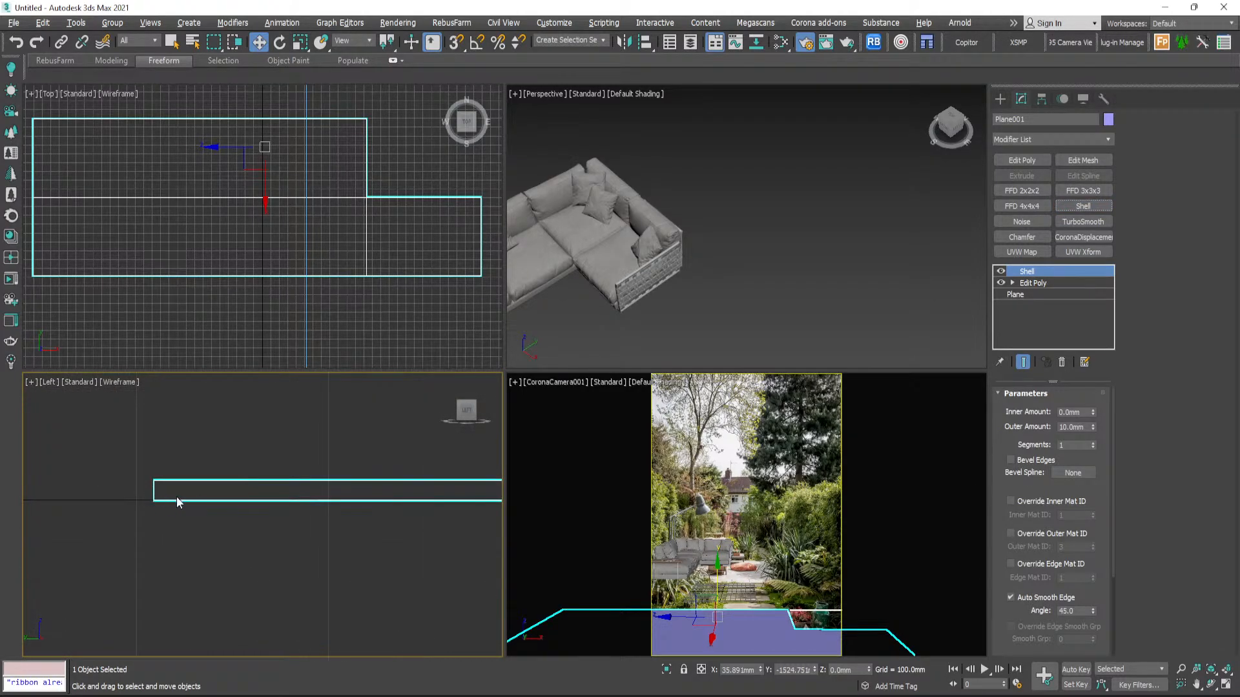
pyautogui.scroll(-8, 176, 497)
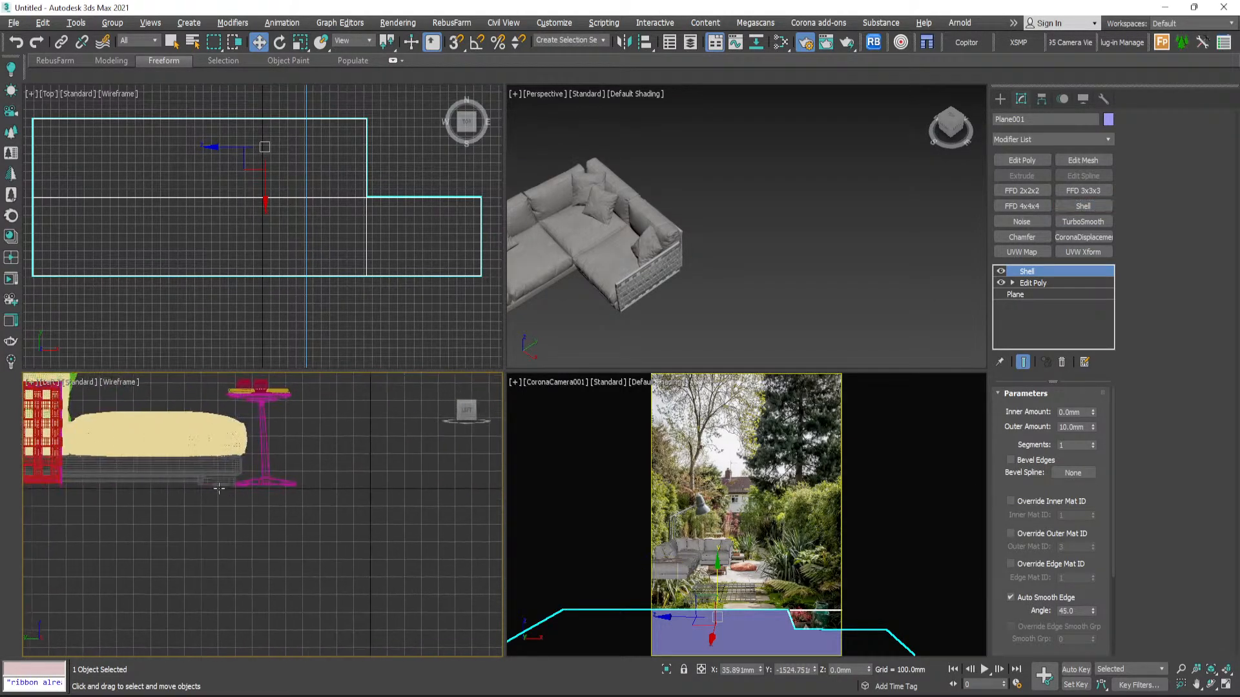
pyautogui.scroll(5, 202, 489)
pyautogui.scroll(-4, 244, 480)
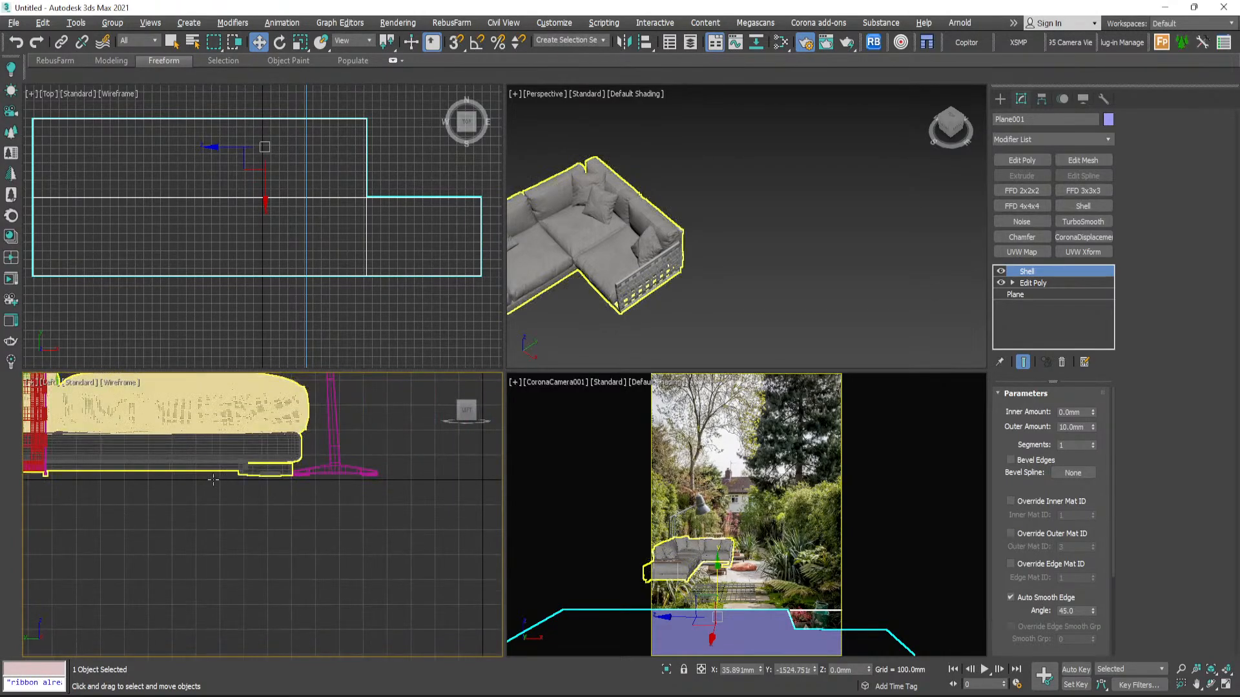
pyautogui.scroll(3, 213, 480)
pyautogui.scroll(2, 141, 463)
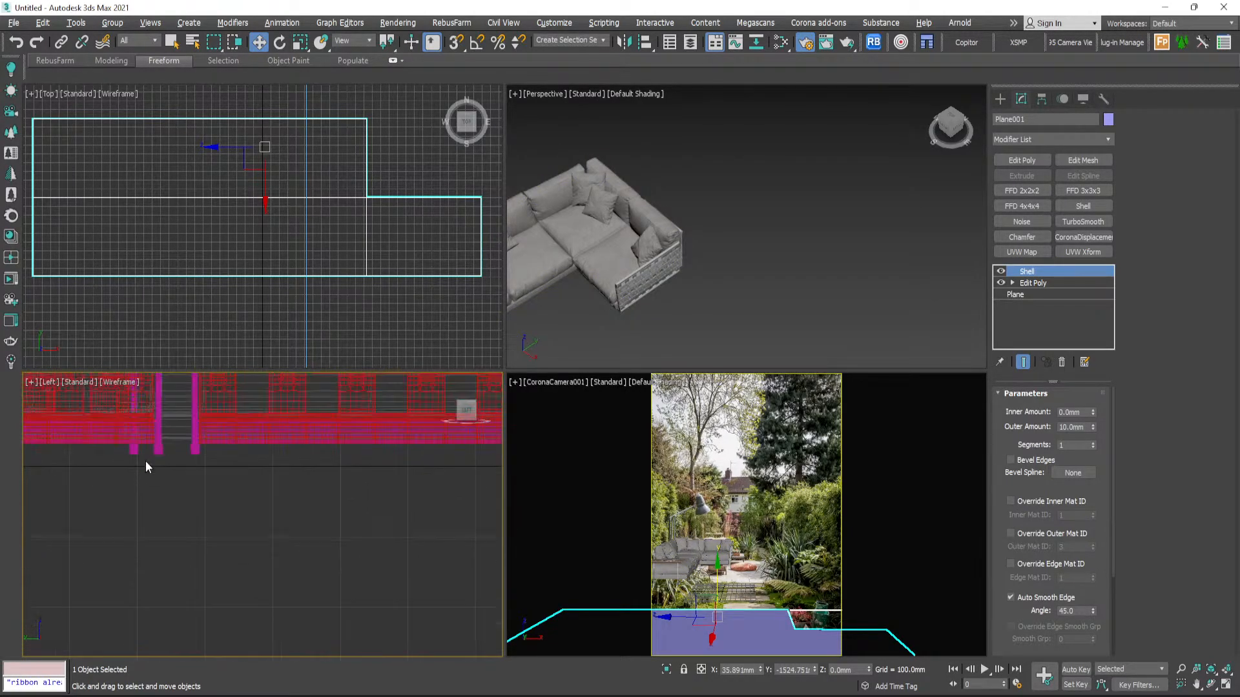
pyautogui.scroll(-5, 350, 489)
pyautogui.scroll(3, 317, 495)
pyautogui.scroll(2, 320, 476)
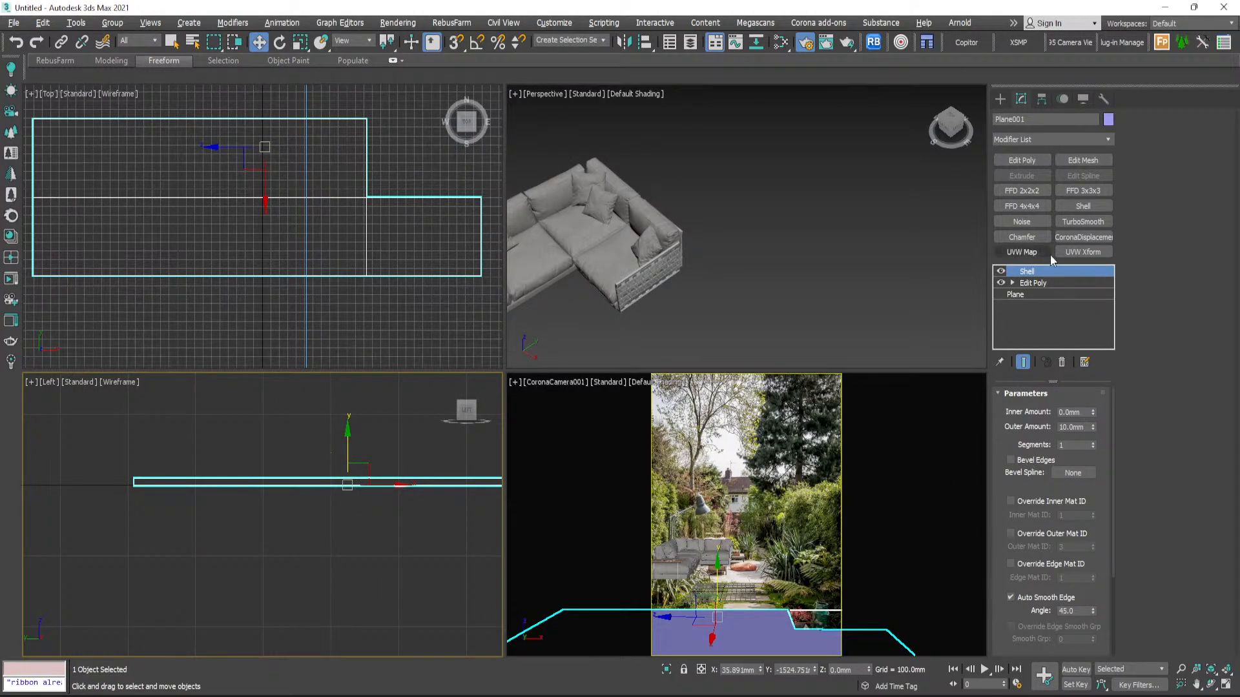
pyautogui.click(340, 523)
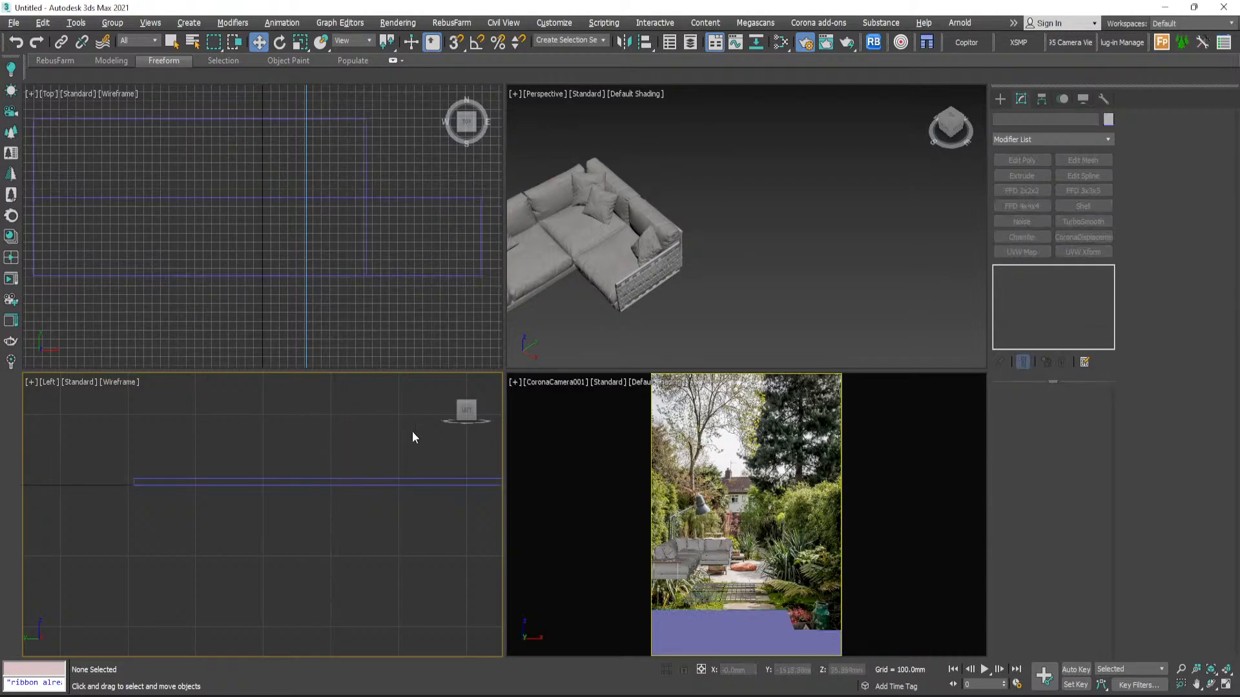
pyautogui.scroll(-6, 388, 282)
pyautogui.moveTo(388, 284); pyautogui.dragTo(382, 300, button='middle')
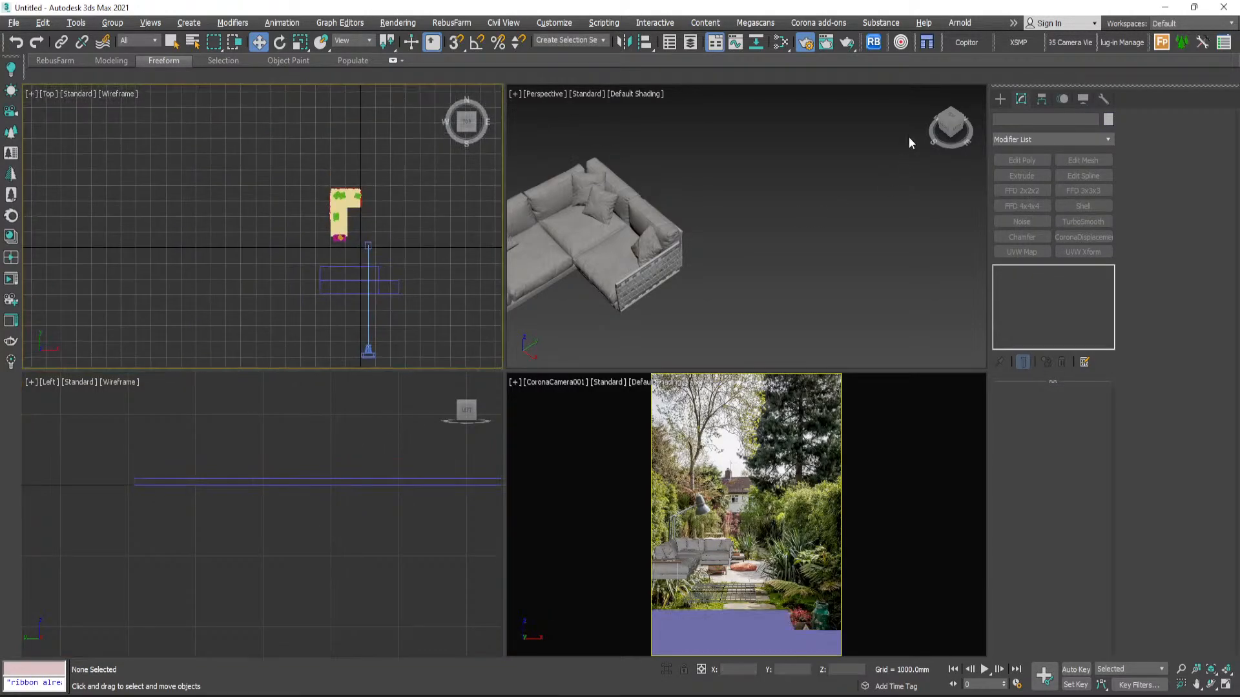
pyautogui.click(1001, 98)
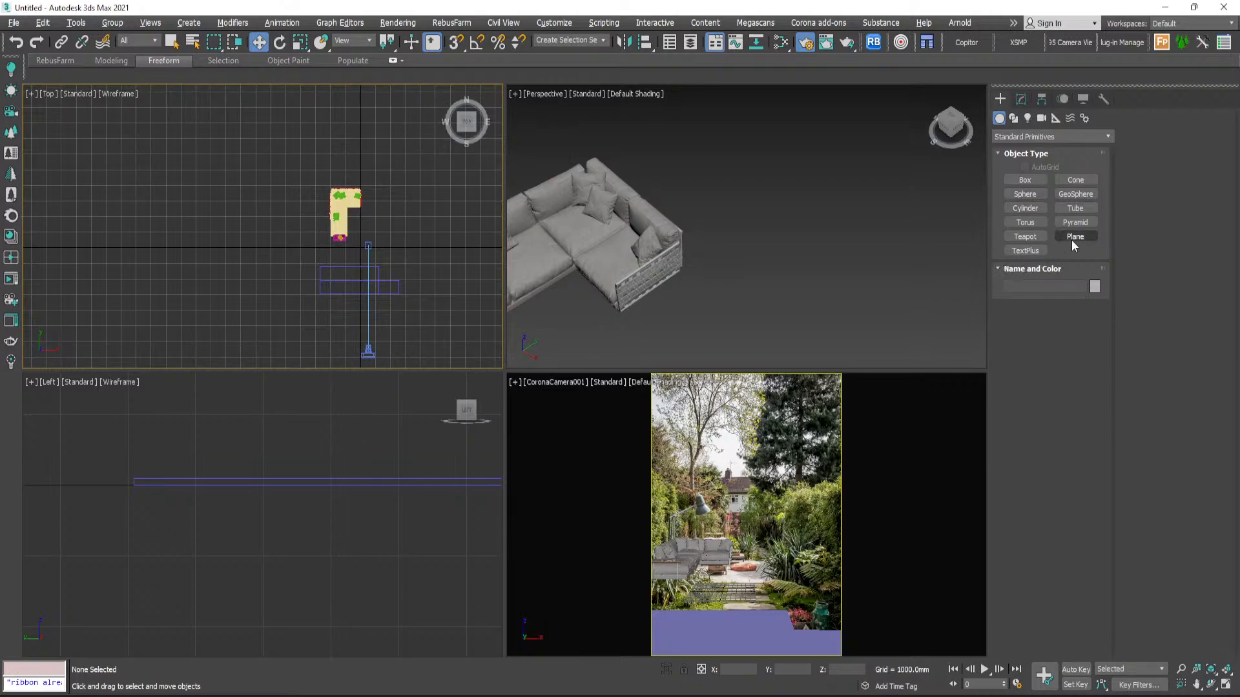
pyautogui.click(1074, 236)
pyautogui.scroll(2, 421, 264)
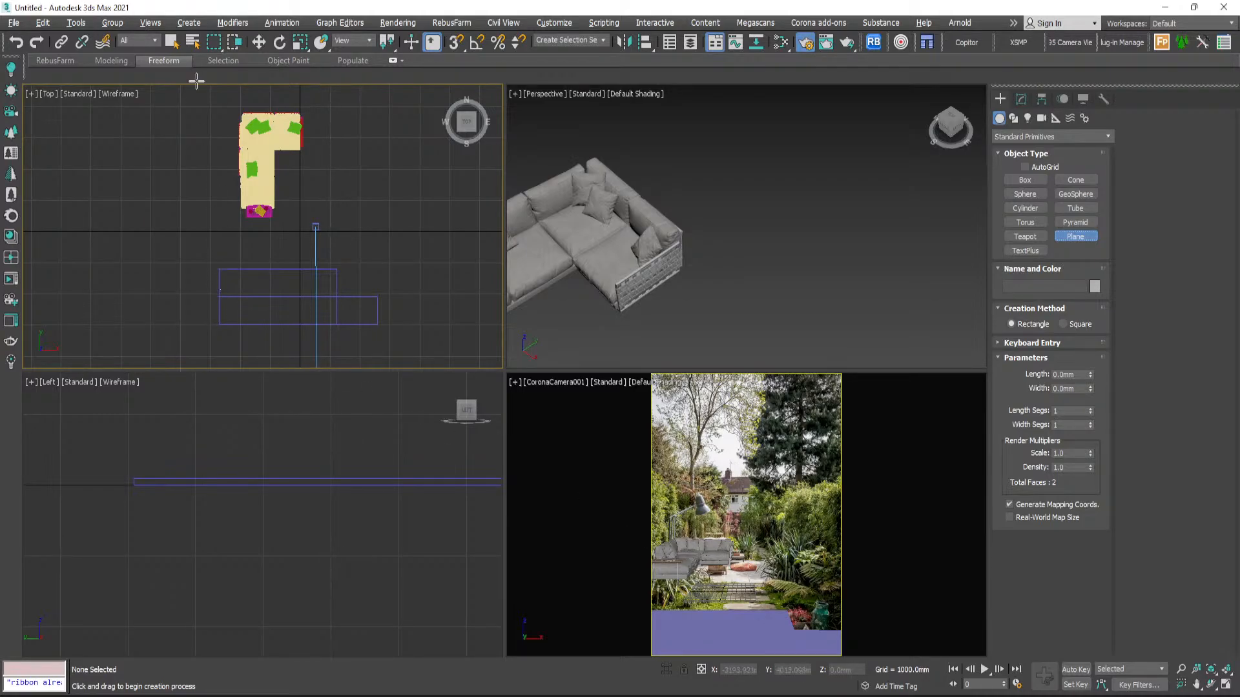
pyautogui.click(167, 44)
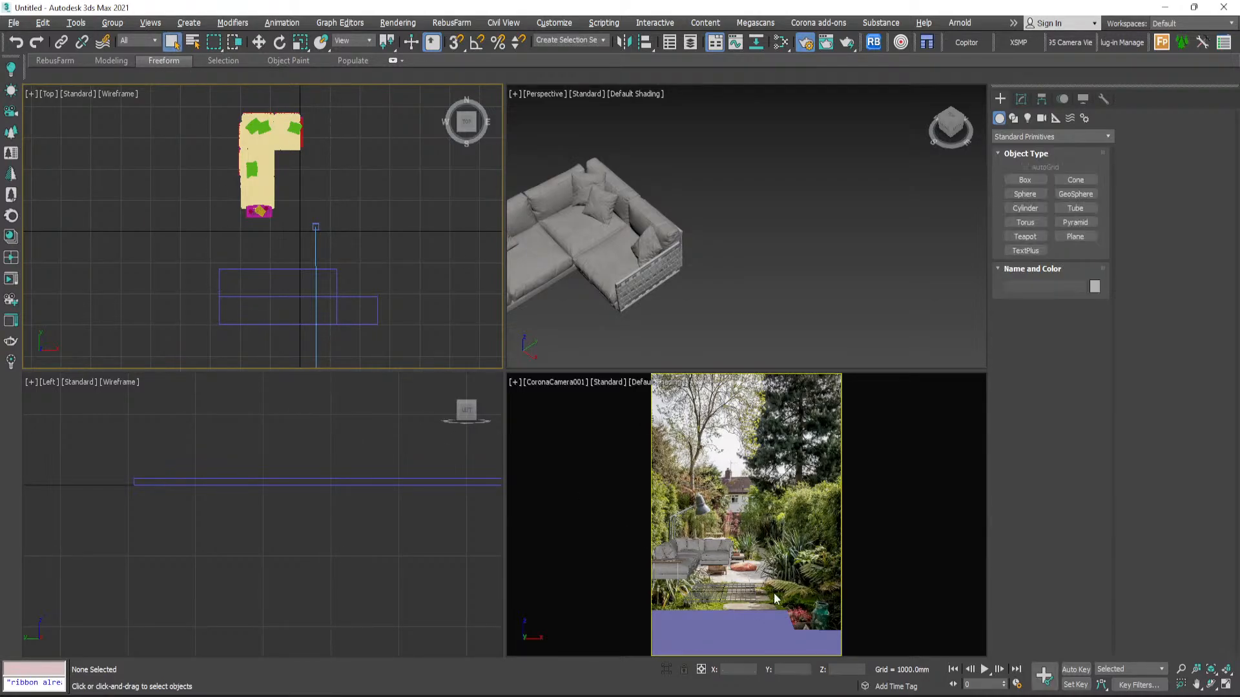
# - Turn on See-Through in the ground slab's object properties so the photo shows behind it in the camera view
pyautogui.hotkey('alt', 'w')
pyautogui.click(777, 630)
pyautogui.rightClick(552, 353)
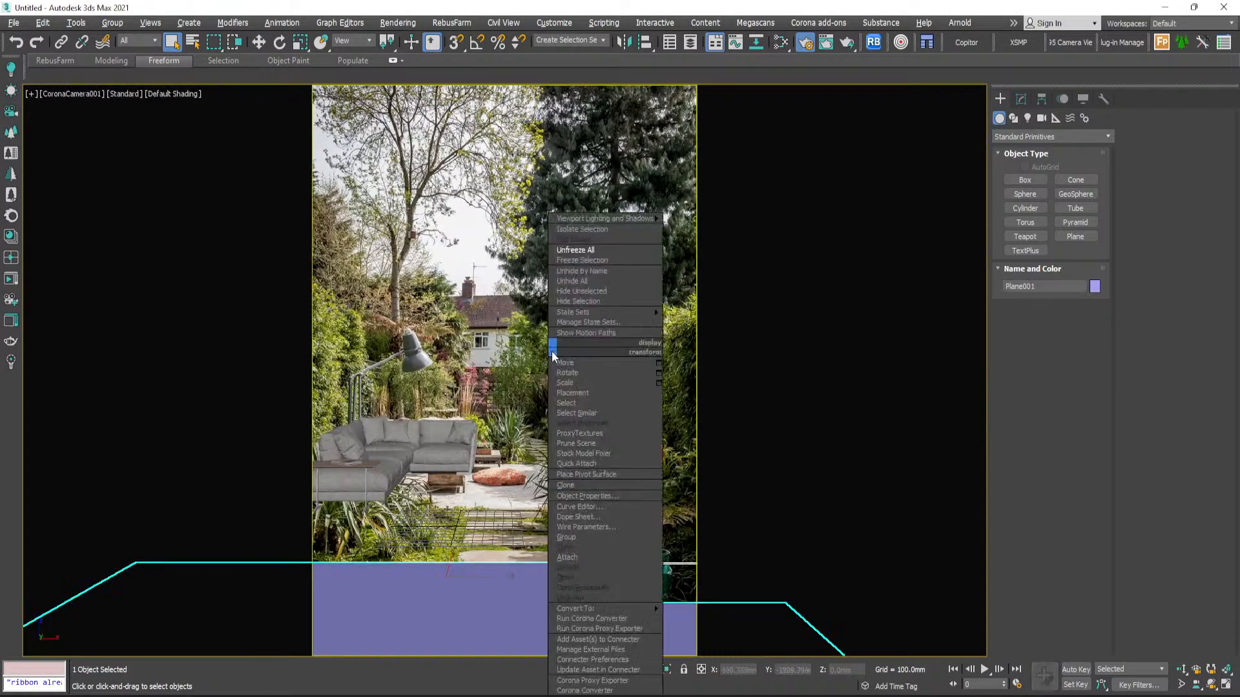
pyautogui.click(587, 496)
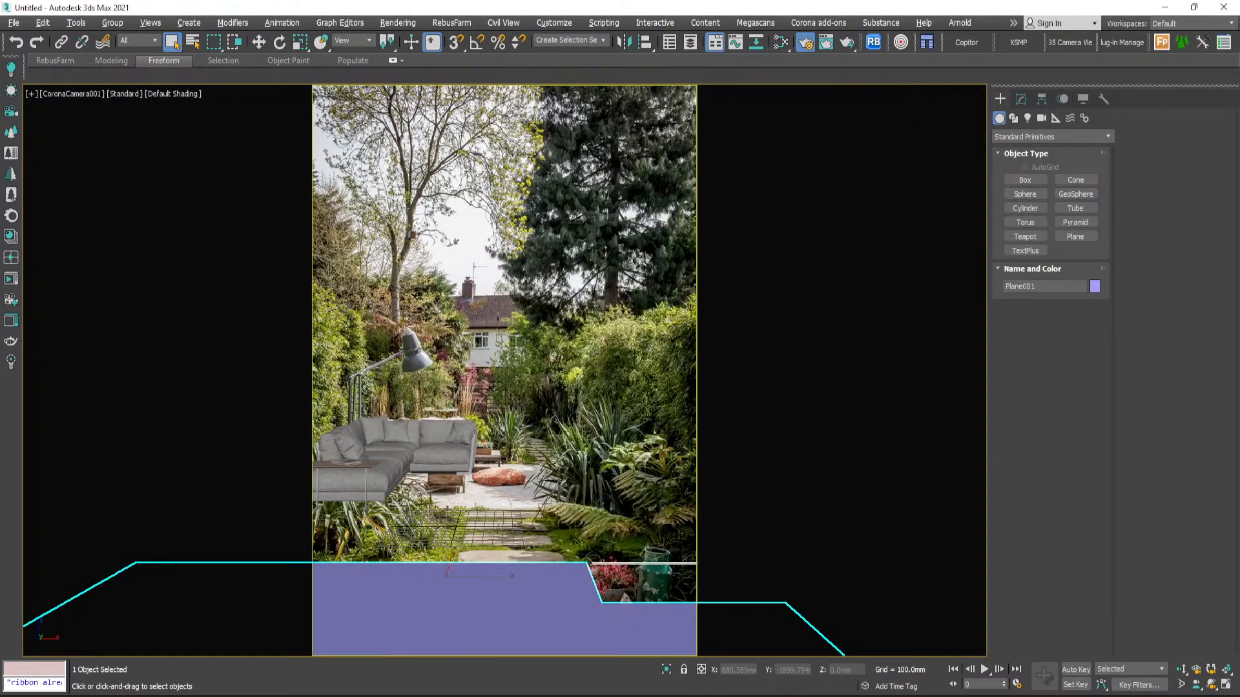
pyautogui.click(532, 367)
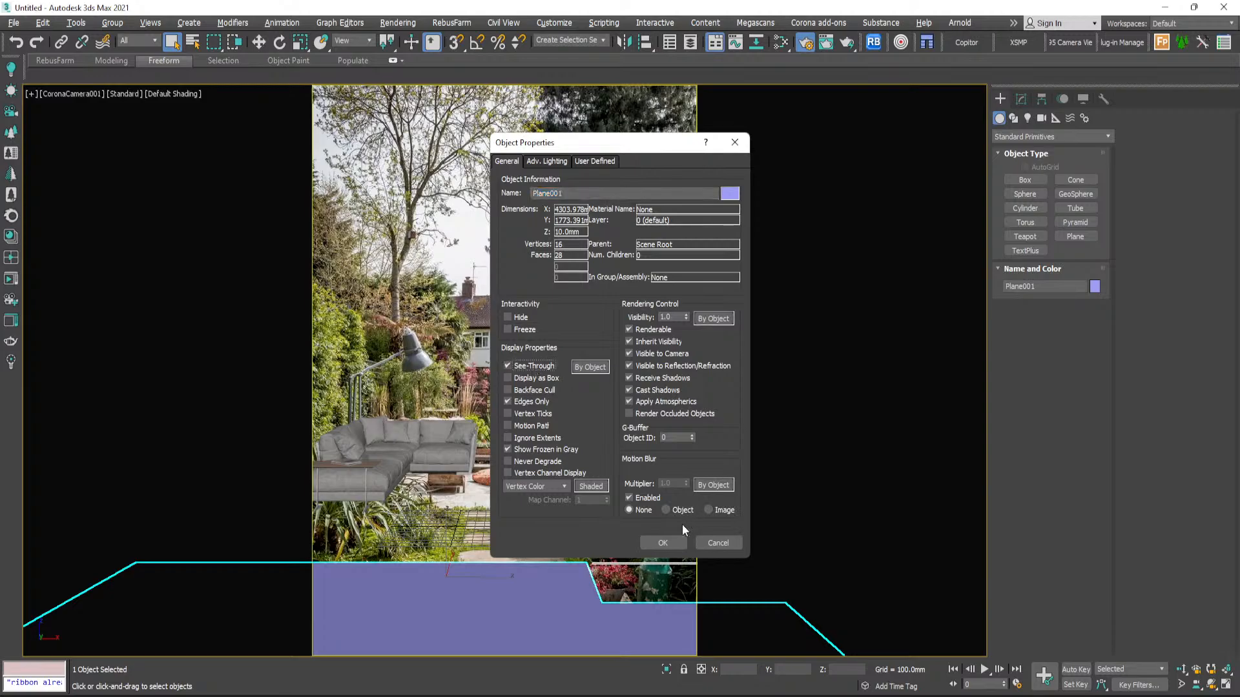
pyautogui.click(665, 541)
pyautogui.click(549, 524)
# - Add an Edit Poly modifier above the slab's Shell and enter vertex editing
pyautogui.click(567, 564)
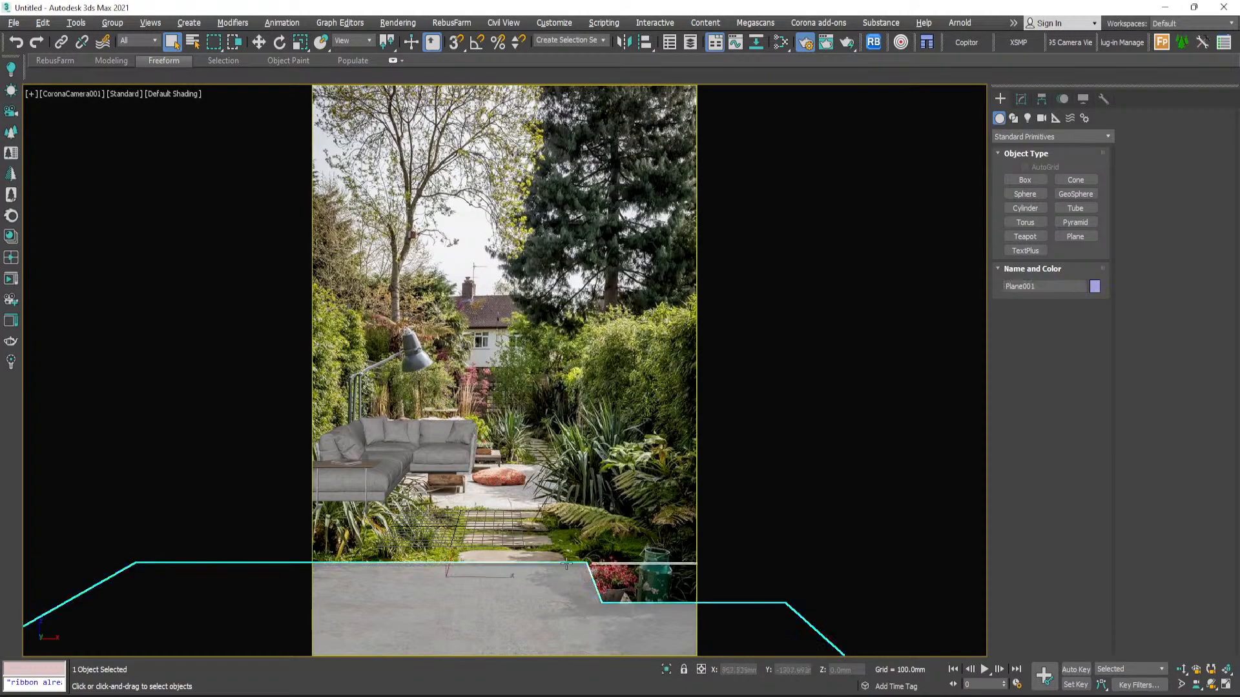
pyautogui.click(1021, 100)
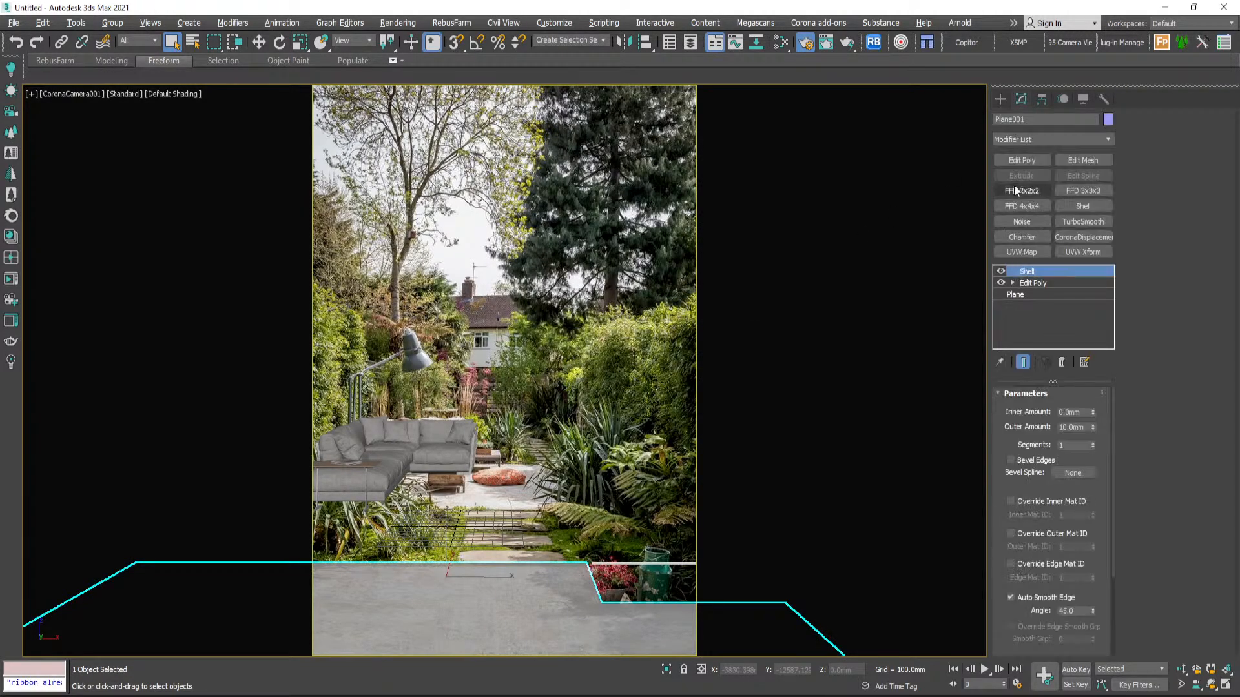
pyautogui.click(1022, 160)
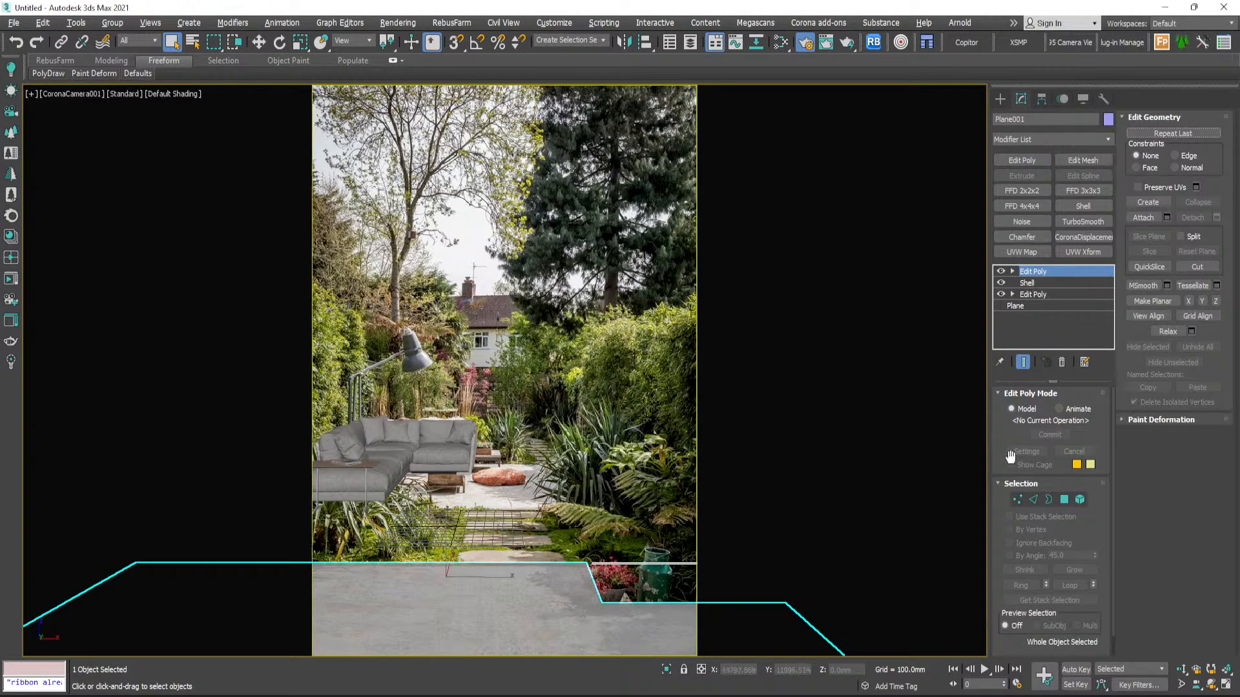
pyautogui.click(1017, 500)
pyautogui.hotkey('alt', 'w')
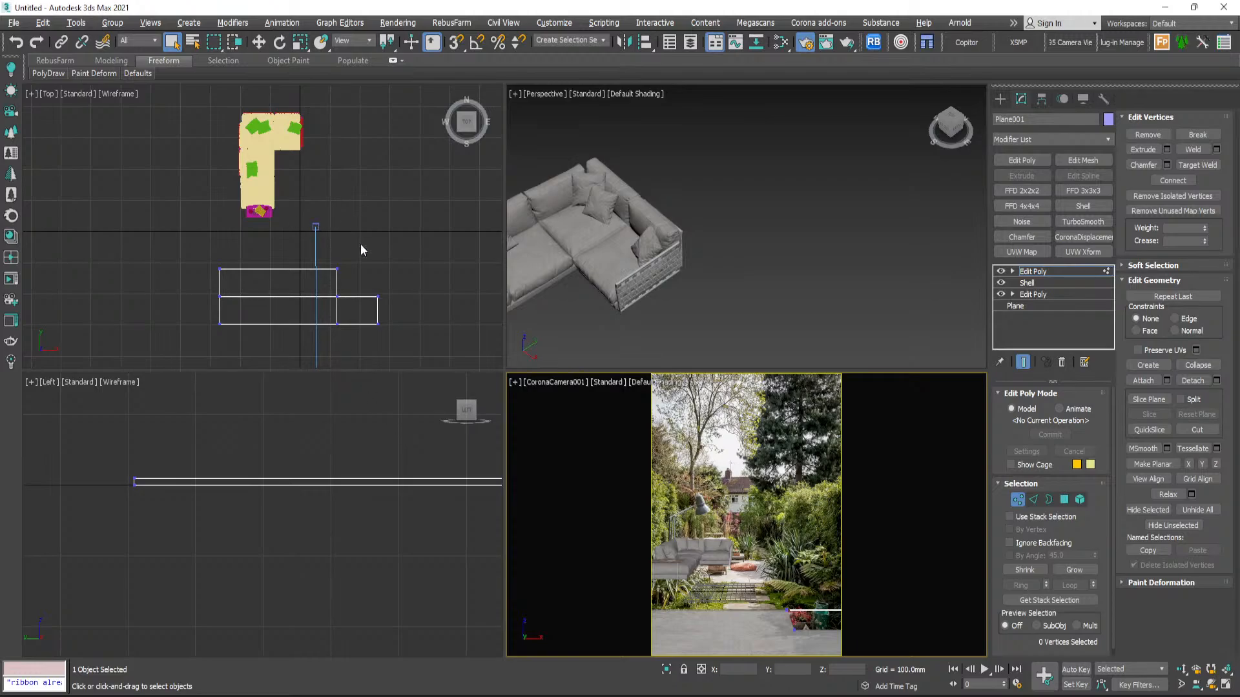
# - Move the four vertices of the slab's far edge slightly toward the camera along Y to align with the paving in the photo
pyautogui.moveTo(360, 258); pyautogui.dragTo(188, 275)
pyautogui.scroll(3, 282, 278)
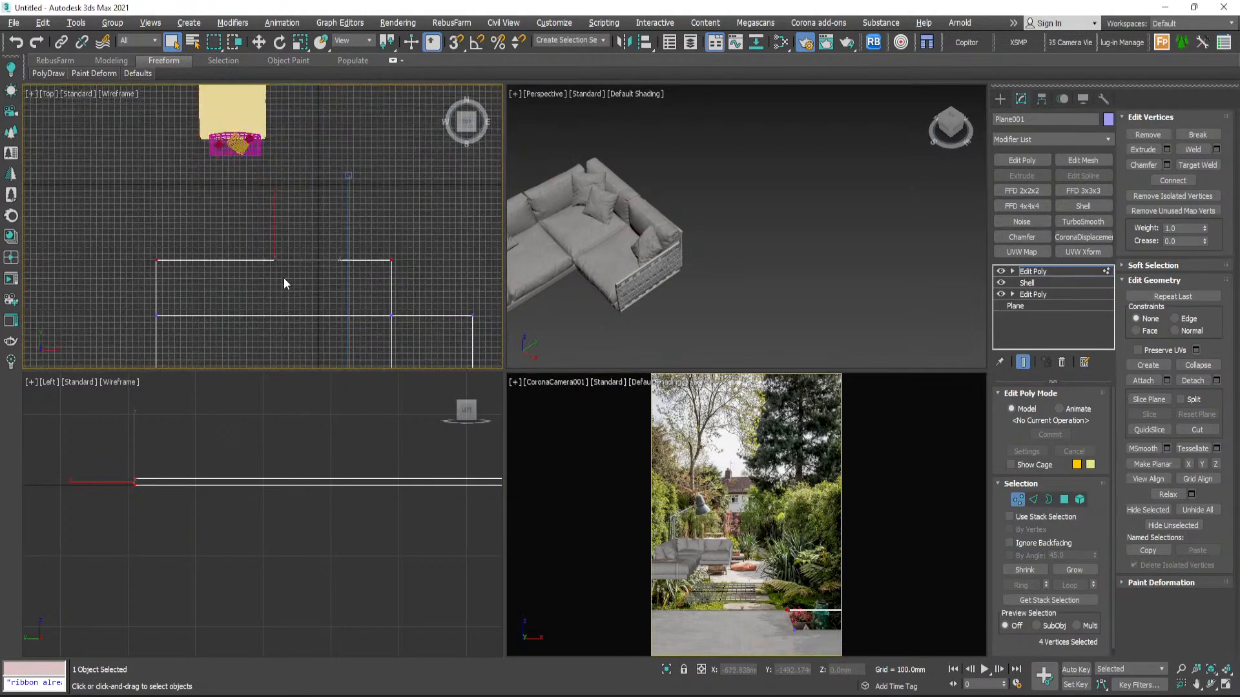
pyautogui.press('w')
pyautogui.moveTo(275, 219); pyautogui.dragTo(276, 232)
pyautogui.rightClick(657, 495)
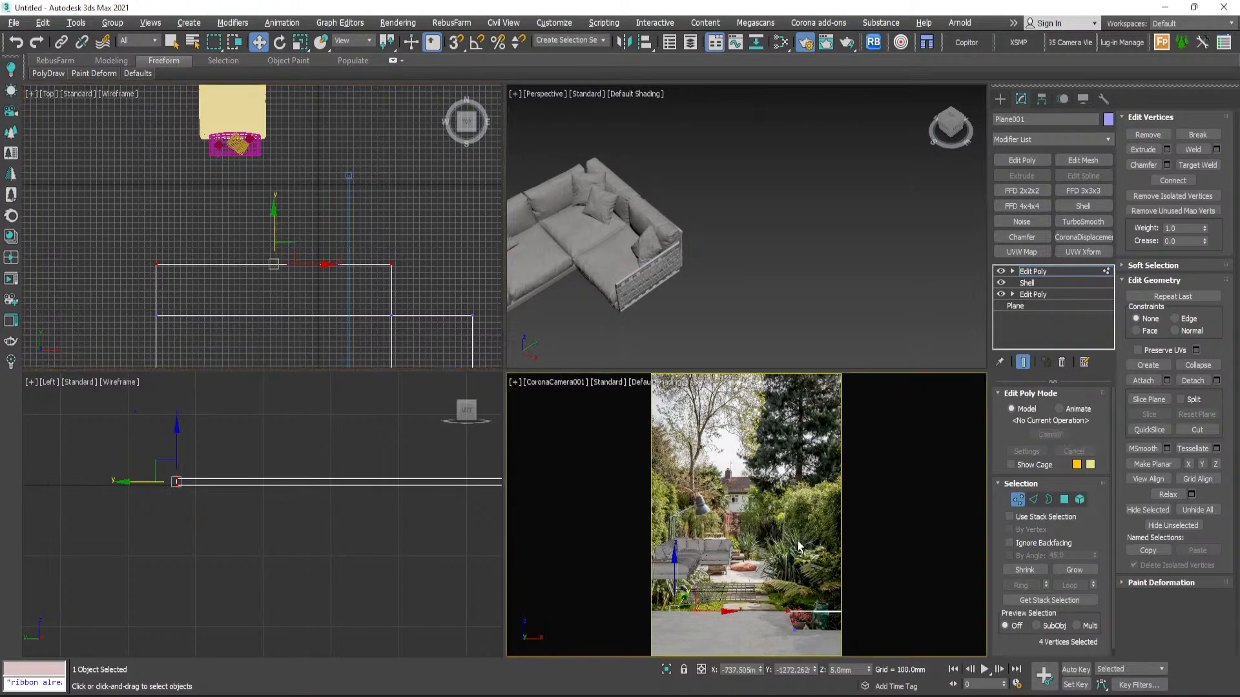
pyautogui.hotkey('alt', 'w')
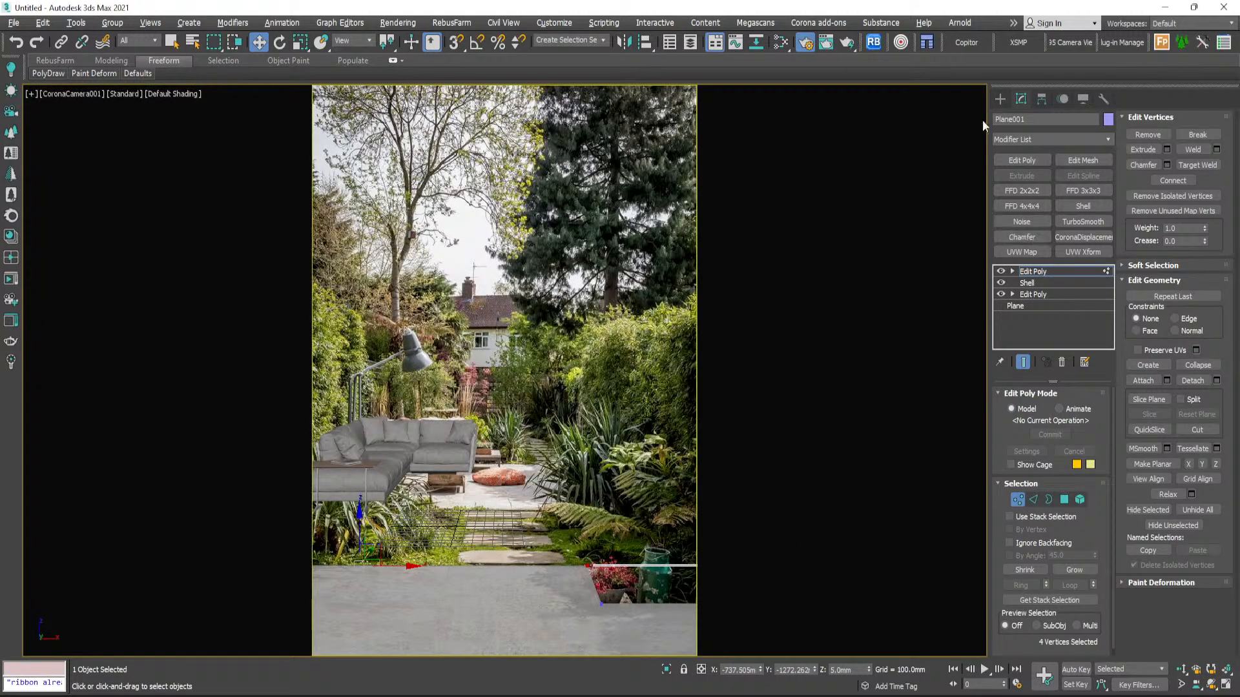
pyautogui.click(1000, 99)
pyautogui.click(362, 273)
pyautogui.hotkey('alt', 'w')
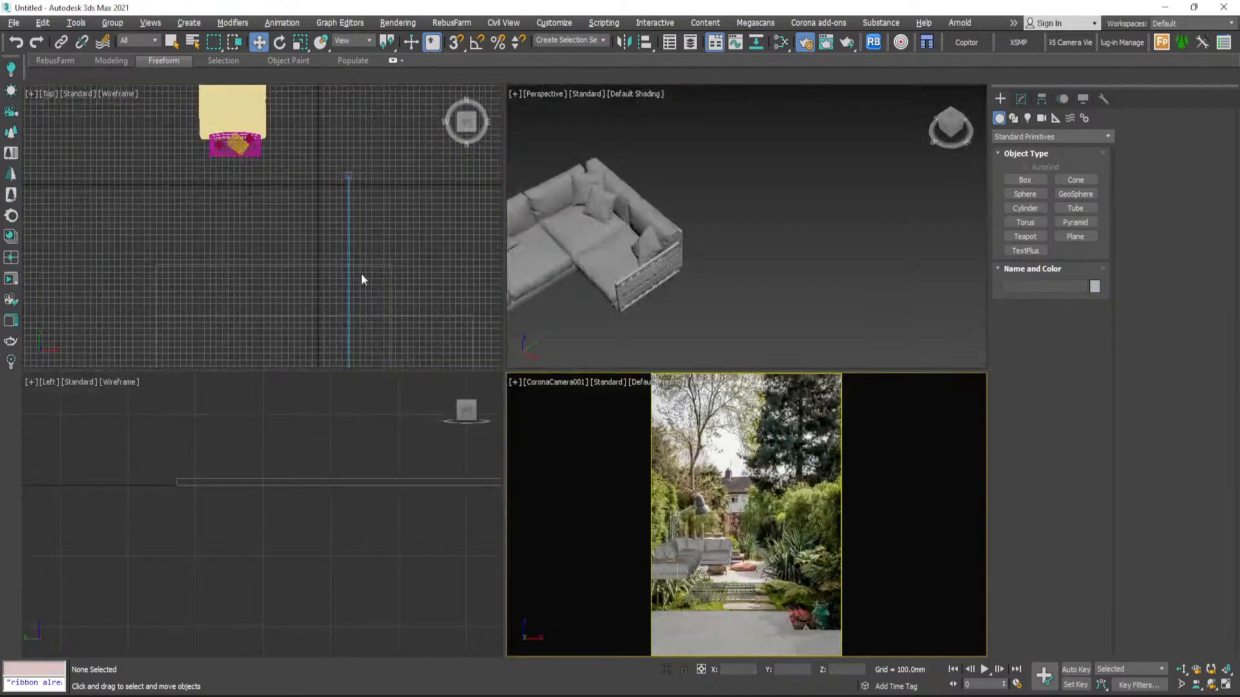
# - Draw a large rectangular plane in the Top view, covering the sofa area and overlapping the stepped ground slab
pyautogui.click(312, 254)
pyautogui.scroll(-3, 366, 293)
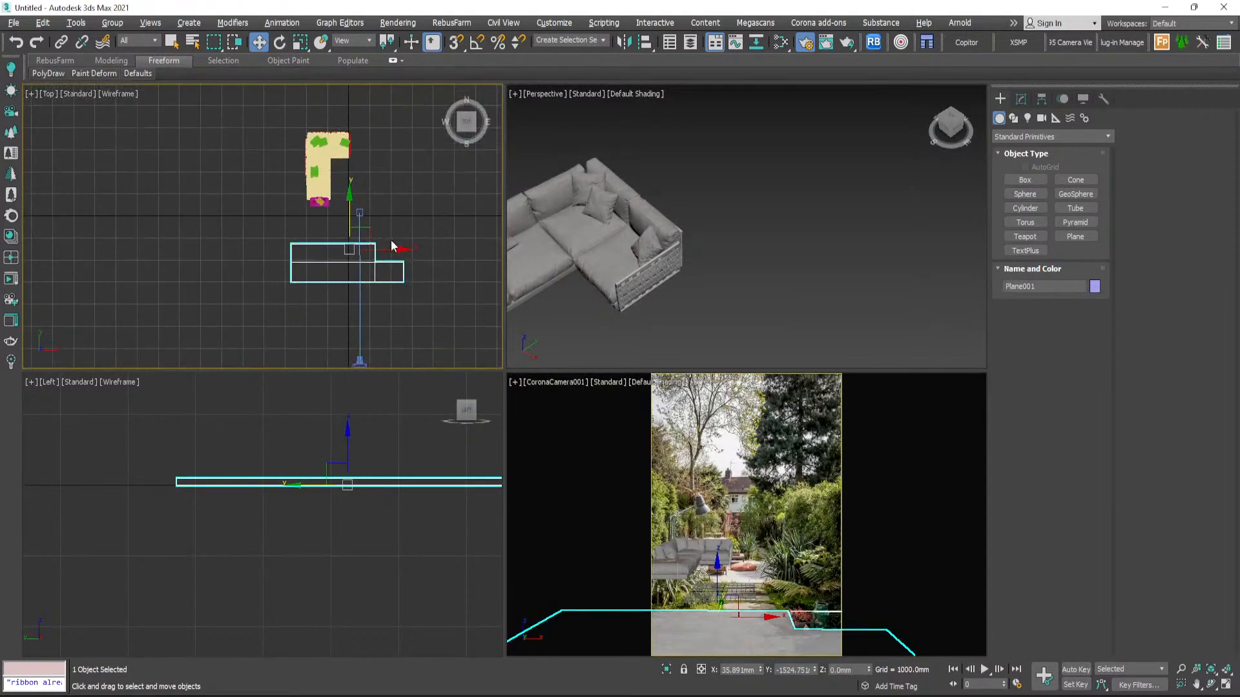
pyautogui.click(1065, 239)
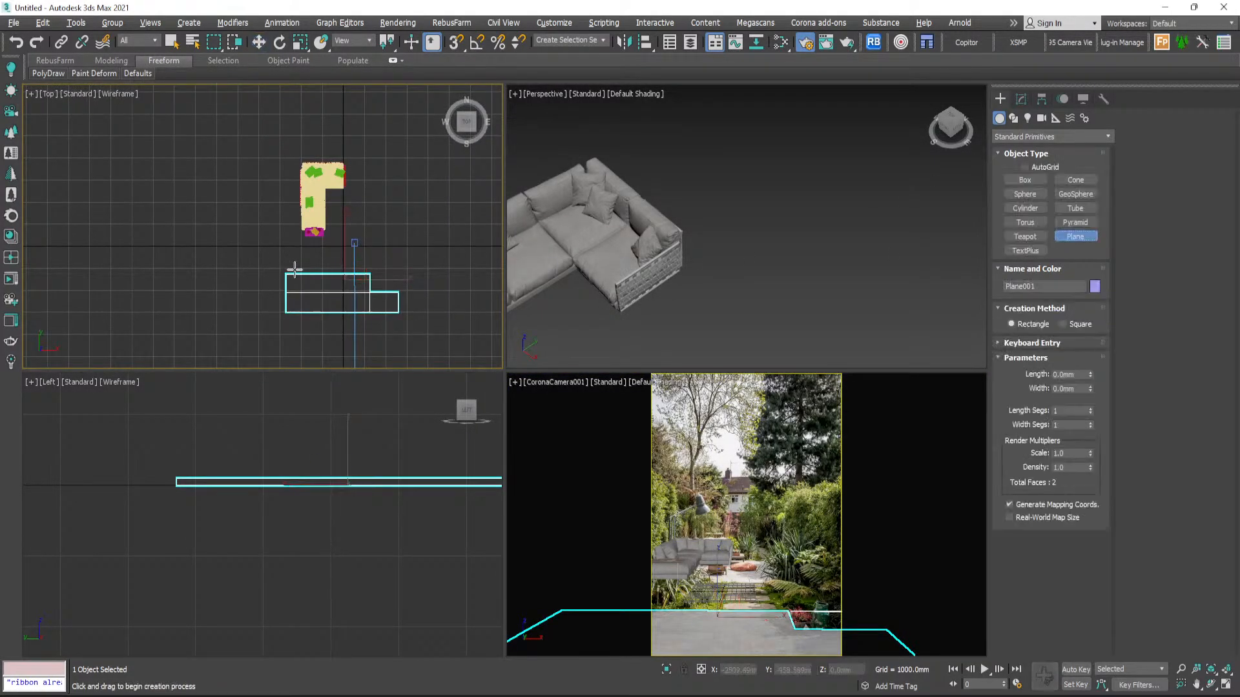
pyautogui.scroll(2, 323, 278)
pyautogui.moveTo(426, 296); pyautogui.dragTo(289, 214)
pyautogui.scroll(-3, 291, 271)
pyautogui.click(258, 42)
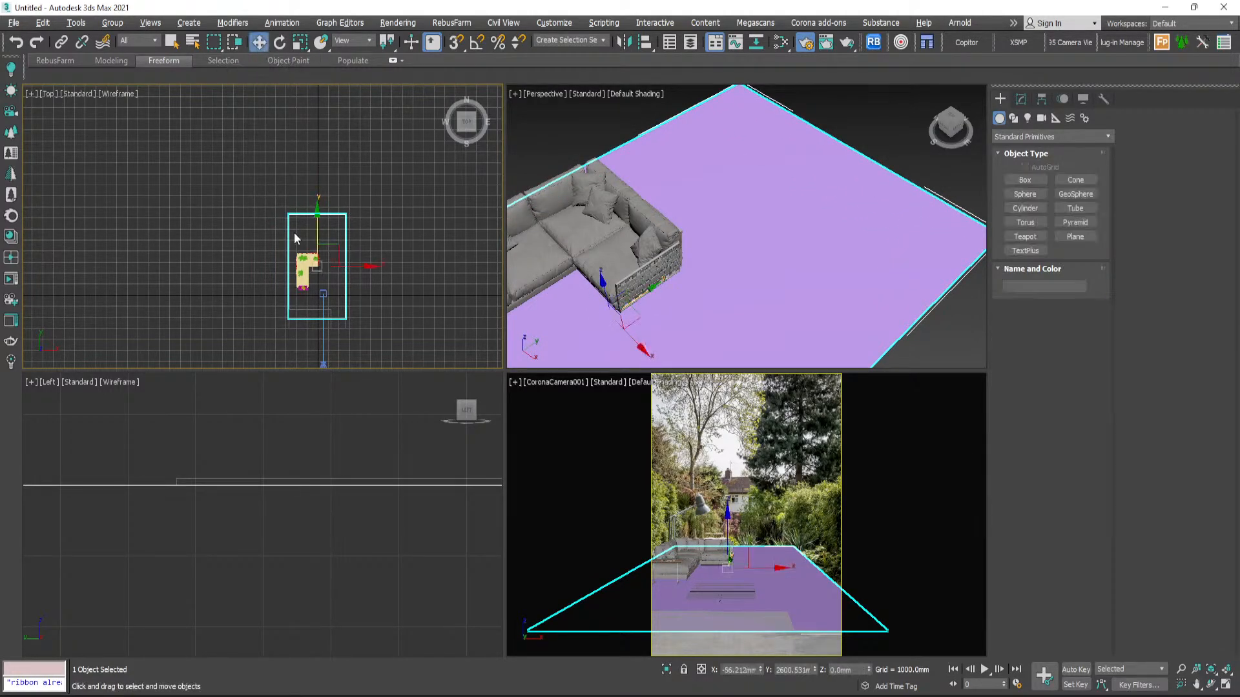
# - Examine in the enlarged camera view how the new plane covers the garden area of the background photo
pyautogui.scroll(-3, 252, 265)
pyautogui.moveTo(252, 265); pyautogui.dragTo(329, 251, button='middle')
pyautogui.scroll(2, 319, 257)
pyautogui.click(317, 277)
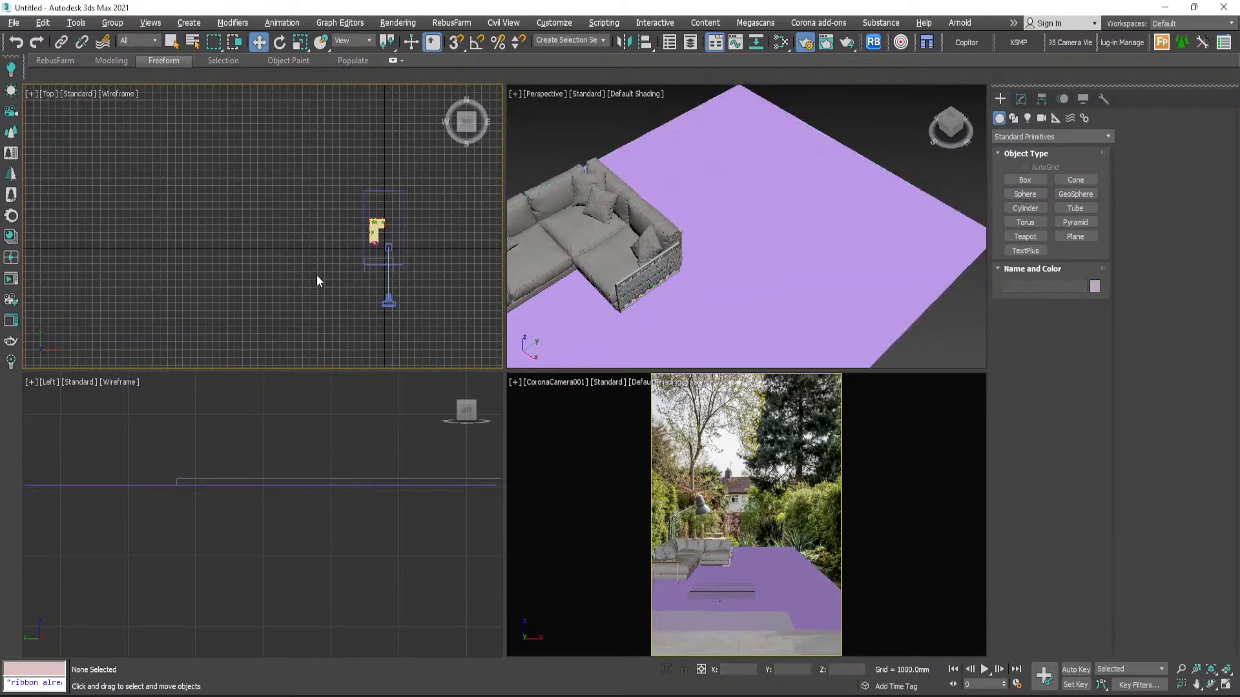
pyautogui.rightClick(718, 561)
pyautogui.hotkey('alt', 'w')
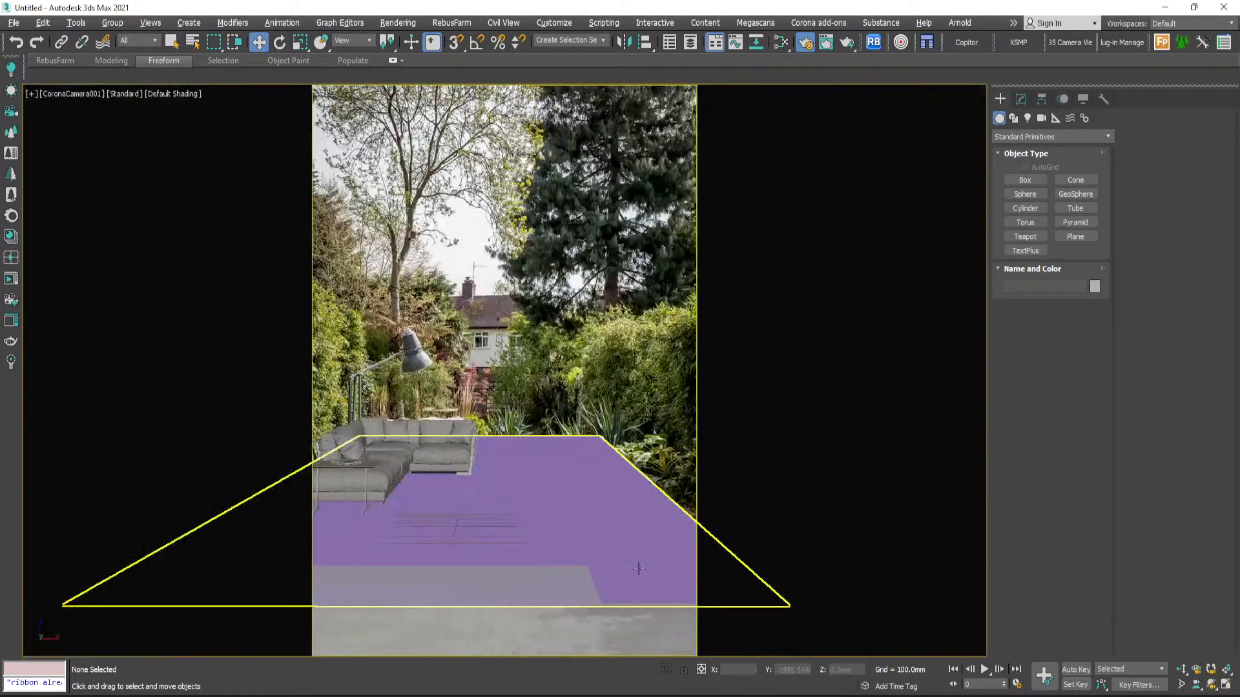
pyautogui.click(609, 540)
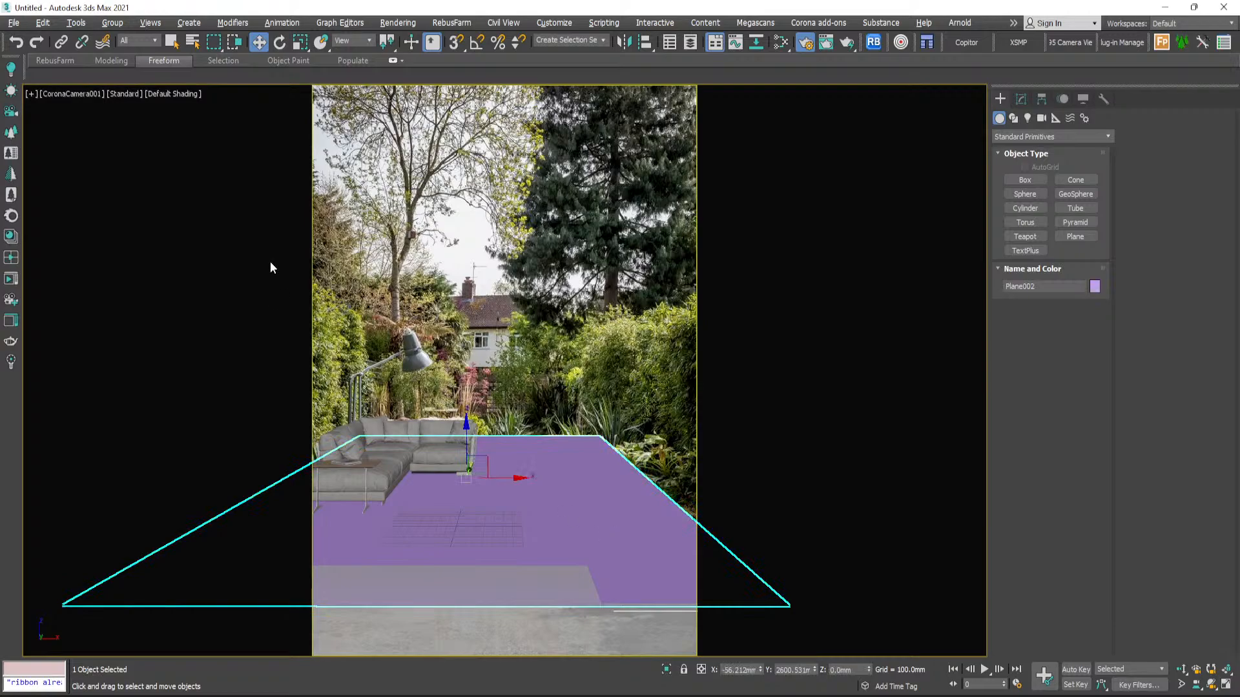
pyautogui.hotkey('alt', 'w')
# - Move the new plane slightly toward the camera along Y in the Top view
pyautogui.scroll(5, 359, 258)
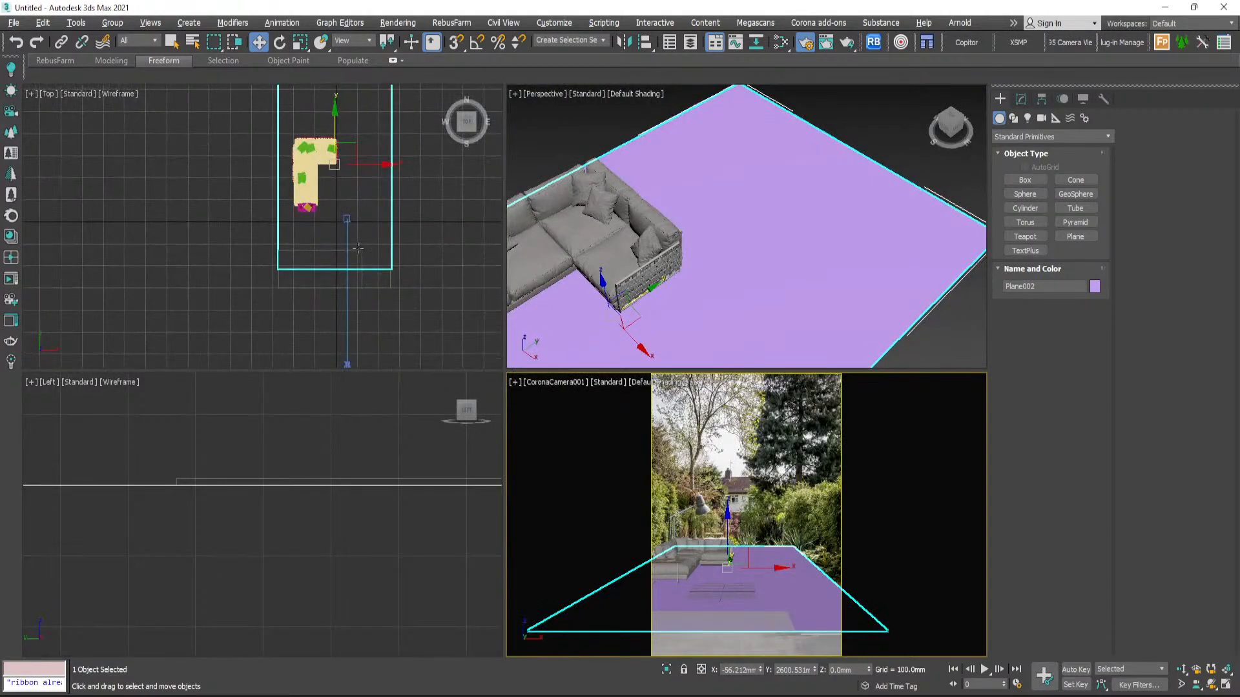
pyautogui.scroll(-2, 359, 258)
pyautogui.moveTo(359, 266); pyautogui.dragTo(355, 307, button='middle')
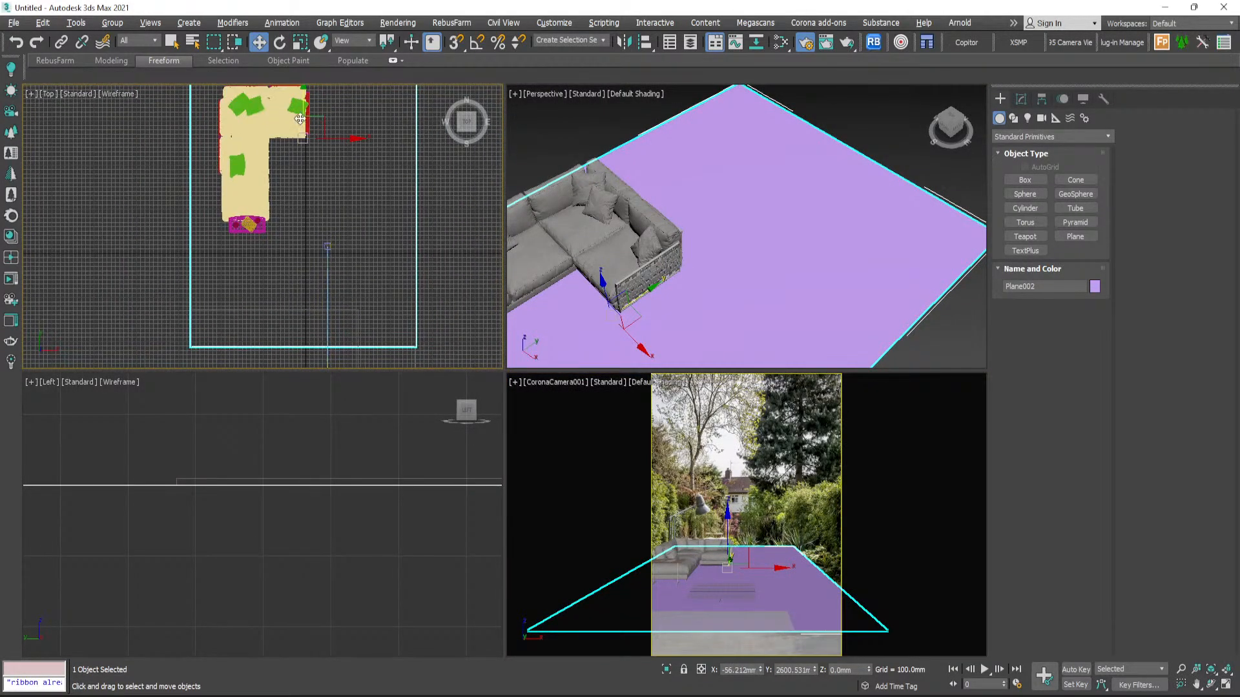
pyautogui.moveTo(301, 112); pyautogui.dragTo(301, 114)
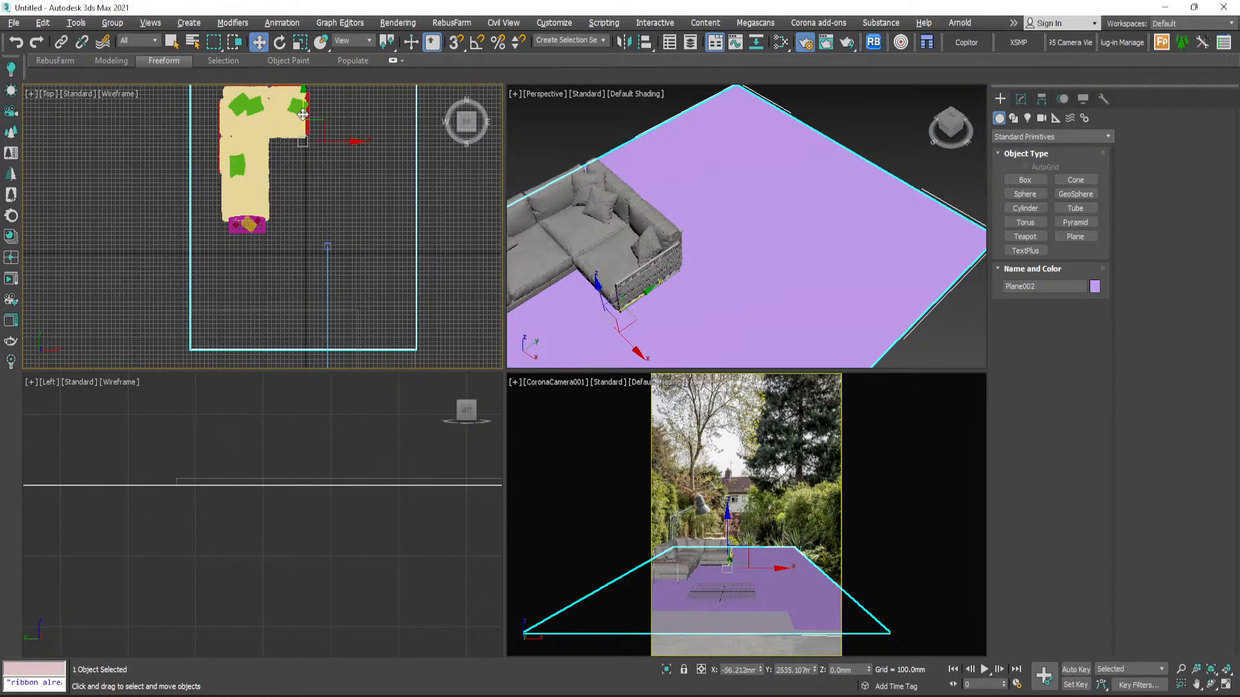
# - Add an Edit Poly modifier to the new plane and enter edge editing
pyautogui.click(1020, 100)
pyautogui.click(1031, 161)
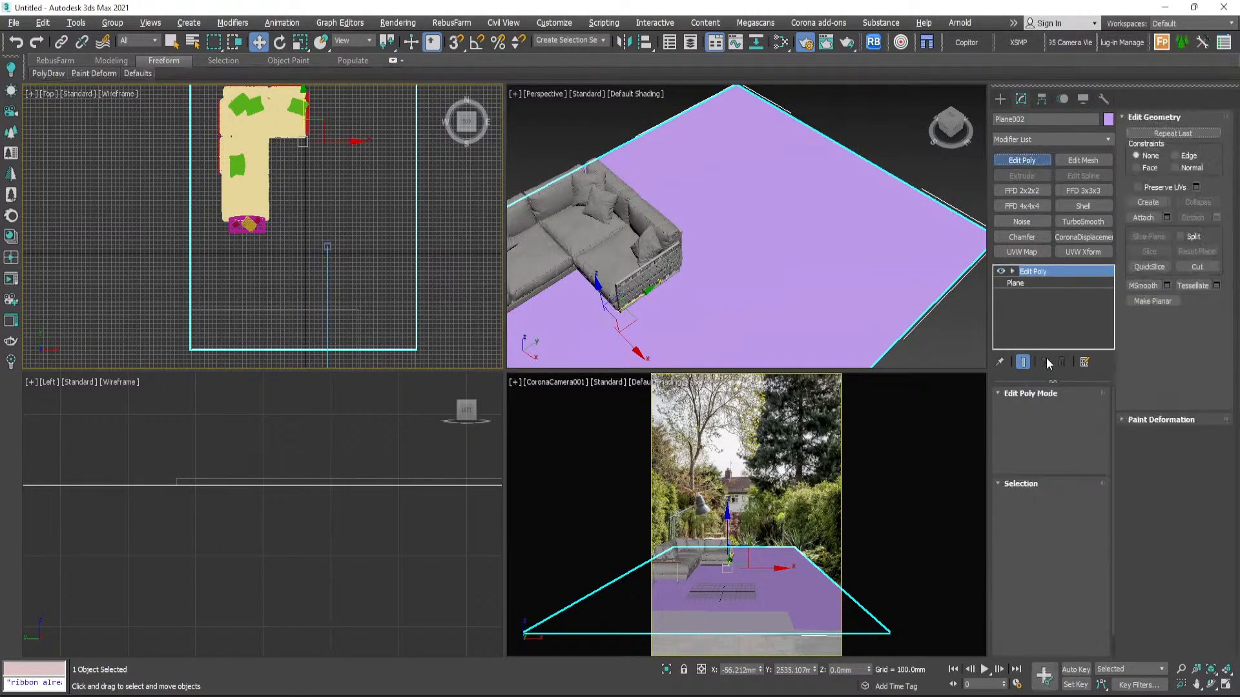
pyautogui.click(1034, 501)
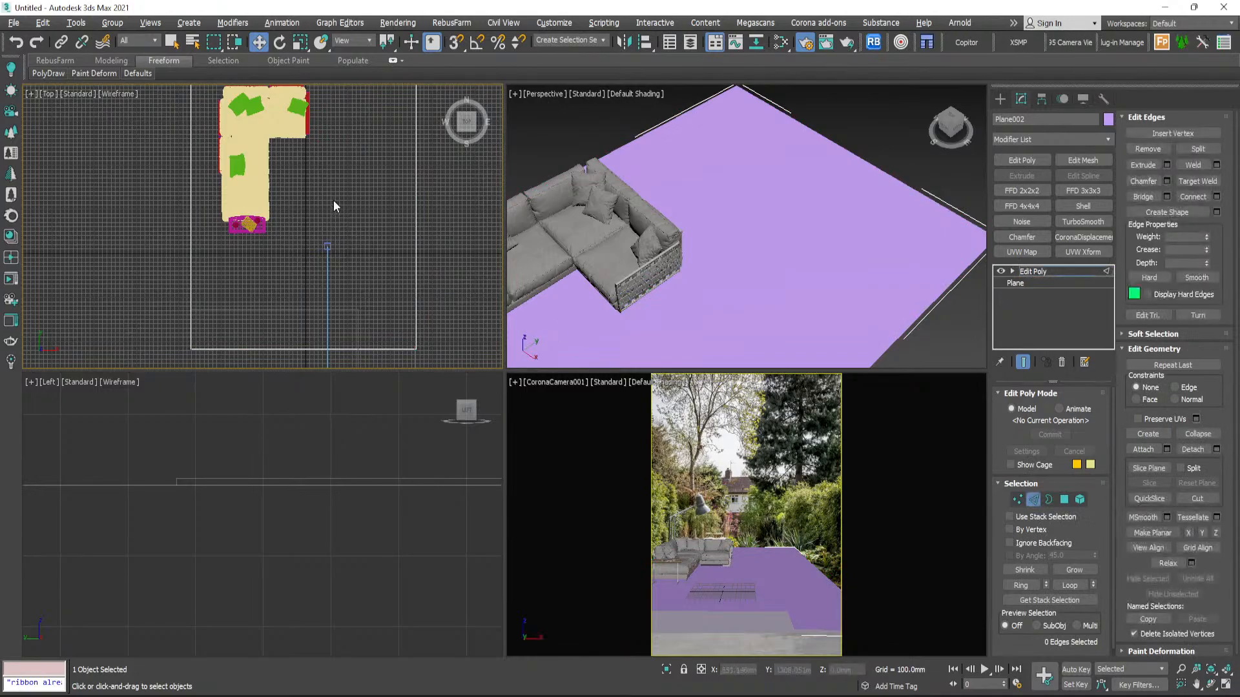
# - Snap the new plane's two side edges along X to line up with the outer sides of the ground slab
pyautogui.click(415, 158)
pyautogui.scroll(-3, 415, 155)
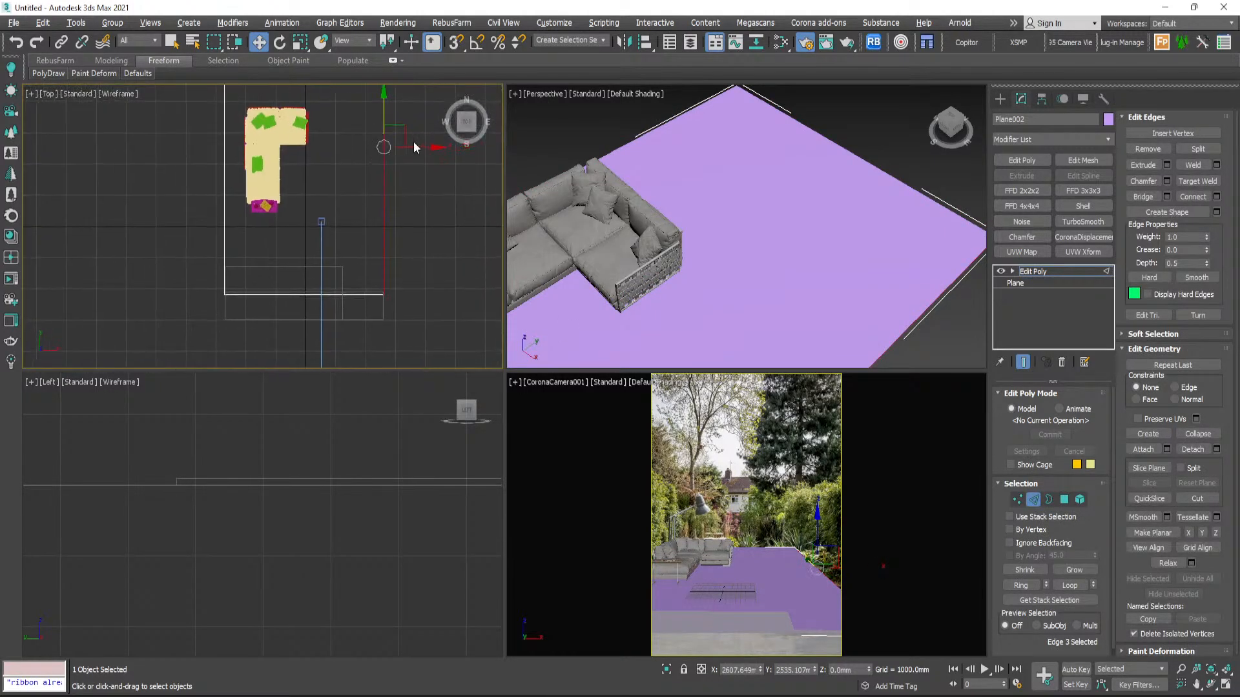
pyautogui.press('s')
pyautogui.click(224, 219)
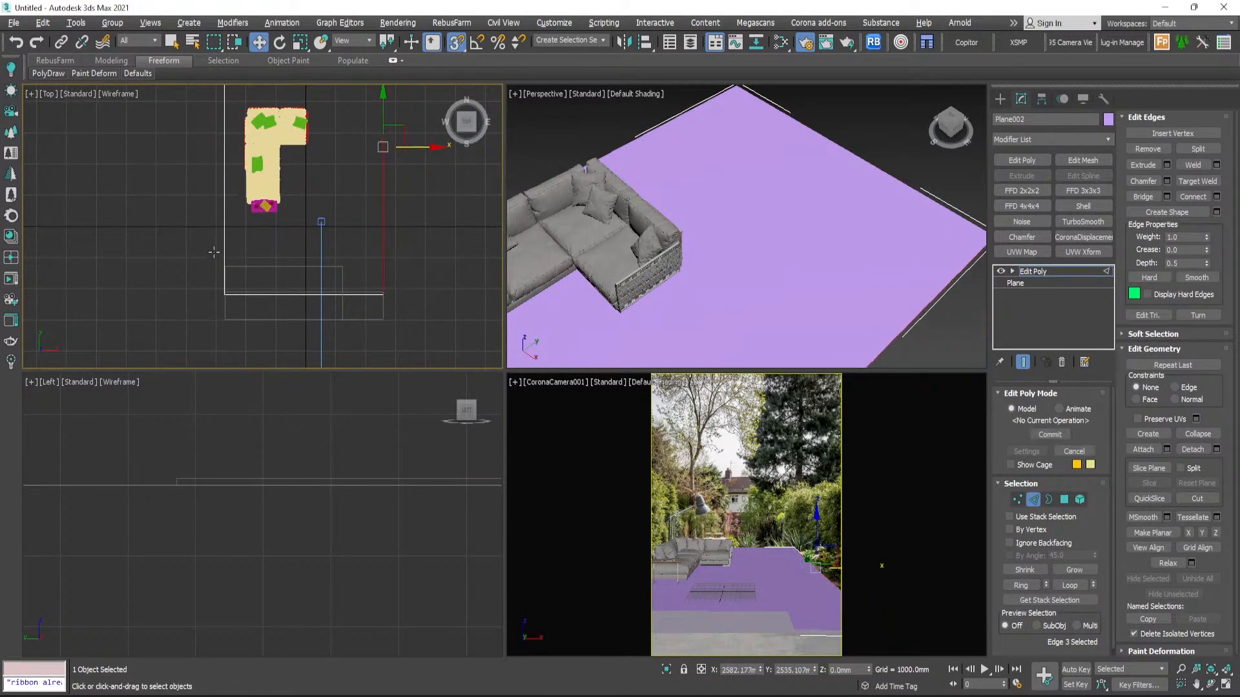
pyautogui.press('s')
pyautogui.moveTo(225, 148); pyautogui.dragTo(247, 263)
pyautogui.press('s')
pyautogui.press('s')
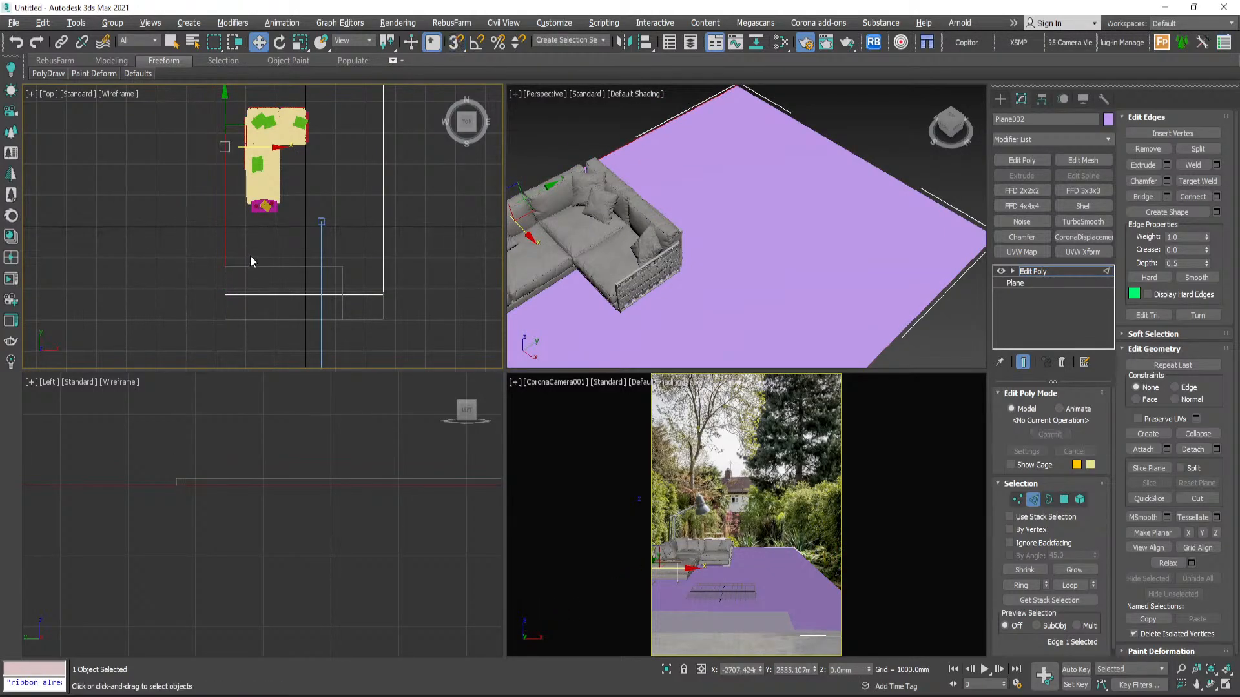
pyautogui.click(250, 255)
# - Compare the new plane's height with the furniture bases in the Left view and its overlap with the slab in the Top view
pyautogui.scroll(-2, 272, 239)
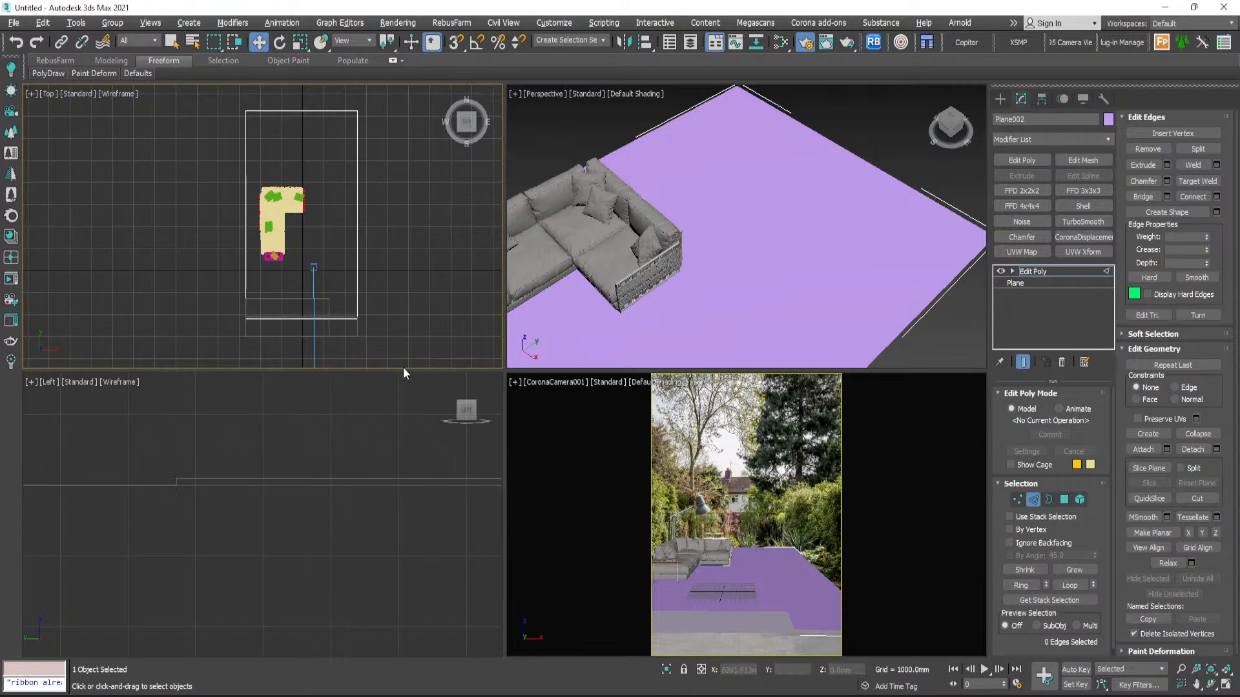
pyautogui.scroll(-3, 350, 567)
pyautogui.scroll(5, 219, 560)
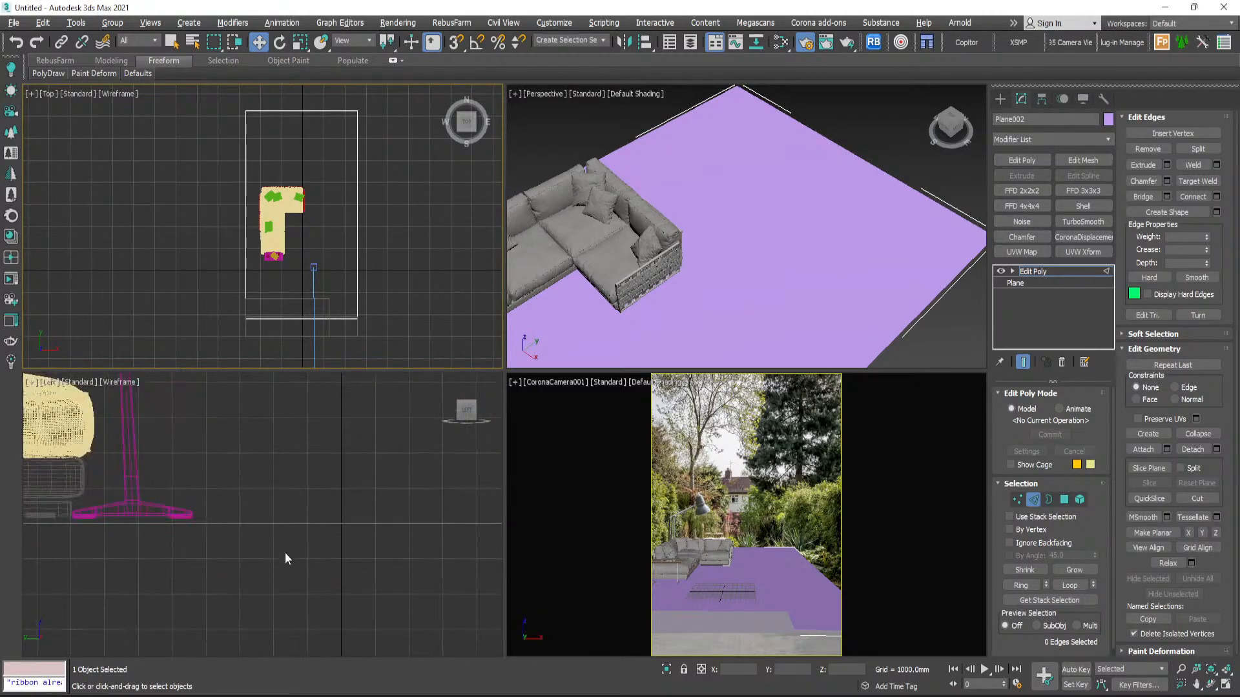
pyautogui.scroll(4, 296, 292)
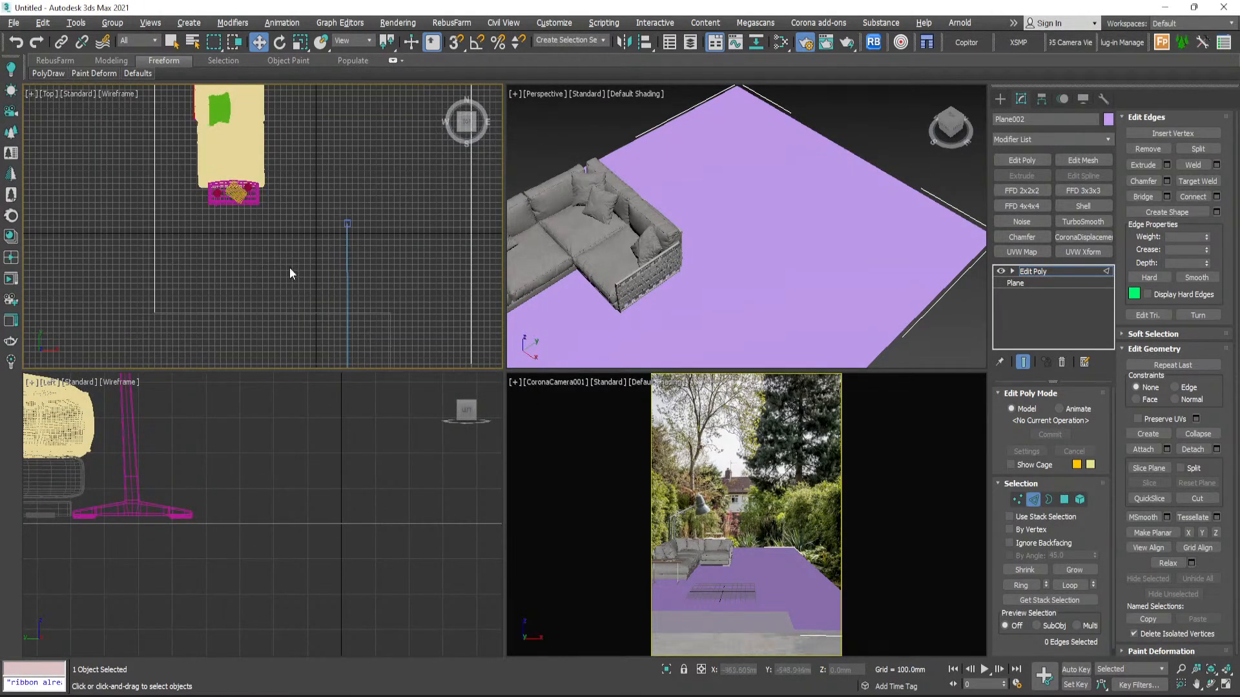
pyautogui.scroll(-2, 316, 293)
pyautogui.scroll(2, 340, 332)
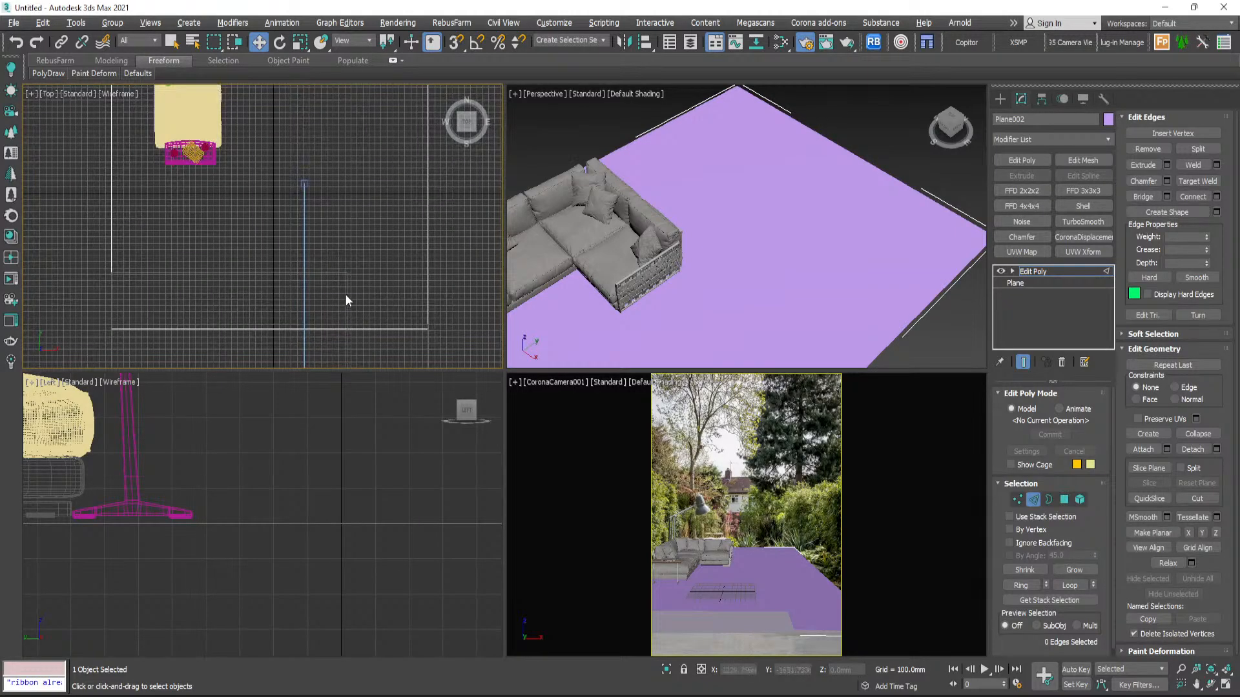
pyautogui.click(1000, 98)
pyautogui.click(793, 175)
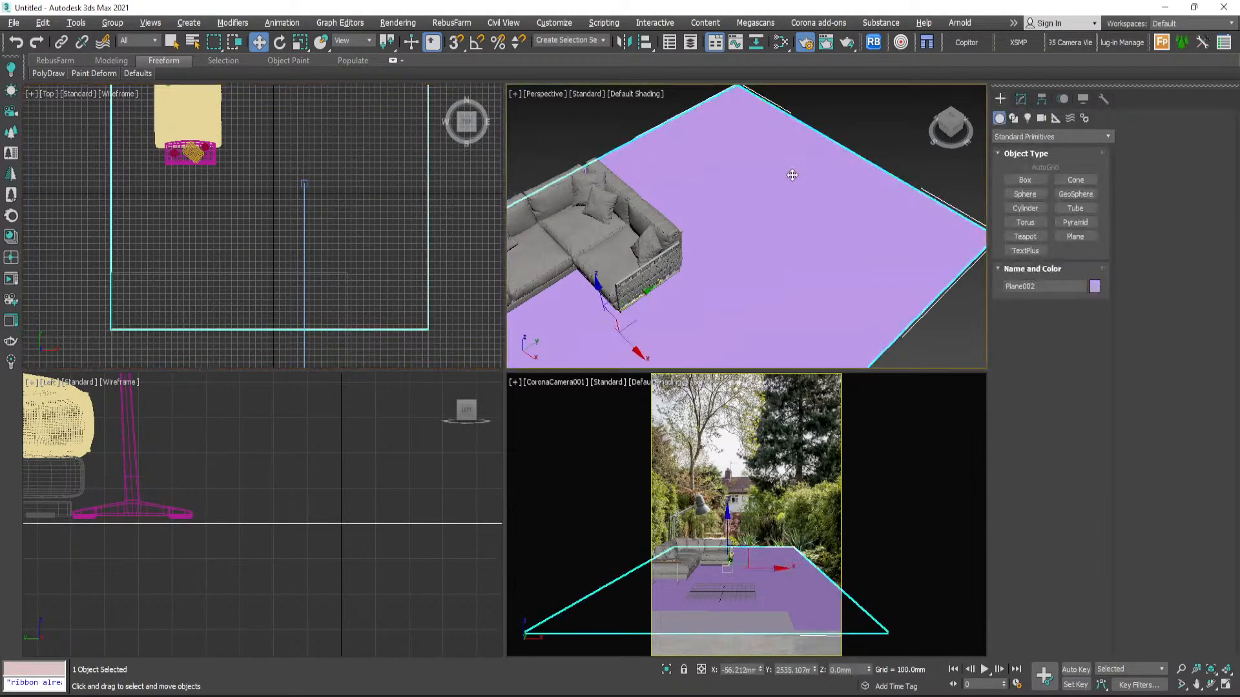
pyautogui.click(369, 277)
pyautogui.click(345, 276)
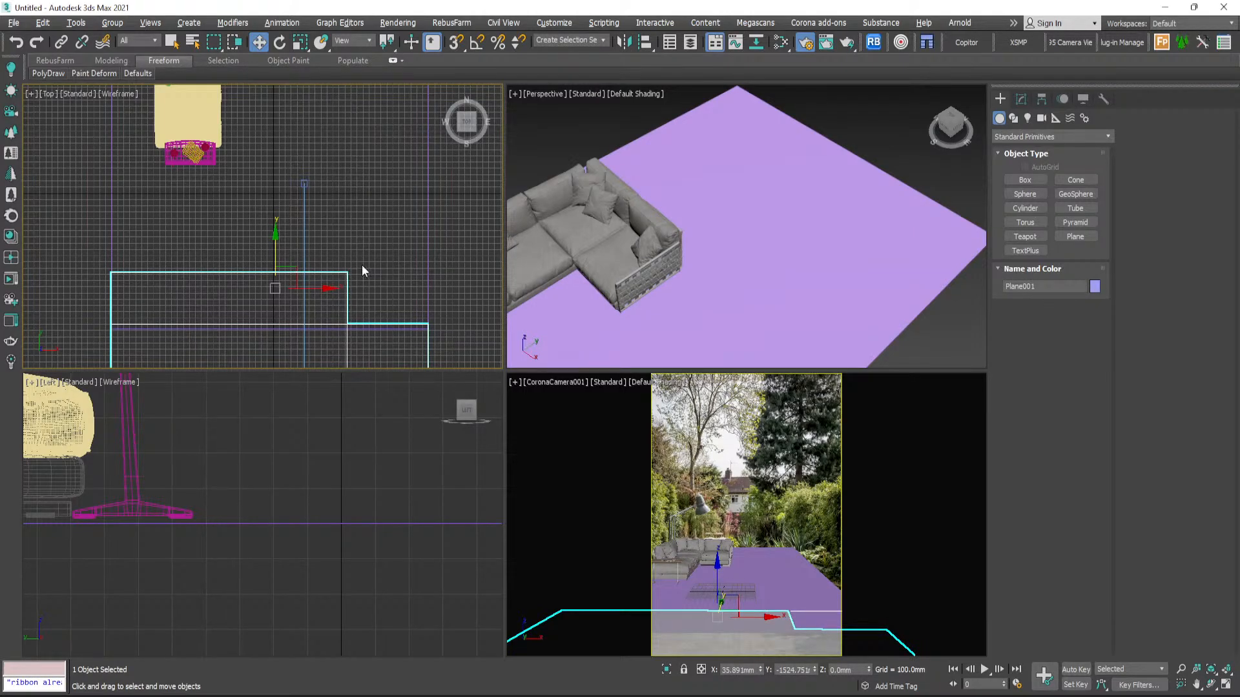
pyautogui.click(1020, 99)
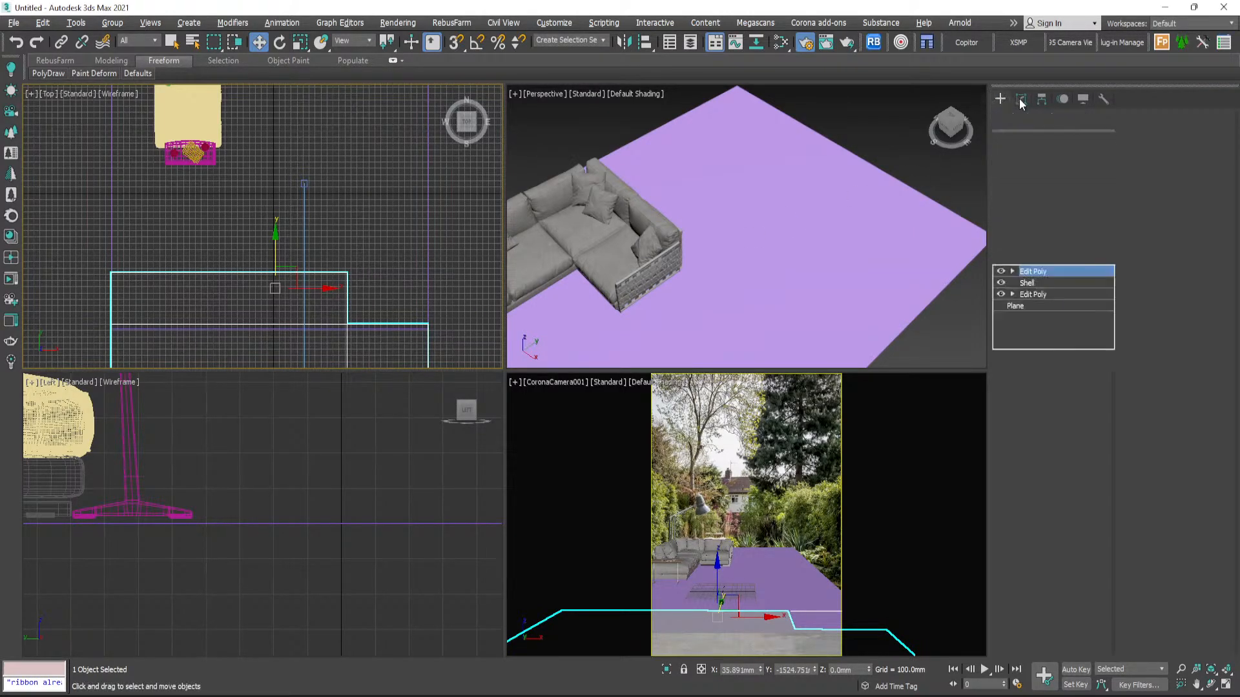
pyautogui.click(1034, 500)
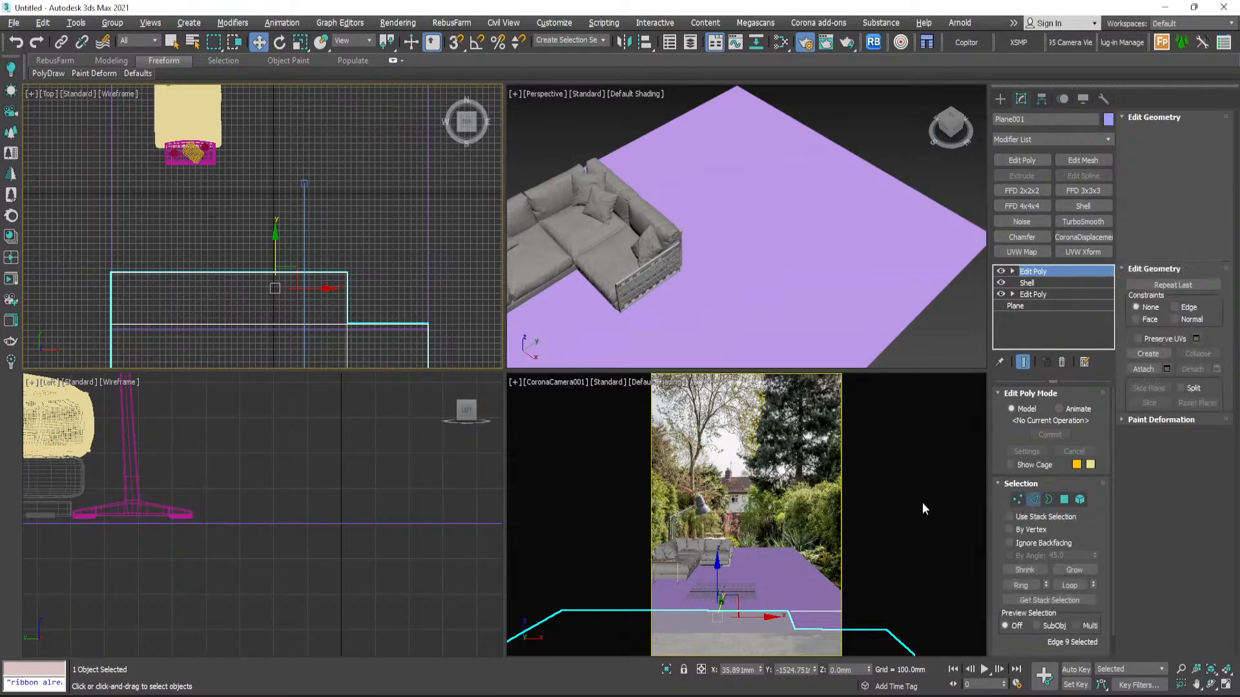
pyautogui.click(1000, 99)
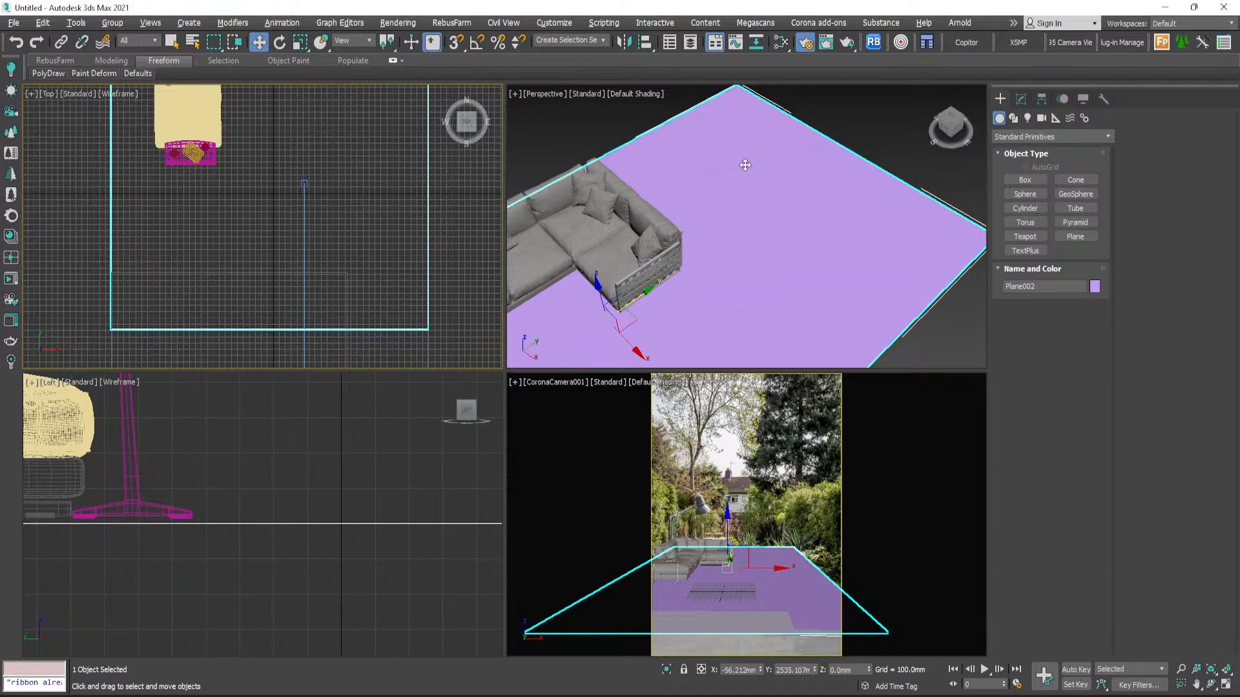
# - Snap the new plane's near edge along Y to the recessed step of the ground slab
pyautogui.click(1020, 99)
pyautogui.click(360, 330)
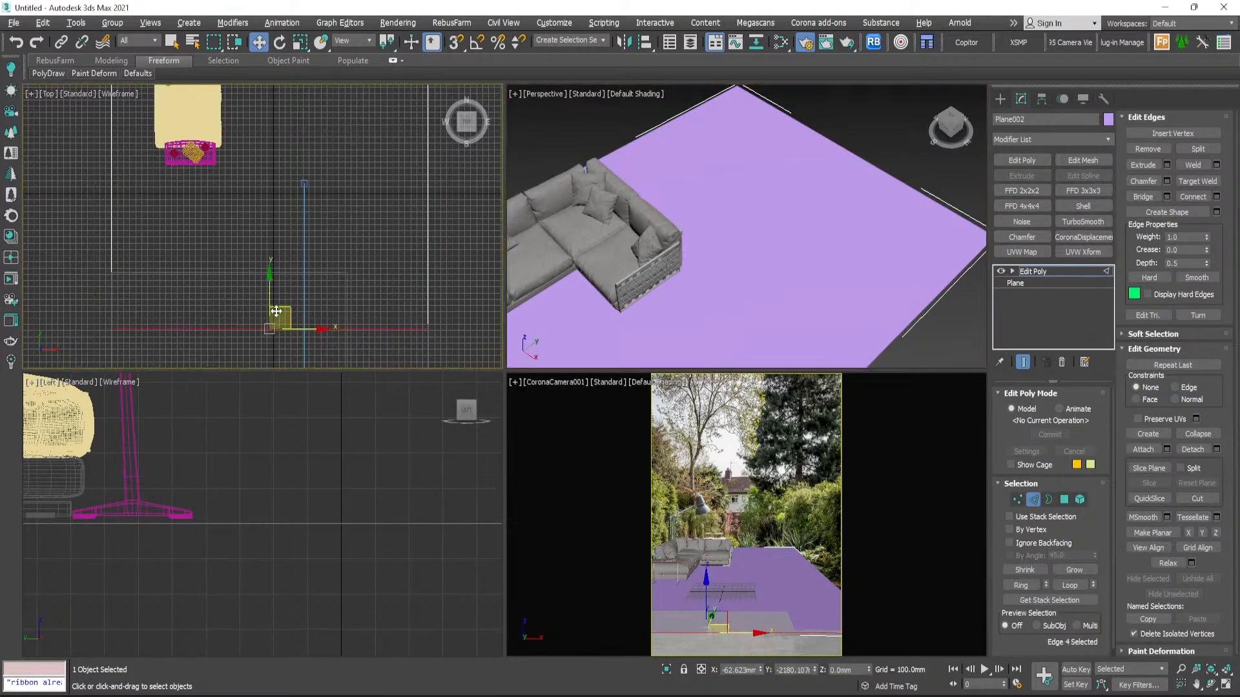
pyautogui.moveTo(276, 311); pyautogui.dragTo(431, 325)
pyautogui.press('s')
pyautogui.press('s')
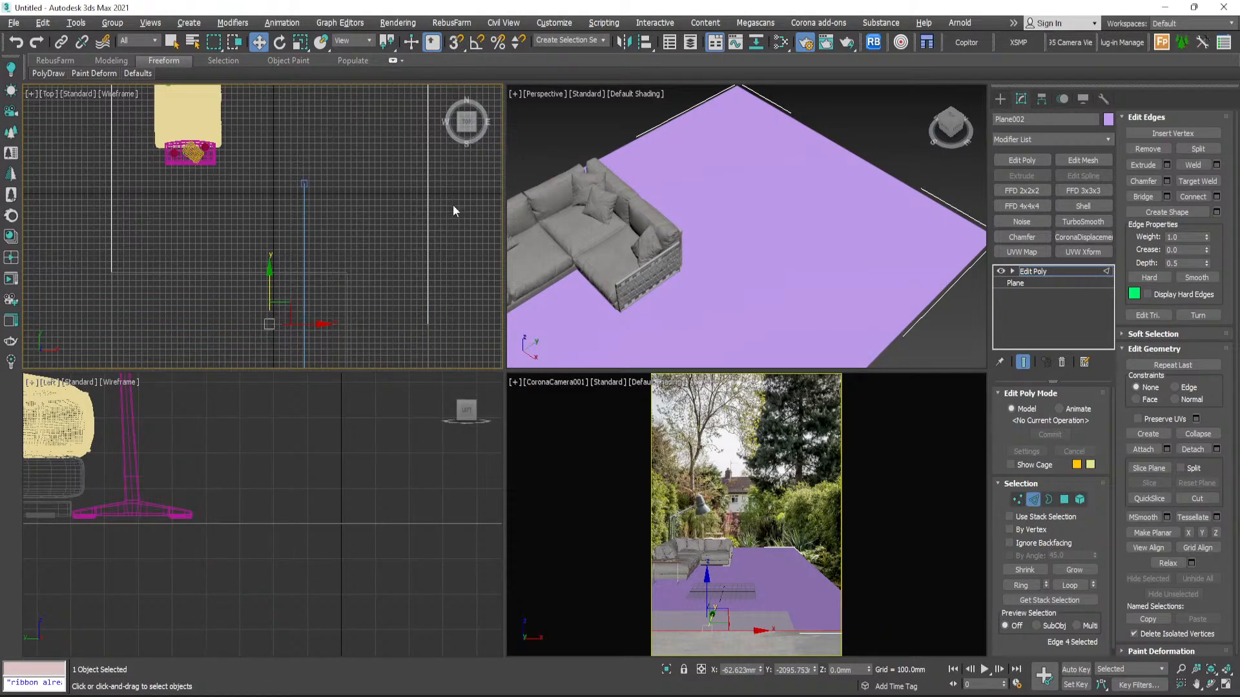
# - Select the plane's two side edges and connect them with a new cross edge
pyautogui.click(431, 187)
pyautogui.keyDown('ctrl'); pyautogui.click(103, 189); pyautogui.keyUp('ctrl')
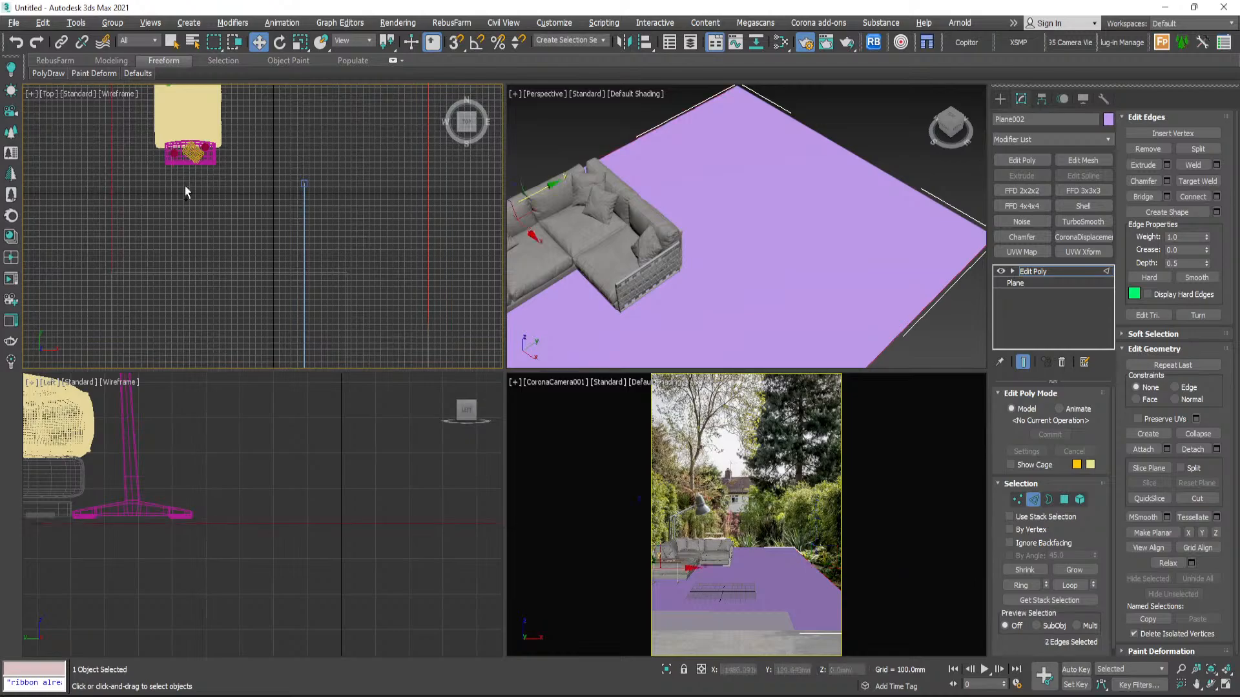
pyautogui.click(1216, 197)
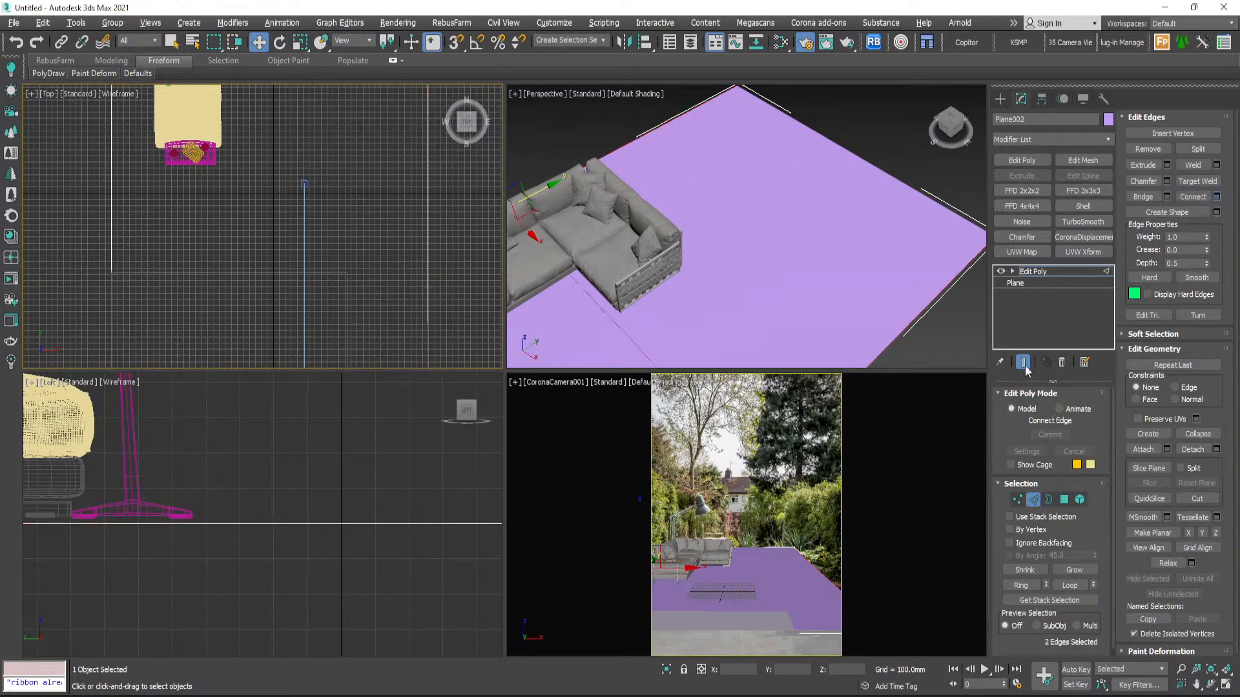
pyautogui.click(272, 292)
# - Move the new cross edge toward the camera along Y and snap it to the ground slab's far edge
pyautogui.scroll(-4, 295, 227)
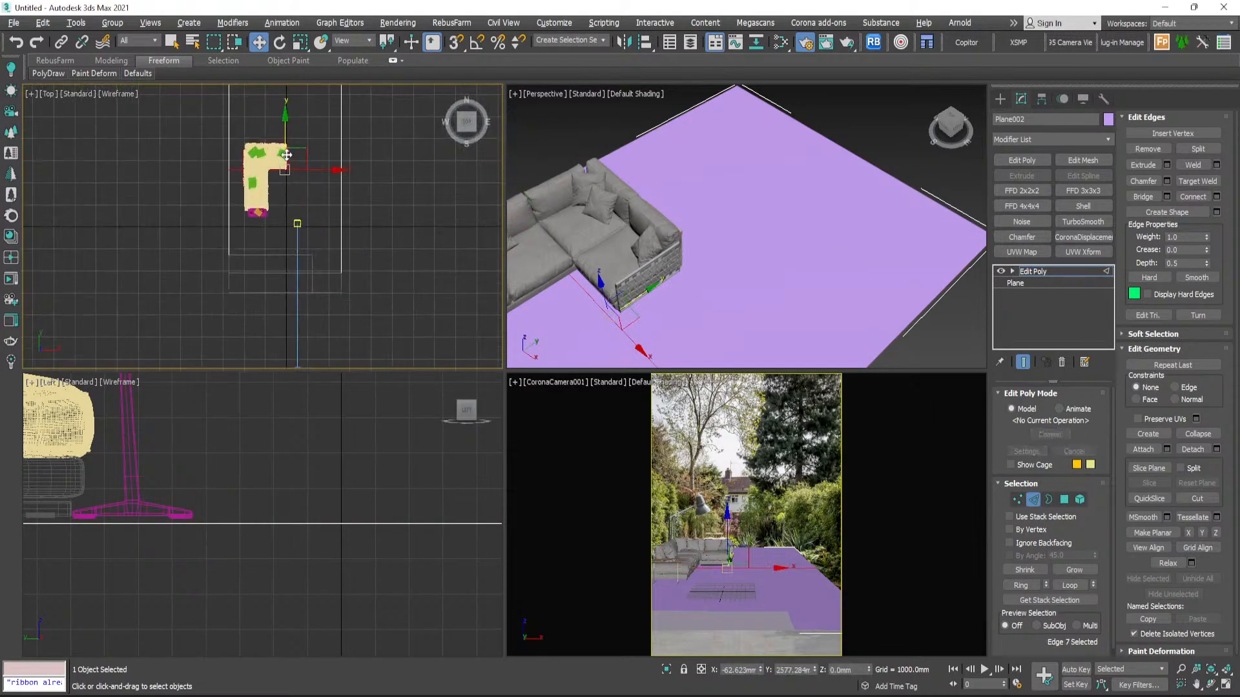
pyautogui.moveTo(285, 130); pyautogui.dragTo(284, 212)
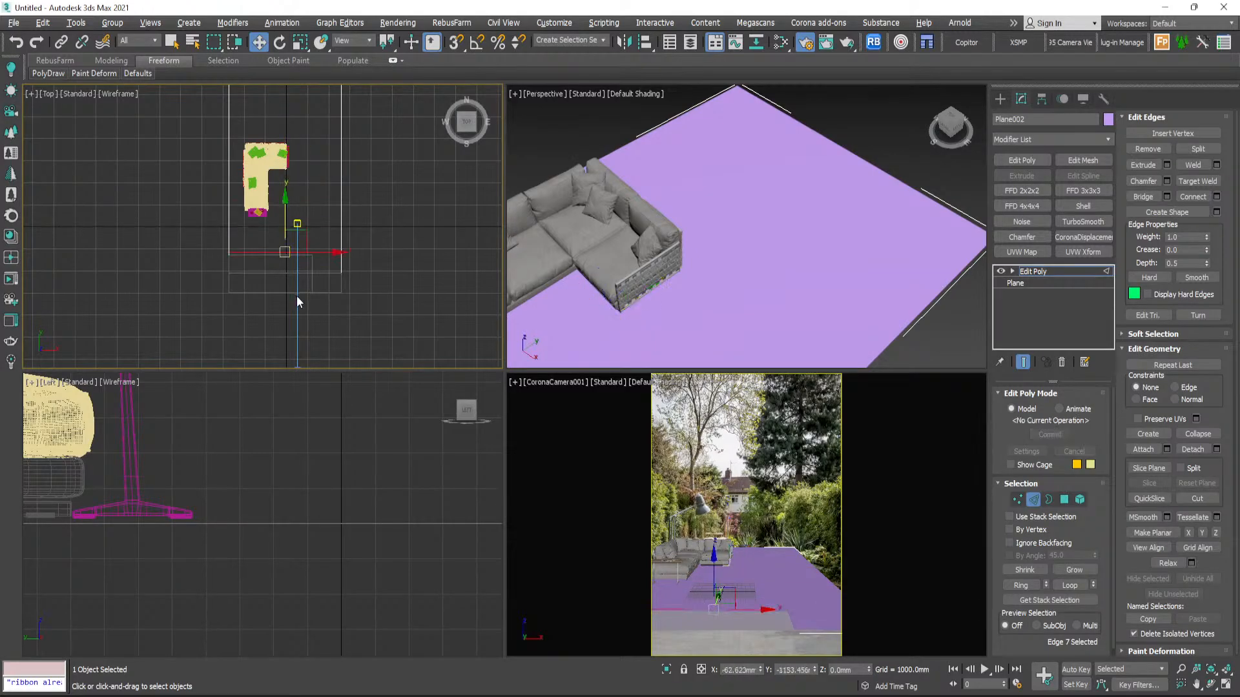
pyautogui.scroll(5, 297, 297)
pyautogui.moveTo(330, 206); pyautogui.dragTo(320, 220, button='middle')
pyautogui.press('s')
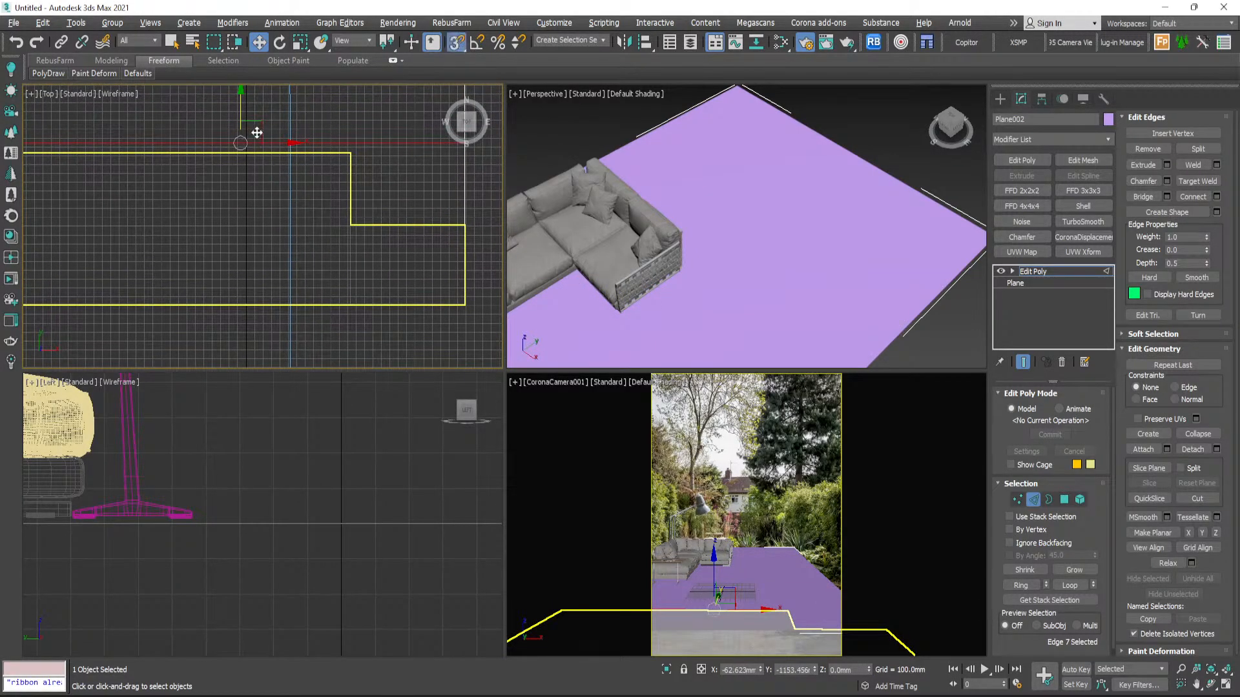
pyautogui.moveTo(243, 105); pyautogui.dragTo(355, 153)
pyautogui.press('s')
pyautogui.moveTo(371, 213); pyautogui.dragTo(370, 243, button='middle')
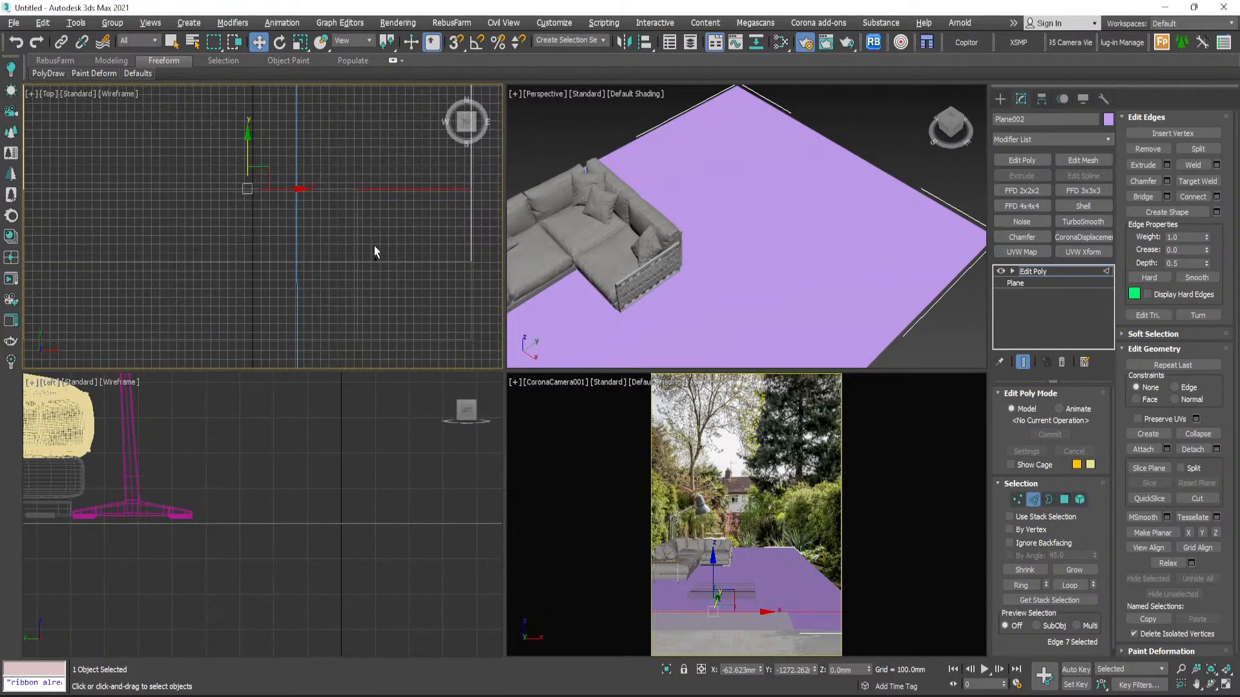
# - Connect the cross edge and the plane's near edge with 1 segment and snap it along X to the slab's step corner
pyautogui.keyDown('ctrl'); pyautogui.click(373, 257); pyautogui.keyUp('ctrl')
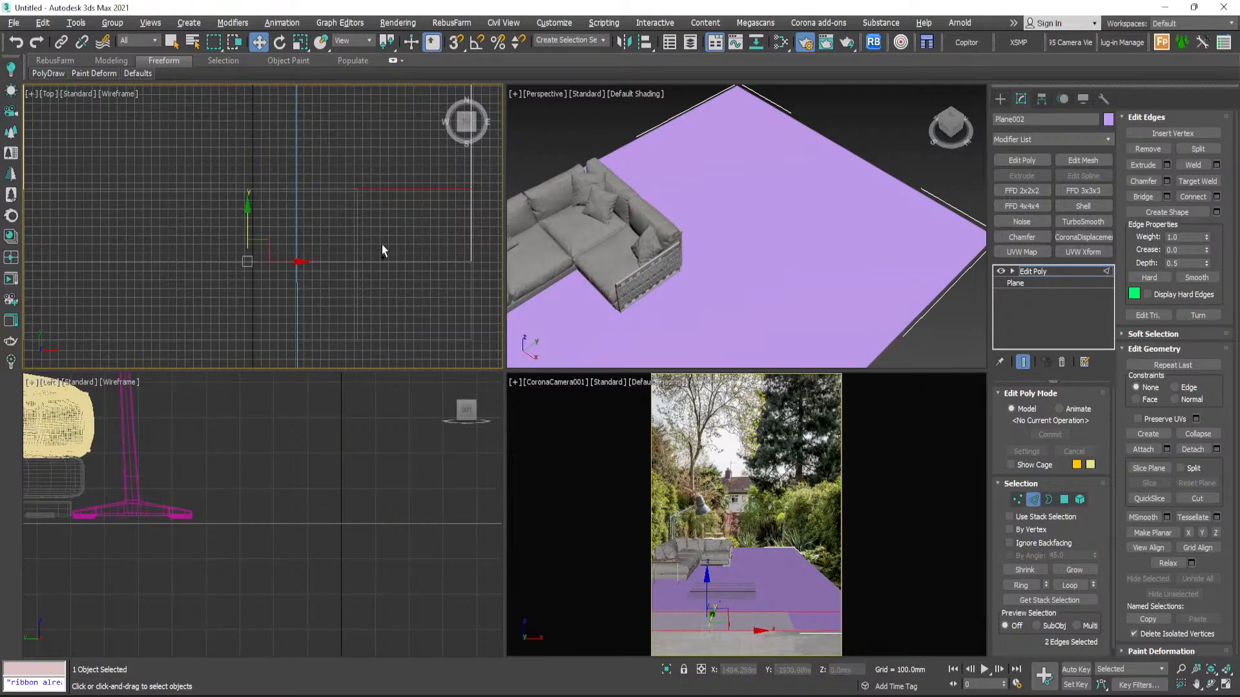
pyautogui.click(1216, 197)
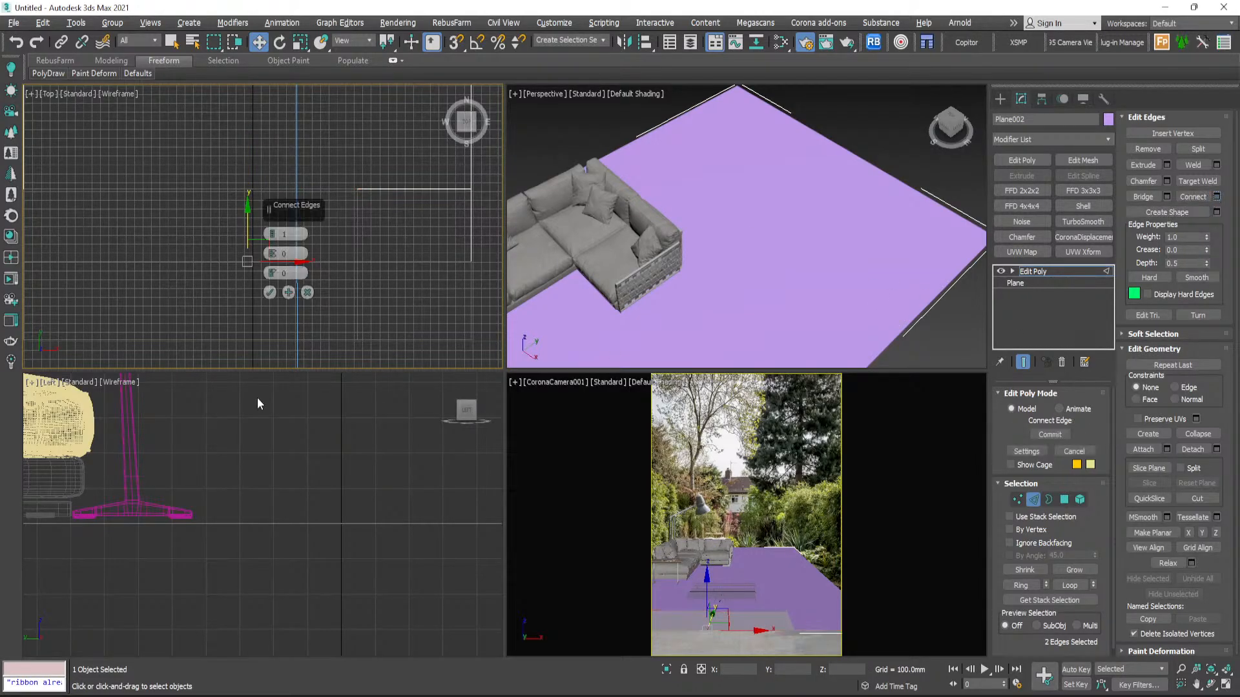
pyautogui.click(270, 292)
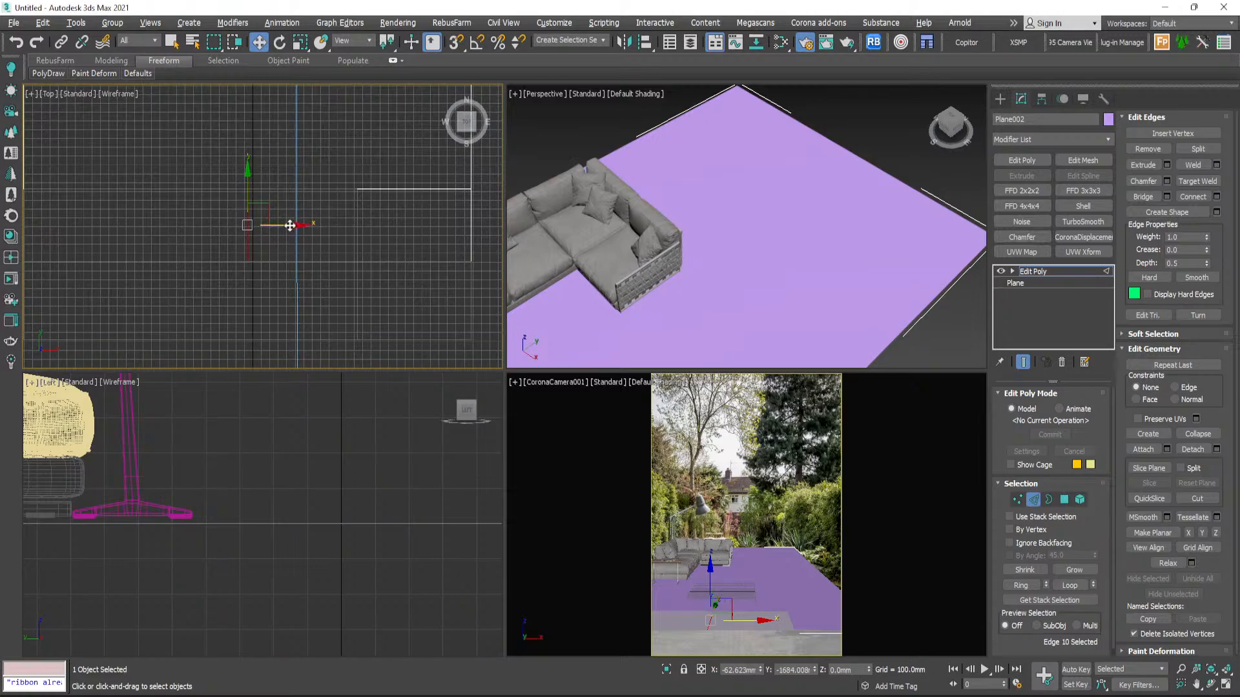
pyautogui.moveTo(289, 225)
pyautogui.mouseDown()
pyautogui.moveTo(379, 221)
pyautogui.moveTo(359, 201)
pyautogui.mouseUp()
pyautogui.press('s')
pyautogui.press('s')
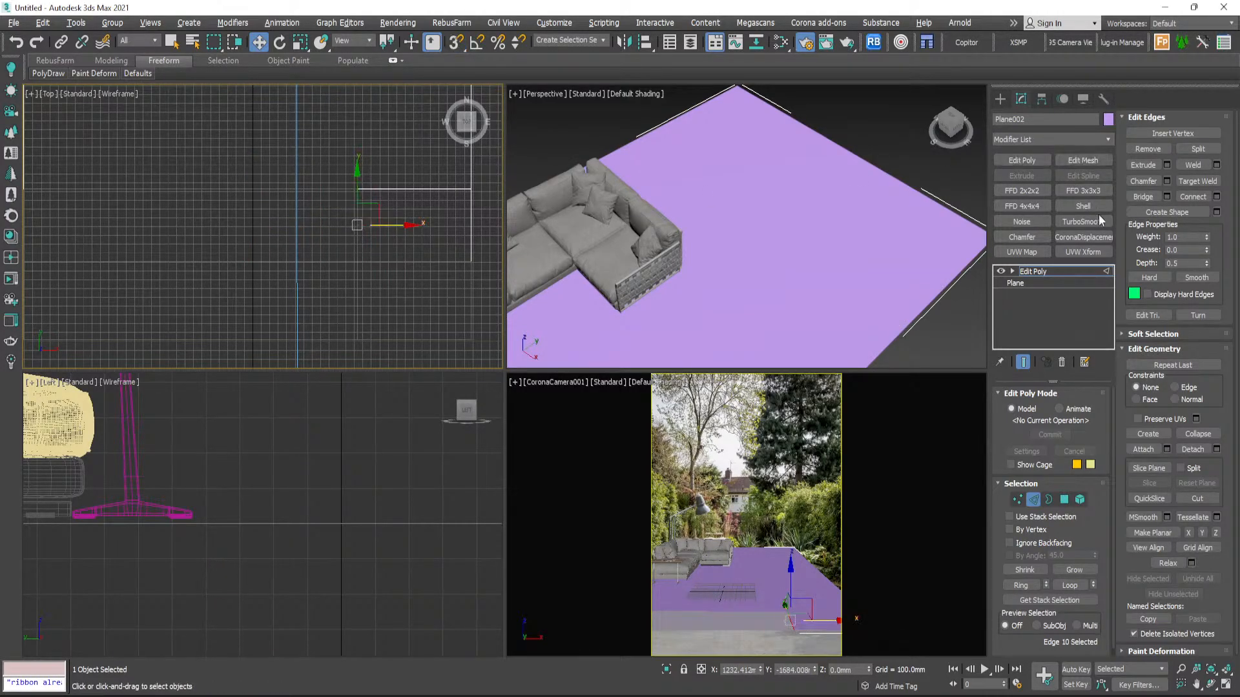
# - Delete the ground plane's polygon that overlaps the paved slab beside the step, then leave polygon editing and deselect the plane
pyautogui.click(1064, 500)
pyautogui.click(284, 239)
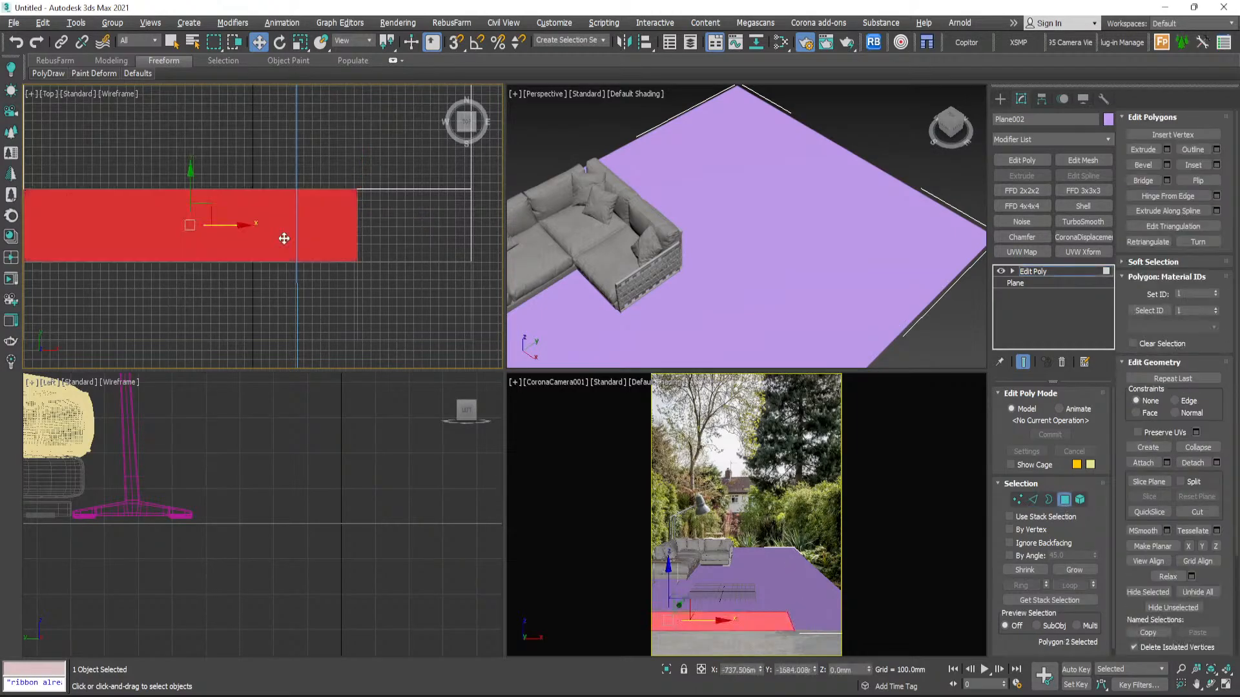
pyautogui.press('Delete')
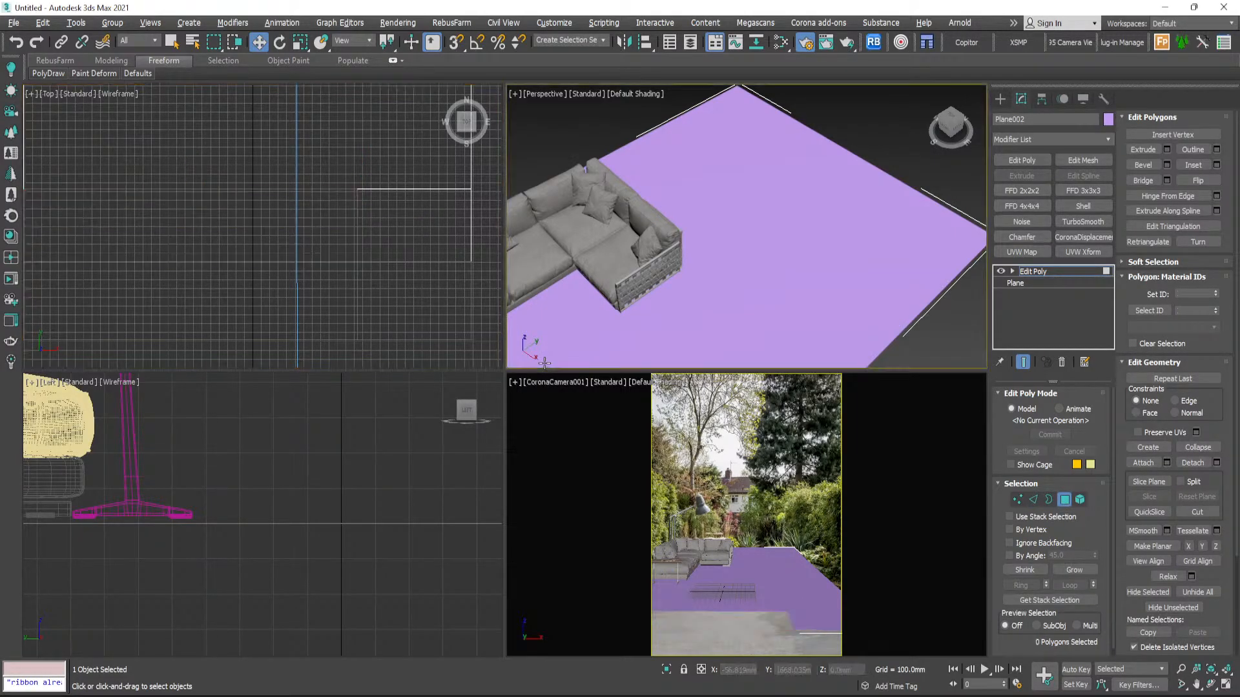
pyautogui.scroll(-2, 369, 292)
pyautogui.moveTo(359, 288); pyautogui.dragTo(367, 299, button='middle')
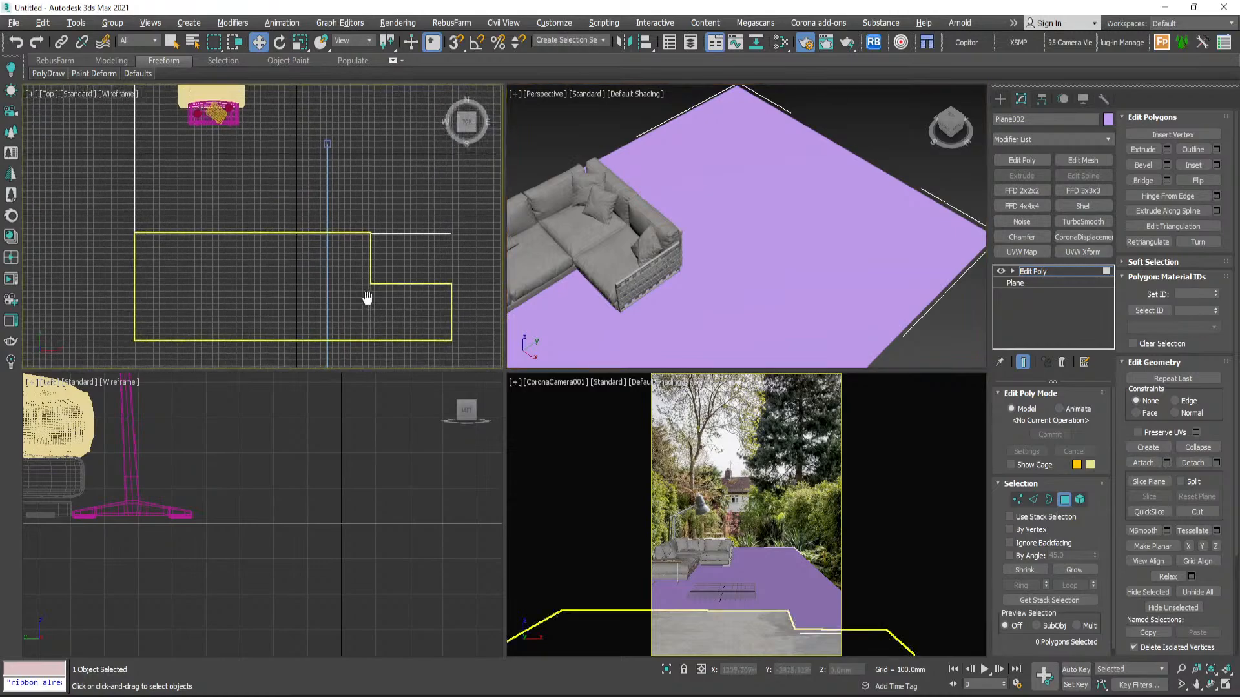
pyautogui.click(999, 99)
pyautogui.scroll(-3, 366, 176)
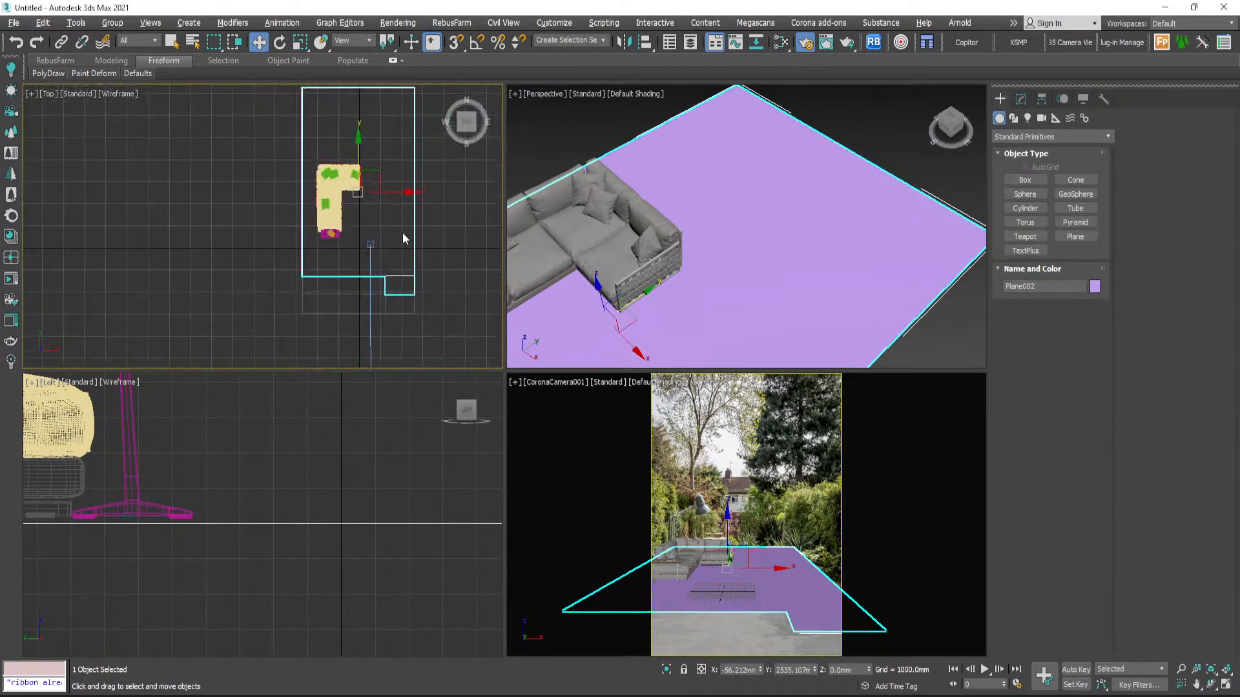
pyautogui.scroll(3, 393, 242)
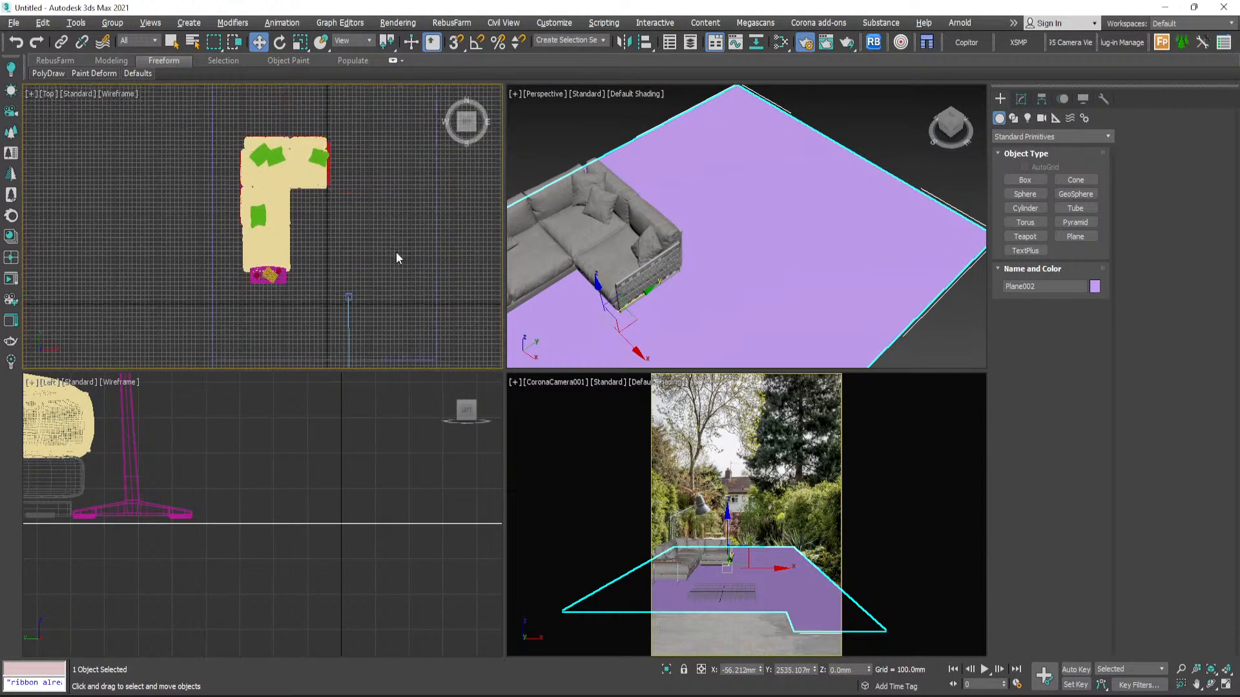
pyautogui.click(319, 230)
pyautogui.scroll(-2, 319, 229)
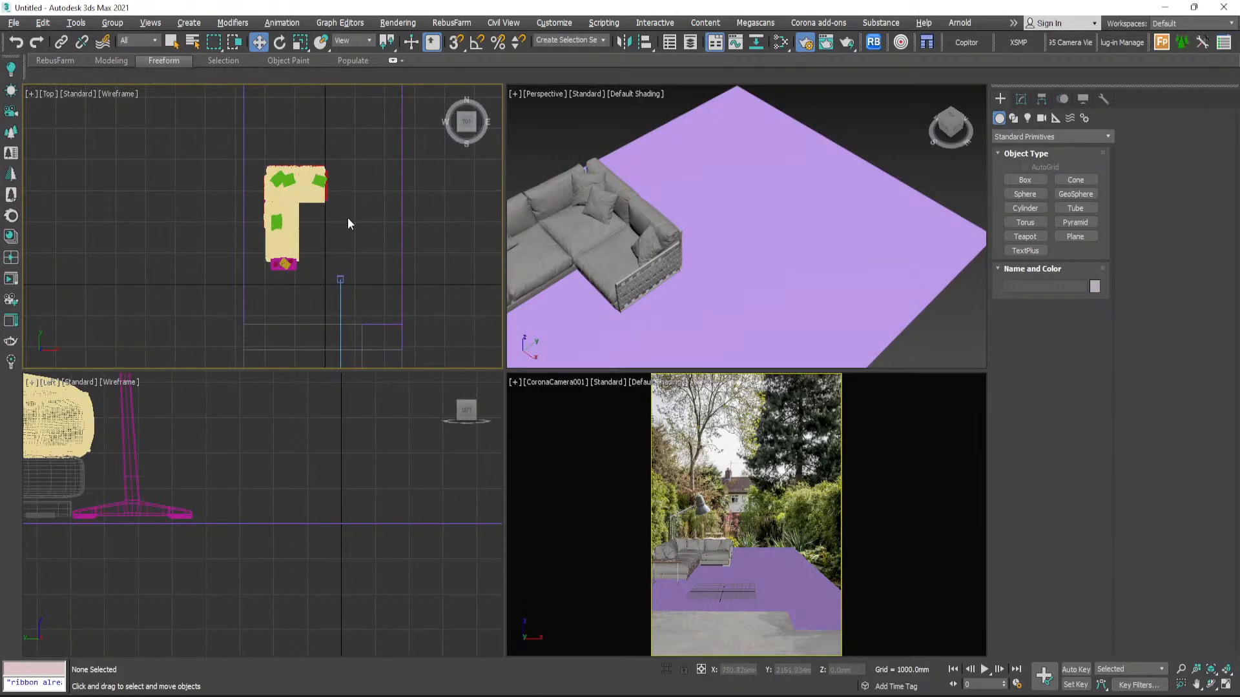
# - Enable See-Through display for the ground plane in its object properties
pyautogui.click(814, 305)
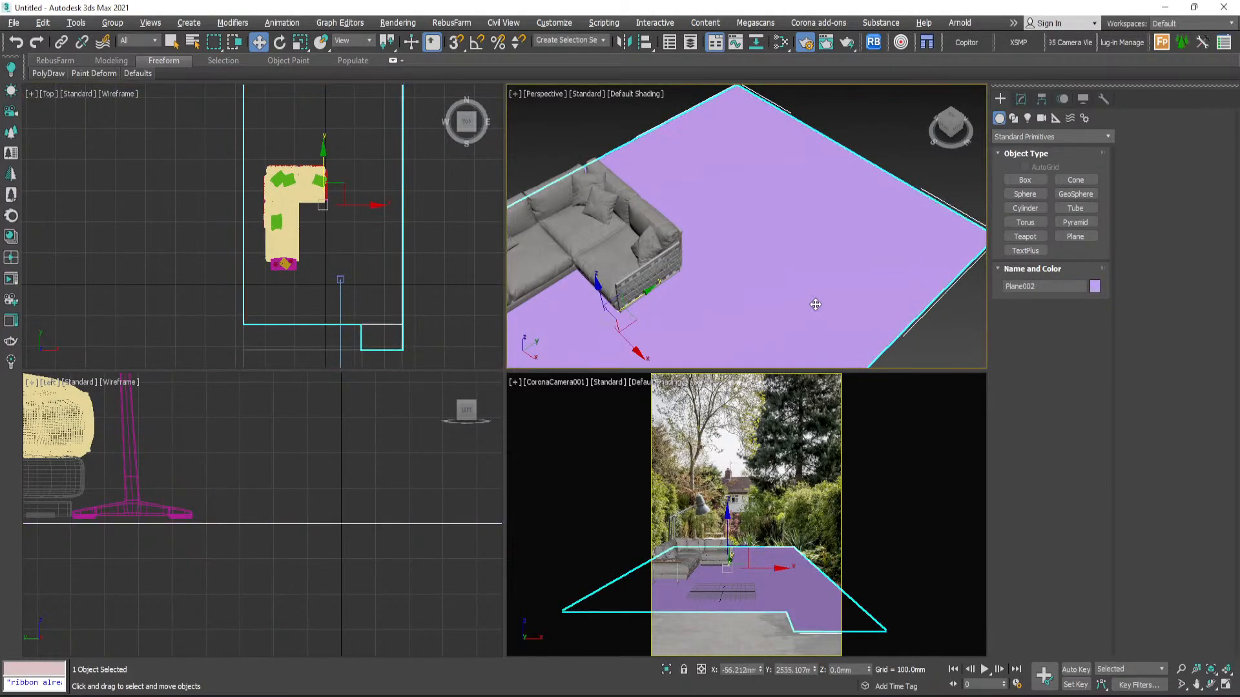
pyautogui.rightClick(815, 304)
pyautogui.click(851, 444)
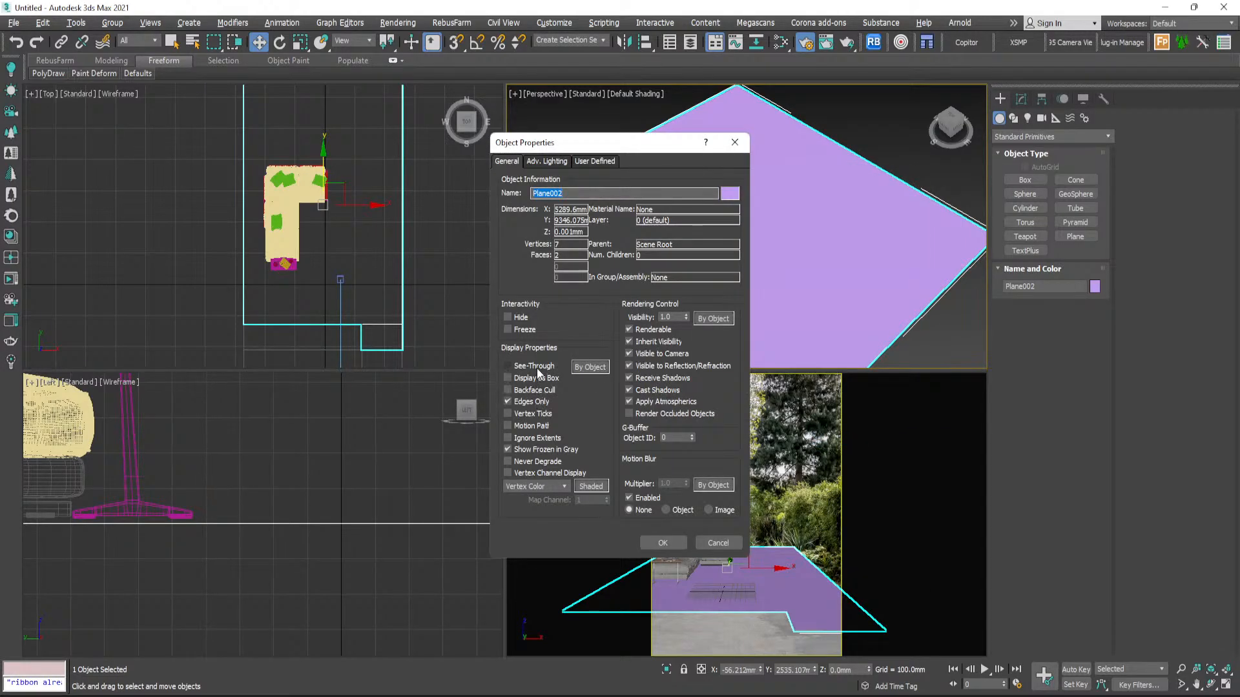
pyautogui.click(537, 366)
pyautogui.click(680, 544)
pyautogui.click(448, 299)
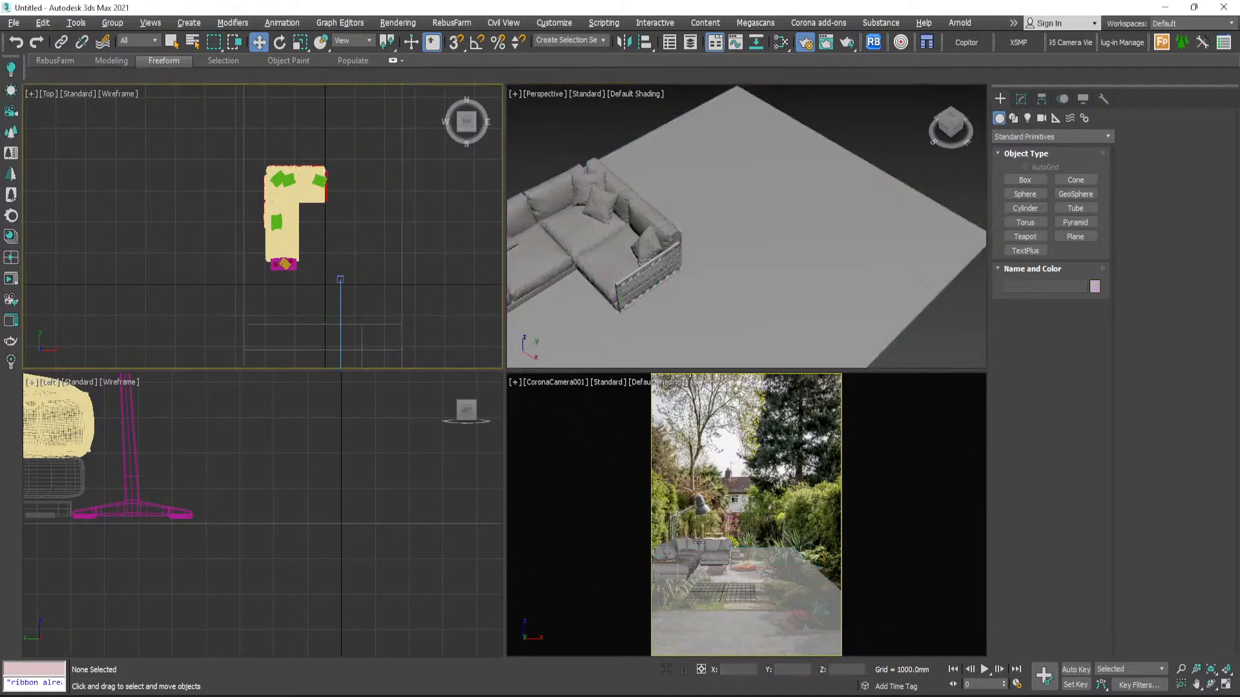
# - Create a flat plane about 5312 mm wide and 4081 mm long under the sofa in the Top view
pyautogui.hotkey('alt', 'w')
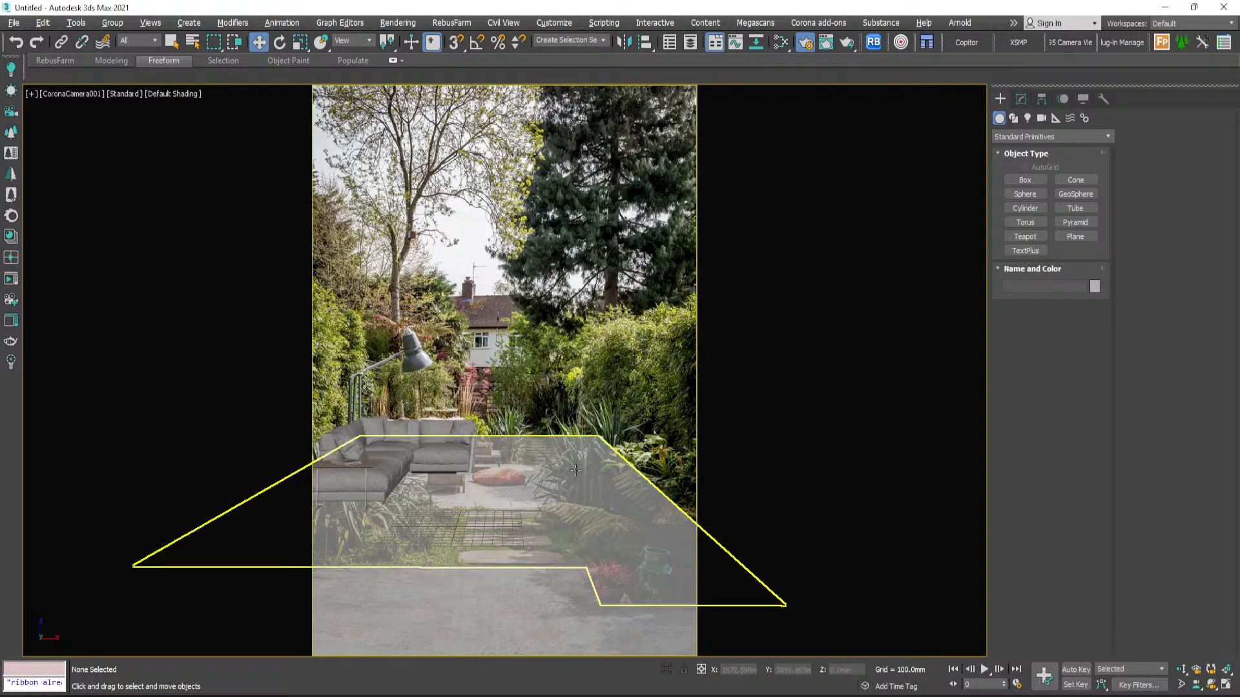
pyautogui.moveTo(563, 507); pyautogui.dragTo(546, 647)
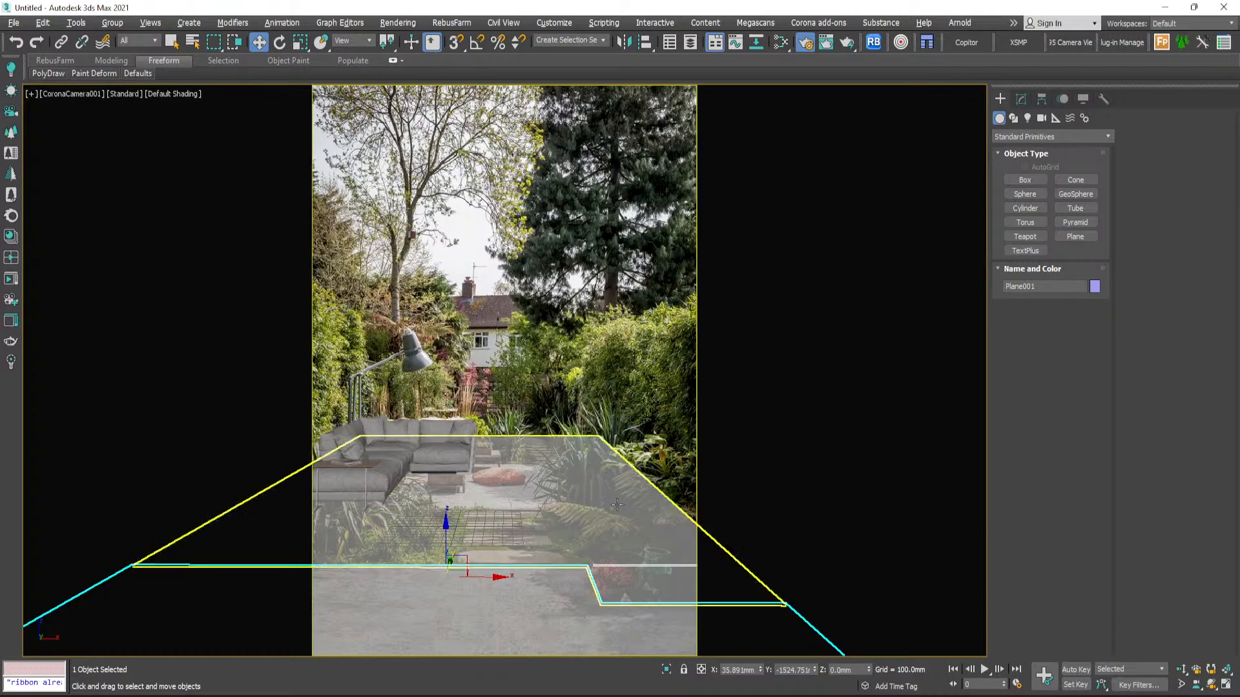
pyautogui.hotkey('alt', 'w')
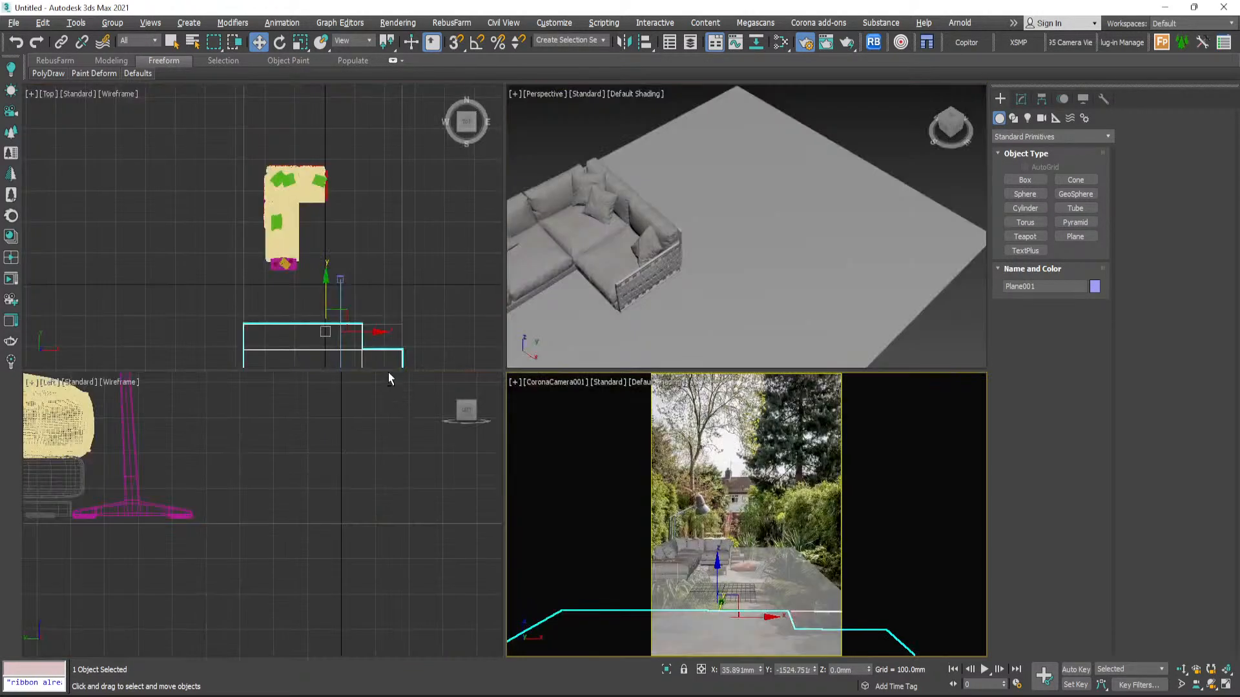
pyautogui.click(383, 259)
pyautogui.click(1025, 180)
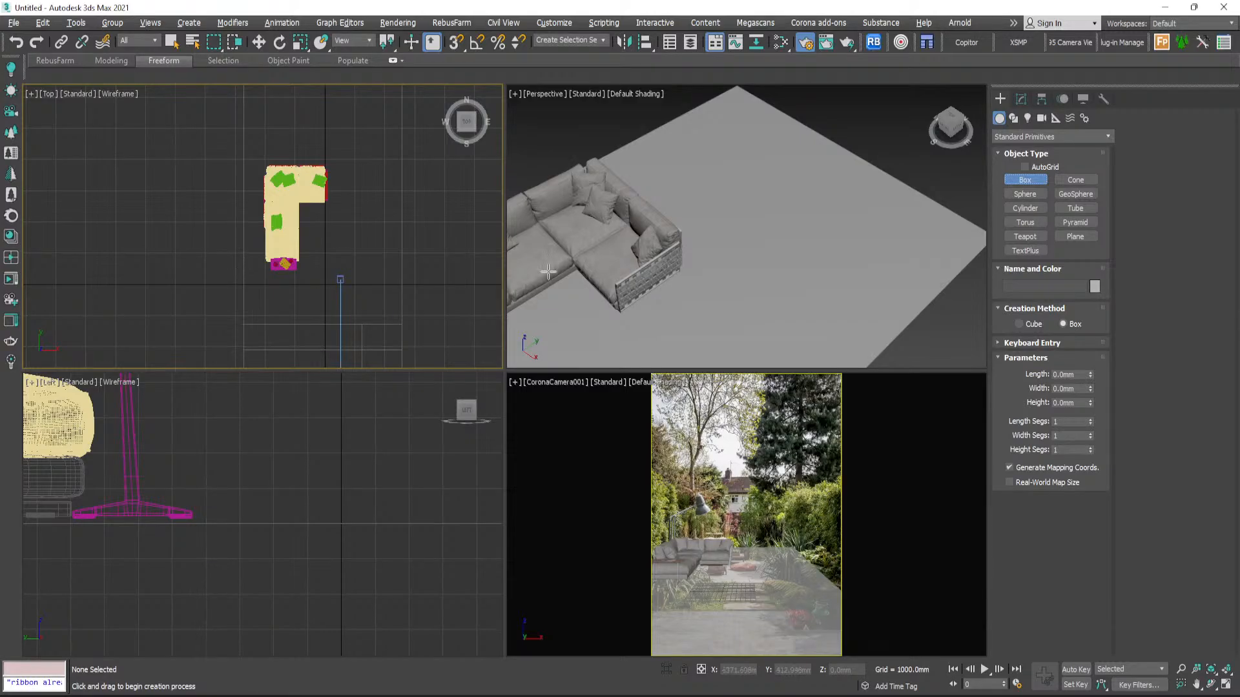
pyautogui.click(1075, 236)
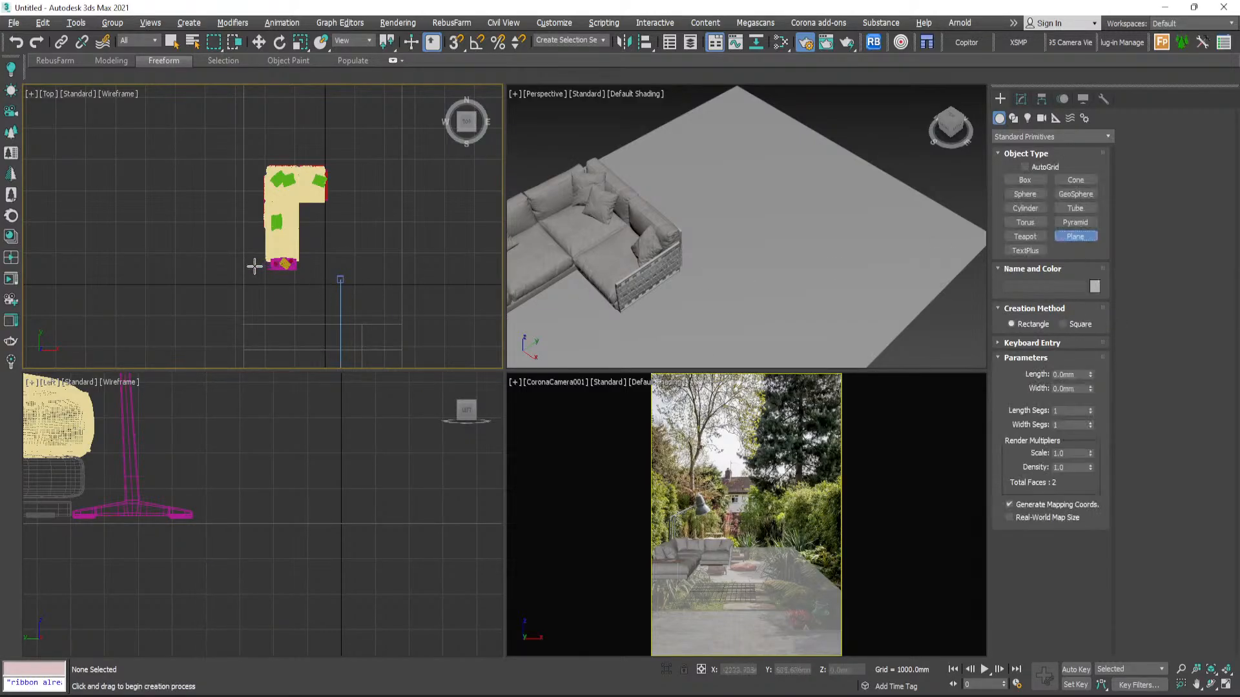
pyautogui.moveTo(243, 272); pyautogui.dragTo(401, 145)
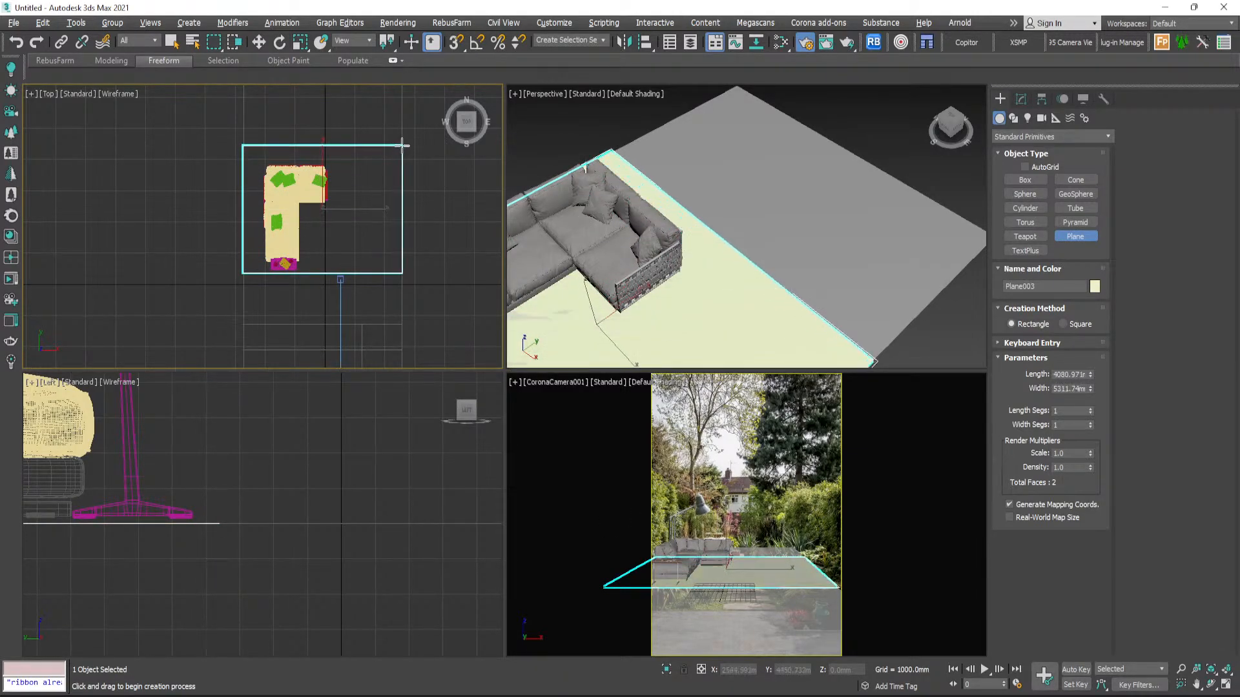
pyautogui.click(171, 42)
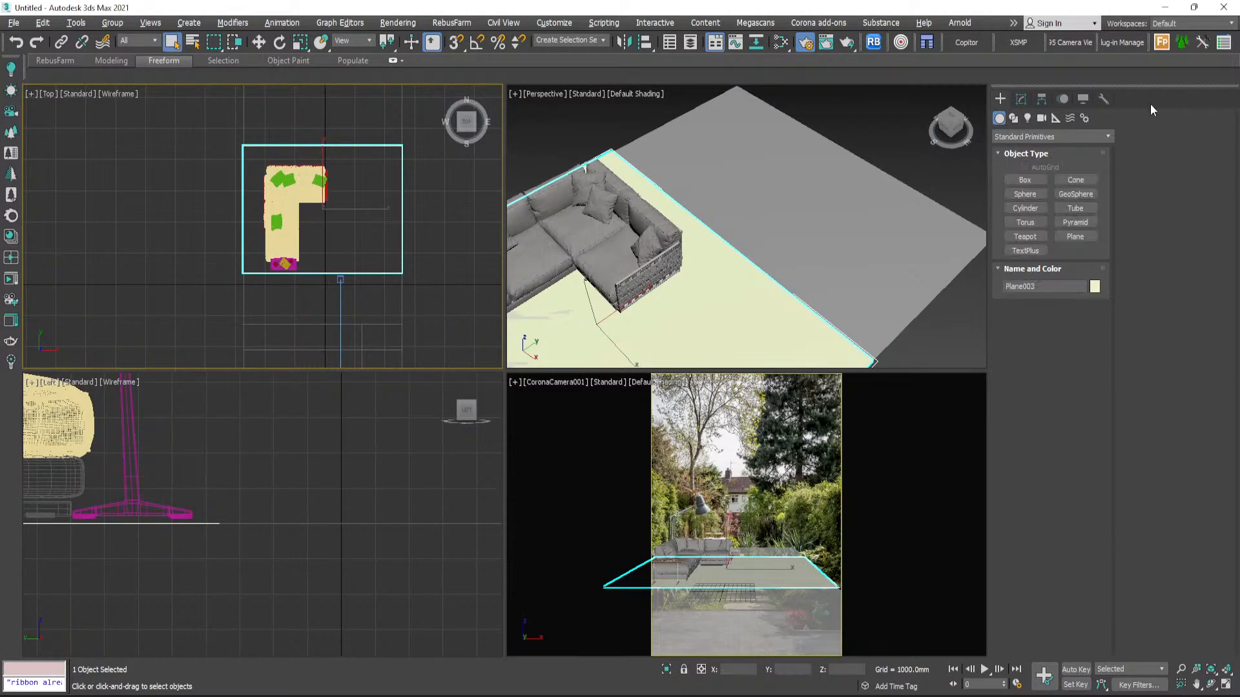
# - Add an Edit Poly modifier to the new plane and snap its right side edge along X to the ground plane's side
pyautogui.click(1021, 100)
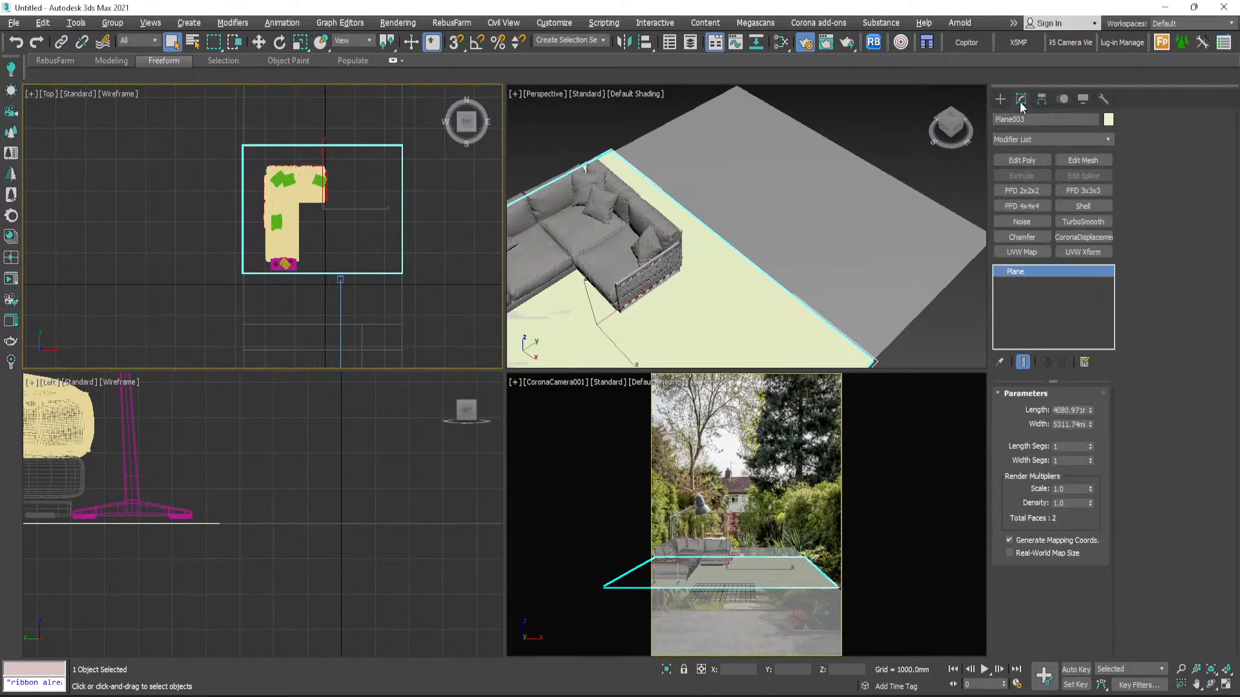
pyautogui.click(1039, 161)
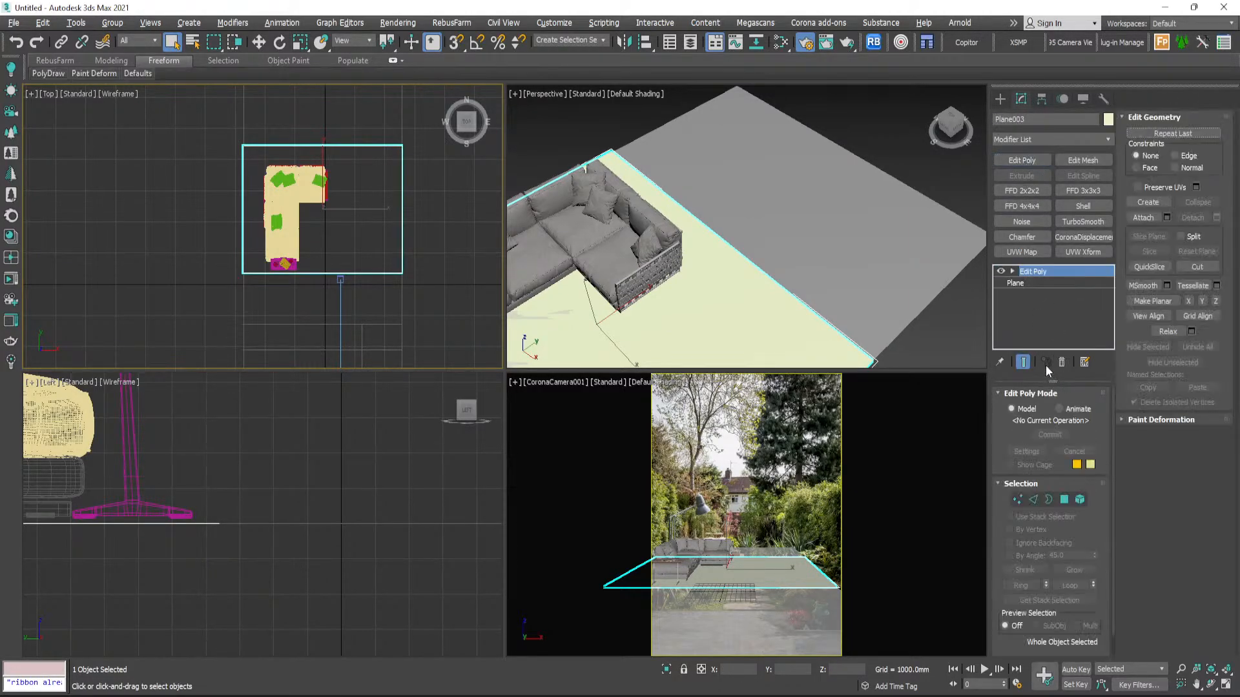
pyautogui.click(1033, 499)
pyautogui.click(403, 224)
pyautogui.press('s')
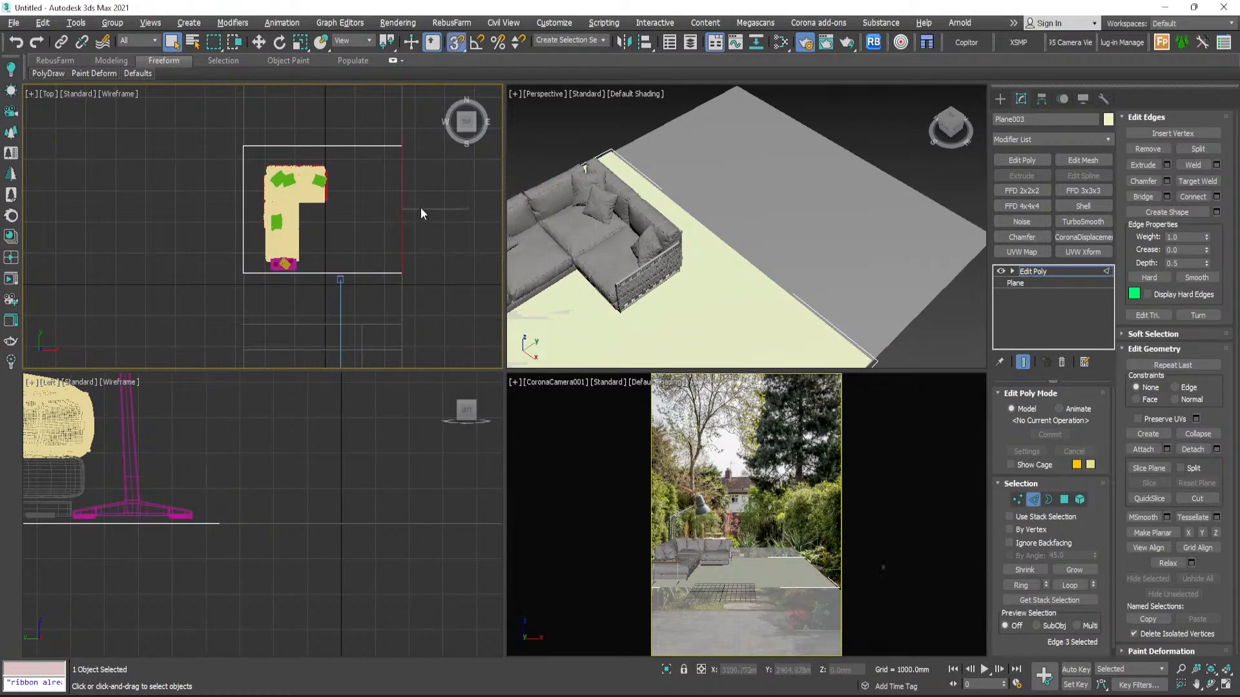
pyautogui.press('w')
pyautogui.moveTo(431, 208); pyautogui.dragTo(407, 327)
# - Snap the new plane's opposite side edge along X to the ground plane's matching side
pyautogui.click(243, 198)
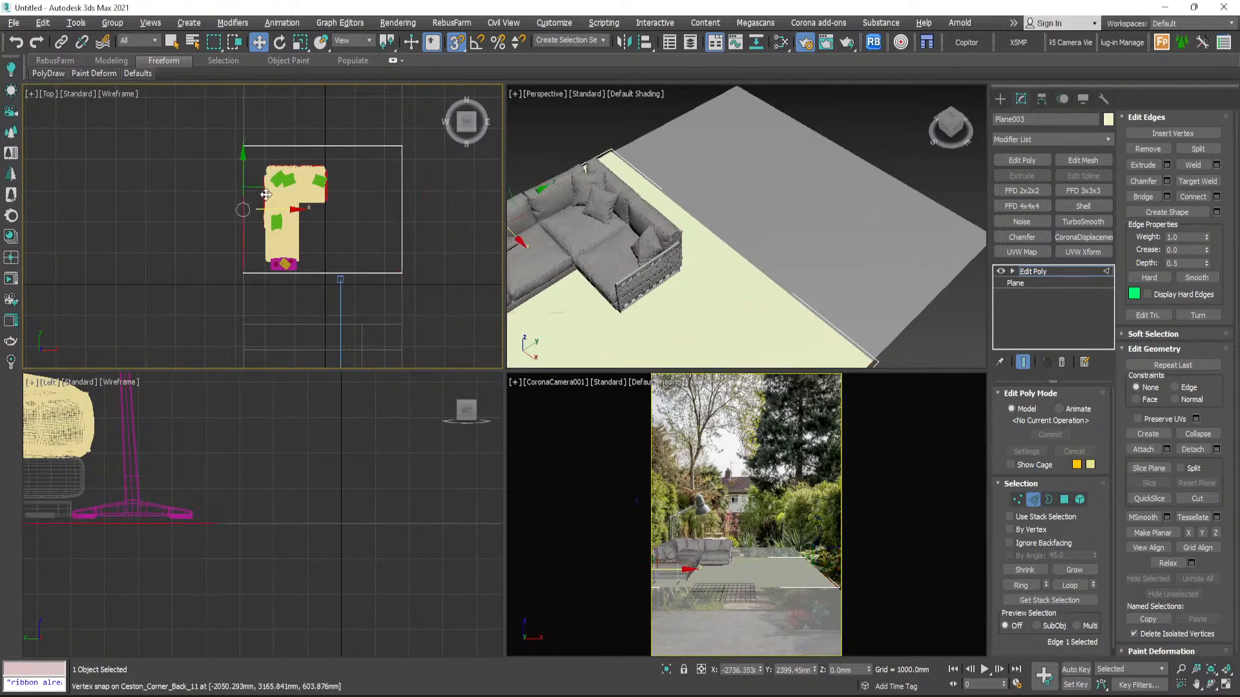
pyautogui.moveTo(269, 210); pyautogui.dragTo(248, 324)
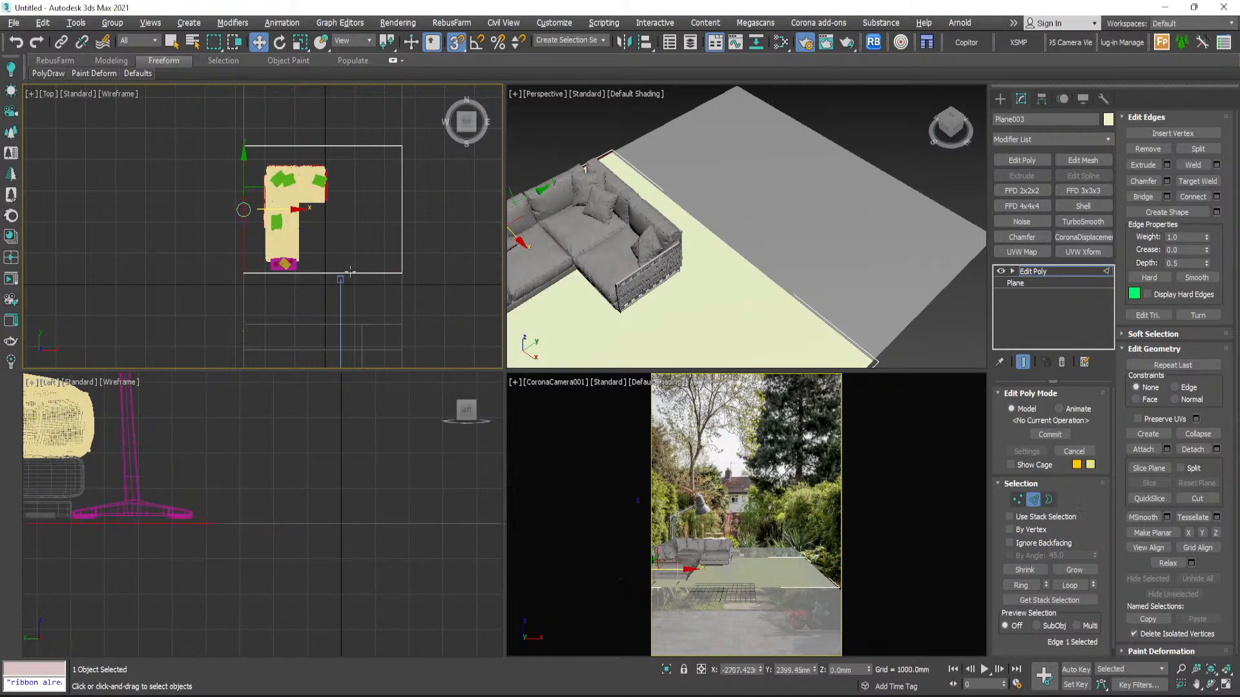
pyautogui.click(172, 43)
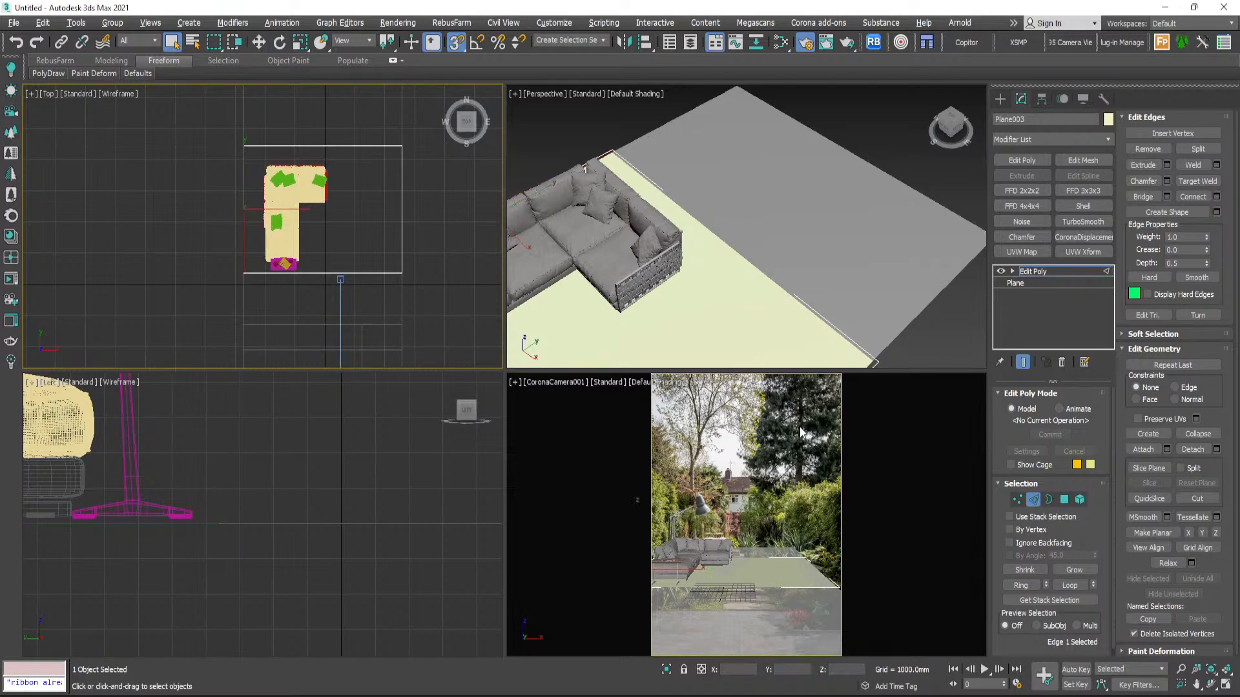
# - Move the new plane's near edge back along Y to about 767 mm in the camera view, with snapping off
pyautogui.click(789, 489)
pyautogui.hotkey('alt', 'w')
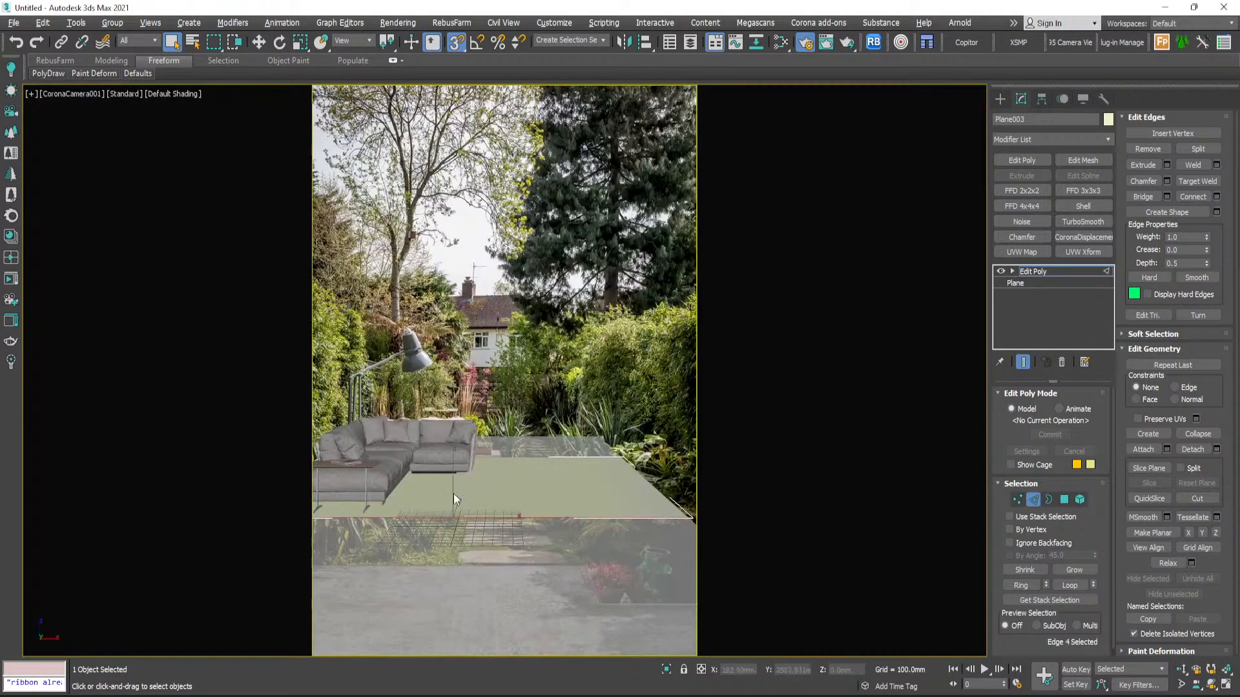
pyautogui.press('w')
pyautogui.press('s')
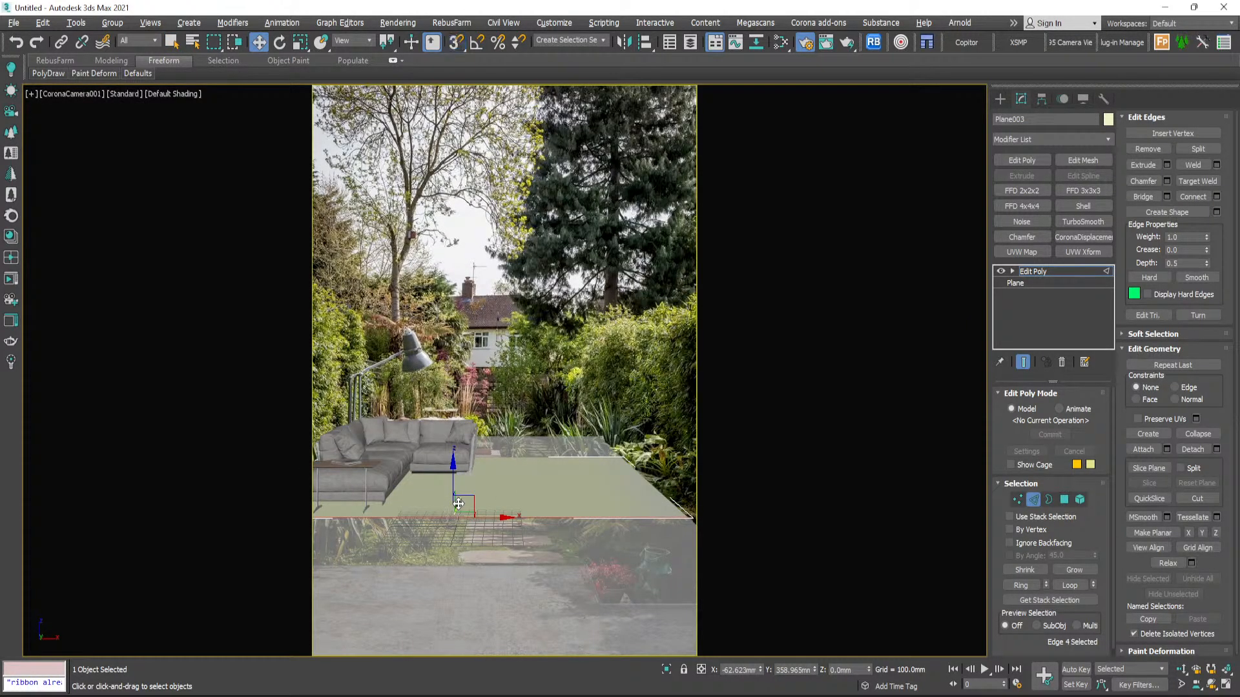
pyautogui.moveTo(458, 503); pyautogui.dragTo(474, 495)
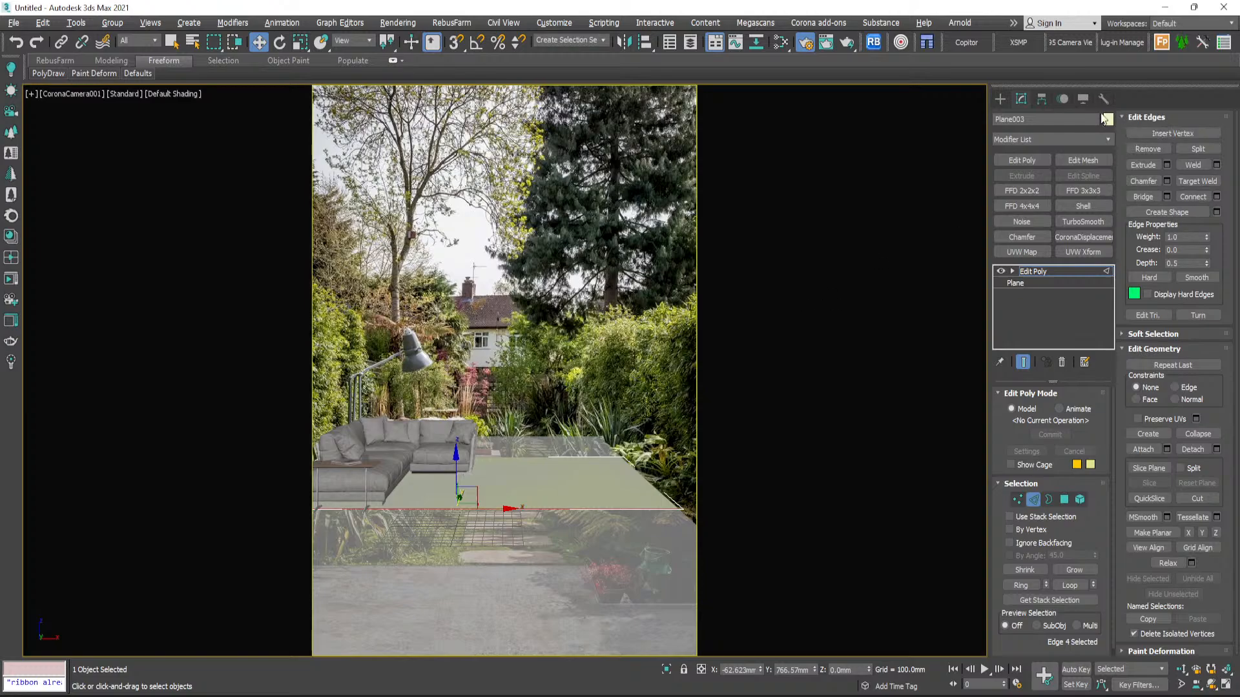
pyautogui.click(1000, 100)
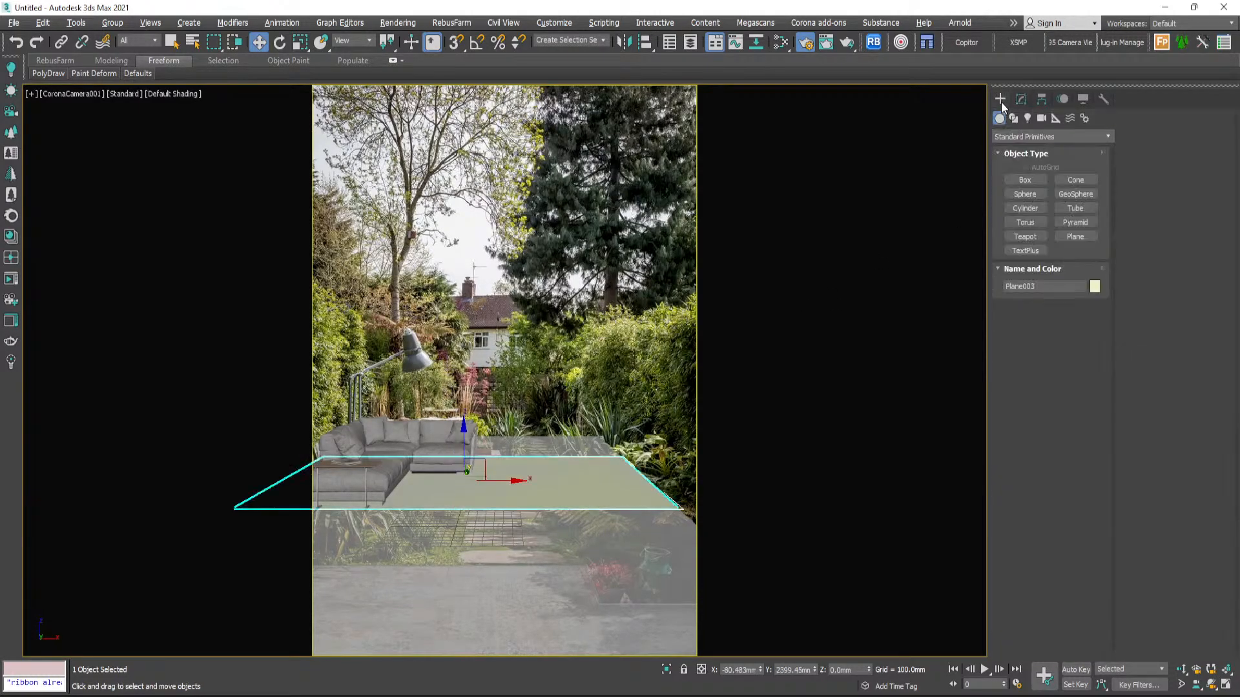
# - Copy the Shell modifier from the paved slab's modifier stack
pyautogui.click(520, 296)
pyautogui.click(529, 499)
pyautogui.click(537, 612)
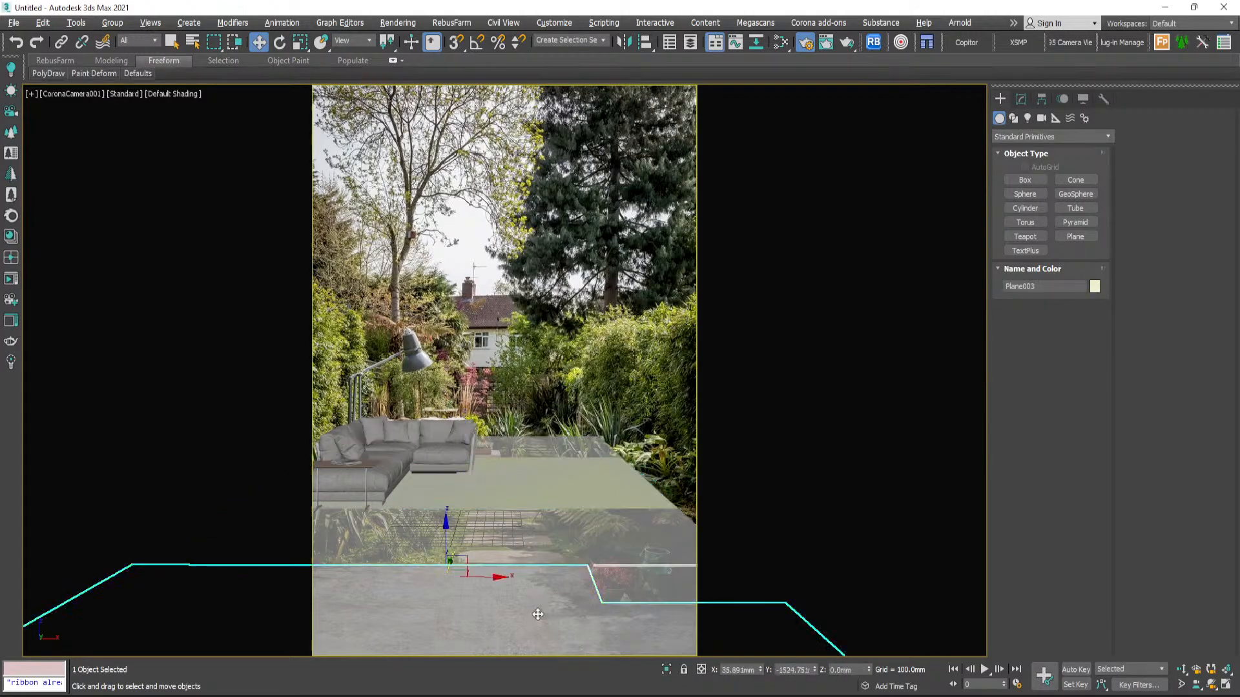
pyautogui.click(1021, 99)
pyautogui.click(1051, 285)
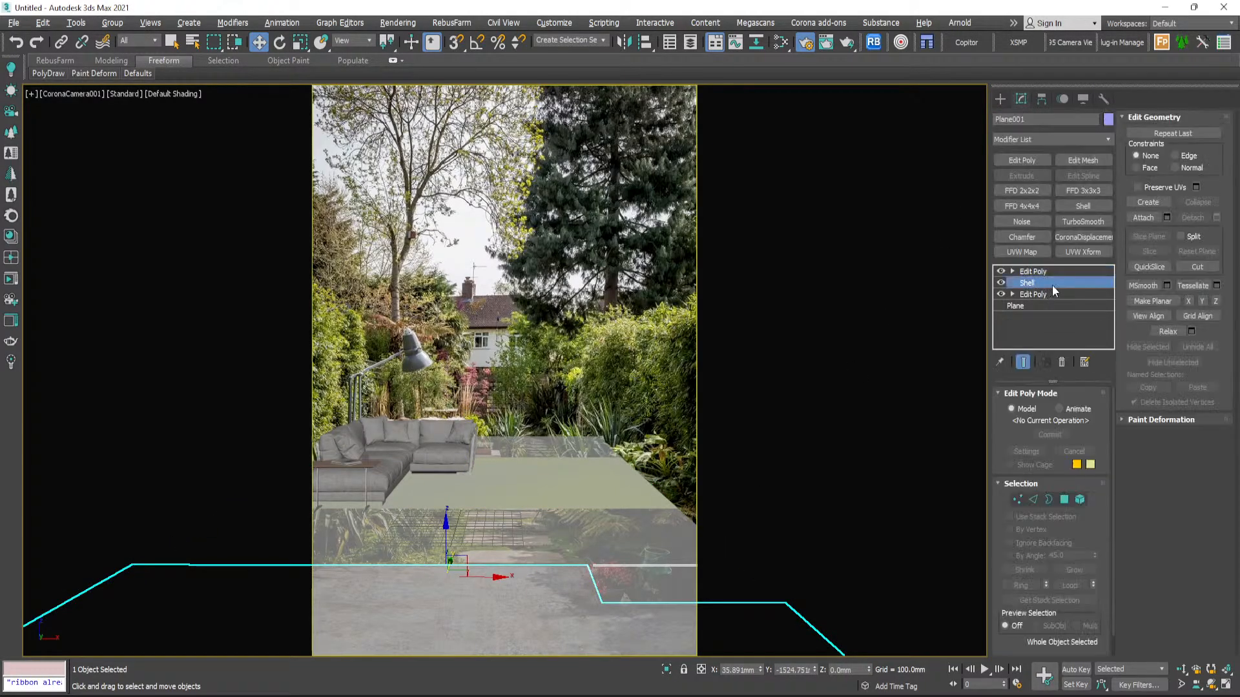
pyautogui.rightClick(1052, 284)
pyautogui.click(1084, 308)
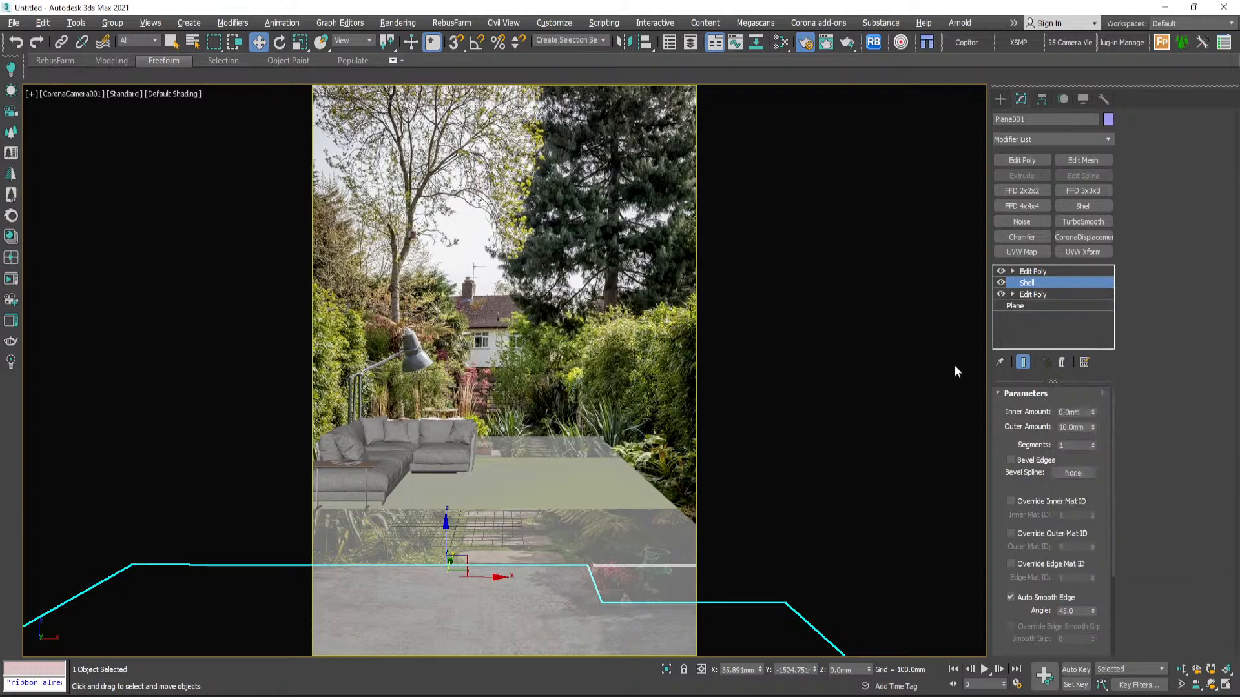
# - Paste the copied Shell modifier above Edit Poly on the new plane under the sofa, then deselect it
pyautogui.click(603, 476)
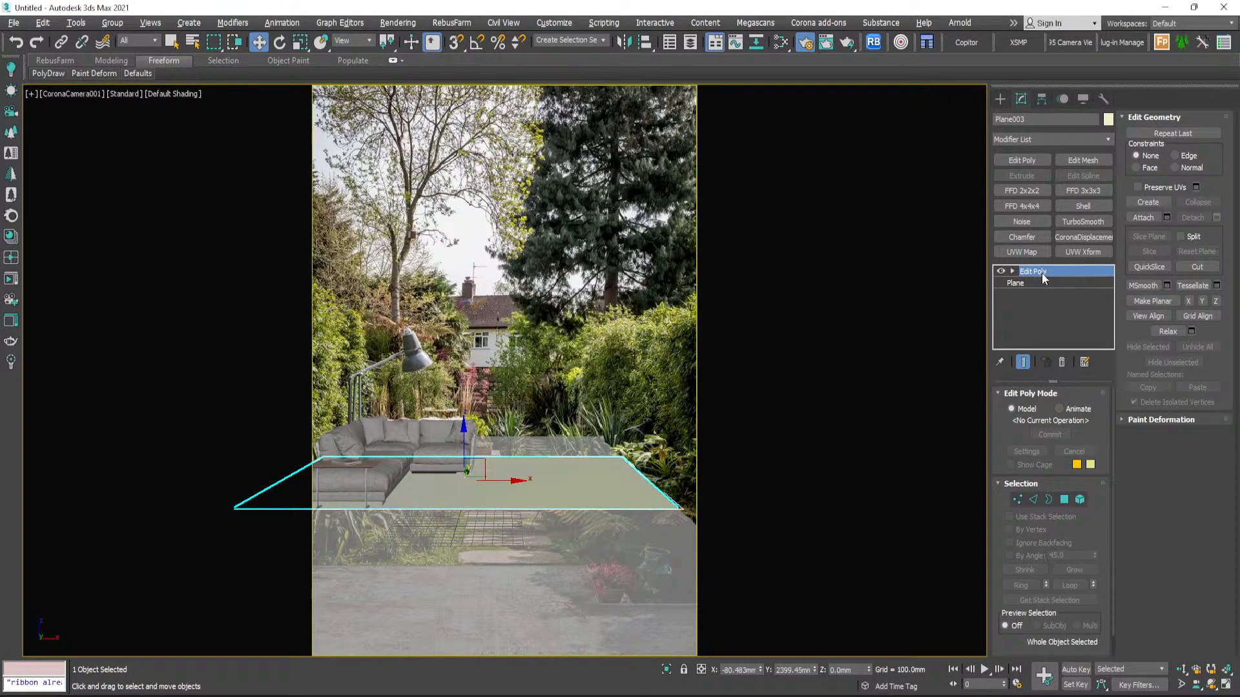
pyautogui.rightClick(1041, 274)
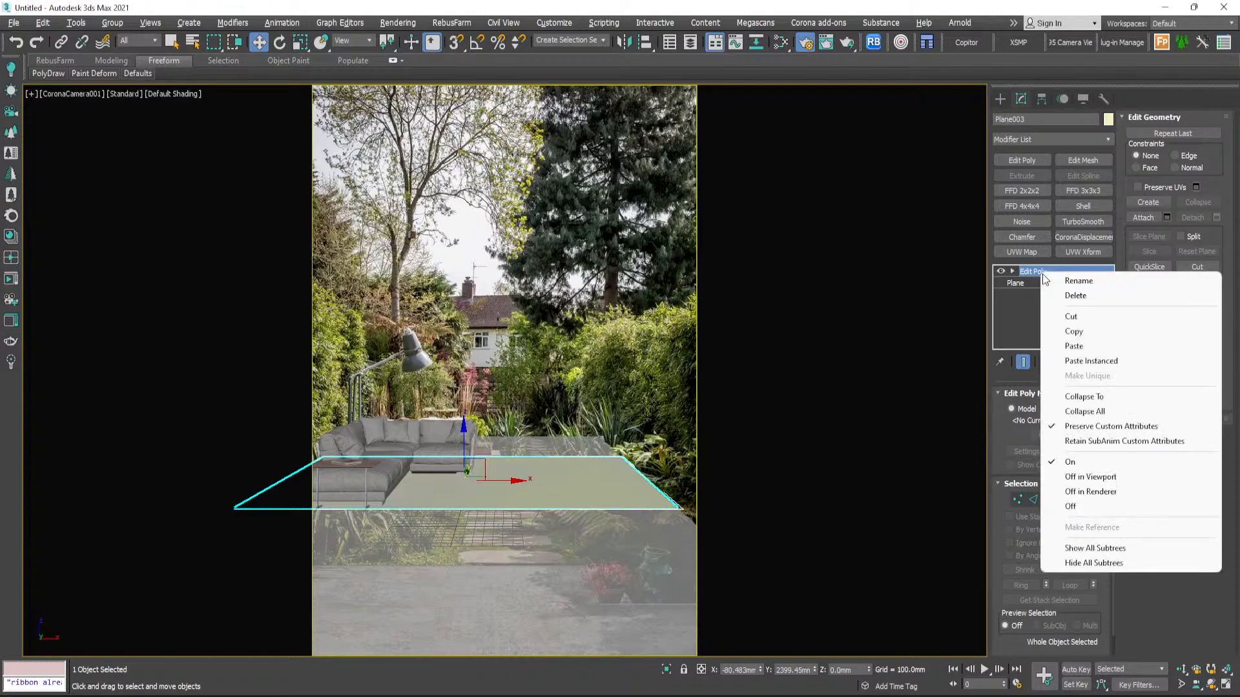
pyautogui.click(1086, 348)
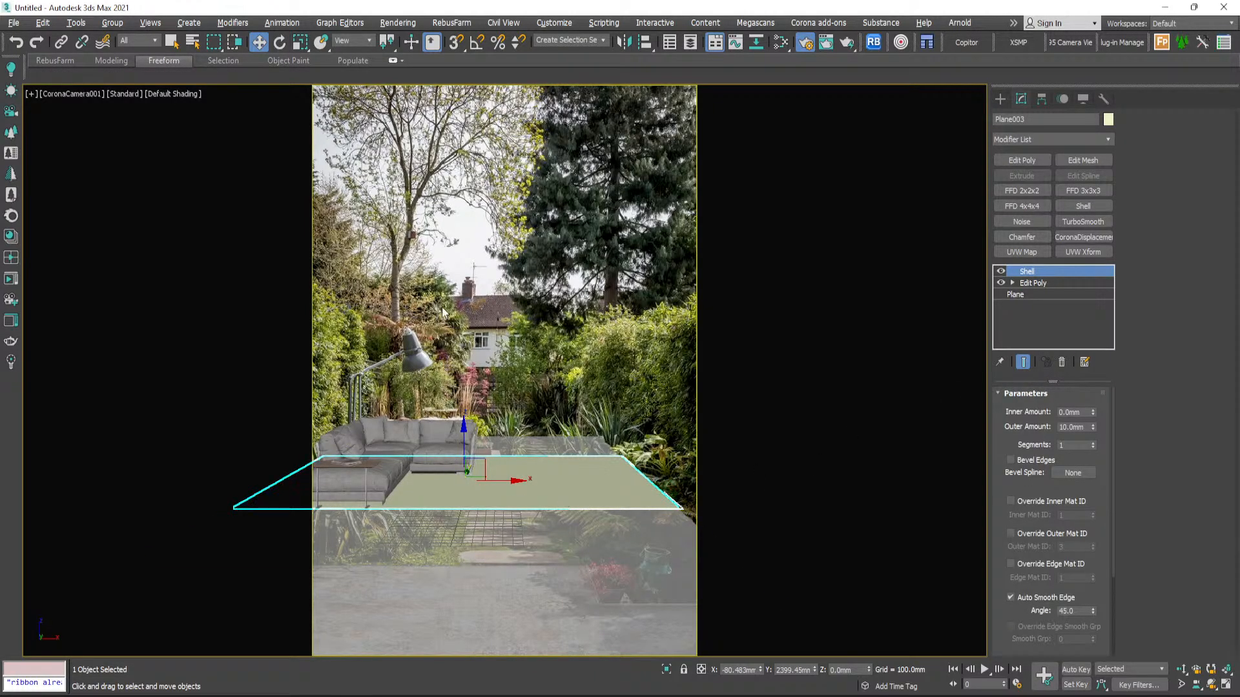
pyautogui.click(446, 451)
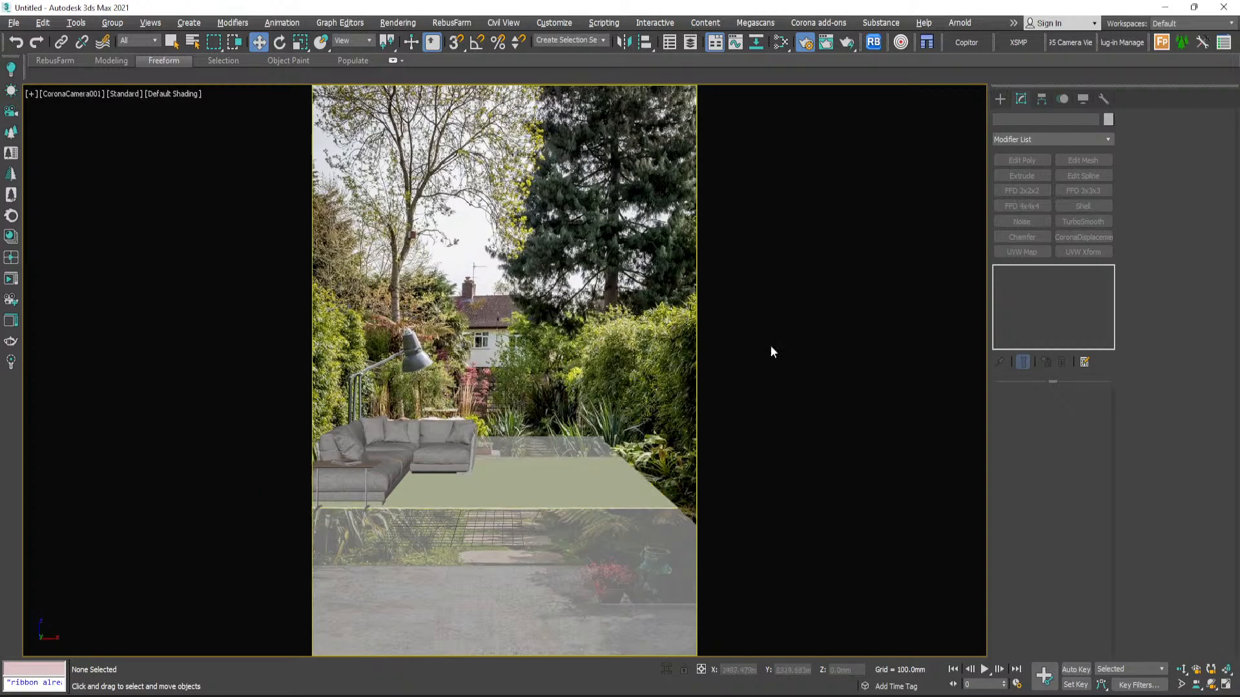
pyautogui.click(1000, 99)
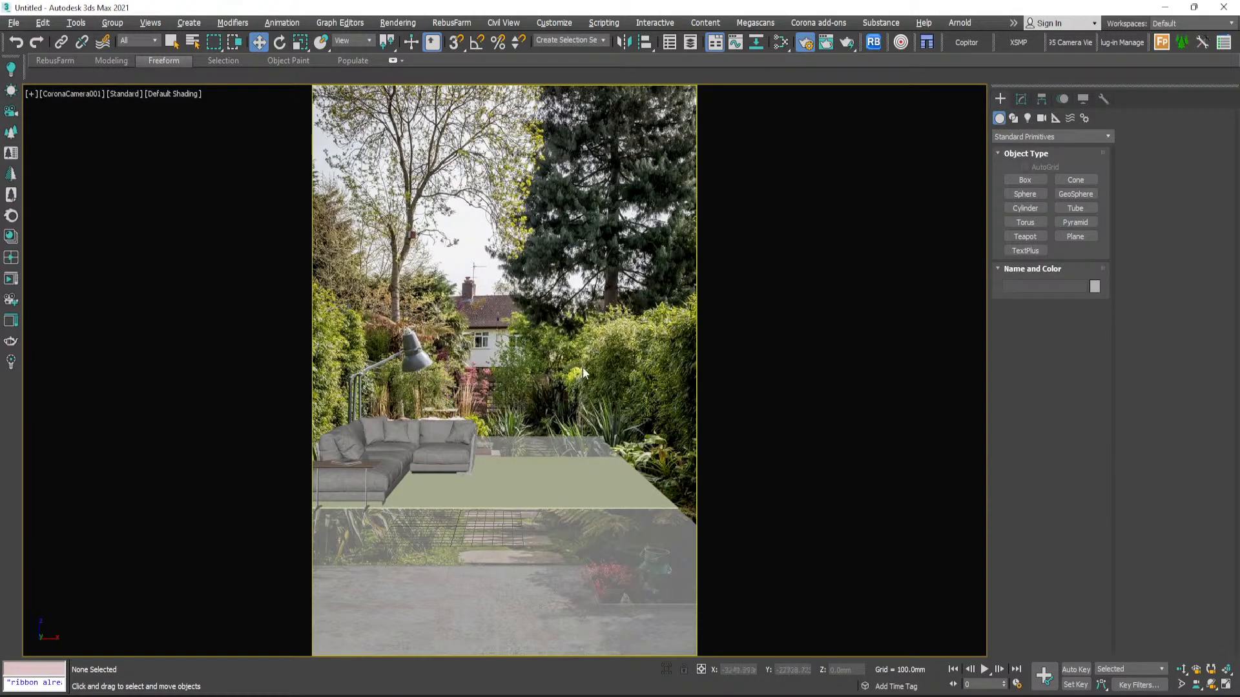
pyautogui.hotkey('alt', 'w')
pyautogui.scroll(-6, 305, 553)
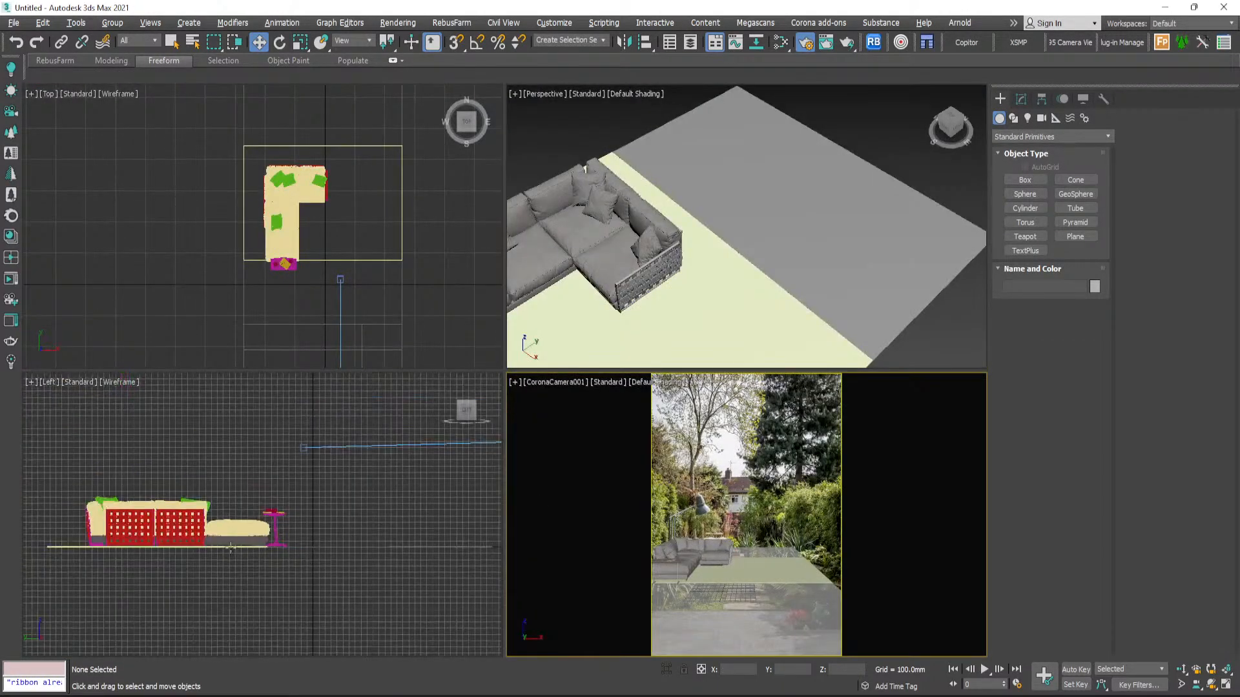
# - Set the Shell modifier's outer amount on the platform plane under the sofa to 16.5 mm
pyautogui.scroll(7, 265, 549)
pyautogui.scroll(5, 445, 515)
pyautogui.click(446, 503)
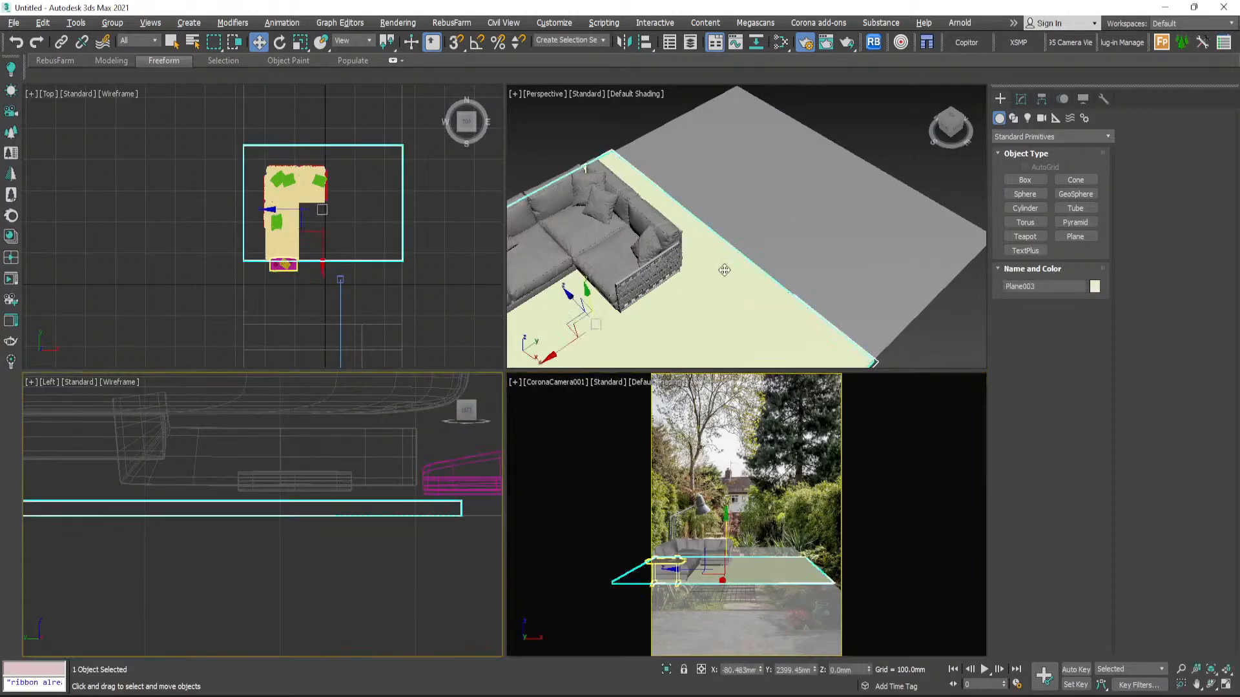
pyautogui.click(1020, 99)
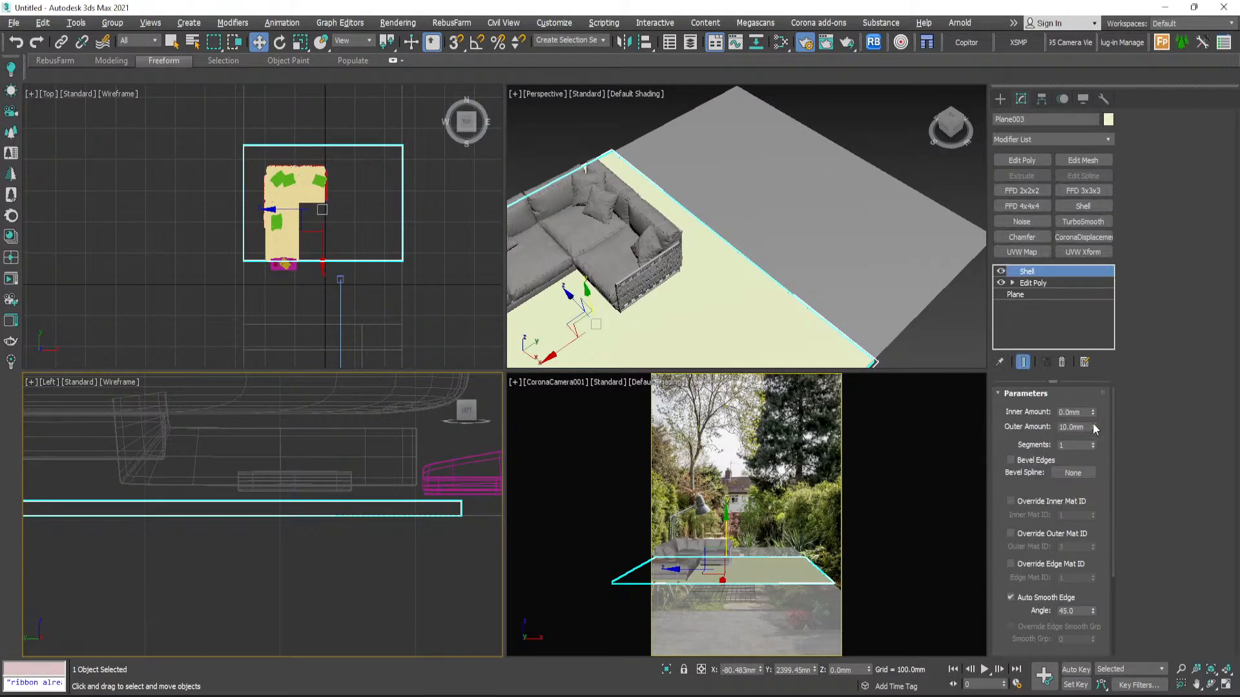
pyautogui.moveTo(1092, 427); pyautogui.dragTo(1094, 381)
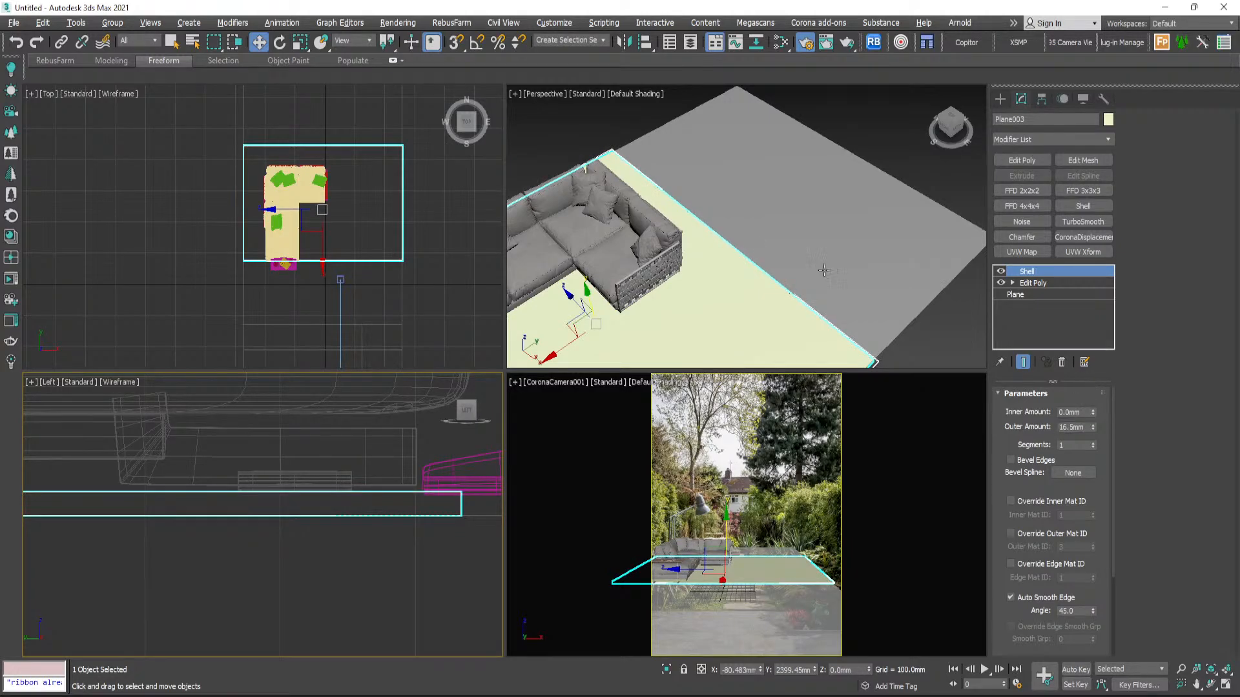
# - Delete the coffee table group standing at the open end of the corner sofa
pyautogui.click(636, 220)
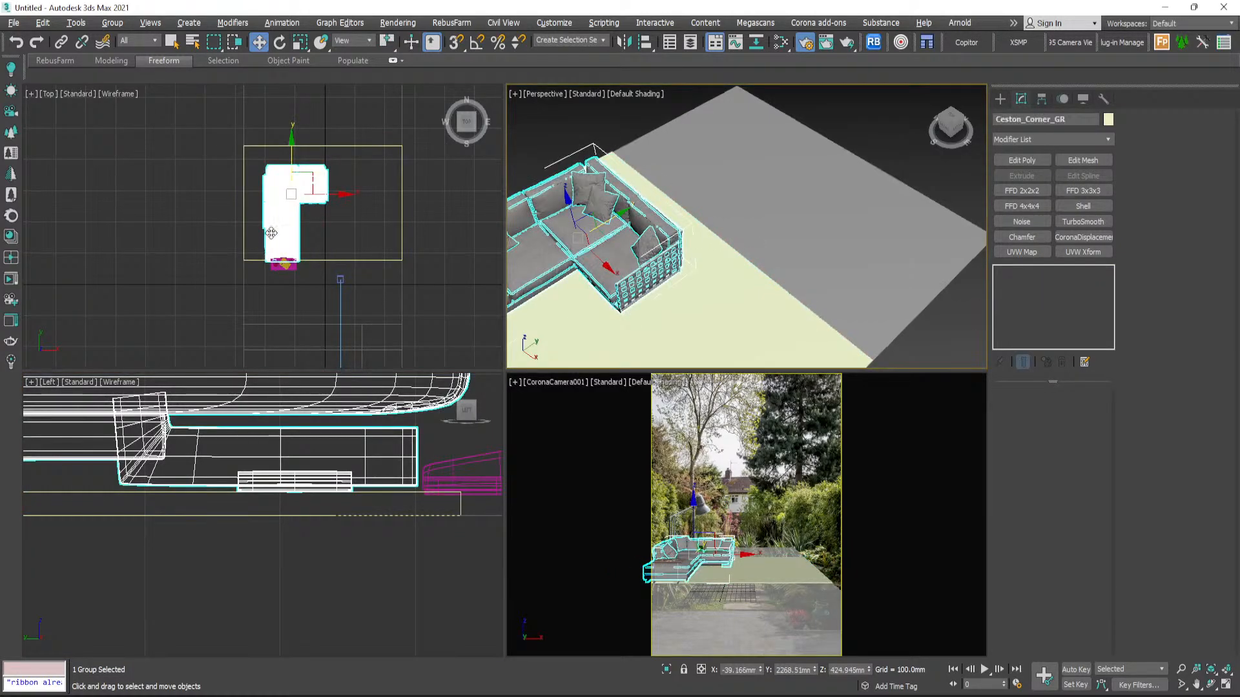
pyautogui.scroll(4, 276, 261)
pyautogui.scroll(2, 276, 261)
pyautogui.click(287, 284)
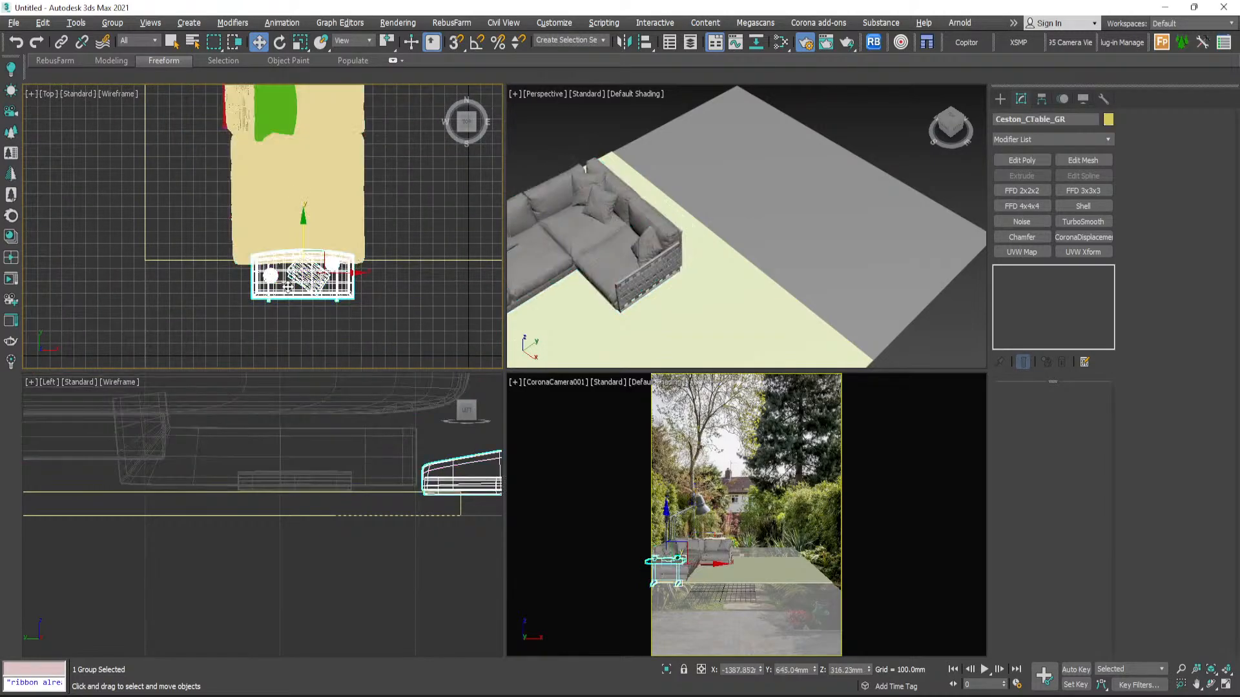
pyautogui.click(313, 282)
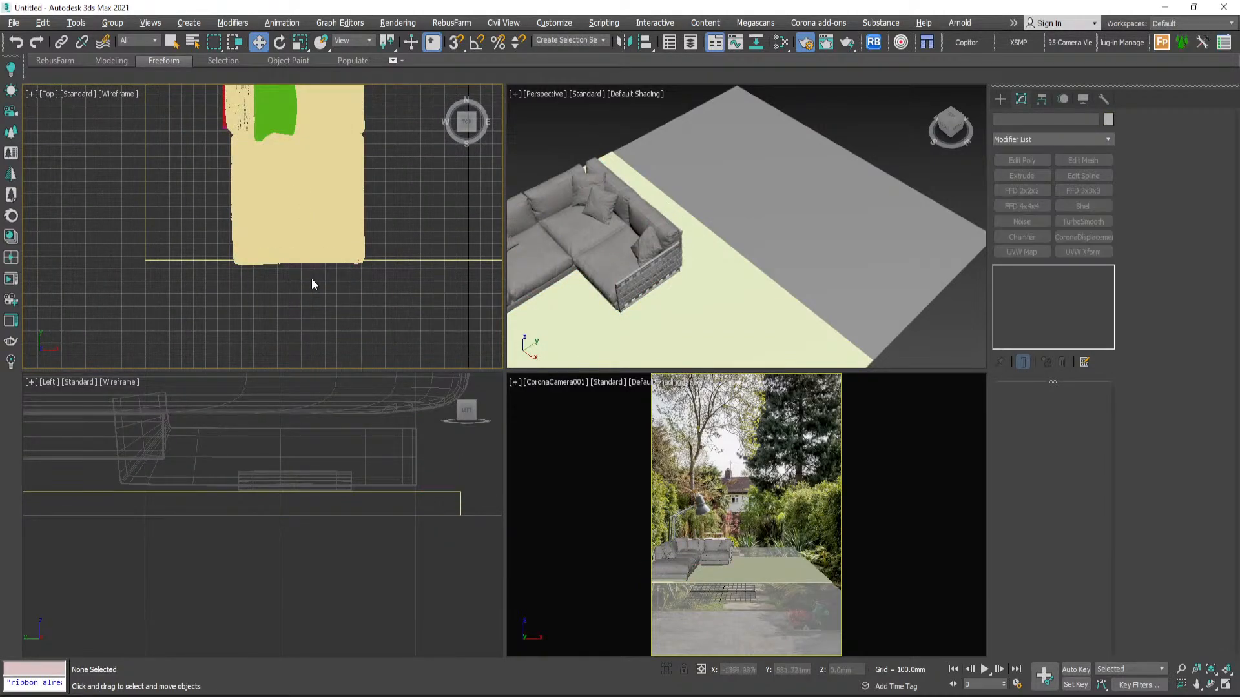
# - Move the corner sofa about 167 mm along Y so it sits fully on the platform plane, then deselect it
pyautogui.click(299, 238)
pyautogui.scroll(-2, 312, 210)
pyautogui.moveTo(307, 171); pyautogui.dragTo(308, 164)
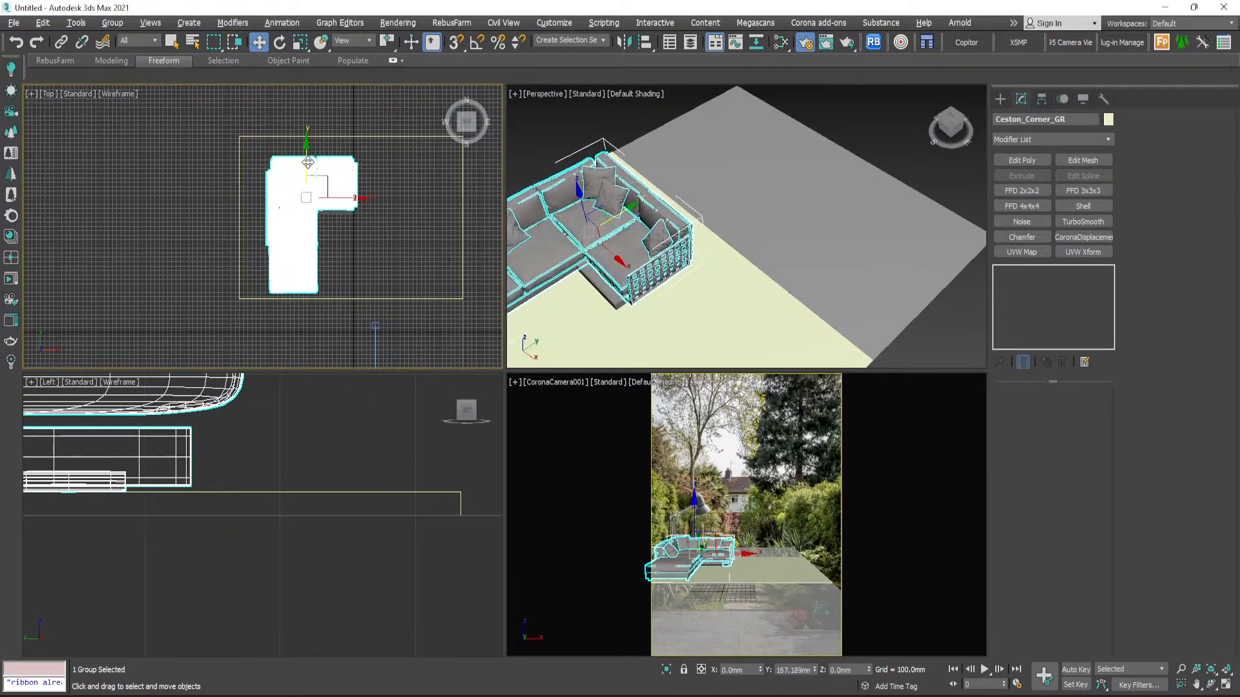
pyautogui.click(377, 243)
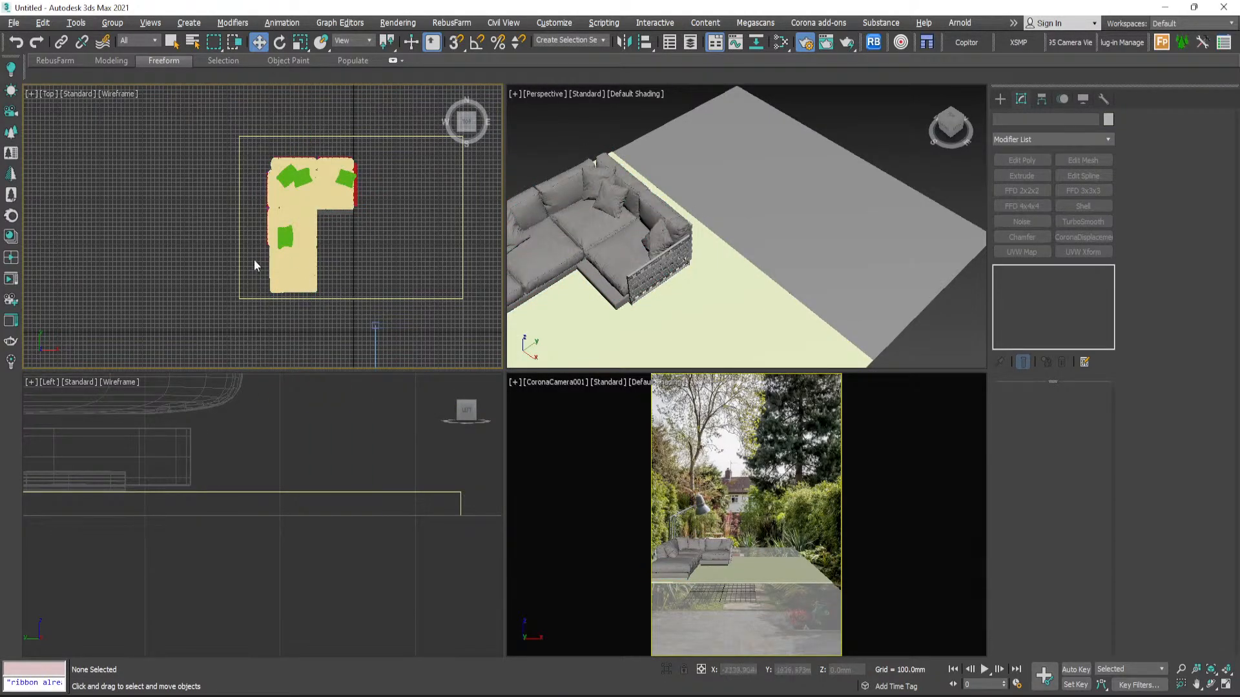
# - Copy the Shell modifier from the platform plane and open the Shell settings of the paved slab
pyautogui.click(241, 239)
pyautogui.scroll(-3, 299, 211)
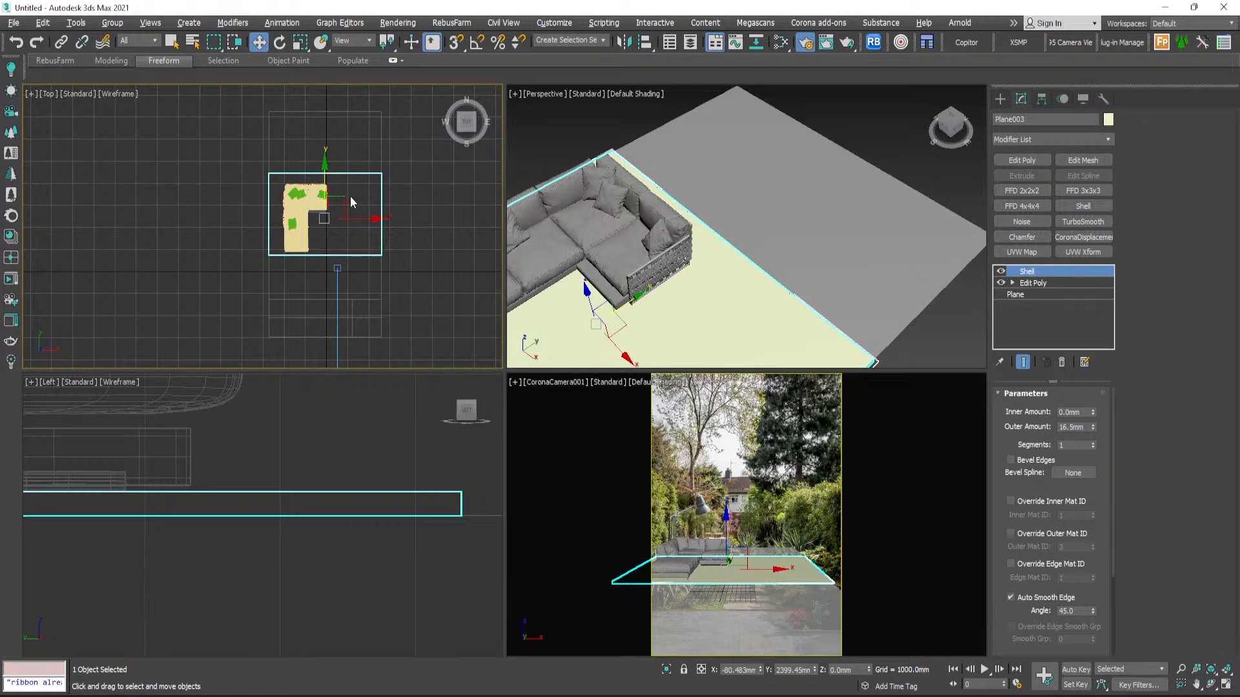
pyautogui.click(396, 273)
pyautogui.click(348, 255)
pyautogui.rightClick(1057, 270)
pyautogui.click(1115, 332)
pyautogui.click(349, 310)
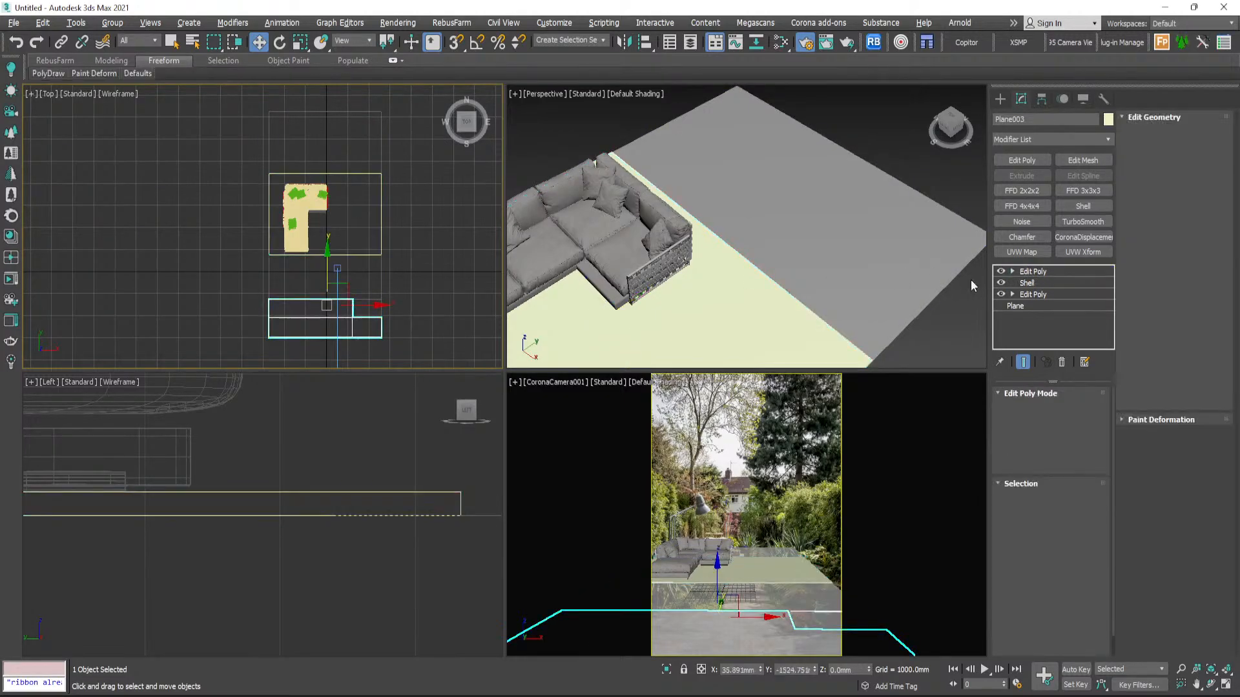
pyautogui.click(1028, 283)
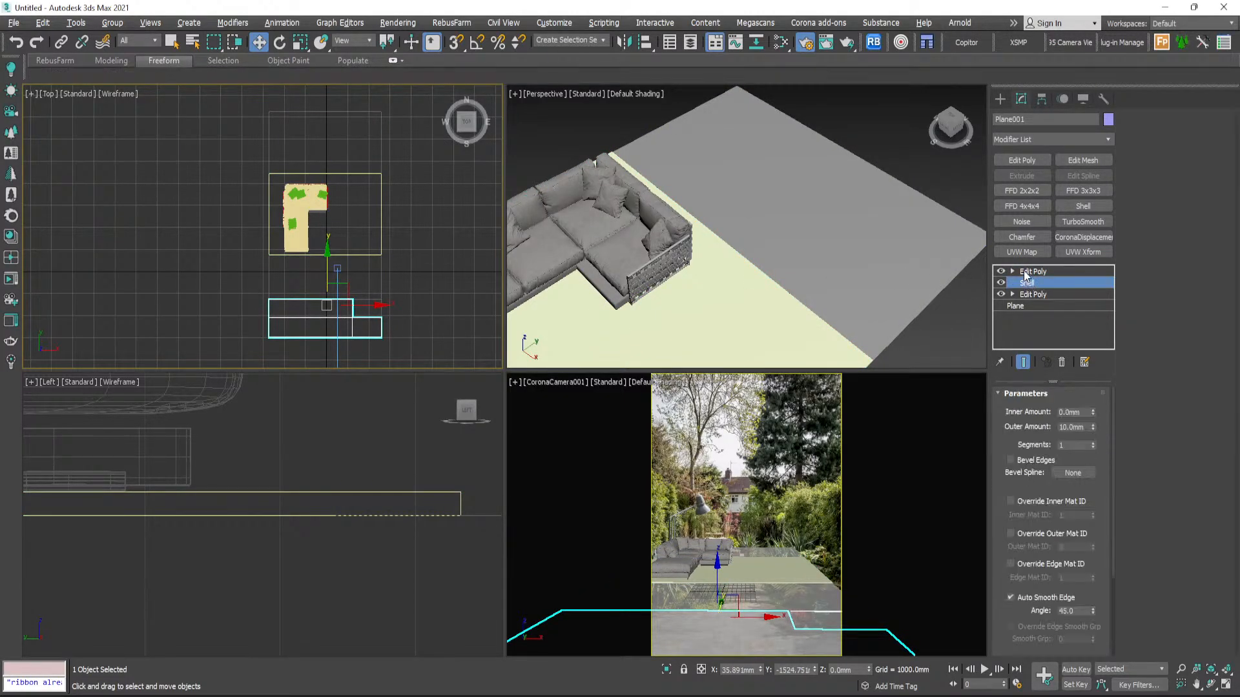
# - Raise the paved slab's three top polygons along Z, snapping them to the platform plane's top edge, and leave polygon editing
pyautogui.click(1028, 272)
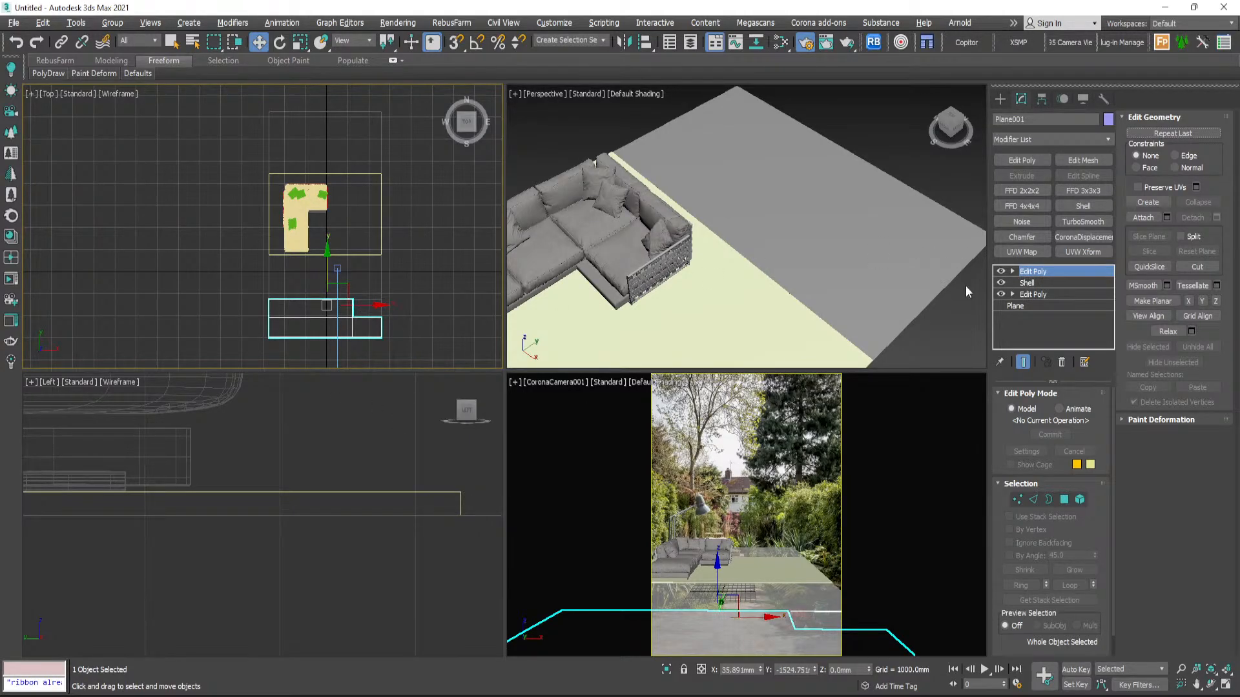
pyautogui.click(1065, 501)
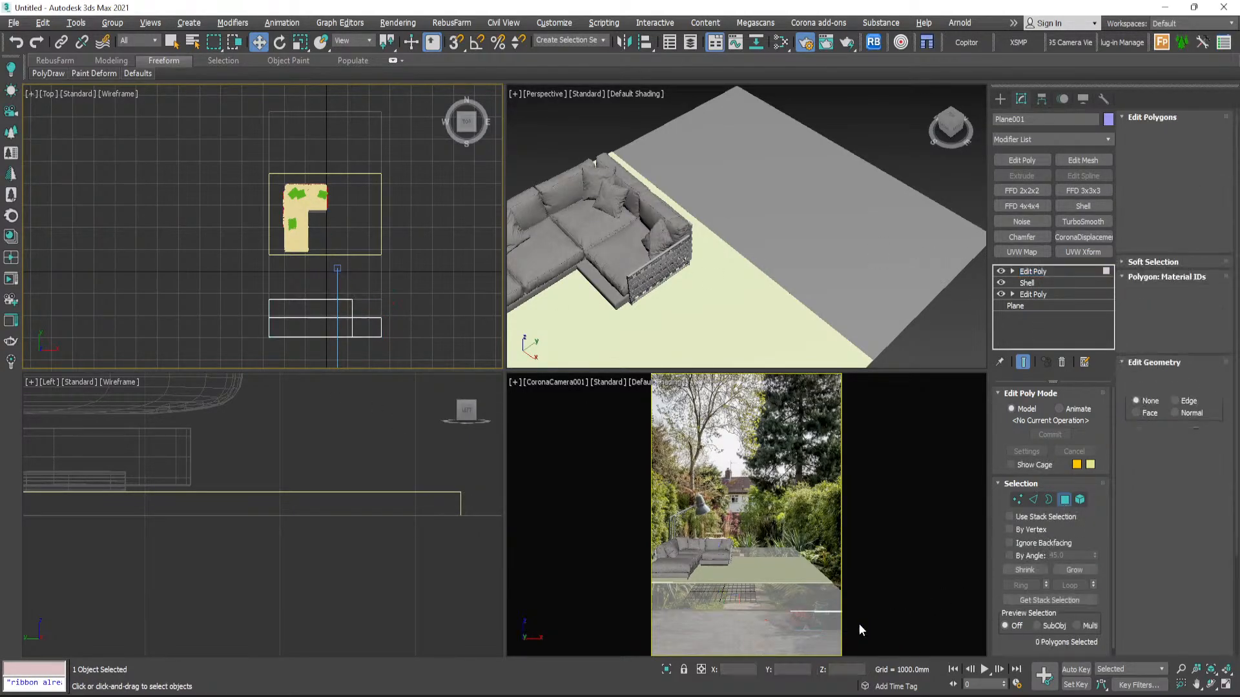
pyautogui.click(763, 634)
pyautogui.scroll(5, 309, 311)
pyautogui.keyDown('ctrl'); pyautogui.click(299, 323); pyautogui.keyUp('ctrl')
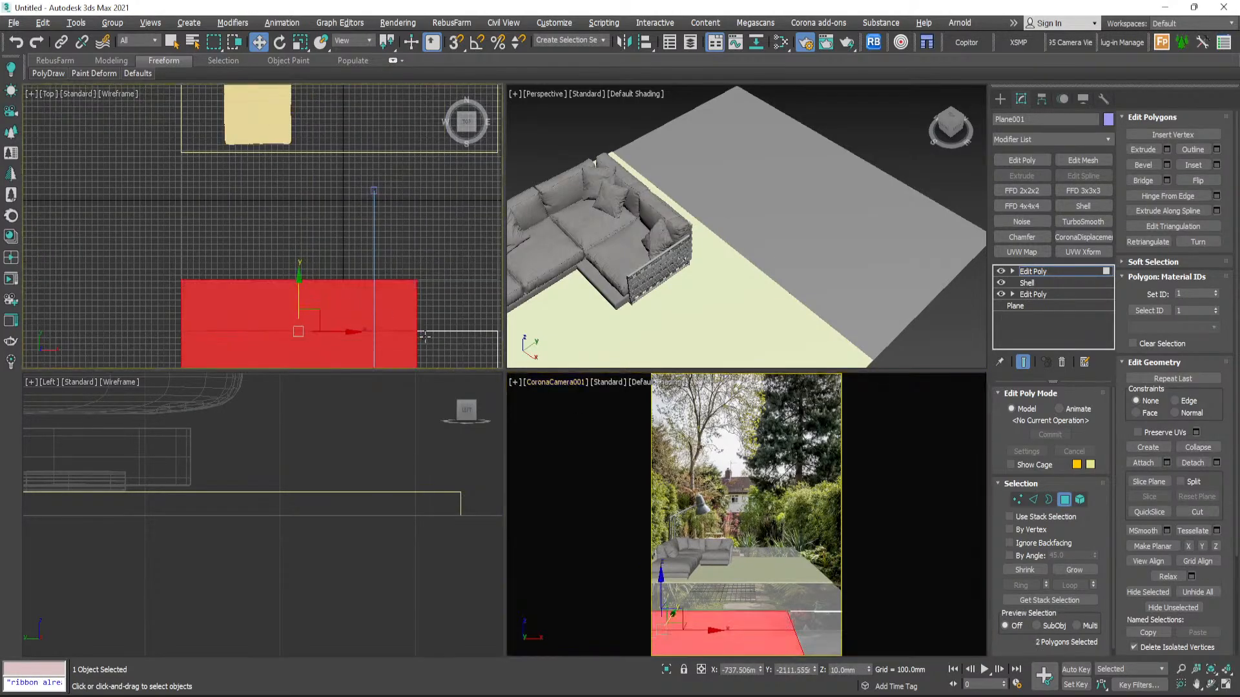
pyautogui.keyDown('ctrl'); pyautogui.click(458, 348); pyautogui.keyUp('ctrl')
pyautogui.scroll(-6, 304, 544)
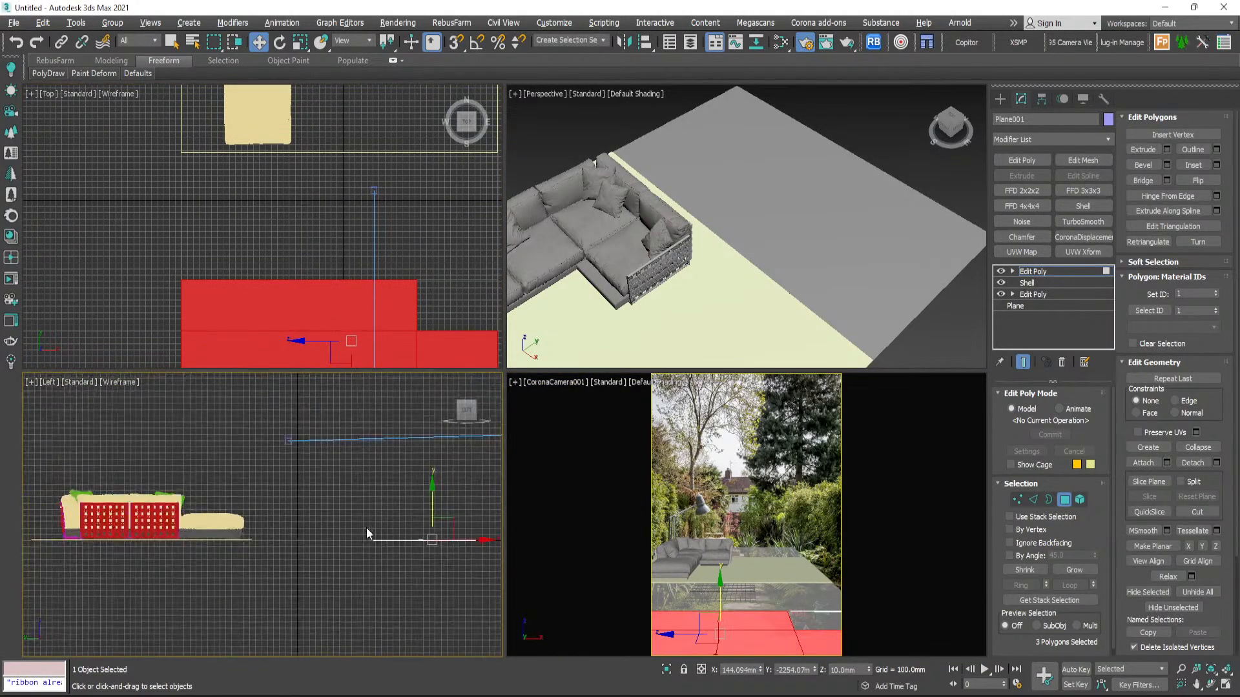
pyautogui.press('s')
pyautogui.moveTo(434, 507); pyautogui.dragTo(266, 541)
pyautogui.scroll(8, 252, 535)
pyautogui.scroll(7, 250, 546)
pyautogui.press('s')
pyautogui.click(336, 489)
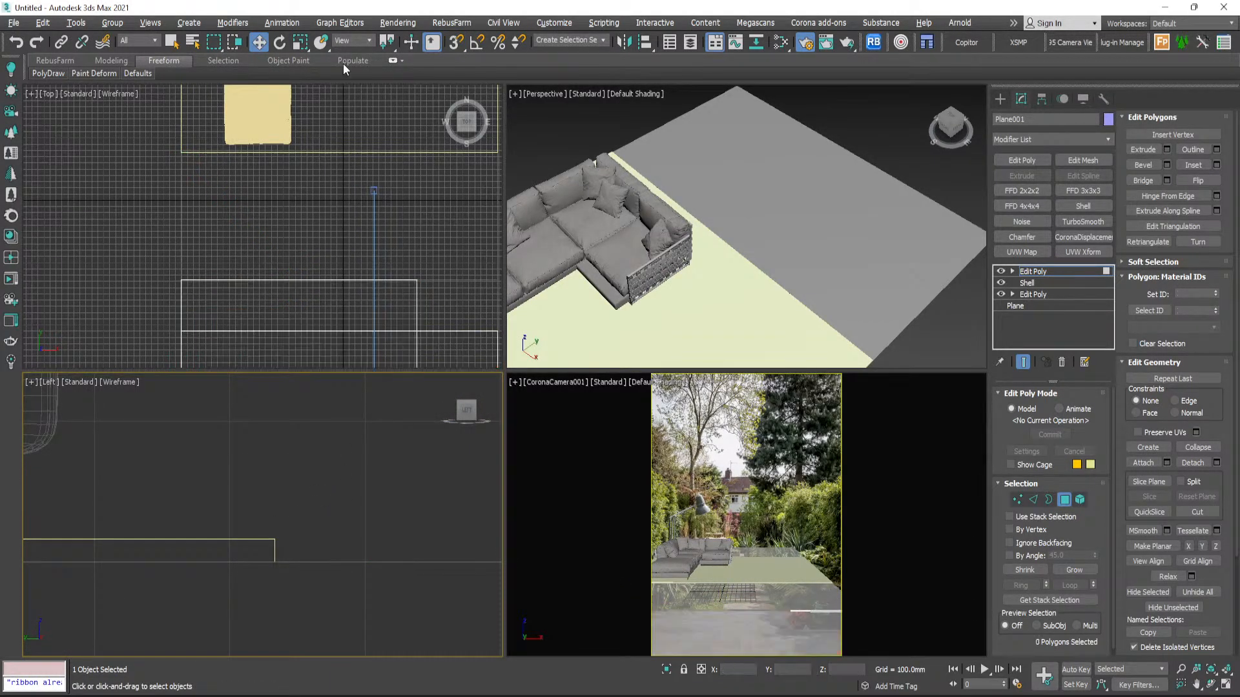
pyautogui.click(171, 41)
pyautogui.click(1000, 98)
pyautogui.click(835, 111)
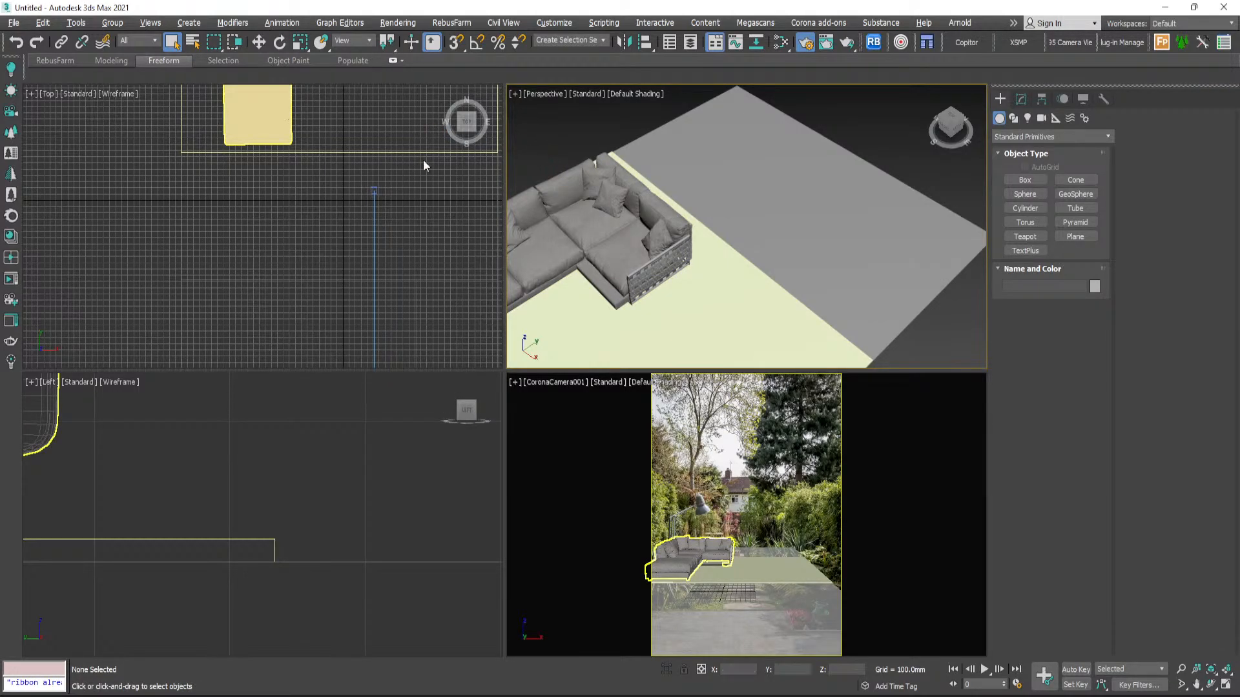
# - Examine how the ground plane lies under the platform and slab in the camera, top and perspective views
pyautogui.scroll(-3, 406, 242)
pyautogui.moveTo(388, 183); pyautogui.dragTo(383, 191, button='middle')
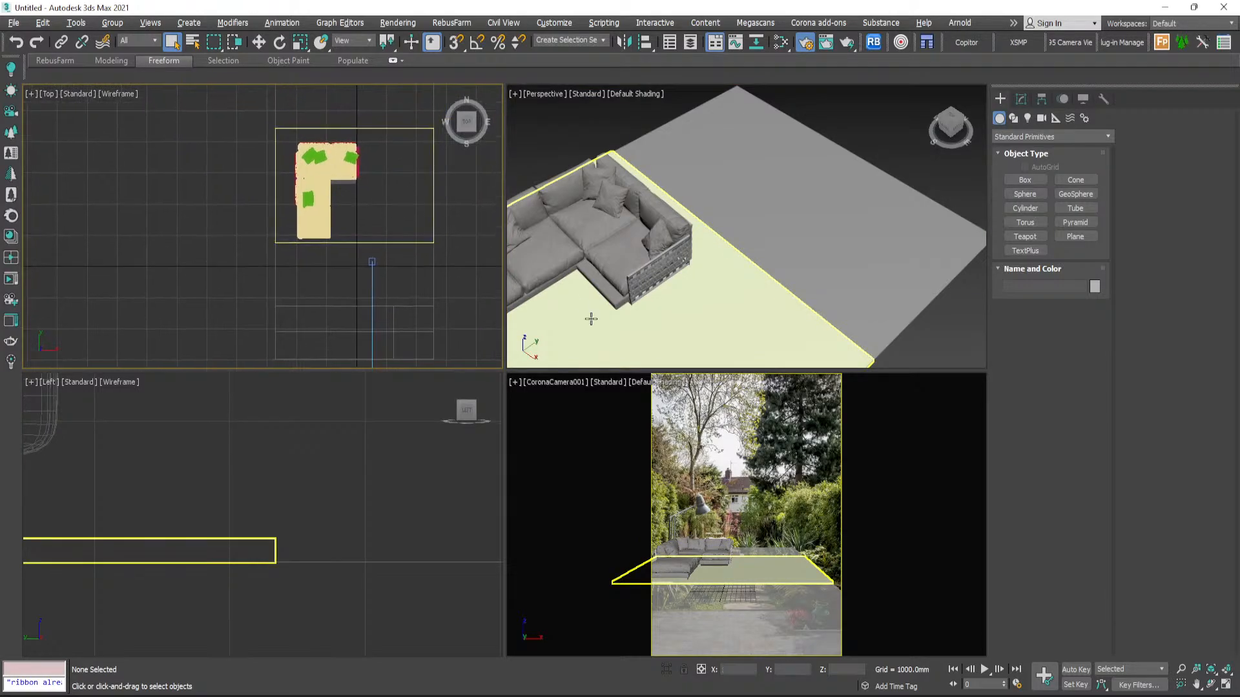
pyautogui.click(704, 443)
pyautogui.hotkey('alt', 'w')
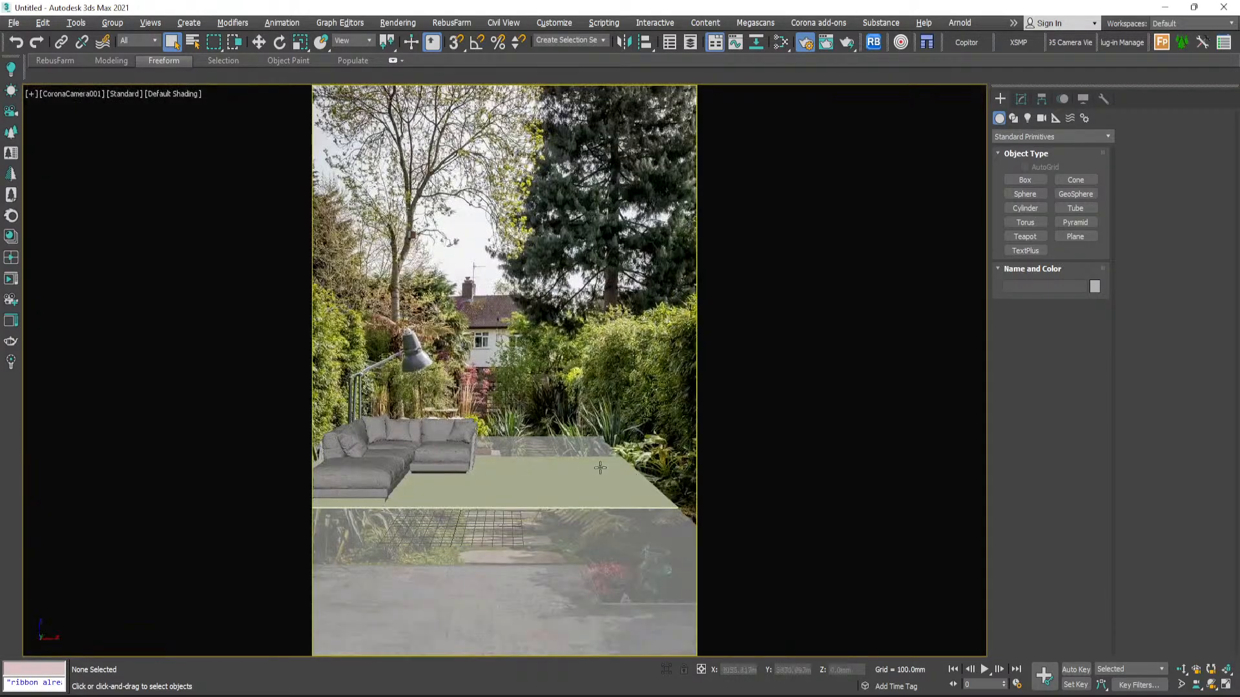
pyautogui.click(595, 445)
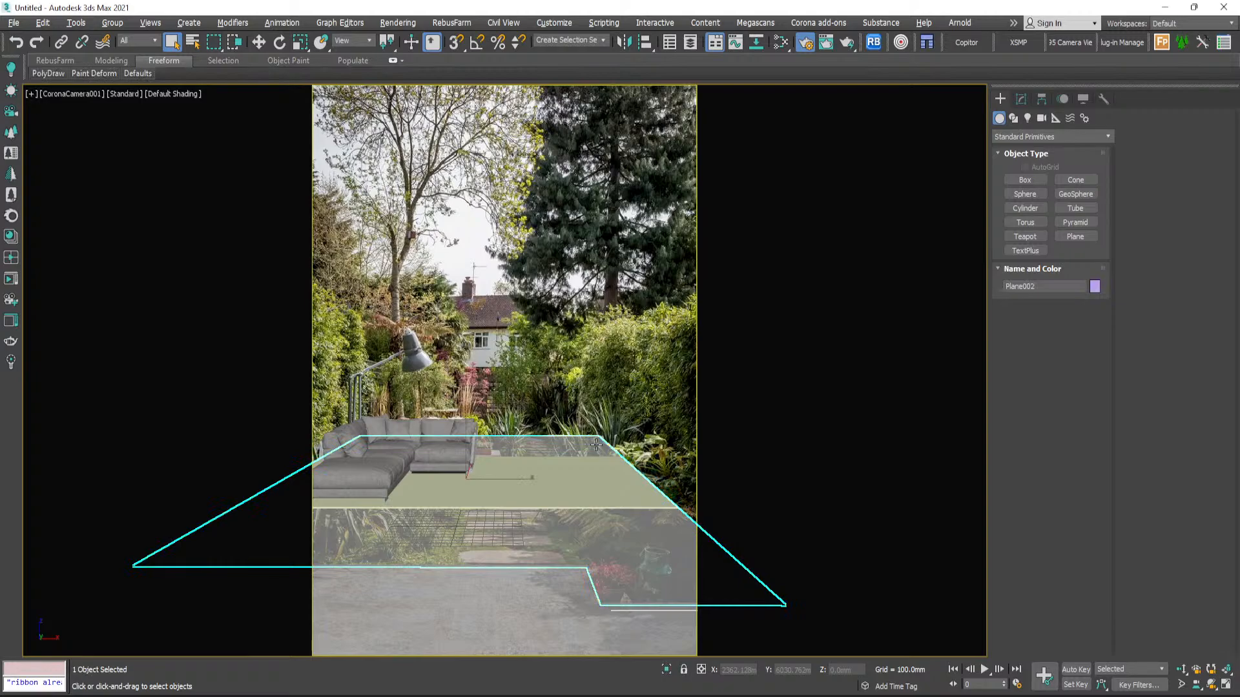
pyautogui.hotkey('alt', 'w')
pyautogui.scroll(-2, 330, 222)
pyautogui.scroll(4, 366, 208)
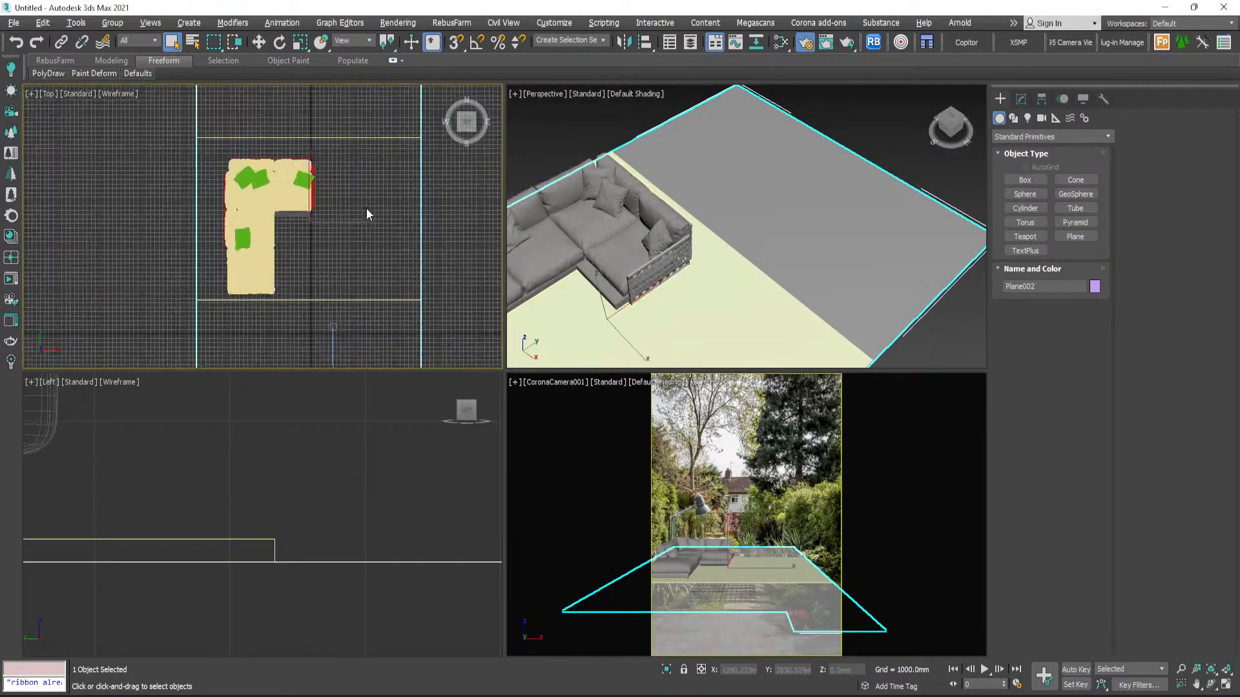
pyautogui.moveTo(347, 231); pyautogui.dragTo(351, 262, button='middle')
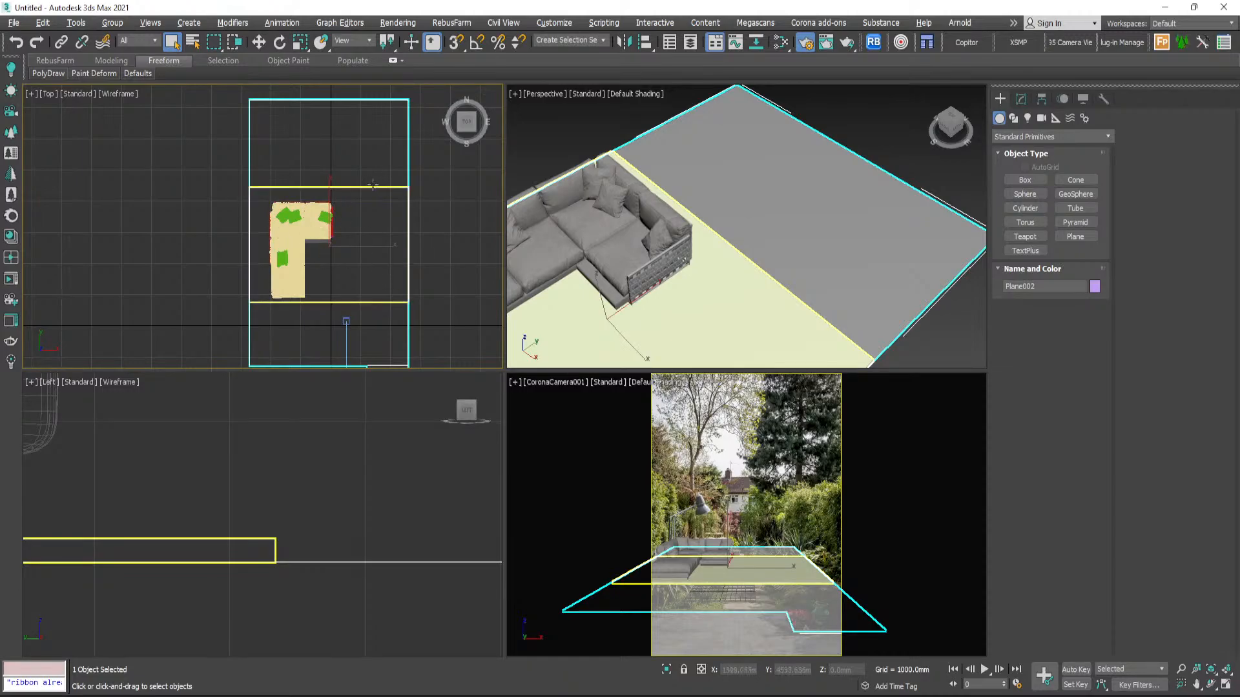
pyautogui.scroll(-8, 716, 269)
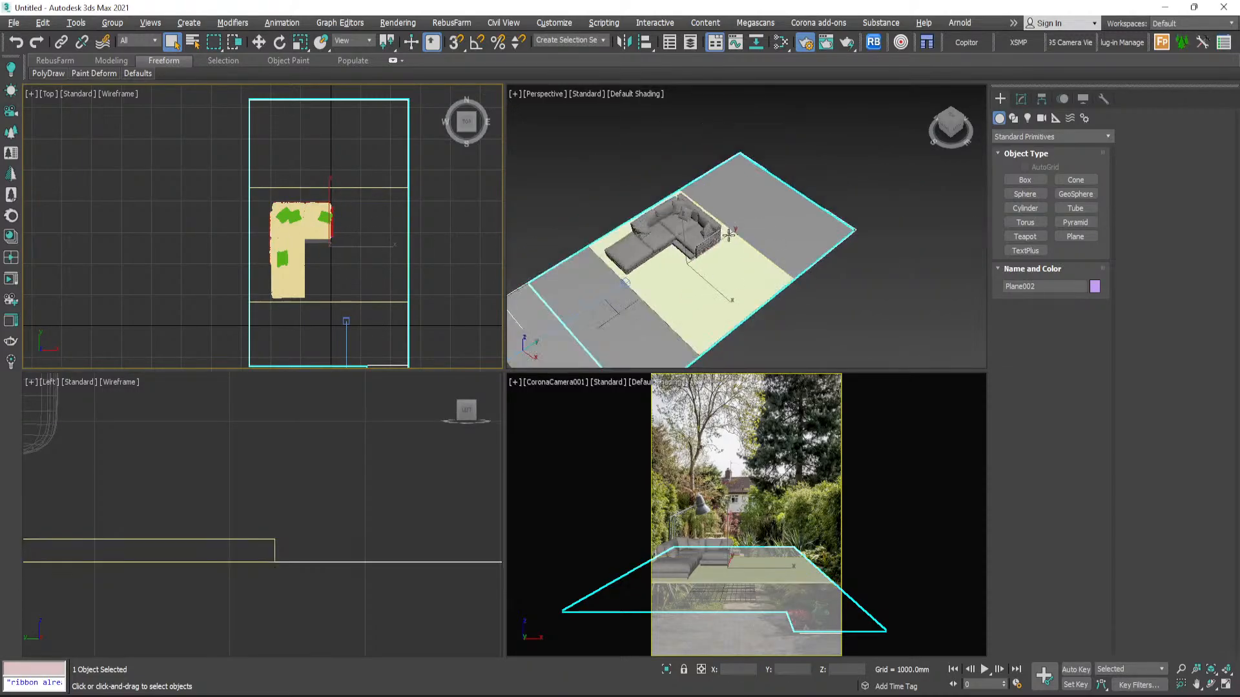
pyautogui.scroll(10, 637, 288)
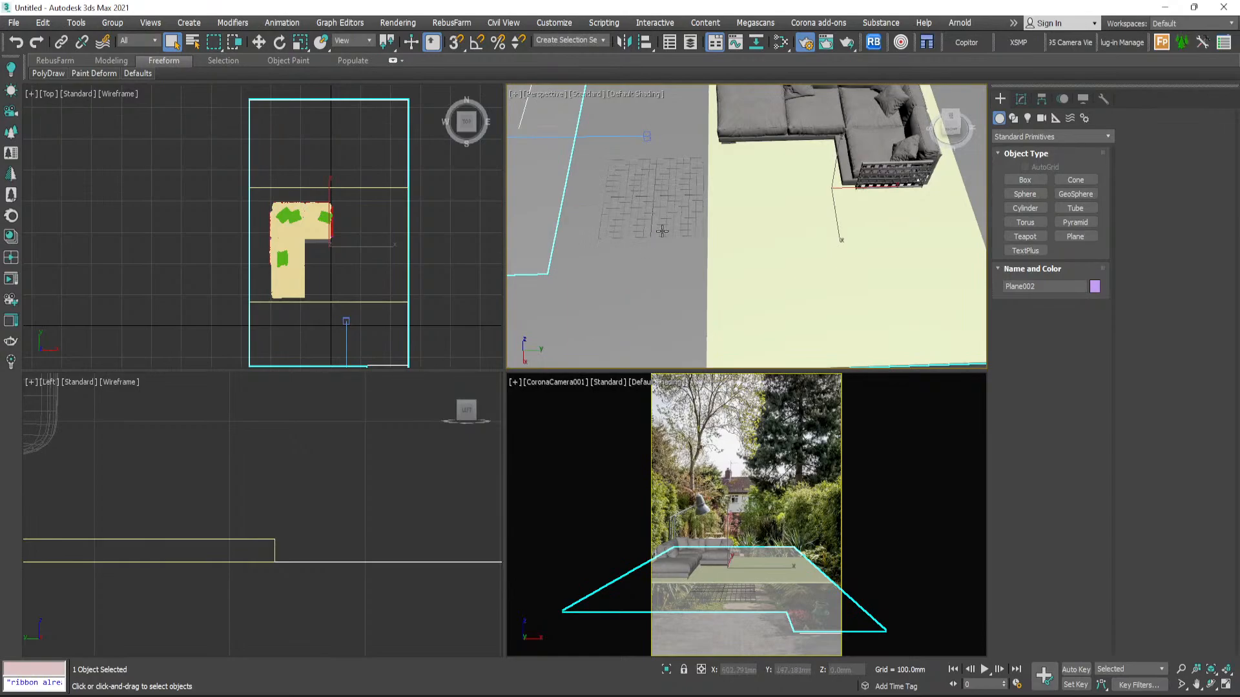
pyautogui.scroll(-8, 662, 231)
pyautogui.click(672, 120)
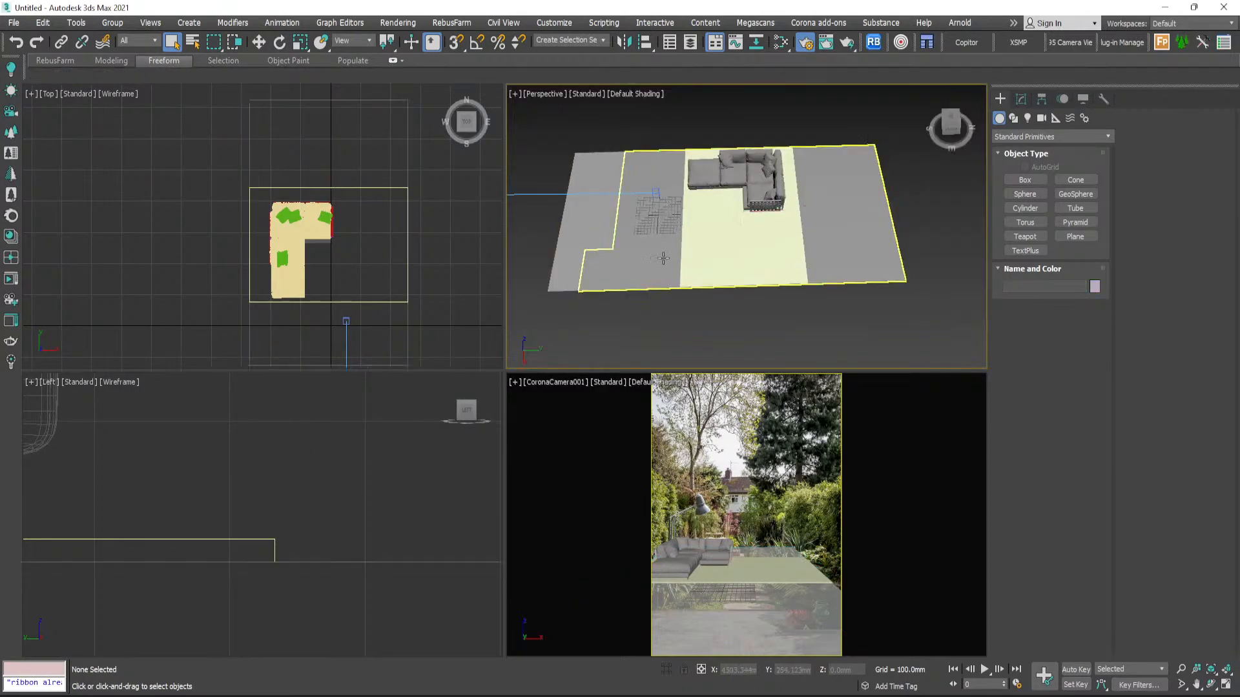
# - Connect the ground plane's two long side edges with two new cross edges
pyautogui.click(820, 217)
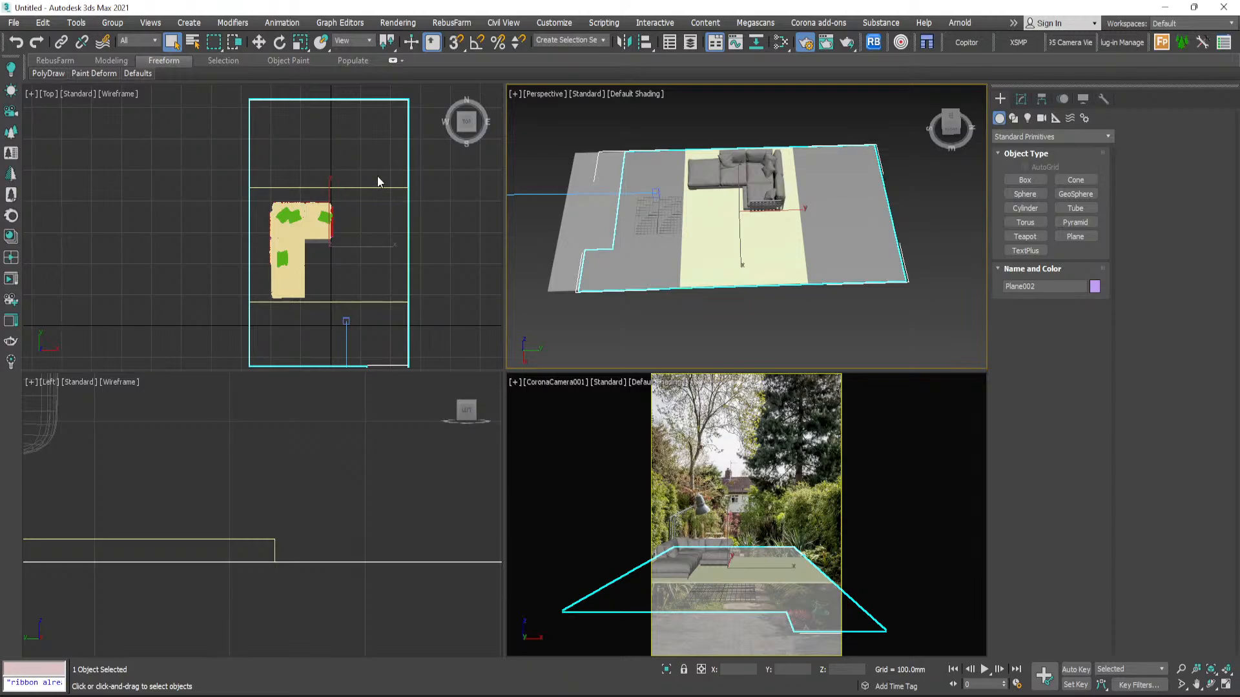
pyautogui.click(1019, 100)
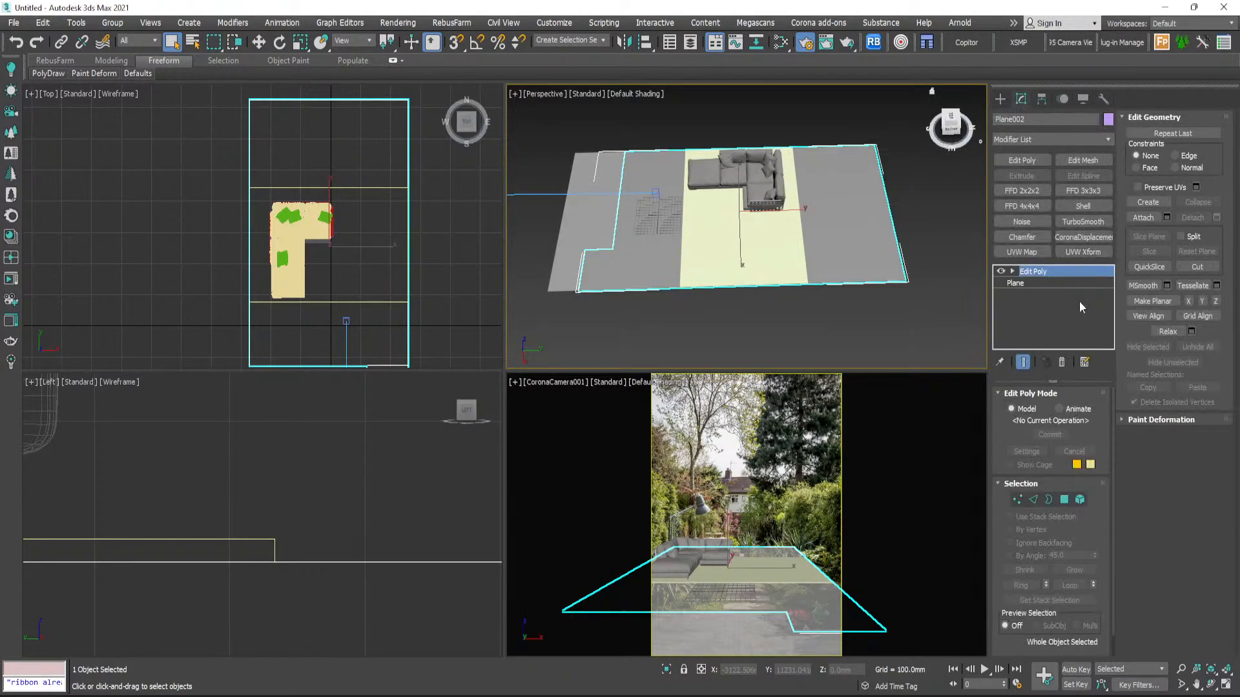
pyautogui.click(1032, 501)
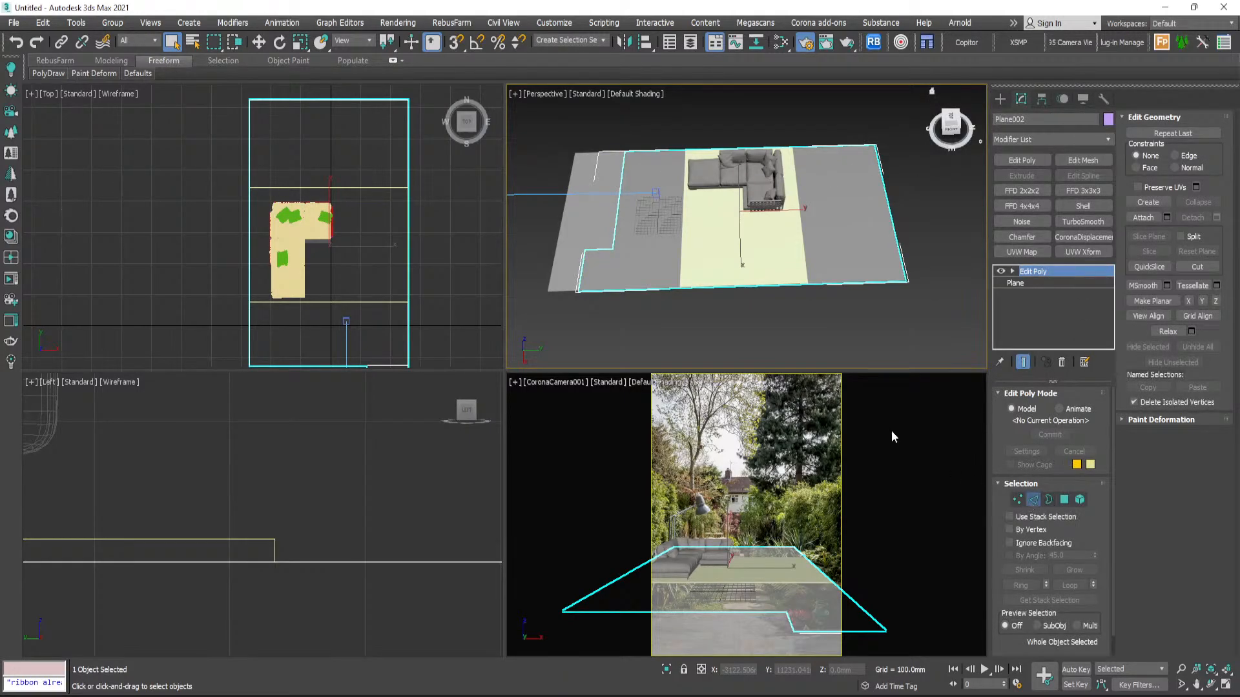
pyautogui.click(408, 216)
pyautogui.keyDown('ctrl'); pyautogui.click(250, 230); pyautogui.keyUp('ctrl')
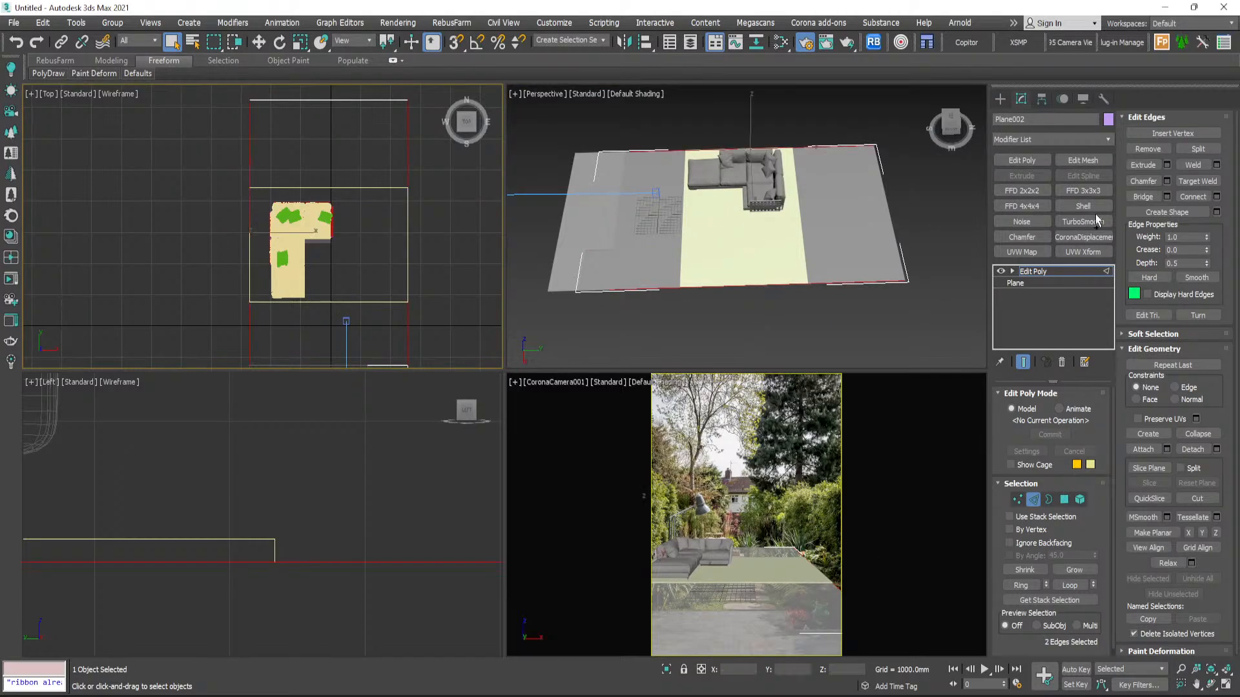
pyautogui.click(1217, 197)
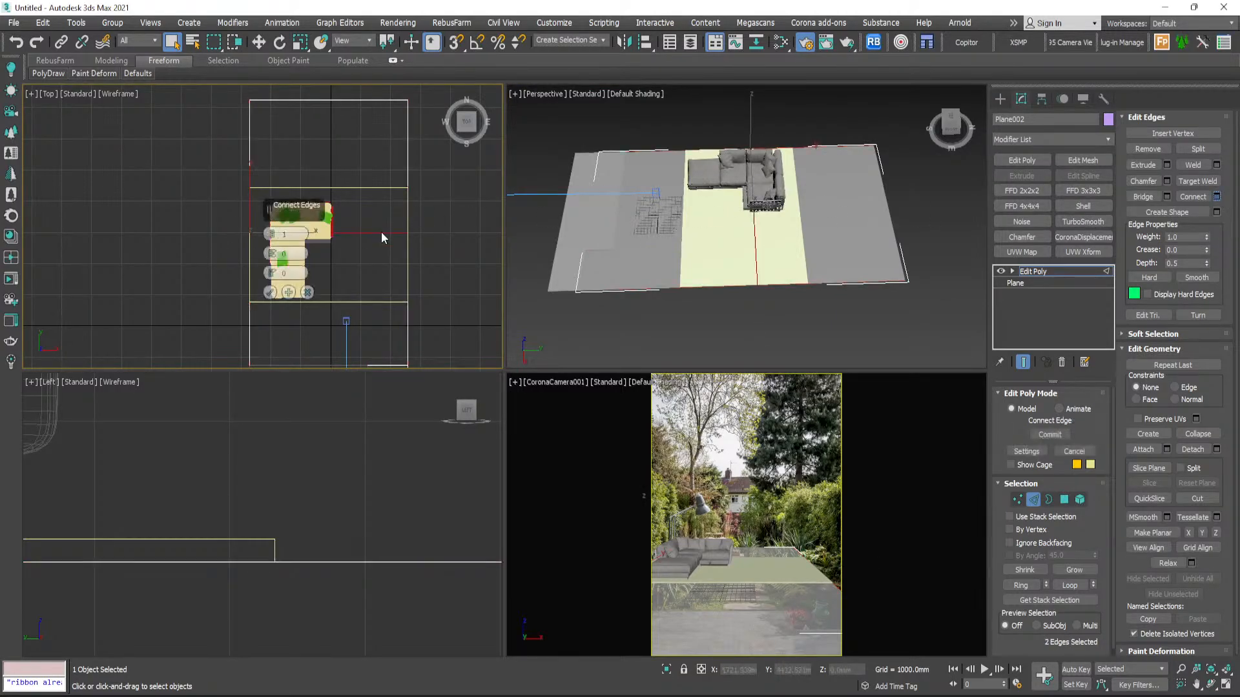
pyautogui.click(269, 292)
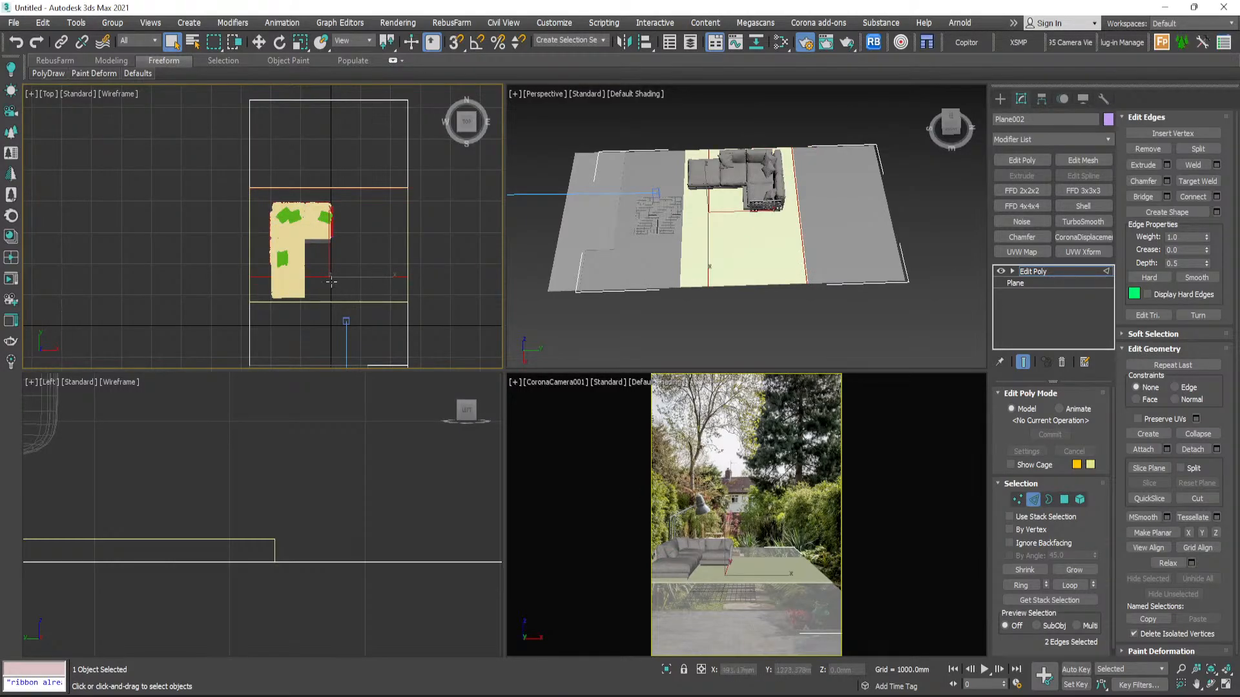
# - Snap the ground plane's far new cross edge along Y to the platform plane's back edge
pyautogui.click(363, 191)
pyautogui.press('w')
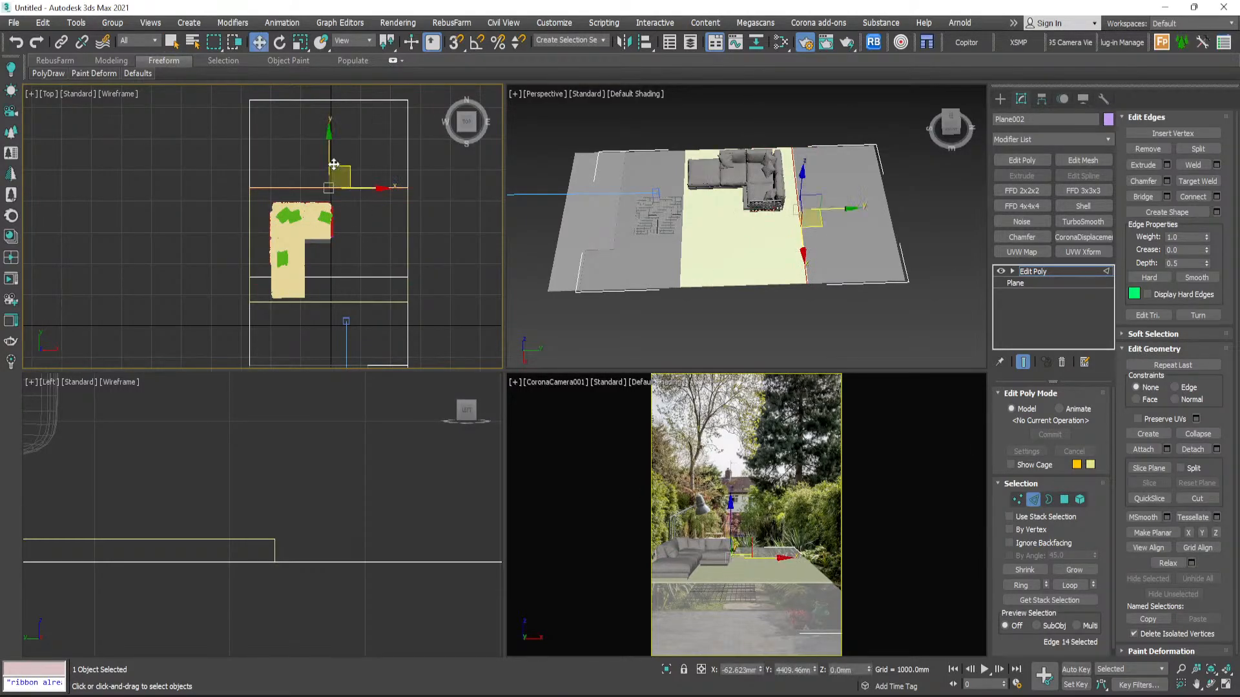
pyautogui.moveTo(330, 163); pyautogui.dragTo(411, 187)
pyautogui.press('s')
pyautogui.press('s')
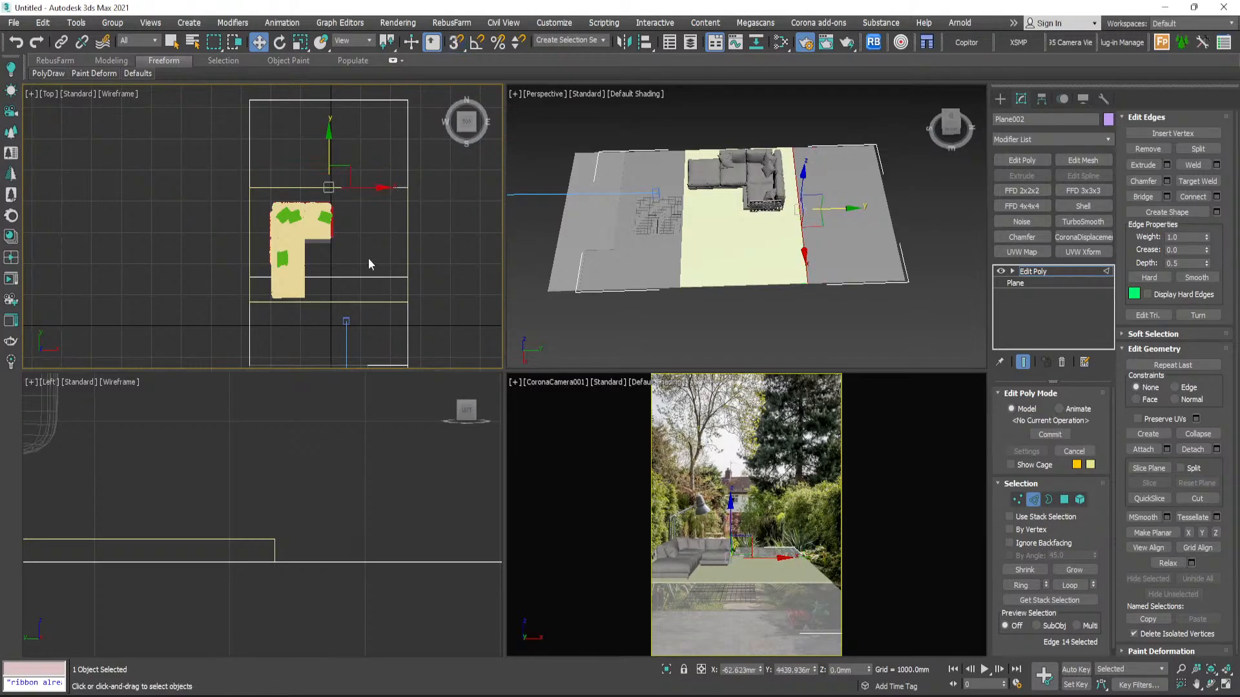
# - Snap the ground plane's near new cross edge along Y to the platform plane's front edge
pyautogui.click(356, 276)
pyautogui.press('s')
pyautogui.moveTo(327, 258); pyautogui.dragTo(405, 302)
pyautogui.press('s')
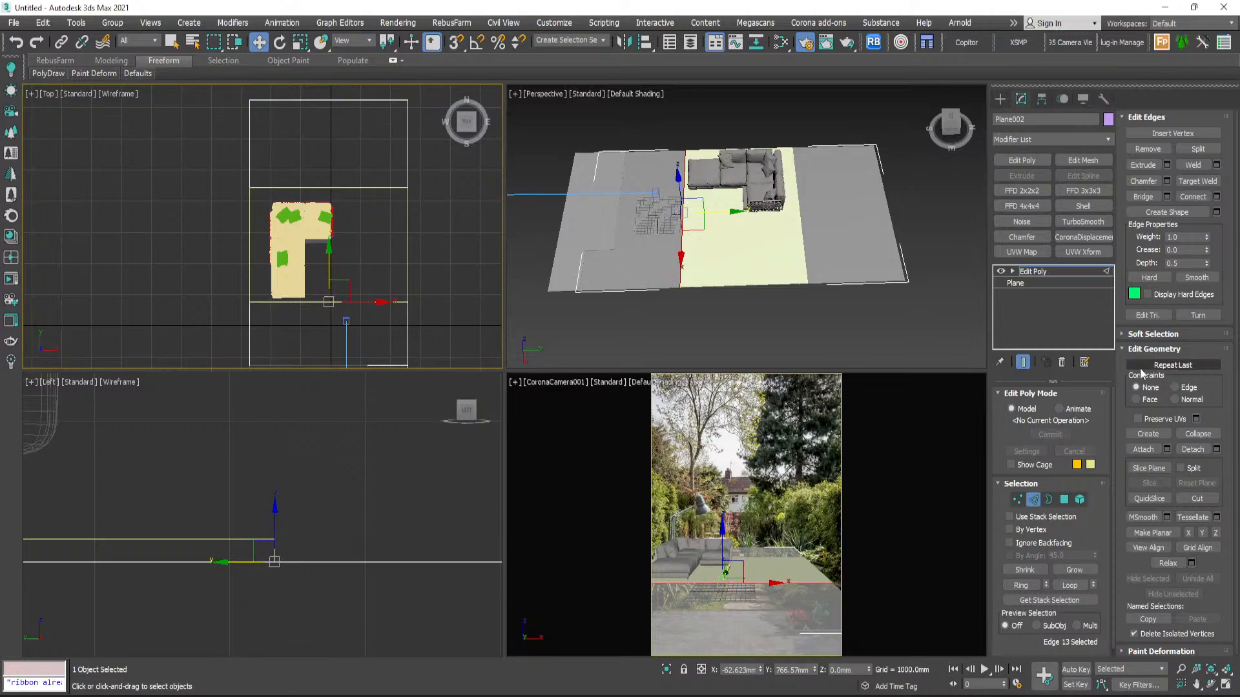
# - Delete the ground plane's middle polygon beneath the platform plane
pyautogui.click(1064, 499)
pyautogui.click(377, 264)
pyautogui.press('Delete')
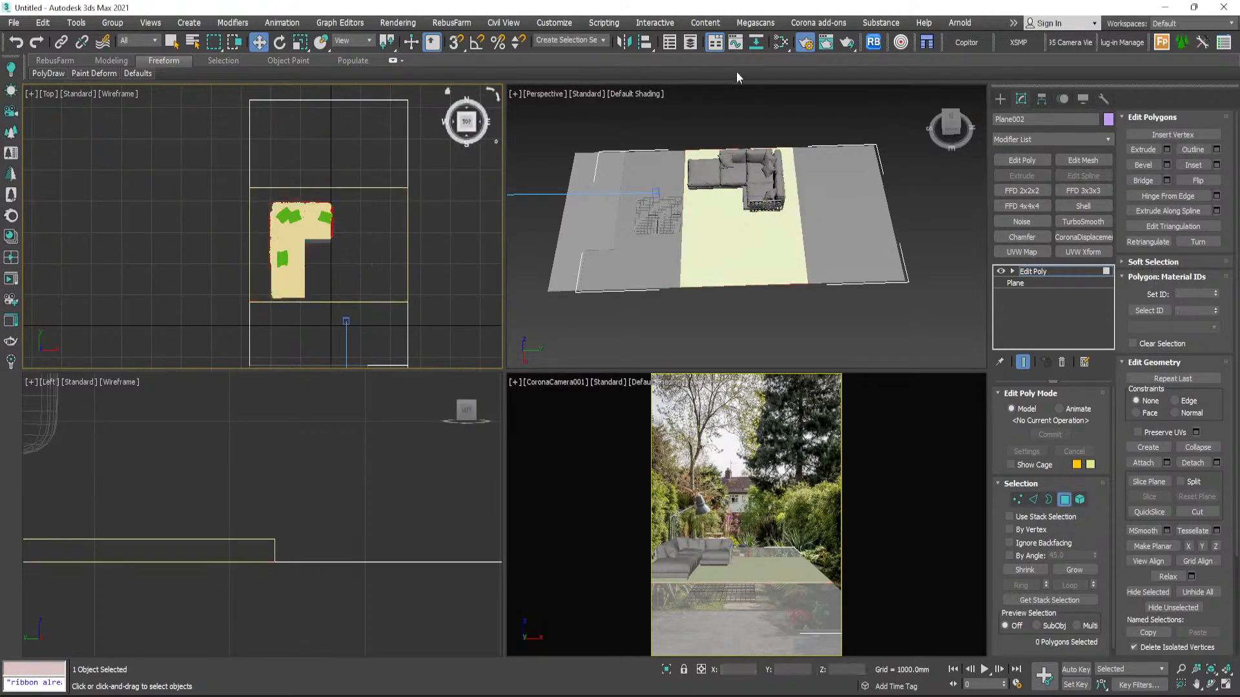
# - Leave the ground plane's polygon editing and check the ground and platform planes against the garden photo in the camera view
pyautogui.click(999, 99)
pyautogui.click(444, 187)
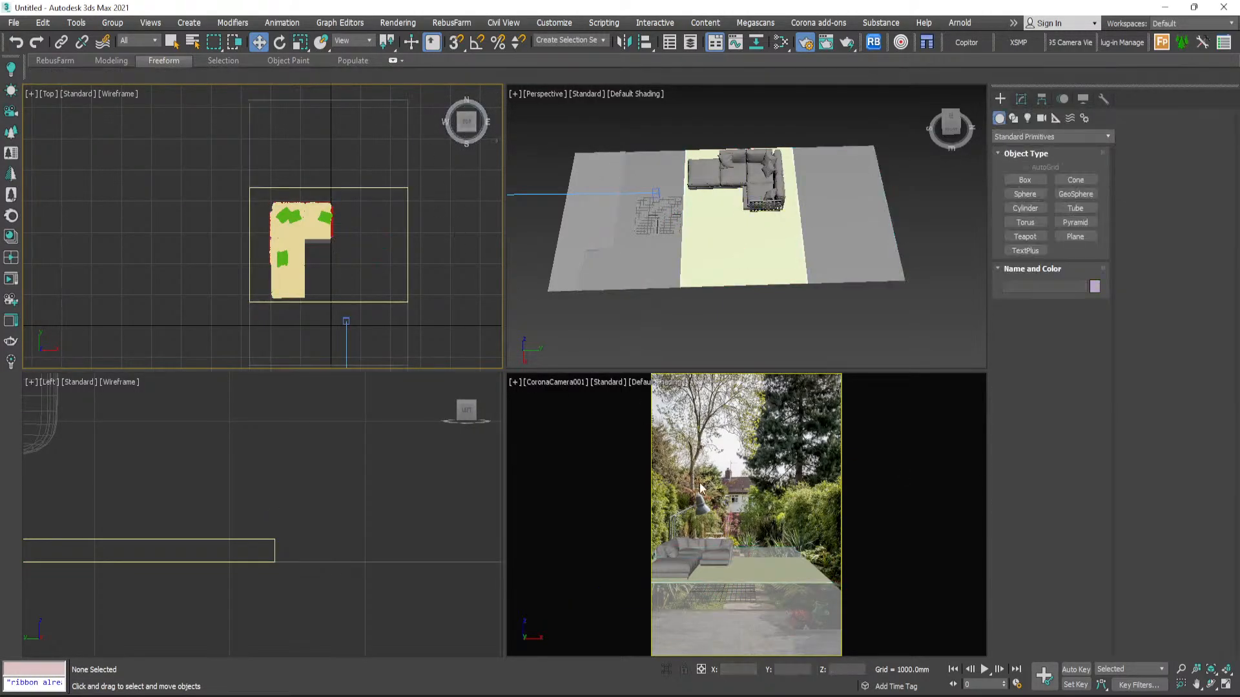
pyautogui.hotkey('alt', 'w')
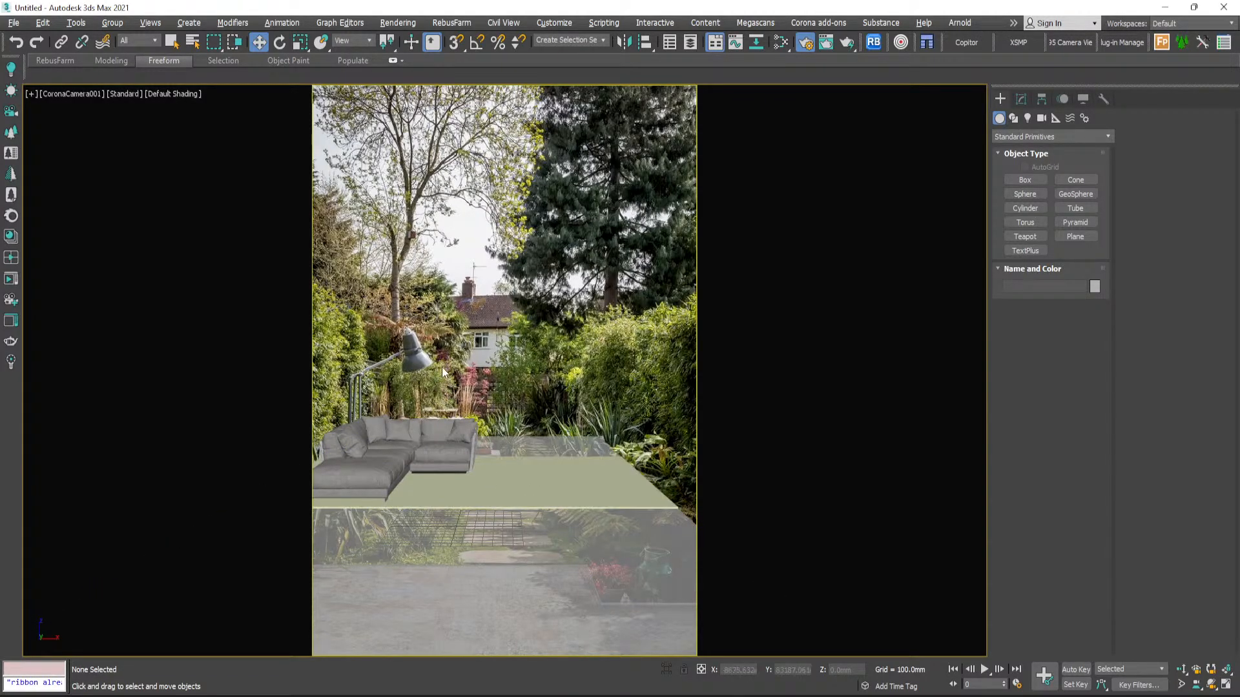
pyautogui.click(506, 451)
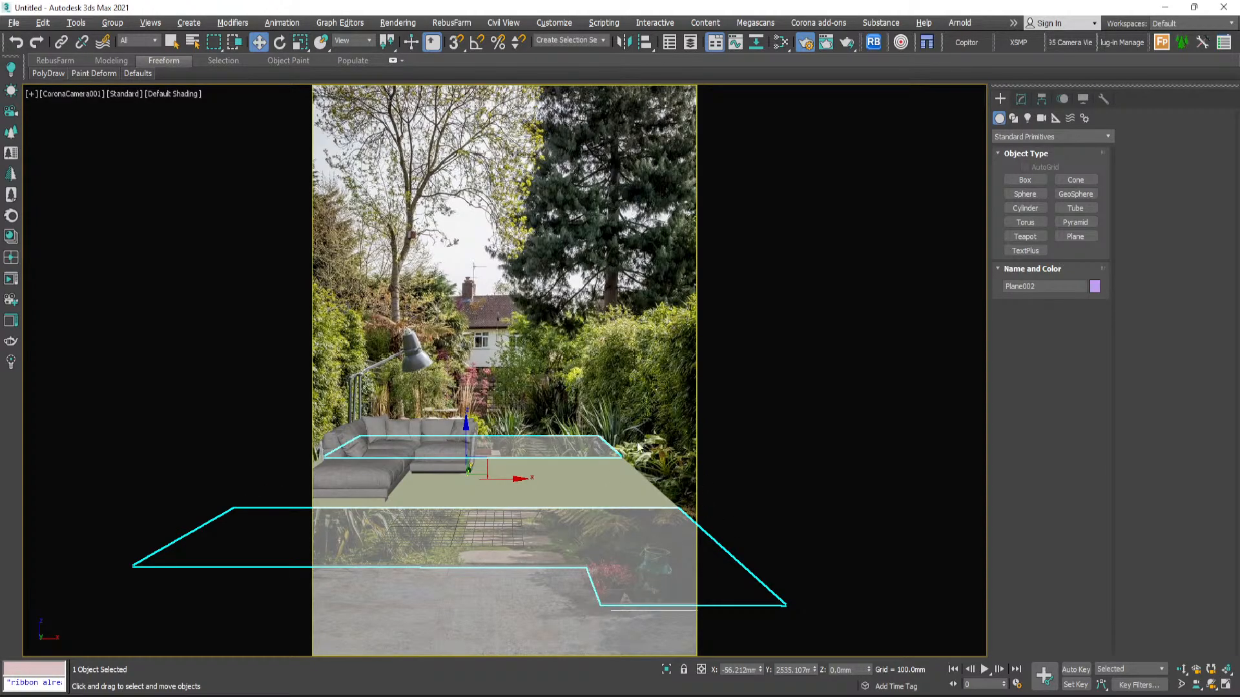
pyautogui.click(632, 490)
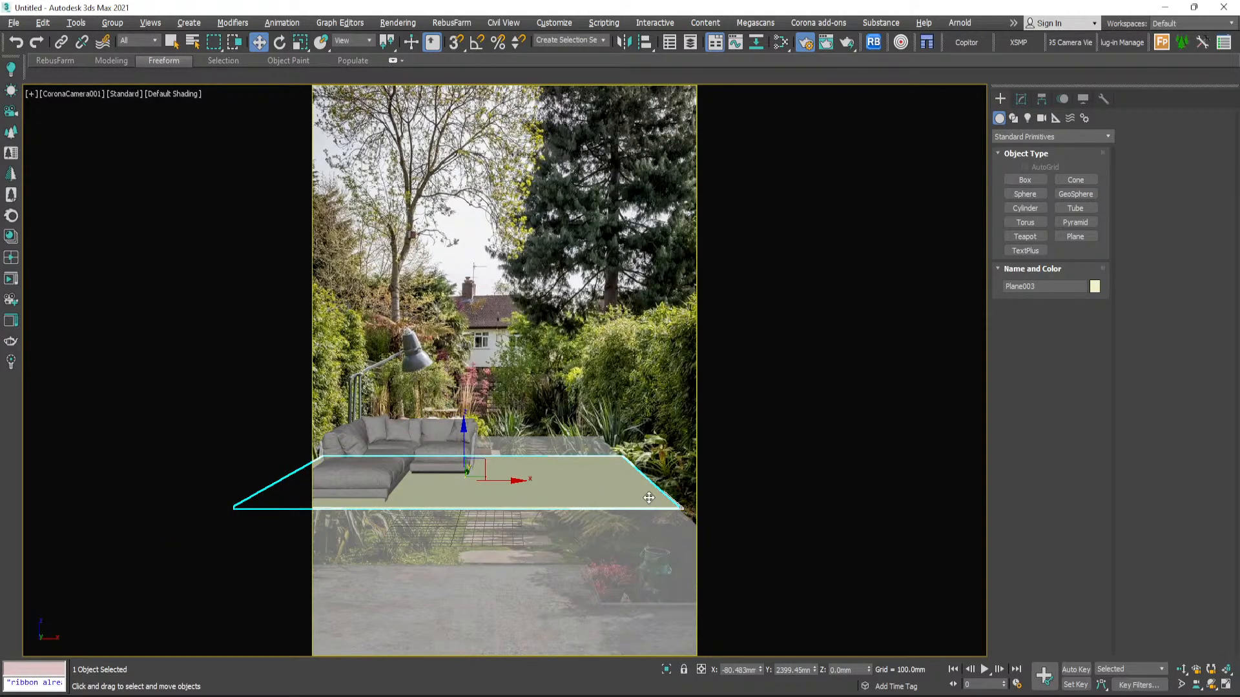
pyautogui.hotkey('alt', 'w')
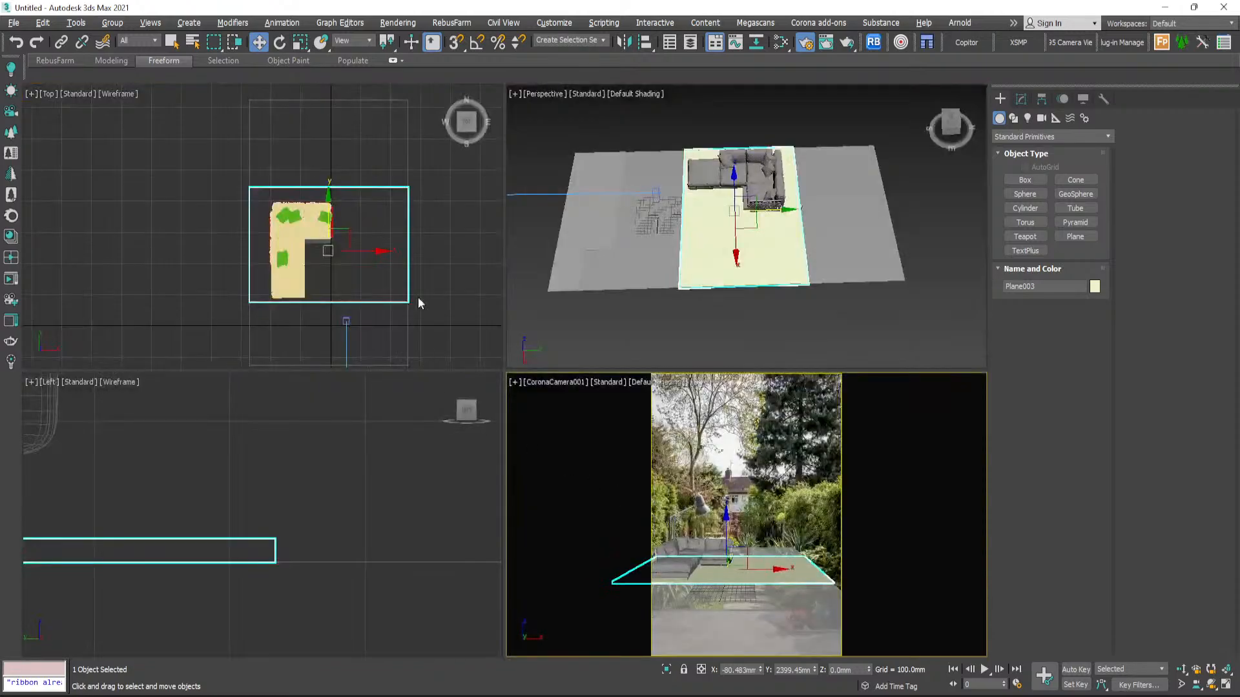
pyautogui.click(767, 354)
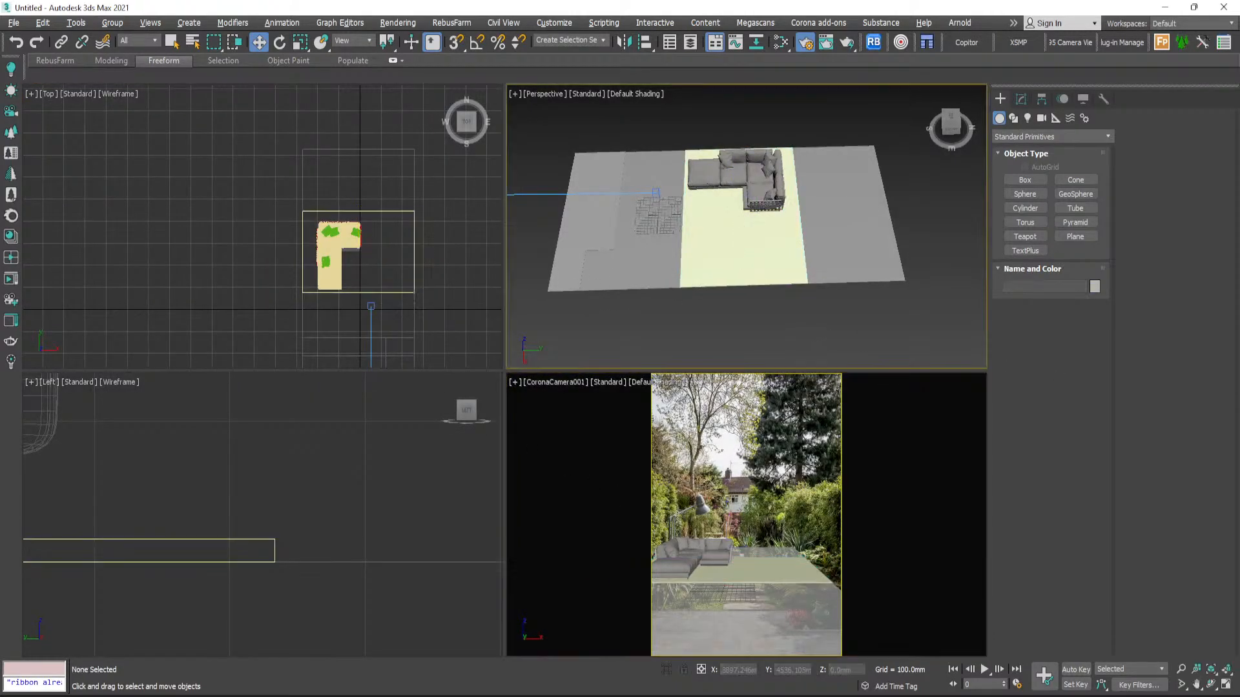
# - Switch to Photos and examine the stepping stones, planting and paving in the garden reference photo
pyautogui.hotkey('alt', 'Tab')
pyautogui.scroll(3, 727, 479)
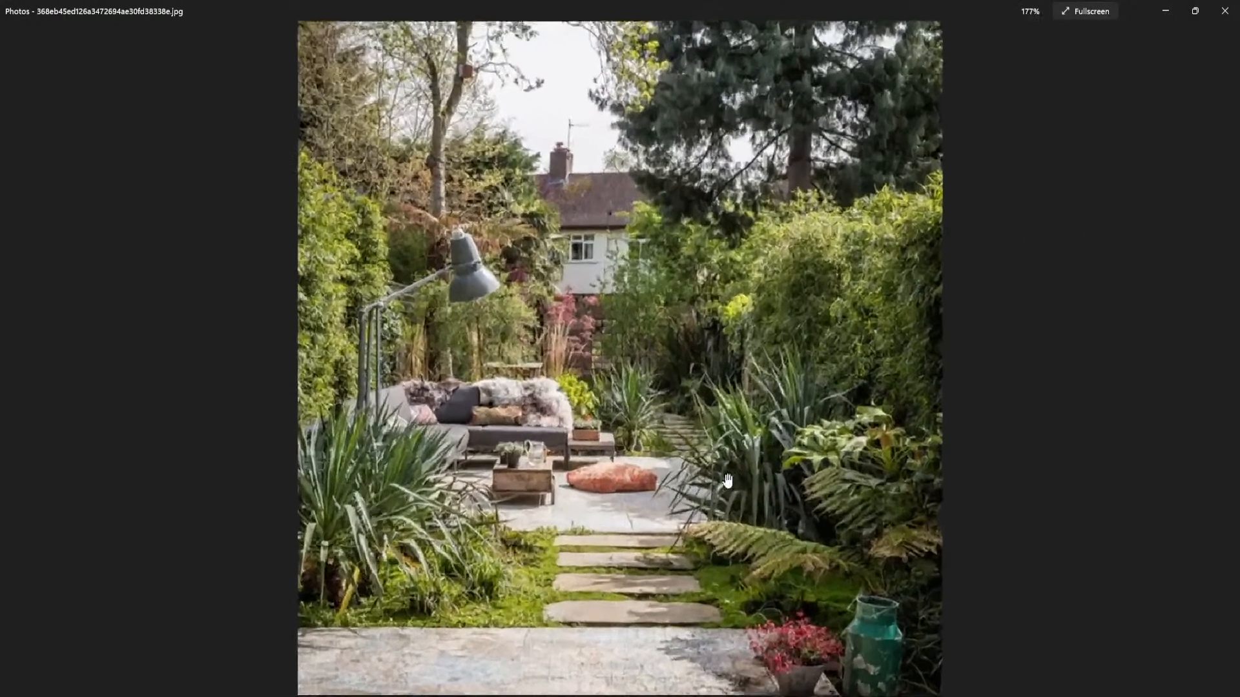
pyautogui.scroll(1, 728, 481)
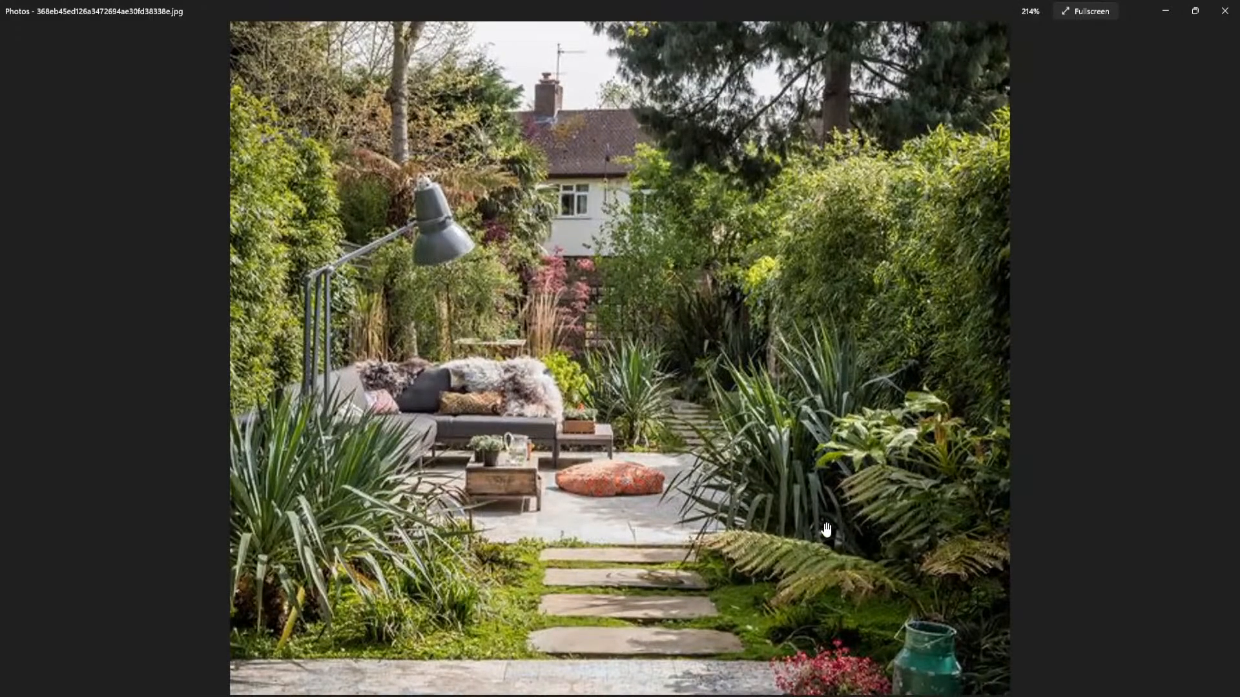
pyautogui.scroll(-1, 869, 506)
pyautogui.scroll(-2, 869, 506)
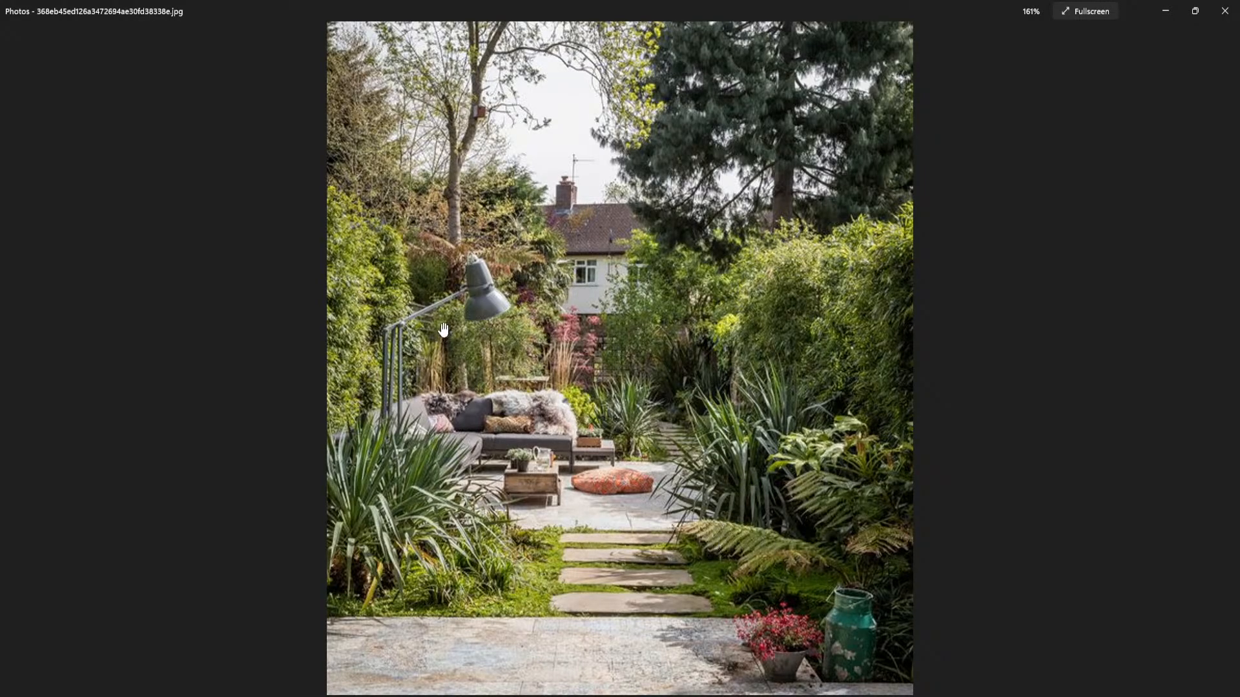
pyautogui.click(1176, 9)
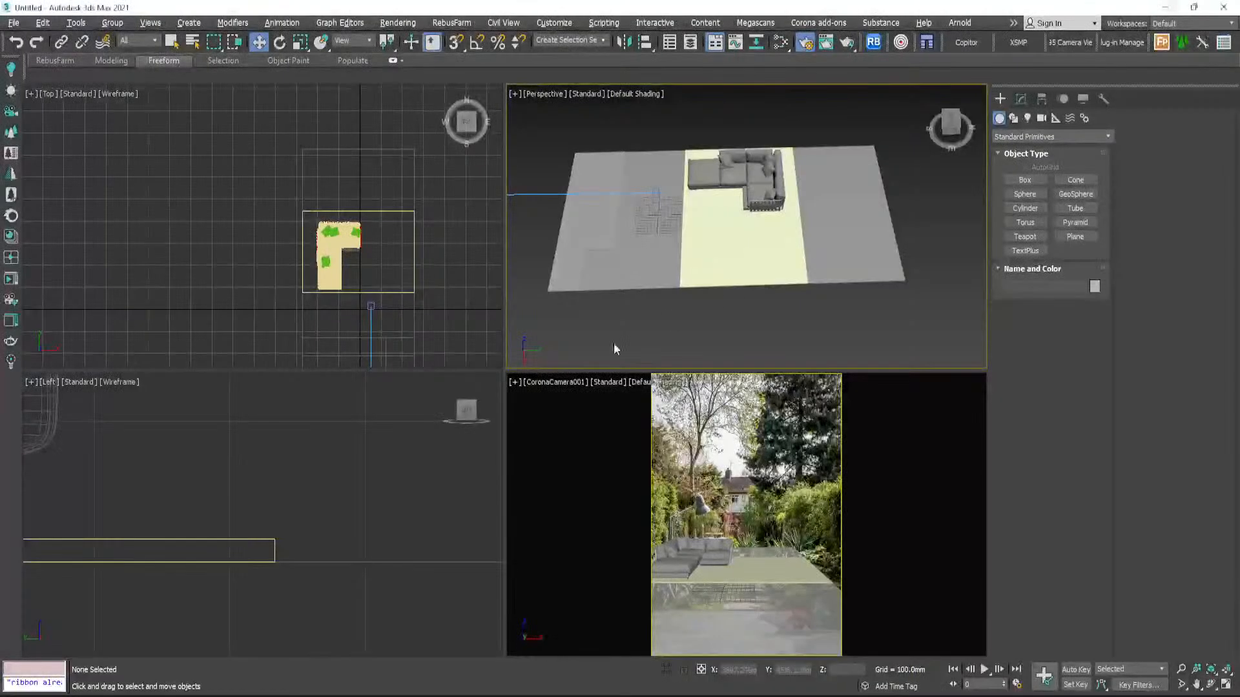
# - Inspect the ground area in front of the sofa platform in the Top and camera views
pyautogui.click(451, 302)
pyautogui.scroll(3, 355, 302)
pyautogui.scroll(-3, 367, 254)
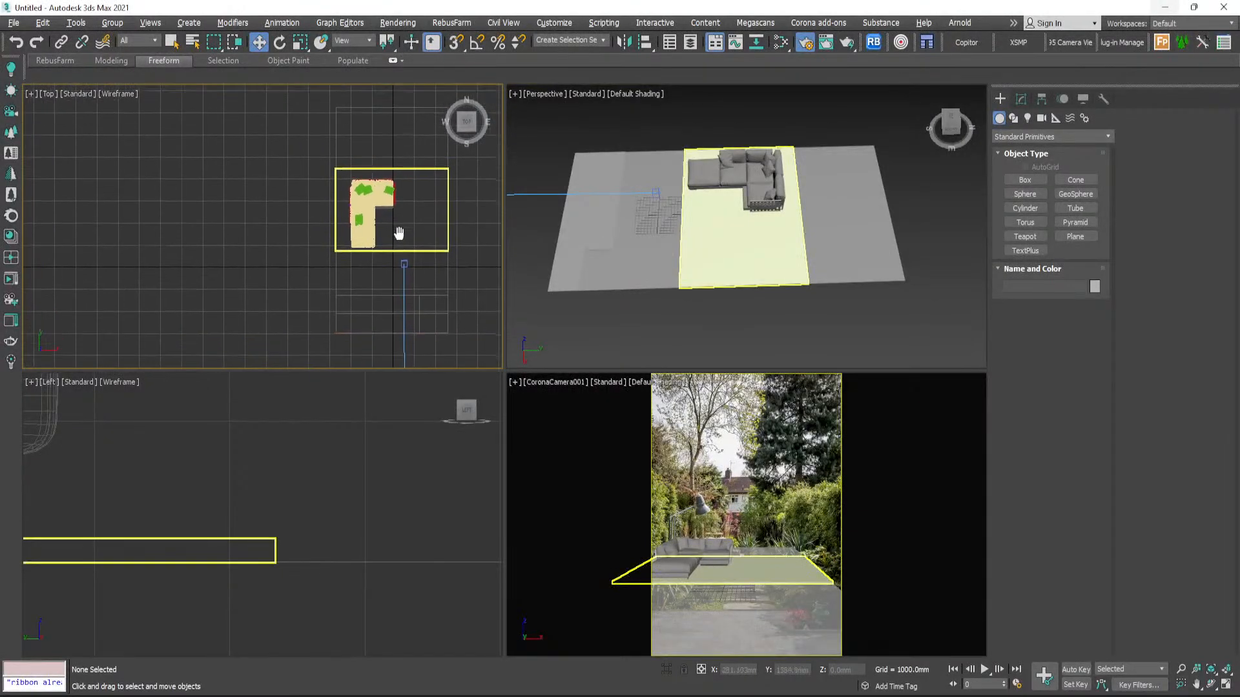
pyautogui.scroll(4, 392, 233)
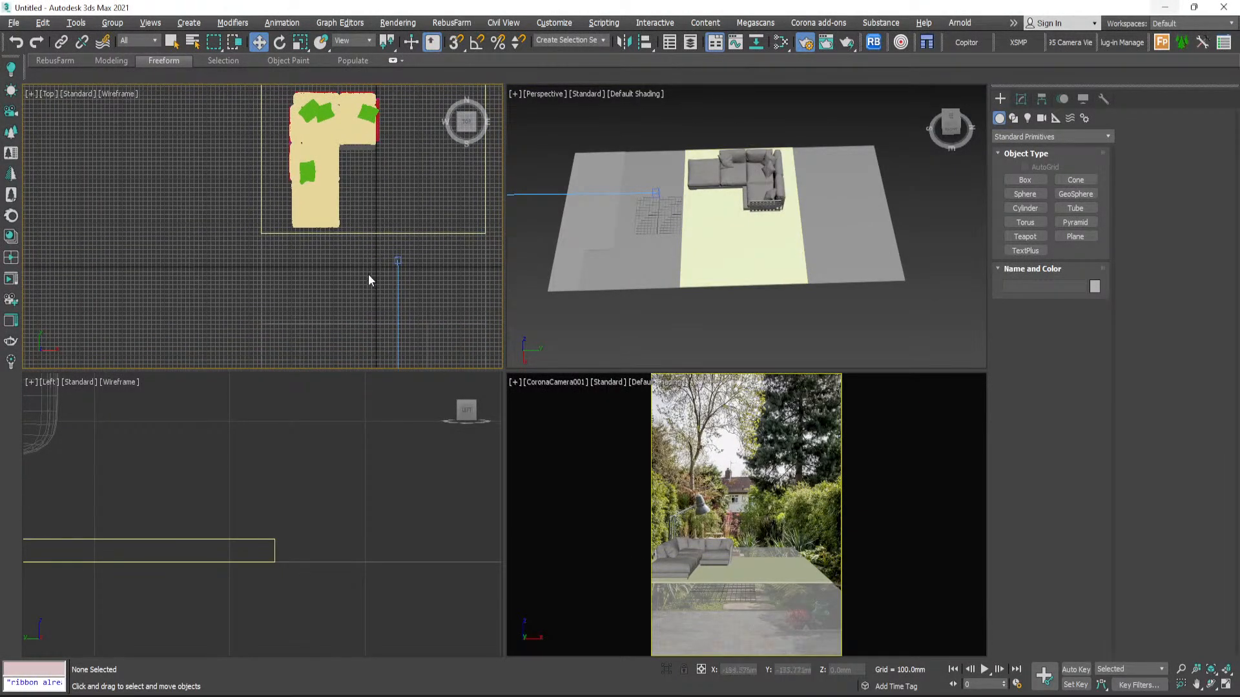
pyautogui.moveTo(368, 275); pyautogui.dragTo(340, 237, button='middle')
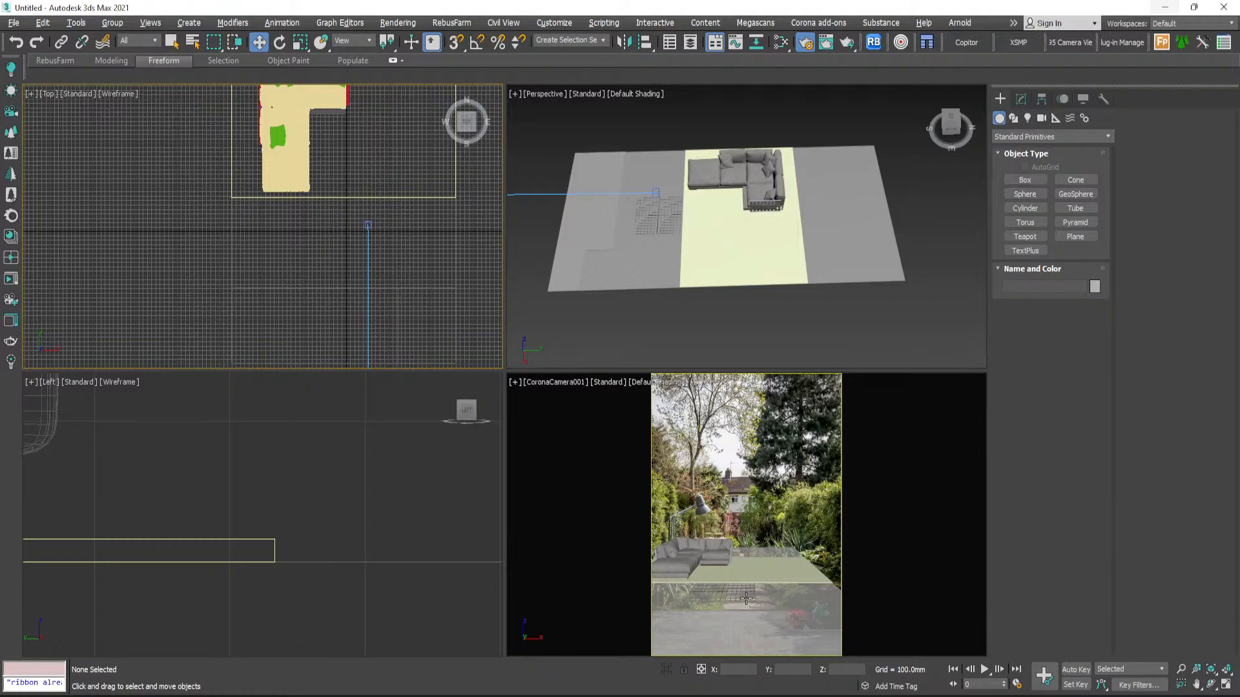
pyautogui.hotkey('alt', 'w')
pyautogui.hotkey('alt', 'w')
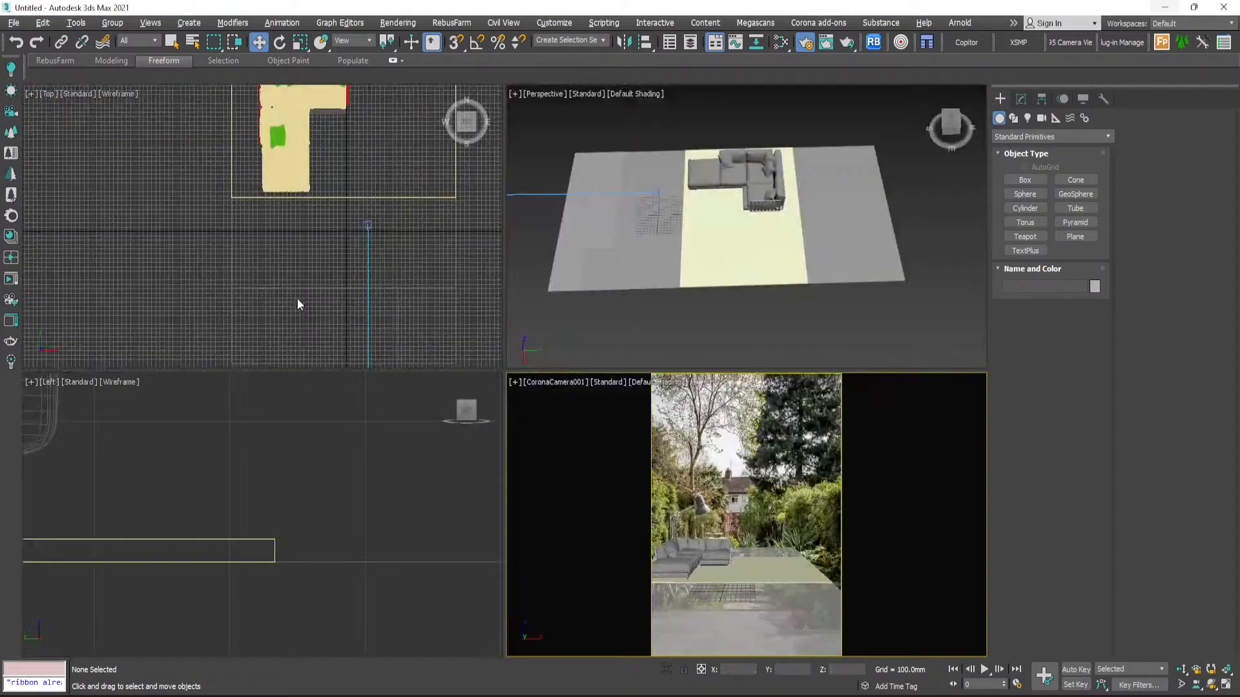
pyautogui.click(298, 300)
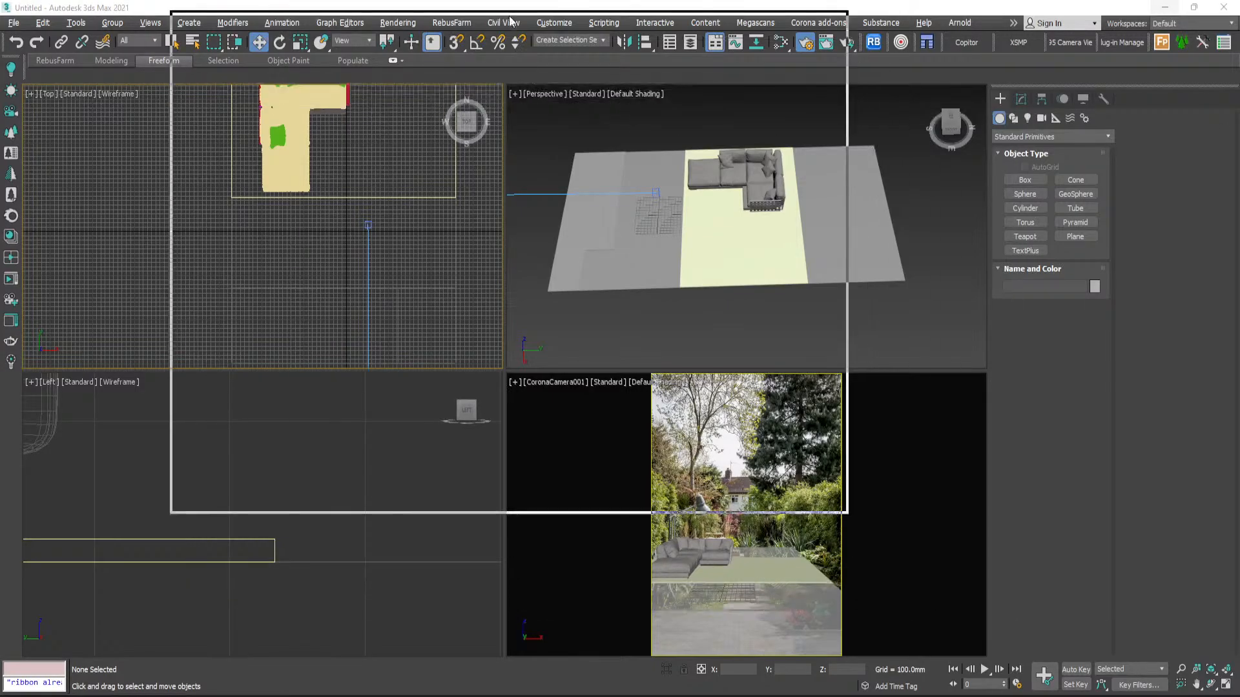
# - Switch to Connecter, collapse the folder tree and open the EXTERIOR folder inside Main Models
pyautogui.hotkey('alt', 'Tab')
pyautogui.click(815, 23)
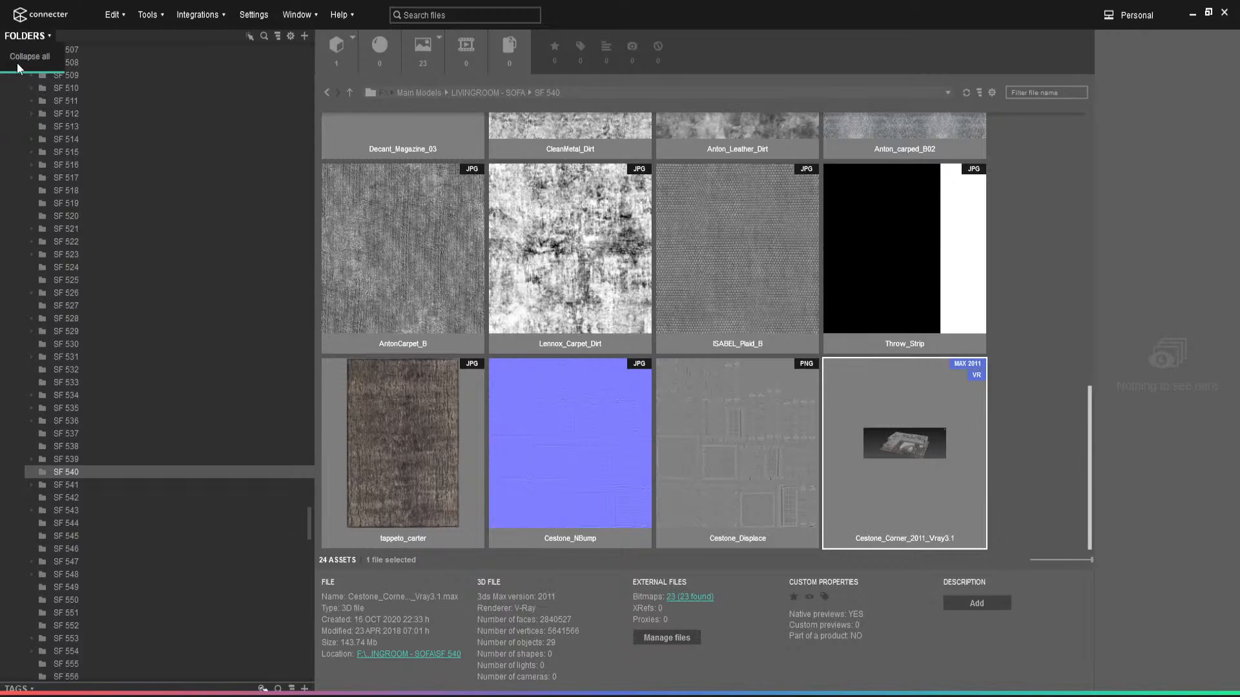
pyautogui.click(20, 59)
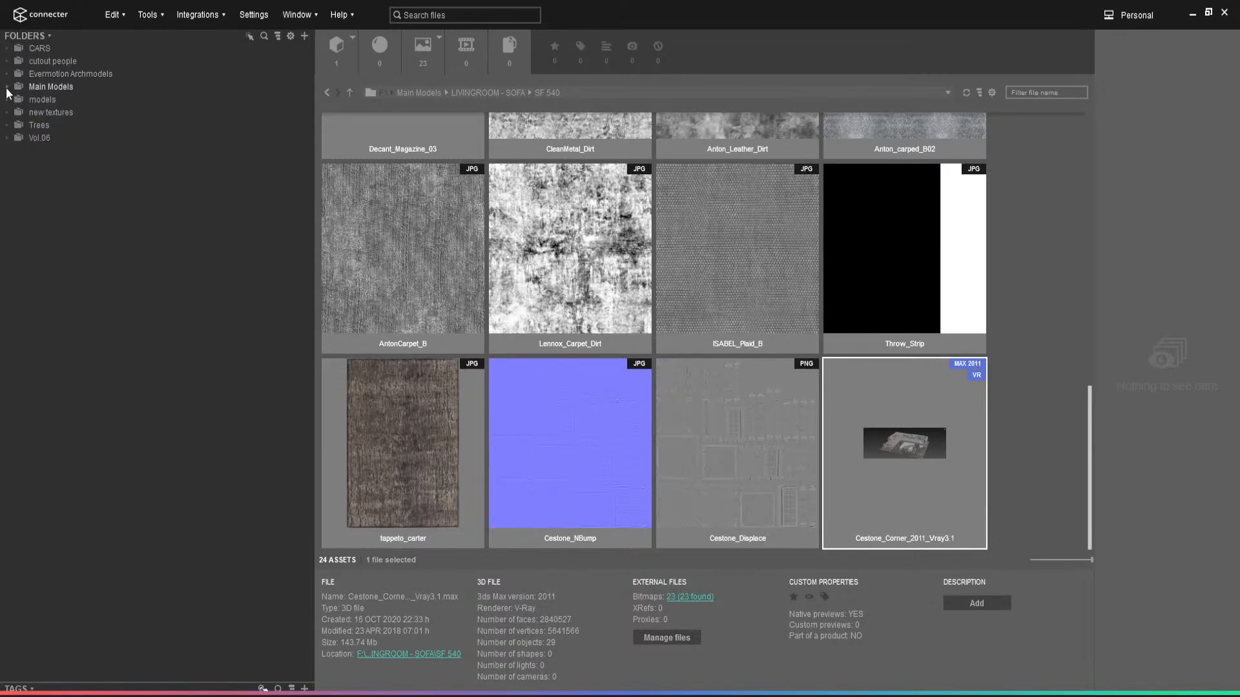
pyautogui.click(5, 87)
pyautogui.scroll(-15, 171, 447)
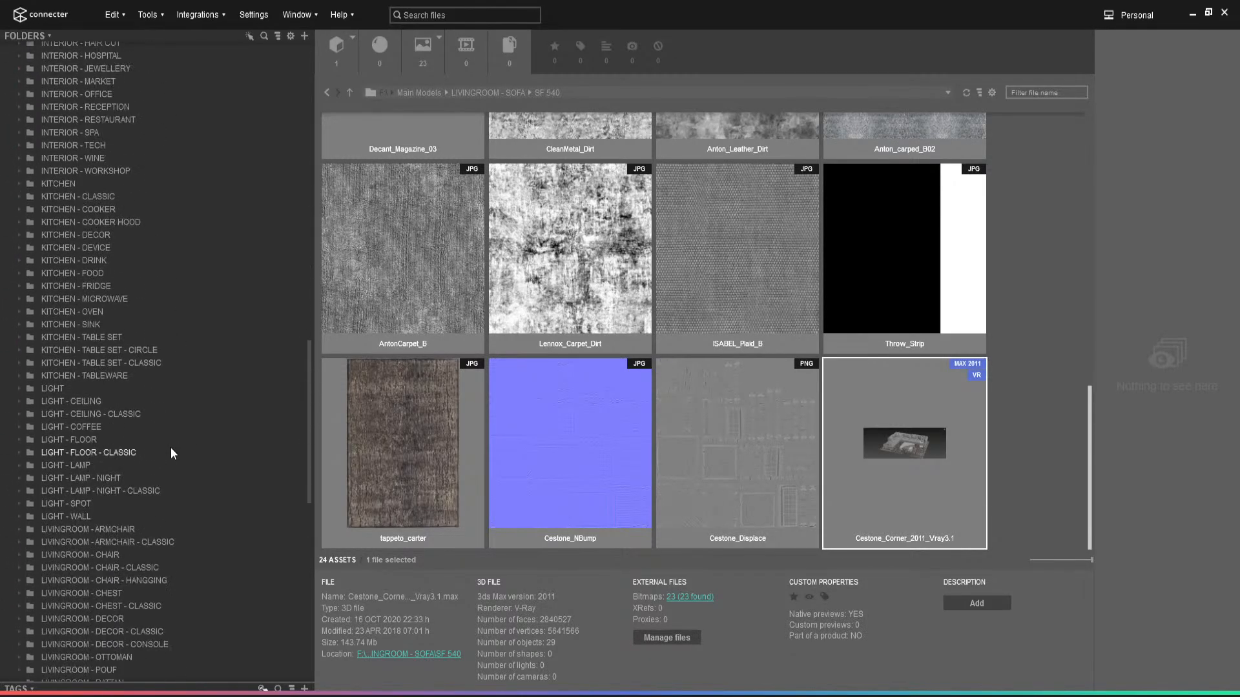
pyautogui.scroll(-15, 170, 452)
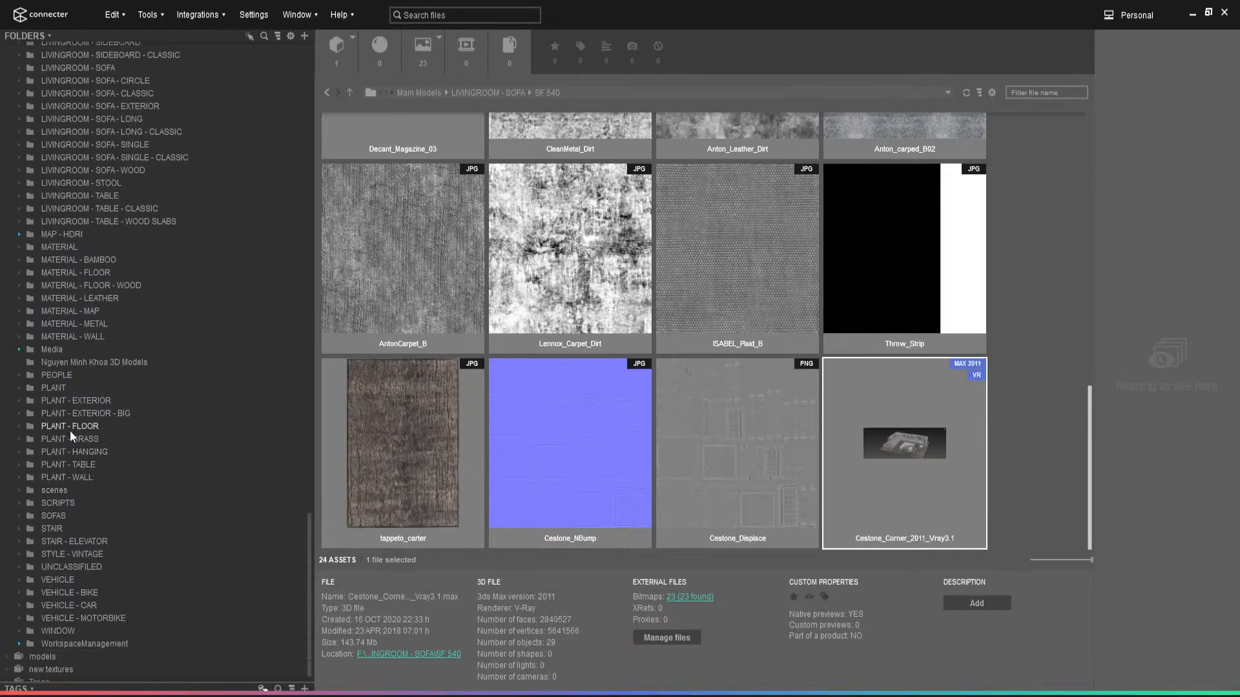
pyautogui.scroll(20, 120, 427)
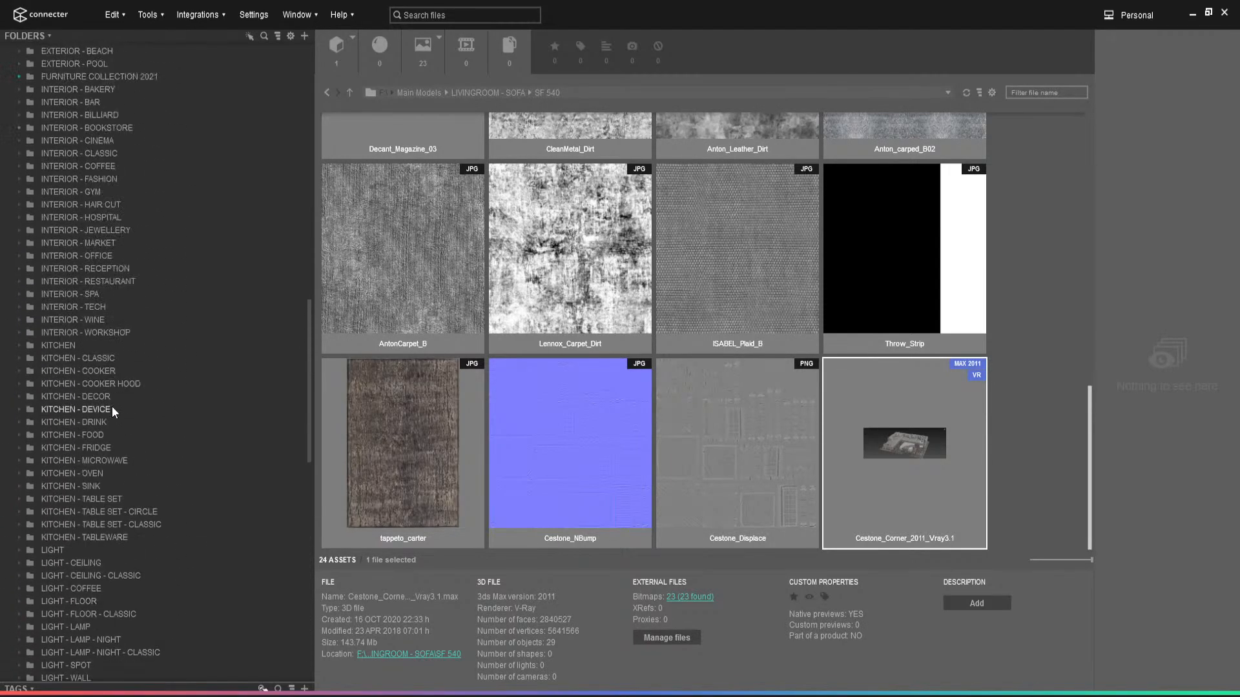
pyautogui.click(71, 296)
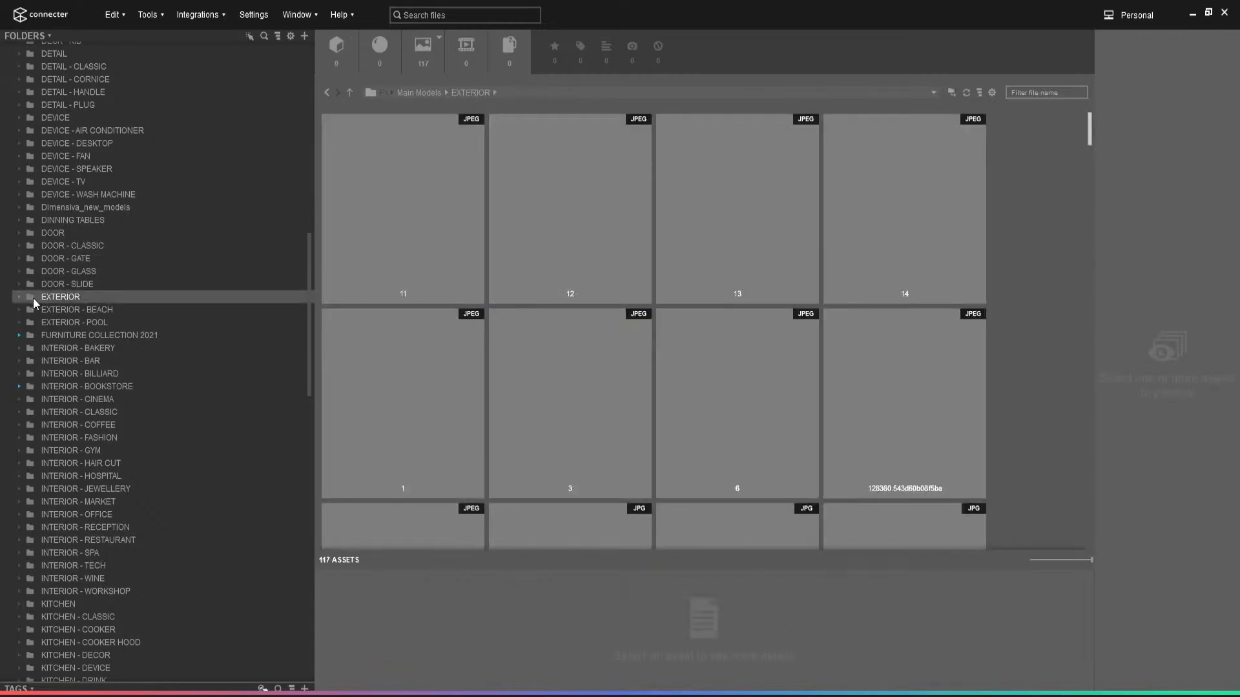
# - Browse the EXTERIOR folder's assets for stone models and preview the stone-edged pond image
pyautogui.scroll(-3, 717, 329)
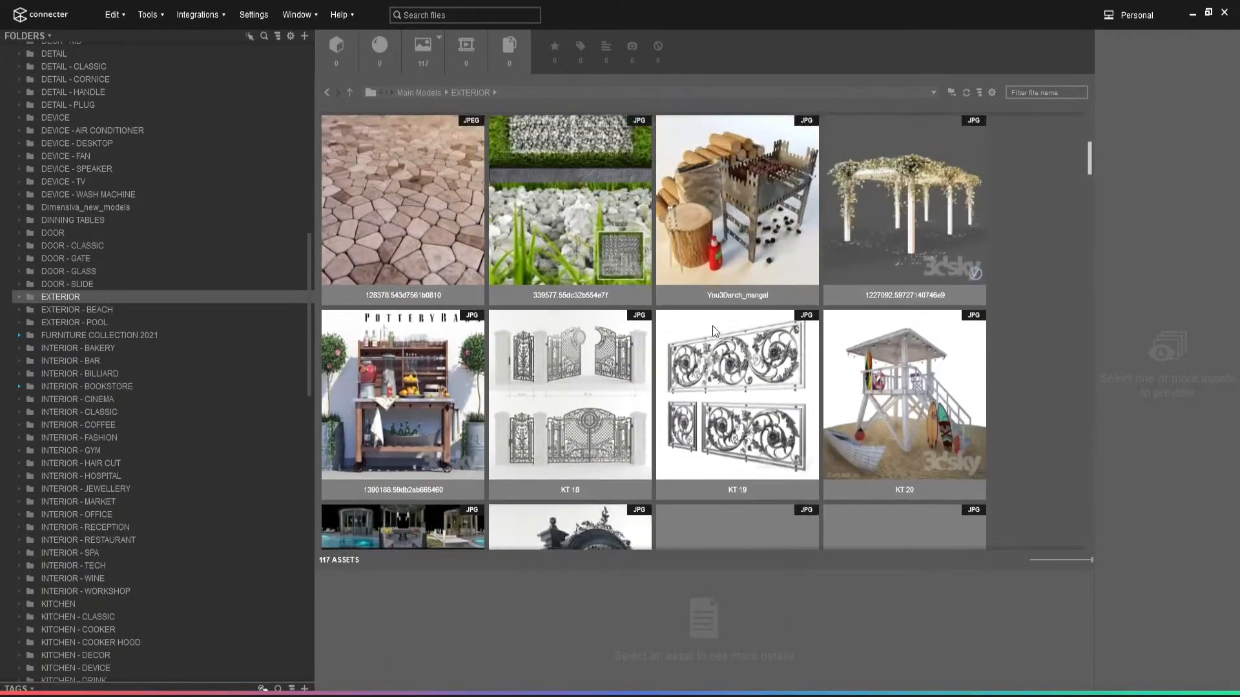
pyautogui.scroll(-10, 701, 339)
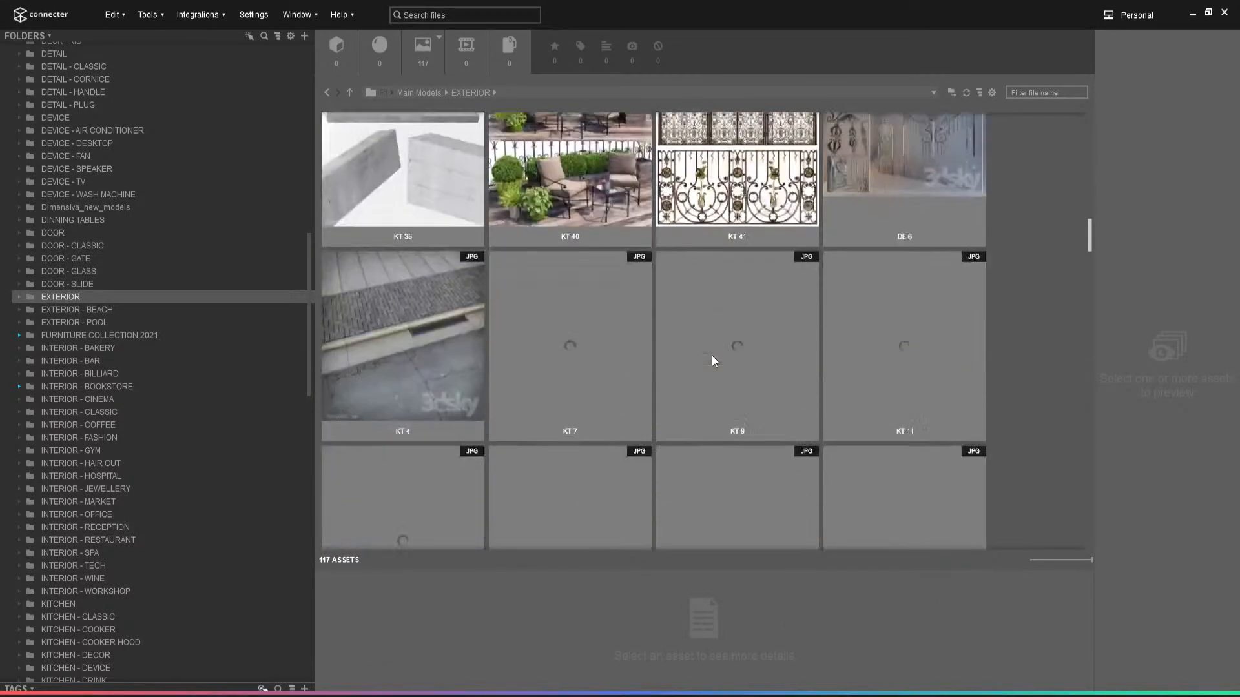
pyautogui.scroll(-8, 713, 359)
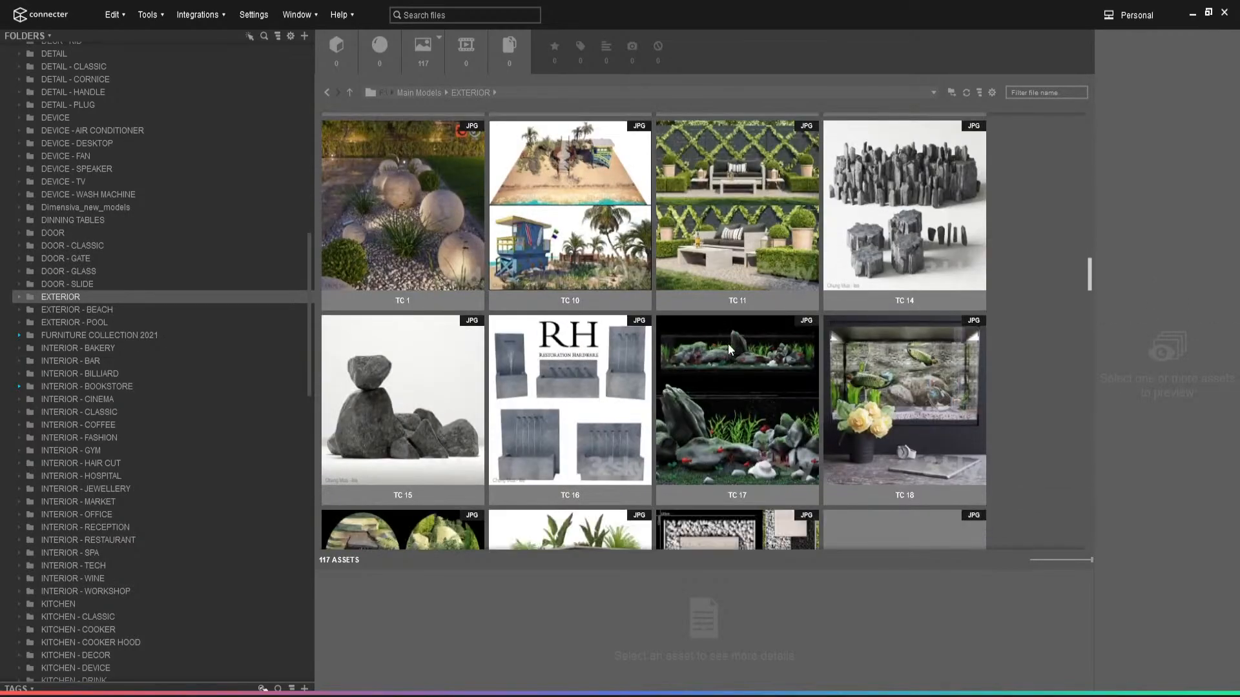
pyautogui.scroll(-10, 727, 349)
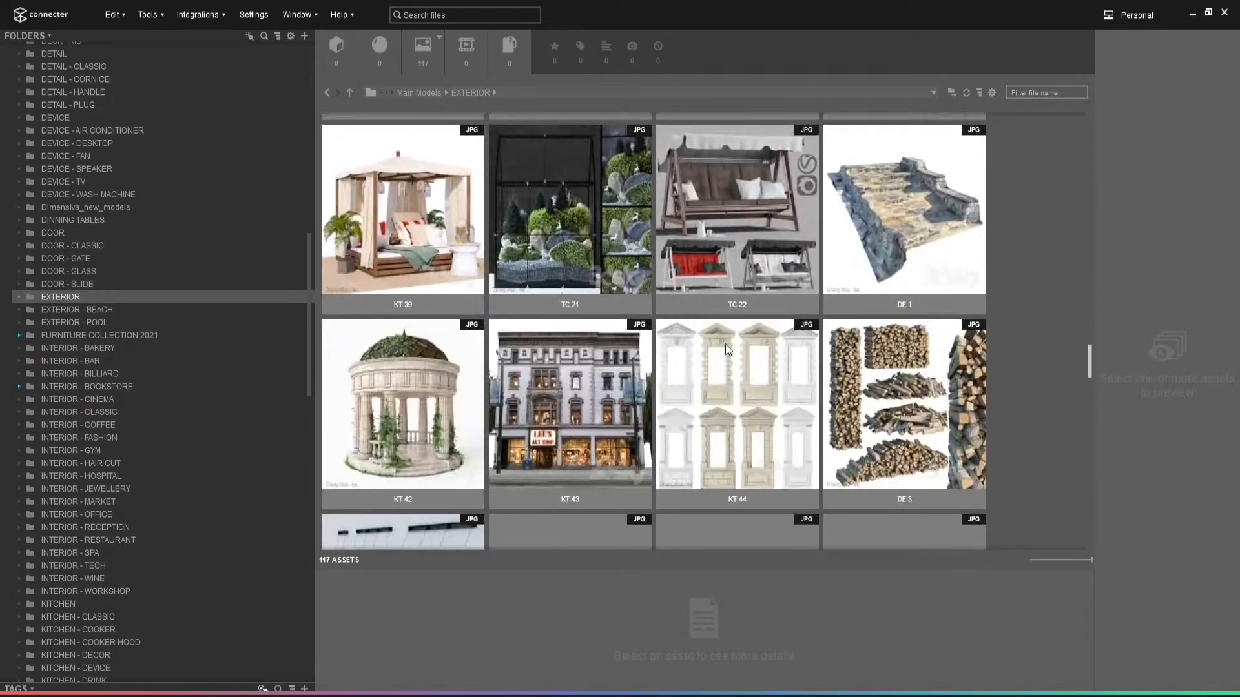
pyautogui.scroll(-10, 726, 350)
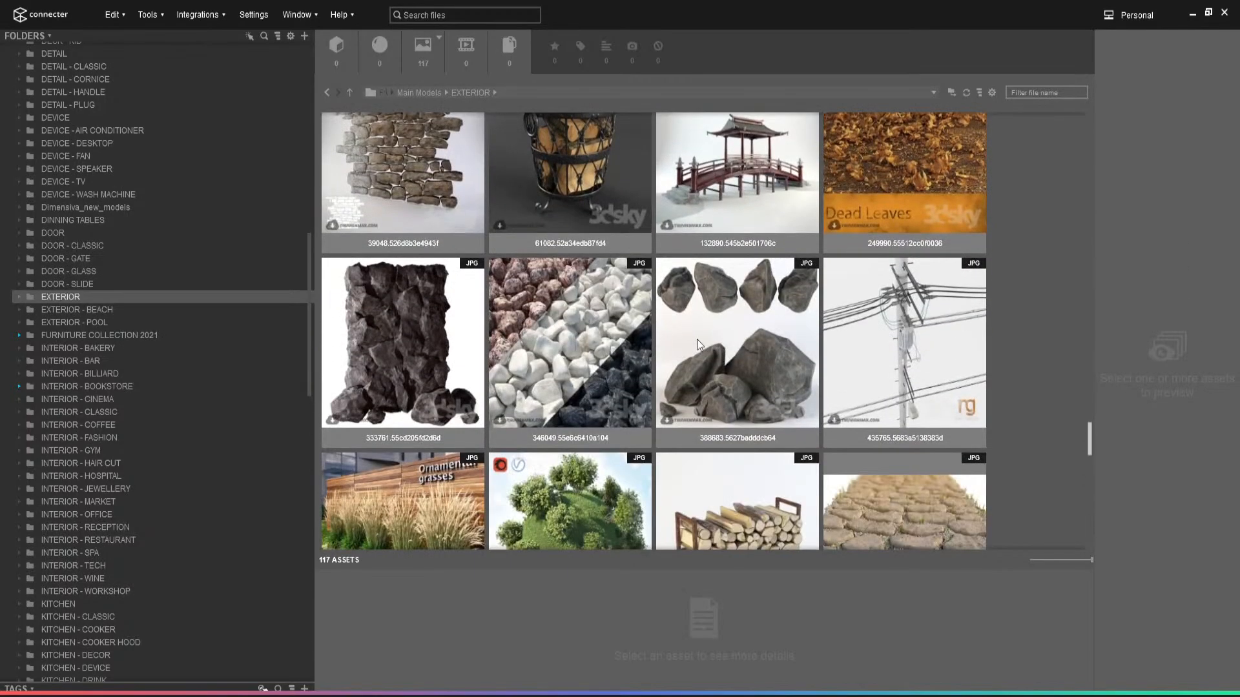
pyautogui.scroll(3, 696, 339)
pyautogui.doubleClick(541, 246)
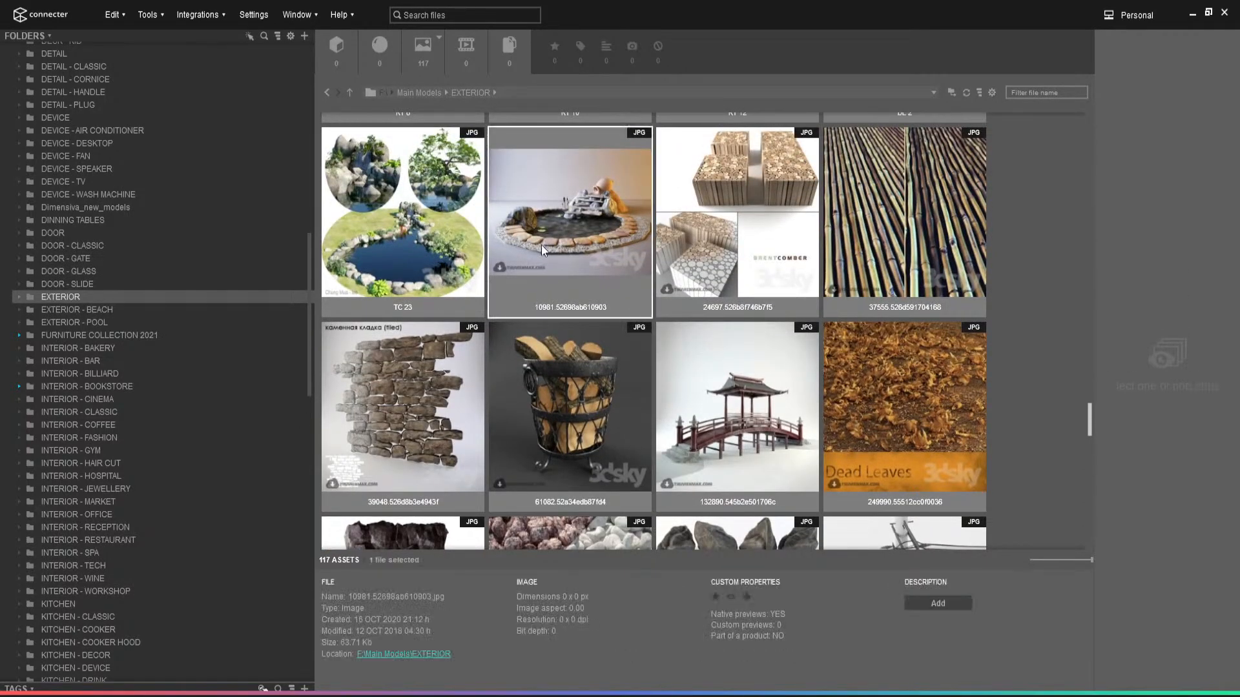
pyautogui.click(938, 354)
# - Look through the remaining EXTERIOR assets for suitable stones and return to the stone masonry thumbnail
pyautogui.scroll(-6, 938, 355)
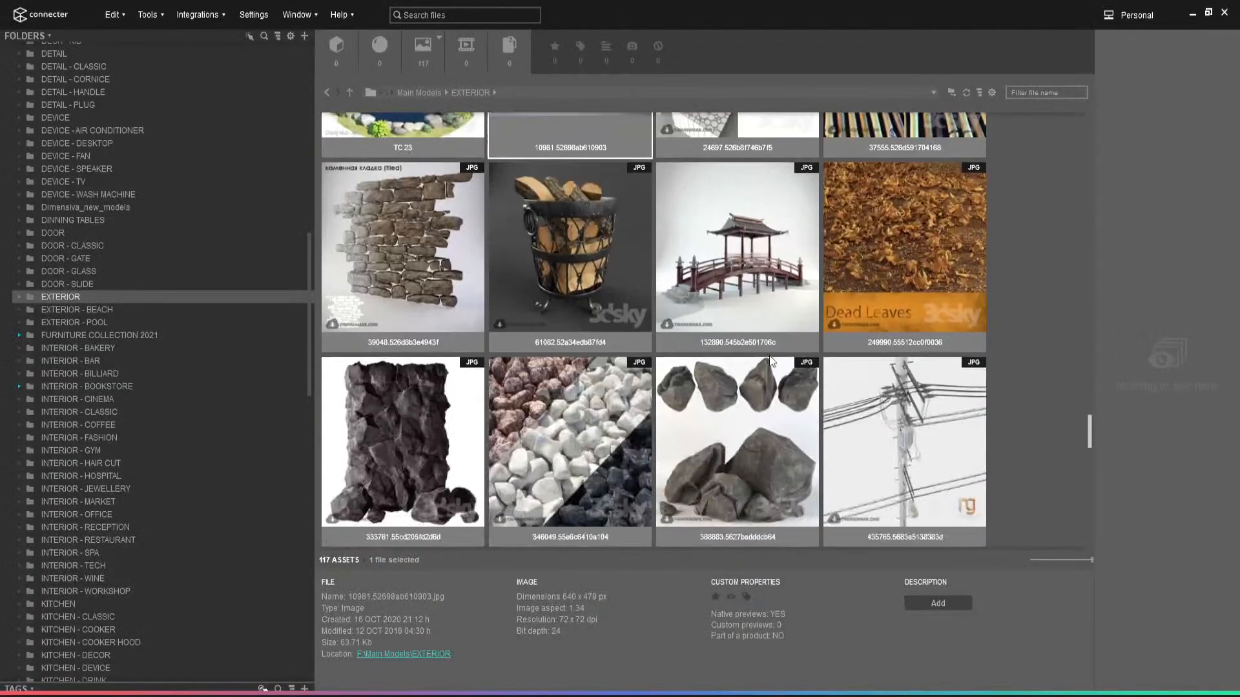
pyautogui.scroll(2, 768, 363)
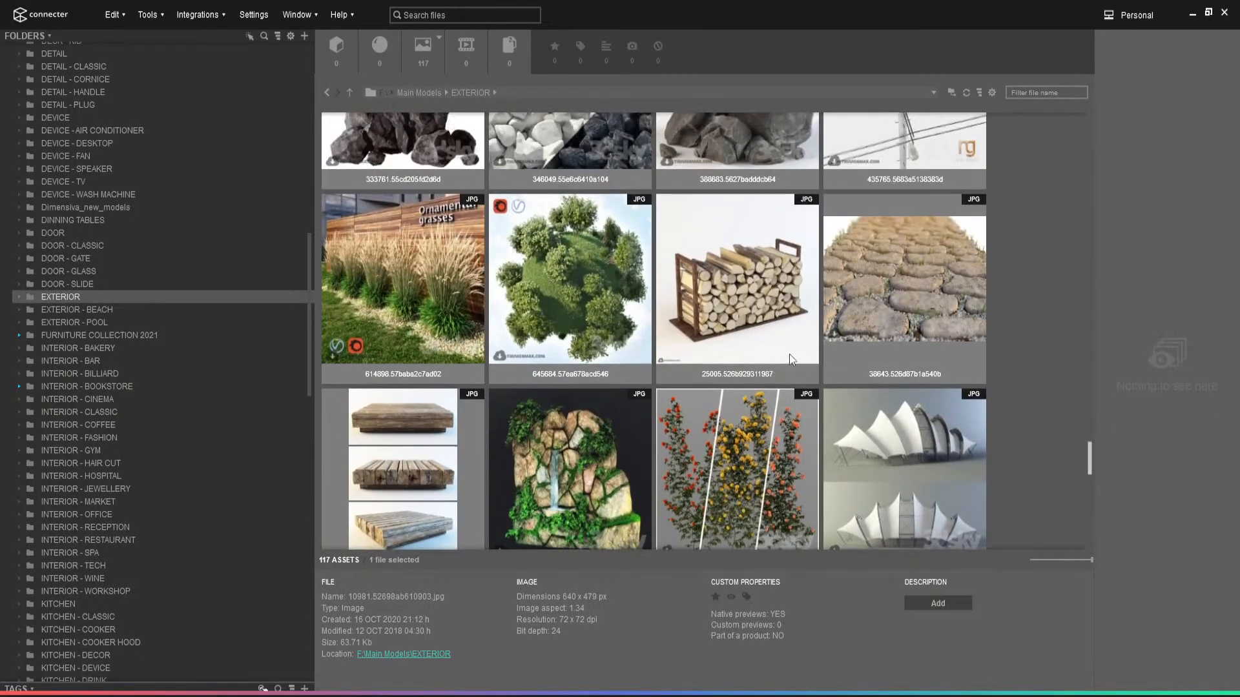
pyautogui.scroll(-10, 924, 310)
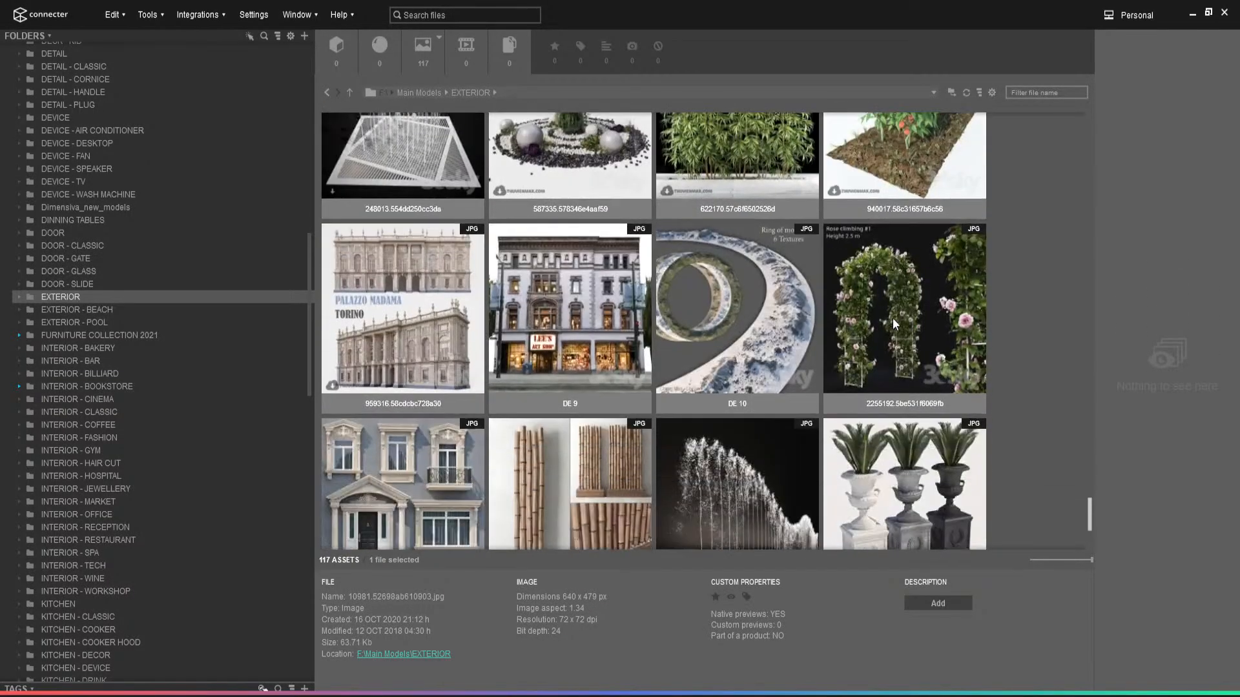
pyautogui.scroll(8, 893, 319)
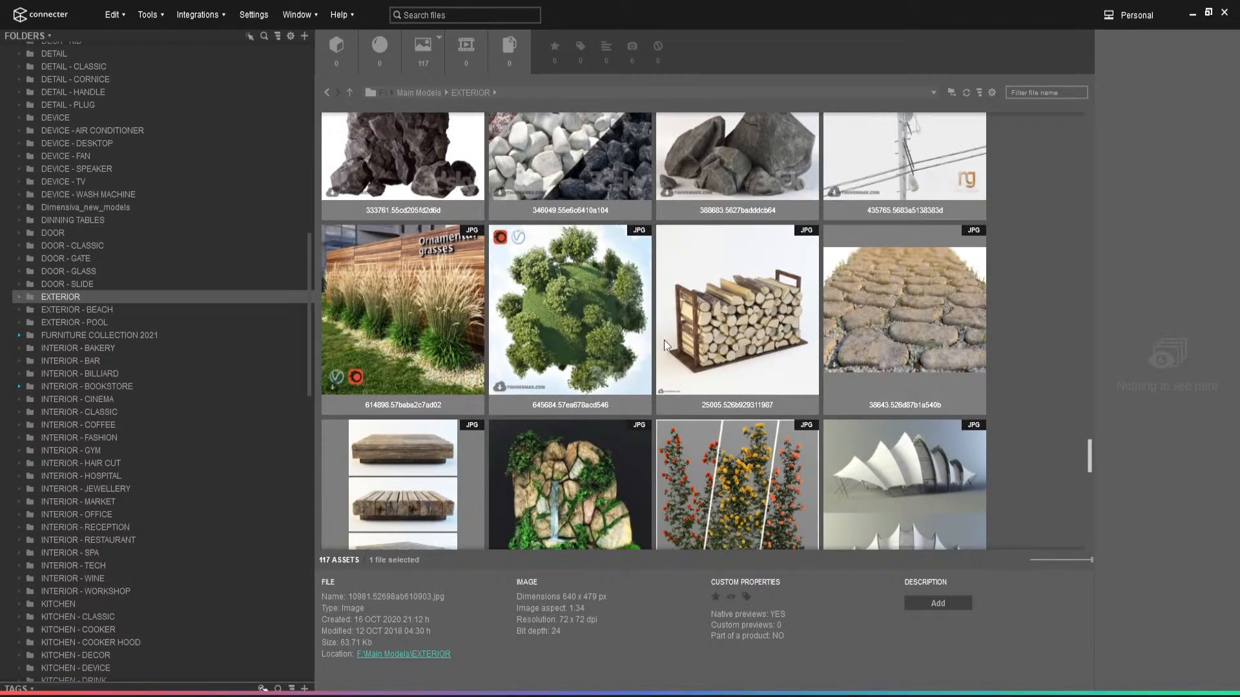
pyautogui.scroll(5, 714, 346)
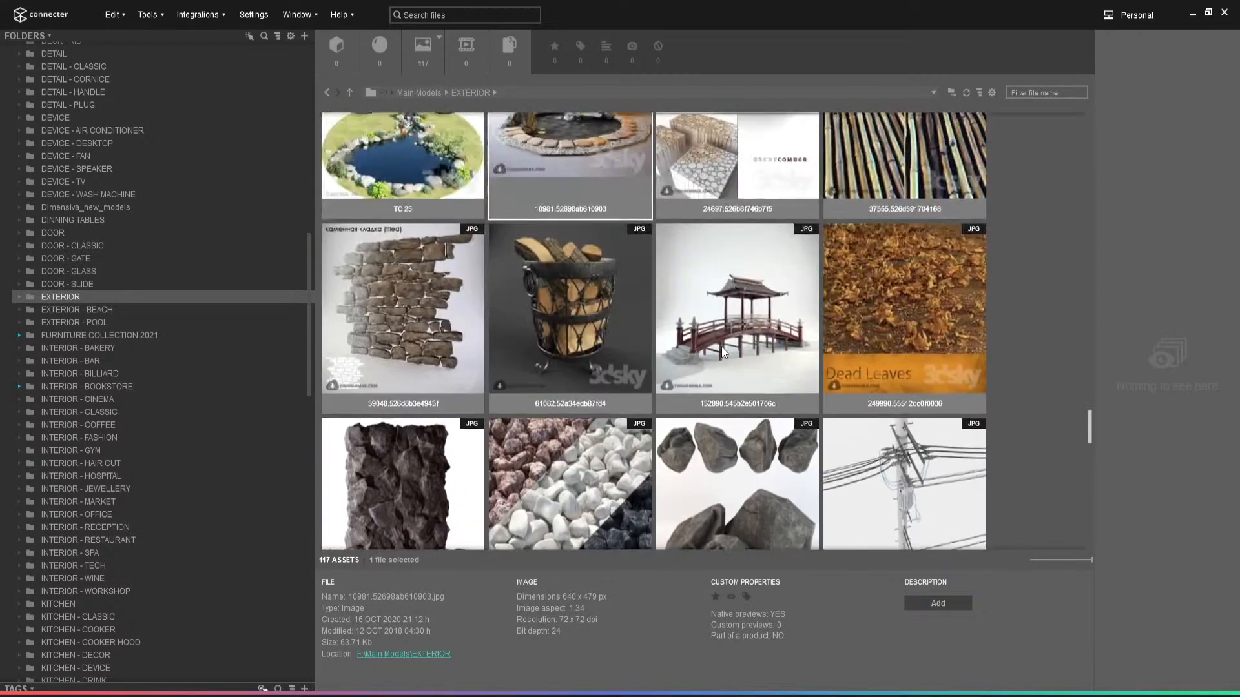
pyautogui.scroll(3, 722, 346)
pyautogui.scroll(-2, 681, 347)
# - Preview the tiled stone masonry image, close it and reopen the stone-edged pond image for a closer look
pyautogui.doubleClick(425, 423)
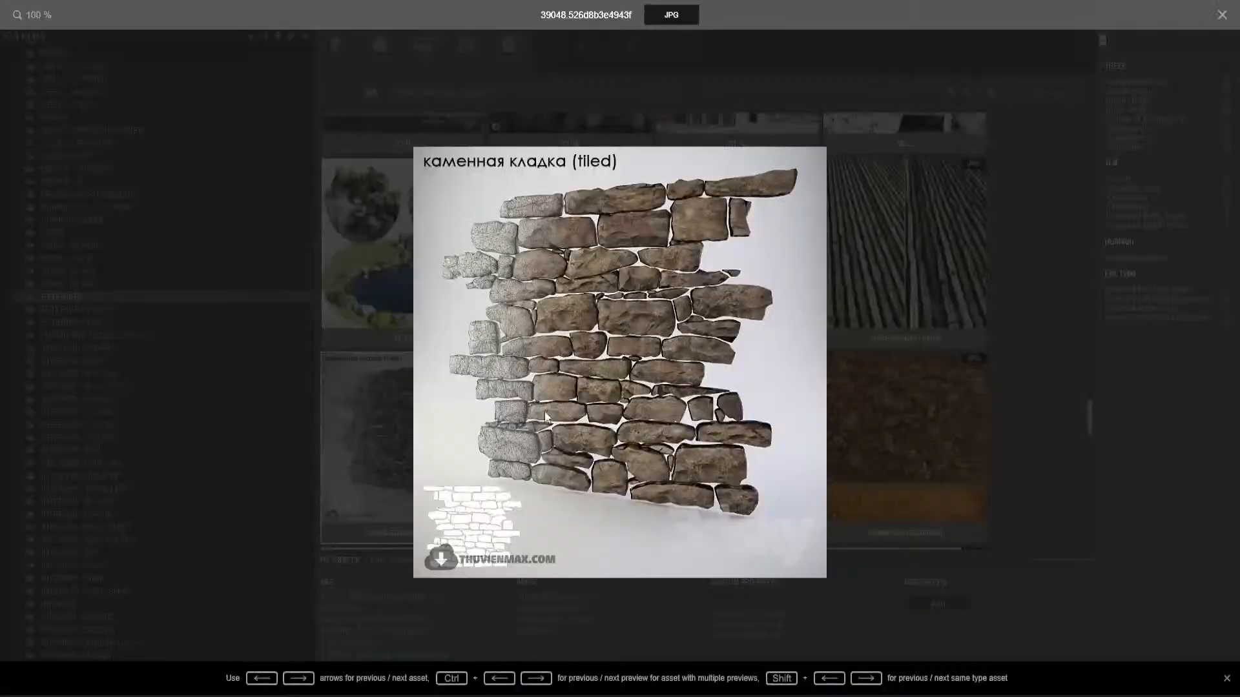
pyautogui.click(878, 323)
pyautogui.scroll(3, 761, 337)
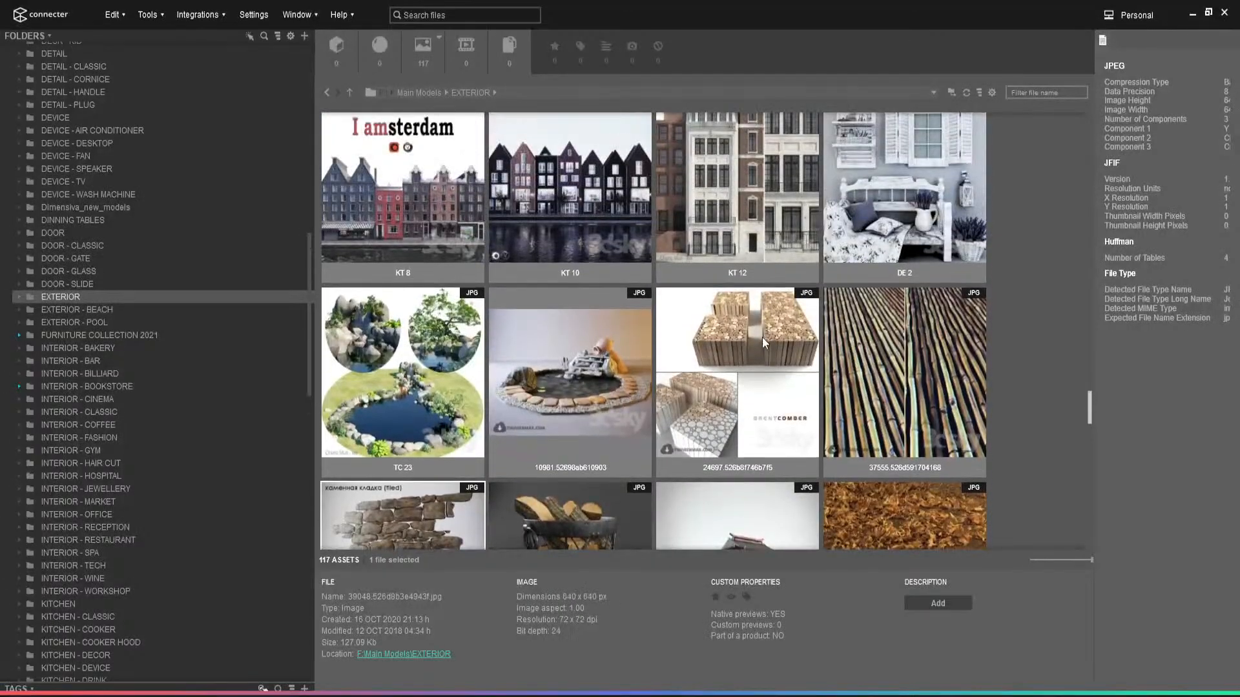
pyautogui.doubleClick(610, 393)
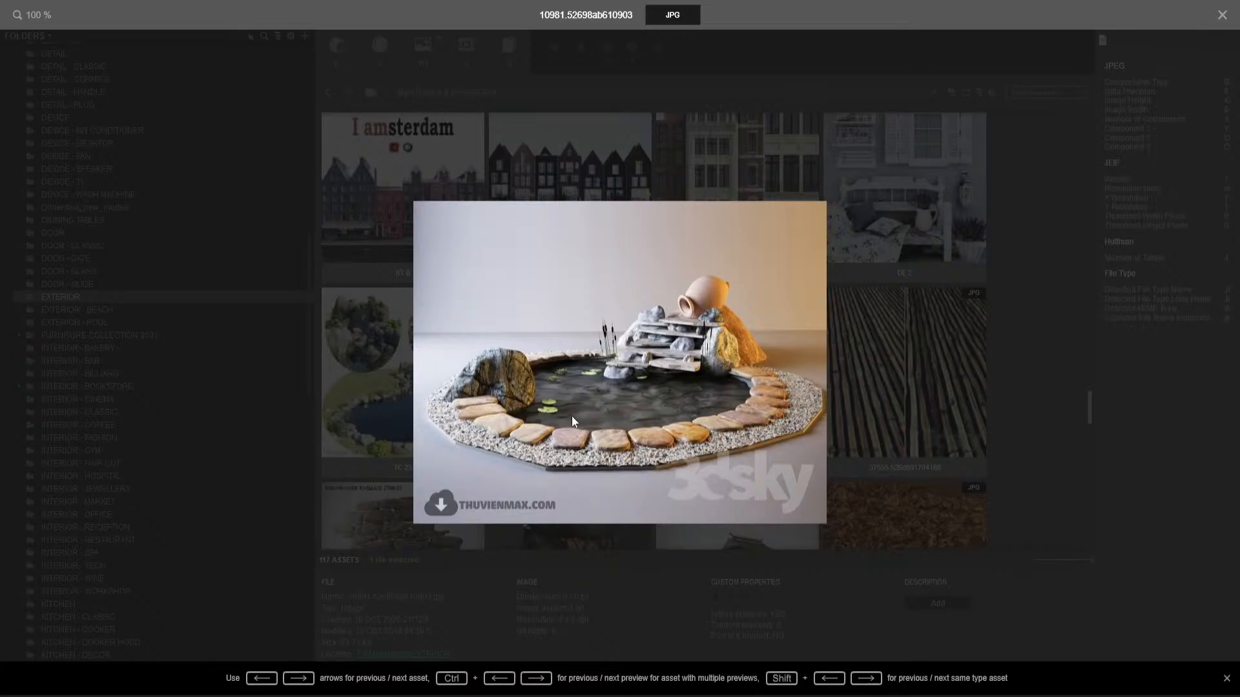
# - Enlarge the stone-edged pond image to 200 % to inspect its stones and close the preview
pyautogui.scroll(2, 645, 416)
pyautogui.scroll(-1, 646, 413)
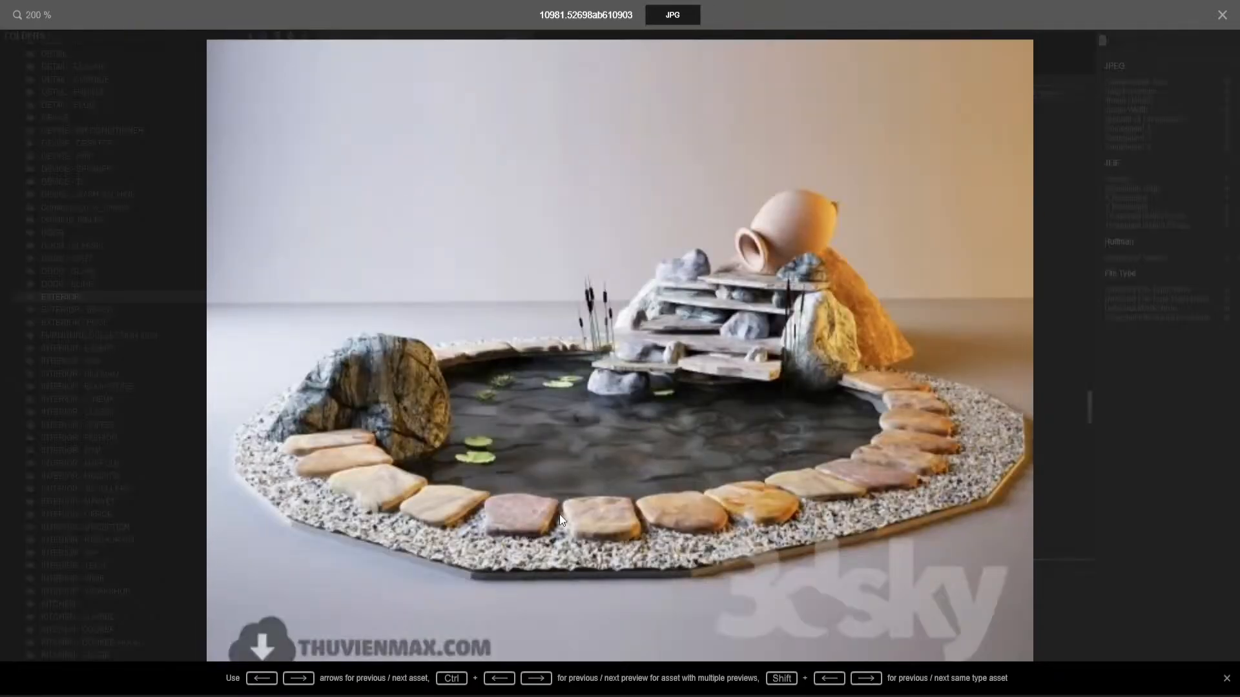
pyautogui.scroll(-1, 559, 514)
pyautogui.click(1011, 393)
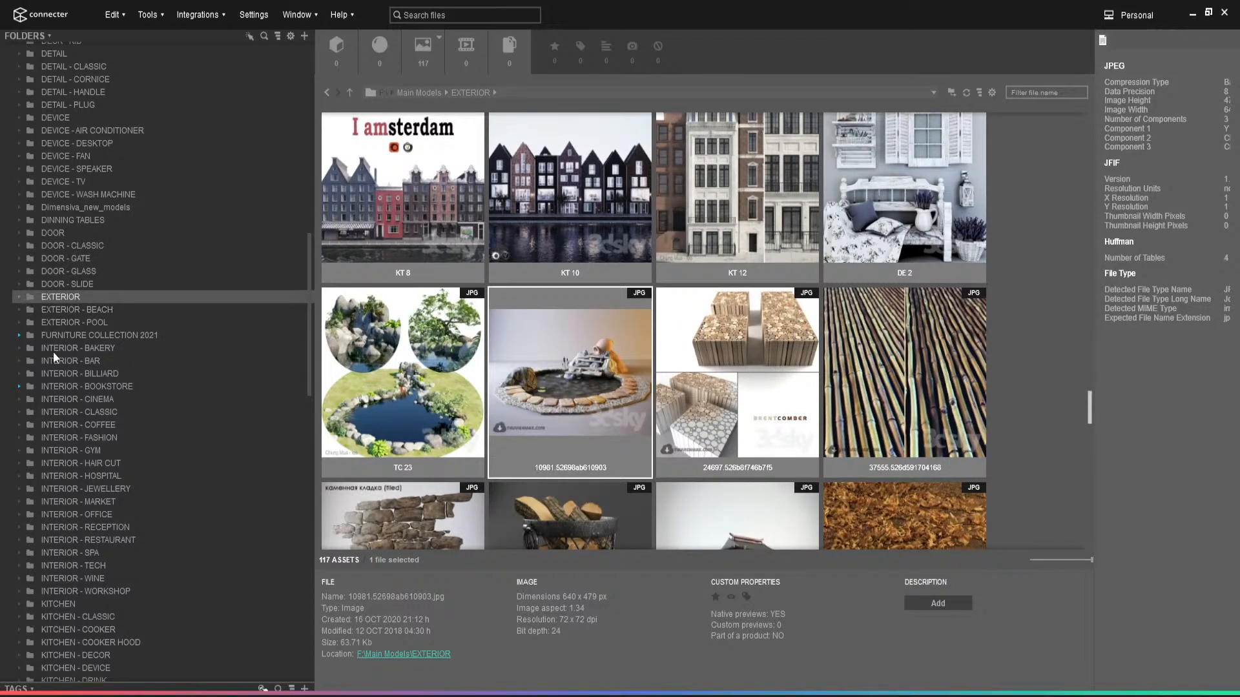
# - Expand the EXTERIOR folder, open the nested 10981.52698ab610903 folder and select the MAX 2009 file named 4
pyautogui.scroll(-5, 84, 384)
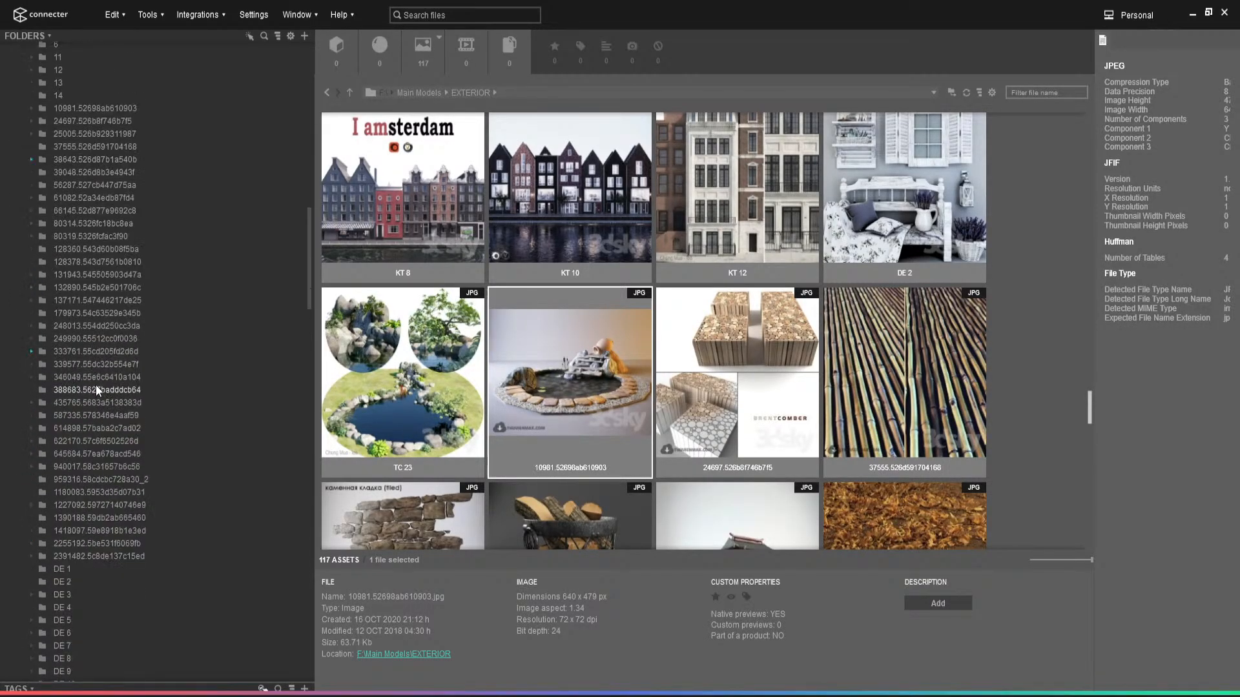
pyautogui.click(80, 108)
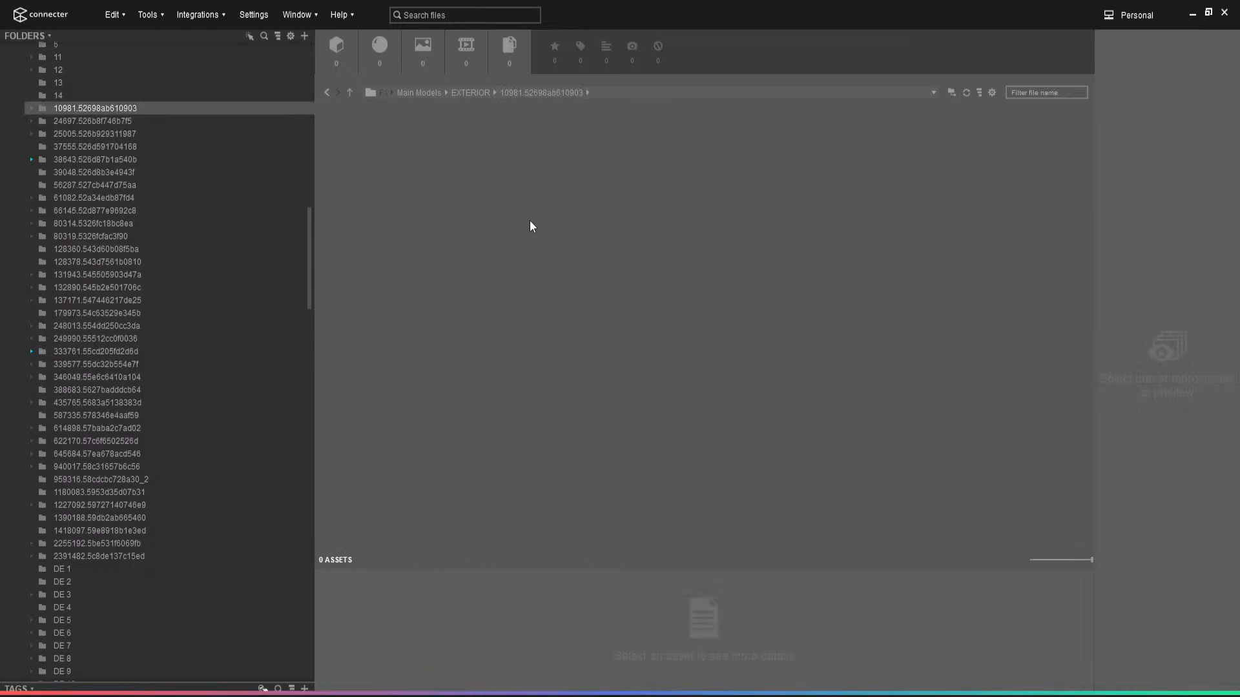
pyautogui.click(30, 108)
pyautogui.click(76, 120)
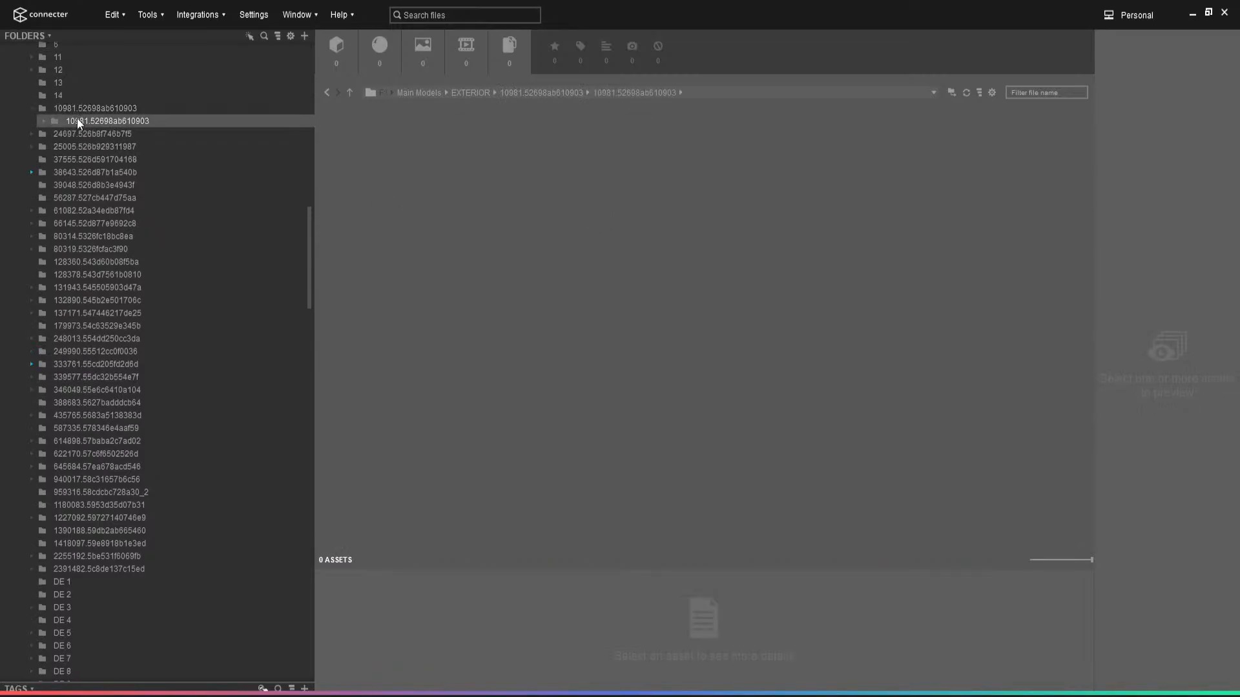
pyautogui.click(386, 182)
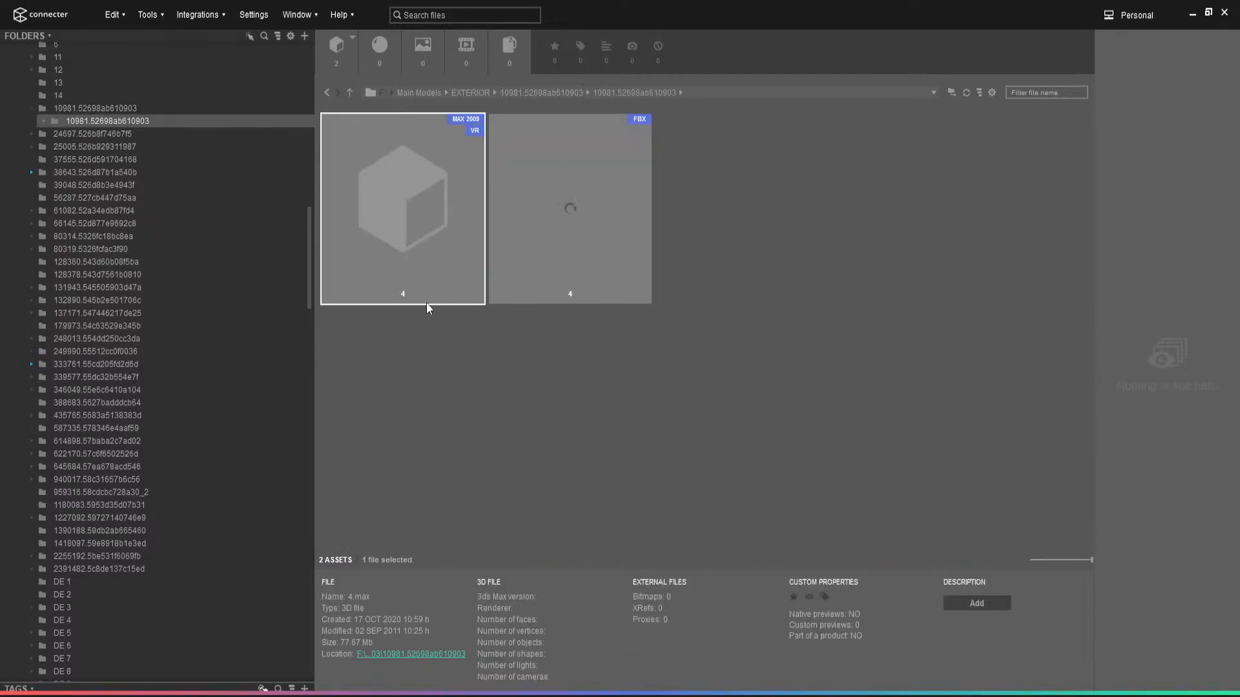
# - Shrink the Connecter window, move it off the 3ds Max viewports and bring the 4.max model into the Top viewport
pyautogui.doubleClick(674, 14)
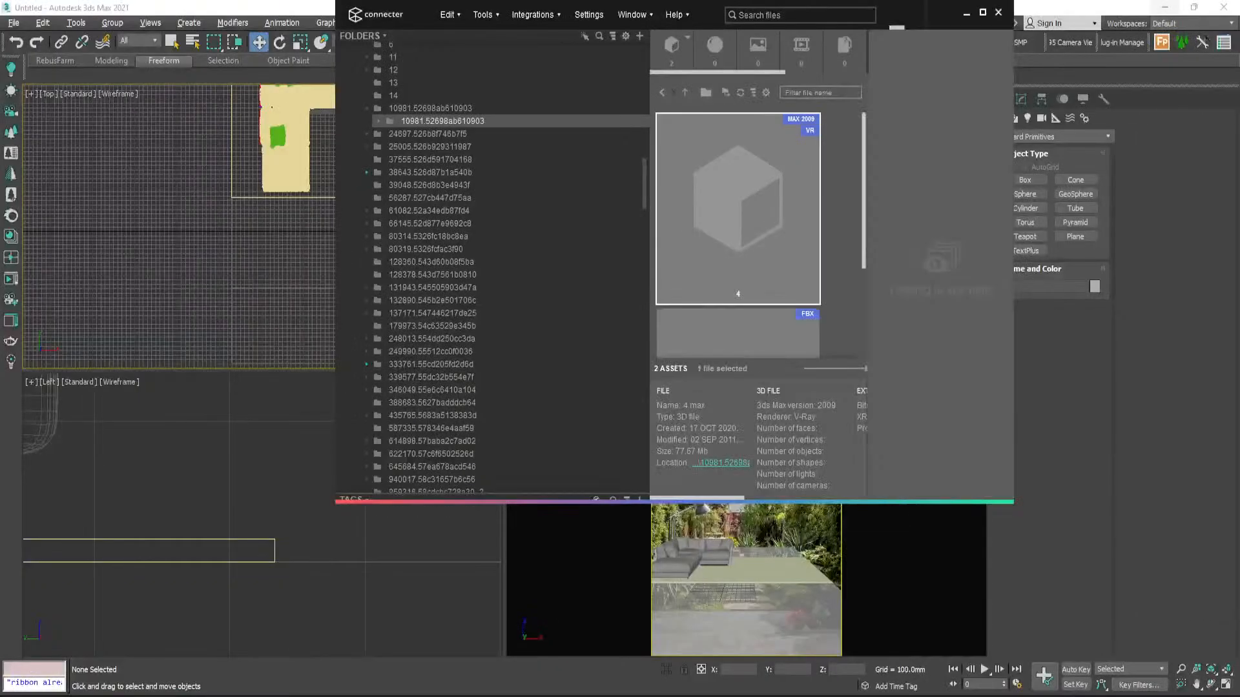
pyautogui.moveTo(675, 14); pyautogui.dragTo(1239, 15)
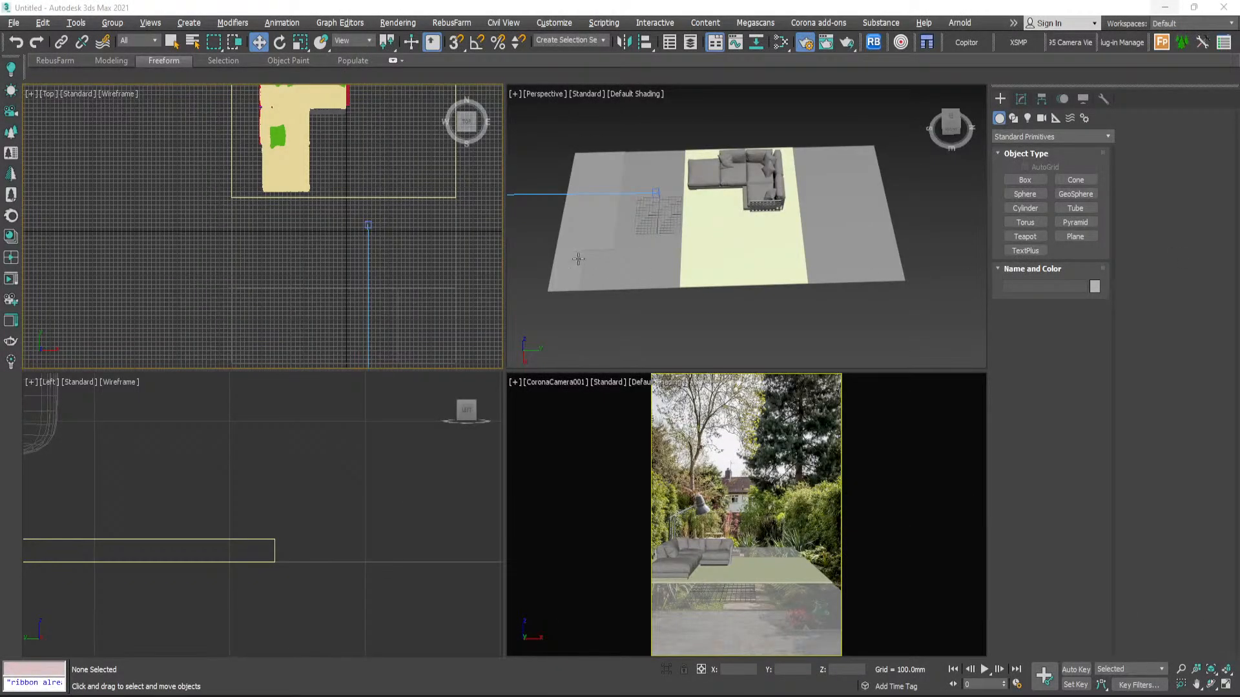
pyautogui.moveTo(1239, 269); pyautogui.dragTo(148, 194)
pyautogui.click(223, 202)
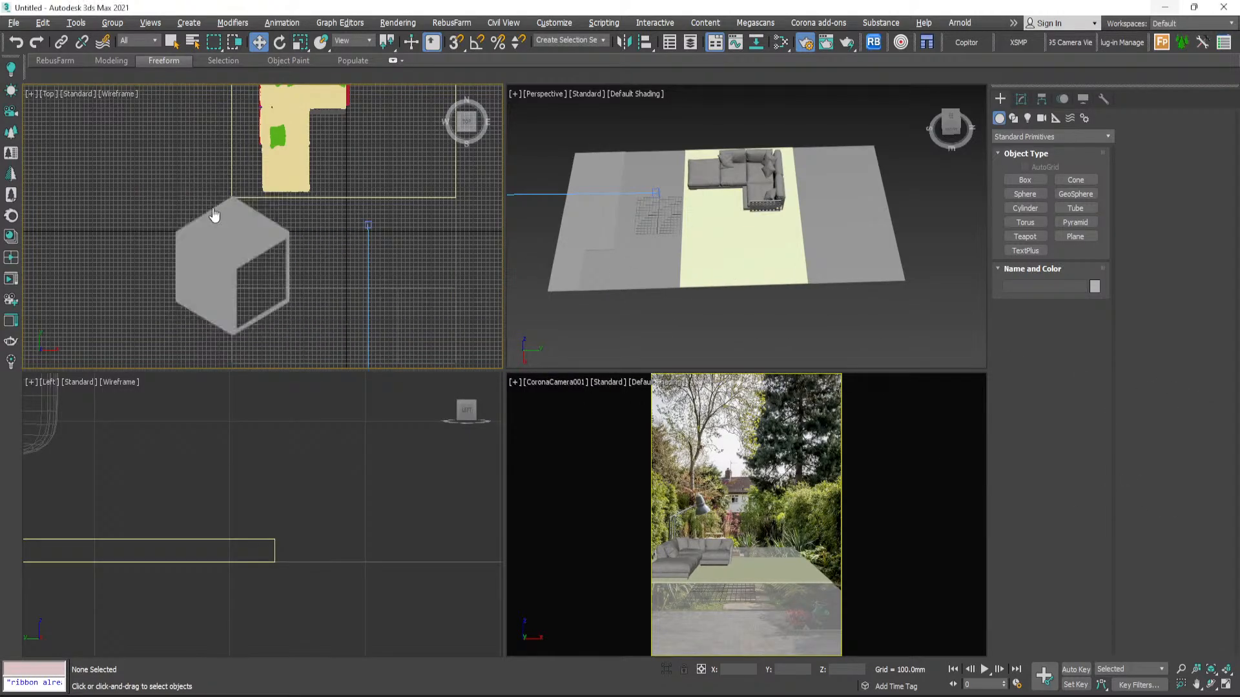
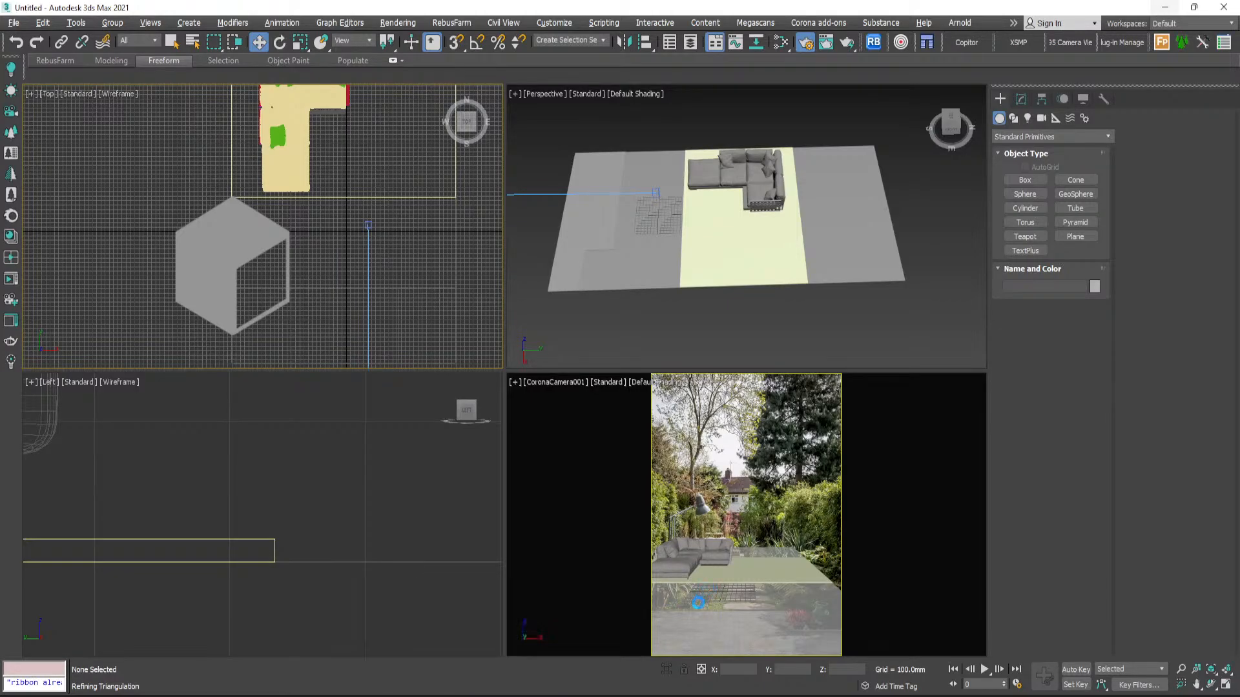
# - Switch to Chrome and look through the 3D models catalog on 313stuff.com
pyautogui.click(576, 643)
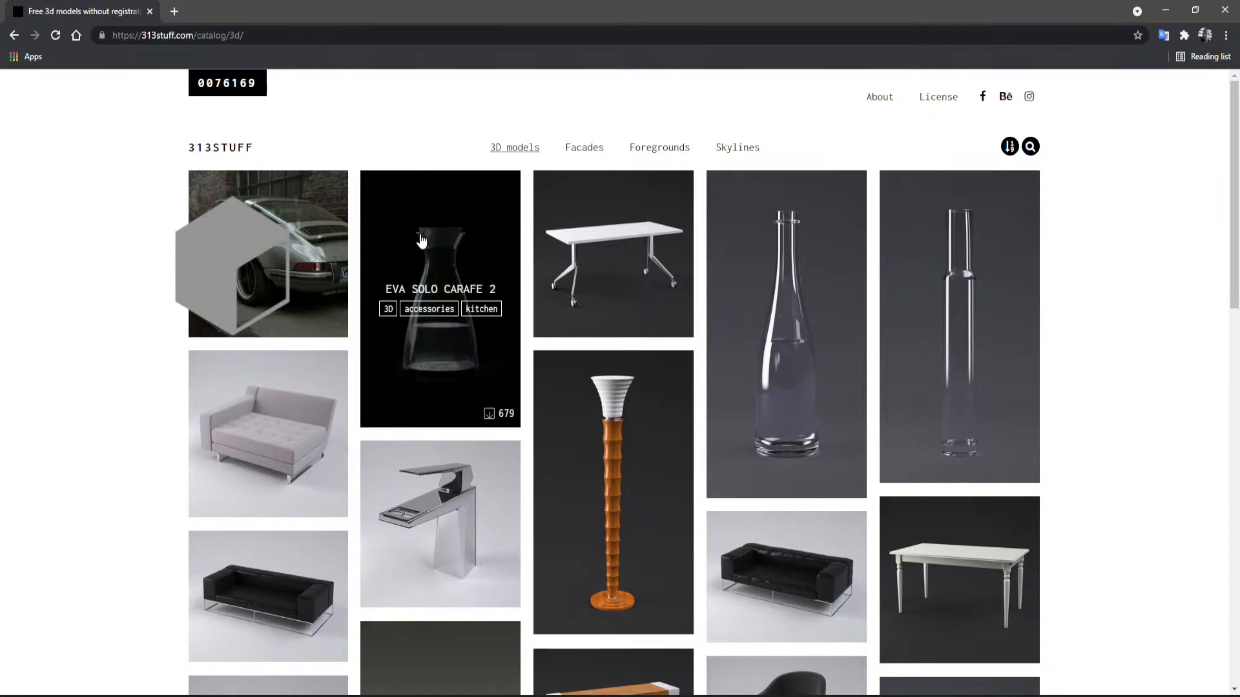
pyautogui.scroll(-8, 150, 415)
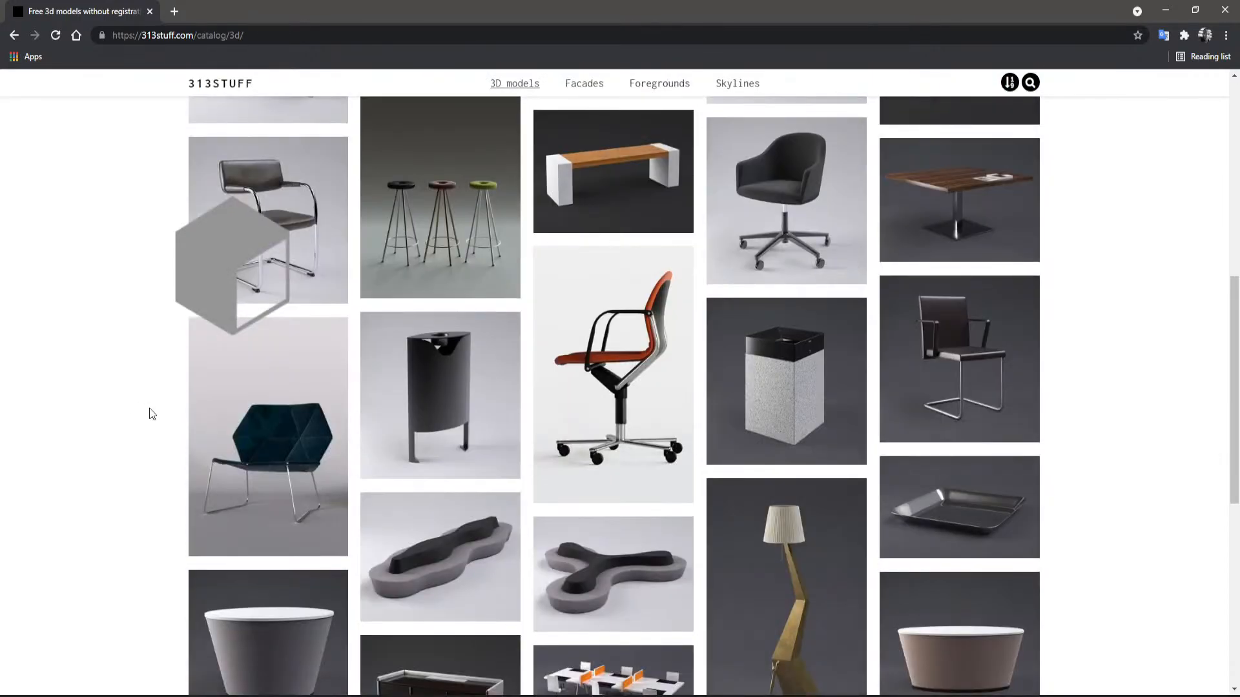
pyautogui.scroll(-4, 150, 415)
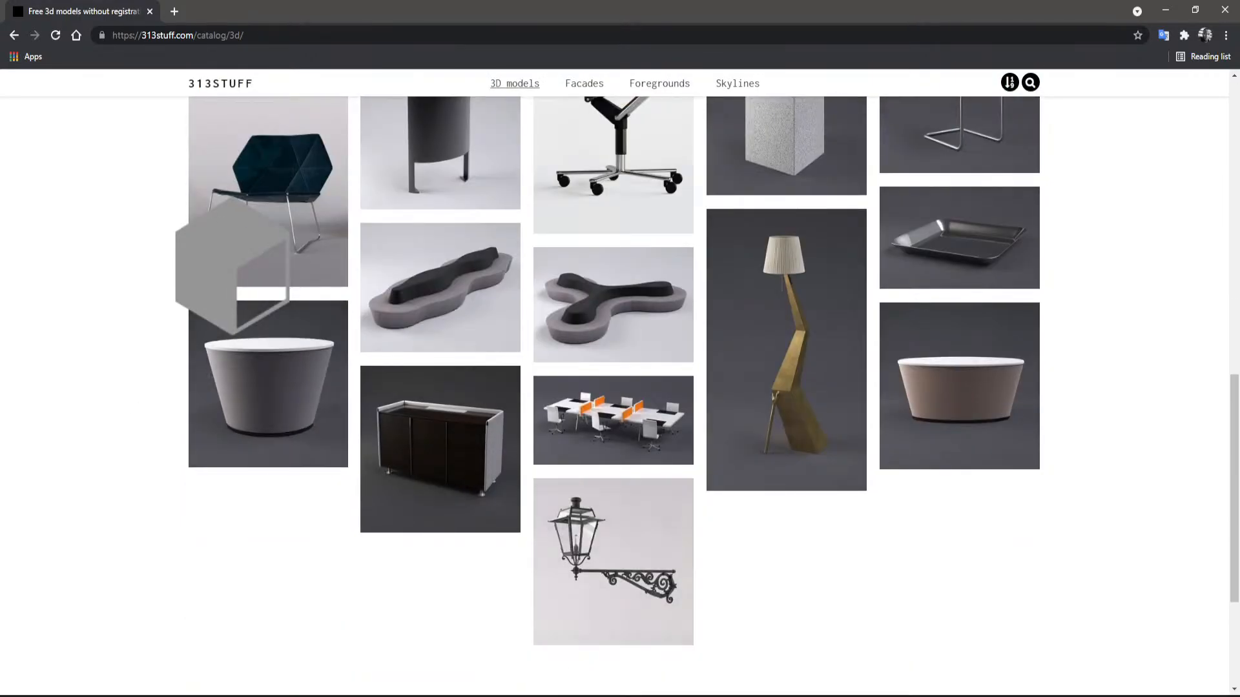
pyautogui.moveTo(549, 693)
pyautogui.click(553, 658)
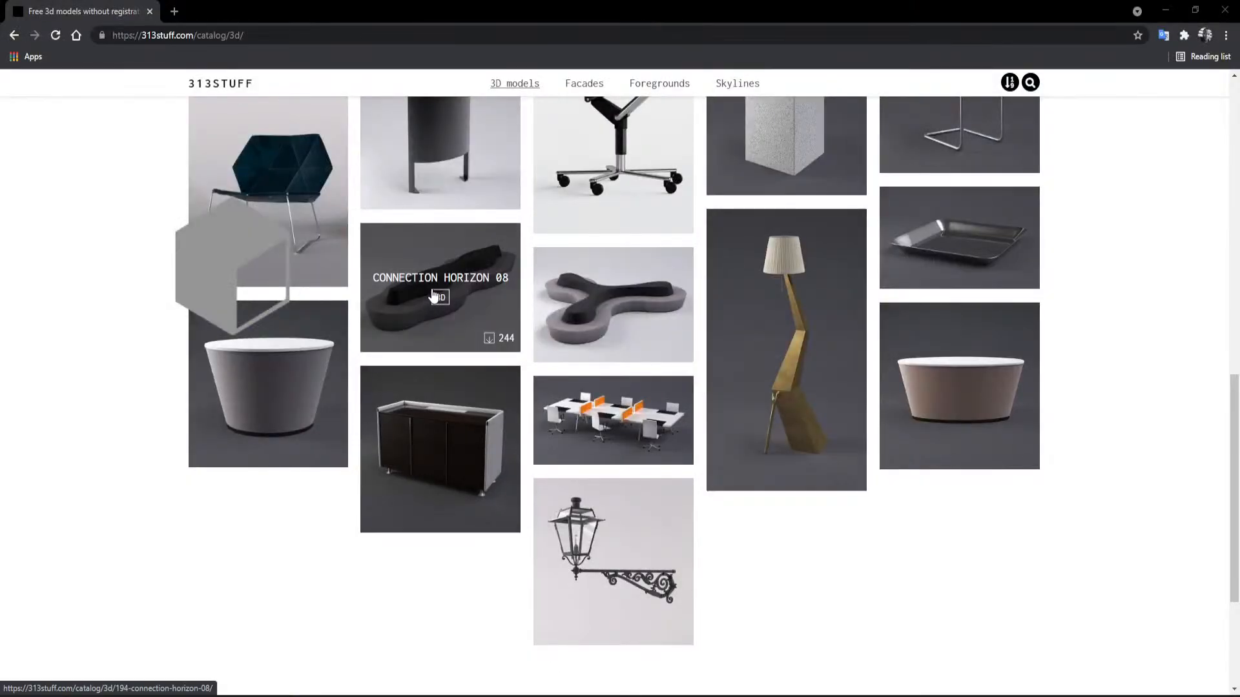
pyautogui.scroll(5, 363, 244)
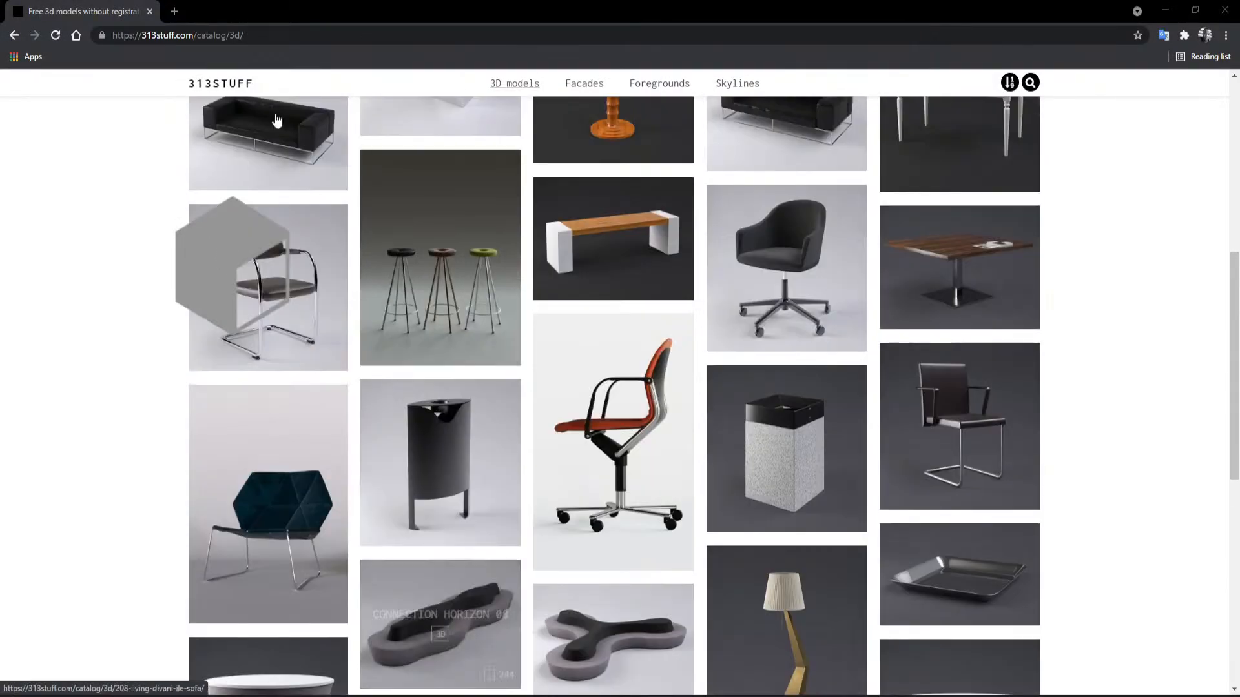
# - Open thecommonpoint.com in a new browser tab and go to its Blog page
pyautogui.click(174, 10)
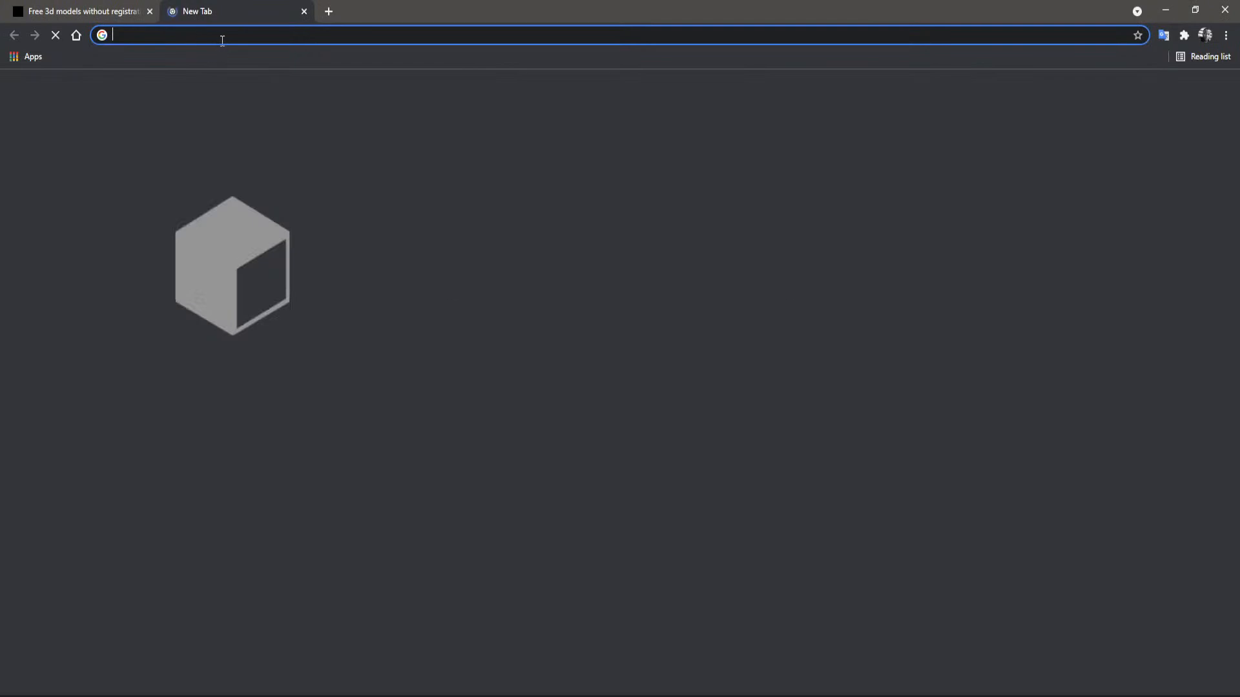
pyautogui.write('thecommonpoint.com')
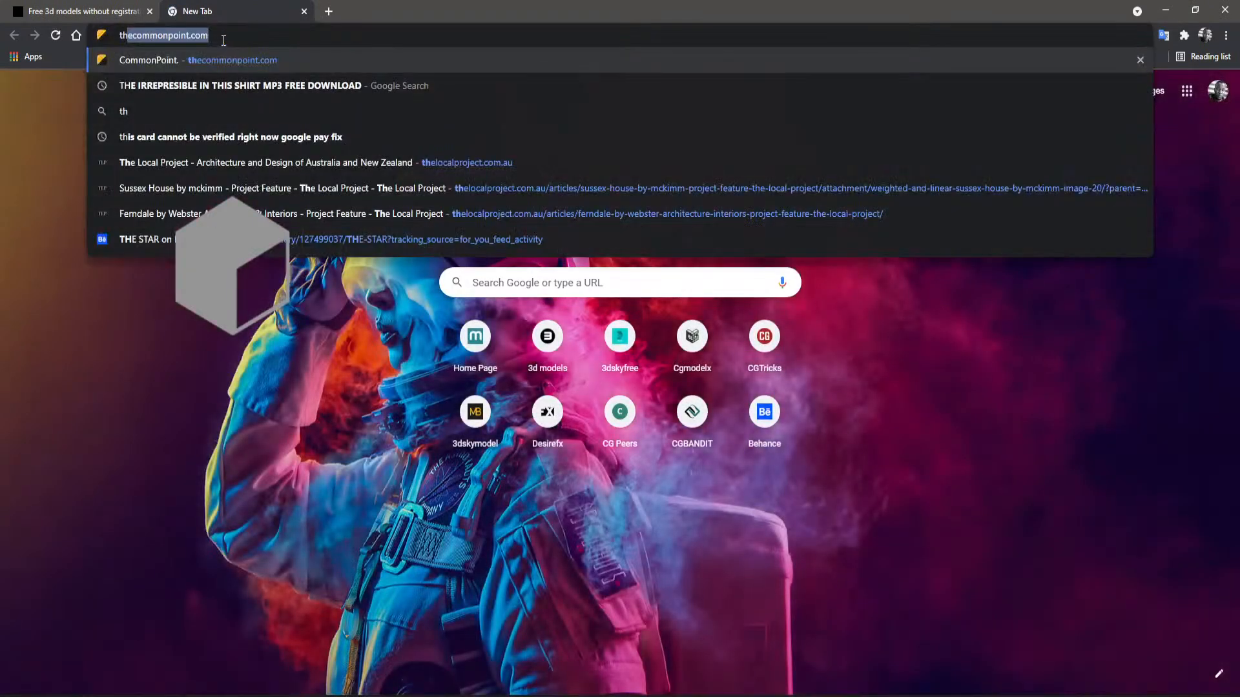
pyautogui.press('Return')
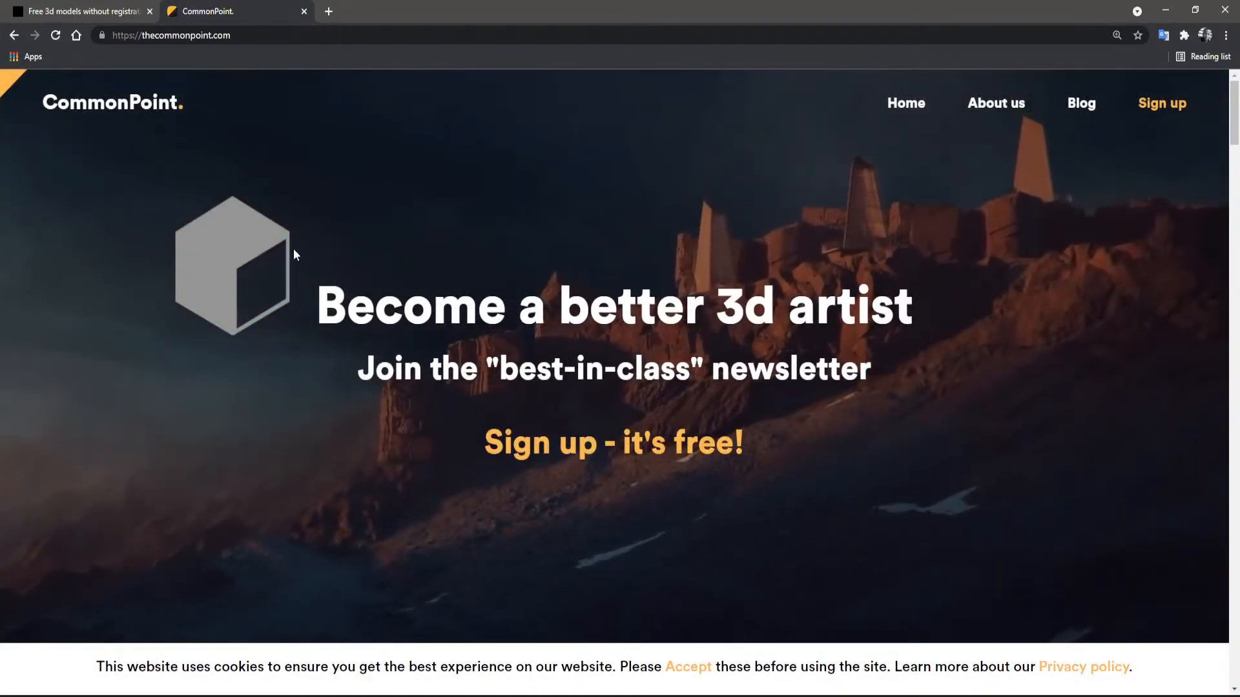
pyautogui.click(1086, 104)
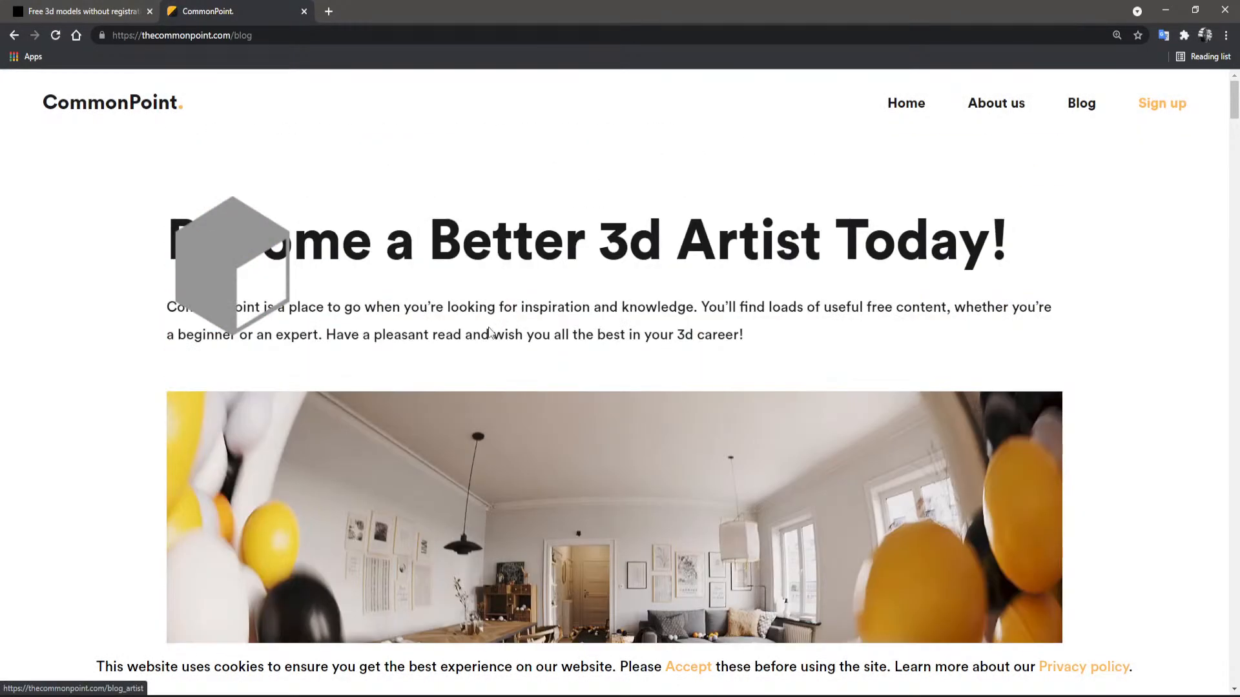
# - Look through the CommonPoint blog's articles on lighting, color and composition, and return to the page's beginning
pyautogui.scroll(-9, 551, 260)
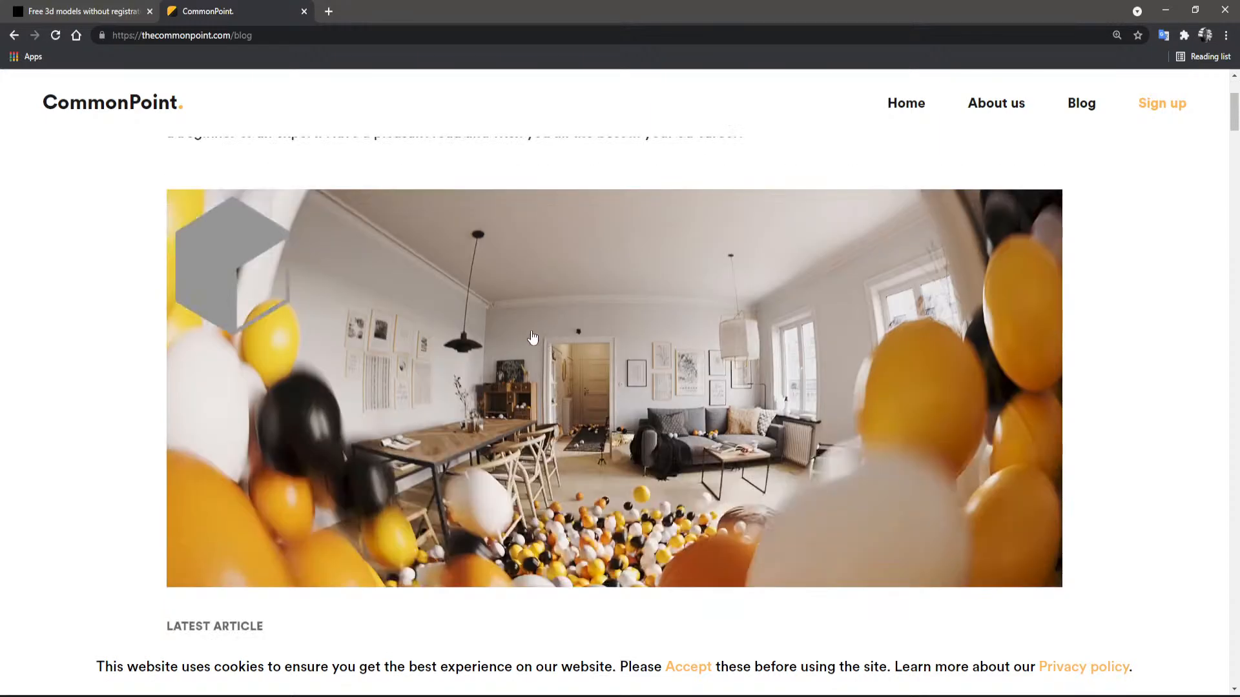
pyautogui.scroll(-10, 528, 447)
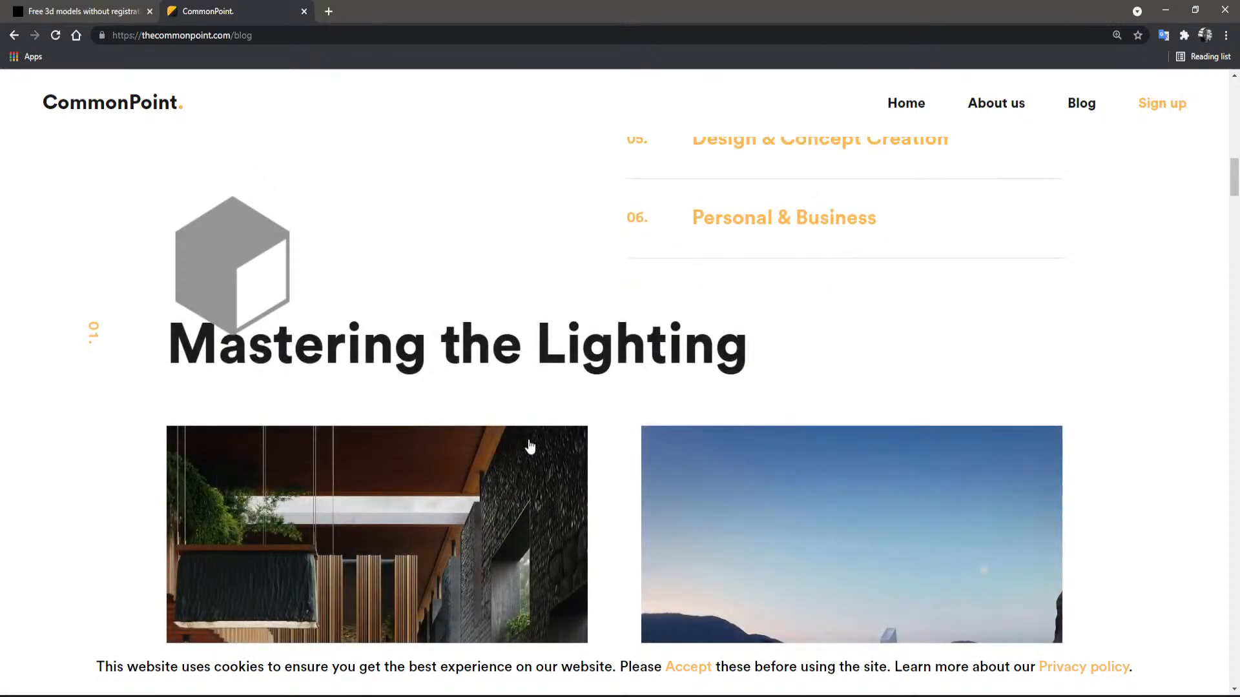
pyautogui.scroll(-2, 528, 443)
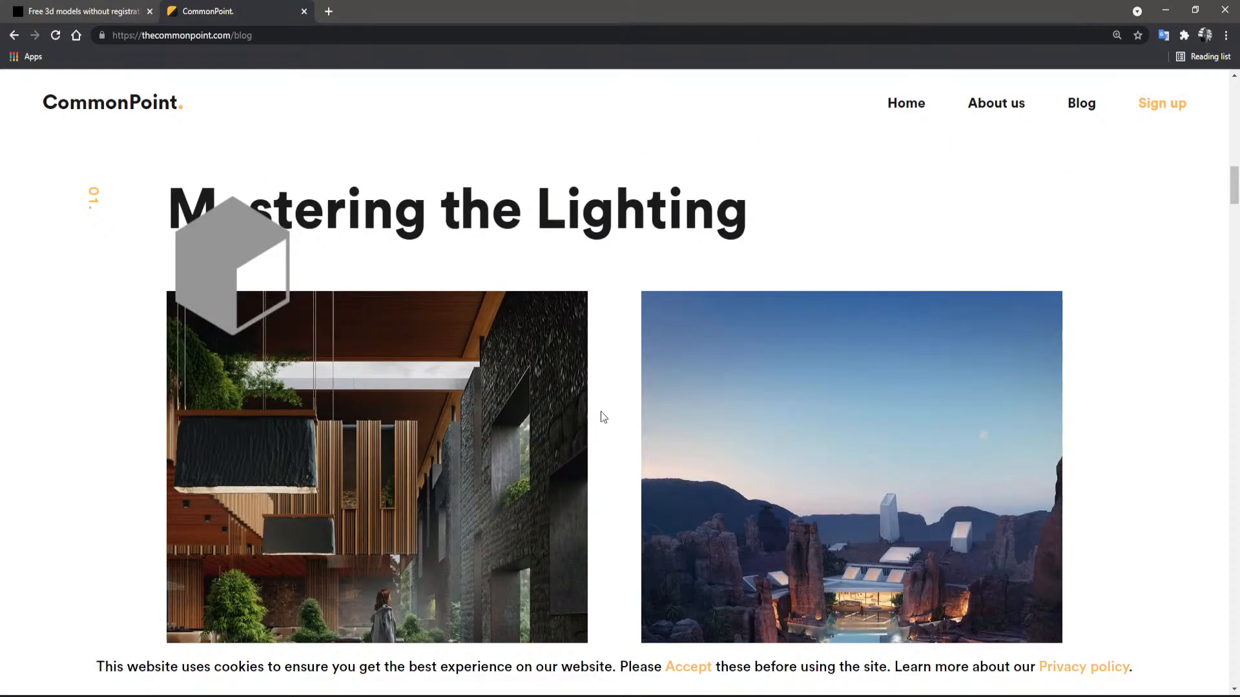
pyautogui.scroll(-1, 620, 400)
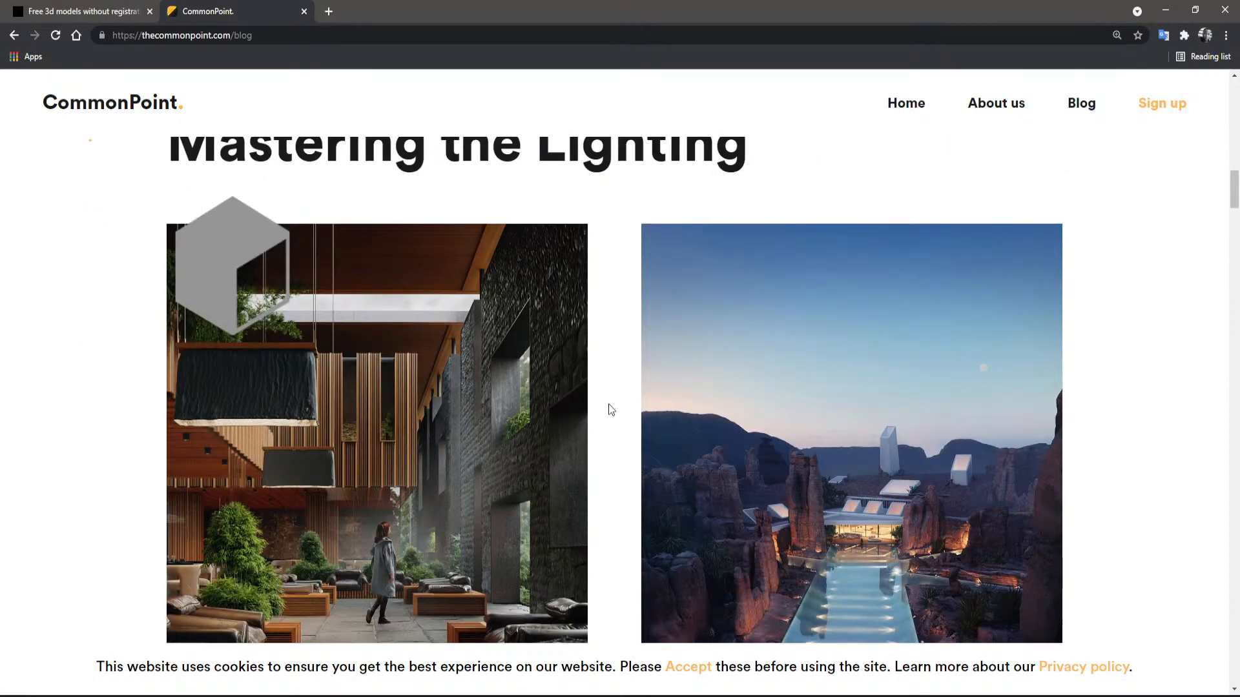
pyautogui.scroll(-6, 608, 404)
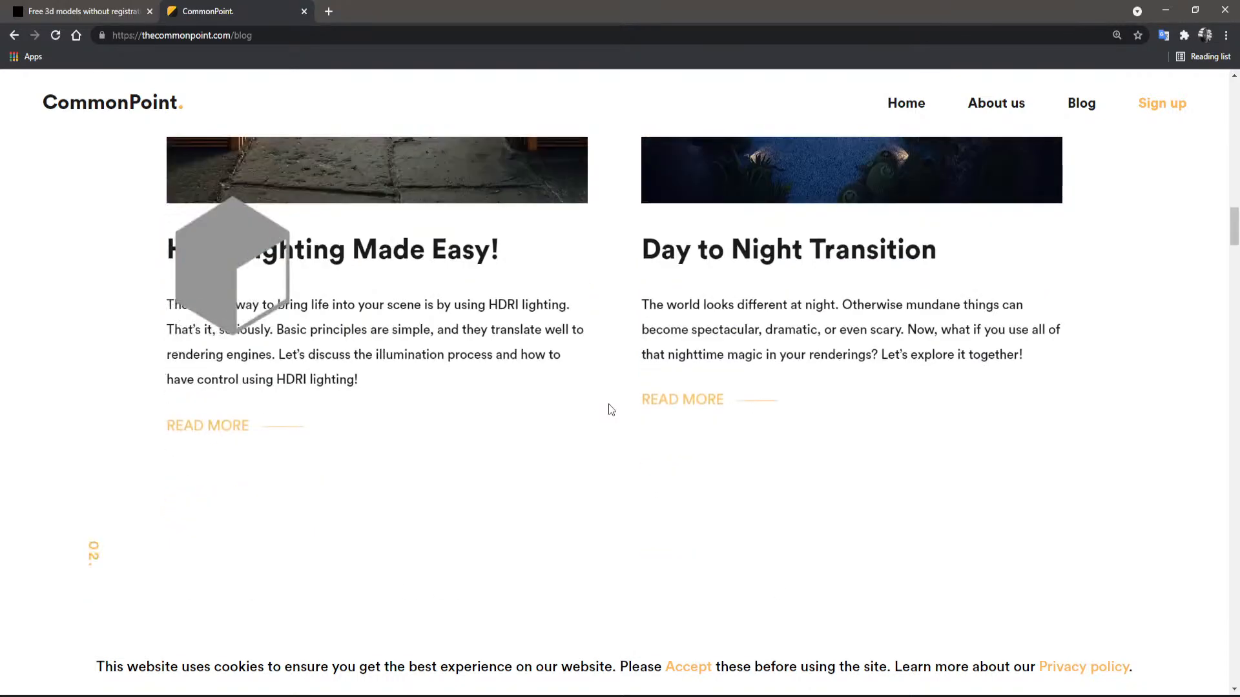
pyautogui.scroll(-12, 609, 405)
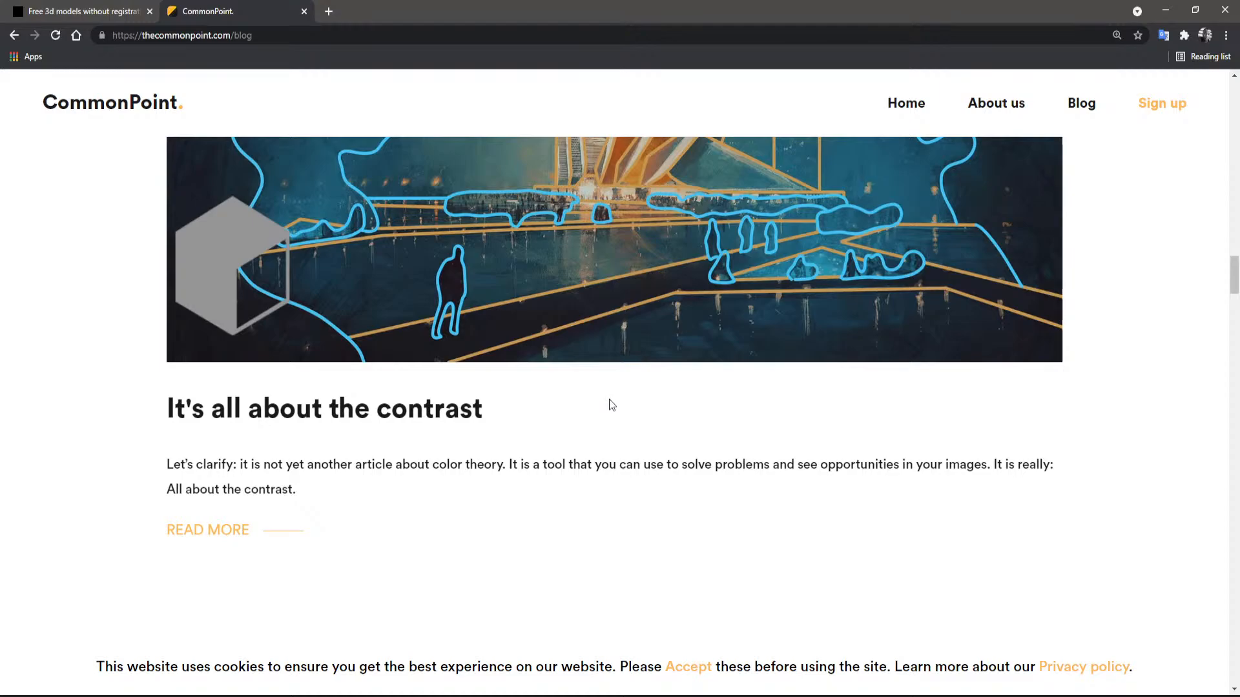
pyautogui.scroll(-5, 610, 401)
pyautogui.scroll(10, 561, 407)
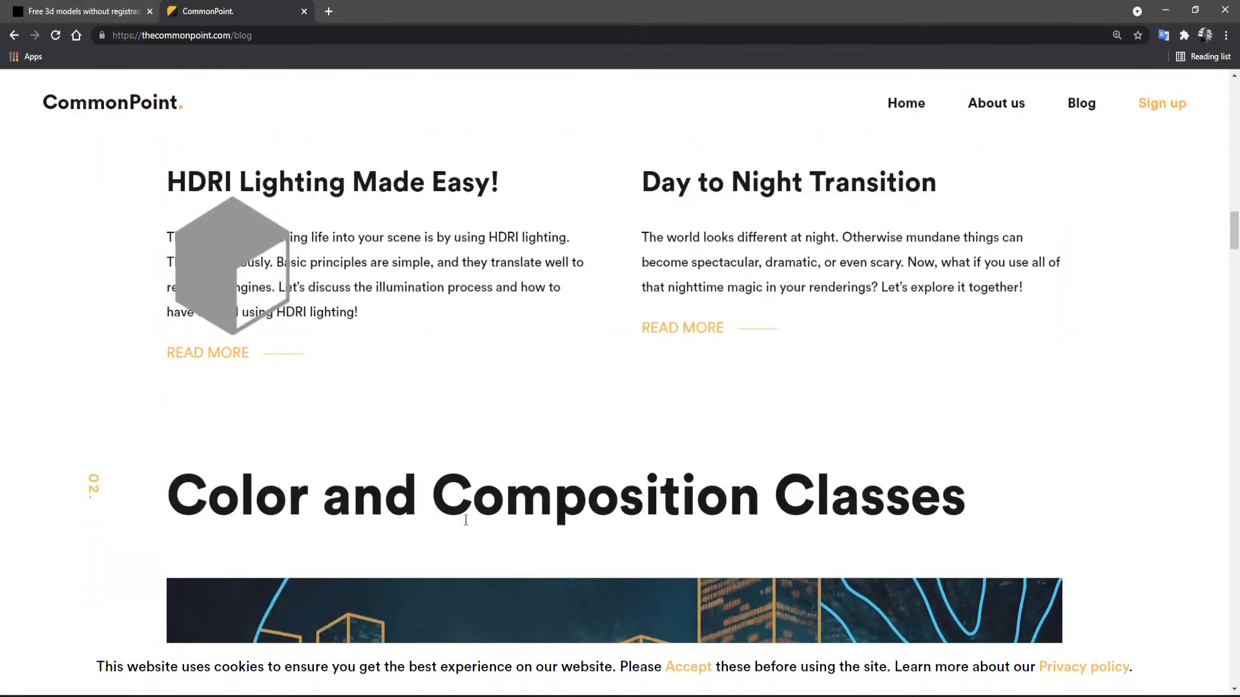
pyautogui.scroll(6, 626, 362)
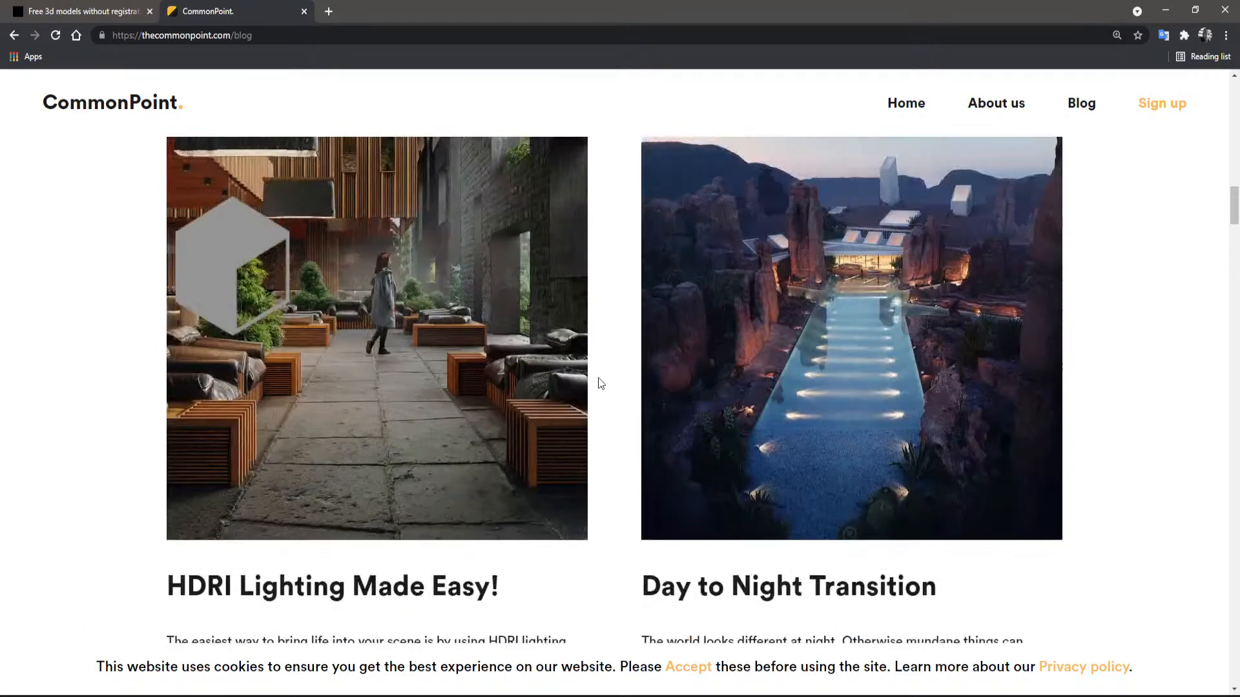
pyautogui.scroll(14, 747, 521)
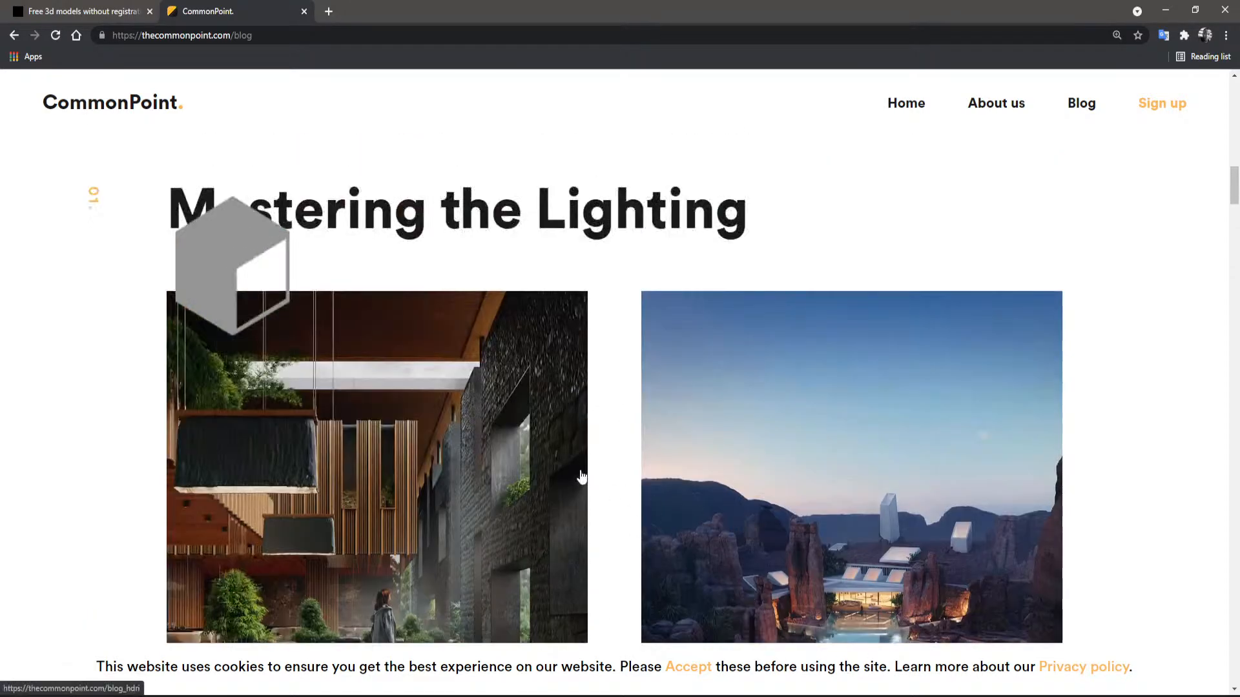
pyautogui.scroll(10, 498, 385)
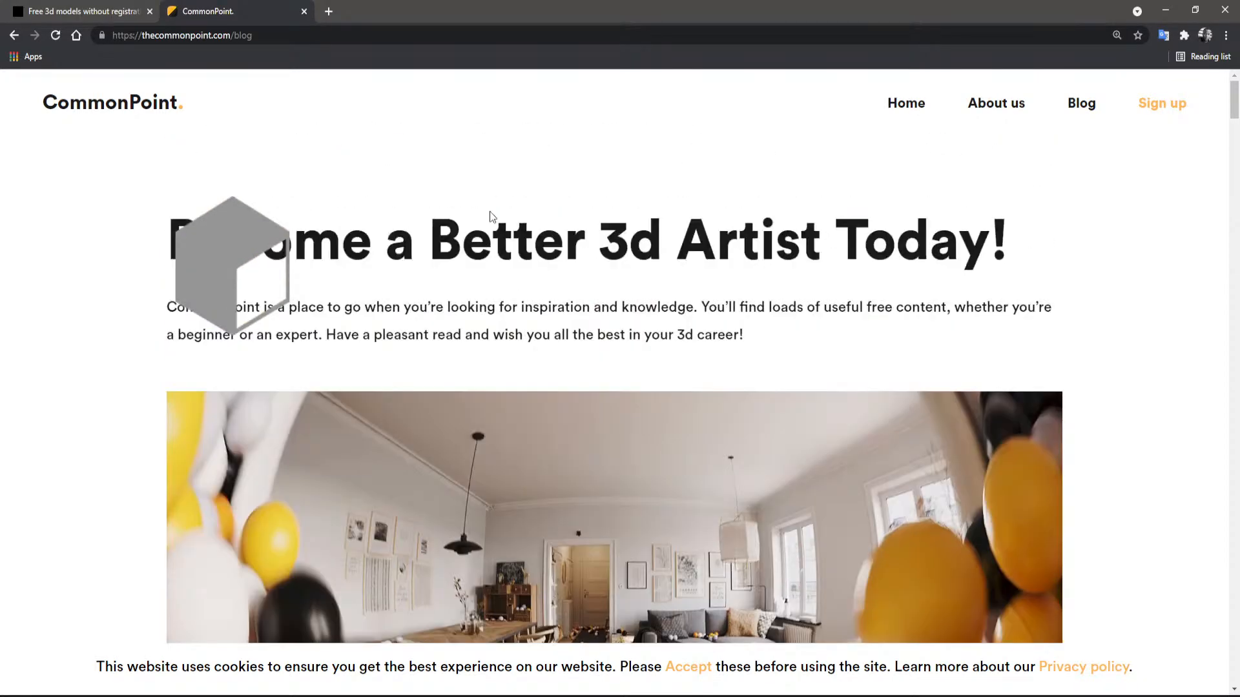
pyautogui.scroll(-10, 694, 416)
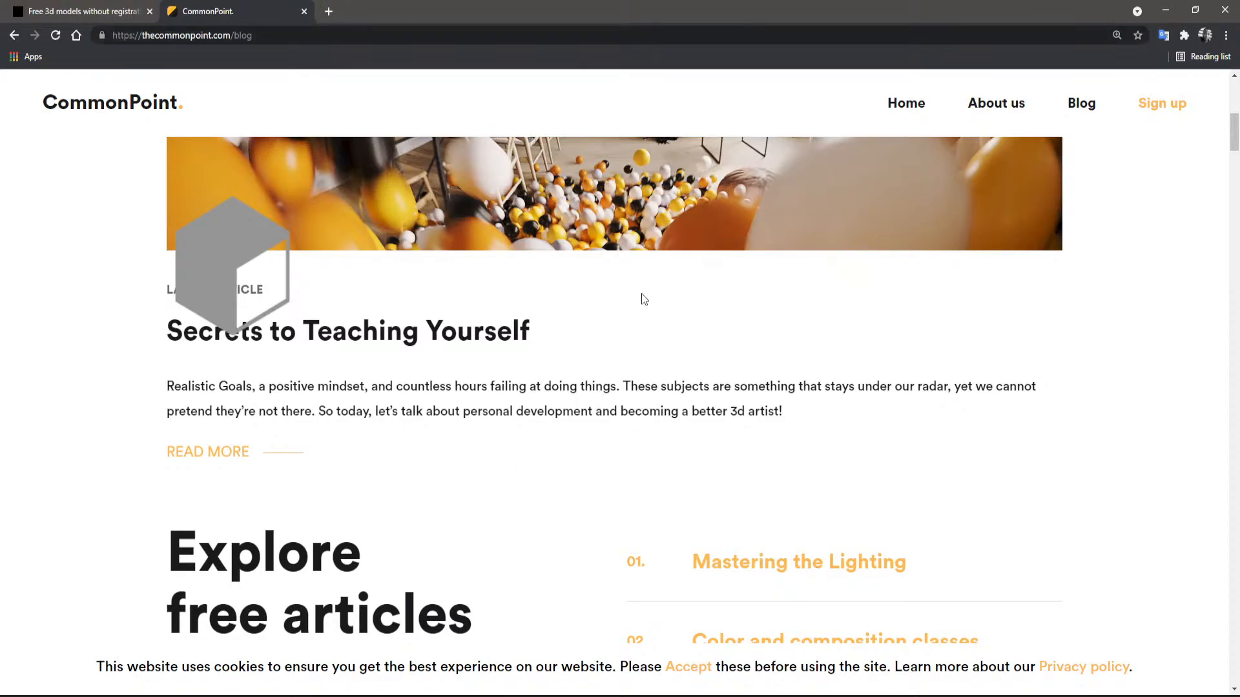
pyautogui.scroll(5, 633, 302)
# - Load thelocalproject.com.au in the same tab, dismiss the mailing list banner and skim the home page
pyautogui.click(299, 37)
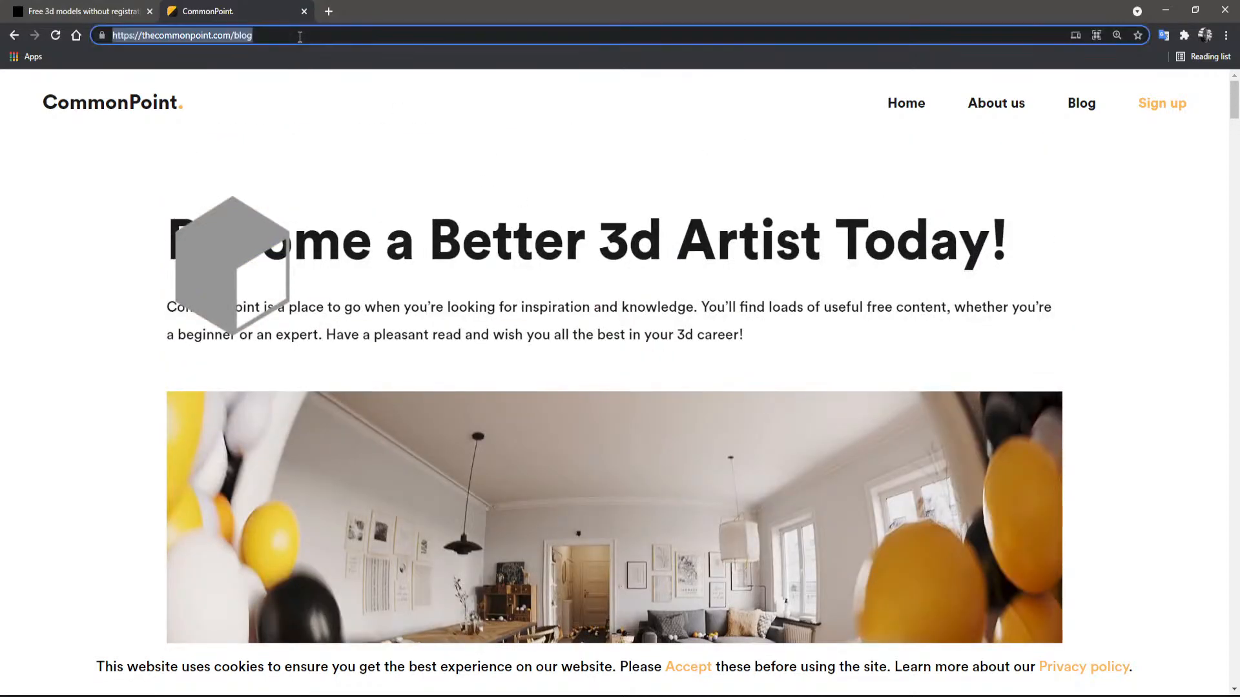
pyautogui.write('thelocalproject.com.au')
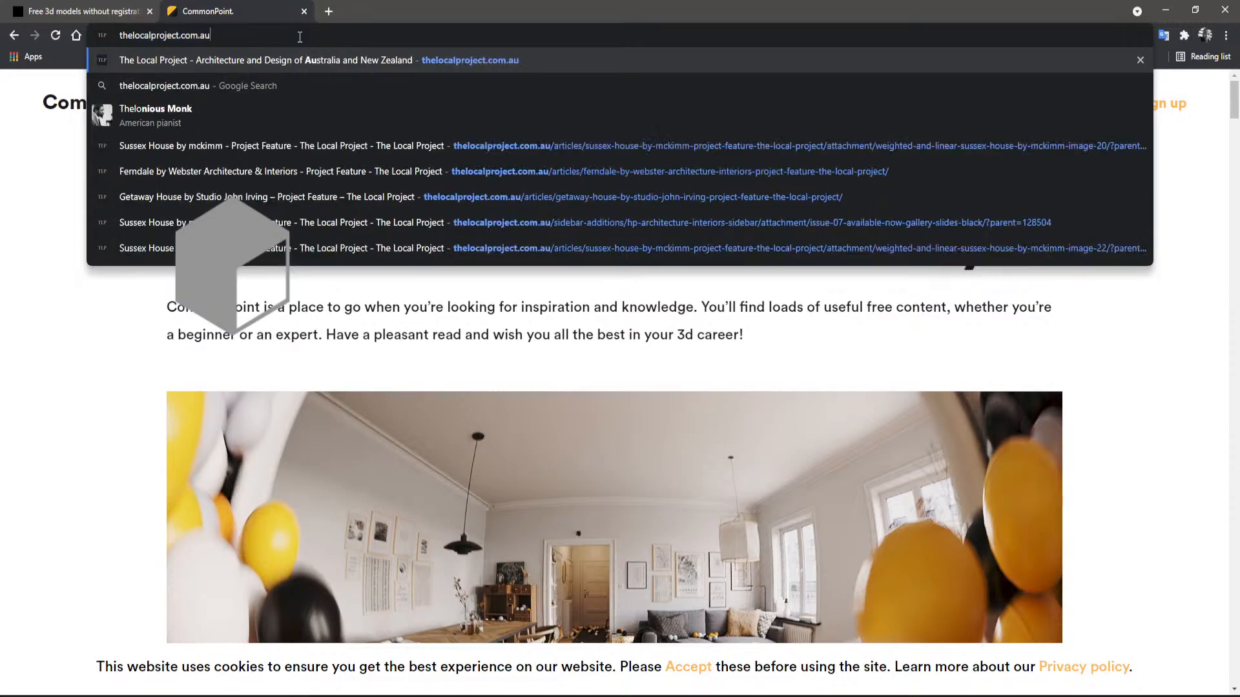
pyautogui.press('Return')
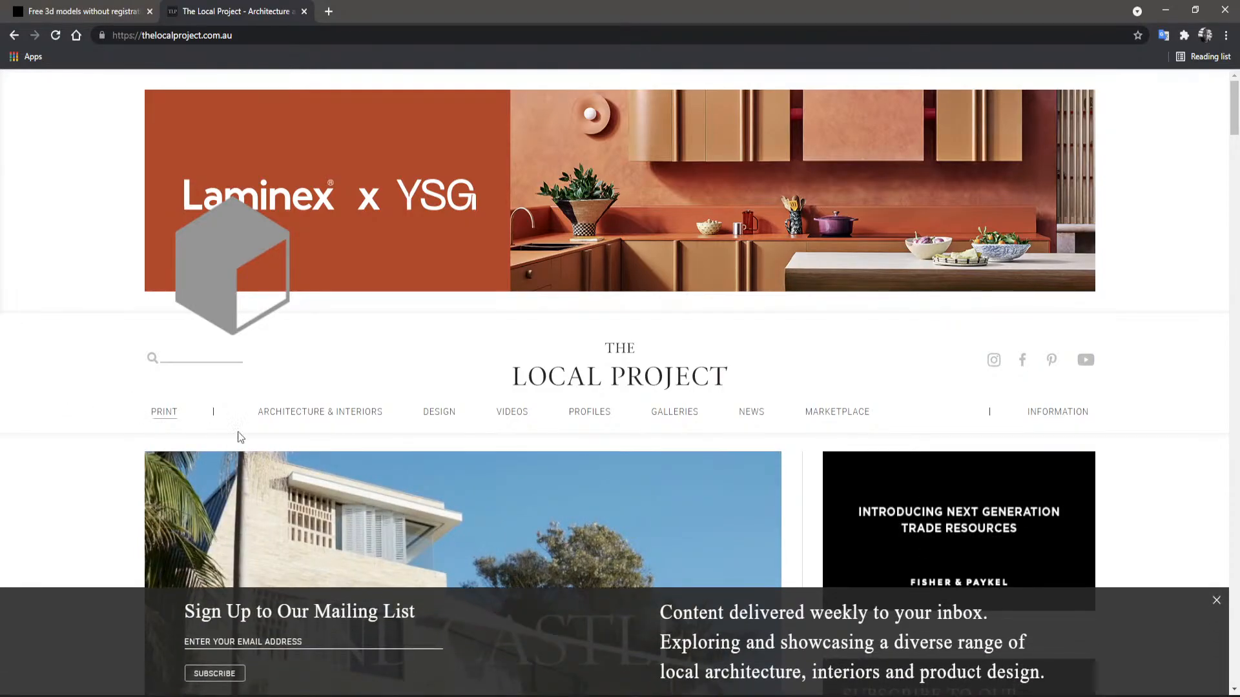
pyautogui.click(1214, 602)
pyautogui.scroll(-5, 605, 359)
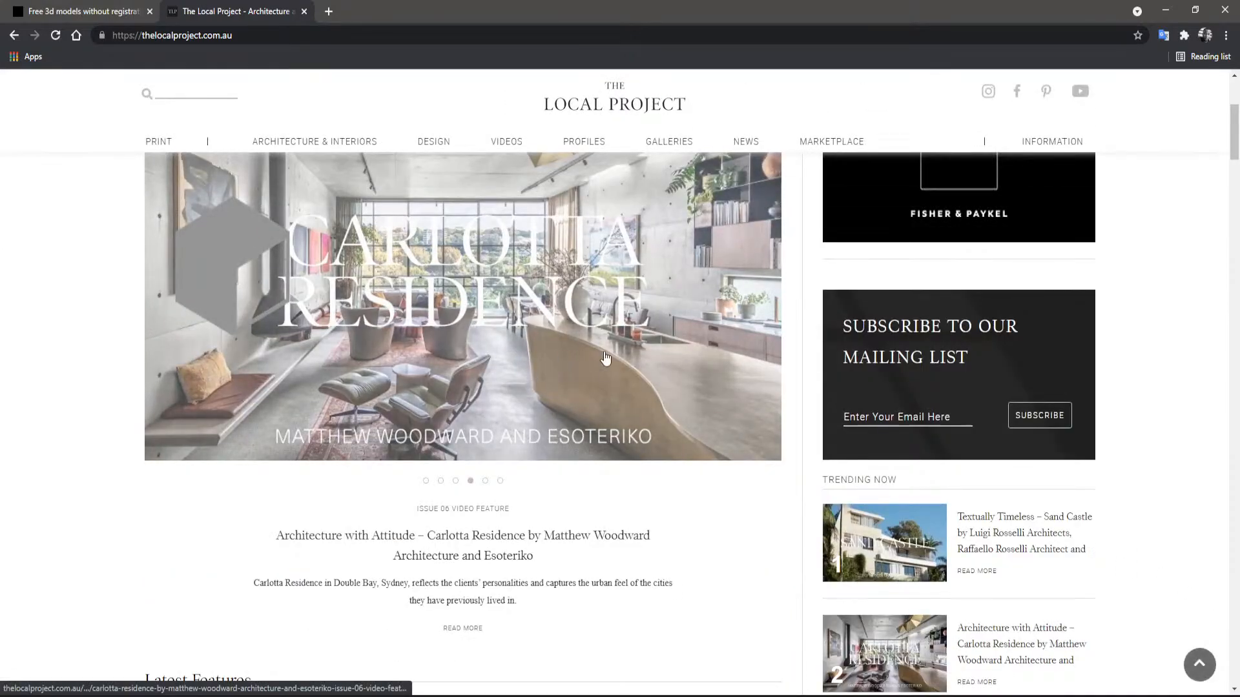
pyautogui.scroll(5, 808, 443)
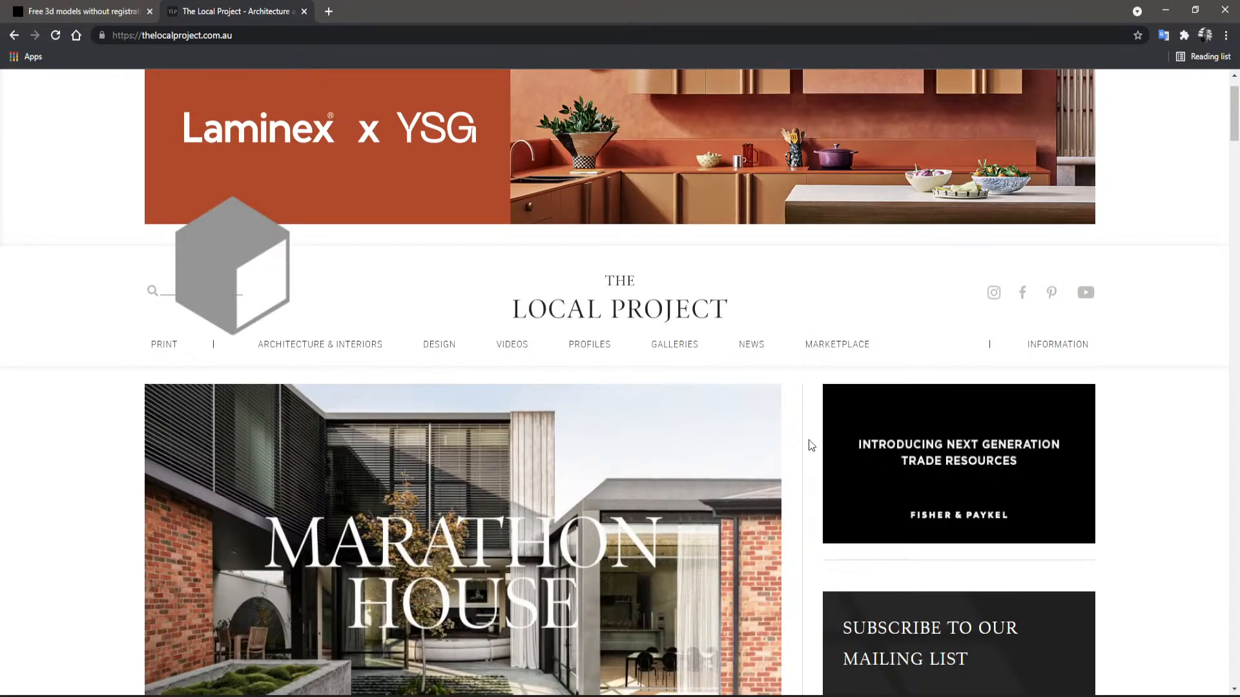
# - Browse The Local Project home page's featured houses, Architecture & Interiors preview and Latest Features articles
pyautogui.scroll(-10, 811, 445)
pyautogui.scroll(-3, 811, 445)
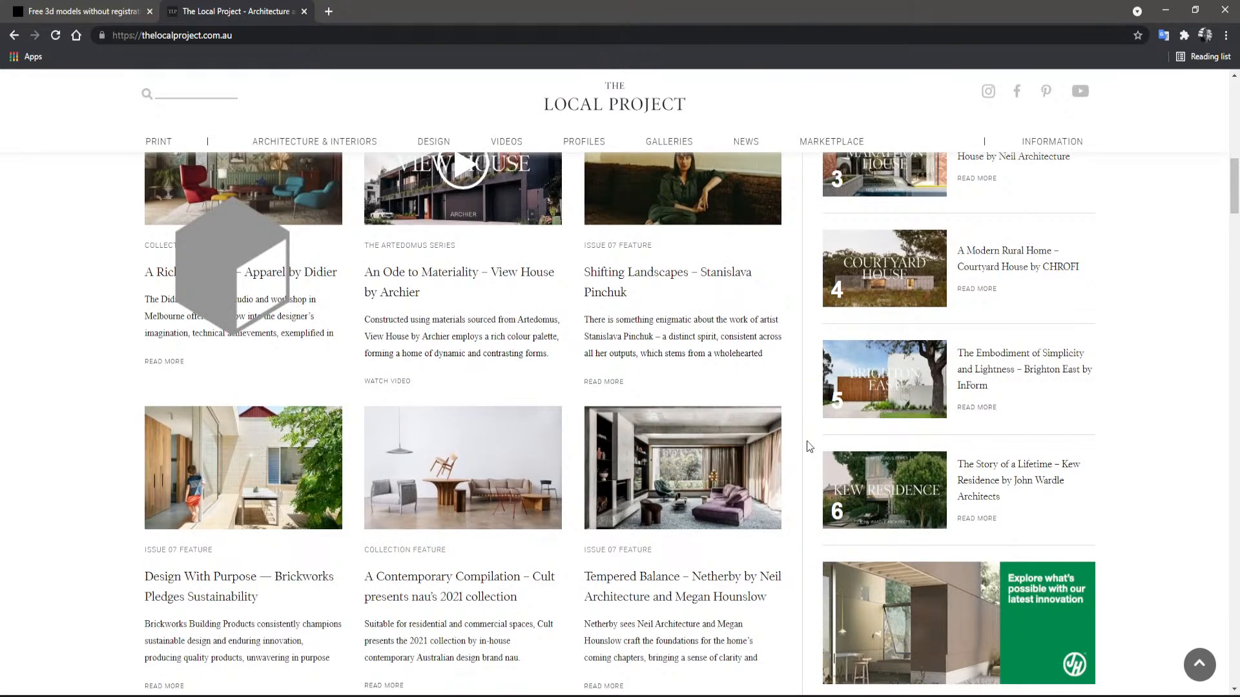
pyautogui.scroll(10, 808, 447)
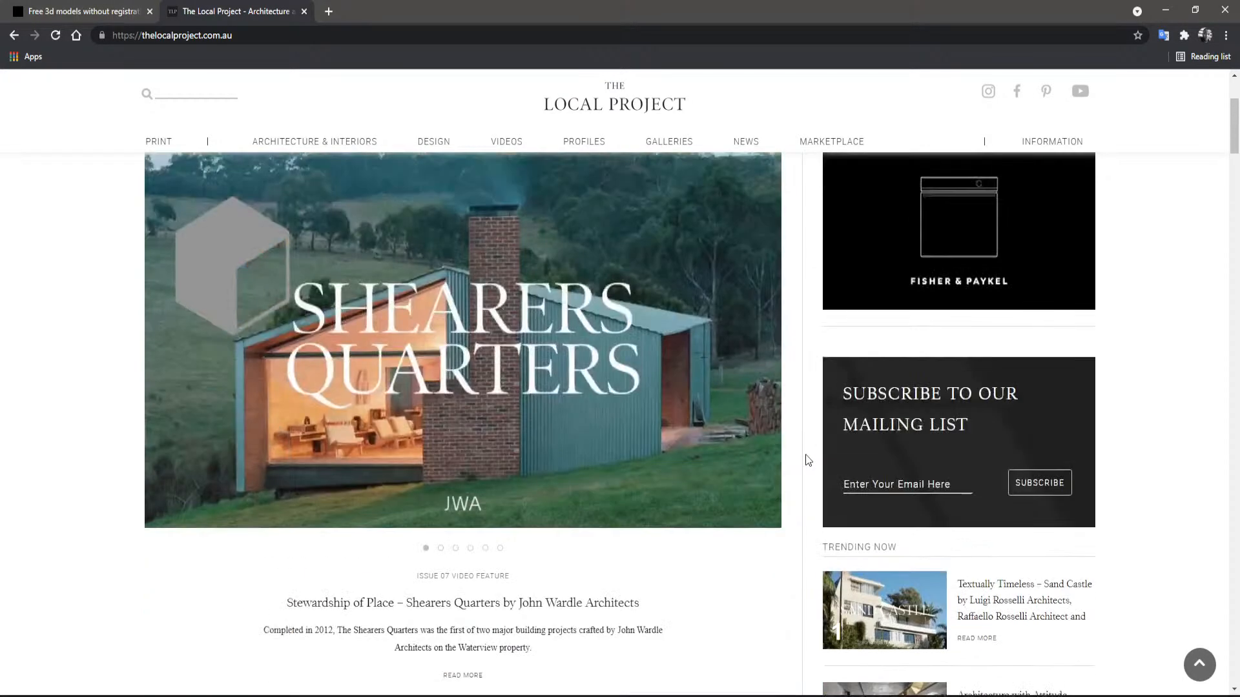
pyautogui.scroll(4, 808, 452)
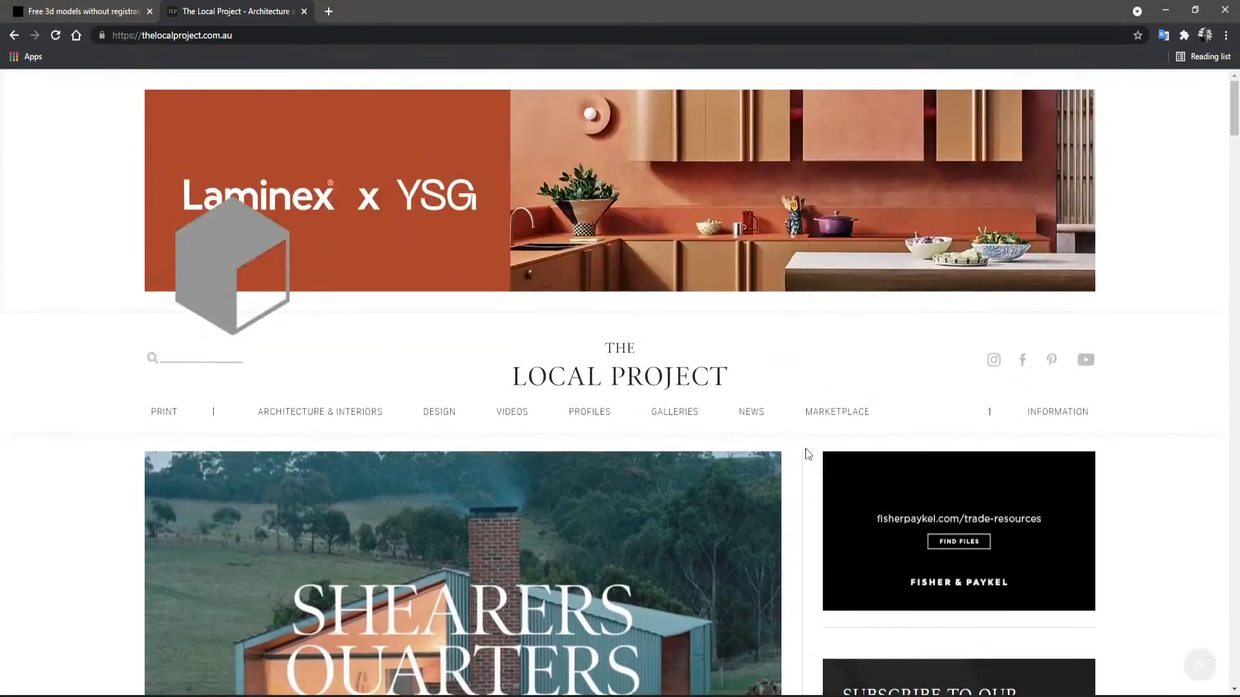
pyautogui.moveTo(321, 414)
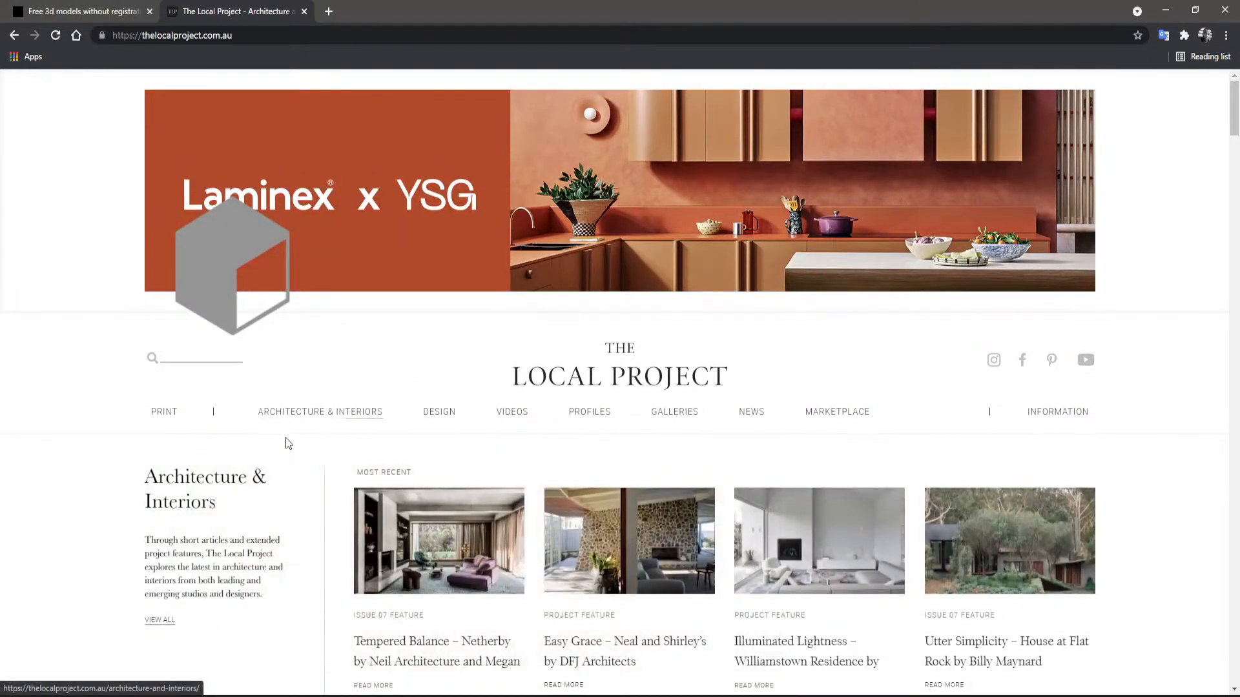
pyautogui.scroll(-5, 75, 438)
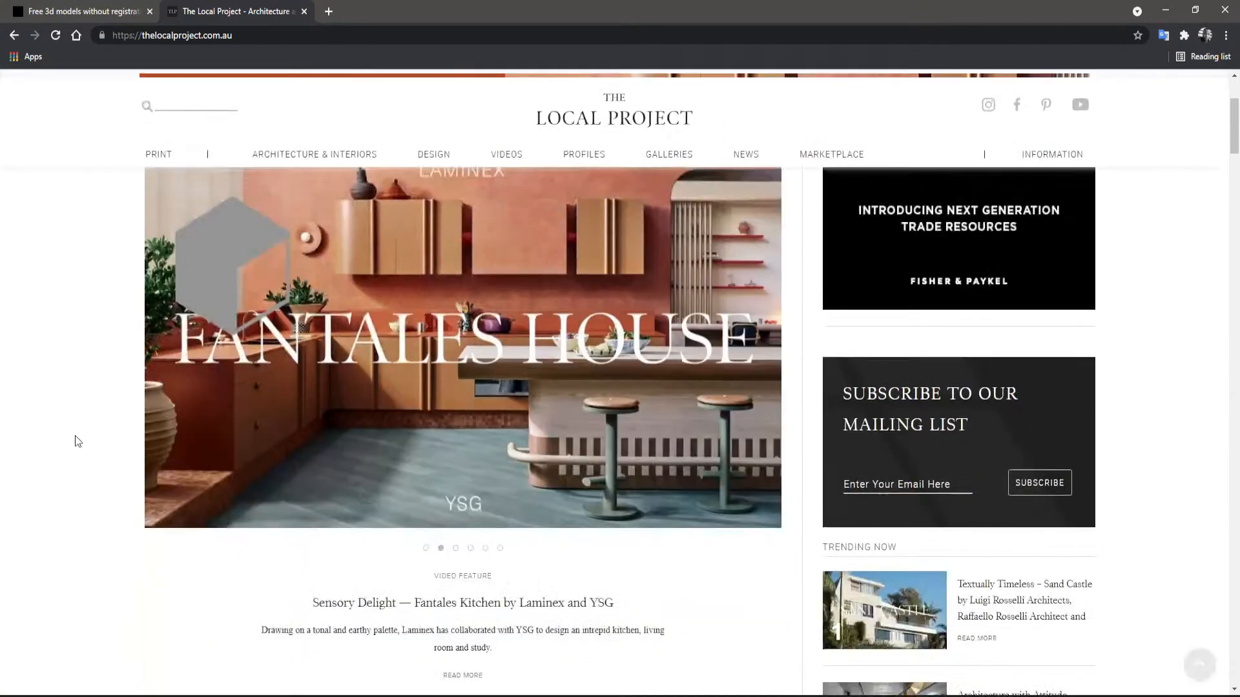
pyautogui.scroll(5, 75, 439)
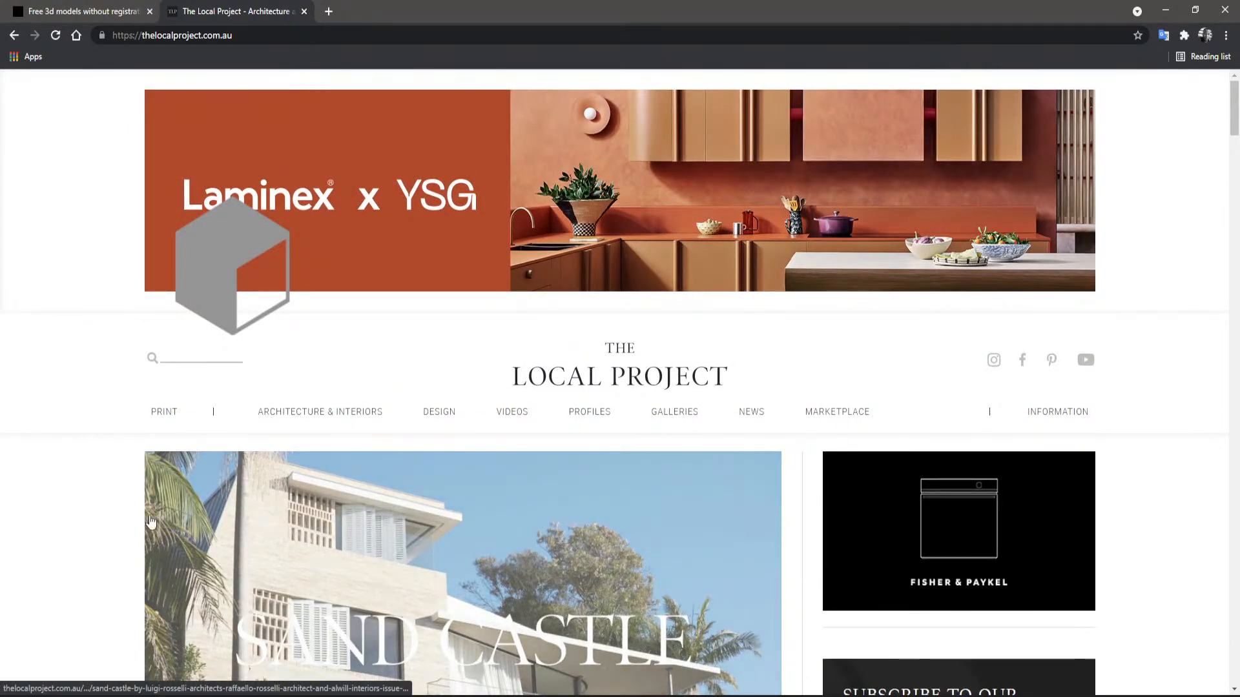
pyautogui.scroll(-3, 106, 509)
pyautogui.scroll(-8, 107, 509)
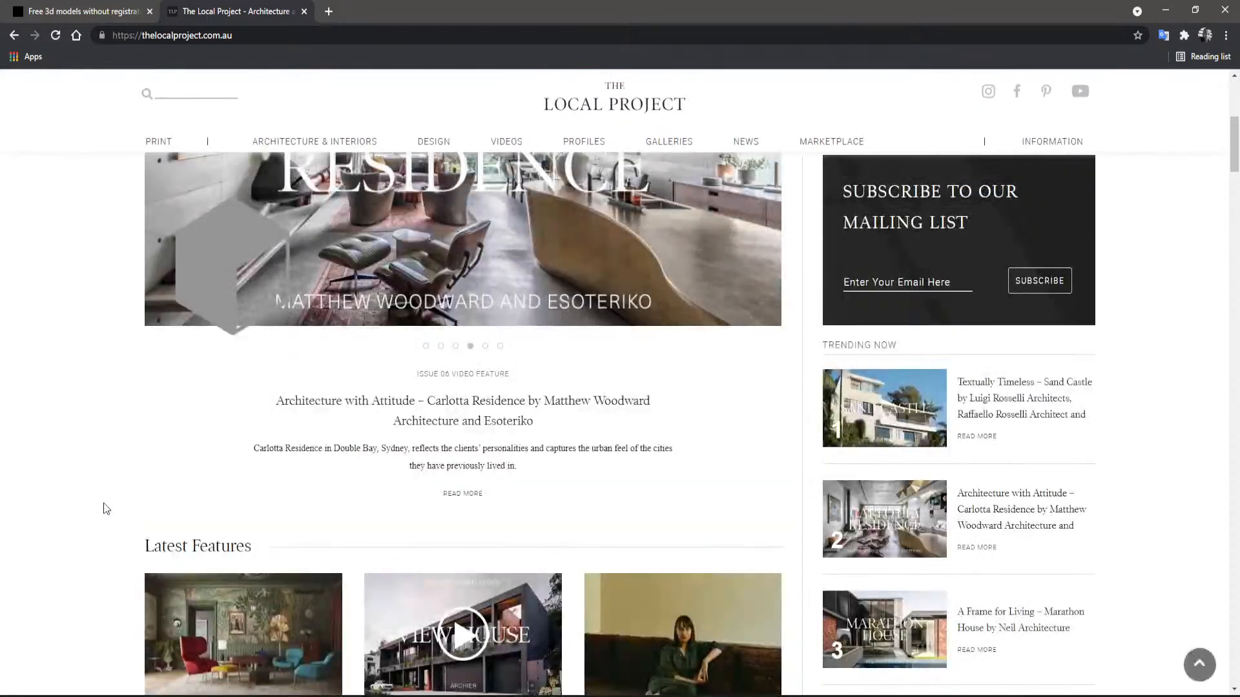
pyautogui.scroll(-13, 100, 507)
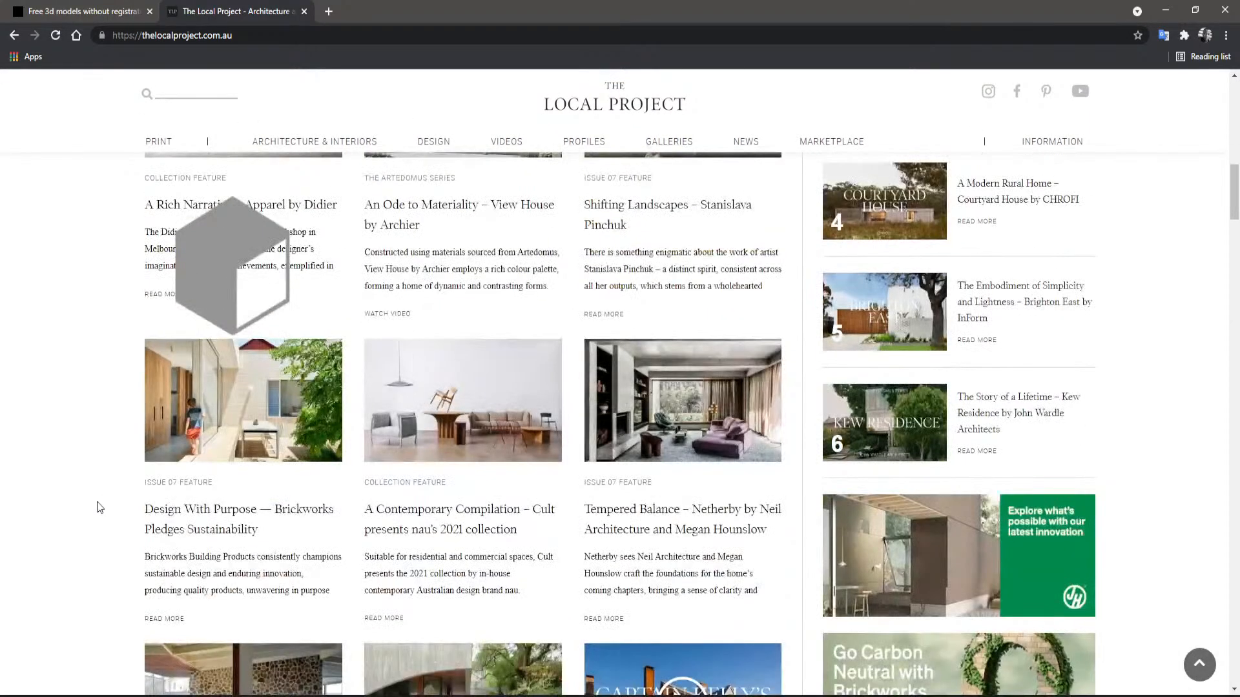
pyautogui.scroll(18, 100, 508)
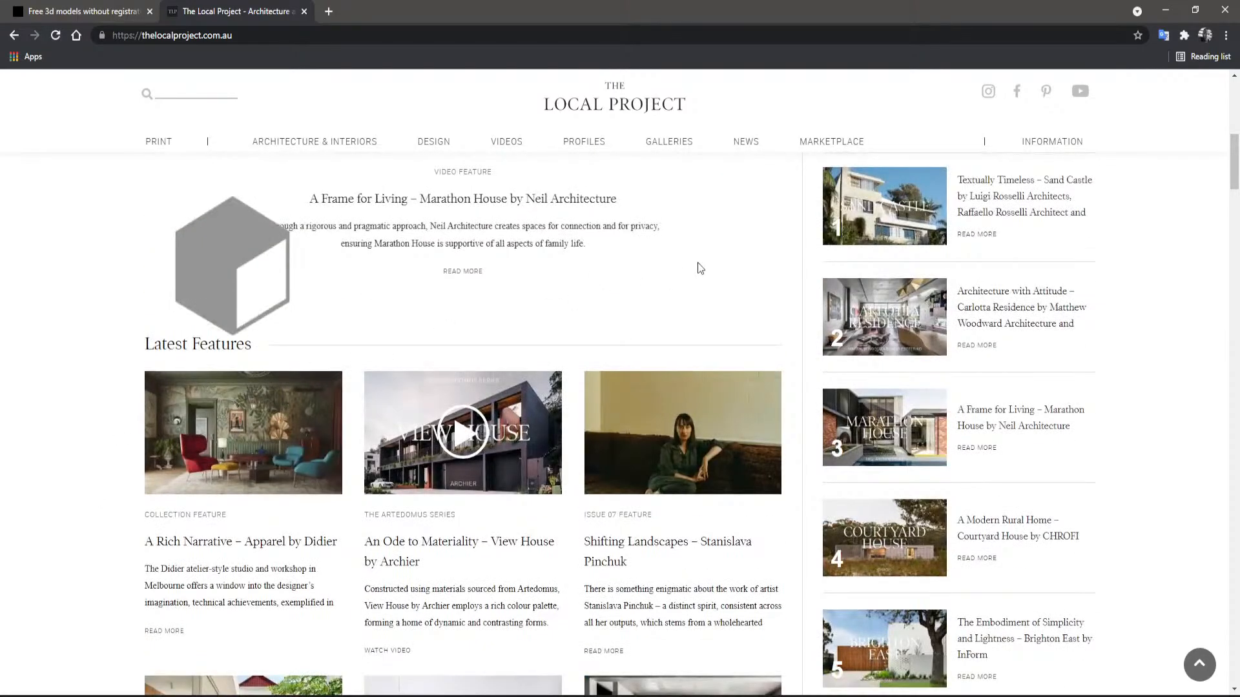
pyautogui.click(1226, 37)
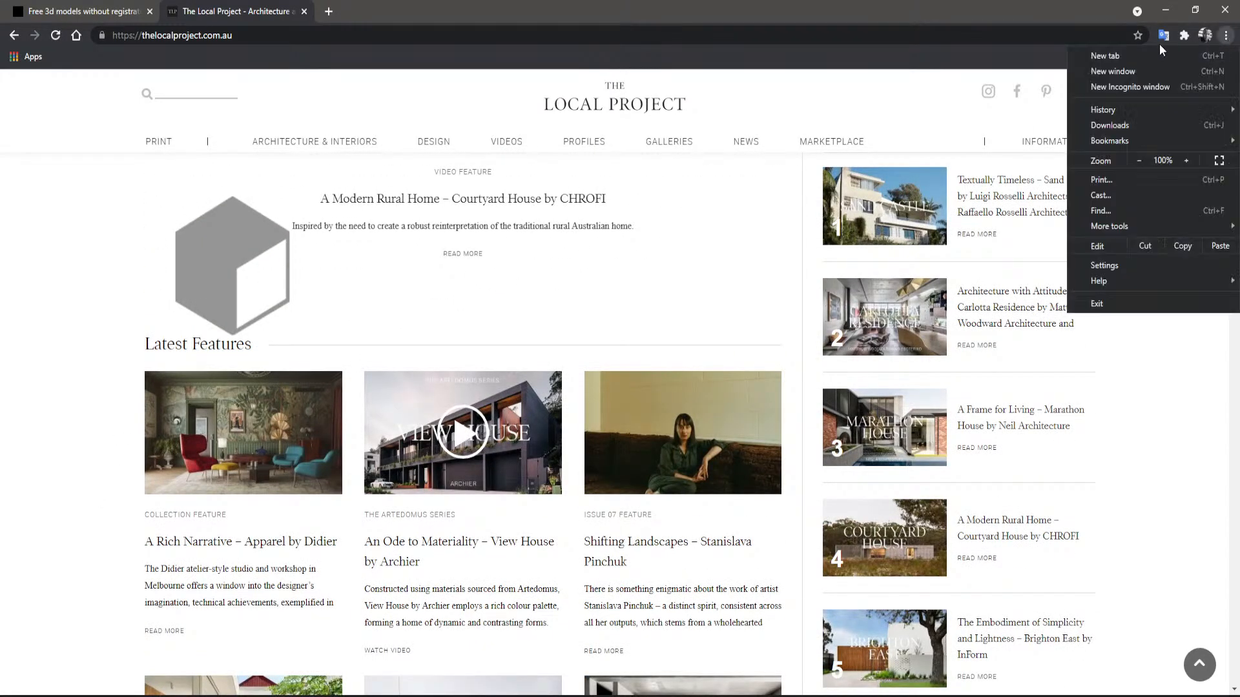
pyautogui.click(1046, 61)
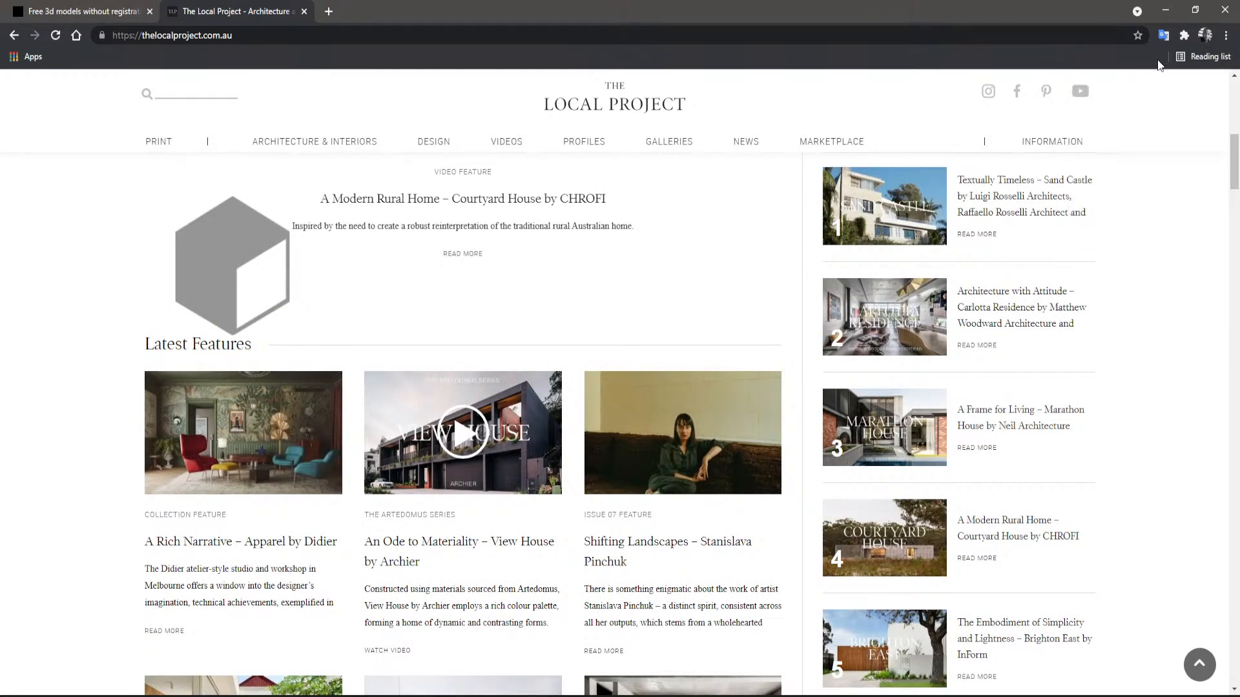
pyautogui.click(1227, 38)
pyautogui.moveTo(1124, 139)
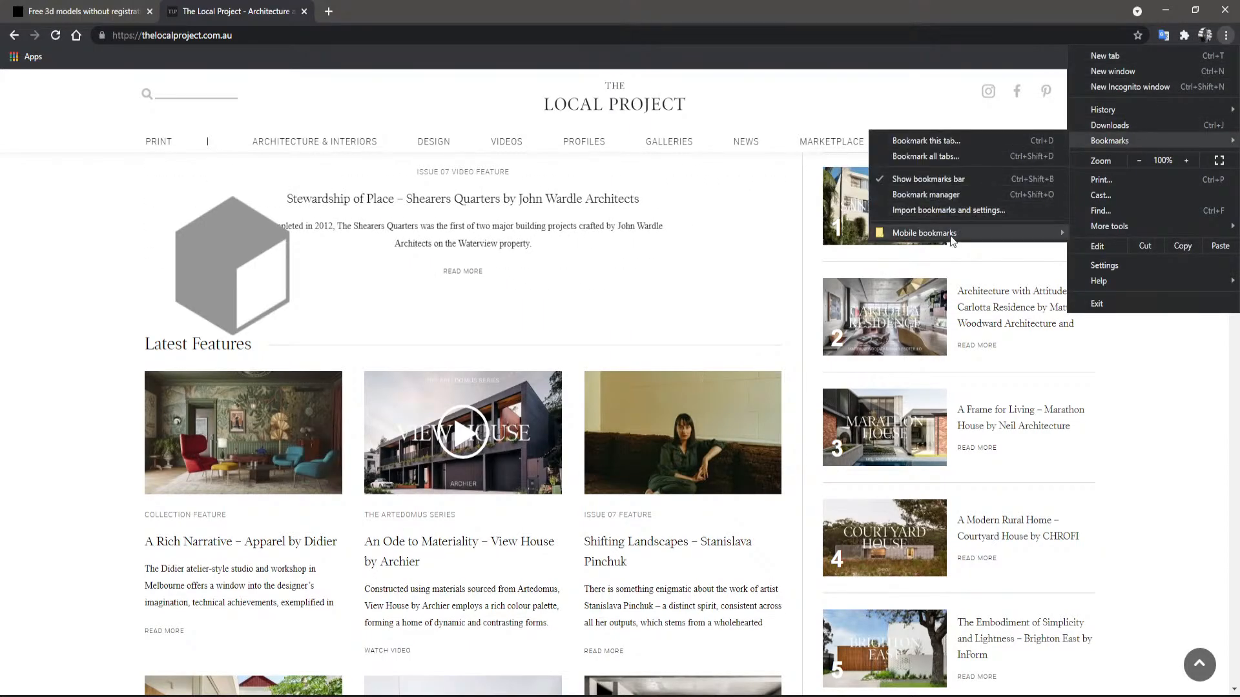
pyautogui.moveTo(953, 241)
pyautogui.click(755, 586)
pyautogui.scroll(-7, 1090, 166)
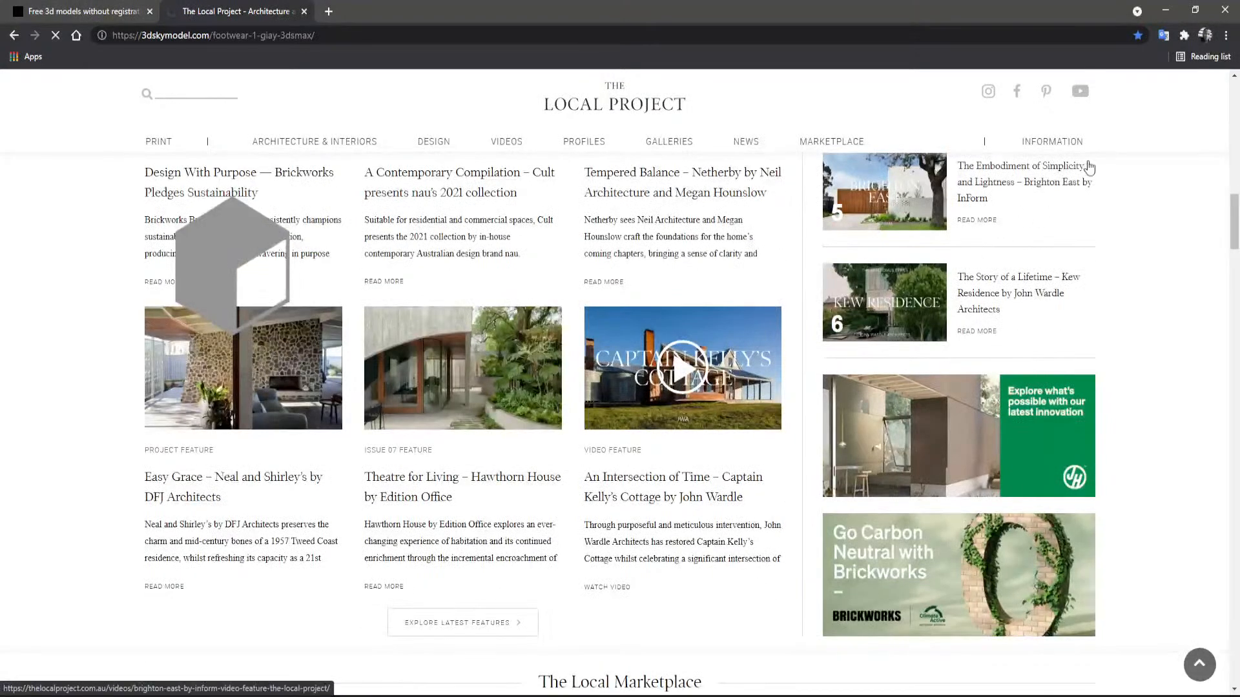
pyautogui.click(1225, 35)
pyautogui.moveTo(1110, 138)
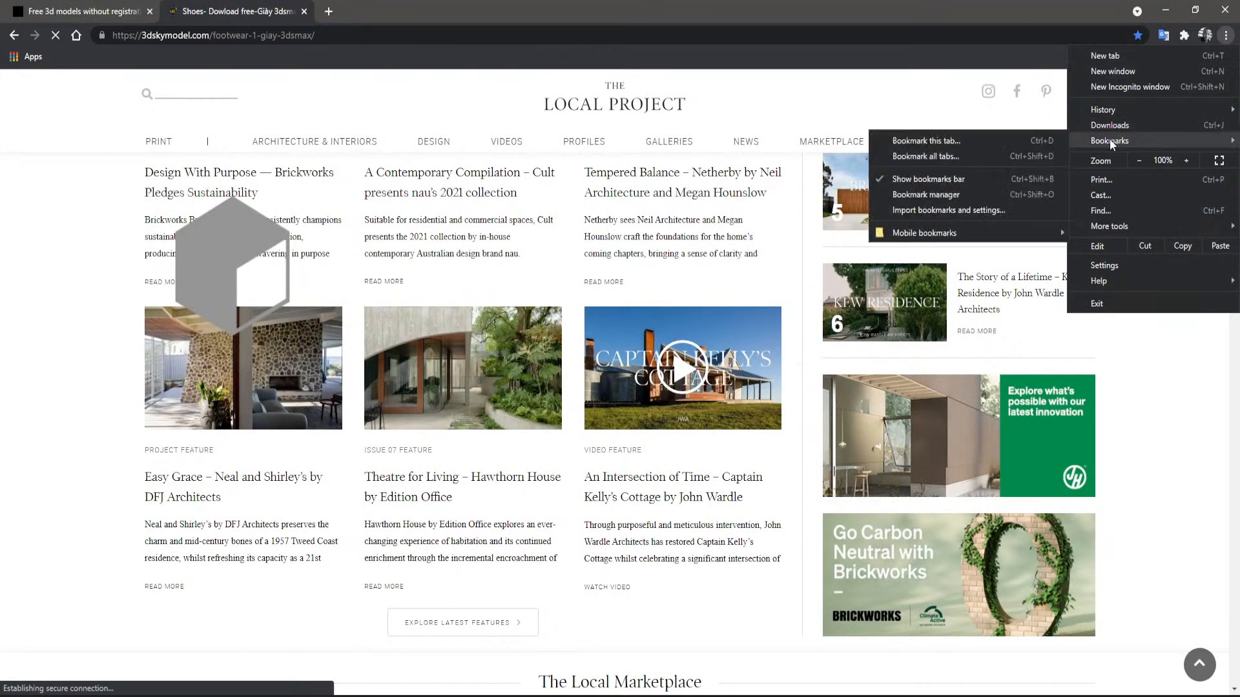
pyautogui.moveTo(959, 231)
pyautogui.scroll(-5, 773, 428)
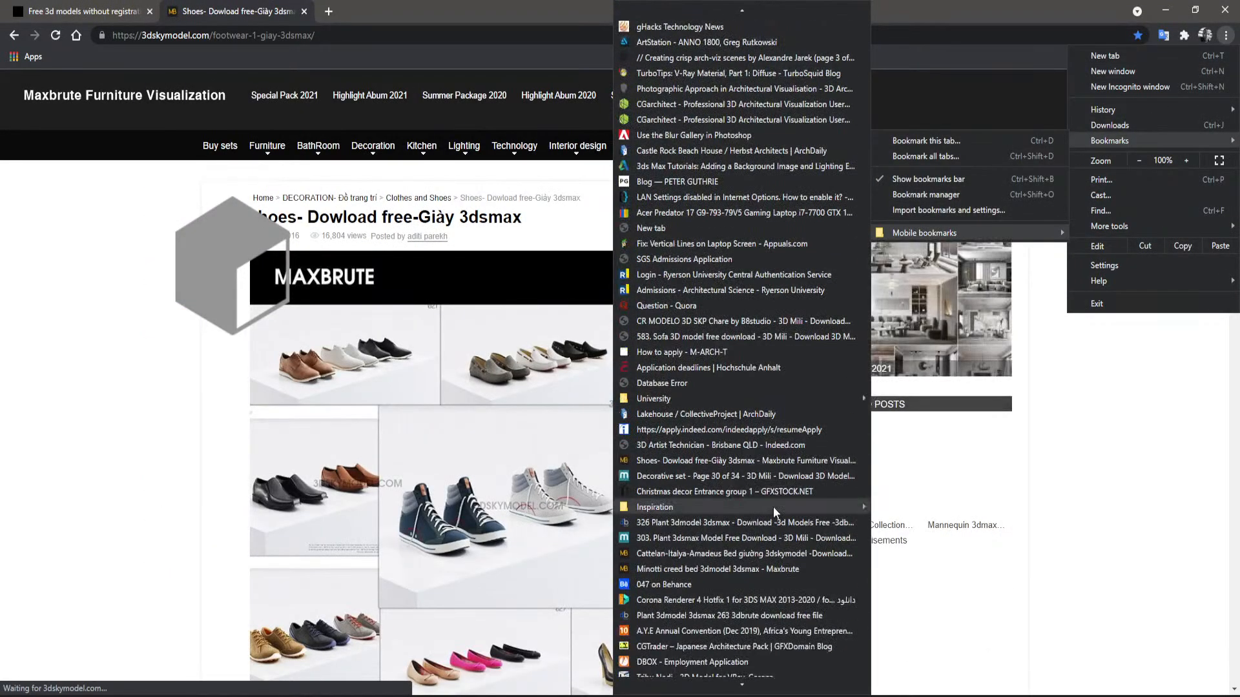
pyautogui.scroll(-6, 775, 510)
# - Close the shoes page's tab and open the Sussex House by mckimm page from the mobile bookmarks
pyautogui.click(305, 13)
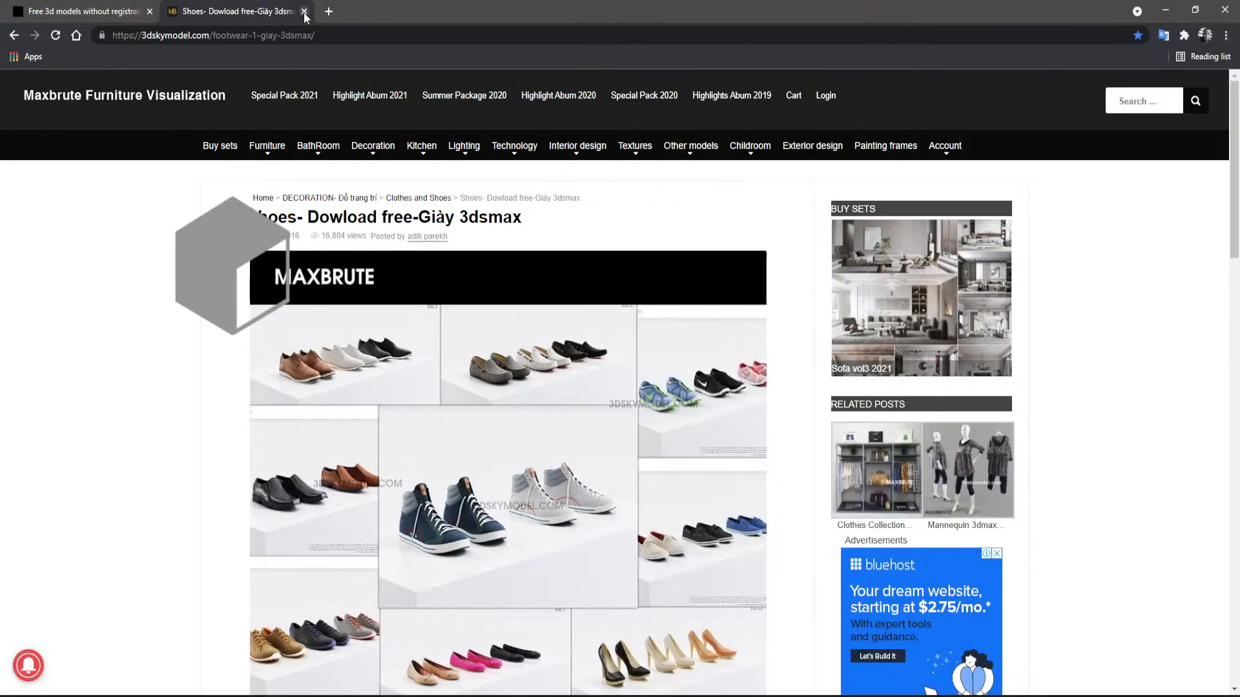
pyautogui.click(304, 12)
pyautogui.click(1226, 35)
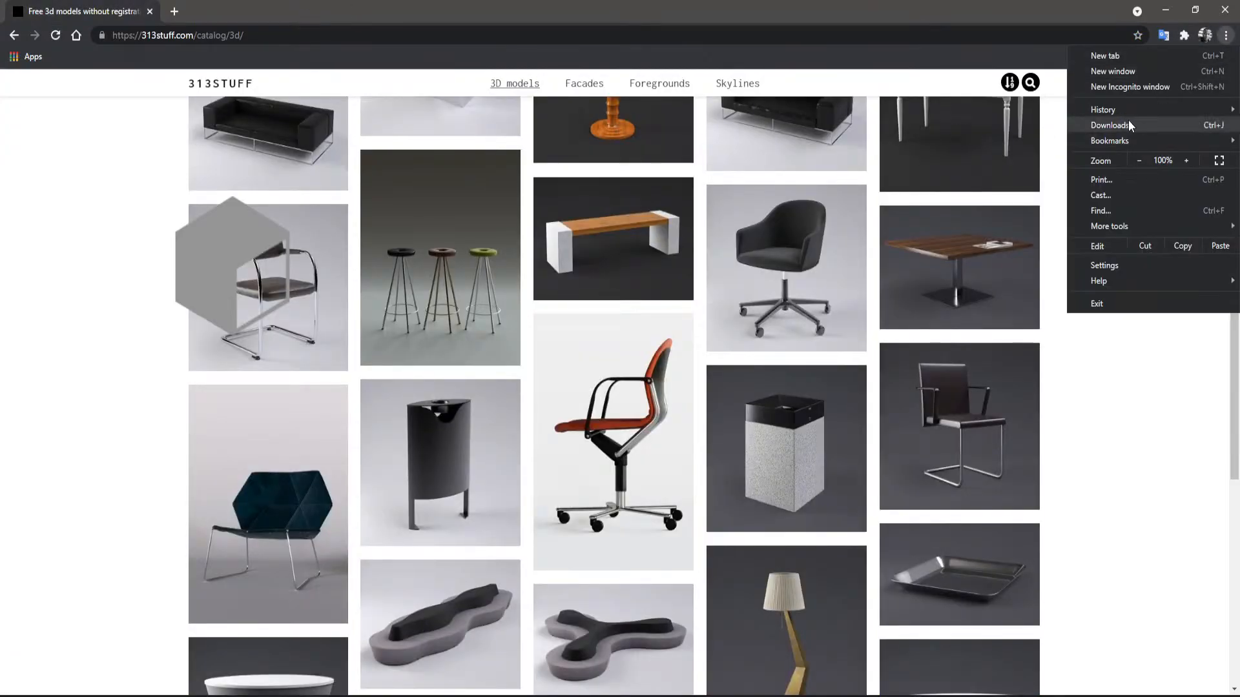
pyautogui.moveTo(1114, 141)
pyautogui.moveTo(971, 234)
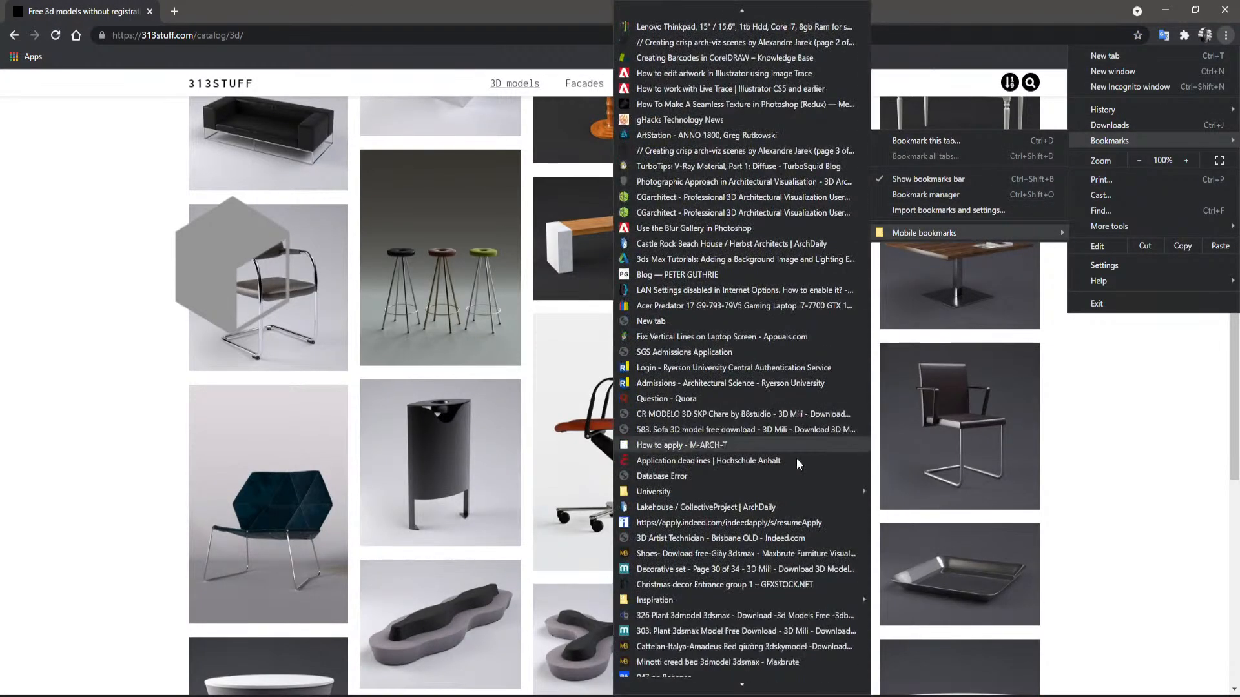
pyautogui.scroll(-15, 796, 459)
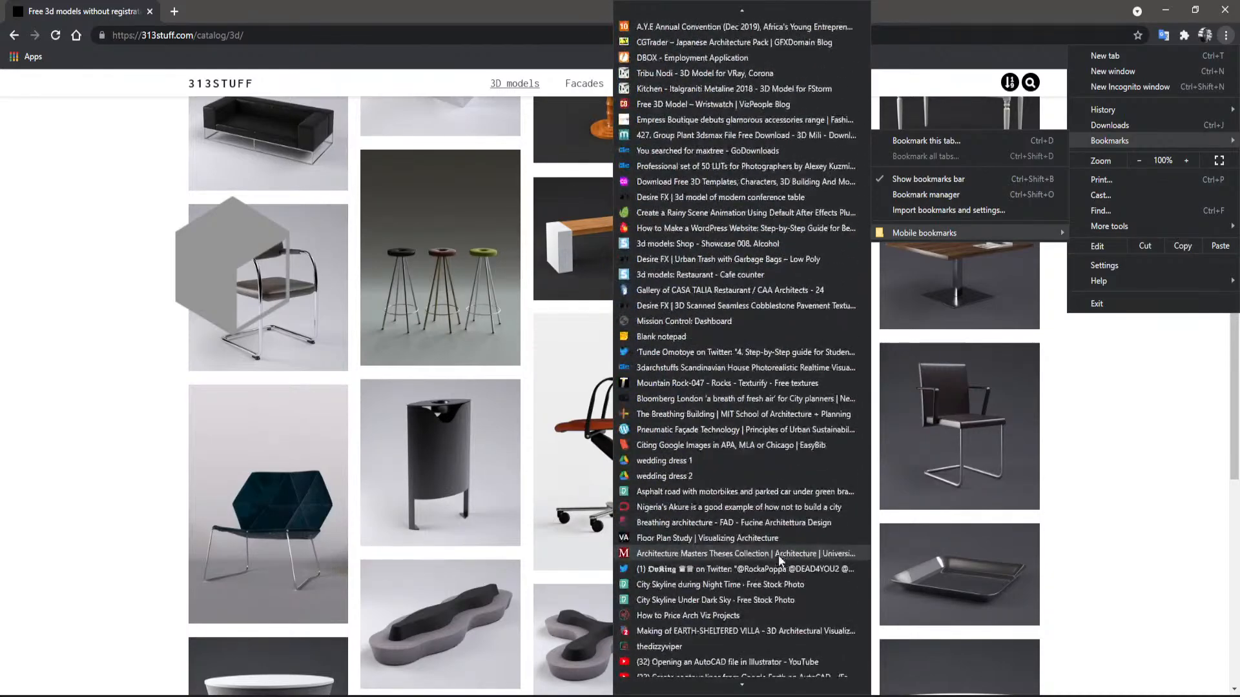
pyautogui.scroll(-5, 778, 558)
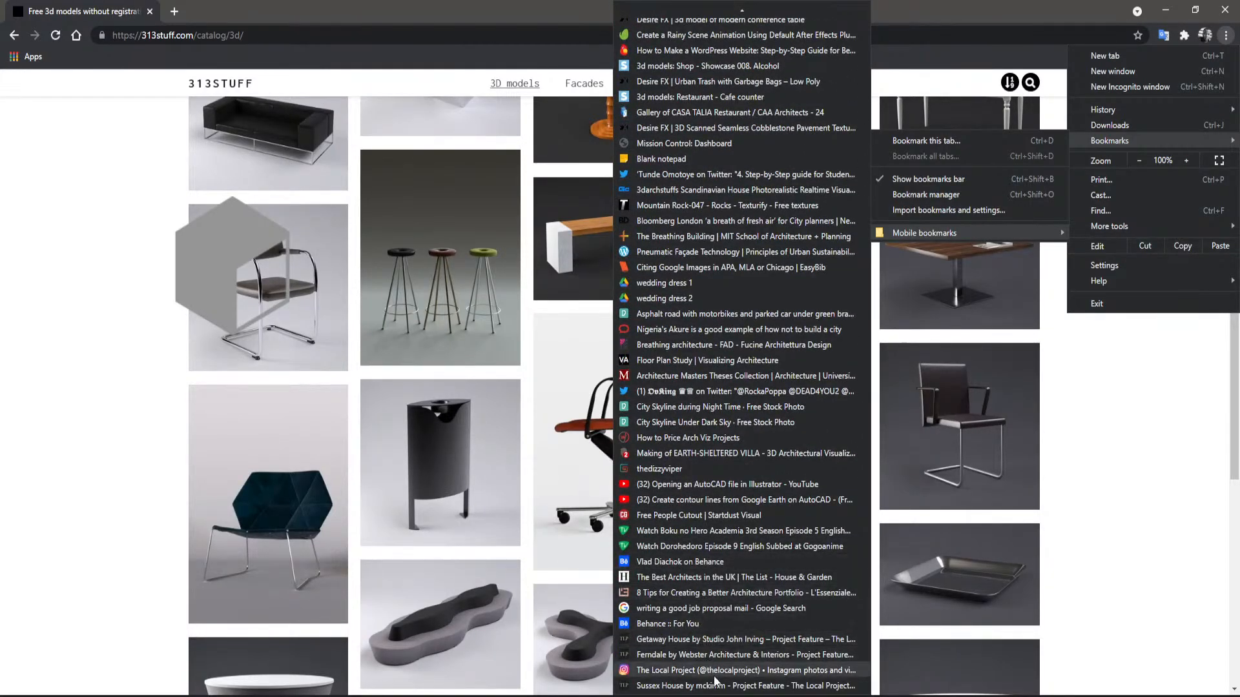
pyautogui.click(714, 685)
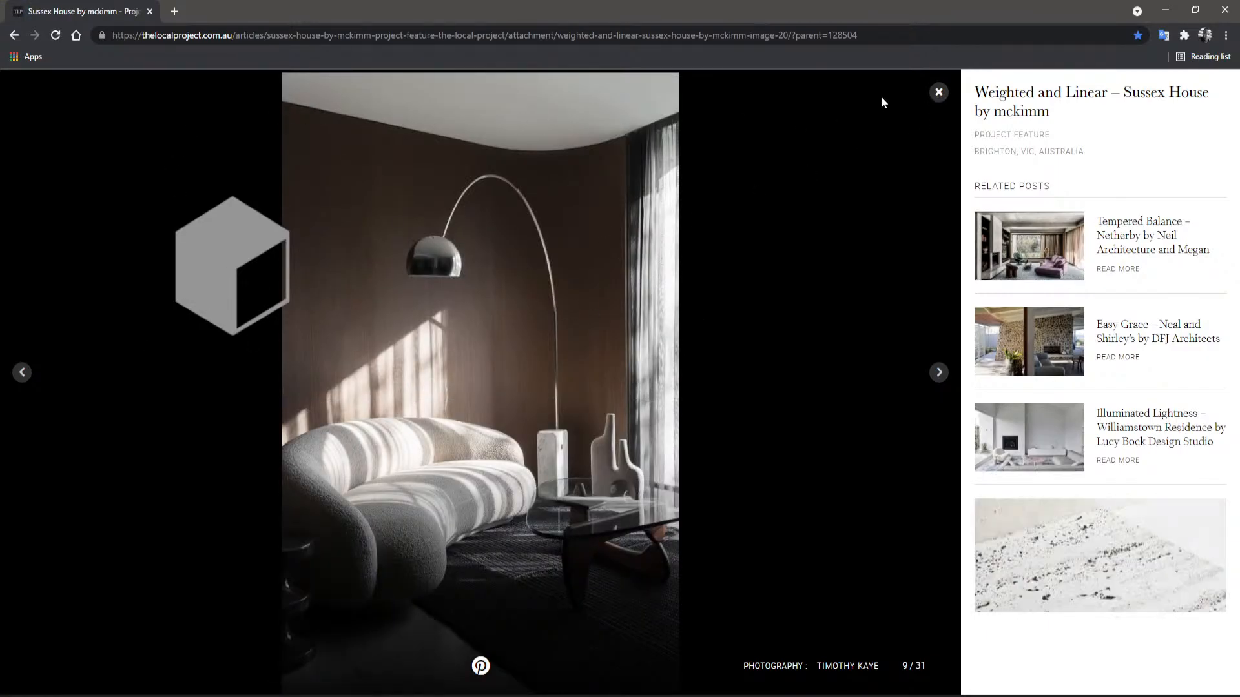
# - Leave the full-screen photo view and look through the Sussex House article down to its kitchen and dining room photos
pyautogui.click(937, 92)
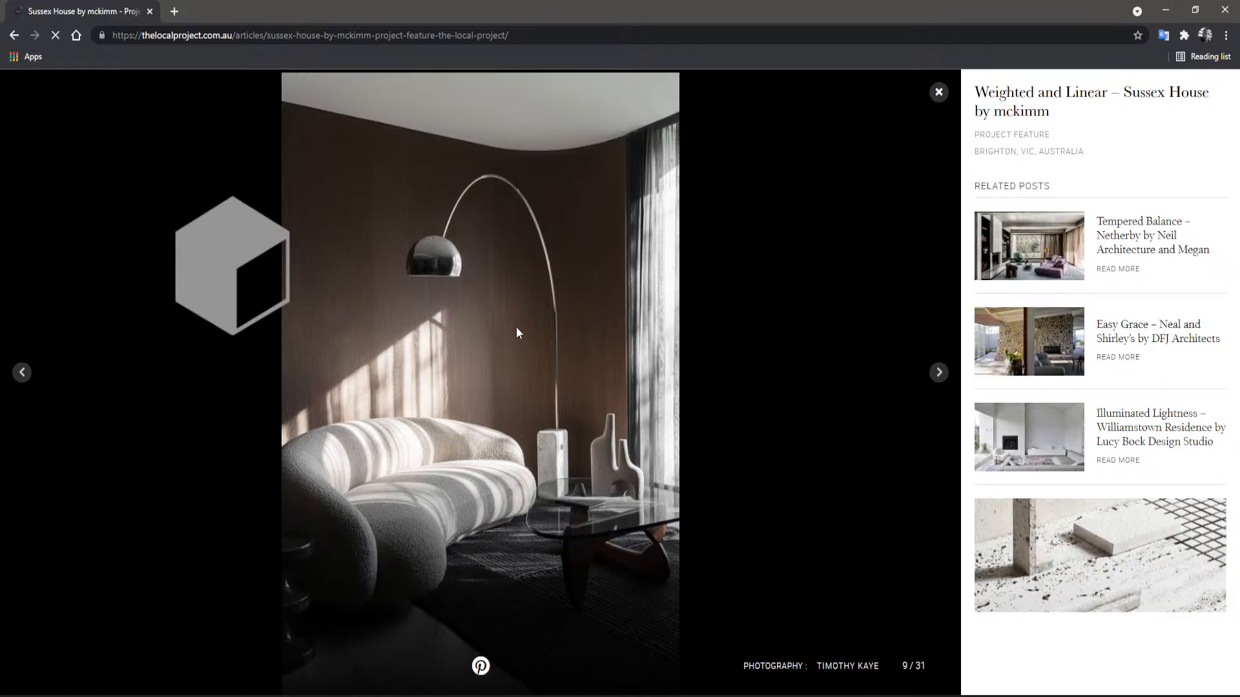
pyautogui.scroll(-10, 579, 536)
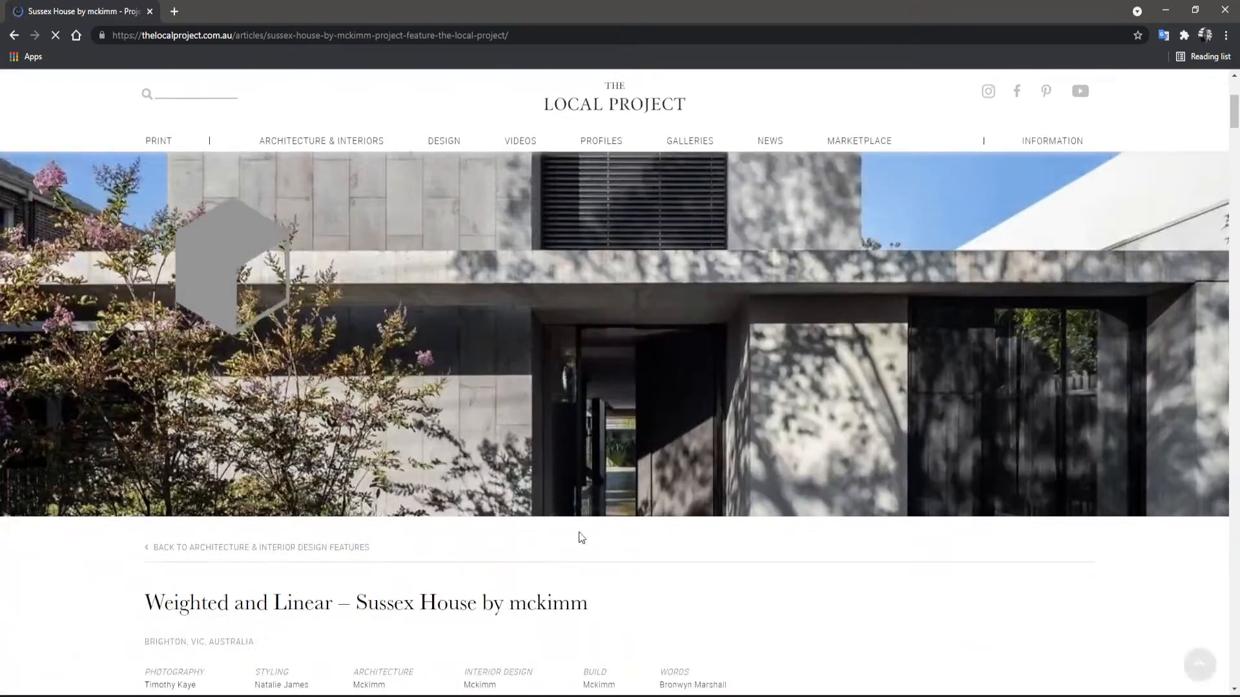
pyautogui.scroll(-2, 579, 539)
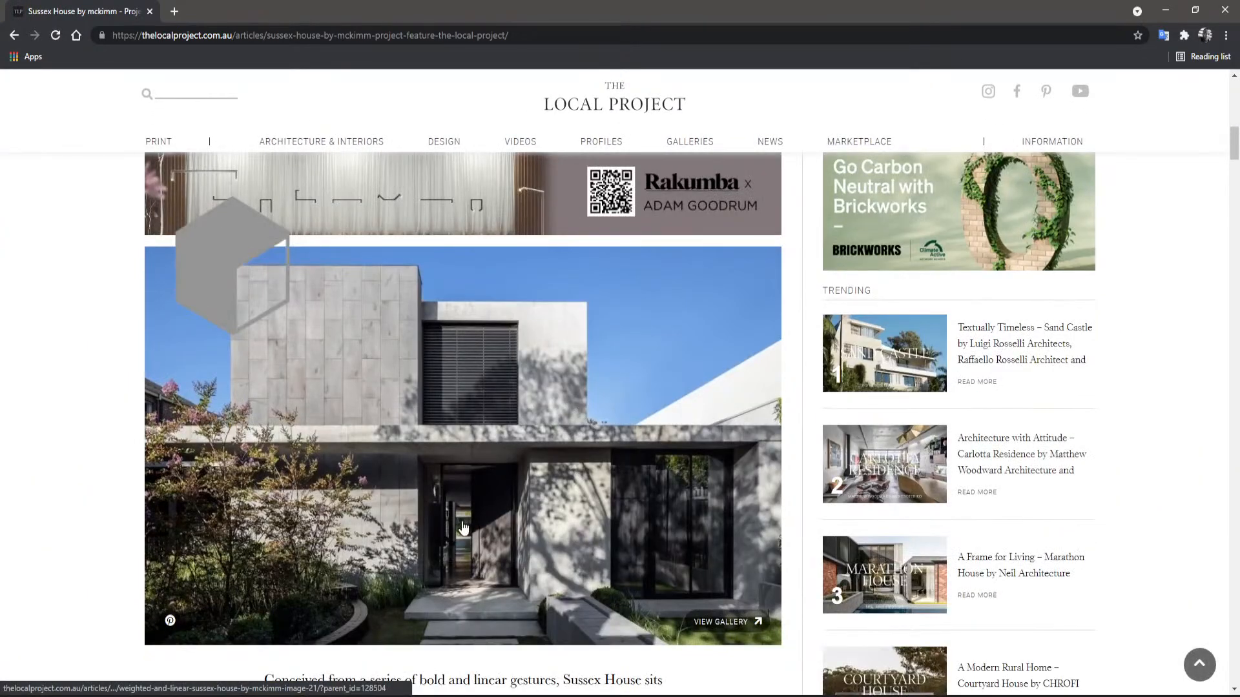
pyautogui.scroll(-4, 464, 533)
pyautogui.scroll(-6, 471, 546)
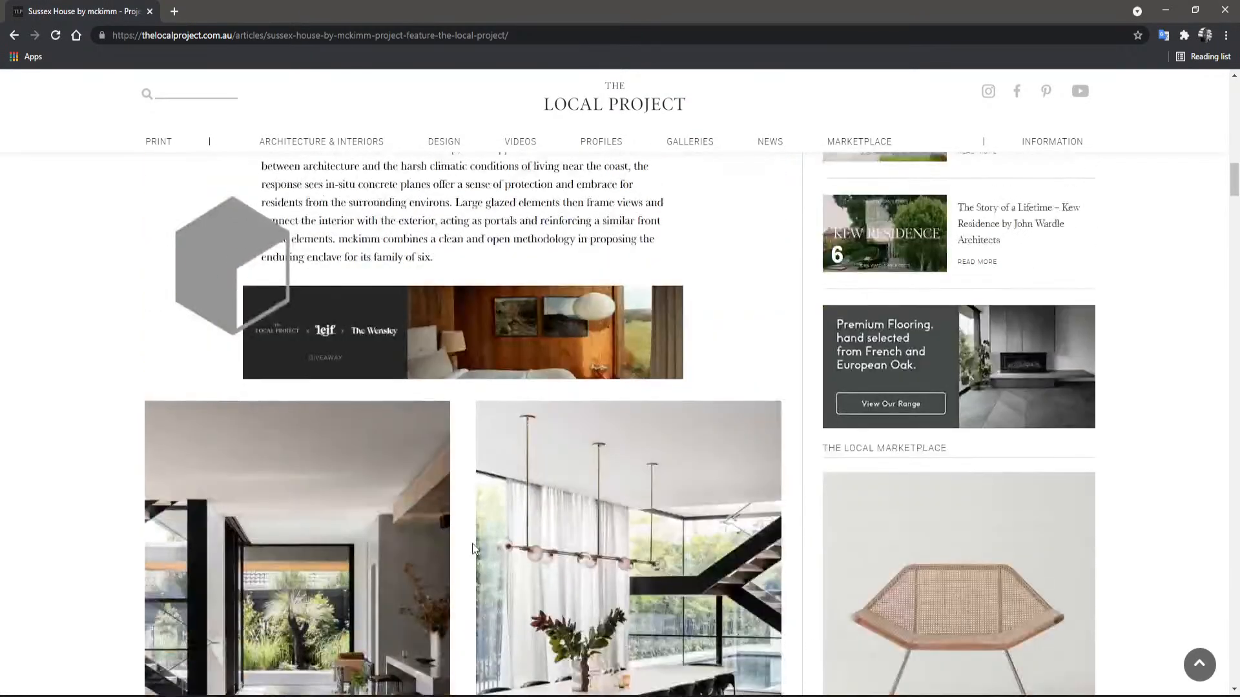
pyautogui.scroll(-5, 471, 543)
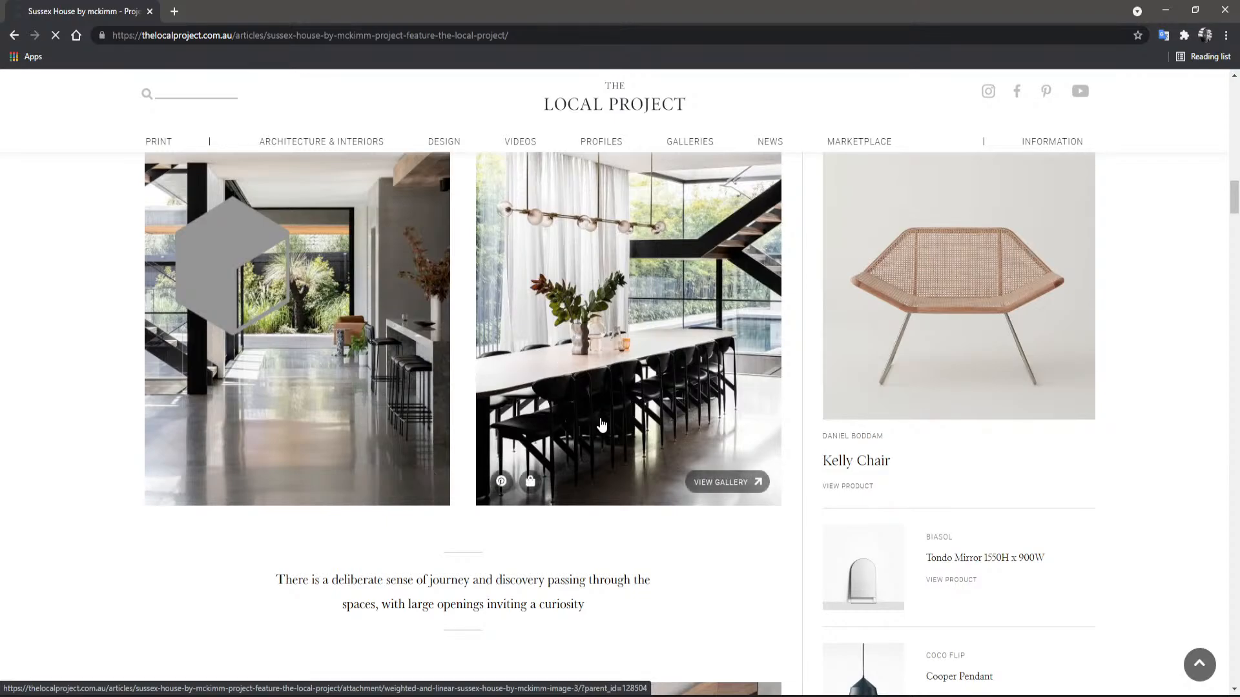
# - Open the article's kitchen hallway photo in the gallery and view the following interior photos up to image 11
pyautogui.click(409, 443)
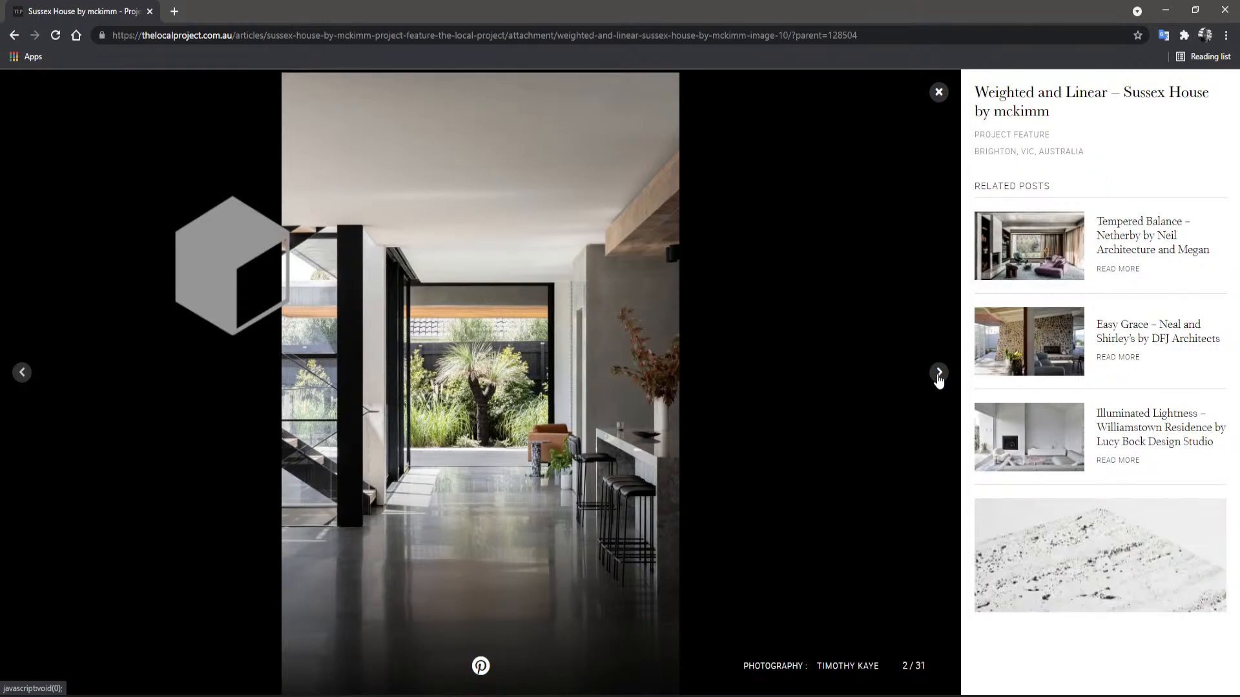
pyautogui.click(938, 374)
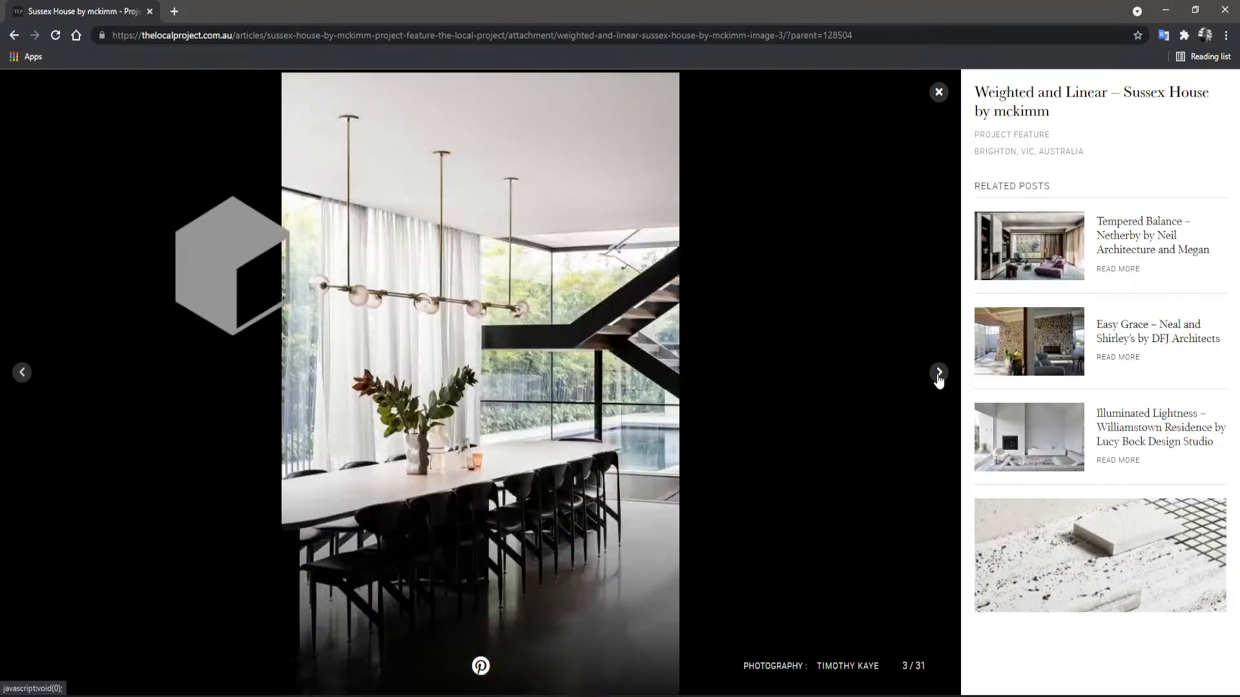
pyautogui.click(938, 374)
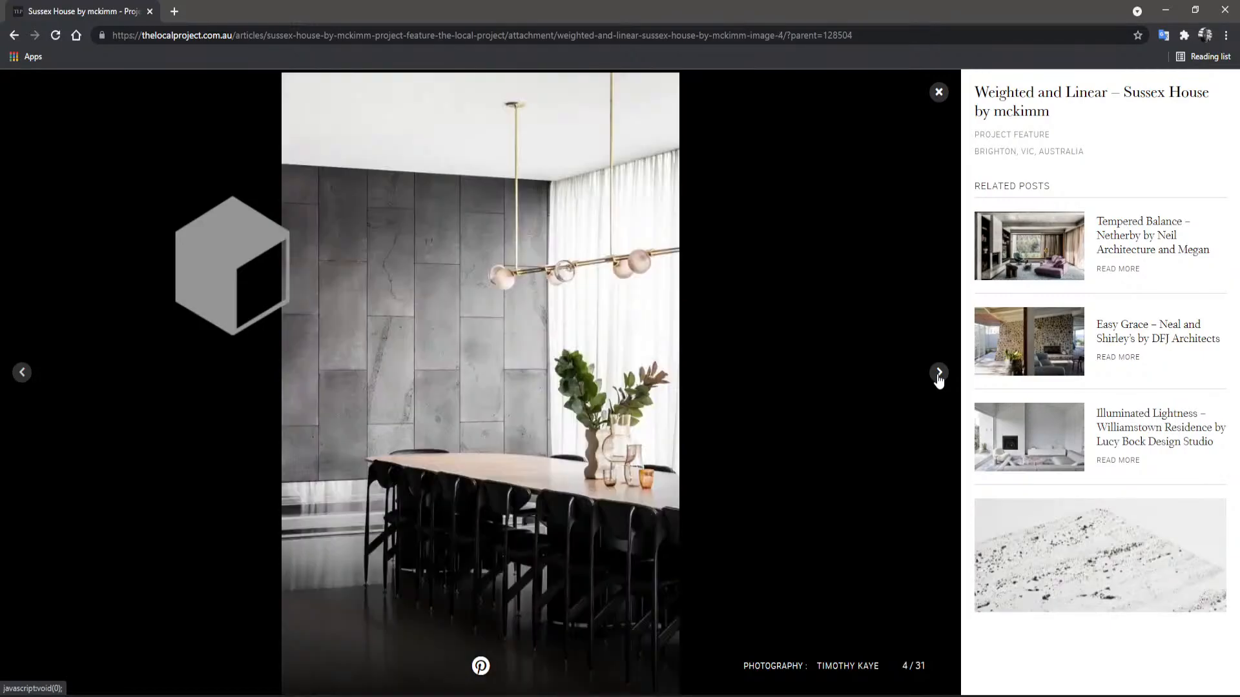
pyautogui.click(938, 373)
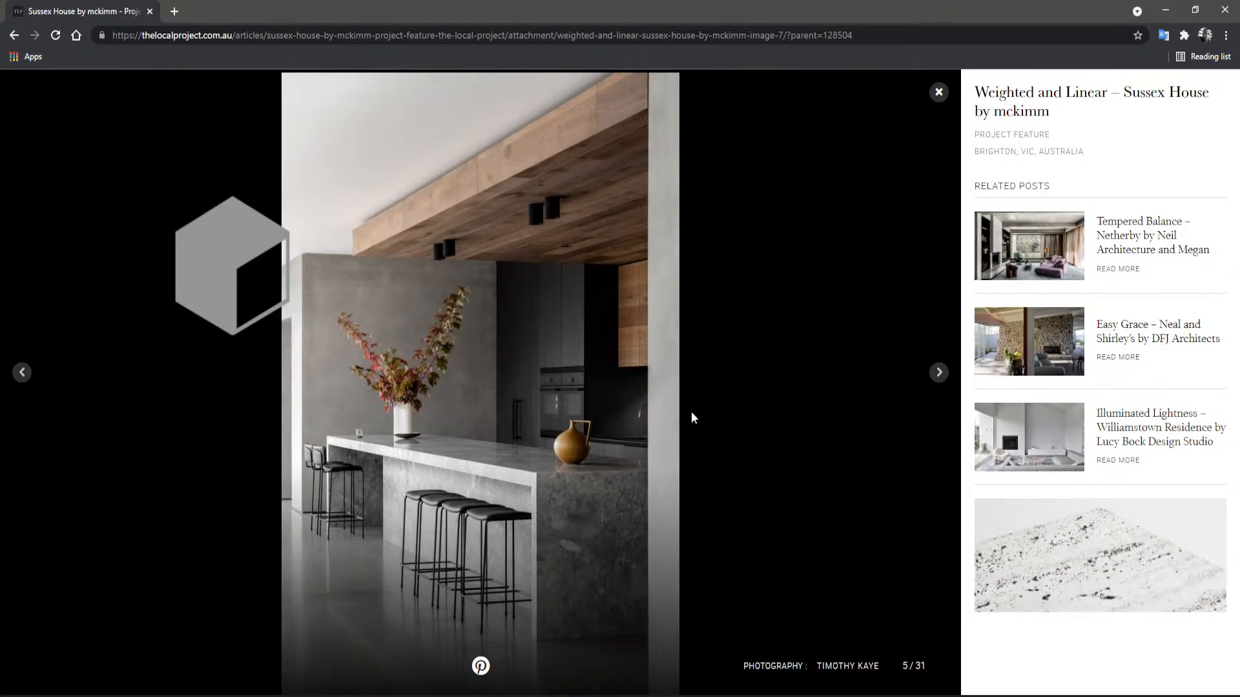
pyautogui.click(939, 373)
pyautogui.click(938, 372)
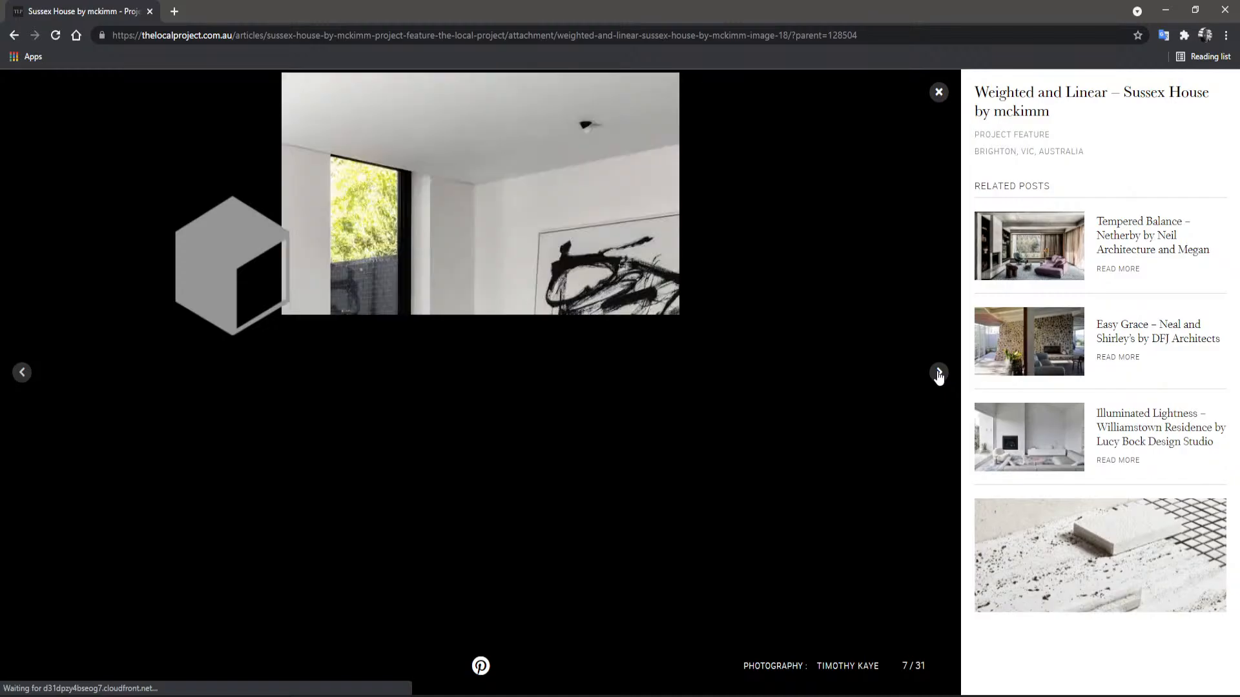
pyautogui.click(939, 373)
pyautogui.click(938, 373)
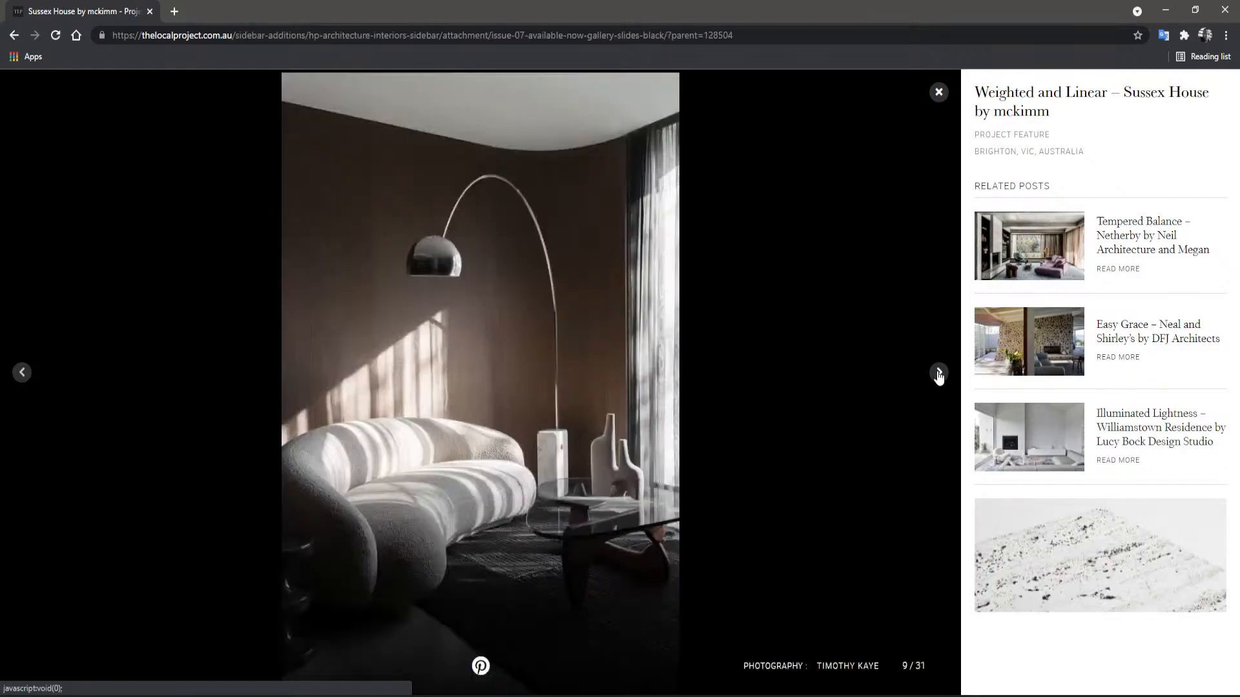
pyautogui.click(939, 373)
pyautogui.click(939, 373)
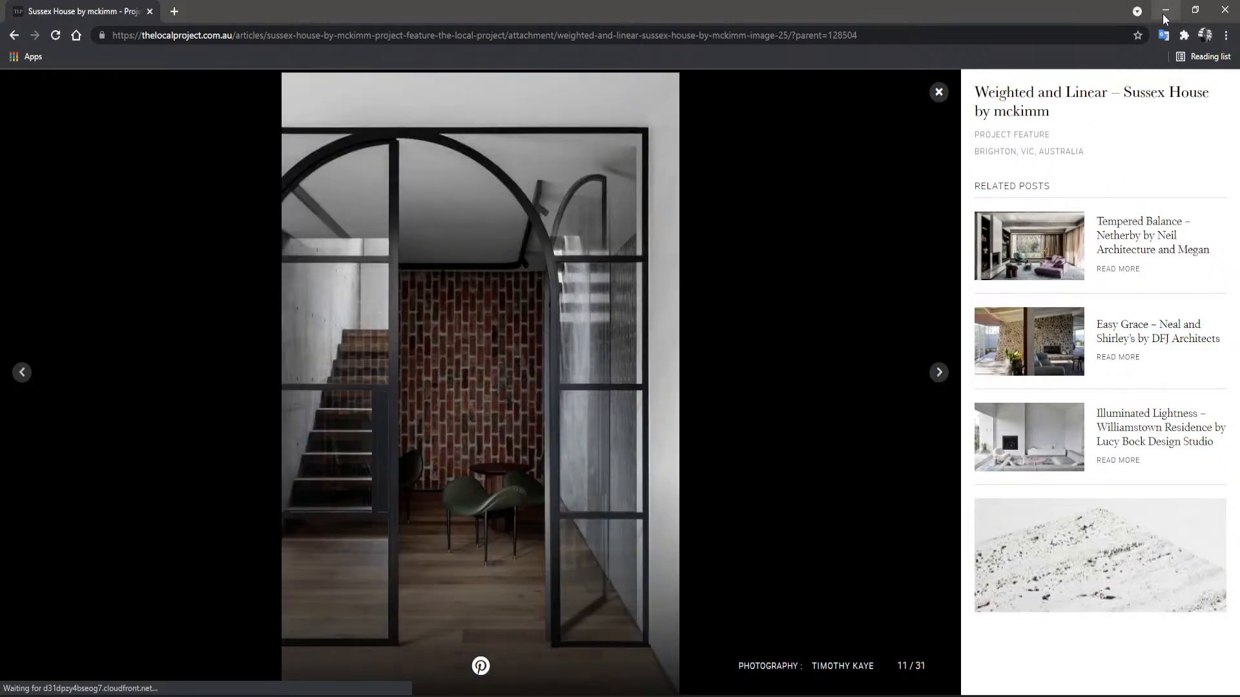
# - Switch back to 3ds Max and select the imported pond group in the Top view
pyautogui.click(1166, 11)
pyautogui.click(929, 532)
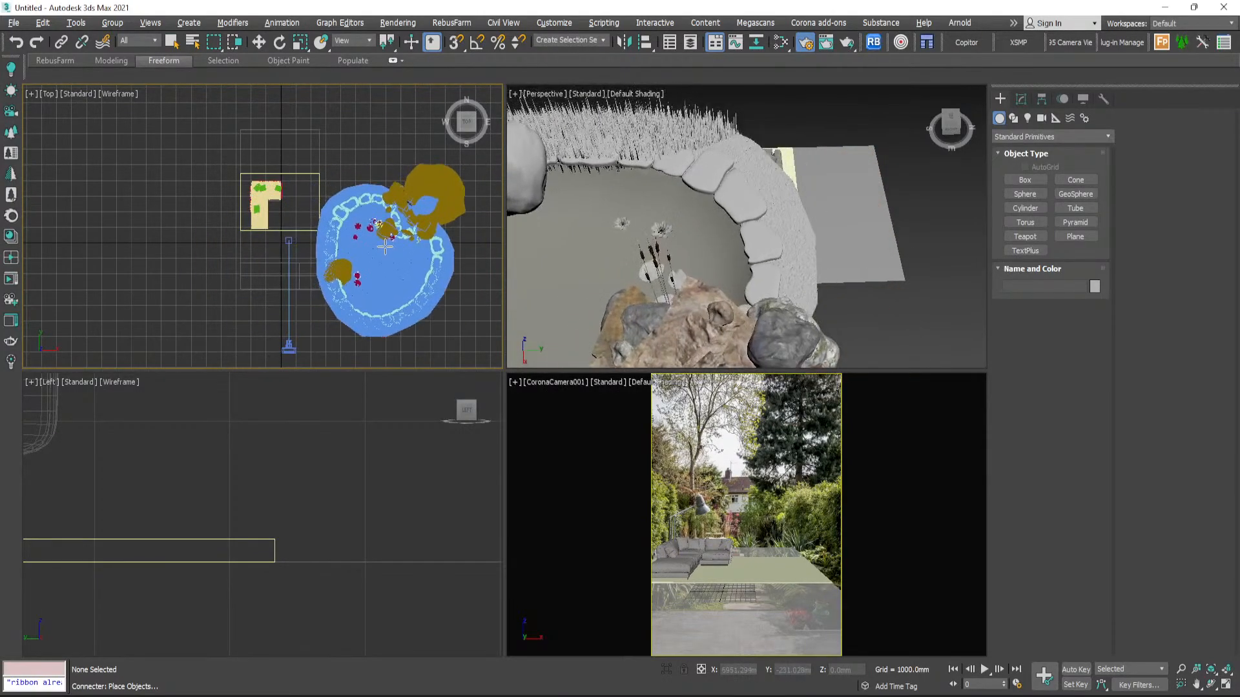
pyautogui.scroll(-3, 361, 249)
pyautogui.click(383, 239)
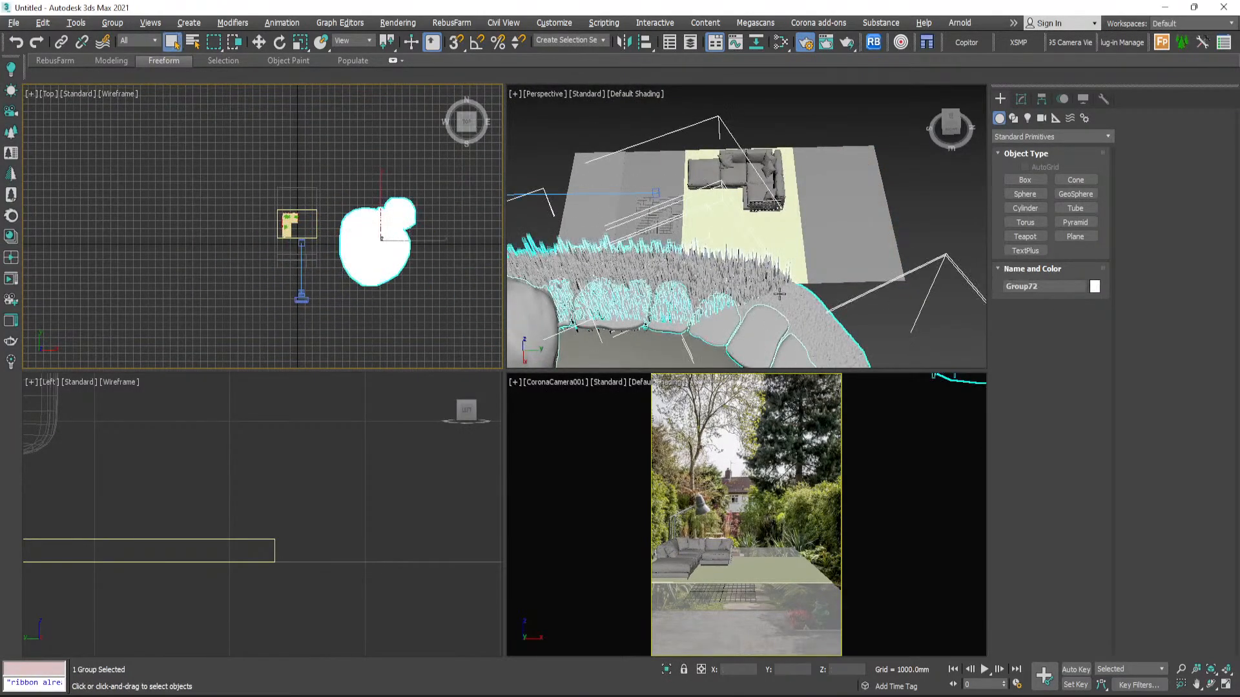
# - Examine the imported pond's edge stones, grass and rocks up close from several angles in the Perspective view
pyautogui.scroll(-3, 780, 295)
pyautogui.moveTo(739, 306); pyautogui.dragTo(741, 191, button='middle')
pyautogui.scroll(10, 741, 191)
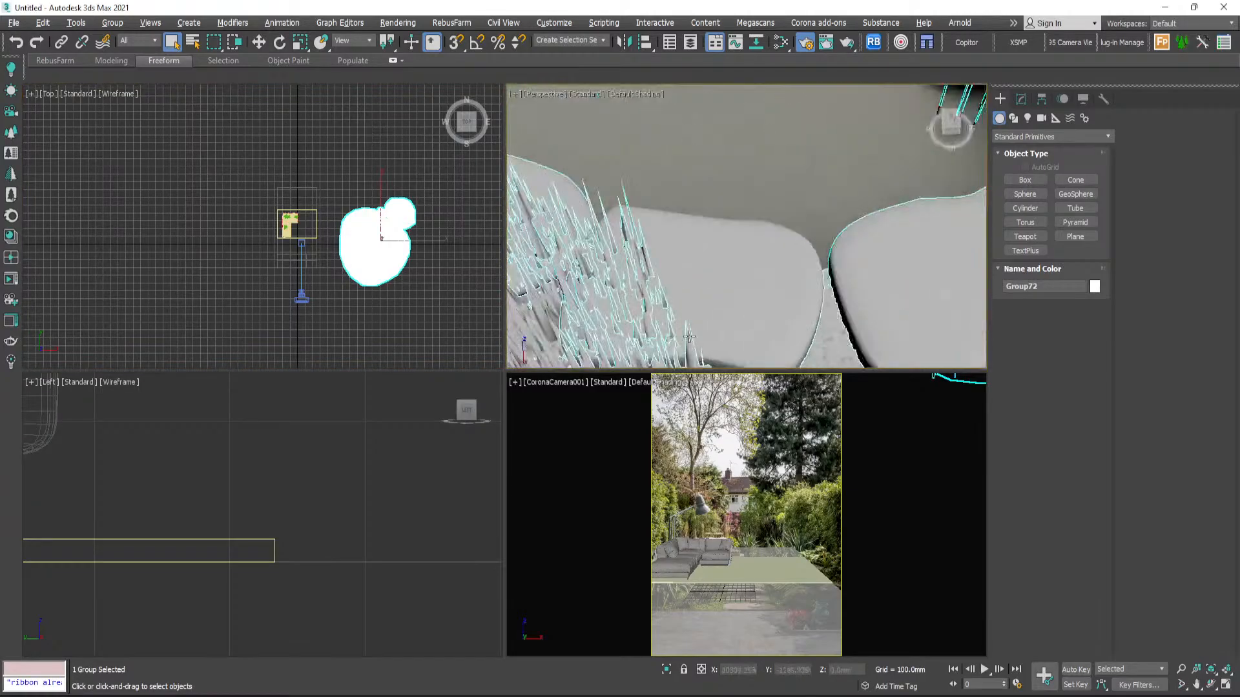
pyautogui.keyDown('alt'); pyautogui.moveTo(707, 260); pyautogui.dragTo(725, 216, button='middle'); pyautogui.keyUp('alt')
pyautogui.scroll(2, 725, 216)
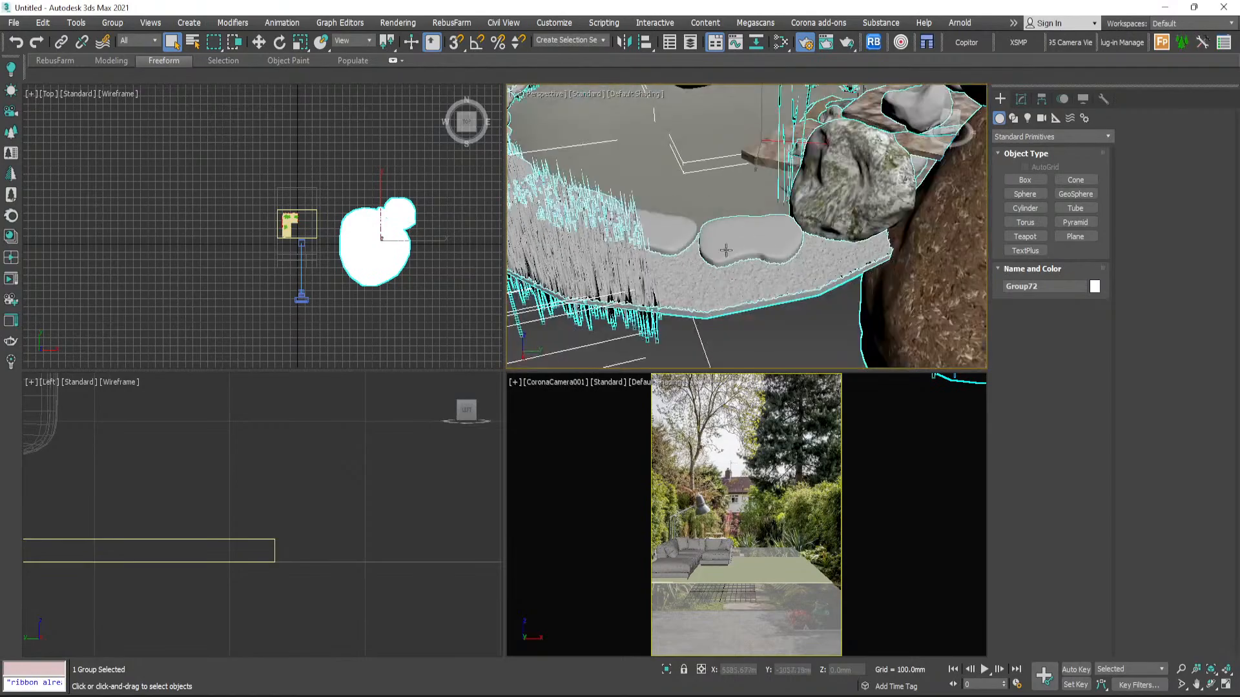
pyautogui.scroll(-5, 730, 236)
pyautogui.keyDown('alt'); pyautogui.moveTo(688, 317); pyautogui.dragTo(646, 288, button='middle'); pyautogui.keyUp('alt')
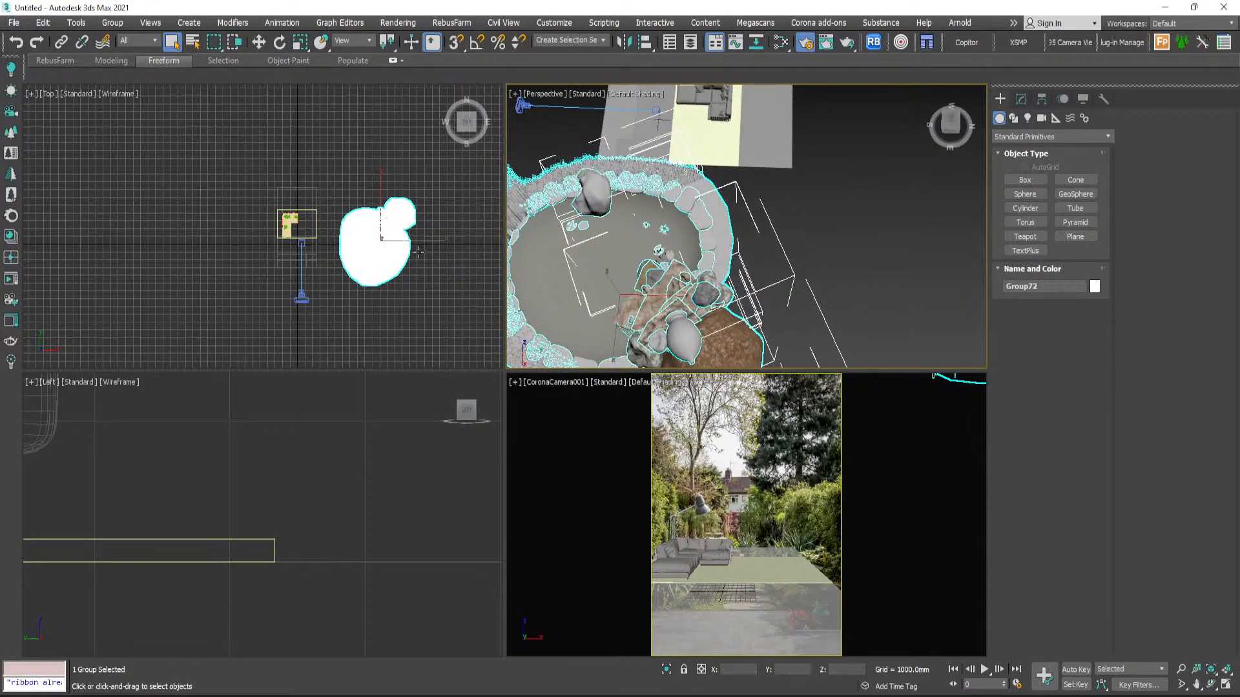
pyautogui.keyDown('alt'); pyautogui.moveTo(614, 233); pyautogui.dragTo(623, 158, button='middle'); pyautogui.keyUp('alt')
pyautogui.keyDown('alt'); pyautogui.moveTo(707, 219); pyautogui.dragTo(736, 252, button='middle'); pyautogui.keyUp('alt')
# - Delete the imported pond group from the scene
pyautogui.scroll(10, 632, 300)
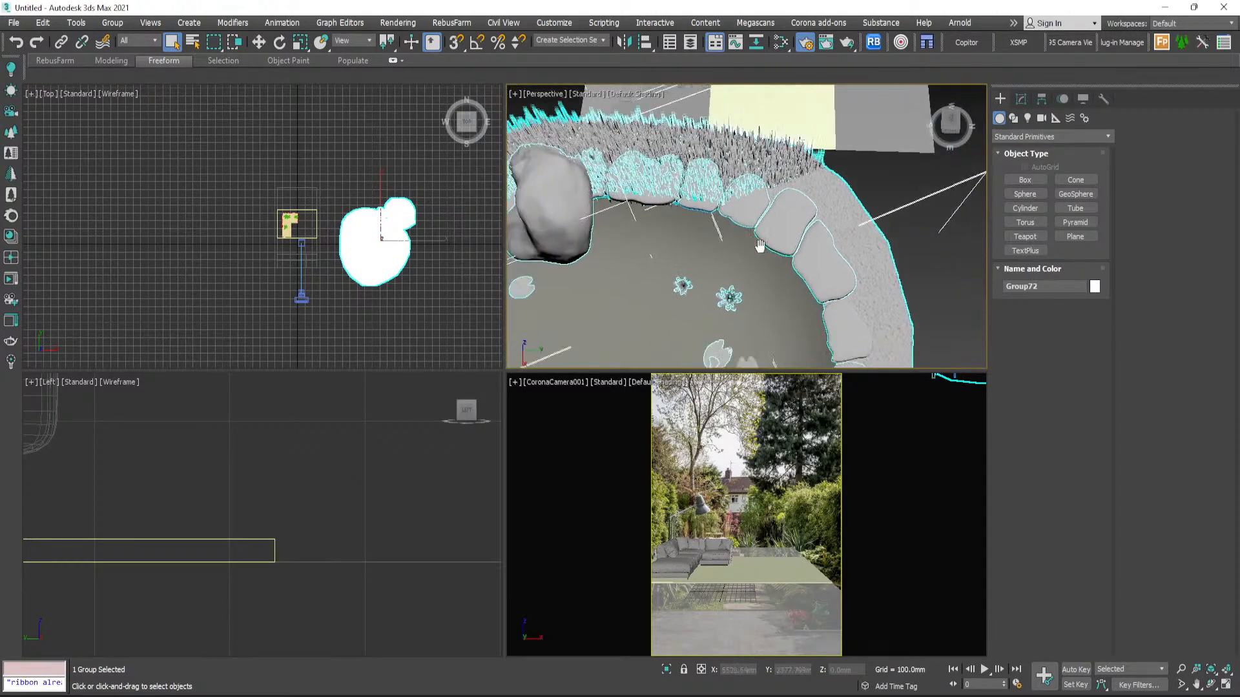
pyautogui.scroll(-5, 747, 262)
pyautogui.press('Delete')
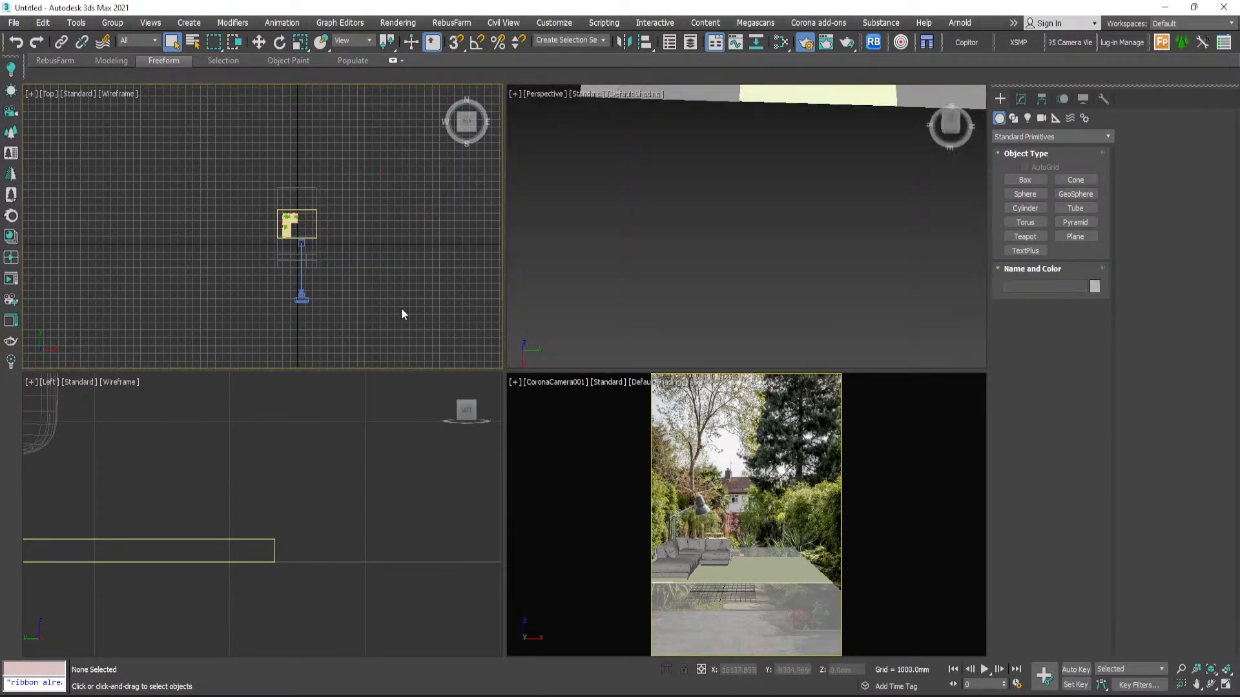
# - Create a flat box about 874 mm wide, 240 mm long and 46 mm high in the Top view, on the camera side of the sofa
pyautogui.scroll(8, 278, 239)
pyautogui.moveTo(360, 260); pyautogui.dragTo(327, 215, button='middle')
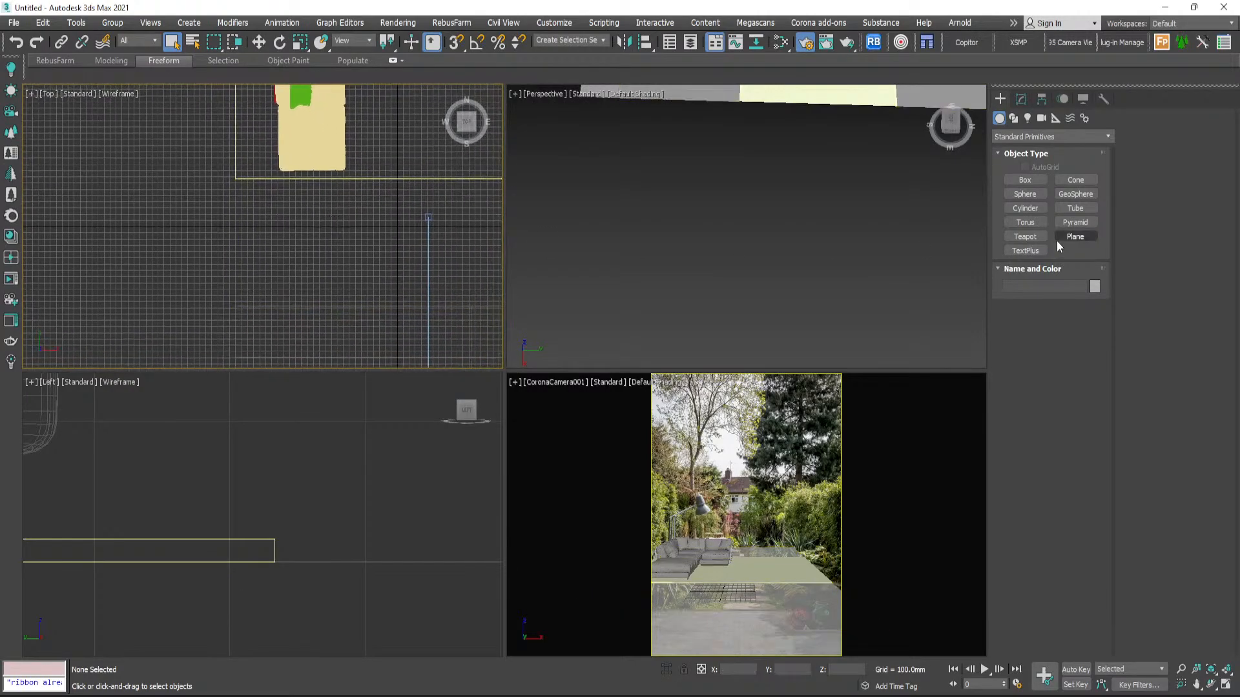
pyautogui.click(1024, 180)
pyautogui.moveTo(406, 257); pyautogui.dragTo(327, 235, button='middle')
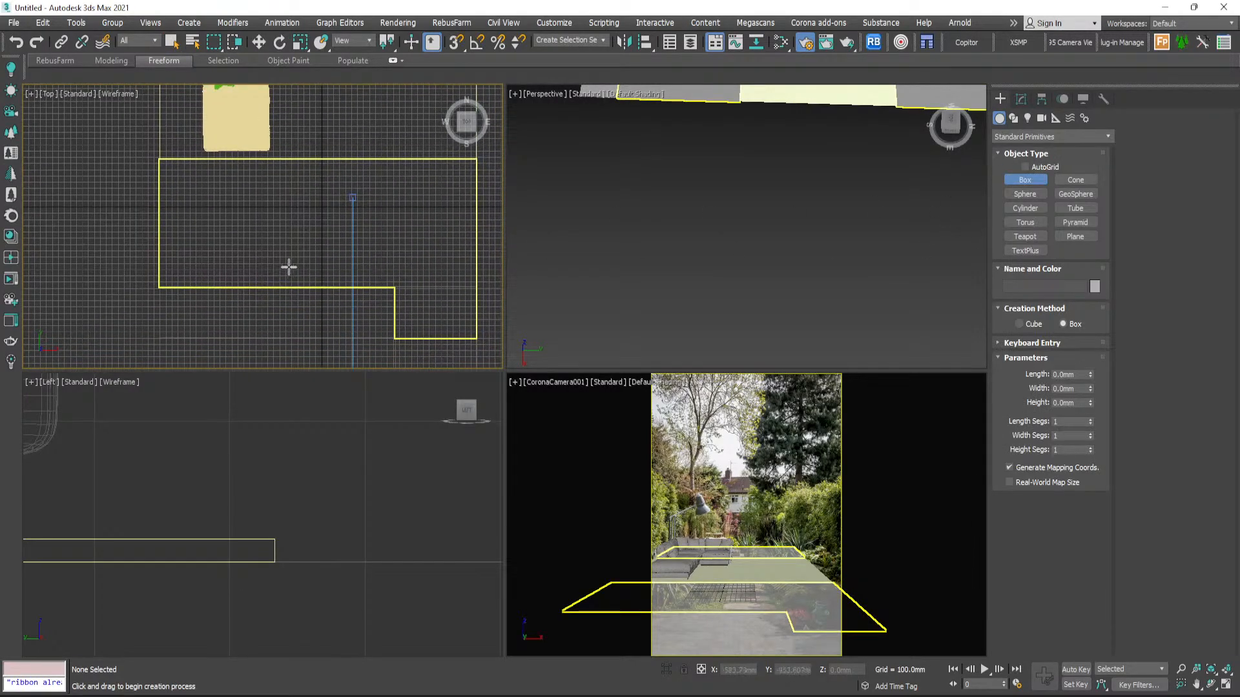
pyautogui.scroll(5, 329, 273)
pyautogui.moveTo(276, 246); pyautogui.dragTo(425, 290)
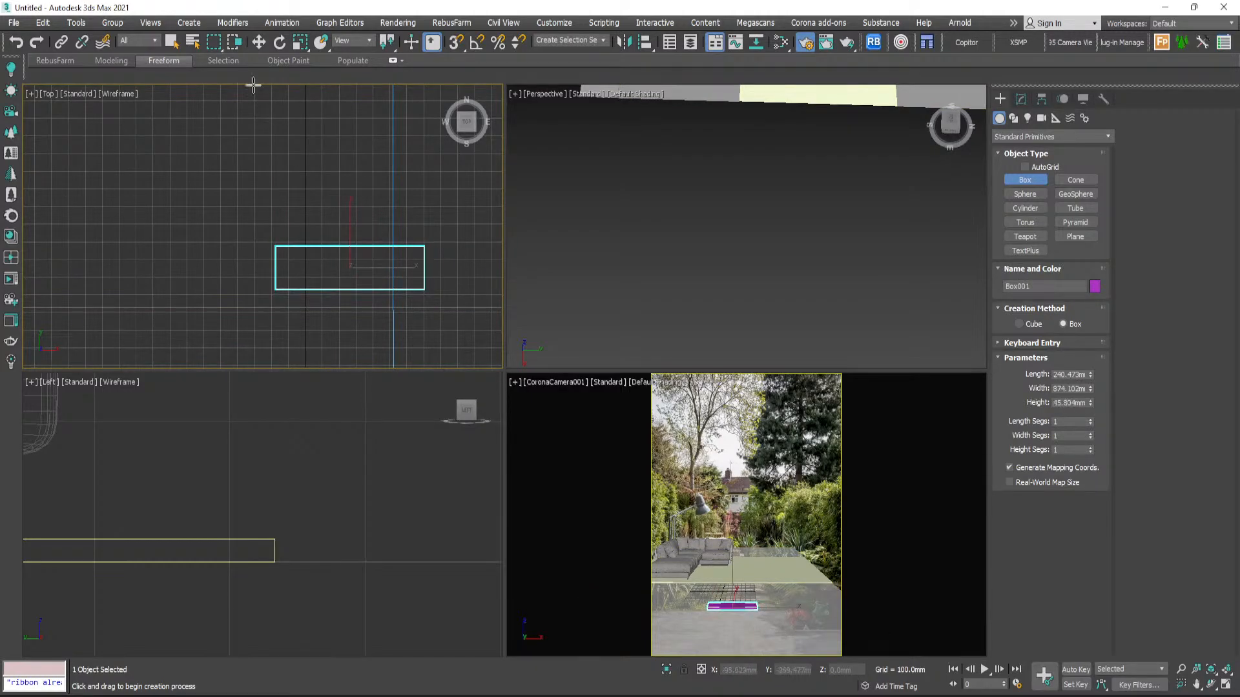
# - Move the box over the garden path in the camera view, to about X 594, Y -908 and Z -28 mm
pyautogui.click(258, 42)
pyautogui.scroll(-5, 352, 315)
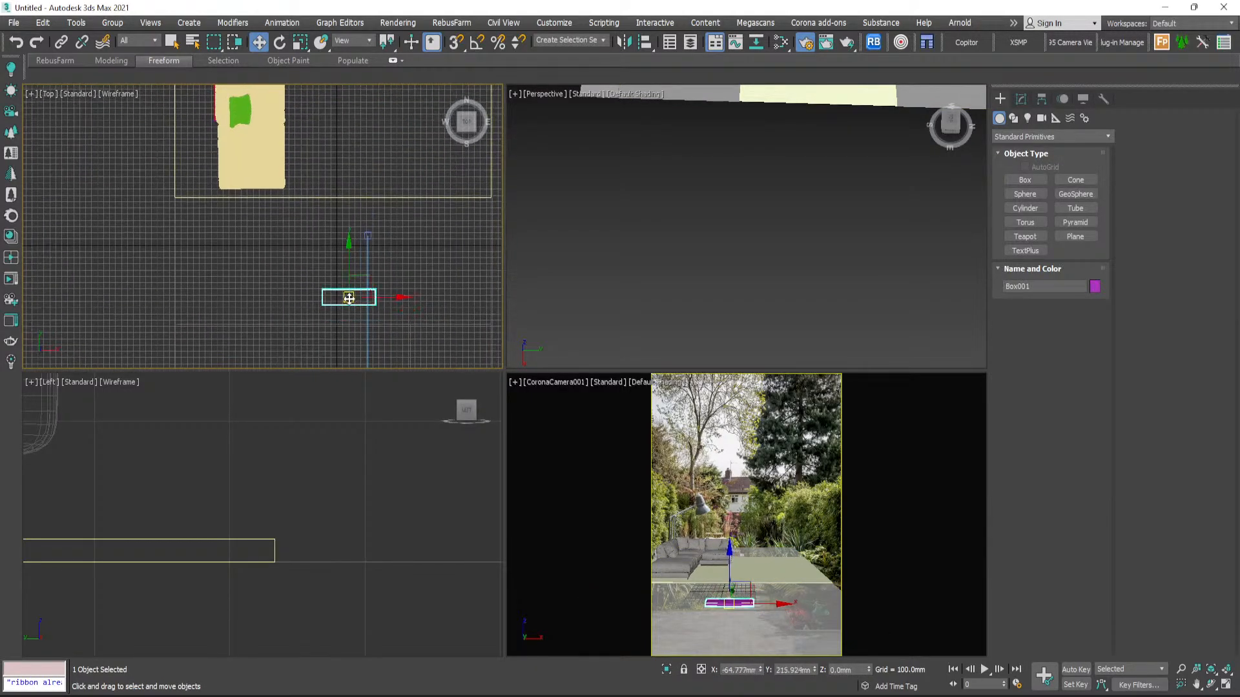
pyautogui.moveTo(352, 300); pyautogui.dragTo(362, 303)
pyautogui.rightClick(782, 650)
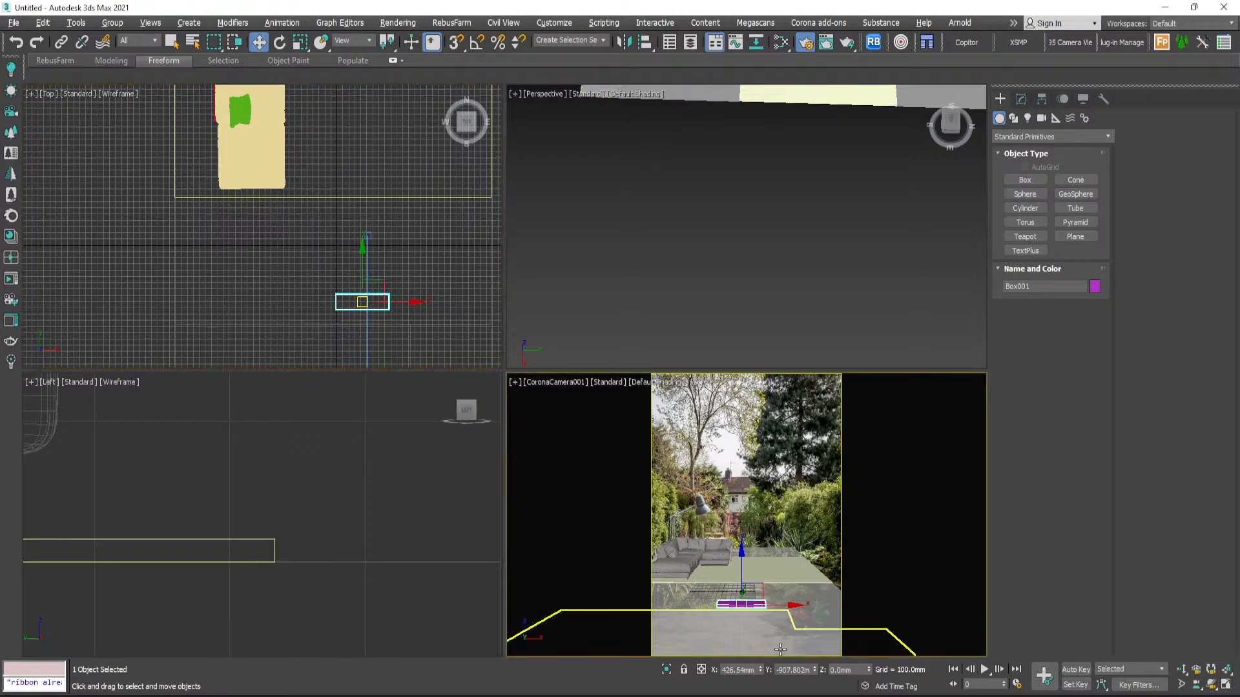
pyautogui.hotkey('alt', 'w')
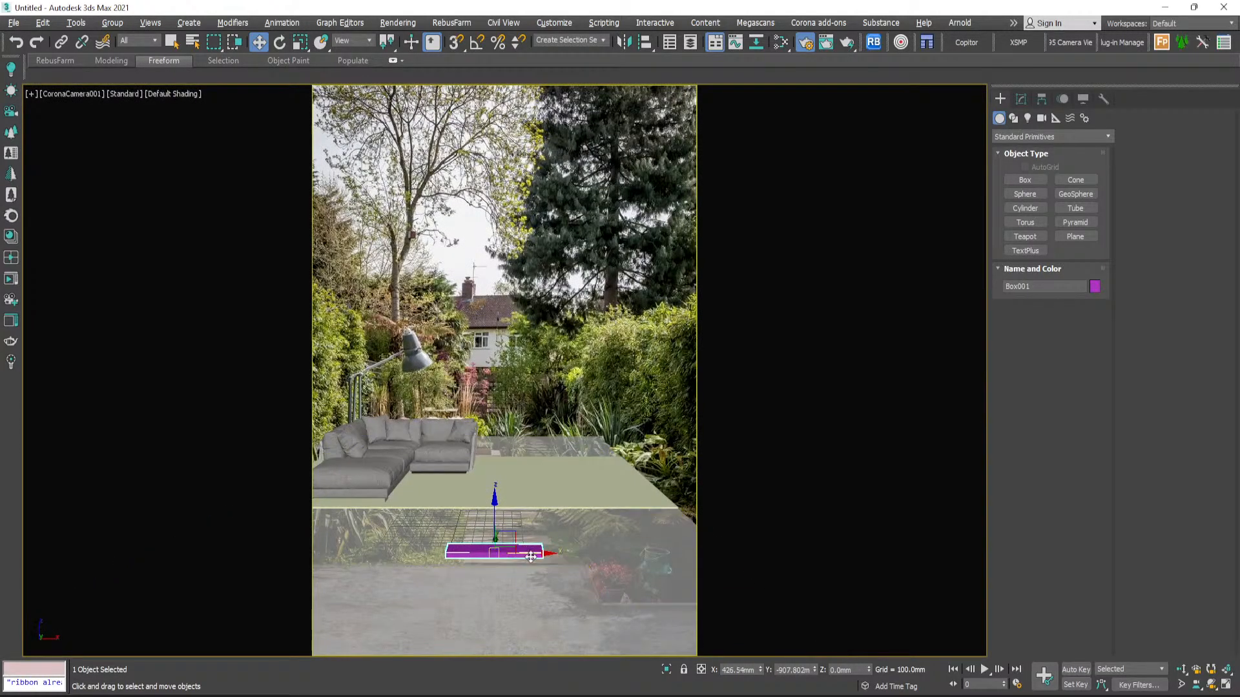
pyautogui.moveTo(529, 550); pyautogui.dragTo(515, 514)
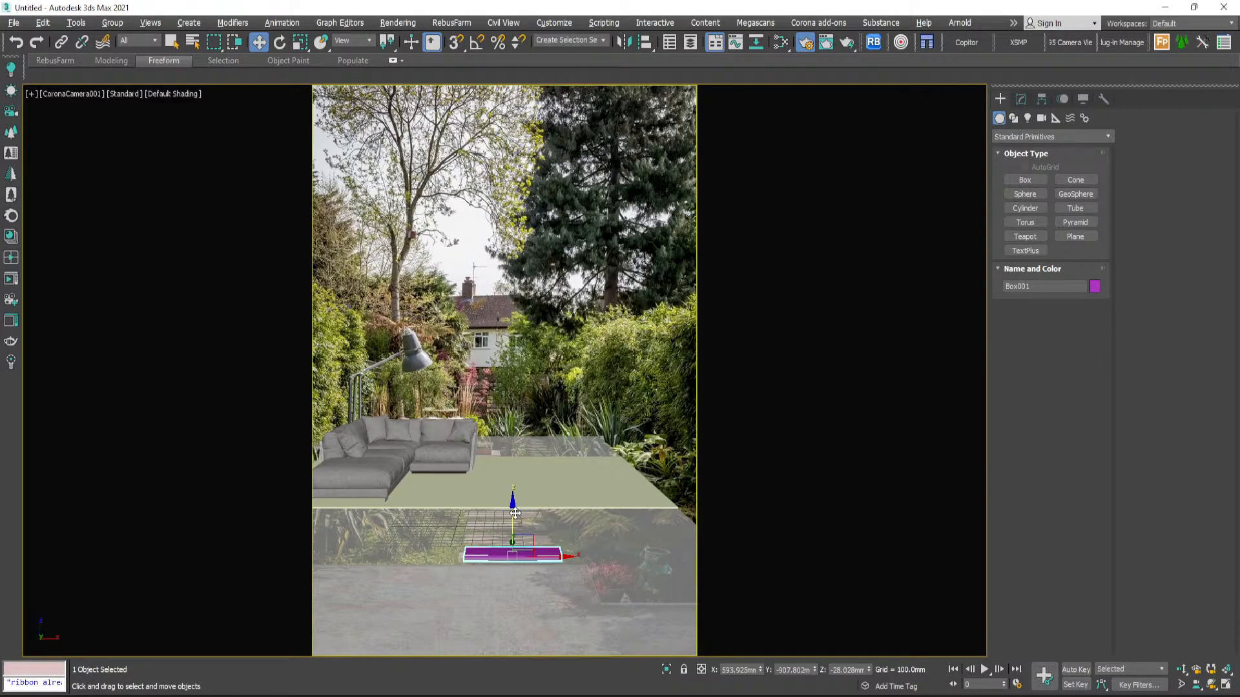
# - Scale the box thinner vertically in the Left view and snap its underside up to ground level at Z 0
pyautogui.hotkey('alt', 'w')
pyautogui.scroll(-12, 330, 519)
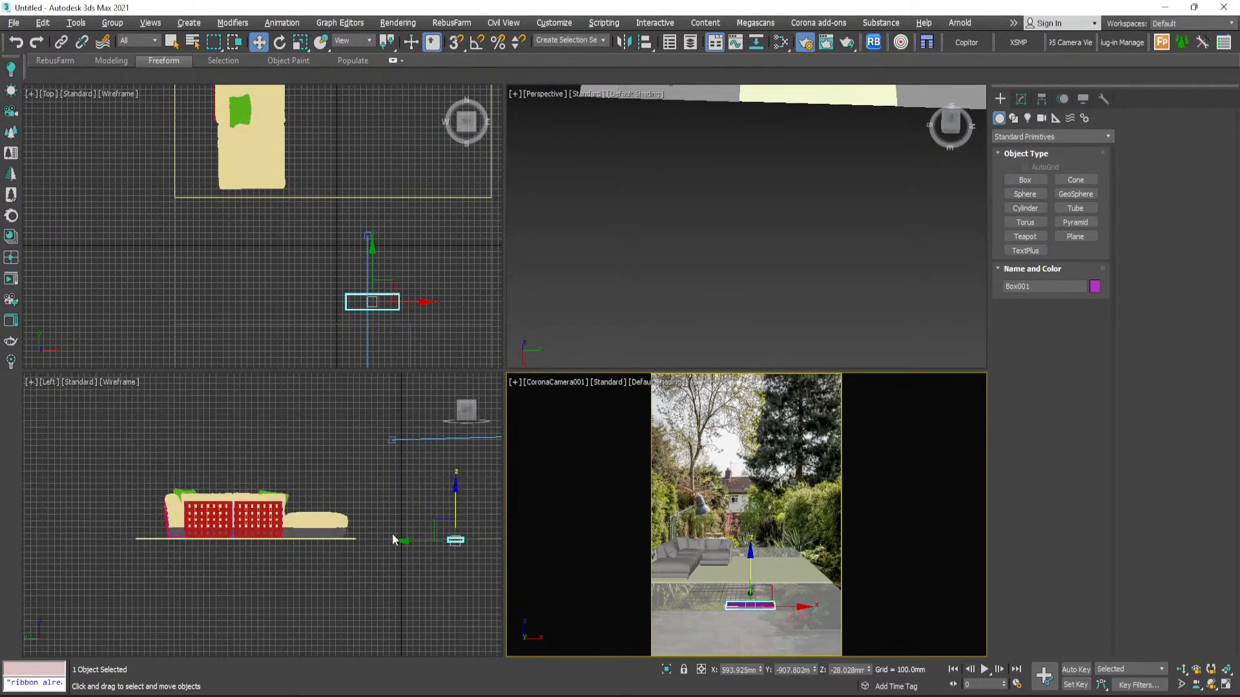
pyautogui.moveTo(477, 548); pyautogui.dragTo(407, 547, button='middle')
pyautogui.scroll(9, 406, 545)
pyautogui.press('r')
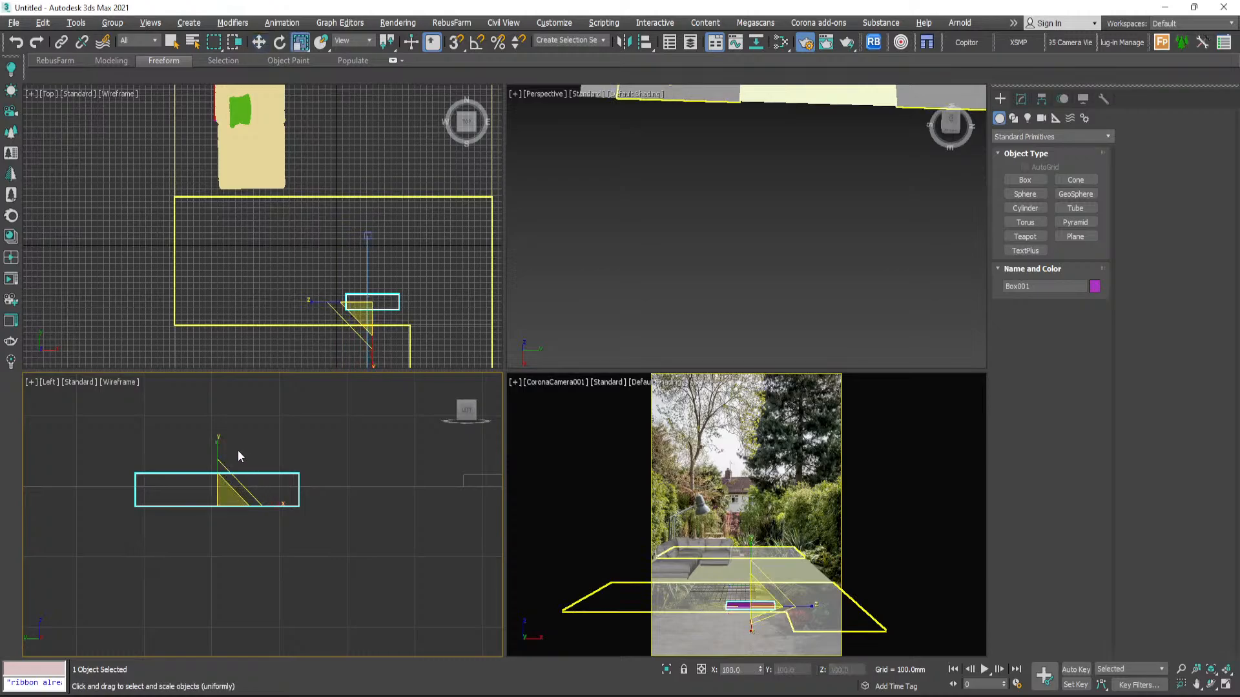
pyautogui.moveTo(217, 444); pyautogui.dragTo(381, 478)
pyautogui.press('w')
pyautogui.press('s')
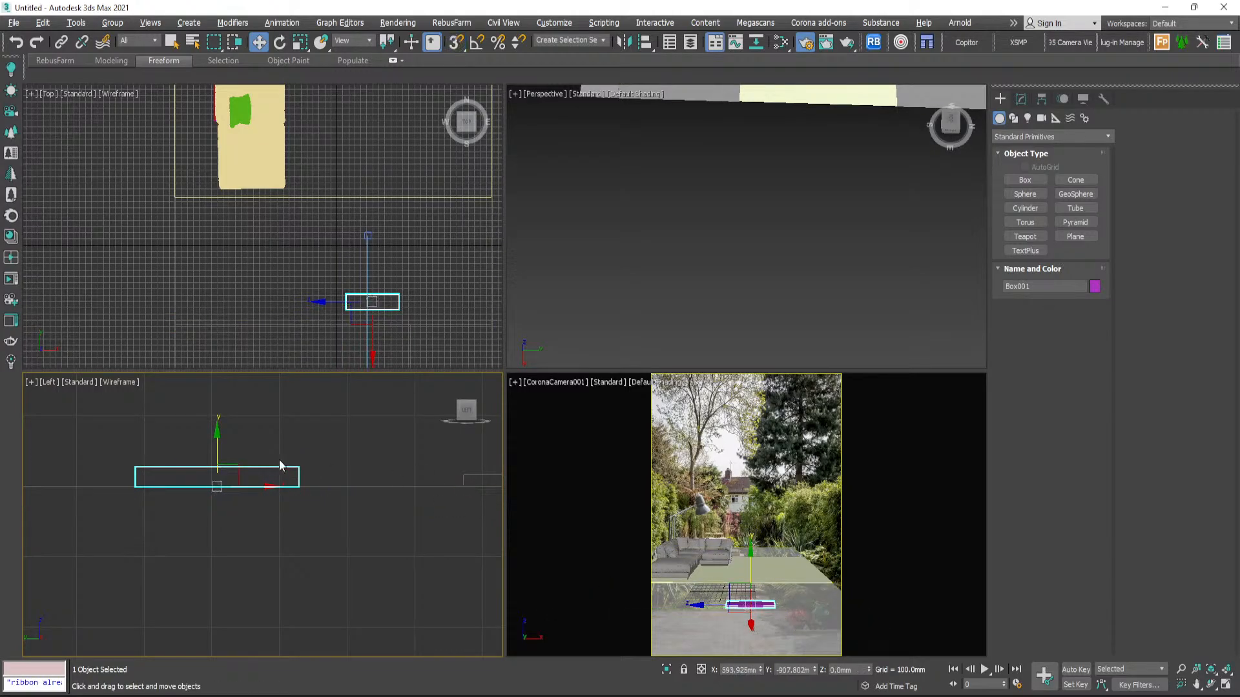
# - Reduce the box's Height parameter to about 24 mm, undoing the extra vertical scaling
pyautogui.press('r')
pyautogui.moveTo(218, 431); pyautogui.dragTo(234, 470)
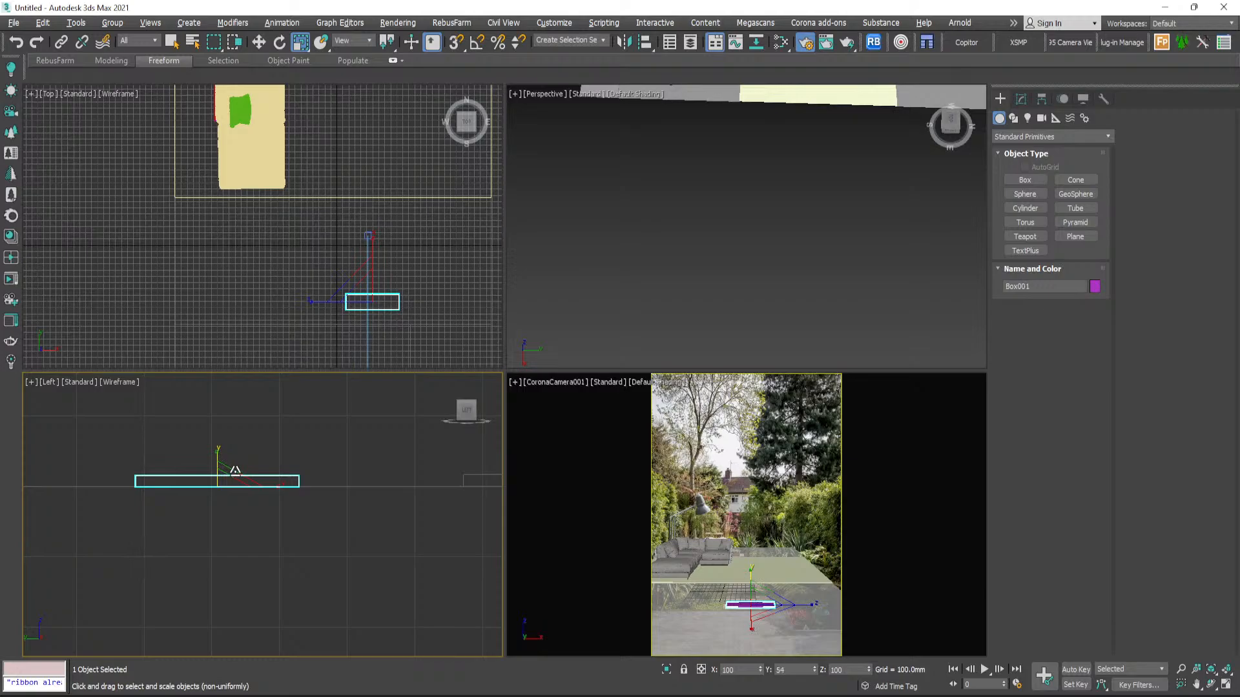
pyautogui.click(1021, 99)
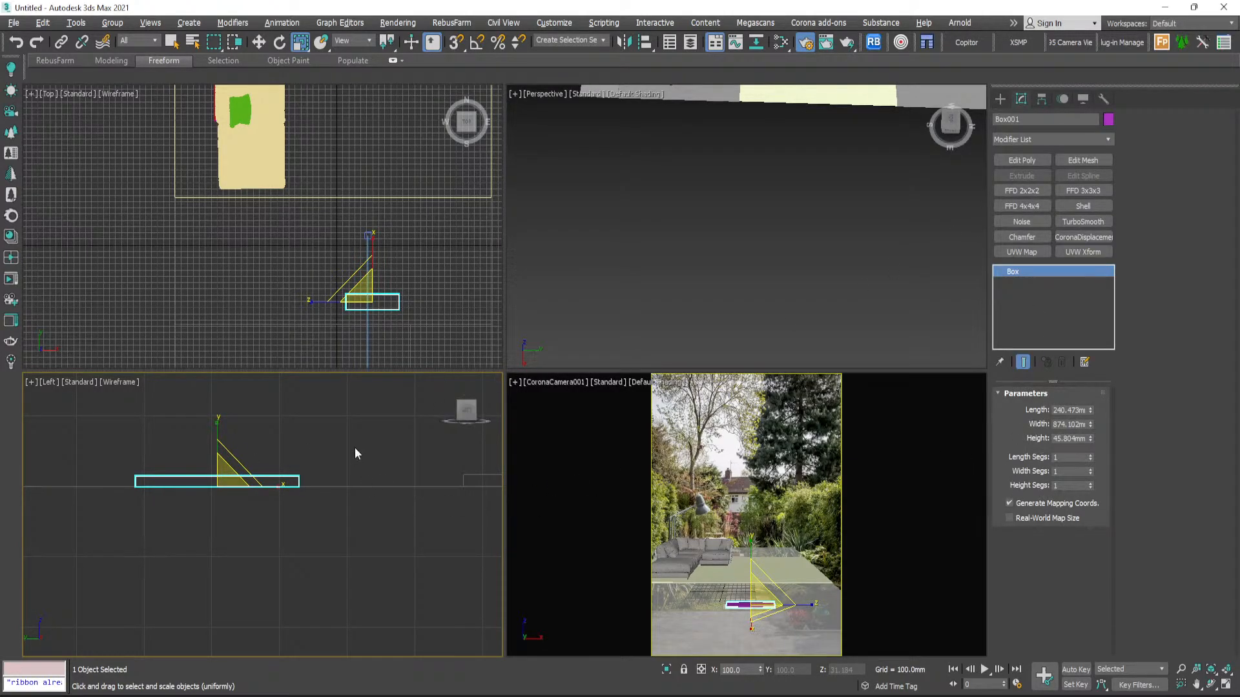
pyautogui.hotkey('ctrl', 'z')
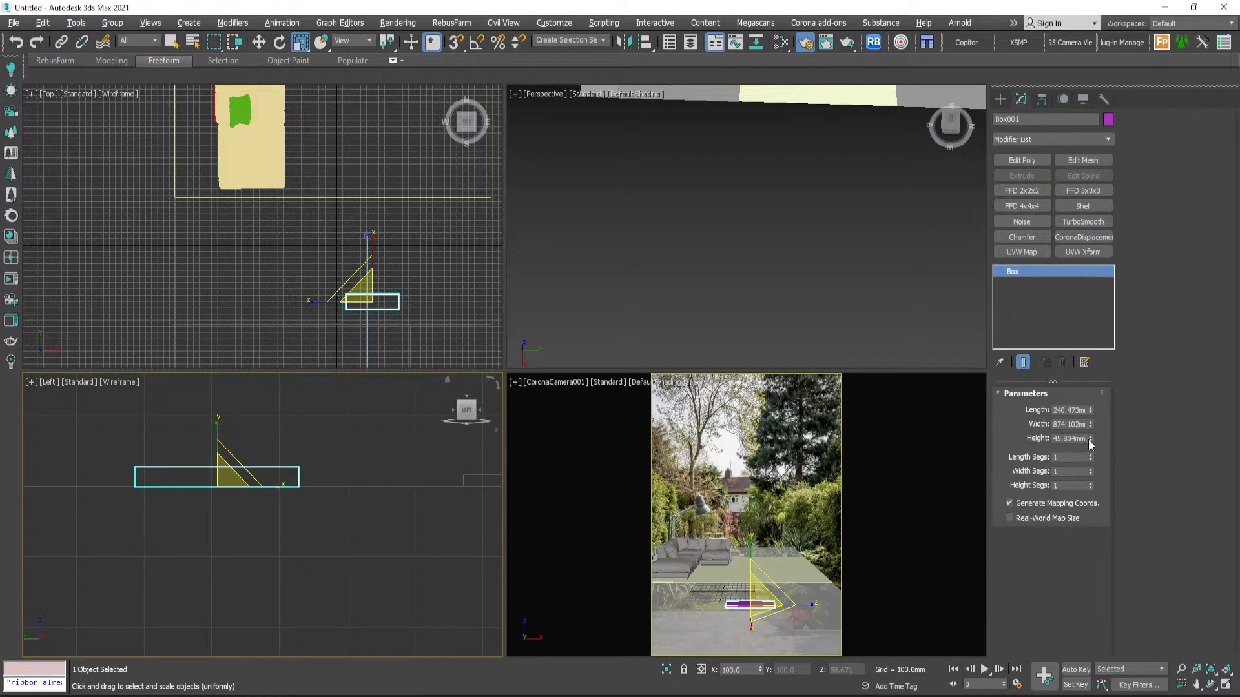
pyautogui.moveTo(1089, 439); pyautogui.dragTo(1088, 472)
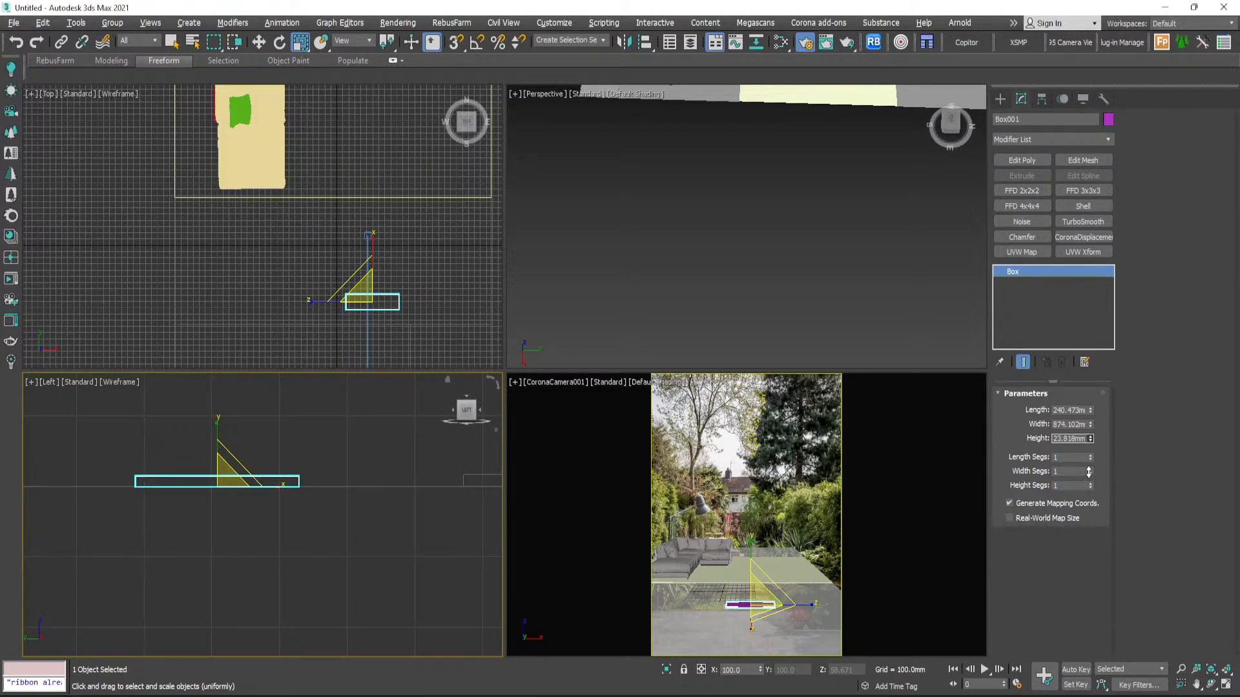
# - Add an Edit Poly modifier to the box and snap its top vertices level with the neighbouring slab in the Left view
pyautogui.click(1032, 160)
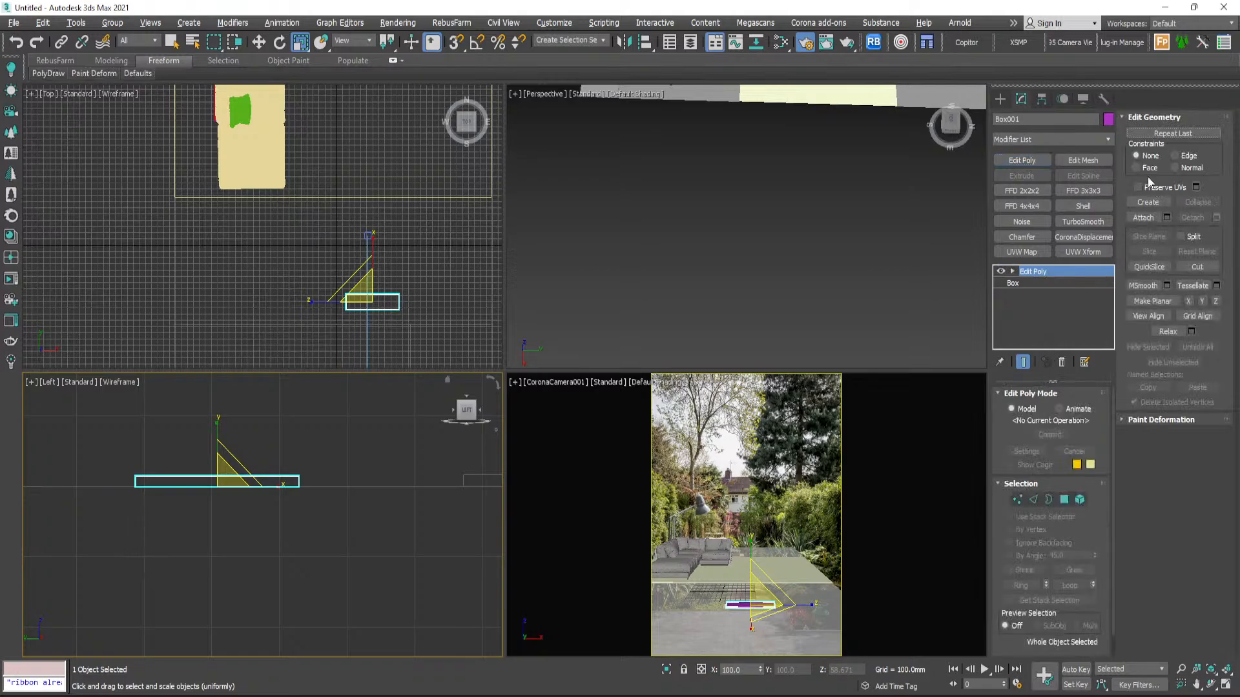
pyautogui.click(1018, 500)
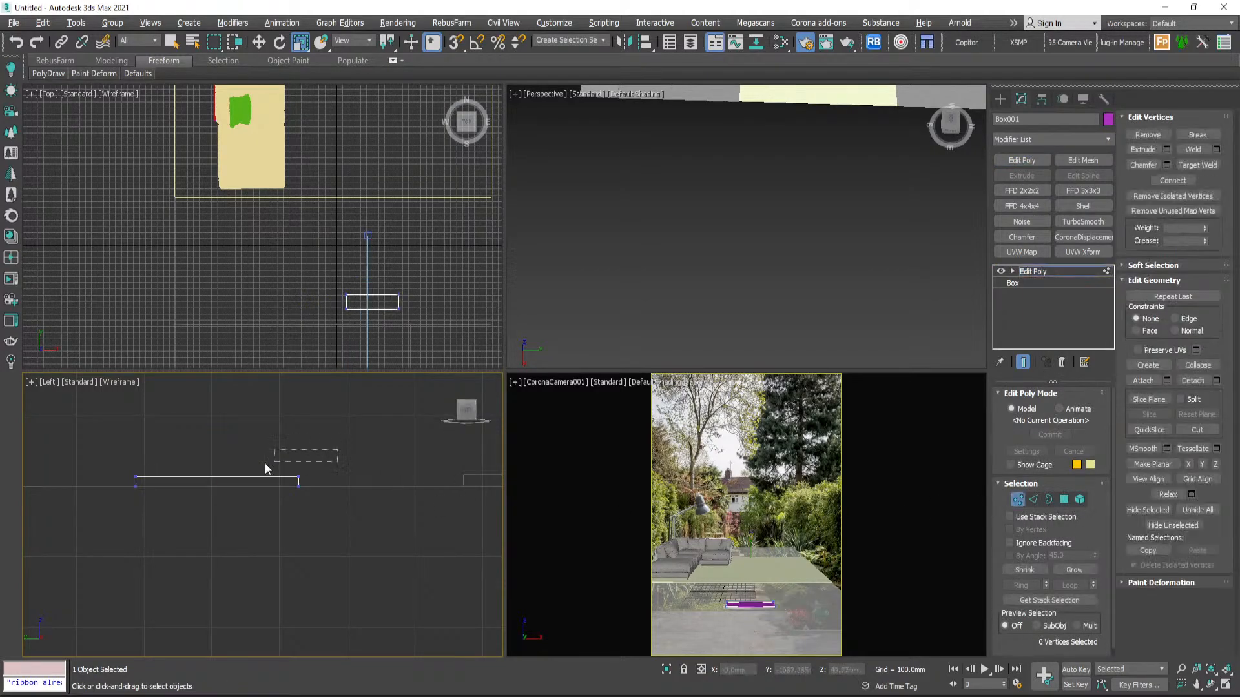
pyautogui.moveTo(109, 476); pyautogui.dragTo(109, 482)
pyautogui.press('w')
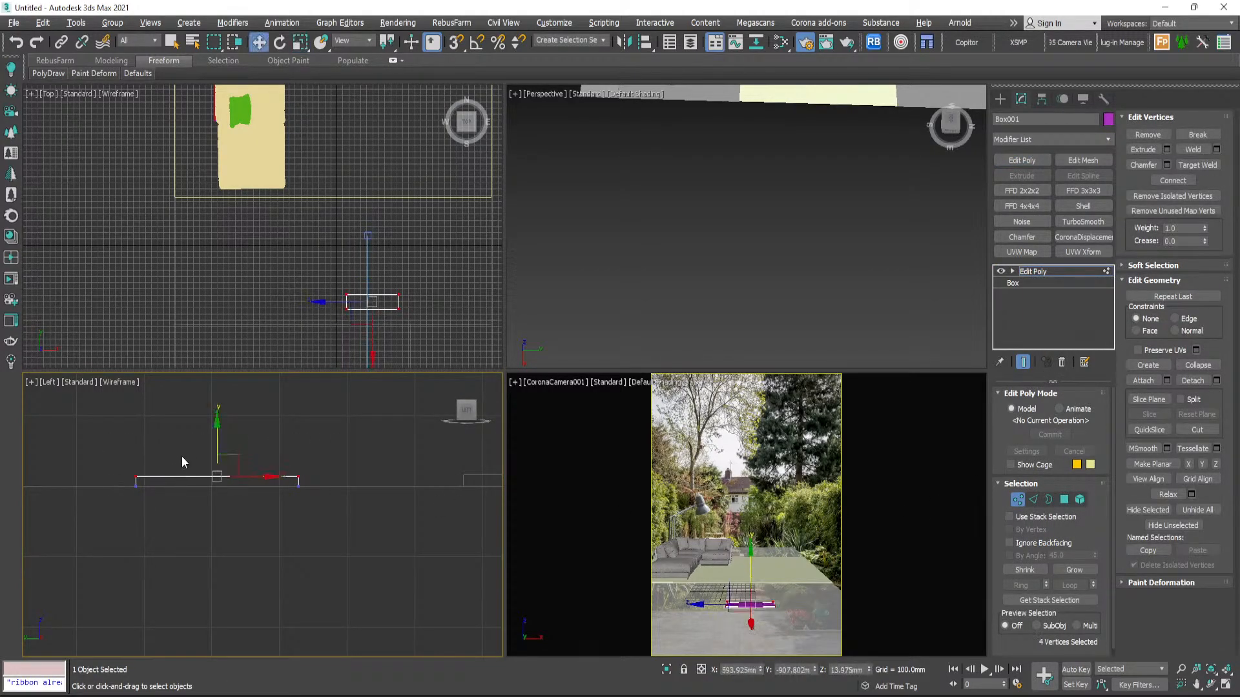
pyautogui.moveTo(217, 476); pyautogui.dragTo(433, 476)
pyautogui.press('s')
pyautogui.press('s')
pyautogui.click(1000, 99)
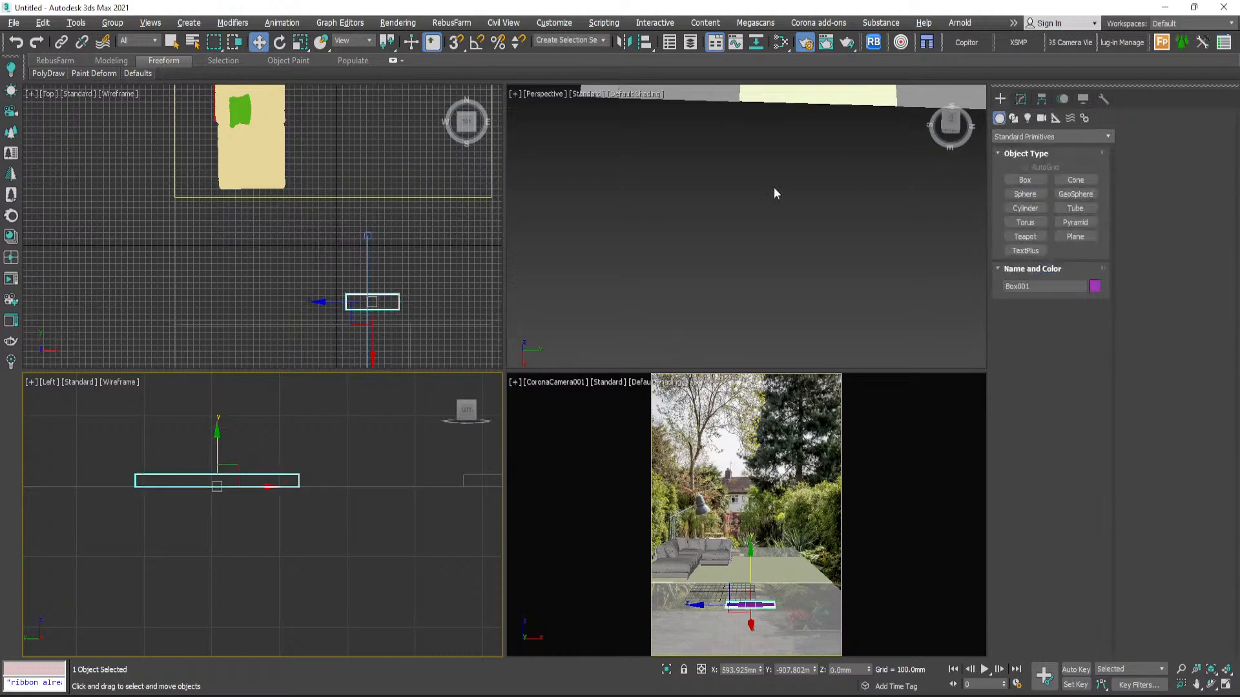
# - Shift the box along X to about 552 mm in the camera view to line it up with the paving
pyautogui.scroll(3, 411, 301)
pyautogui.rightClick(769, 488)
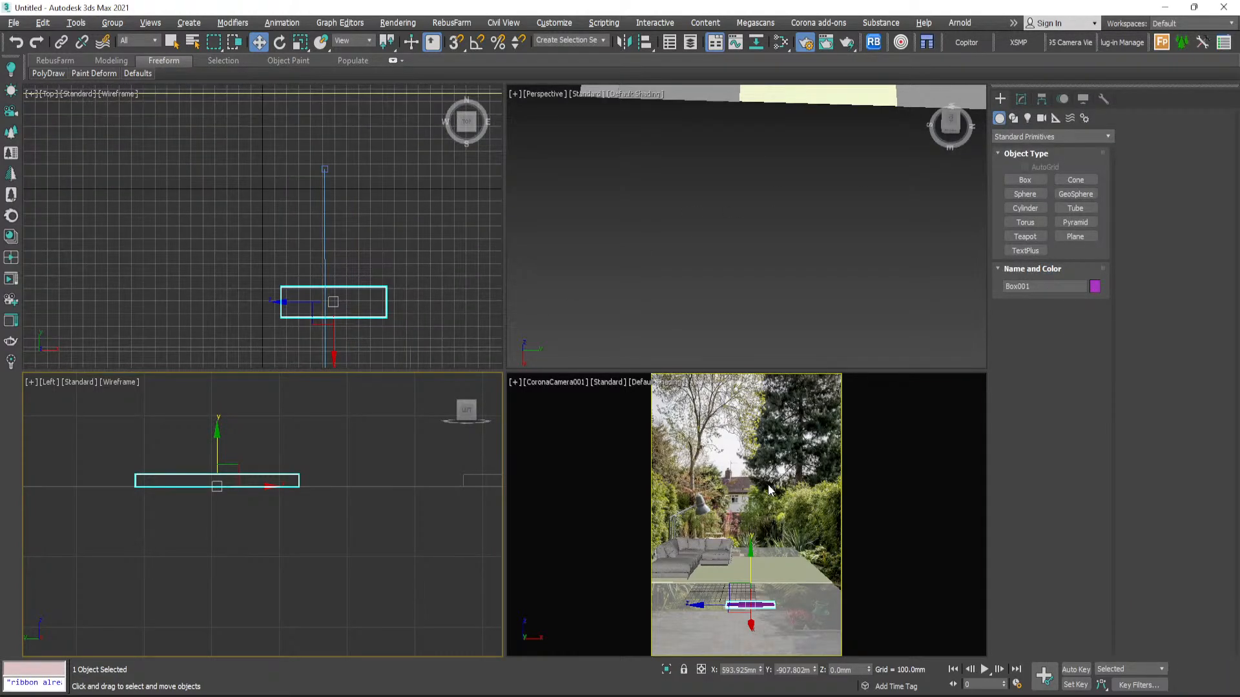
pyautogui.scroll(-5, 739, 227)
pyautogui.scroll(5, 737, 210)
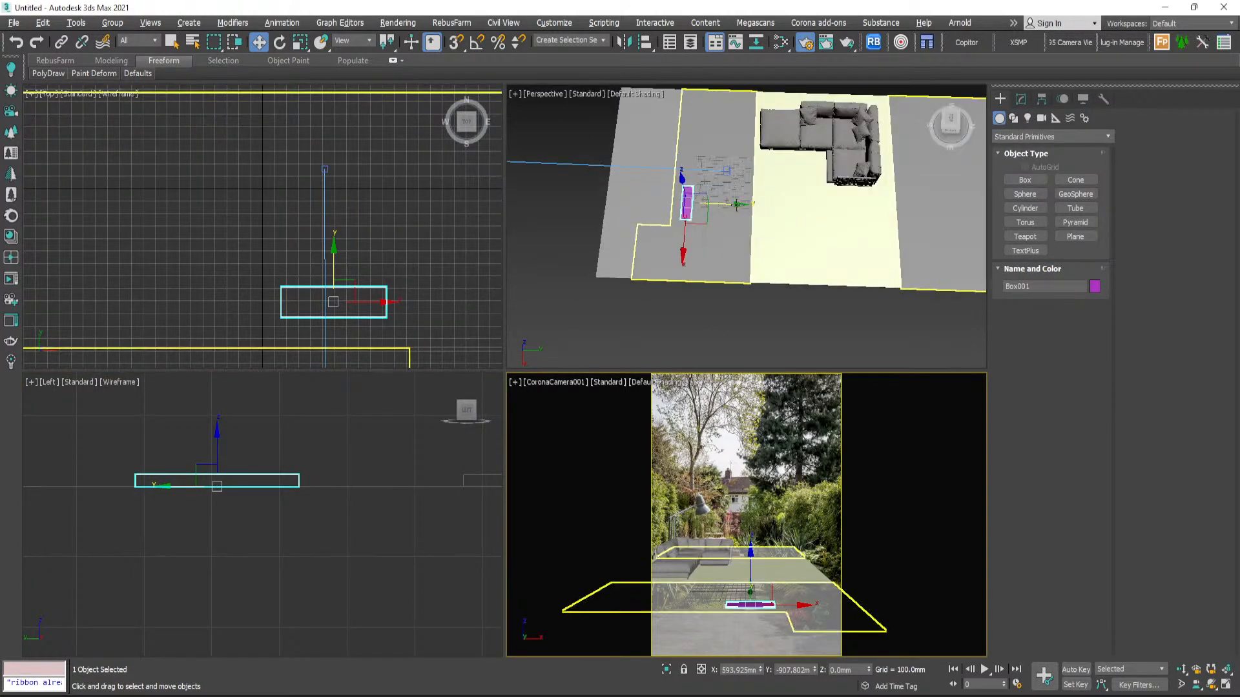
pyautogui.hotkey('alt', 'w')
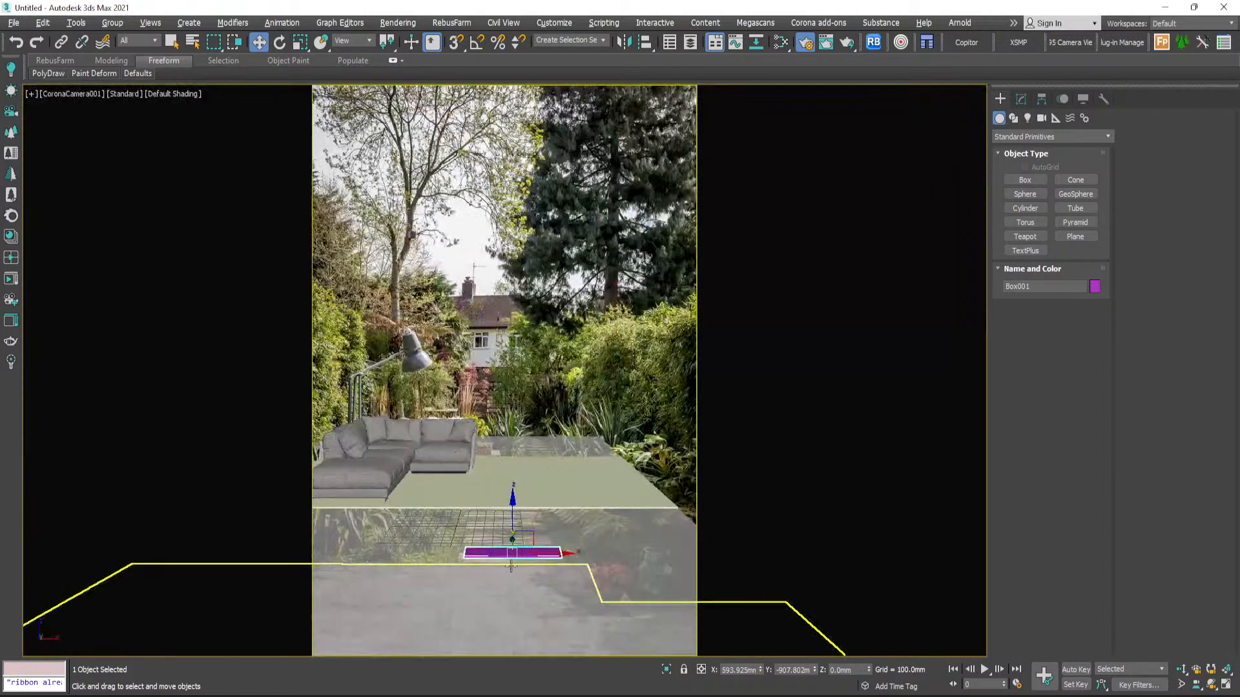
pyautogui.moveTo(556, 554); pyautogui.dragTo(550, 535)
pyautogui.hotkey('alt', 'w')
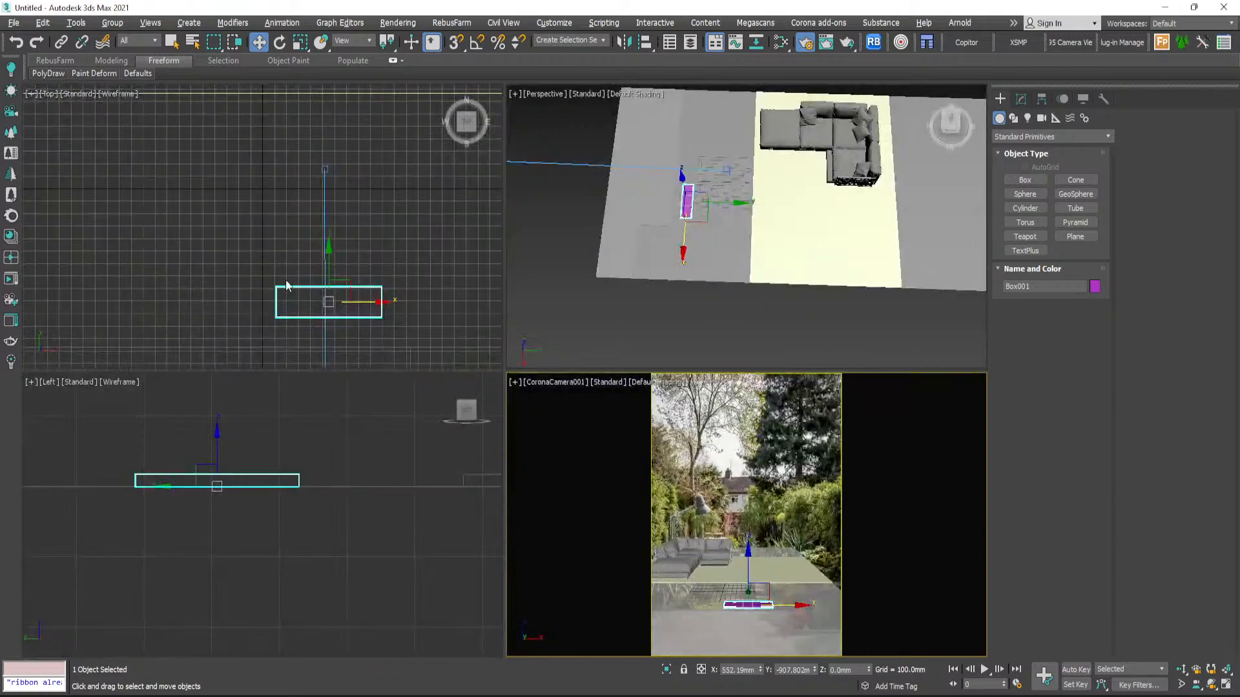
# - Move the box toward the camera in the Top view, to about Y -1070 mm
pyautogui.scroll(4, 312, 307)
pyautogui.moveTo(312, 307); pyautogui.dragTo(314, 161, button='middle')
pyautogui.moveTo(324, 139); pyautogui.dragTo(324, 180)
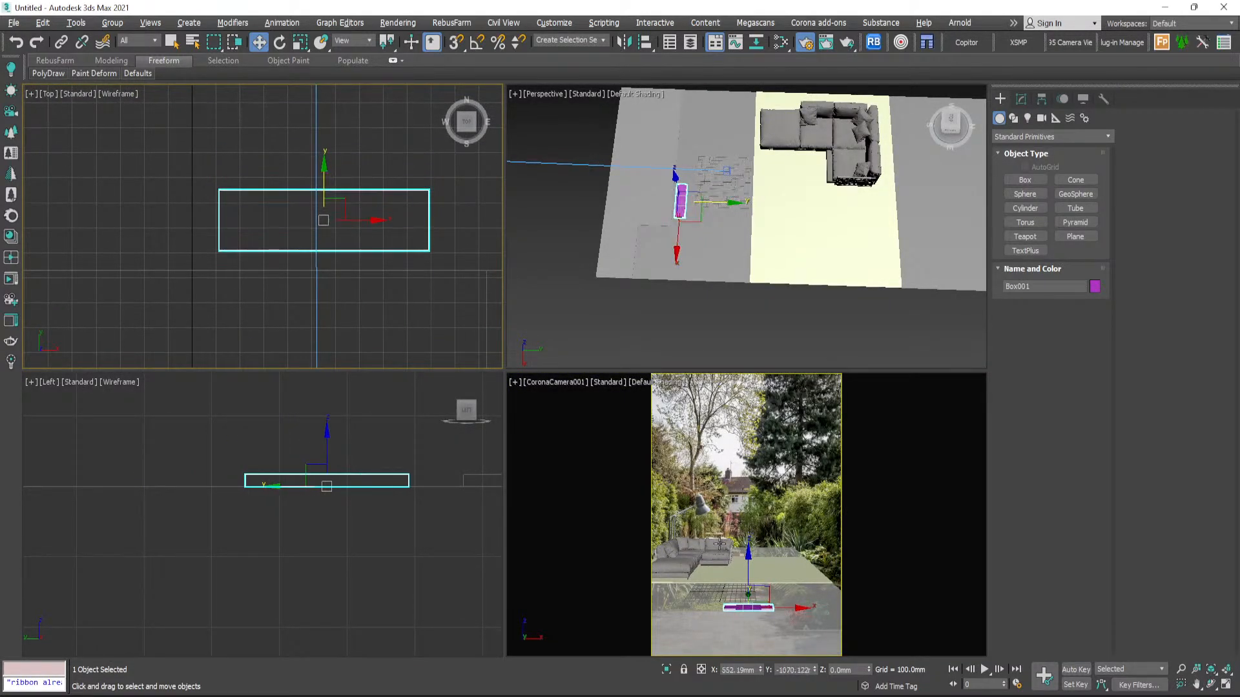
# - Scale the box's width to about 105 percent along X in the camera view
pyautogui.hotkey('alt', 'w')
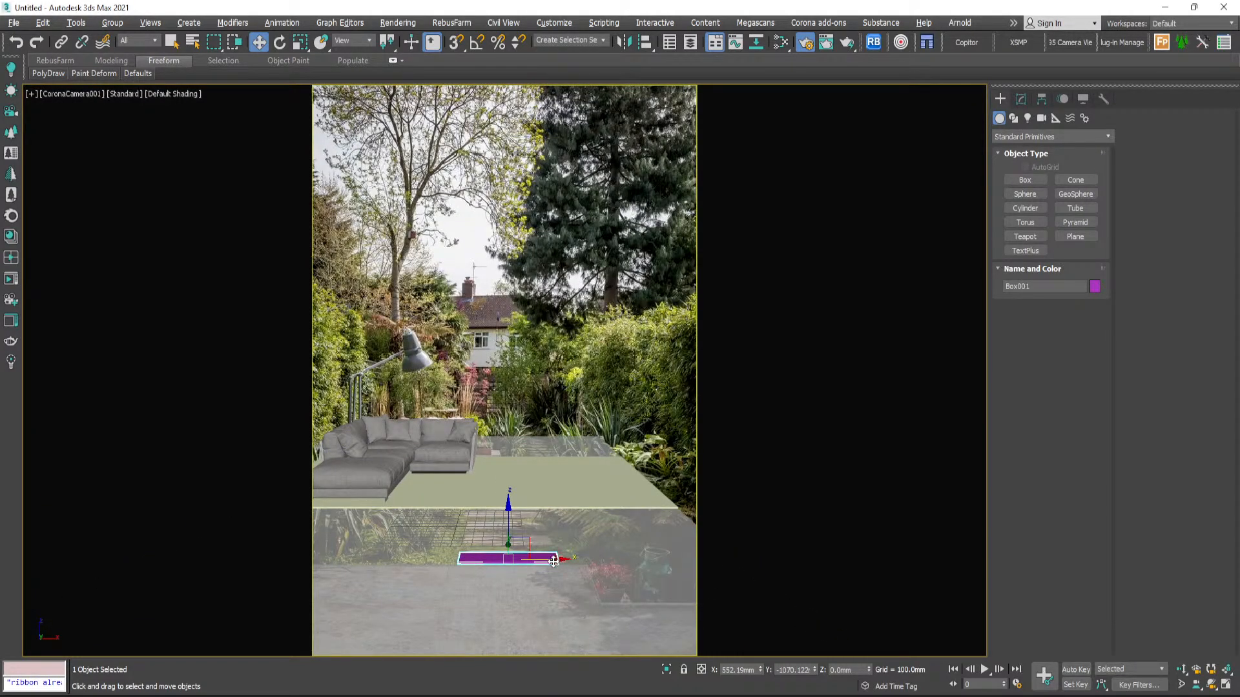
pyautogui.press('r')
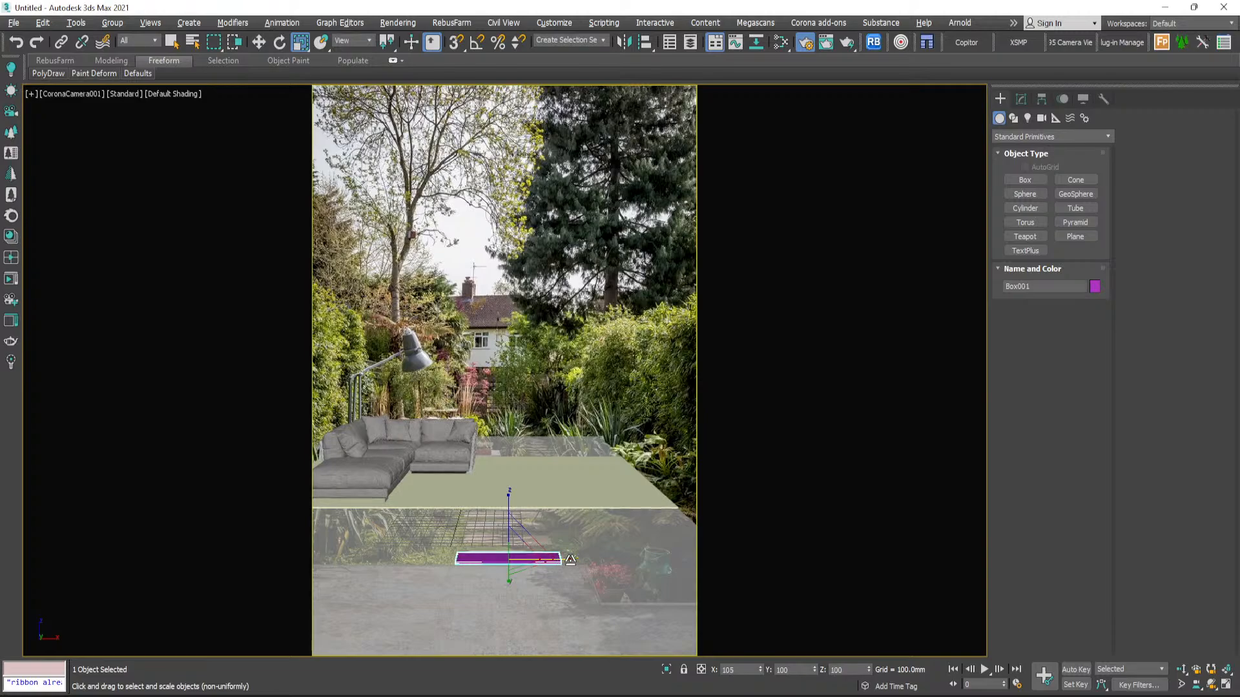
pyautogui.press('w')
pyautogui.hotkey('alt', 'w')
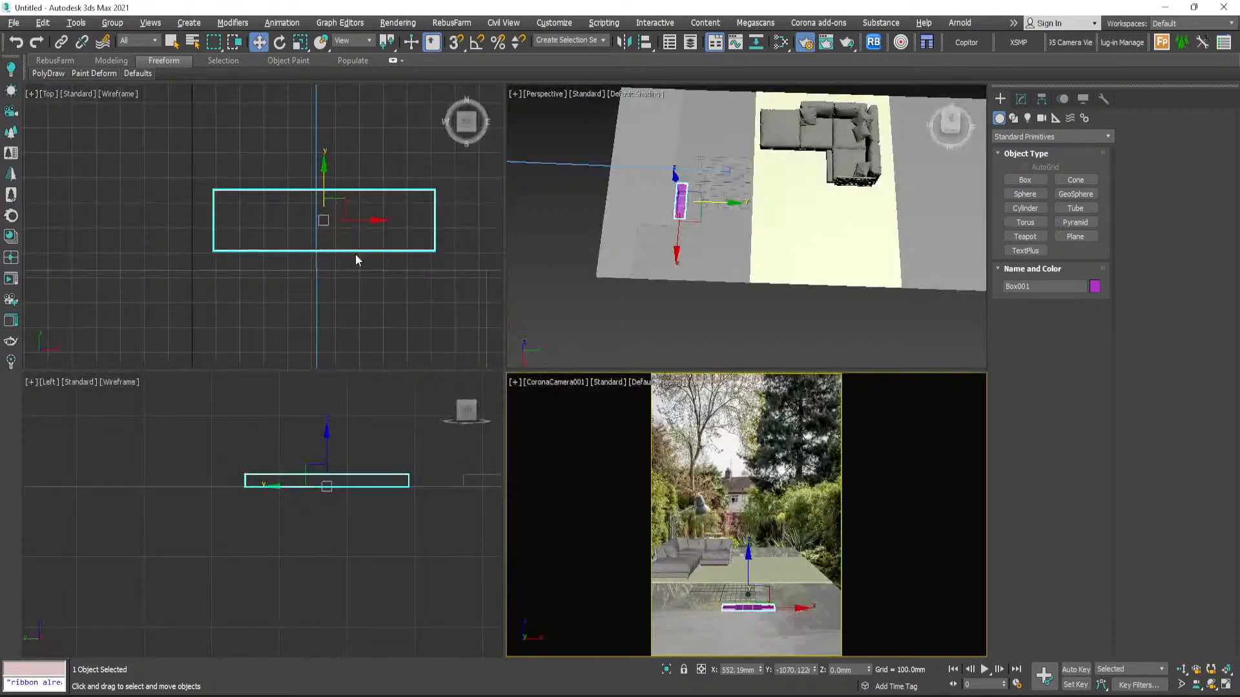
# - Add a second Edit Poly modifier on top of the box's modifier stack
pyautogui.click(447, 217)
pyautogui.click(435, 216)
pyautogui.scroll(6, 690, 198)
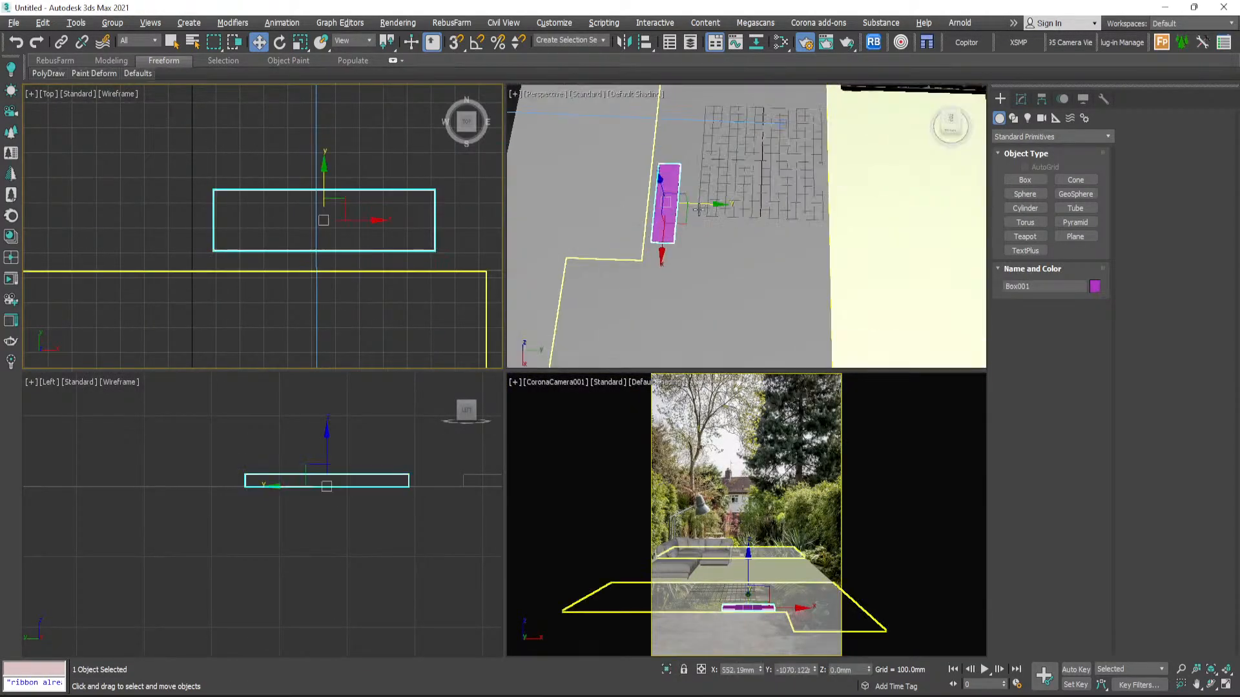
pyautogui.keyDown('alt'); pyautogui.moveTo(690, 197); pyautogui.dragTo(656, 172, button='middle'); pyautogui.keyUp('alt')
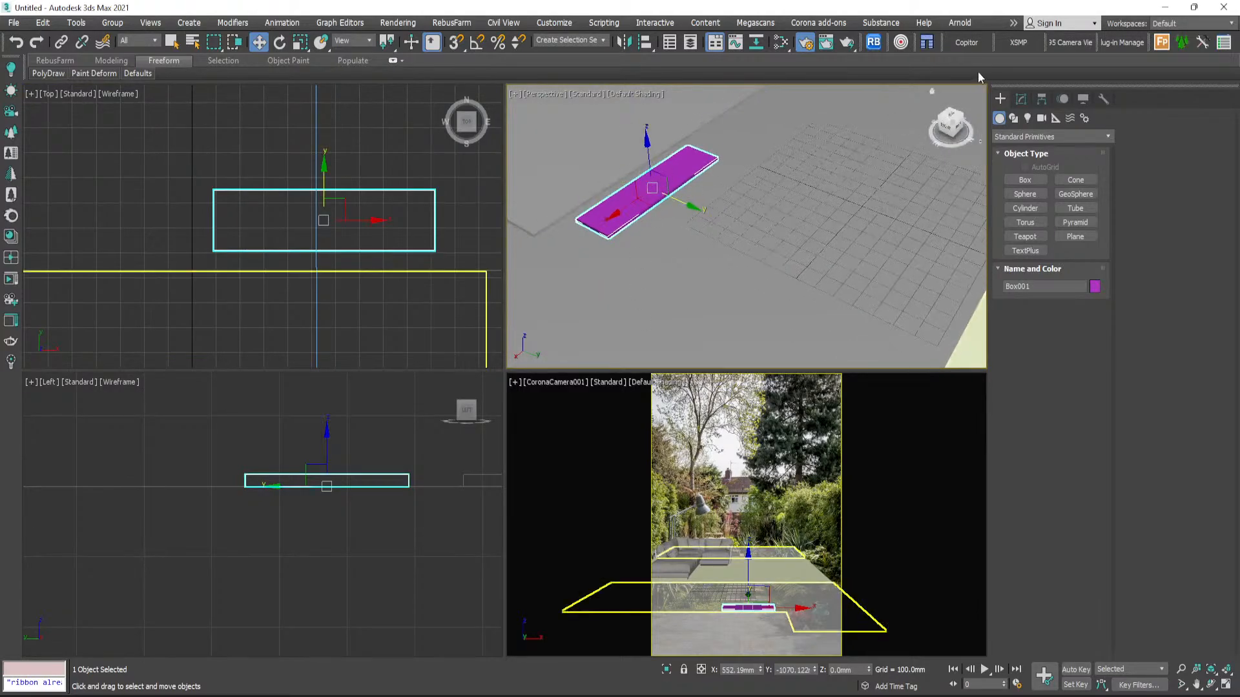
pyautogui.click(1020, 100)
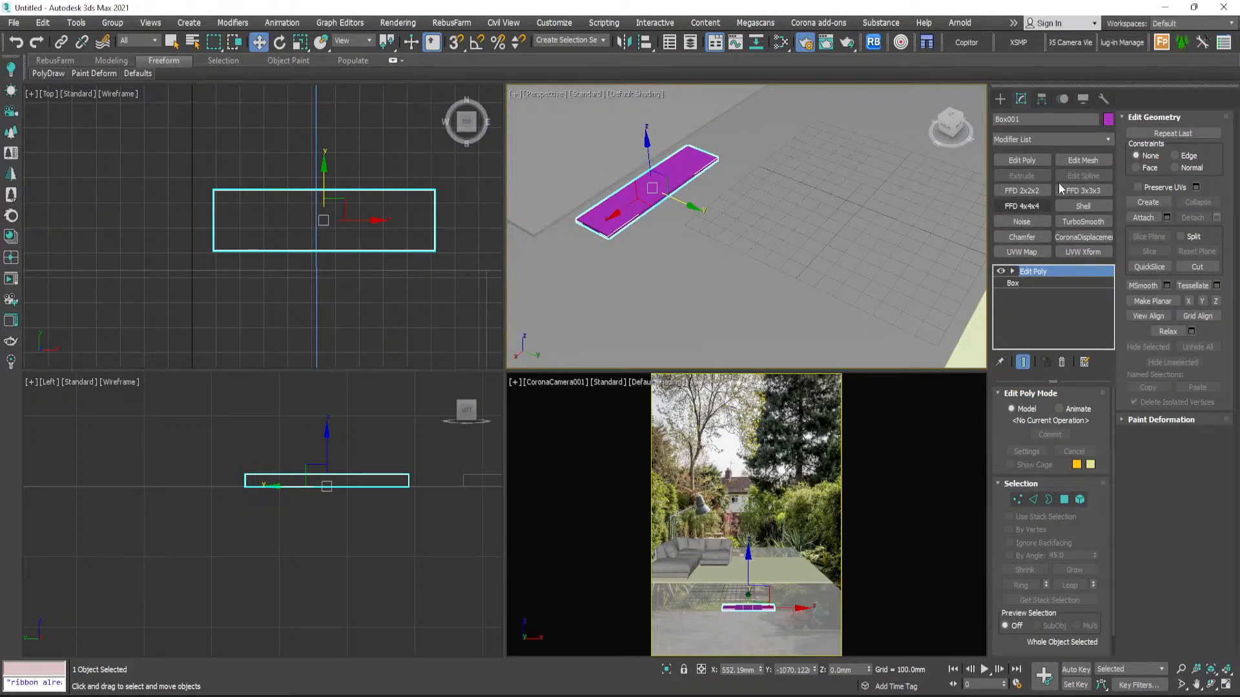
pyautogui.click(1021, 160)
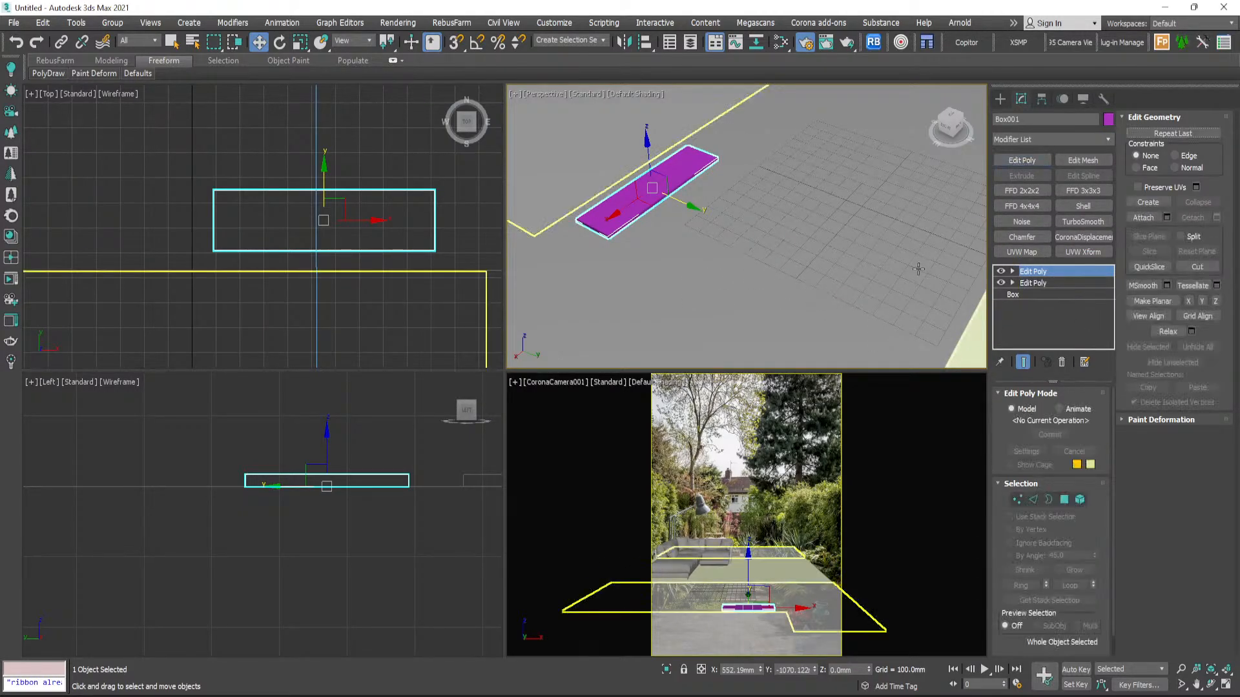
# - Delete the extra Edit Poly modifier and connect the box's long edges with 11 evenly spaced crosswise segments
pyautogui.rightClick(1029, 272)
pyautogui.click(1060, 292)
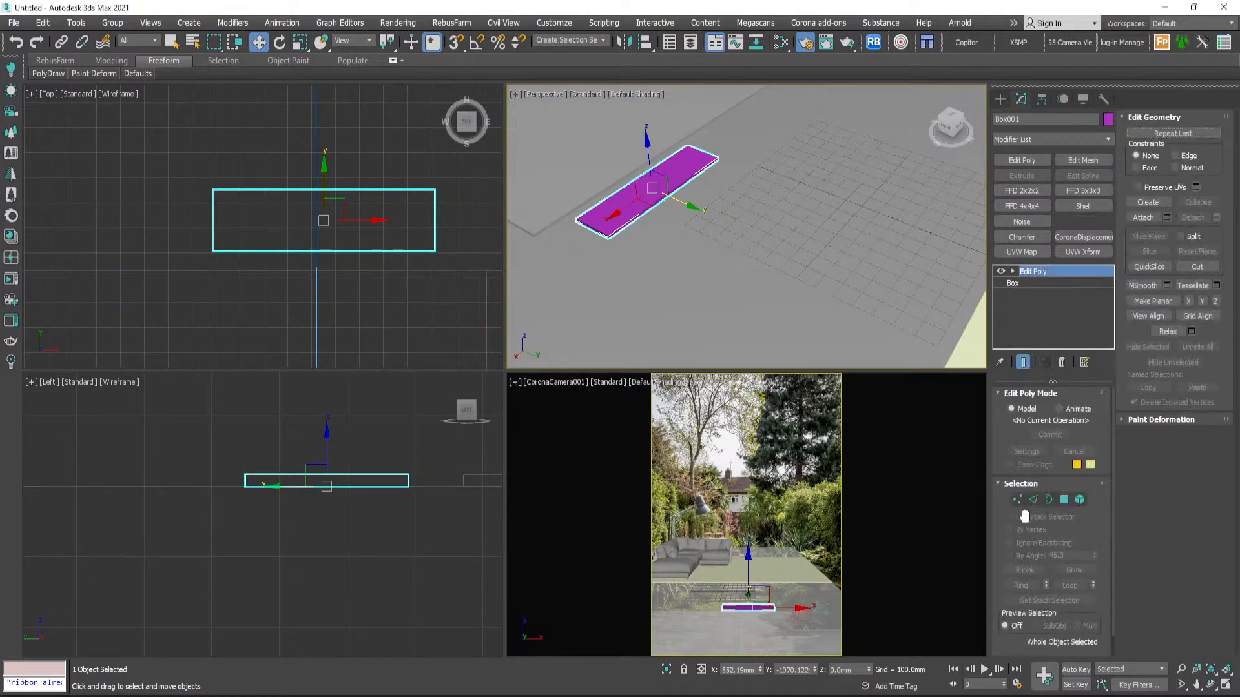
pyautogui.press('2')
pyautogui.moveTo(382, 299); pyautogui.dragTo(344, 224)
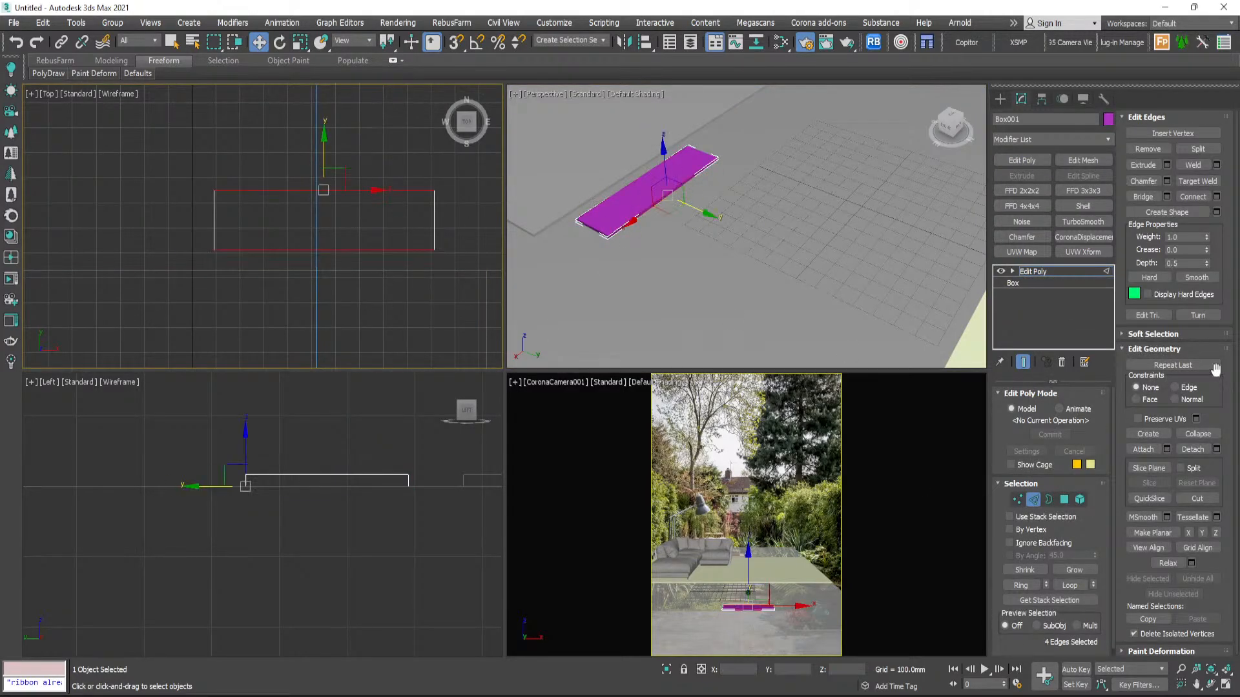
pyautogui.click(1214, 197)
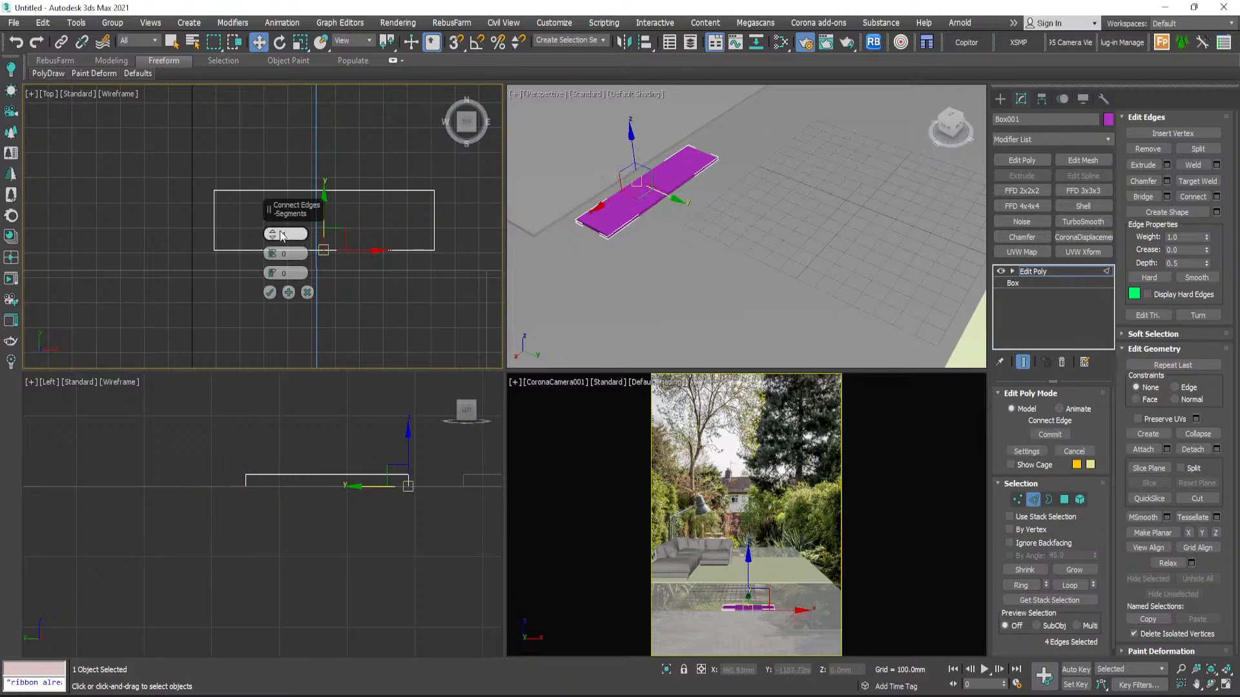
pyautogui.click(276, 236)
pyautogui.click(270, 293)
# - Connect all crosswise edges of the box with 4 segments to divide it lengthwise, and leave edge editing
pyautogui.moveTo(464, 204); pyautogui.dragTo(153, 234)
pyautogui.click(1217, 197)
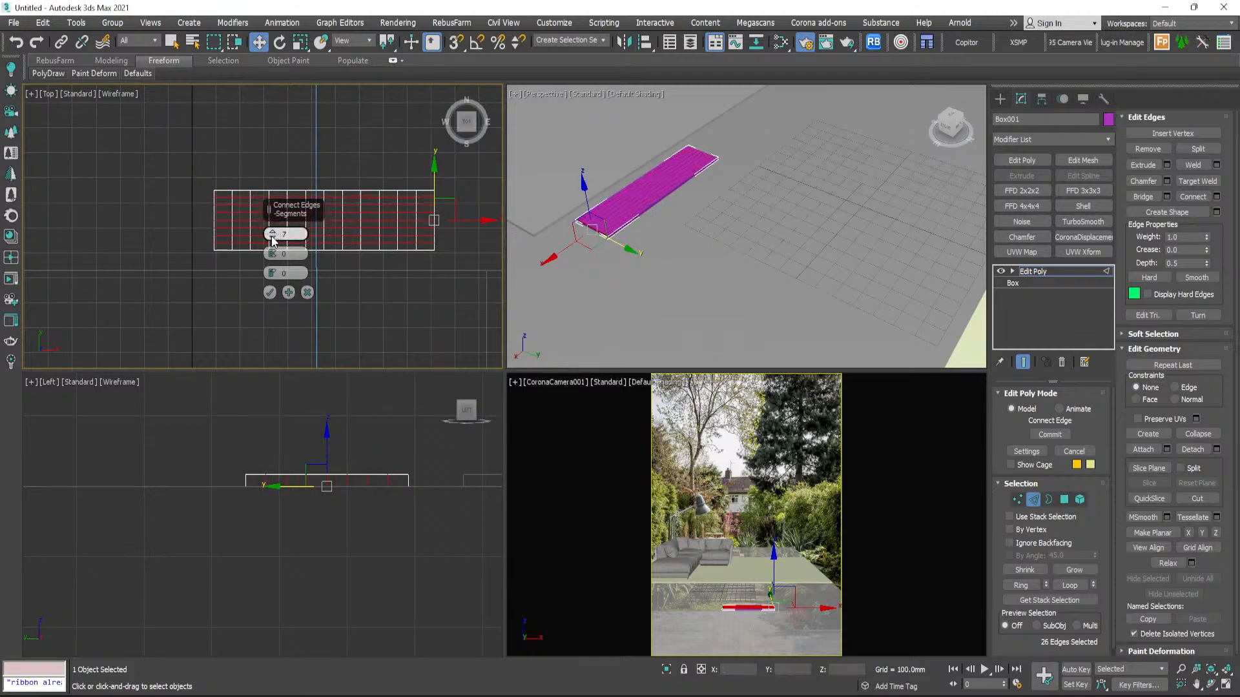
pyautogui.click(269, 292)
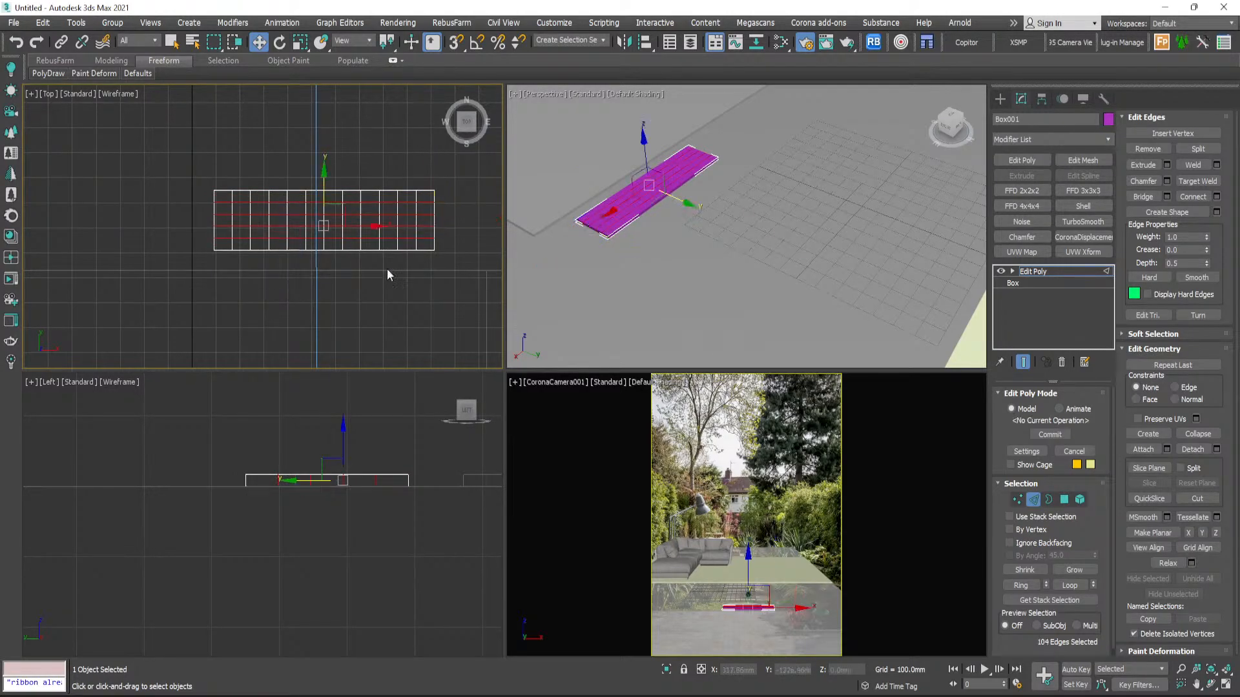
pyautogui.click(1008, 100)
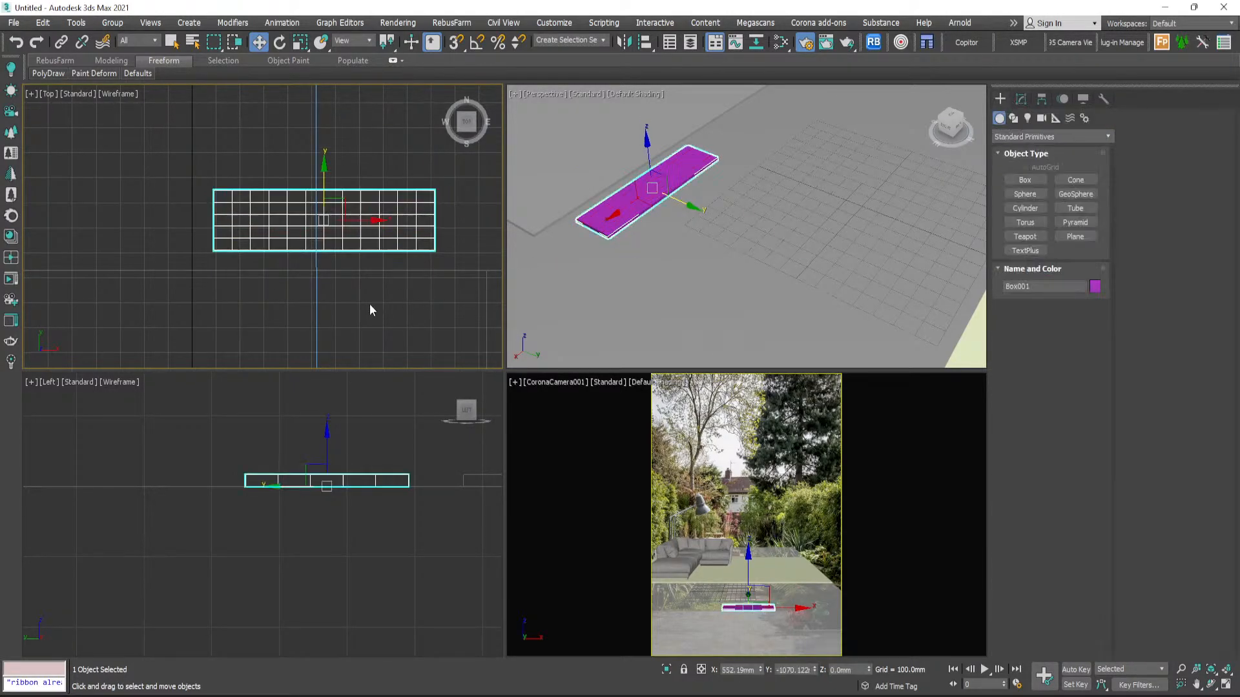
pyautogui.click(453, 233)
pyautogui.click(435, 222)
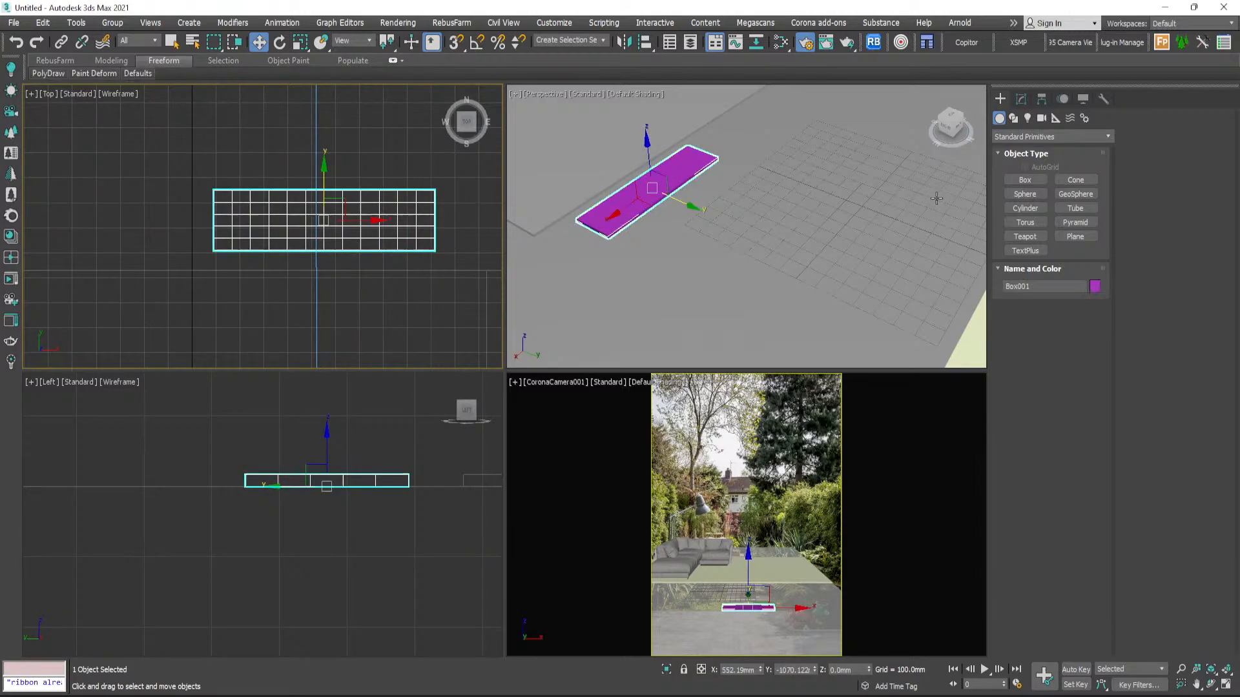
# - Add a Noise modifier to the box with scale 6.27 and strengths X 64.875 mm, Y 53.7 mm and Z 0.1 mm
pyautogui.click(1021, 100)
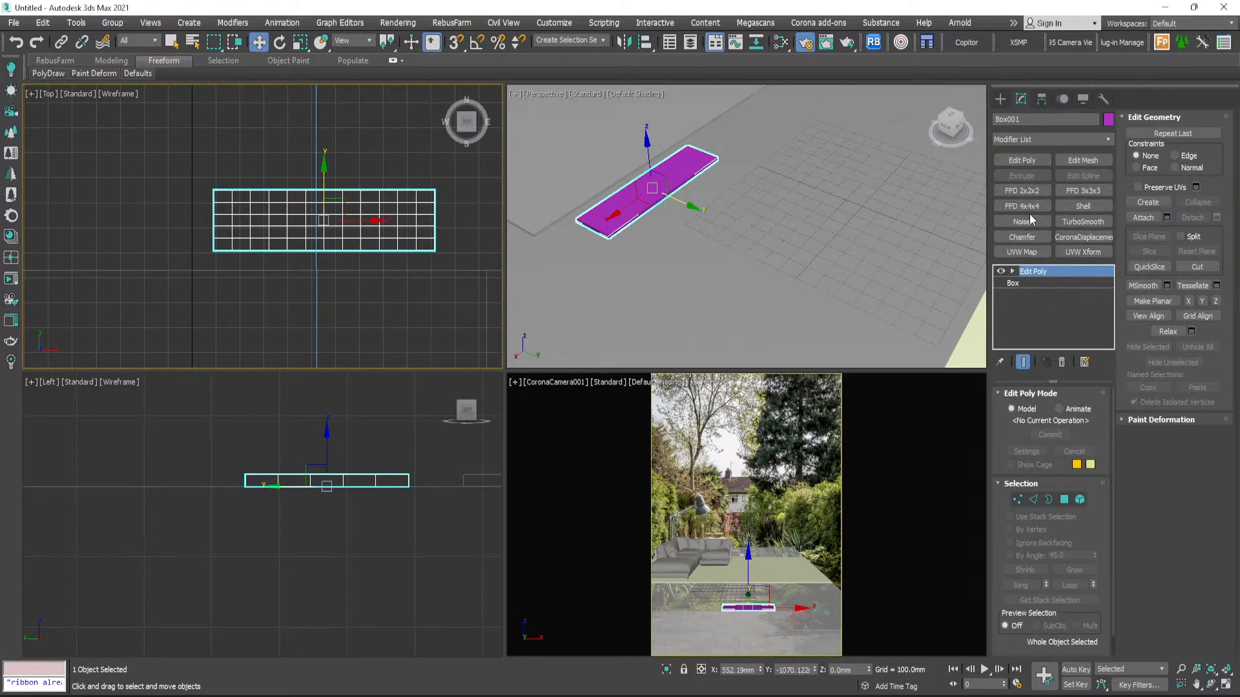
pyautogui.click(1031, 219)
pyautogui.scroll(5, 628, 202)
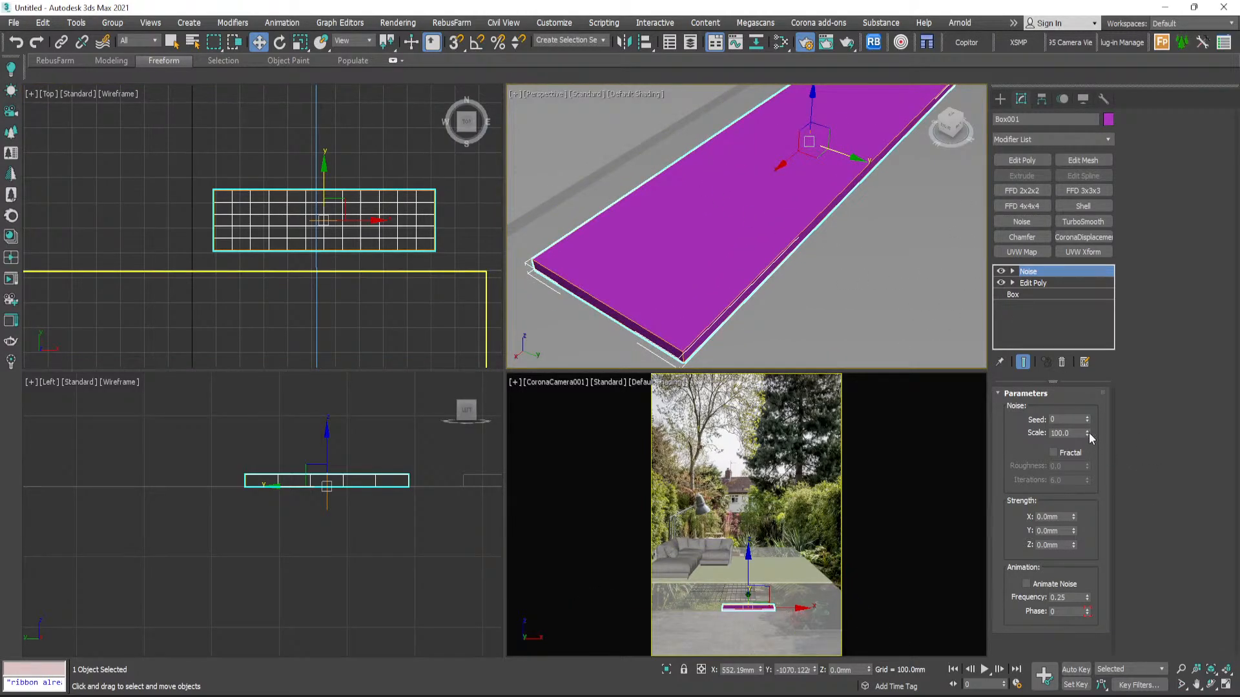
pyautogui.moveTo(1089, 432); pyautogui.dragTo(1088, 454)
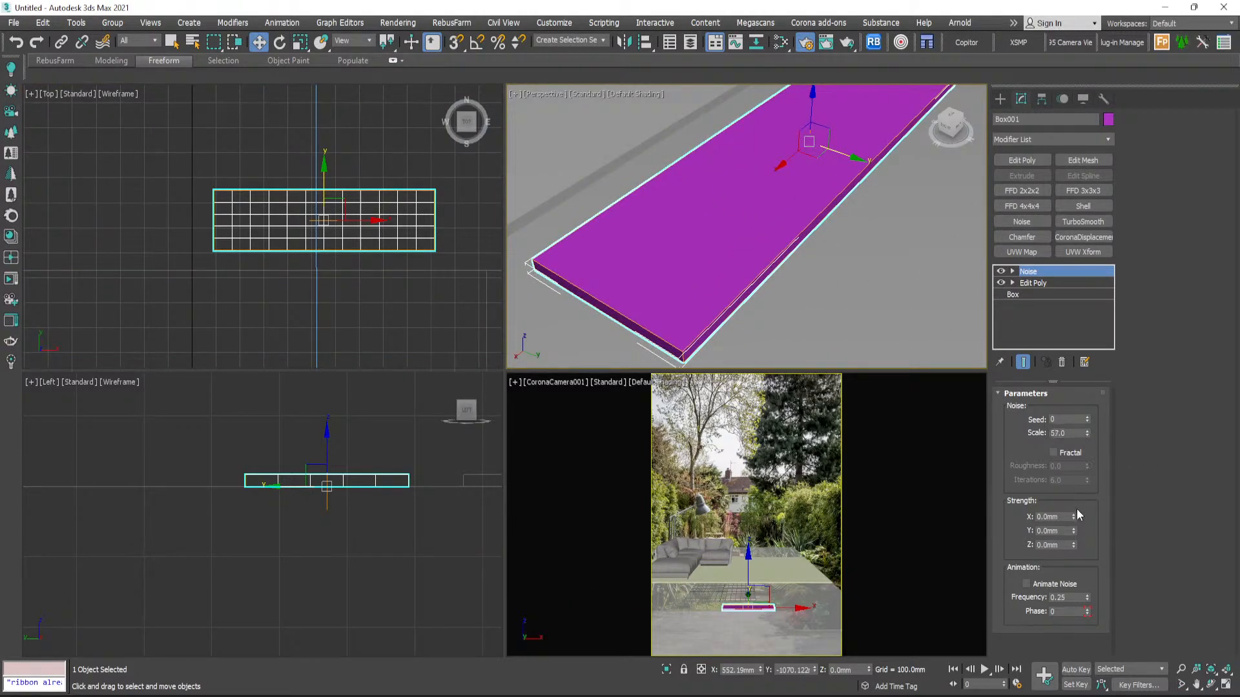
pyautogui.moveTo(1075, 528); pyautogui.dragTo(1020, 168)
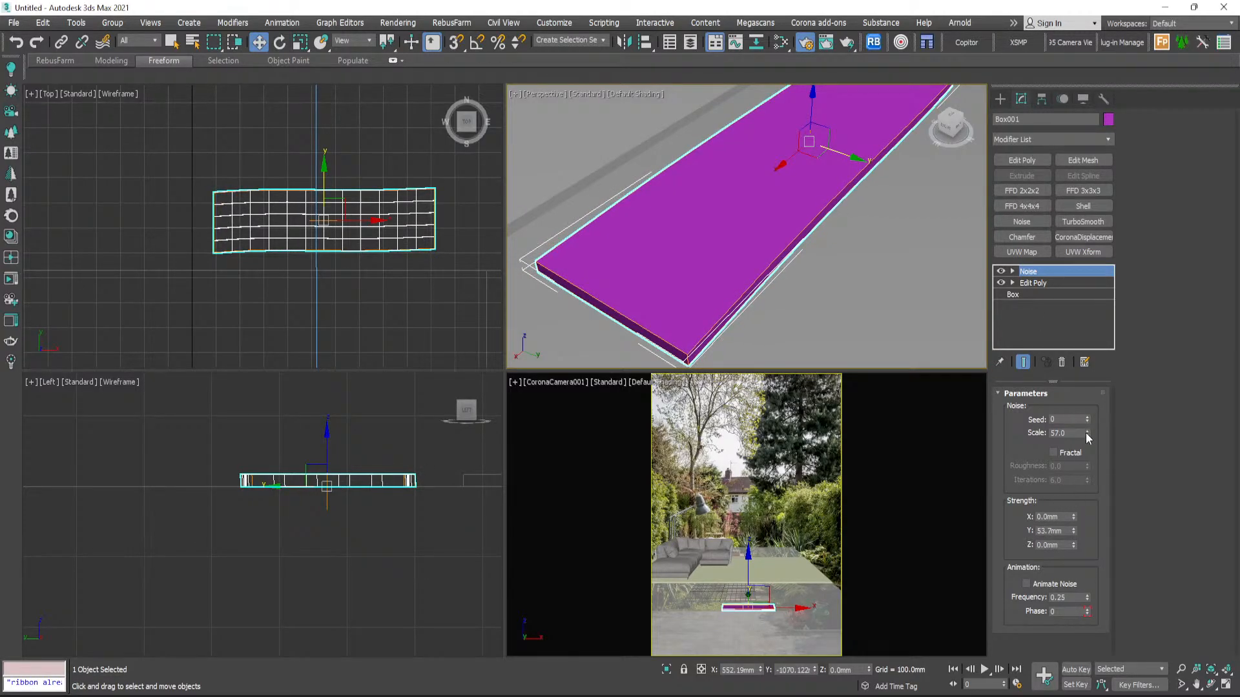
pyautogui.moveTo(1087, 433); pyautogui.dragTo(1058, 463)
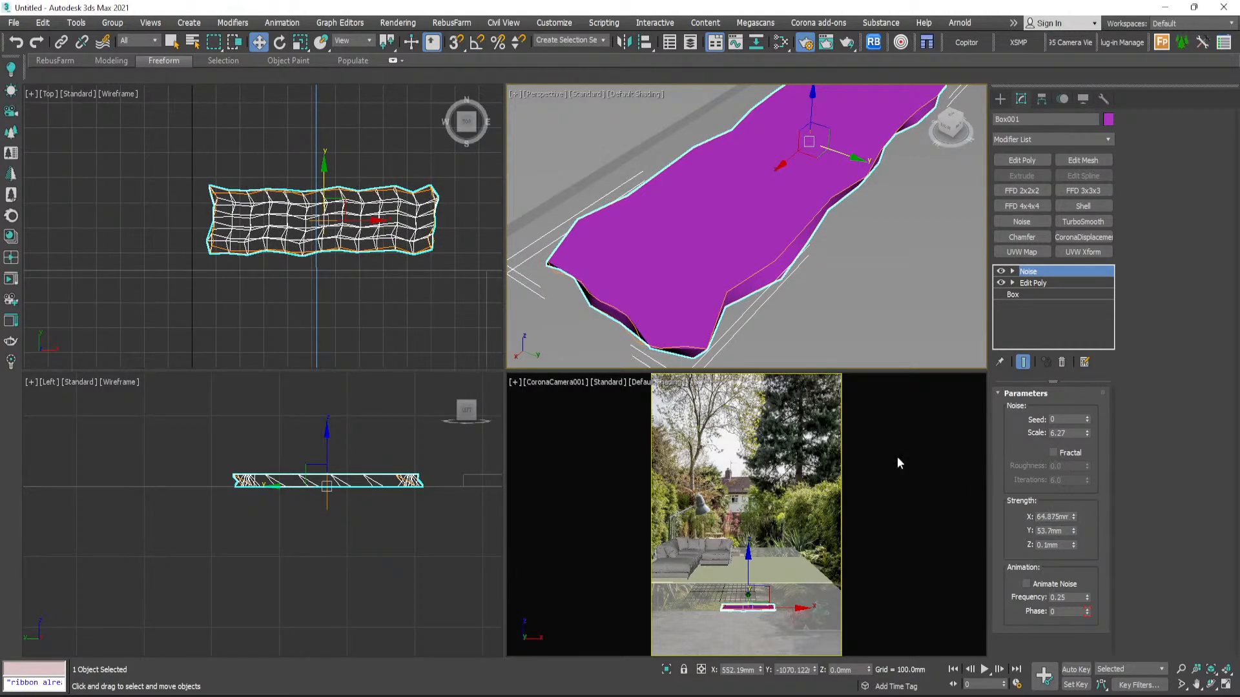
# - Turn off the Noise modifier and connect the ring of vertical edges around the slab's sides with 2 segments in the Edit Poly modifier
pyautogui.scroll(-4, 817, 203)
pyautogui.keyDown('alt'); pyautogui.moveTo(808, 198); pyautogui.dragTo(781, 174, button='middle'); pyautogui.keyUp('alt')
pyautogui.scroll(5, 734, 180)
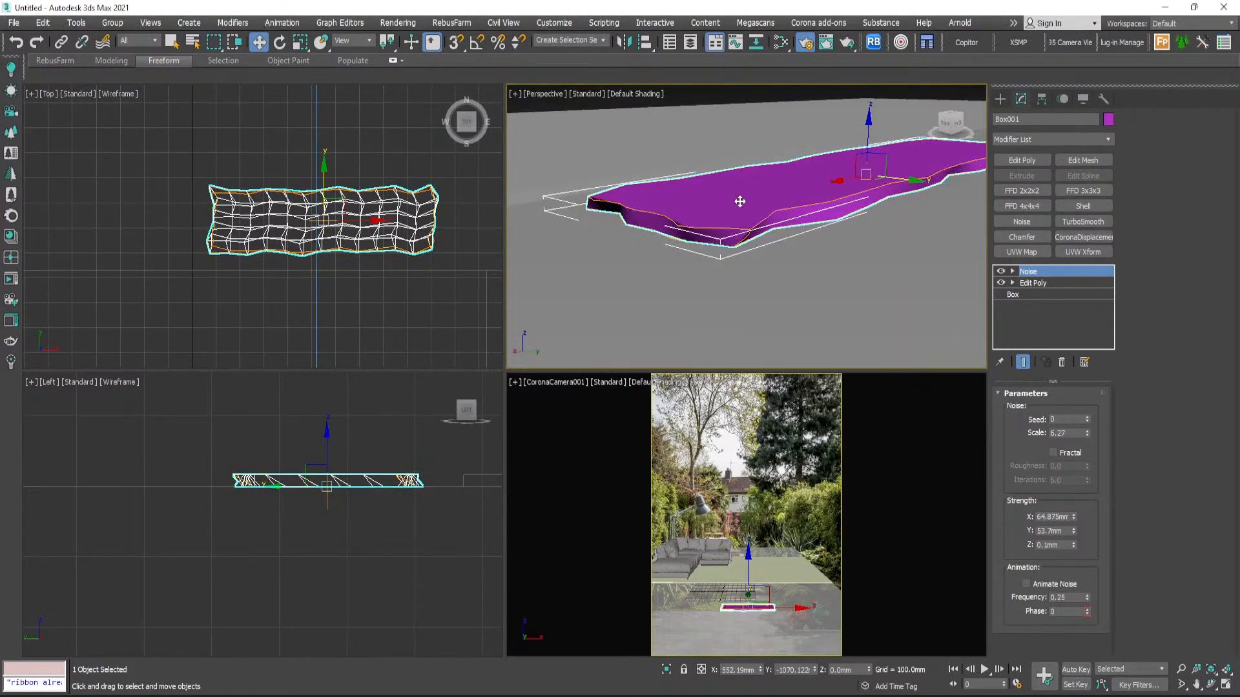
pyautogui.scroll(2, 739, 205)
pyautogui.click(1000, 271)
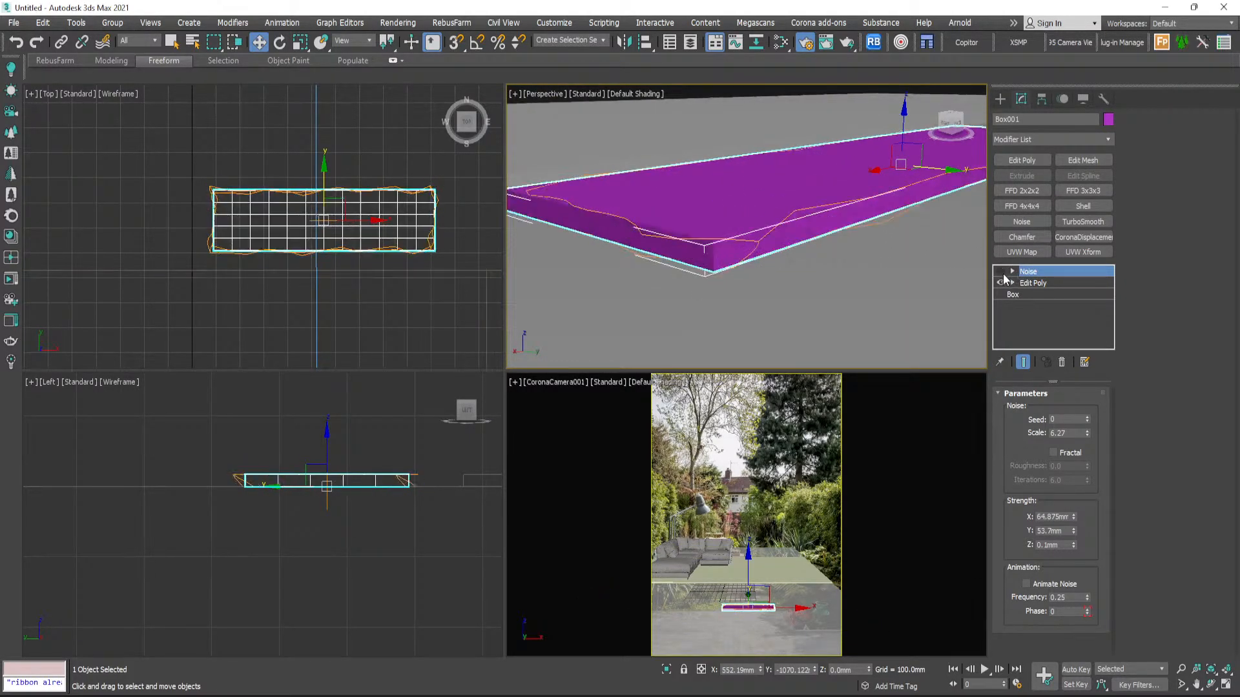
pyautogui.click(1033, 283)
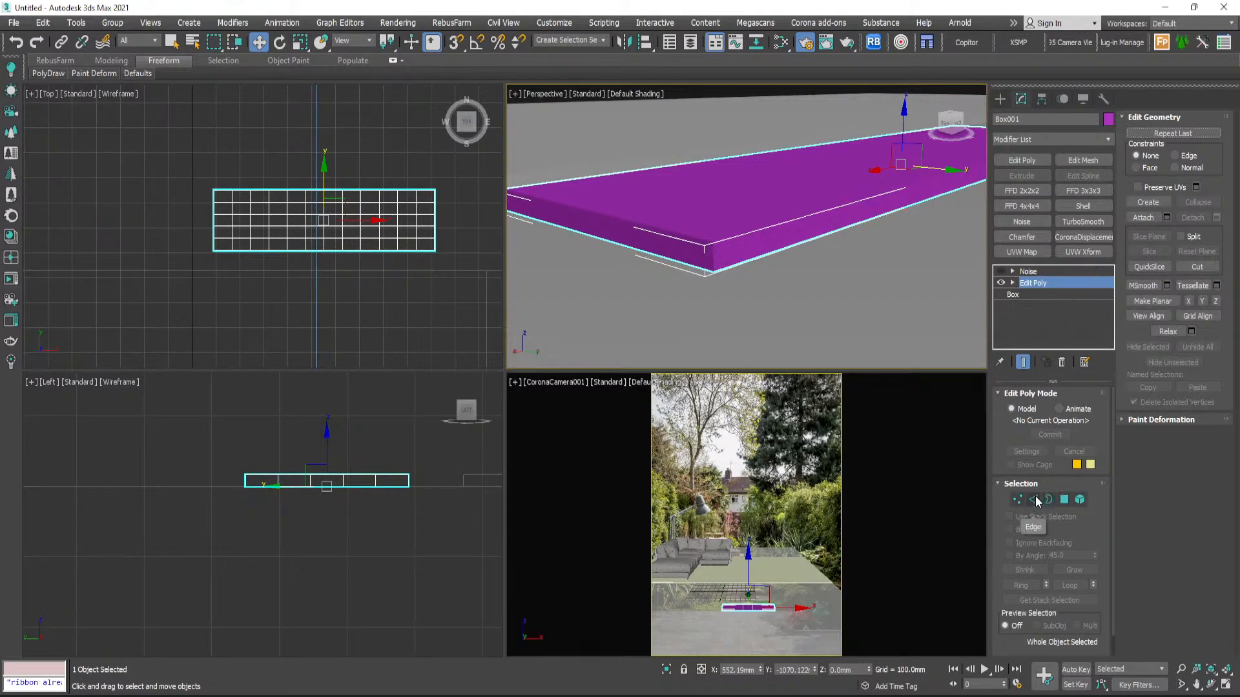
pyautogui.click(1033, 499)
pyautogui.click(712, 254)
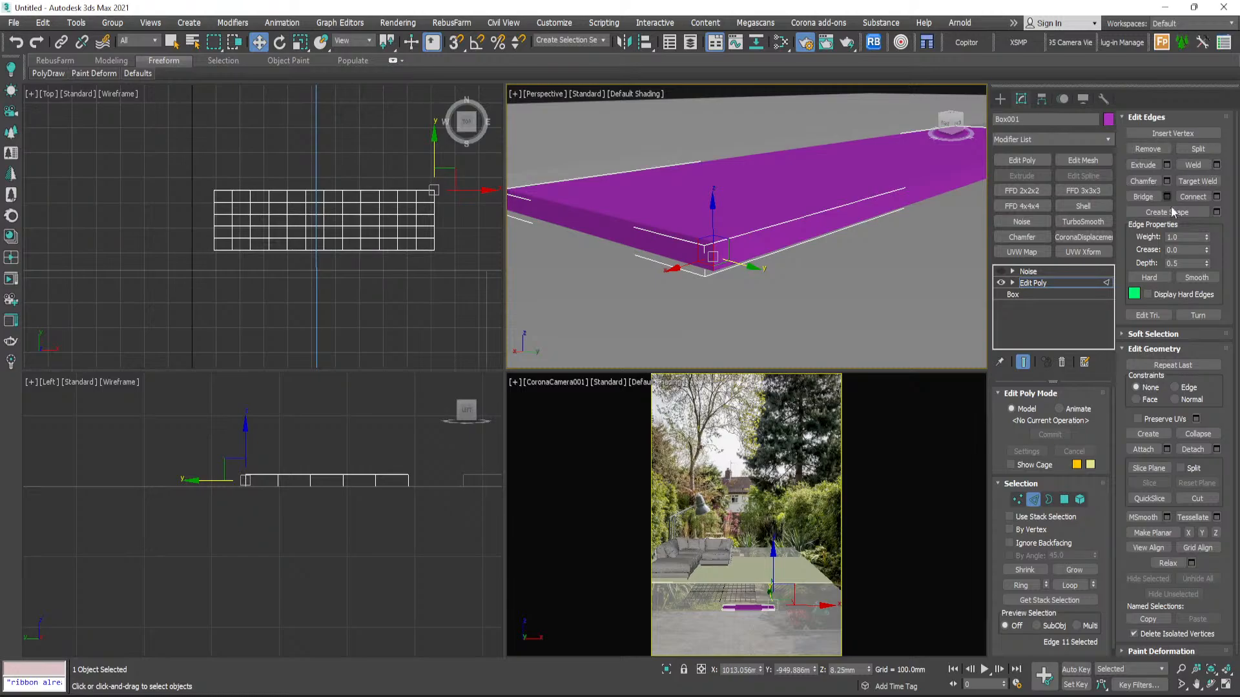
pyautogui.click(1028, 584)
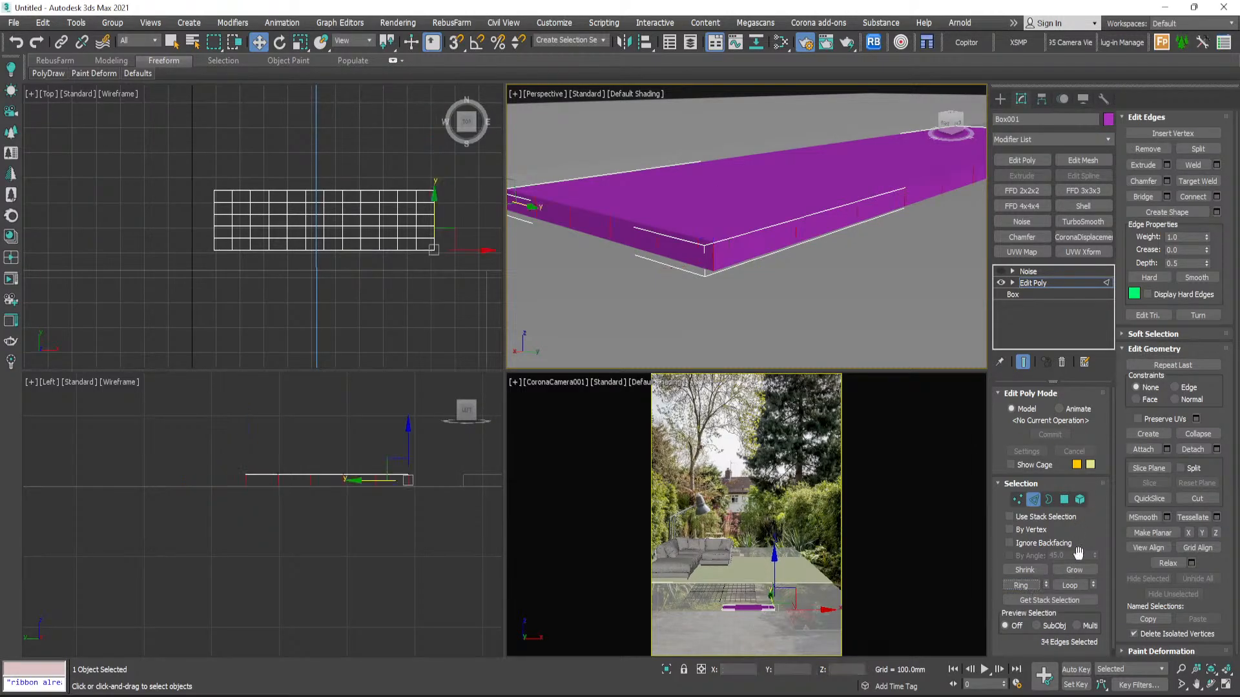
pyautogui.click(1216, 196)
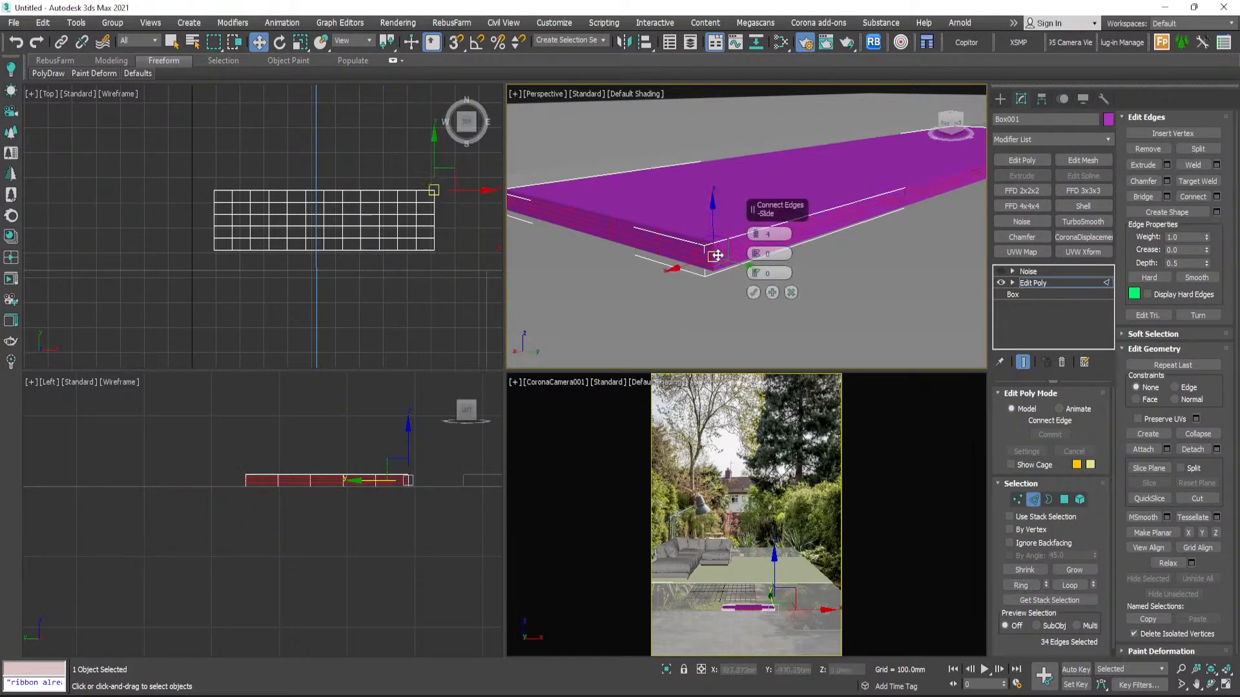
pyautogui.click(755, 237)
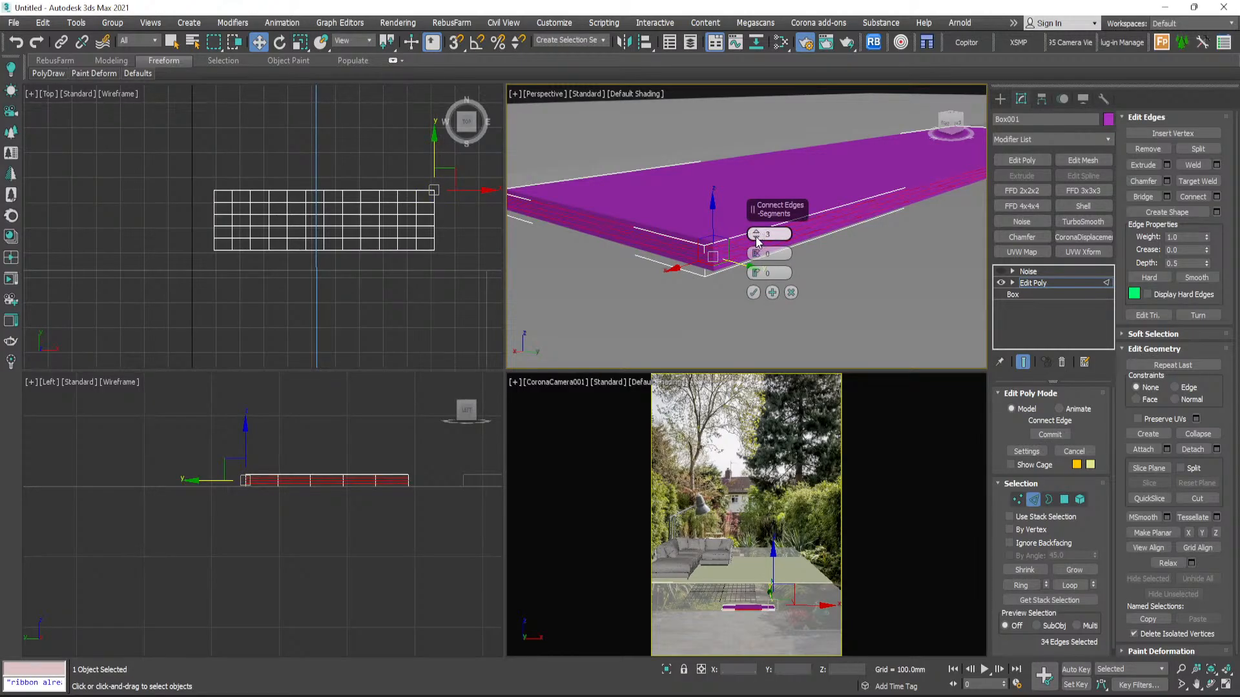
pyautogui.click(753, 294)
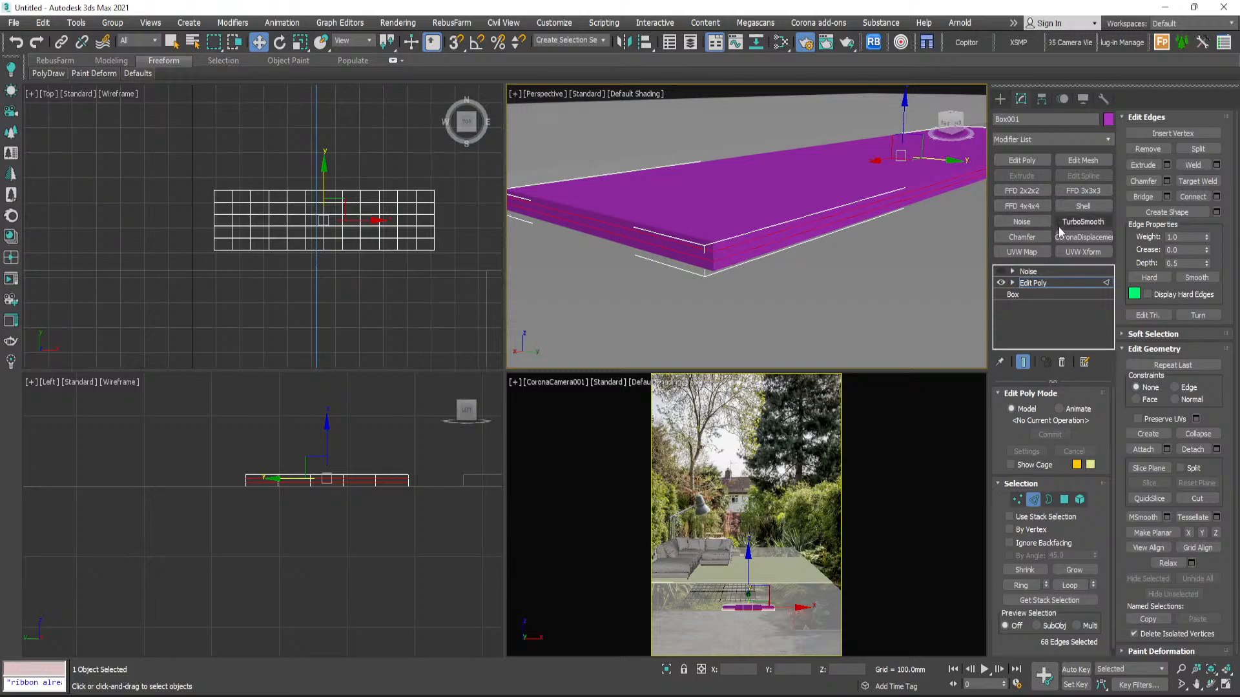
pyautogui.click(1106, 283)
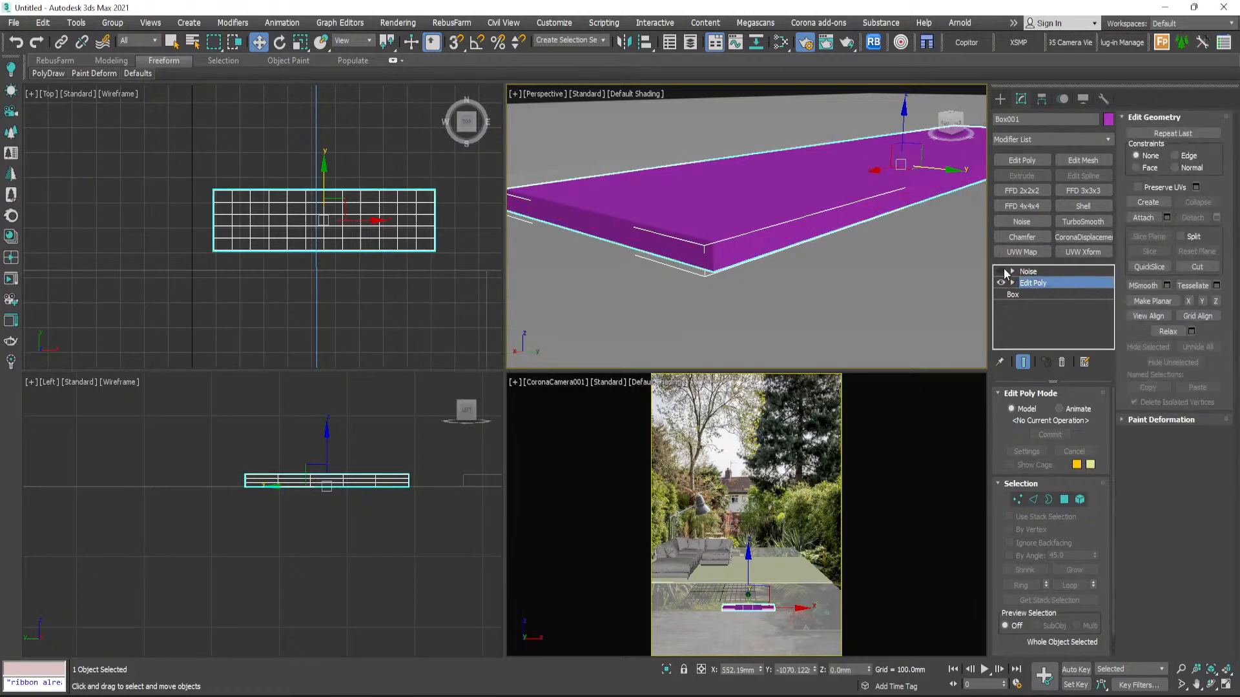
# - Toggle the Noise modifier on and off to check its effect on the subdivided slab sides
pyautogui.click(1002, 272)
pyautogui.click(1033, 272)
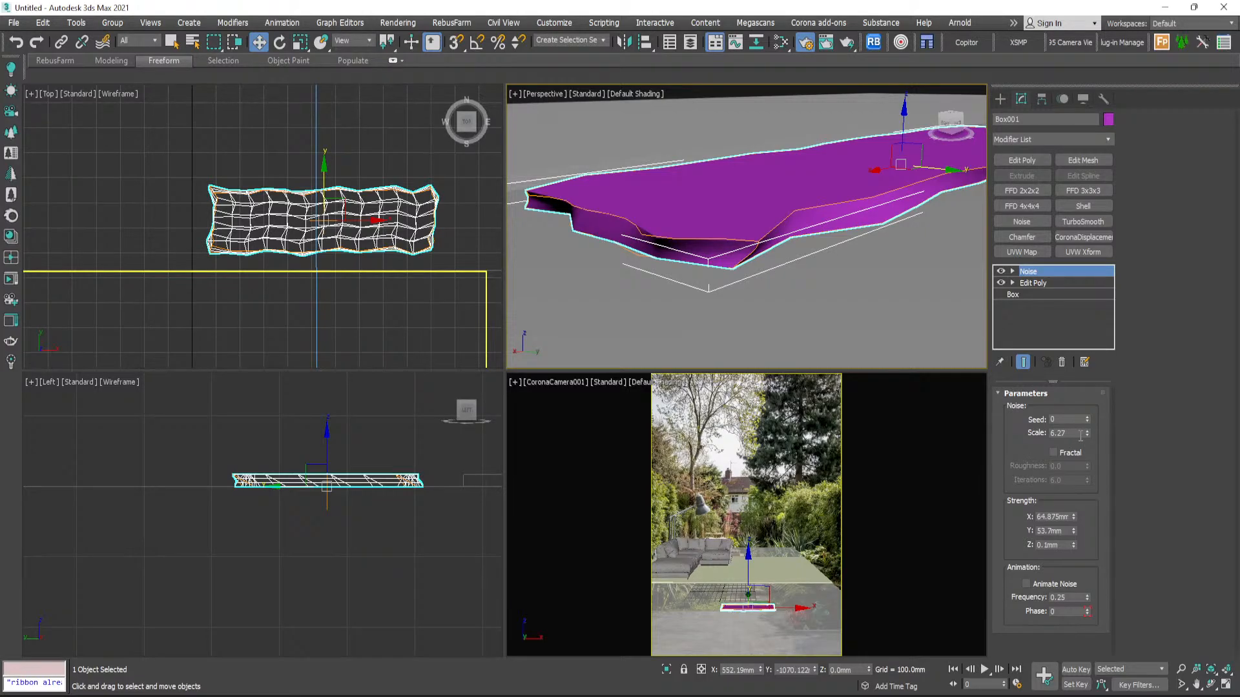
pyautogui.click(1001, 271)
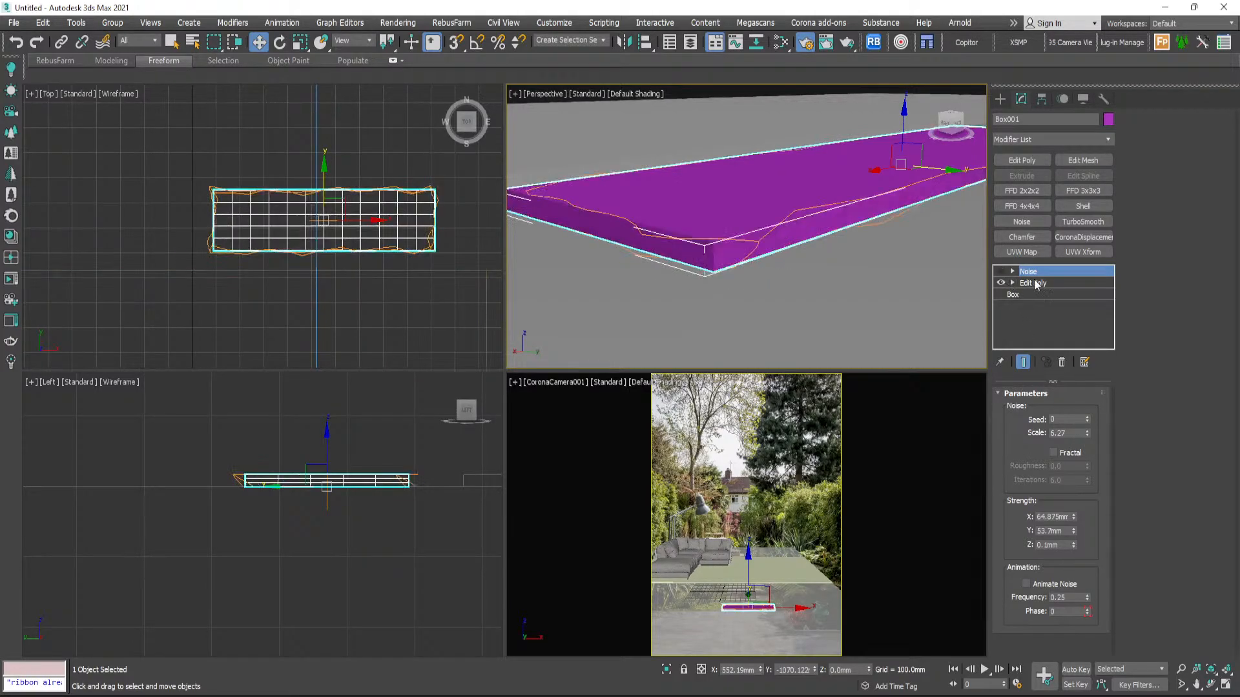
# - Insert a Chamfer modifier between Edit Poly and Noise, with a 3.5 mm amount and 2 segments
pyautogui.click(1034, 283)
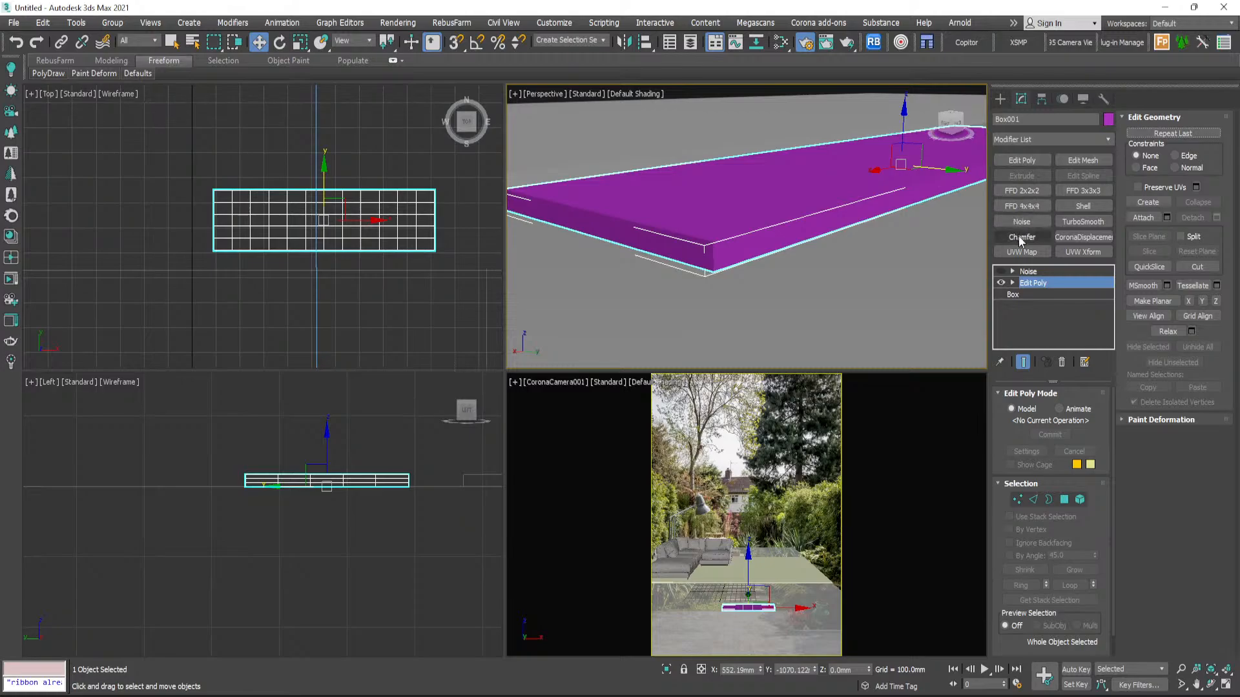
pyautogui.click(1020, 237)
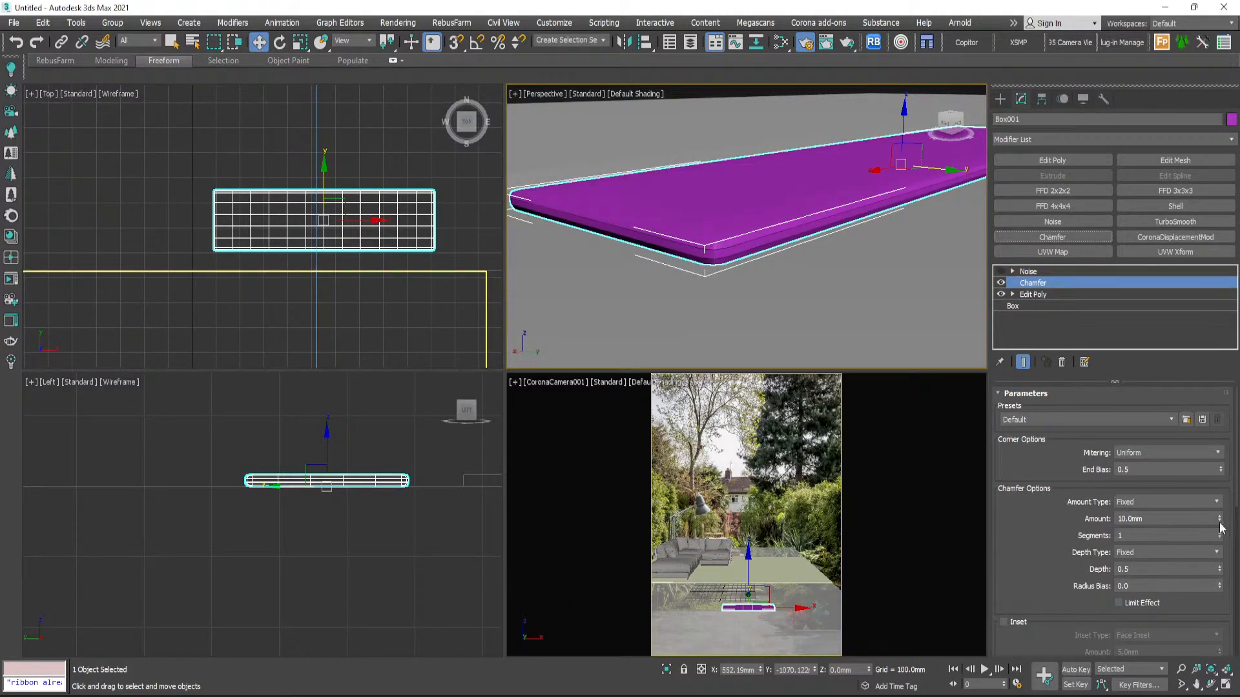
pyautogui.moveTo(1219, 520); pyautogui.dragTo(1223, 573)
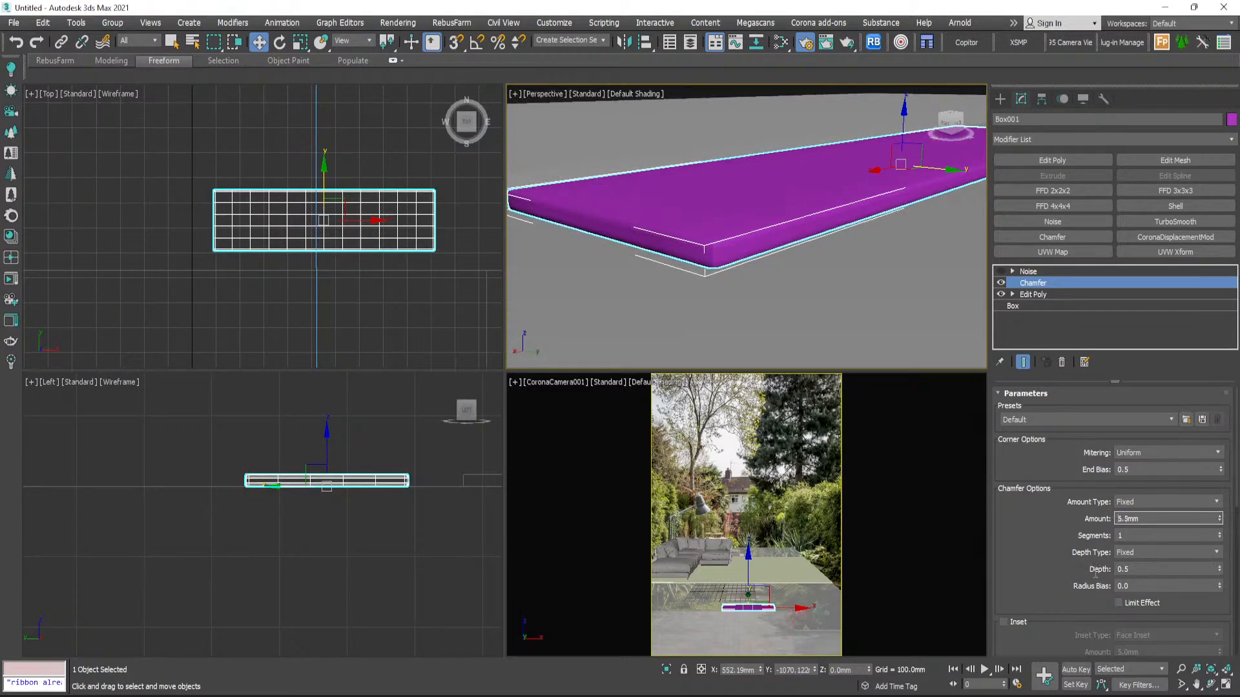
pyautogui.scroll(10, 411, 478)
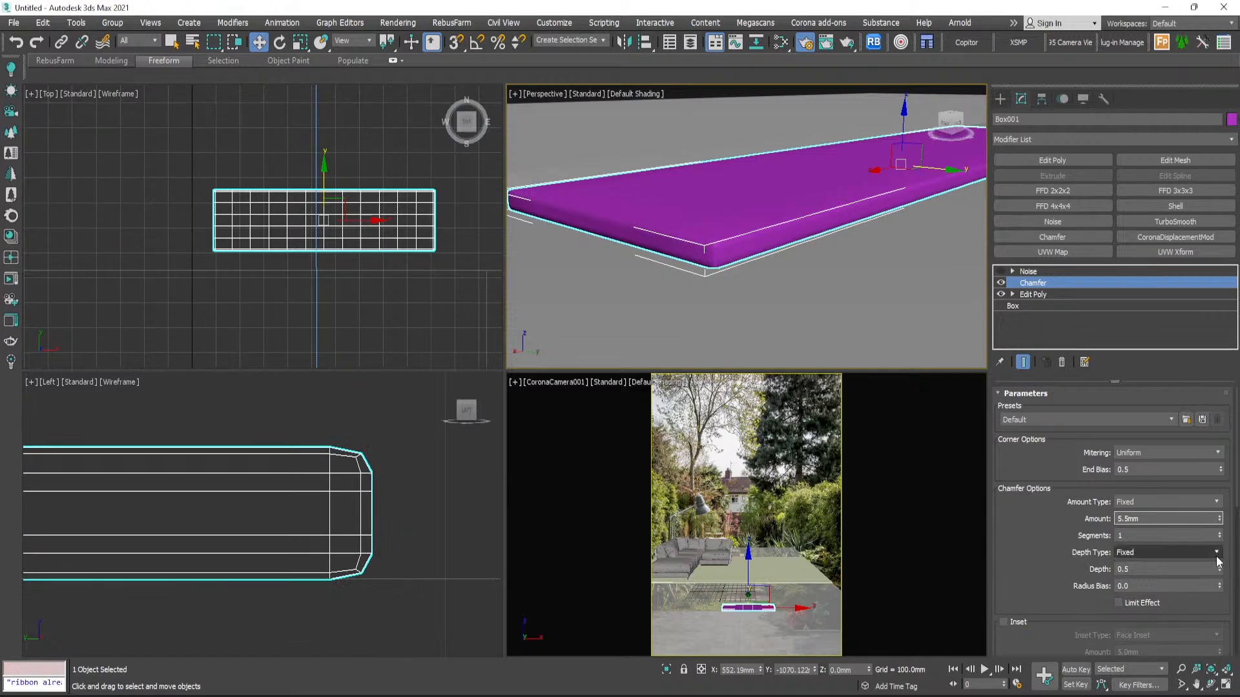
pyautogui.moveTo(1221, 523); pyautogui.dragTo(1225, 546)
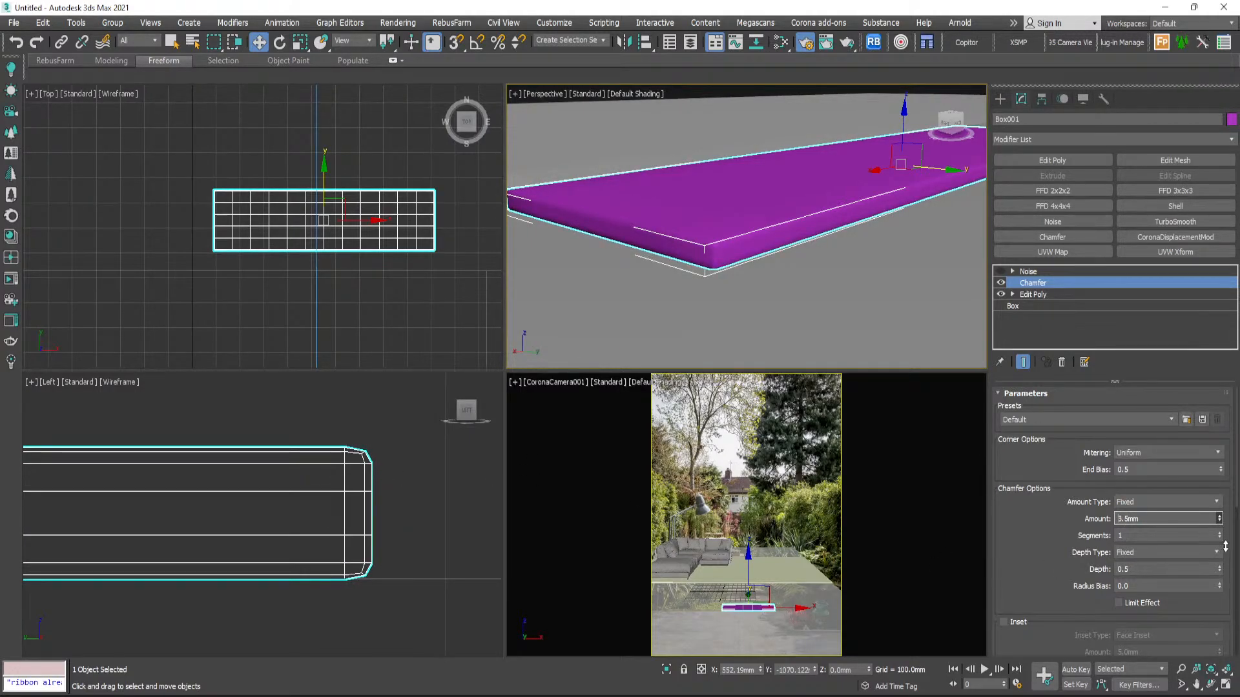
pyautogui.click(1220, 534)
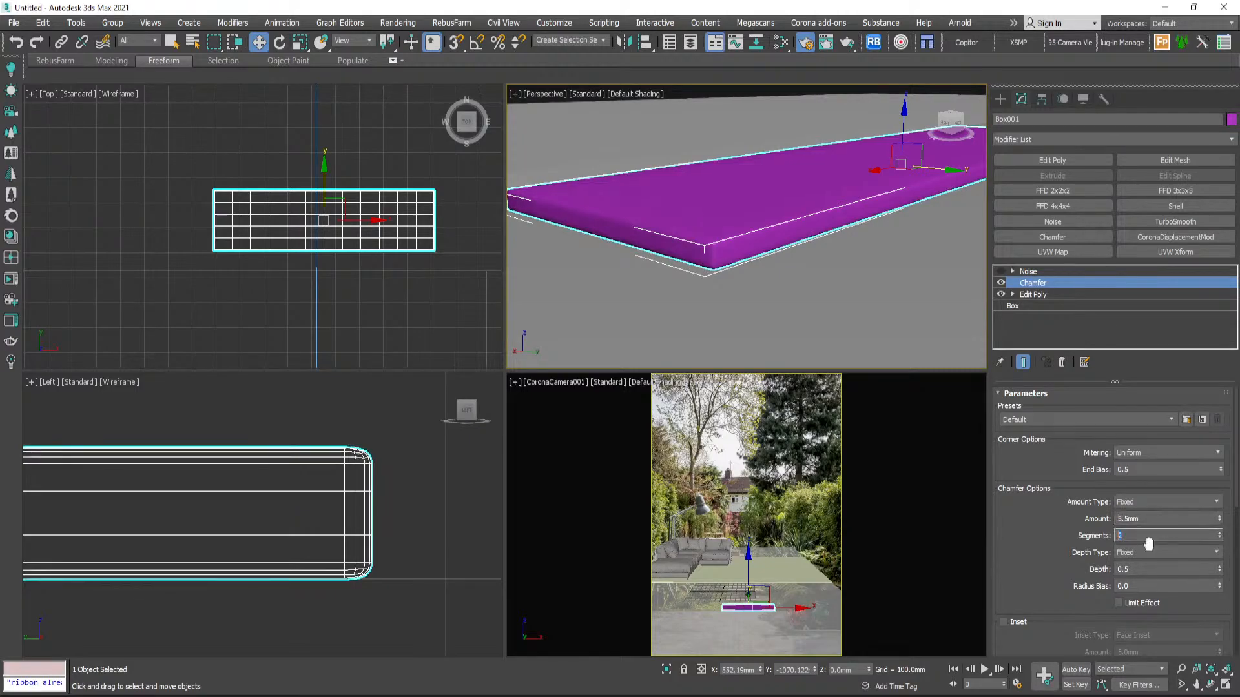
pyautogui.moveTo(1024, 575)
pyautogui.mouseDown()
pyautogui.moveTo(1019, 517)
pyautogui.moveTo(1022, 563)
pyautogui.mouseUp()
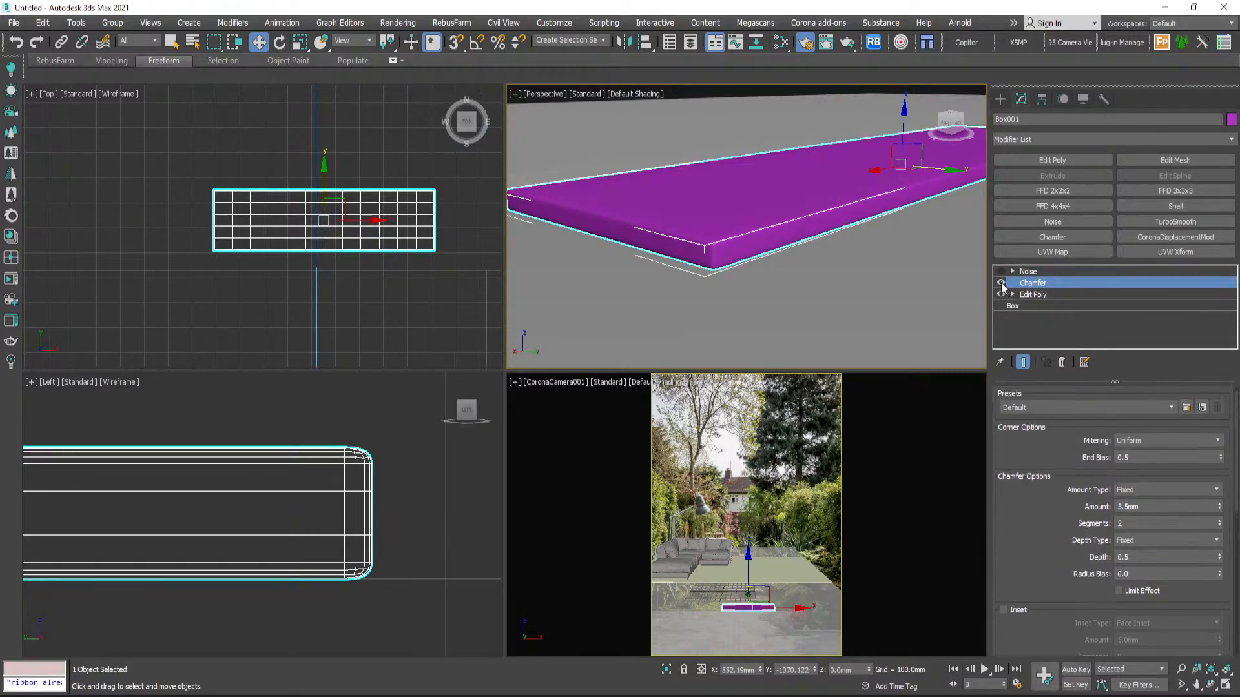
# - Turn the Noise modifier back on, inspect the chamfered slab's edges, and set the Noise X strength to 68.767 mm
pyautogui.click(1027, 272)
pyautogui.click(1000, 271)
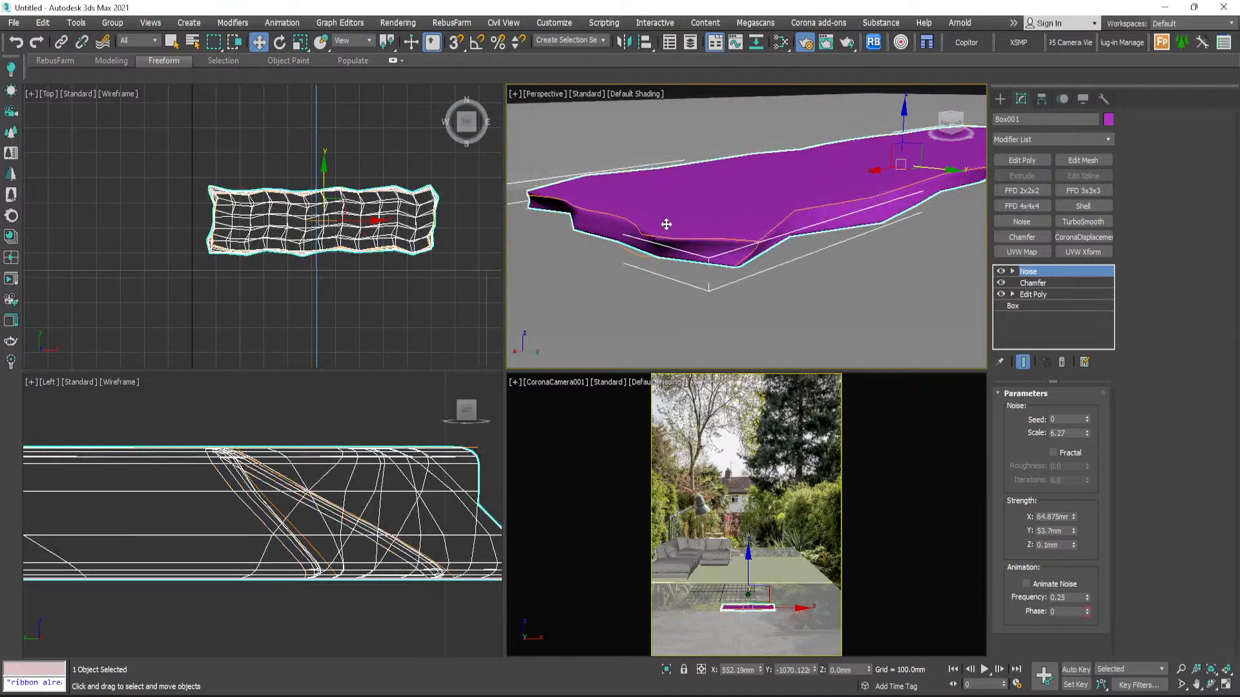
pyautogui.scroll(3, 692, 232)
pyautogui.scroll(-3, 692, 238)
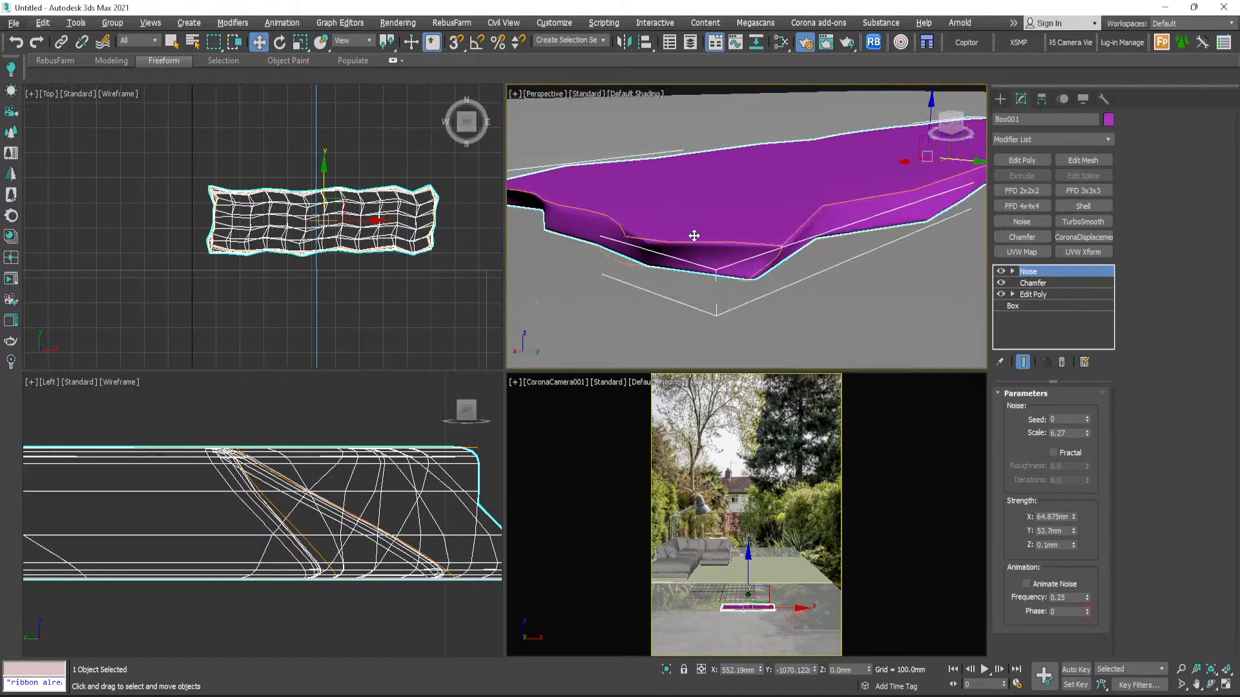
pyautogui.keyDown('alt'); pyautogui.moveTo(692, 237); pyautogui.dragTo(775, 289, button='middle'); pyautogui.keyUp('alt')
pyautogui.scroll(4, 722, 279)
pyautogui.scroll(-4, 723, 279)
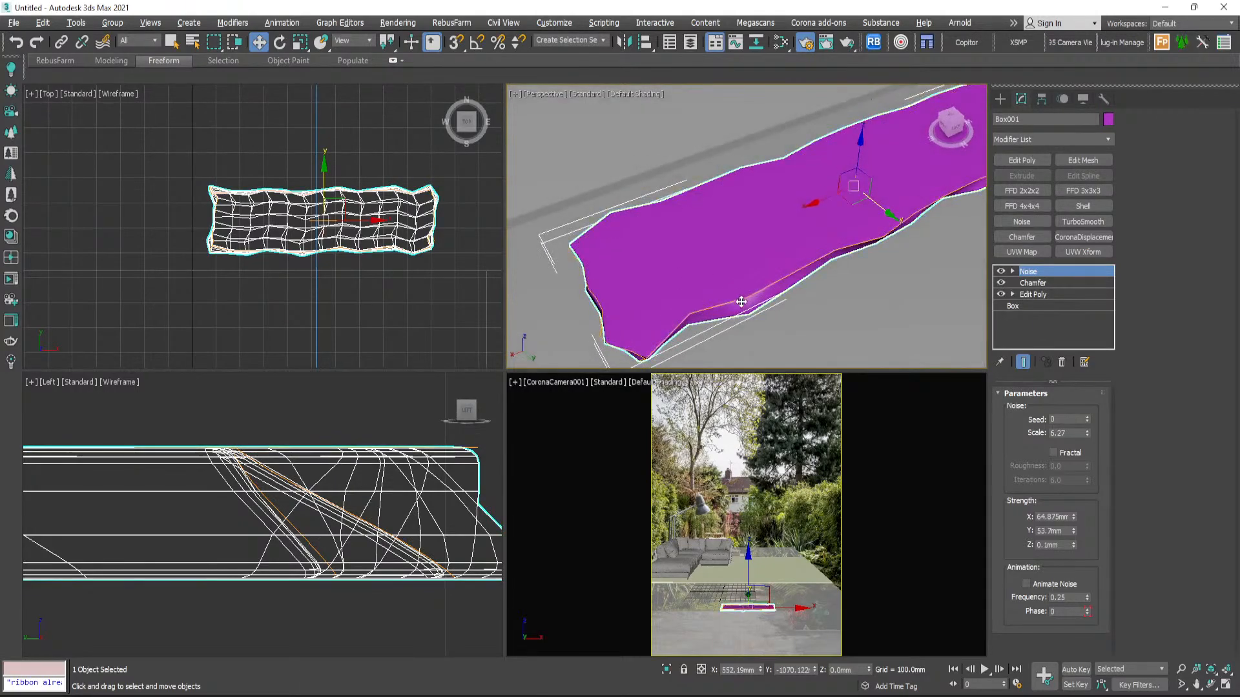
pyautogui.scroll(5, 777, 293)
pyautogui.scroll(-2, 796, 269)
pyautogui.scroll(-6, 795, 269)
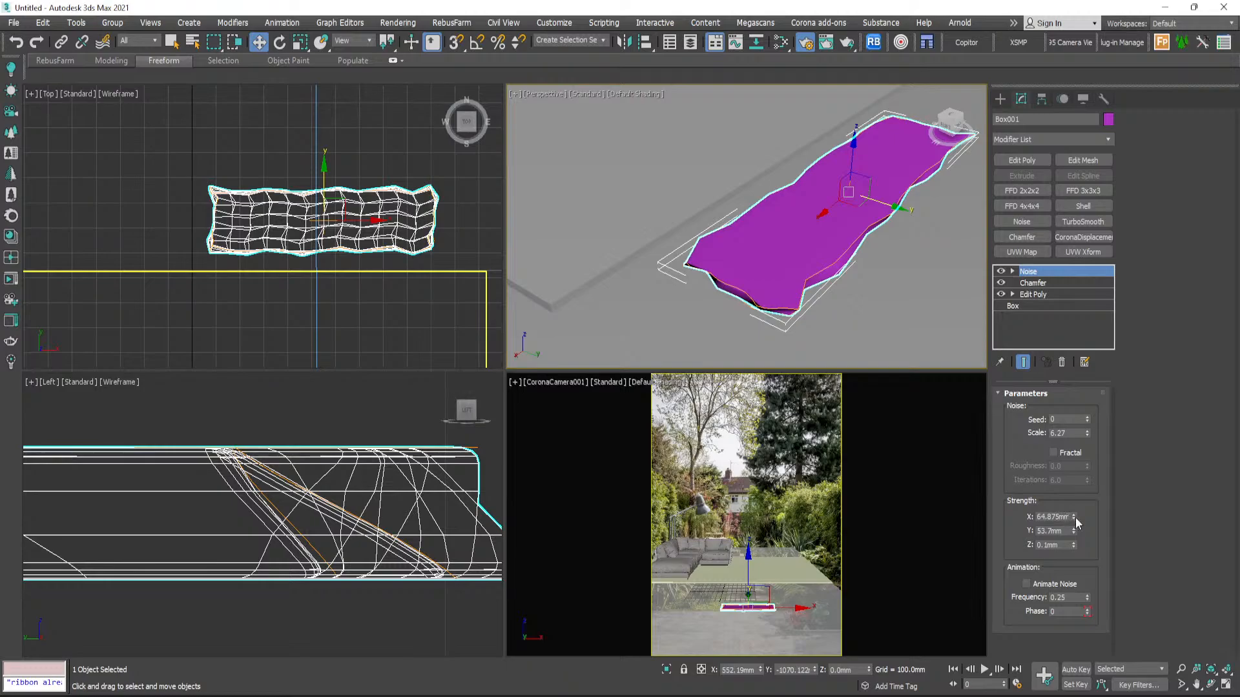
pyautogui.moveTo(1074, 517); pyautogui.dragTo(1079, 515)
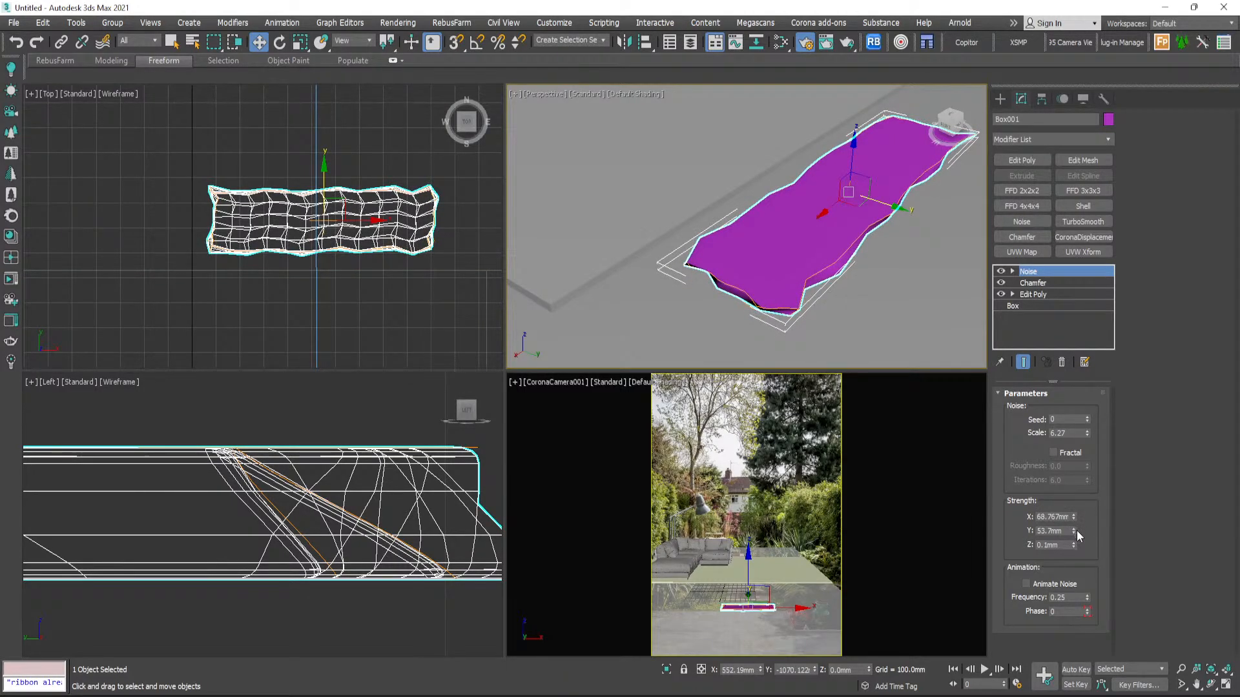
# - Set the slab's Noise Y strength to 44.571 mm and check its outline with the slab deselected
pyautogui.moveTo(1073, 531); pyautogui.dragTo(1081, 540)
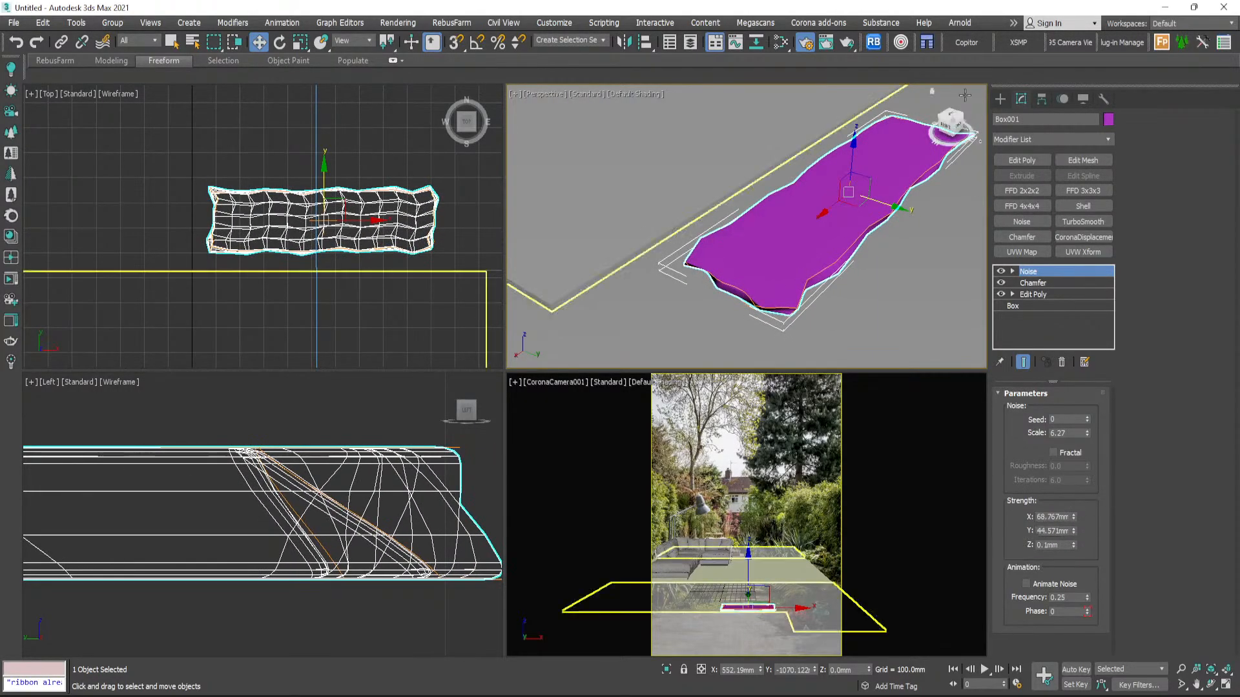
pyautogui.click(1000, 99)
pyautogui.click(387, 138)
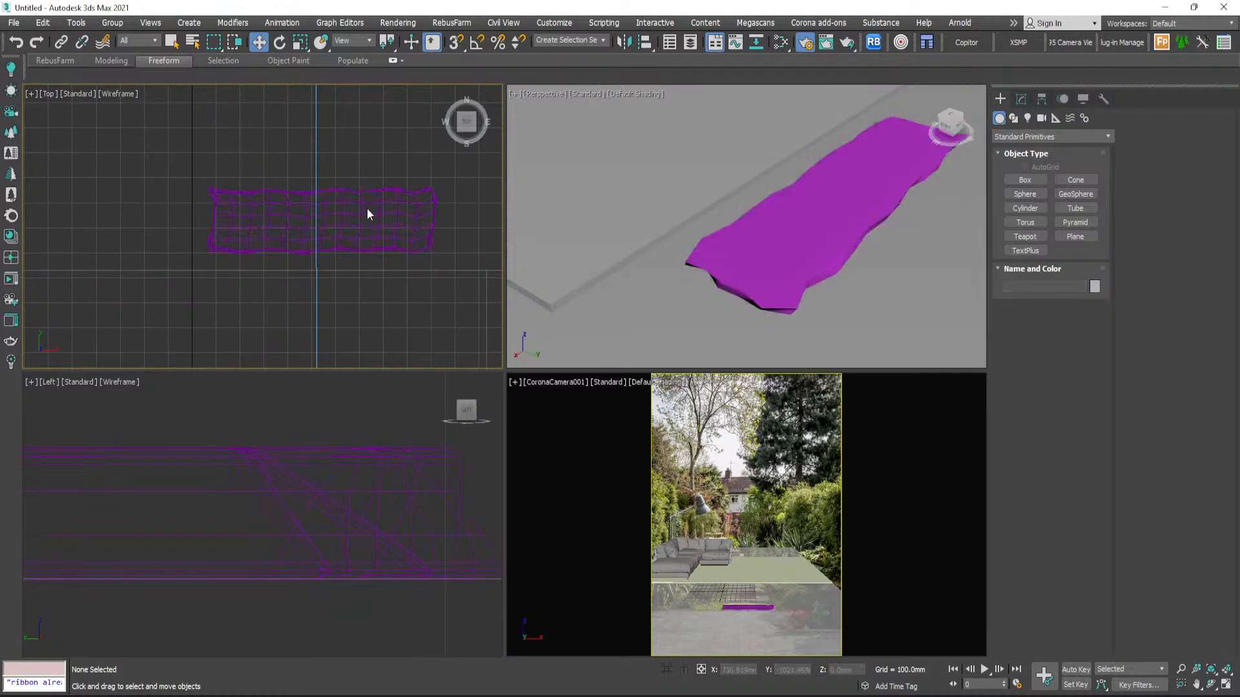
pyautogui.click(367, 216)
pyautogui.click(1019, 100)
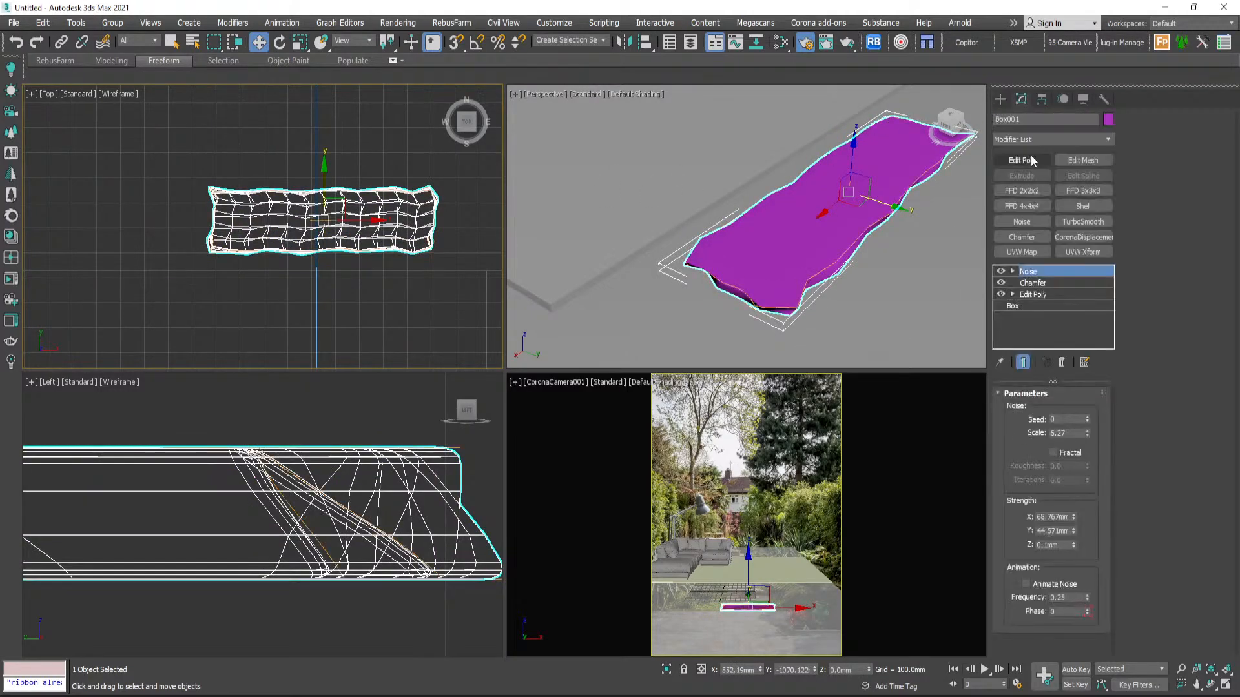
# - Inspect the slab's side profile and raise the Noise Z strength to 11.9 mm
pyautogui.moveTo(1074, 545); pyautogui.dragTo(1069, 499)
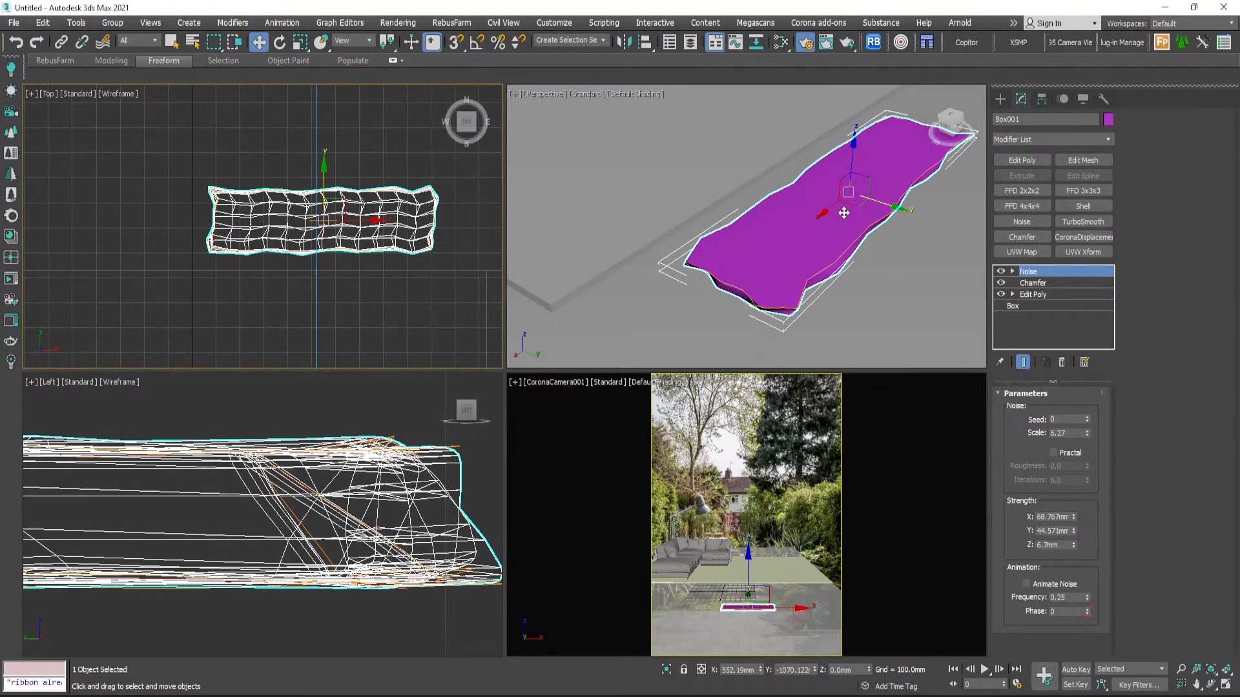
pyautogui.keyDown('alt'); pyautogui.moveTo(830, 211); pyautogui.dragTo(812, 165, button='middle'); pyautogui.keyUp('alt')
pyautogui.scroll(6, 812, 165)
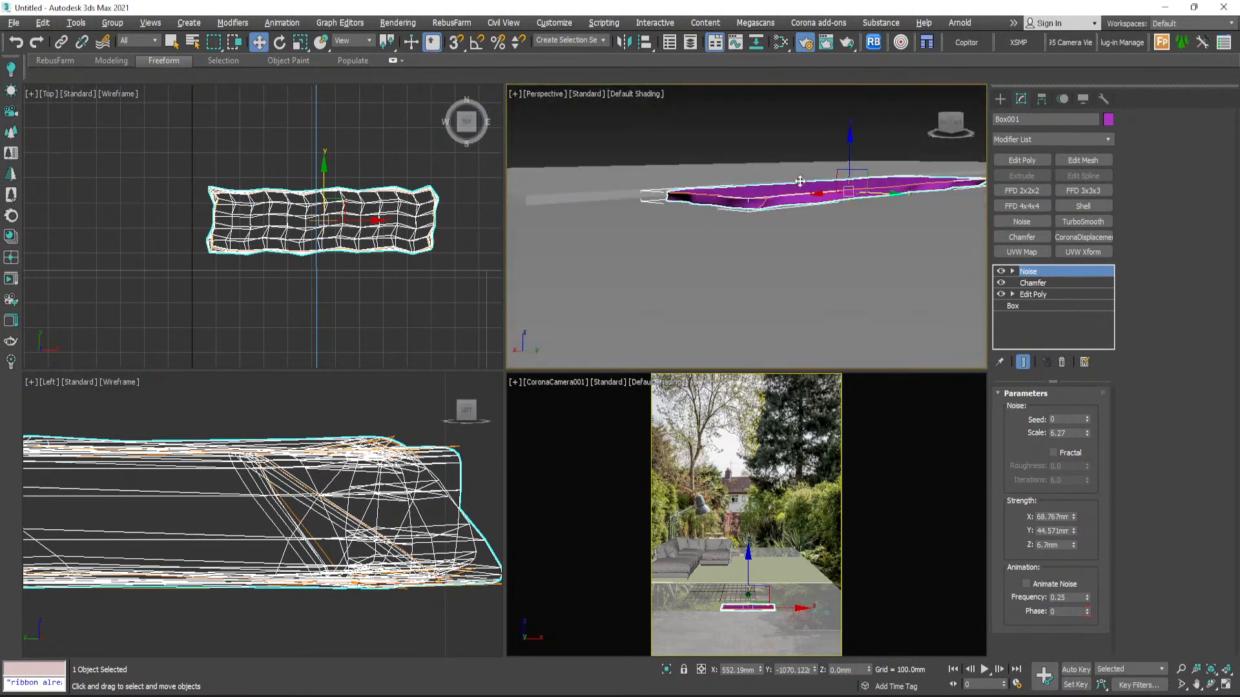
pyautogui.scroll(-8, 237, 524)
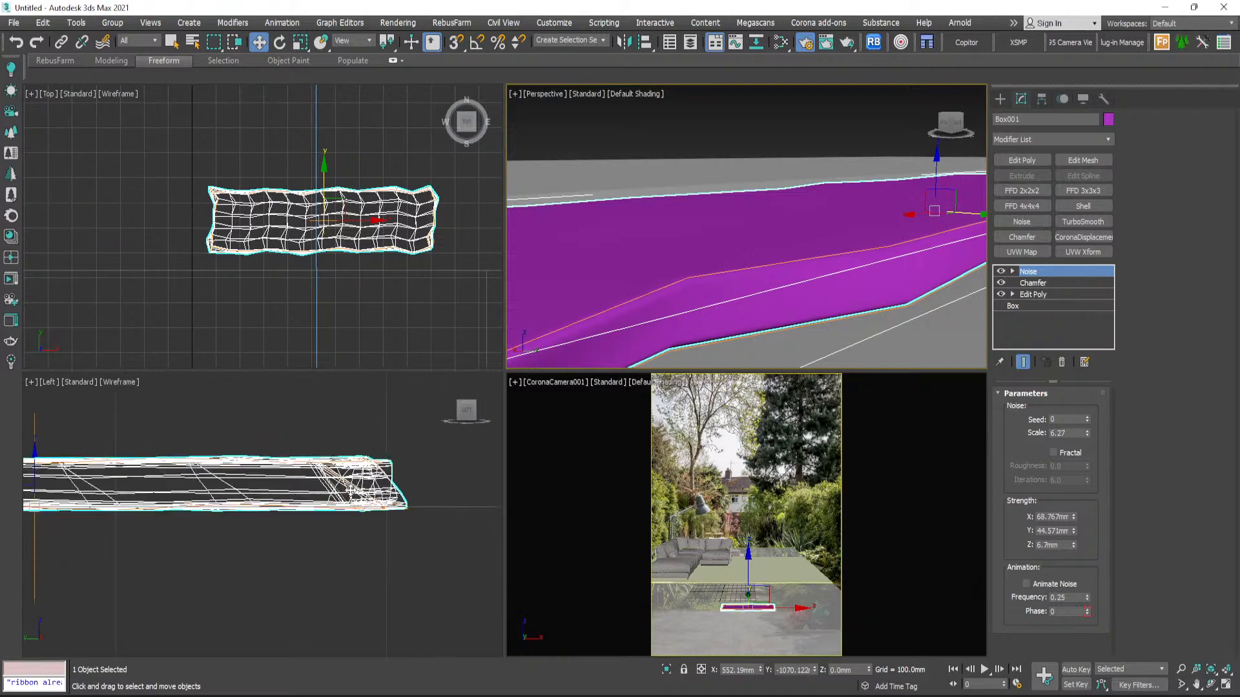
pyautogui.scroll(6, 234, 496)
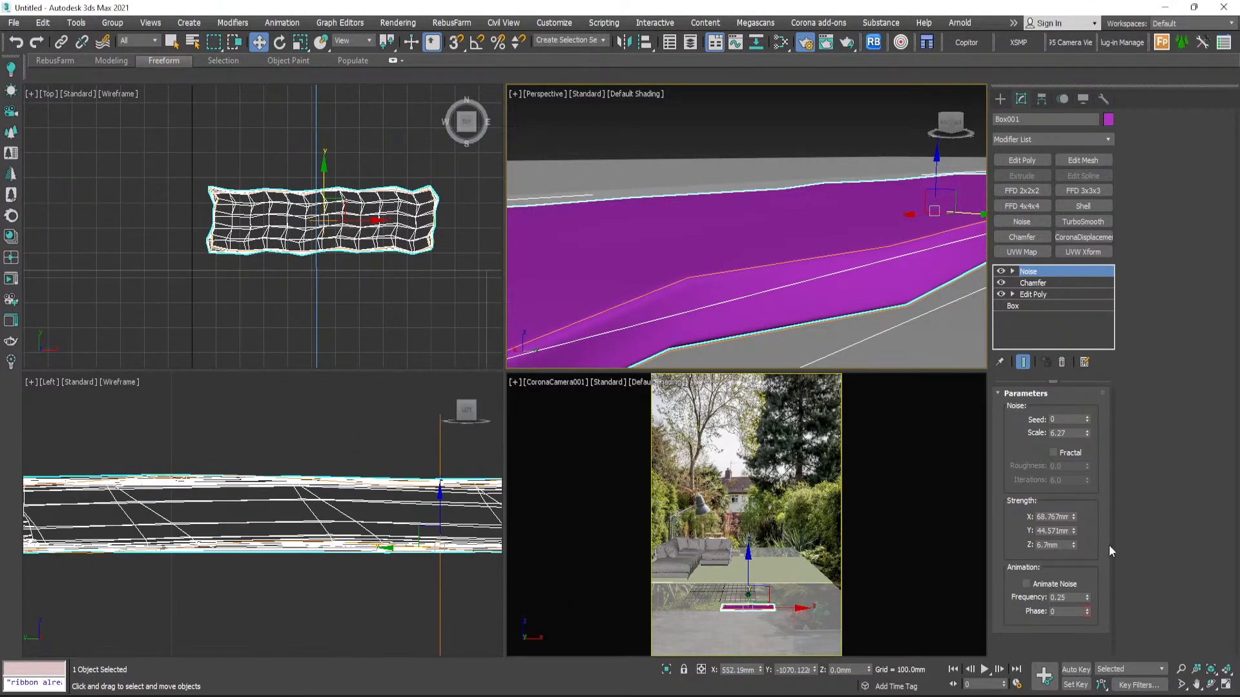
pyautogui.moveTo(1072, 544); pyautogui.dragTo(1070, 501)
pyautogui.click(999, 101)
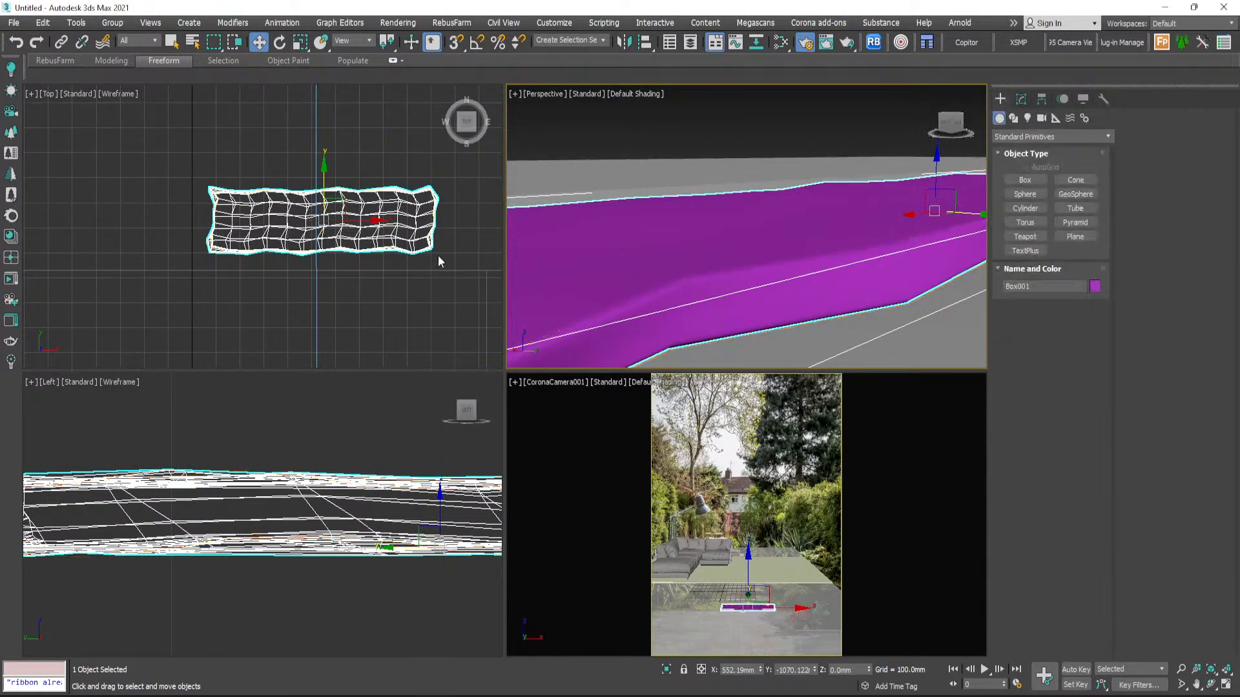
# - Clone the slab as one independent copy directly behind it in the Top view, shifted slightly sideways
pyautogui.click(441, 253)
pyautogui.scroll(-3, 395, 245)
pyautogui.moveTo(375, 223); pyautogui.dragTo(370, 270, button='middle')
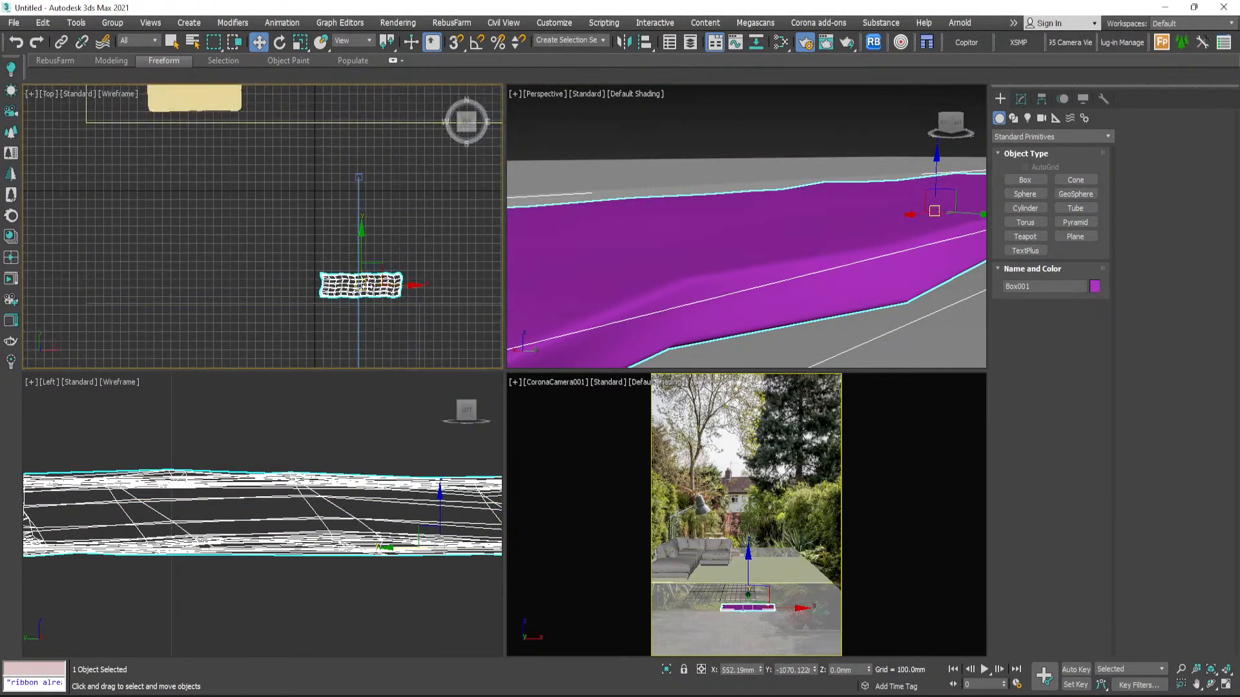
pyautogui.scroll(2, 363, 291)
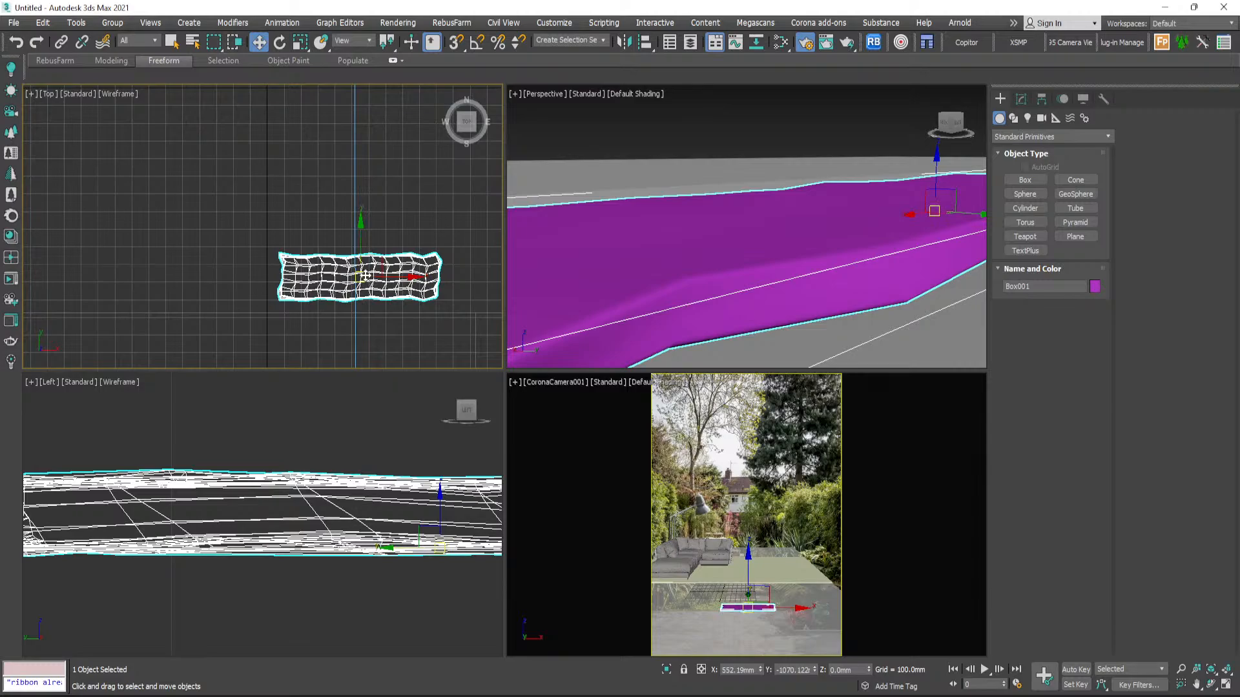
pyautogui.moveTo(368, 282)
pyautogui.keyDown('shift'); pyautogui.mouseDown()
pyautogui.moveTo(324, 213)
pyautogui.moveTo(339, 212)
pyautogui.mouseUp(); pyautogui.keyUp('shift')
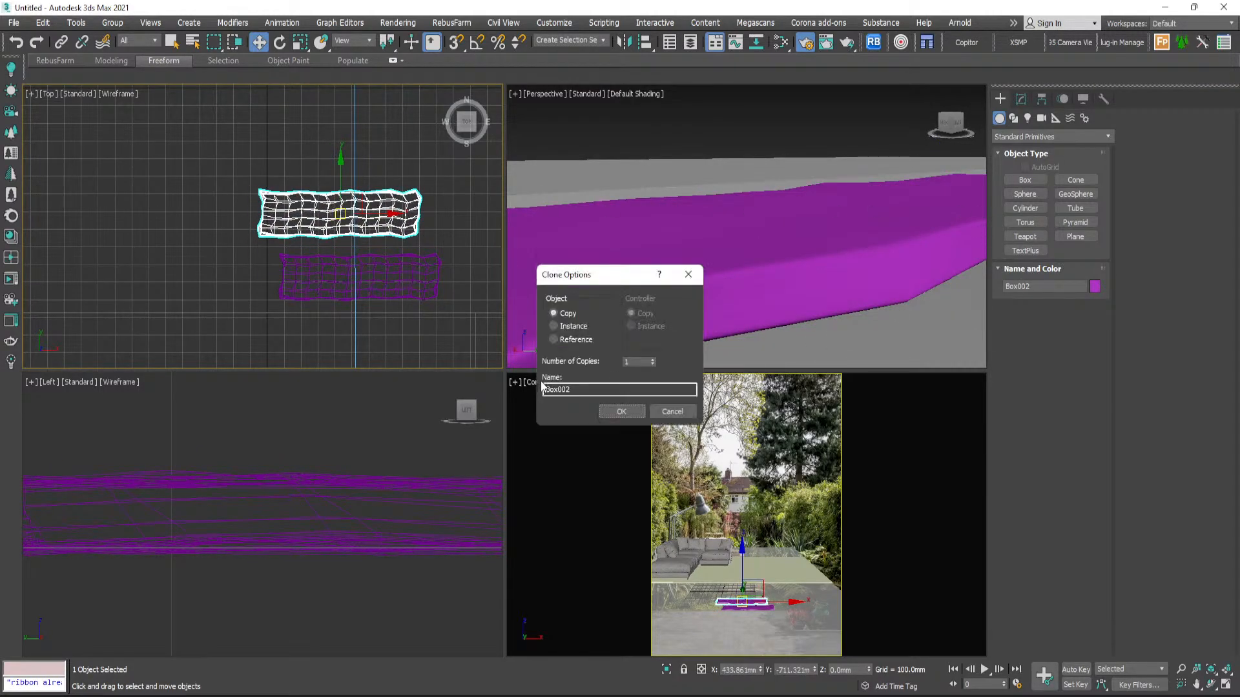
pyautogui.click(623, 413)
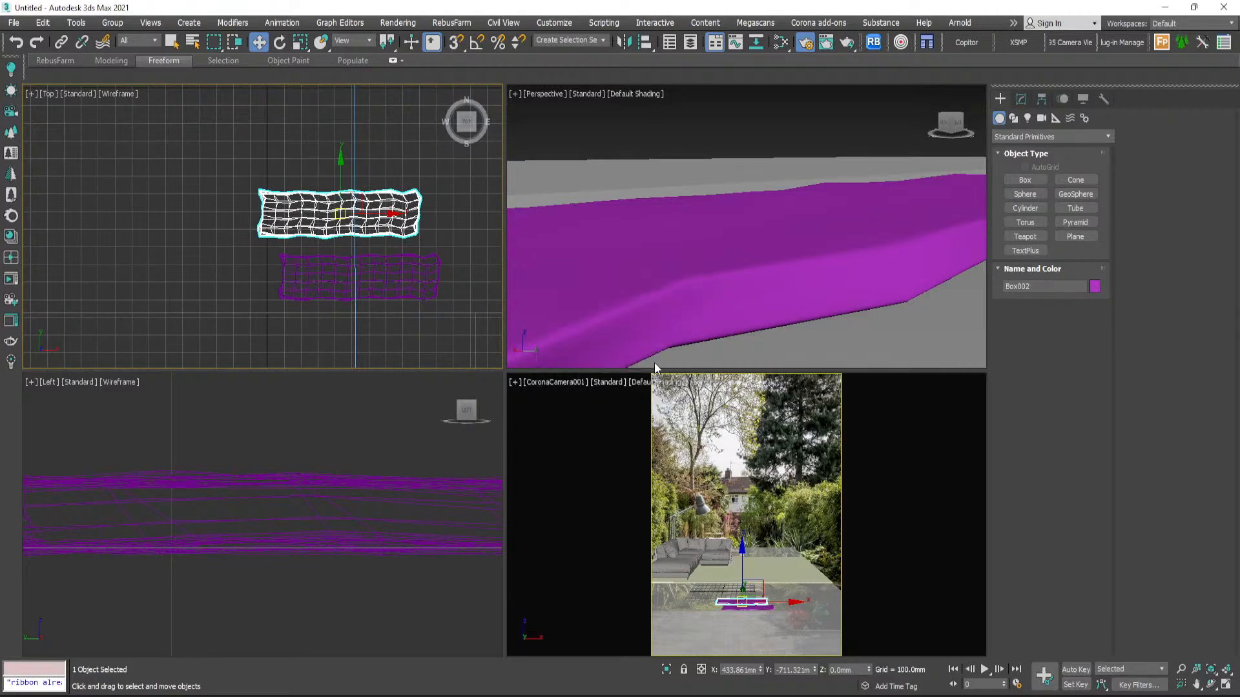
# - Vary the copied slab's Noise with a scale of 7.524, Fractal enabled and an X strength of 38.51 mm
pyautogui.click(1021, 99)
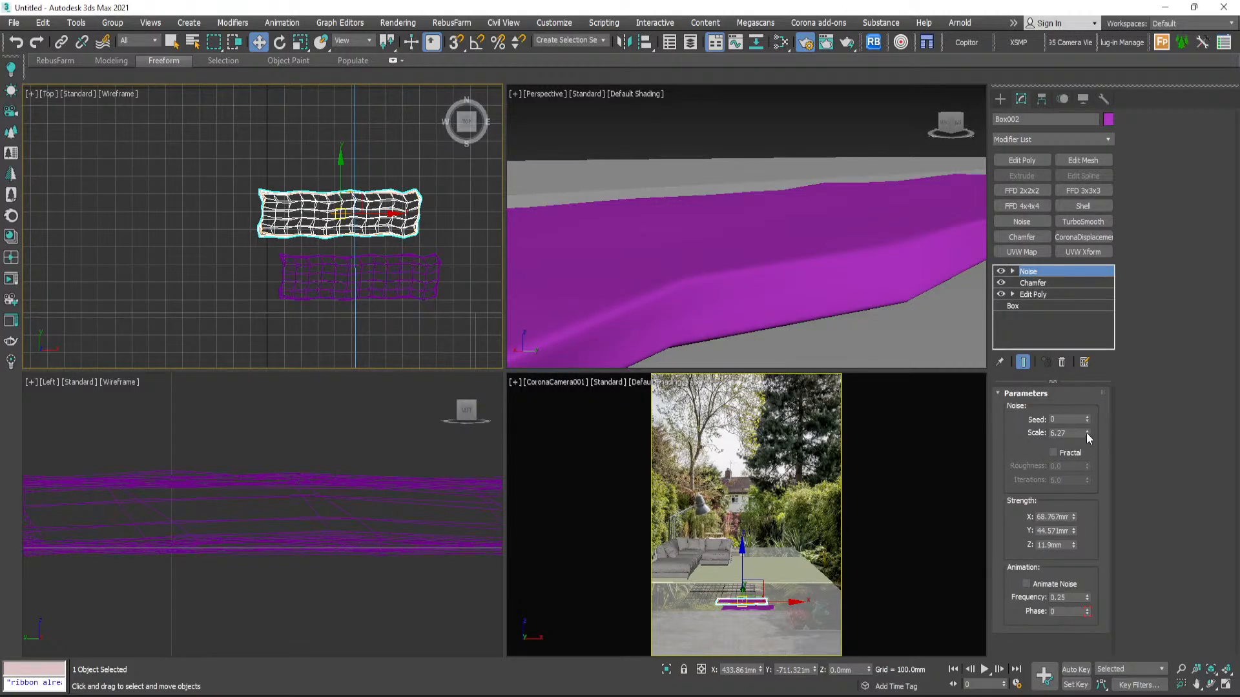
pyautogui.moveTo(1086, 433); pyautogui.dragTo(1087, 419)
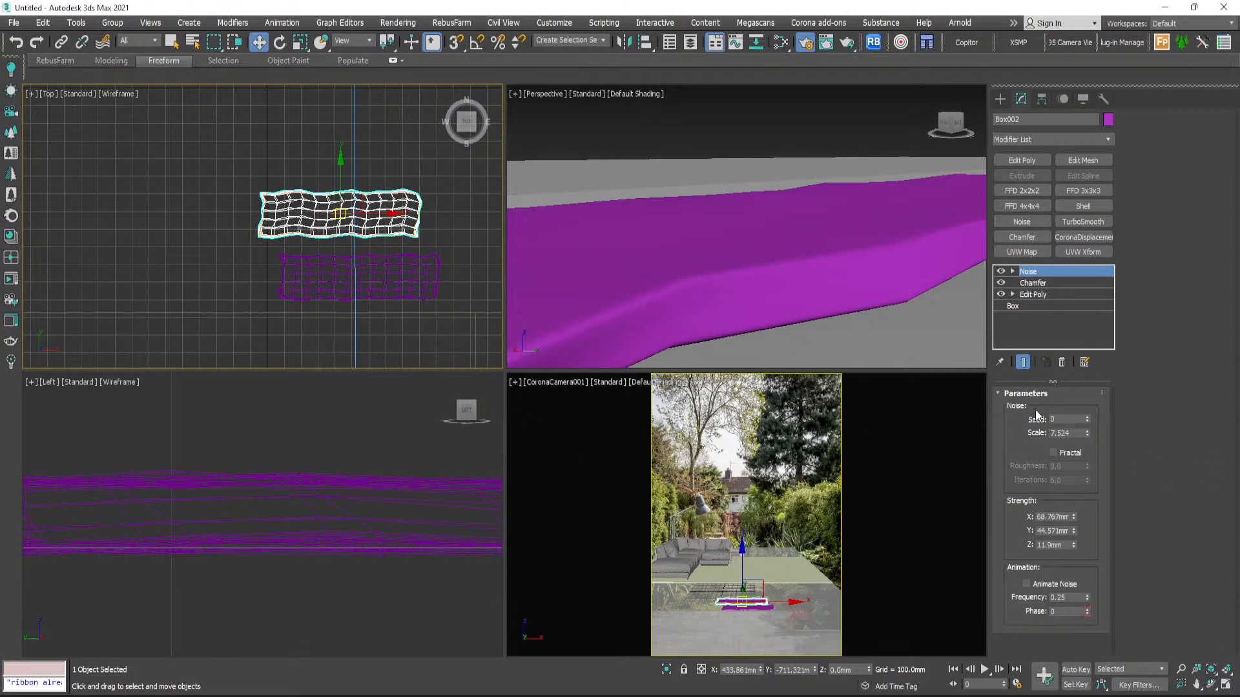
pyautogui.click(1054, 453)
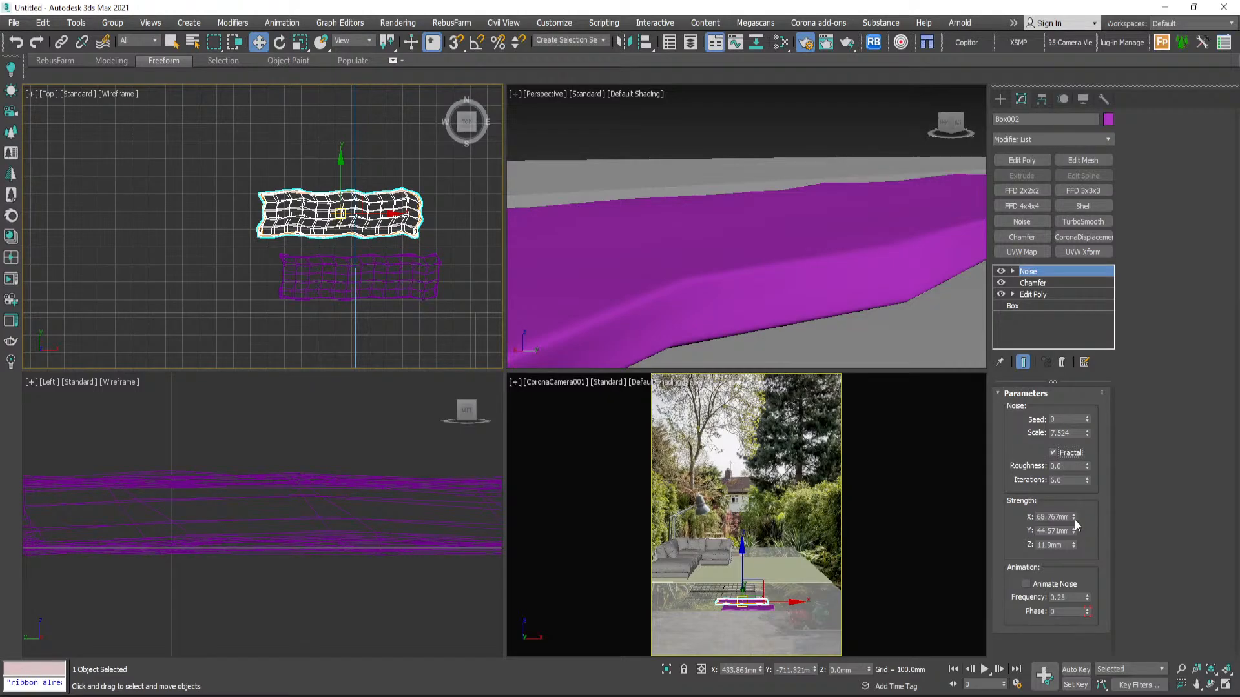
pyautogui.moveTo(1074, 517); pyautogui.dragTo(1085, 548)
pyautogui.click(999, 99)
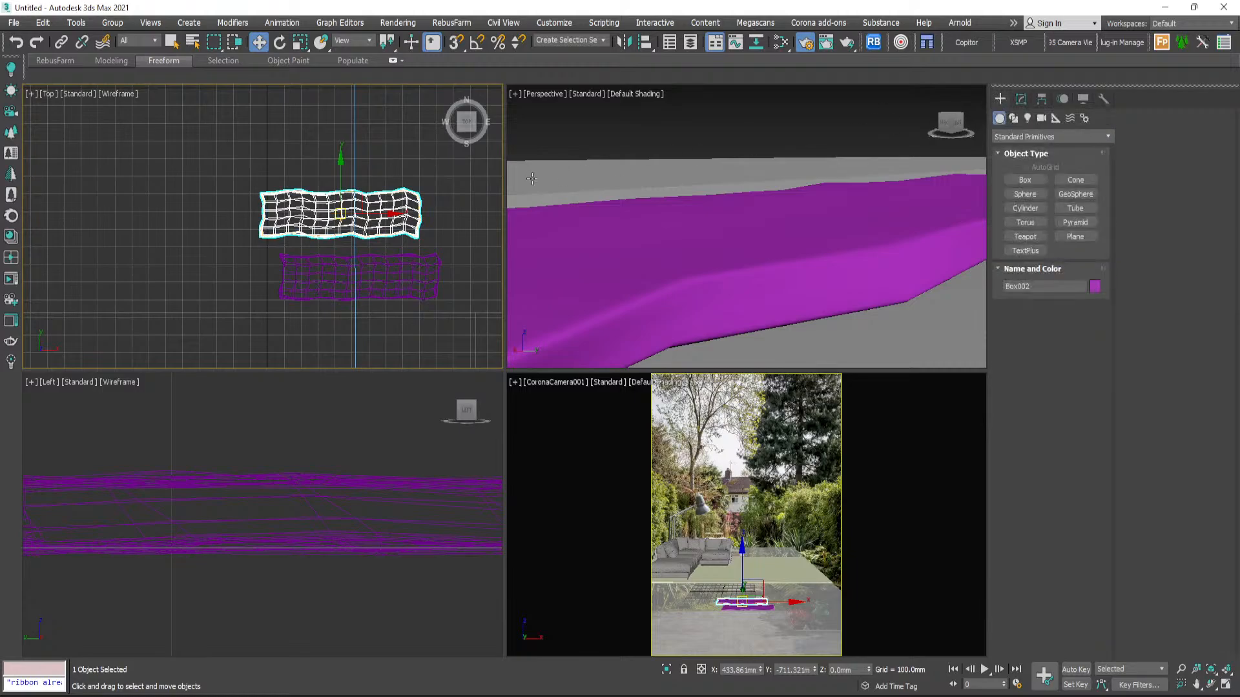
pyautogui.click(443, 227)
pyautogui.scroll(5, 419, 229)
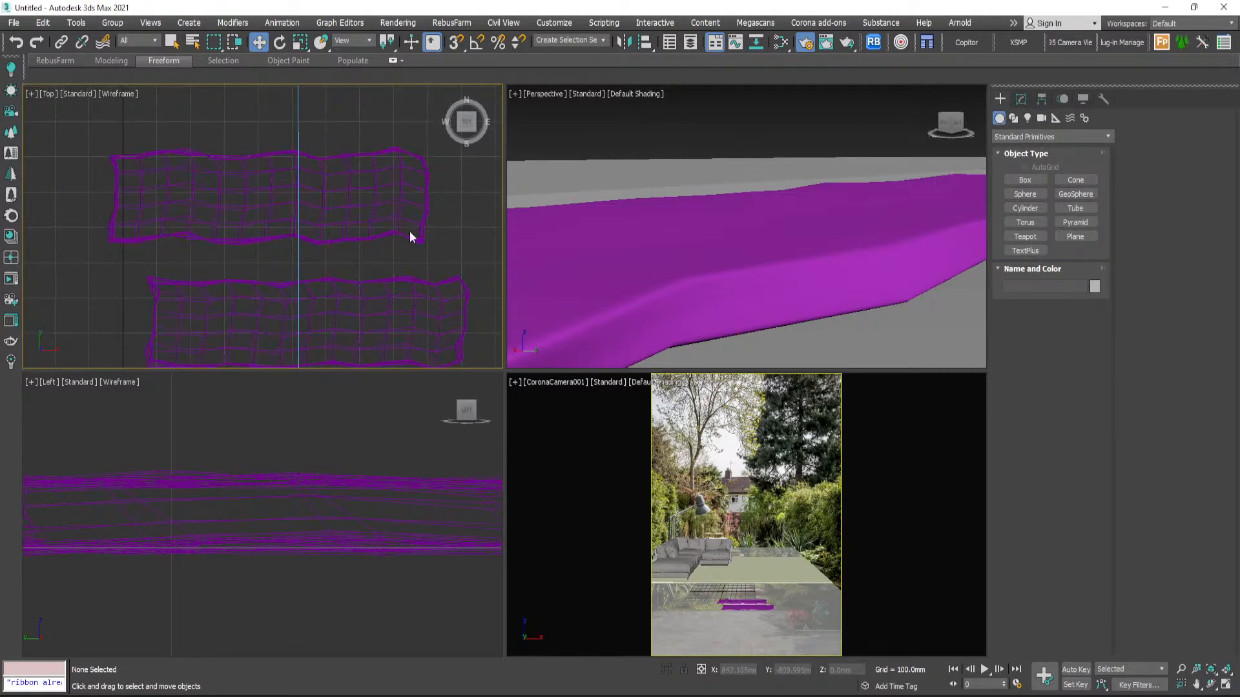
# - Clone both slabs together as copies and place them behind the first pair in the Top view
pyautogui.click(405, 232)
pyautogui.scroll(-5, 407, 276)
pyautogui.moveTo(353, 239); pyautogui.dragTo(349, 247, button='middle')
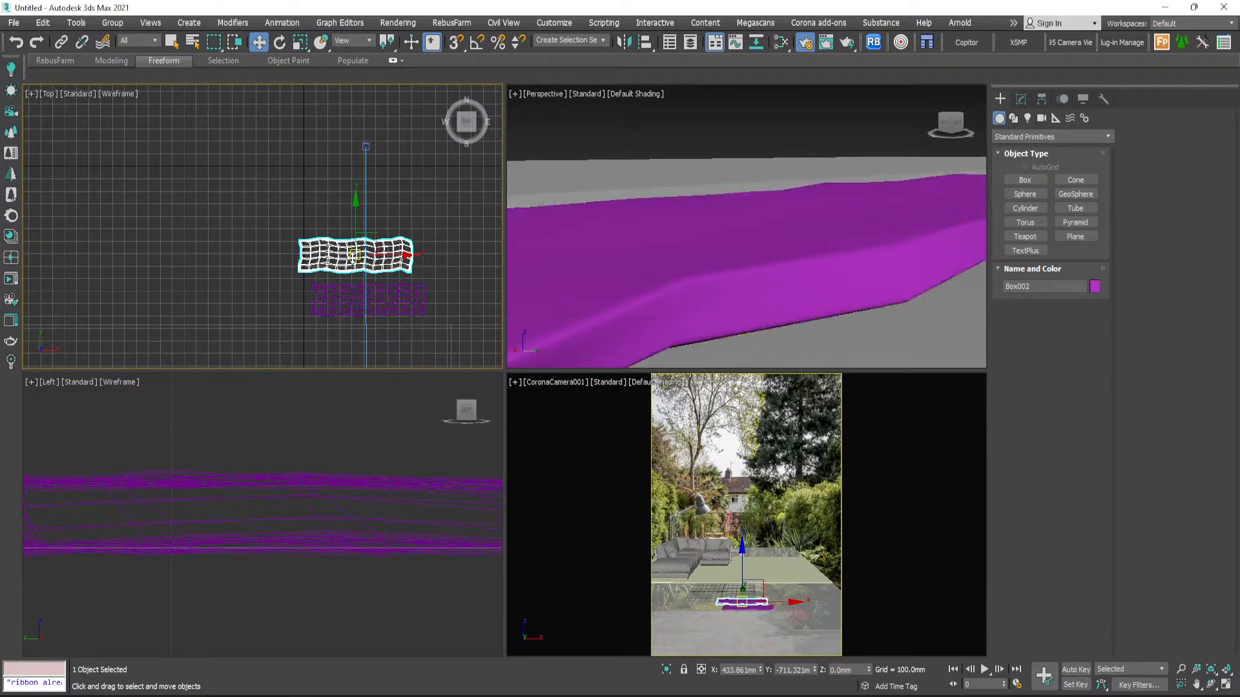
pyautogui.keyDown('ctrl'); pyautogui.click(383, 300); pyautogui.keyUp('ctrl')
pyautogui.moveTo(367, 277)
pyautogui.keyDown('shift'); pyautogui.mouseDown()
pyautogui.moveTo(386, 134)
pyautogui.moveTo(365, 196)
pyautogui.mouseUp(); pyautogui.keyUp('shift')
pyautogui.click(621, 411)
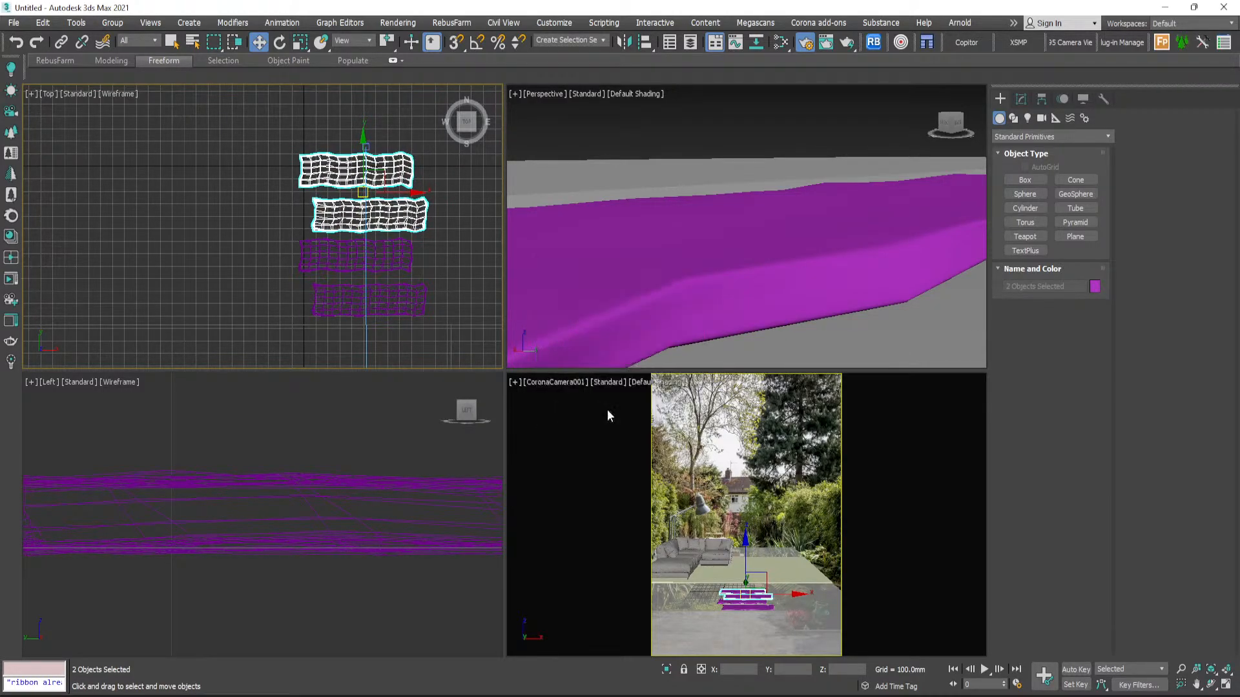
# - Vary the third slab's Noise with a scale of 4.953, Fractal enabled and a Y strength of 53.039 mm
pyautogui.scroll(-3, 412, 229)
pyautogui.click(375, 257)
pyautogui.scroll(6, 377, 254)
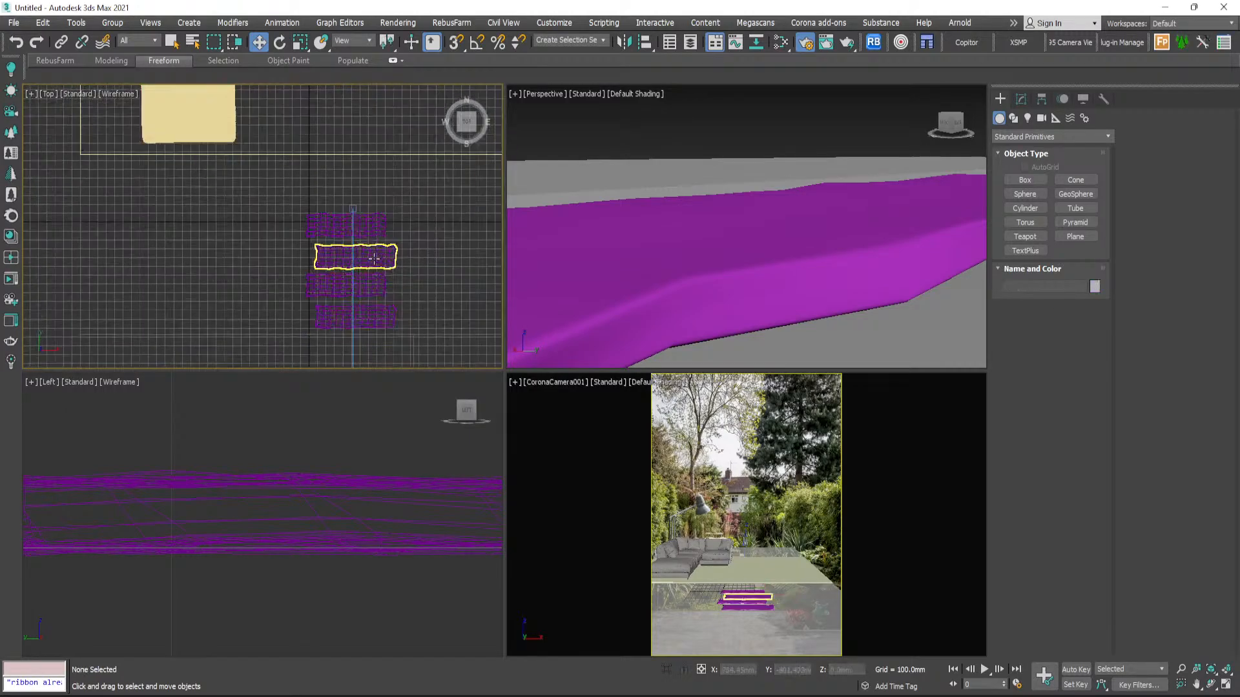
pyautogui.click(1021, 98)
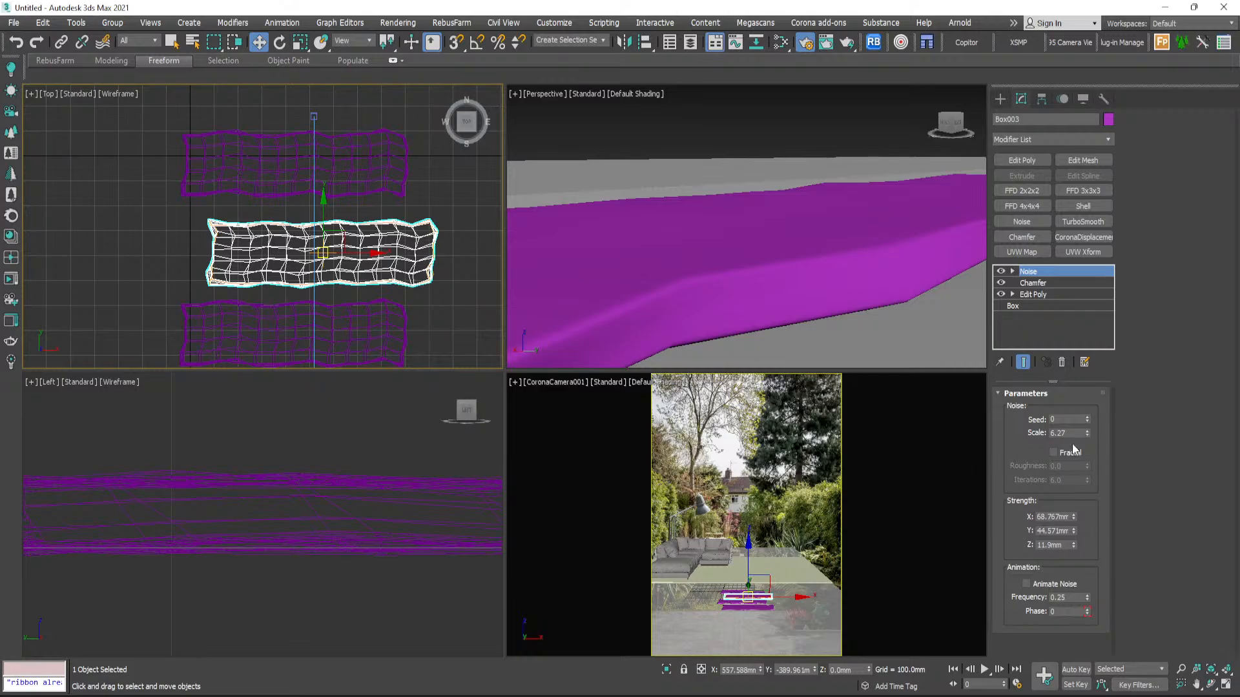
pyautogui.moveTo(1087, 433)
pyautogui.mouseDown()
pyautogui.moveTo(1075, 390)
pyautogui.moveTo(1088, 444)
pyautogui.mouseUp()
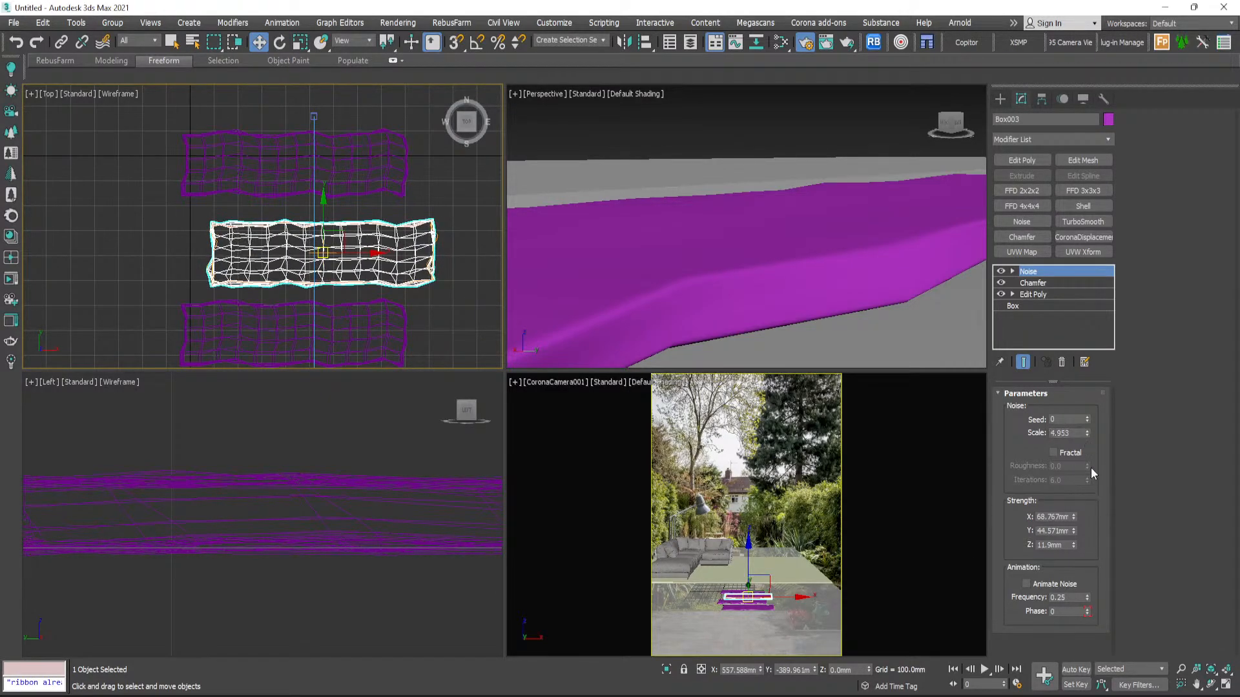
pyautogui.click(1053, 453)
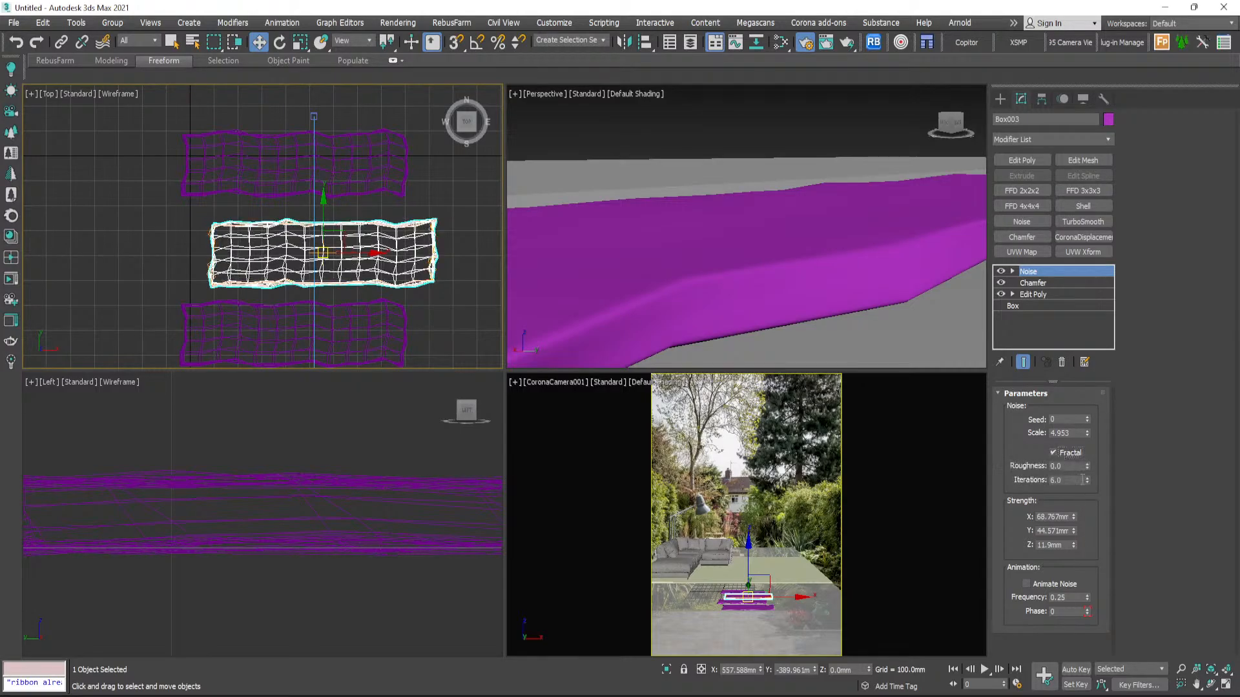
pyautogui.moveTo(1074, 534); pyautogui.dragTo(1076, 522)
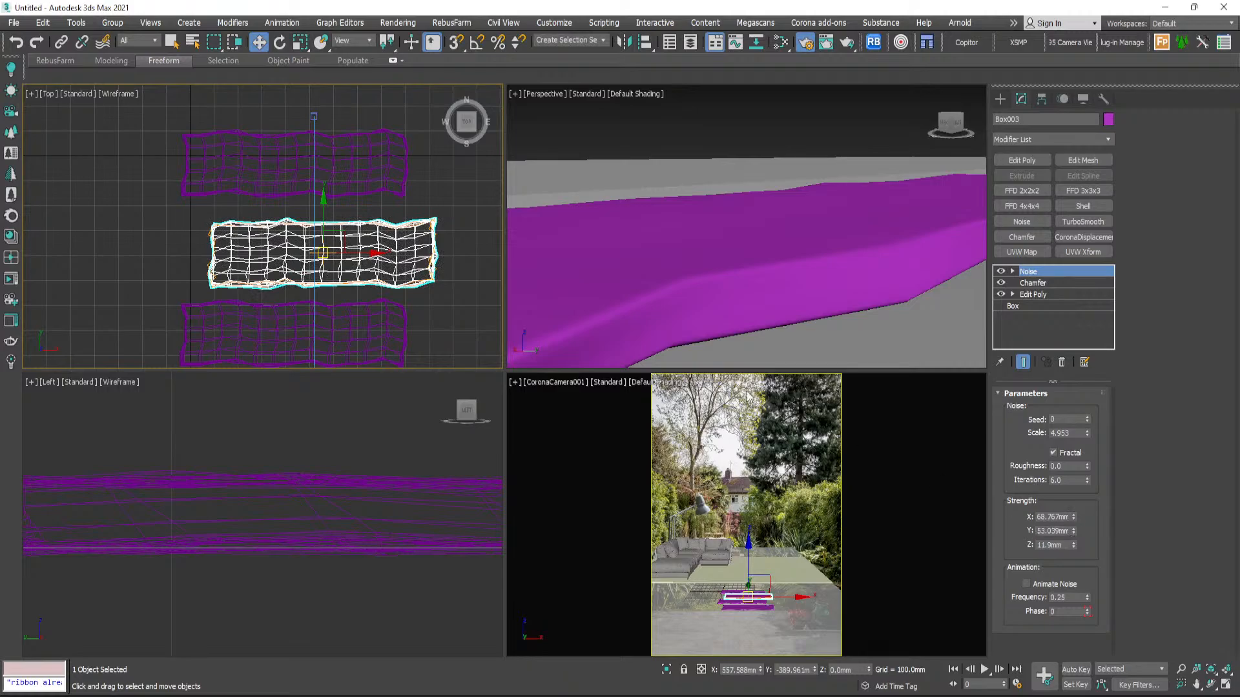
# - Increase the Noise X strength of the fourth slab to make its ends more irregular
pyautogui.scroll(-4, 437, 303)
pyautogui.moveTo(411, 275); pyautogui.dragTo(397, 237, button='middle')
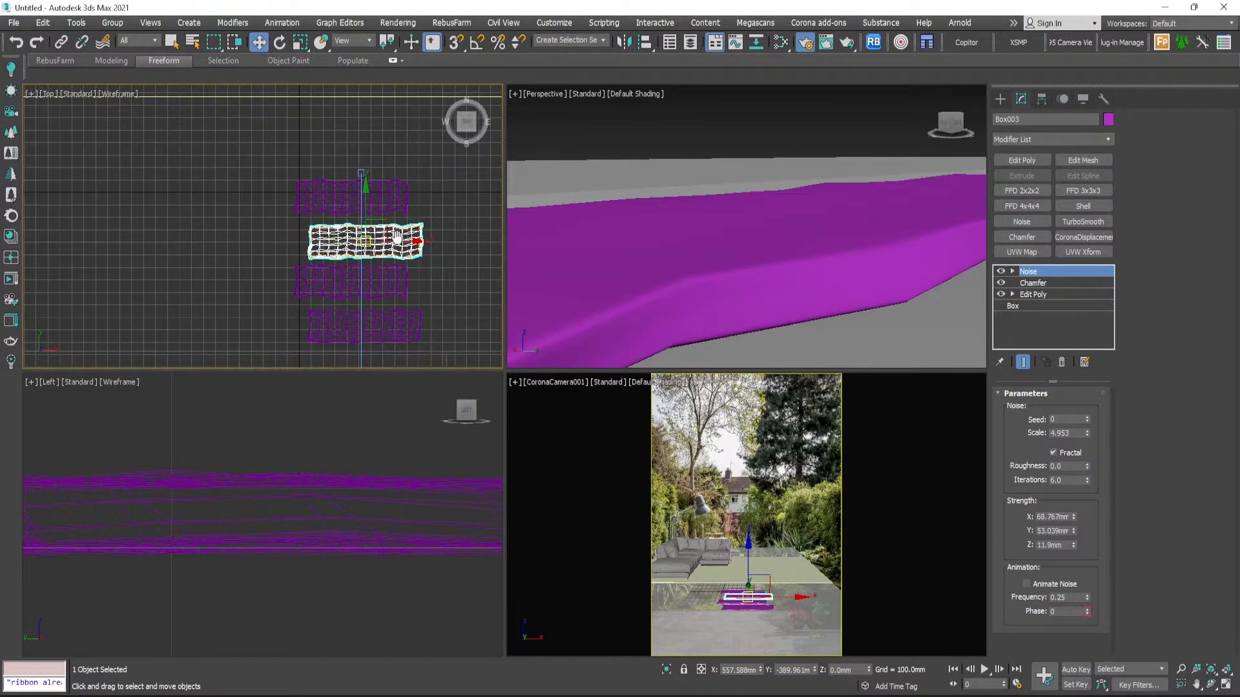
pyautogui.scroll(4, 375, 239)
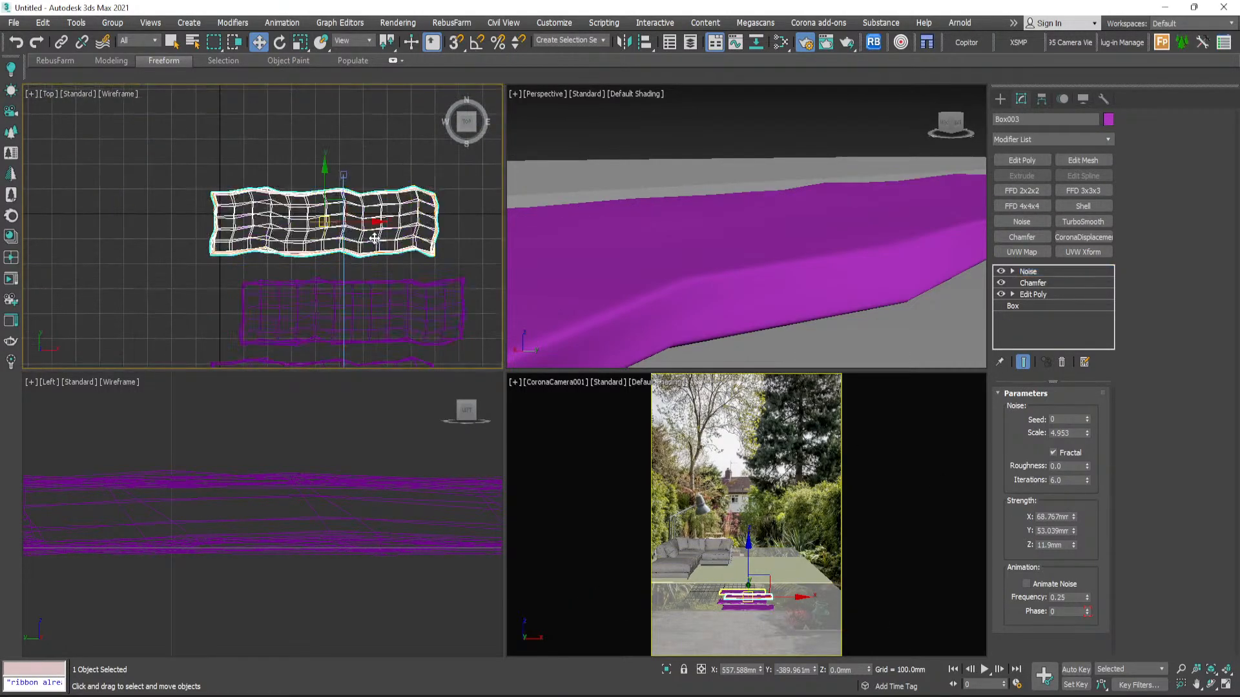
pyautogui.click(374, 239)
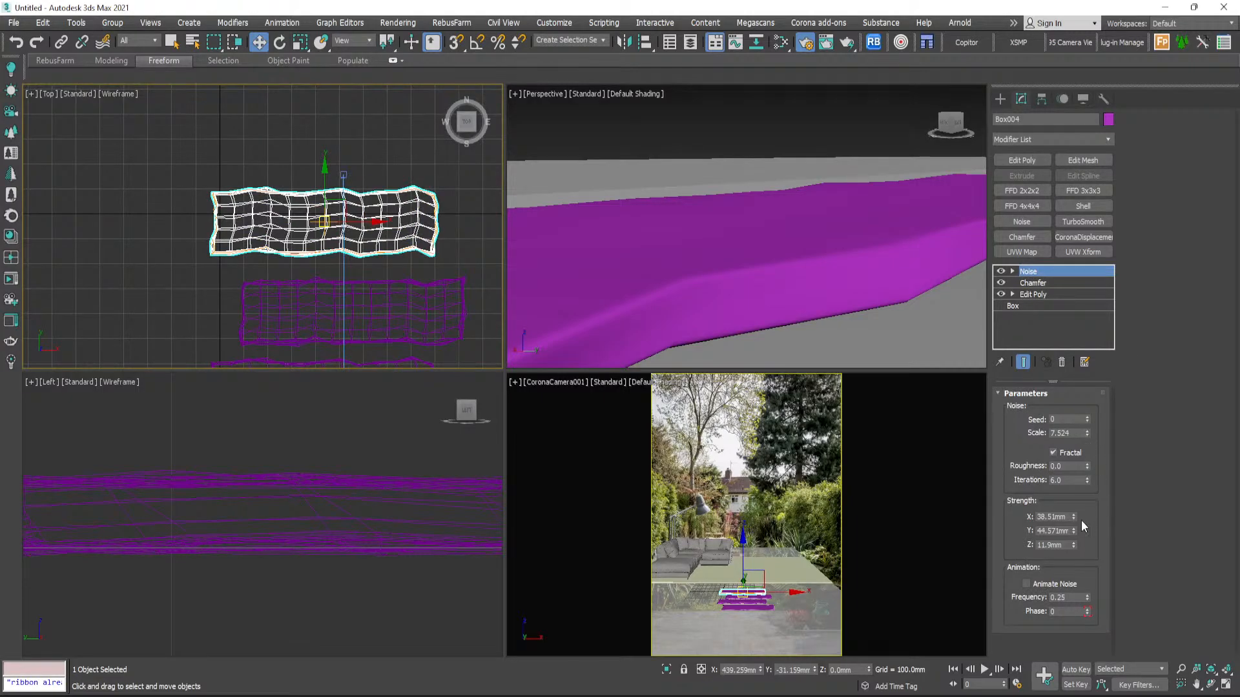
pyautogui.moveTo(1073, 517); pyautogui.dragTo(1070, 406)
pyautogui.click(1000, 99)
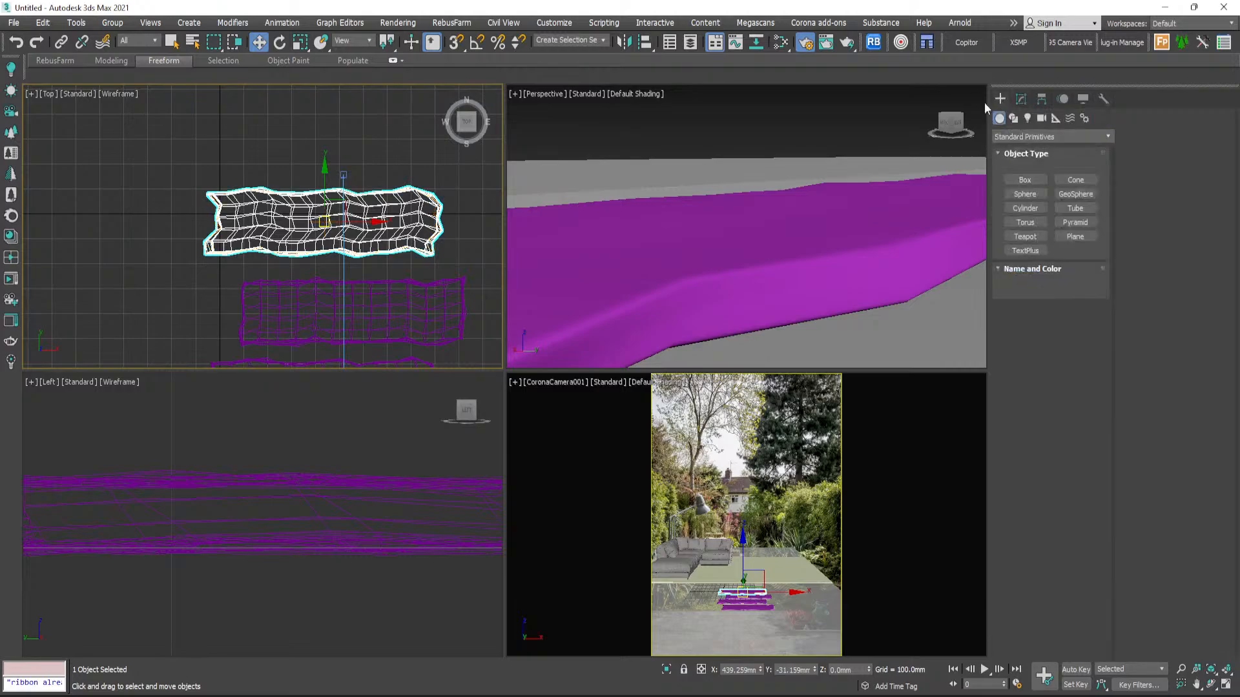
pyautogui.click(344, 154)
pyautogui.scroll(-4, 376, 231)
pyautogui.scroll(-2, 376, 231)
# - Clone the third and fourth slabs together as copies, extending the path up to the lawn edge
pyautogui.click(376, 290)
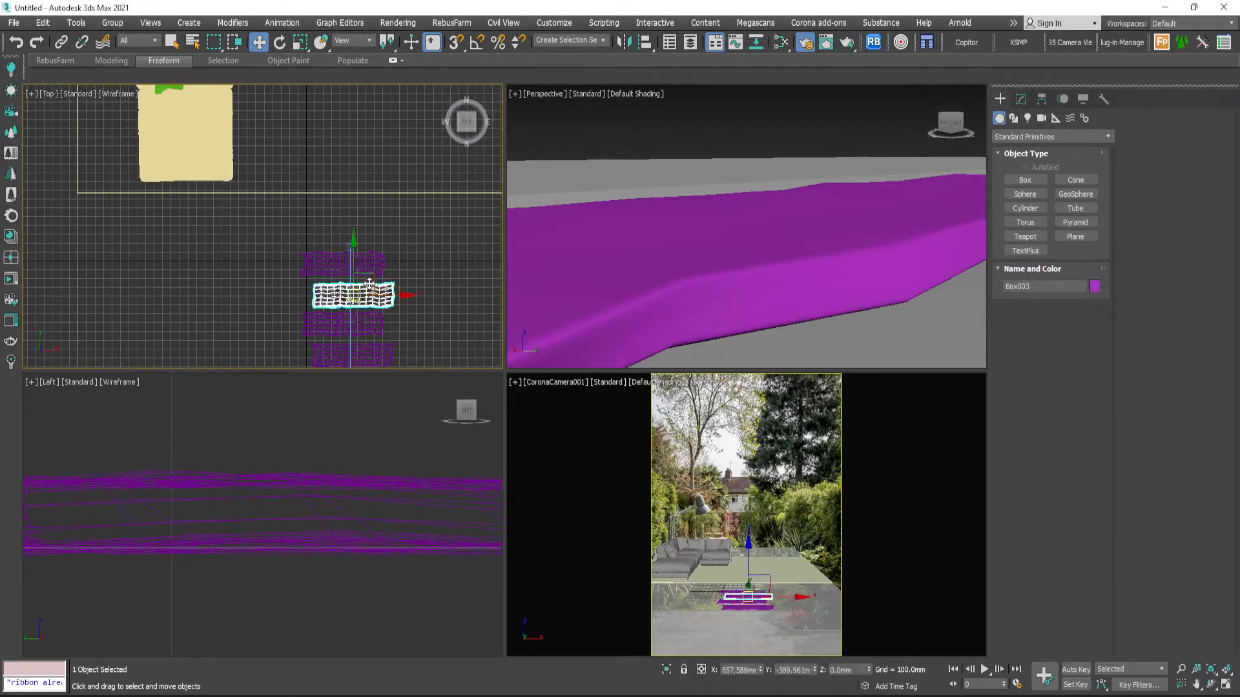
pyautogui.keyDown('ctrl'); pyautogui.click(369, 261); pyautogui.keyUp('ctrl')
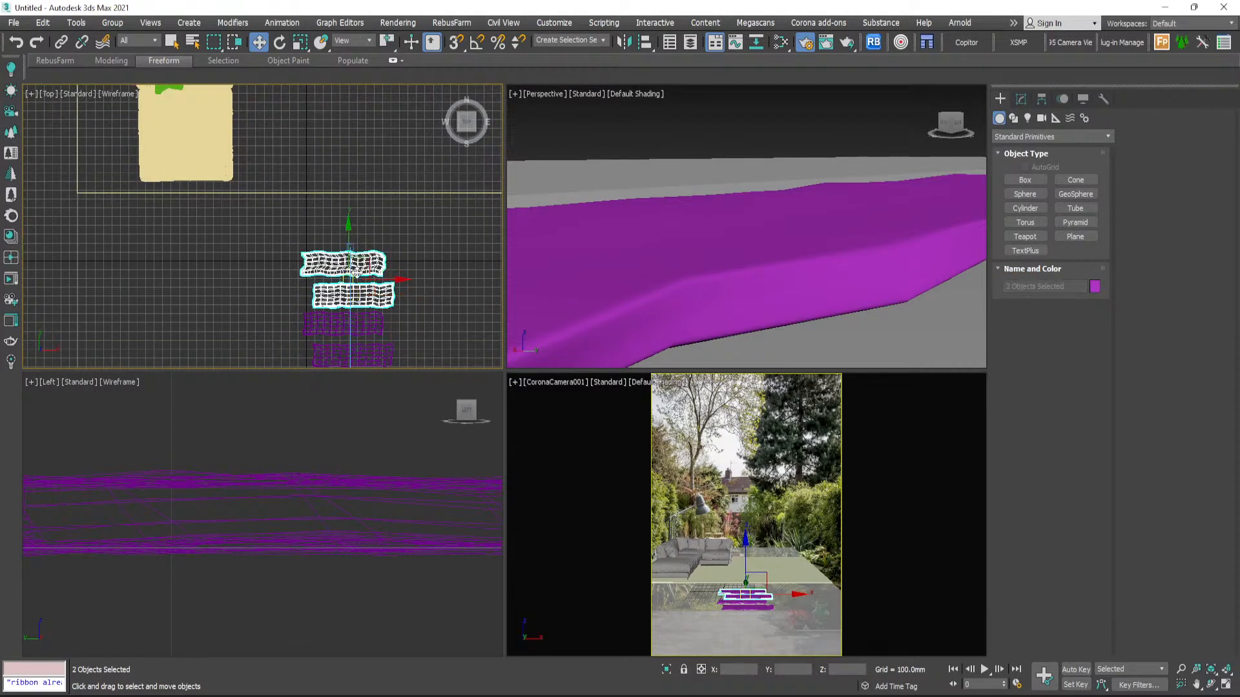
pyautogui.moveTo(351, 275)
pyautogui.keyDown('shift'); pyautogui.mouseDown()
pyautogui.moveTo(352, 164)
pyautogui.moveTo(352, 179)
pyautogui.mouseUp(); pyautogui.keyUp('shift')
pyautogui.click(627, 416)
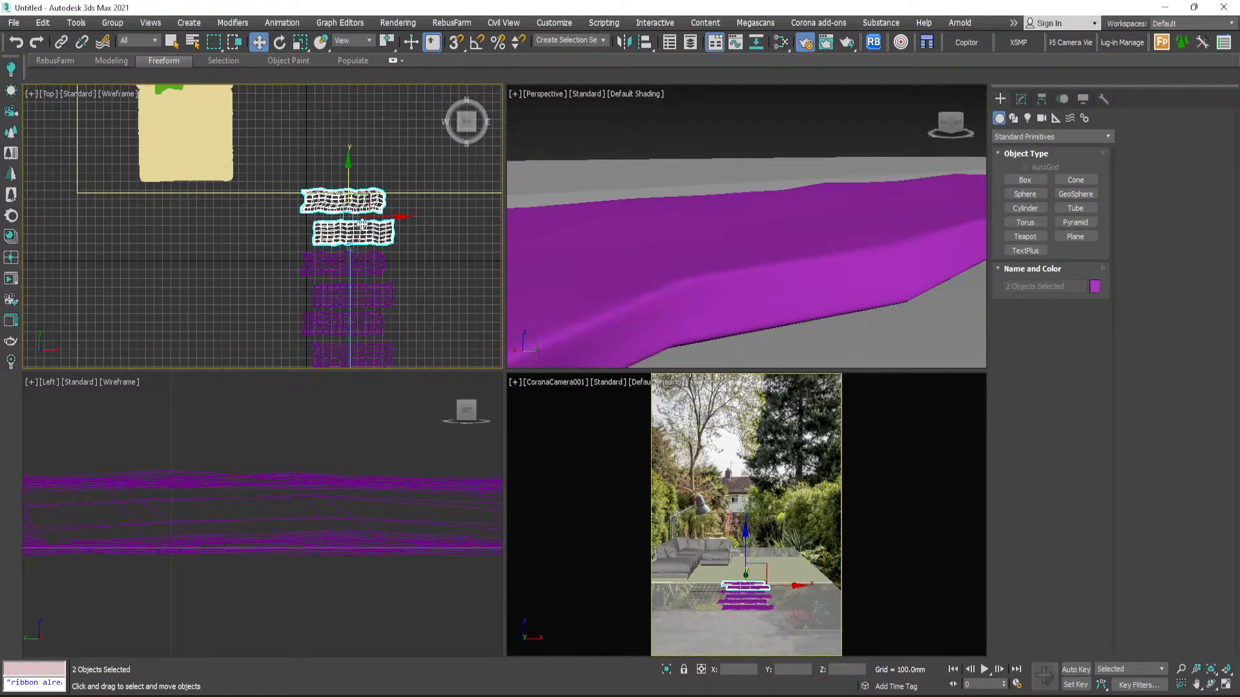
pyautogui.scroll(-3, 362, 225)
pyautogui.moveTo(362, 225); pyautogui.dragTo(363, 264, button='middle')
pyautogui.click(315, 248)
pyautogui.moveTo(322, 227); pyautogui.dragTo(324, 231, button='middle')
pyautogui.keyDown('ctrl'); pyautogui.click(326, 221); pyautogui.keyUp('ctrl')
pyautogui.scroll(3, 332, 226)
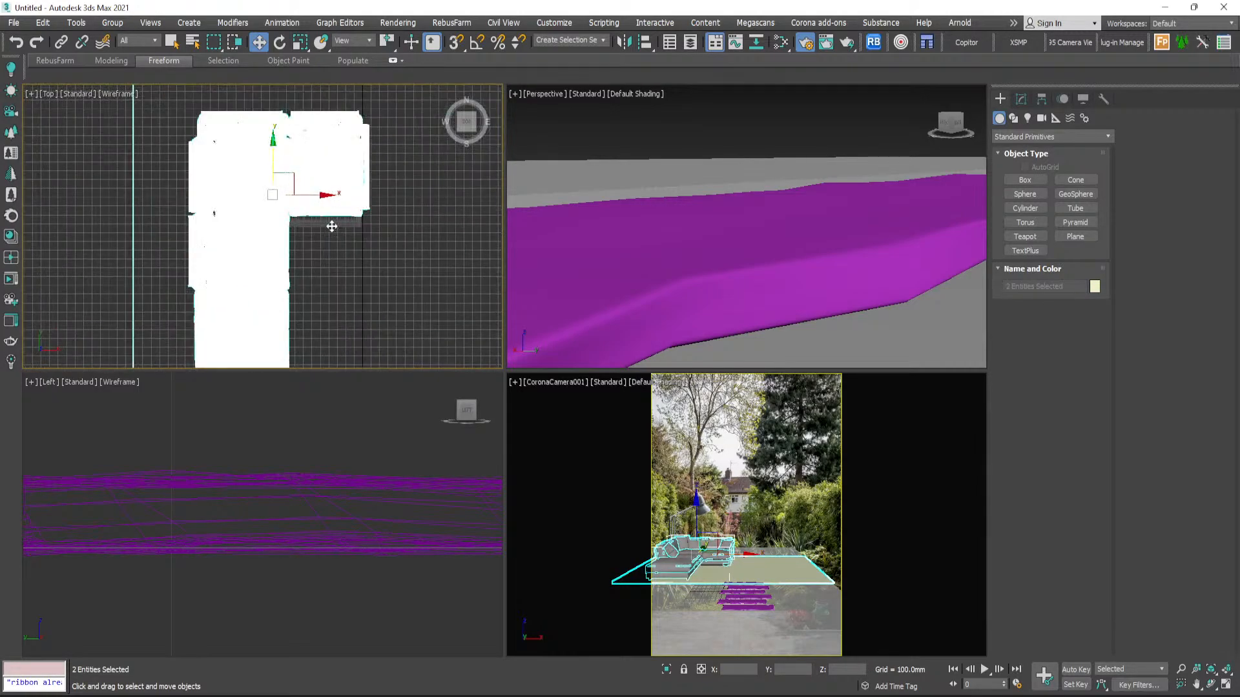
pyautogui.scroll(3, 332, 226)
pyautogui.keyDown('ctrl'); pyautogui.click(334, 222); pyautogui.keyUp('ctrl')
pyautogui.scroll(-5, 334, 222)
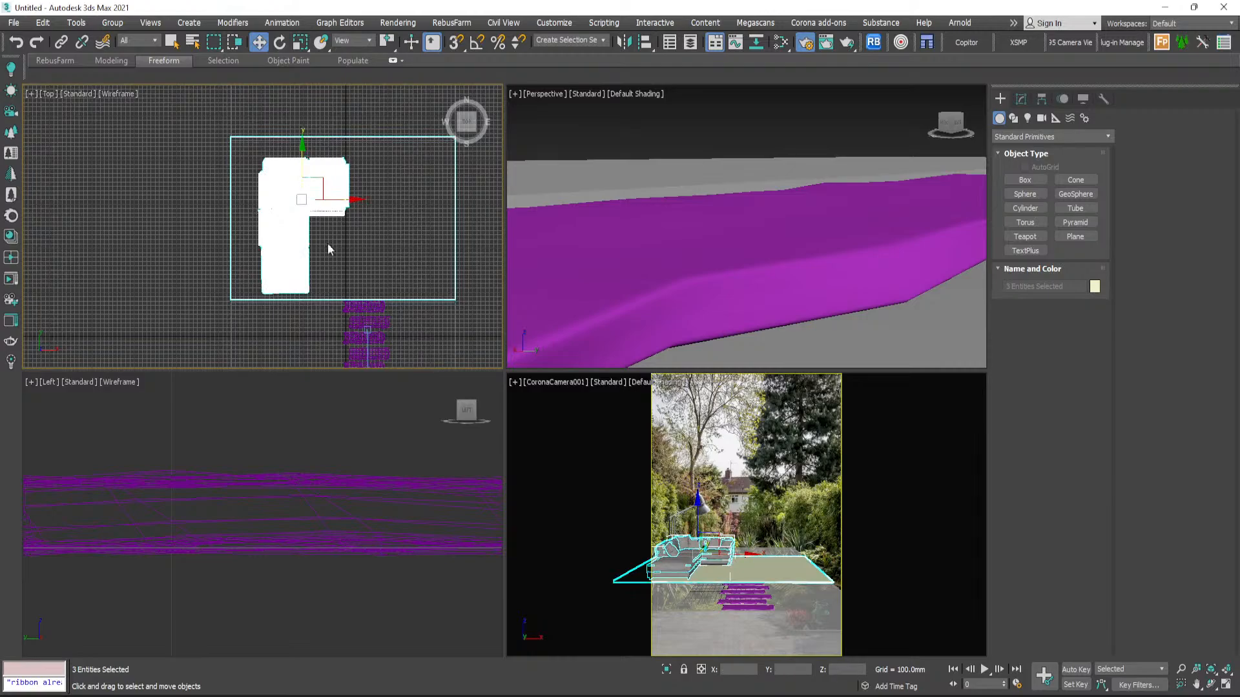
pyautogui.click(330, 214)
# - Move the protruding Object001 back beneath the sofa's short section, to about Y 2478 mm
pyautogui.scroll(2, 330, 213)
pyautogui.scroll(3, 329, 214)
pyautogui.click(329, 213)
pyautogui.scroll(-5, 329, 213)
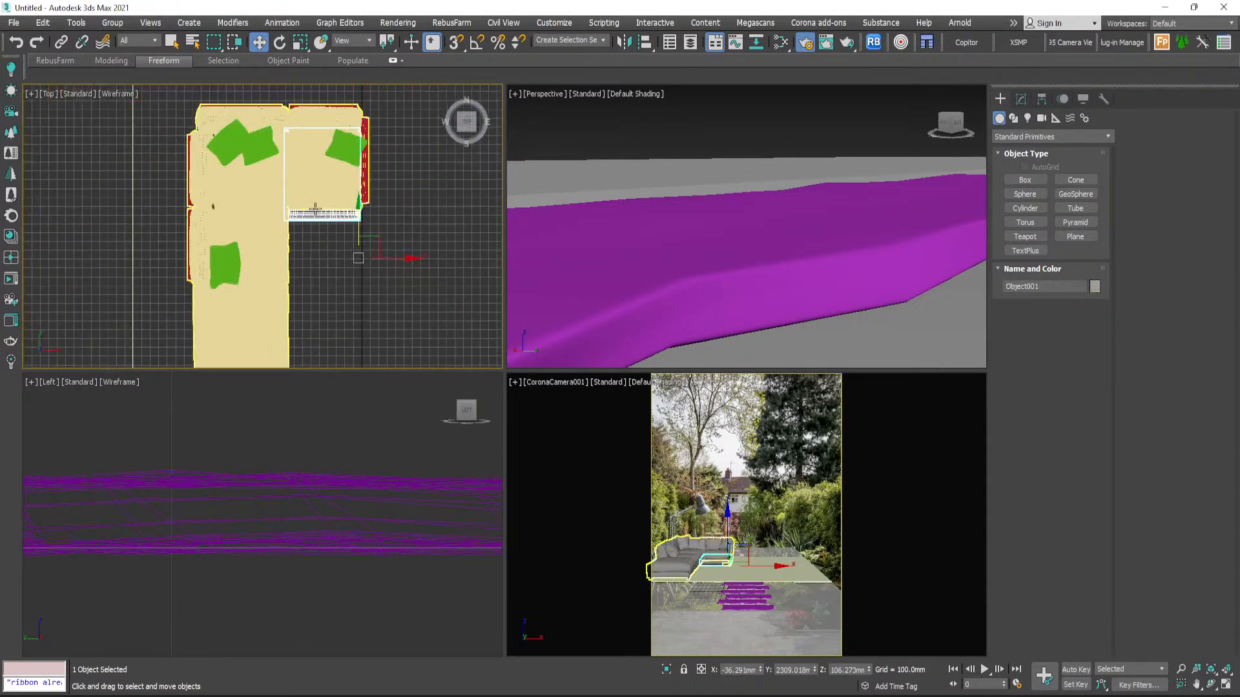
pyautogui.scroll(3, 343, 216)
pyautogui.moveTo(315, 218); pyautogui.dragTo(314, 202)
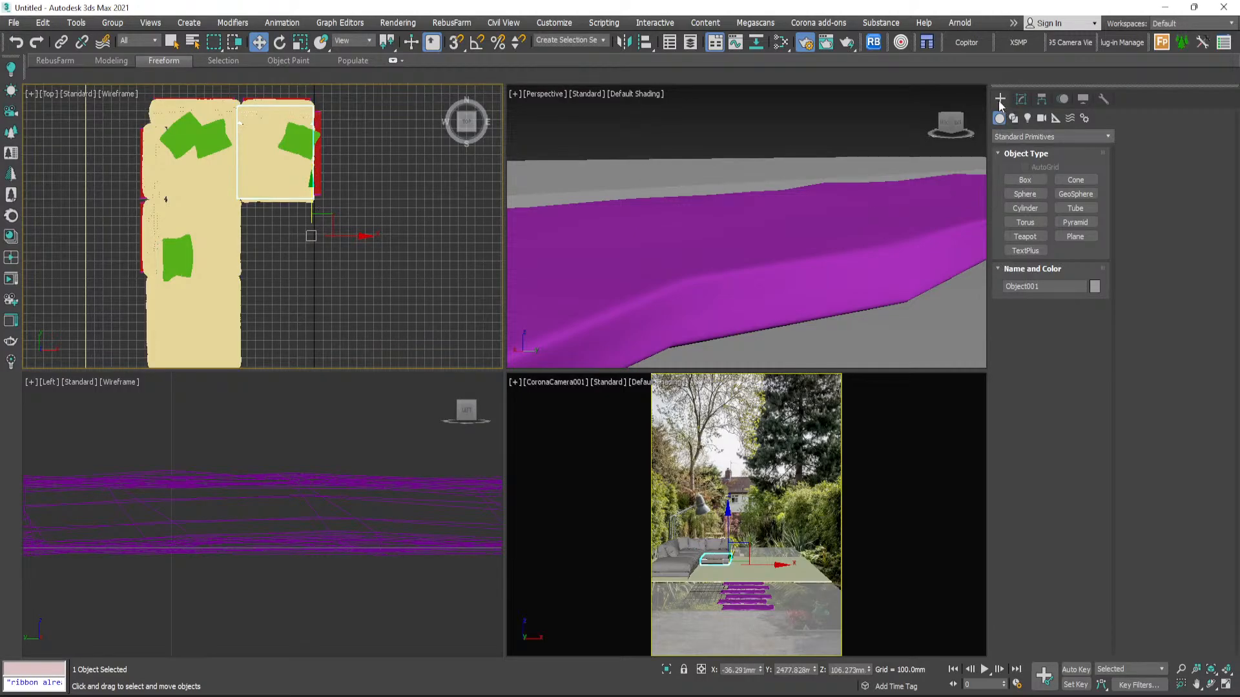
# - Attach Object001 to the sofa group and clear the selection
pyautogui.rightClick(344, 228)
pyautogui.click(336, 385)
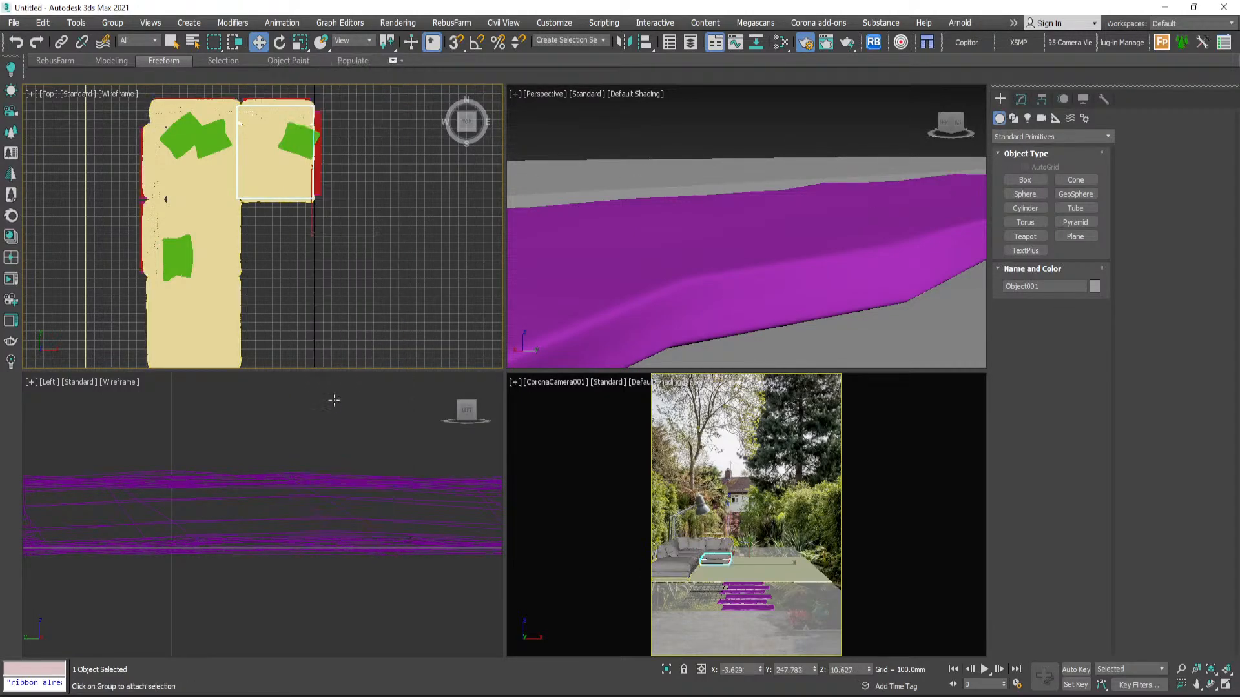
pyautogui.click(245, 297)
pyautogui.click(335, 215)
# - Maximize the camera viewport to check the row of slabs against the garden photo
pyautogui.scroll(-3, 336, 215)
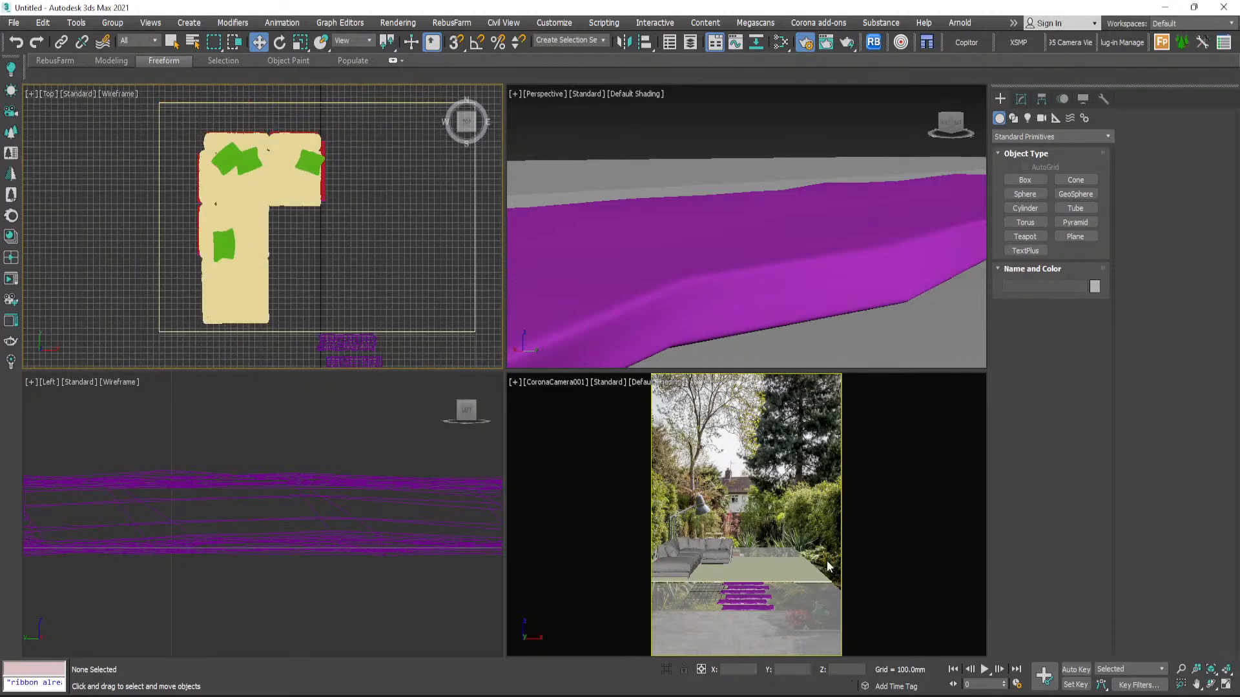
pyautogui.click(804, 479)
pyautogui.hotkey('alt', 'w')
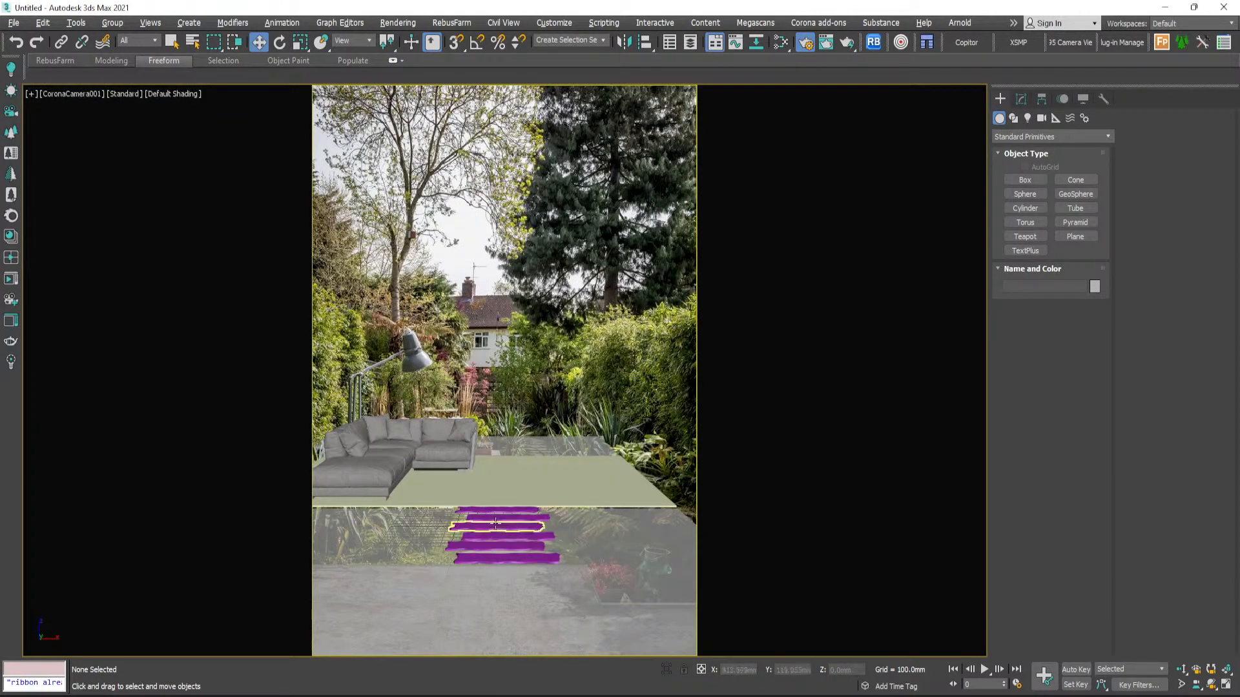
# - Increase the Noise scale and reduce the X strength on the rearmost purple slab, closest to the platform's front edge
pyautogui.click(476, 526)
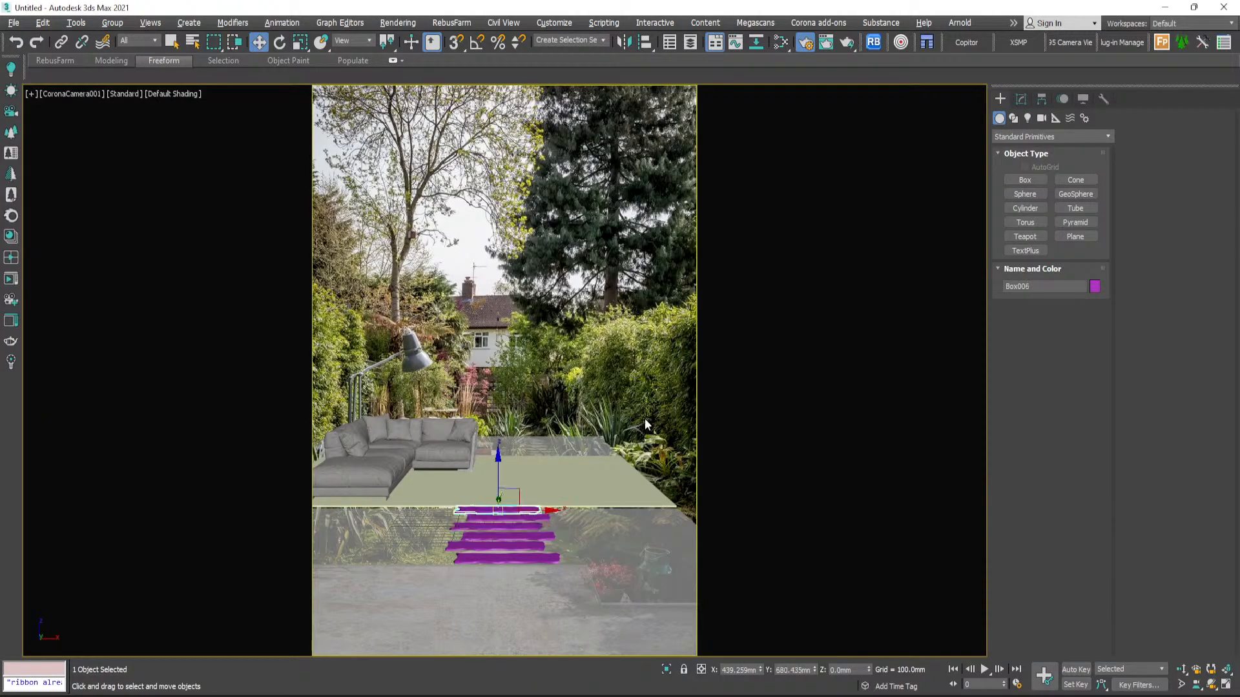
pyautogui.click(1021, 100)
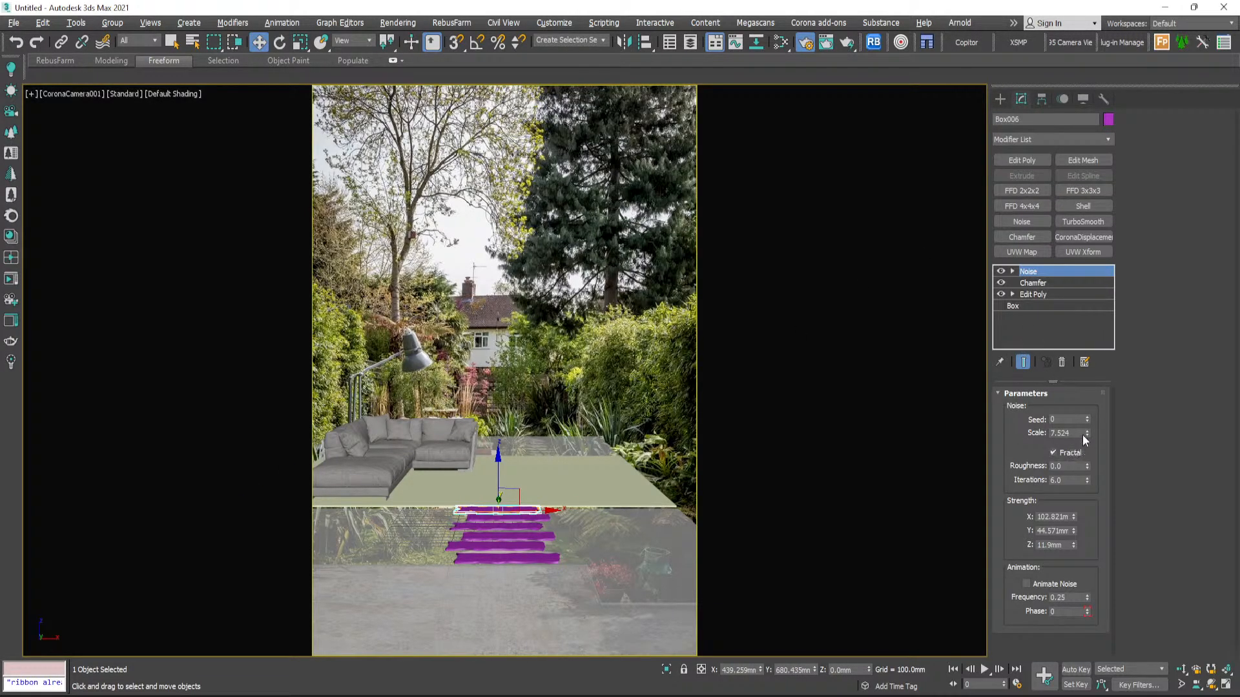
pyautogui.moveTo(1087, 433); pyautogui.dragTo(1088, 413)
pyautogui.moveTo(1073, 519); pyautogui.dragTo(1073, 542)
pyautogui.click(1000, 100)
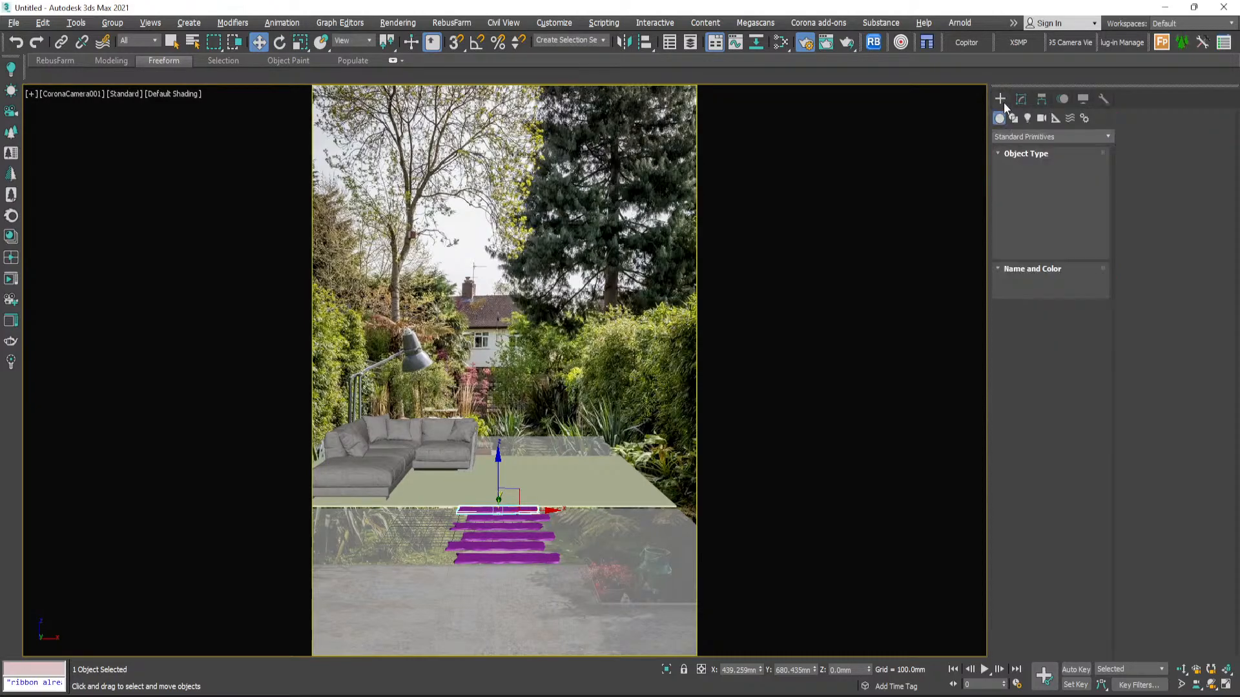
pyautogui.click(586, 250)
# - Copy all six purple slabs from the front of the platform to the area behind it, as independent copies
pyautogui.hotkey('alt', 'w')
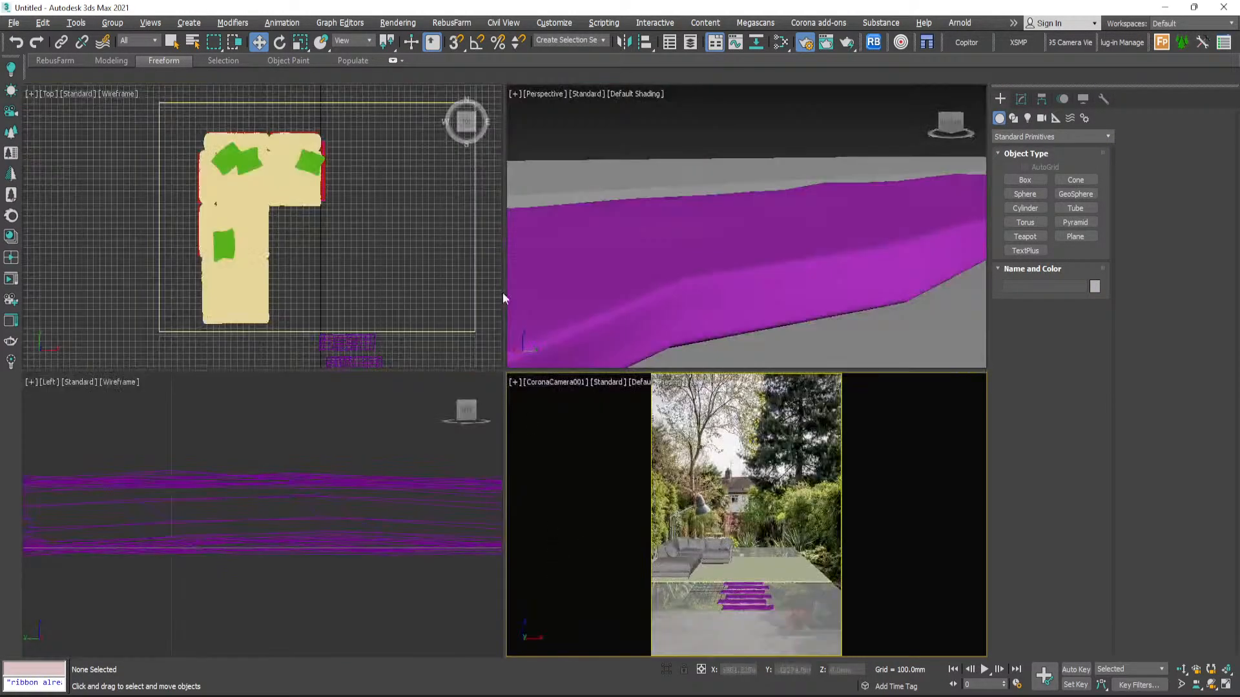
pyautogui.scroll(8, 363, 277)
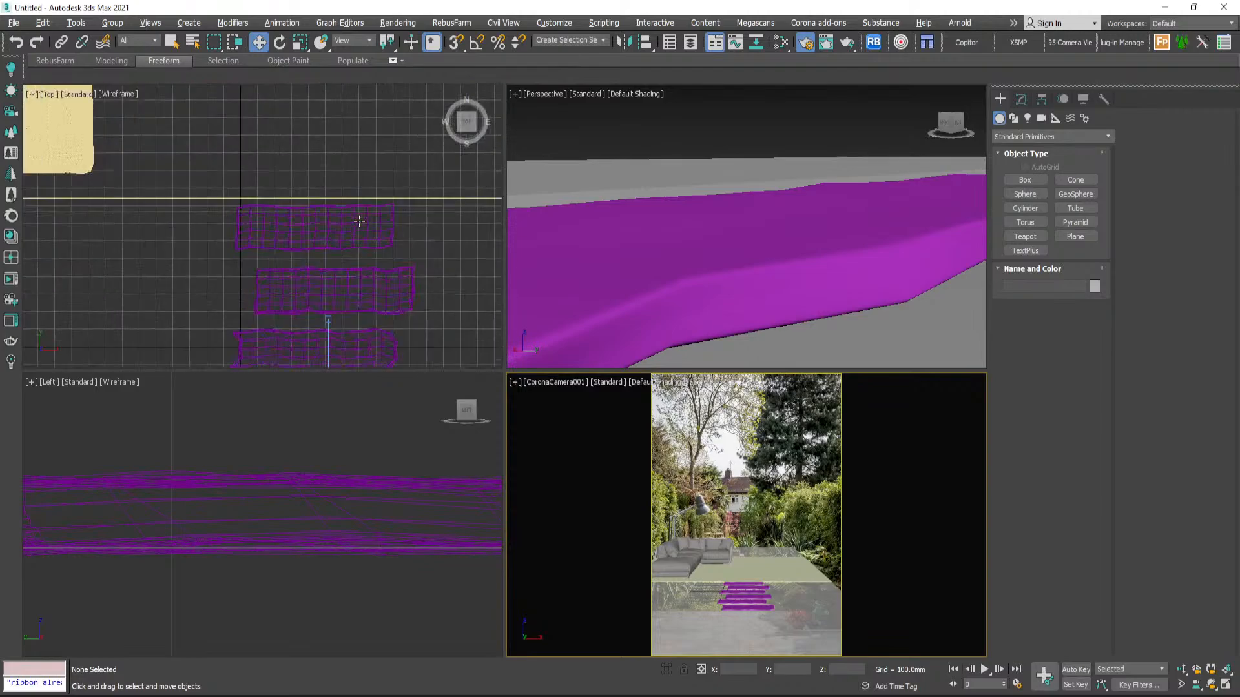
pyautogui.click(362, 226)
pyautogui.keyDown('ctrl'); pyautogui.click(392, 282); pyautogui.keyUp('ctrl')
pyautogui.scroll(-6, 391, 155)
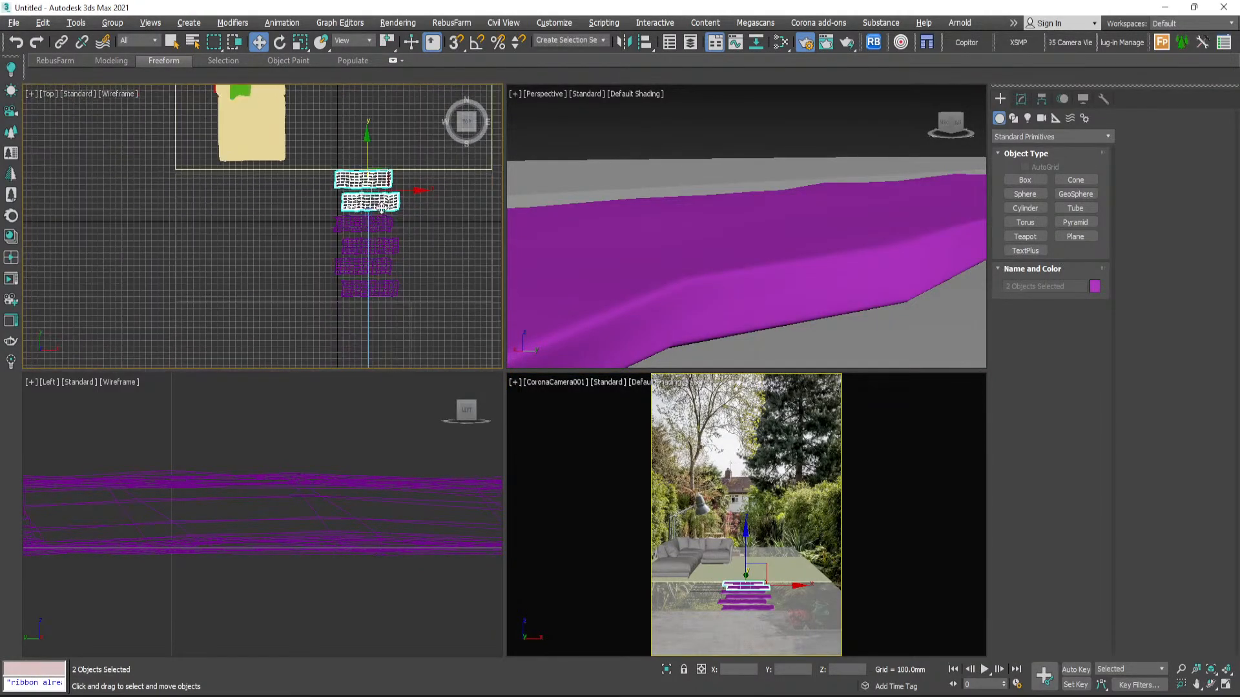
pyautogui.keyDown('ctrl'); pyautogui.click(364, 223); pyautogui.keyUp('ctrl')
pyautogui.keyDown('ctrl'); pyautogui.click(389, 245); pyautogui.keyUp('ctrl')
pyautogui.keyDown('ctrl'); pyautogui.click(381, 266); pyautogui.keyUp('ctrl')
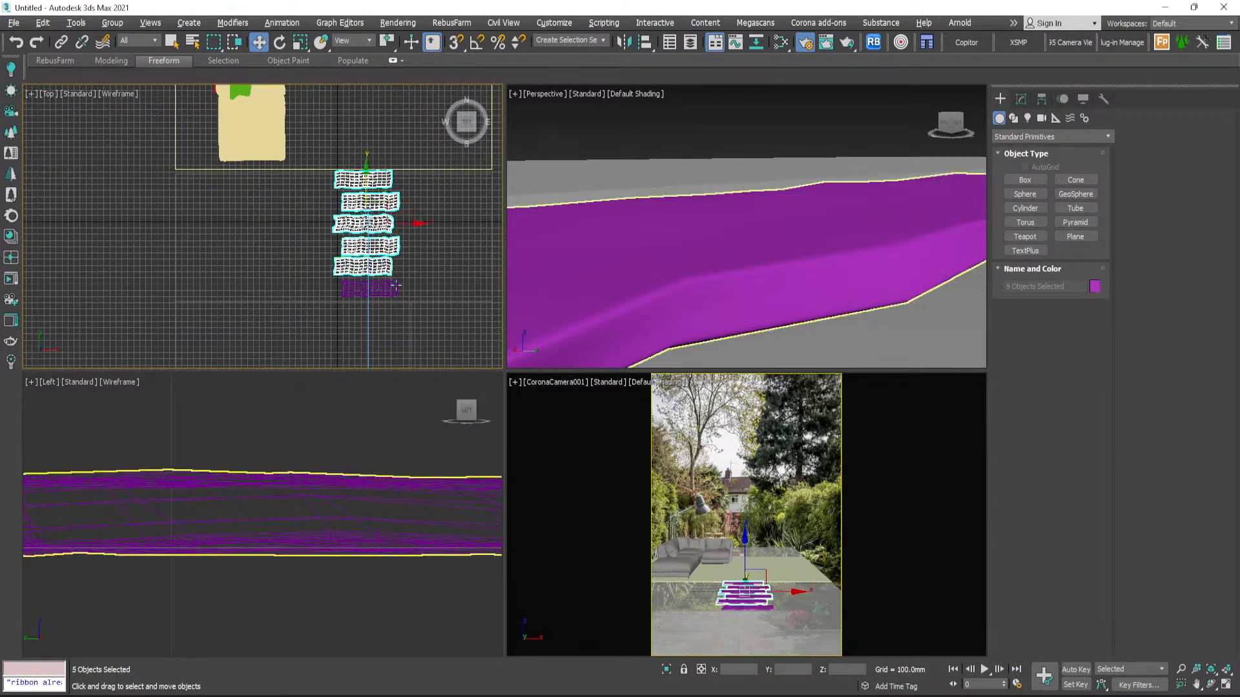
pyautogui.keyDown('ctrl'); pyautogui.click(388, 286); pyautogui.keyUp('ctrl')
pyautogui.scroll(-3, 361, 309)
pyautogui.scroll(-2, 361, 309)
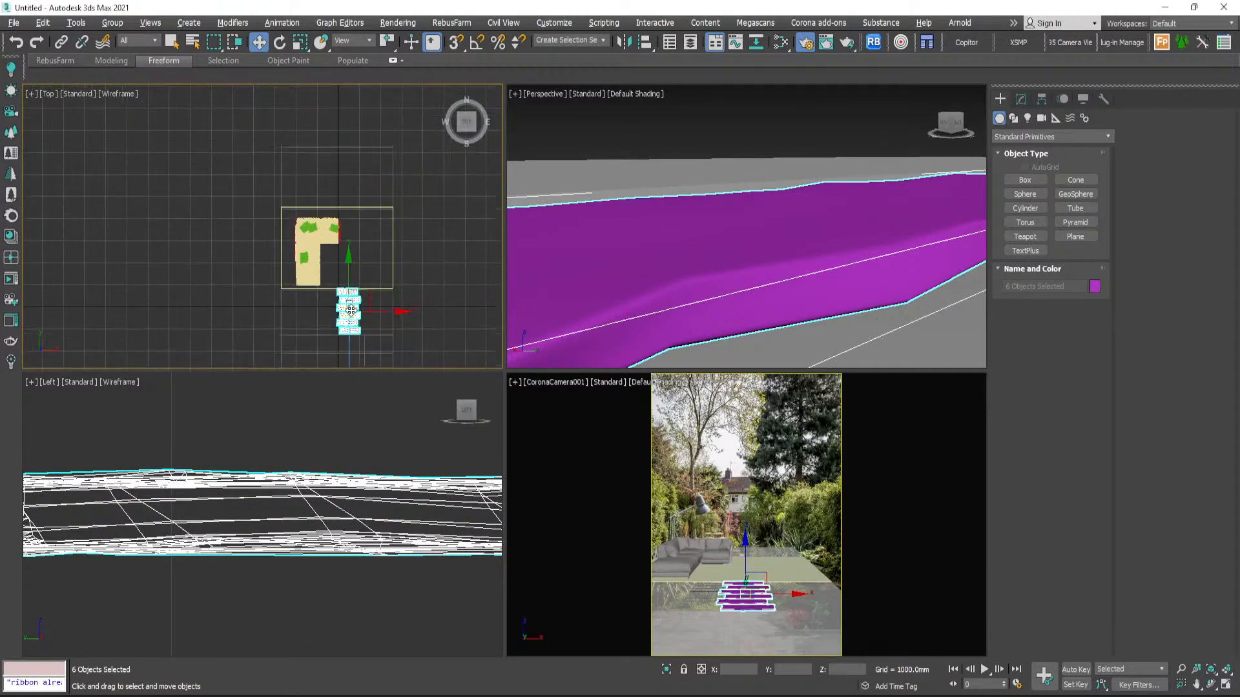
pyautogui.keyDown('shift'); pyautogui.moveTo(352, 312); pyautogui.dragTo(363, 181); pyautogui.keyUp('shift')
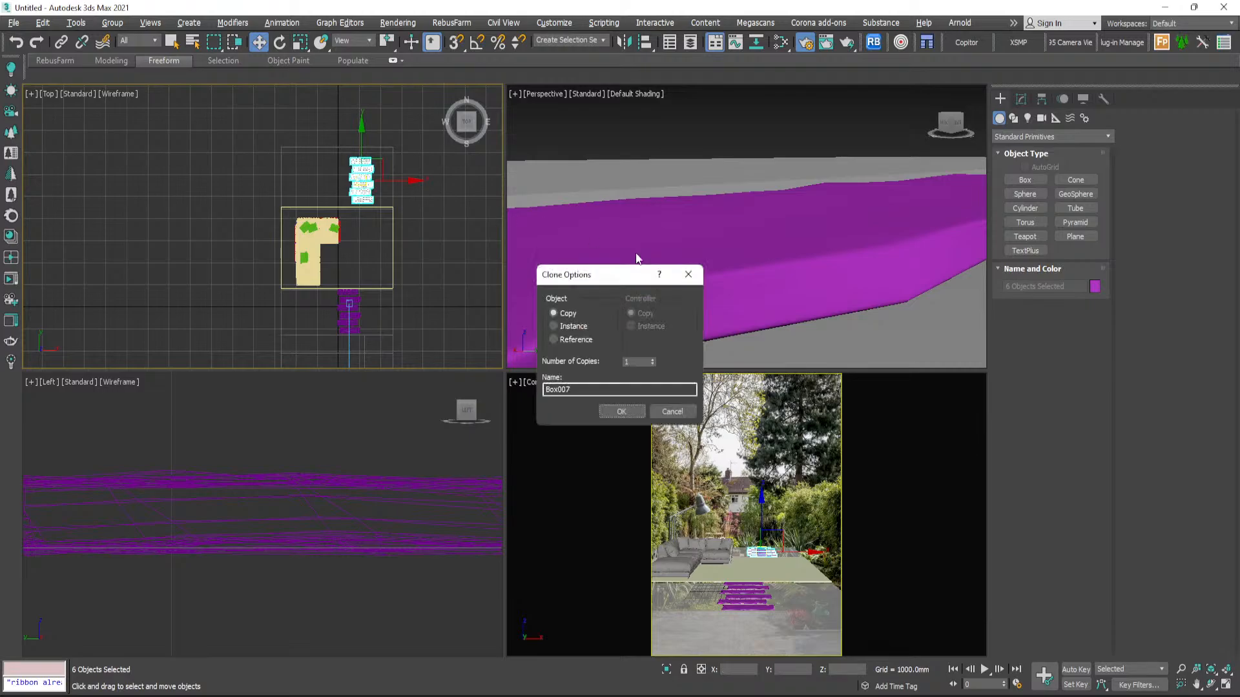
pyautogui.click(620, 411)
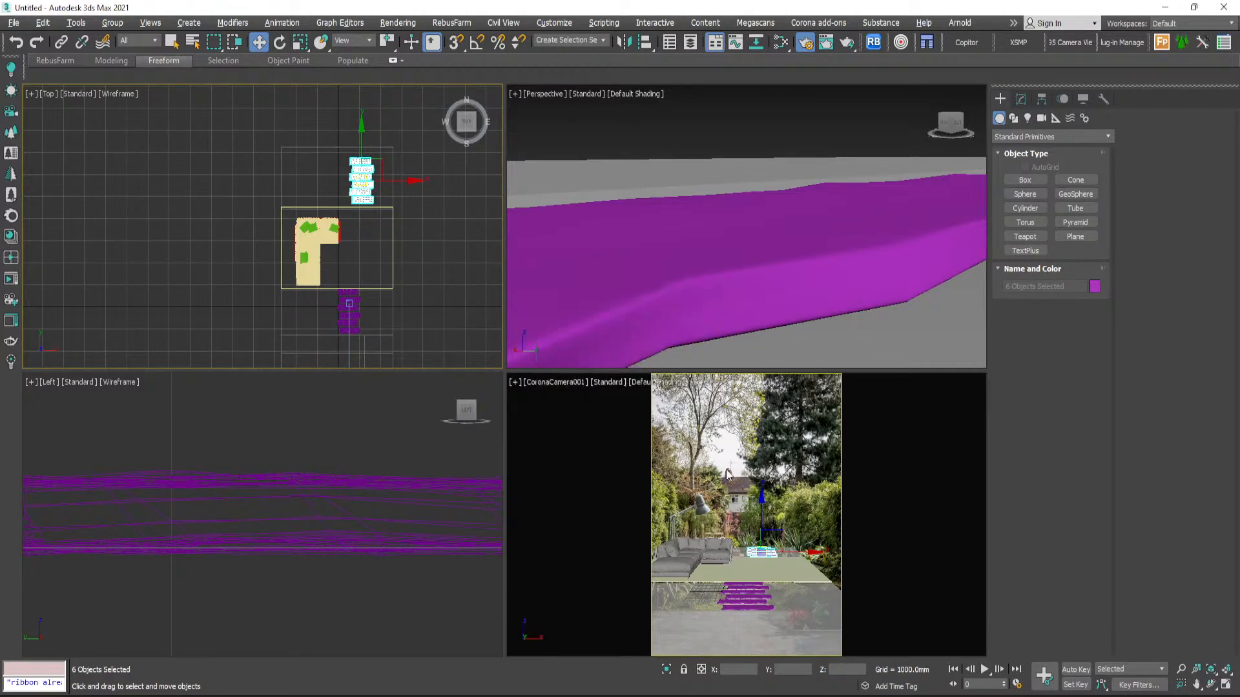
# - Shift the six copied slabs behind the platform about 86 mm in the negative X direction
pyautogui.hotkey('alt', 'w')
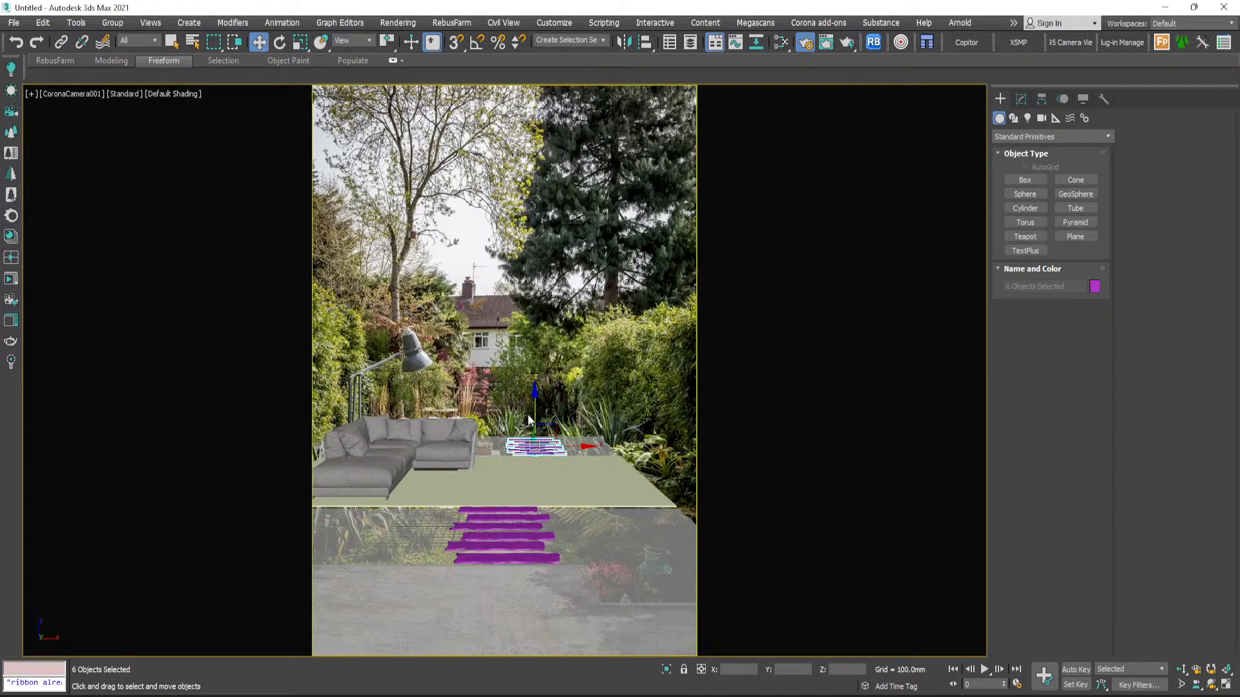
pyautogui.hotkey('alt', 'w')
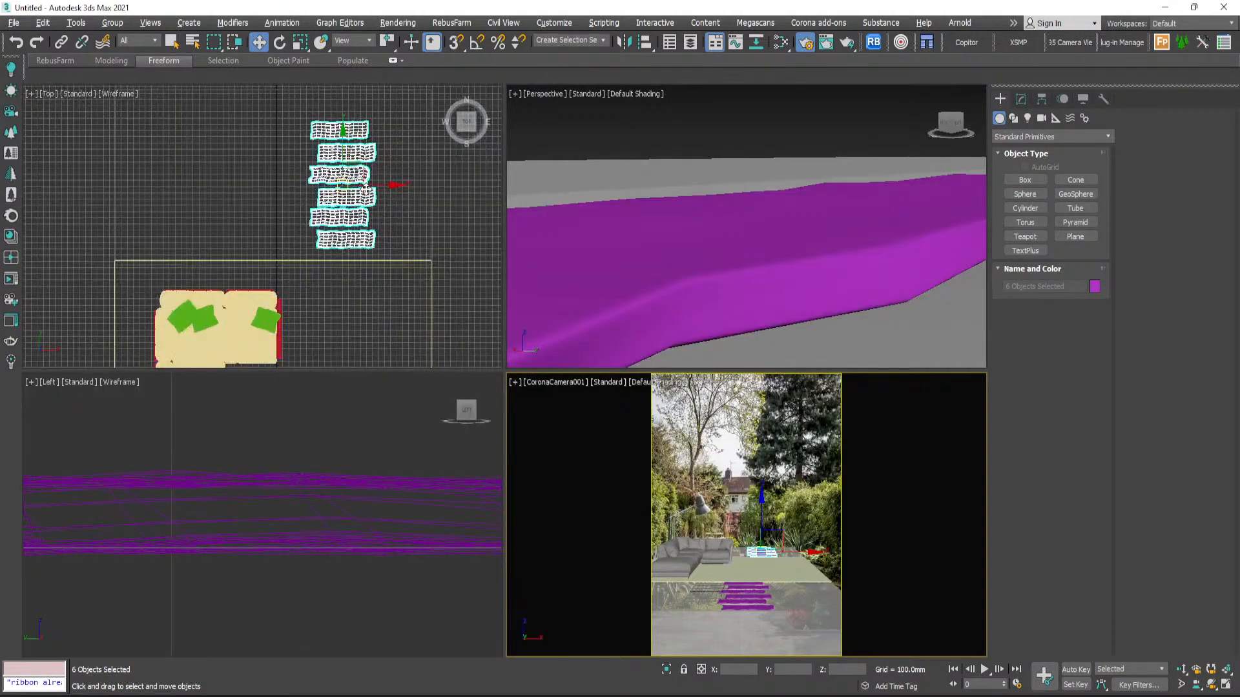
pyautogui.moveTo(341, 182); pyautogui.dragTo(336, 182)
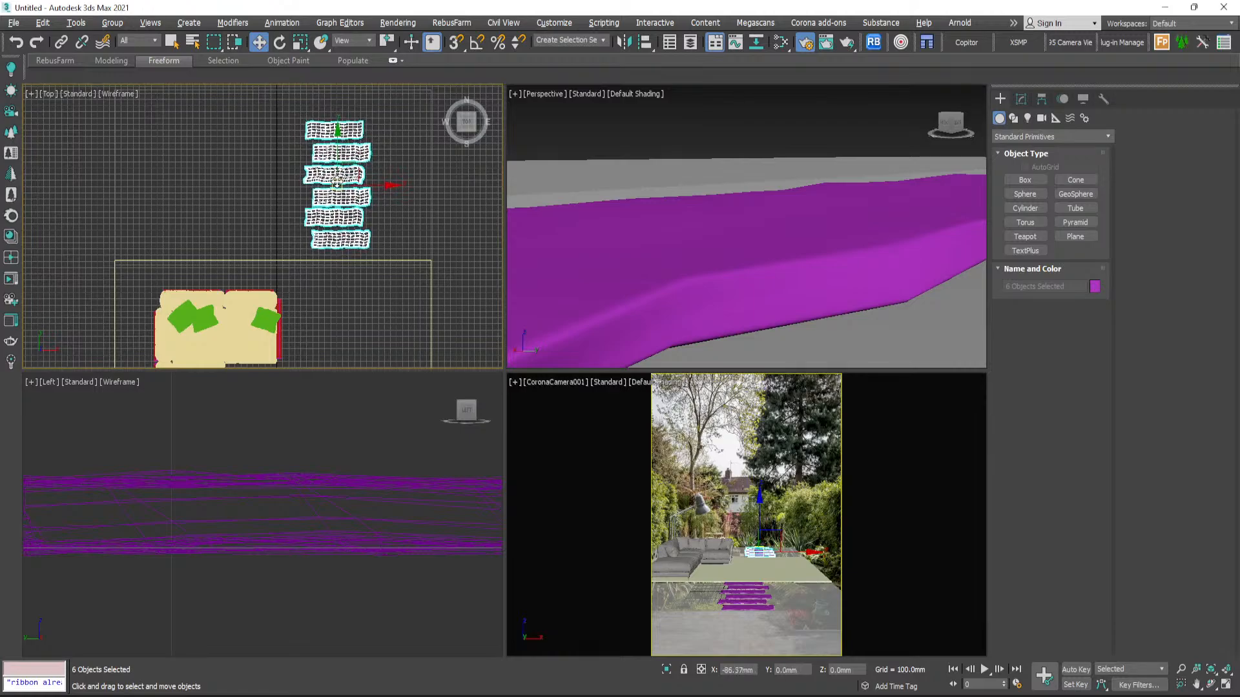
pyautogui.click(399, 152)
pyautogui.scroll(-8, 387, 165)
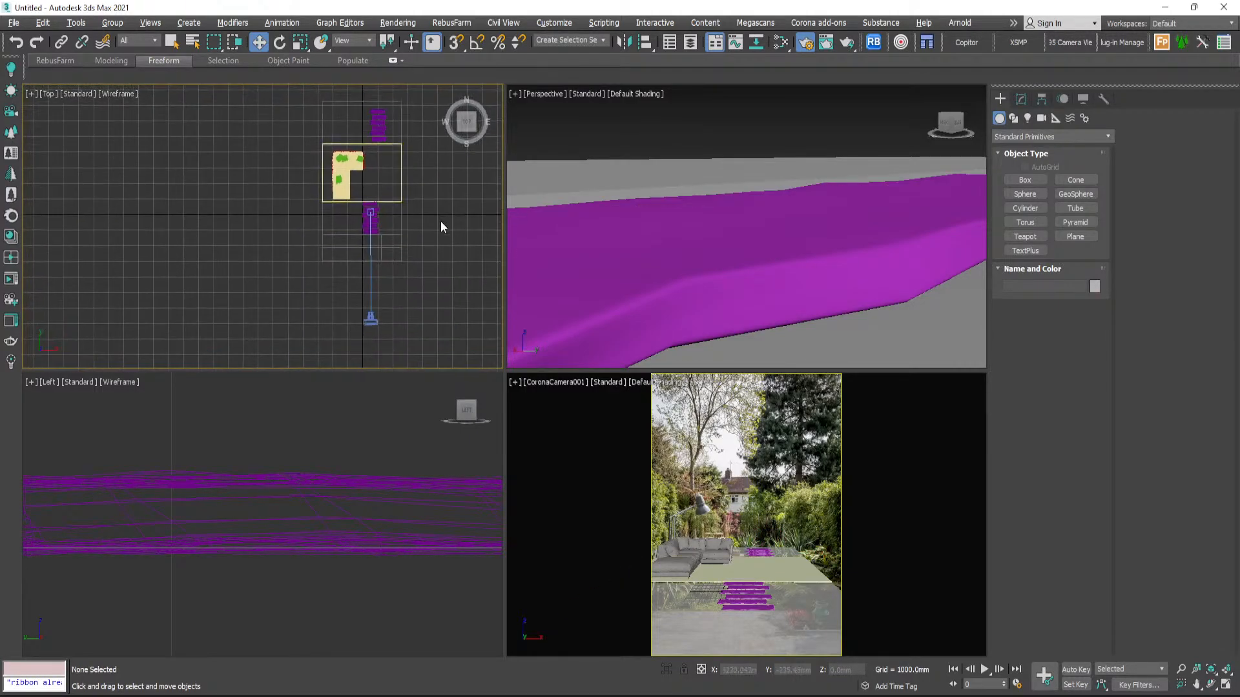
# - Check the slabs against the garden photo using Wireframe Override in the camera view, and restore Default Shading
pyautogui.click(172, 42)
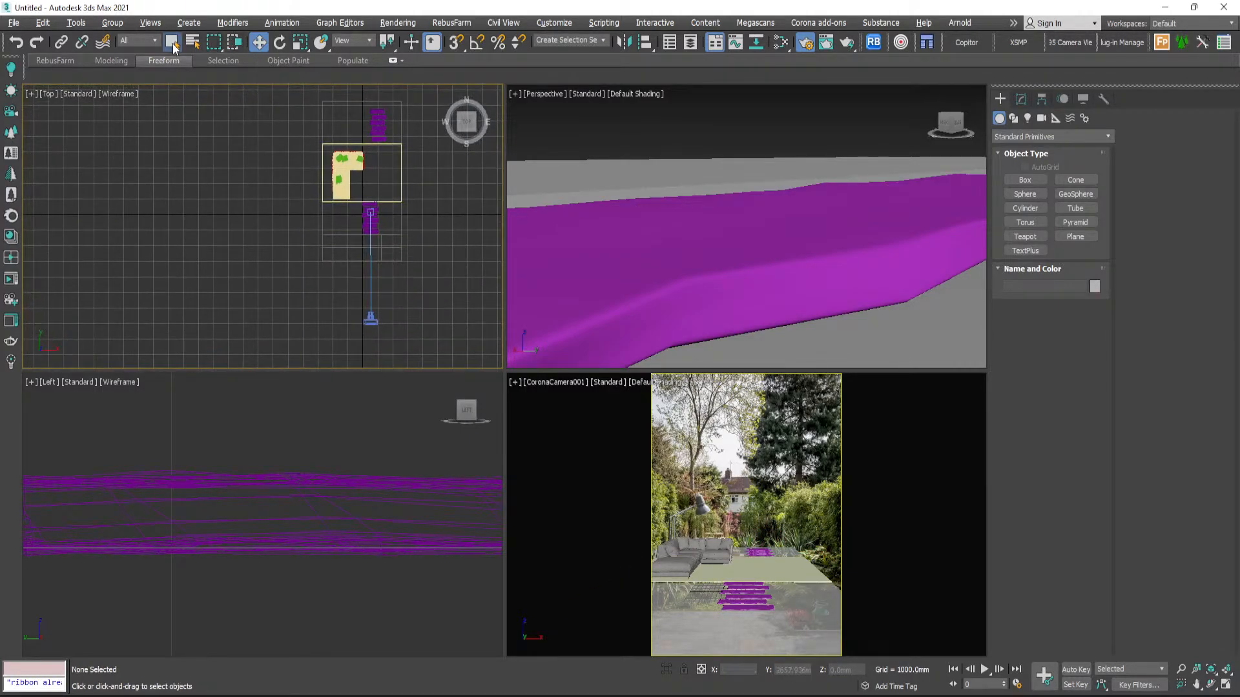
pyautogui.click(735, 590)
pyautogui.hotkey('alt', 'w')
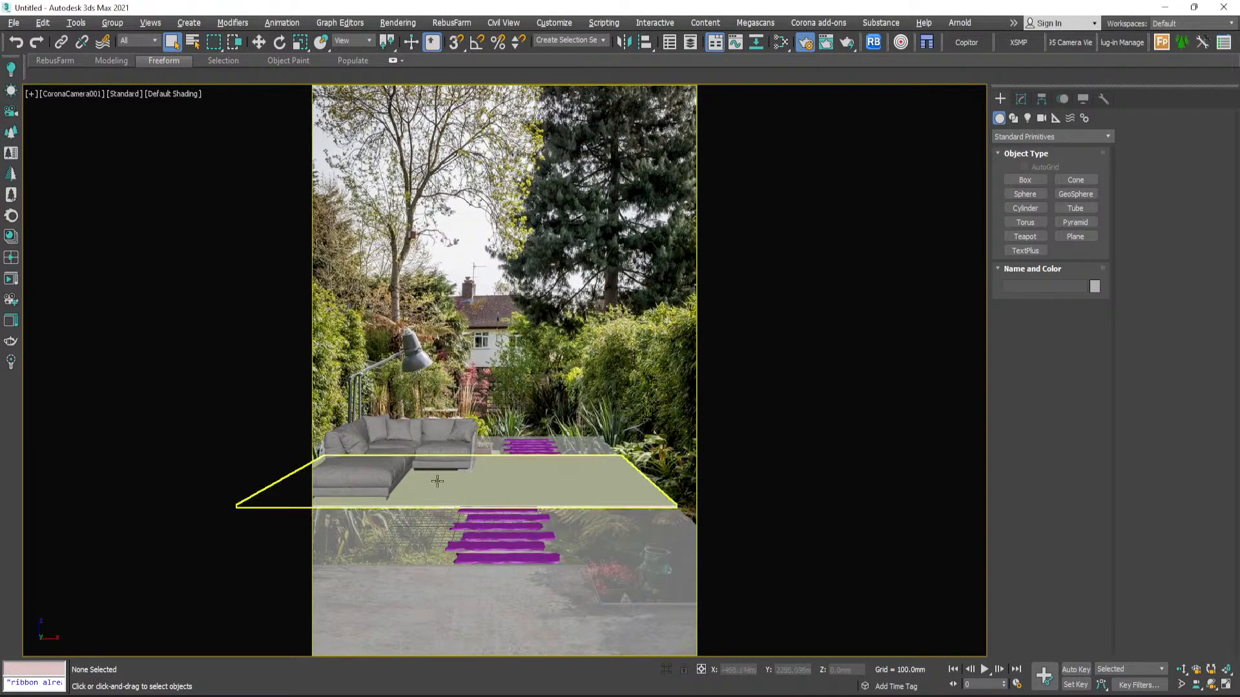
pyautogui.click(187, 94)
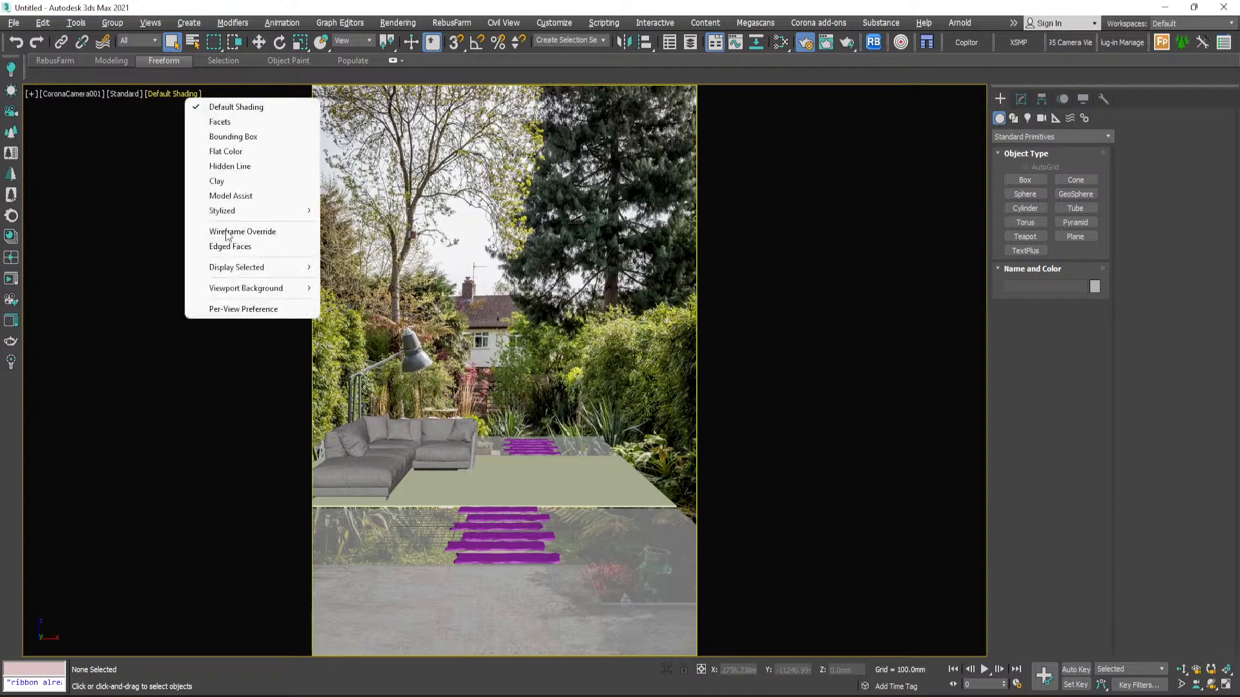
pyautogui.click(230, 231)
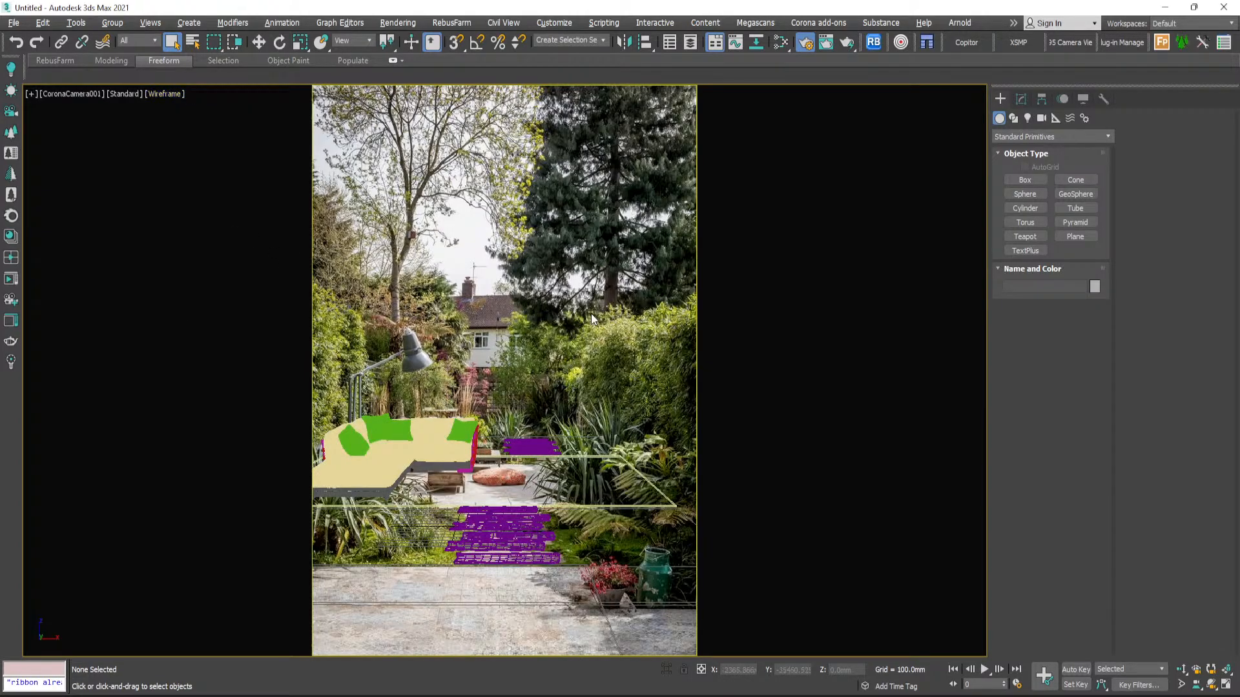
pyautogui.click(165, 94)
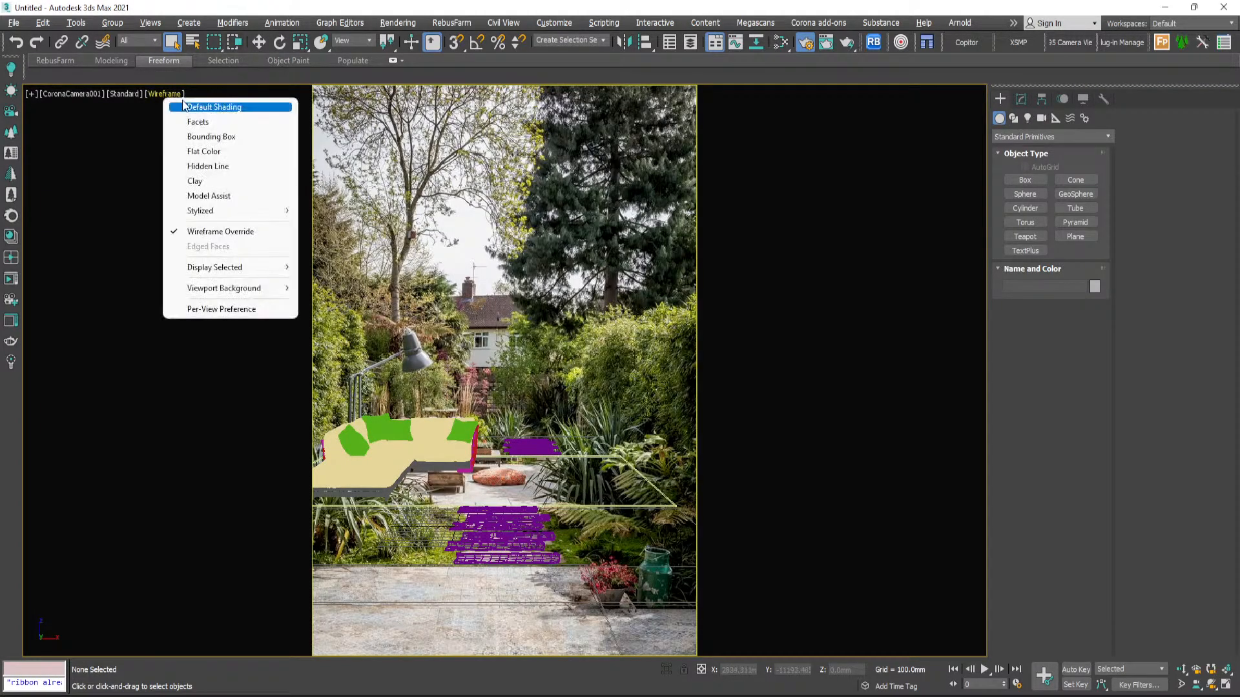
pyautogui.click(194, 105)
pyautogui.hotkey('alt', 'w')
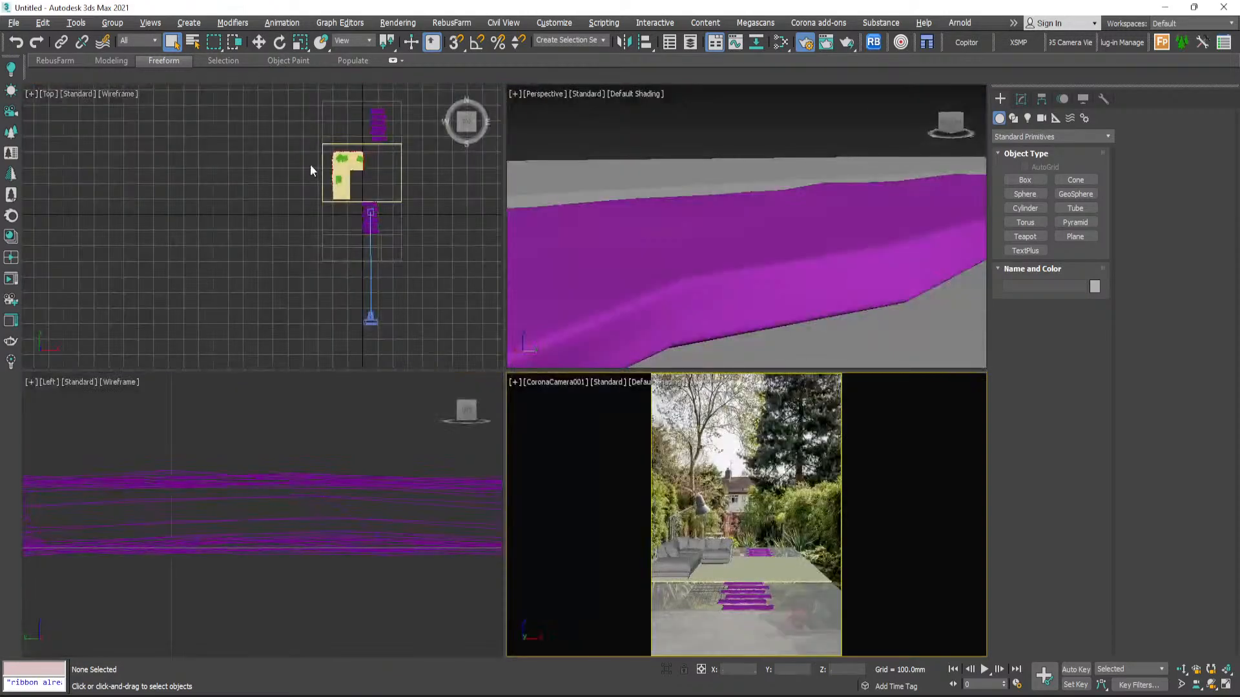
# - Merge the artevaluce_loft floor lamp from the model library and place it just in front of the sofa's long arm
pyautogui.scroll(-2, 310, 166)
pyautogui.scroll(6, 338, 214)
pyautogui.click(339, 213)
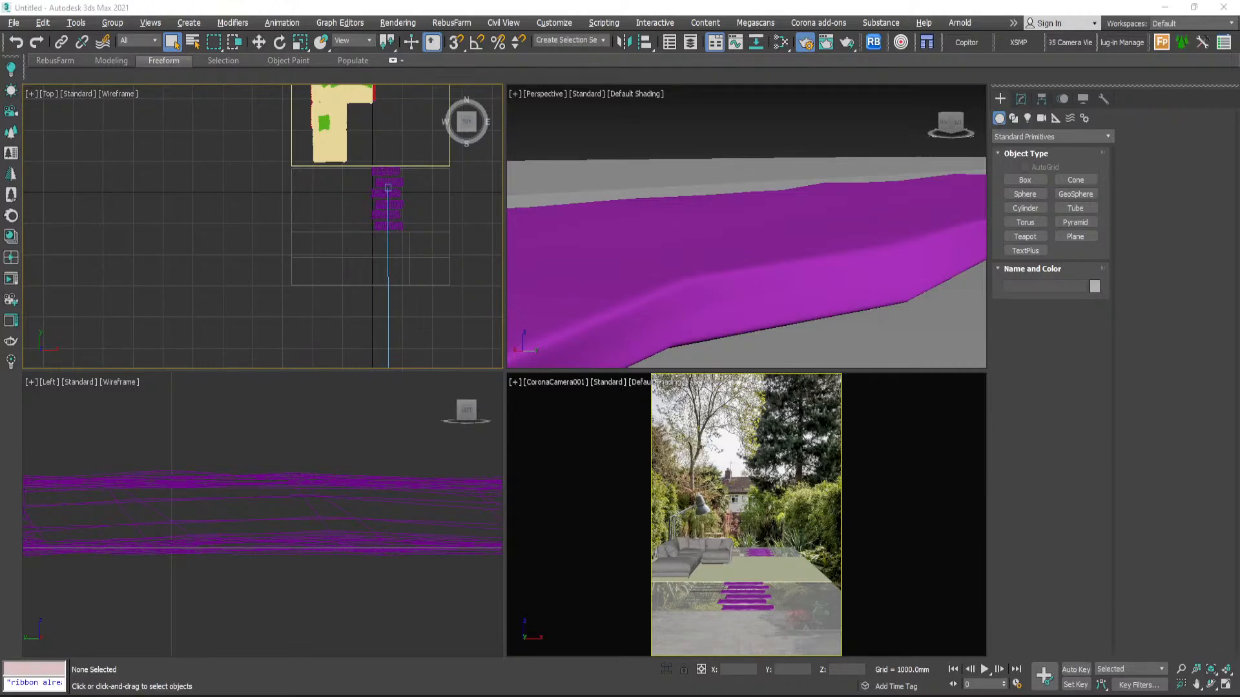
pyautogui.moveTo(859, 413); pyautogui.dragTo(332, 197)
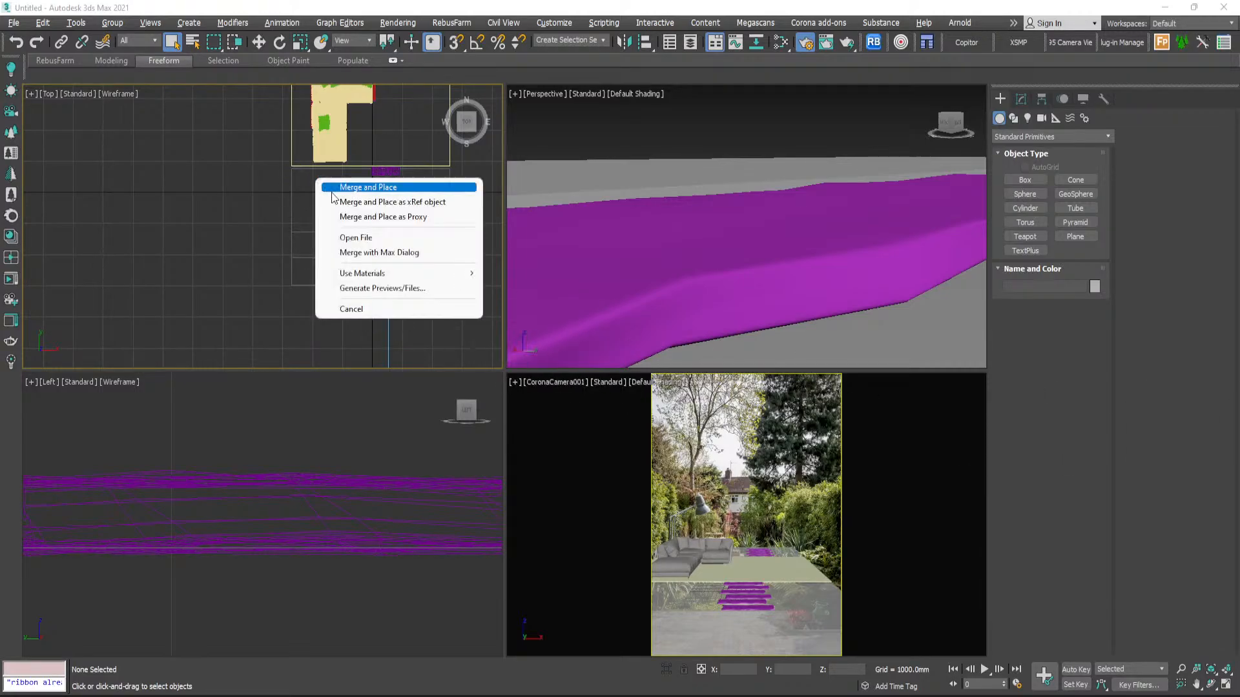
pyautogui.click(335, 194)
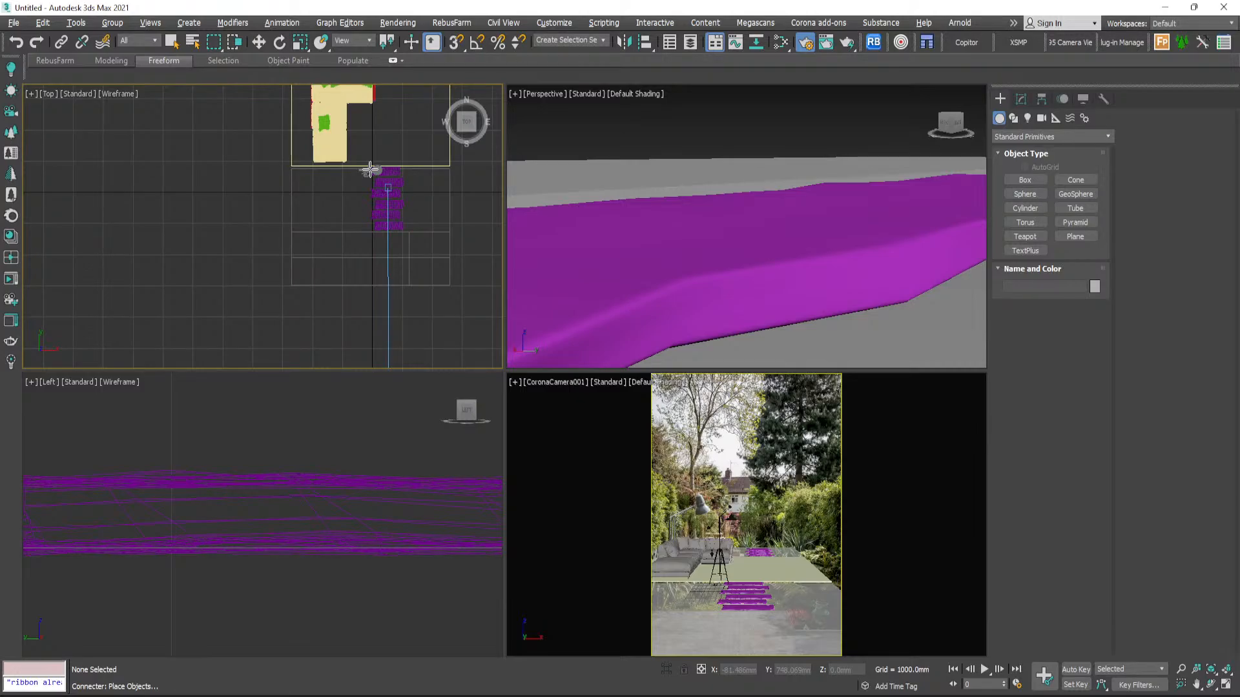
pyautogui.scroll(4, 331, 168)
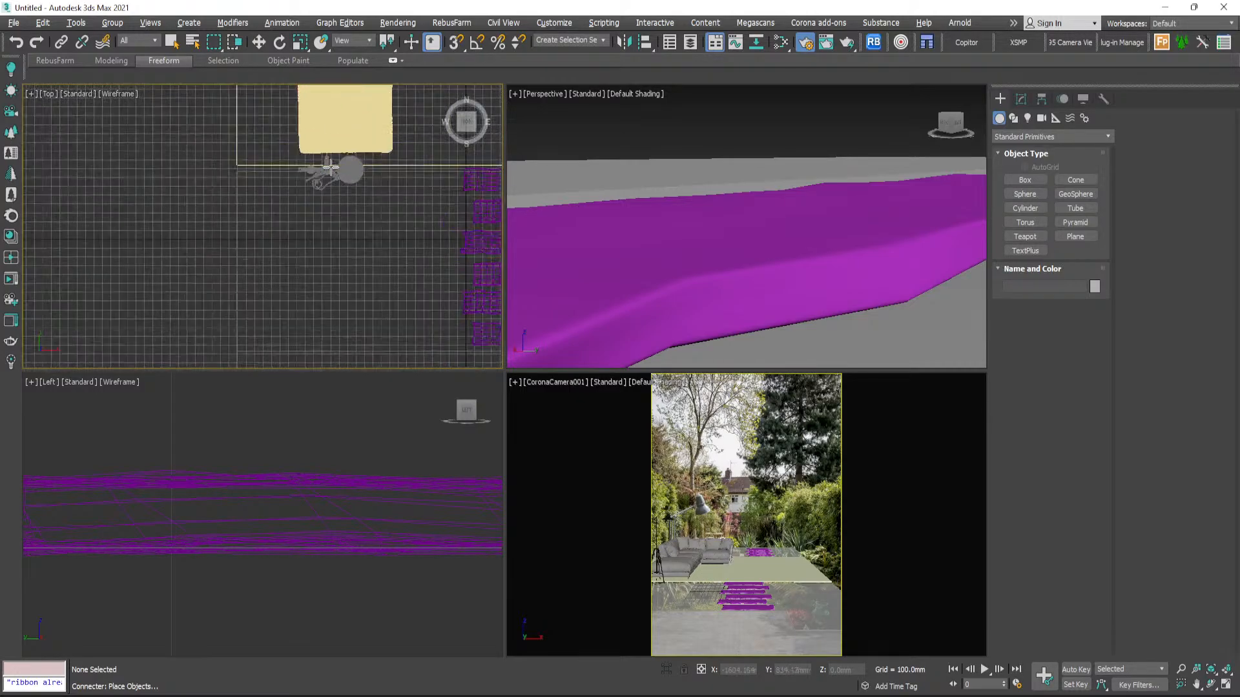
pyautogui.scroll(2, 331, 167)
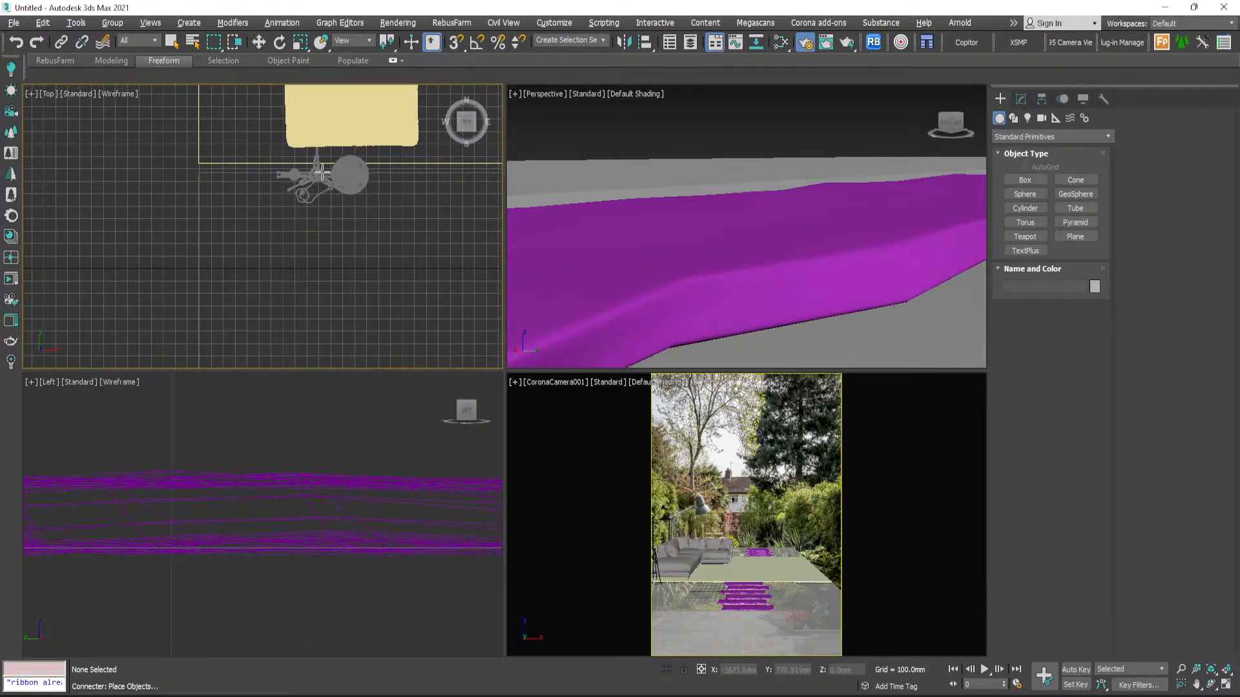
pyautogui.click(317, 171)
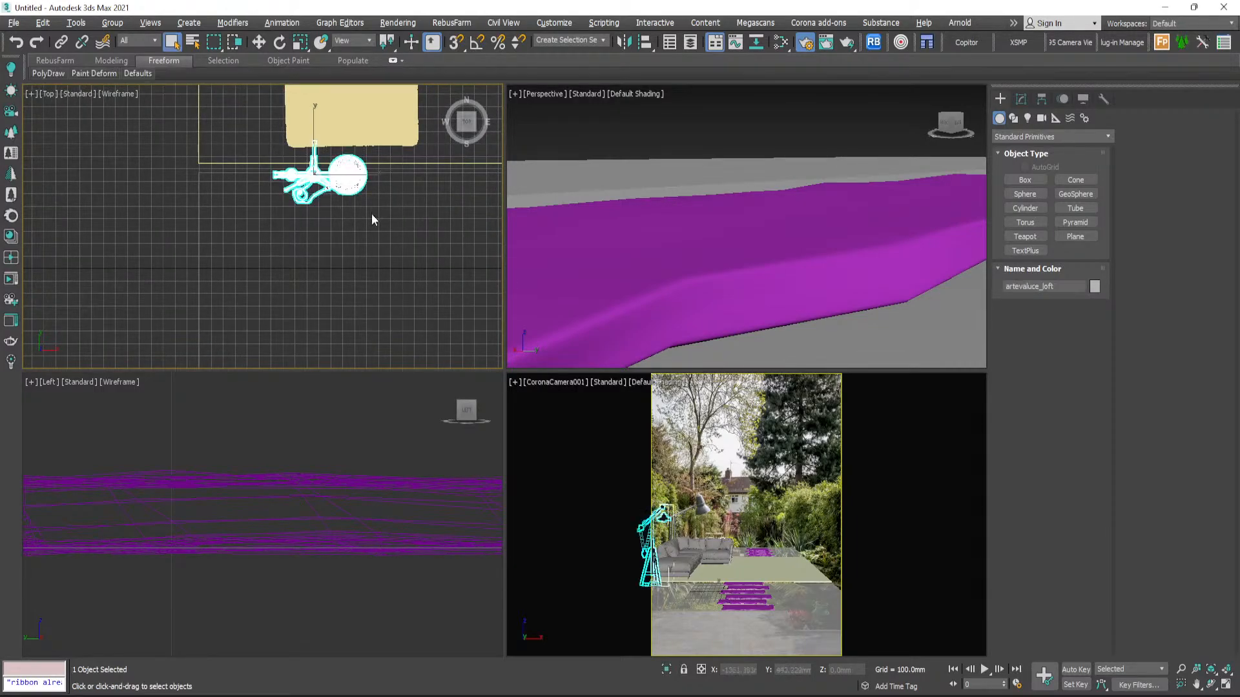
# - Rotate the floor lamp counterclockwise in plan and move it about 189 mm in X and -54 mm in Y
pyautogui.press('e')
pyautogui.moveTo(323, 129); pyautogui.dragTo(286, 122)
pyautogui.press('w')
pyautogui.moveTo(314, 177); pyautogui.dragTo(336, 184)
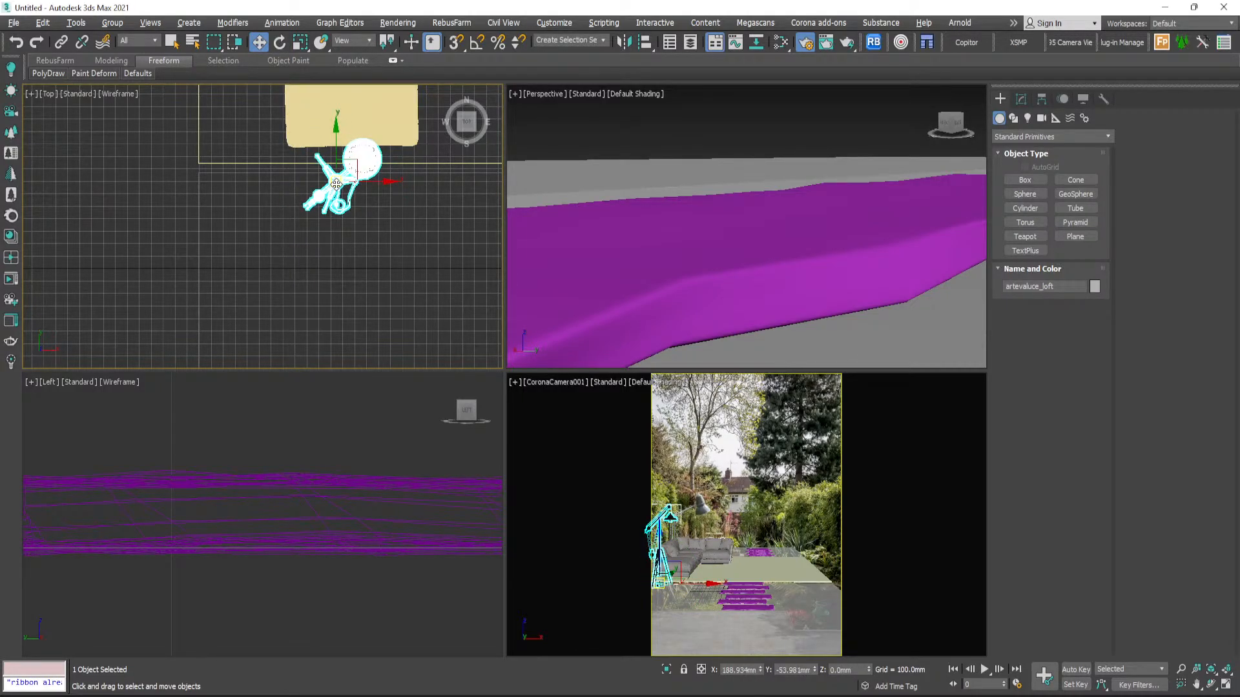
pyautogui.click(409, 239)
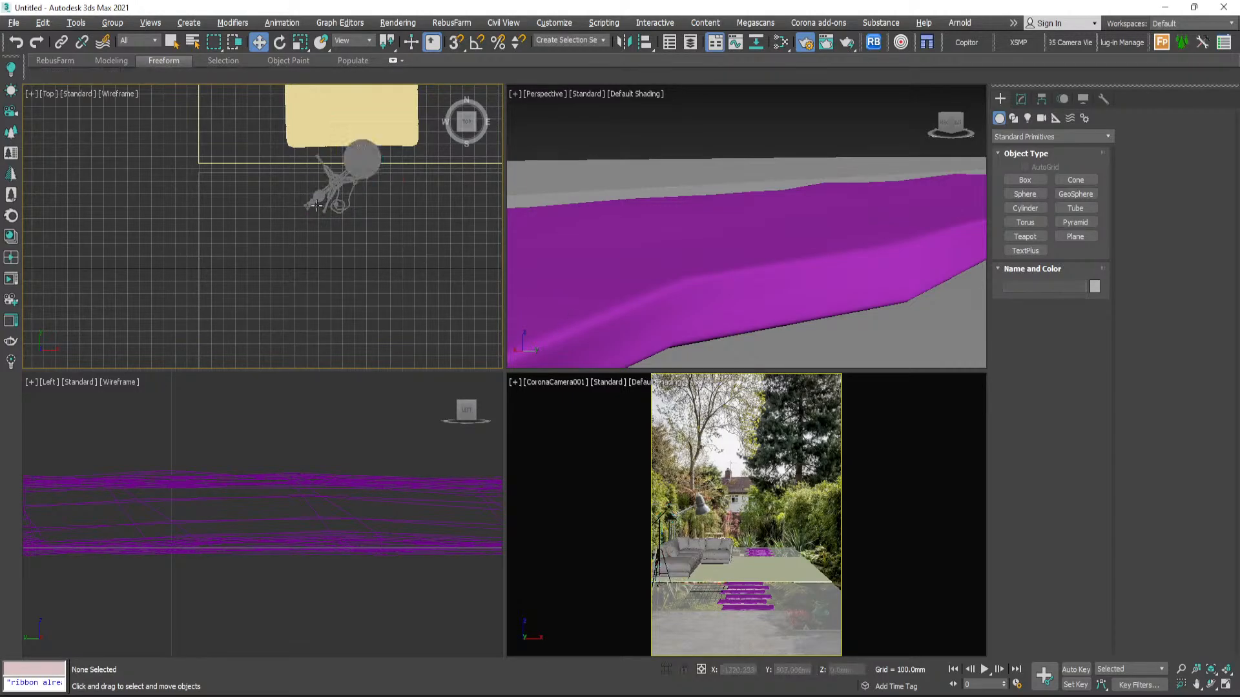
# - Move the corner sofa slightly backward along Y to free space at the platform's front edge
pyautogui.scroll(-2, 320, 201)
pyautogui.click(322, 203)
pyautogui.scroll(-4, 325, 206)
pyautogui.moveTo(326, 210); pyautogui.dragTo(328, 289, button='middle')
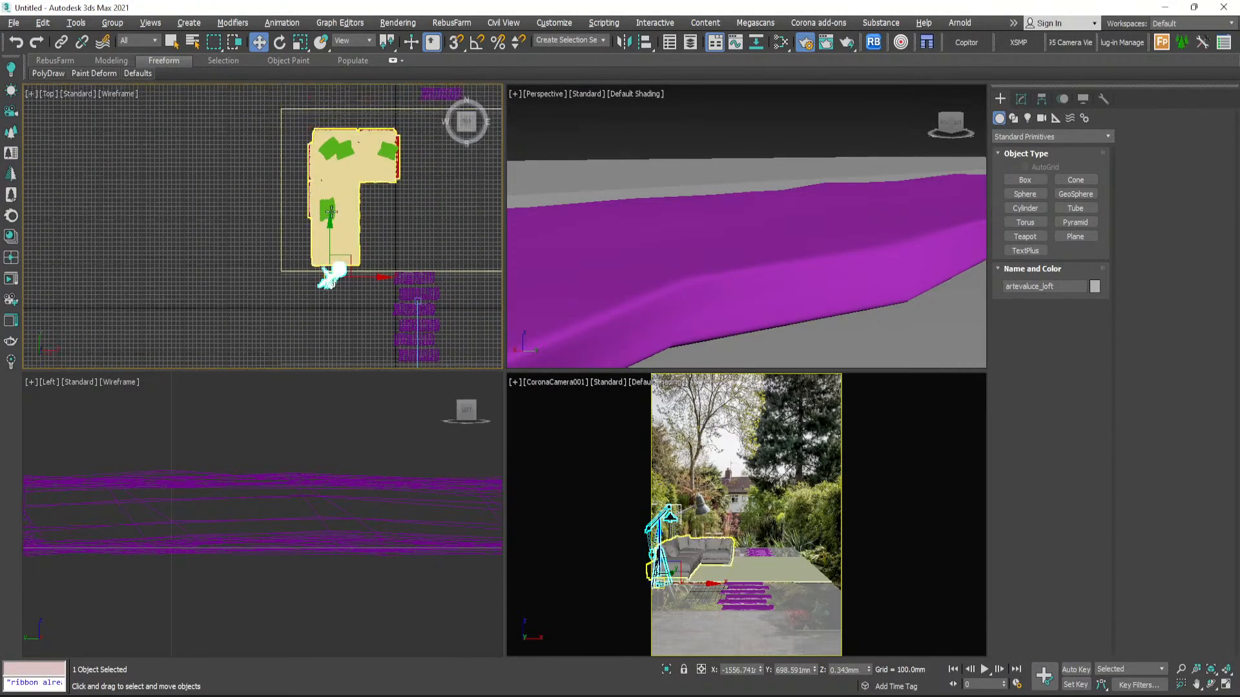
pyautogui.click(341, 195)
pyautogui.moveTo(350, 139); pyautogui.dragTo(350, 124)
# - Move the floor lamp onto the platform's front corner, beside the end of the sofa
pyautogui.click(332, 278)
pyautogui.scroll(4, 332, 279)
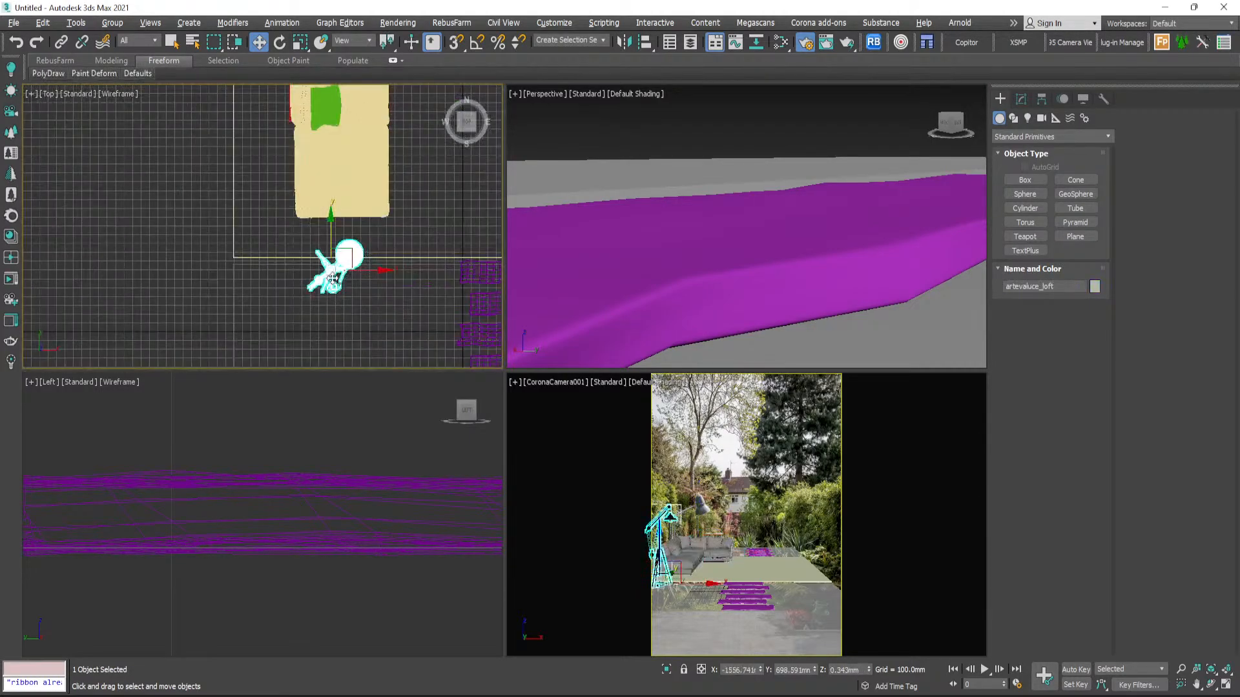
pyautogui.moveTo(331, 279); pyautogui.dragTo(298, 235)
pyautogui.press('r')
pyautogui.press('w')
pyautogui.click(423, 233)
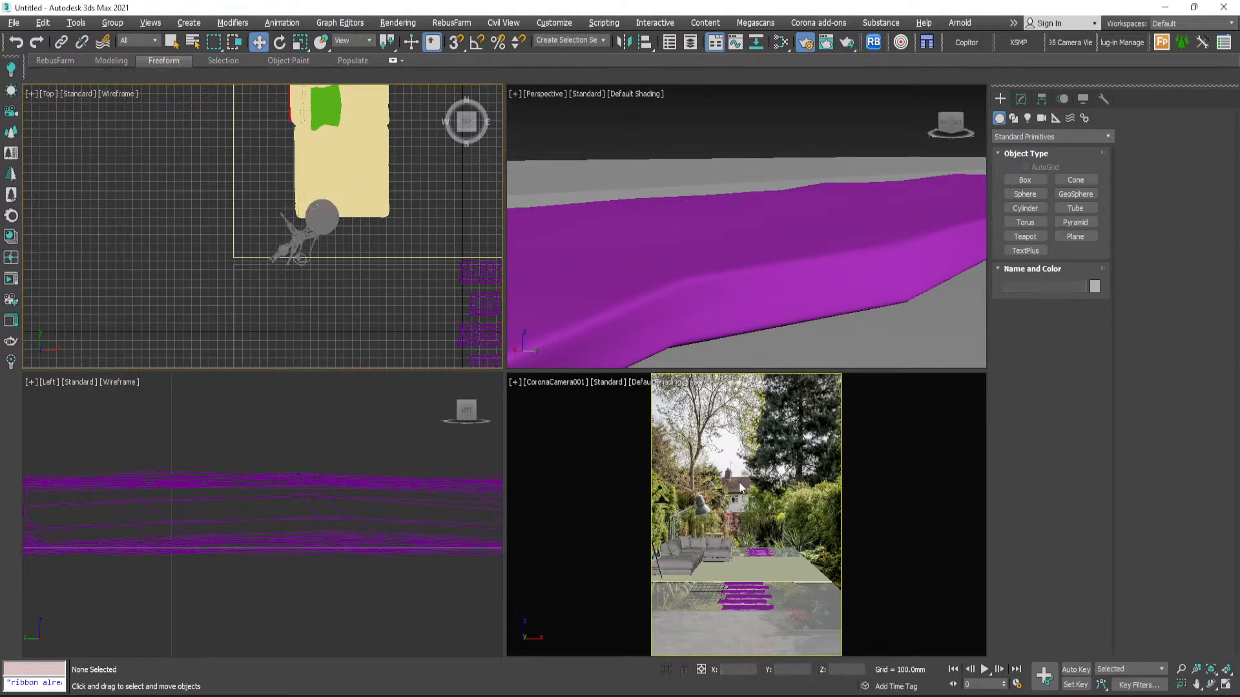
# - Reposition the floor lamp in the camera view so it stands inside the frame in front of the sofa
pyautogui.click(738, 481)
pyautogui.hotkey('alt', 'w')
pyautogui.click(348, 372)
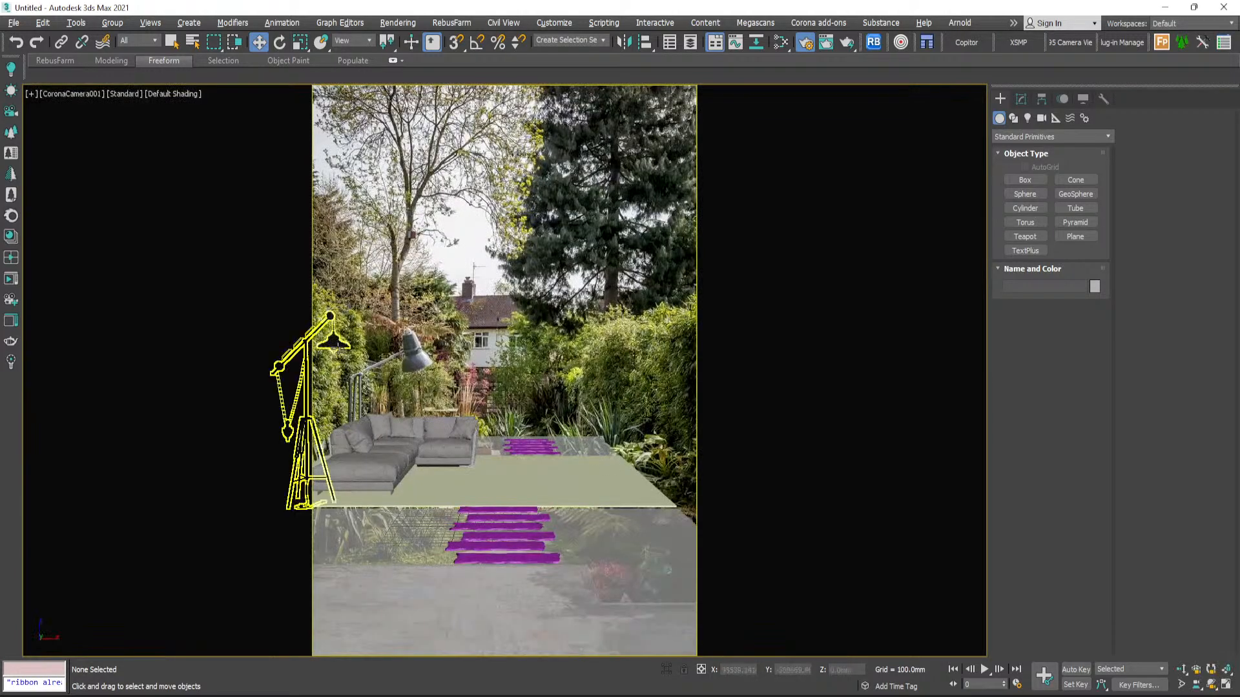
pyautogui.moveTo(344, 501); pyautogui.dragTo(375, 493)
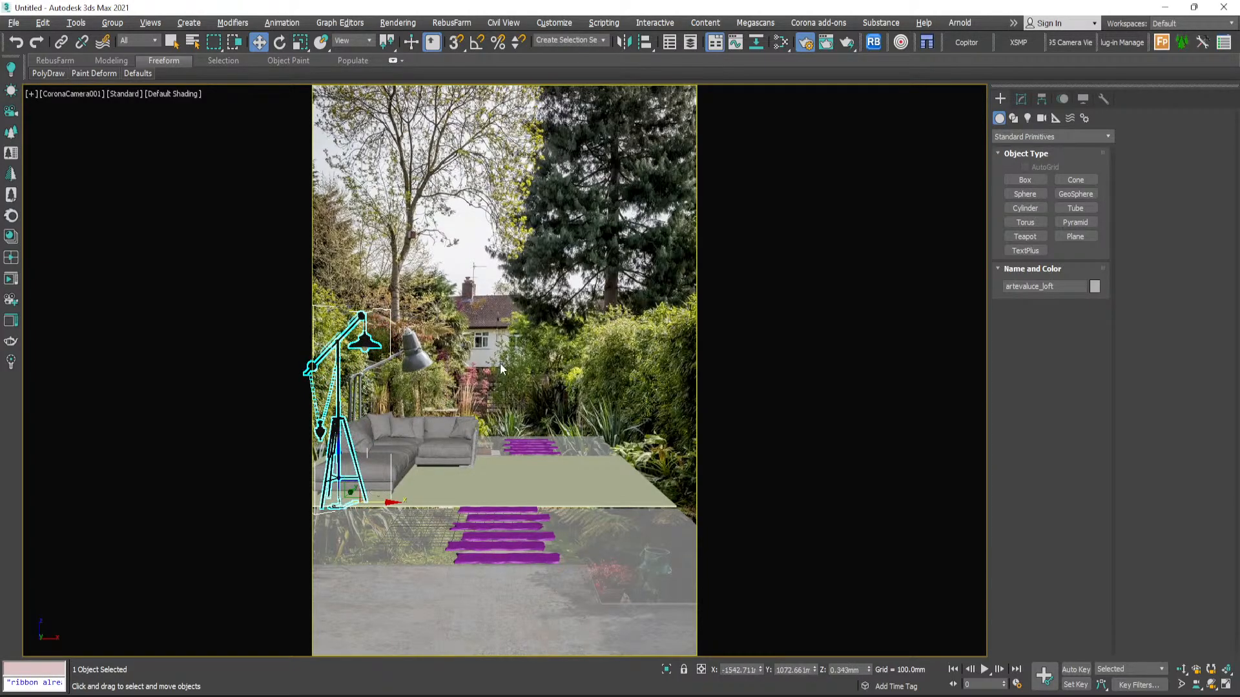
# - Align the tripod floor lamp to the platform in Z only, matching the lamp's minimum to the platform's maximum
pyautogui.click(408, 366)
pyautogui.click(367, 343)
pyautogui.hotkey('alt', 'a')
pyautogui.click(544, 483)
pyautogui.click(609, 267)
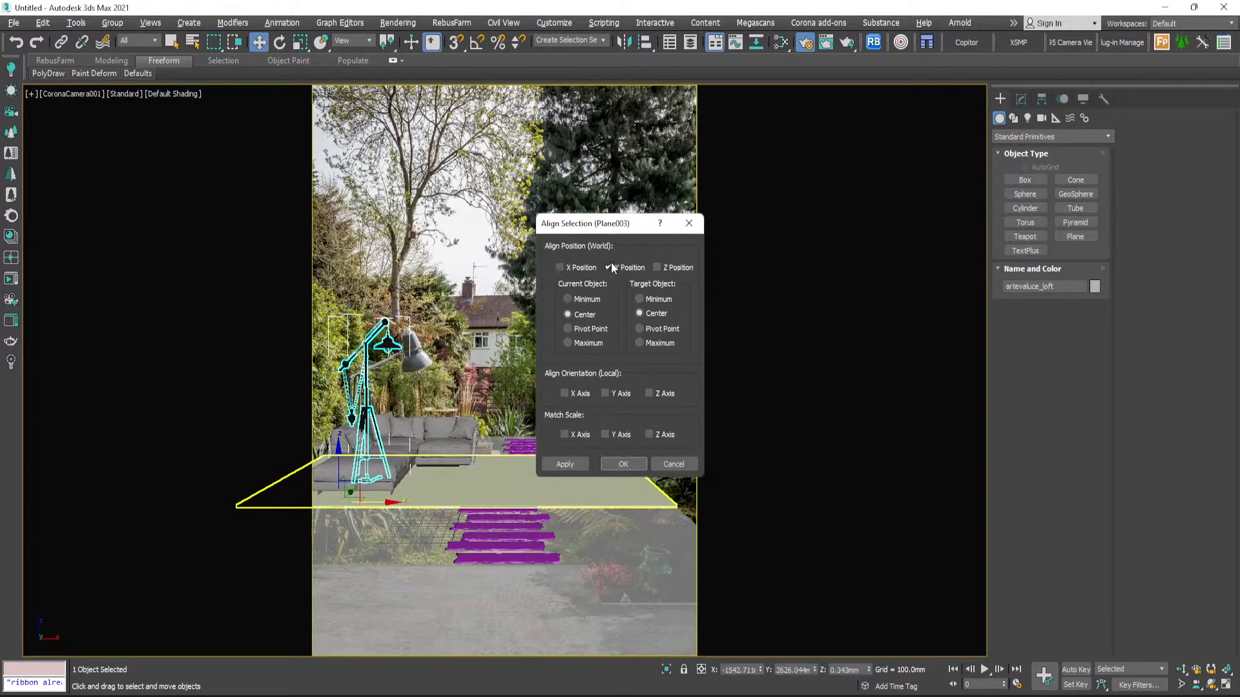
pyautogui.click(662, 268)
pyautogui.click(585, 299)
pyautogui.click(641, 344)
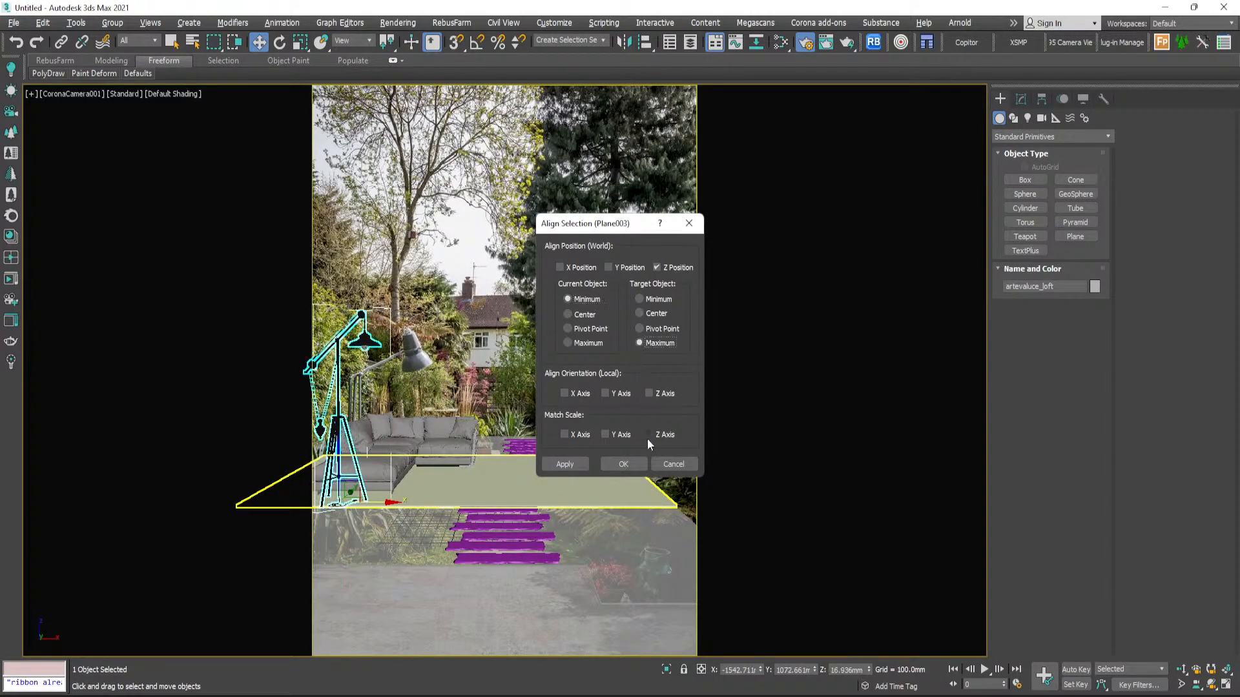
pyautogui.click(624, 464)
pyautogui.click(548, 332)
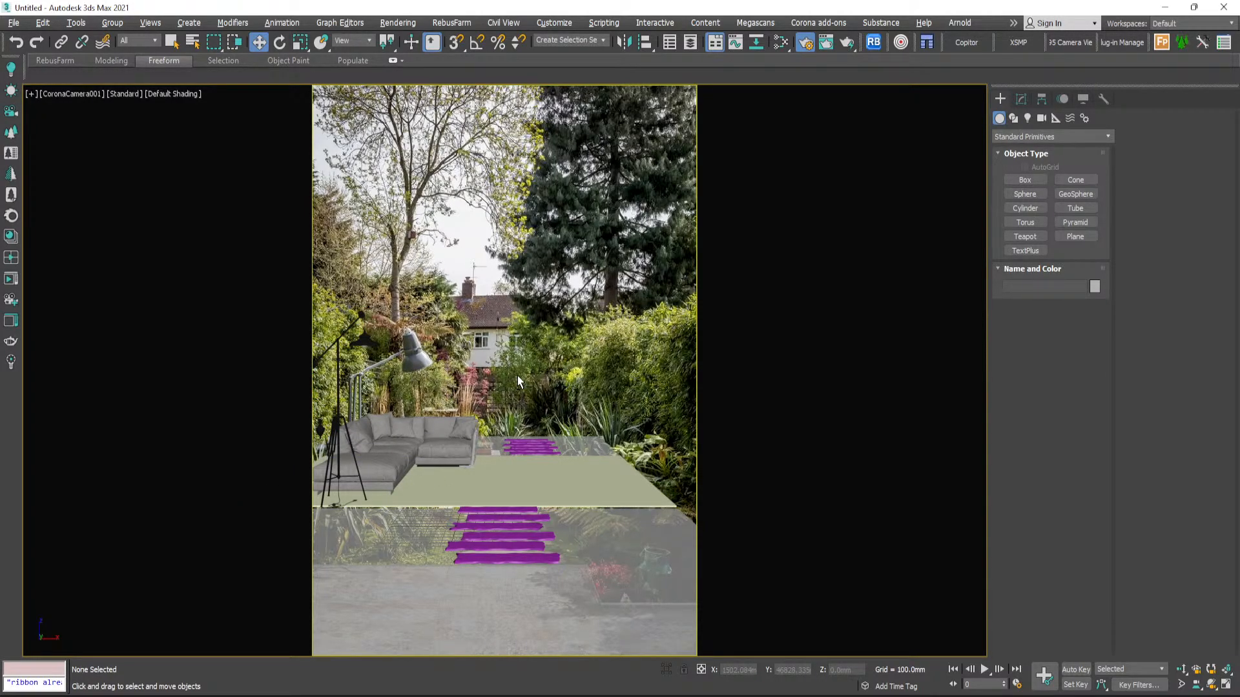
# - Start a Line spline in the top view at the garden ground's front right corner, just outside its edge
pyautogui.hotkey('alt', 'w')
pyautogui.click(384, 271)
pyautogui.scroll(-4, 387, 258)
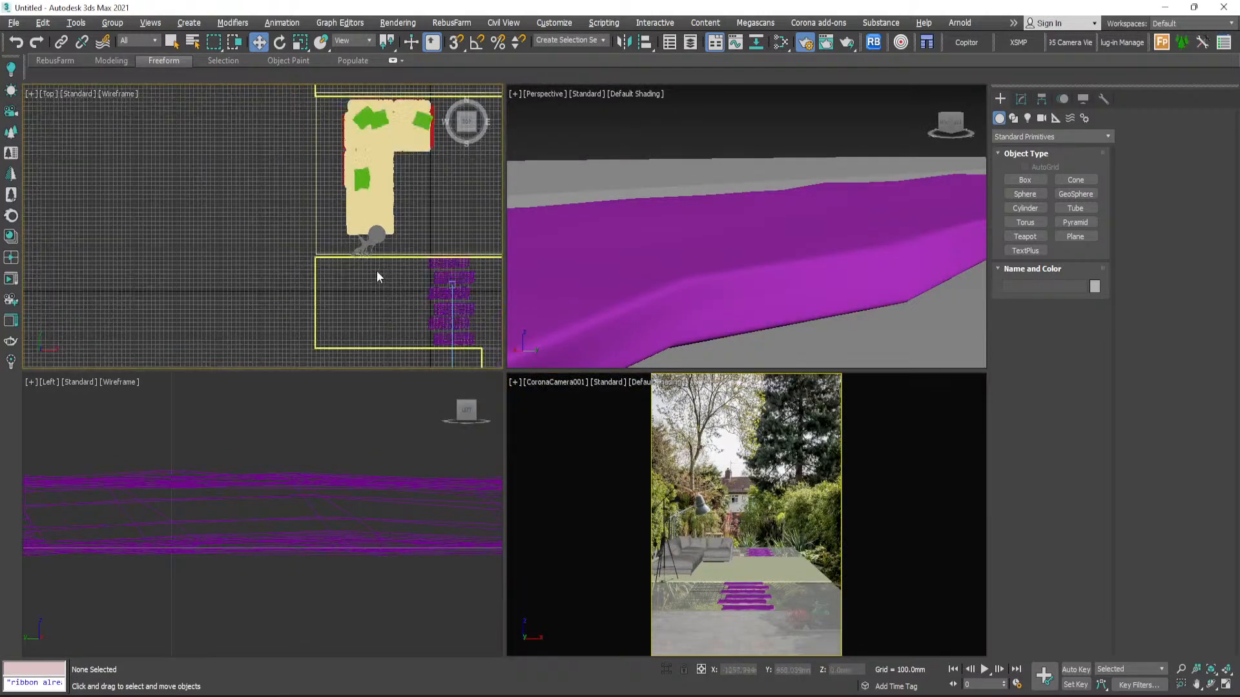
pyautogui.scroll(2, 359, 244)
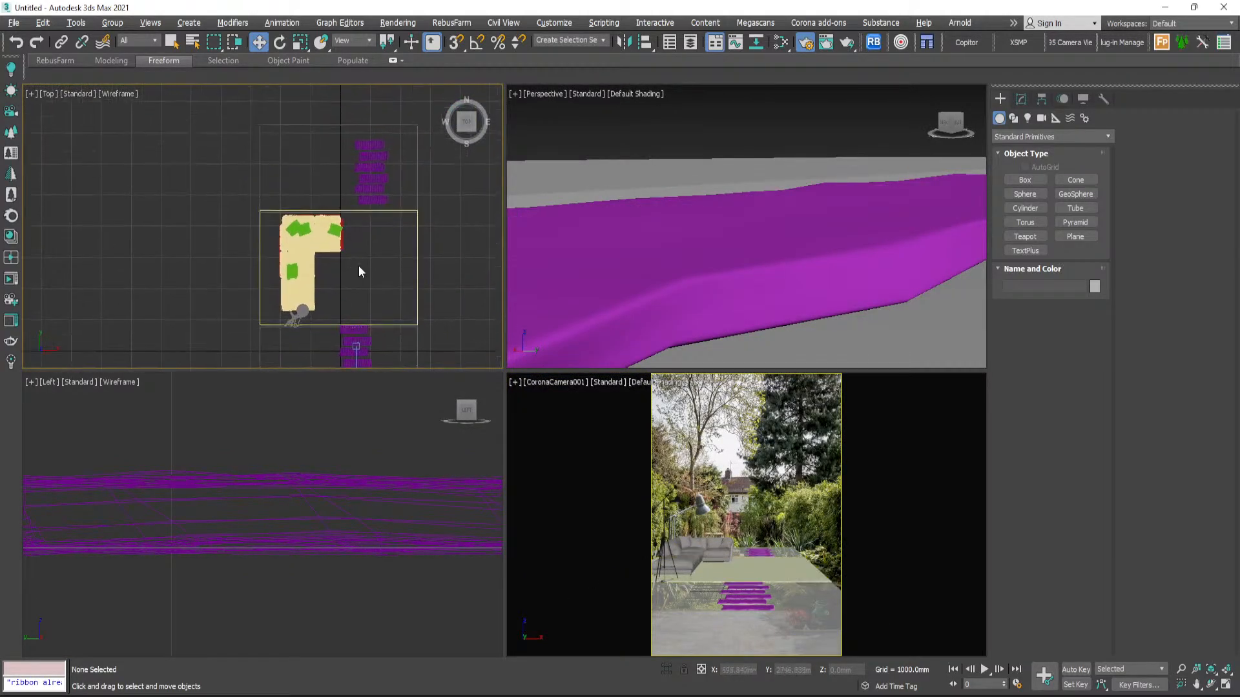
pyautogui.scroll(3, 362, 262)
pyautogui.moveTo(381, 269)
pyautogui.mouseDown(button='middle')
pyautogui.moveTo(392, 218)
pyautogui.moveTo(373, 255)
pyautogui.mouseUp(button='middle')
pyautogui.scroll(-3, 393, 220)
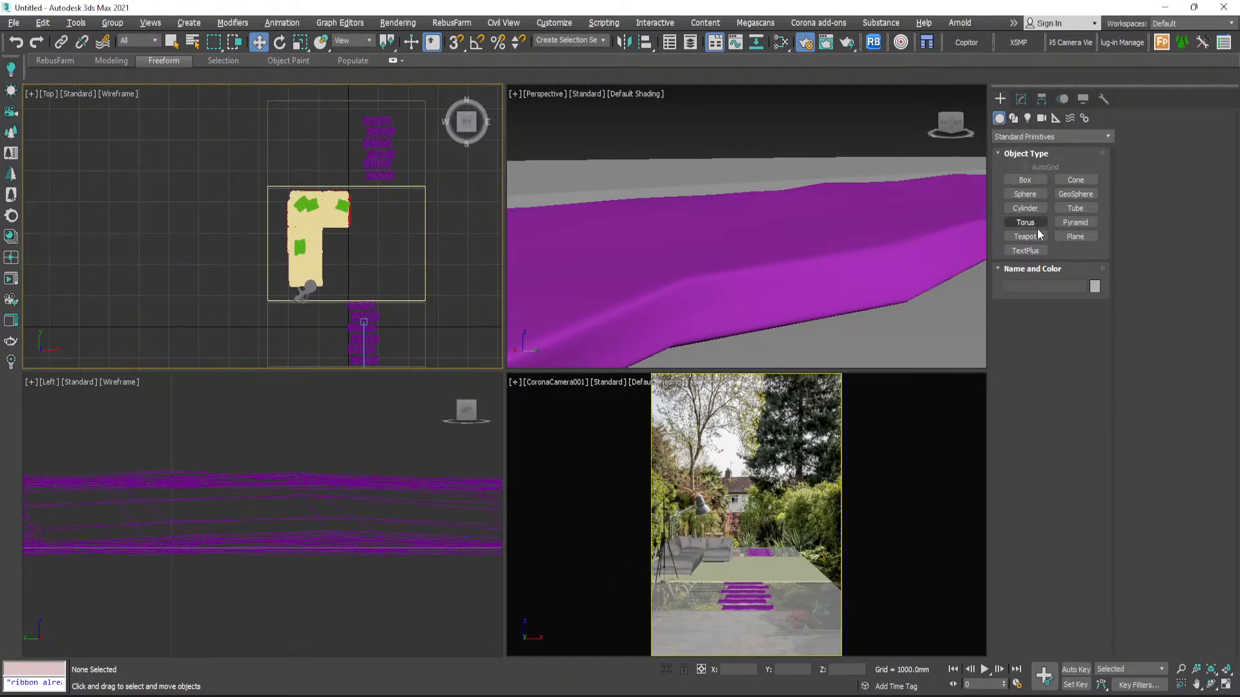
pyautogui.click(1031, 180)
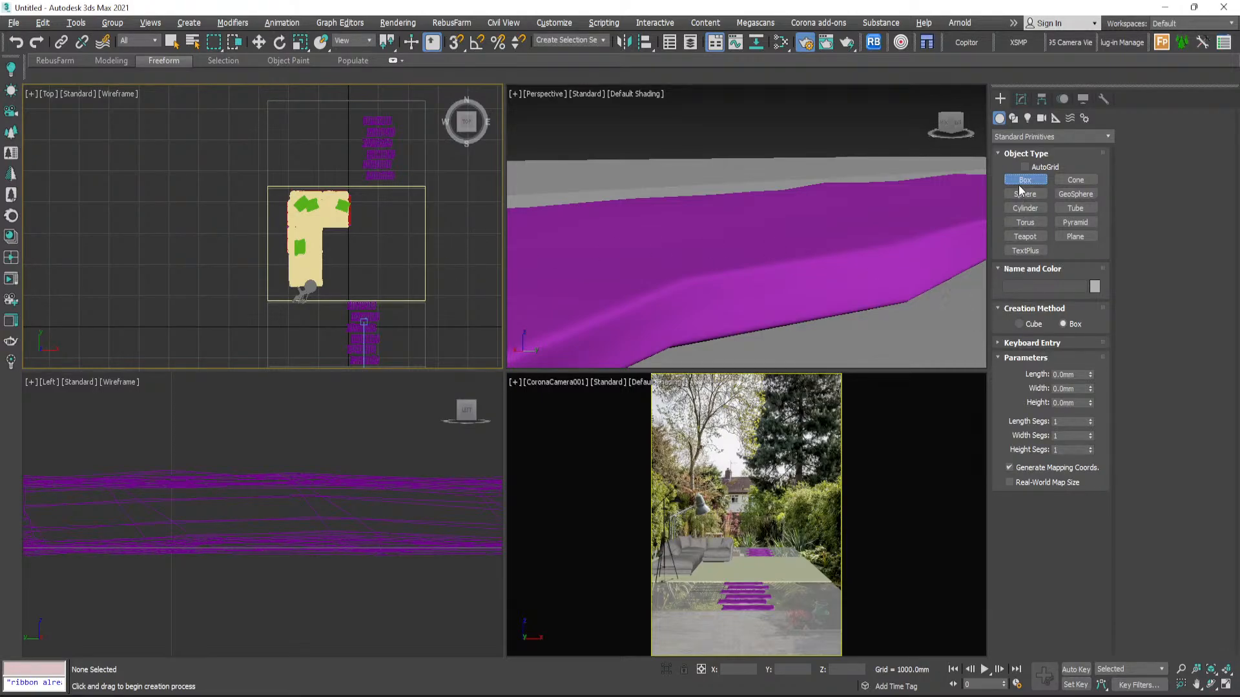
pyautogui.click(1014, 119)
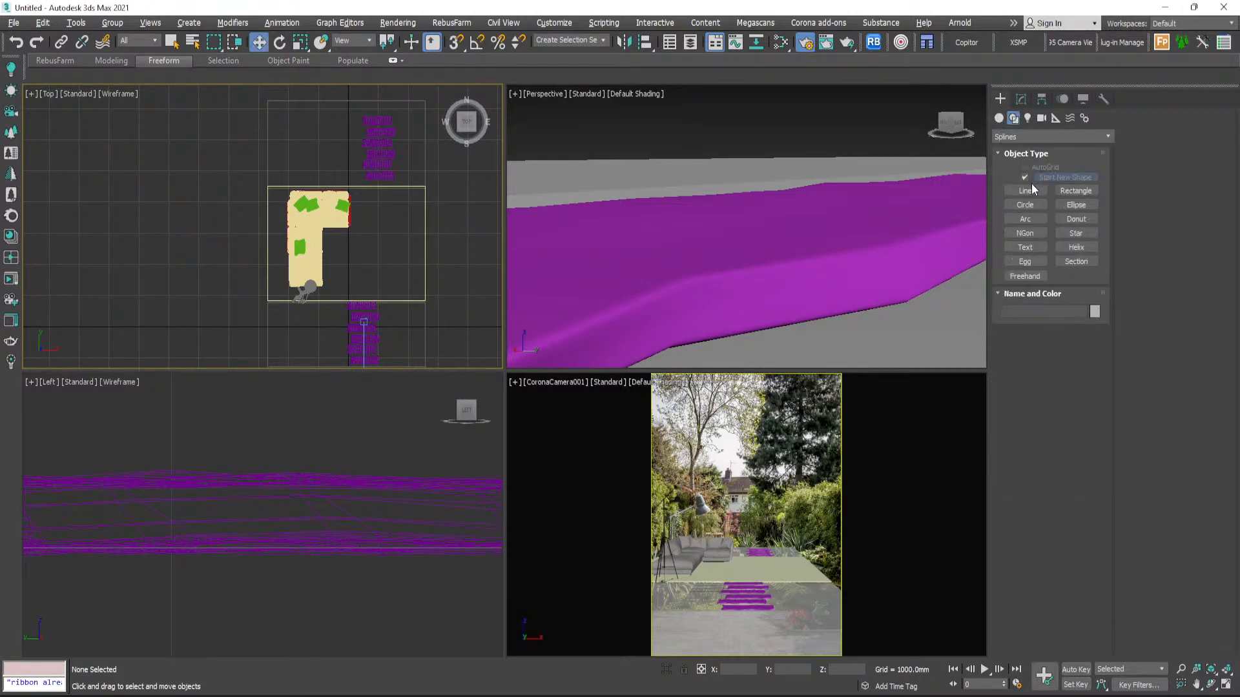
pyautogui.click(1027, 190)
pyautogui.scroll(-3, 385, 246)
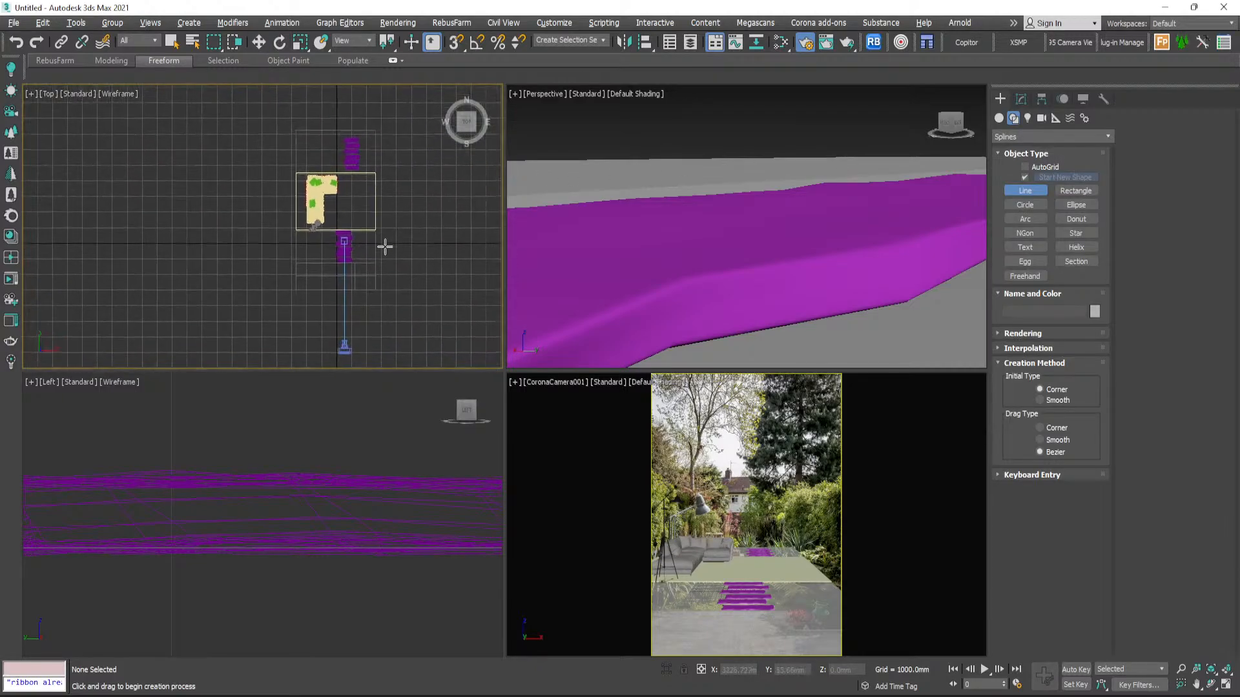
pyautogui.scroll(5, 388, 288)
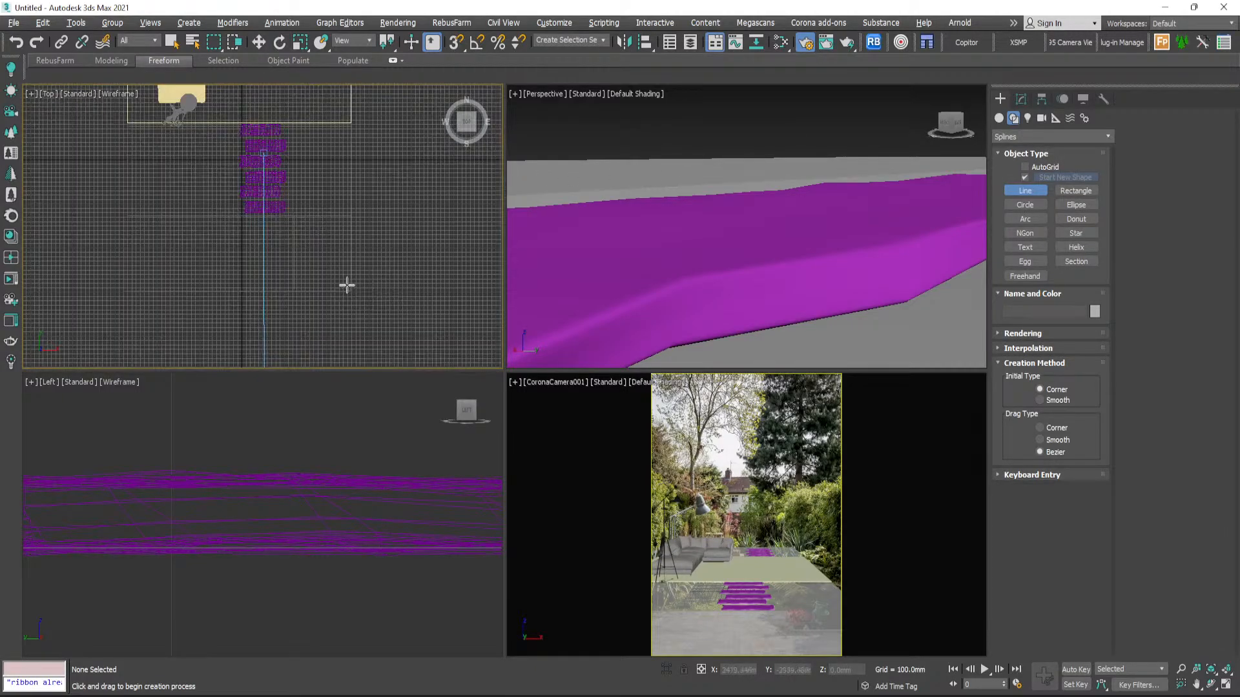
pyautogui.press('s')
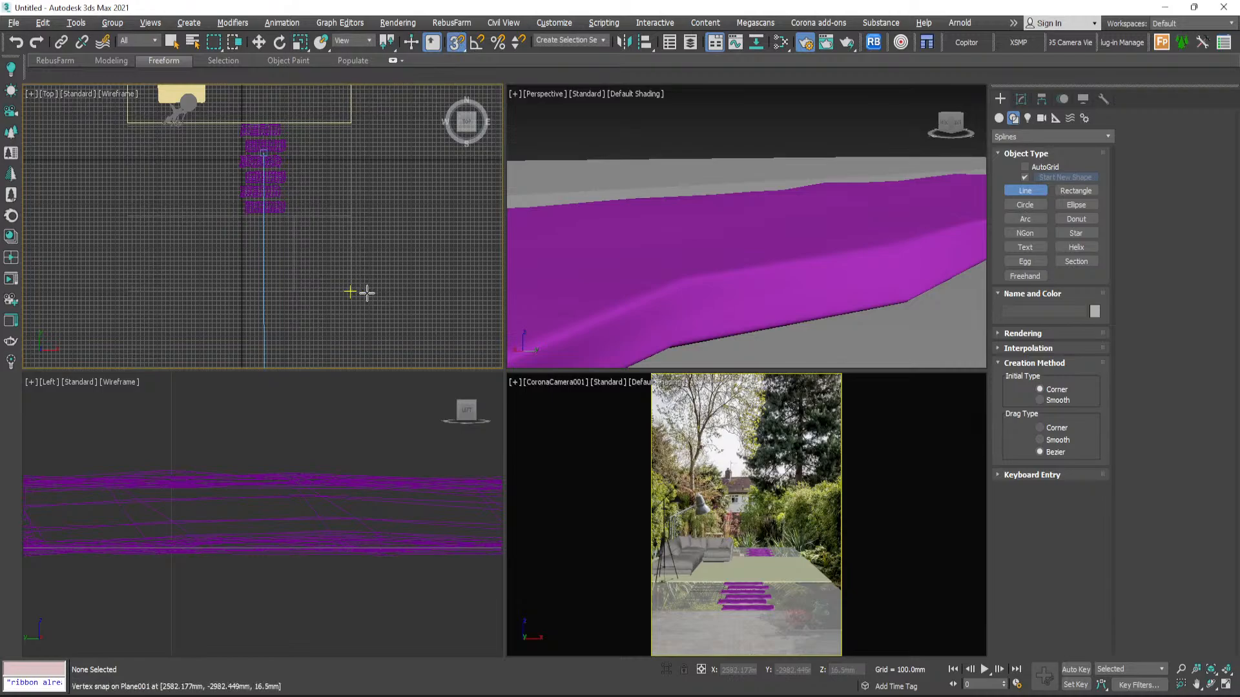
pyautogui.press('s')
pyautogui.scroll(3, 355, 291)
pyautogui.click(346, 289)
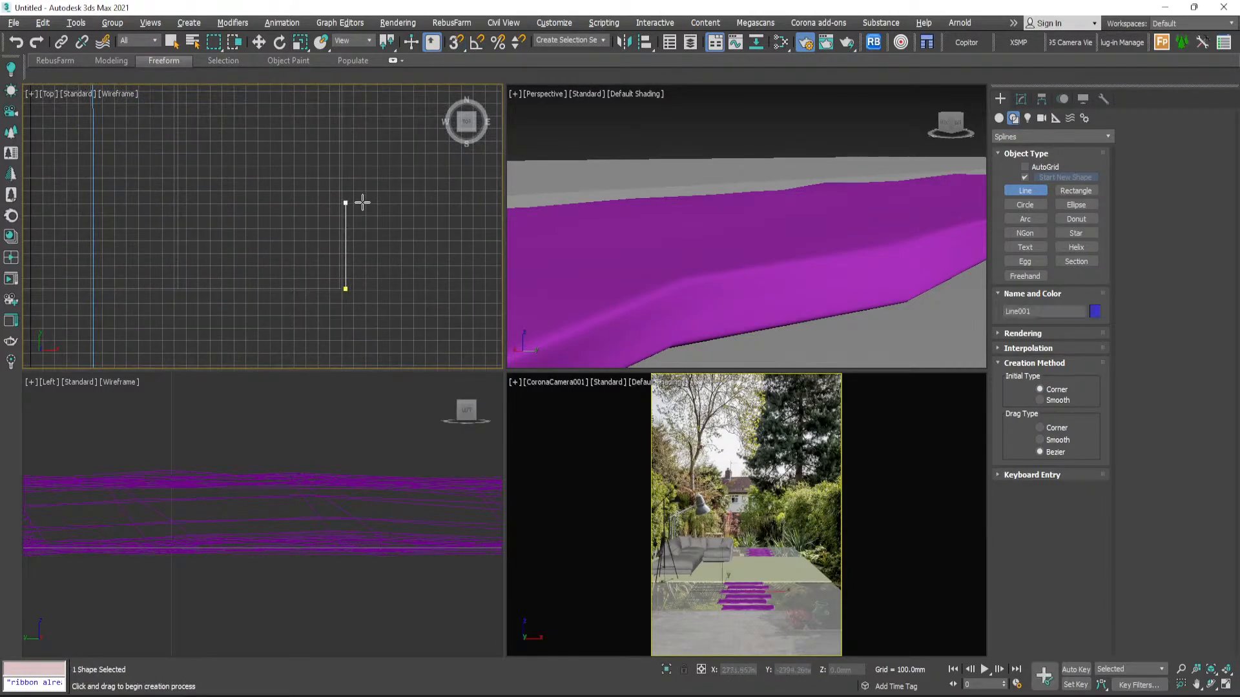
# - Continue the spline straight along the right, back and left edges of the garden ground, leaving the front open
pyautogui.scroll(-6, 374, 344)
pyautogui.scroll(6, 374, 177)
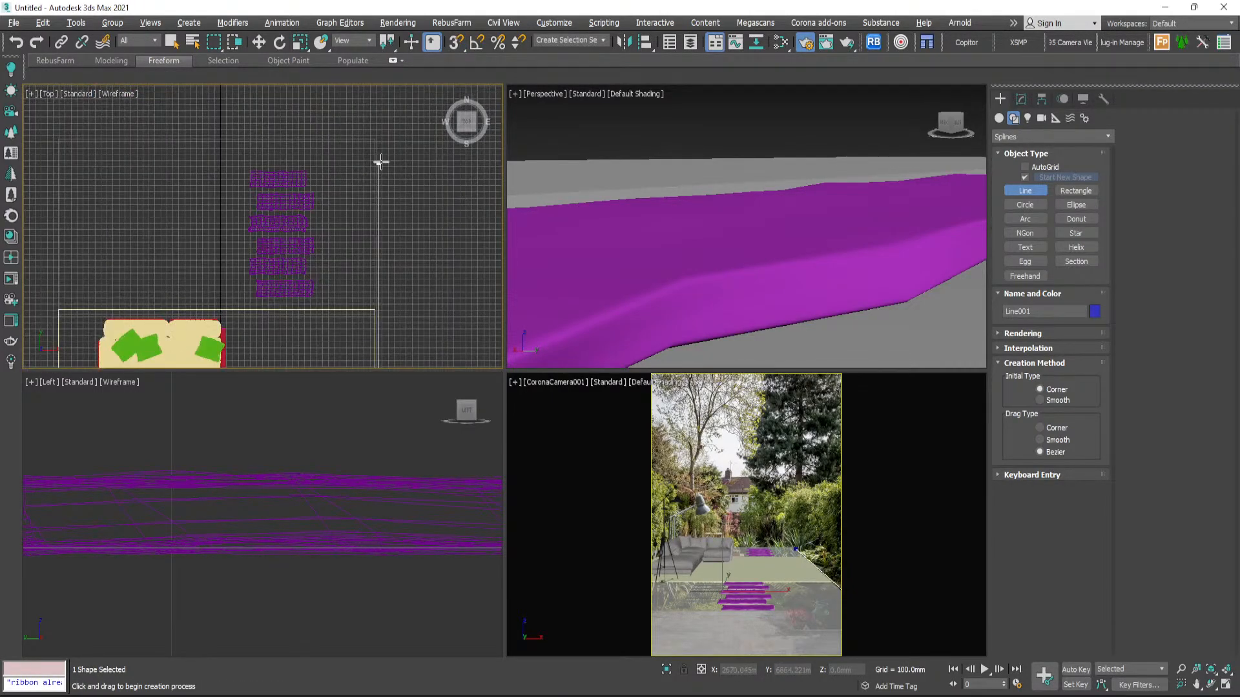
pyautogui.click(373, 114)
pyautogui.scroll(-9, 359, 116)
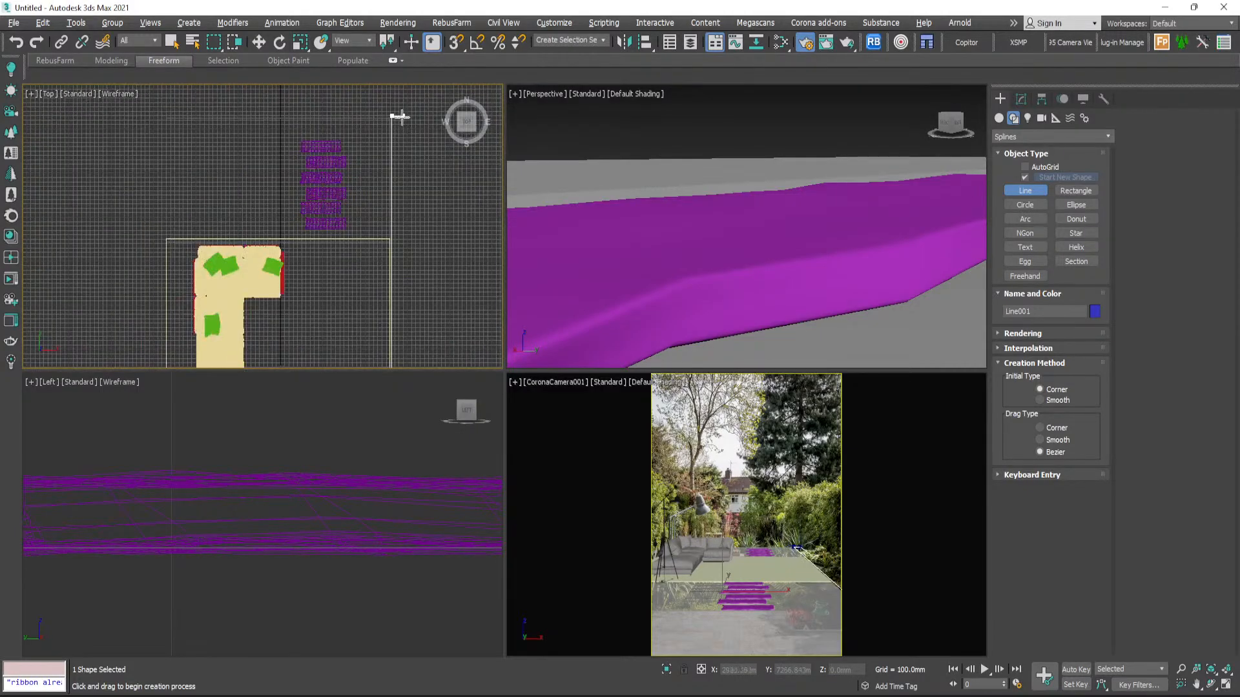
pyautogui.scroll(4, 268, 111)
pyautogui.scroll(4, 266, 118)
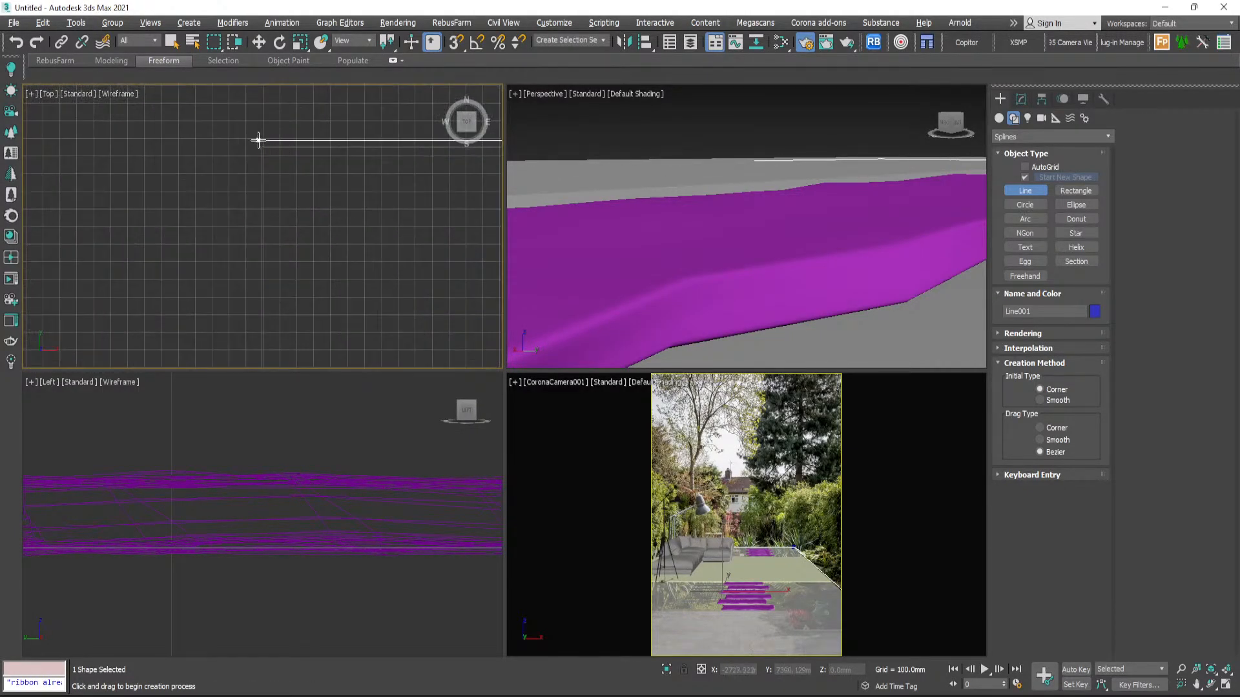
pyautogui.click(257, 140)
pyautogui.scroll(-8, 258, 152)
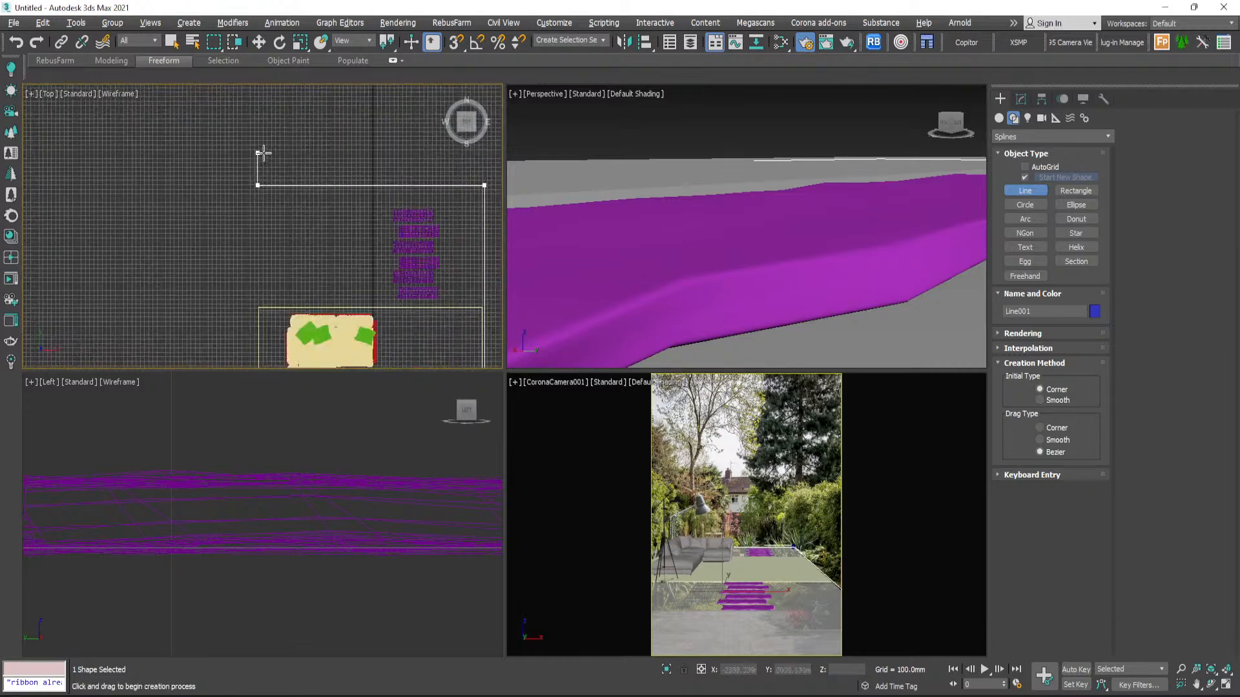
pyautogui.scroll(6, 258, 305)
pyautogui.scroll(-3, 257, 284)
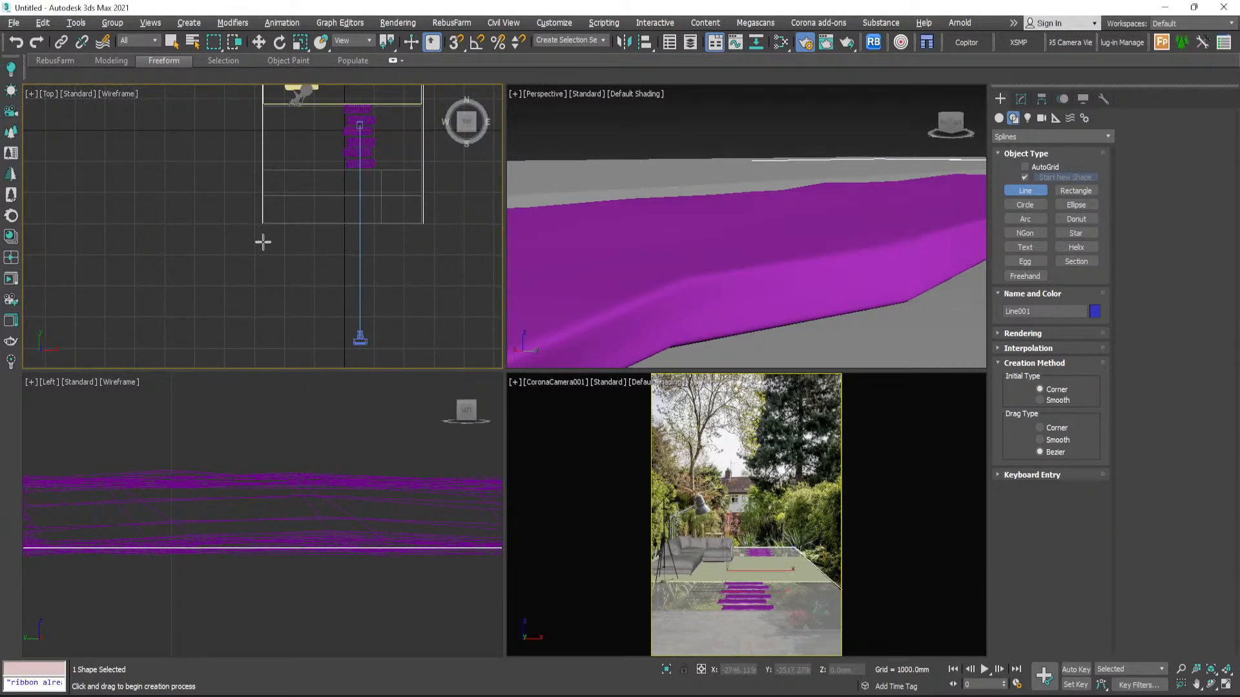
pyautogui.click(171, 41)
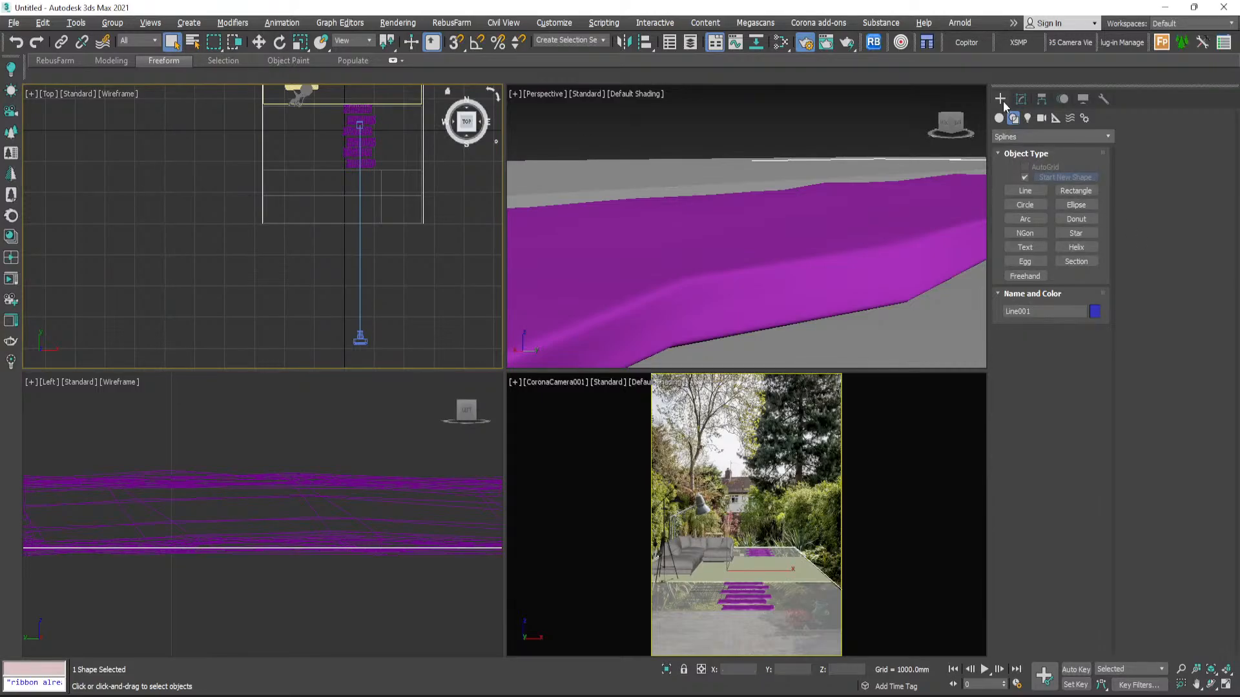
# - Enable the boundary spline in renderer and viewport, and give it a rectangular cross-section
pyautogui.click(1021, 100)
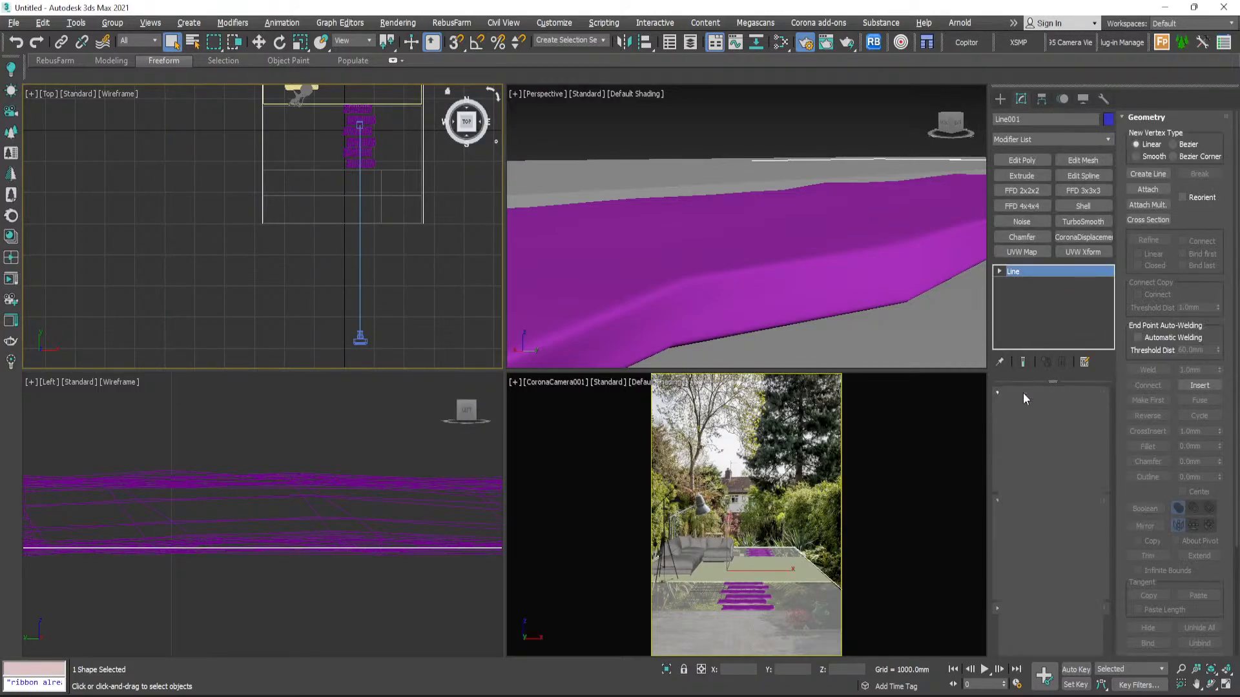
pyautogui.scroll(1, 1012, 450)
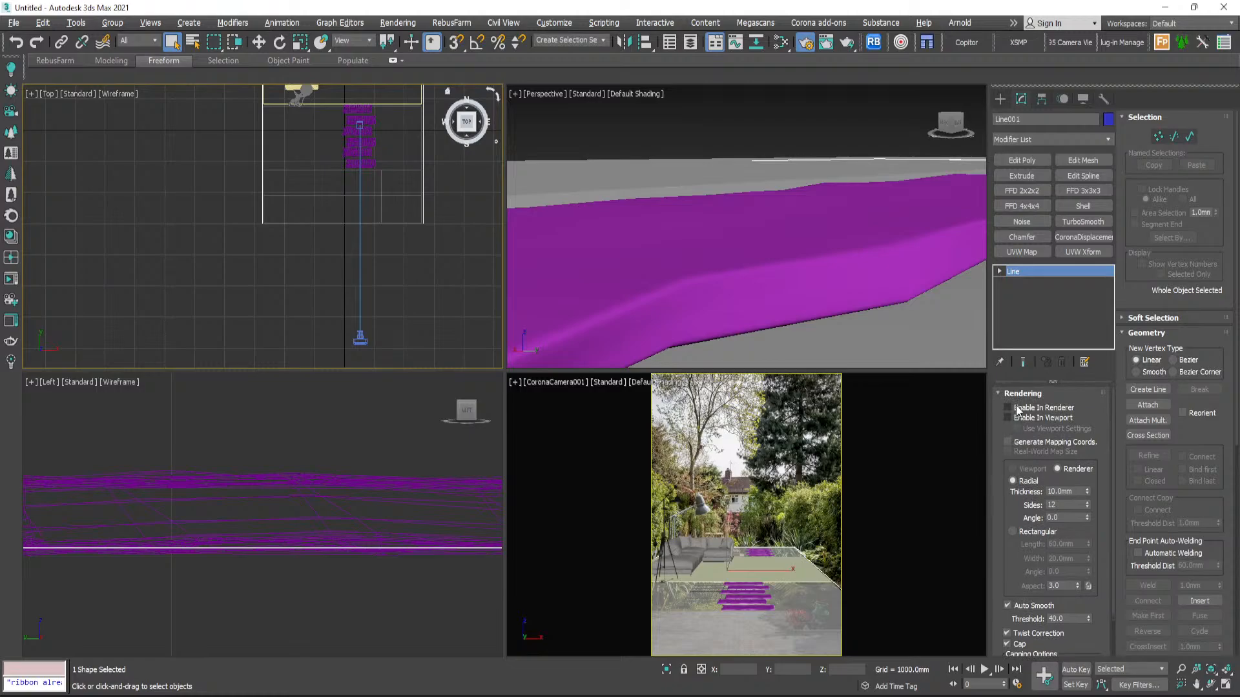
pyautogui.click(1017, 408)
pyautogui.click(1013, 419)
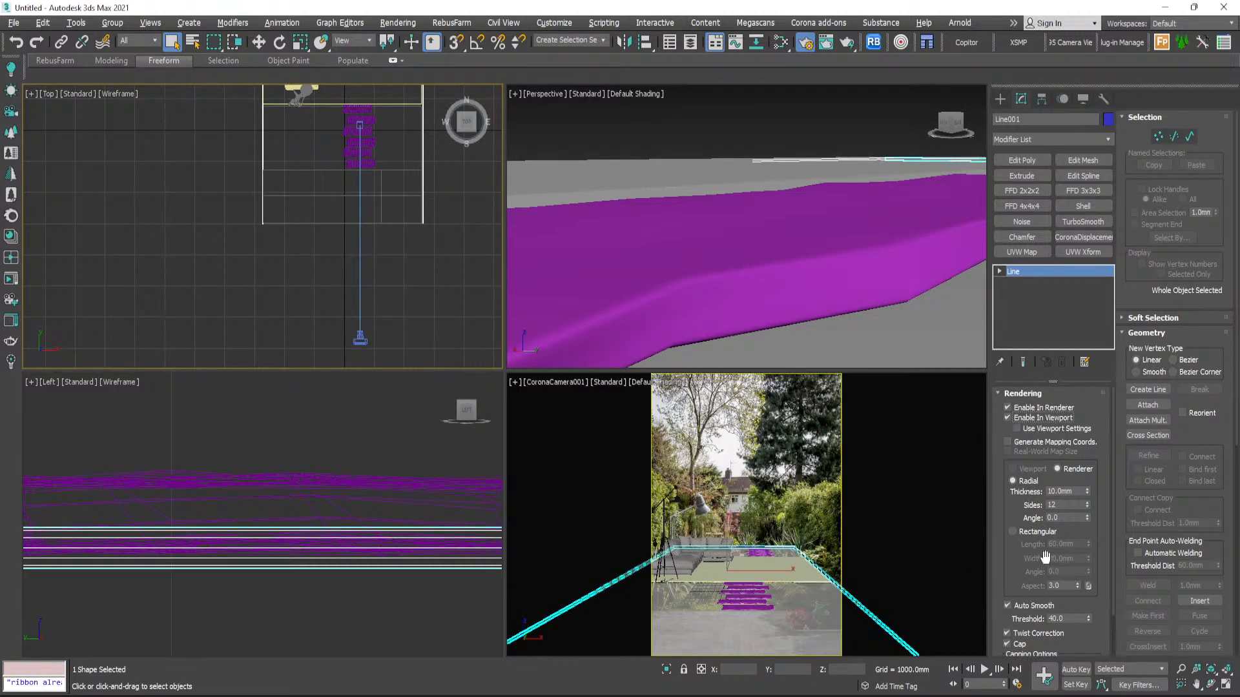
pyautogui.click(1032, 535)
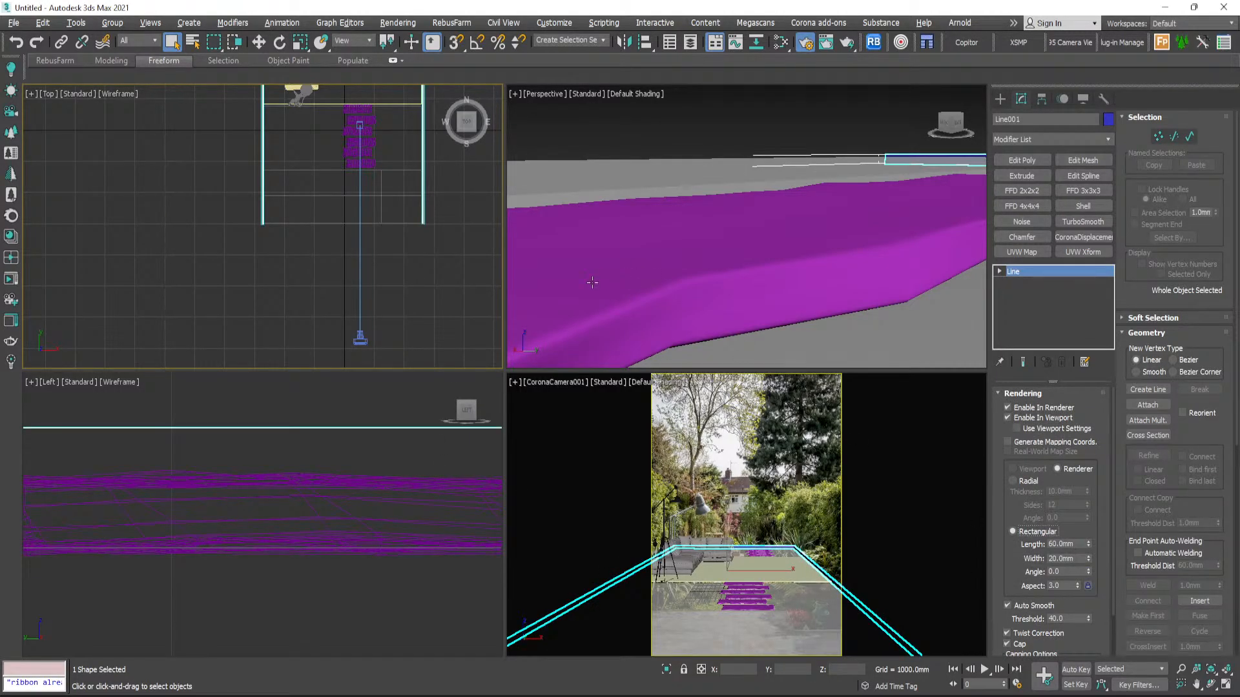
# - Enlarge the spline's rectangular section to a length of 201.6 mm and a width of 150 mm
pyautogui.scroll(5, 437, 238)
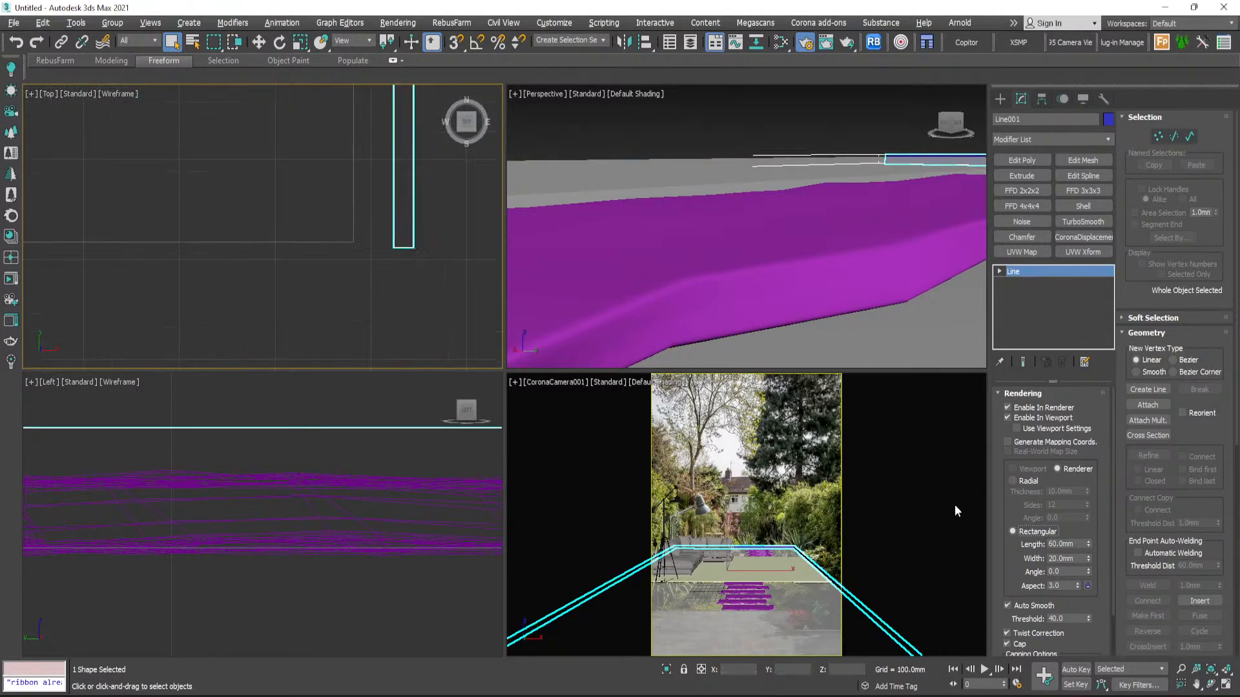
pyautogui.moveTo(1088, 544); pyautogui.dragTo(1087, 491)
pyautogui.moveTo(1088, 558); pyautogui.dragTo(1082, 501)
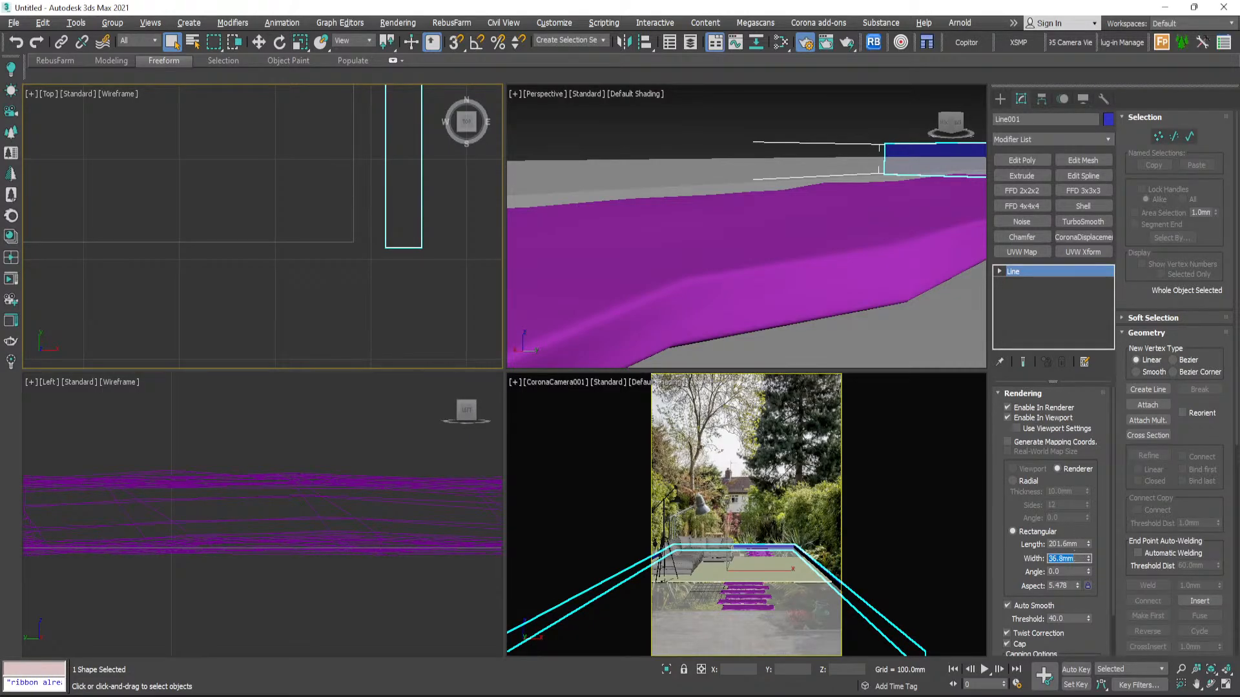
pyautogui.write('150')
pyautogui.press('Return')
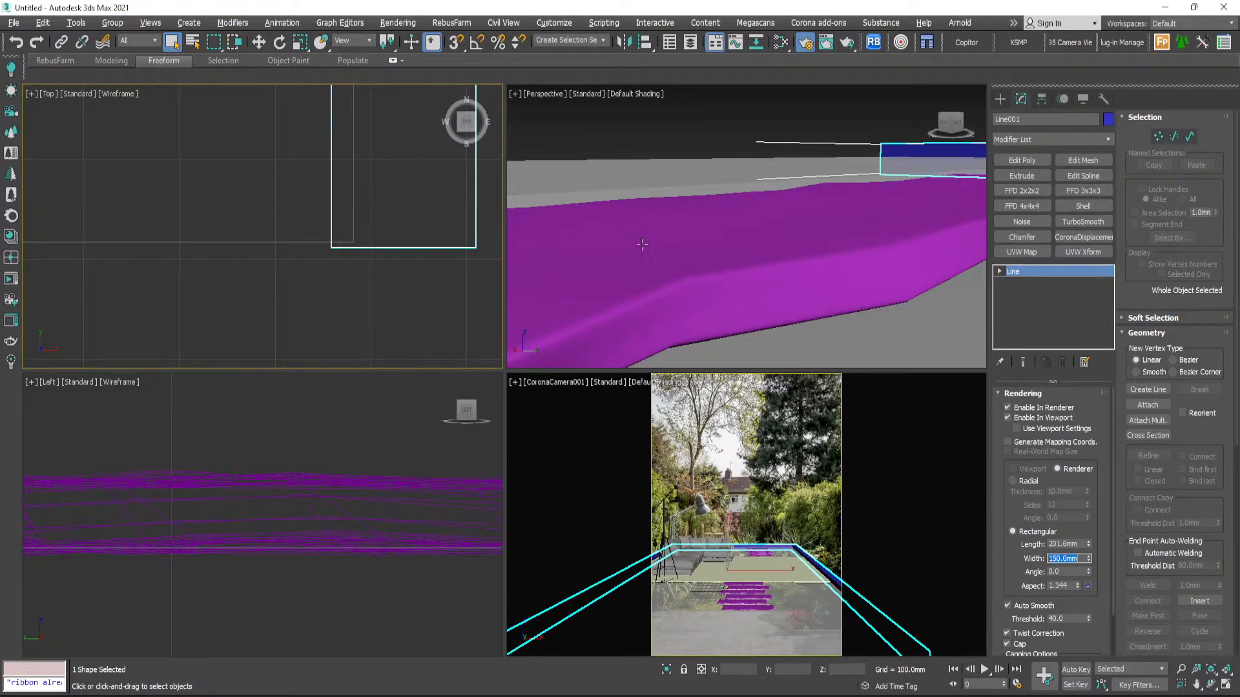
# - Set the rectangular section's length to 1800 mm to raise the boundary into a full-height wall
pyautogui.scroll(-12, 682, 320)
pyautogui.moveTo(729, 298); pyautogui.dragTo(608, 255, button='middle')
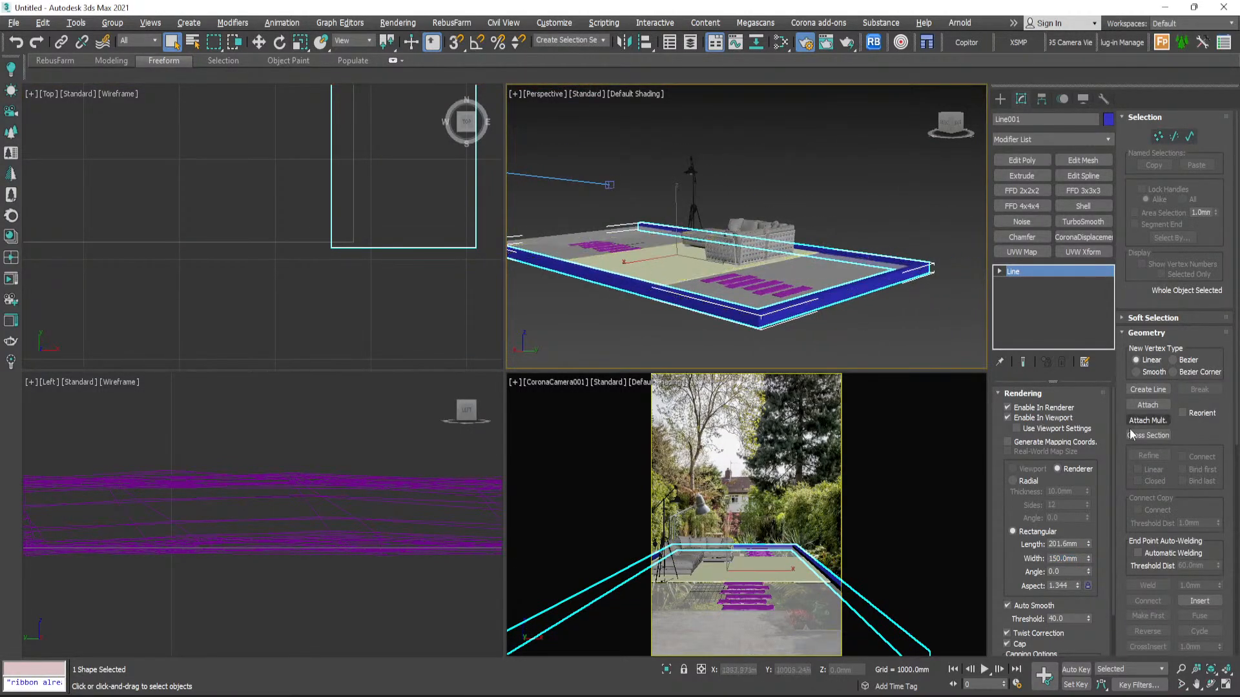
pyautogui.doubleClick(1082, 544)
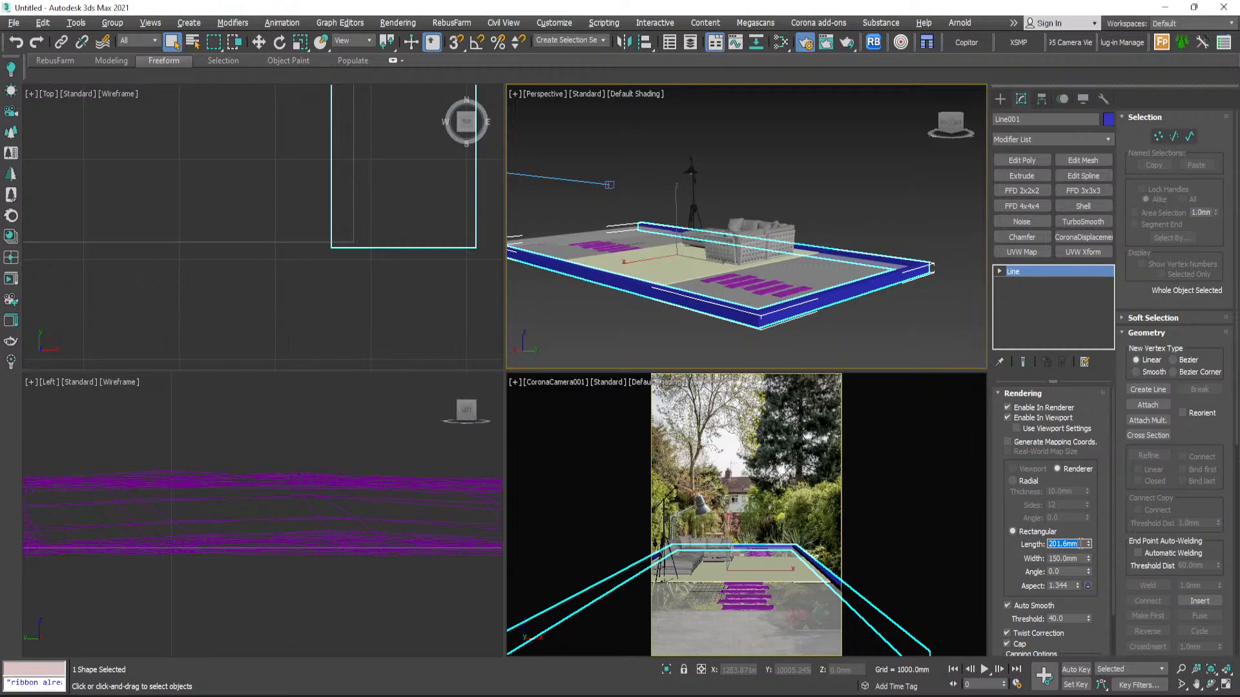
pyautogui.write('1800')
pyautogui.press('Return')
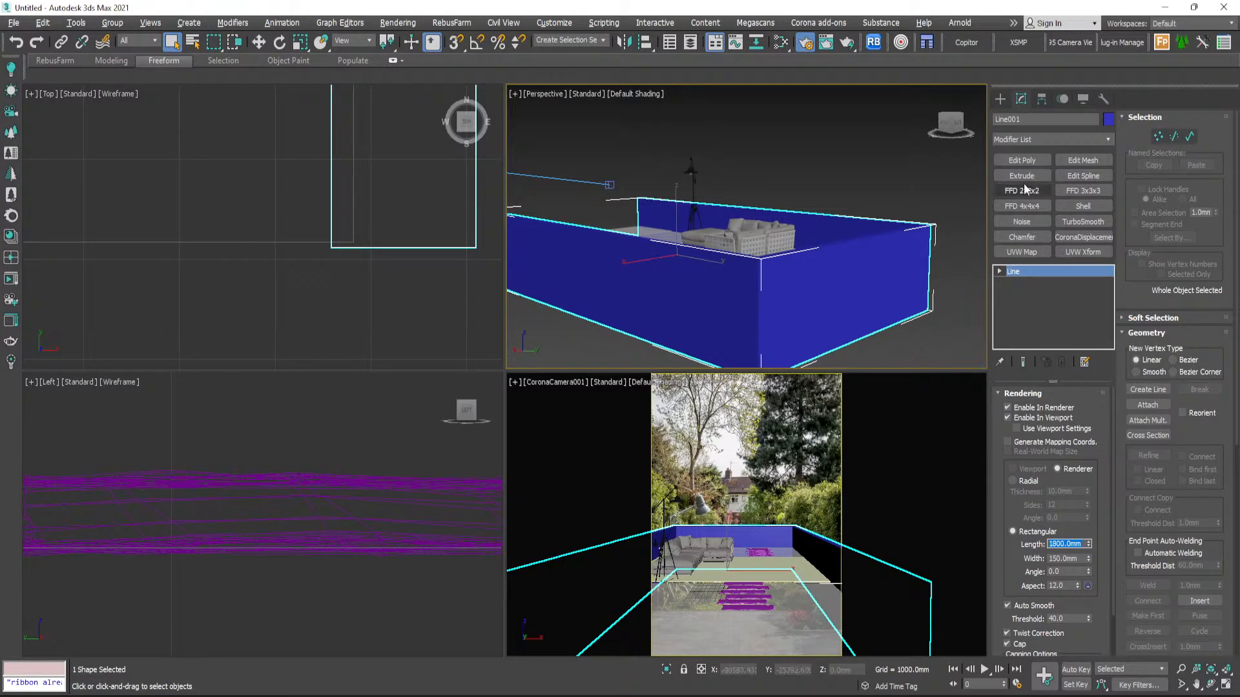
# - Add an Edit Poly modifier to the boundary wall and align the wall vertically so its base sits on the ground plane
pyautogui.click(1022, 161)
pyautogui.keyDown('alt'); pyautogui.moveTo(717, 252); pyautogui.dragTo(769, 326, button='middle'); pyautogui.keyUp('alt')
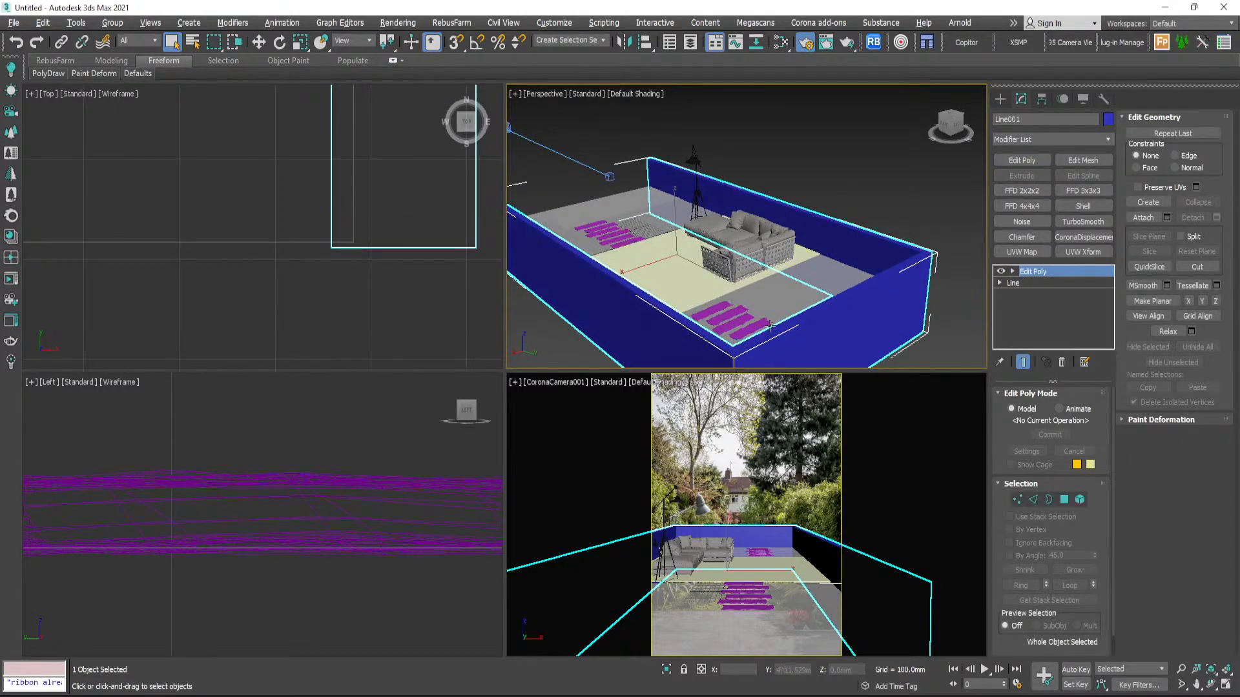
pyautogui.moveTo(729, 253); pyautogui.dragTo(680, 240, button='middle')
pyautogui.scroll(2, 697, 268)
pyautogui.scroll(-3, 678, 242)
pyautogui.scroll(1, 673, 240)
pyautogui.click(644, 42)
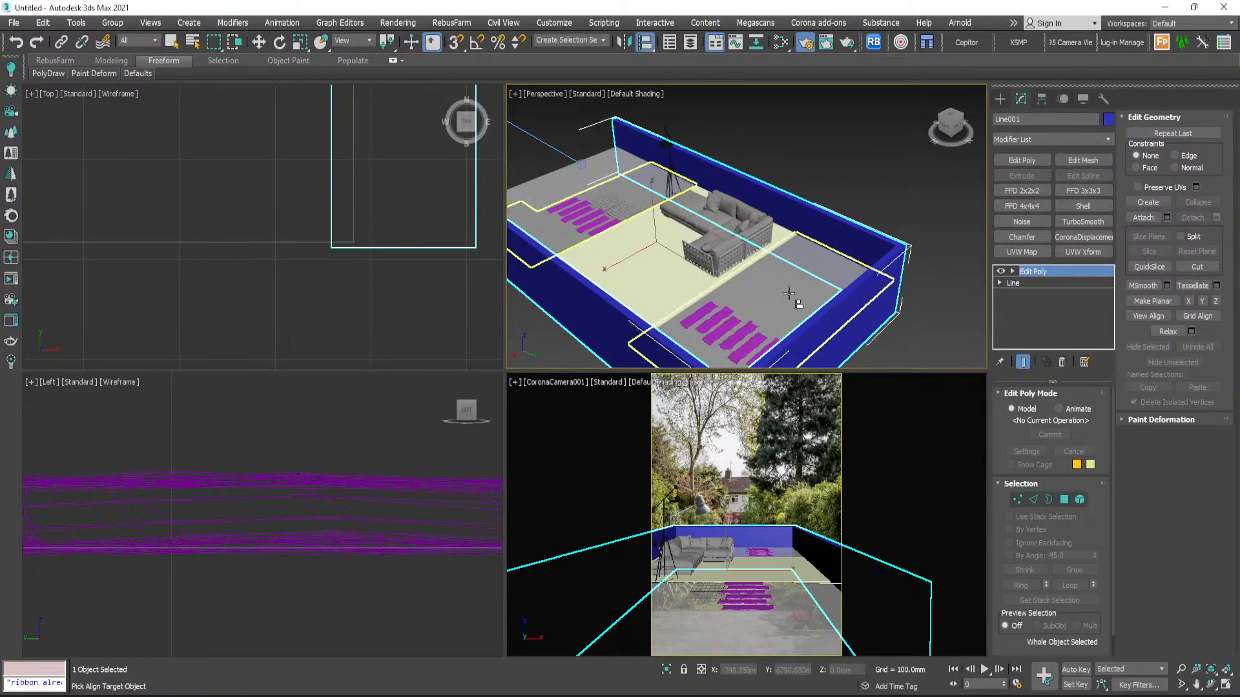
pyautogui.click(798, 300)
pyautogui.click(623, 463)
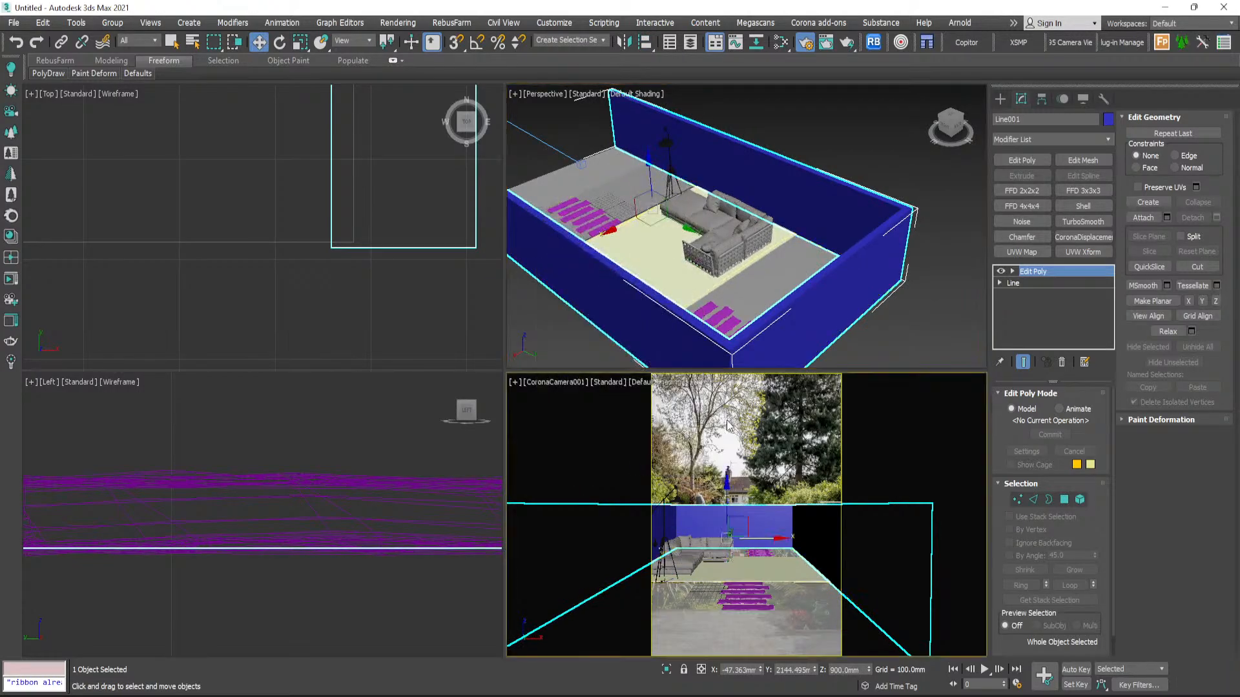
# - Turn on See-Through in the boundary wall's object properties, deselect it and show the camera view full size
pyautogui.click(705, 483)
pyautogui.click(718, 510)
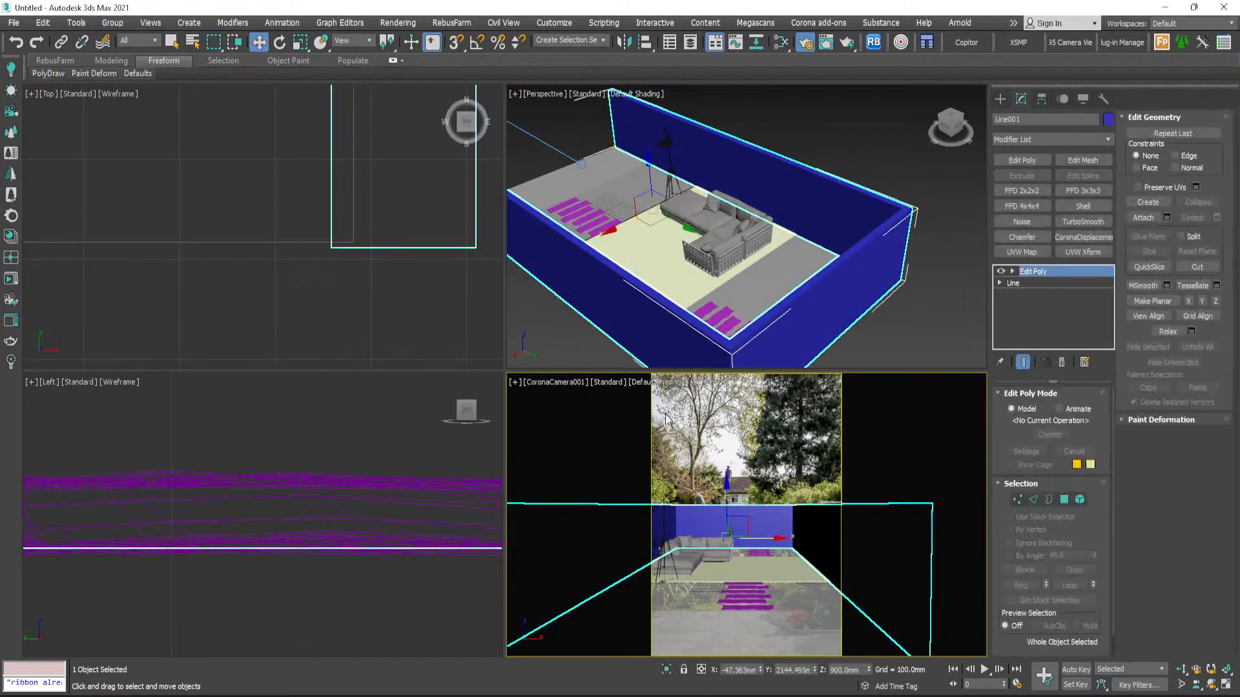
pyautogui.rightClick(727, 509)
pyautogui.click(756, 495)
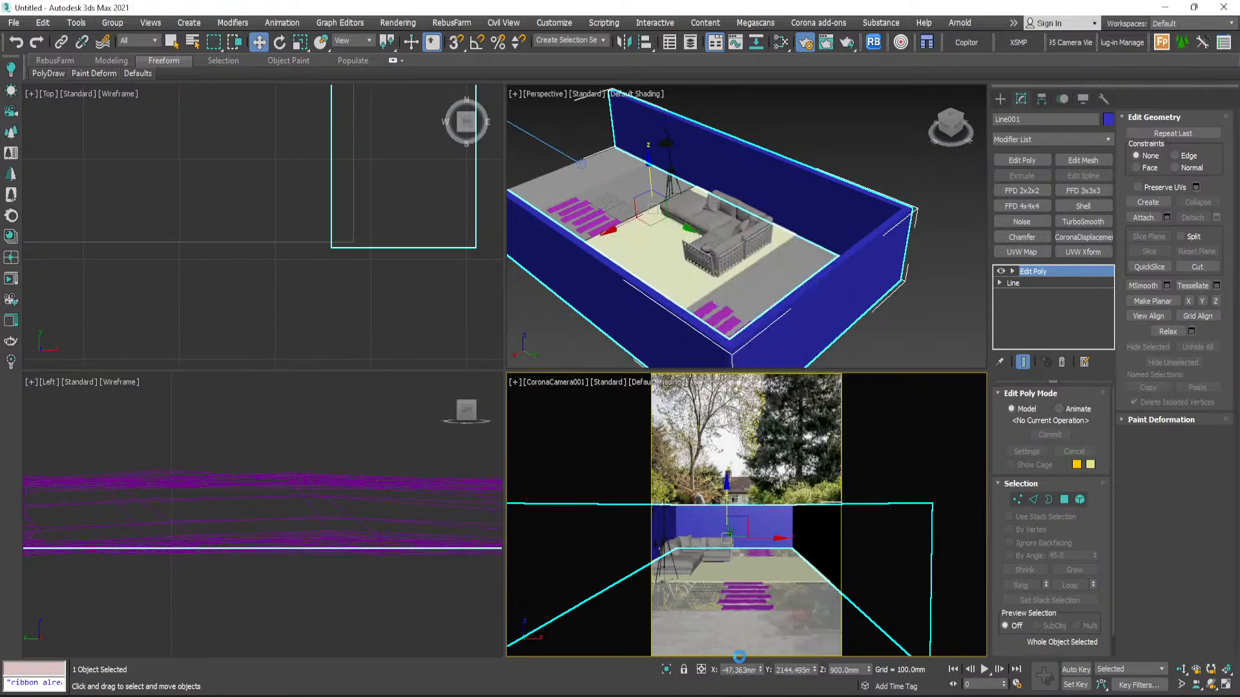
pyautogui.click(528, 367)
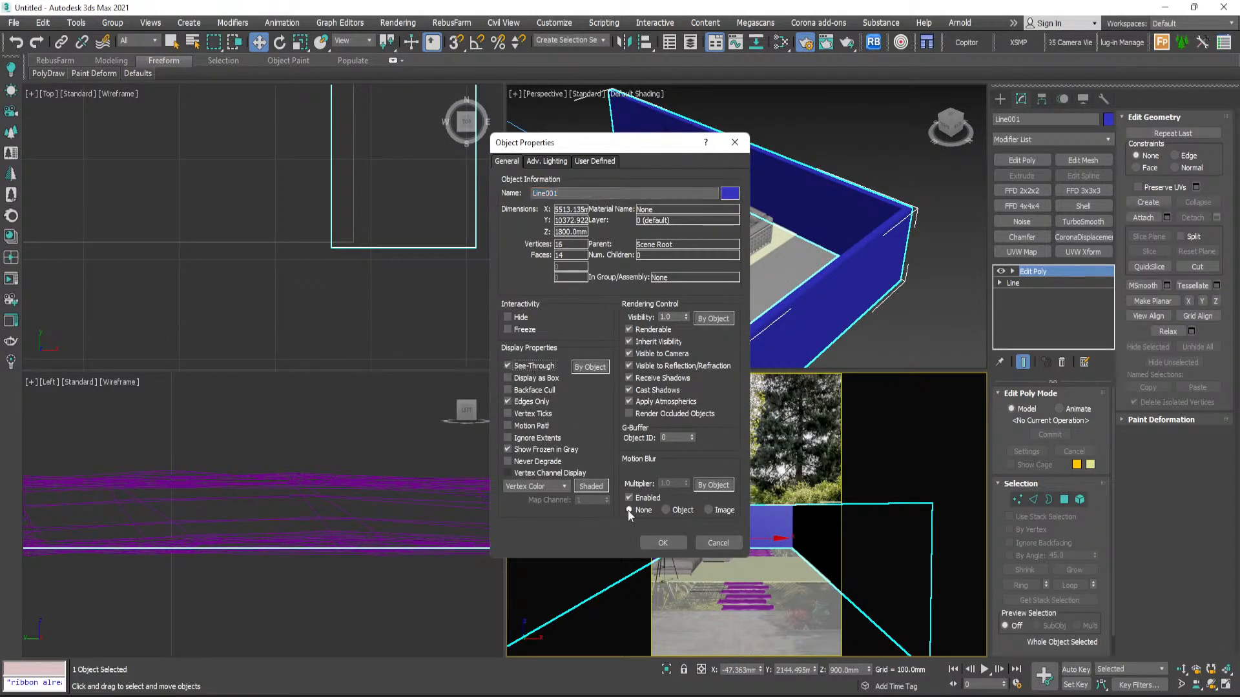
pyautogui.click(661, 542)
pyautogui.click(741, 534)
pyautogui.hotkey('alt', 'w')
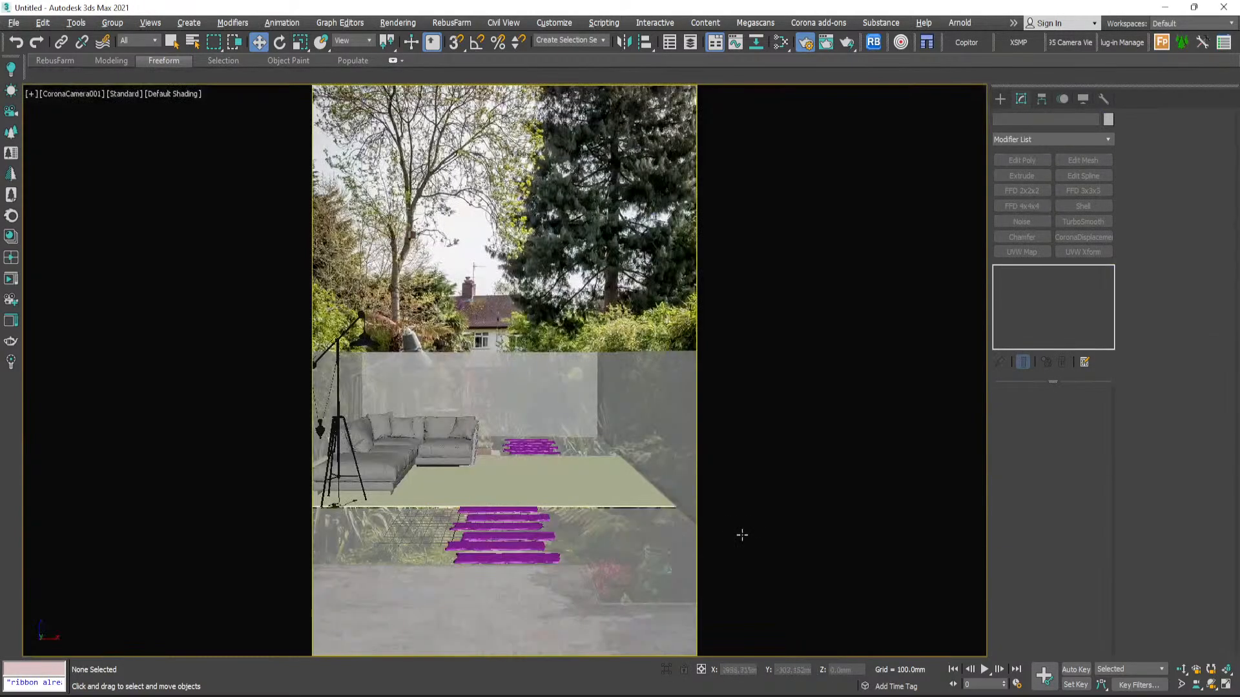
# - Examine where the ground plane, the seating platform and the boundary wall's base meet, in the camera, perspective and left views
pyautogui.click(514, 415)
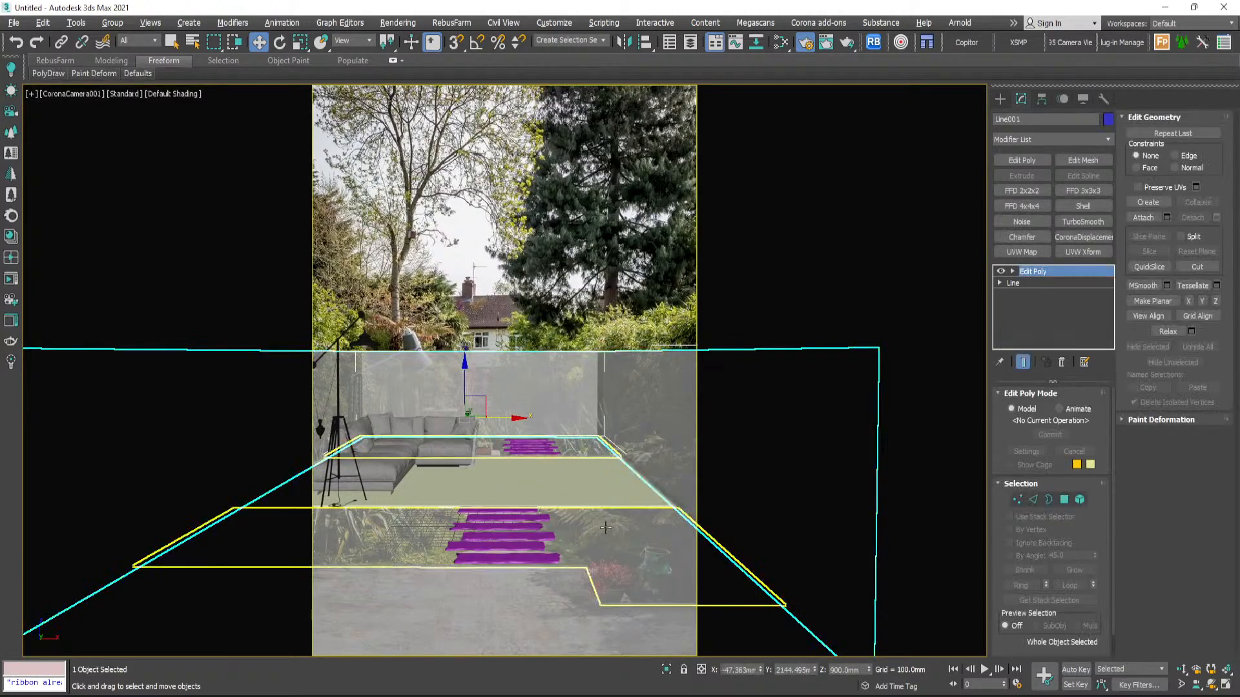
pyautogui.click(635, 463)
pyautogui.click(605, 268)
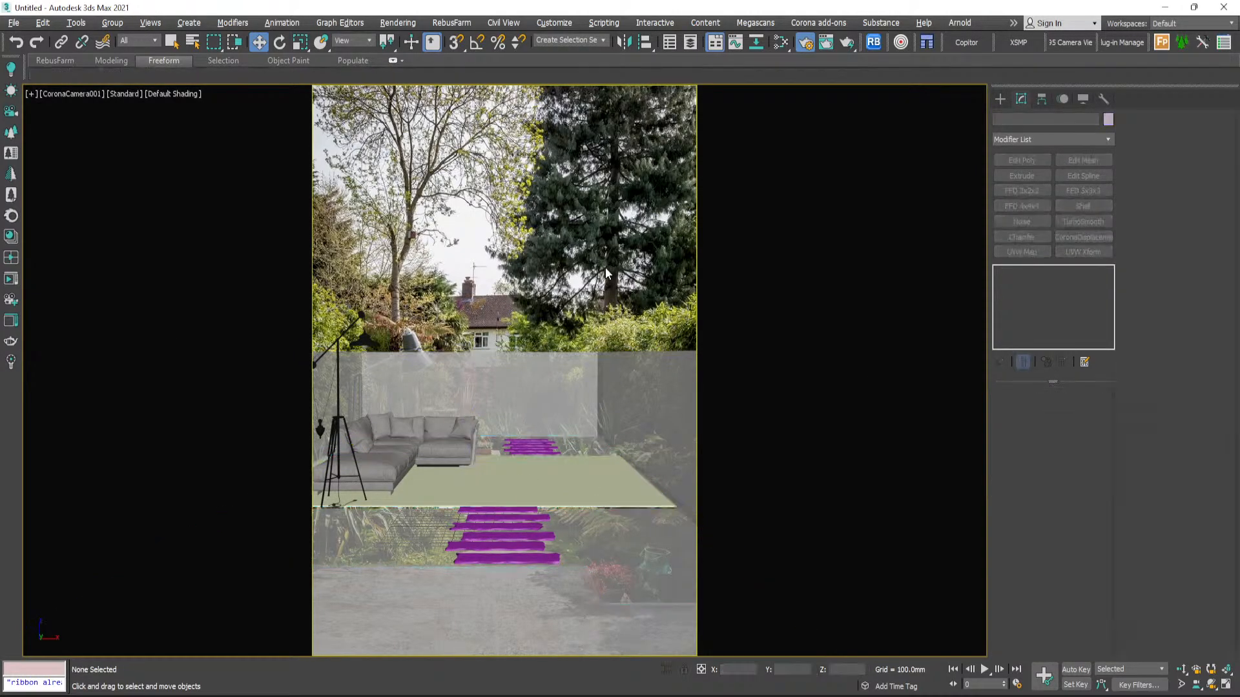
pyautogui.hotkey('alt', 'w')
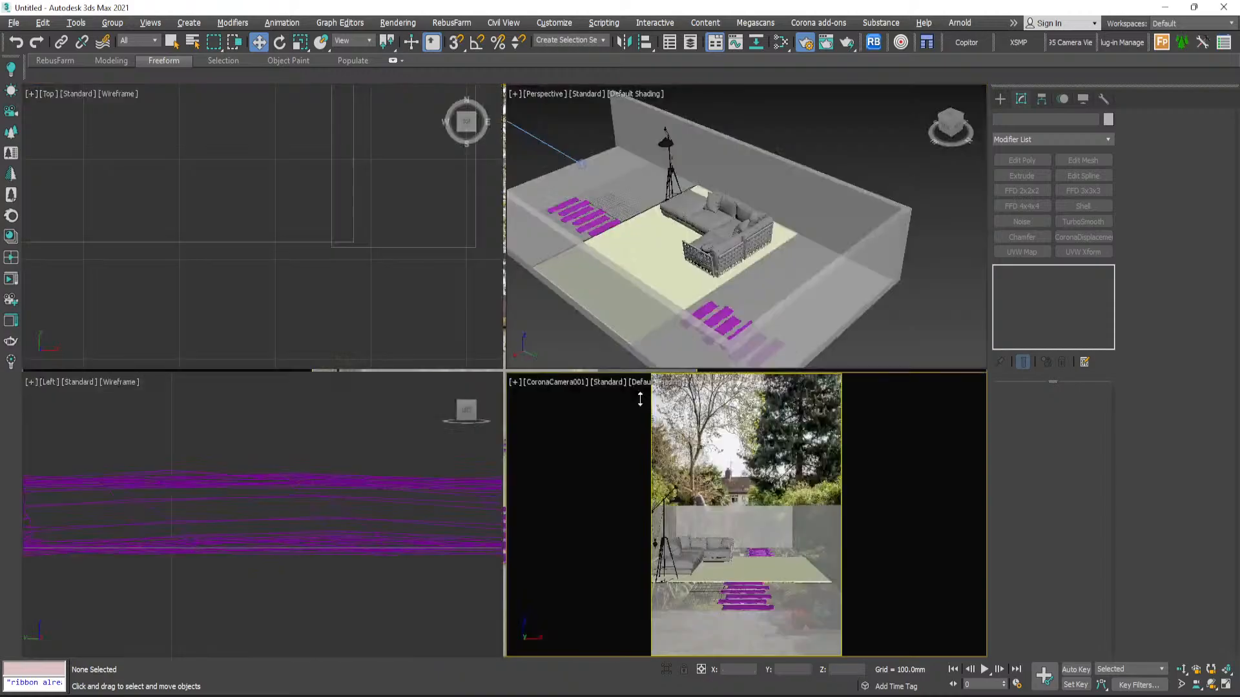
pyautogui.scroll(5, 638, 216)
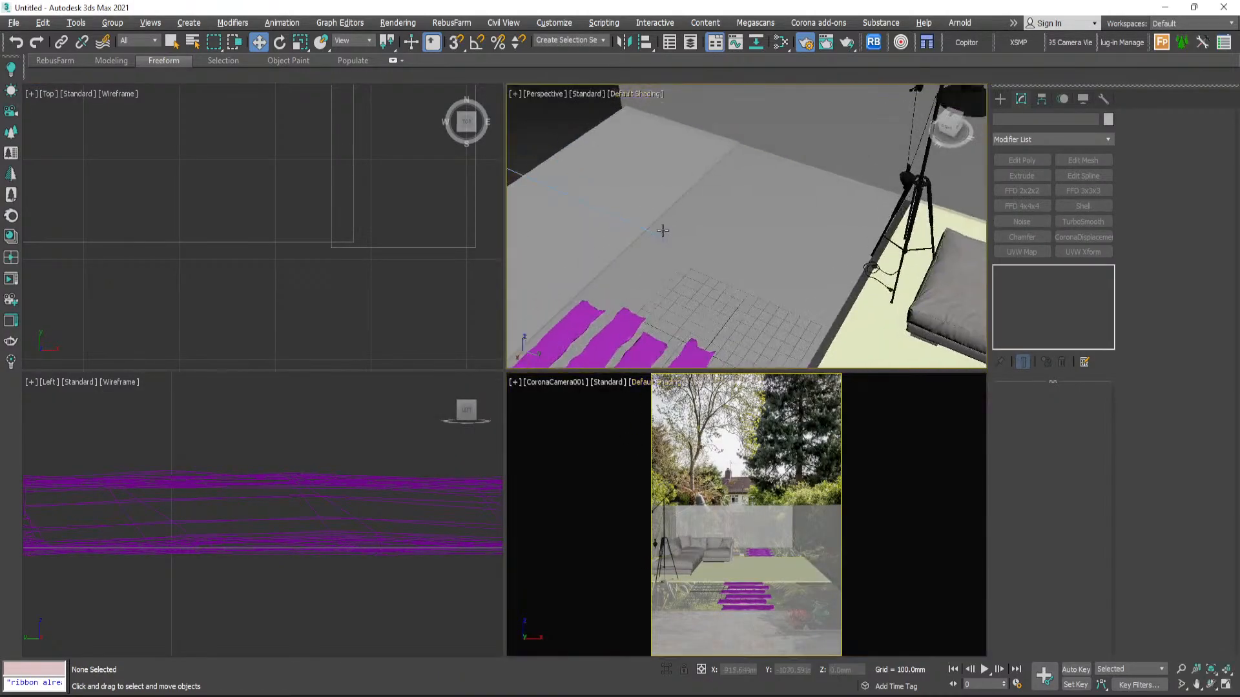
pyautogui.scroll(-10, 710, 232)
pyautogui.scroll(5, 688, 268)
pyautogui.click(717, 271)
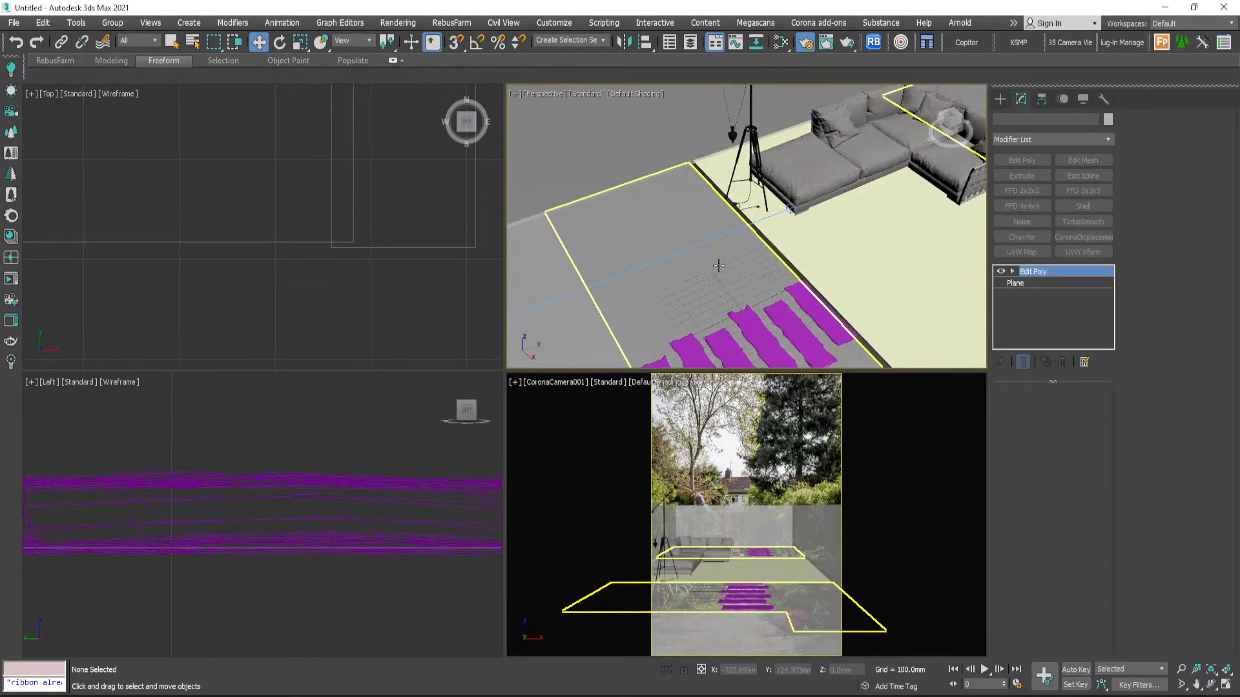
pyautogui.scroll(2, 775, 236)
pyautogui.scroll(8, 776, 236)
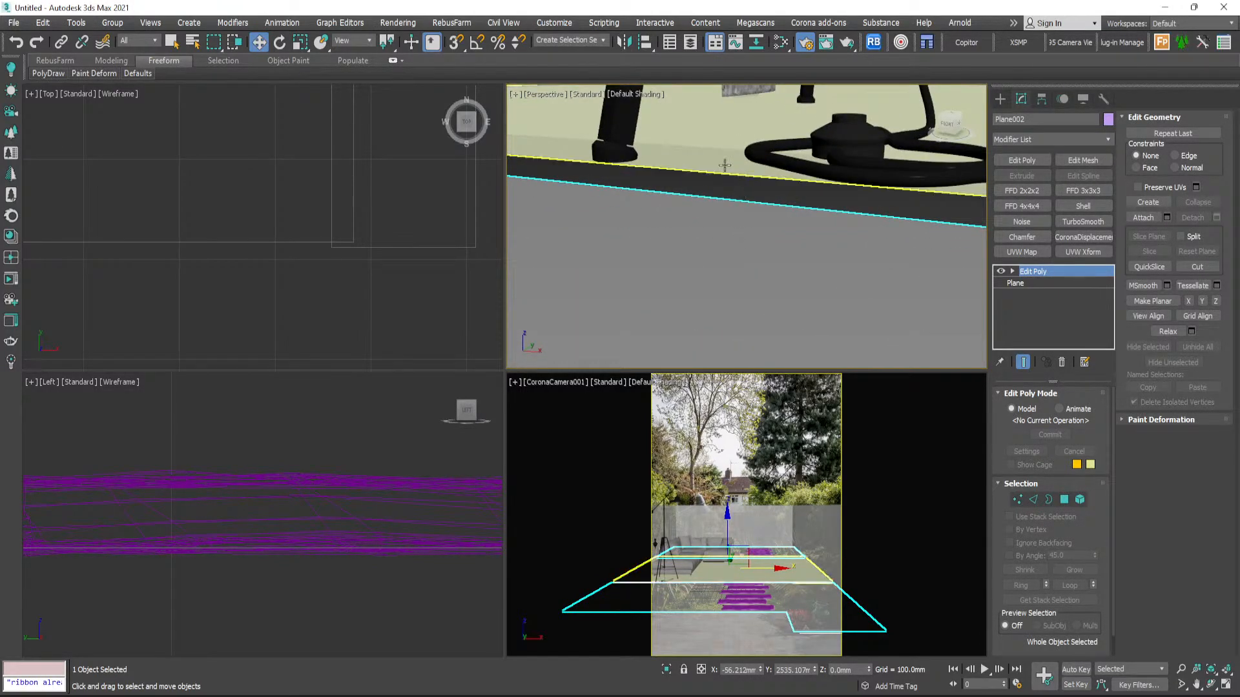
pyautogui.click(609, 219)
pyautogui.scroll(-5, 303, 518)
pyautogui.scroll(10, 302, 519)
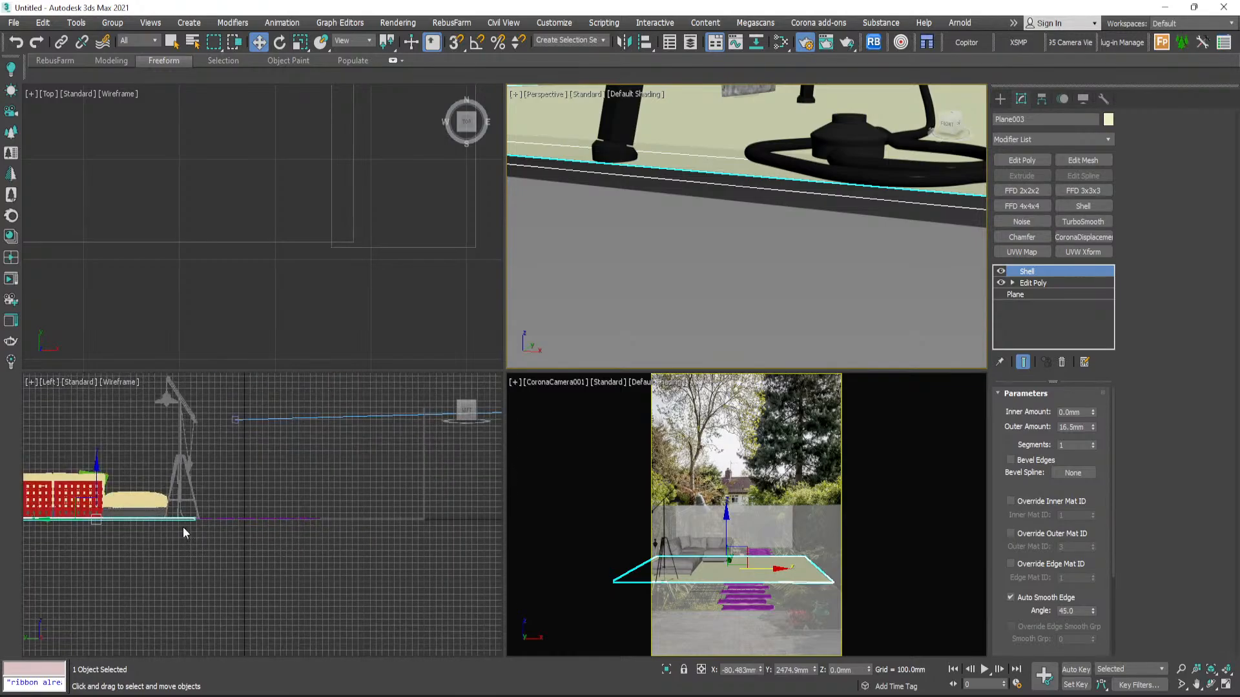
pyautogui.scroll(-4, 448, 483)
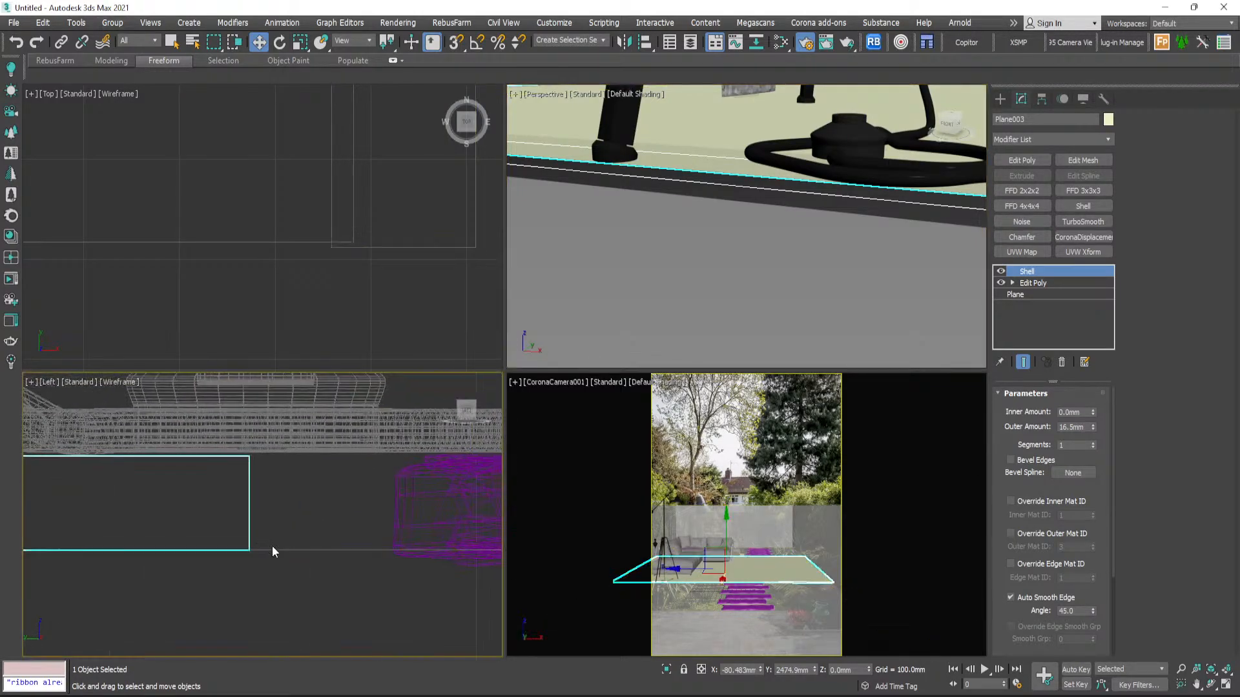
pyautogui.click(272, 549)
pyautogui.scroll(-5, 714, 205)
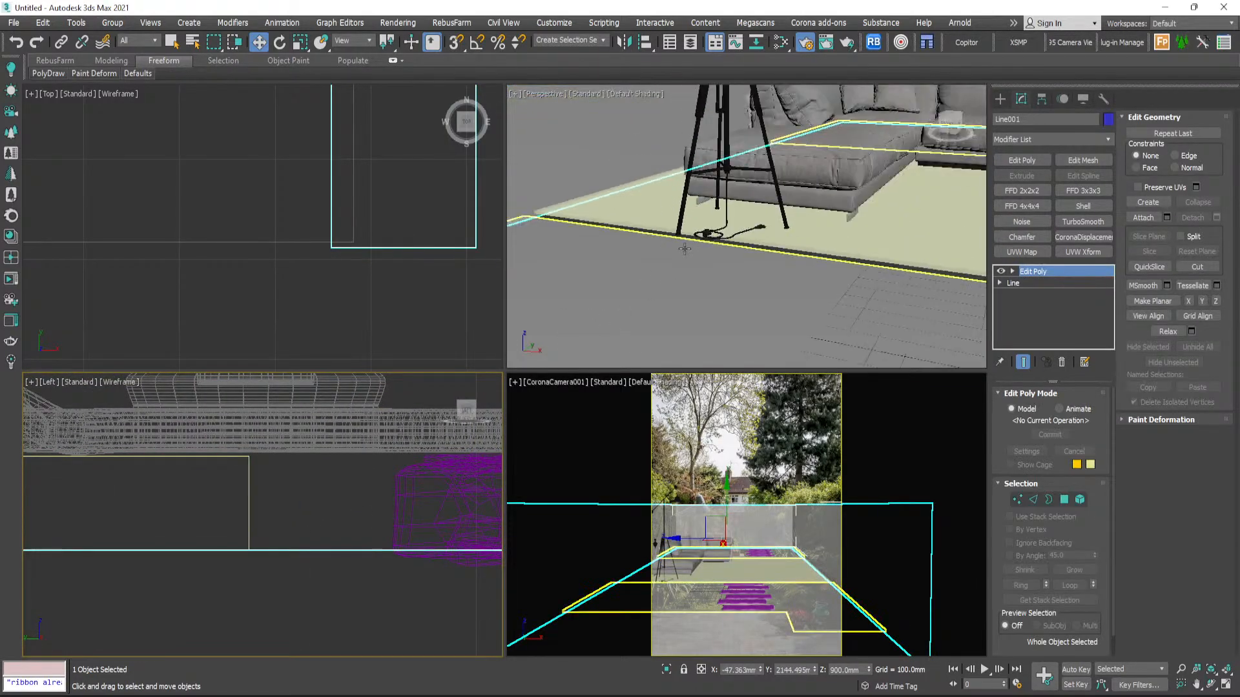
# - Move the ground plane's edge beside the floor lamp up against the seating platform to close the gap between them
pyautogui.click(668, 258)
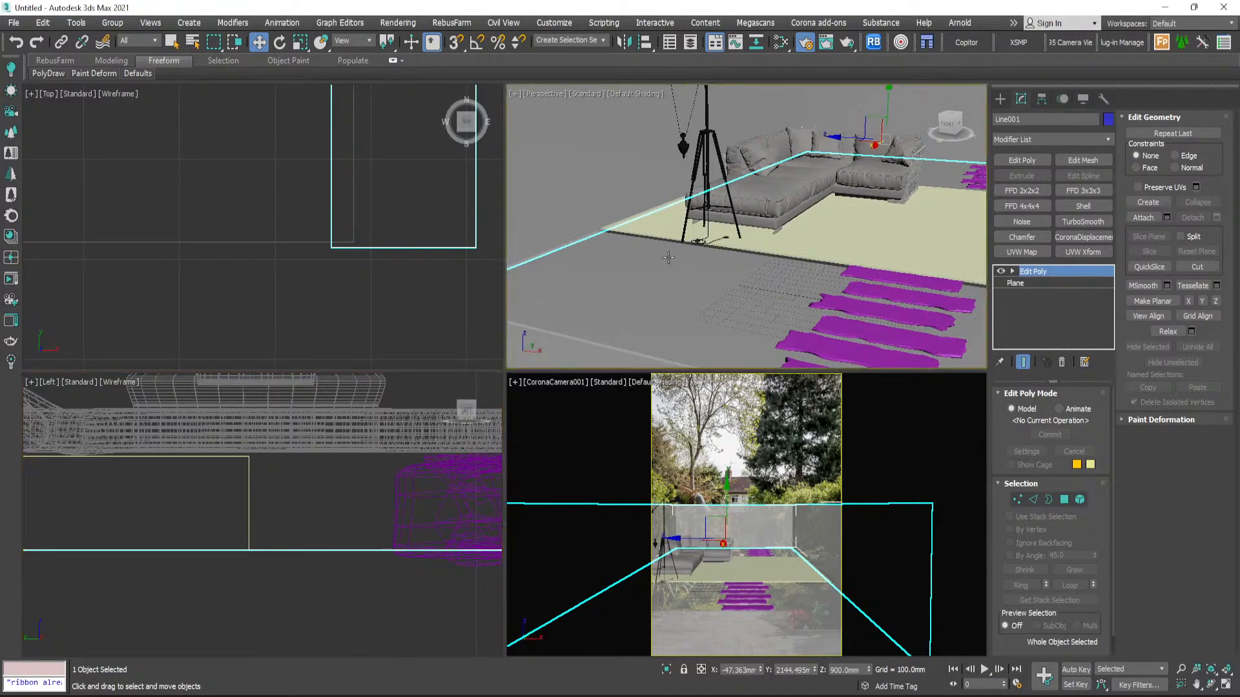
pyautogui.press('z')
pyautogui.keyDown('alt'); pyautogui.moveTo(668, 258); pyautogui.dragTo(649, 291, button='middle'); pyautogui.keyUp('alt')
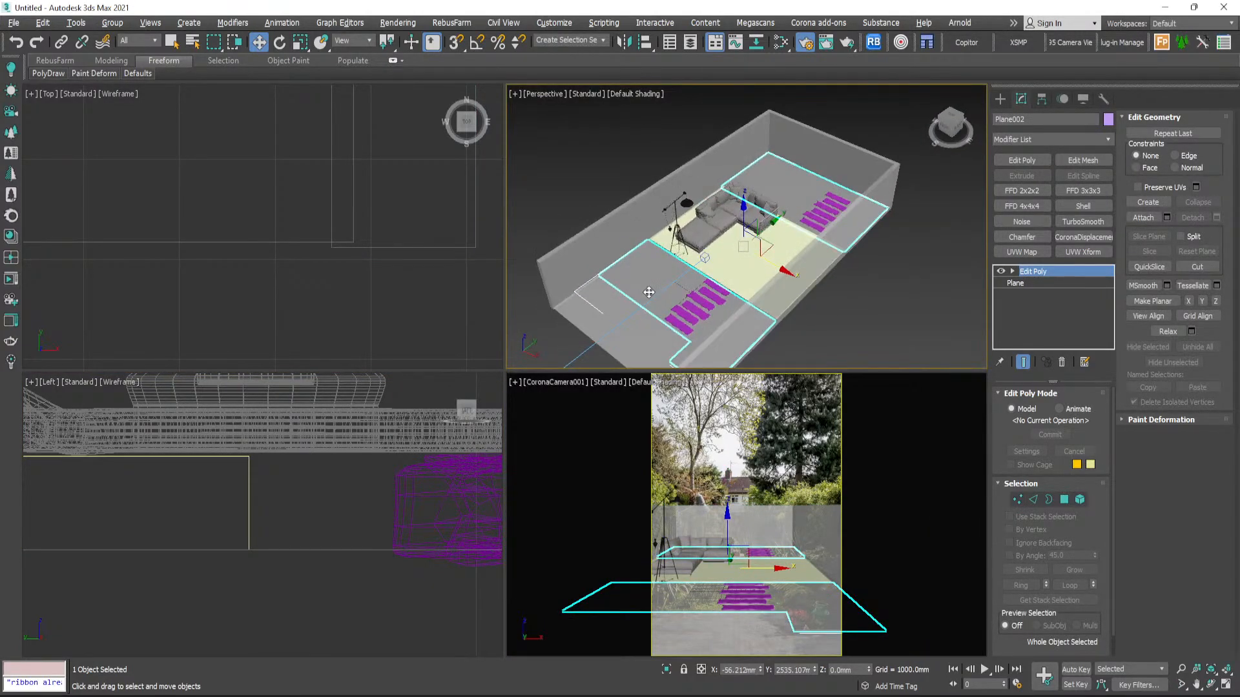
pyautogui.click(1033, 499)
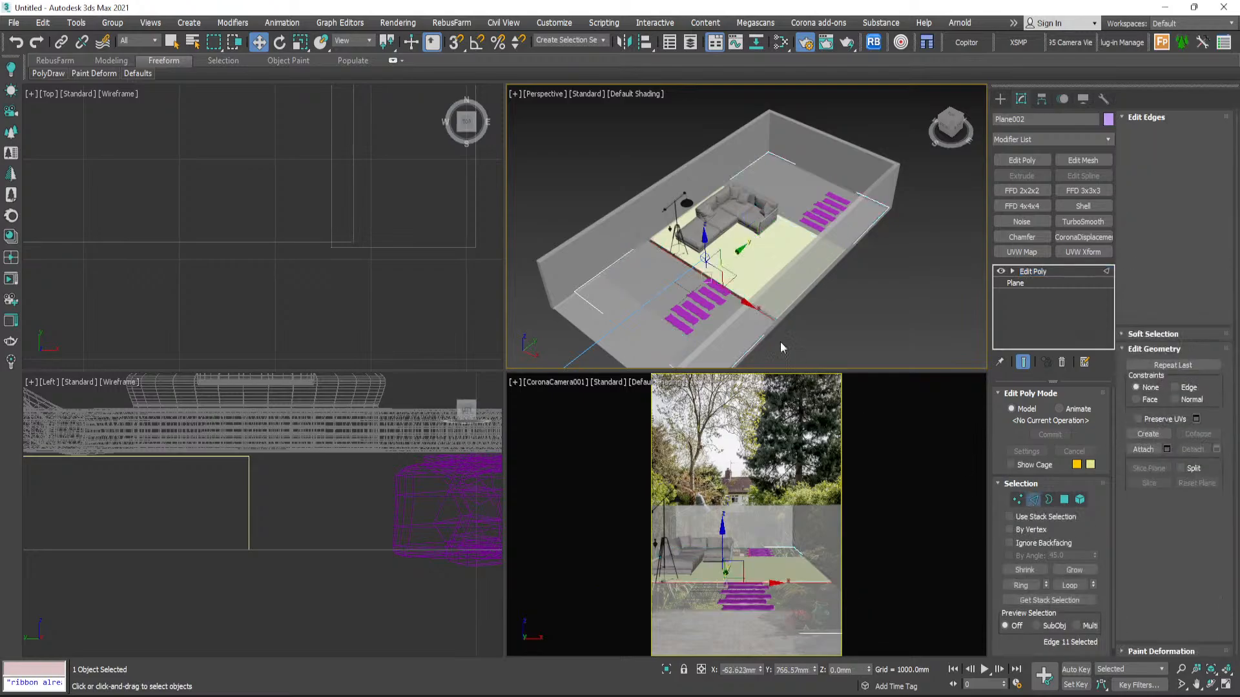
pyautogui.click(728, 287)
pyautogui.press('z')
pyautogui.keyDown('alt'); pyautogui.moveTo(647, 266); pyautogui.dragTo(677, 275, button='middle'); pyautogui.keyUp('alt')
pyautogui.moveTo(643, 261); pyautogui.dragTo(708, 280)
pyautogui.keyDown('alt'); pyautogui.moveTo(725, 281); pyautogui.dragTo(773, 266, button='middle'); pyautogui.keyUp('alt')
pyautogui.scroll(-3, 773, 266)
pyautogui.click(1001, 100)
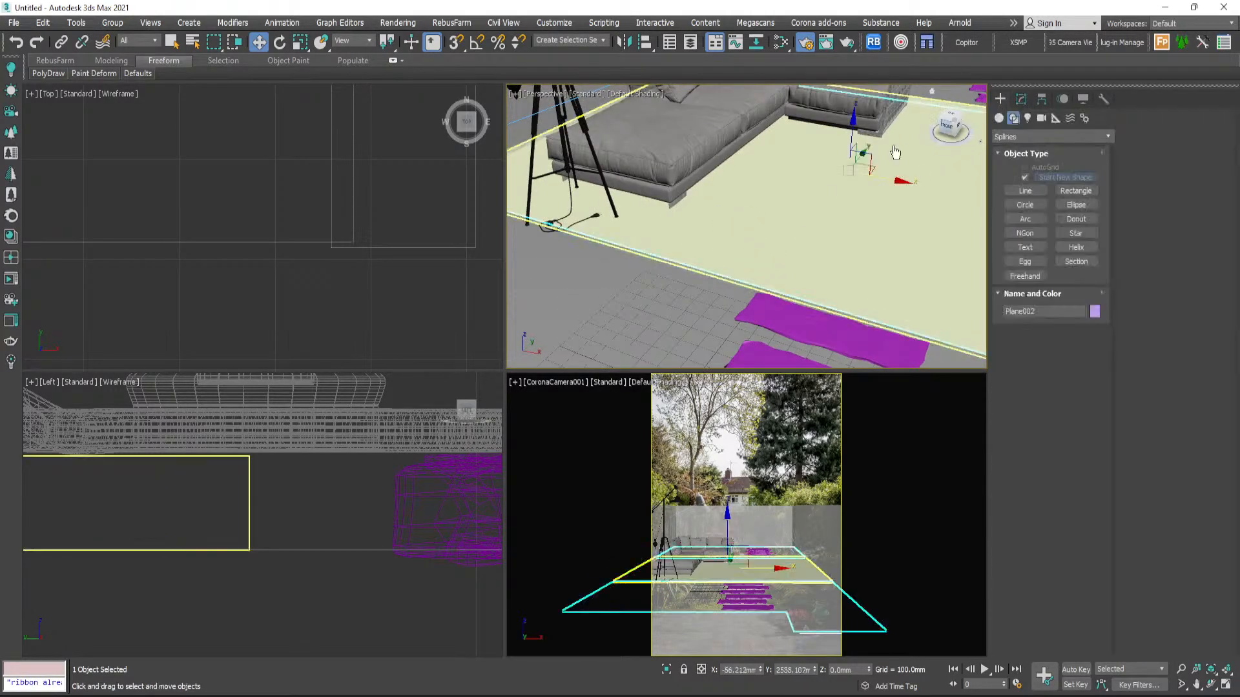
# - Lower the boundary wall's top vertices to a height of about 1473 mm in the camera view, and deselect the wall
pyautogui.scroll(-6, 423, 312)
pyautogui.scroll(-4, 655, 281)
pyautogui.scroll(-5, 655, 282)
pyautogui.keyDown('alt'); pyautogui.moveTo(692, 239); pyautogui.dragTo(740, 240, button='middle'); pyautogui.keyUp('alt')
pyautogui.scroll(3, 722, 194)
pyautogui.click(722, 195)
pyautogui.scroll(3, 736, 198)
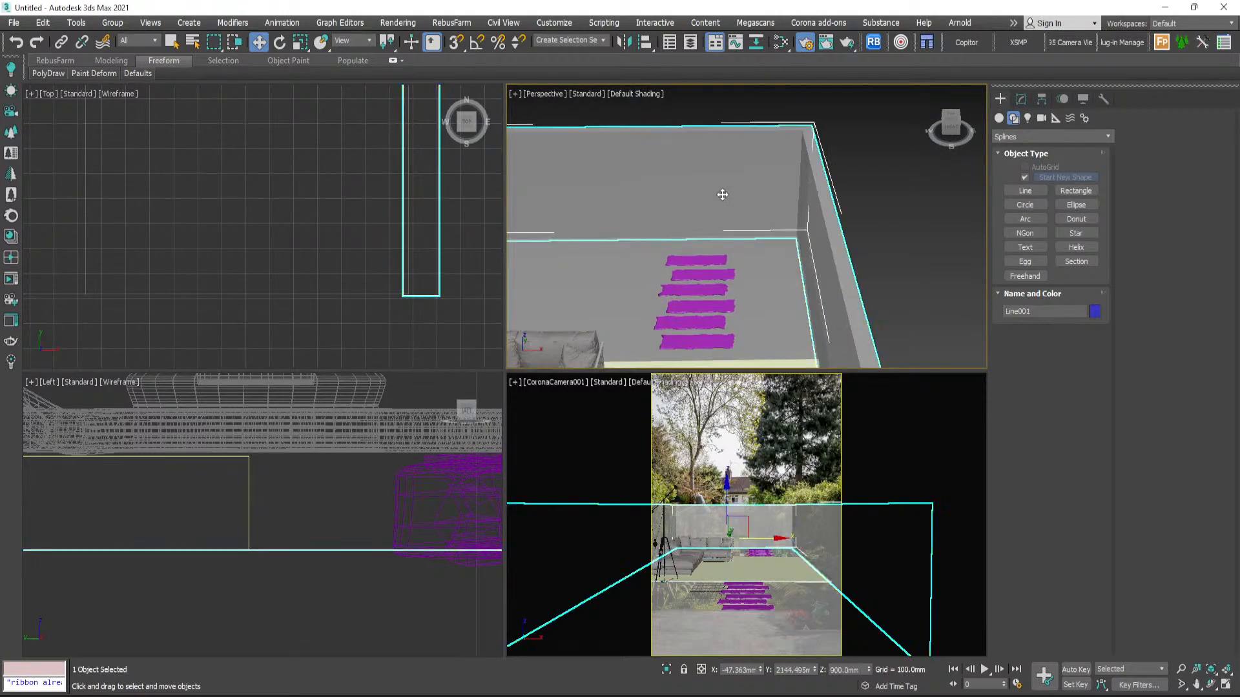
pyautogui.click(1021, 100)
pyautogui.click(1020, 498)
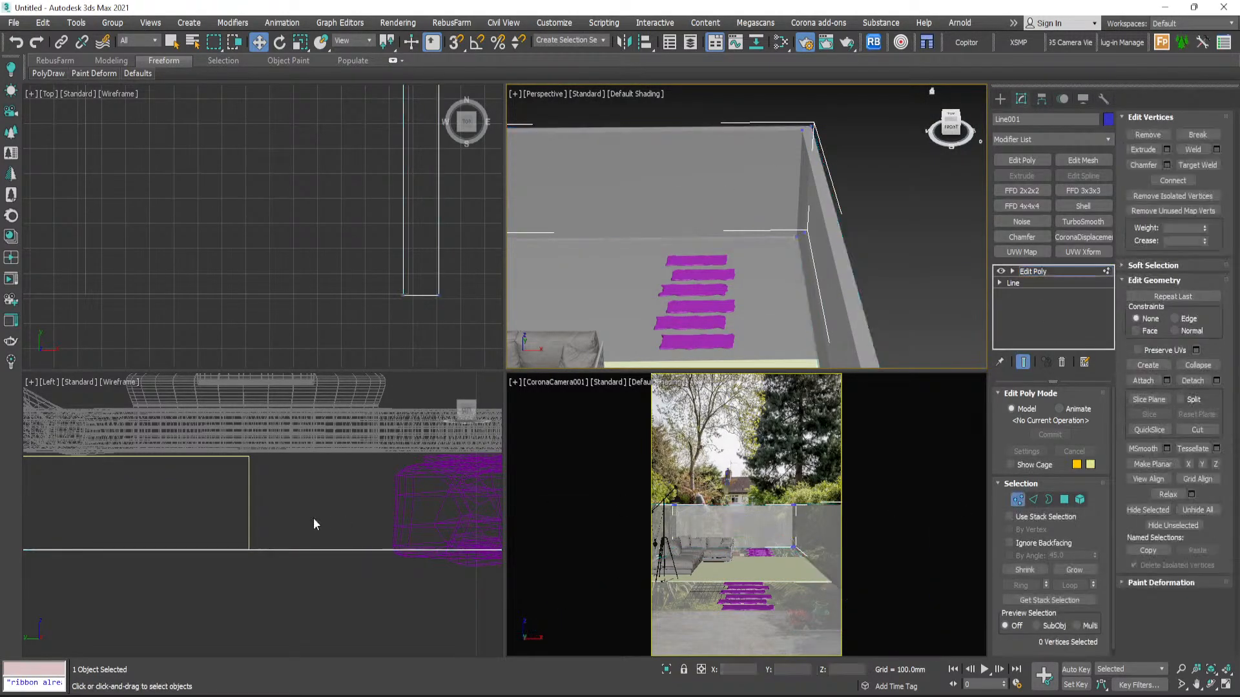
pyautogui.scroll(-8, 313, 517)
pyautogui.moveTo(355, 497); pyautogui.dragTo(183, 513)
pyautogui.scroll(2, 297, 525)
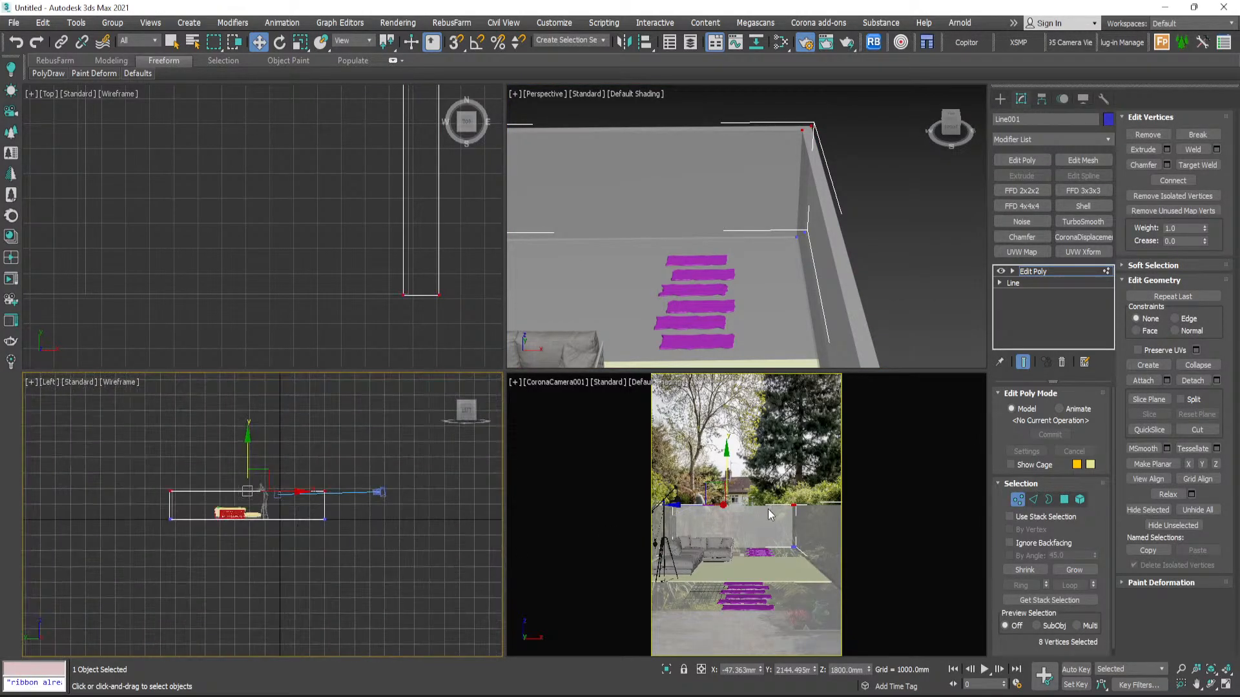
pyautogui.middleClick(734, 514)
pyautogui.hotkey('alt', 'w')
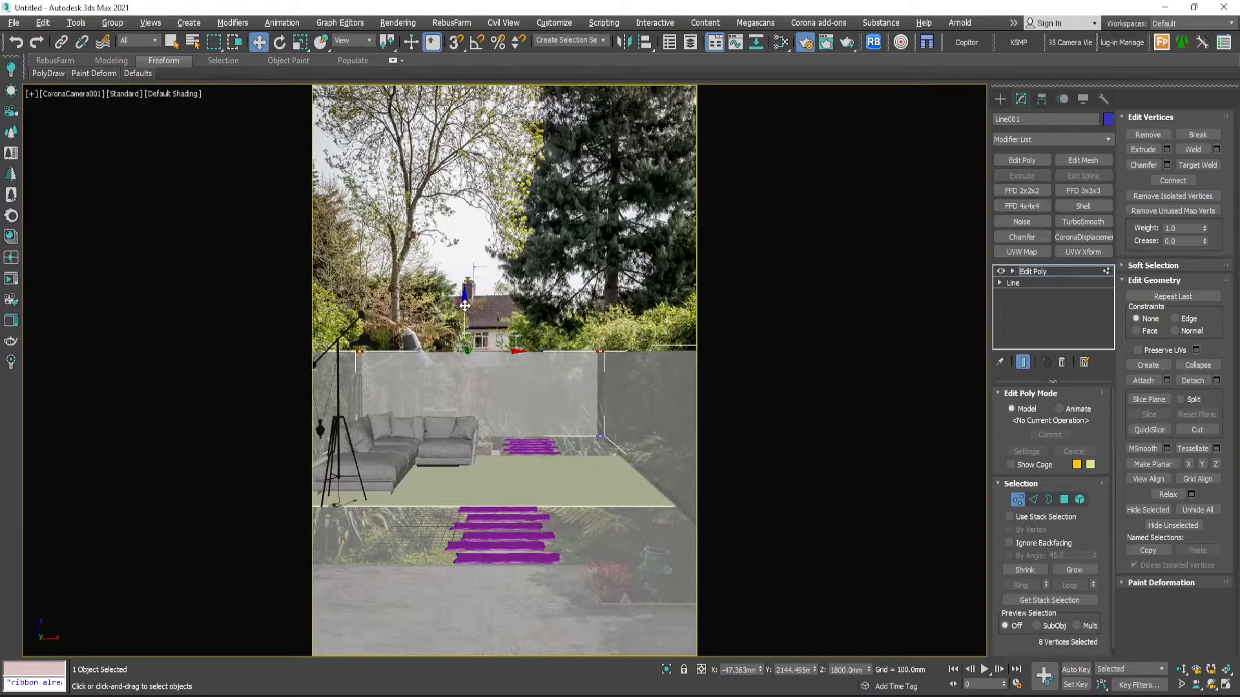
pyautogui.moveTo(465, 306); pyautogui.dragTo(465, 323)
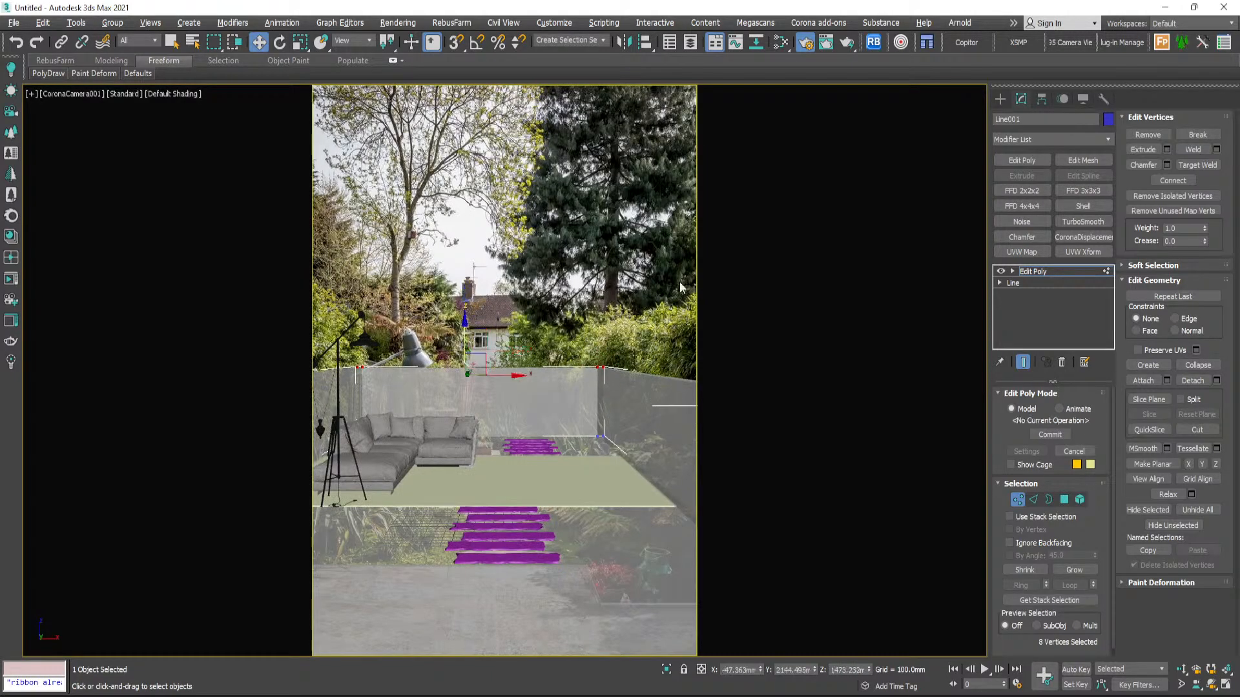
pyautogui.click(999, 99)
pyautogui.click(803, 230)
# - Create a box about 985 mm wide, 756 mm long and 1183 mm high across the rear boundary wall in the top view
pyautogui.hotkey('alt', 'w')
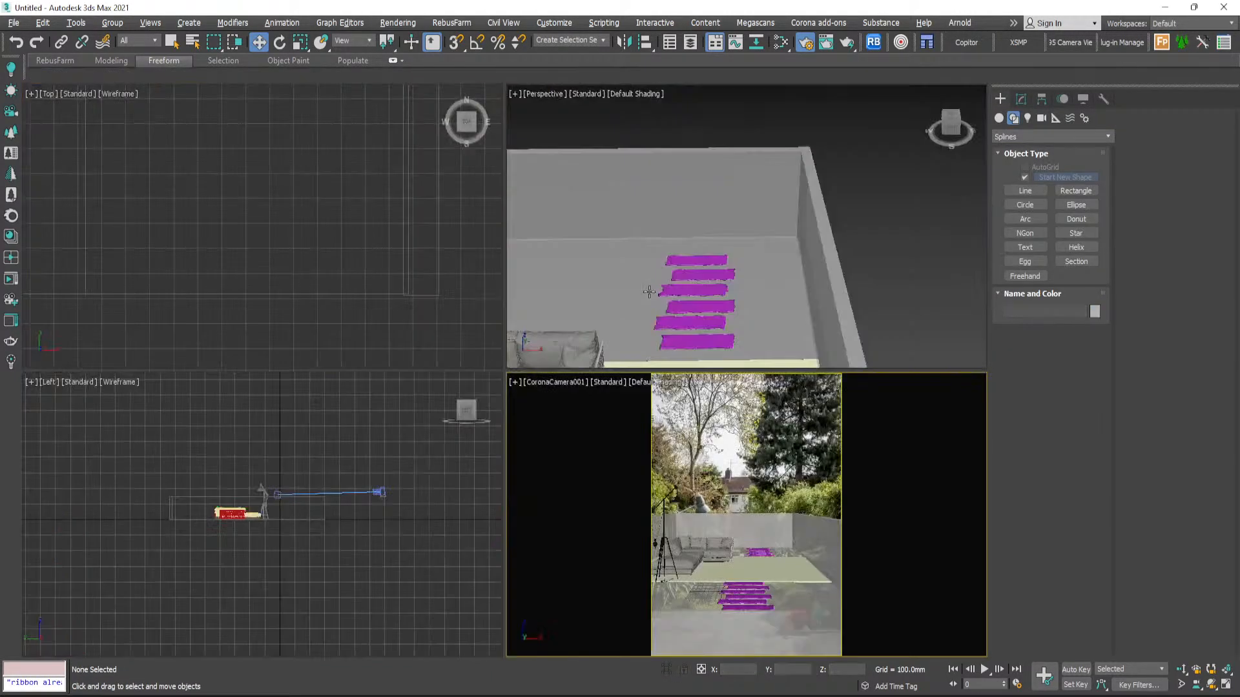
pyautogui.scroll(-5, 416, 269)
pyautogui.scroll(3, 347, 196)
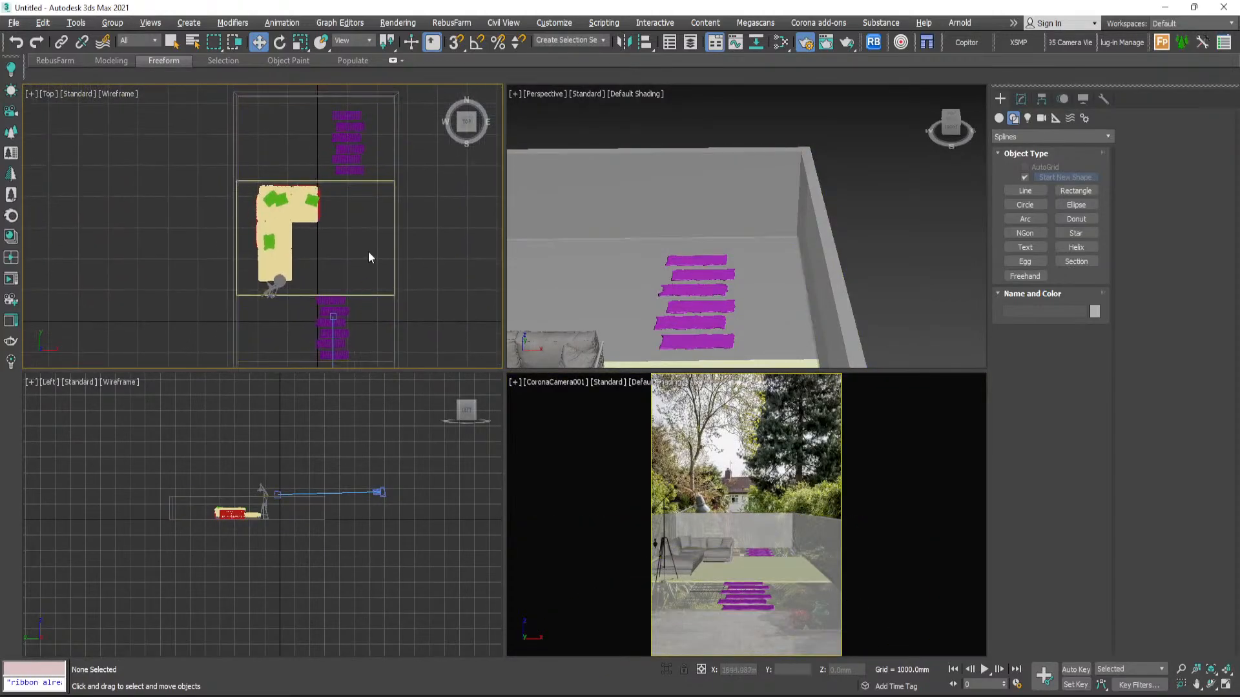
pyautogui.scroll(5, 331, 138)
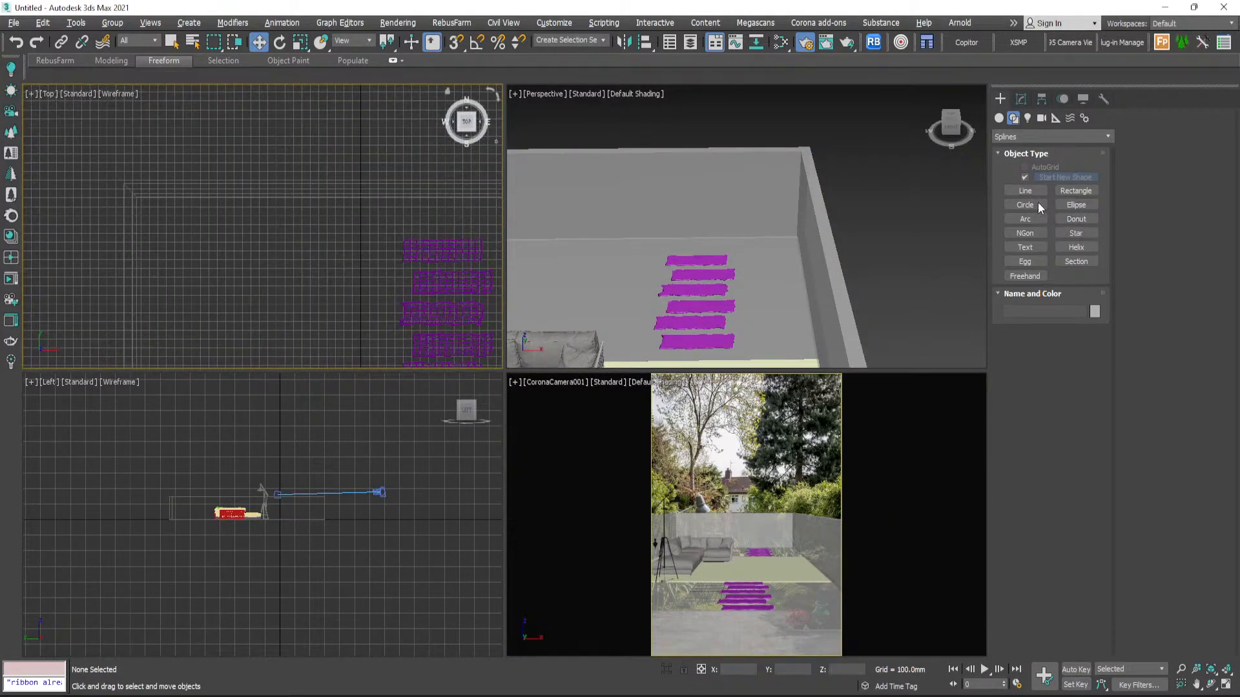
pyautogui.click(1001, 119)
pyautogui.click(1024, 180)
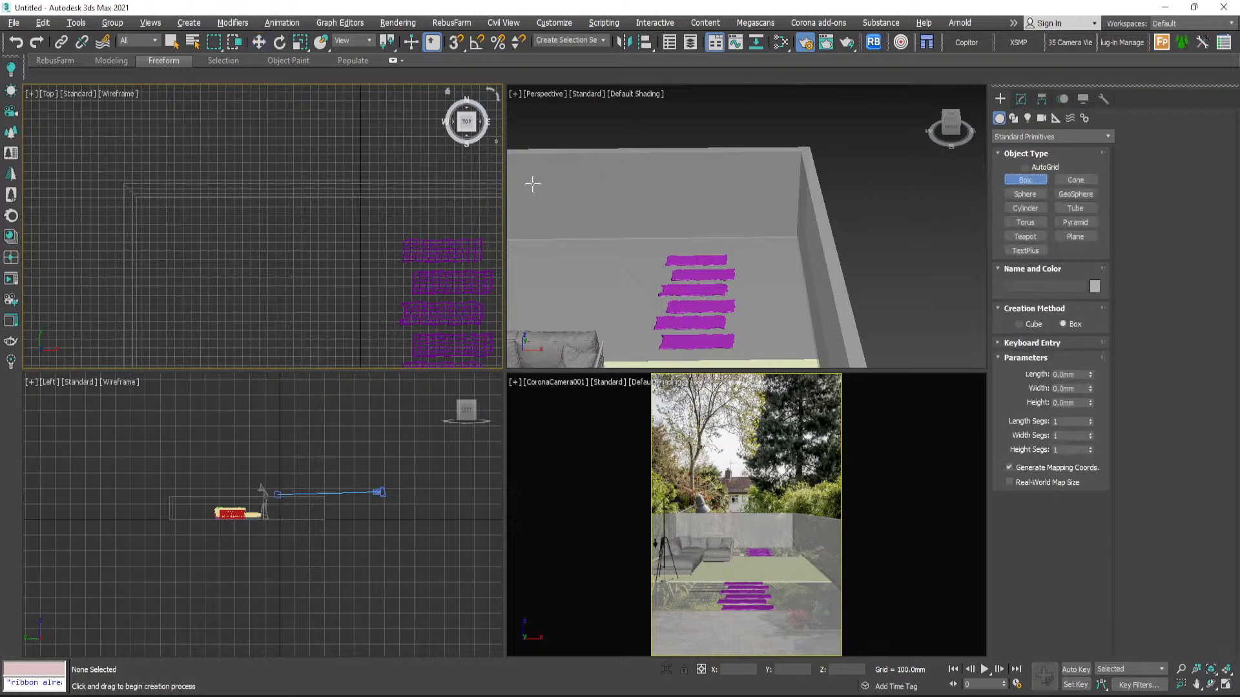
pyautogui.moveTo(317, 148); pyautogui.dragTo(401, 213)
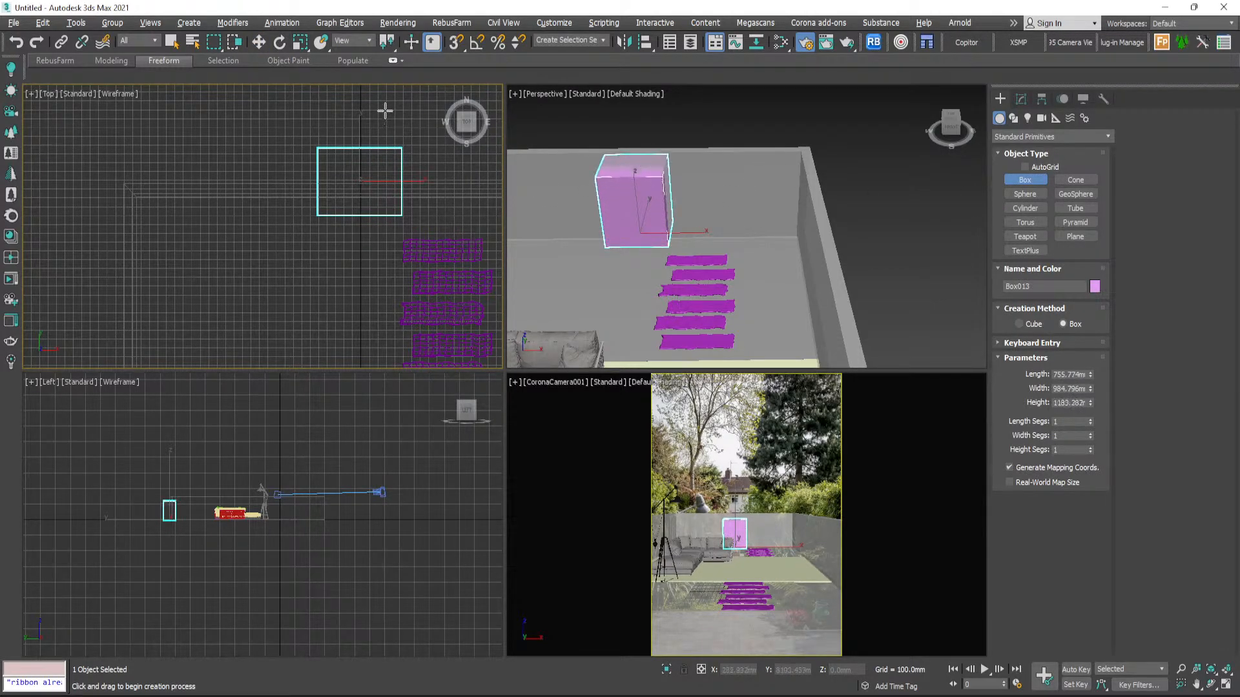
# - Move the box sideways to about X 508 mm behind the rear slabs in the camera view, and deselect it
pyautogui.click(259, 42)
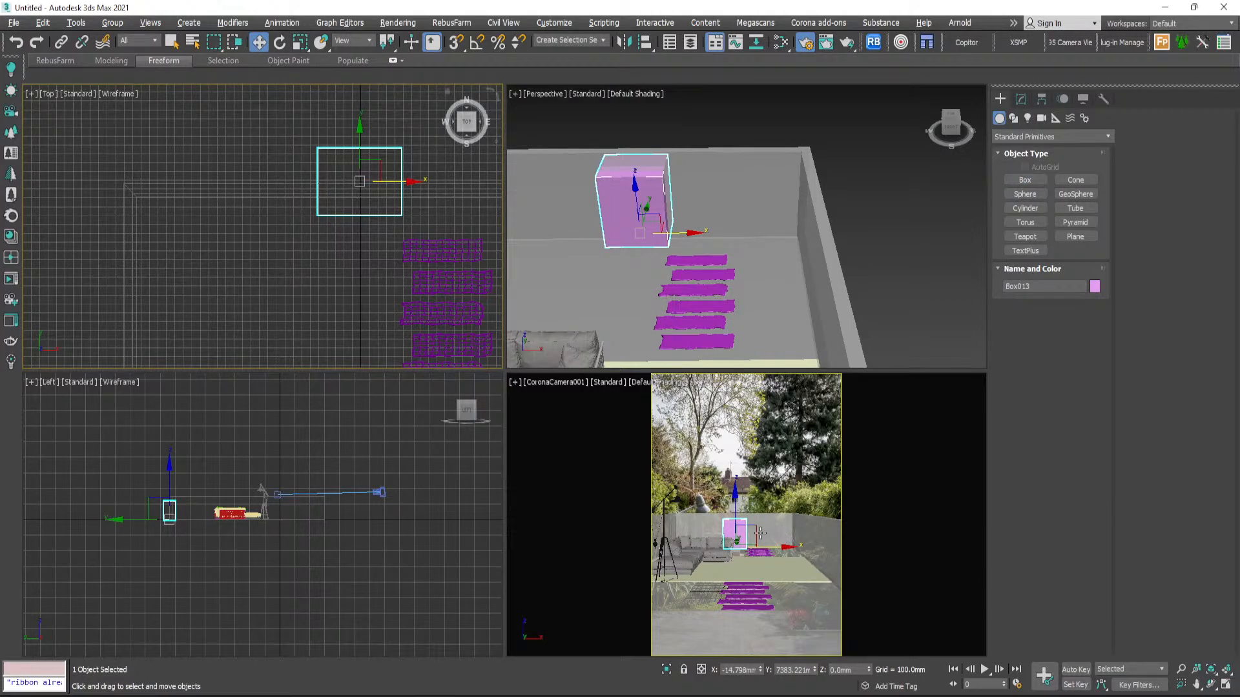
pyautogui.hotkey('alt', 'w')
pyautogui.moveTo(524, 455); pyautogui.dragTo(547, 440)
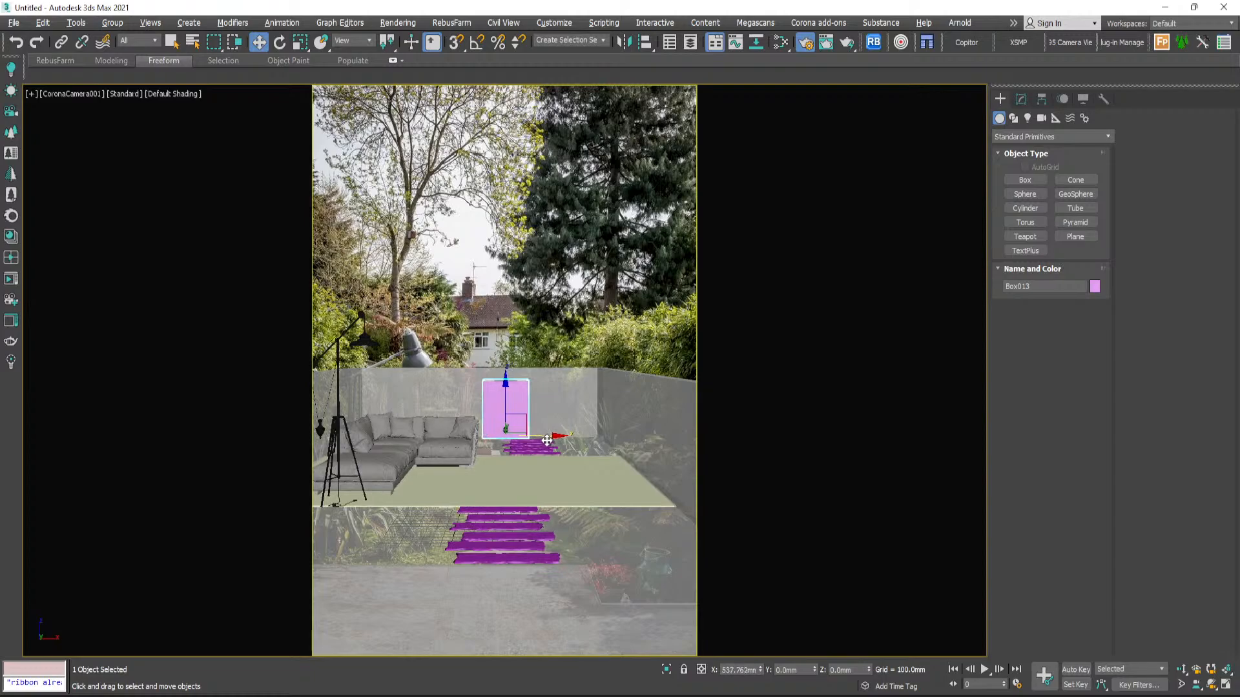
pyautogui.moveTo(505, 387)
pyautogui.mouseDown()
pyautogui.moveTo(521, 429)
pyautogui.moveTo(521, 393)
pyautogui.mouseUp()
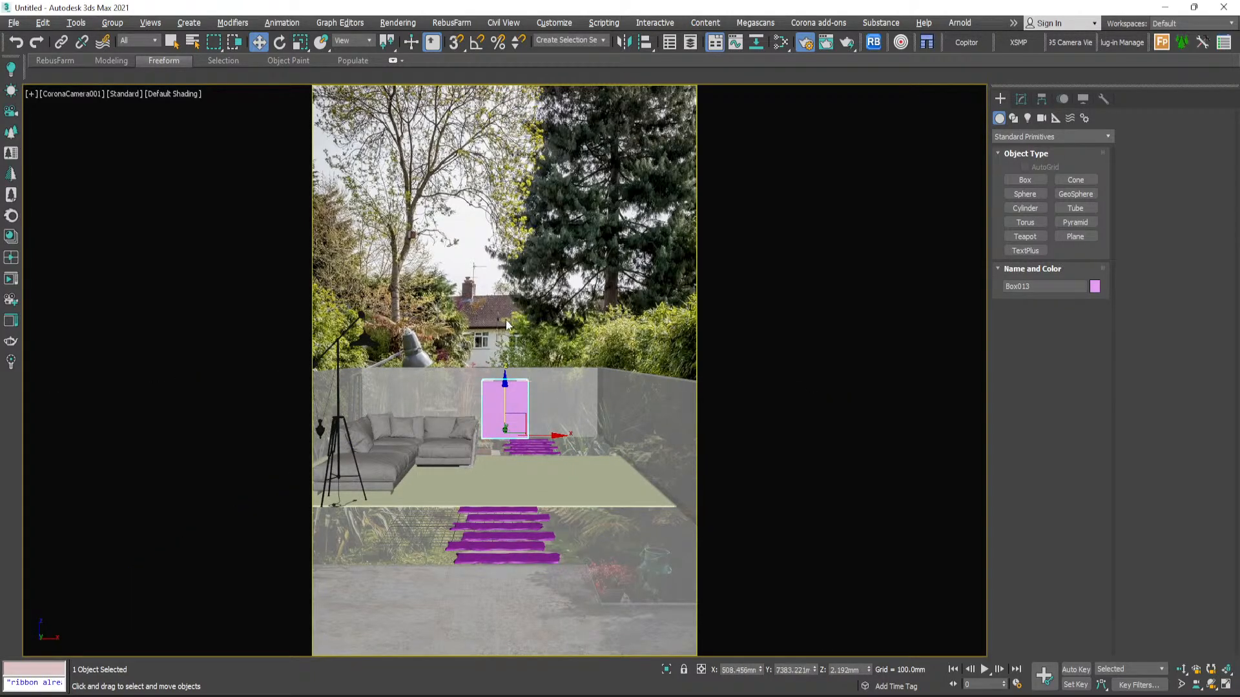
pyautogui.click(505, 320)
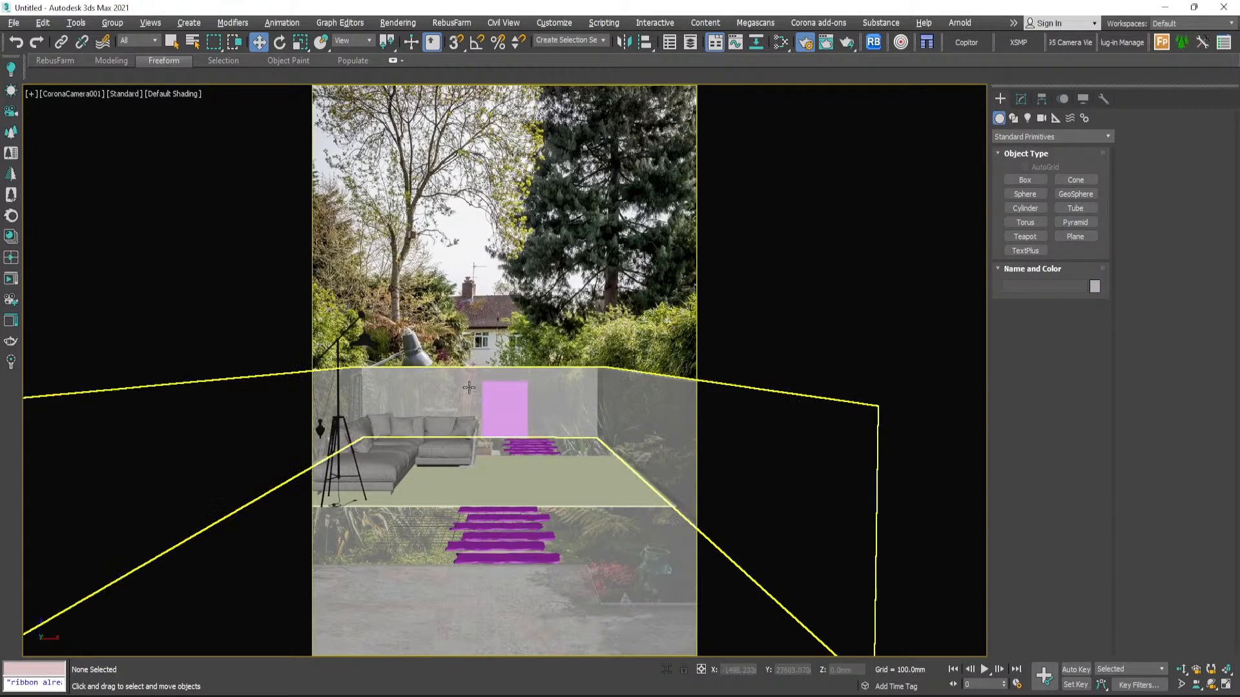
# - Hide the boundary wall to uncover the garden background behind the box
pyautogui.click(469, 388)
pyautogui.rightClick(469, 387)
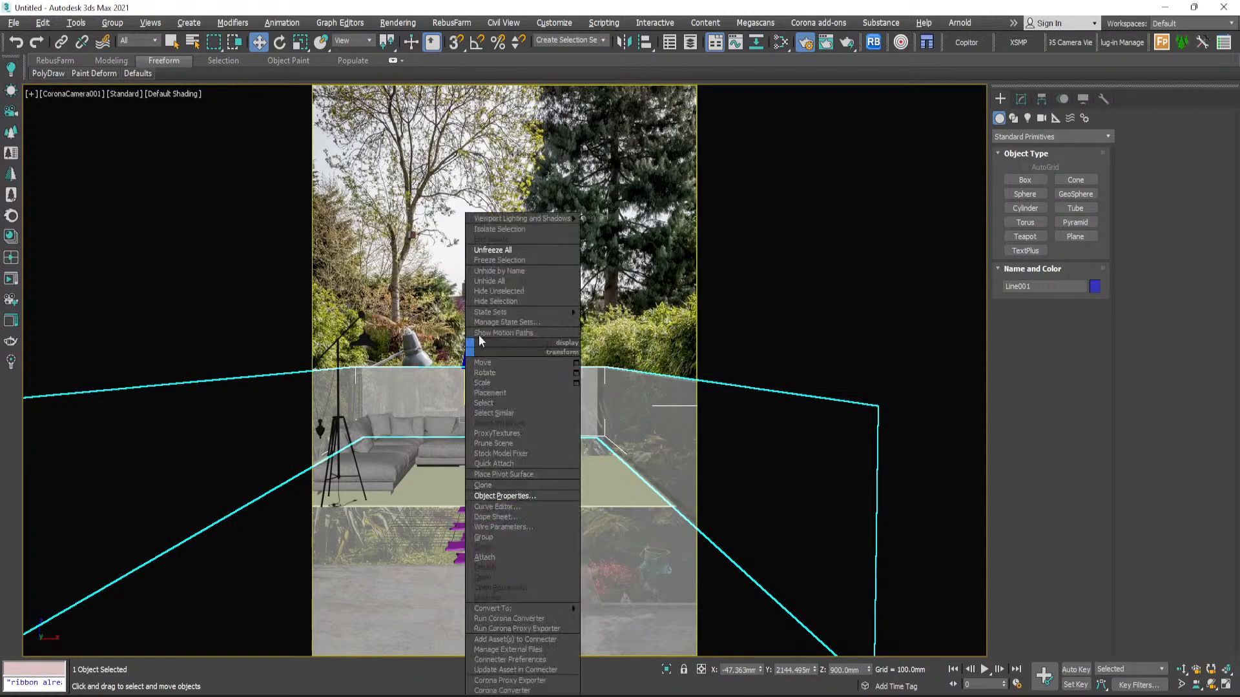
pyautogui.click(498, 299)
# - Turn on See-Through in the object properties of the box behind the rear slabs
pyautogui.click(496, 428)
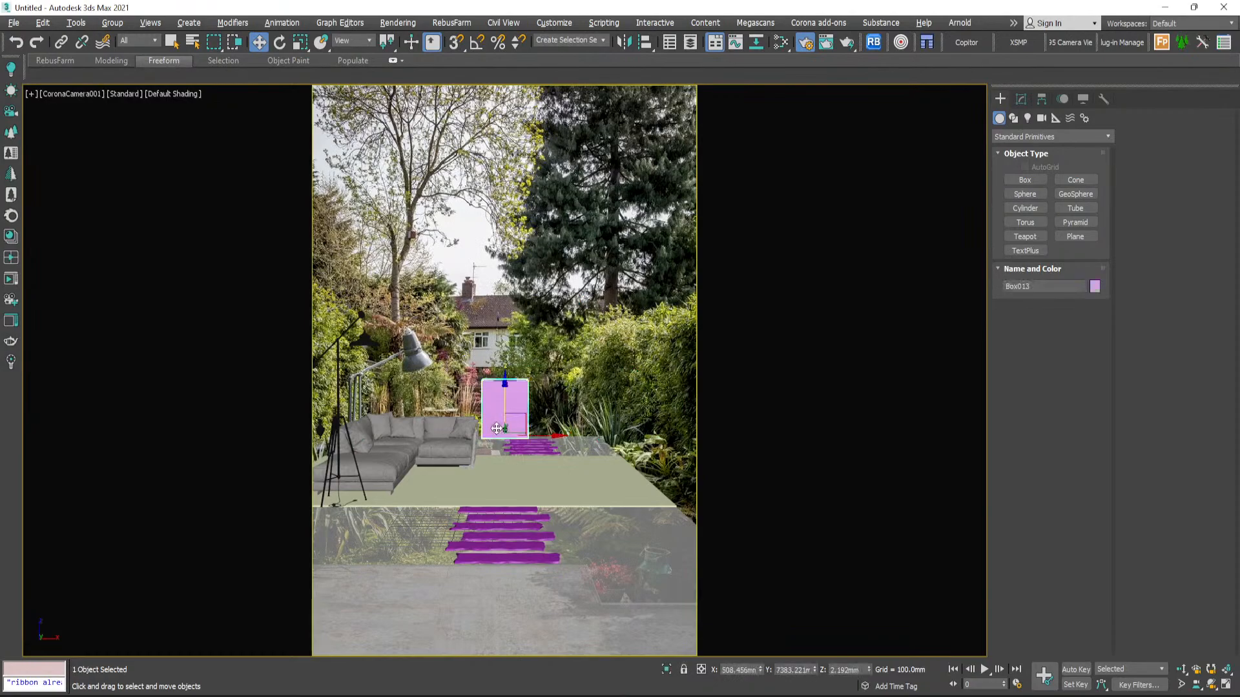
pyautogui.rightClick(507, 411)
pyautogui.click(542, 496)
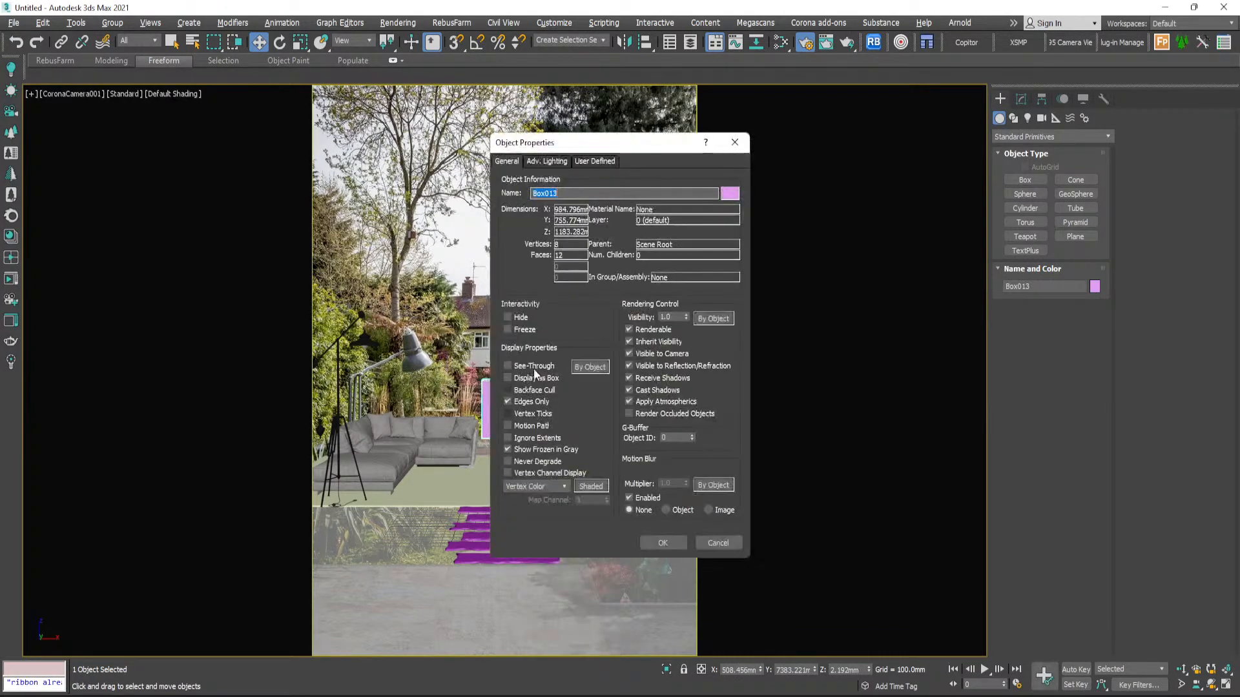
pyautogui.click(507, 366)
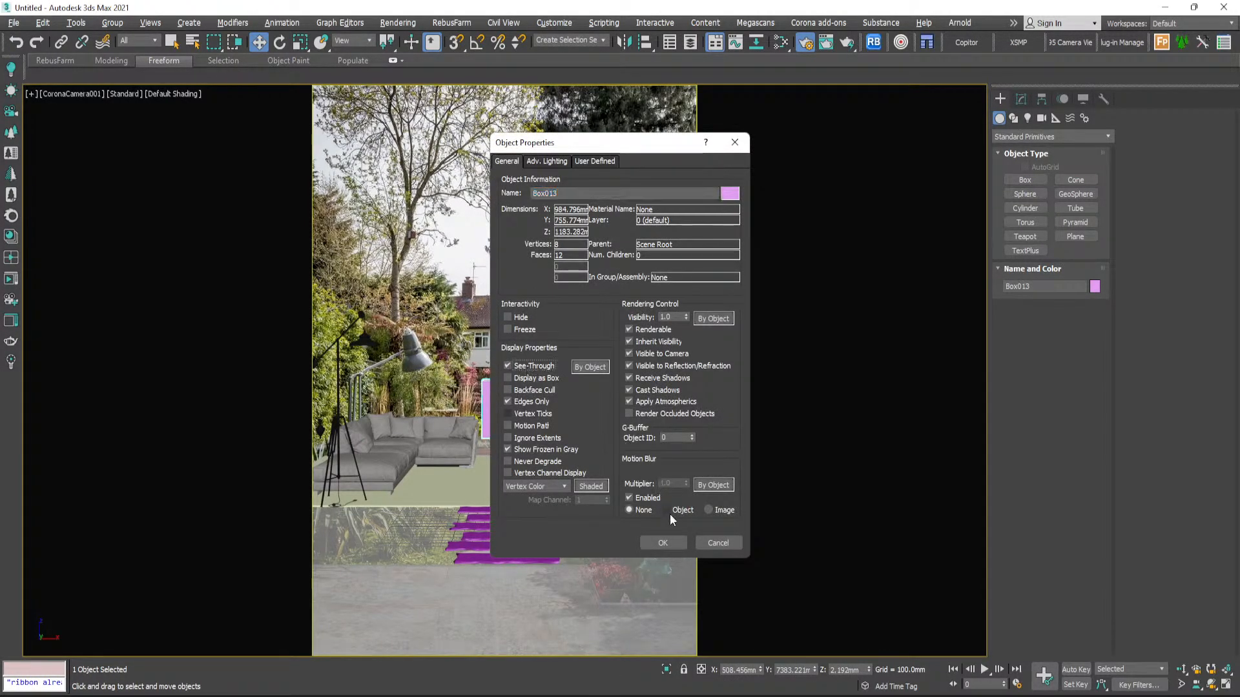
pyautogui.click(665, 541)
pyautogui.hotkey('alt', 'w')
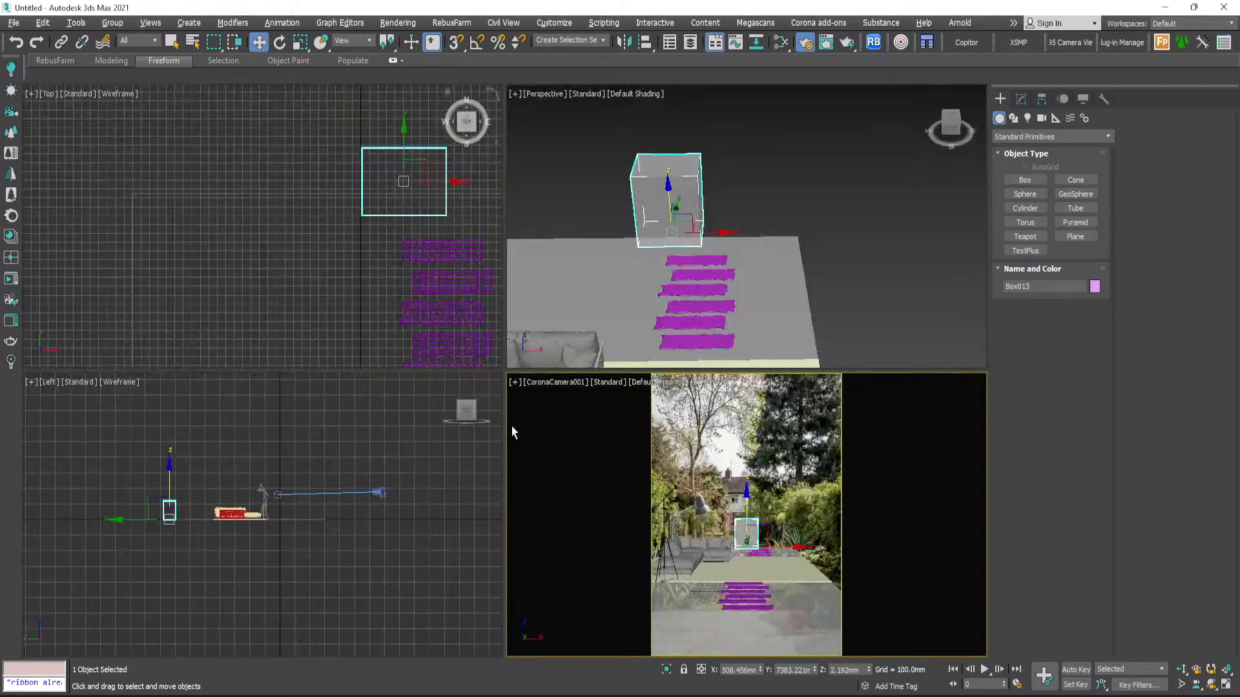
# - Narrow the rear box to about 94 percent width and shift it sideways to about X 538 mm in the camera view
pyautogui.hotkey('alt', 'w')
pyautogui.moveTo(536, 430)
pyautogui.mouseDown()
pyautogui.moveTo(626, 430)
pyautogui.moveTo(542, 432)
pyautogui.mouseUp()
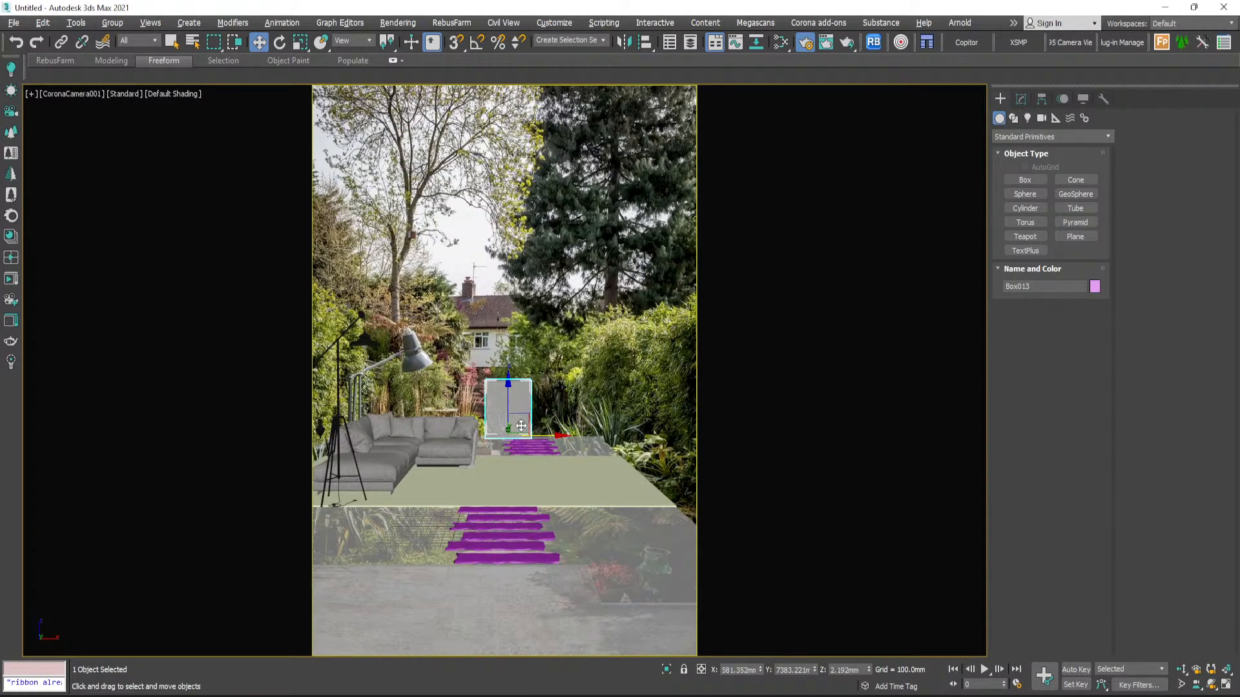
pyautogui.press('r')
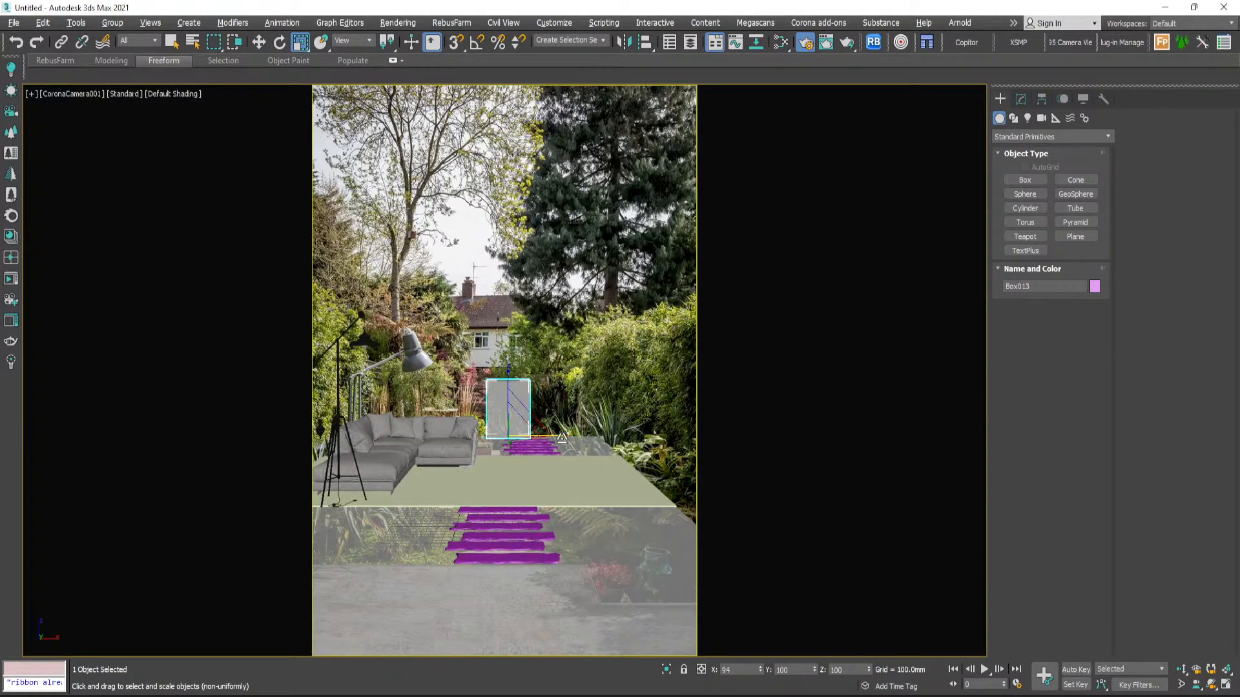
pyautogui.press('w')
pyautogui.moveTo(549, 438); pyautogui.dragTo(548, 438)
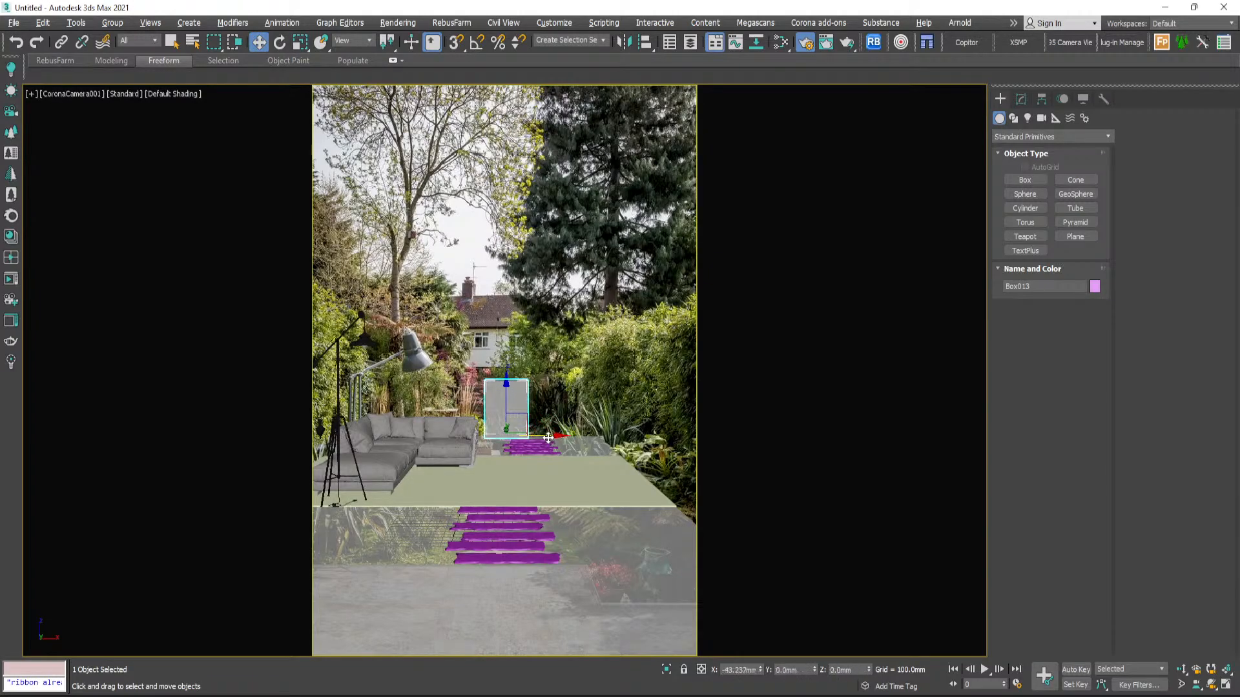
# - Scale the rear box's depth to about 62 percent in the top view and unhide the boundary wall
pyautogui.hotkey('alt', 'w')
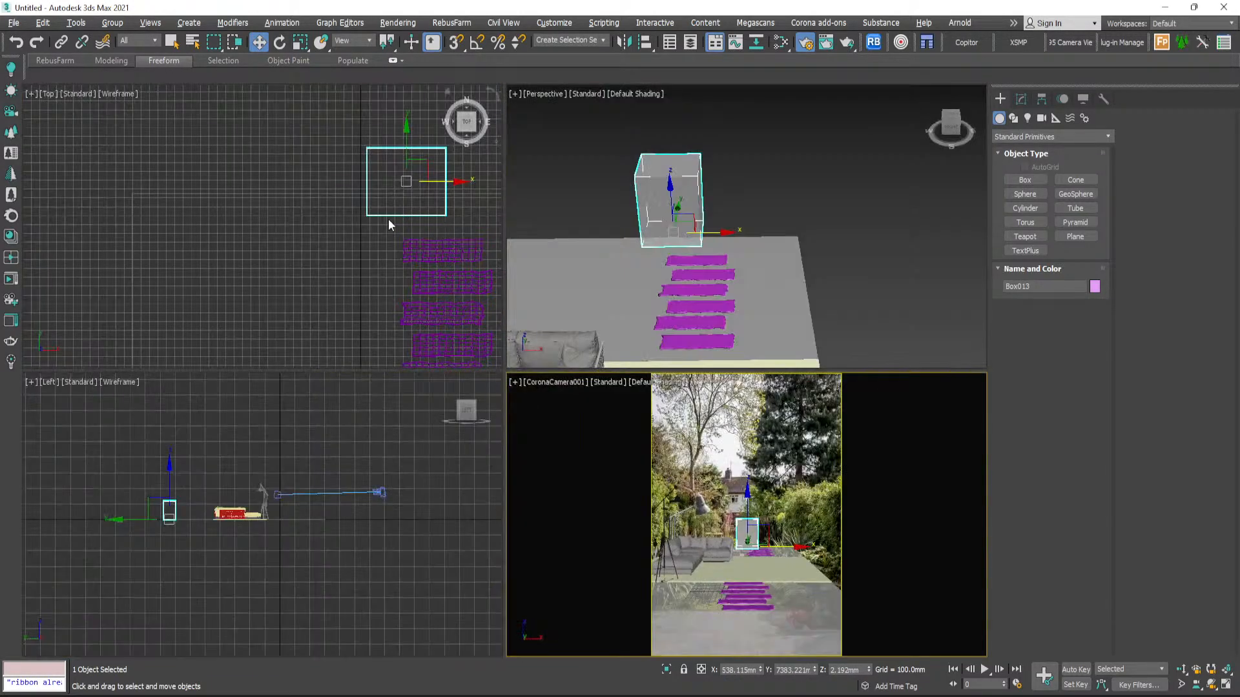
pyautogui.moveTo(389, 219); pyautogui.dragTo(364, 256, button='middle')
pyautogui.press('r')
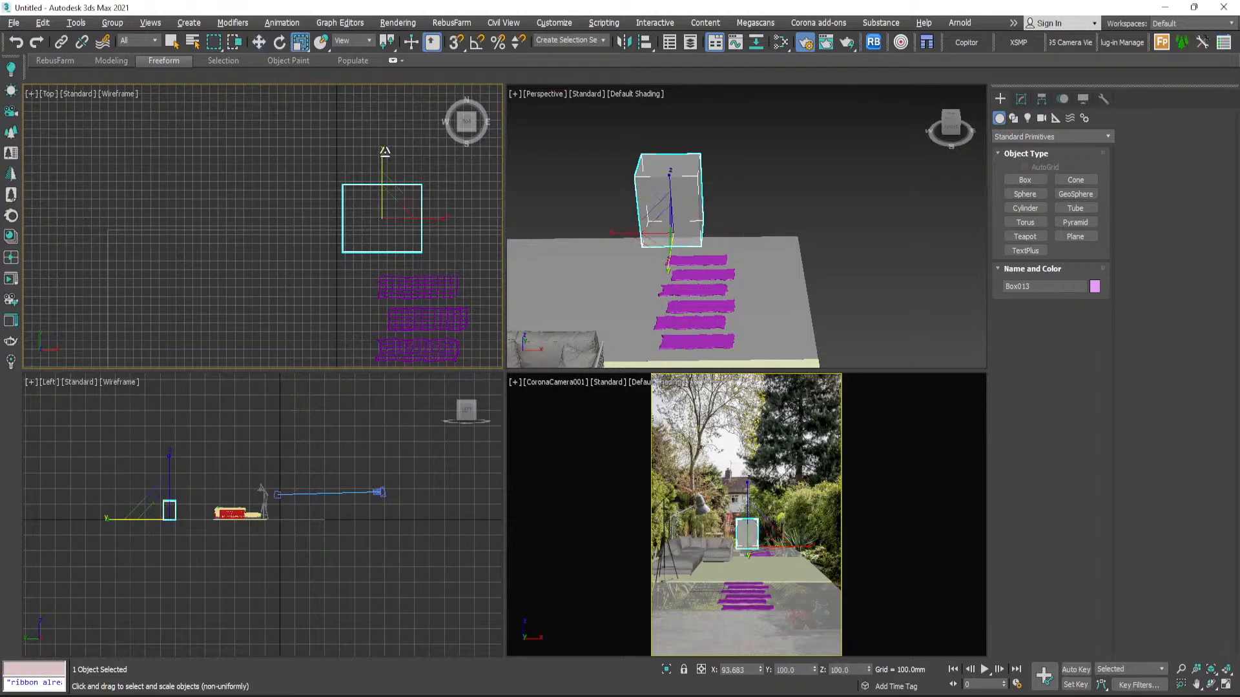
pyautogui.moveTo(385, 150); pyautogui.dragTo(385, 182)
pyautogui.rightClick(385, 182)
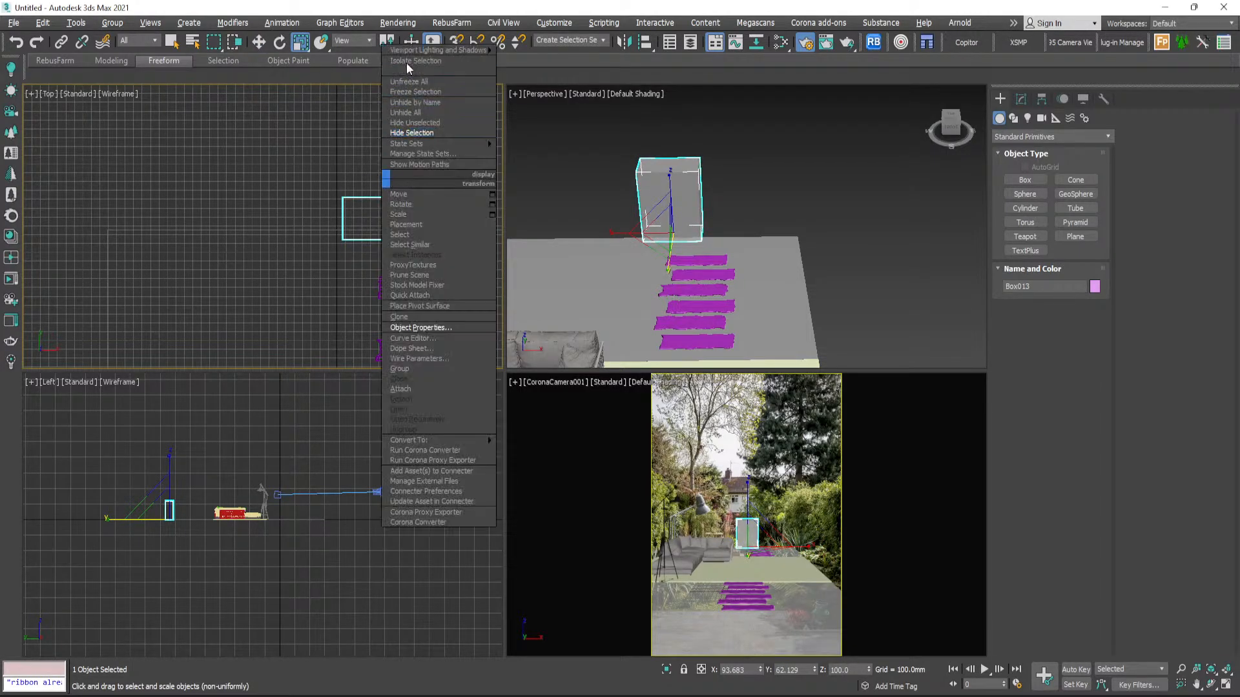
pyautogui.click(413, 113)
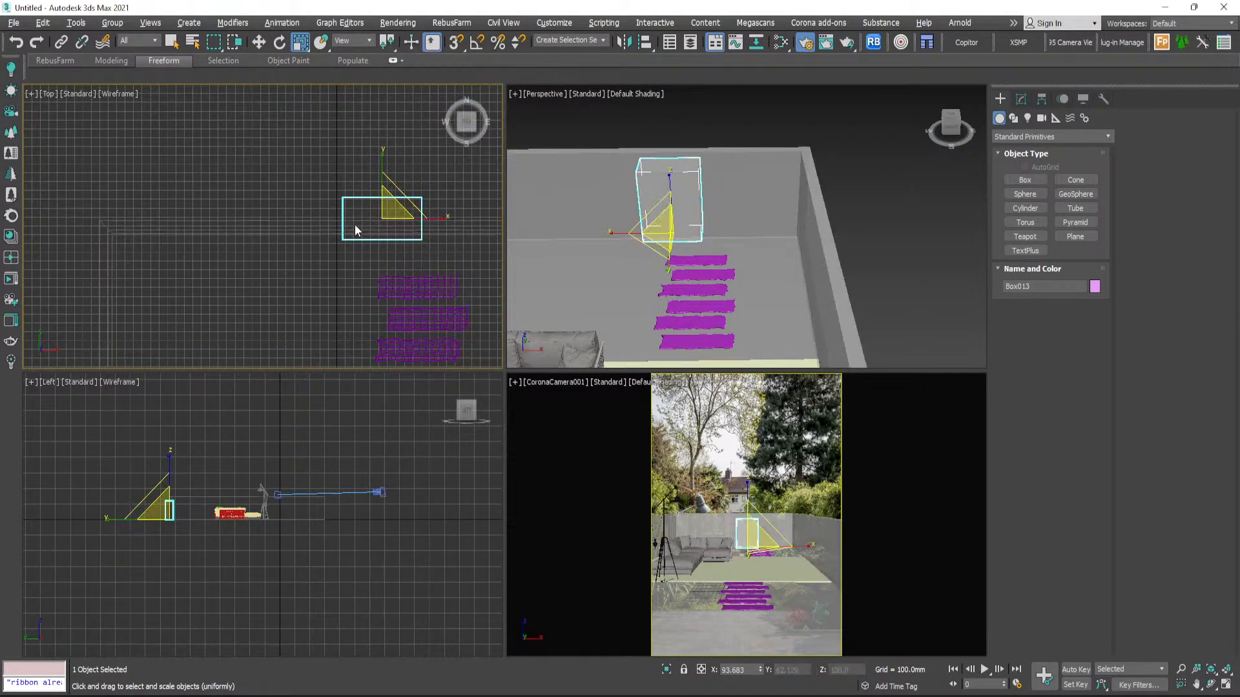
# - Move the rear box along Y to about 7322 mm so it straddles the rear wall
pyautogui.click(172, 44)
pyautogui.click(239, 173)
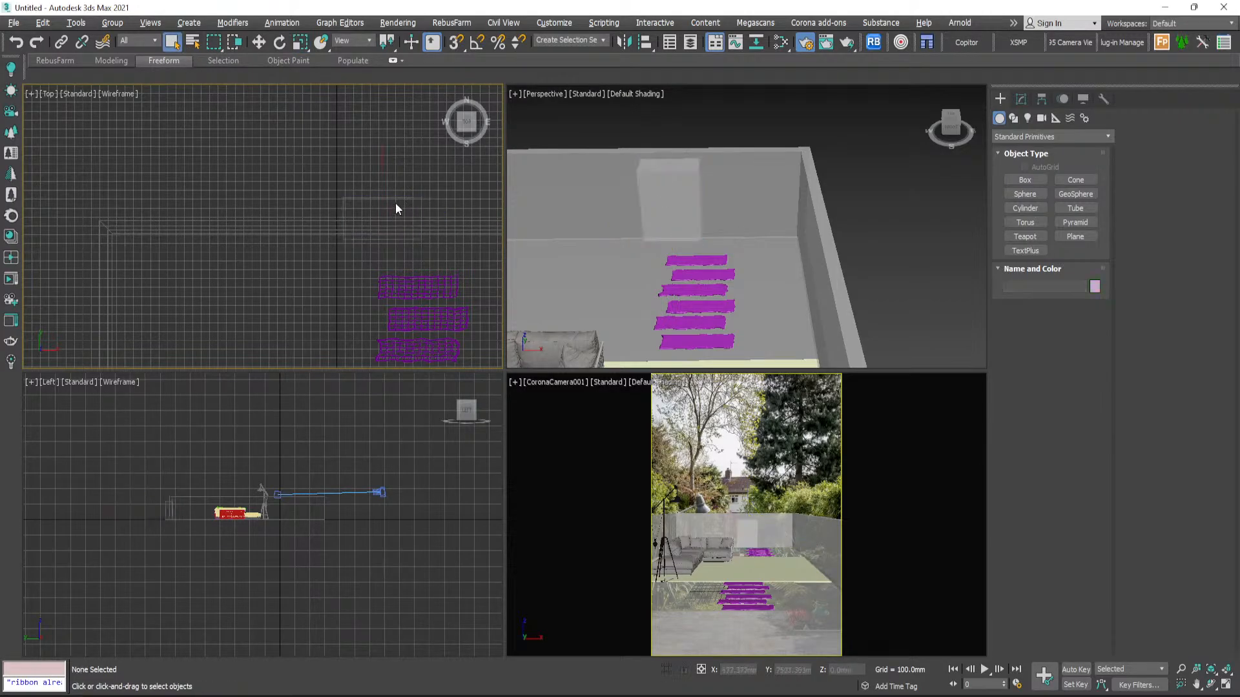
pyautogui.click(395, 200)
pyautogui.press('w')
pyautogui.moveTo(385, 189); pyautogui.dragTo(385, 195)
# - Try to cut the rear box out of the boundary wall with a Boolean subtraction
pyautogui.click(749, 217)
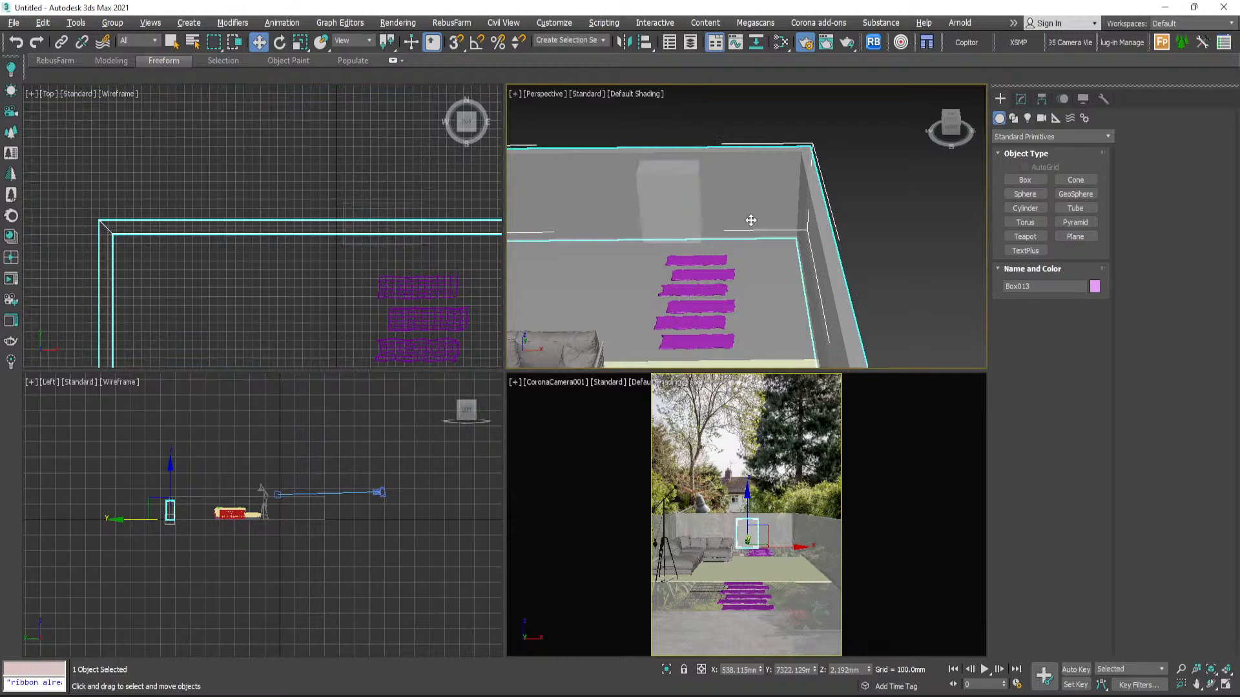
pyautogui.click(1020, 138)
pyautogui.click(1031, 151)
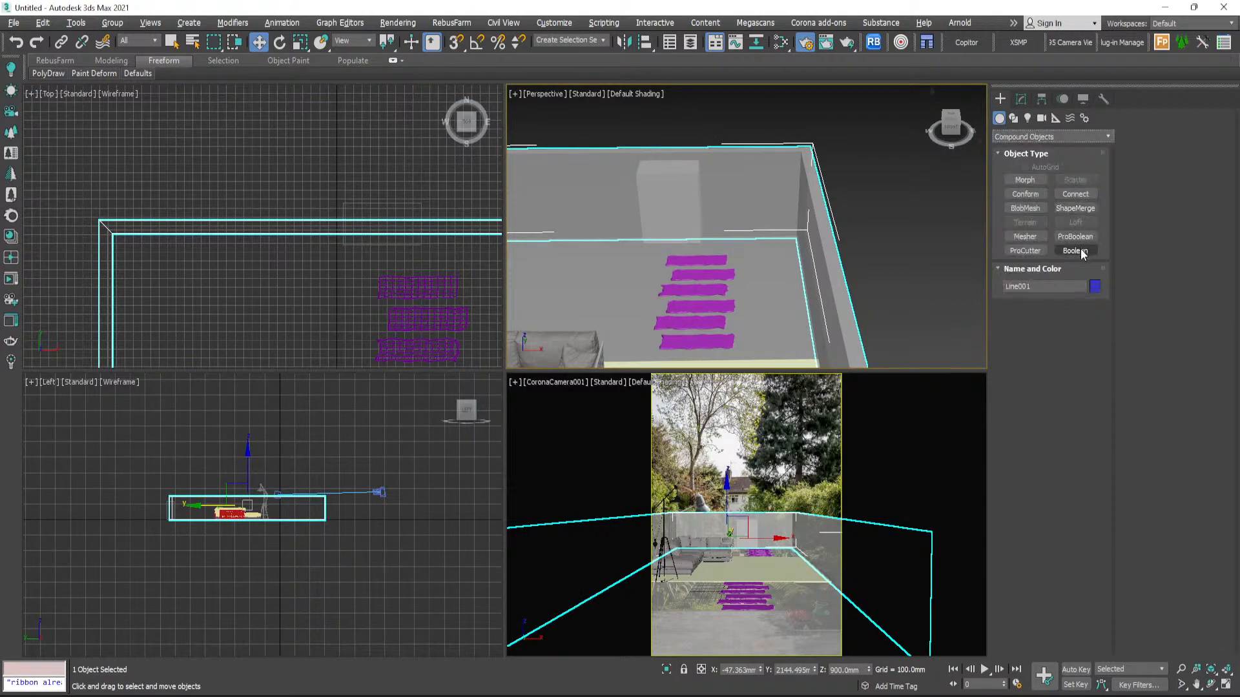
pyautogui.click(1075, 251)
pyautogui.click(1076, 323)
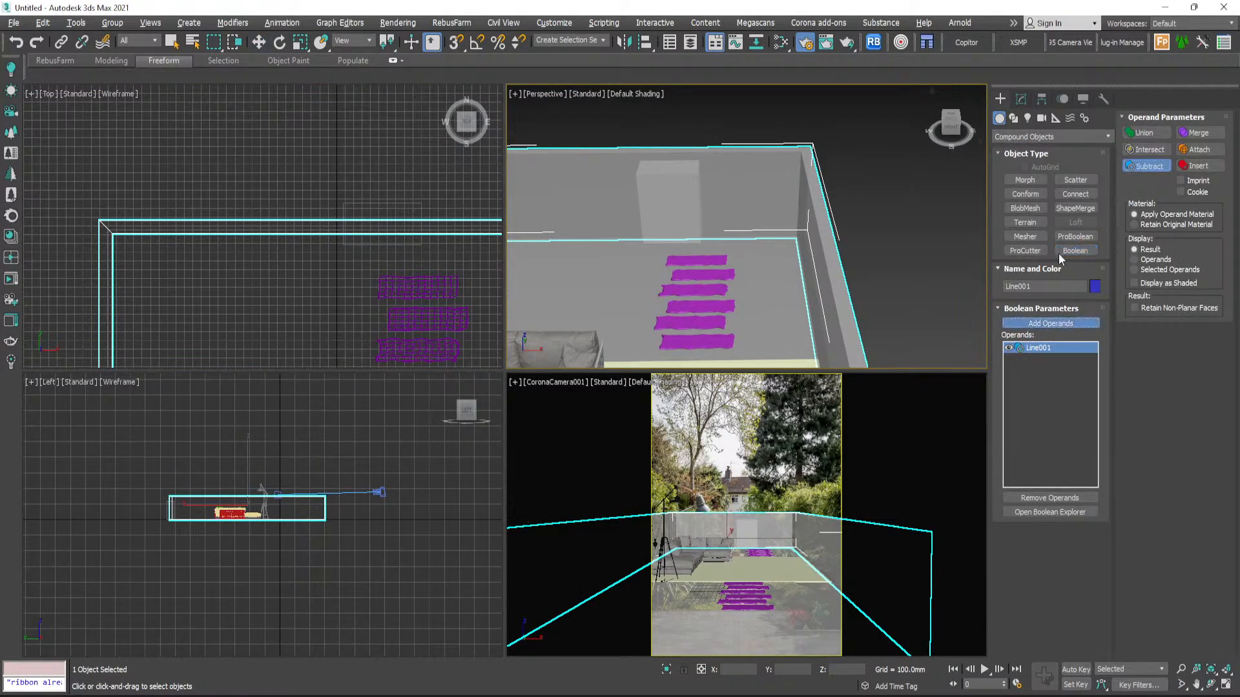
pyautogui.click(689, 199)
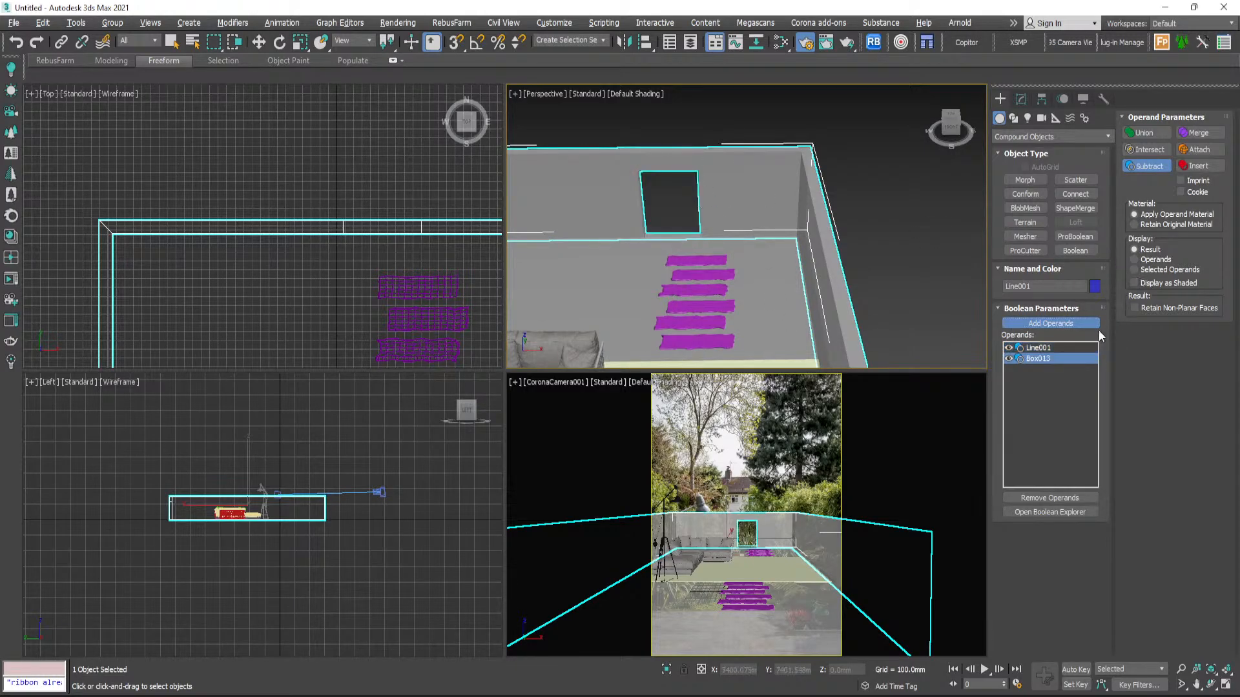
pyautogui.press('w')
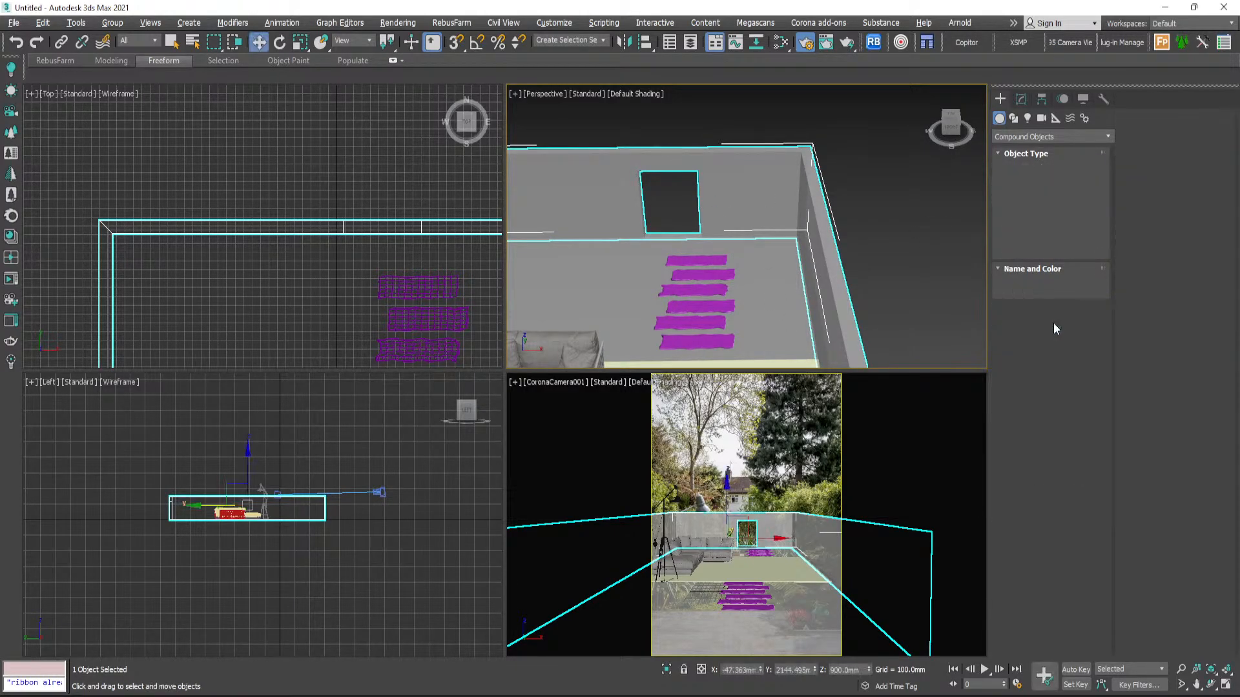
# - Scale the rear box's height to about 110 percent so it spans the base of the boundary wall, and deselect it
pyautogui.scroll(5, 653, 208)
pyautogui.scroll(5, 602, 231)
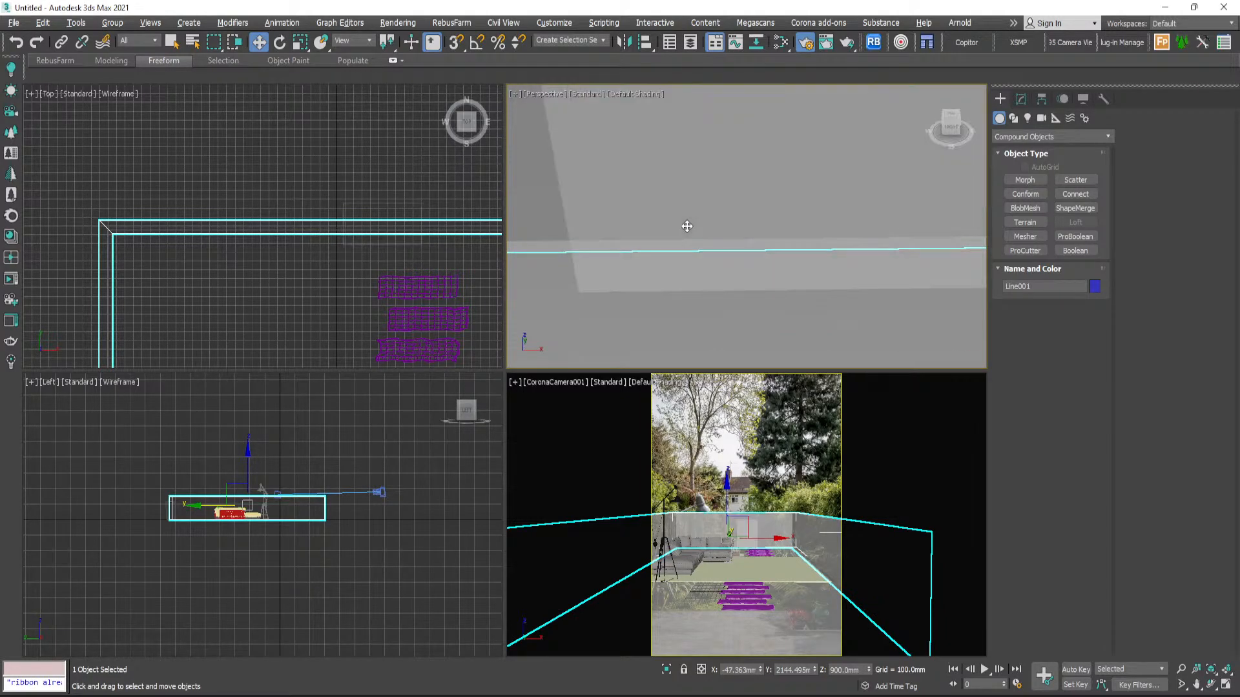
pyautogui.scroll(-4, 687, 226)
pyautogui.click(694, 213)
pyautogui.scroll(-2, 725, 229)
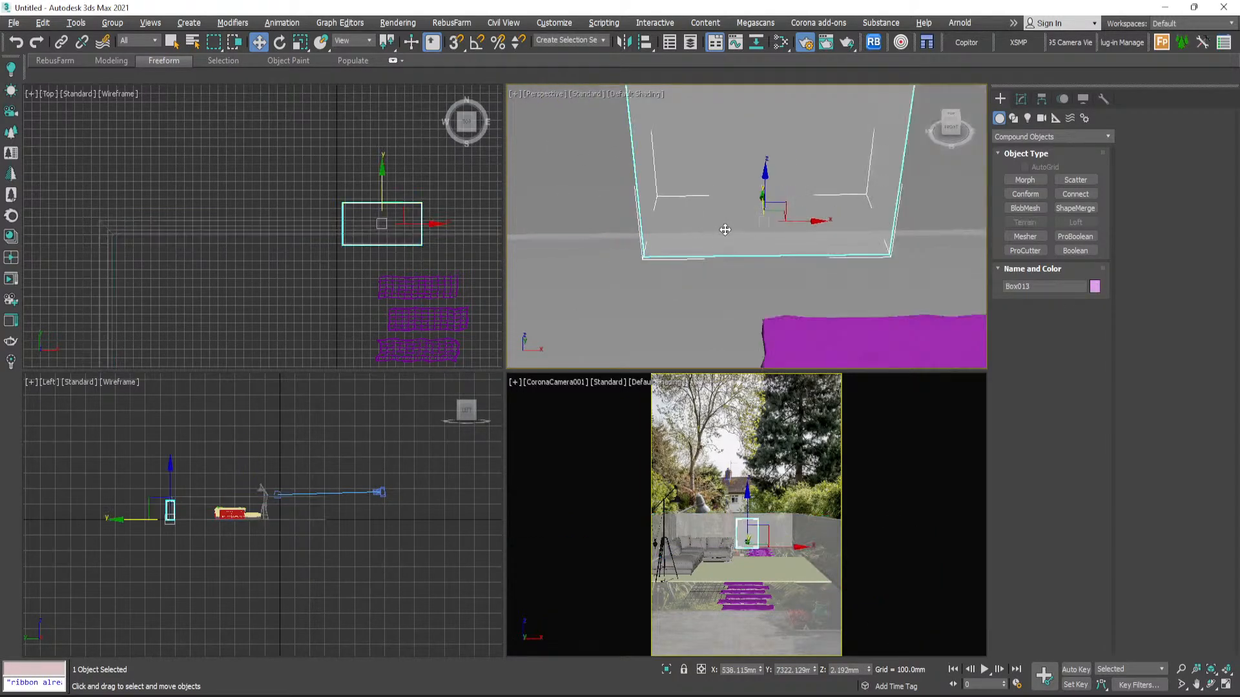
pyautogui.scroll(-2, 725, 229)
pyautogui.moveTo(752, 188); pyautogui.dragTo(752, 183)
pyautogui.press('r')
pyautogui.scroll(-4, 739, 223)
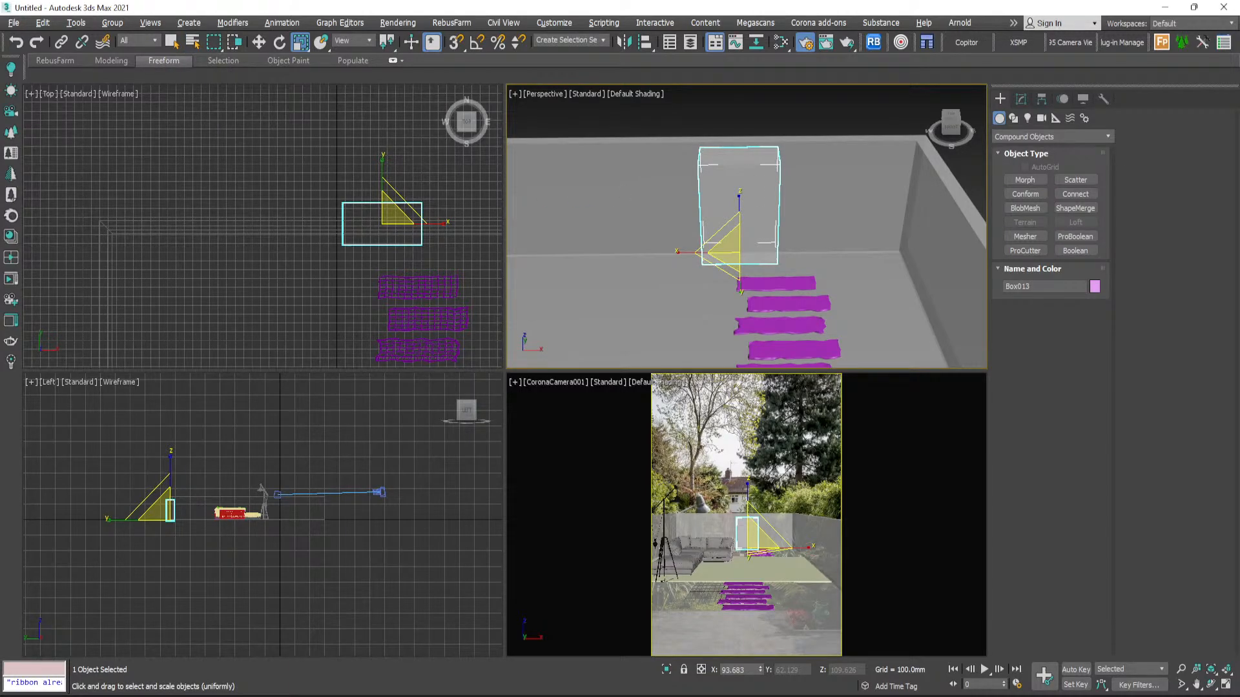
pyautogui.click(259, 43)
pyautogui.click(636, 118)
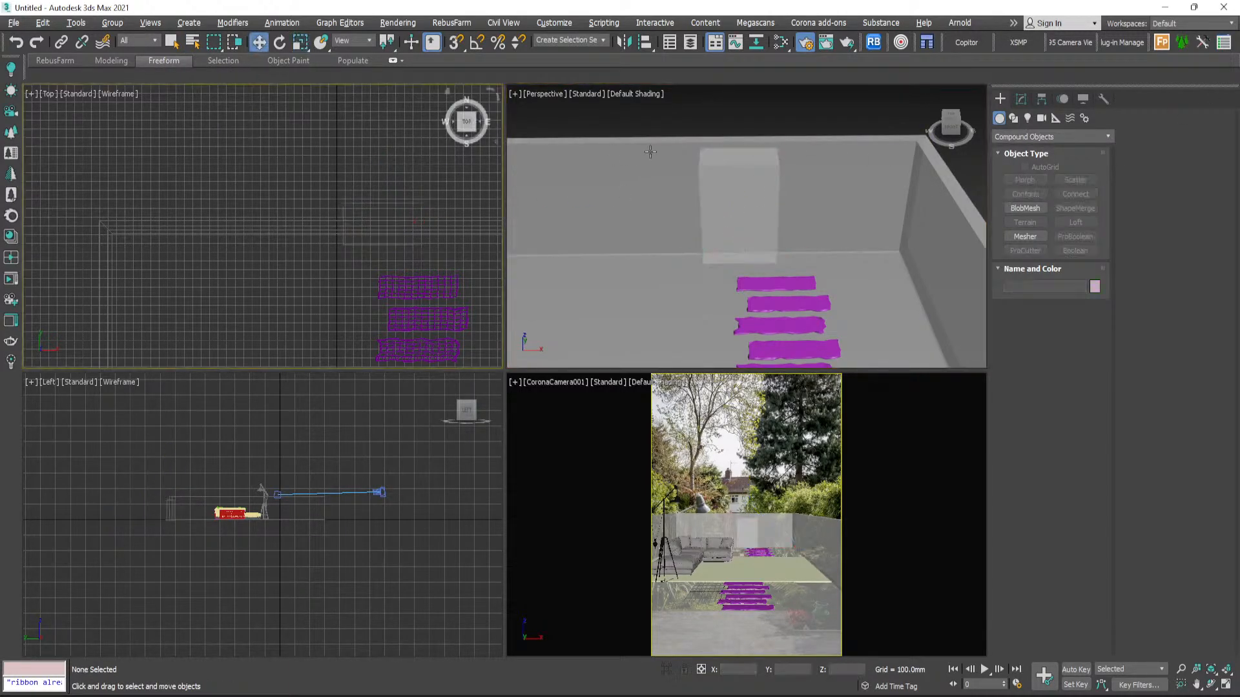
# - Subtract the rear box from the boundary wall with a Boolean to cut a doorway
pyautogui.click(651, 150)
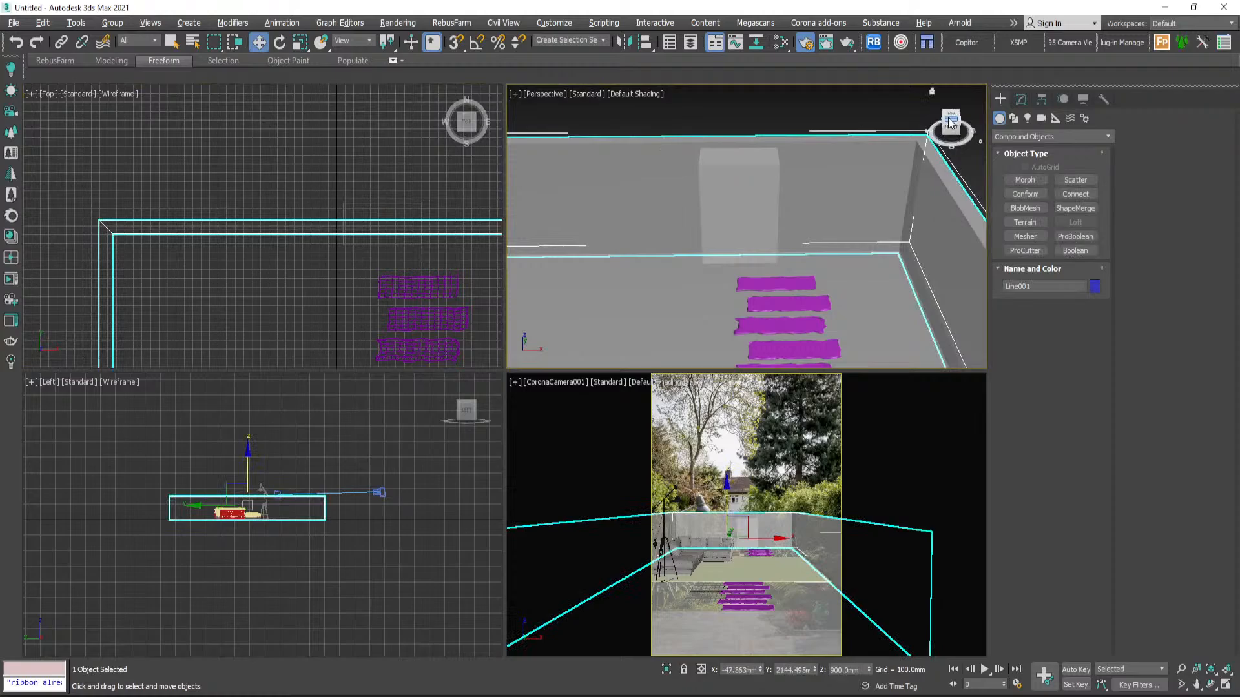
pyautogui.click(1086, 252)
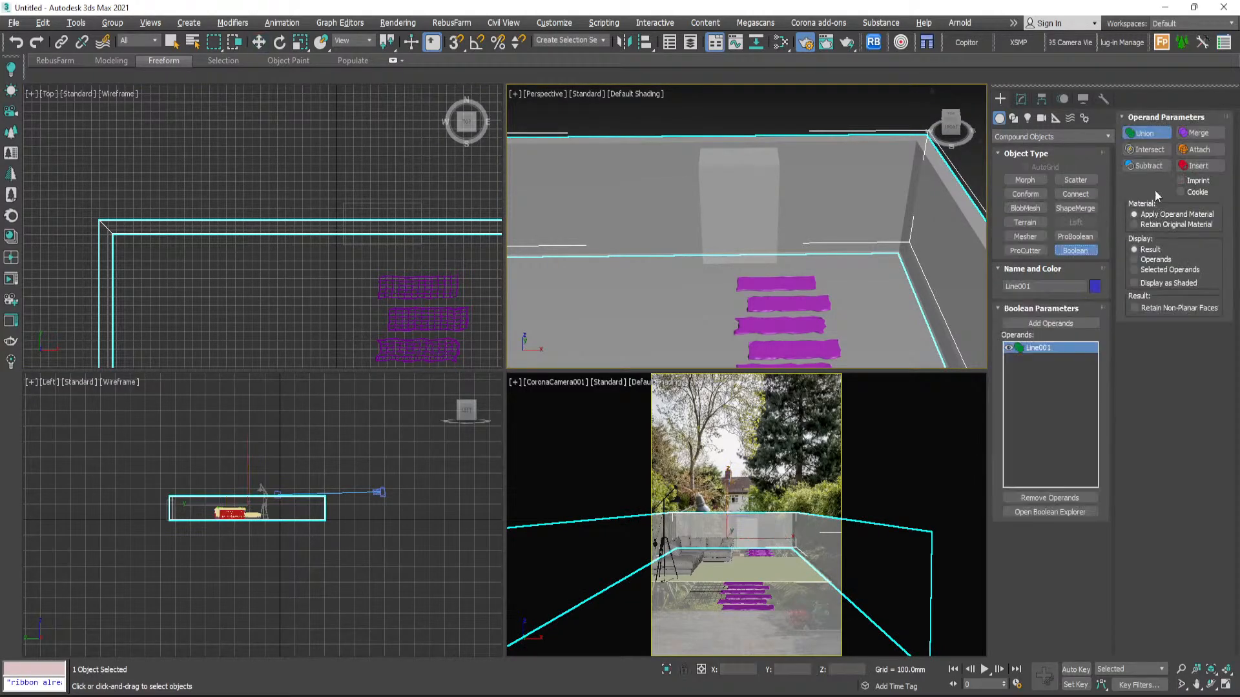
pyautogui.click(1082, 326)
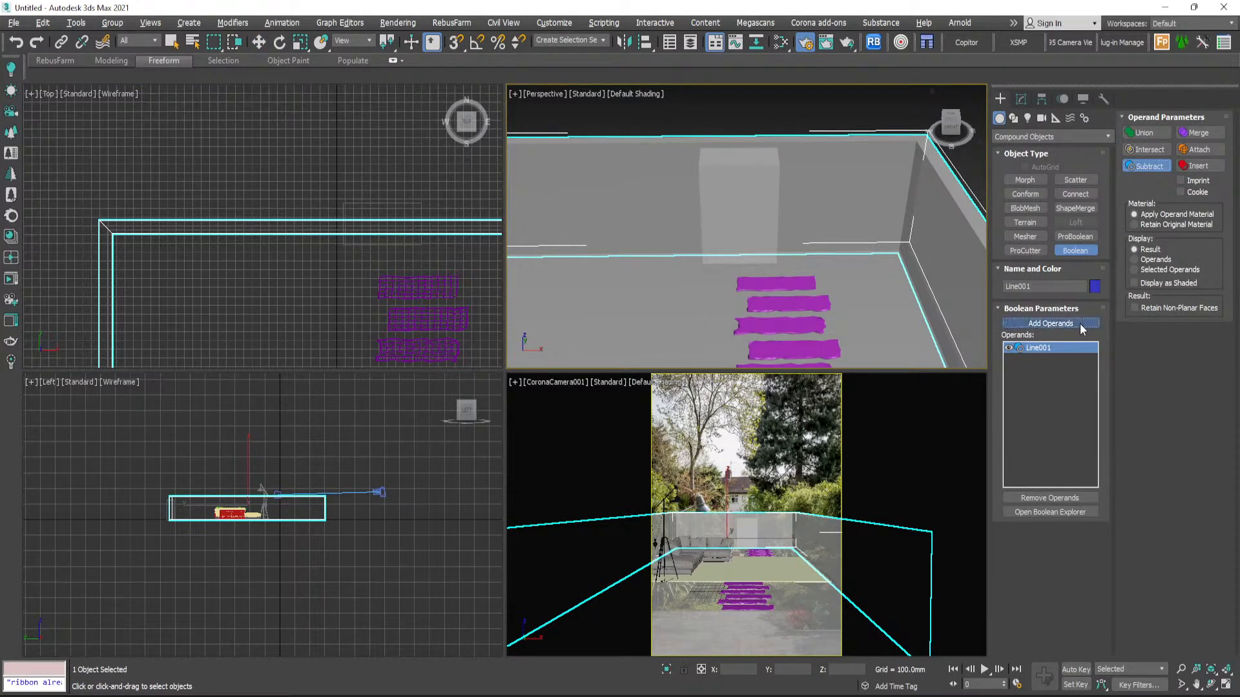
pyautogui.click(743, 220)
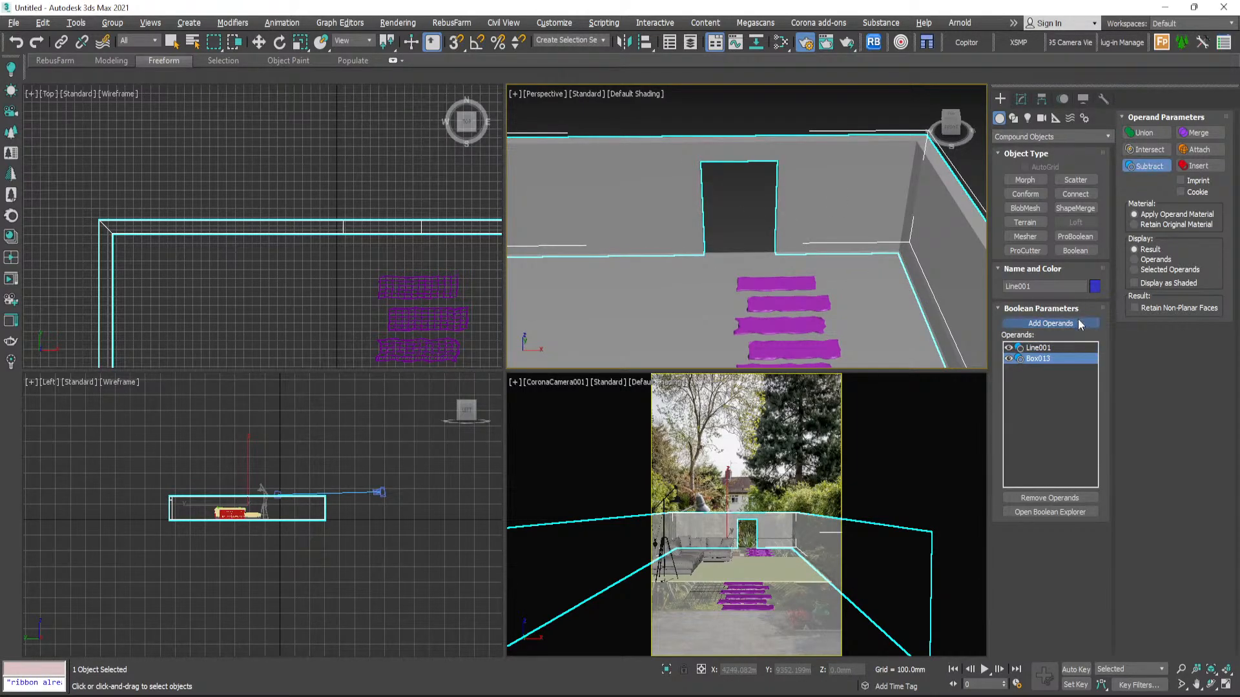
# - Convert the boundary wall with the doorway cutout to an Editable Poly
pyautogui.click(1008, 95)
pyautogui.rightClick(771, 179)
pyautogui.moveTo(857, 431)
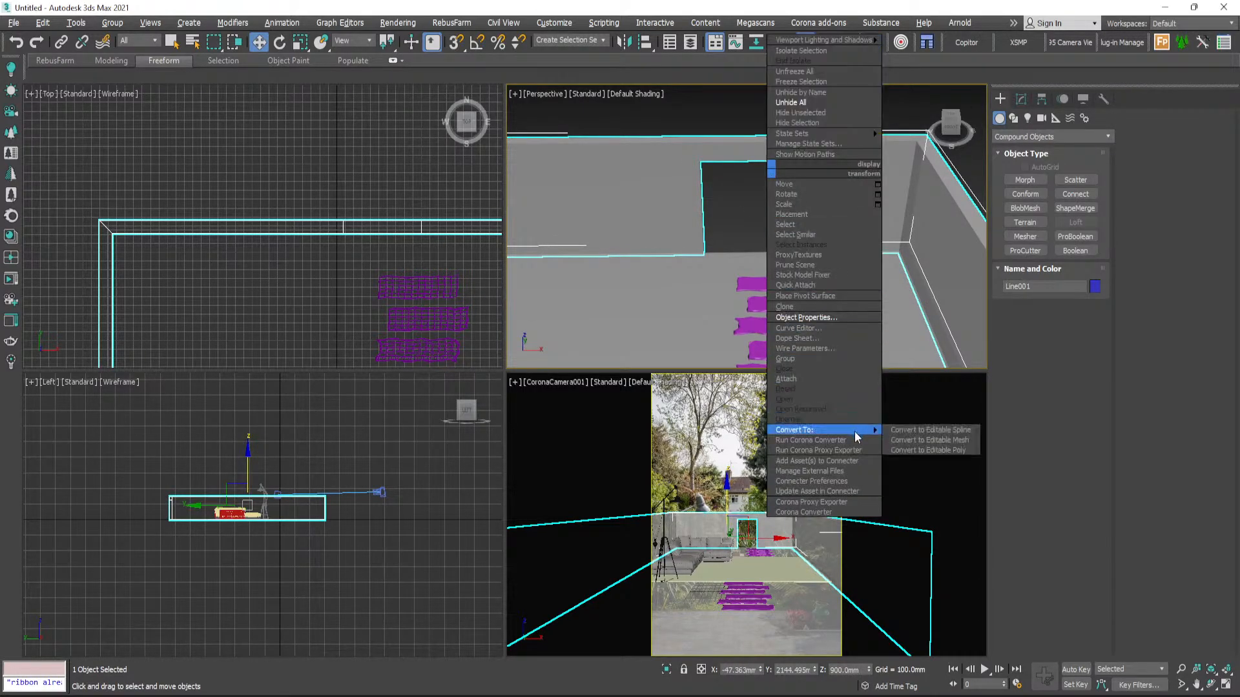
pyautogui.click(959, 450)
# - Unhide all objects and delete the leftover cutting box in the doorway
pyautogui.click(733, 211)
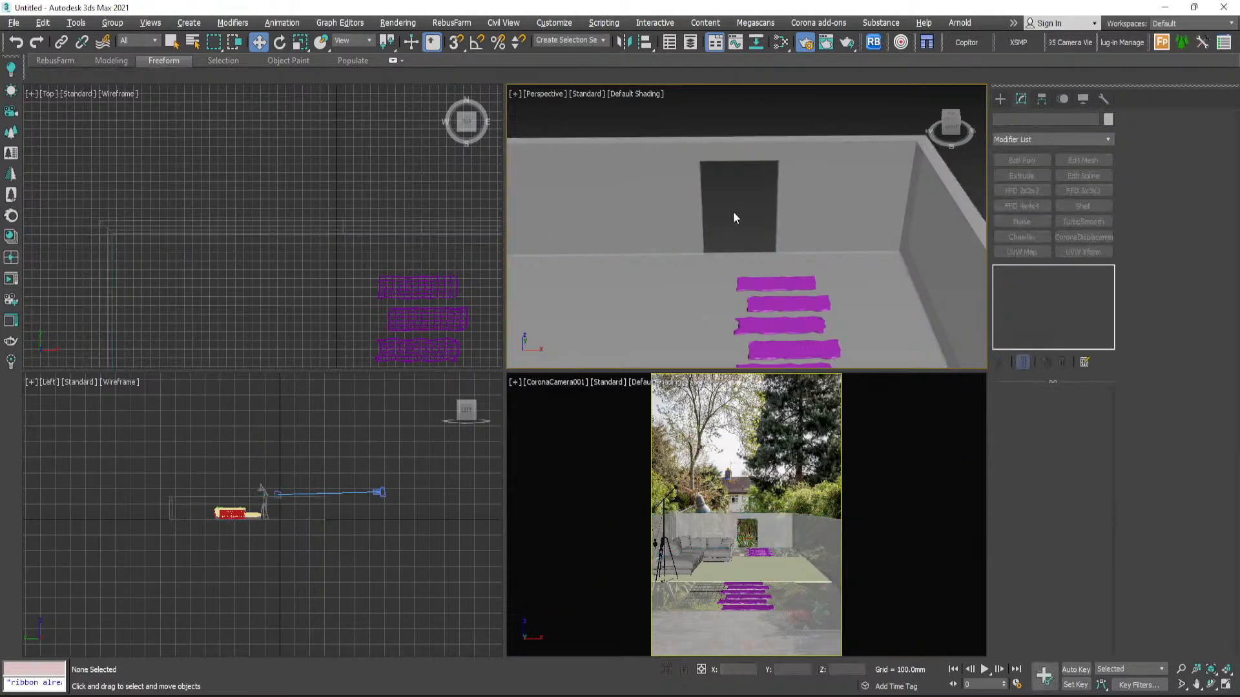
pyautogui.rightClick(734, 211)
pyautogui.click(752, 153)
pyautogui.click(741, 229)
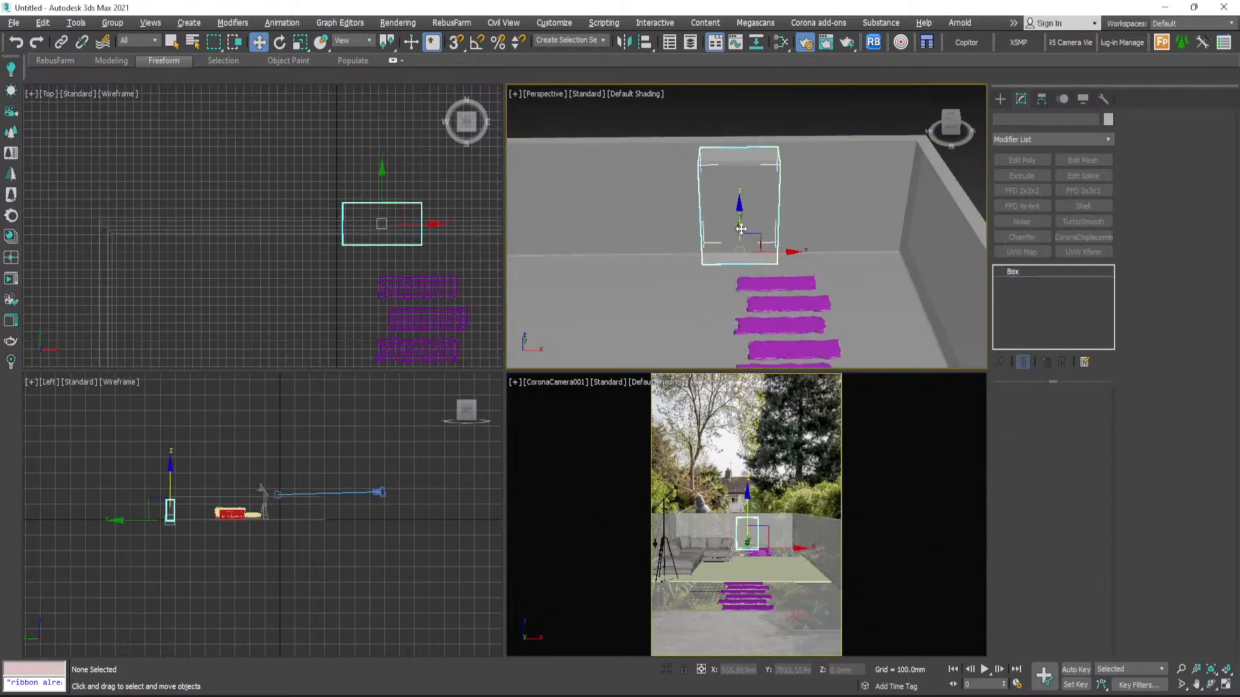
pyautogui.press('Delete')
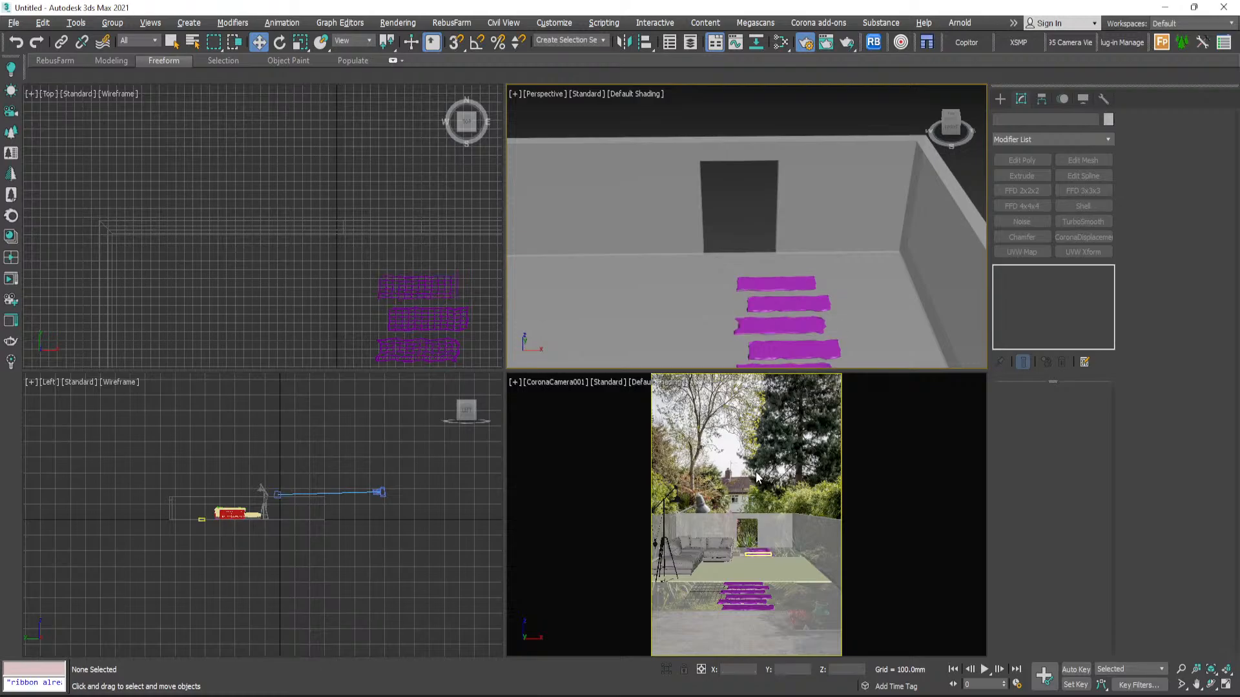
# - Move the tripod floor lamp slightly inward beside the sofa in the camera view, scale it down a little, and deselect it
pyautogui.hotkey('alt', 'w')
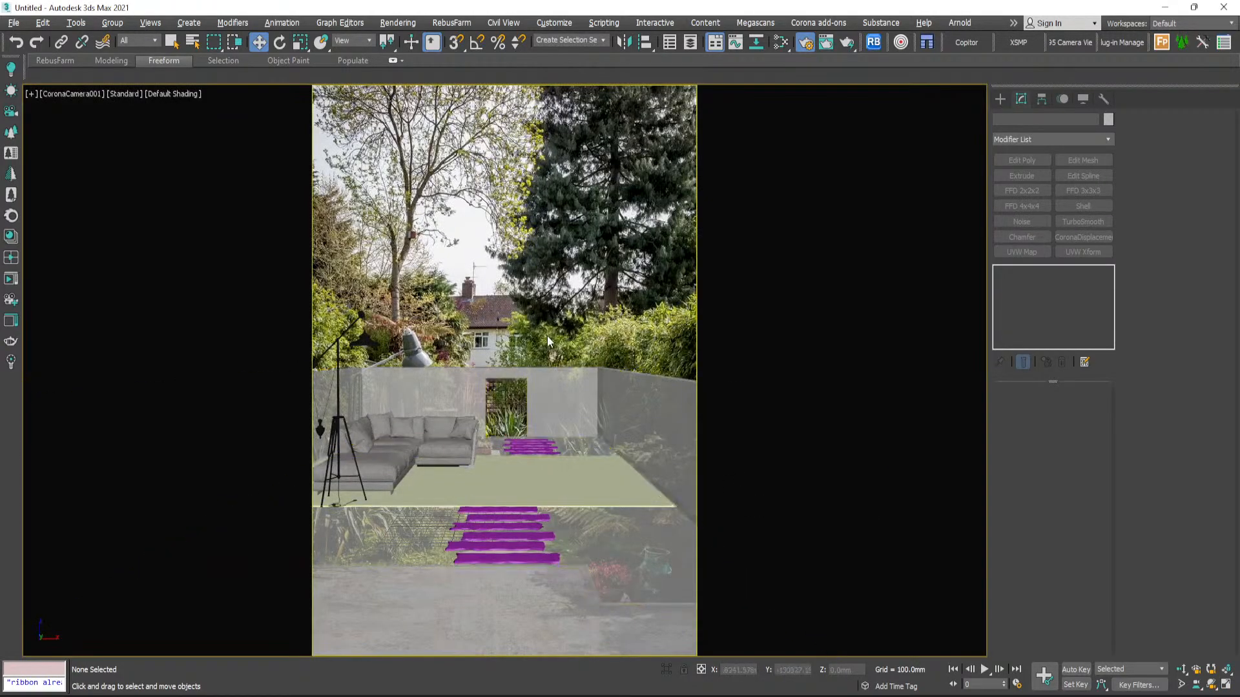
pyautogui.click(171, 42)
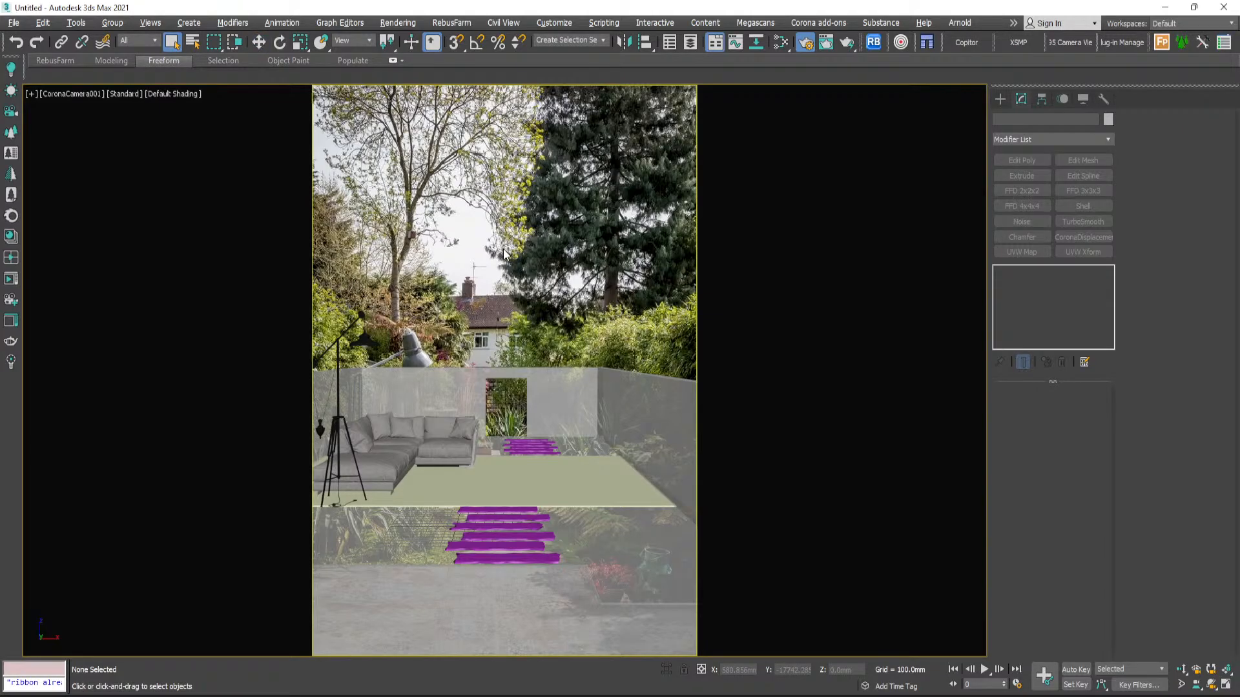
pyautogui.click(355, 484)
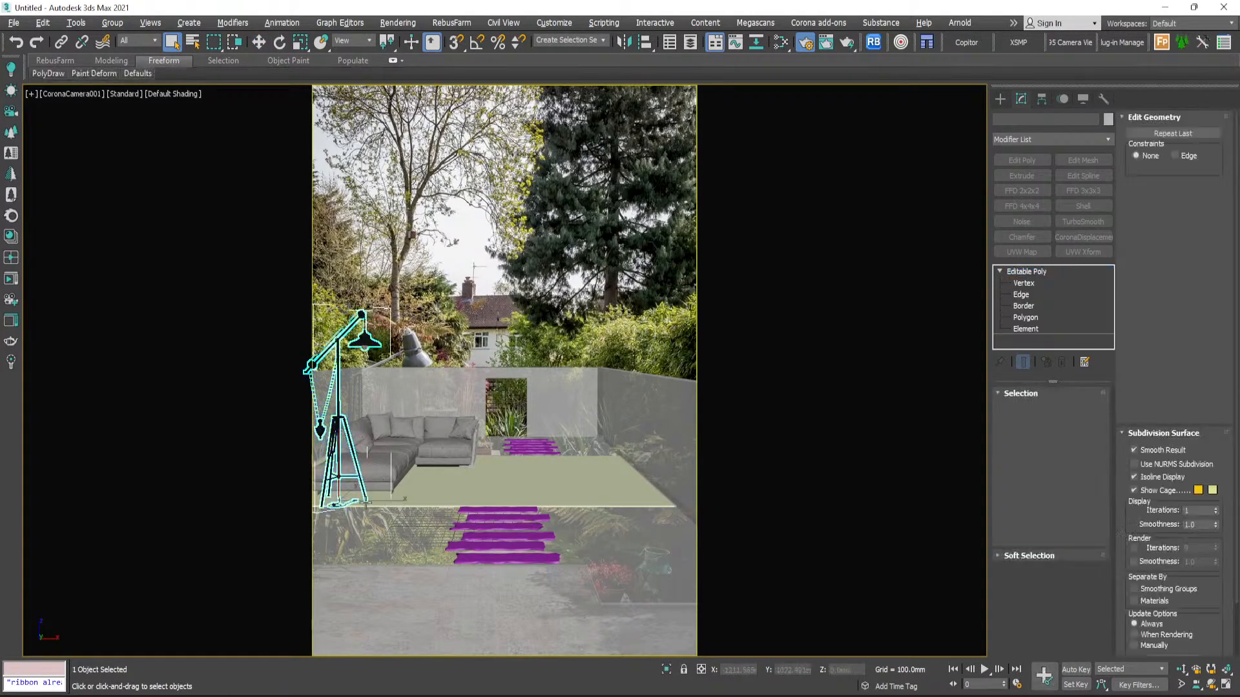
pyautogui.press('w')
pyautogui.moveTo(376, 501)
pyautogui.mouseDown()
pyautogui.moveTo(393, 508)
pyautogui.moveTo(356, 507)
pyautogui.mouseUp()
pyautogui.press('r')
pyautogui.click(274, 310)
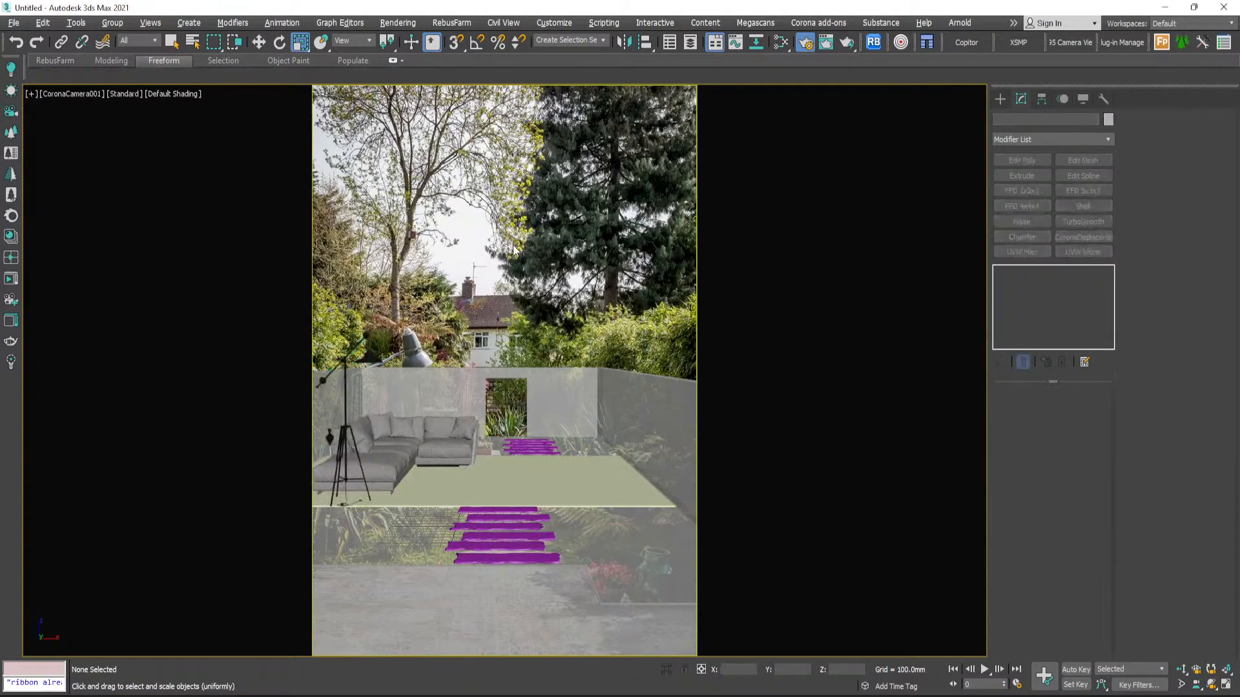
pyautogui.click(173, 43)
# - Move the vertices of the boundary wall's right side slightly outward in the top view to widen the enclosure, and deselect the wall
pyautogui.hotkey('alt', 'w')
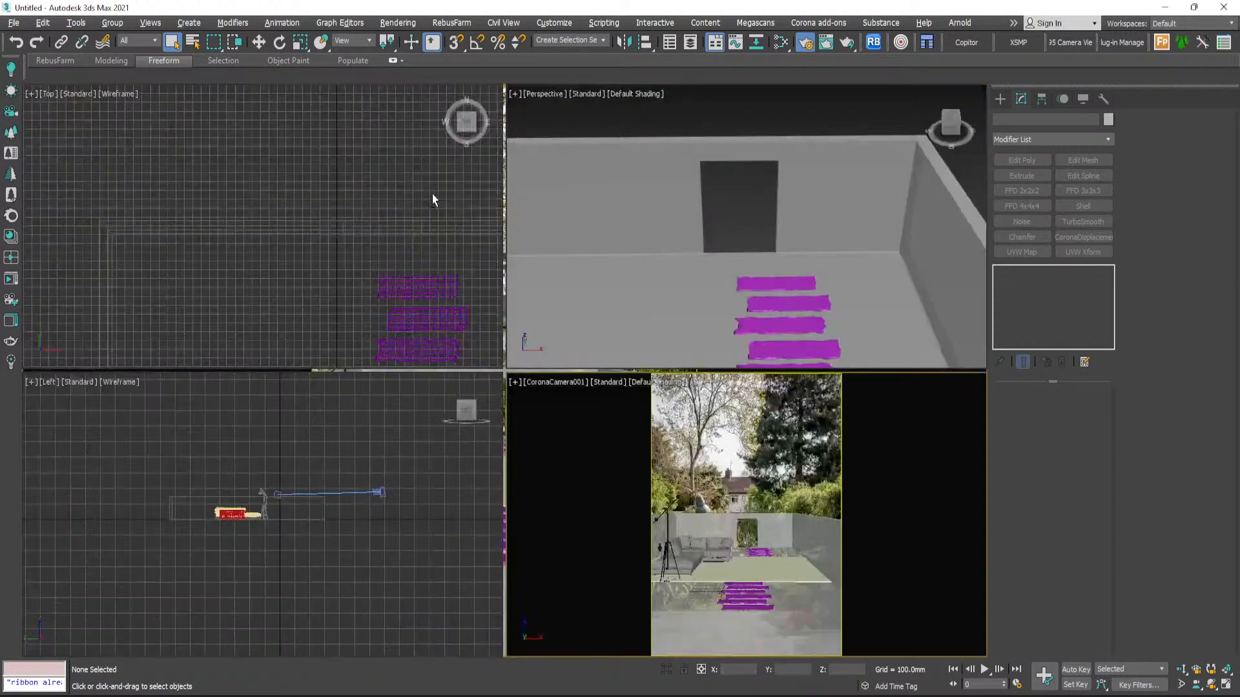
pyautogui.scroll(-5, 387, 193)
pyautogui.moveTo(373, 185); pyautogui.dragTo(350, 126, button='middle')
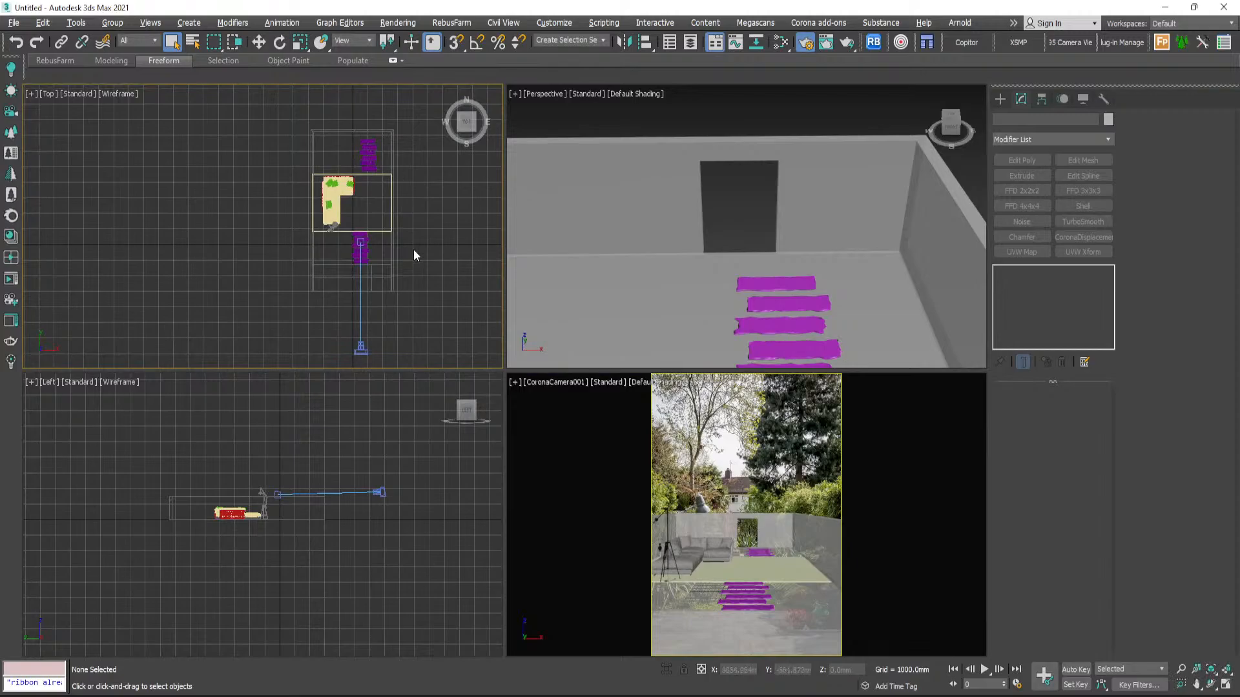
pyautogui.scroll(2, 395, 267)
pyautogui.click(396, 262)
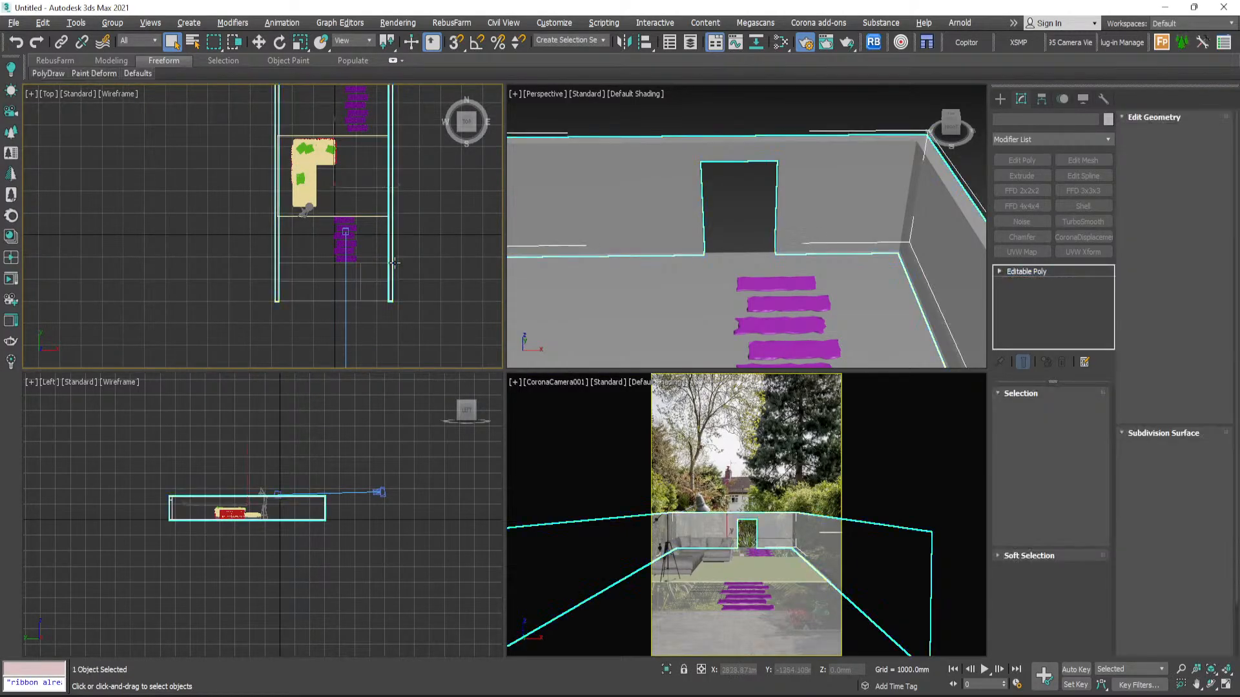
pyautogui.scroll(-2, 396, 263)
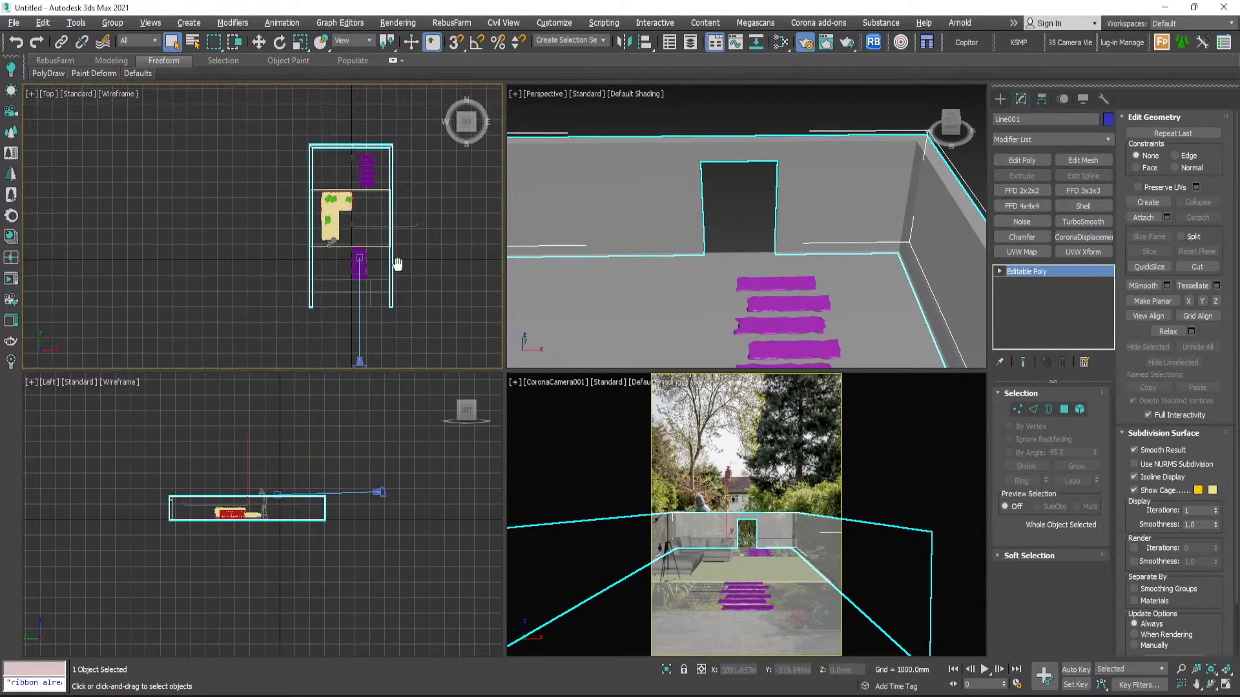
pyautogui.scroll(2, 396, 264)
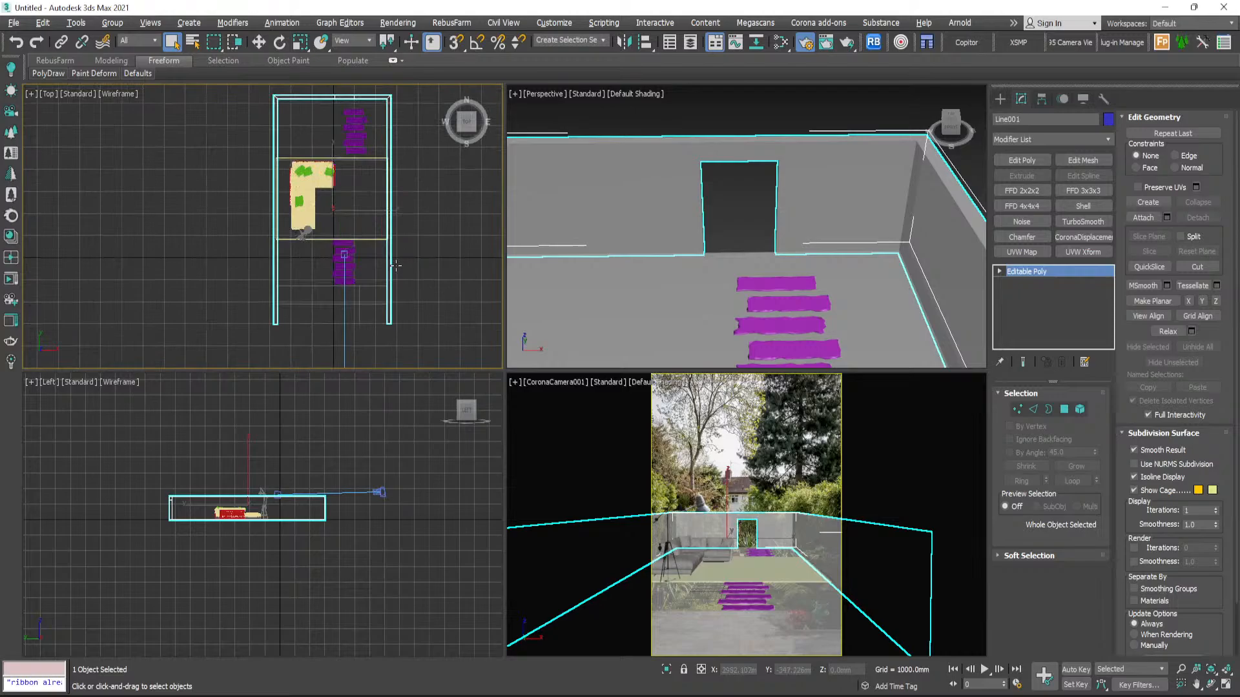
pyautogui.click(1017, 410)
pyautogui.scroll(-2, 397, 272)
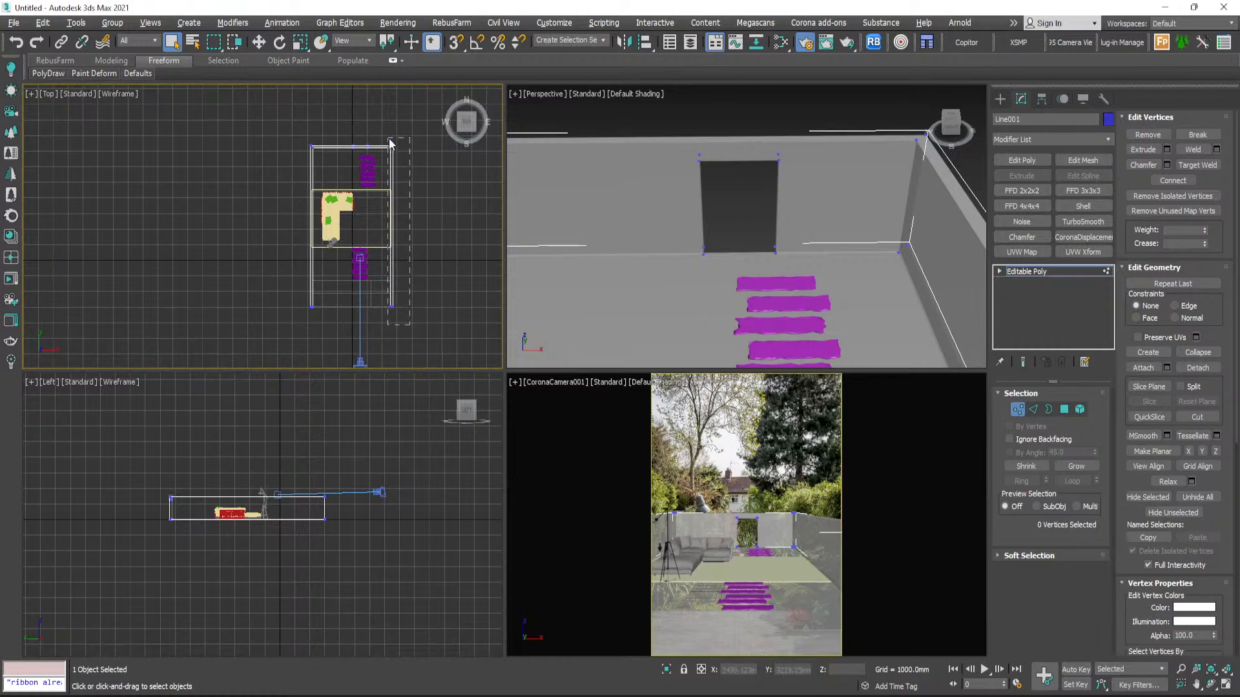
pyautogui.moveTo(389, 140); pyautogui.dragTo(388, 134)
pyautogui.scroll(3, 389, 191)
pyautogui.press('w')
pyautogui.moveTo(421, 265); pyautogui.dragTo(436, 271)
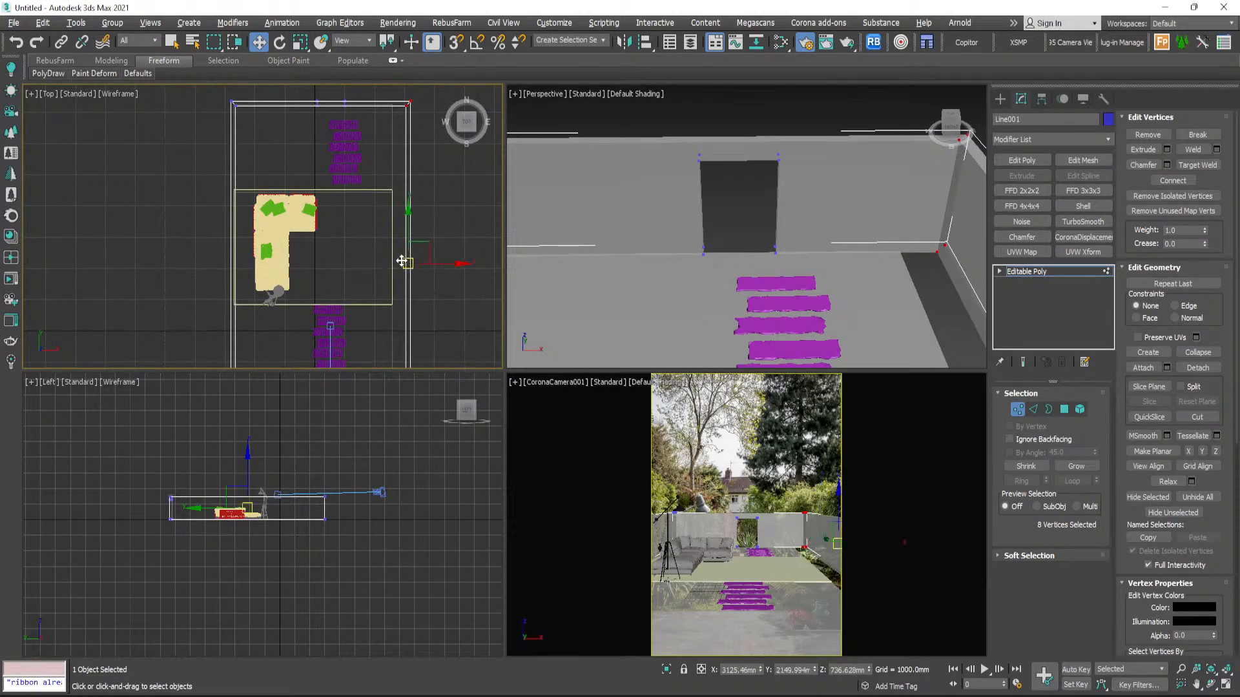
pyautogui.scroll(-2, 401, 260)
pyautogui.moveTo(402, 261); pyautogui.dragTo(414, 217, button='middle')
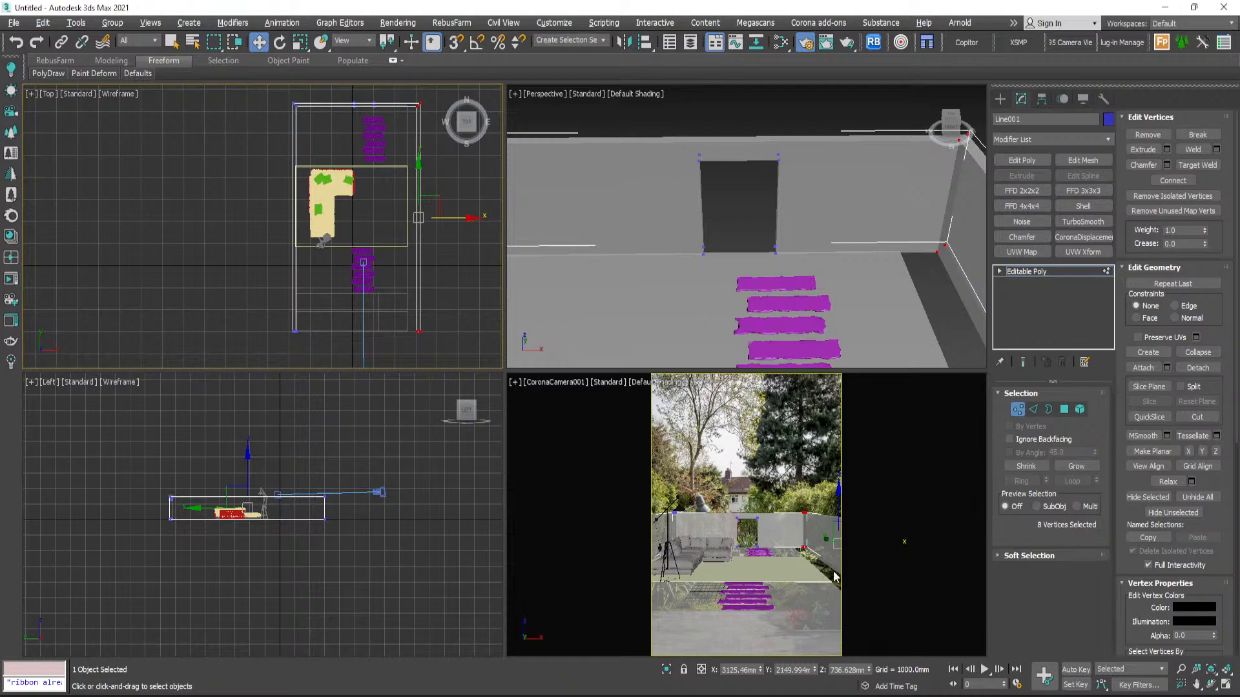
pyautogui.click(1002, 100)
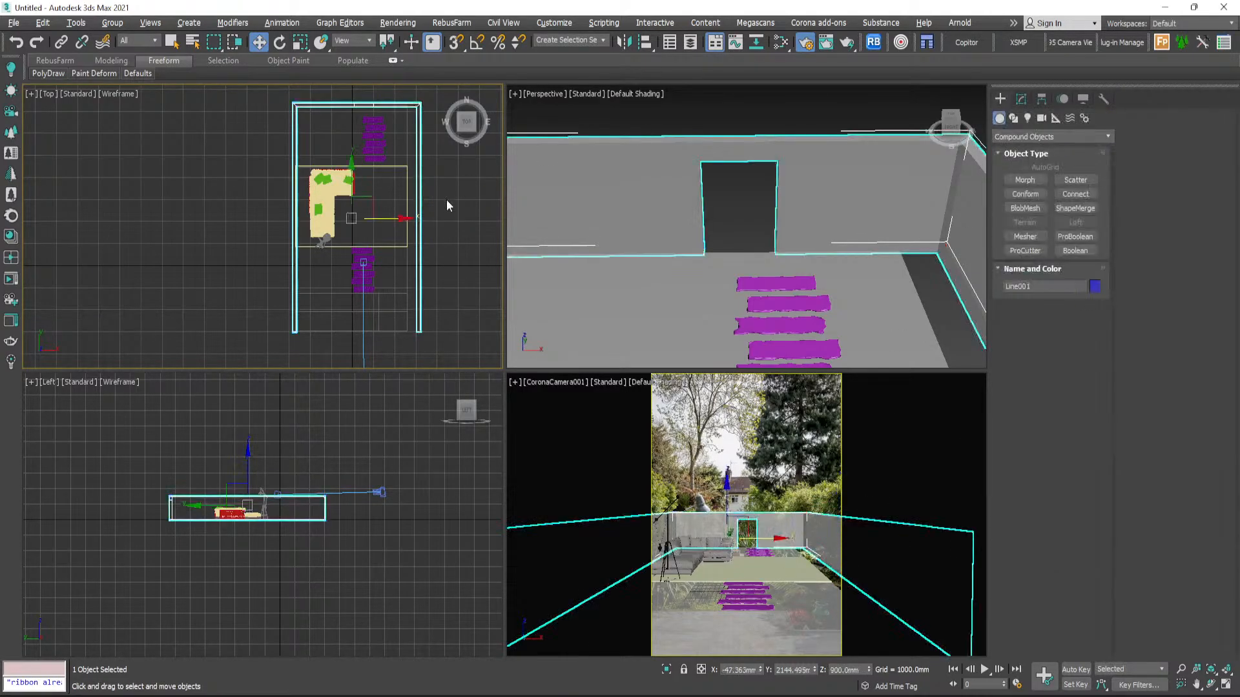
pyautogui.click(455, 244)
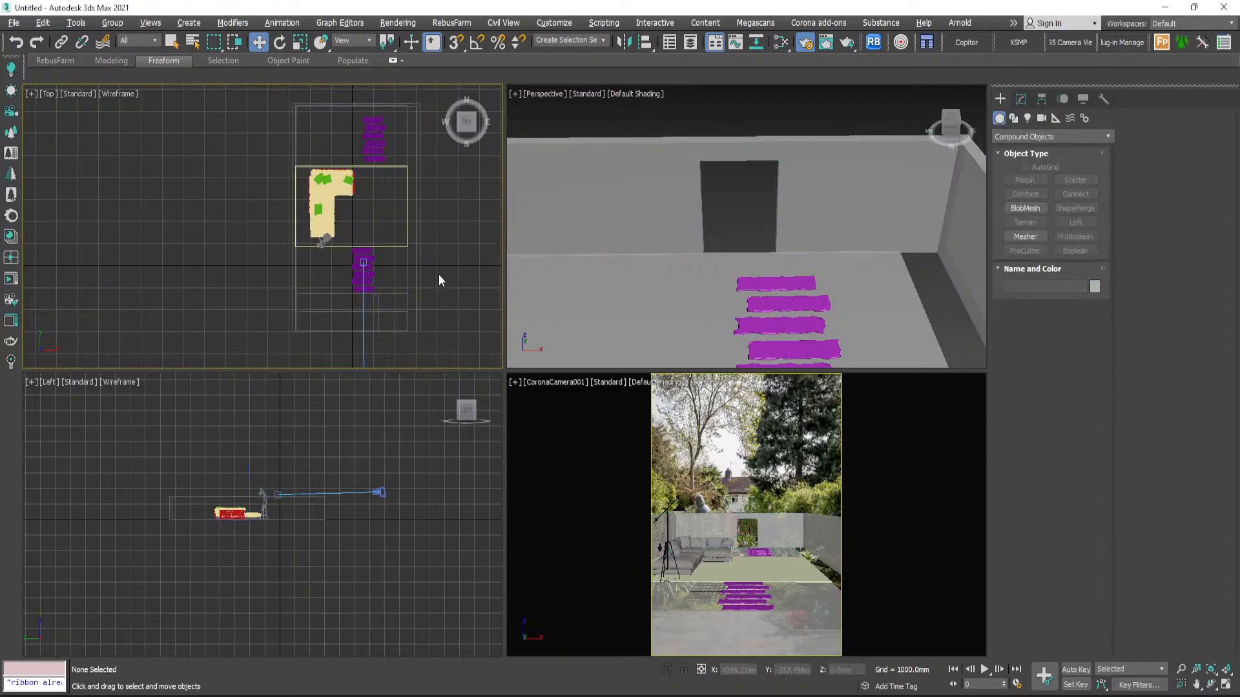
# - Select the two long right-side edges of the ground plane and move them outward to meet the widened boundary wall
pyautogui.click(406, 132)
pyautogui.click(1021, 100)
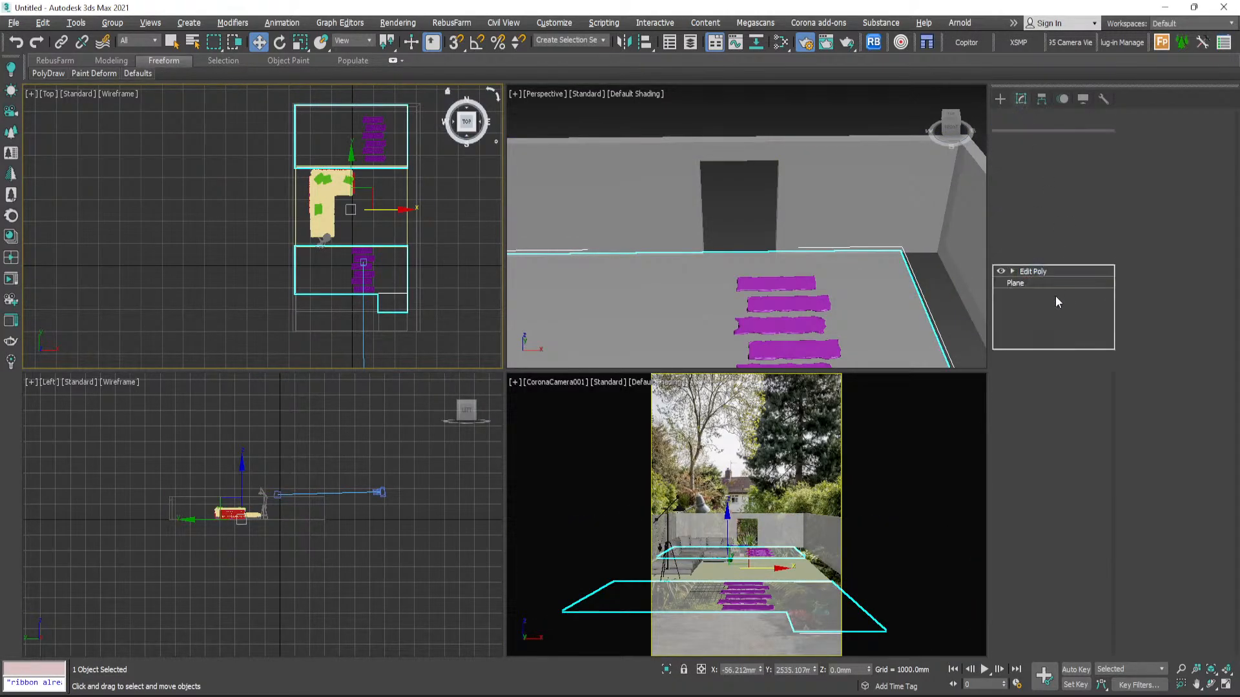
pyautogui.click(407, 142)
pyautogui.moveTo(407, 141); pyautogui.dragTo(363, 197, button='middle')
pyautogui.scroll(3, 363, 196)
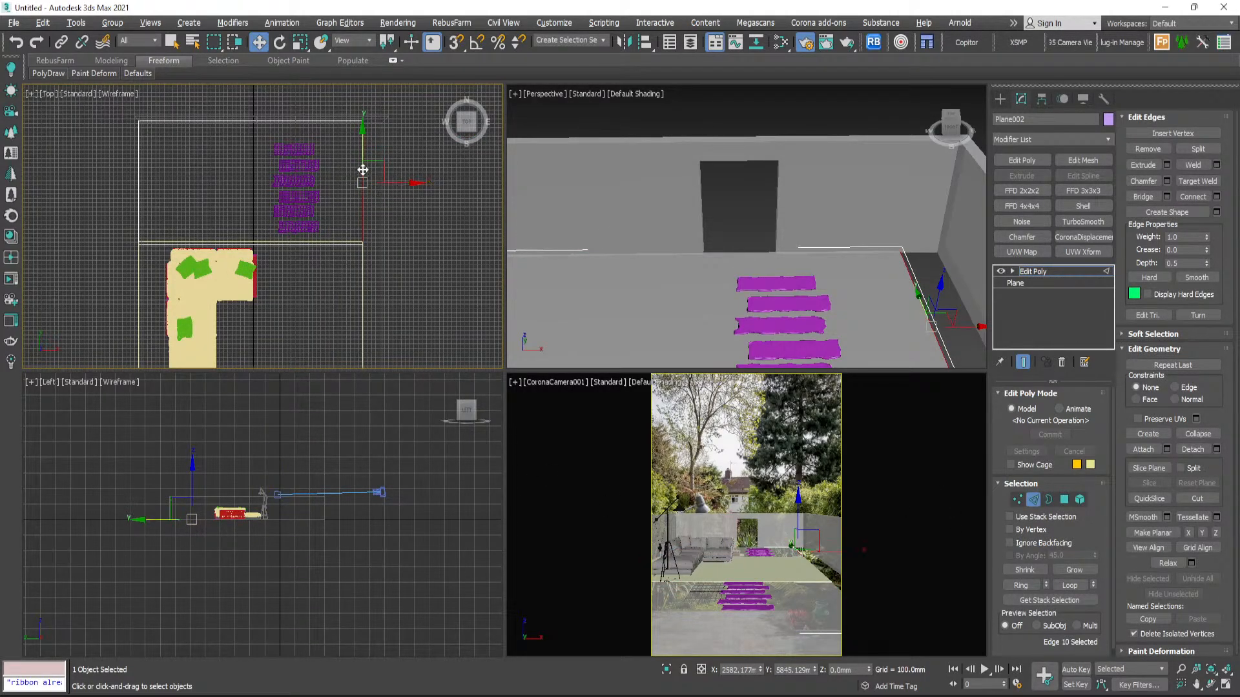
pyautogui.scroll(-2, 359, 178)
pyautogui.scroll(-1, 357, 177)
pyautogui.click(360, 315)
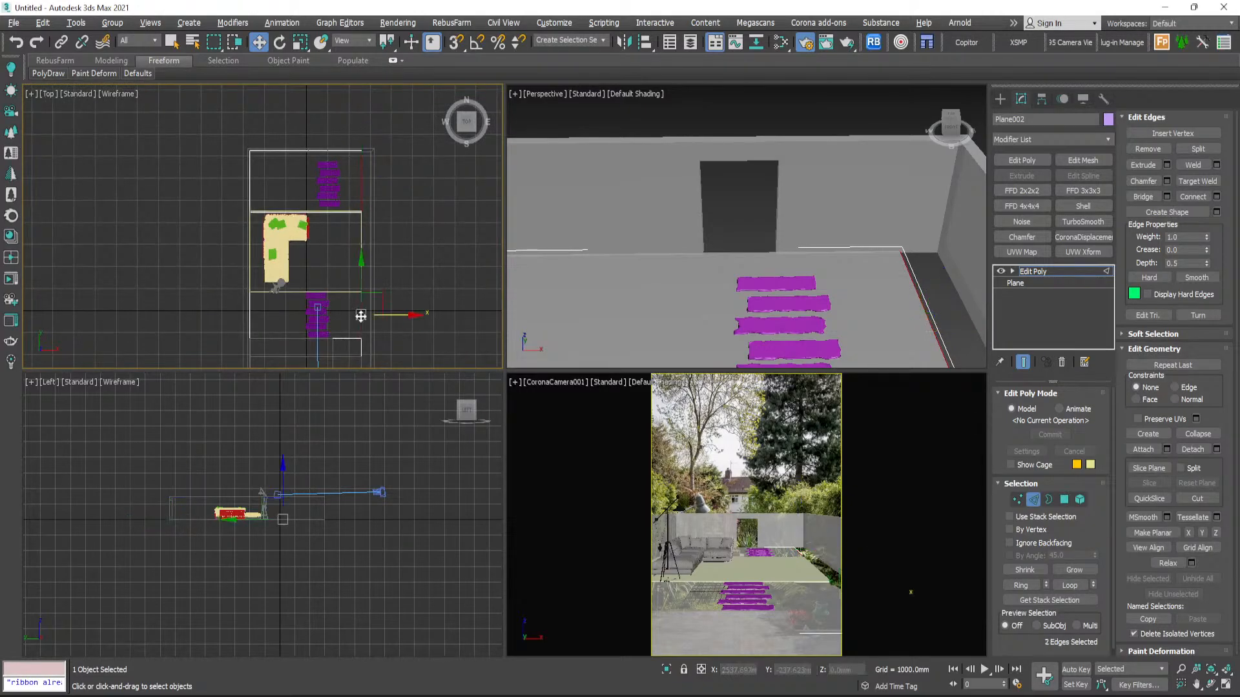
pyautogui.scroll(1, 385, 316)
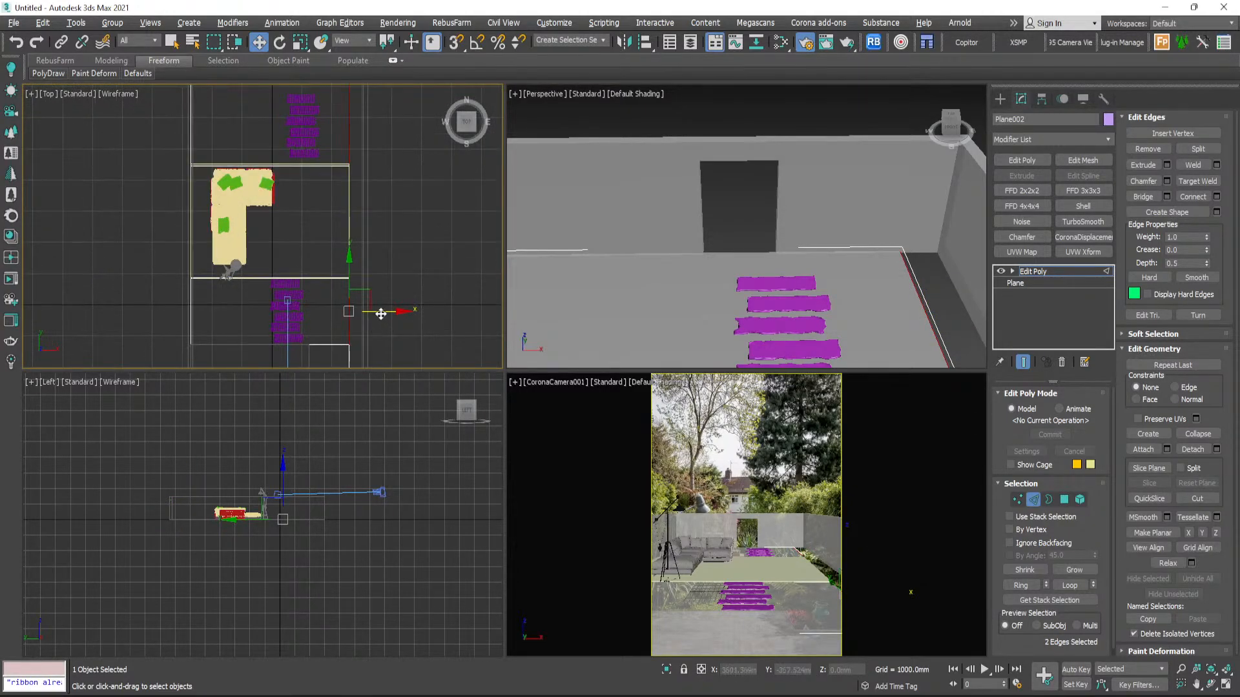
pyautogui.moveTo(382, 315); pyautogui.dragTo(395, 316)
pyautogui.scroll(-2, 371, 229)
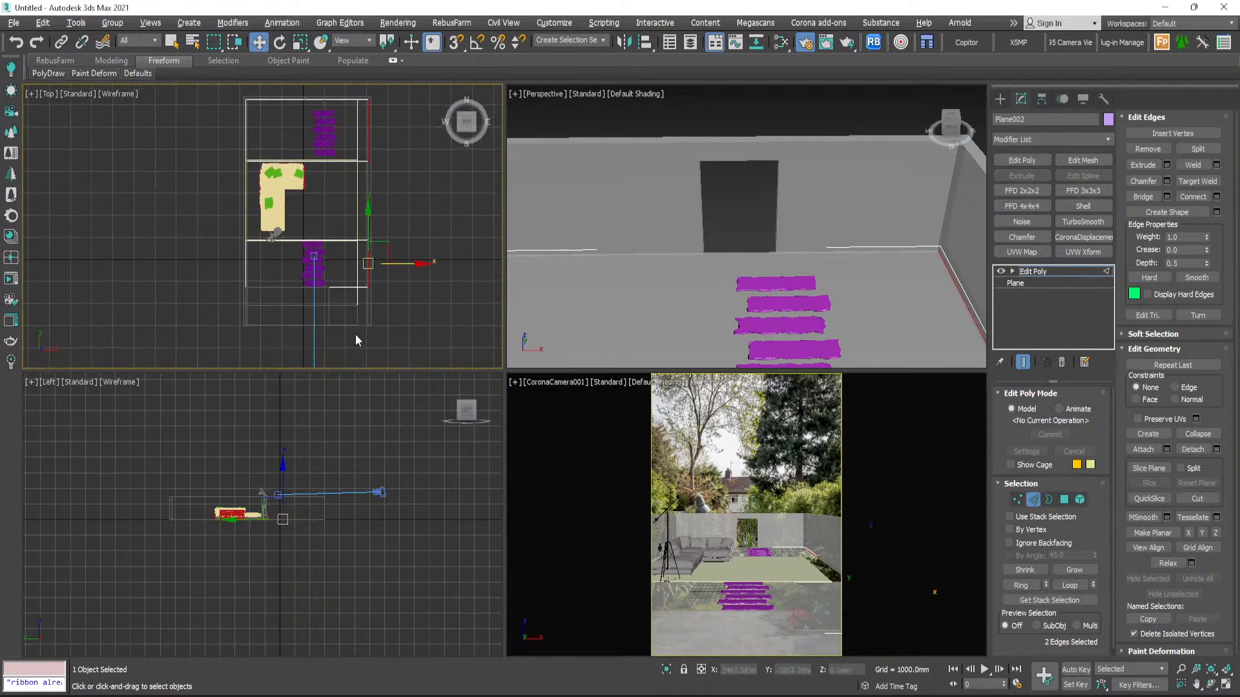
# - Extend the ground plane's short front-right edge outward as a new strip, snapped in line with the plane's widened side
pyautogui.scroll(4, 355, 334)
pyautogui.click(357, 269)
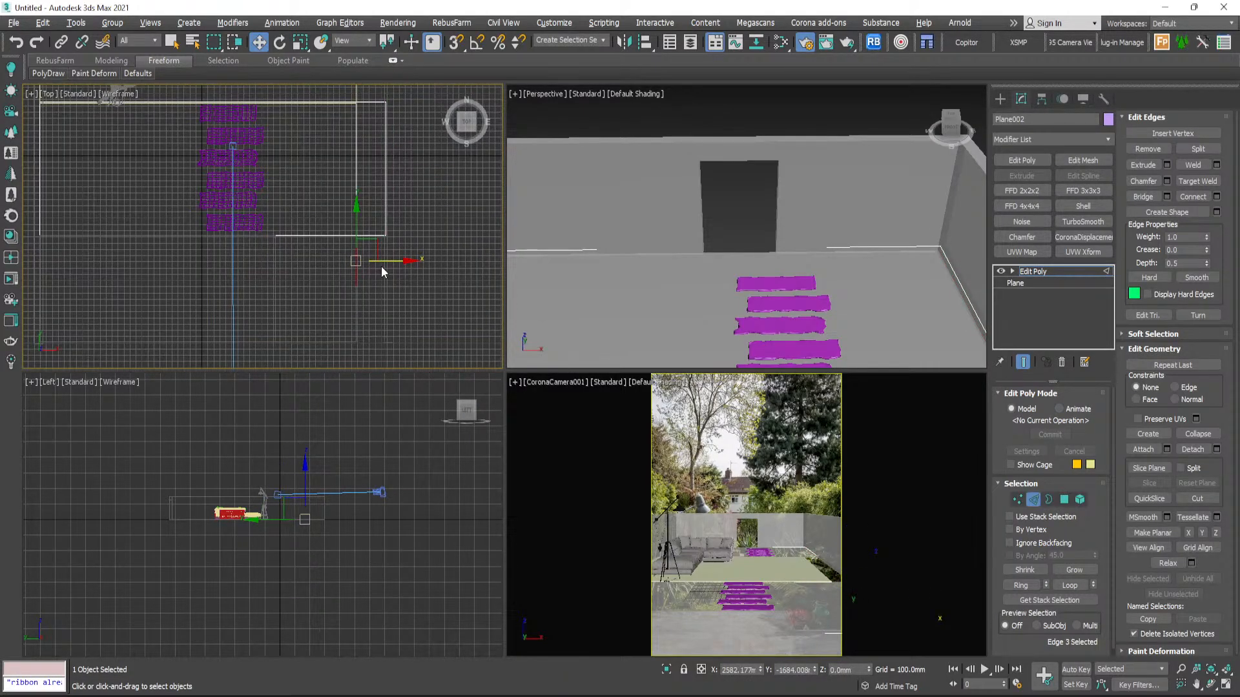
pyautogui.keyDown('shift'); pyautogui.moveTo(390, 260); pyautogui.dragTo(396, 244); pyautogui.keyUp('shift')
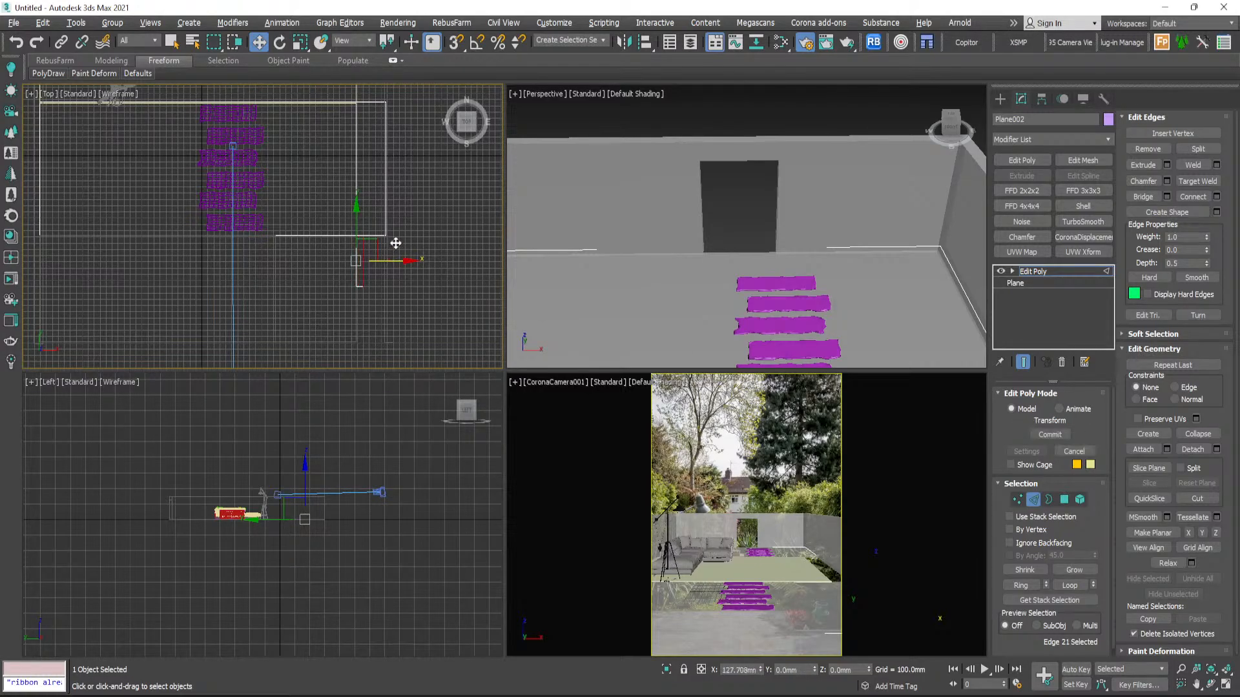
pyautogui.press('s')
pyautogui.scroll(4, 393, 243)
pyautogui.moveTo(289, 317); pyautogui.dragTo(377, 249)
pyautogui.press('s')
pyautogui.scroll(-7, 365, 293)
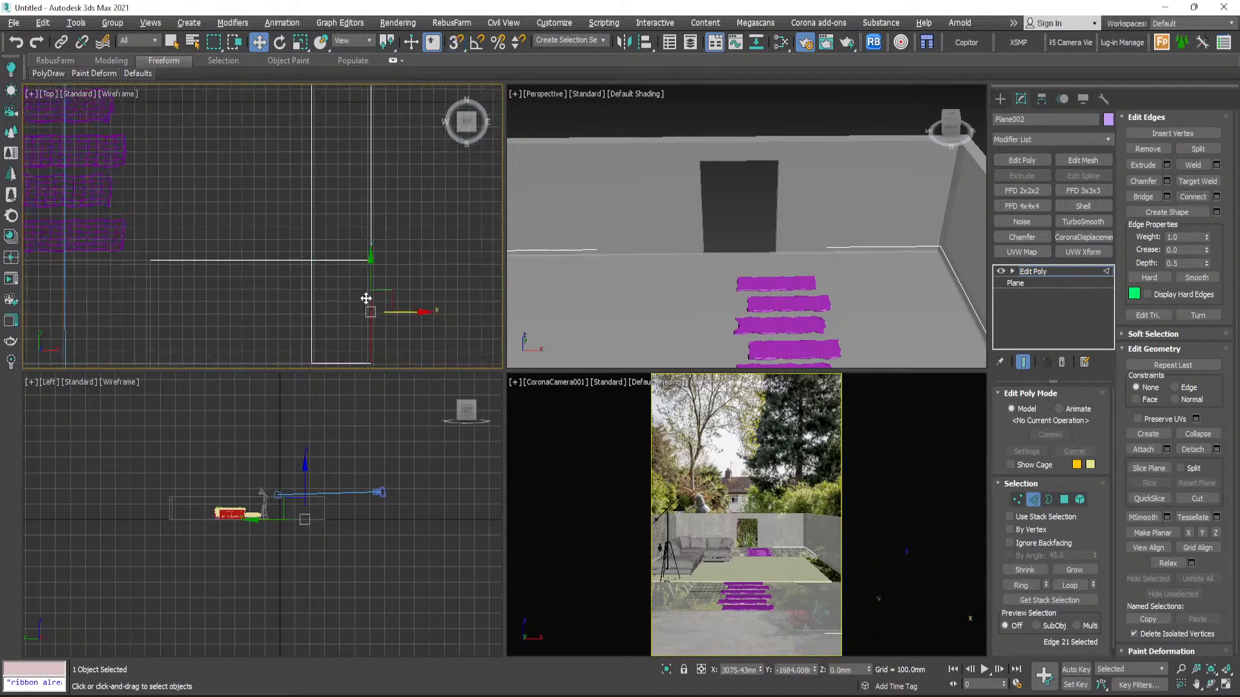
# - Bridge the two facing ground-plane edges beside the deck opening to close the gap along the right wall, and deselect the plane
pyautogui.scroll(5, 365, 265)
pyautogui.click(351, 262)
pyautogui.scroll(-2, 352, 257)
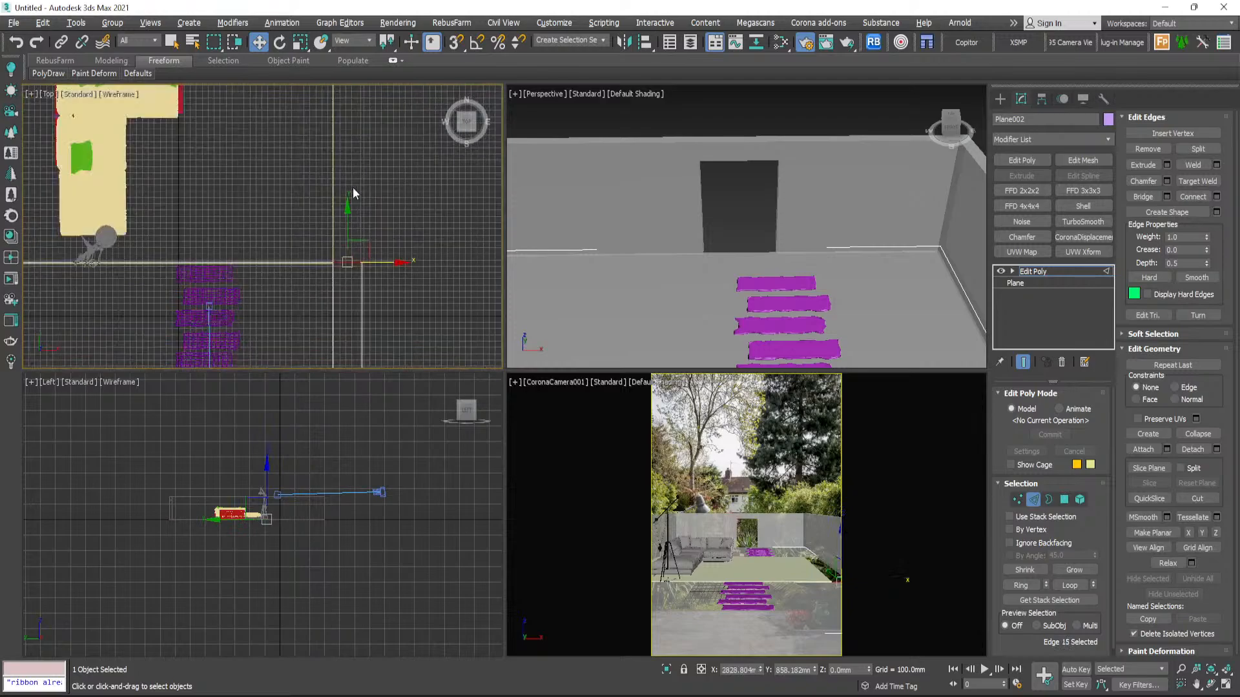
pyautogui.moveTo(352, 194); pyautogui.dragTo(364, 300, button='middle')
pyautogui.keyDown('ctrl'); pyautogui.click(362, 144); pyautogui.keyUp('ctrl')
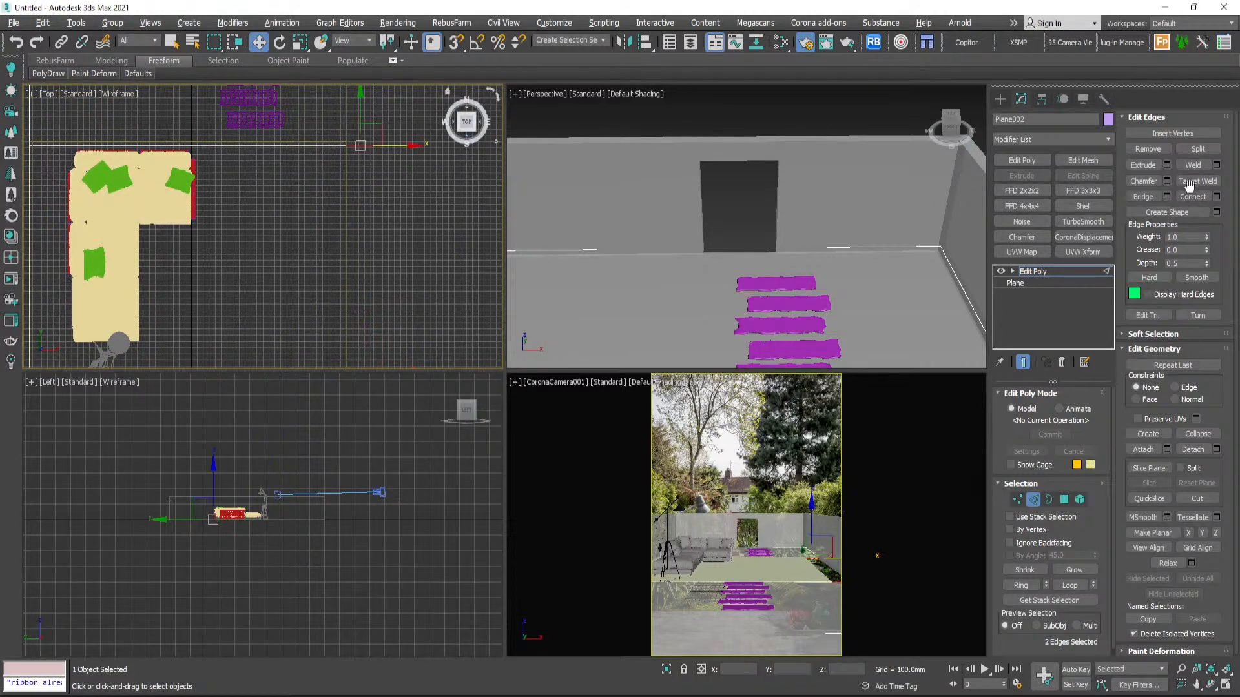
pyautogui.click(1000, 100)
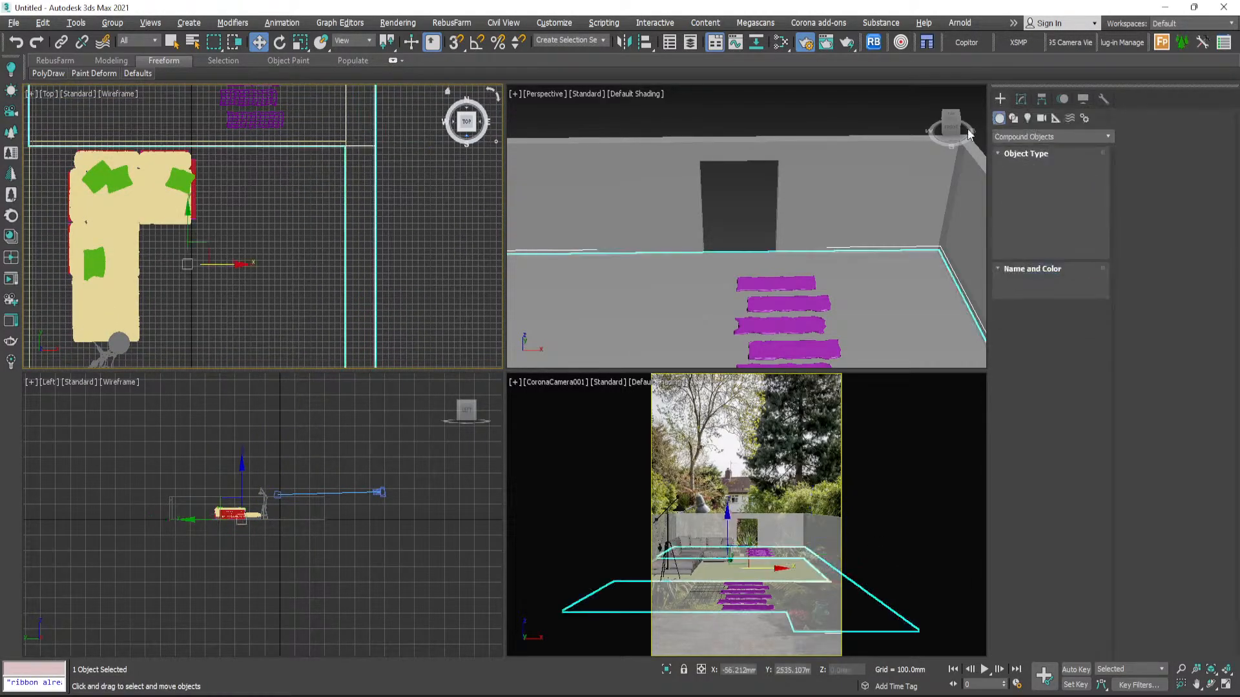
pyautogui.click(742, 199)
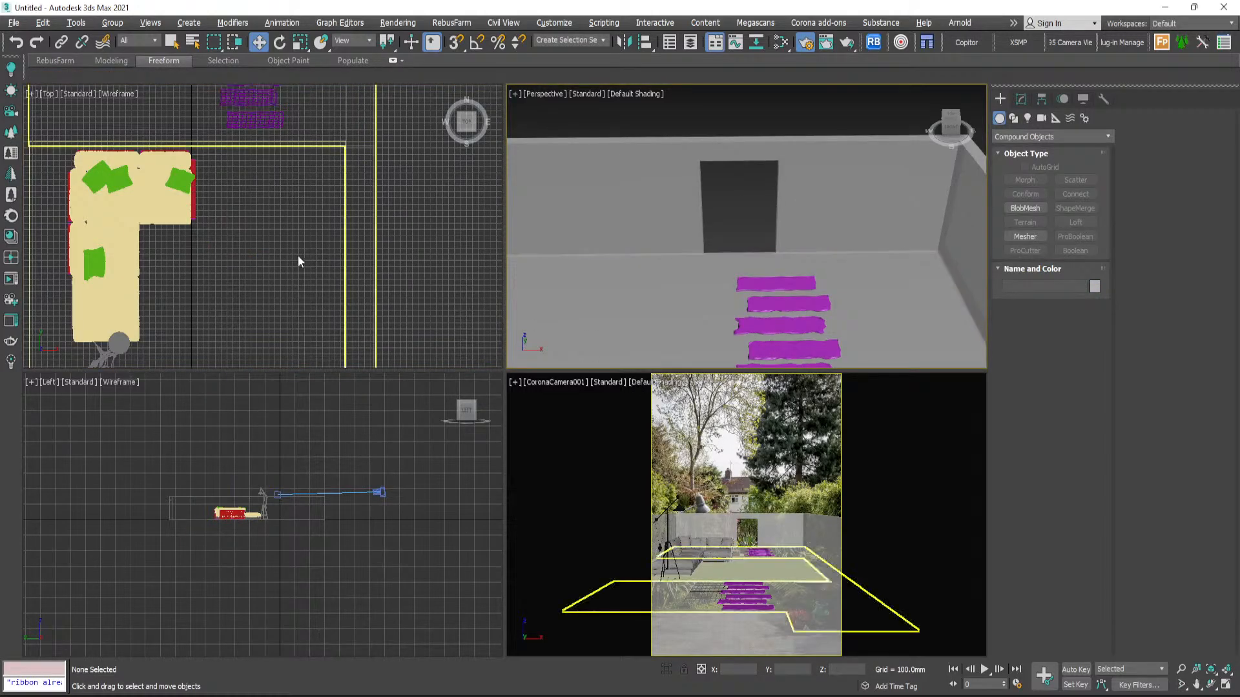
pyautogui.scroll(-3, 381, 213)
# - Set the camera view's shading to Clay and check the widened ground plane and wall enlarged
pyautogui.click(710, 435)
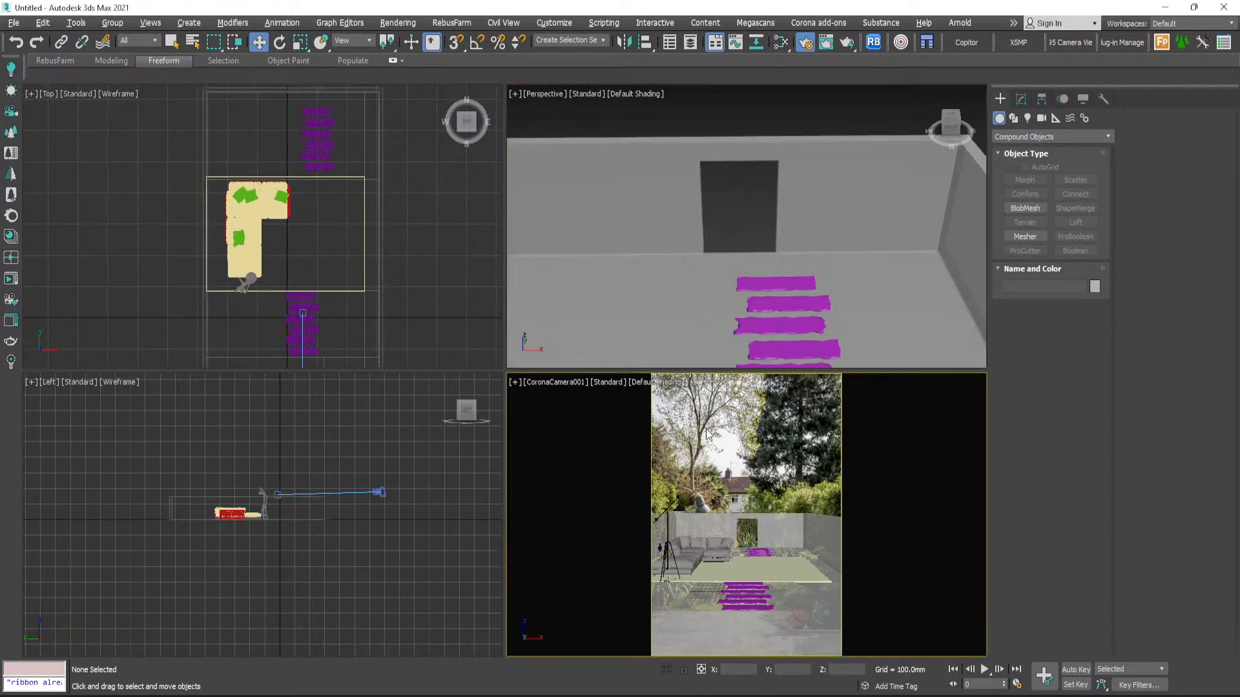
pyautogui.click(658, 382)
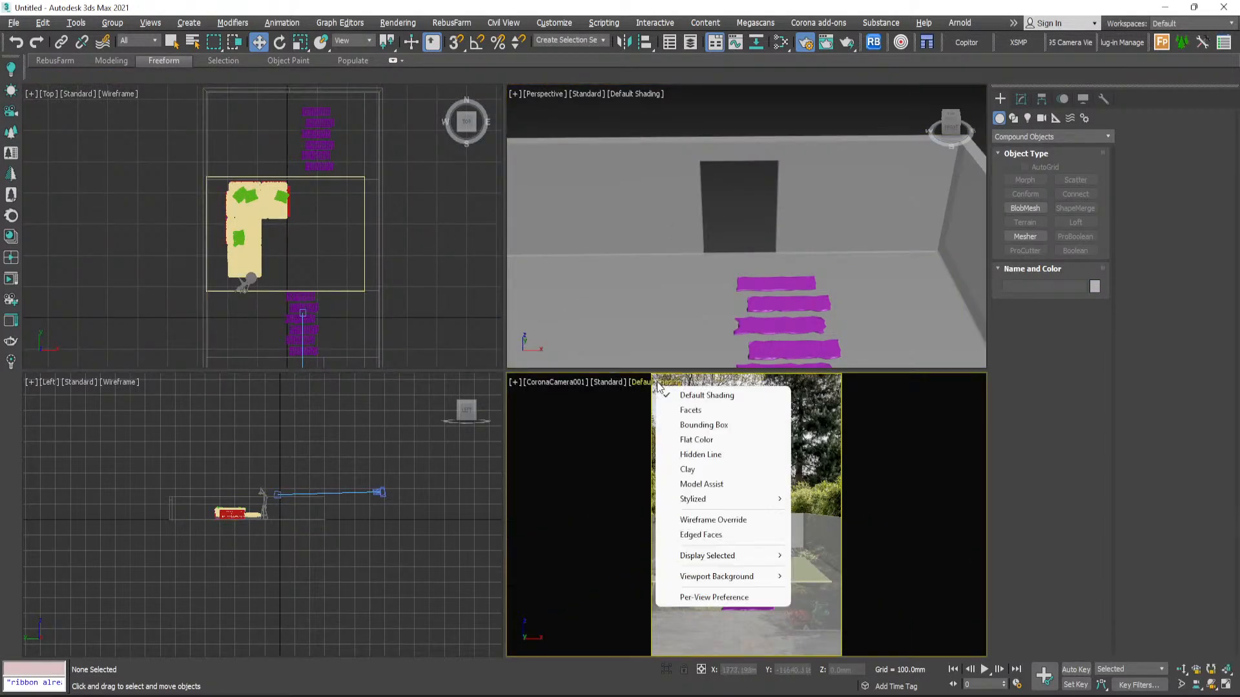
pyautogui.click(688, 470)
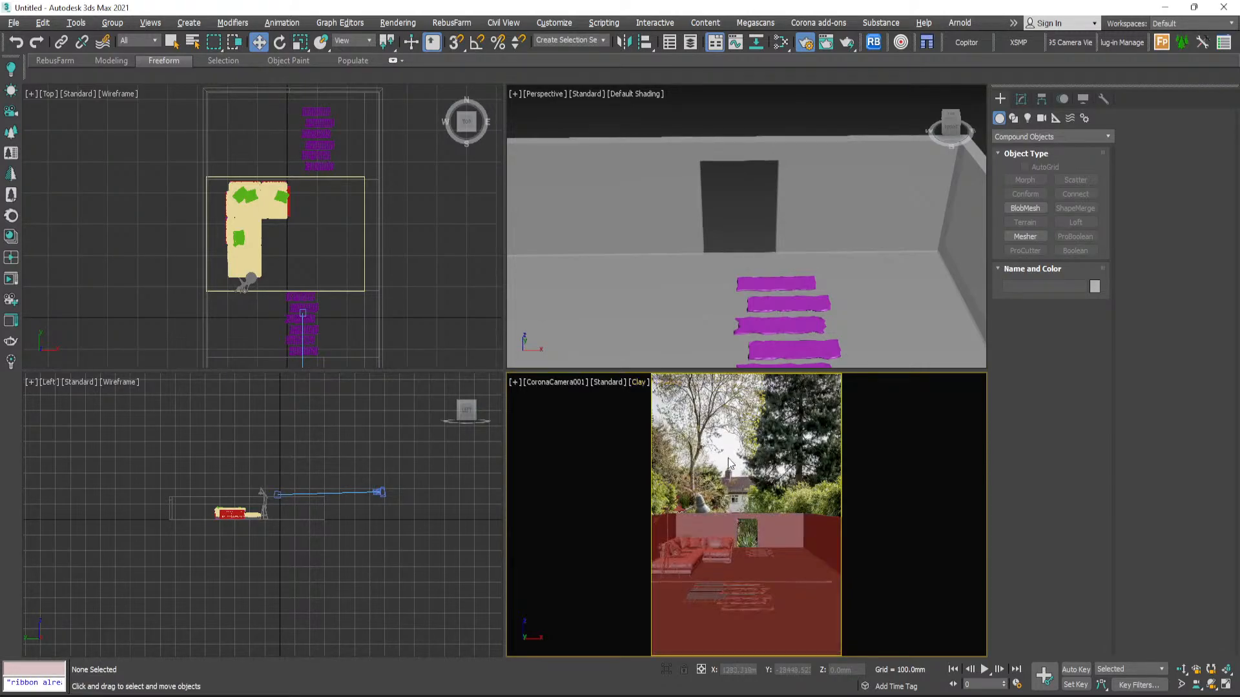
pyautogui.hotkey('alt', 'w')
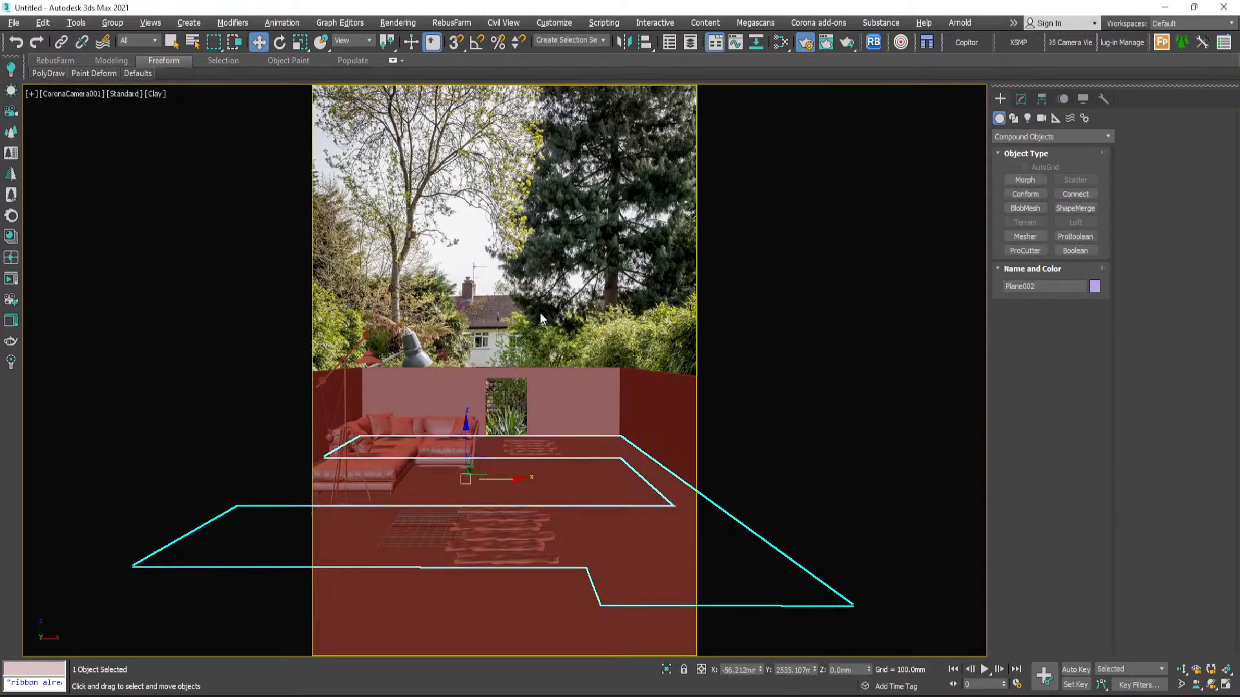
pyautogui.hotkey('alt', 'w')
pyautogui.scroll(-5, 442, 276)
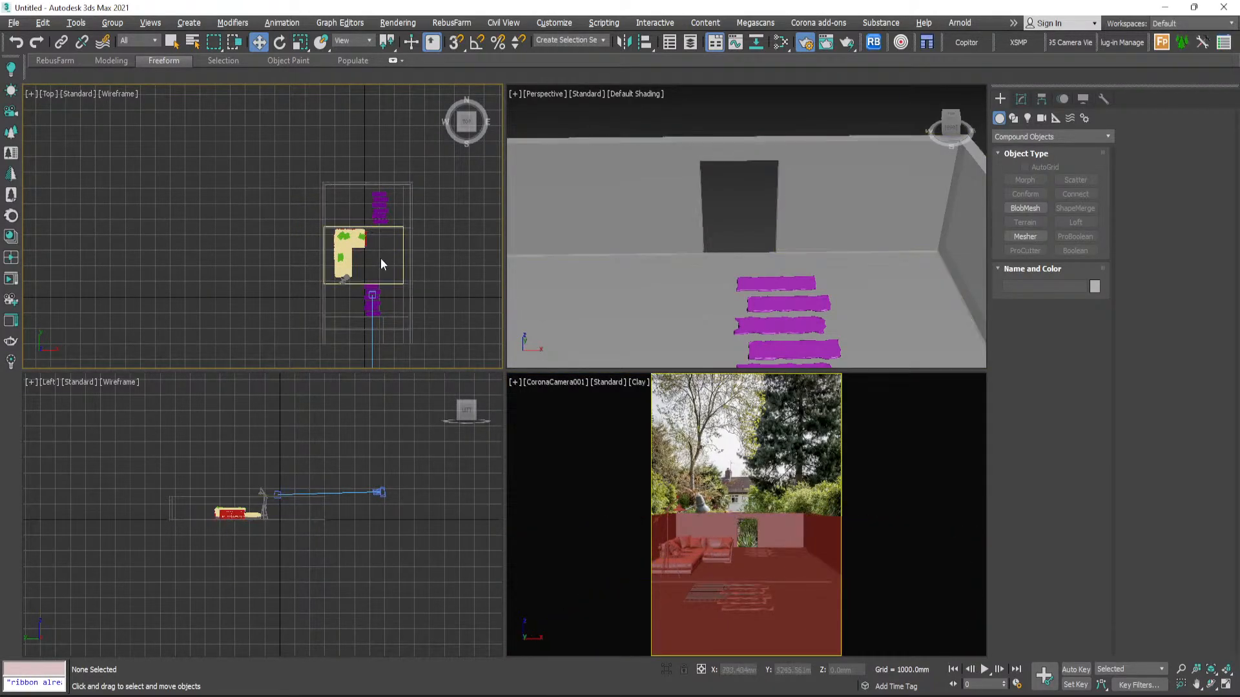
pyautogui.scroll(5, 381, 258)
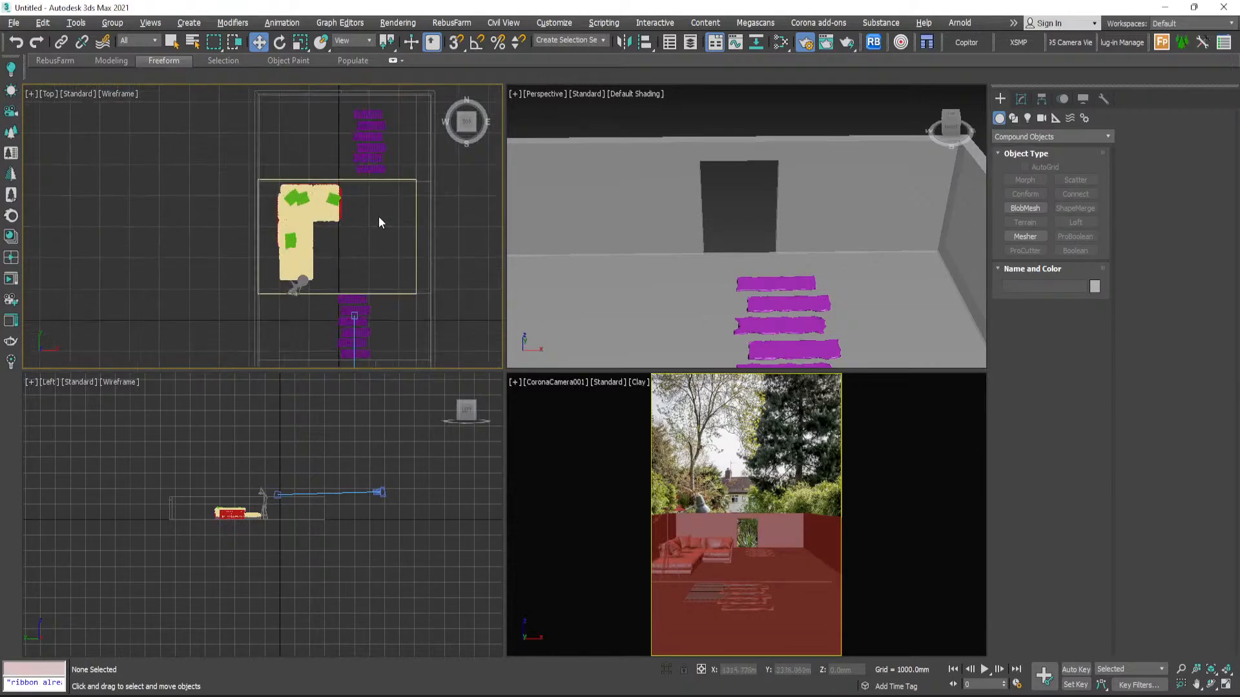
pyautogui.scroll(3, 380, 233)
pyautogui.scroll(-3, 379, 233)
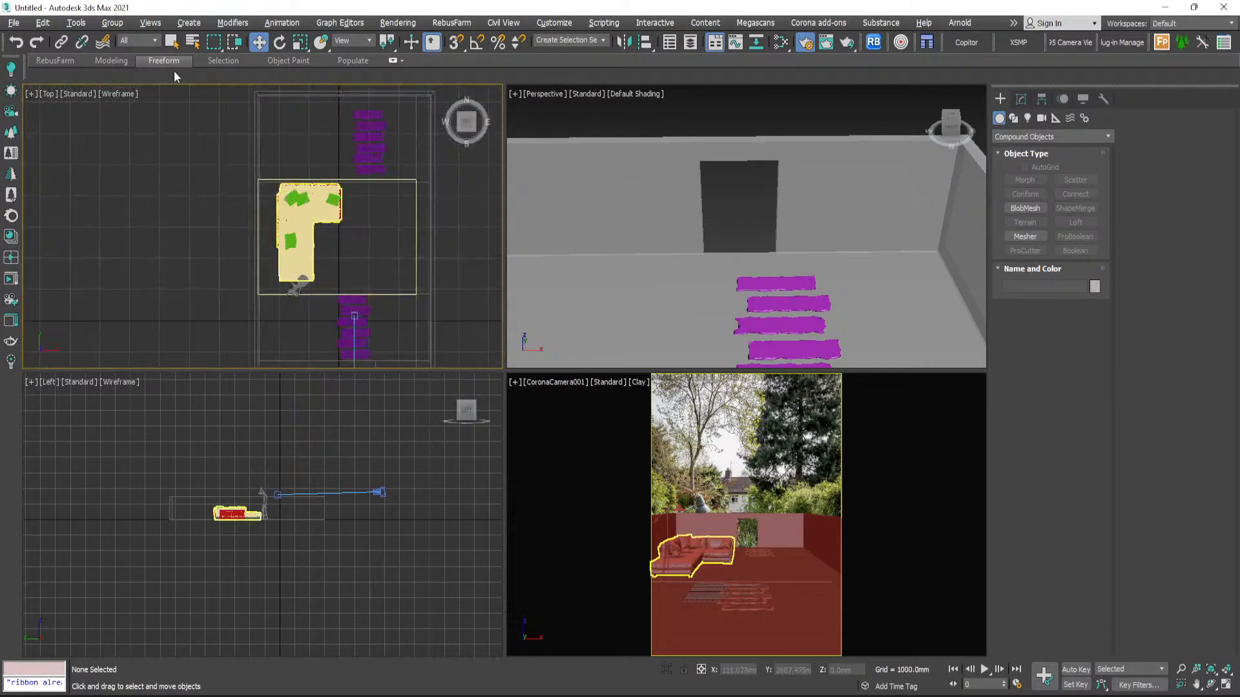
# - Activate the selection tool, switch to the Connecter asset library, and maximize its window
pyautogui.click(172, 42)
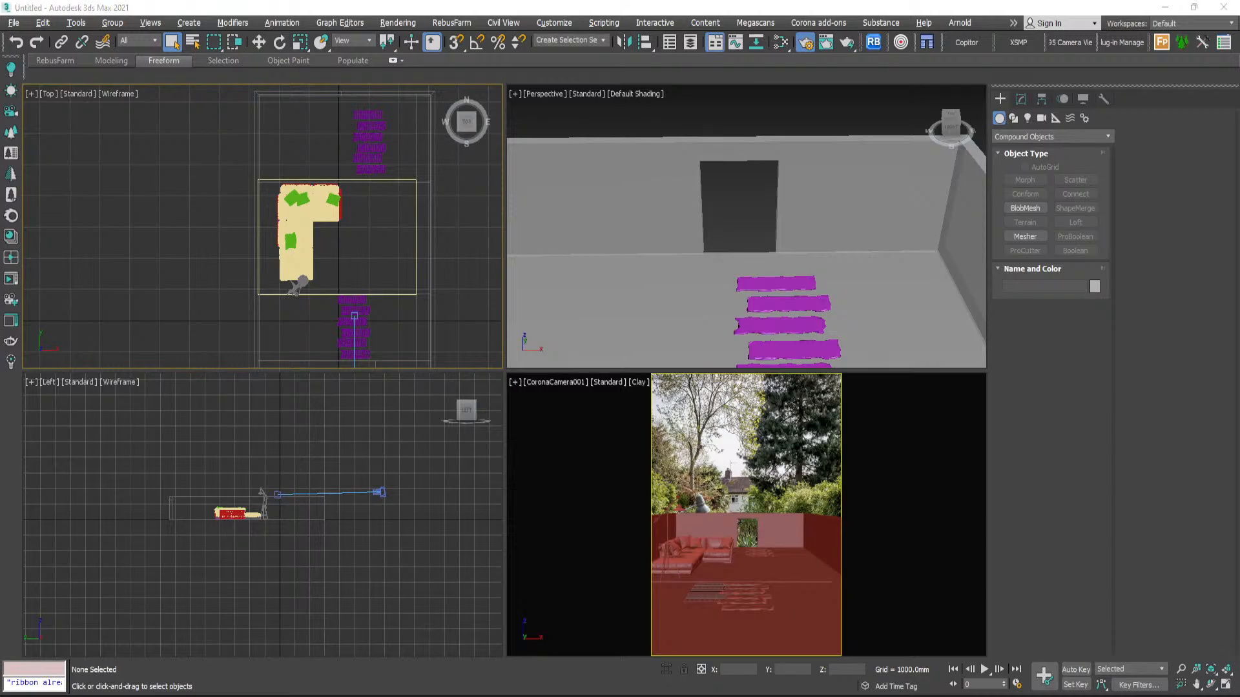
pyautogui.moveTo(1239, 185); pyautogui.dragTo(789, 11)
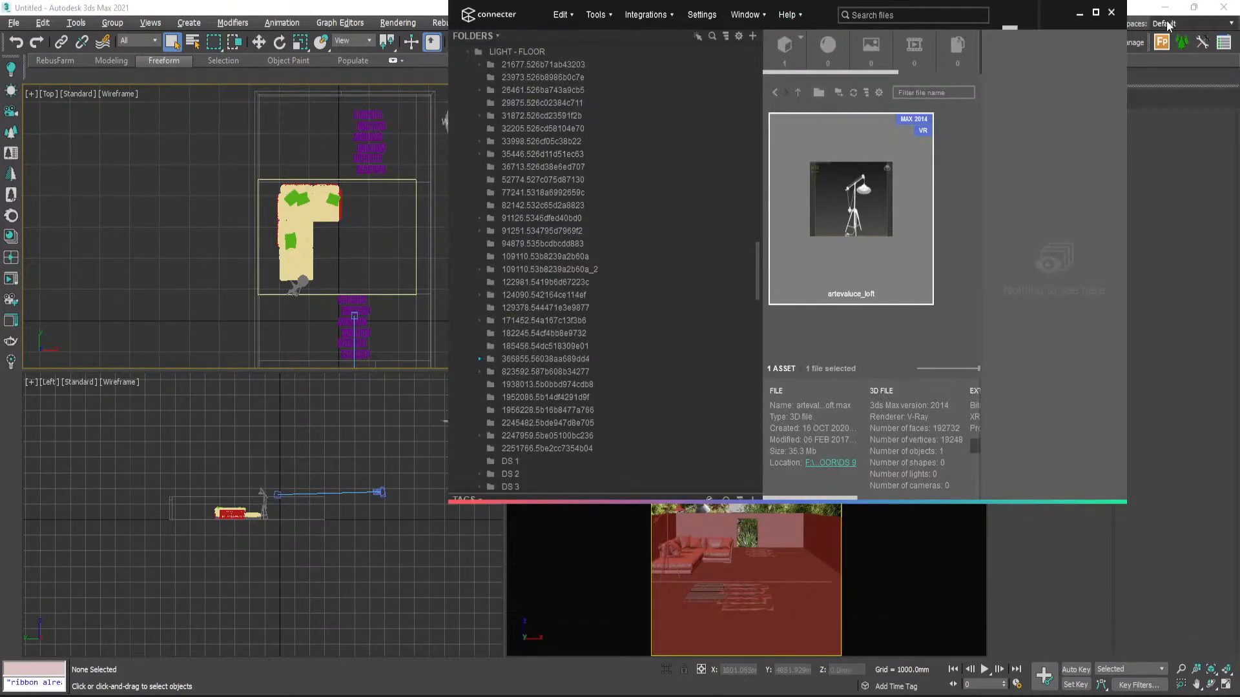
pyautogui.click(1096, 13)
# - Collapse the whole folder tree and expand Trees > maxtree to show the plant model collections
pyautogui.scroll(1, 53, 76)
pyautogui.scroll(6, 34, 223)
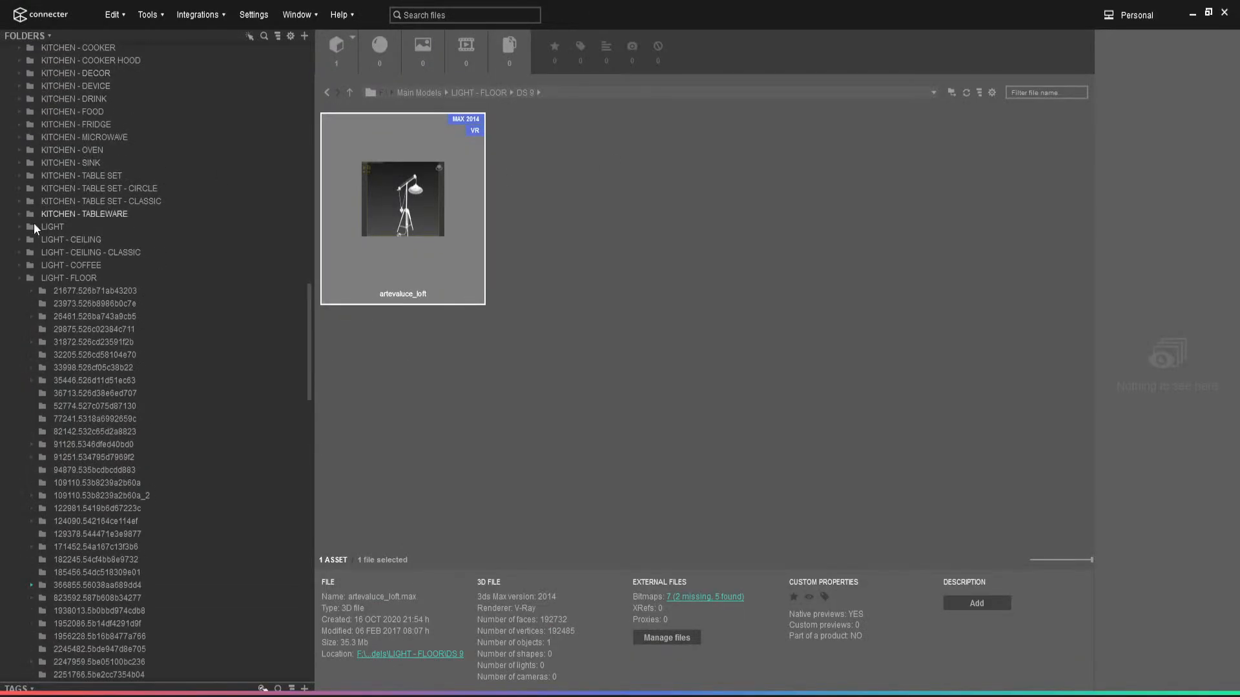
pyautogui.click(20, 281)
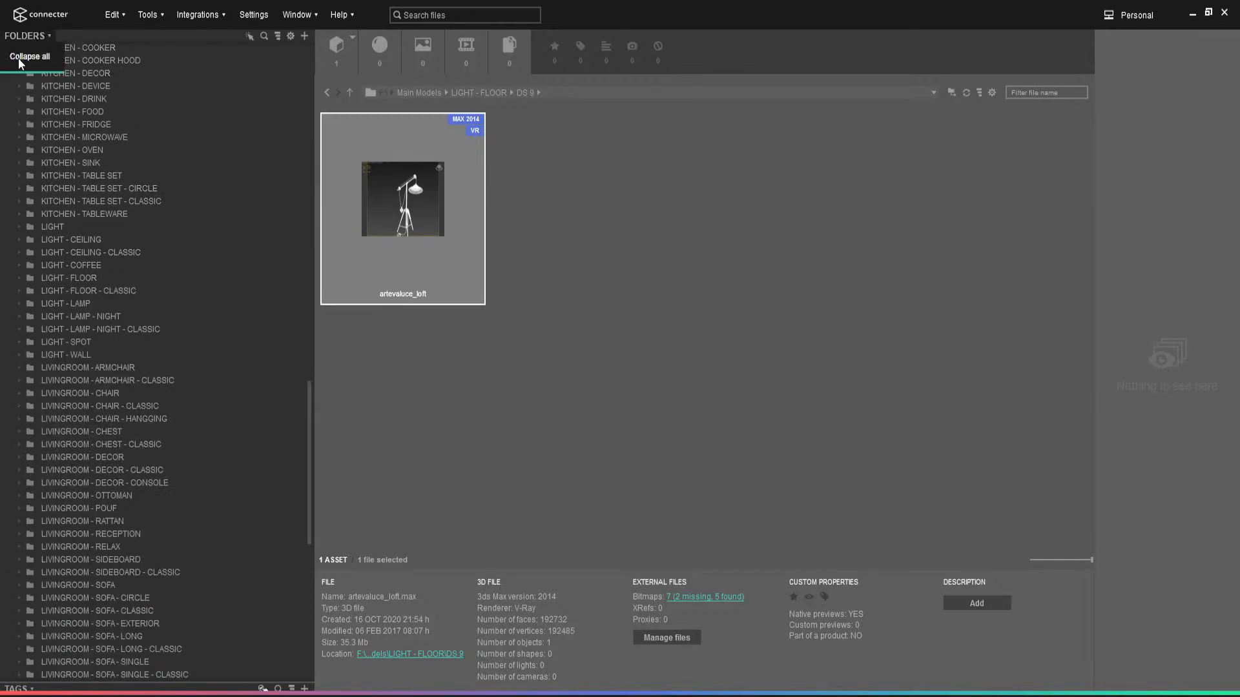
pyautogui.click(19, 60)
pyautogui.click(6, 125)
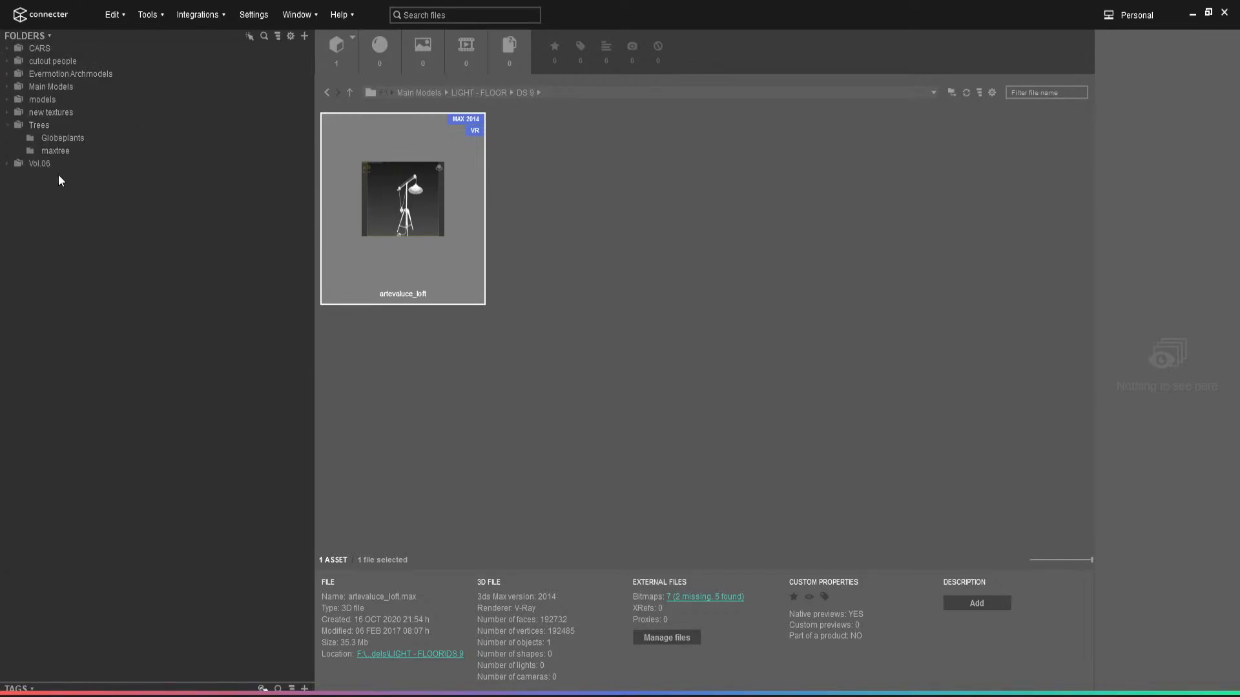
pyautogui.click(19, 151)
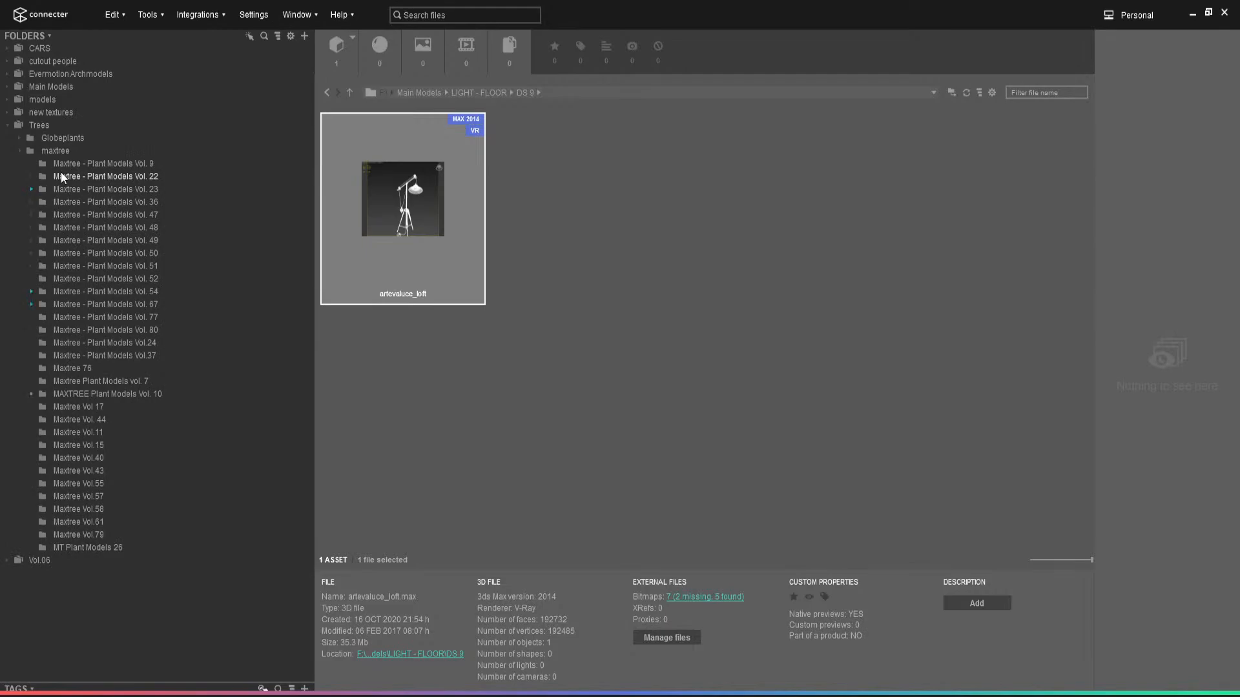
# - Look inside the Maxtree Vol. 9 folder, then browse the tree images in Vol. 22's MT_PM_V22_Previews
pyautogui.click(37, 164)
pyautogui.click(32, 164)
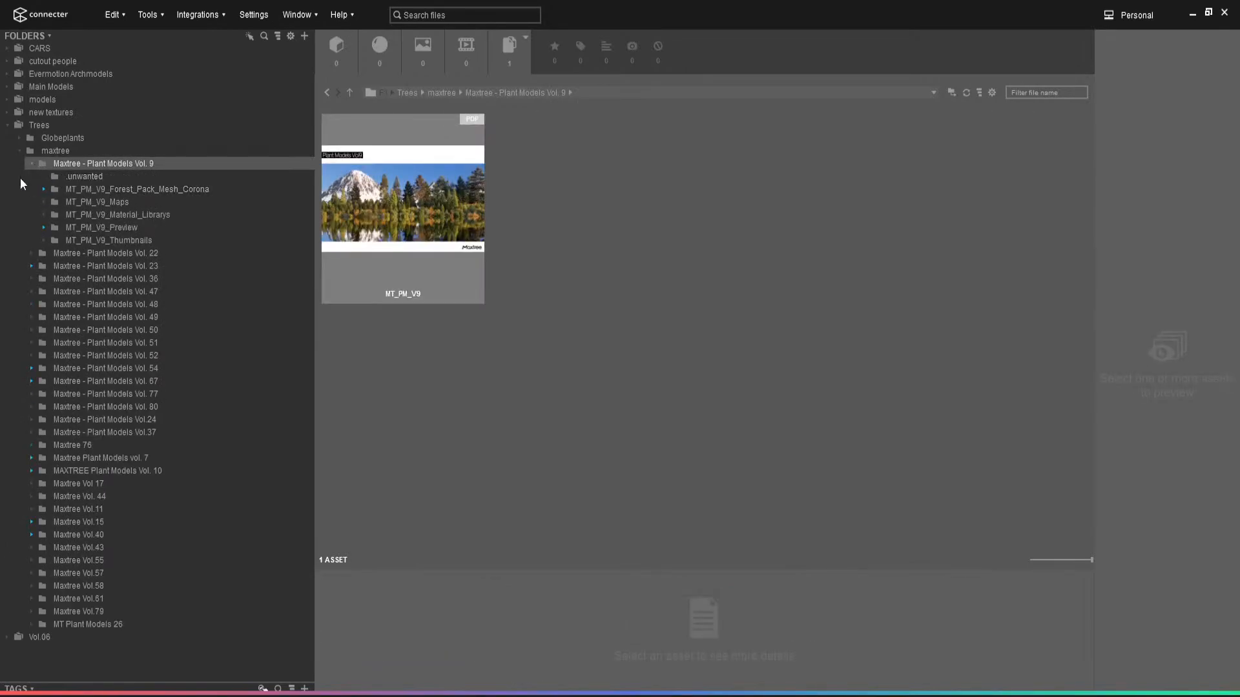
pyautogui.click(32, 164)
pyautogui.click(31, 177)
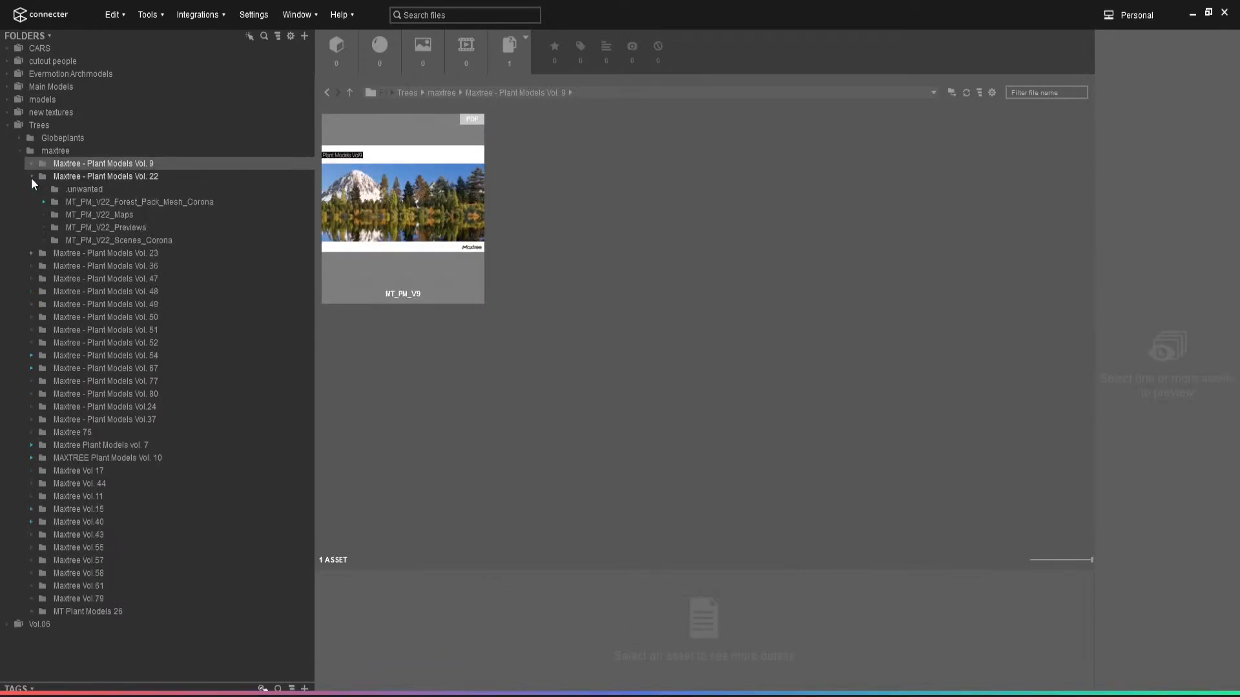
pyautogui.click(114, 227)
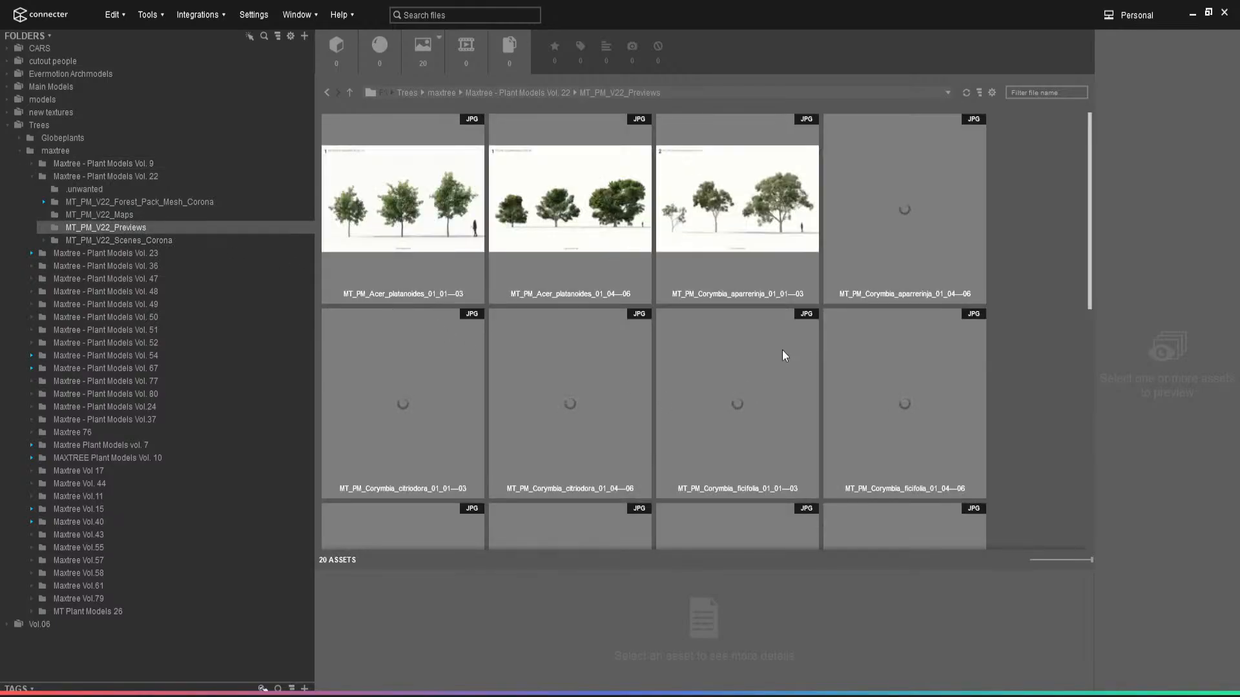
pyautogui.scroll(-3, 791, 346)
pyautogui.scroll(-3, 791, 347)
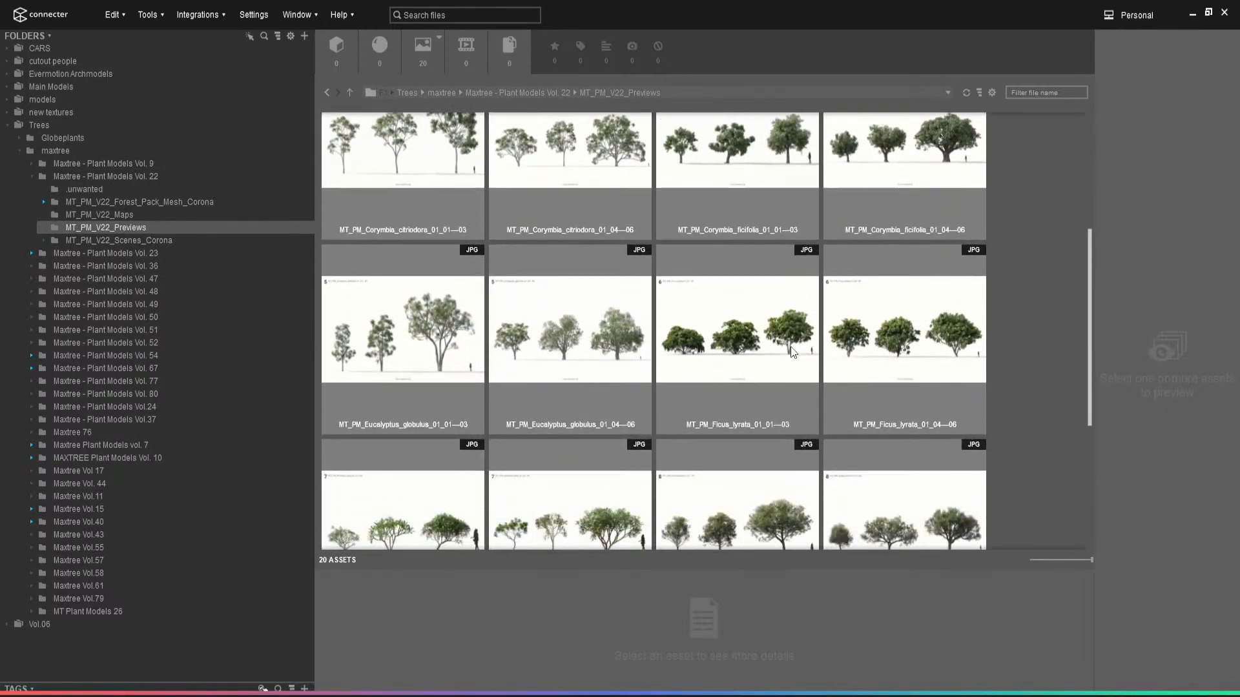
pyautogui.scroll(-3, 730, 375)
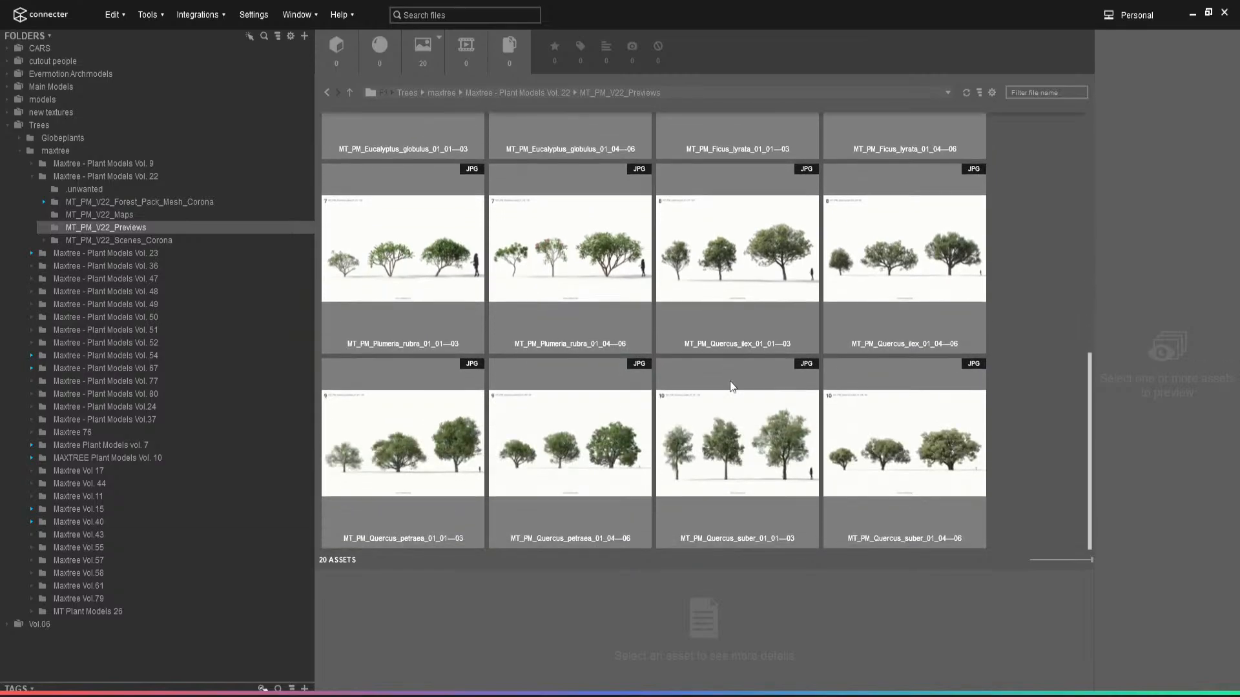
# - Check the Maxtree Vol. 23 mesh folder and browse the trees in Vol. 36's MT_PM_V36_Thumbnails
pyautogui.click(30, 253)
pyautogui.click(107, 268)
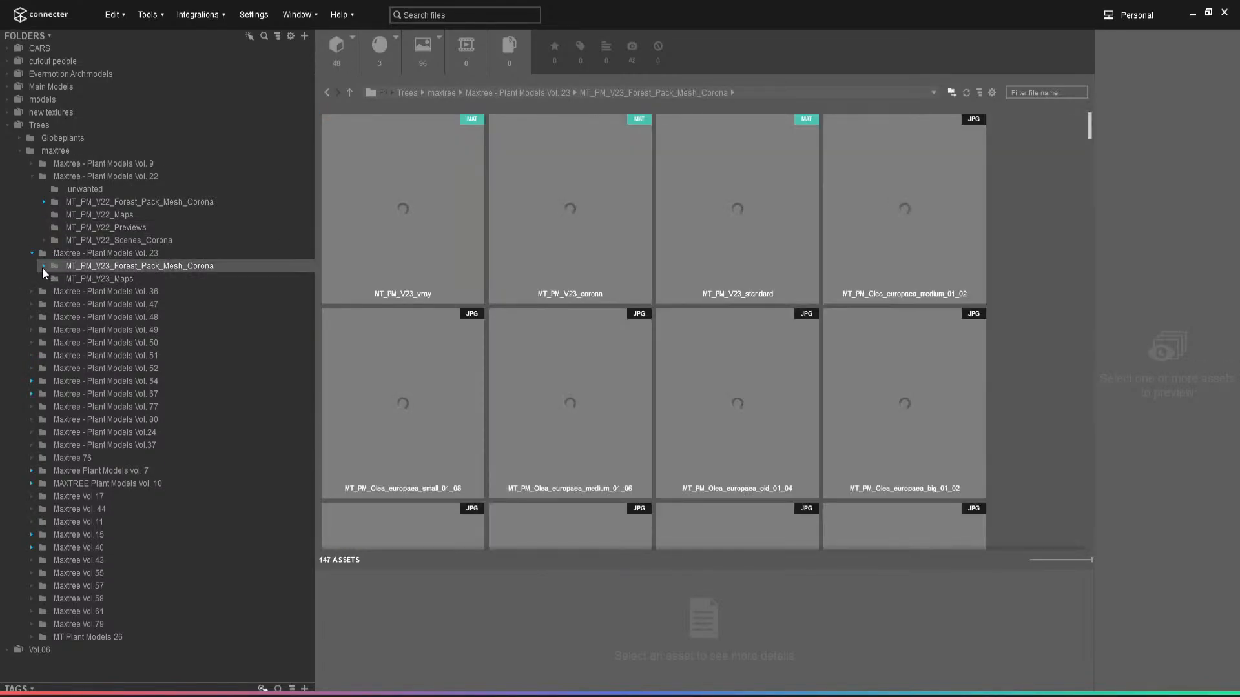
pyautogui.click(44, 266)
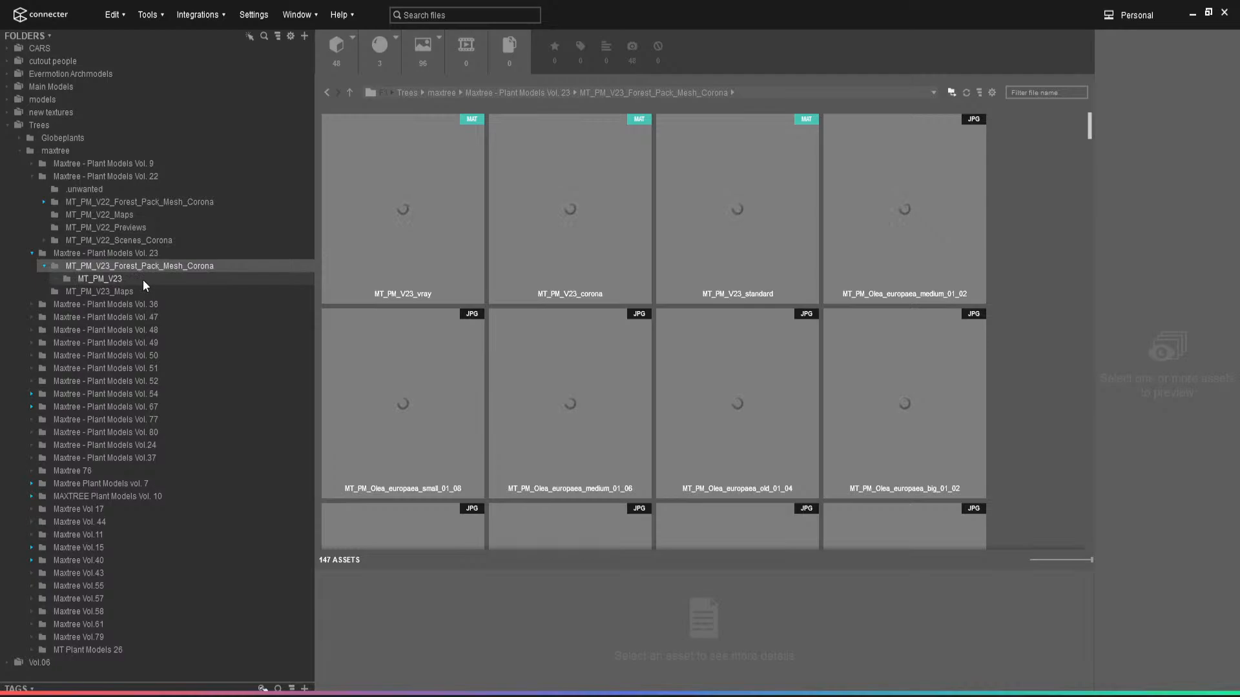
pyautogui.click(32, 304)
pyautogui.click(92, 317)
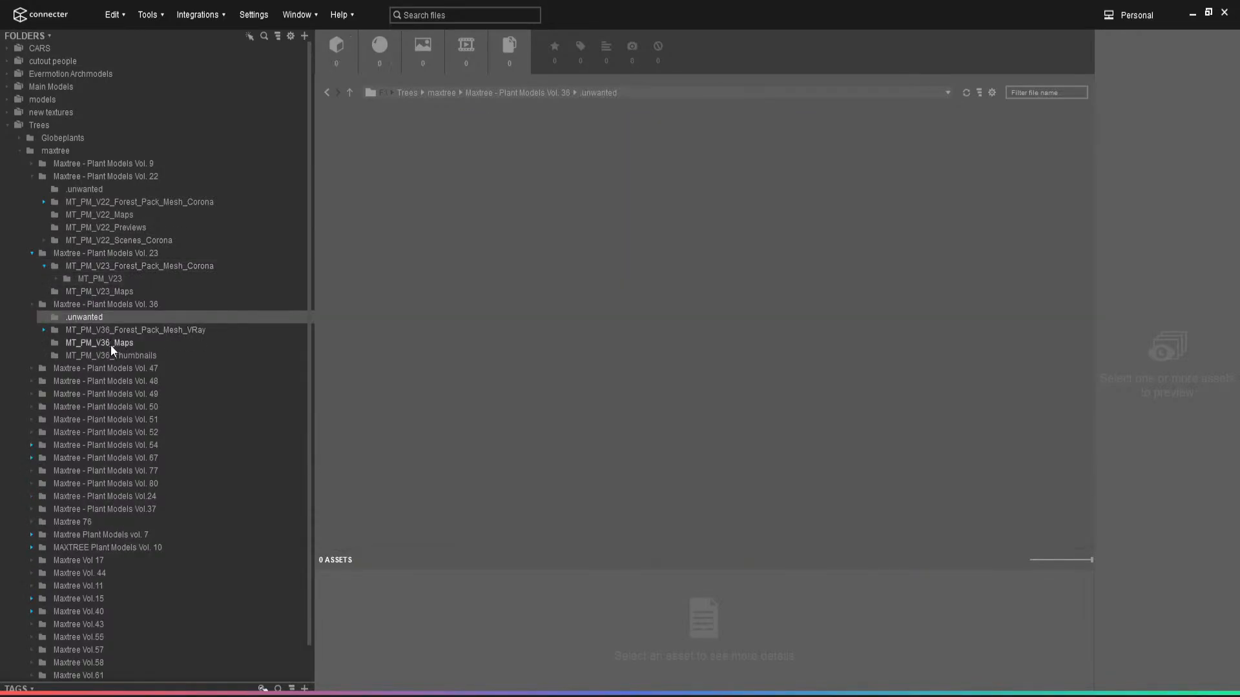
pyautogui.click(115, 355)
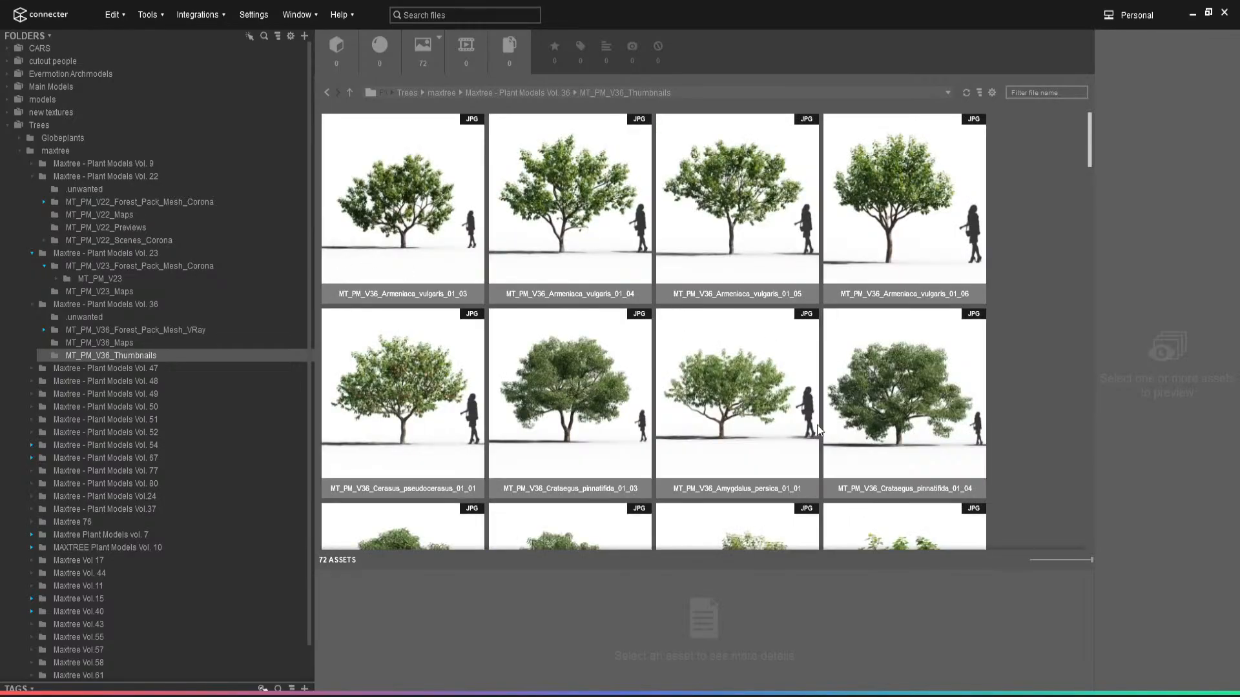
pyautogui.scroll(-3, 819, 431)
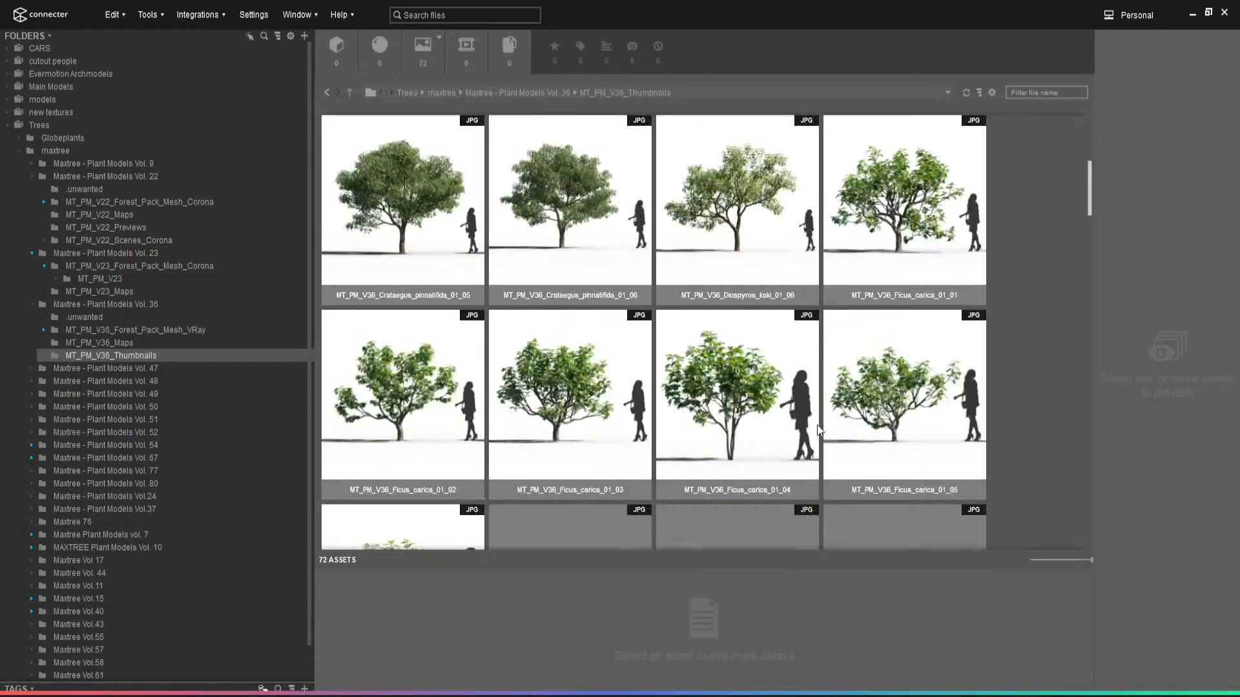
# - Open Vol. 47's MT_PM_V47_Forest_Pack_Mesh_VRay folder and select the Broussonetia_papyrifera_01_03 image
pyautogui.click(31, 368)
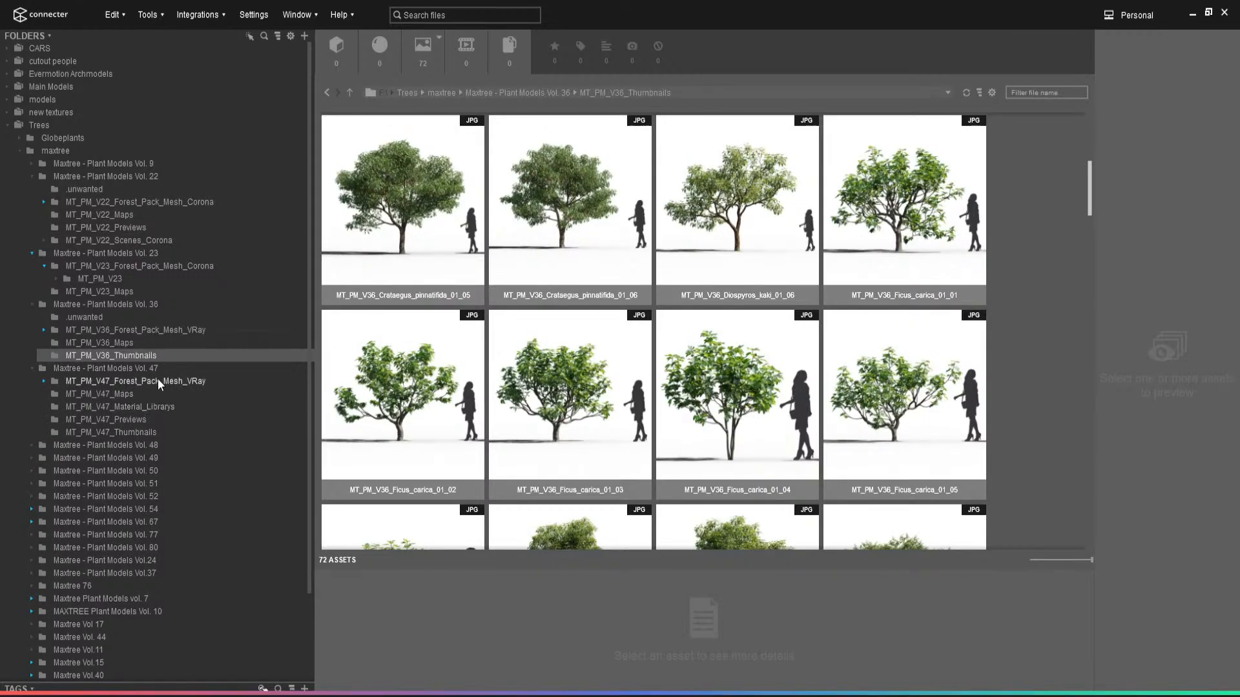
pyautogui.click(159, 379)
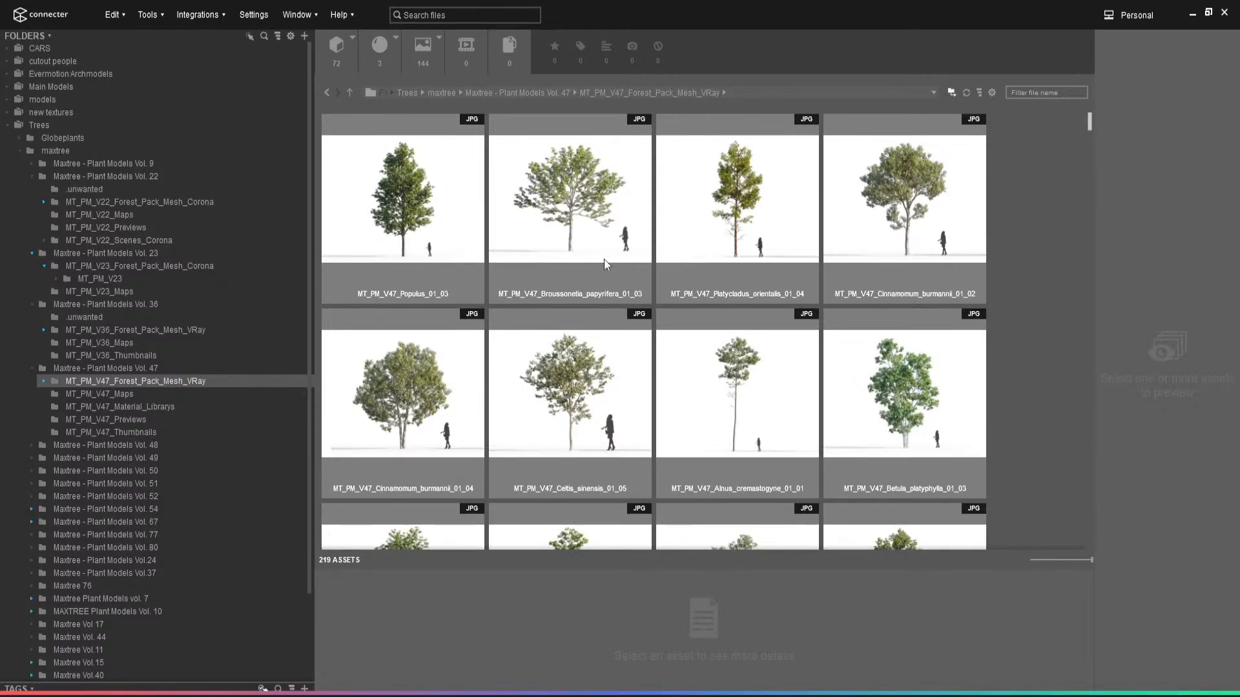
pyautogui.click(606, 277)
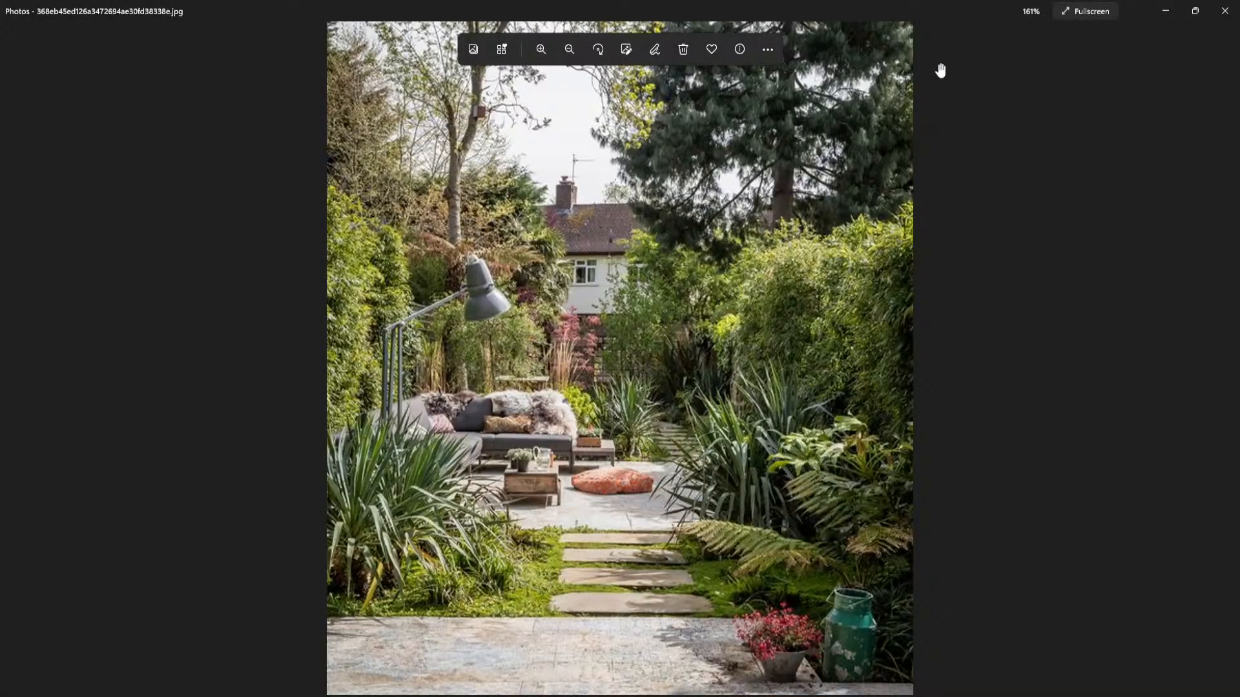
# - Arrange the garden reference photo and the Connecter library side by side at full height, and zoom the photo out to show it whole
pyautogui.press('super+Right')
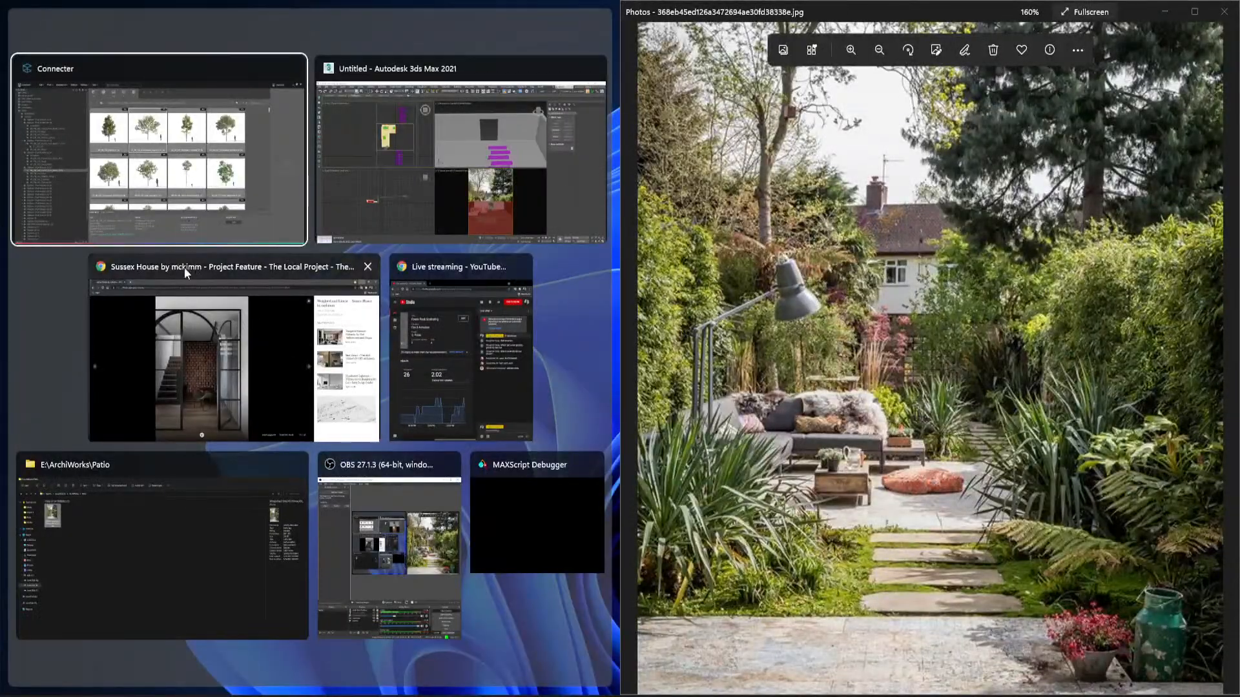
pyautogui.click(271, 194)
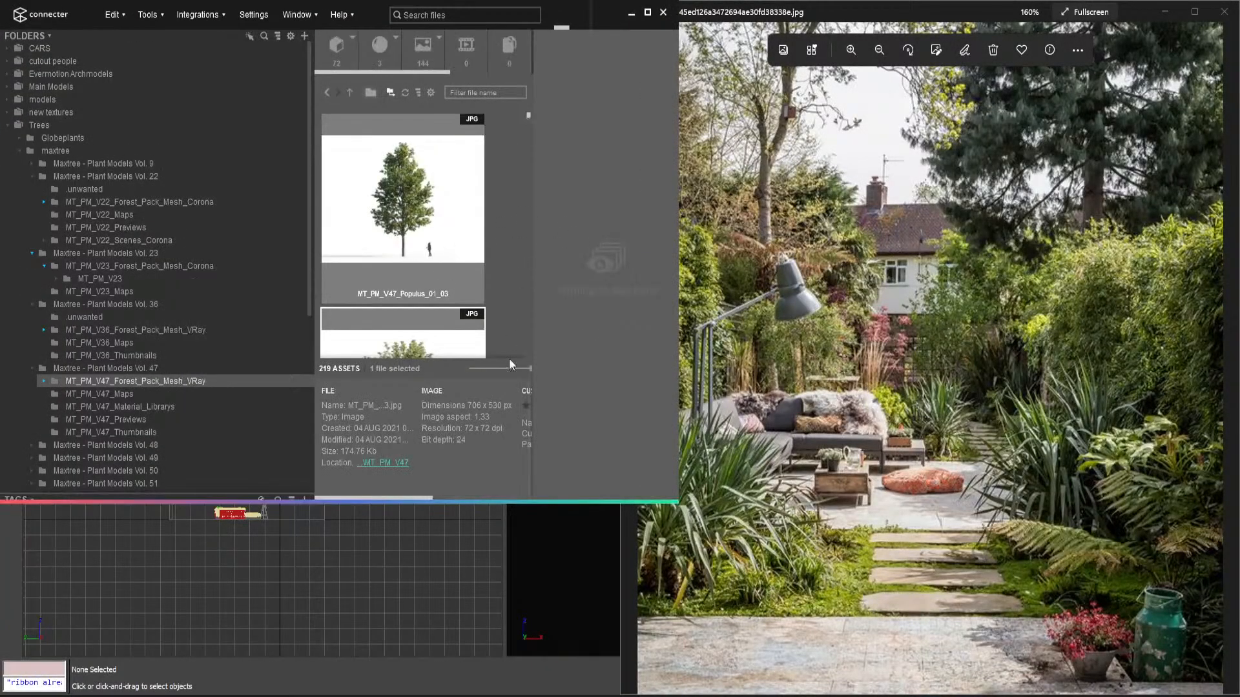
pyautogui.moveTo(526, 501); pyautogui.dragTo(541, 691)
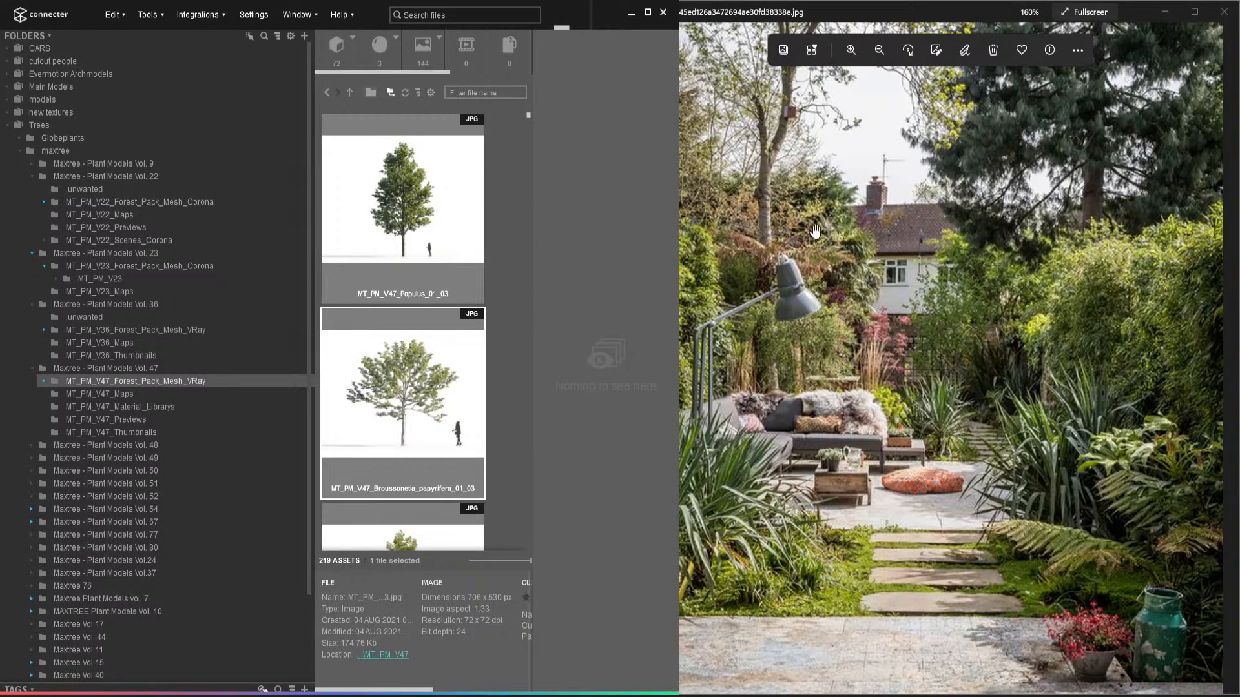
pyautogui.click(814, 229)
pyautogui.scroll(-5, 917, 320)
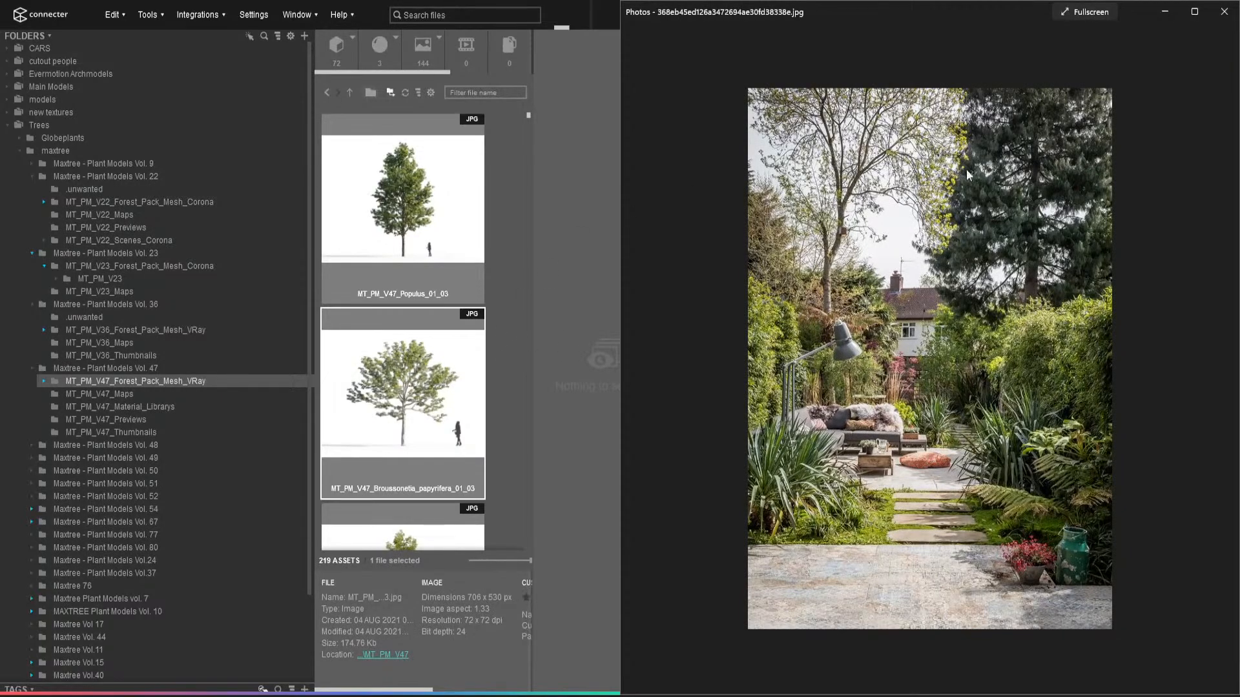
# - Browse the Vol. 47 trees against the reference photo, inspecting Celtis_sinensis_01_05 and Populus_01_06
pyautogui.scroll(-5, 477, 366)
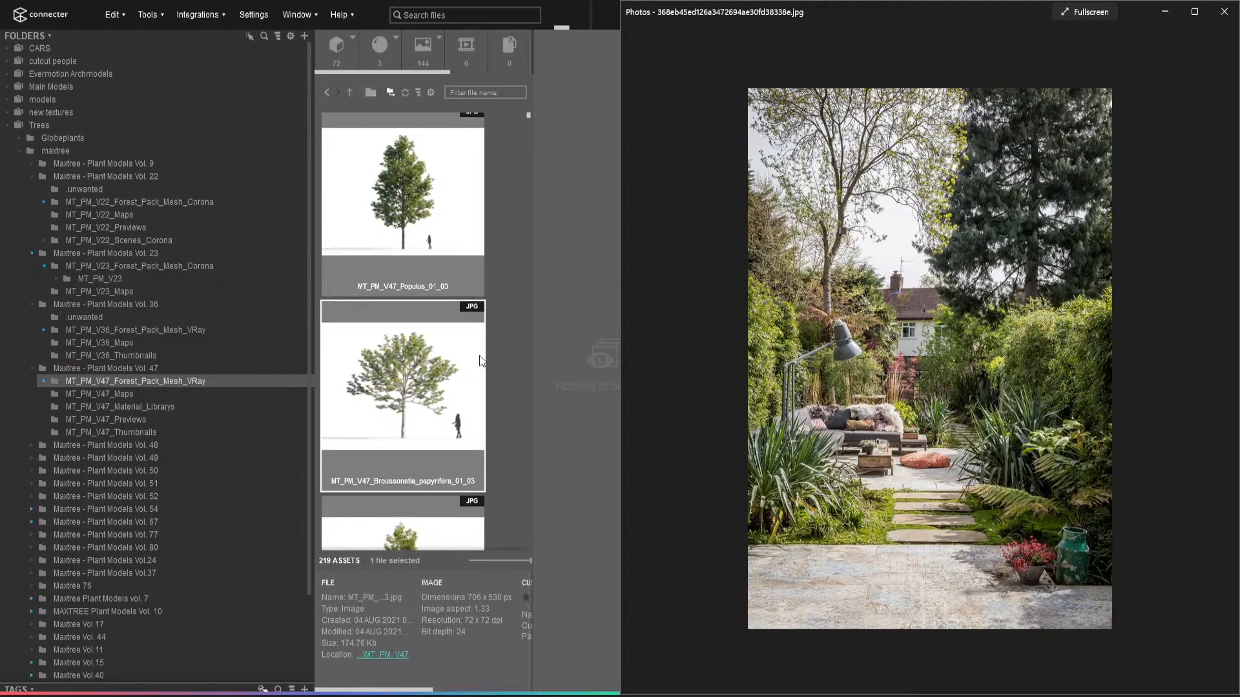
pyautogui.scroll(-2, 476, 365)
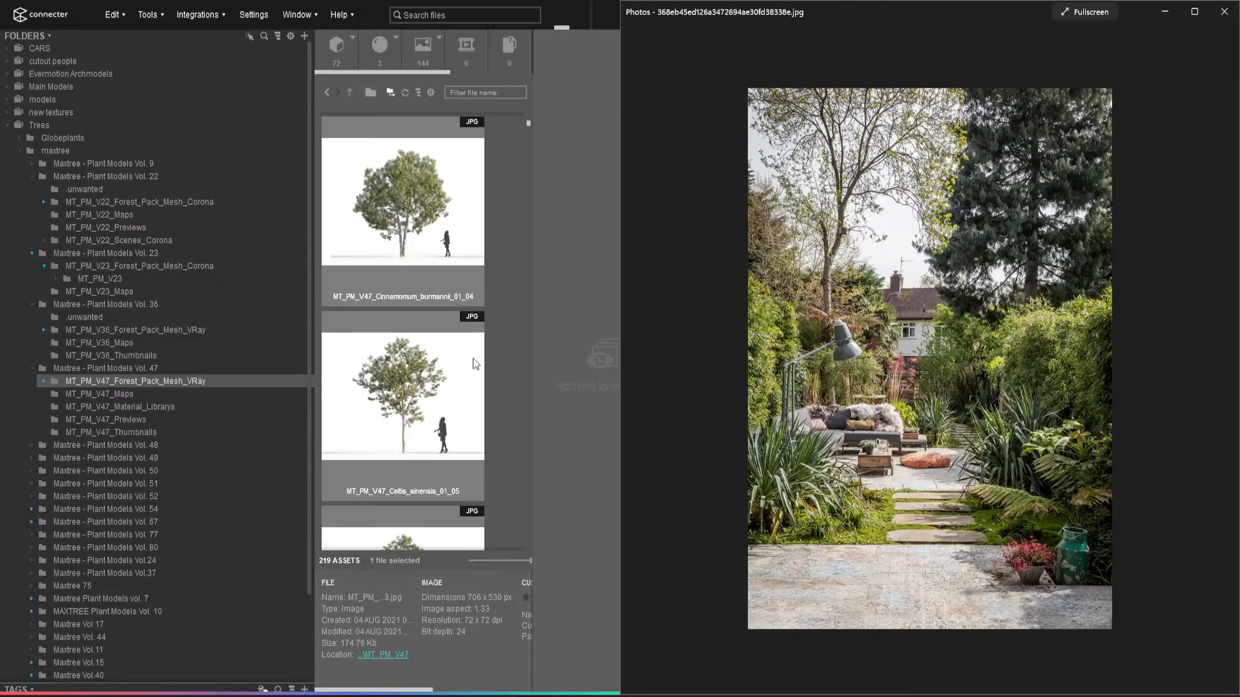
pyautogui.click(427, 393)
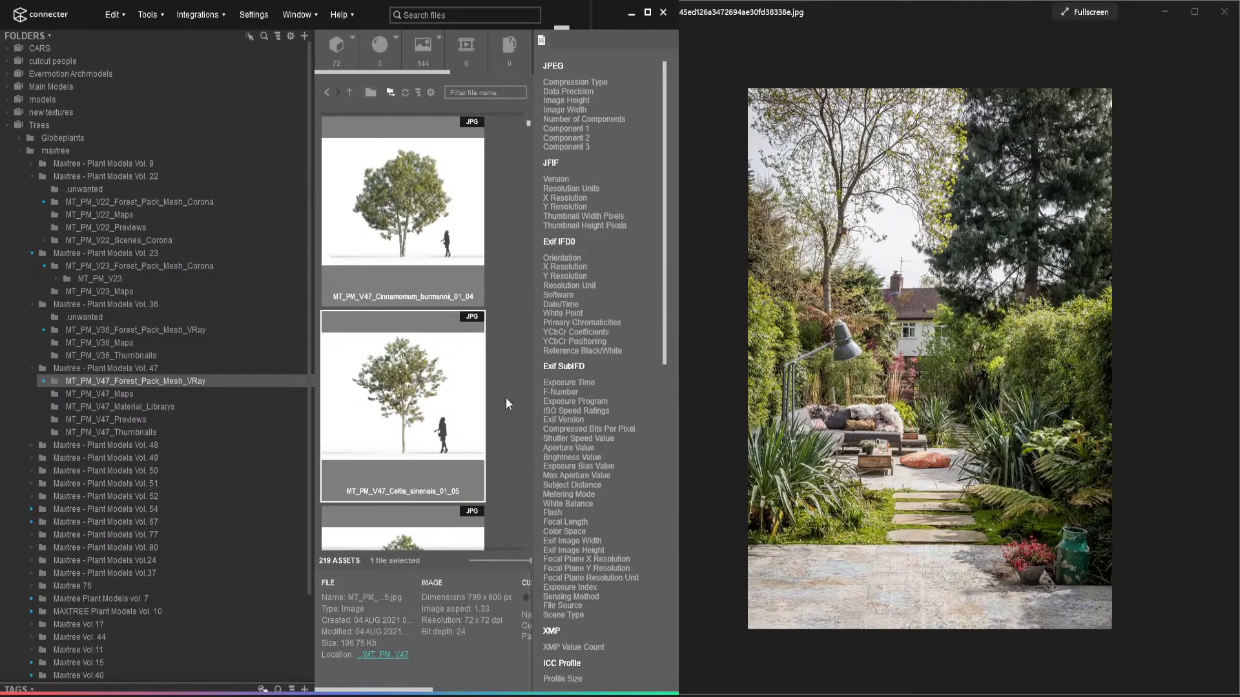
pyautogui.scroll(-4, 428, 484)
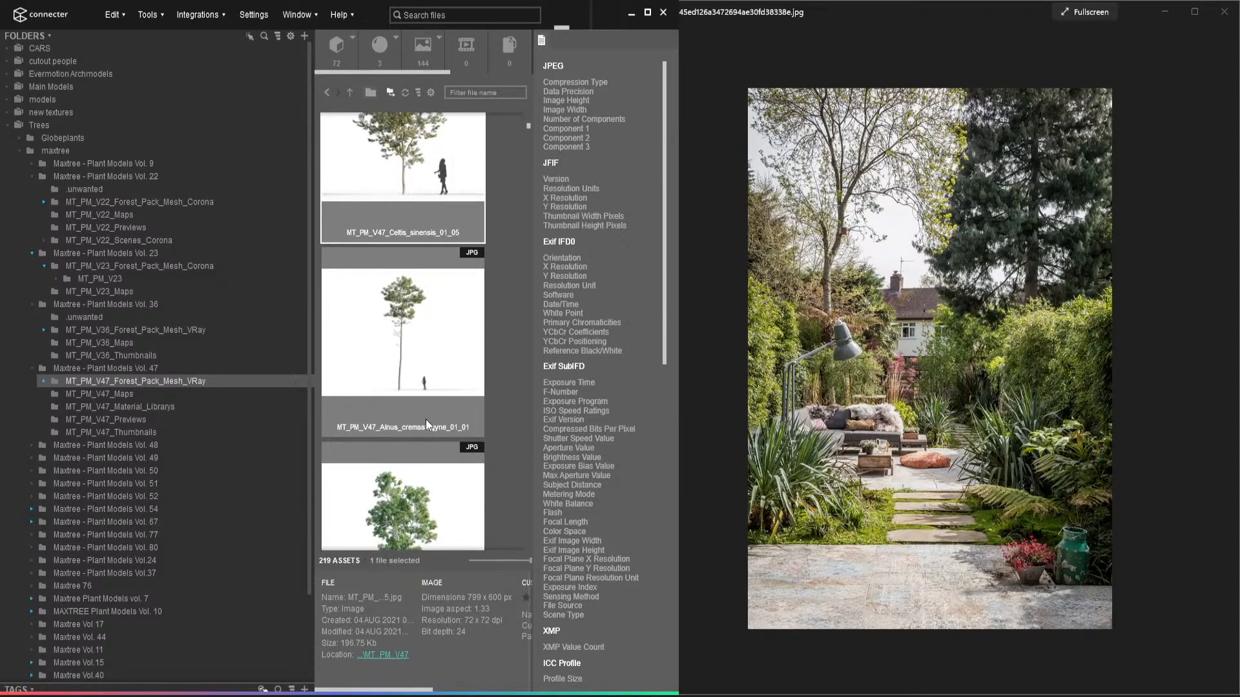
pyautogui.scroll(-5, 426, 425)
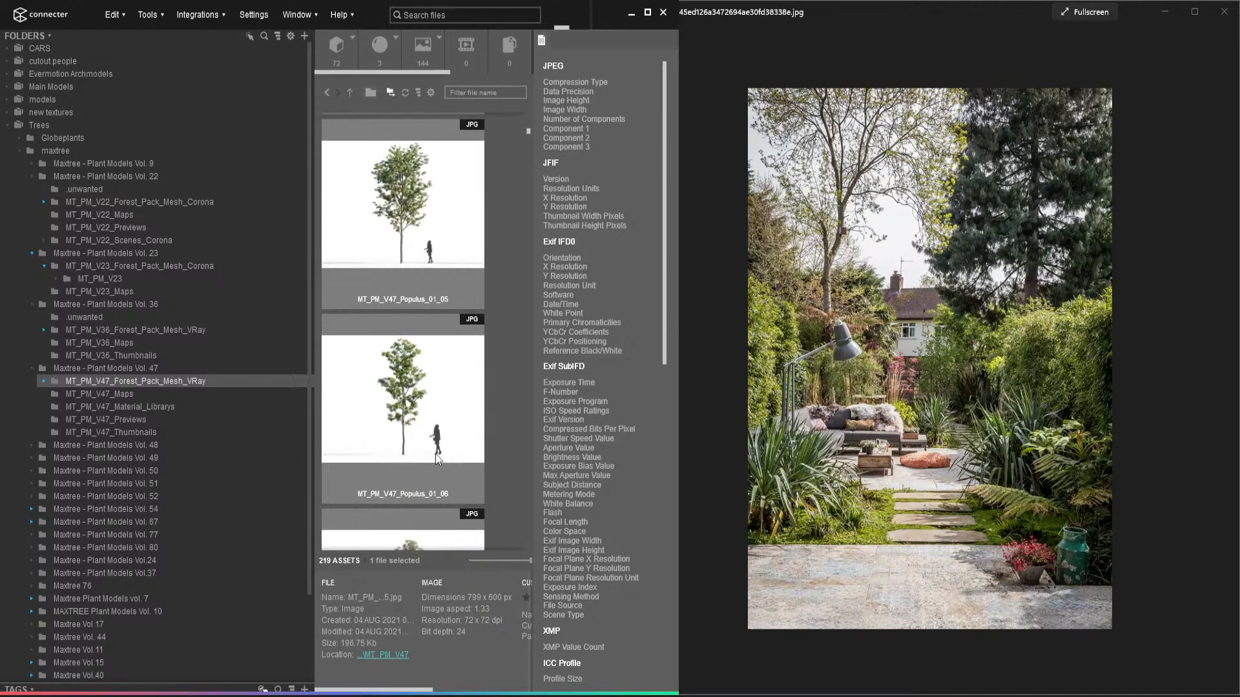
pyautogui.scroll(-2, 436, 452)
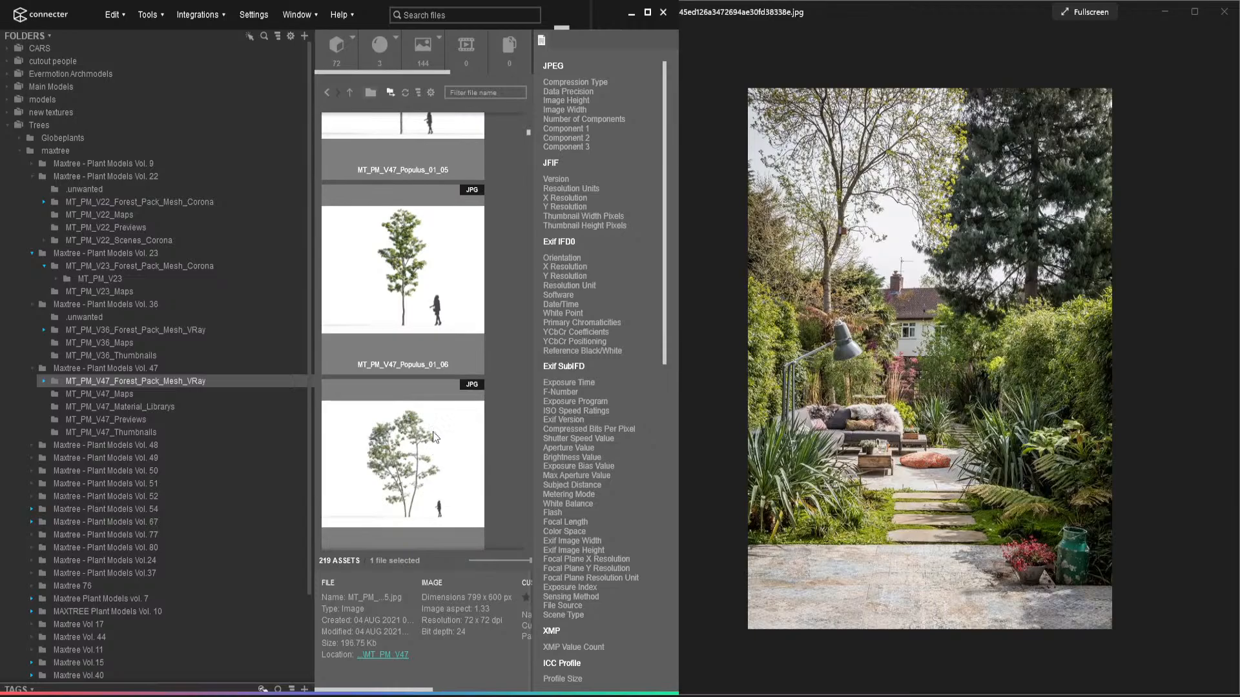
pyautogui.click(389, 299)
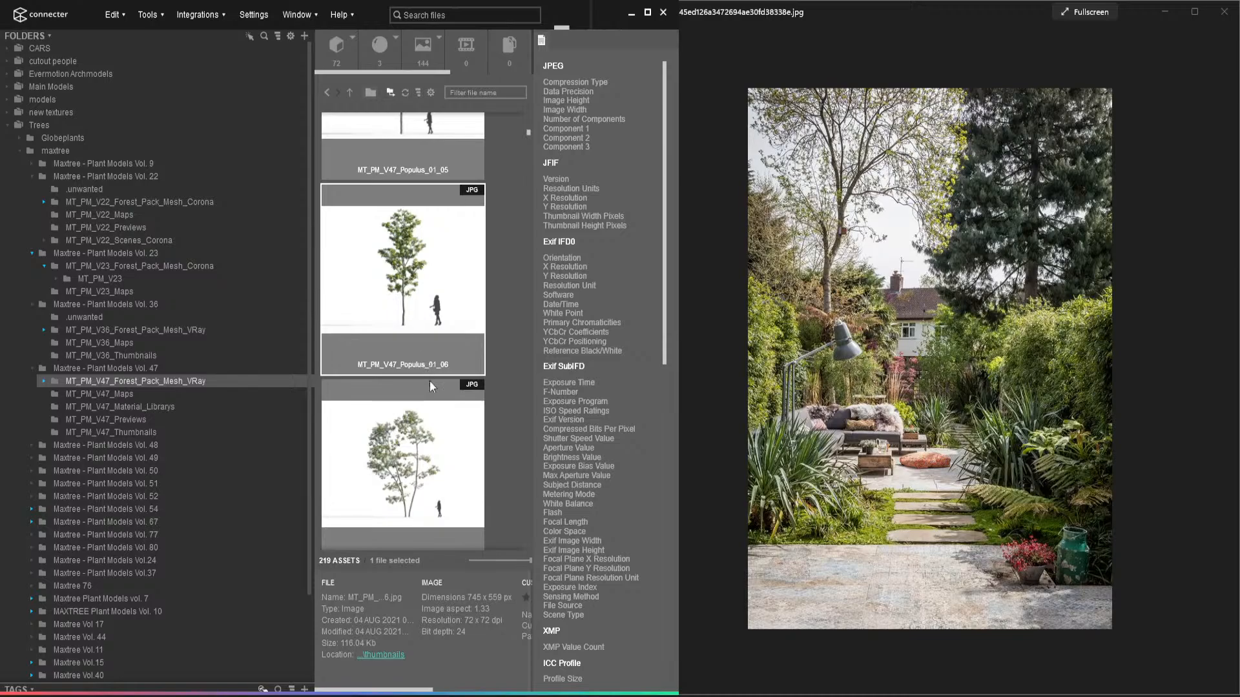
# - Inspect the Cunninghamia_lanceolata 01_01, 01_02 and 01_03 trees as candidates for the tall conifer in the reference photo
pyautogui.scroll(-3, 429, 381)
pyautogui.scroll(-2, 432, 418)
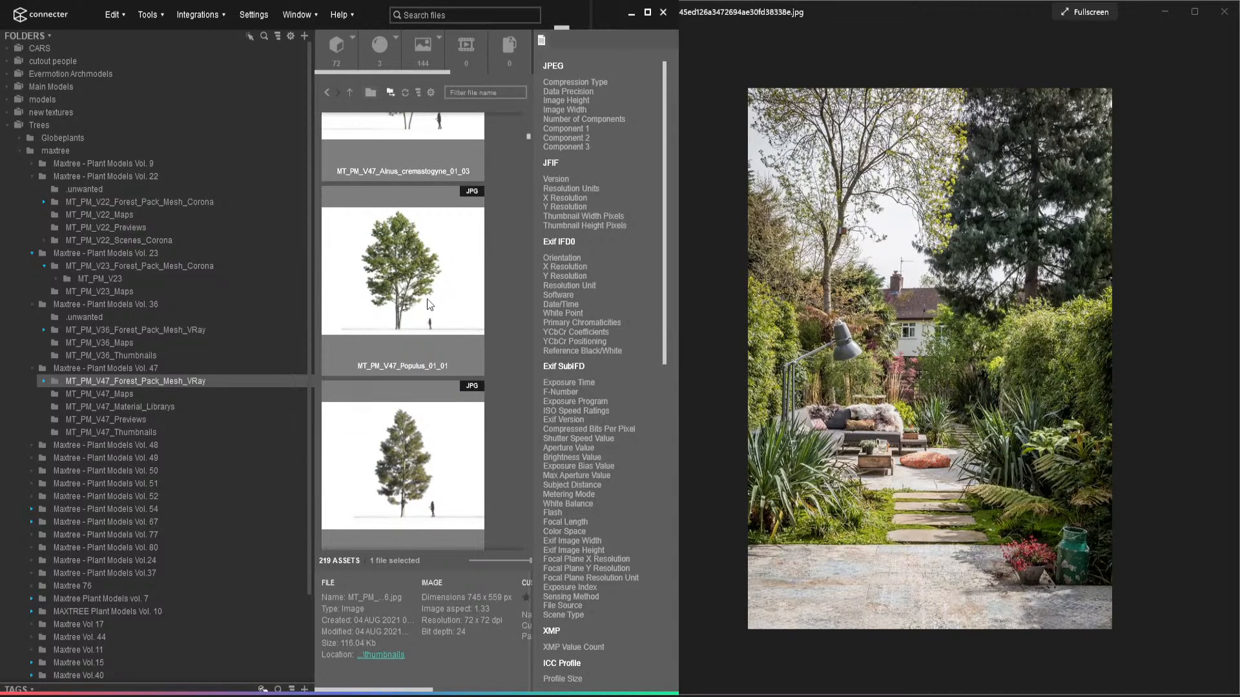
pyautogui.click(435, 496)
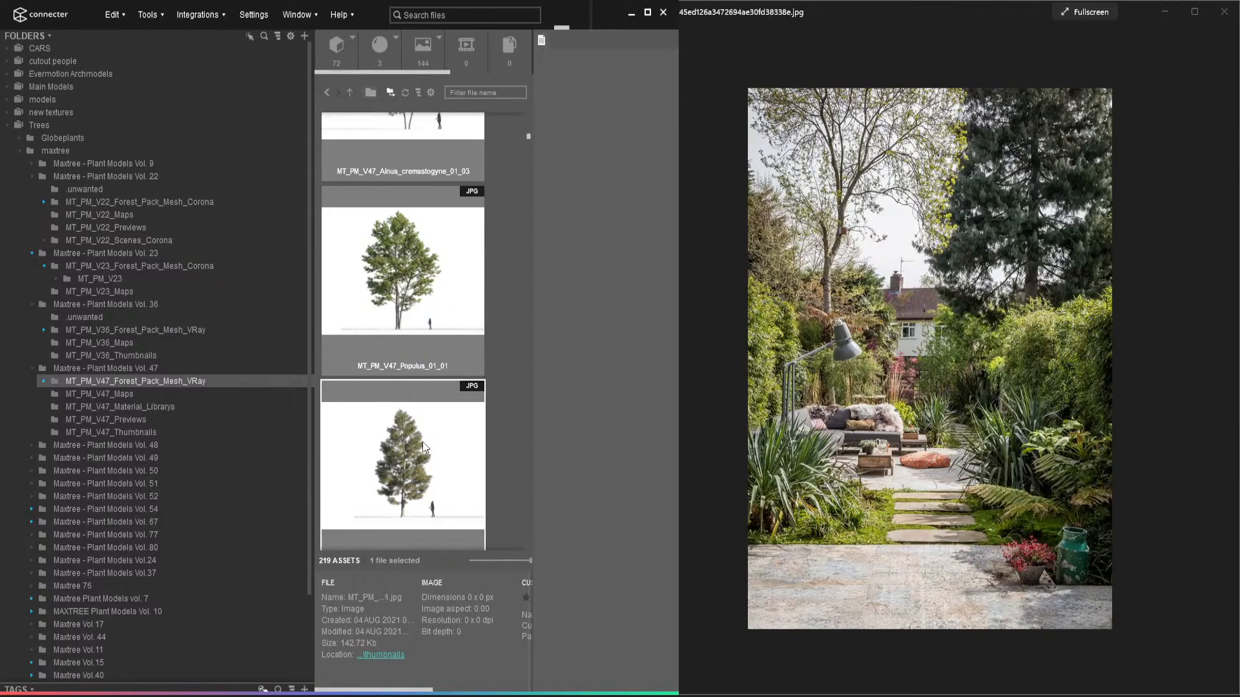
pyautogui.scroll(-3, 416, 455)
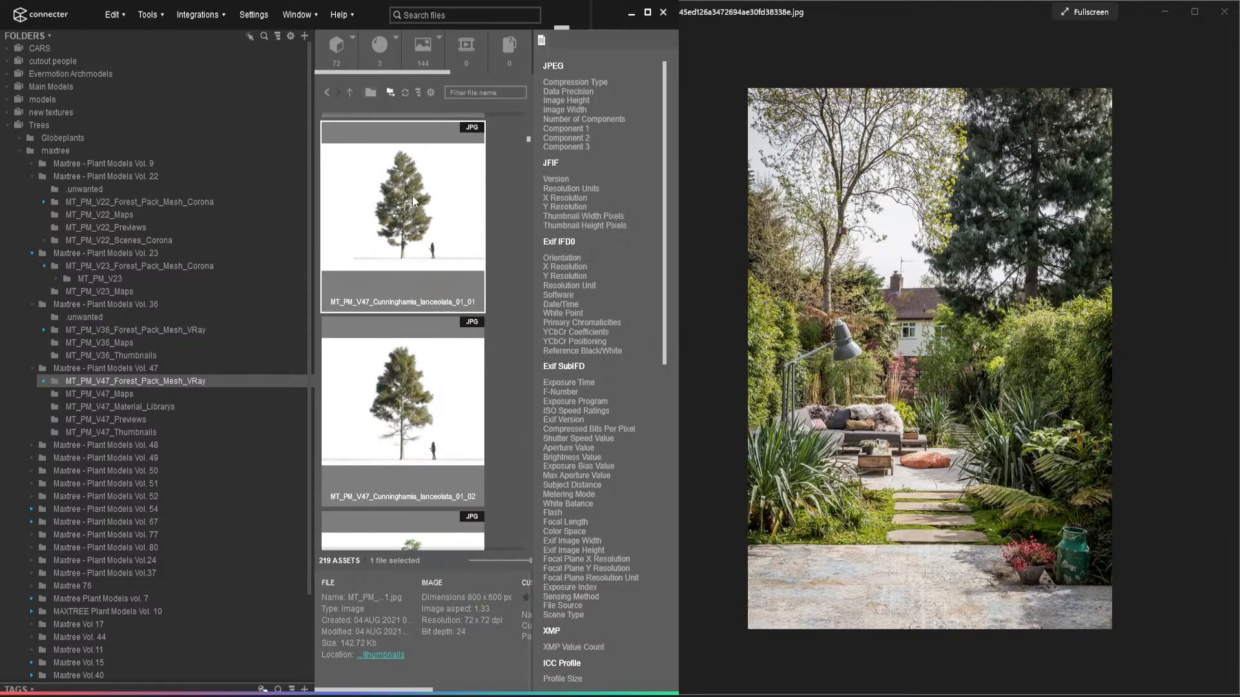
pyautogui.click(403, 421)
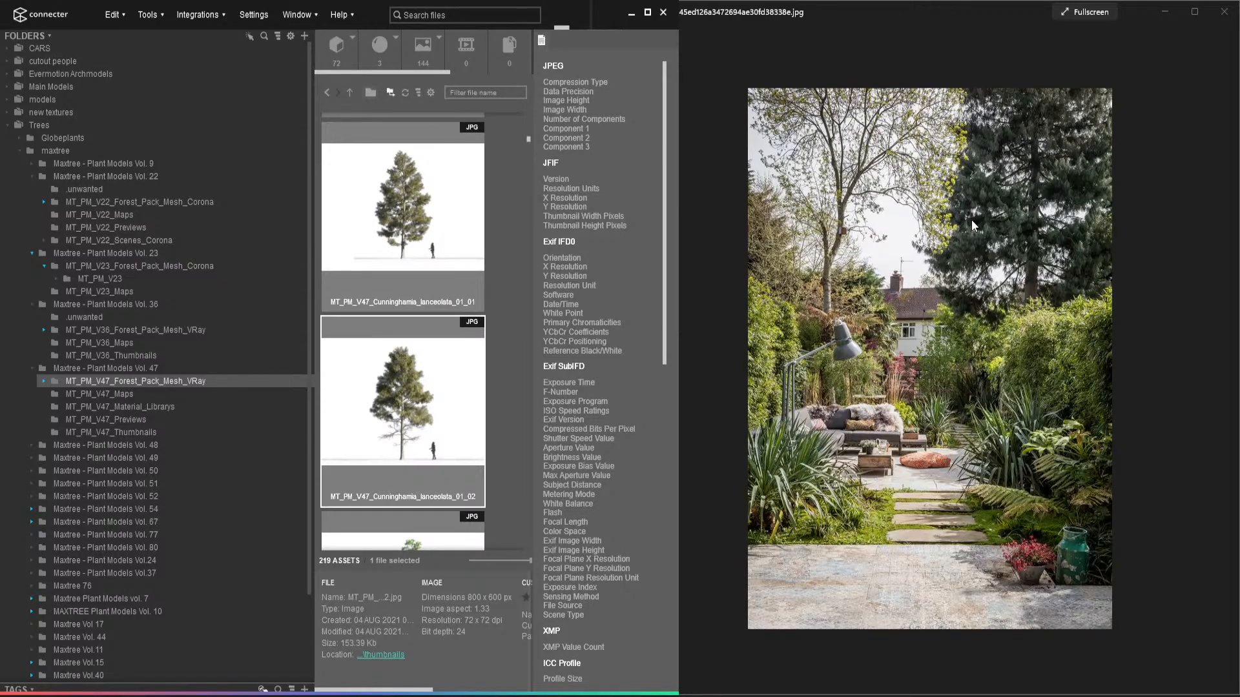
pyautogui.scroll(-5, 406, 451)
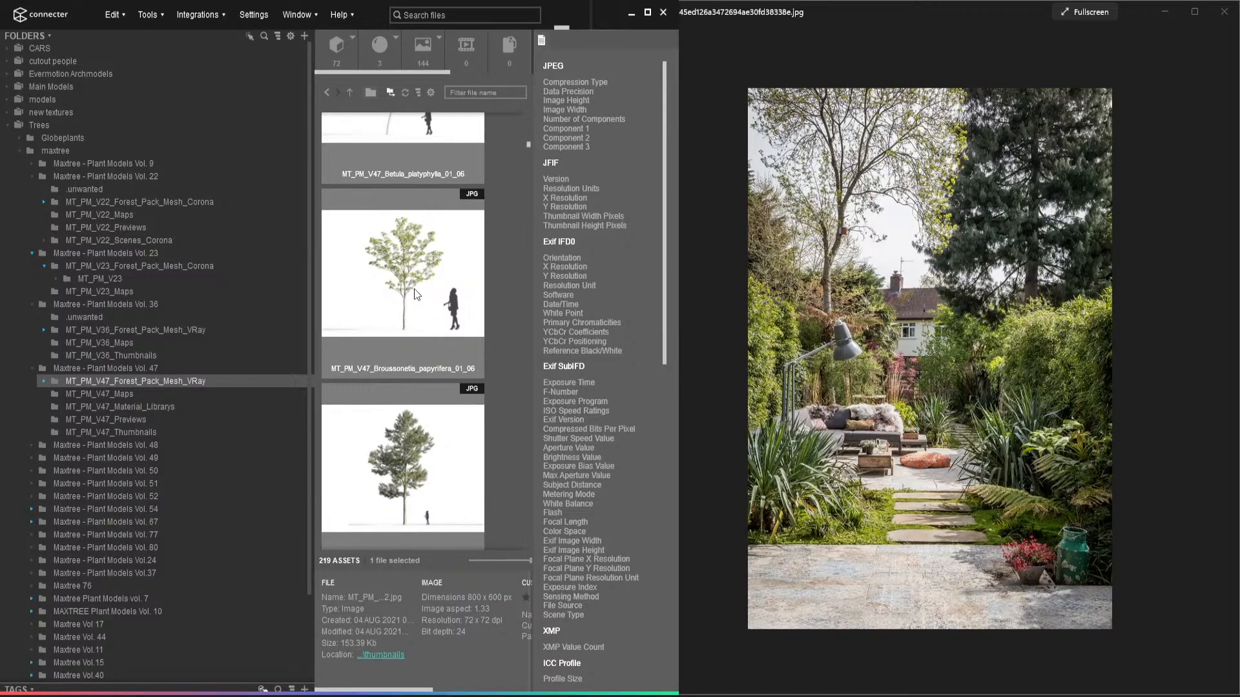
pyautogui.scroll(-3, 408, 402)
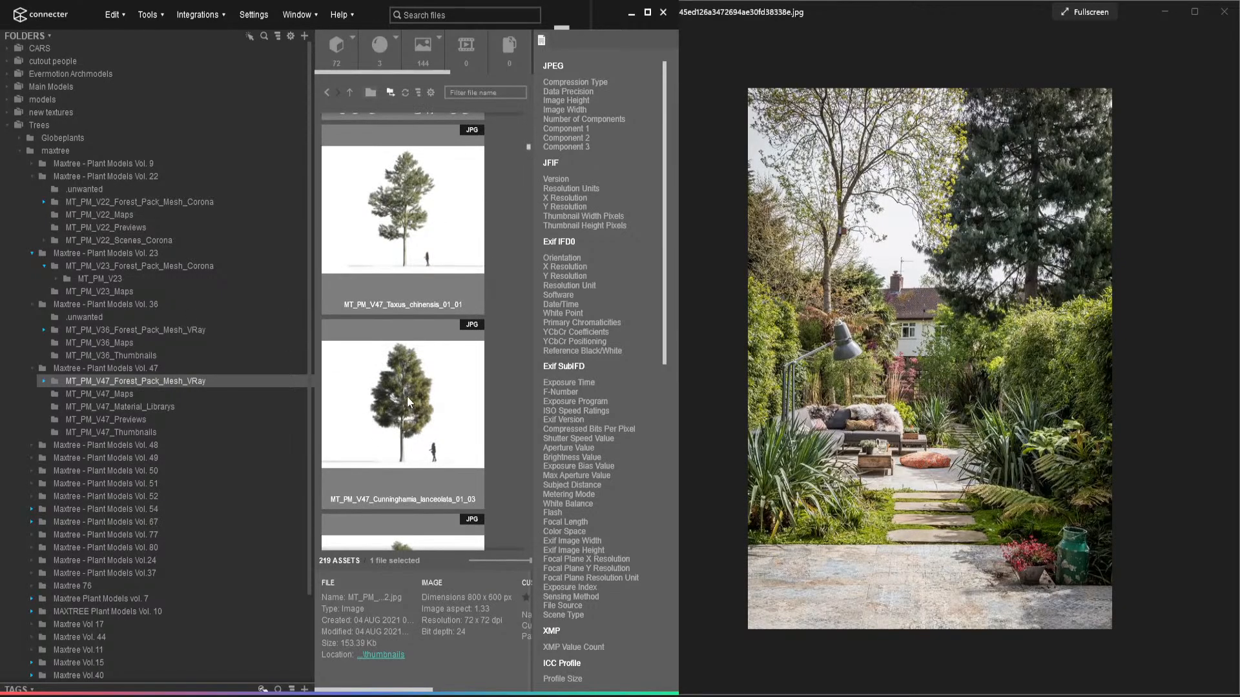
pyautogui.click(391, 313)
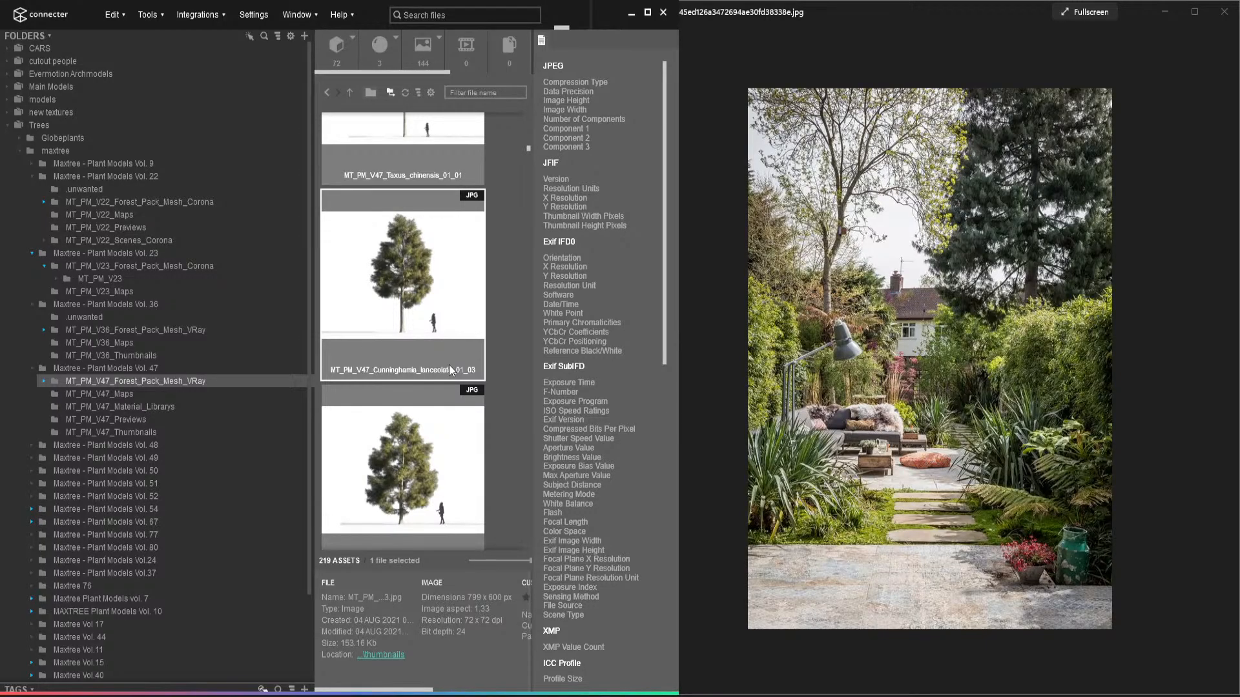
# - Continue through the Vol. 47 trees and select the Eucalyptus_robusta_01_04 image for comparison with the photo
pyautogui.scroll(-2, 450, 368)
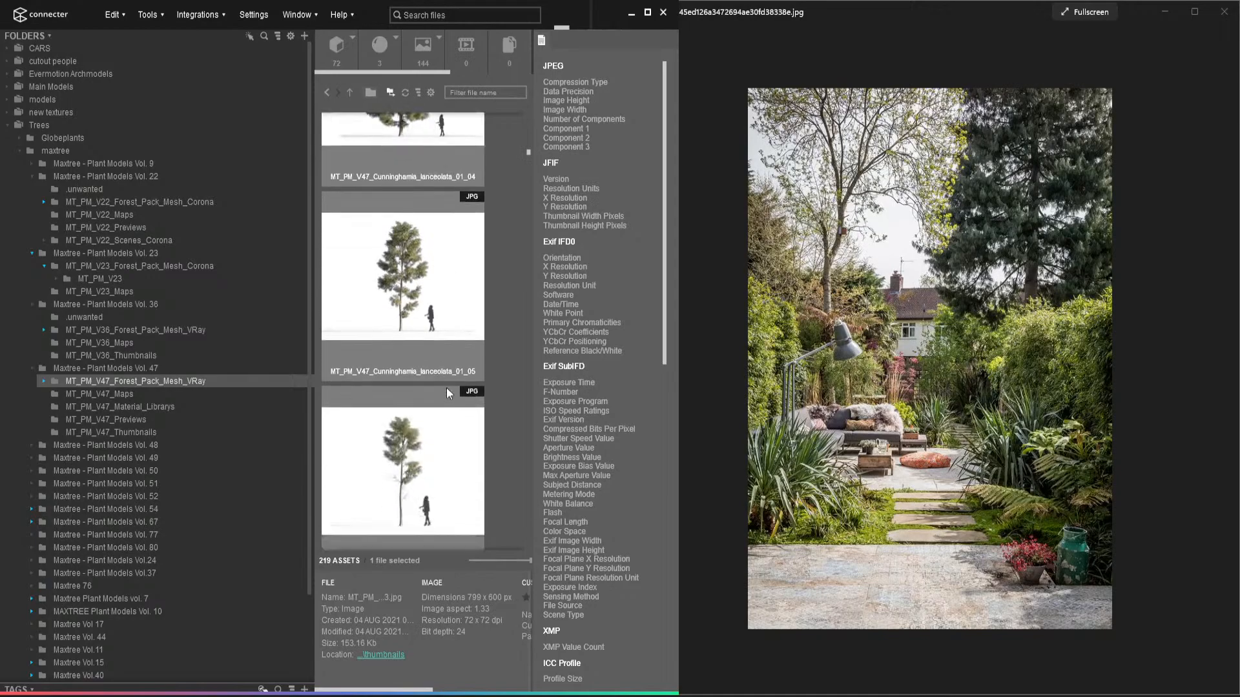
pyautogui.scroll(-4, 430, 319)
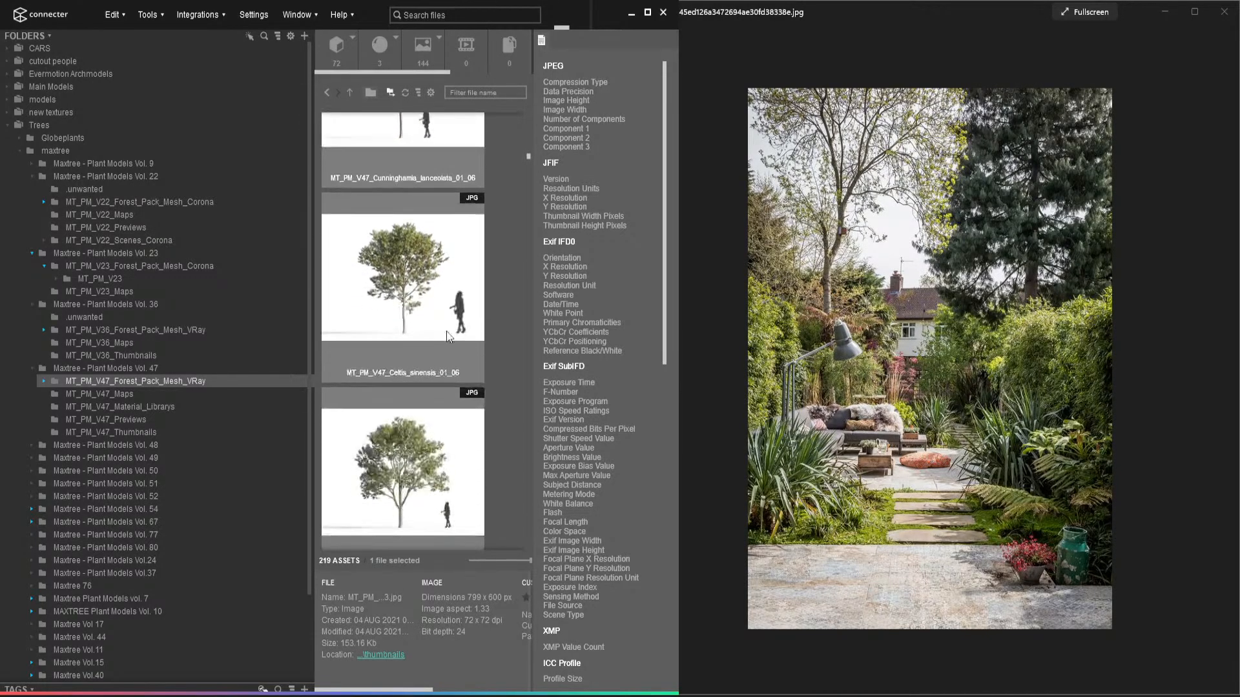
pyautogui.scroll(-3, 447, 332)
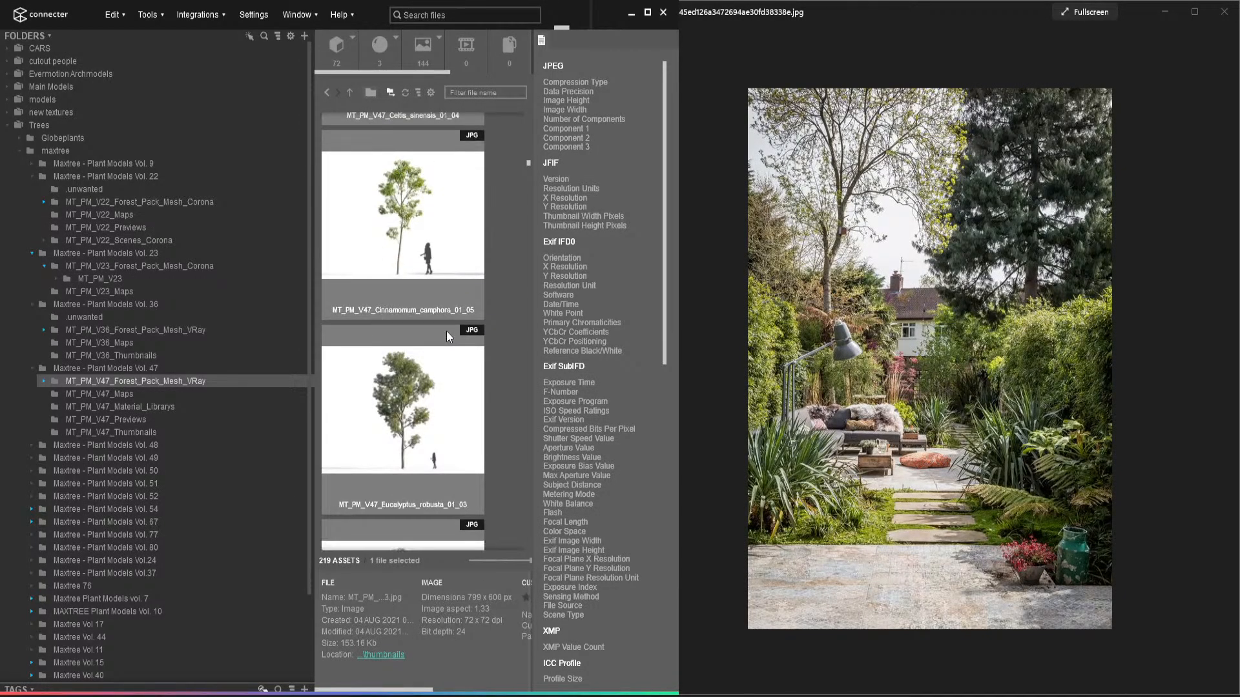
pyautogui.scroll(-2, 447, 333)
pyautogui.click(440, 360)
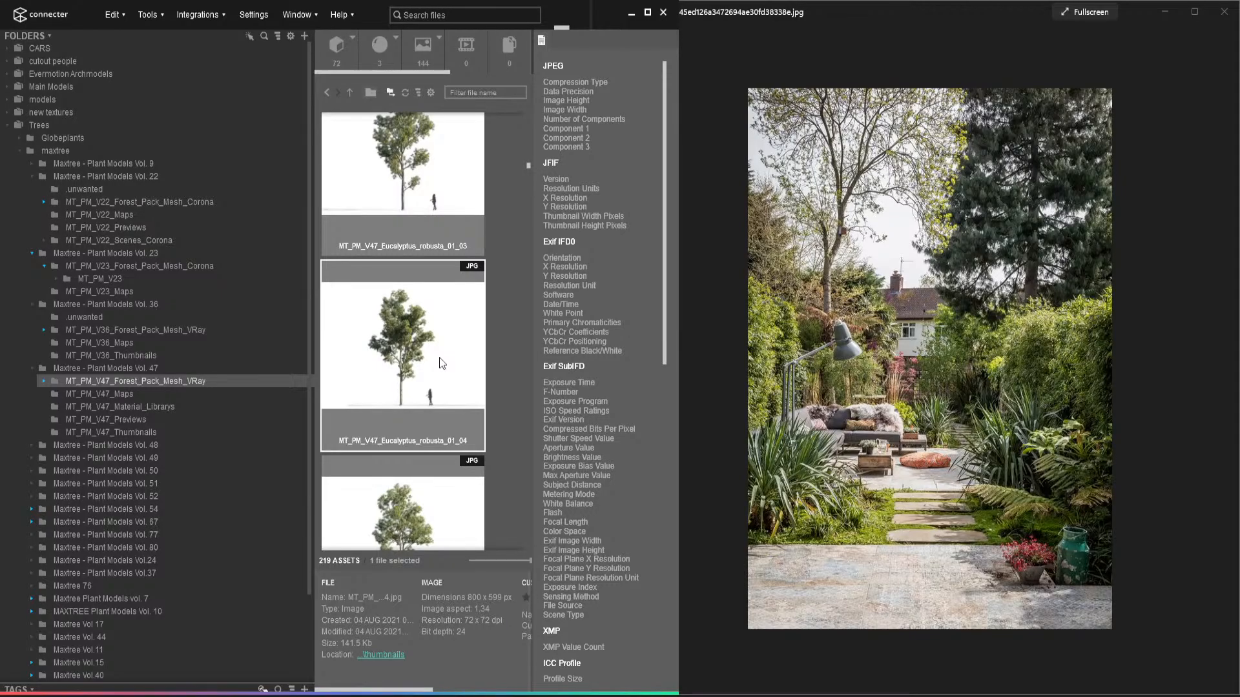
# - Browse further through the Vol. 47 trees and inspect Cinnamomum_burmannii_01_01 against the reference photo
pyautogui.scroll(-3, 439, 359)
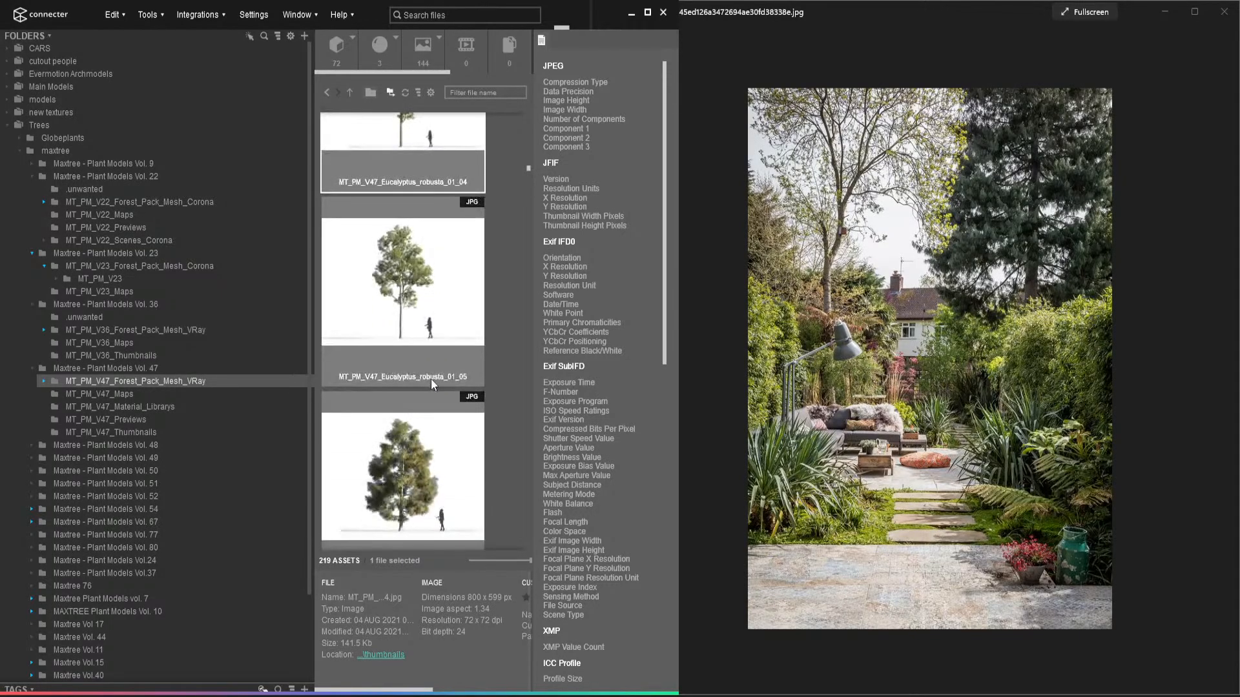
pyautogui.scroll(-5, 431, 385)
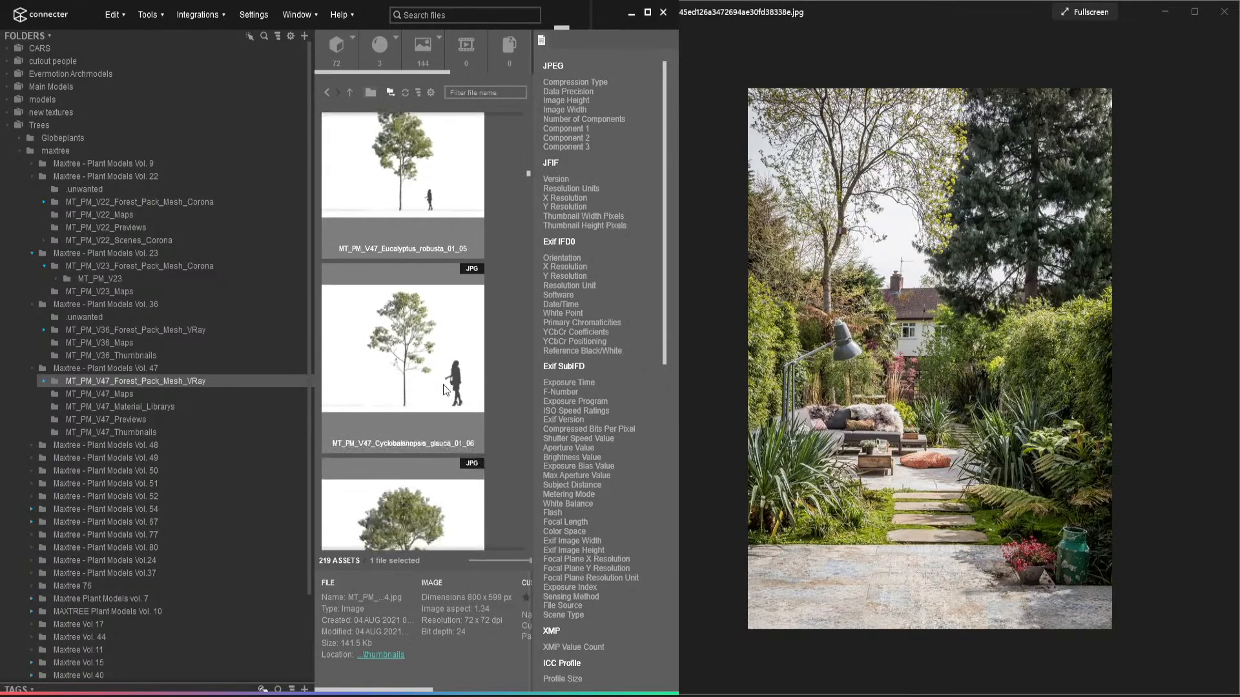
pyautogui.scroll(-5, 443, 384)
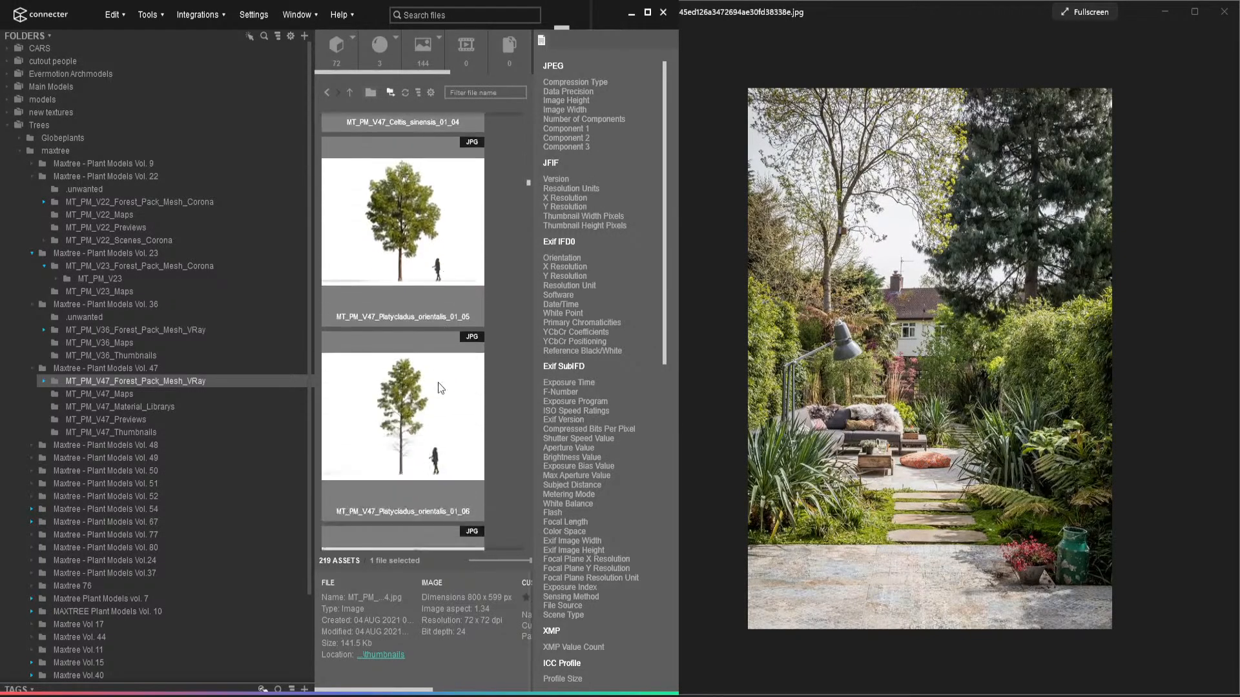
pyautogui.scroll(-5, 438, 382)
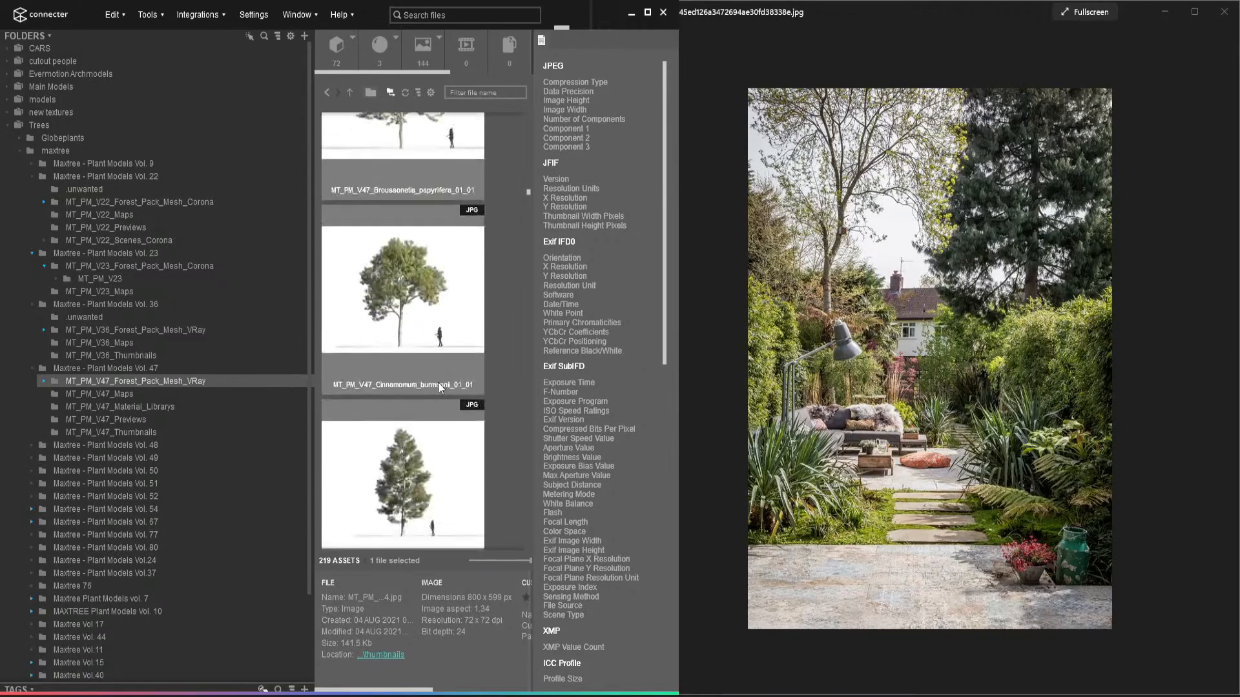
pyautogui.scroll(1, 436, 382)
pyautogui.click(409, 300)
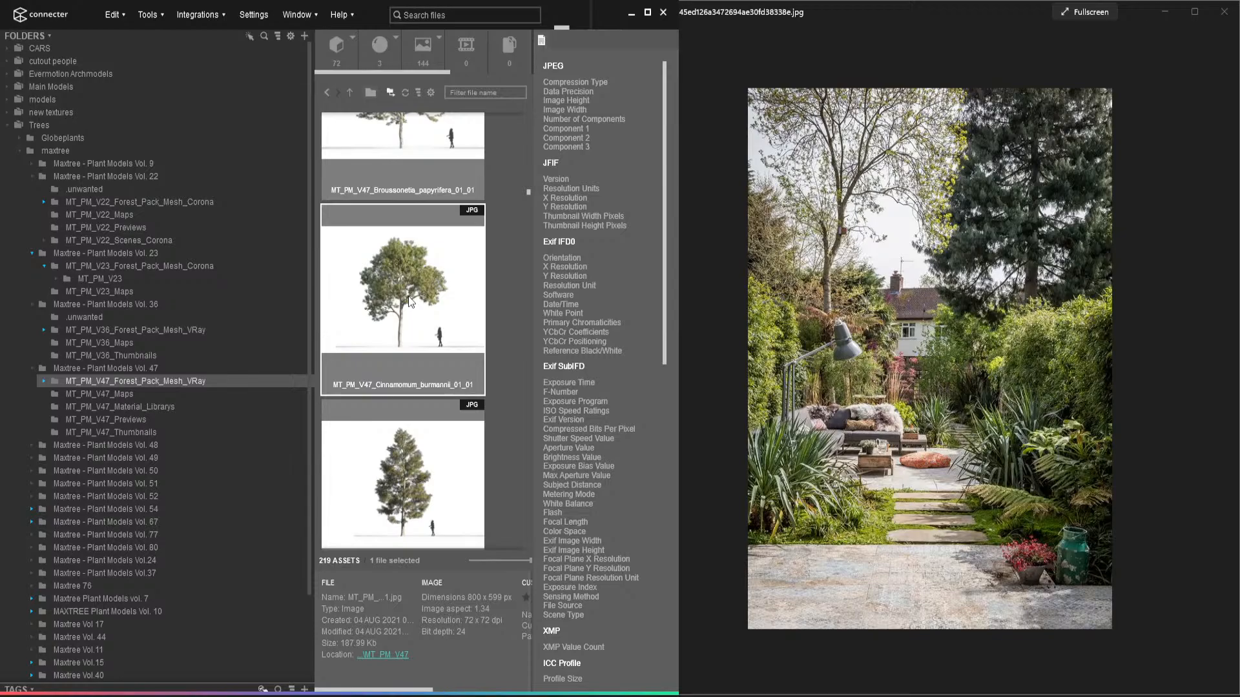
# - Inspect Cunninghamia_lanceolata_01_01 and look through the Taxus, Betula, Celtis and Cinnamomum_camphora trees that follow it
pyautogui.scroll(-2, 465, 506)
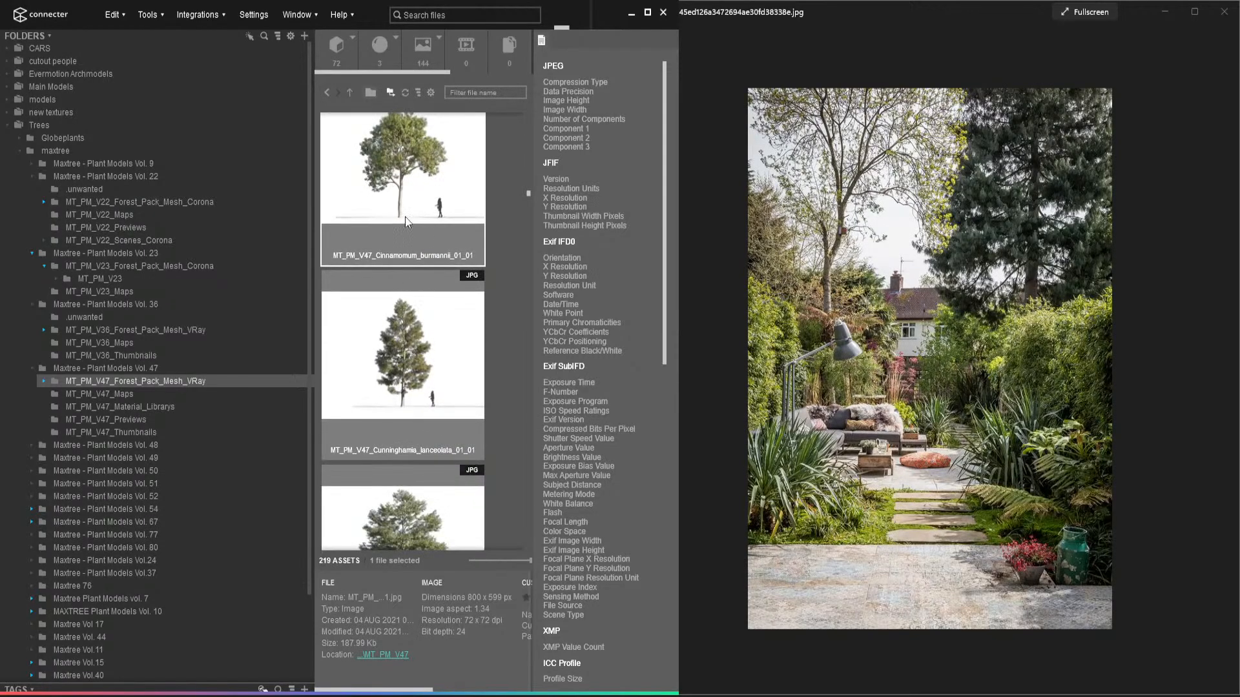
pyautogui.click(445, 405)
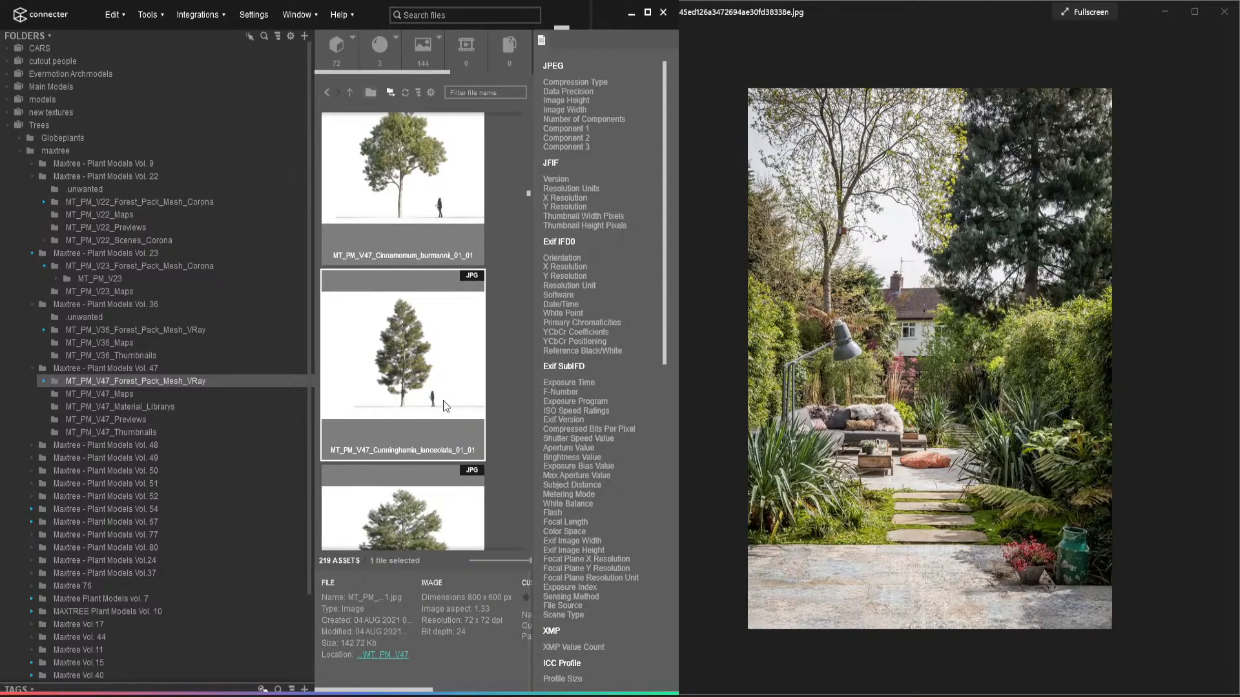
pyautogui.scroll(-6, 401, 445)
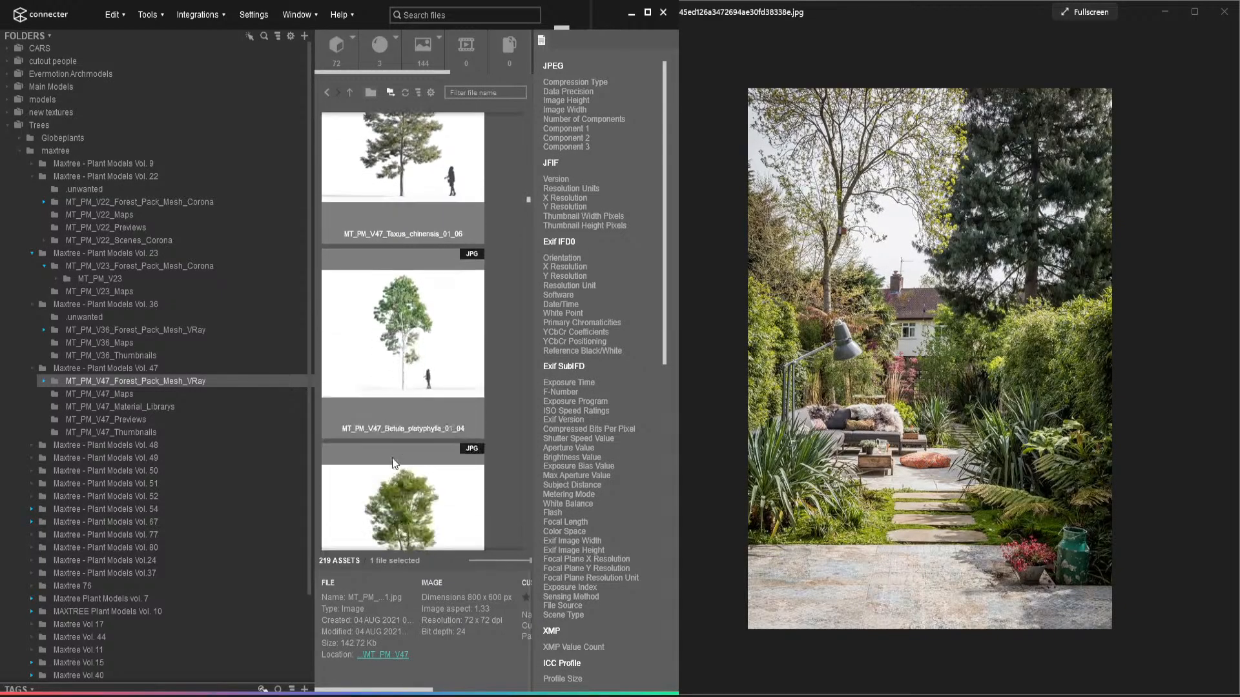
pyautogui.scroll(-8, 400, 461)
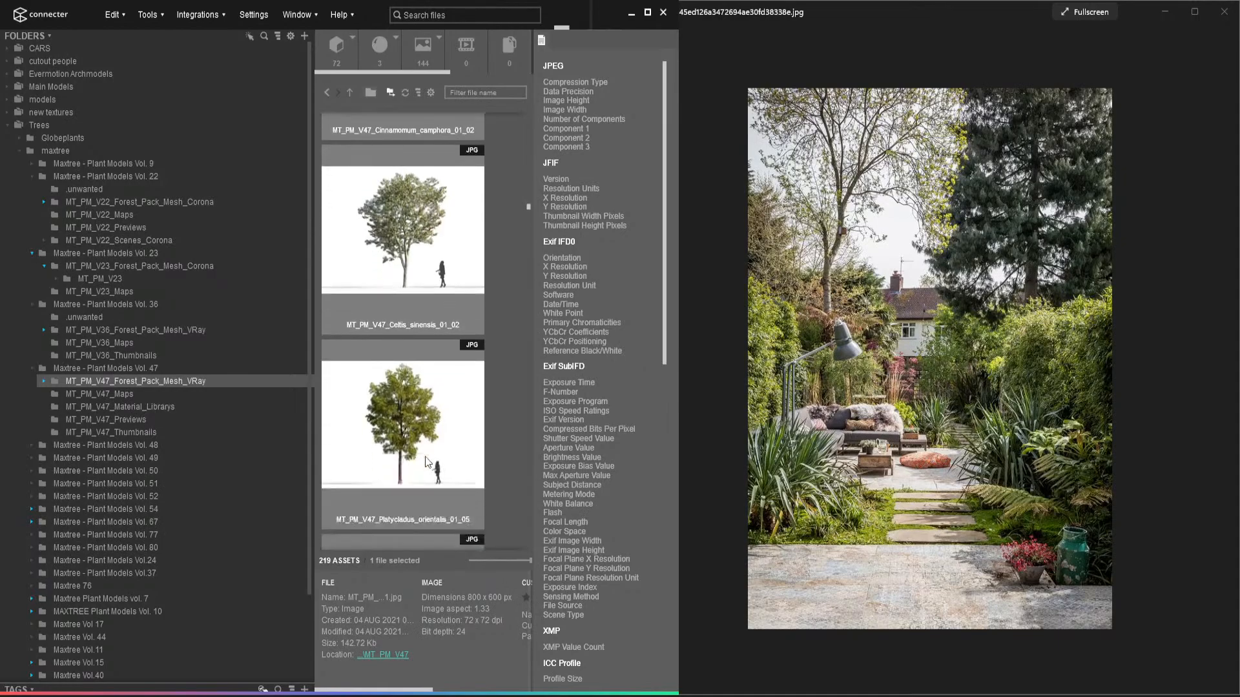
pyautogui.scroll(-8, 424, 462)
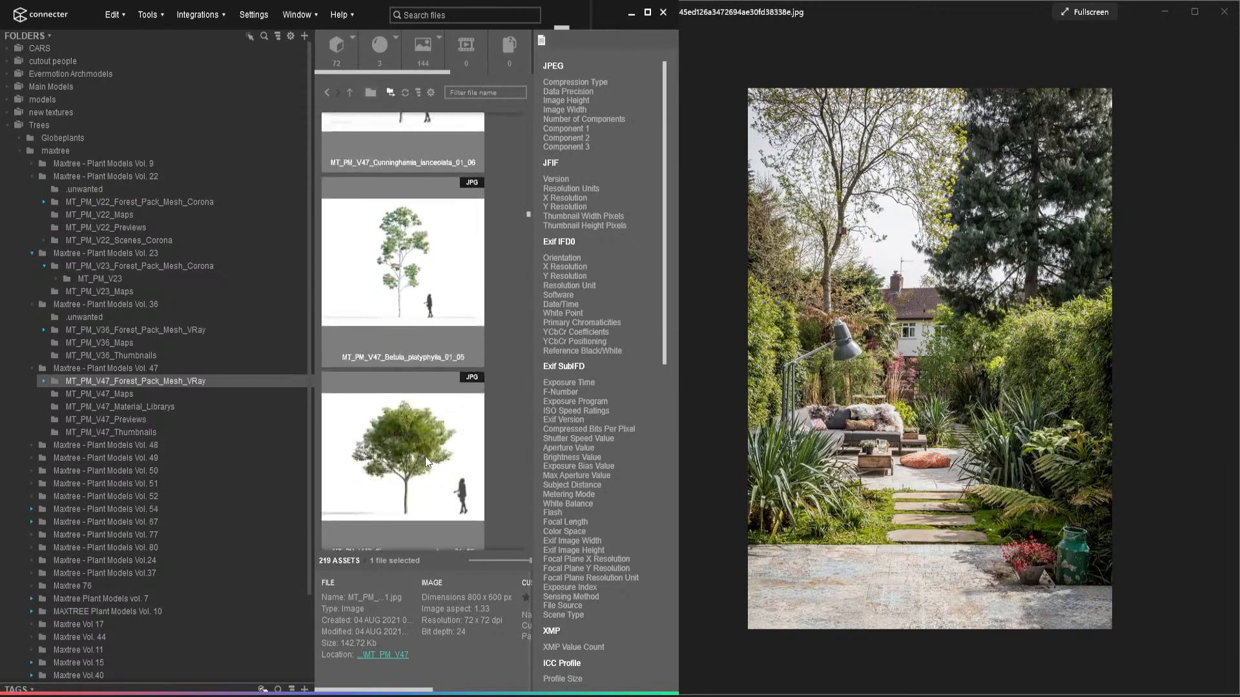
pyautogui.scroll(-4, 425, 459)
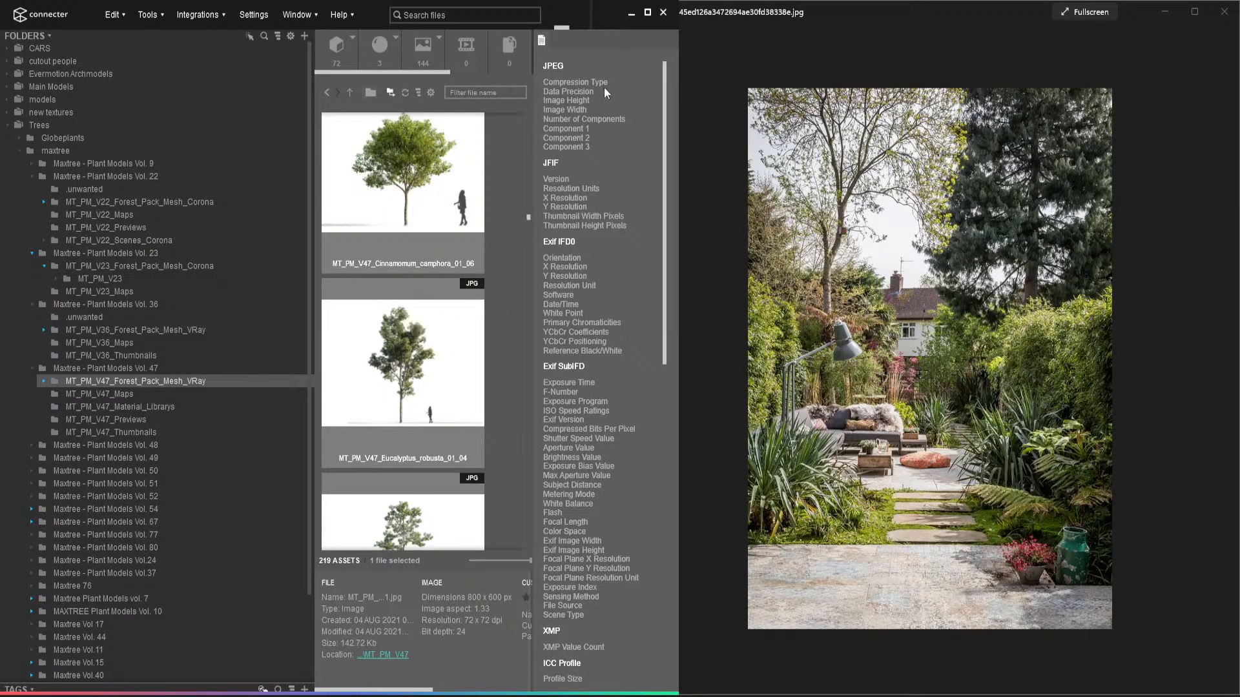
# - Switch to 3ds Max and load the Importer script from the importerV0.3.0b folder in D:\3dsmax scripts
pyautogui.click(630, 15)
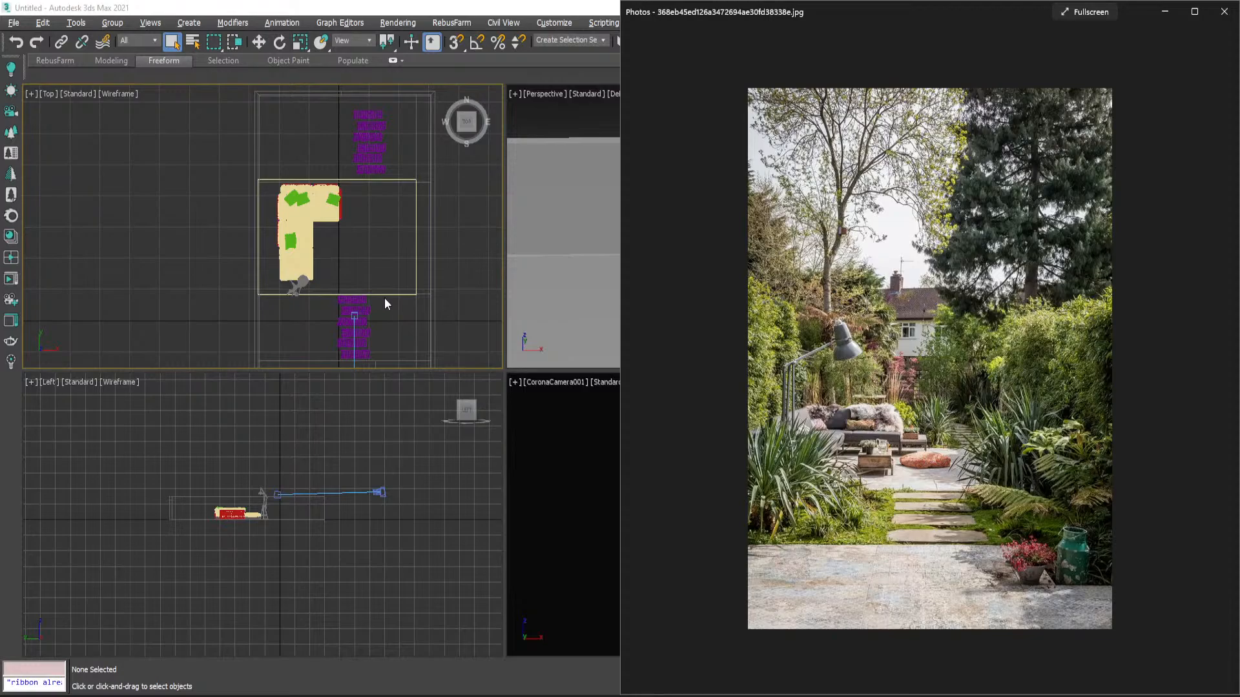
pyautogui.scroll(-8, 385, 298)
pyautogui.moveTo(379, 310); pyautogui.dragTo(329, 238, button='middle')
pyautogui.scroll(5, 343, 315)
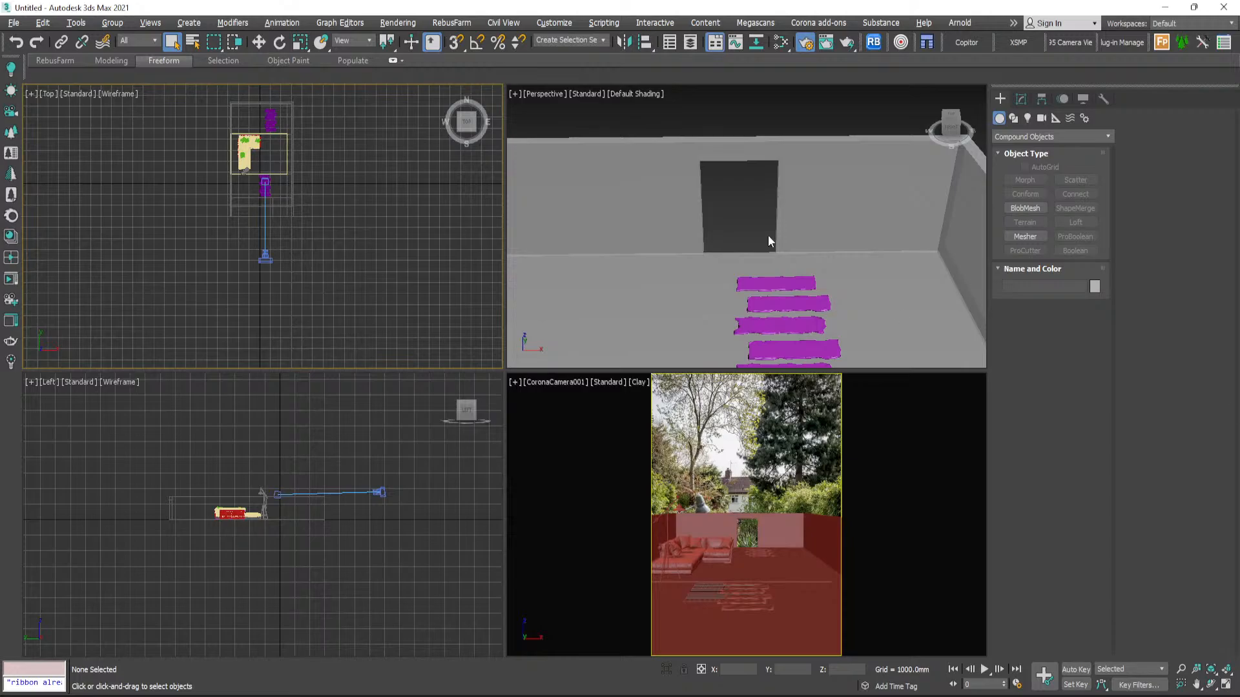
pyautogui.moveTo(382, 197); pyautogui.dragTo(367, 236, button='middle')
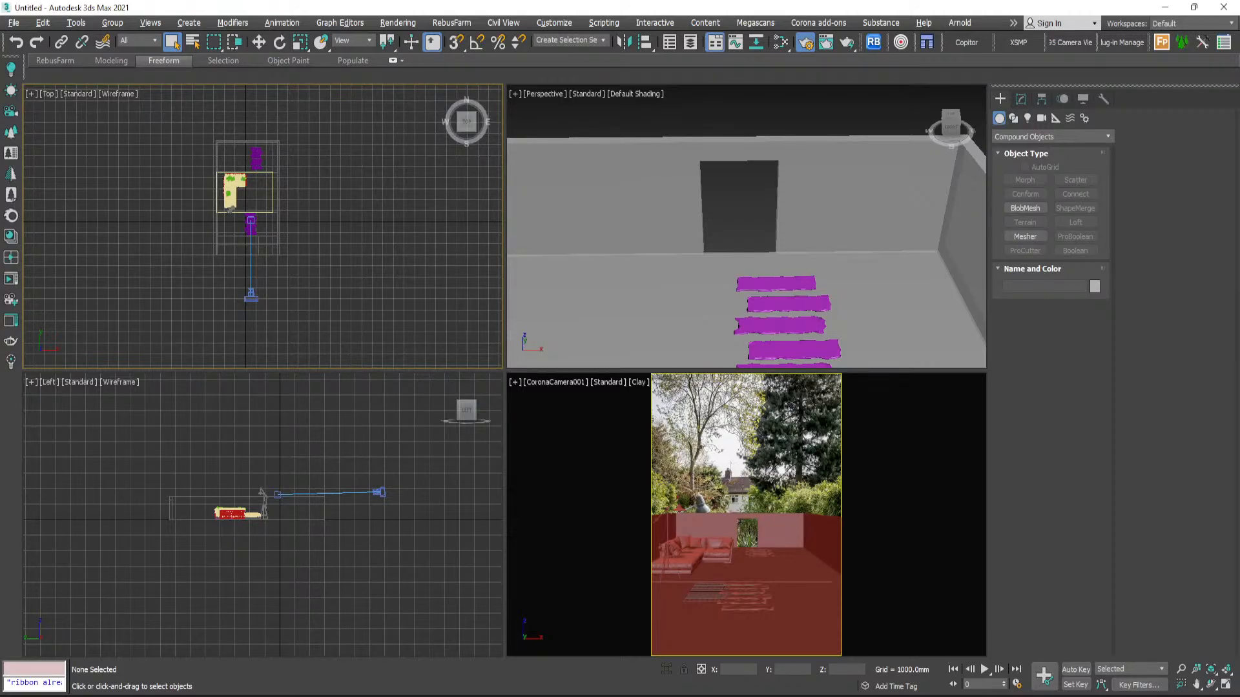
pyautogui.hotkey('alt', 'Tab')
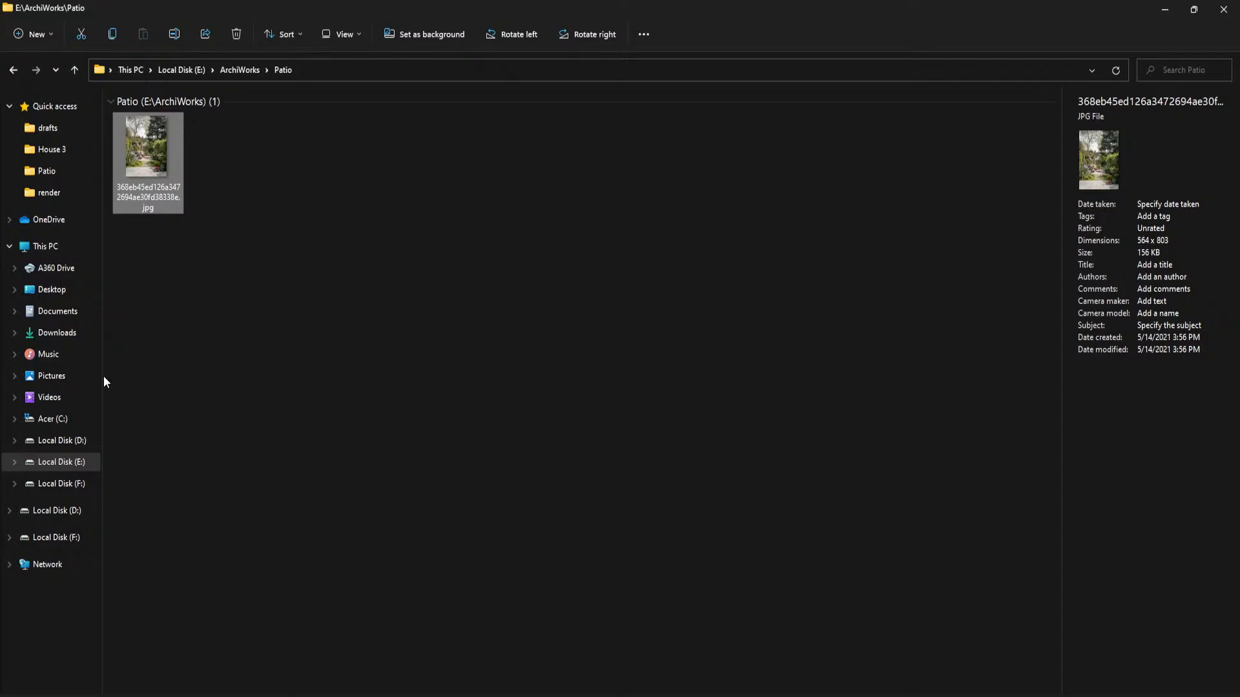
pyautogui.click(72, 441)
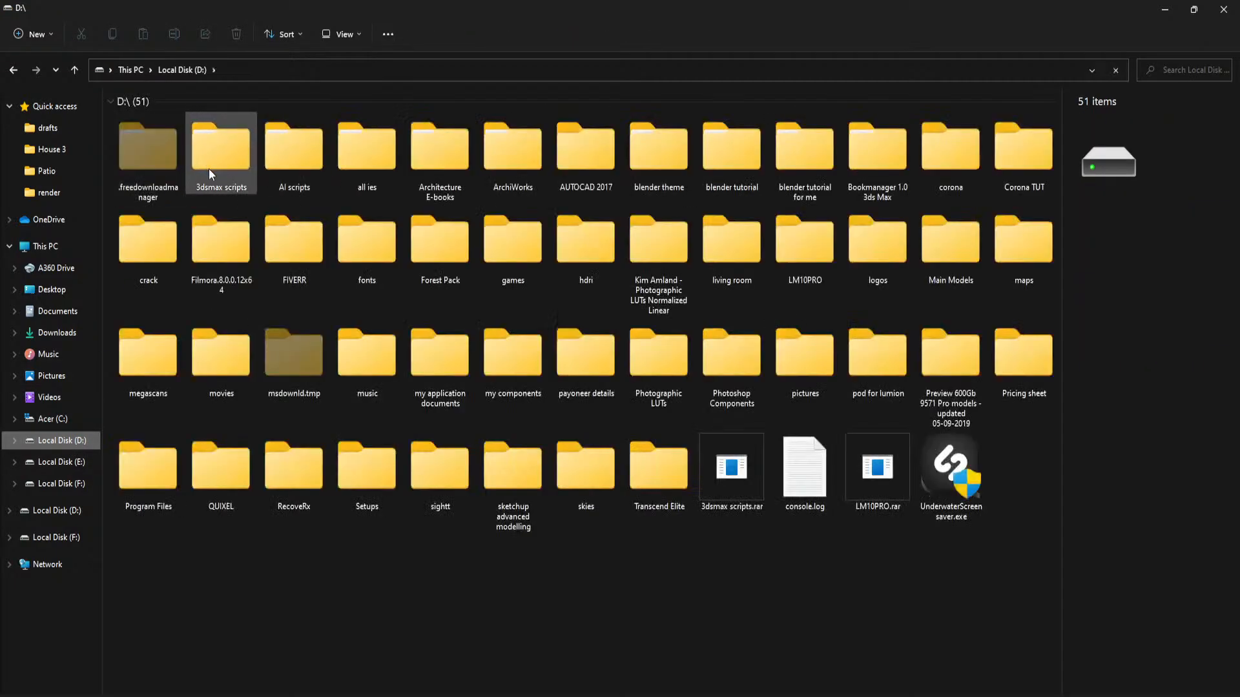
pyautogui.doubleClick(222, 159)
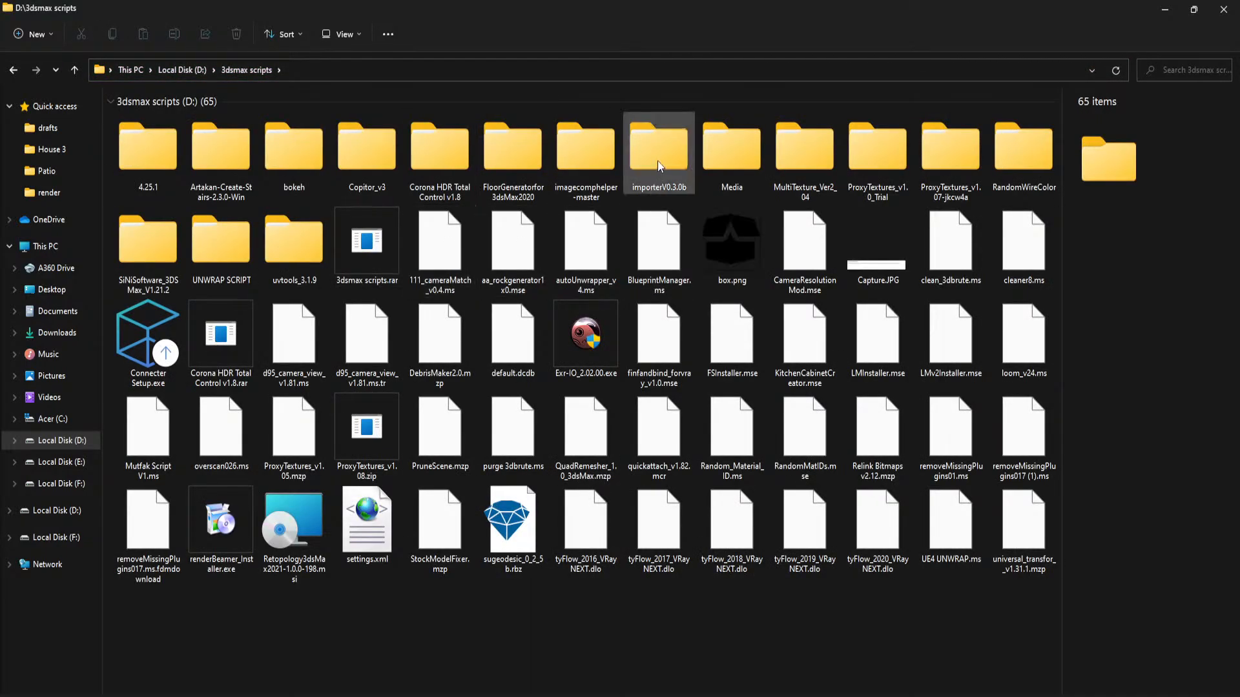
pyautogui.click(660, 156)
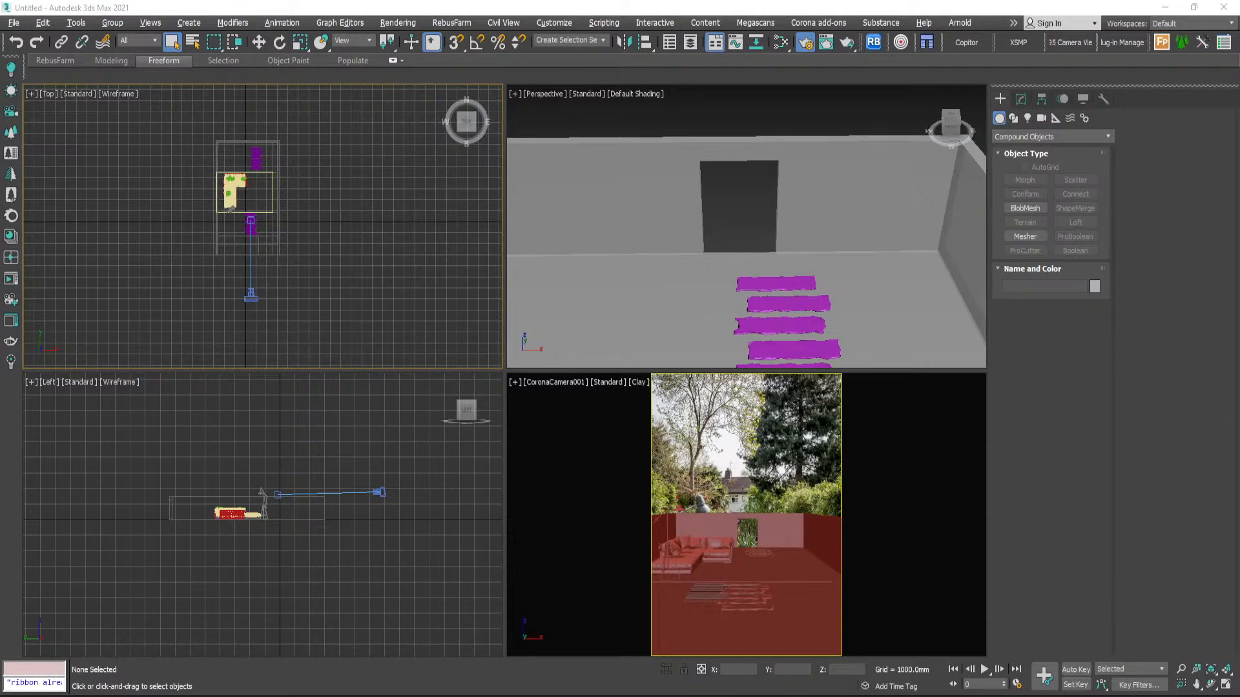
pyautogui.moveTo(1239, 250); pyautogui.dragTo(406, 227)
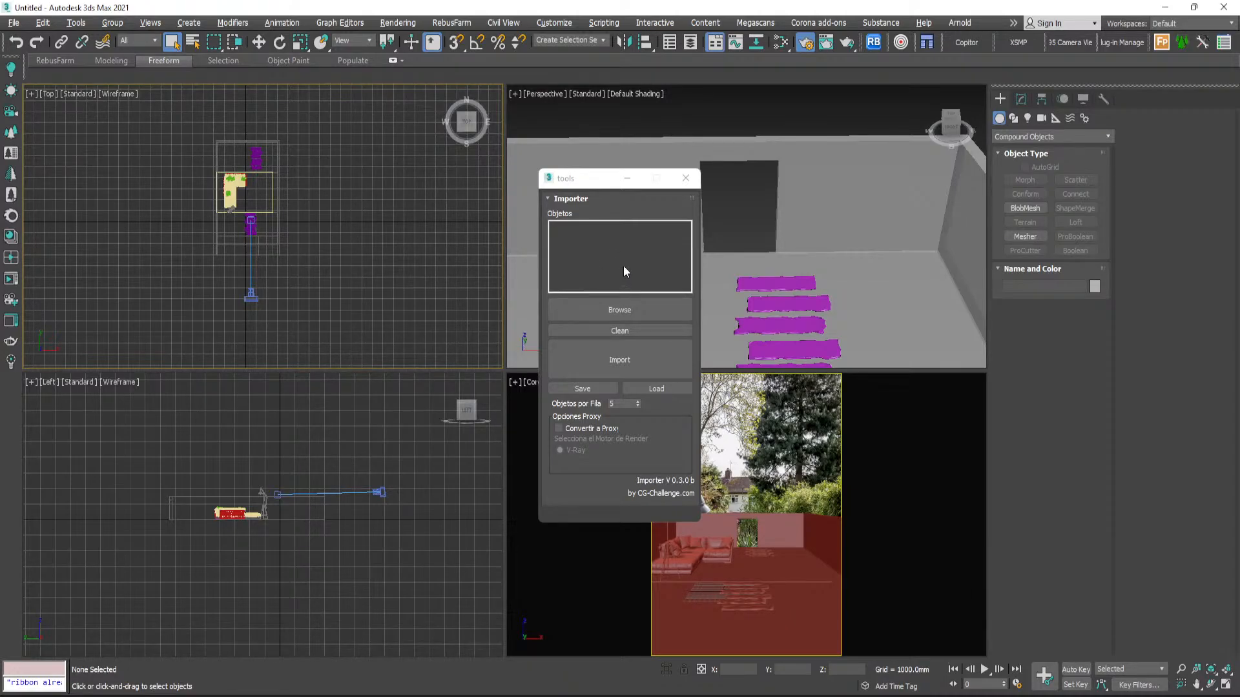
# - Start browsing for models in the Importer and copy the path of the MT_PM_V47_Forest_Pack_Mesh_VRay folder from Connecter
pyautogui.click(611, 310)
pyautogui.hotkey('alt', 'Tab')
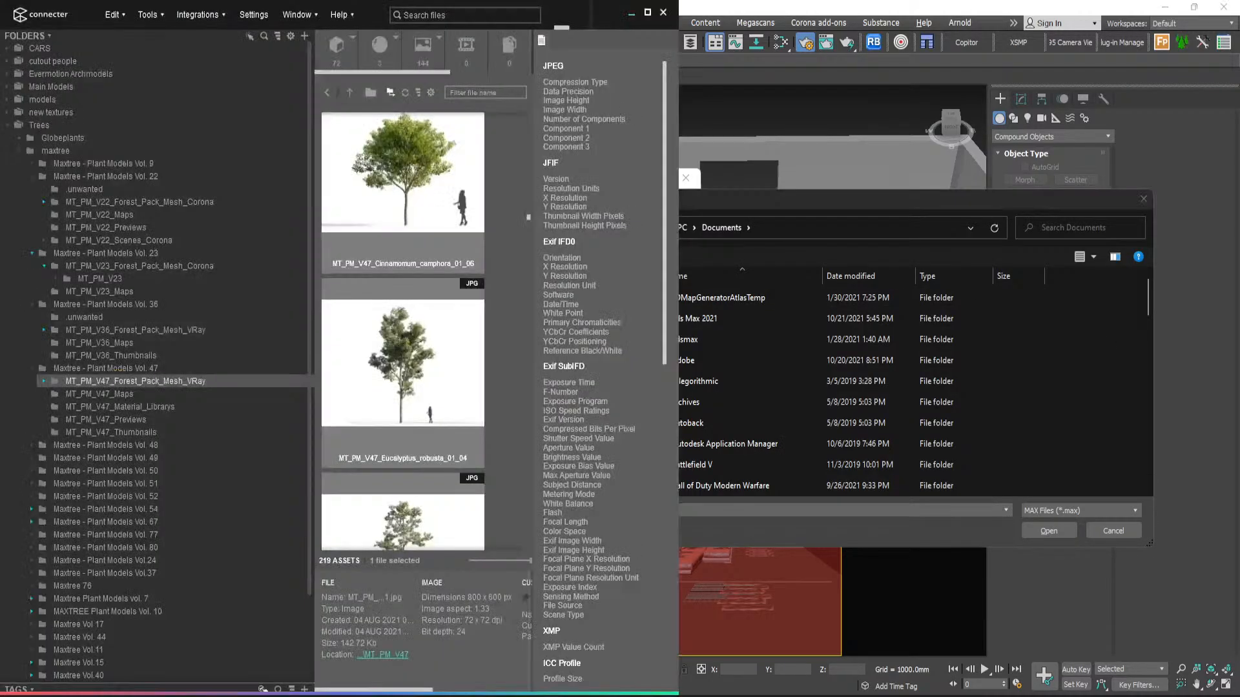
pyautogui.rightClick(508, 331)
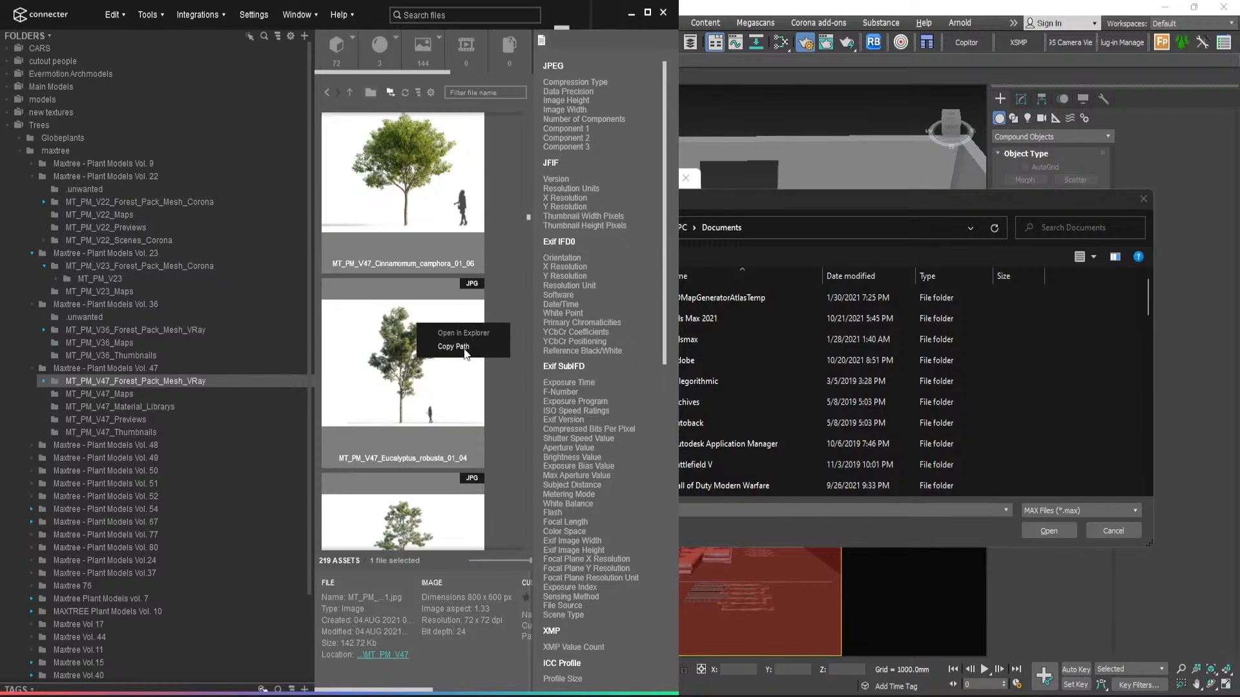
pyautogui.click(460, 347)
pyautogui.click(630, 14)
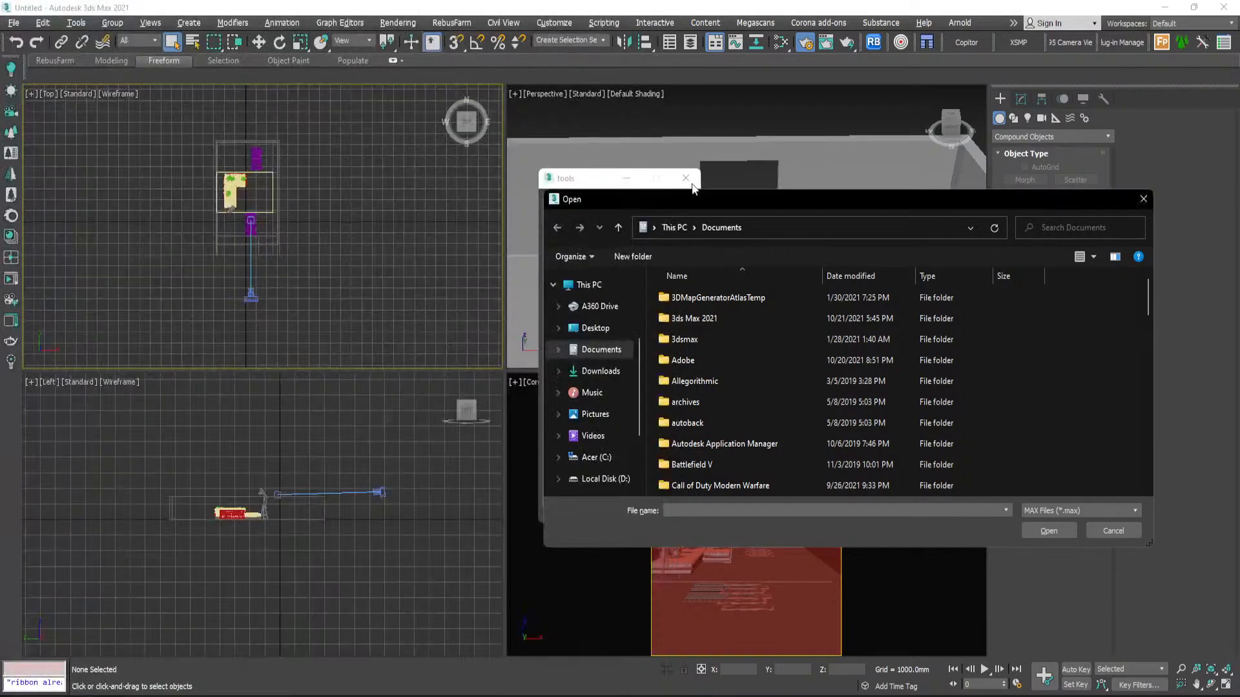
# - Go to the copied Vol. 47 Forest Pack folder path in the file browser and open its MT_PM_V47 subfolder
pyautogui.click(758, 511)
pyautogui.hotkey('ctrl', 'v')
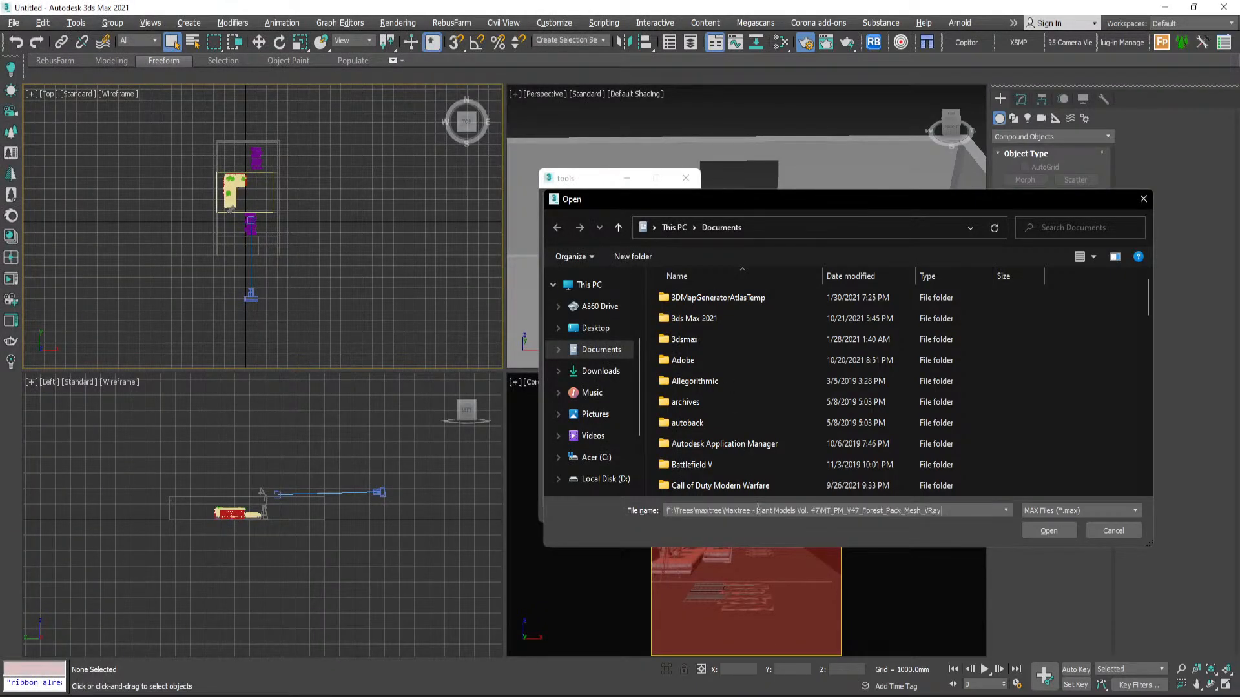
pyautogui.click(1049, 531)
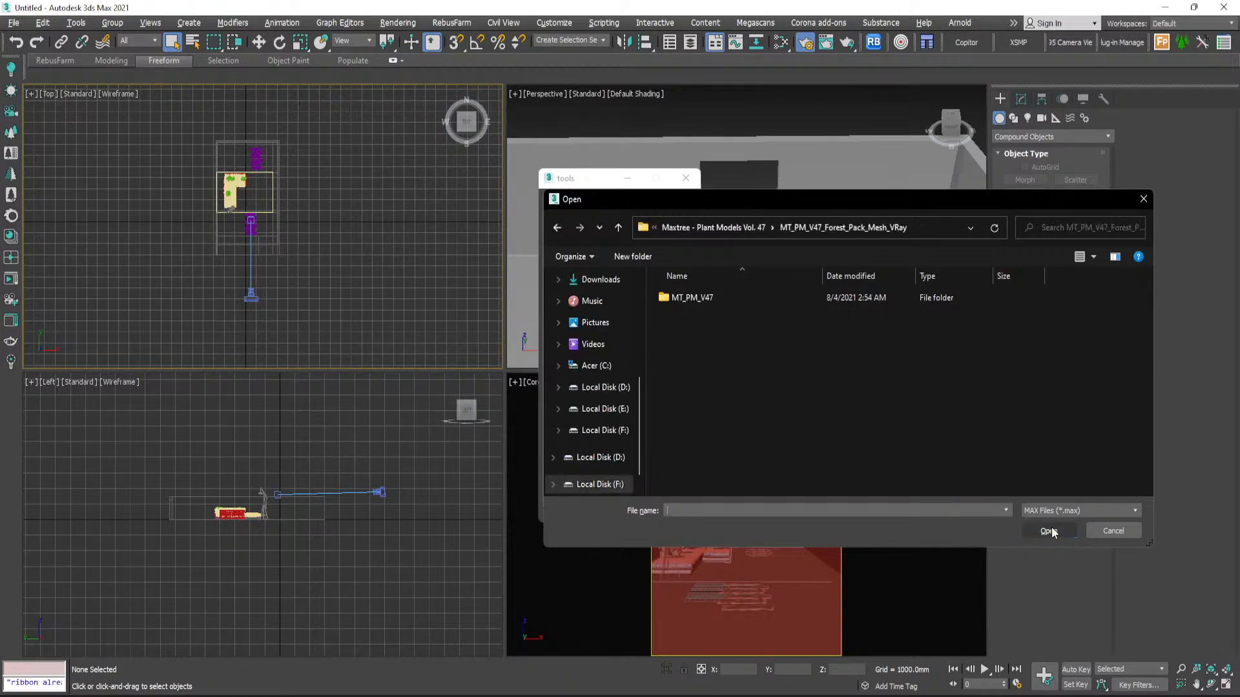
pyautogui.doubleClick(694, 302)
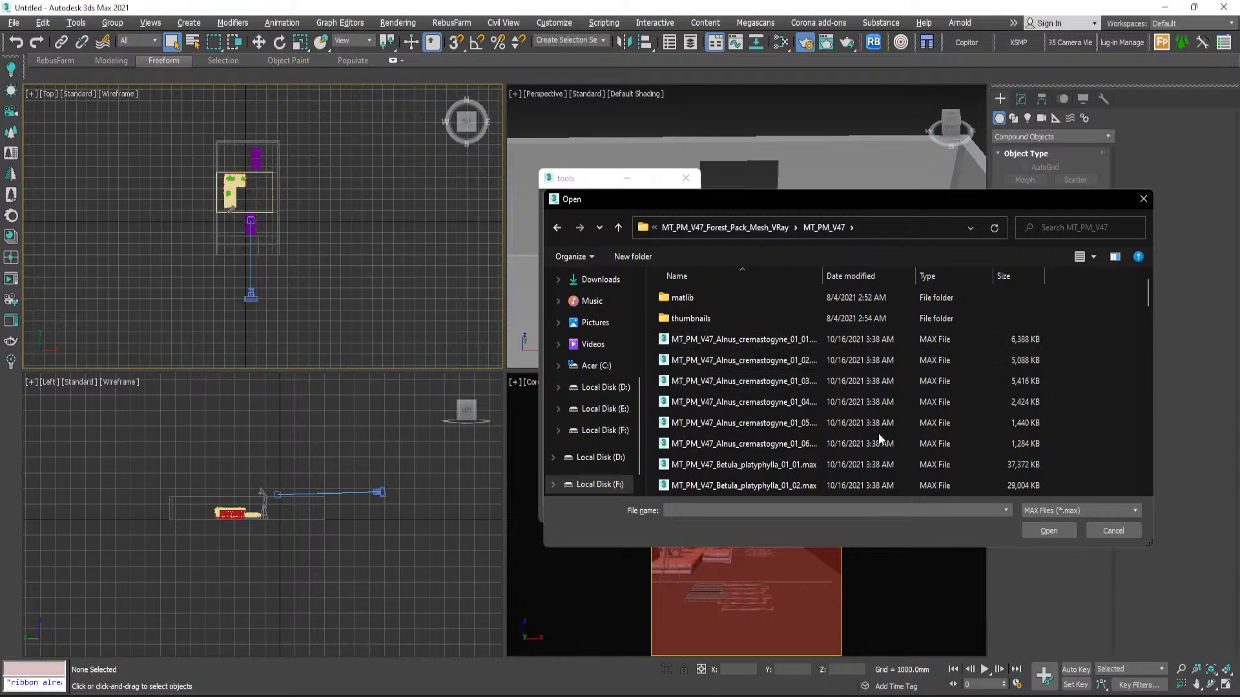
# - Show the files as icons and select MT_PM_V47_Broussonetia_papyrifera_01_06.max and MT_PM_V47_Celtis_sinensis_01_05.max together
pyautogui.keyDown('ctrl'); pyautogui.scroll(-1, 865, 446); pyautogui.keyUp('ctrl')
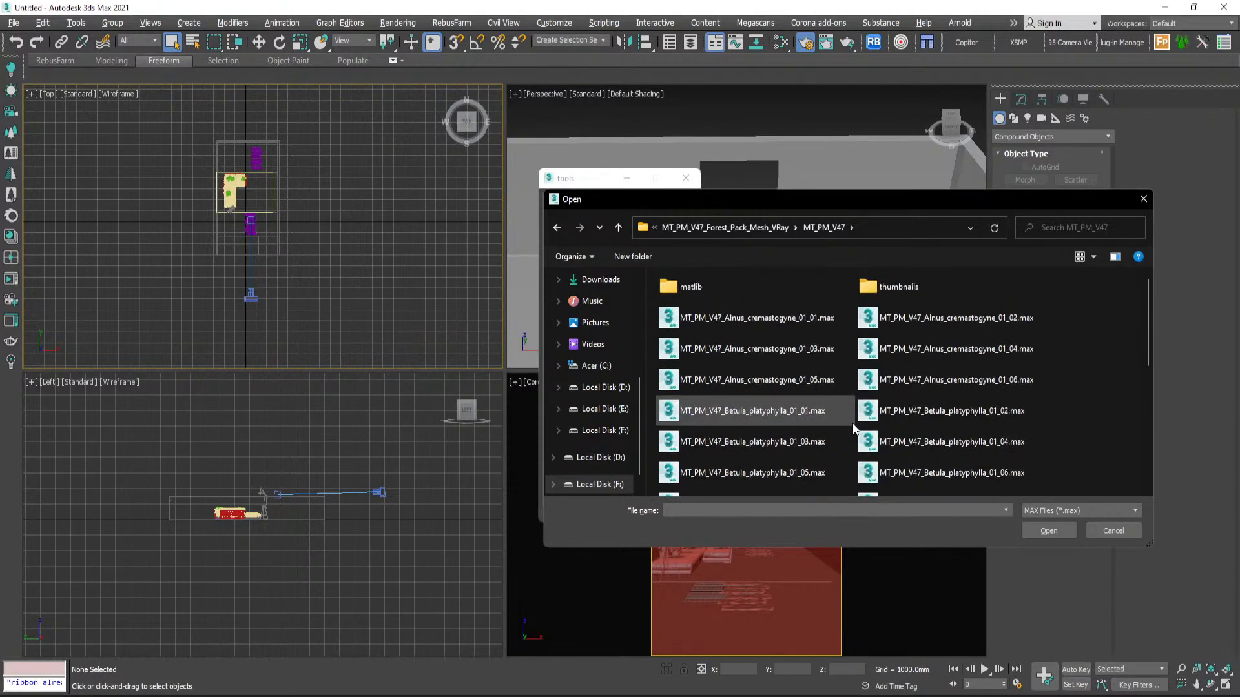
pyautogui.keyDown('ctrl'); pyautogui.scroll(2, 853, 426); pyautogui.keyUp('ctrl')
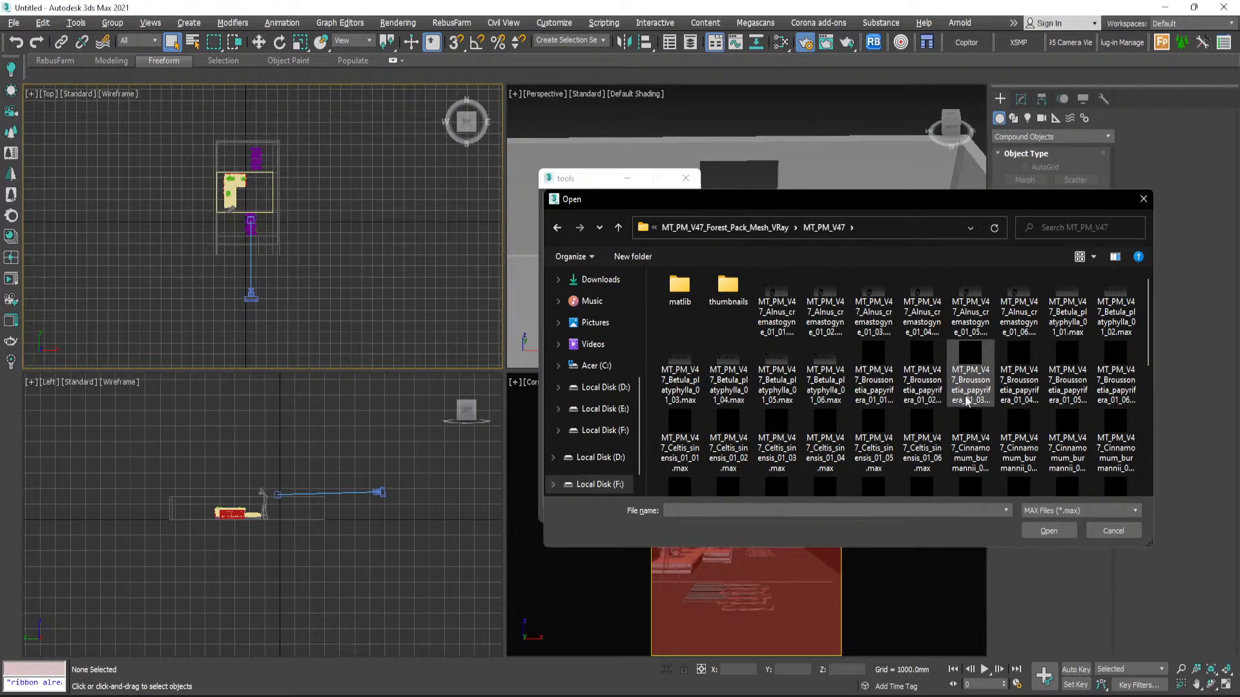
pyautogui.click(1123, 389)
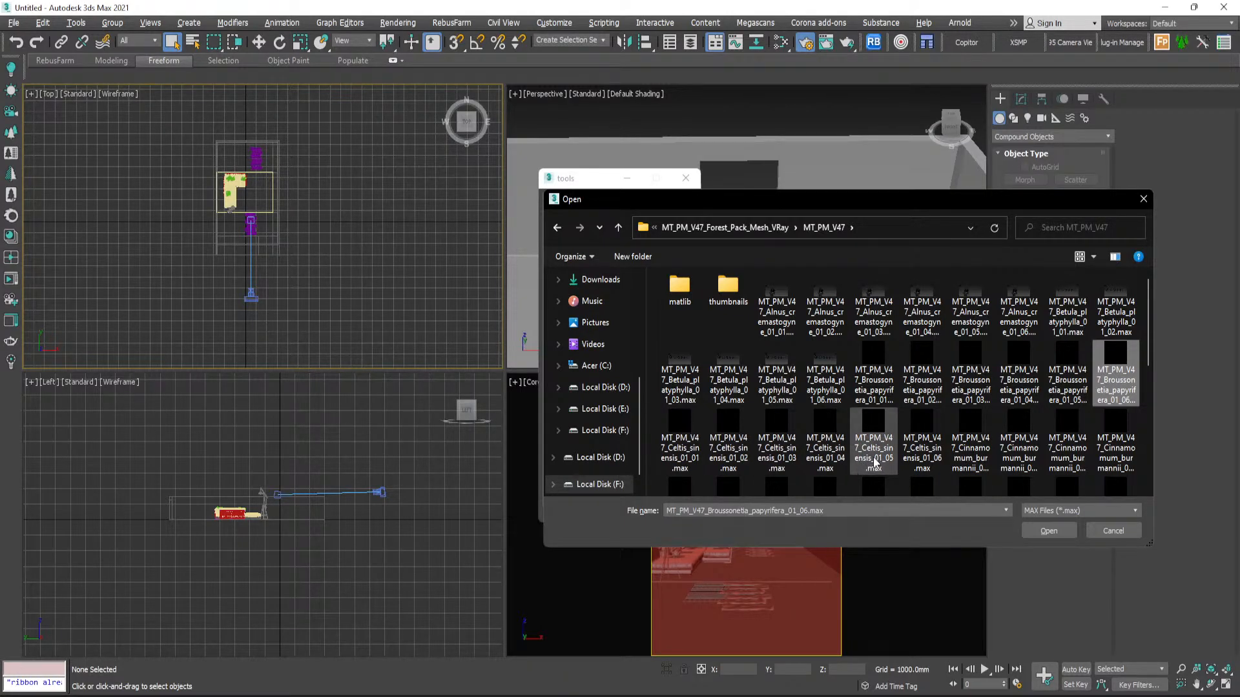
pyautogui.keyDown('ctrl'); pyautogui.click(873, 460); pyautogui.keyUp('ctrl')
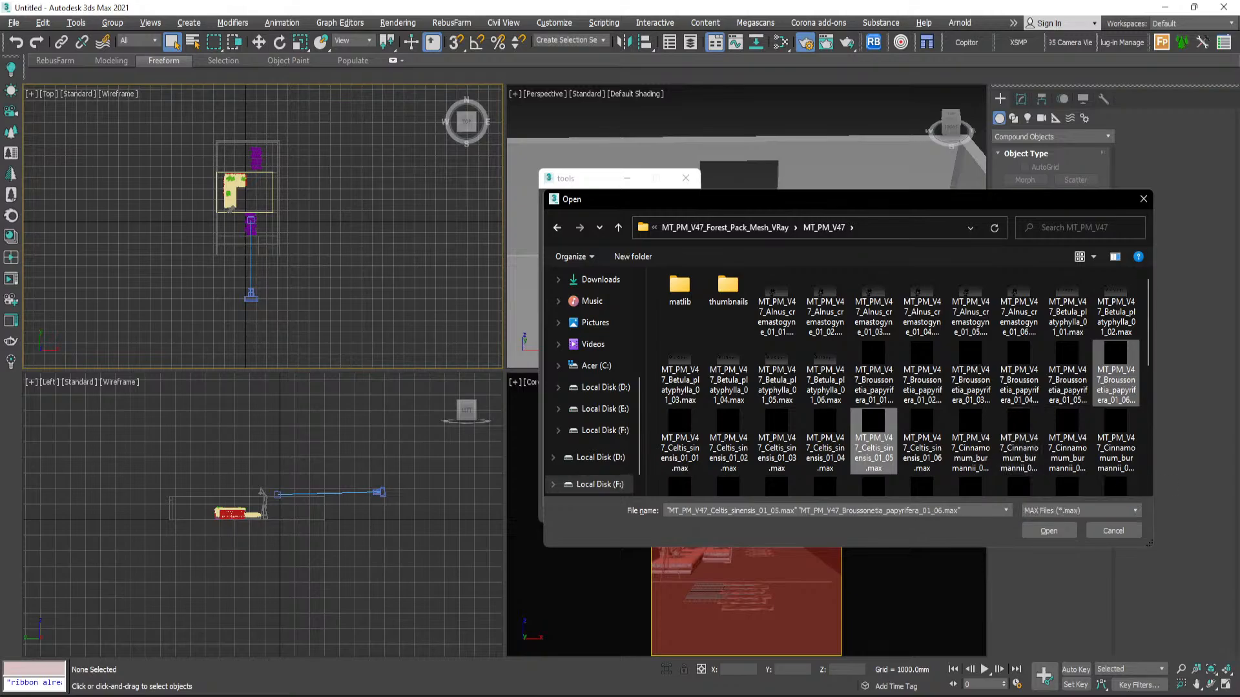
# - Review the Maxtree Vol. 47 tree previews in Connecter and return to the file selection in 3ds Max
pyautogui.hotkey('alt', 'Tab')
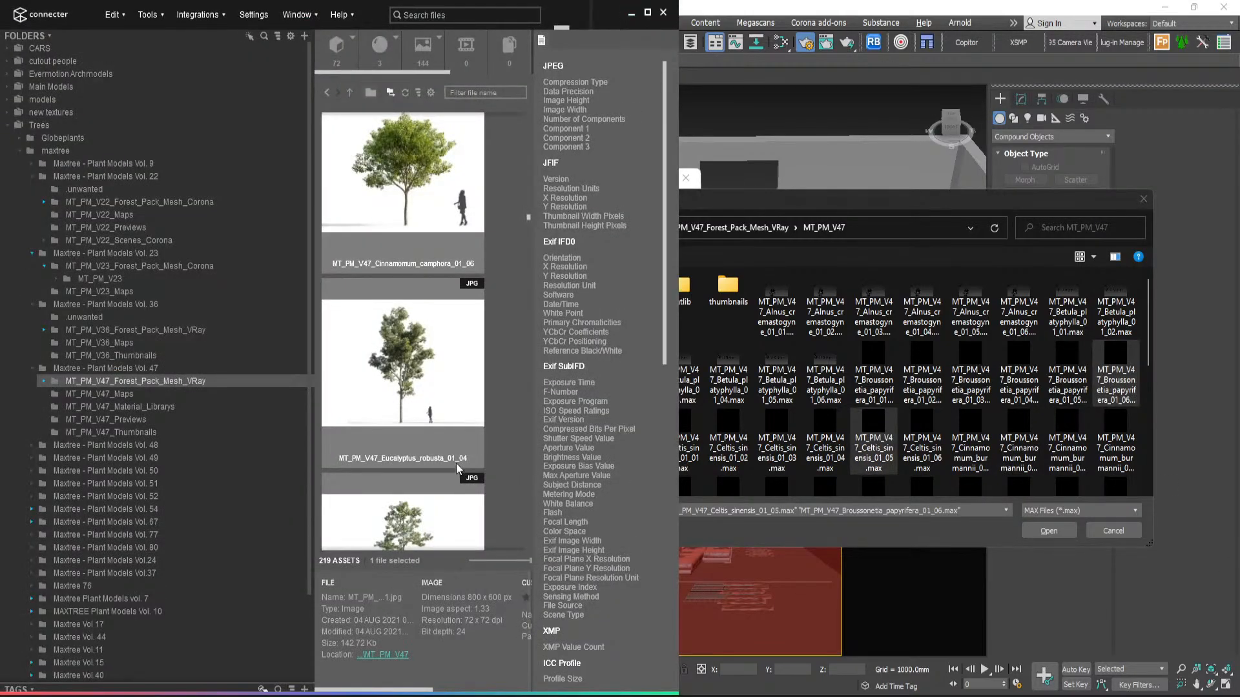
pyautogui.scroll(2, 456, 464)
pyautogui.scroll(3, 456, 464)
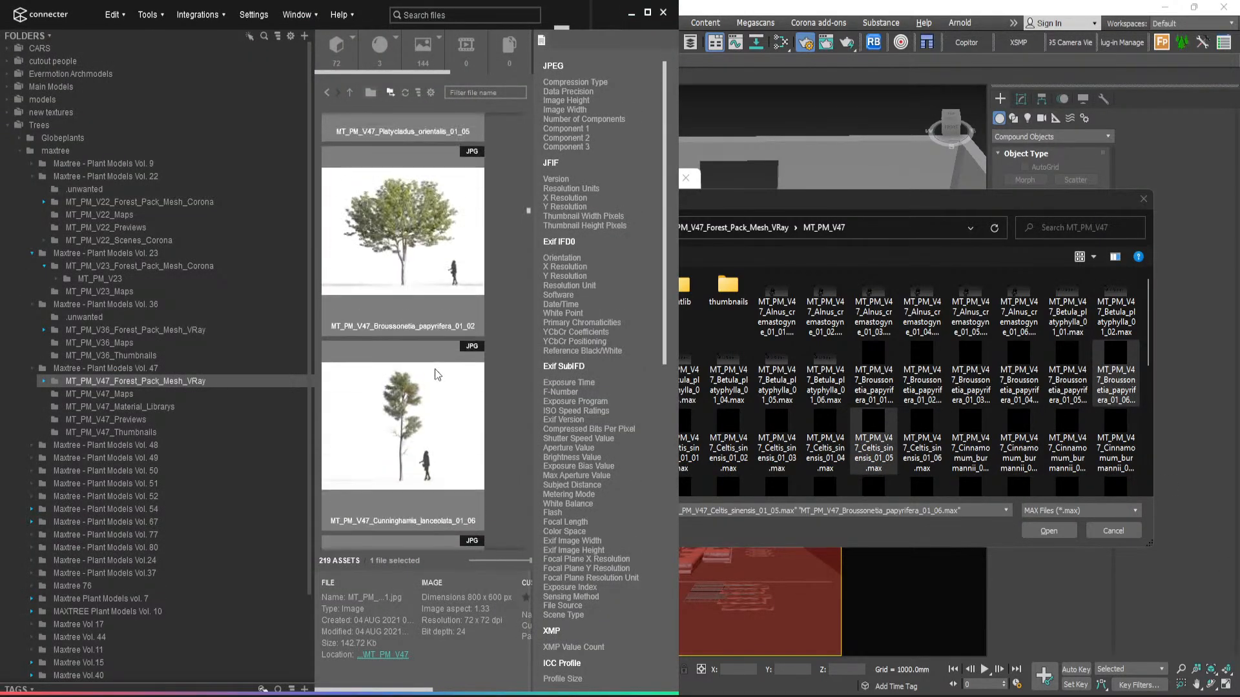
pyautogui.scroll(4, 435, 375)
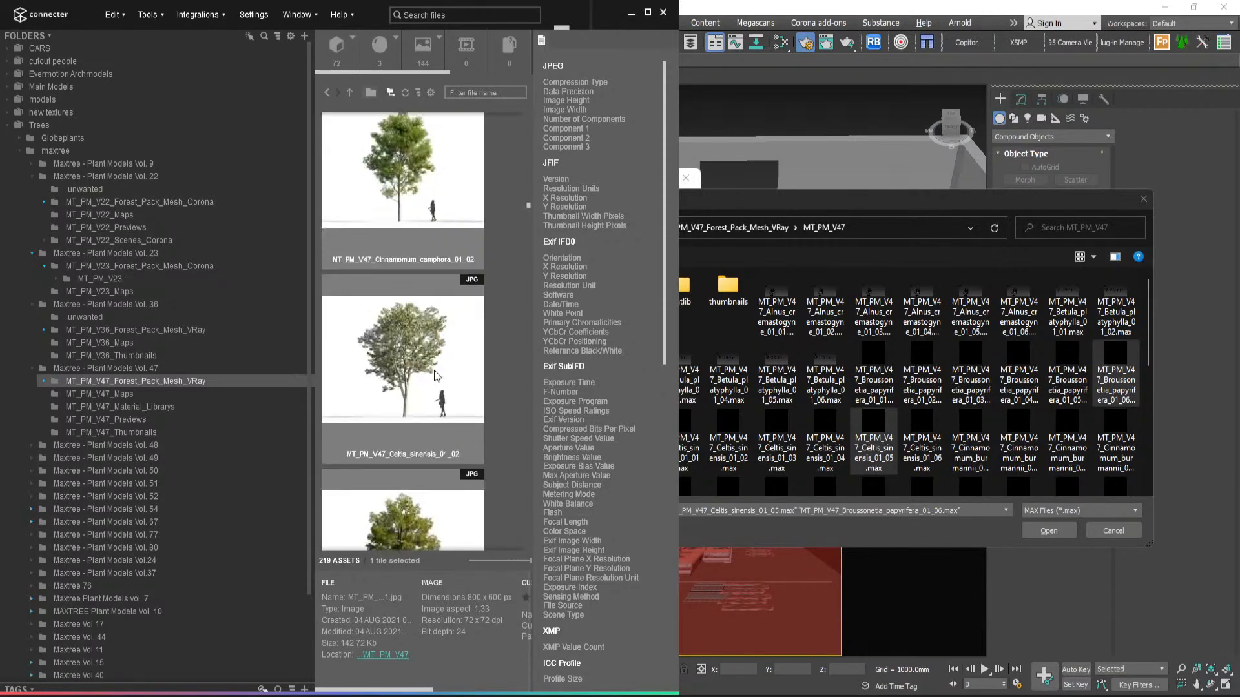
pyautogui.scroll(1, 435, 376)
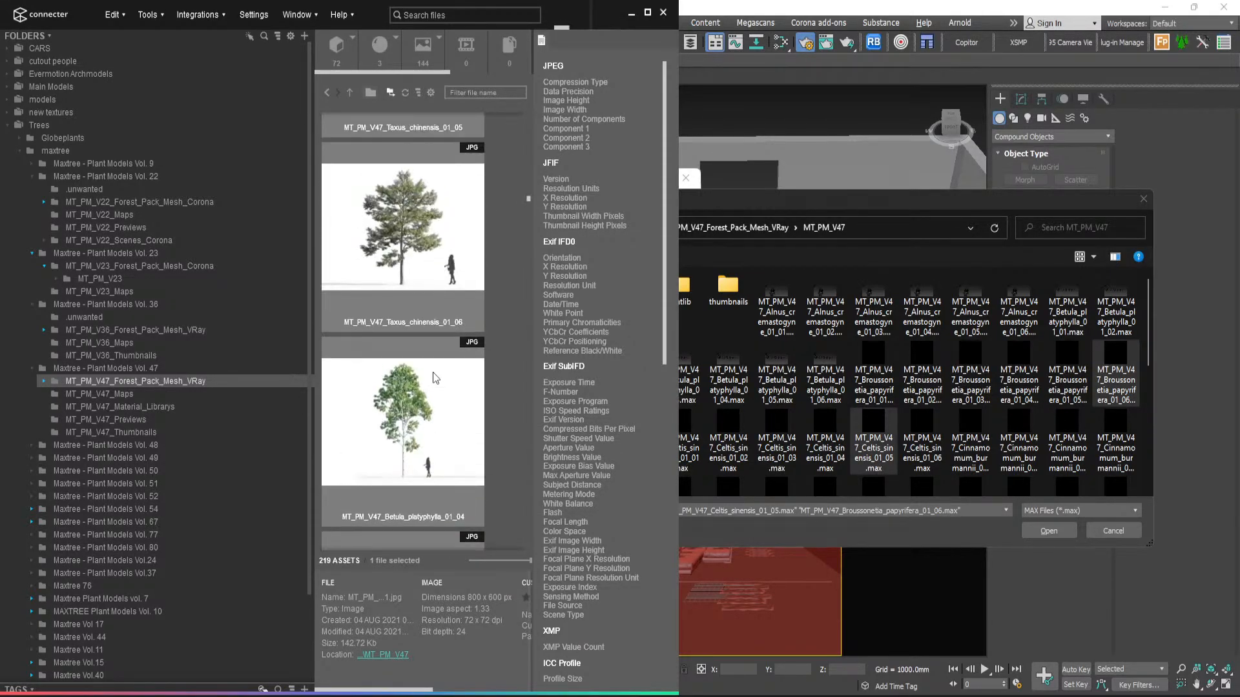
pyautogui.scroll(2, 434, 376)
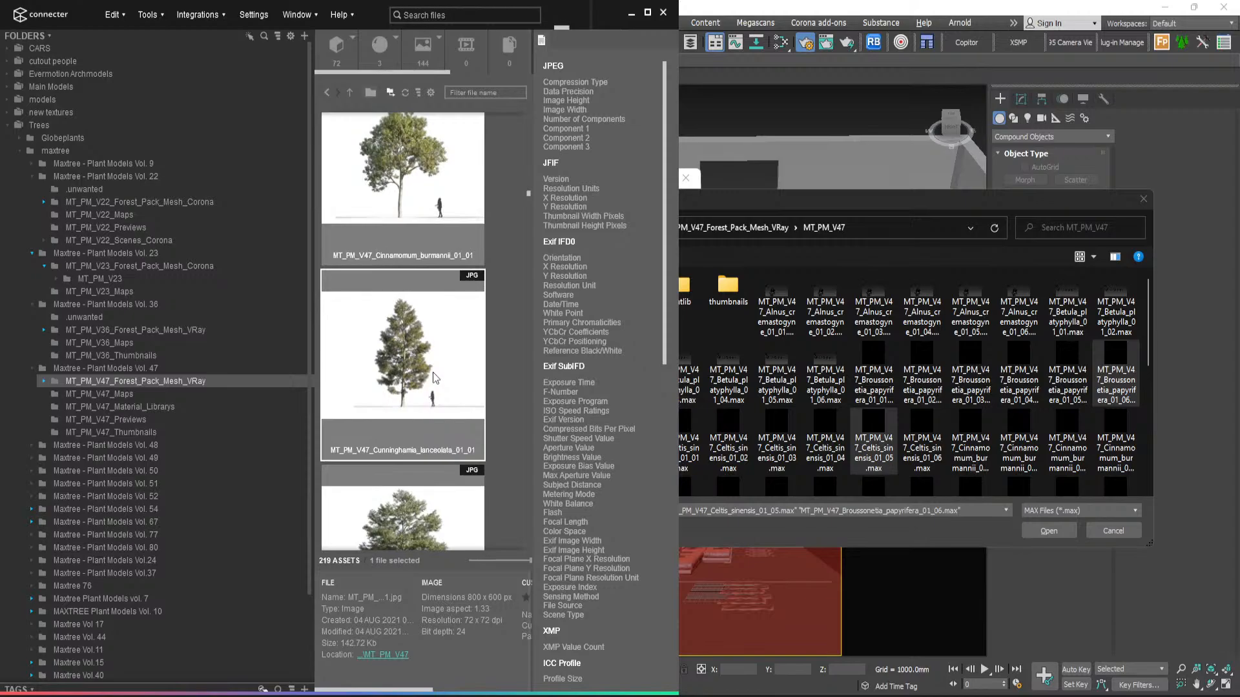
pyautogui.scroll(3, 434, 378)
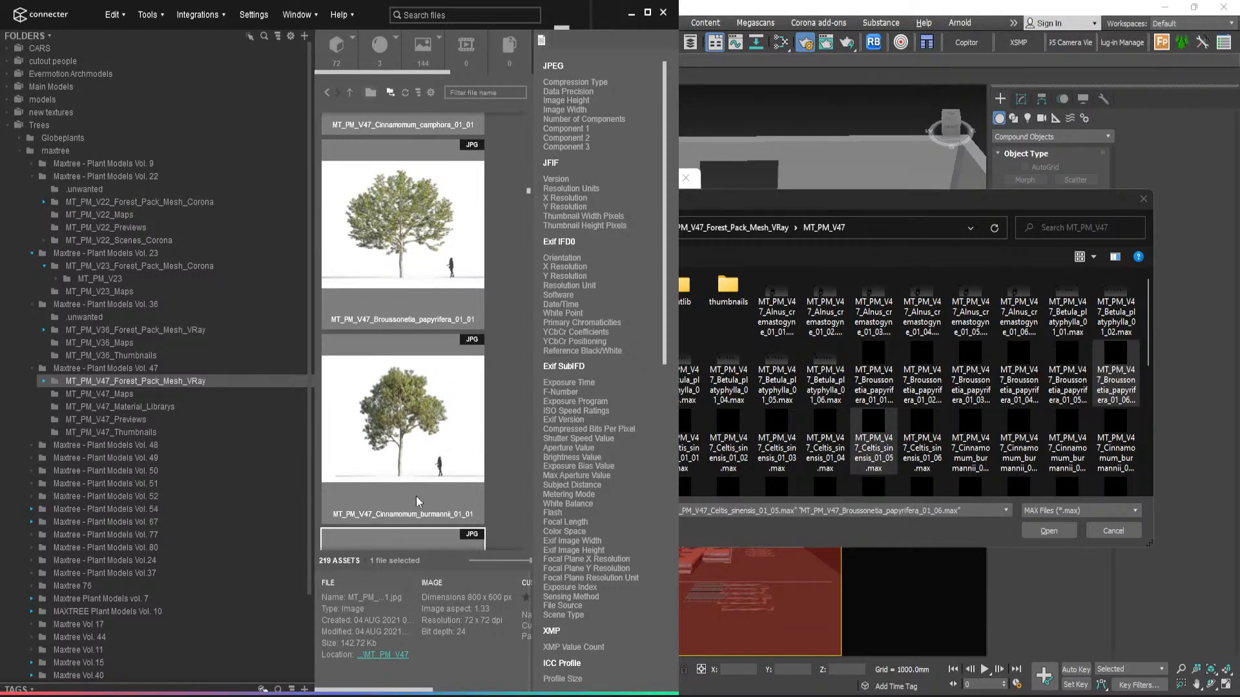
pyautogui.click(632, 12)
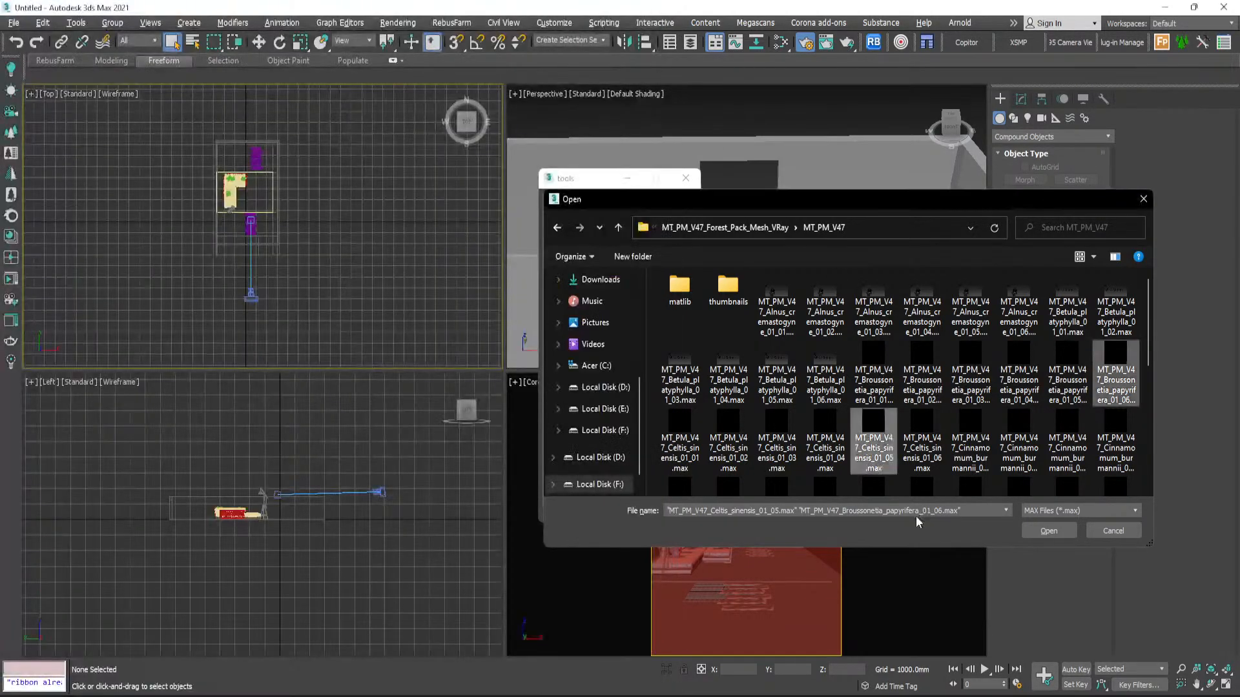
# - Add MT_PM_V47_Cinnamomum_burmannii_01_01.max and MT_PM_V47_Cunninghamia_lanceolata_01_01, 01_02 and 01_03 to the file selection
pyautogui.scroll(-2, 915, 459)
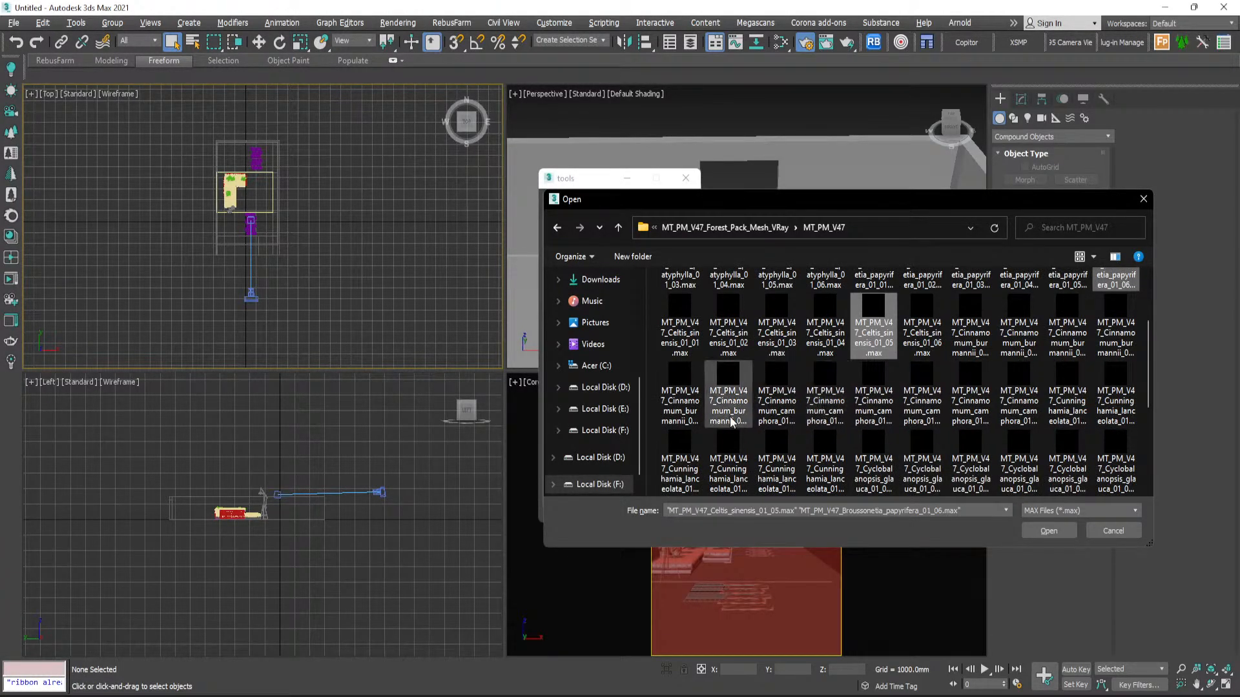
pyautogui.keyDown('ctrl'); pyautogui.click(973, 349); pyautogui.keyUp('ctrl')
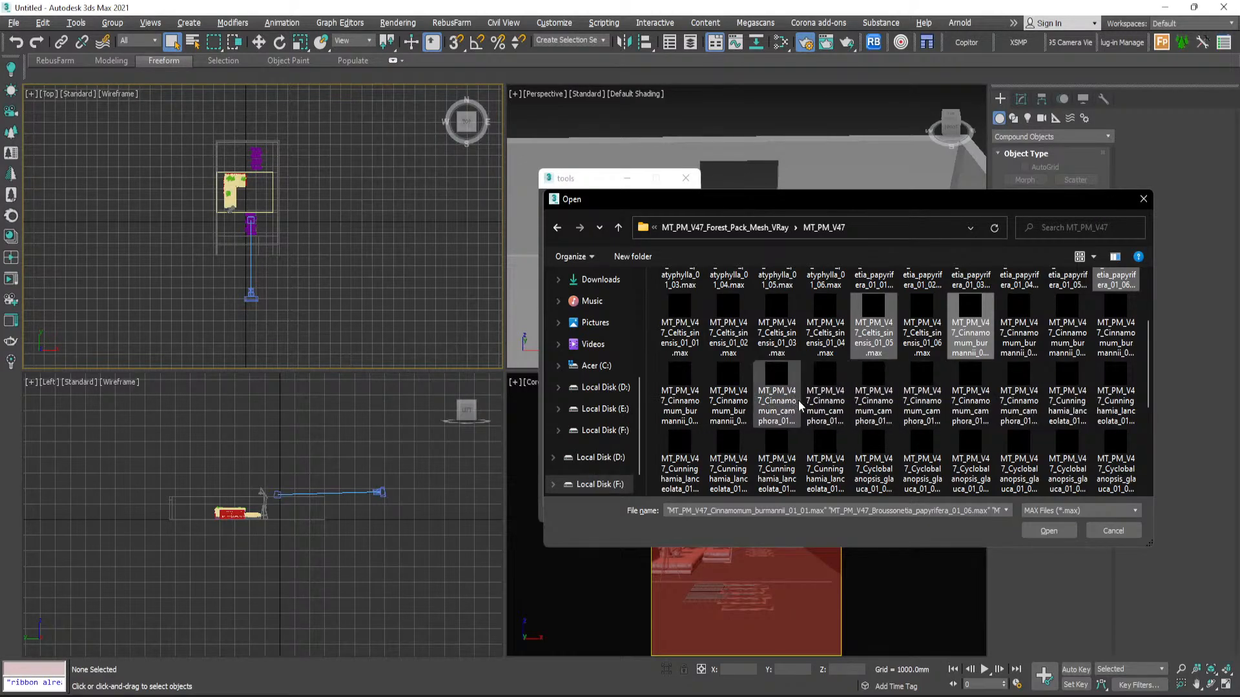
pyautogui.scroll(-3, 814, 391)
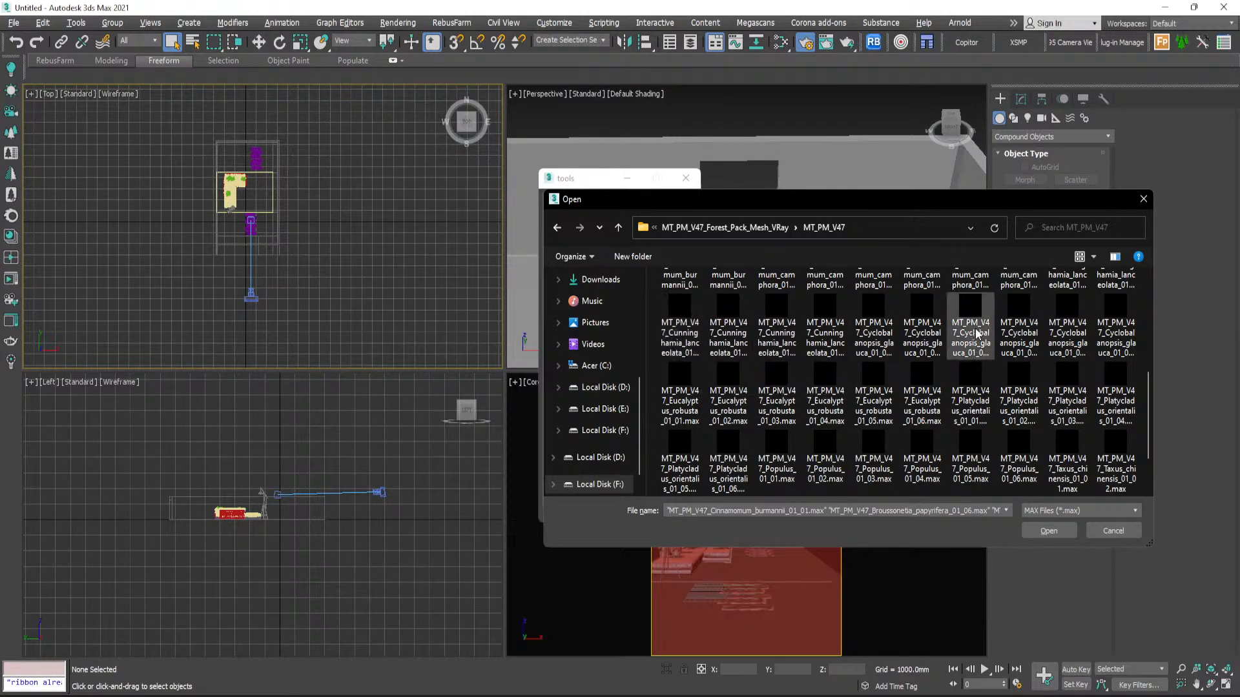
pyautogui.scroll(2, 736, 342)
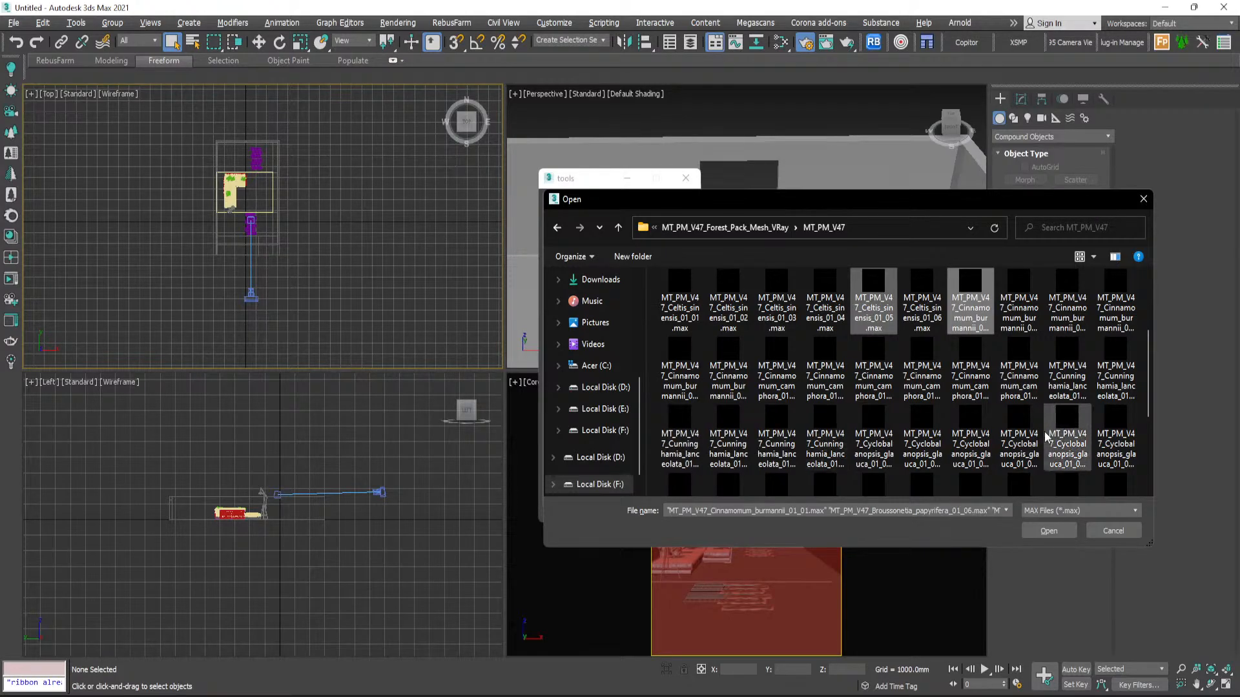
pyautogui.keyDown('ctrl'); pyautogui.click(1059, 387); pyautogui.keyUp('ctrl')
pyautogui.keyDown('ctrl'); pyautogui.click(1116, 382); pyautogui.keyUp('ctrl')
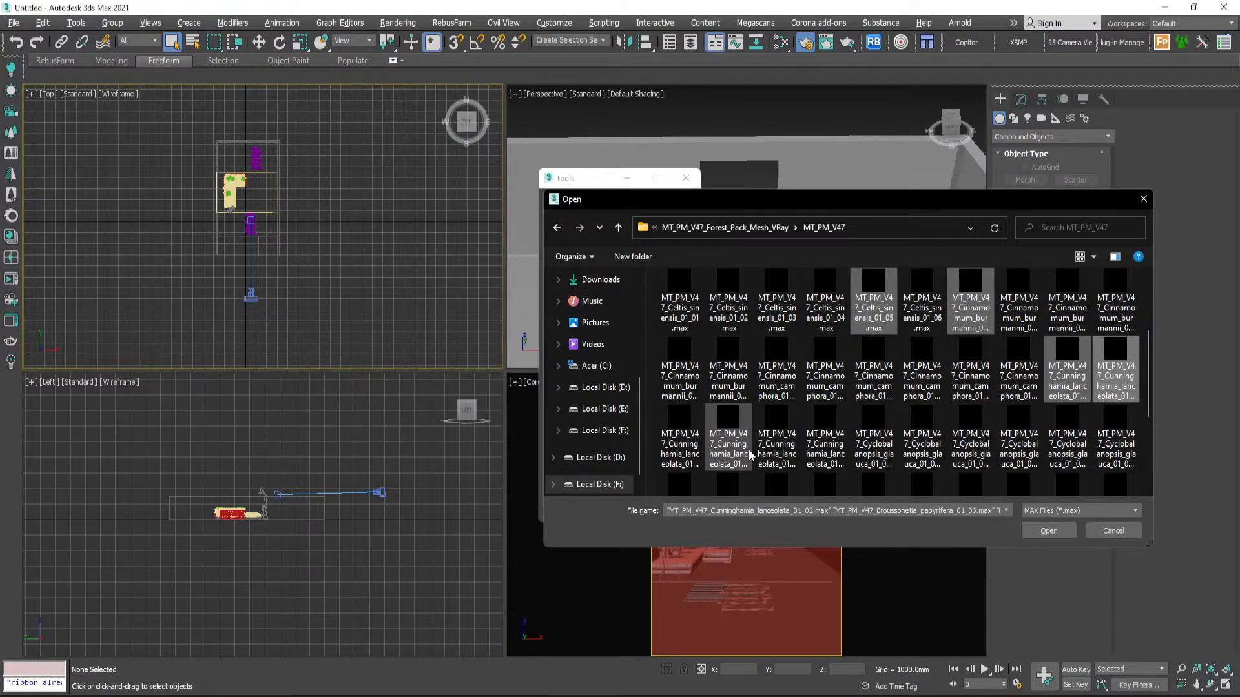
pyautogui.keyDown('ctrl'); pyautogui.click(681, 453); pyautogui.keyUp('ctrl')
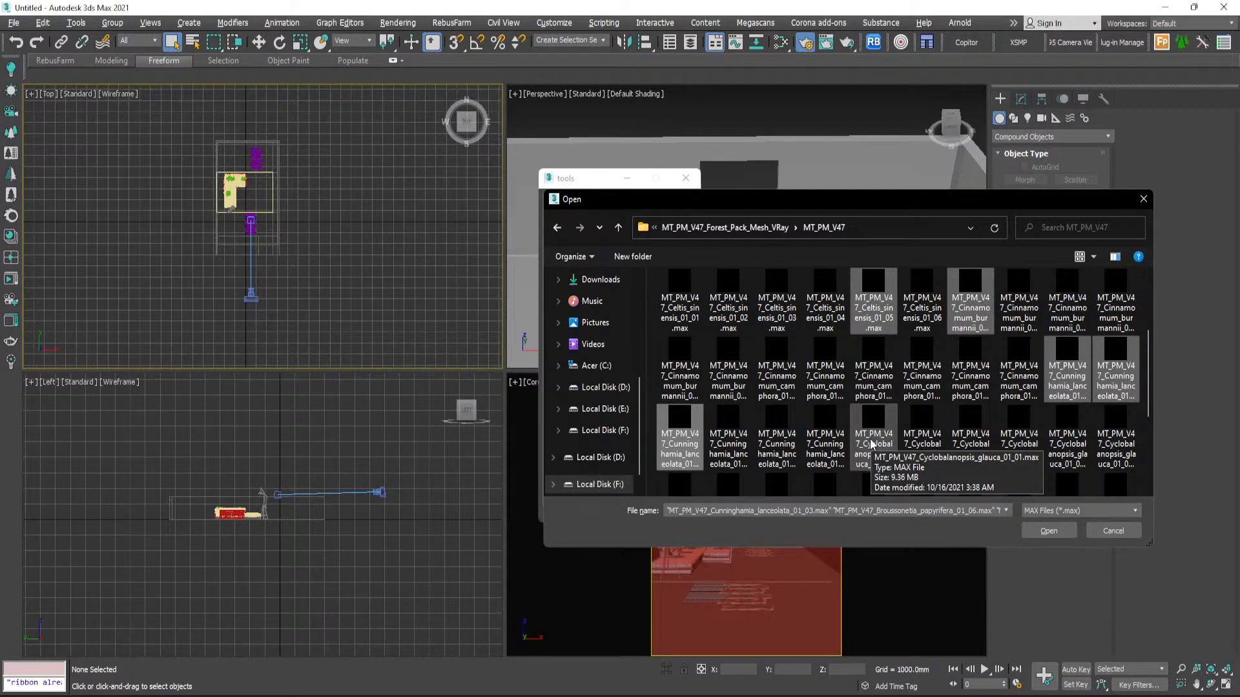
# - Add MT_PM_V47_Eucalyptus_robusta_01_04.max and MT_PM_V47_Populus_01_06.max to the selection and load all chosen files into the Importer
pyautogui.scroll(-1, 871, 444)
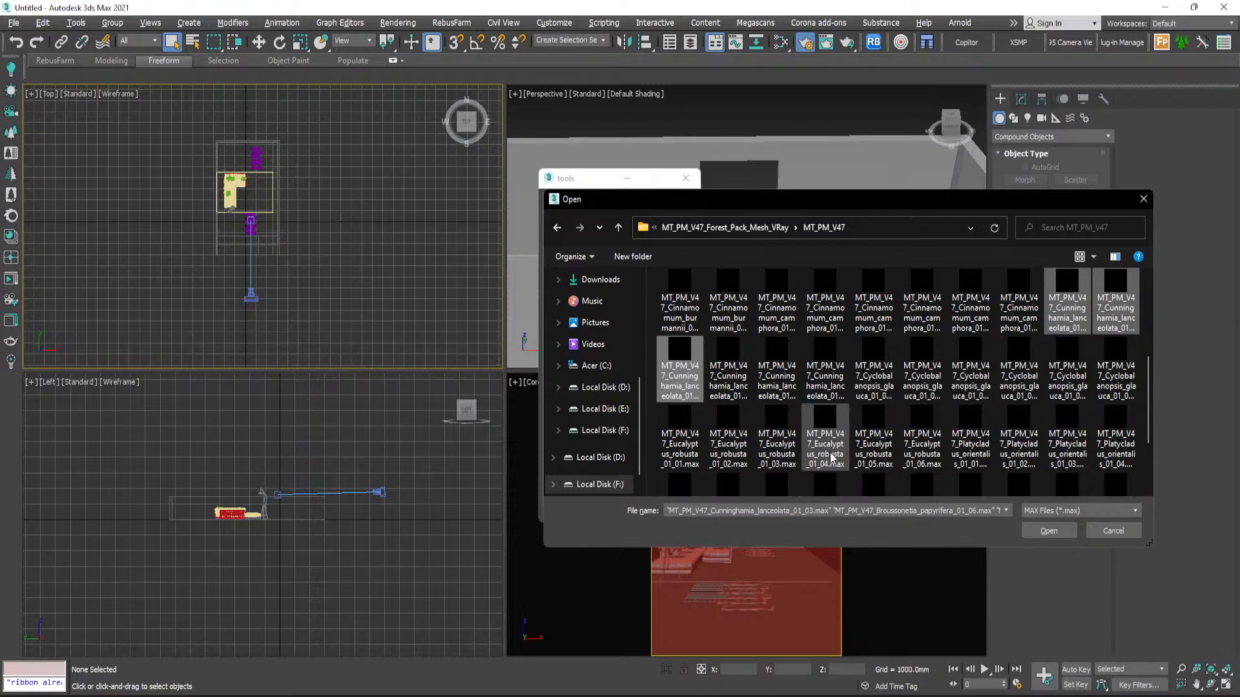
pyautogui.keyDown('ctrl'); pyautogui.click(832, 459); pyautogui.keyUp('ctrl')
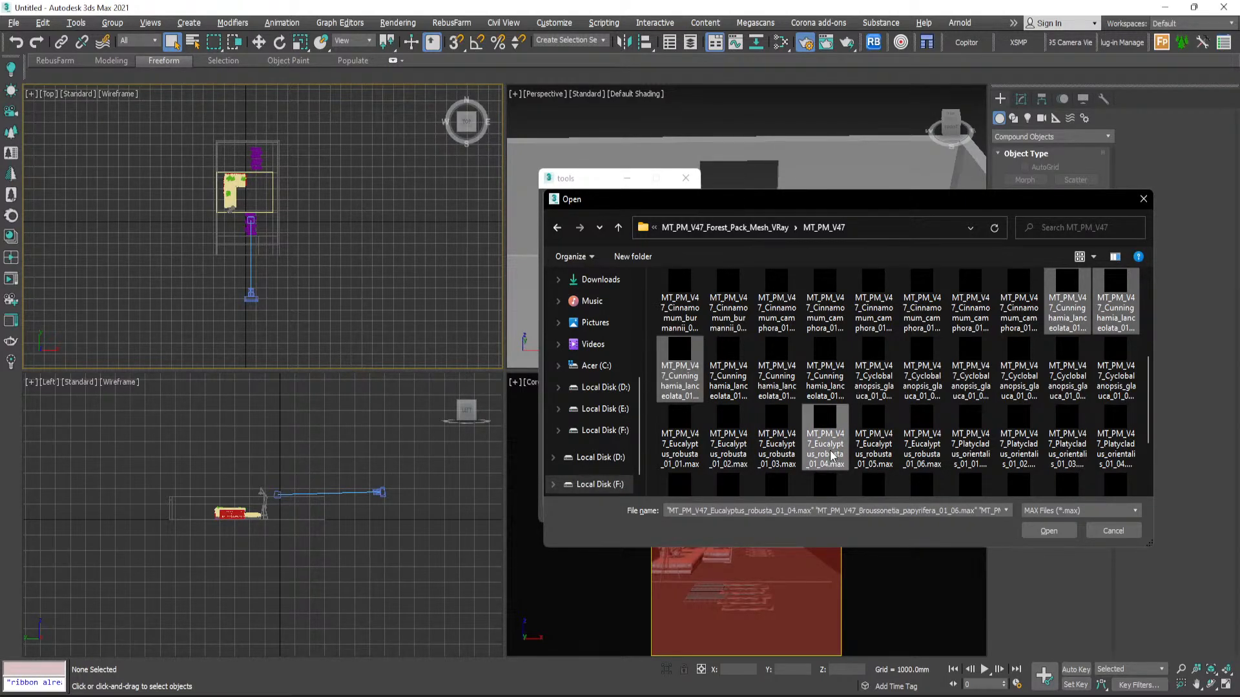
pyautogui.scroll(-2, 831, 456)
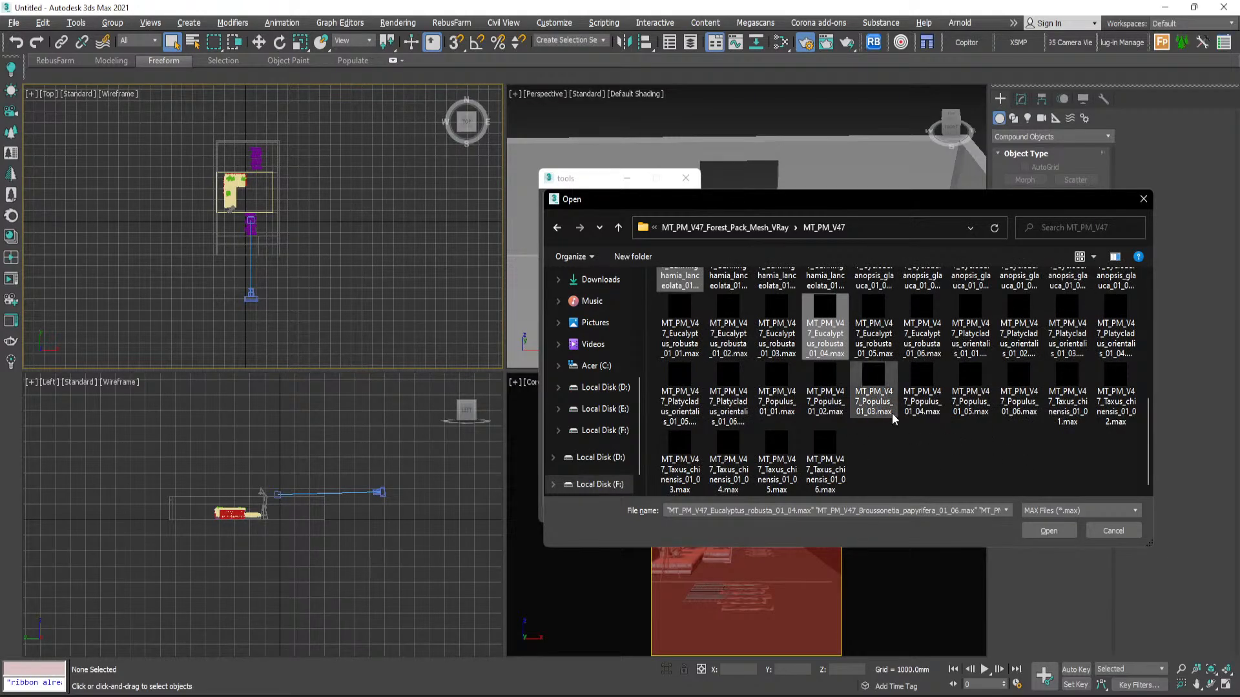
pyautogui.keyDown('ctrl'); pyautogui.click(1005, 394); pyautogui.keyUp('ctrl')
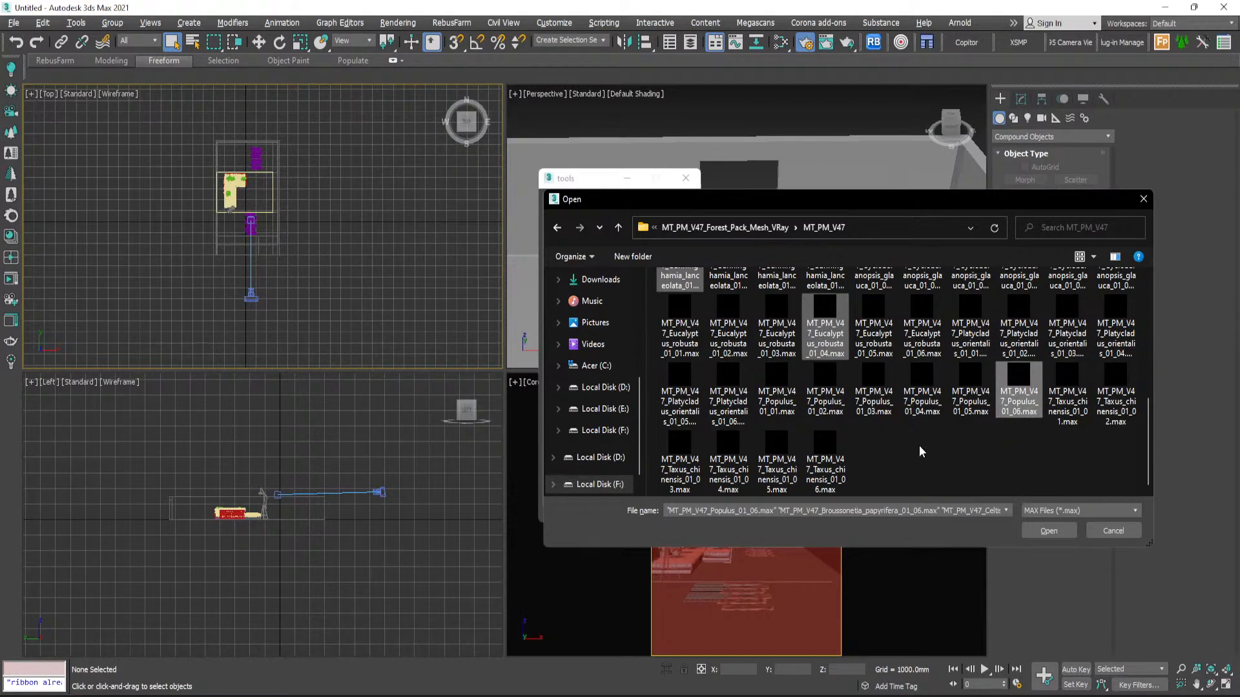
pyautogui.click(1048, 532)
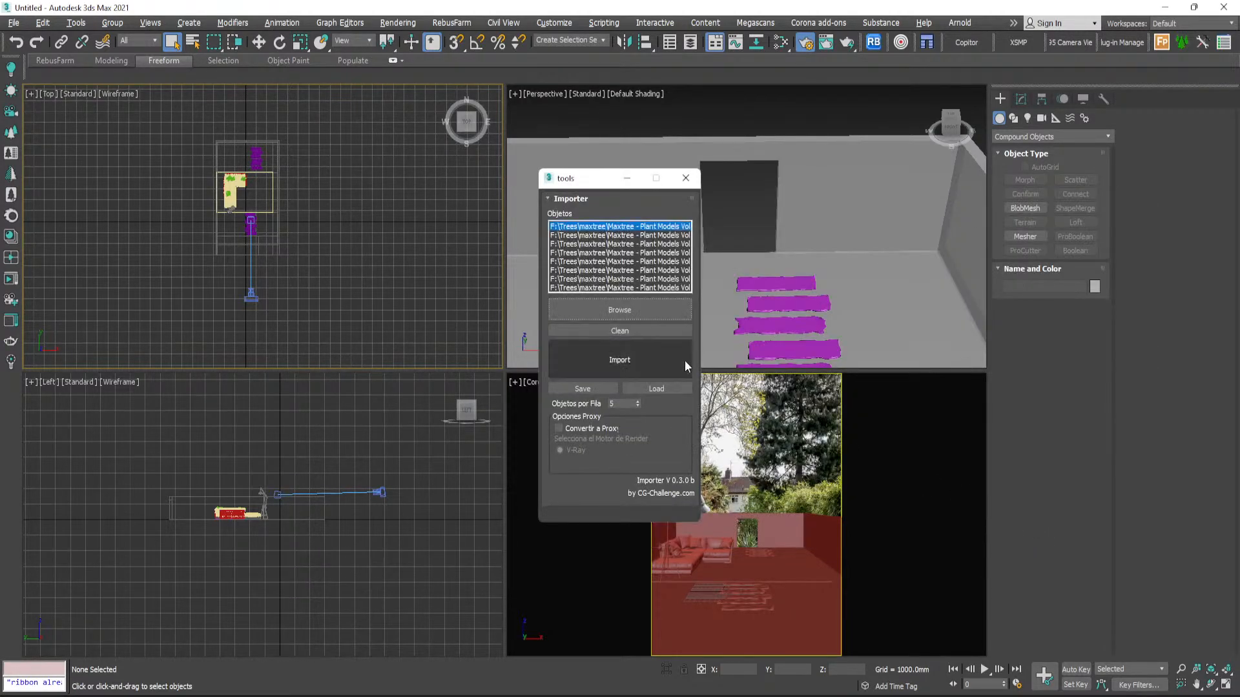
# - Set the Importer to 8 objects per row and import the trees, opening each file despite its missing DLLs
pyautogui.click(636, 401)
pyautogui.click(620, 360)
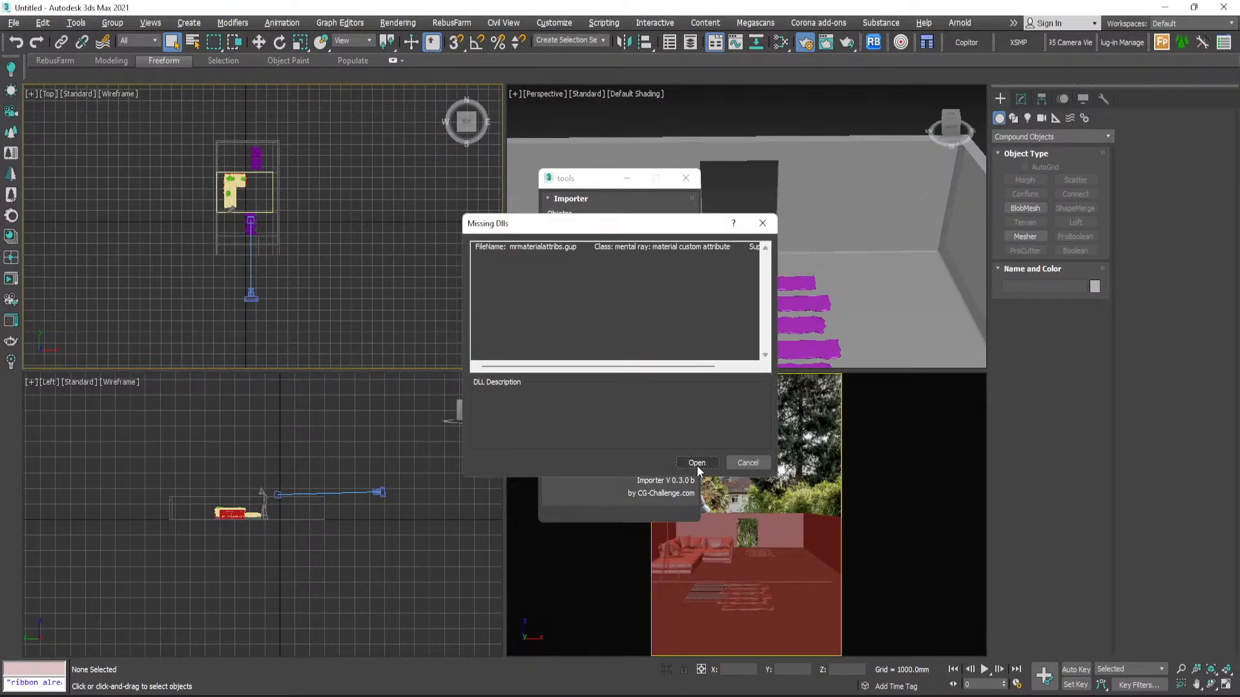
pyautogui.click(698, 468)
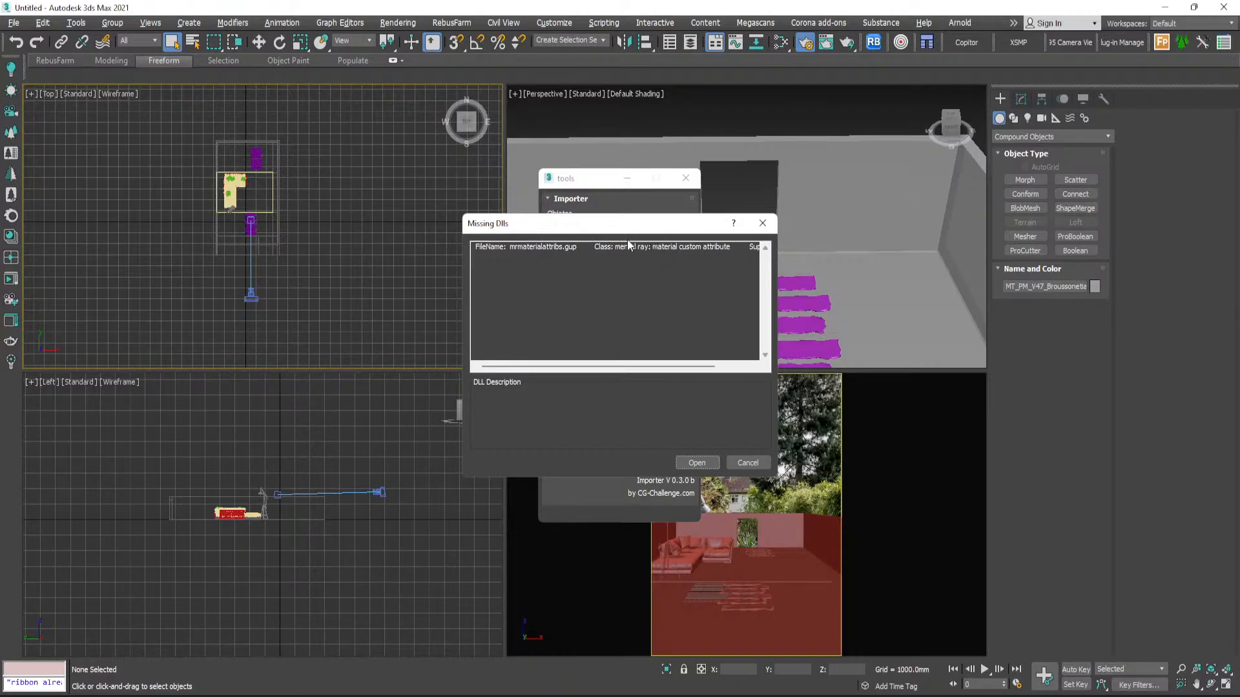
pyautogui.click(697, 463)
pyautogui.click(694, 463)
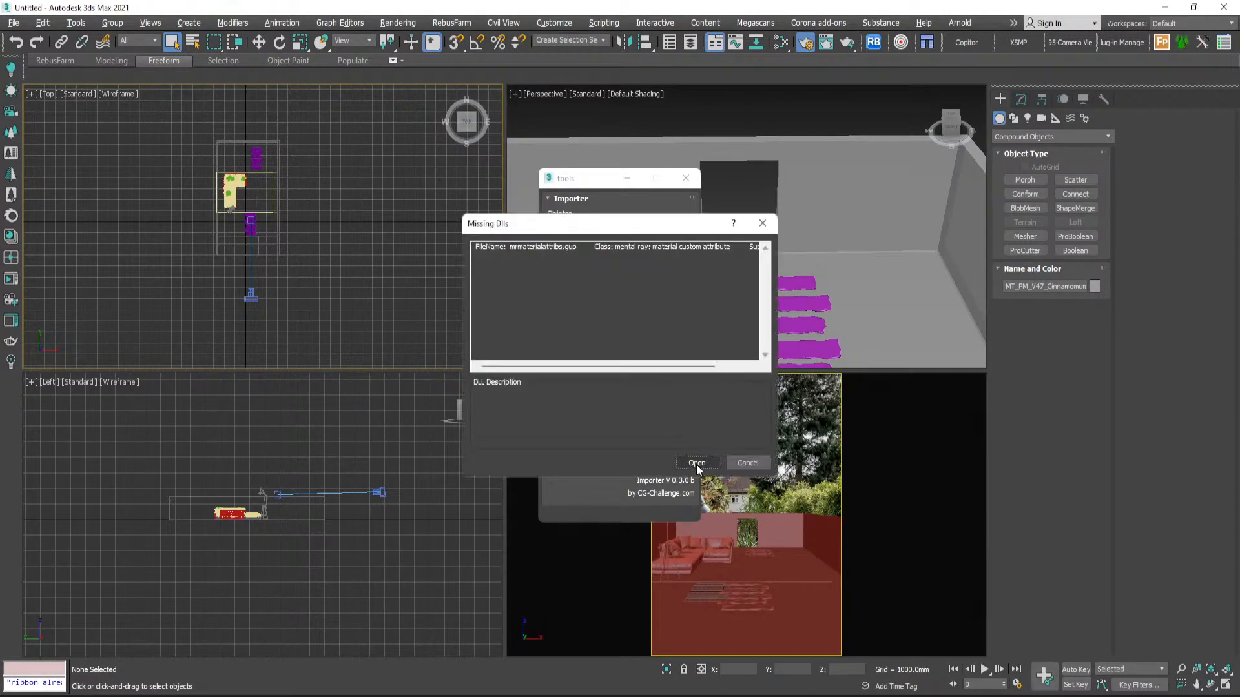
pyautogui.click(695, 463)
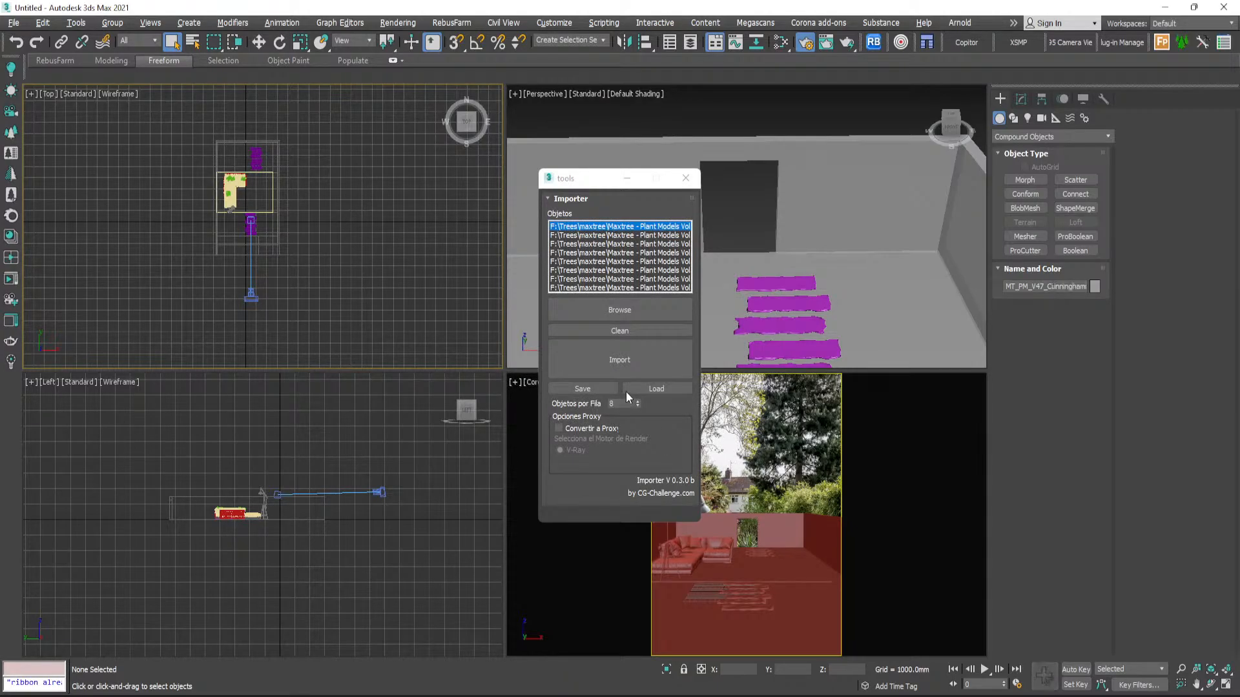
pyautogui.click(690, 461)
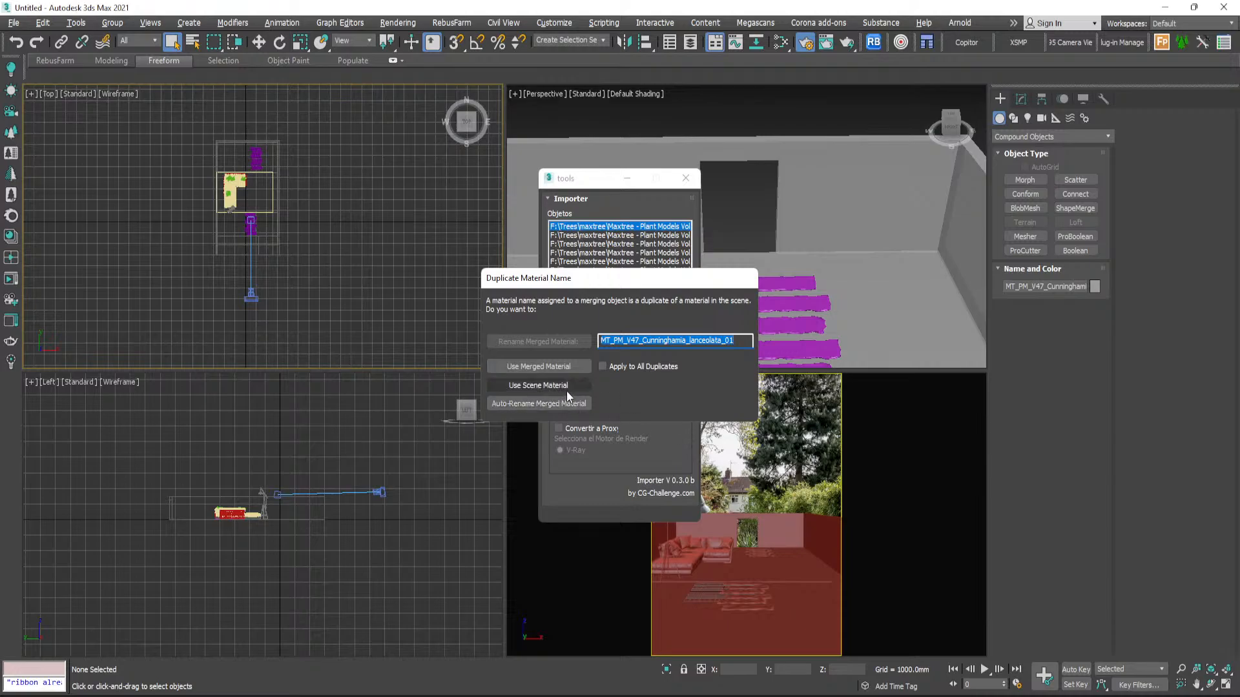
# - Auto-rename merged materials for all duplicates and continue opening the remaining files to complete the tree import
pyautogui.click(611, 364)
pyautogui.click(560, 404)
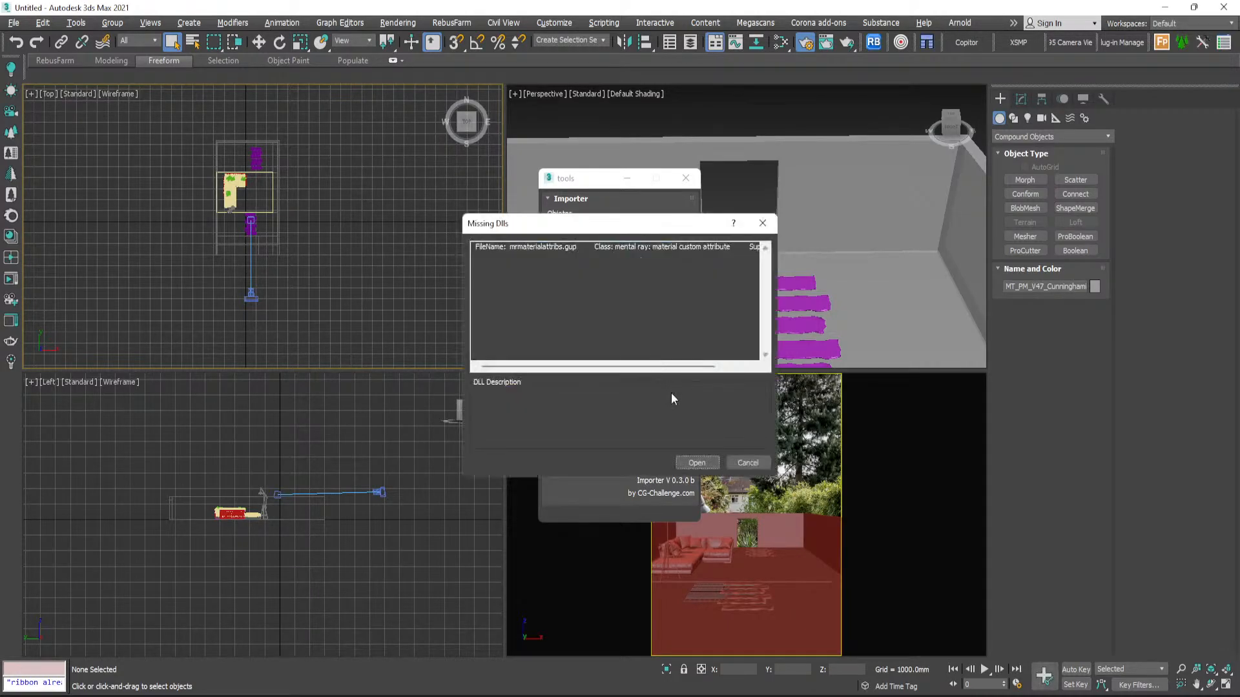
pyautogui.click(692, 462)
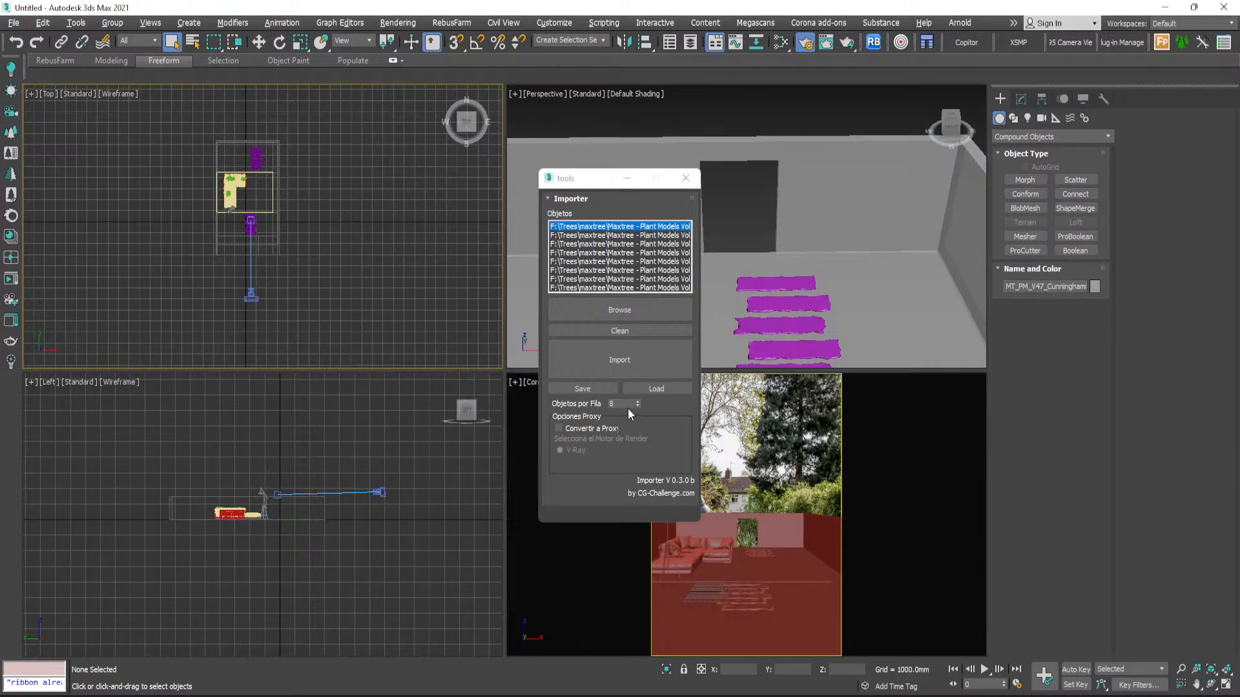
pyautogui.click(602, 366)
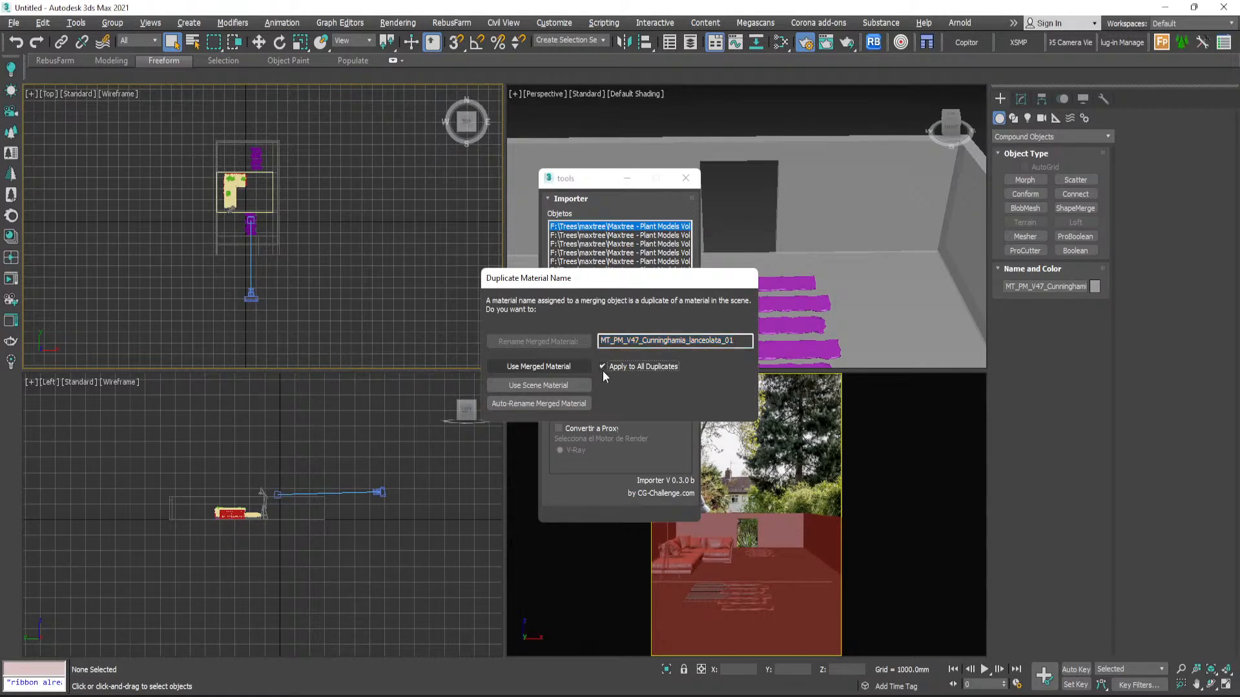
pyautogui.click(540, 403)
pyautogui.click(696, 463)
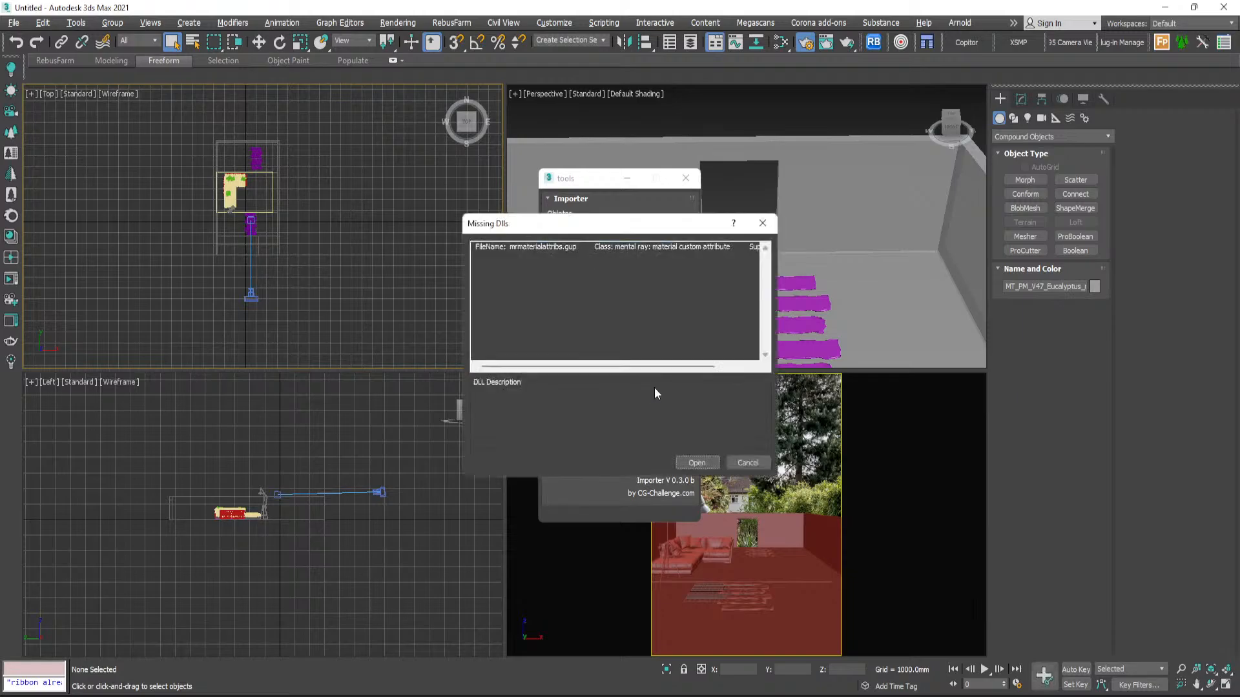
pyautogui.click(680, 462)
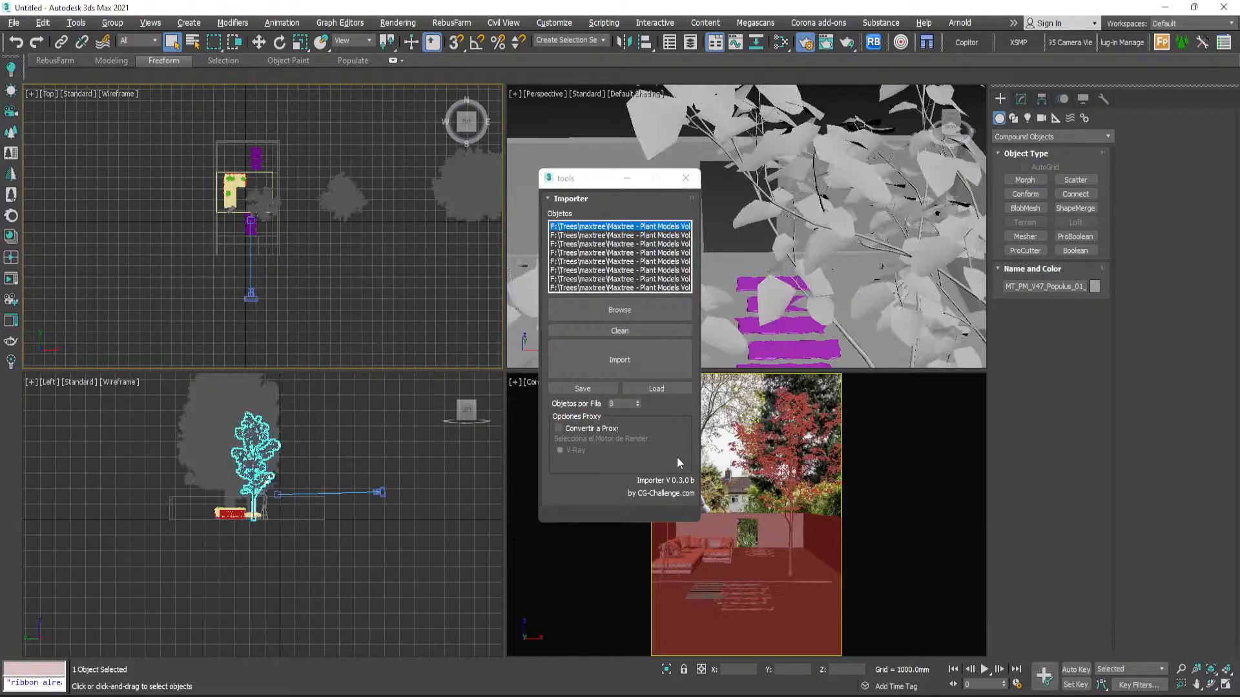
# - Inspect the row of imported trees in the Top view and close the Importer
pyautogui.scroll(-3, 334, 241)
pyautogui.scroll(-2, 342, 243)
pyautogui.moveTo(336, 233); pyautogui.dragTo(240, 228, button='middle')
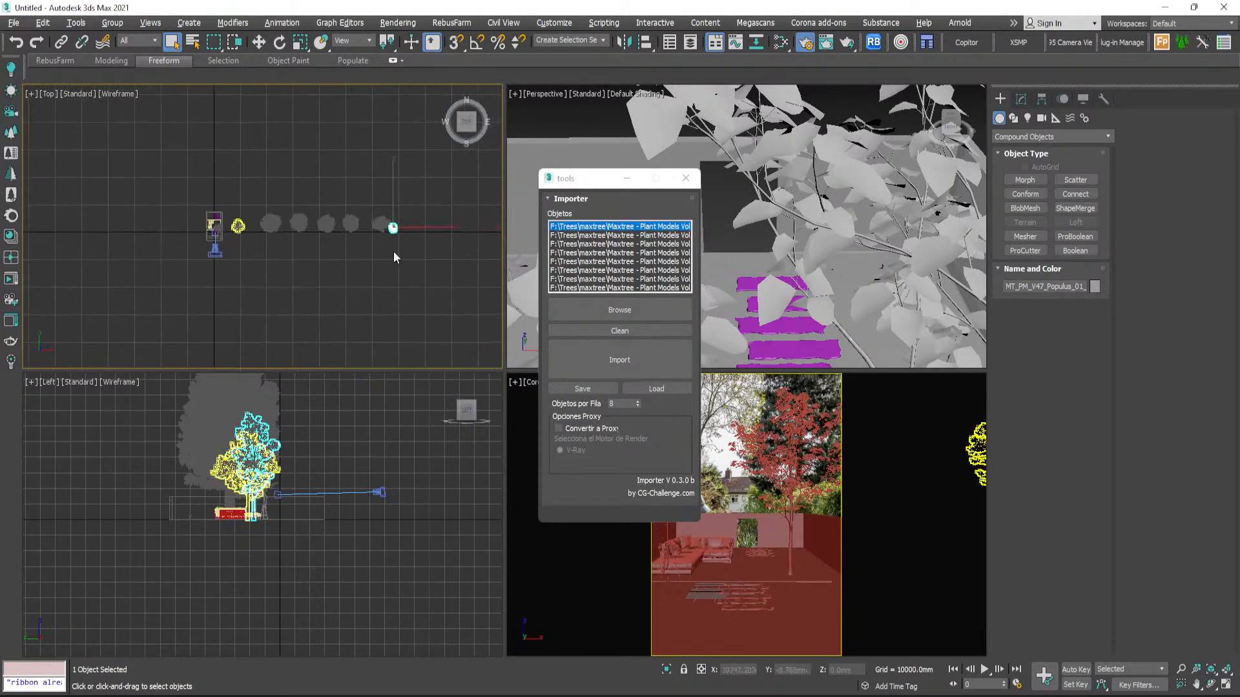
pyautogui.scroll(2, 394, 249)
pyautogui.scroll(2, 309, 234)
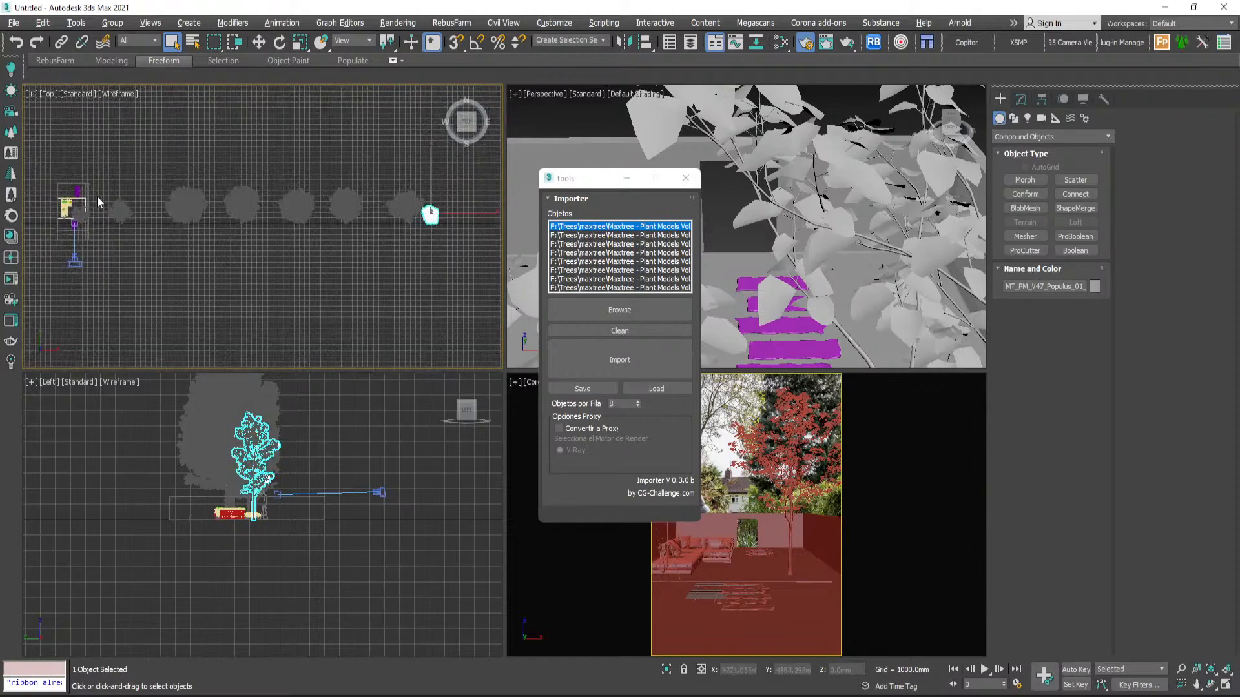
pyautogui.click(686, 184)
pyautogui.scroll(-3, 290, 171)
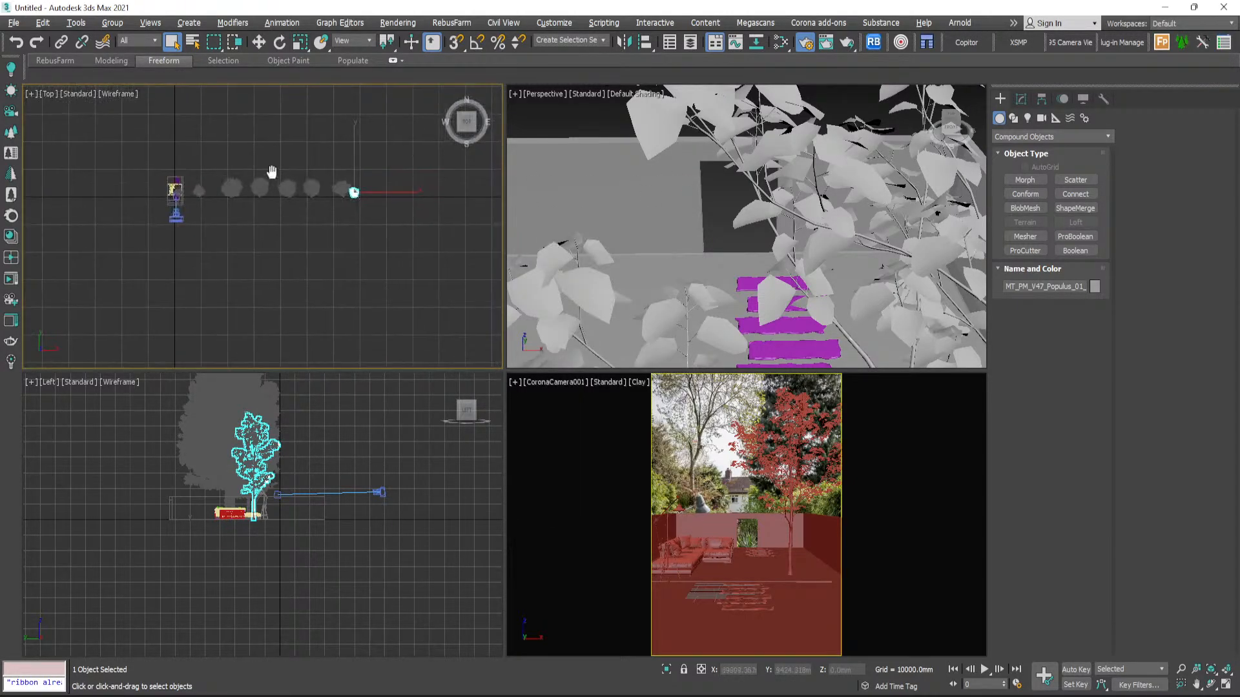
# - Deselect the tree and create a Standard Primitives plane about 38 m wide in the Top view, just below the tree row
pyautogui.click(259, 43)
pyautogui.click(276, 225)
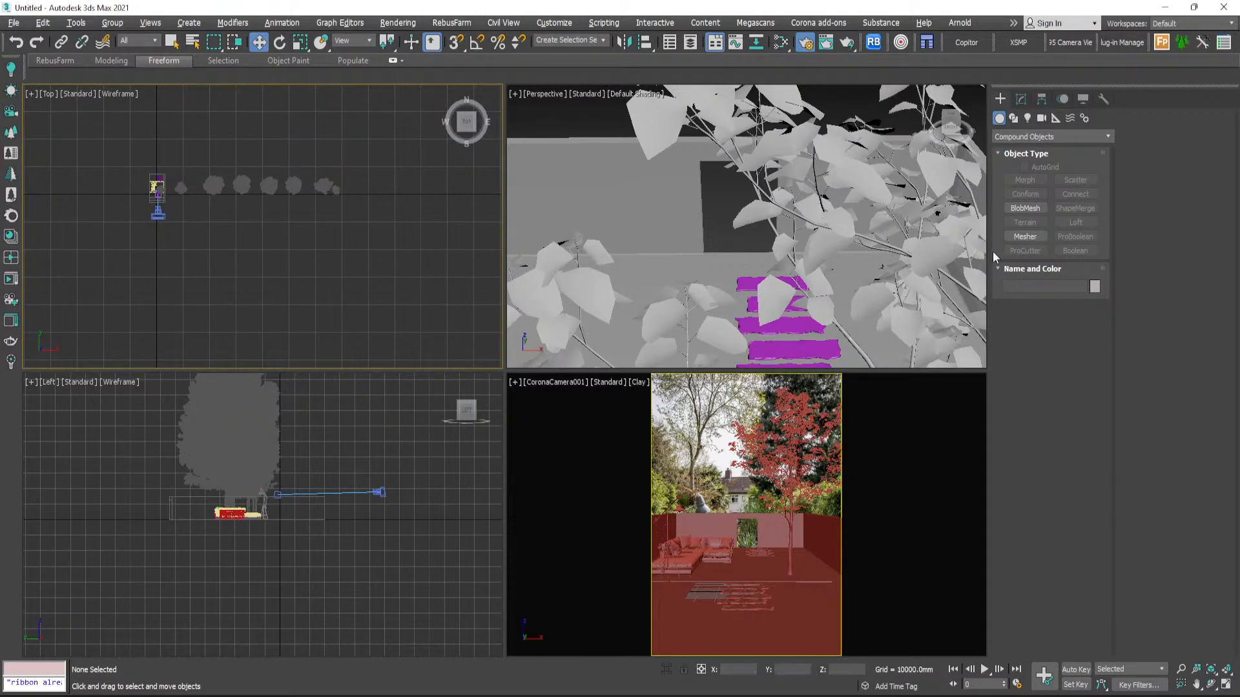
pyautogui.click(1033, 137)
pyautogui.click(1022, 150)
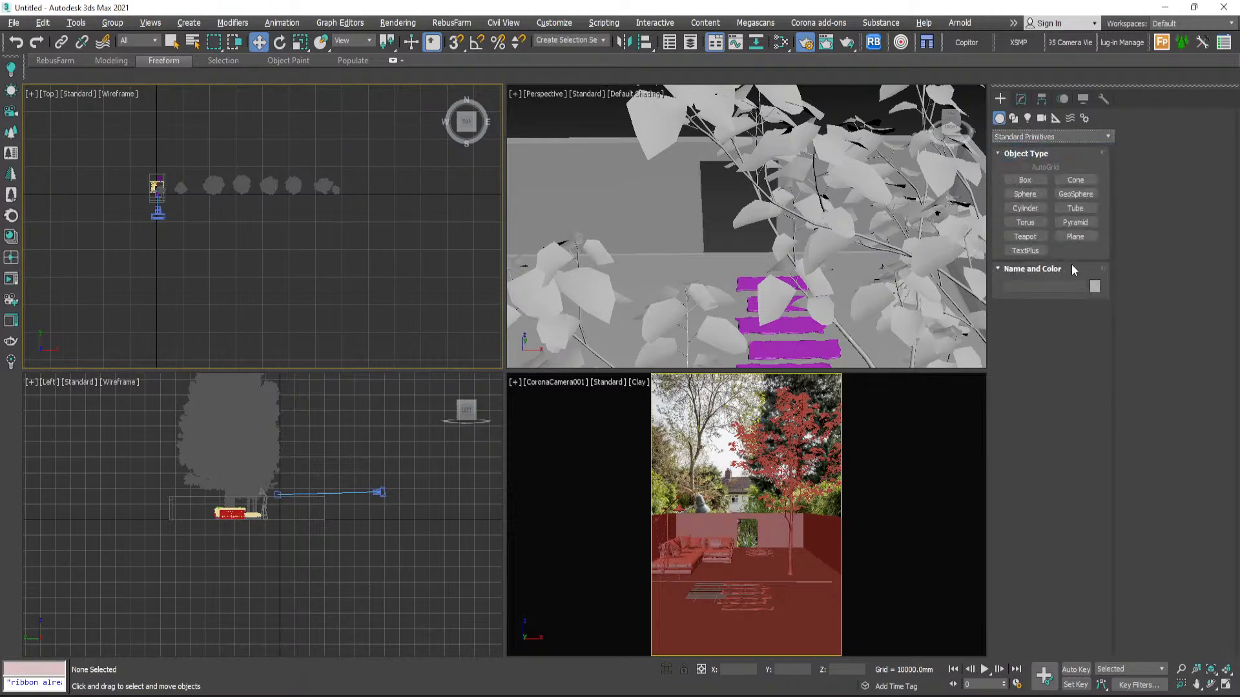
pyautogui.click(1075, 237)
pyautogui.moveTo(245, 193); pyautogui.dragTo(347, 292)
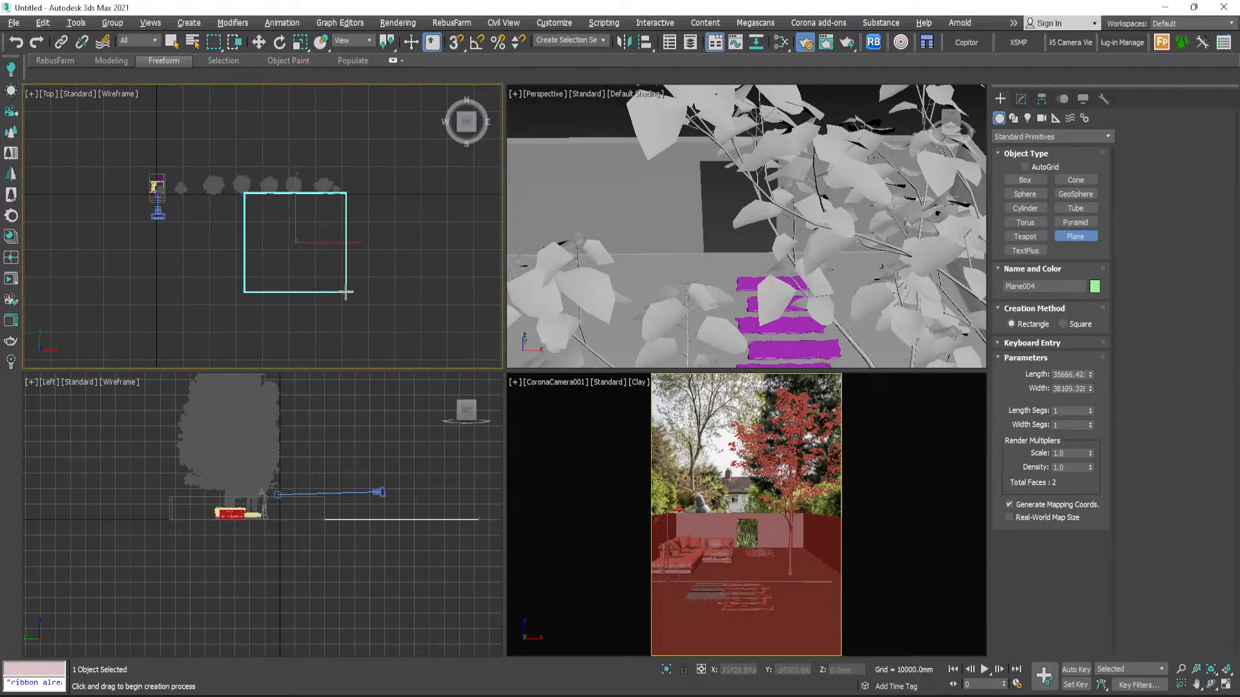
pyautogui.click(279, 42)
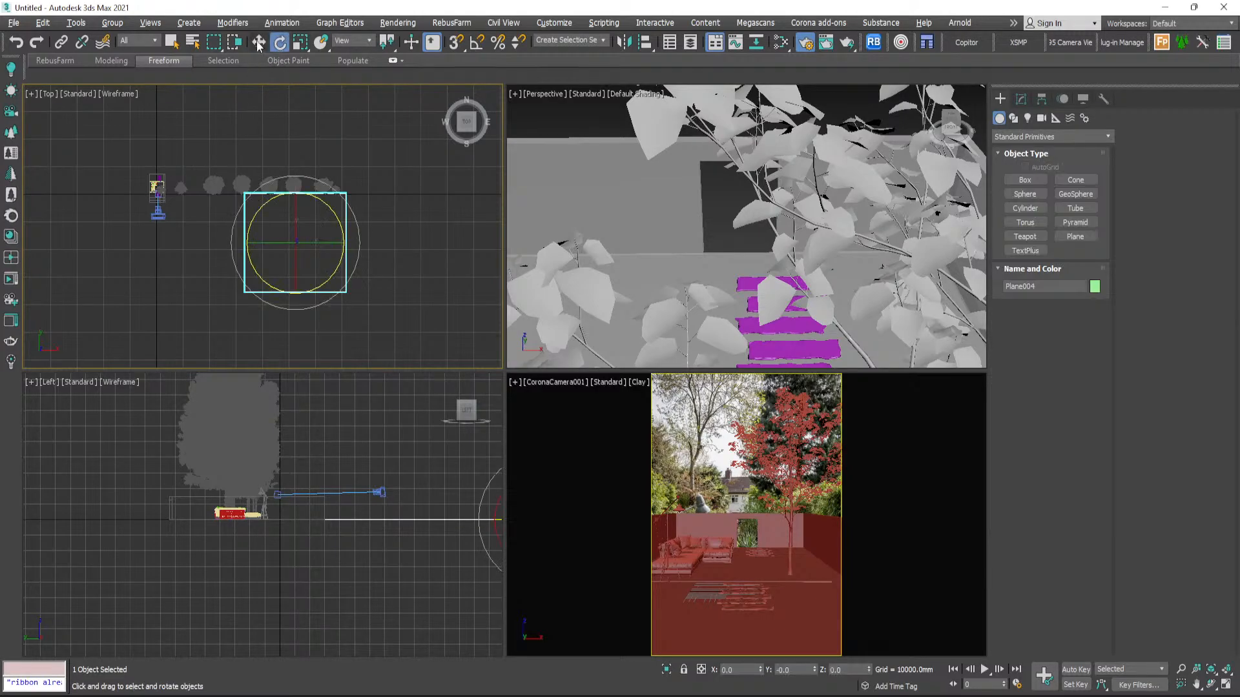
# - Move the Celtis sinensis, Cinnamomum and neighbouring trees from the start of the row onto the green plane in the Top view
pyautogui.click(259, 42)
pyautogui.click(200, 155)
pyautogui.click(180, 188)
pyautogui.scroll(2, 180, 188)
pyautogui.click(180, 188)
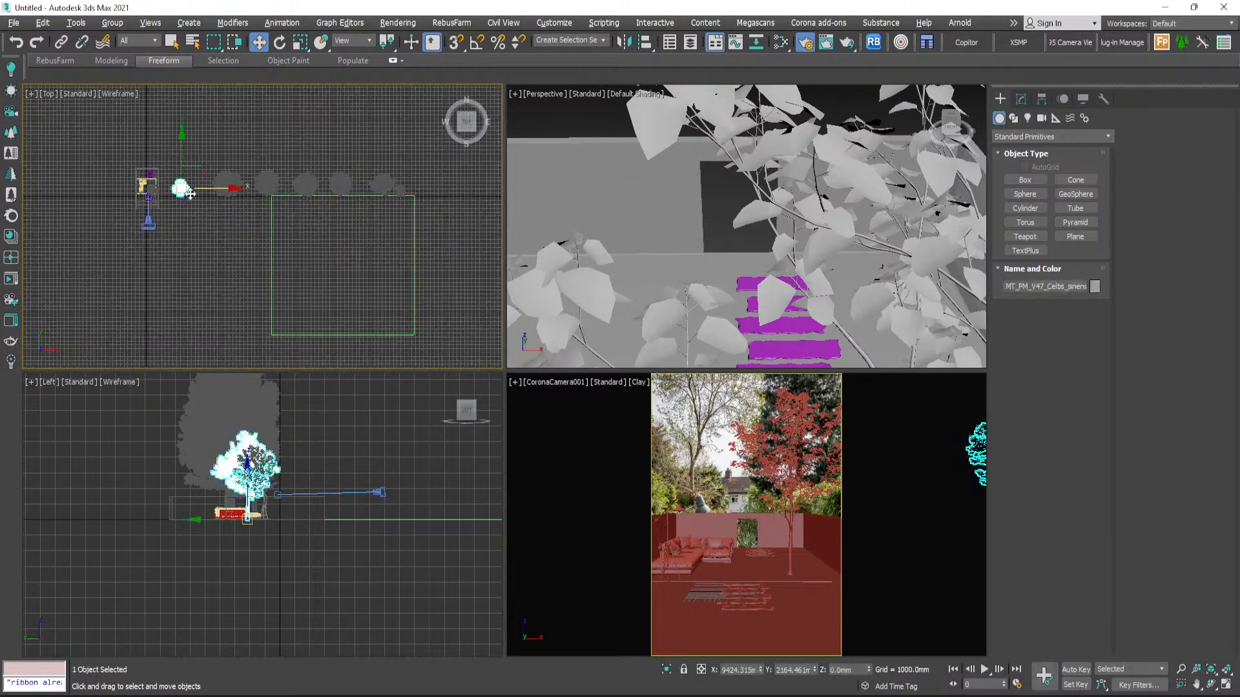
pyautogui.moveTo(181, 188); pyautogui.dragTo(287, 211)
pyautogui.click(220, 184)
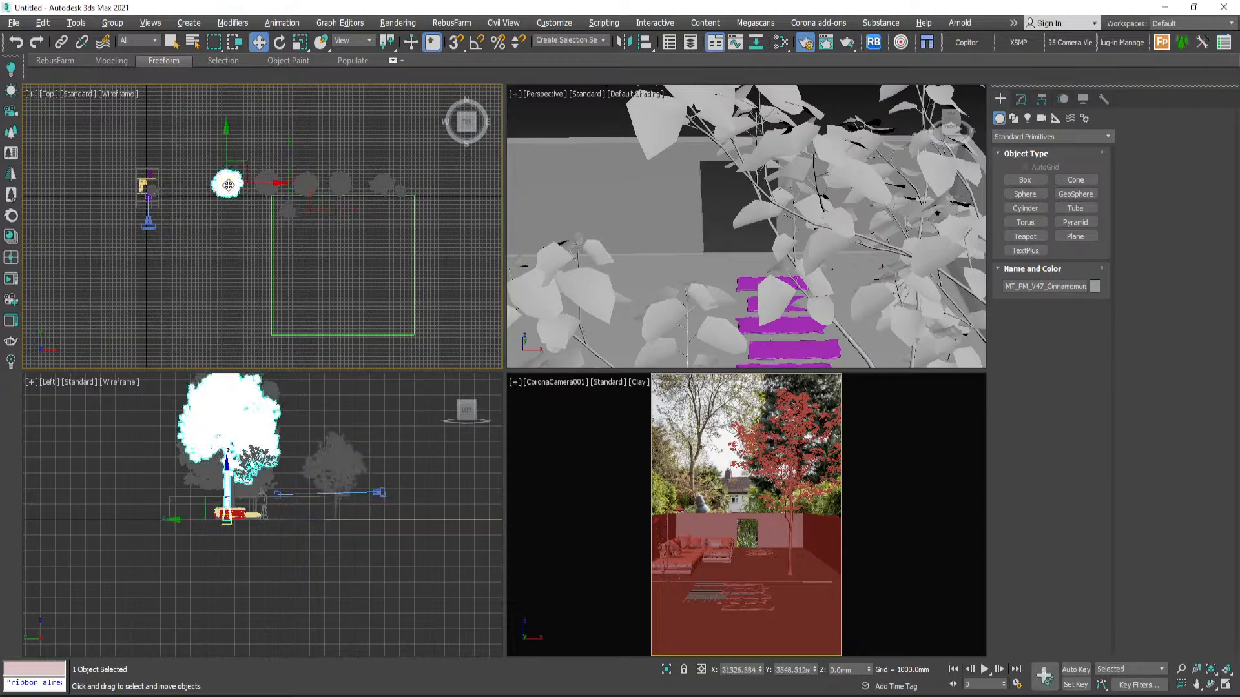
pyautogui.moveTo(221, 185); pyautogui.dragTo(296, 241)
pyautogui.click(254, 173)
pyautogui.click(266, 183)
pyautogui.click(310, 183)
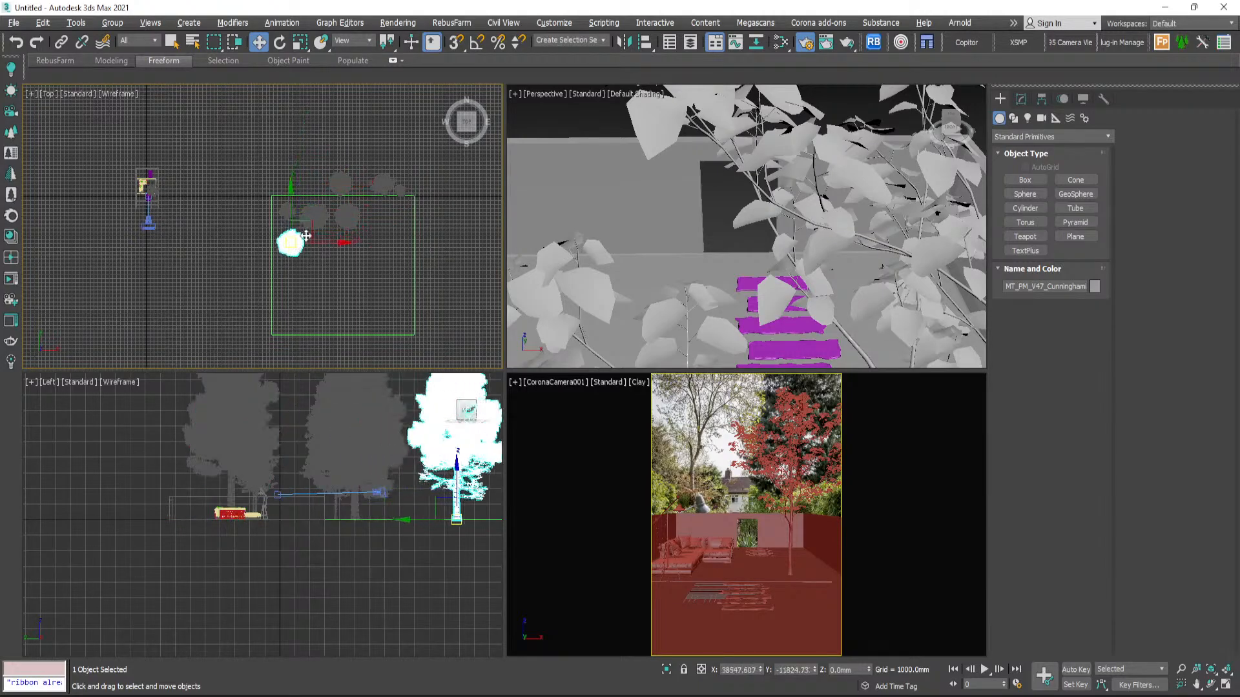
# - Move the remaining trees of the row and the Broussonetia beside the patio onto the plane in the Top view
pyautogui.click(332, 182)
pyautogui.moveTo(332, 183); pyautogui.dragTo(333, 248)
pyautogui.click(384, 187)
pyautogui.click(401, 191)
pyautogui.moveTo(401, 191); pyautogui.dragTo(354, 242)
pyautogui.click(152, 189)
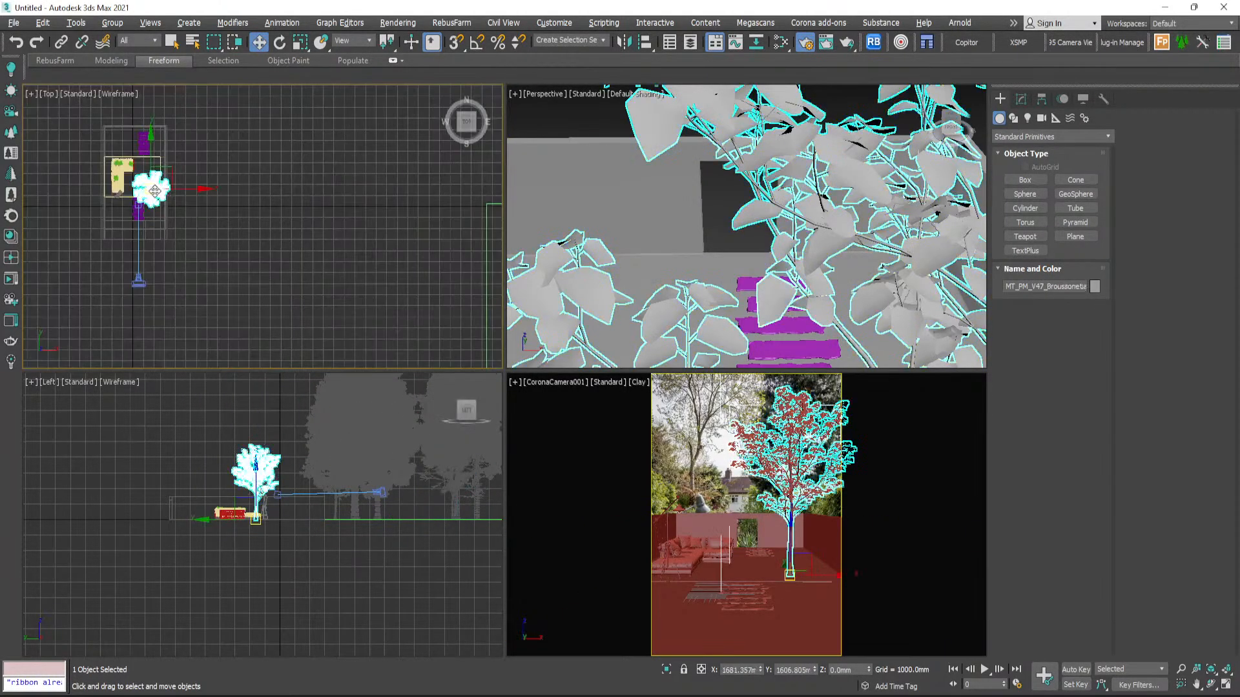
pyautogui.moveTo(153, 189); pyautogui.dragTo(388, 238)
# - Select the Cunninghamia tree, frame it in the Perspective view and examine the trees grouped on the plane
pyautogui.click(381, 234)
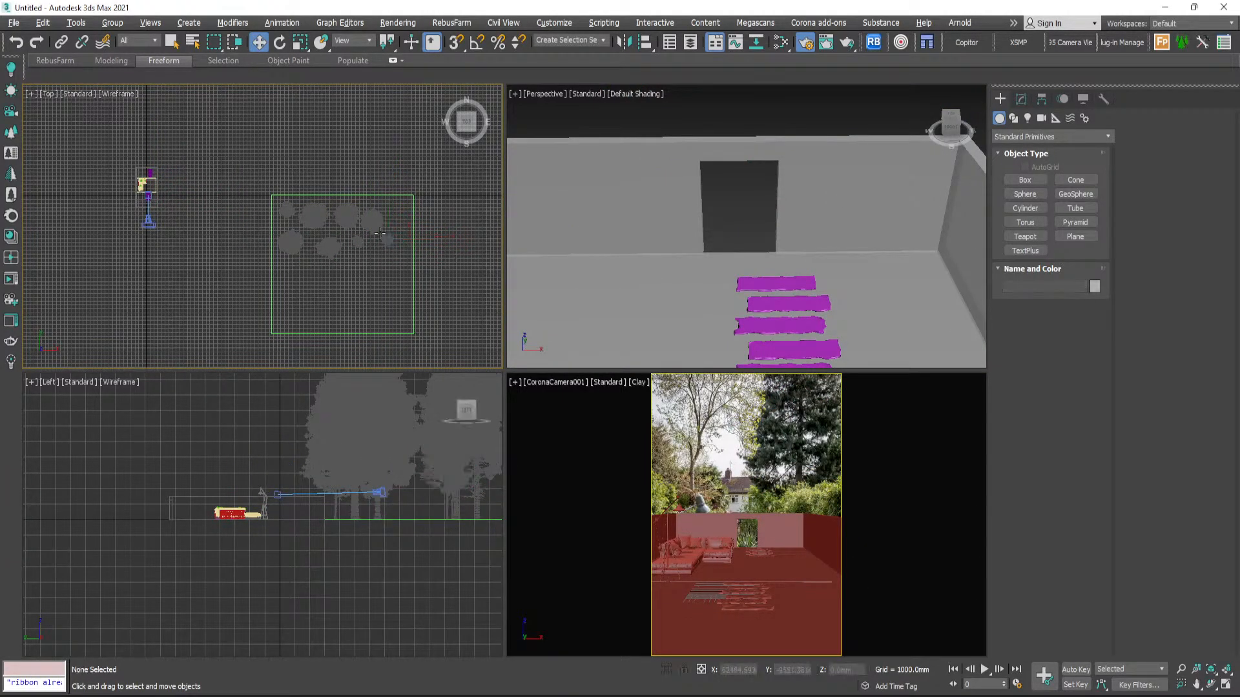
pyautogui.middleClick(786, 251)
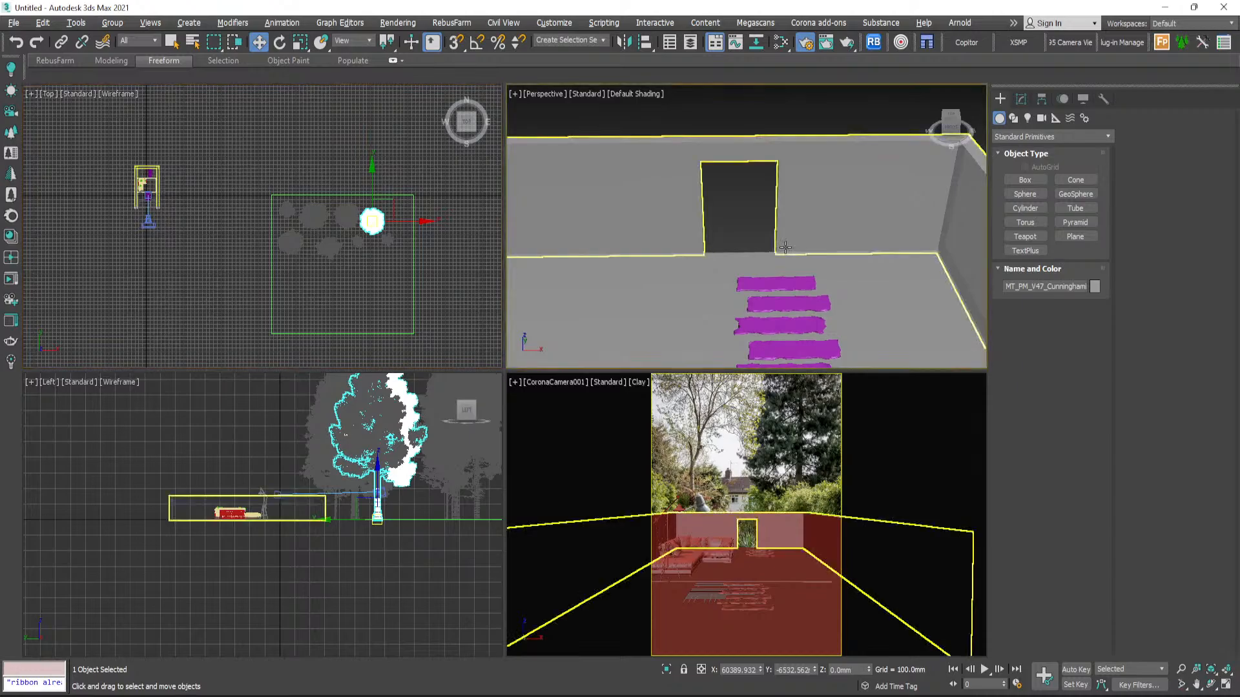
pyautogui.press('z')
pyautogui.scroll(-5, 786, 253)
pyautogui.moveTo(786, 253)
pyautogui.keyDown('alt'); pyautogui.mouseDown(button='middle')
pyautogui.moveTo(696, 234)
pyautogui.moveTo(819, 236)
pyautogui.moveTo(759, 279)
pyautogui.moveTo(766, 220)
pyautogui.moveTo(767, 244)
pyautogui.mouseUp(button='middle'); pyautogui.keyUp('alt')
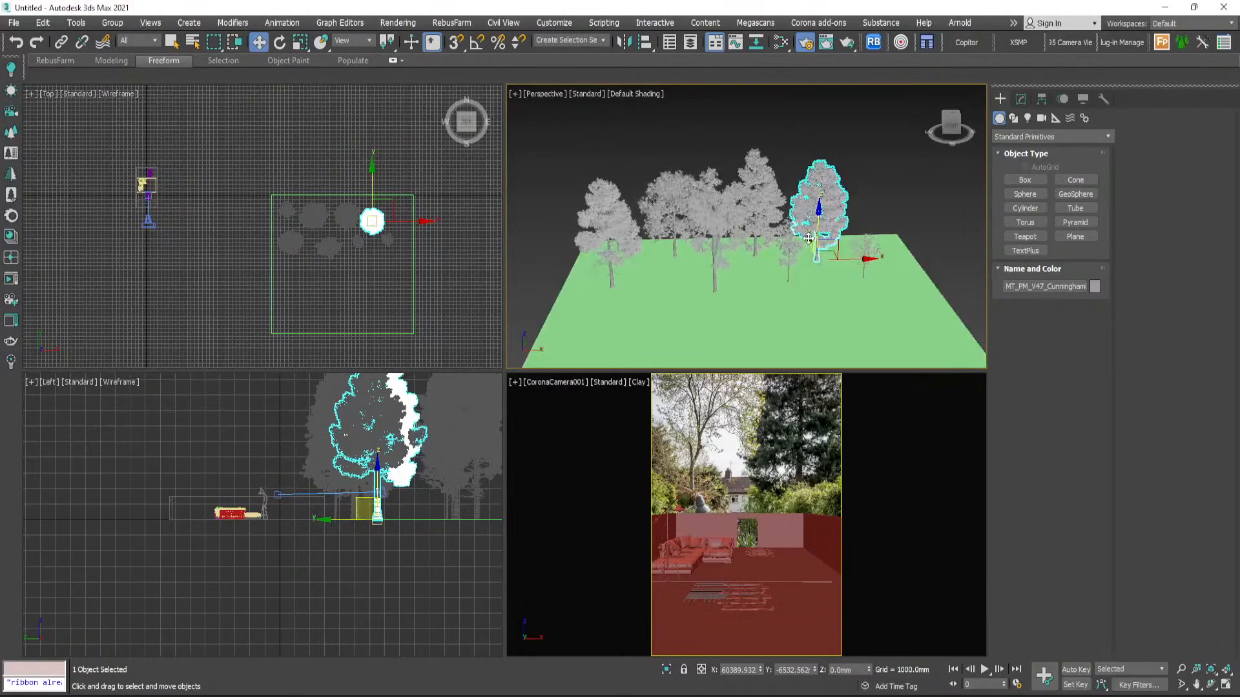
pyautogui.scroll(8, 710, 238)
pyautogui.scroll(-8, 710, 238)
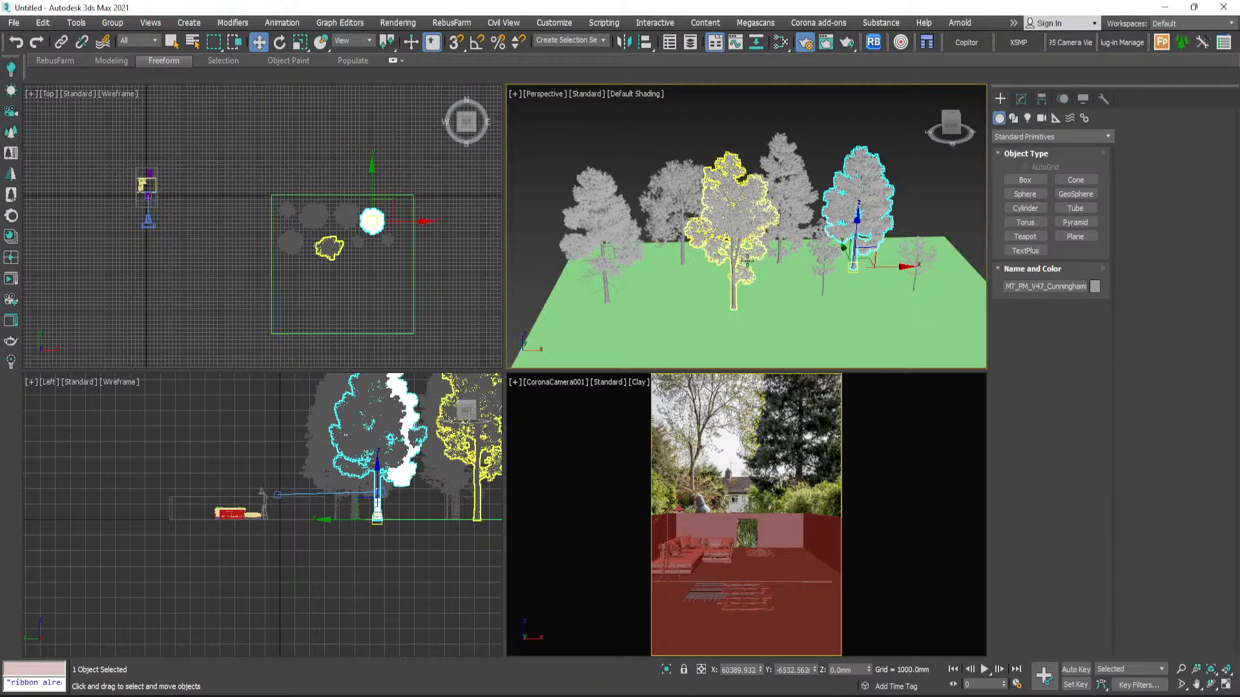
pyautogui.moveTo(694, 280)
pyautogui.keyDown('alt'); pyautogui.mouseDown(button='middle')
pyautogui.moveTo(731, 323)
pyautogui.moveTo(687, 266)
pyautogui.moveTo(706, 260)
pyautogui.mouseUp(button='middle'); pyautogui.keyUp('alt')
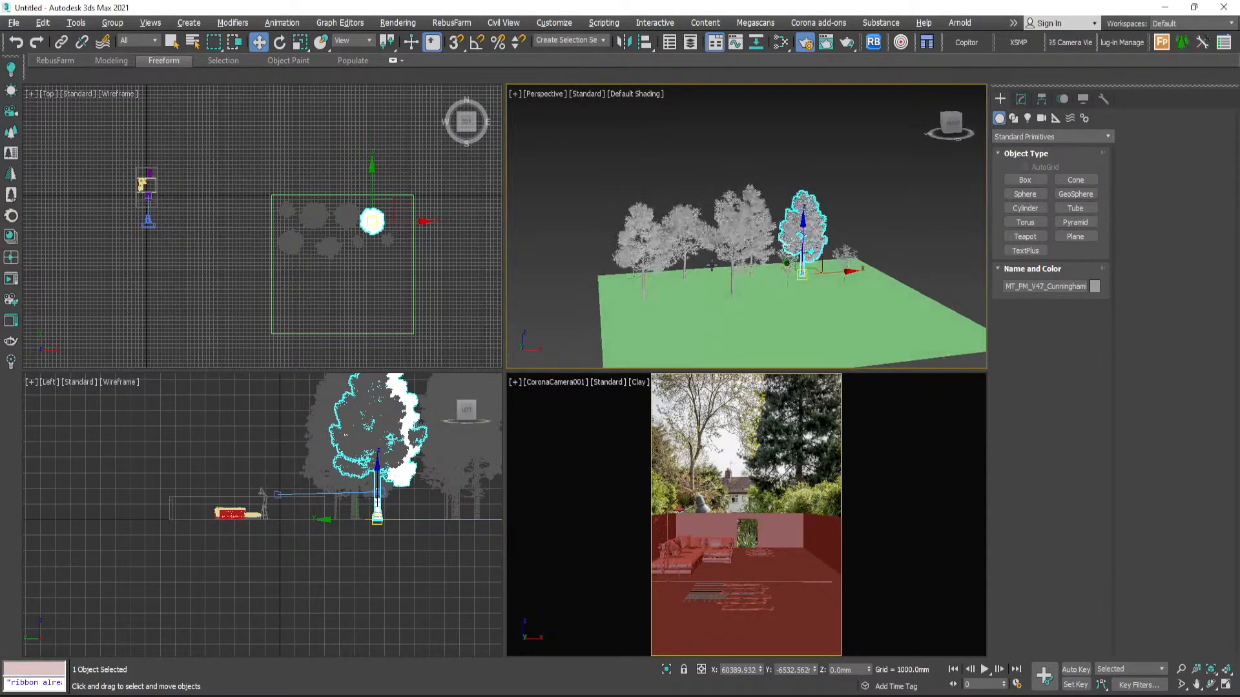
# - Switch to Connecter, look through the MT_PM_V47_Maps folder of Maxtree Vol. 47, and return to 3ds Max
pyautogui.hotkey('alt', 'Tab')
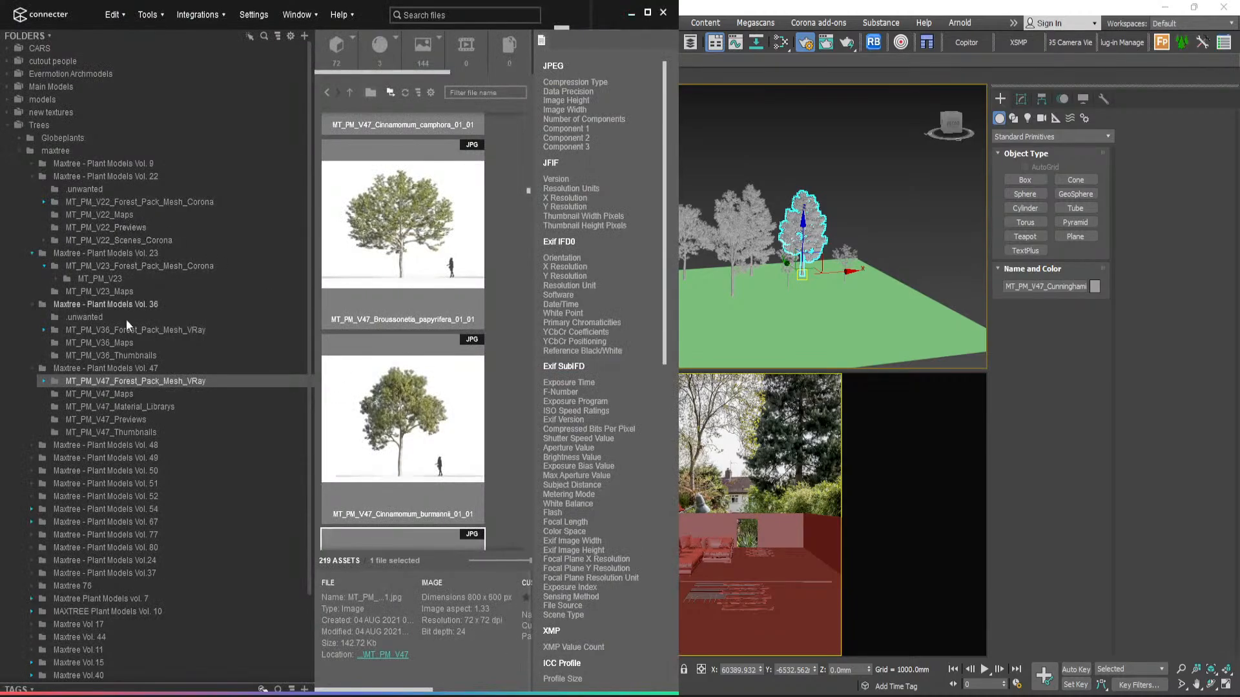
pyautogui.click(130, 394)
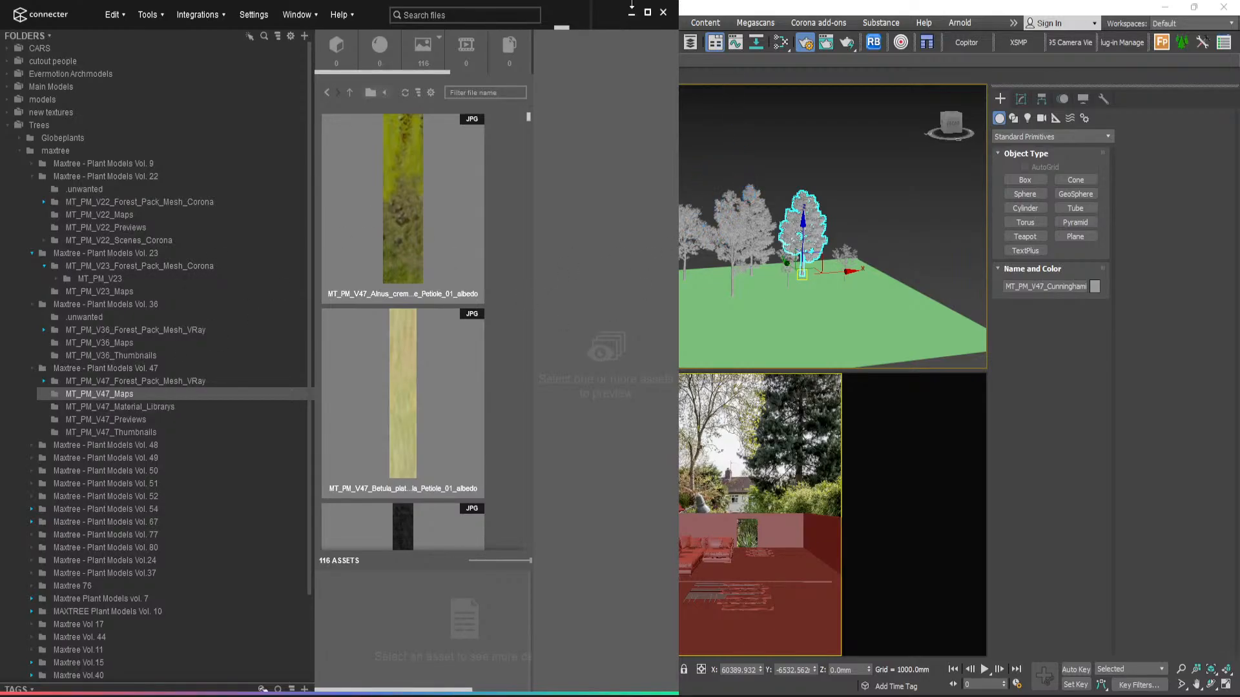
pyautogui.click(631, 14)
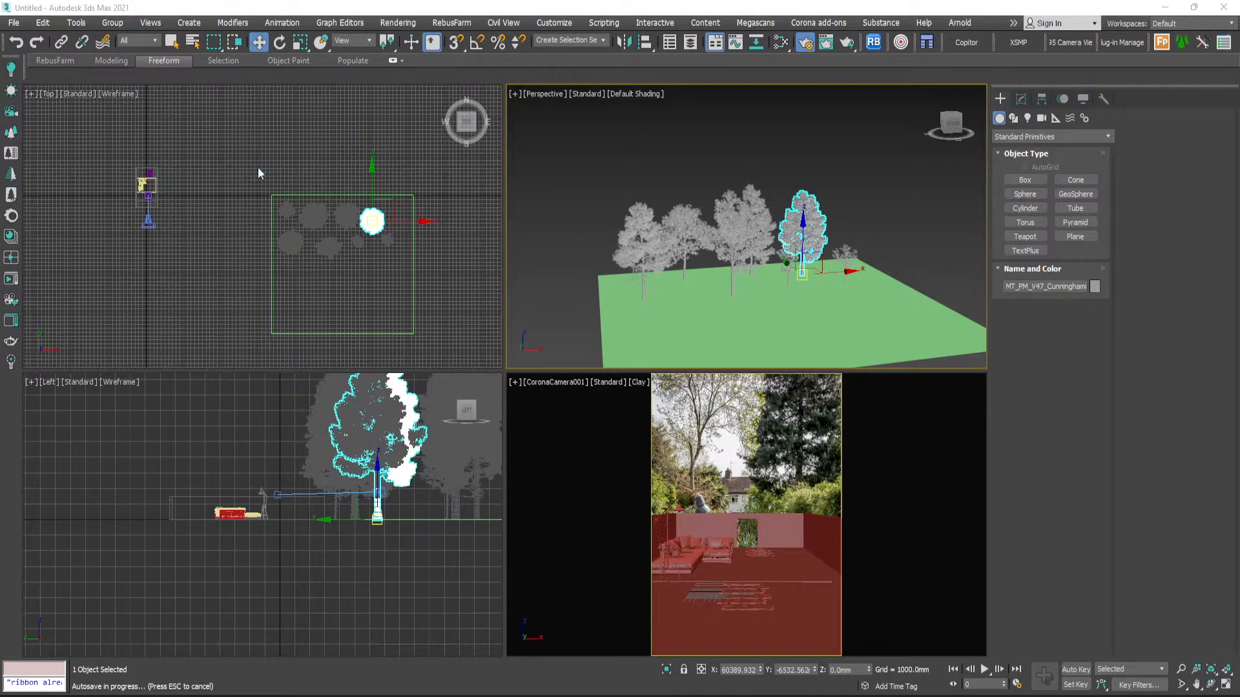
# - Save the scene as Patio in the ArchiWorks\Patio folder on drive E
pyautogui.click(13, 23)
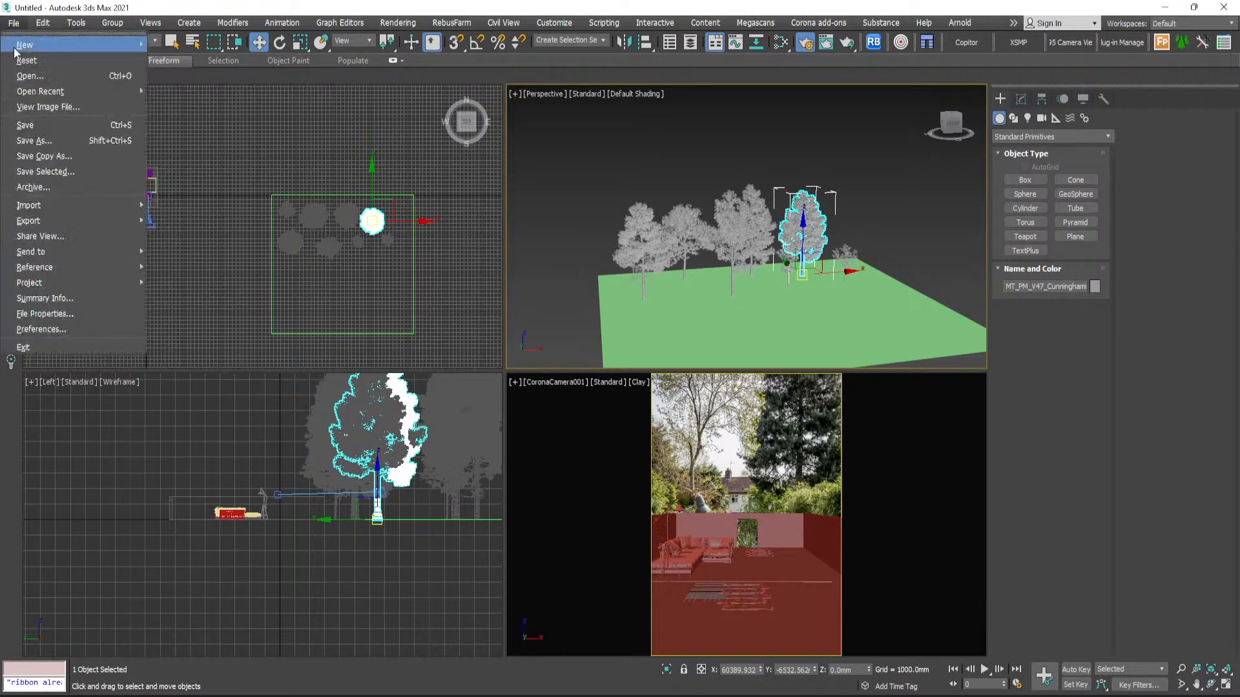
pyautogui.click(32, 131)
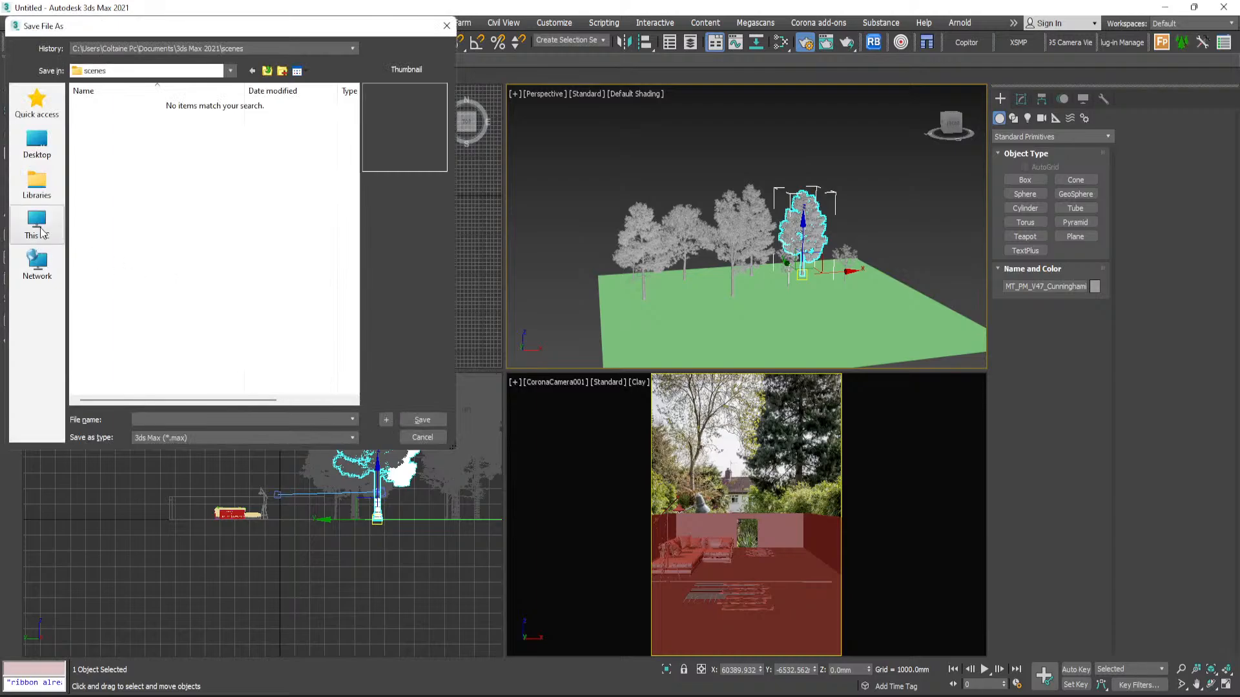
pyautogui.scroll(-3, 226, 291)
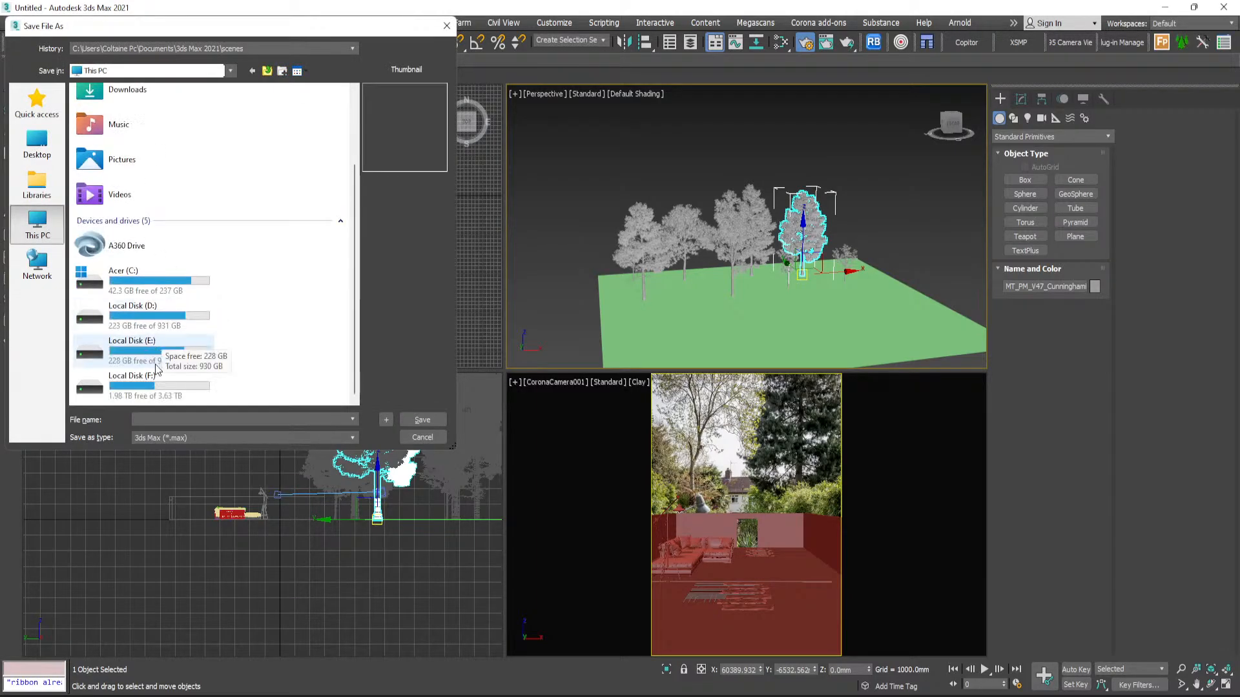
pyautogui.doubleClick(142, 348)
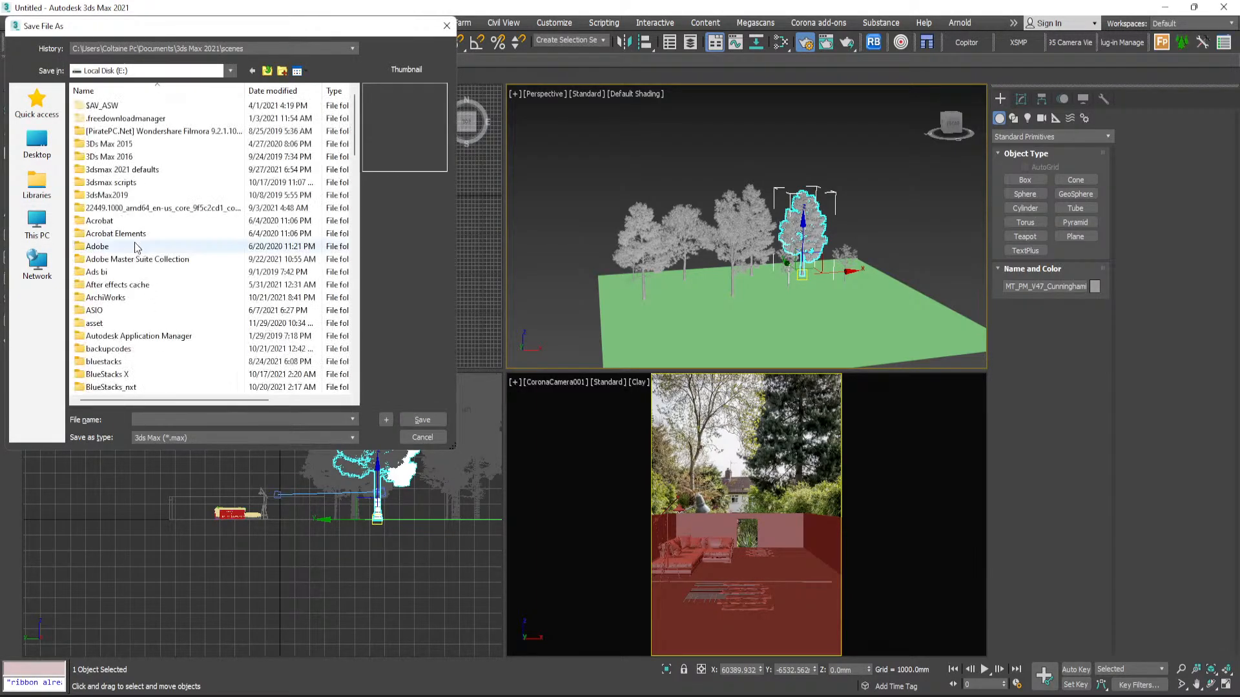
pyautogui.doubleClick(105, 297)
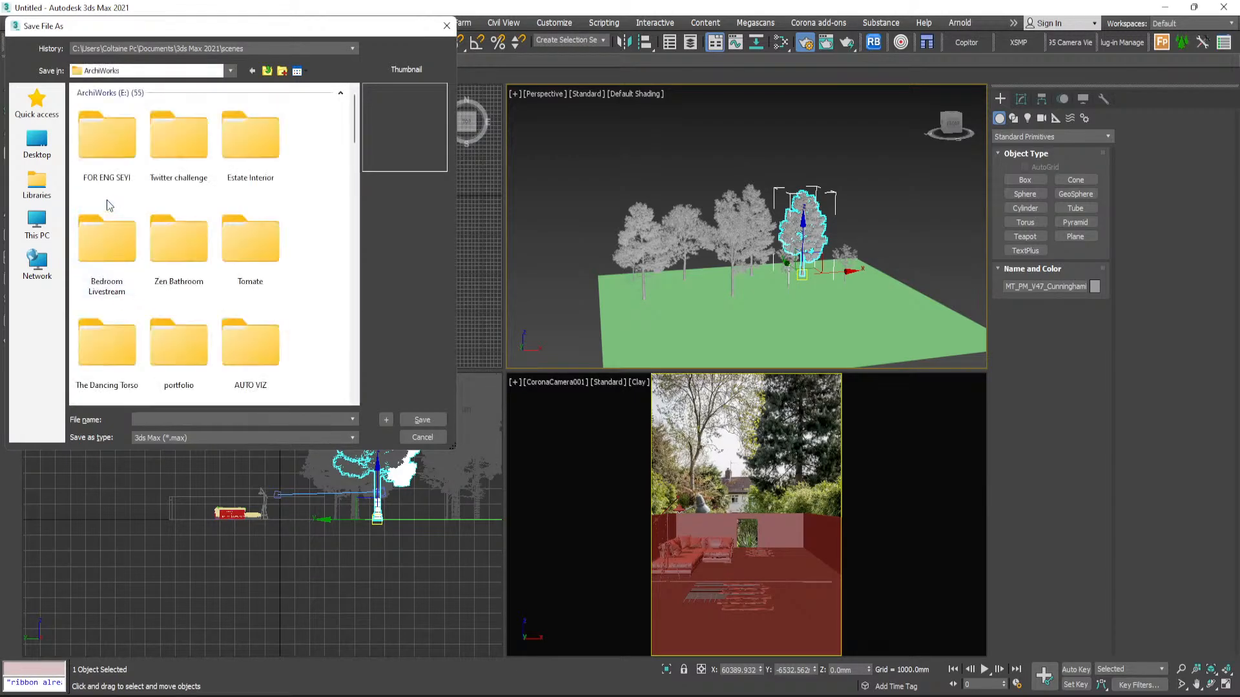
pyautogui.scroll(-2, 161, 252)
pyautogui.click(181, 281)
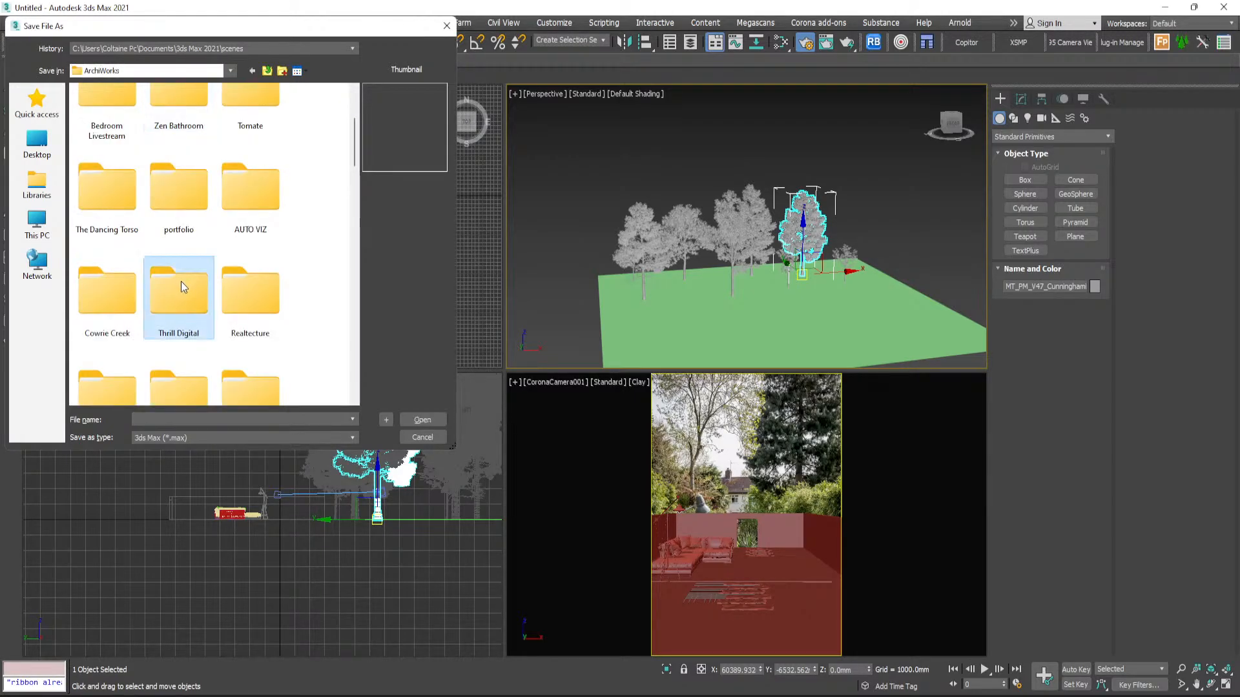
pyautogui.scroll(-3, 183, 248)
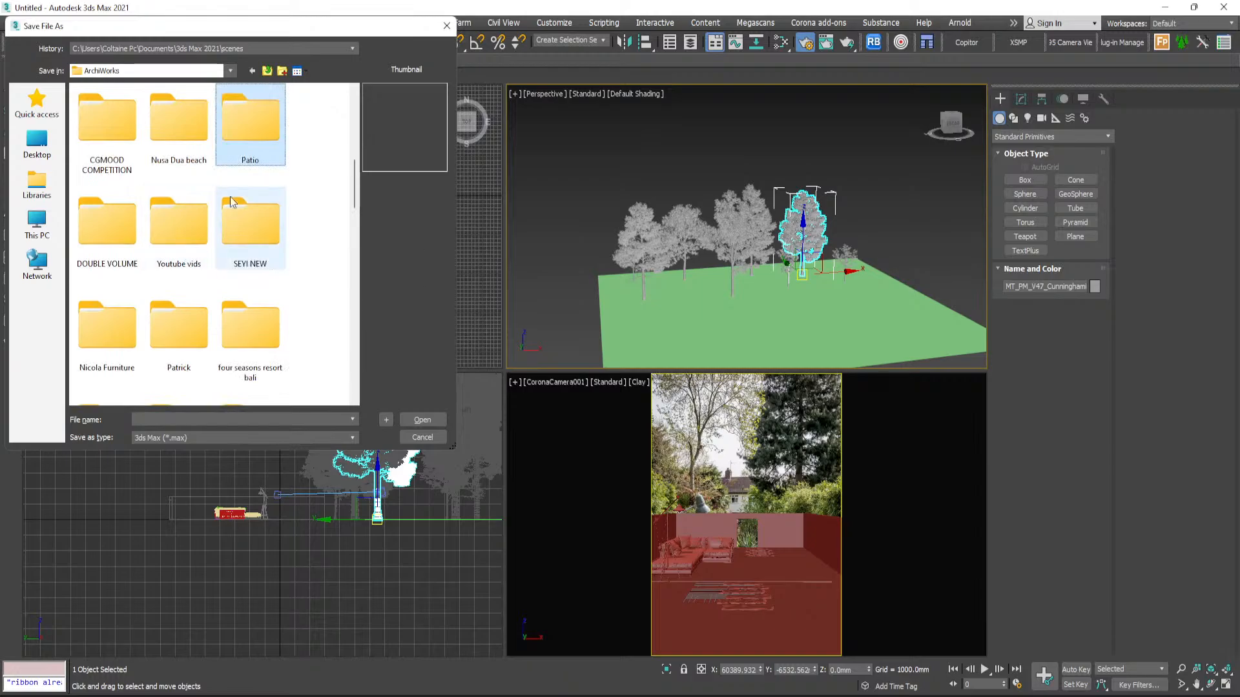
pyautogui.click(249, 141)
pyautogui.doubleClick(249, 138)
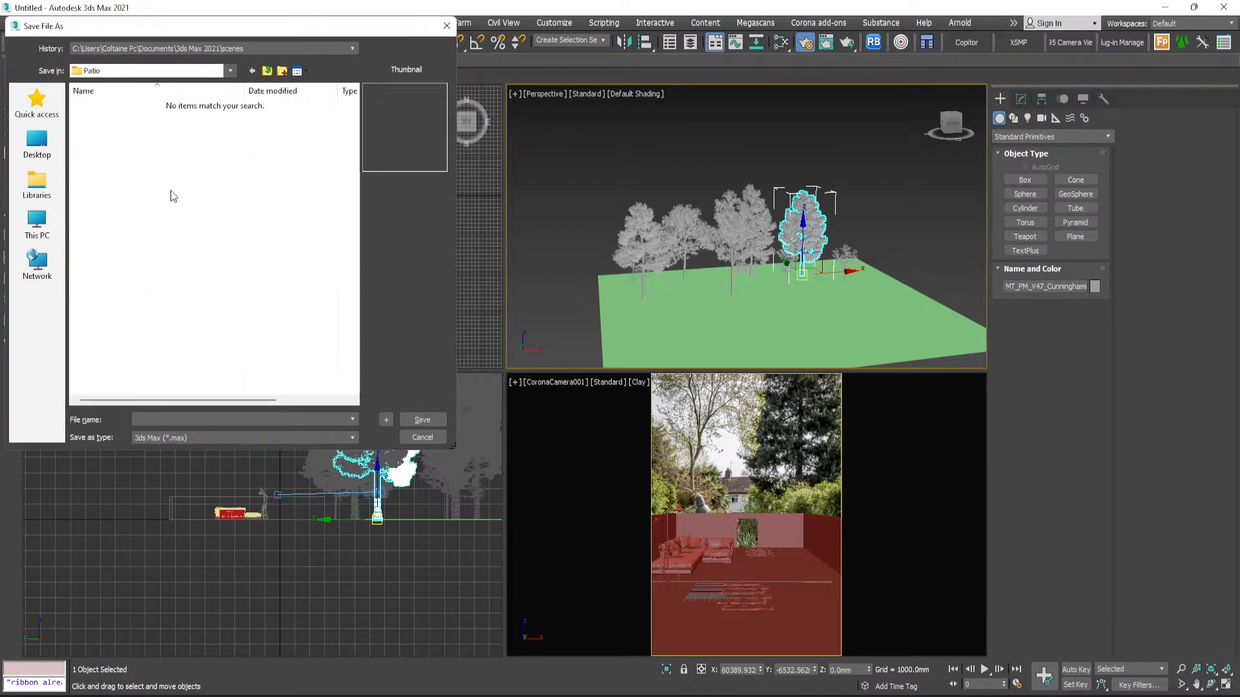
pyautogui.click(218, 420)
pyautogui.write('Patio')
pyautogui.click(423, 419)
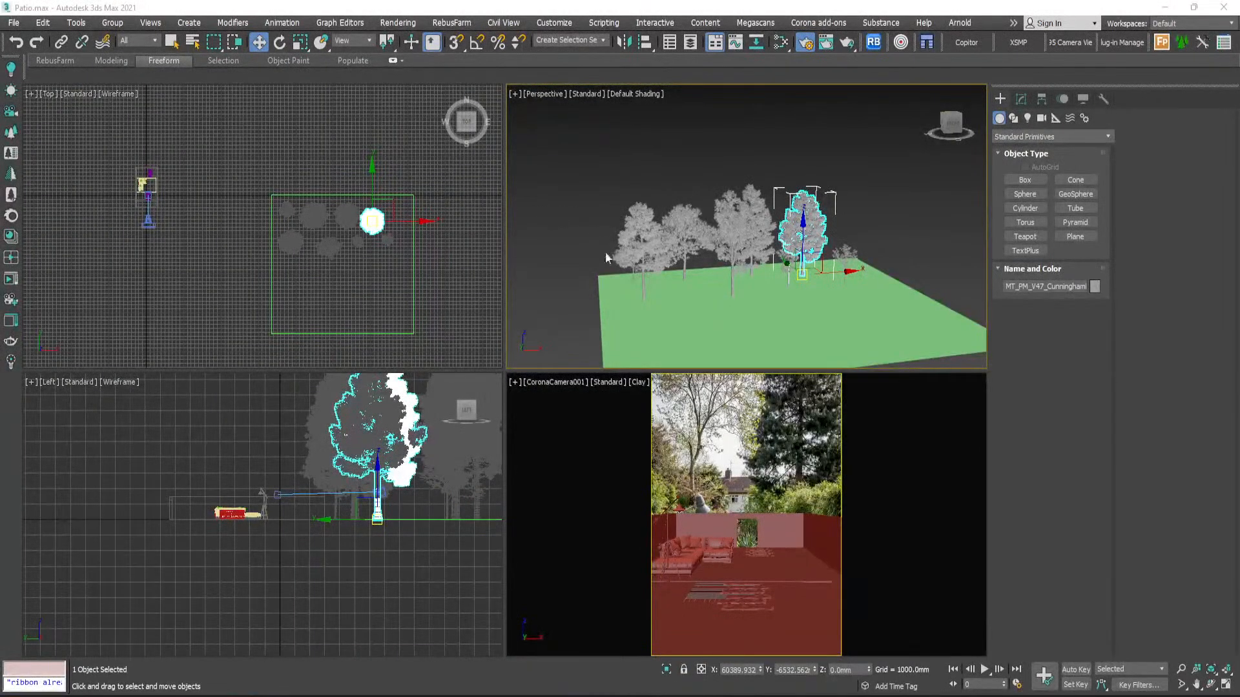
# - Open Relink Bitmaps, dismiss its donation prompt and enable All Bitmaps to list the scene's missing files
pyautogui.scroll(3, 348, 253)
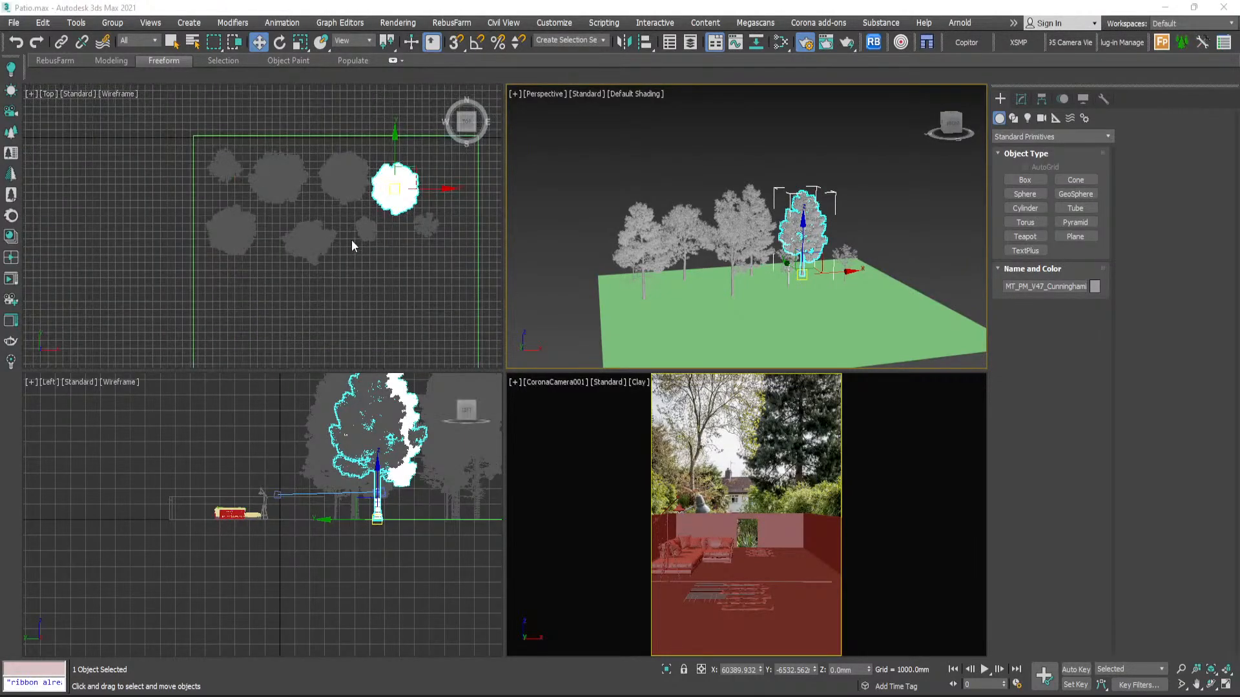
pyautogui.moveTo(359, 237); pyautogui.dragTo(376, 270, button='middle')
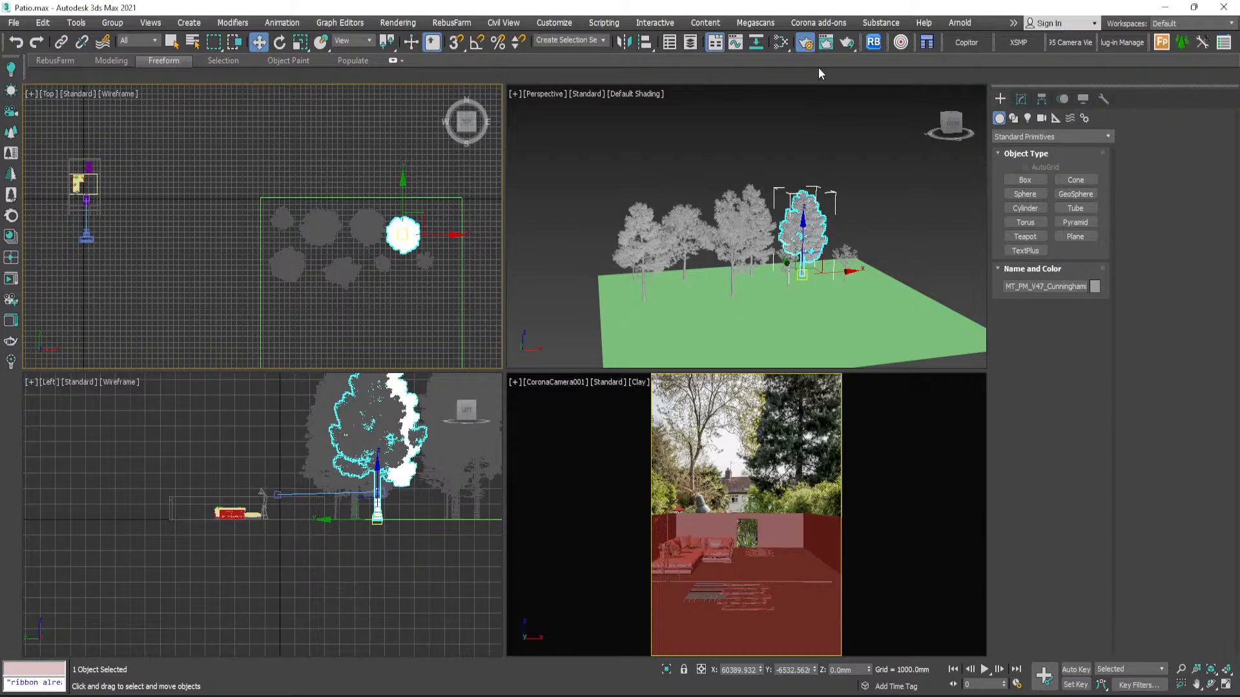
pyautogui.click(873, 44)
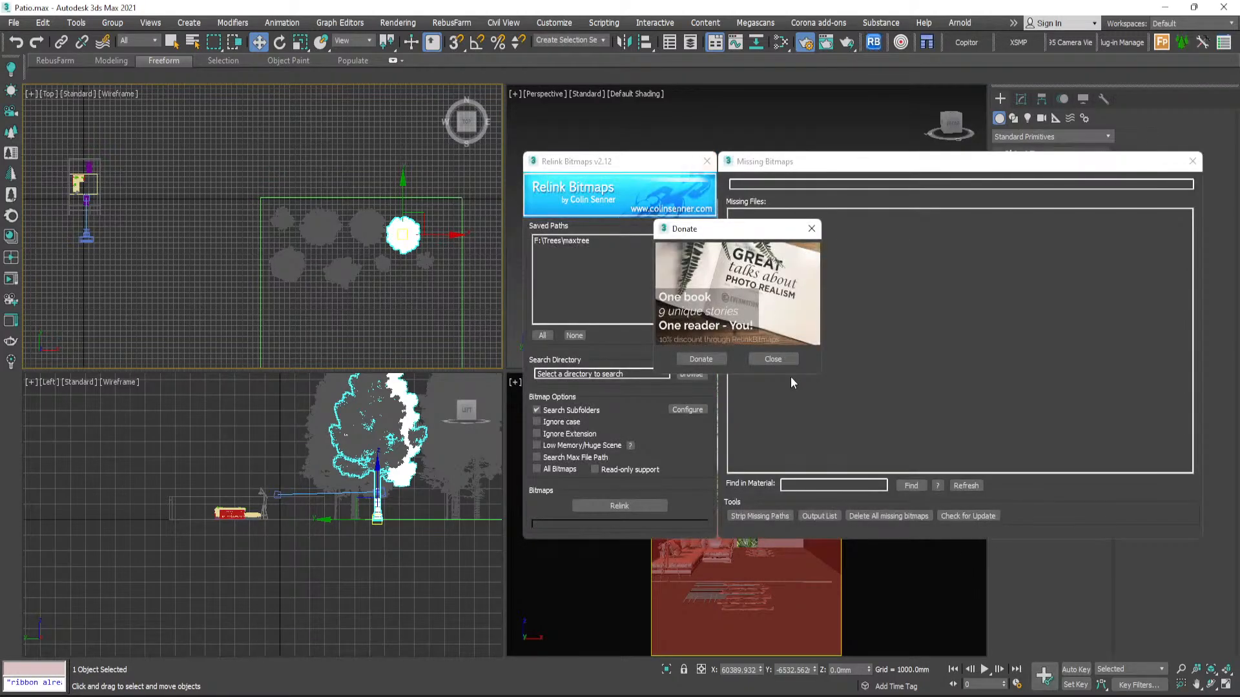
pyautogui.click(773, 359)
pyautogui.moveTo(668, 168); pyautogui.dragTo(352, 101)
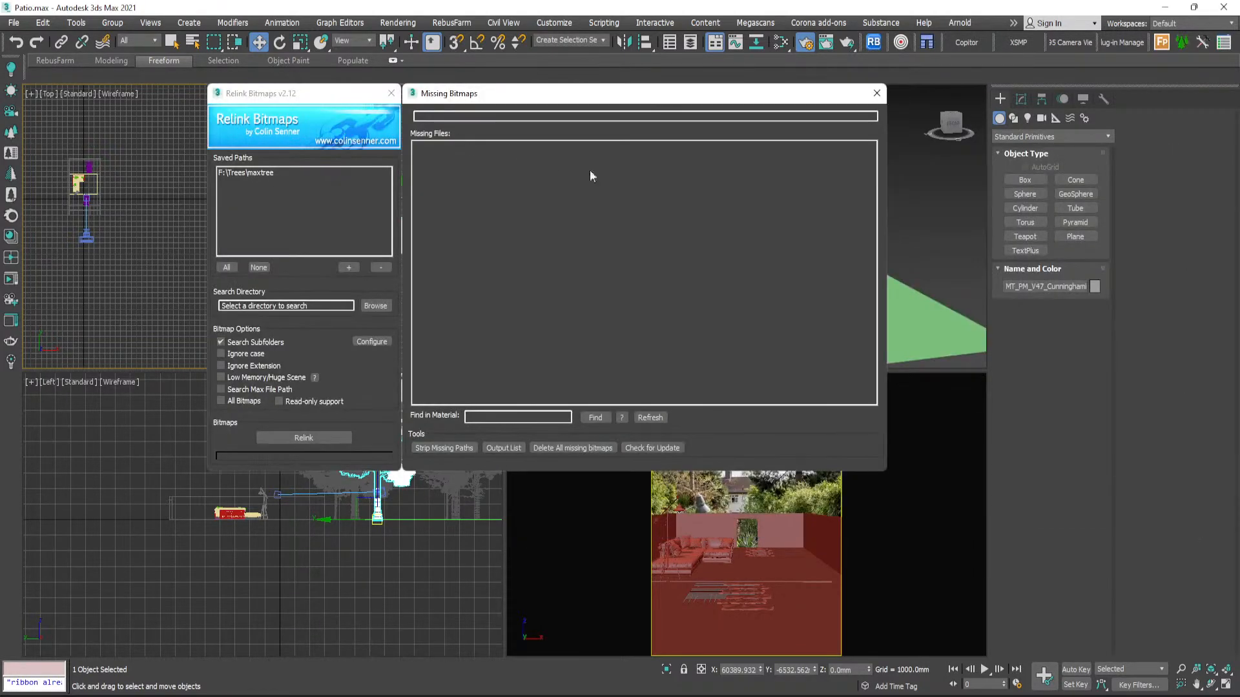
pyautogui.click(231, 403)
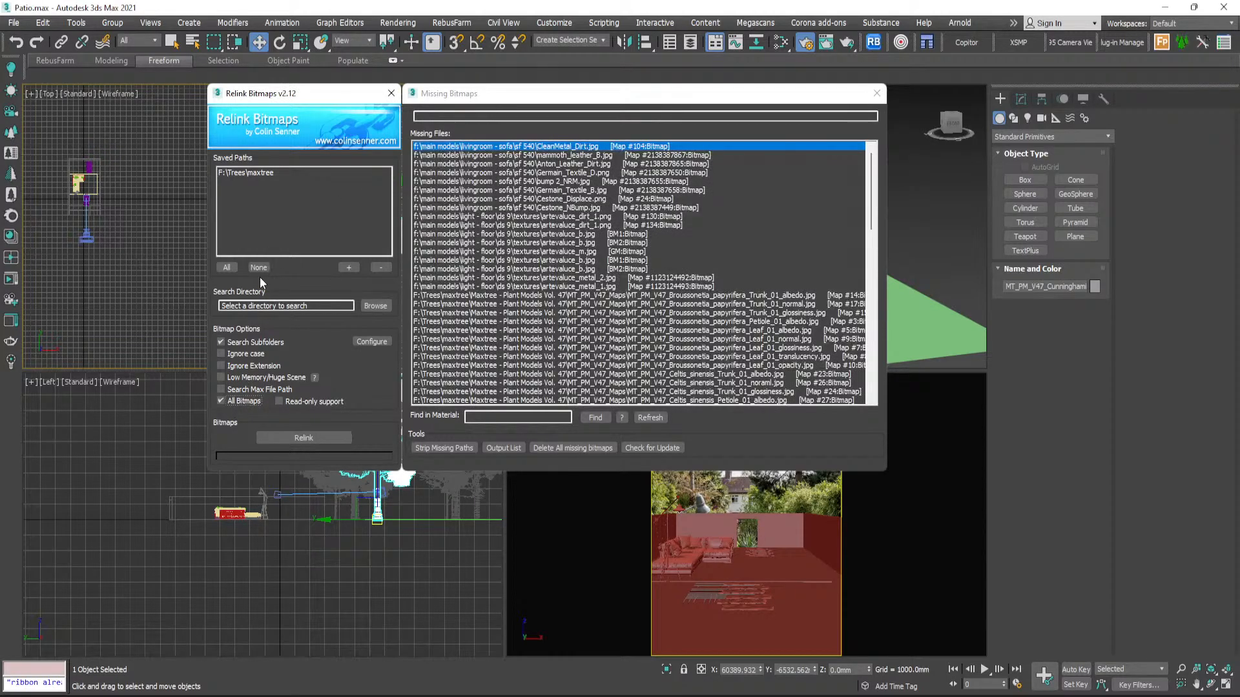
# - Relink the bitmaps from F:\Trees\maxtree\Maxtree - Plant Models Vol. 47\MT_PM_V47_Forest_Pack_Mesh_VRay and close the Relink Bitmaps tool
pyautogui.click(366, 305)
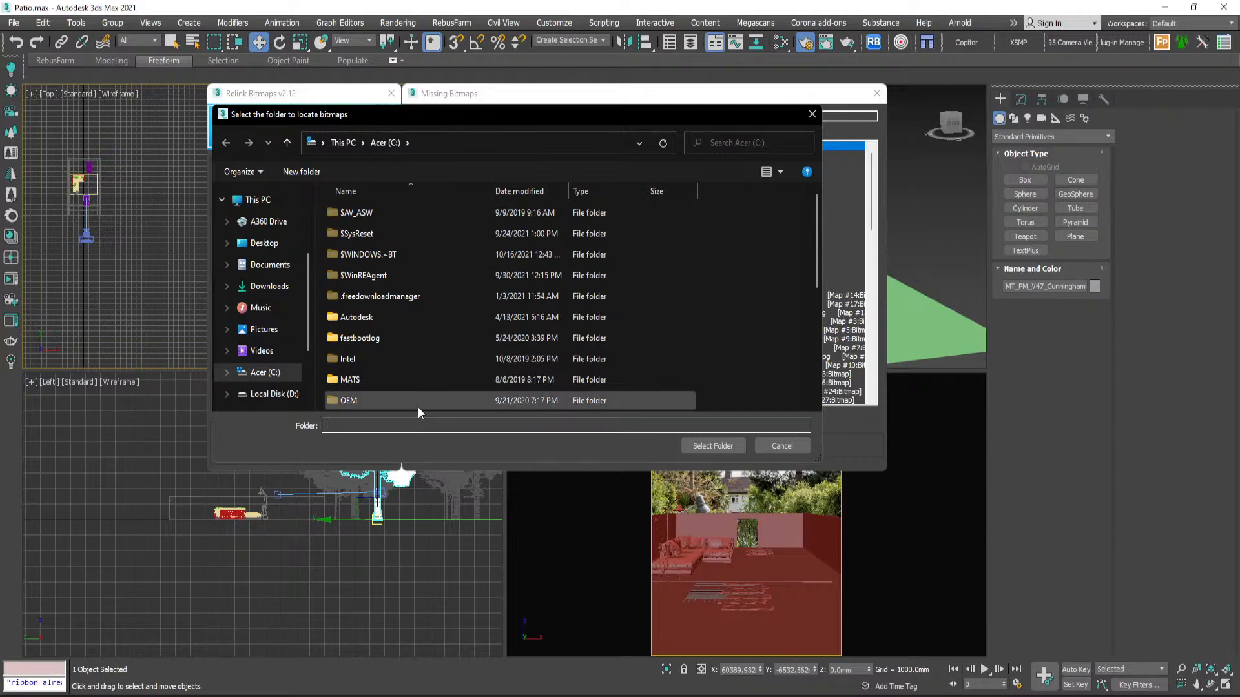
pyautogui.write('F:\\Trees\\maxtree\\Maxtree - Plant Models Vol. 47\\MT_PM_V47_Forest_Pack_Mesh_VRay')
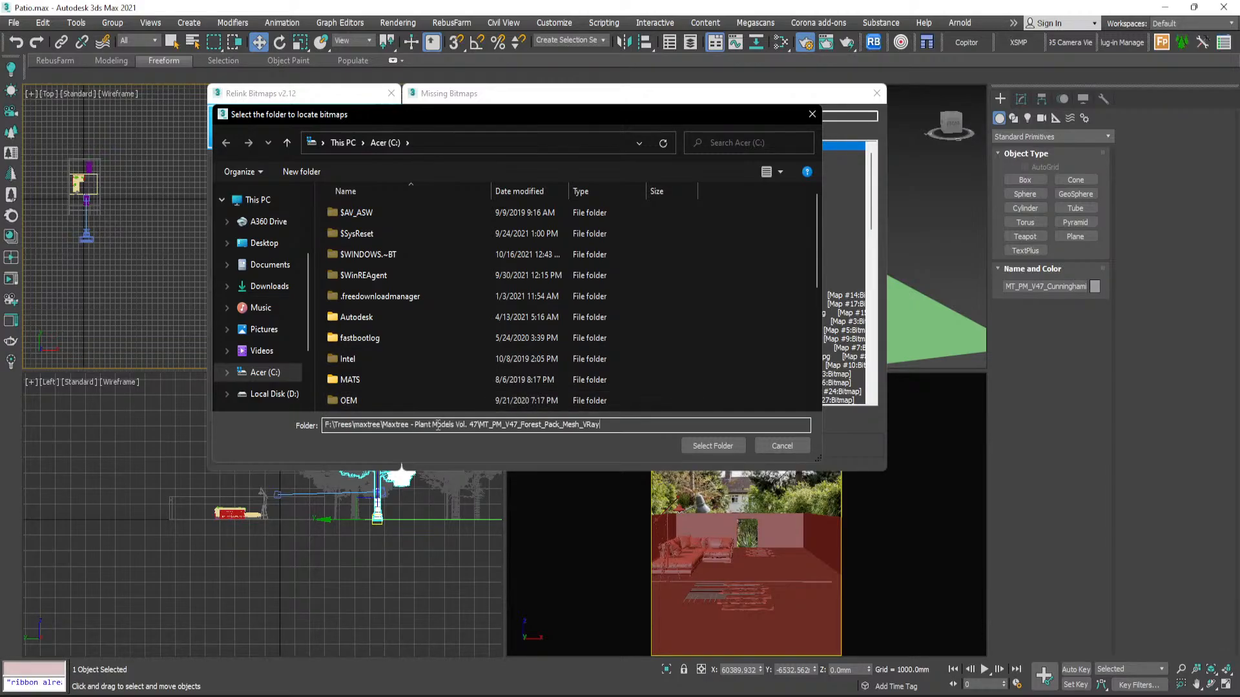
pyautogui.click(714, 445)
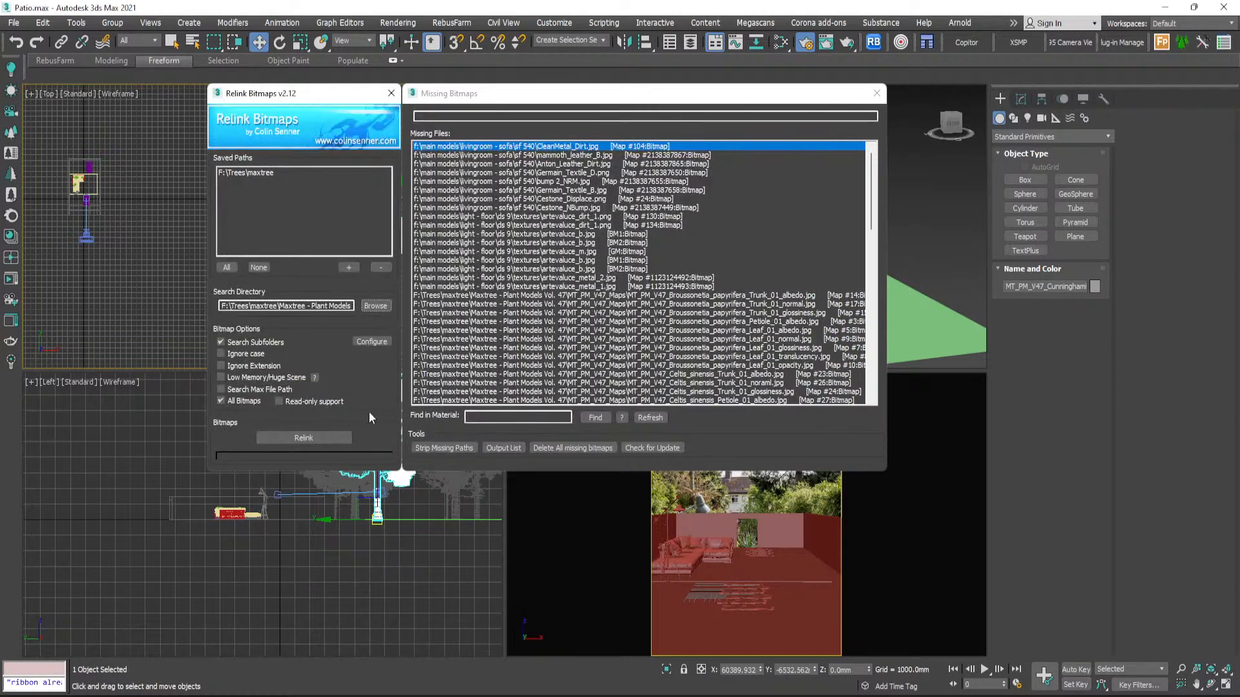
pyautogui.click(319, 438)
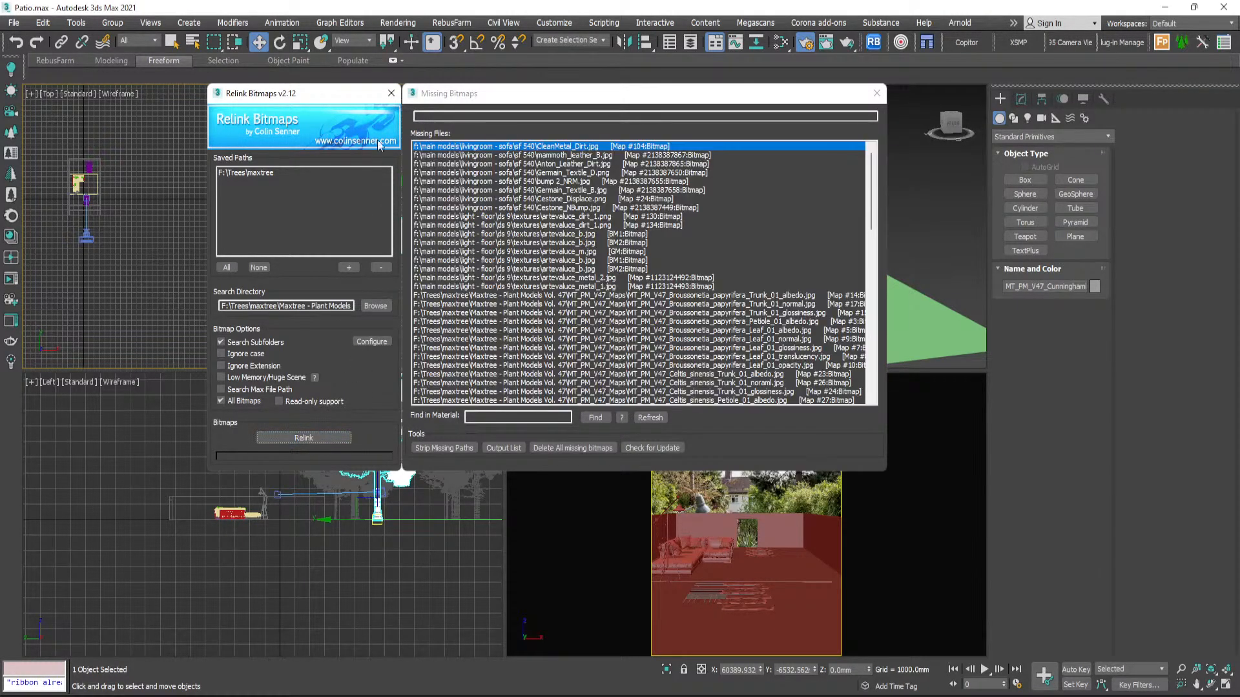
pyautogui.click(391, 93)
# - Convert the selected Cunninghamia tree's materials with Corona Converter, using Materials of selected objects only
pyautogui.scroll(3, 747, 273)
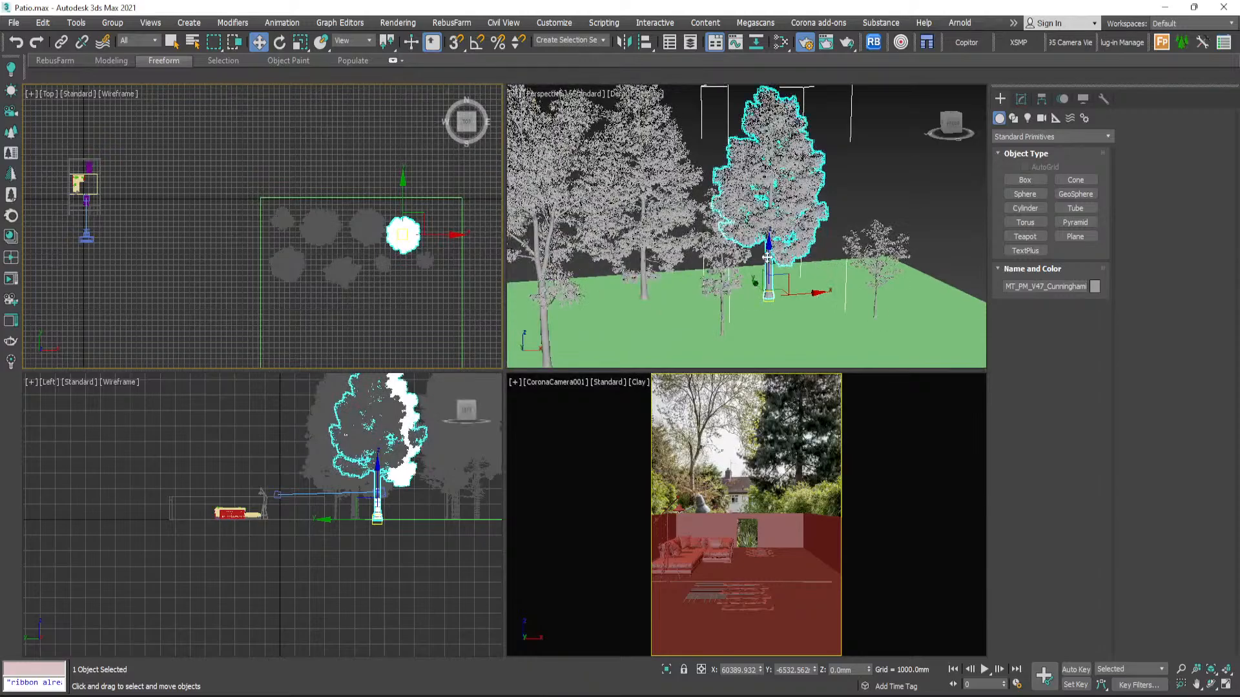
pyautogui.moveTo(799, 249); pyautogui.dragTo(766, 240, button='middle')
pyautogui.rightClick(727, 224)
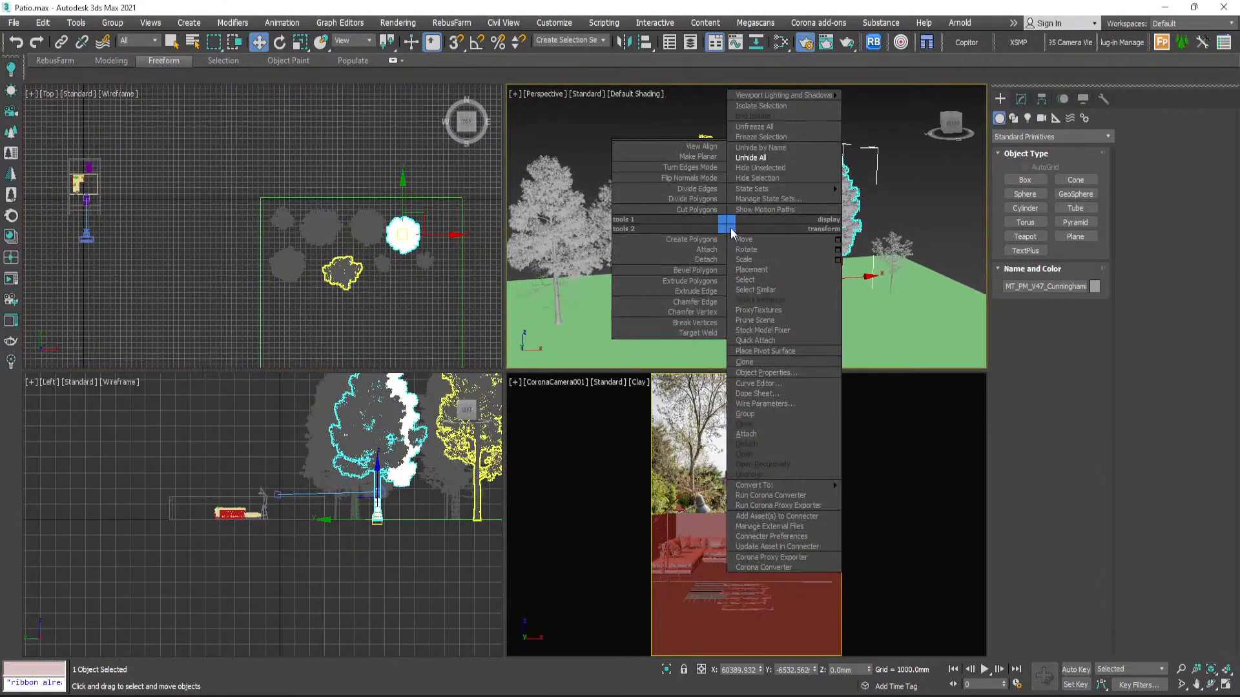
pyautogui.click(779, 495)
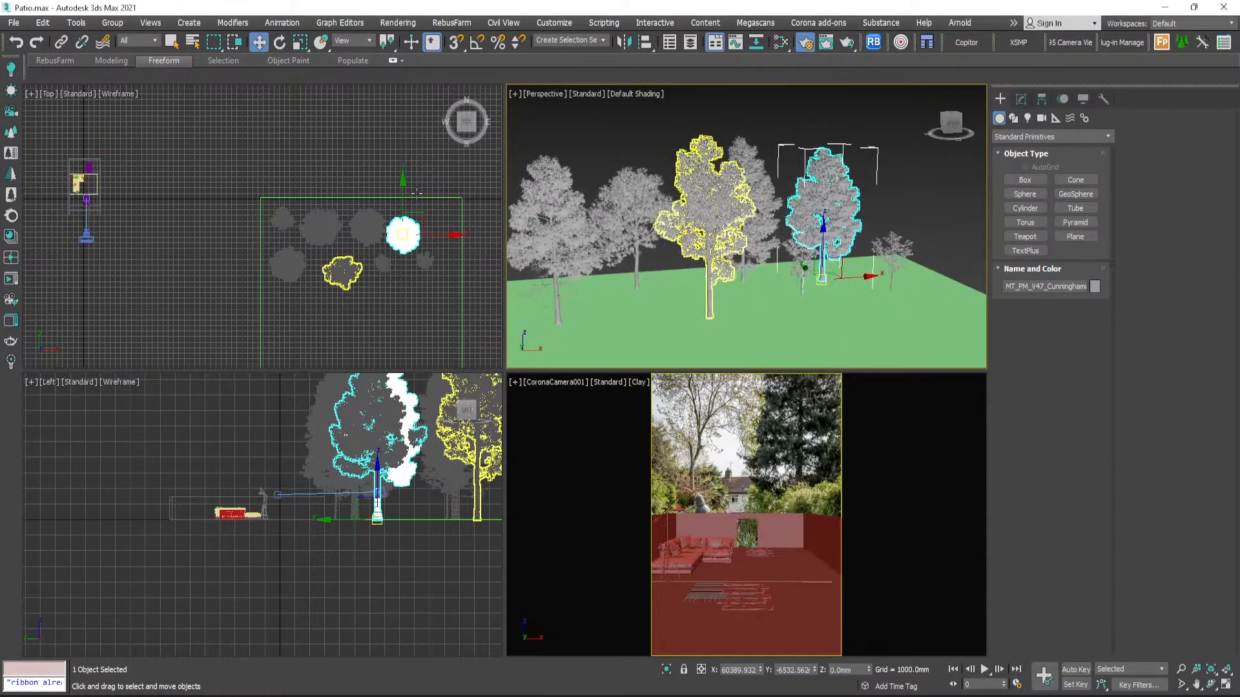
pyautogui.click(483, 458)
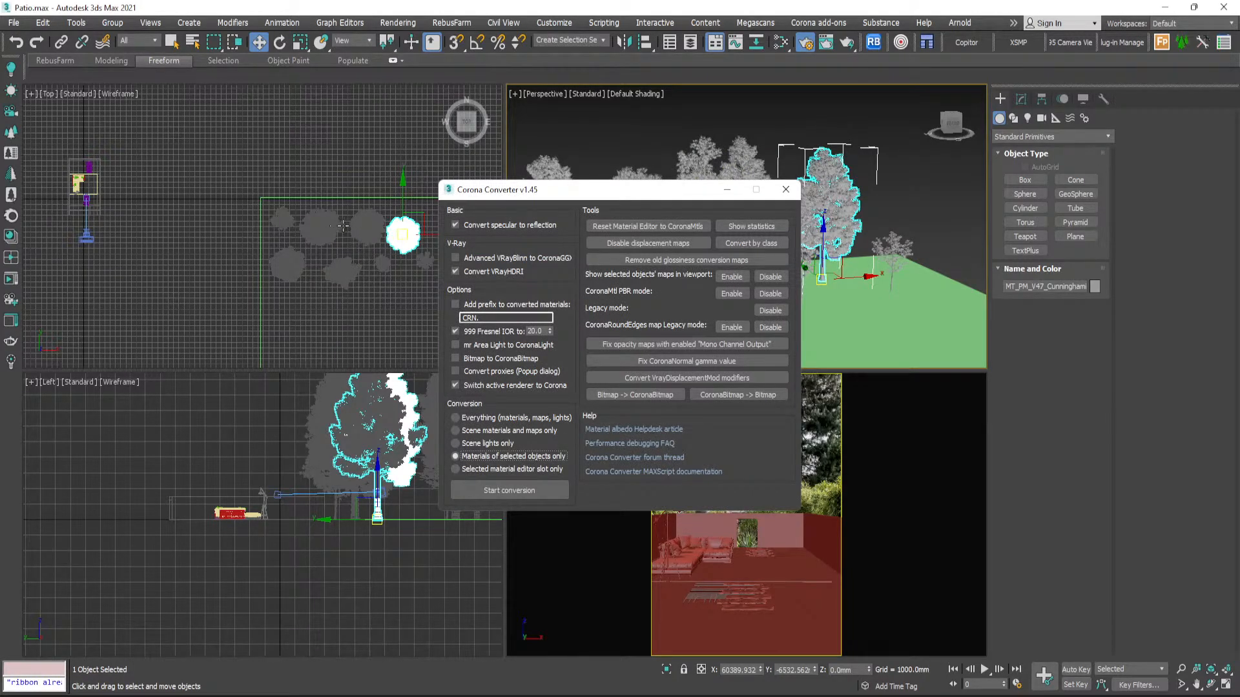
pyautogui.click(518, 489)
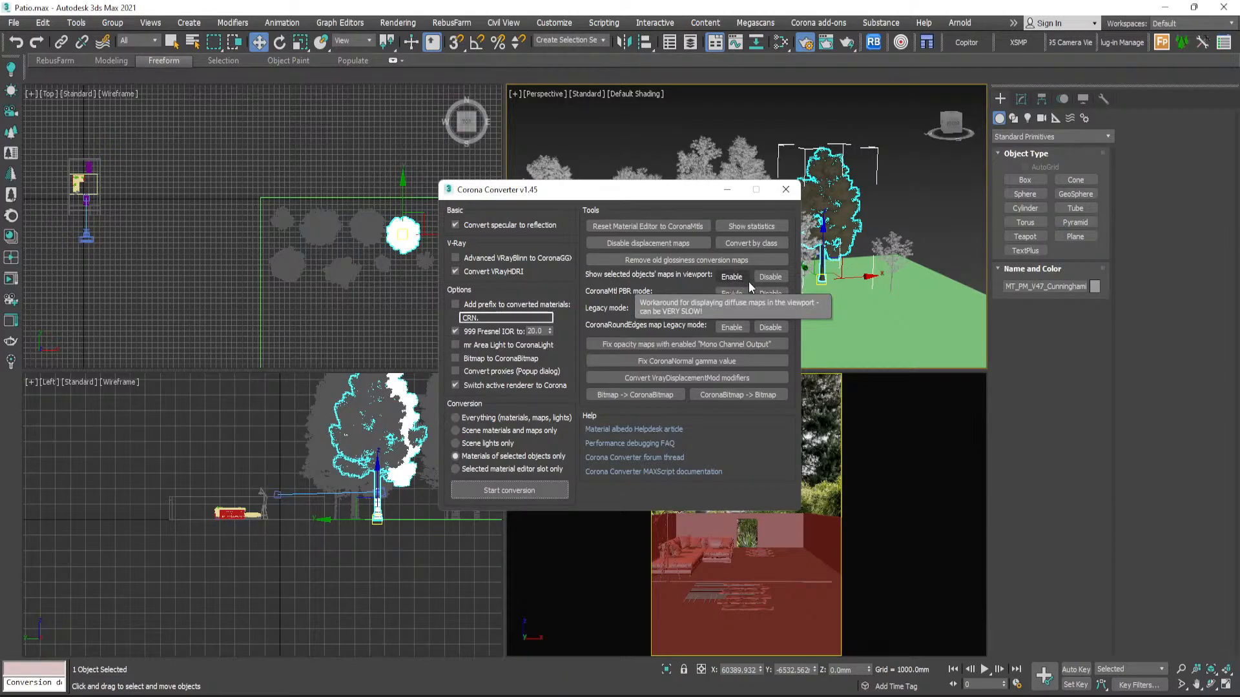
# - Select all the trees on the ground plane and convert their materials with Corona Converter, using Materials of selected objects only
pyautogui.moveTo(693, 196); pyautogui.dragTo(560, 184)
pyautogui.click(631, 185)
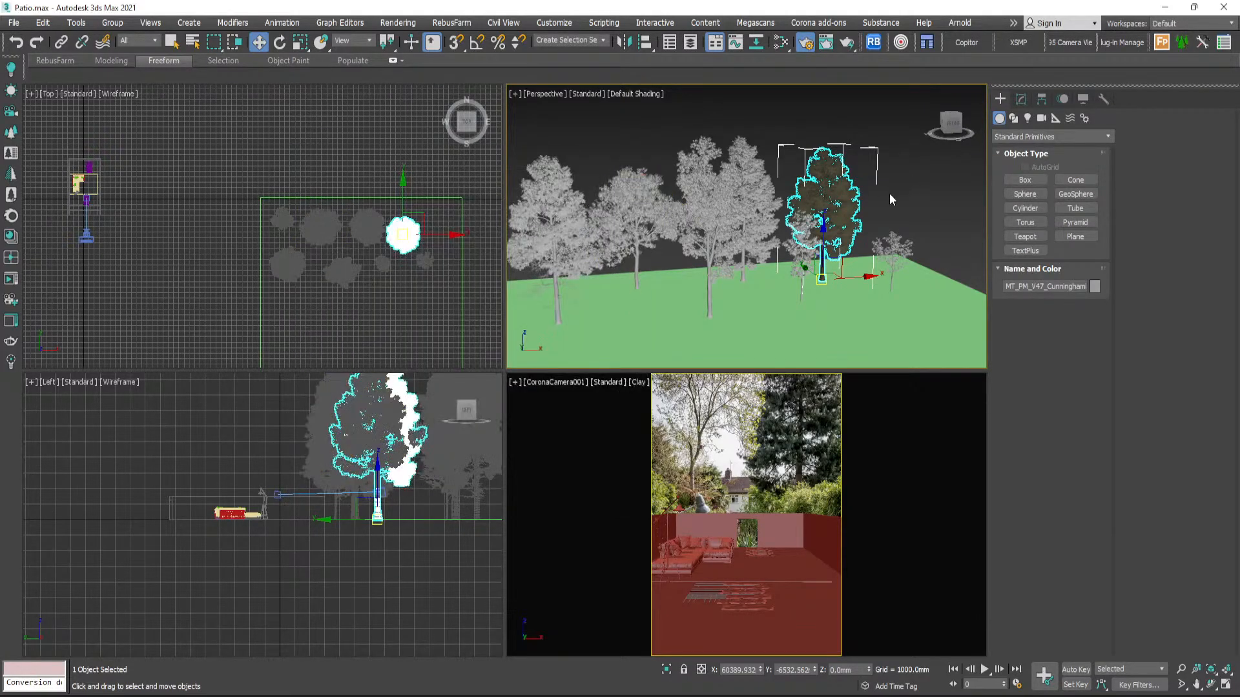
pyautogui.moveTo(433, 299); pyautogui.dragTo(273, 218)
pyautogui.rightClick(354, 228)
pyautogui.click(393, 499)
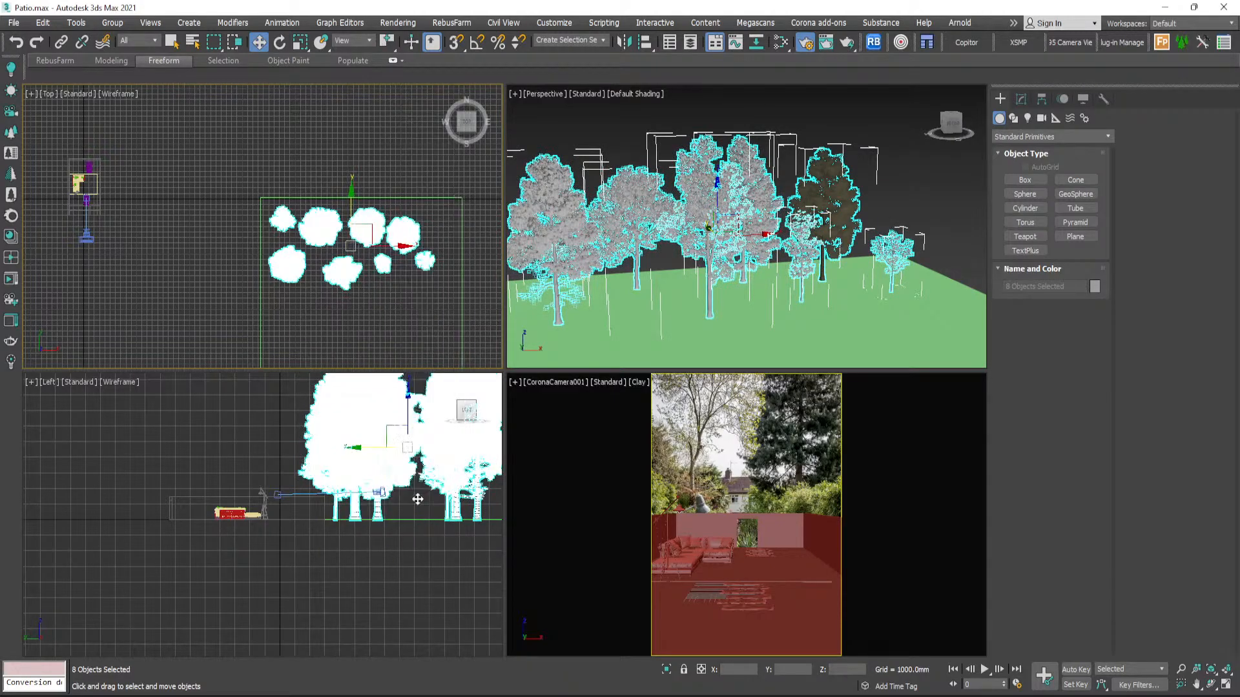
pyautogui.click(501, 457)
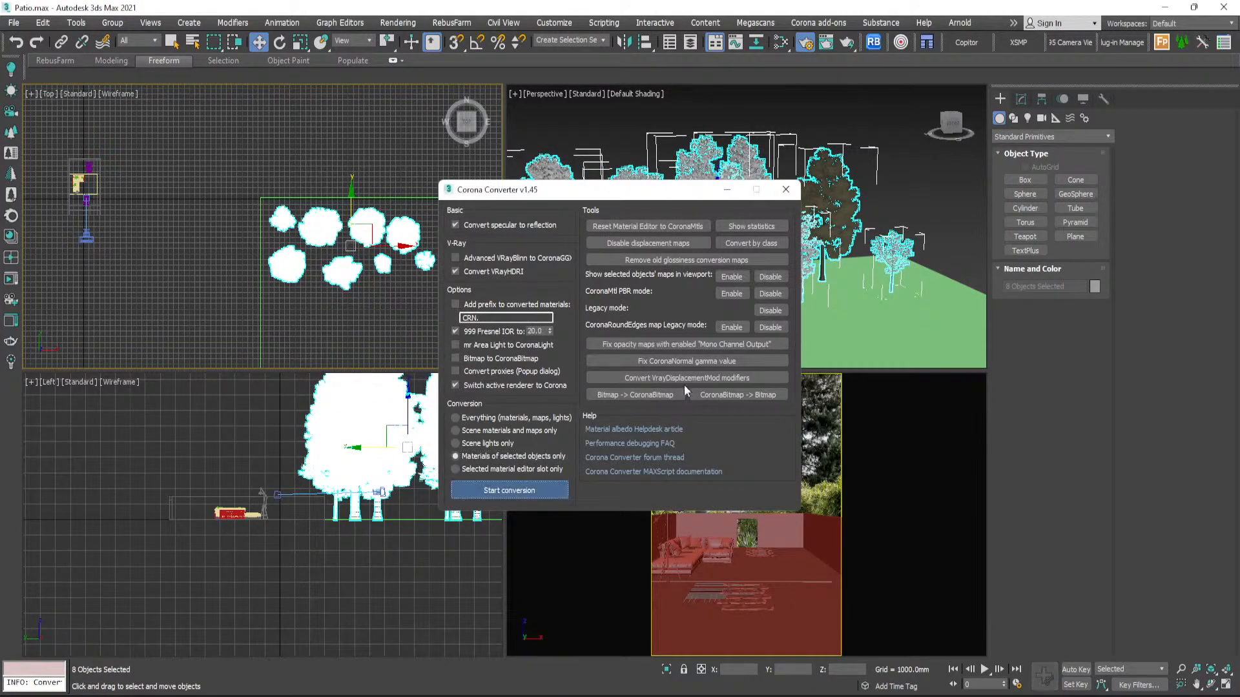
# - Enable viewport display of the selected trees' maps in Corona Converter, close the converter and clear the selection
pyautogui.click(735, 280)
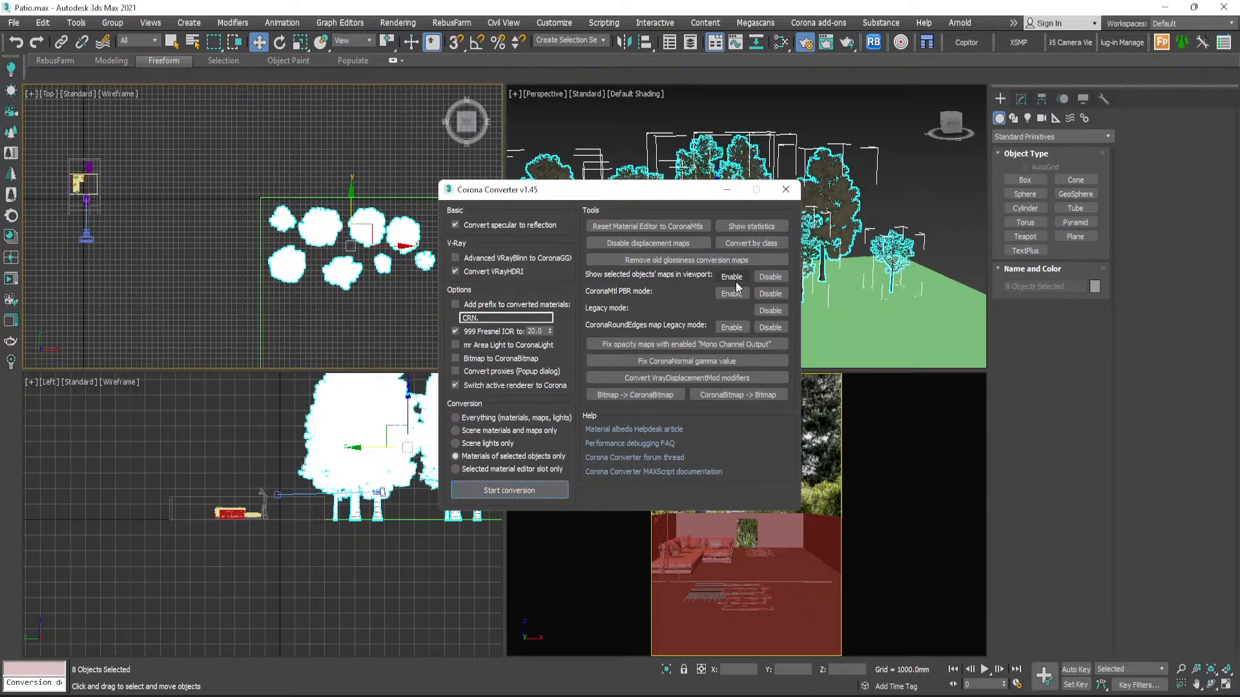
pyautogui.click(786, 189)
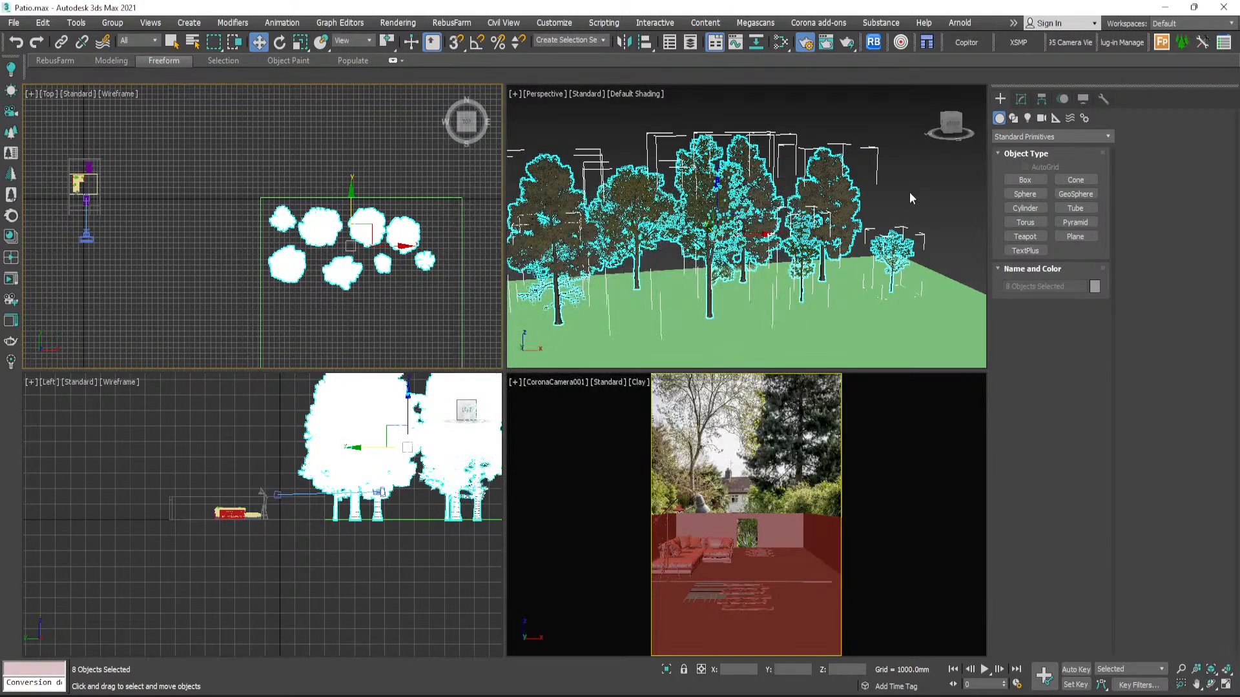
pyautogui.click(908, 199)
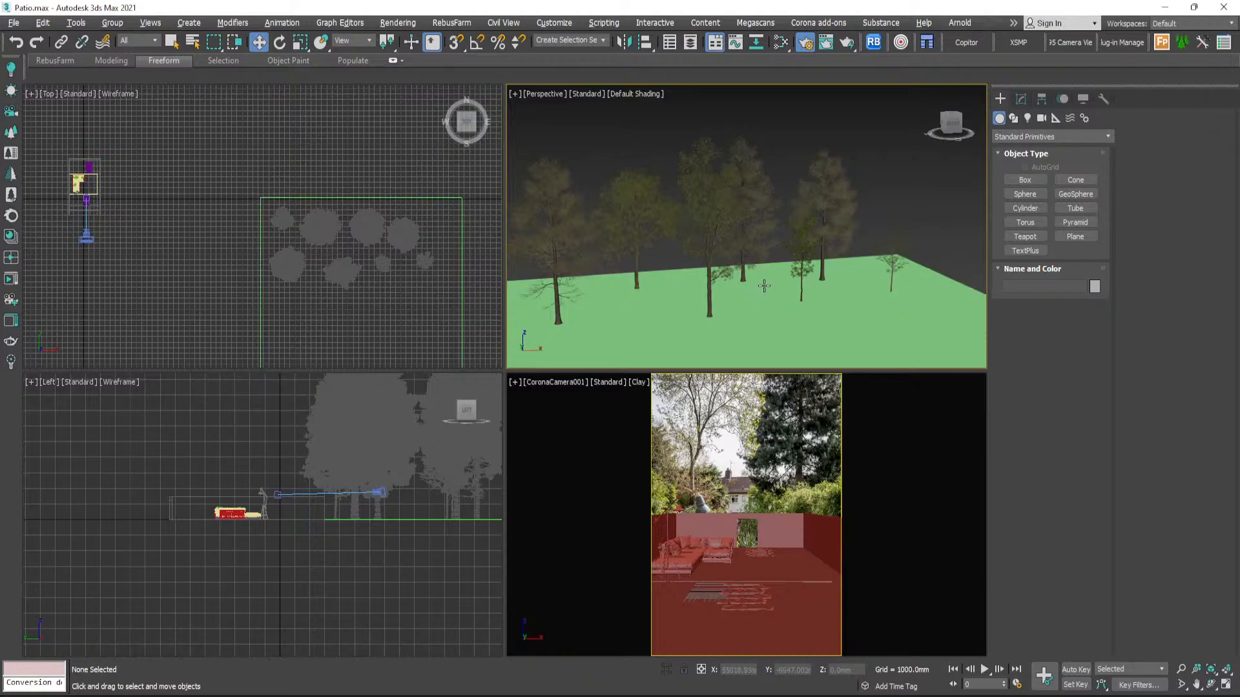
# - Examine the converted trees and their foliage textures in the Perspective view, both up close and across the whole ground plane
pyautogui.keyDown('alt'); pyautogui.moveTo(752, 291); pyautogui.dragTo(731, 308, button='middle'); pyautogui.keyUp('alt')
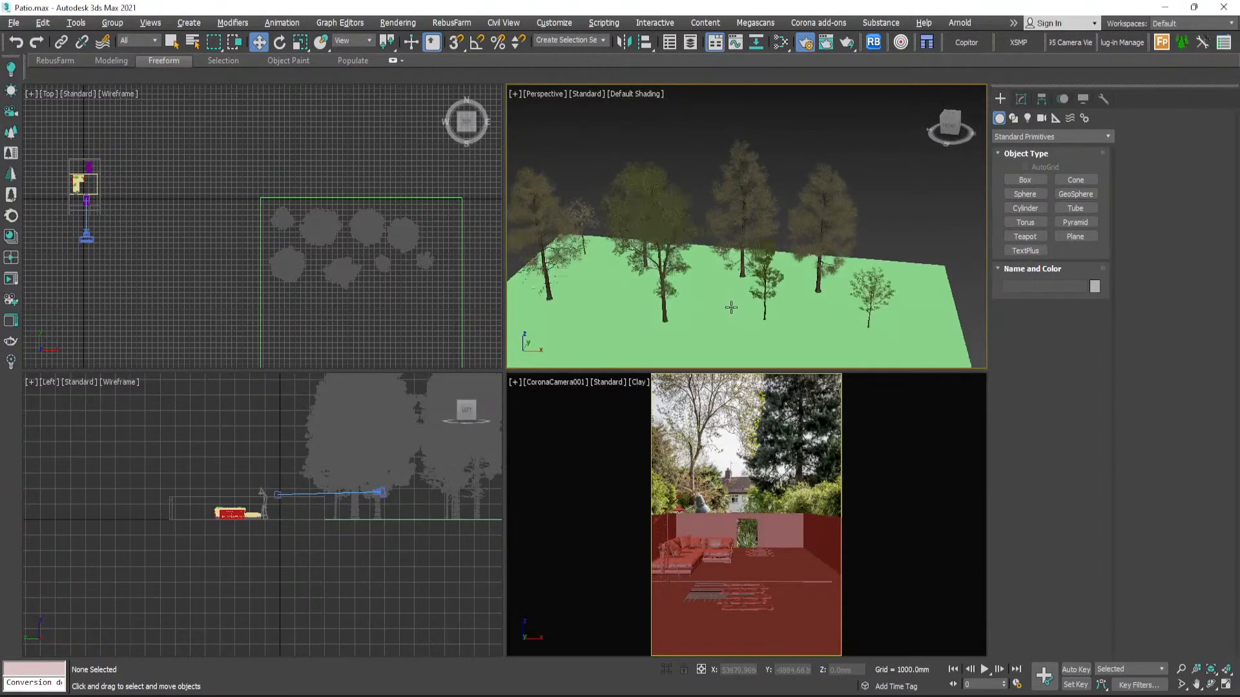
pyautogui.scroll(10, 734, 284)
pyautogui.click(737, 229)
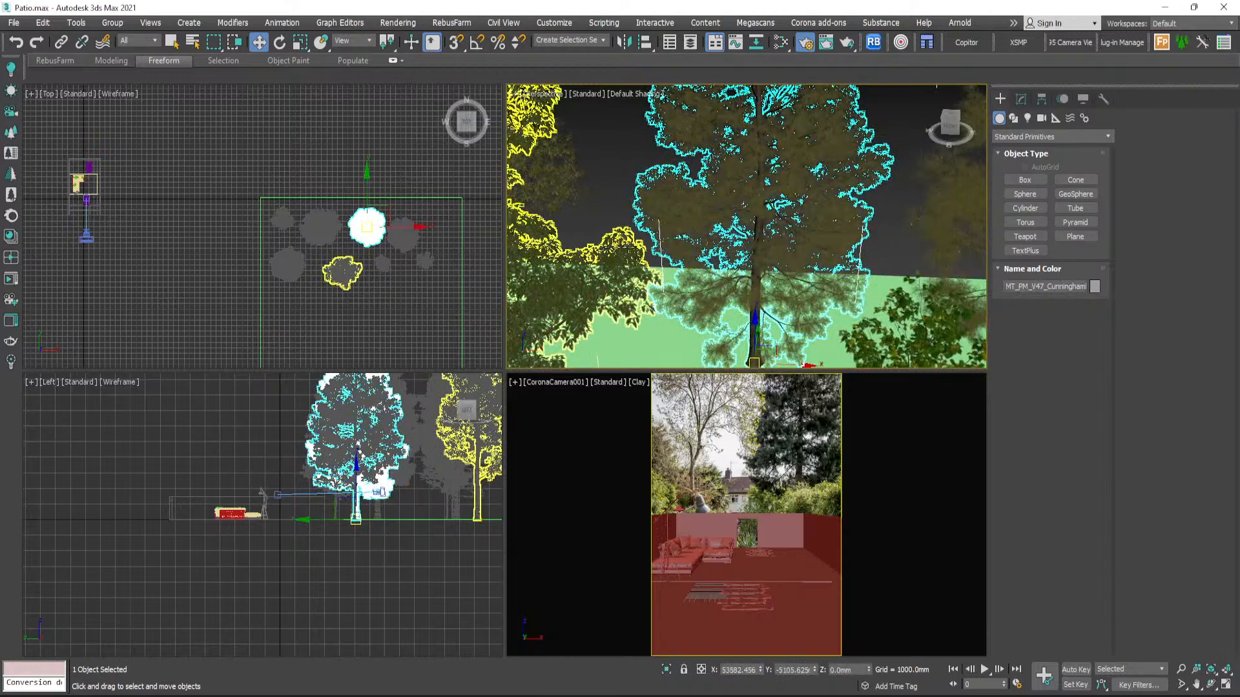
pyautogui.scroll(-10, 682, 243)
pyautogui.keyDown('alt'); pyautogui.moveTo(683, 243); pyautogui.dragTo(712, 246, button='middle'); pyautogui.keyUp('alt')
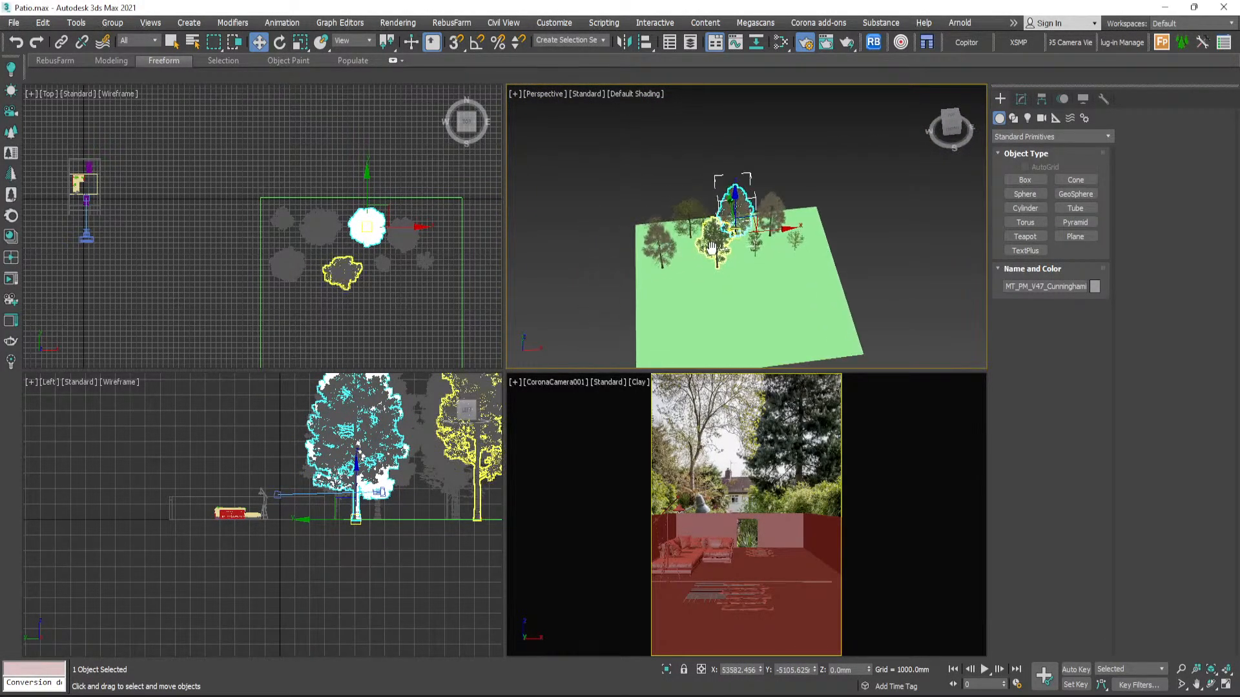
pyautogui.scroll(2, 712, 247)
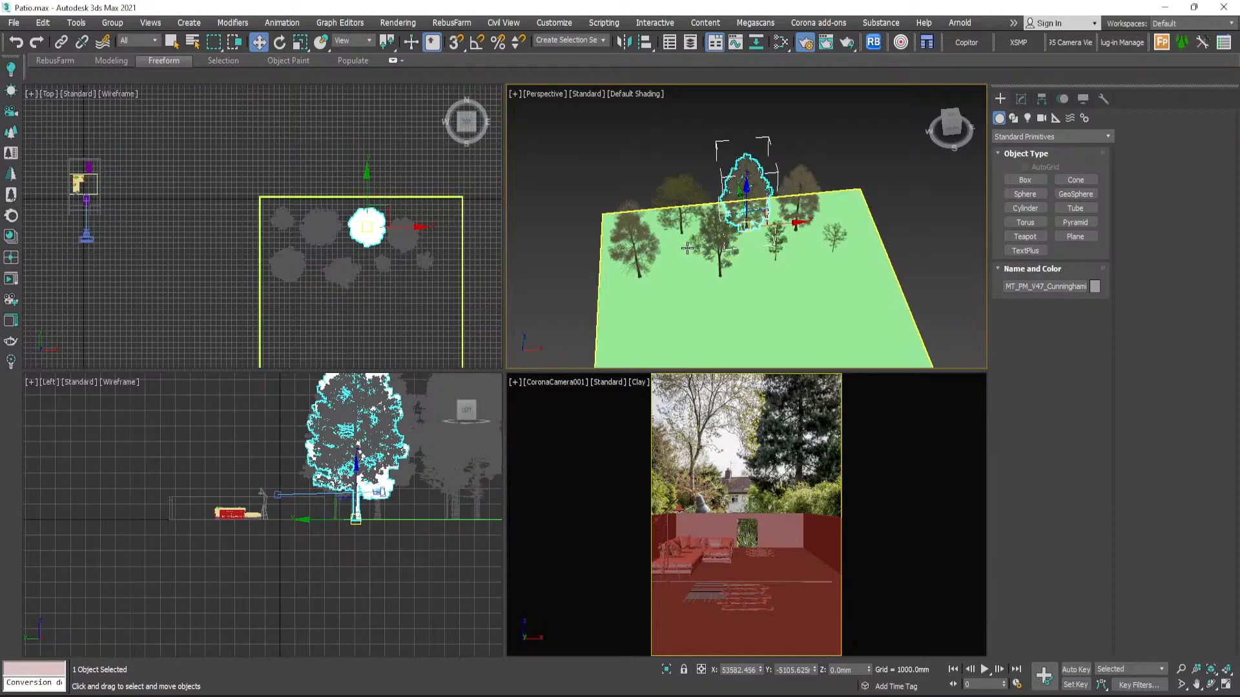
pyautogui.scroll(5, 670, 207)
pyautogui.scroll(5, 670, 208)
pyautogui.scroll(-5, 671, 208)
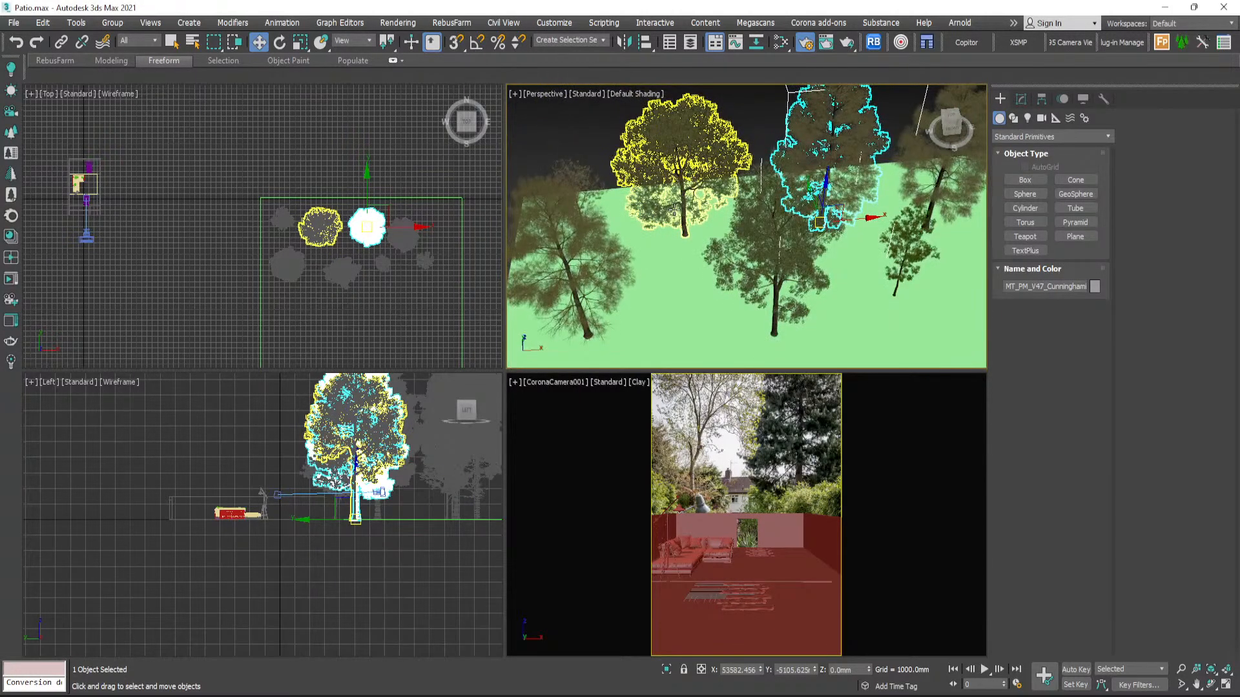
pyautogui.moveTo(672, 208)
pyautogui.keyDown('alt'); pyautogui.mouseDown(button='middle')
pyautogui.moveTo(705, 247)
pyautogui.moveTo(759, 218)
pyautogui.moveTo(658, 239)
pyautogui.moveTo(683, 229)
pyautogui.mouseUp(button='middle'); pyautogui.keyUp('alt')
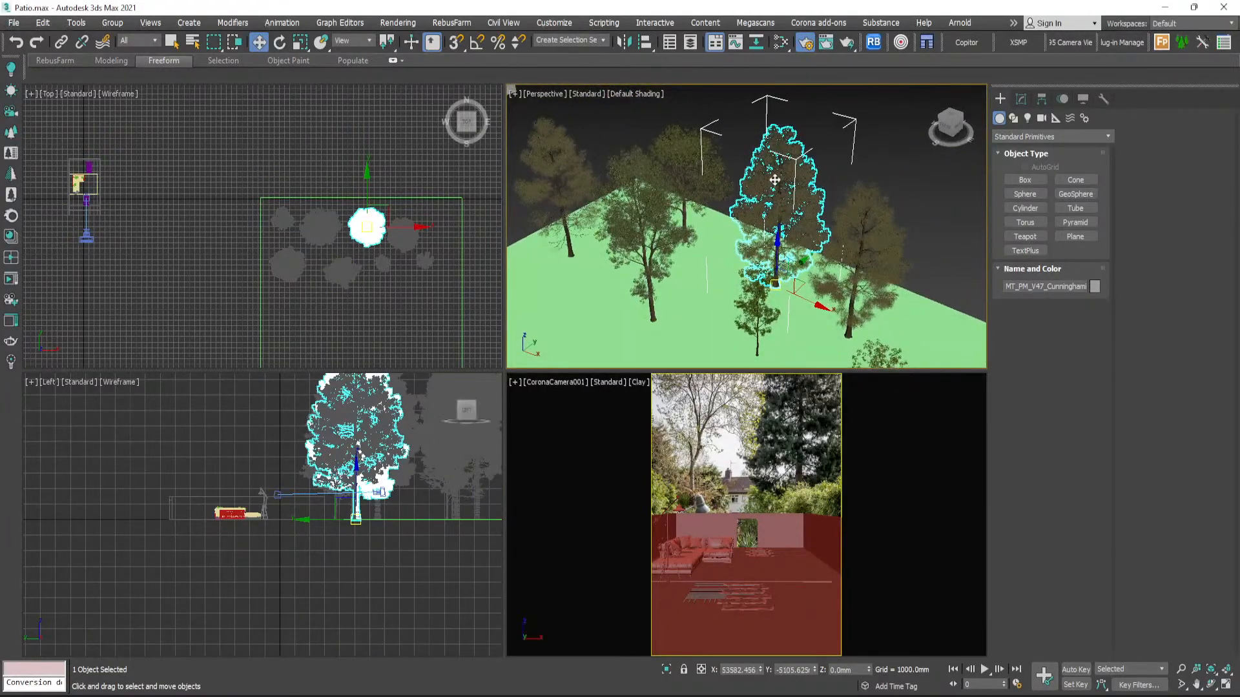
pyautogui.scroll(10, 739, 194)
pyautogui.scroll(-2, 736, 187)
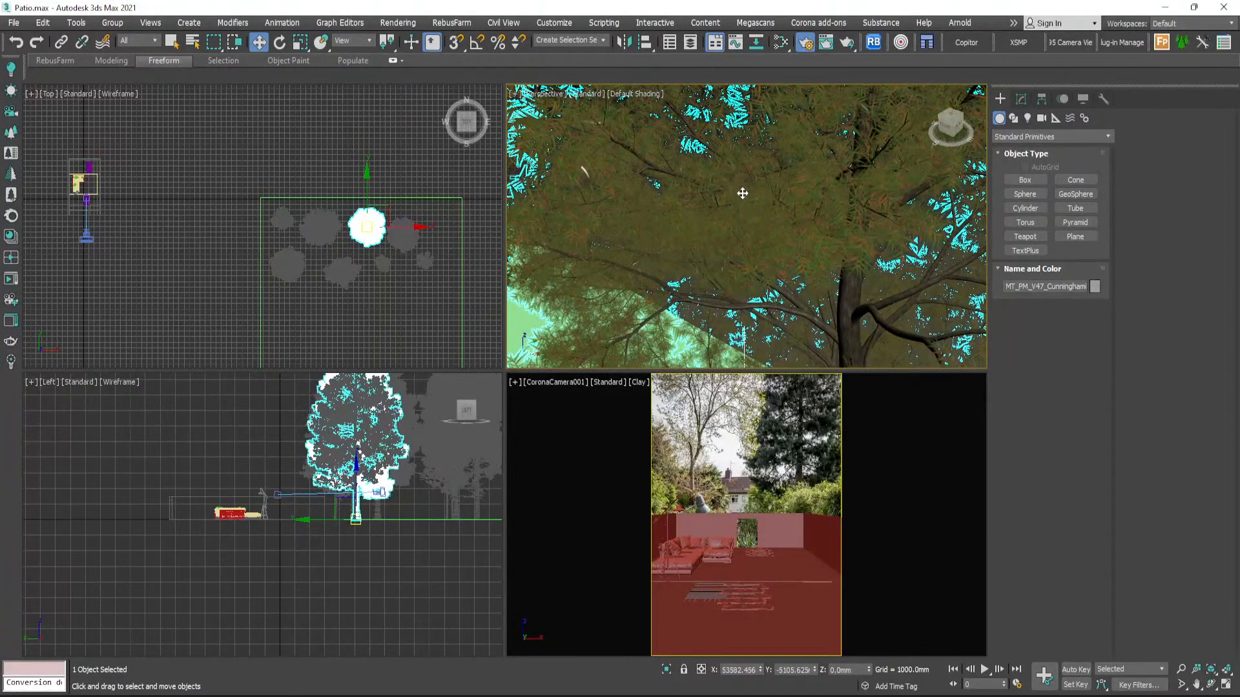
pyautogui.scroll(-8, 752, 207)
pyautogui.scroll(-12, 620, 158)
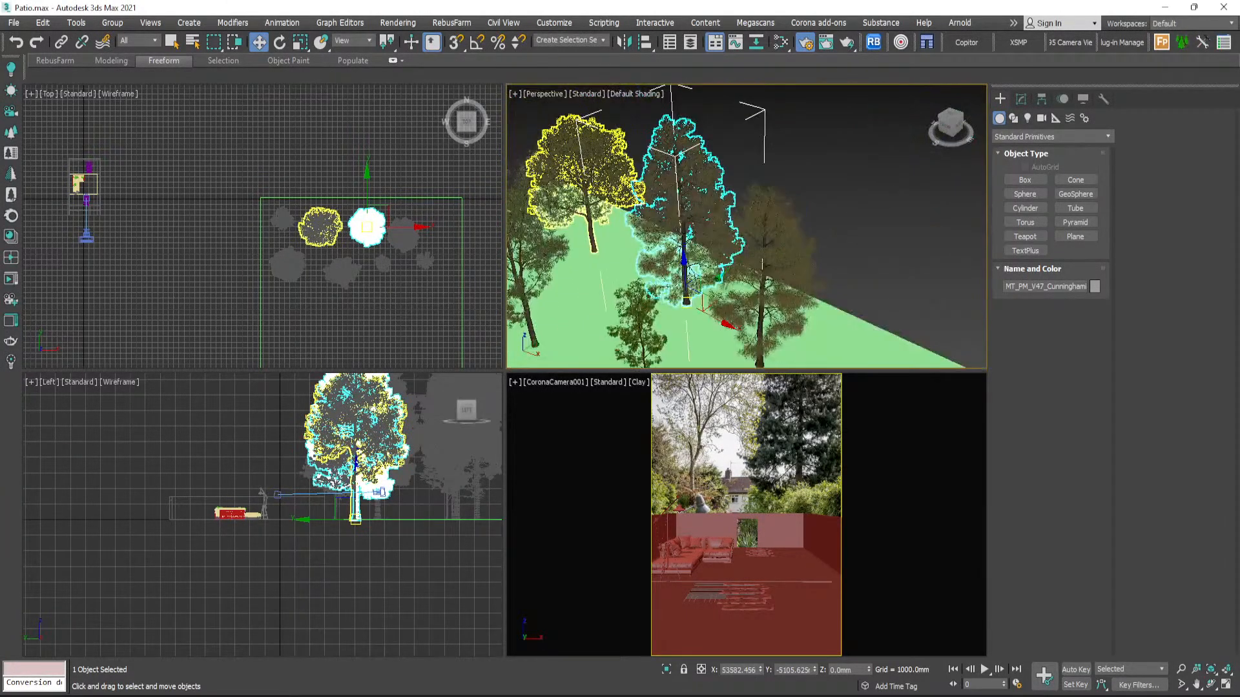
pyautogui.scroll(3, 691, 214)
pyautogui.keyDown('alt'); pyautogui.moveTo(691, 213); pyautogui.dragTo(726, 203, button='middle'); pyautogui.keyUp('alt')
pyautogui.scroll(3, 705, 184)
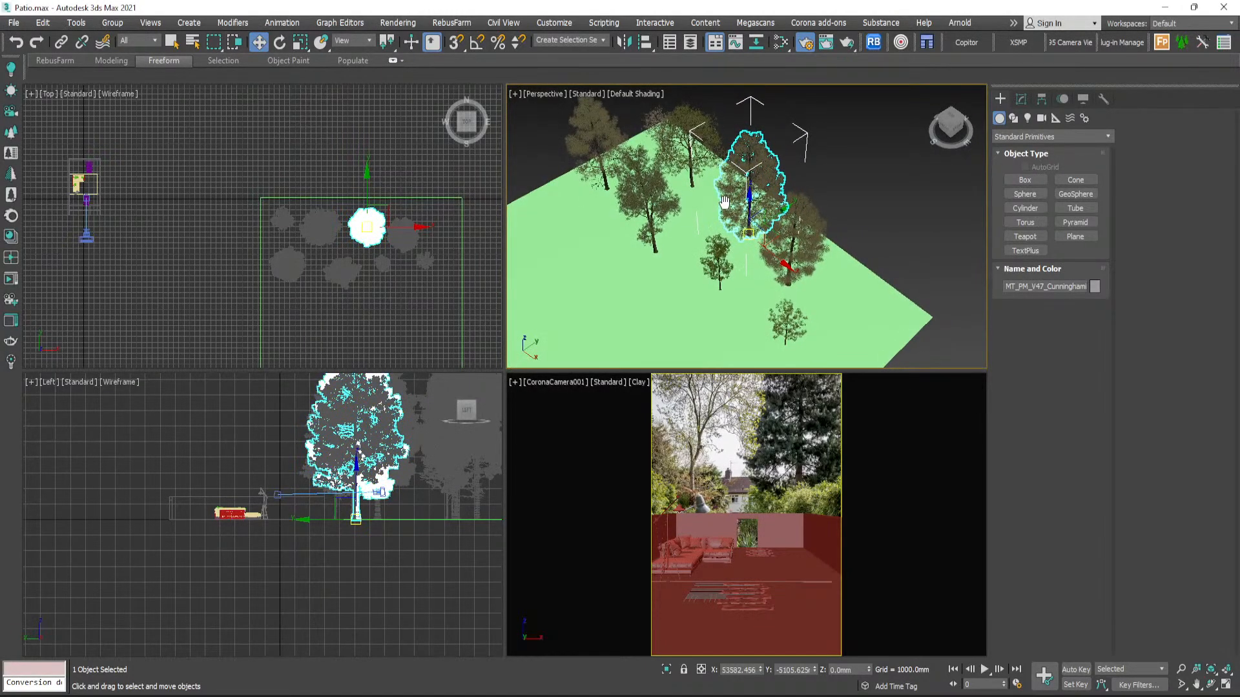
pyautogui.rightClick(747, 465)
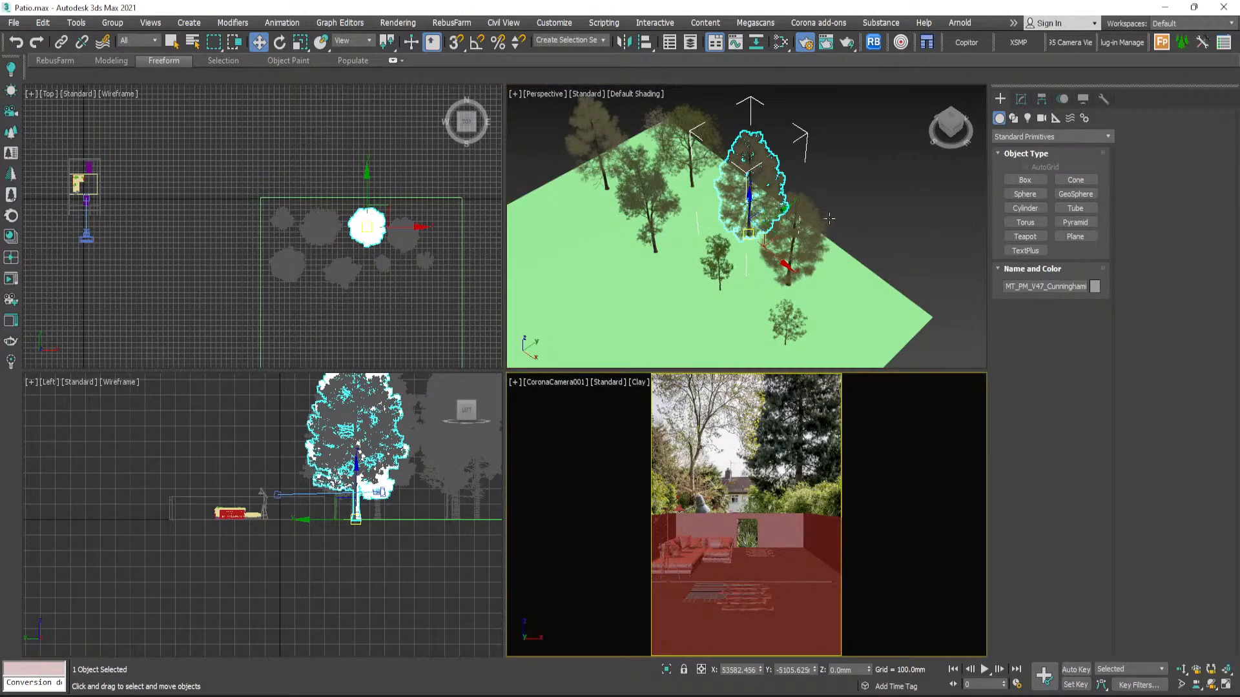
pyautogui.click(555, 153)
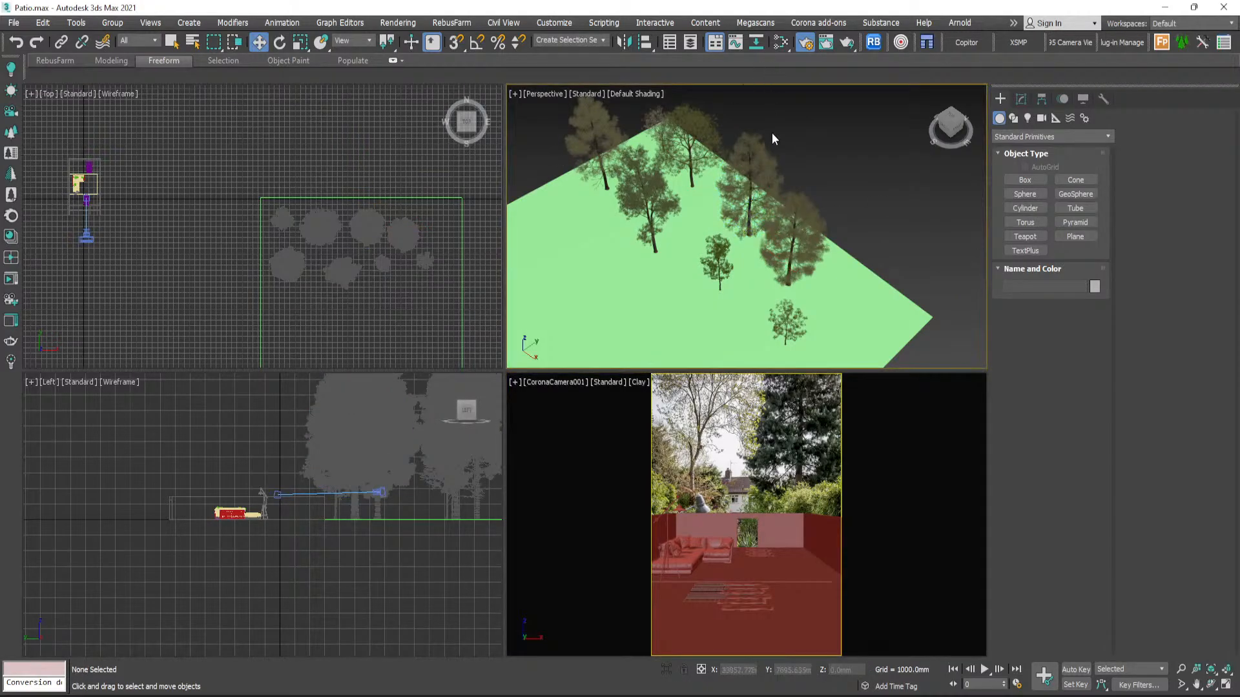
pyautogui.click(462, 222)
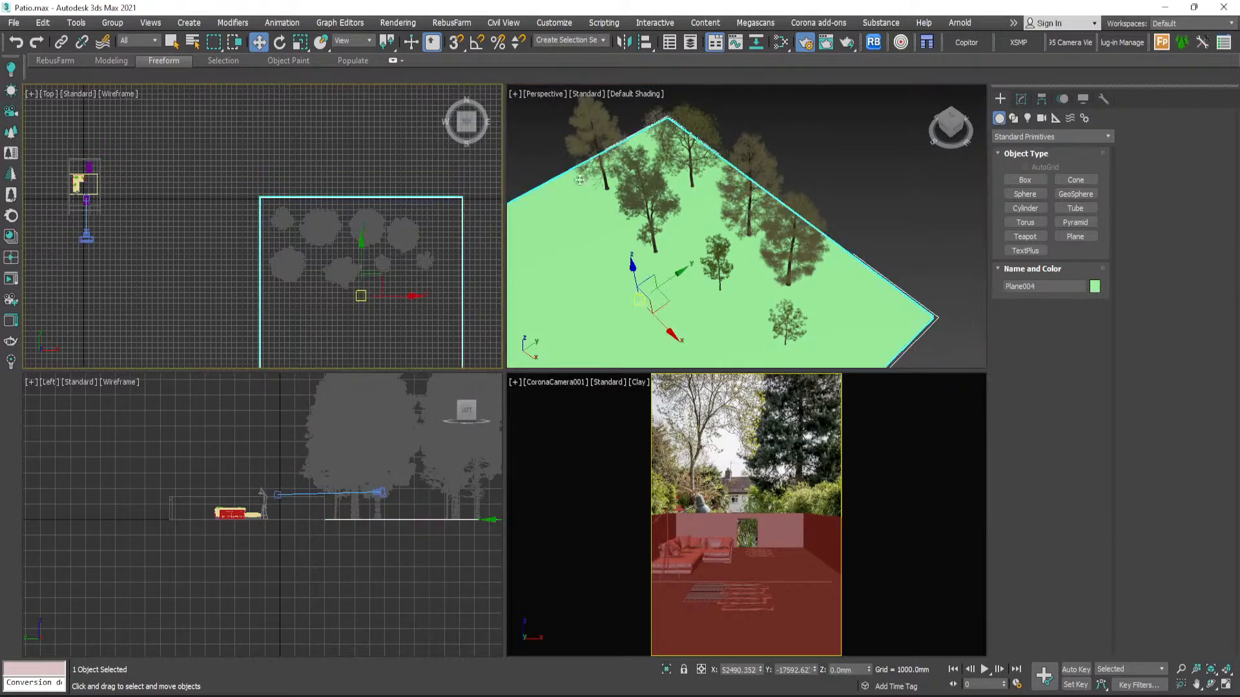
pyautogui.click(836, 136)
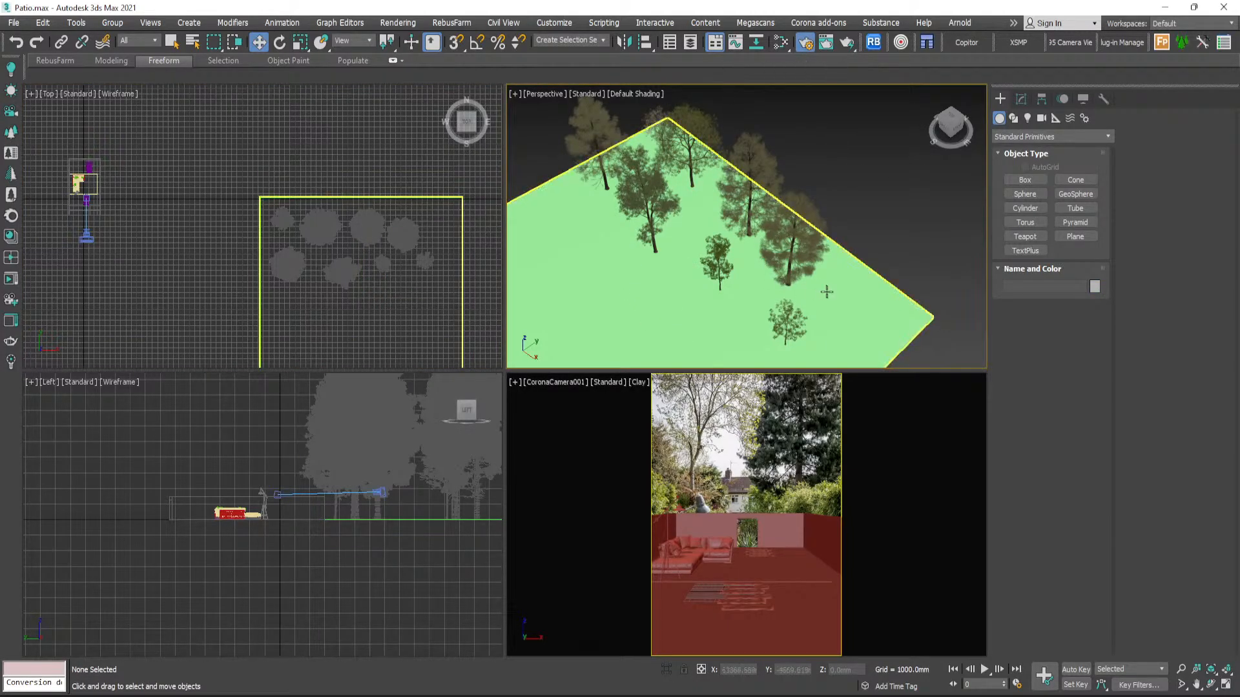
# - Create a new CoronaMtl material in the Slate Material Editor
pyautogui.click(781, 42)
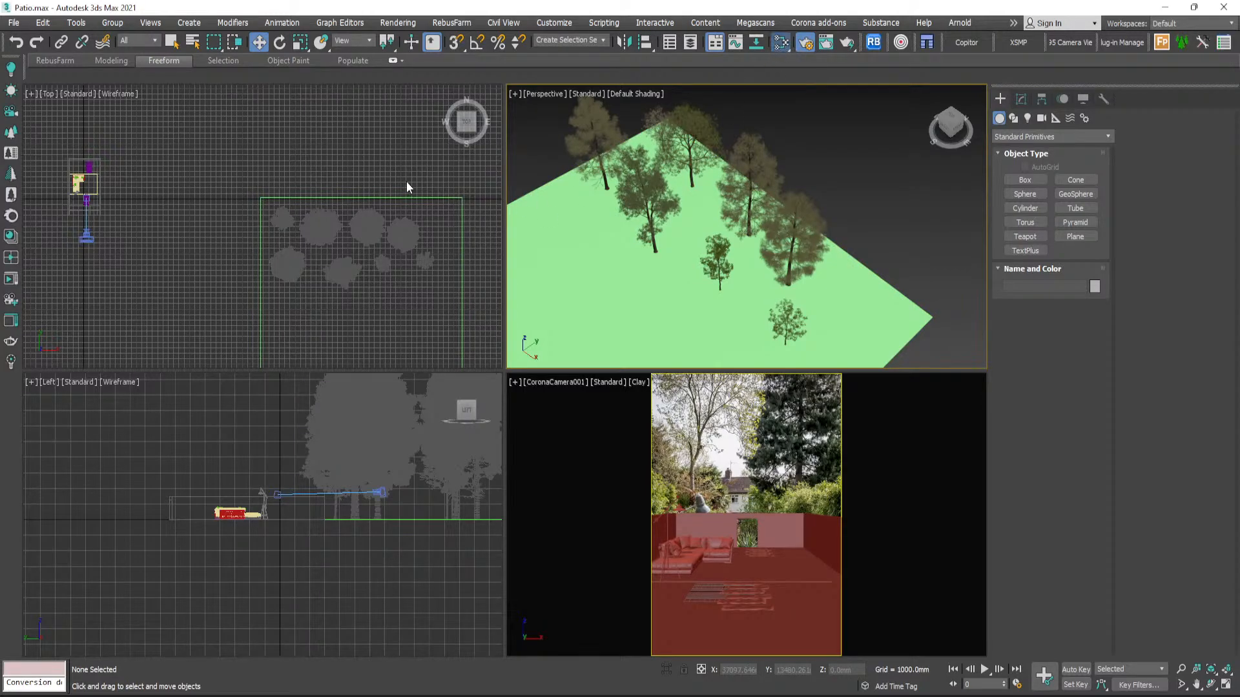
pyautogui.press('m')
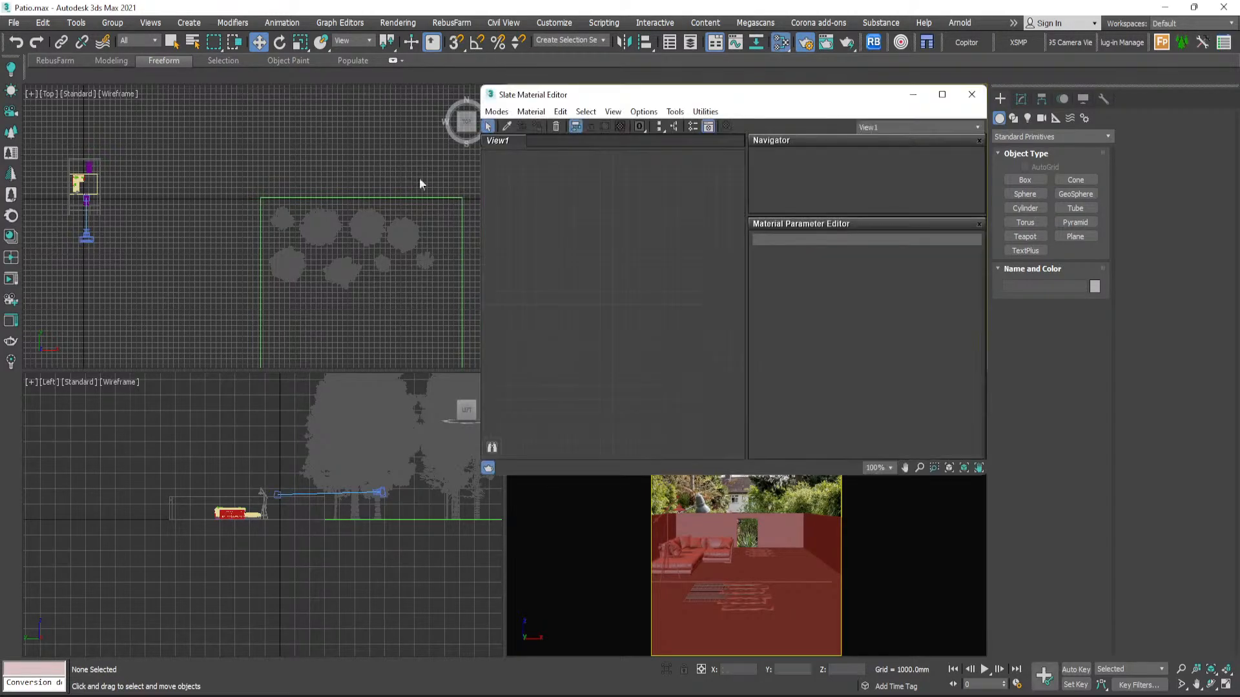
pyautogui.rightClick(584, 256)
pyautogui.moveTo(613, 225)
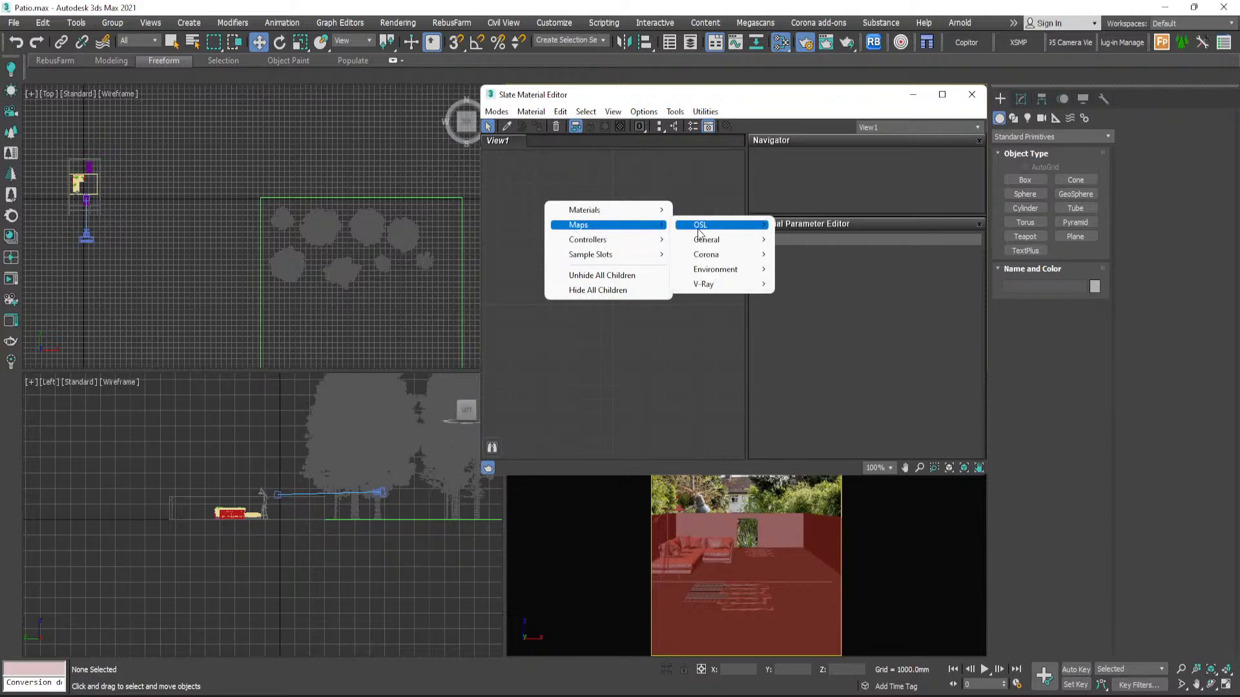
pyautogui.moveTo(708, 241)
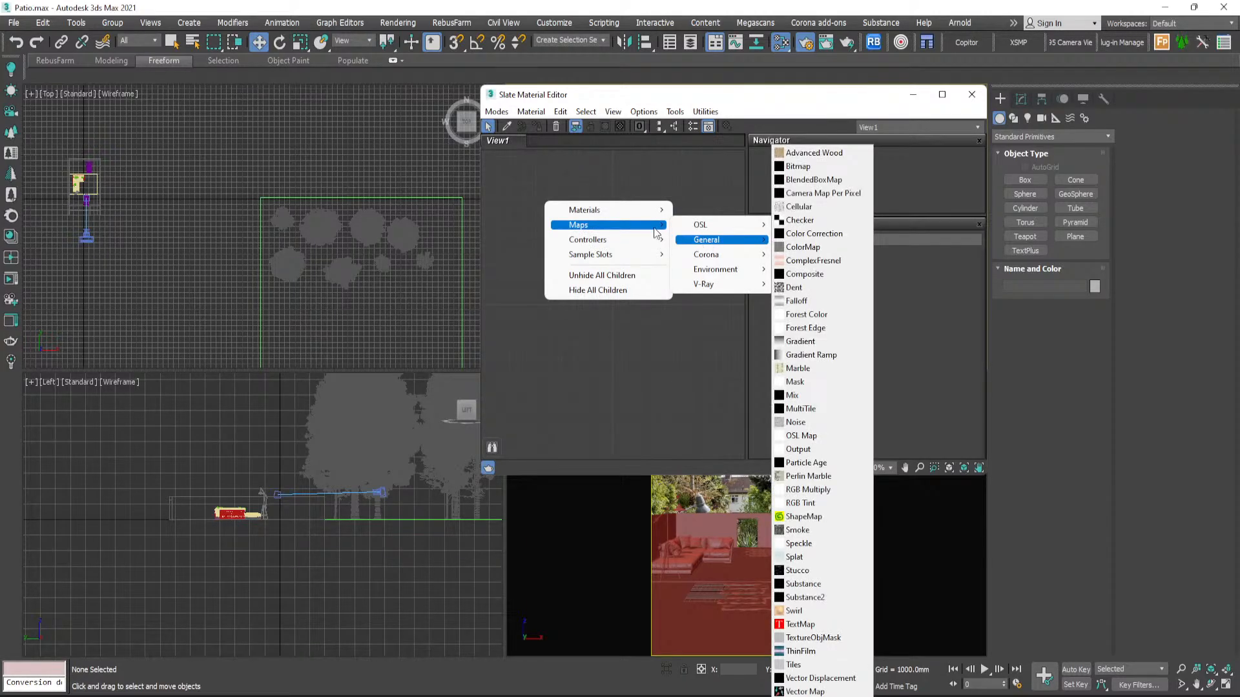
pyautogui.moveTo(642, 210)
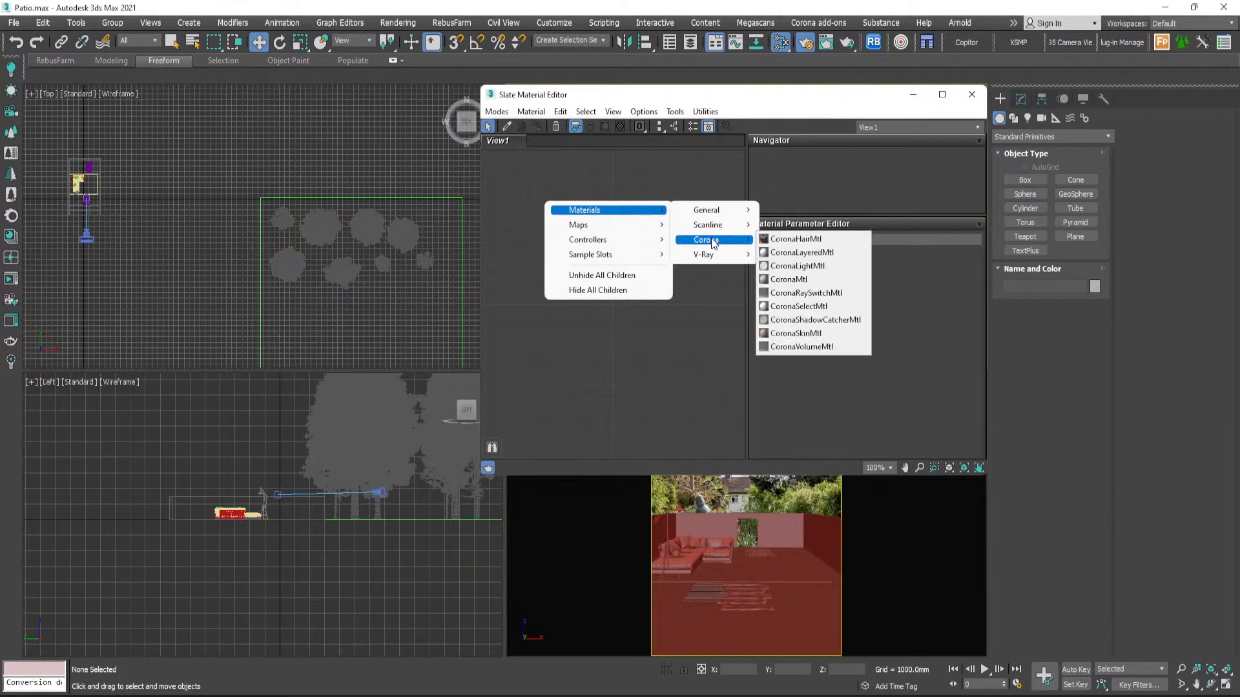
pyautogui.click(782, 278)
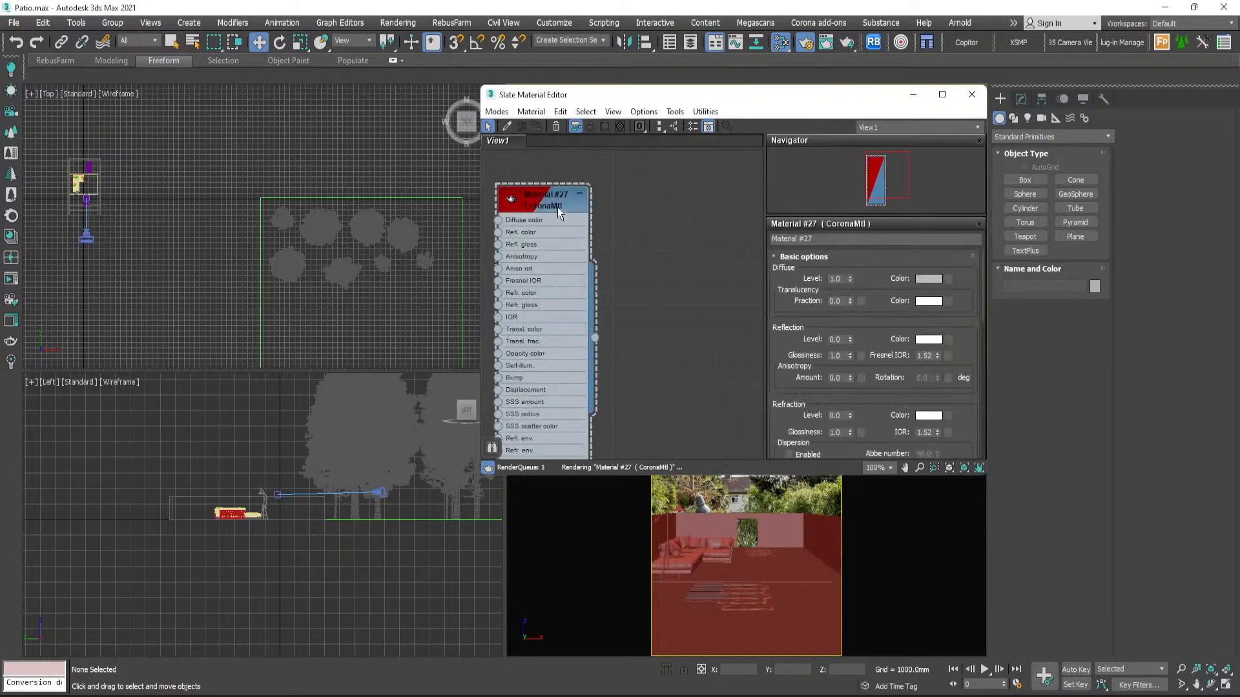
# - Set the new CoronaMtl's diffuse color to a light grey with Value 200 and reposition its node
pyautogui.click(928, 279)
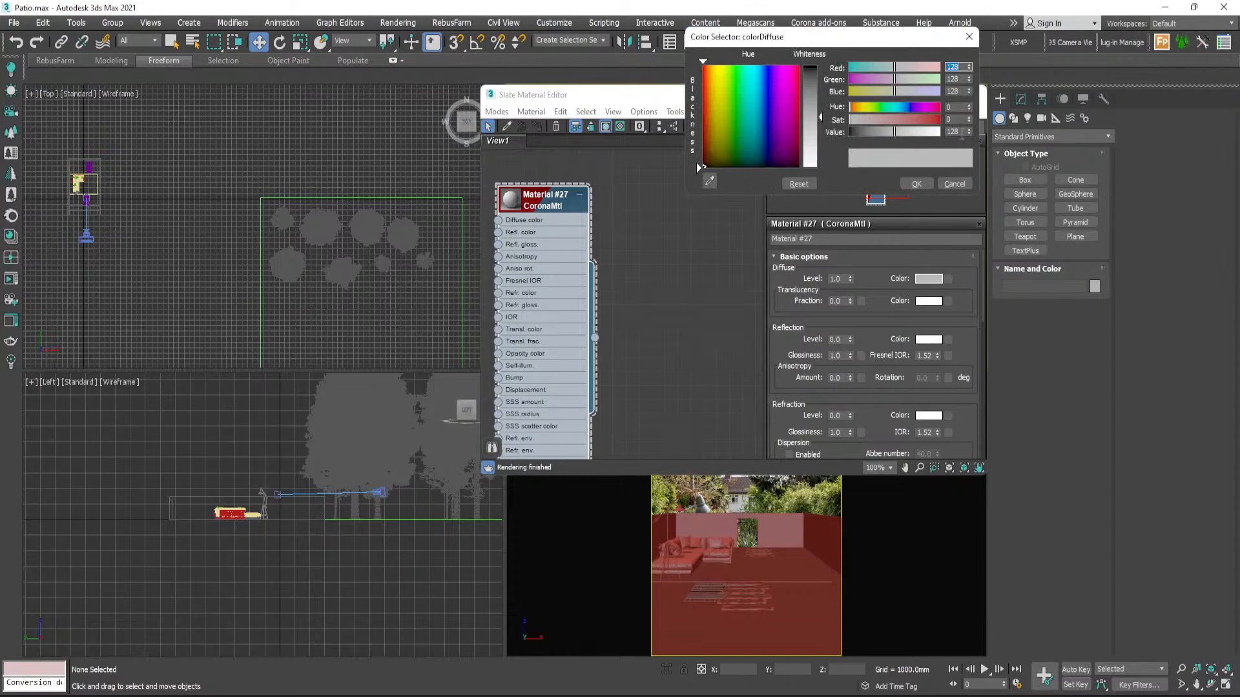
pyautogui.doubleClick(954, 132)
pyautogui.write('200')
pyautogui.press('Return')
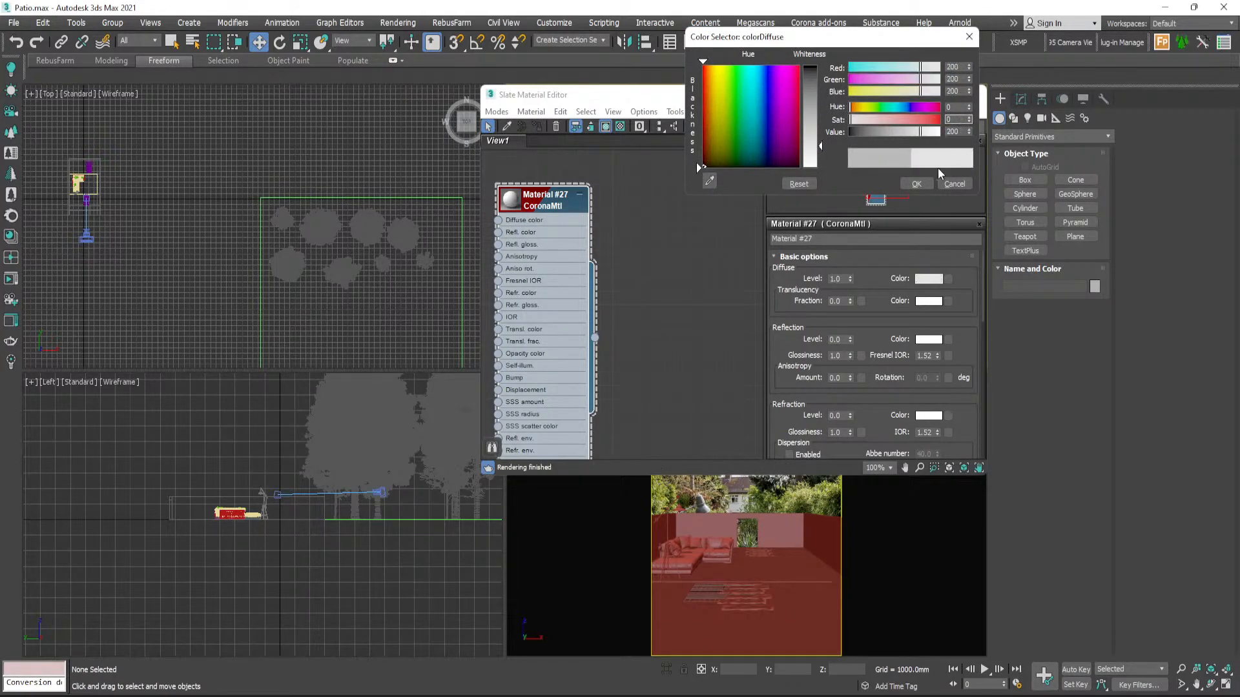
pyautogui.click(916, 184)
pyautogui.moveTo(538, 200); pyautogui.dragTo(628, 187, button='middle')
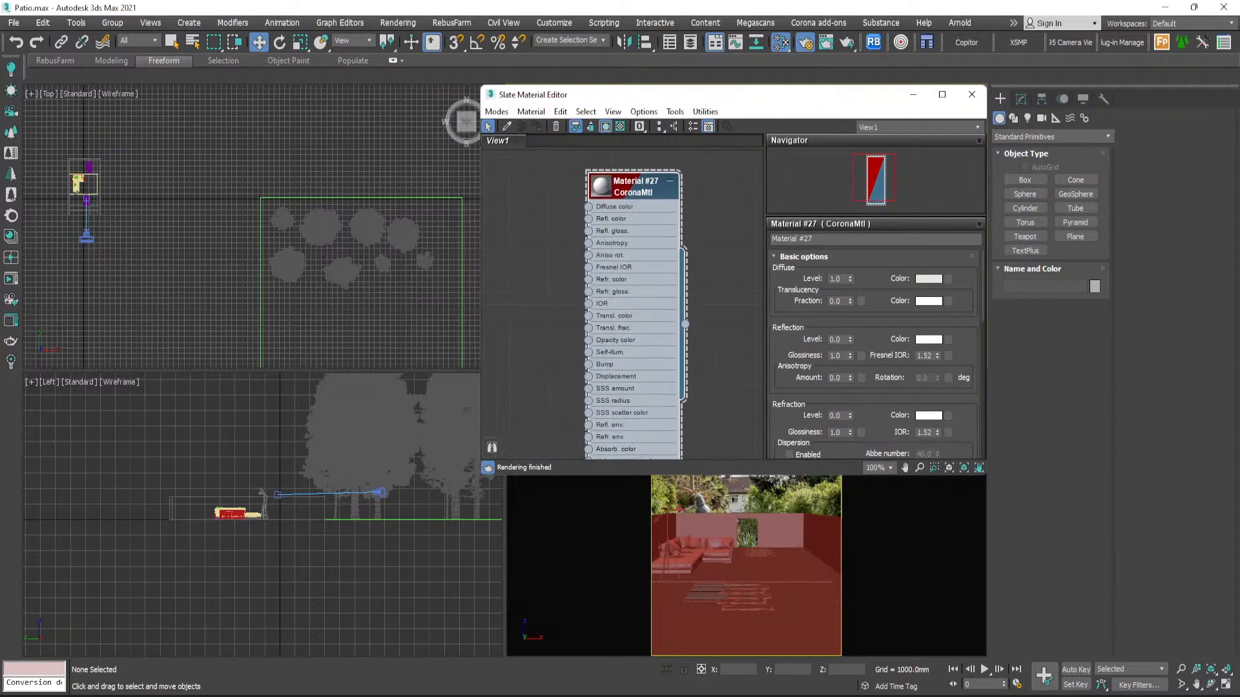
# - Enable the material override in the Corona render settings, assign the light grey CoronaMtl to it and minimize the material editor
pyautogui.press('F10')
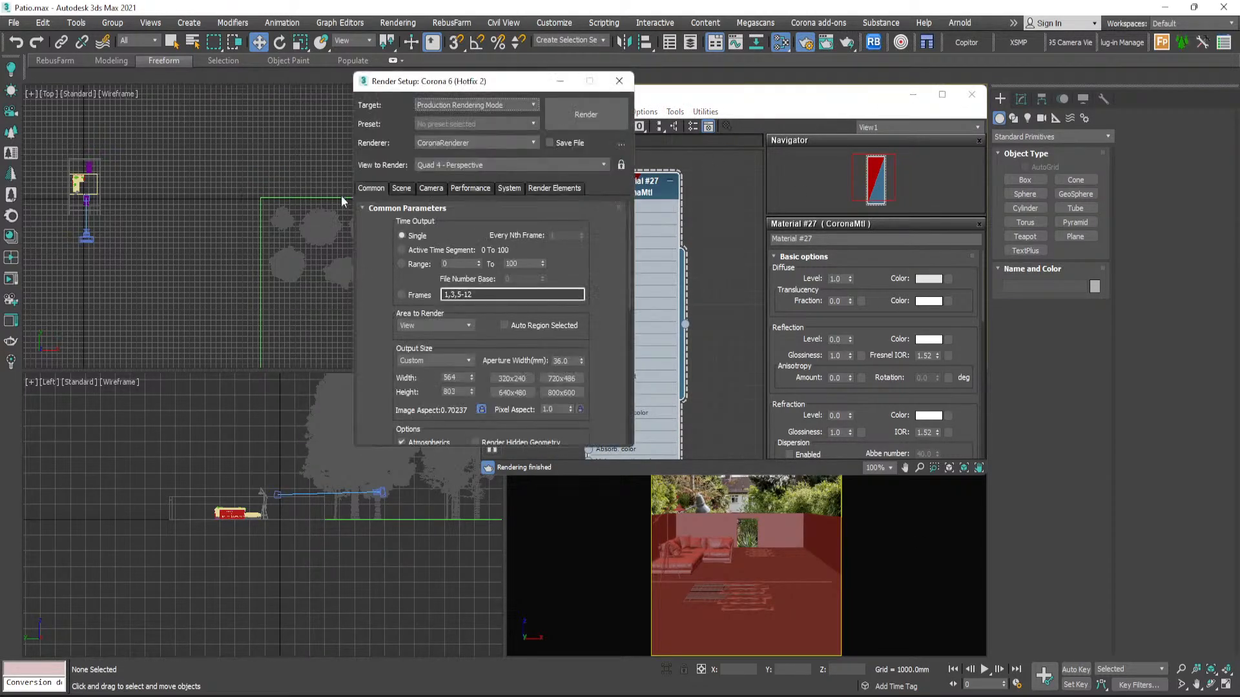
pyautogui.moveTo(454, 88); pyautogui.dragTo(296, 67)
pyautogui.click(242, 170)
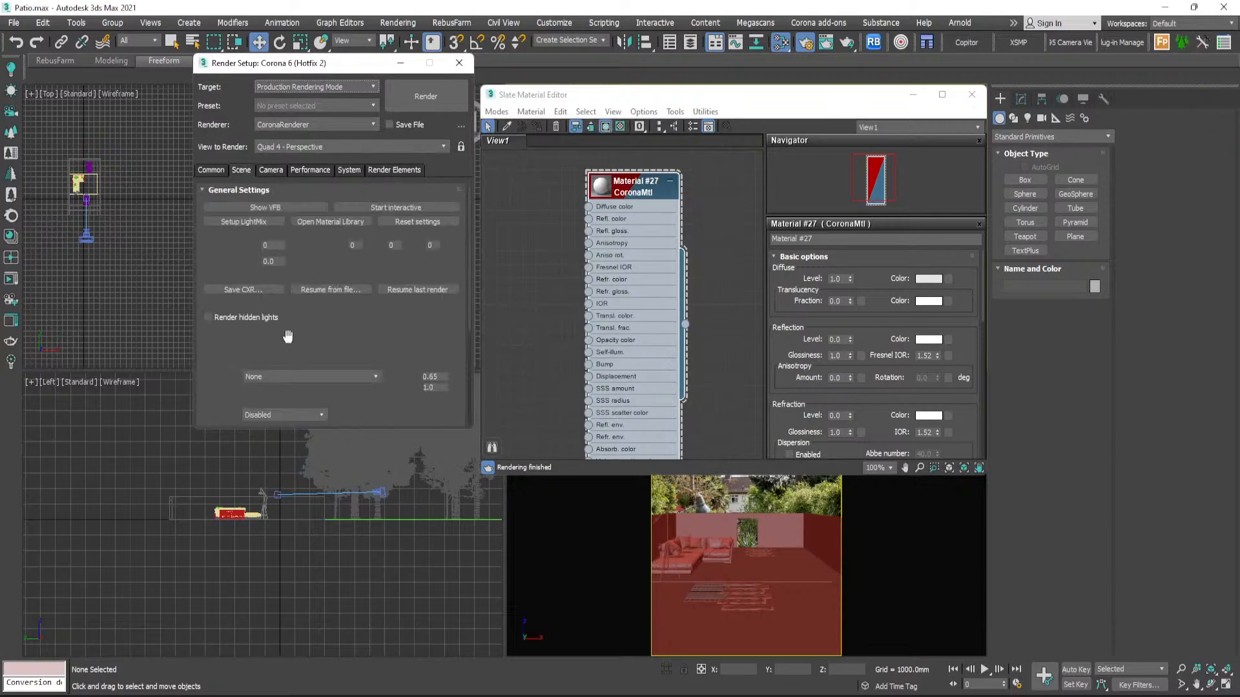
pyautogui.scroll(-5, 269, 290)
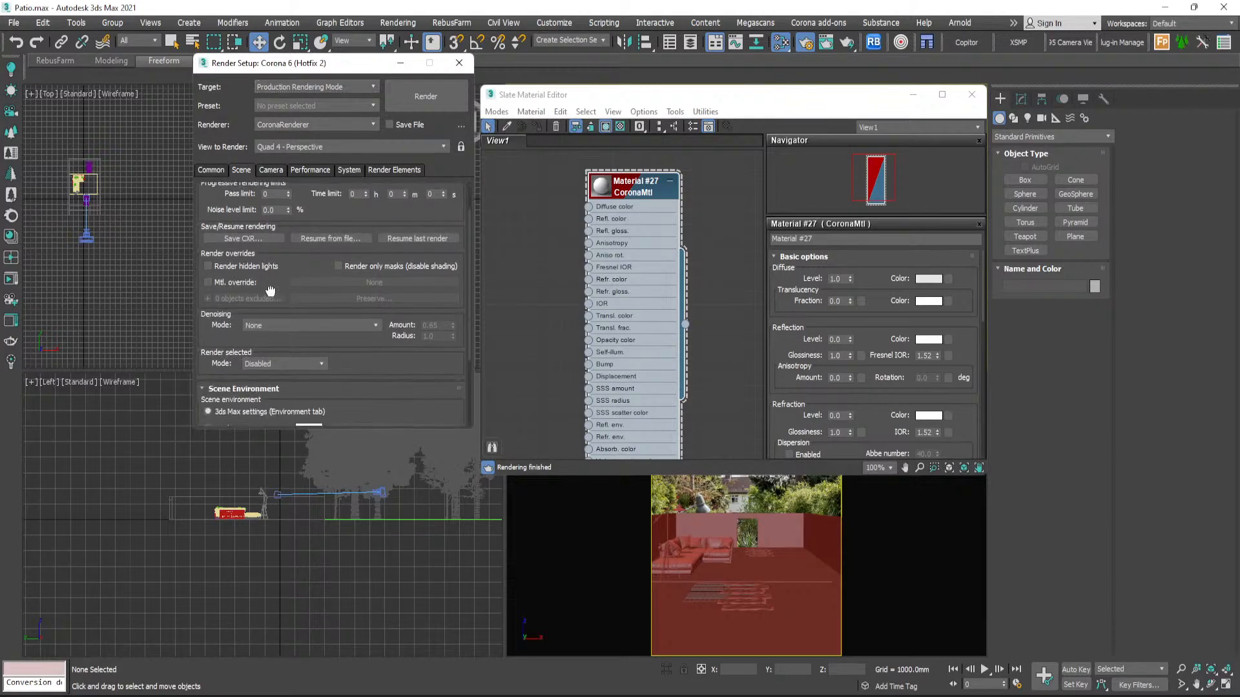
pyautogui.click(232, 283)
pyautogui.moveTo(684, 324); pyautogui.dragTo(375, 283)
pyautogui.click(305, 288)
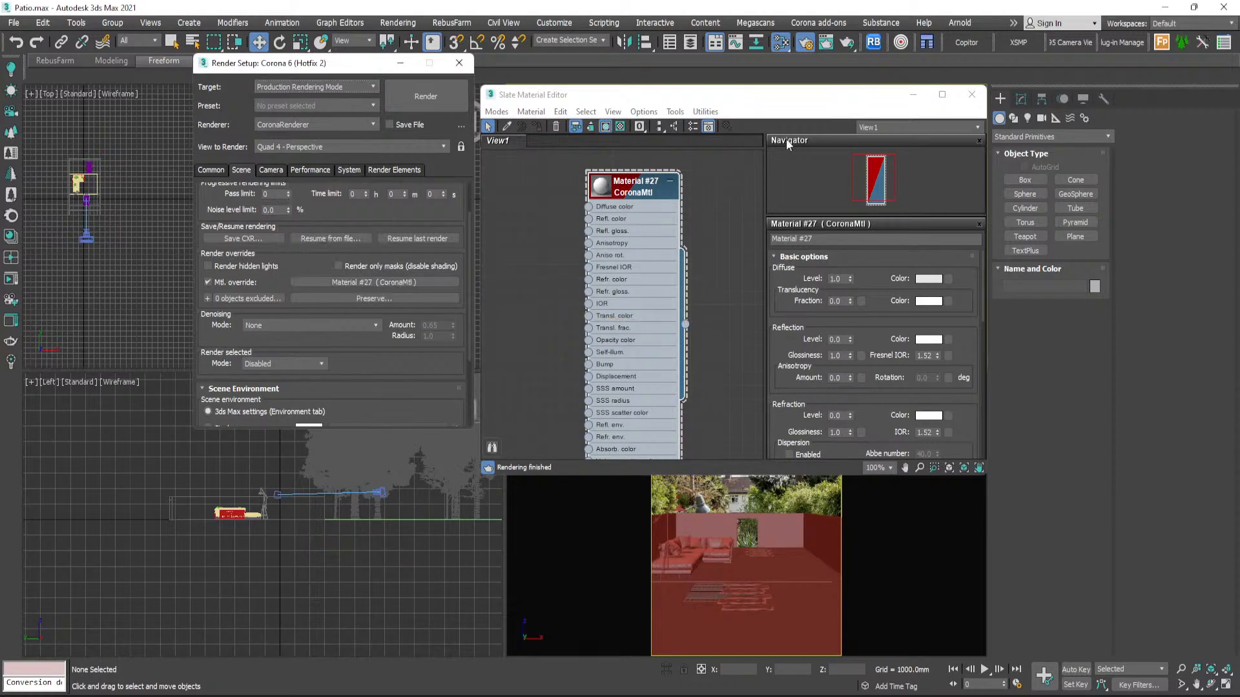
pyautogui.click(913, 94)
# - Select the eight trees on the green ground plane, exclude them from the Corona material override and minimize the render settings
pyautogui.click(753, 194)
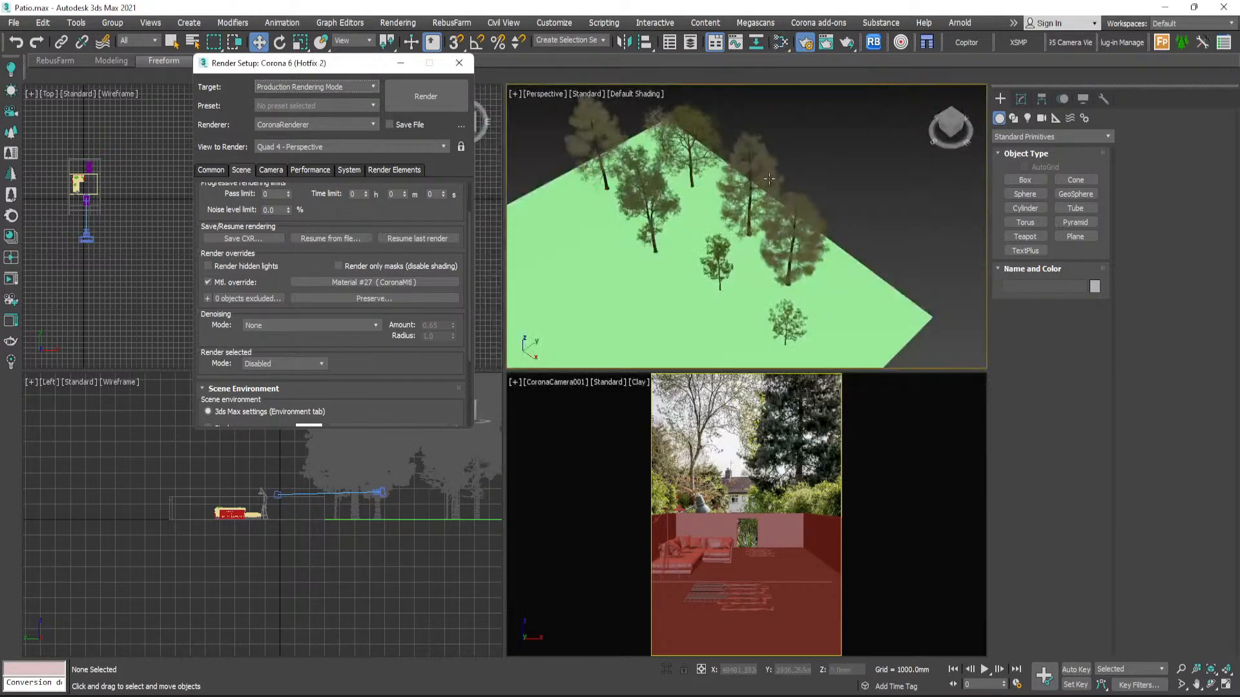
pyautogui.keyDown('ctrl'); pyautogui.click(803, 230); pyautogui.keyUp('ctrl')
pyautogui.keyDown('ctrl'); pyautogui.click(782, 332); pyautogui.keyUp('ctrl')
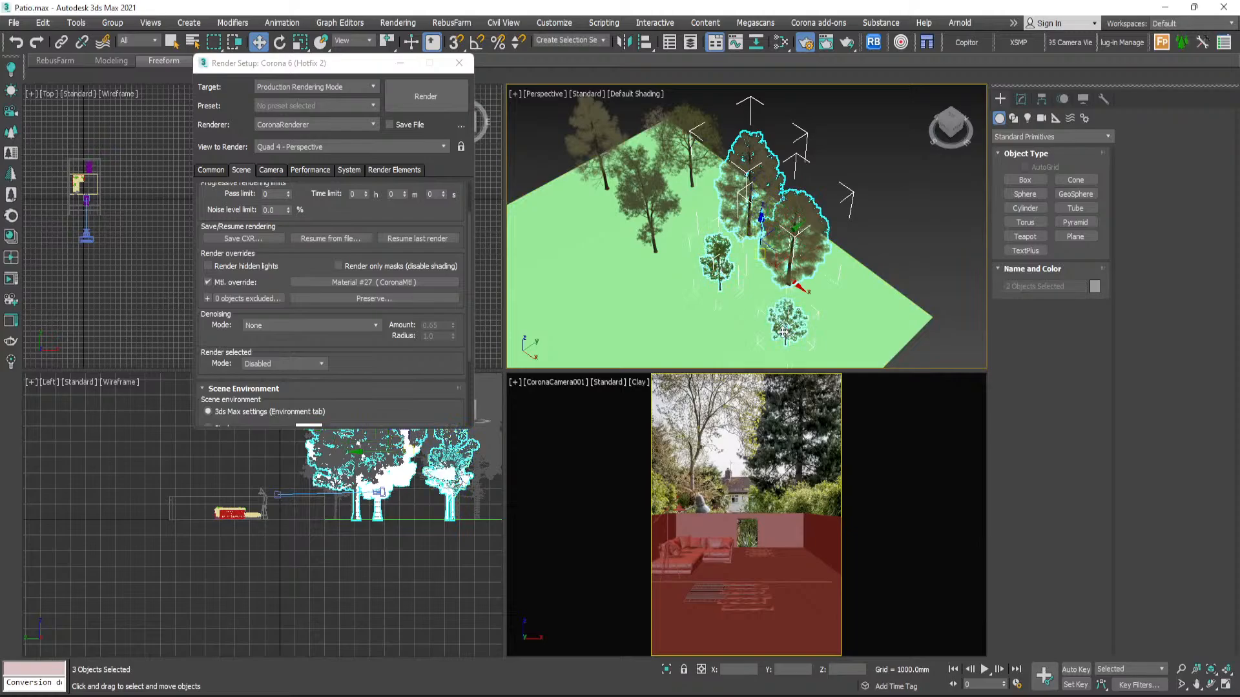
pyautogui.keyDown('ctrl'); pyautogui.click(653, 190); pyautogui.keyUp('ctrl')
pyautogui.moveTo(653, 190); pyautogui.dragTo(678, 239, button='middle')
pyautogui.keyDown('ctrl'); pyautogui.click(694, 171); pyautogui.keyUp('ctrl')
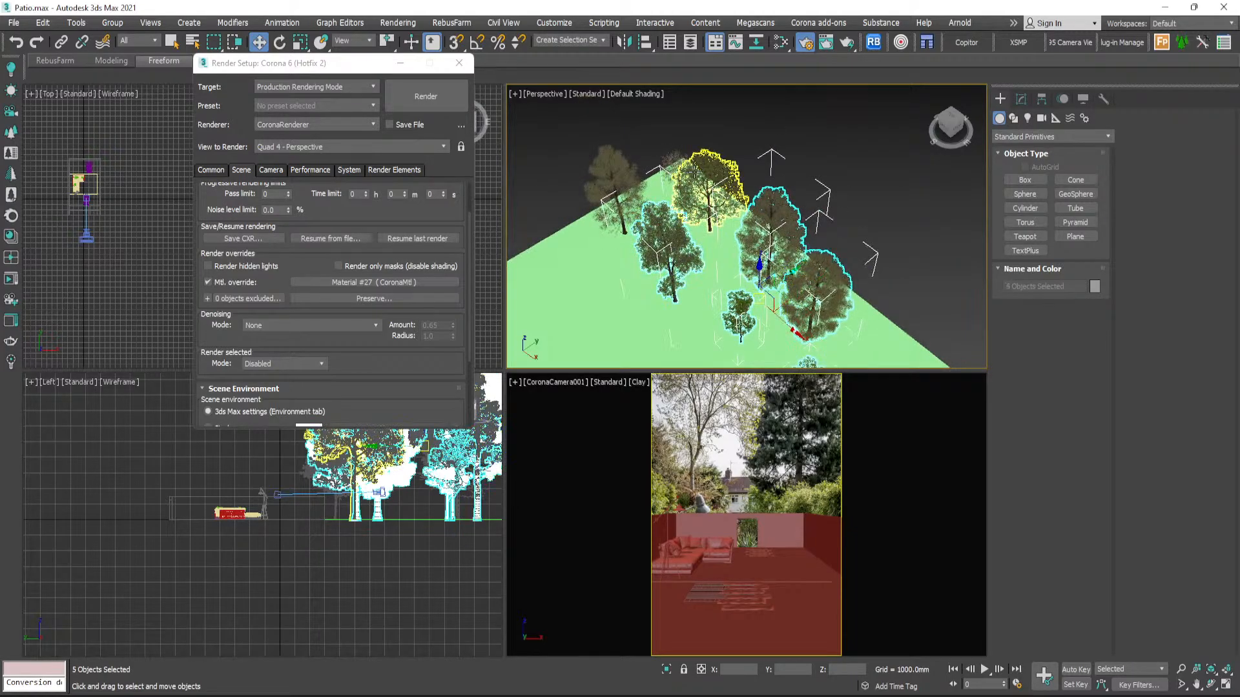
pyautogui.keyDown('ctrl'); pyautogui.click(694, 171); pyautogui.keyUp('ctrl')
pyautogui.scroll(3, 679, 164)
pyautogui.keyDown('ctrl'); pyautogui.click(676, 164); pyautogui.keyUp('ctrl')
pyautogui.keyDown('ctrl'); pyautogui.click(582, 177); pyautogui.keyUp('ctrl')
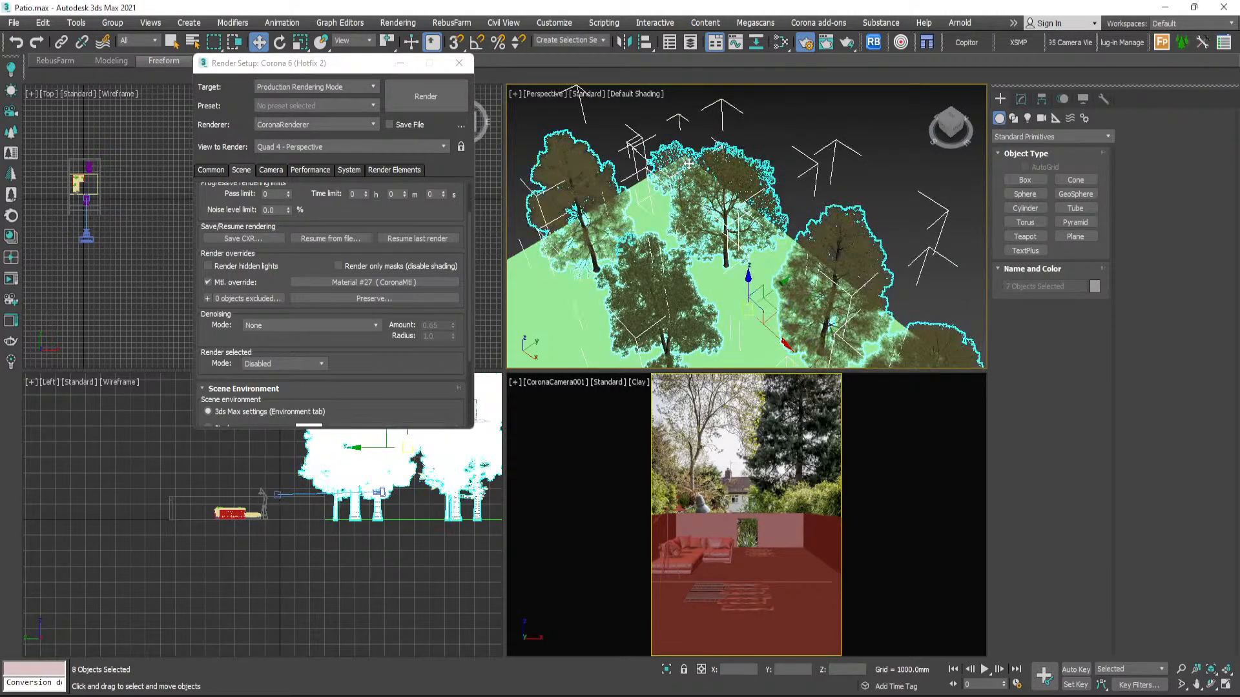
pyautogui.scroll(-3, 689, 164)
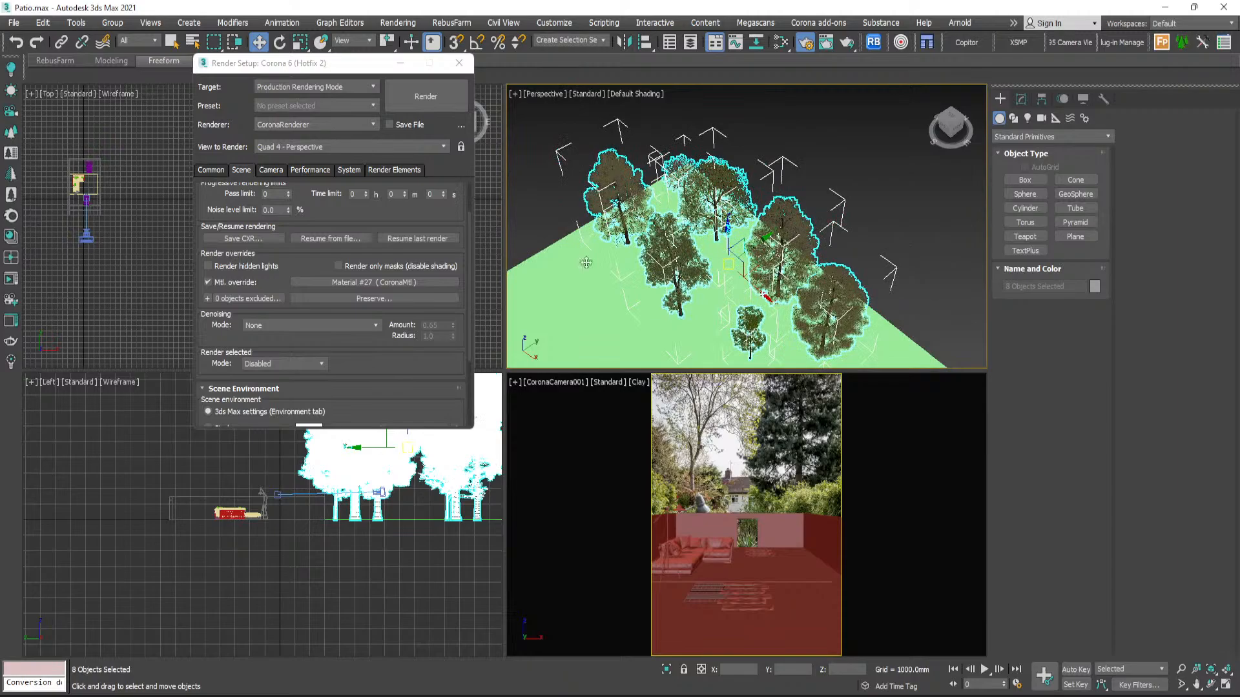
pyautogui.click(208, 299)
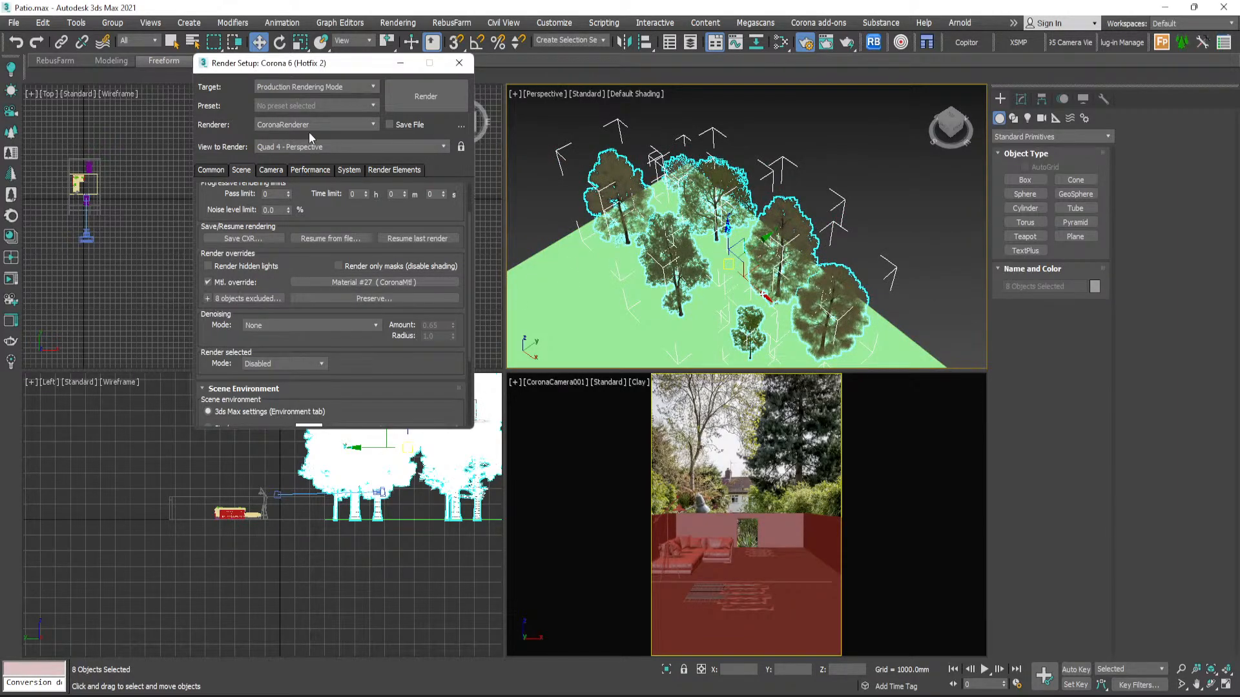
pyautogui.click(401, 64)
# - Check the reference photo and place a targeted Corona Sun east of the patio, about 11400 mm high, aimed at the seating area
pyautogui.click(525, 172)
pyautogui.scroll(-3, 234, 200)
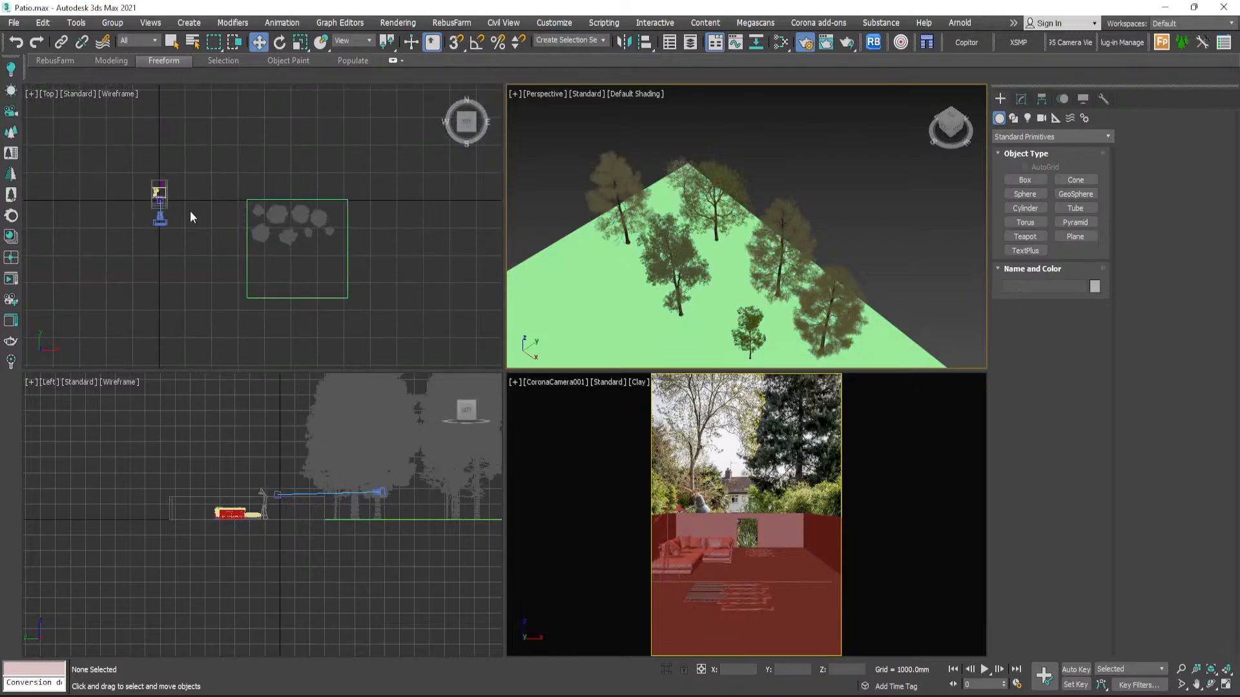
pyautogui.scroll(3, 164, 197)
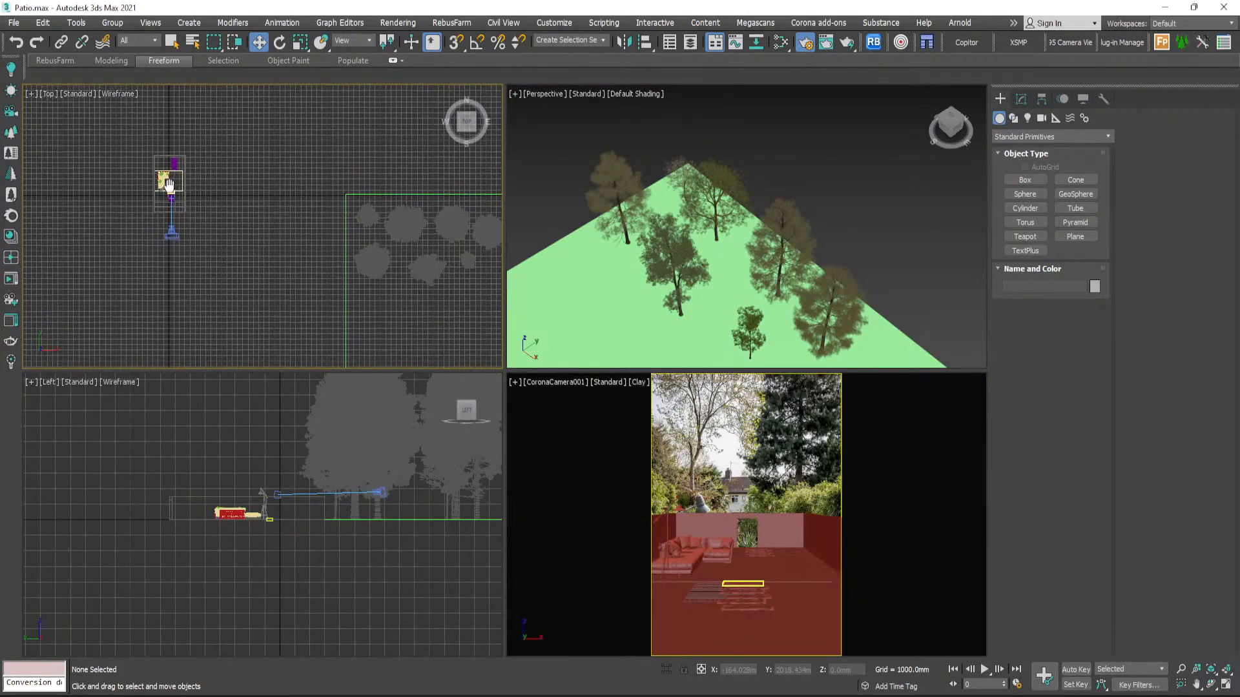
pyautogui.moveTo(168, 184); pyautogui.dragTo(161, 179, button='middle')
pyautogui.click(16, 94)
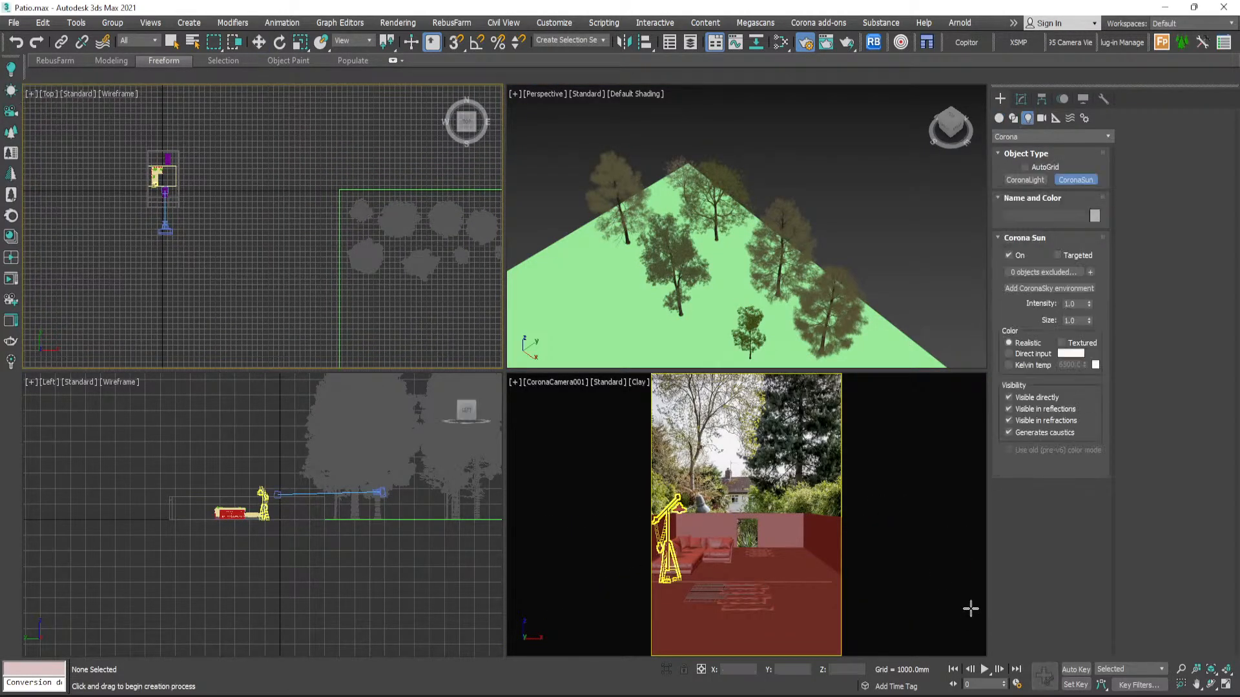
pyautogui.click(918, 696)
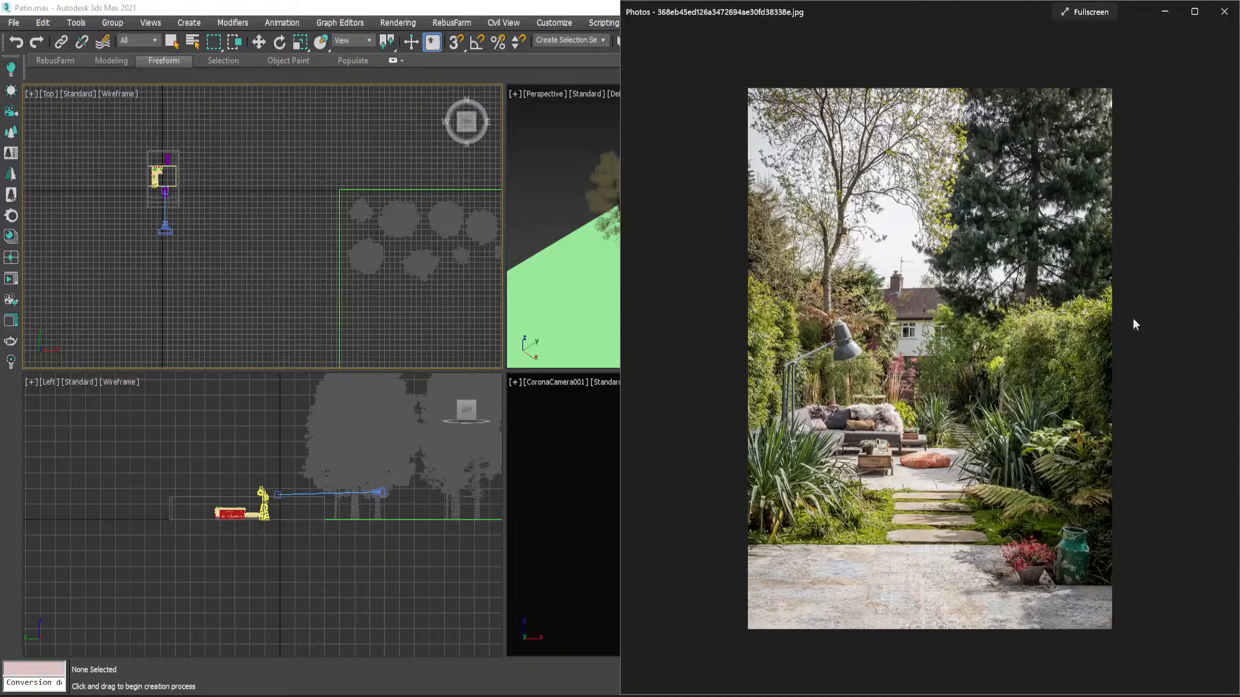
pyautogui.scroll(2, 190, 152)
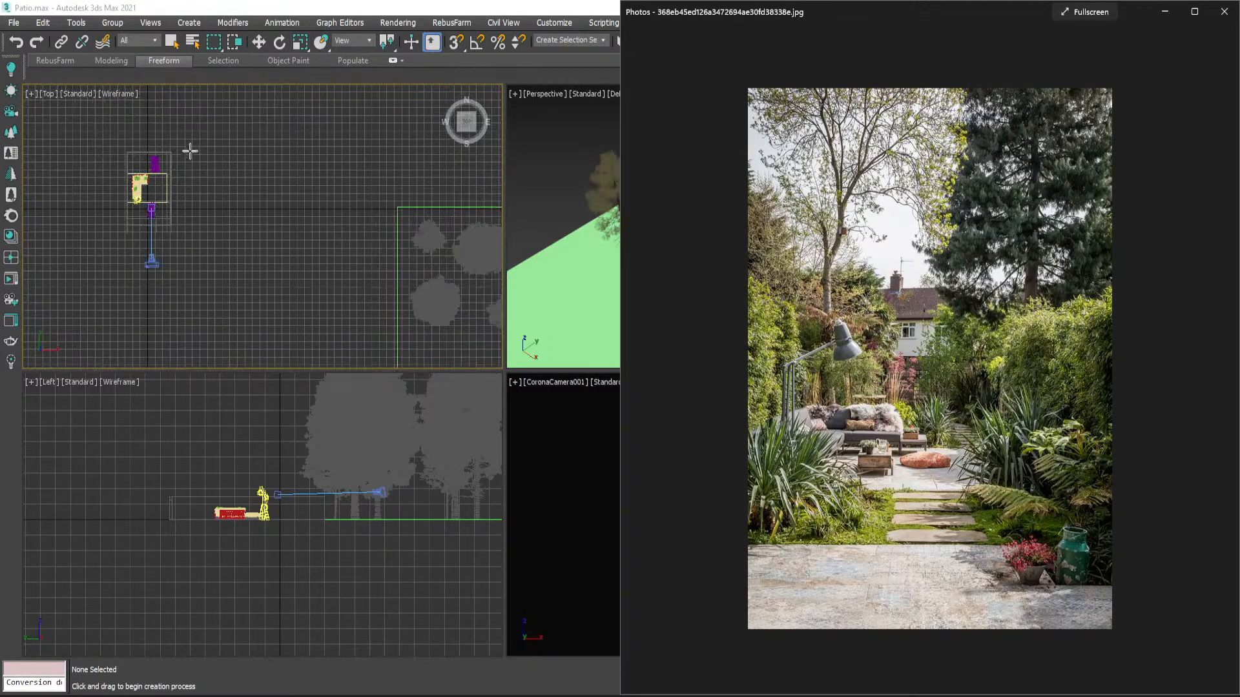
pyautogui.scroll(2, 173, 173)
pyautogui.moveTo(147, 194); pyautogui.dragTo(177, 196, button='middle')
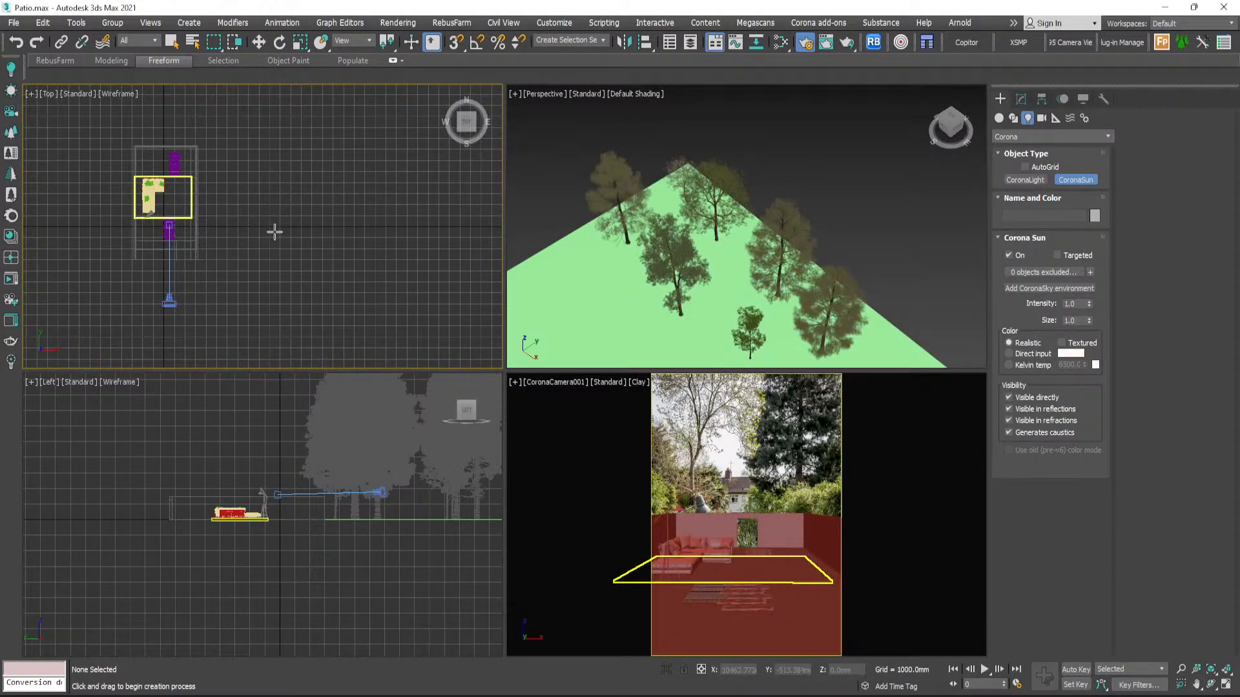
pyautogui.moveTo(296, 198); pyautogui.dragTo(175, 199)
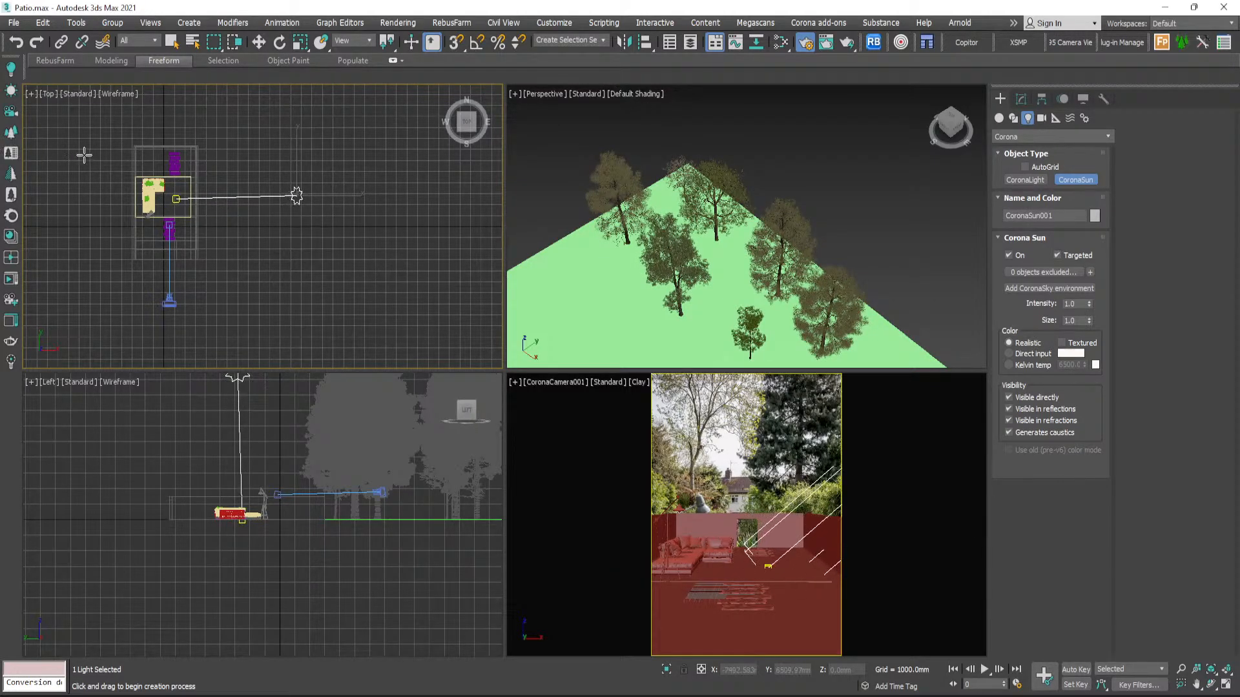
pyautogui.press('w')
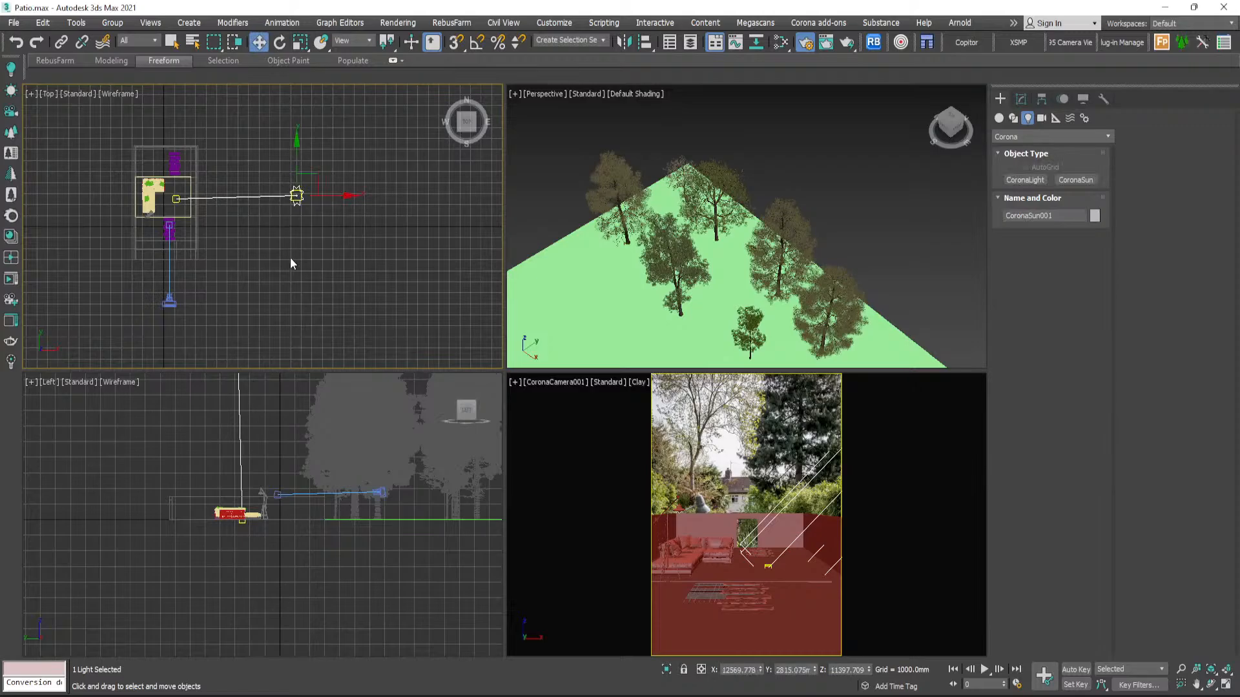
pyautogui.scroll(-5, 289, 257)
pyautogui.scroll(2, 287, 210)
pyautogui.click(589, 198)
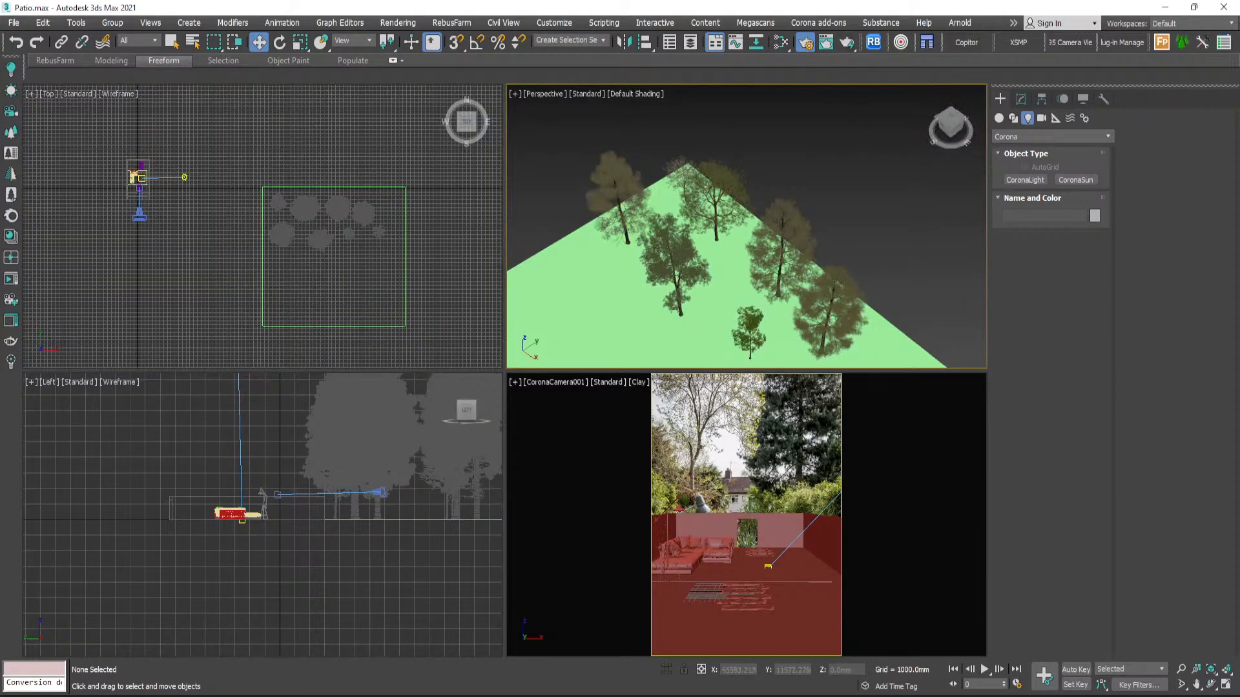
# - Frame the trees in the maximized Perspective view and start a Corona interactive render from the render settings
pyautogui.press('F10')
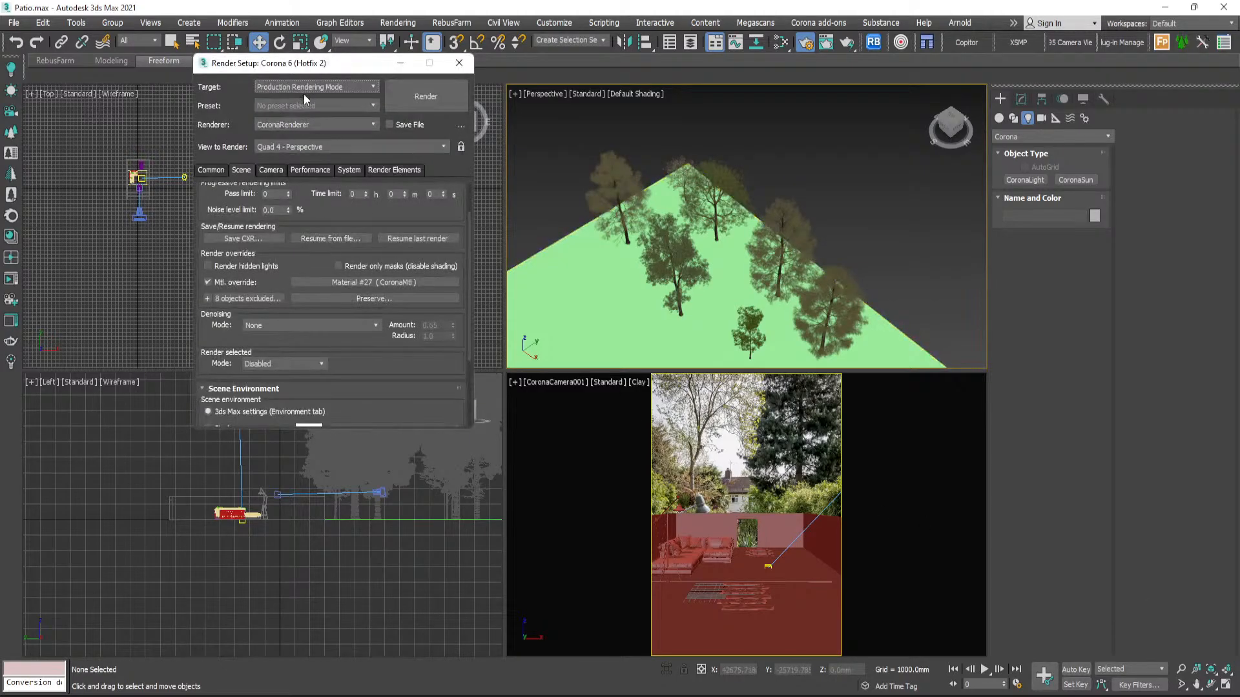
pyautogui.moveTo(301, 67); pyautogui.dragTo(241, 86)
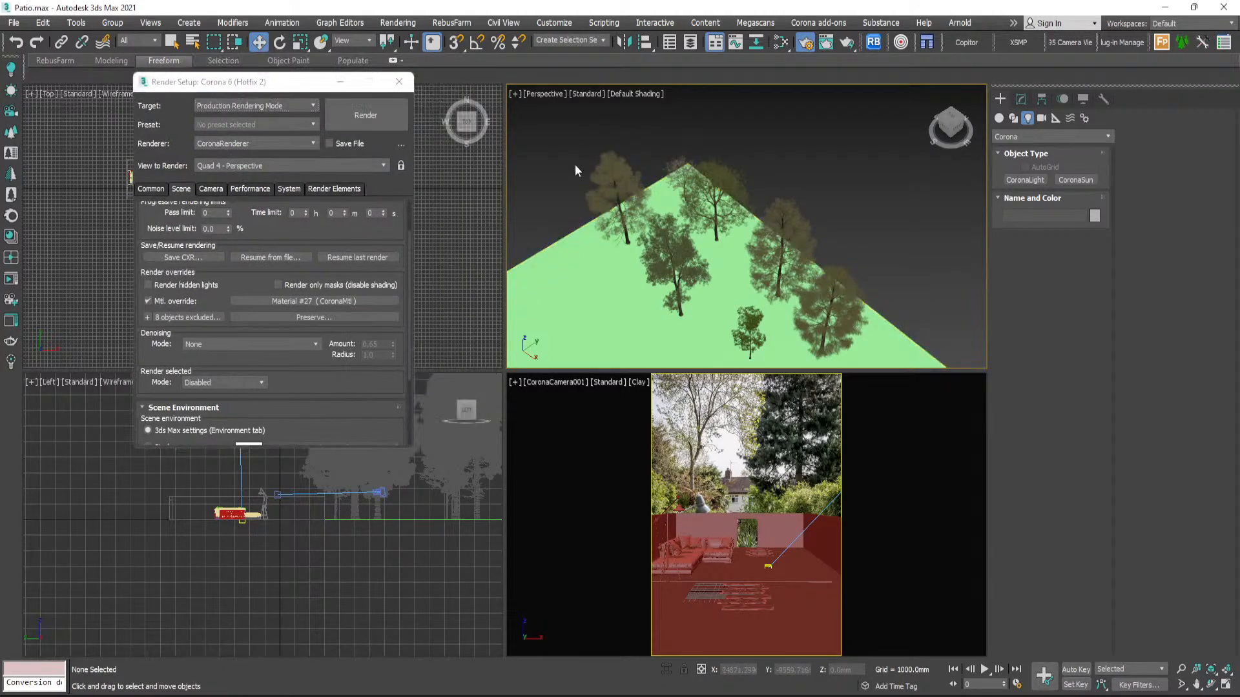
pyautogui.keyDown('alt'); pyautogui.moveTo(624, 246); pyautogui.dragTo(657, 228, button='middle'); pyautogui.keyUp('alt')
pyautogui.hotkey('alt', 'w')
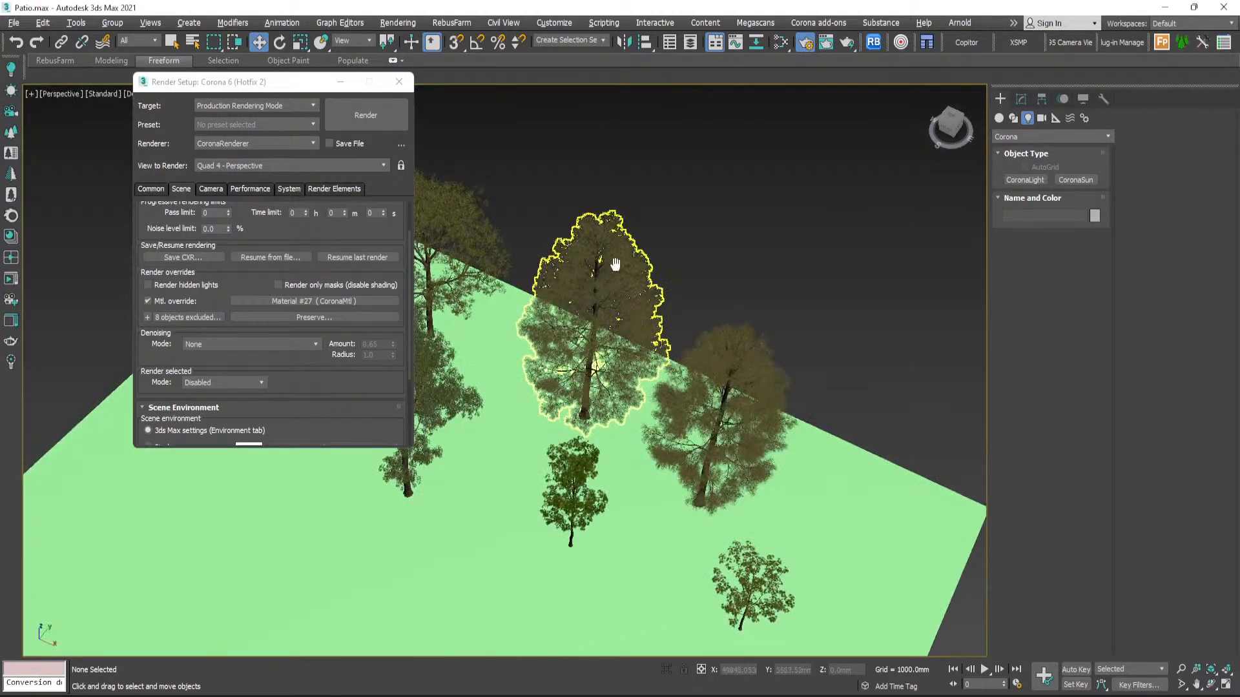
pyautogui.scroll(4, 700, 259)
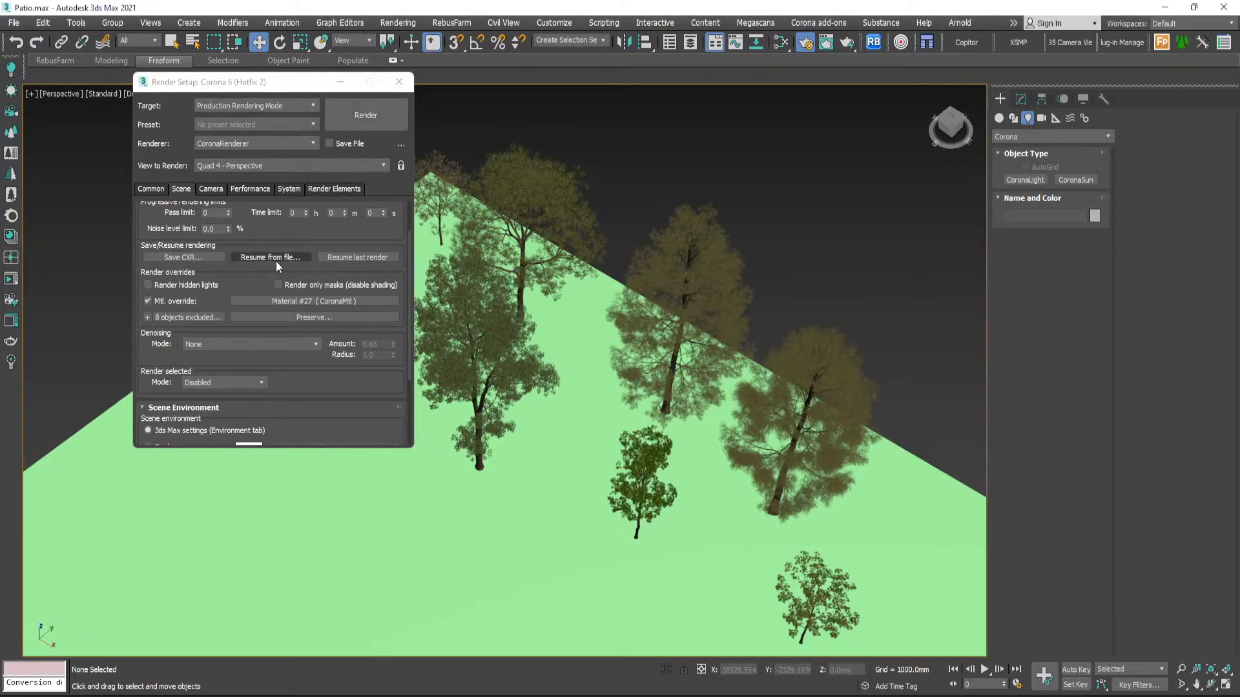
pyautogui.scroll(2, 276, 231)
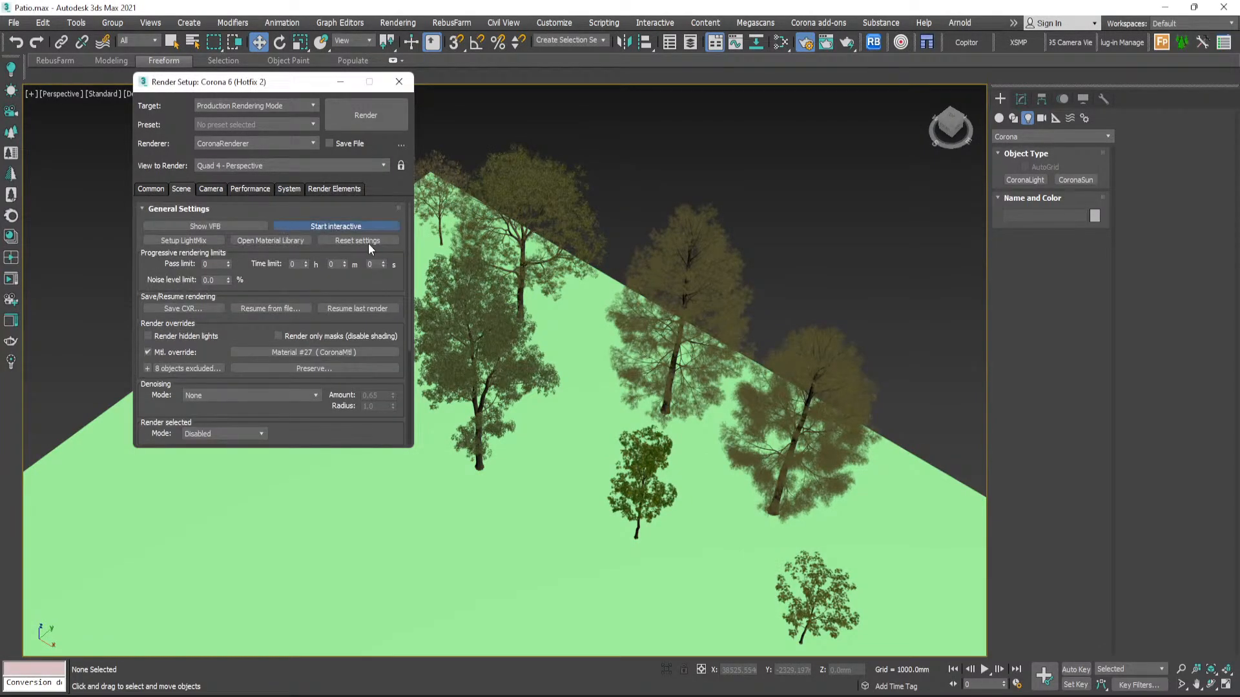
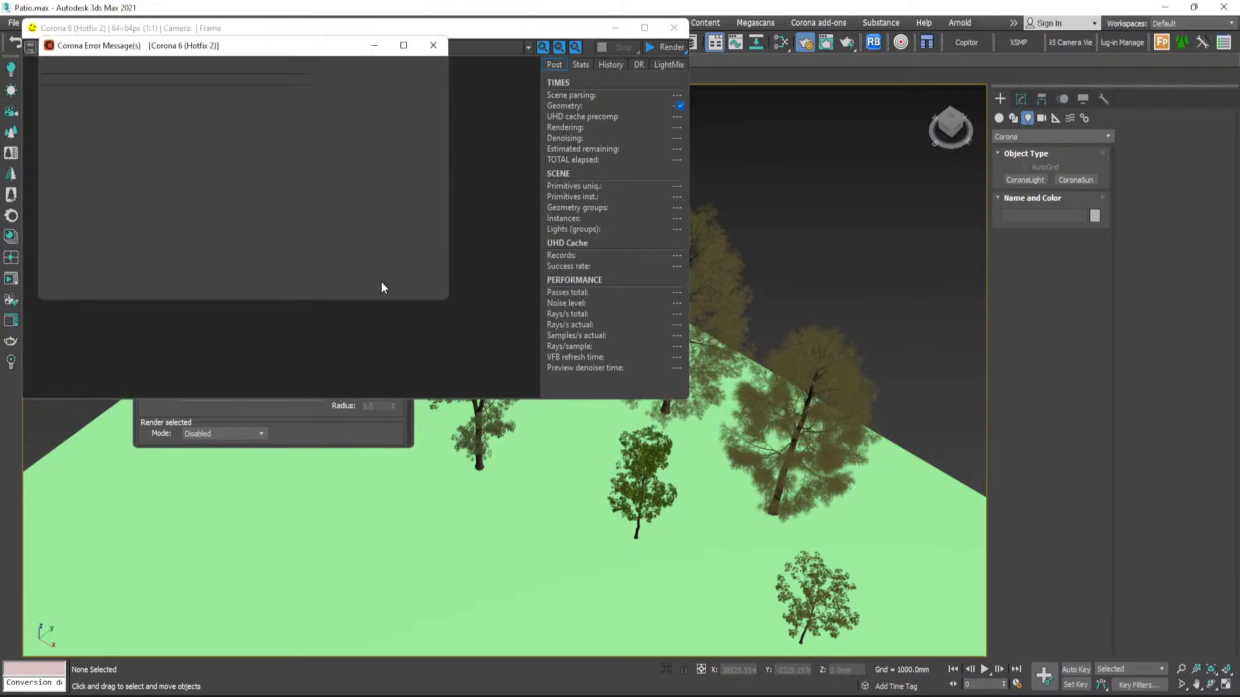
pyautogui.click(400, 83)
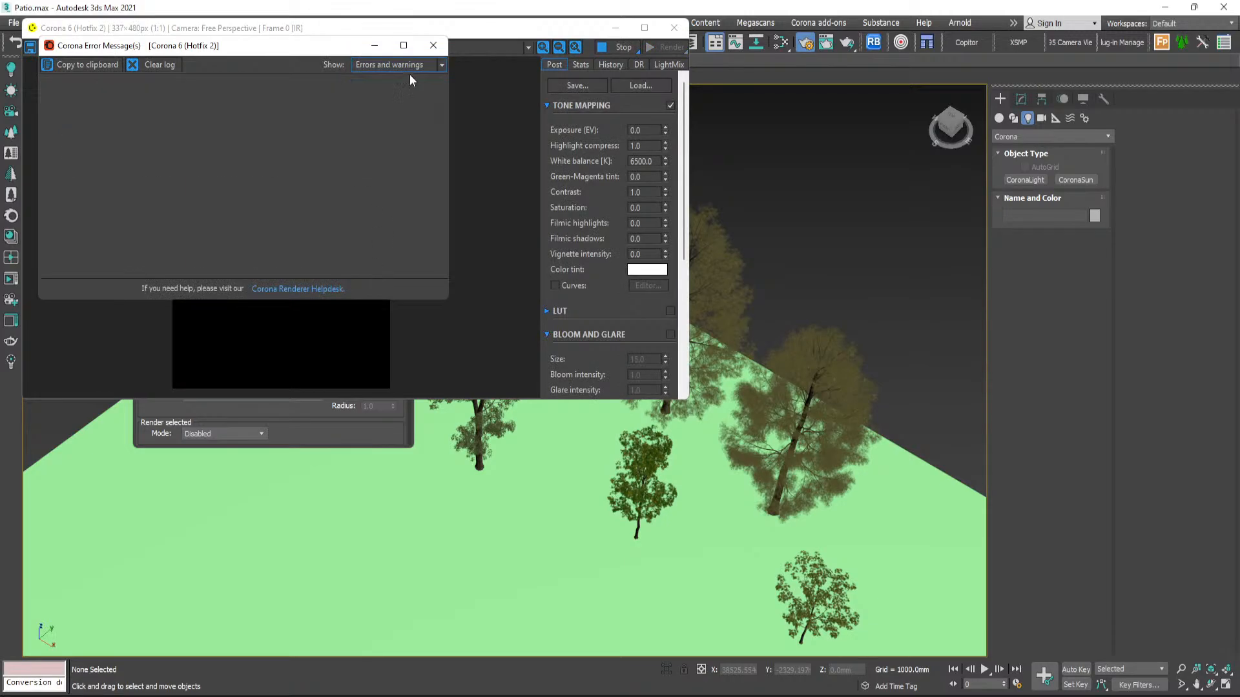
# - Dismiss the renderer's message window, stop the interactive render, and minimize the render windows
pyautogui.click(432, 46)
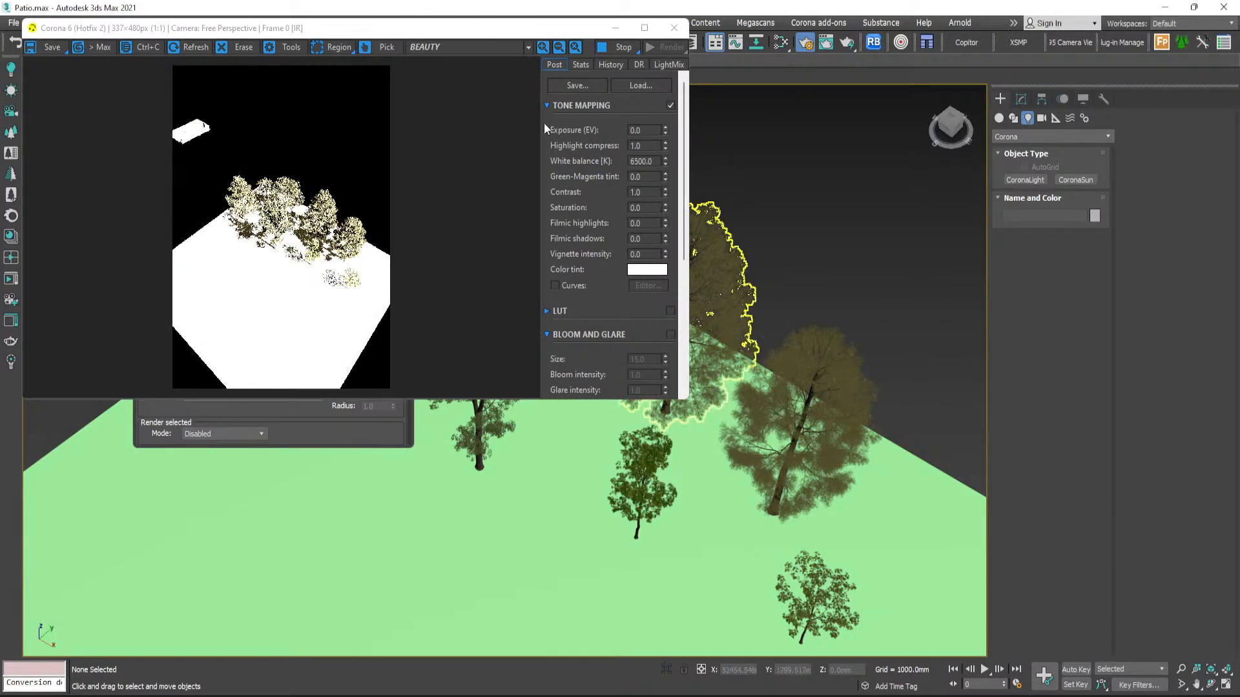
pyautogui.click(618, 49)
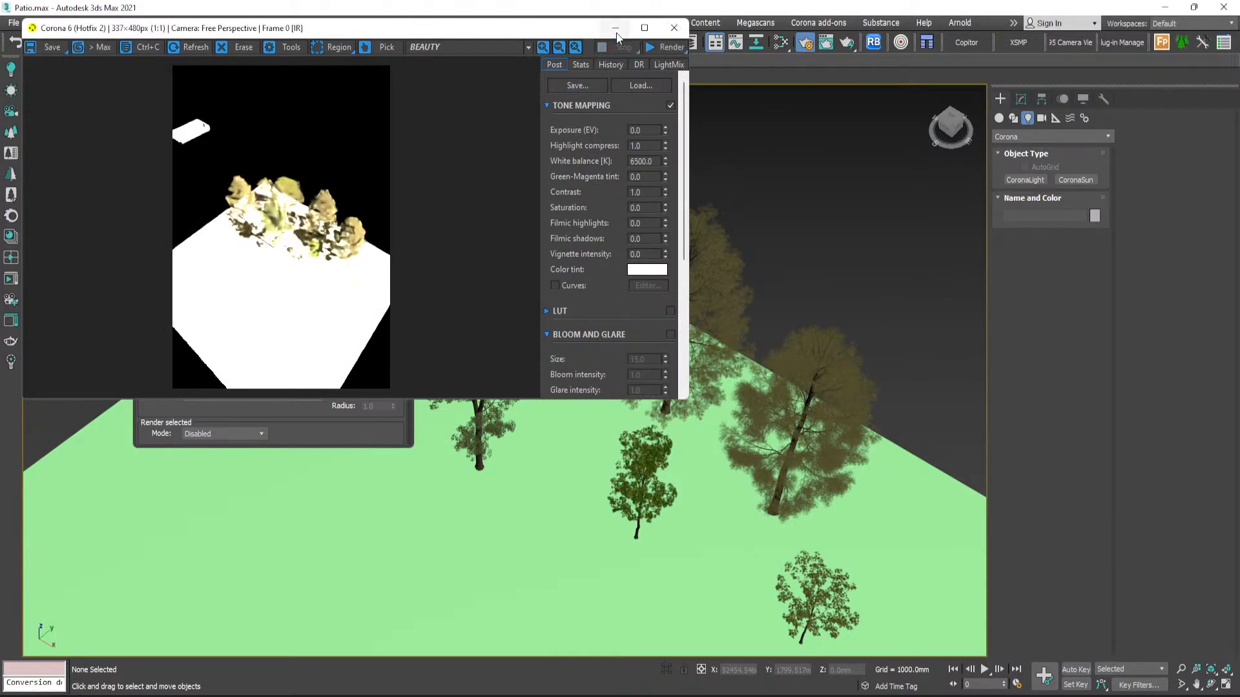
pyautogui.click(616, 32)
pyautogui.click(335, 87)
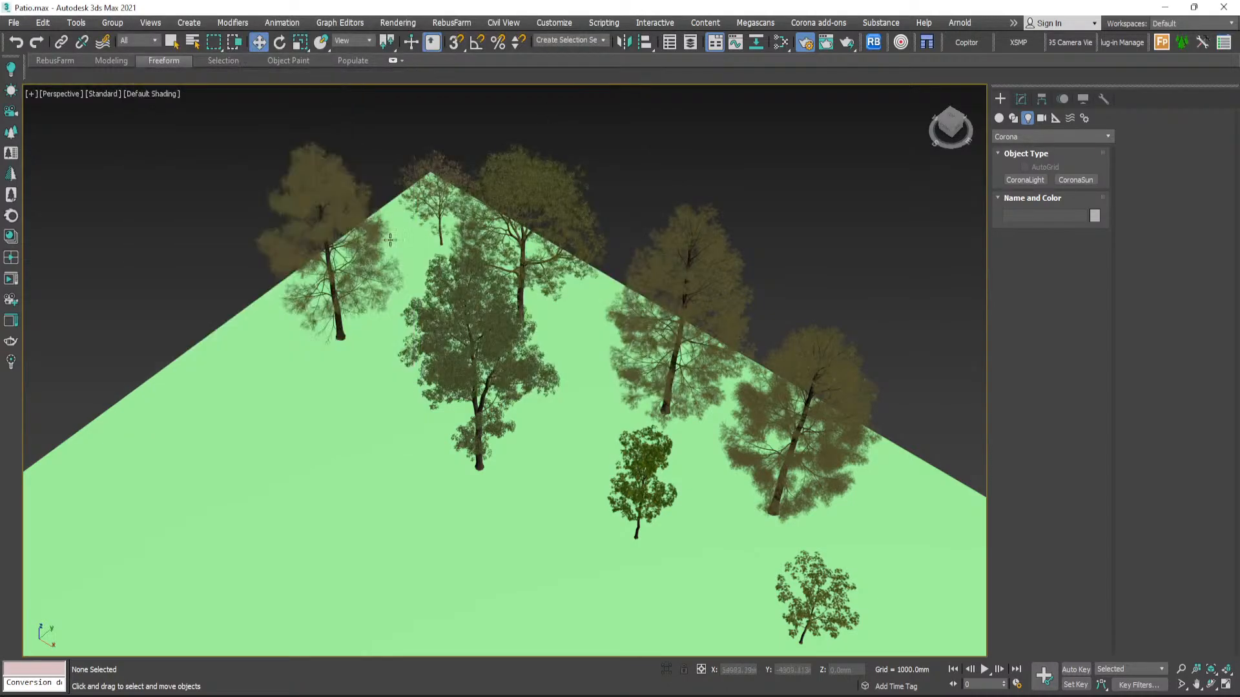
# - Restore the four-viewport layout, select the Corona Sun in the Top view, and add its sky environment map
pyautogui.hotkey('alt', 'w')
pyautogui.scroll(-4, 516, 360)
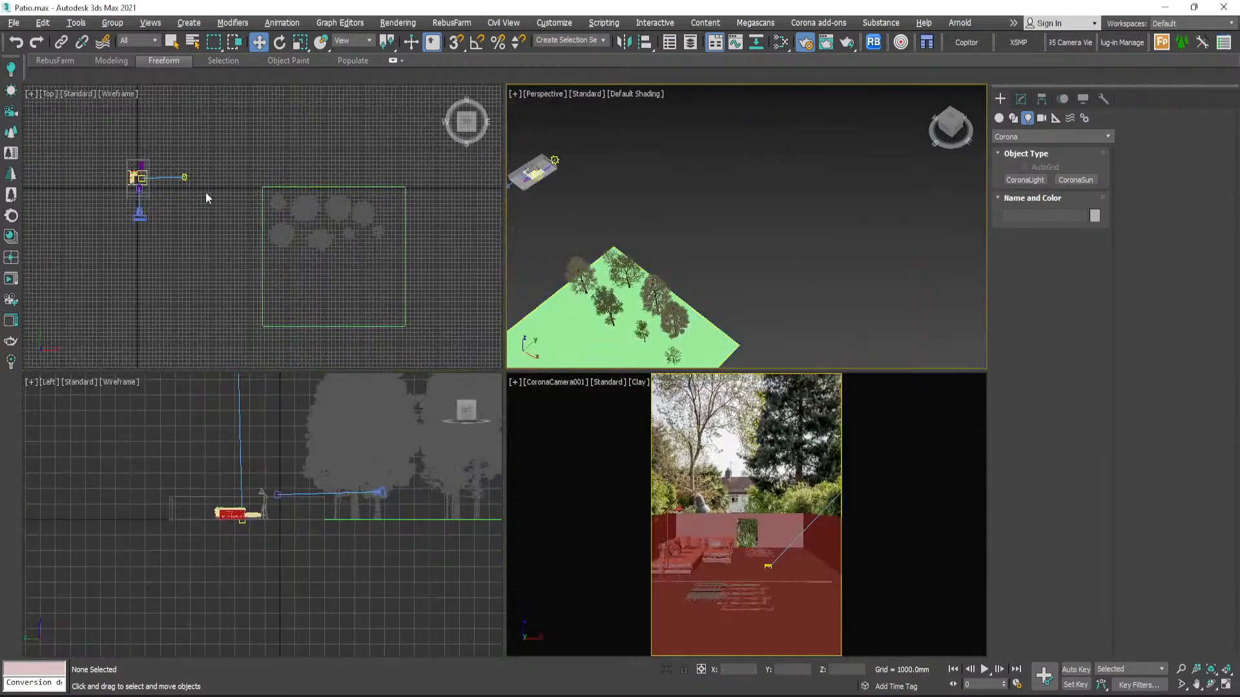
pyautogui.click(184, 177)
pyautogui.click(1021, 99)
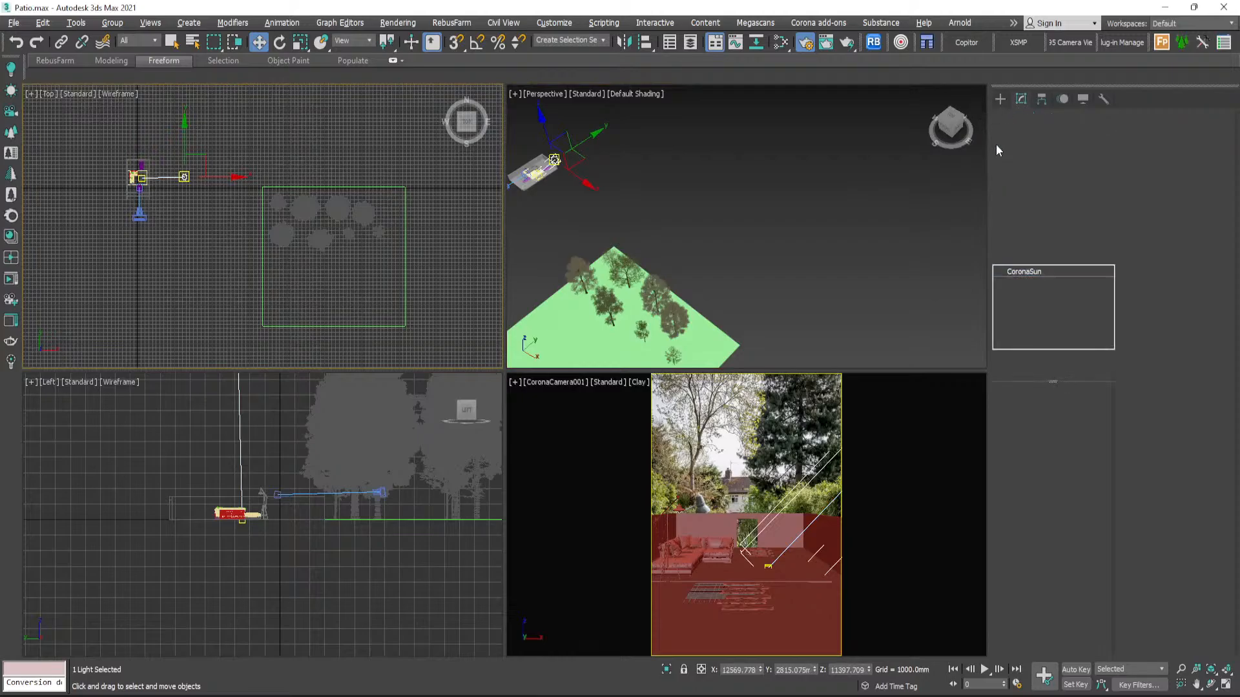
pyautogui.click(1044, 445)
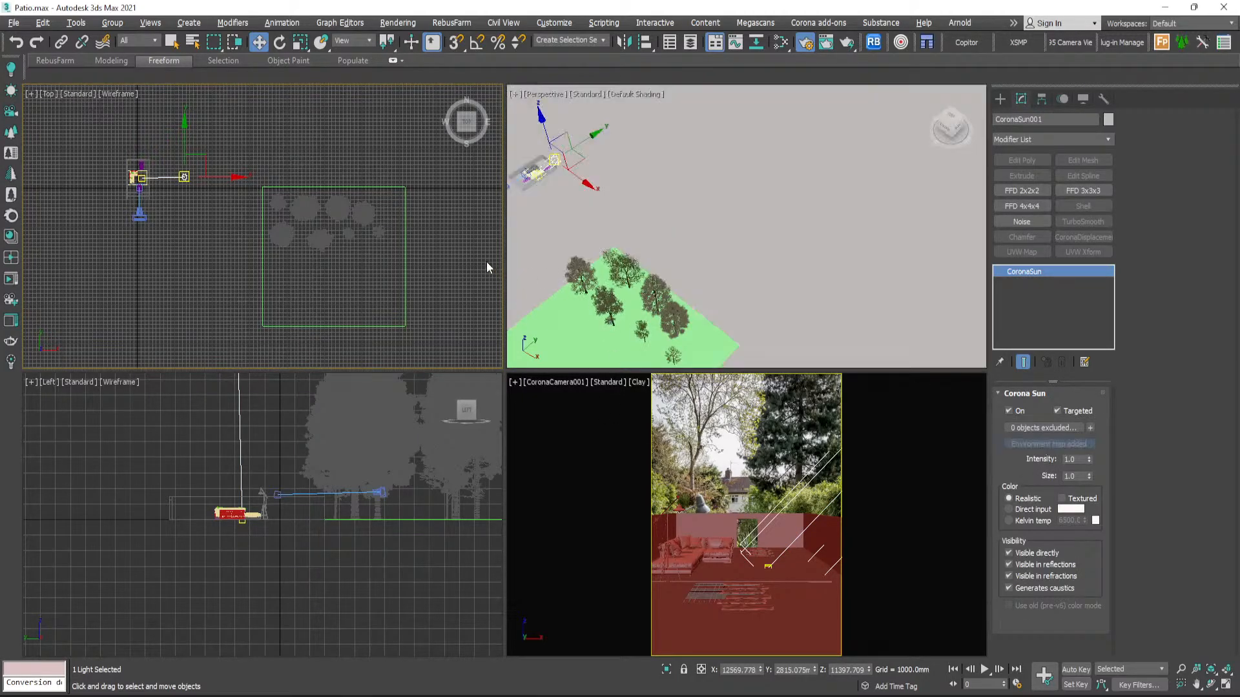
# - Set the Perspective viewport's background to Solid Color
pyautogui.click(642, 94)
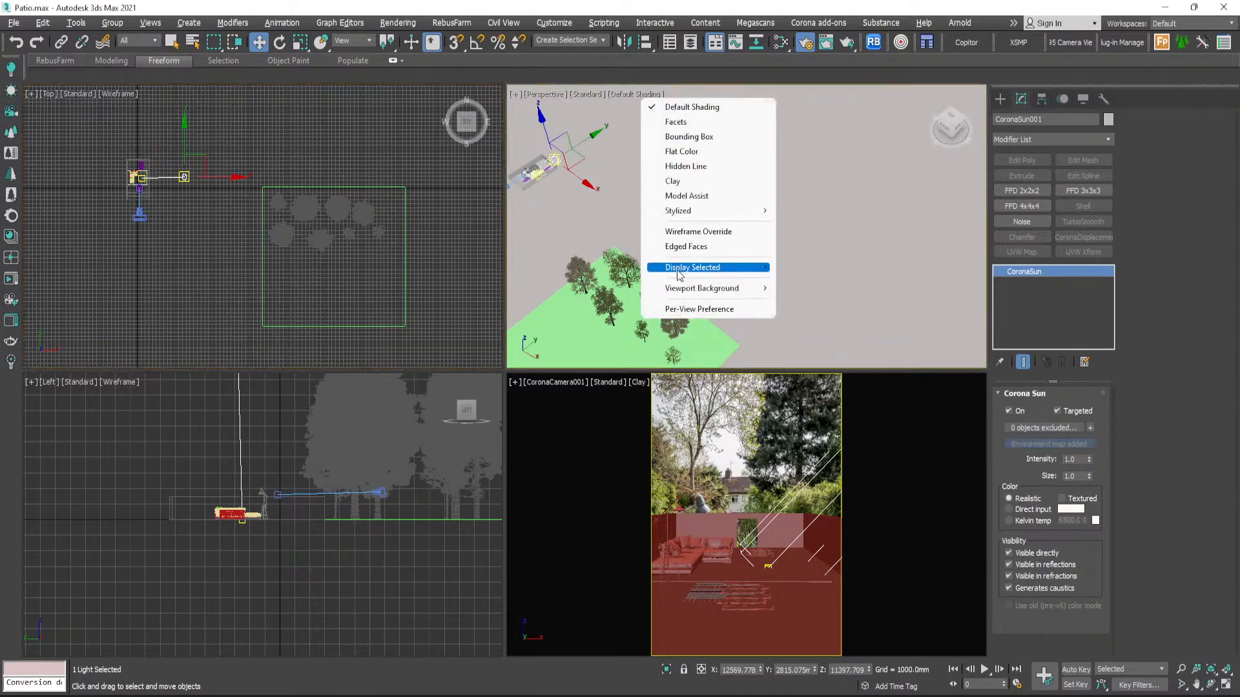
pyautogui.moveTo(734, 291)
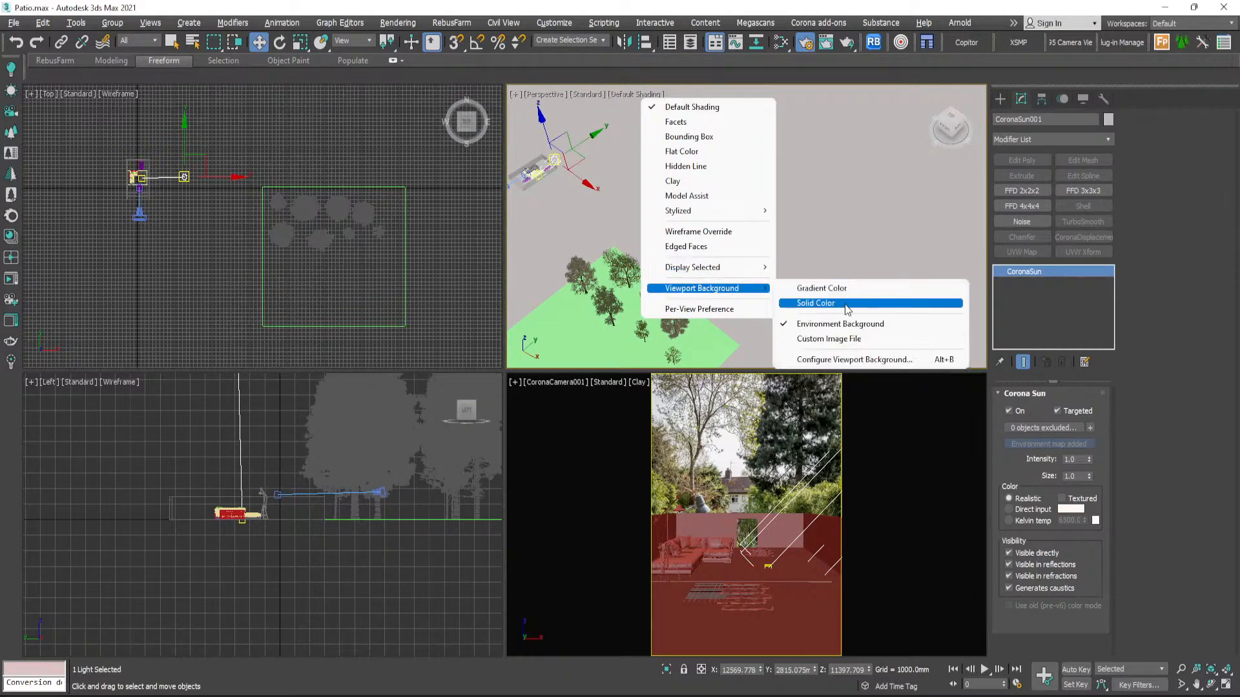
pyautogui.click(791, 308)
pyautogui.scroll(6, 600, 290)
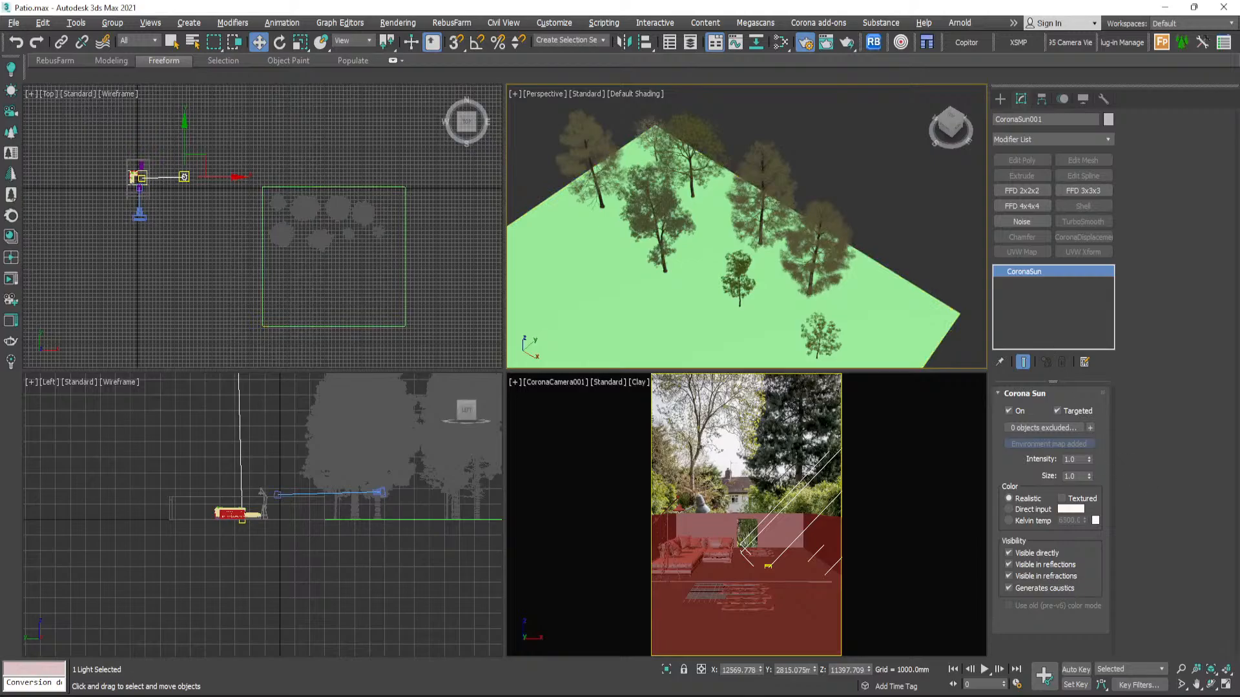
# - Start an interactive Corona render of the Perspective view and set Highlight compress to 10
pyautogui.press('F10')
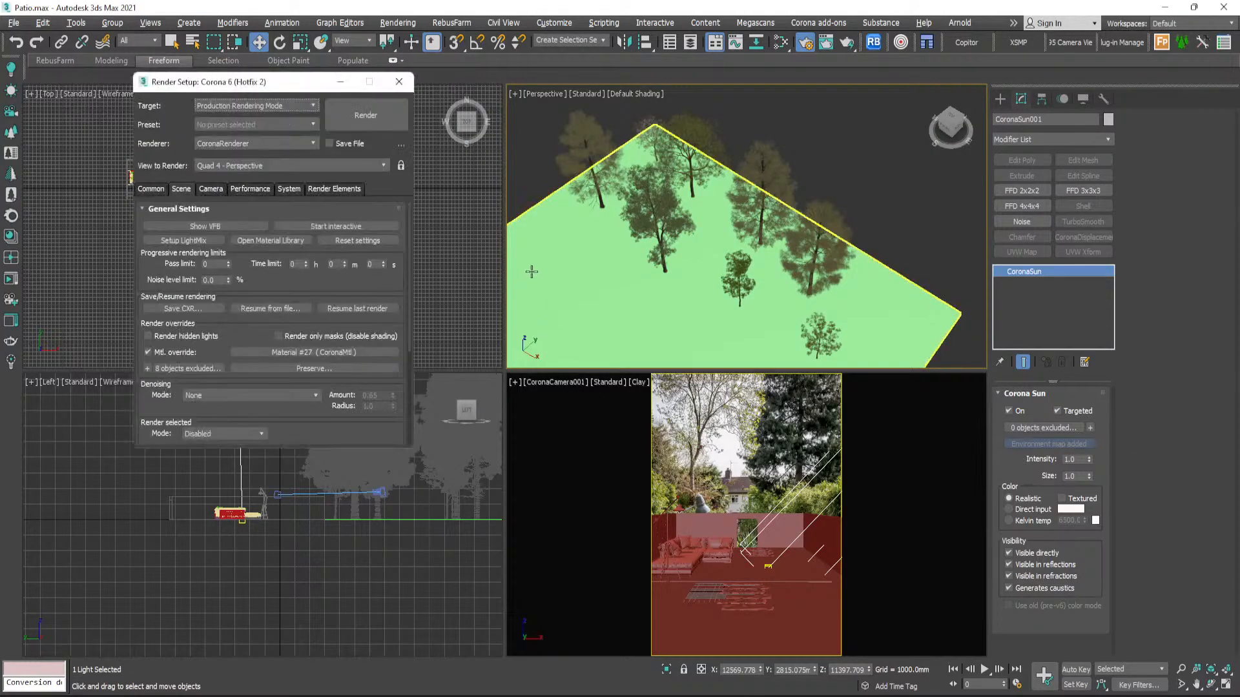
pyautogui.click(340, 227)
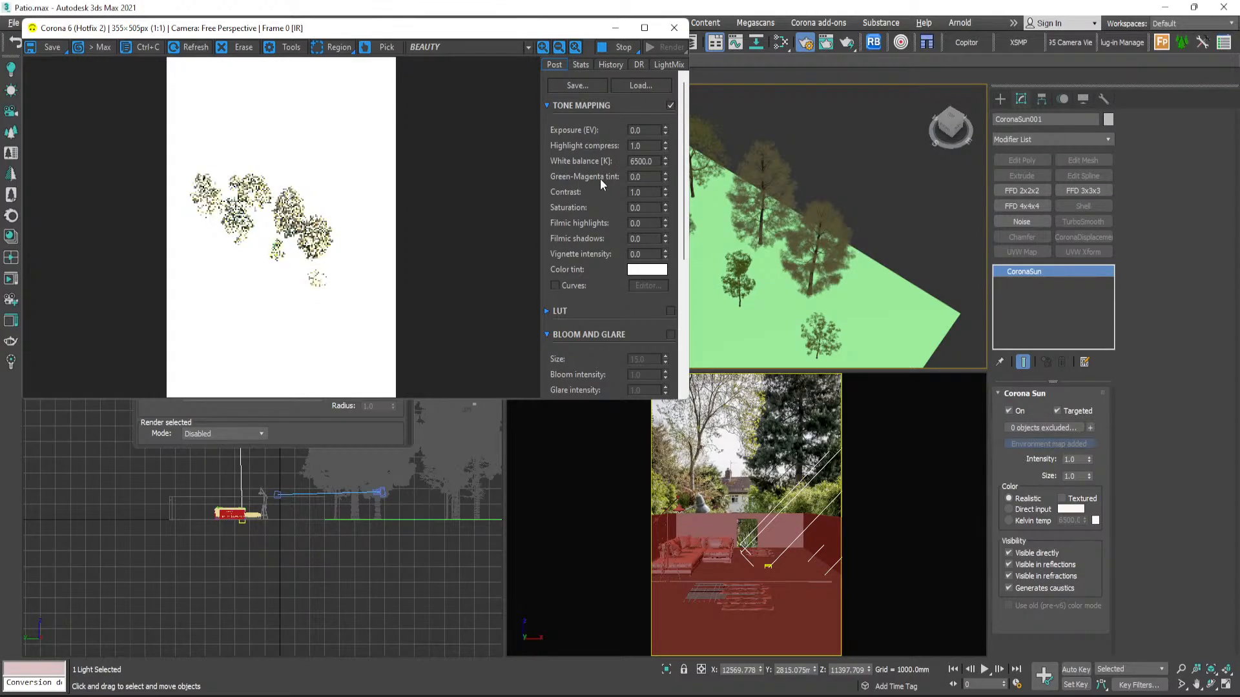
pyautogui.doubleClick(643, 145)
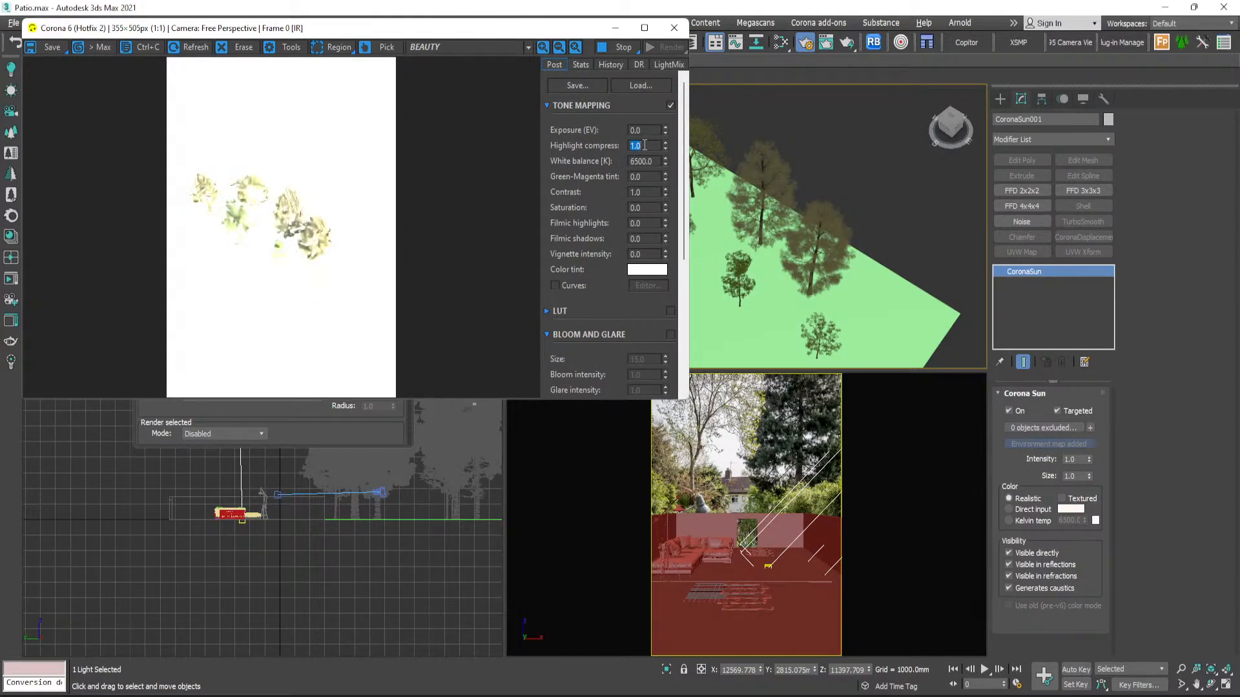
pyautogui.write('10')
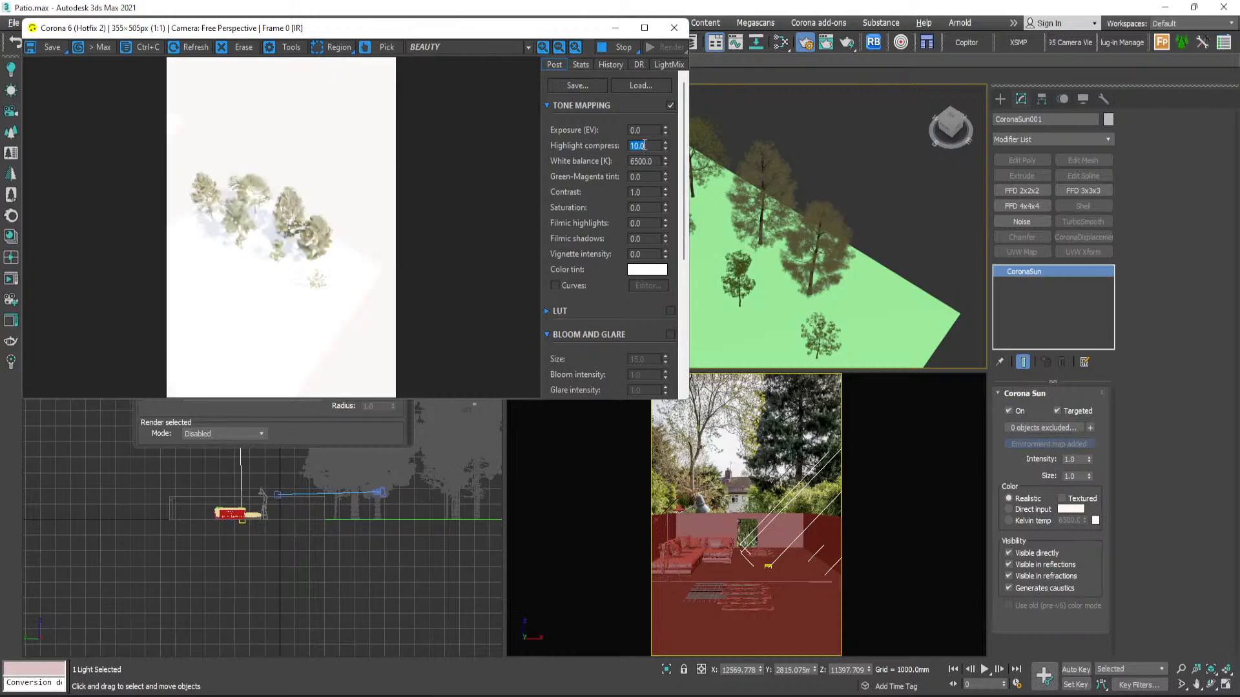
# - Enable the LUT with Viz.Guru_LUT_01 in the frame buffer and minimize the render windows
pyautogui.click(669, 311)
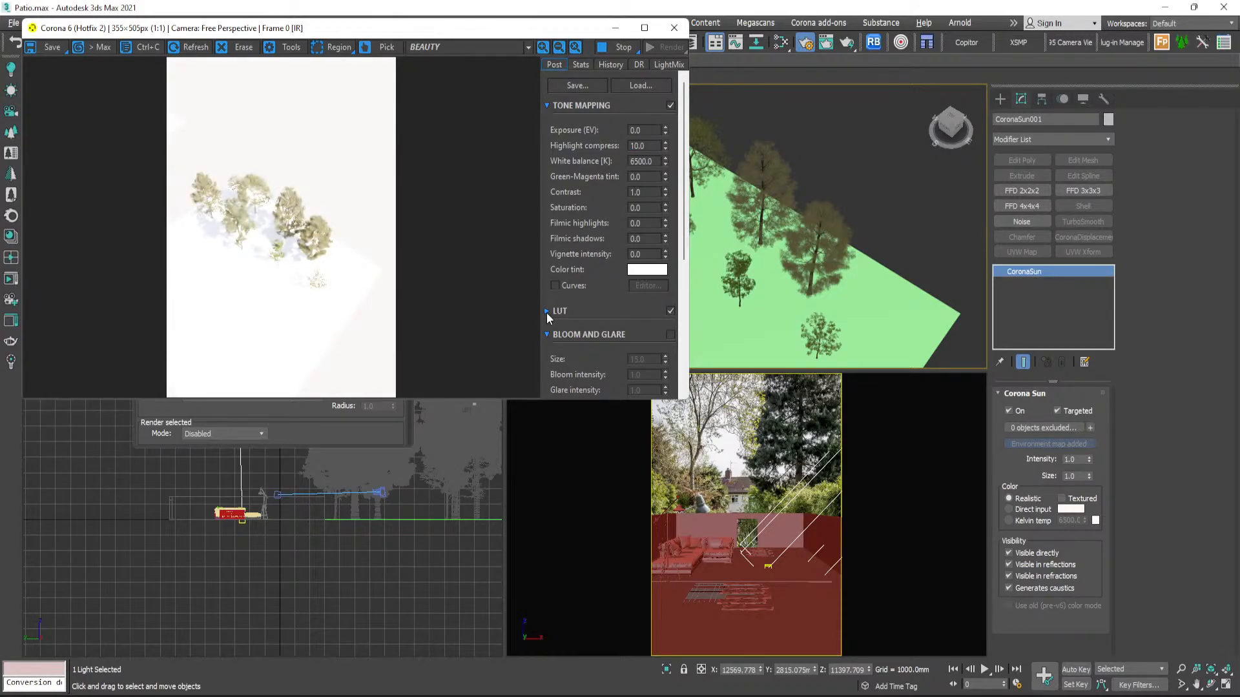
pyautogui.click(613, 312)
pyautogui.click(662, 351)
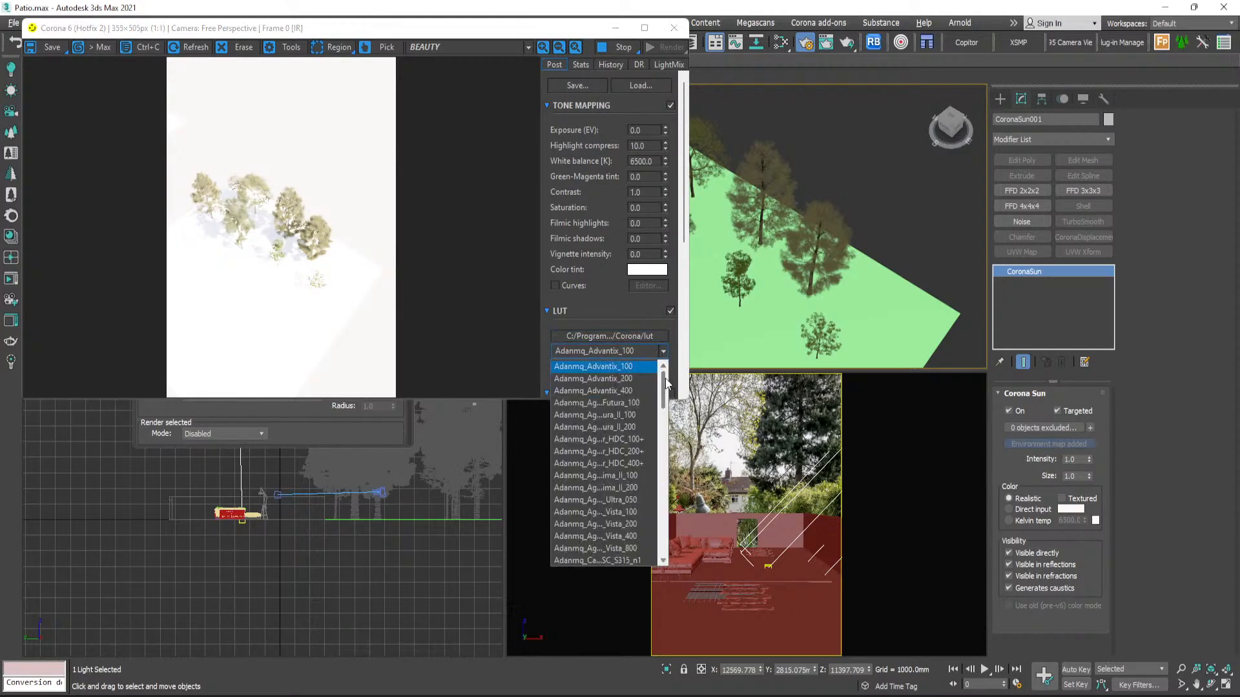
pyautogui.moveTo(664, 389); pyautogui.dragTo(667, 541)
pyautogui.click(601, 536)
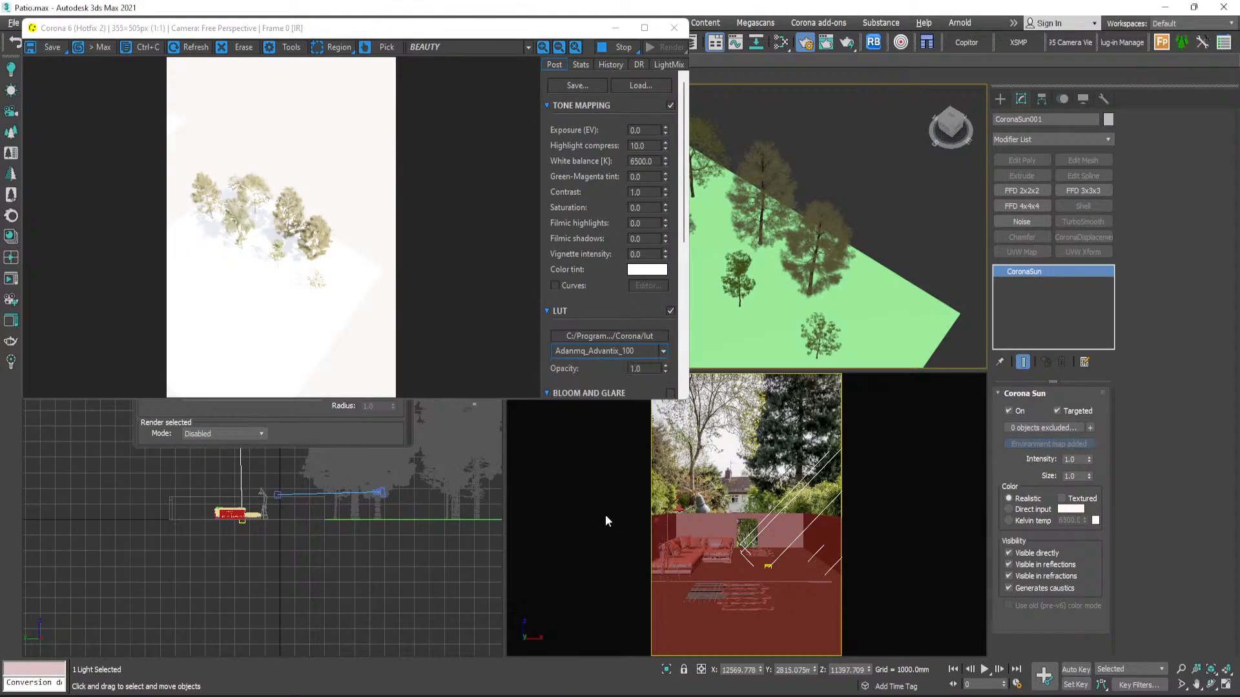
pyautogui.click(616, 29)
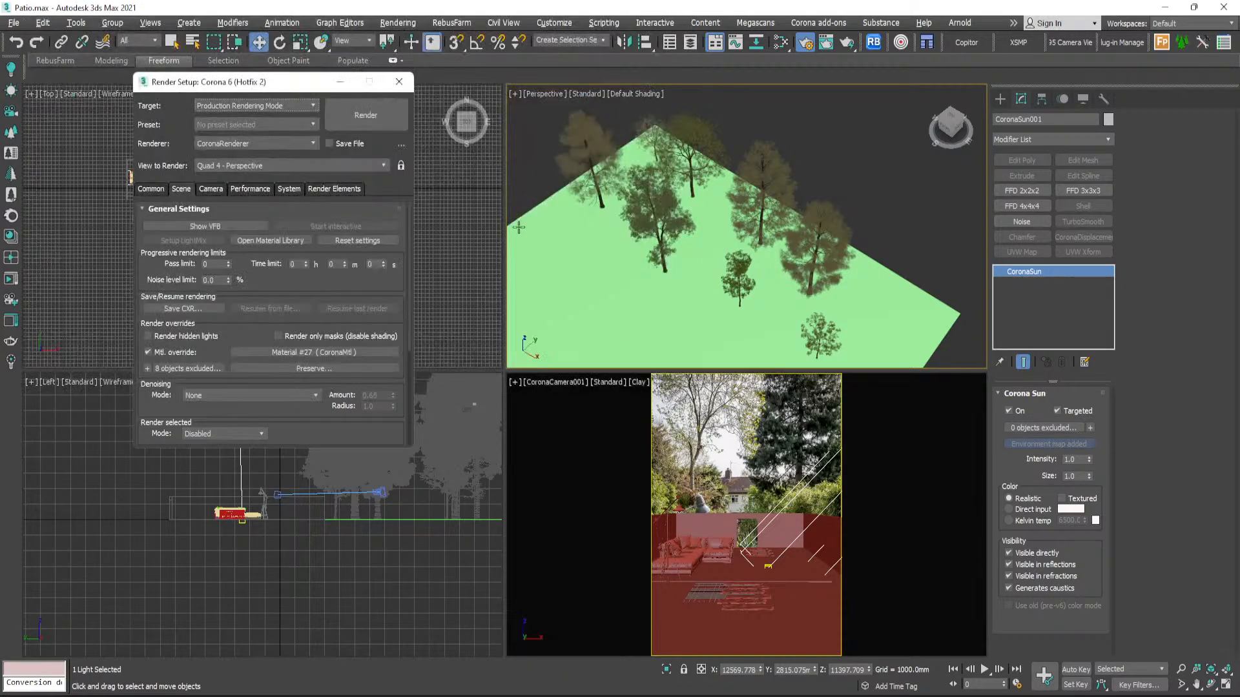
pyautogui.click(339, 82)
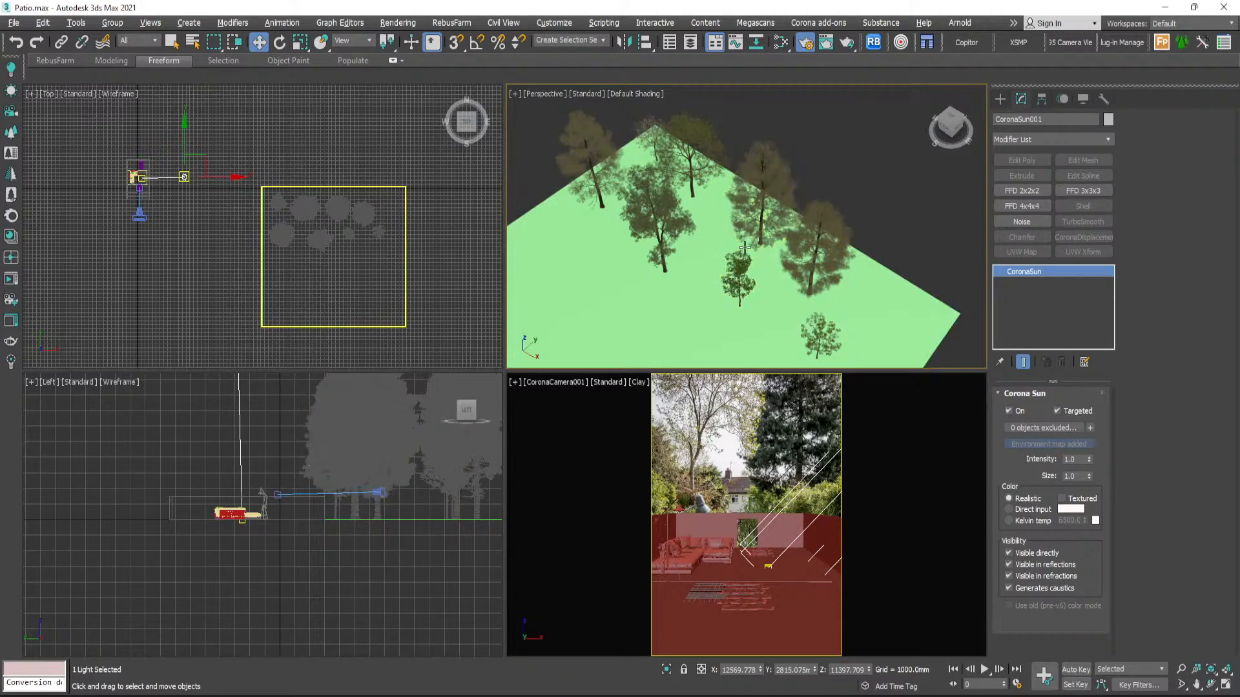
# - Frame one conifer closely in the Perspective view and limit the interactive render to a region around it
pyautogui.keyDown('alt'); pyautogui.moveTo(739, 235); pyautogui.dragTo(728, 289, button='middle'); pyautogui.keyUp('alt')
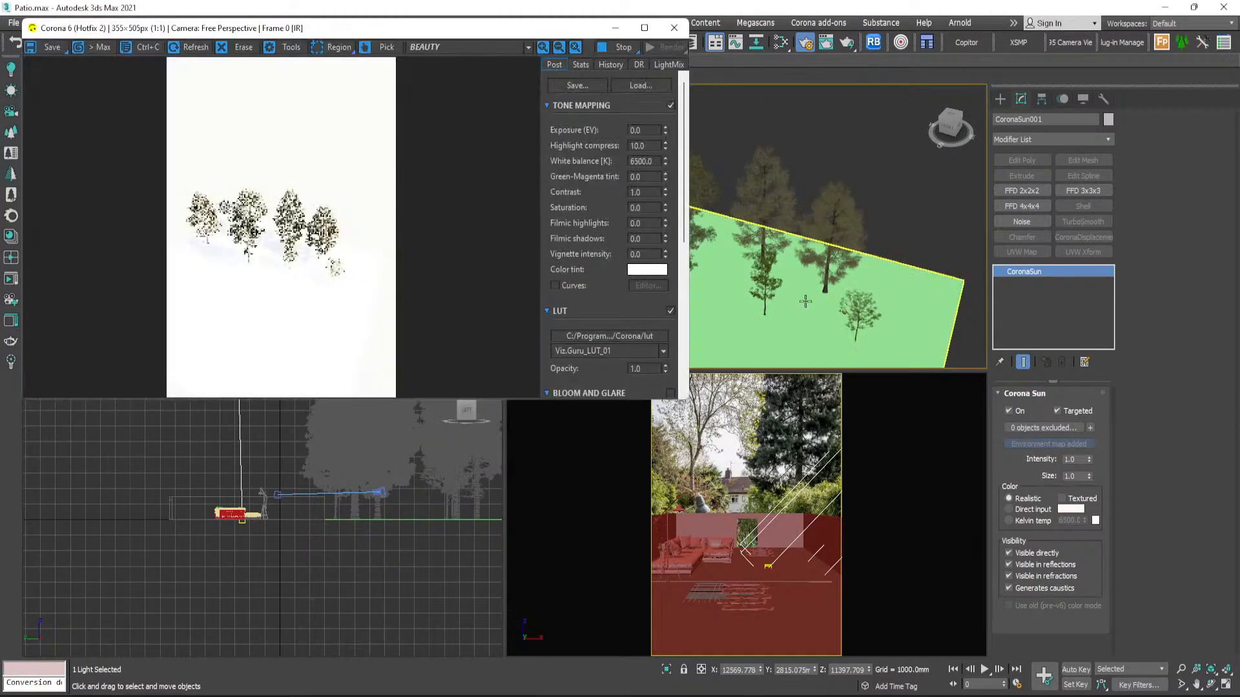
pyautogui.scroll(2, 754, 218)
pyautogui.scroll(3, 760, 200)
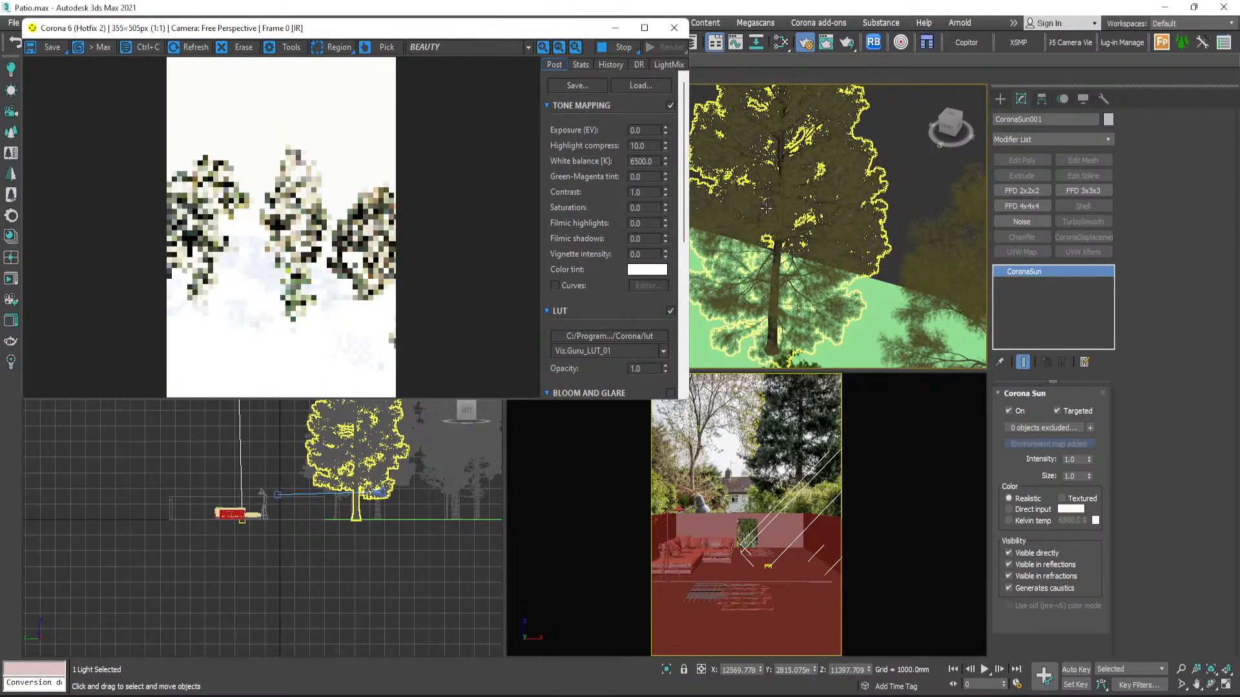
pyautogui.moveTo(771, 220); pyautogui.dragTo(762, 223, button='middle')
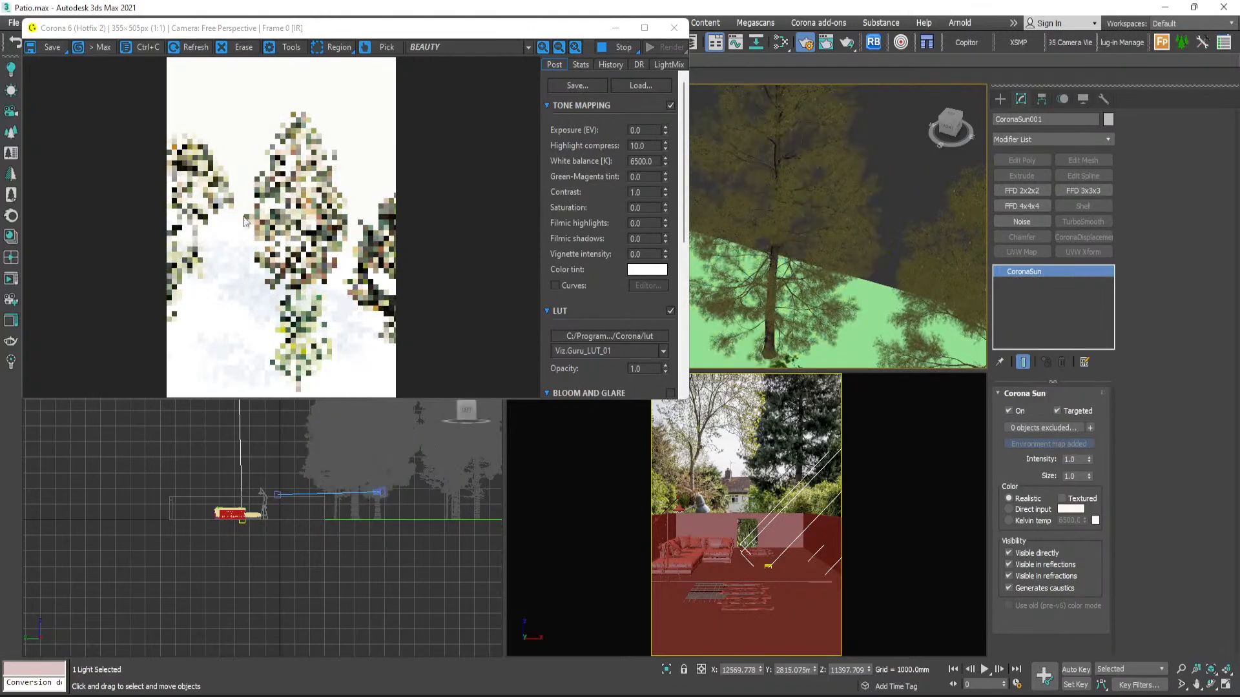
pyautogui.click(331, 47)
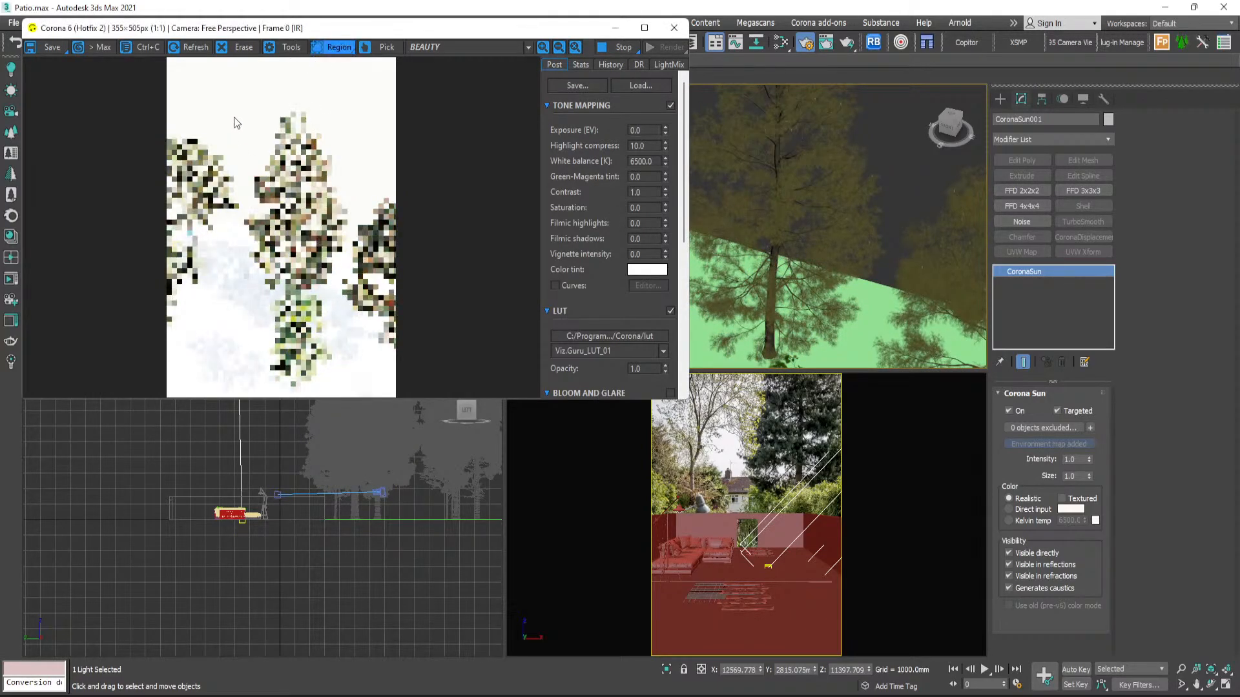
pyautogui.moveTo(234, 117); pyautogui.dragTo(371, 334)
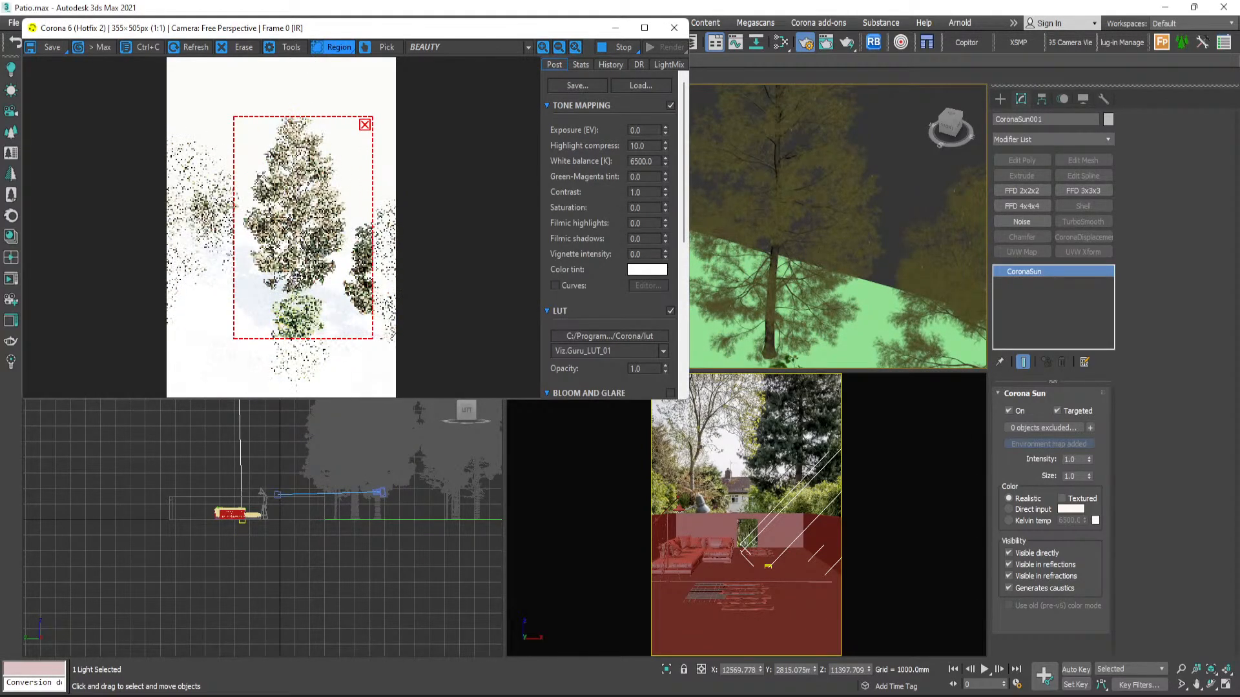
pyautogui.moveTo(304, 259); pyautogui.dragTo(300, 242)
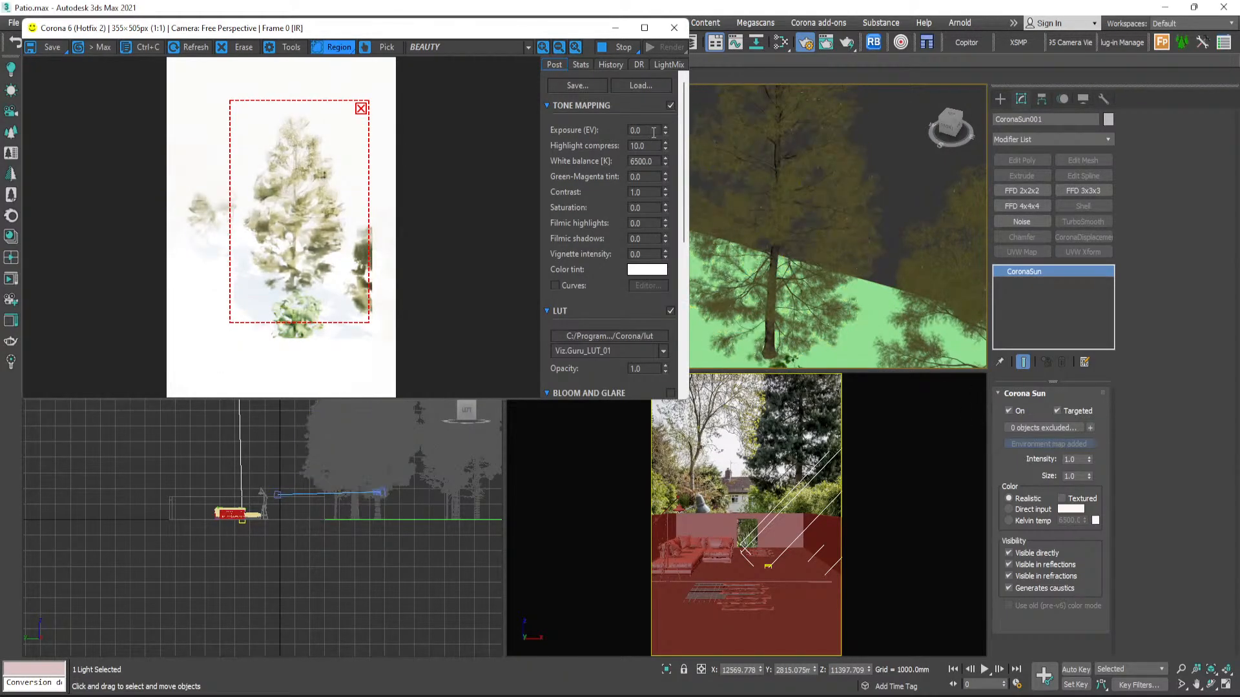
# - Lower the tone mapping exposure to -1.973 EV and remove the render region
pyautogui.moveTo(667, 226); pyautogui.dragTo(669, 370)
pyautogui.moveTo(669, 427); pyautogui.dragTo(667, 426)
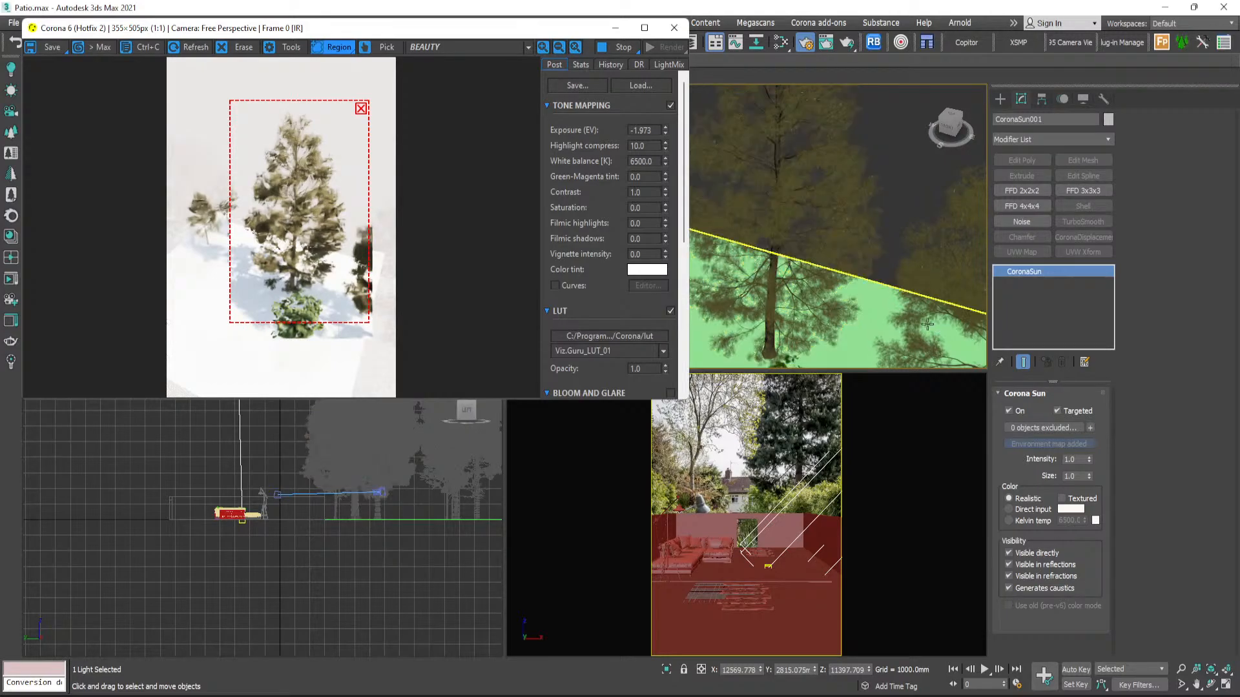
pyautogui.scroll(-4, 928, 325)
pyautogui.moveTo(781, 204); pyautogui.dragTo(838, 207, button='middle')
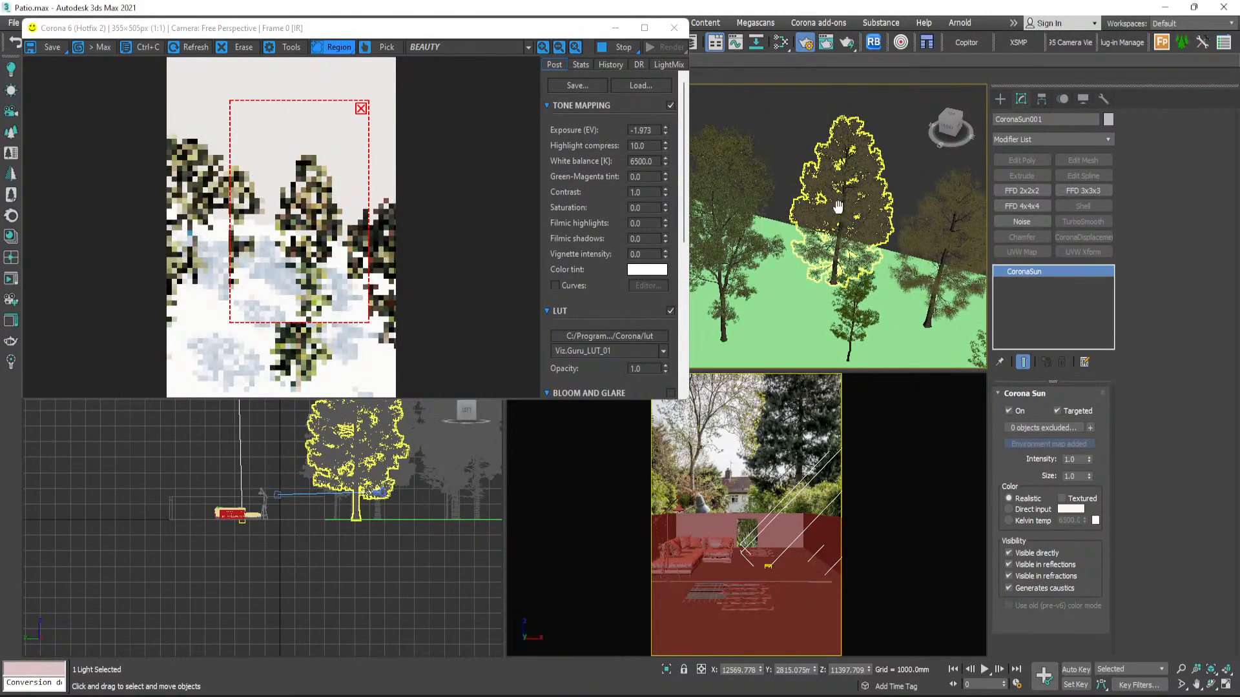
pyautogui.click(361, 108)
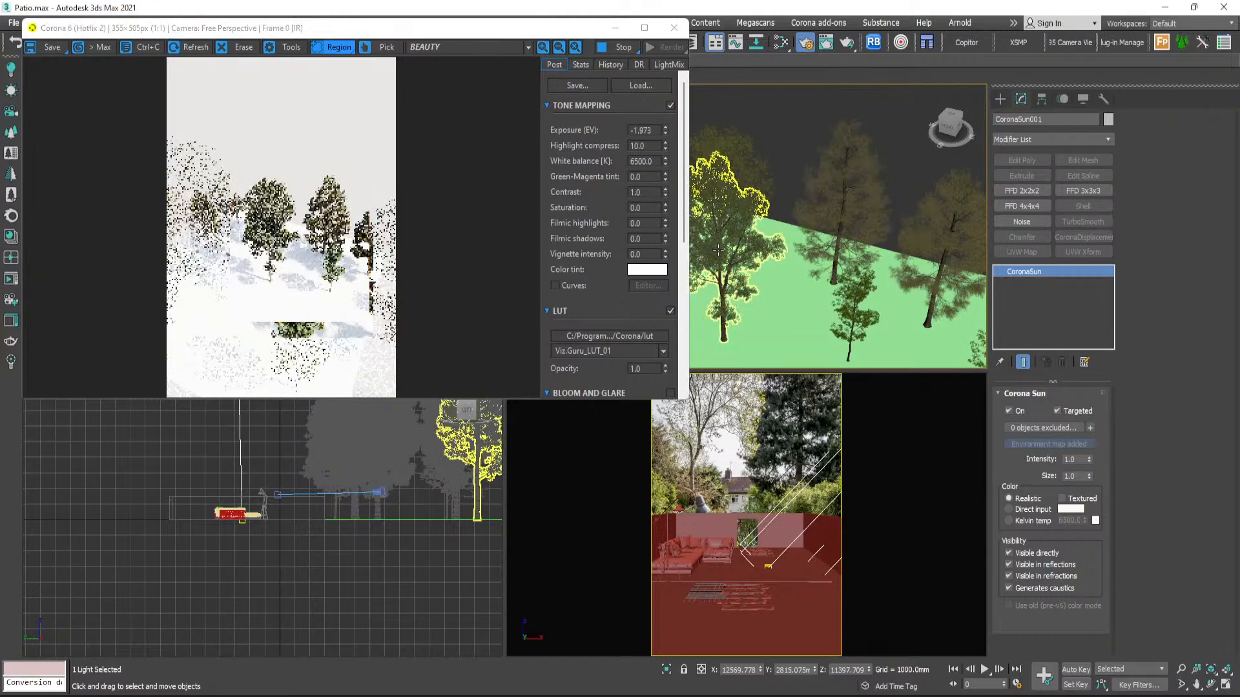
# - Set the Corona Sun's intensity to 0.4
pyautogui.moveTo(734, 248); pyautogui.dragTo(805, 239, button='middle')
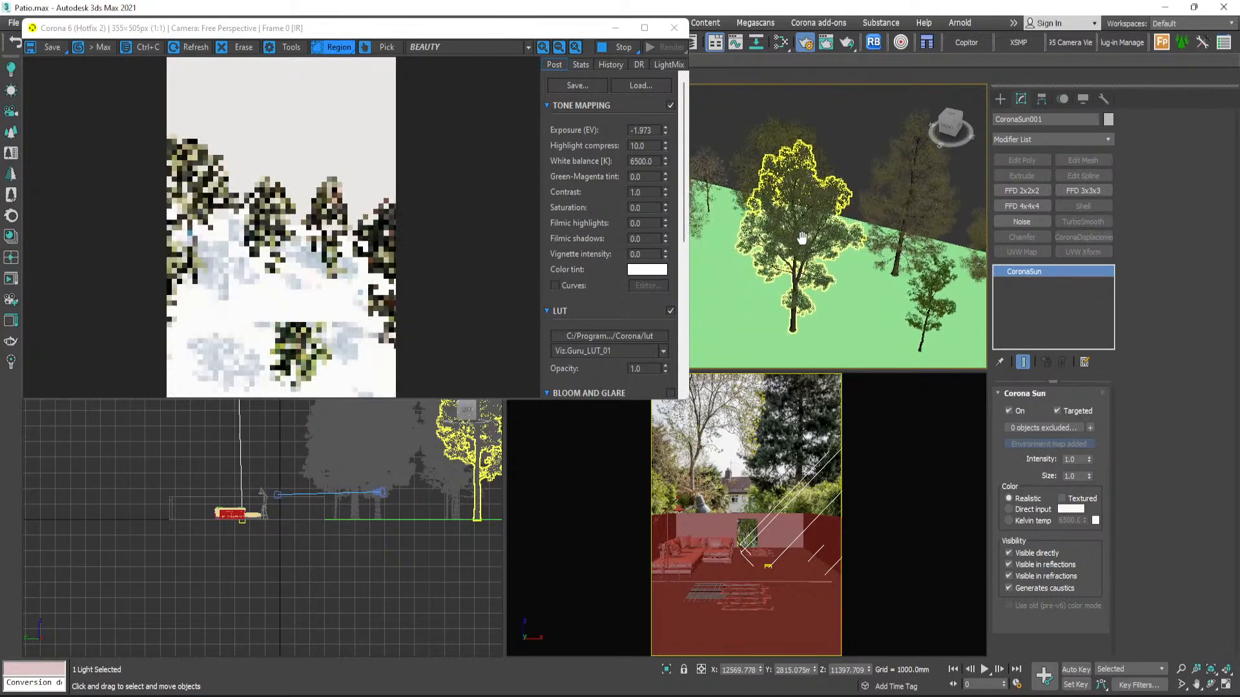
pyautogui.doubleClick(1083, 459)
pyautogui.press('BackSpace')
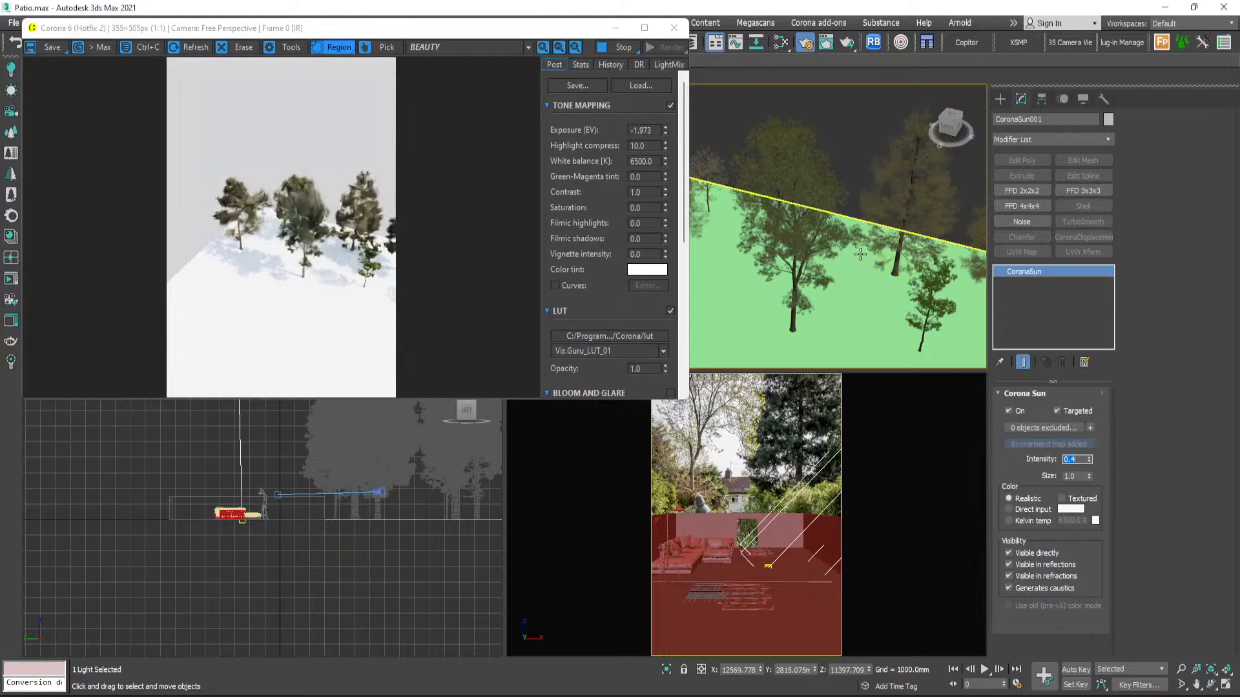
# - Examine the foliage of the conifer and the leafy tree up close in the interactive render
pyautogui.scroll(8, 852, 252)
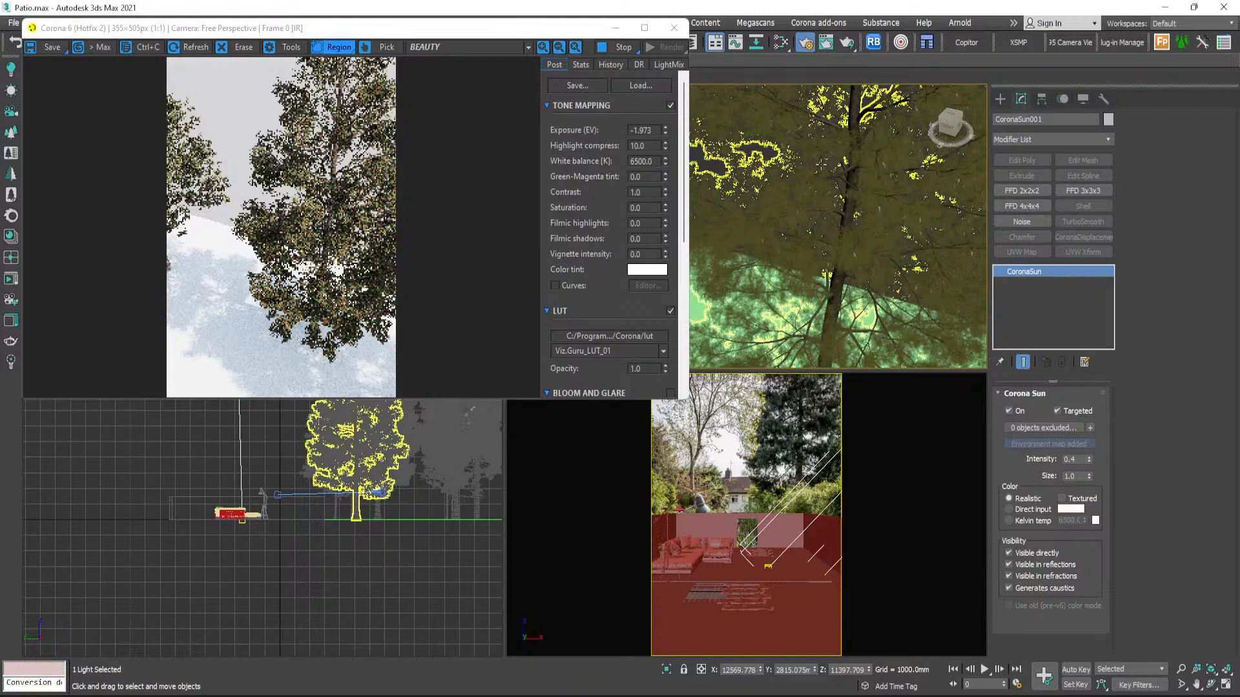
pyautogui.scroll(-4, 820, 165)
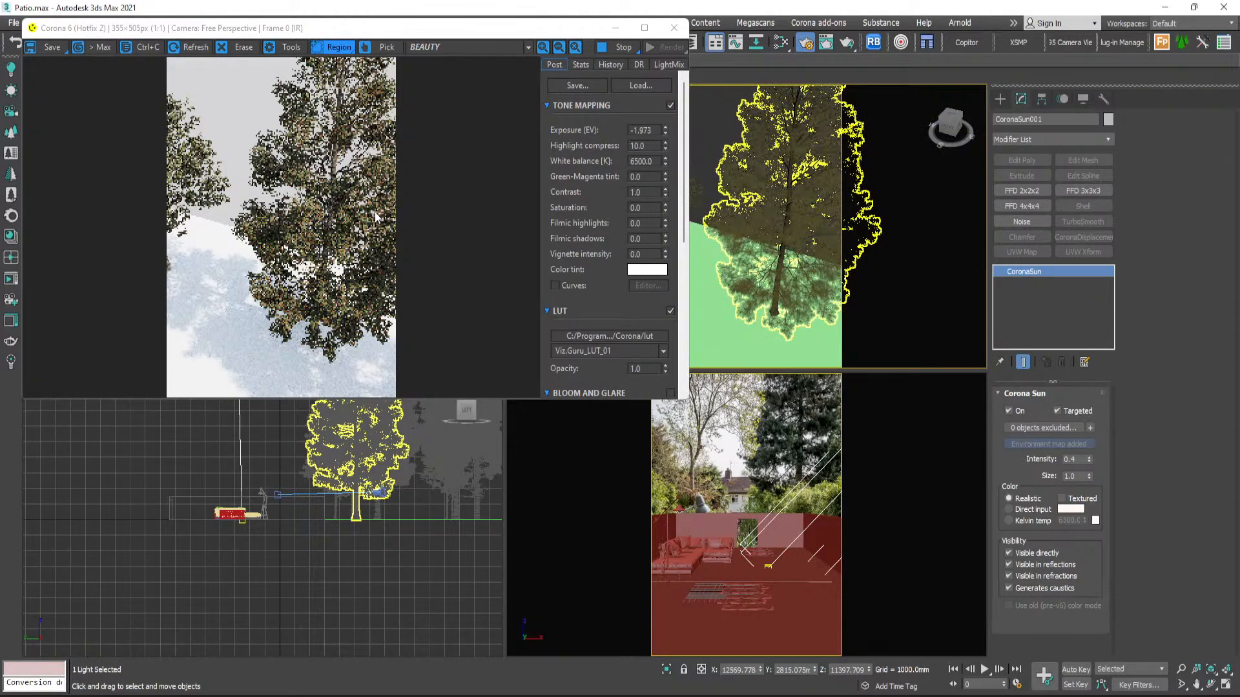
pyautogui.moveTo(247, 132); pyautogui.dragTo(346, 266)
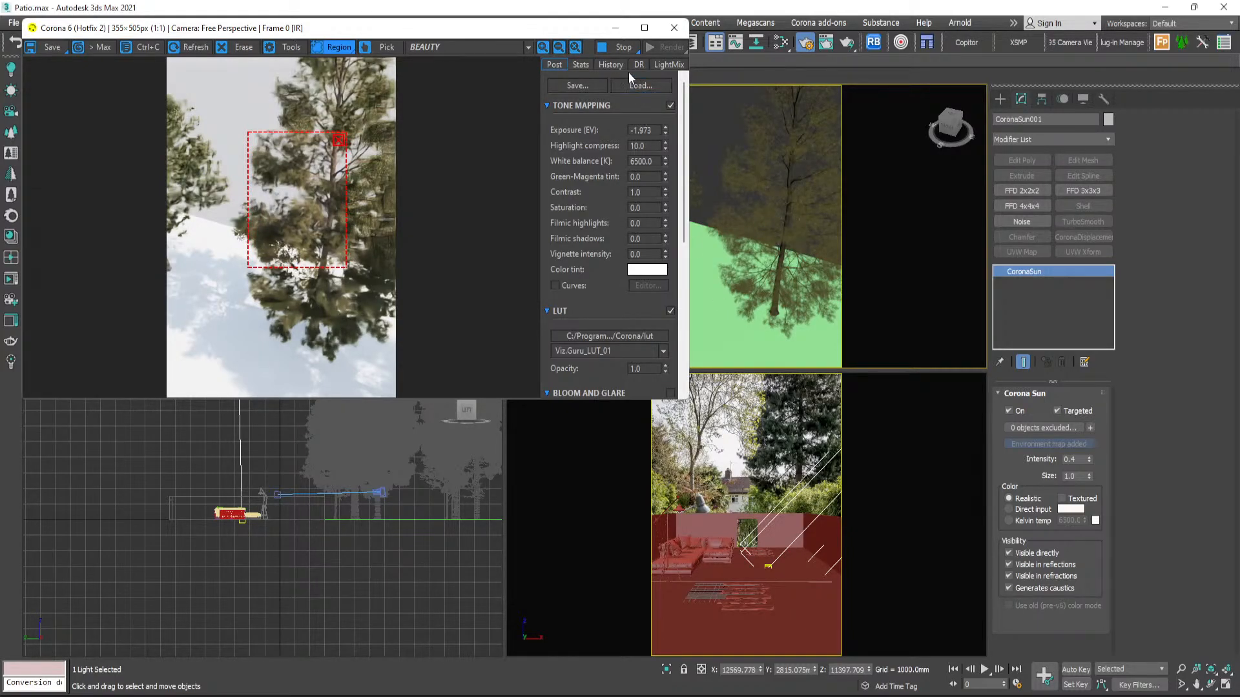
pyautogui.click(338, 140)
pyautogui.keyDown('alt'); pyautogui.moveTo(731, 249); pyautogui.dragTo(782, 248, button='middle'); pyautogui.keyUp('alt')
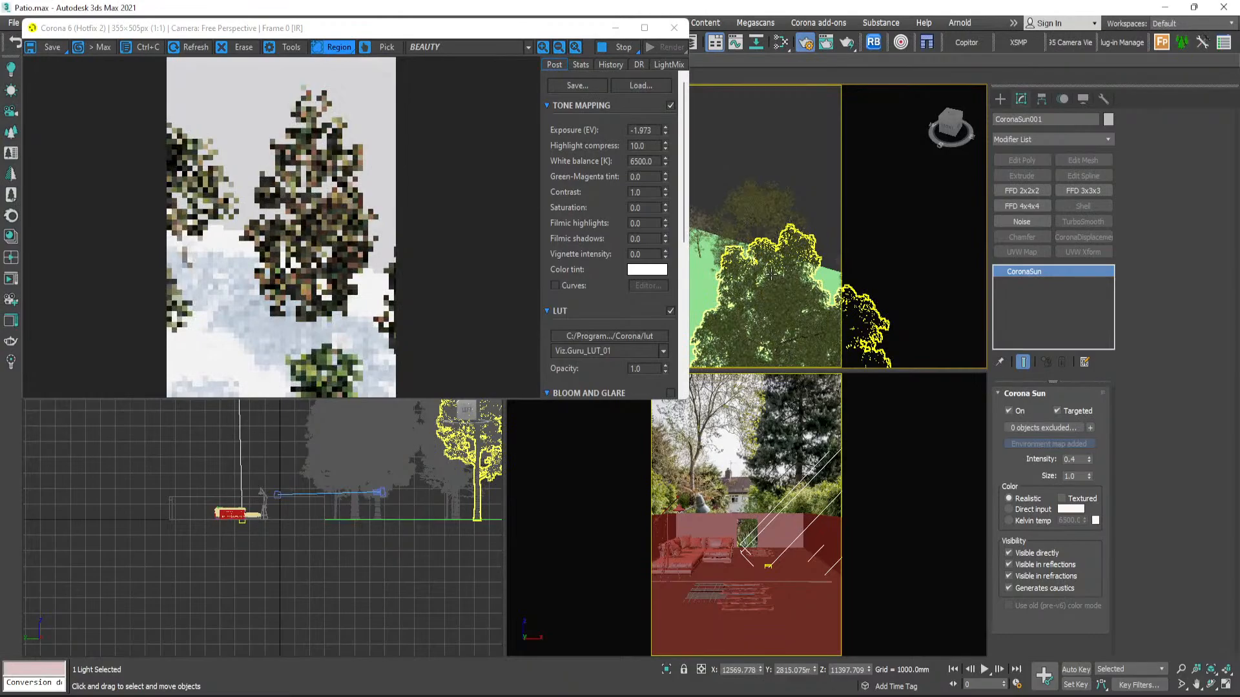
pyautogui.scroll(3, 771, 268)
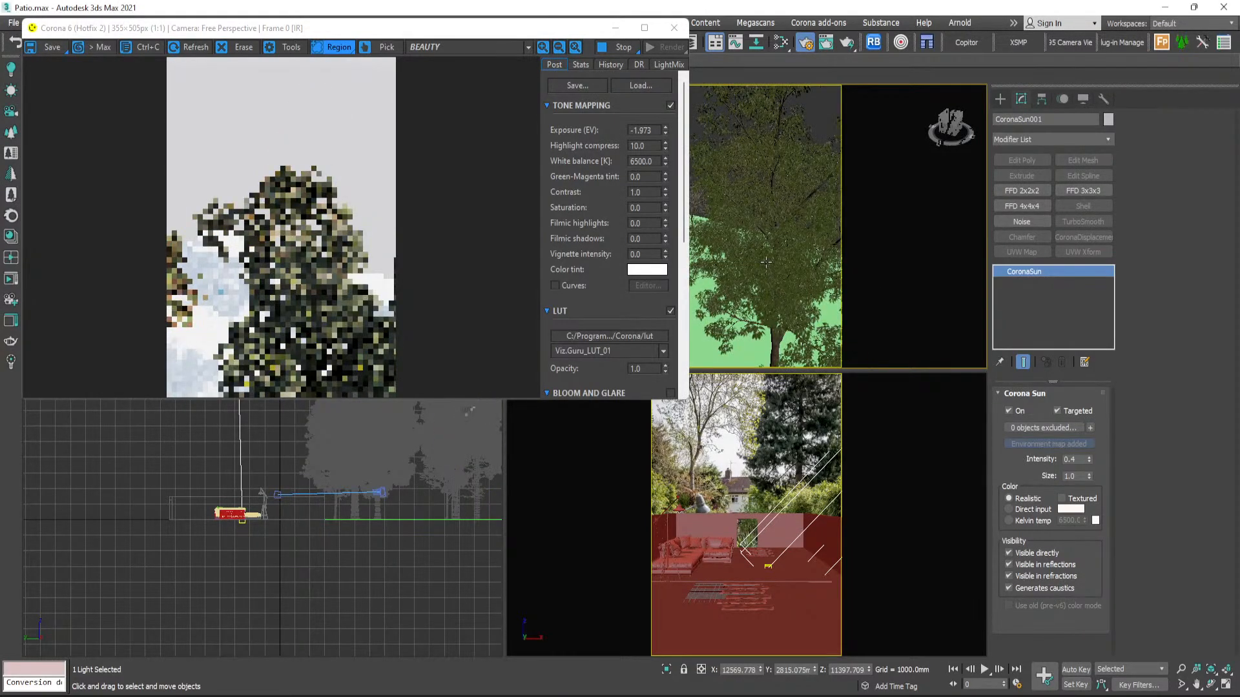
pyautogui.scroll(2, 766, 262)
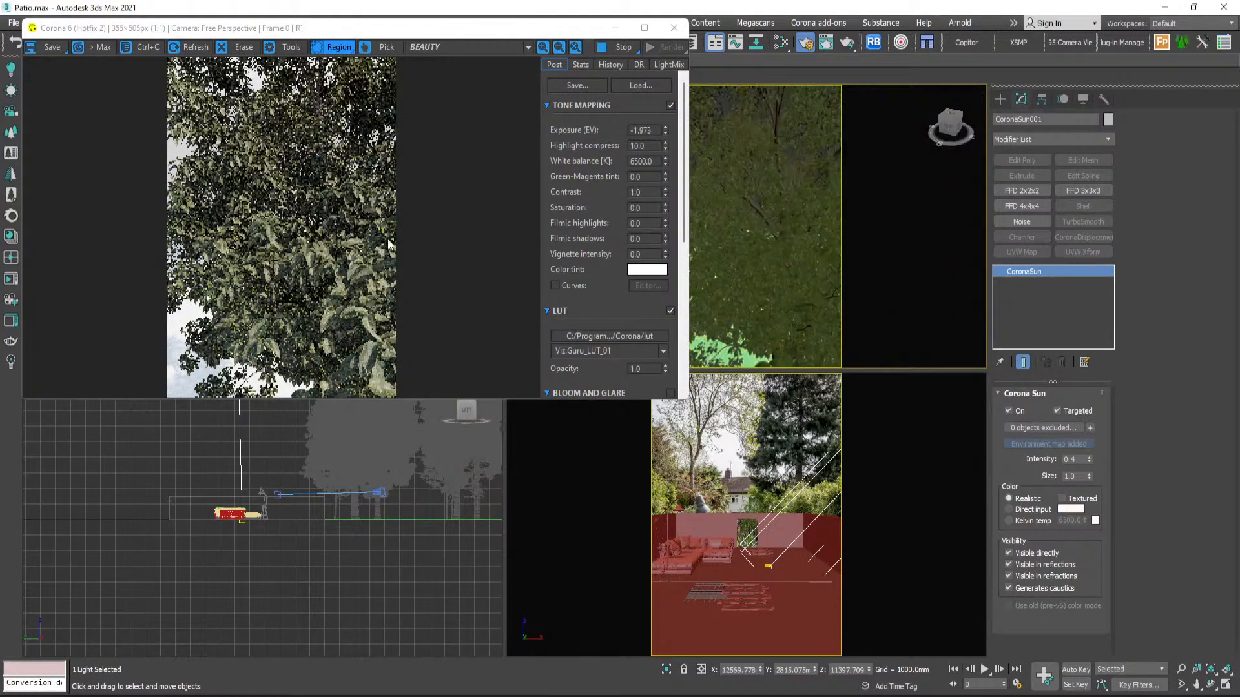
# - Inspect the leafy tree's foliage in the interactive render, stop rendering, close the frame buffer and clear the selection
pyautogui.moveTo(350, 202); pyautogui.dragTo(306, 283)
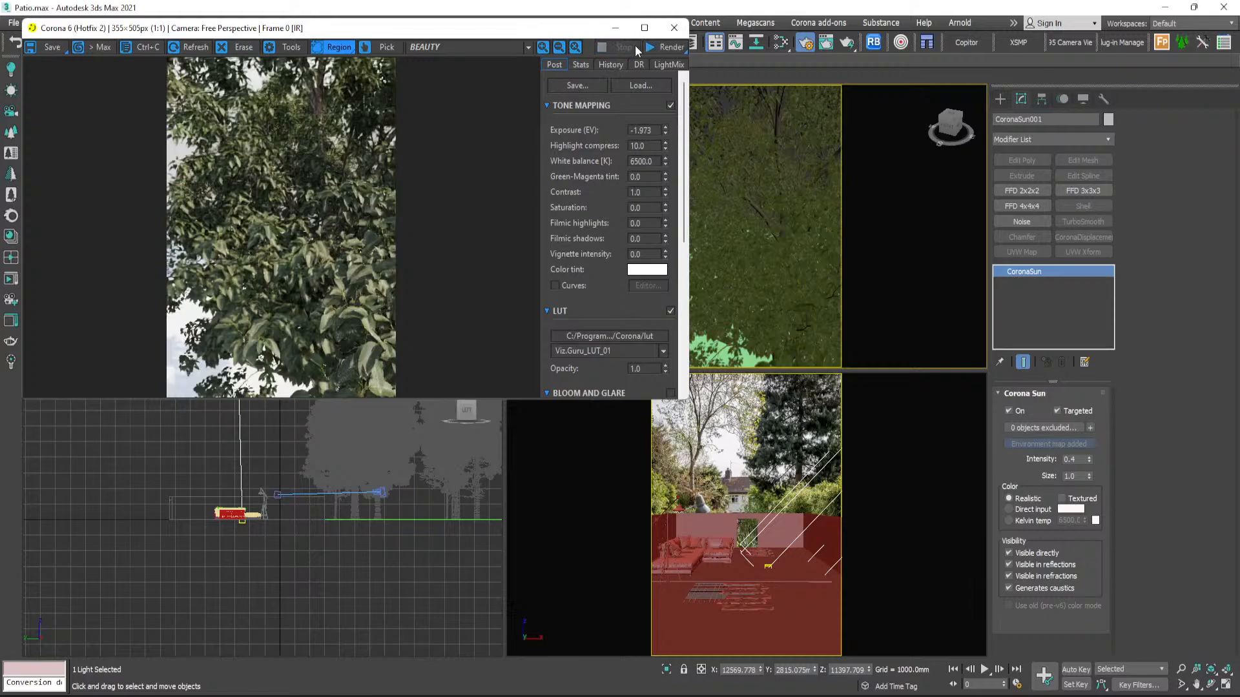
pyautogui.click(674, 27)
pyautogui.click(471, 229)
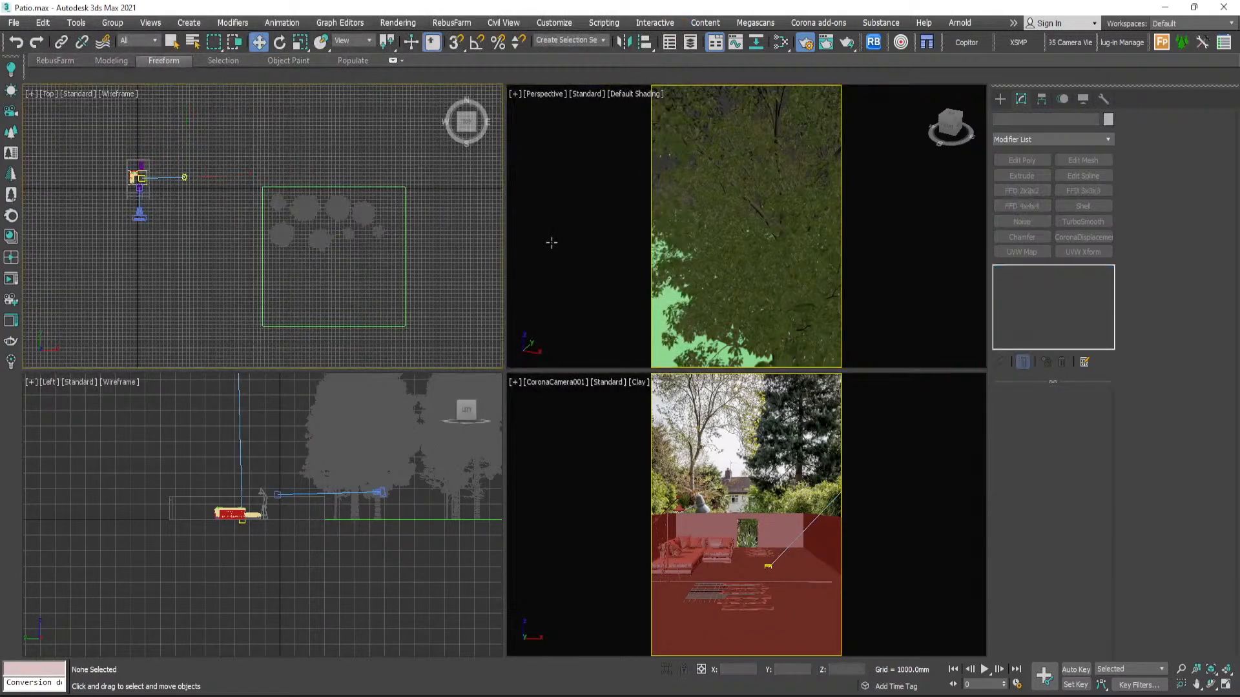
# - Move the Cunninghamia tree from the green plane to just beyond the patio's rear wall, within the Corona camera's view
pyautogui.scroll(-10, 736, 243)
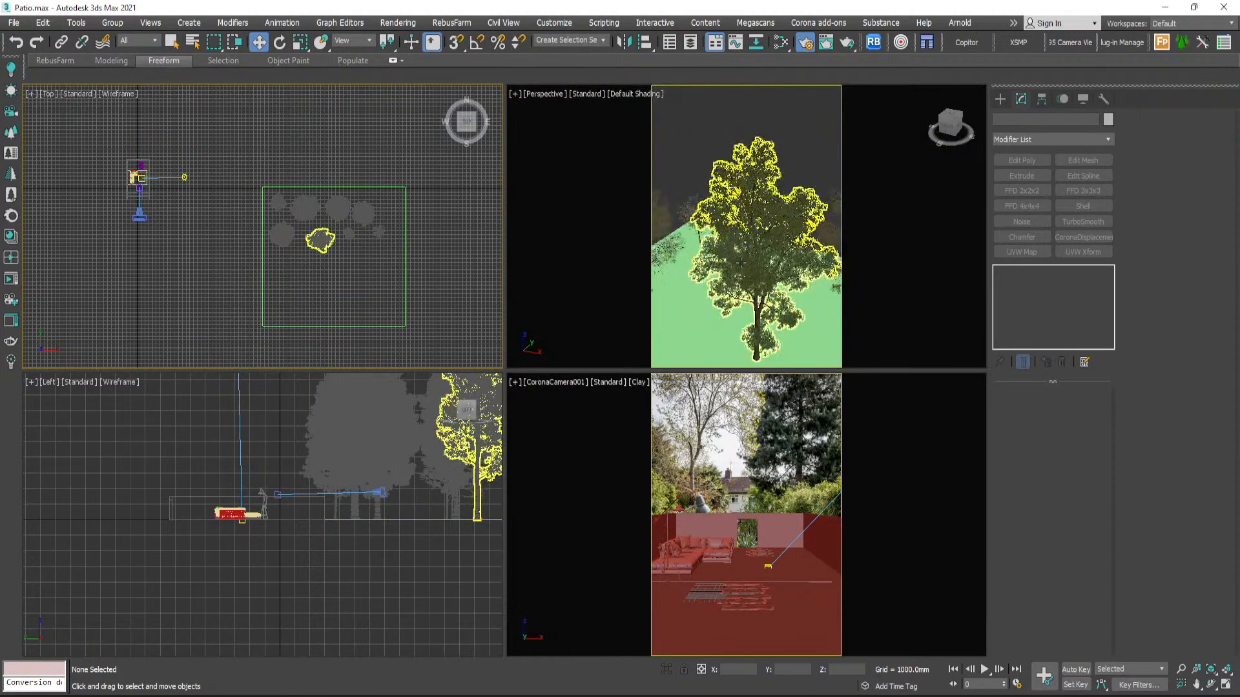
pyautogui.moveTo(718, 294); pyautogui.dragTo(694, 326, button='middle')
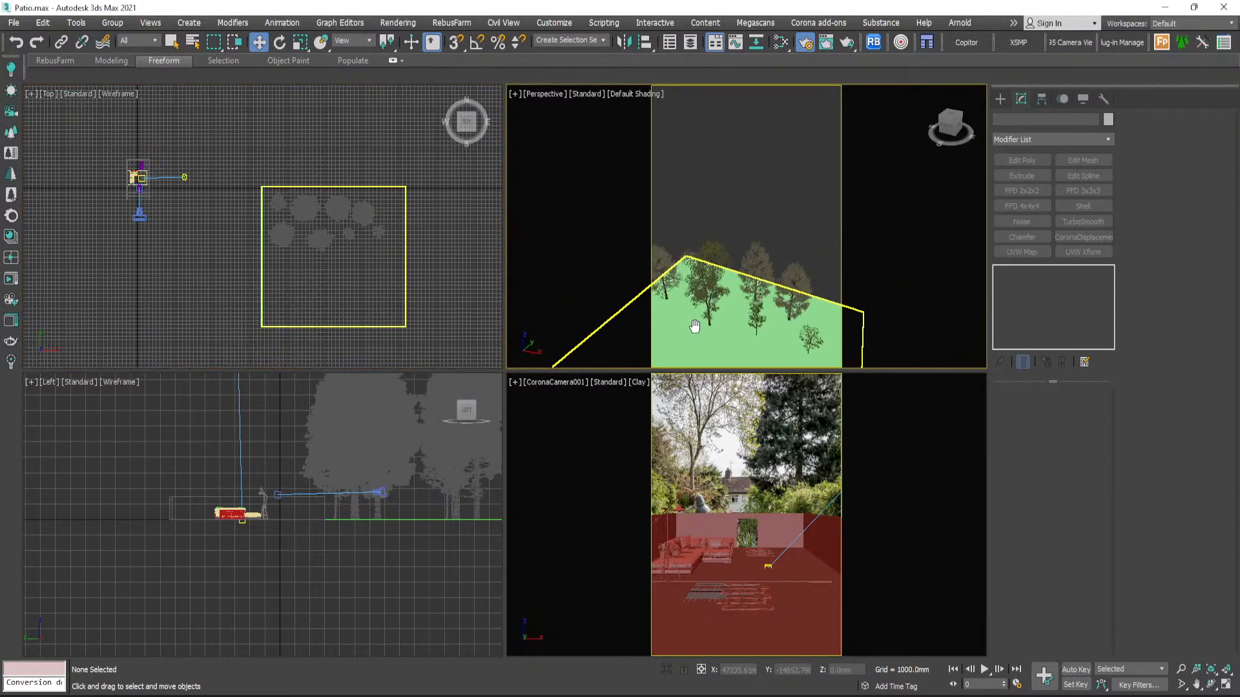
pyautogui.click(751, 274)
pyautogui.click(751, 273)
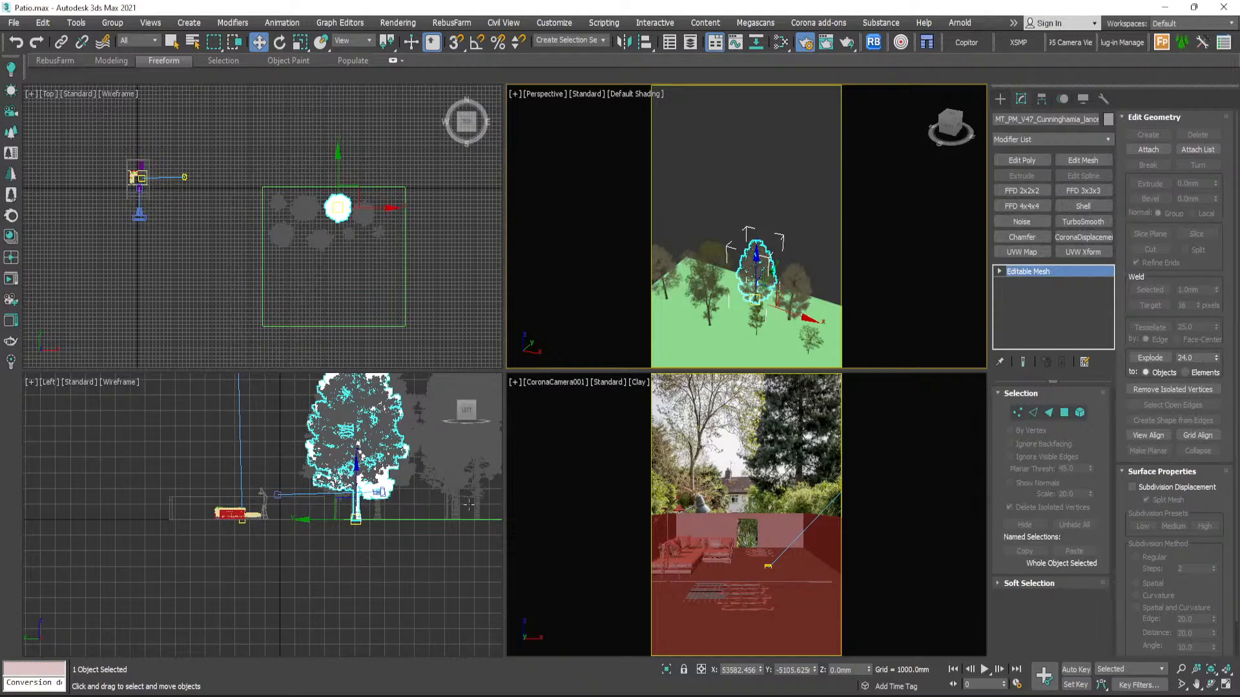
pyautogui.scroll(3, 759, 298)
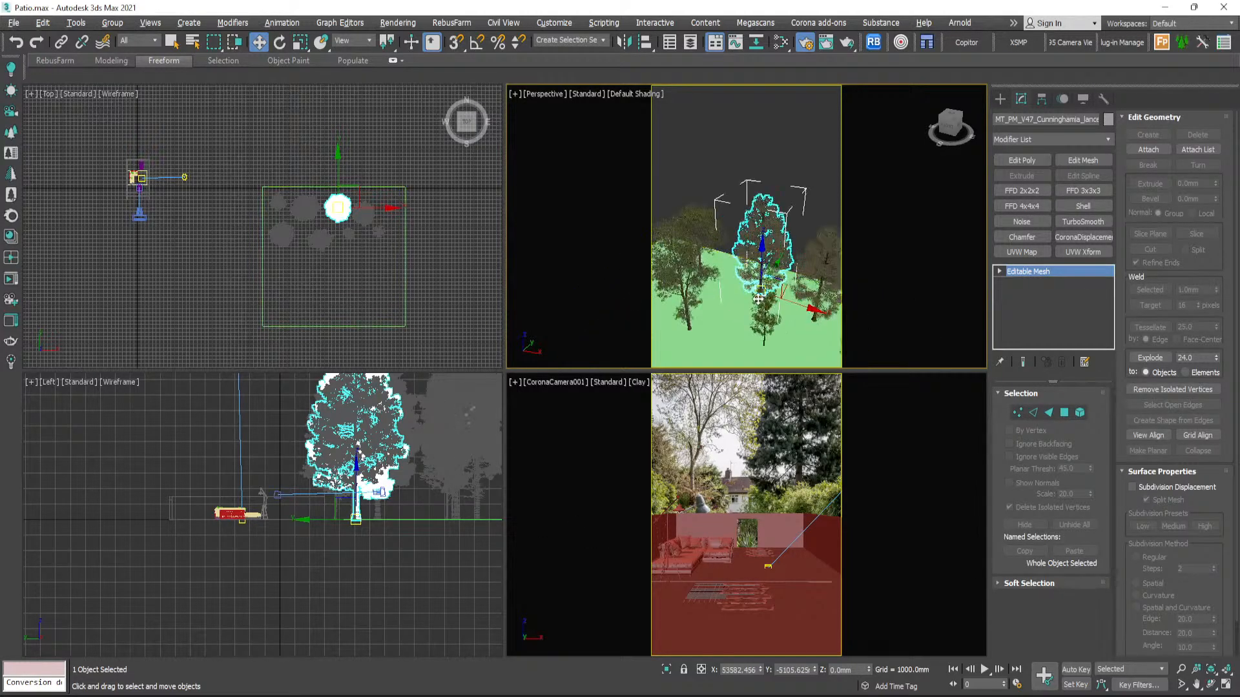
pyautogui.keyDown('alt'); pyautogui.moveTo(759, 298); pyautogui.dragTo(709, 290, button='middle'); pyautogui.keyUp('alt')
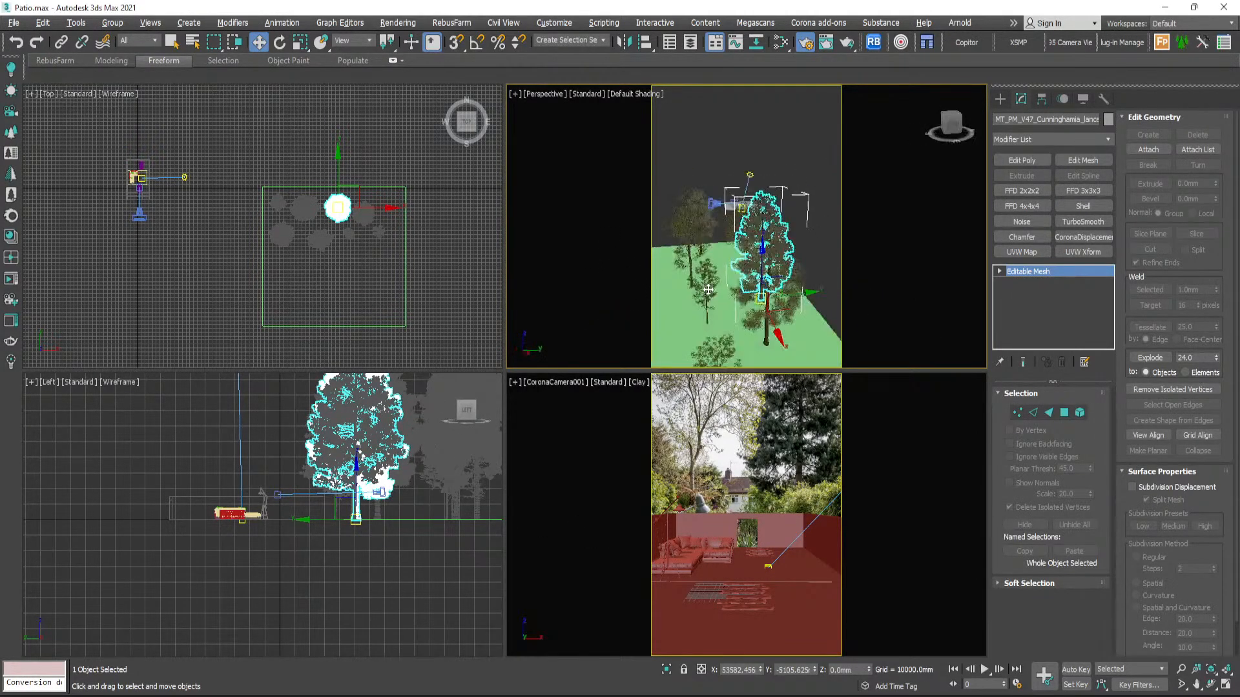
pyautogui.scroll(5, 743, 245)
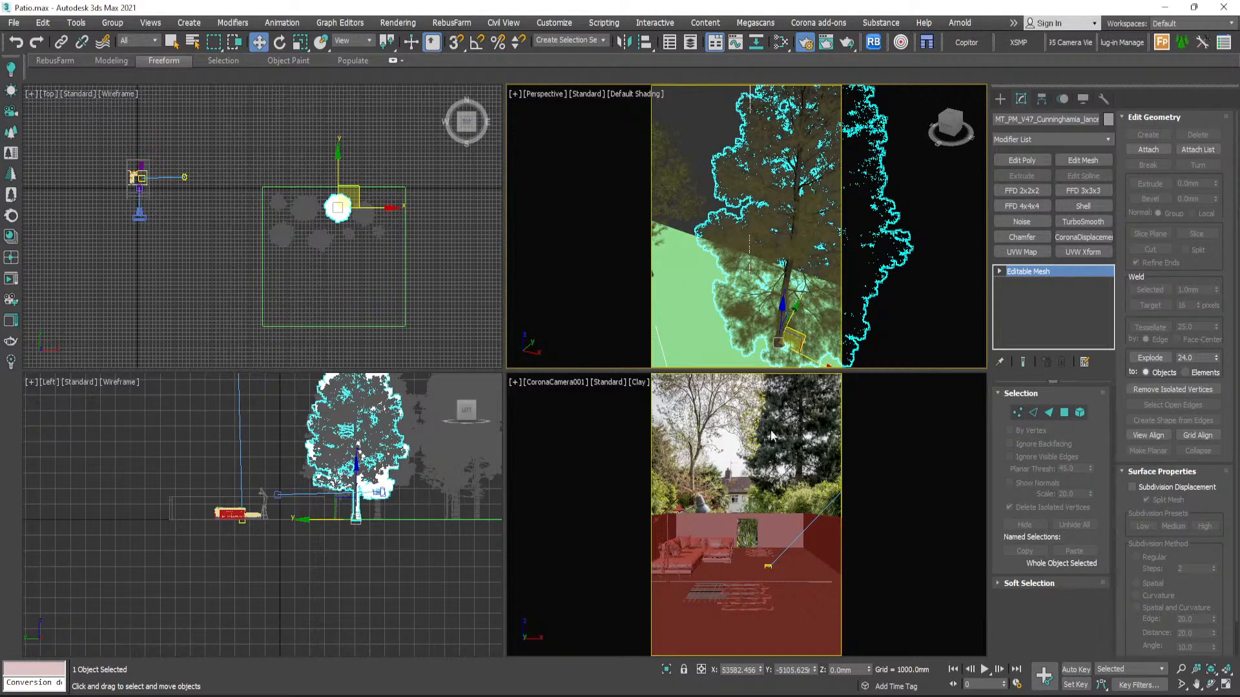
pyautogui.moveTo(263, 190); pyautogui.dragTo(339, 243, button='middle')
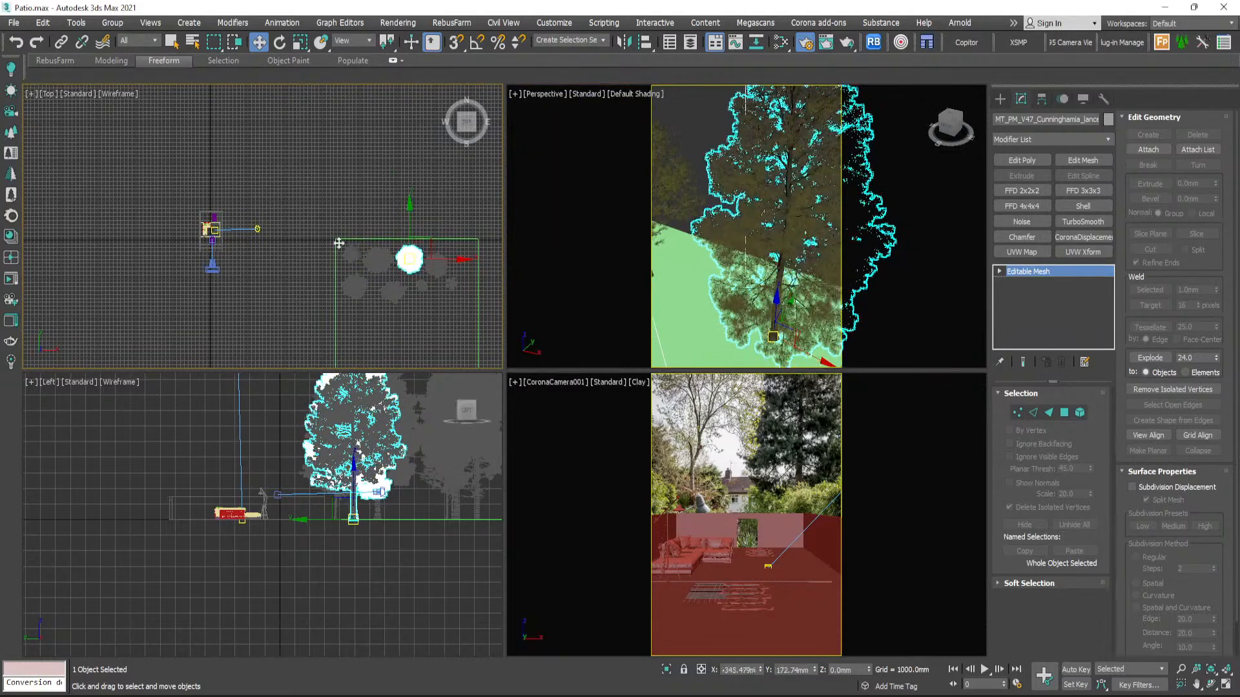
pyautogui.moveTo(408, 261); pyautogui.dragTo(251, 152)
pyautogui.scroll(6, 218, 208)
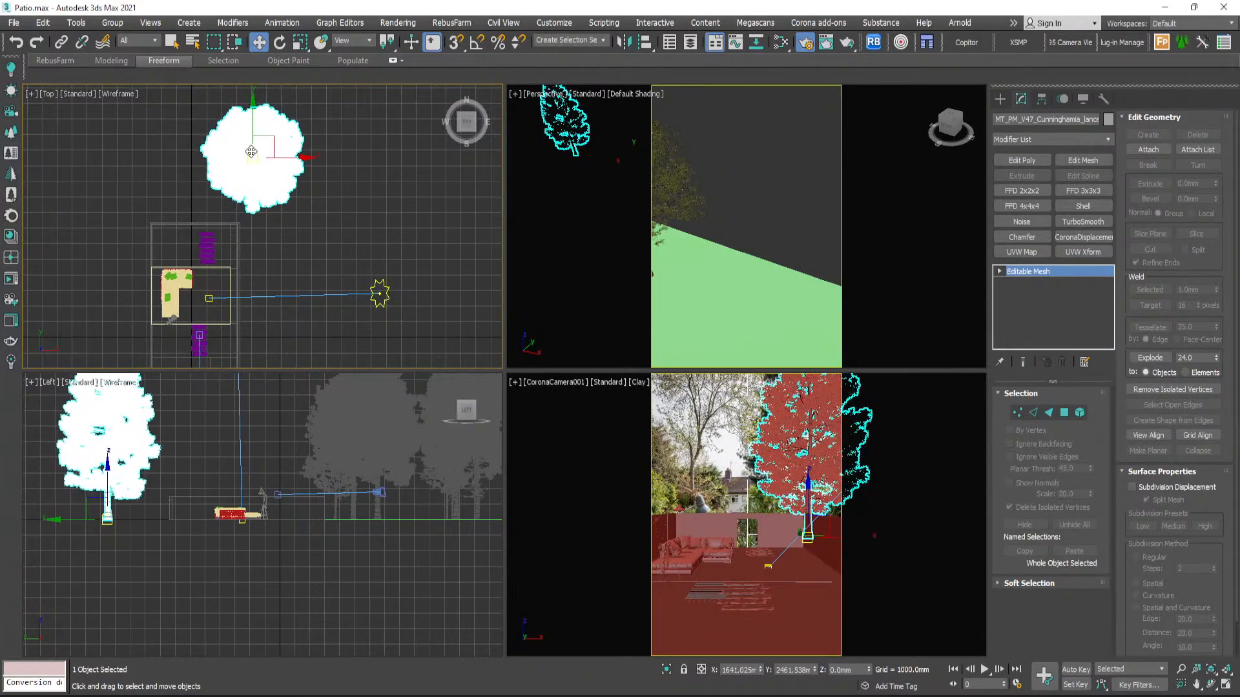
# - Nudge the Cunninghamia tree slightly along negative X behind the patio, switch to the Select tool and clear the selection
pyautogui.click(302, 241)
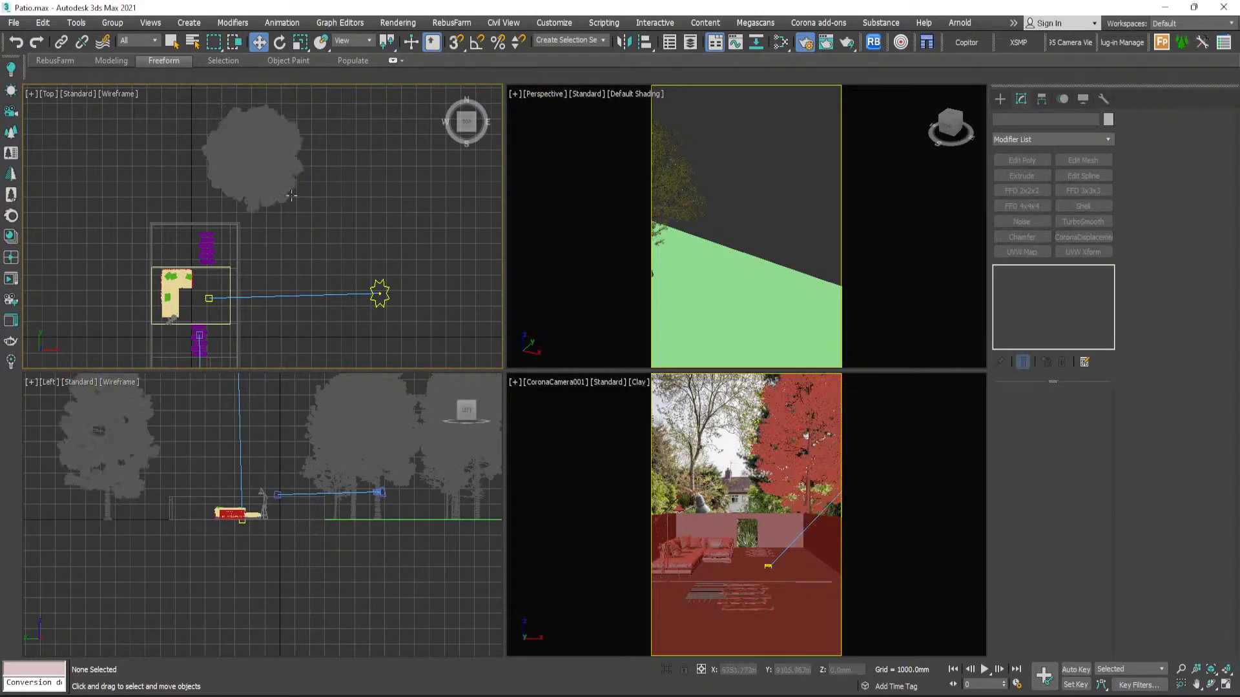
pyautogui.click(268, 171)
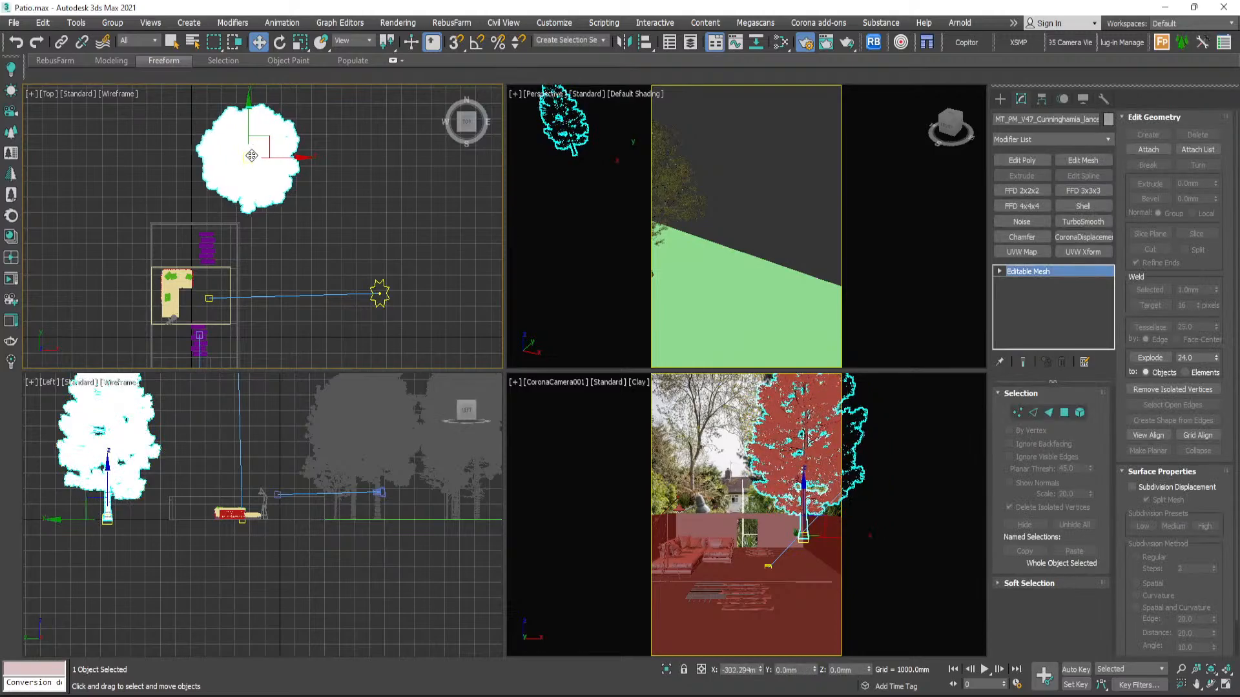
pyautogui.moveTo(251, 156); pyautogui.dragTo(247, 154)
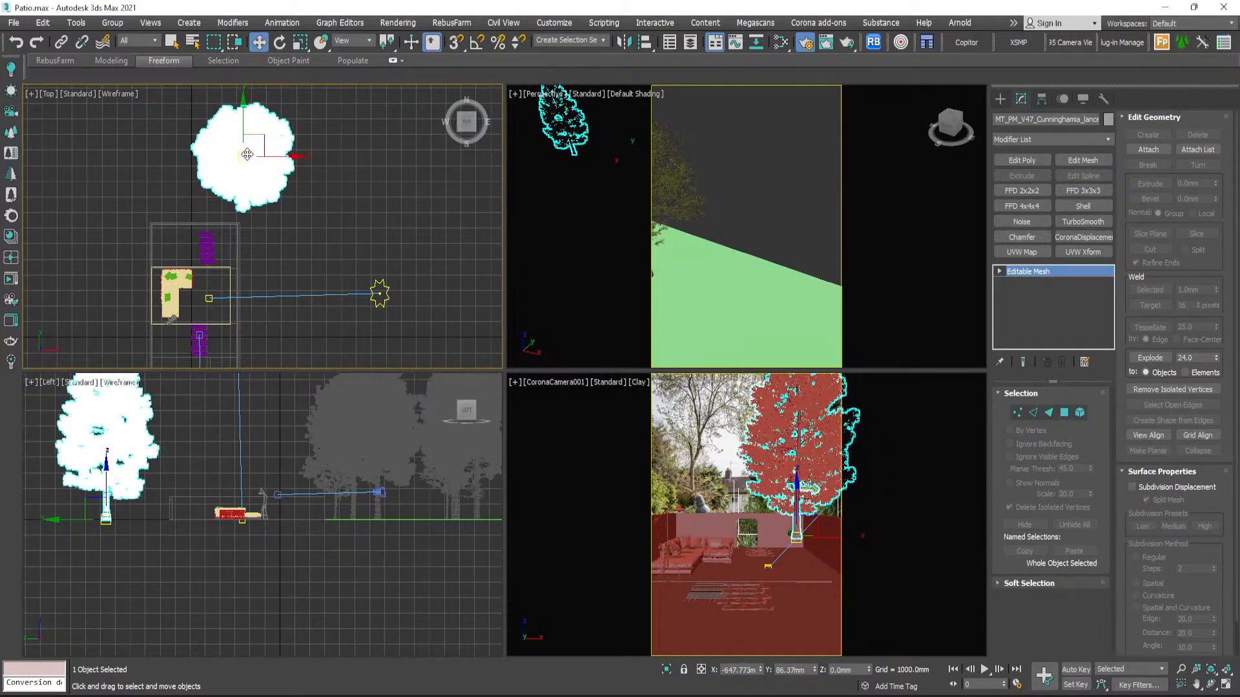
pyautogui.click(378, 238)
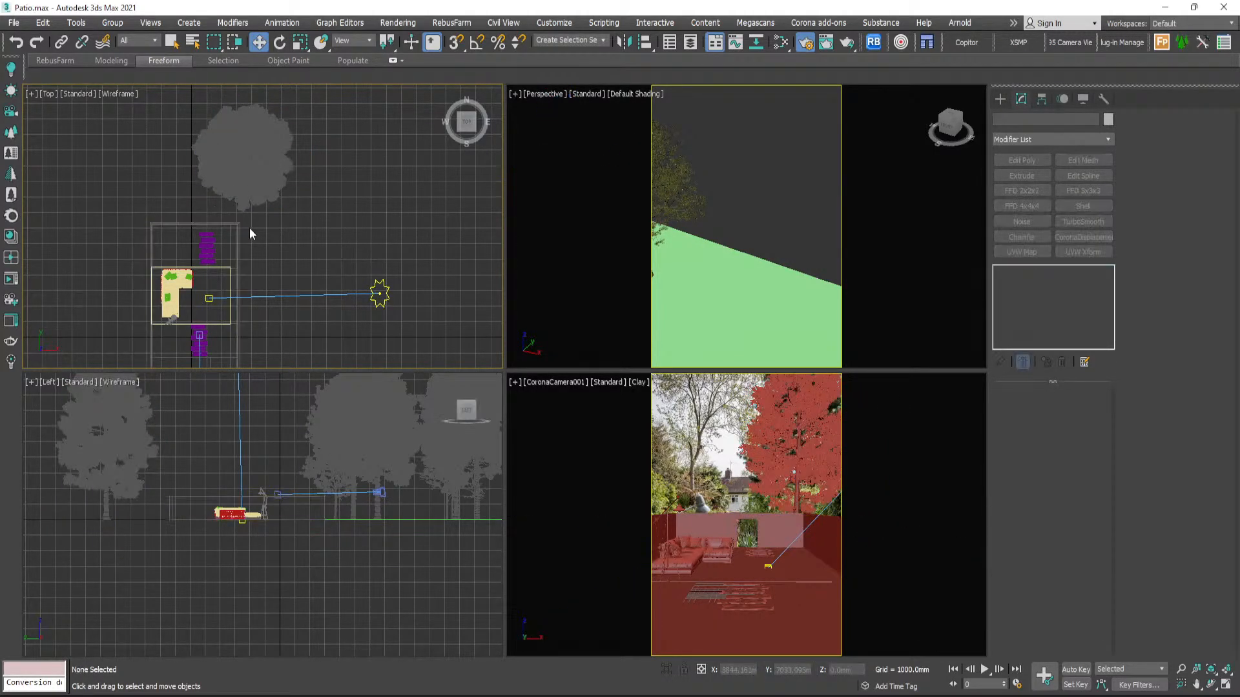
pyautogui.moveTo(258, 224); pyautogui.dragTo(306, 200, button='middle')
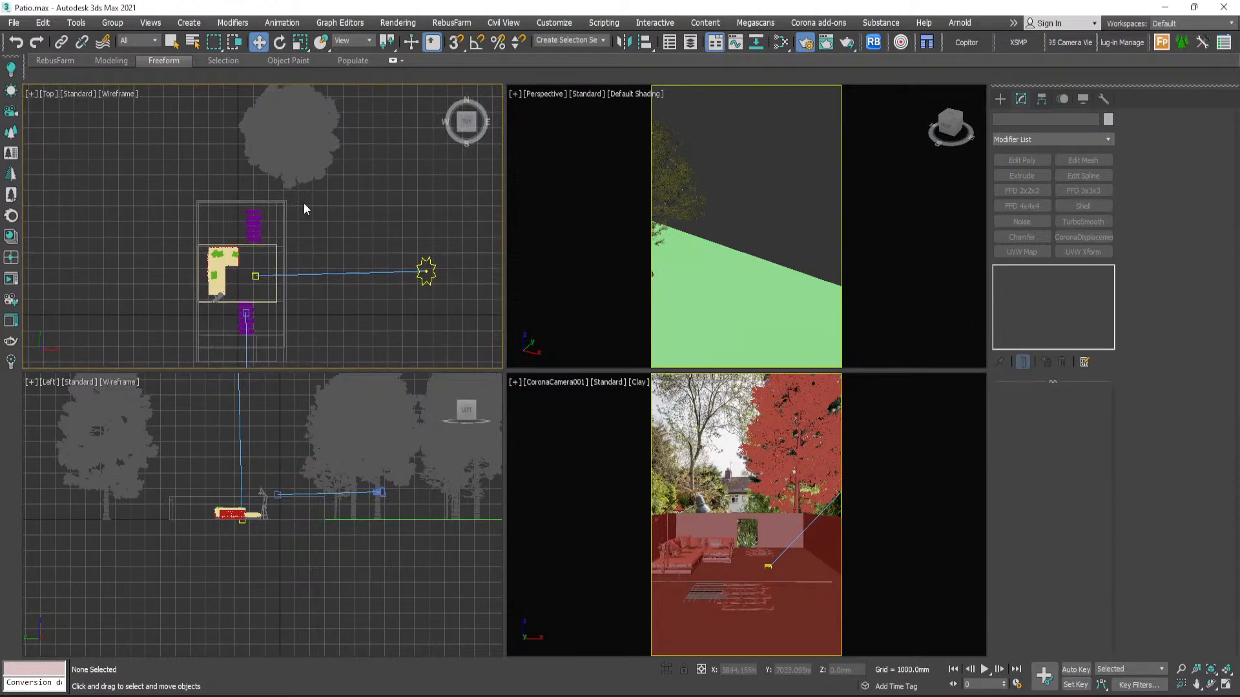
pyautogui.click(309, 168)
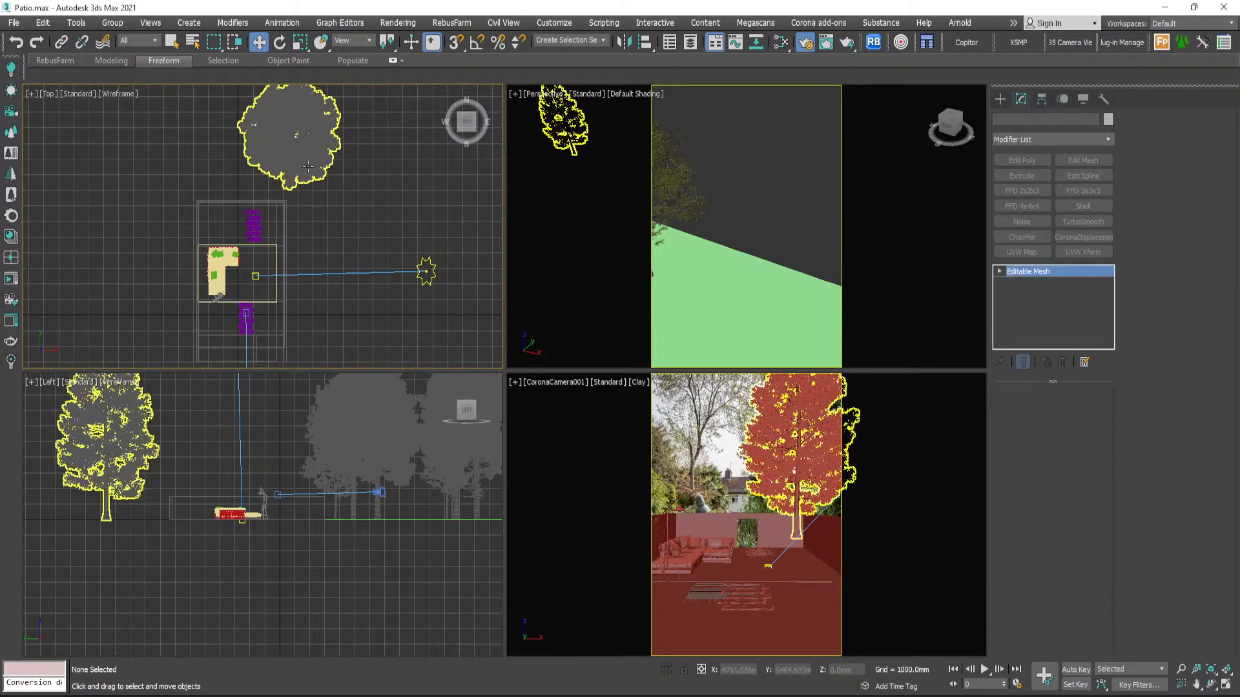
pyautogui.press('q')
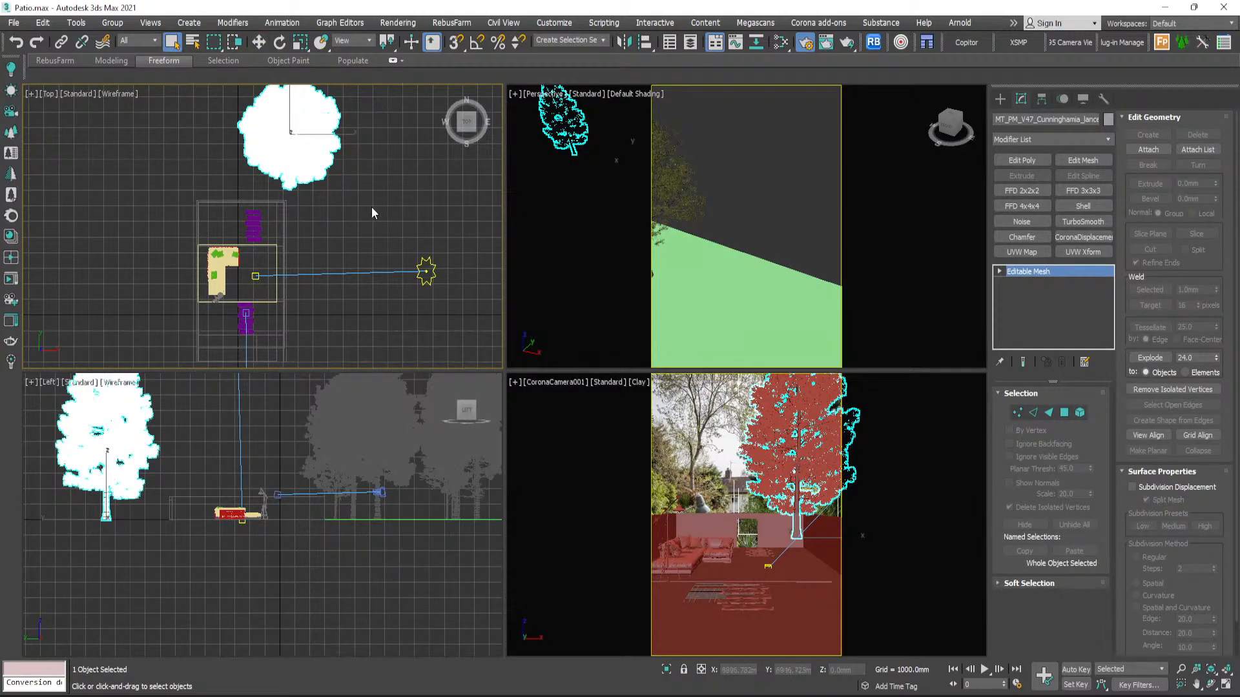
pyautogui.click(404, 201)
# - Look over the remaining trees on the green plane in the Perspective view and inspect the small Populus tree up close
pyautogui.scroll(-5, 725, 226)
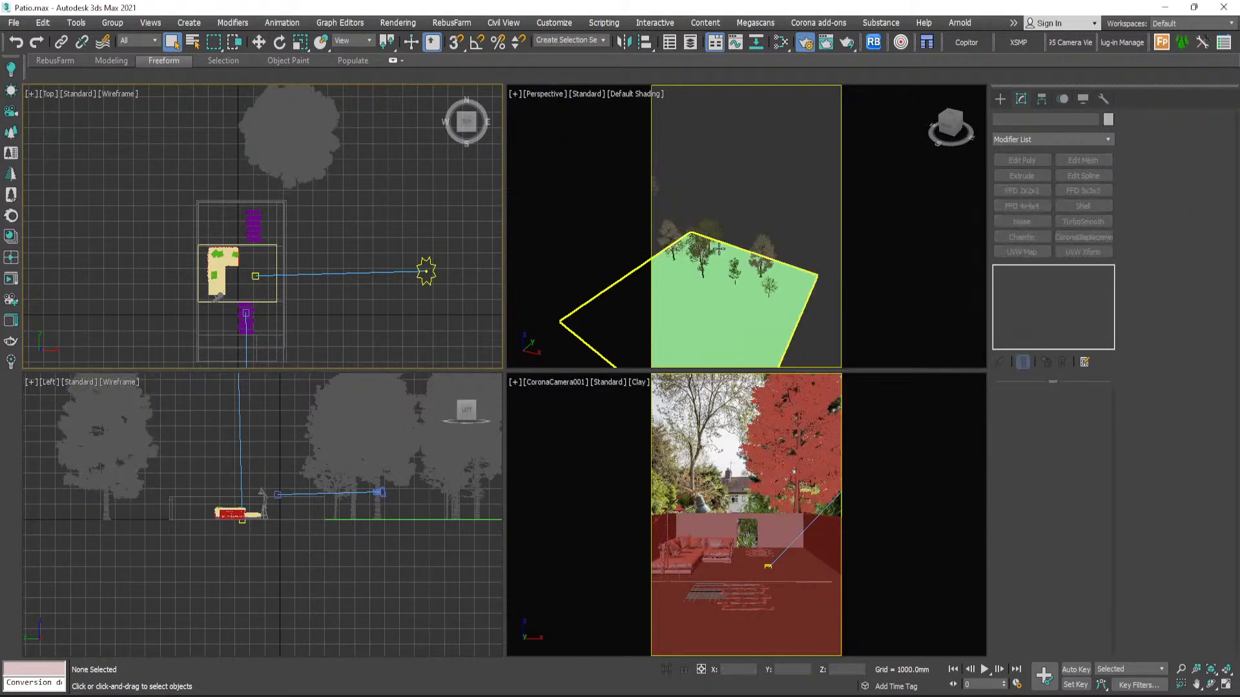
pyautogui.scroll(8, 730, 238)
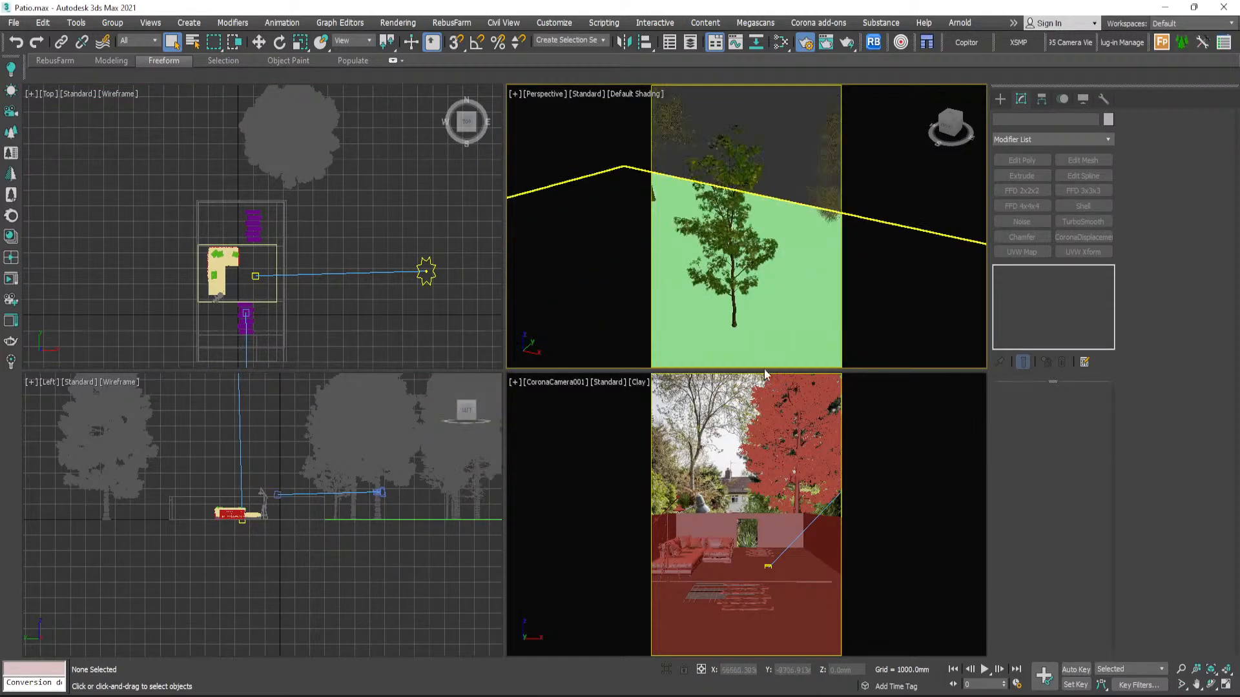
pyautogui.scroll(-4, 676, 231)
pyautogui.moveTo(695, 253); pyautogui.dragTo(762, 259, button='middle')
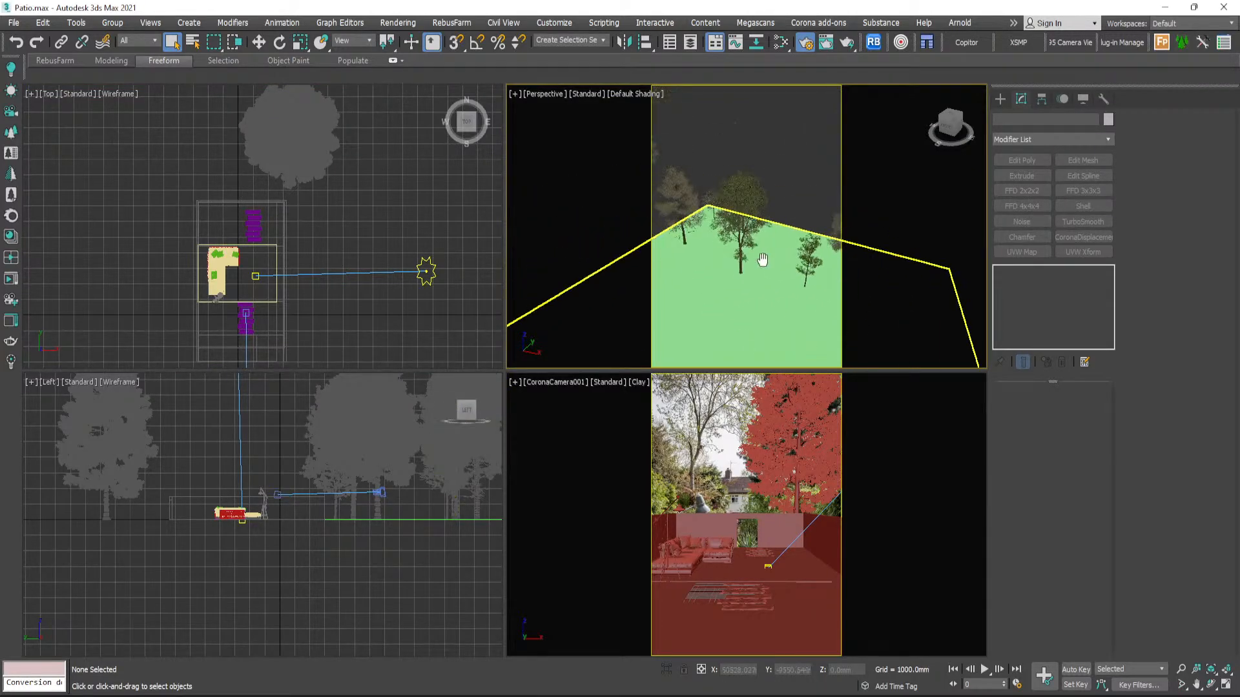
pyautogui.scroll(4, 748, 241)
pyautogui.scroll(-8, 739, 251)
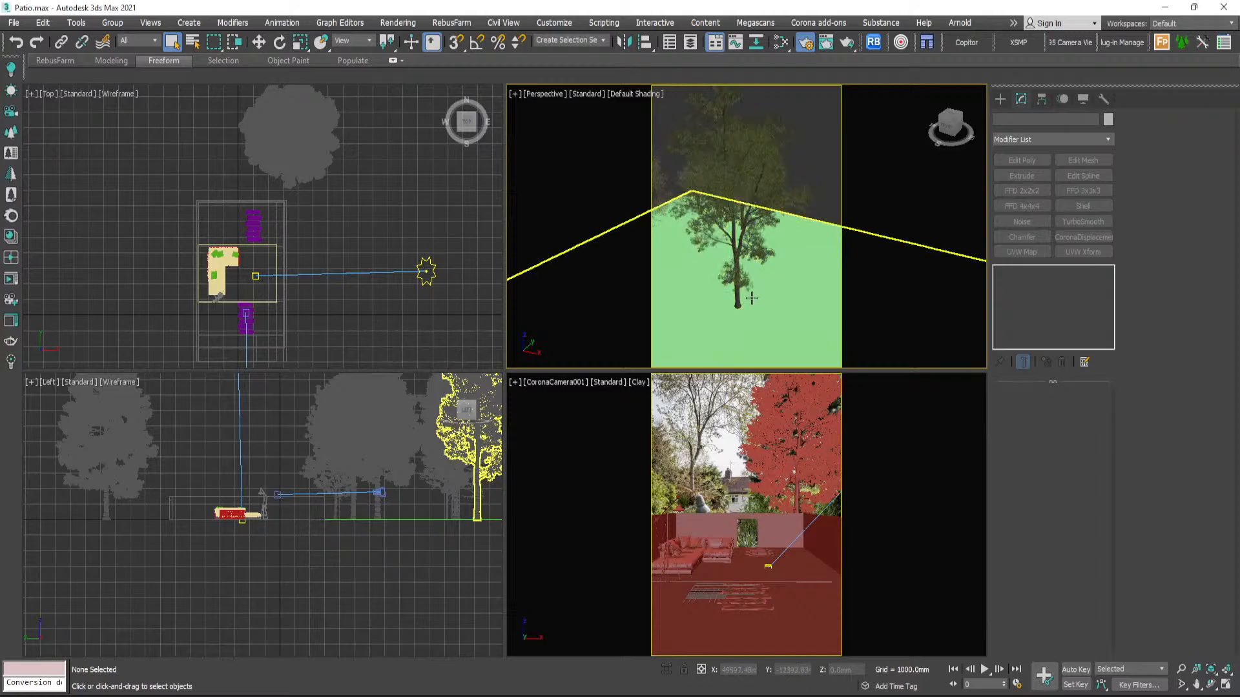
pyautogui.scroll(10, 734, 258)
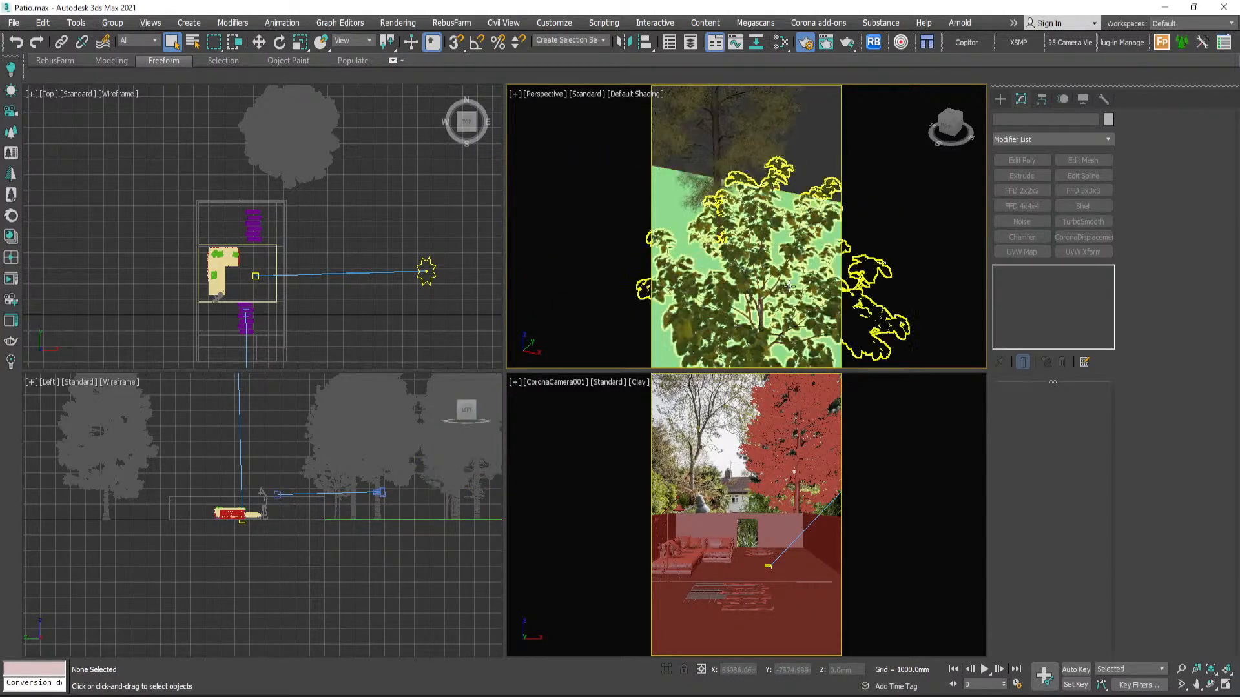
pyautogui.click(772, 284)
pyautogui.scroll(-6, 755, 275)
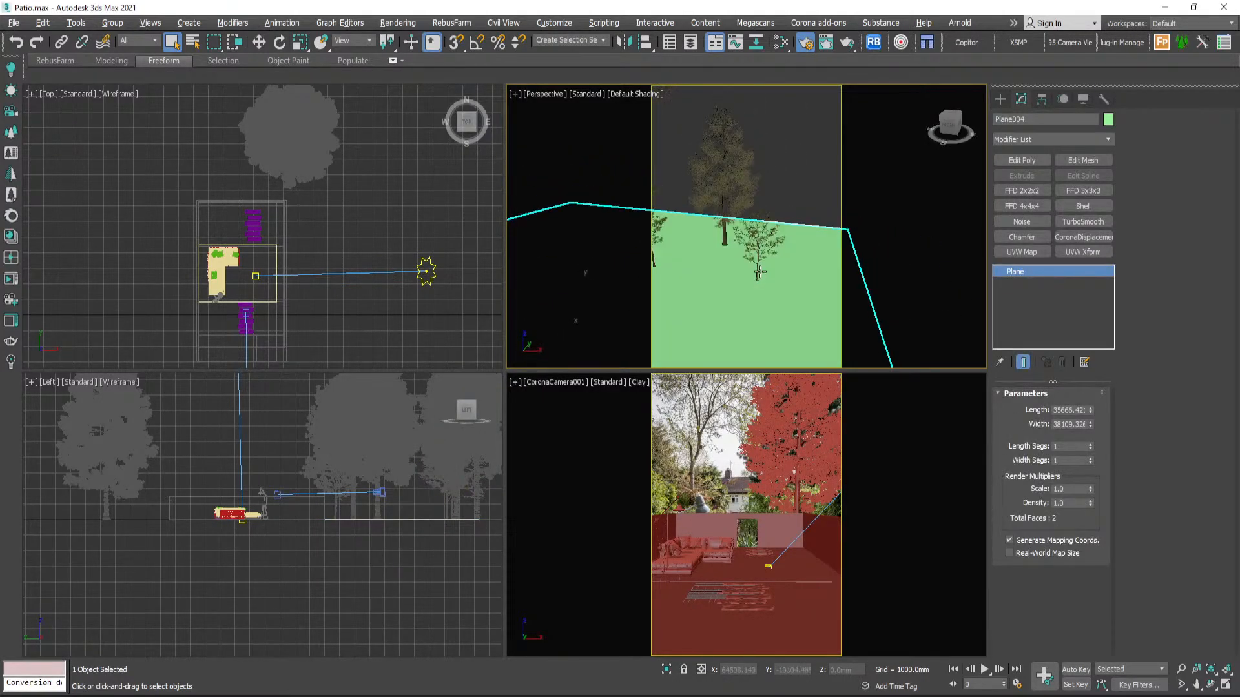
pyautogui.scroll(5, 729, 236)
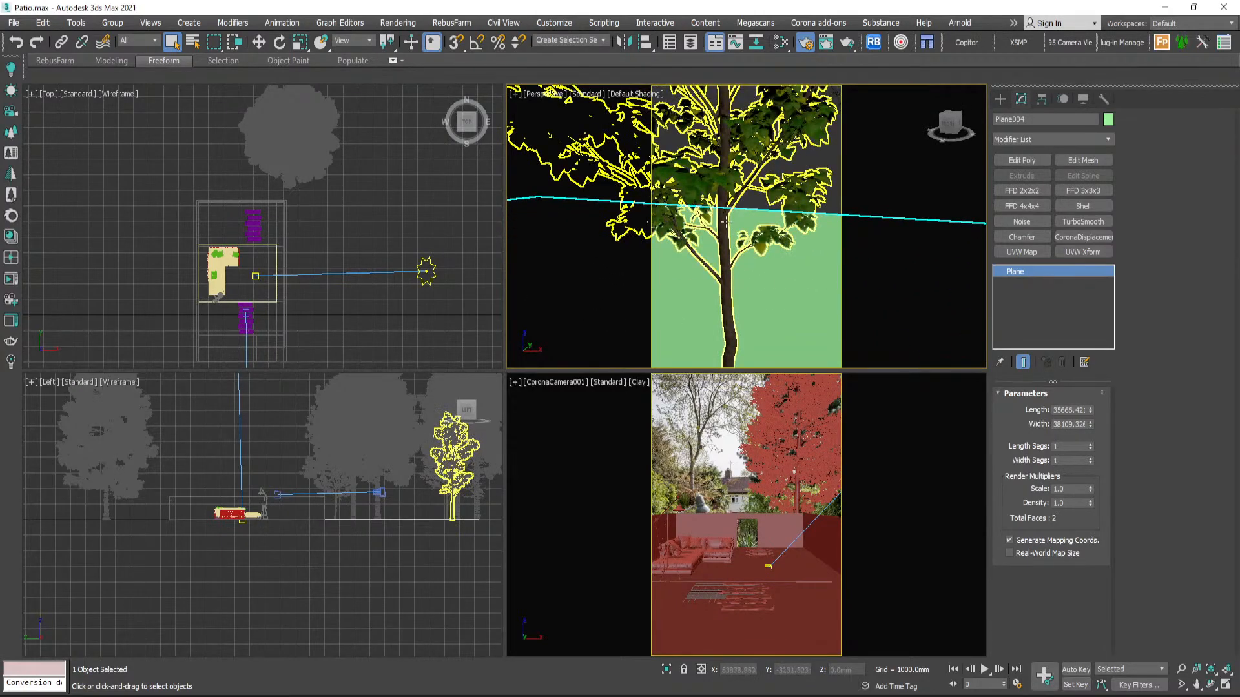
pyautogui.click(748, 257)
pyautogui.scroll(-6, 748, 257)
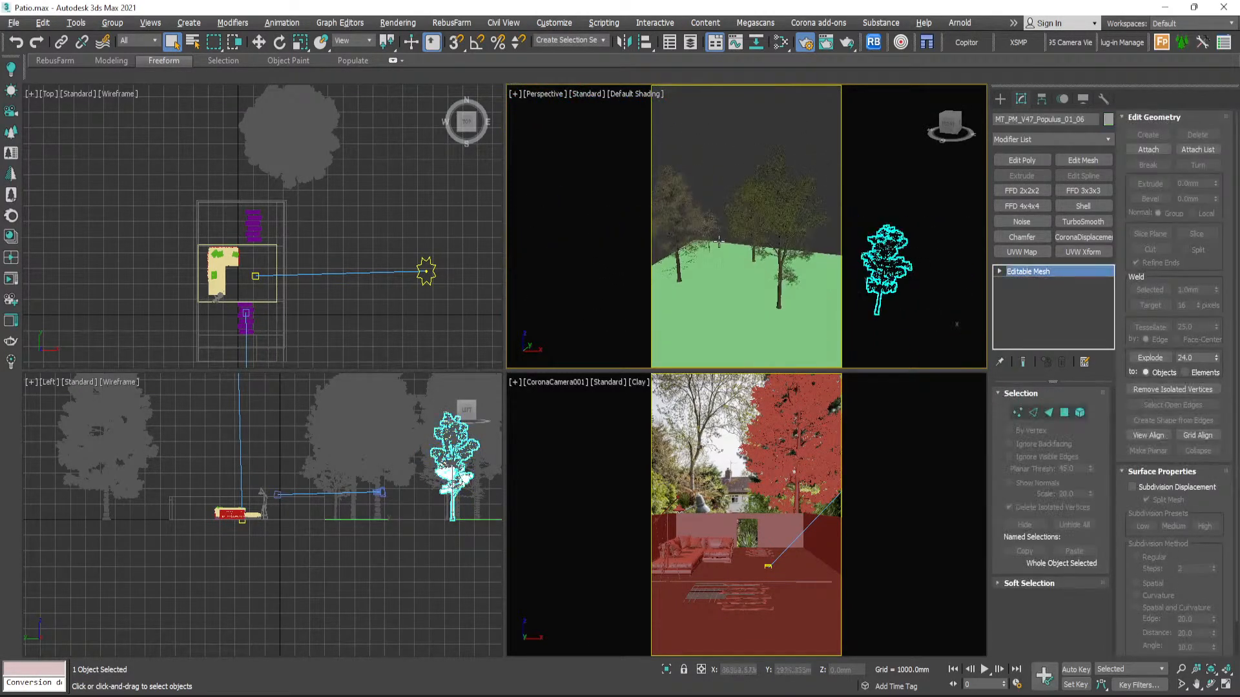
# - Inspect the Eucalyptus robusta and the remaining Cunninghamia on the green plane from another angle
pyautogui.keyDown('alt'); pyautogui.moveTo(748, 256); pyautogui.dragTo(740, 216, button='middle'); pyautogui.keyUp('alt')
pyautogui.scroll(-5, 775, 239)
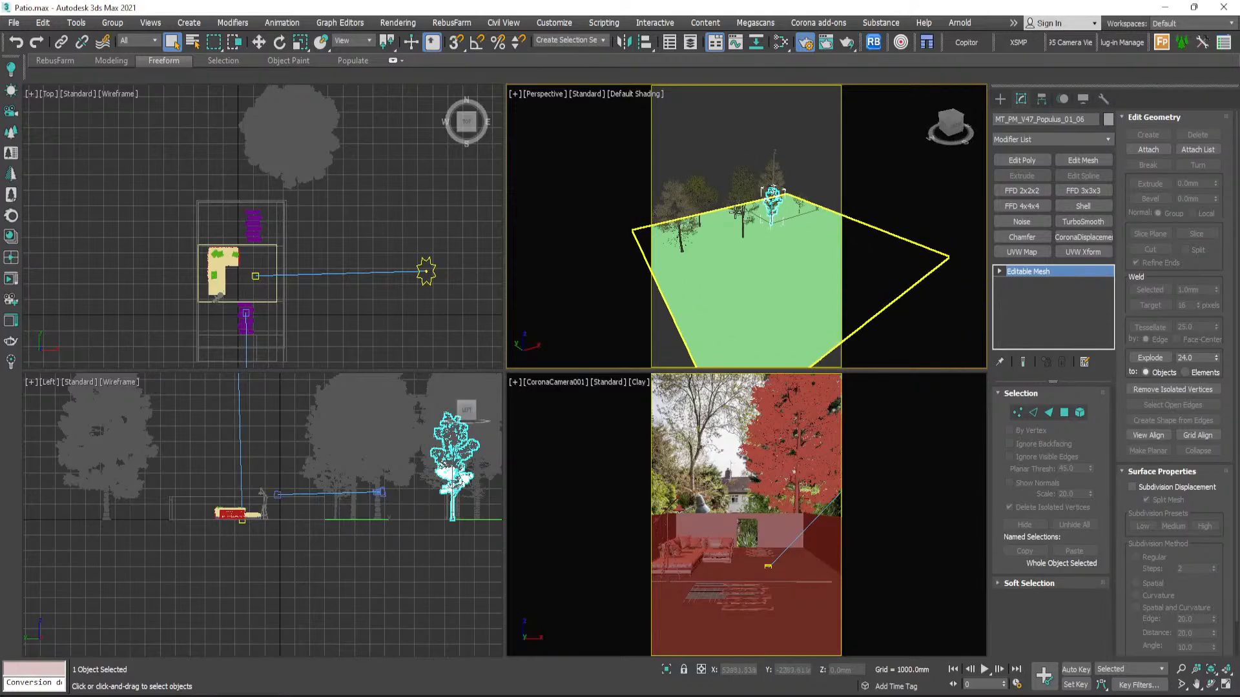
pyautogui.scroll(5, 740, 216)
pyautogui.click(752, 215)
pyautogui.scroll(-8, 774, 246)
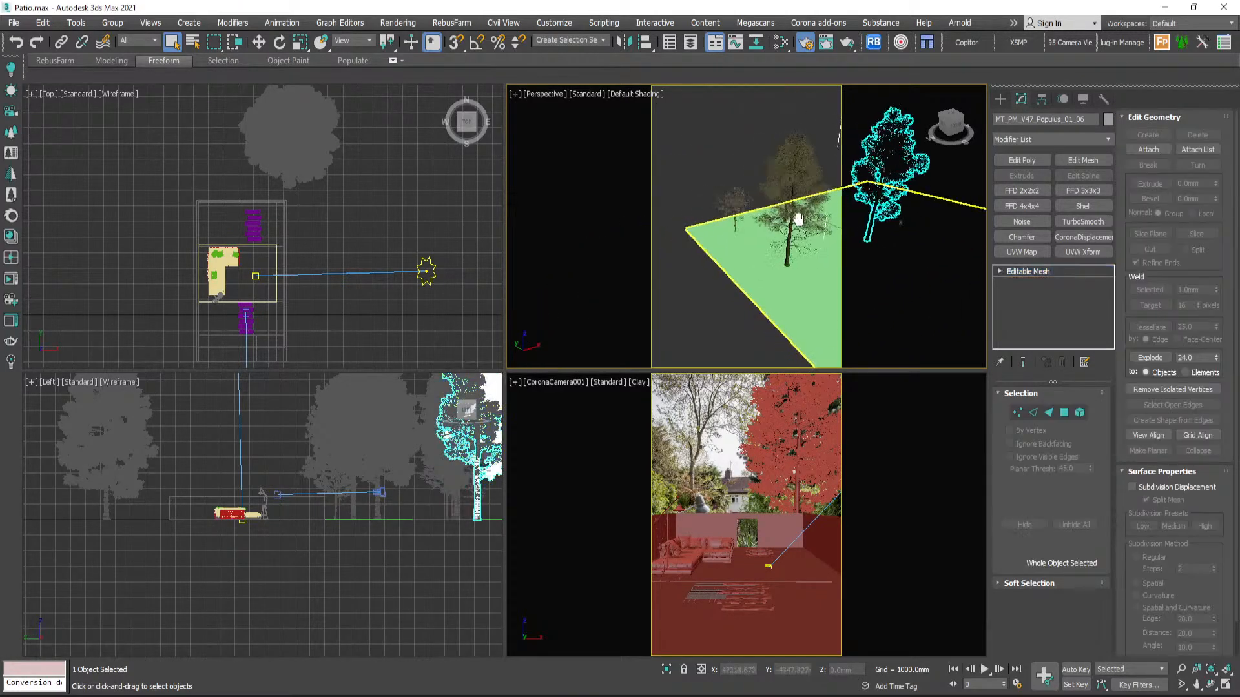
pyautogui.scroll(8, 775, 247)
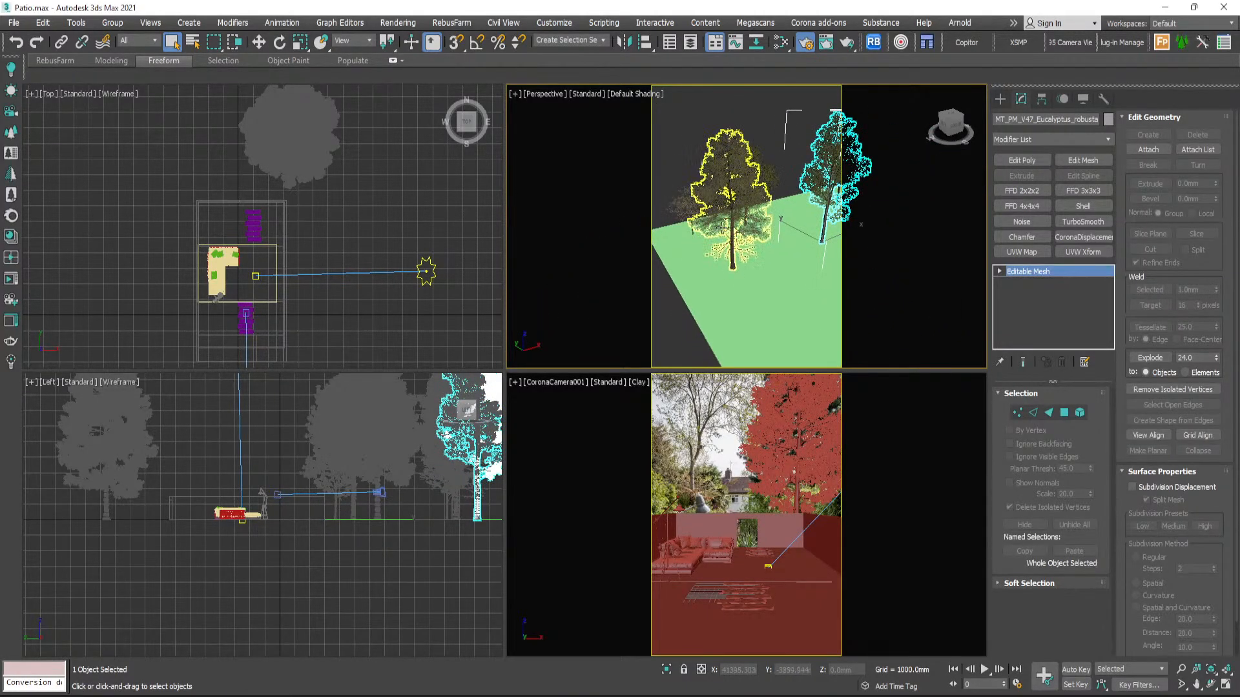
pyautogui.click(734, 225)
pyautogui.scroll(-3, 710, 226)
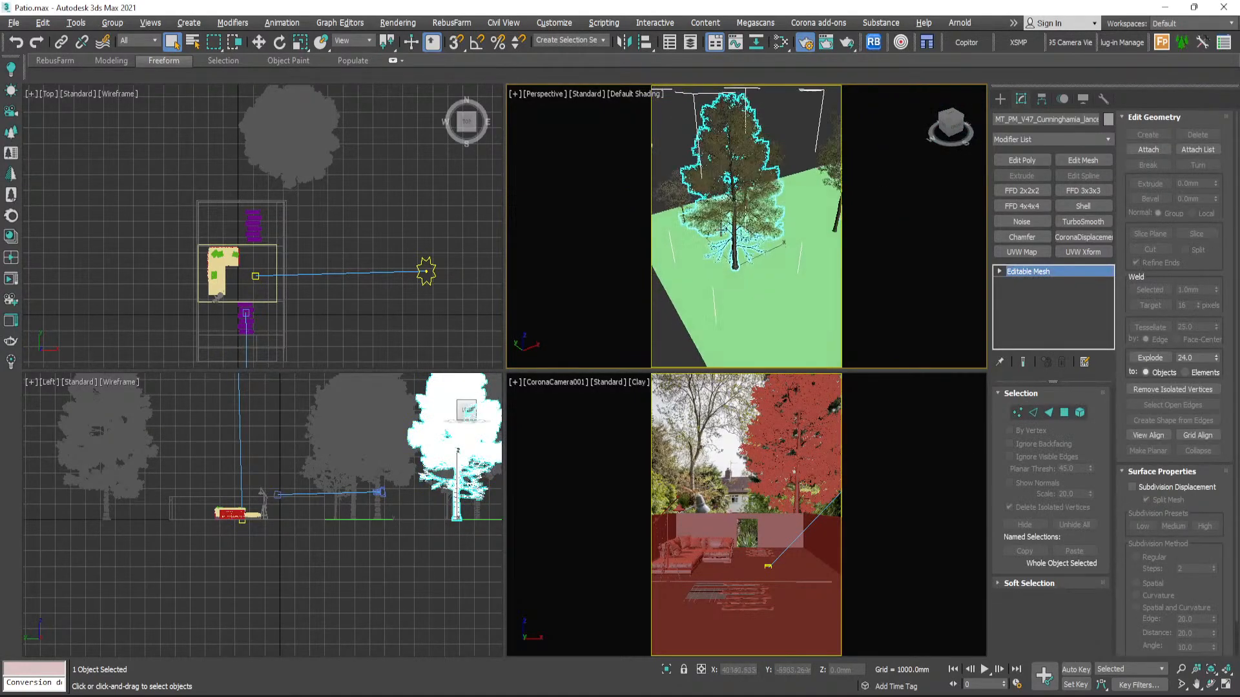
# - Inspect the small Celtis sinensis tree on the green plane up close and from a lower angle
pyautogui.scroll(8, 703, 227)
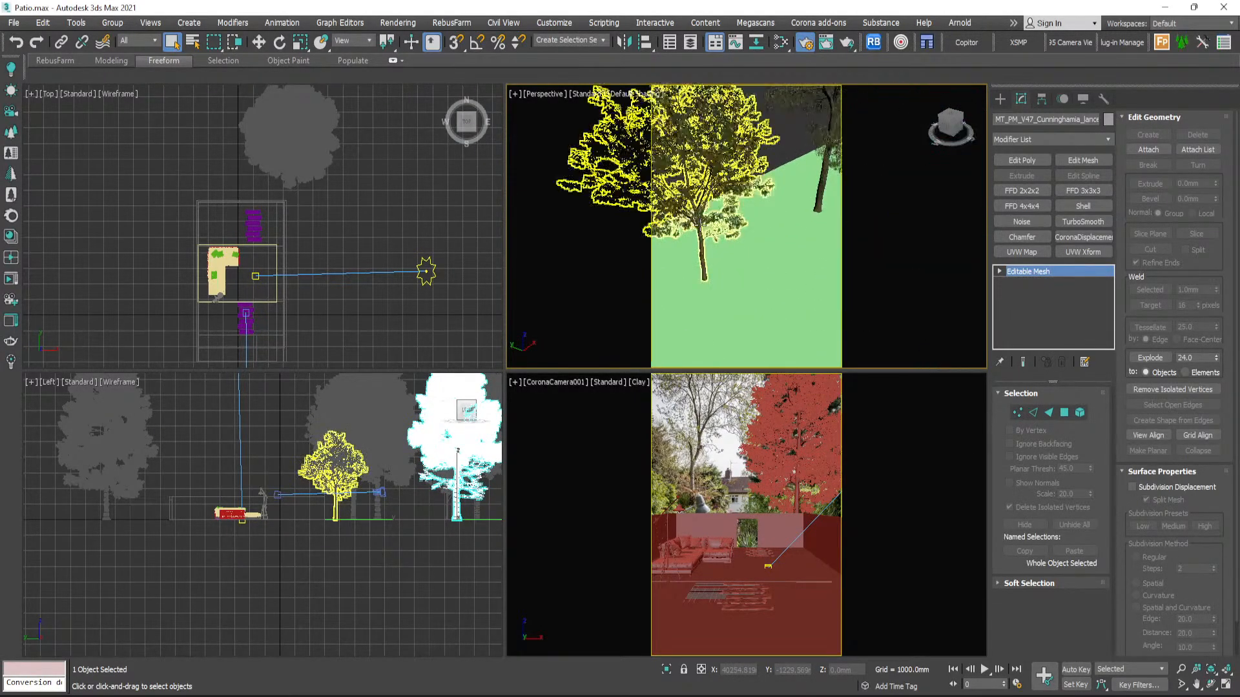
pyautogui.scroll(-2, 701, 226)
pyautogui.click(701, 191)
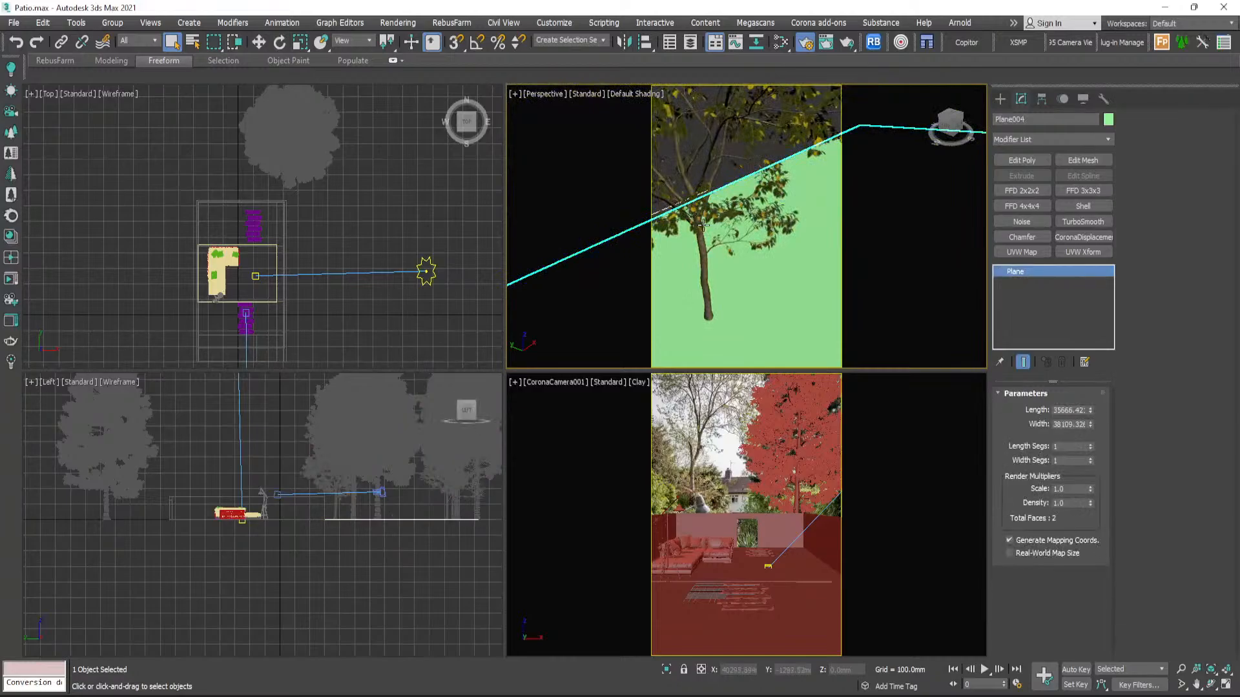
pyautogui.click(704, 213)
pyautogui.scroll(-4, 704, 213)
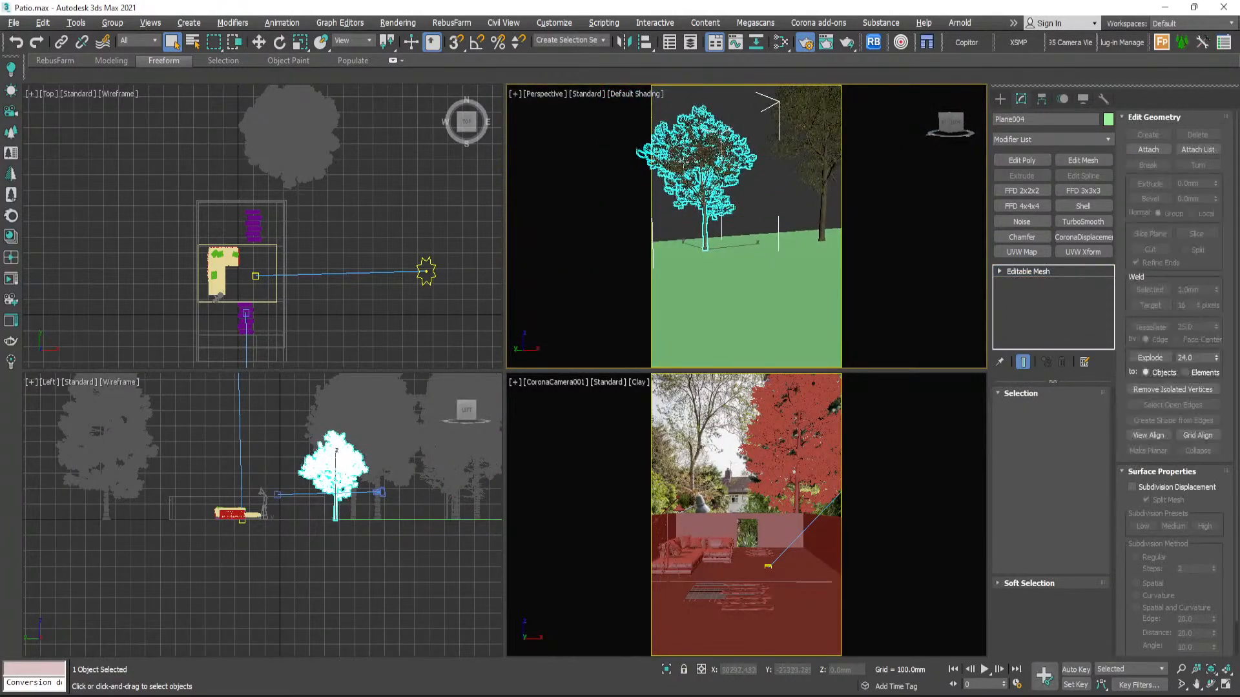
pyautogui.scroll(-6, 703, 214)
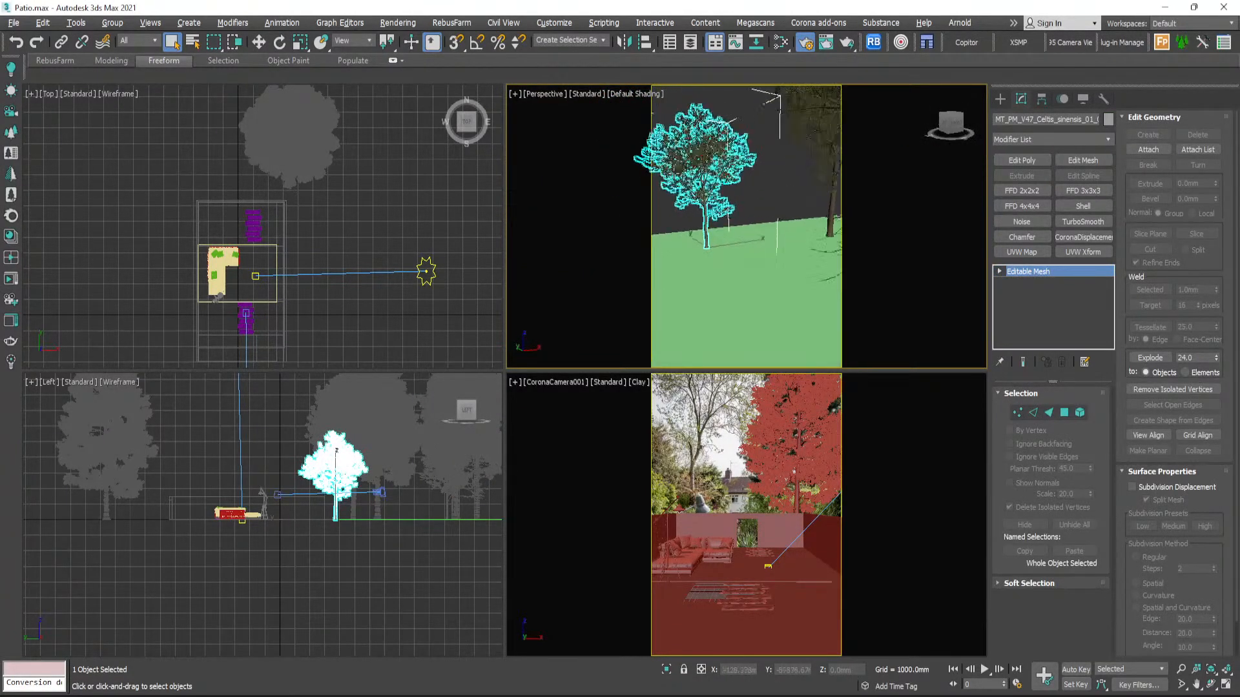
# - Examine the Eucalyptus robusta and its neighbouring trees on the green plane in the Perspective view
pyautogui.scroll(5, 739, 217)
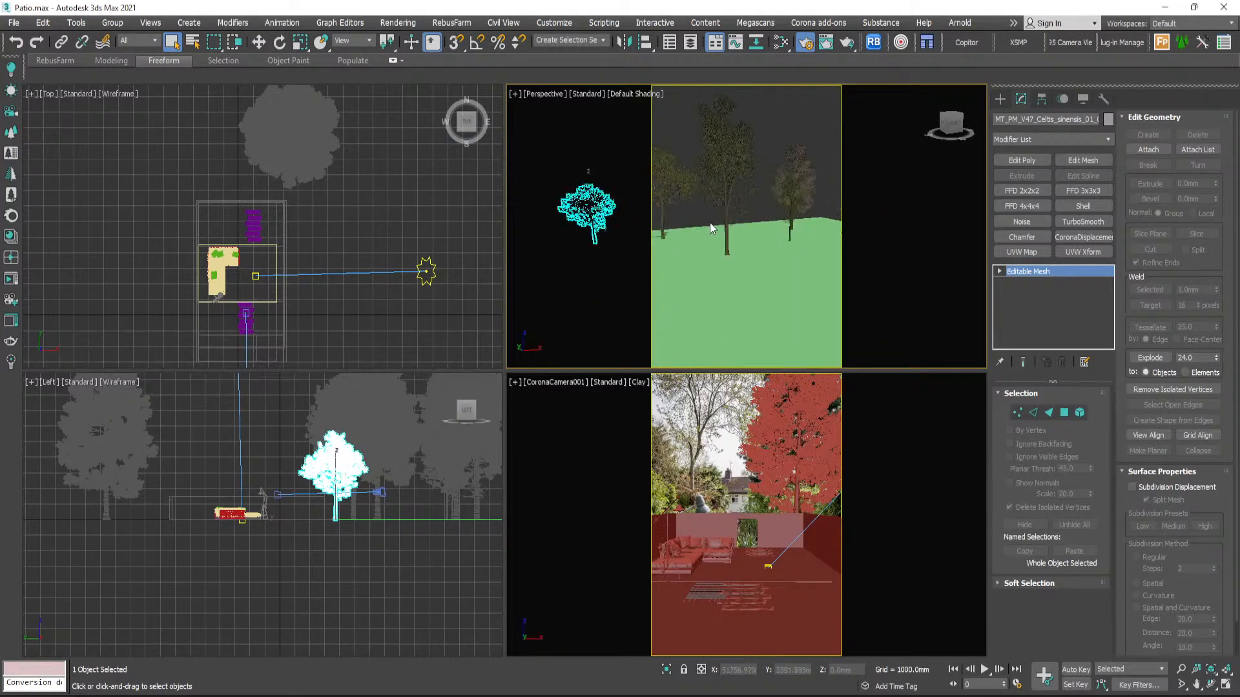
pyautogui.click(722, 213)
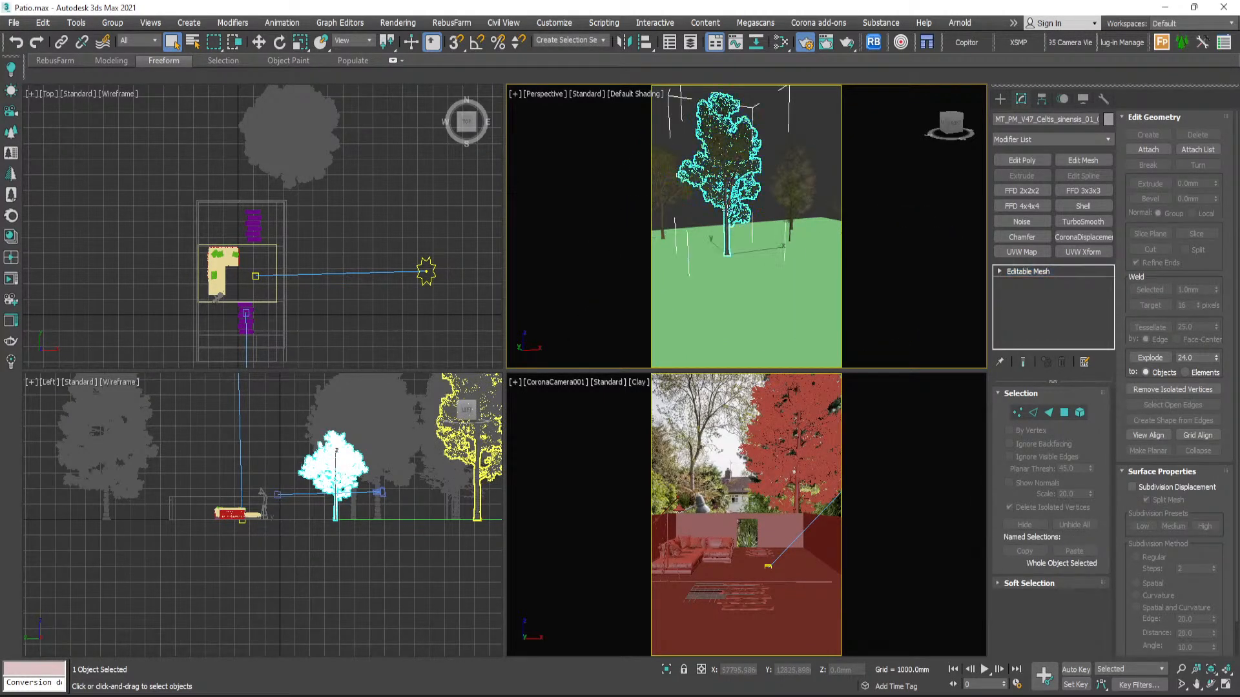
pyautogui.scroll(4, 710, 239)
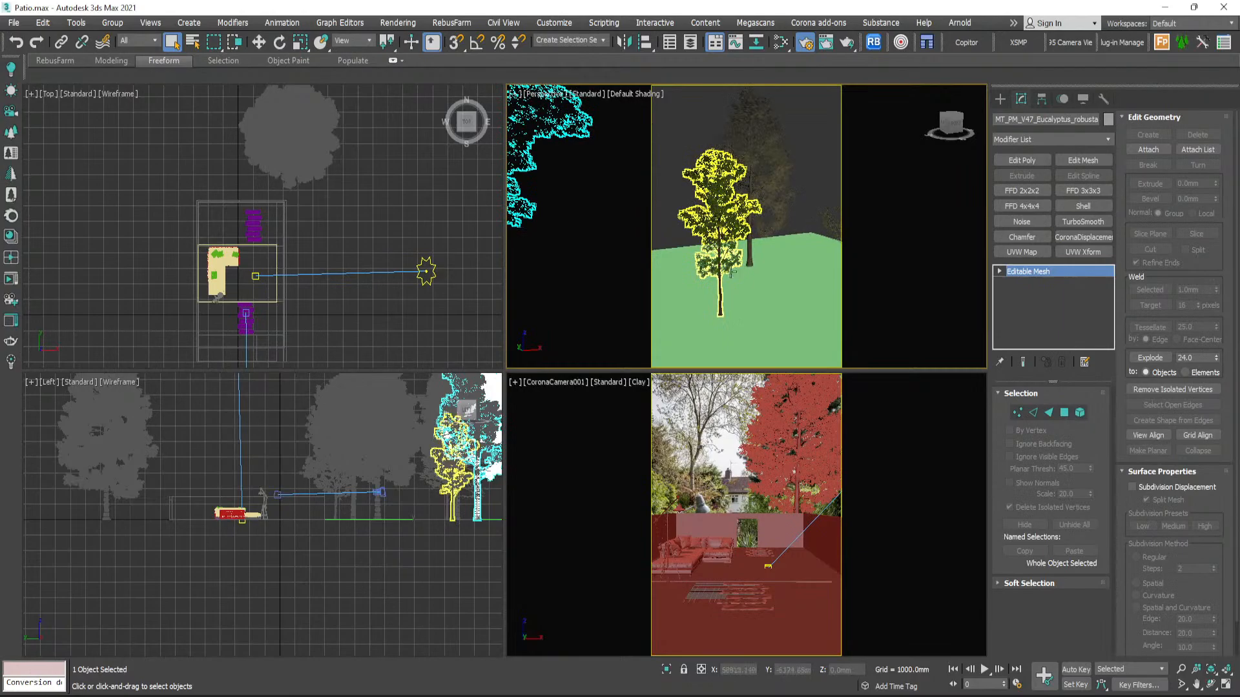
pyautogui.scroll(3, 723, 296)
pyautogui.scroll(-5, 715, 296)
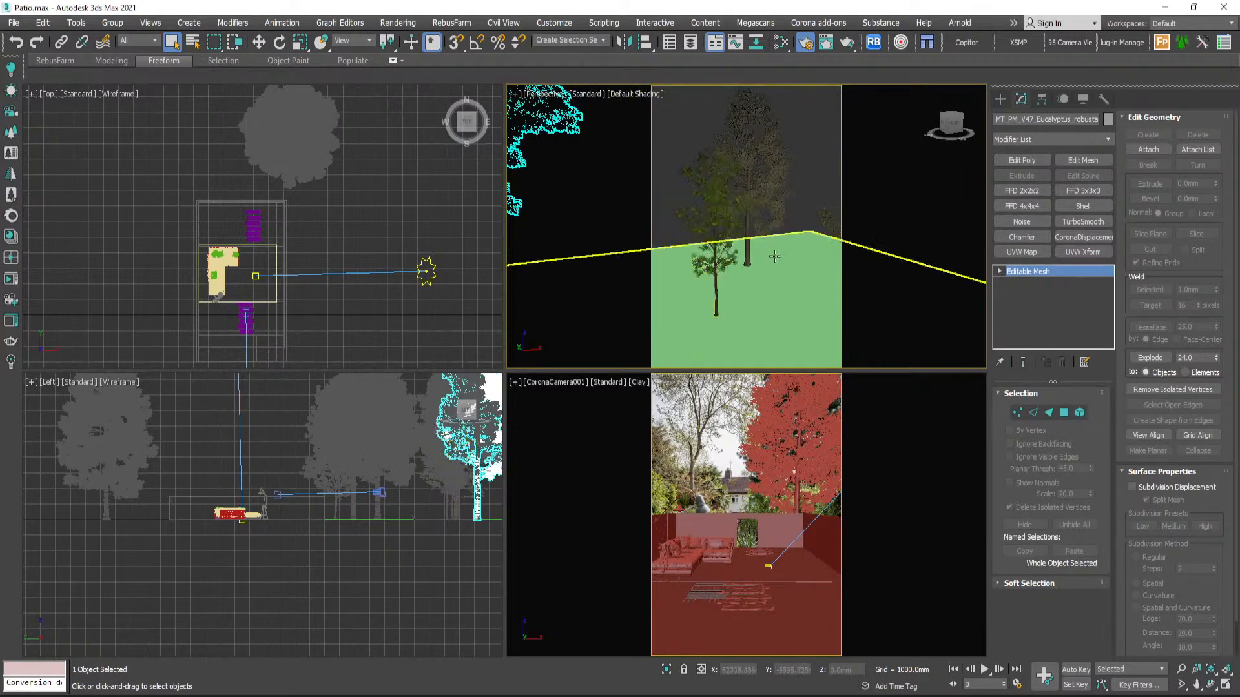
# - Move the Broussonetia tree from the green plane to behind the patio's rear wall, beside the Cunninghamia tree
pyautogui.moveTo(775, 254); pyautogui.dragTo(712, 260, button='middle')
pyautogui.scroll(3, 734, 256)
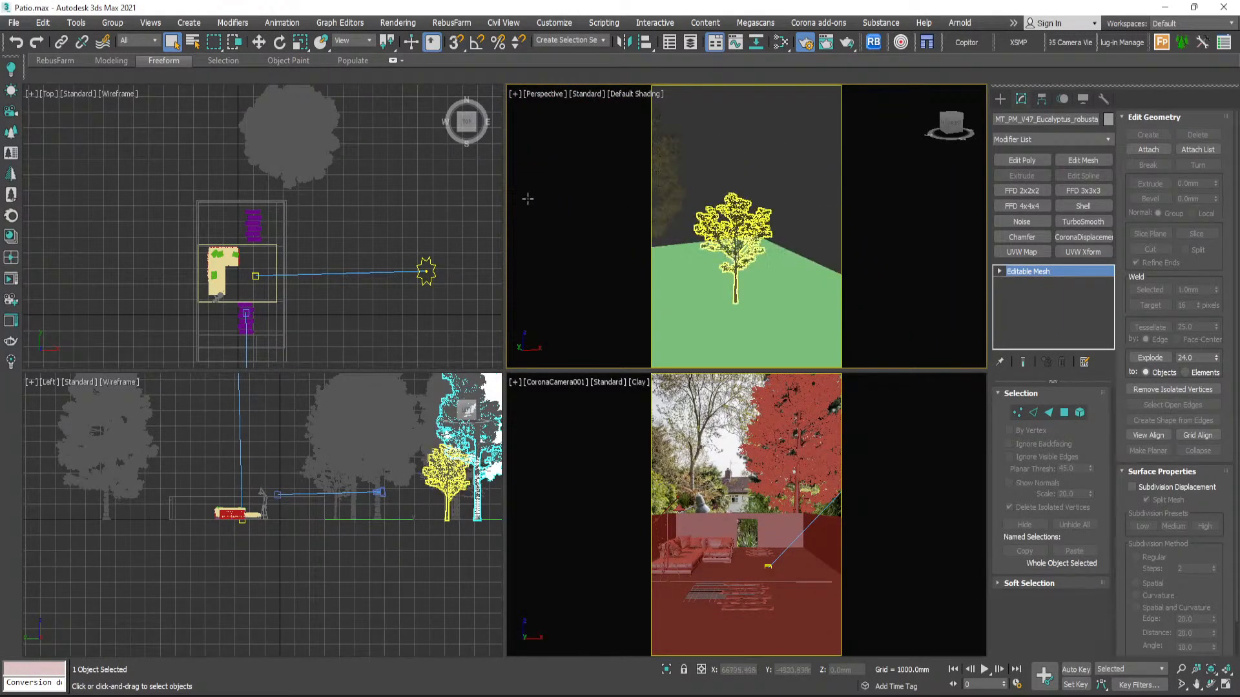
pyautogui.click(734, 239)
pyautogui.click(260, 43)
pyautogui.scroll(-8, 370, 234)
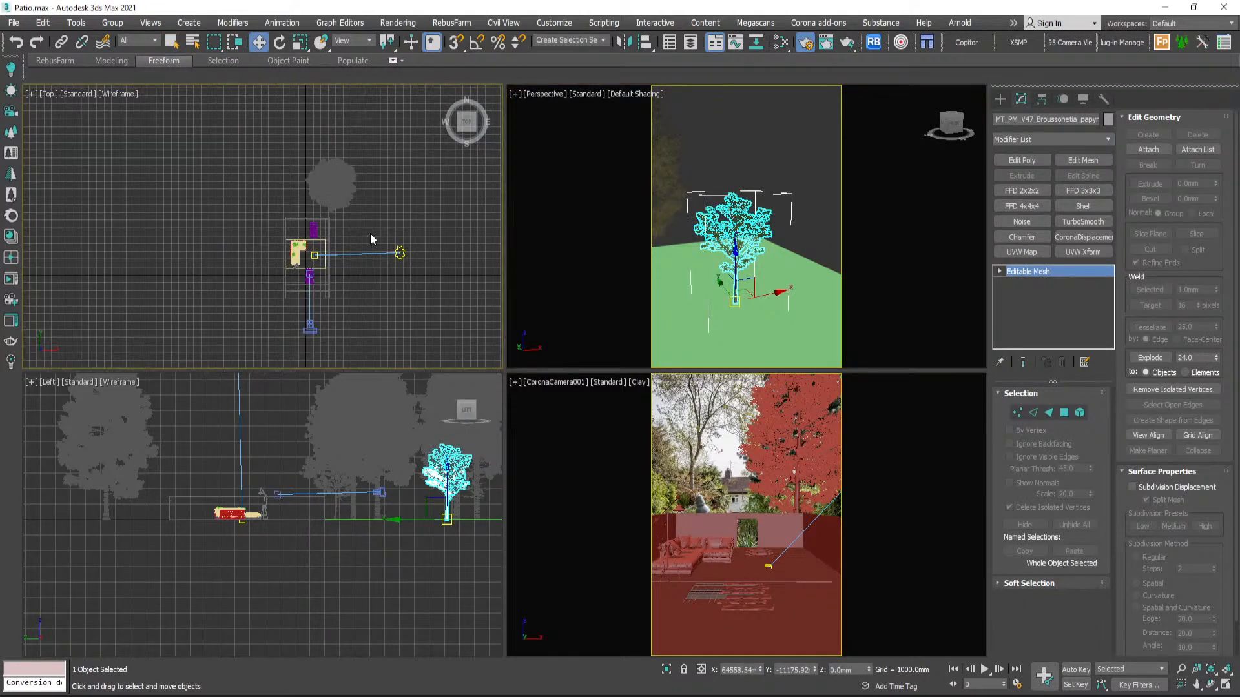
pyautogui.moveTo(471, 264); pyautogui.dragTo(372, 111)
pyautogui.scroll(5, 338, 219)
# - Scale the Broussonetia tree up uniformly to about 247% and rotate it slightly in the Top view
pyautogui.press('r')
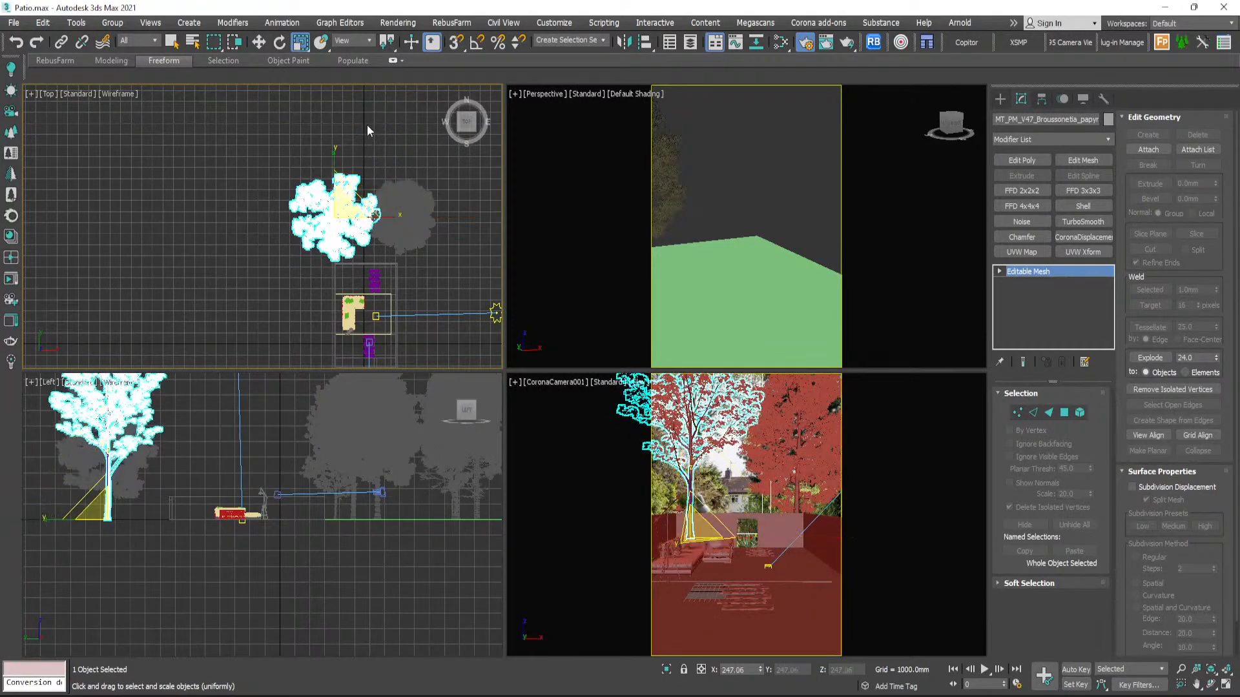
pyautogui.press('e')
pyautogui.moveTo(353, 170); pyautogui.dragTo(555, 279)
# - Shift the Broussonetia tree farther back from the patio and enlarge it uniformly by about 126%
pyautogui.press('w')
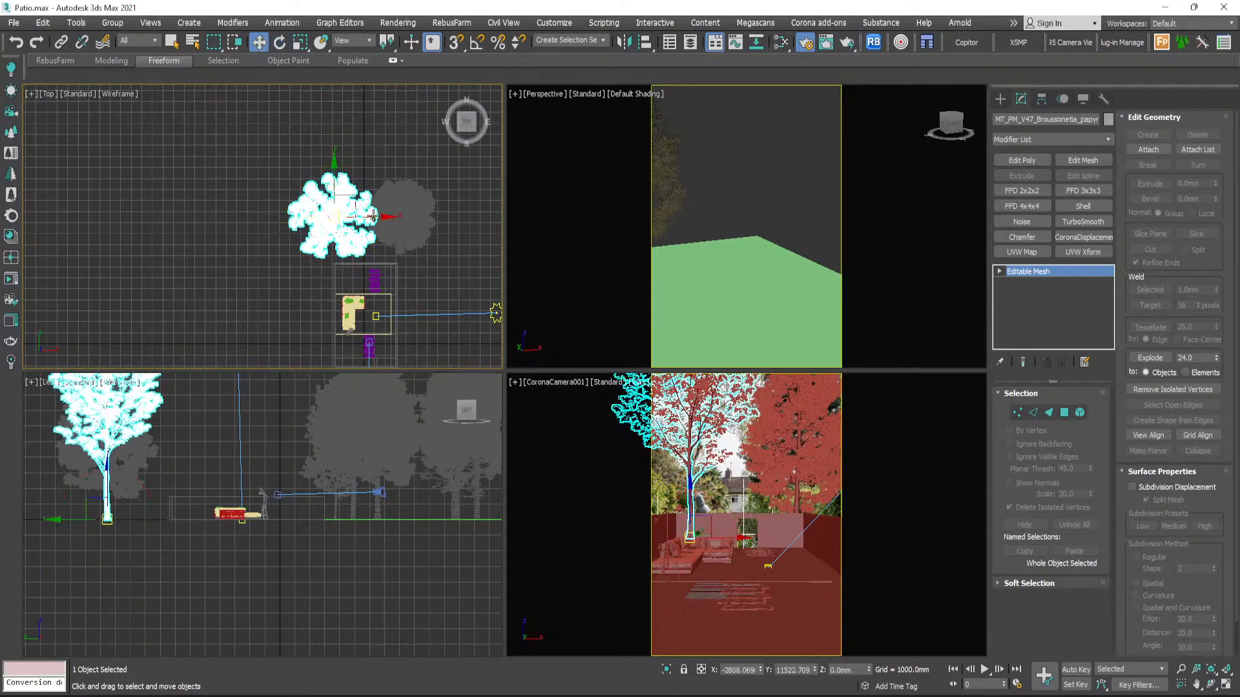
pyautogui.moveTo(341, 215); pyautogui.dragTo(340, 173)
pyautogui.press('r')
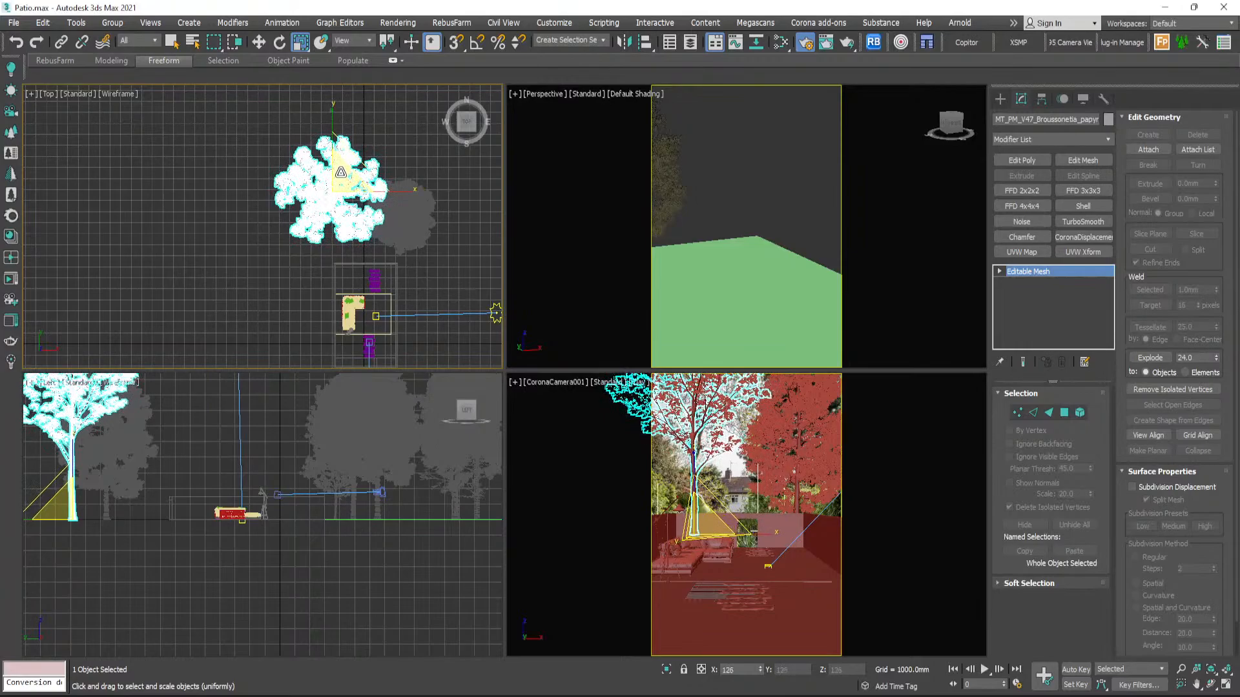
pyautogui.press('w')
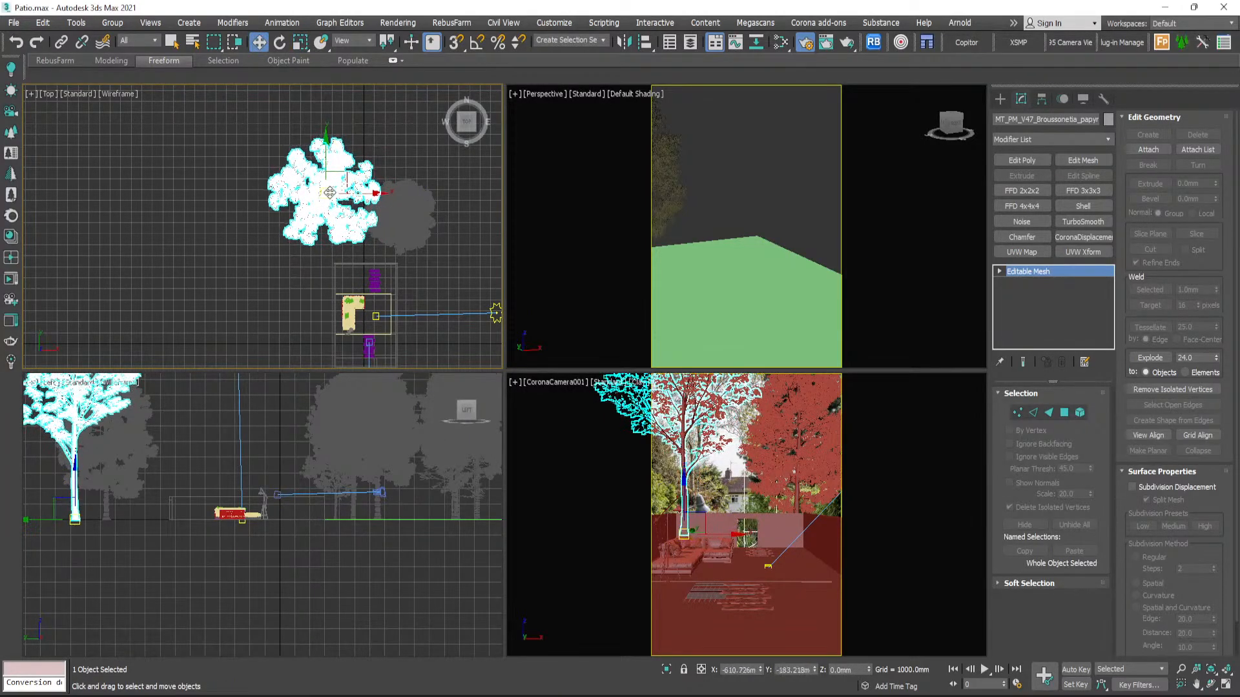
pyautogui.moveTo(330, 192); pyautogui.dragTo(333, 193)
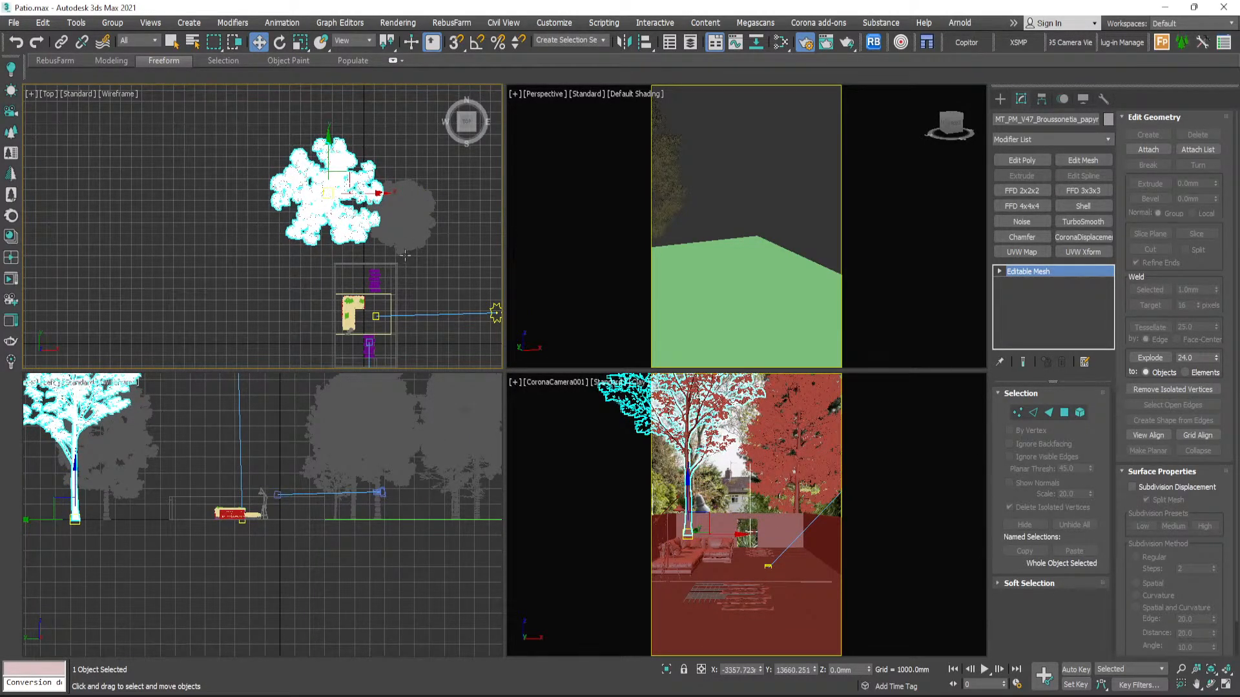
# - Move the Broussonetia tree farther behind the Cunninghamia, to about X -4150 mm, Y 18360 mm
pyautogui.click(445, 288)
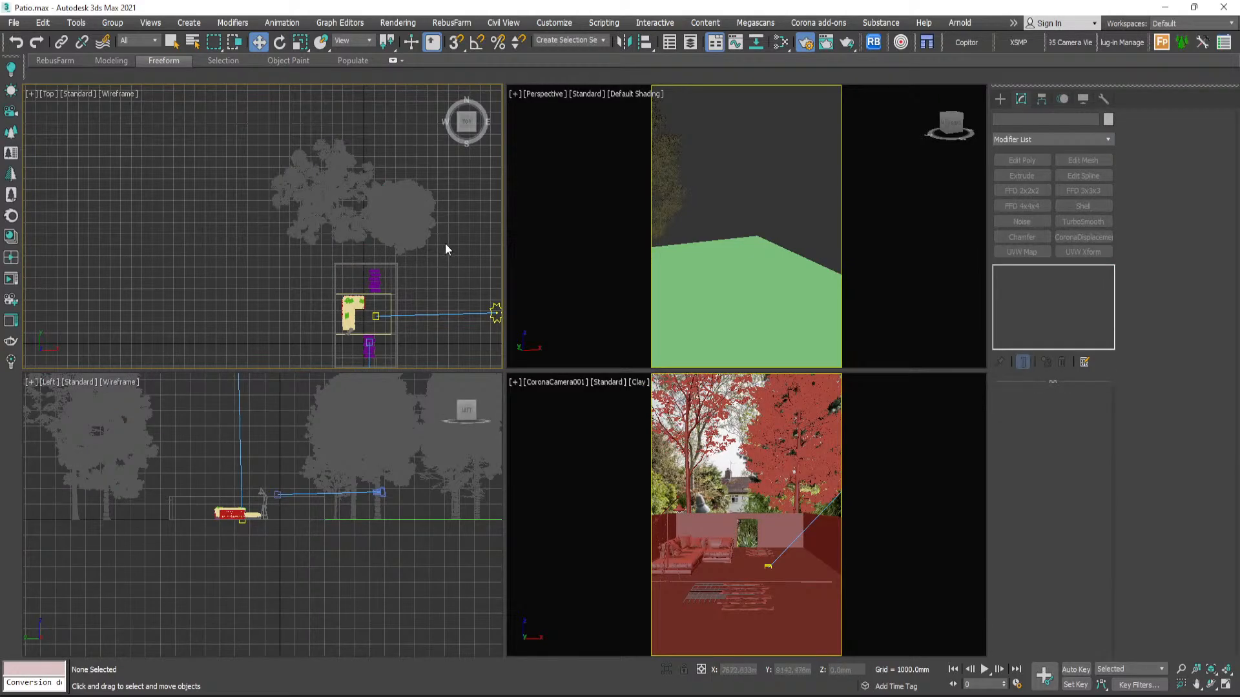
pyautogui.click(427, 218)
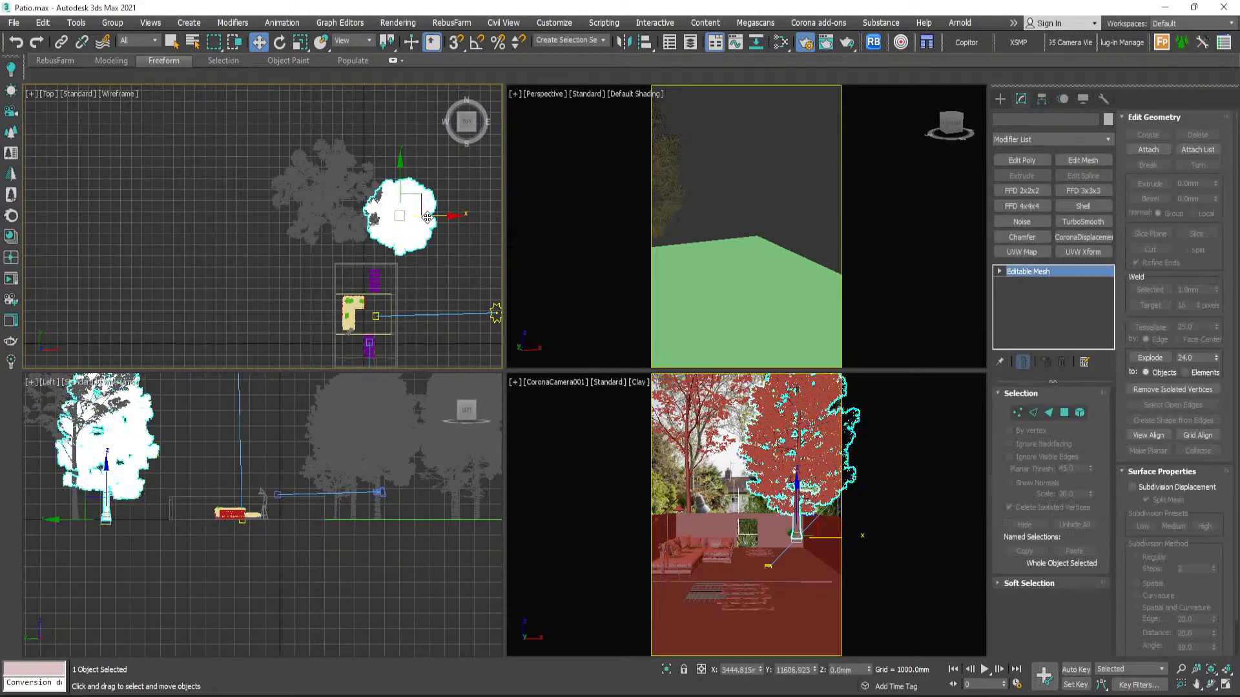
pyautogui.moveTo(427, 218); pyautogui.dragTo(428, 217)
pyautogui.click(322, 198)
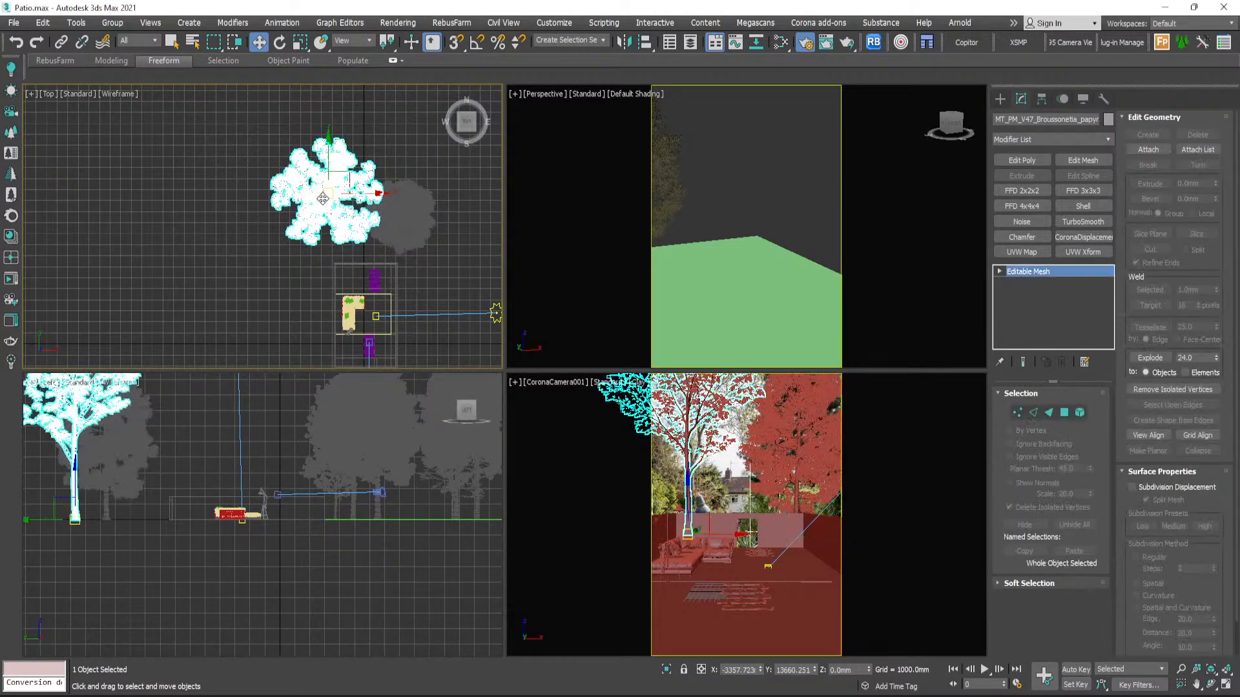
pyautogui.moveTo(323, 199); pyautogui.dragTo(320, 144)
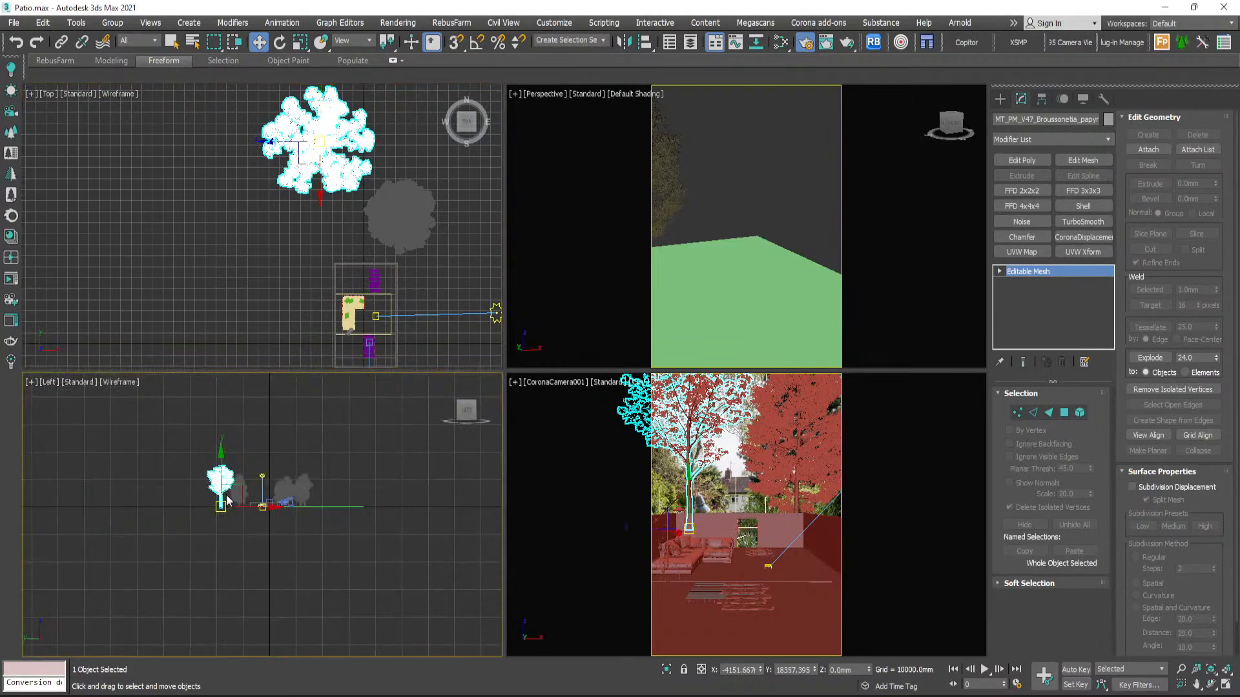
# - Raise the Broussonetia tree to about Z 738 mm and scale it up slightly and uniformly
pyautogui.scroll(2, 223, 483)
pyautogui.moveTo(220, 472); pyautogui.dragTo(222, 478)
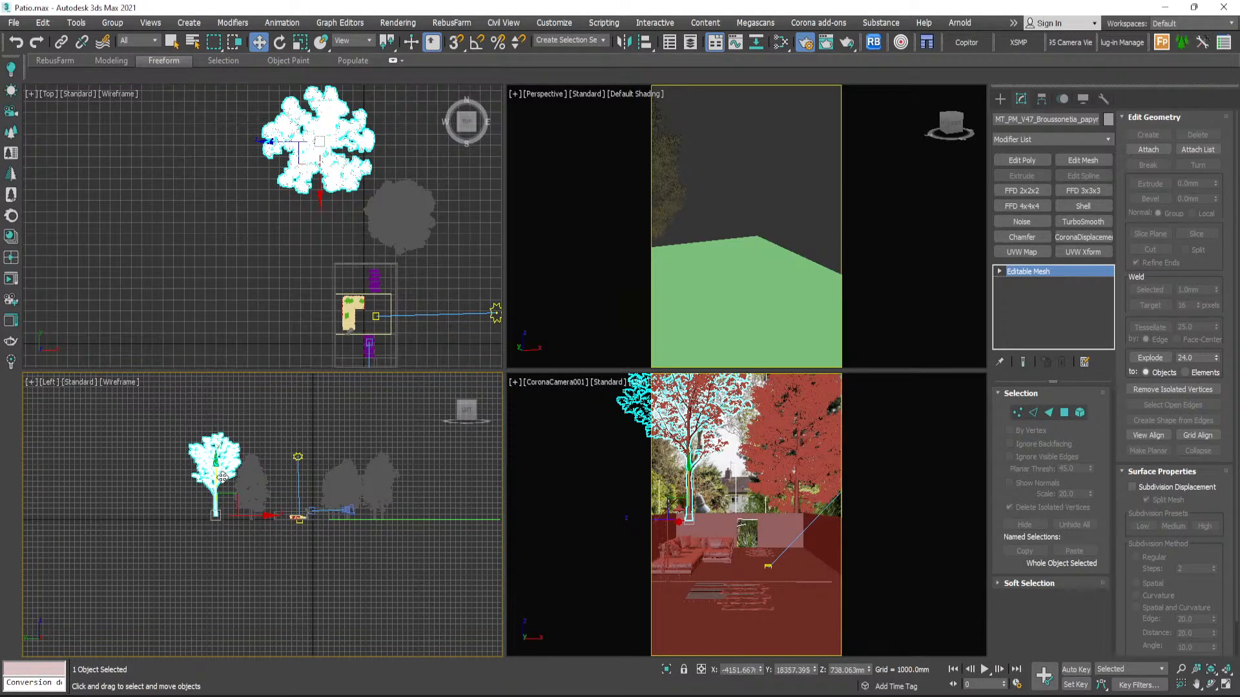
pyautogui.press('r')
pyautogui.click(309, 133)
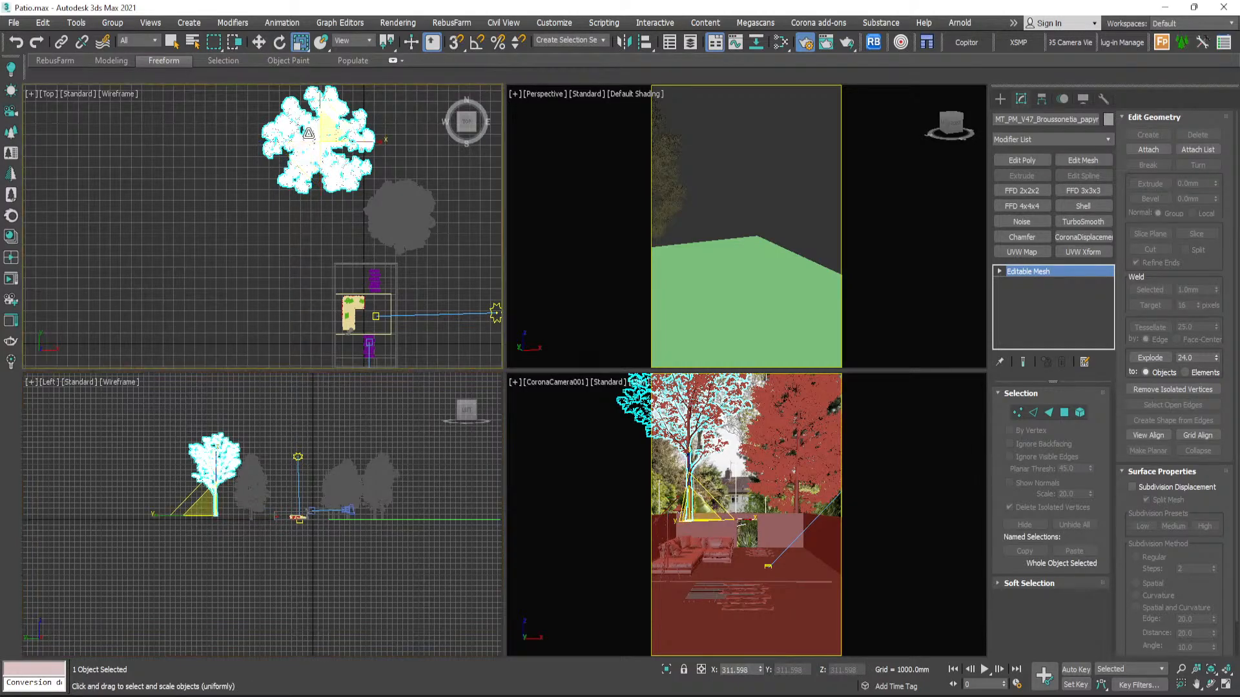
pyautogui.moveTo(323, 140); pyautogui.dragTo(323, 133)
pyautogui.press('w')
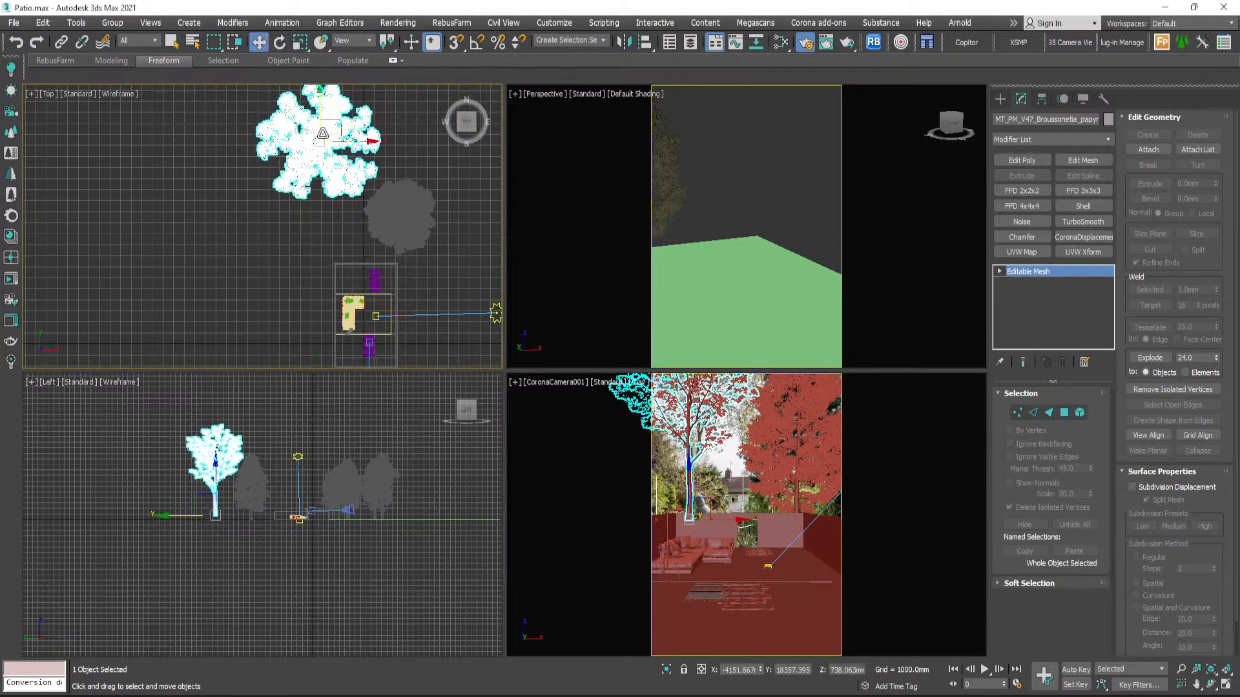
# - Lower the Broussonetia tree to about Z -34 mm and clear the selection
pyautogui.scroll(2, 229, 491)
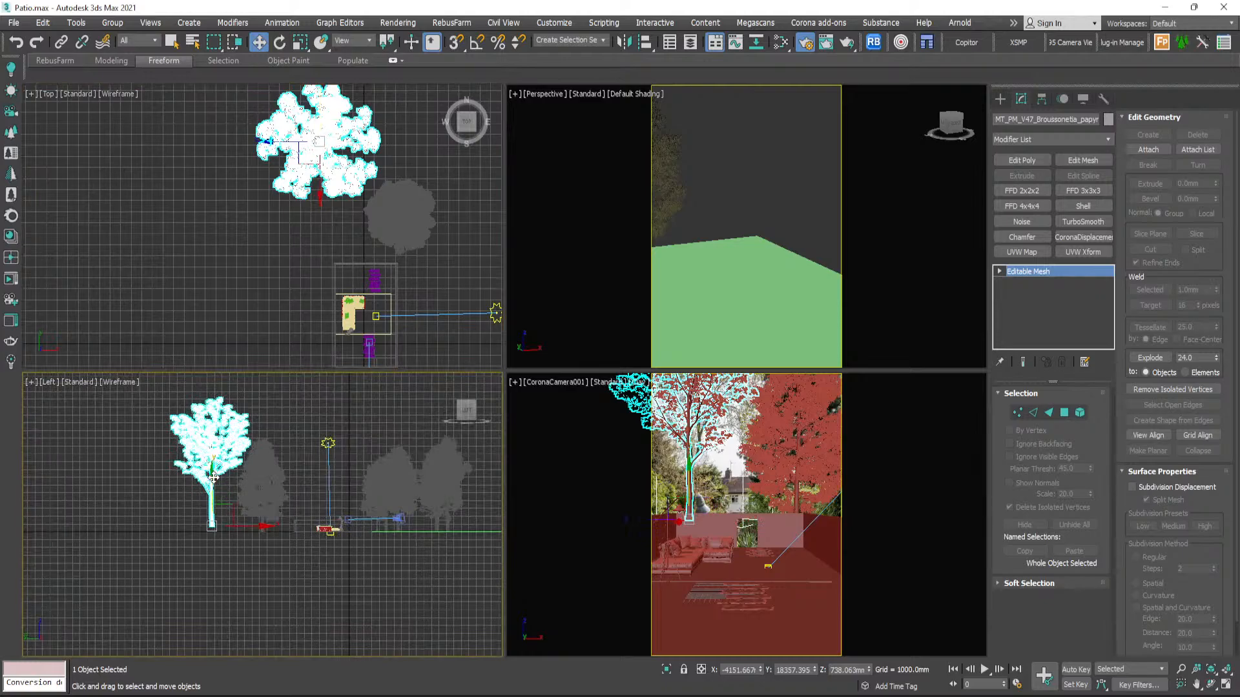
pyautogui.moveTo(214, 478); pyautogui.dragTo(216, 483)
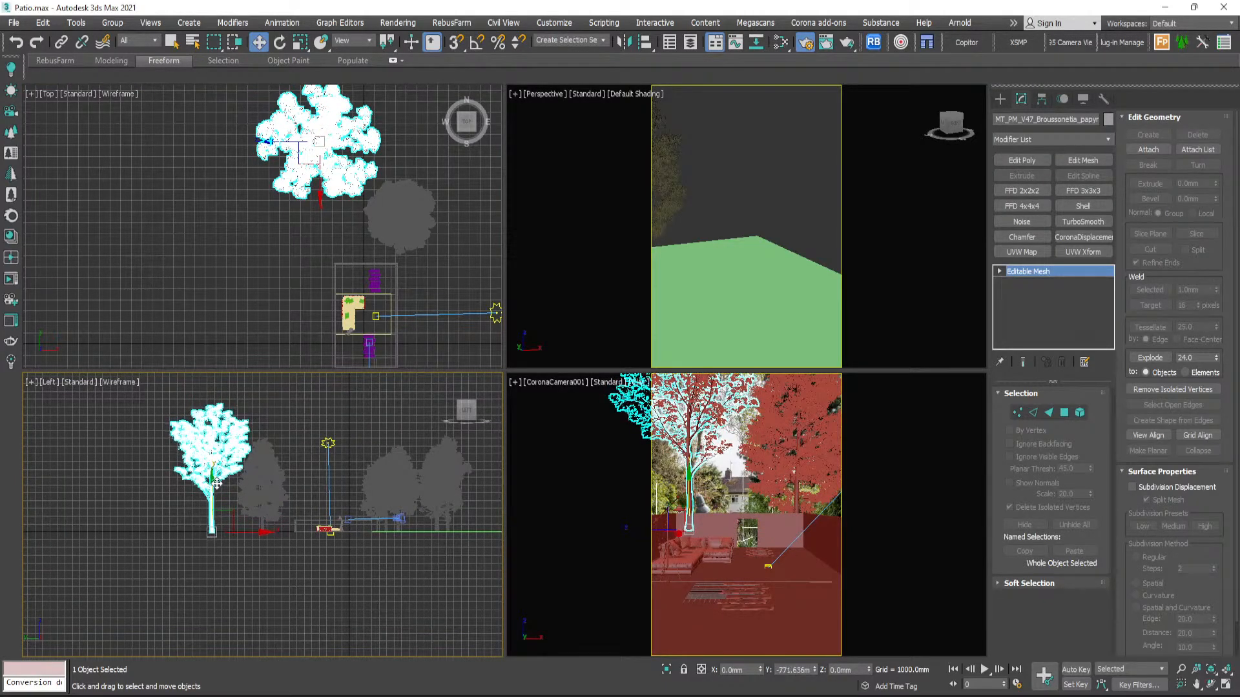
pyautogui.click(226, 215)
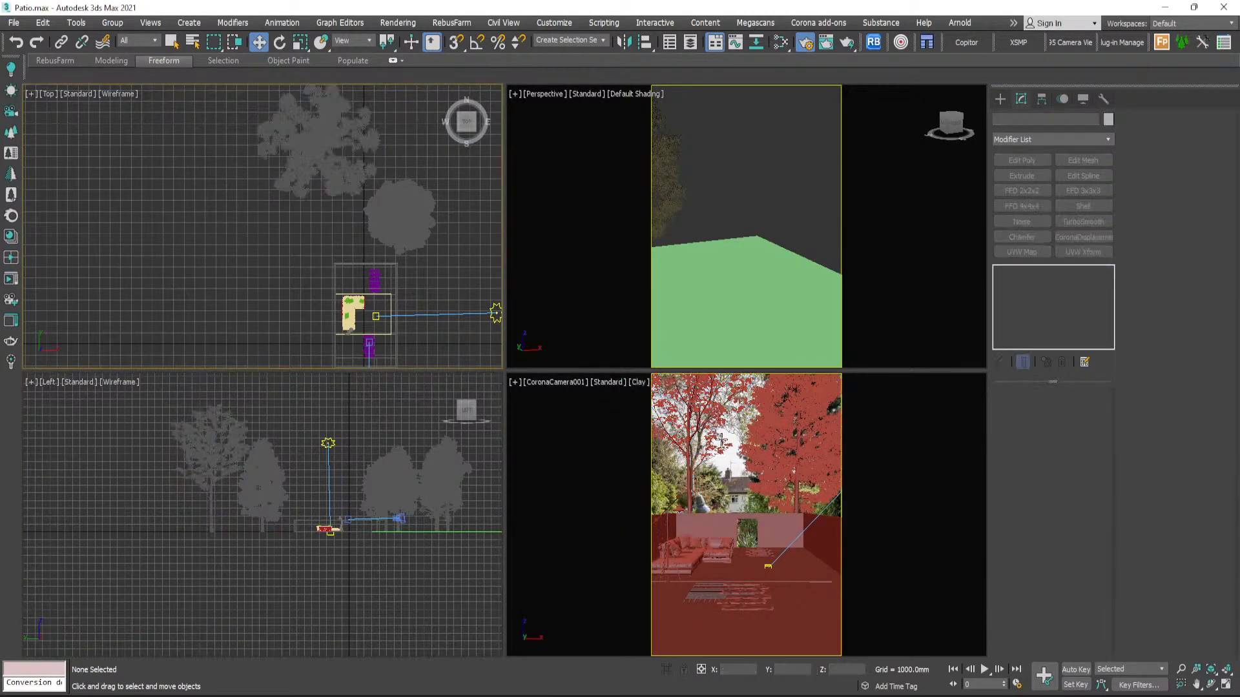
# - Enter polygon-level editing of the Broussonetia mesh and pick a leaf polygon of its crown in the enlarged camera view
pyautogui.click(726, 442)
pyautogui.hotkey('alt', 'w')
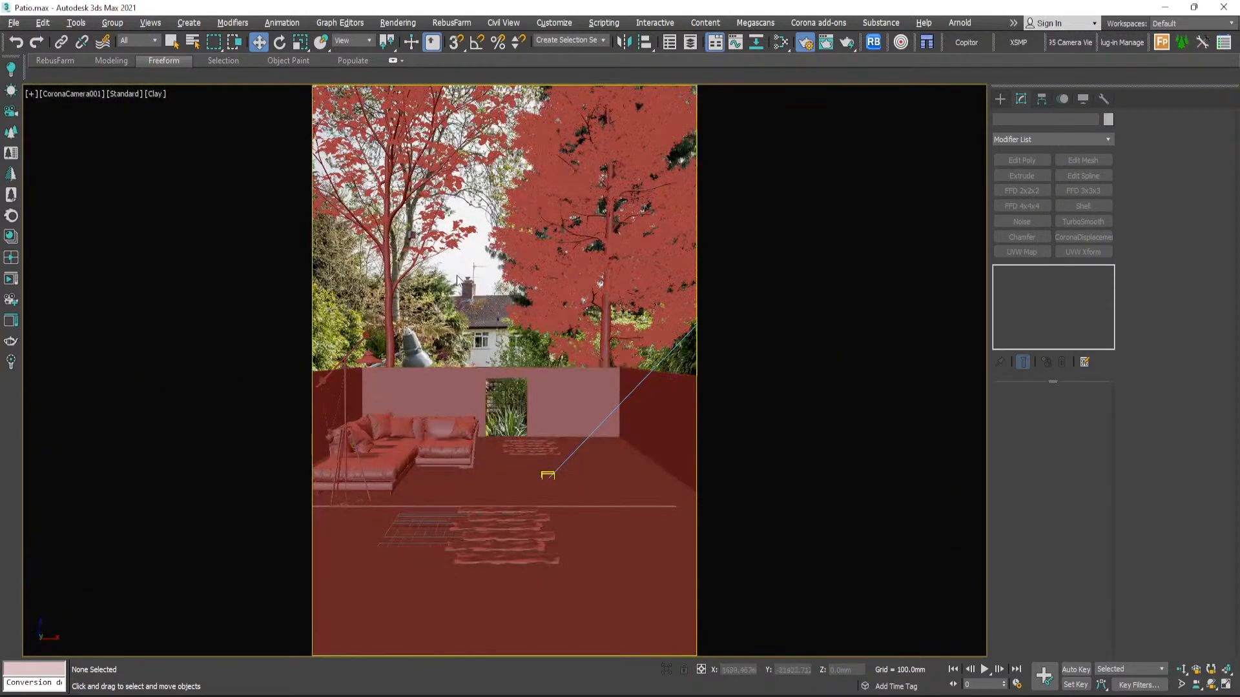
pyautogui.click(441, 245)
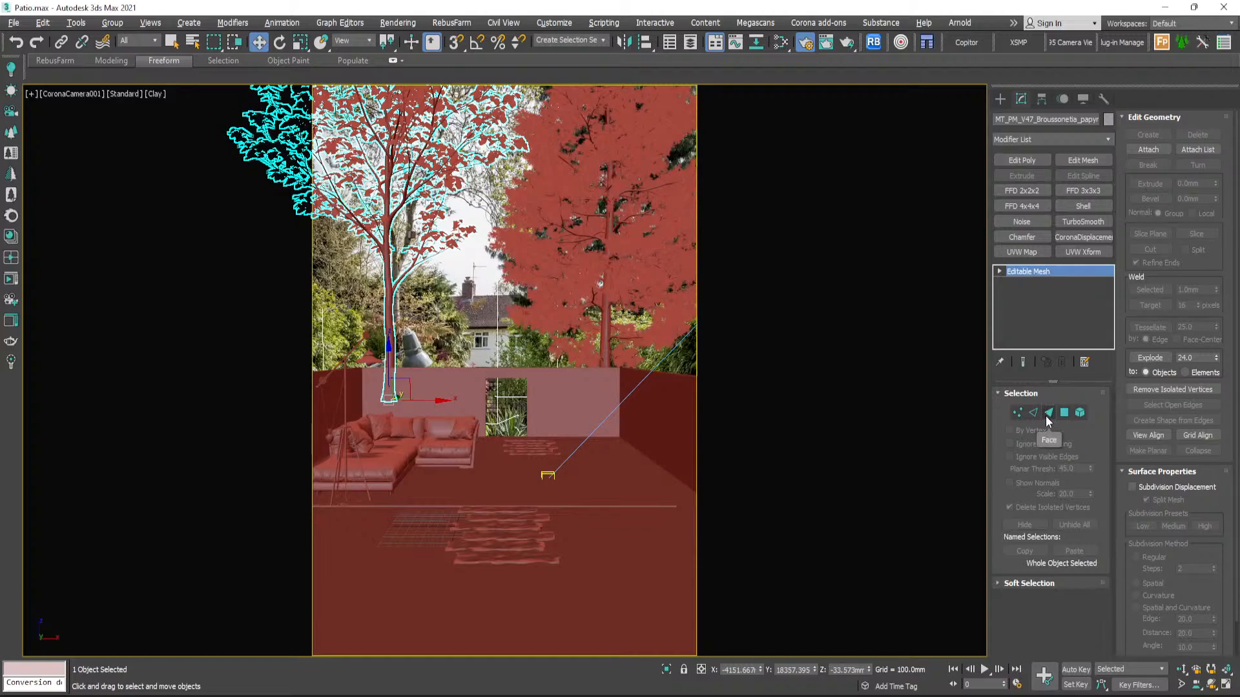
pyautogui.click(1064, 413)
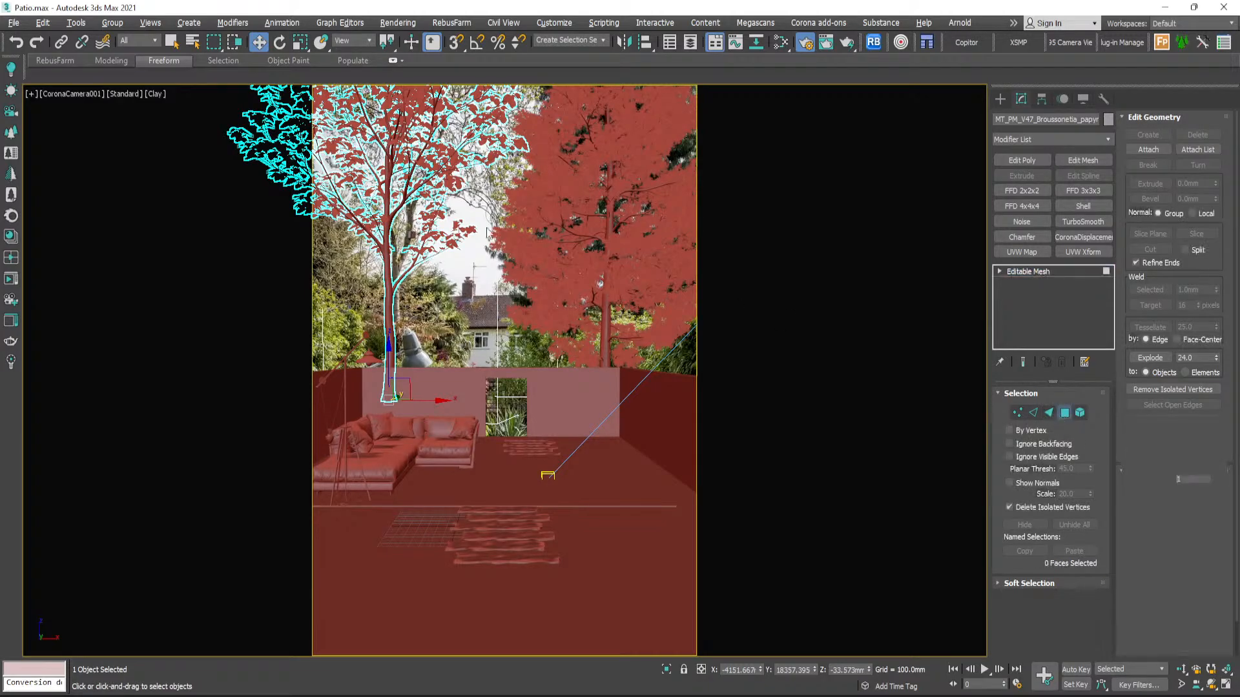
pyautogui.click(361, 158)
pyautogui.hotkey('alt', 'w')
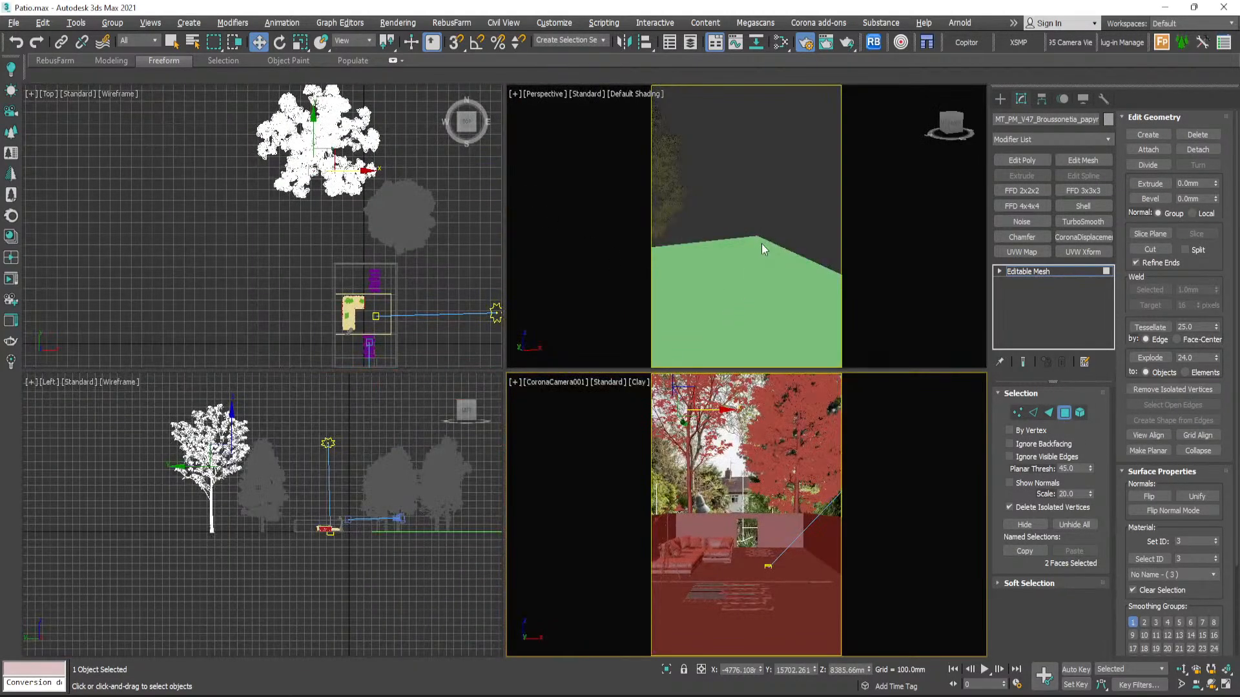
# - Select all Broussonetia leaf faces by material ID 3 and check the selection in the Perspective view
pyautogui.rightClick(761, 243)
pyautogui.press('z')
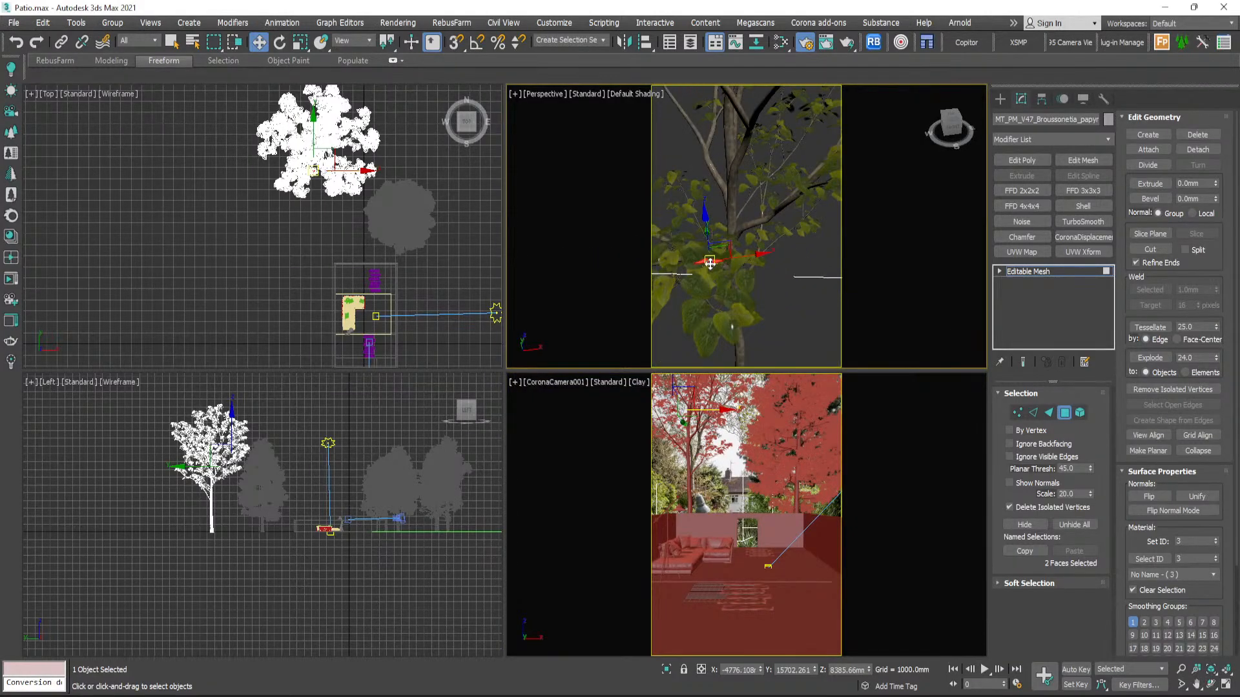
pyautogui.keyDown('alt'); pyautogui.moveTo(710, 263); pyautogui.dragTo(709, 301, button='middle'); pyautogui.keyUp('alt')
pyautogui.scroll(6, 707, 266)
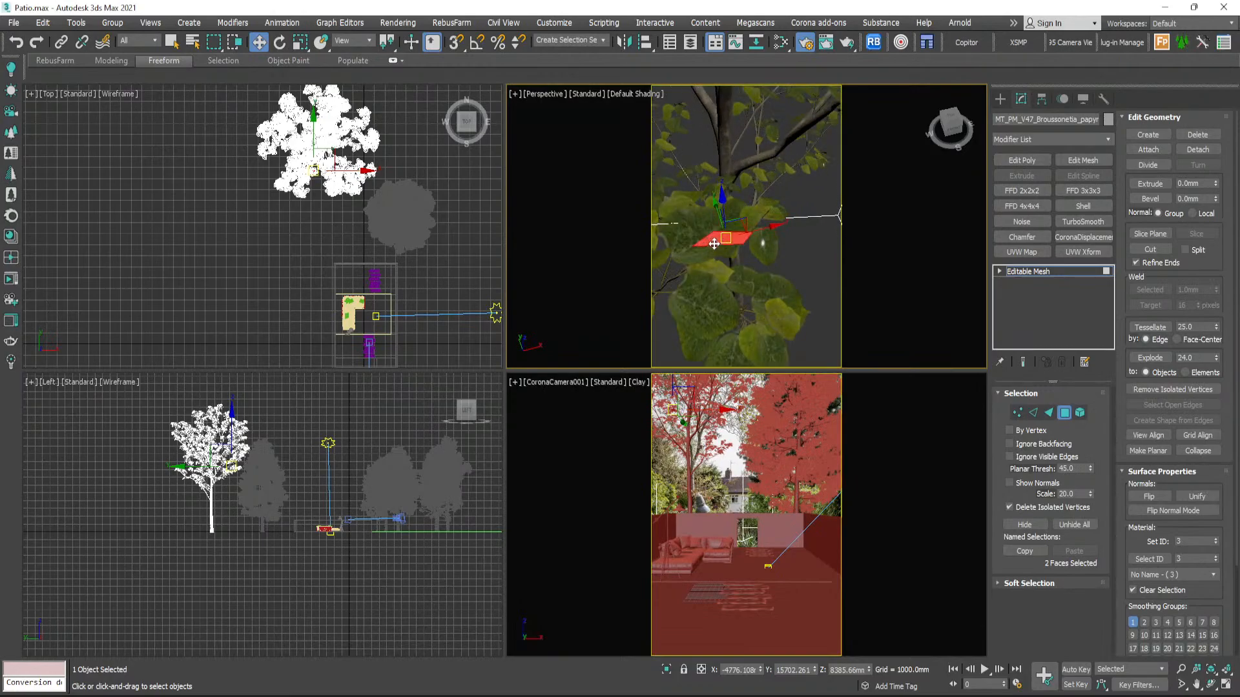
pyautogui.click(1142, 557)
pyautogui.scroll(-4, 781, 254)
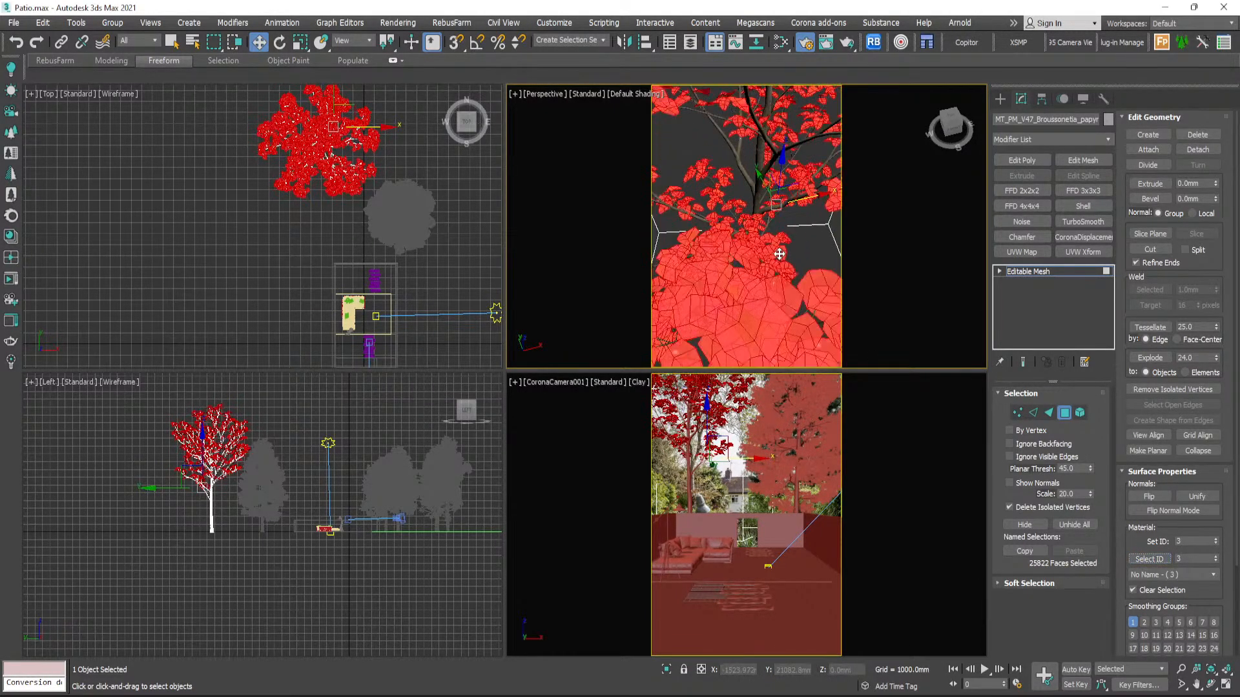
pyautogui.scroll(-8, 780, 255)
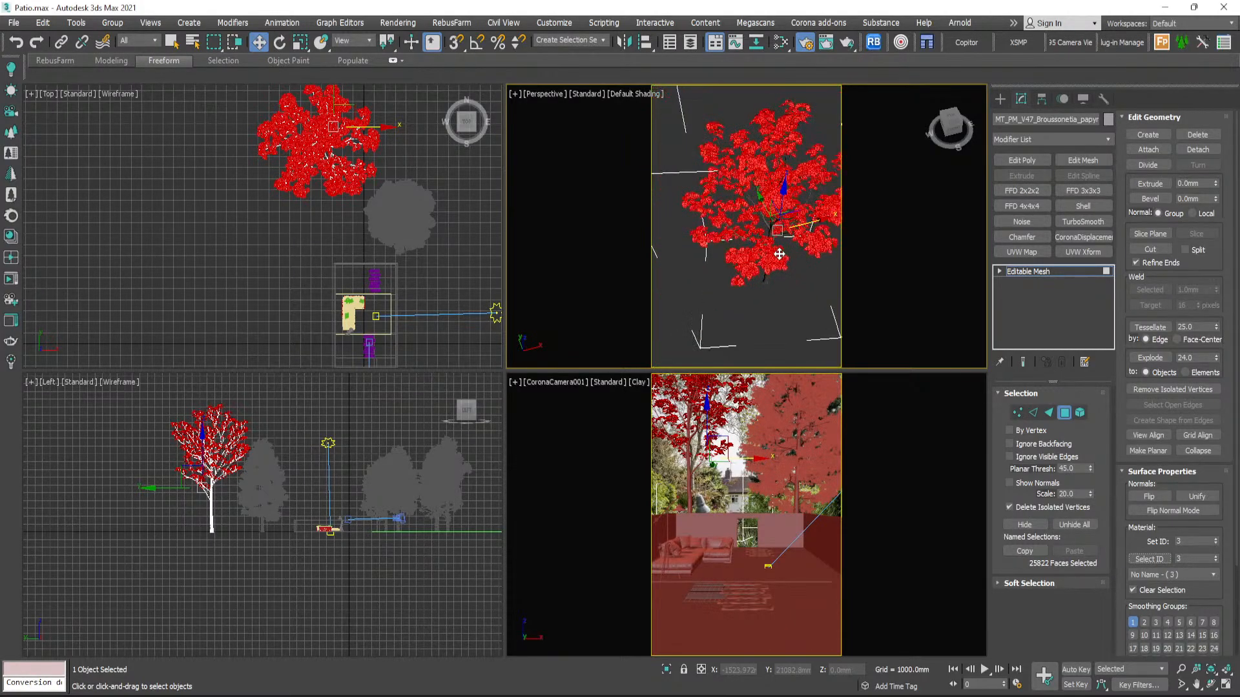
pyautogui.keyDown('alt'); pyautogui.moveTo(779, 271); pyautogui.dragTo(772, 212, button='middle'); pyautogui.keyUp('alt')
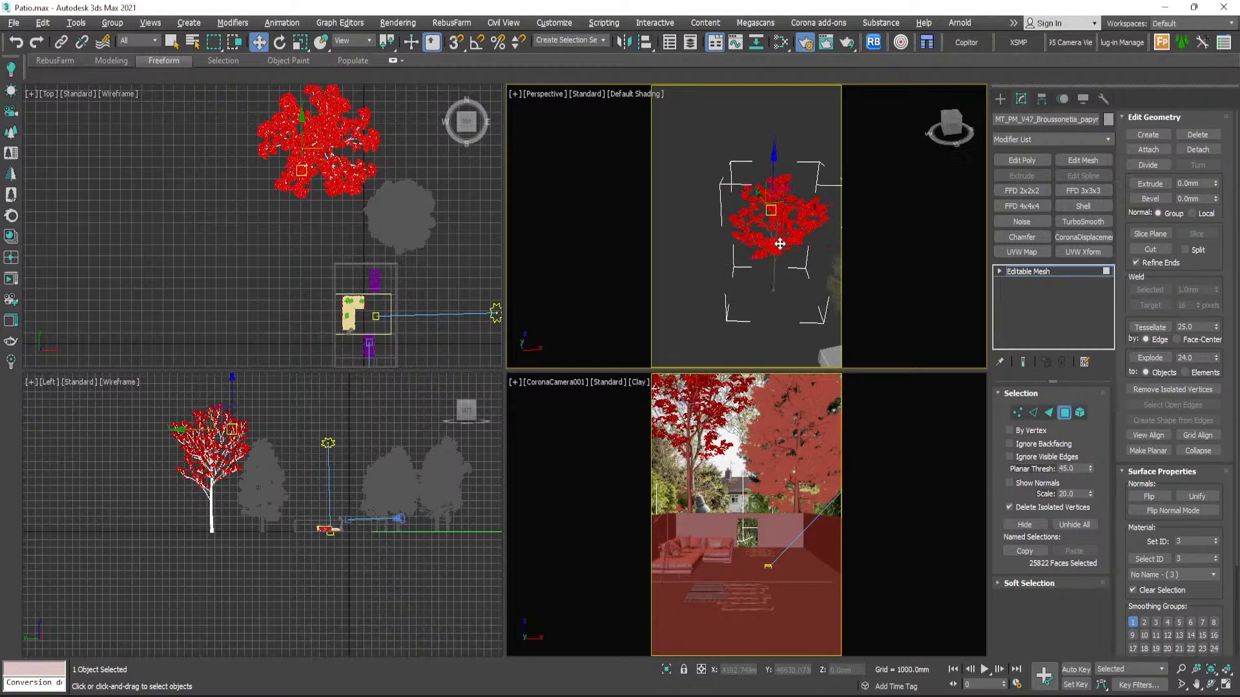
pyautogui.scroll(8, 772, 239)
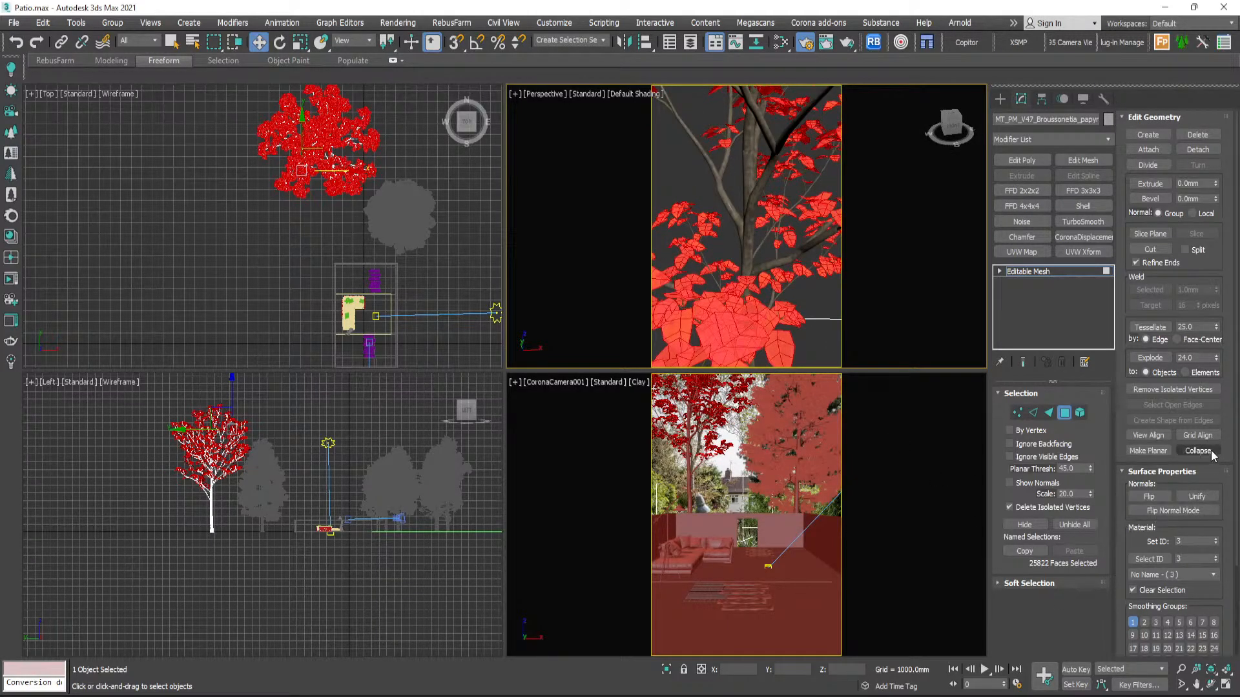
# - Reselect the Broussonetia's material ID 3 leaf faces, leave face editing and clear the object selection
pyautogui.click(1150, 559)
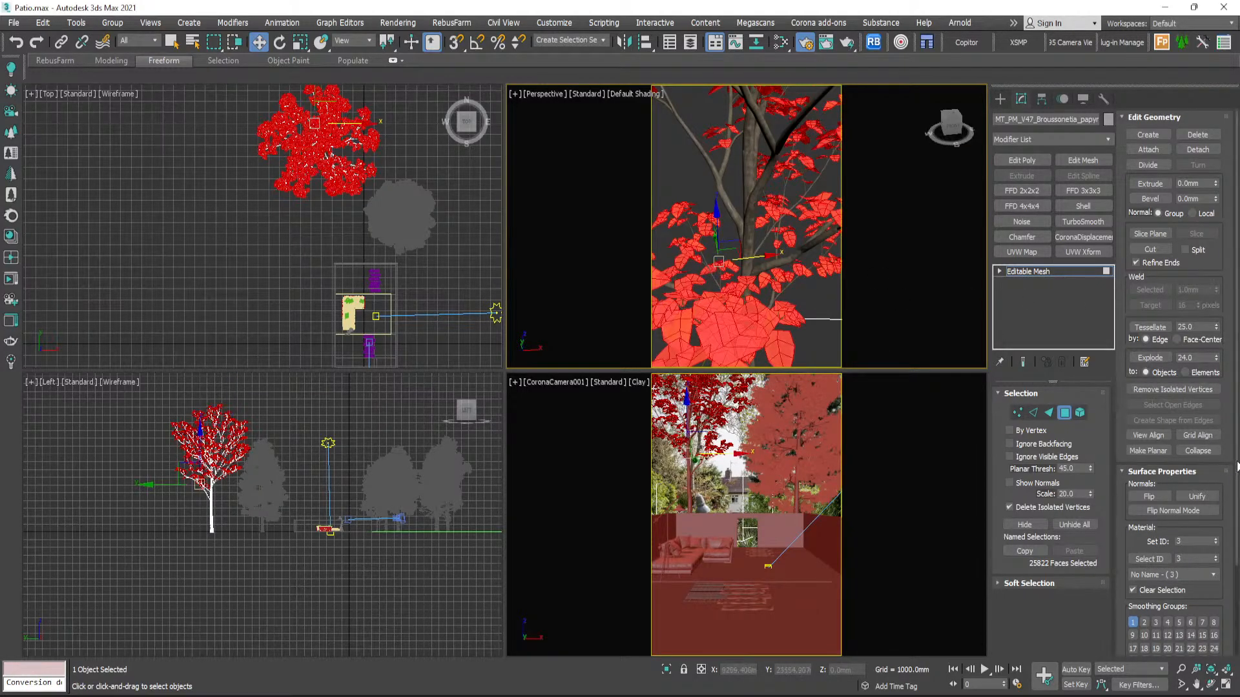
pyautogui.moveTo(1237, 457)
pyautogui.mouseDown()
pyautogui.moveTo(1234, 571)
pyautogui.moveTo(1230, 446)
pyautogui.mouseUp()
pyautogui.click(1000, 99)
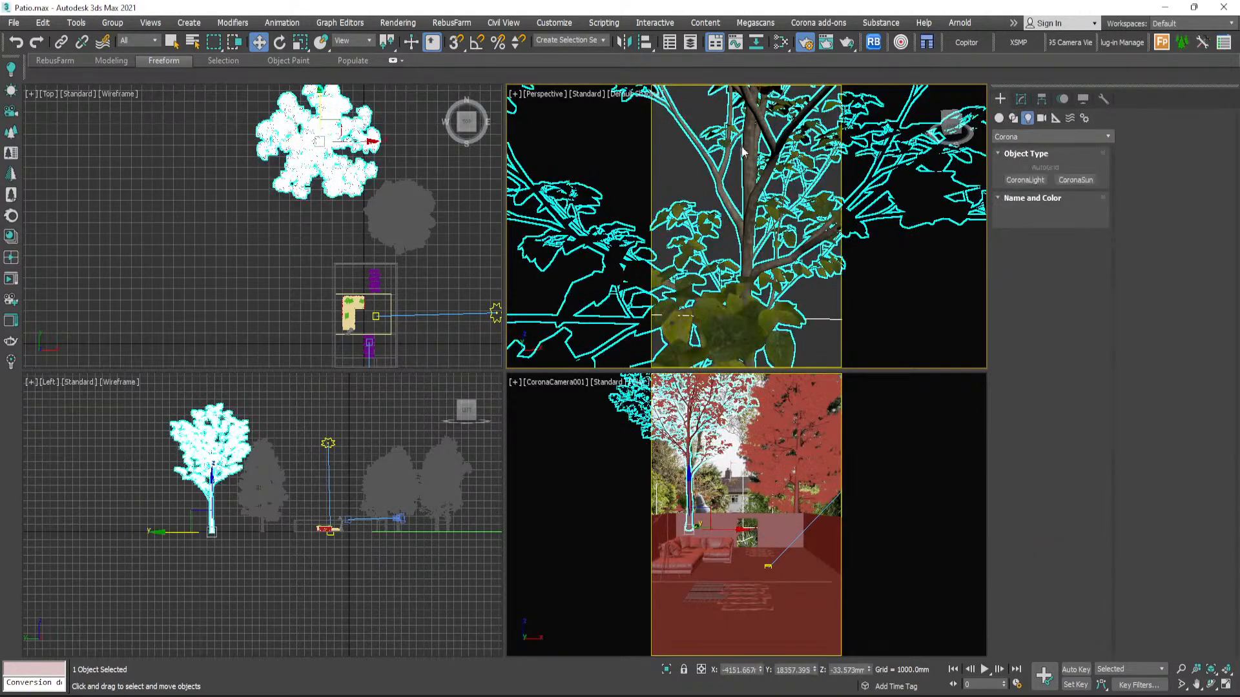
pyautogui.click(673, 164)
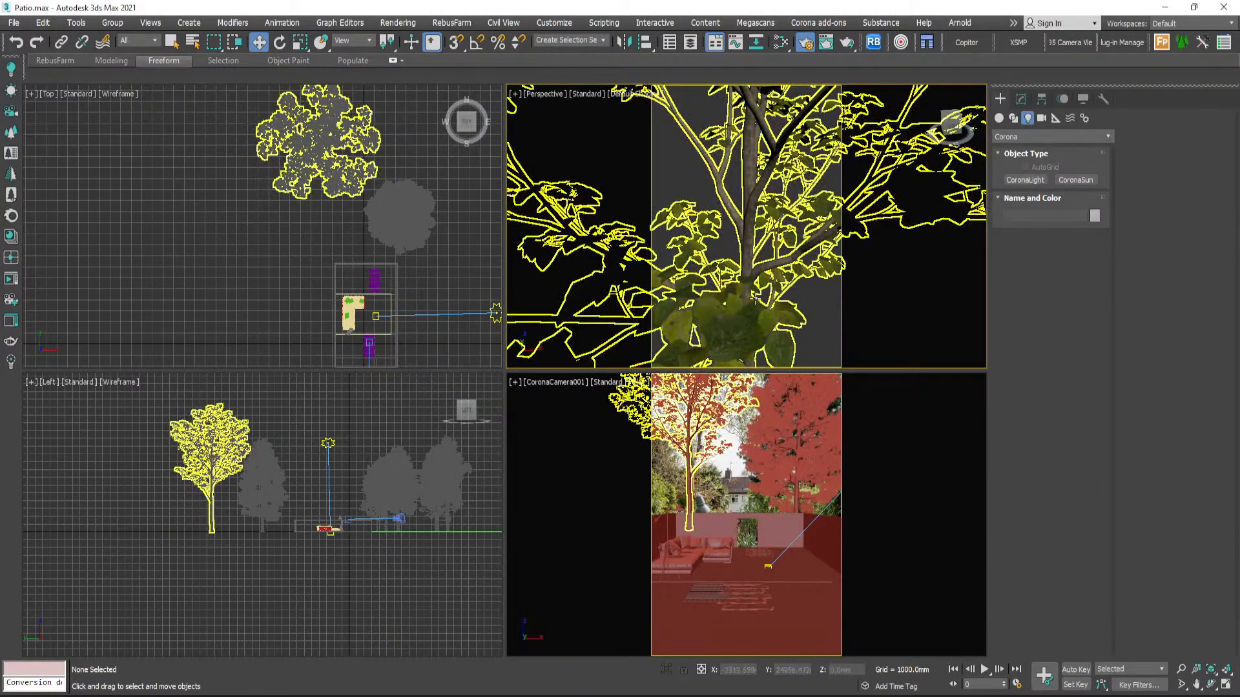
pyautogui.keyDown('alt'); pyautogui.moveTo(754, 295); pyautogui.dragTo(712, 290, button='middle'); pyautogui.keyUp('alt')
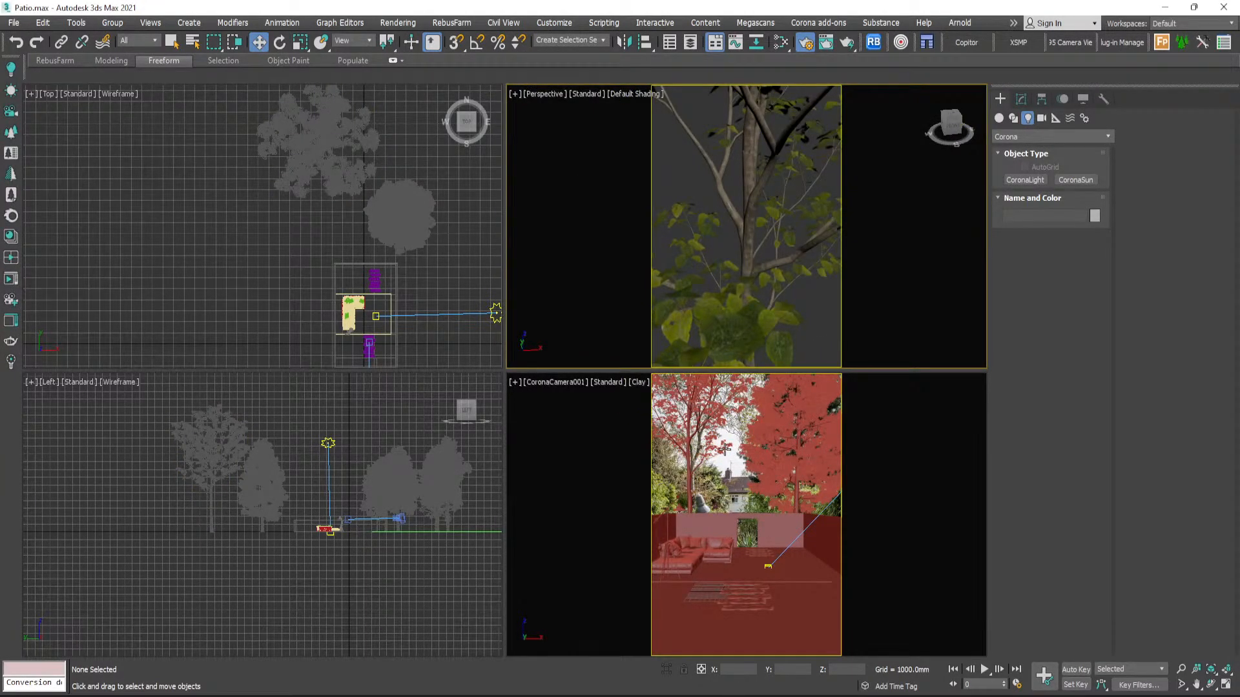
# - Check the trees behind the patio against the background photo in the enlarged camera view, leaving nothing selected
pyautogui.click(717, 449)
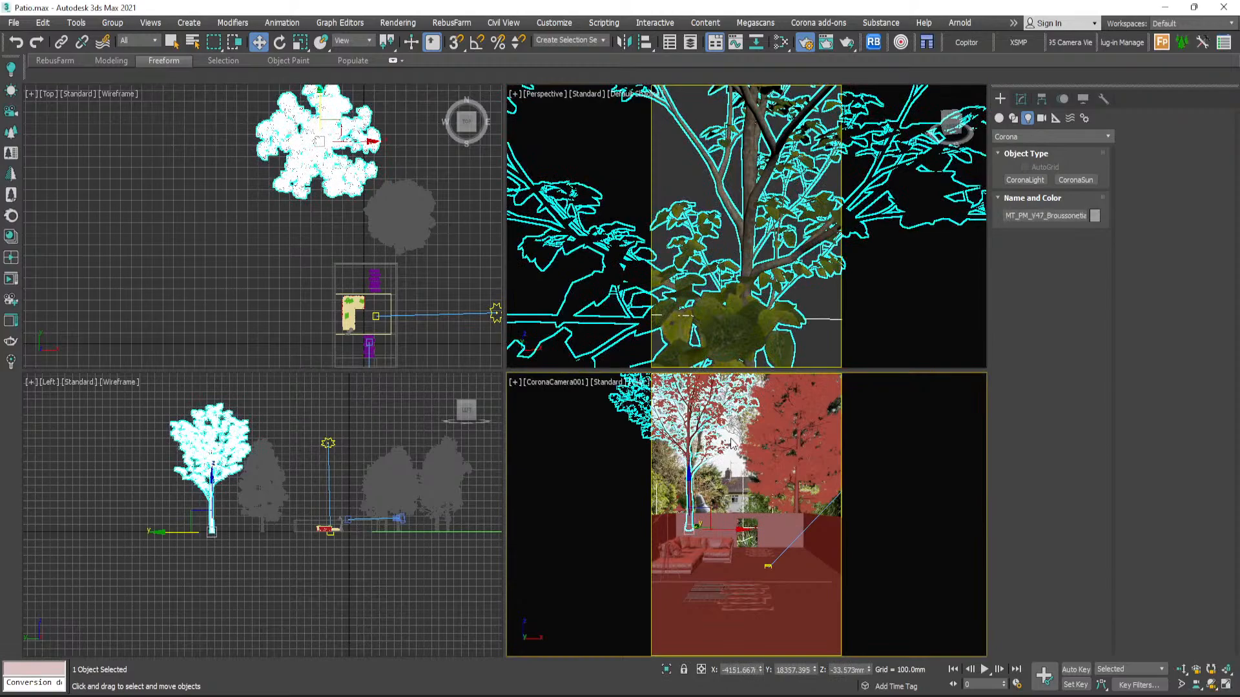
pyautogui.click(734, 468)
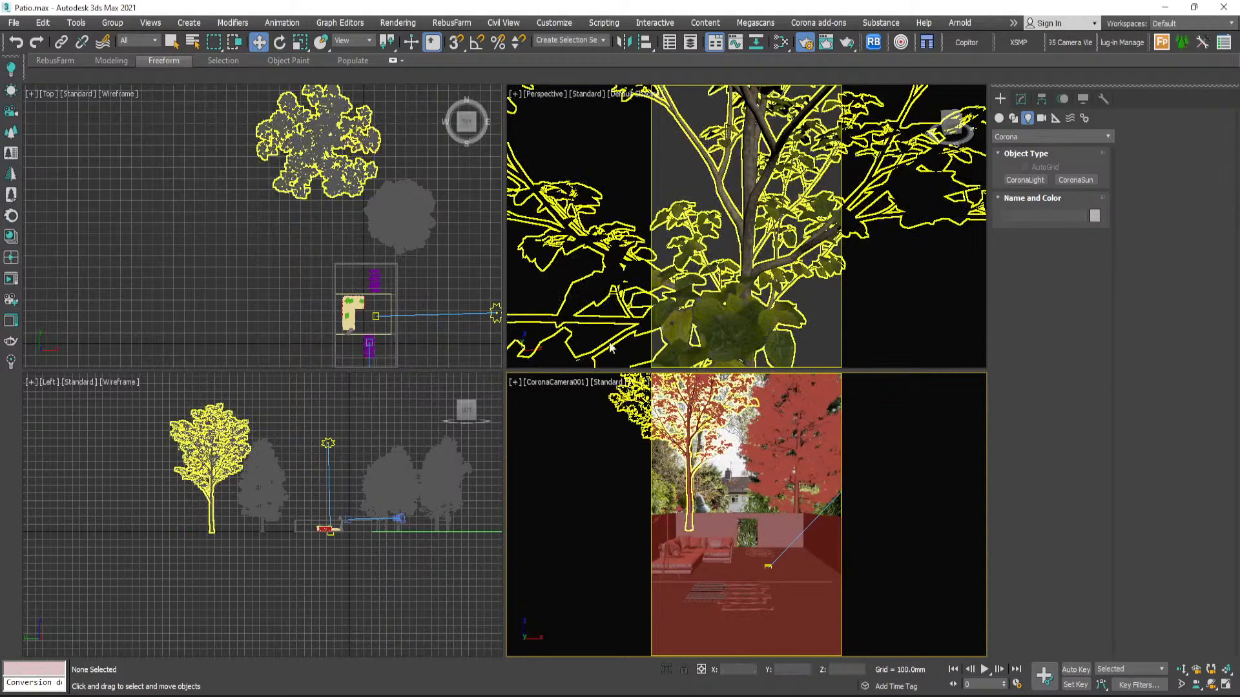
pyautogui.click(479, 277)
pyautogui.click(745, 526)
pyautogui.hotkey('alt', 'w')
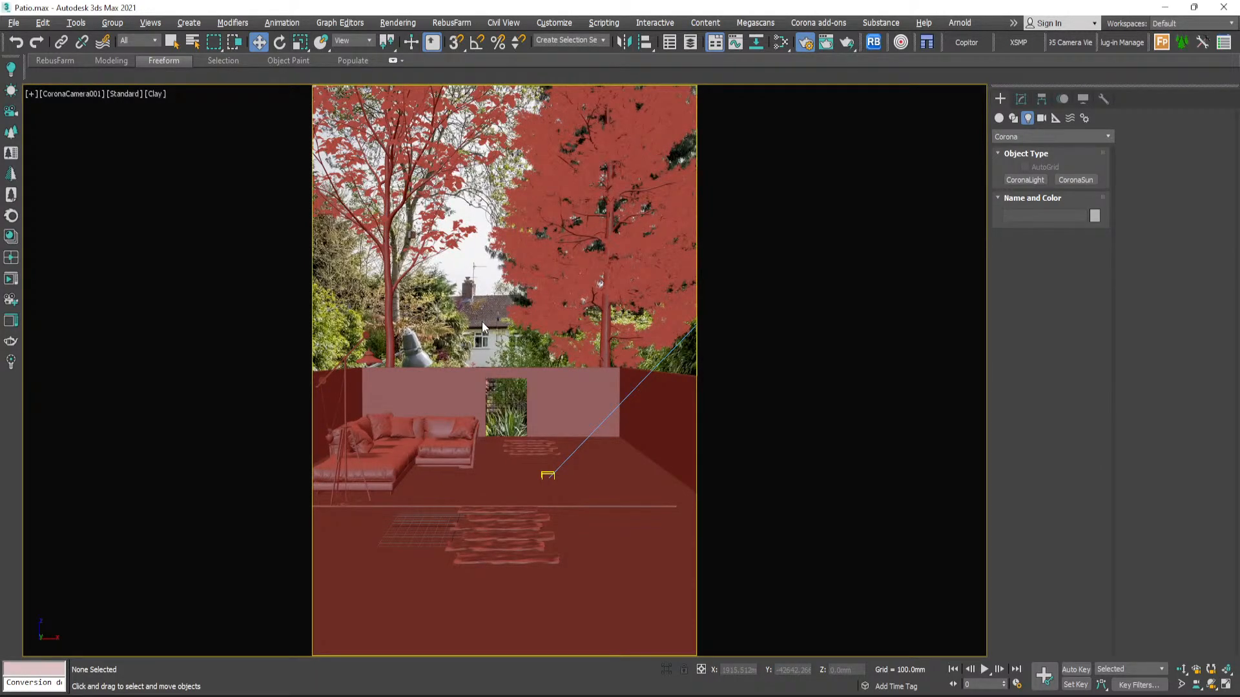
pyautogui.hotkey('alt', 'w')
# - Locate the spare trees on the green ground plane in the Top view and frame the Eucalyptus in Perspective
pyautogui.scroll(-3, 470, 252)
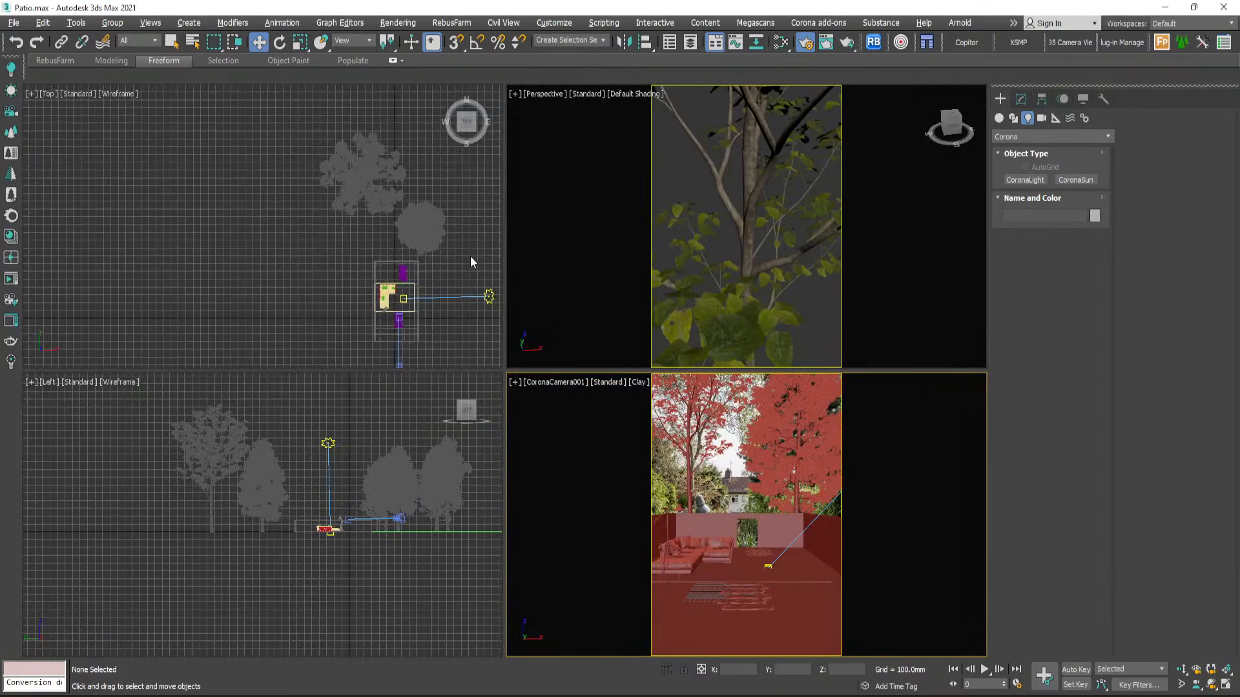
pyautogui.moveTo(463, 224); pyautogui.dragTo(385, 235, button='middle')
pyautogui.click(455, 284)
pyautogui.scroll(5, 388, 266)
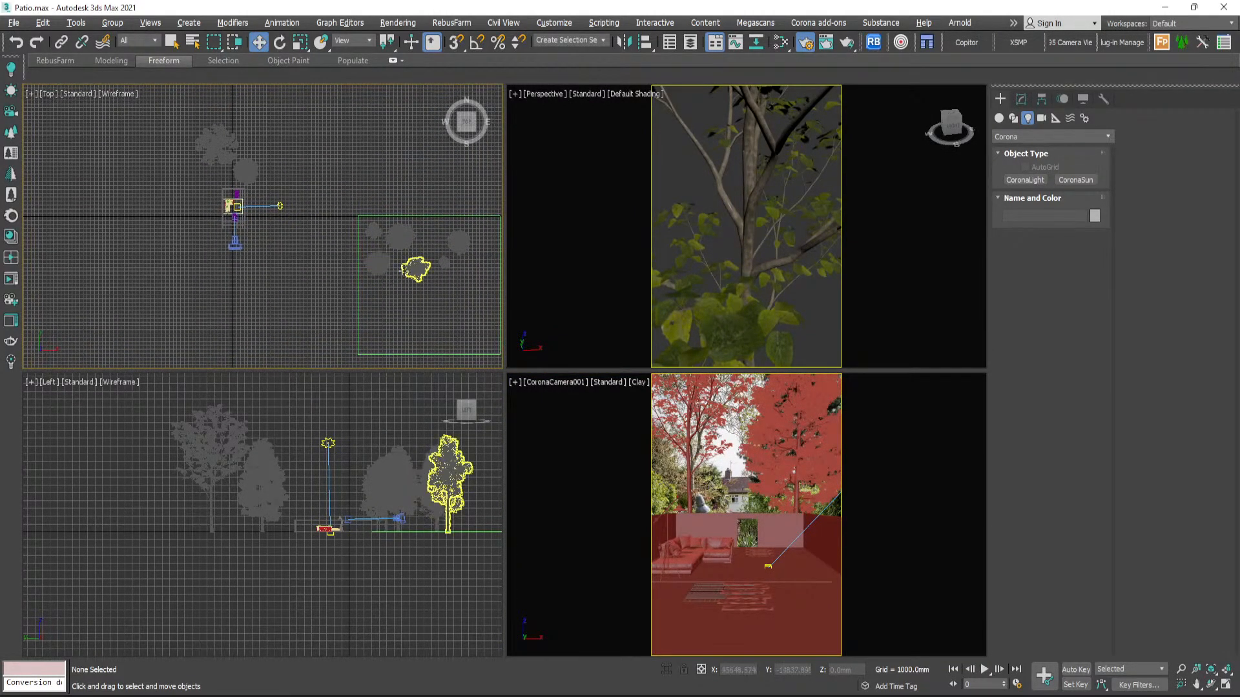
pyautogui.click(428, 266)
pyautogui.middleClick(754, 284)
pyautogui.press('z')
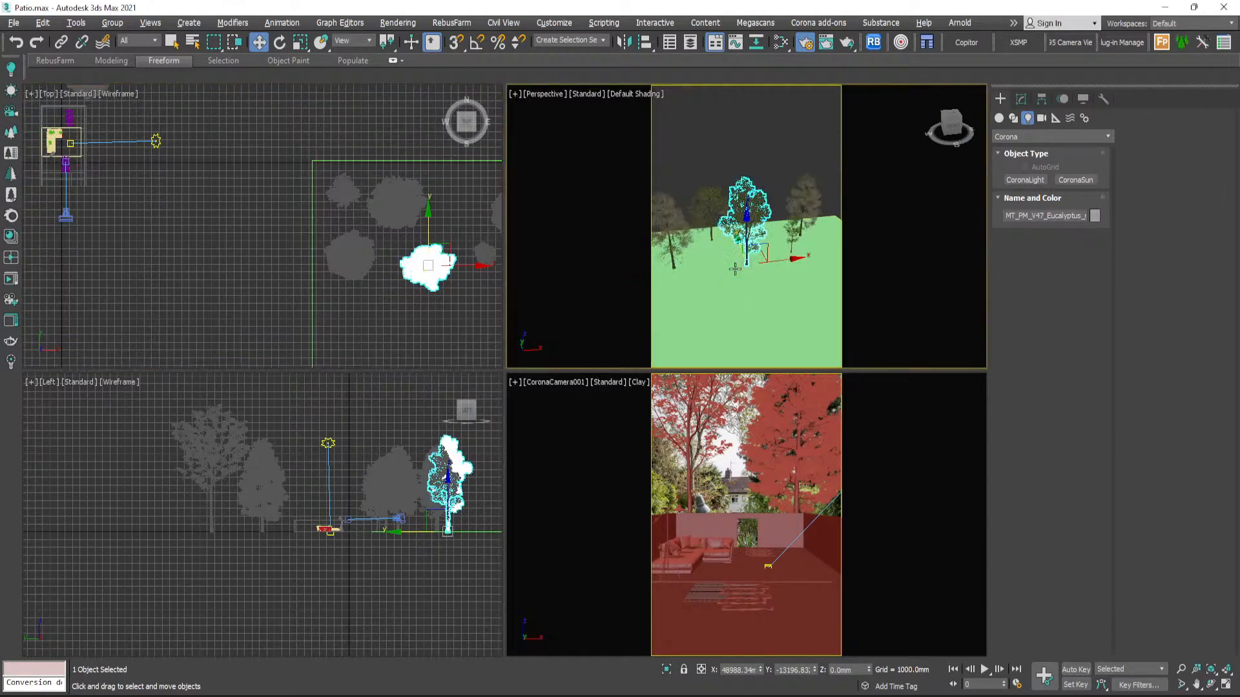
# - Examine the spare trees on the green plane one by one in Perspective and select the Cinnamomum
pyautogui.keyDown('alt'); pyautogui.moveTo(755, 284); pyautogui.dragTo(776, 207, button='middle'); pyautogui.keyUp('alt')
pyautogui.scroll(4, 807, 258)
pyautogui.click(789, 238)
pyautogui.scroll(-5, 785, 240)
pyautogui.click(693, 193)
pyautogui.scroll(5, 739, 195)
pyautogui.click(740, 195)
pyautogui.scroll(-3, 740, 197)
pyautogui.scroll(-4, 665, 231)
pyautogui.click(784, 197)
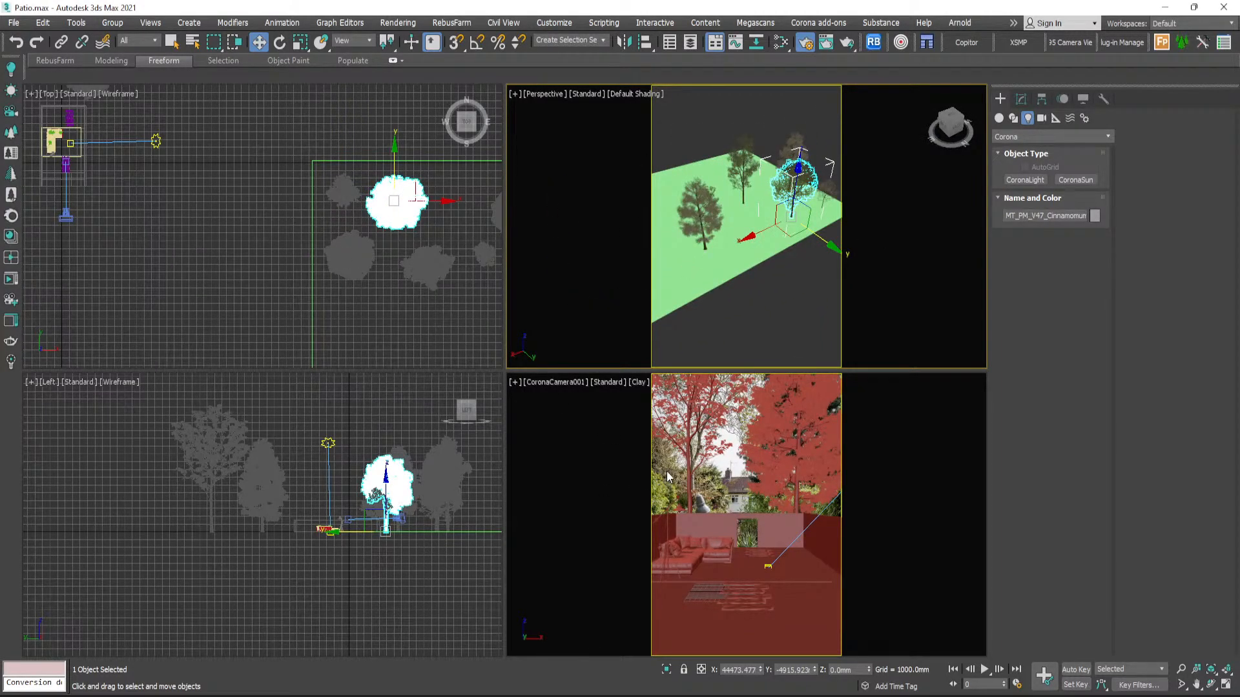
# - Study the background gaps in the enlarged camera view and reselect the Cinnamomum in the Top view
pyautogui.rightClick(730, 439)
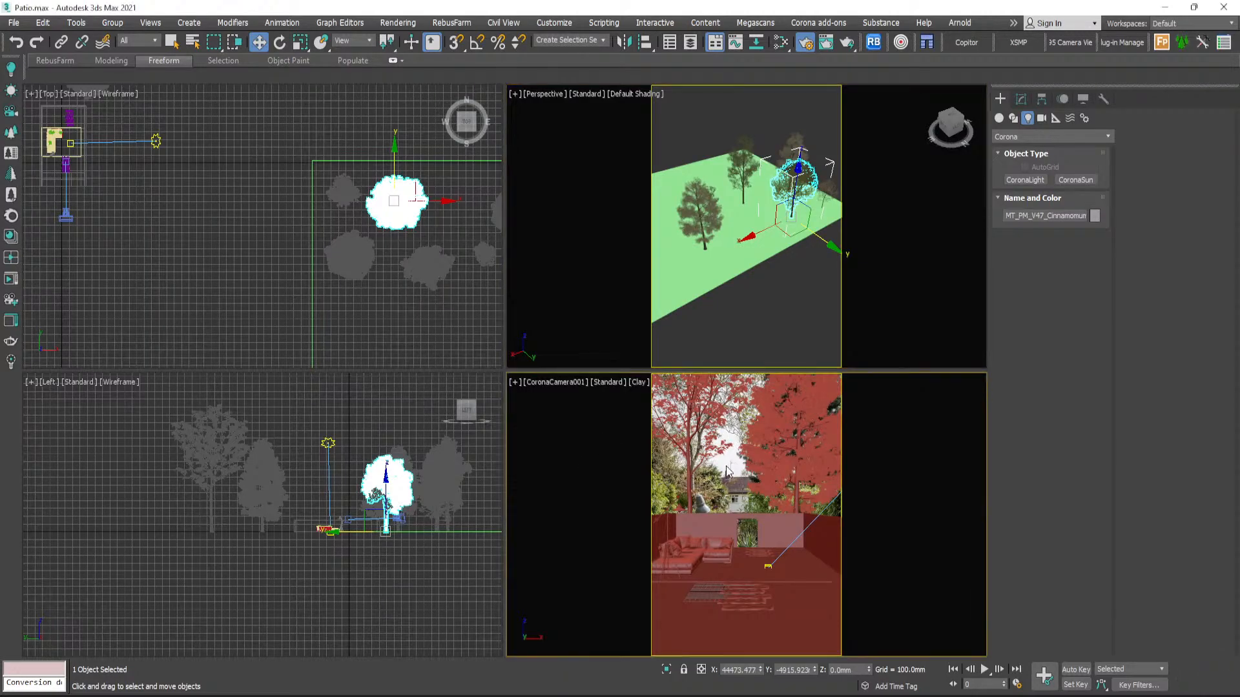
pyautogui.hotkey('alt', 'w')
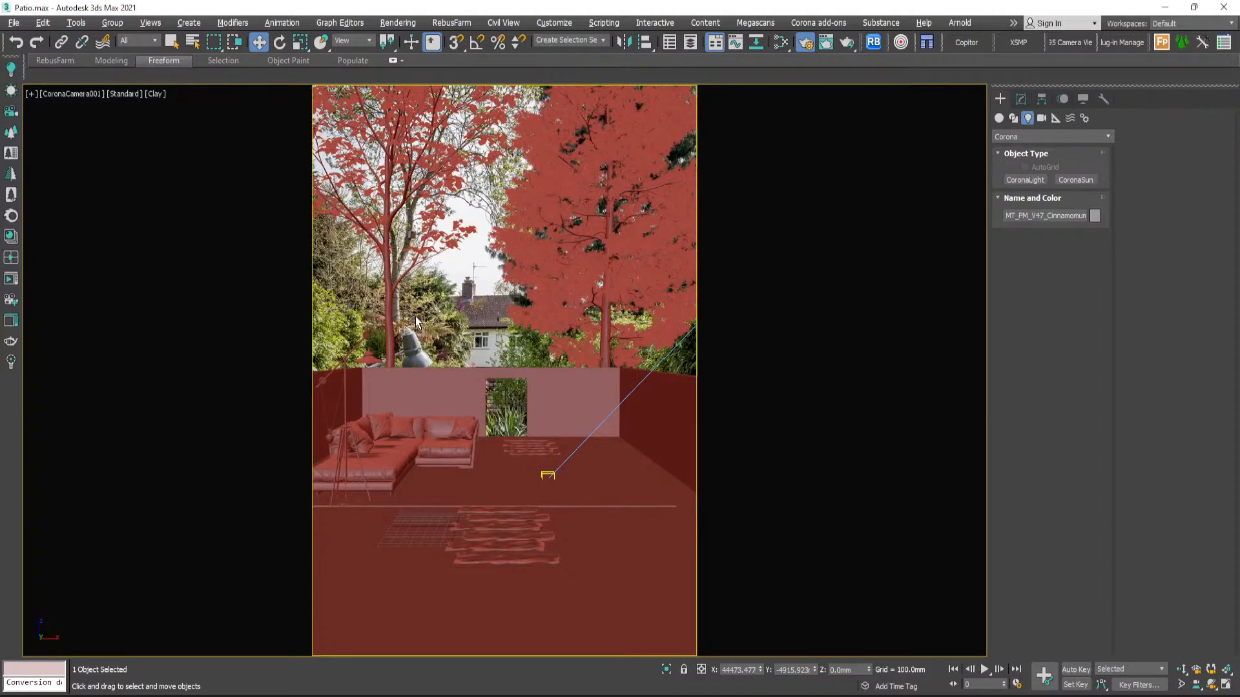
pyautogui.hotkey('alt', 'w')
pyautogui.scroll(-4, 393, 281)
pyautogui.click(390, 292)
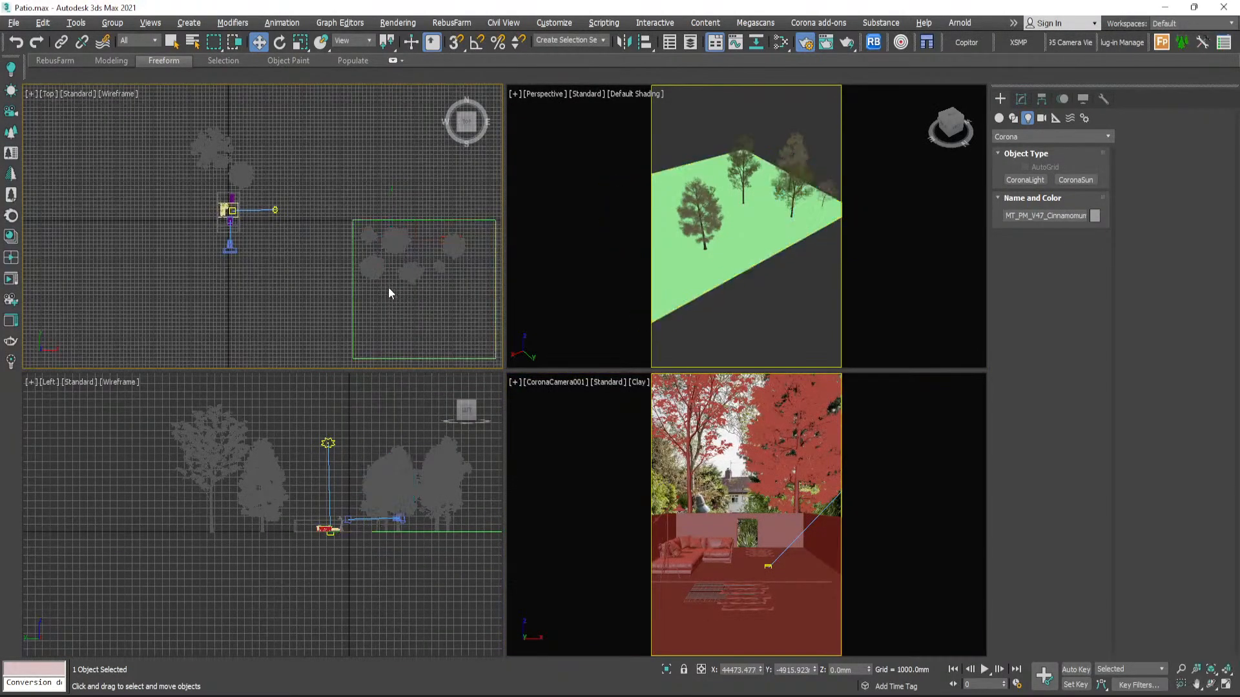
pyautogui.click(394, 242)
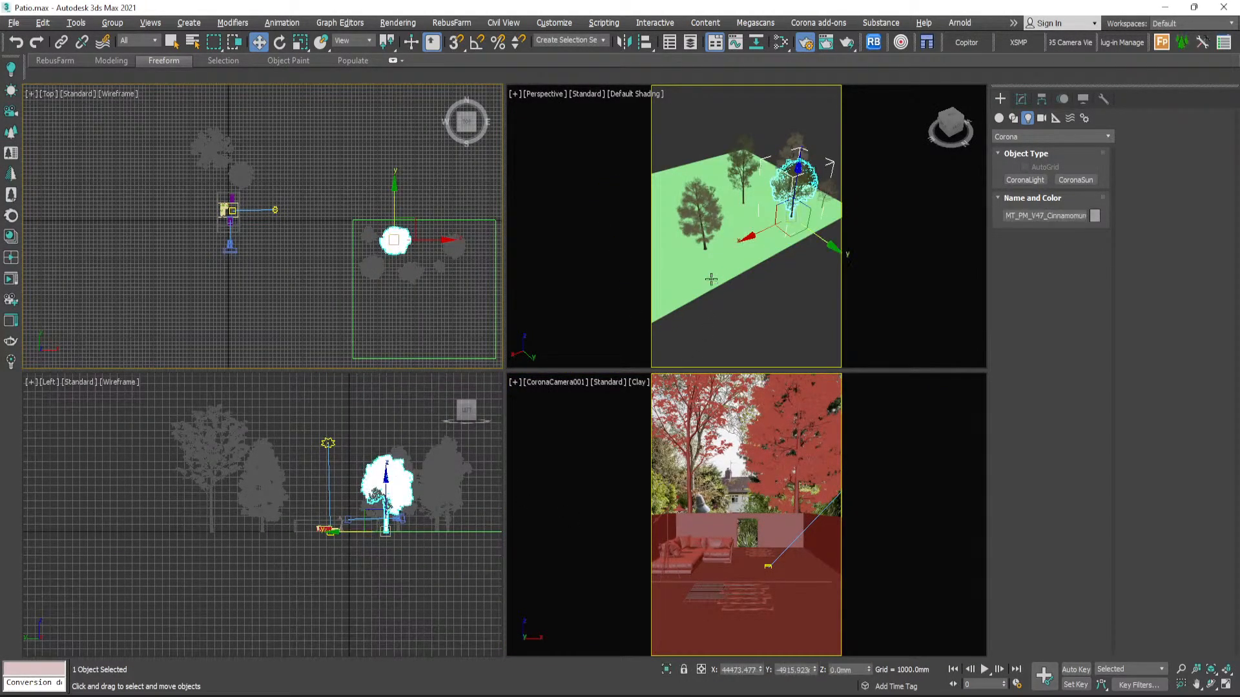
# - Scale the Celtis tree on the green plane uniformly to about 135%
pyautogui.keyDown('alt'); pyautogui.moveTo(711, 279); pyautogui.dragTo(748, 274, button='middle'); pyautogui.keyUp('alt')
pyautogui.scroll(4, 725, 234)
pyautogui.click(728, 234)
pyautogui.press('r')
pyautogui.moveTo(766, 324); pyautogui.dragTo(770, 288)
pyautogui.keyDown('alt'); pyautogui.moveTo(770, 288); pyautogui.dragTo(794, 254, button='middle'); pyautogui.keyUp('alt')
pyautogui.moveTo(766, 350); pyautogui.dragTo(766, 326)
pyautogui.keyDown('alt'); pyautogui.moveTo(766, 326); pyautogui.dragTo(718, 190, button='middle'); pyautogui.keyUp('alt')
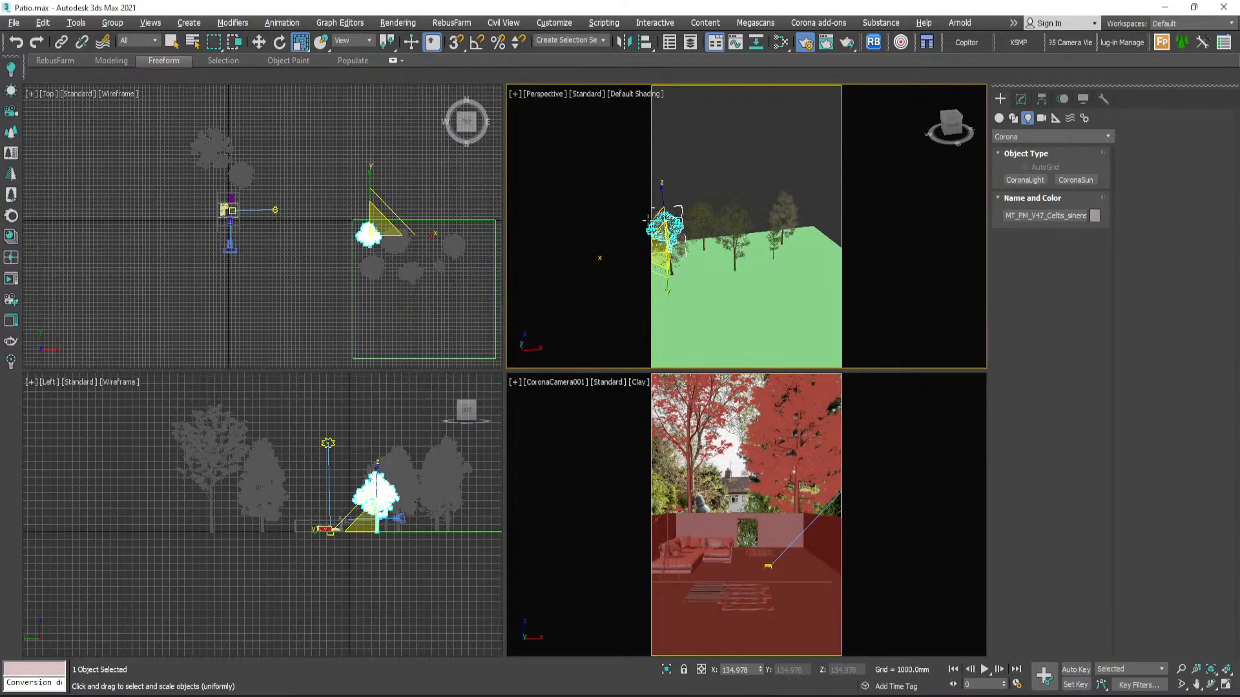
# - Scale the small Populus tree on the green plane uniformly to about 131% and clear the selection
pyautogui.scroll(5, 768, 249)
pyautogui.click(783, 242)
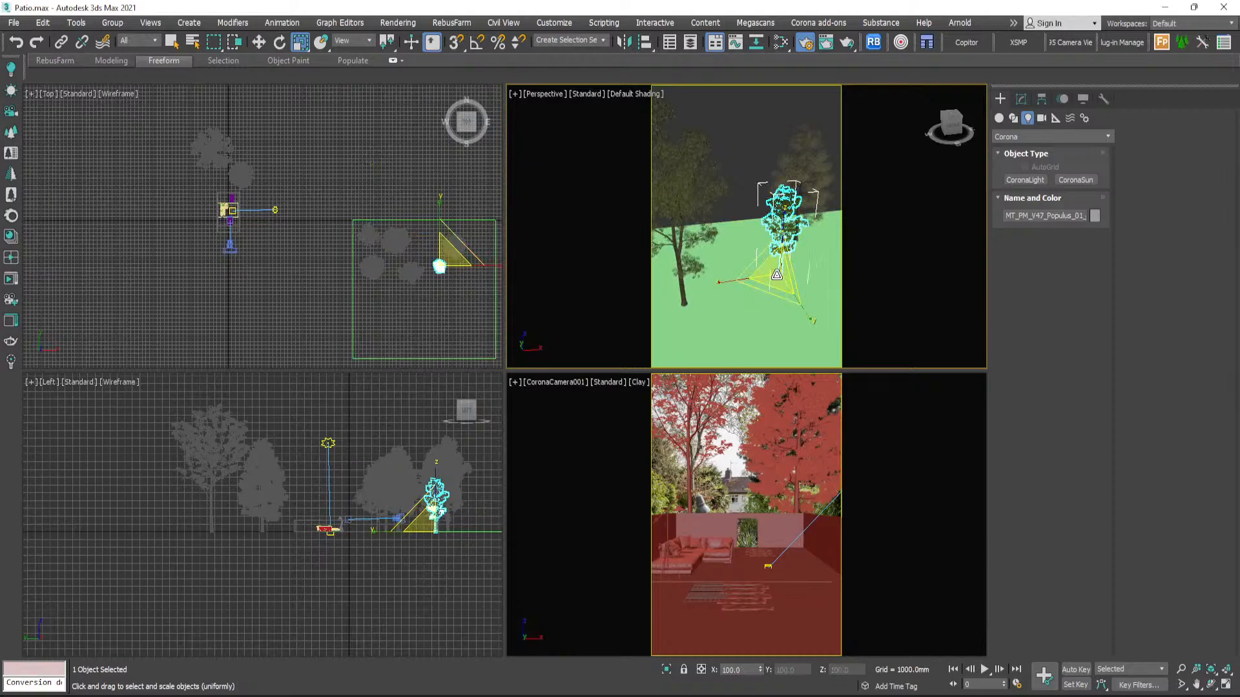
pyautogui.moveTo(776, 275); pyautogui.dragTo(777, 256)
pyautogui.scroll(-5, 749, 240)
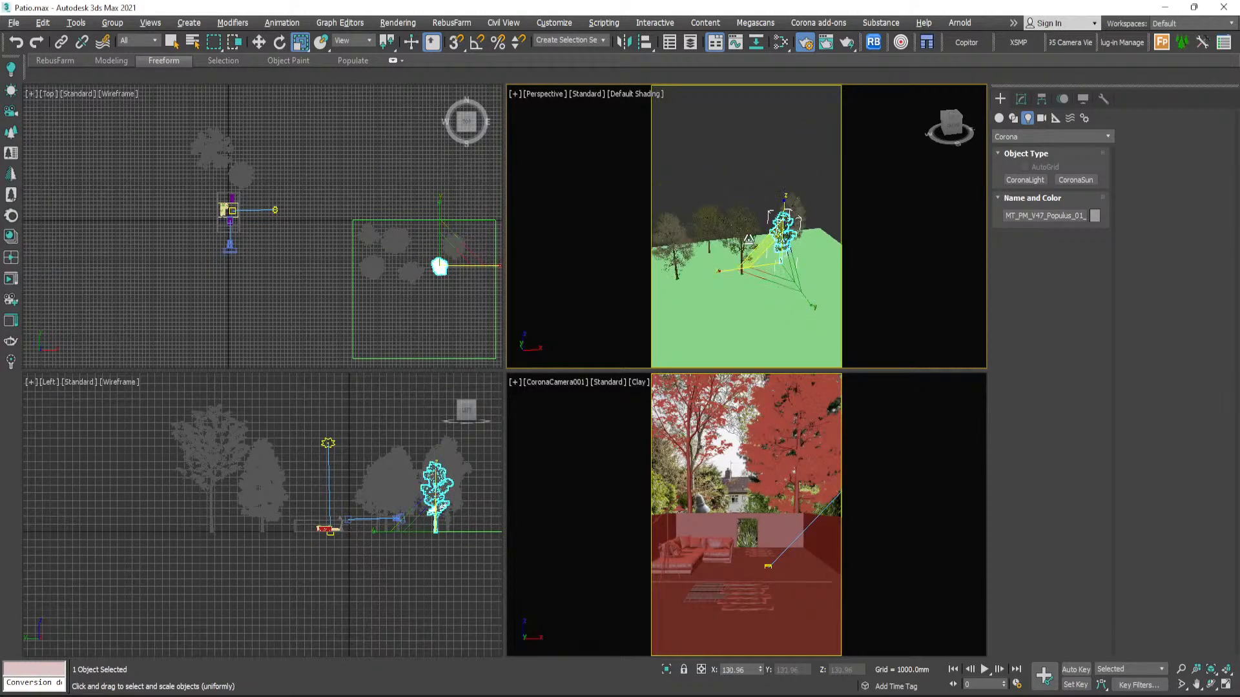
pyautogui.keyDown('alt'); pyautogui.moveTo(748, 240); pyautogui.dragTo(781, 290, button='middle'); pyautogui.keyUp('alt')
pyautogui.click(258, 42)
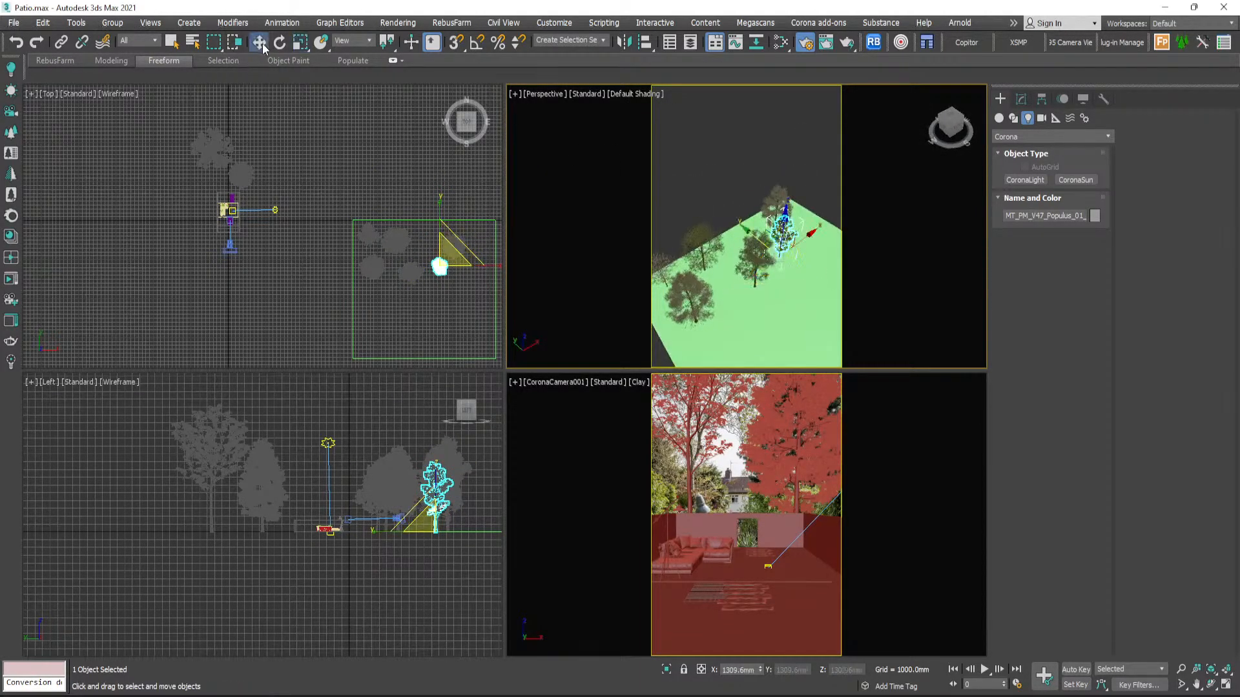
pyautogui.click(314, 268)
# - Draw a straight two-point spline line running front to back along the sofa side of the patio in the Top view
pyautogui.scroll(4, 211, 195)
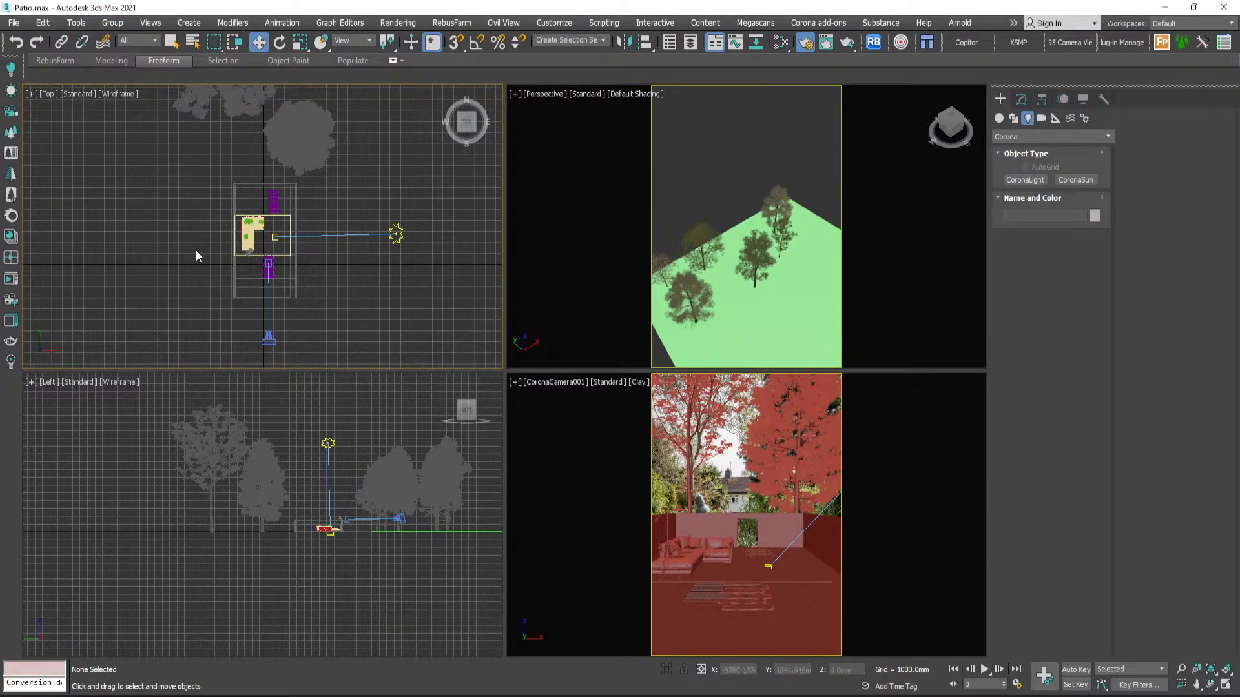
pyautogui.moveTo(200, 235); pyautogui.dragTo(199, 212, button='middle')
pyautogui.click(173, 43)
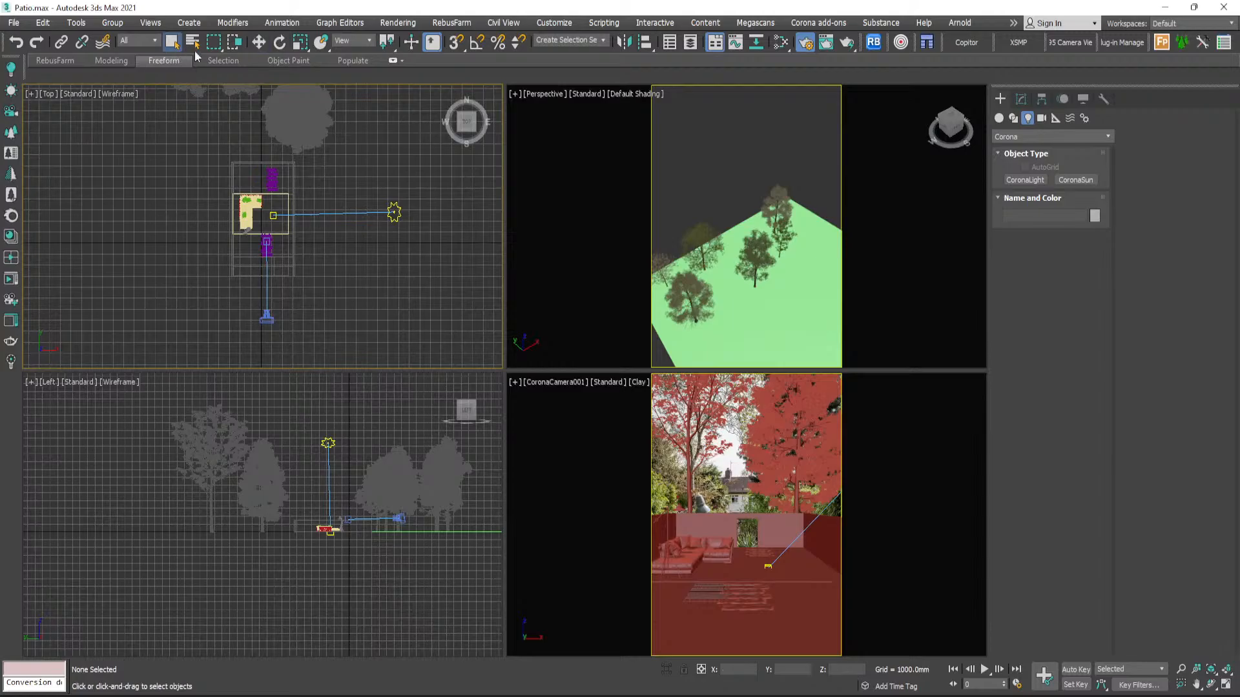
pyautogui.click(1014, 118)
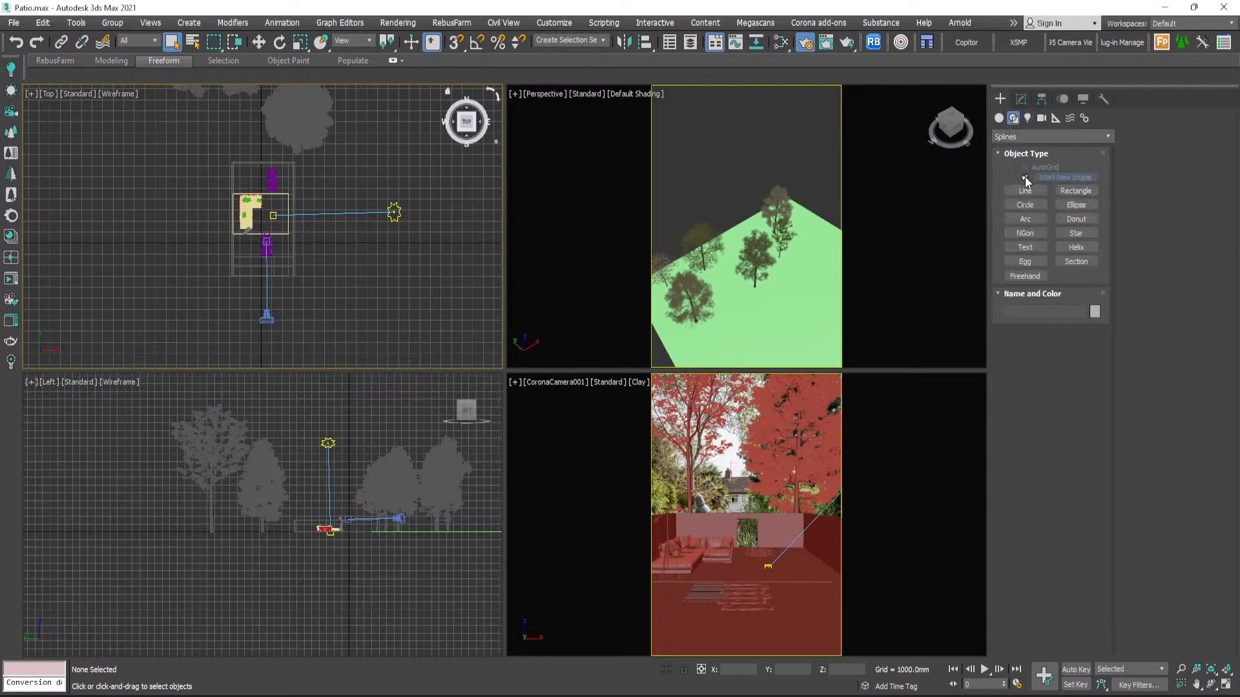
pyautogui.scroll(-3, 762, 320)
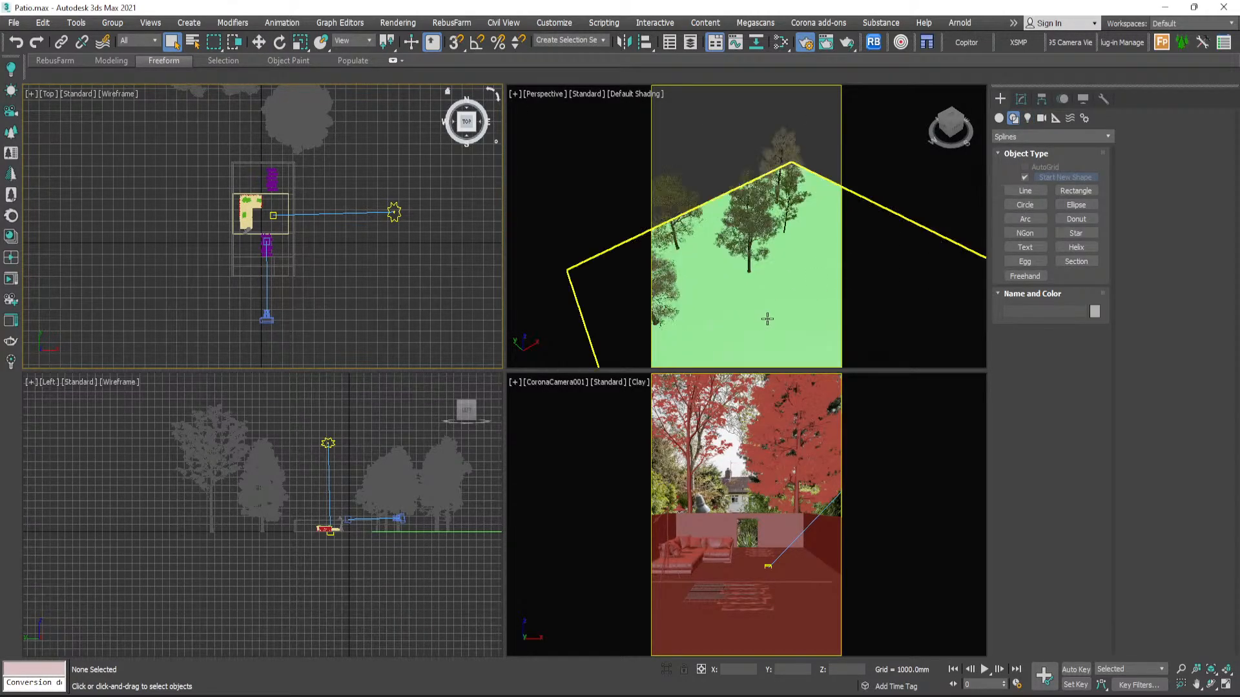
pyautogui.scroll(4, 719, 294)
pyautogui.scroll(-4, 722, 295)
pyautogui.moveTo(726, 265); pyautogui.dragTo(698, 211, button='middle')
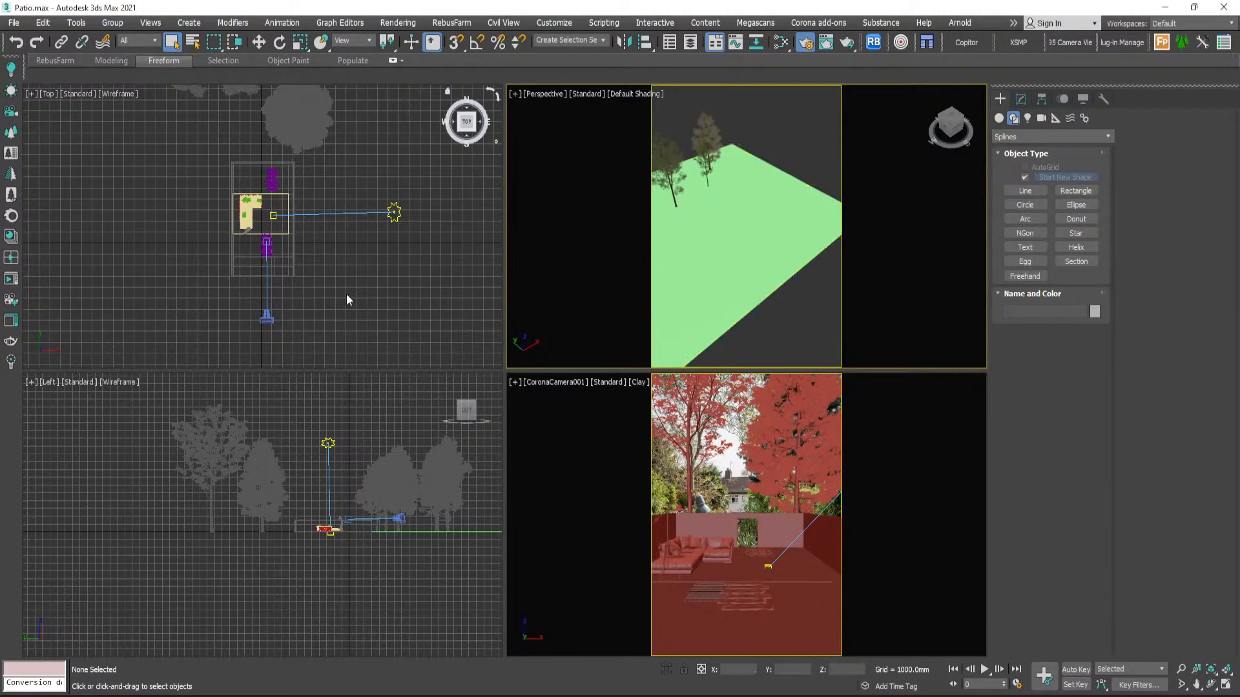
pyautogui.click(1027, 191)
pyautogui.moveTo(225, 199); pyautogui.dragTo(254, 215, button='middle')
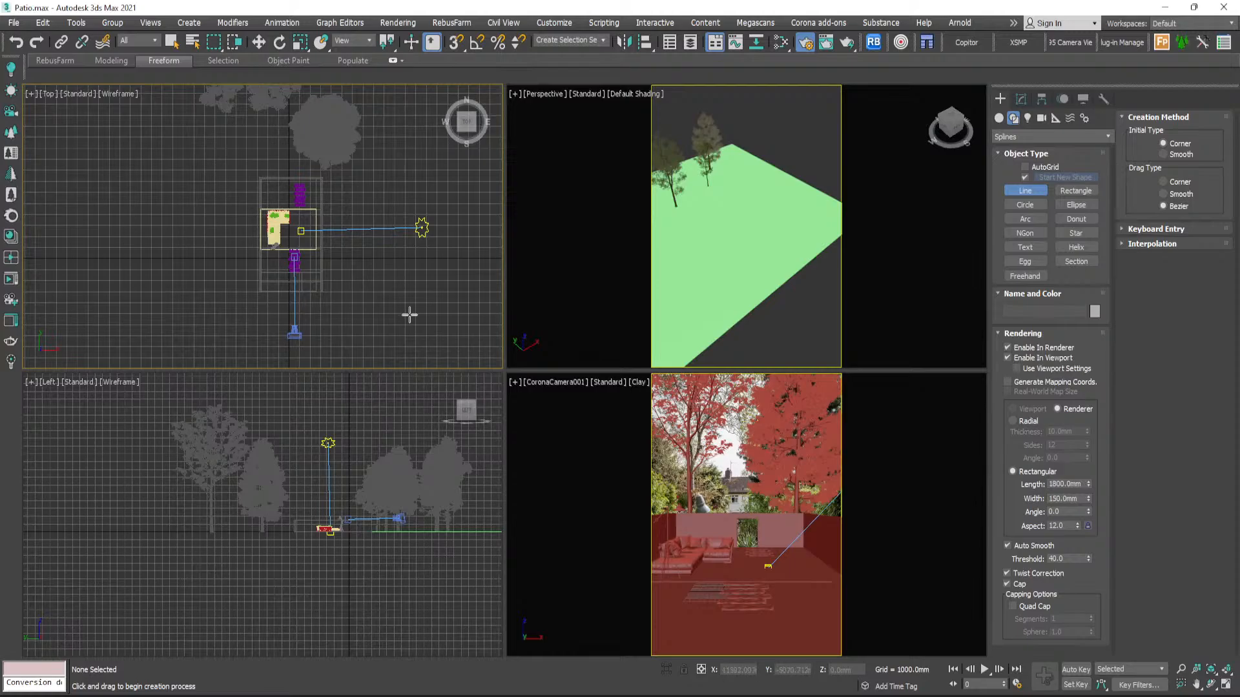
pyautogui.click(229, 242)
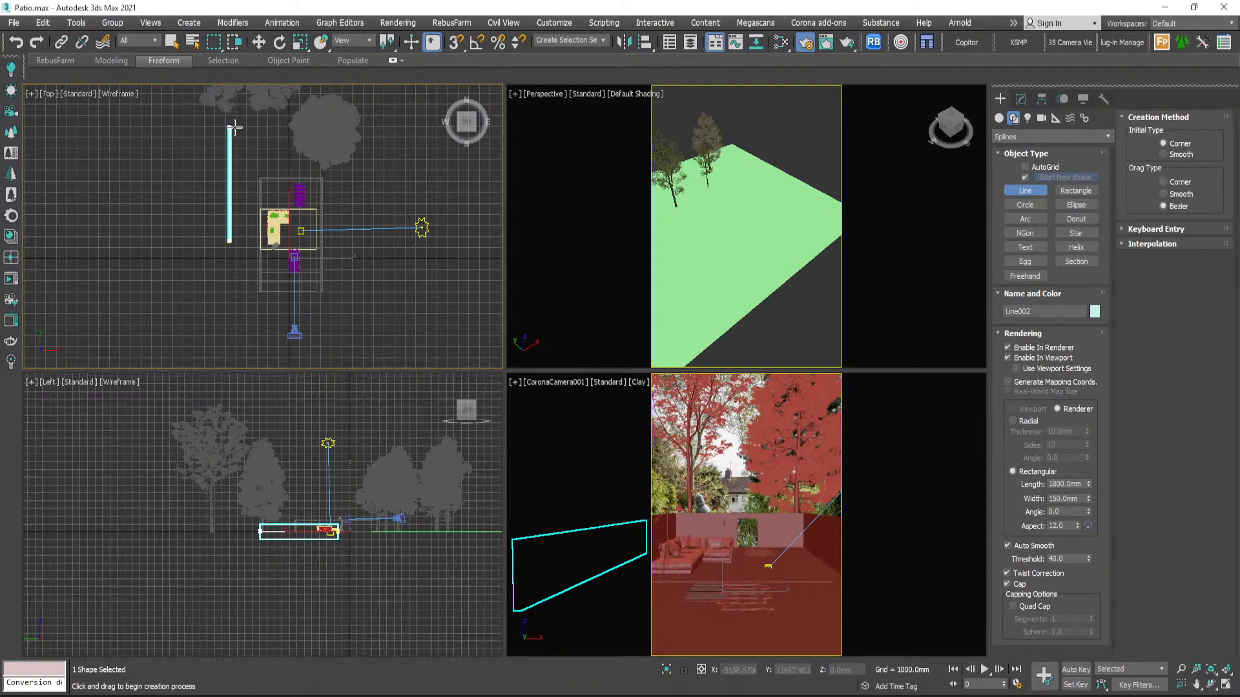
pyautogui.click(233, 123)
pyautogui.rightClick(248, 178)
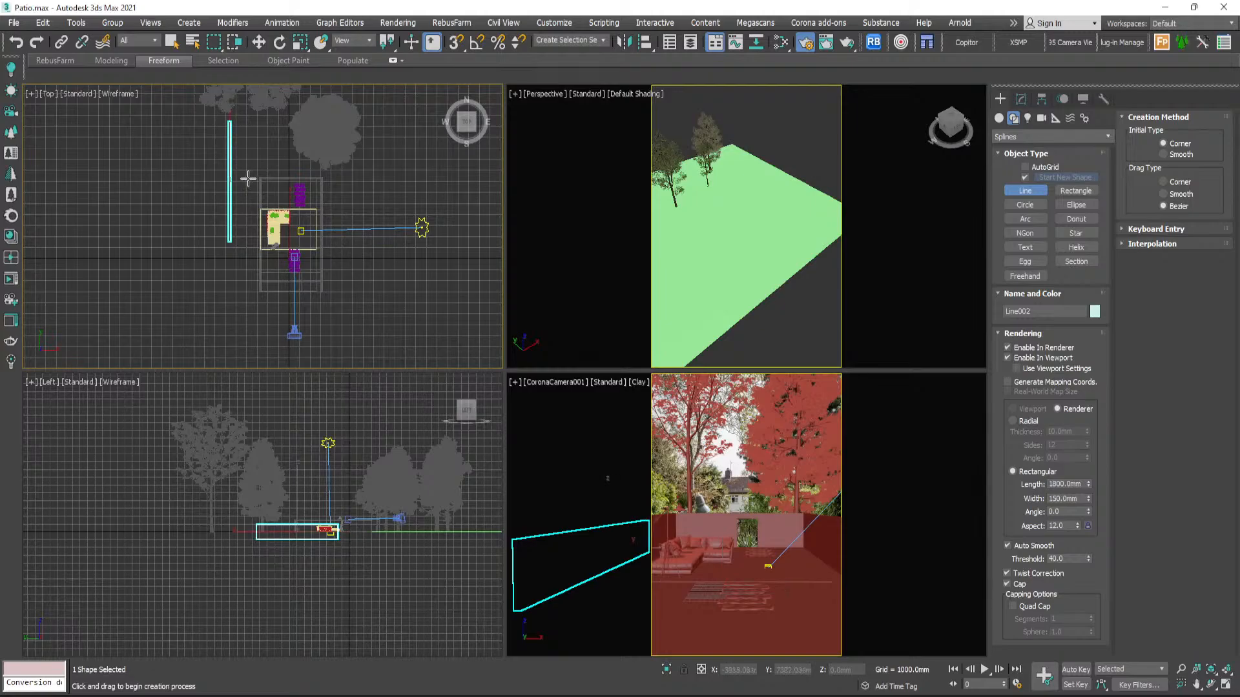
# - Turn off the new line's renderer and viewport thickness so it is a plain spline
pyautogui.click(259, 42)
pyautogui.click(1021, 99)
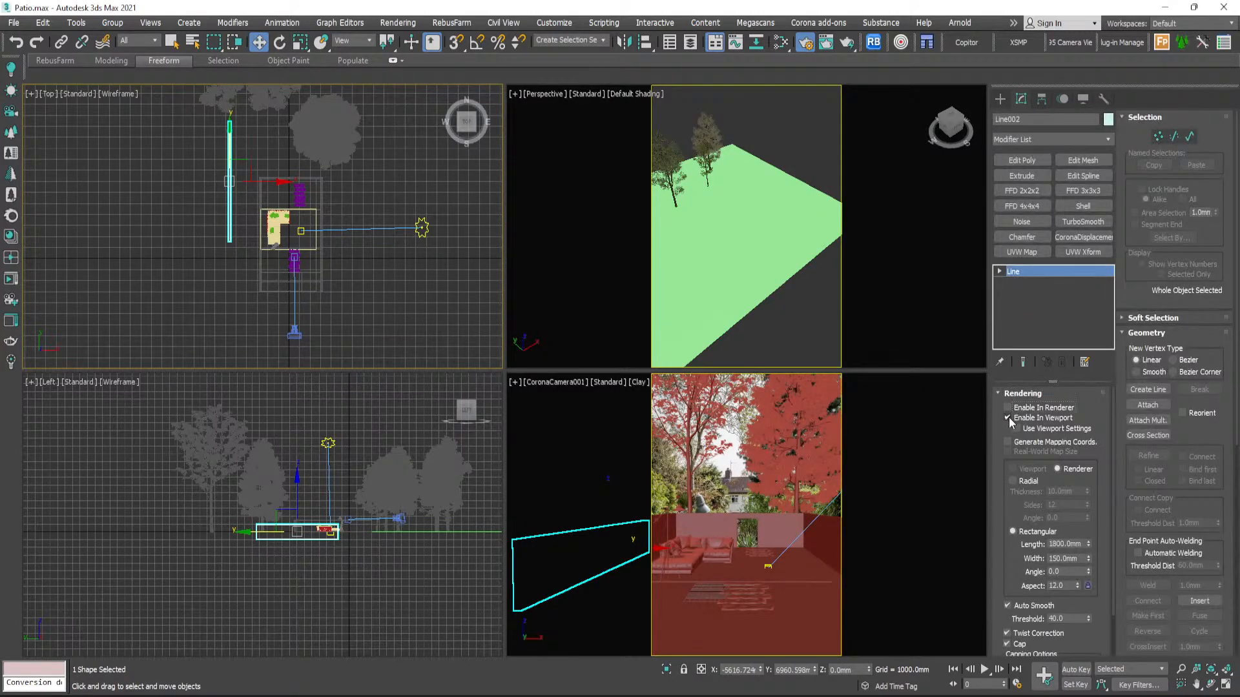
pyautogui.click(1008, 418)
# - Move the plain line beside the patio to about X -5708 mm, Y 7617 mm and keep it selected
pyautogui.scroll(5, 231, 197)
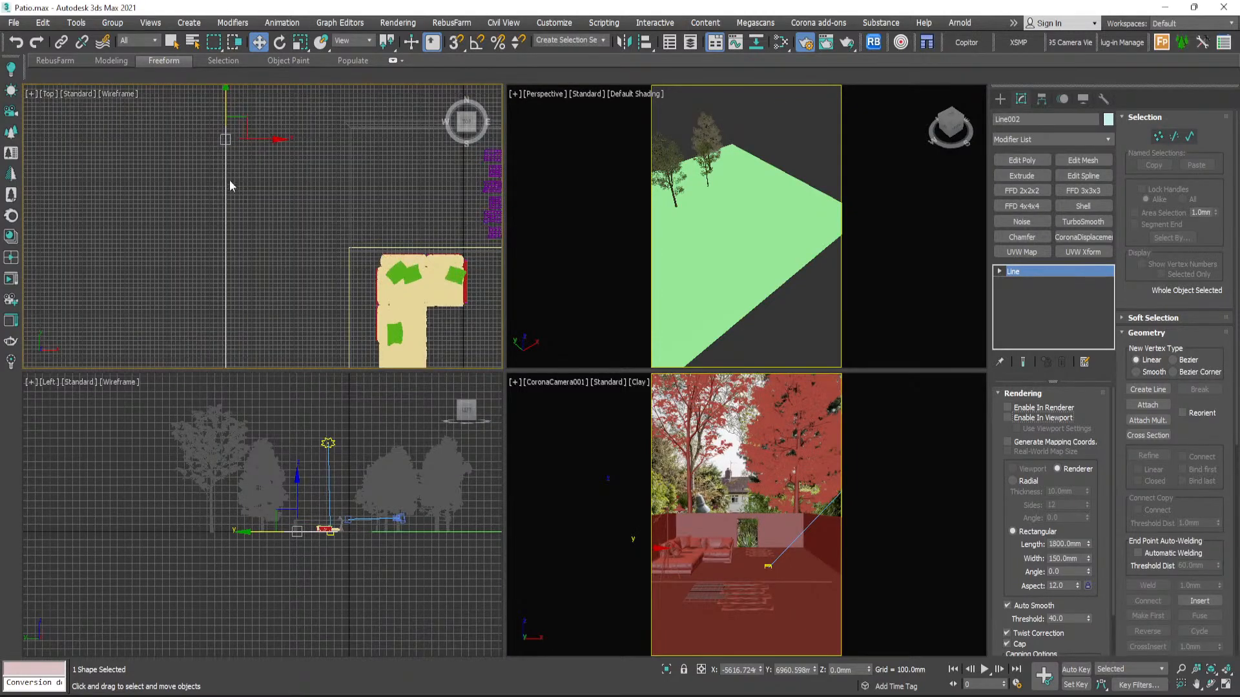
pyautogui.moveTo(228, 156); pyautogui.dragTo(229, 147)
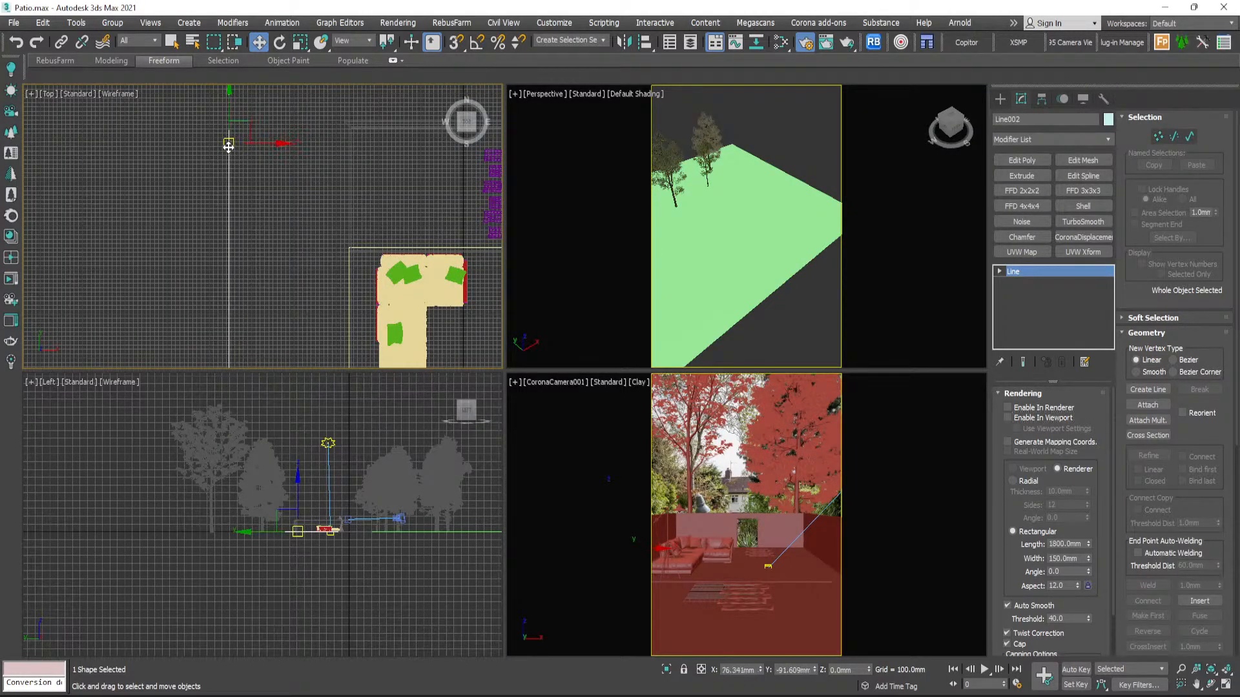
pyautogui.scroll(-3, 242, 207)
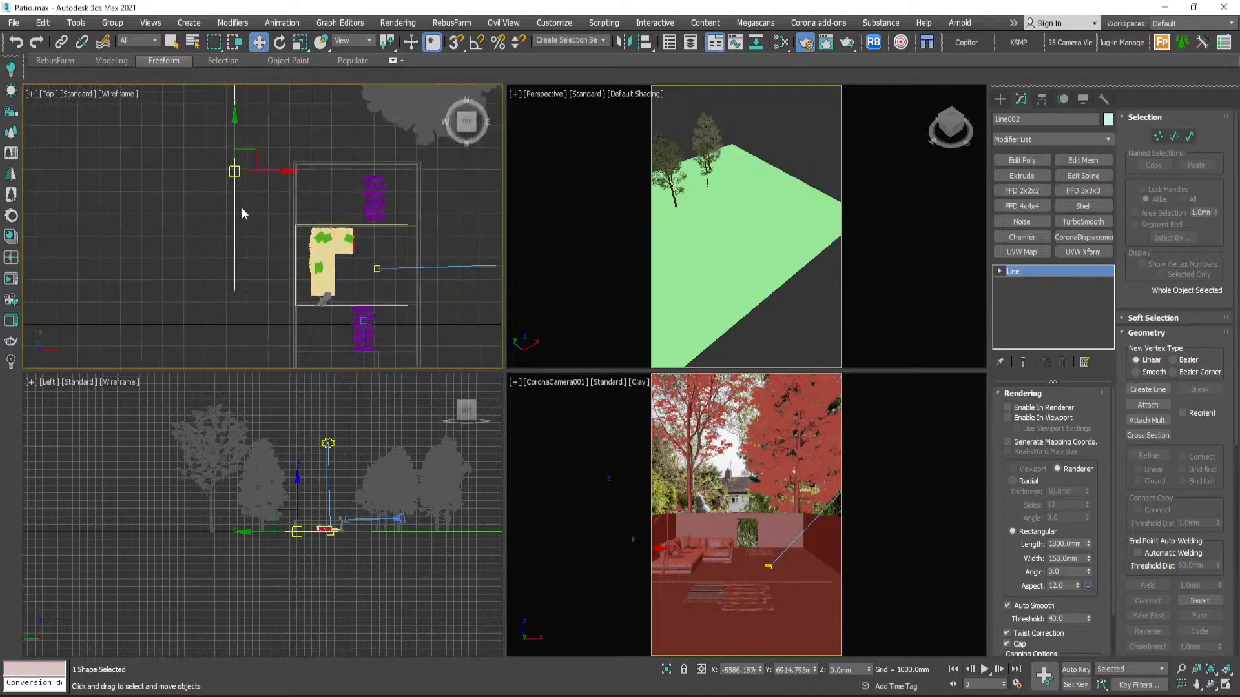
pyautogui.moveTo(236, 267); pyautogui.dragTo(233, 252)
pyautogui.click(269, 215)
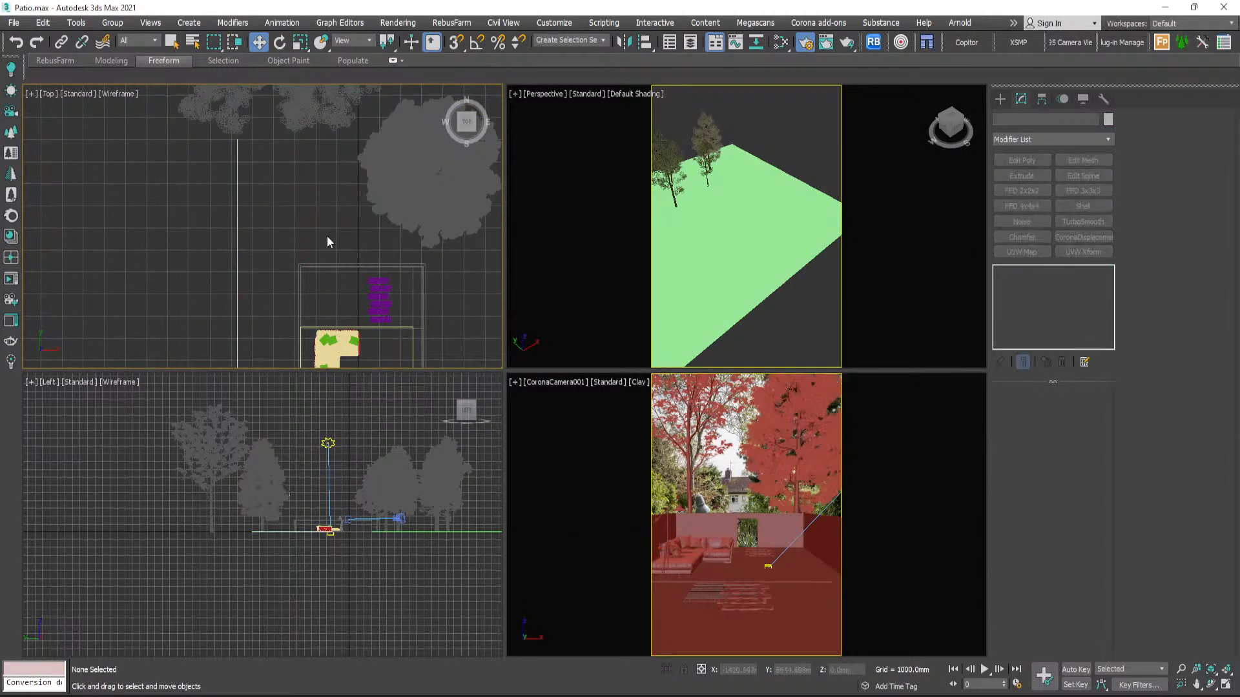
pyautogui.click(237, 223)
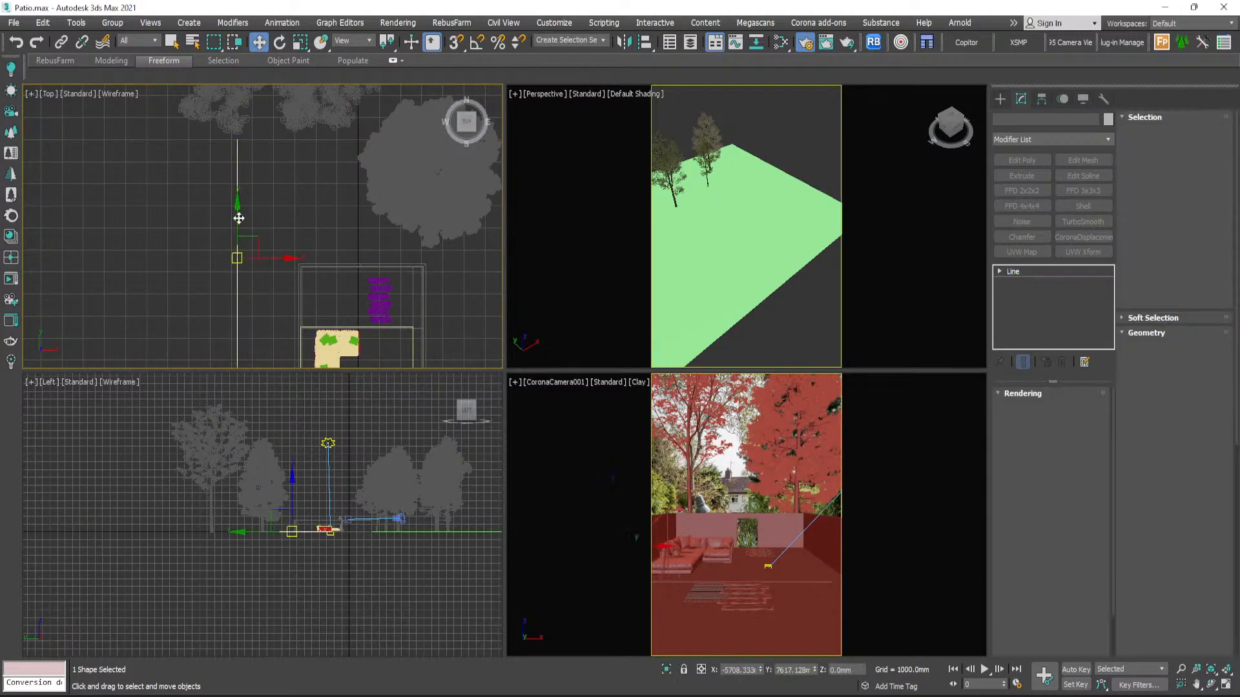
# - Add the Celtis tree at the corner of the green plane to the selection with the line
pyautogui.scroll(-3, 710, 229)
pyautogui.keyDown('alt'); pyautogui.moveTo(711, 229); pyautogui.dragTo(791, 268, button='middle'); pyautogui.keyUp('alt')
pyautogui.scroll(-3, 661, 268)
pyautogui.scroll(4, 782, 286)
pyautogui.scroll(2, 745, 263)
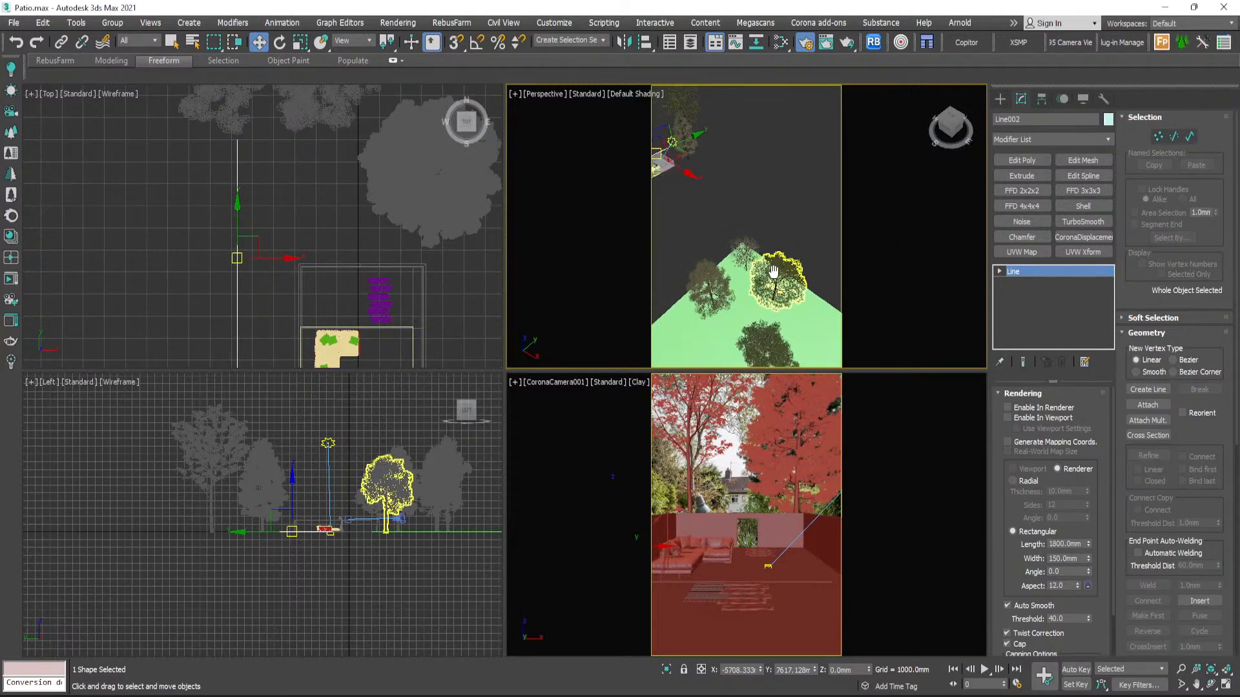
pyautogui.scroll(6, 744, 259)
pyautogui.keyDown('ctrl'); pyautogui.click(743, 259); pyautogui.keyUp('ctrl')
pyautogui.scroll(-5, 743, 259)
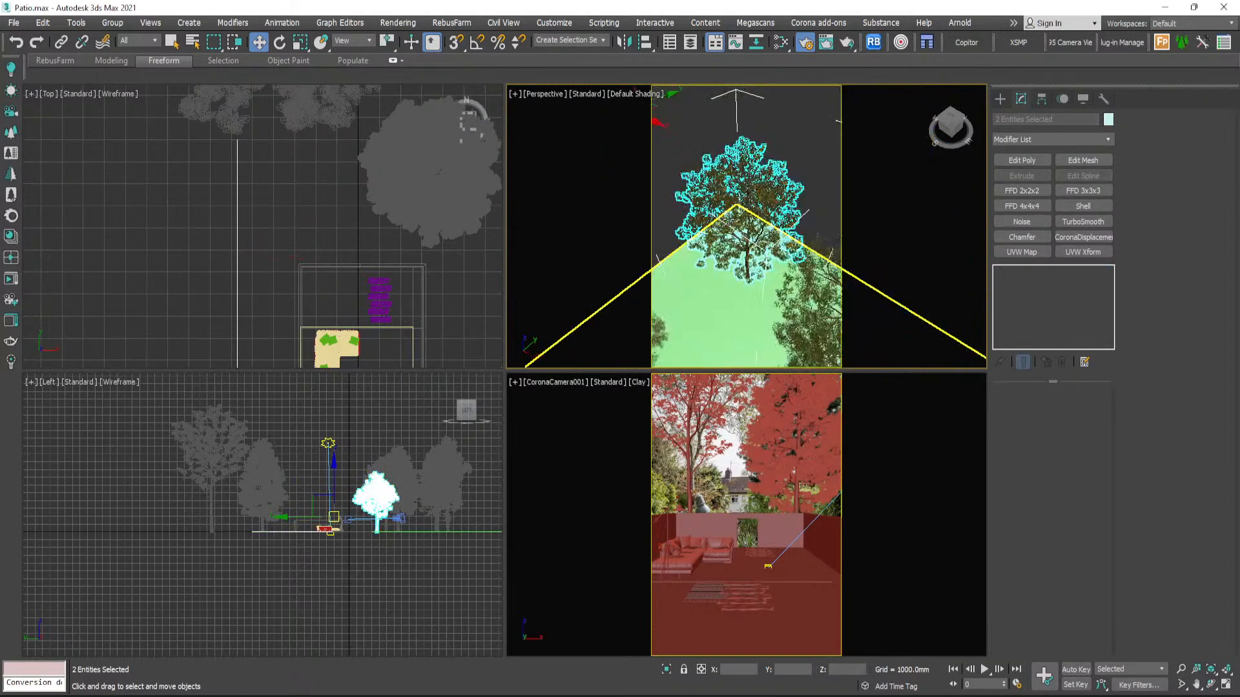
# - Add the five other trees on the green plane to the selection and isolate them together with the line and Celtis tree
pyautogui.scroll(-1, 743, 259)
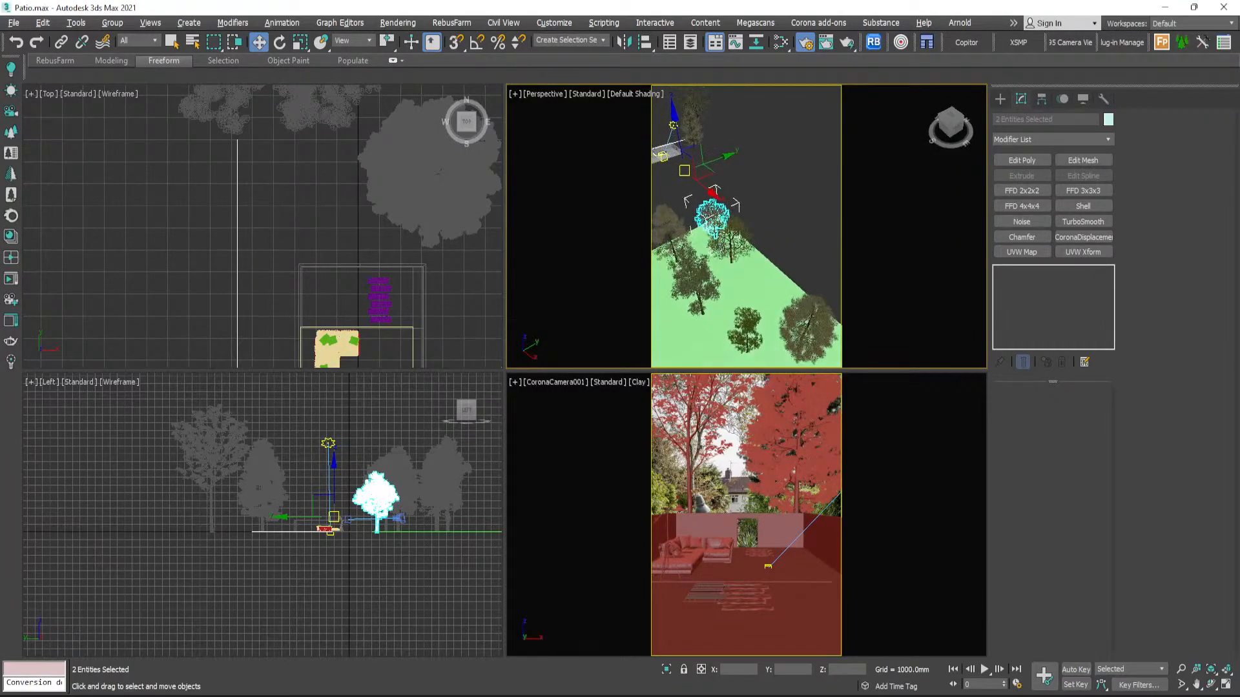
pyautogui.keyDown('ctrl'); pyautogui.click(676, 224); pyautogui.keyUp('ctrl')
pyautogui.scroll(-3, 702, 242)
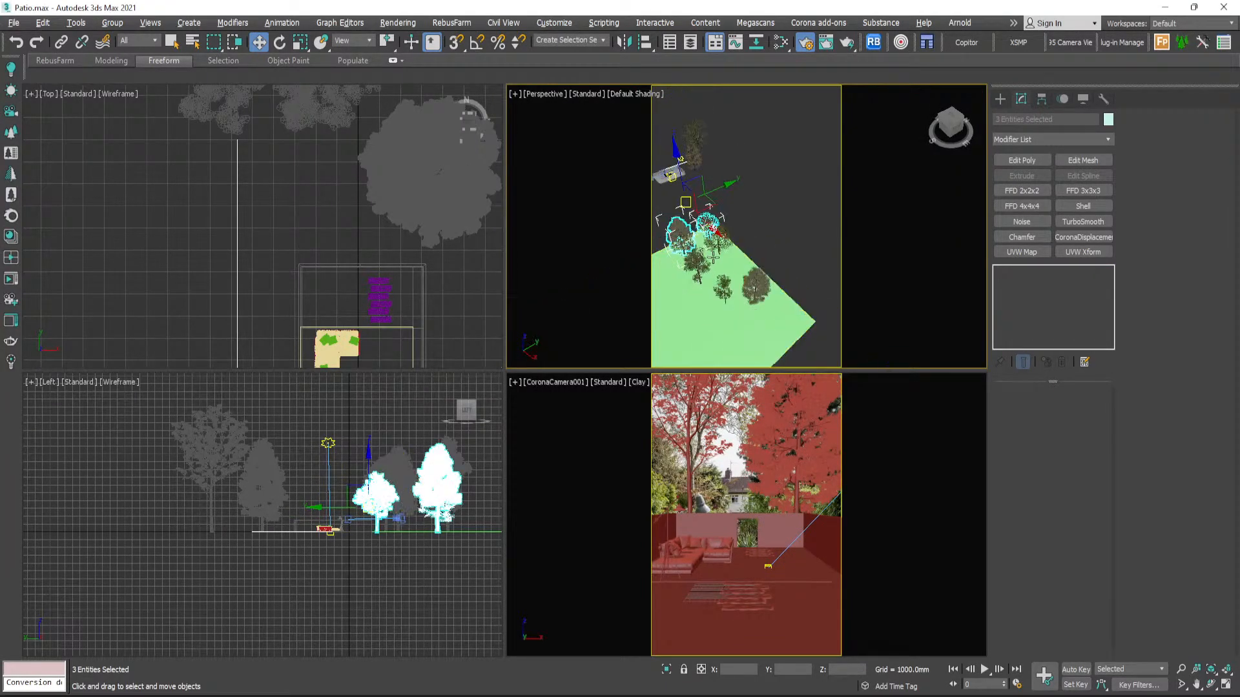
pyautogui.keyDown('alt'); pyautogui.moveTo(703, 244); pyautogui.dragTo(715, 242, button='middle'); pyautogui.keyUp('alt')
pyautogui.scroll(2, 764, 264)
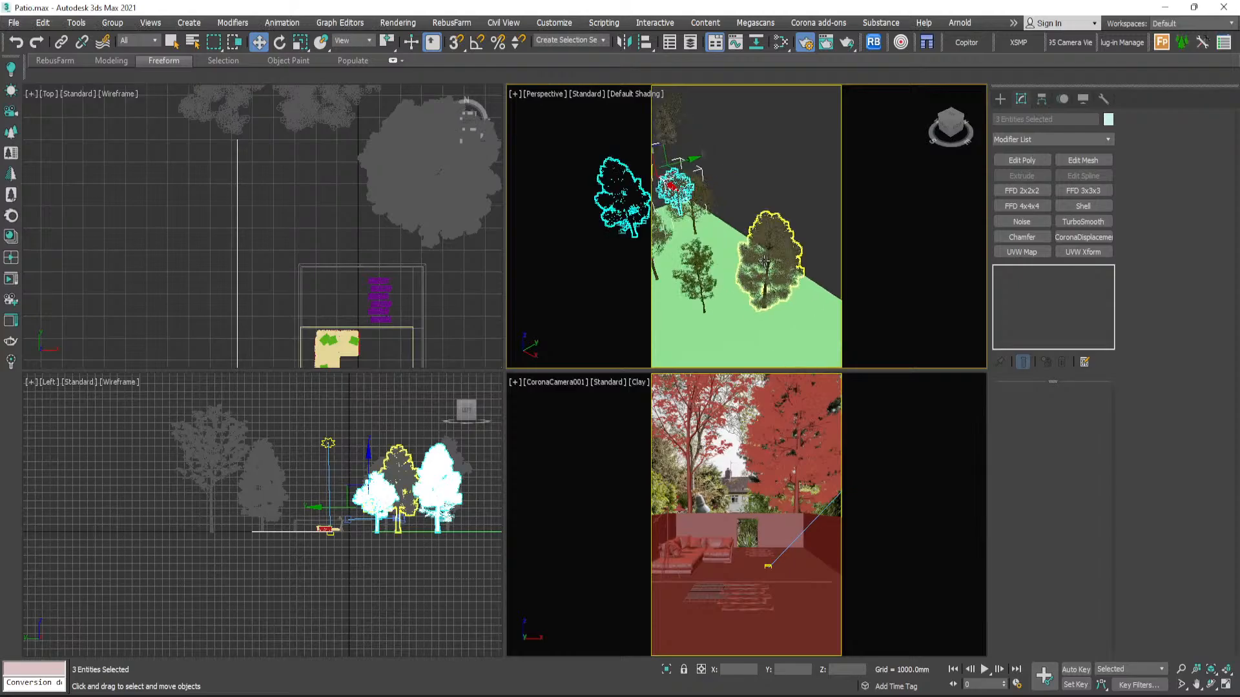
pyautogui.keyDown('ctrl'); pyautogui.click(762, 255); pyautogui.keyUp('ctrl')
pyautogui.scroll(2, 713, 261)
pyautogui.keyDown('alt'); pyautogui.moveTo(713, 261); pyautogui.dragTo(702, 226, button='middle'); pyautogui.keyUp('alt')
pyautogui.keyDown('ctrl'); pyautogui.click(791, 182); pyautogui.keyUp('ctrl')
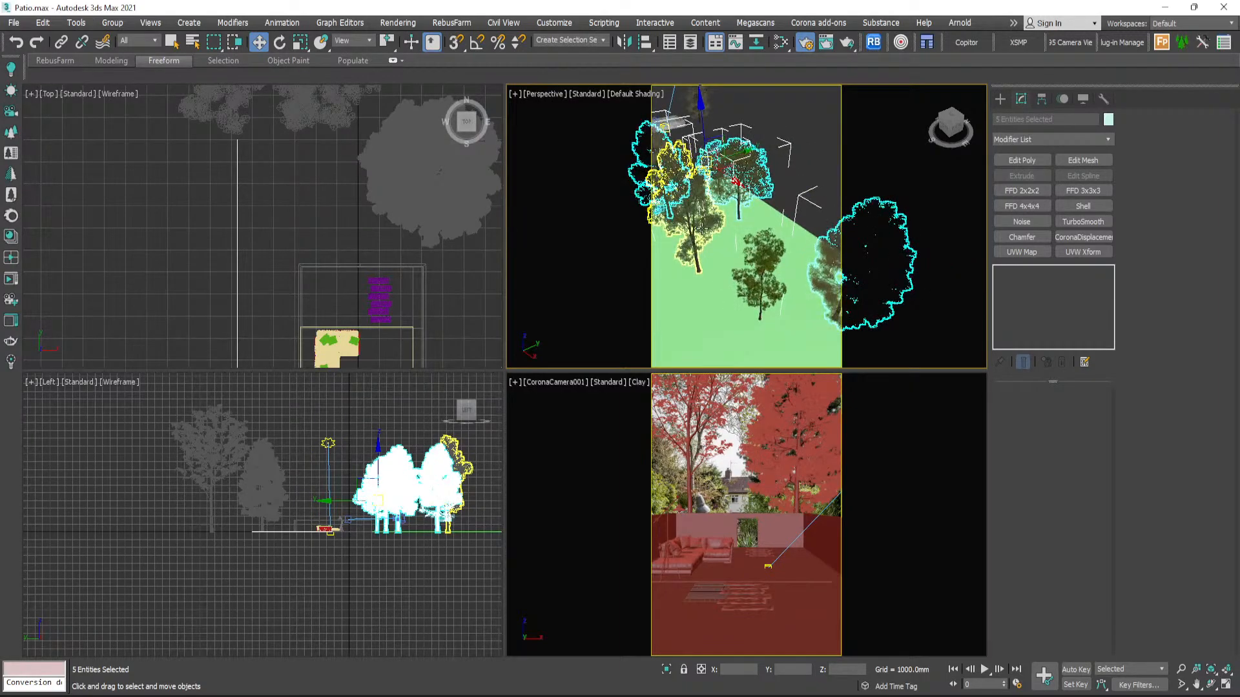
pyautogui.keyDown('ctrl'); pyautogui.click(701, 227); pyautogui.keyUp('ctrl')
pyautogui.keyDown('ctrl'); pyautogui.click(749, 282); pyautogui.keyUp('ctrl')
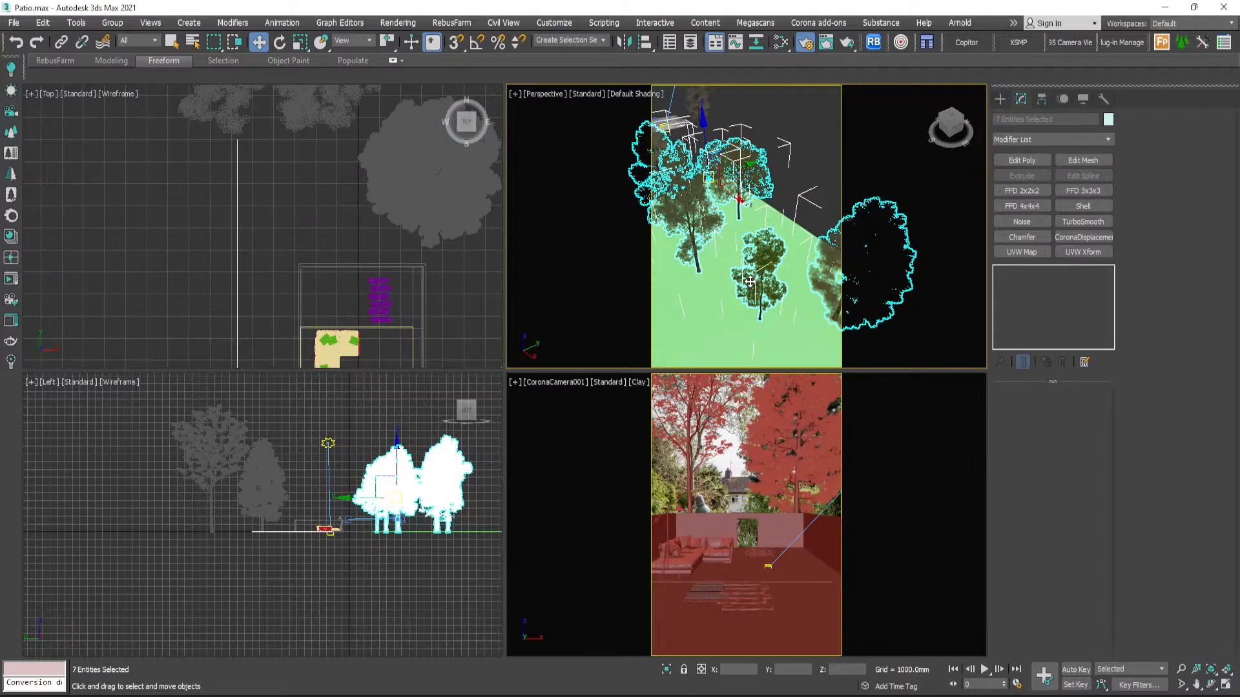
pyautogui.rightClick(750, 282)
pyautogui.click(789, 166)
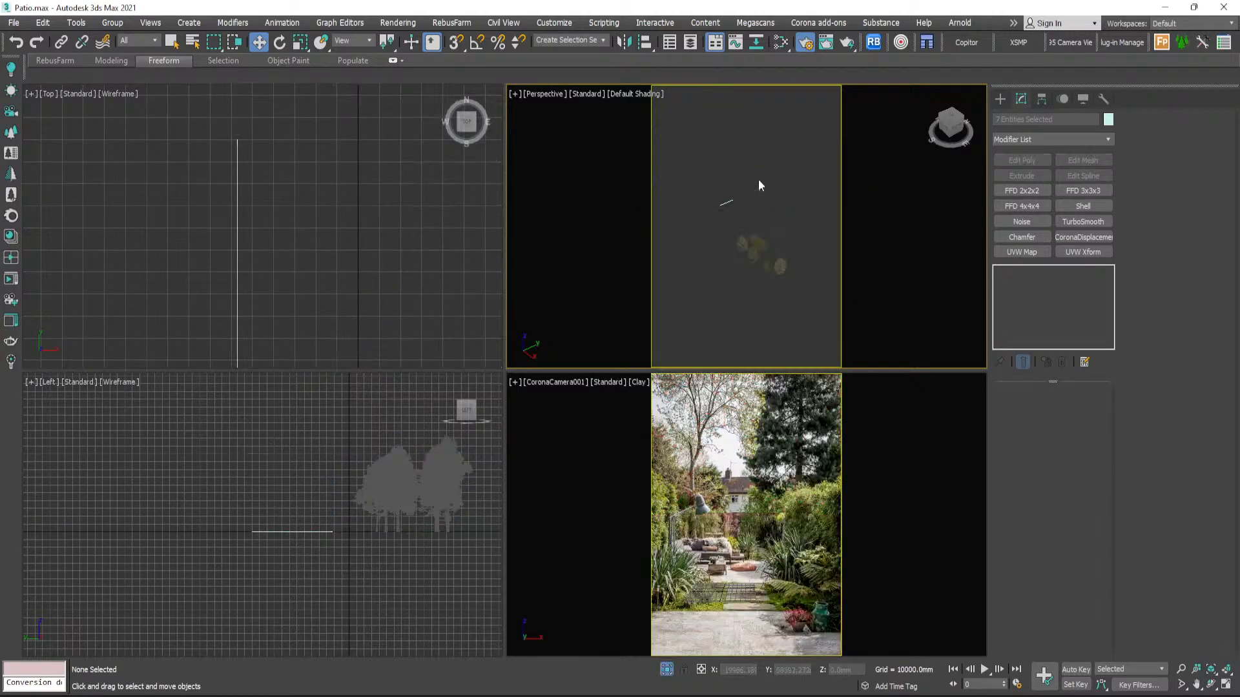
# - Create a Forest Pro object in Generate mode, using the isolated line as its scattering area
pyautogui.scroll(-3, 277, 177)
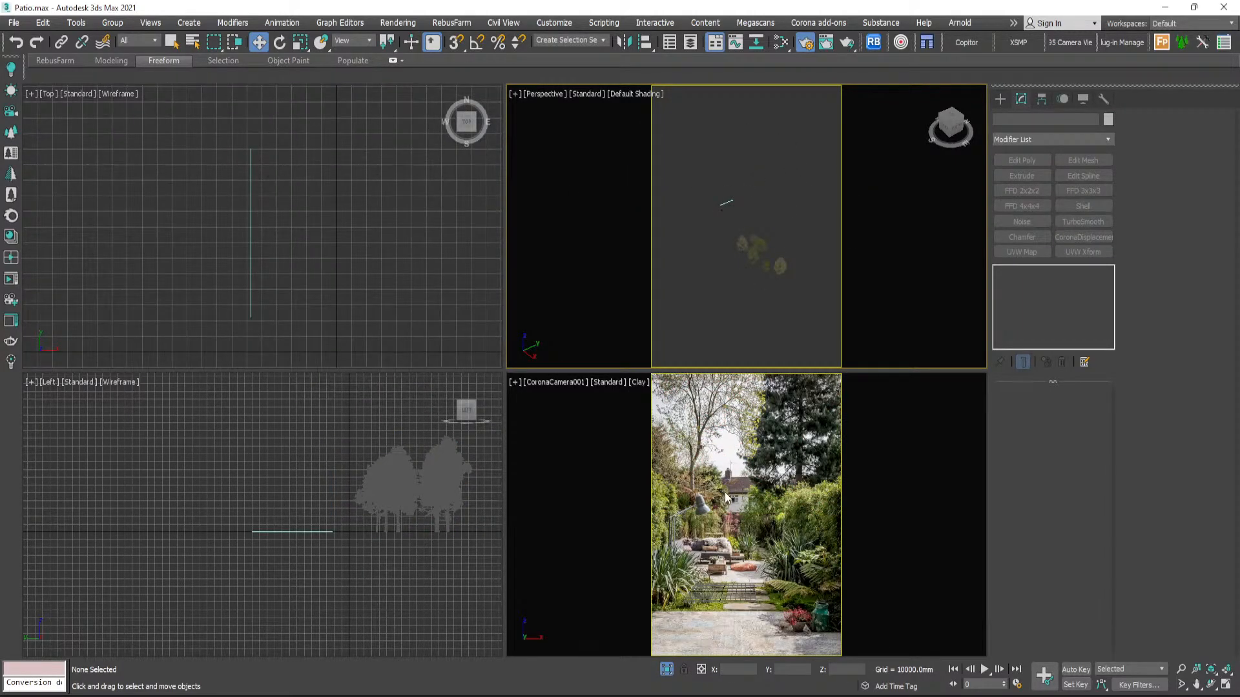
pyautogui.scroll(-4, 296, 250)
pyautogui.moveTo(293, 223); pyautogui.dragTo(228, 227, button='middle')
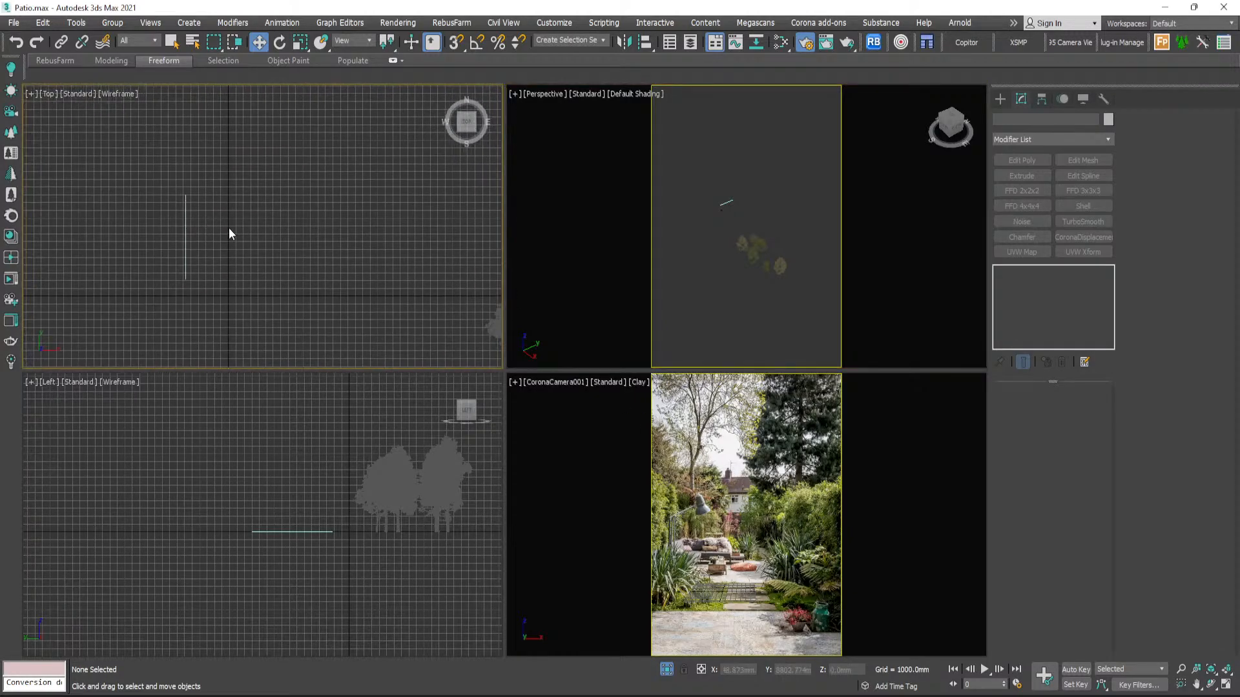
pyautogui.scroll(-2, 229, 227)
pyautogui.moveTo(366, 286); pyautogui.dragTo(324, 263, button='middle')
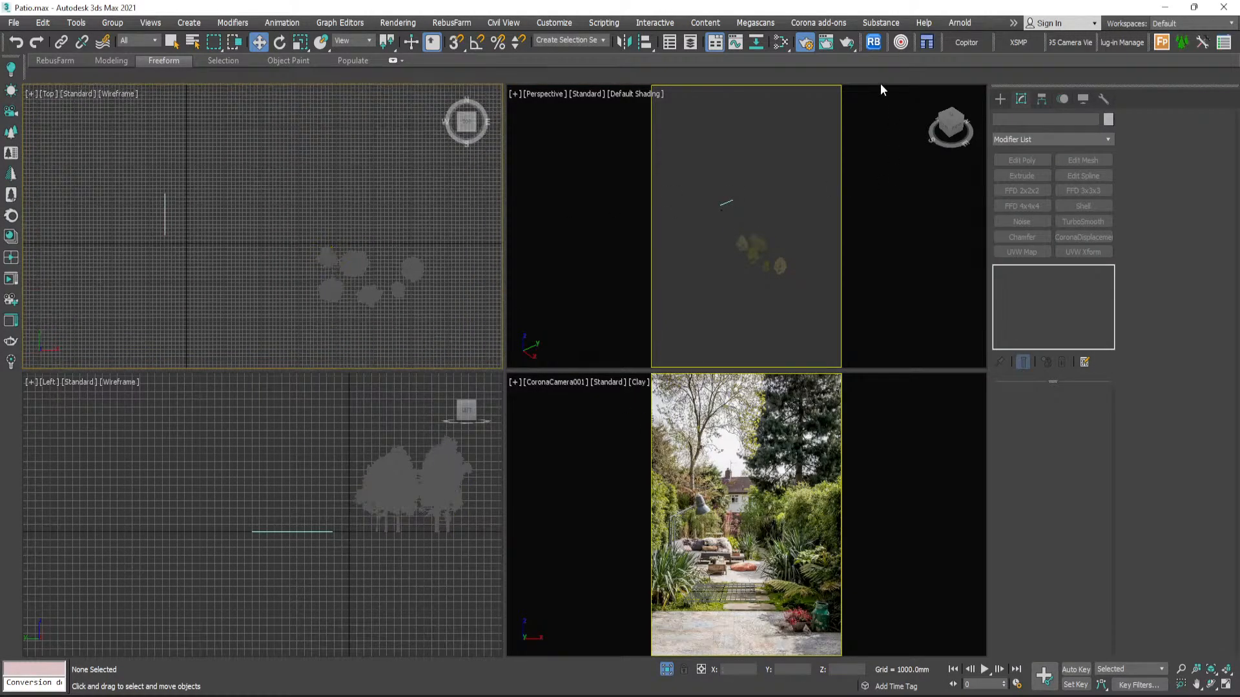
pyautogui.click(1167, 45)
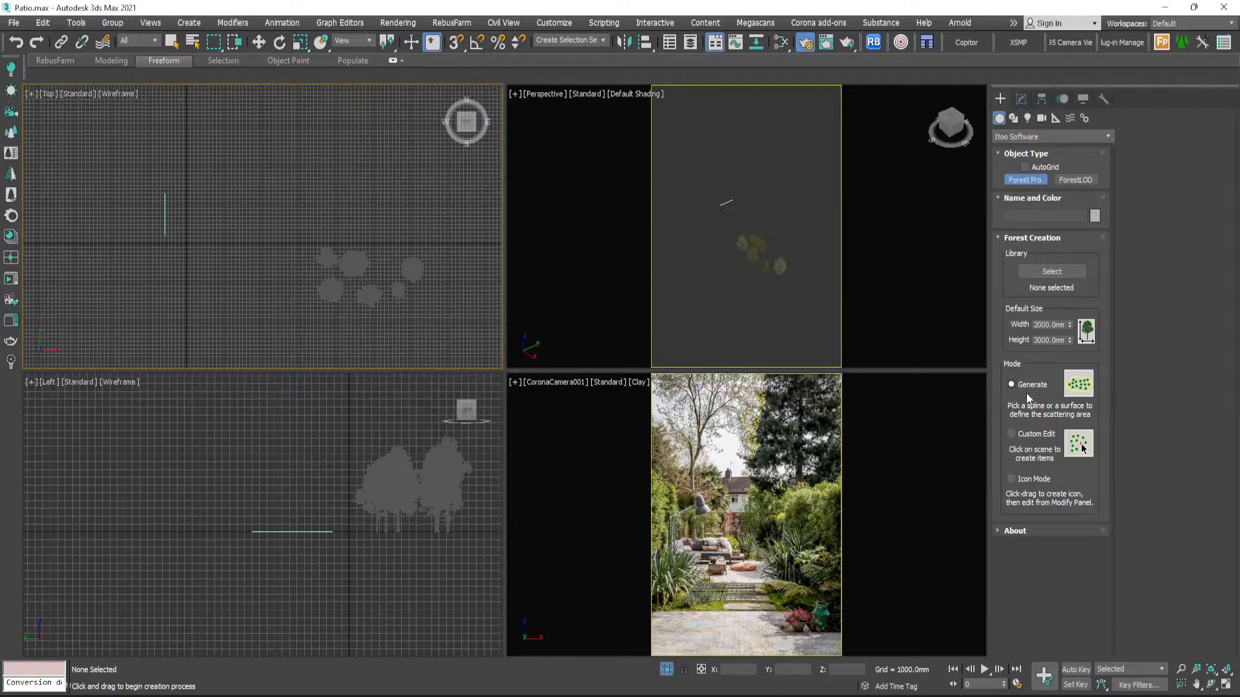
pyautogui.scroll(4, 173, 206)
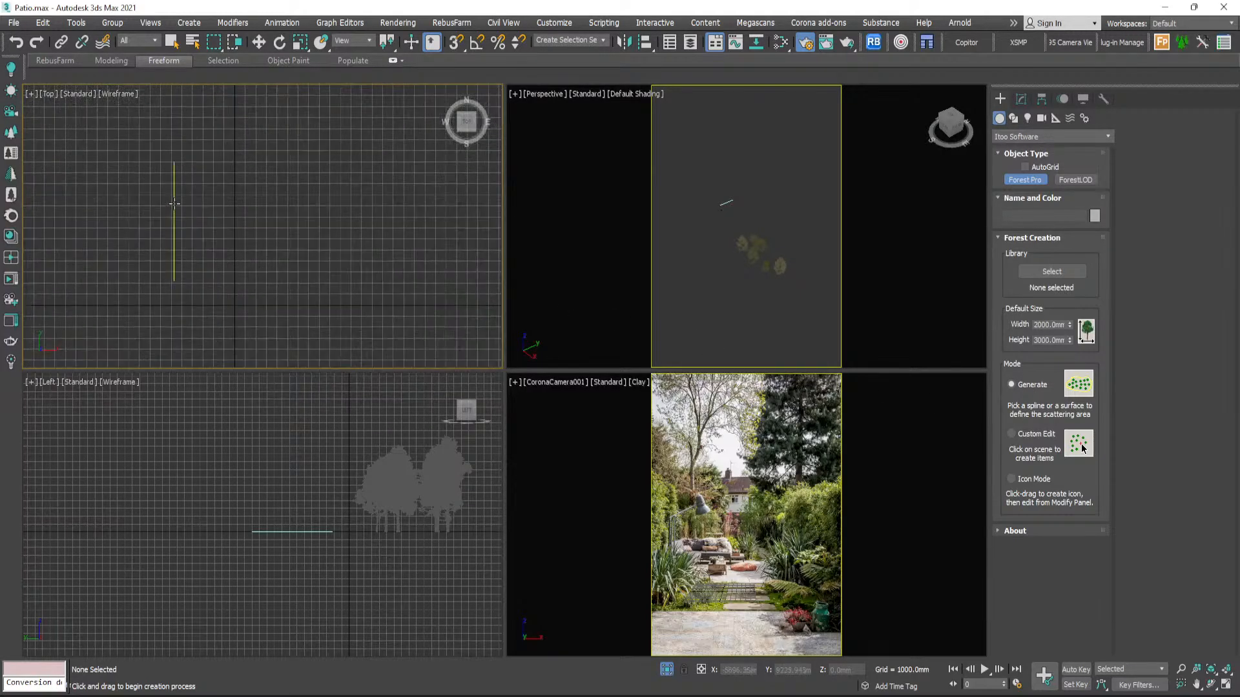
pyautogui.click(173, 204)
pyautogui.scroll(5, 737, 193)
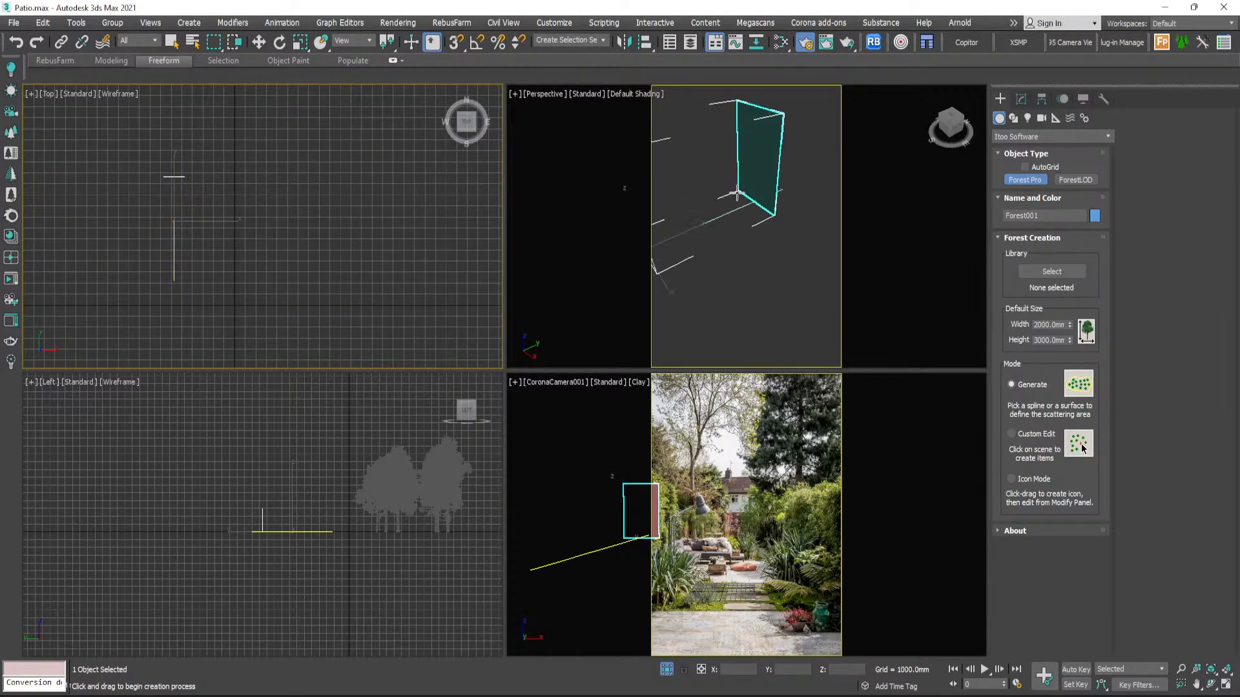
pyautogui.scroll(-5, 737, 194)
pyautogui.keyDown('alt'); pyautogui.moveTo(737, 194); pyautogui.dragTo(770, 215, button='middle'); pyautogui.keyUp('alt')
pyautogui.scroll(5, 778, 207)
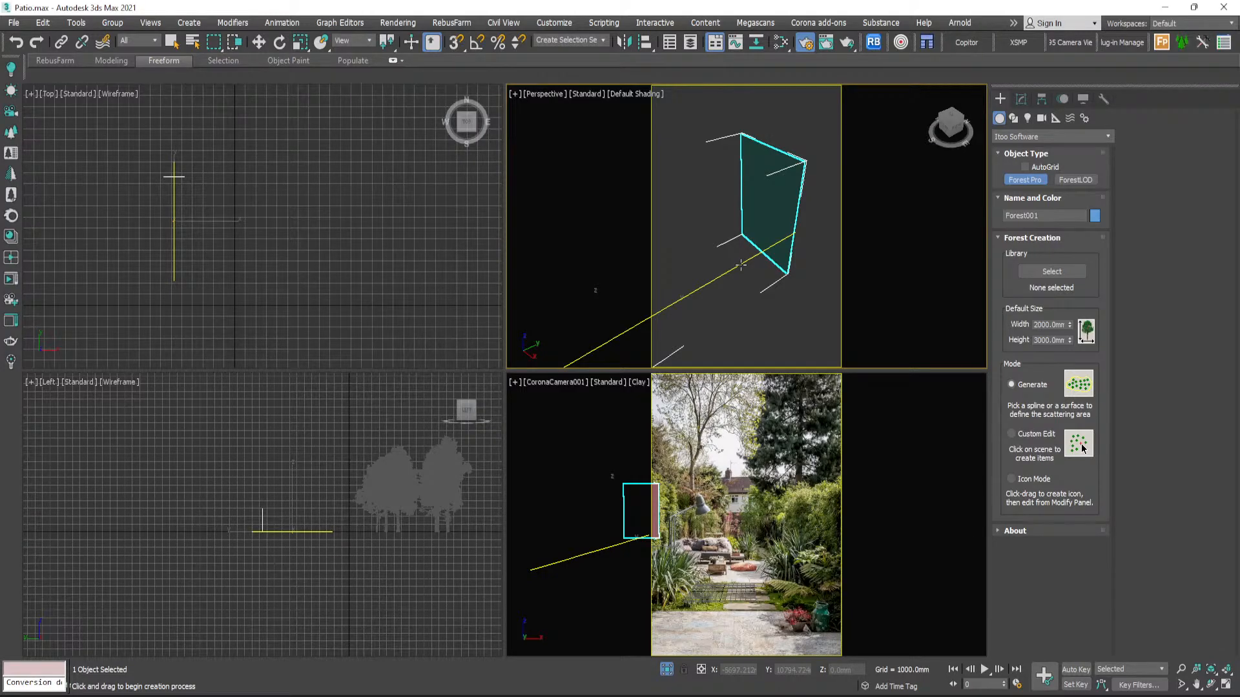
pyautogui.click(170, 44)
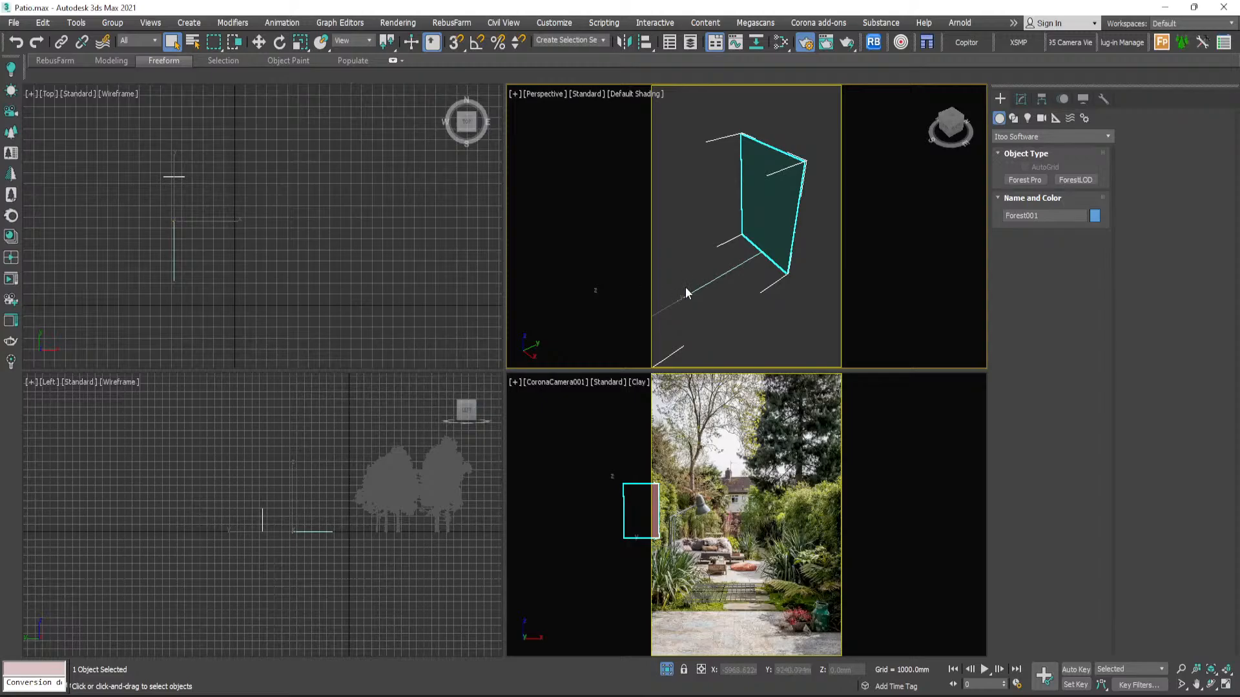
# - Replace the Forest's default geometry item with the six MT_PM_V47 trees, enabling Cloud Point display and animation only at render time
pyautogui.click(1021, 100)
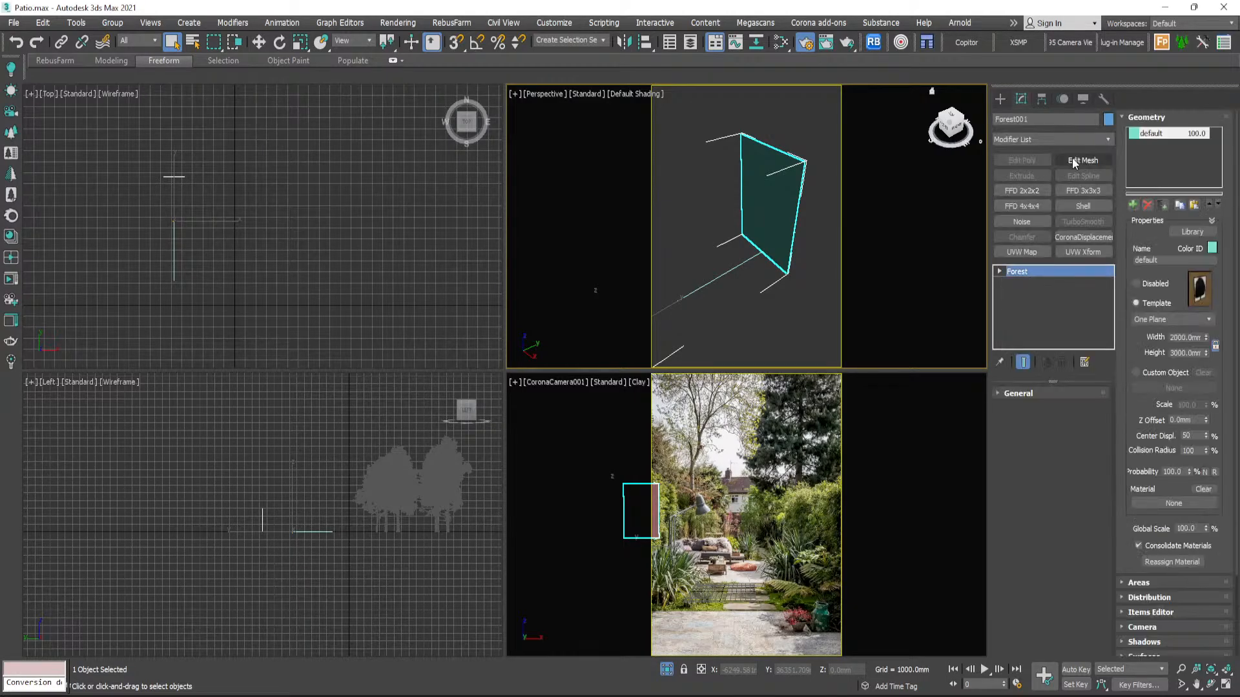
pyautogui.click(1146, 205)
pyautogui.scroll(-5, 730, 269)
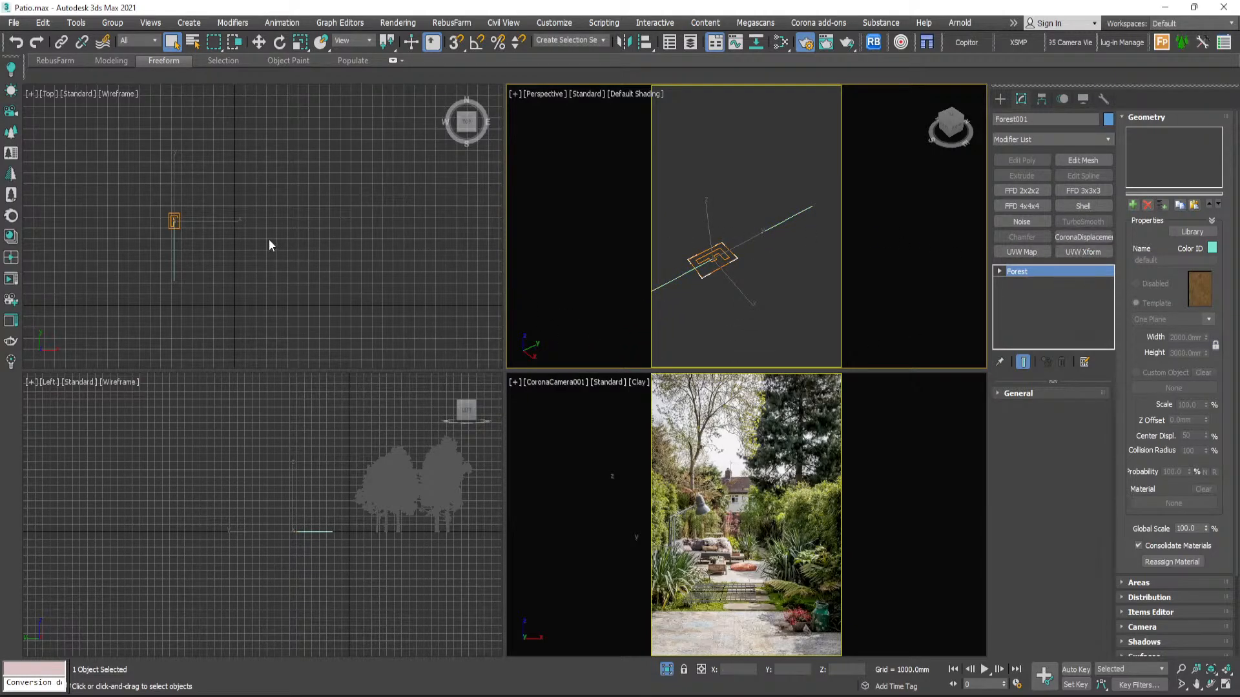
pyautogui.scroll(-5, 271, 240)
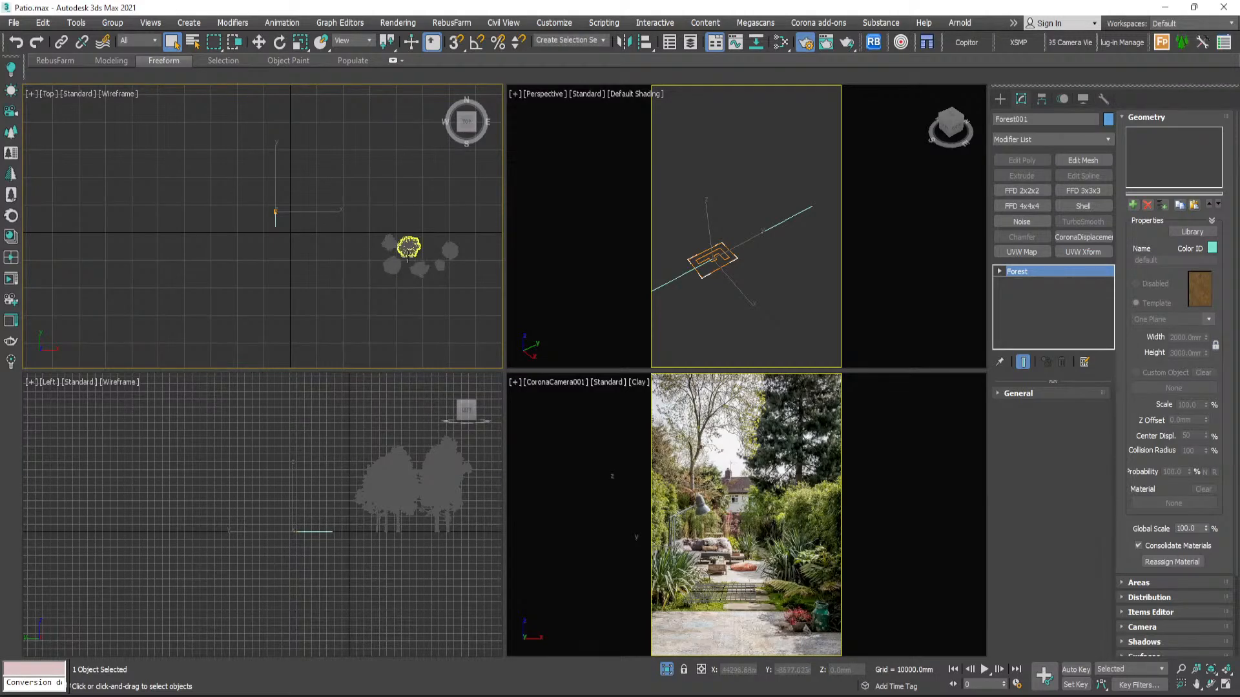
pyautogui.moveTo(408, 257); pyautogui.dragTo(370, 264, button='middle')
pyautogui.scroll(2, 355, 273)
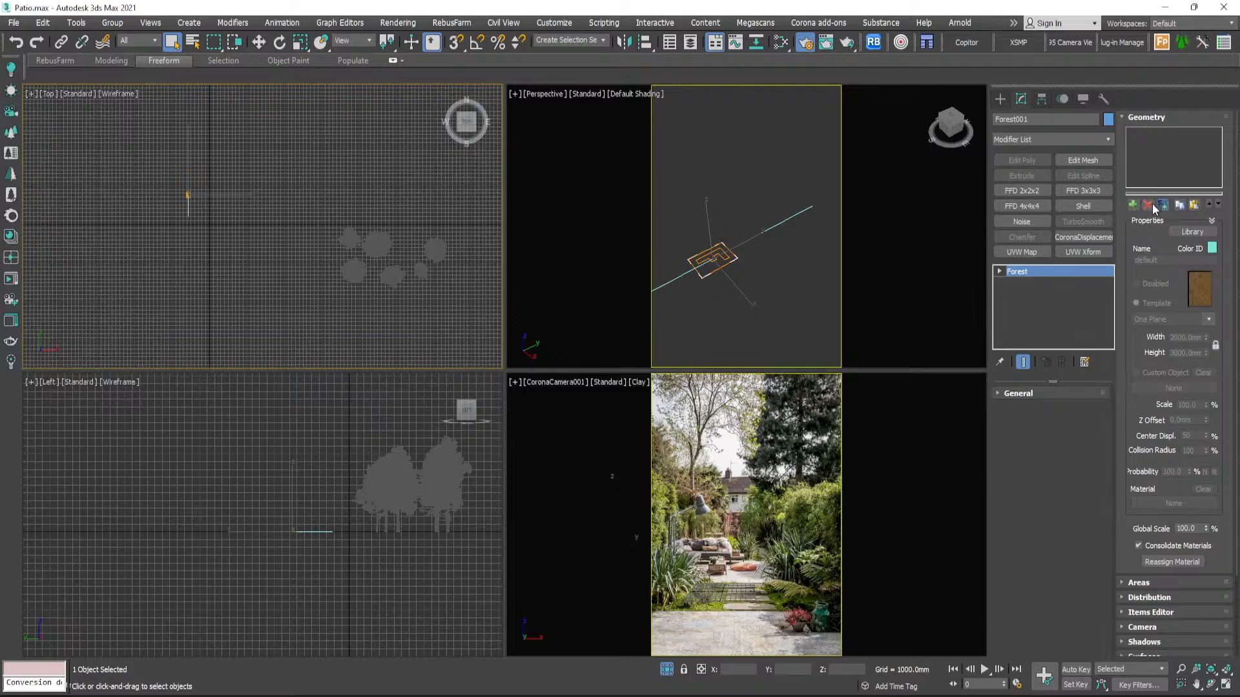
pyautogui.moveTo(1239, 31); pyautogui.dragTo(632, 58)
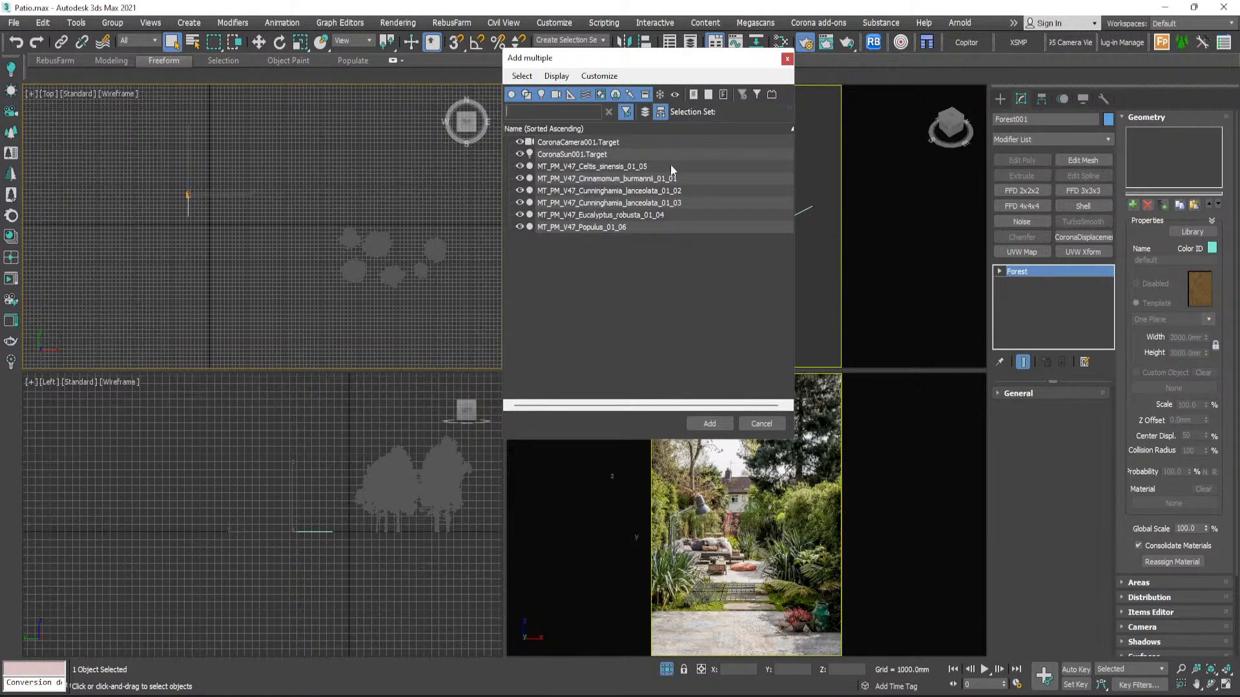
pyautogui.click(591, 168)
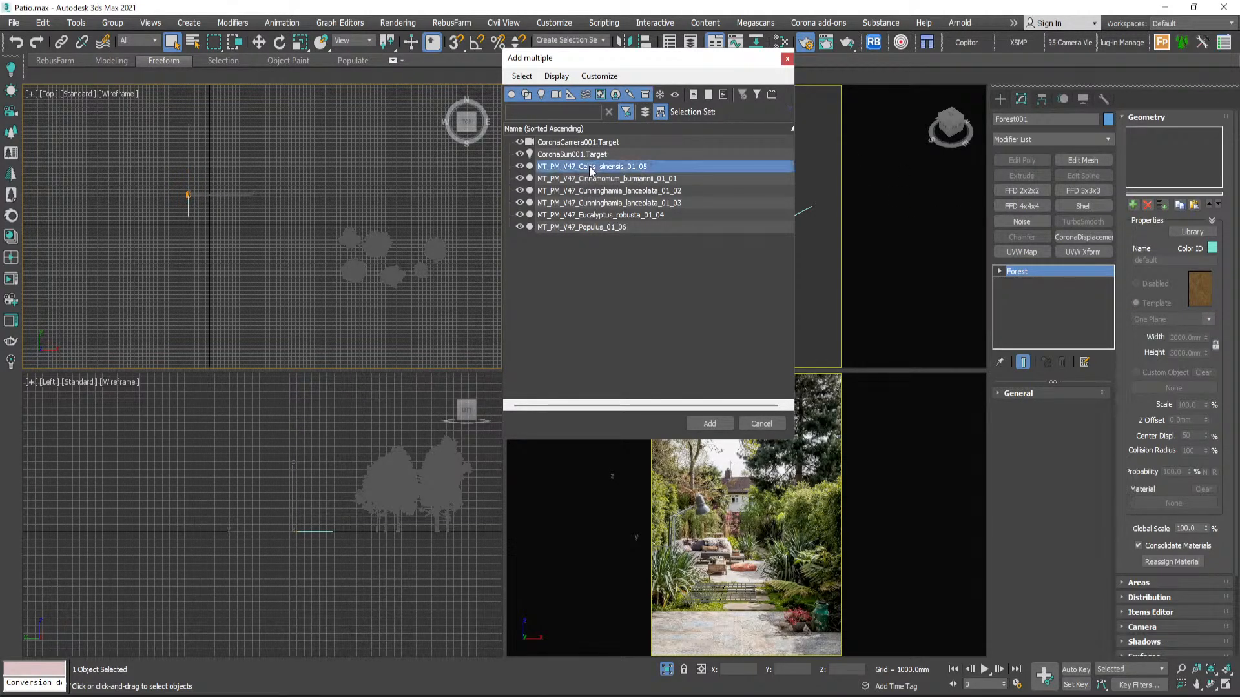
pyautogui.keyDown('shift'); pyautogui.click(600, 228); pyautogui.keyUp('shift')
pyautogui.click(708, 424)
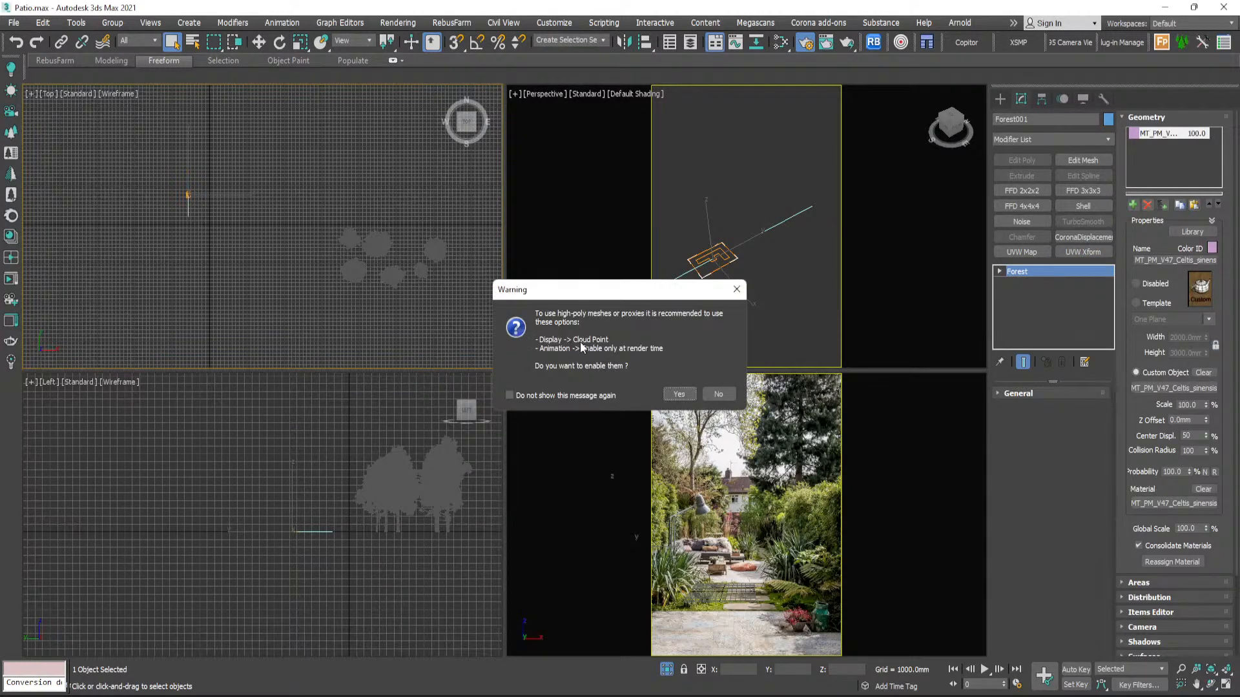
pyautogui.click(688, 395)
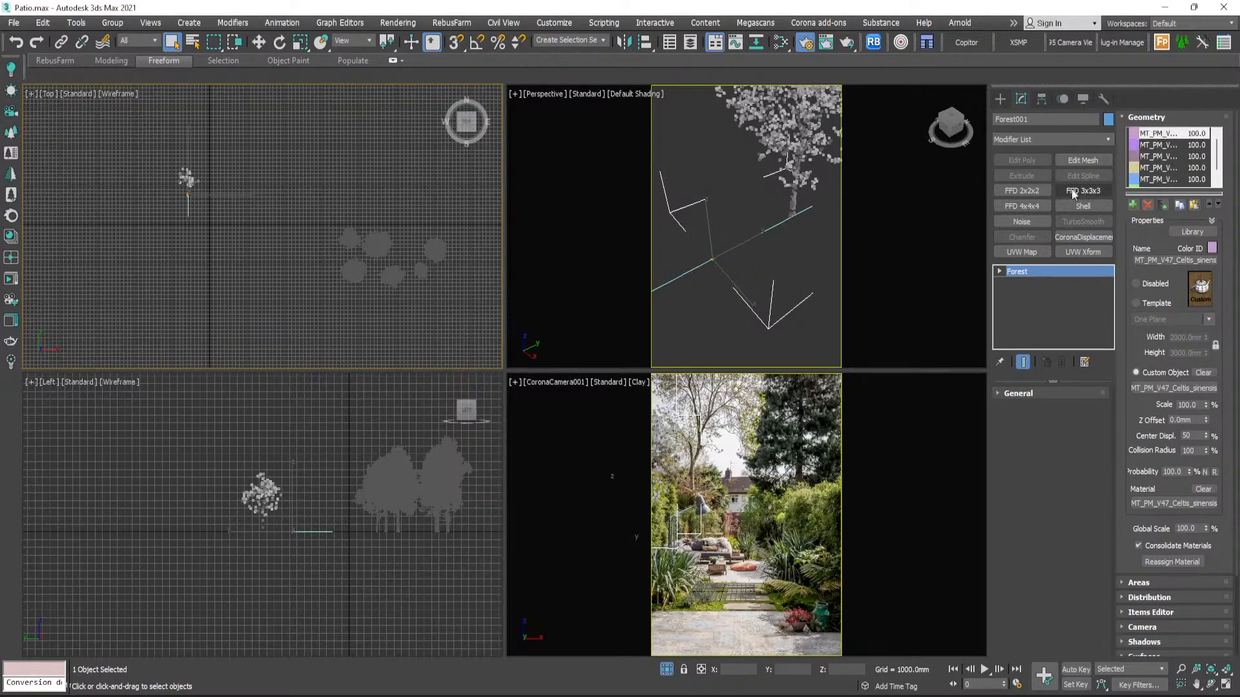
# - Examine the tree scattered by the Forest object and review its Areas settings for Line002
pyautogui.press('z')
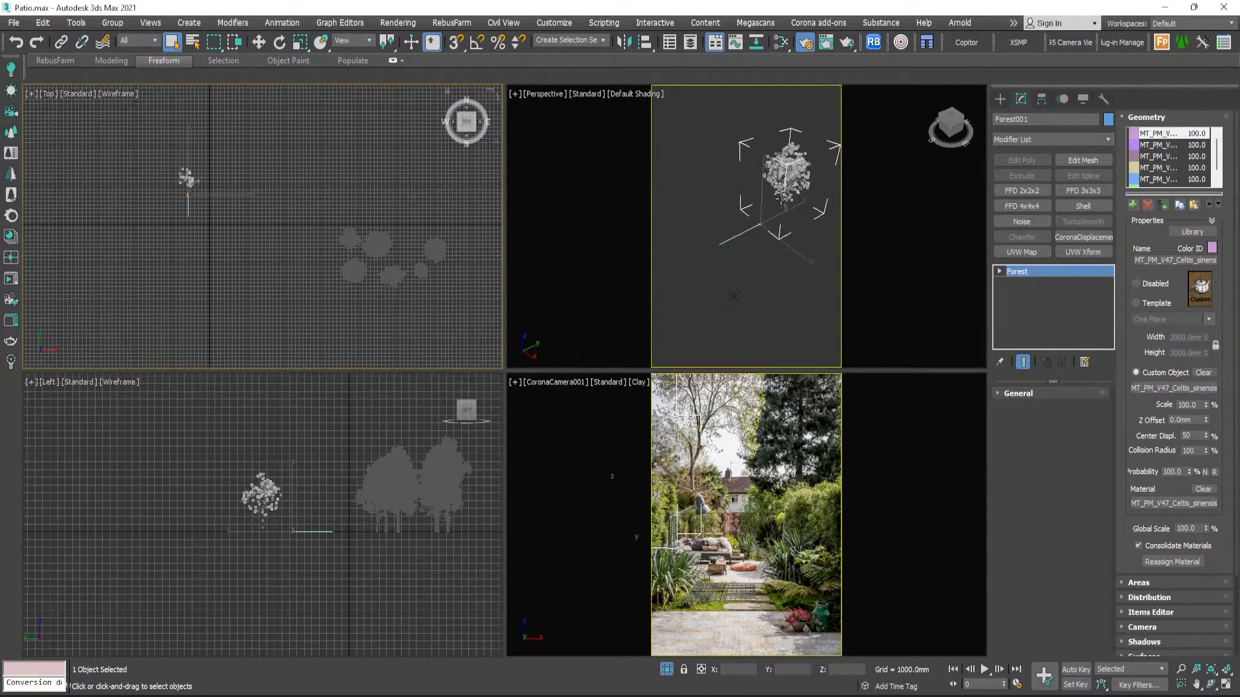
pyautogui.scroll(5, 184, 186)
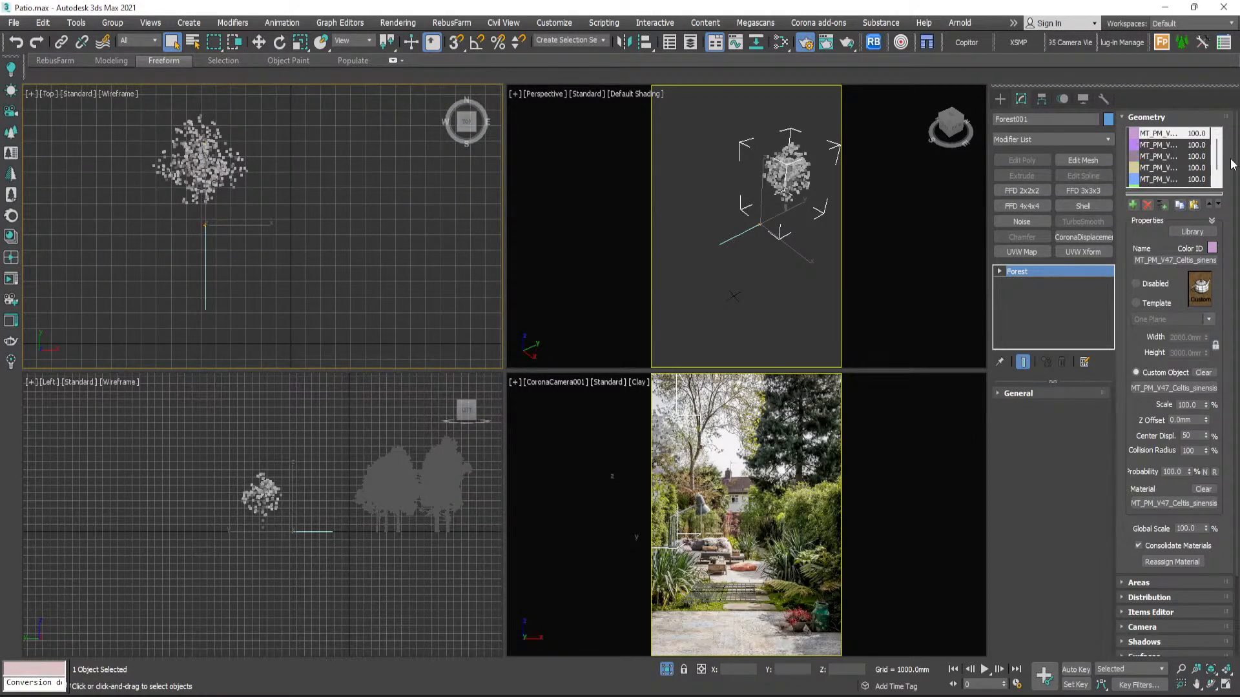
pyautogui.scroll(-3, 1230, 290)
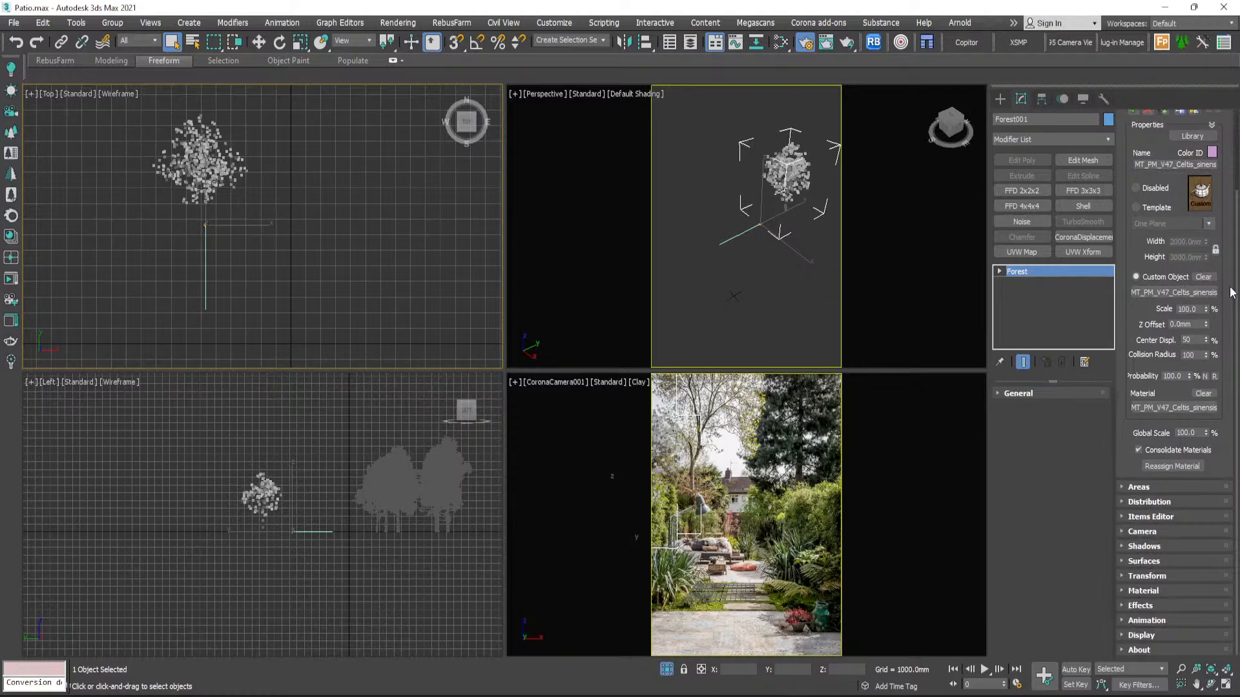
pyautogui.click(1140, 487)
pyautogui.scroll(-4, 1140, 465)
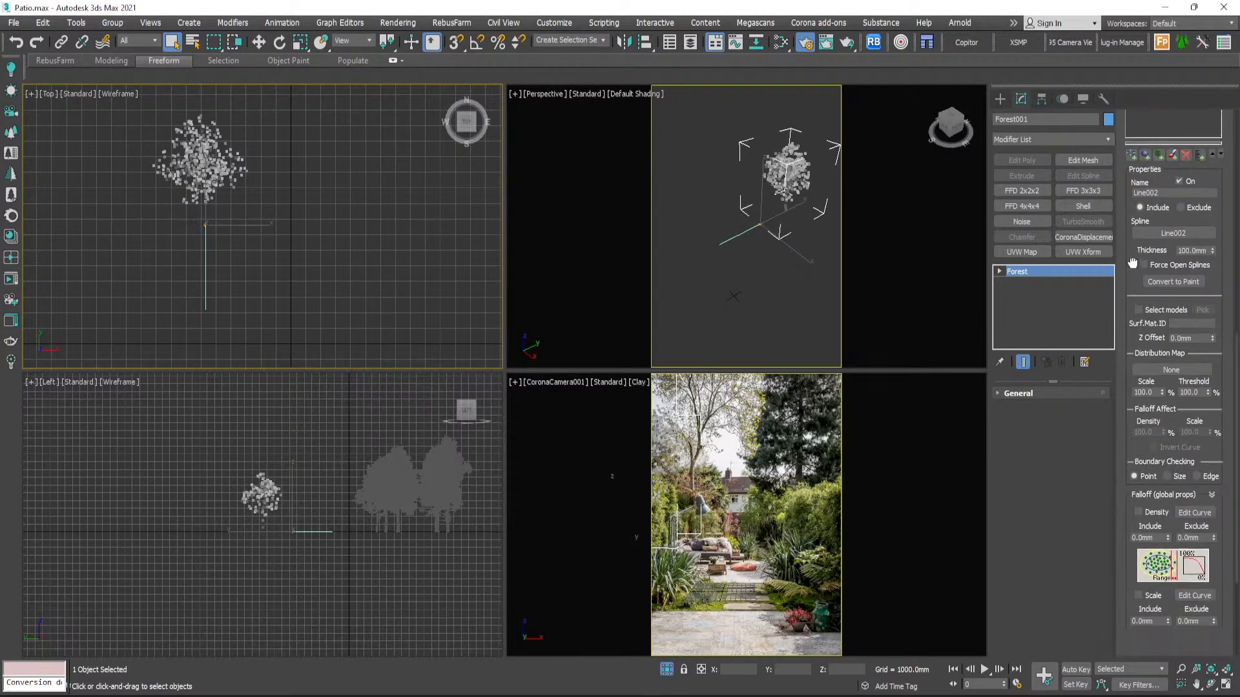
pyautogui.scroll(-2, 1127, 545)
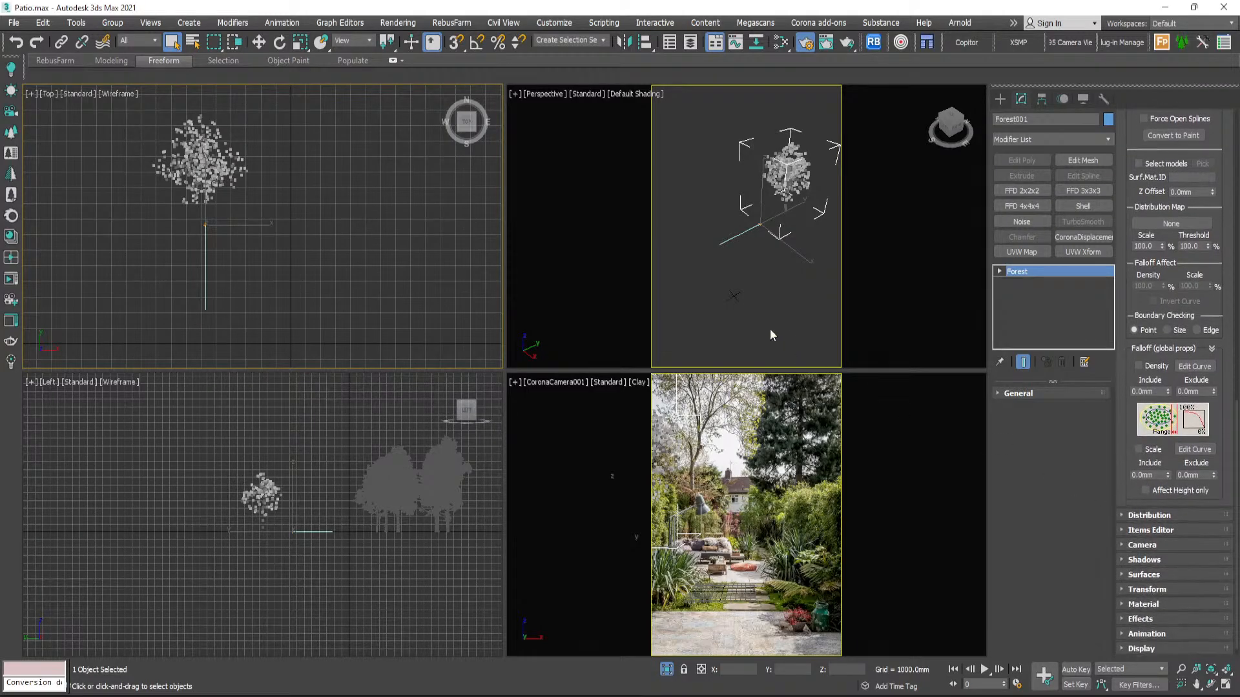
pyautogui.scroll(5, 762, 199)
pyautogui.scroll(-2, 762, 199)
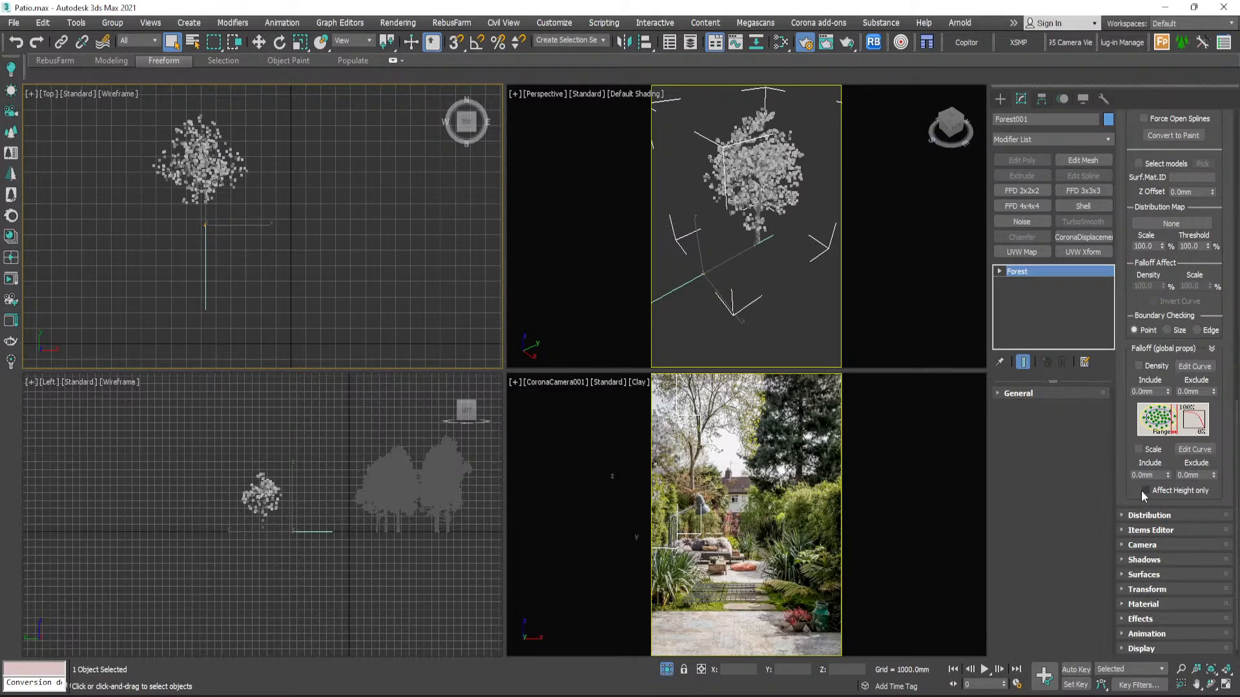
pyautogui.scroll(5, 1127, 441)
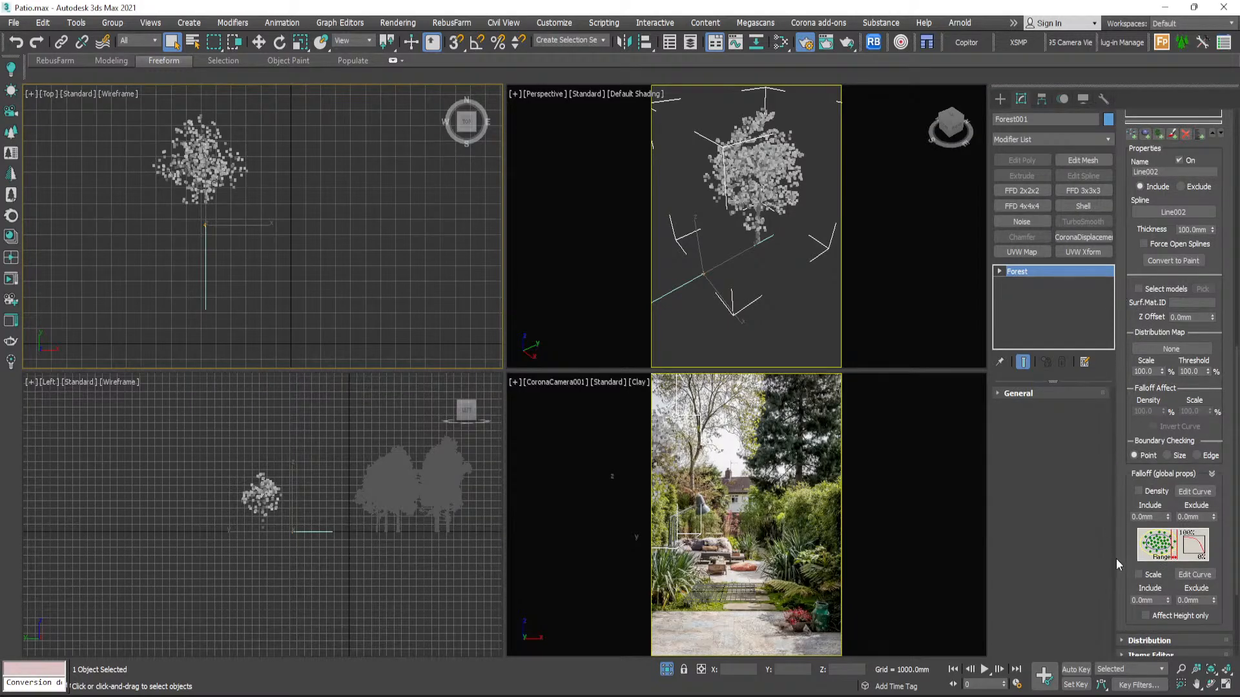
# - Open the Forest's Distribution settings and try the Very Scattered distribution image
pyautogui.moveTo(1125, 564); pyautogui.dragTo(1122, 284)
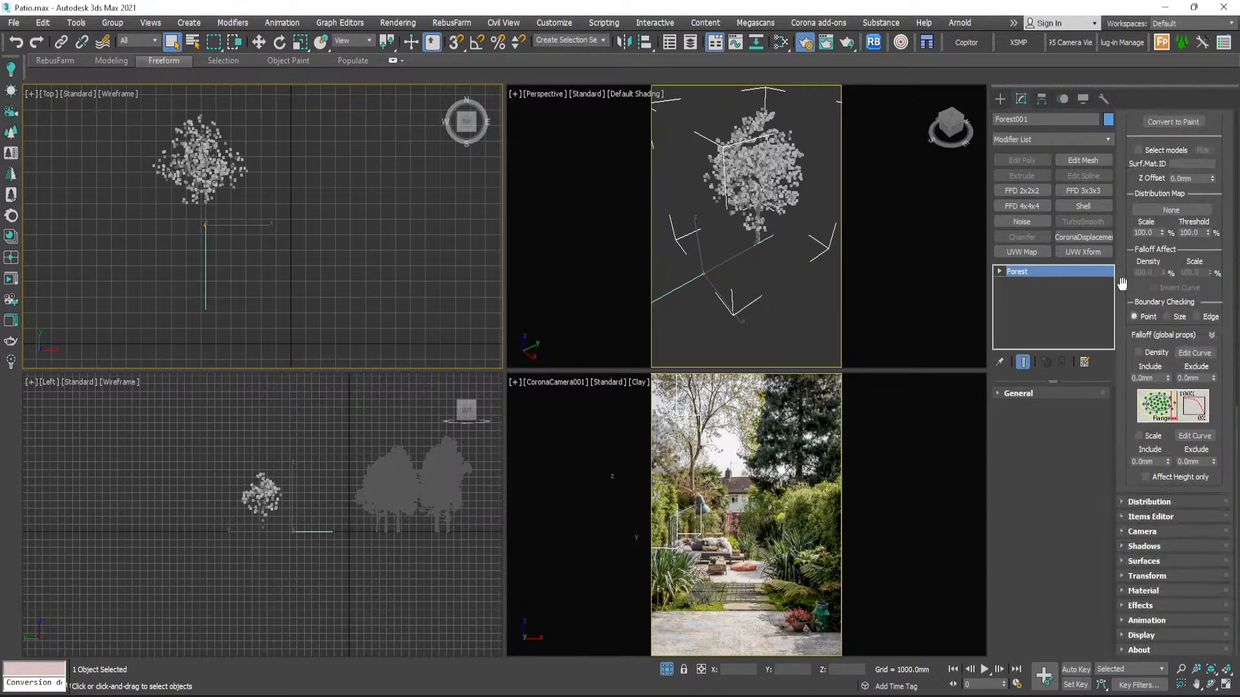
pyautogui.click(1148, 503)
pyautogui.scroll(5, 1133, 208)
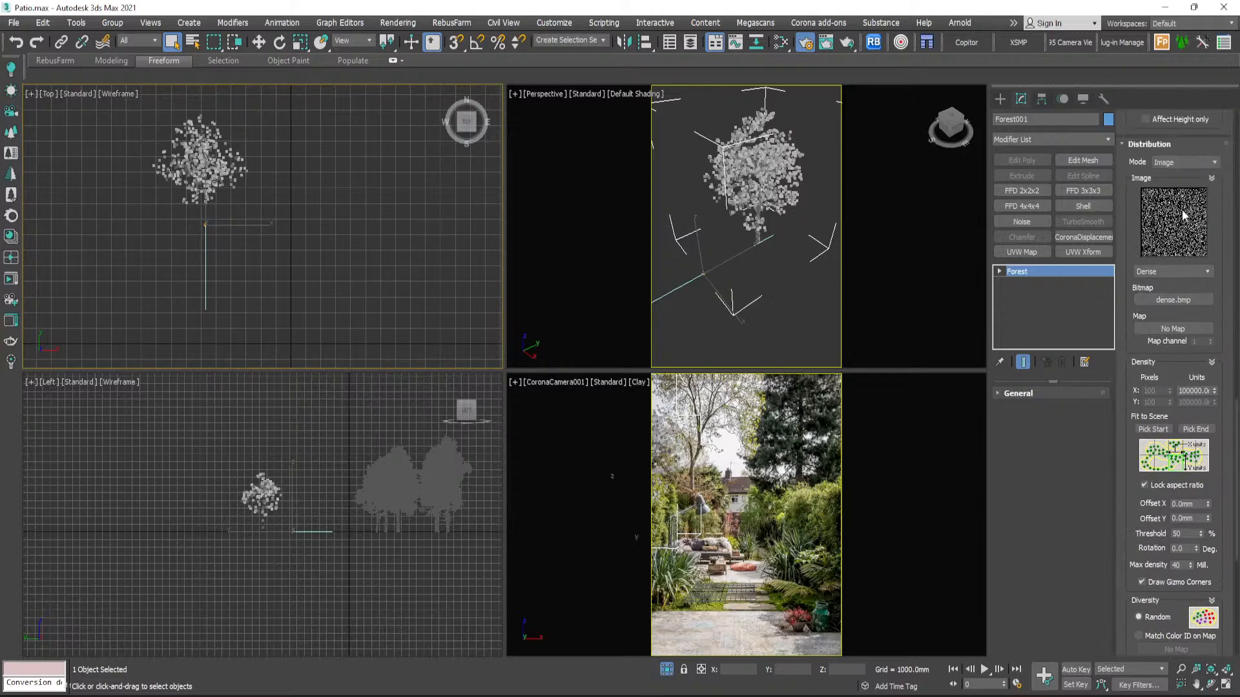
pyautogui.click(1193, 271)
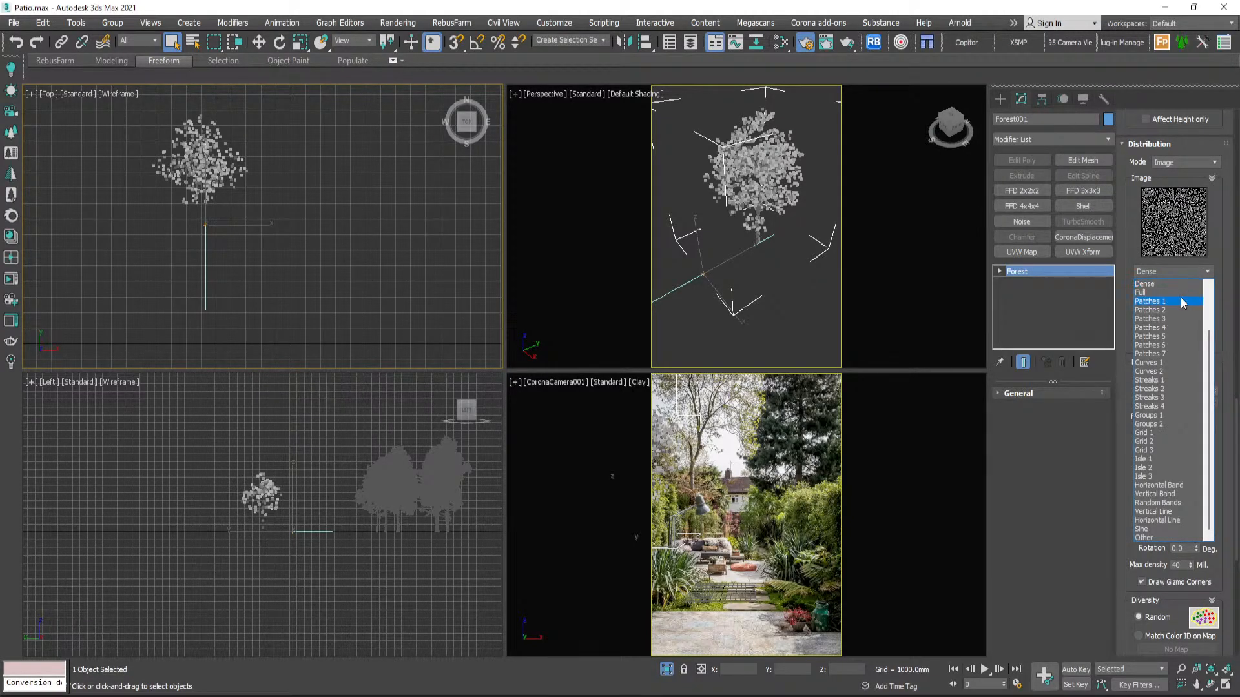
pyautogui.moveTo(1210, 343); pyautogui.dragTo(1211, 300)
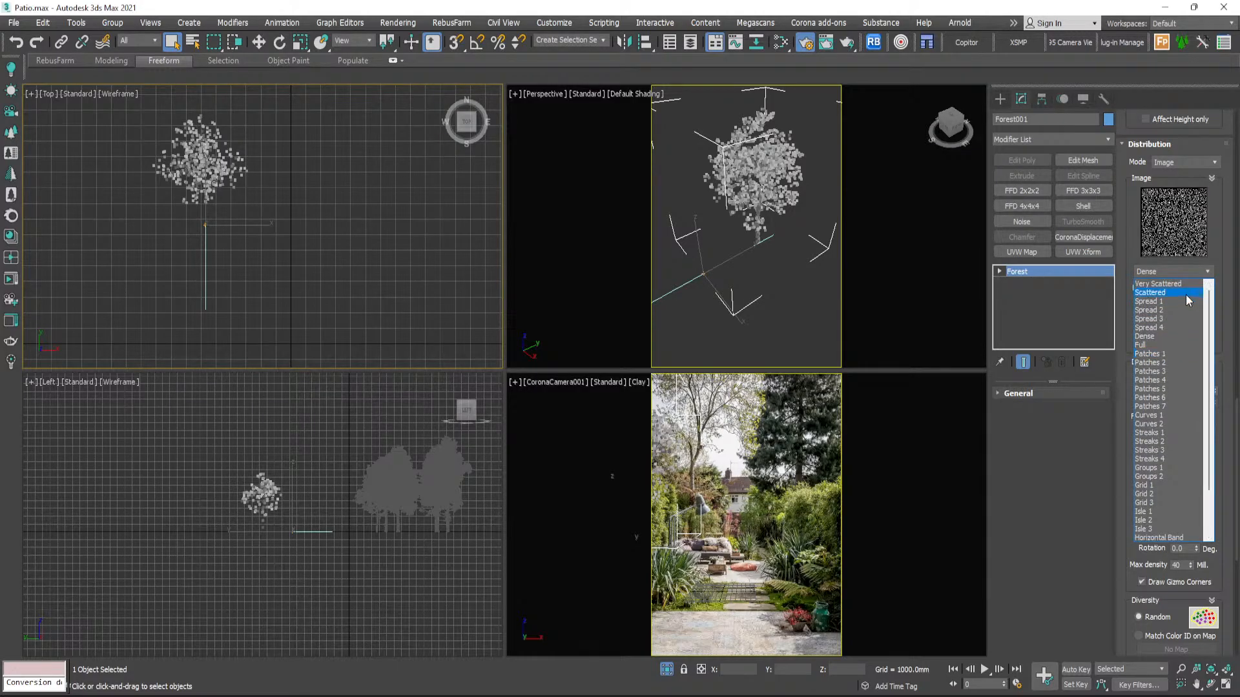
pyautogui.click(1170, 284)
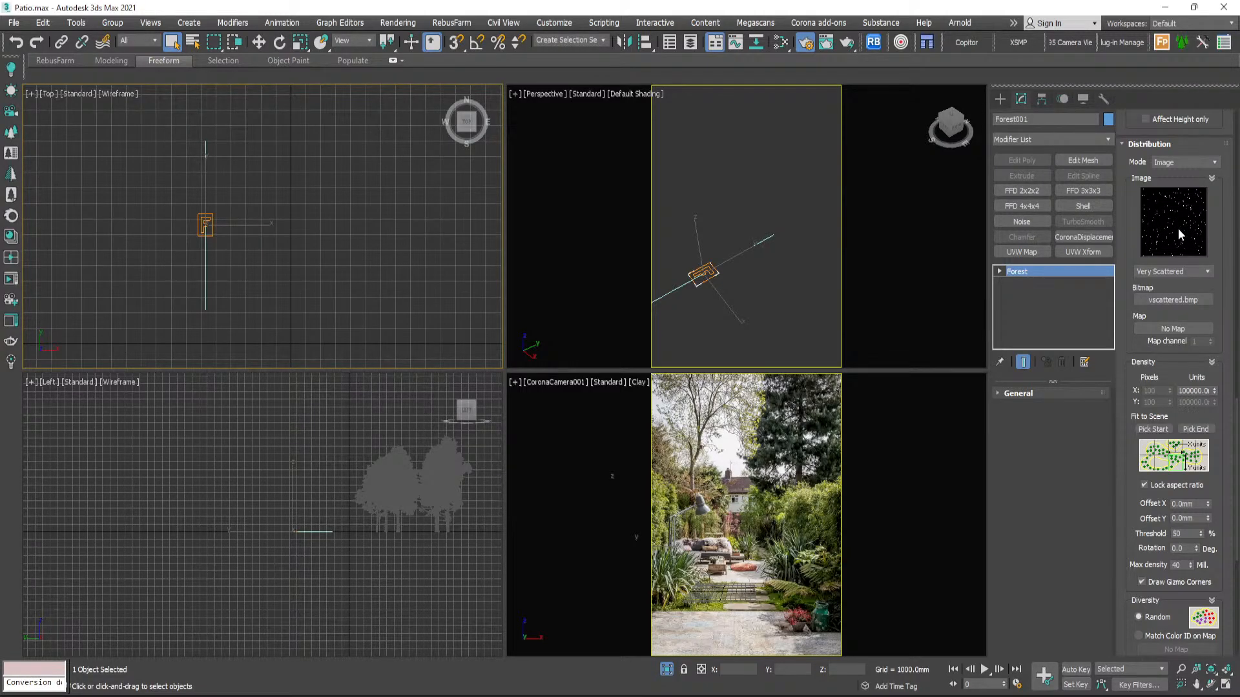
# - Try the Scattered and Spread 1 distribution images on the Forest, and return to Dense
pyautogui.click(1179, 270)
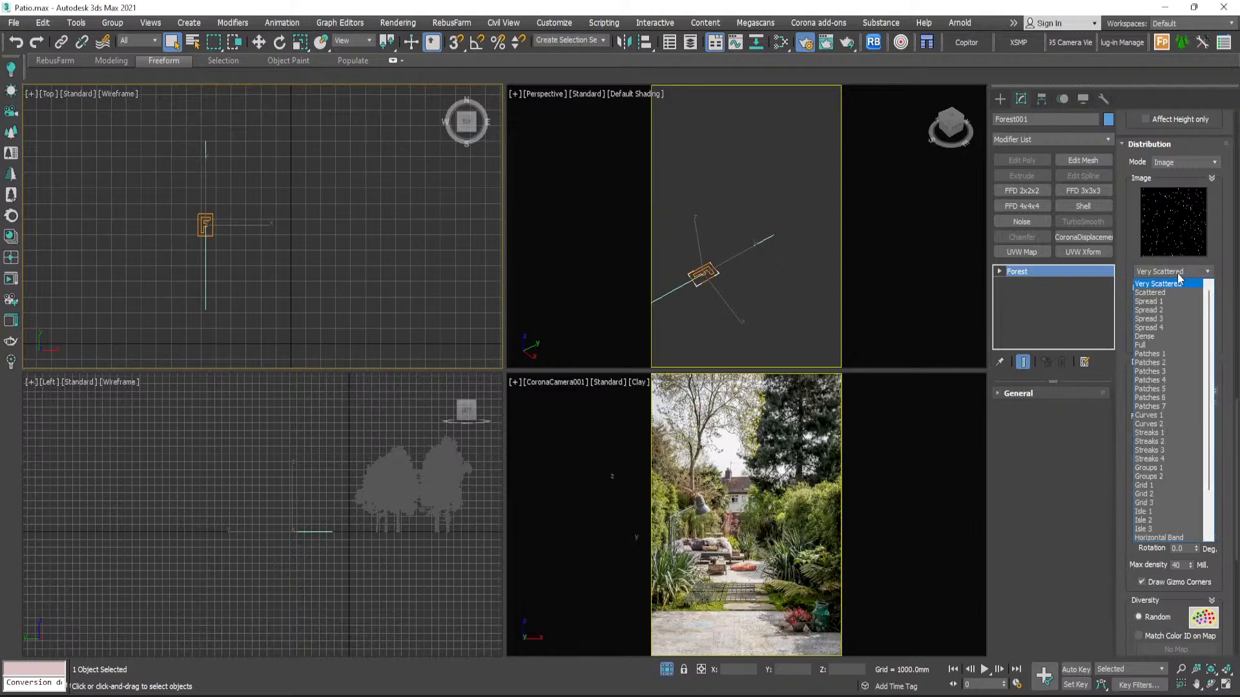
pyautogui.click(1171, 286)
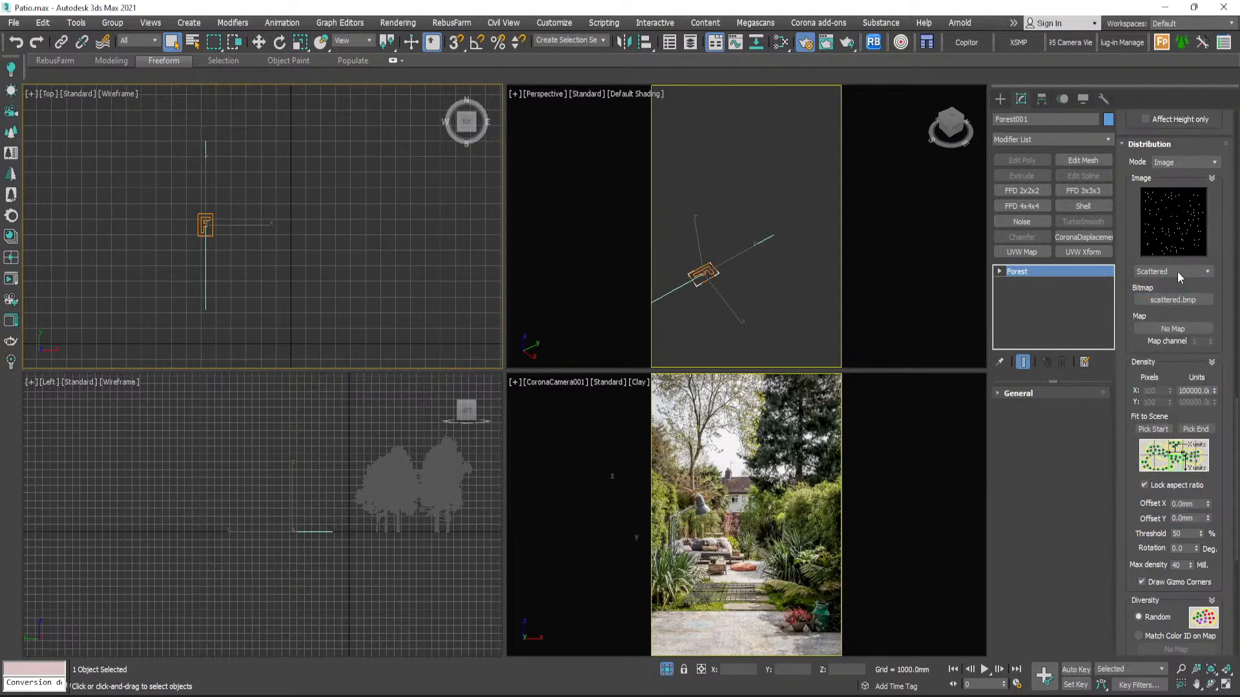
pyautogui.click(1178, 276)
pyautogui.click(1169, 294)
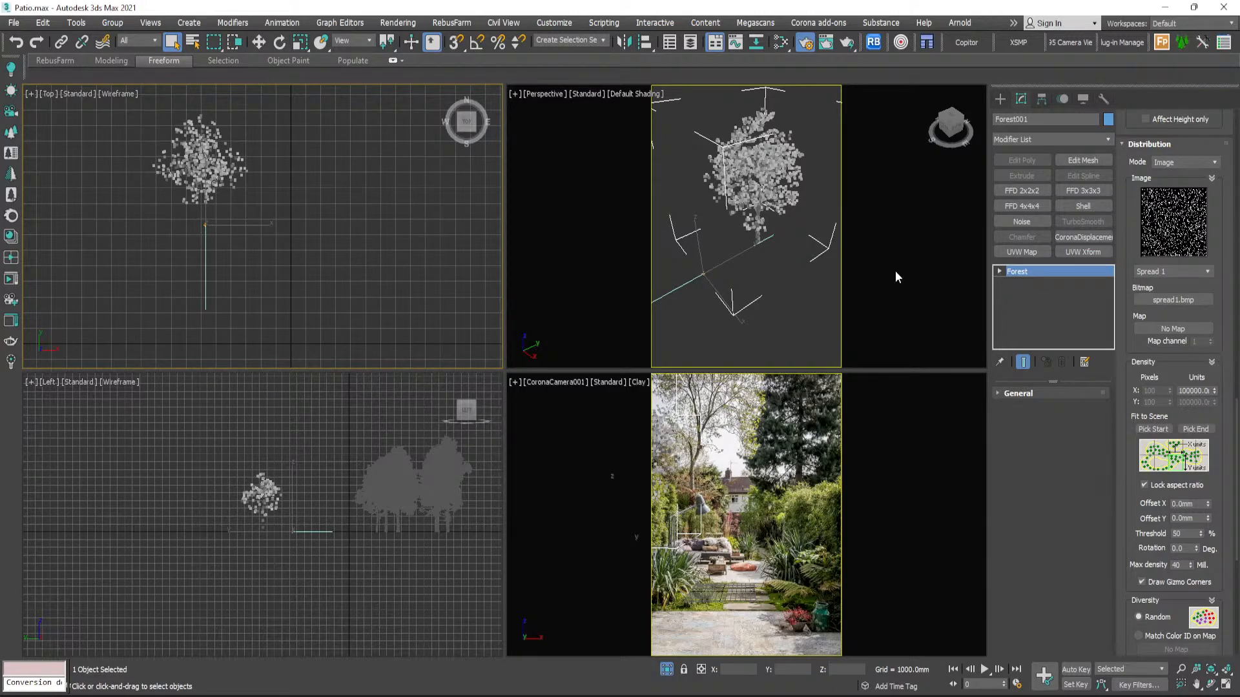
pyautogui.click(1171, 272)
pyautogui.click(1154, 319)
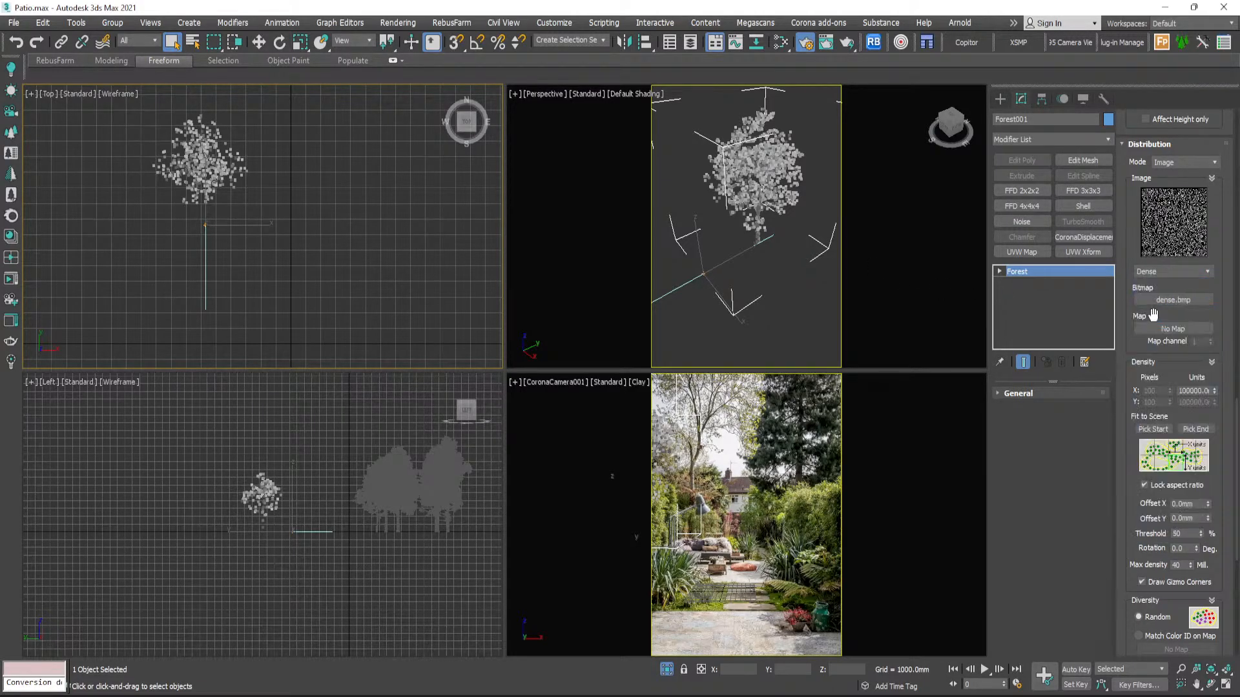
# - Try the Full distribution image and inspect the resulting trees along the line in the perspective view
pyautogui.click(1174, 271)
pyautogui.click(1153, 288)
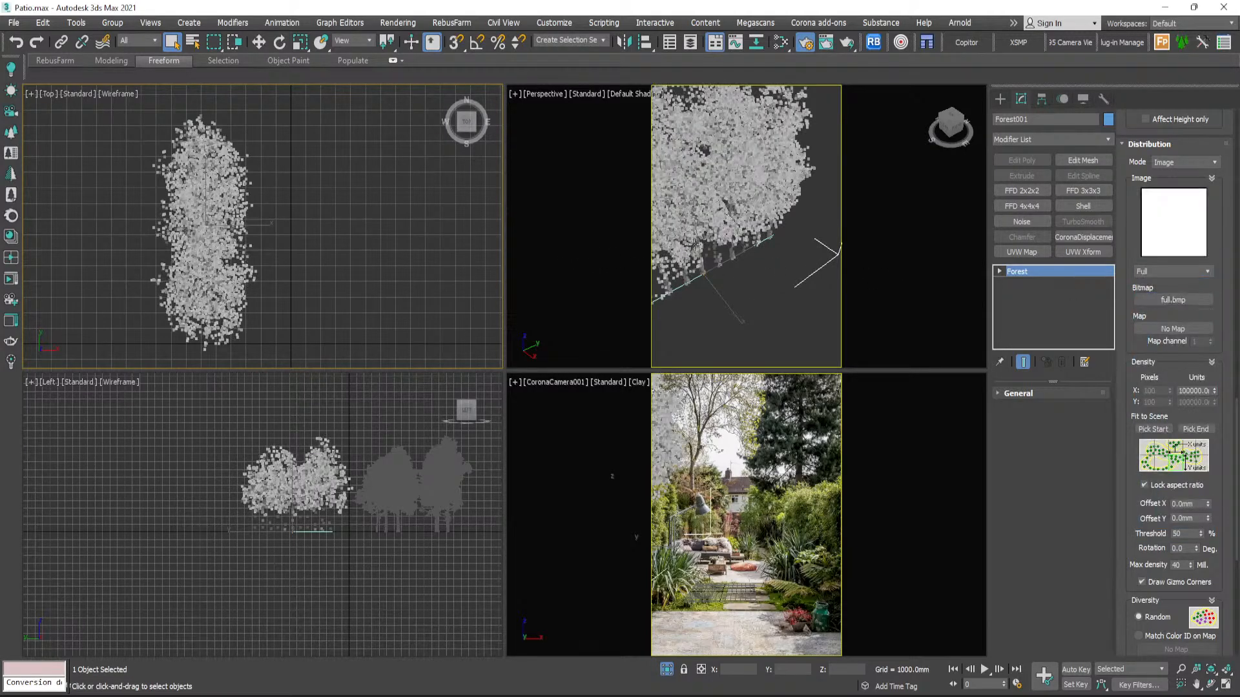
pyautogui.scroll(-5, 690, 240)
pyautogui.moveTo(690, 241); pyautogui.dragTo(747, 221, button='middle')
pyautogui.scroll(4, 775, 215)
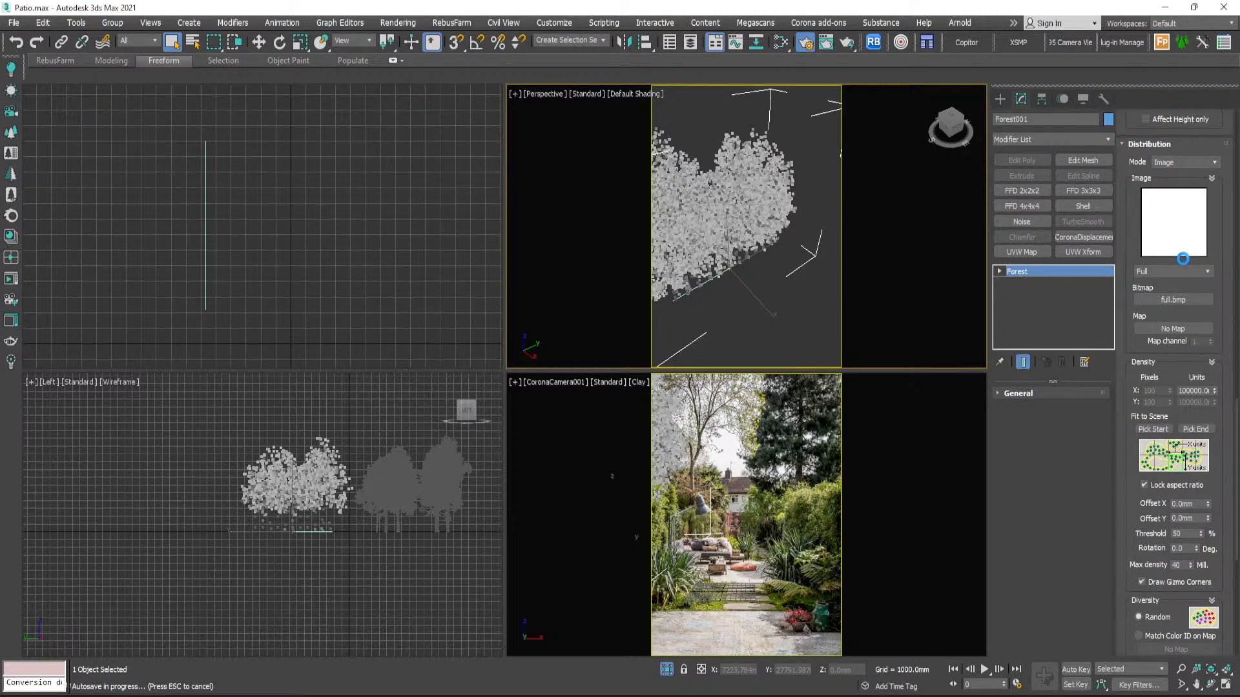
# - Compare the Patches, Streaks, Groups, Grid, Curves and Spread distribution images on the Forest, and set the image back to Dense
pyautogui.click(1183, 262)
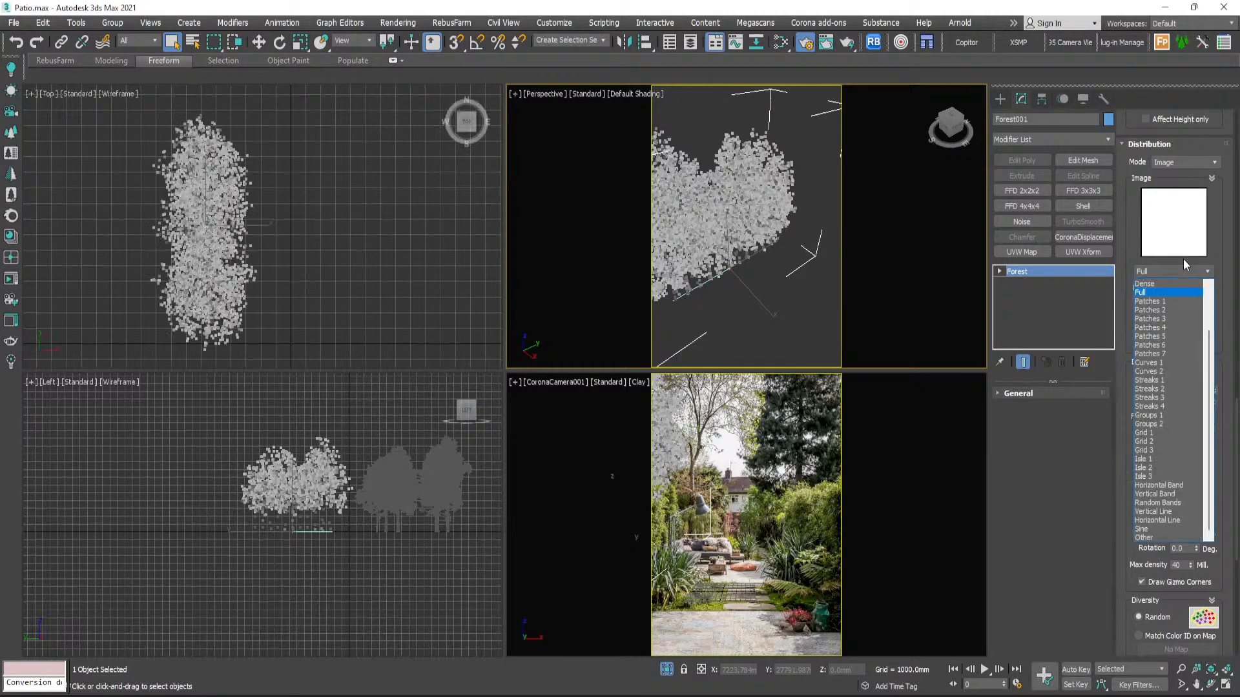
pyautogui.click(1188, 271)
pyautogui.click(1188, 271)
pyautogui.click(1153, 302)
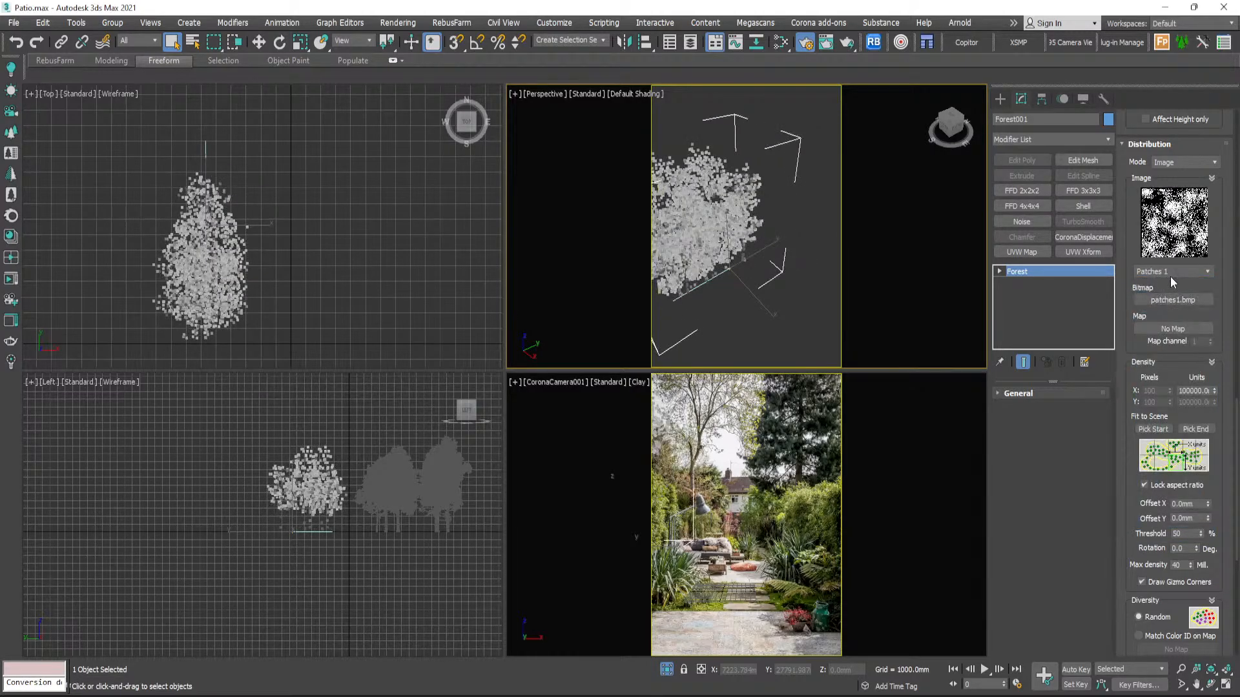
pyautogui.scroll(-5, 1170, 276)
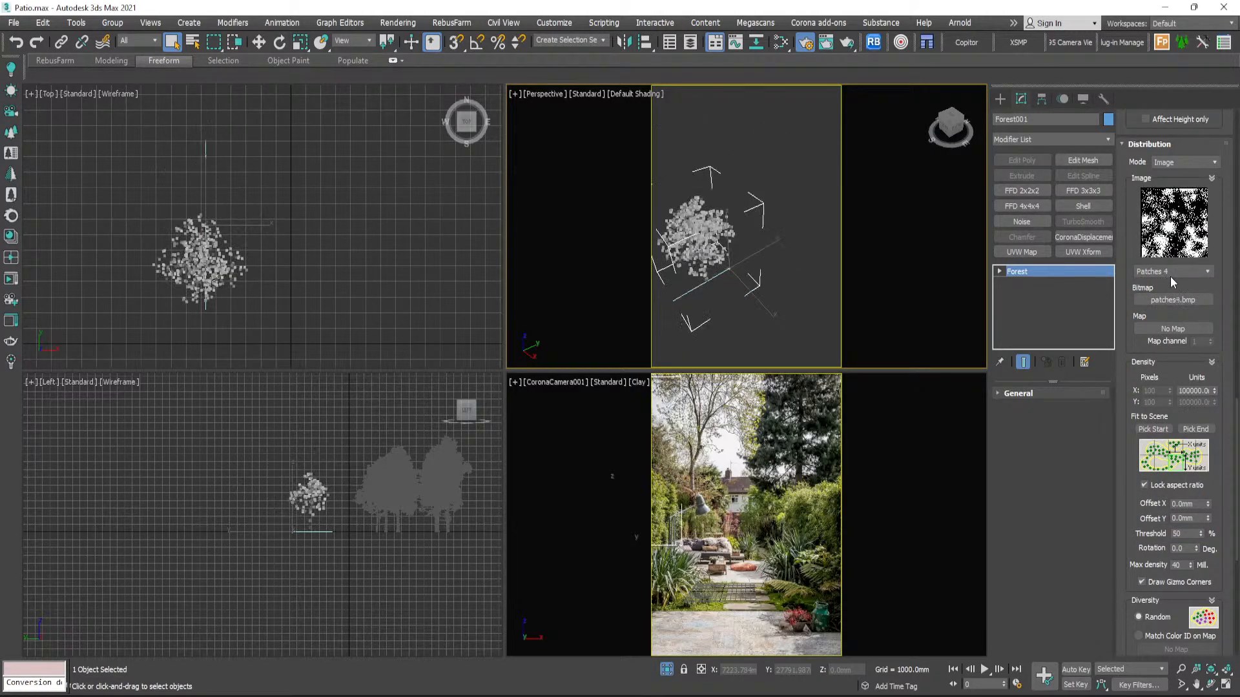
pyautogui.scroll(-3, 1170, 276)
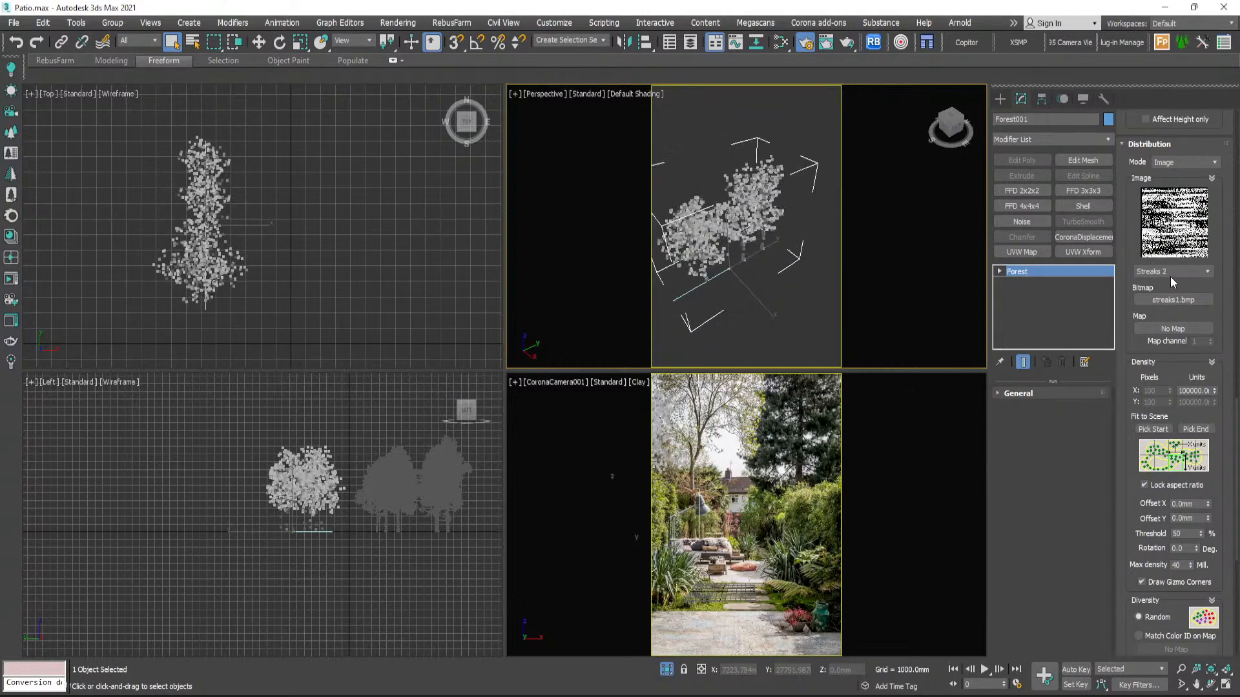
pyautogui.scroll(-2, 1170, 277)
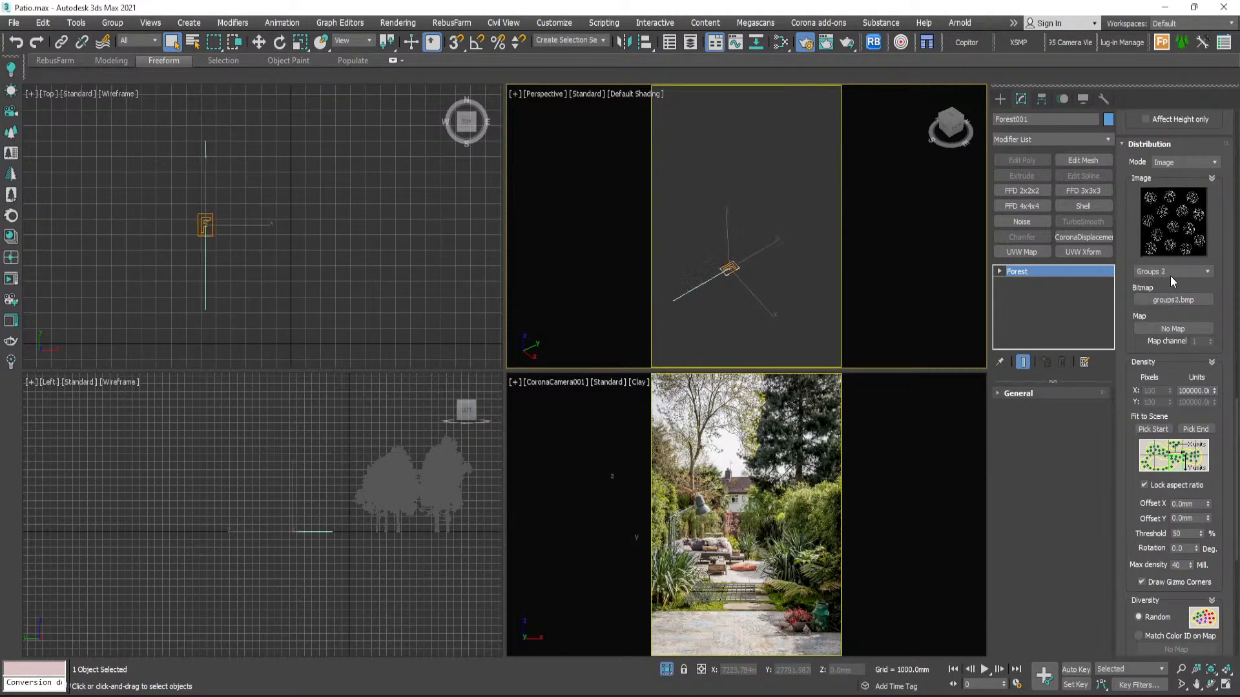
pyautogui.scroll(-1, 1174, 270)
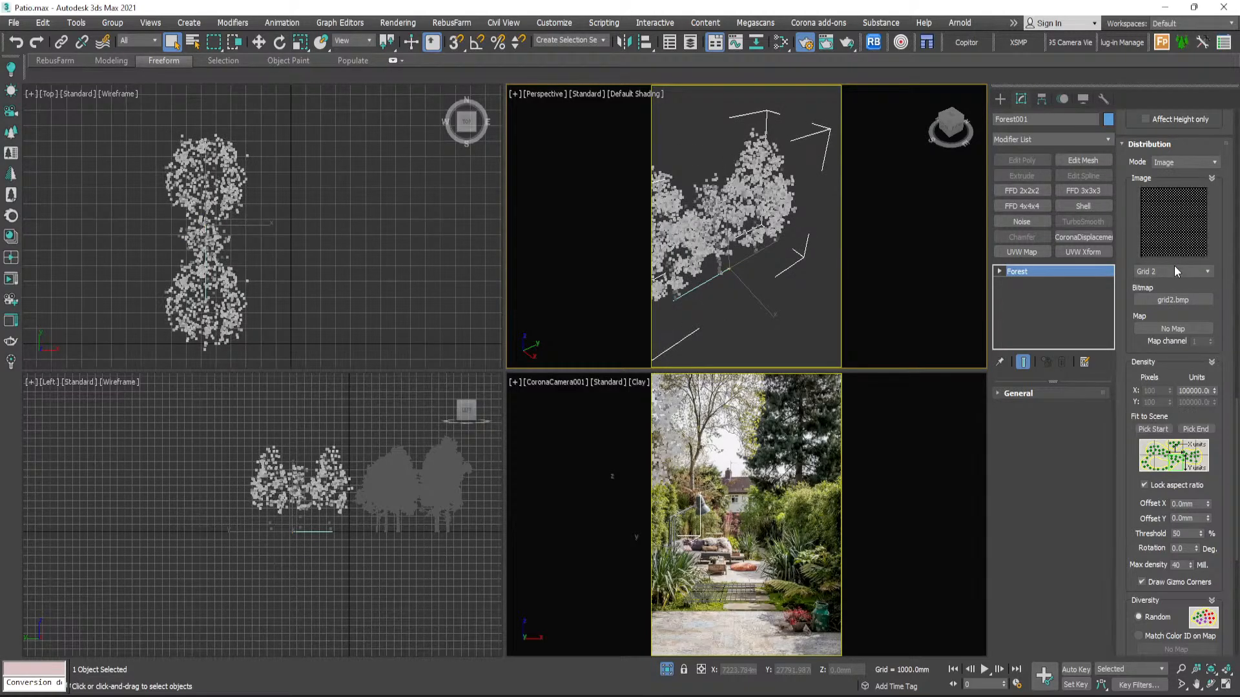
pyautogui.scroll(-3, 1174, 270)
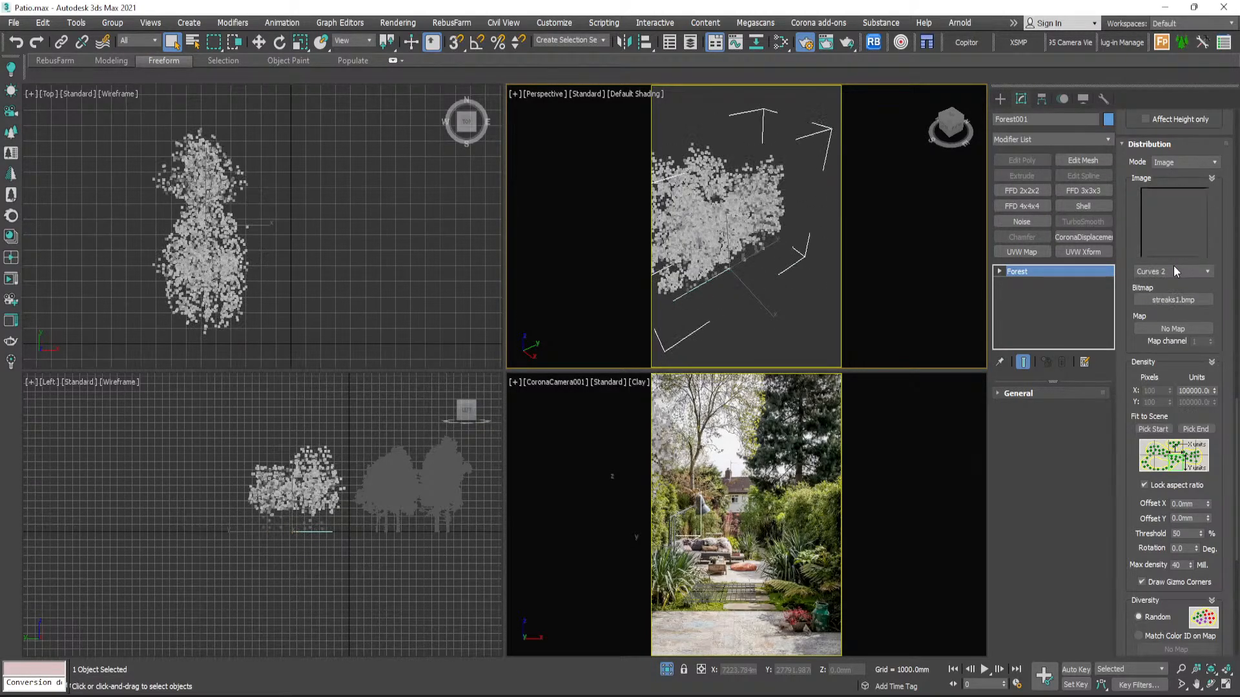
pyautogui.scroll(-4, 1173, 267)
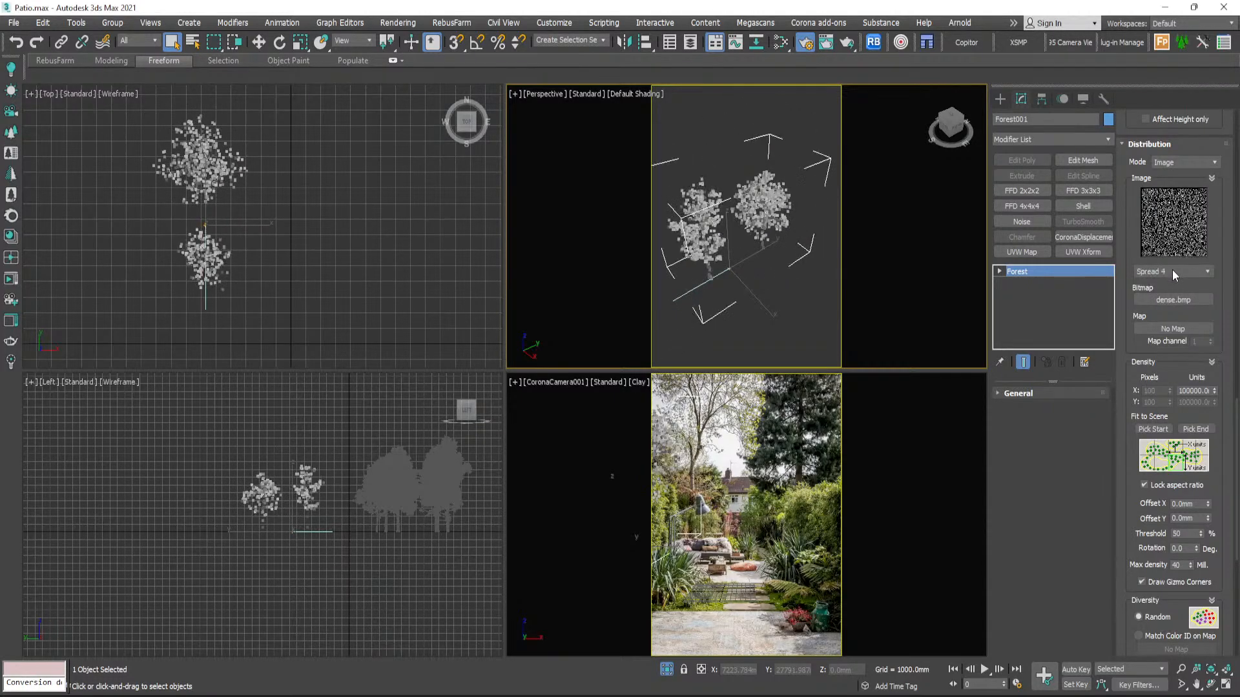
pyautogui.scroll(-1, 1172, 269)
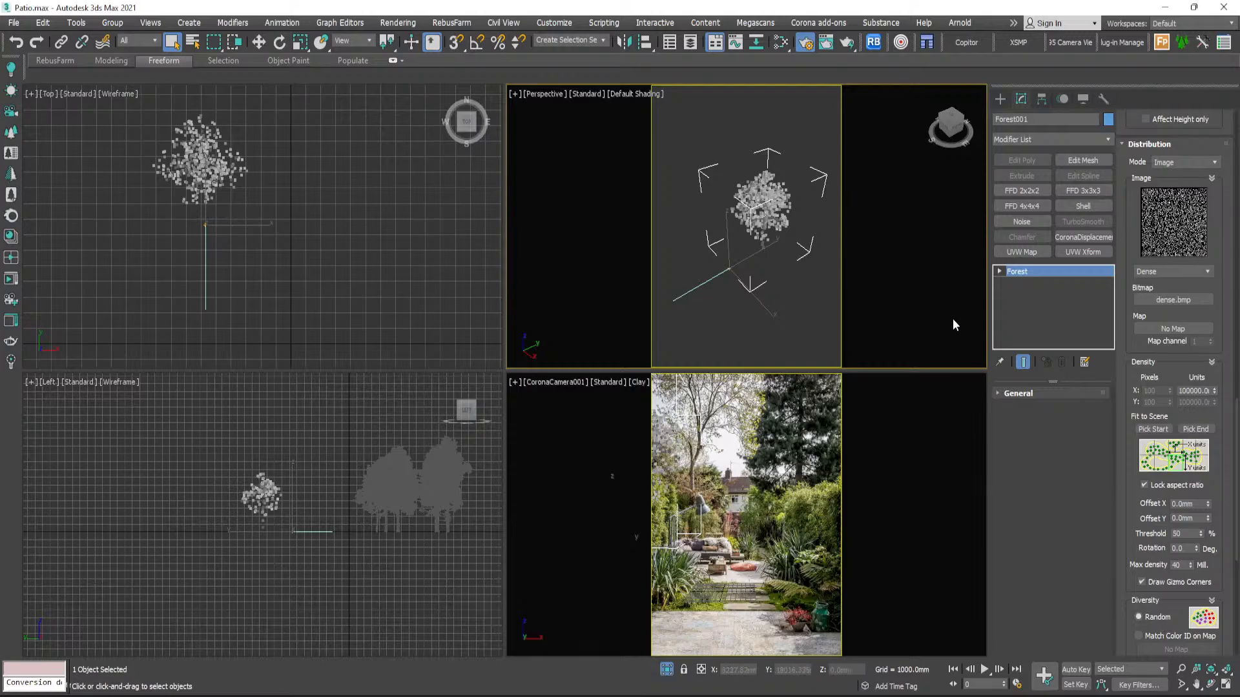
# - Reduce the distribution map's Density X units to 18000 mm and inspect the trees along the line
pyautogui.moveTo(1158, 362); pyautogui.dragTo(1160, 323)
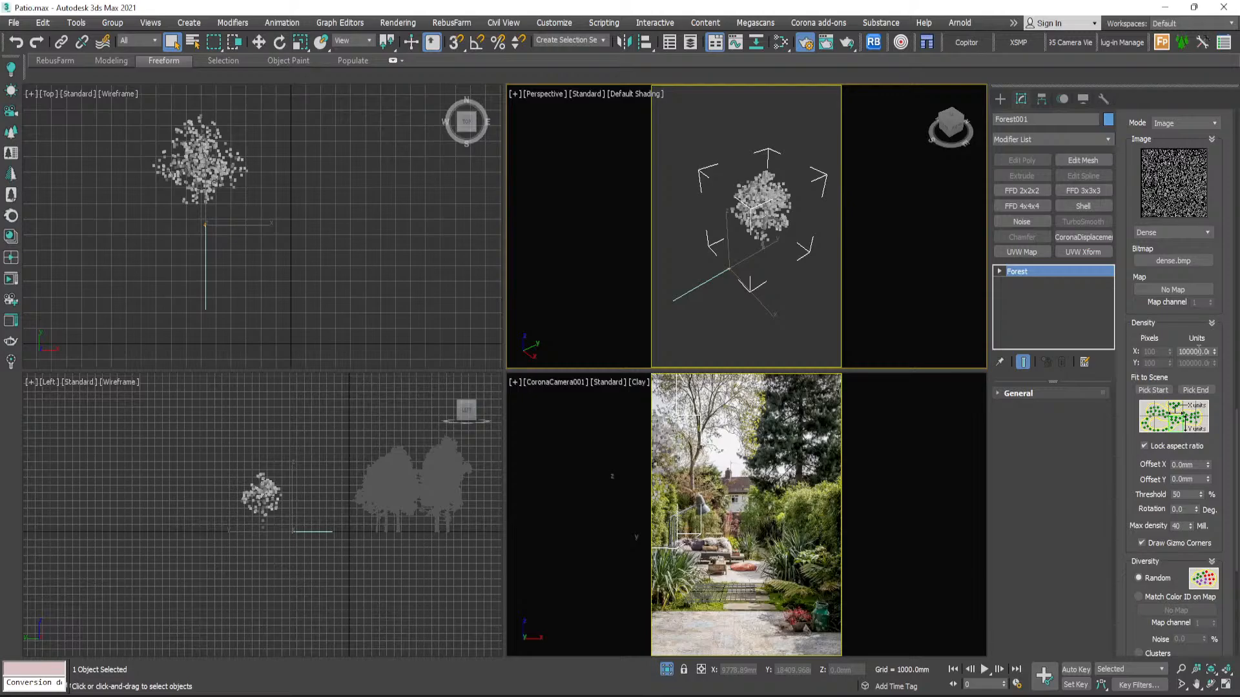
pyautogui.scroll(7, 764, 218)
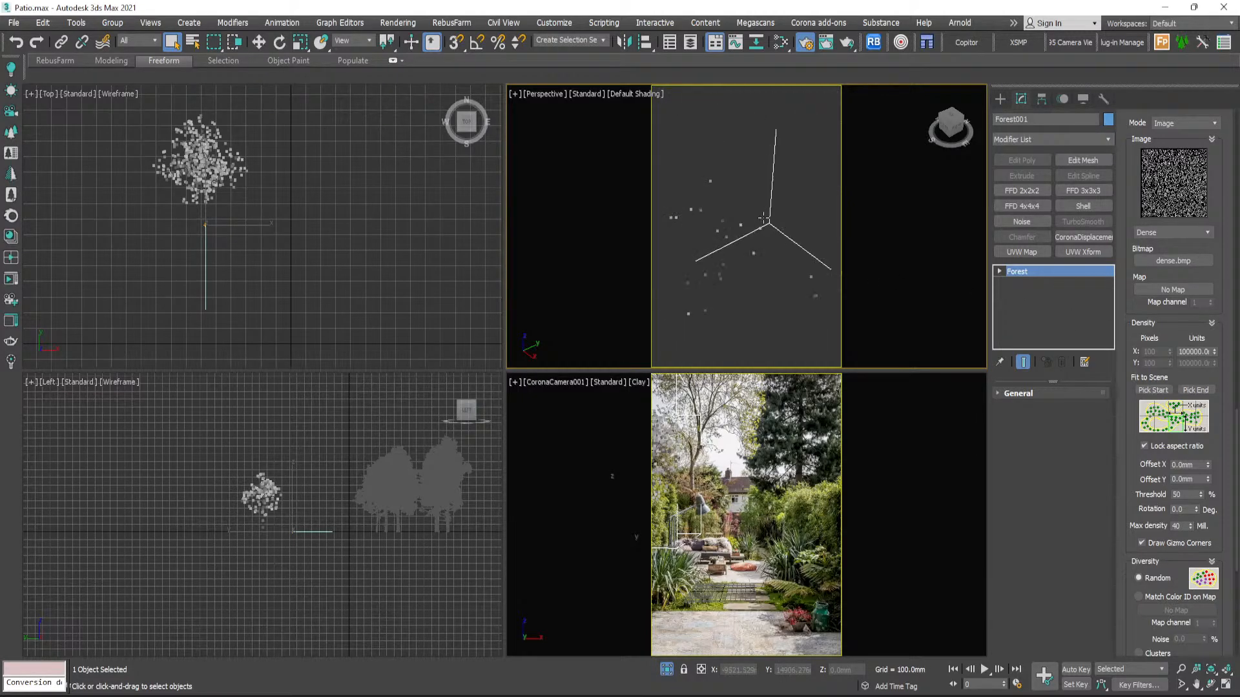
pyautogui.scroll(-4, 764, 219)
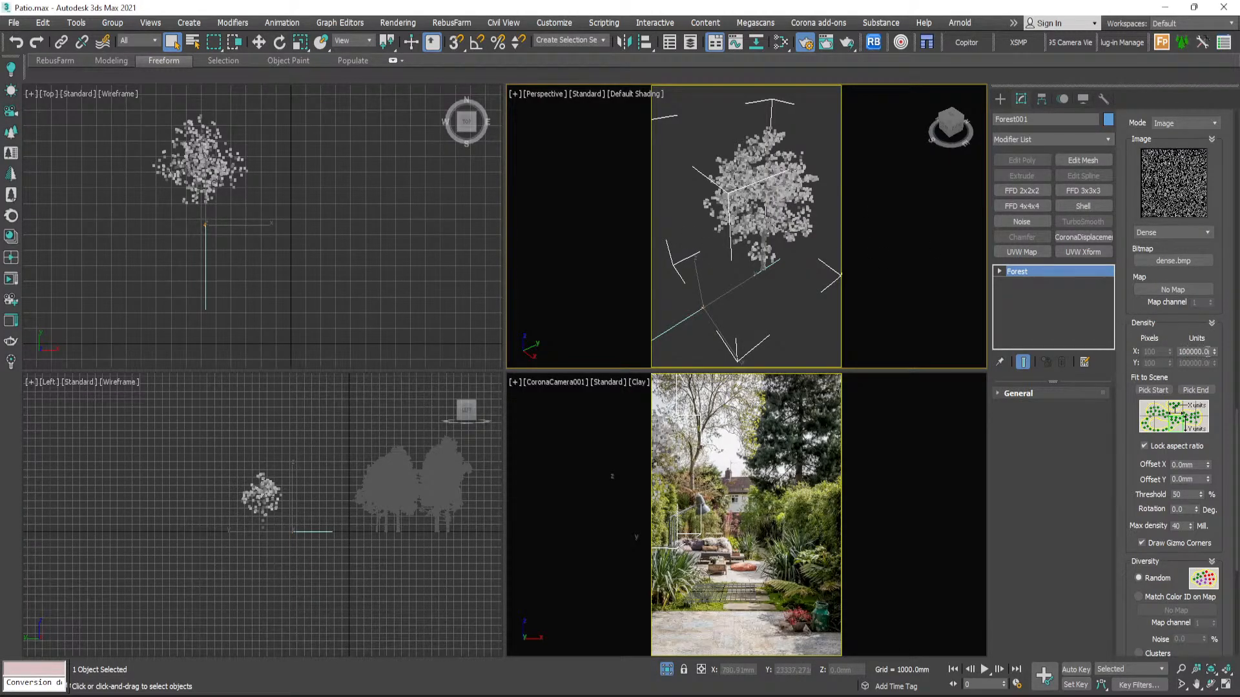
pyautogui.moveTo(1214, 351); pyautogui.dragTo(1219, 411)
pyautogui.scroll(-5, 765, 213)
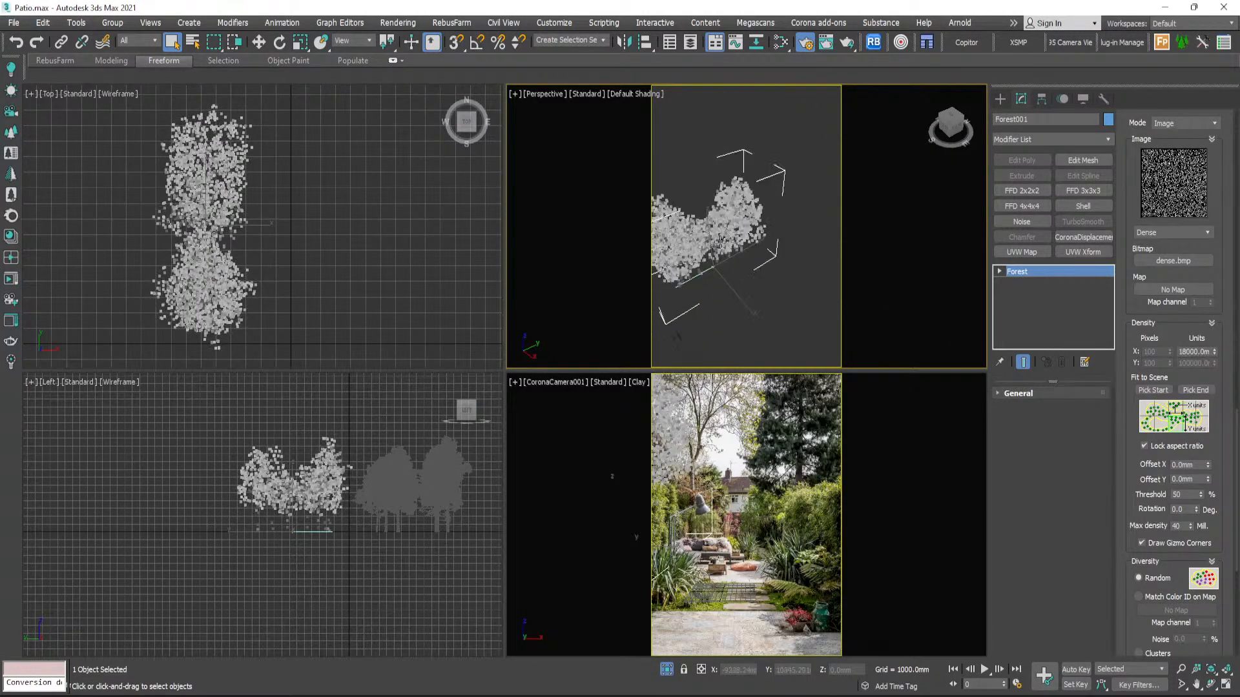
pyautogui.scroll(3, 765, 213)
pyautogui.keyDown('alt'); pyautogui.moveTo(775, 208); pyautogui.dragTo(741, 198, button='middle'); pyautogui.keyUp('alt')
pyautogui.scroll(-4, 739, 191)
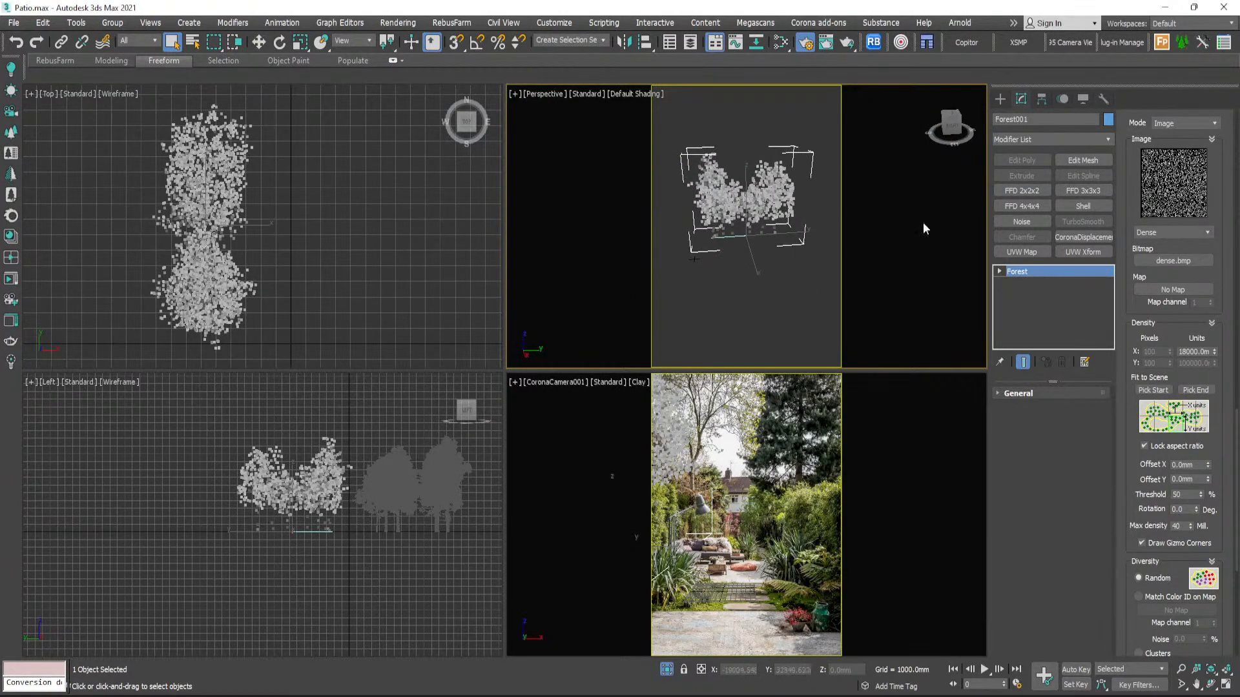
# - Fine-tune the distribution map's Density X units to 12060 mm and check the tree row in the perspective view
pyautogui.moveTo(1213, 351); pyautogui.dragTo(1218, 378)
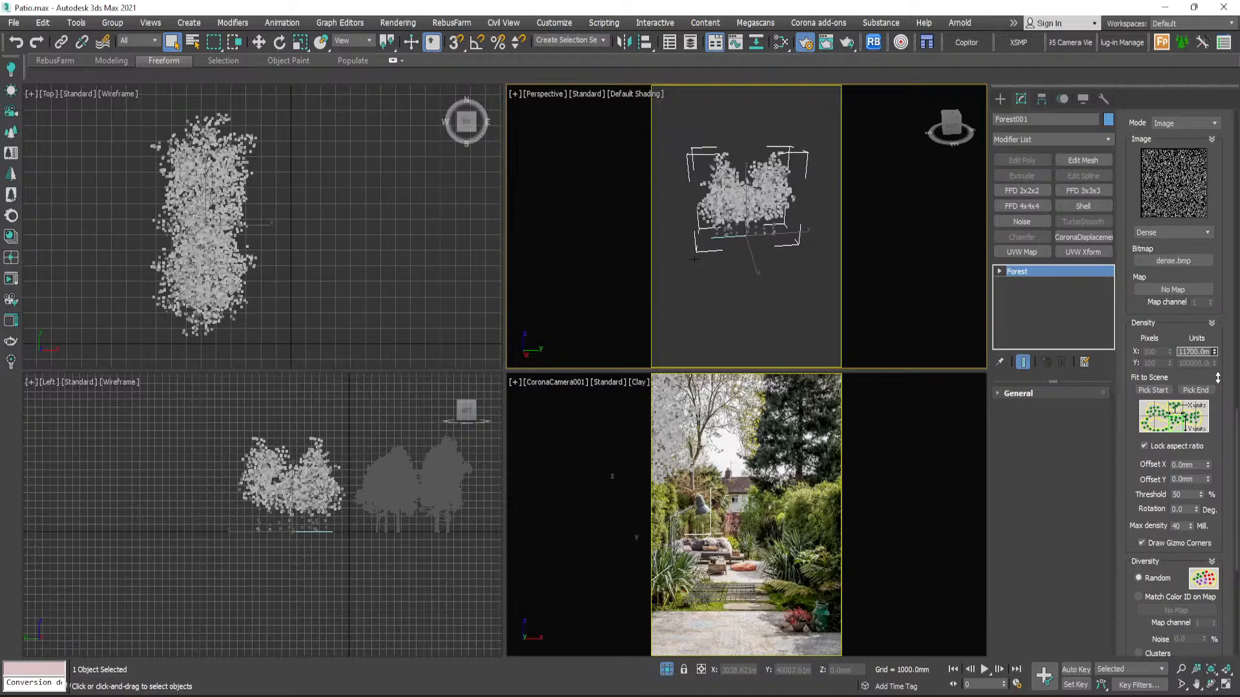
pyautogui.moveTo(1217, 378); pyautogui.dragTo(1216, 377)
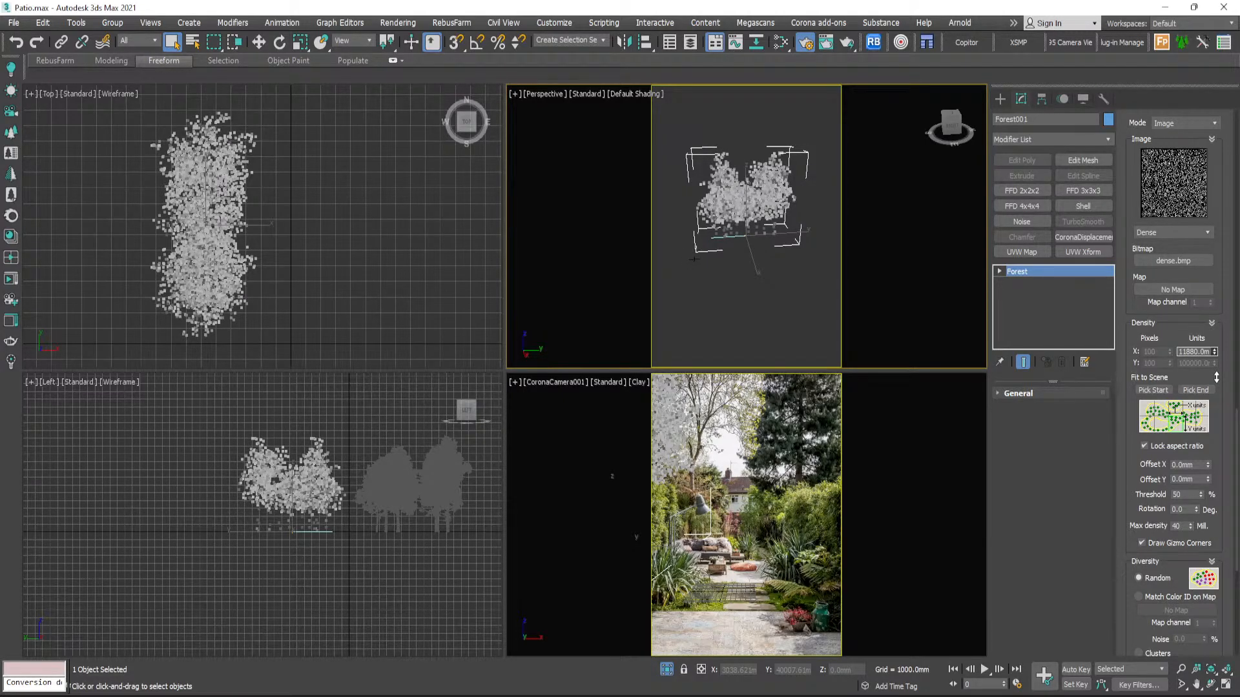
pyautogui.moveTo(1216, 377); pyautogui.dragTo(1216, 376)
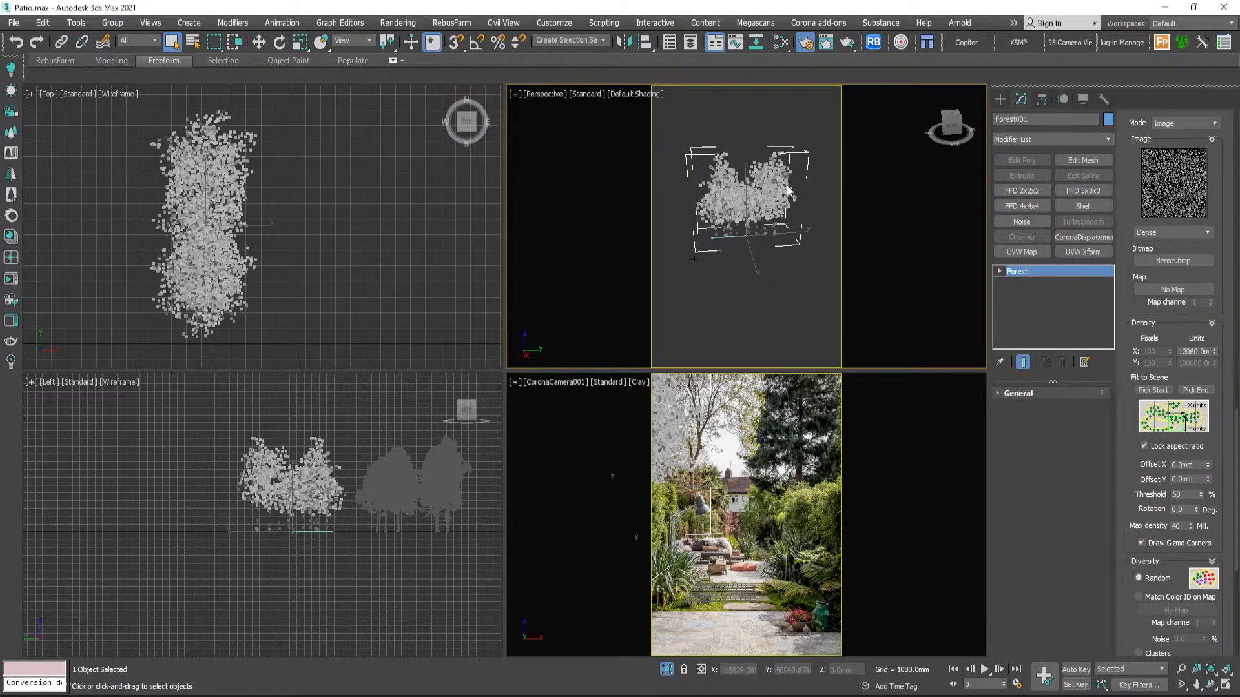
pyautogui.scroll(5, 758, 194)
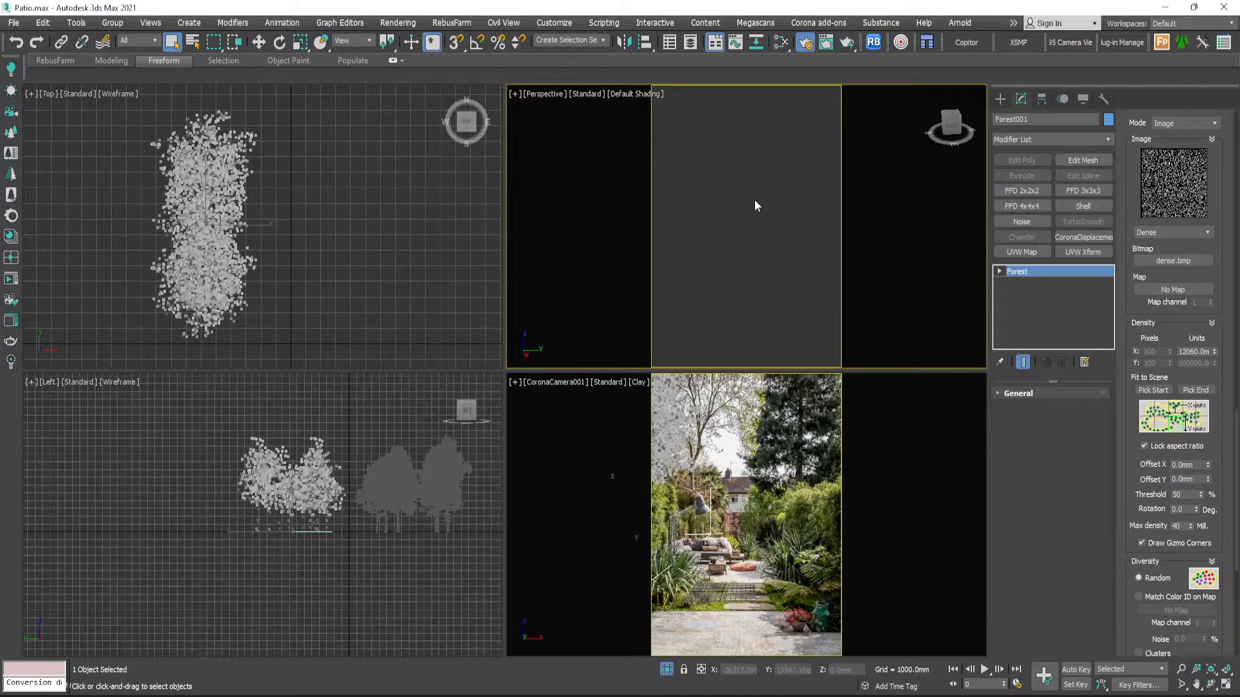
pyautogui.scroll(-5, 755, 205)
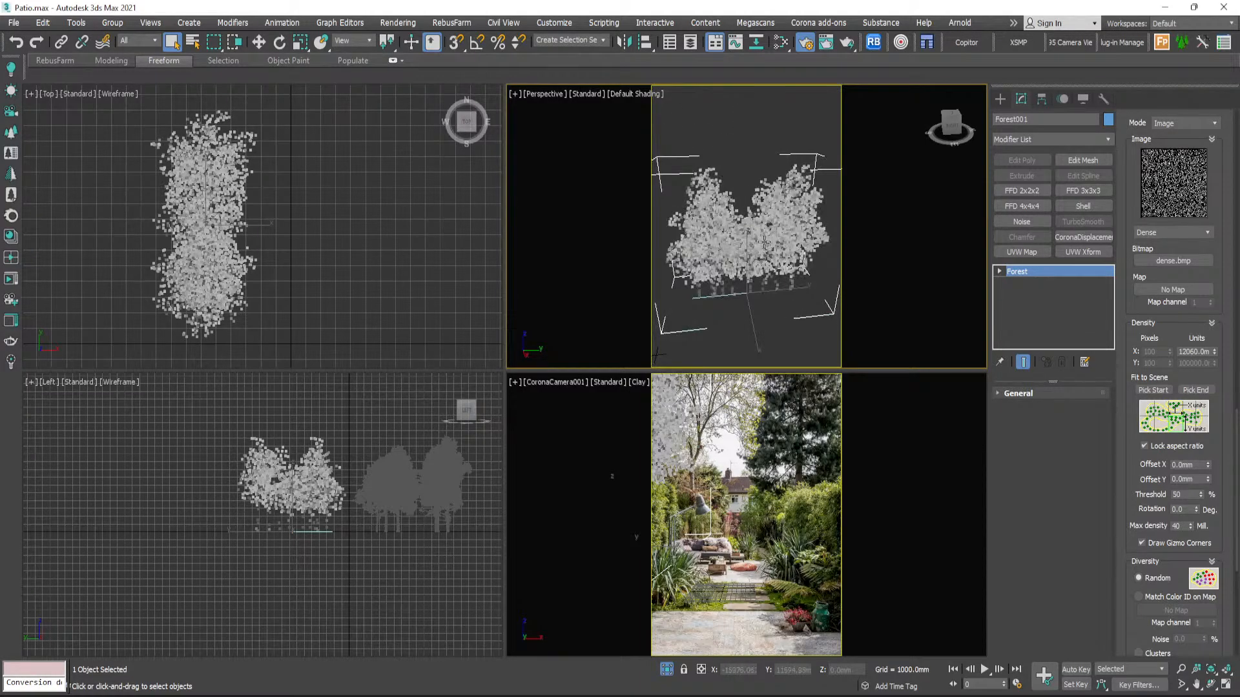
pyautogui.moveTo(764, 243); pyautogui.dragTo(763, 229, button='middle')
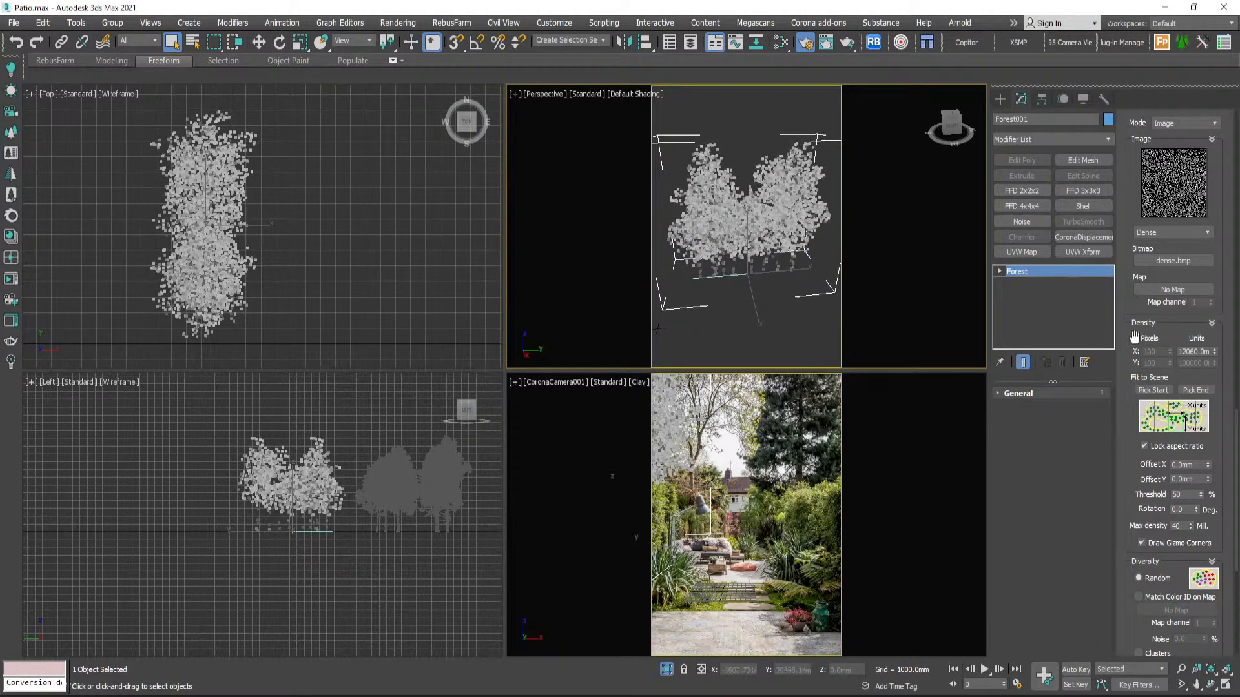
# - Try shifting the distribution map with Offset X and Offset Y, and reset both offsets to 0.0 mm
pyautogui.moveTo(1135, 337); pyautogui.dragTo(1124, 146)
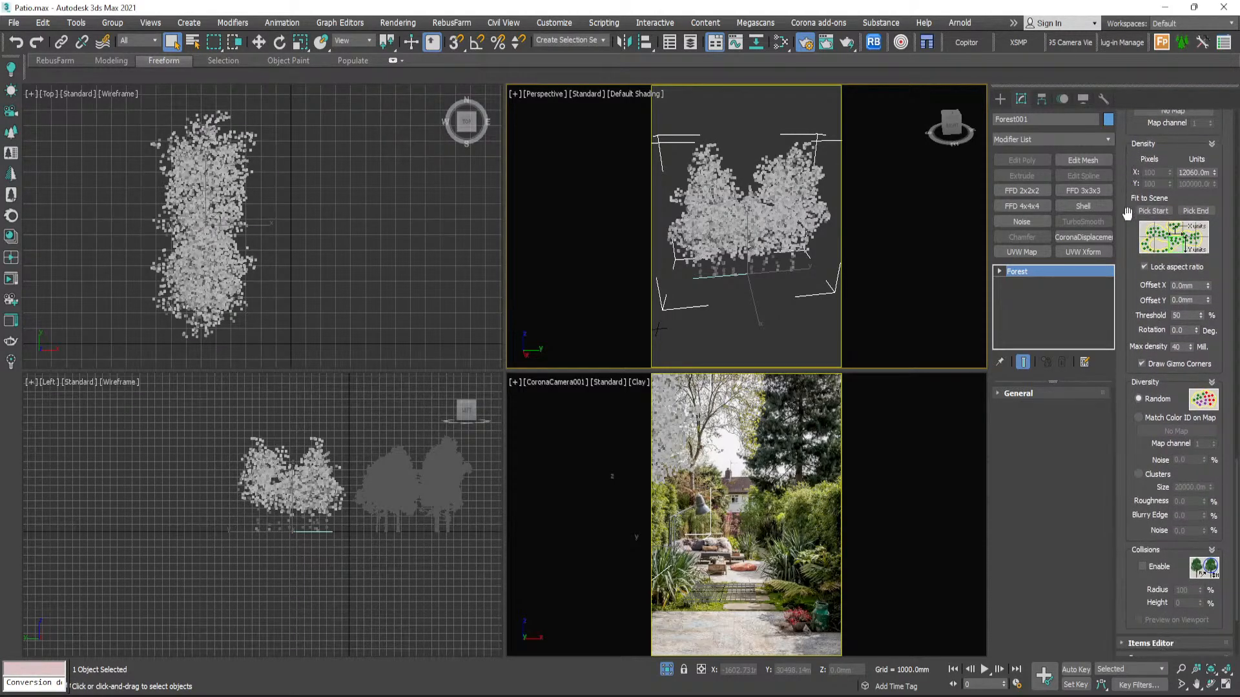
pyautogui.moveTo(1128, 202); pyautogui.dragTo(1128, 204)
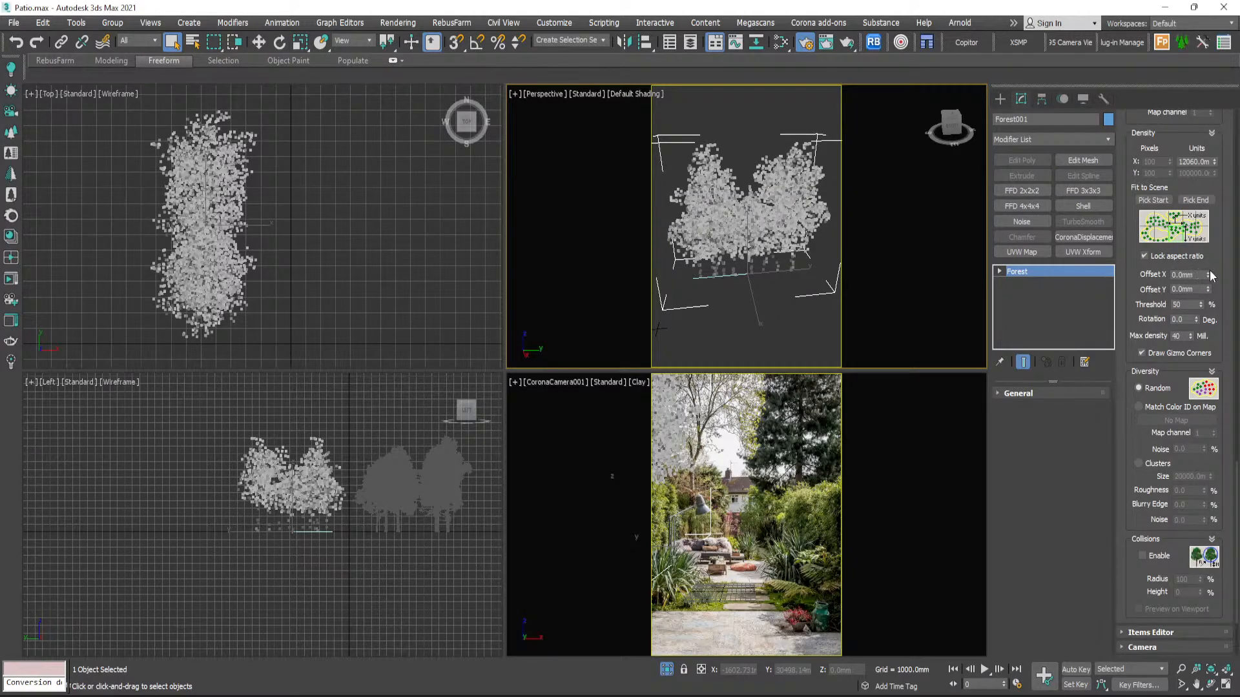
pyautogui.moveTo(1209, 276)
pyautogui.mouseDown()
pyautogui.moveTo(1204, 254)
pyautogui.moveTo(1205, 266)
pyautogui.mouseUp()
pyautogui.moveTo(1208, 276); pyautogui.dragTo(1211, 170)
pyautogui.moveTo(1208, 289)
pyautogui.mouseDown()
pyautogui.moveTo(1196, 217)
pyautogui.moveTo(1199, 418)
pyautogui.moveTo(1204, 195)
pyautogui.moveTo(1207, 309)
pyautogui.mouseUp()
pyautogui.rightClick(1207, 289)
# - Switch the Forest's Diversity mode from Random to Clusters
pyautogui.scroll(-3, 1146, 330)
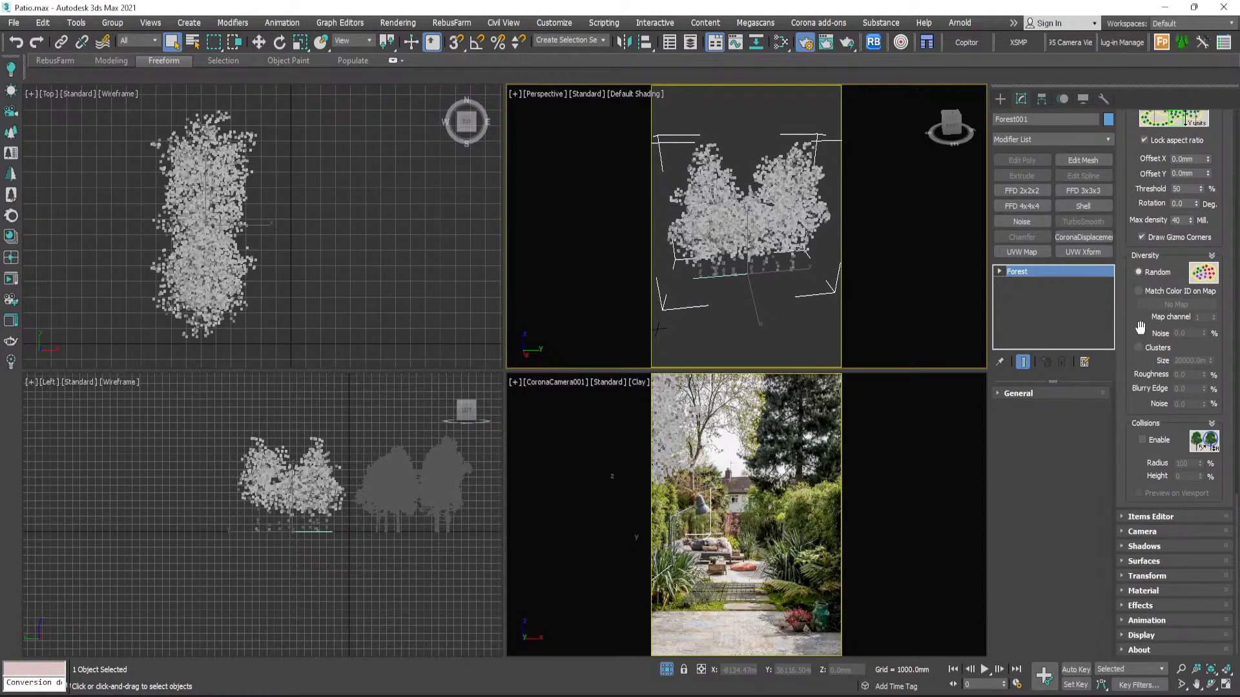
pyautogui.click(1139, 348)
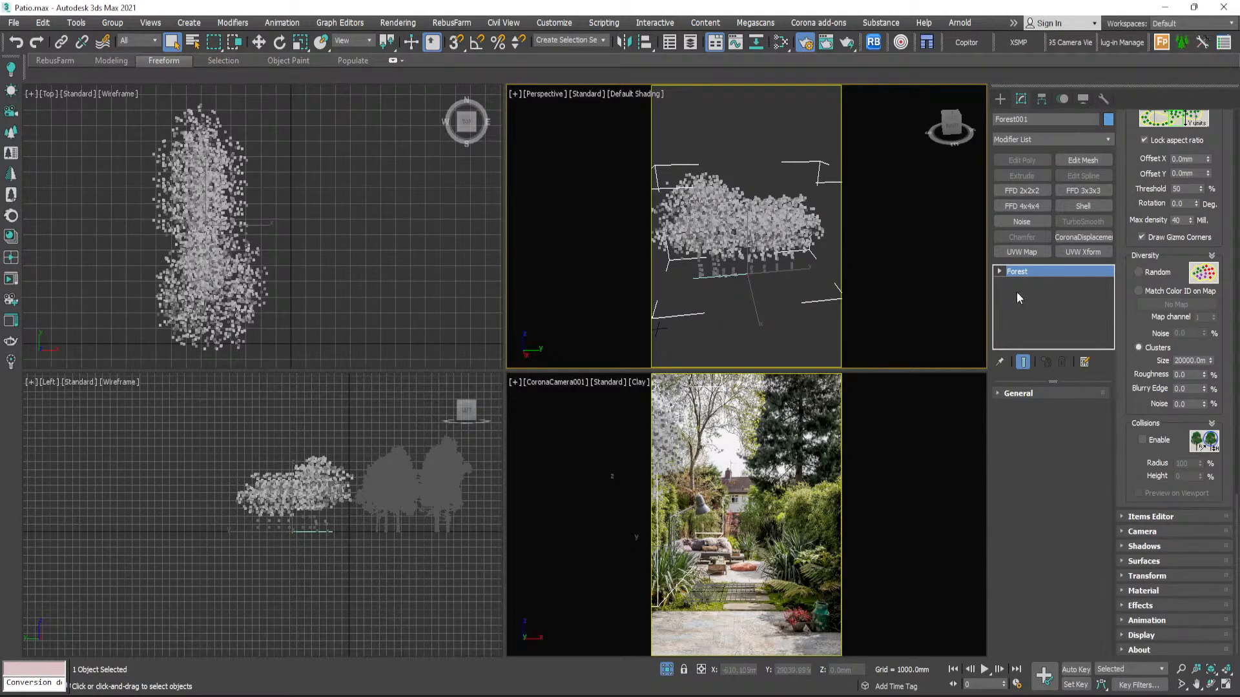
# - Try a cluster Size of 21600 mm for the Forest's Diversity, inspect the tree row, and return the mode to Random
pyautogui.moveTo(1211, 363)
pyautogui.mouseDown()
pyautogui.moveTo(1214, 378)
pyautogui.moveTo(1213, 340)
pyautogui.moveTo(1217, 360)
pyautogui.mouseUp()
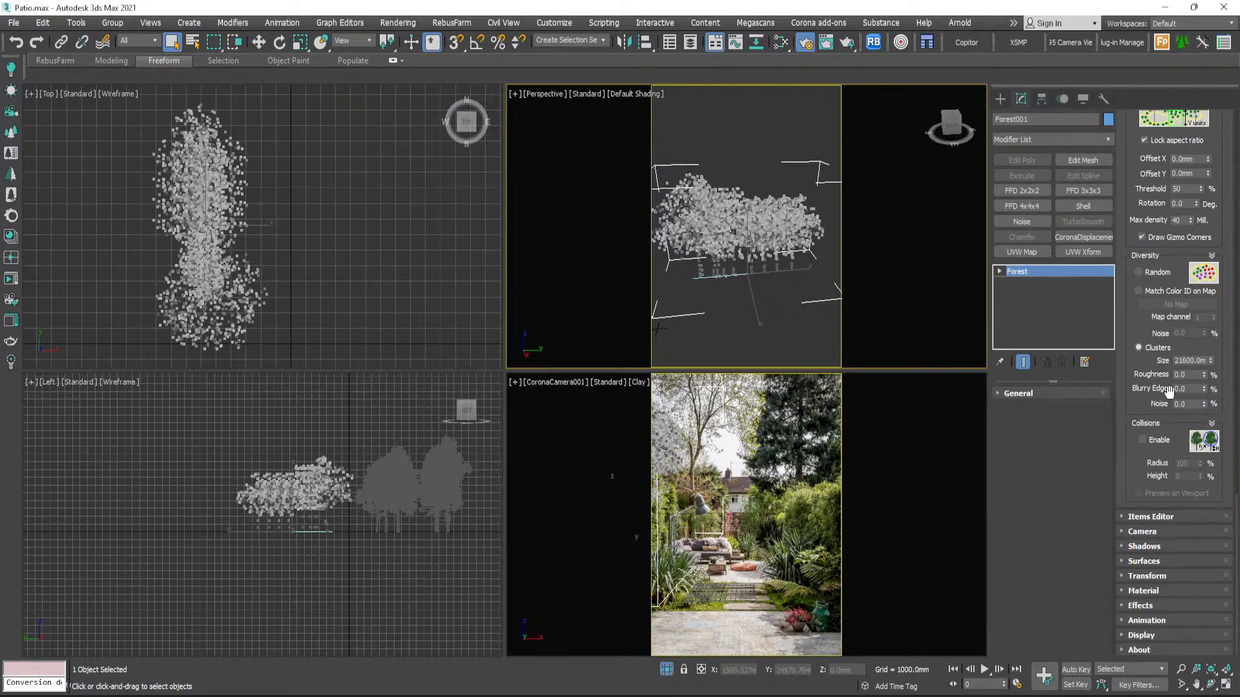
pyautogui.keyDown('alt'); pyautogui.moveTo(783, 248); pyautogui.dragTo(756, 222, button='middle'); pyautogui.keyUp('alt')
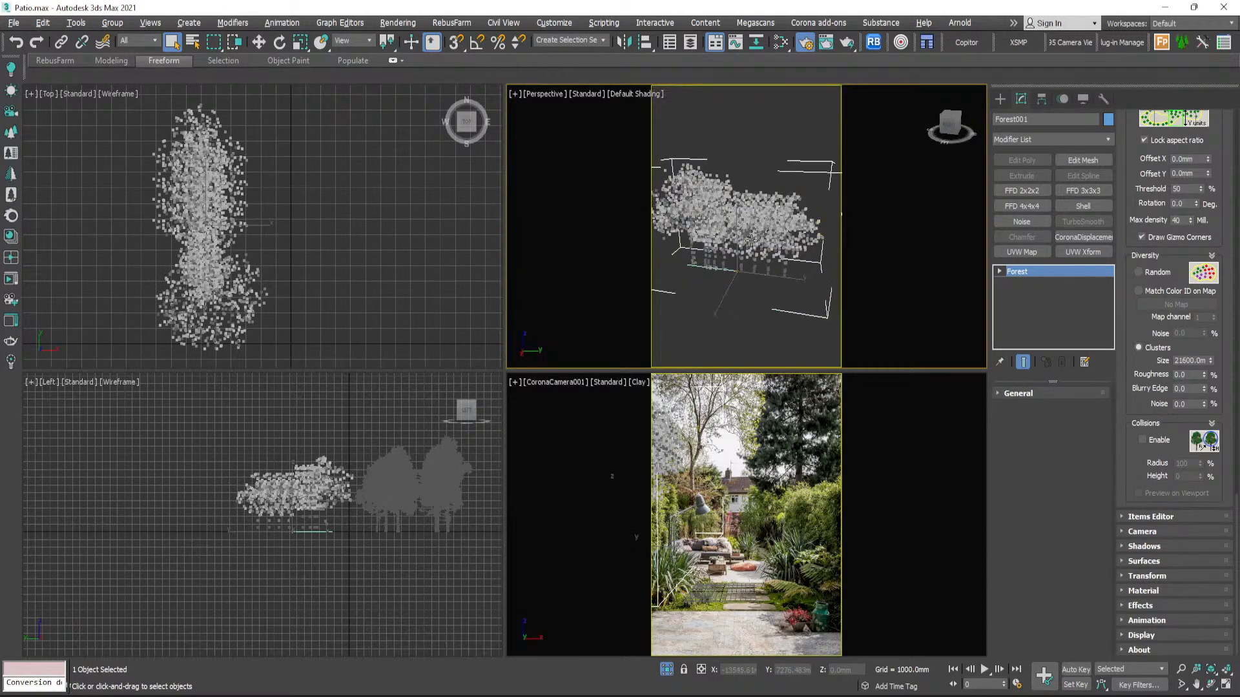
pyautogui.keyDown('alt'); pyautogui.moveTo(758, 224); pyautogui.dragTo(733, 210, button='middle'); pyautogui.keyUp('alt')
pyautogui.scroll(5, 786, 223)
pyautogui.scroll(-4, 784, 220)
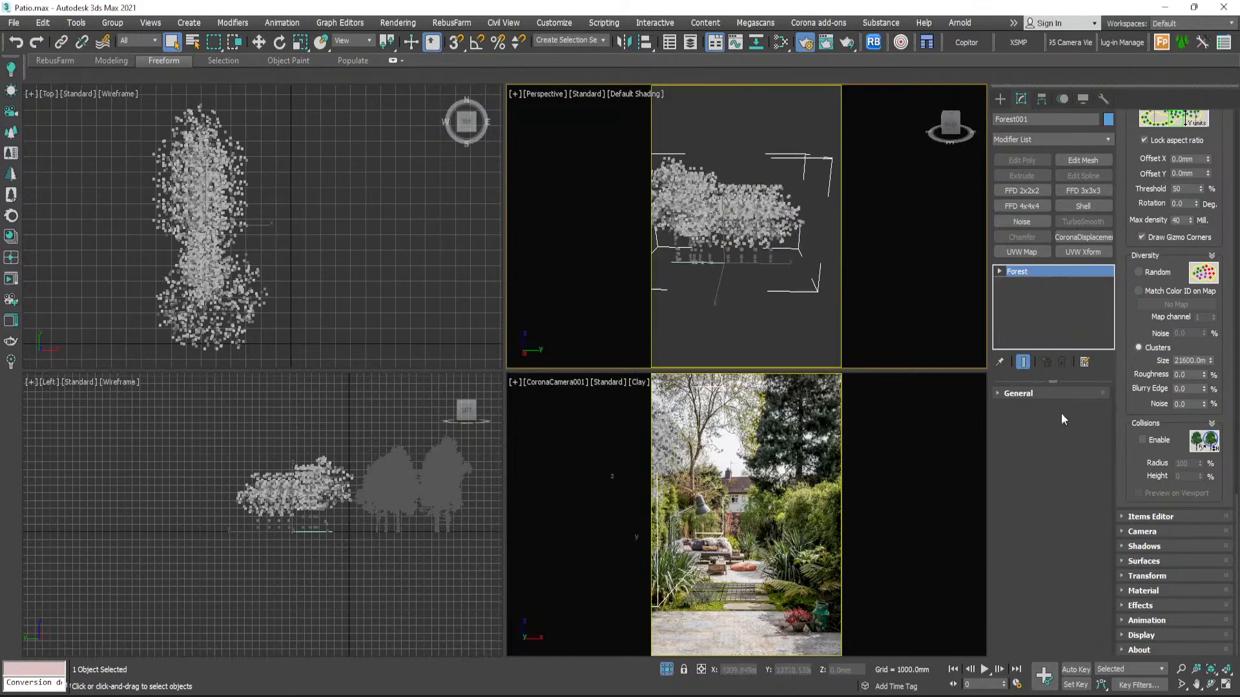
pyautogui.click(1150, 273)
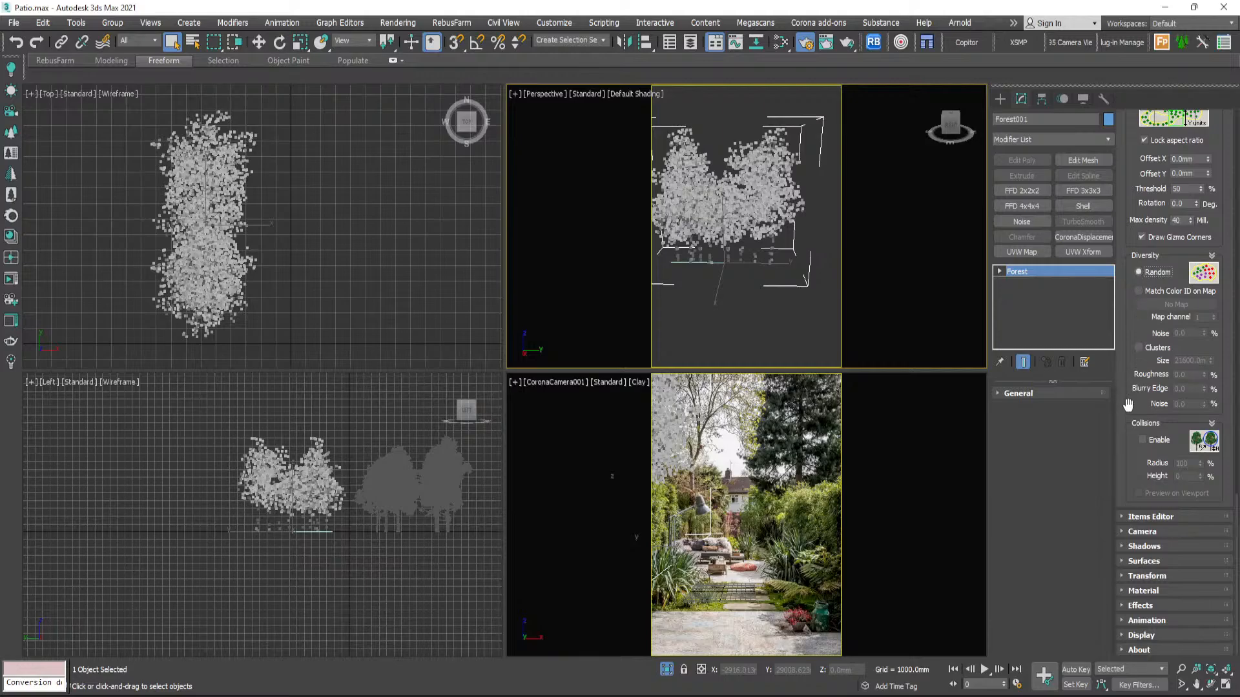
# - Enable the Forest's Collisions with Preview on Viewport, and compare the tree row with the preview off and on
pyautogui.click(1143, 439)
pyautogui.click(1140, 492)
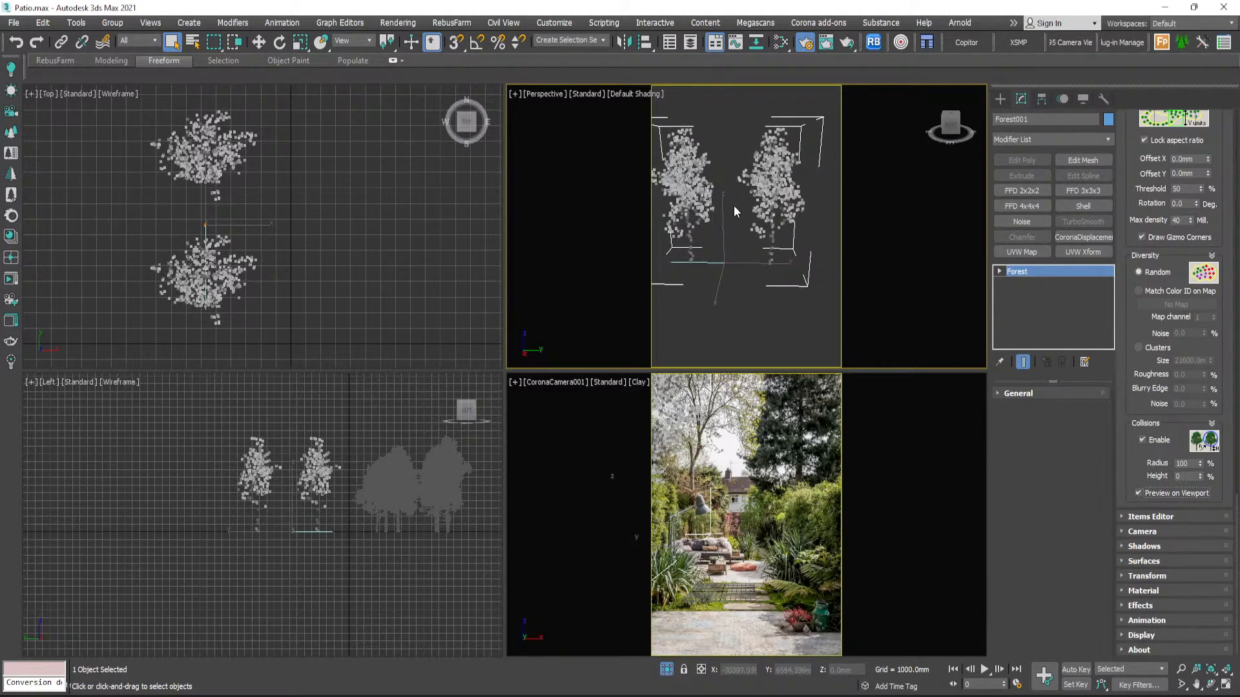
pyautogui.moveTo(747, 223)
pyautogui.keyDown('alt'); pyautogui.mouseDown(button='middle')
pyautogui.moveTo(756, 242)
pyautogui.moveTo(741, 230)
pyautogui.mouseUp(button='middle'); pyautogui.keyUp('alt')
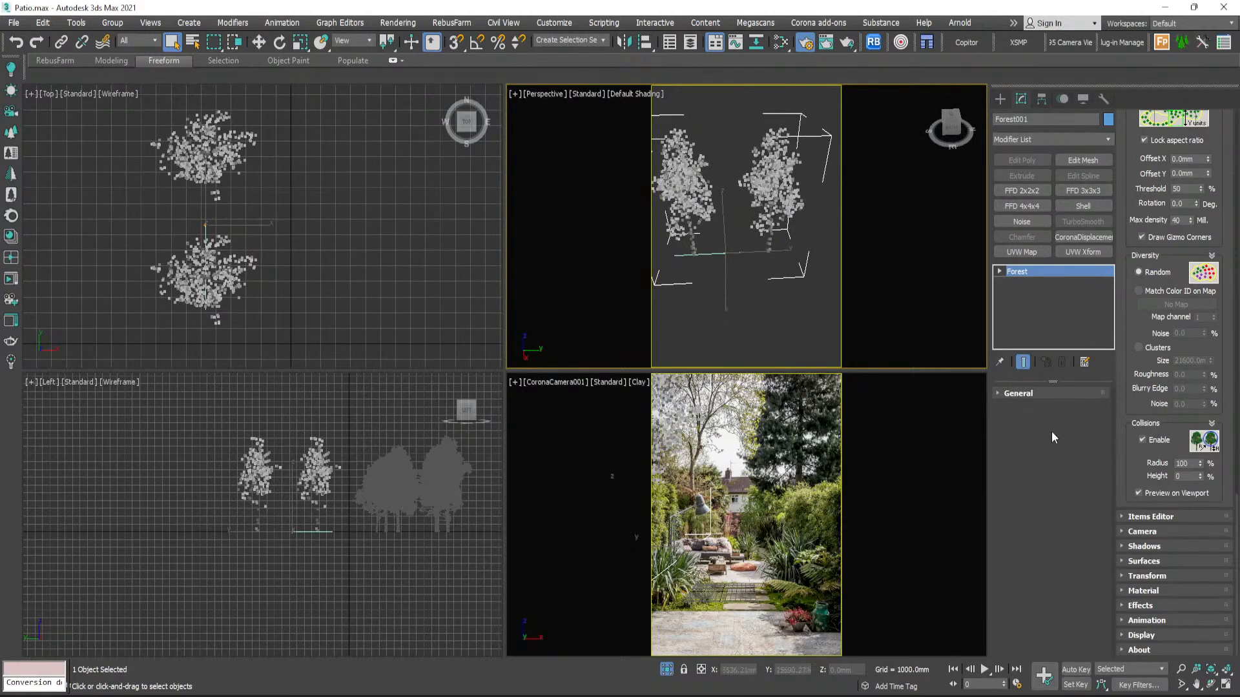
pyautogui.click(1139, 493)
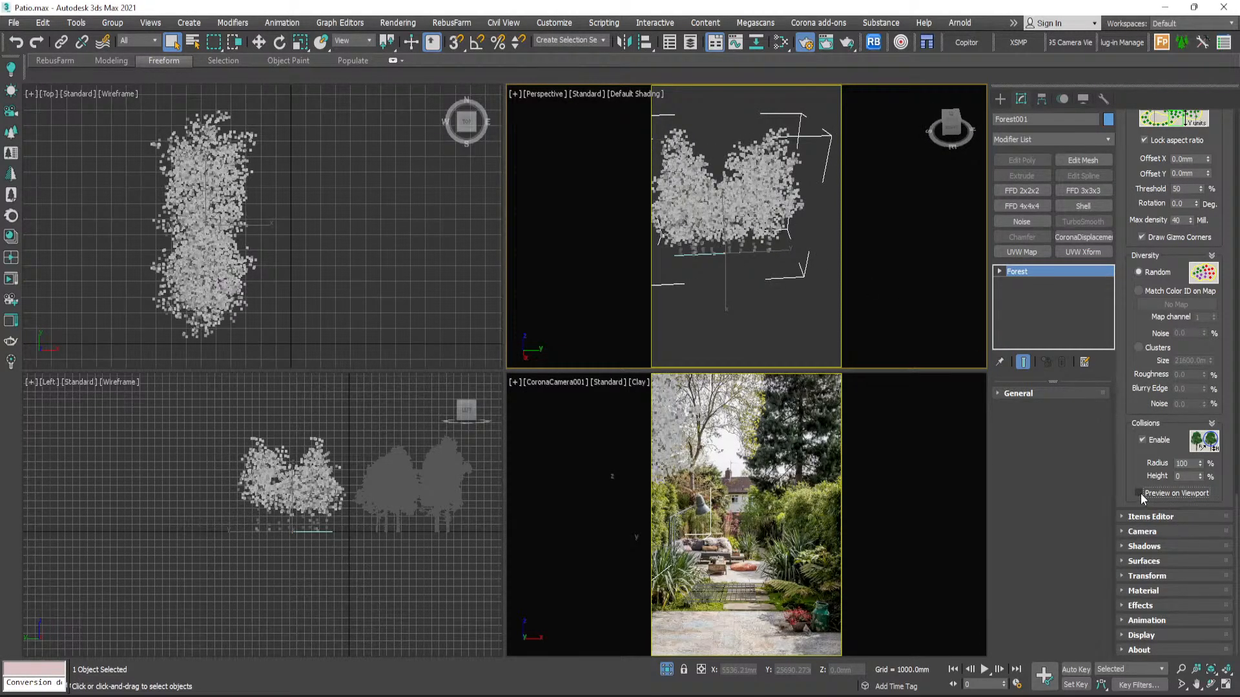
pyautogui.scroll(4, 735, 218)
pyautogui.scroll(-6, 735, 219)
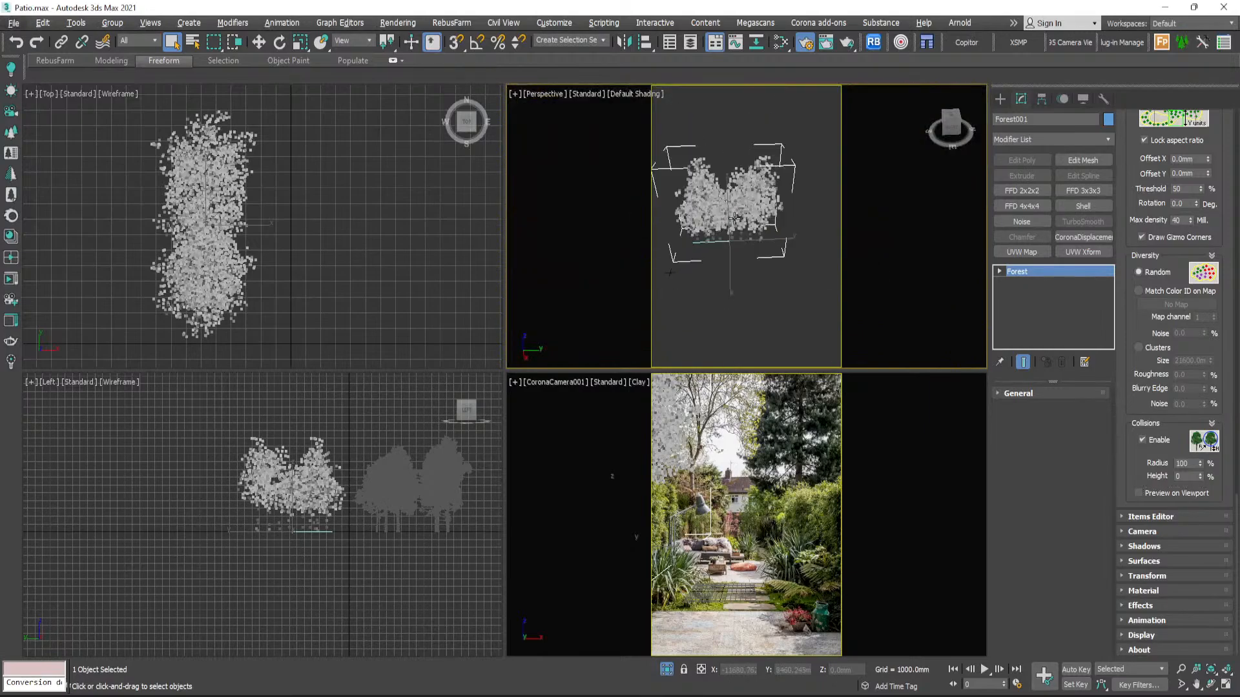
pyautogui.keyDown('alt'); pyautogui.moveTo(735, 218); pyautogui.dragTo(717, 218, button='middle'); pyautogui.keyUp('alt')
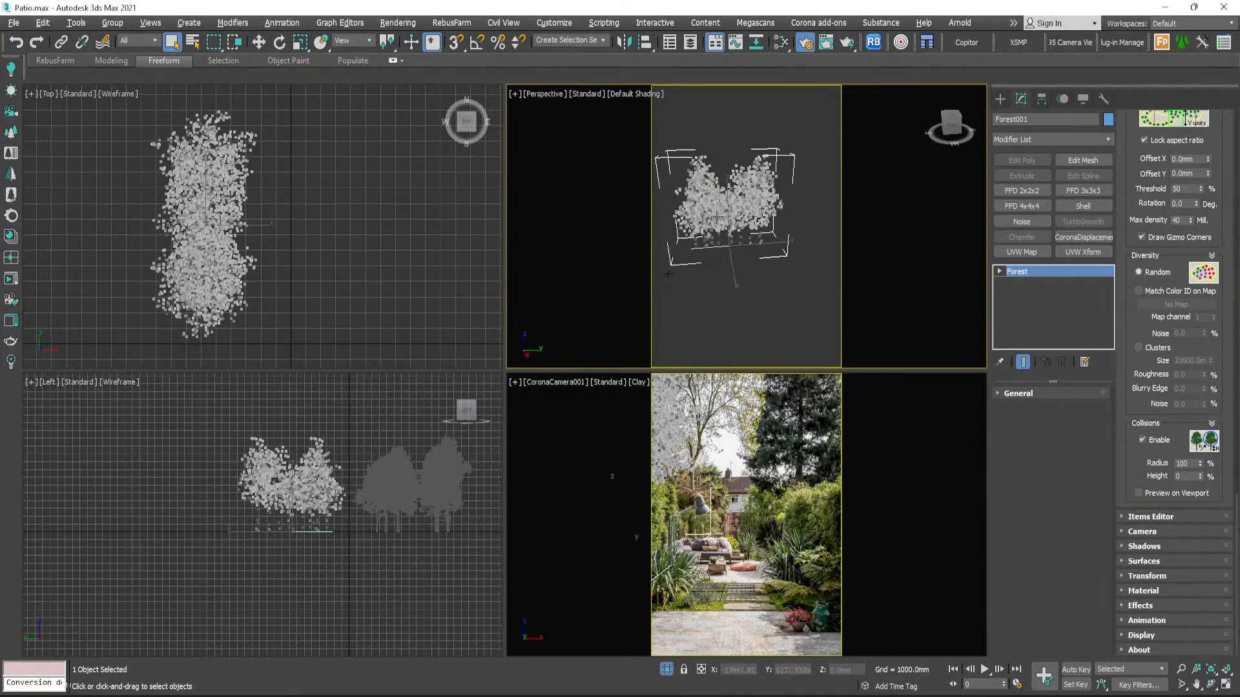
pyautogui.scroll(2, 718, 220)
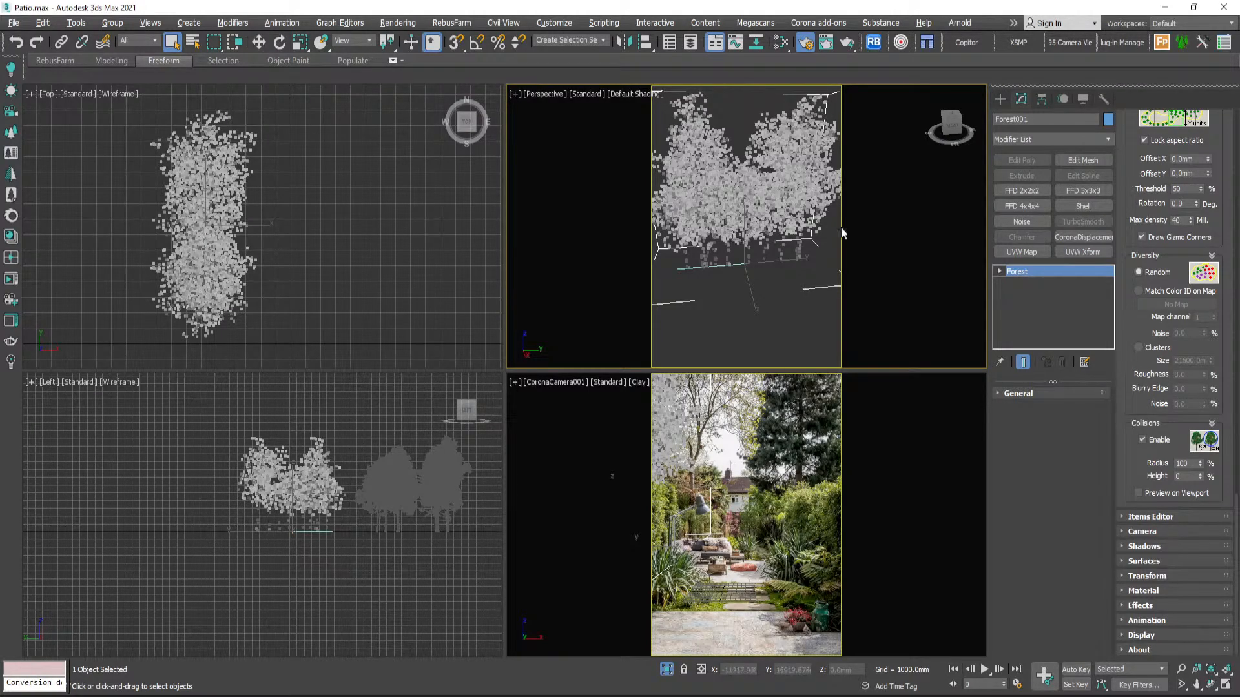
pyautogui.click(1137, 494)
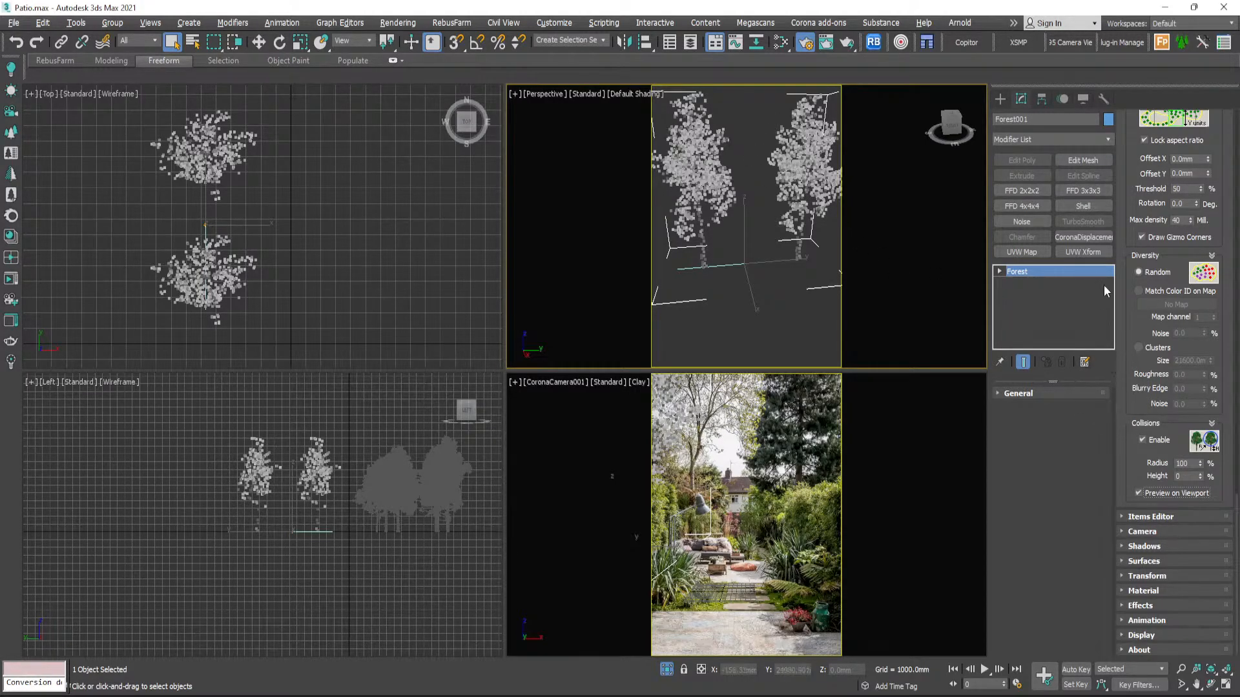
# - Reduce the Collisions Radius to 59%
pyautogui.moveTo(1124, 246); pyautogui.dragTo(1119, 508)
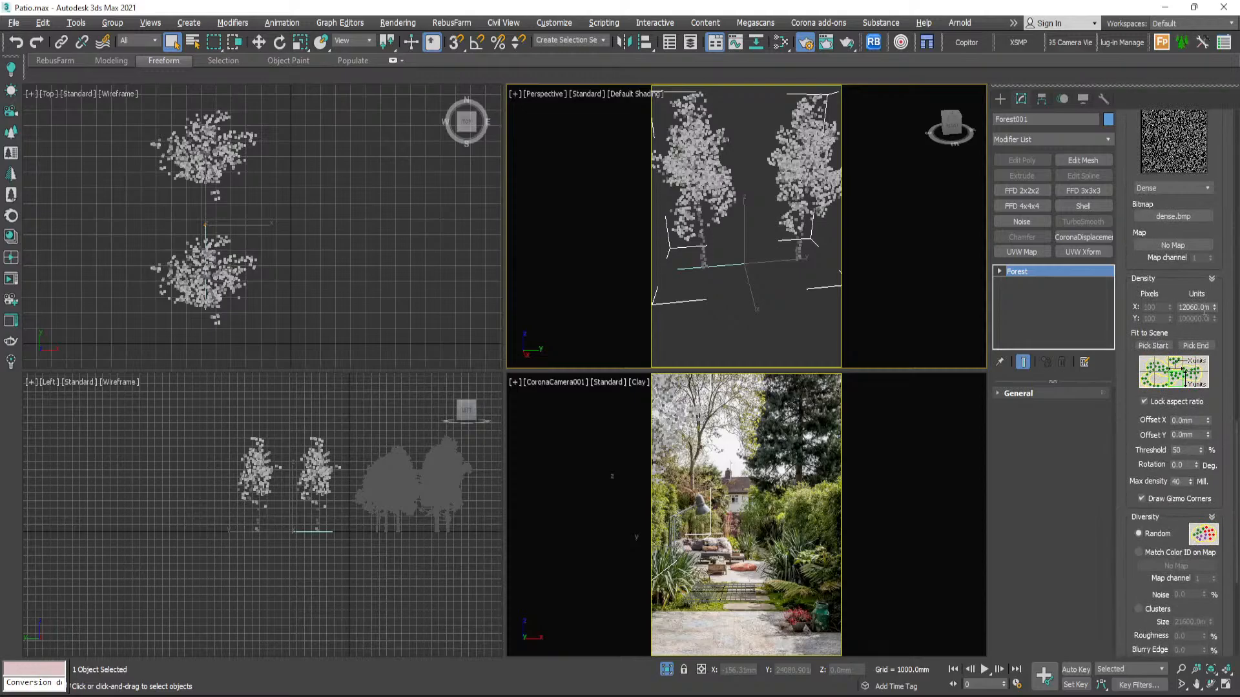
pyautogui.moveTo(1214, 309)
pyautogui.mouseDown()
pyautogui.moveTo(1222, 357)
pyautogui.moveTo(1221, 326)
pyautogui.mouseUp()
pyautogui.scroll(-4, 1124, 426)
pyautogui.scroll(-1, 1130, 476)
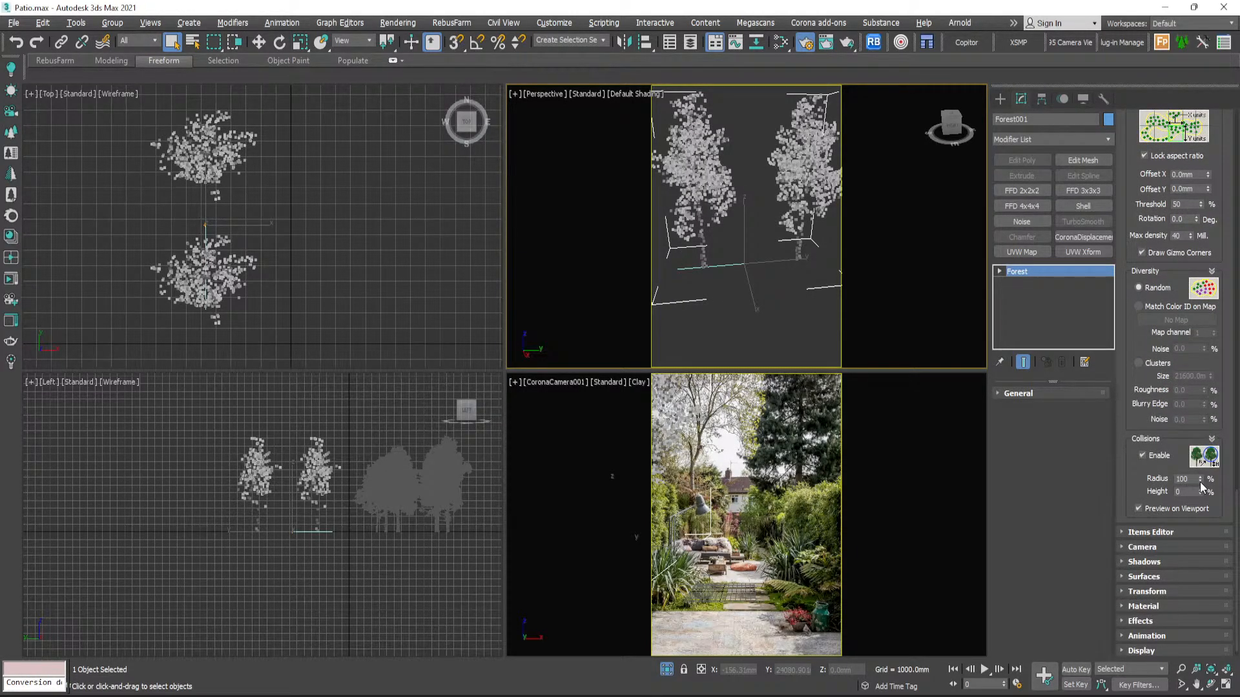
pyautogui.moveTo(1199, 481); pyautogui.dragTo(1205, 517)
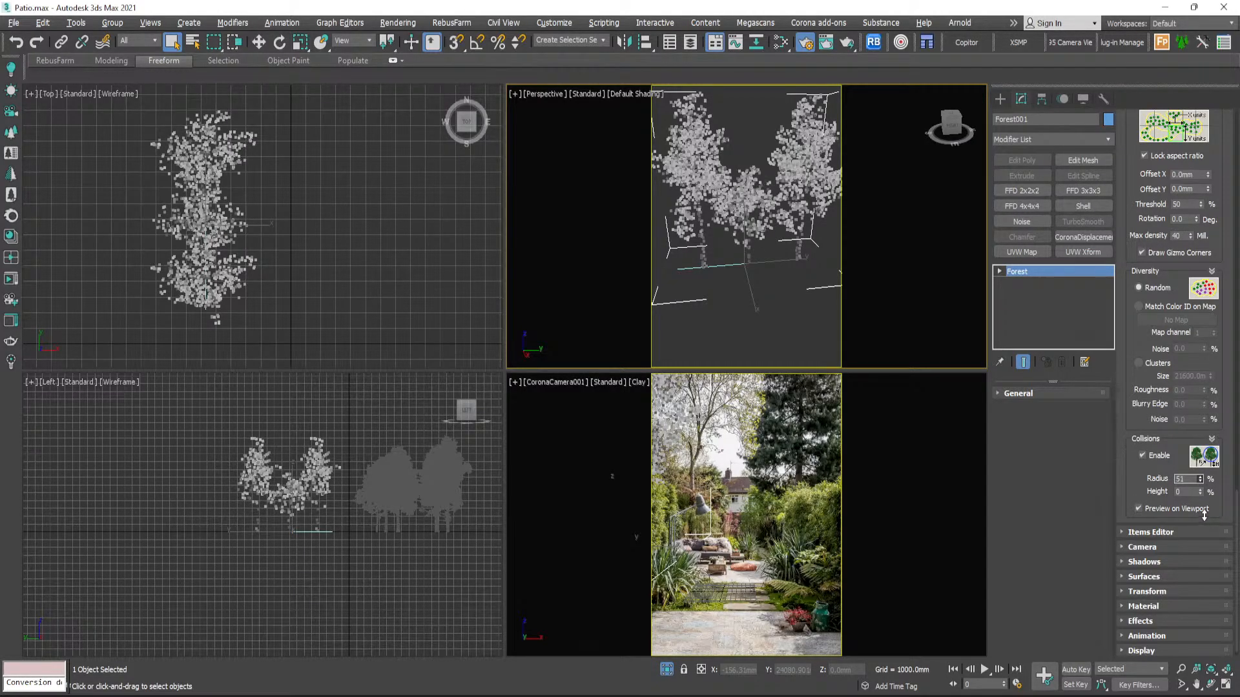
pyautogui.moveTo(1203, 517); pyautogui.dragTo(1202, 510)
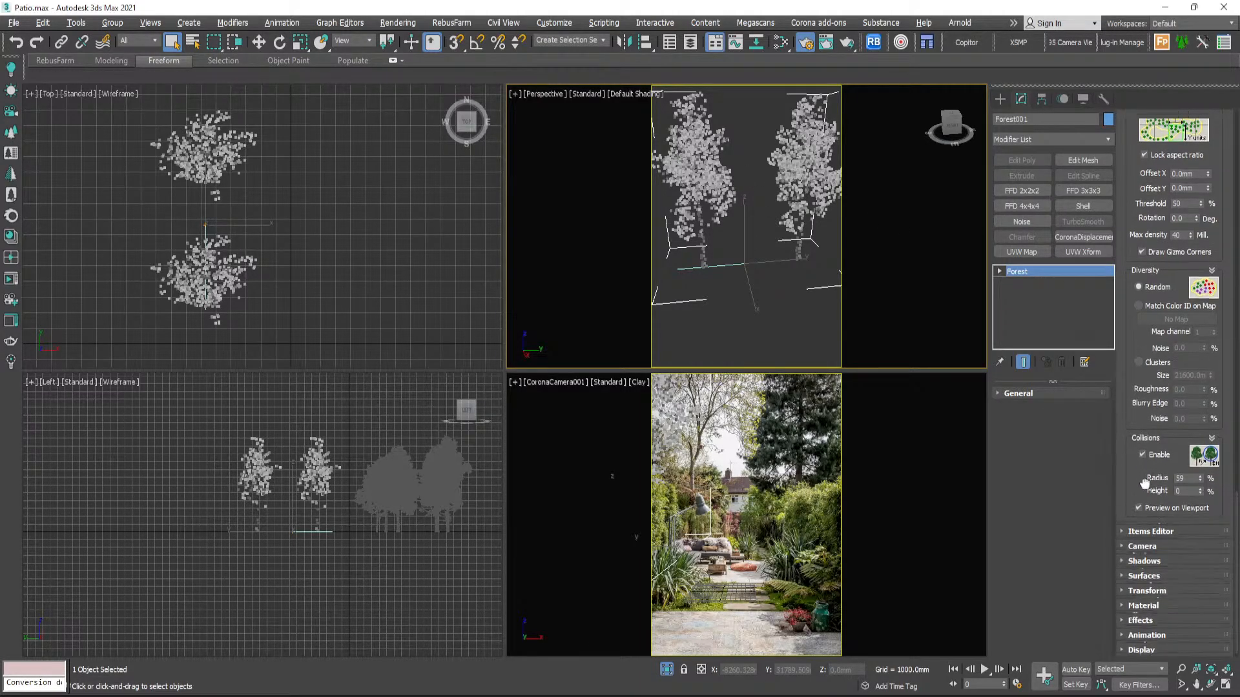
# - Try lowering the distribution map's Density X units to 241.2 mm with collisions enabled
pyautogui.scroll(5, 1144, 482)
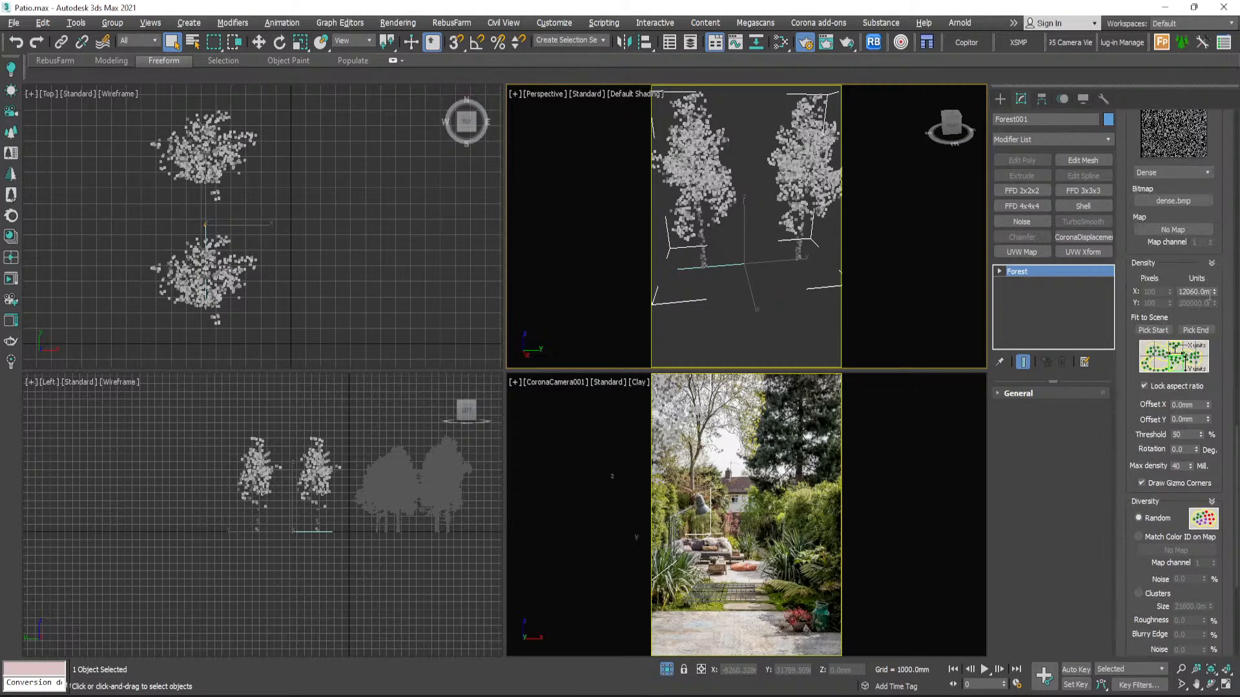
pyautogui.moveTo(1214, 292); pyautogui.dragTo(1220, 316)
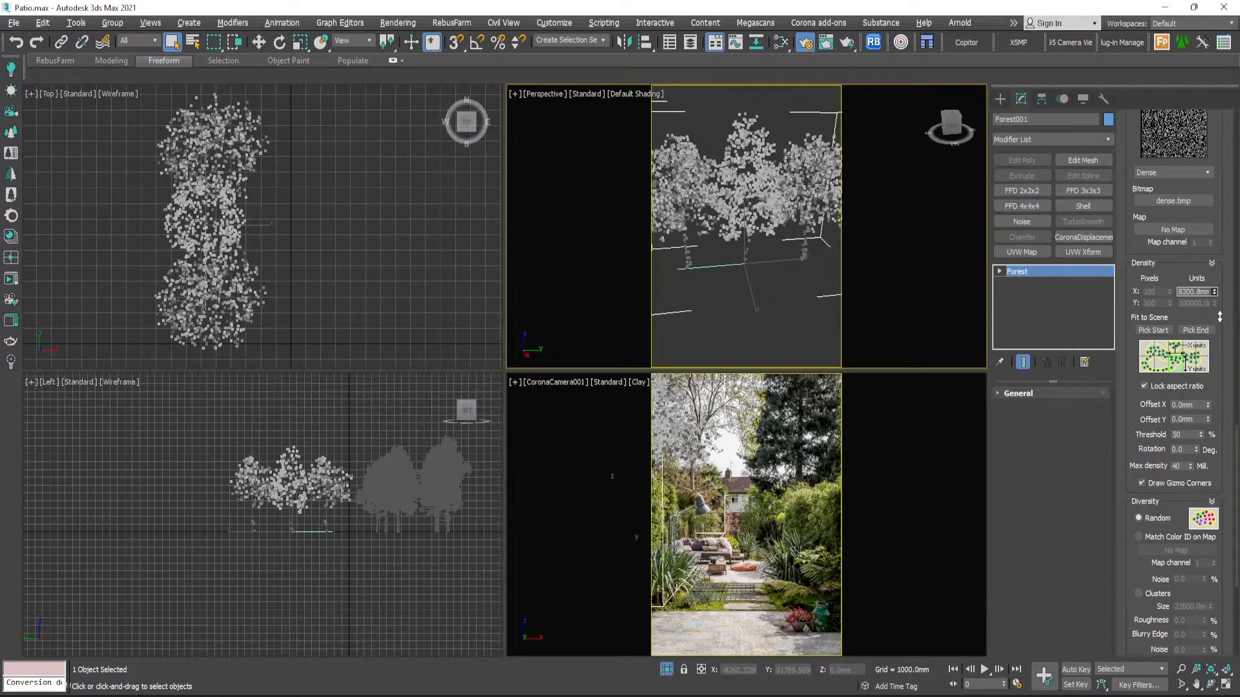
pyautogui.moveTo(1219, 317); pyautogui.dragTo(1232, 360)
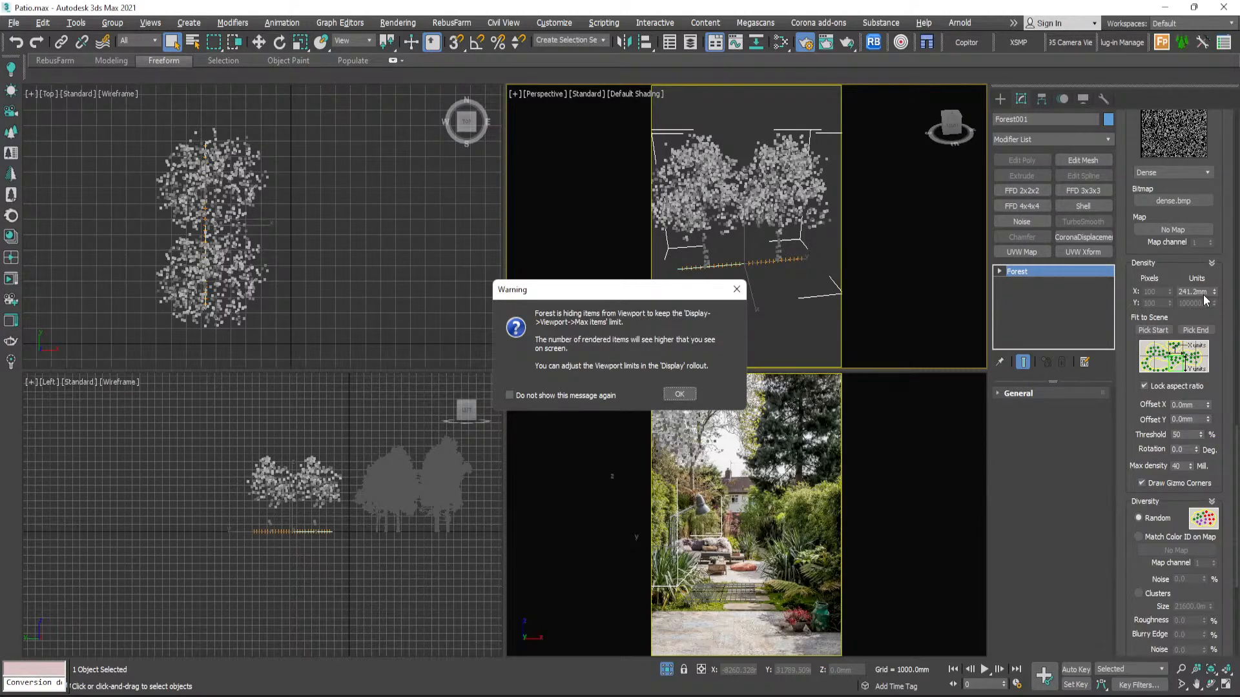
pyautogui.click(680, 395)
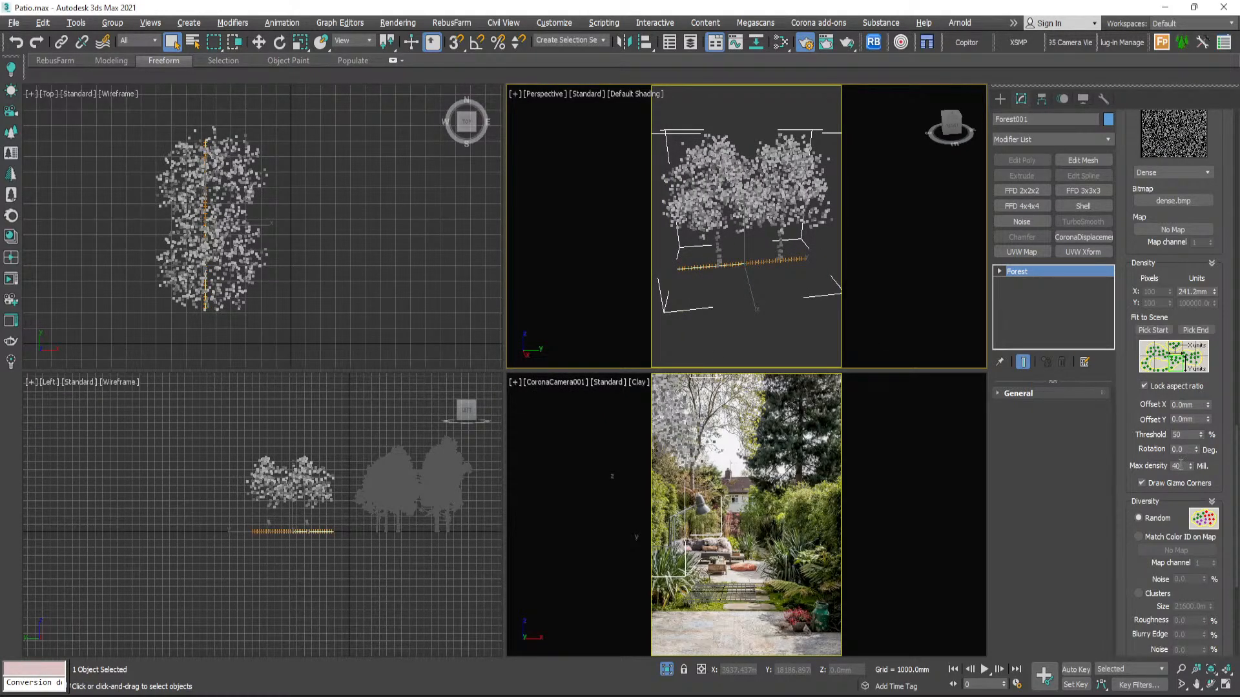
pyautogui.scroll(-4, 1225, 581)
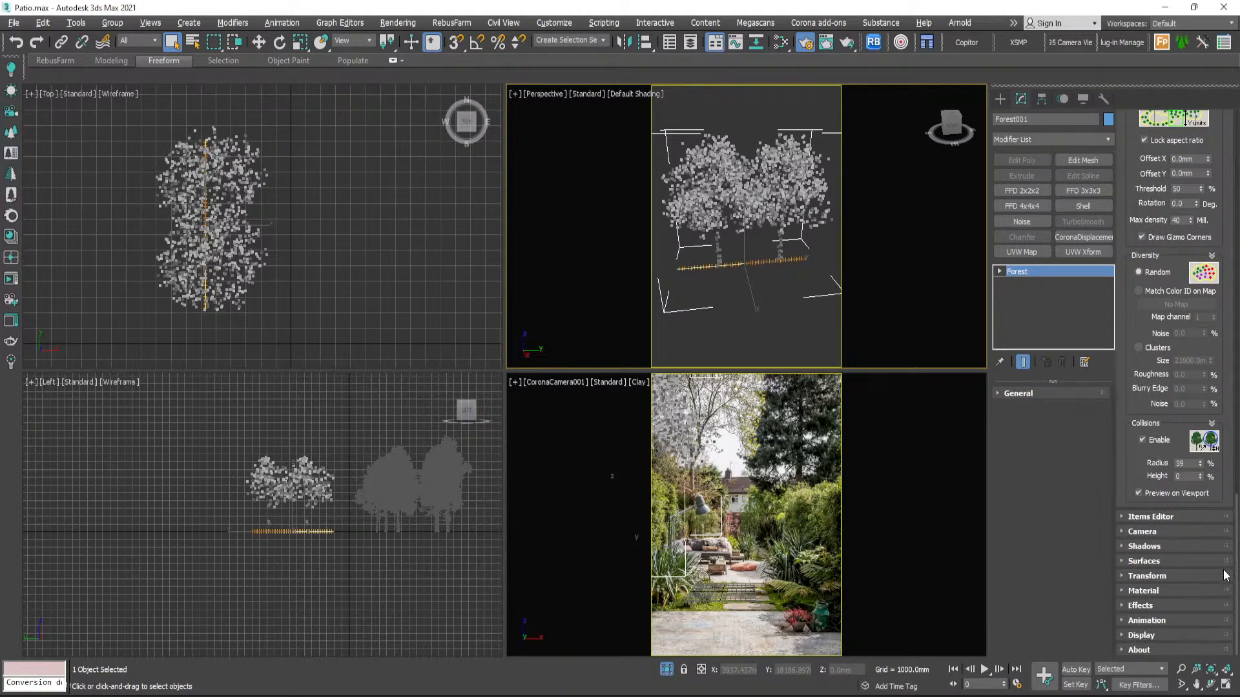
pyautogui.scroll(6, 1225, 542)
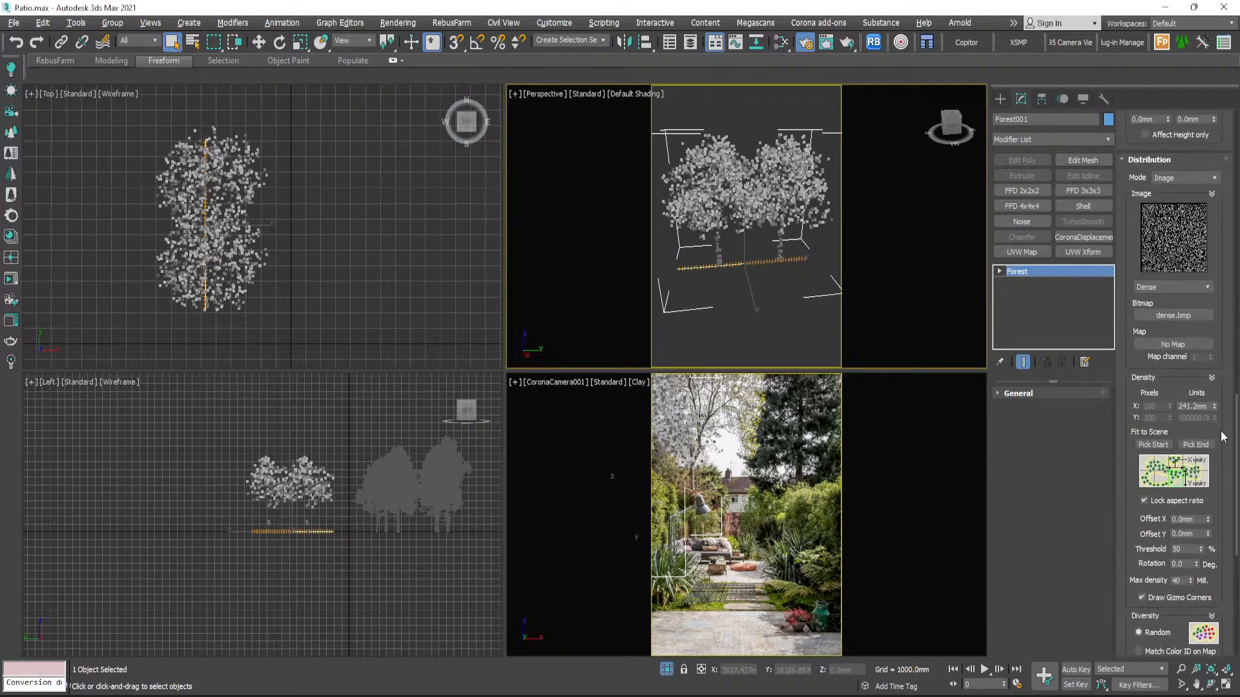
# - Set the distribution map's Density X units to 20000 mm
pyautogui.scroll(1, 1222, 437)
pyautogui.doubleClick(1194, 440)
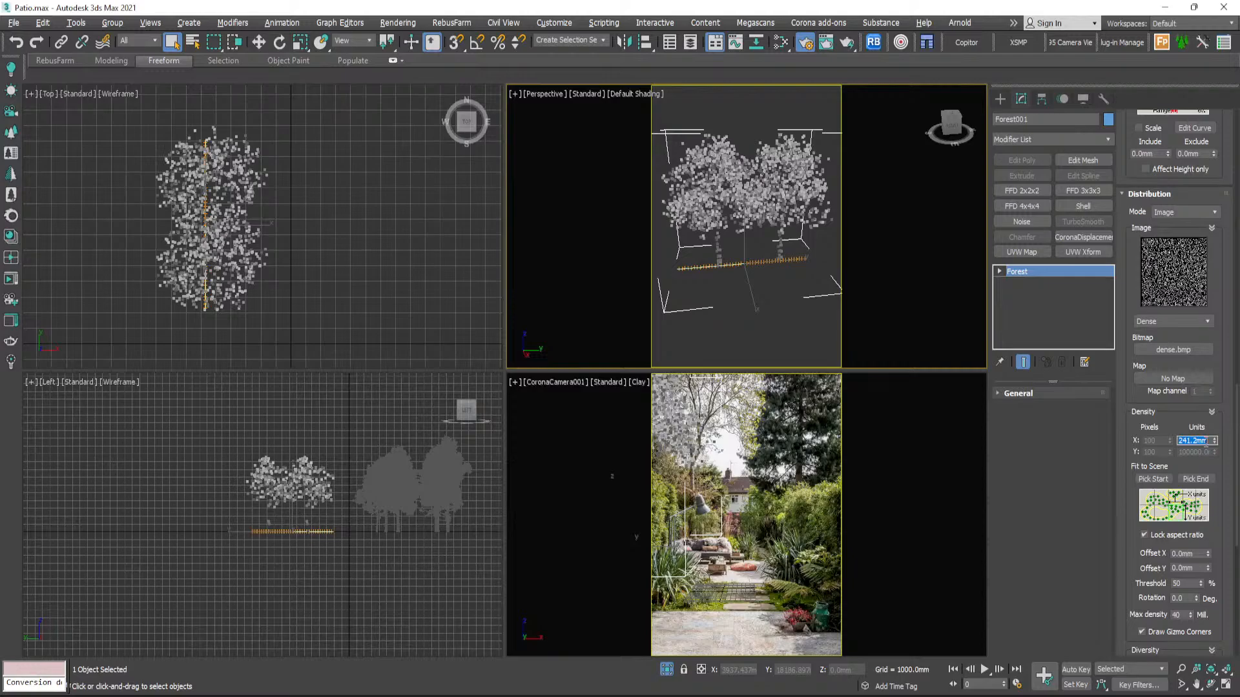
pyautogui.write('20000')
pyautogui.press('Return')
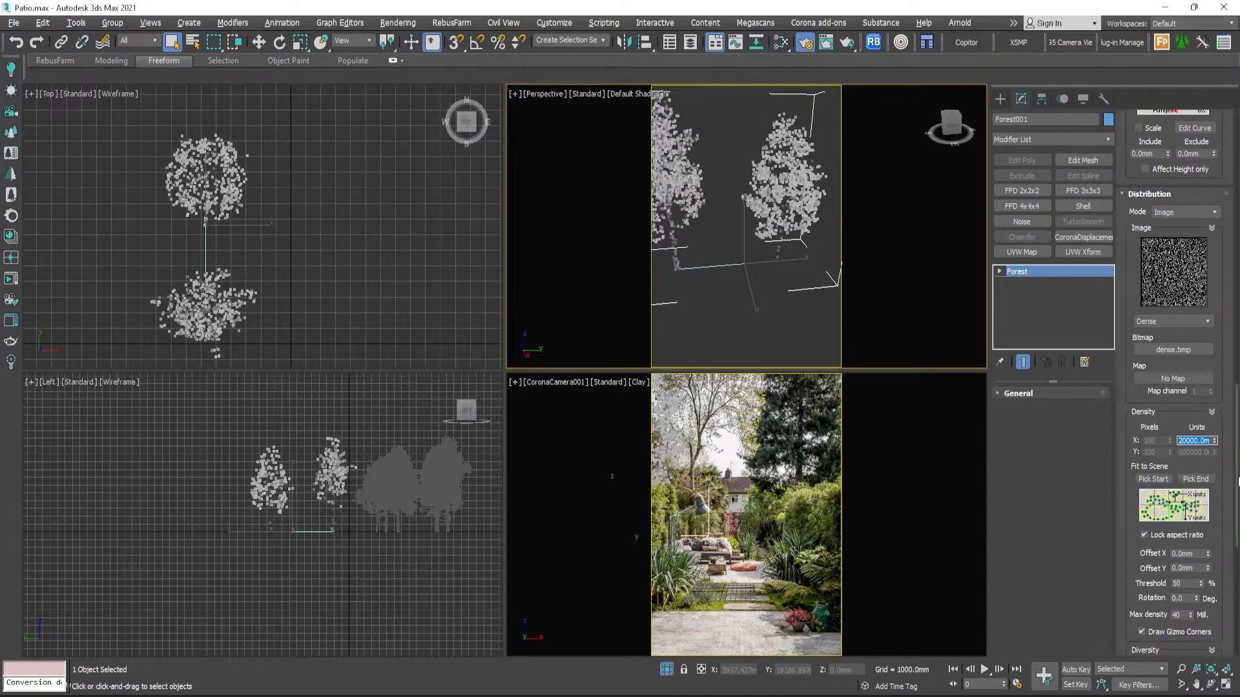
# - Disable the Forest's Collisions option
pyautogui.scroll(-3, 1236, 547)
pyautogui.scroll(-2, 1236, 548)
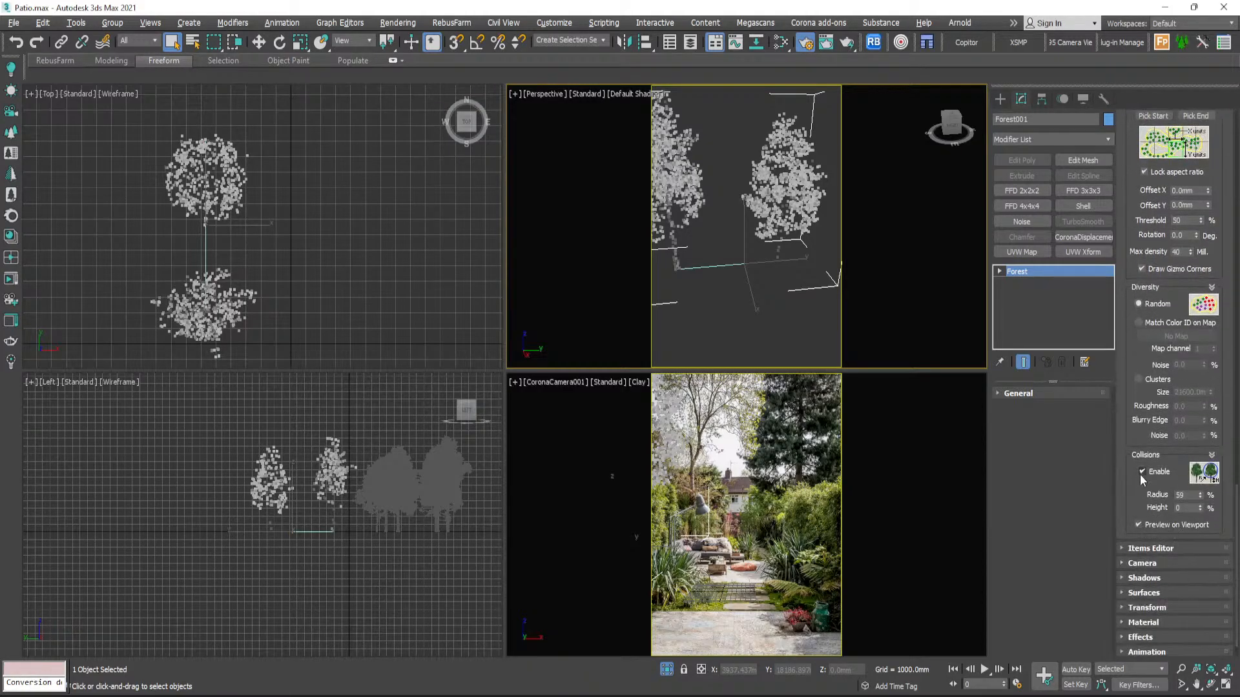
pyautogui.click(1142, 472)
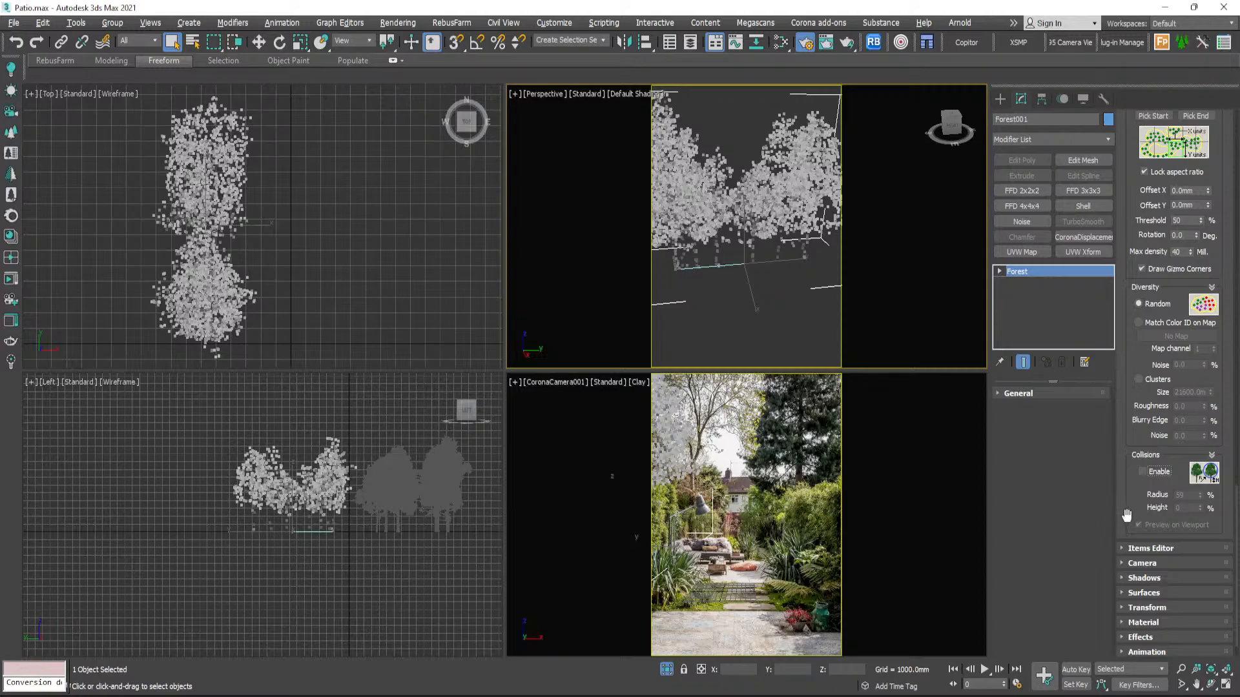
# - Examine the Forest's Shadows and Surfaces settings, including direction, altitude range and slope range
pyautogui.moveTo(1129, 498); pyautogui.dragTo(1130, 467)
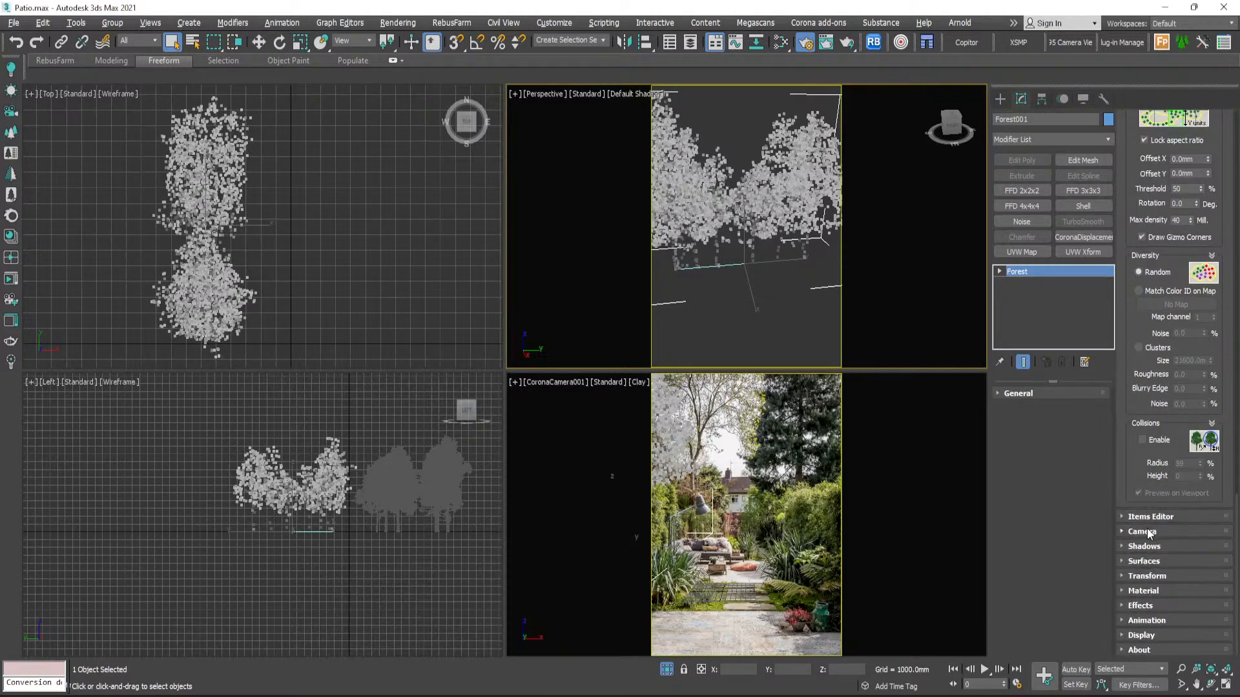
pyautogui.click(1141, 546)
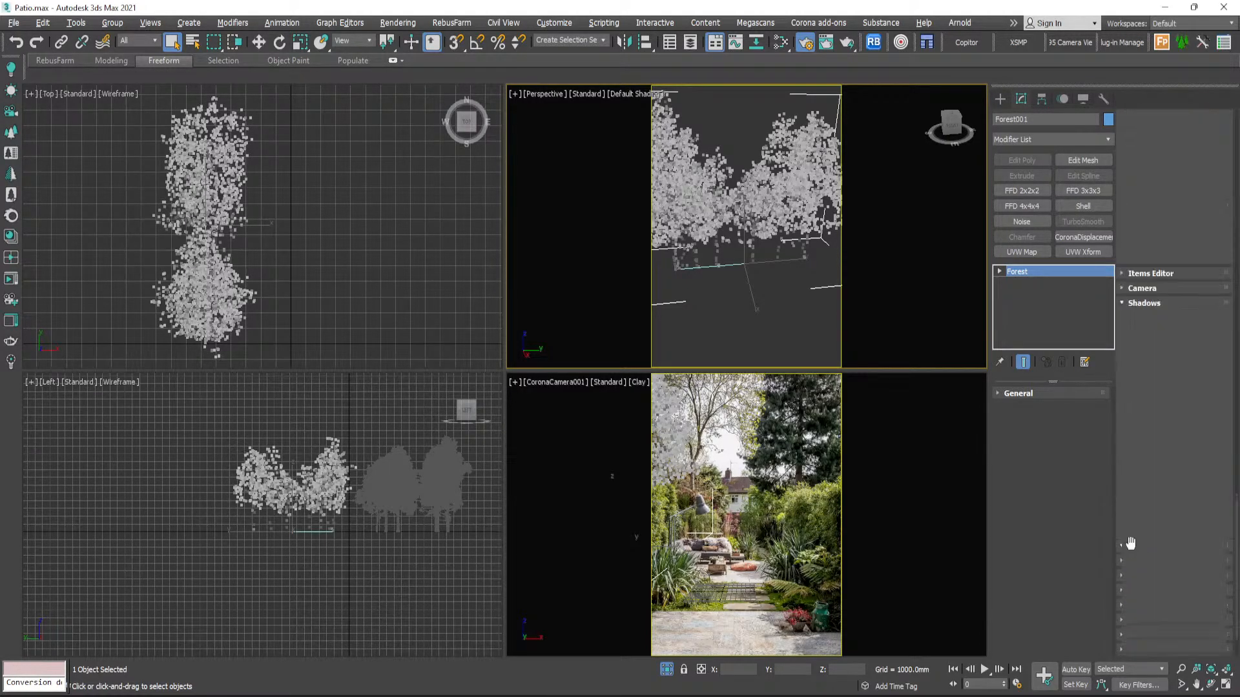
pyautogui.moveTo(1130, 544); pyautogui.dragTo(1171, 473)
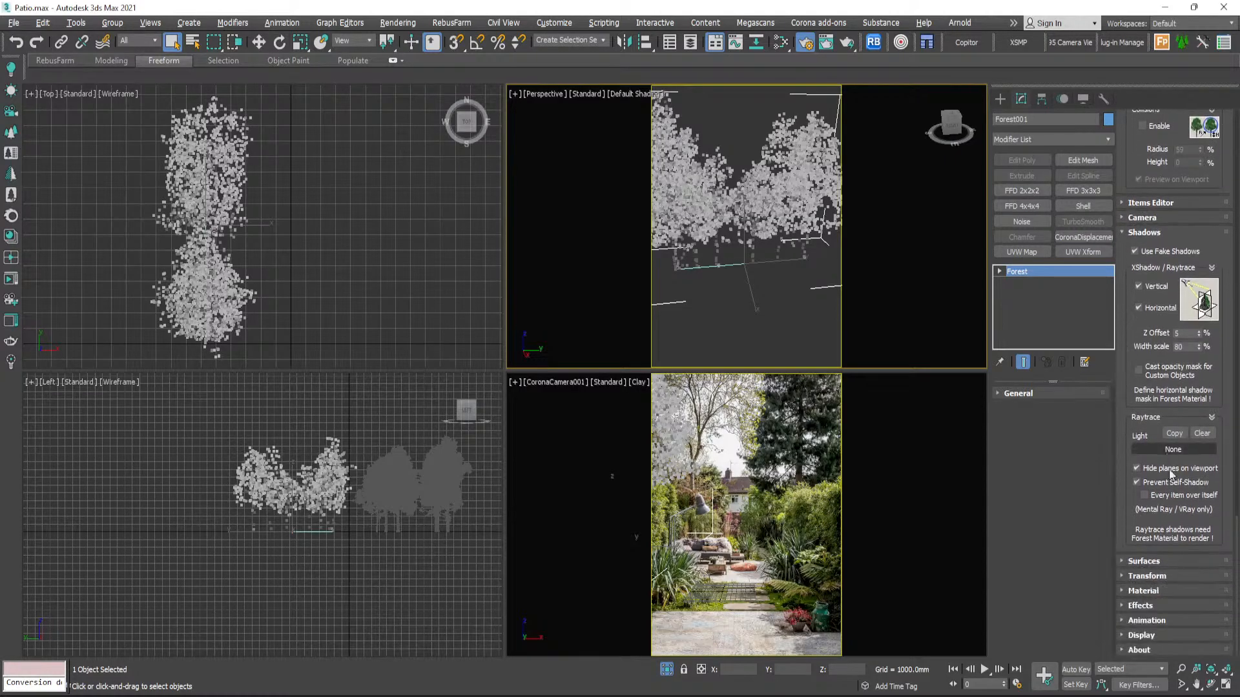
pyautogui.click(1130, 560)
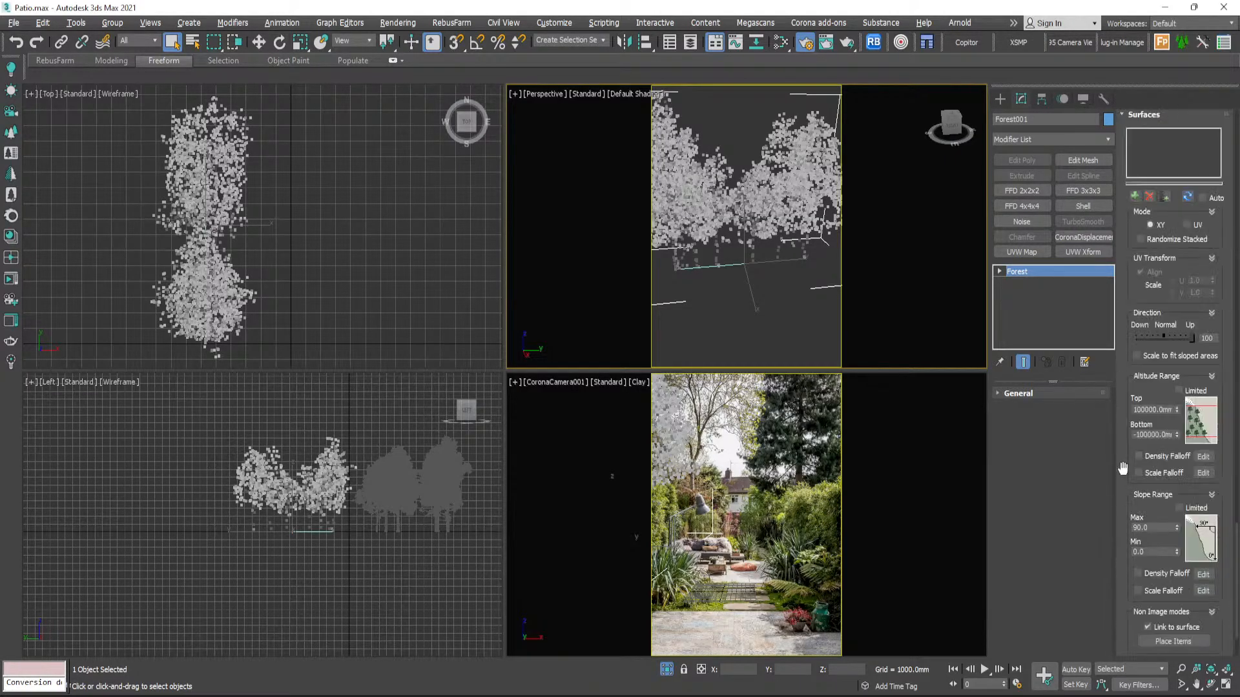
pyautogui.moveTo(1123, 468); pyautogui.dragTo(1125, 493)
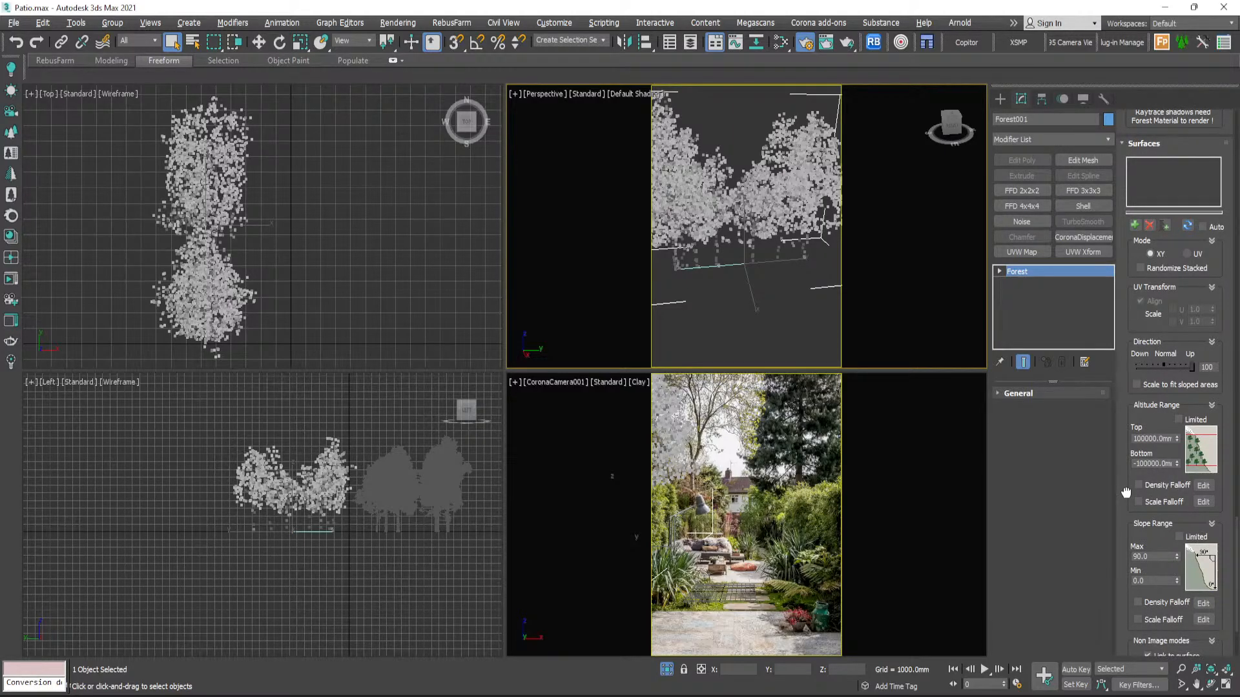
pyautogui.moveTo(1126, 492); pyautogui.dragTo(1125, 491)
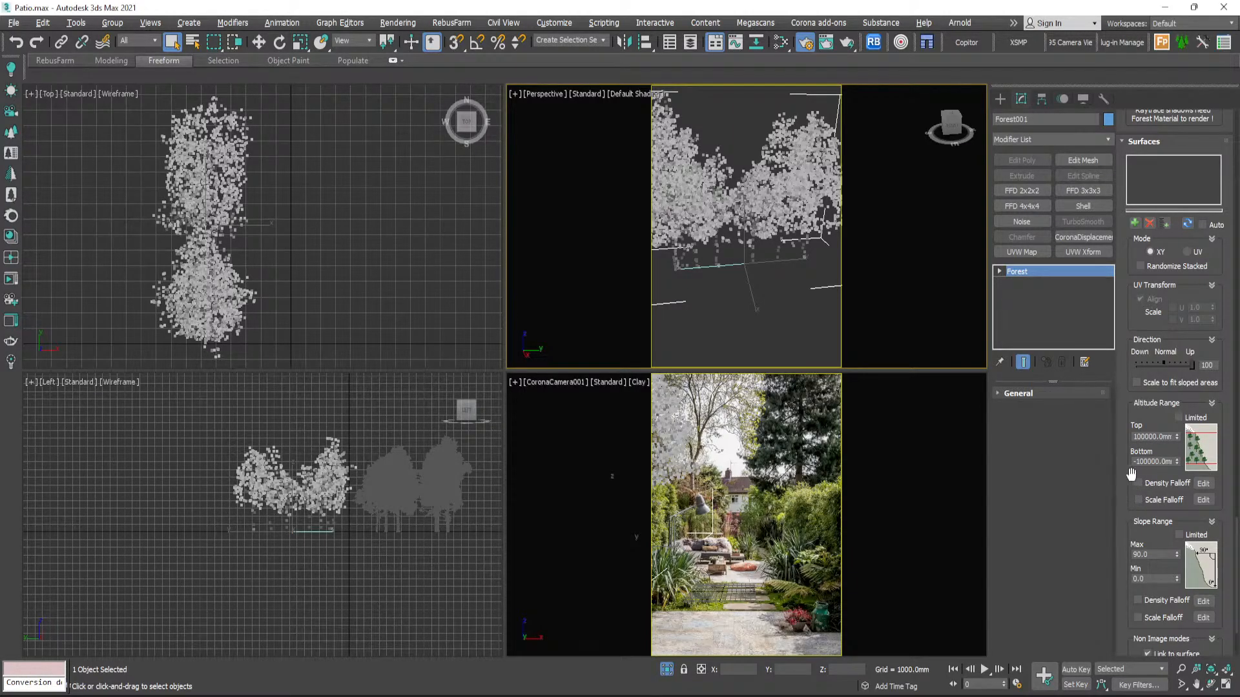
pyautogui.moveTo(1118, 510); pyautogui.dragTo(1121, 352)
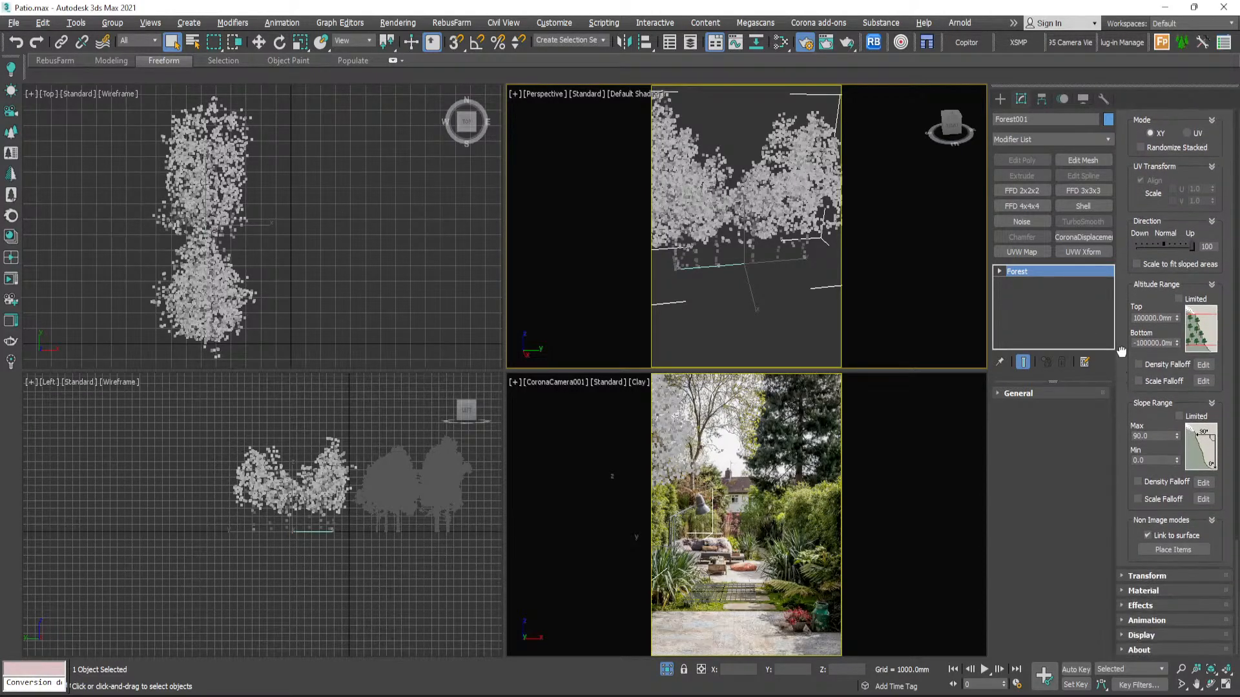
# - Open the Forest's Transform settings and review the Translation, Rotation and Scale options
pyautogui.click(1131, 576)
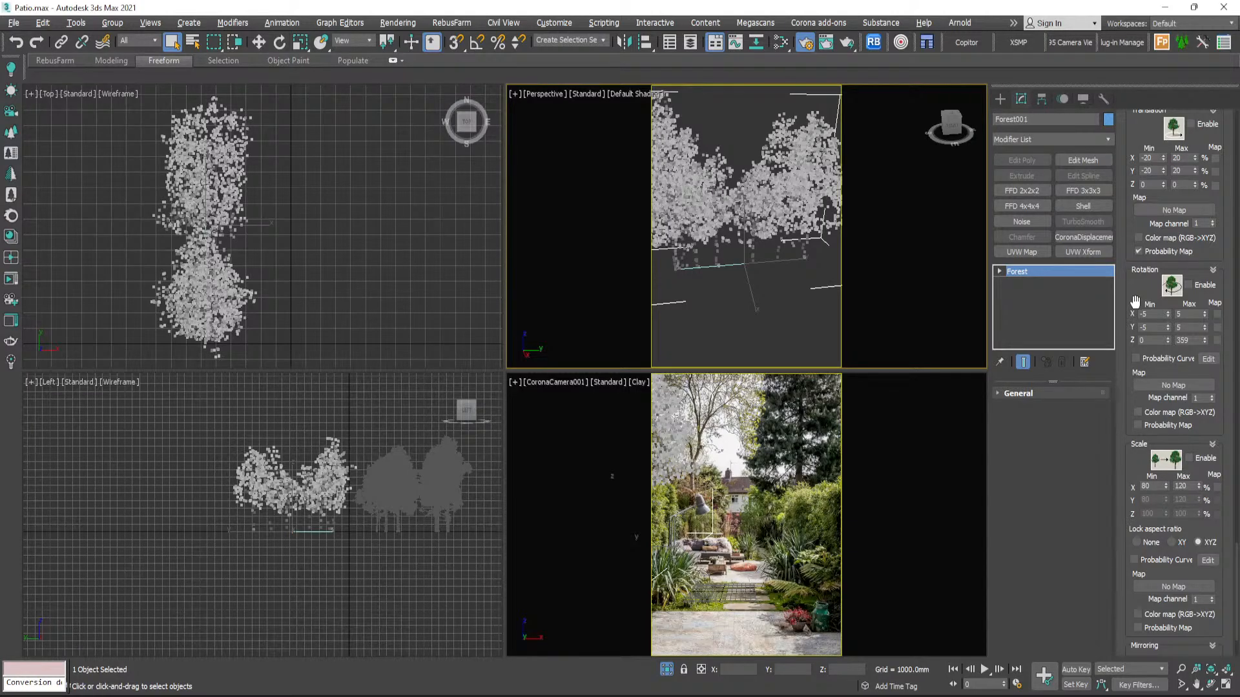
pyautogui.moveTo(1135, 301); pyautogui.dragTo(1139, 359)
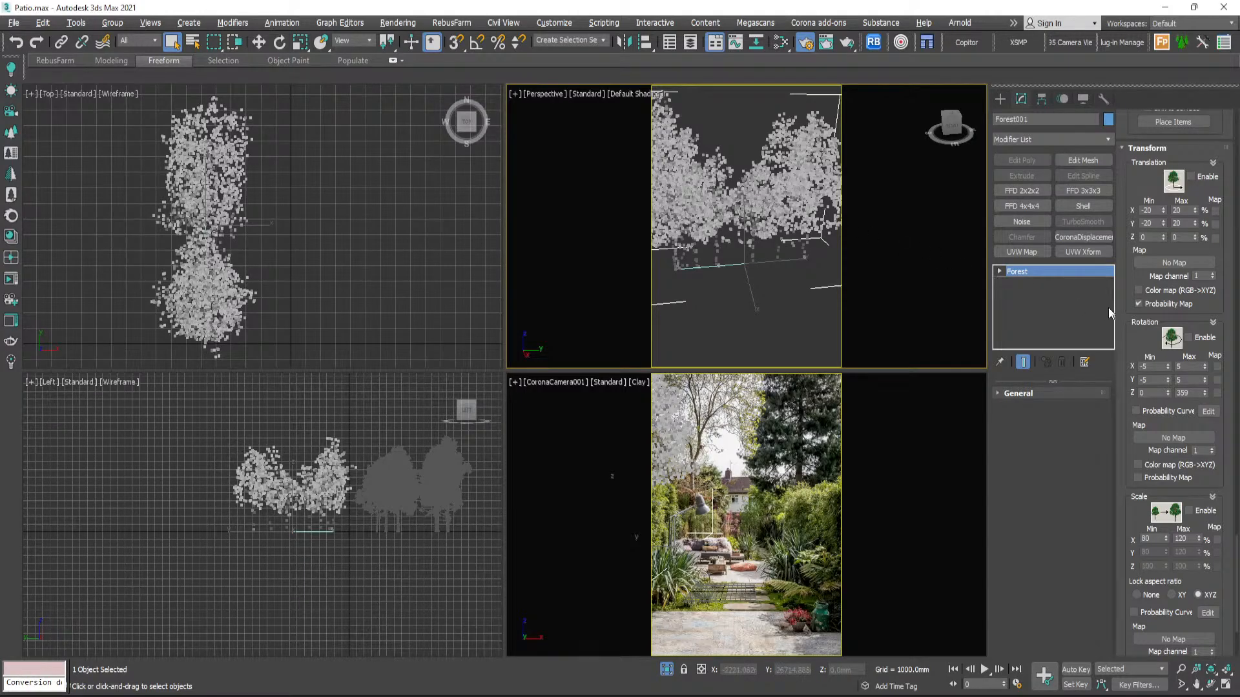
pyautogui.moveTo(1126, 278); pyautogui.dragTo(1132, 344)
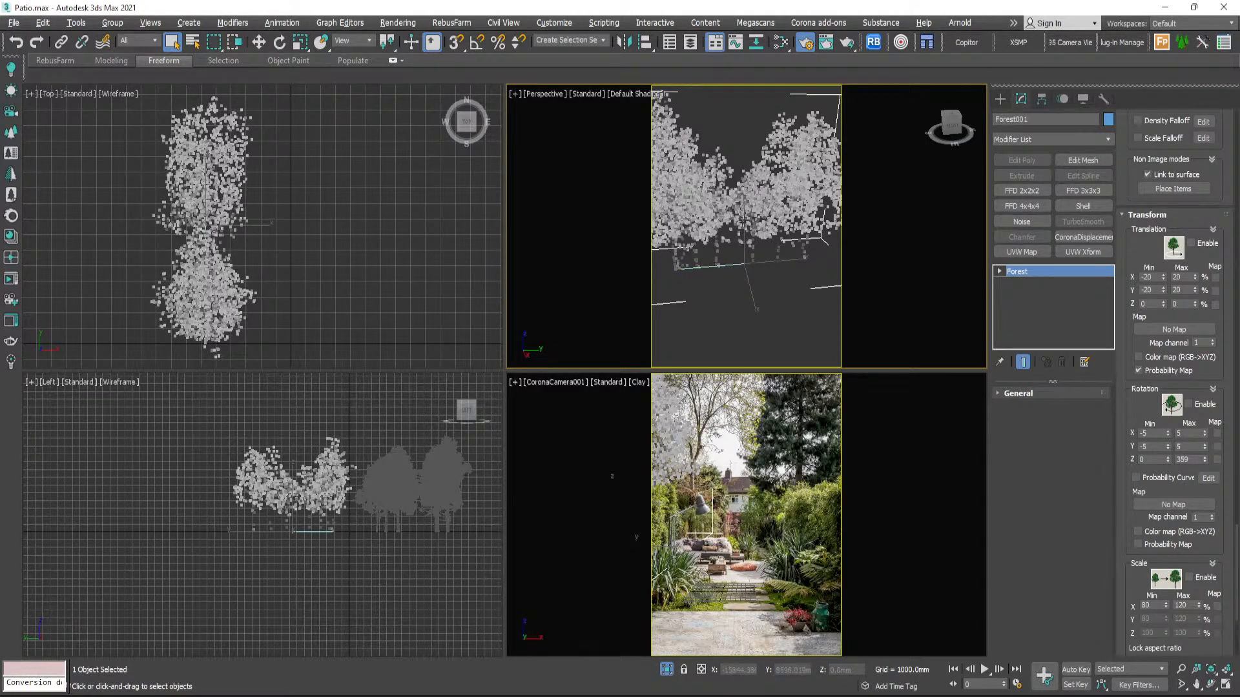
# - Enable random Translation for the Forest's trees
pyautogui.click(1192, 244)
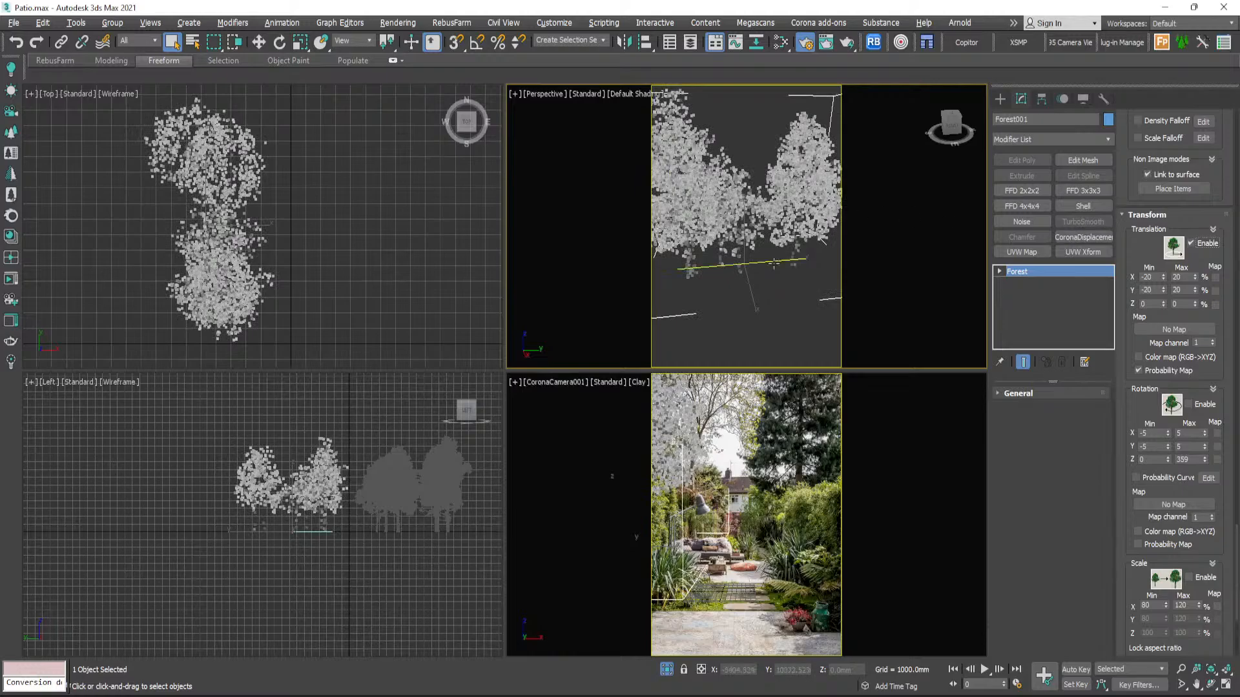
pyautogui.keyDown('alt'); pyautogui.moveTo(774, 264); pyautogui.dragTo(878, 266, button='middle'); pyautogui.keyUp('alt')
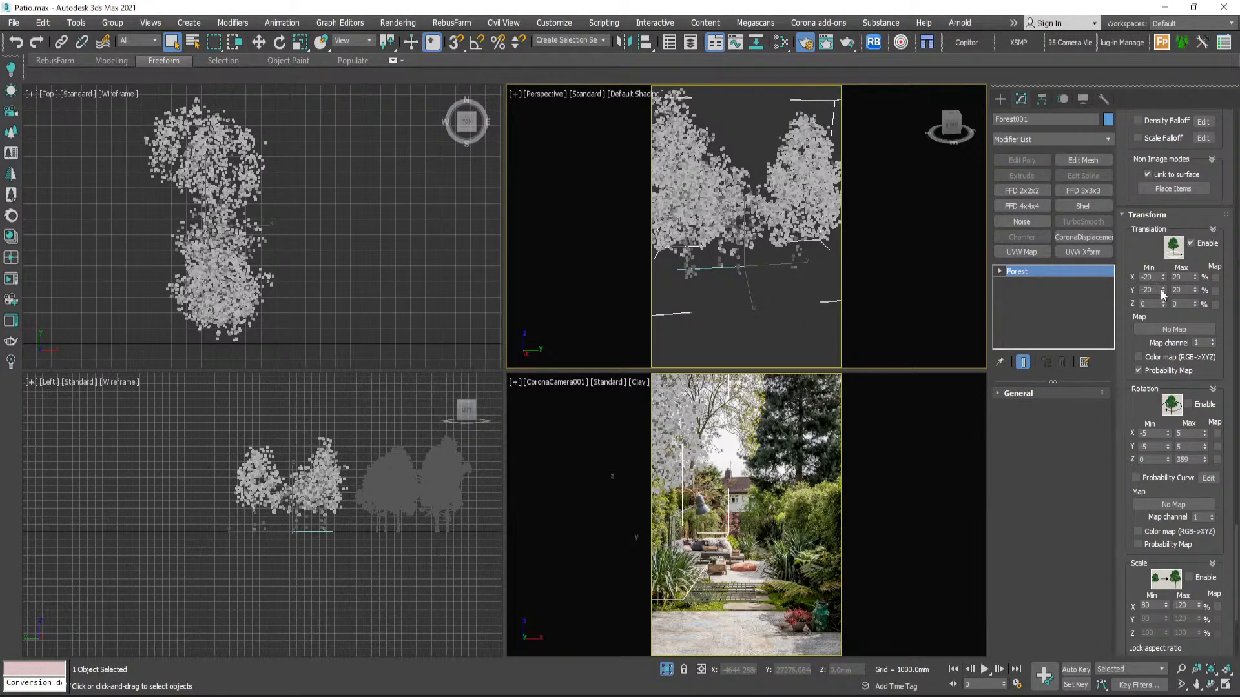
# - Try different minimum X and Y translation values for the Forest and restore both to -20%
pyautogui.moveTo(1162, 288); pyautogui.dragTo(1166, 316)
pyautogui.moveTo(1170, 285)
pyautogui.mouseDown()
pyautogui.moveTo(1166, 315)
pyautogui.moveTo(1173, 295)
pyautogui.moveTo(1180, 328)
pyautogui.moveTo(1168, 292)
pyautogui.mouseUp()
pyautogui.rightClick(1163, 277)
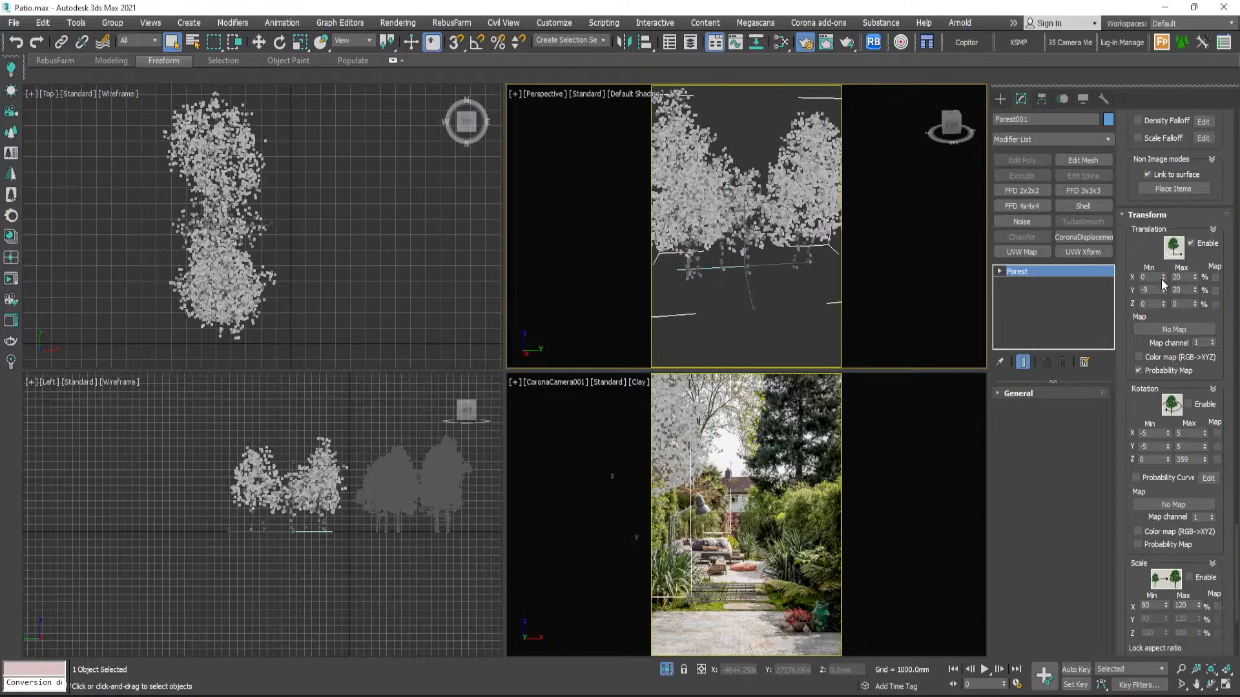
pyautogui.doubleClick(1156, 278)
pyautogui.write('-20')
pyautogui.press('Return')
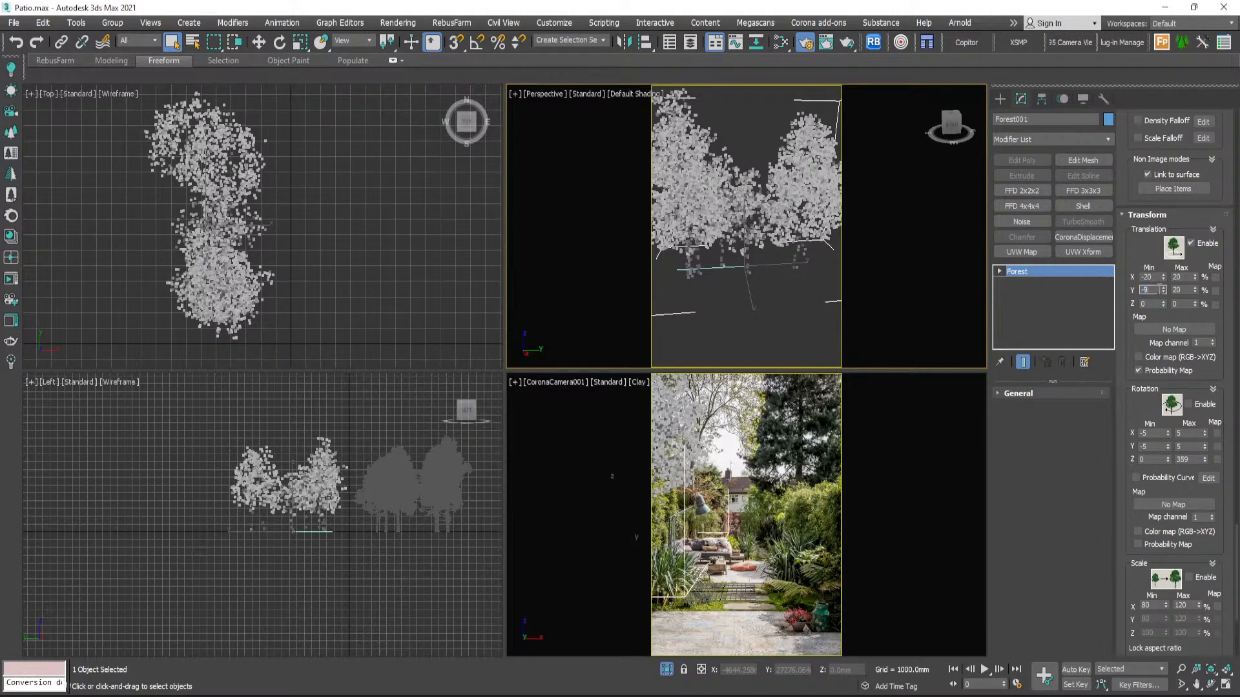
pyautogui.write('-20')
pyautogui.press('Tab')
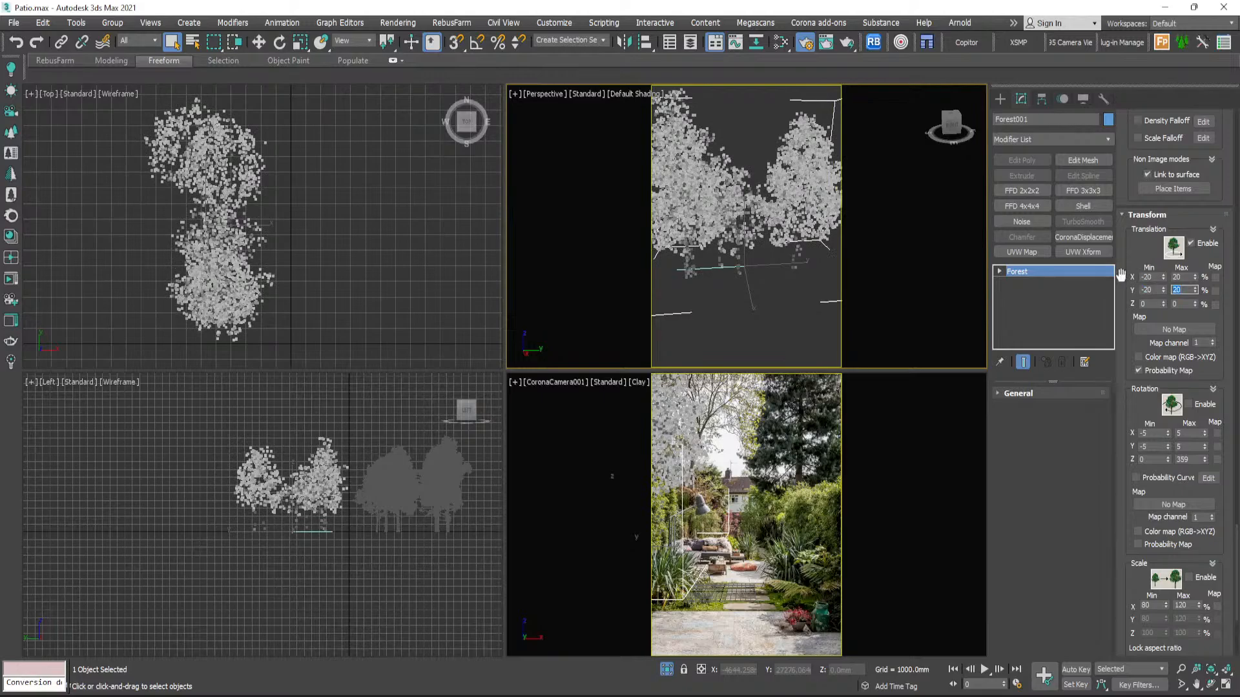
# - Enable random Rotation for the Forest's trees and check their orientation from above
pyautogui.moveTo(1128, 405); pyautogui.dragTo(1132, 273)
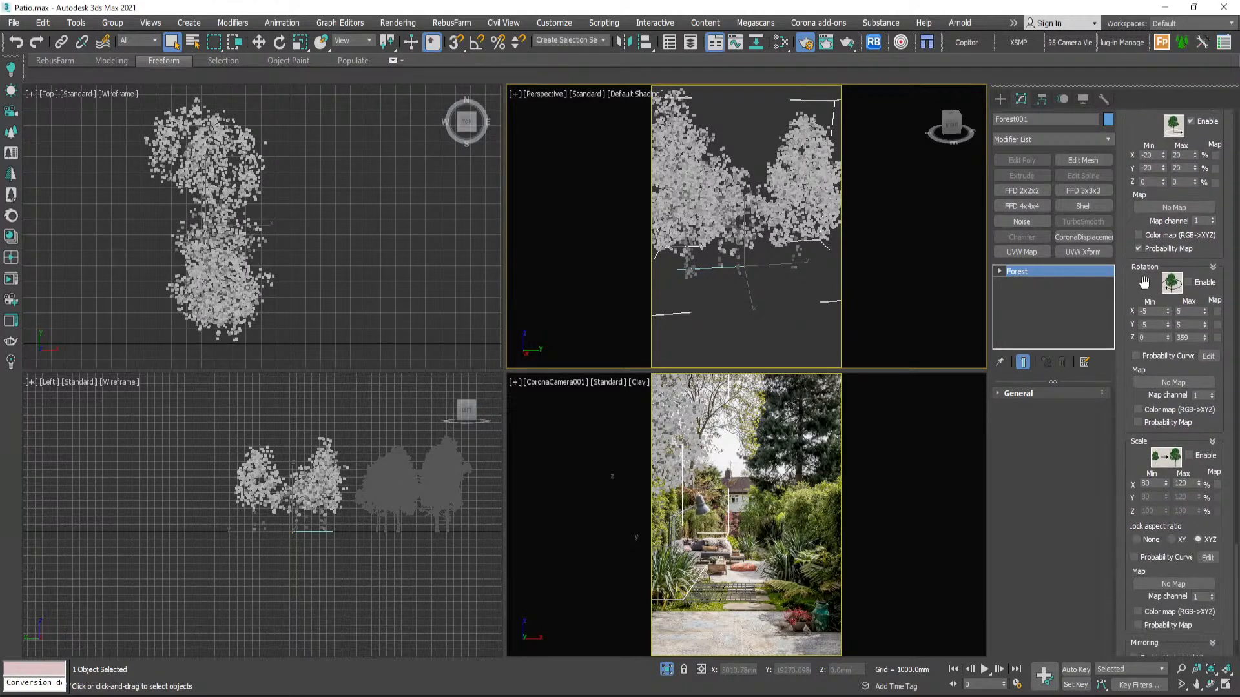
pyautogui.click(1189, 283)
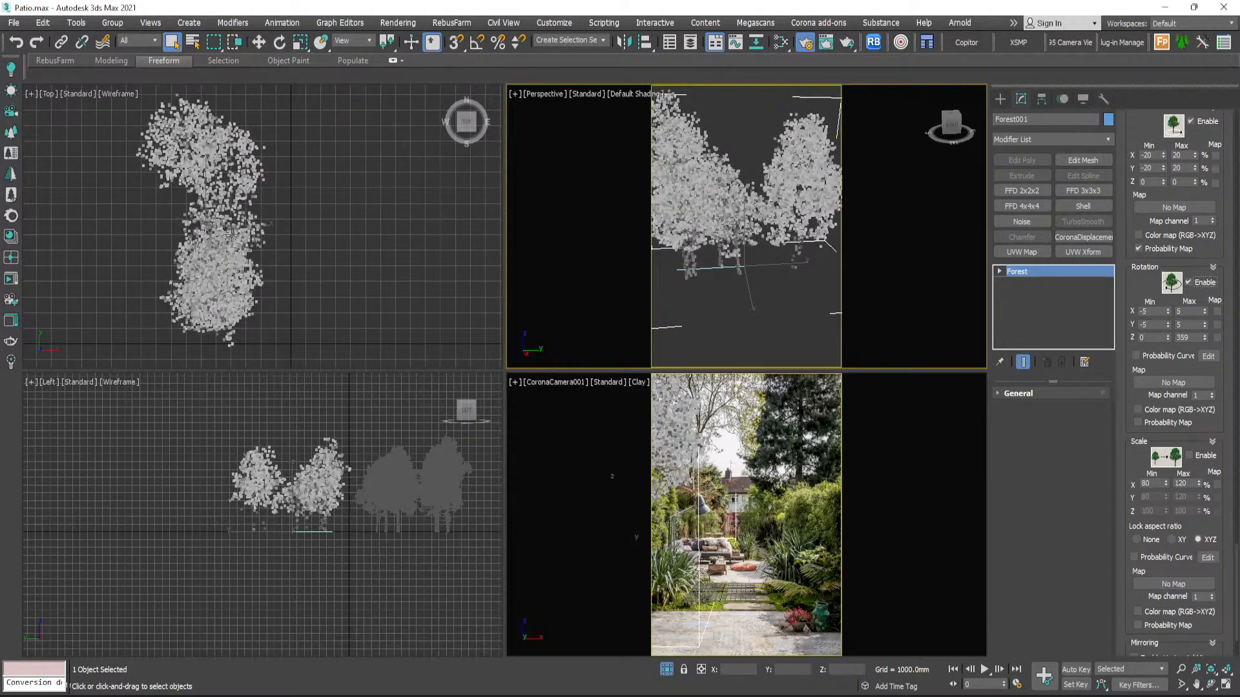
pyautogui.scroll(-3, 231, 234)
pyautogui.moveTo(232, 234); pyautogui.dragTo(255, 220, button='middle')
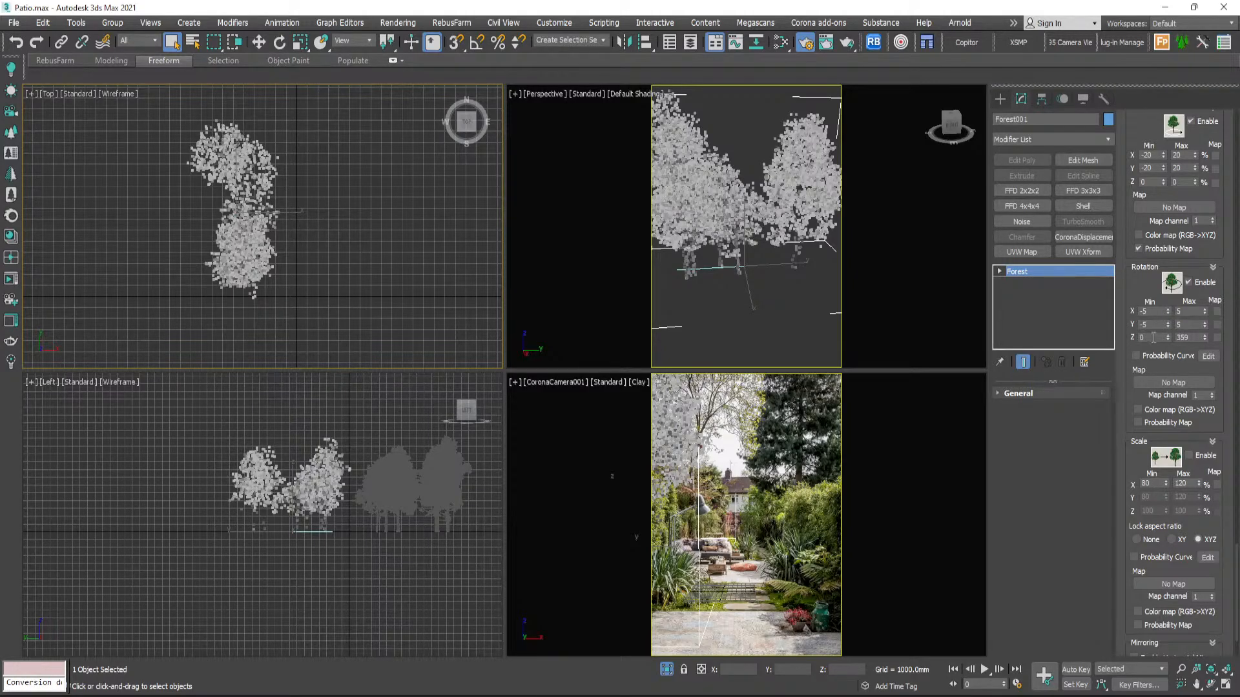
pyautogui.scroll(5, 272, 198)
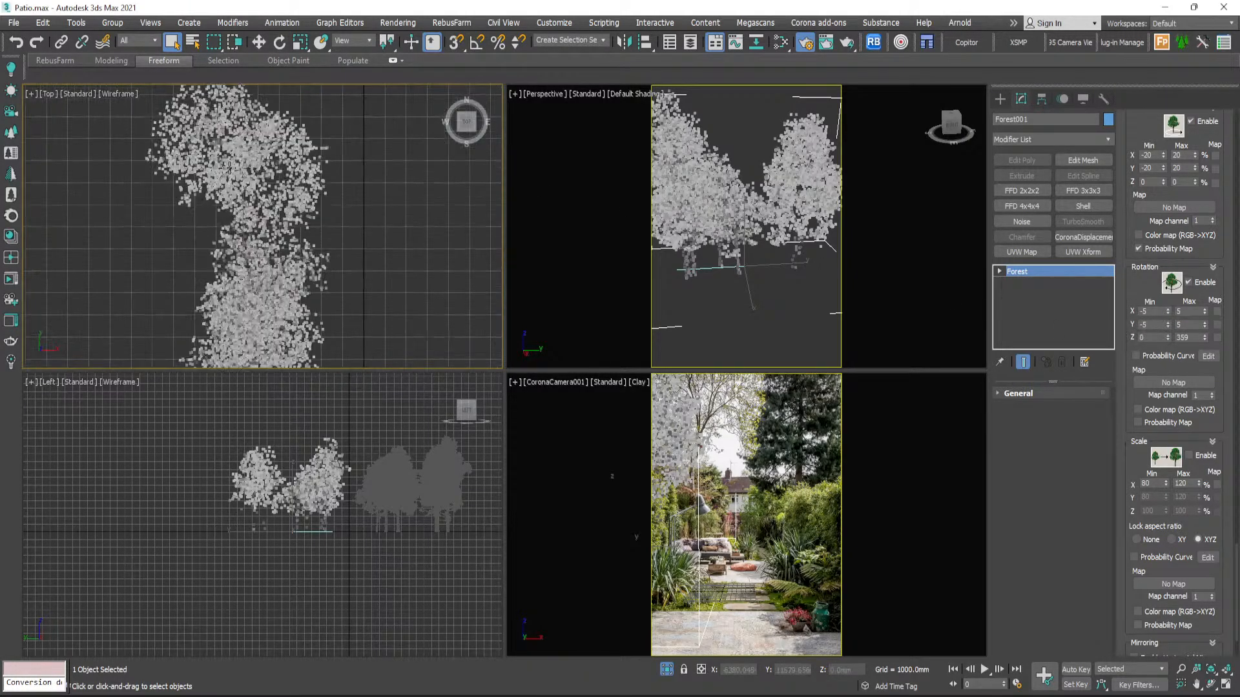
pyautogui.moveTo(273, 198); pyautogui.dragTo(277, 156, button='middle')
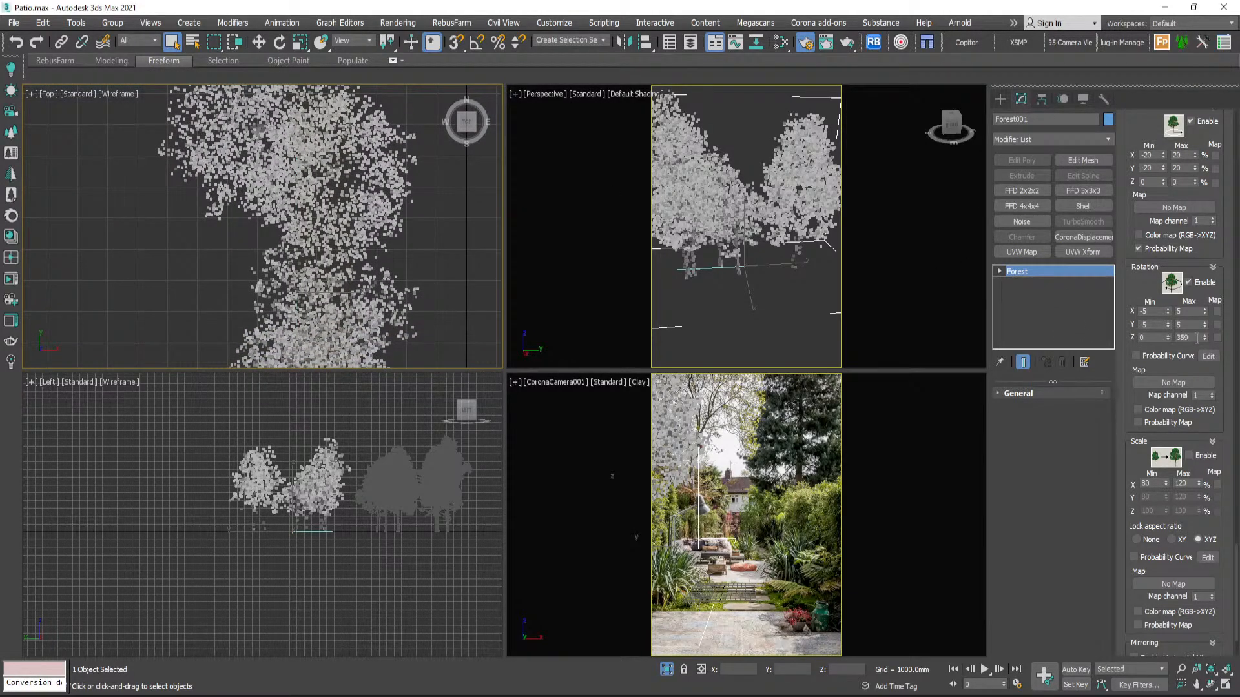
# - Try a smaller maximum Z rotation for the Forest and restore it to 359
pyautogui.moveTo(1204, 340)
pyautogui.mouseDown()
pyautogui.moveTo(1212, 409)
pyautogui.moveTo(1209, 347)
pyautogui.mouseUp()
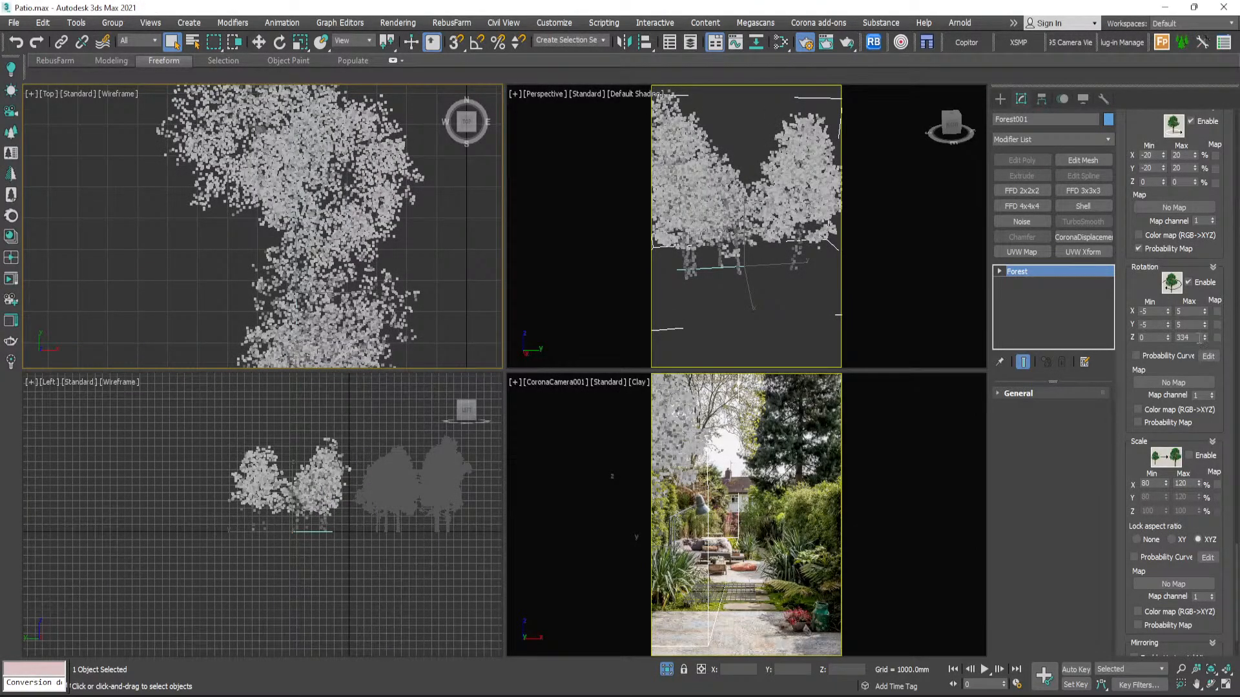
pyautogui.doubleClick(1199, 338)
pyautogui.write('360')
pyautogui.press('Return')
# - Enable random Scale for the Forest's trees and check the size variation in the perspective view
pyautogui.moveTo(1138, 222); pyautogui.dragTo(1137, 289)
pyautogui.scroll(-4, 1138, 290)
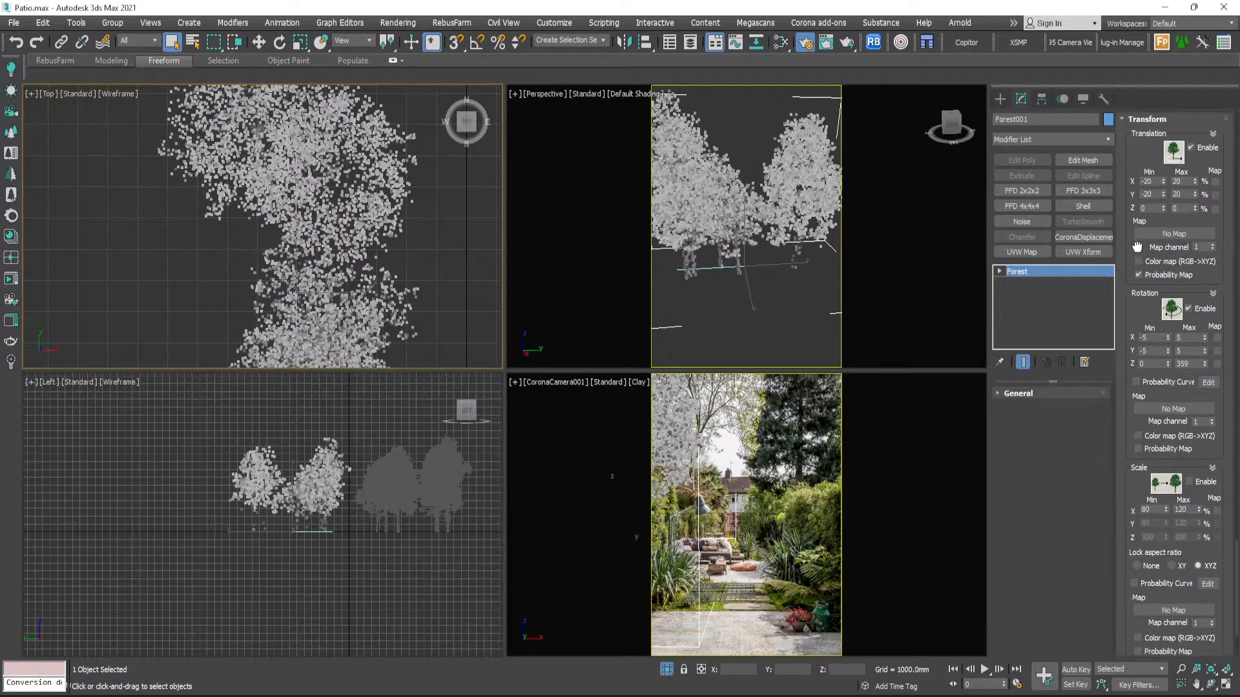
pyautogui.click(1188, 448)
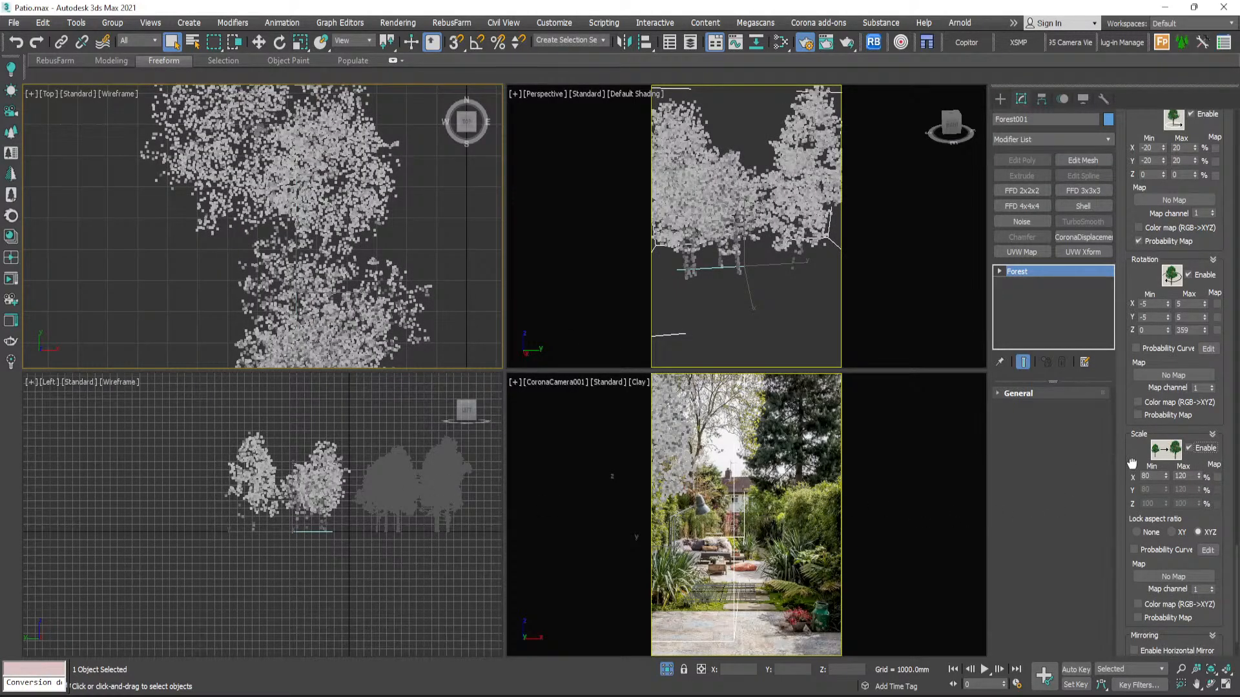
pyautogui.moveTo(1132, 463); pyautogui.dragTo(1127, 463)
pyautogui.scroll(-3, 773, 216)
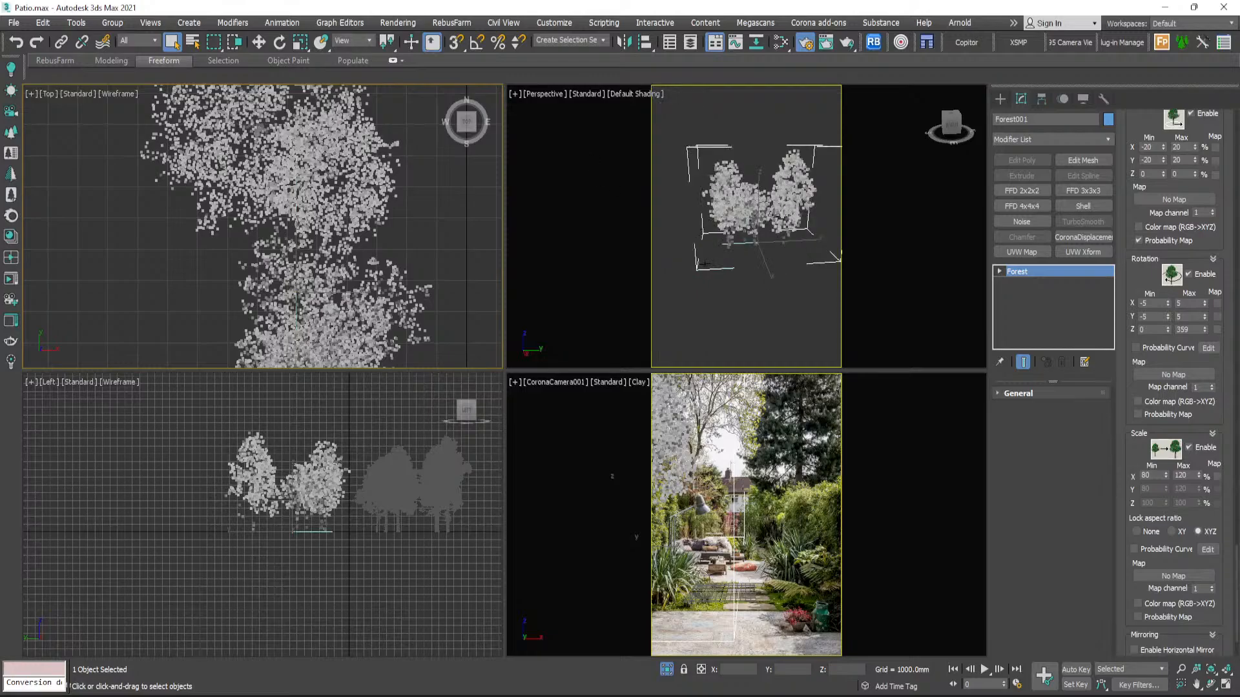
pyautogui.keyDown('alt'); pyautogui.moveTo(774, 216); pyautogui.dragTo(743, 206, button='middle'); pyautogui.keyUp('alt')
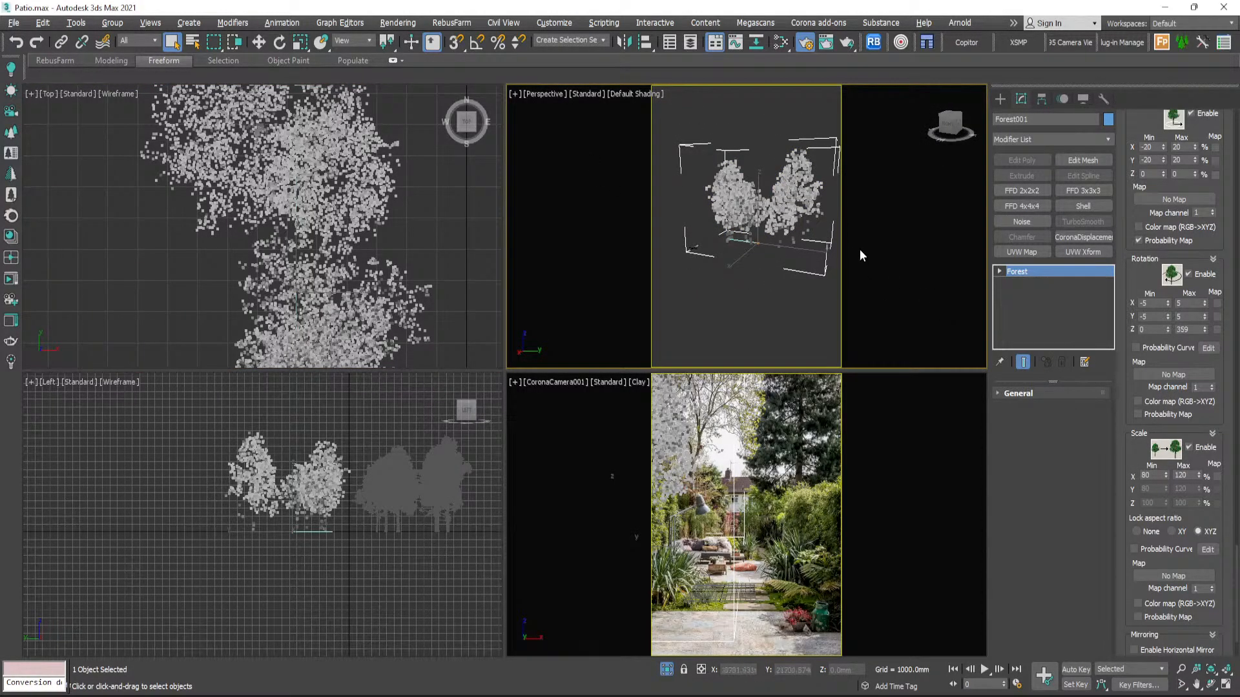
pyautogui.scroll(5, 764, 207)
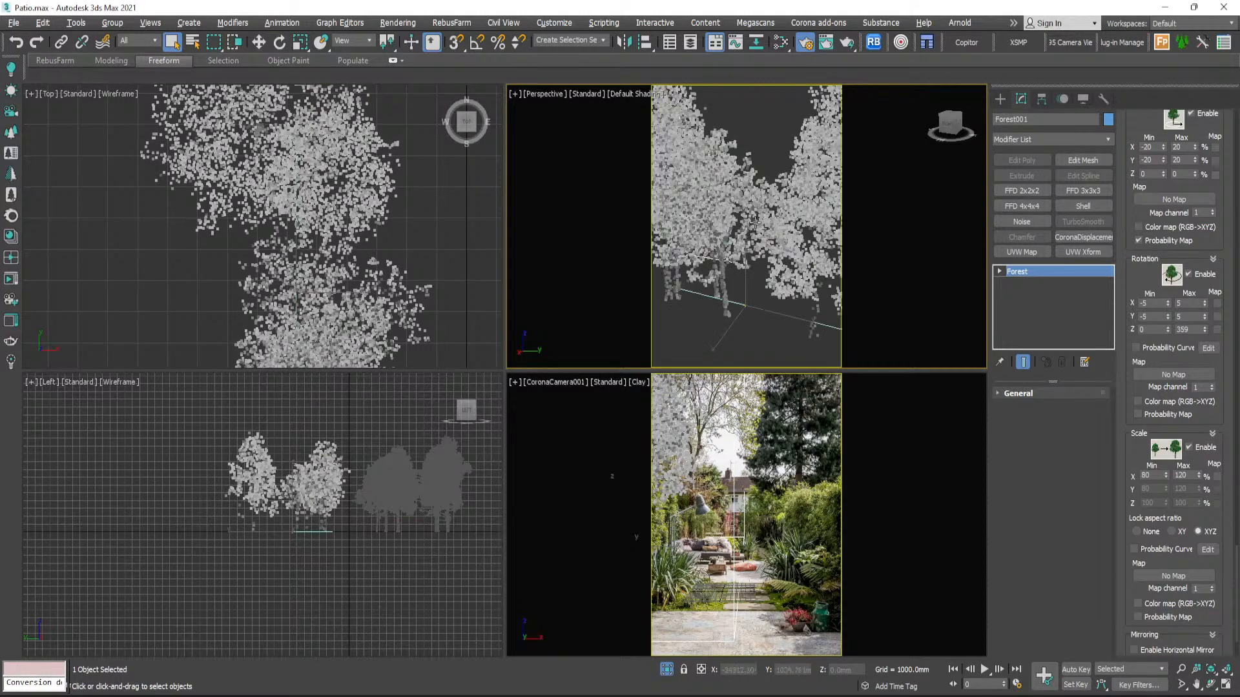
pyautogui.scroll(-5, 754, 222)
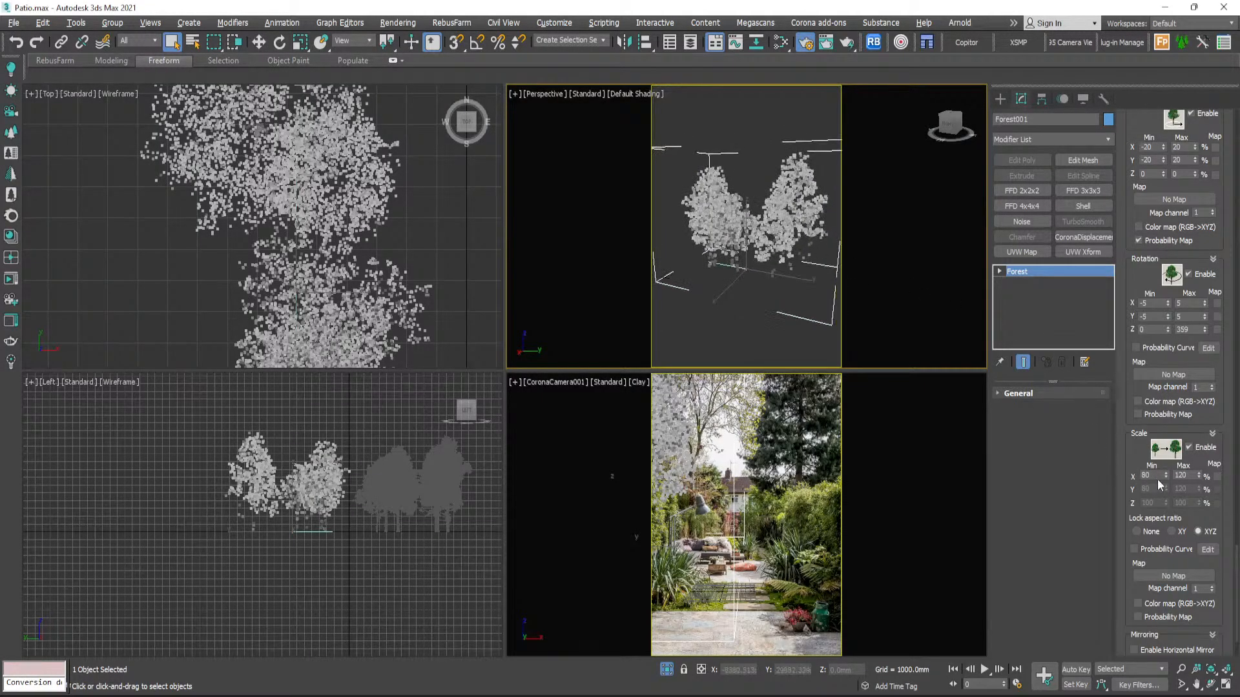
# - Set the Forest's X scale range to 81% minimum and 91% maximum
pyautogui.moveTo(1199, 478)
pyautogui.mouseDown()
pyautogui.moveTo(1190, 501)
pyautogui.moveTo(1189, 483)
pyautogui.moveTo(1166, 498)
pyautogui.moveTo(1166, 473)
pyautogui.moveTo(1196, 480)
pyautogui.mouseUp()
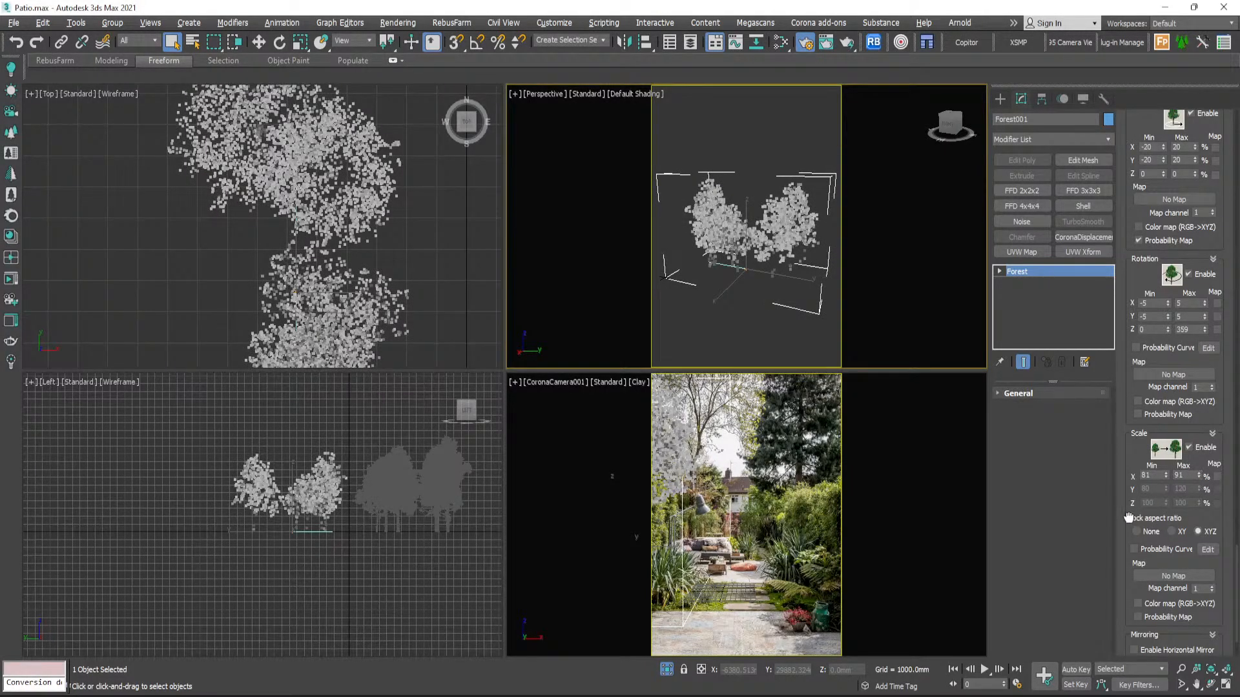
pyautogui.moveTo(1143, 517); pyautogui.dragTo(1136, 598)
pyautogui.moveTo(1131, 147); pyautogui.dragTo(1133, 373)
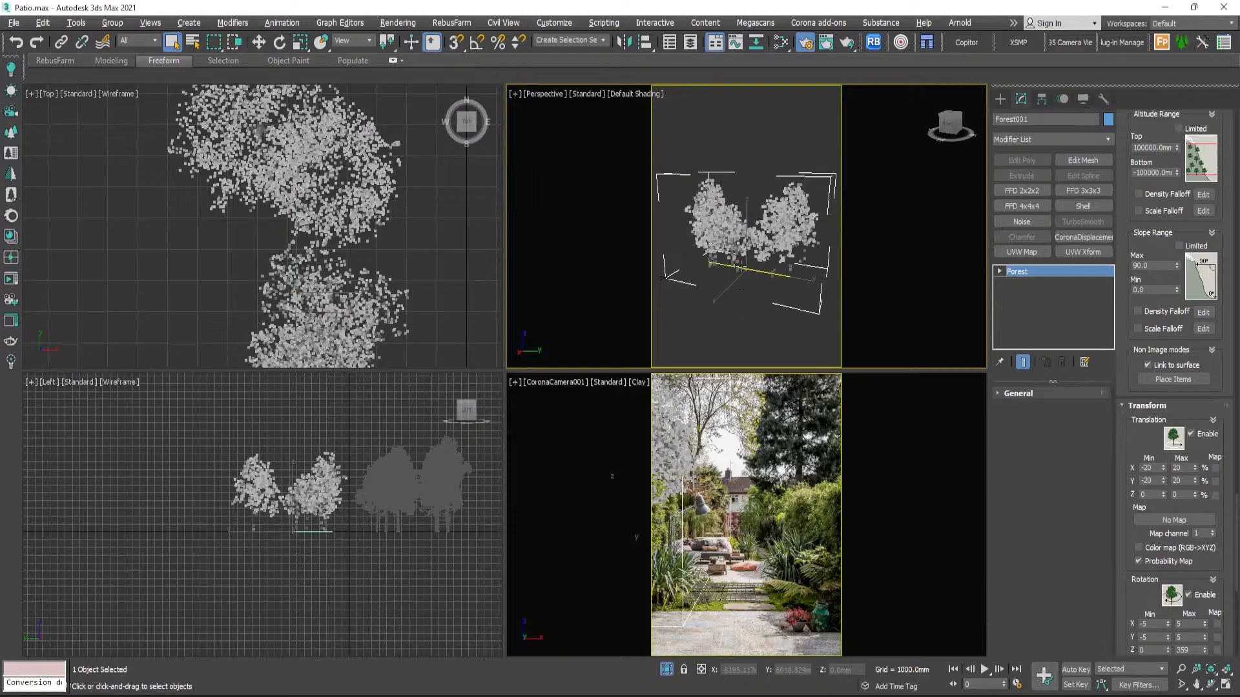
# - Check the isolated Forest in the camera view and end isolation to show the complete patio scene
pyautogui.click(258, 42)
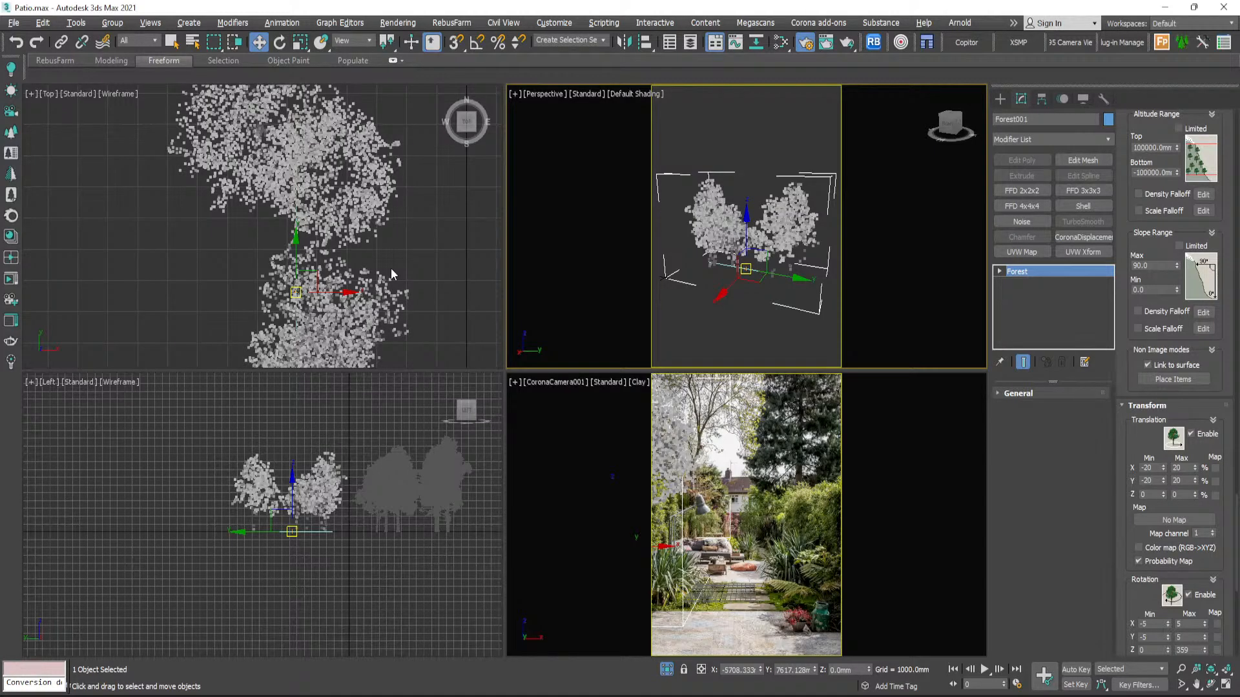
pyautogui.middleClick(712, 611)
pyautogui.hotkey('alt', 'w')
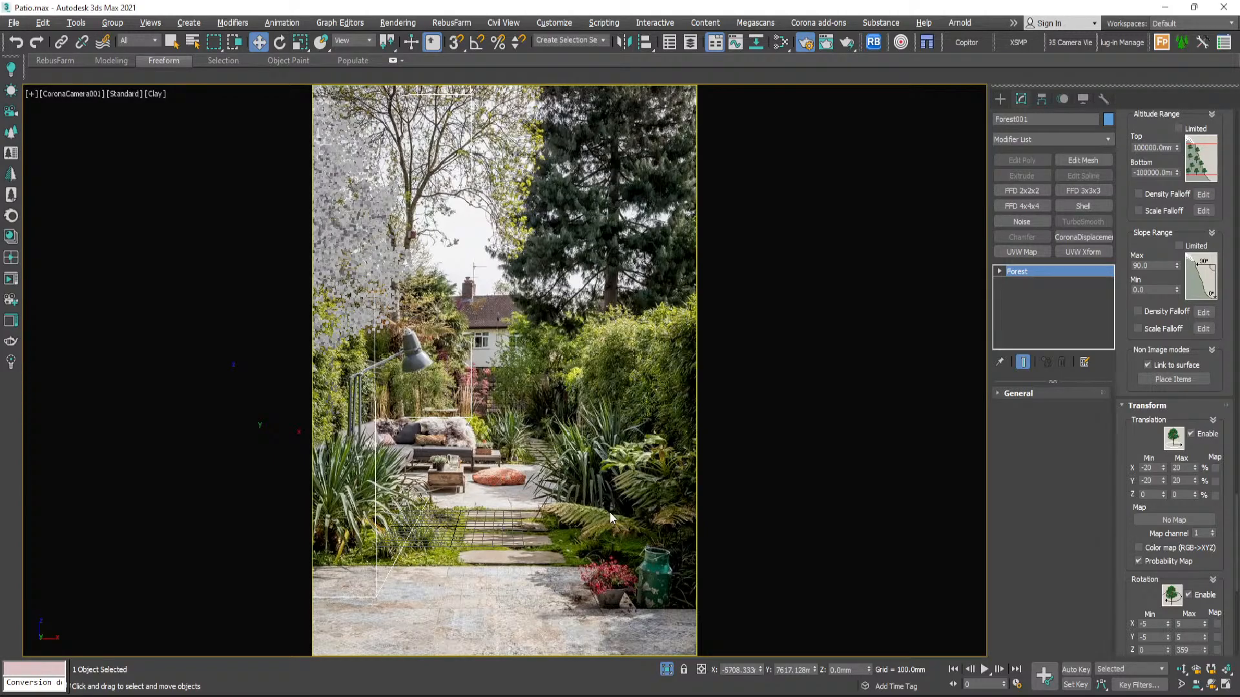
pyautogui.hotkey('alt', 'w')
pyautogui.scroll(-3, 374, 241)
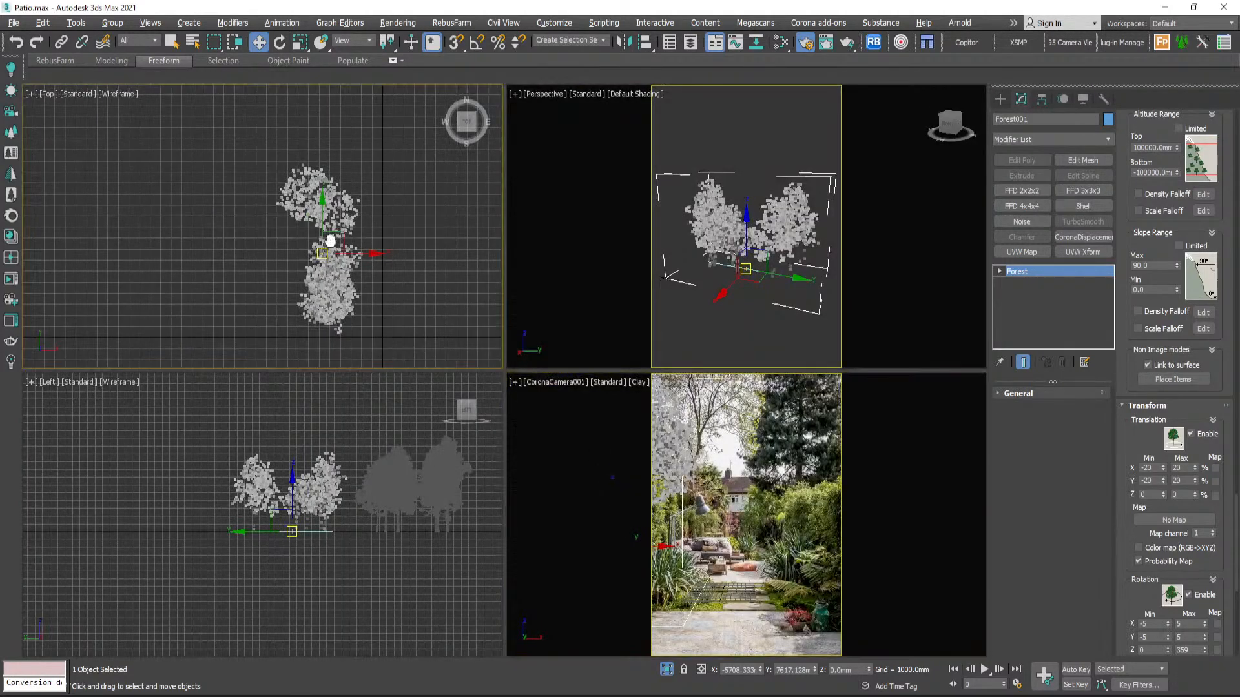
pyautogui.rightClick(380, 226)
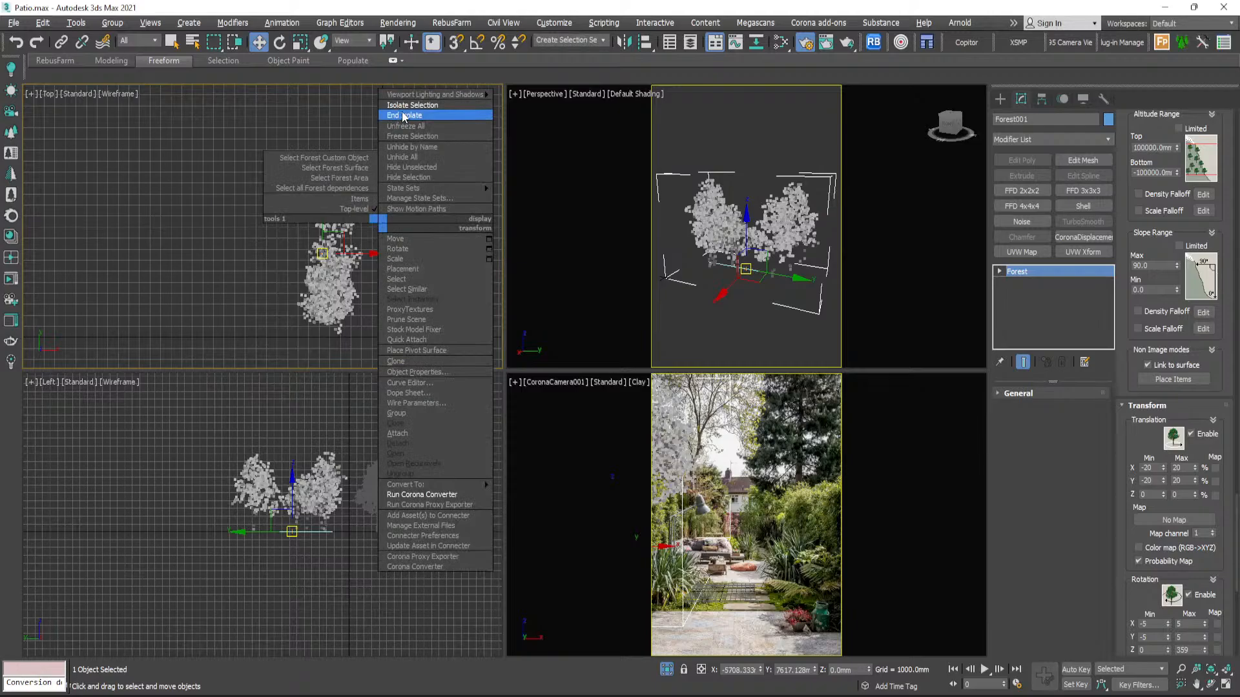
pyautogui.click(403, 117)
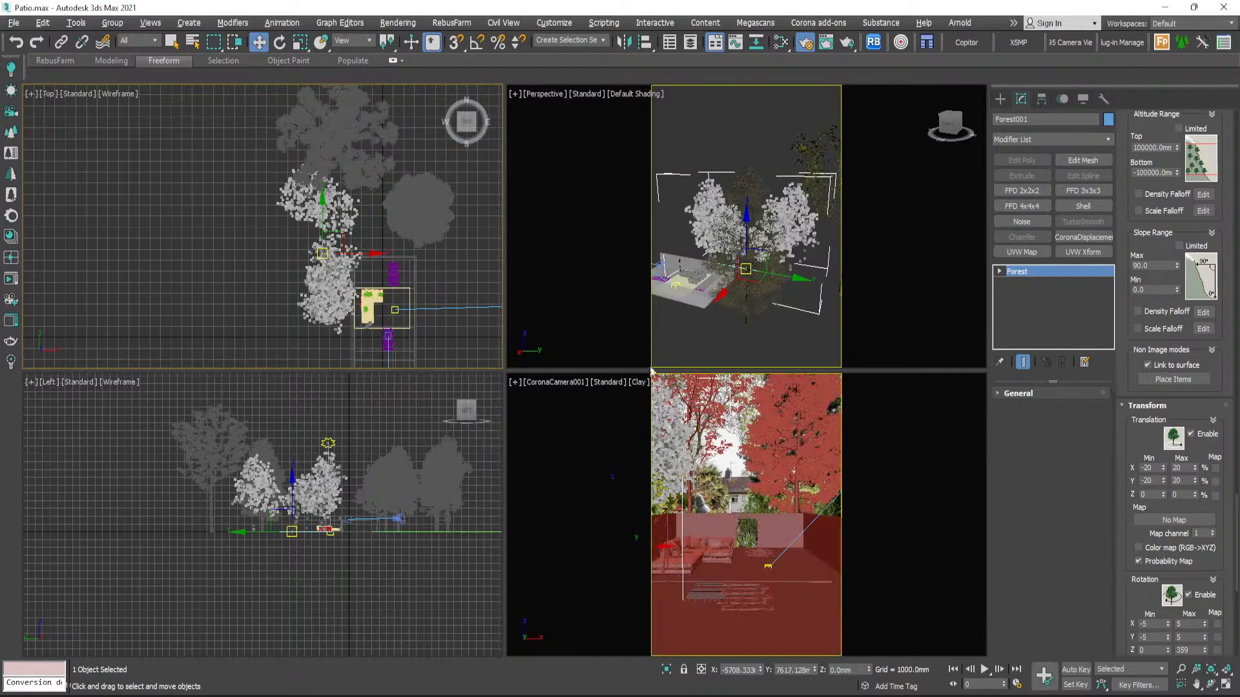
# - Compare the trees in the enlarged camera view with the reference garden photo
pyautogui.click(767, 487)
pyautogui.hotkey('alt', 'w')
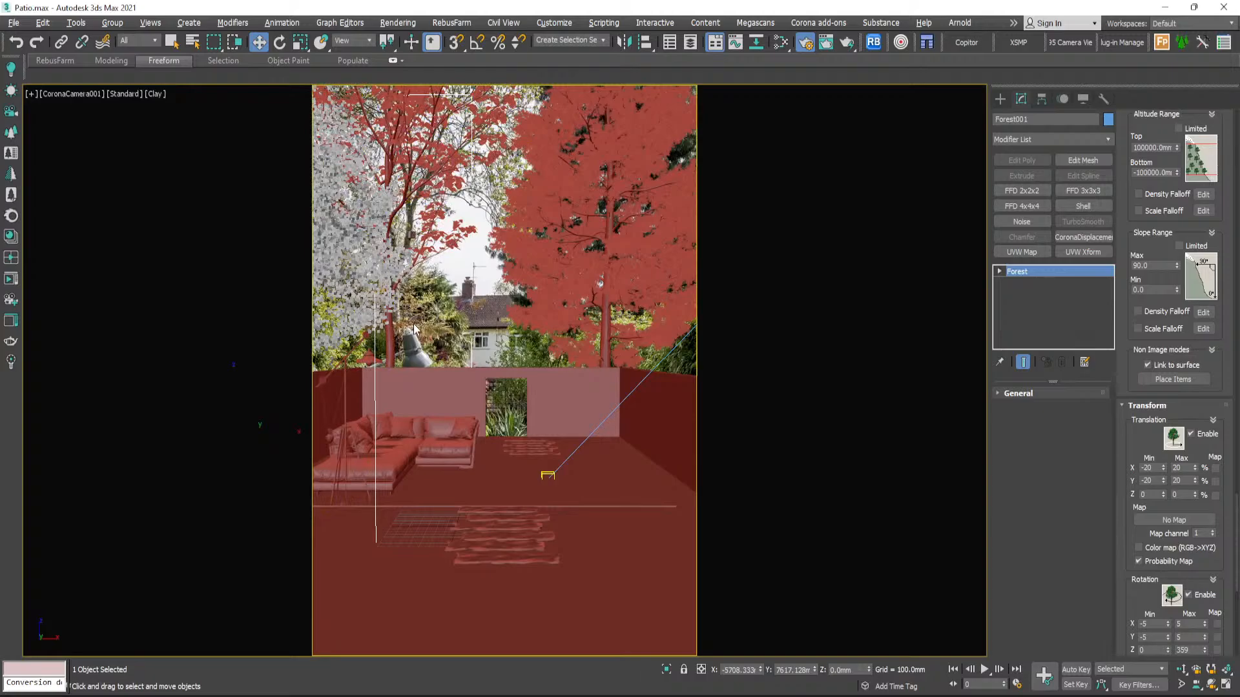
pyautogui.click(803, 695)
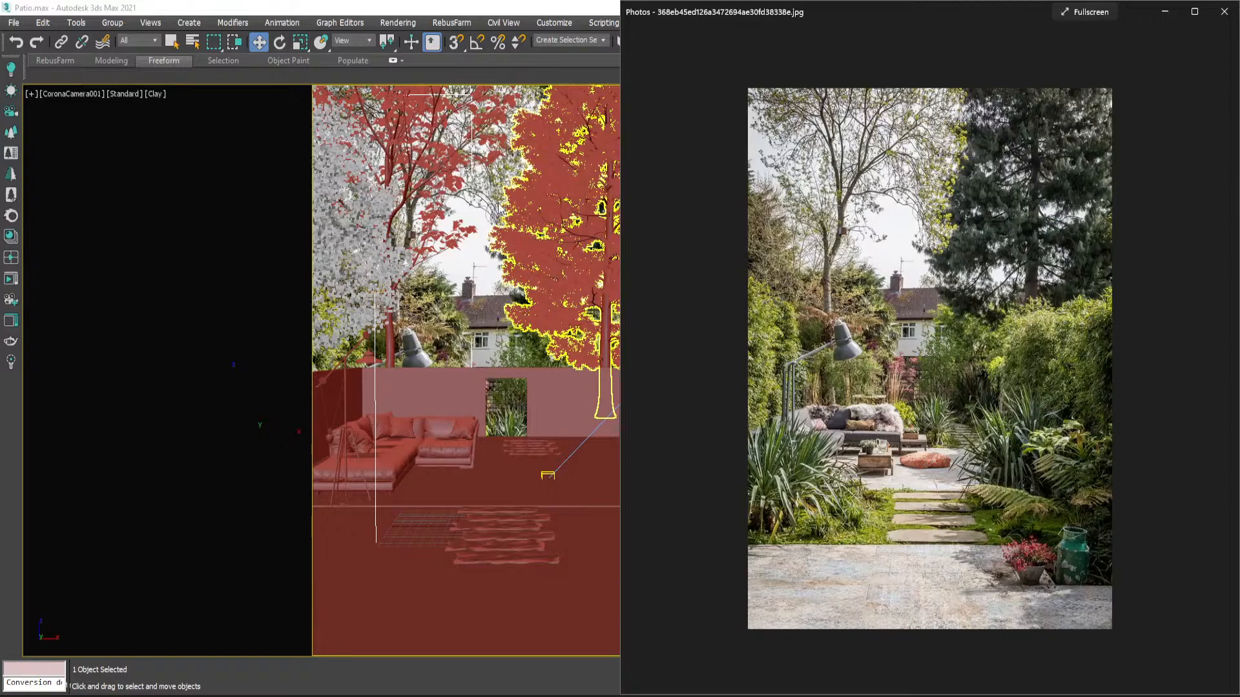
pyautogui.click(1164, 12)
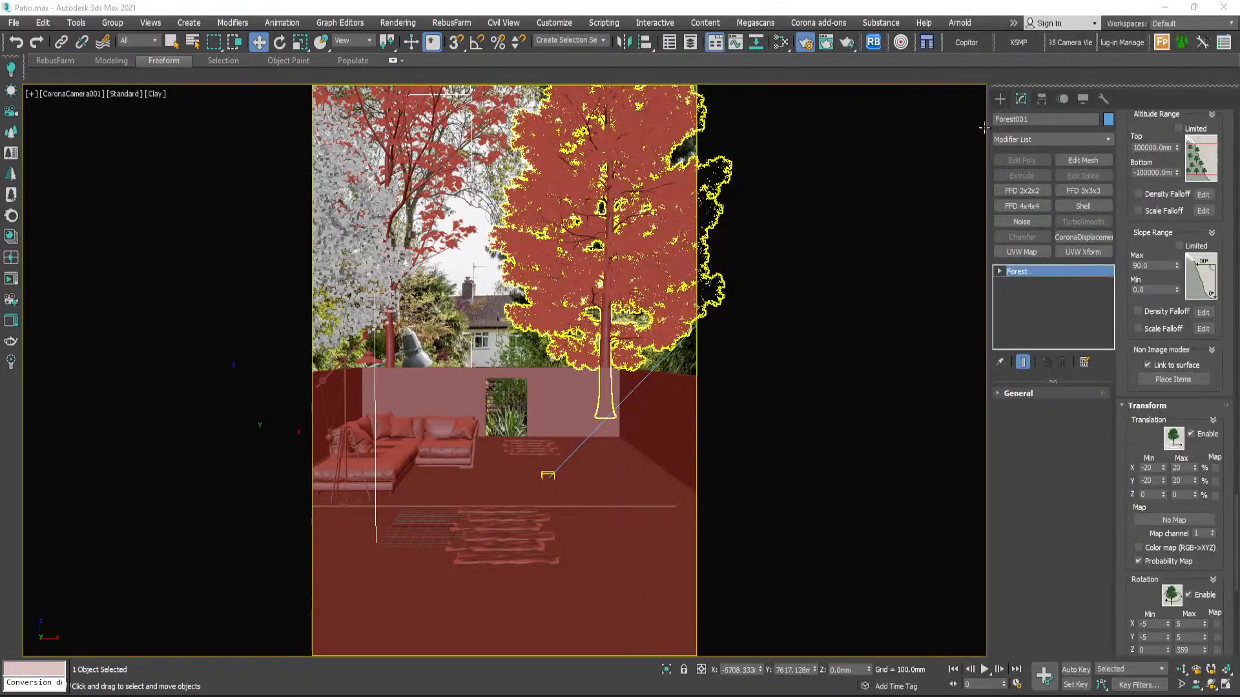
# - Select the Forest together with its spline and move both farther back from the patio in the top view
pyautogui.hotkey('alt', 'w')
pyautogui.scroll(3, 350, 247)
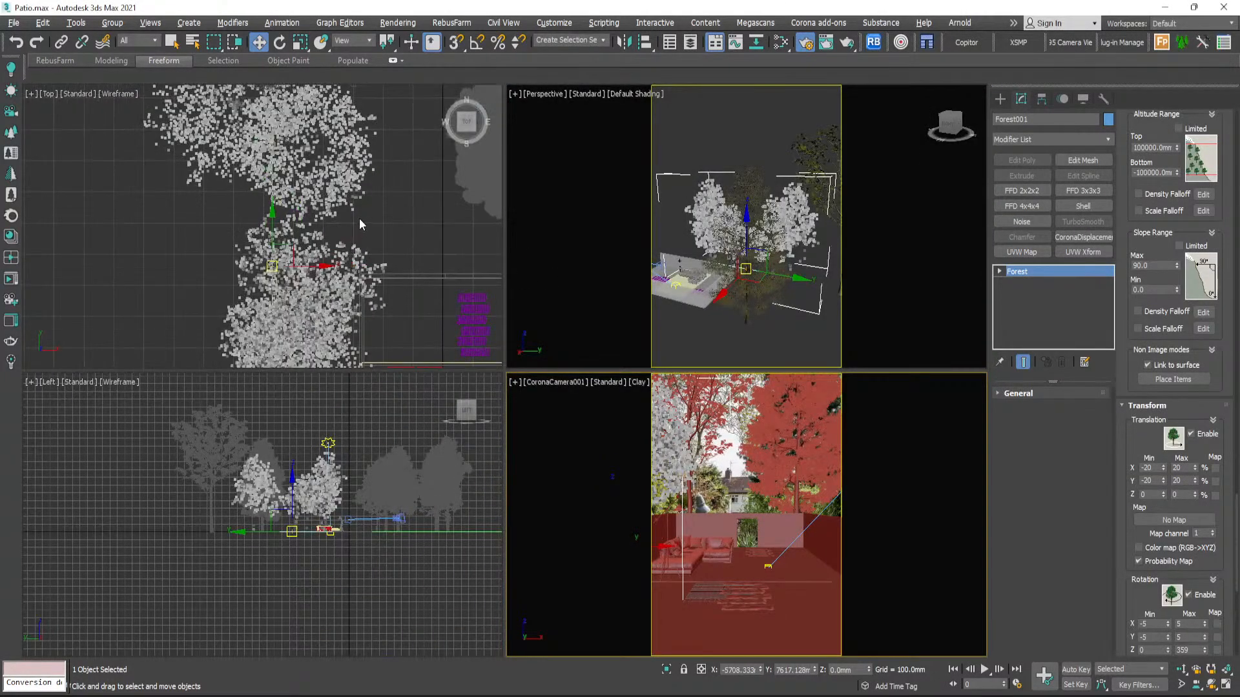
pyautogui.click(359, 219)
pyautogui.moveTo(310, 228); pyautogui.dragTo(245, 237)
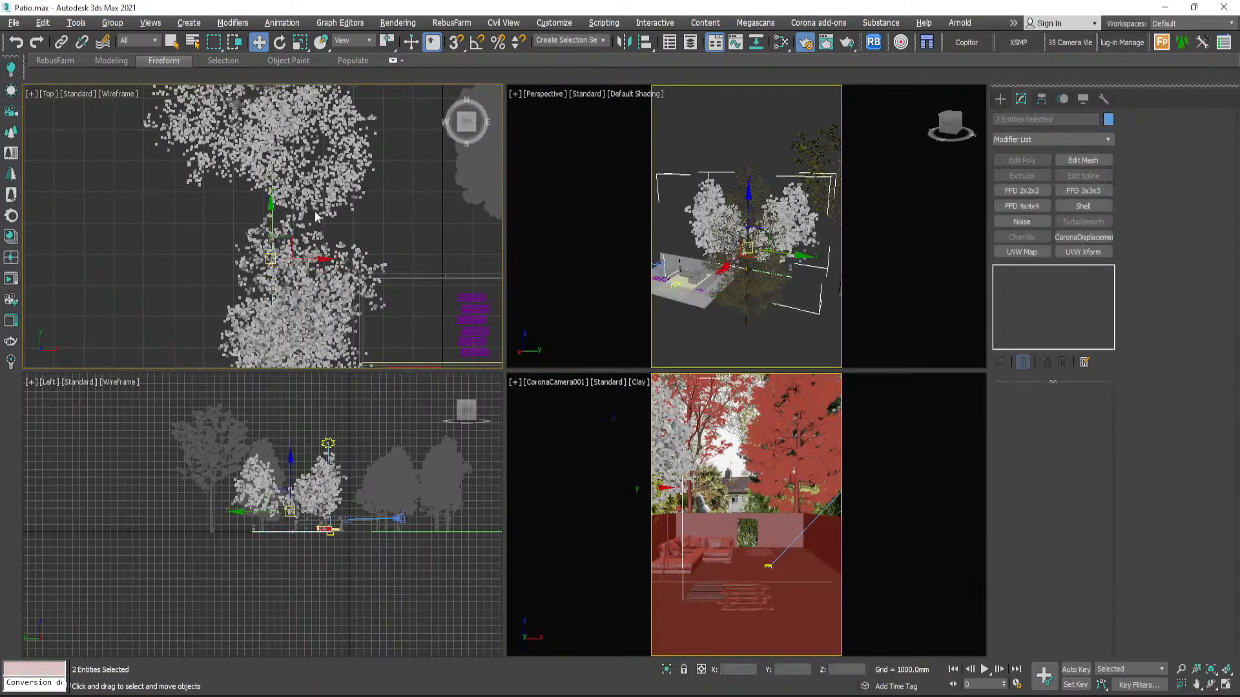
pyautogui.scroll(-4, 315, 211)
pyautogui.moveTo(311, 299); pyautogui.dragTo(350, 203)
# - Rotate the Forest and its spline and shift them closer behind the large tree in the background
pyautogui.press('e')
pyautogui.scroll(2, 310, 223)
pyautogui.press('w')
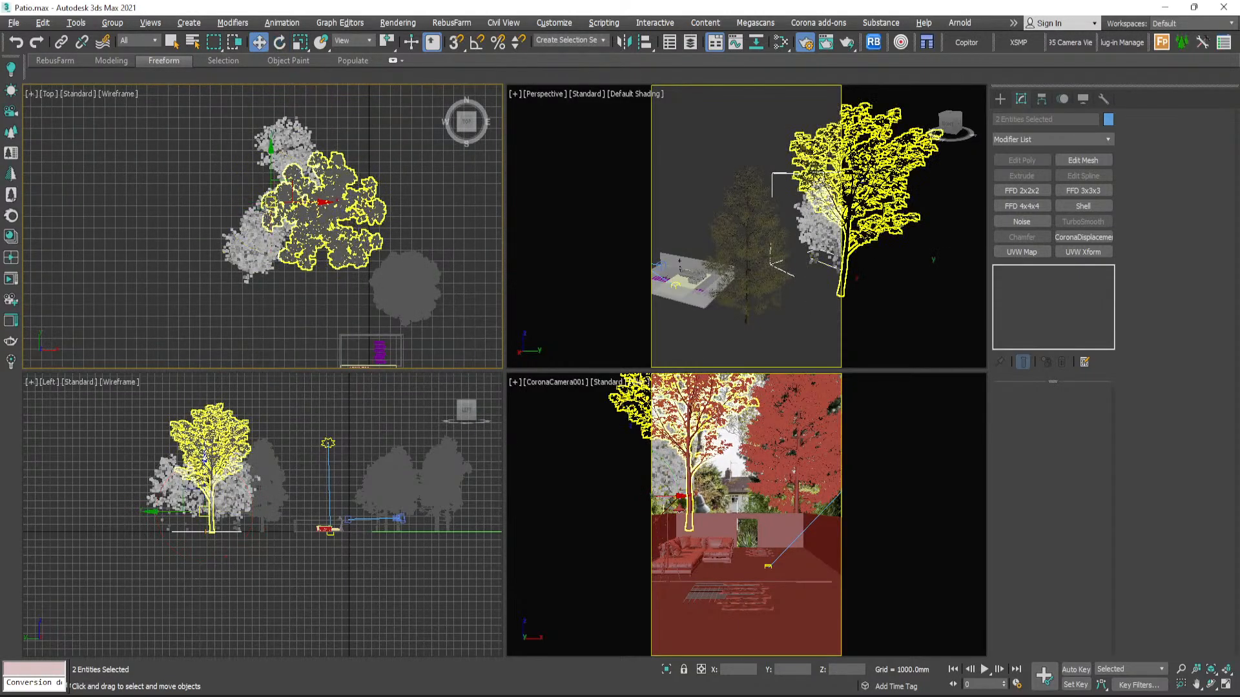
pyautogui.moveTo(264, 202); pyautogui.dragTo(297, 190)
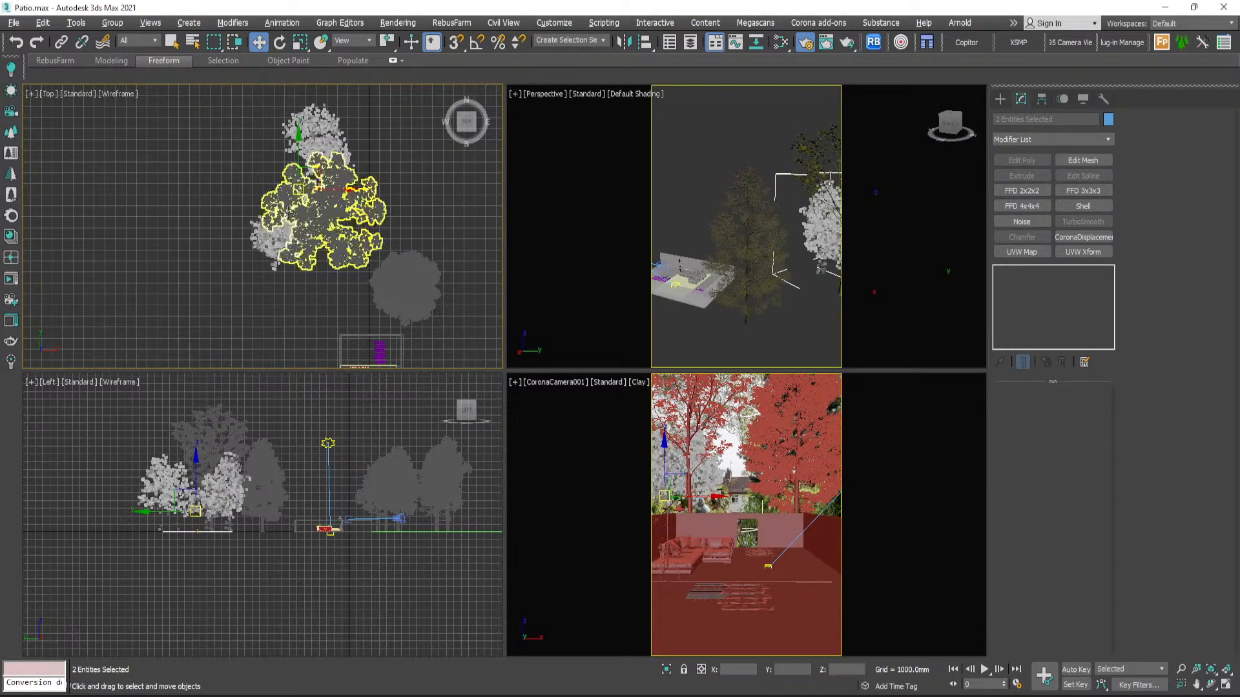
# - Select the Forest in the enlarged camera view and compare its new placement with the reference photo
pyautogui.click(728, 496)
pyautogui.hotkey('alt', 'w')
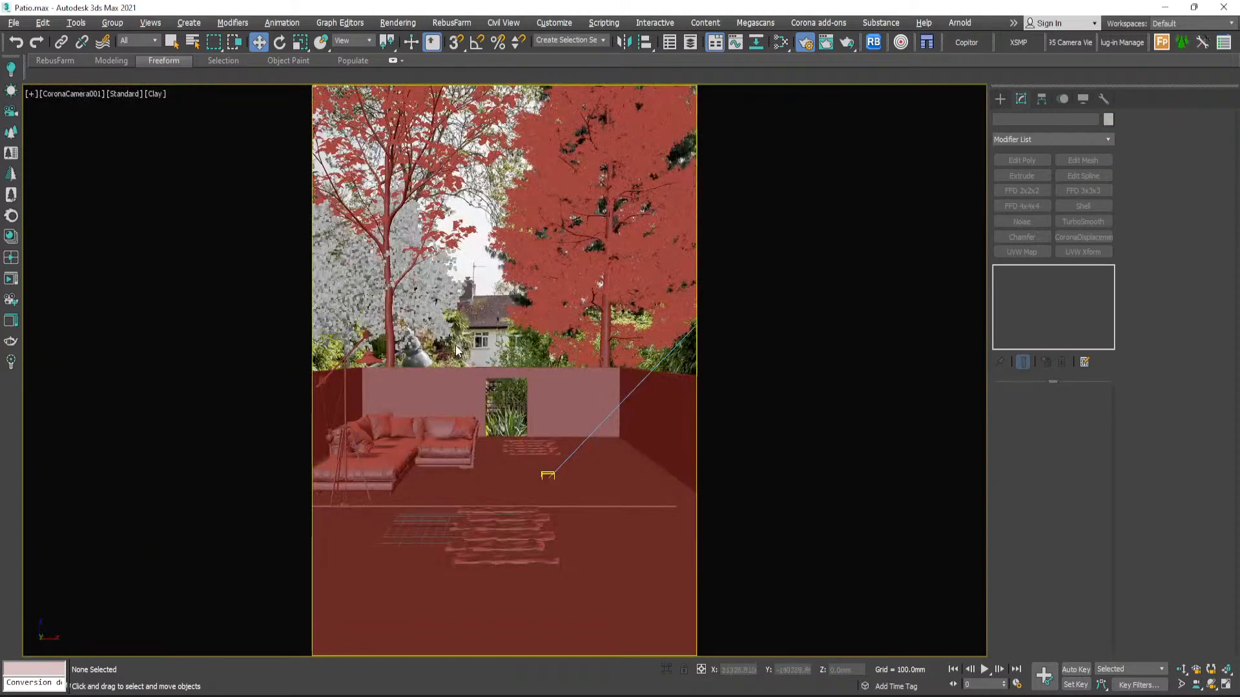
pyautogui.click(311, 308)
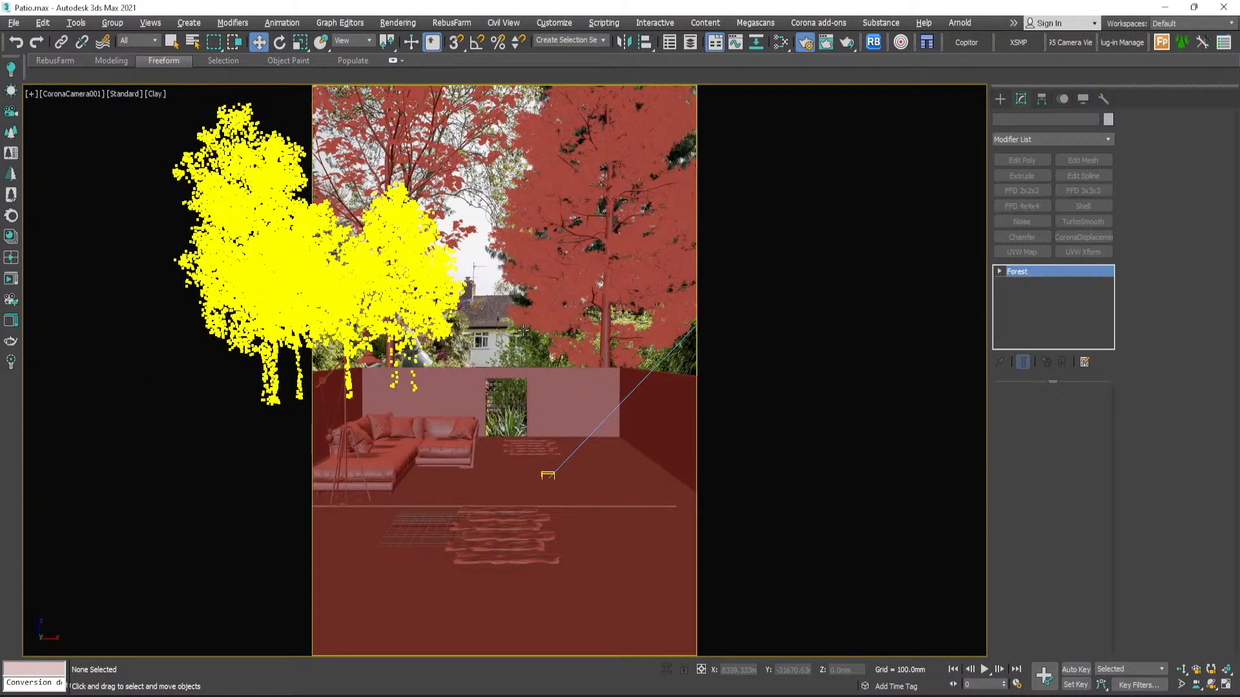
pyautogui.click(410, 292)
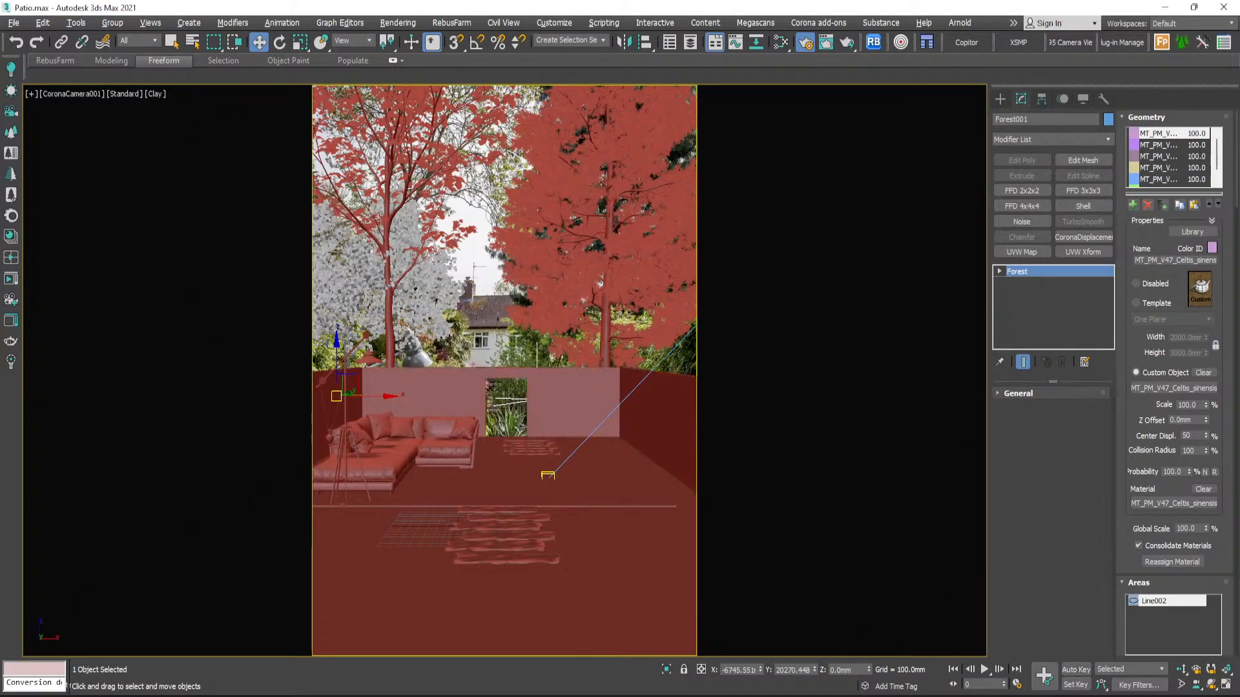
pyautogui.click(901, 689)
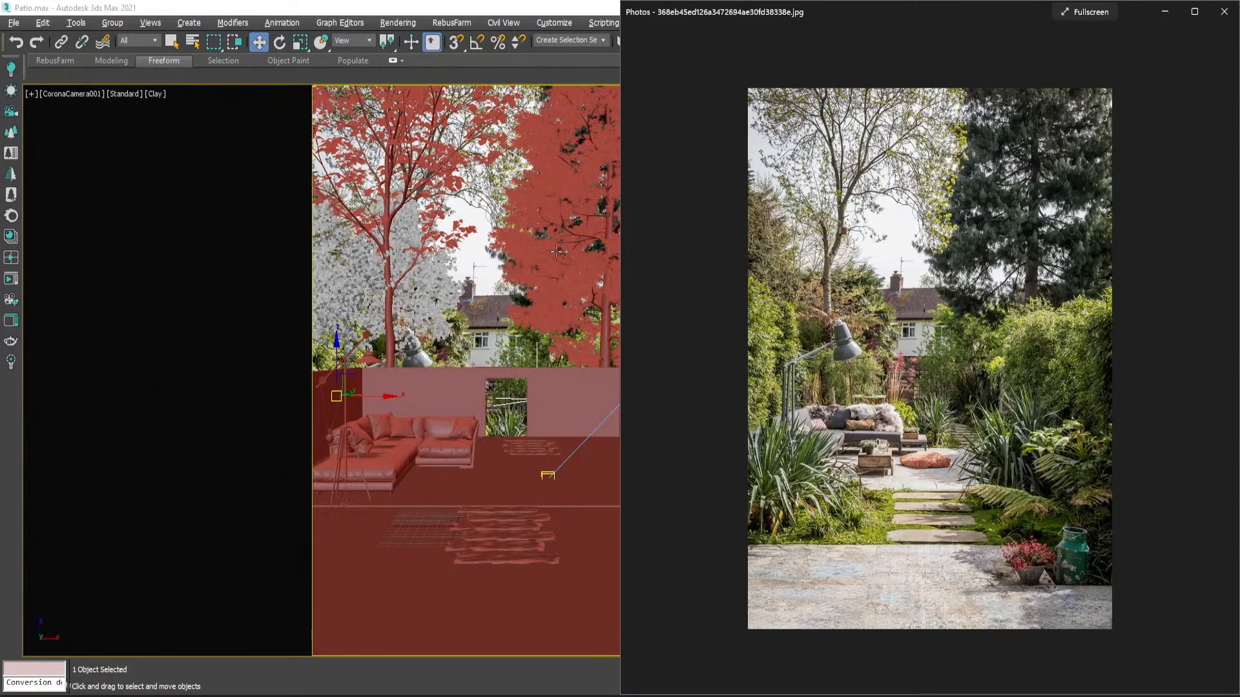
# - Move the Forest slightly farther back from the patio in the top view, and reselect it after checking its trees in the left view
pyautogui.middleClick(530, 234)
pyautogui.hotkey('alt', 'w')
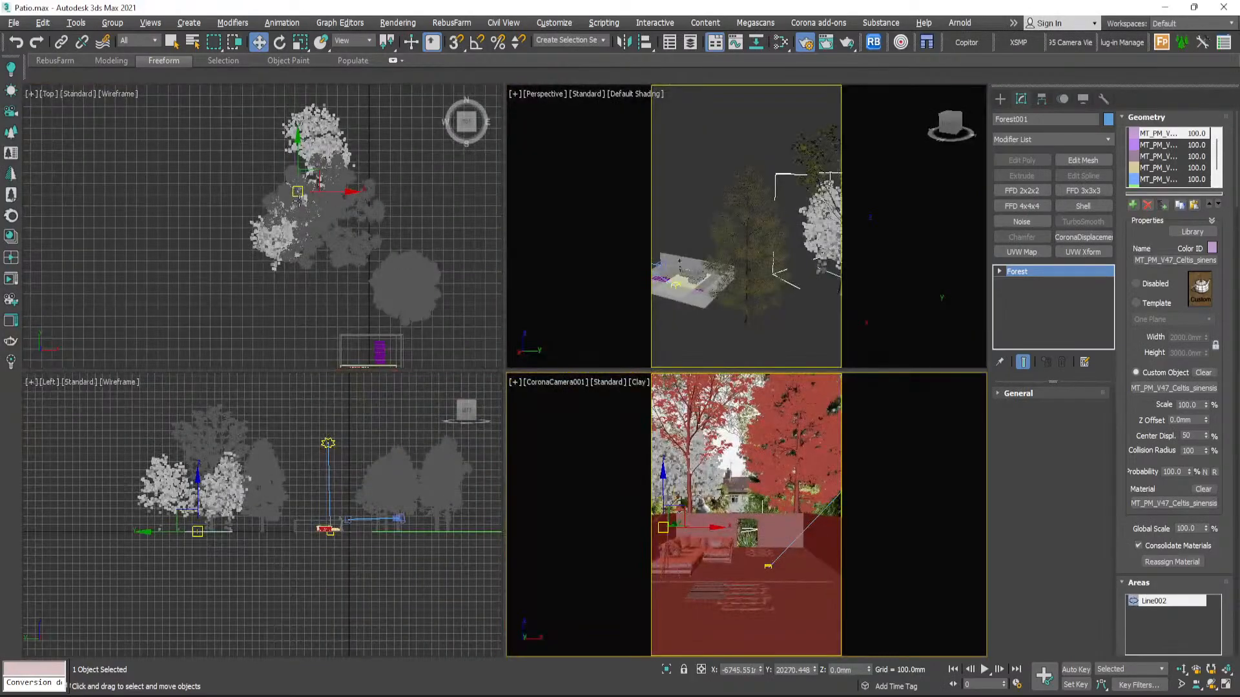
pyautogui.moveTo(299, 200); pyautogui.dragTo(300, 185)
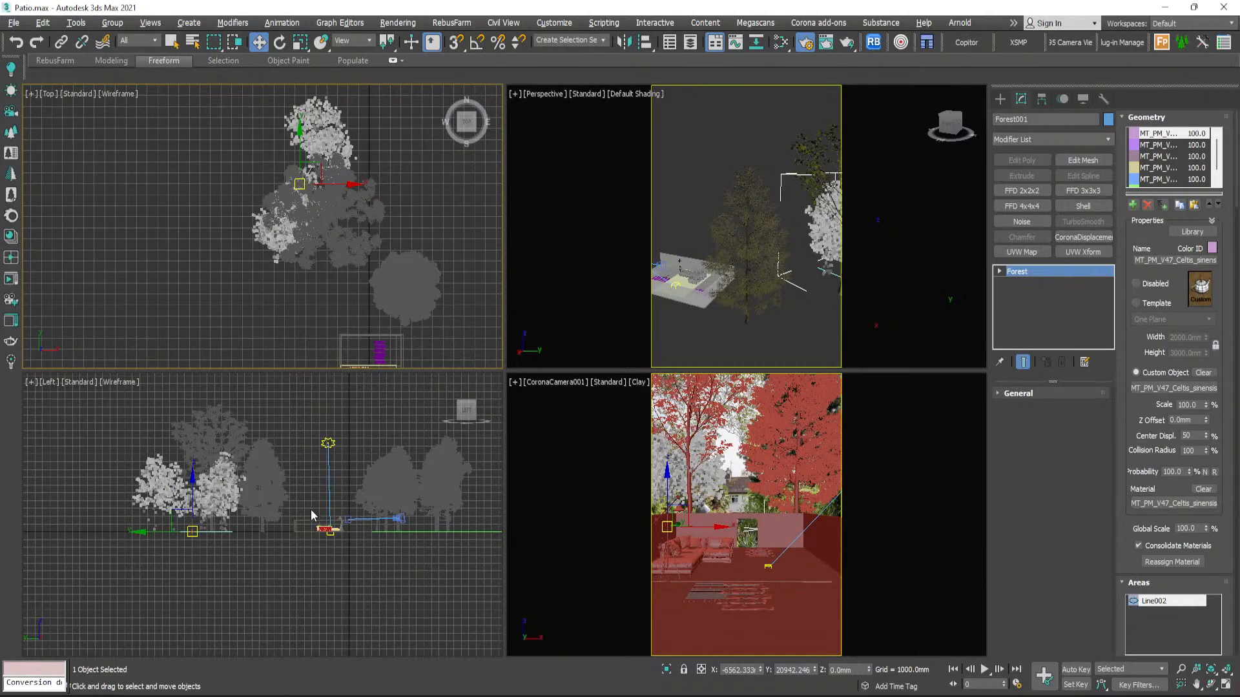
pyautogui.click(305, 491)
pyautogui.scroll(3, 150, 492)
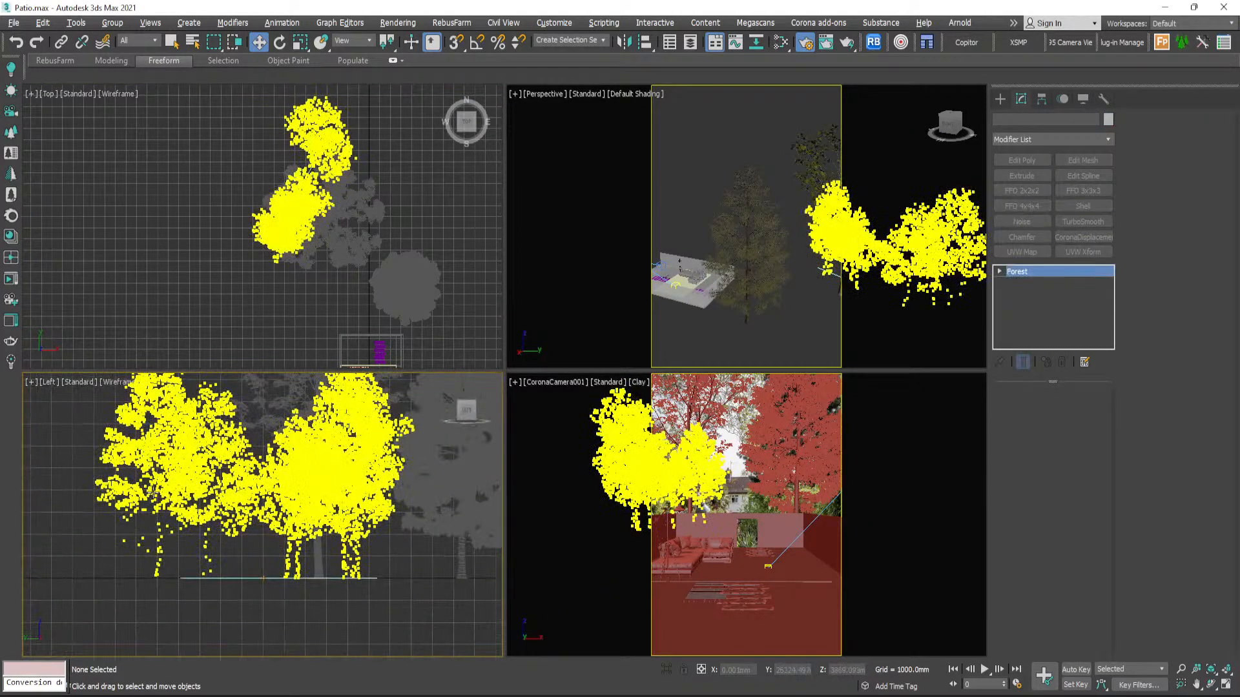
pyautogui.click(703, 452)
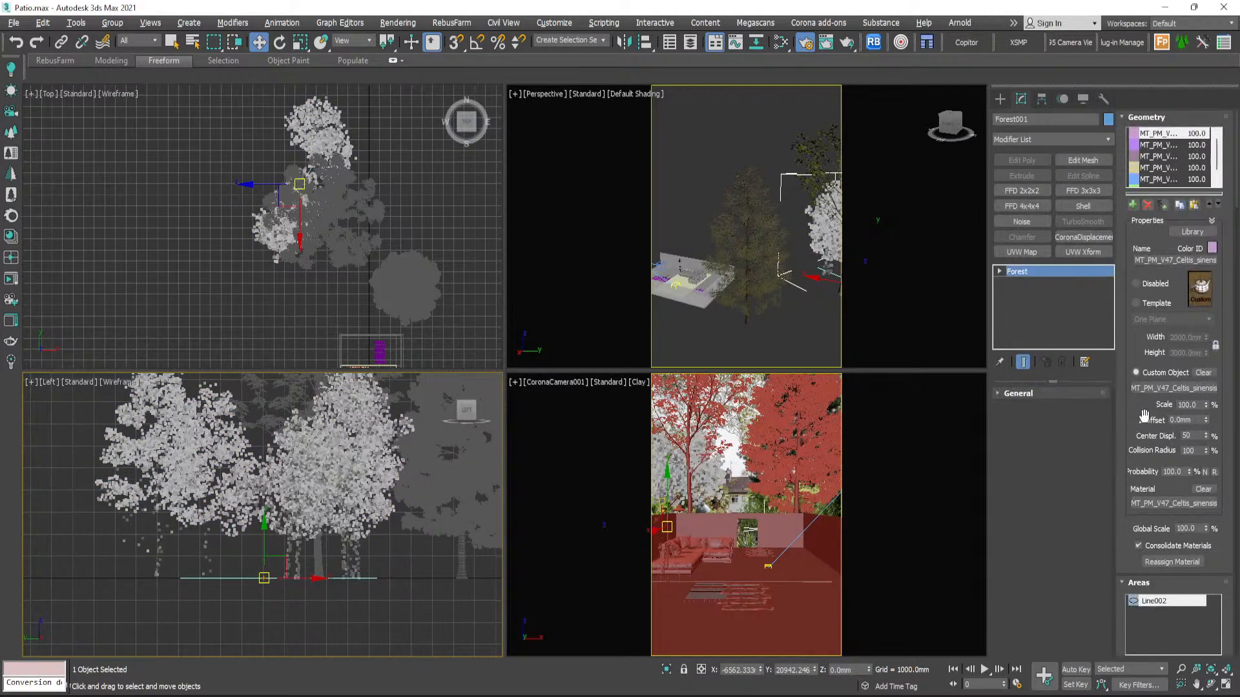
# - Reduce the Forest's Global Scale to 59% and enlarge the camera view
pyautogui.moveTo(1147, 469); pyautogui.dragTo(1142, 361)
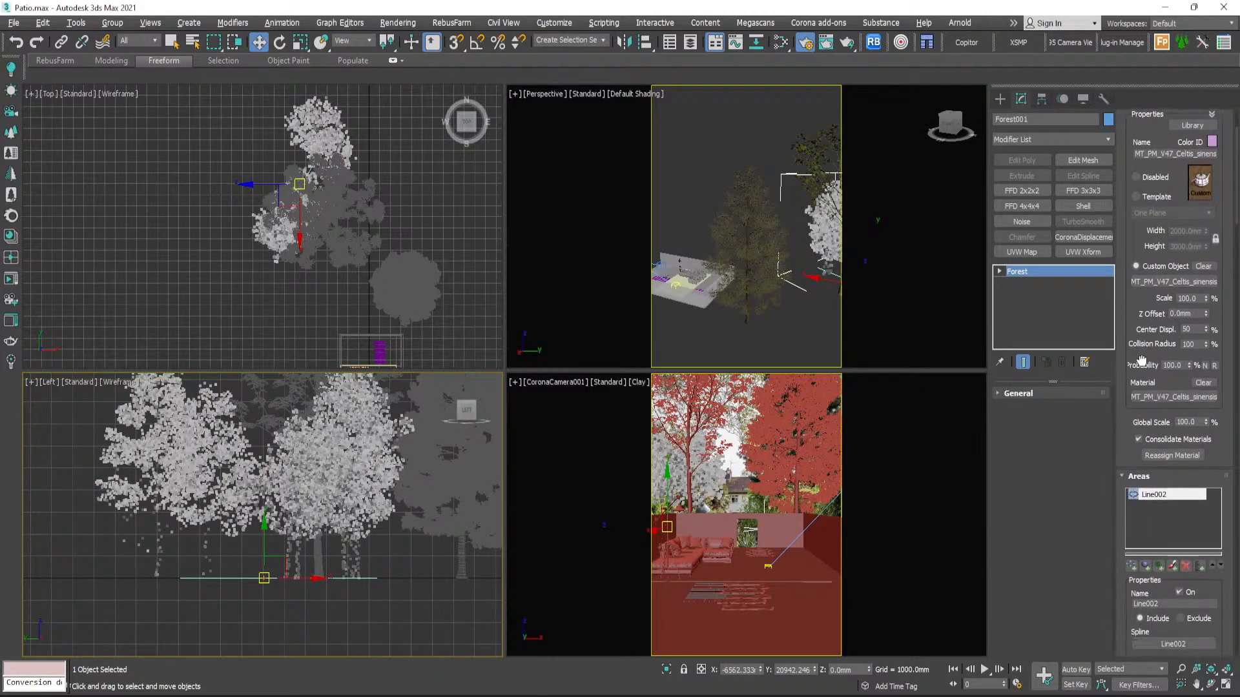
pyautogui.moveTo(1142, 360); pyautogui.dragTo(1142, 355)
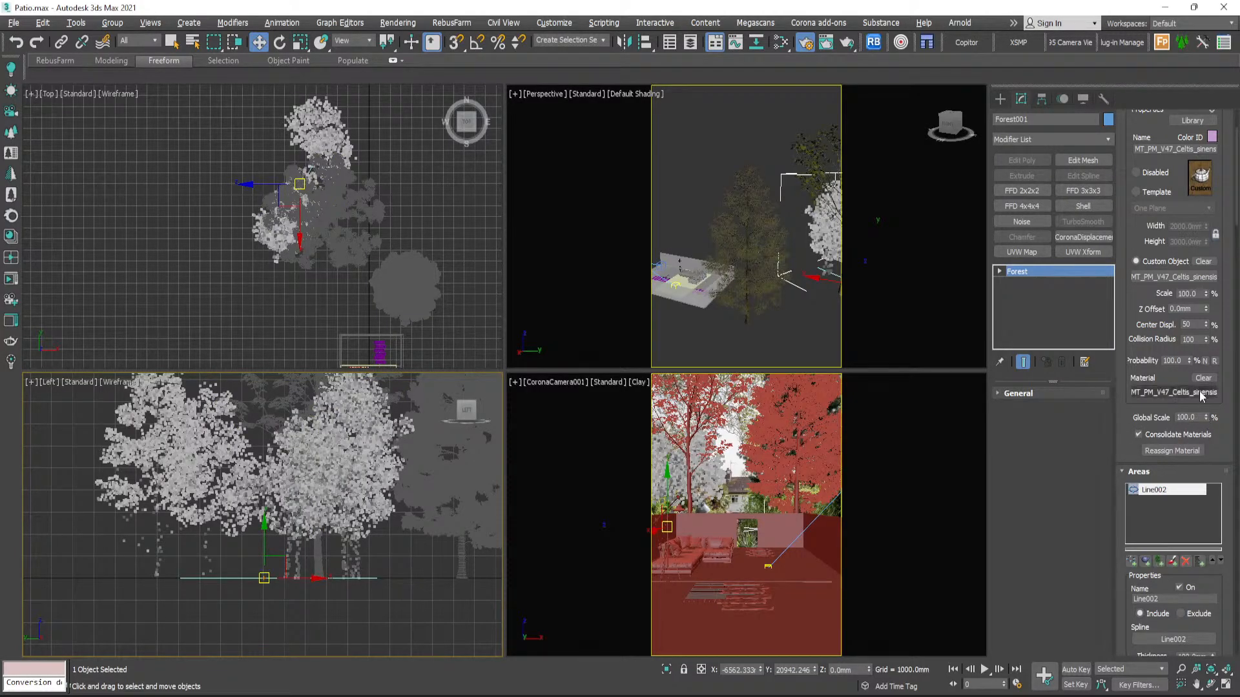
pyautogui.moveTo(1151, 302); pyautogui.dragTo(1150, 414)
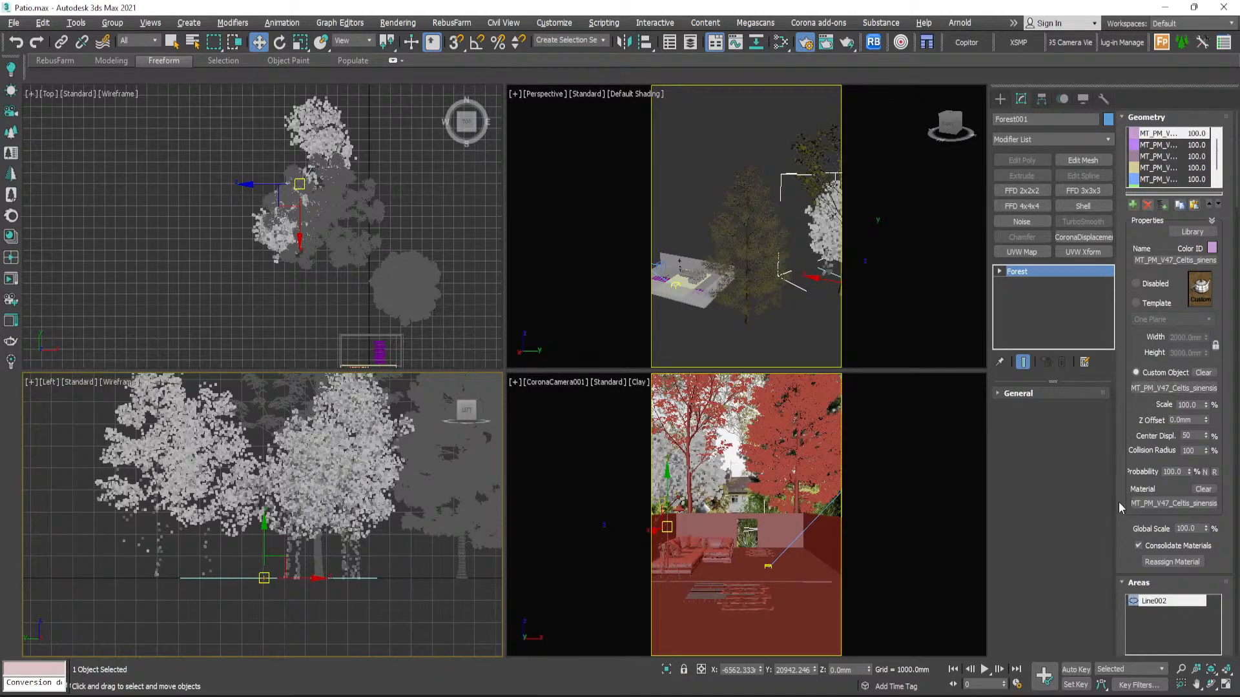
pyautogui.scroll(-2, 1117, 501)
pyautogui.scroll(-1, 1118, 502)
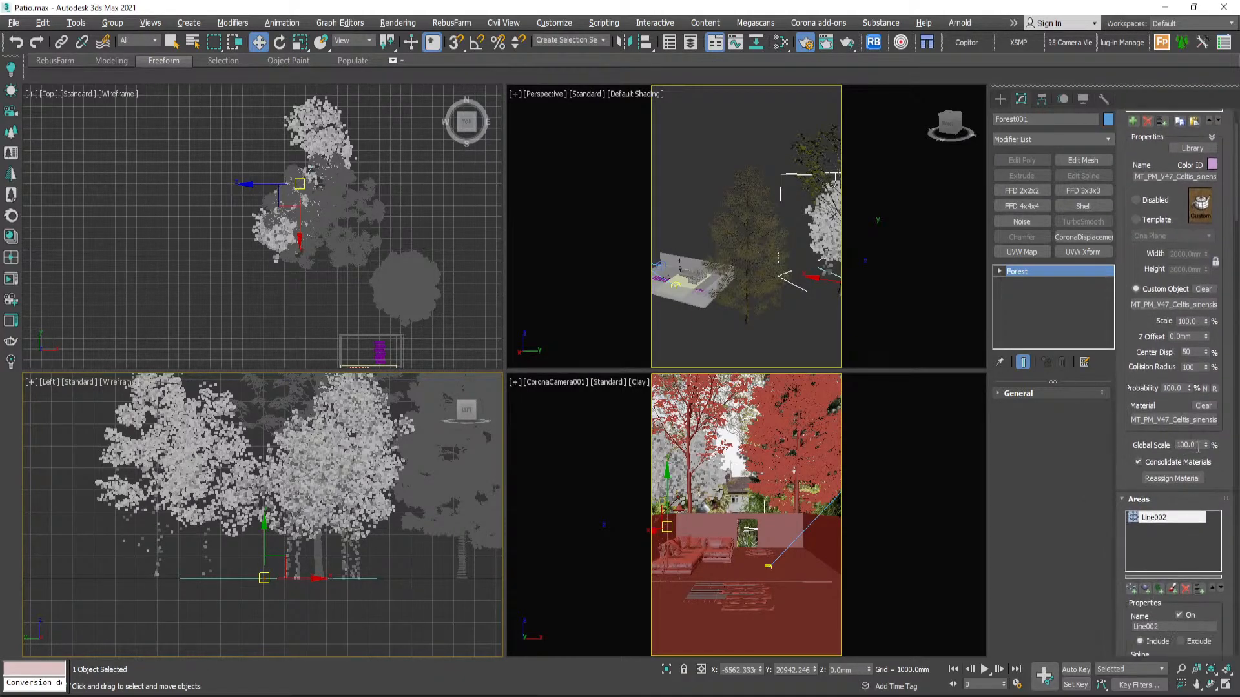
pyautogui.moveTo(1207, 446); pyautogui.dragTo(1210, 474)
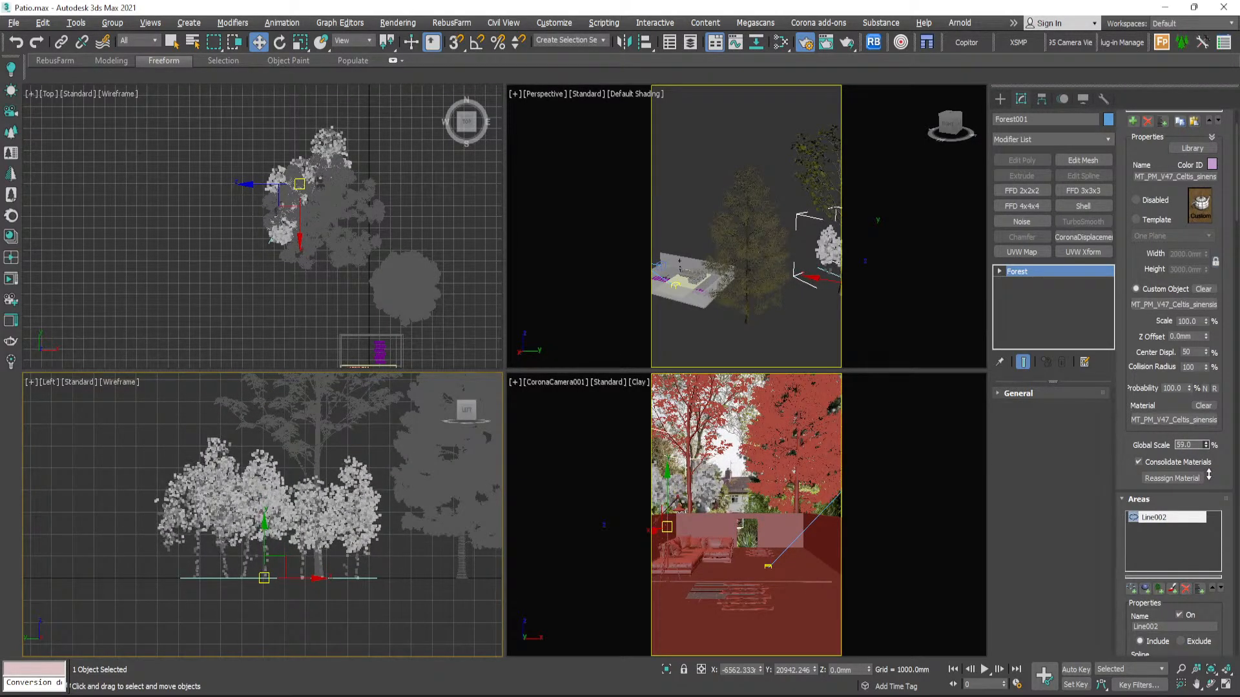
pyautogui.click(747, 437)
pyautogui.hotkey('alt', 'w')
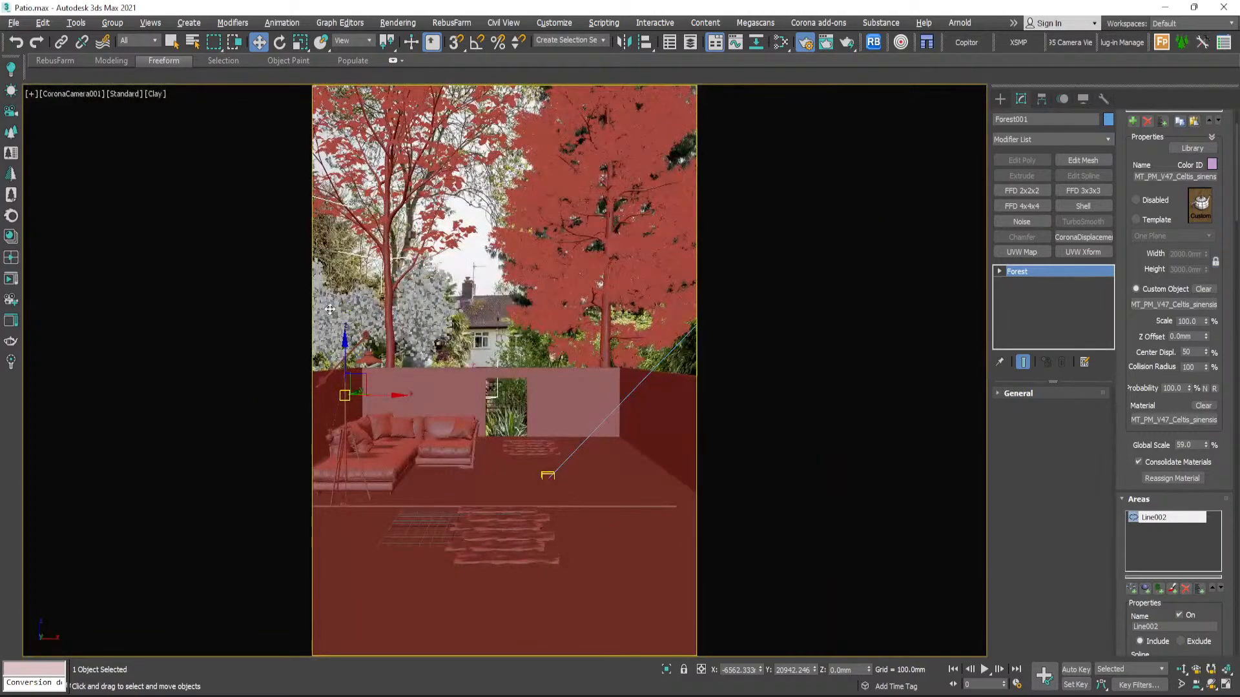
# - Select the Forest and set the Cinnamomum tree's individual scale to 121% in its geometry list
pyautogui.click(505, 301)
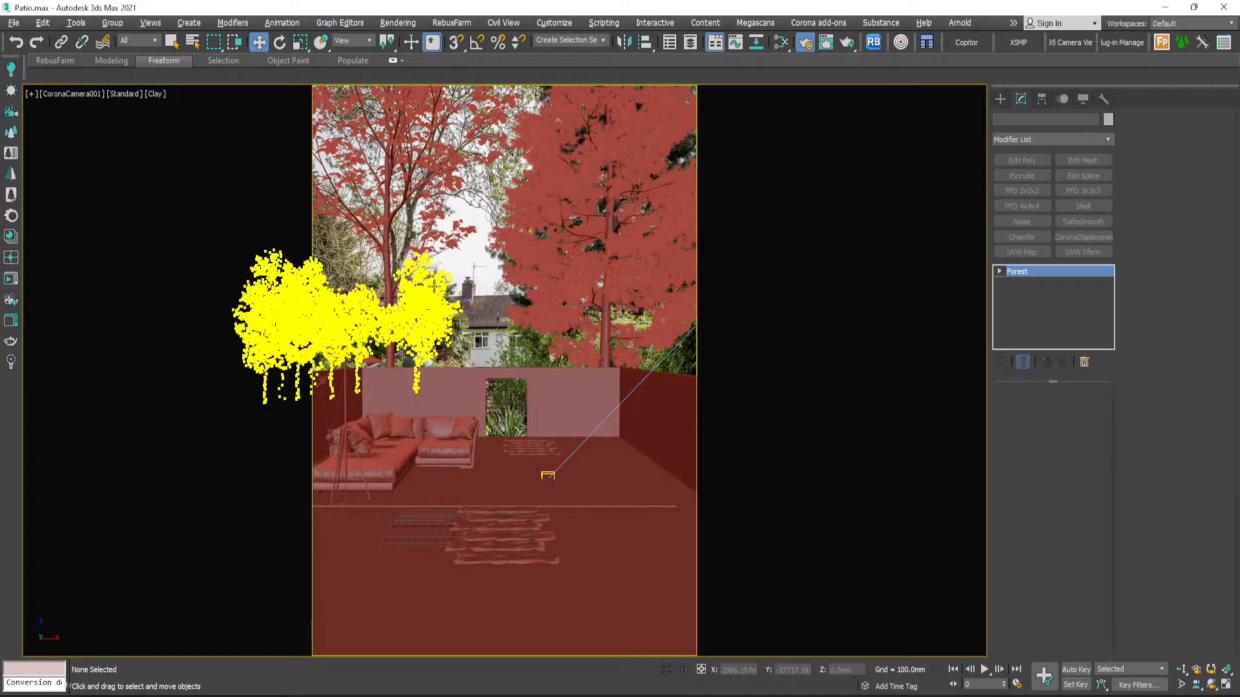
pyautogui.click(433, 288)
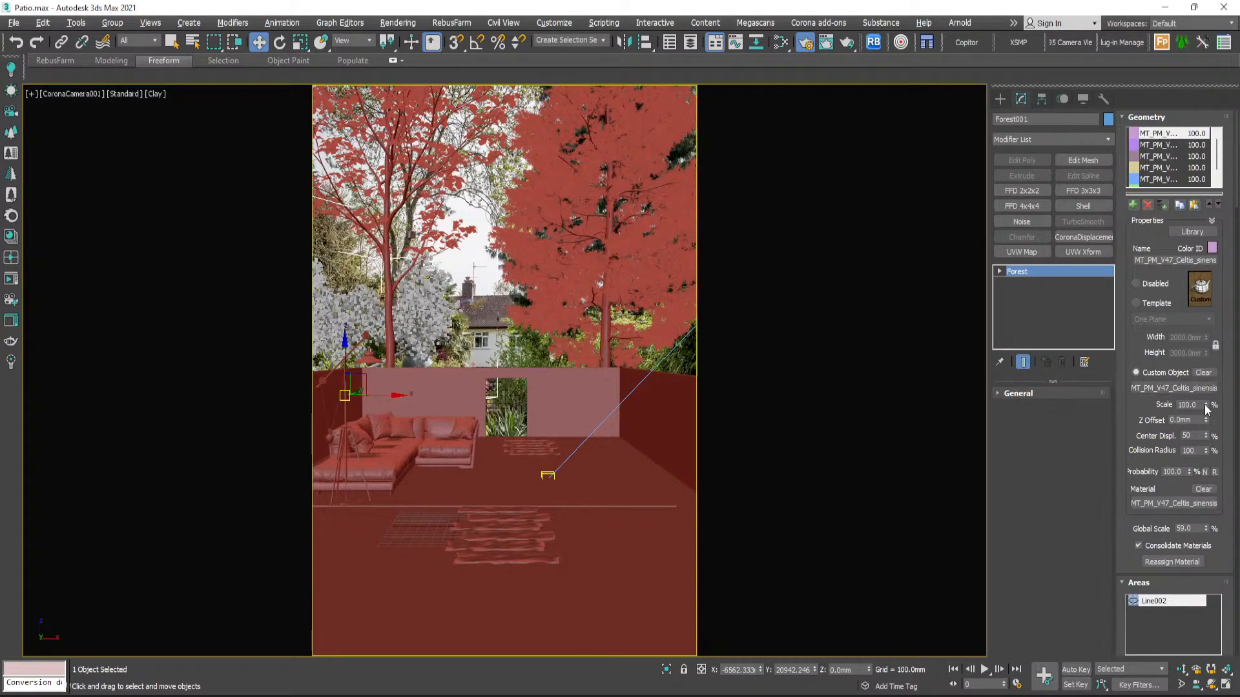
pyautogui.moveTo(1205, 407)
pyautogui.mouseDown()
pyautogui.moveTo(1202, 374)
pyautogui.moveTo(1202, 386)
pyautogui.mouseUp()
pyautogui.press('Return')
pyautogui.click(1157, 145)
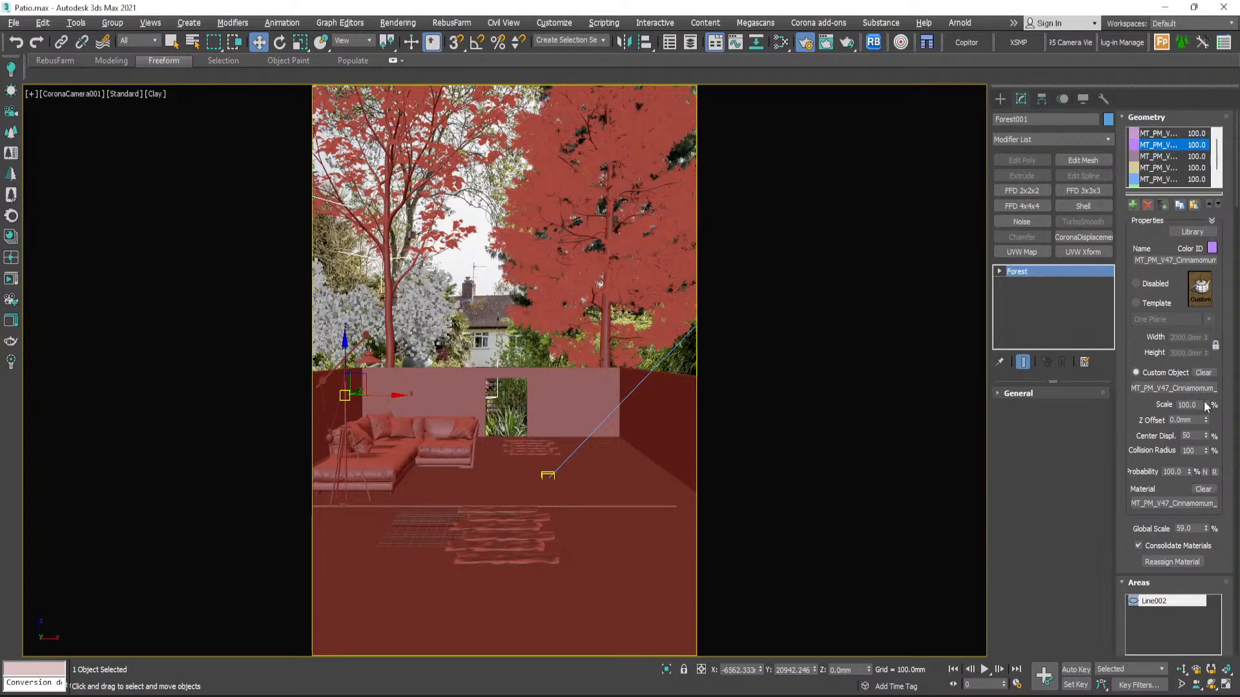
pyautogui.moveTo(1205, 405); pyautogui.dragTo(1202, 388)
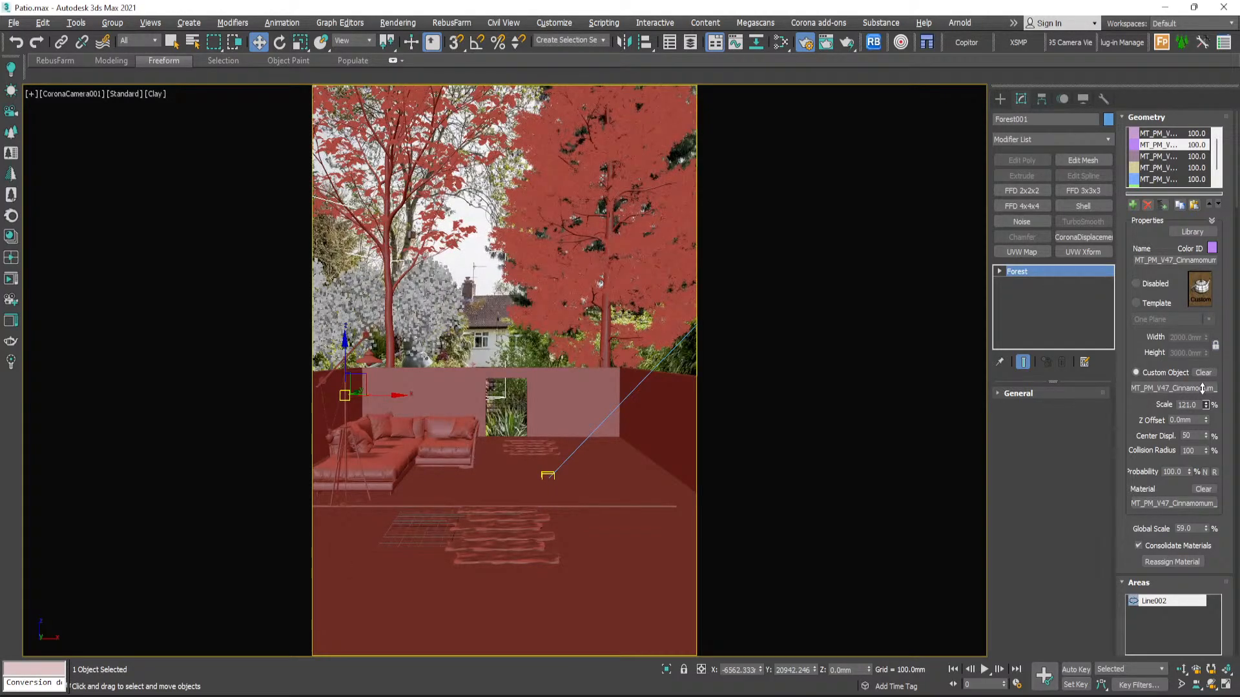
# - Set the scale of the first Cunninghamia tree to 202% and the second Cunninghamia tree to 144%
pyautogui.click(1162, 156)
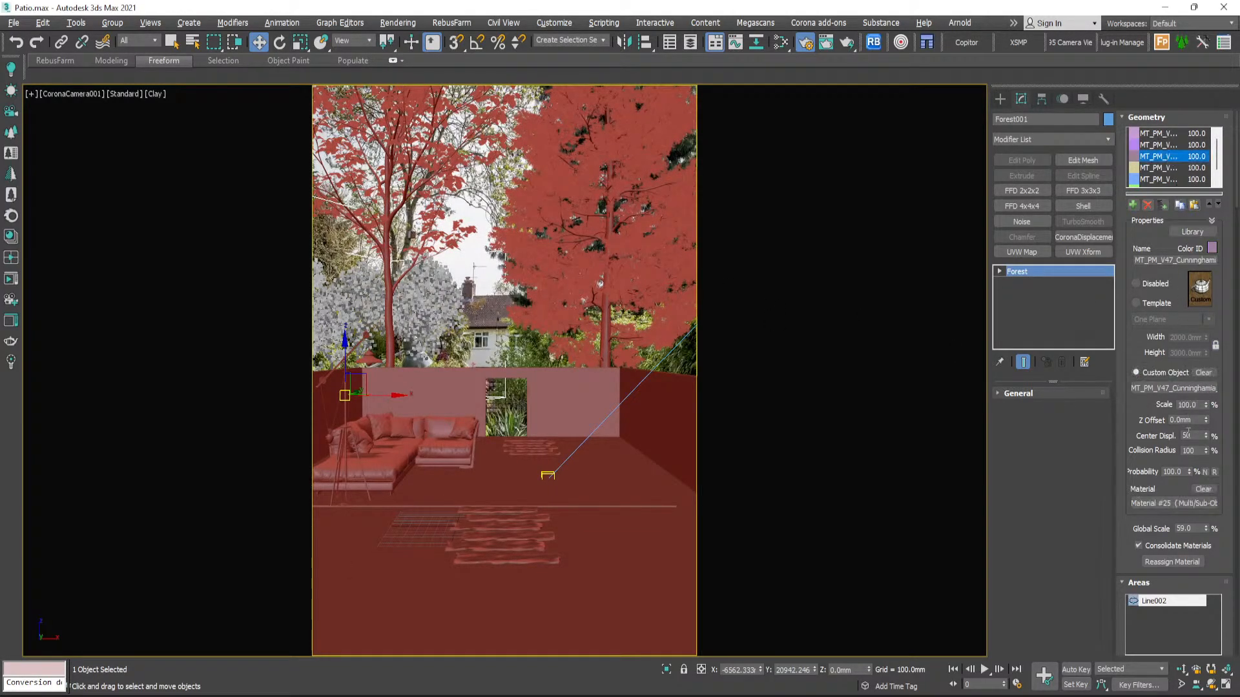
pyautogui.moveTo(1206, 405); pyautogui.dragTo(1199, 335)
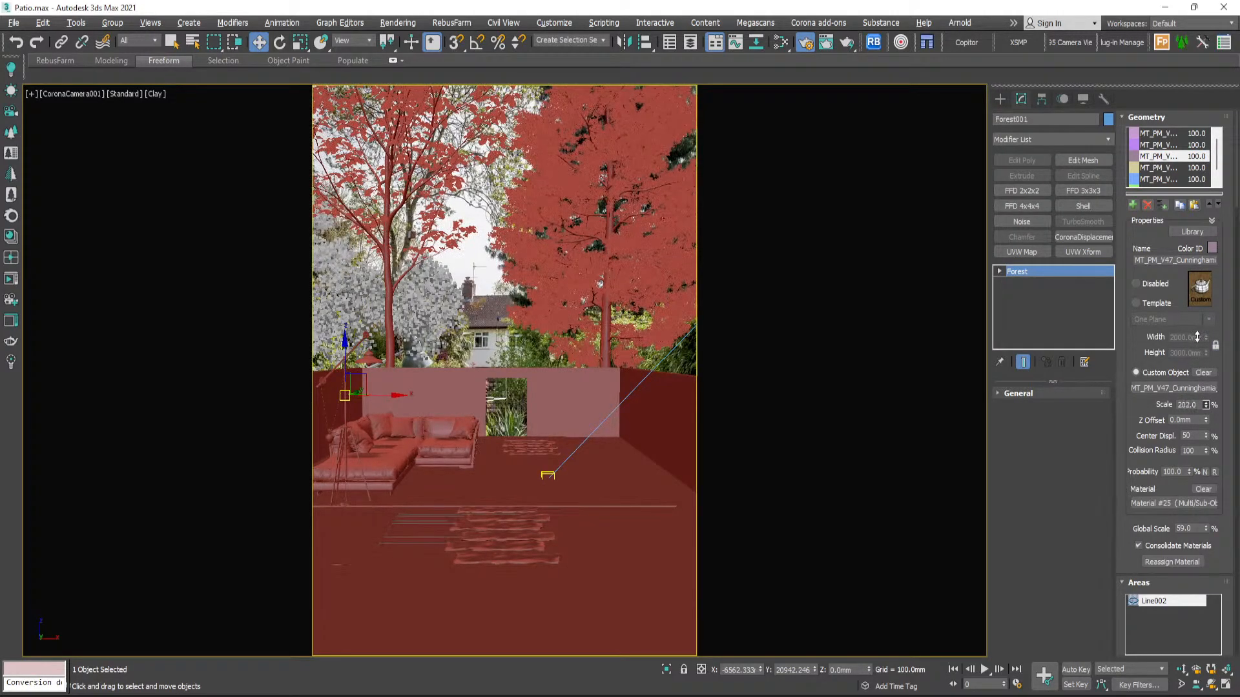
pyautogui.click(1182, 167)
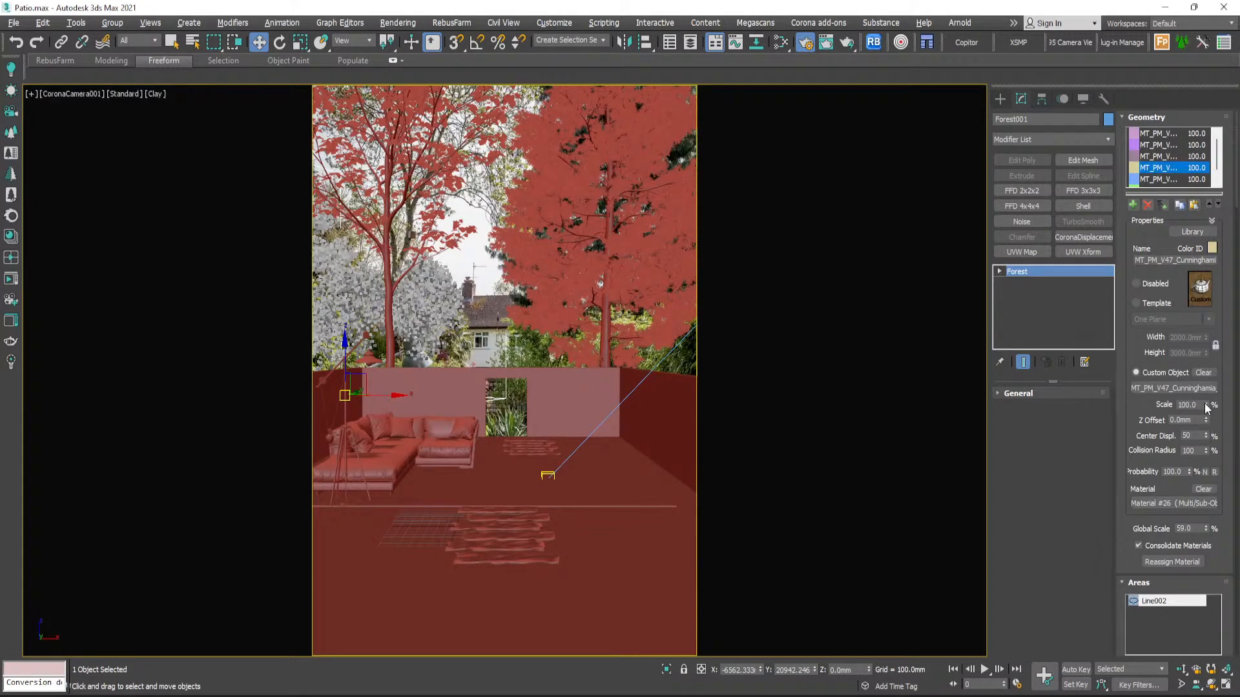
pyautogui.moveTo(1205, 406); pyautogui.dragTo(1215, 372)
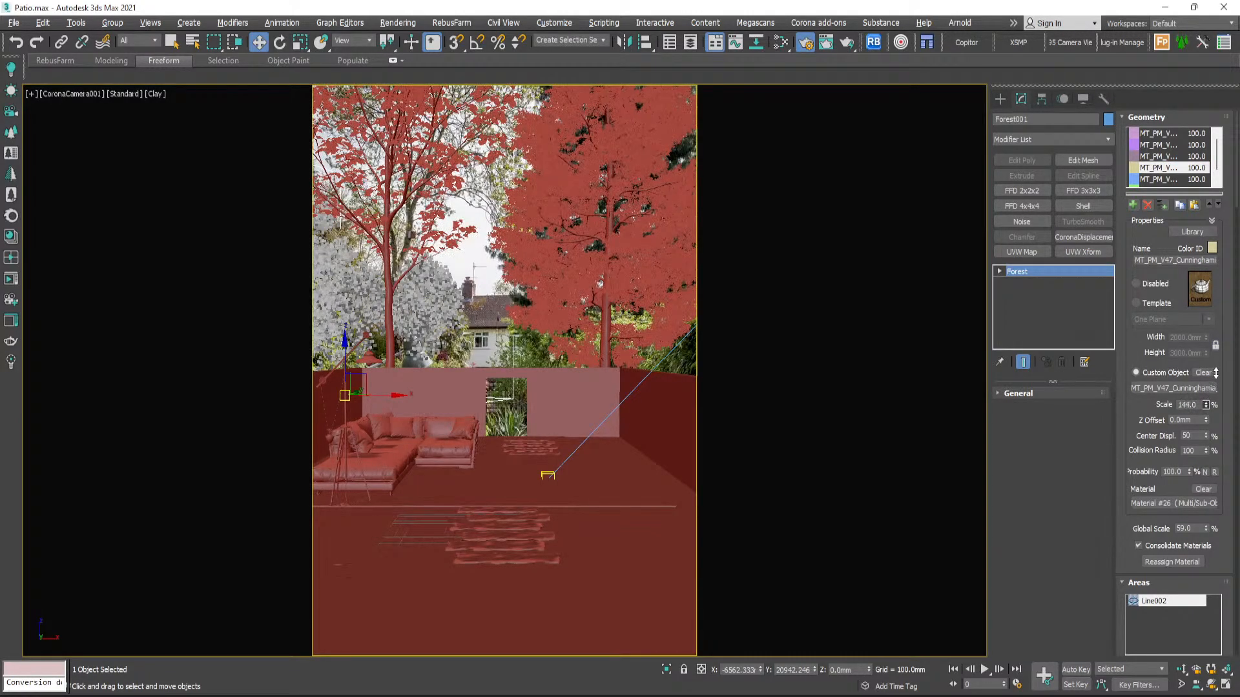
# - Set the Eucalyptus tree's scale to 73% and the Populus tree's scale to 113%
pyautogui.click(1179, 179)
pyautogui.moveTo(1205, 404); pyautogui.dragTo(1216, 422)
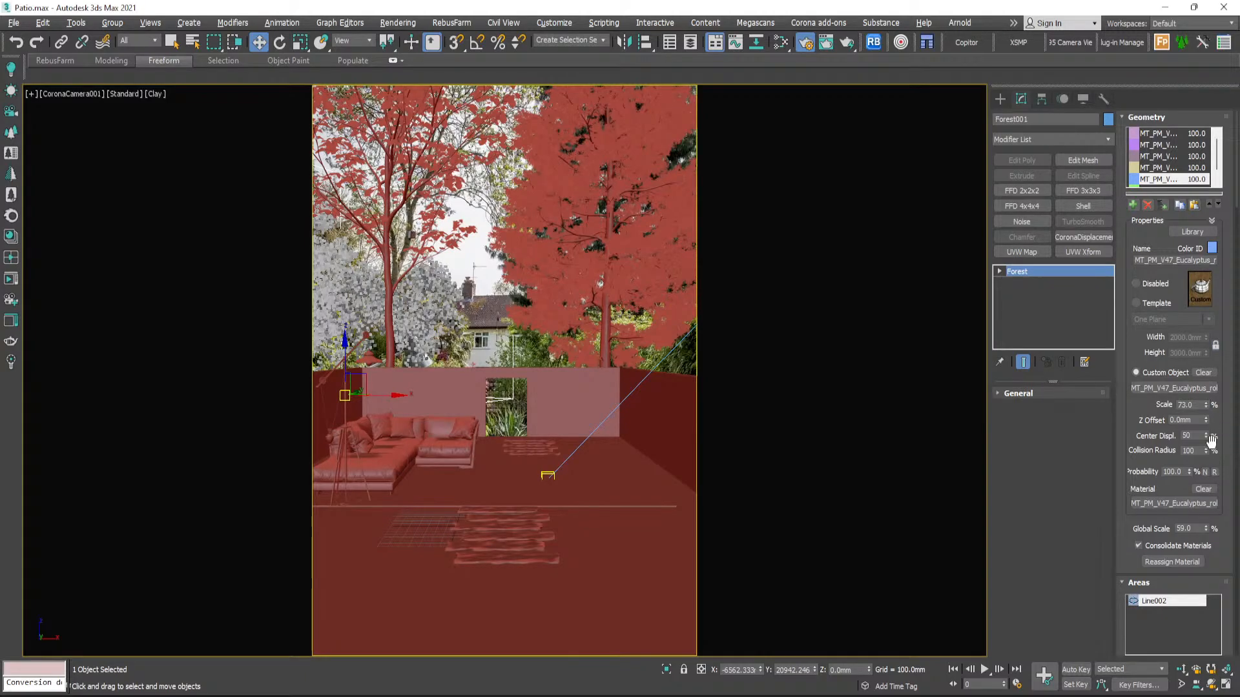
pyautogui.click(1170, 186)
pyautogui.moveTo(1205, 404); pyautogui.dragTo(1210, 395)
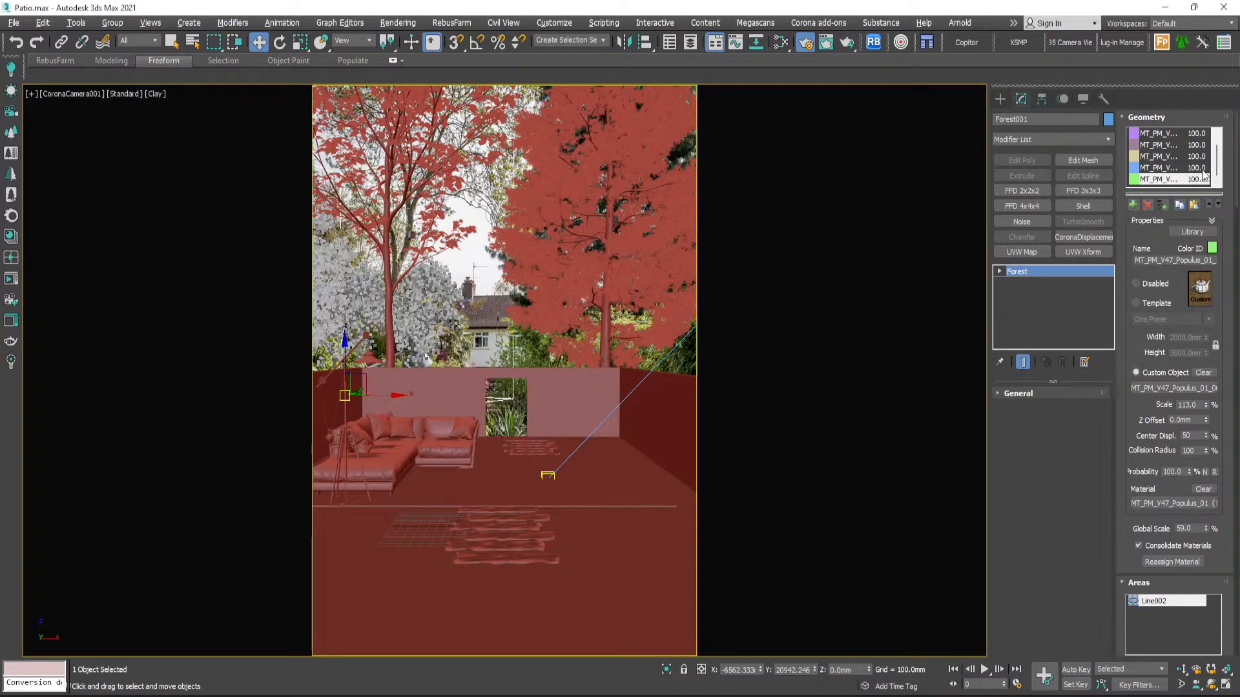
pyautogui.scroll(1, 1157, 167)
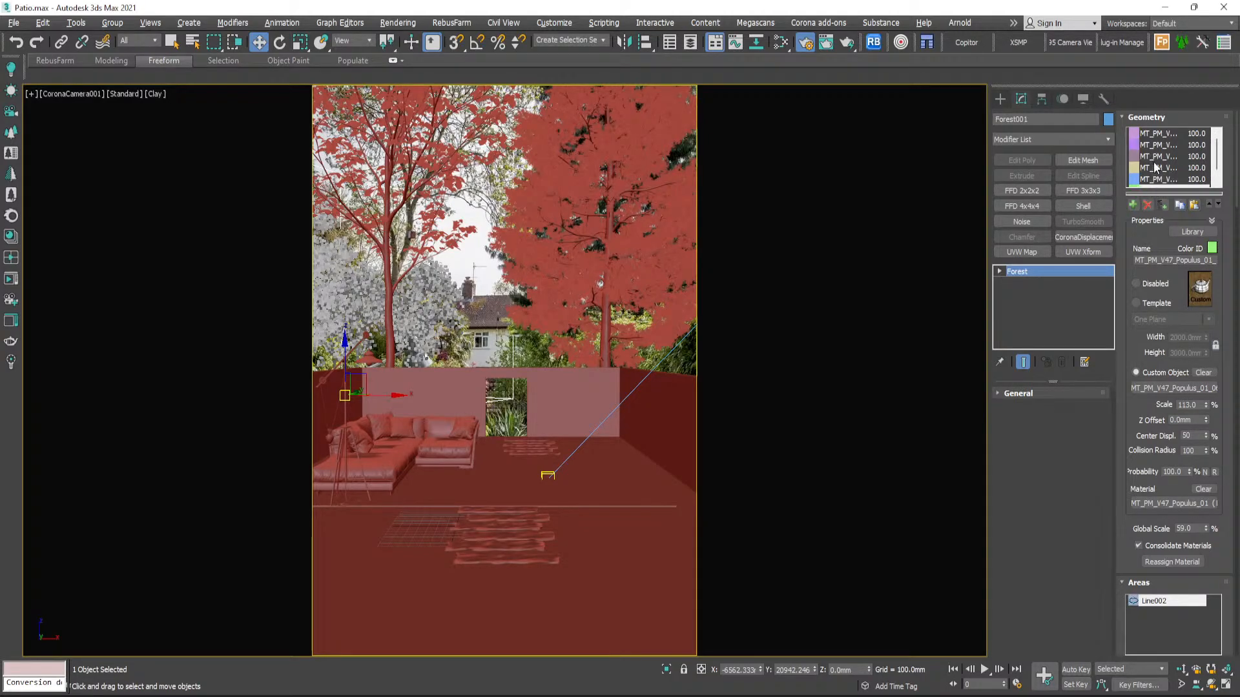
# - Examine how the rescaled Forest trees fill the background behind the large tree in the camera view
pyautogui.click(470, 273)
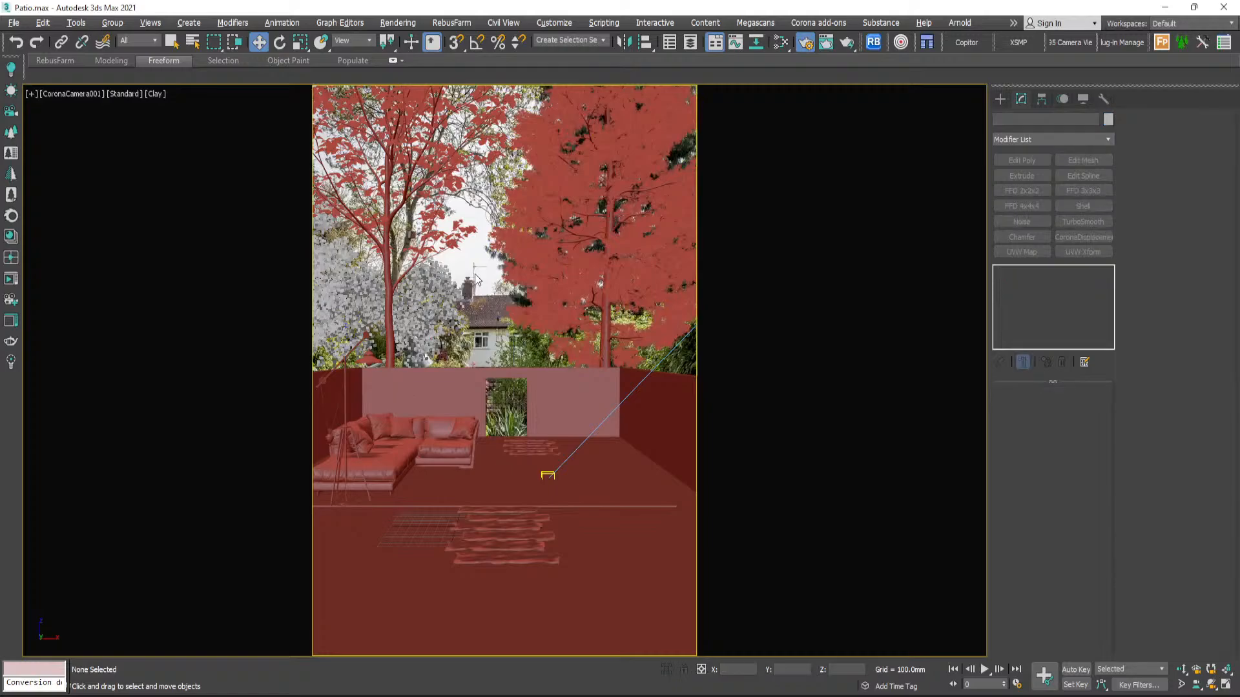
pyautogui.hotkey('alt', 'w')
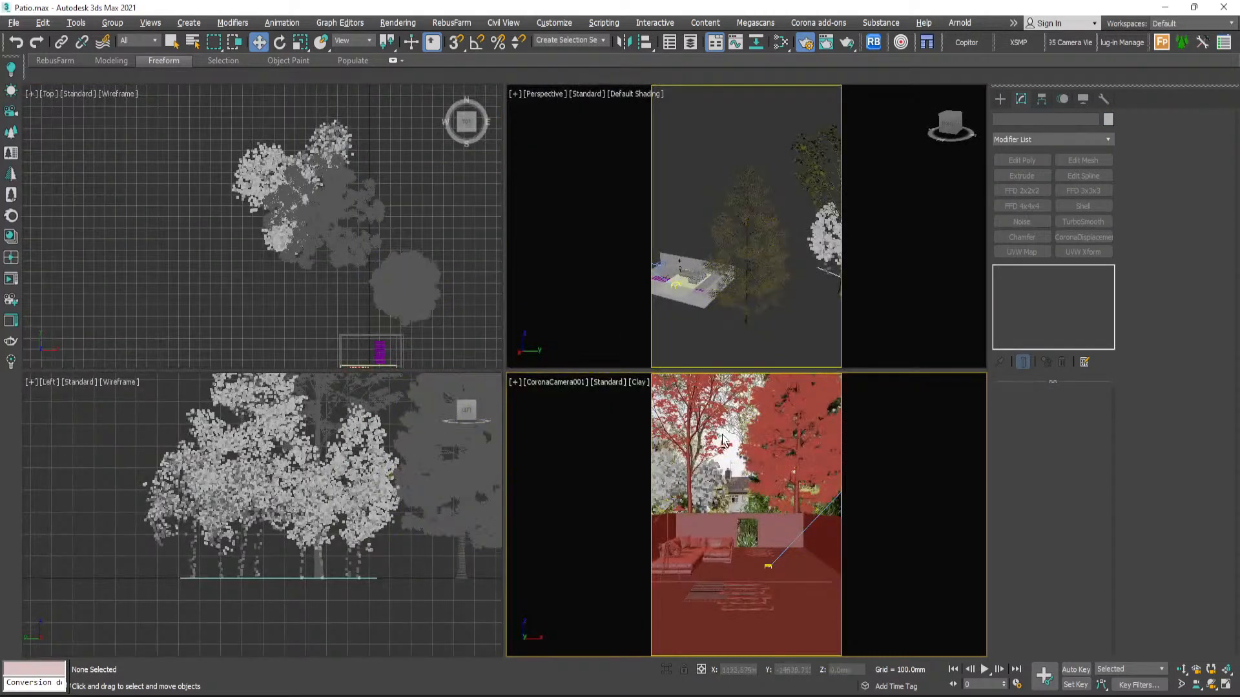
pyautogui.hotkey('alt', 'w')
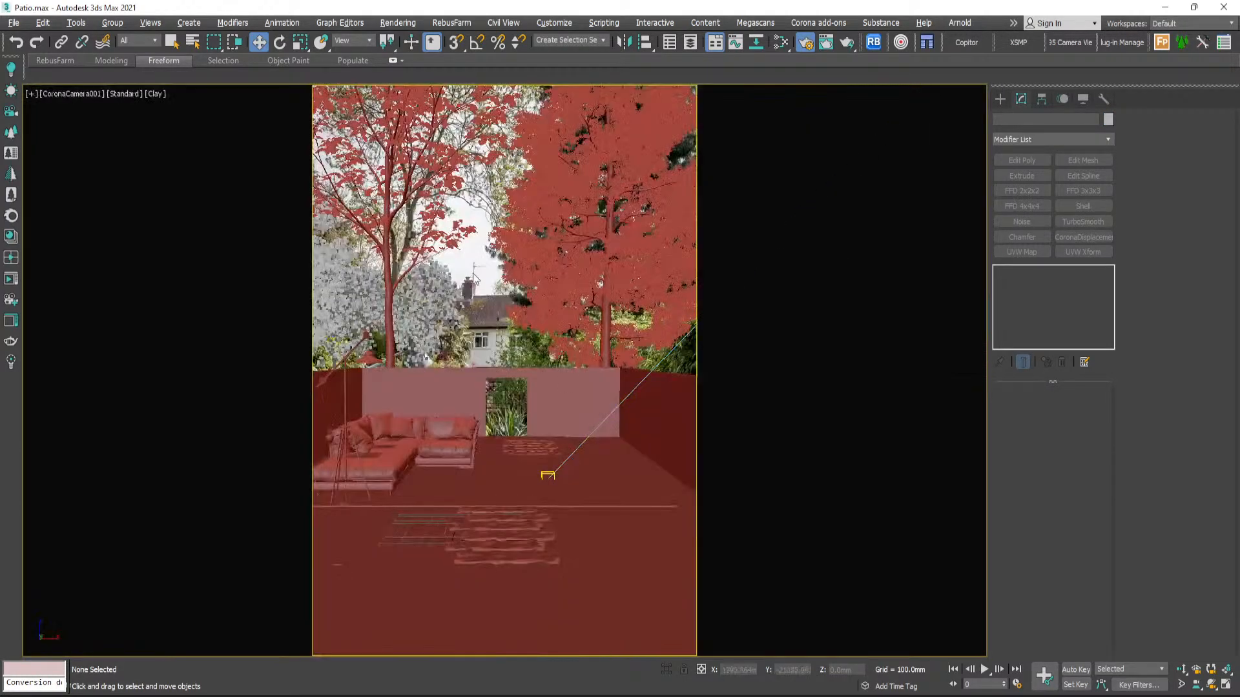
pyautogui.click(336, 261)
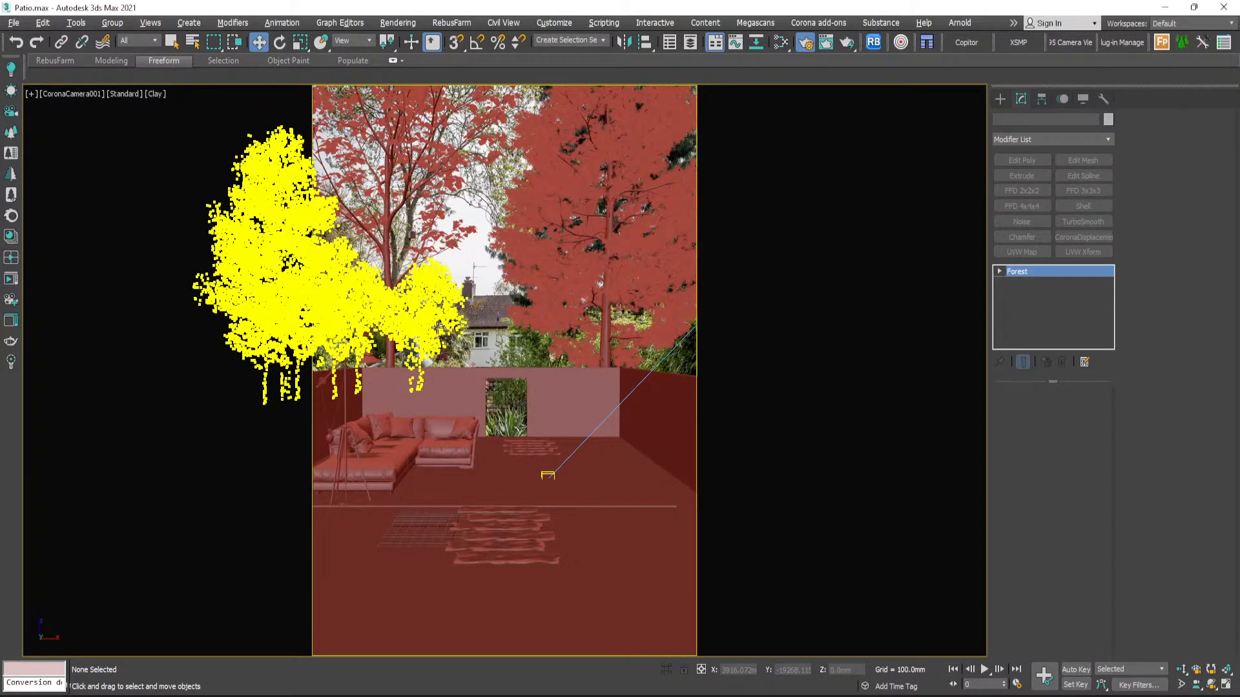
pyautogui.click(438, 327)
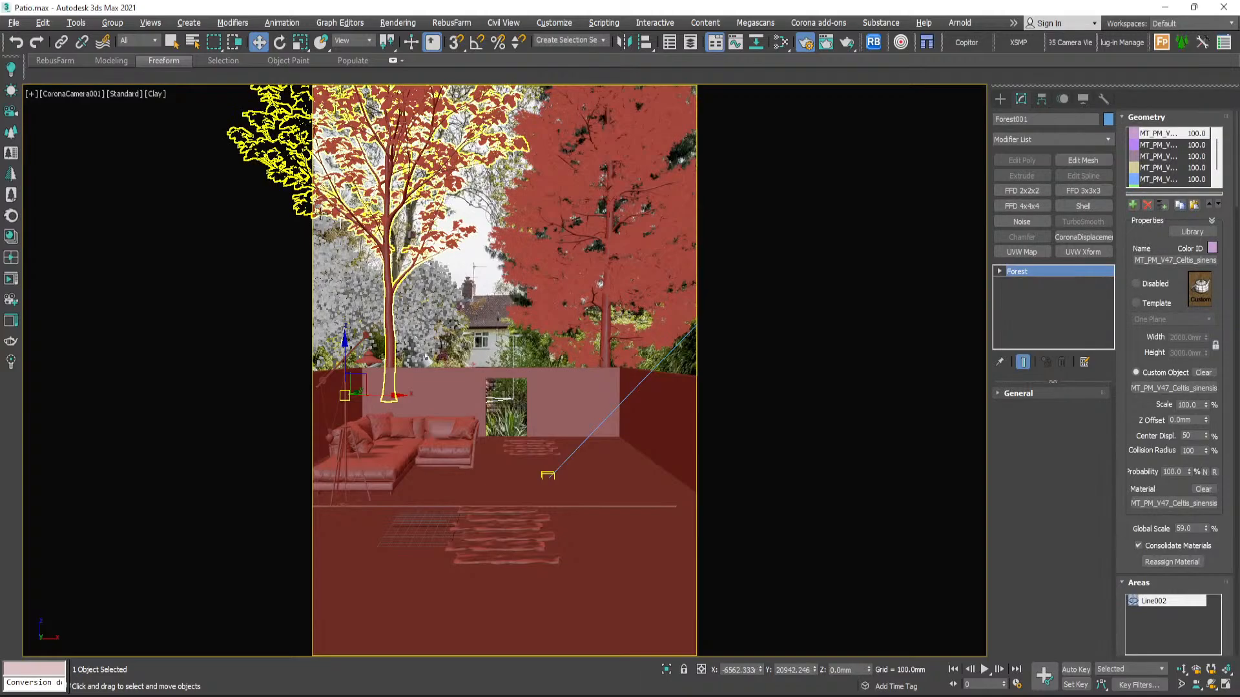
pyautogui.click(478, 296)
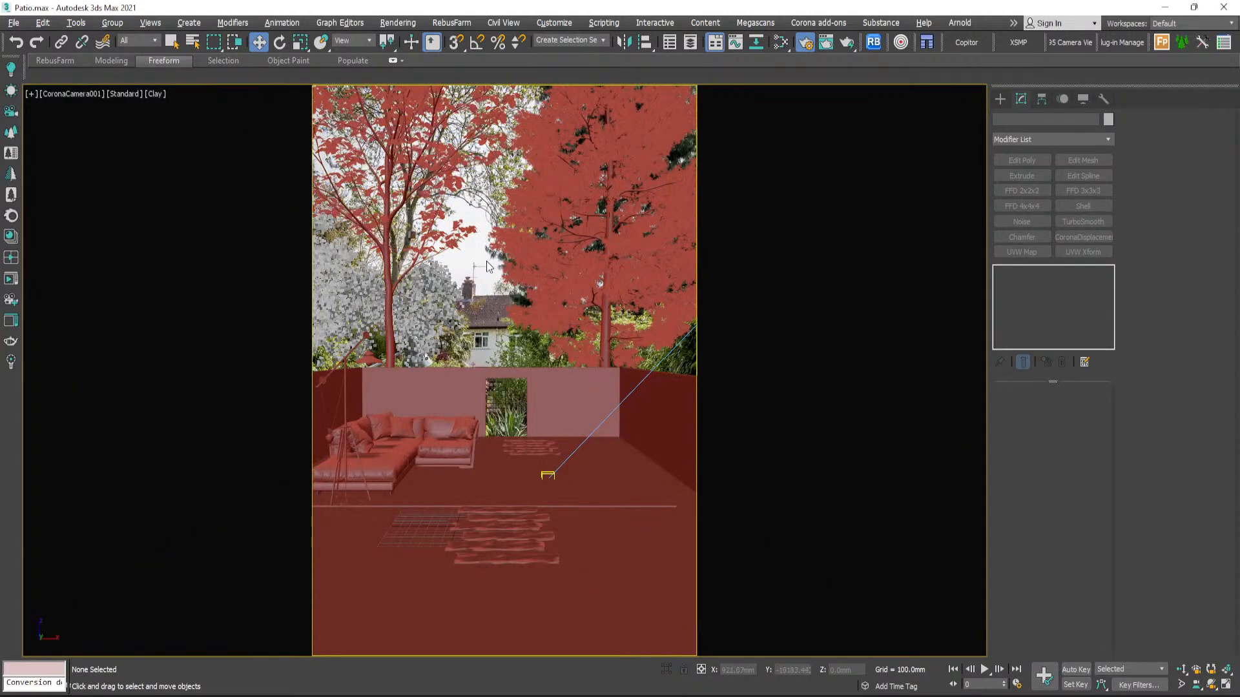
# - Select the patio's ground plane in the top view, inspect its vertices, and return to object-level selection with the Select Object tool
pyautogui.hotkey('alt', 'w')
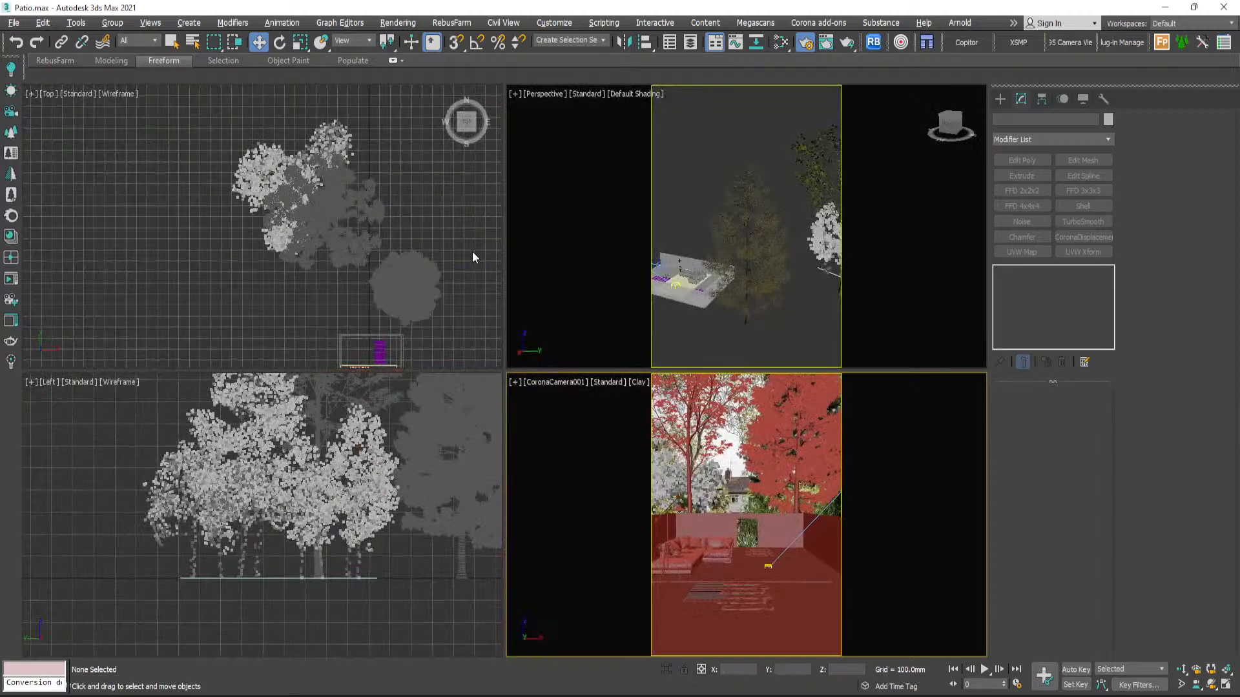
pyautogui.scroll(5, 403, 292)
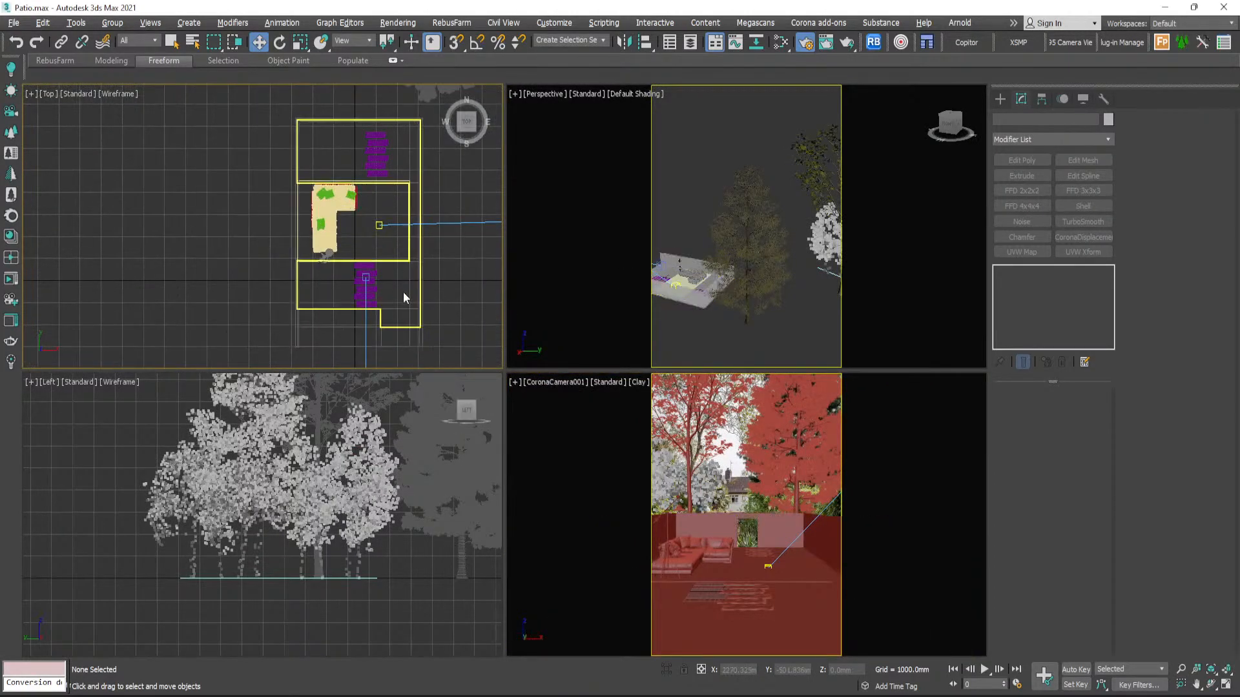
pyautogui.moveTo(403, 292); pyautogui.dragTo(408, 207, button='middle')
pyautogui.scroll(3, 313, 232)
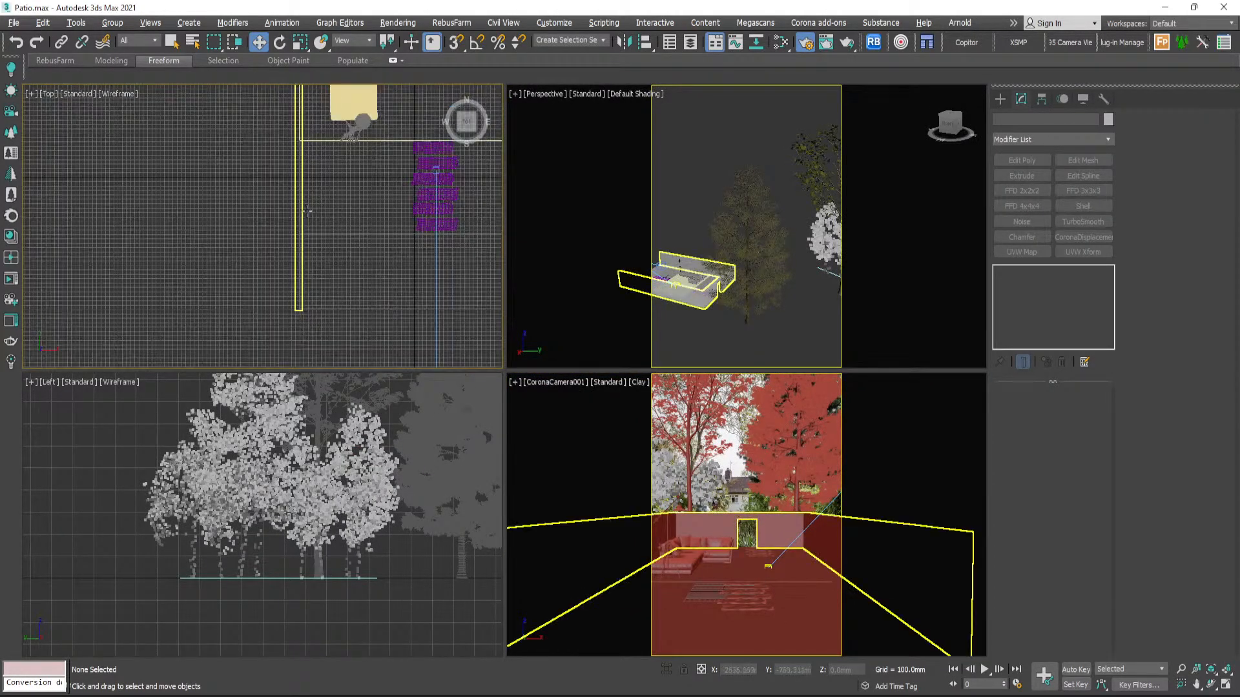
pyautogui.scroll(-5, 332, 234)
pyautogui.scroll(2, 358, 227)
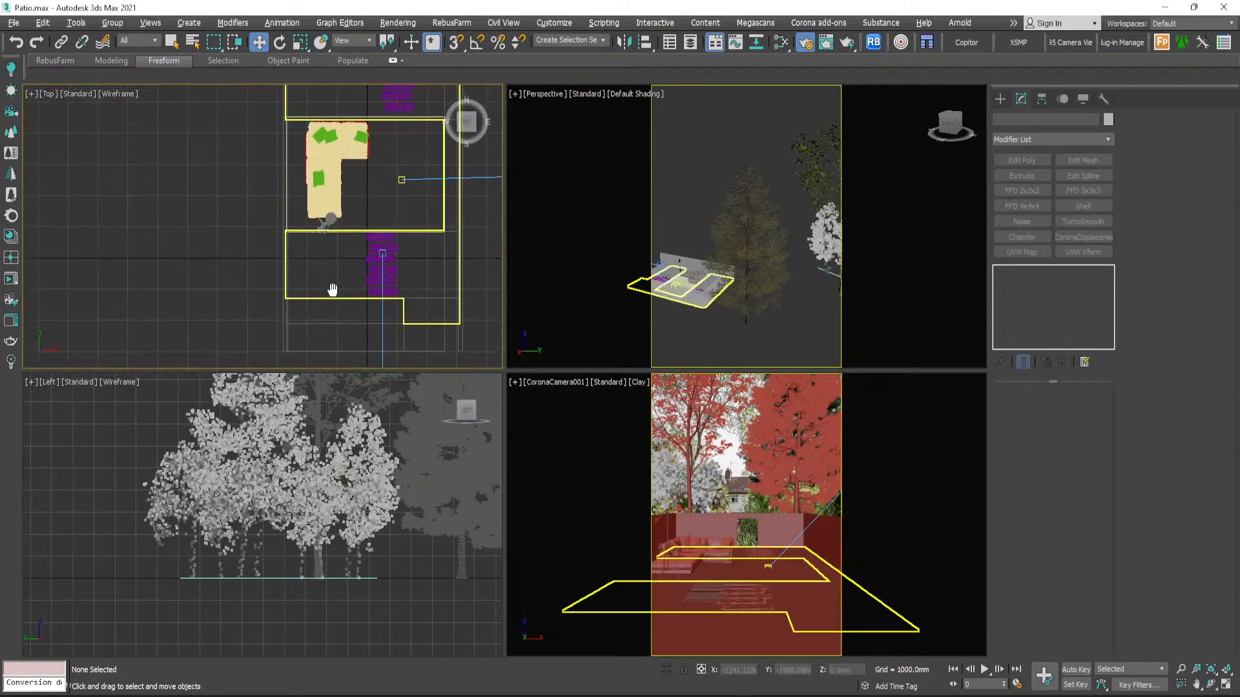
pyautogui.click(406, 308)
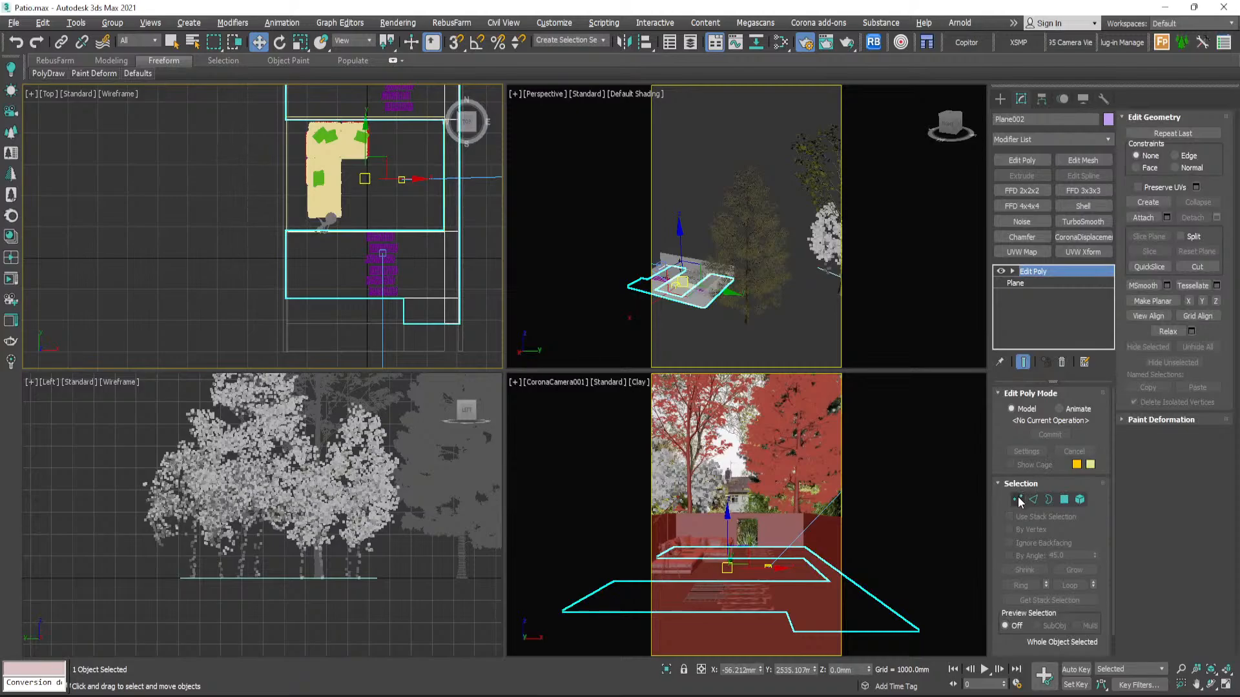
pyautogui.click(1017, 499)
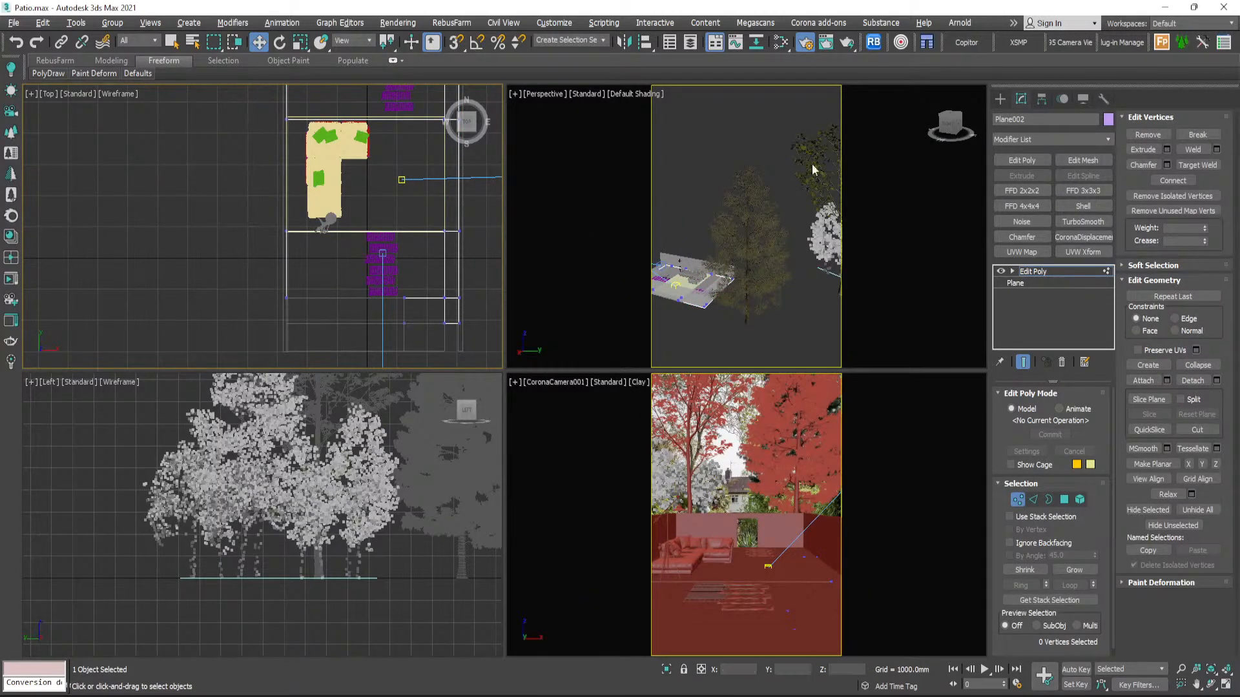
pyautogui.click(1002, 98)
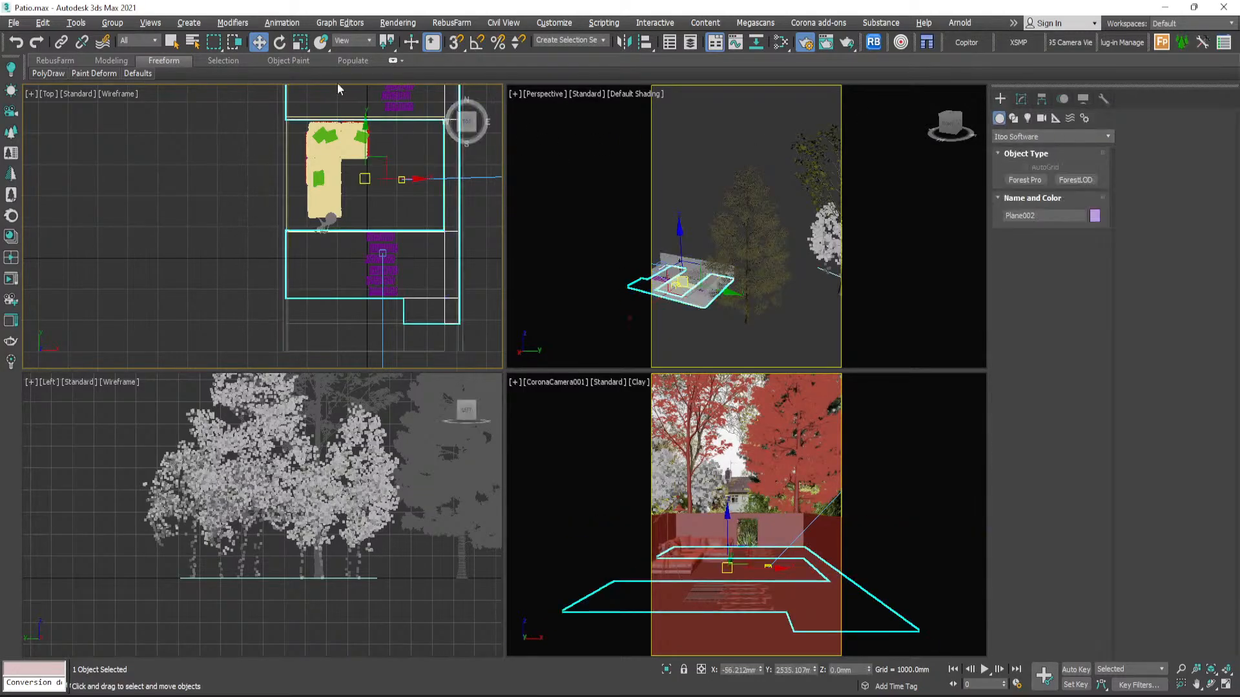
pyautogui.click(171, 41)
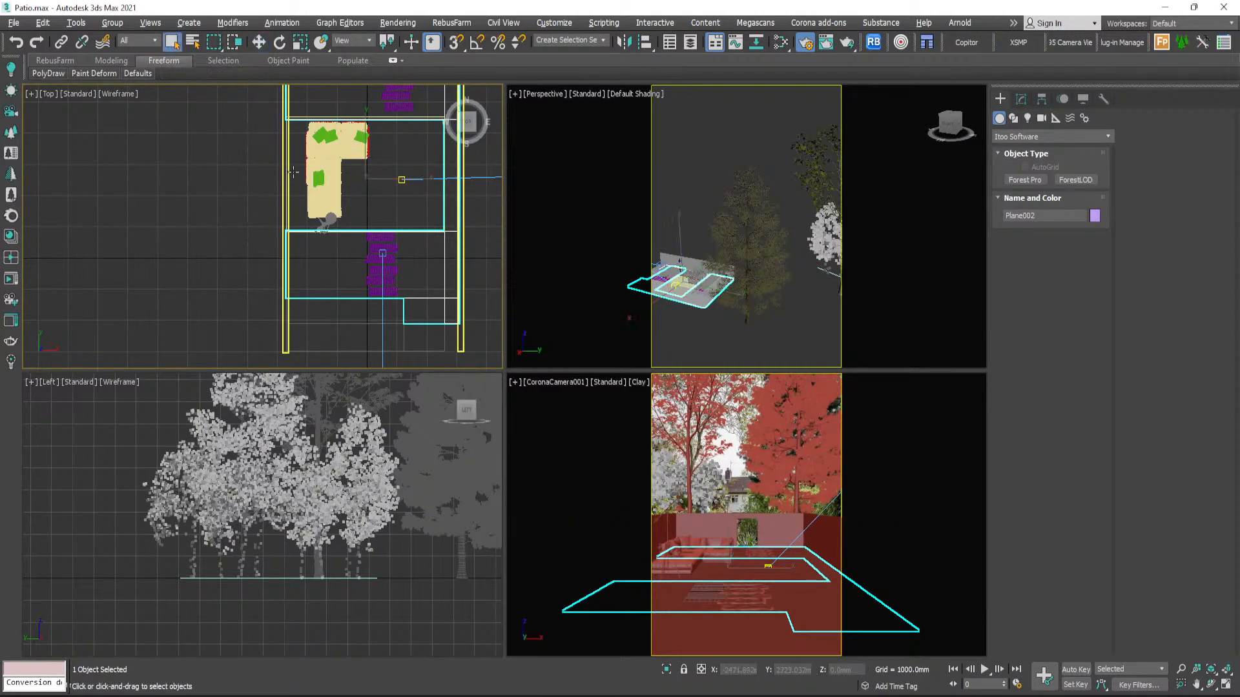
# - Select the seating-area slab under the sofa and add an Edit Poly modifier on top of its Shell
pyautogui.scroll(2, 442, 223)
pyautogui.scroll(2, 442, 222)
pyautogui.click(311, 235)
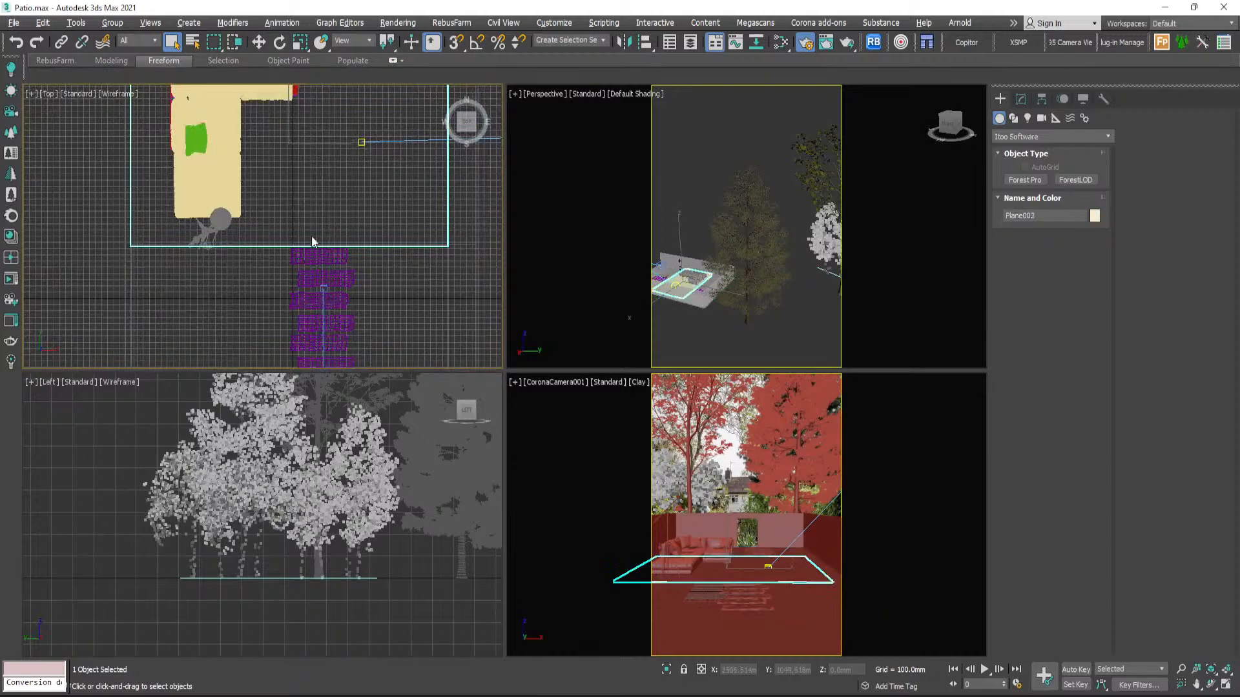
pyautogui.scroll(-2, 250, 297)
pyautogui.click(1020, 97)
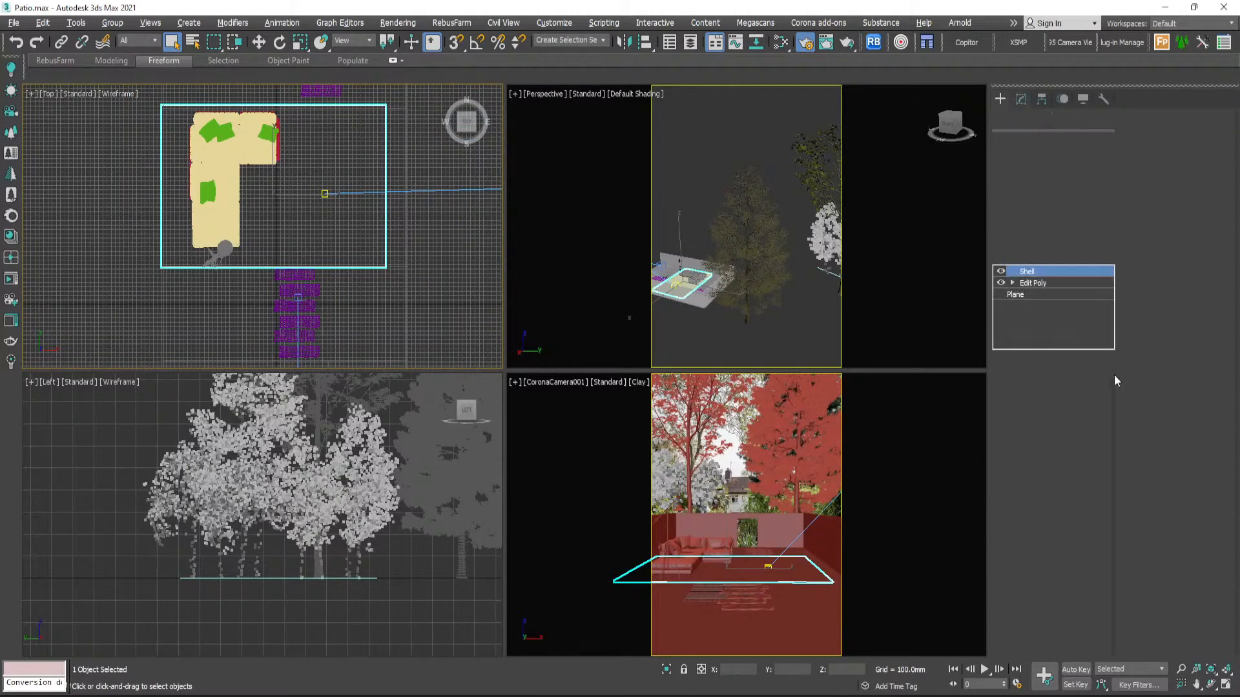
pyautogui.click(1012, 283)
pyautogui.click(1012, 284)
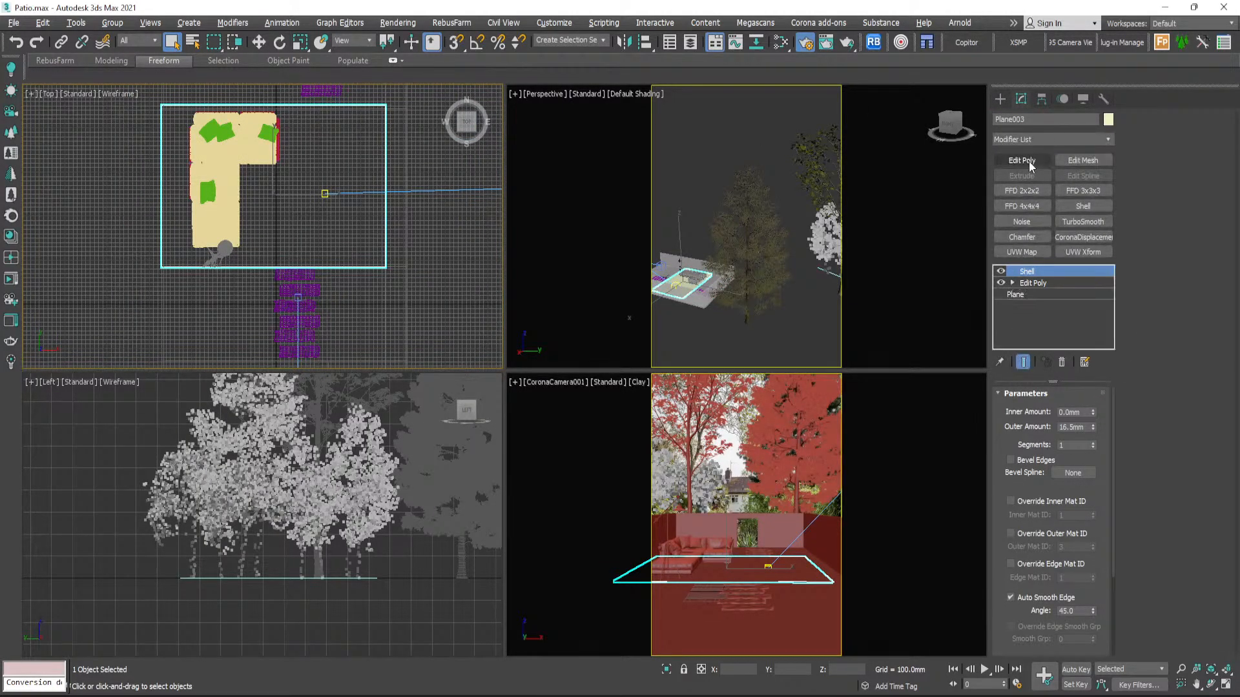
pyautogui.click(1029, 161)
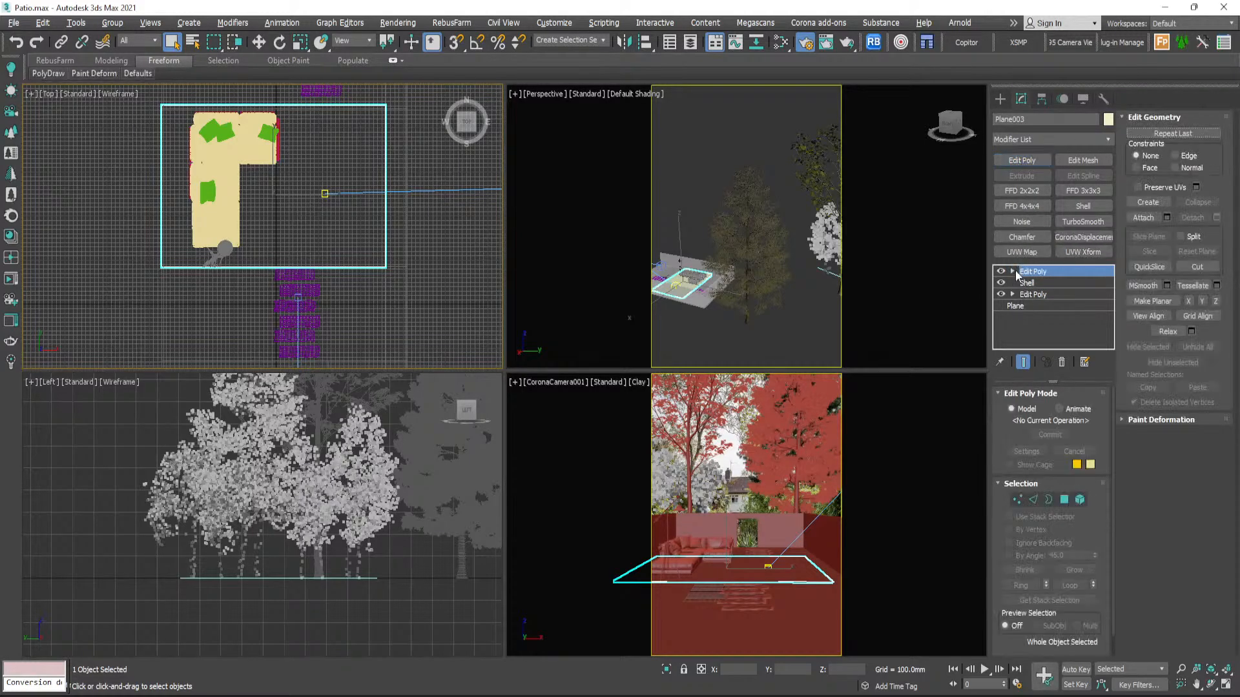
# - Move the slab's west-side vertices inward about 413 mm, bringing that edge closer to the sofa, and deselect the slab
pyautogui.click(1012, 271)
pyautogui.click(1028, 283)
pyautogui.moveTo(185, 310); pyautogui.dragTo(117, 94)
pyautogui.scroll(2, 175, 159)
pyautogui.press('w')
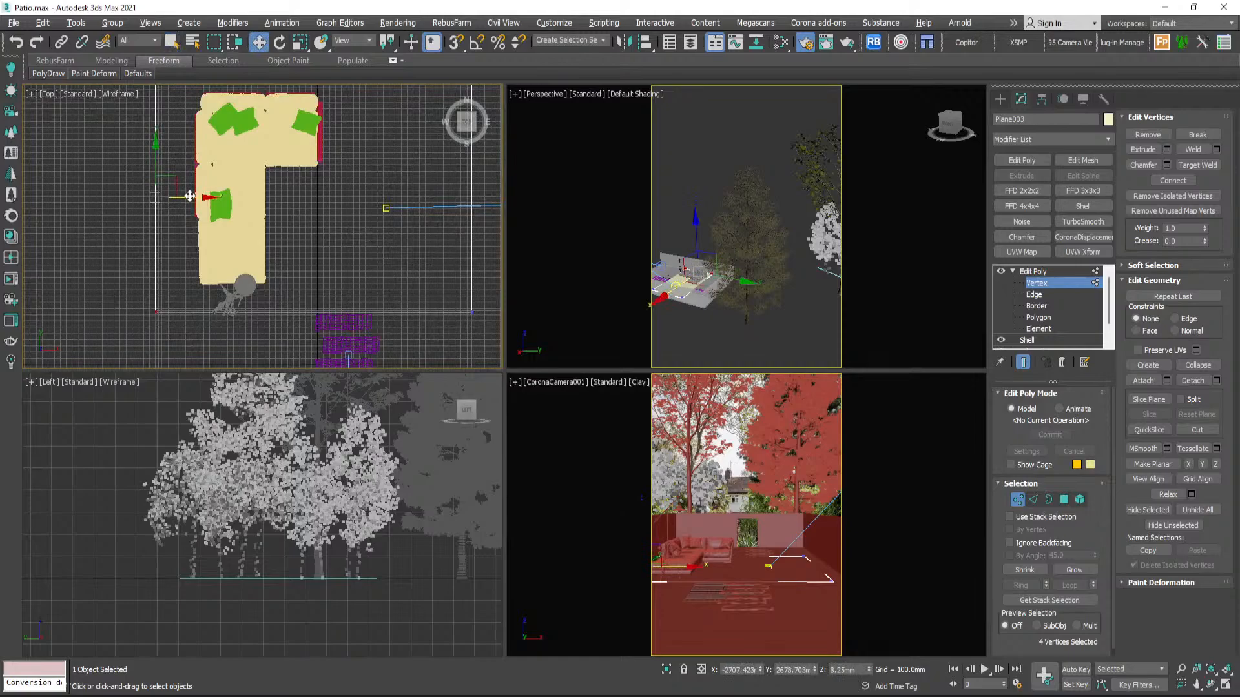
pyautogui.moveTo(189, 196); pyautogui.dragTo(216, 208)
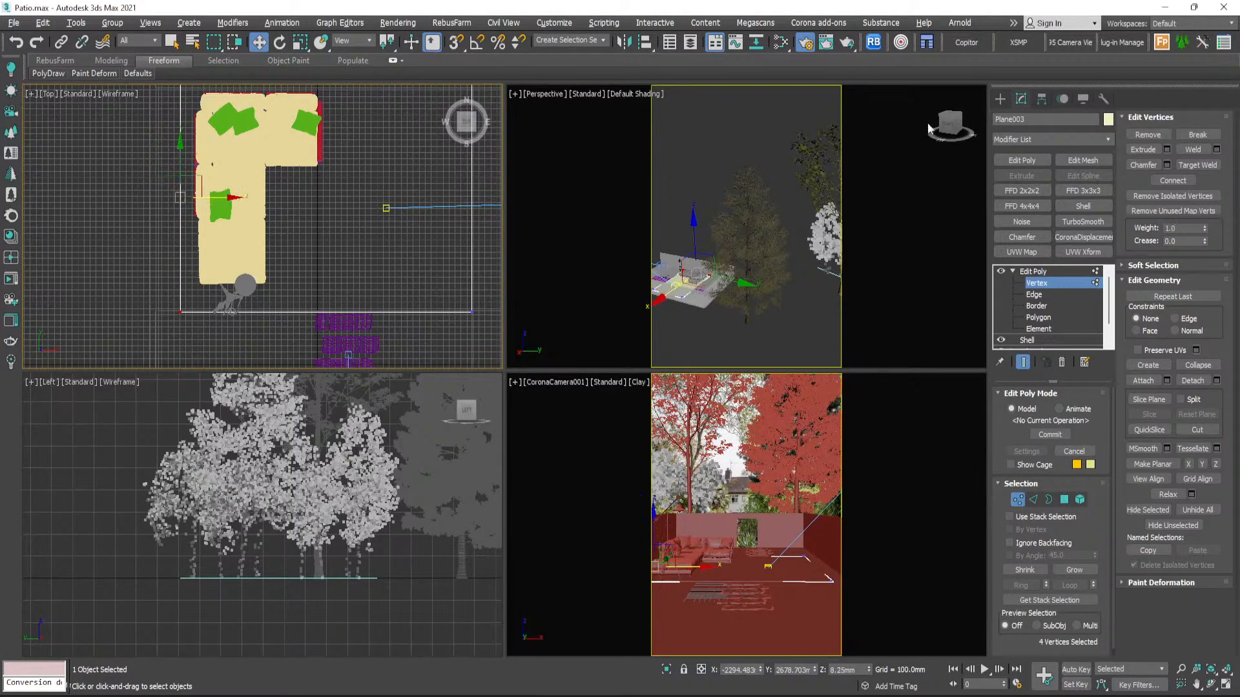
pyautogui.click(215, 327)
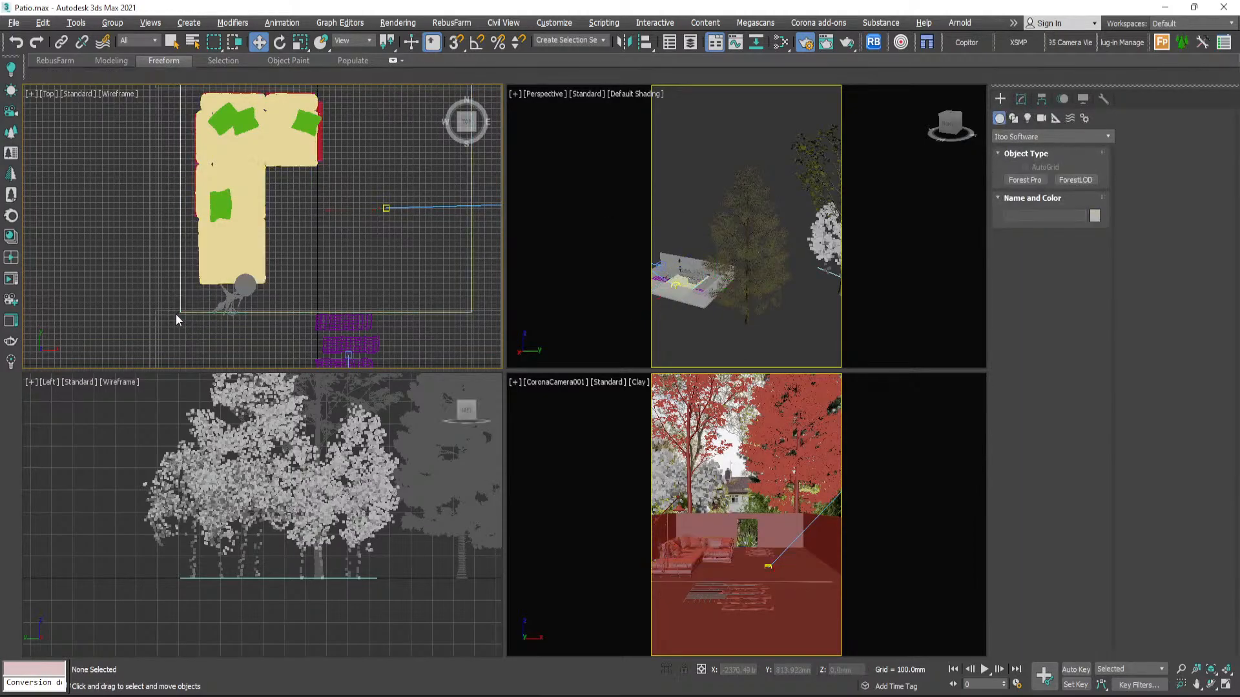
# - Select the surrounding ground plane and switch its Edit Poly to edge-level editing
pyautogui.click(167, 312)
pyautogui.scroll(-4, 248, 266)
pyautogui.moveTo(209, 267); pyautogui.dragTo(241, 276, button='middle')
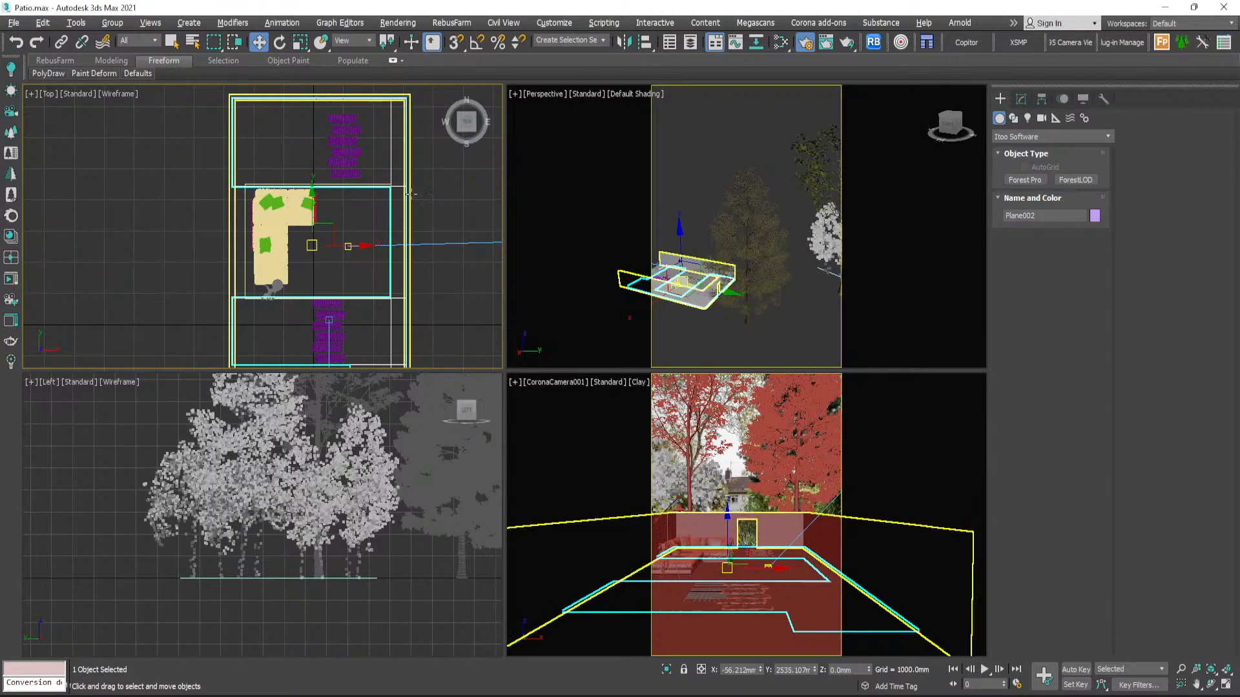
pyautogui.moveTo(268, 272); pyautogui.dragTo(251, 275, button='middle')
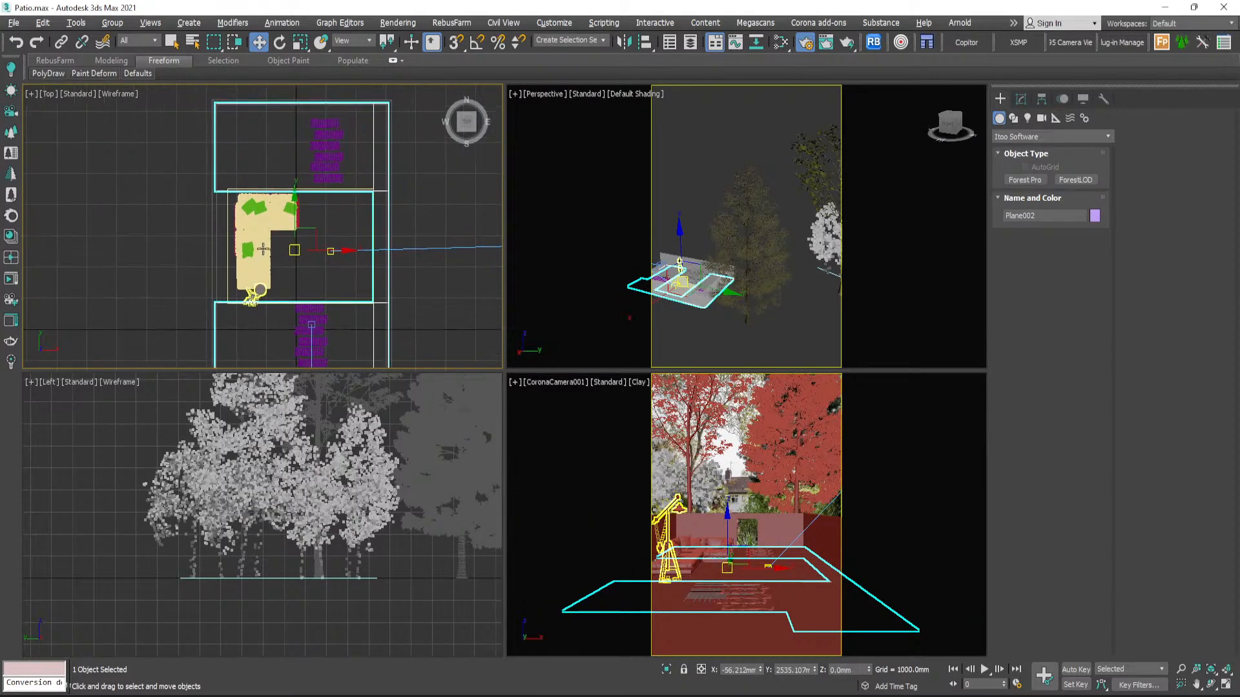
pyautogui.click(1021, 99)
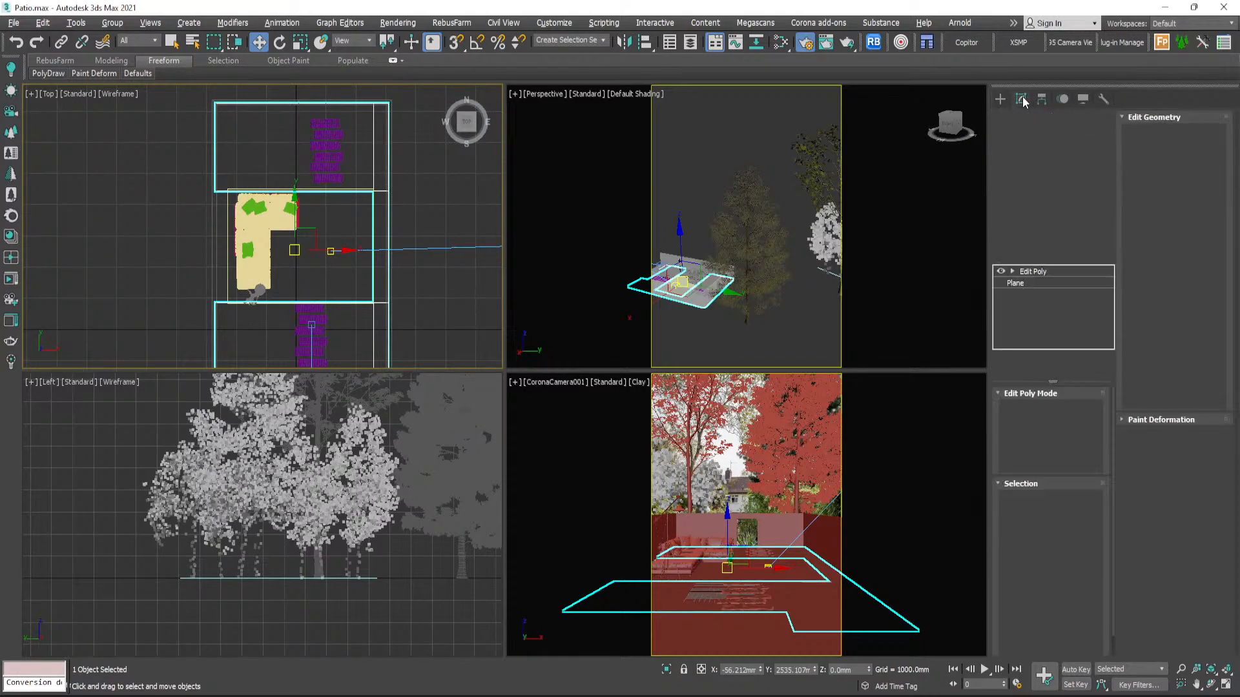
pyautogui.click(1033, 499)
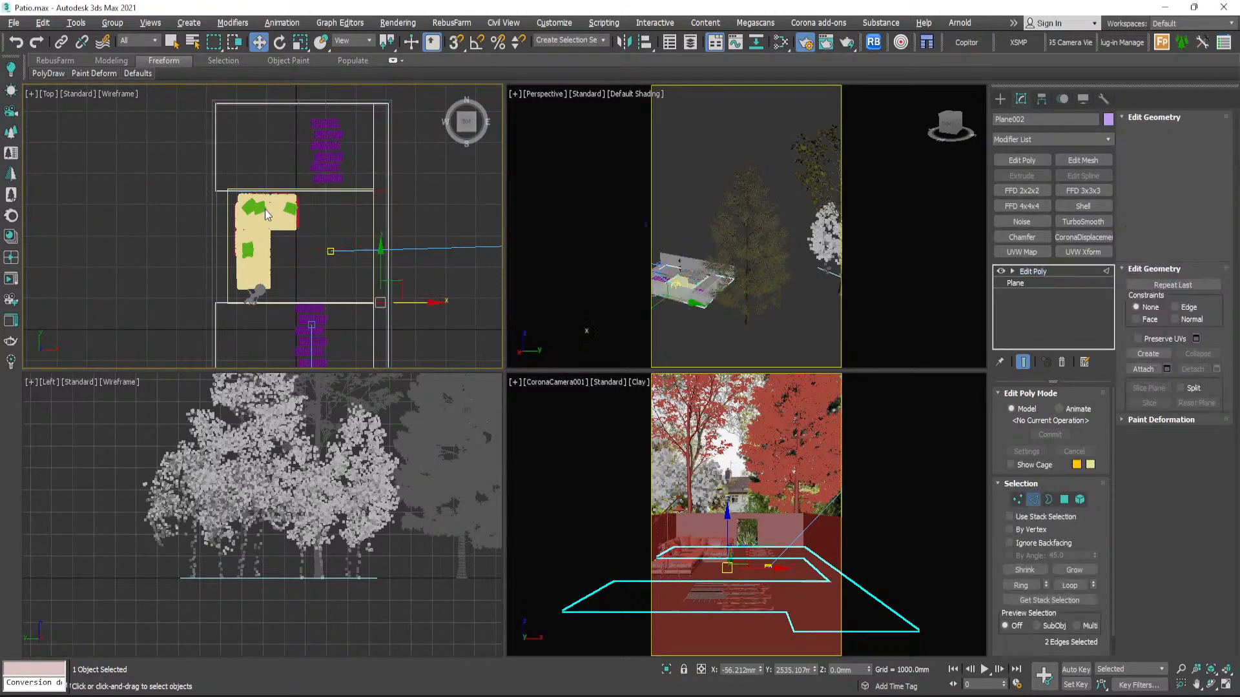
pyautogui.click(258, 192)
pyautogui.click(258, 104)
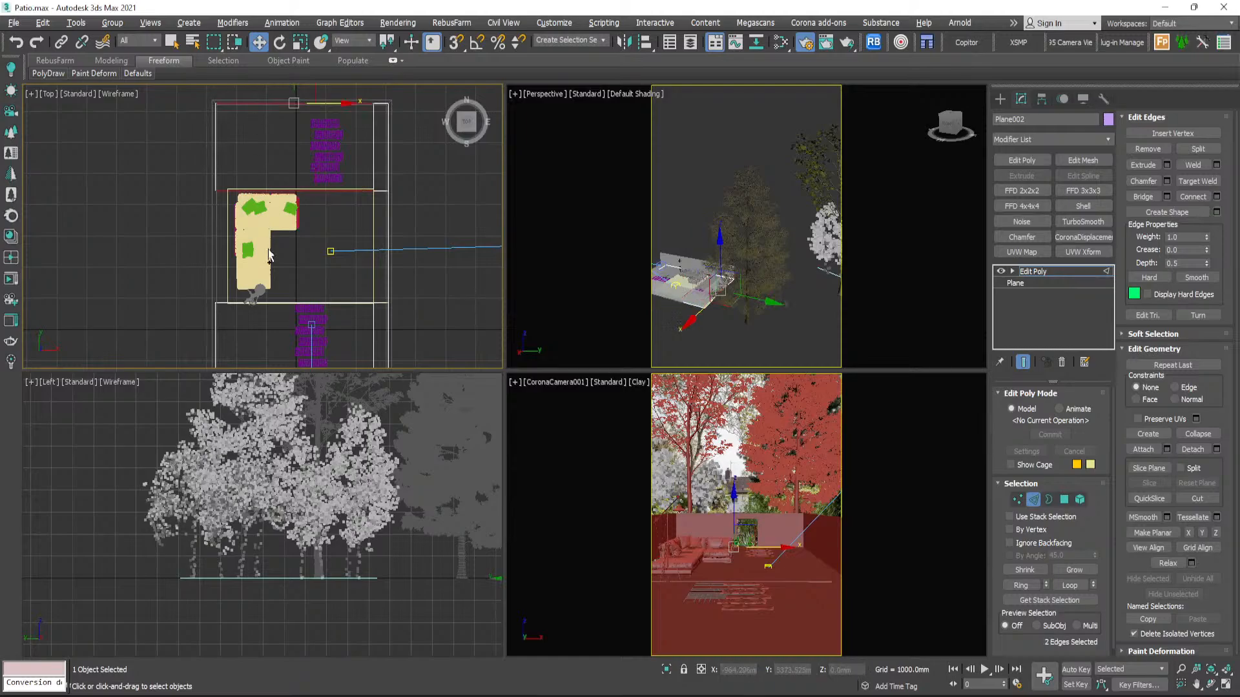
pyautogui.keyDown('ctrl'); pyautogui.click(270, 302); pyautogui.keyUp('ctrl')
pyautogui.moveTo(270, 302); pyautogui.dragTo(274, 260, button='middle')
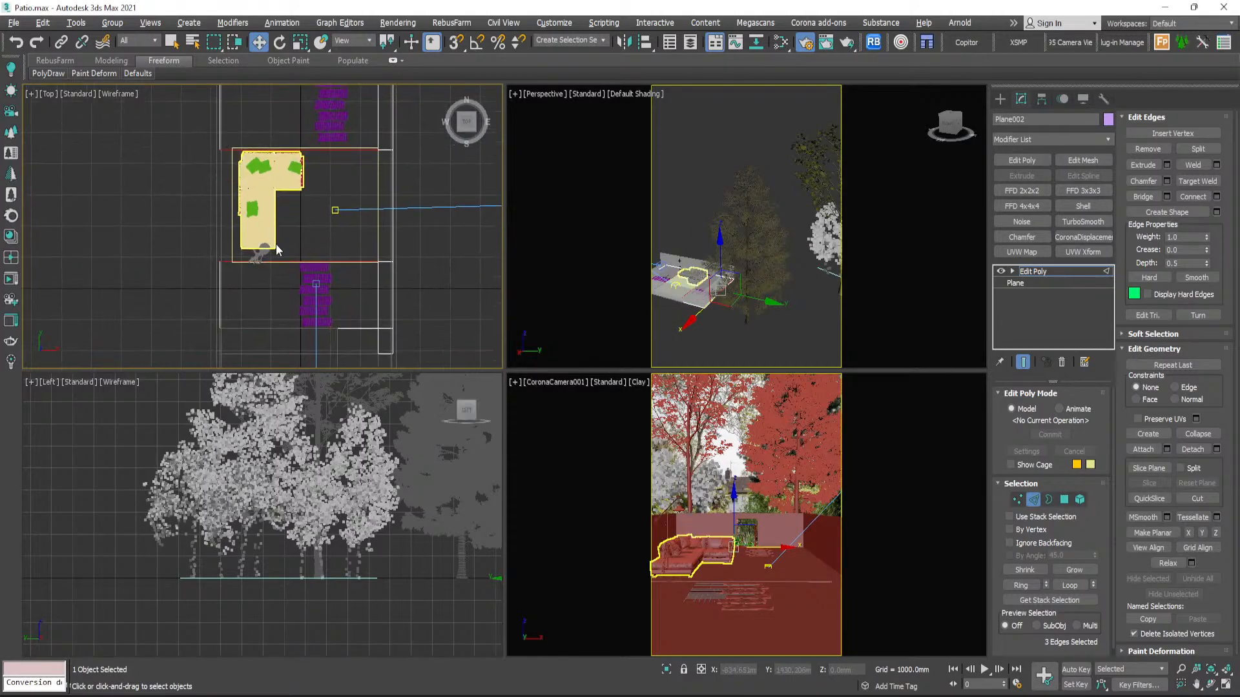
pyautogui.moveTo(282, 319); pyautogui.dragTo(283, 282, button='middle')
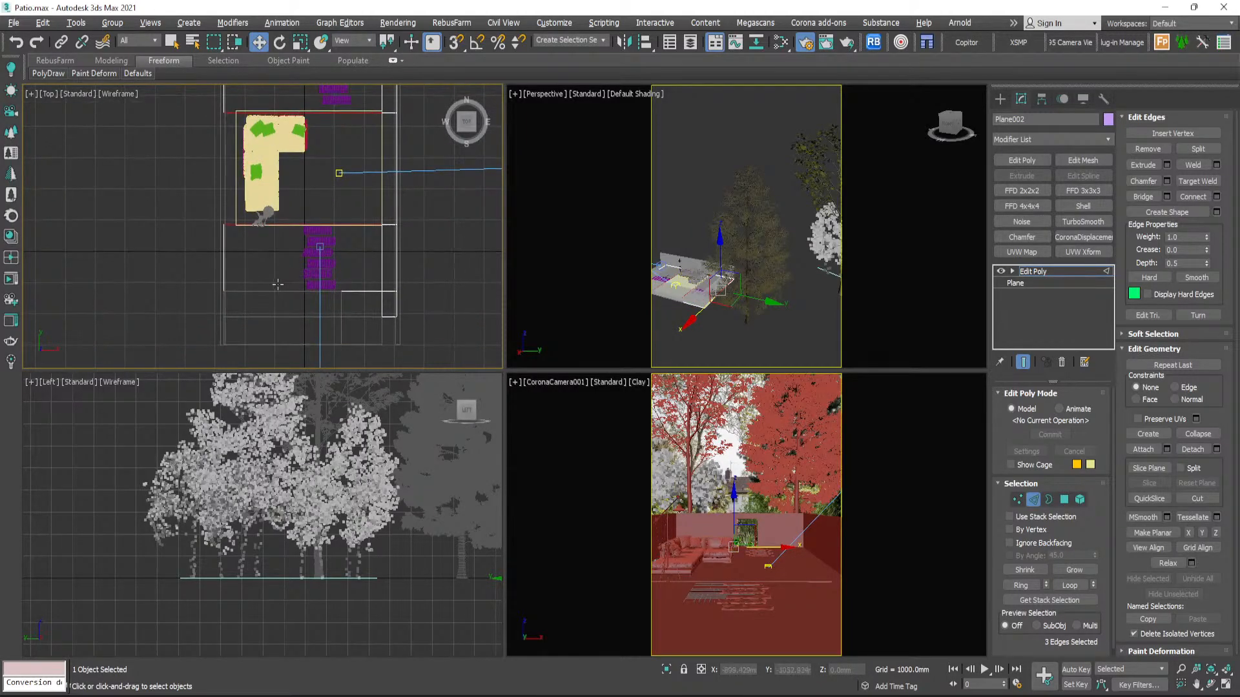
pyautogui.moveTo(273, 288); pyautogui.dragTo(291, 258)
# - Select the two ground-plane edges that run along the north and south sides of the seating slab
pyautogui.moveTo(248, 213); pyautogui.dragTo(269, 264, button='middle')
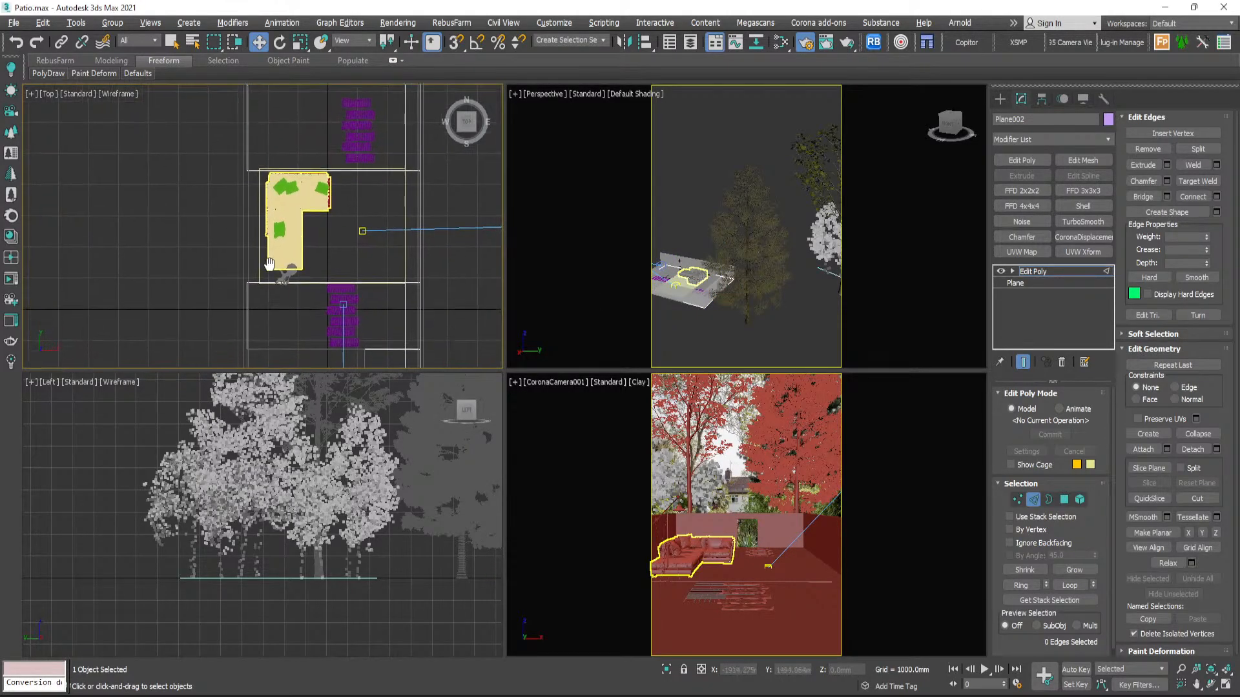
pyautogui.click(269, 168)
pyautogui.keyDown('ctrl'); pyautogui.click(283, 282); pyautogui.keyUp('ctrl')
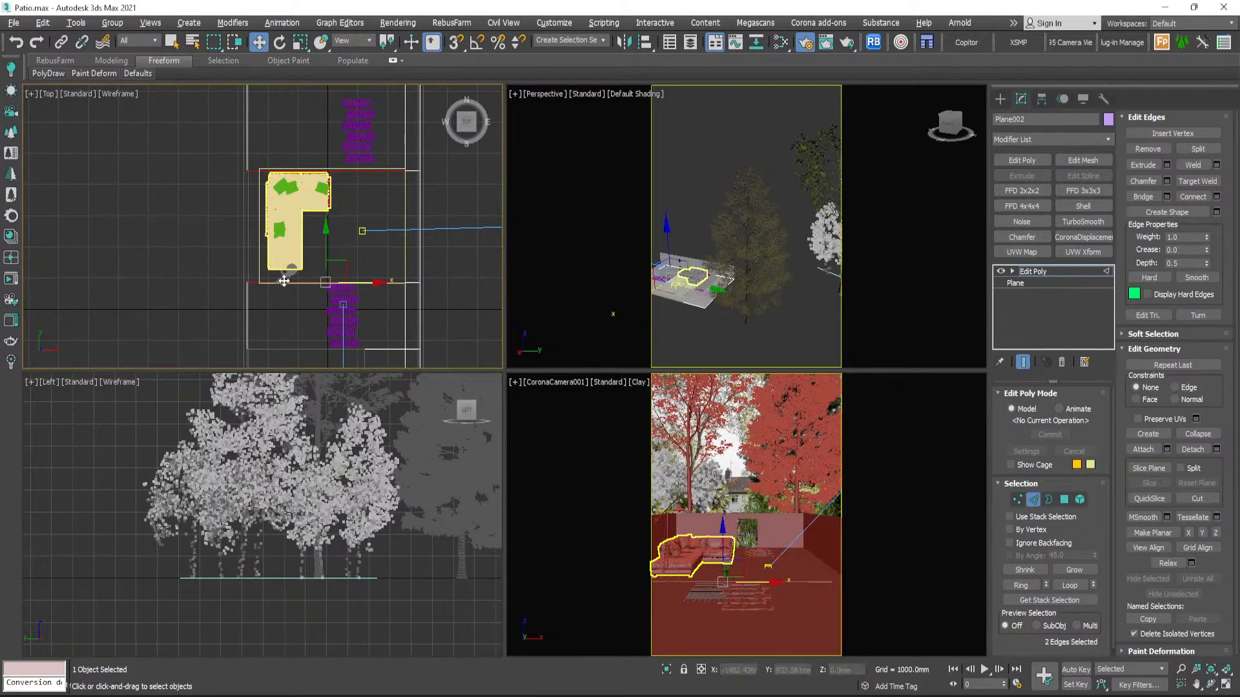
pyautogui.click(1218, 197)
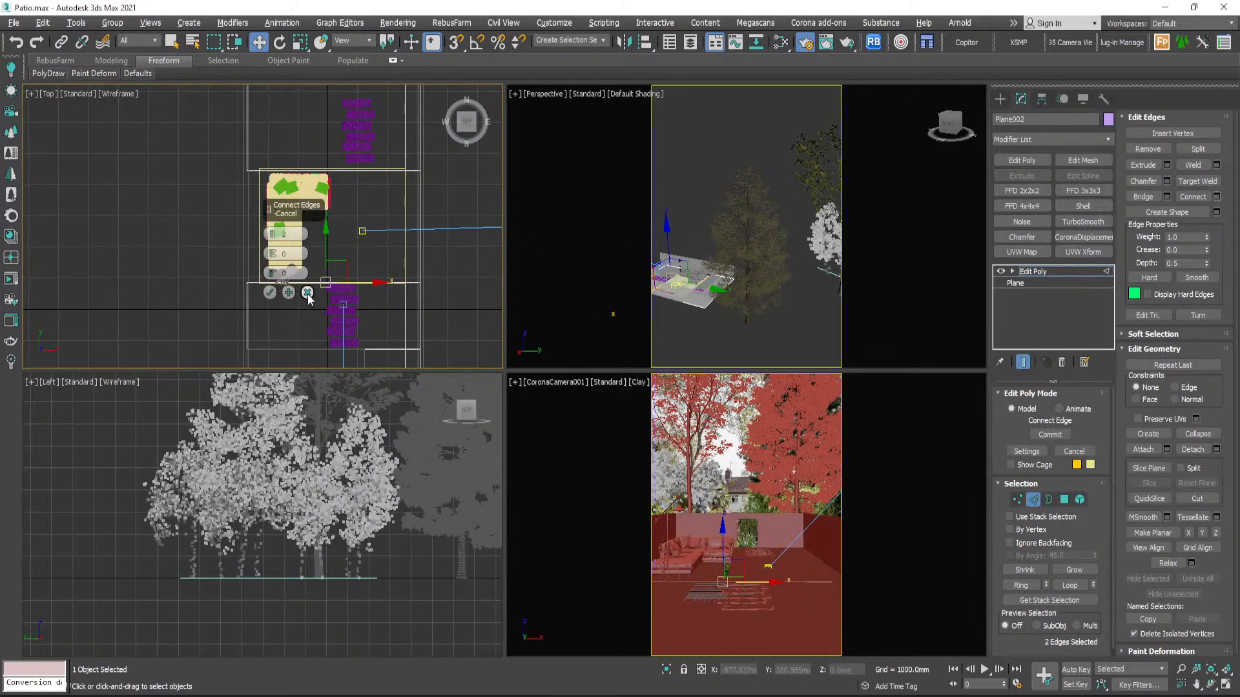
pyautogui.click(308, 291)
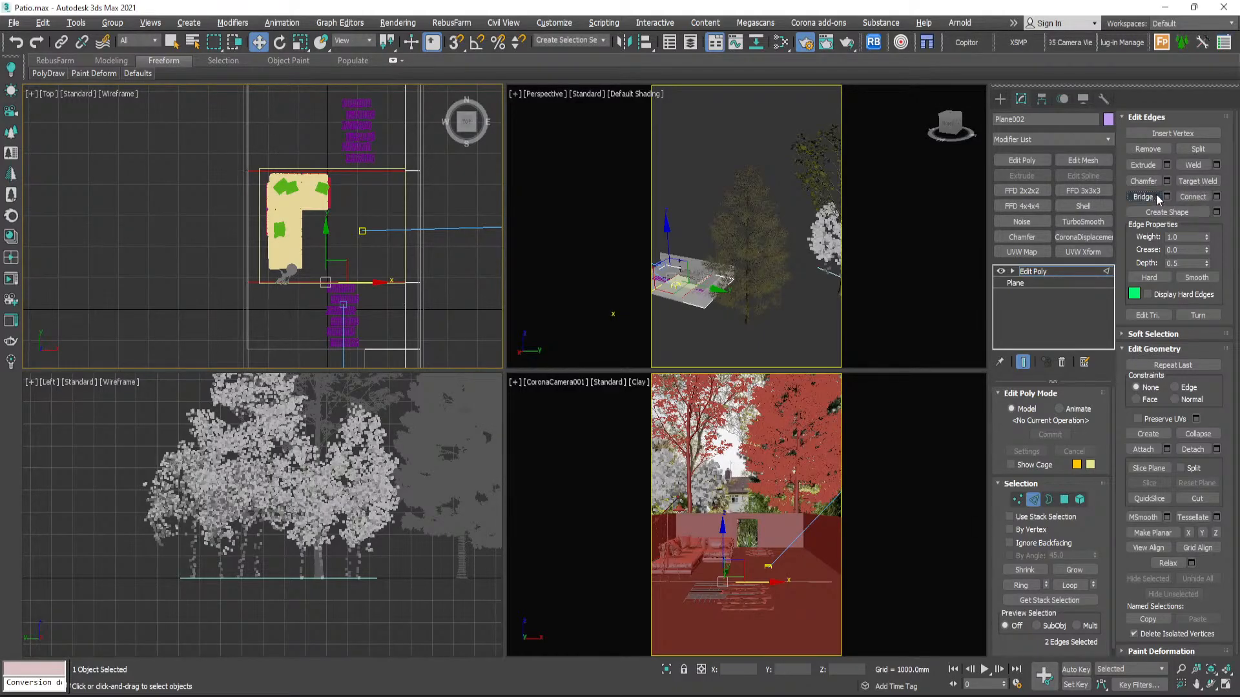
pyautogui.click(1216, 196)
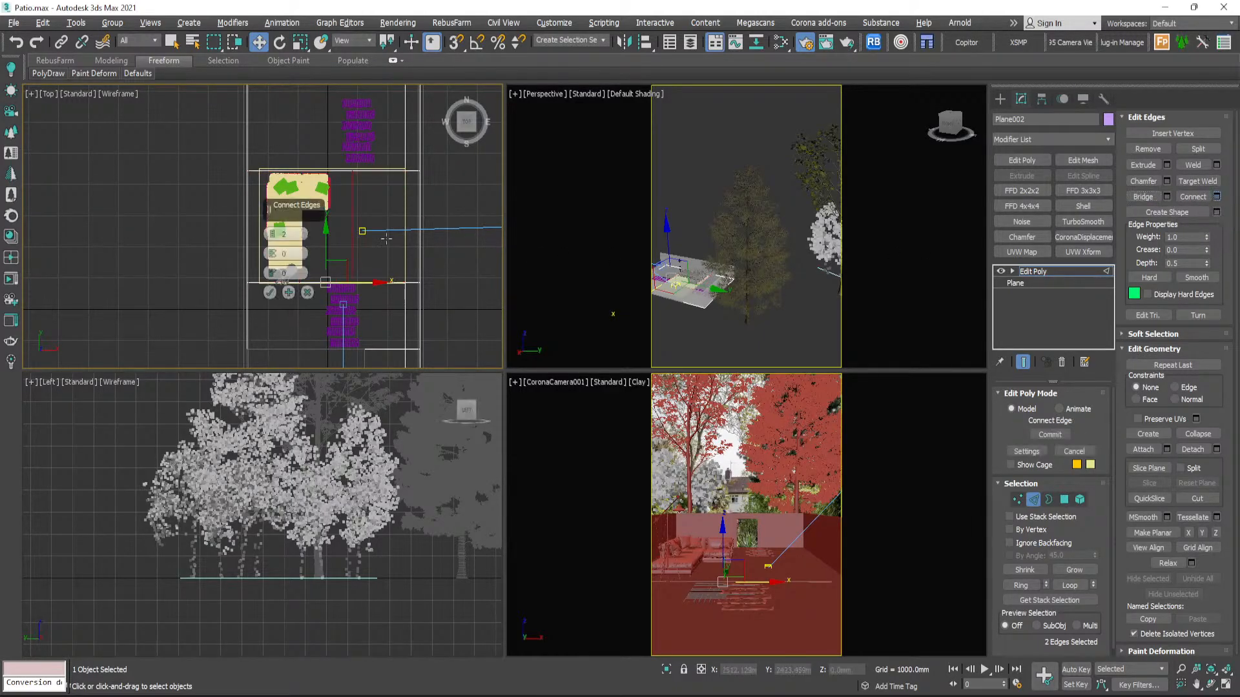
pyautogui.click(274, 293)
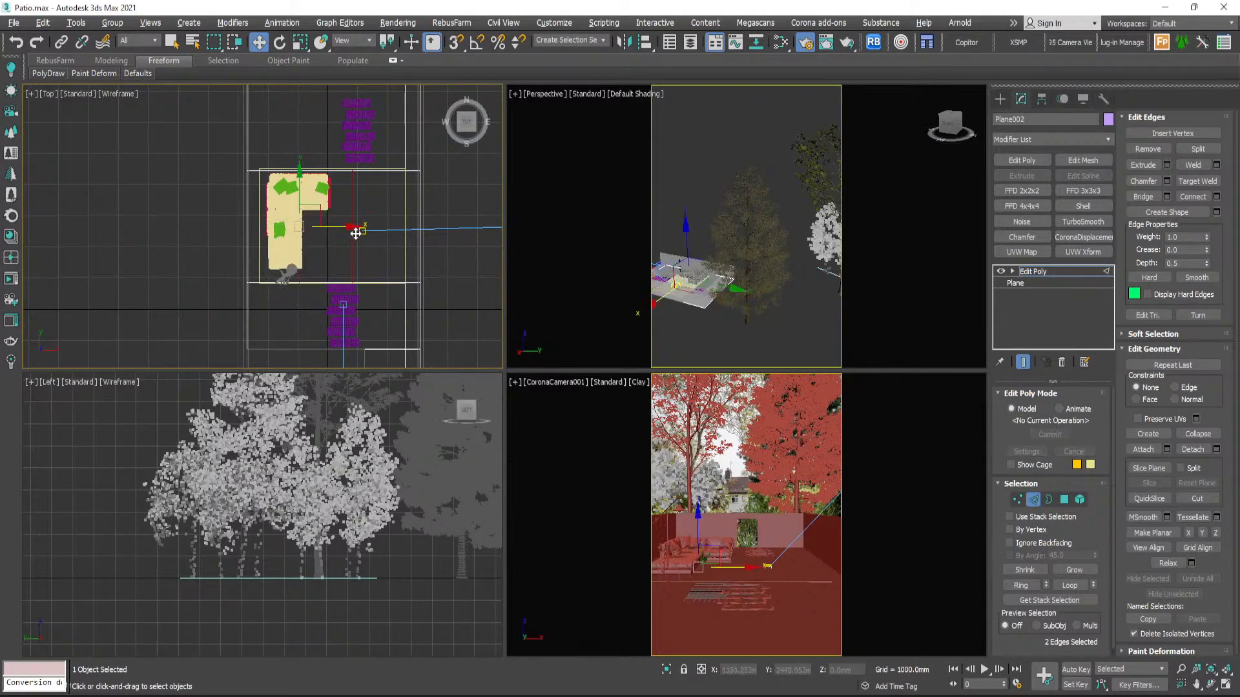
pyautogui.hotkey('ctrl', 'z')
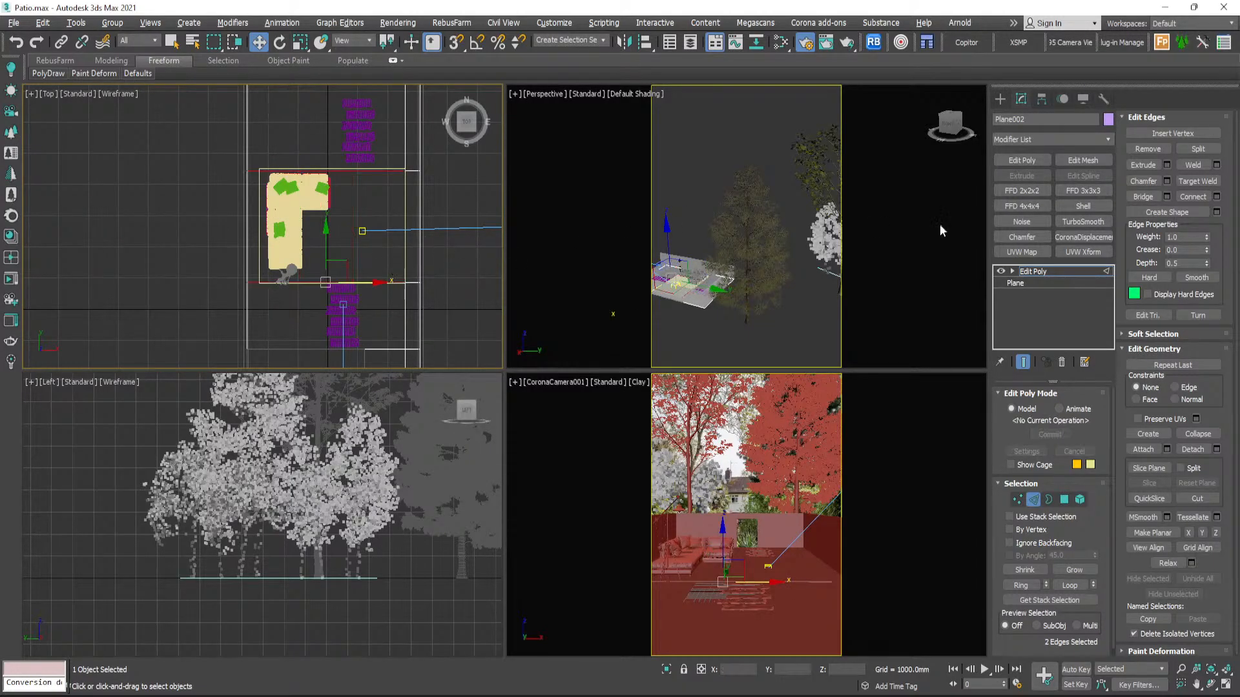
# - Connect the two selected ground edges with a new edge and move it to align with the slab's west side
pyautogui.click(1217, 196)
pyautogui.moveTo(277, 240)
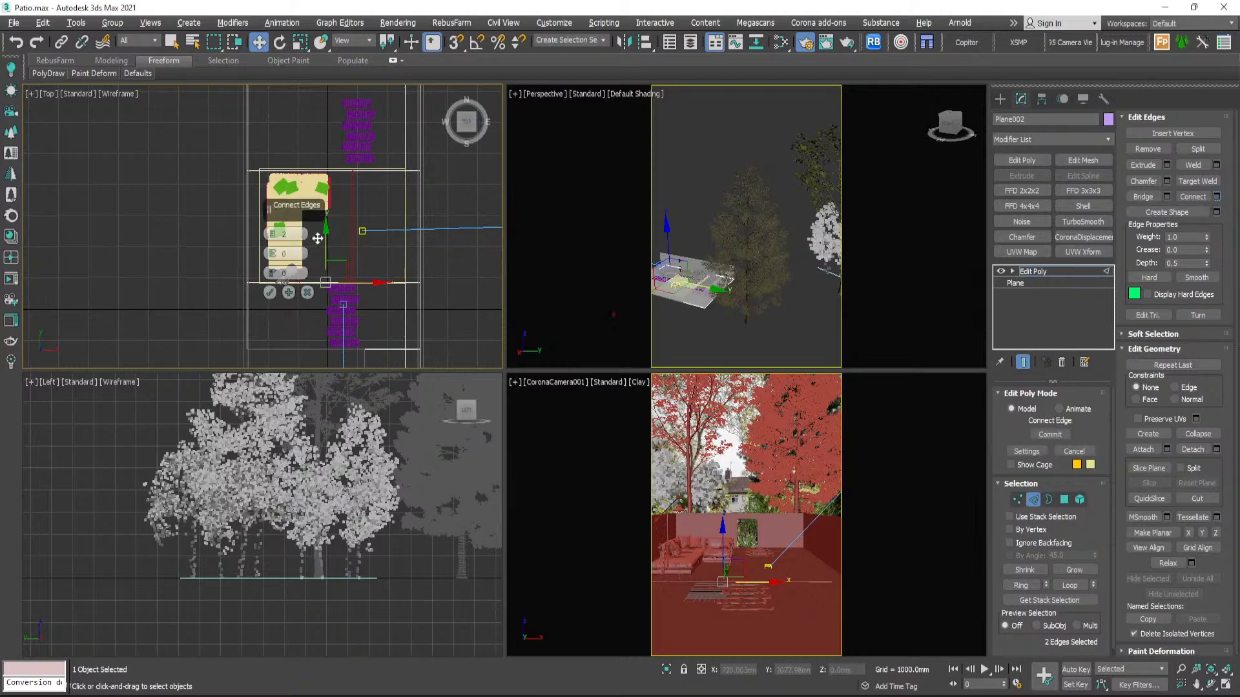
pyautogui.click(271, 293)
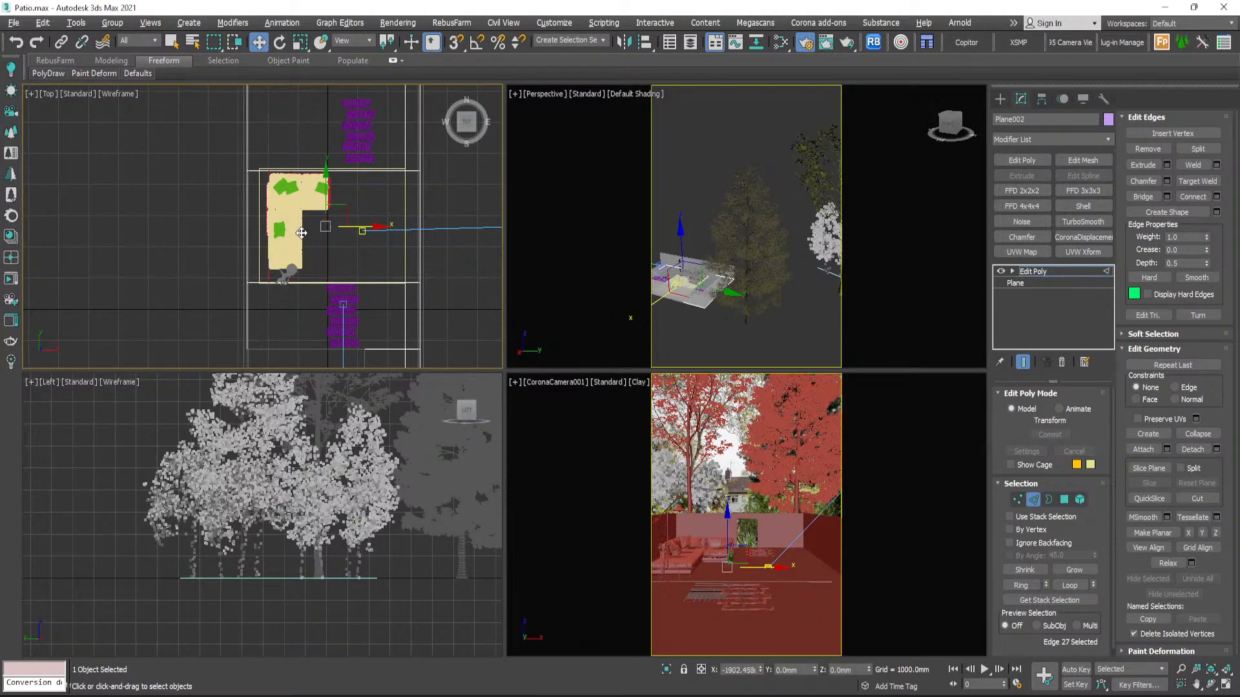
pyautogui.moveTo(301, 233); pyautogui.dragTo(294, 236)
pyautogui.click(1049, 434)
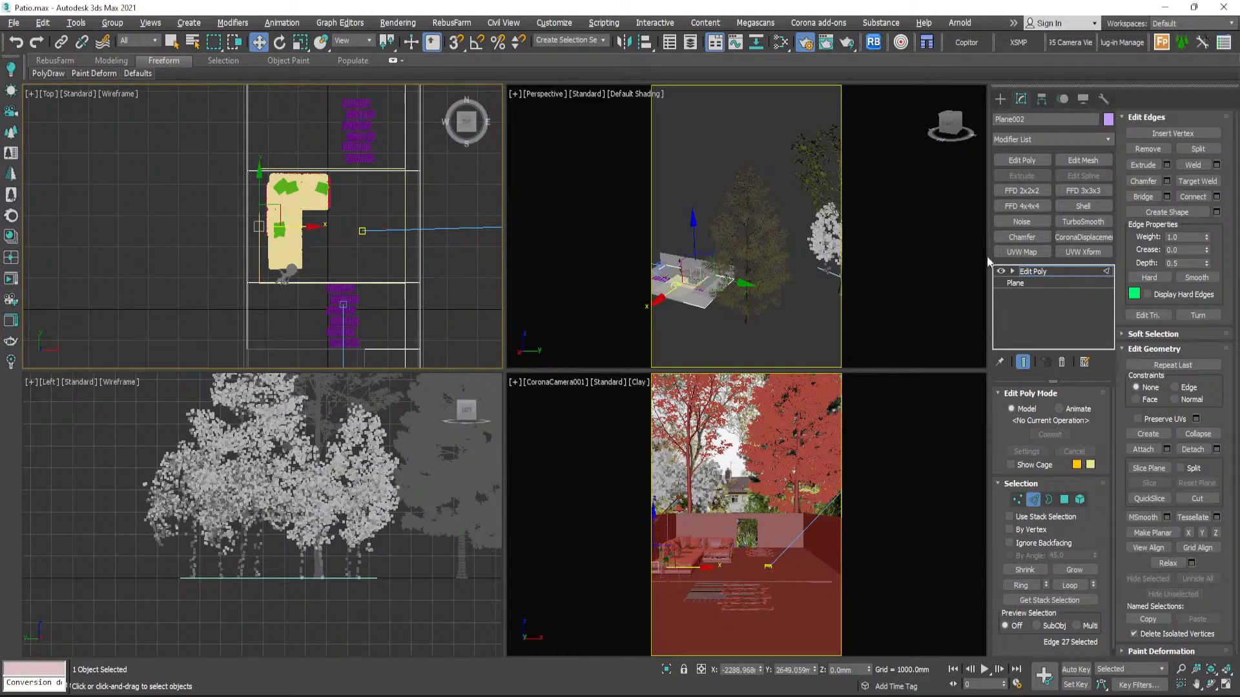
# - Delete the ground-plane polygon beneath the seating slab and return to object level
pyautogui.click(1065, 500)
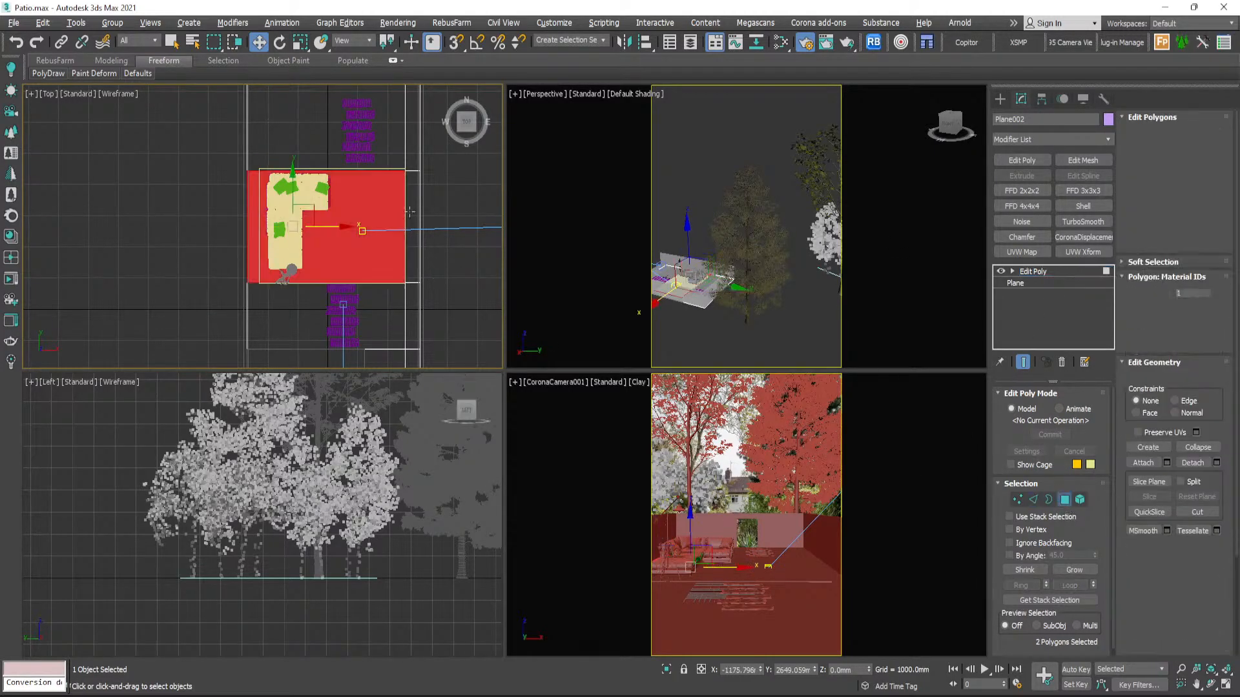
pyautogui.click(290, 226)
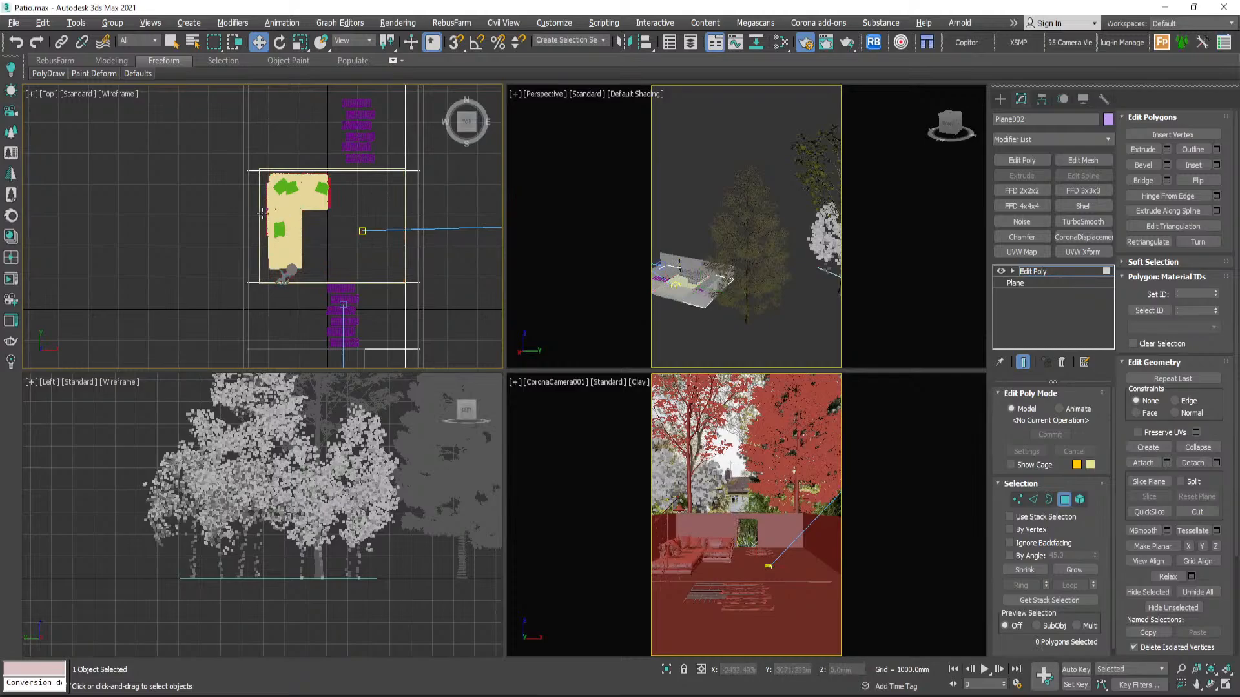
pyautogui.click(1002, 98)
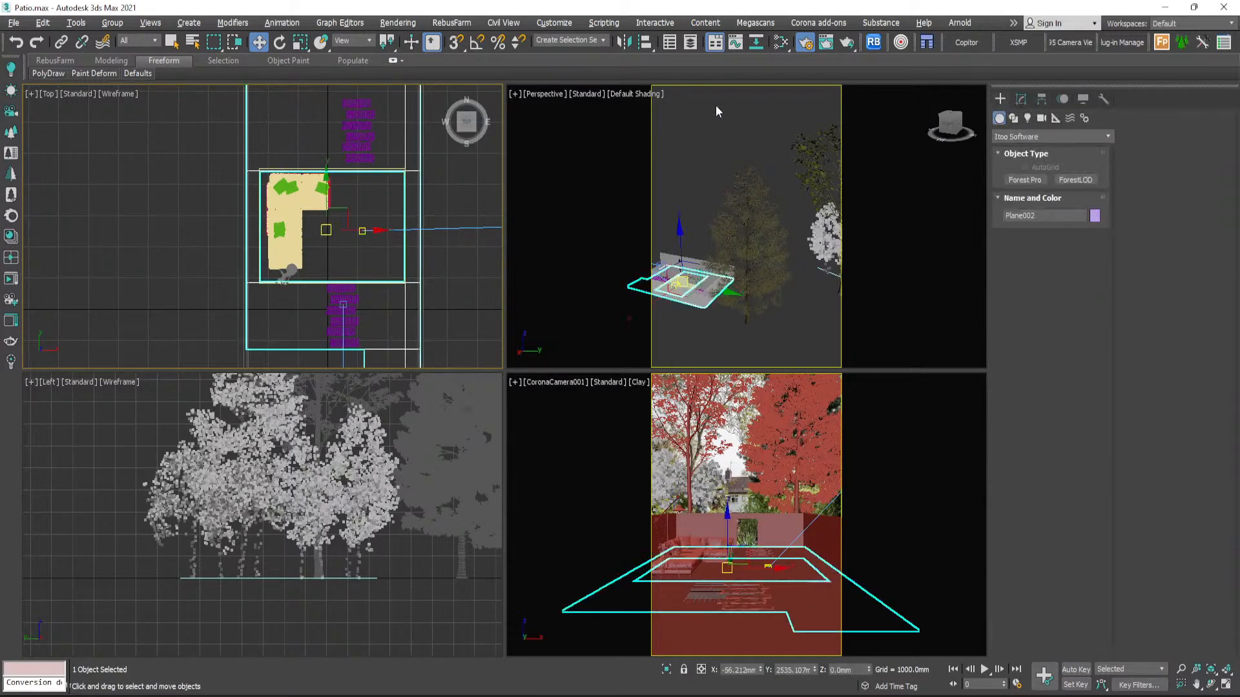
# - Deselect the ground plane and examine how its opening lines up with the seating slab in the top view
pyautogui.click(702, 144)
pyautogui.scroll(5, 248, 269)
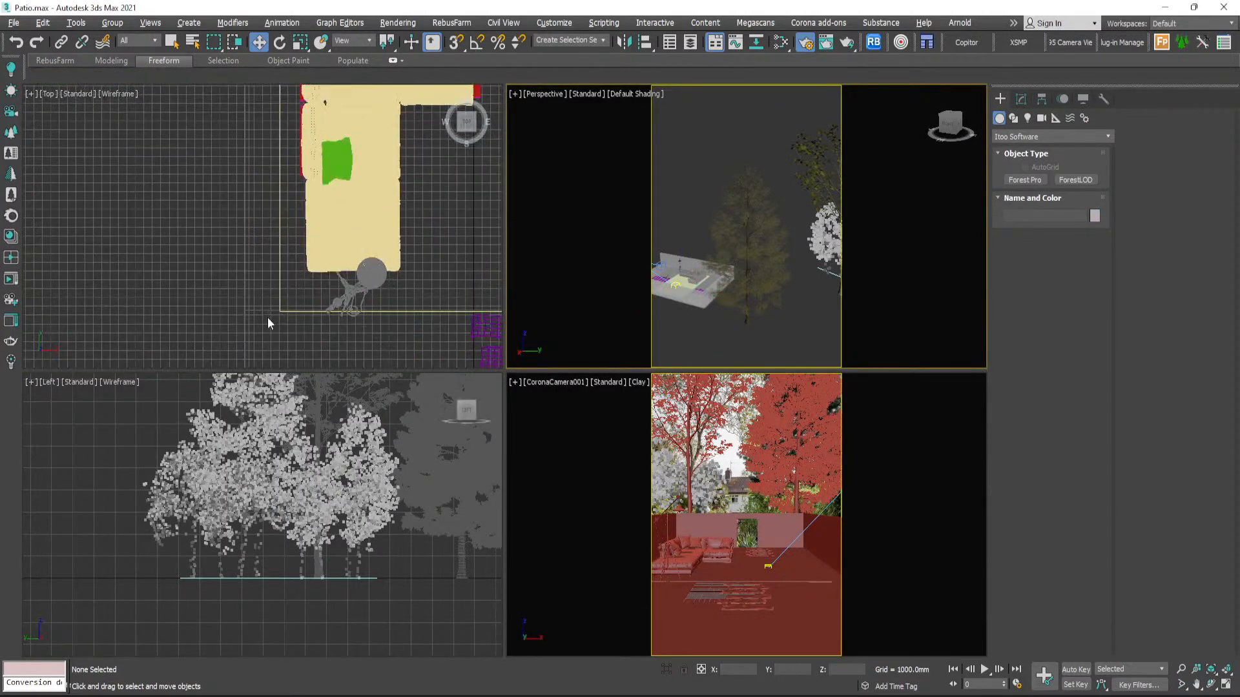
pyautogui.click(265, 313)
pyautogui.scroll(-5, 276, 242)
pyautogui.moveTo(271, 227)
pyautogui.mouseDown(button='middle')
pyautogui.moveTo(282, 199)
pyautogui.moveTo(280, 224)
pyautogui.mouseUp(button='middle')
pyautogui.click(300, 132)
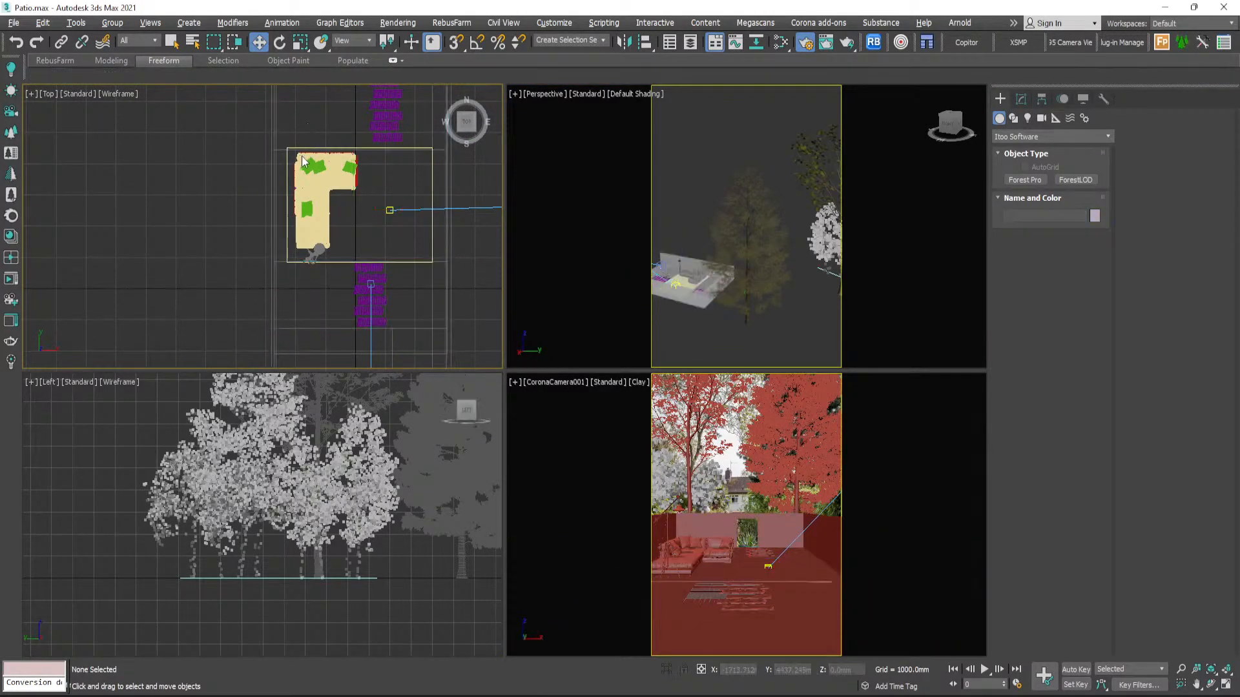
pyautogui.scroll(-3, 298, 157)
pyautogui.moveTo(296, 163); pyautogui.dragTo(285, 169, button='middle')
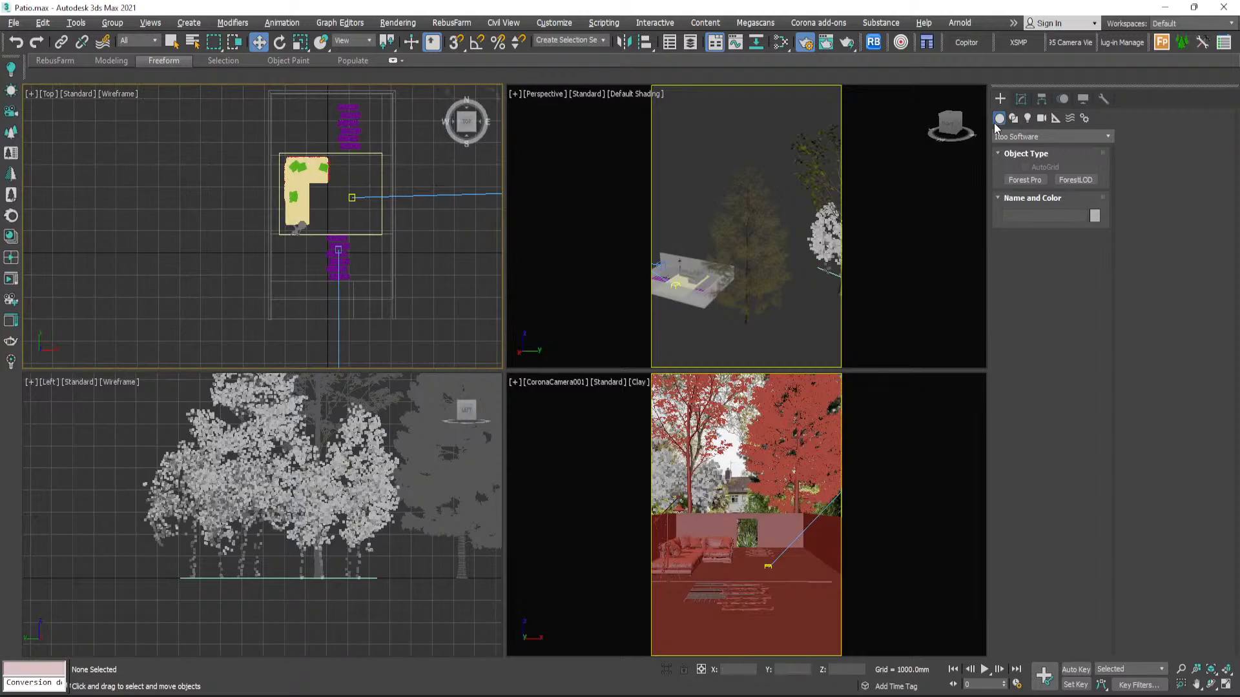
# - Start a Line spline in the top view around the stepping-stone path in front of the slab
pyautogui.click(1013, 118)
pyautogui.click(1026, 191)
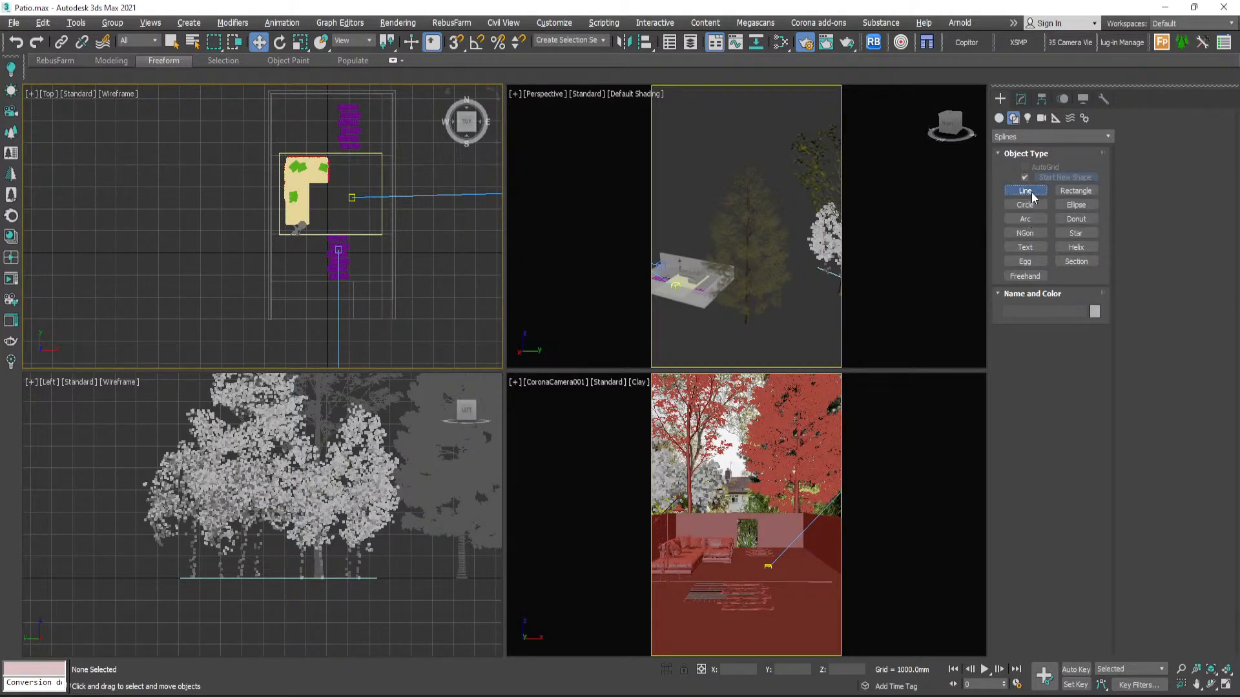
pyautogui.scroll(4, 385, 276)
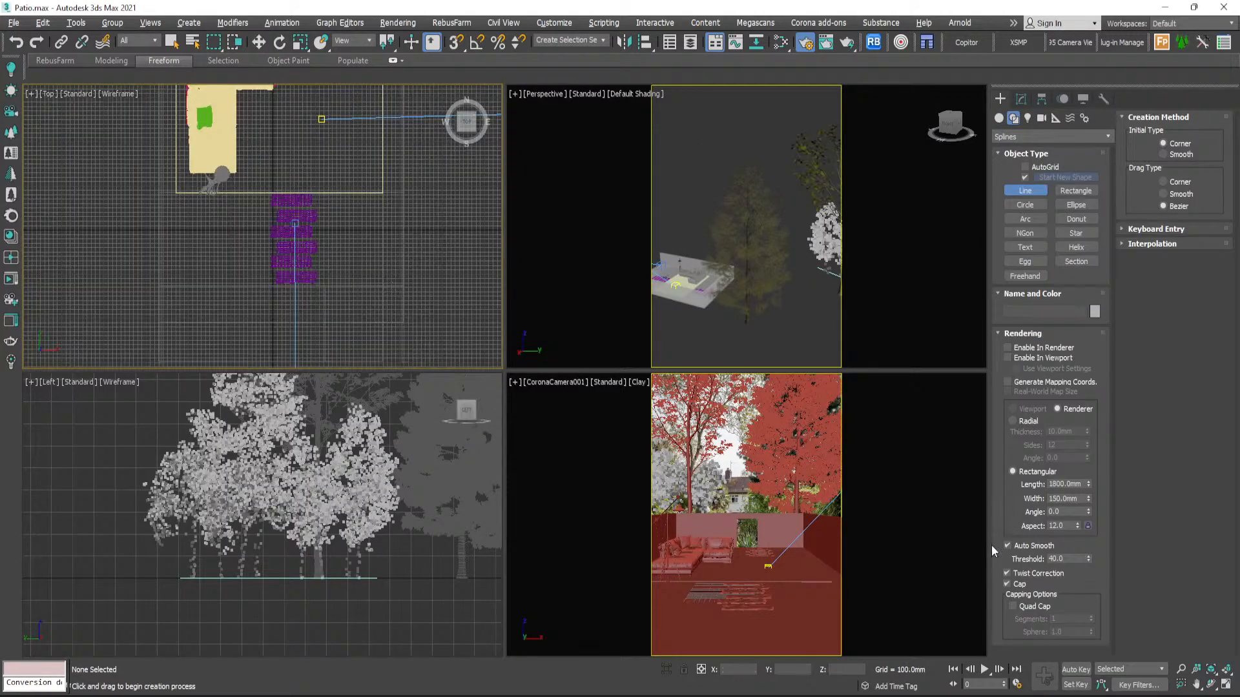
# - Switch to the reference photo and examine the planting and hedges around the patio and stepping stones
pyautogui.hotkey('alt', 'Tab')
pyautogui.scroll(2, 1055, 364)
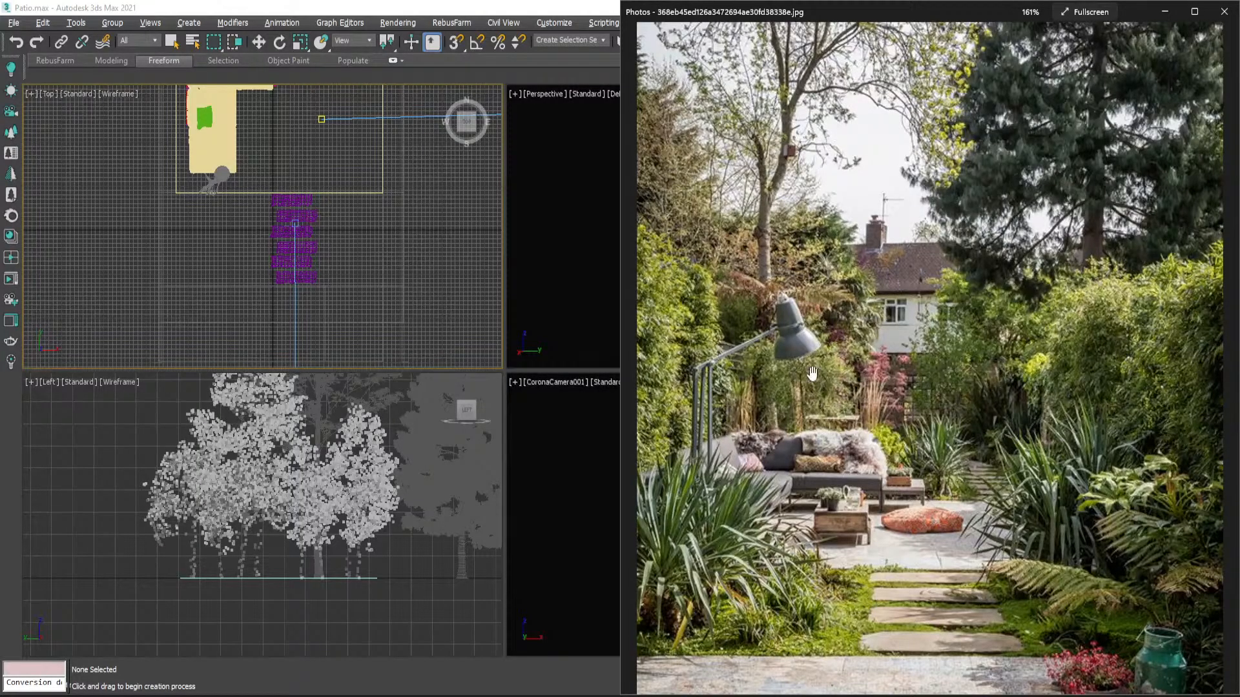
pyautogui.click(1164, 11)
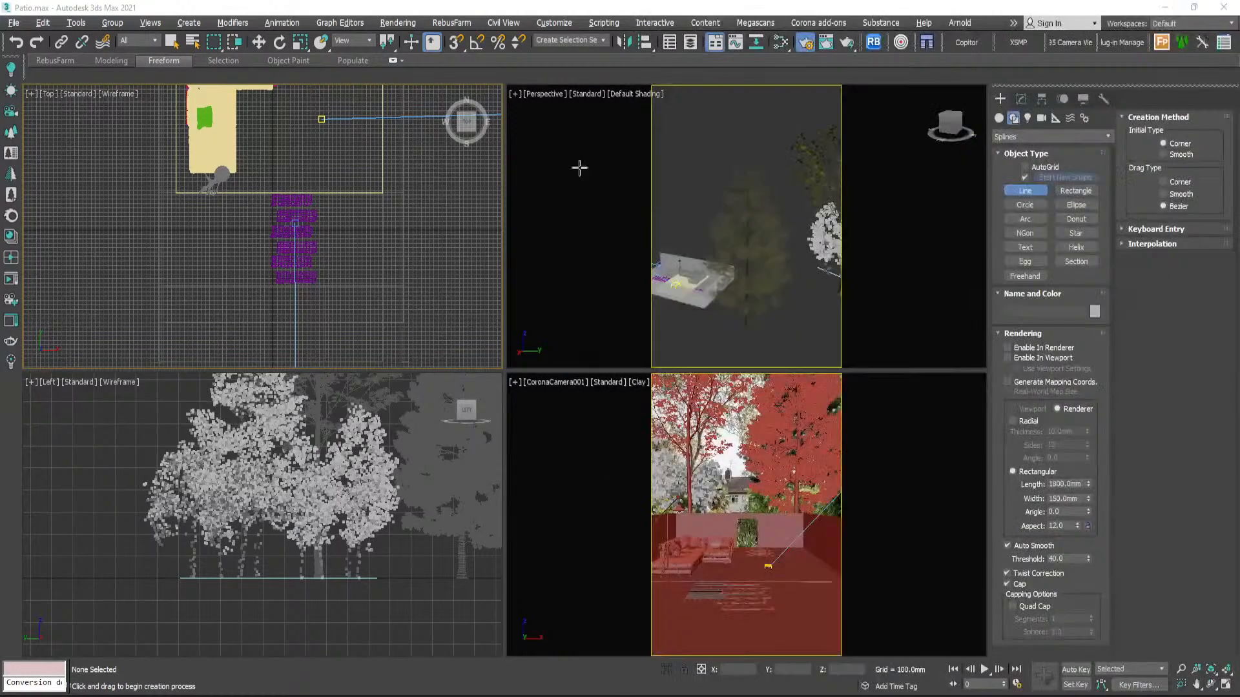
pyautogui.hotkey('alt', 'Tab')
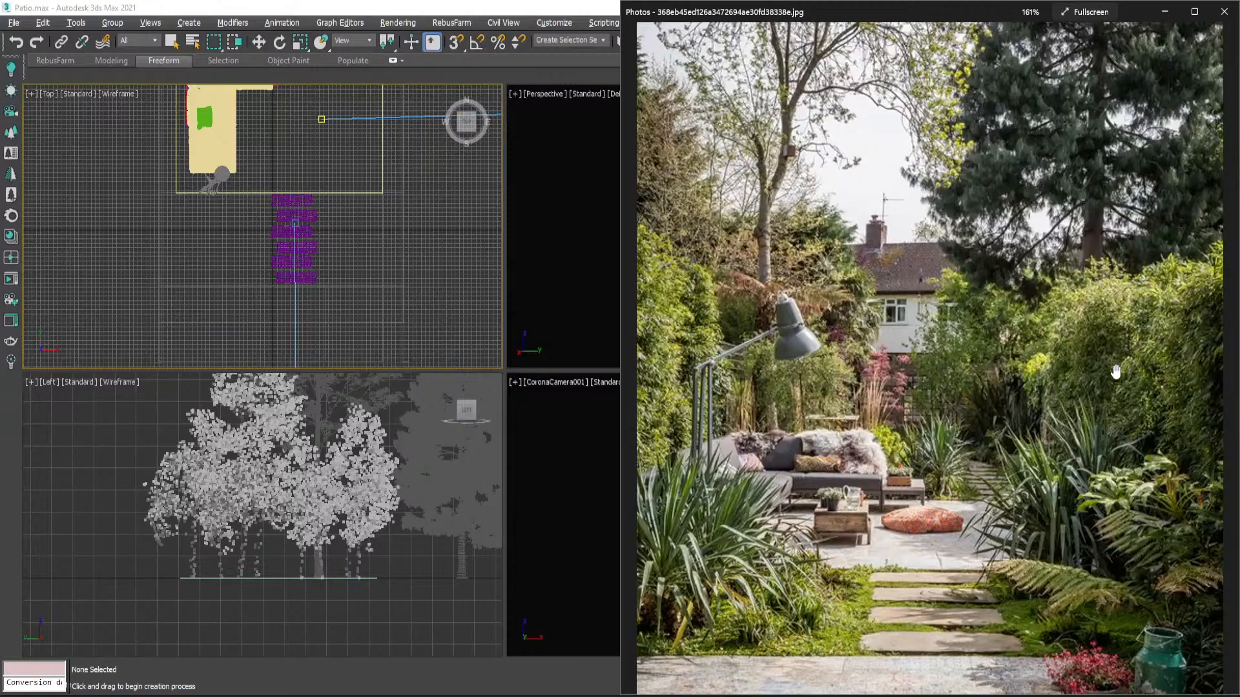
# - Close off the reference view and draw a straight Line spline beside the seating slab's sofa side, running down alongside the stepping stones
pyautogui.click(1165, 12)
pyautogui.scroll(-3, 208, 237)
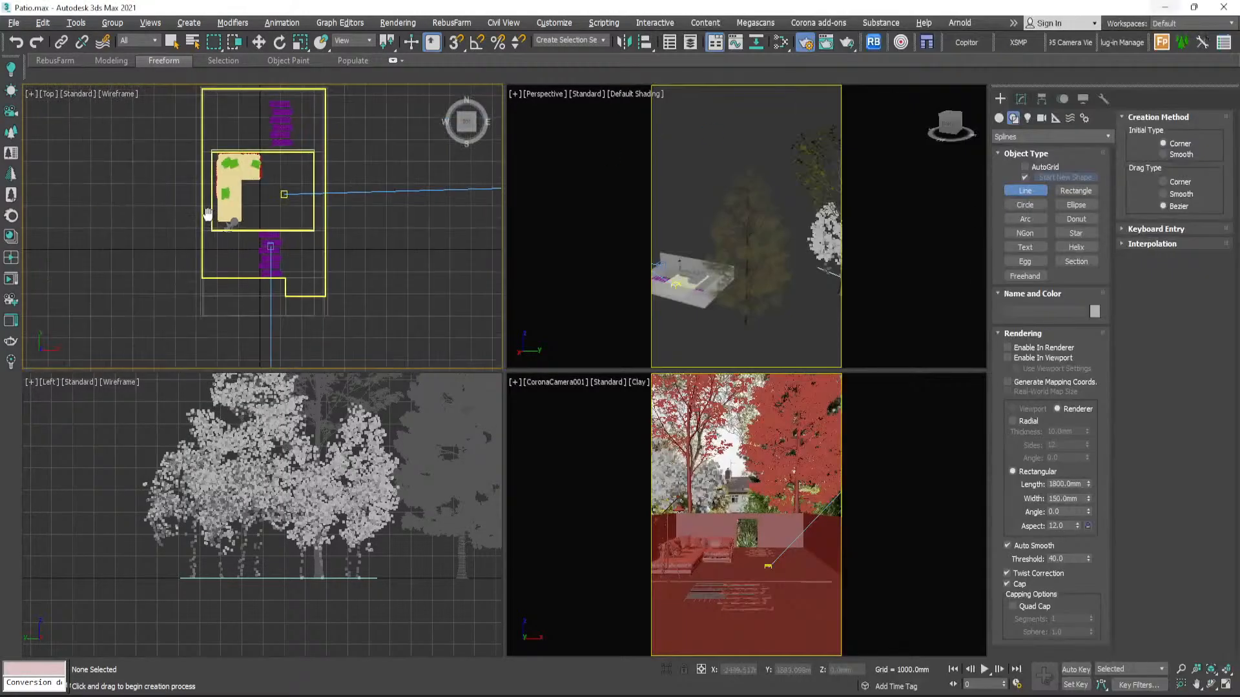
pyautogui.scroll(4, 208, 238)
pyautogui.moveTo(208, 238); pyautogui.dragTo(213, 205, button='middle')
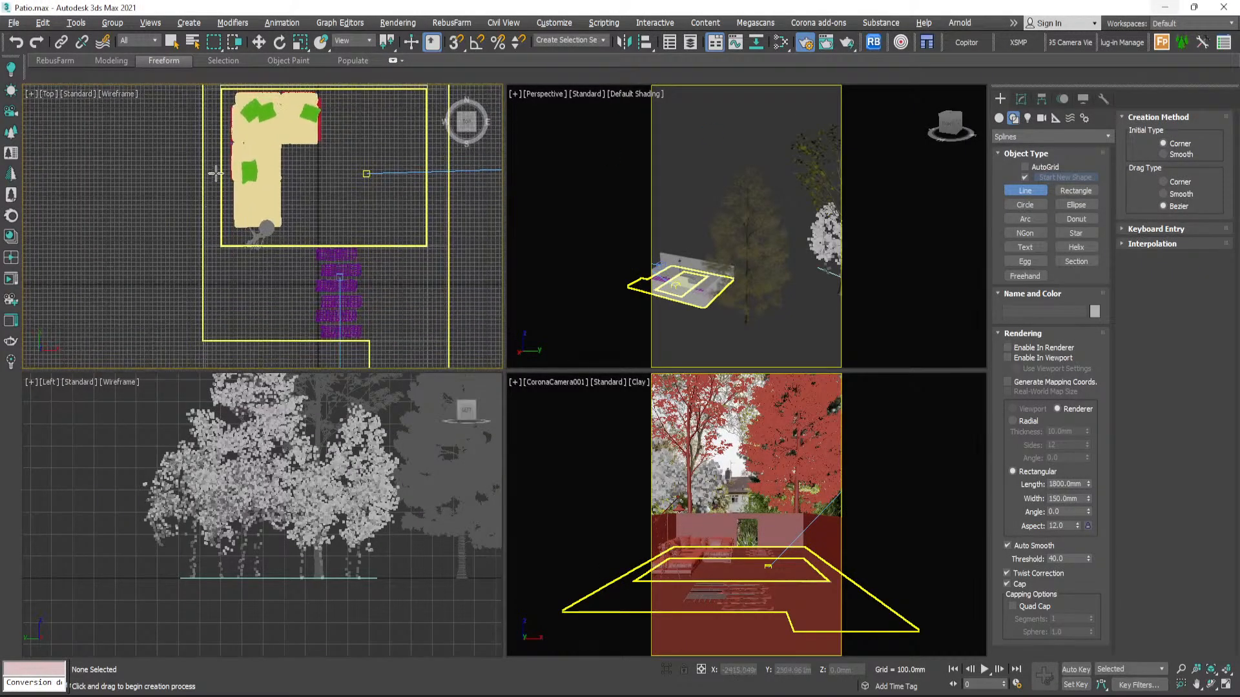
pyautogui.click(211, 137)
pyautogui.click(211, 335)
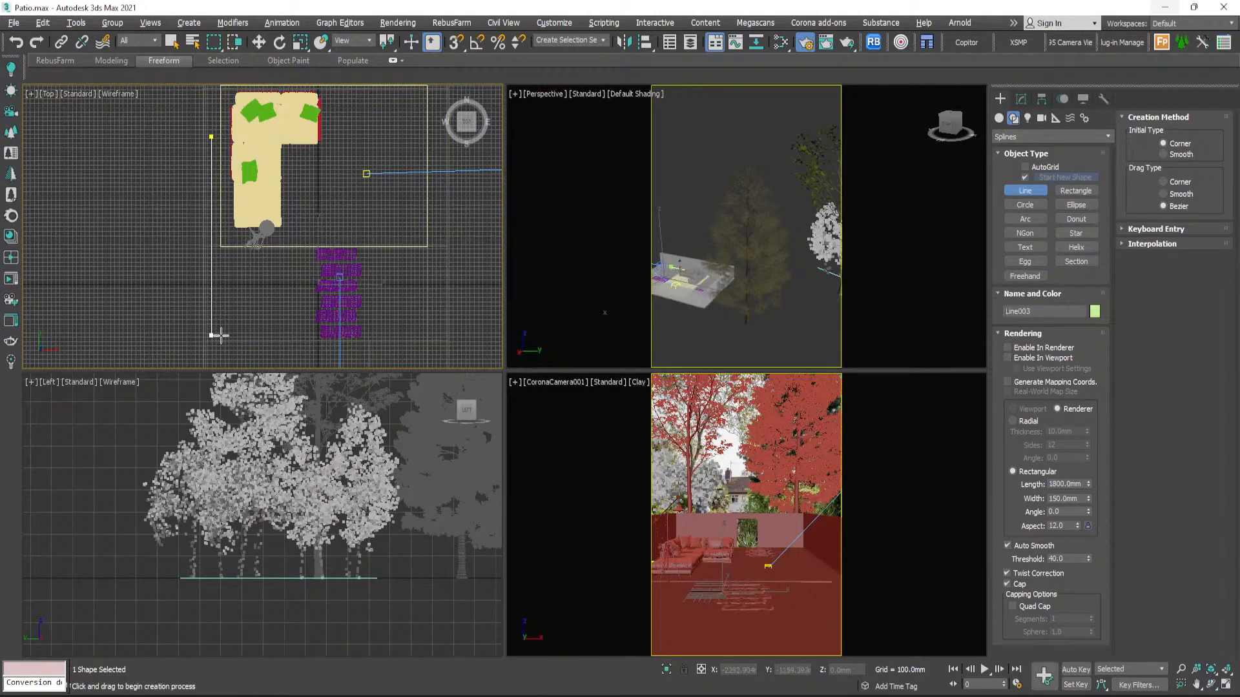
# - Add a second straight segment to the same spline shape along the slab's opposite side with Create Line, and select the shape
pyautogui.click(1022, 101)
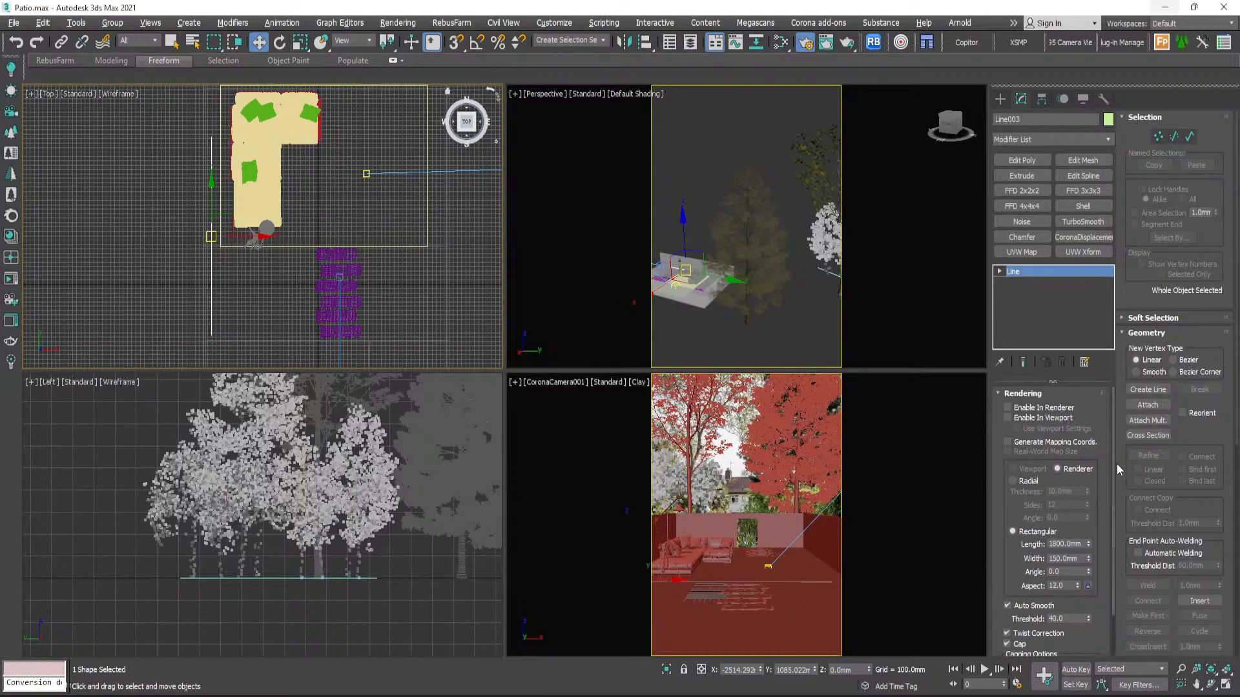
pyautogui.click(1147, 389)
pyautogui.moveTo(402, 224); pyautogui.dragTo(318, 209, button='middle')
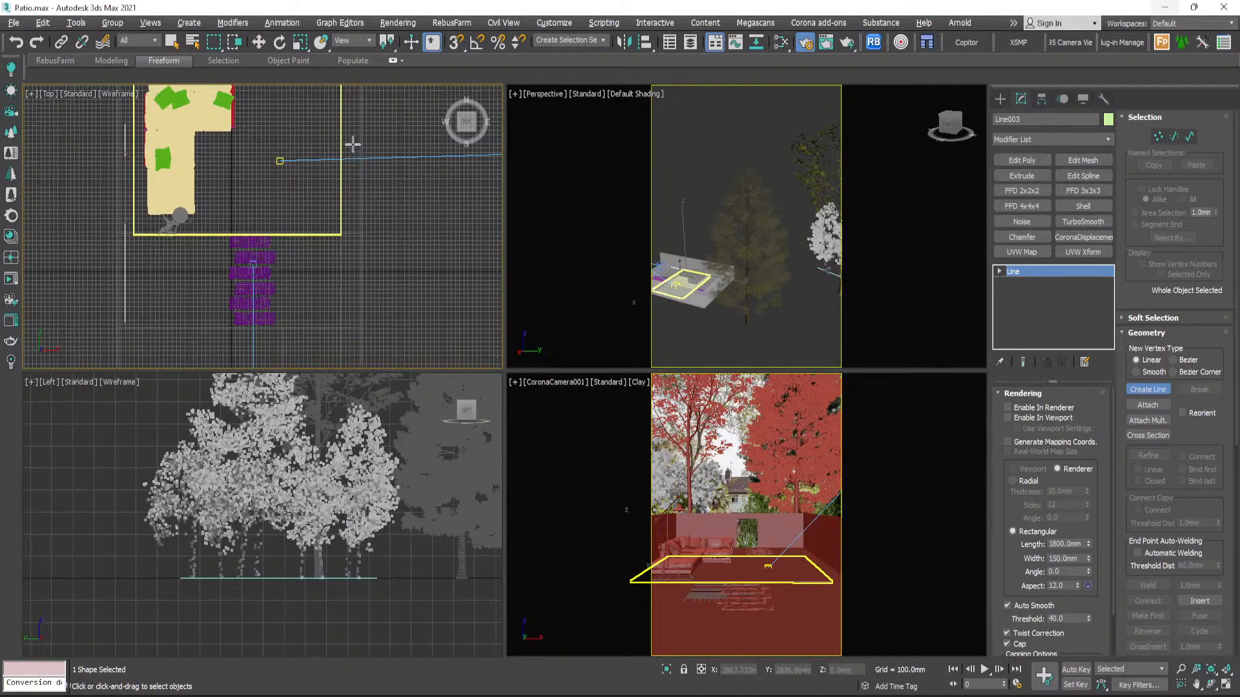
pyautogui.click(352, 144)
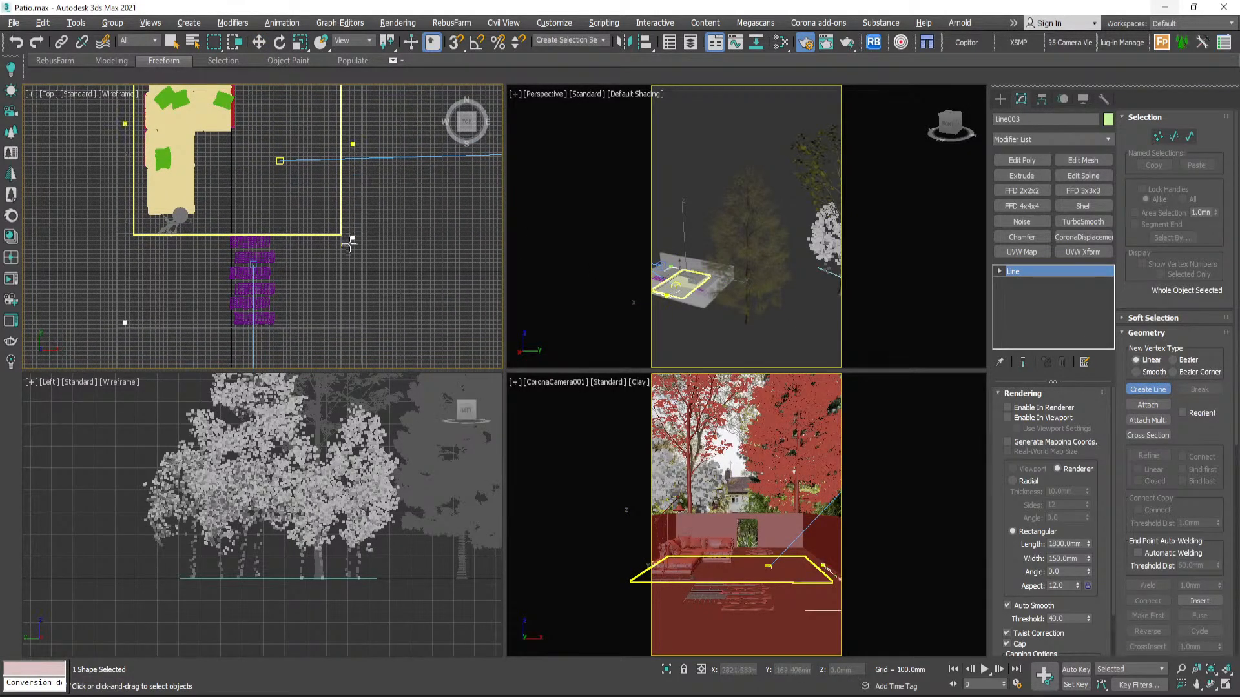
pyautogui.click(350, 317)
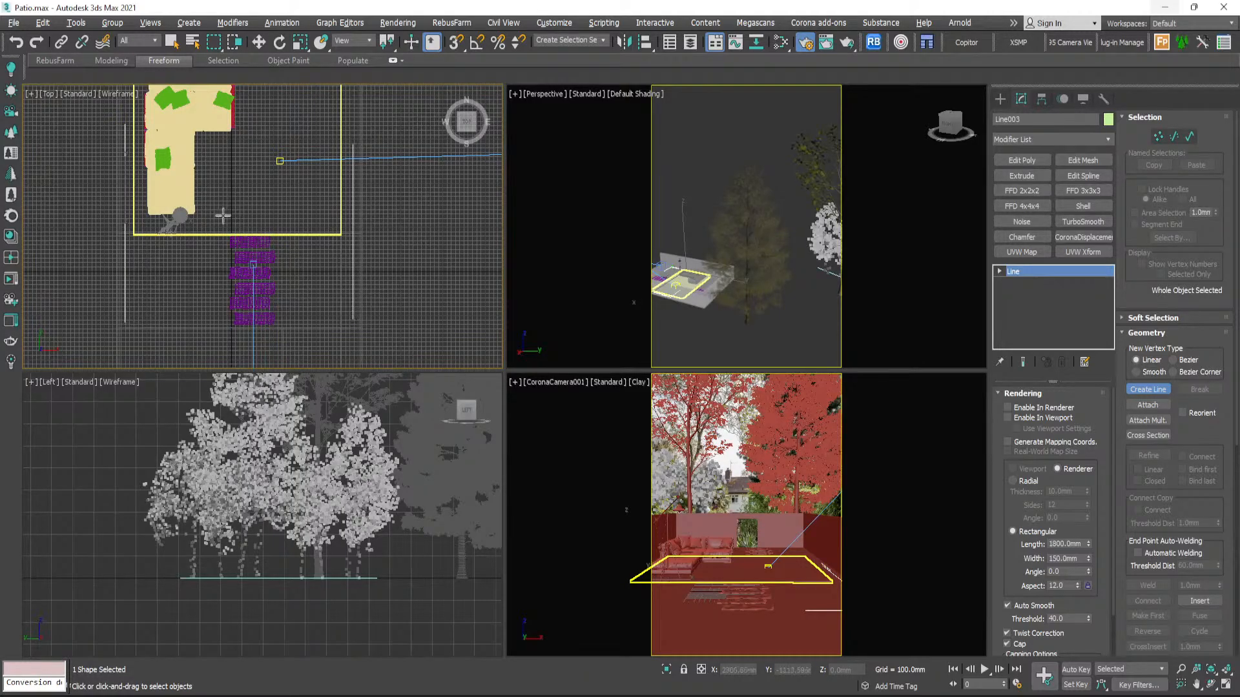
pyautogui.click(259, 44)
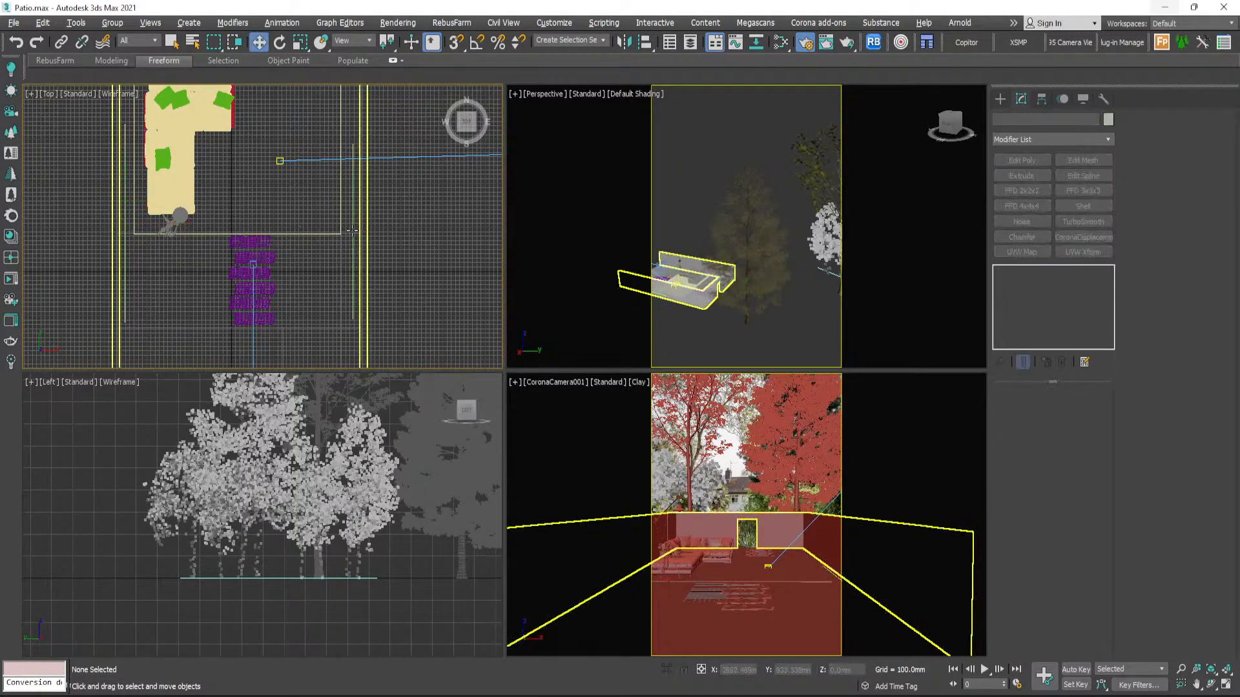
pyautogui.click(351, 231)
pyautogui.scroll(3, 346, 257)
pyautogui.click(344, 258)
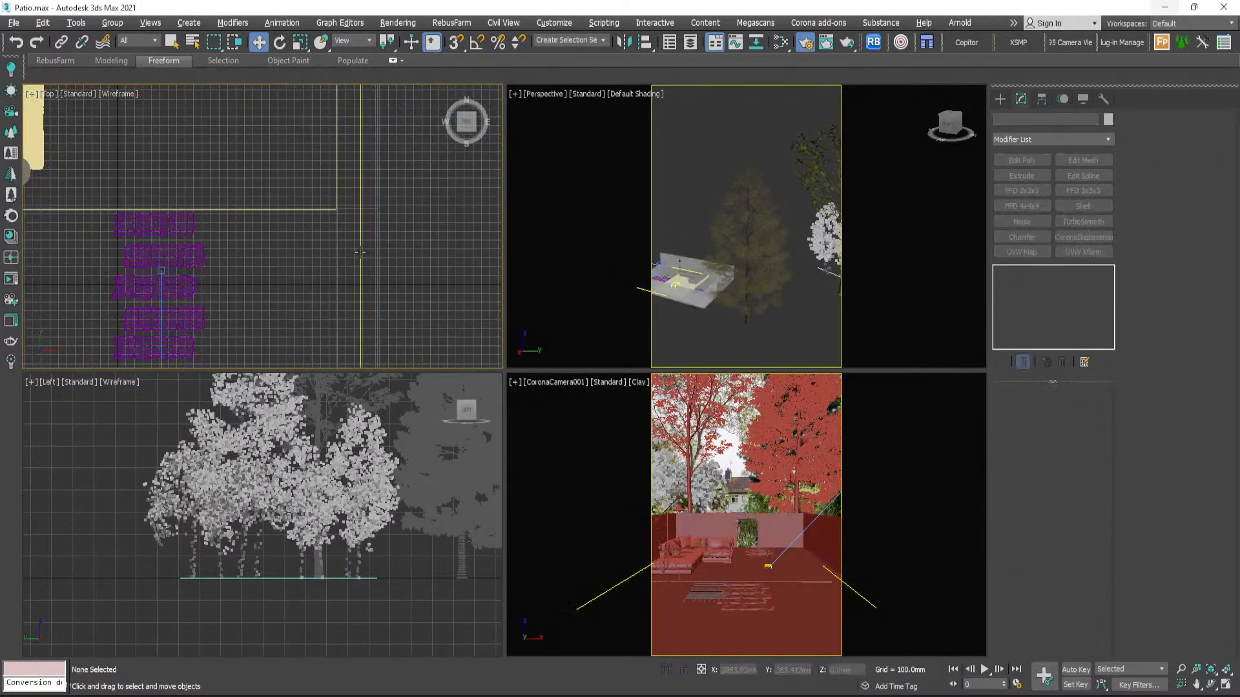
pyautogui.click(359, 252)
# - Locate the separate group of trees away from the patio in the top view and select the eucalyptus tree among them
pyautogui.scroll(-5, 351, 186)
pyautogui.moveTo(325, 182)
pyautogui.mouseDown(button='middle')
pyautogui.moveTo(325, 195)
pyautogui.moveTo(317, 176)
pyautogui.mouseUp(button='middle')
pyautogui.scroll(-3, 777, 280)
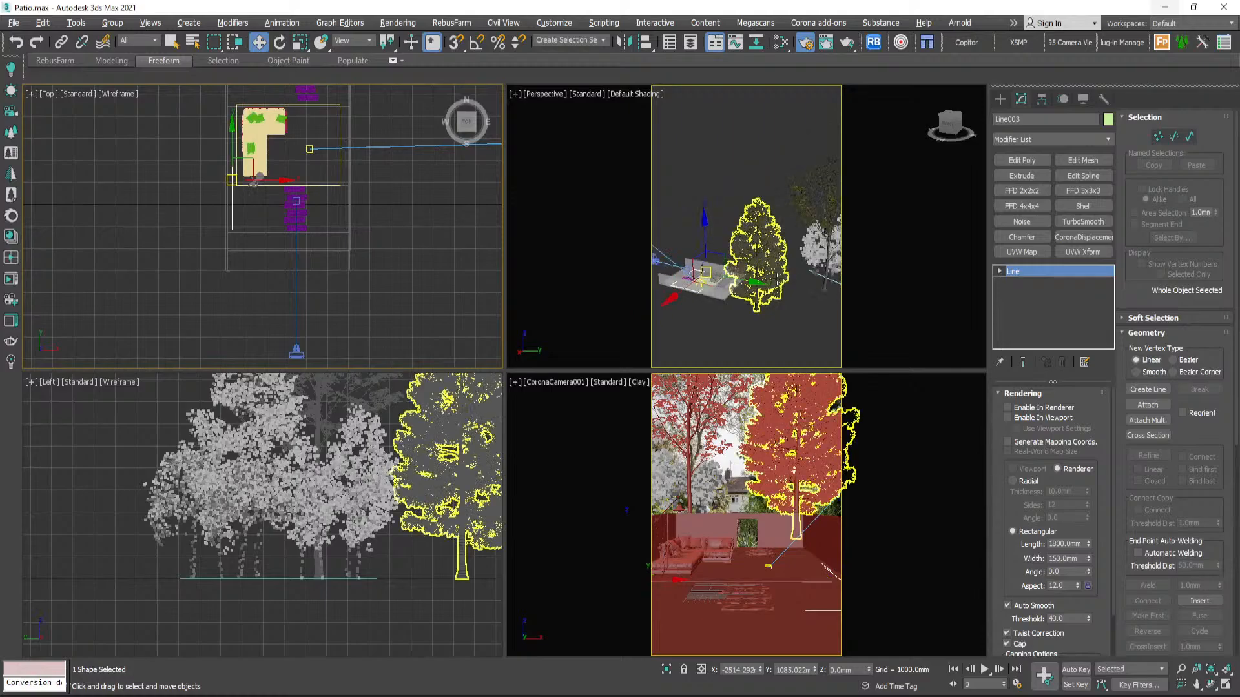
pyautogui.moveTo(777, 281); pyautogui.dragTo(745, 236, button='middle')
pyautogui.scroll(-3, 714, 215)
pyautogui.scroll(-5, 271, 222)
pyautogui.scroll(-3, 354, 208)
pyautogui.moveTo(326, 197); pyautogui.dragTo(231, 159, button='middle')
pyautogui.moveTo(490, 273); pyautogui.dragTo(415, 231, button='middle')
pyautogui.scroll(3, 334, 184)
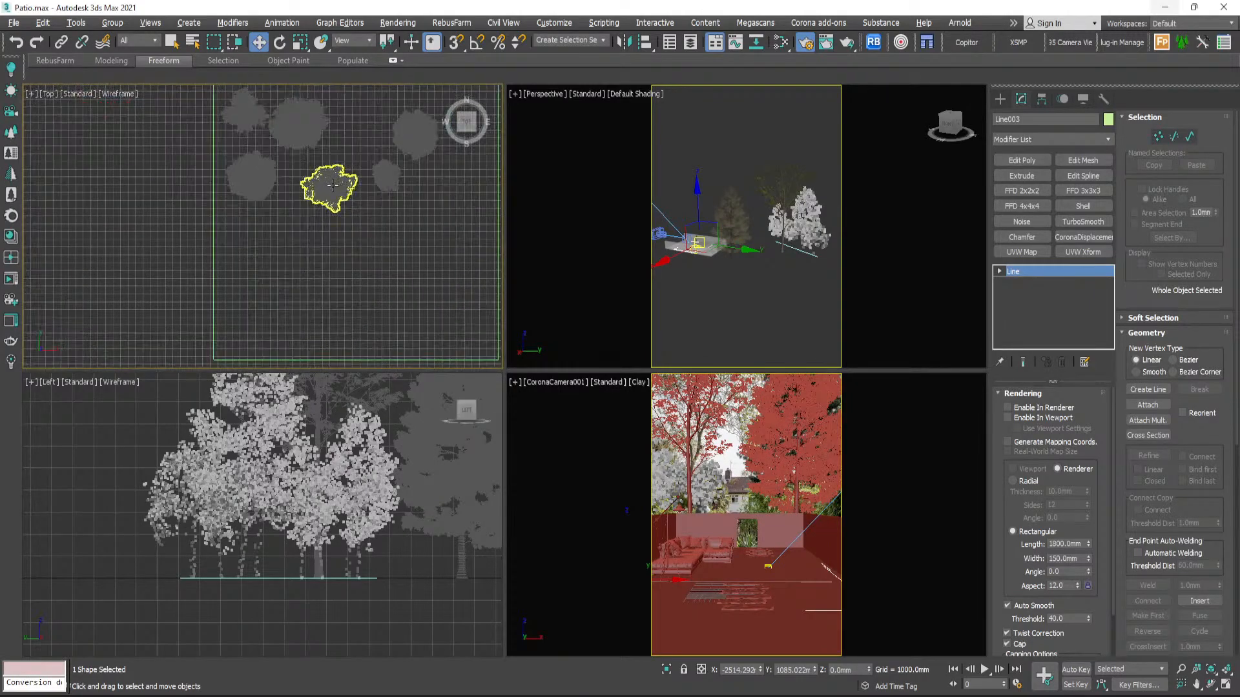
pyautogui.scroll(2, 333, 185)
pyautogui.click(331, 187)
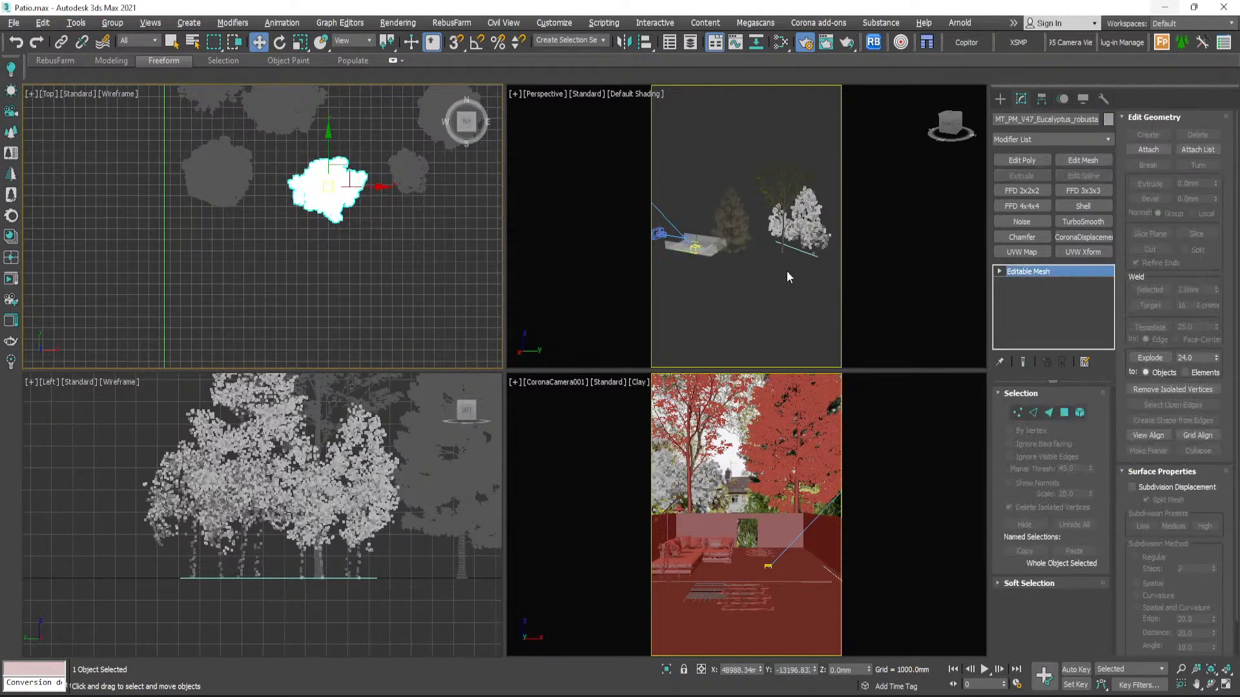
# - Frame the selected eucalyptus in the perspective view, examine the trees on the green ground plane, and clear the selection
pyautogui.middleClick(786, 271)
pyautogui.press('z')
pyautogui.keyDown('alt'); pyautogui.moveTo(715, 244); pyautogui.dragTo(804, 213, button='middle'); pyautogui.keyUp('alt')
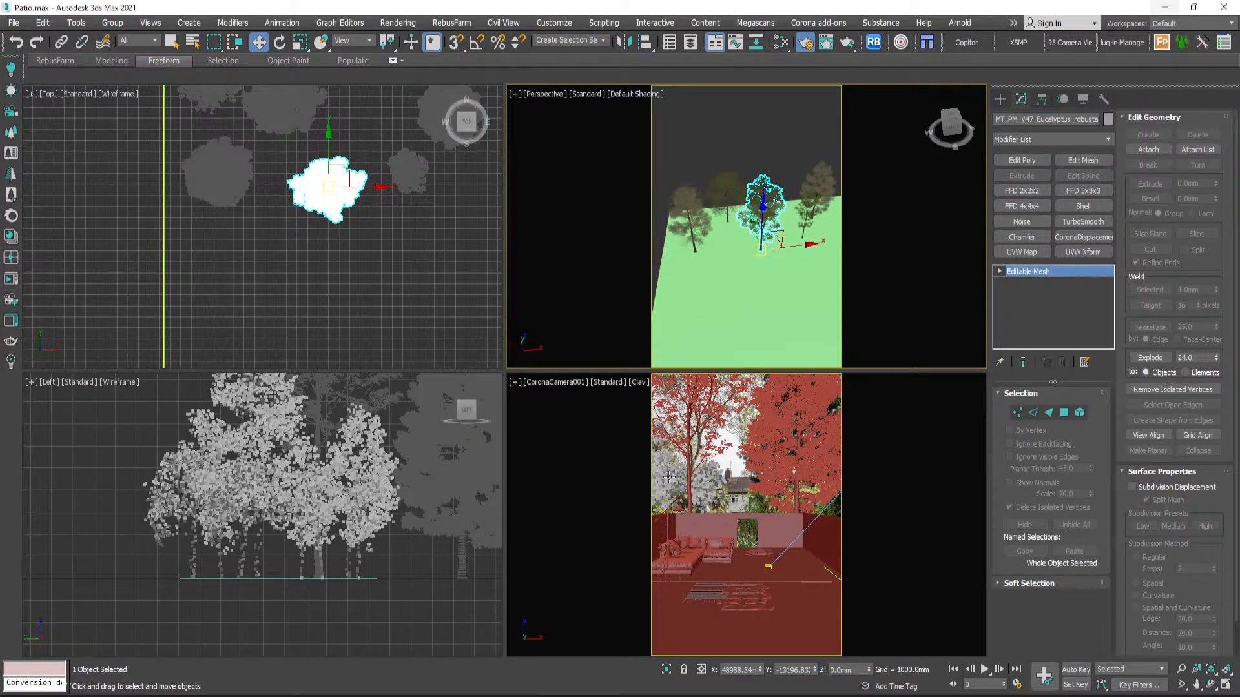
pyautogui.click(758, 137)
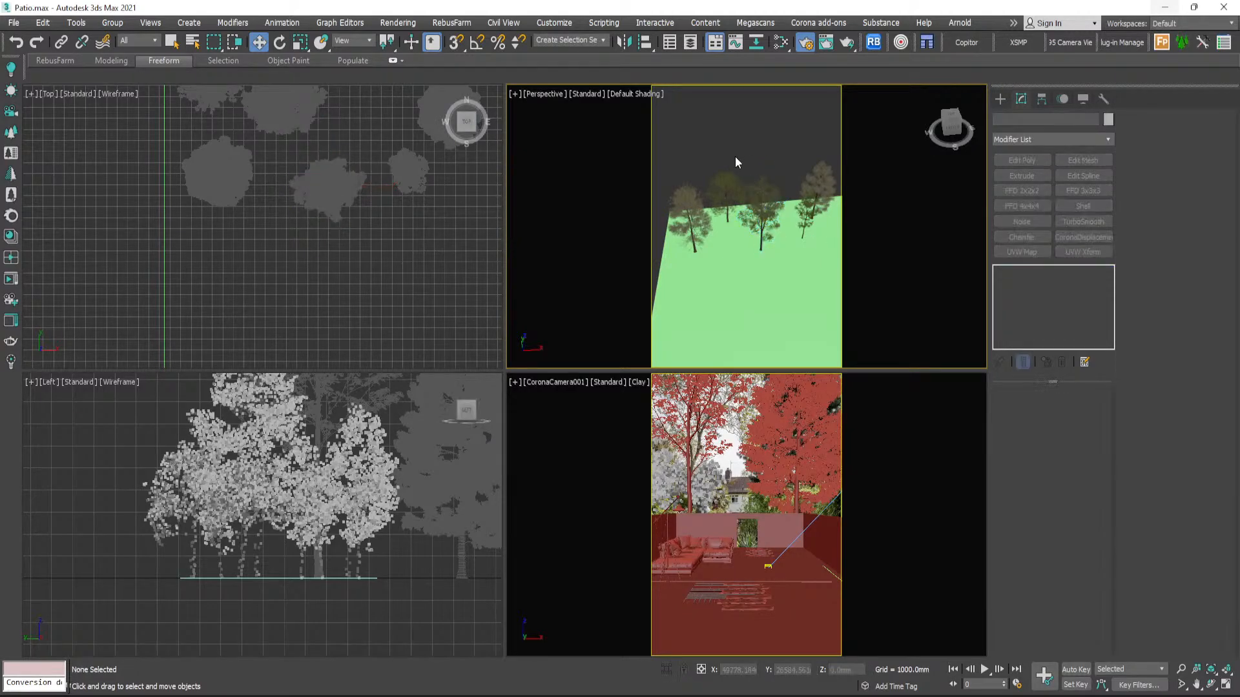
pyautogui.scroll(-3, 347, 247)
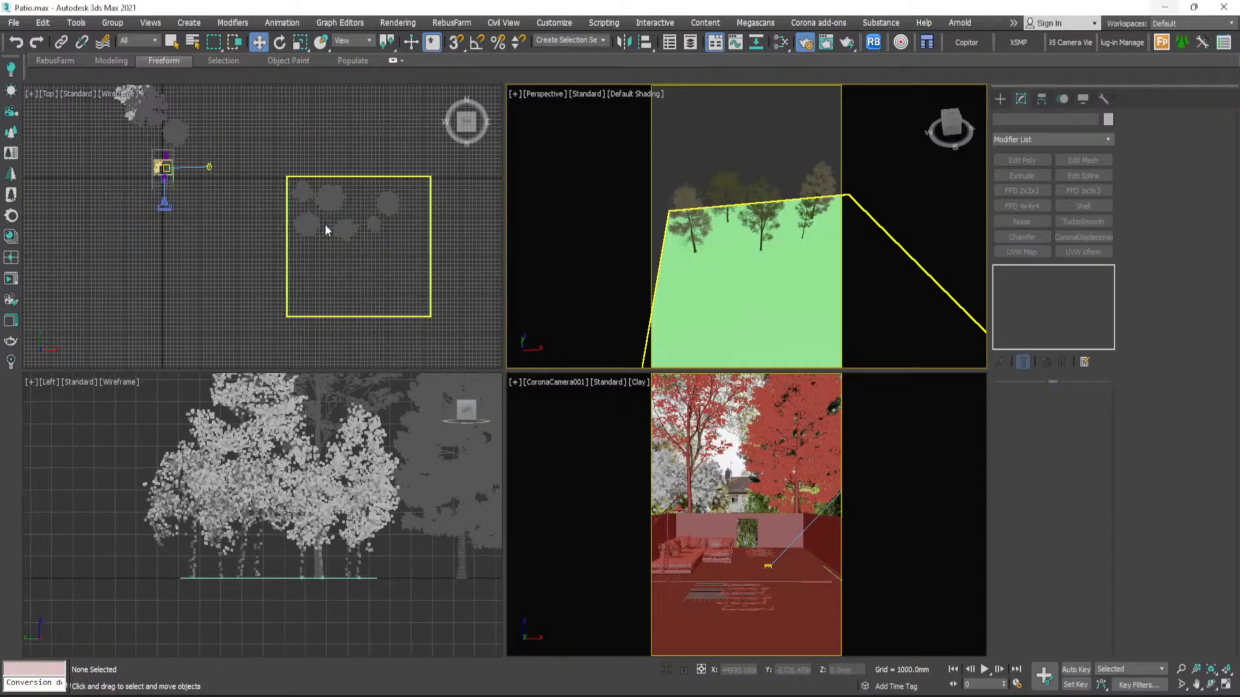
pyautogui.moveTo(353, 270); pyautogui.dragTo(354, 274)
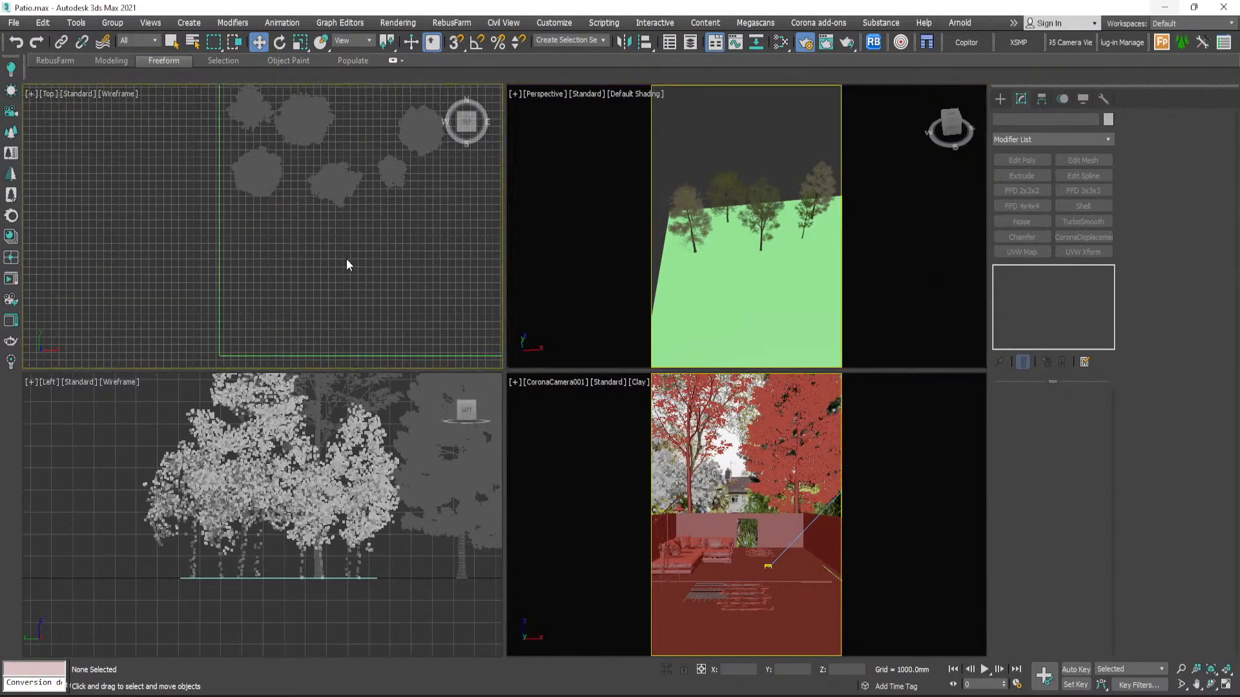
pyautogui.scroll(-2, 354, 232)
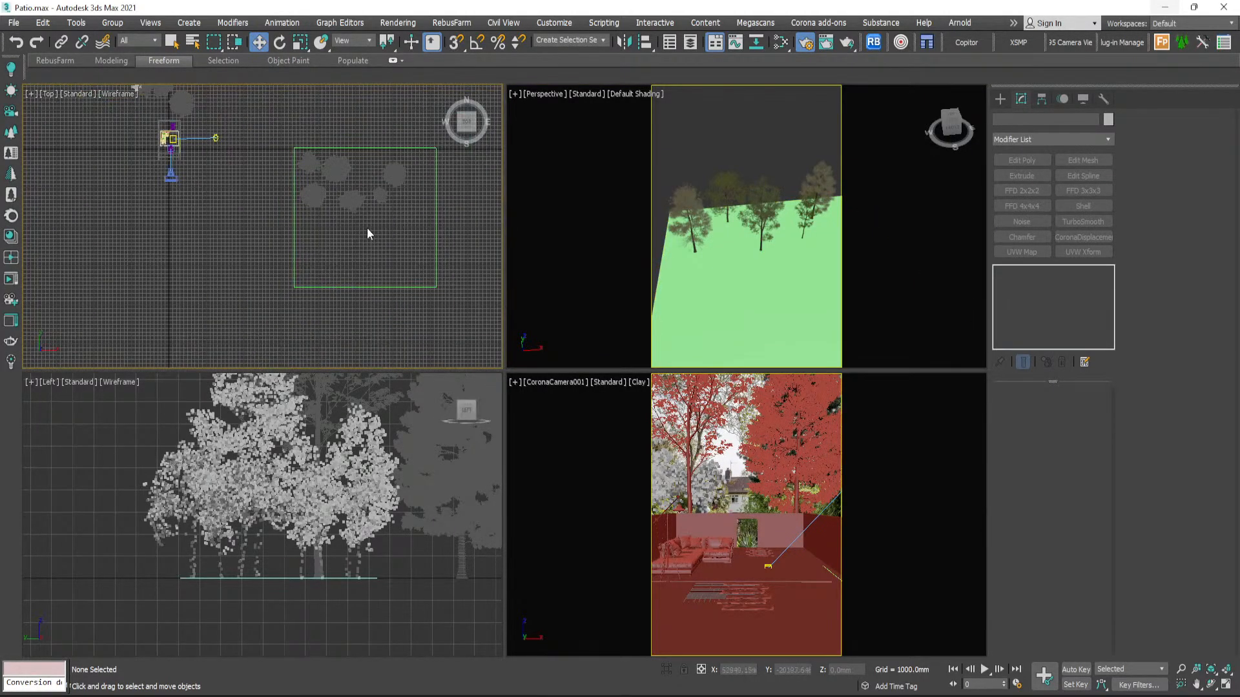
pyautogui.scroll(1, 366, 226)
pyautogui.moveTo(354, 231); pyautogui.dragTo(327, 235, button='middle')
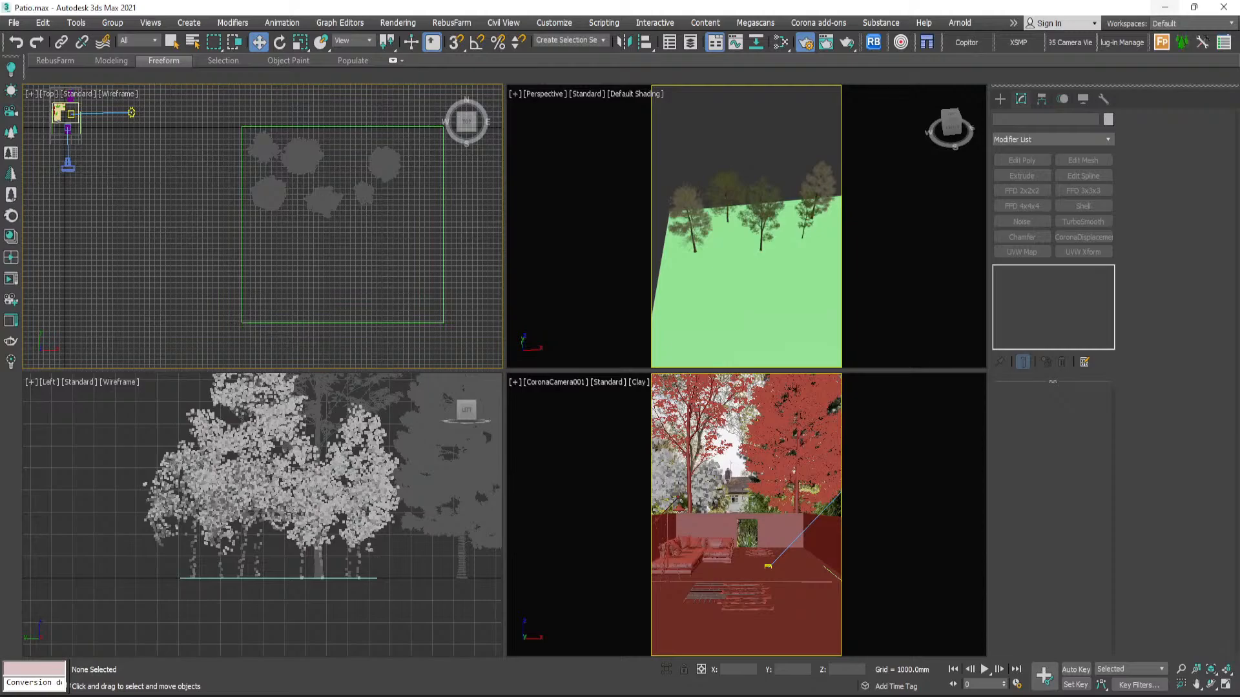
# - Switch to Connecter, maximize it, and browse the tree previews in the Maxtree Plant Models Vol. 48 folder
pyautogui.hotkey('alt', 'Tab')
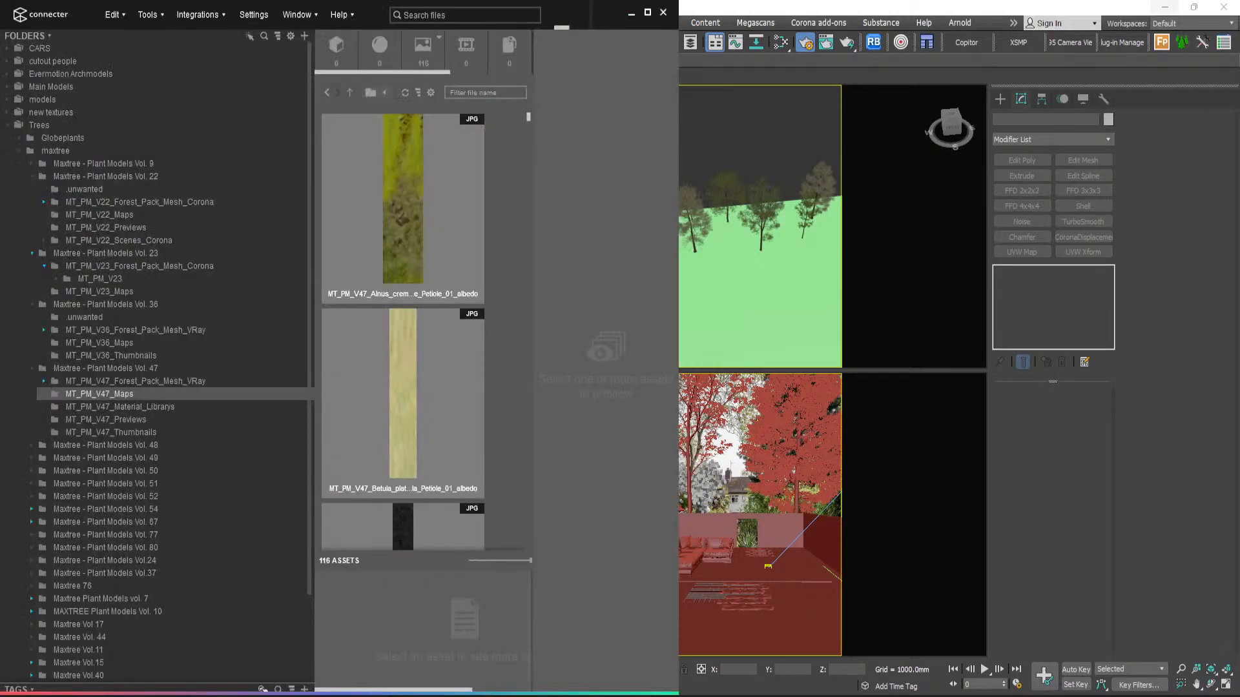
pyautogui.click(647, 12)
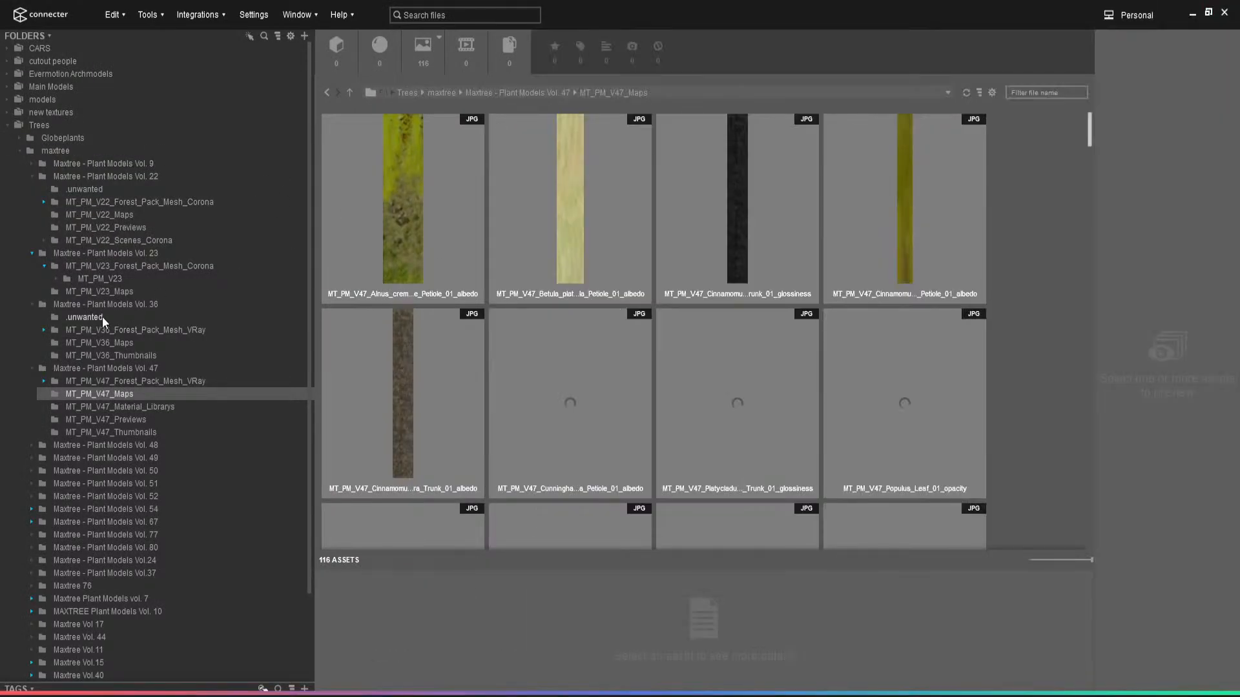
pyautogui.click(32, 445)
pyautogui.click(116, 496)
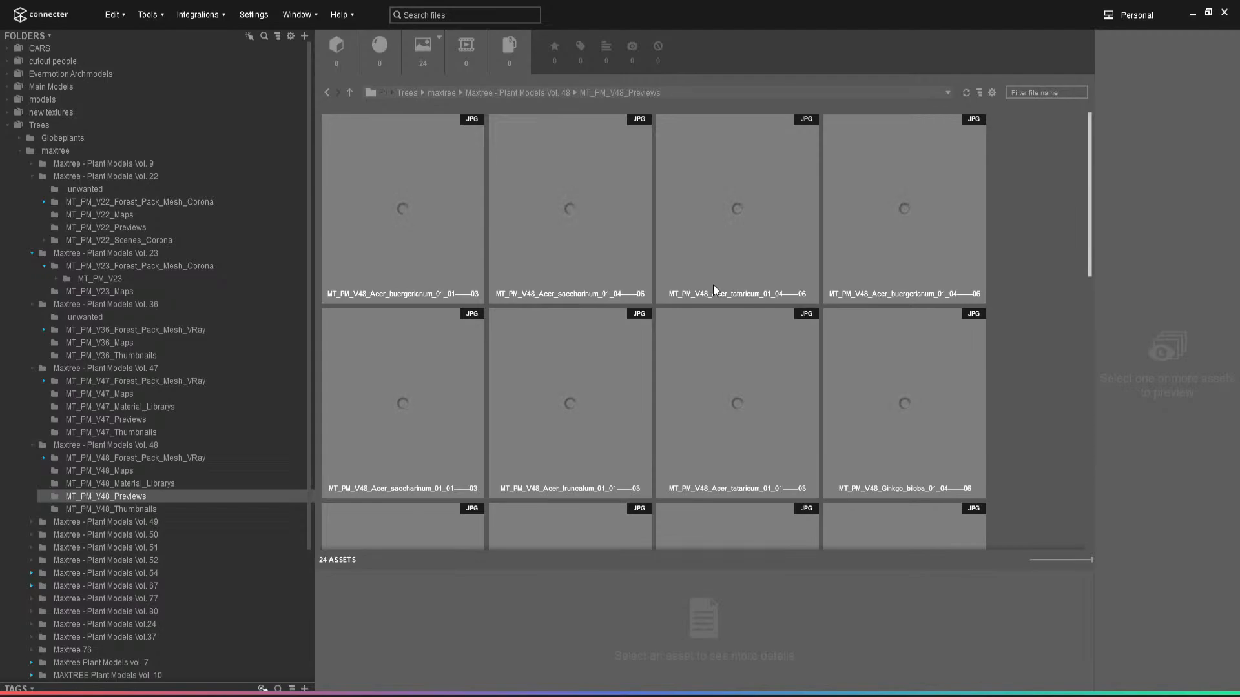
pyautogui.scroll(-3, 565, 367)
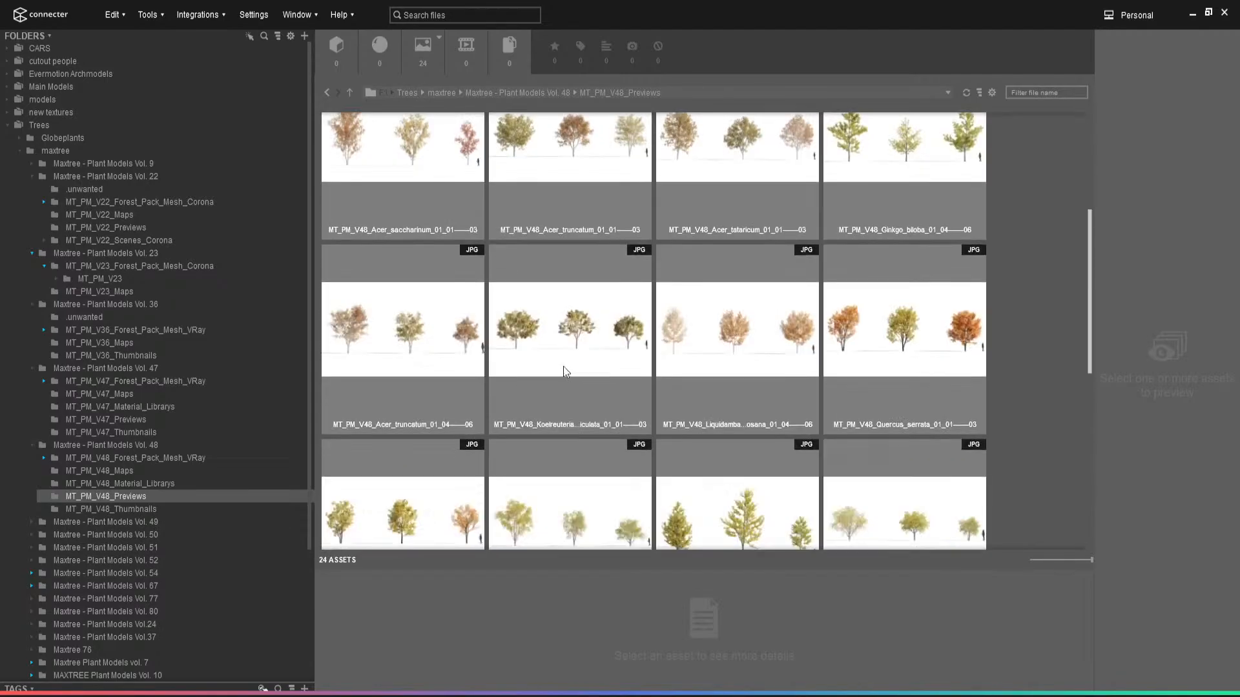
pyautogui.scroll(-5, 641, 440)
pyautogui.scroll(-2, 45, 529)
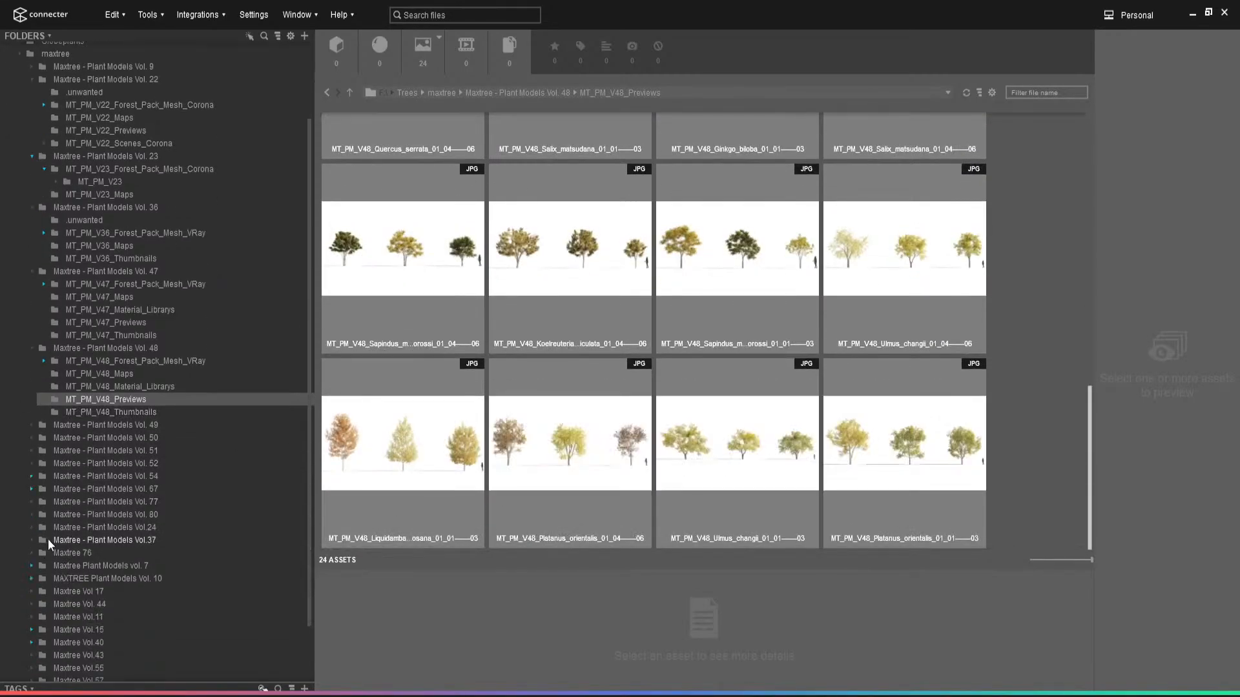
# - Browse the preview images of Maxtree Plant Models Vol. 49 and Vol. 50
pyautogui.scroll(-1, 48, 540)
pyautogui.click(31, 360)
pyautogui.click(155, 411)
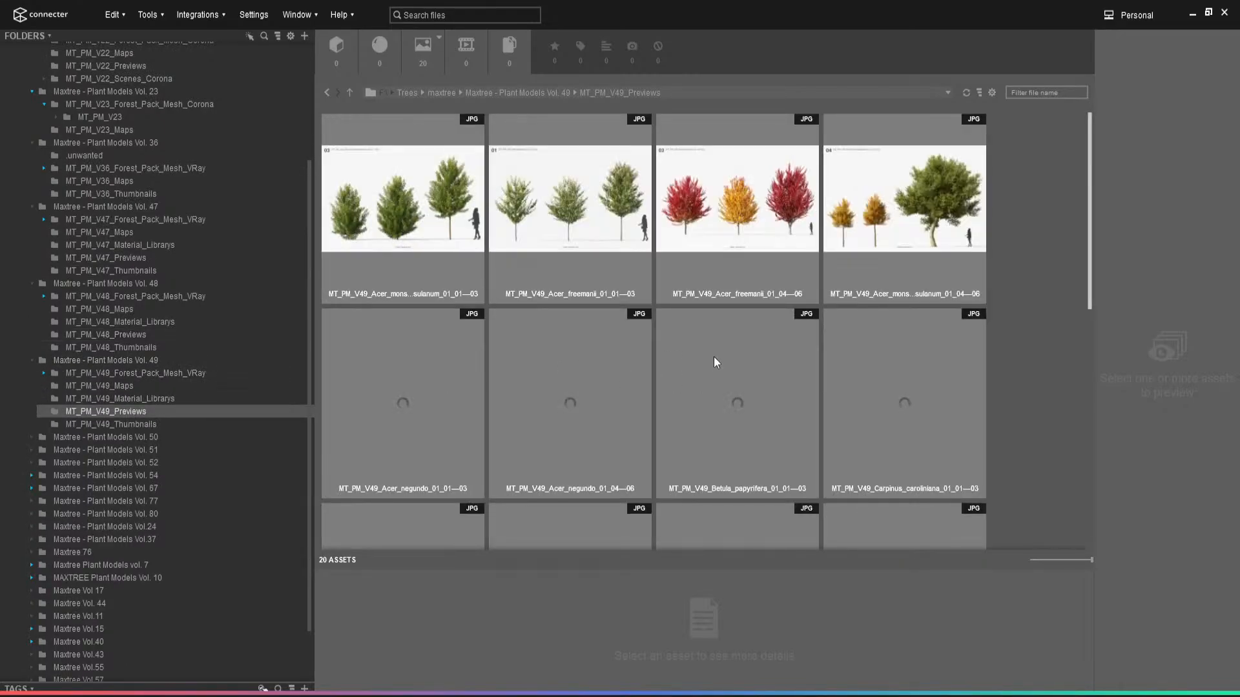
pyautogui.scroll(-6, 714, 356)
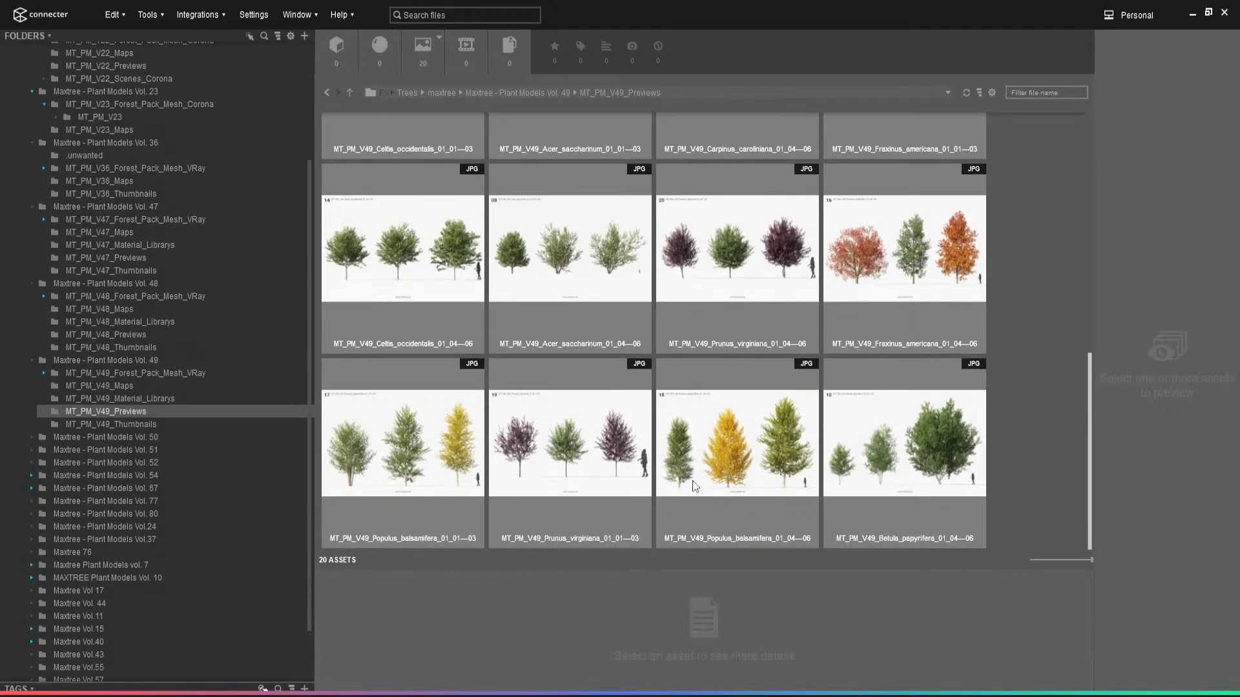
pyautogui.click(32, 438)
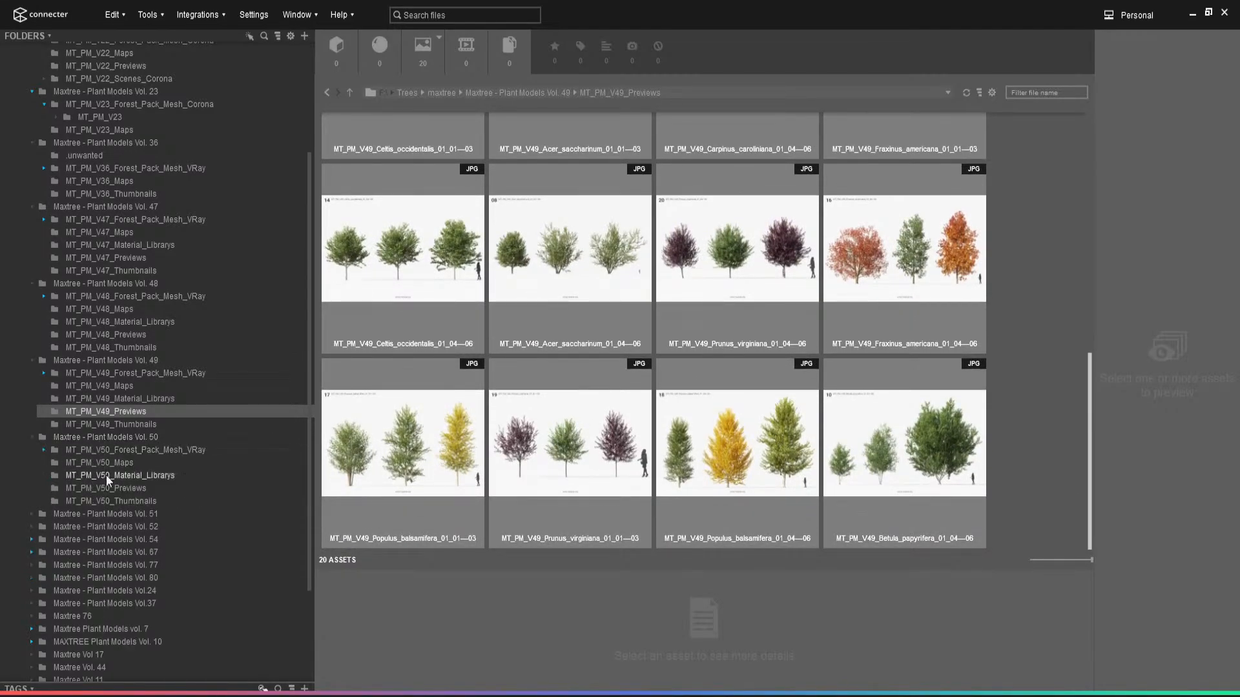
pyautogui.click(126, 489)
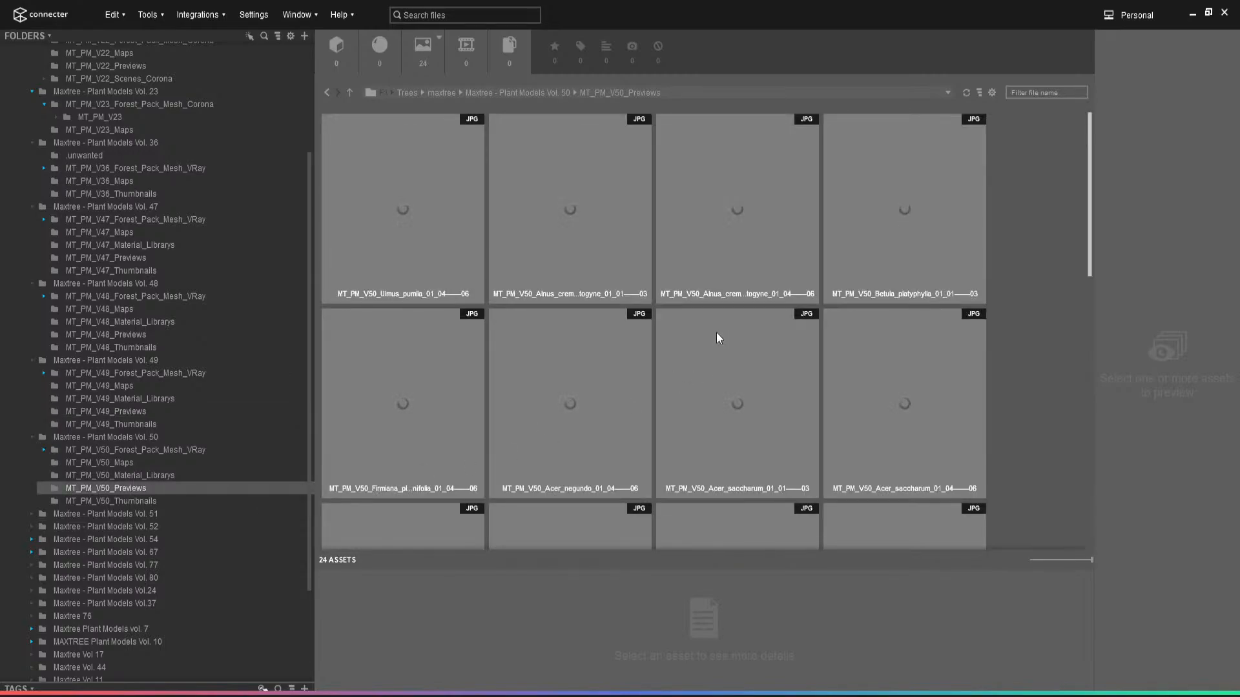
pyautogui.scroll(-5, 716, 338)
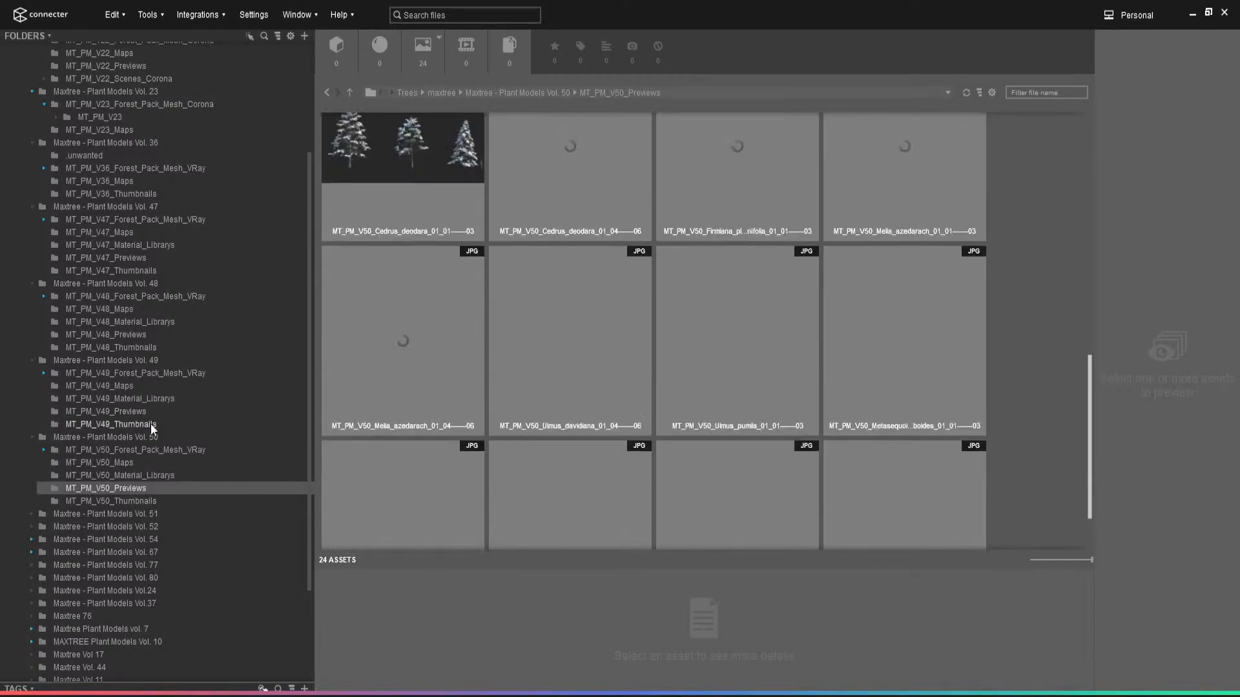
# - Browse the preview images of Maxtree Plant Models Vol. 51 and Vol. 52
pyautogui.click(32, 514)
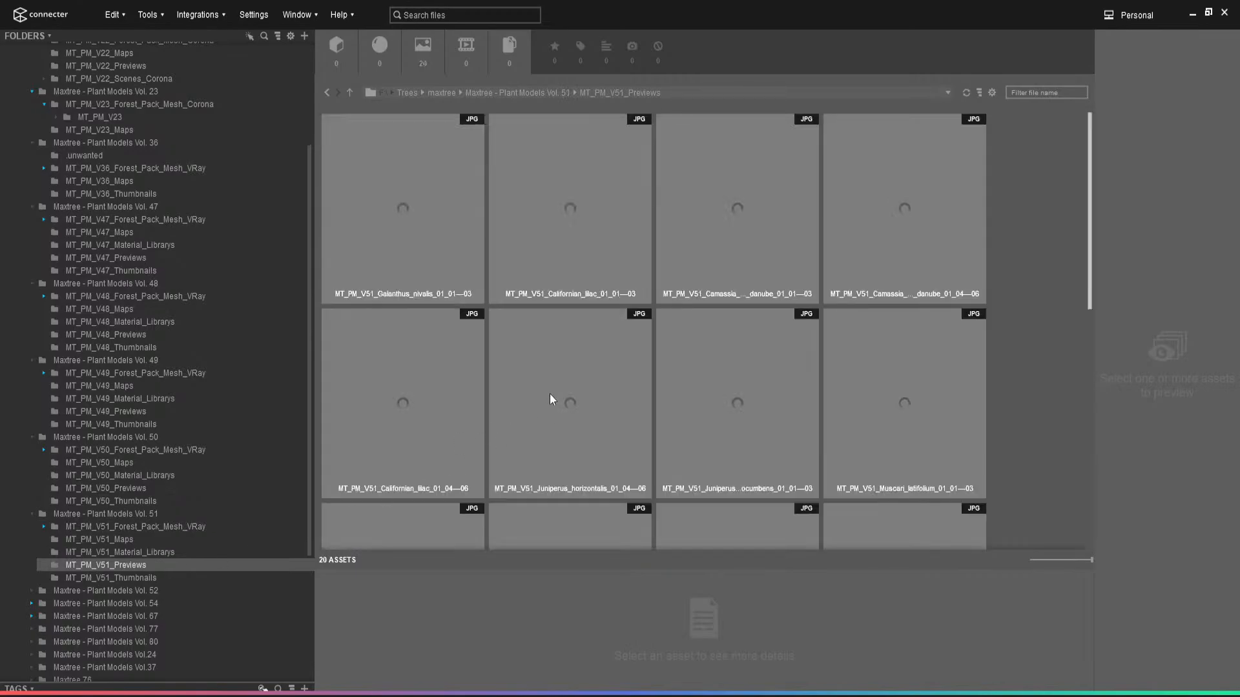
pyautogui.scroll(-5, 544, 396)
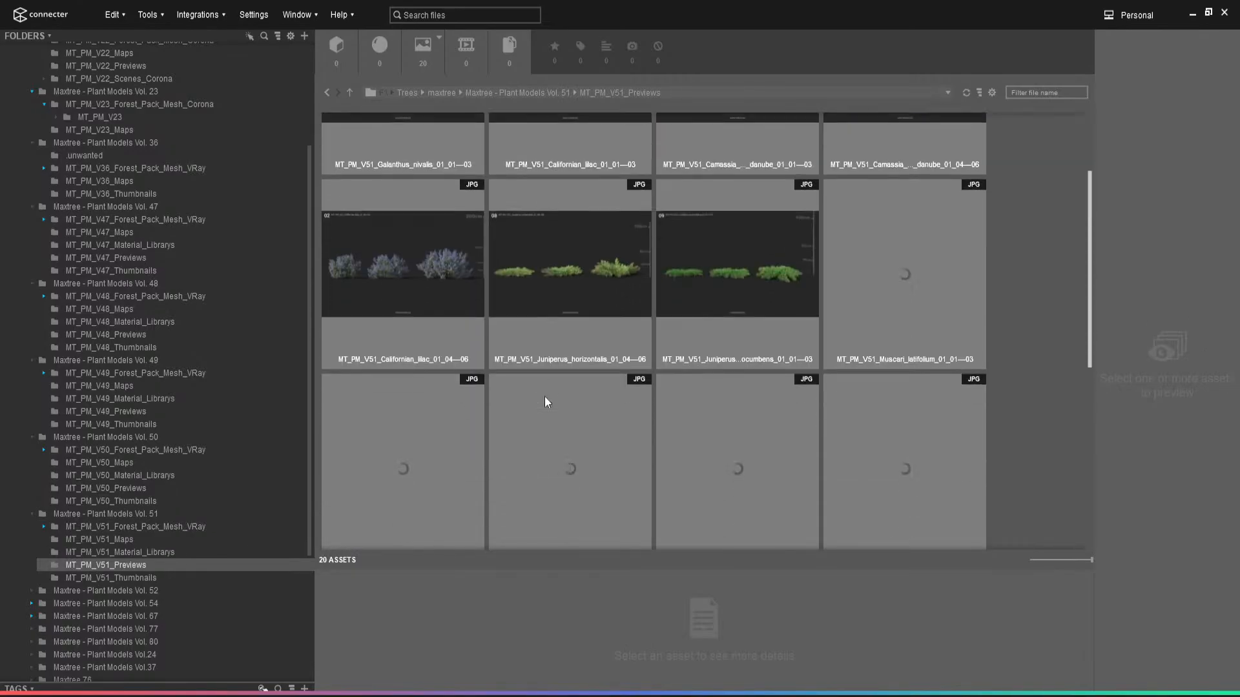
pyautogui.scroll(-2, 517, 429)
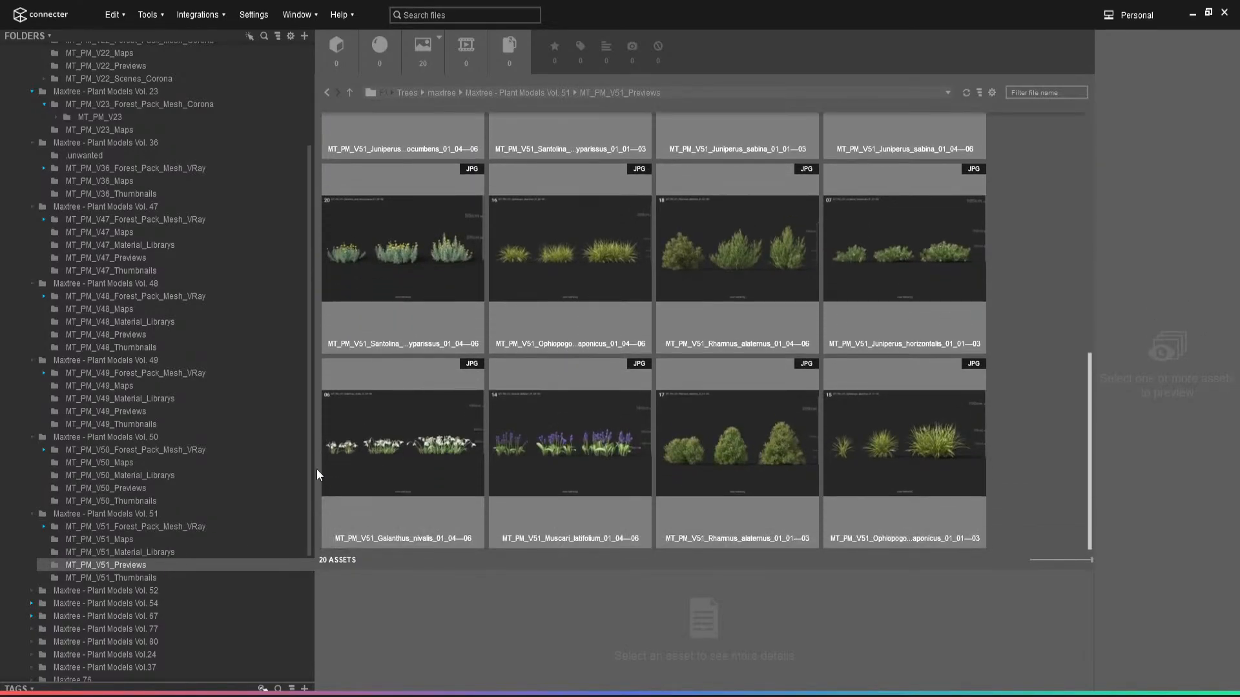
pyautogui.scroll(-3, 53, 576)
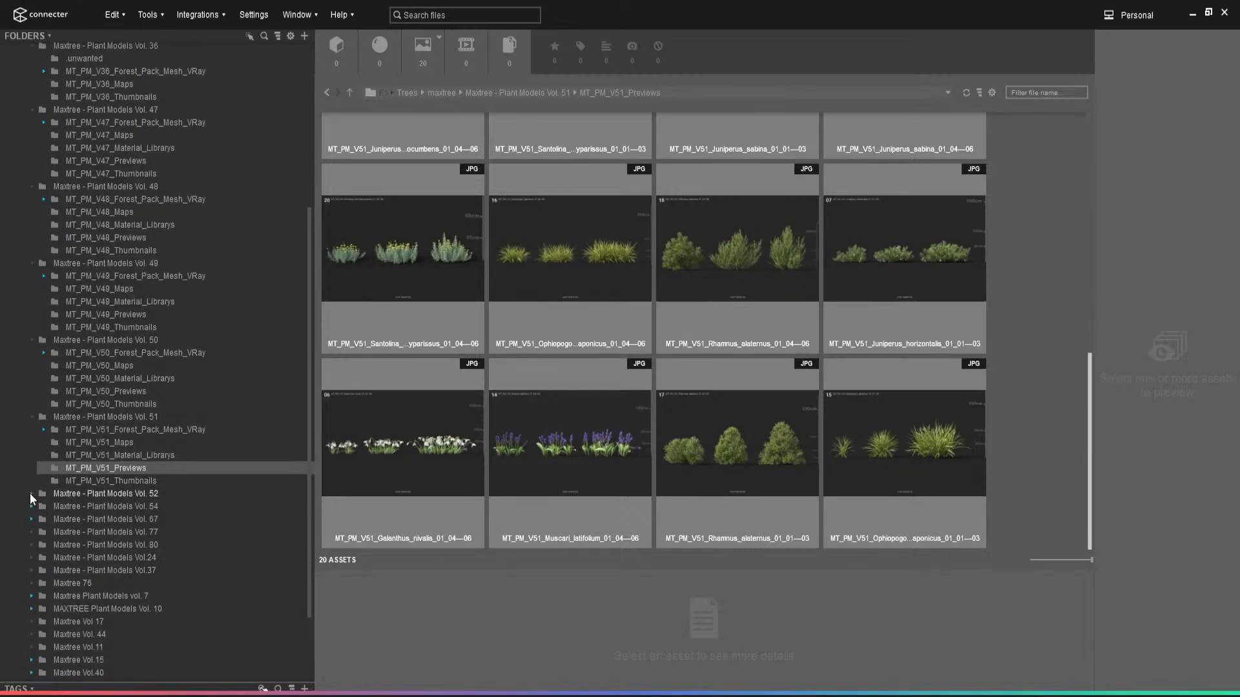
pyautogui.click(31, 493)
pyautogui.click(121, 545)
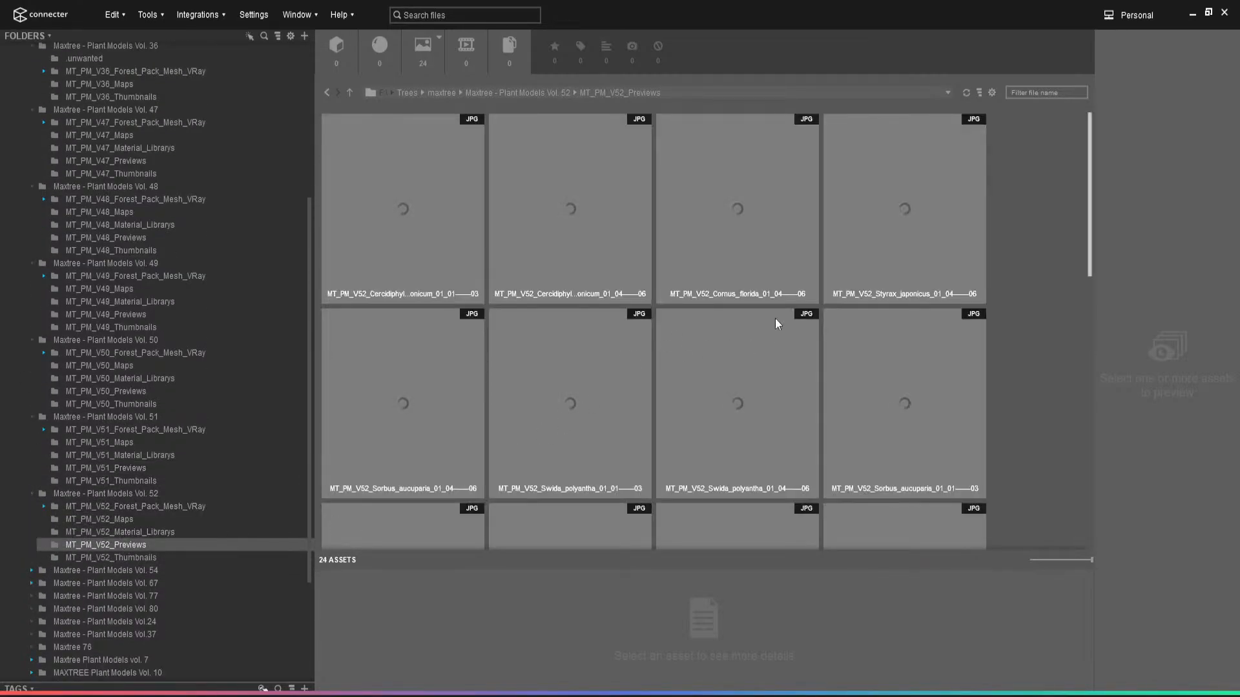
pyautogui.scroll(-4, 775, 355)
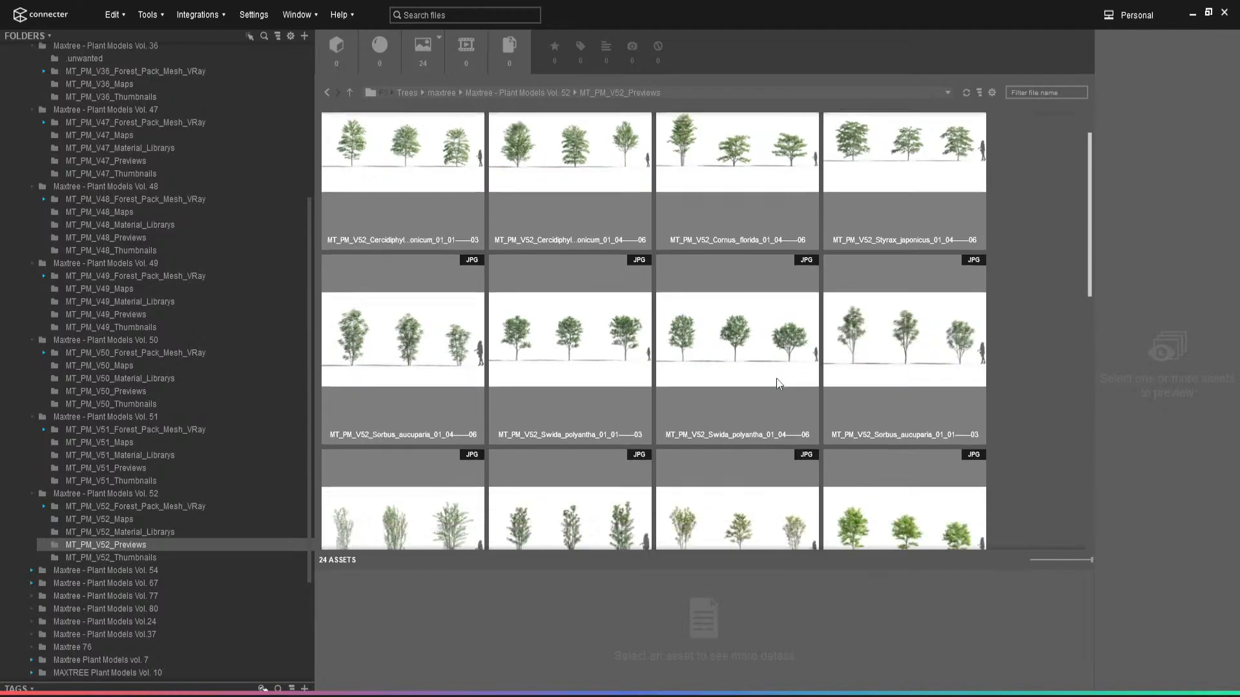
pyautogui.scroll(-3, 781, 375)
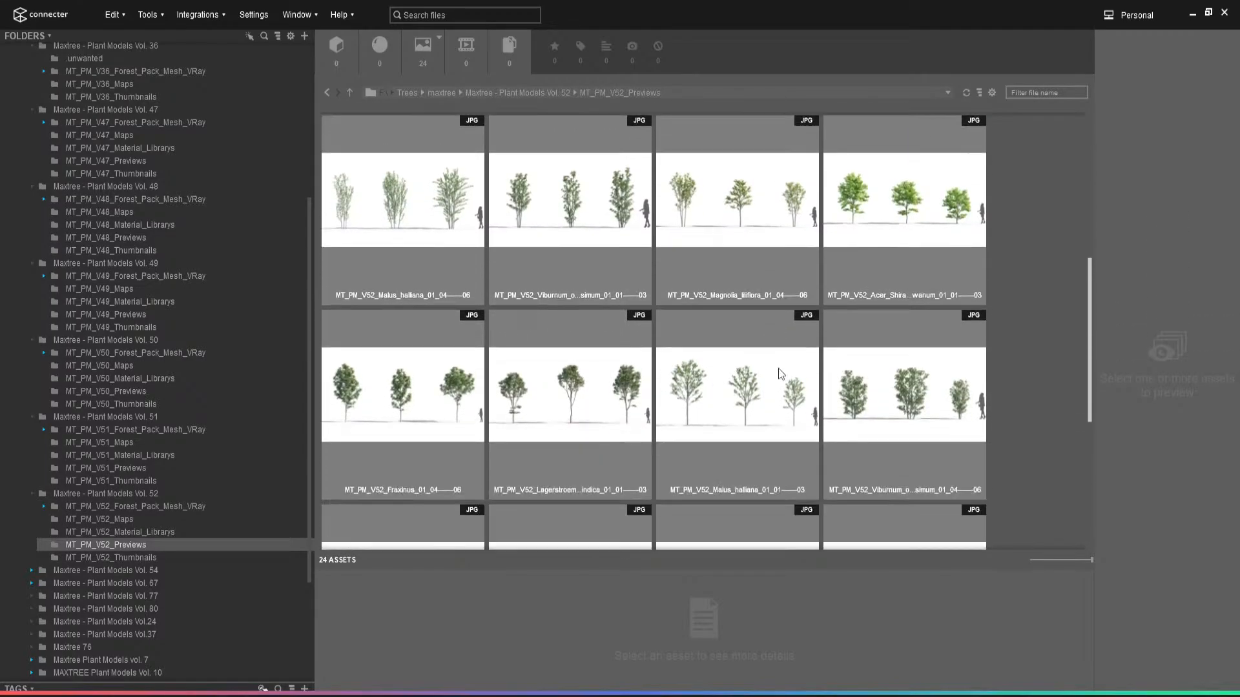
# - Inspect the Magnolia liliflora 04-06, Acer Shirasawanum 01-03 and Cornus florida 01-03 previews of Vol. 52 at full size
pyautogui.click(758, 233)
pyautogui.press('space')
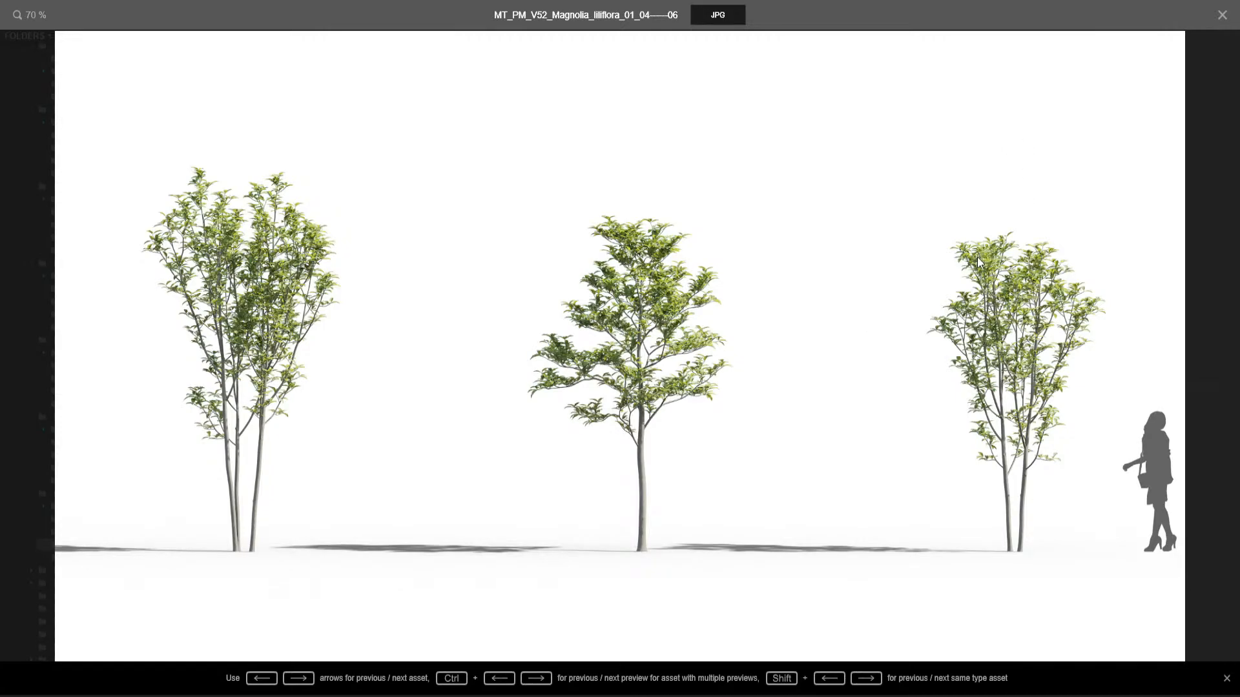
pyautogui.press('Right')
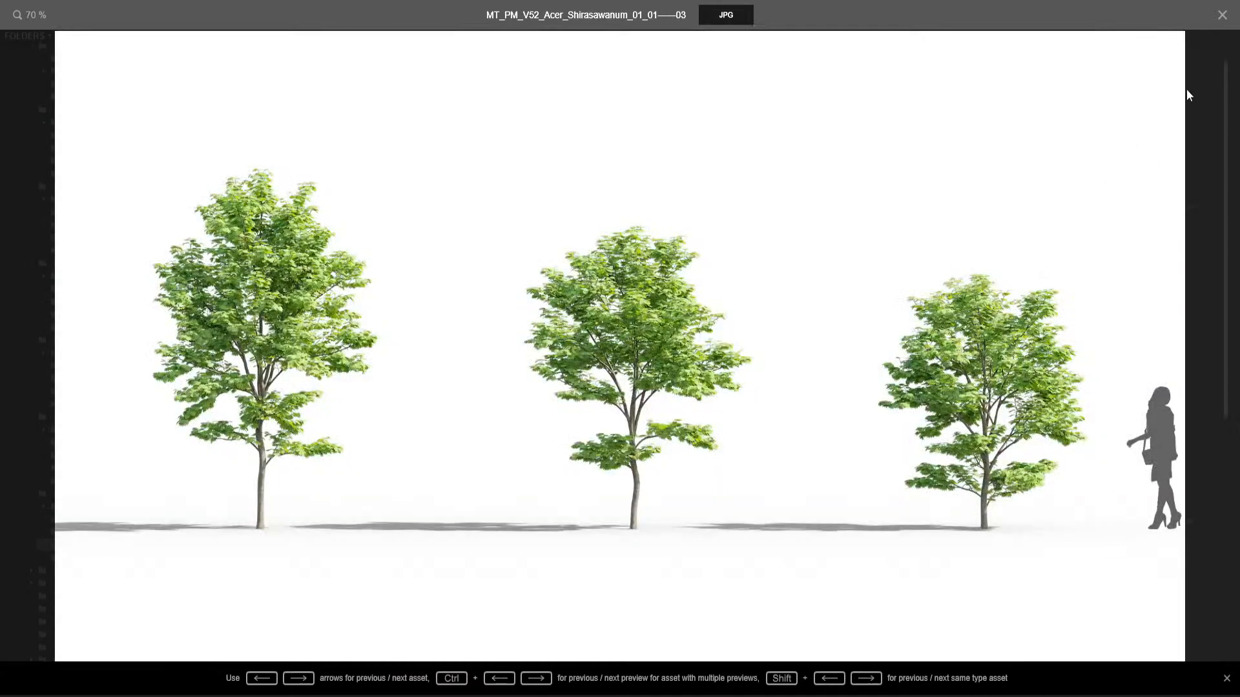
pyautogui.press('Escape')
pyautogui.scroll(-3, 924, 387)
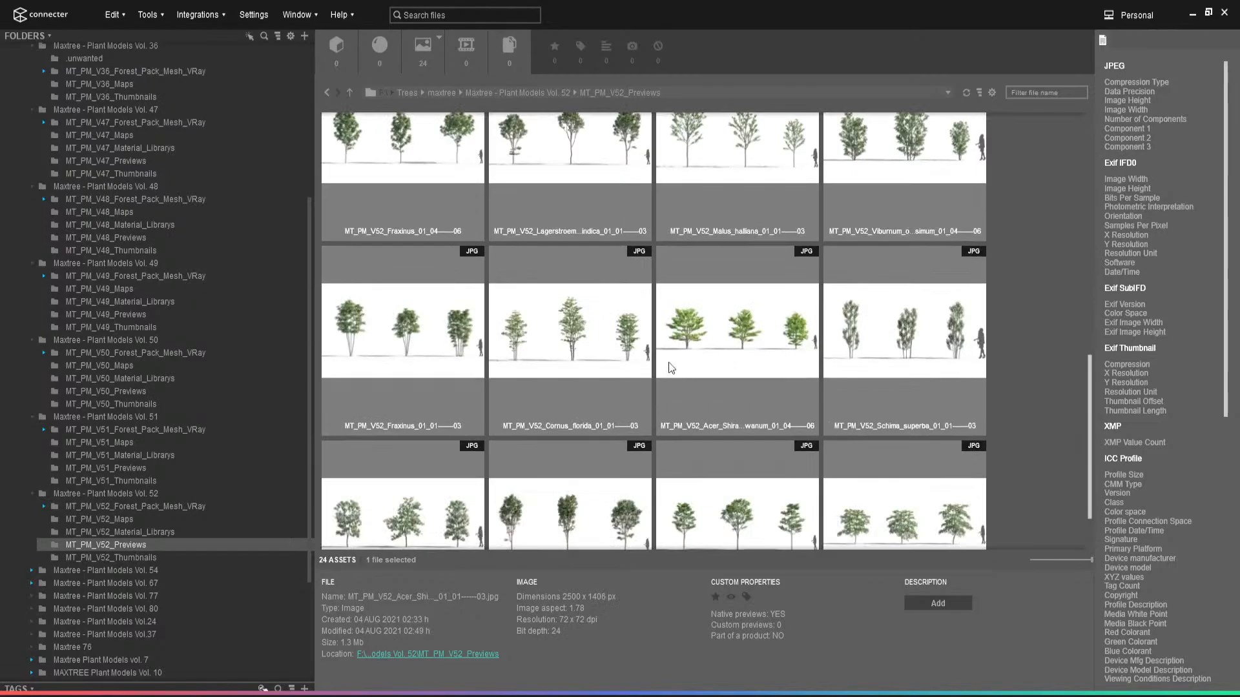
pyautogui.doubleClick(631, 331)
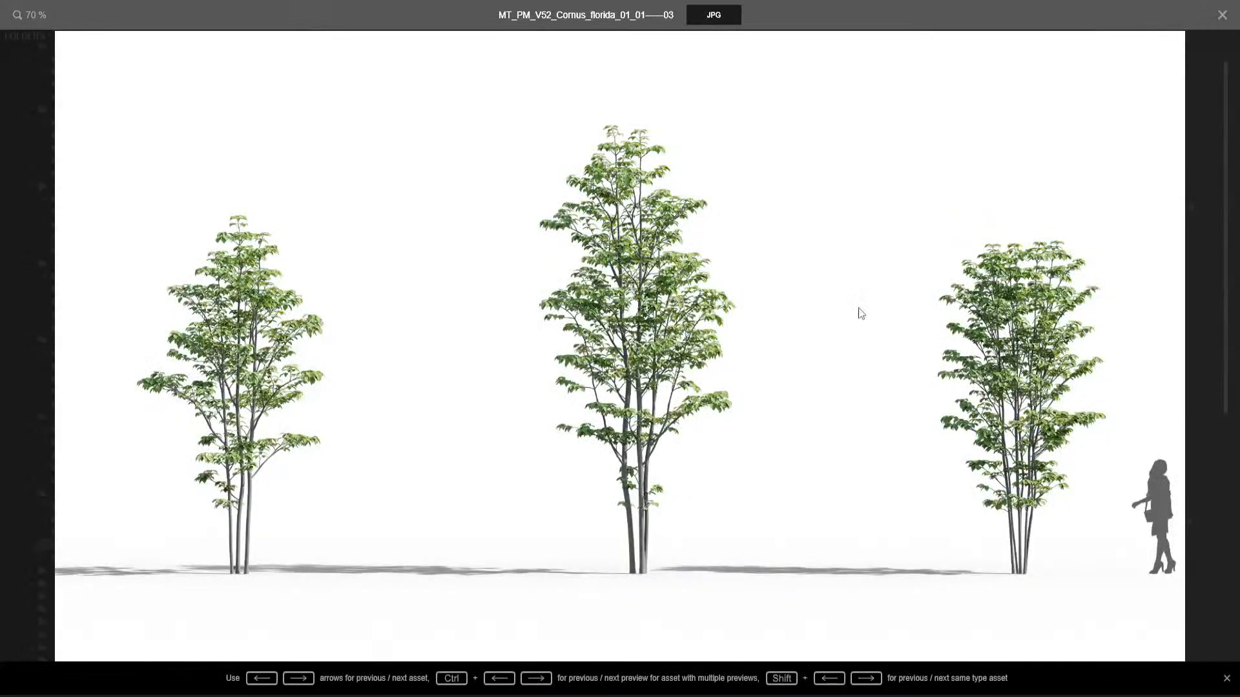
pyautogui.click(1198, 205)
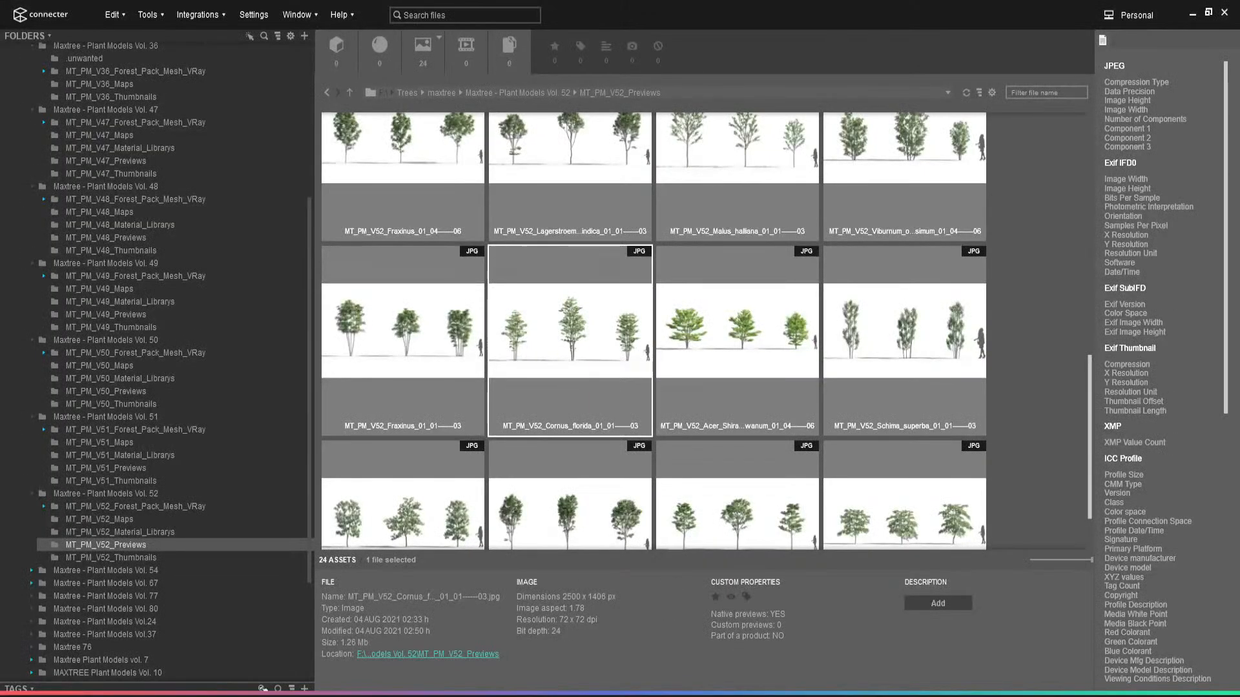
# - Check the garden reference photo in Photos and return to Connecter to view the remaining Vol. 52 previews
pyautogui.click(914, 696)
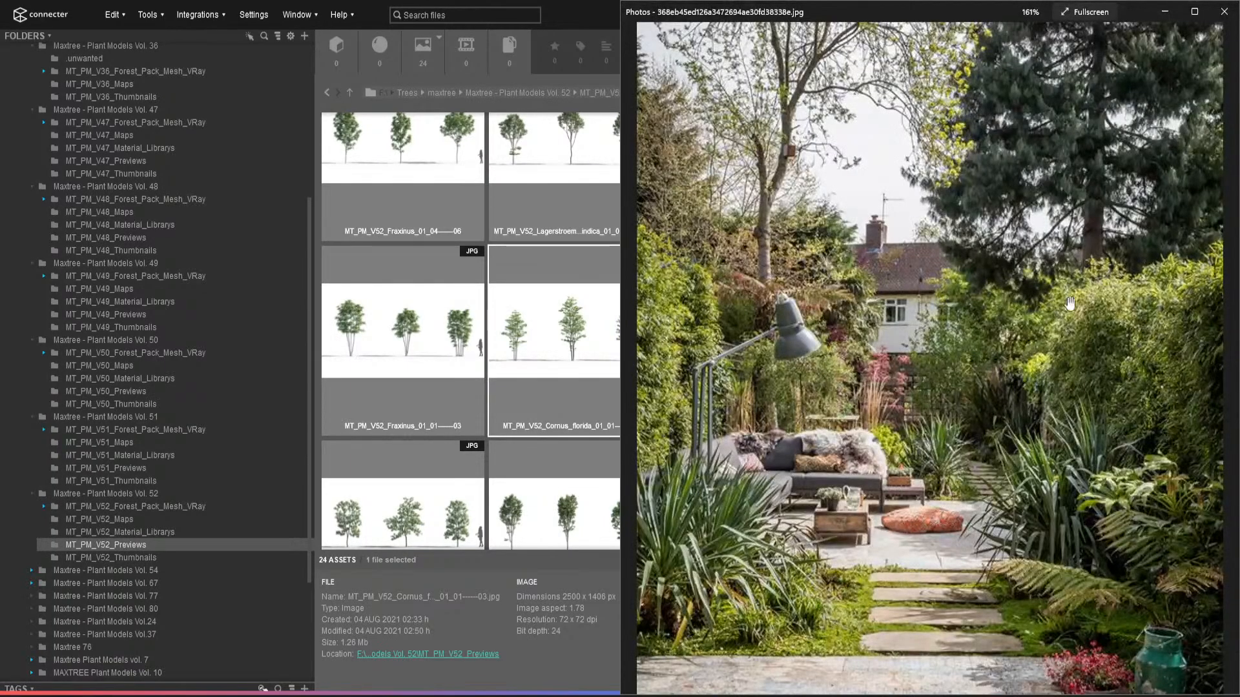
pyautogui.click(1165, 13)
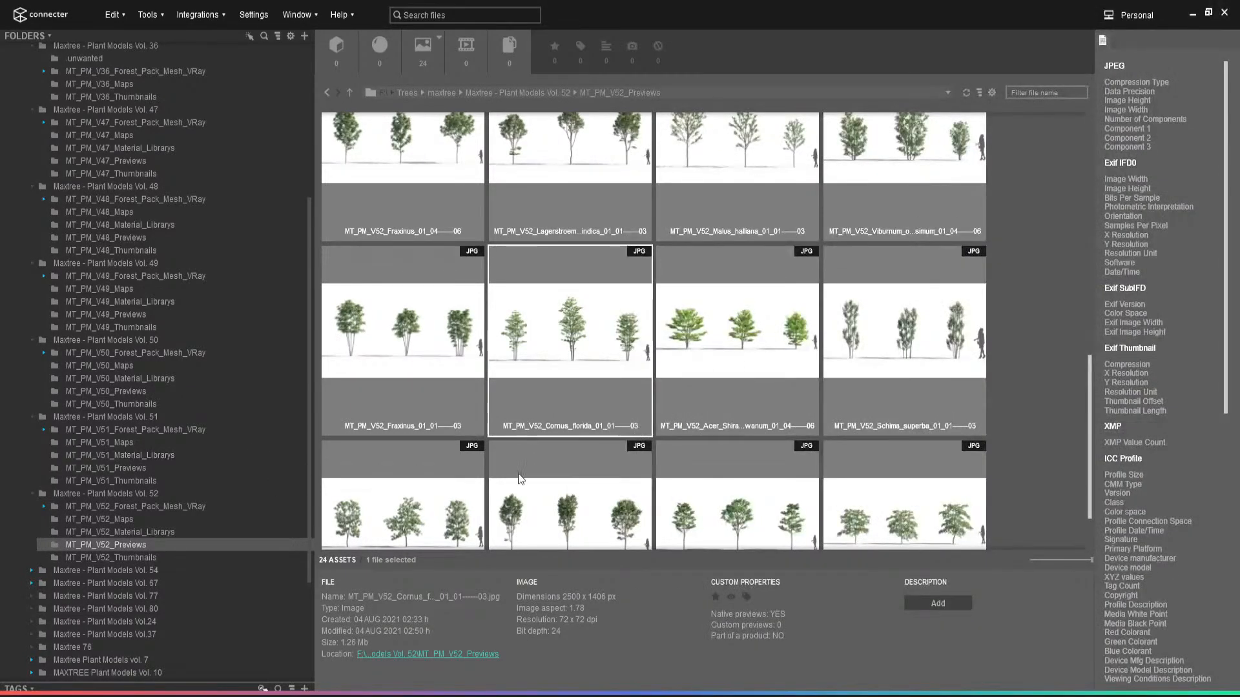
pyautogui.scroll(-1, 514, 485)
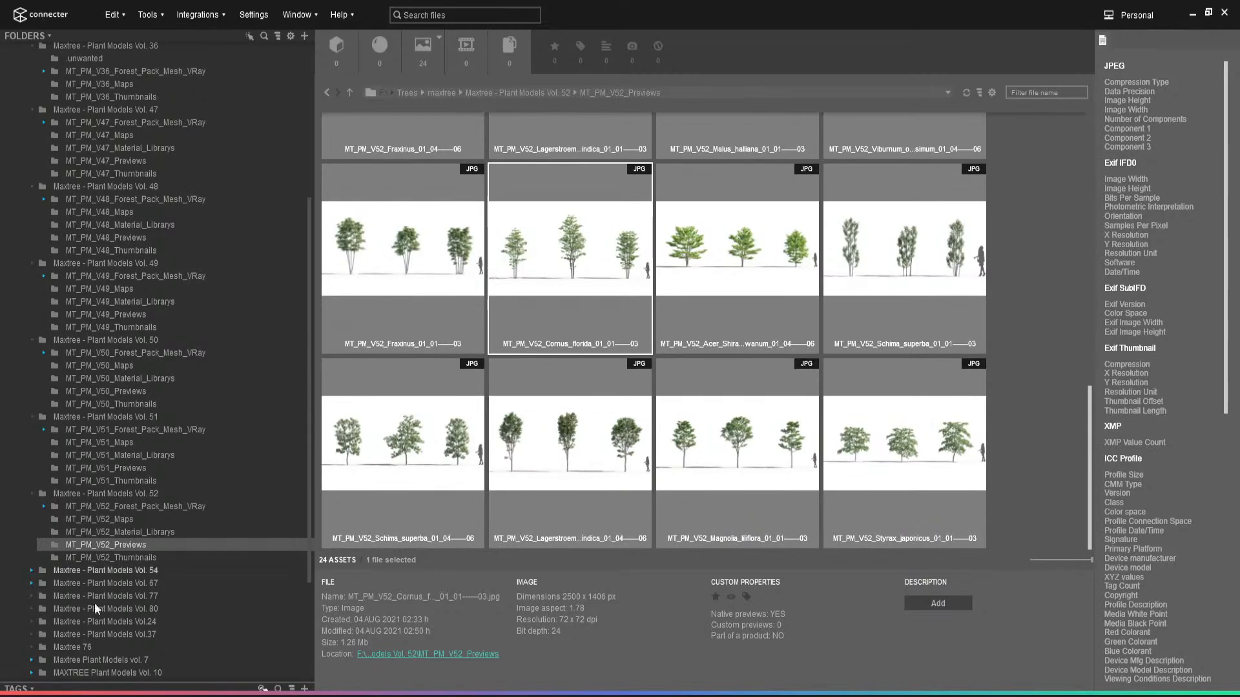
# - Show the plants in the MT_PM_V54_Forest_Pack_Mesh_Corona folder of Maxtree Plant Models Vol. 54
pyautogui.scroll(-2, 78, 544)
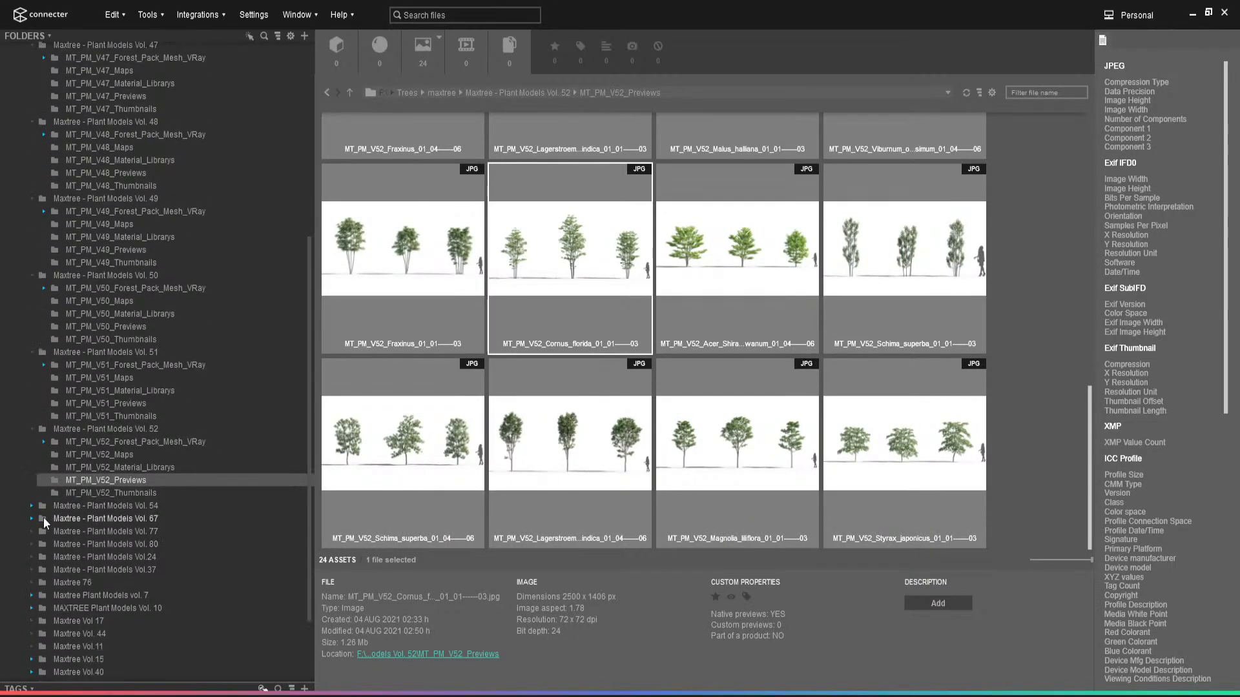
pyautogui.click(32, 506)
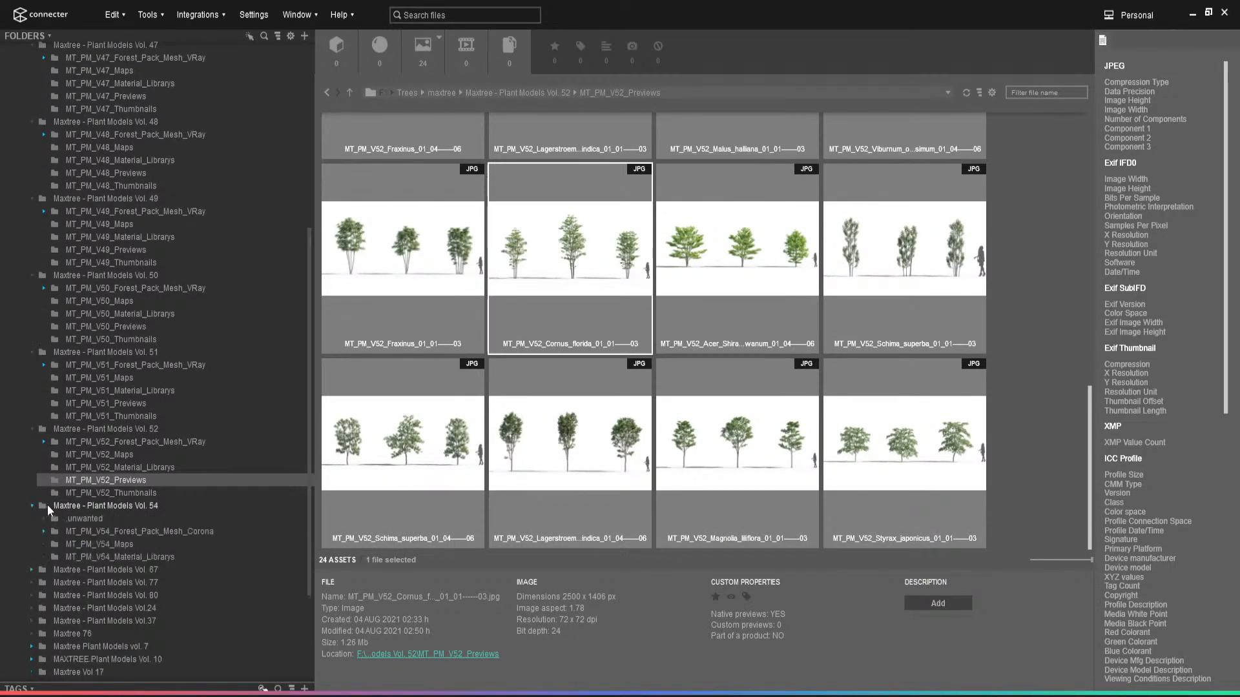
pyautogui.click(140, 531)
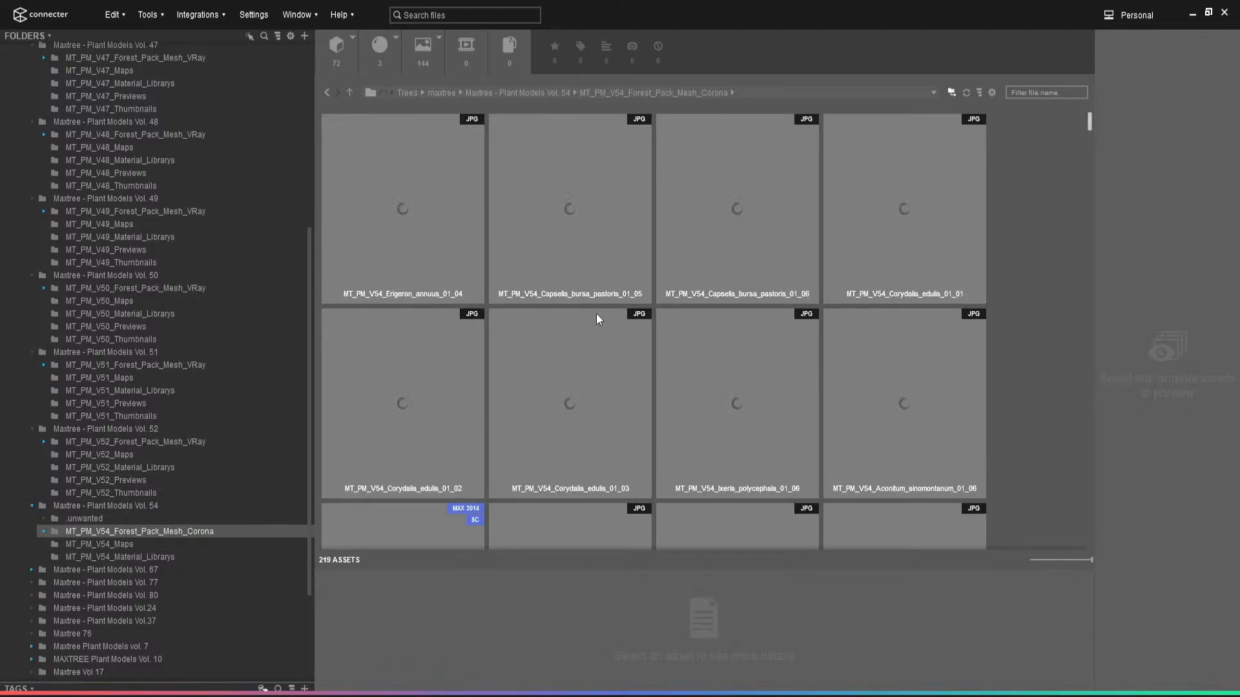
# - Filter the 3D model files out of the MT_PM_V67_Forest_Pack_Mesh_Corona folder and browse its tree preview images
pyautogui.scroll(-1, 61, 559)
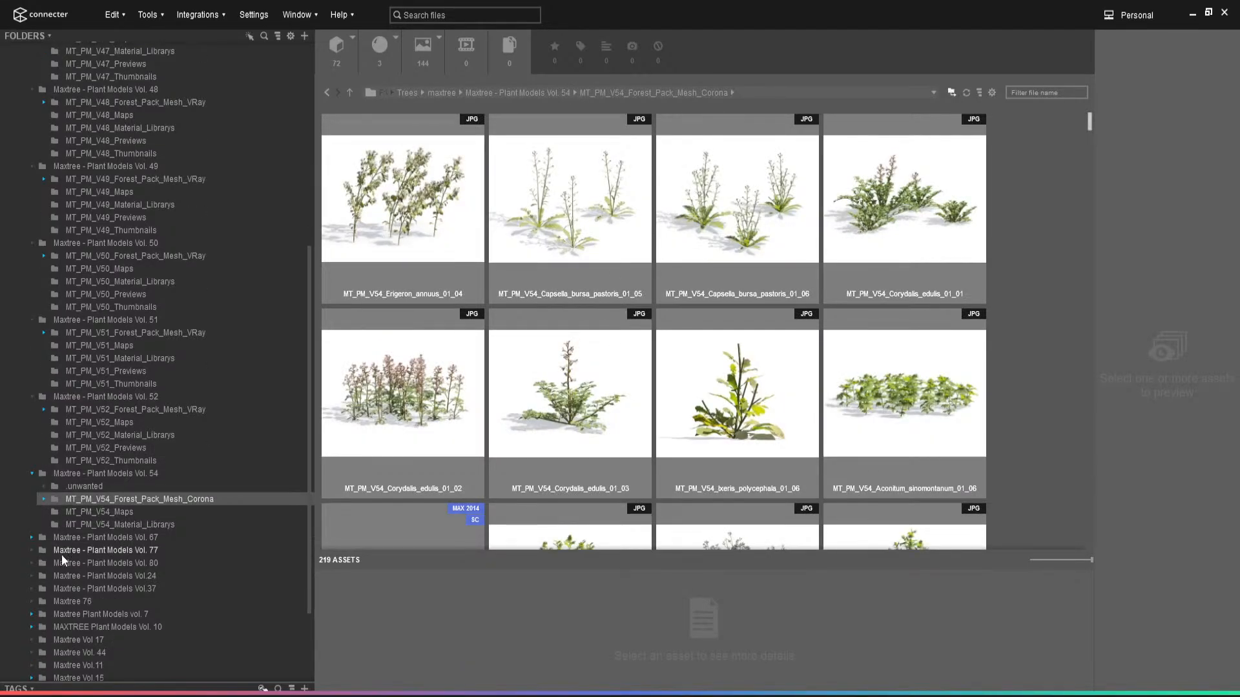
pyautogui.click(31, 538)
pyautogui.click(155, 563)
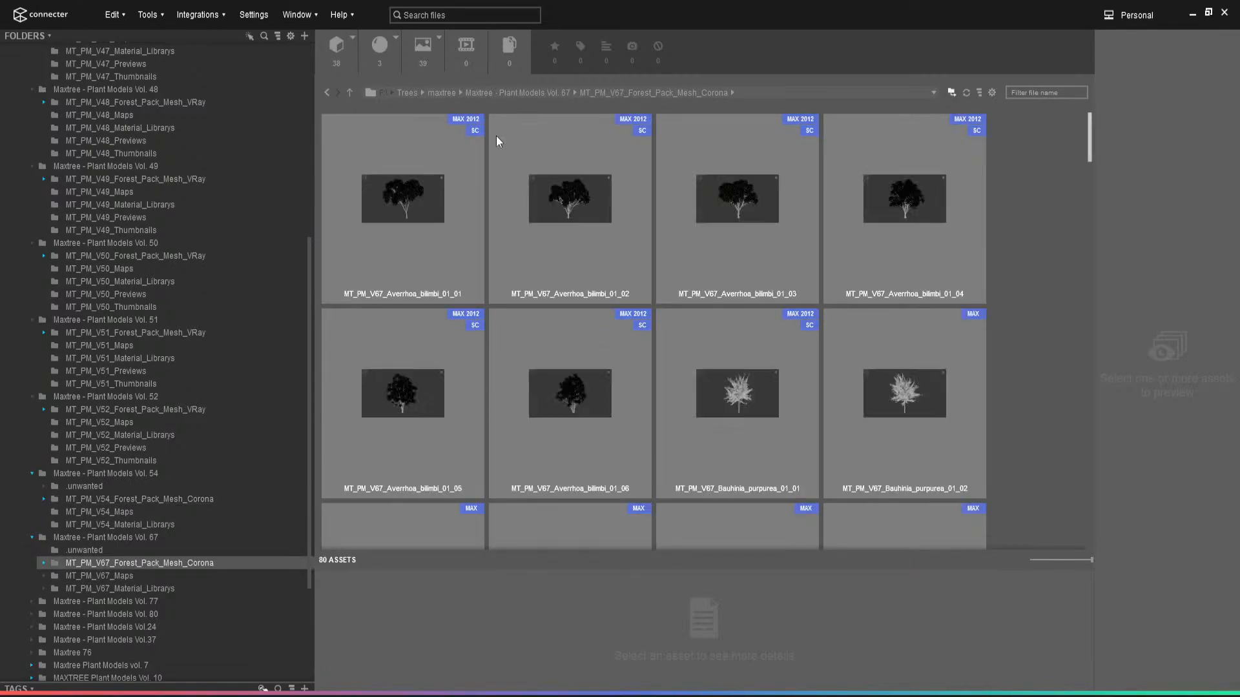
pyautogui.click(336, 49)
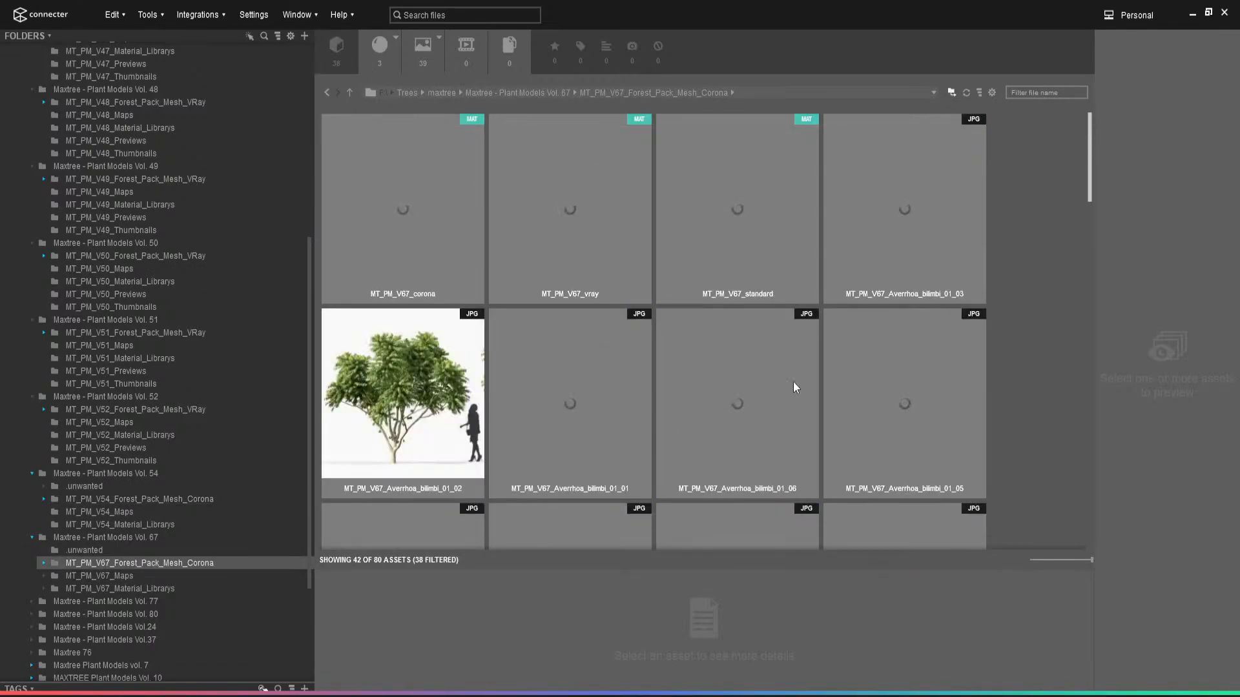
pyautogui.scroll(-3, 782, 383)
pyautogui.scroll(-10, 781, 384)
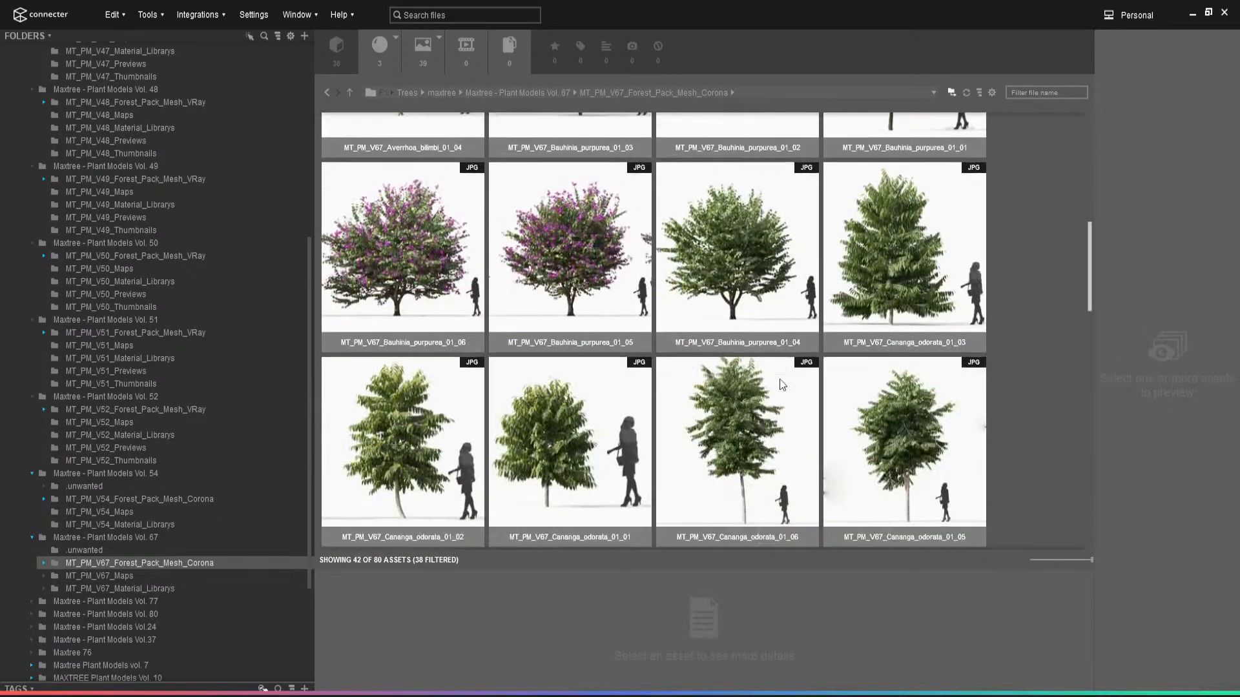
# - Browse the remaining tree previews in the MT_PM_V67_Forest_Pack_Mesh_Corona folder, from Cananga odorata to Dyera costulata
pyautogui.scroll(-10, 665, 397)
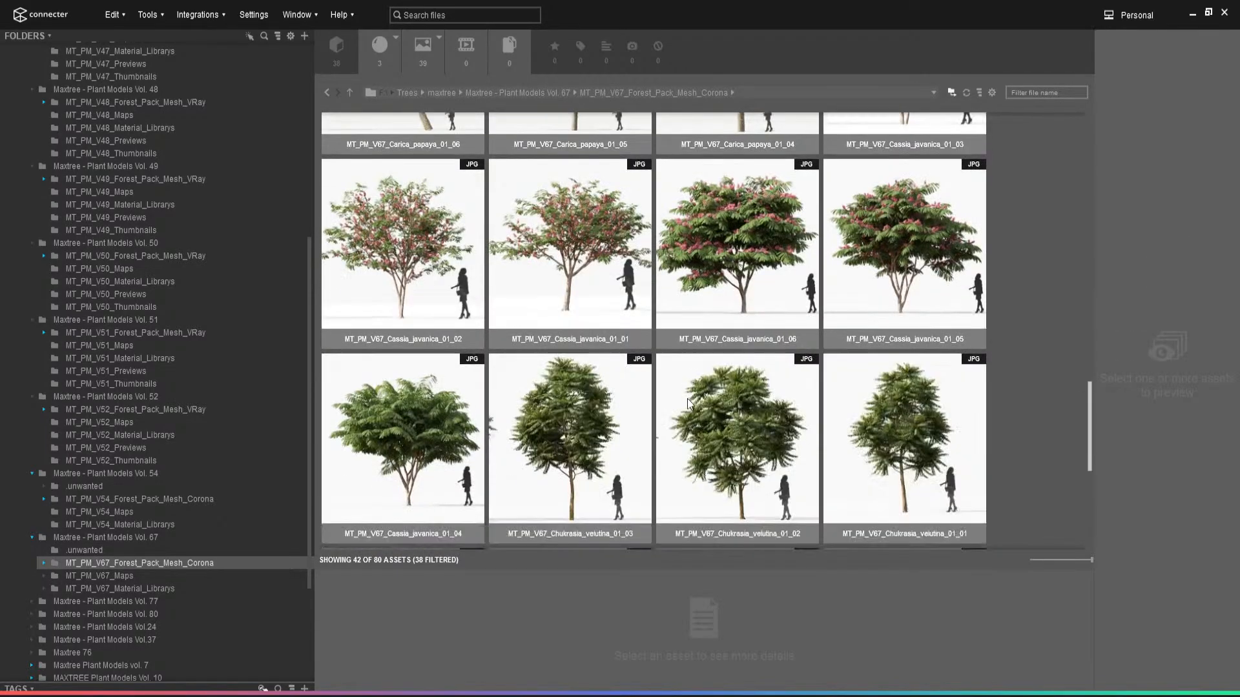
pyautogui.scroll(-3, 132, 538)
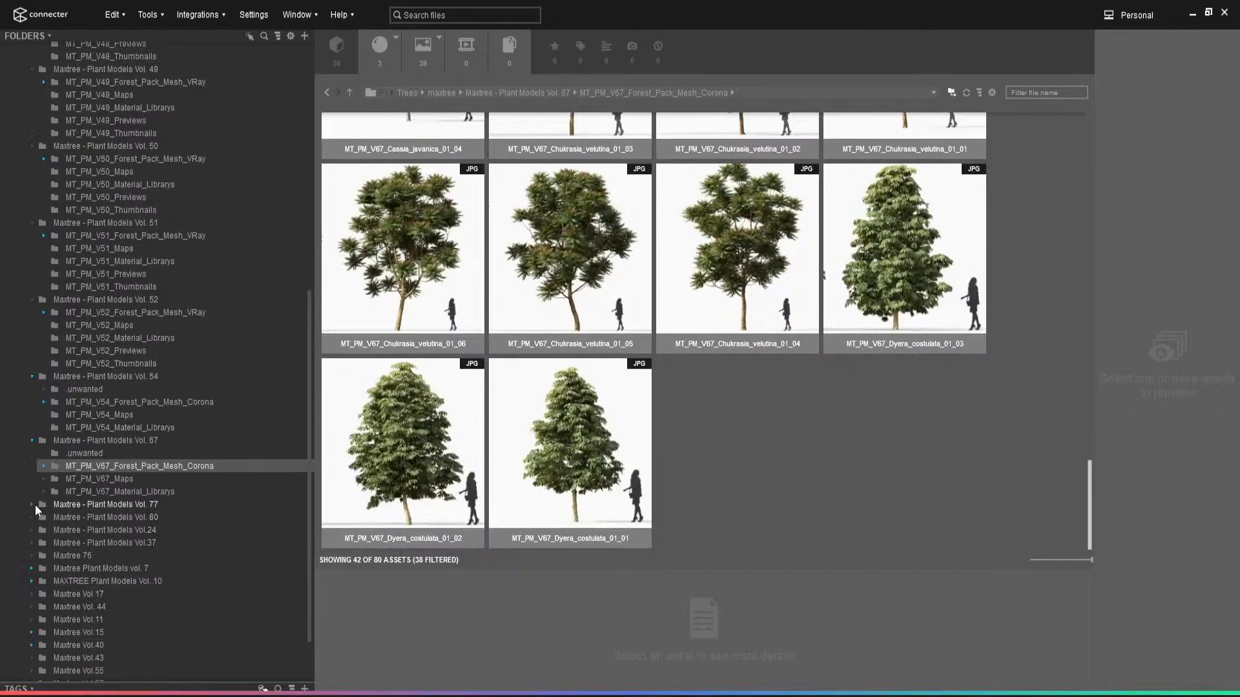
# - Expand Maxtree Plant Models Vol. 77 and browse the plant images in its MT_PM_V77_Previews folder
pyautogui.click(32, 504)
pyautogui.click(161, 530)
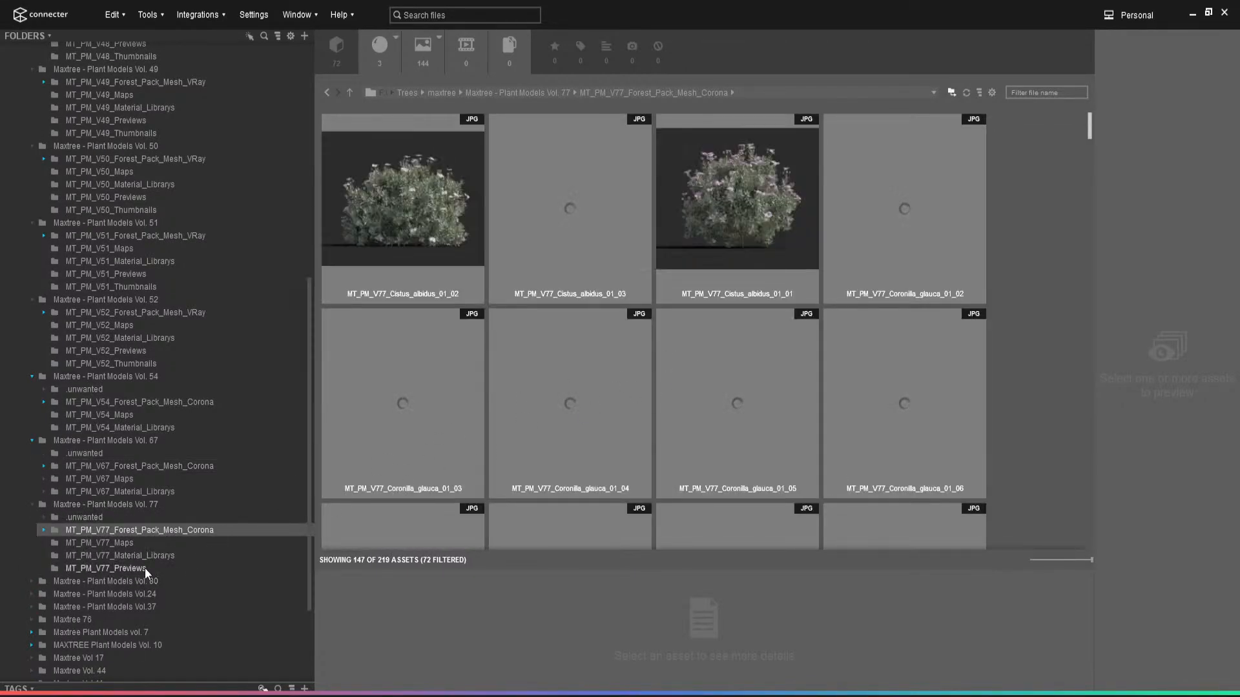
pyautogui.click(146, 568)
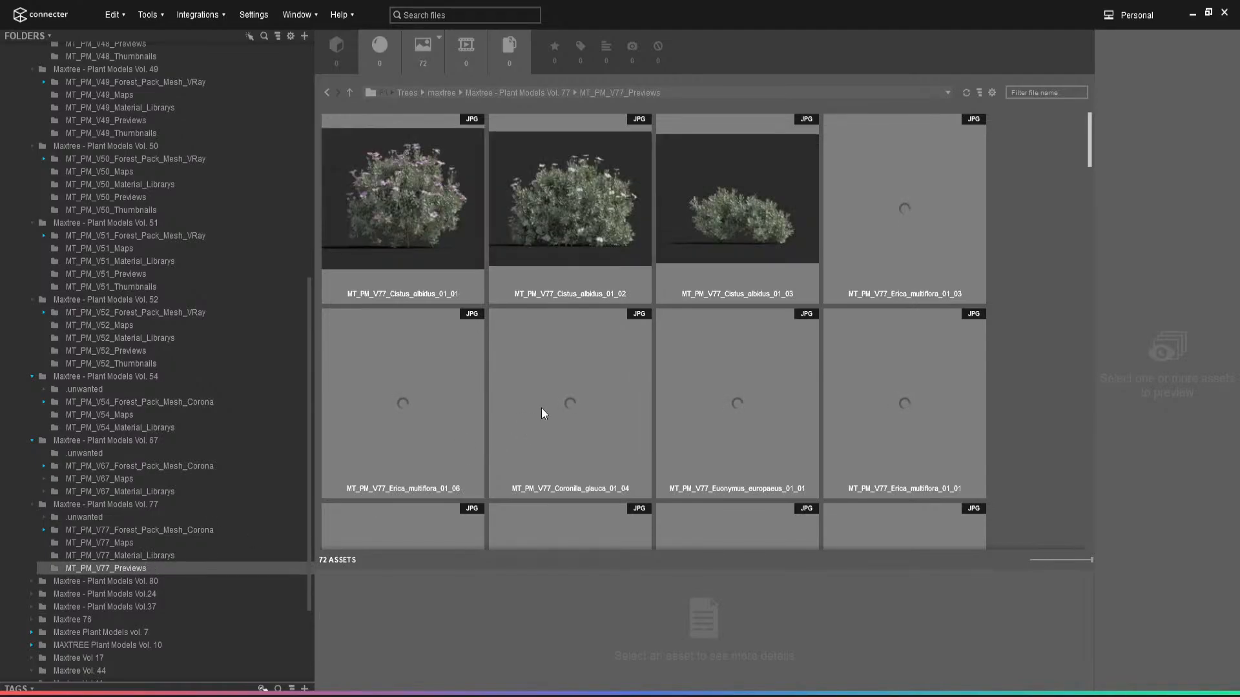
pyautogui.scroll(-5, 579, 386)
pyautogui.scroll(-6, 553, 400)
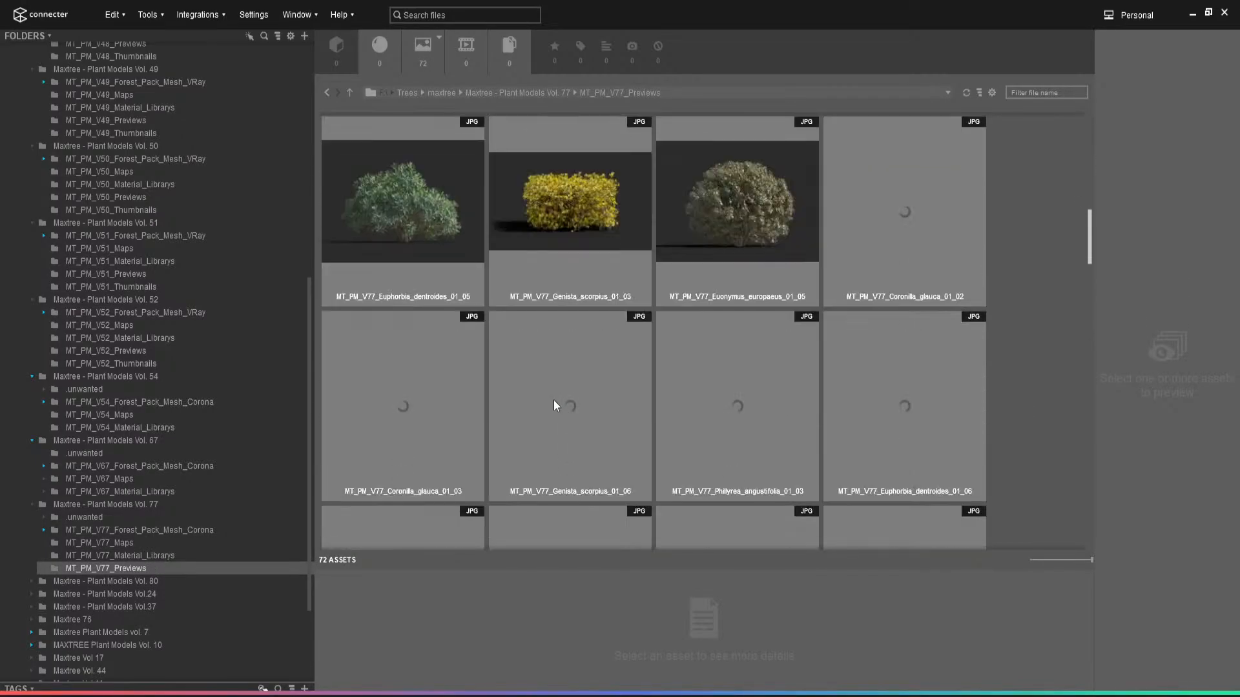
pyautogui.scroll(-6, 553, 391)
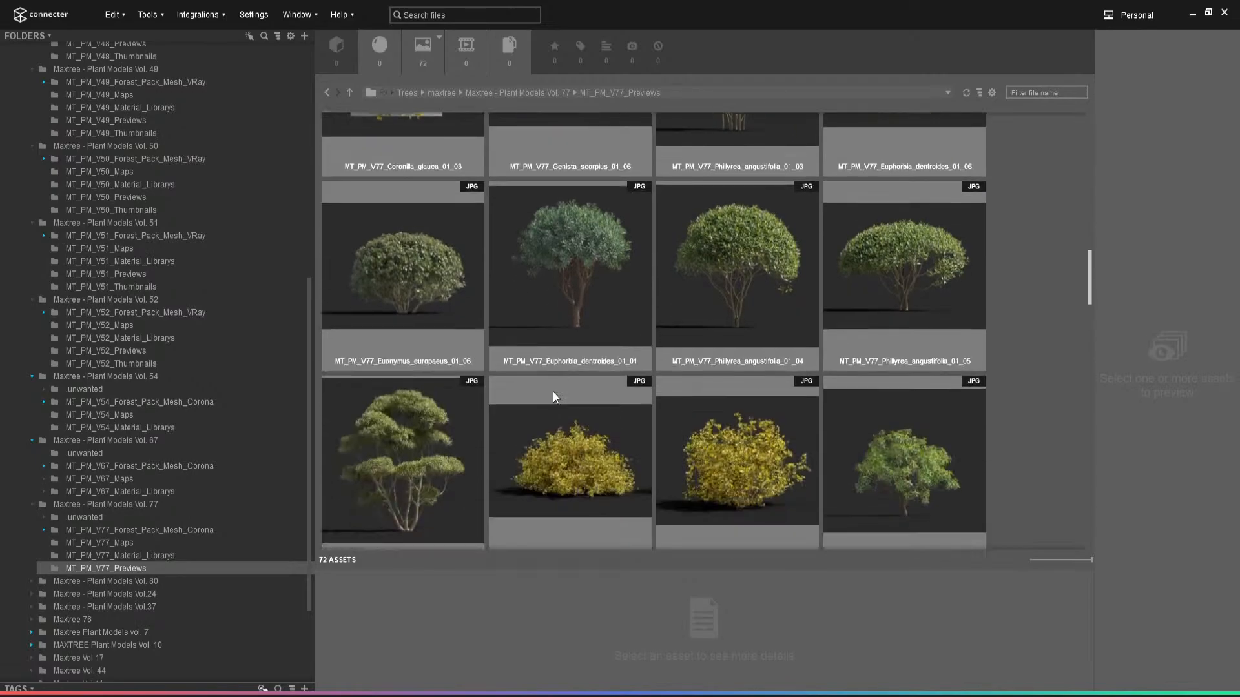
pyautogui.scroll(-10, 531, 418)
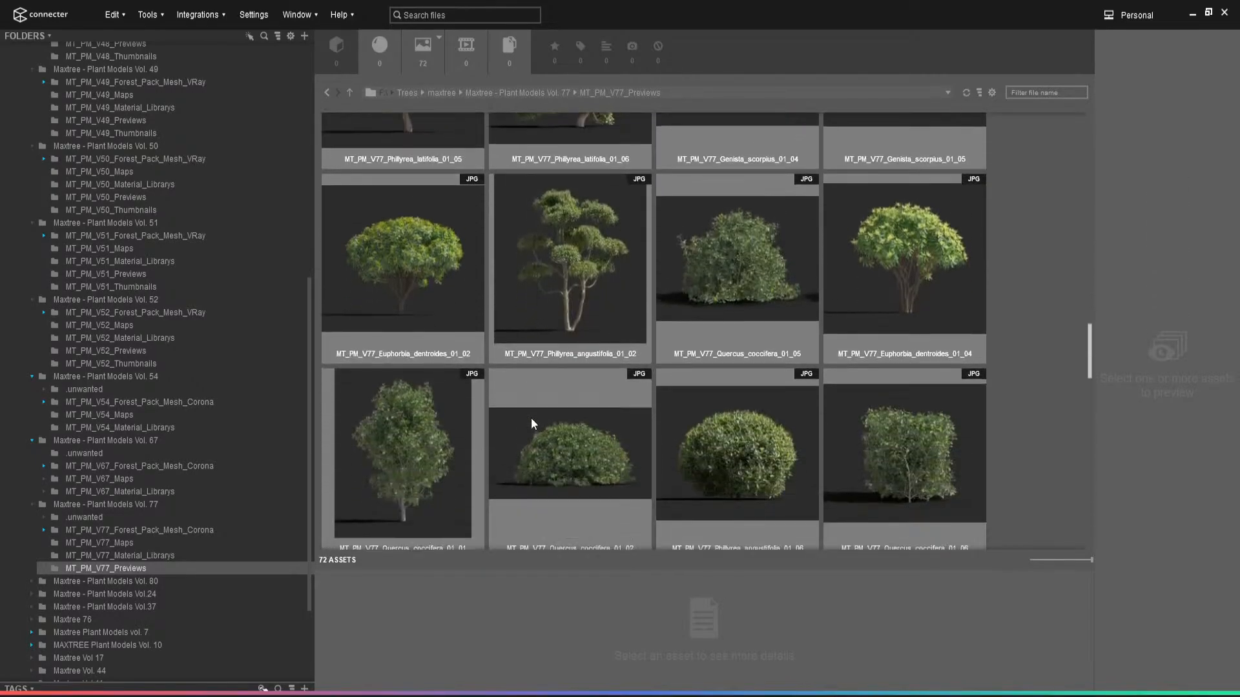
pyautogui.scroll(-8, 478, 436)
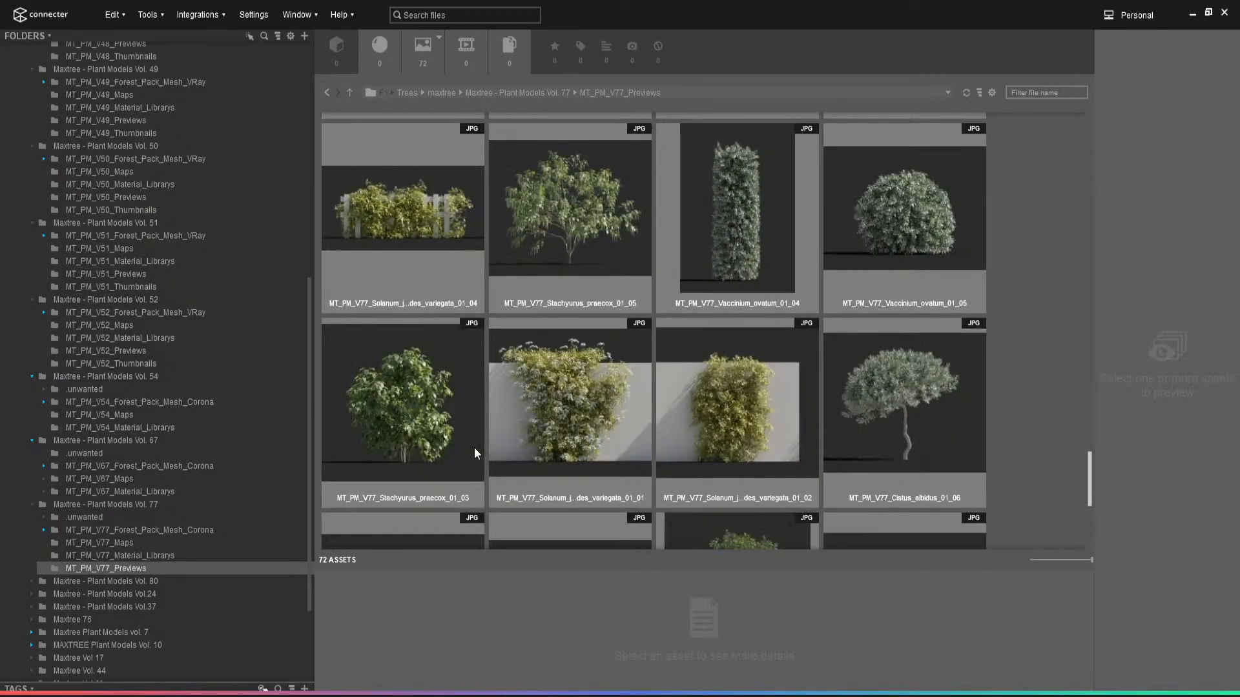
# - Inspect the Solanum jasminoides variegata_01_02 preview at full size, close it, and view the last Vol. 77 previews
pyautogui.doubleClick(707, 411)
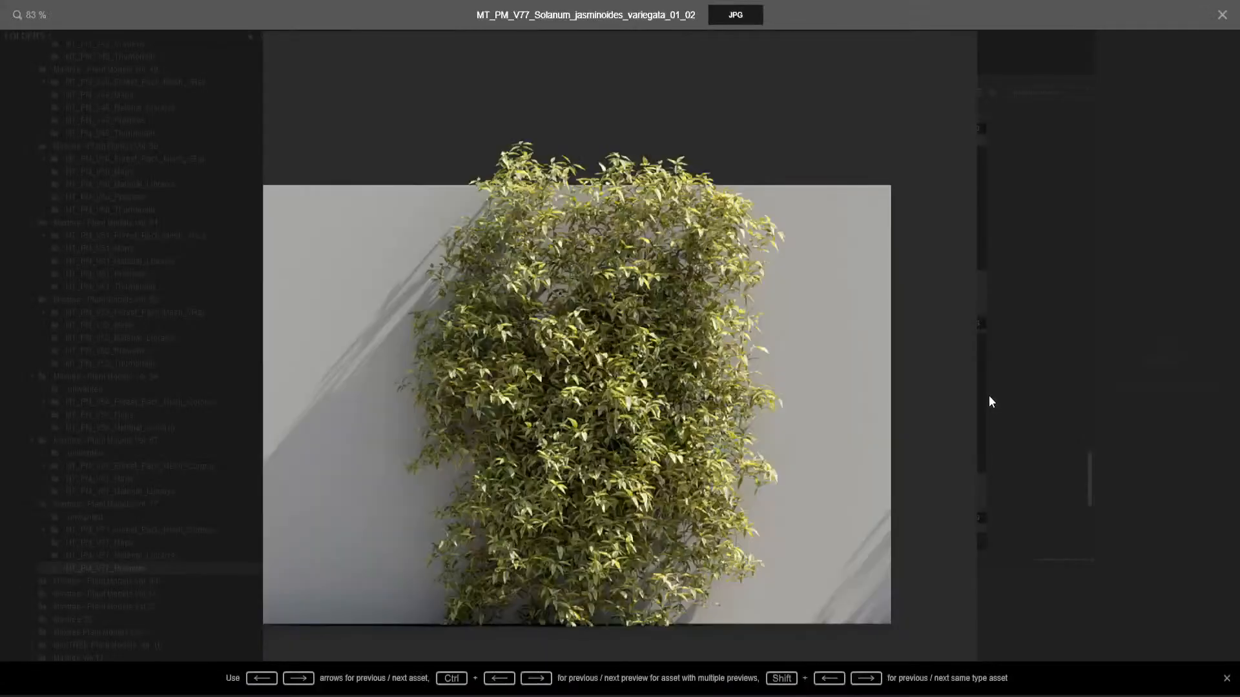
pyautogui.click(1057, 346)
pyautogui.scroll(-5, 821, 435)
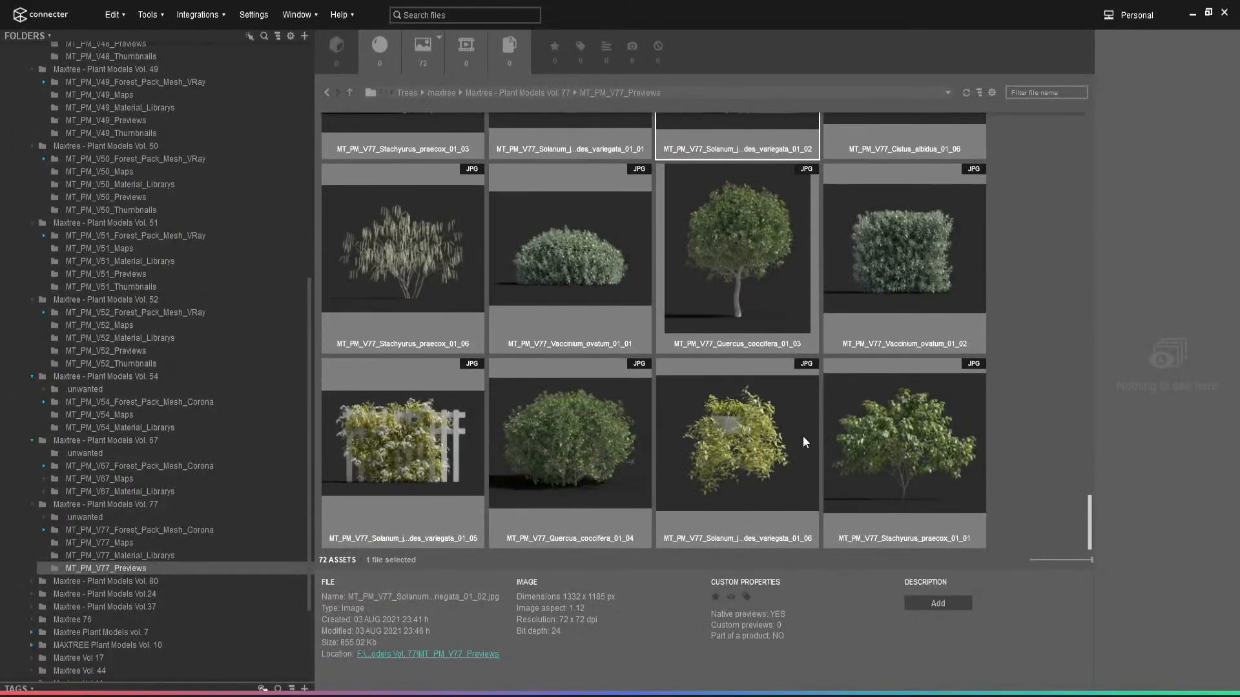
# - Expand Maxtree Plant Models Vol. 80 and look through the MT_PM_V80_Forest_Pack_Mesh_Corona folder for suitable background trees
pyautogui.scroll(-2, 65, 553)
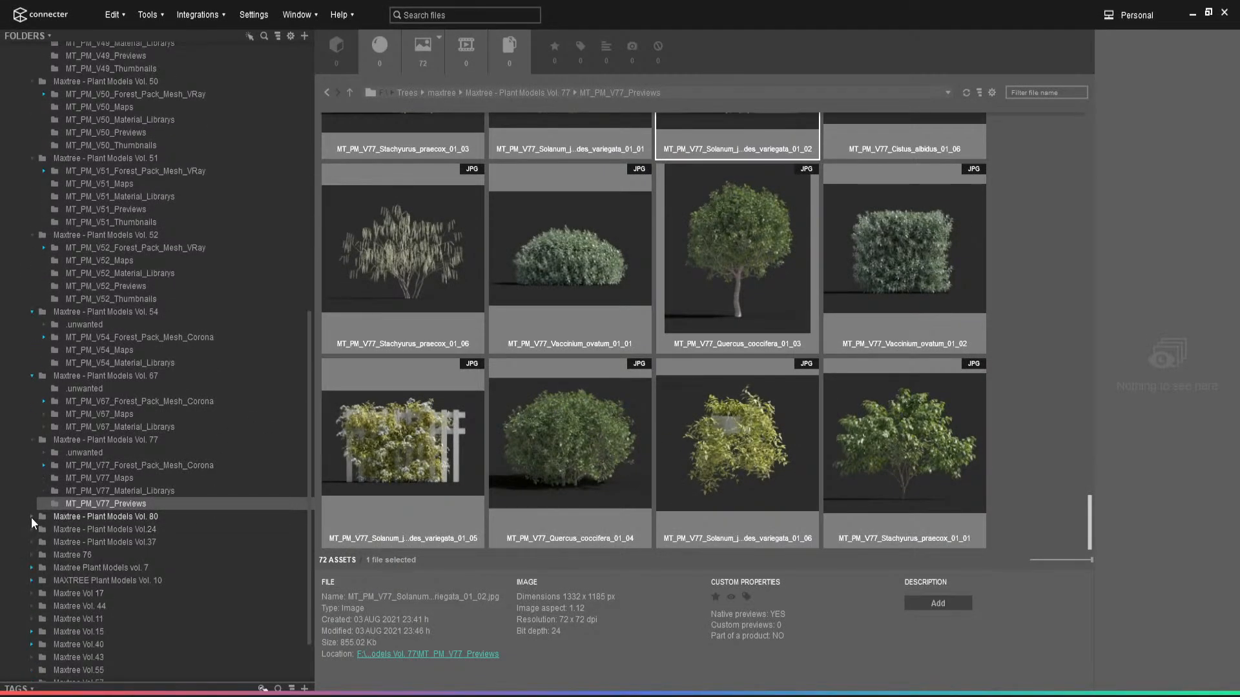
pyautogui.click(32, 518)
pyautogui.click(139, 542)
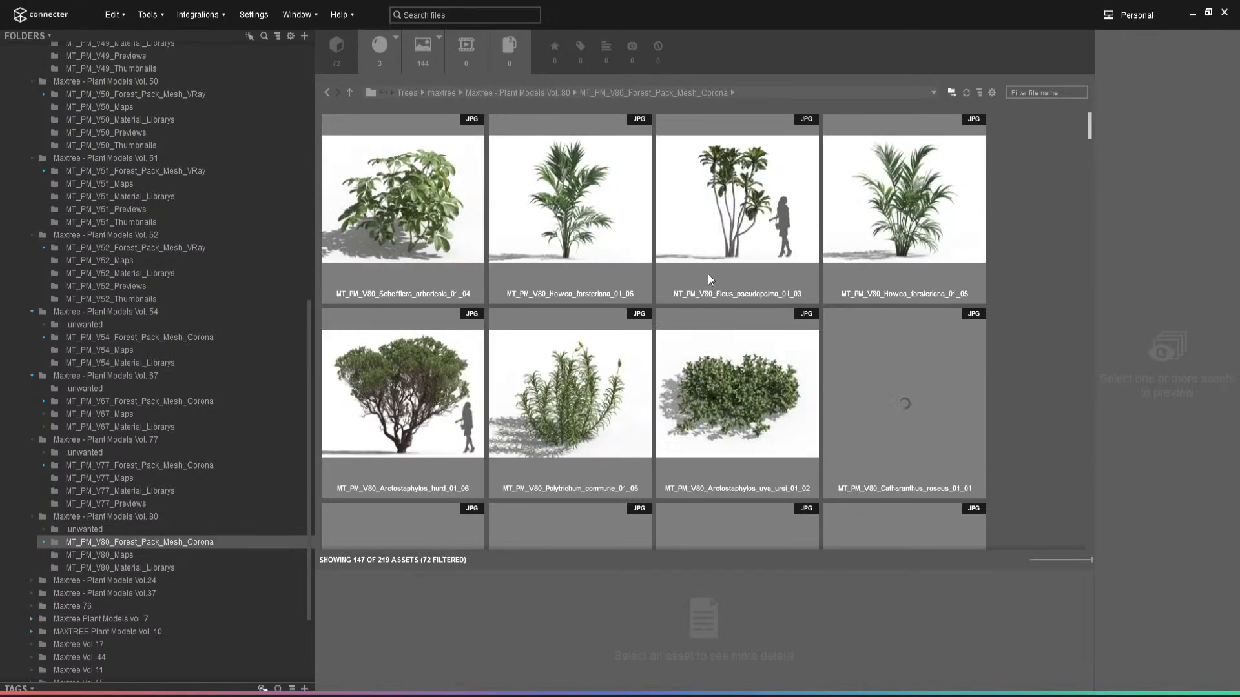
pyautogui.scroll(-1, 710, 279)
pyautogui.scroll(-10, 709, 279)
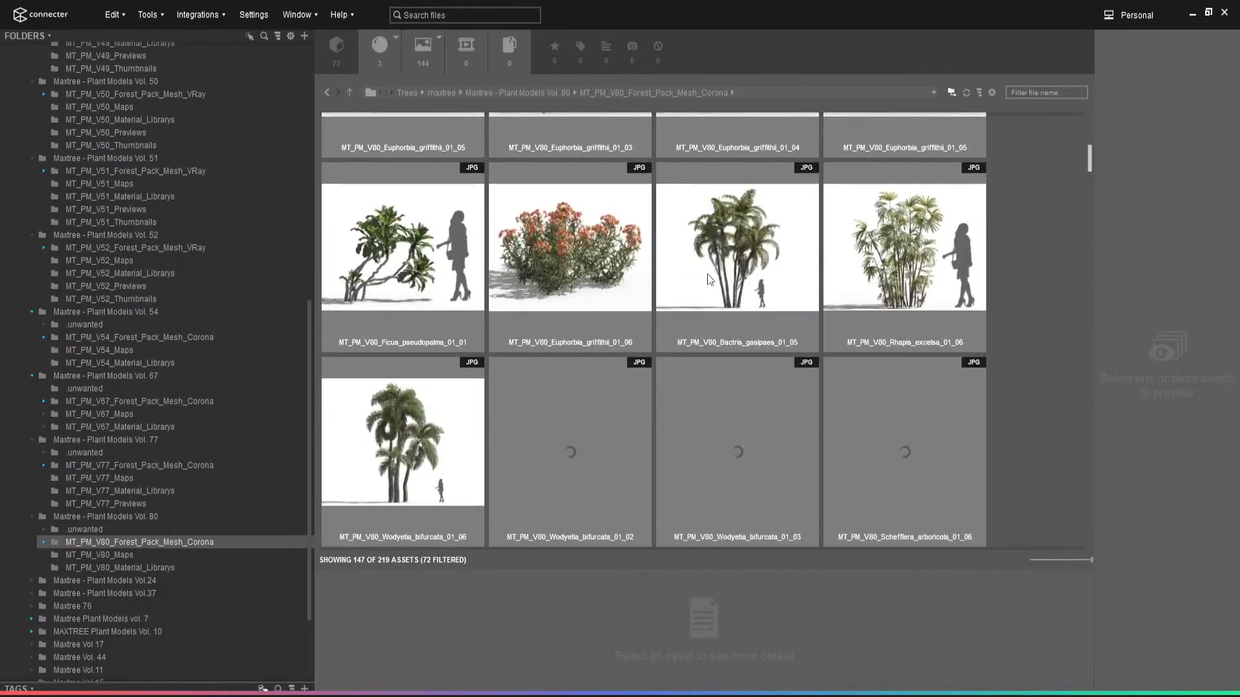
pyautogui.scroll(-5, 708, 289)
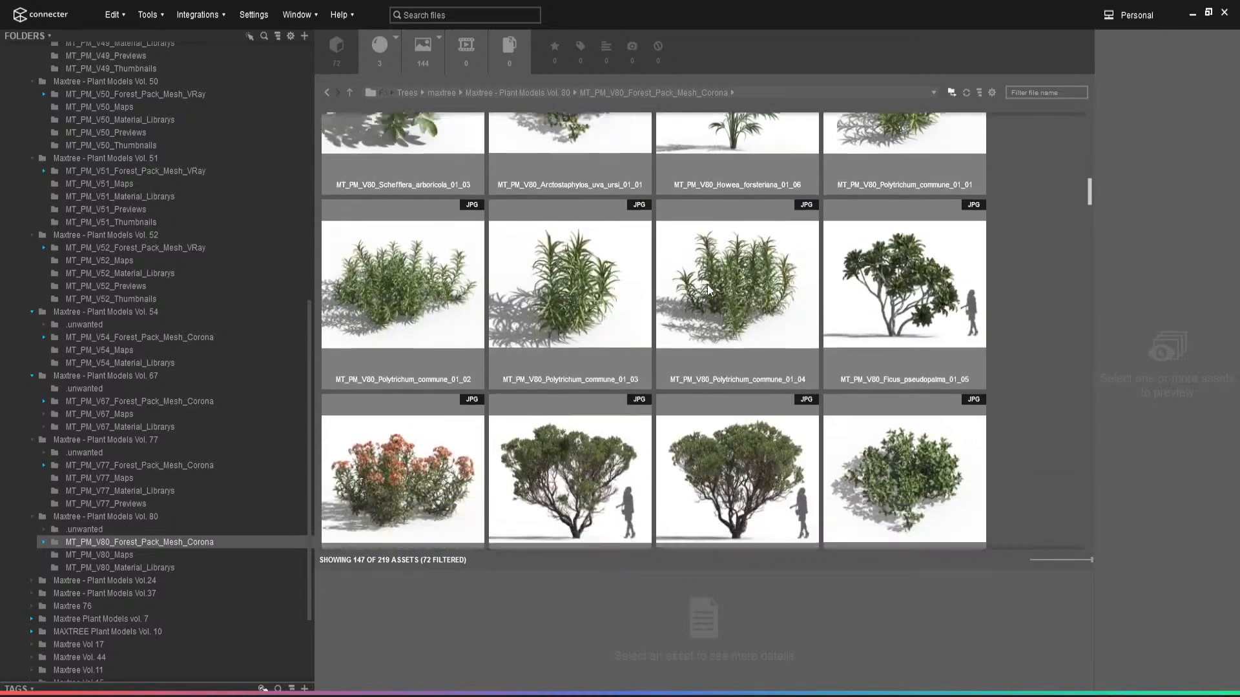
pyautogui.scroll(-3, 708, 288)
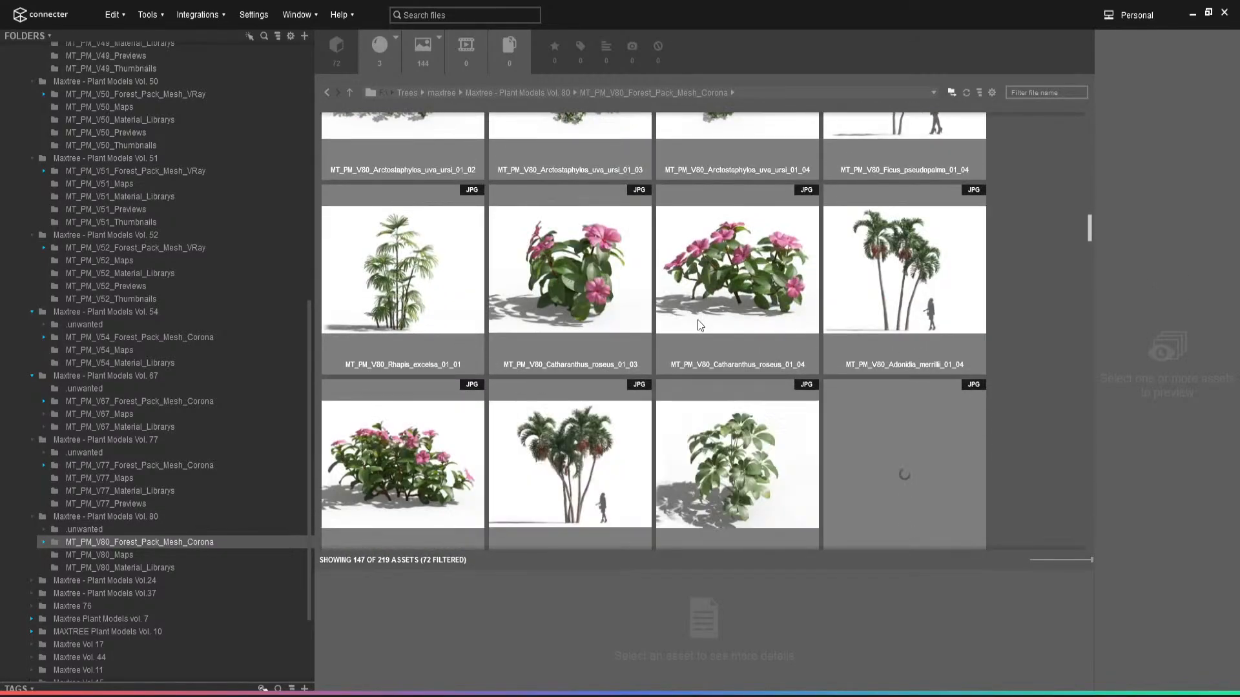
pyautogui.scroll(-4, 611, 356)
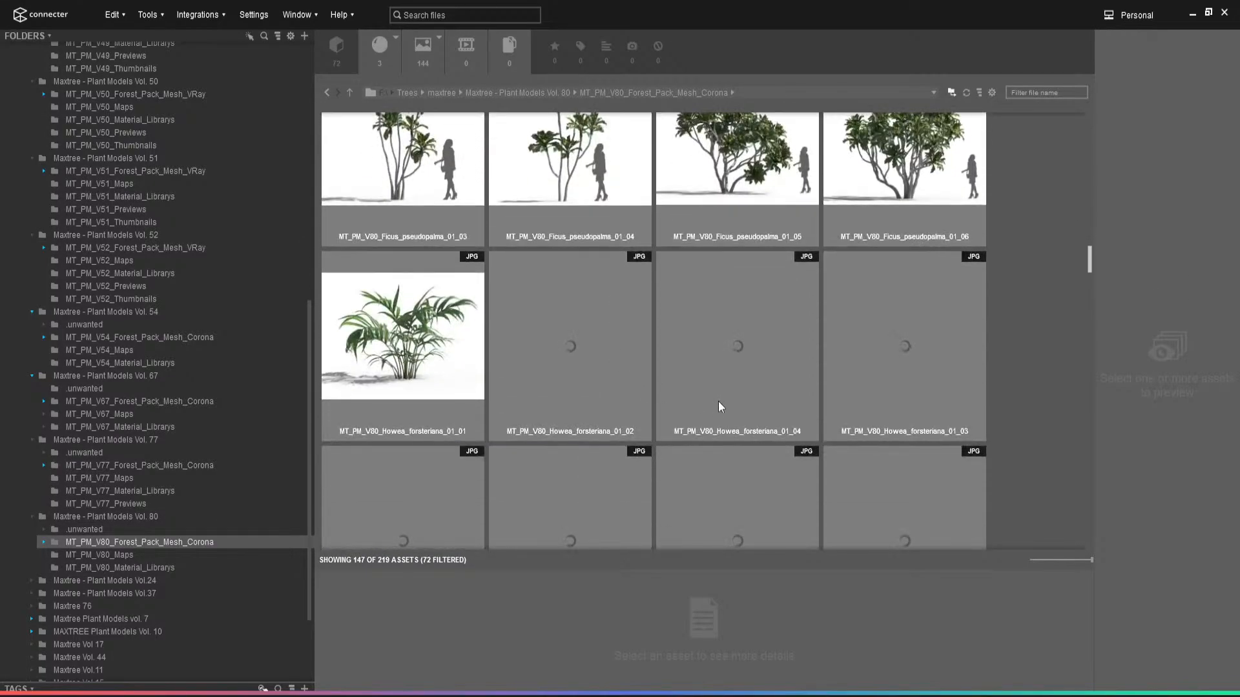
pyautogui.scroll(-6, 704, 394)
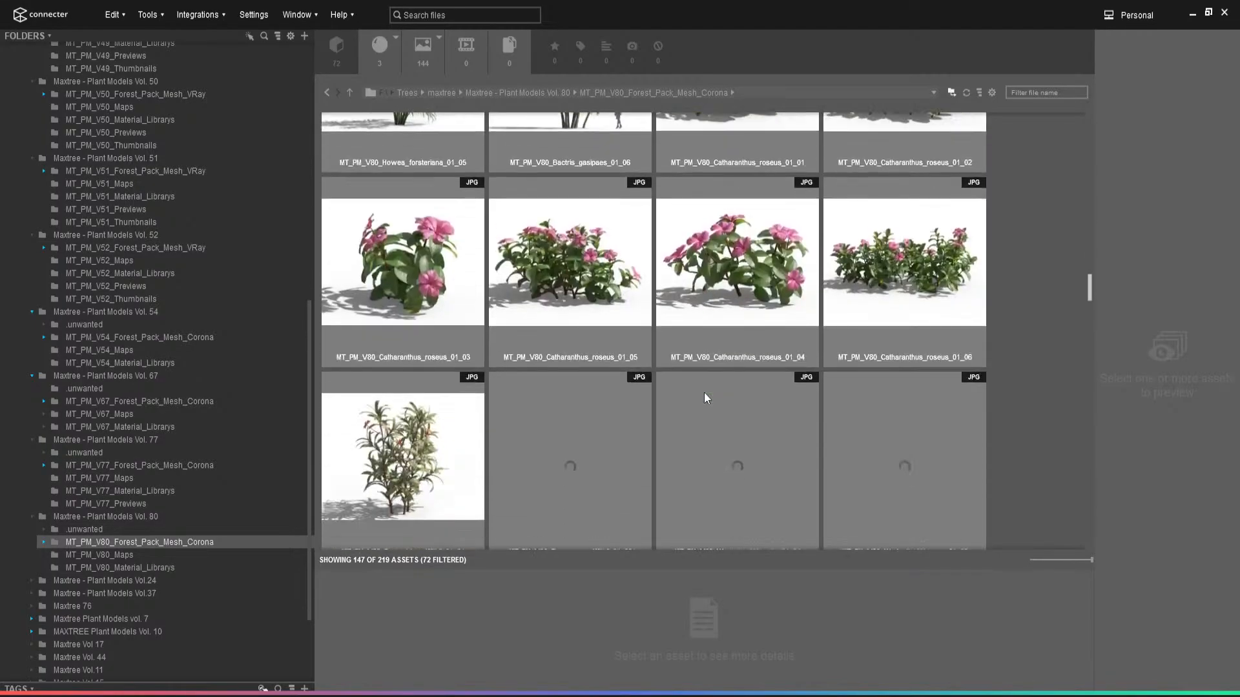
pyautogui.scroll(-5, 684, 381)
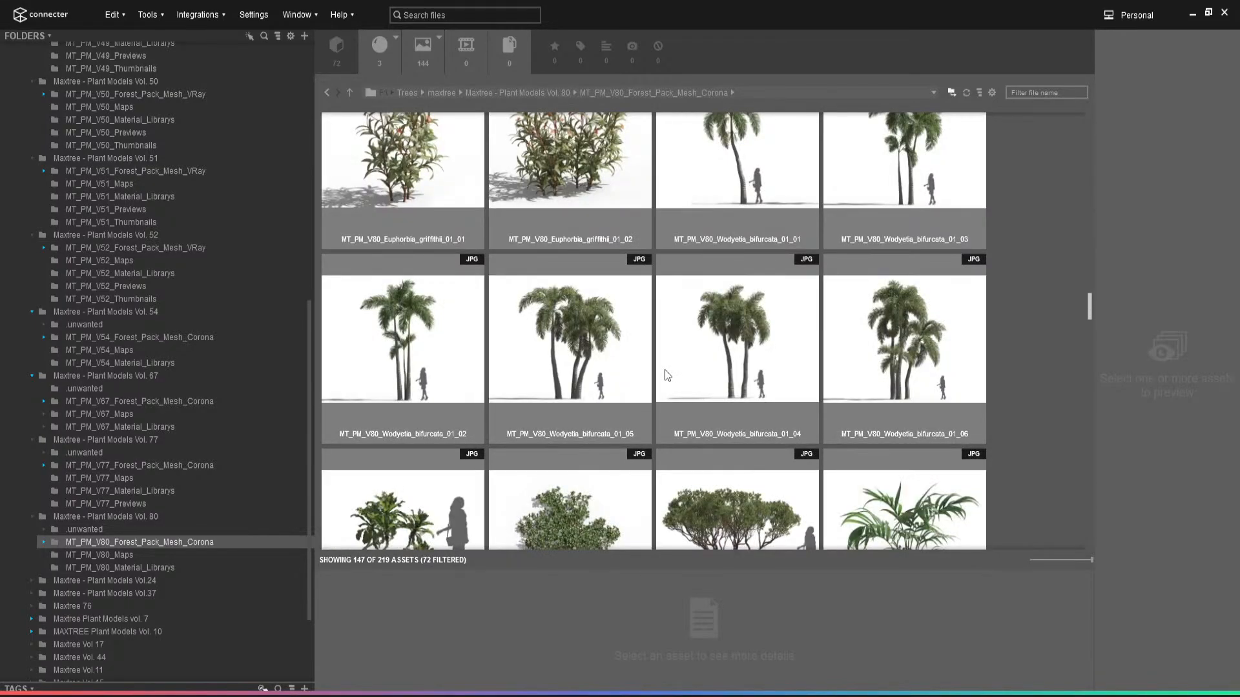
pyautogui.scroll(-9, 665, 372)
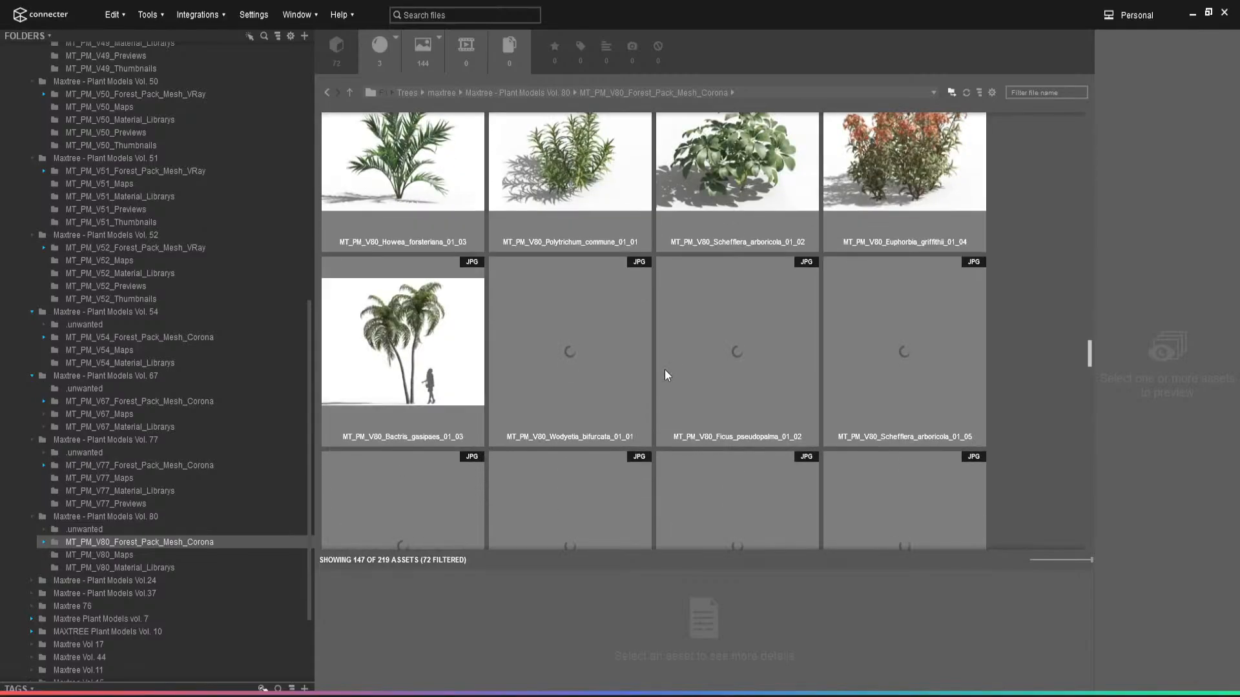
pyautogui.scroll(-10, 665, 370)
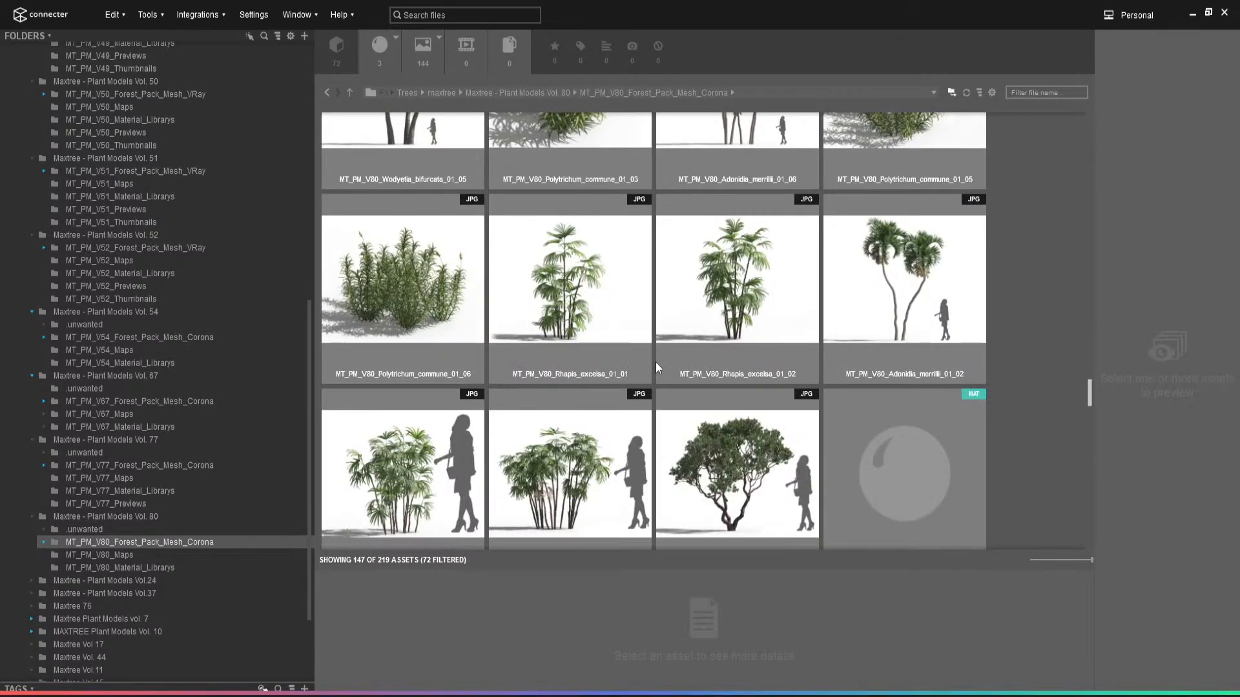
# - Expand Maxtree Plant Models Vol.24 down to its nested folder and show the trees in MT_PM_V24
pyautogui.scroll(-3, 469, 382)
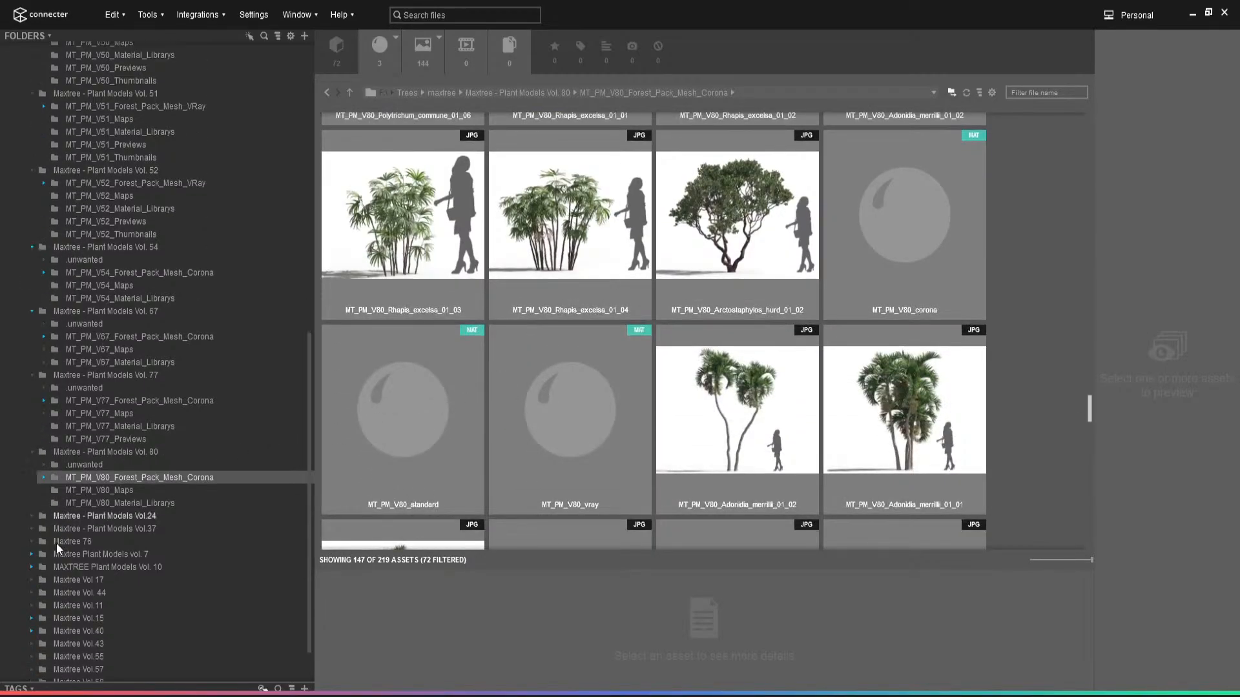
pyautogui.scroll(-3, 57, 544)
pyautogui.click(33, 459)
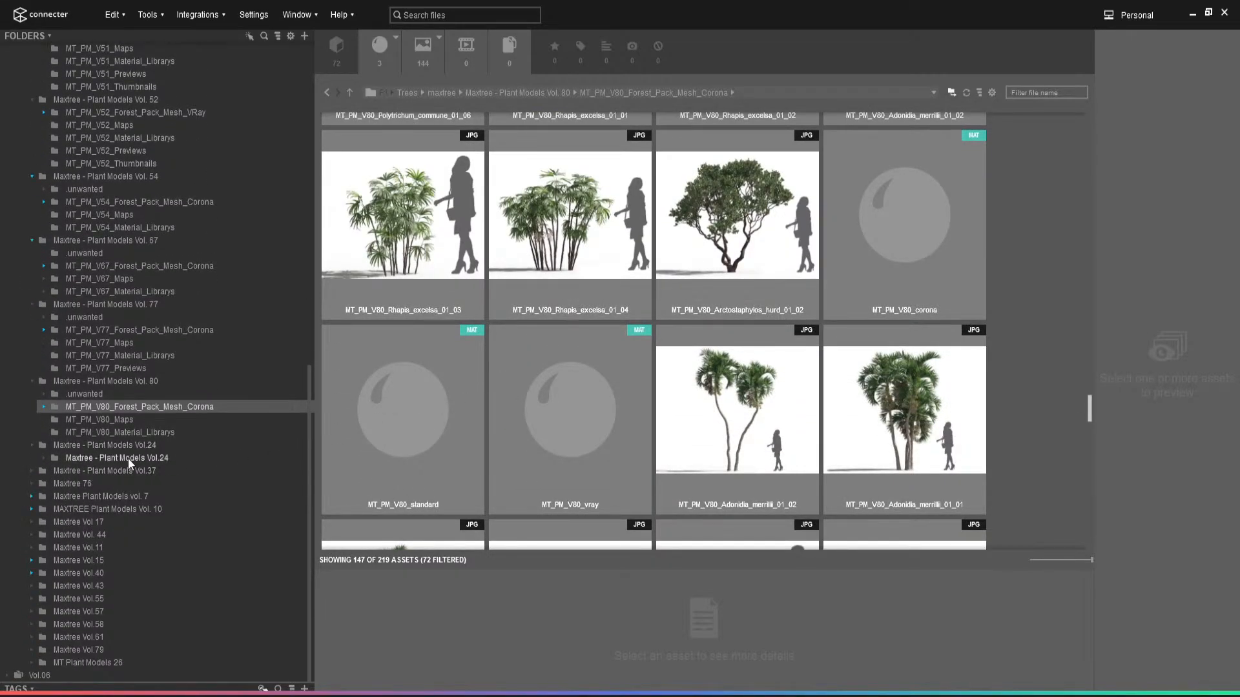
pyautogui.click(128, 458)
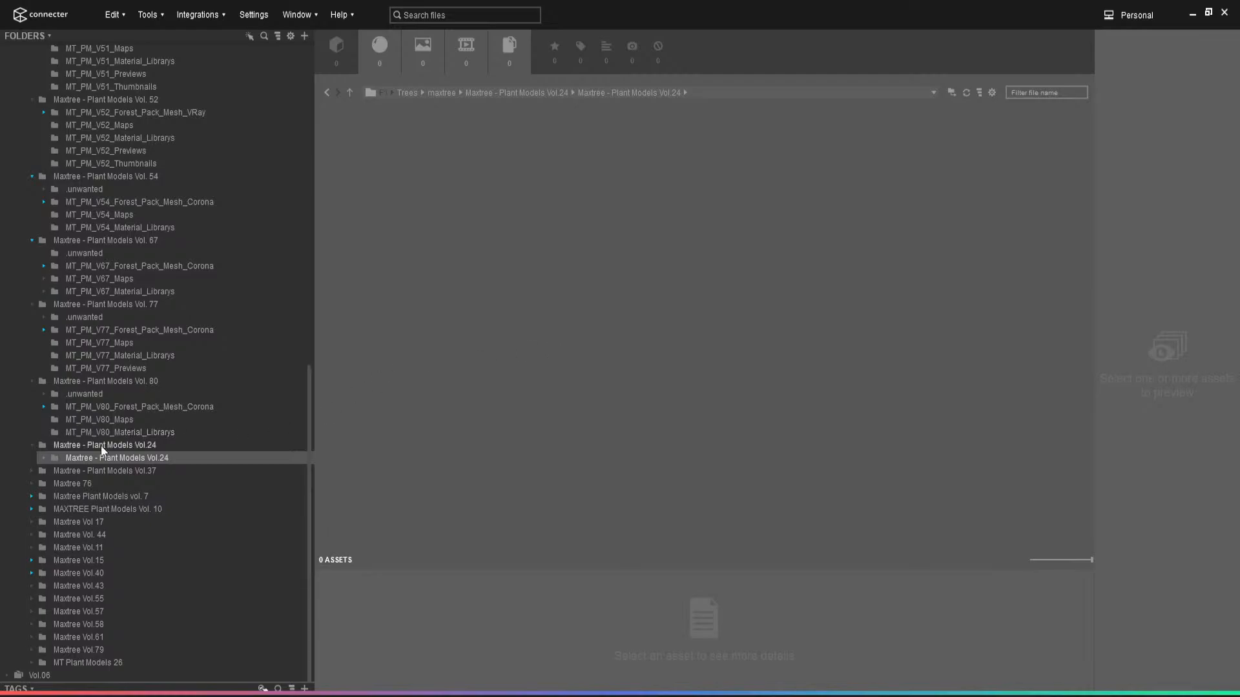
pyautogui.click(44, 458)
pyautogui.click(106, 472)
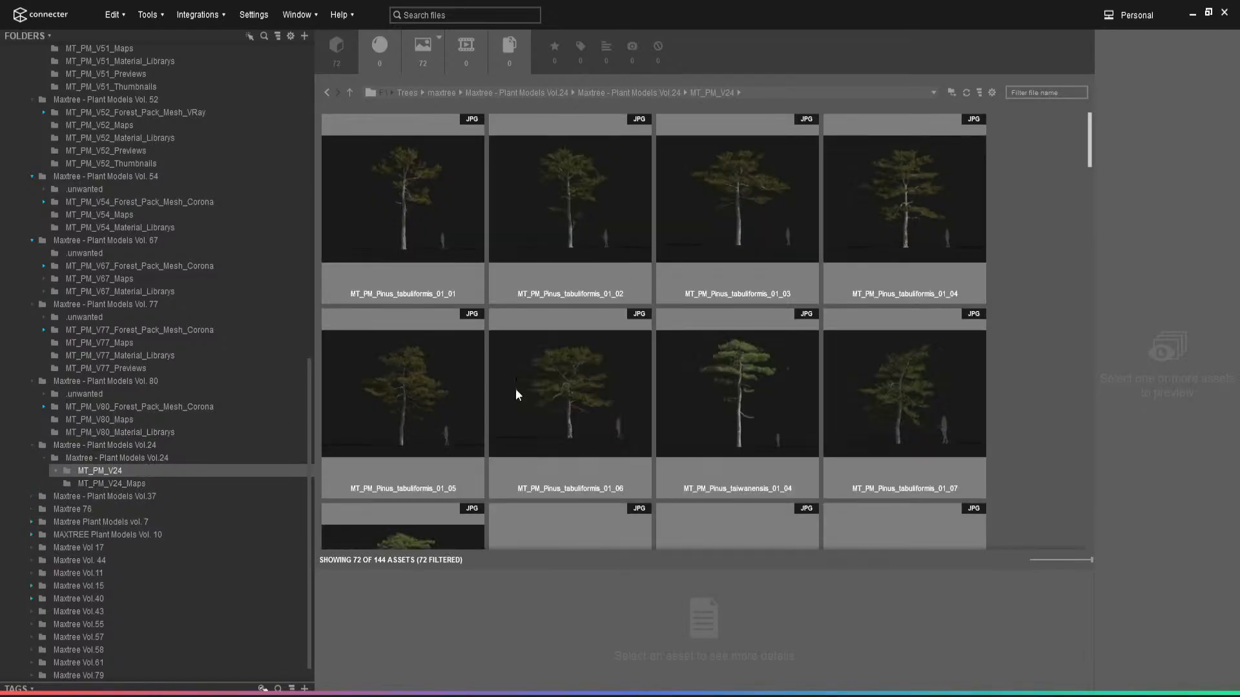
# - Expand Maxtree Plant Models Vol.37 and browse the plant previews in its MT_PM_V37_Forest_Pack_Mesh_Corona folder
pyautogui.scroll(-1, 40, 486)
pyautogui.click(32, 471)
pyautogui.scroll(-1, 97, 490)
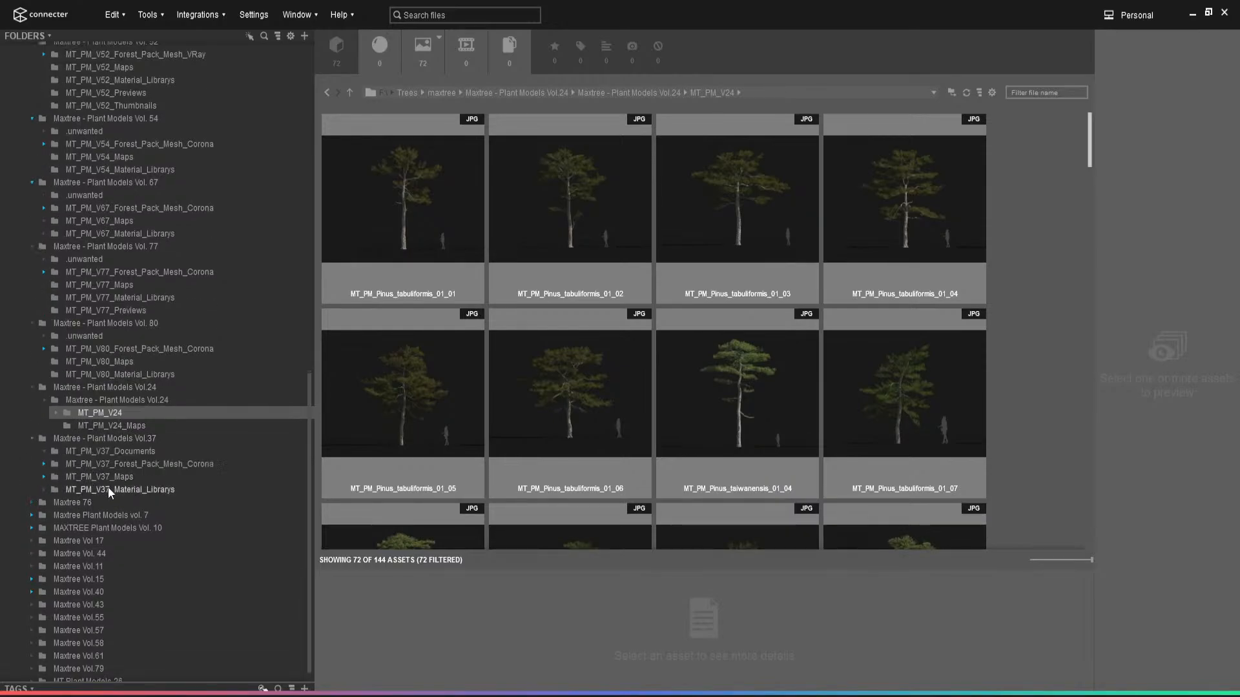
pyautogui.click(129, 463)
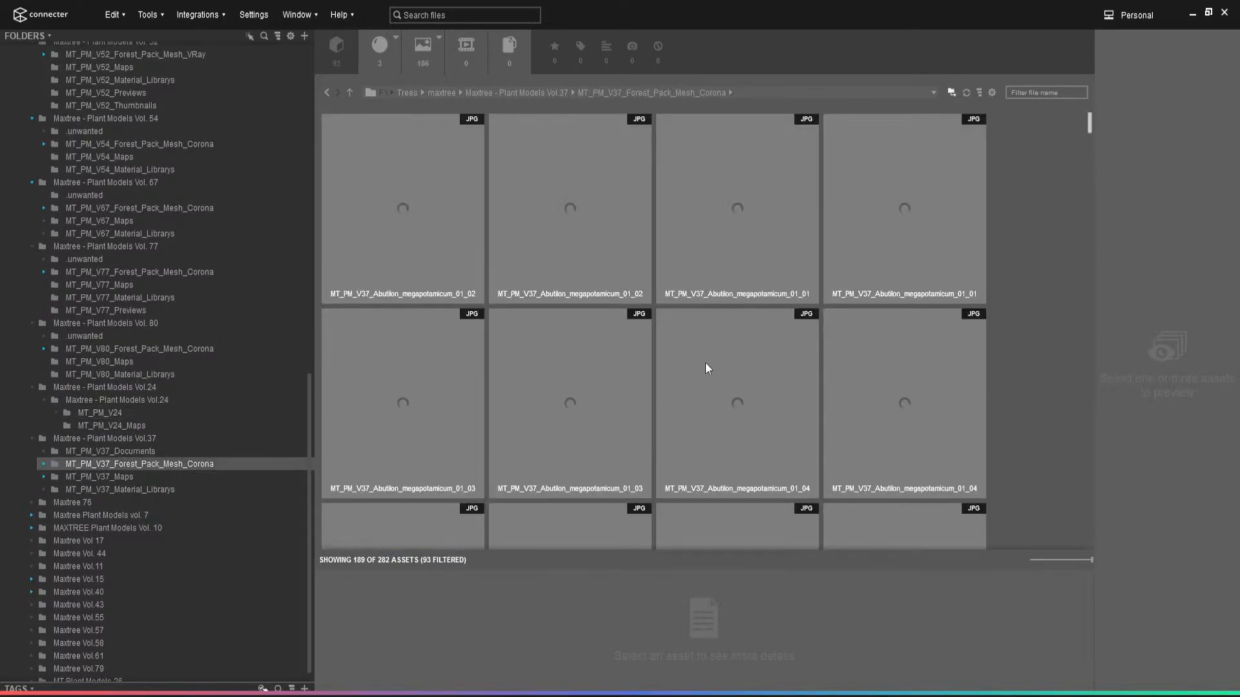
pyautogui.scroll(-6, 707, 375)
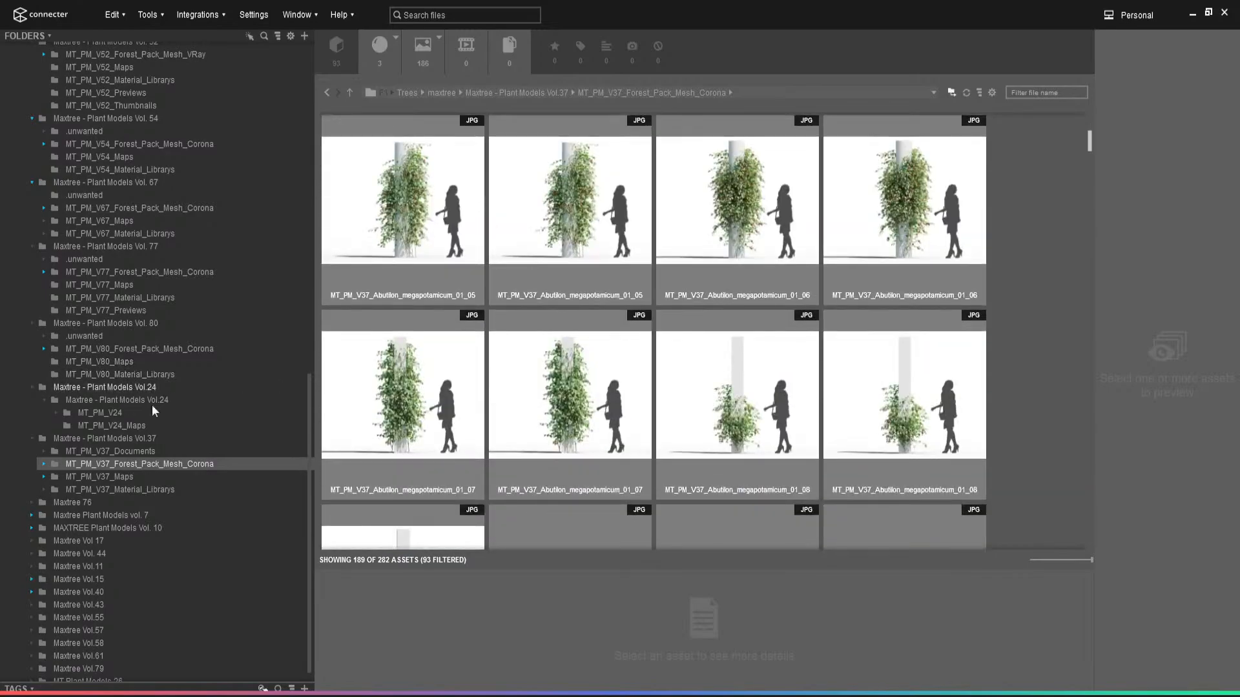
pyautogui.scroll(-7, 704, 404)
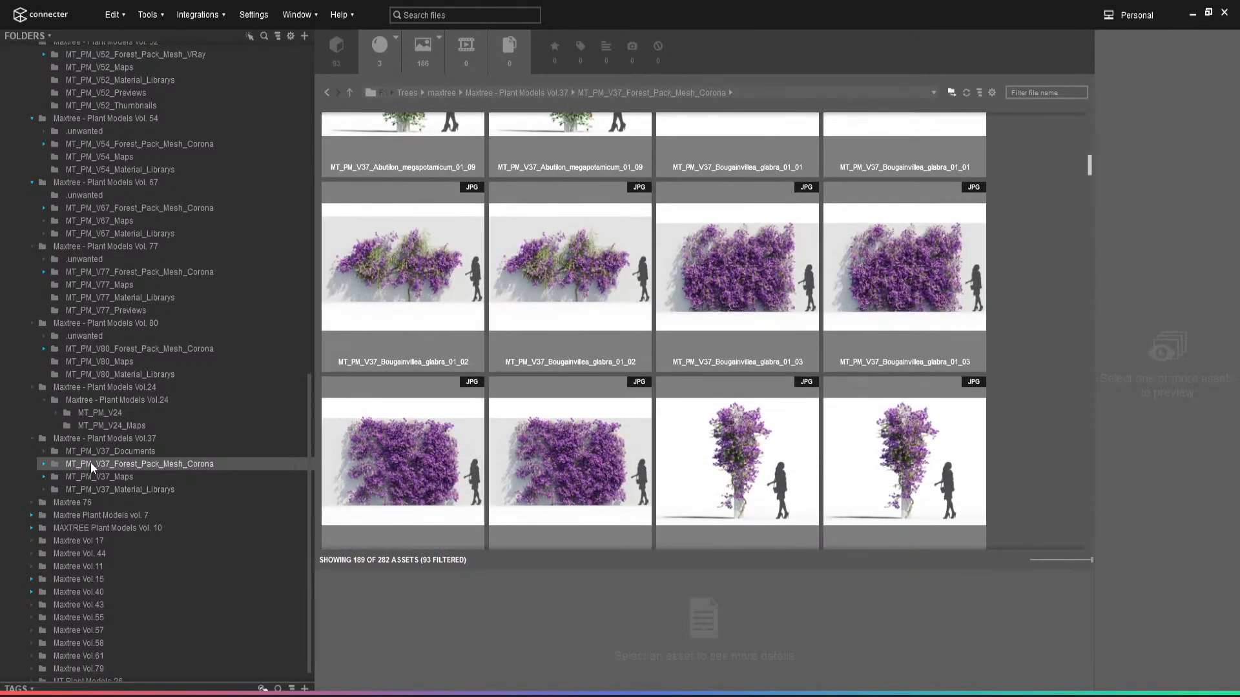
# - Expand Maxtree 76 and browse the tree previews in its MT_PM_V76_Forest_Pack_Mesh_Corona folder for suitable background trees
pyautogui.scroll(-1, 90, 466)
pyautogui.click(30, 484)
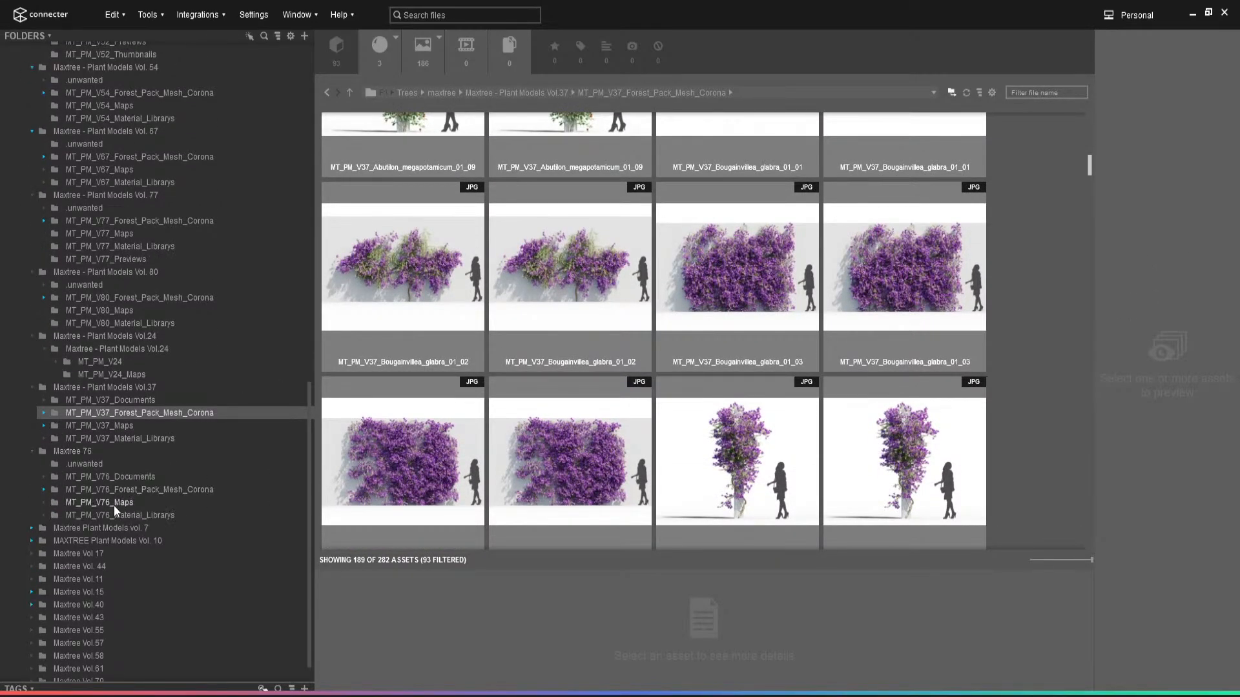
pyautogui.click(161, 490)
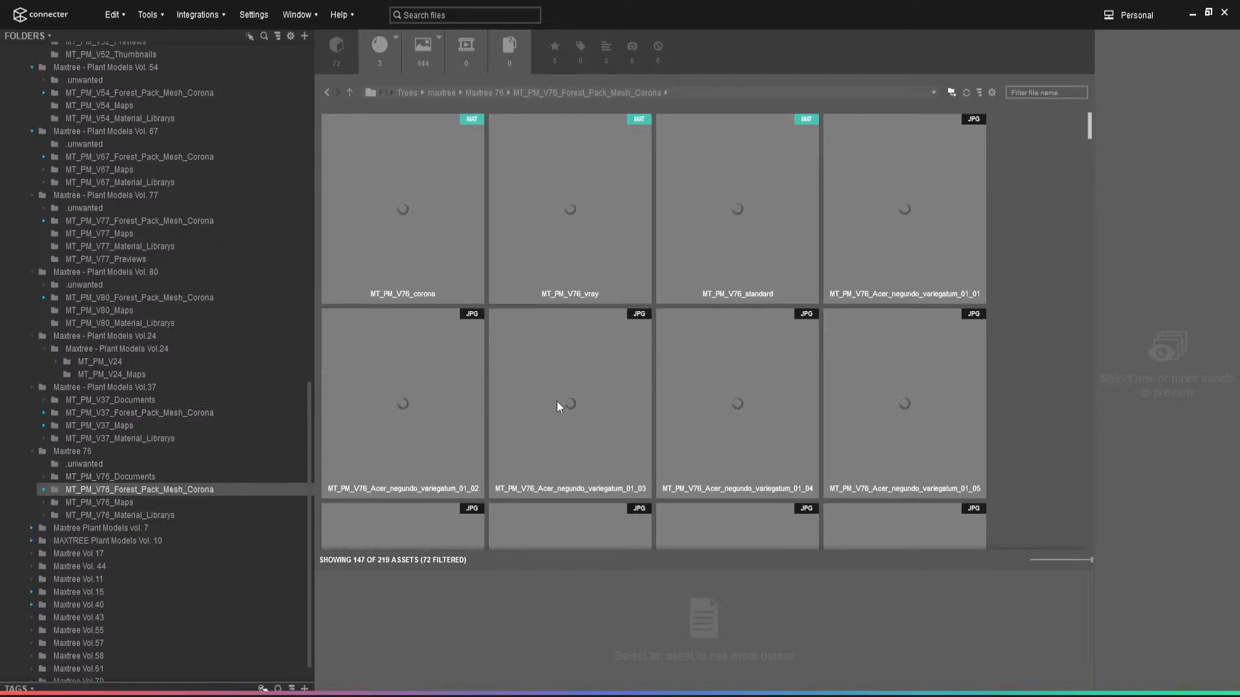
pyautogui.scroll(-2, 565, 397)
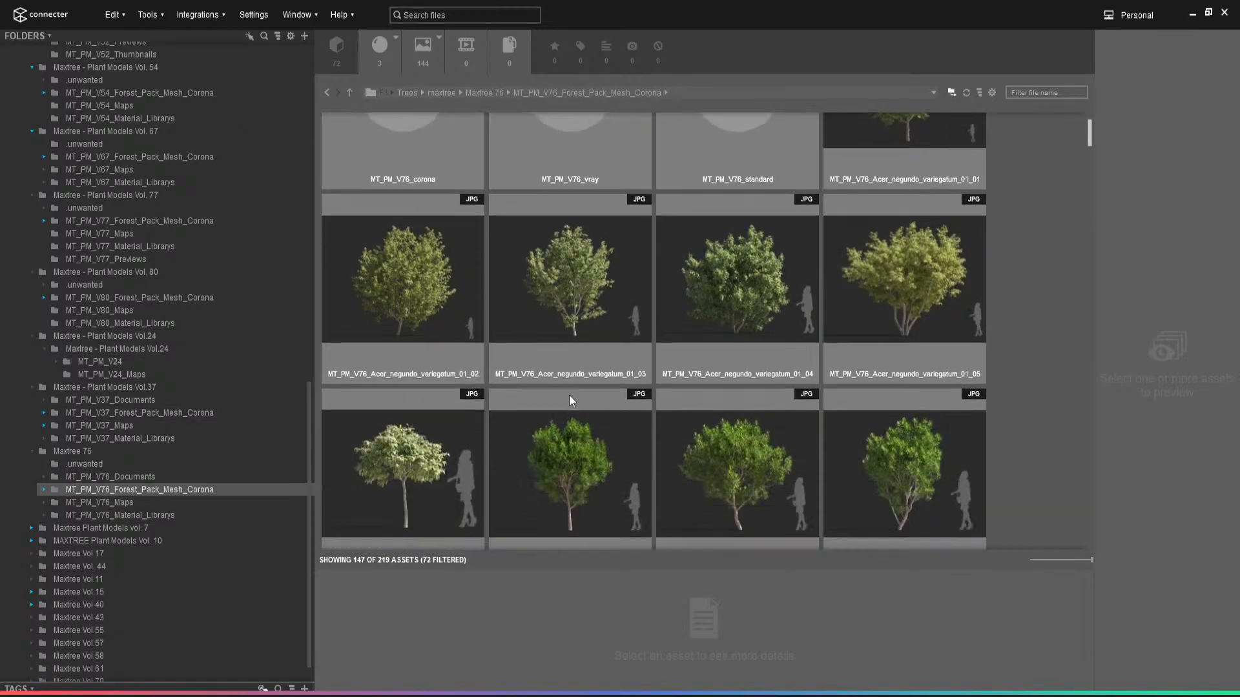
pyautogui.scroll(-10, 568, 395)
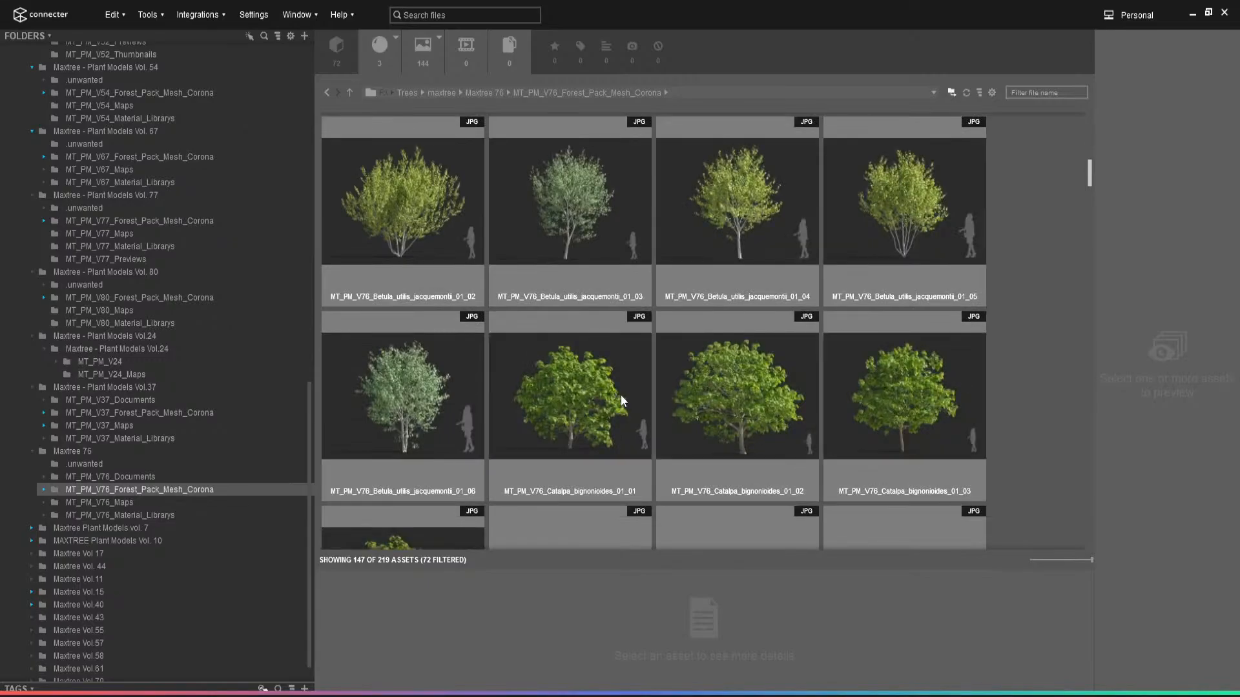
pyautogui.scroll(-8, 621, 401)
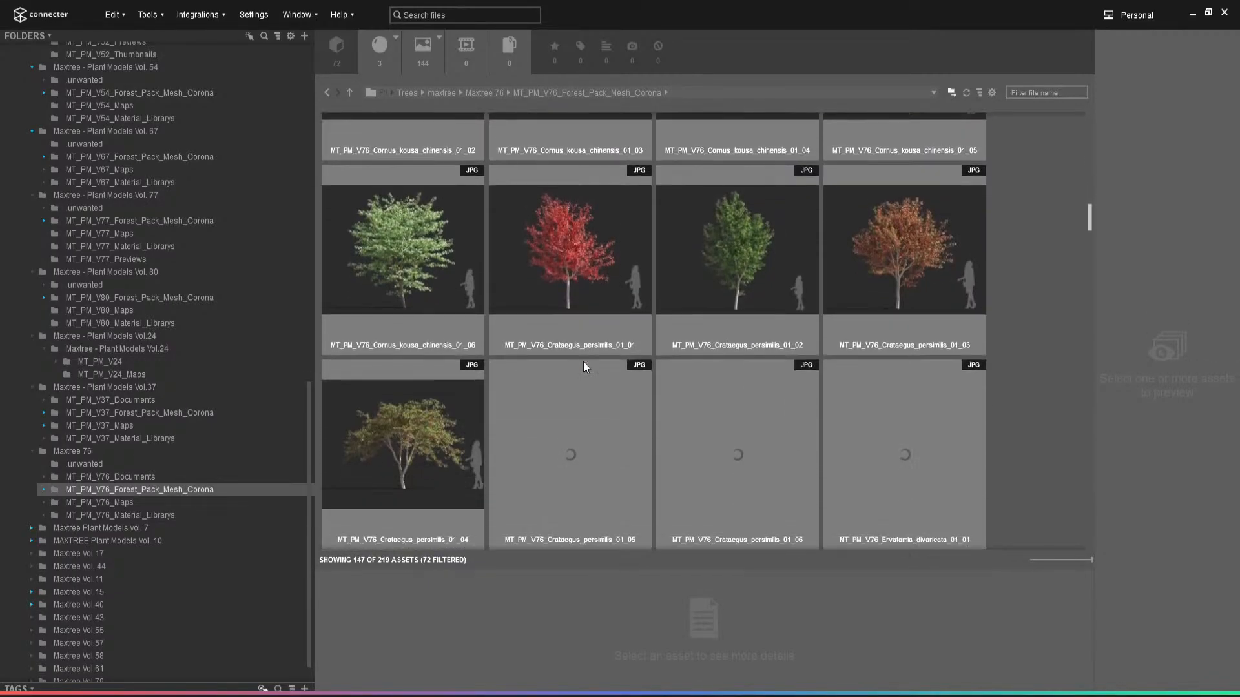
pyautogui.scroll(-9, 581, 365)
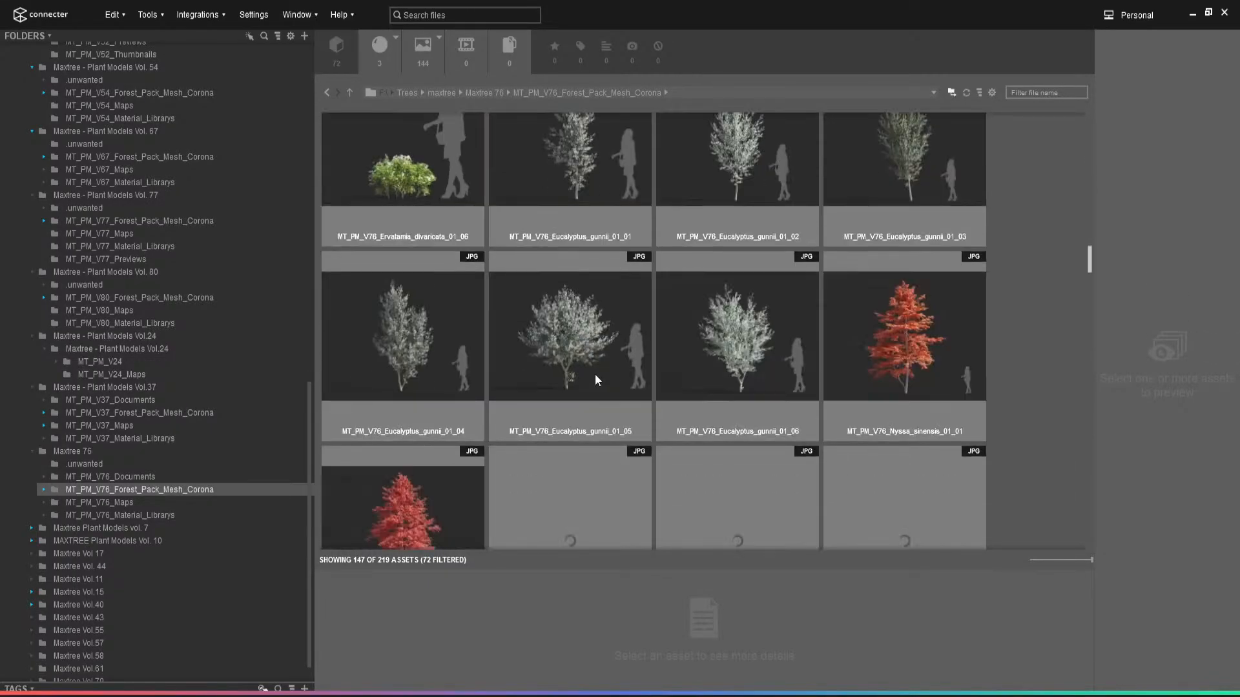
pyautogui.scroll(-8, 596, 381)
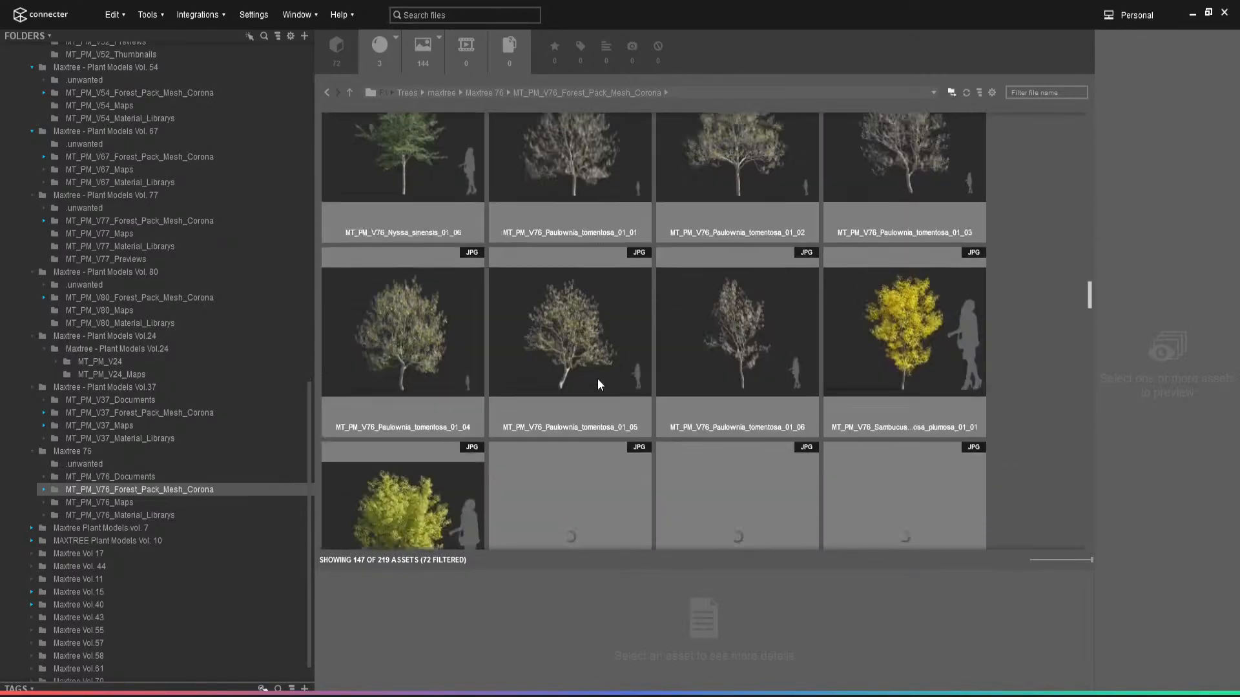
pyautogui.scroll(-5, 598, 384)
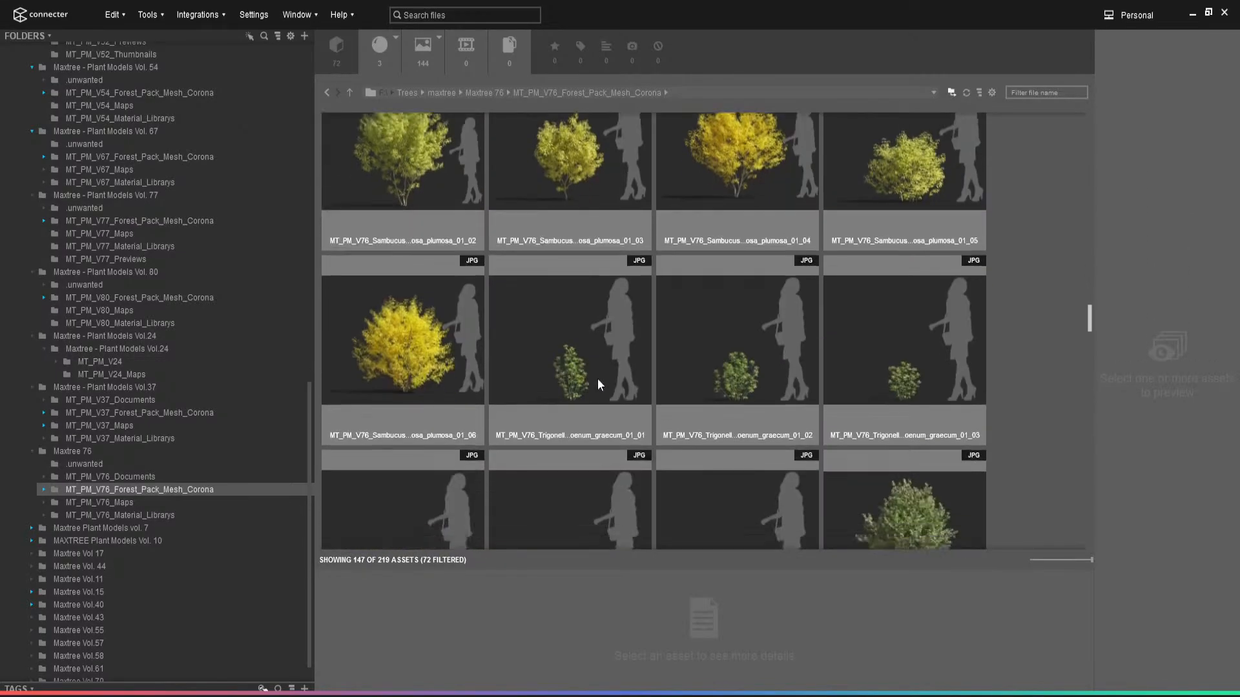
pyautogui.scroll(-10, 598, 381)
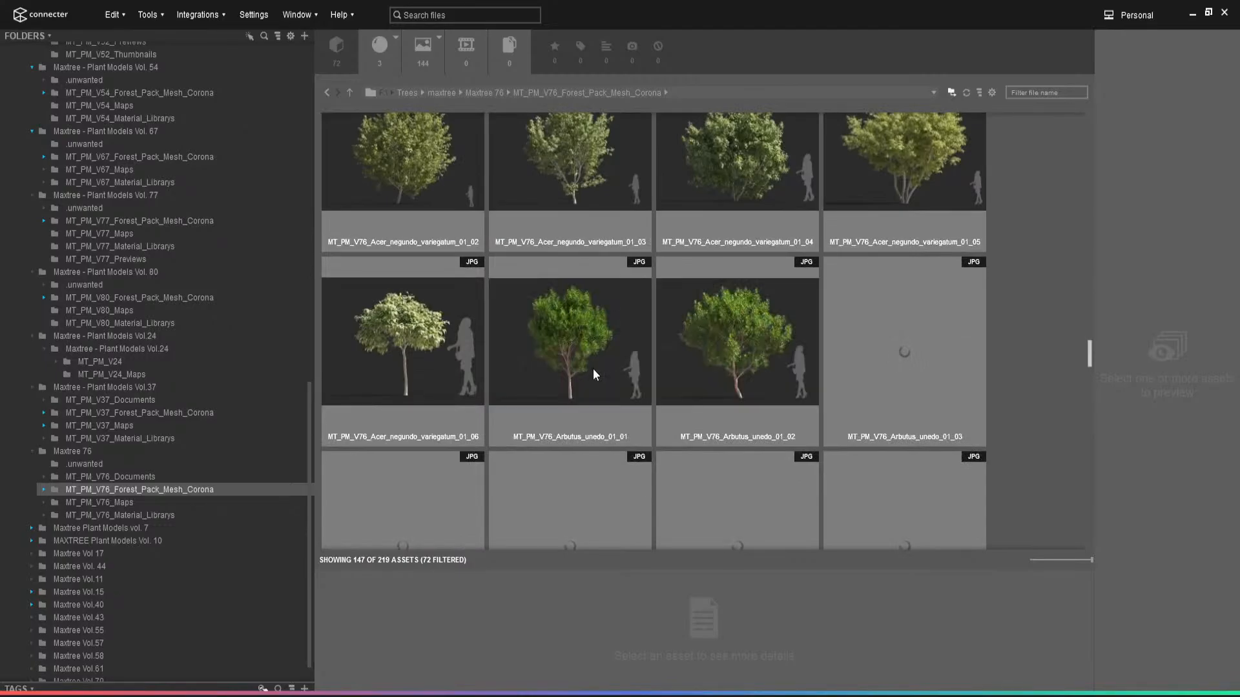
pyautogui.scroll(-10, 593, 369)
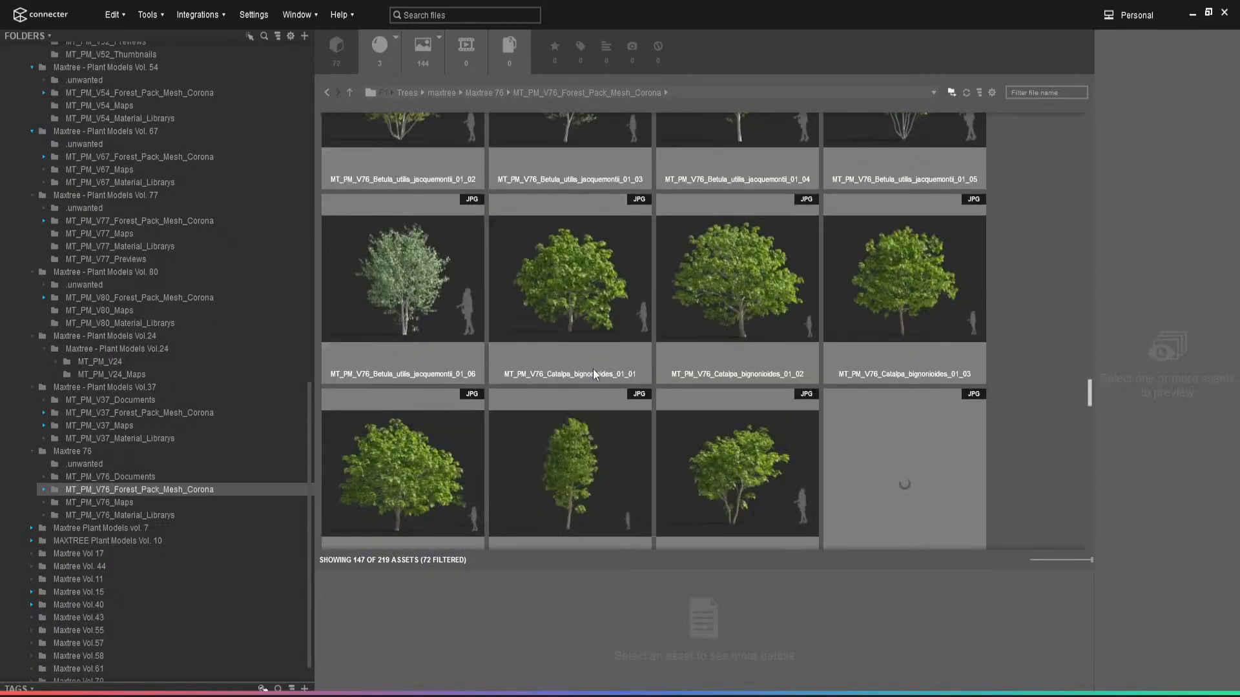
pyautogui.scroll(-8, 593, 371)
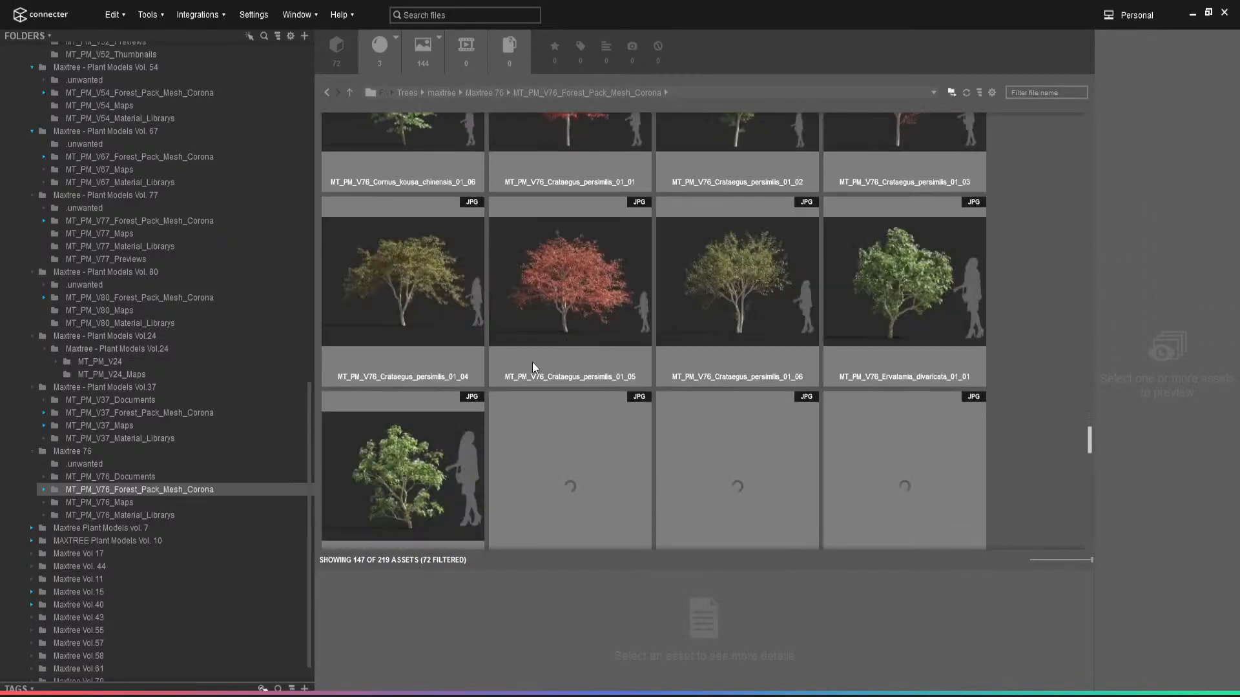
pyautogui.scroll(-8, 541, 374)
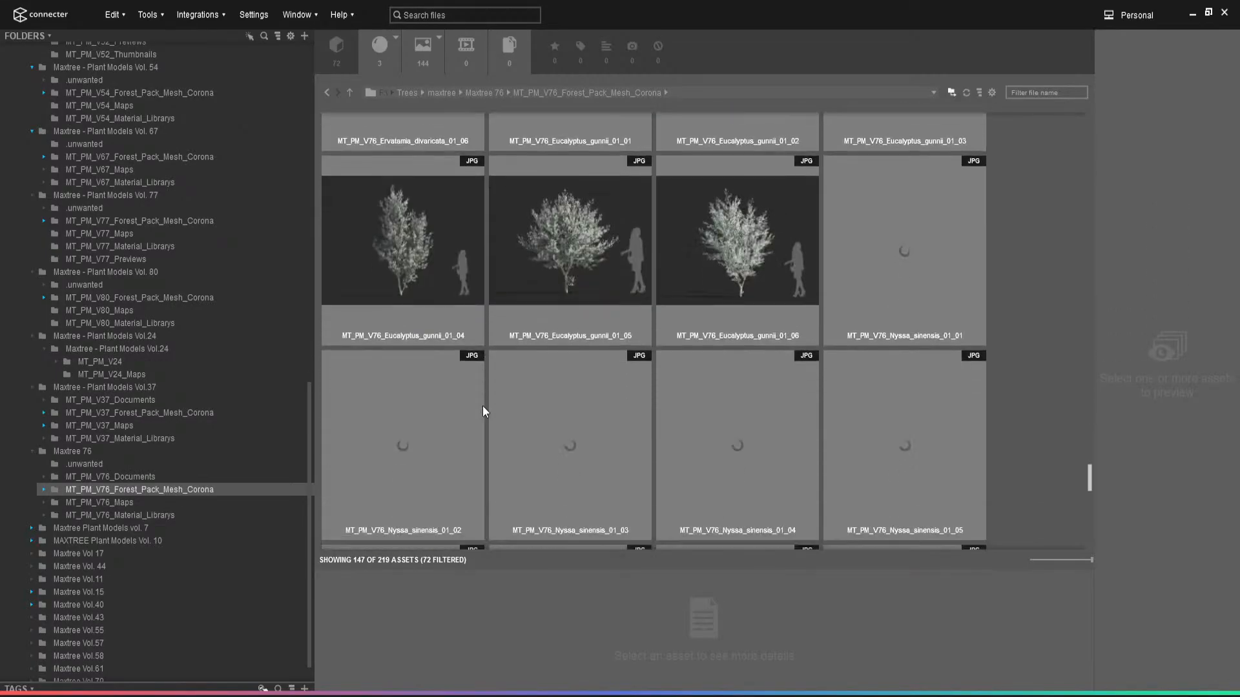
pyautogui.scroll(-3, 97, 498)
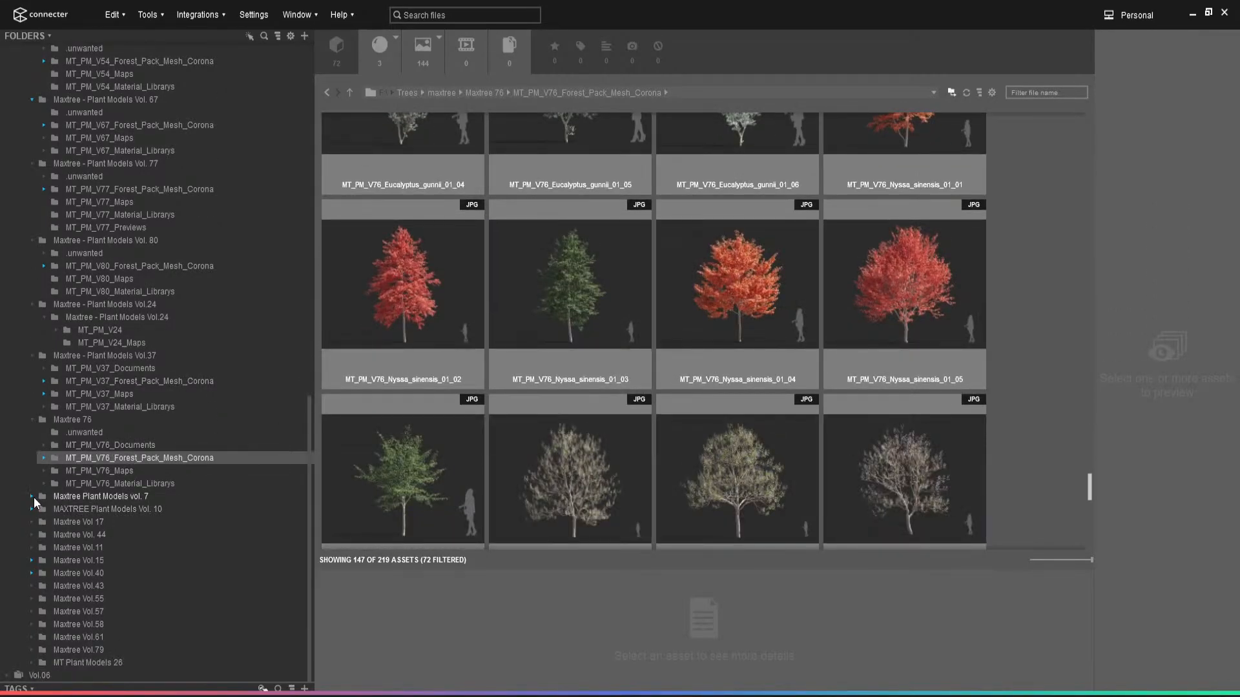
# - Expand Maxtree Plant Models vol. 7 and show the plant previews in its MT_PM_V7_Preview folder
pyautogui.click(31, 497)
pyautogui.scroll(-3, 104, 518)
pyautogui.click(117, 529)
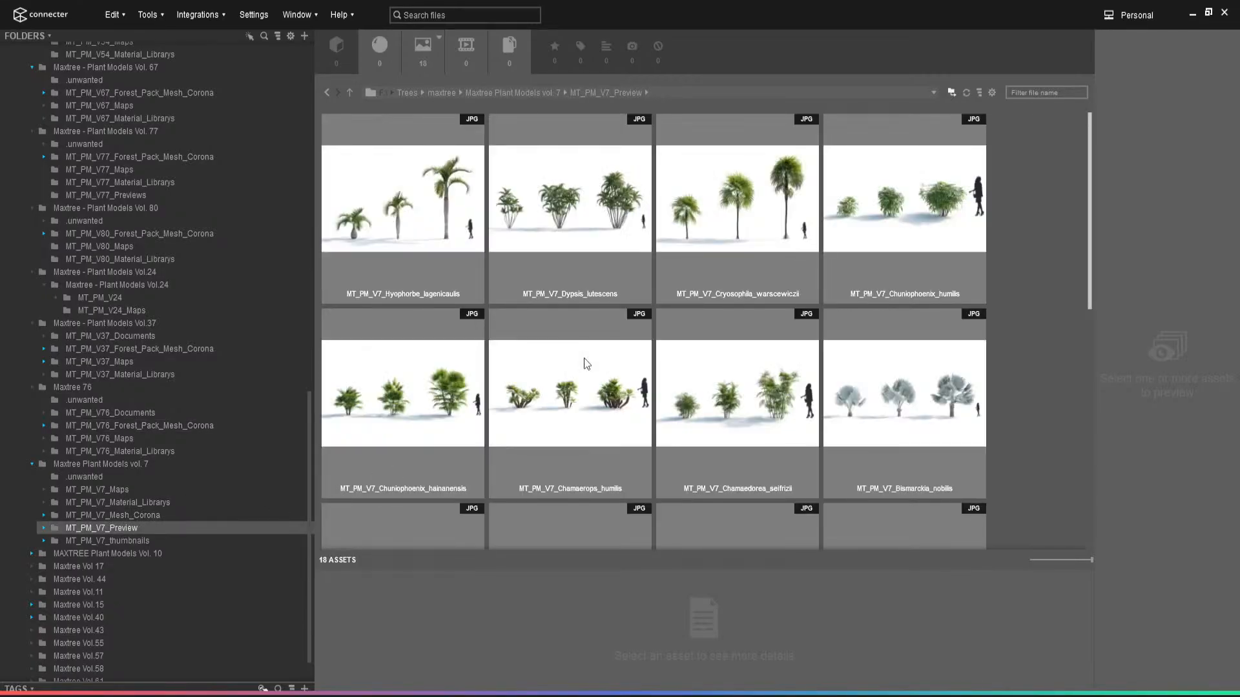
# - Inspect the MT_PM_V7_Chamaedorea_seifrizii preview at full size, close it, and view the remaining vol. 7 previews
pyautogui.doubleClick(755, 415)
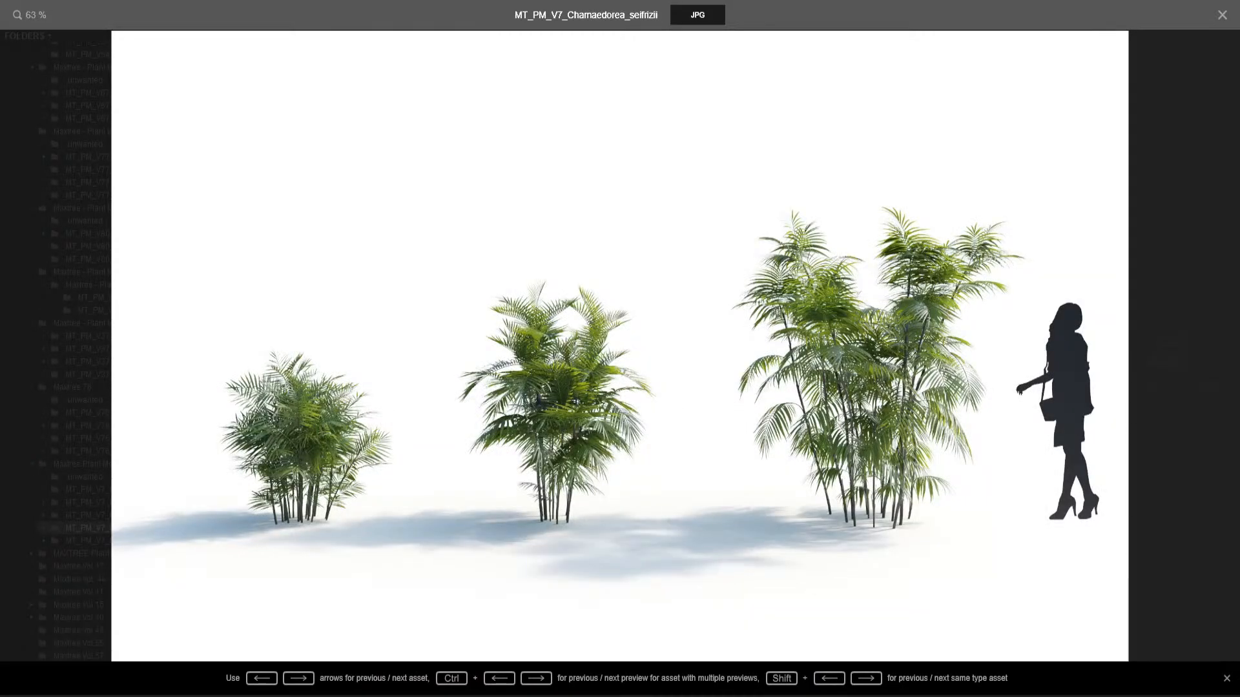
pyautogui.moveTo(919, 695)
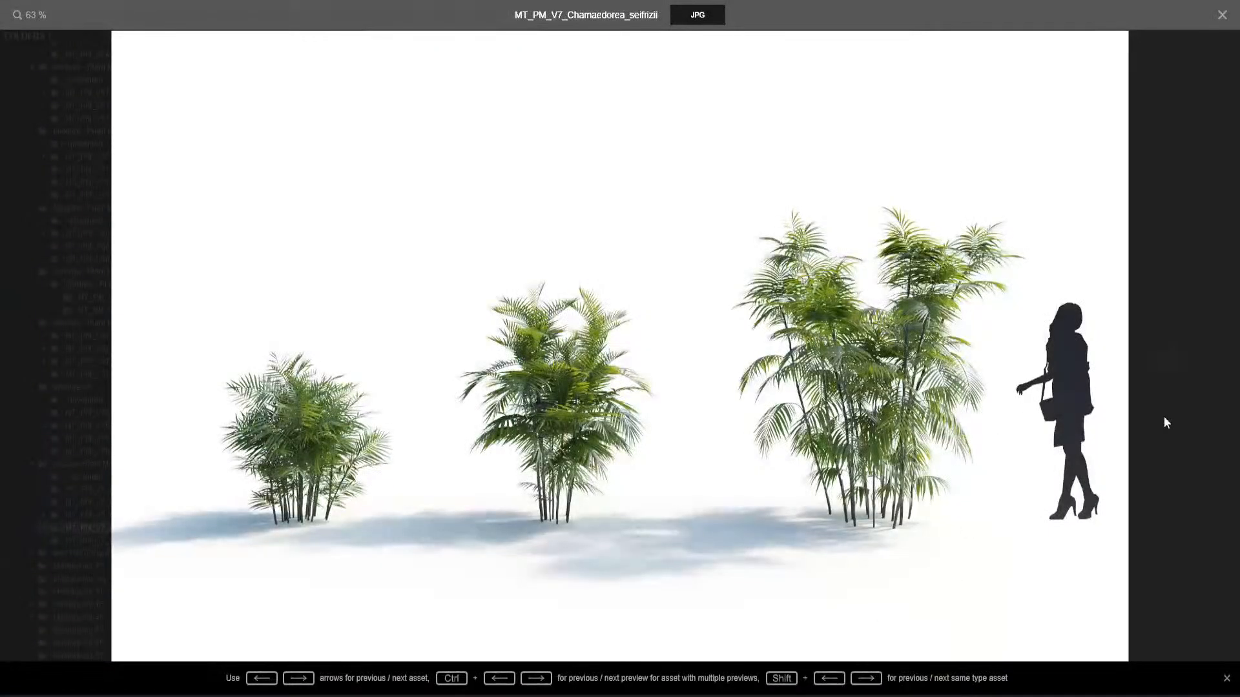
pyautogui.click(1163, 421)
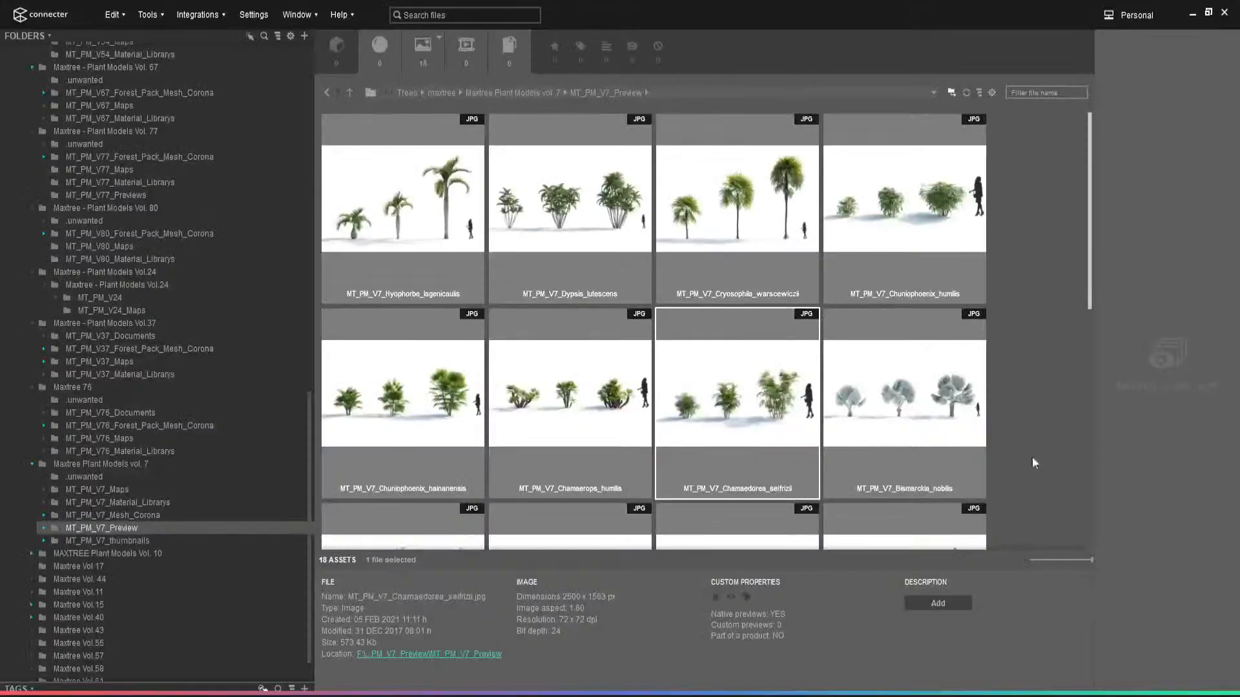
pyautogui.scroll(-6, 862, 461)
pyautogui.scroll(-2, 859, 456)
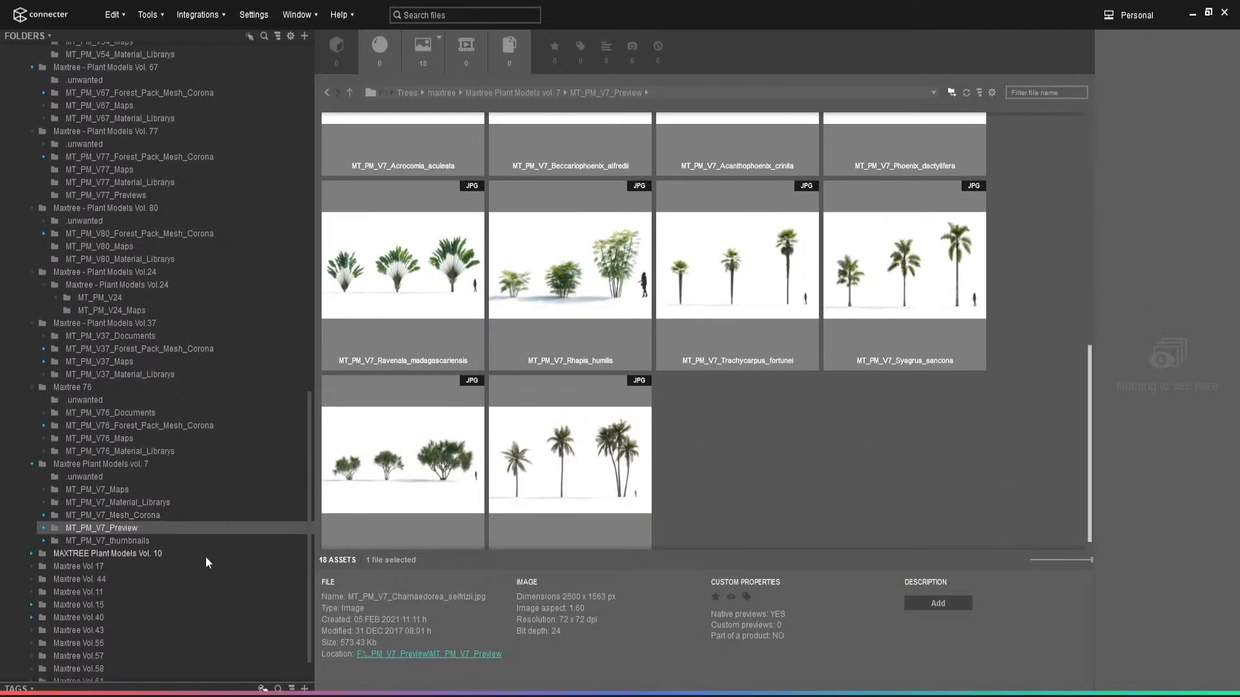
# - Expand Maxtree Vol 17 and look through the plant previews in its MT_PM_V17_Previews folder
pyautogui.scroll(-1, 71, 492)
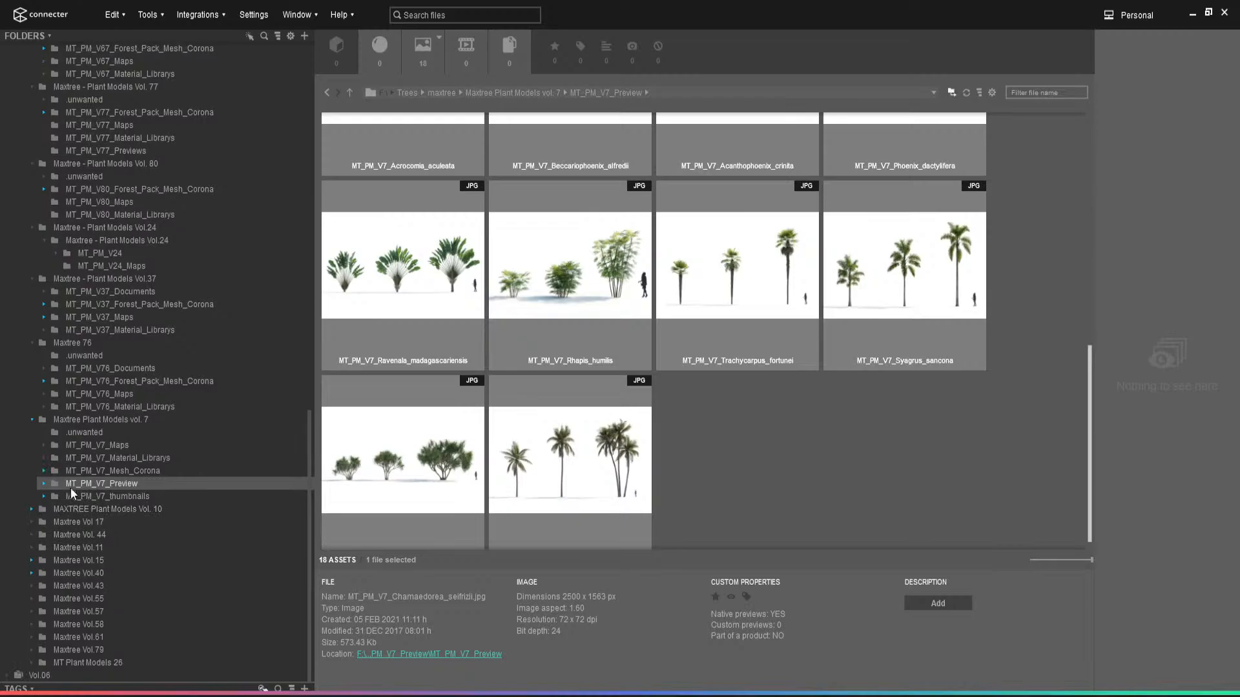
pyautogui.click(31, 522)
pyautogui.scroll(-1, 61, 532)
pyautogui.click(106, 541)
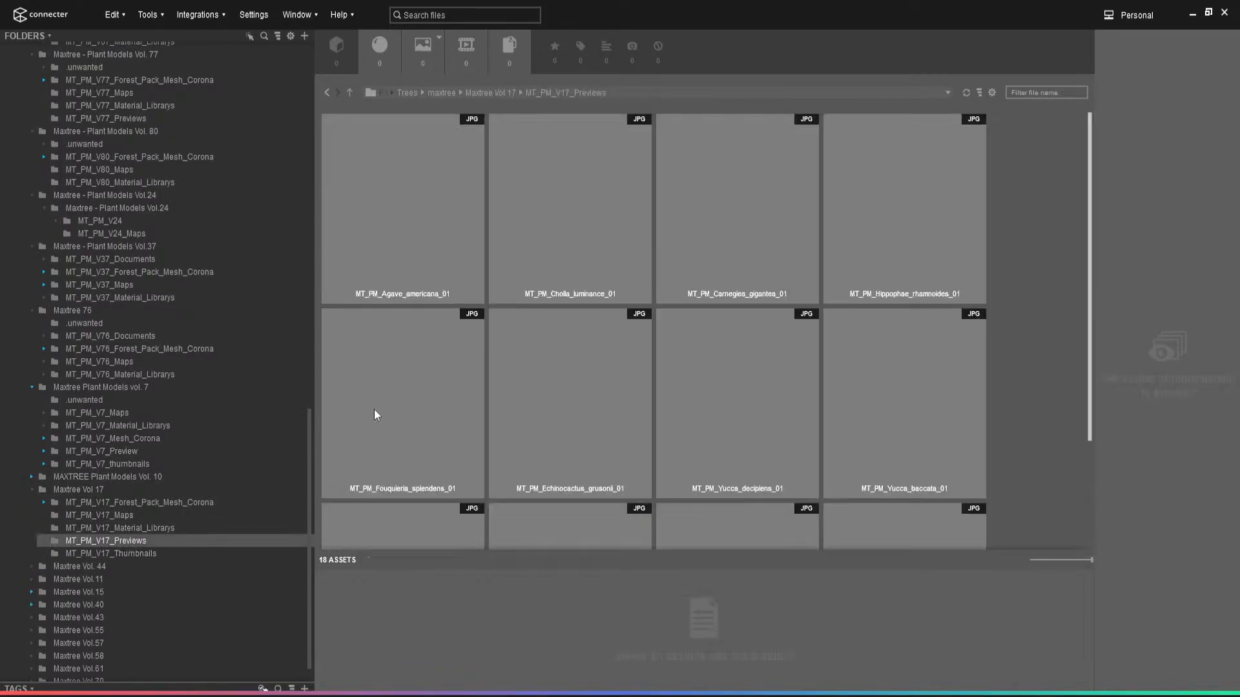
pyautogui.scroll(-2, 585, 359)
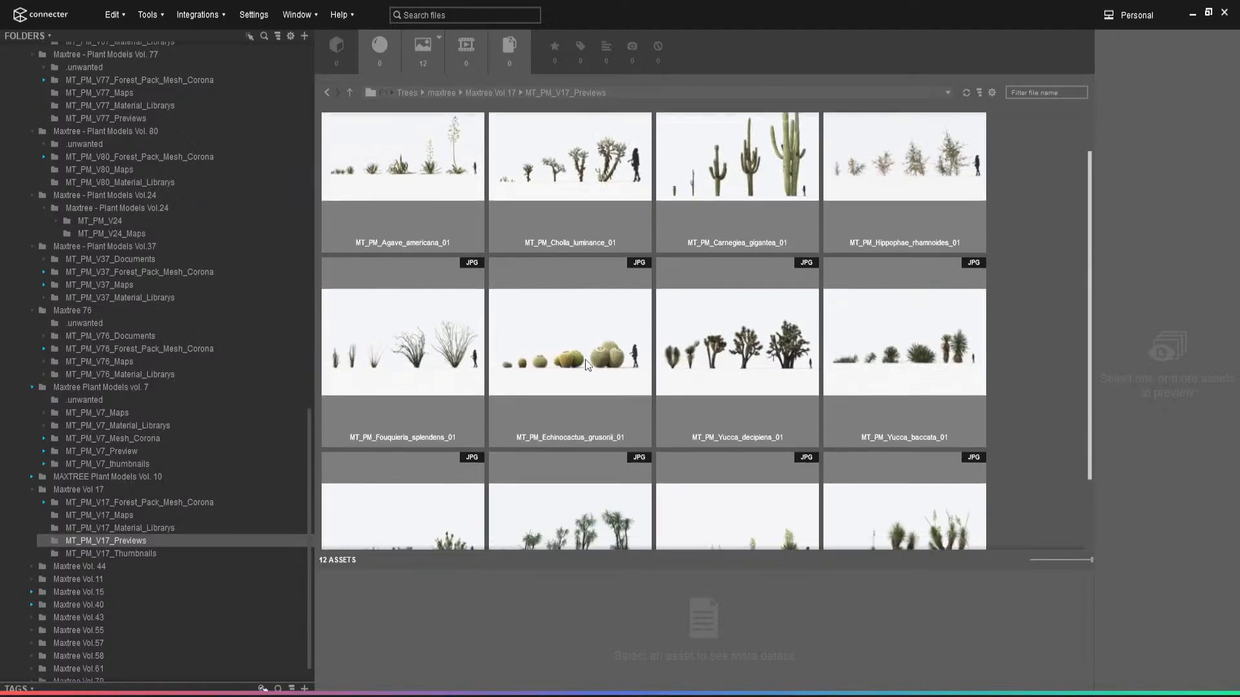
# - Expand Maxtree Vol. 44 and browse the plant previews in its MT_PM_V44_Forest_Pack_Mesh_VRay folder
pyautogui.scroll(-1, 73, 464)
pyautogui.click(32, 535)
pyautogui.scroll(-1, 83, 548)
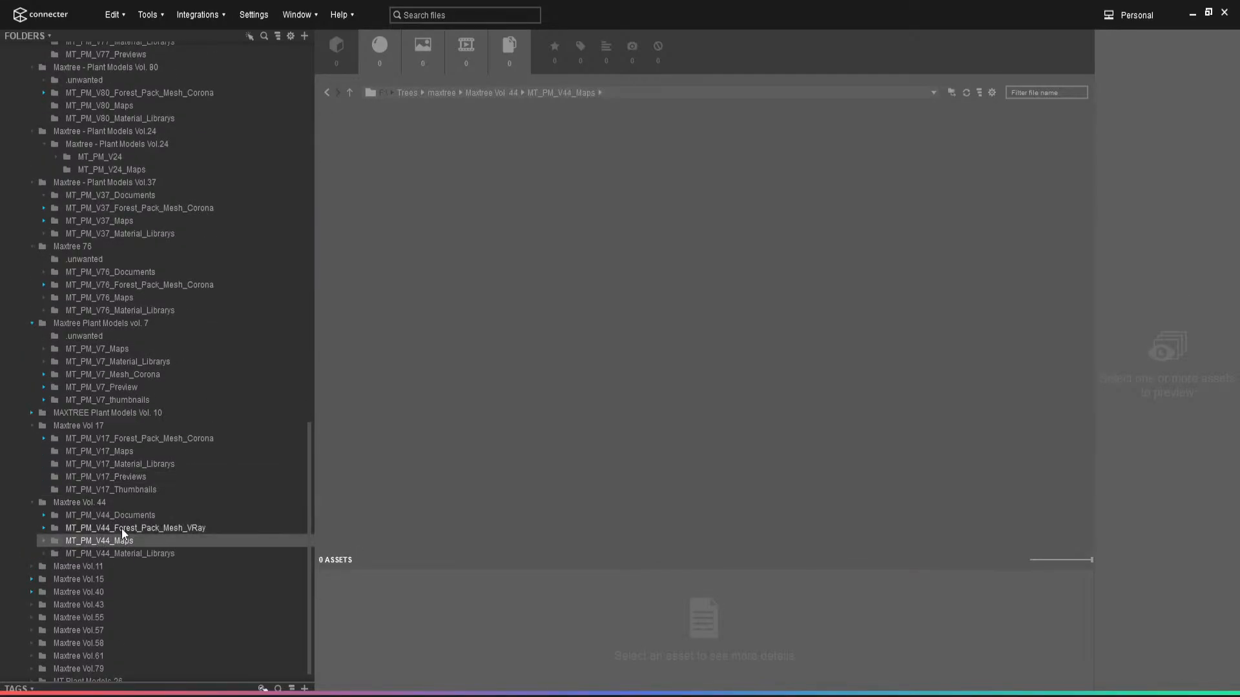
pyautogui.click(142, 528)
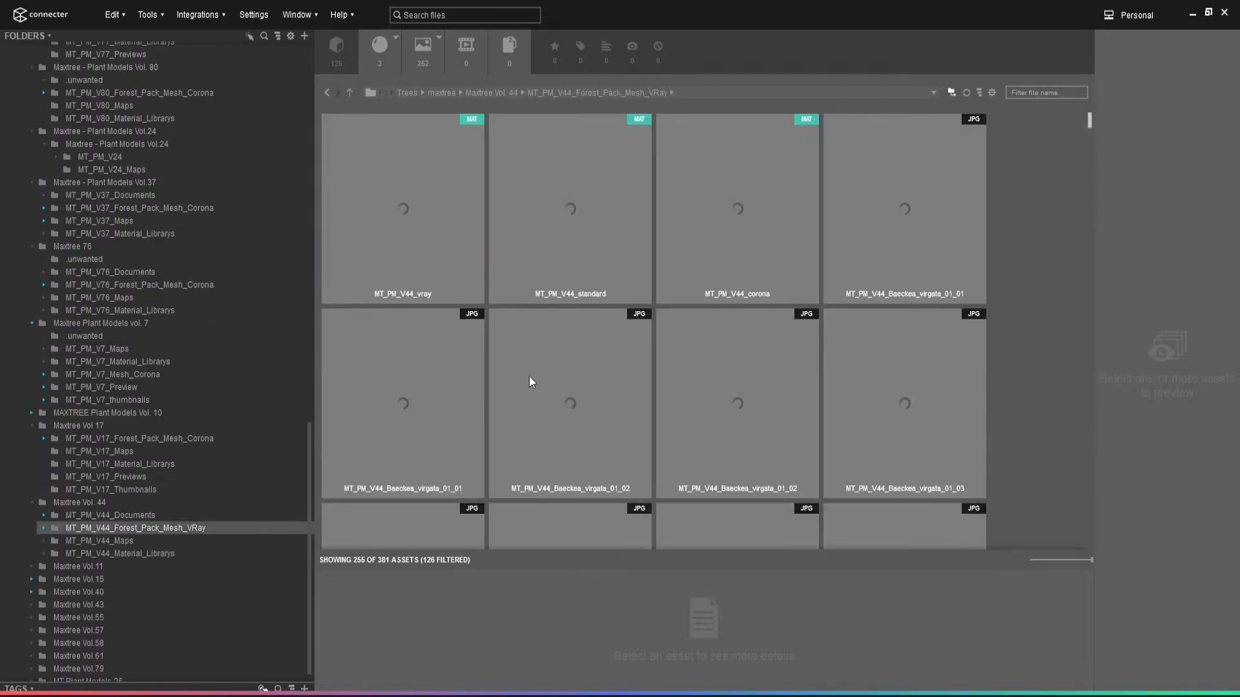
pyautogui.scroll(-5, 533, 380)
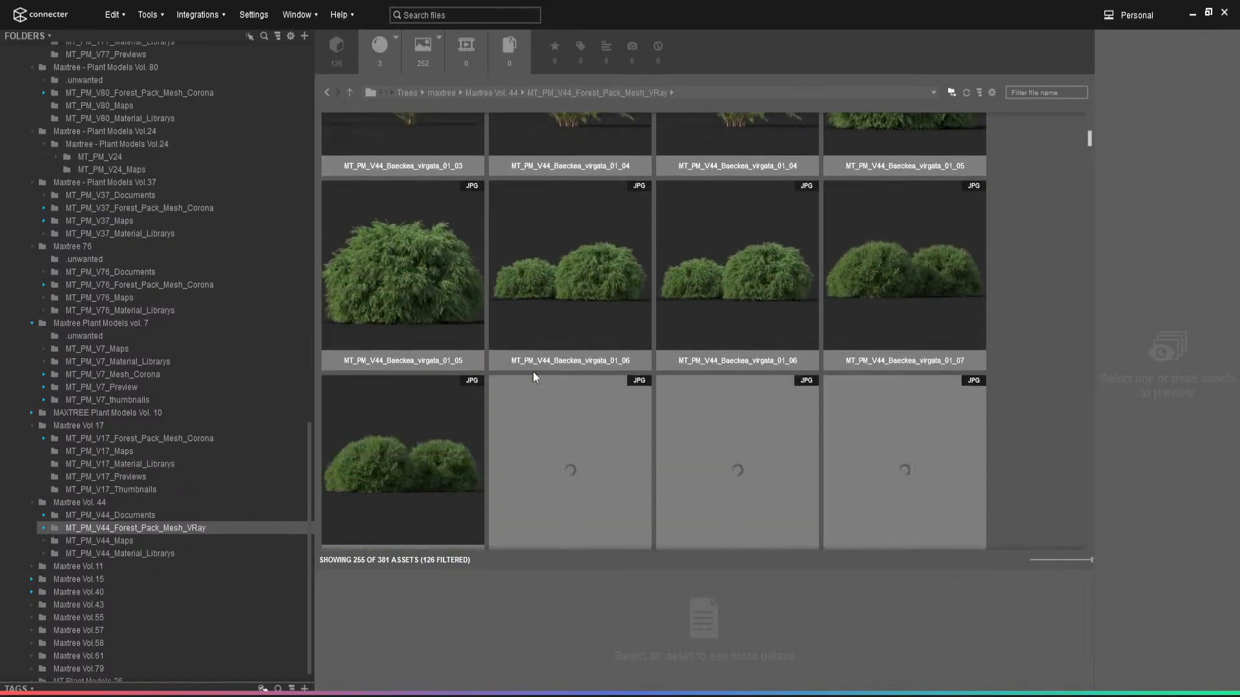
pyautogui.scroll(-10, 533, 377)
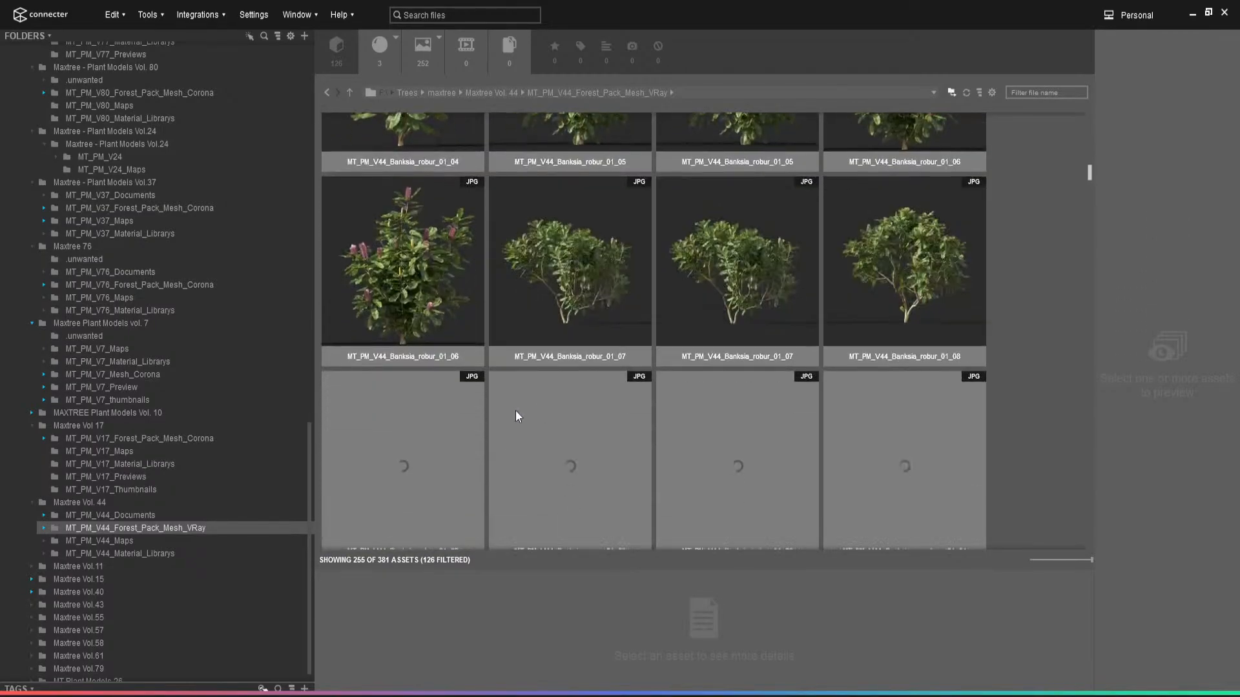
pyautogui.scroll(-10, 474, 437)
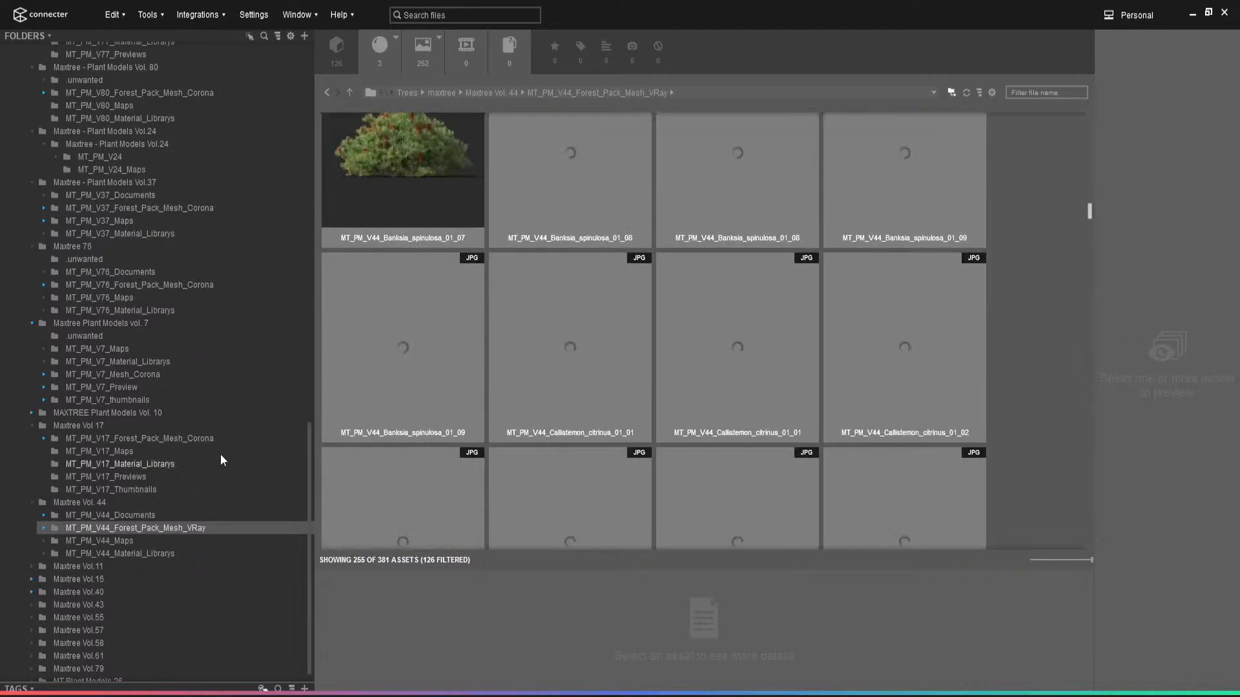
# - Expand Maxtree Vol.11 and examine the tree previews in its MT_PM_V11_Forest_Pack_Mesh_Corona folder for background trees
pyautogui.click(32, 567)
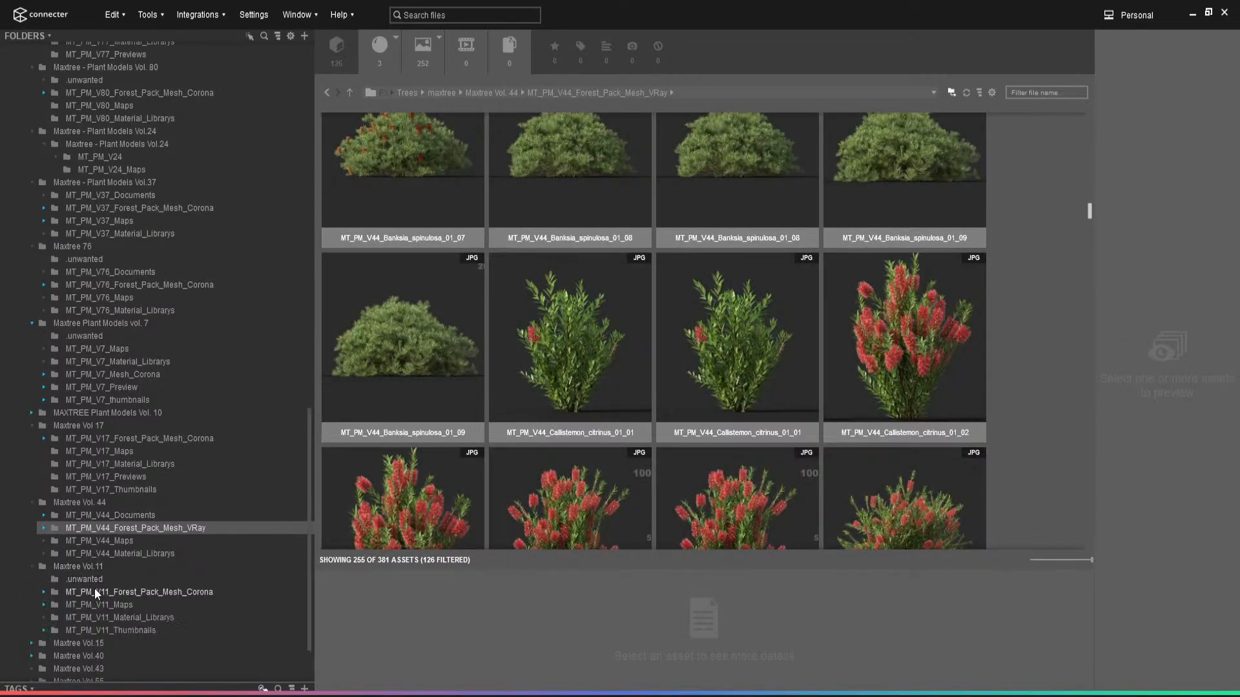
pyautogui.click(166, 593)
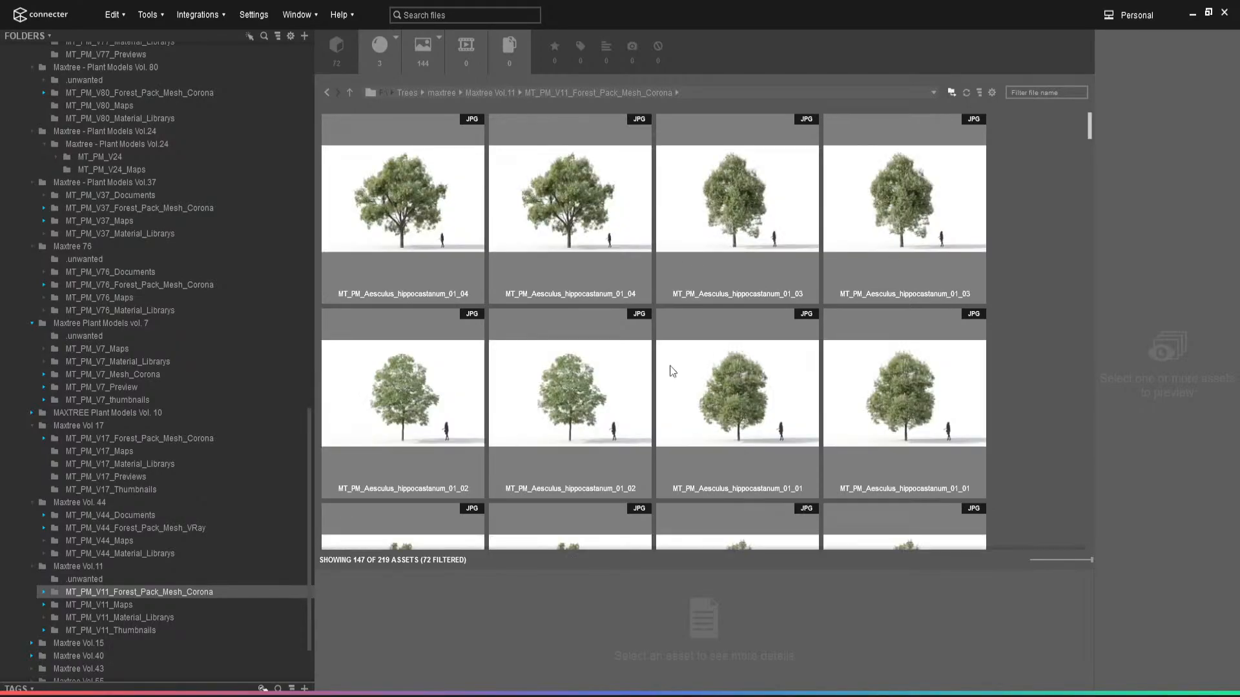
pyautogui.scroll(-10, 595, 420)
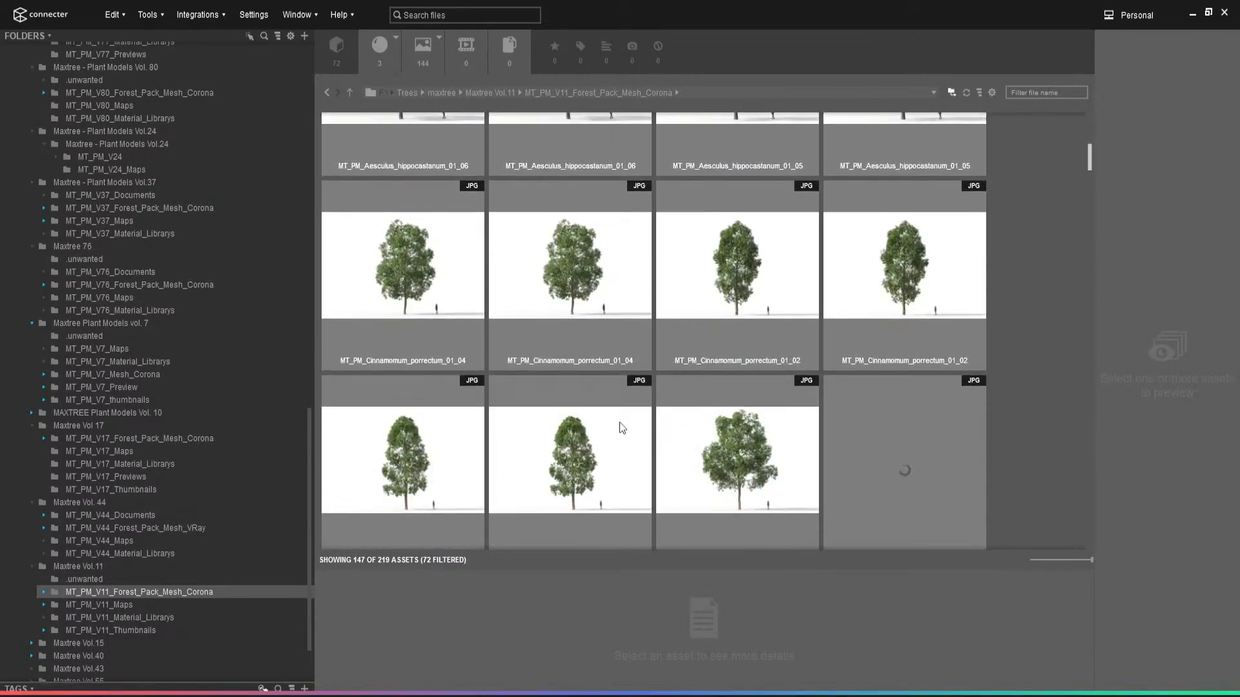
pyautogui.scroll(-5, 622, 427)
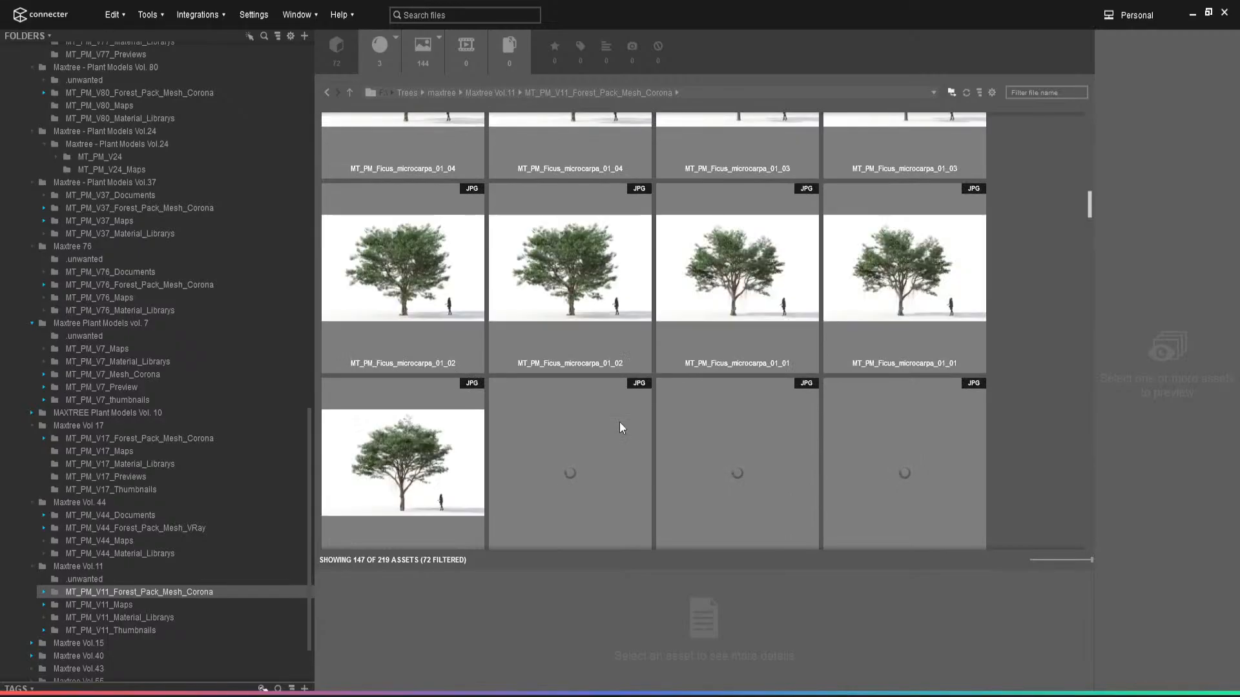
pyautogui.scroll(-5, 621, 427)
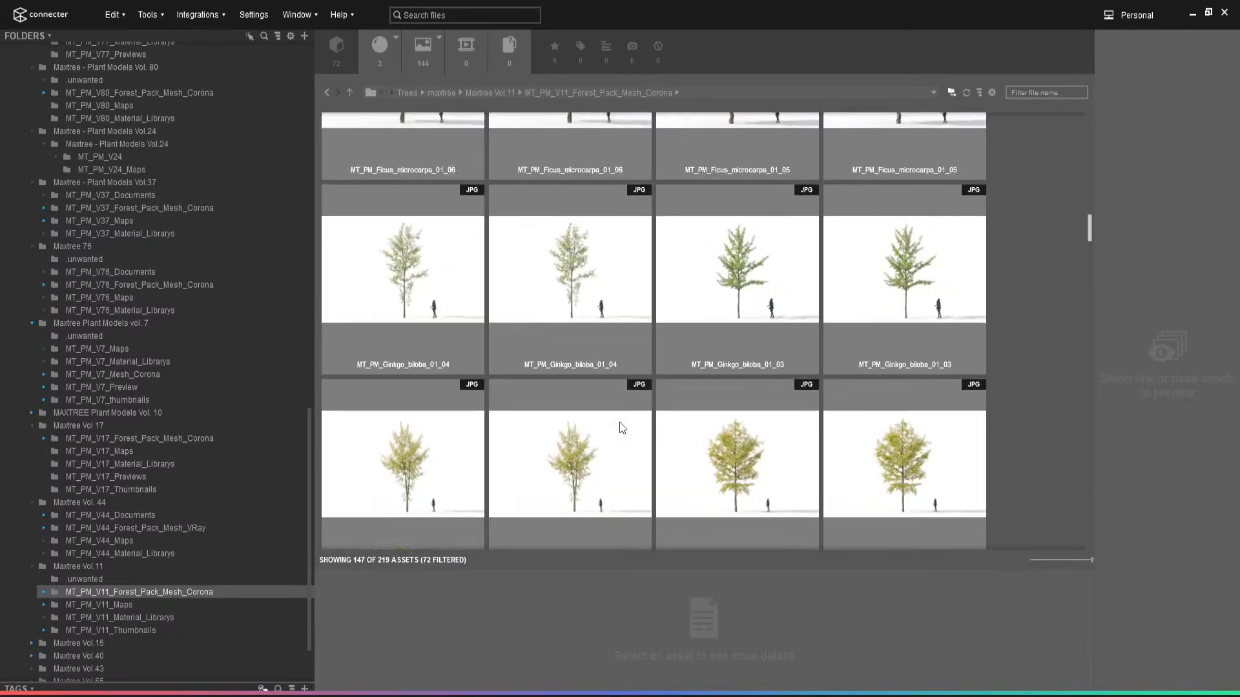
pyautogui.scroll(-5, 622, 428)
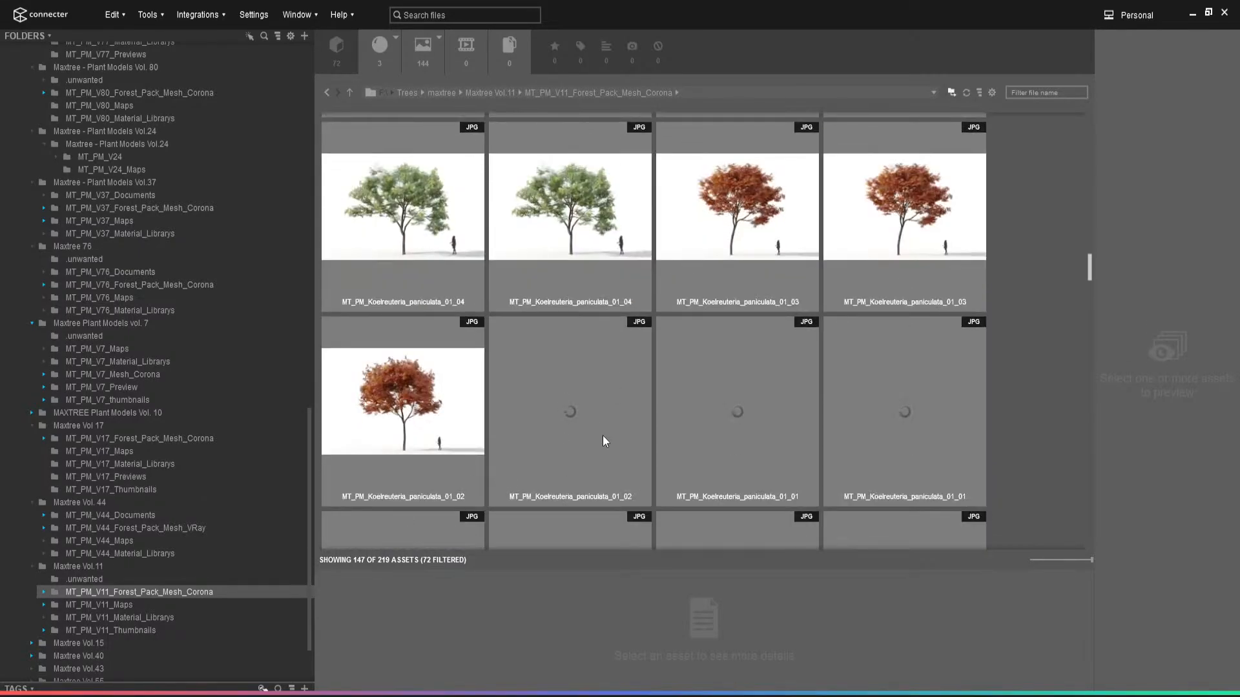
pyautogui.scroll(-5, 605, 441)
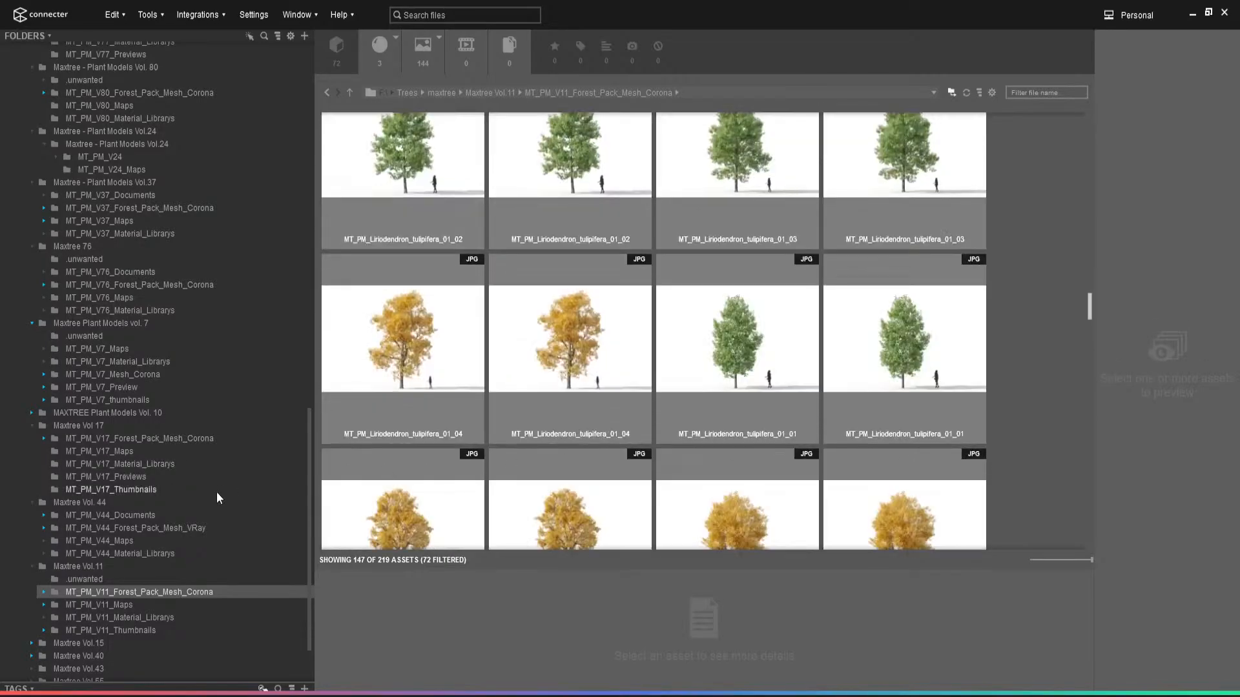
# - Expand Maxtree Vol.15 and look through the plant previews in its MT_PM_V15_Preview folder
pyautogui.scroll(-2, 91, 602)
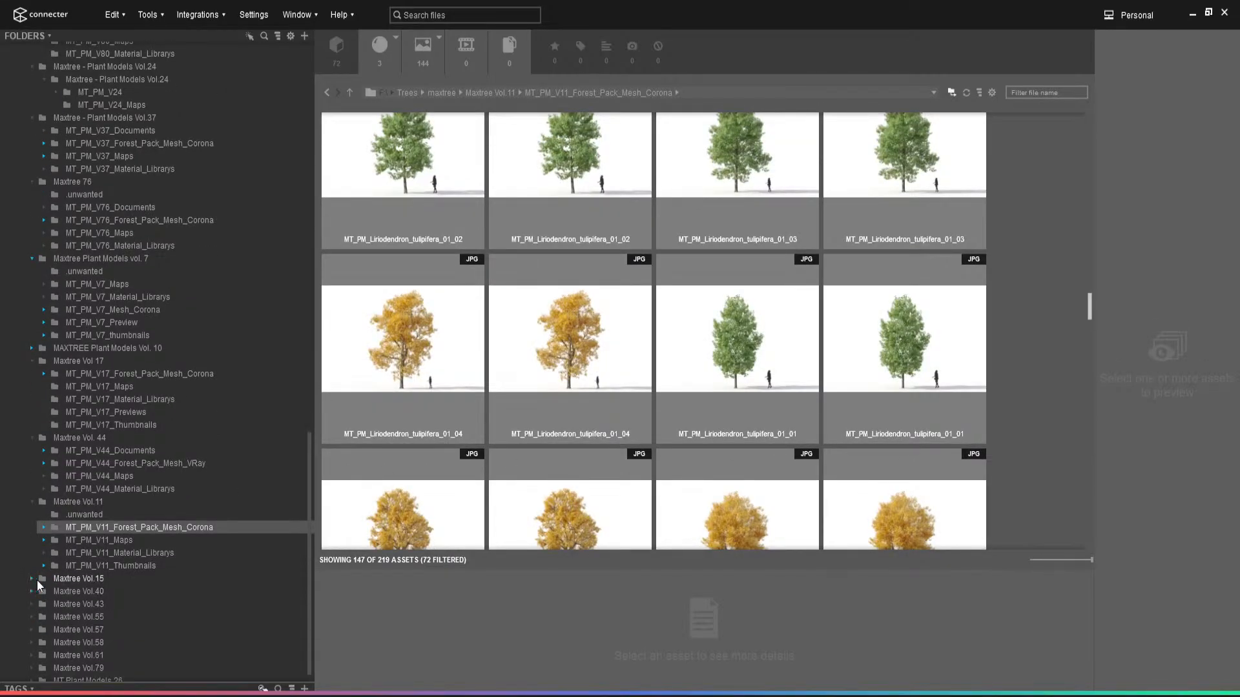
pyautogui.click(30, 579)
pyautogui.scroll(-2, 141, 636)
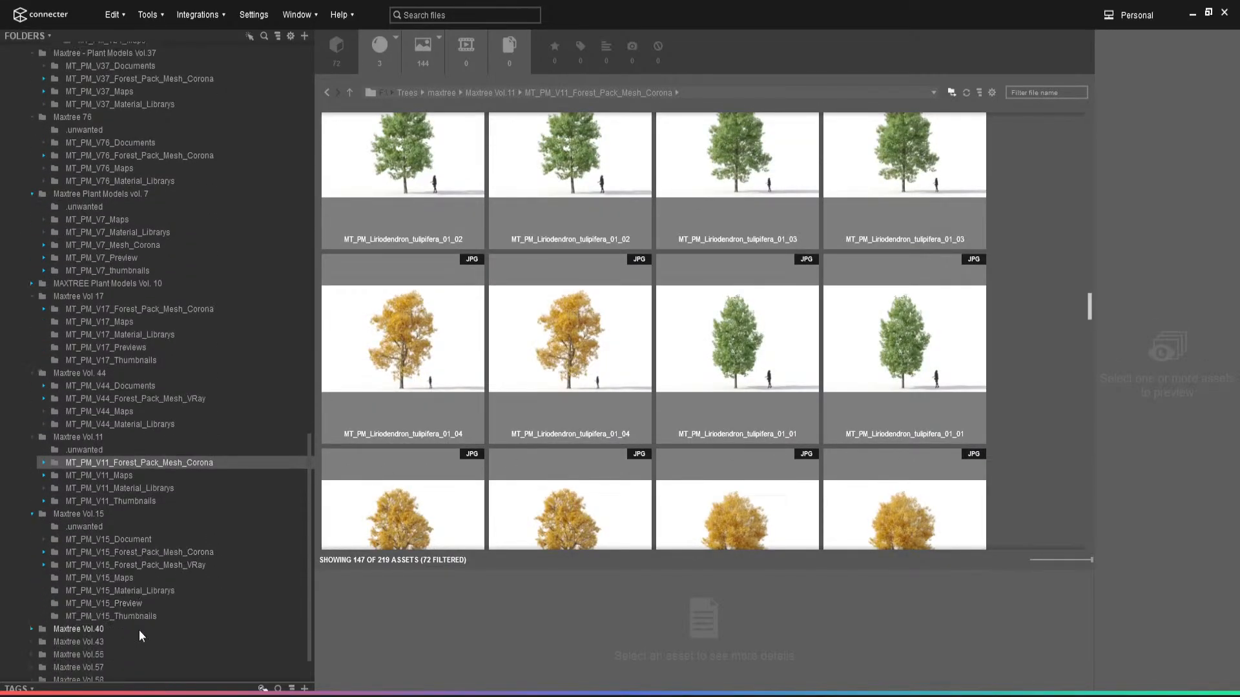
pyautogui.click(122, 603)
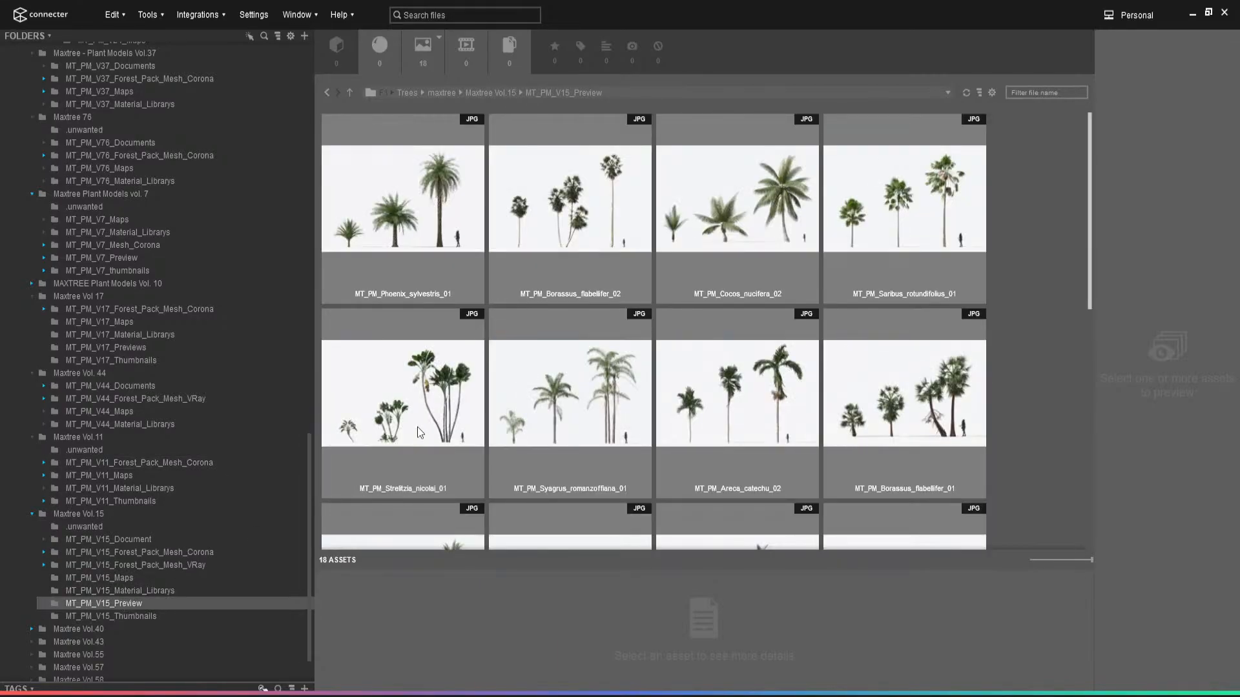
pyautogui.scroll(-6, 413, 439)
# - Expand Maxtree Vol.40 and Vol.43 and view their MT_PM_V40_Forest_Pack_Mesh_Corona and MT_PM_V43_Previews folders
pyautogui.scroll(-2, 43, 554)
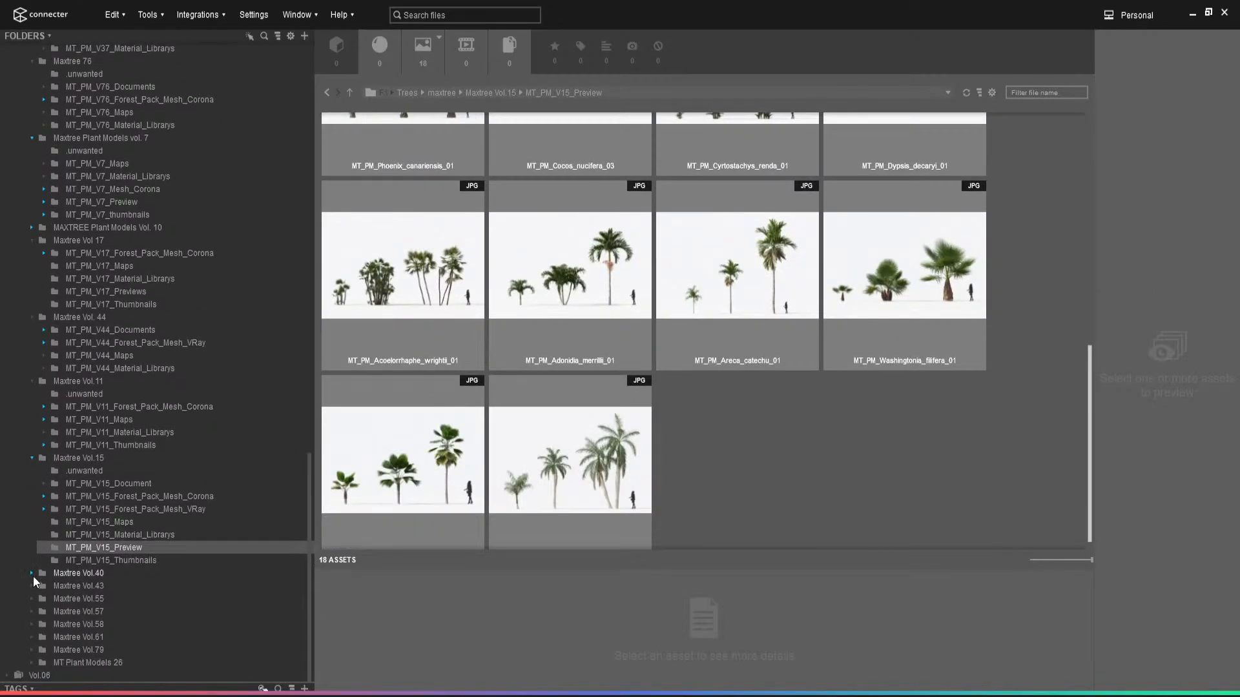
pyautogui.click(33, 574)
pyautogui.click(42, 573)
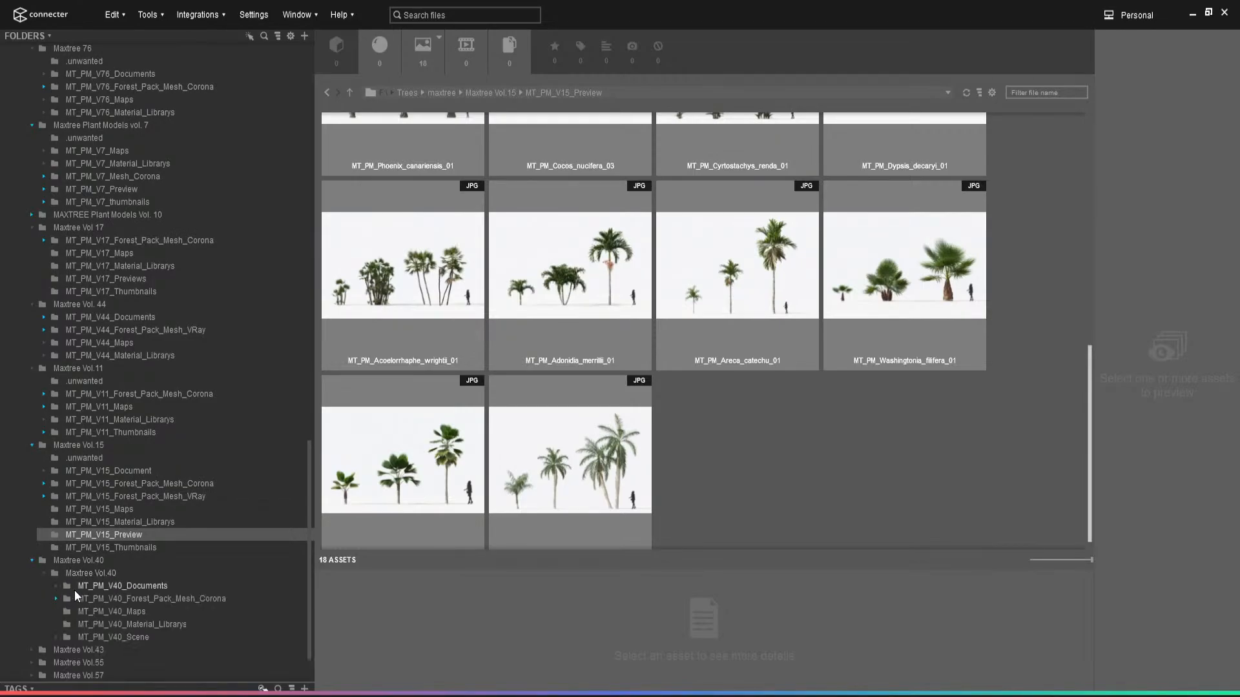
pyautogui.click(172, 599)
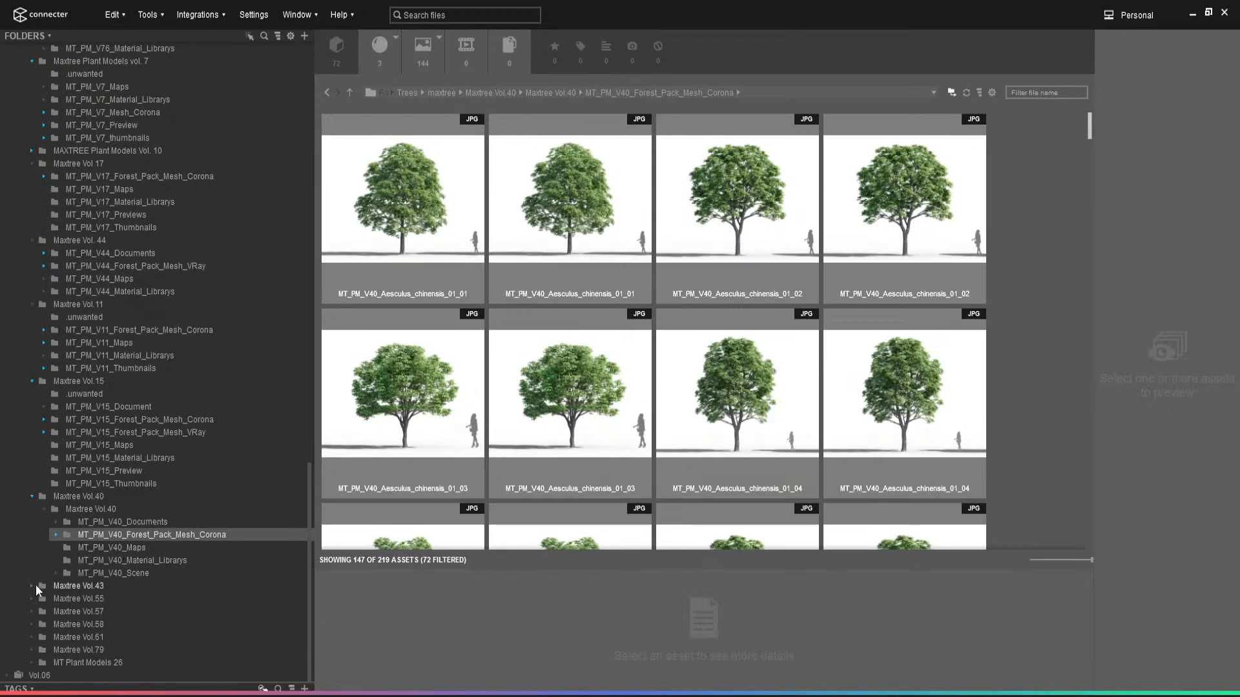
pyautogui.click(31, 587)
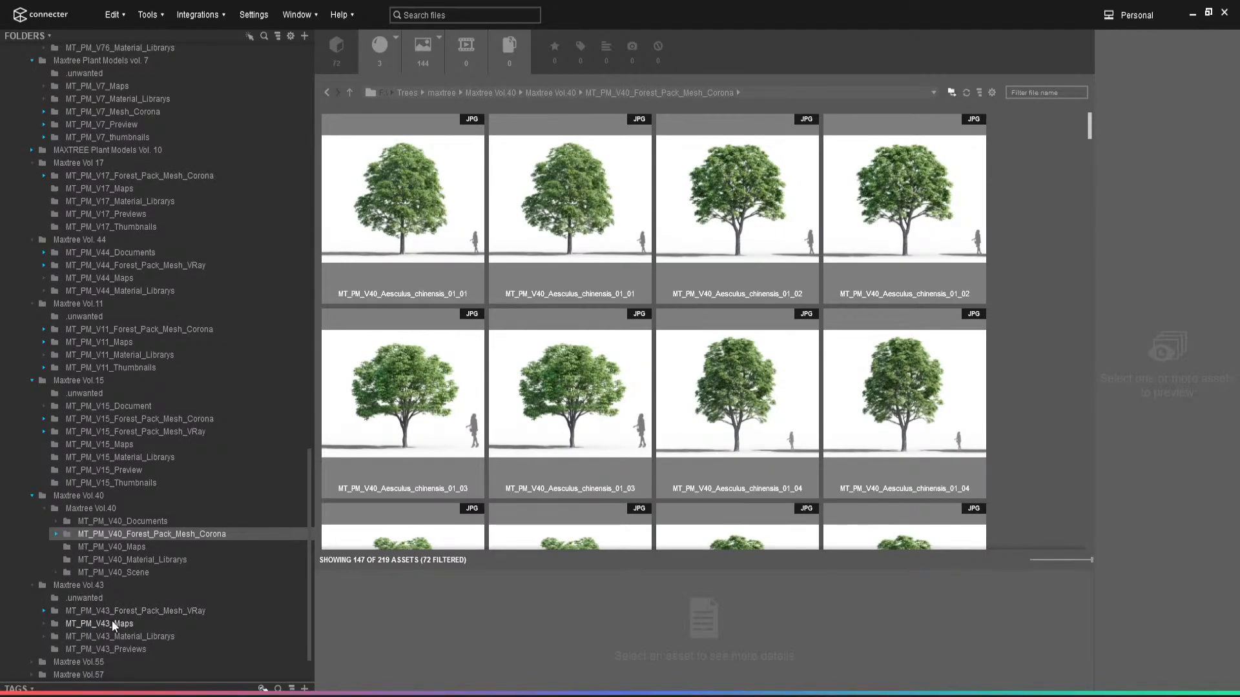
pyautogui.click(121, 649)
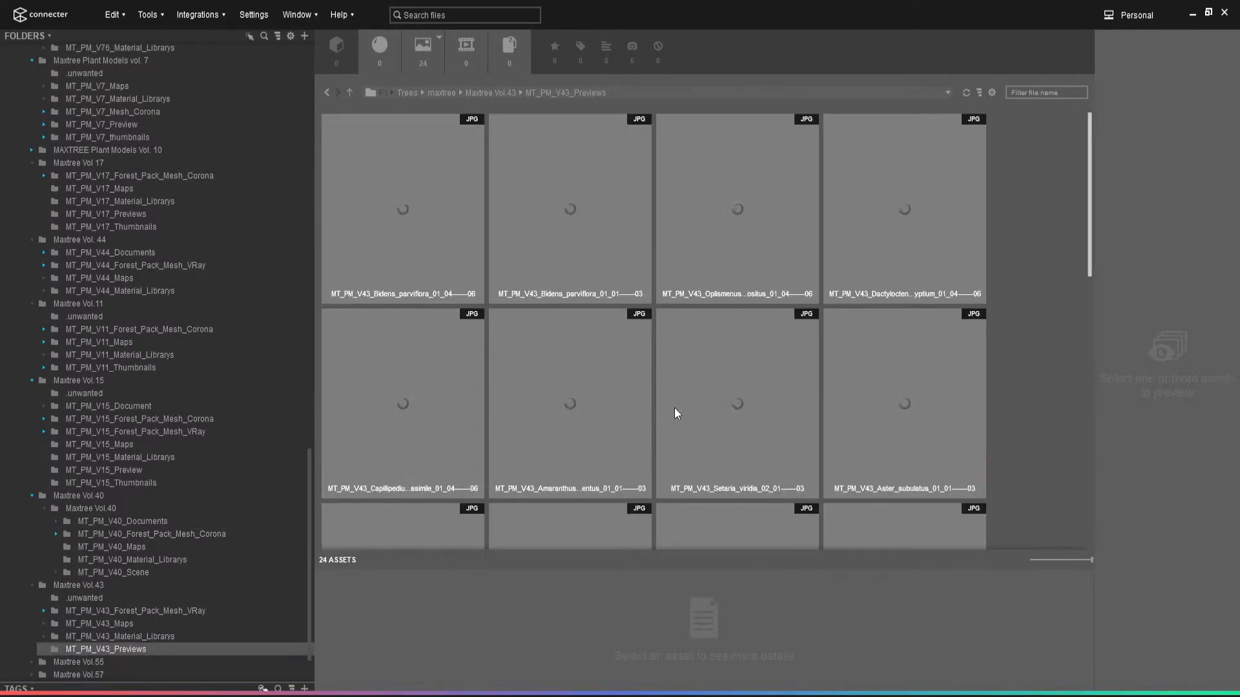
# - Expand Maxtree Vol.55 and open its MT_PM_V55_Previews folder
pyautogui.scroll(-2, 142, 497)
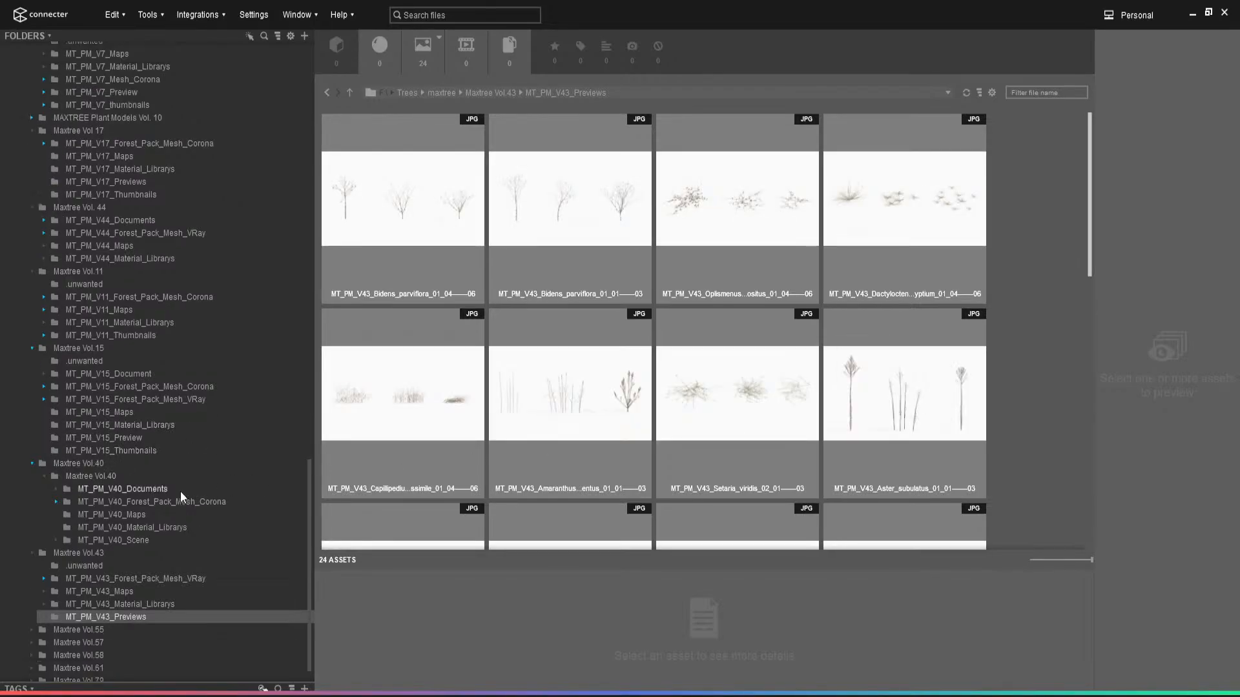
pyautogui.click(31, 599)
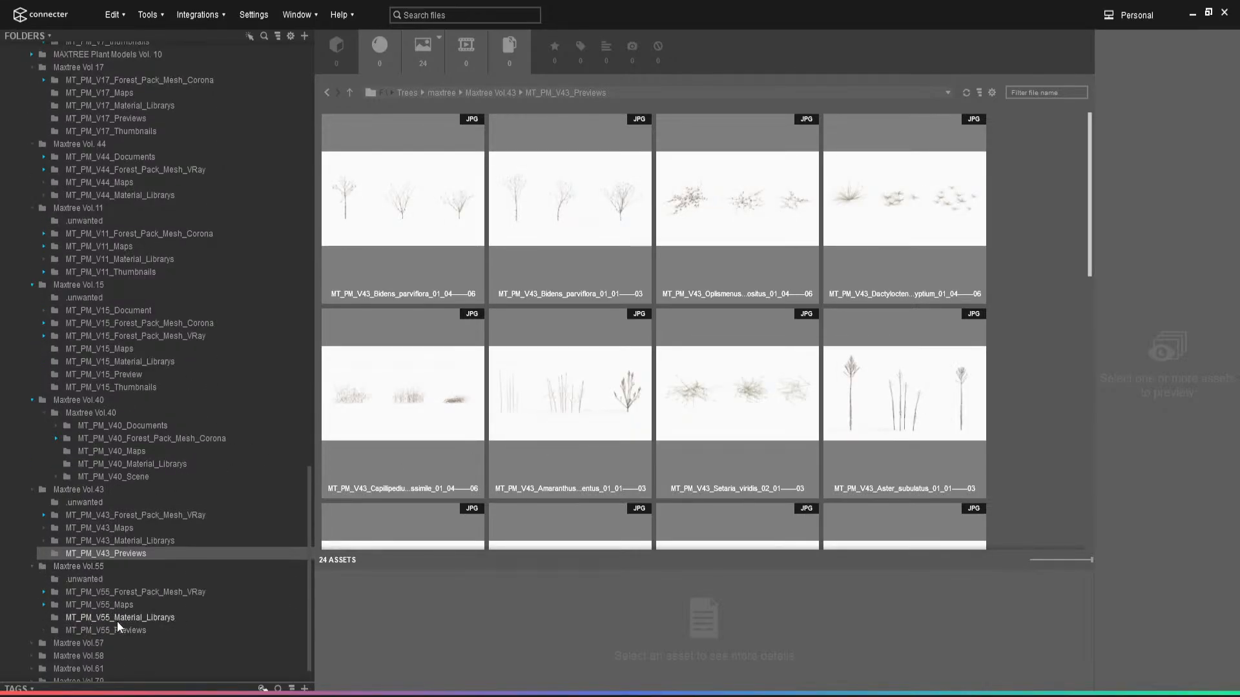
pyautogui.click(130, 630)
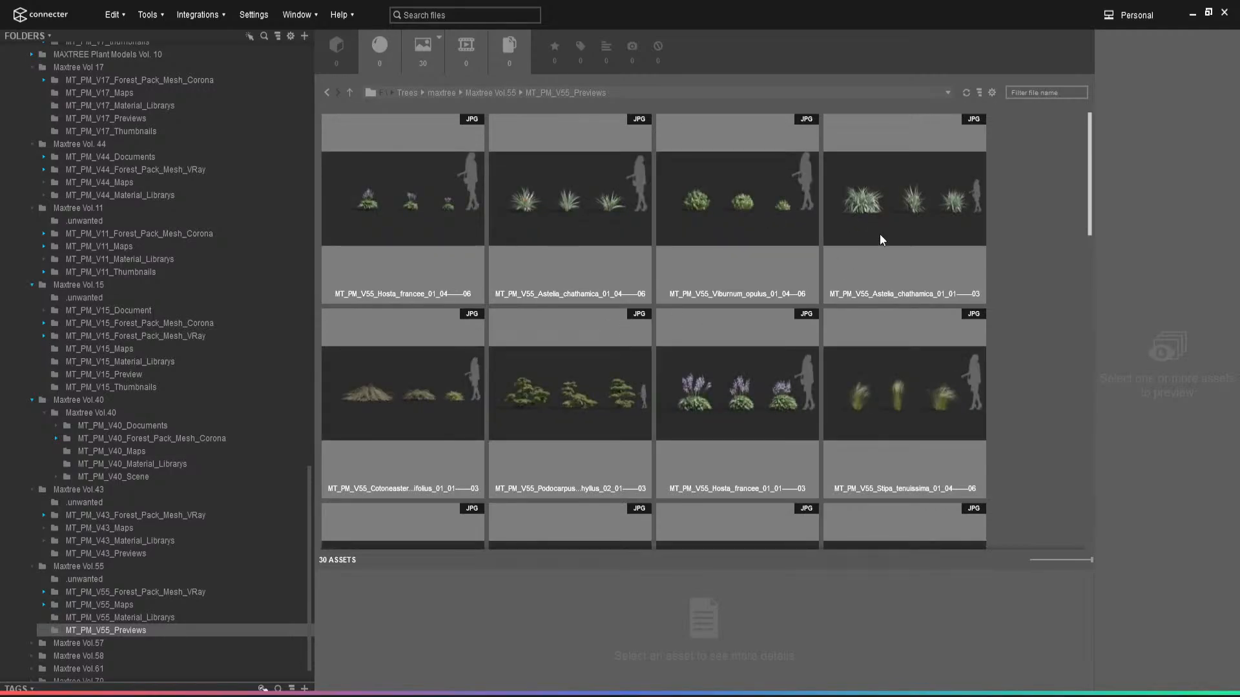
# - Inspect the first MT_PM_V55_Astelia_chathamica group preview at full size, compare it with the reference photo, and return to Connecter
pyautogui.click(881, 239)
pyautogui.press('space')
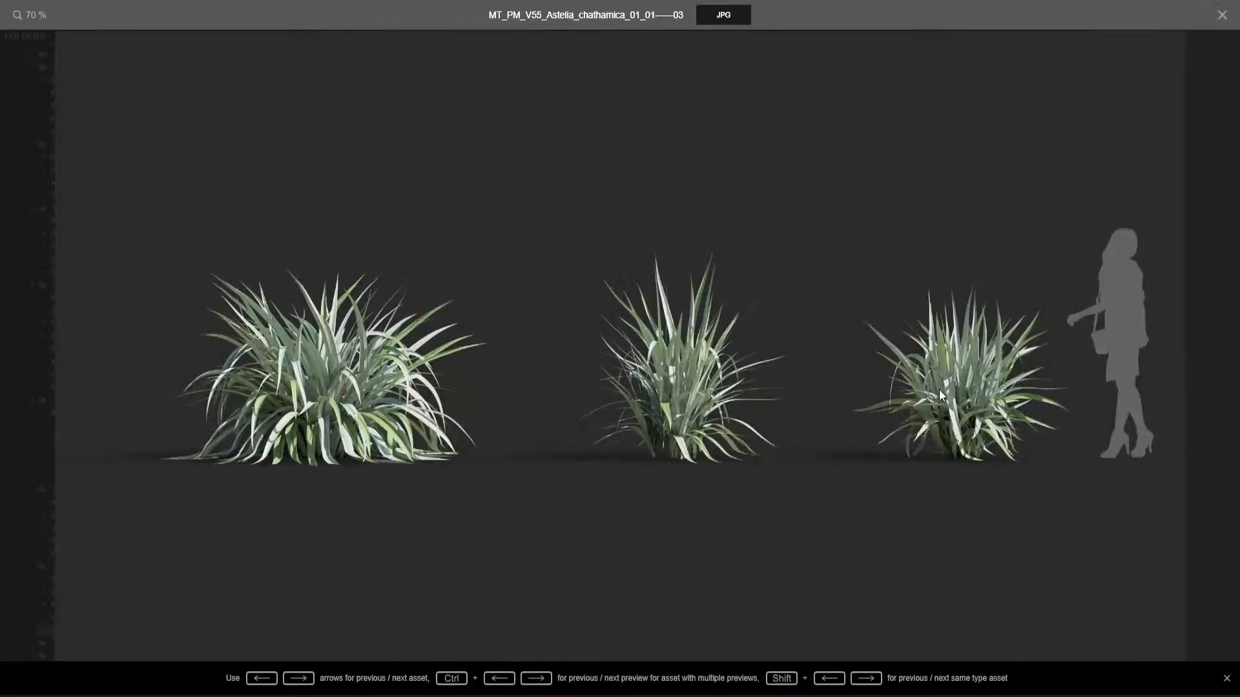
pyautogui.hotkey('alt', 'Tab')
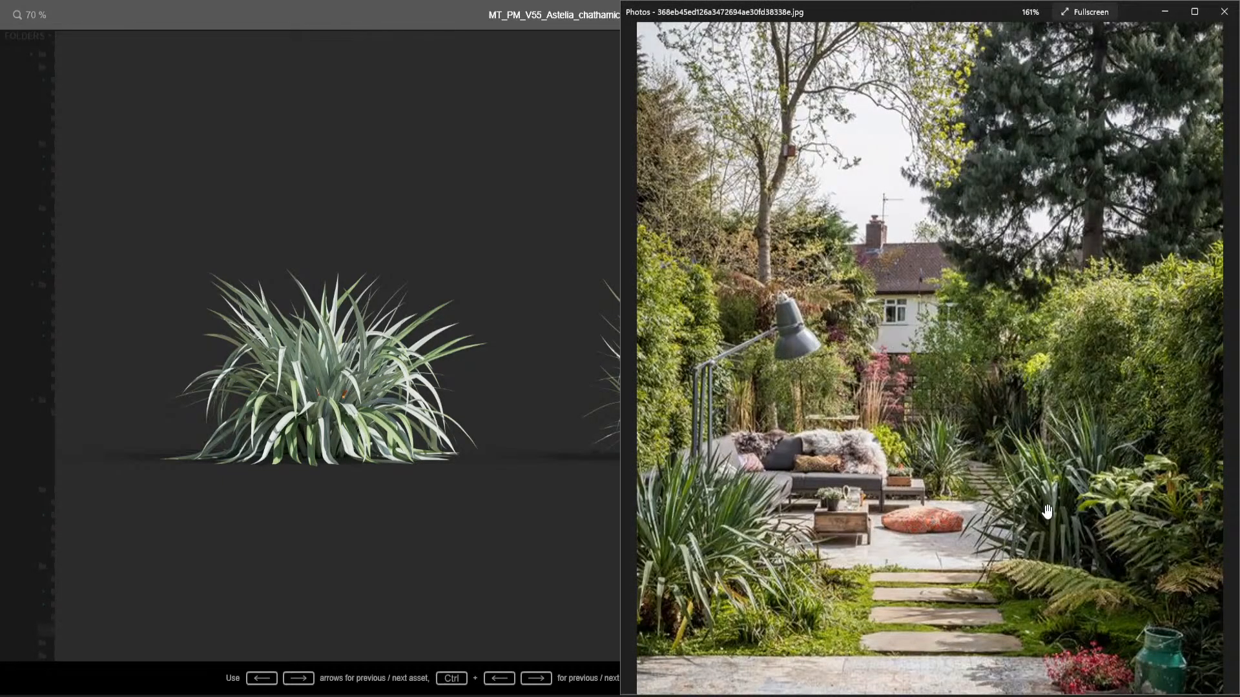
pyautogui.click(1165, 12)
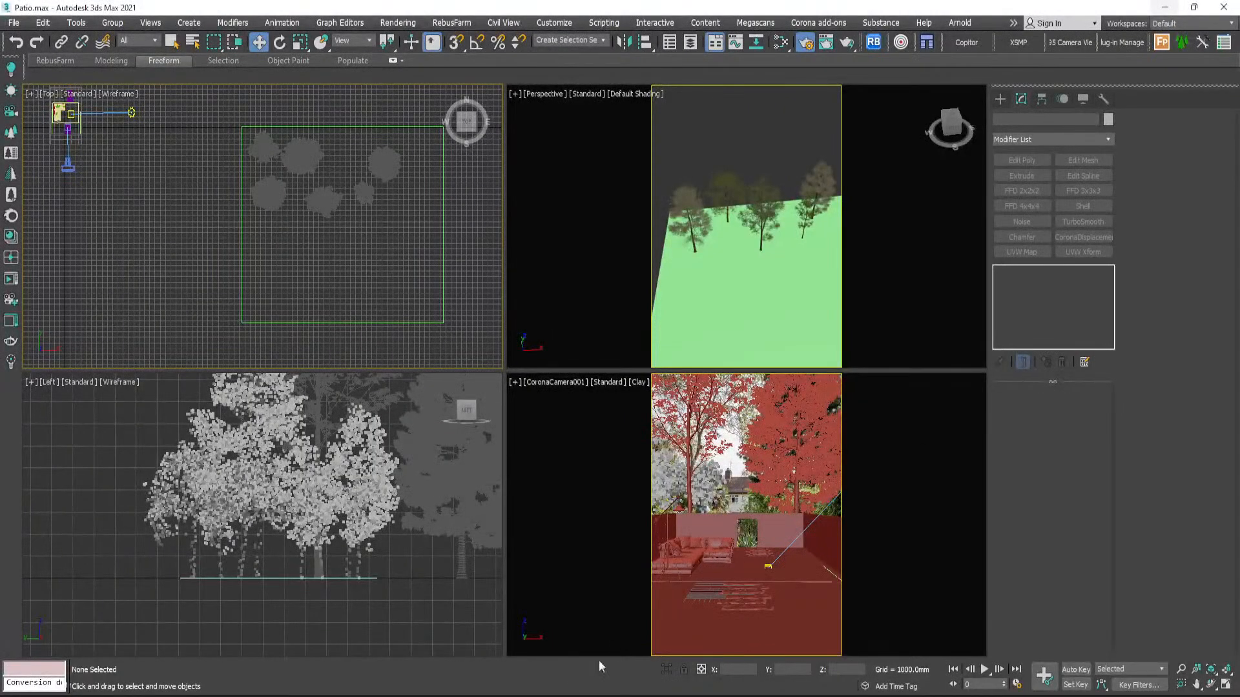
pyautogui.moveTo(549, 696)
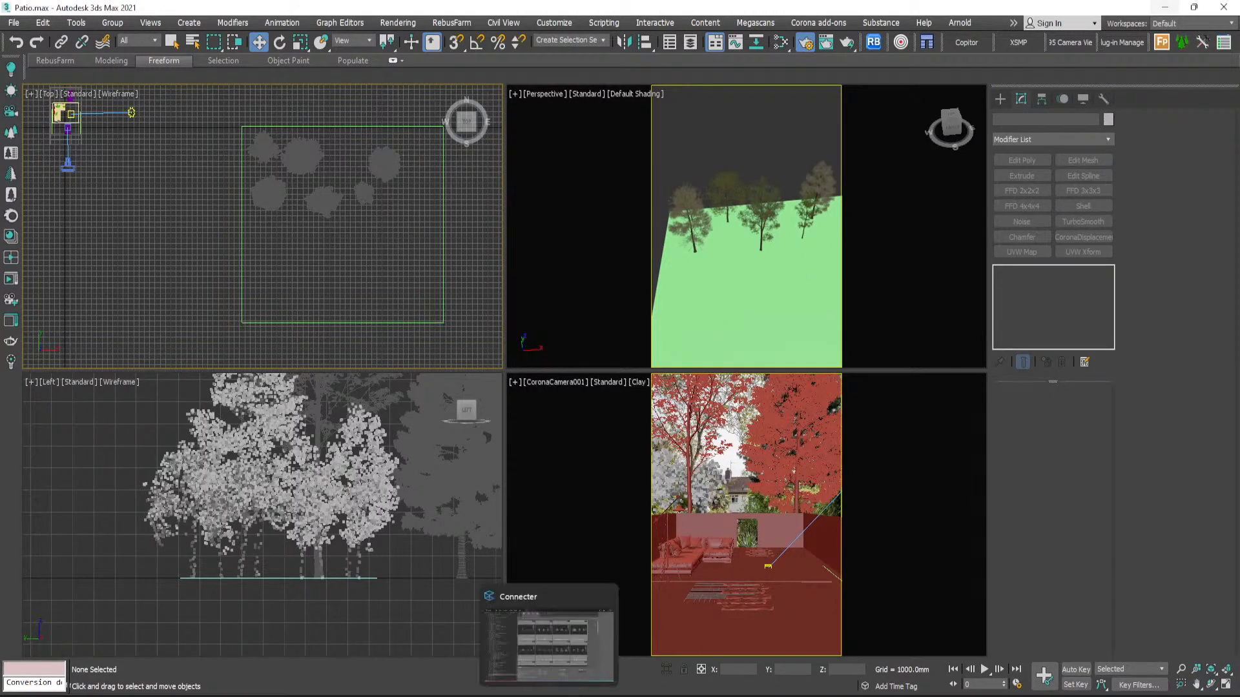
pyautogui.click(1165, 7)
# - Browse the remaining Vol.55 previews and inspect the MT_PM_V55_Sarcococca_hookeriana preview at full size
pyautogui.scroll(-5, 835, 368)
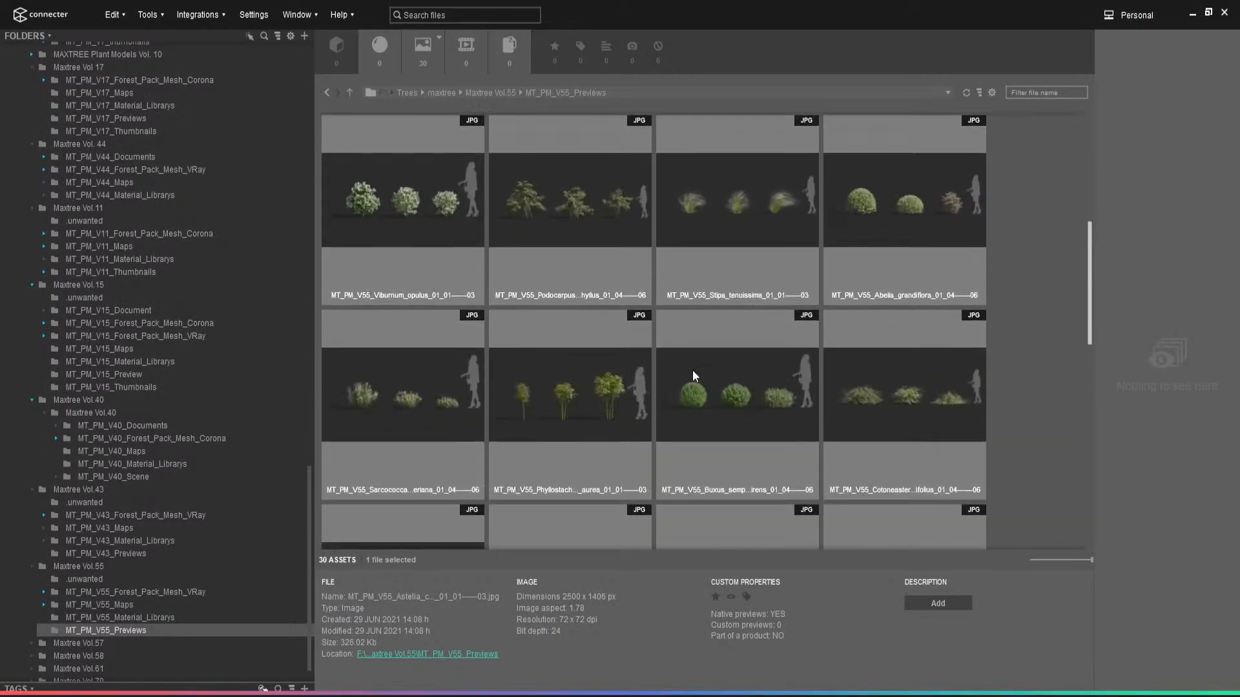
pyautogui.scroll(3, 690, 373)
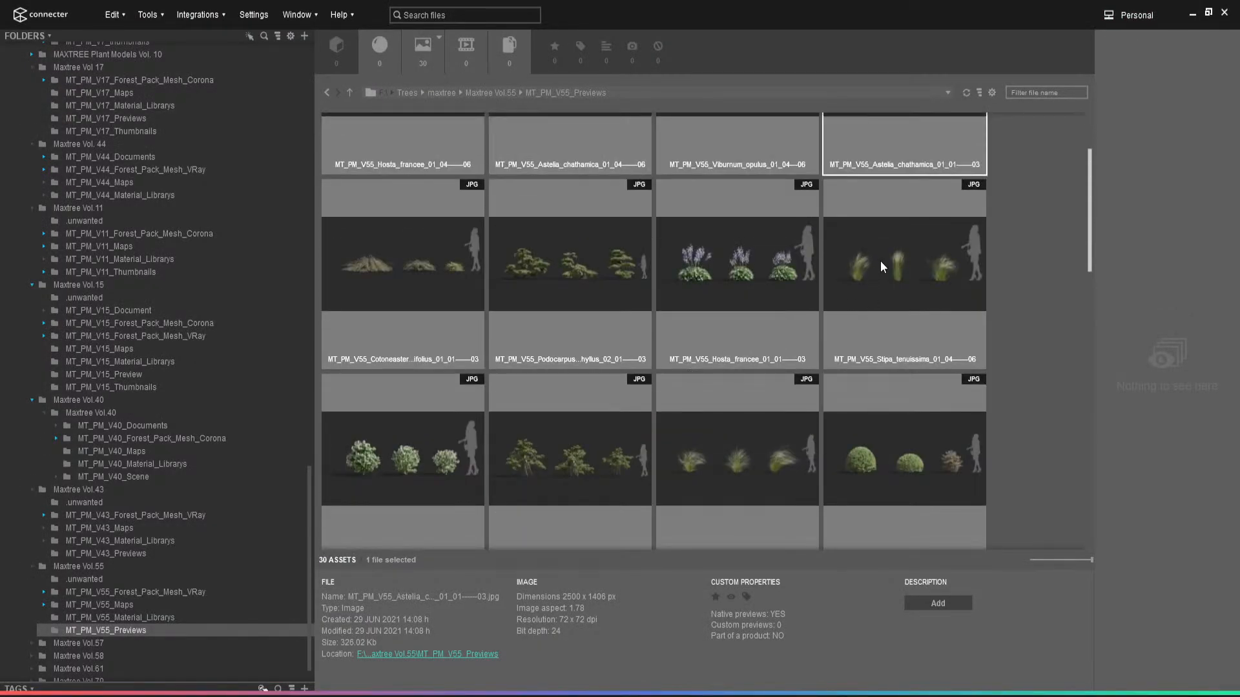
pyautogui.scroll(-9, 850, 340)
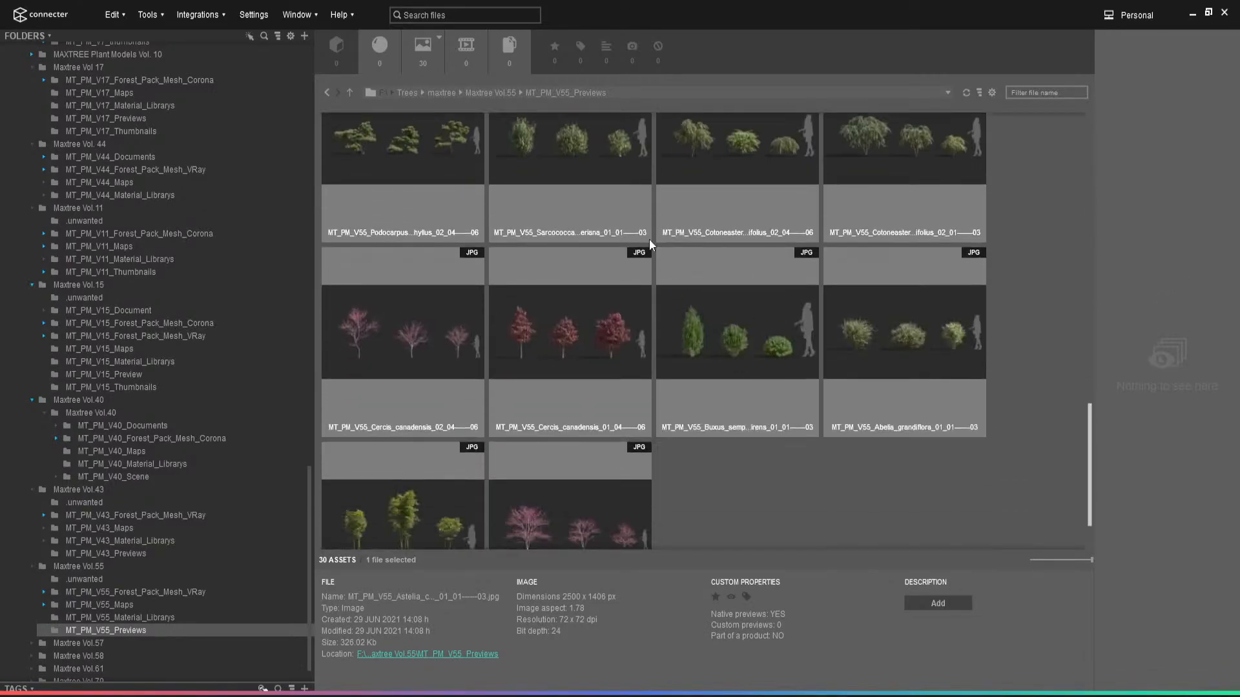
pyautogui.doubleClick(583, 149)
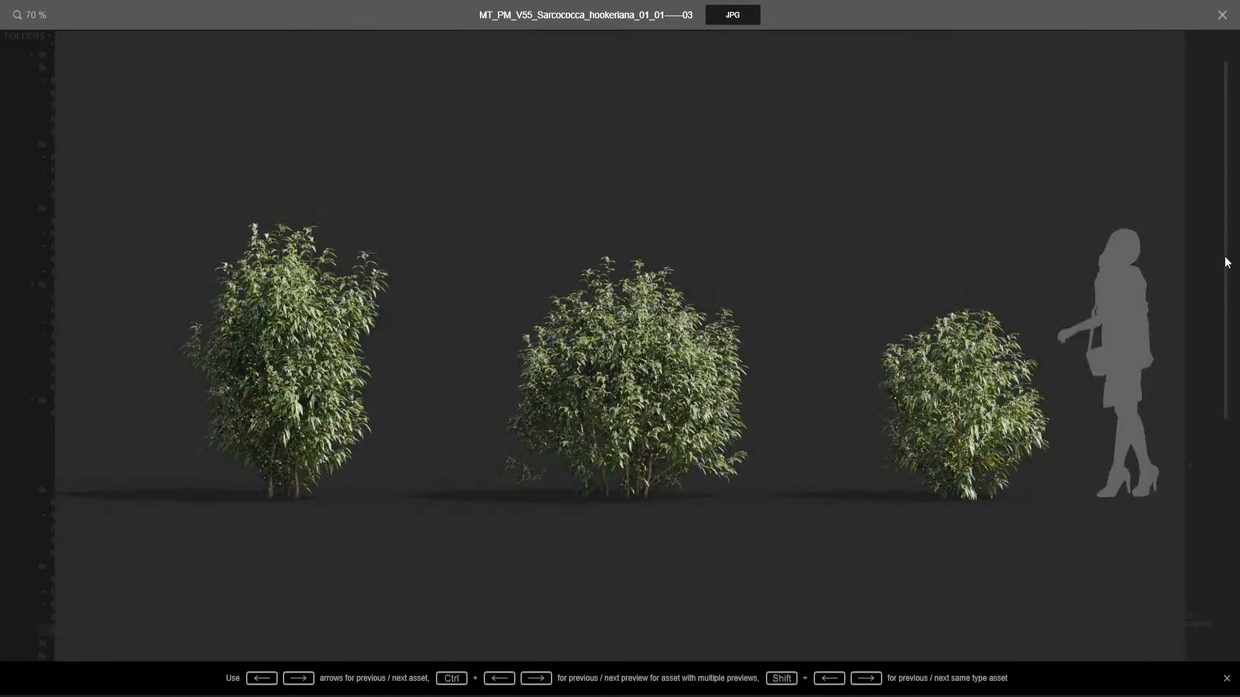
pyautogui.press('Escape')
pyautogui.scroll(-3, 676, 400)
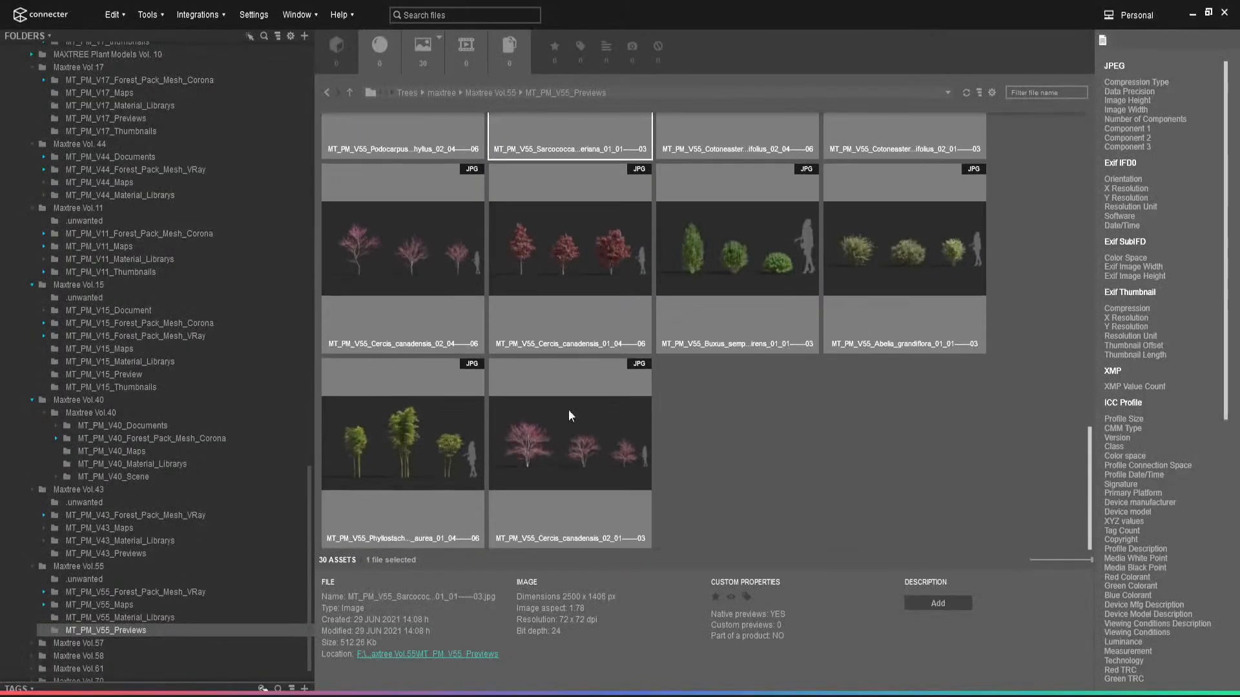
# - Enlarge the MT_PM_V55_Phyllostachys_aurea bamboo preview and compare its foliage with the hedges in the reference photo
pyautogui.click(443, 442)
pyautogui.doubleClick(443, 441)
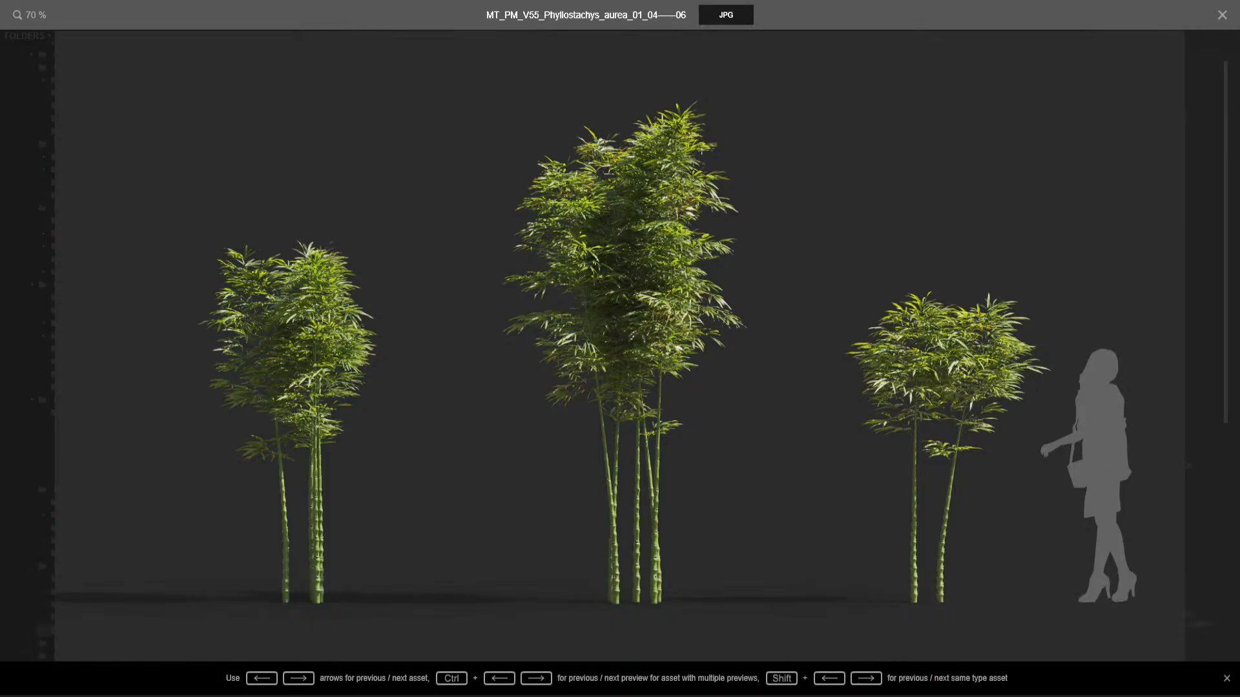
pyautogui.hotkey('alt', 'Tab')
pyautogui.hotkey('alt', 'Tab')
pyautogui.hotkey('alt', 'Tab')
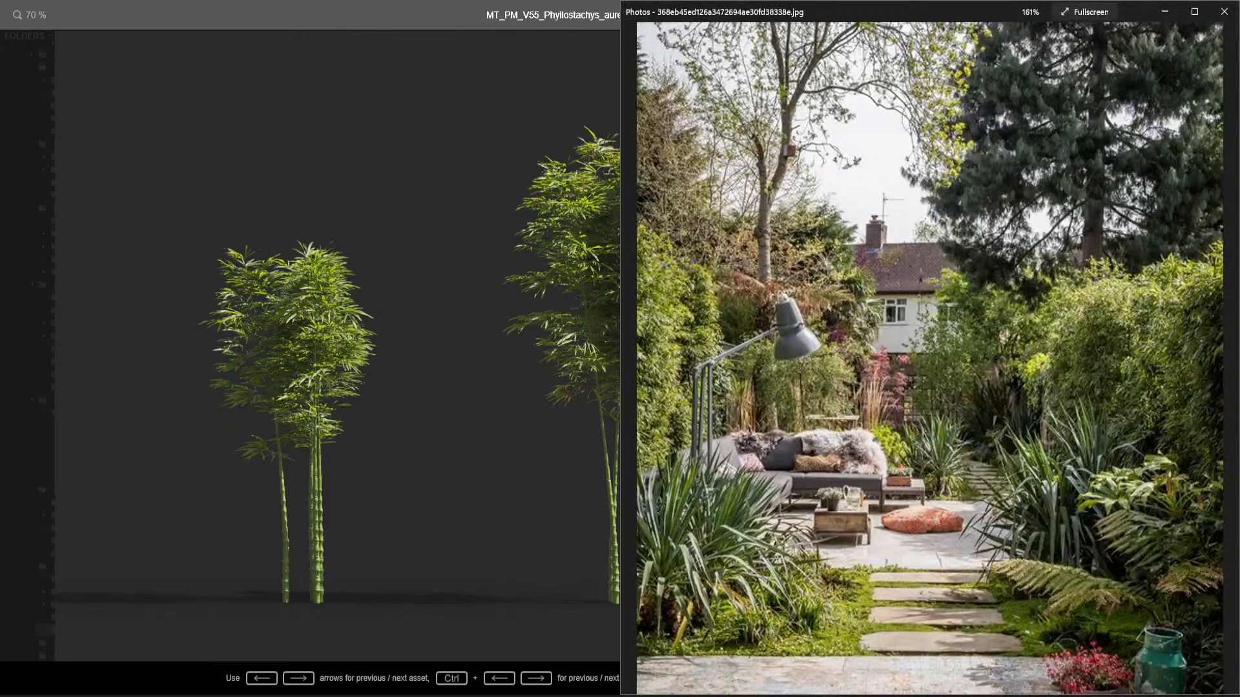
pyautogui.hotkey('alt', 'Tab')
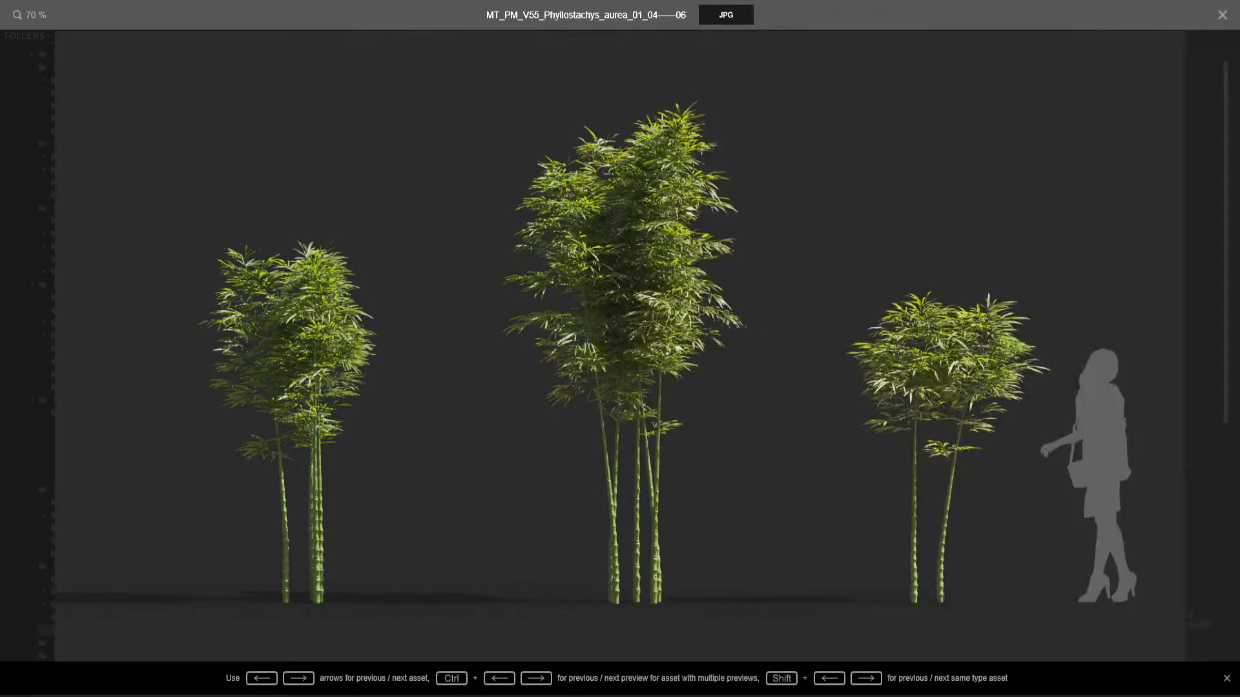
pyautogui.hotkey('alt', 'Tab')
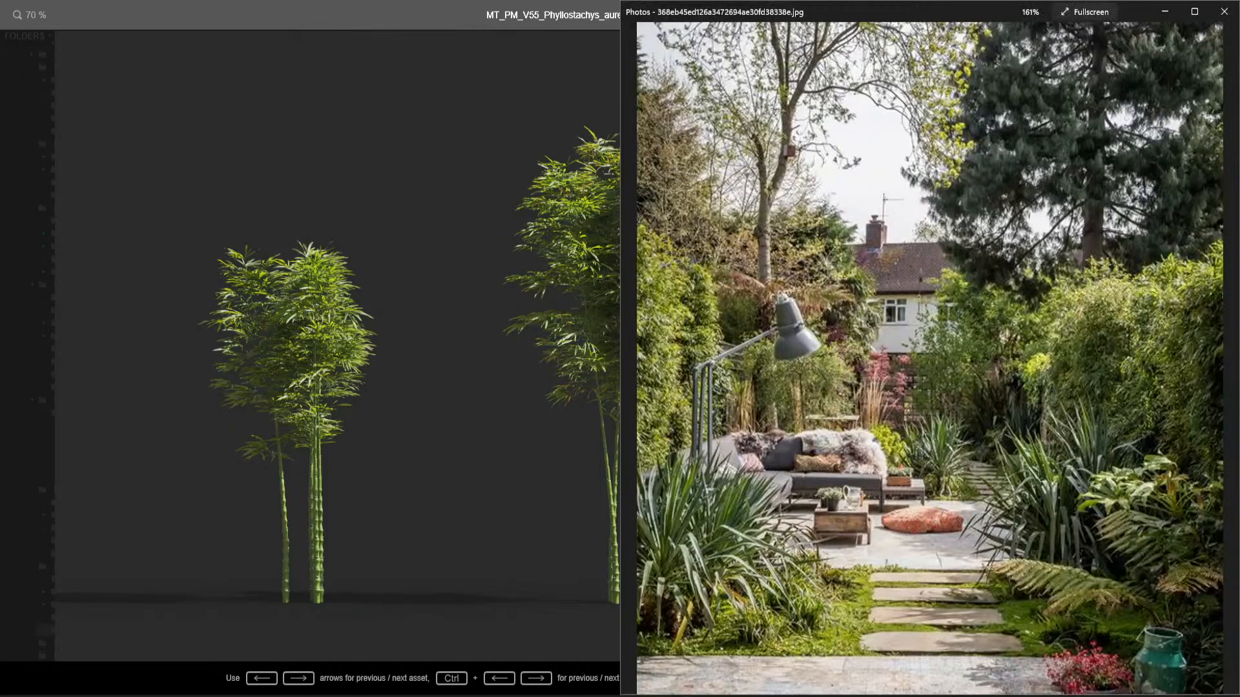
pyautogui.hotkey('alt', 'Tab')
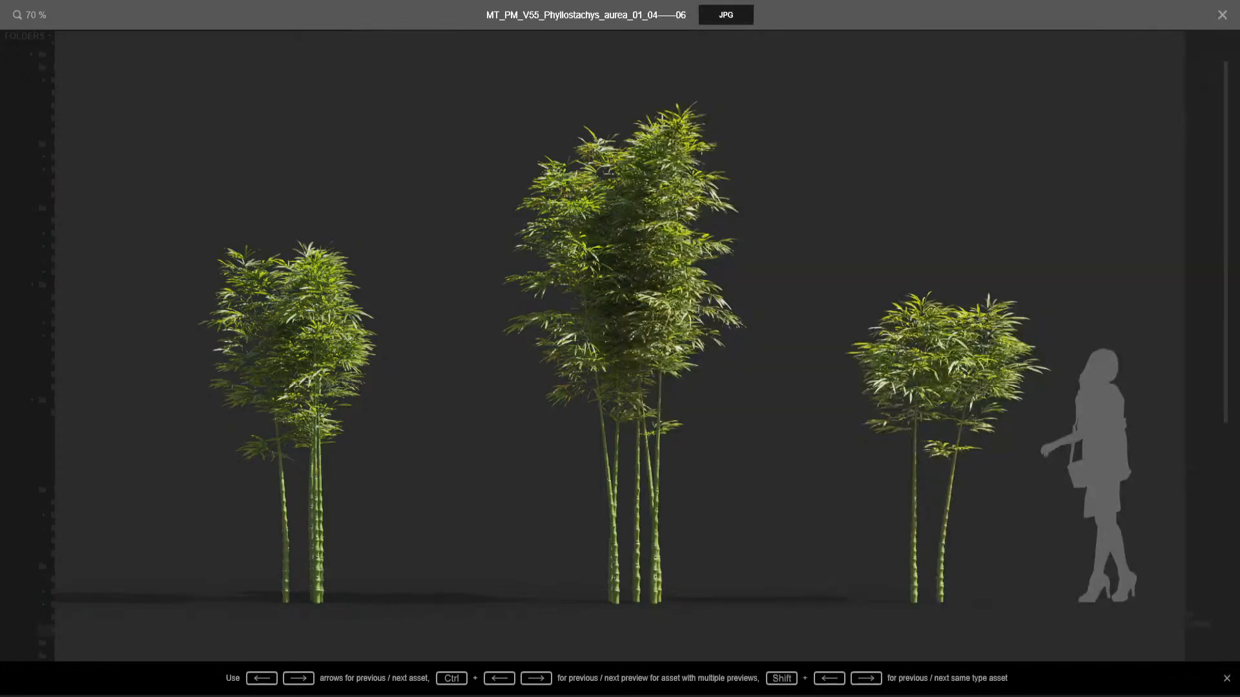
# - Examine the garden planting in the reference photo up close, minimise the photo, and close the bamboo preview
pyautogui.hotkey('alt', 'Tab')
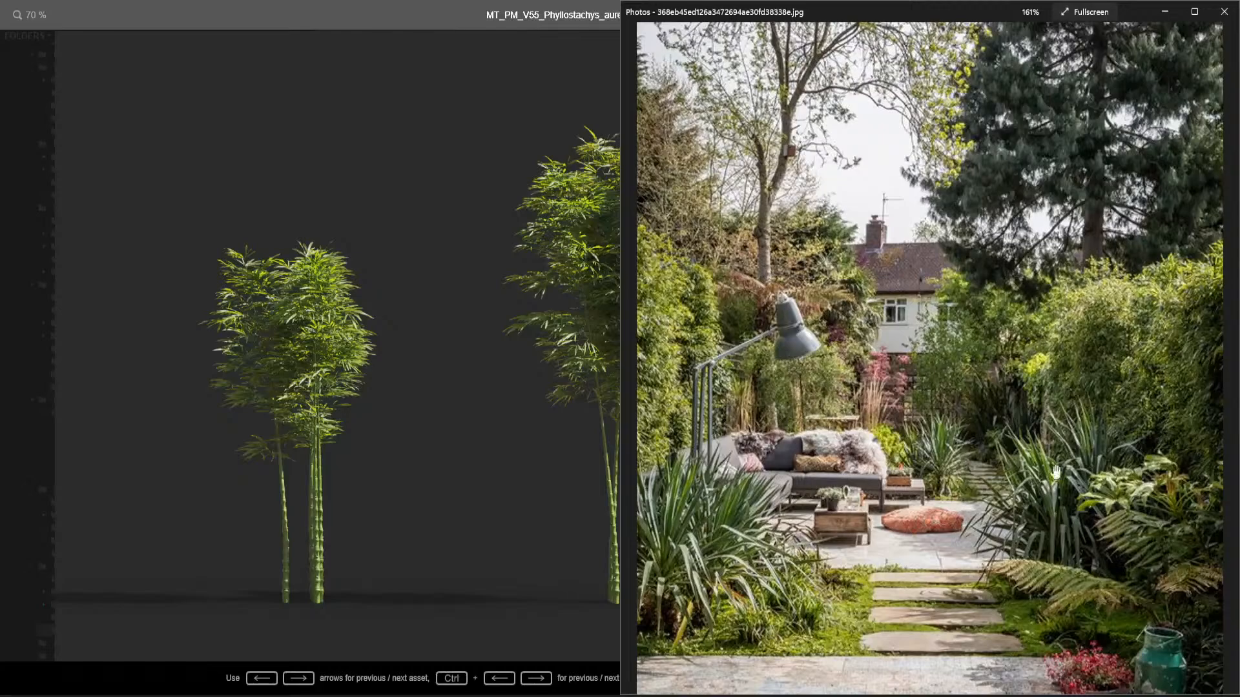
pyautogui.scroll(2, 1123, 368)
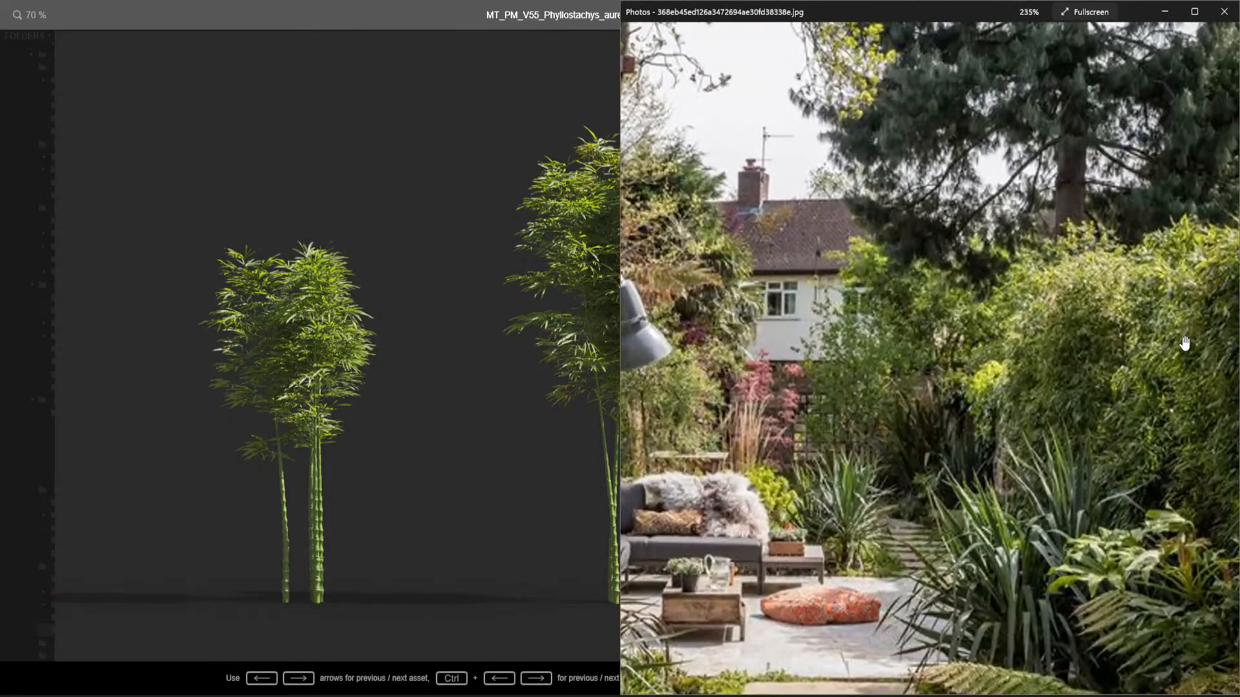
pyautogui.scroll(-3, 1086, 375)
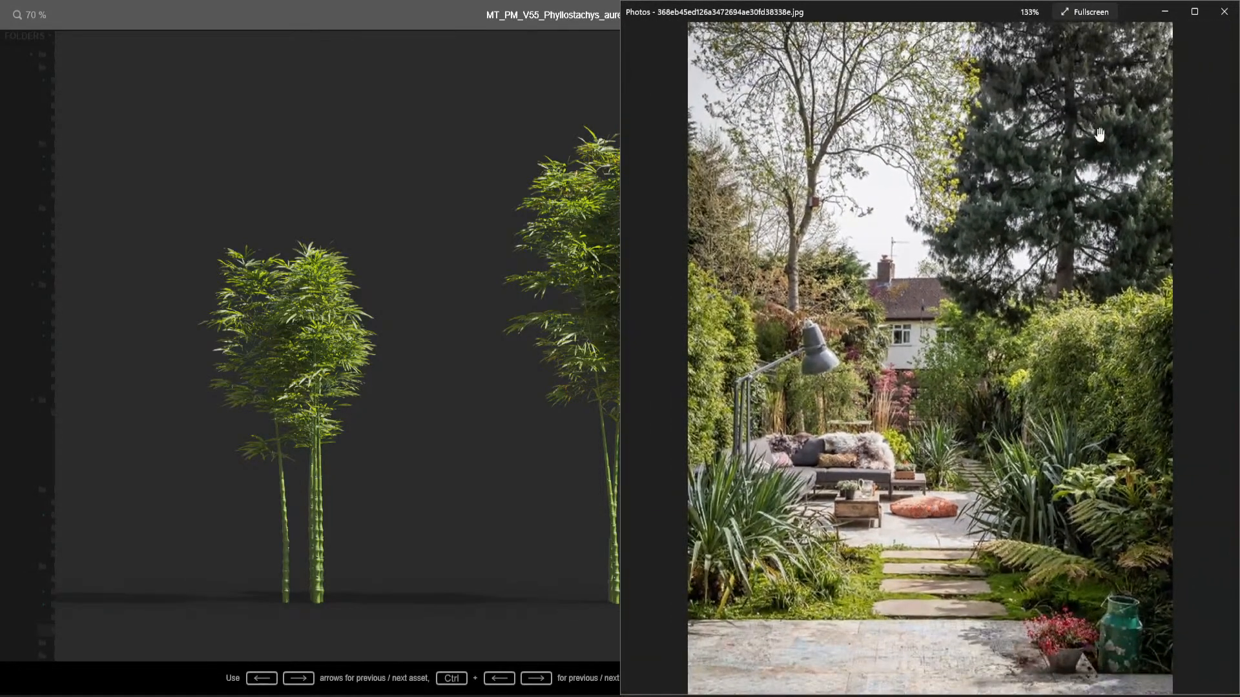
pyautogui.click(1175, 14)
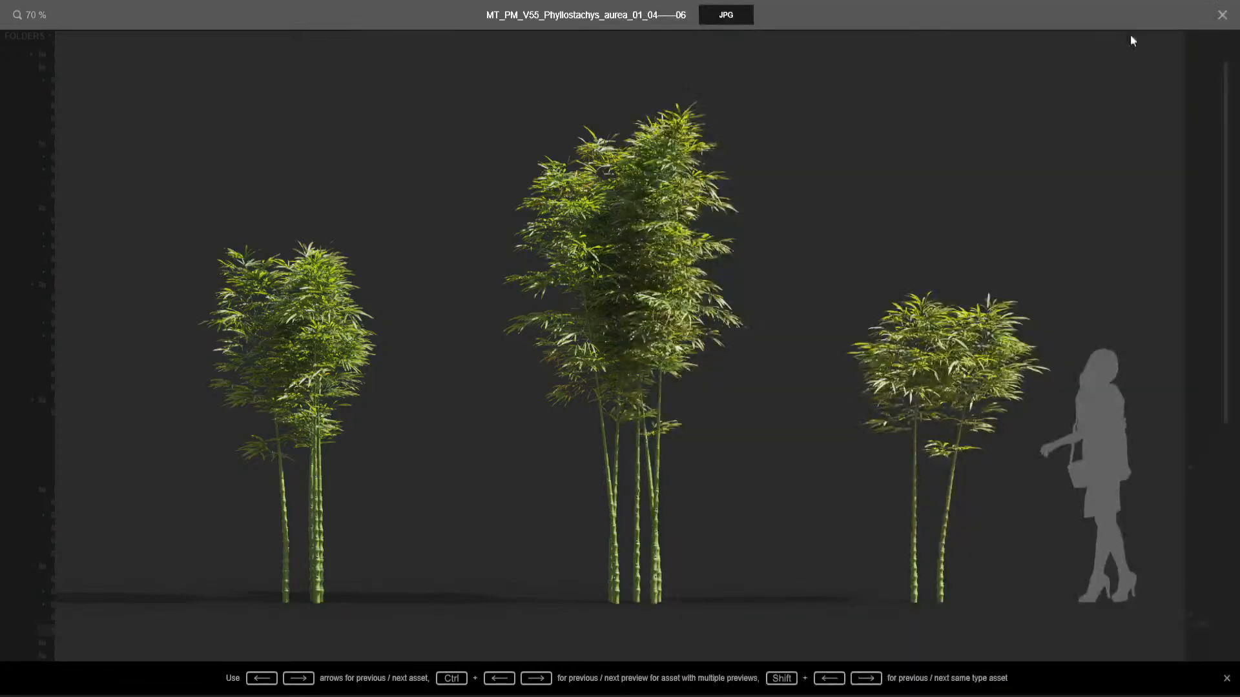
pyautogui.click(1220, 15)
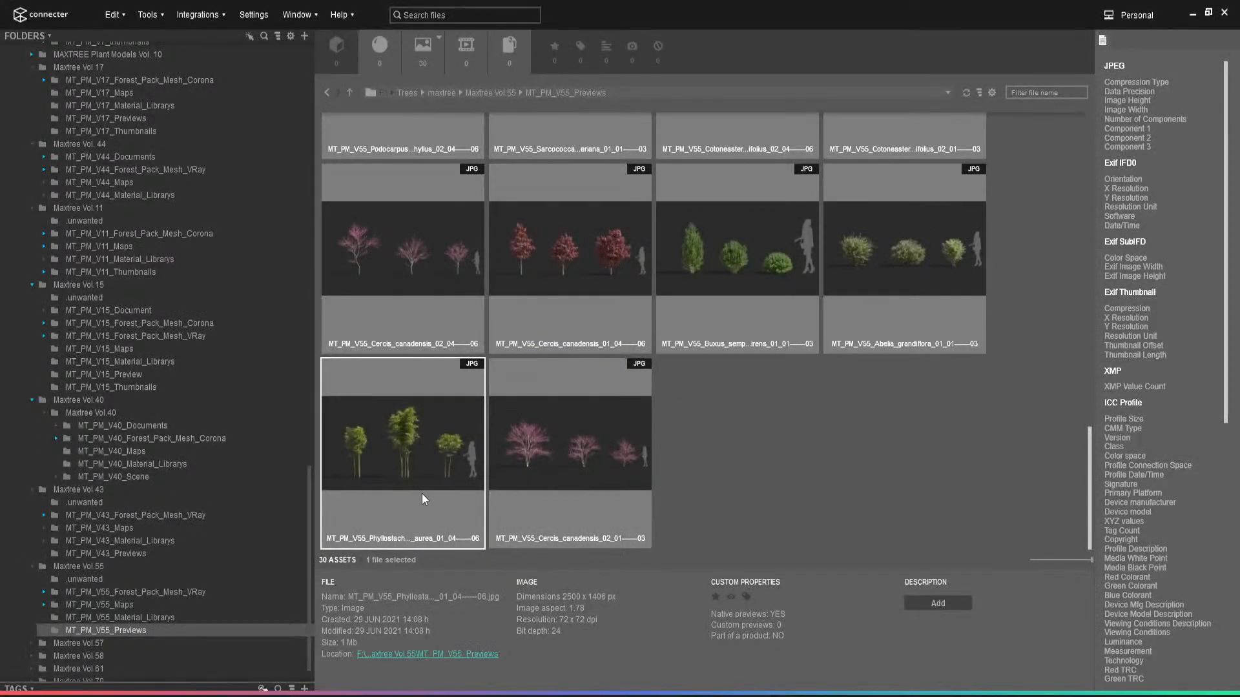
# - Open the MT_PM_V55 model folder inside Maxtree Vol.55's MT_PM_V55_Forest_Pack_Mesh_VRay folder
pyautogui.click(44, 592)
pyautogui.scroll(-3, 123, 587)
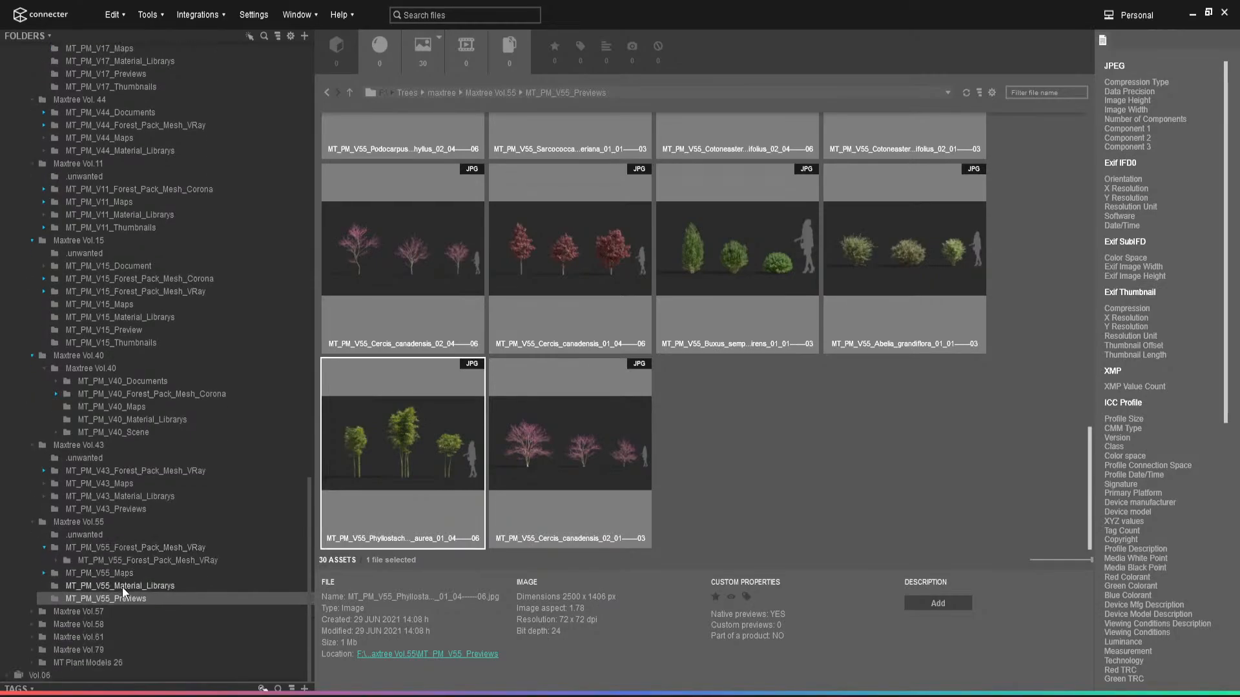
pyautogui.click(56, 560)
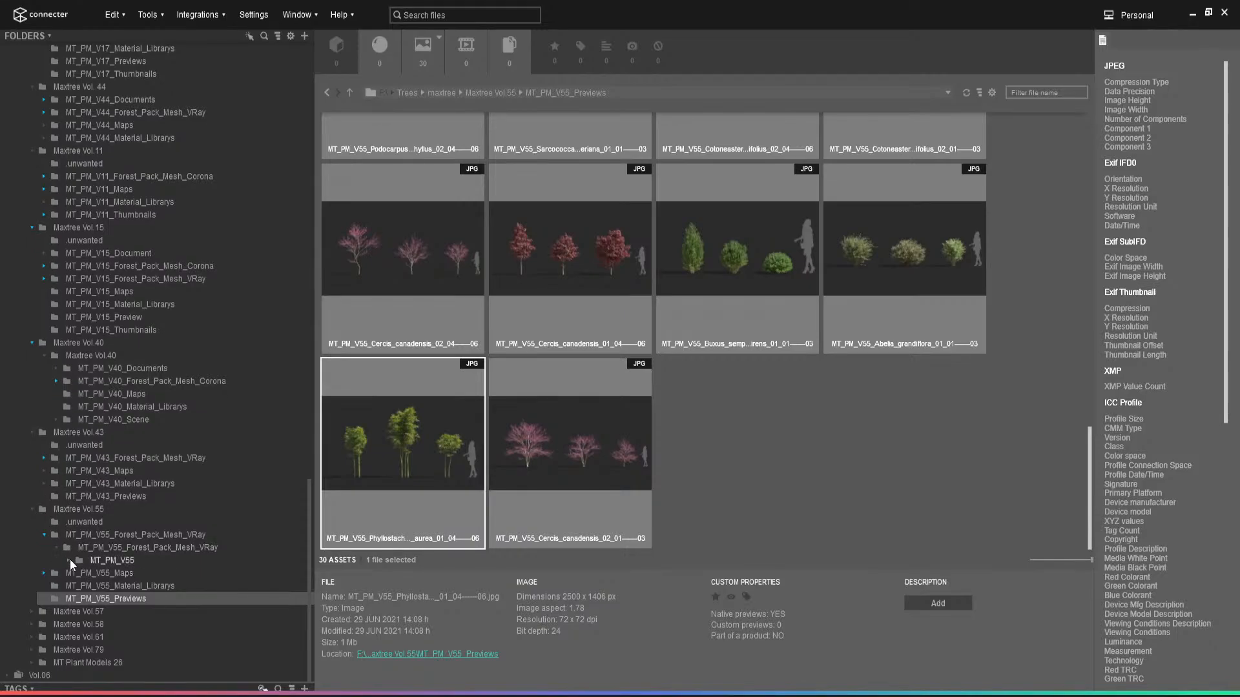
pyautogui.click(69, 559)
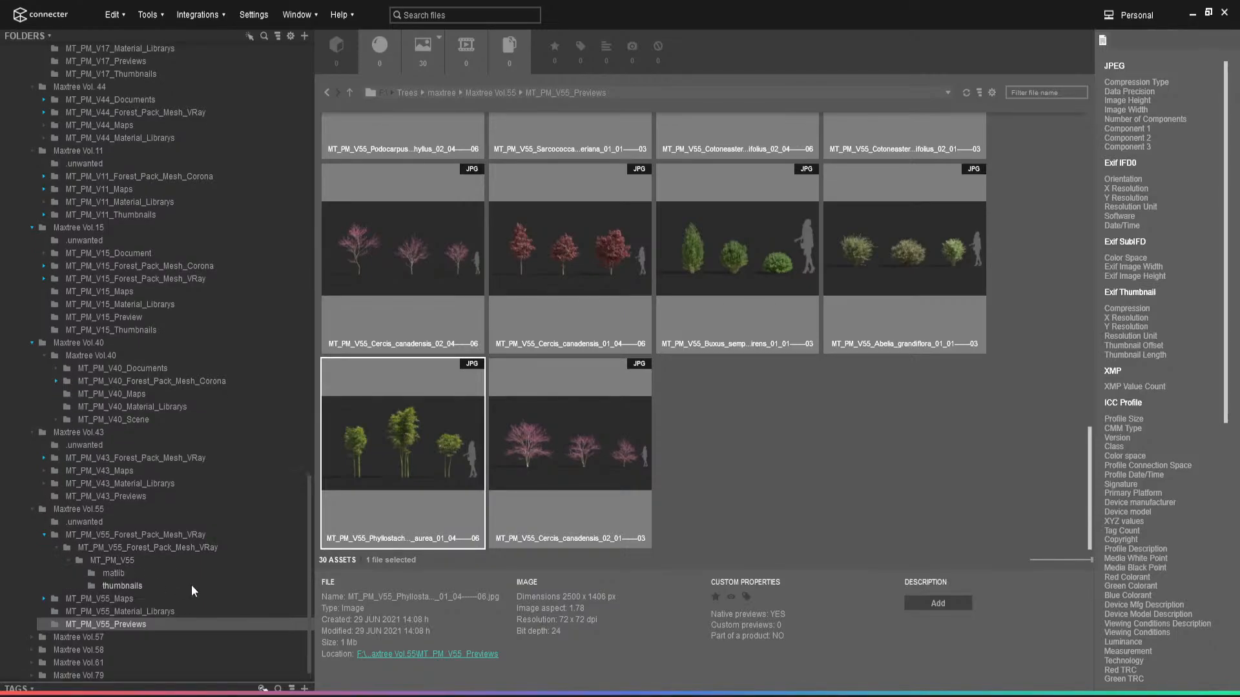
pyautogui.click(127, 560)
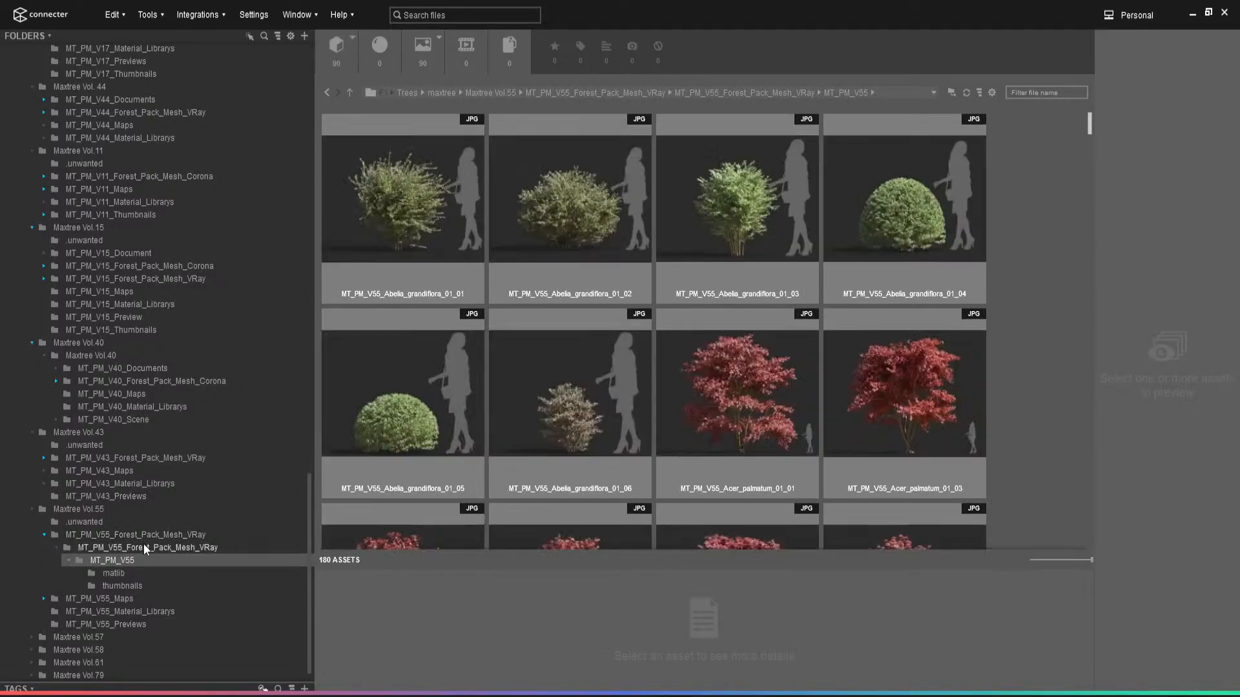
# - Hide the image files from the MT_PM_V55 folder listing and locate the MT_PM_V55_Phyllostachys_aurea bamboo models
pyautogui.scroll(-10, 571, 404)
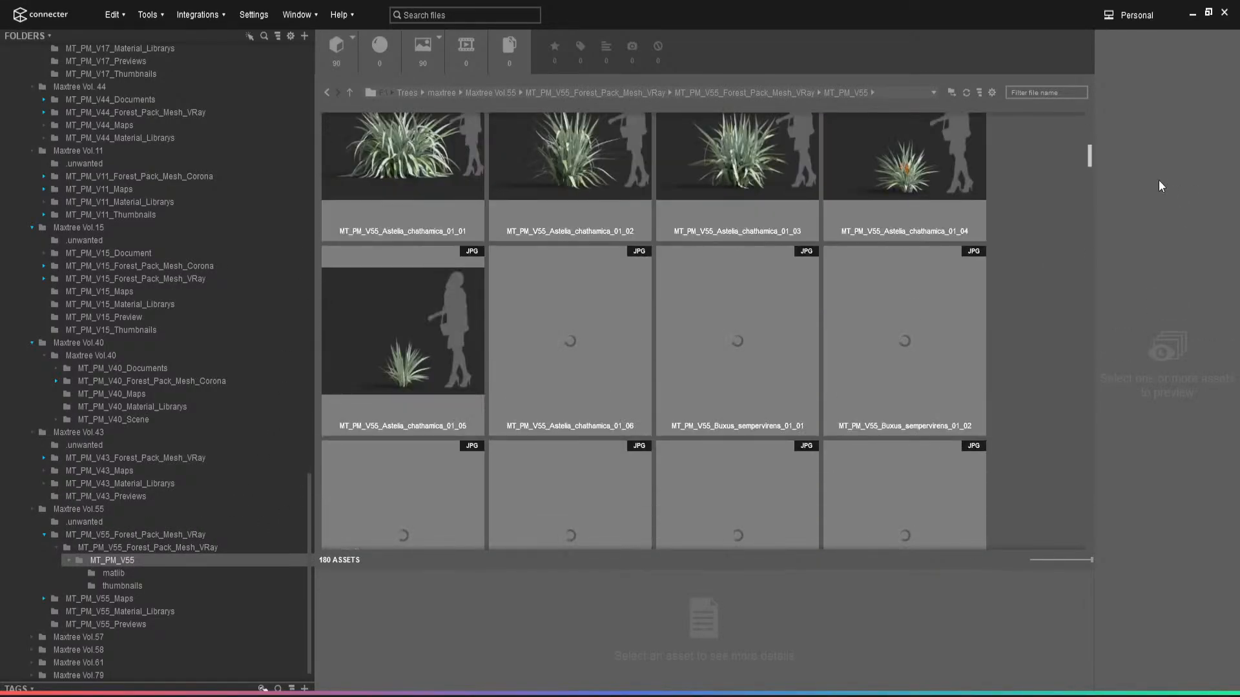
pyautogui.moveTo(1090, 159); pyautogui.dragTo(1088, 307)
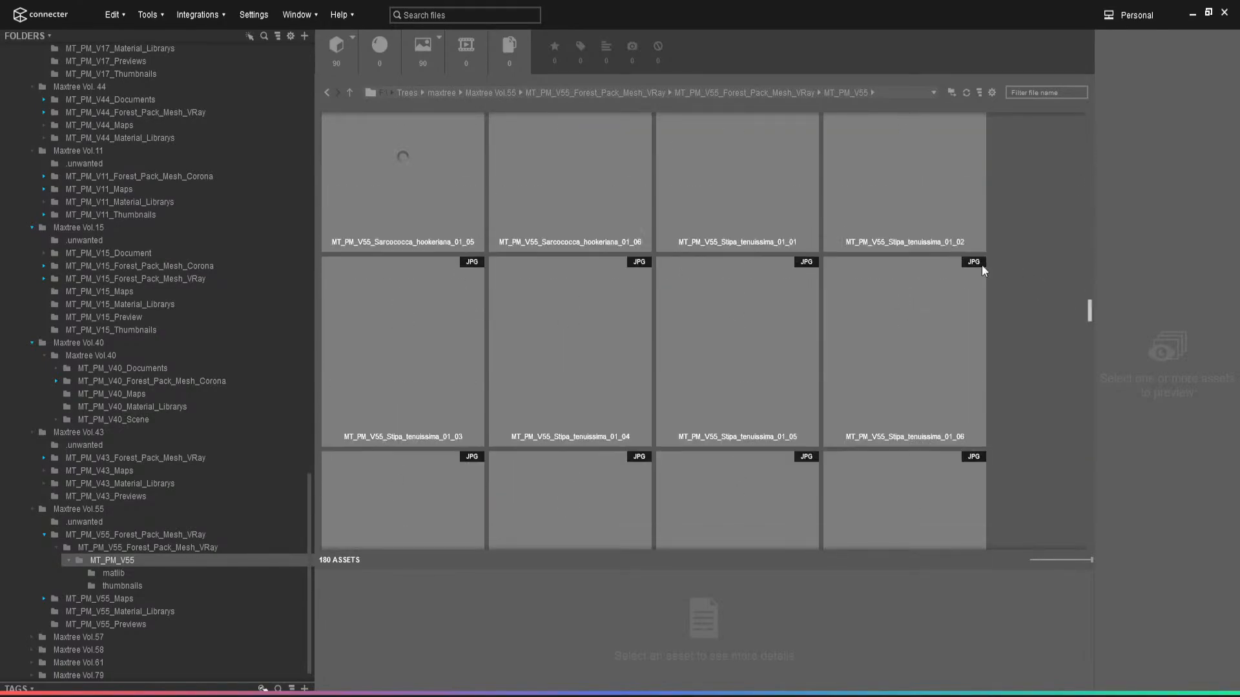
pyautogui.click(426, 52)
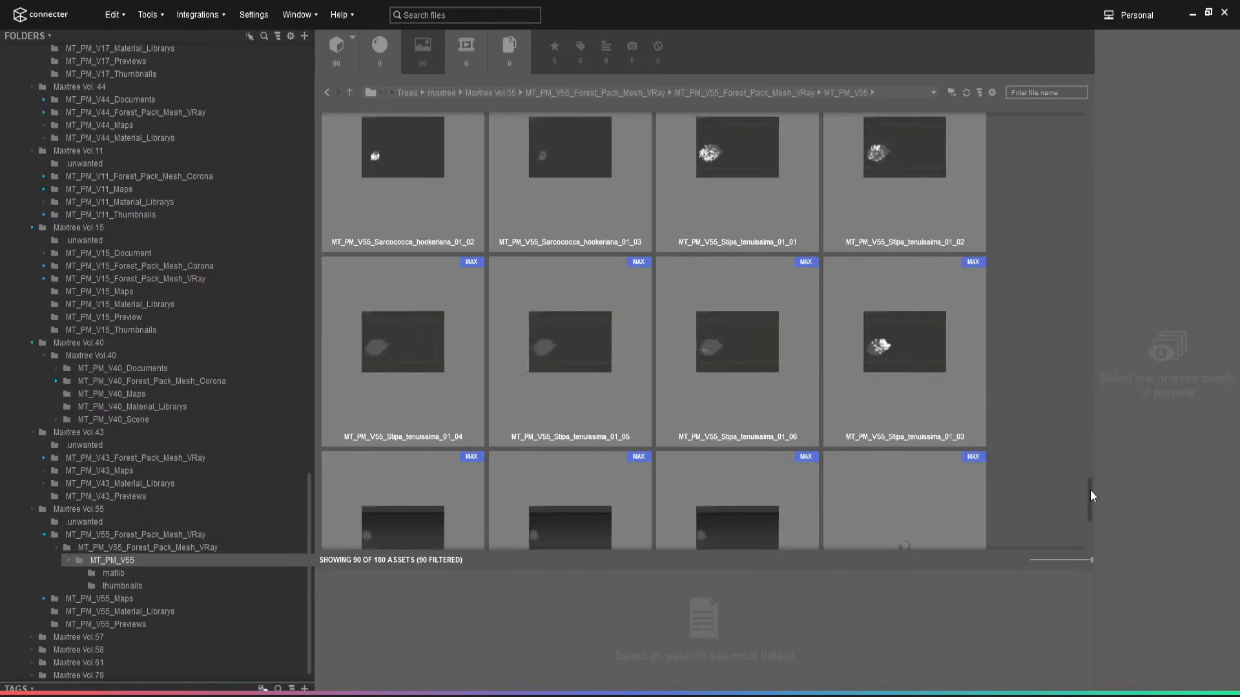
pyautogui.moveTo(1091, 493); pyautogui.dragTo(1083, 386)
pyautogui.scroll(3, 435, 373)
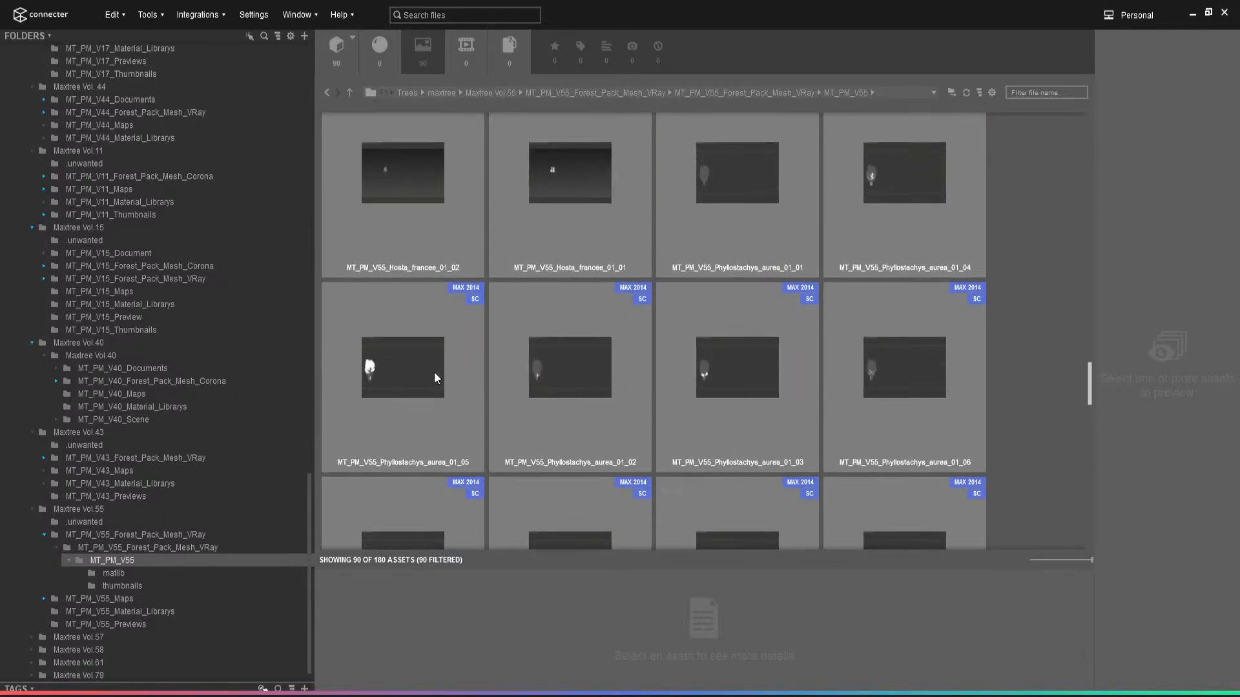
# - Look over the Phyllostachys_aurea models 01_01 to 01_06 and copy the path of their folder
pyautogui.scroll(-3, 435, 373)
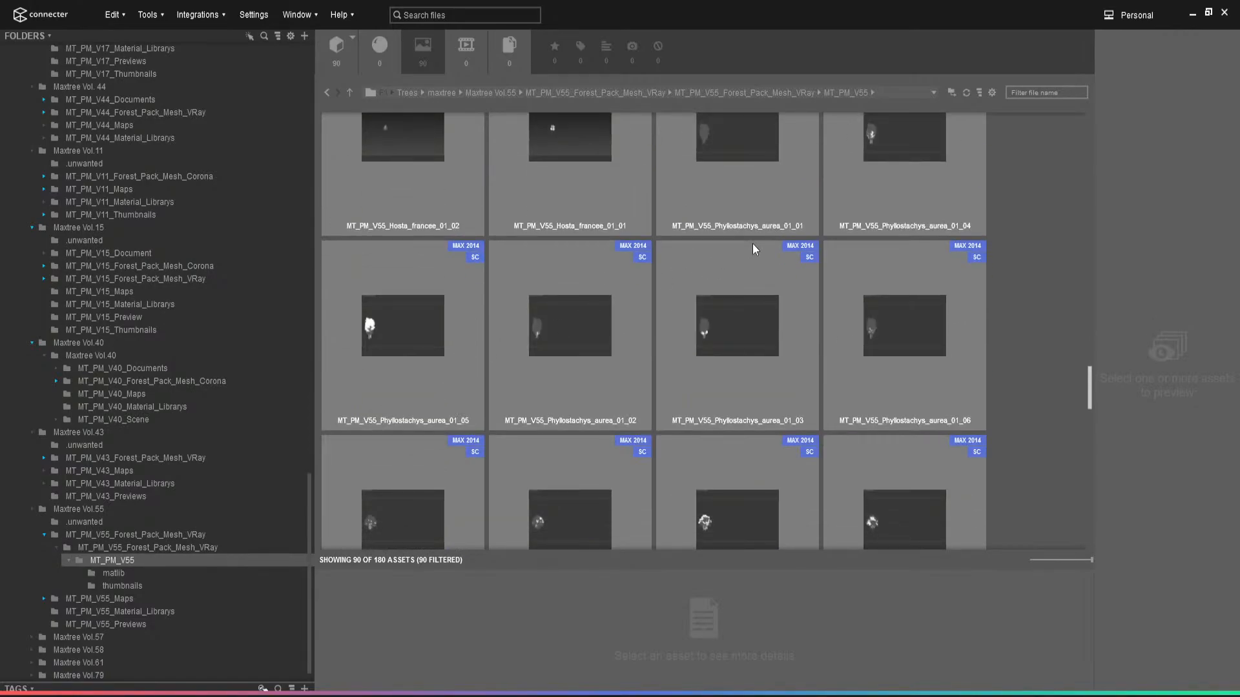
pyautogui.scroll(2, 810, 222)
pyautogui.scroll(-2, 812, 274)
pyautogui.rightClick(1040, 187)
pyautogui.click(995, 206)
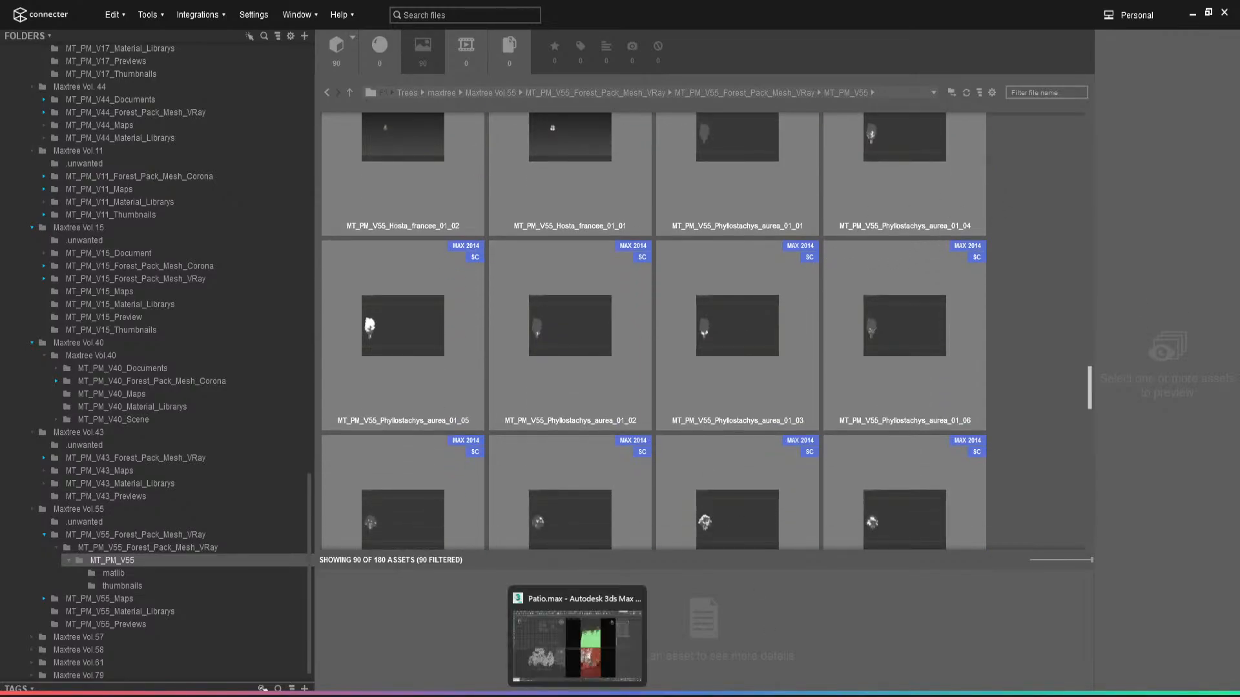
# - Switch to the Patio.max scene in 3ds Max and close the Render Setup and Slate Material Editor windows
pyautogui.click(577, 695)
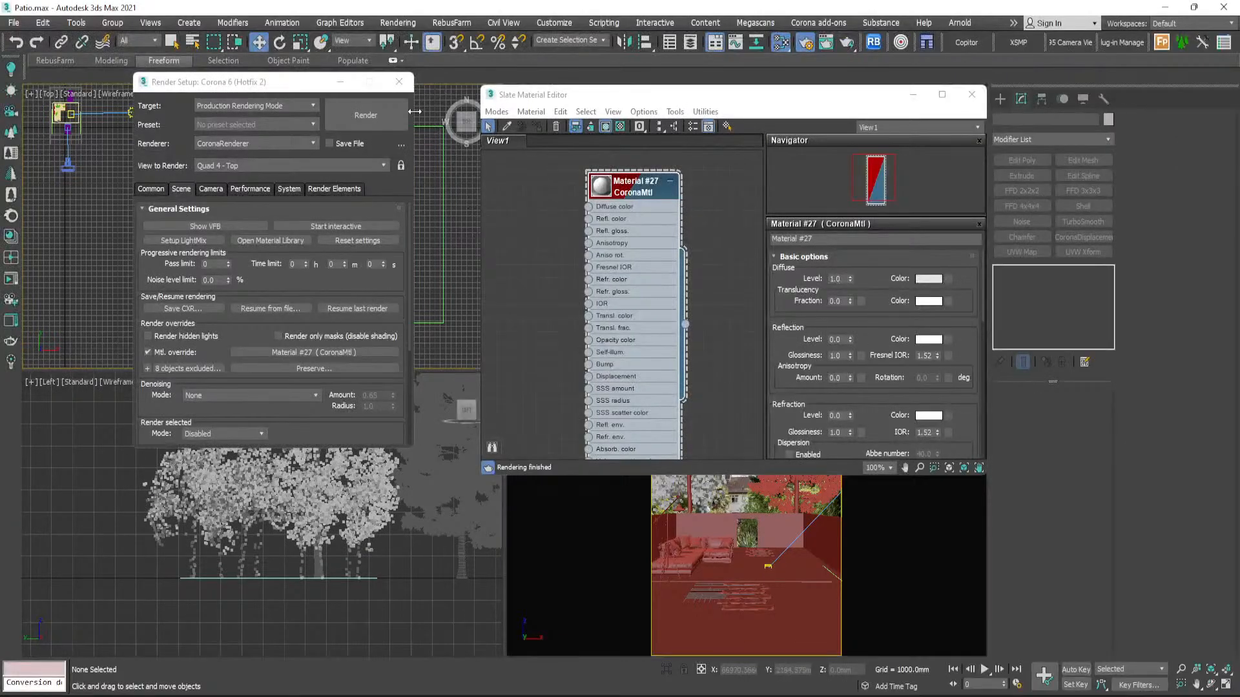
pyautogui.click(399, 81)
pyautogui.click(972, 94)
pyautogui.scroll(-5, 420, 179)
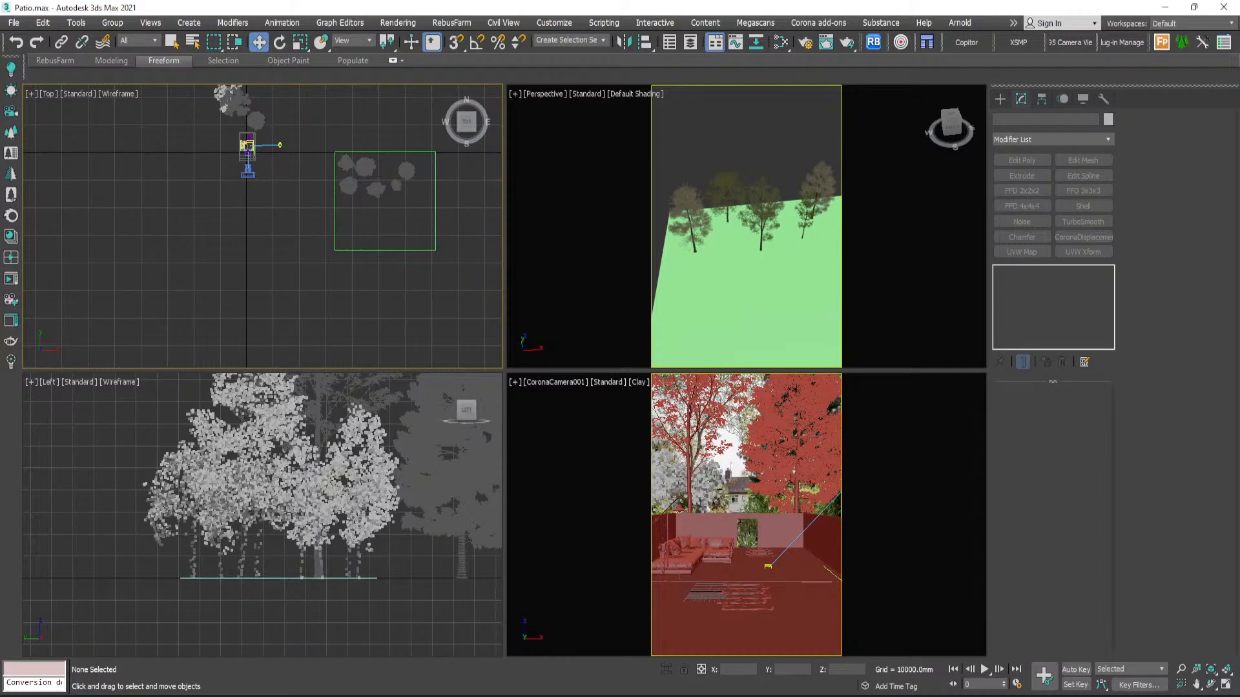
# - Launch the Importer script and open its file browser for choosing MAX files
pyautogui.moveTo(1239, 290); pyautogui.dragTo(309, 220)
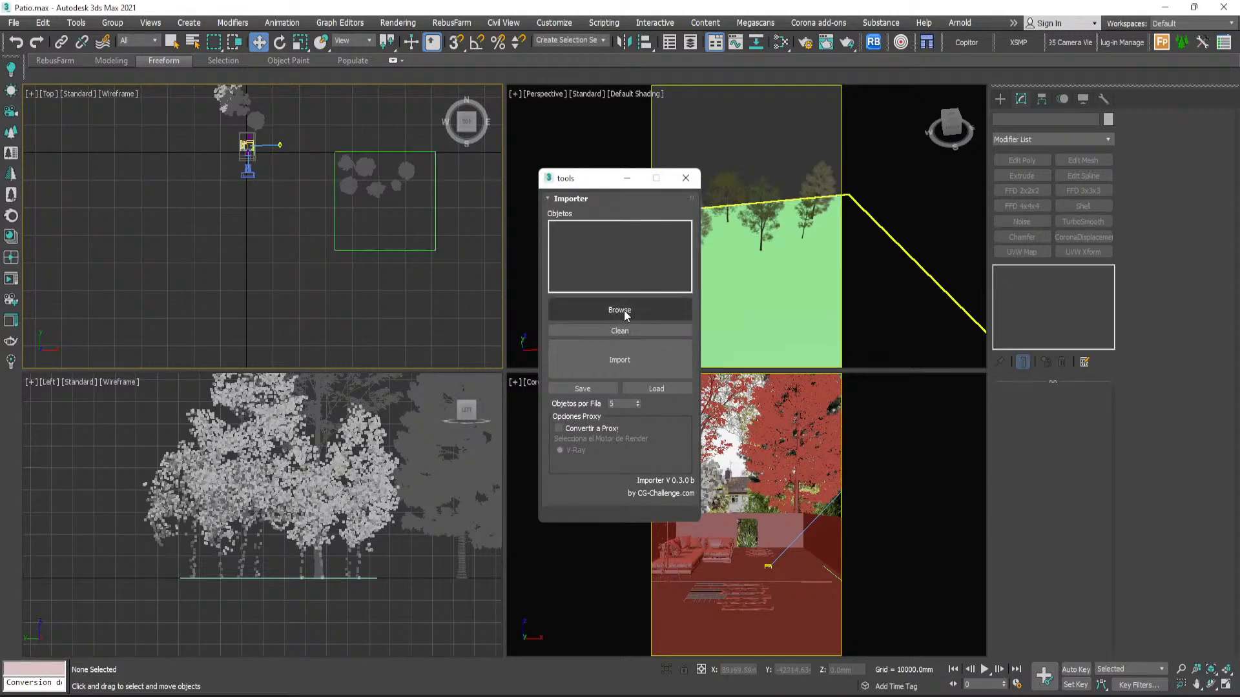
pyautogui.click(619, 310)
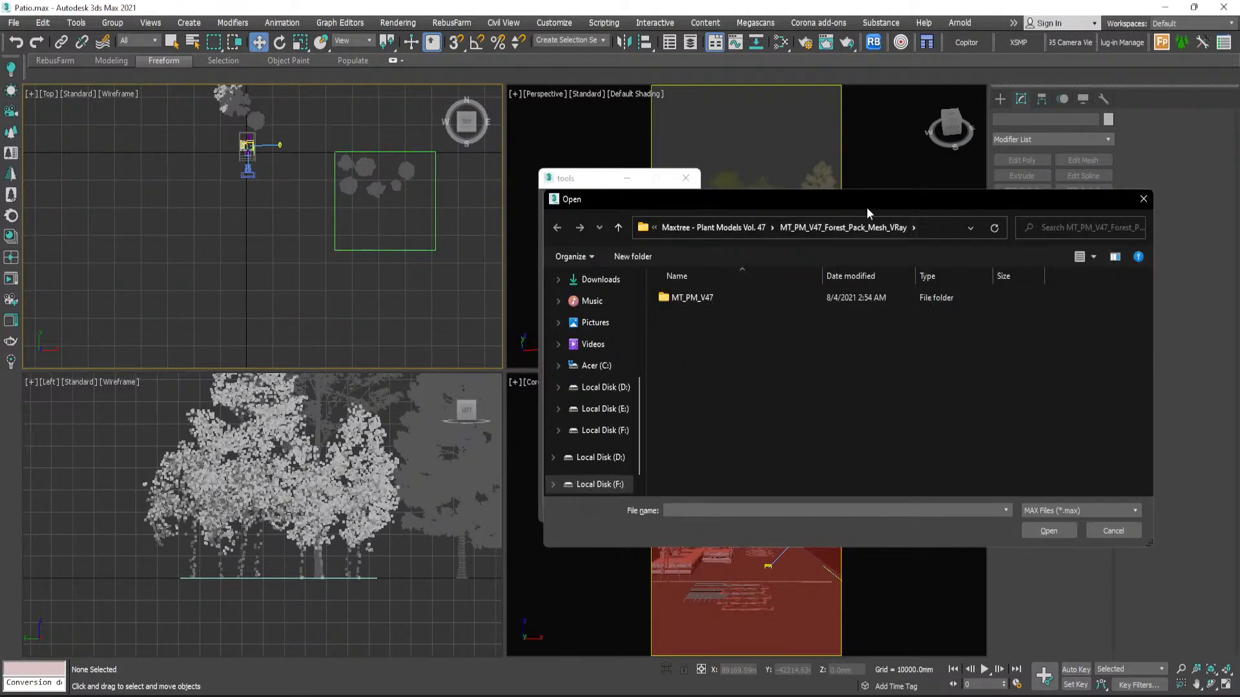
pyautogui.moveTo(867, 207); pyautogui.dragTo(688, 184)
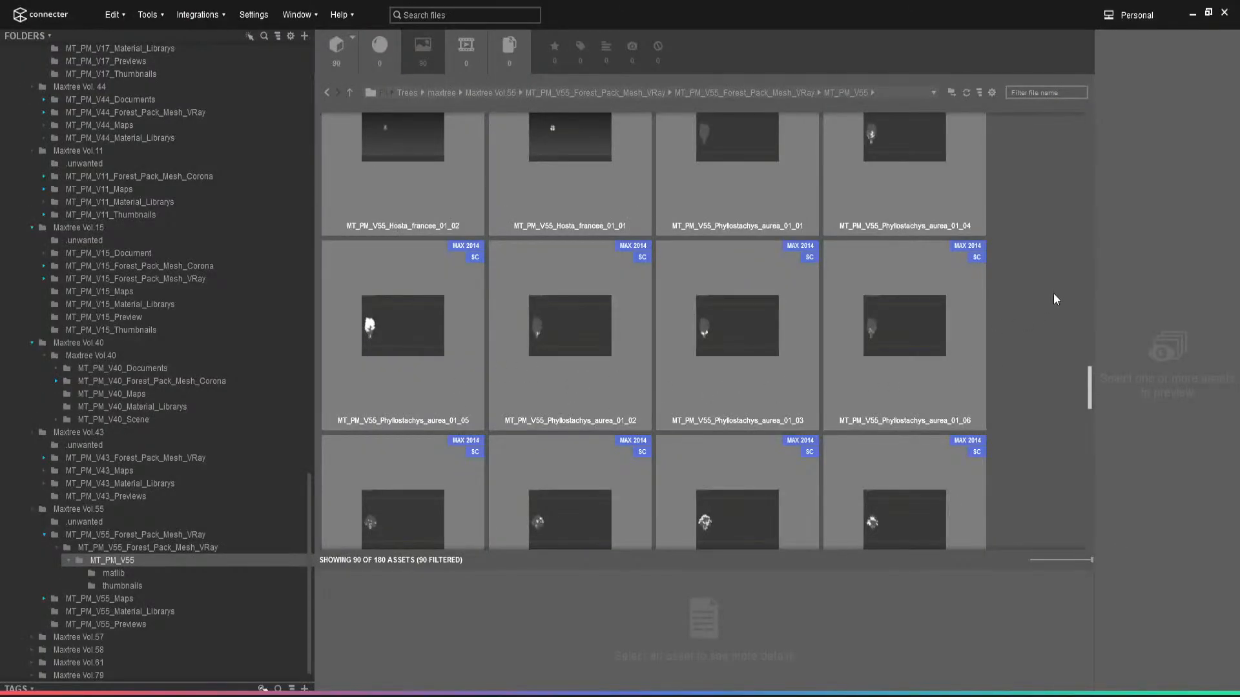
# - Copy the MT_PM_V55 folder path from Connecter and go to that folder in the Importer's file browser
pyautogui.rightClick(1055, 299)
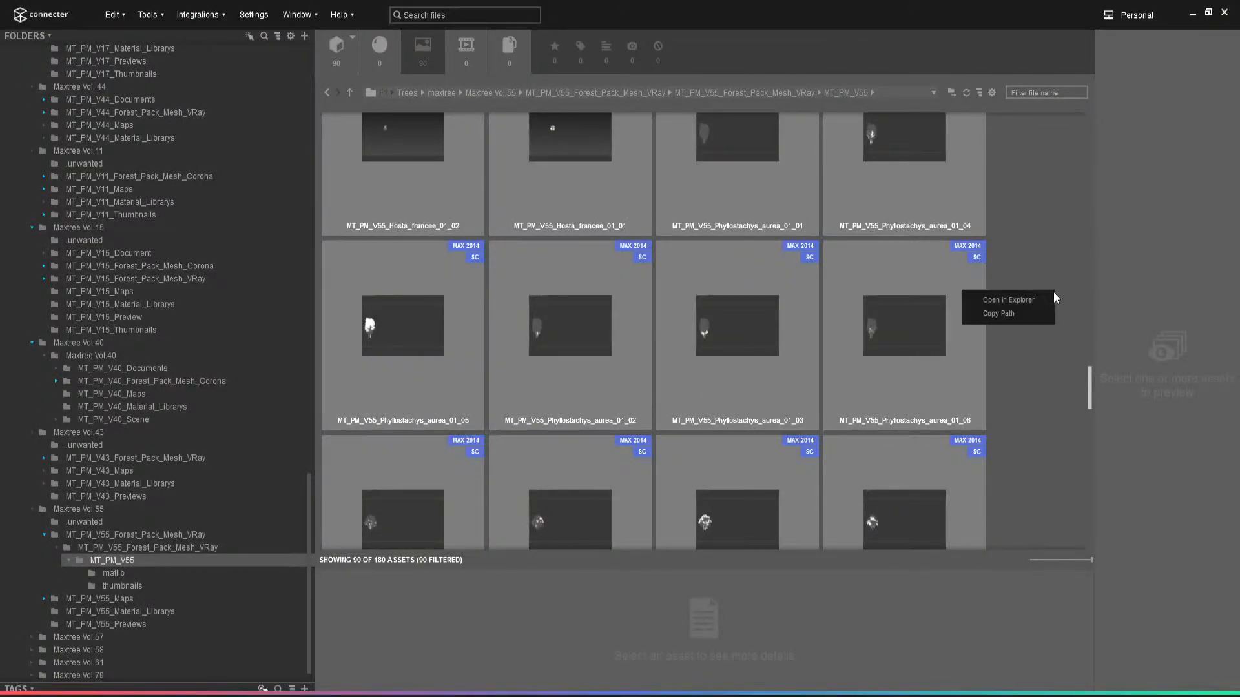
pyautogui.click(1007, 319)
pyautogui.click(1191, 15)
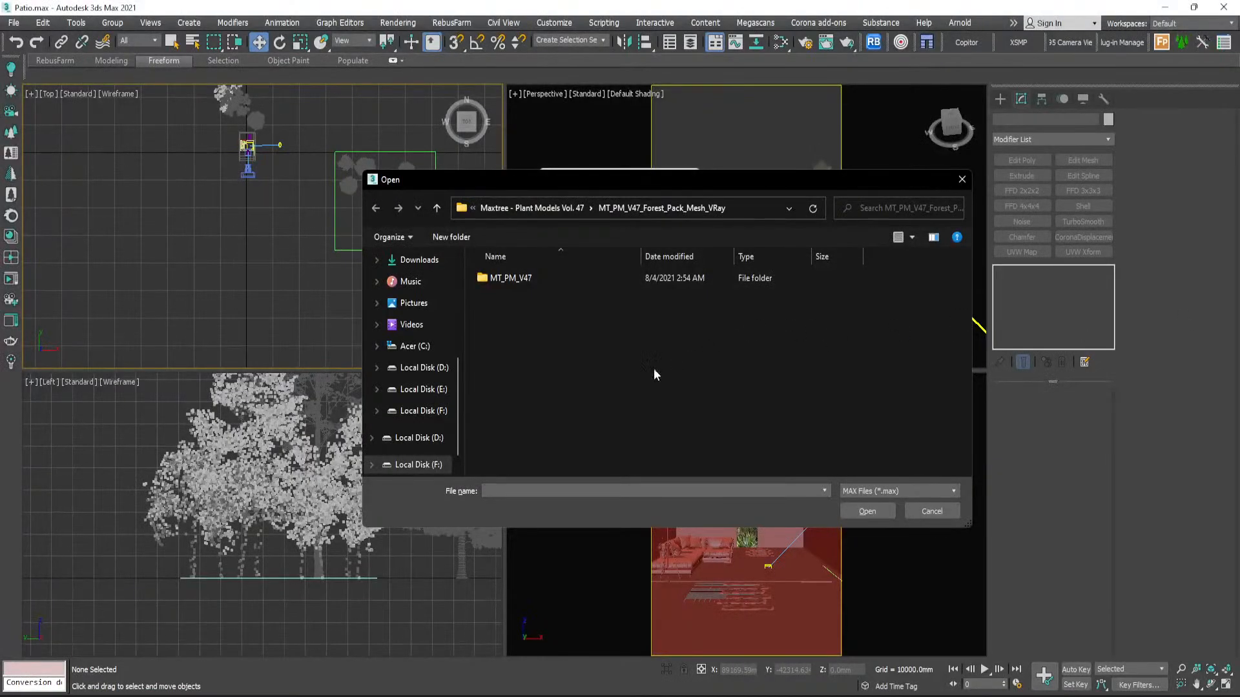
pyautogui.click(616, 489)
pyautogui.hotkey('ctrl', 'v')
pyautogui.click(867, 511)
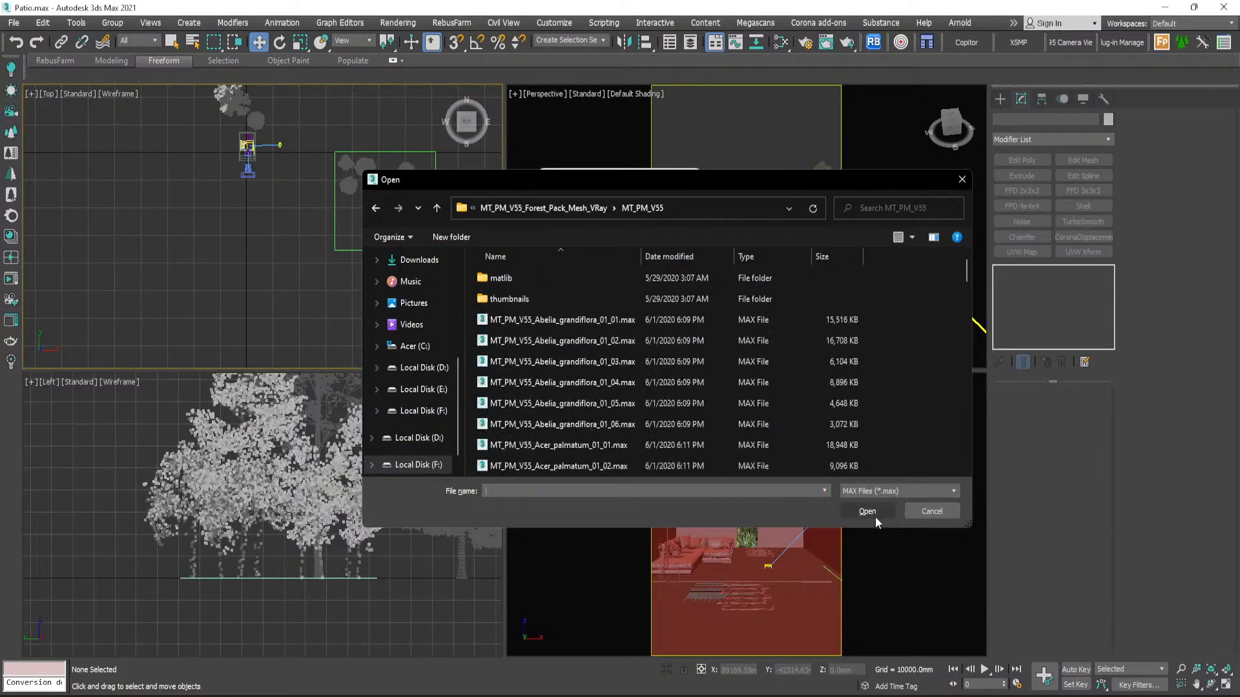
# - Load the six files MT_PM_V55_Phyllostachys_aurea_01_01 to 01_06 into the Importer's object list
pyautogui.scroll(-20, 559, 365)
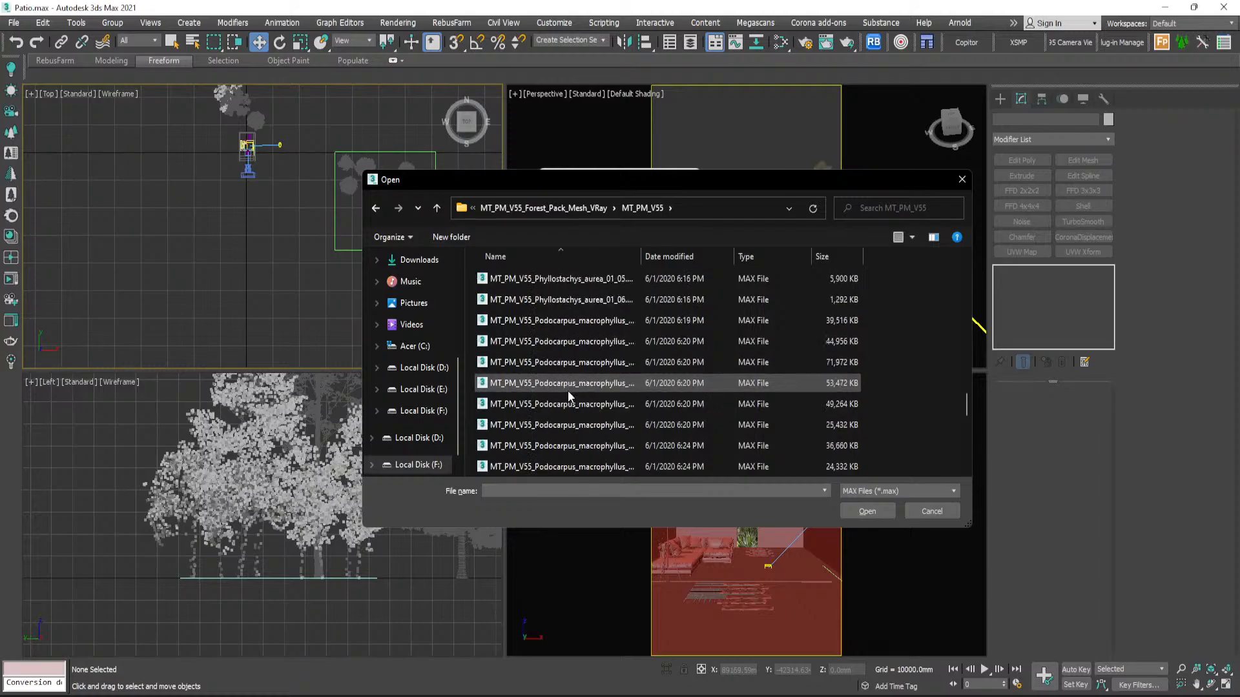
pyautogui.scroll(2, 566, 392)
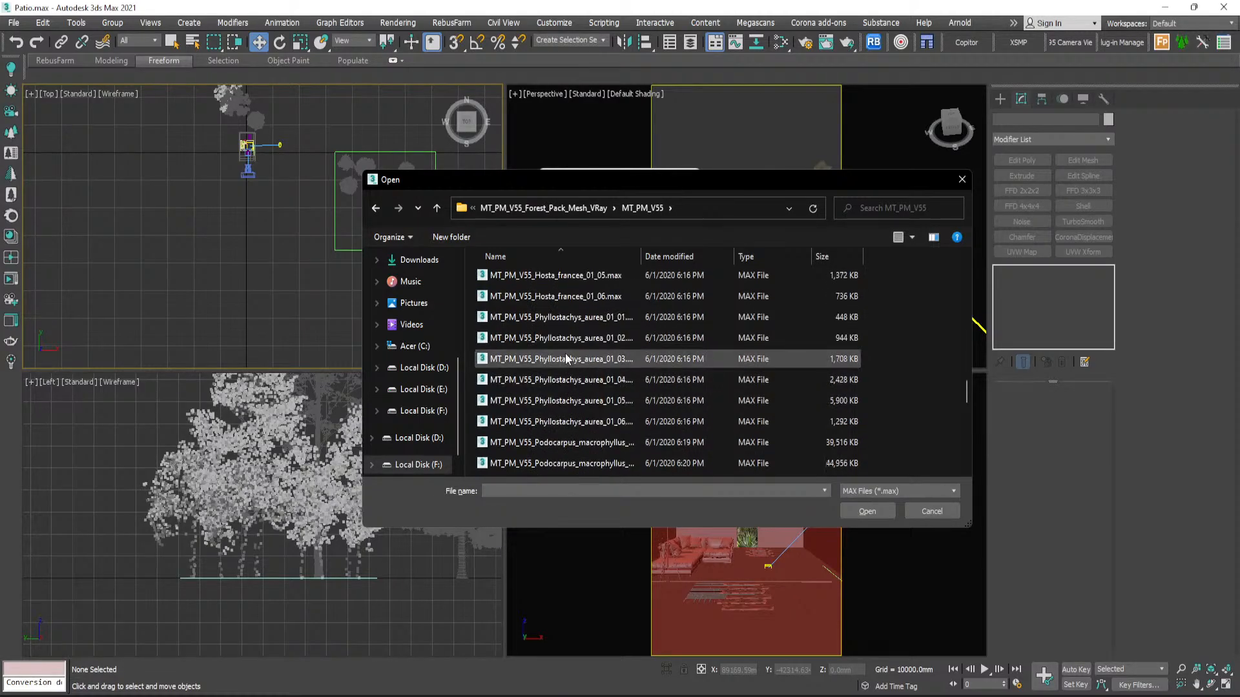
pyautogui.click(574, 319)
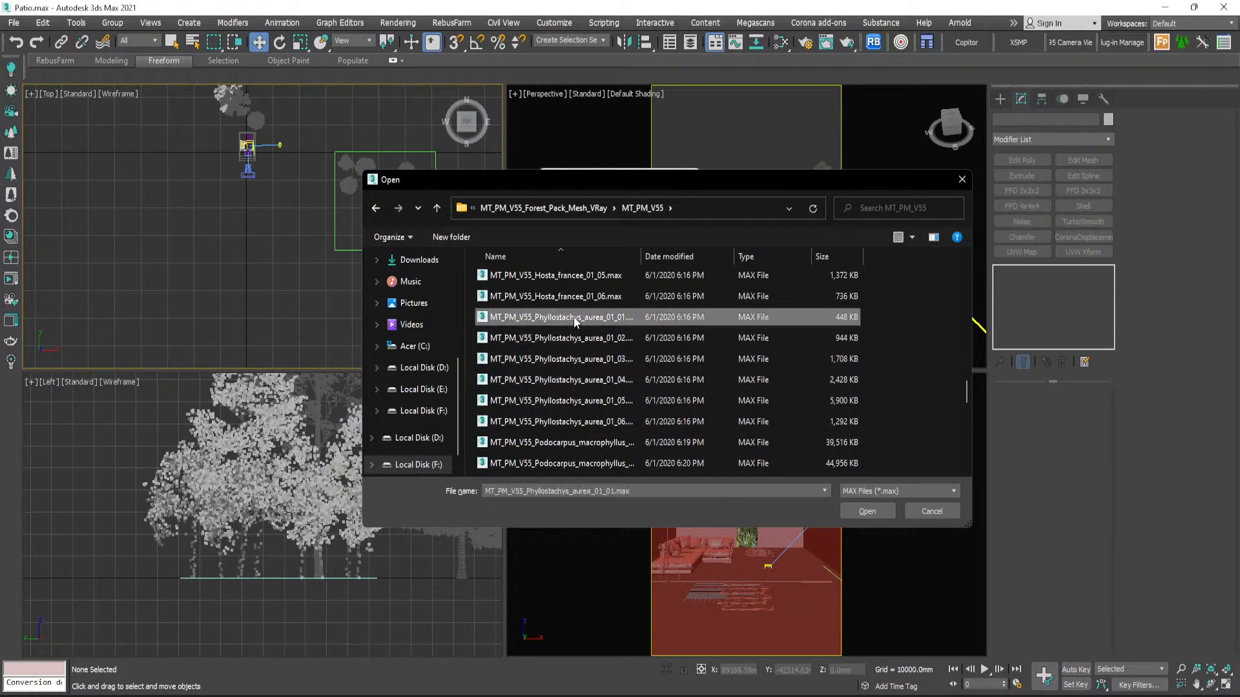
pyautogui.keyDown('shift'); pyautogui.click(590, 423); pyautogui.keyUp('shift')
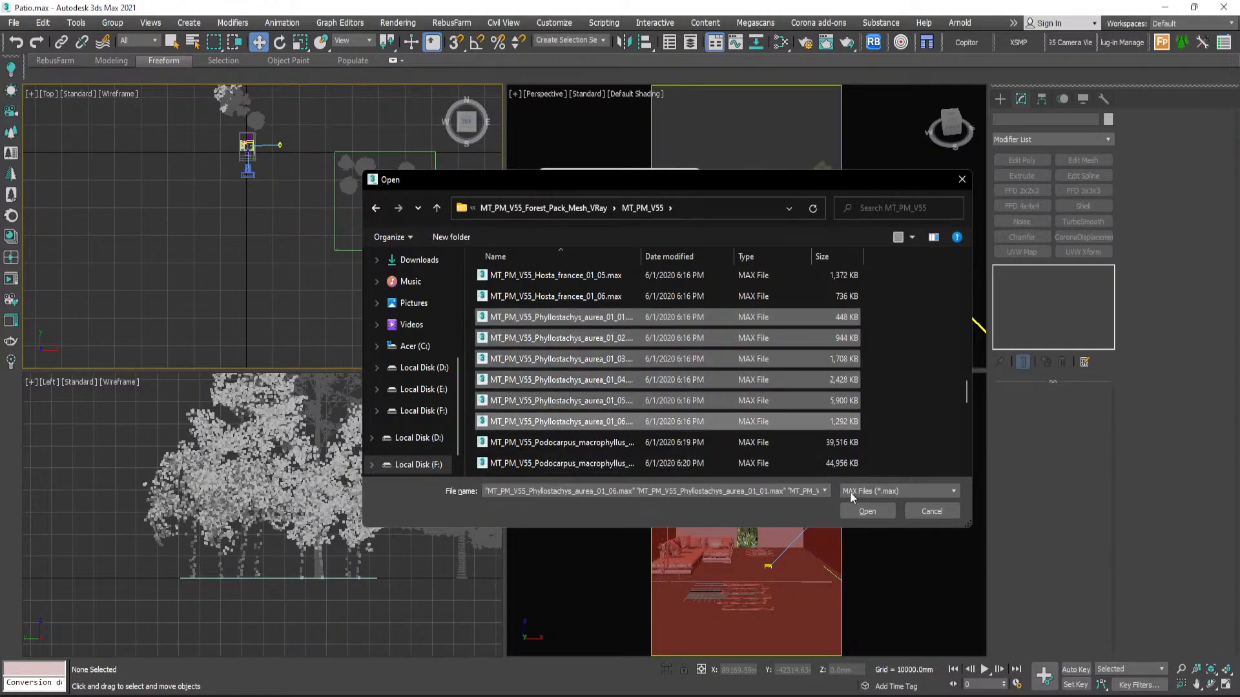
pyautogui.click(866, 511)
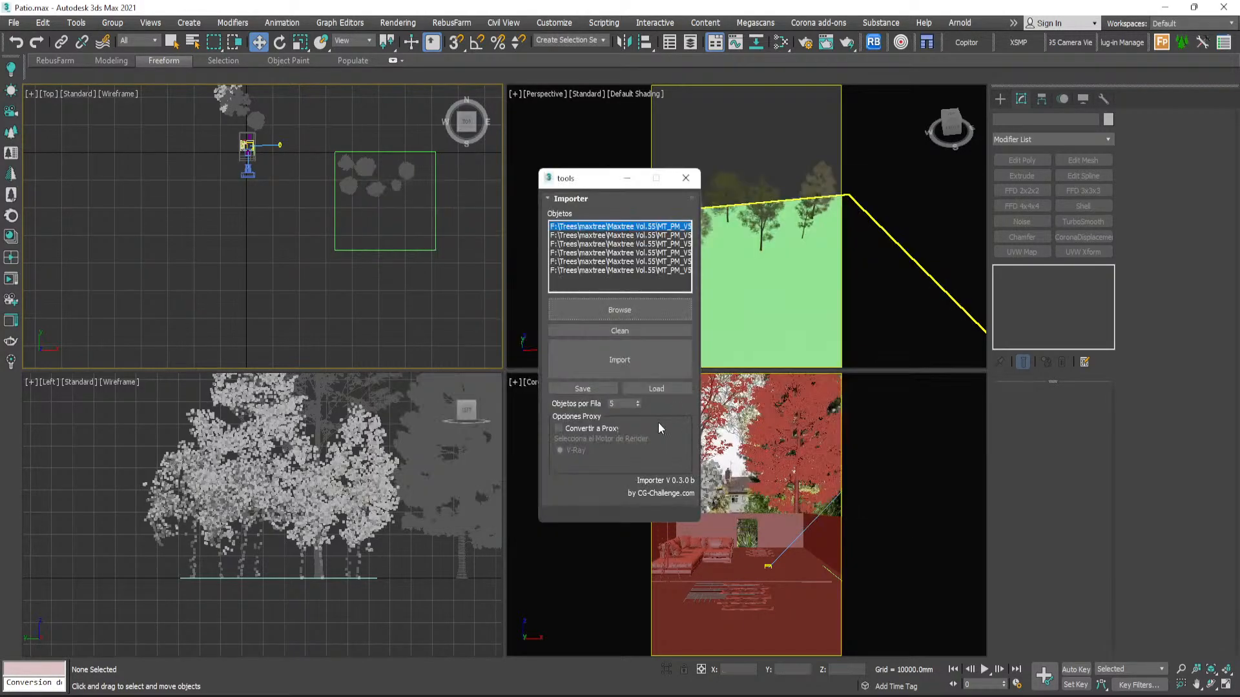
# - Import the six listed bamboo models, auto-renaming the merged materials with duplicate names and applying this to all duplicates
pyautogui.click(595, 358)
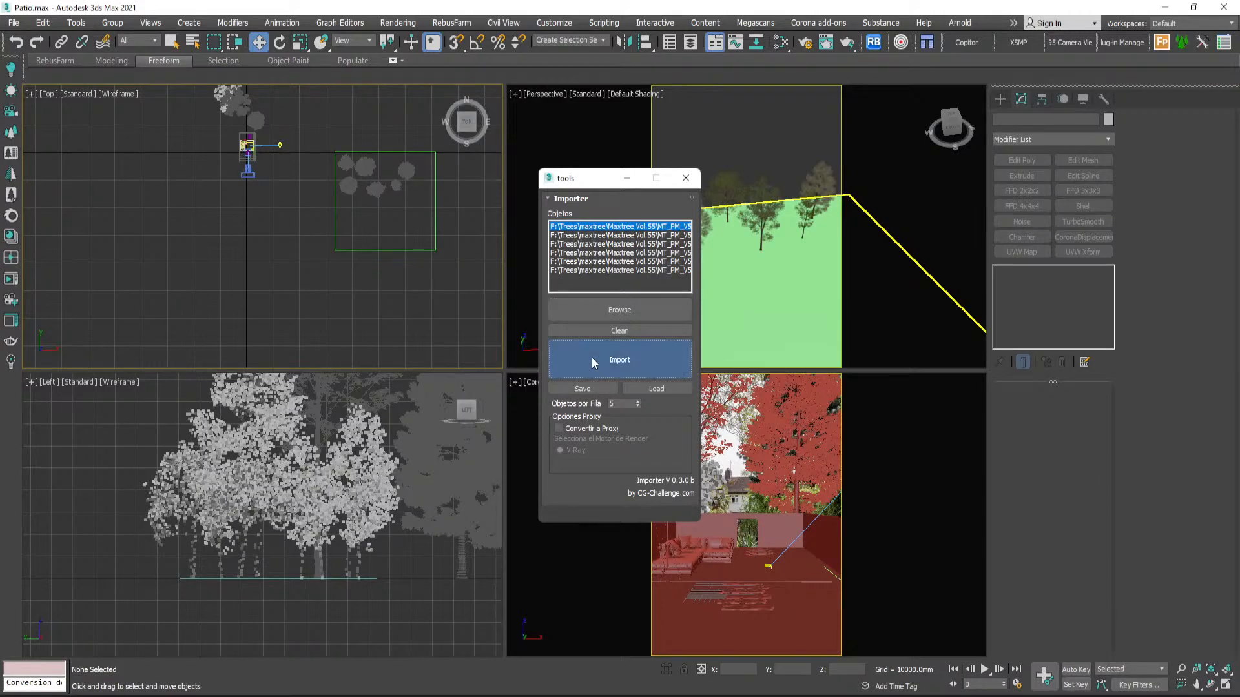
pyautogui.click(696, 463)
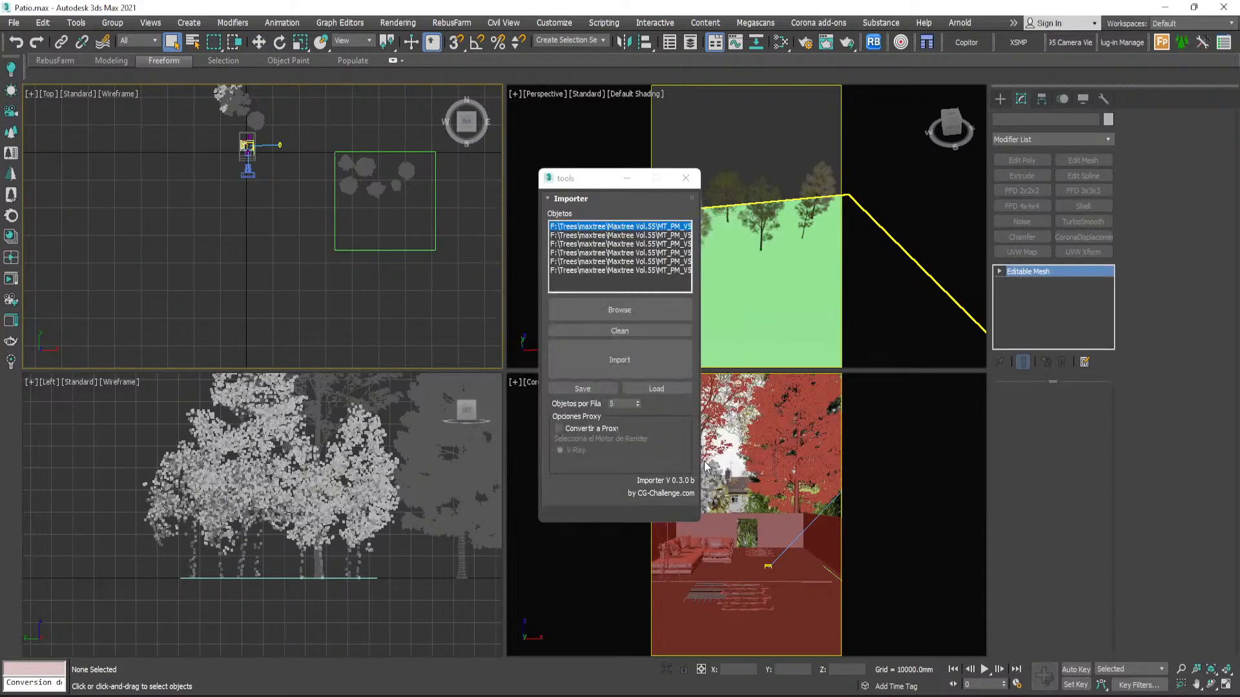
pyautogui.click(694, 461)
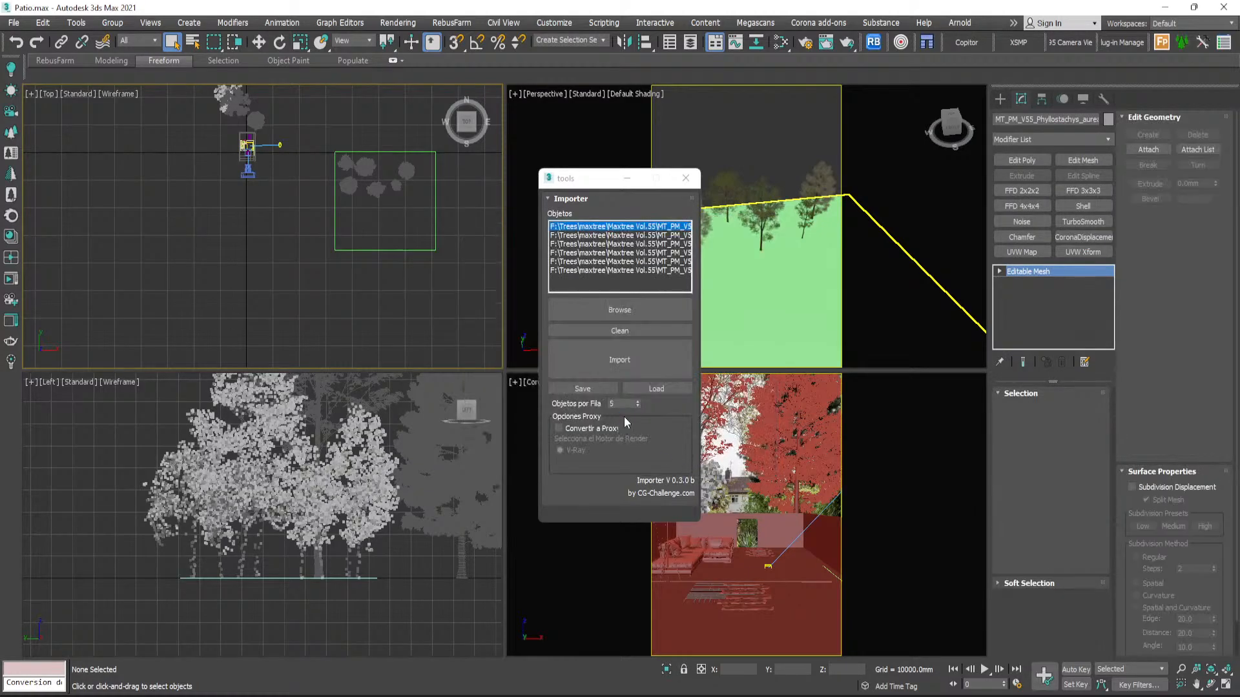
pyautogui.click(625, 363)
pyautogui.click(571, 402)
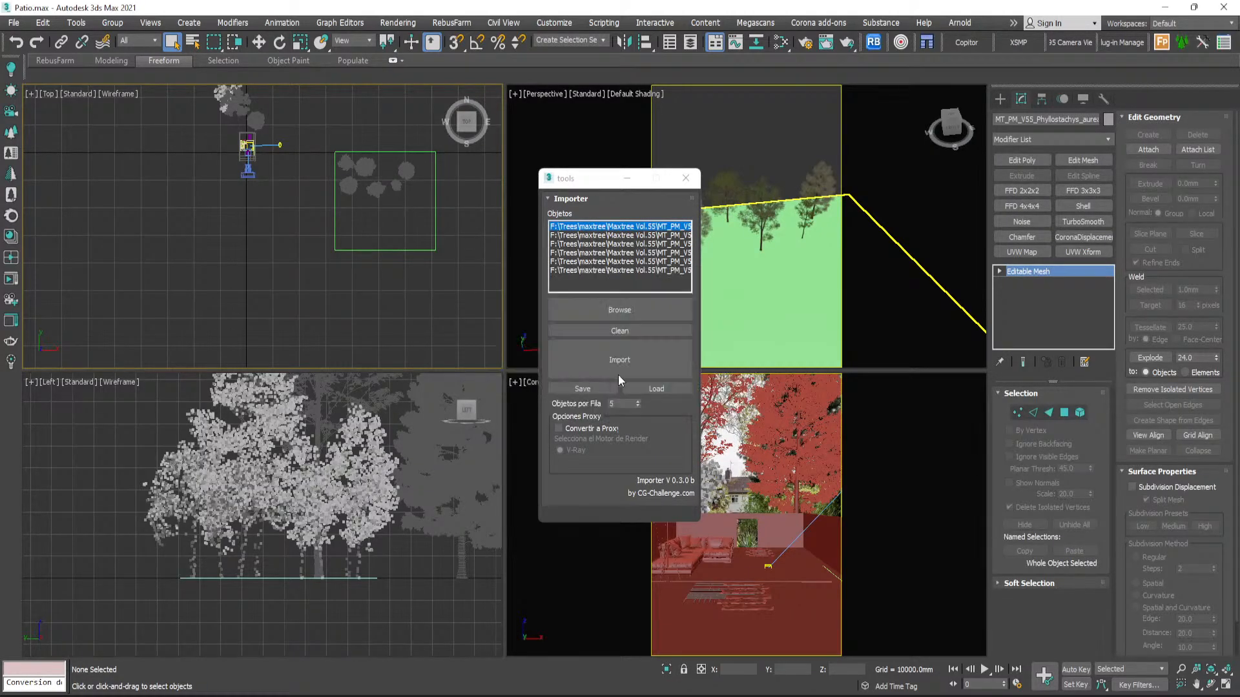
pyautogui.click(693, 459)
pyautogui.click(619, 369)
pyautogui.click(571, 405)
pyautogui.click(695, 463)
pyautogui.click(602, 366)
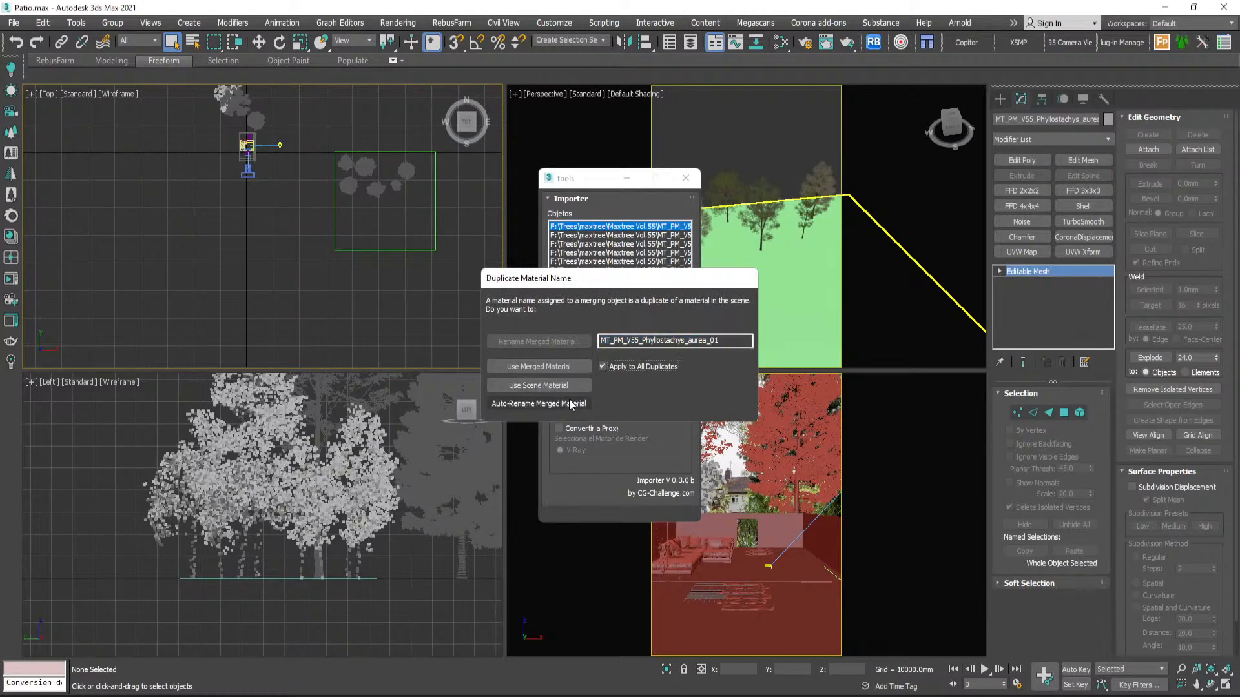
pyautogui.click(572, 404)
pyautogui.click(696, 463)
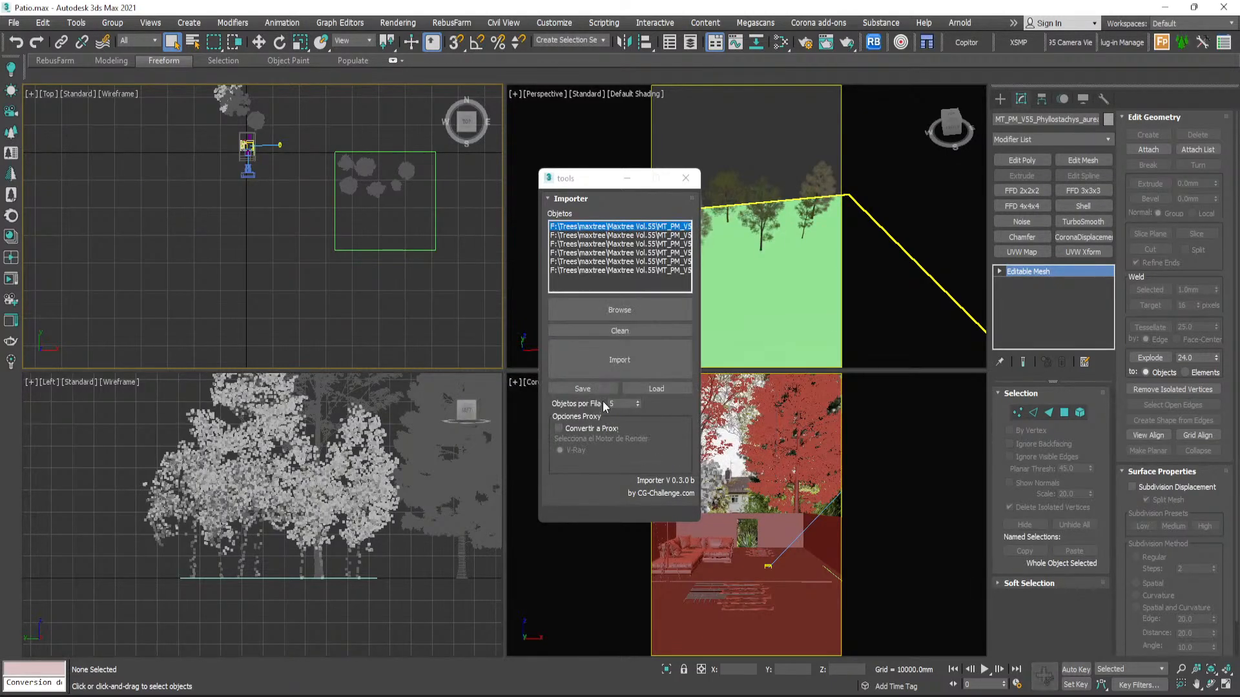
pyautogui.click(602, 366)
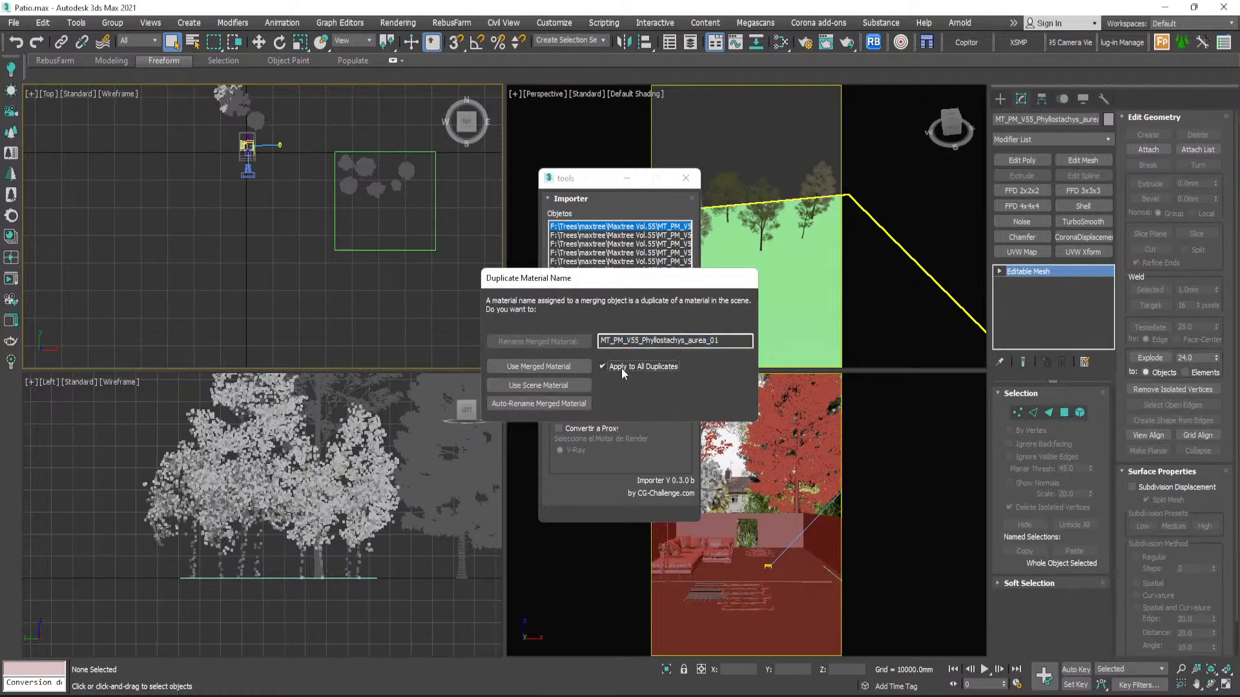
pyautogui.click(568, 404)
pyautogui.click(697, 463)
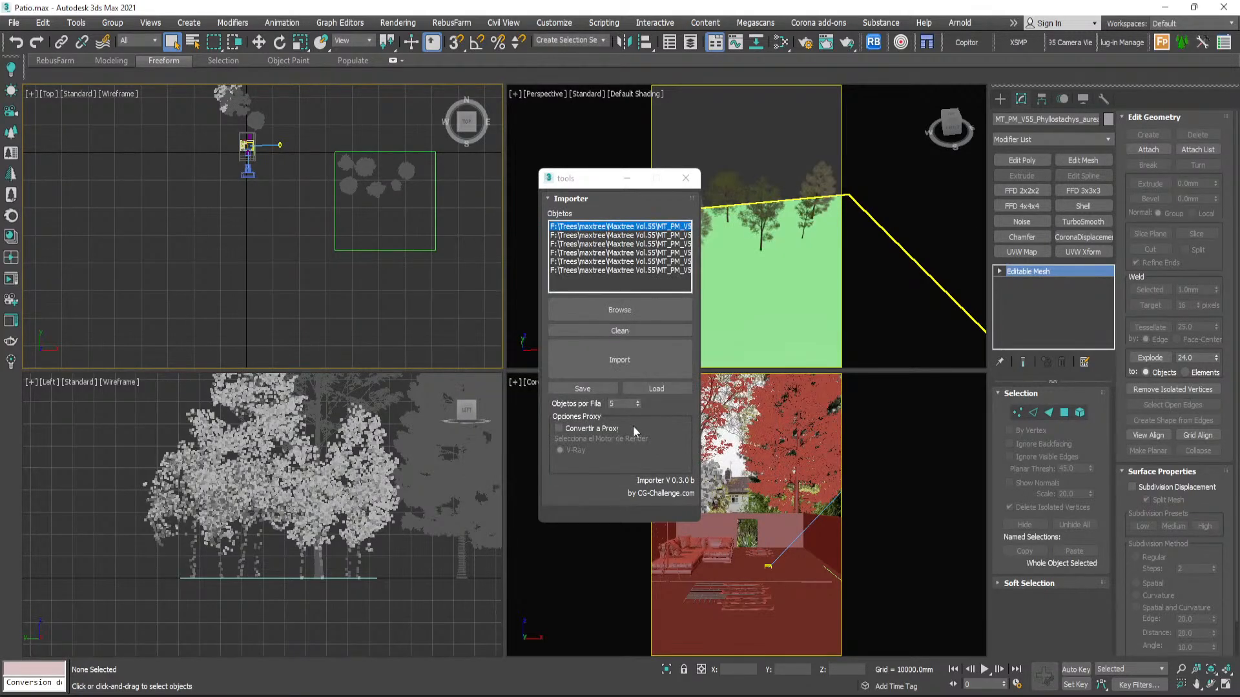
pyautogui.click(602, 366)
pyautogui.click(568, 404)
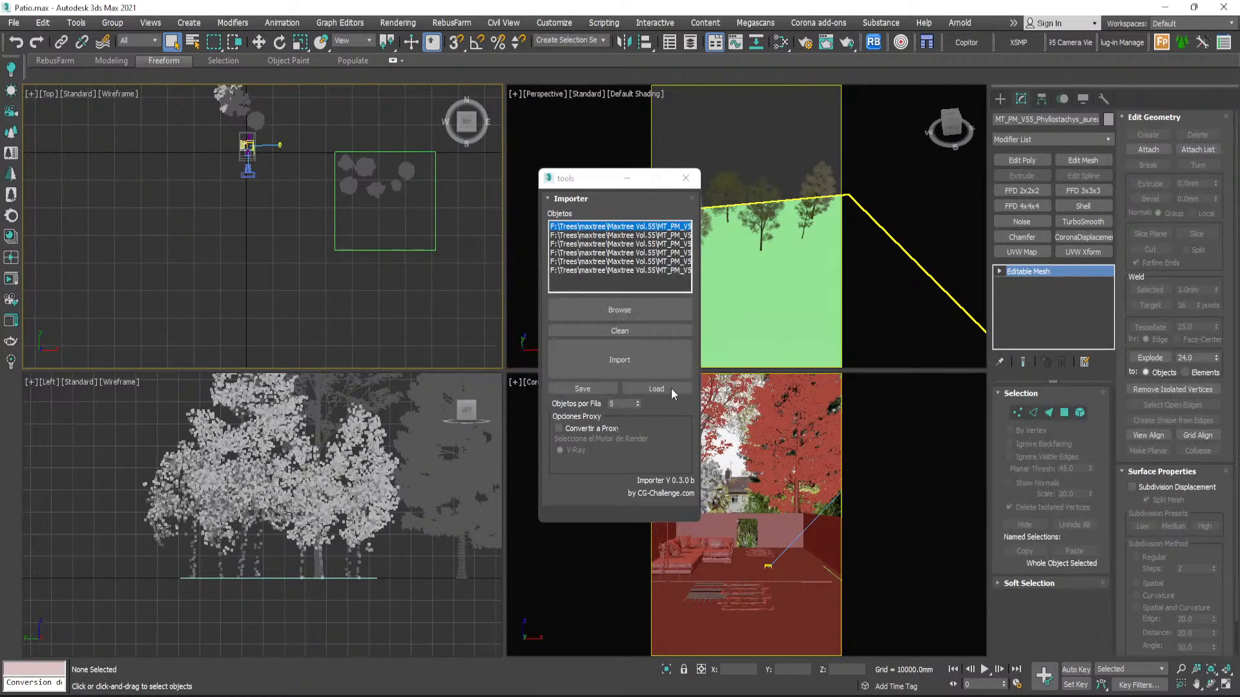
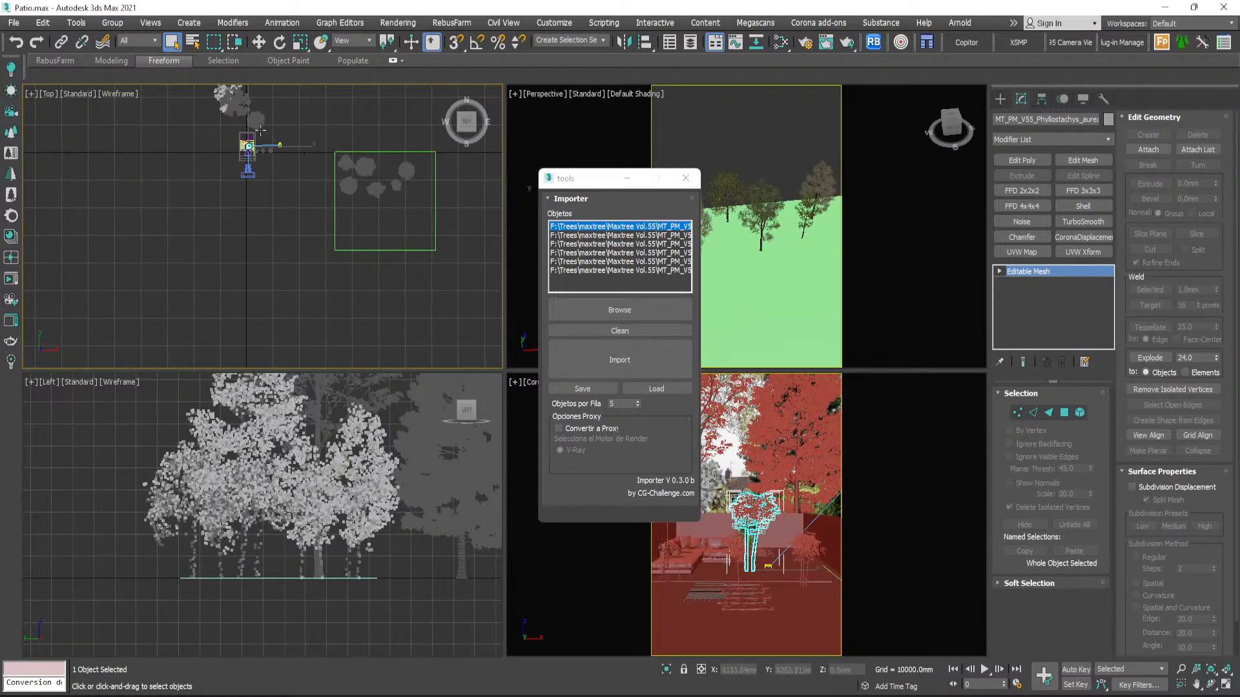
# - Move the five newly imported bamboo models together onto the green ground plane beside the stored trees, and close the Importer
pyautogui.scroll(5, 294, 166)
pyautogui.scroll(2, 253, 177)
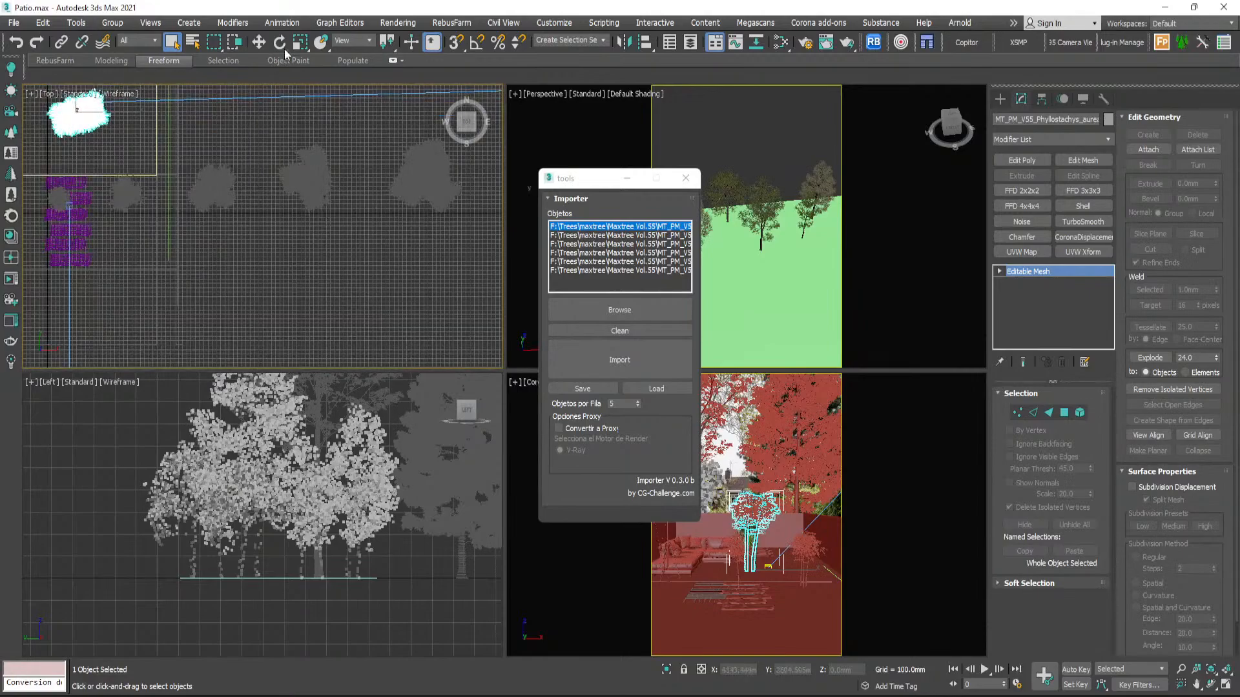
pyautogui.click(262, 45)
pyautogui.scroll(-4, 349, 248)
pyautogui.click(378, 224)
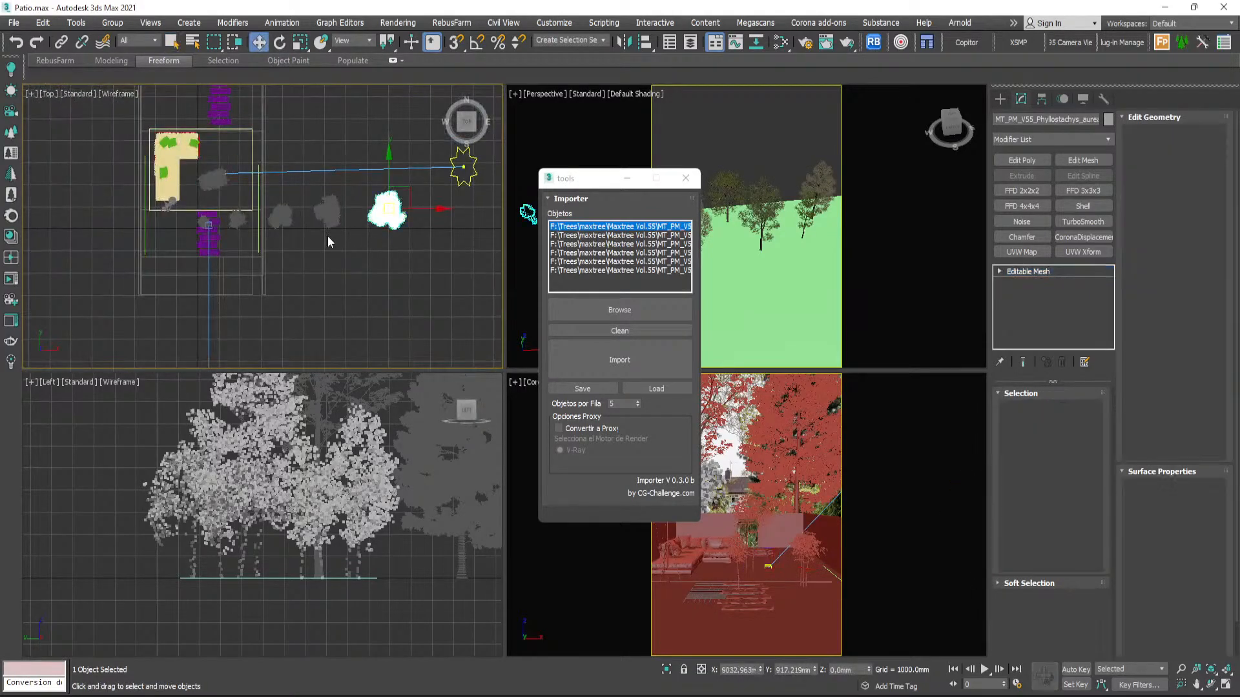
pyautogui.keyDown('ctrl'); pyautogui.click(329, 222); pyautogui.keyUp('ctrl')
pyautogui.keyDown('ctrl'); pyautogui.click(292, 224); pyautogui.keyUp('ctrl')
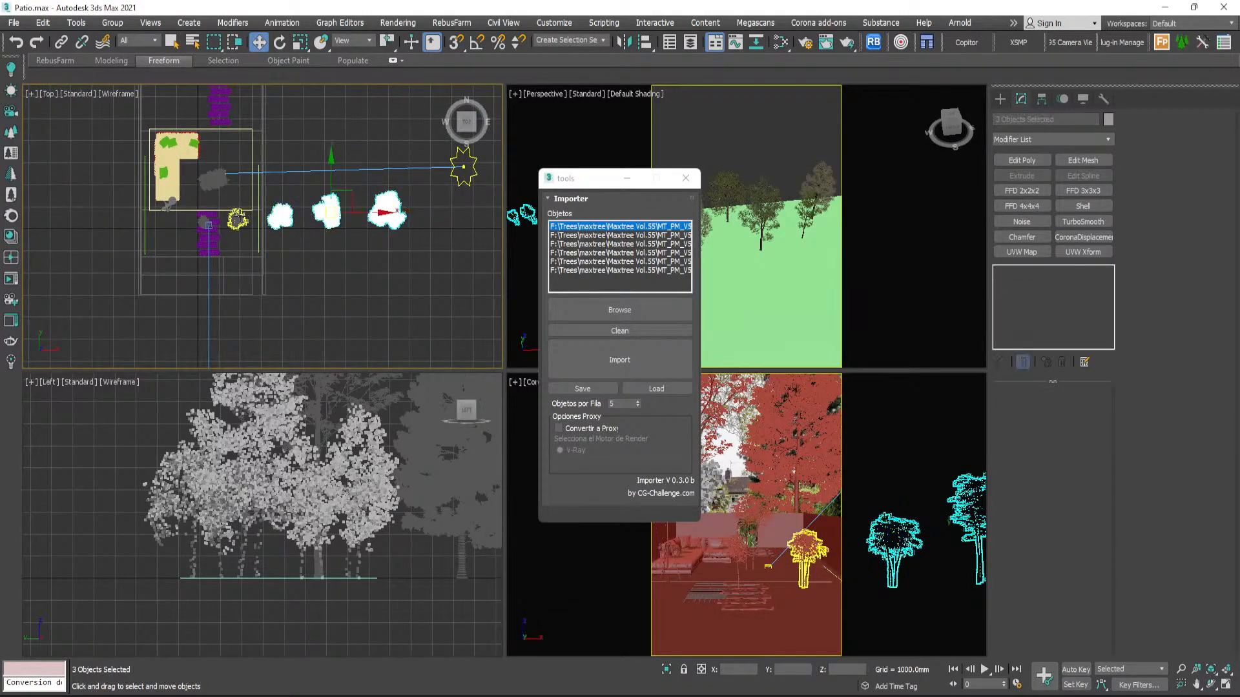
pyautogui.keyDown('ctrl'); pyautogui.click(236, 220); pyautogui.keyUp('ctrl')
pyautogui.keyDown('ctrl'); pyautogui.click(213, 179); pyautogui.keyUp('ctrl')
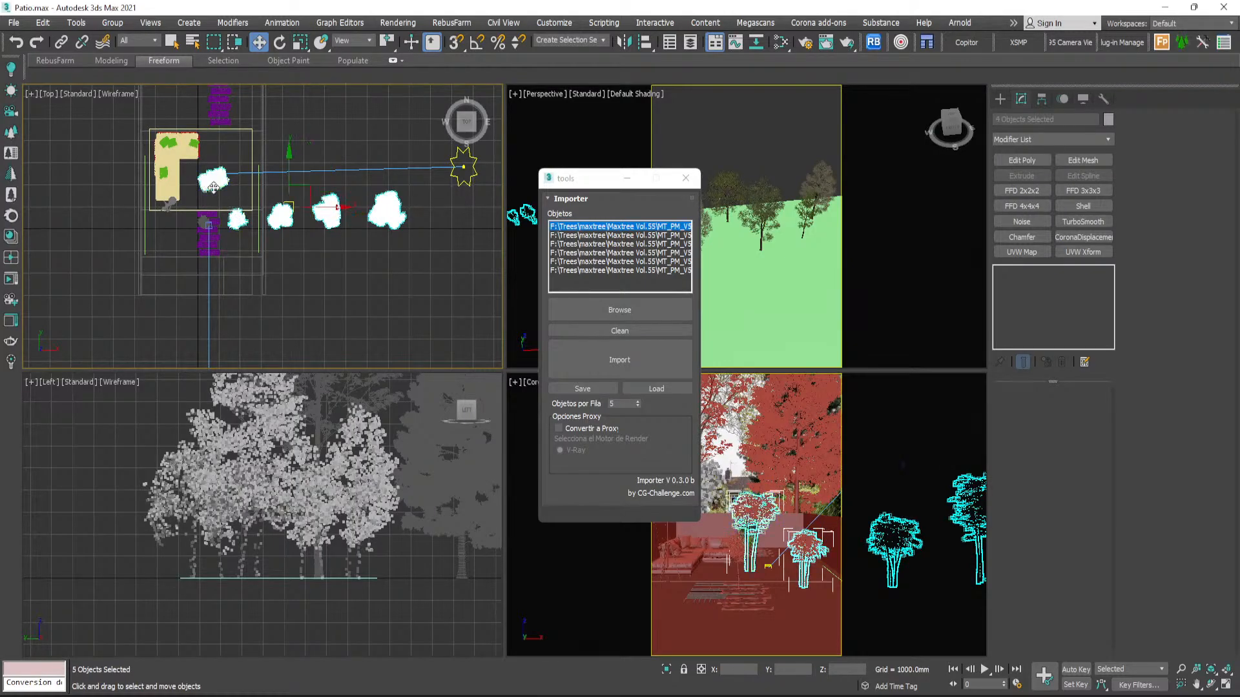
pyautogui.scroll(-8, 149, 208)
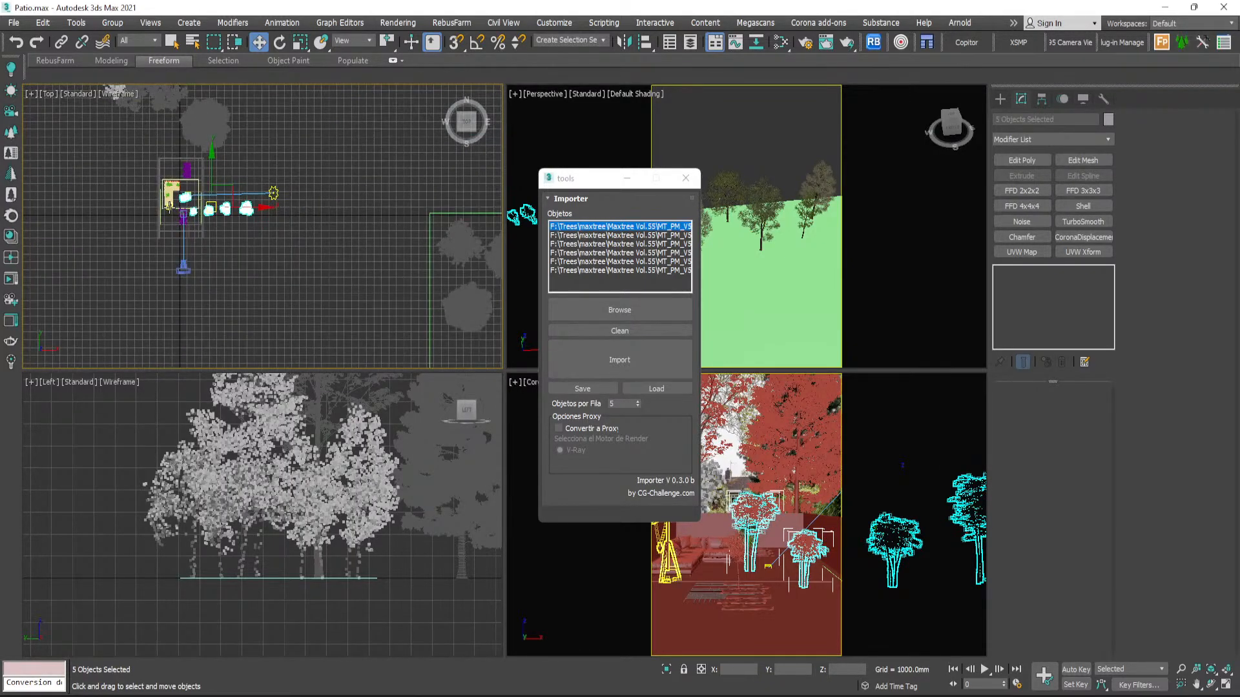
pyautogui.scroll(-4, 180, 201)
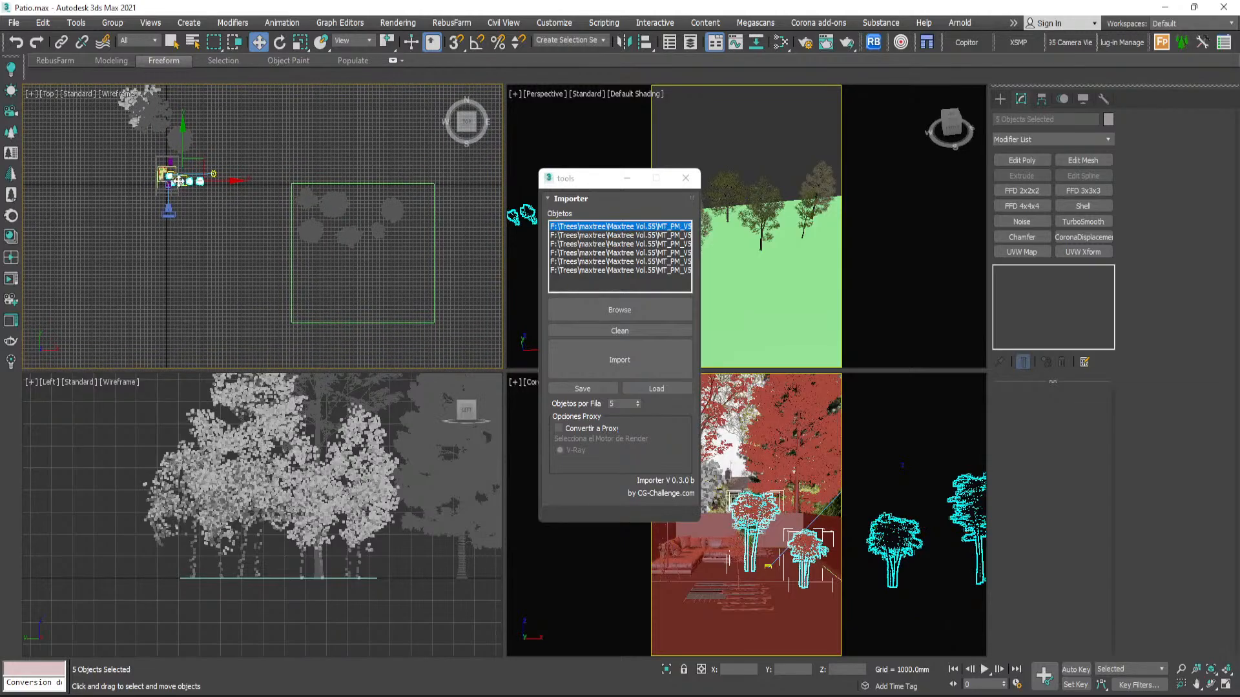
pyautogui.moveTo(180, 181); pyautogui.dragTo(334, 263)
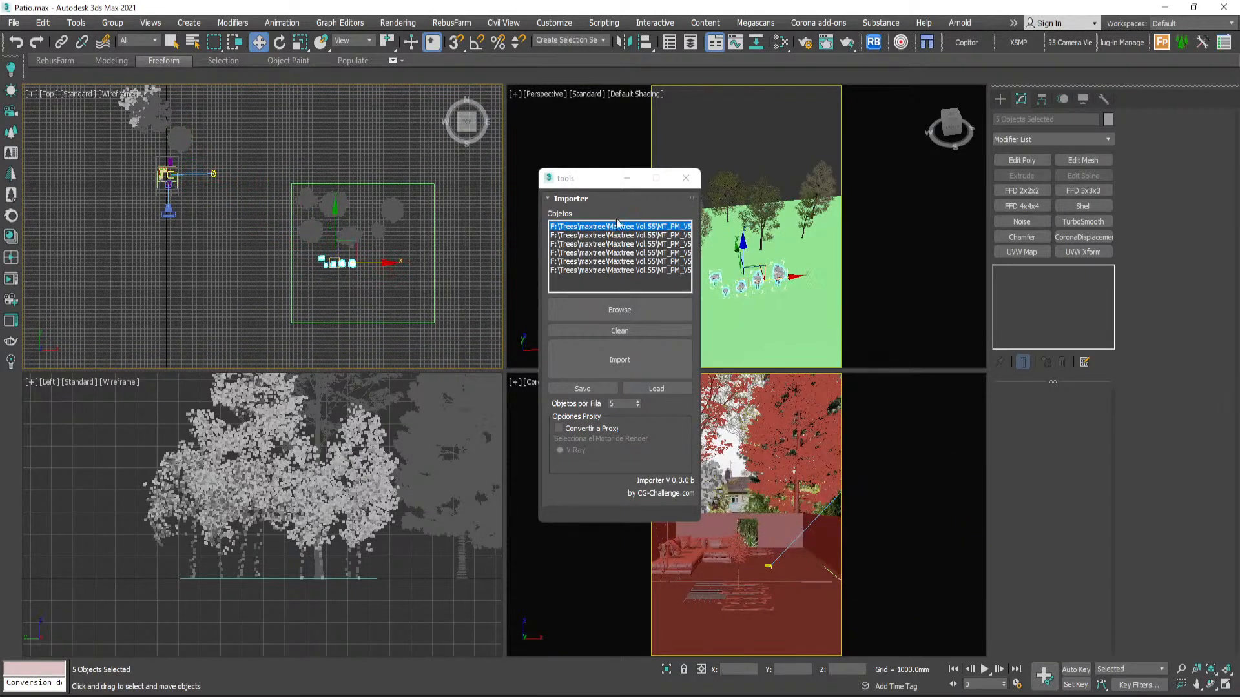
pyautogui.click(685, 178)
pyautogui.click(742, 145)
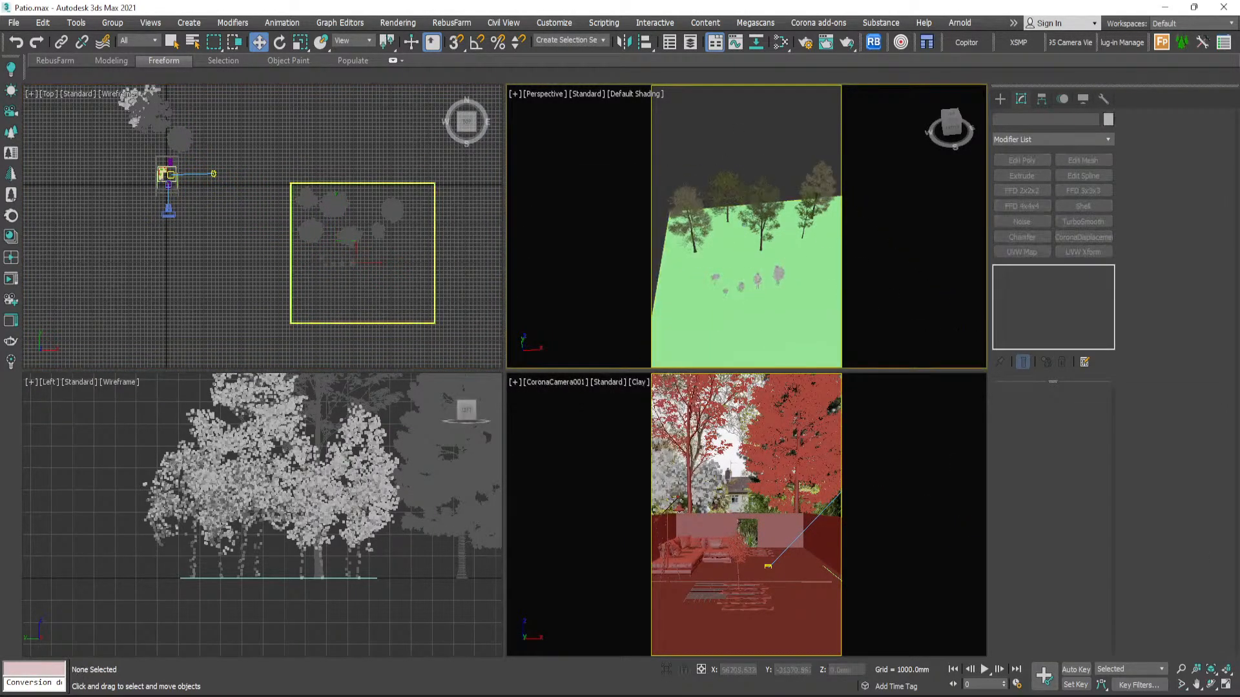
# - Switch to Connecter, show all files of the MT_PM_V55_Maps subfolder under Maxtree Vol.55, and copy the folder's path
pyautogui.hotkey('alt', 'Tab')
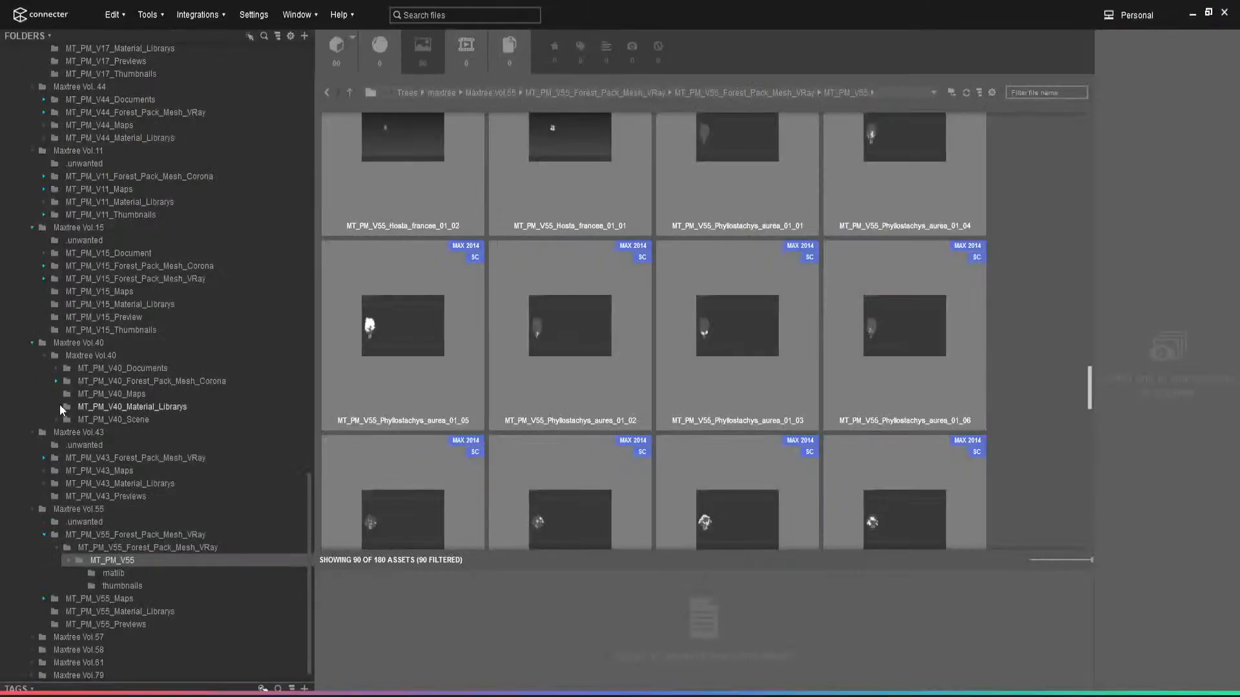
pyautogui.click(58, 547)
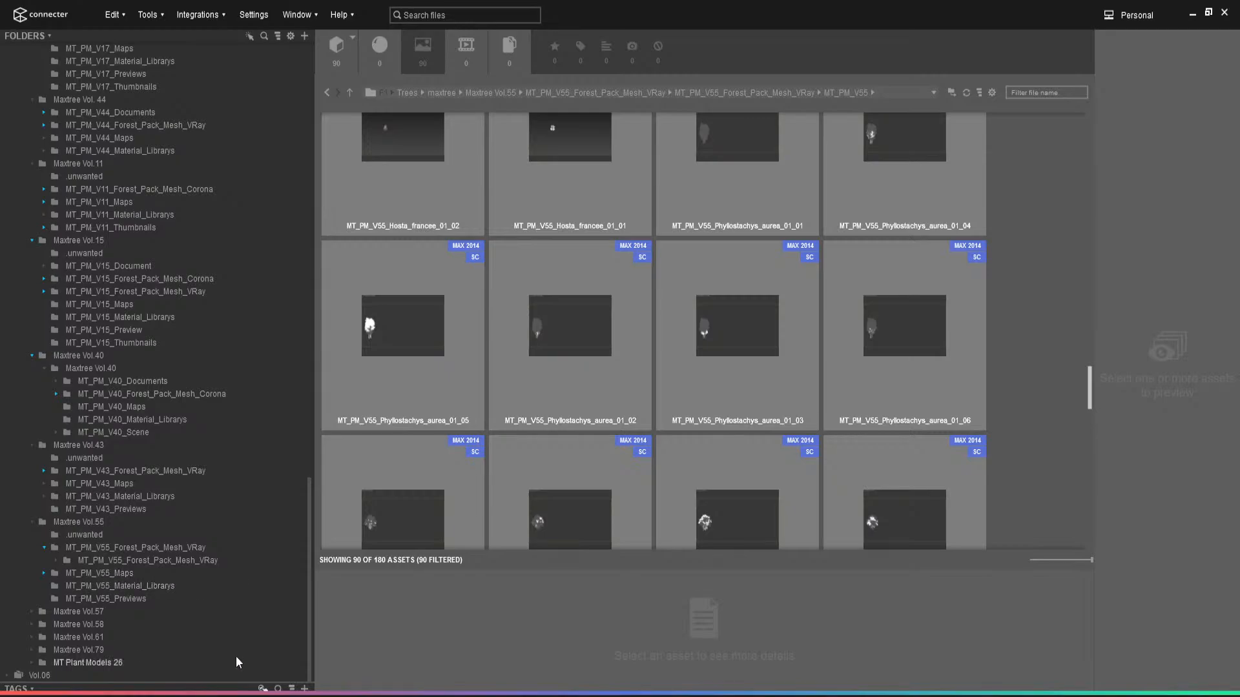
pyautogui.click(86, 576)
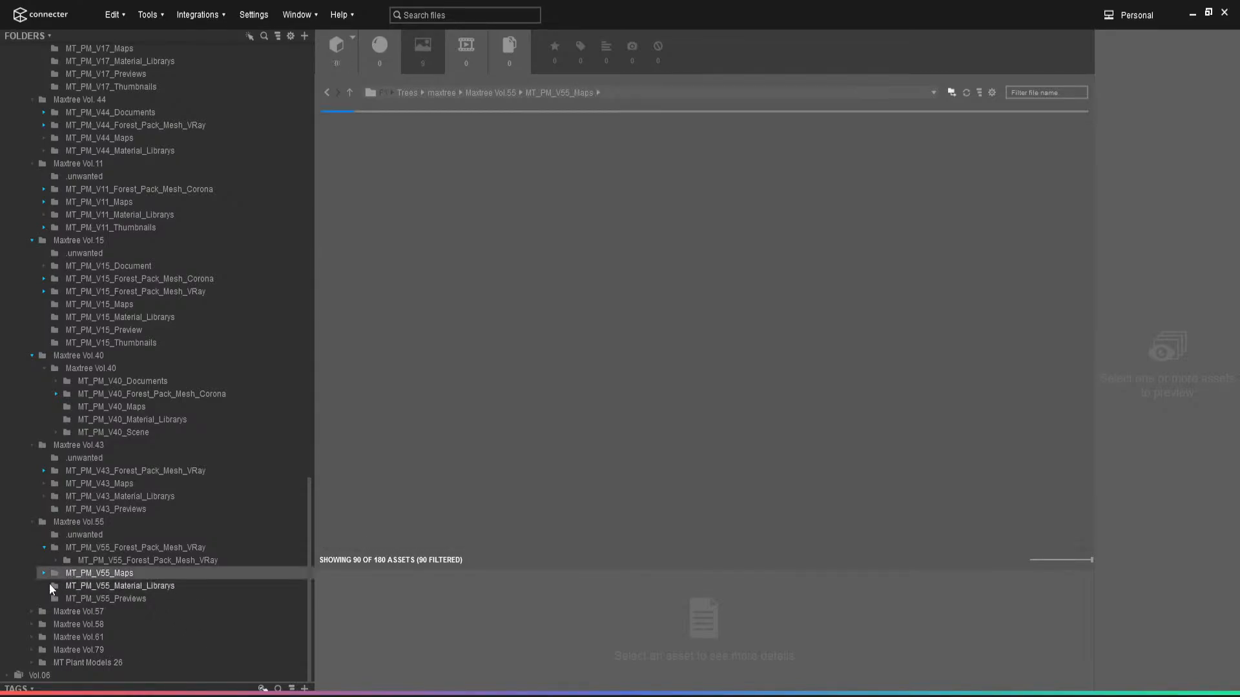
pyautogui.click(44, 574)
pyautogui.click(205, 585)
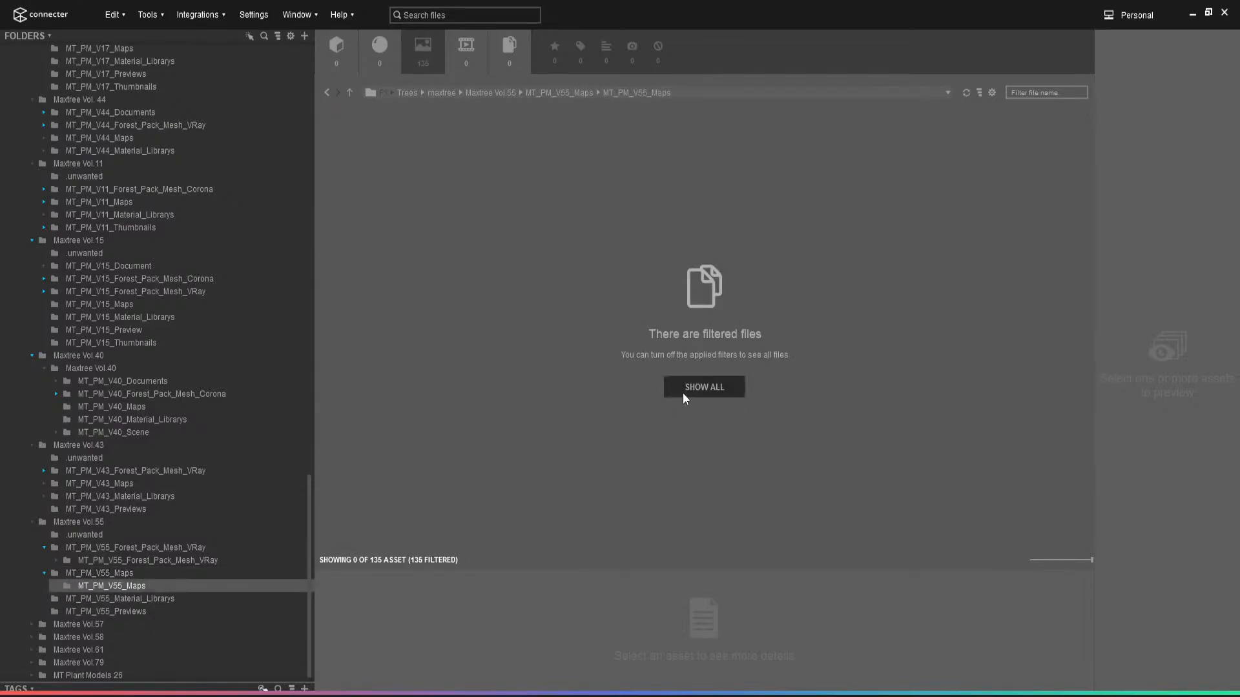
pyautogui.click(704, 387)
pyautogui.rightClick(1016, 244)
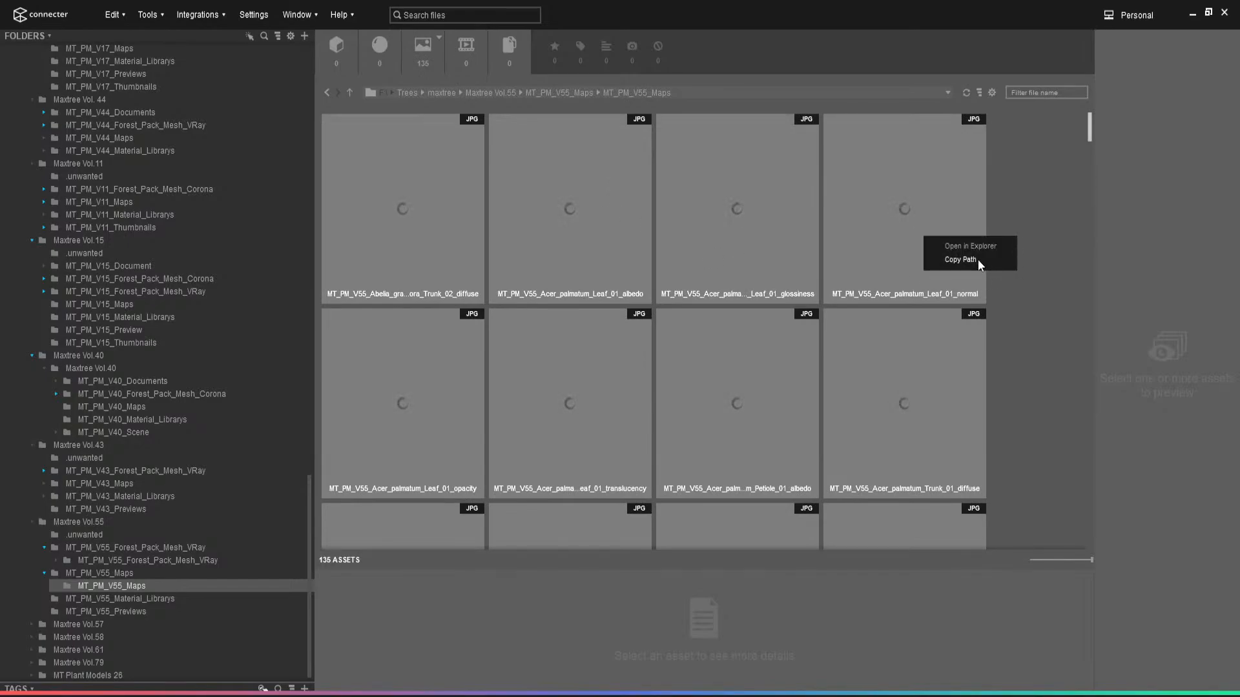
pyautogui.click(960, 260)
# - Back in 3ds Max, relink the missing bamboo textures with Relink Bitmaps, searching the copied MT_PM_V55_Maps folder
pyautogui.hotkey('alt', 'Tab')
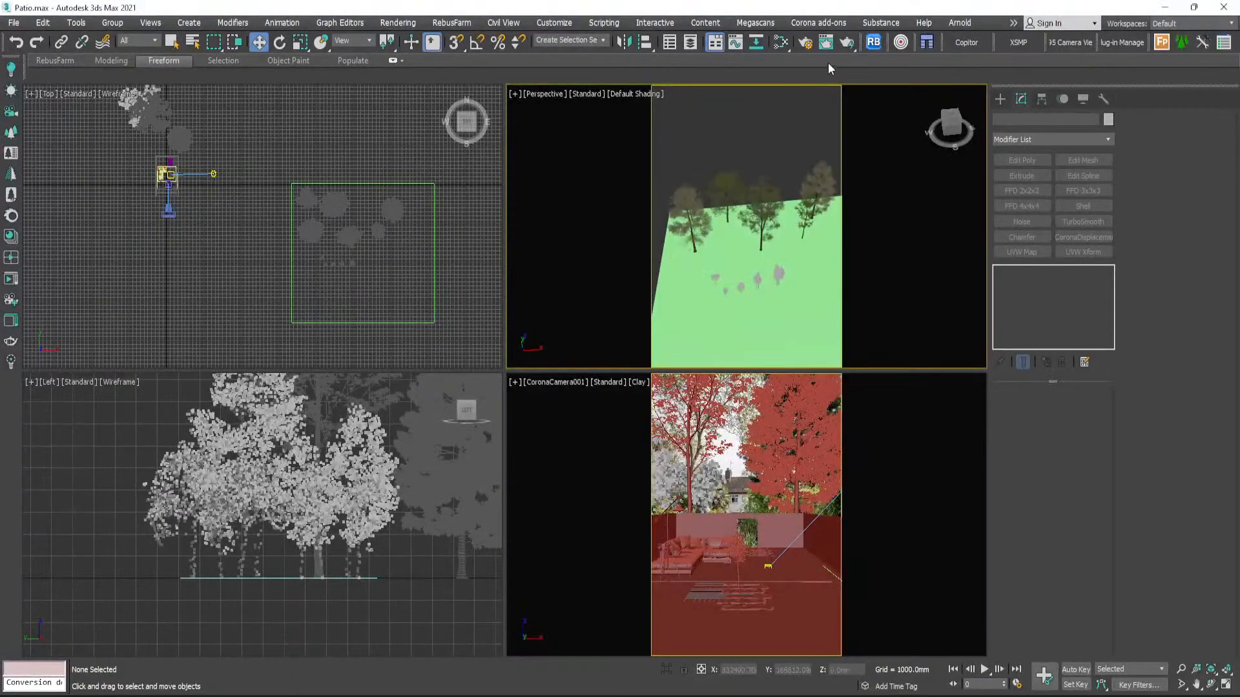
pyautogui.click(873, 43)
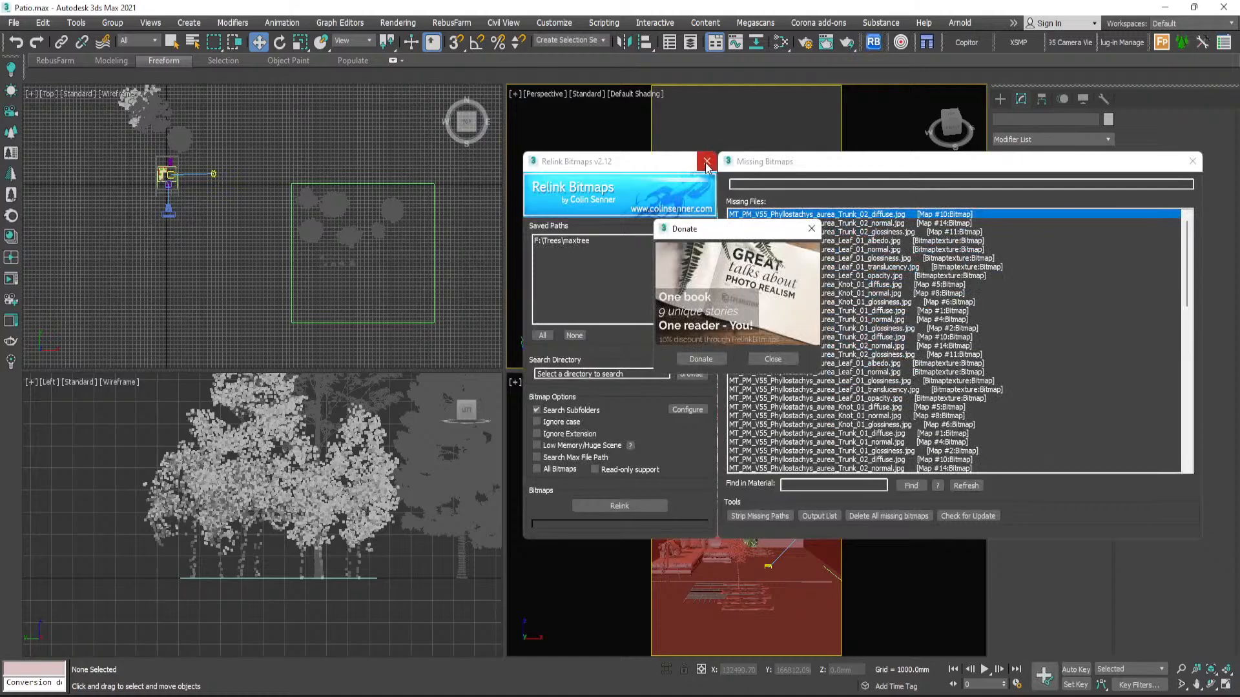
pyautogui.click(773, 359)
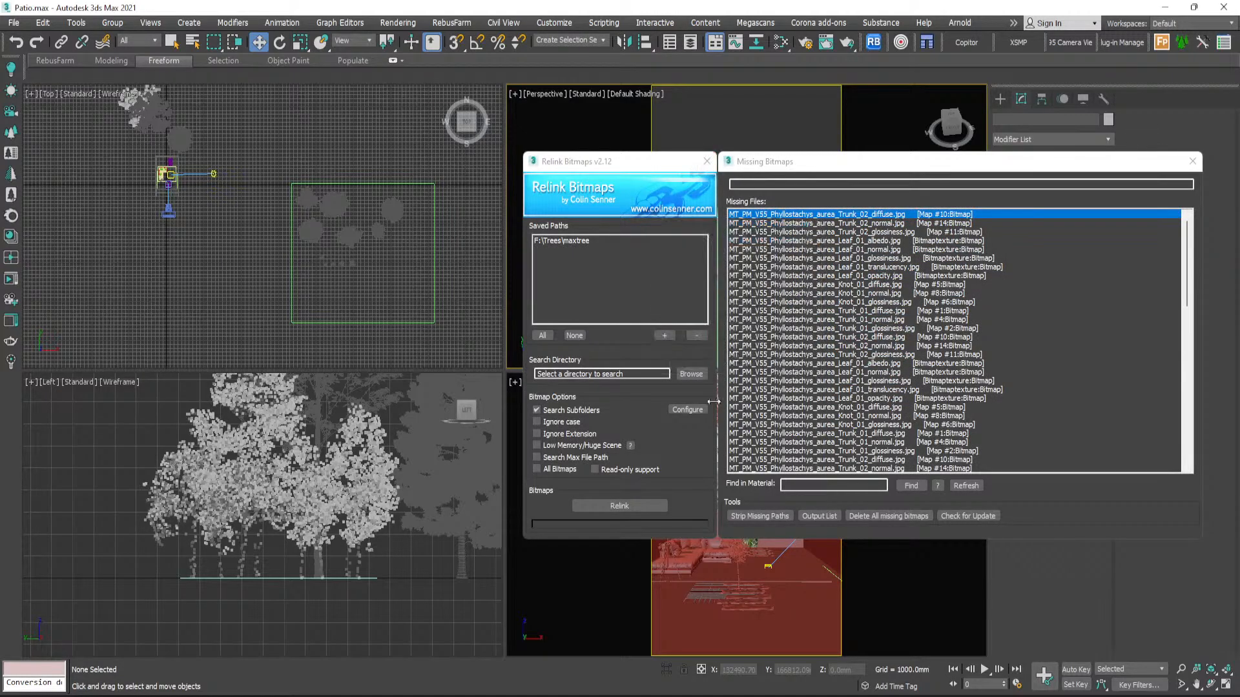
pyautogui.click(687, 374)
pyautogui.hotkey('ctrl', 'v')
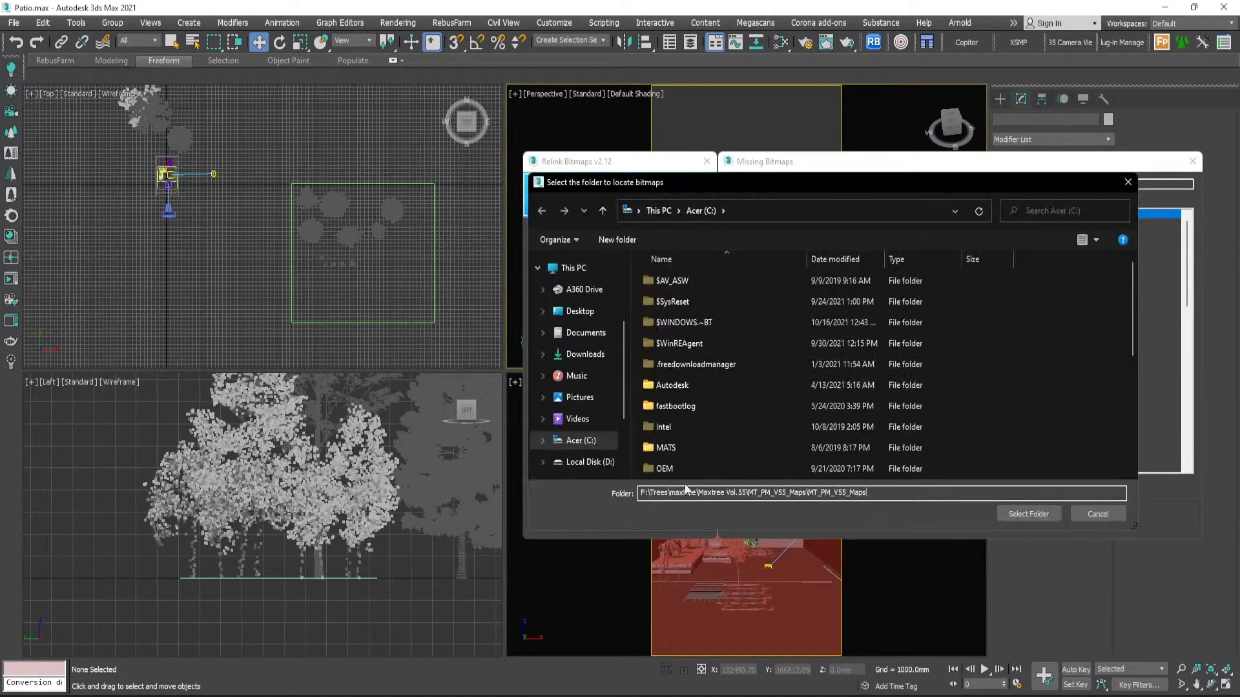
pyautogui.click(1012, 513)
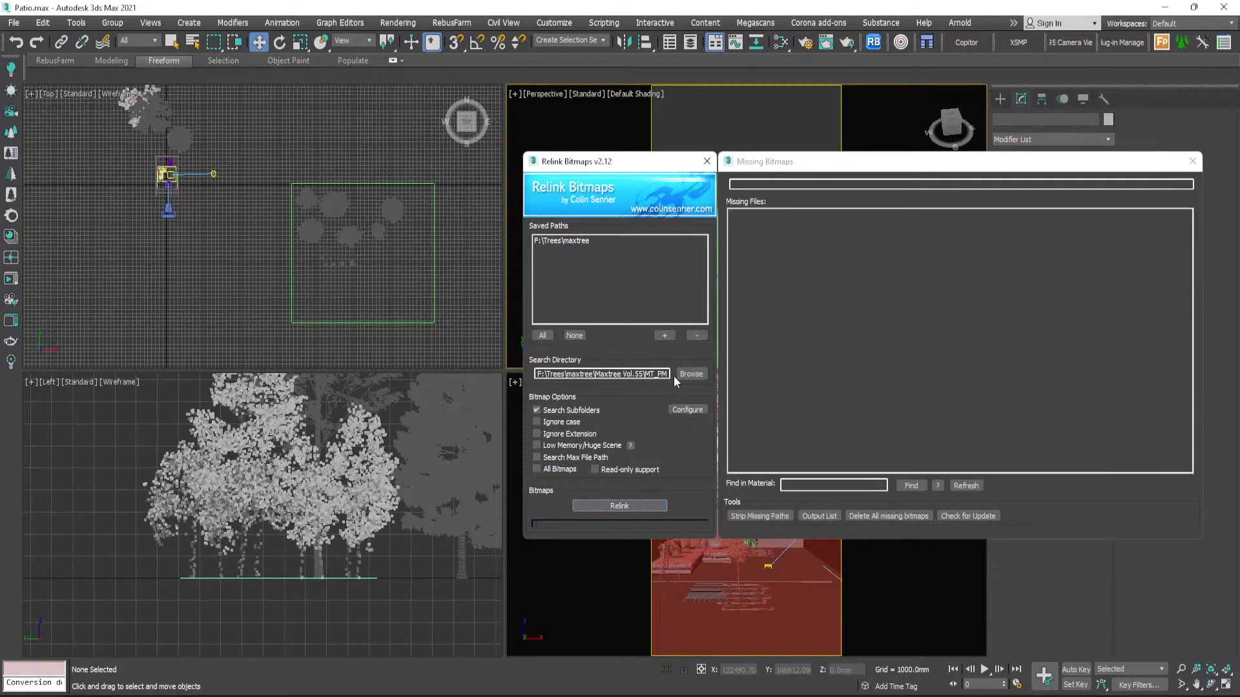
pyautogui.click(707, 161)
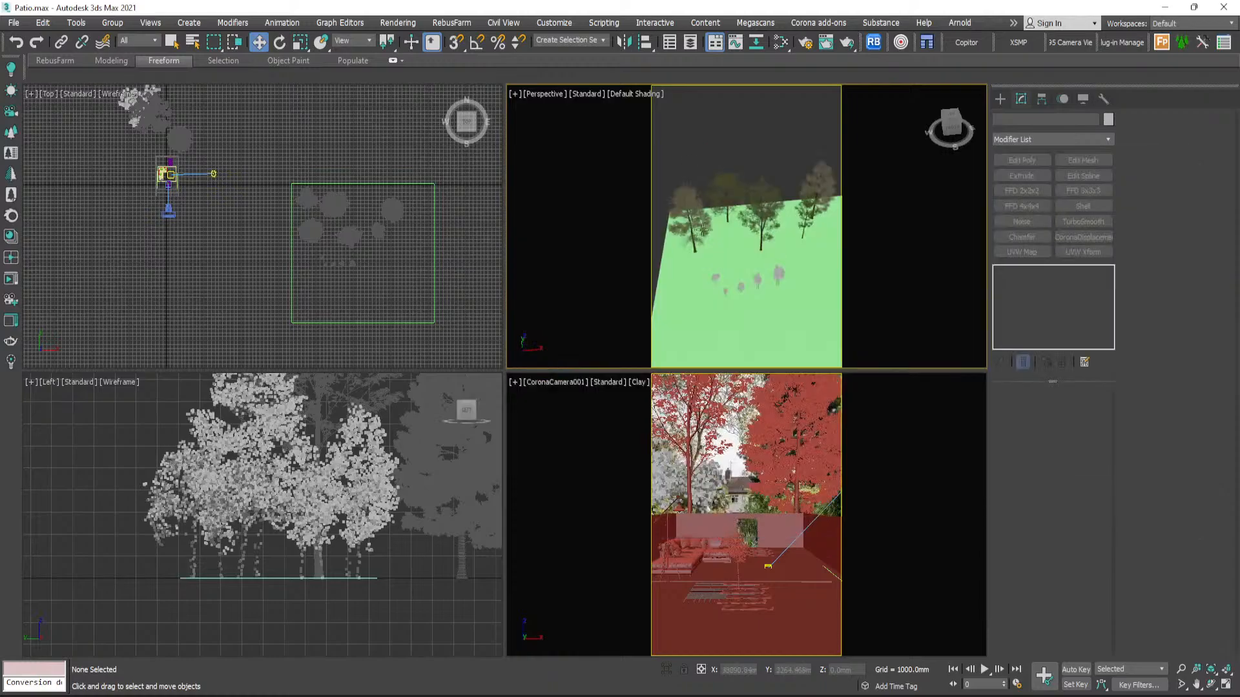
# - Convert the five bamboo models' materials with Corona Converter for selected objects only, and enable their maps in the viewport
pyautogui.scroll(4, 730, 270)
pyautogui.scroll(3, 386, 254)
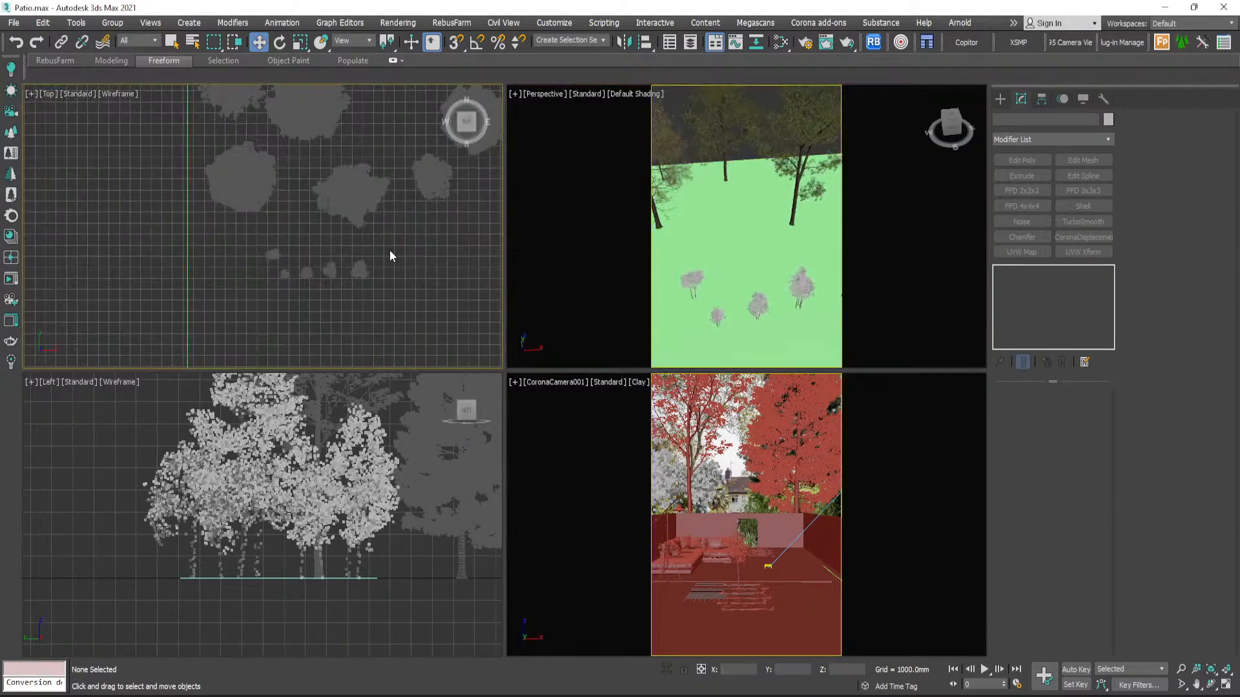
pyautogui.moveTo(388, 249); pyautogui.dragTo(262, 287)
pyautogui.rightClick(272, 259)
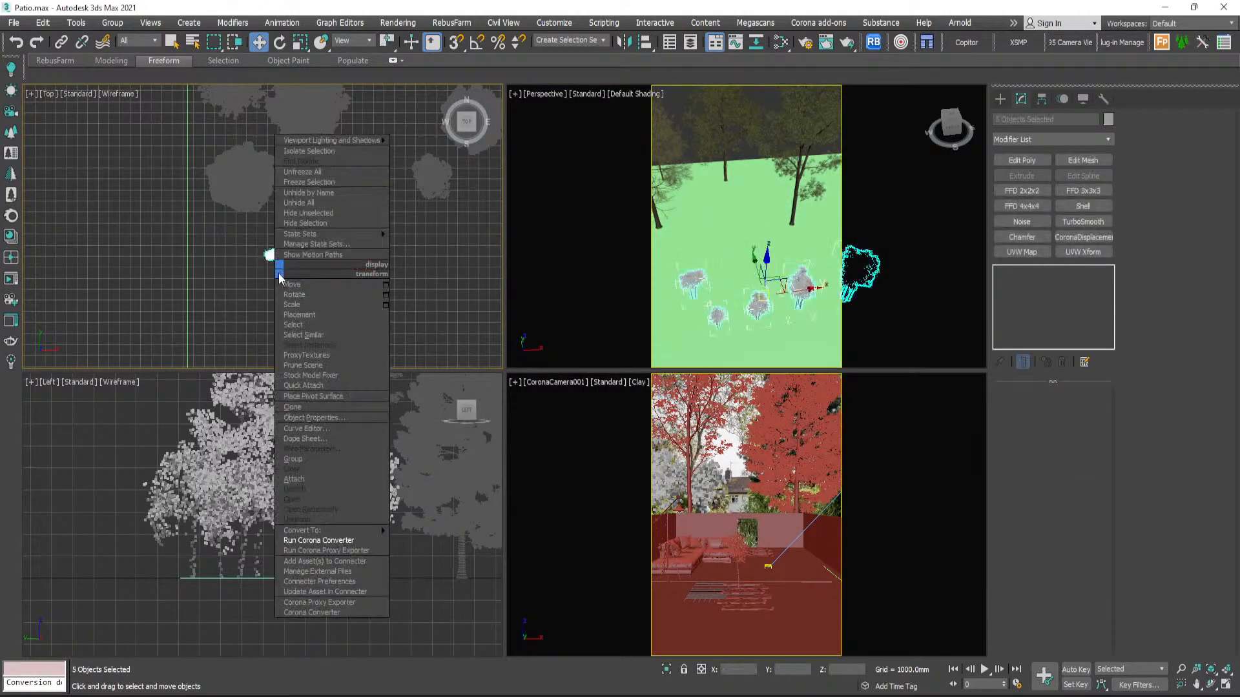
pyautogui.click(353, 540)
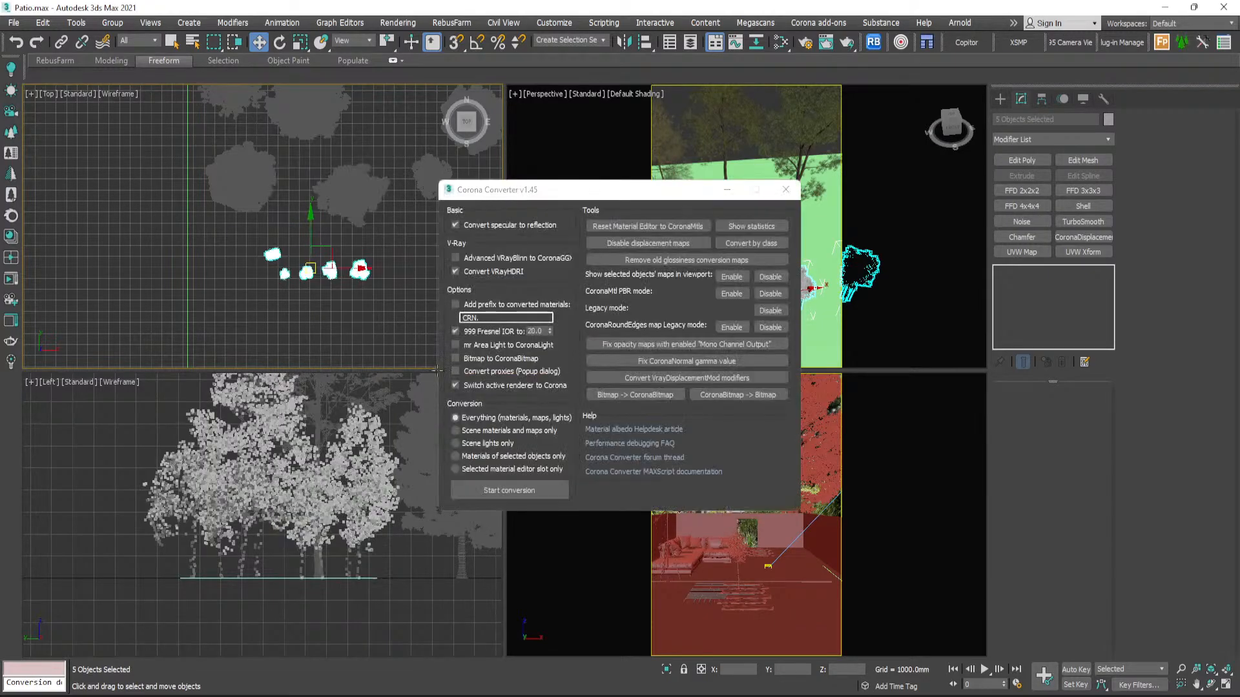
pyautogui.click(489, 456)
pyautogui.click(510, 491)
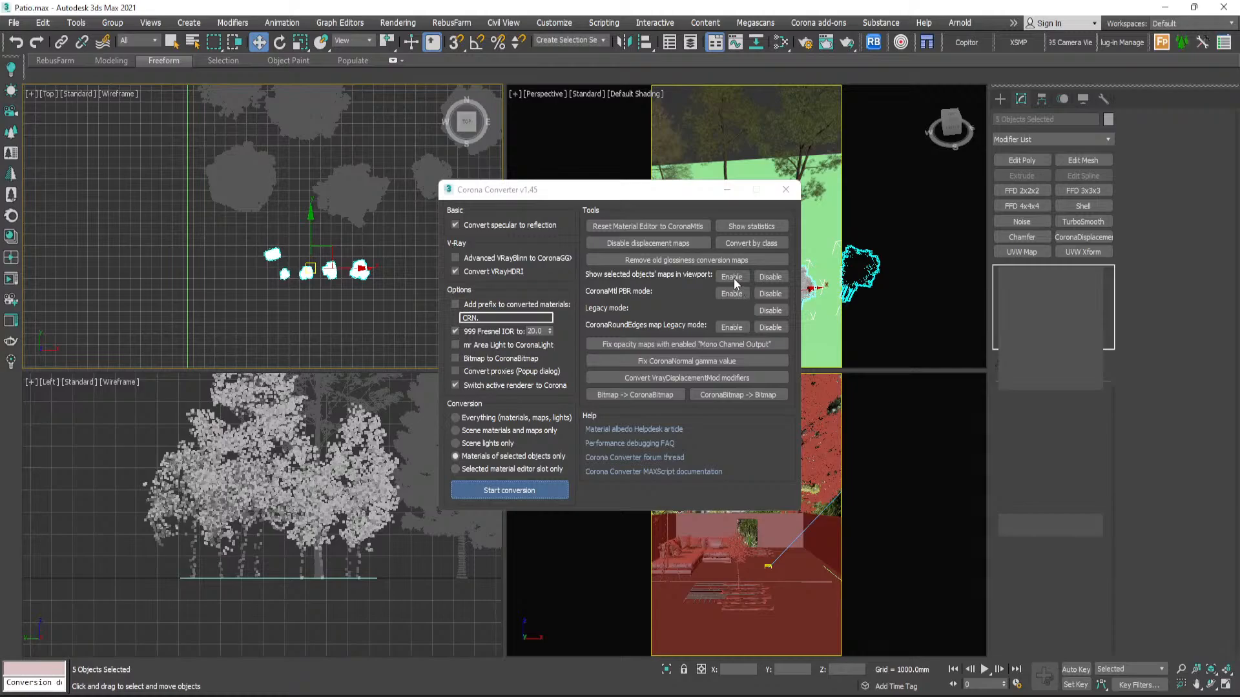
pyautogui.click(787, 190)
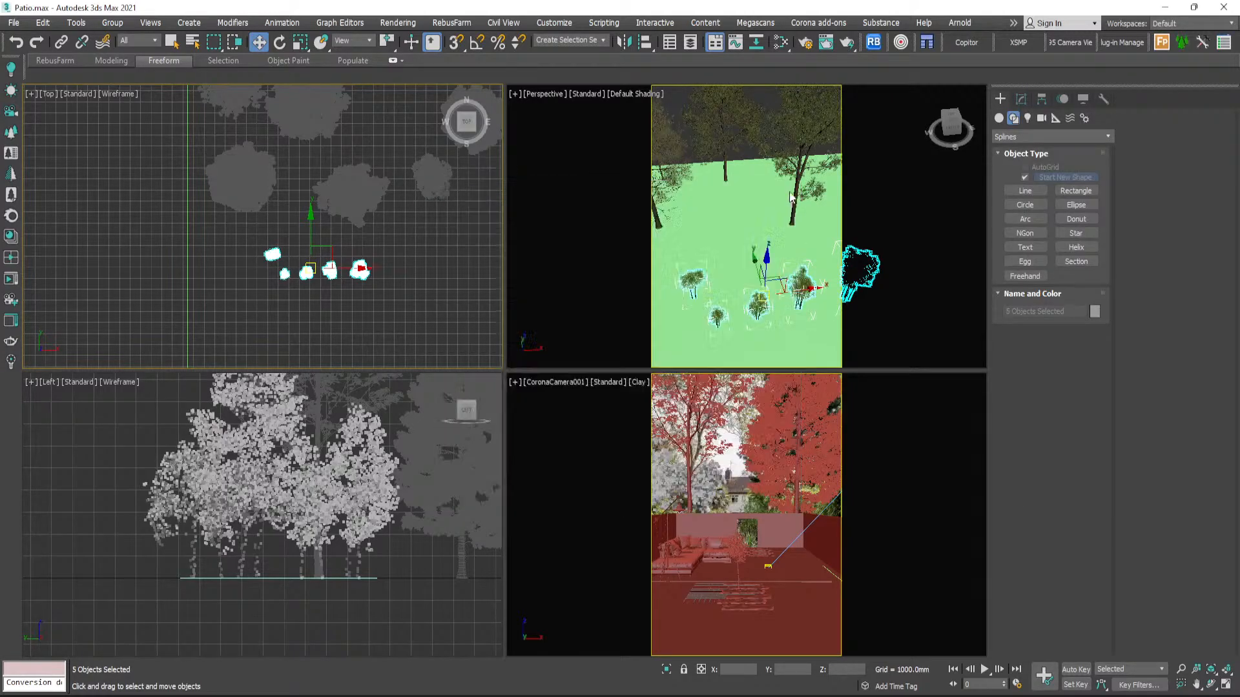
# - Examine the converted bamboo models up close in the Perspective view, checking the foliage and stems of the smaller ones
pyautogui.click(453, 295)
pyautogui.moveTo(759, 293); pyautogui.dragTo(807, 239, button='middle')
pyautogui.scroll(4, 750, 201)
pyautogui.click(750, 201)
pyautogui.scroll(4, 746, 240)
pyautogui.scroll(-3, 746, 239)
pyautogui.scroll(-1, 727, 198)
pyautogui.scroll(-2, 740, 226)
pyautogui.scroll(6, 757, 257)
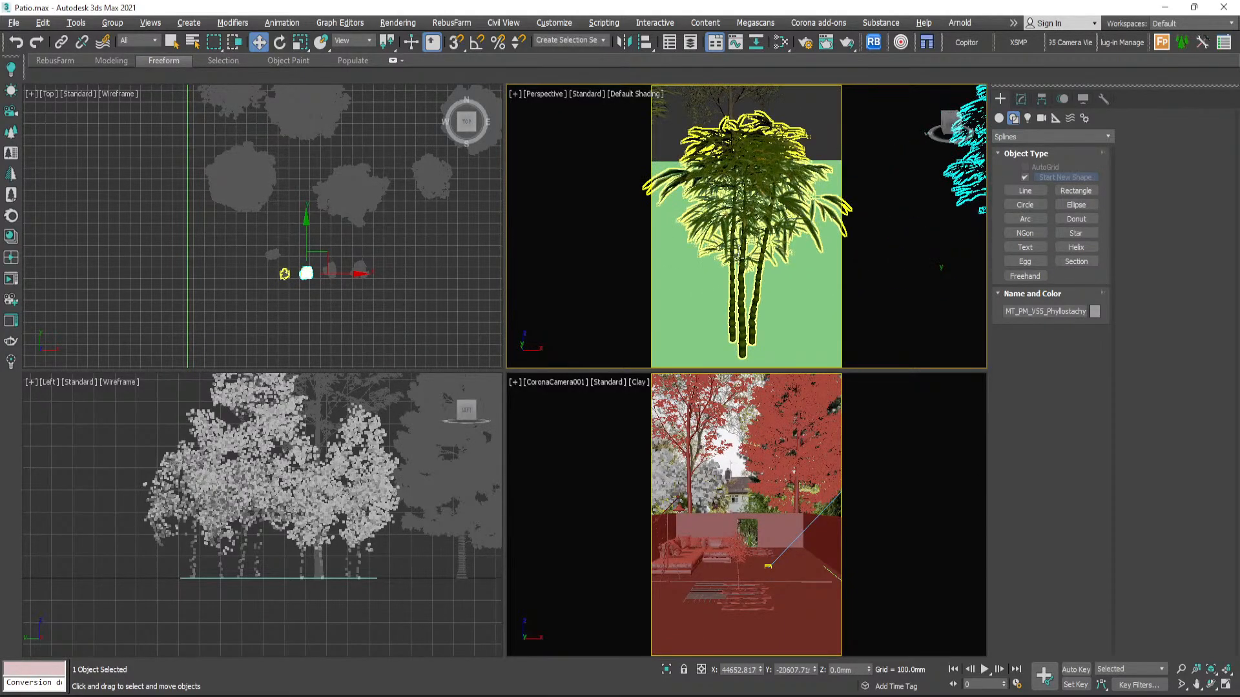
pyautogui.click(739, 281)
pyautogui.scroll(-6, 739, 281)
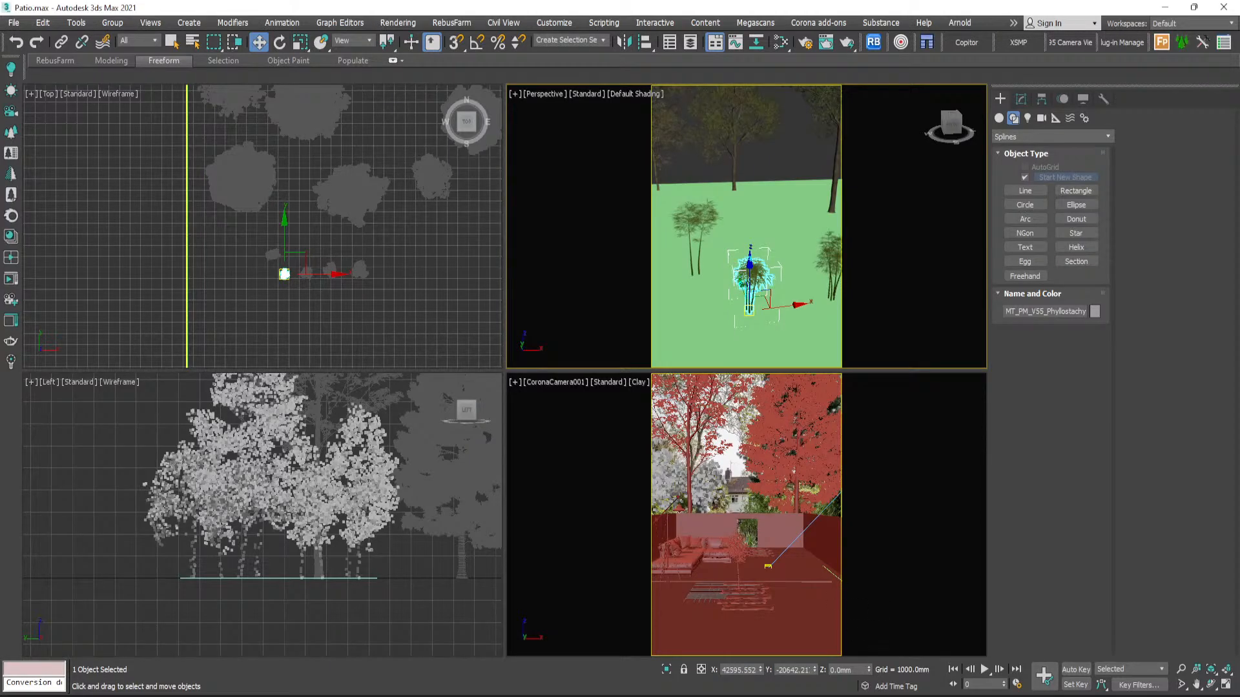
# - Check the planting in the reference photo, then inspect the stems of the tall two-stem bamboo in the Perspective view
pyautogui.click(915, 696)
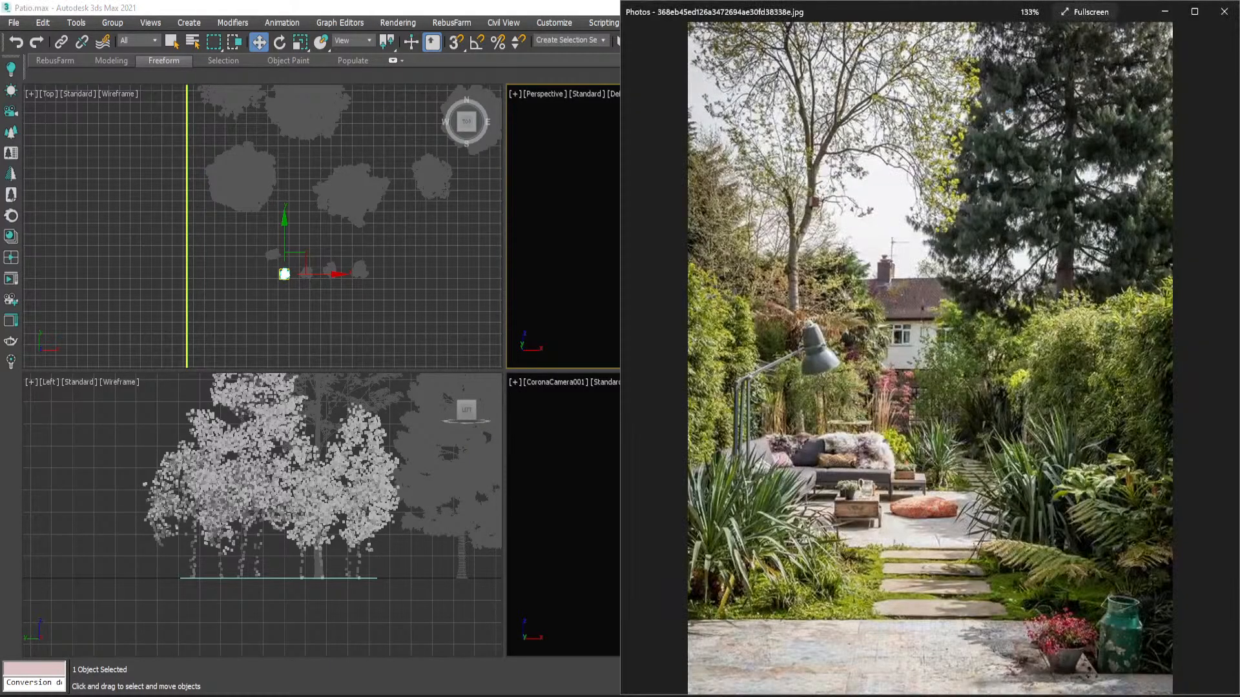
pyautogui.click(1169, 13)
pyautogui.scroll(5, 701, 254)
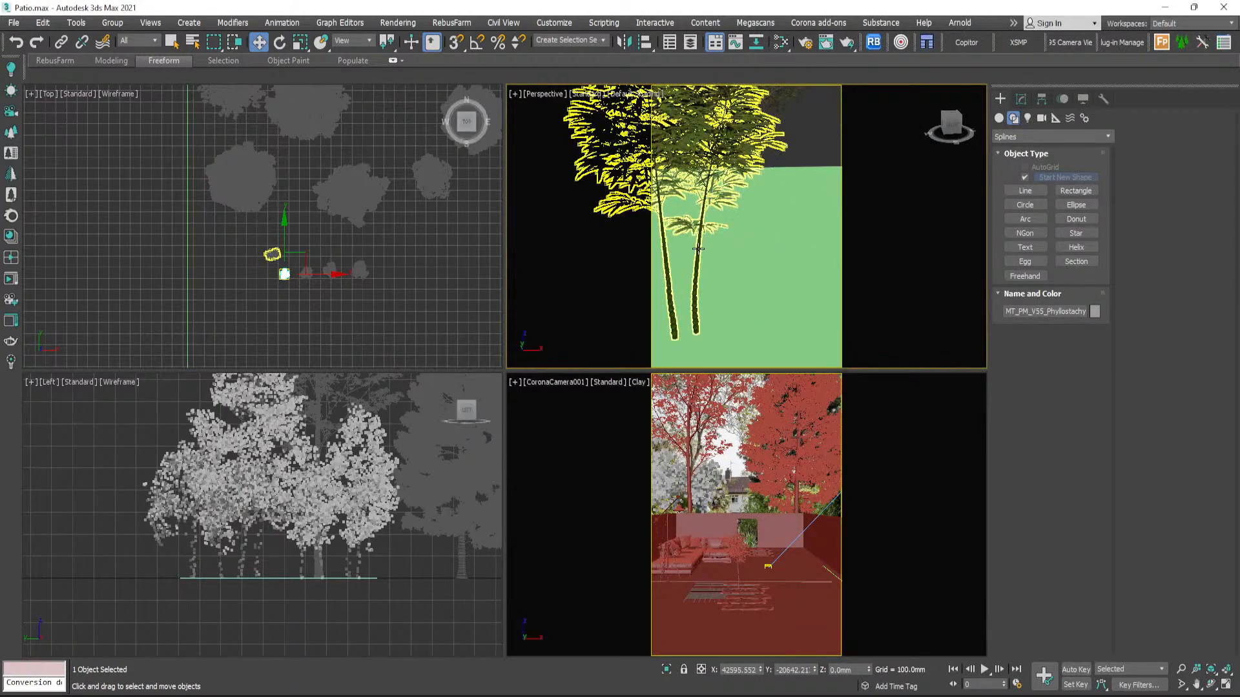
pyautogui.click(700, 253)
pyautogui.moveTo(699, 272); pyautogui.dragTo(739, 282, button='middle')
pyautogui.scroll(-4, 742, 290)
pyautogui.scroll(6, 742, 291)
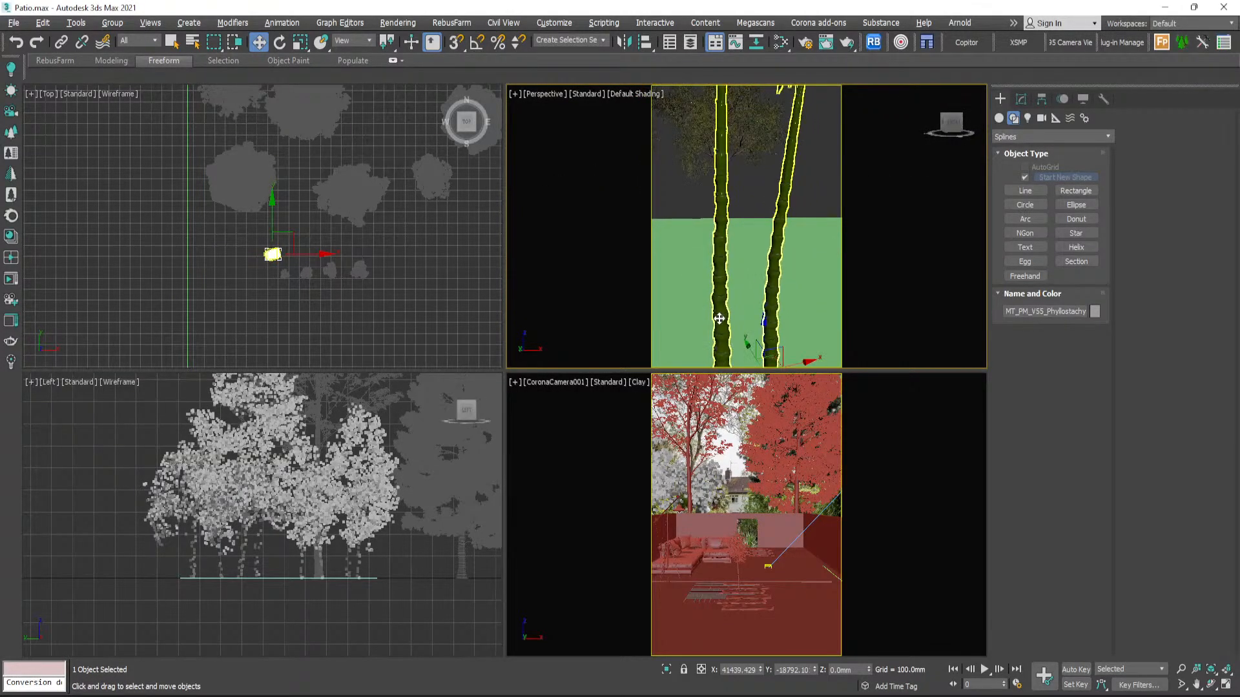
pyautogui.scroll(-2, 718, 309)
# - Shorten the tall two-stem bamboo by selecting the vertices of its lower stems in the Left view and deleting them
pyautogui.click(1021, 99)
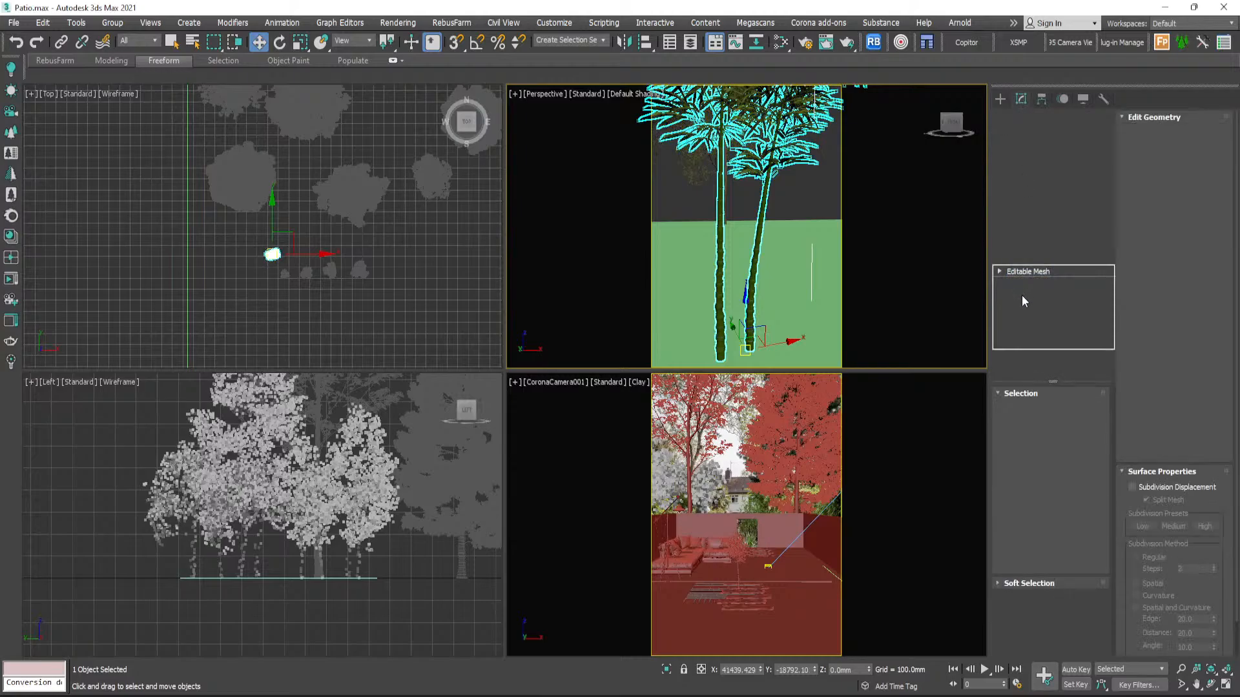
pyautogui.click(1017, 413)
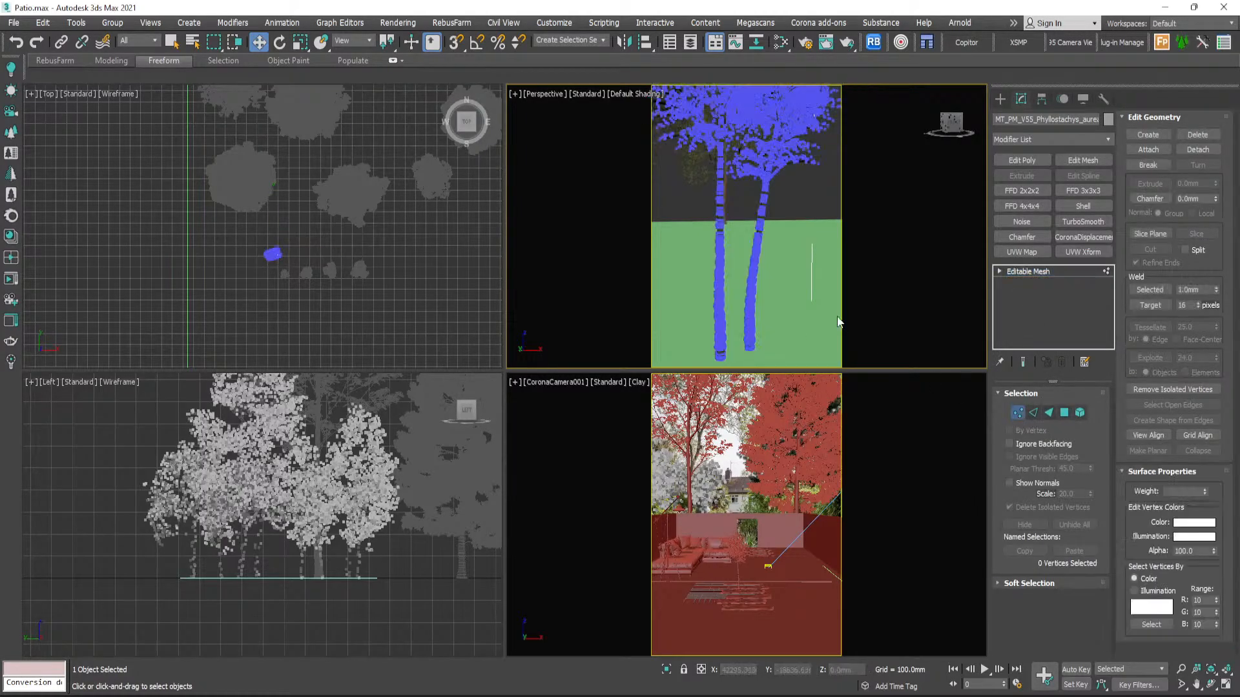
pyautogui.scroll(-1, 750, 280)
pyautogui.scroll(-4, 318, 545)
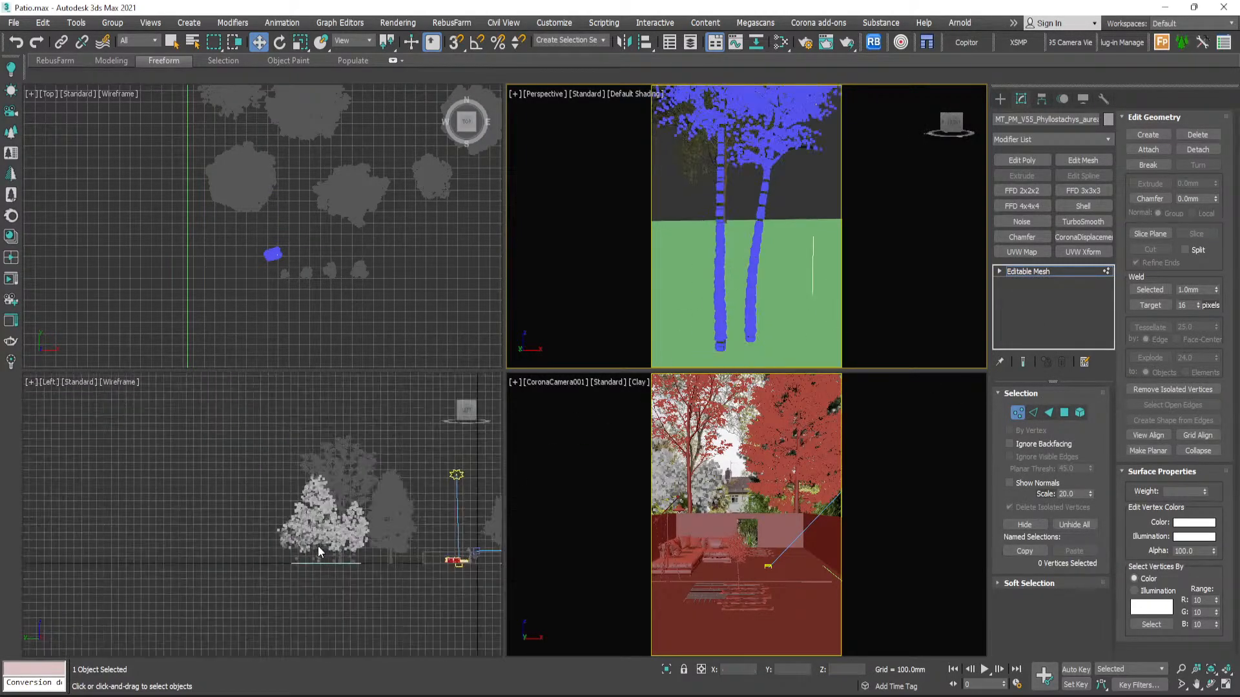
pyautogui.moveTo(401, 560); pyautogui.dragTo(309, 531, button='middle')
pyautogui.press('z')
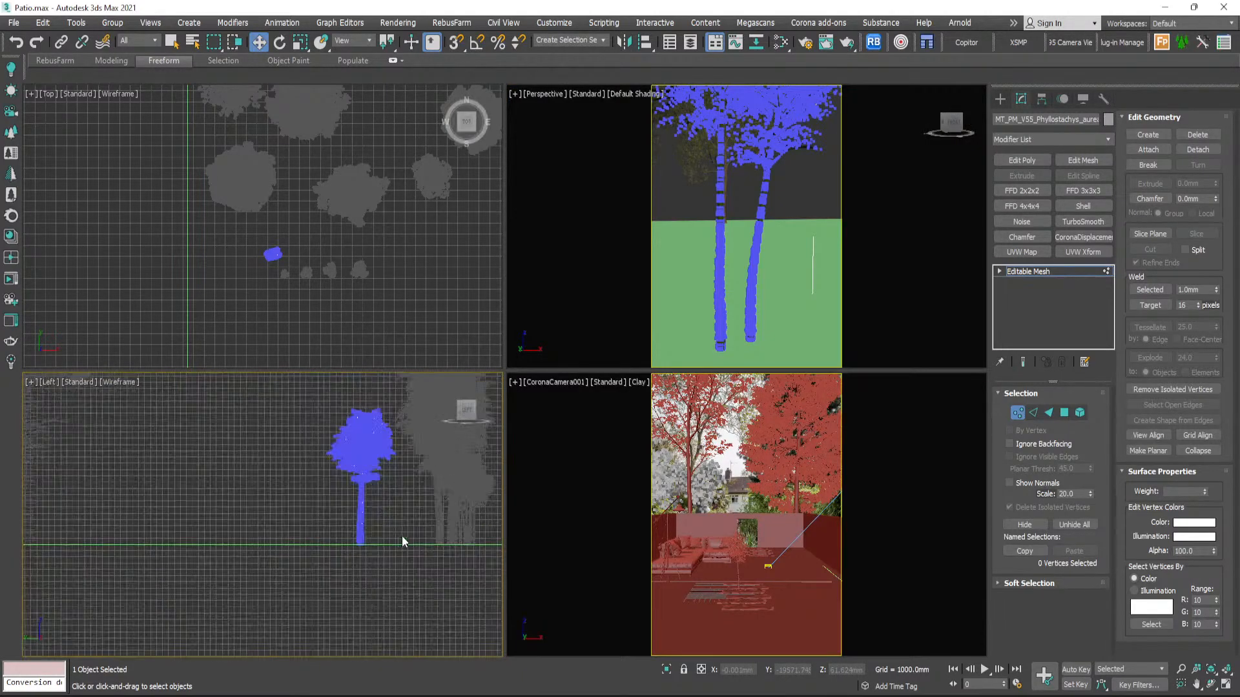
pyautogui.scroll(-5, 295, 492)
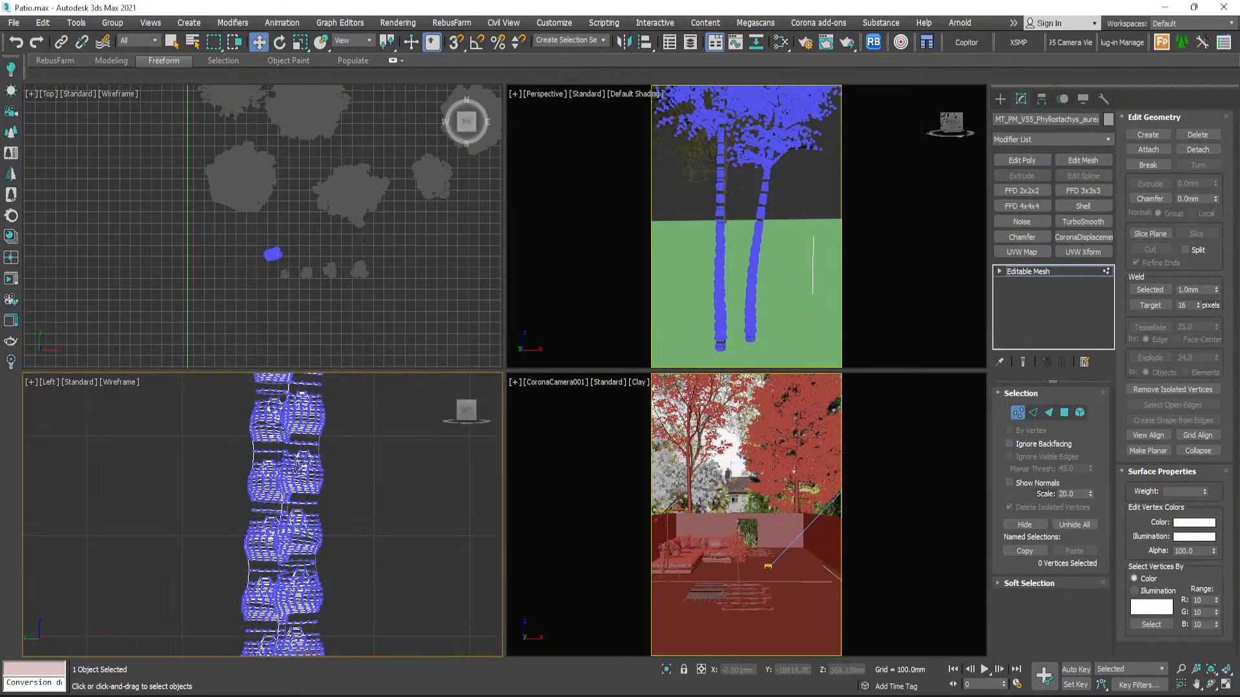
pyautogui.scroll(8, 296, 492)
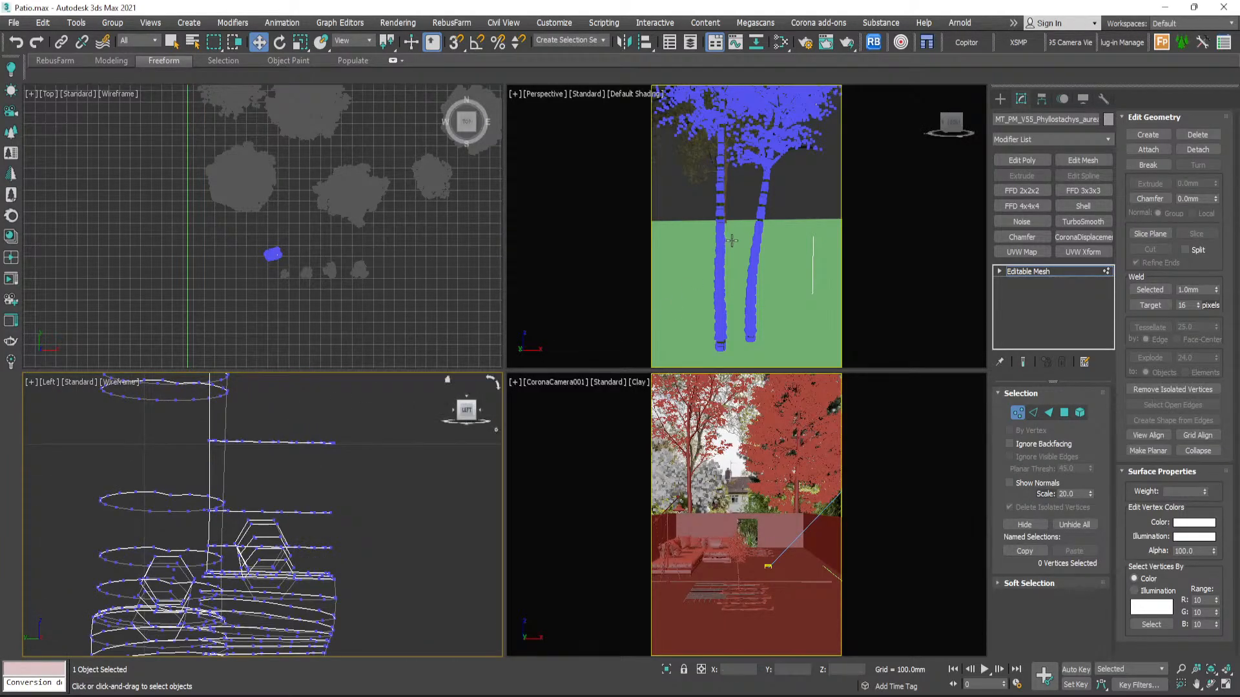
pyautogui.scroll(6, 720, 226)
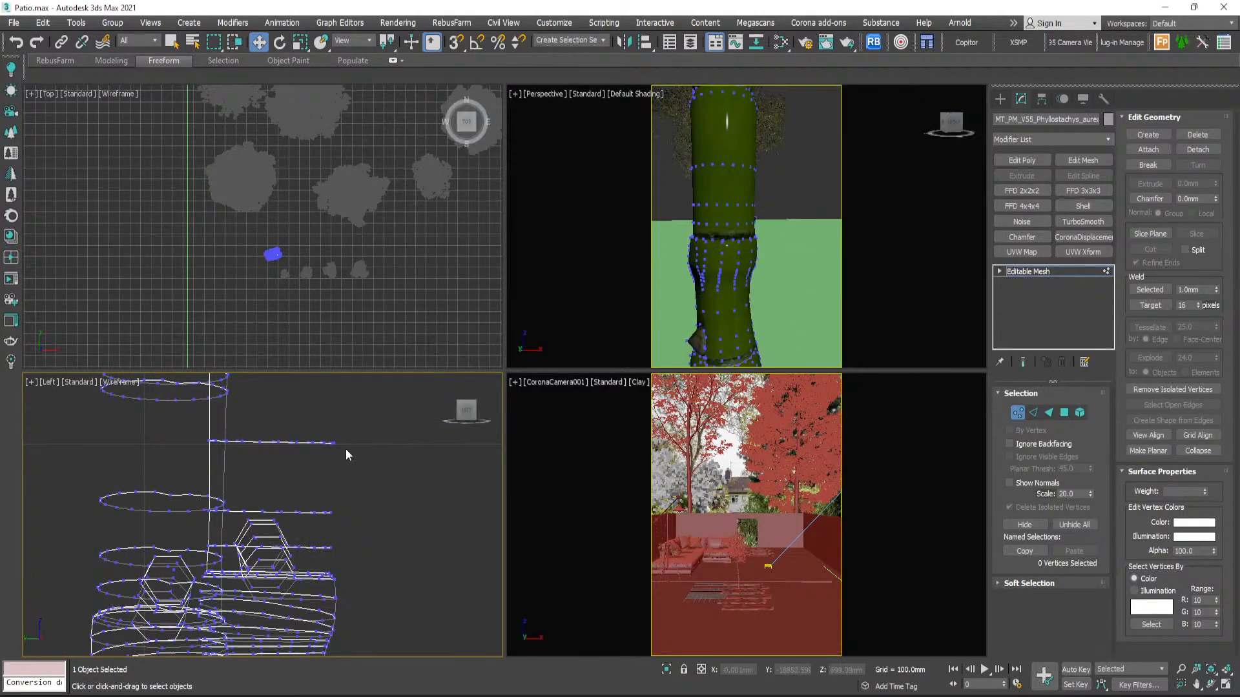
pyautogui.scroll(-4, 346, 448)
pyautogui.scroll(-6, 347, 457)
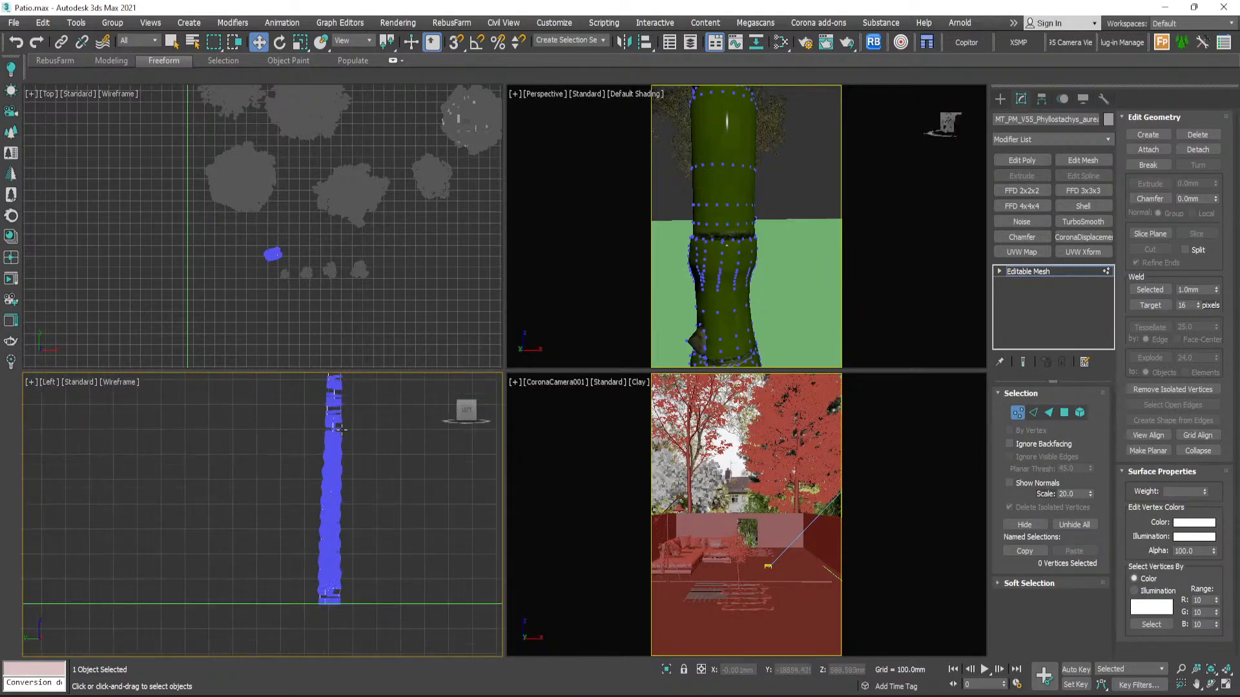
pyautogui.moveTo(233, 584); pyautogui.dragTo(234, 584)
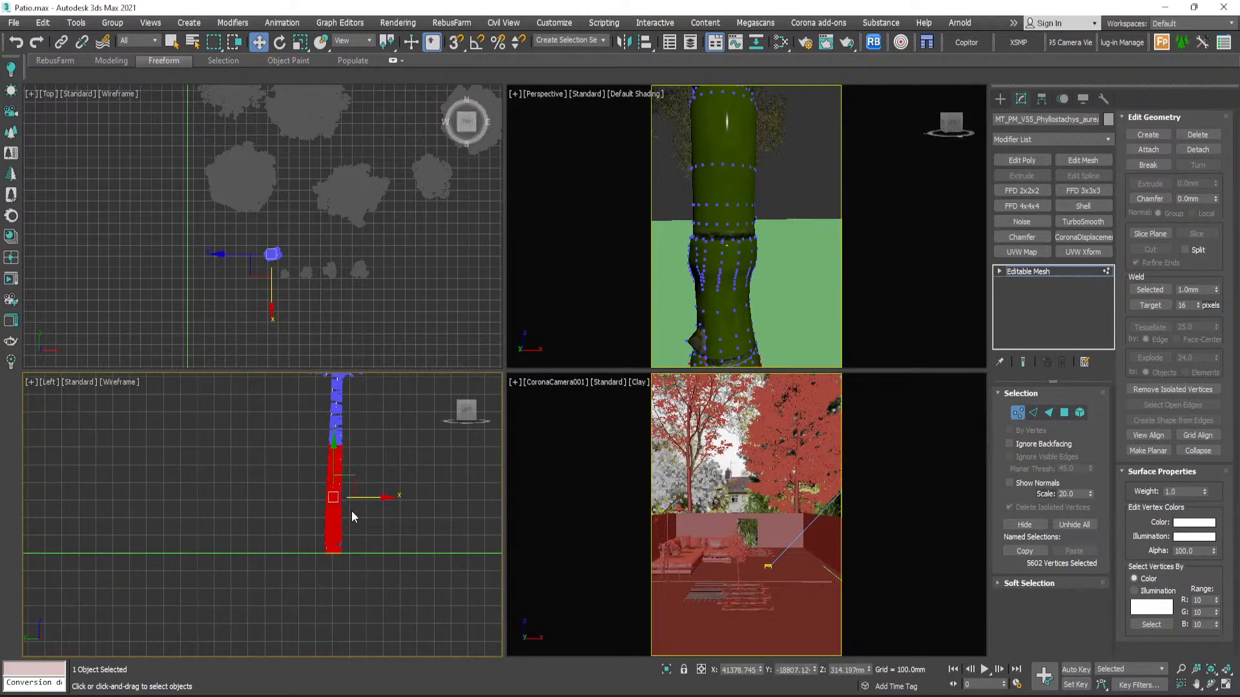
pyautogui.scroll(-9, 352, 510)
pyautogui.scroll(7, 351, 509)
pyautogui.press('Delete')
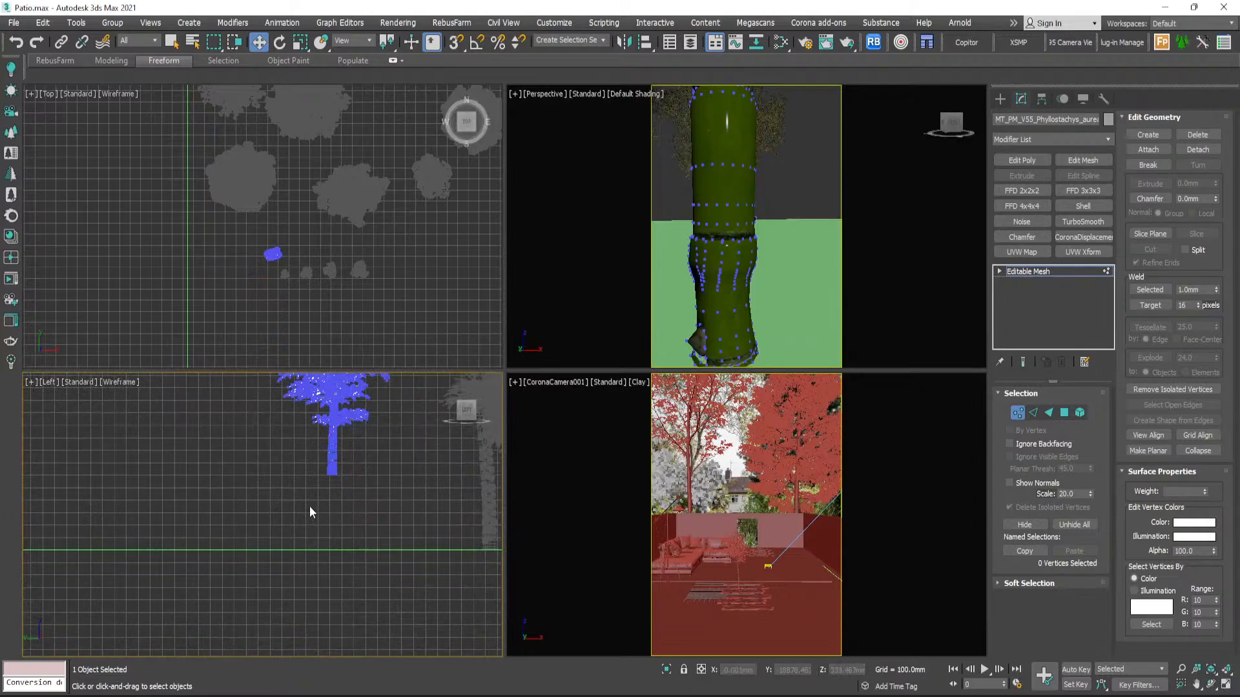
pyautogui.scroll(-5, 309, 506)
pyautogui.click(1000, 98)
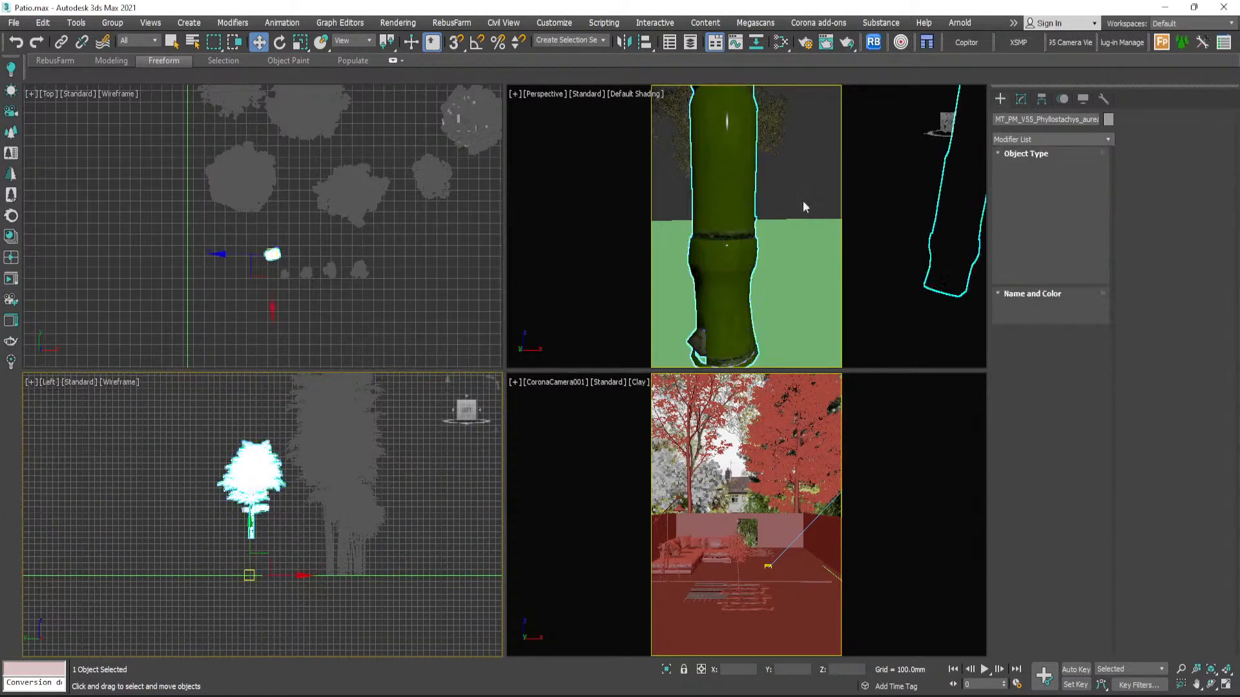
# - Delete the lower stem vertices of the bamboo second from the right in the row of four
pyautogui.click(342, 510)
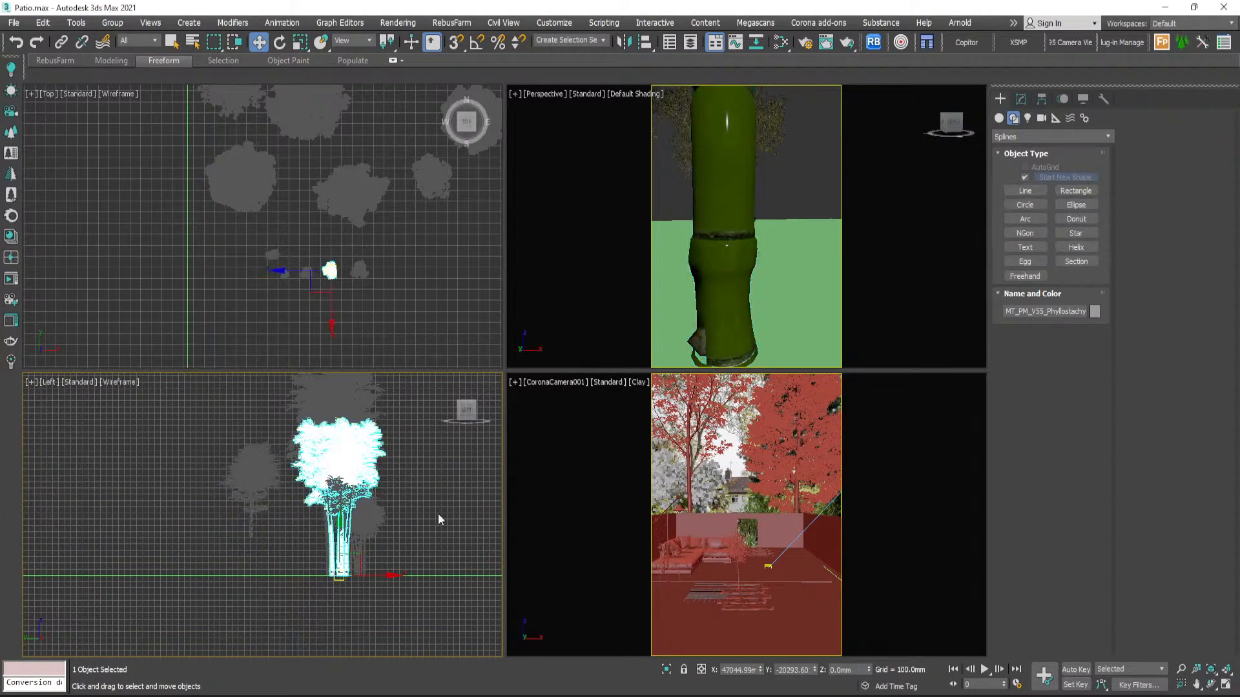
pyautogui.scroll(5, 348, 601)
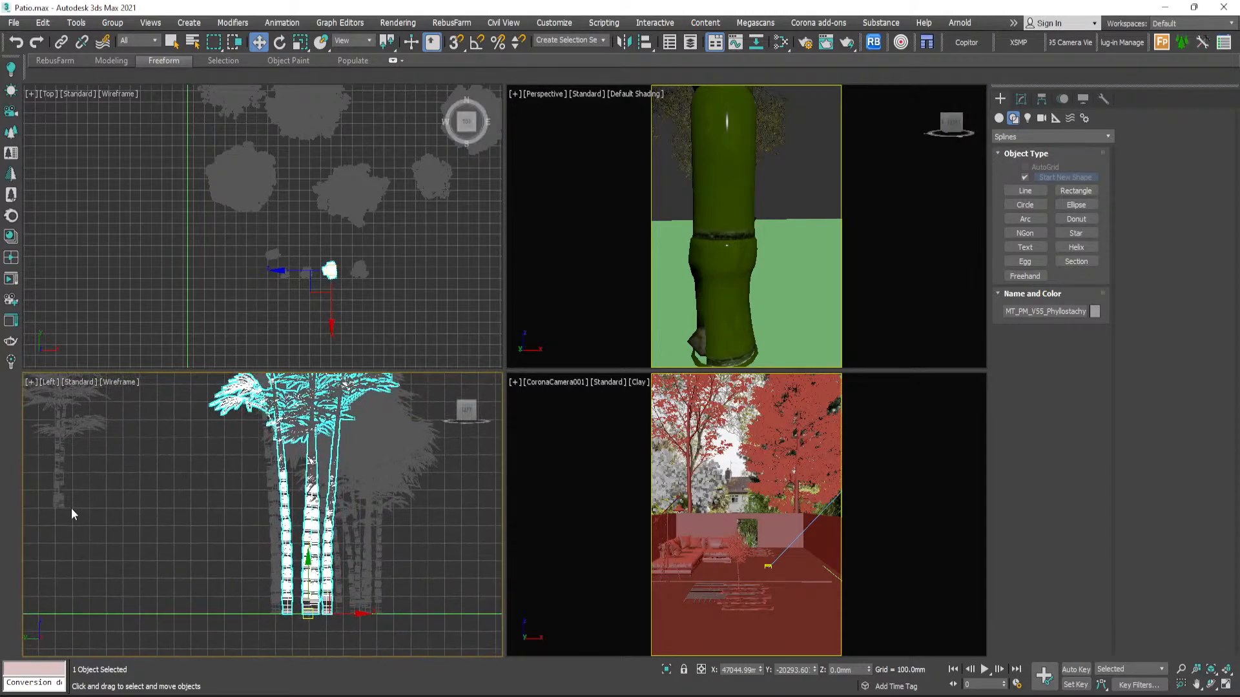
pyautogui.click(1022, 98)
pyautogui.click(1018, 412)
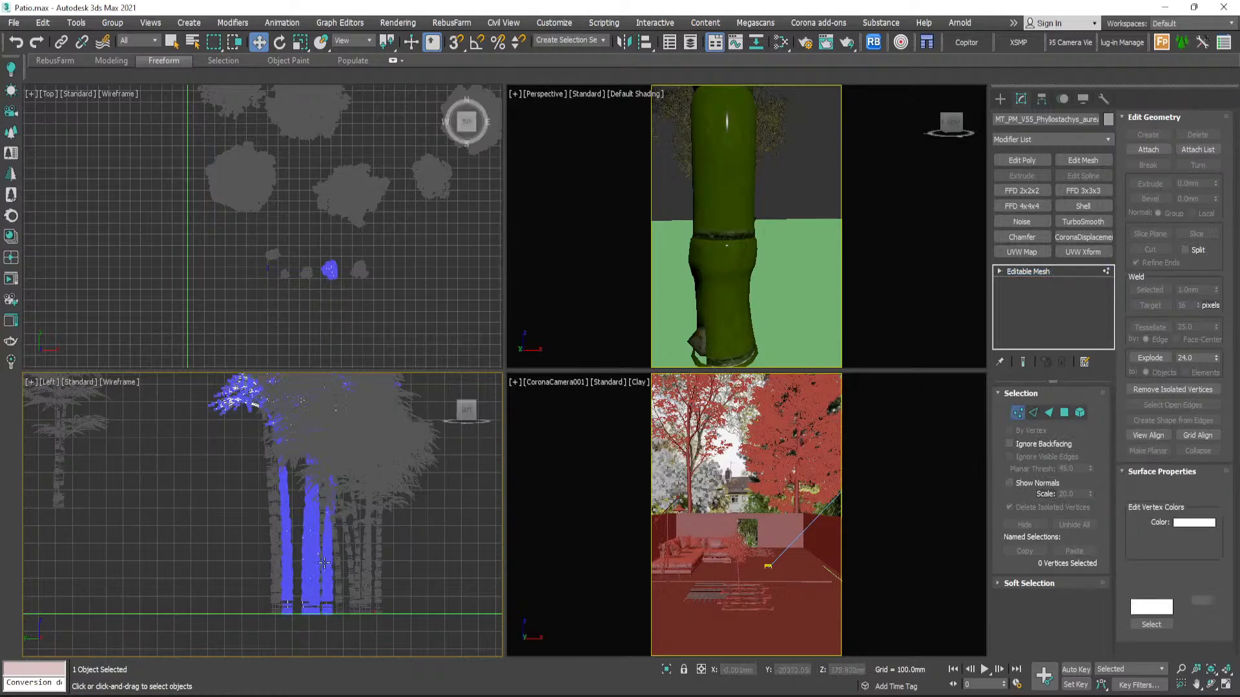
pyautogui.moveTo(399, 516); pyautogui.dragTo(291, 610)
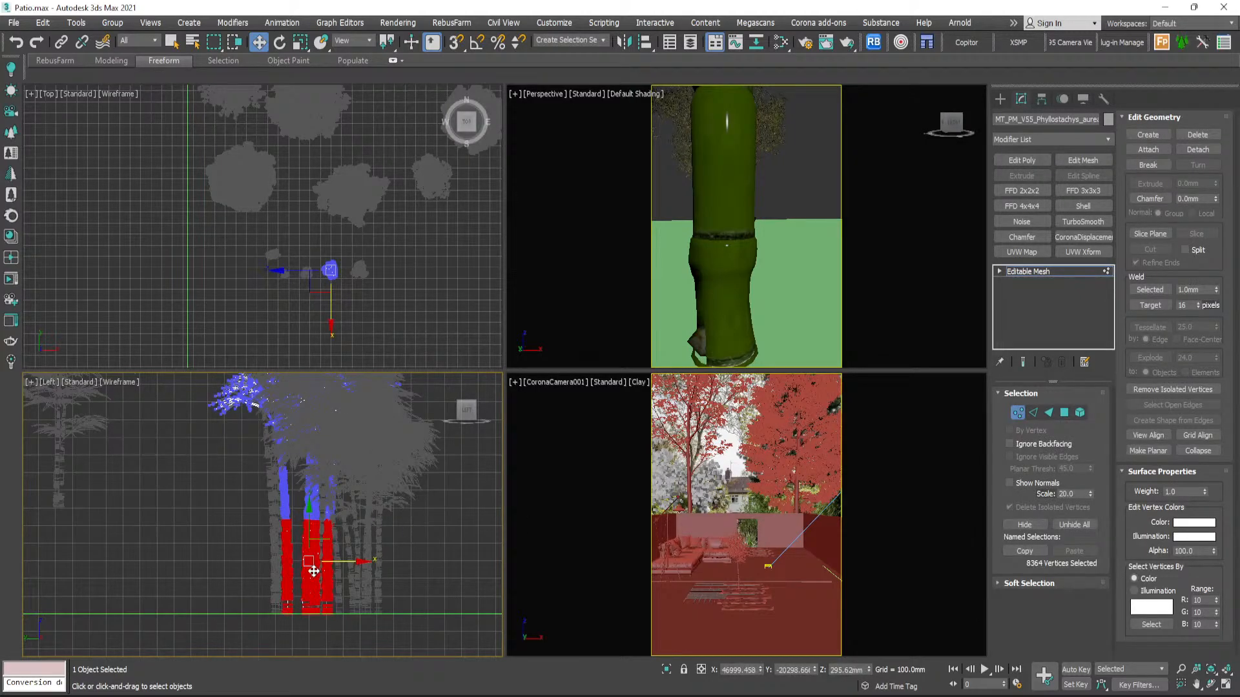
pyautogui.press('Delete')
pyautogui.click(1000, 99)
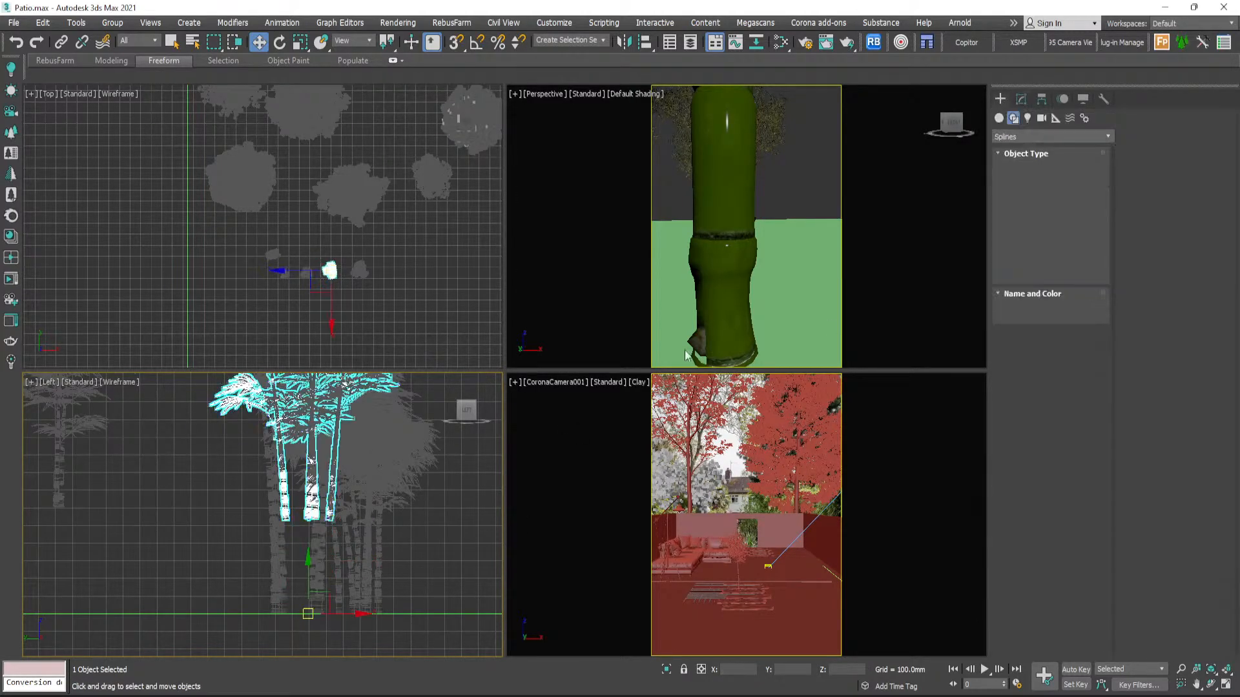
# - Delete the lower stem vertices of the smallest bamboo, at the left end of the row of four
pyautogui.click(440, 514)
pyautogui.click(427, 437)
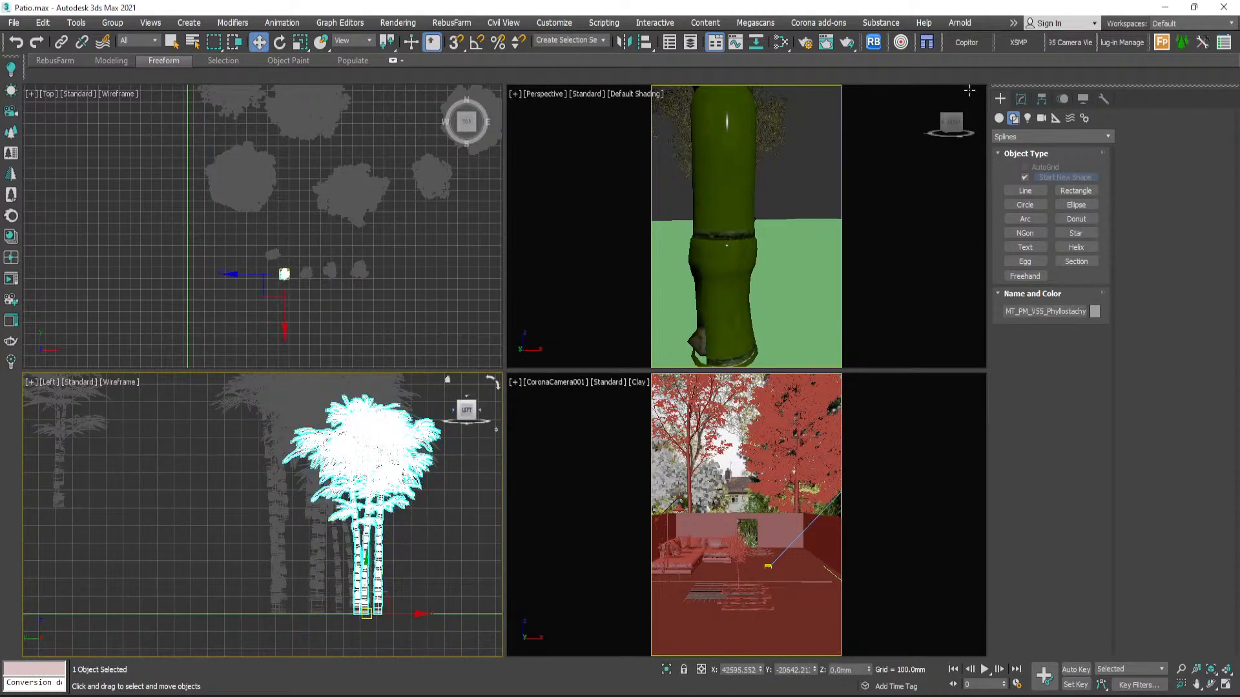
pyautogui.click(1021, 100)
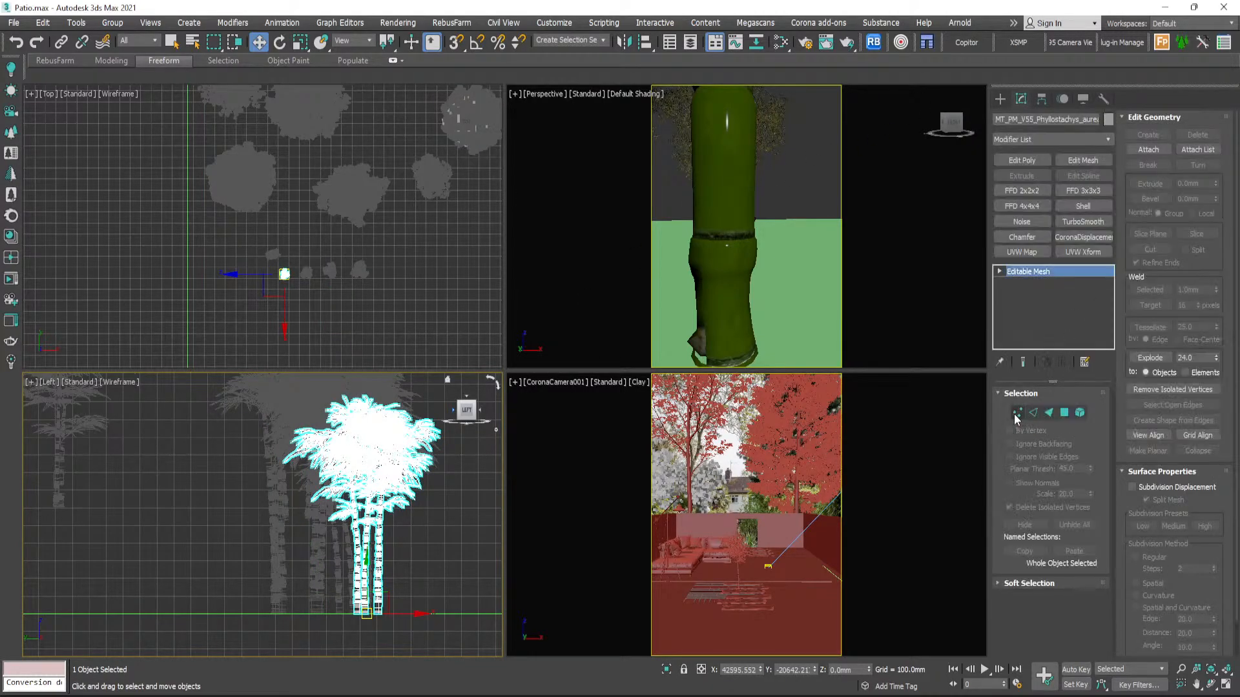
pyautogui.click(1017, 412)
pyautogui.moveTo(470, 565); pyautogui.dragTo(285, 665)
pyautogui.press('Delete')
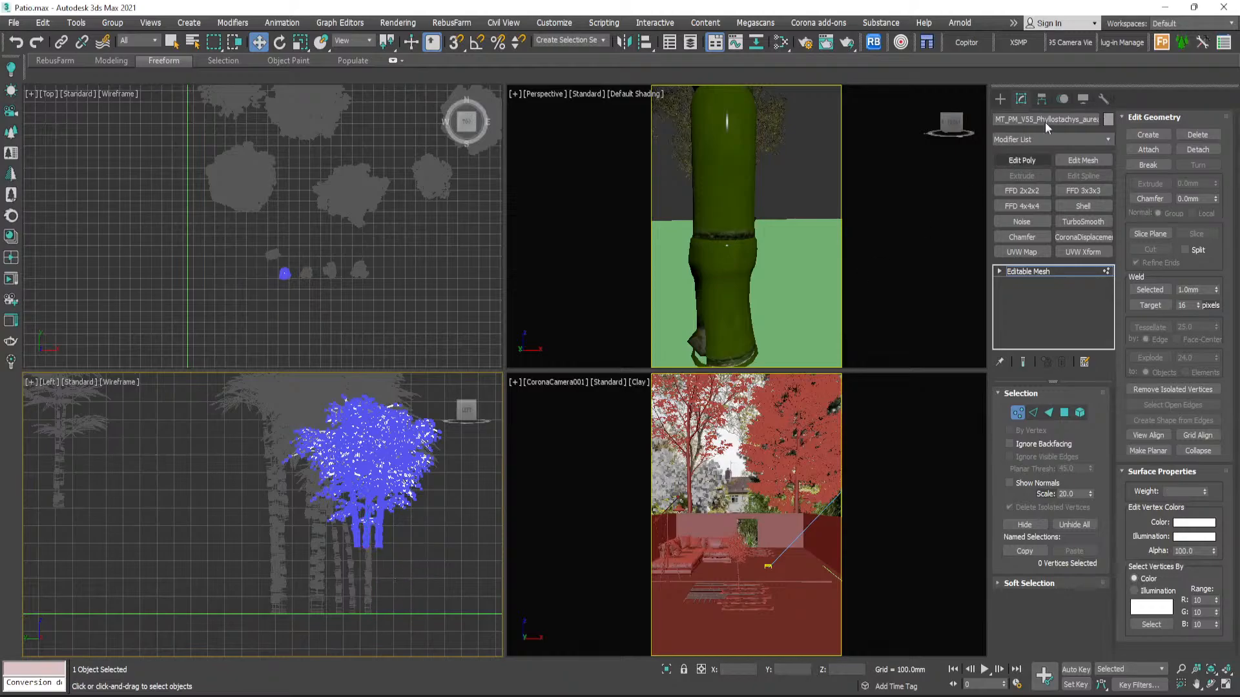
pyautogui.click(1001, 99)
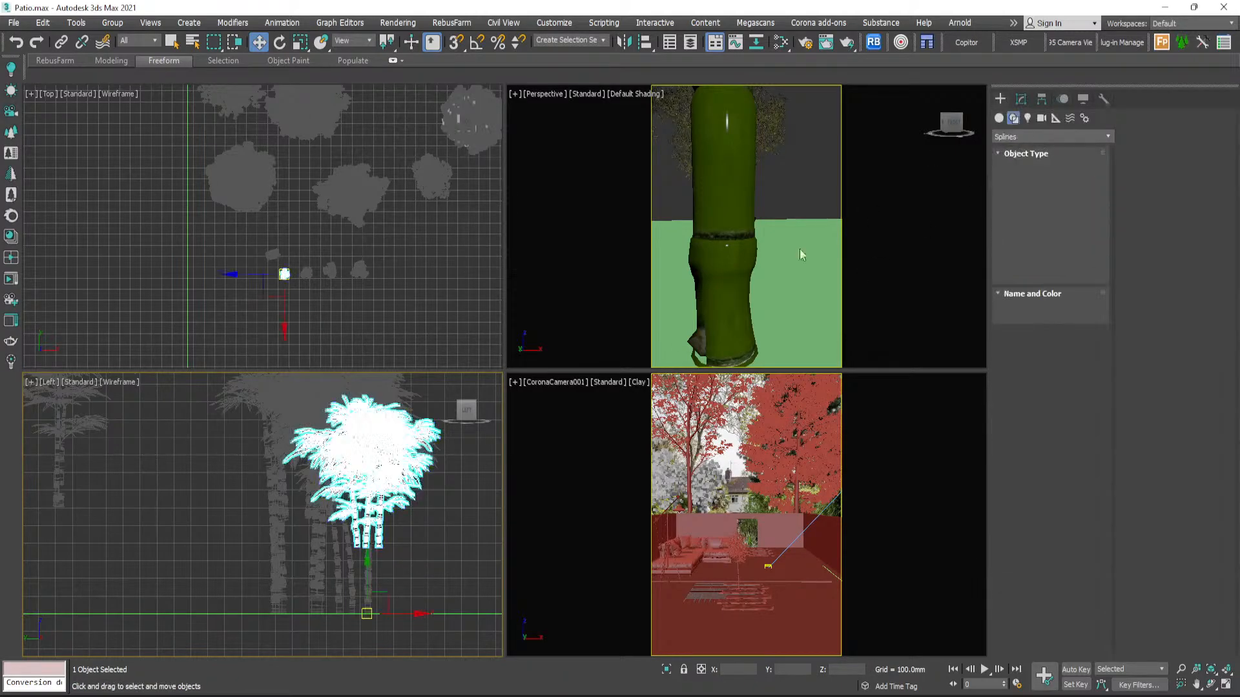
# - Delete the lower stem vertices of the bamboo second from the left in the row of four
pyautogui.click(338, 571)
pyautogui.click(1021, 99)
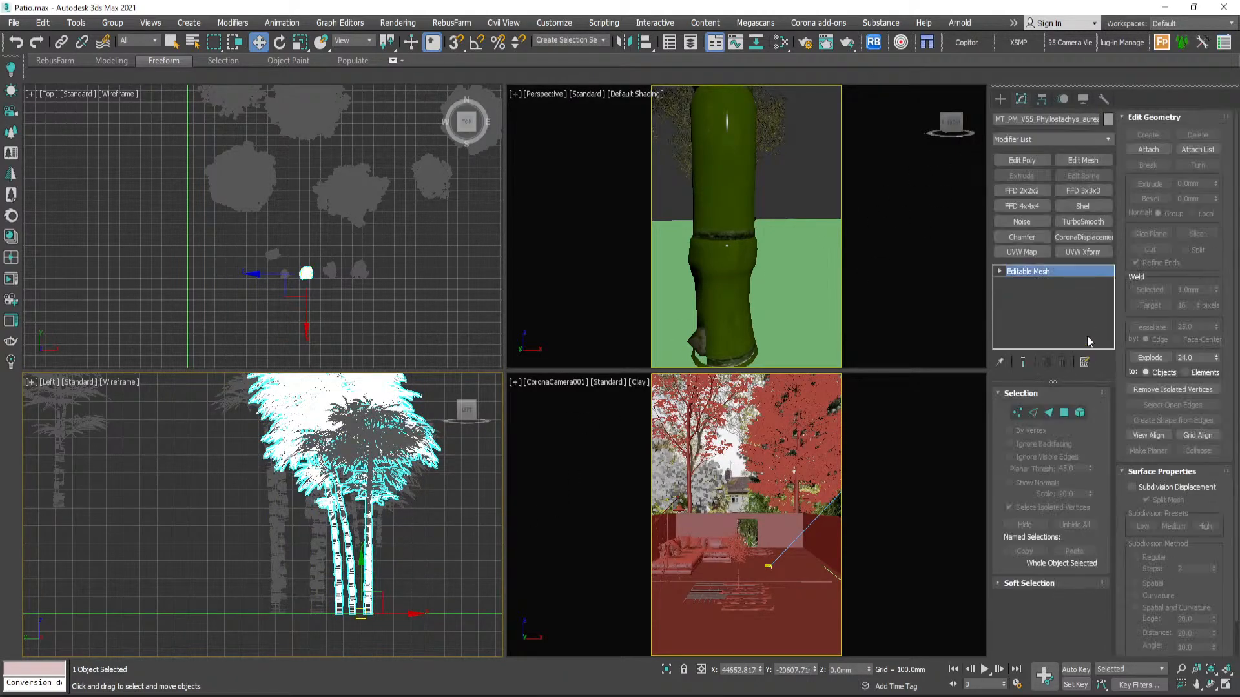
pyautogui.click(1017, 412)
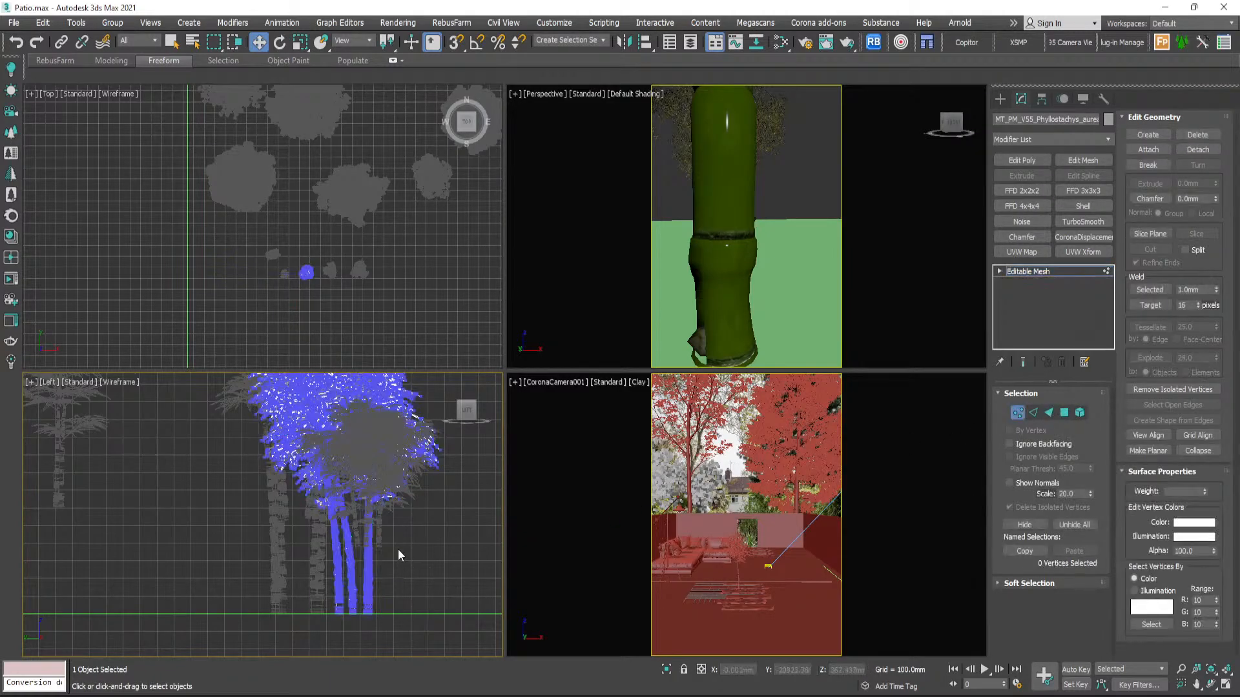
pyautogui.moveTo(398, 547); pyautogui.dragTo(326, 619)
pyautogui.press('Delete')
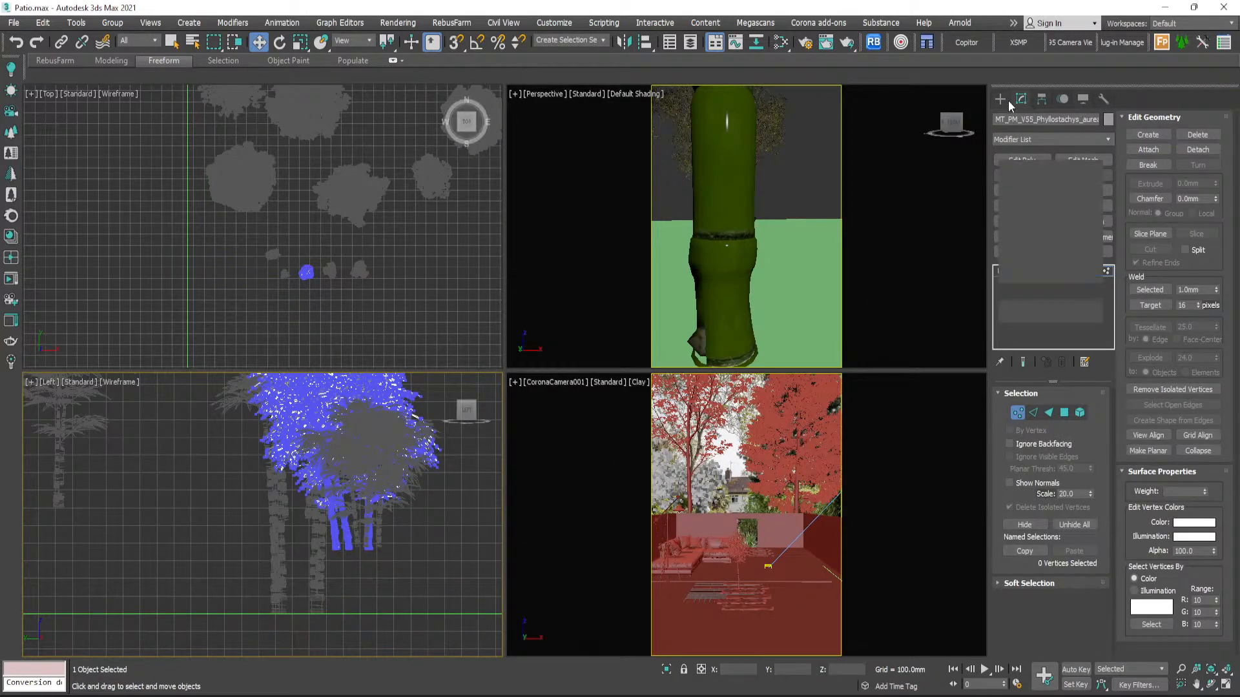
pyautogui.click(999, 99)
# - Delete the lower stem vertices of the largest bamboo, at the right end of the row of four
pyautogui.click(314, 575)
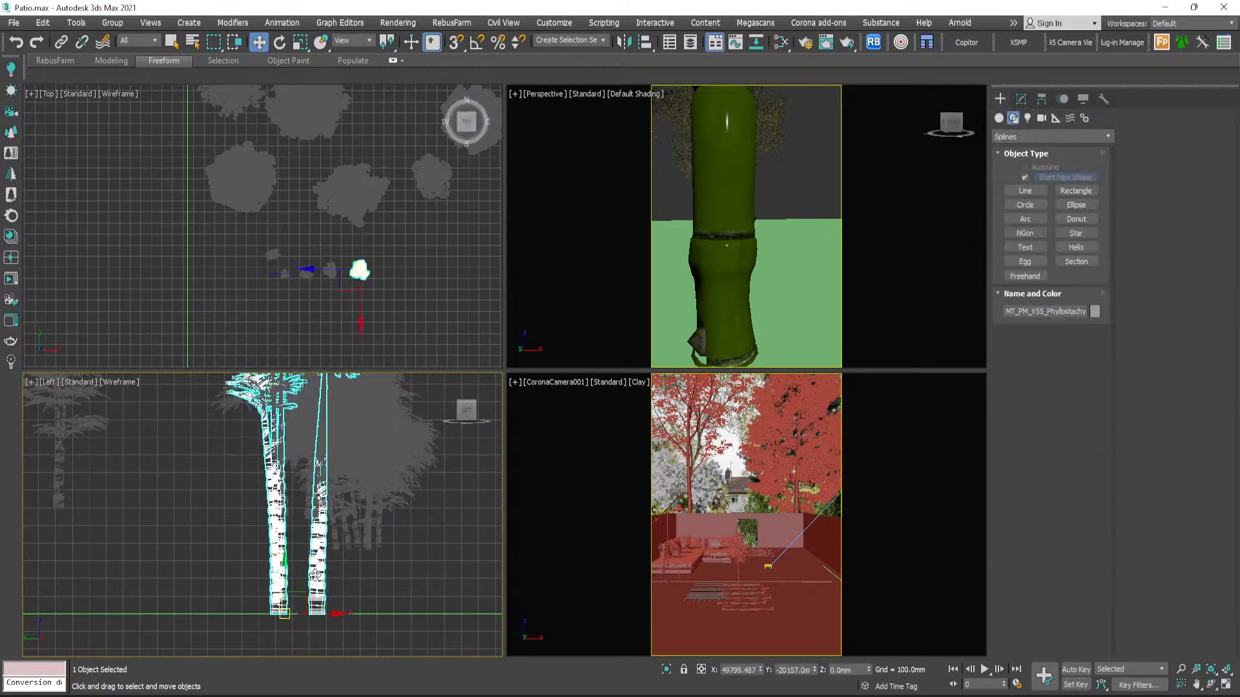
pyautogui.click(1022, 100)
pyautogui.click(1019, 412)
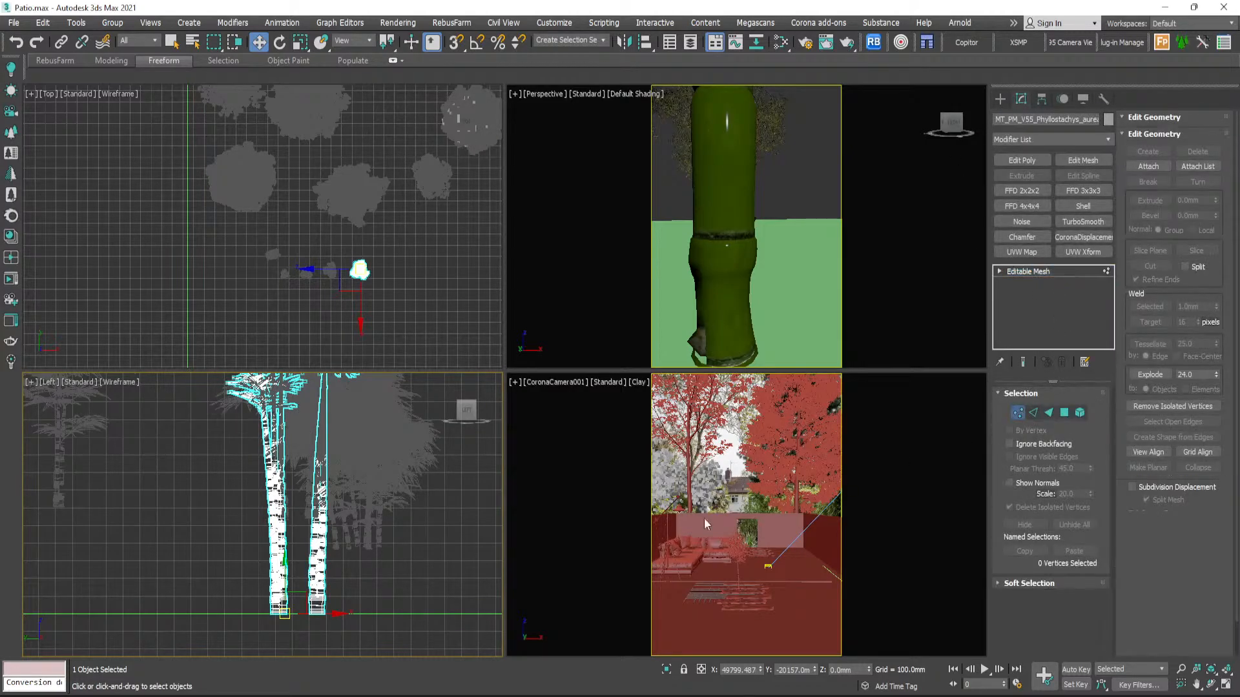
pyautogui.moveTo(242, 646); pyautogui.dragTo(241, 646)
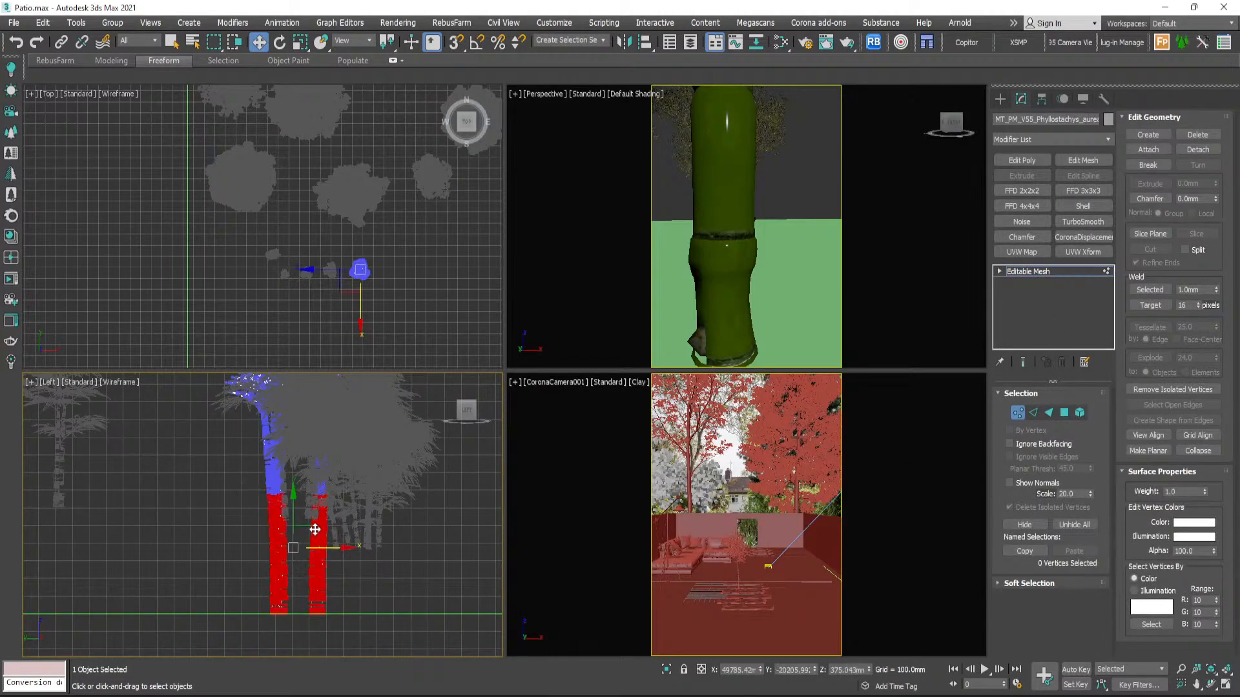
pyautogui.press('Delete')
pyautogui.scroll(-3, 314, 530)
pyautogui.moveTo(315, 491); pyautogui.dragTo(327, 534, button='middle')
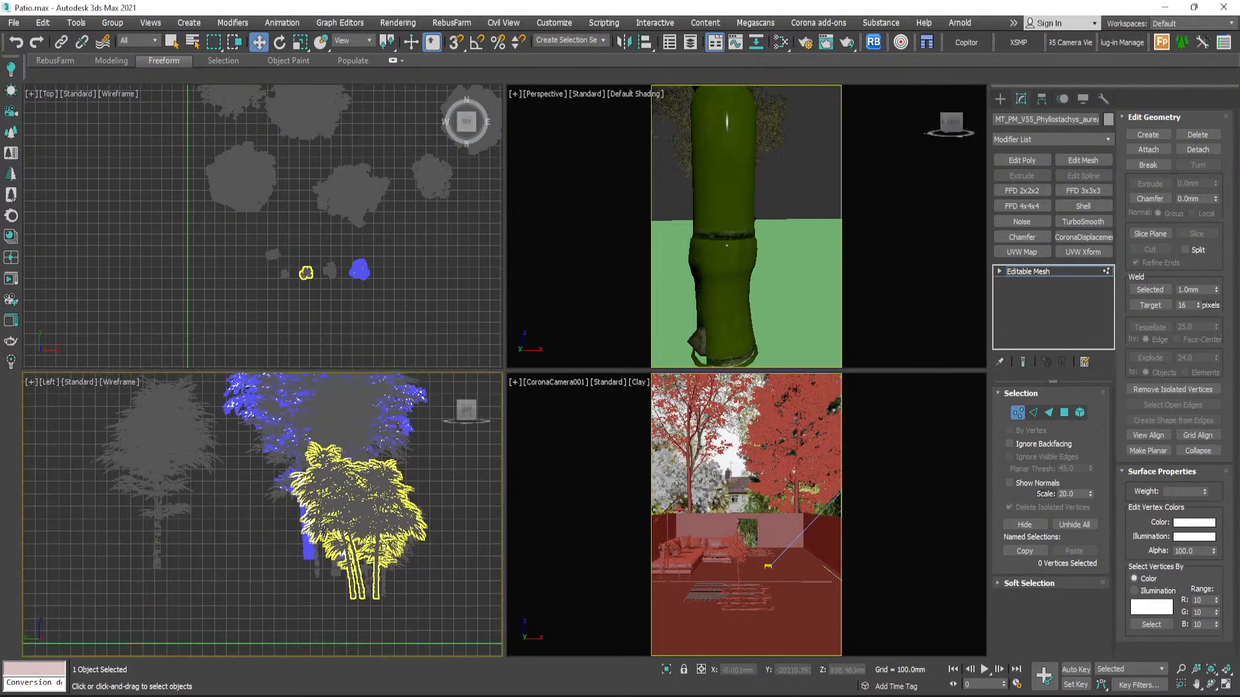
pyautogui.click(1000, 99)
# - Examine the shortened bamboos in the Top view and in the maximised Perspective view
pyautogui.rightClick(414, 270)
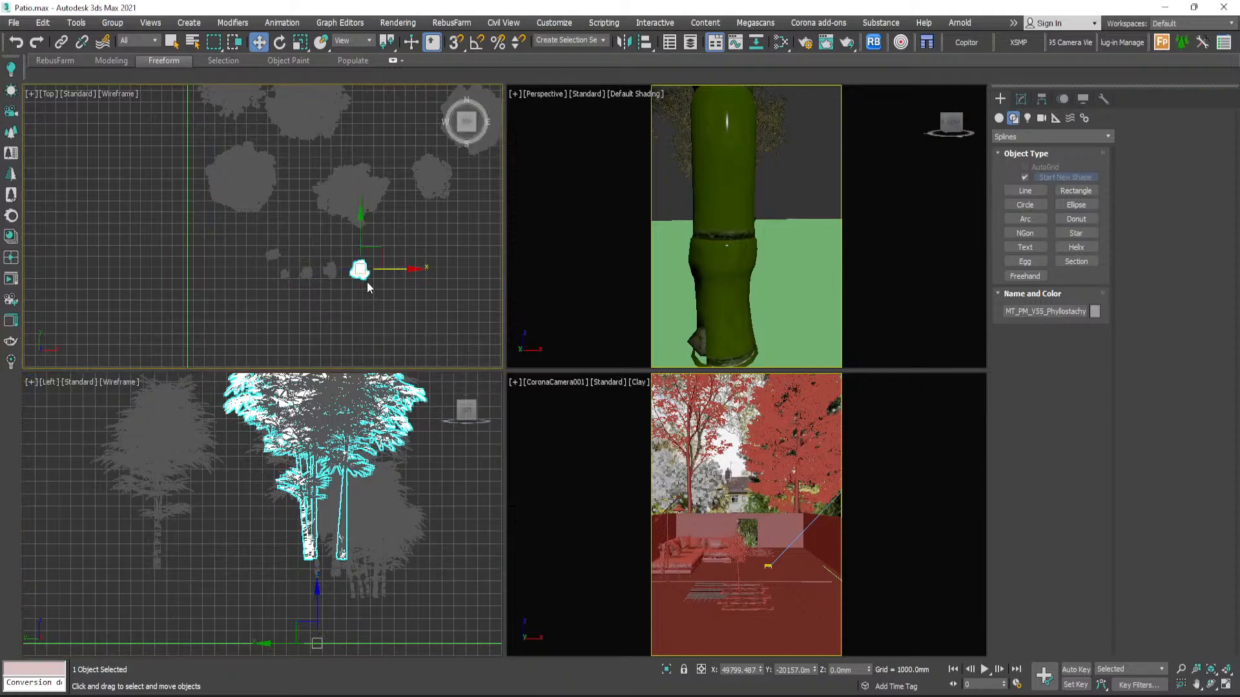
pyautogui.click(171, 42)
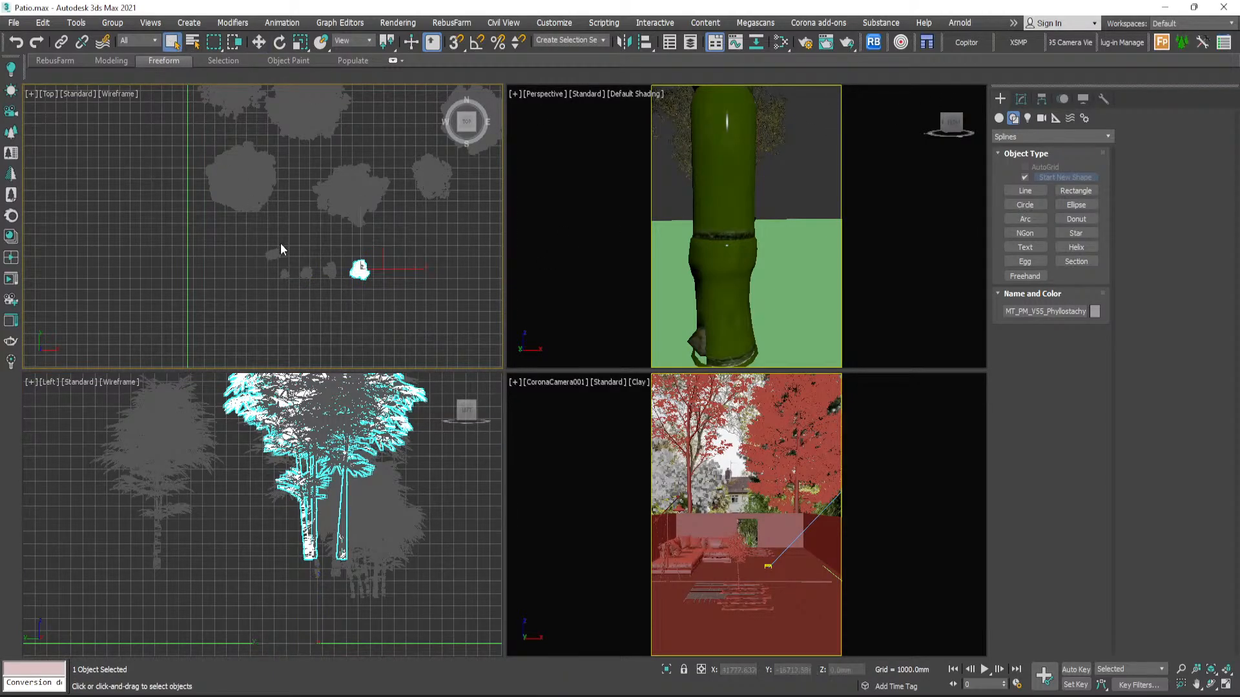
pyautogui.scroll(3, 342, 284)
pyautogui.scroll(-5, 740, 316)
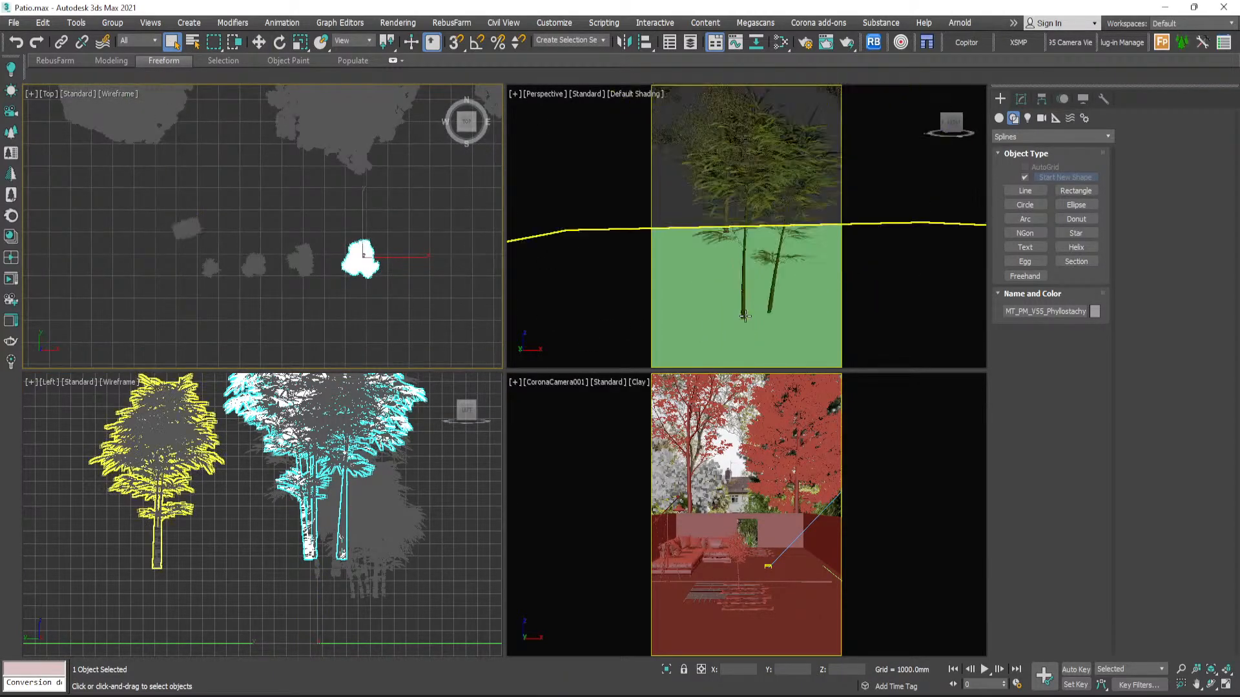
pyautogui.keyDown('alt'); pyautogui.moveTo(755, 294); pyautogui.dragTo(576, 325, button='middle'); pyautogui.keyUp('alt')
pyautogui.hotkey('alt', 'w')
pyautogui.scroll(5, 628, 368)
pyautogui.moveTo(610, 263); pyautogui.dragTo(546, 285, button='middle')
# - Check the pivot position at the base of the eucalyptus trunk, then select the largest shortened bamboo to compare its pivot
pyautogui.click(546, 284)
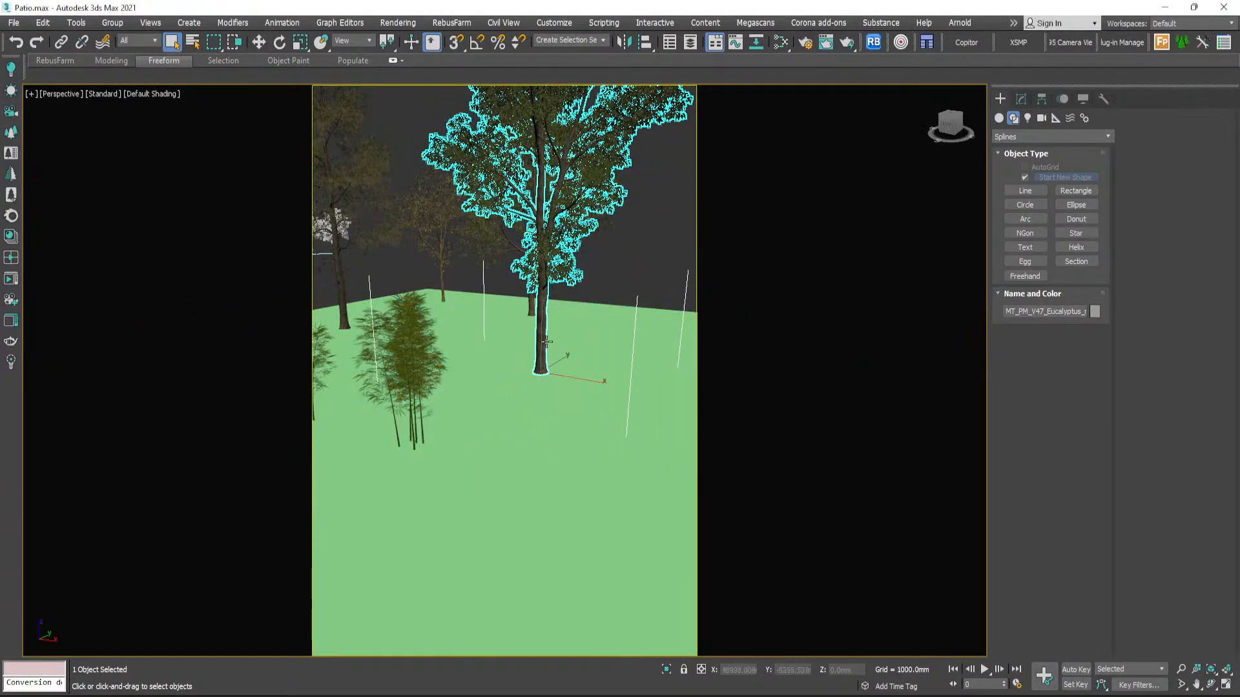
pyautogui.keyDown('alt'); pyautogui.moveTo(547, 343); pyautogui.dragTo(565, 336, button='middle'); pyautogui.keyUp('alt')
pyautogui.press('w')
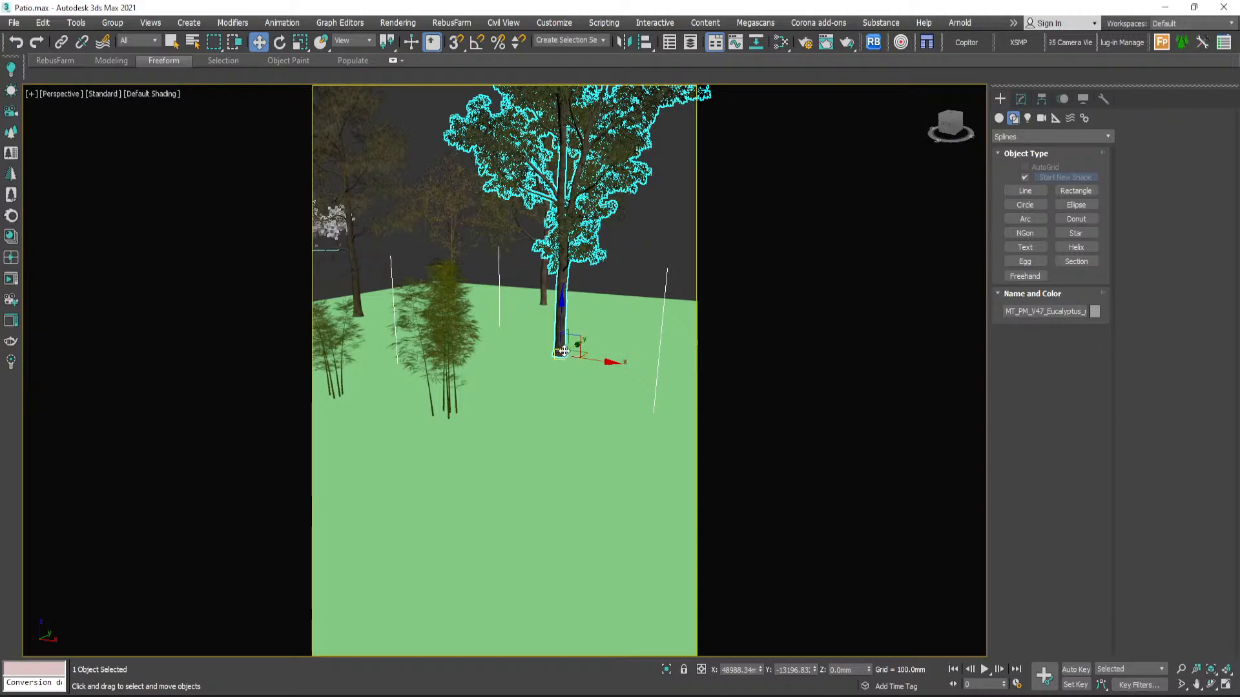
pyautogui.scroll(5, 562, 350)
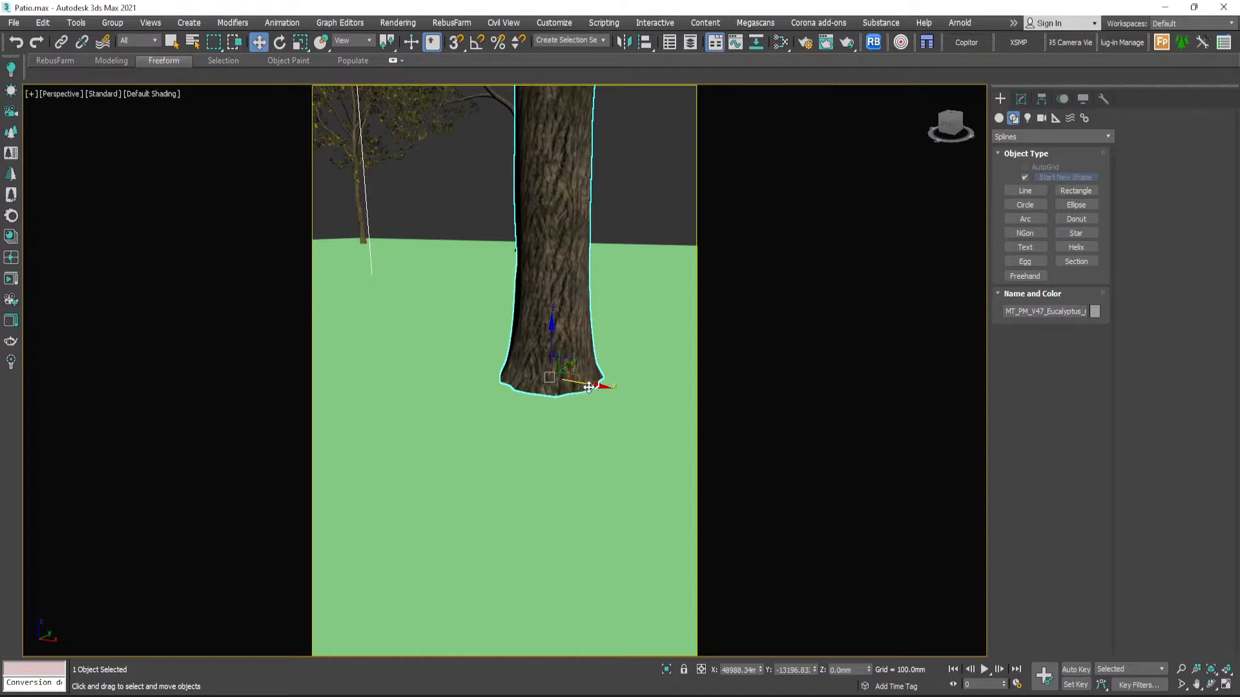
pyautogui.scroll(-6, 590, 384)
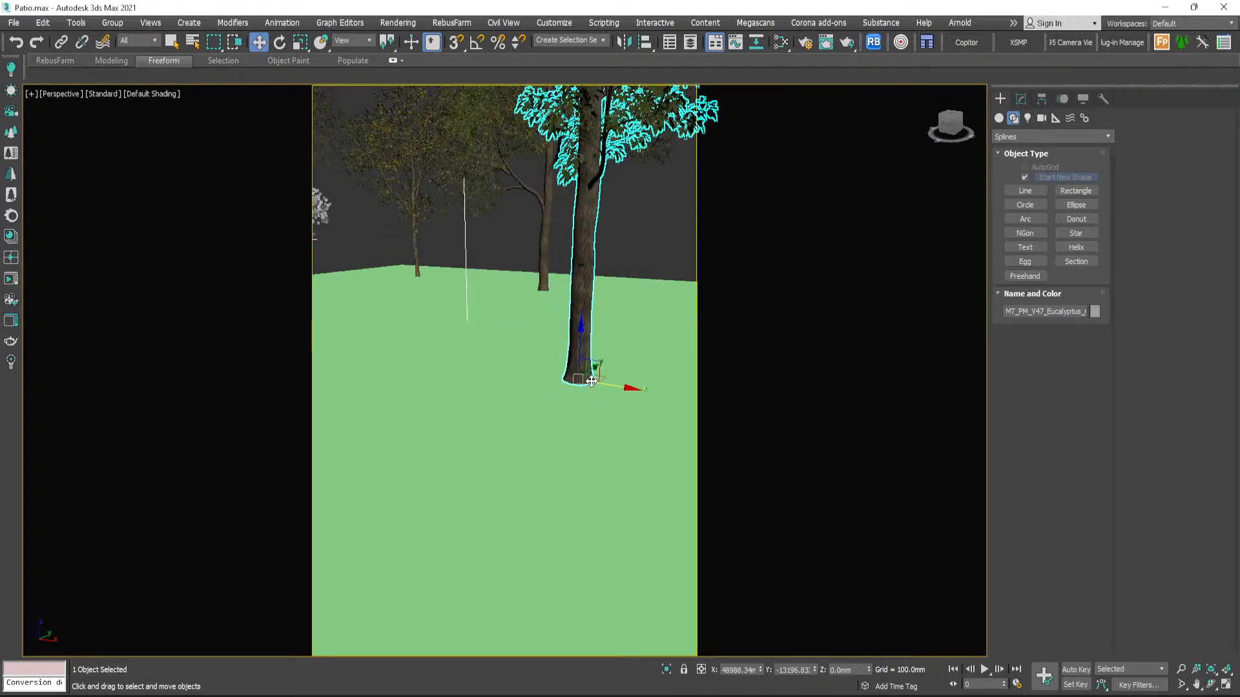
pyautogui.click(545, 414)
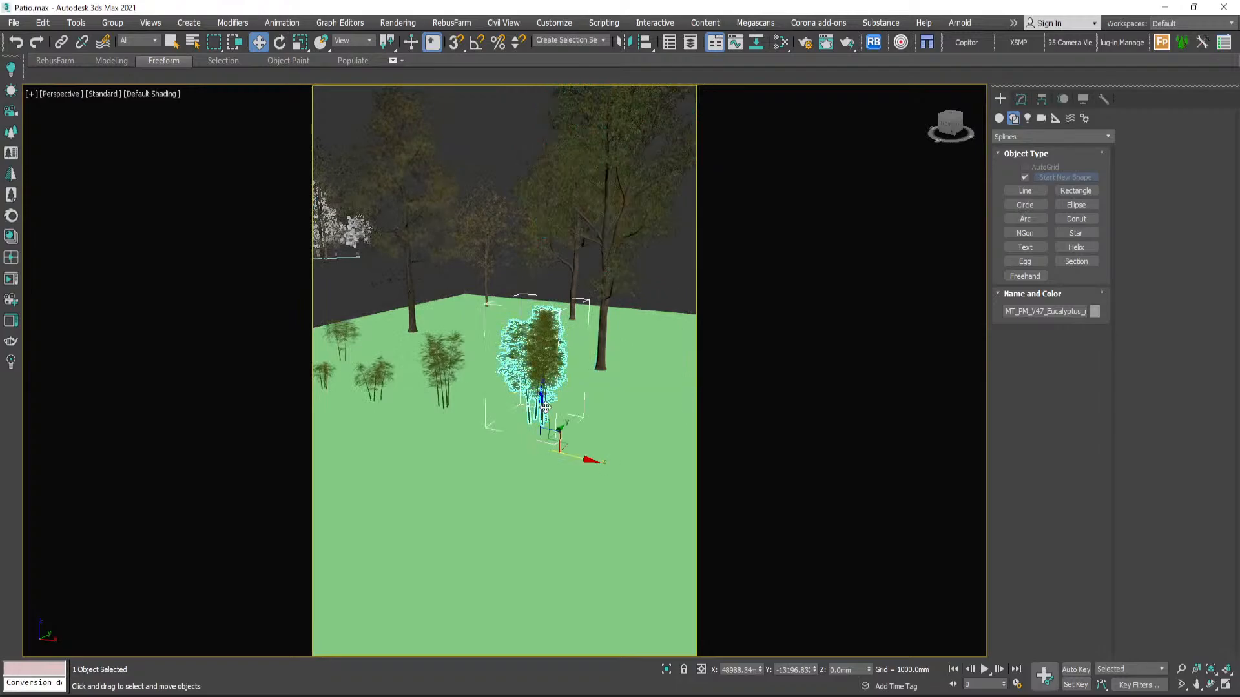
# - Raise only the pivot of the largest shortened bamboo to the cut ends of its stems, at a height of about 698 mm
pyautogui.scroll(4, 542, 408)
pyautogui.keyDown('alt'); pyautogui.moveTo(543, 408); pyautogui.dragTo(537, 437, button='middle'); pyautogui.keyUp('alt')
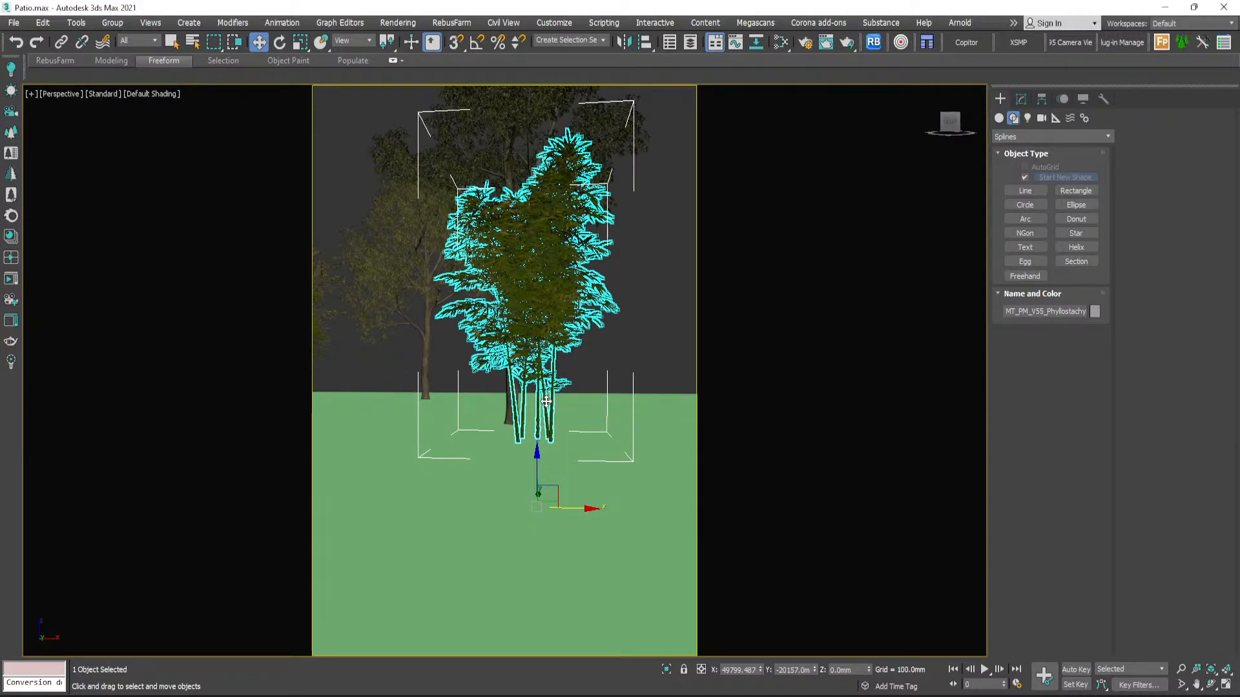
pyautogui.keyDown('alt'); pyautogui.moveTo(540, 435); pyautogui.dragTo(539, 444, button='middle'); pyautogui.keyUp('alt')
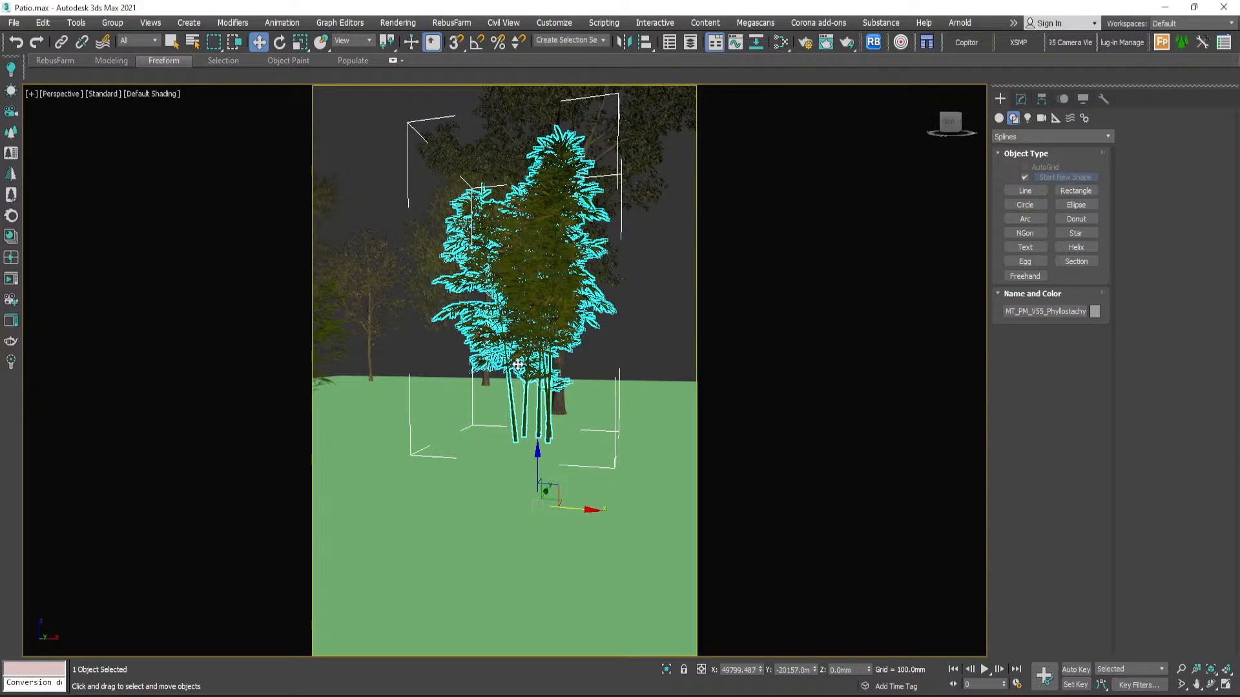
pyautogui.scroll(-5, 528, 377)
pyautogui.keyDown('alt'); pyautogui.moveTo(491, 381); pyautogui.dragTo(494, 395, button='middle'); pyautogui.keyUp('alt')
pyautogui.scroll(5, 526, 382)
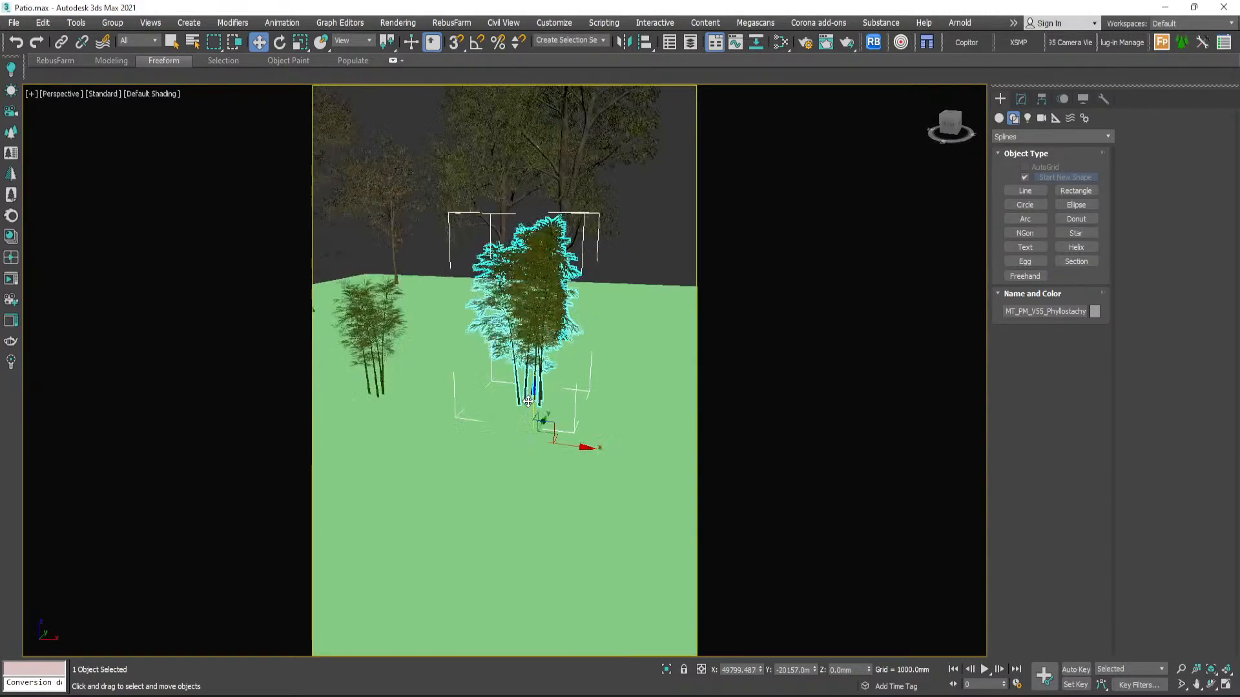
pyautogui.click(1041, 100)
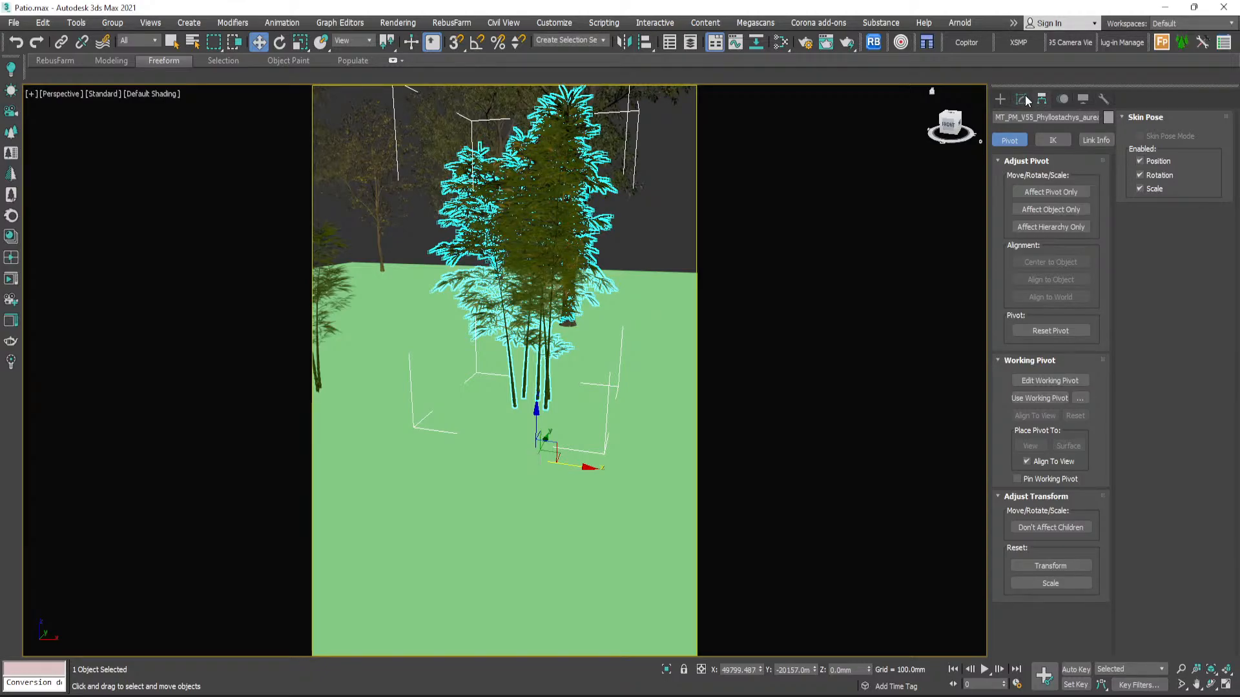
pyautogui.click(1043, 189)
pyautogui.keyDown('alt'); pyautogui.moveTo(533, 452); pyautogui.dragTo(536, 396, button='middle'); pyautogui.keyUp('alt')
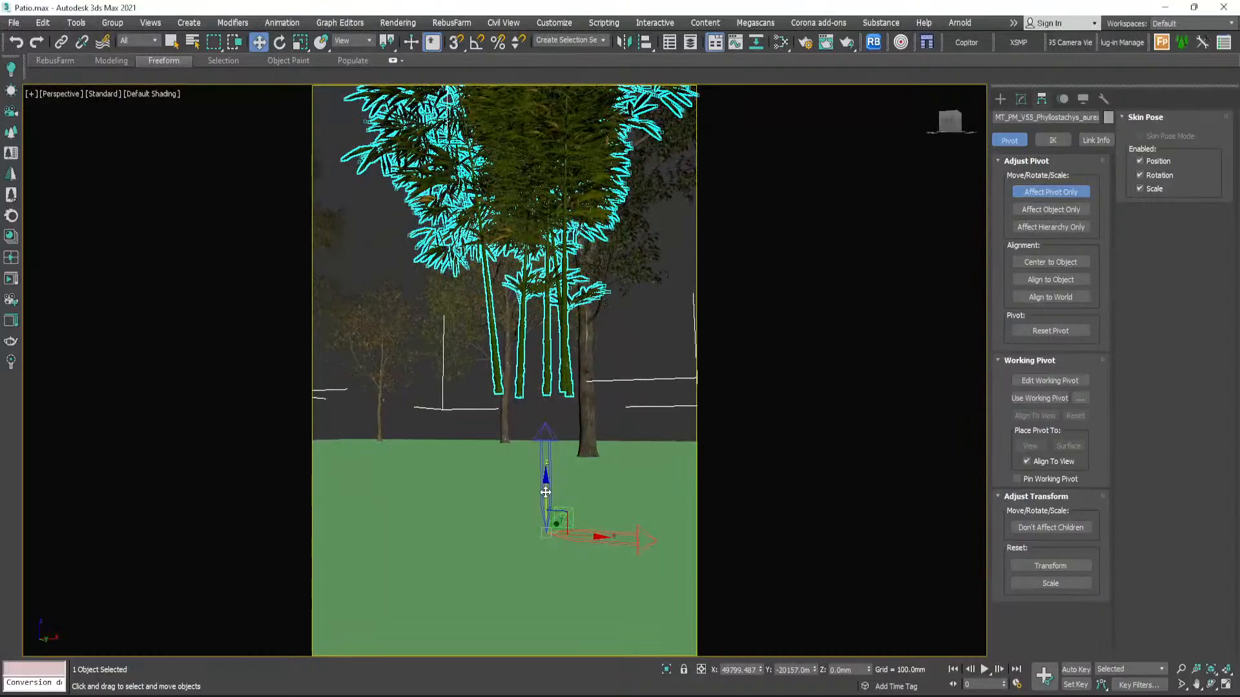
pyautogui.moveTo(540, 455); pyautogui.dragTo(537, 352)
# - Nudge the largest bamboo's pivot up to a height of about 714 mm and finish editing the pivot
pyautogui.keyDown('alt'); pyautogui.moveTo(538, 351); pyautogui.dragTo(563, 377, button='middle'); pyautogui.keyUp('alt')
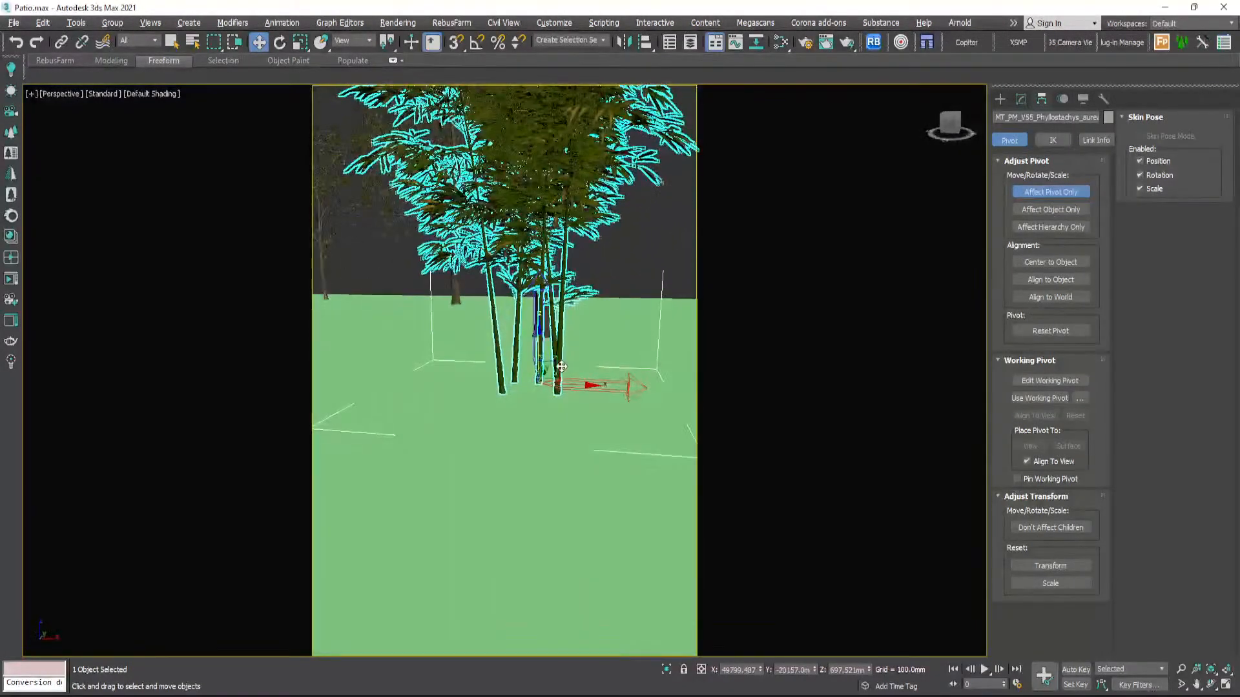
pyautogui.moveTo(541, 349); pyautogui.dragTo(540, 347)
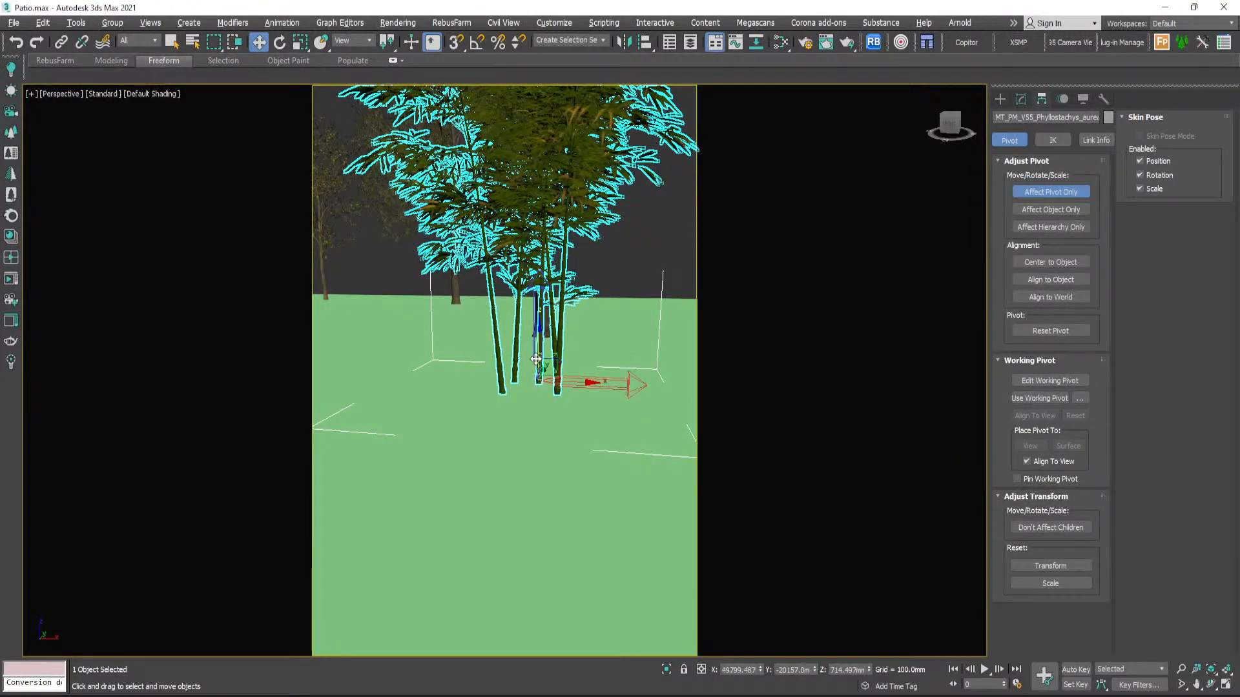
pyautogui.keyDown('alt'); pyautogui.moveTo(540, 348); pyautogui.dragTo(532, 385, button='middle'); pyautogui.keyUp('alt')
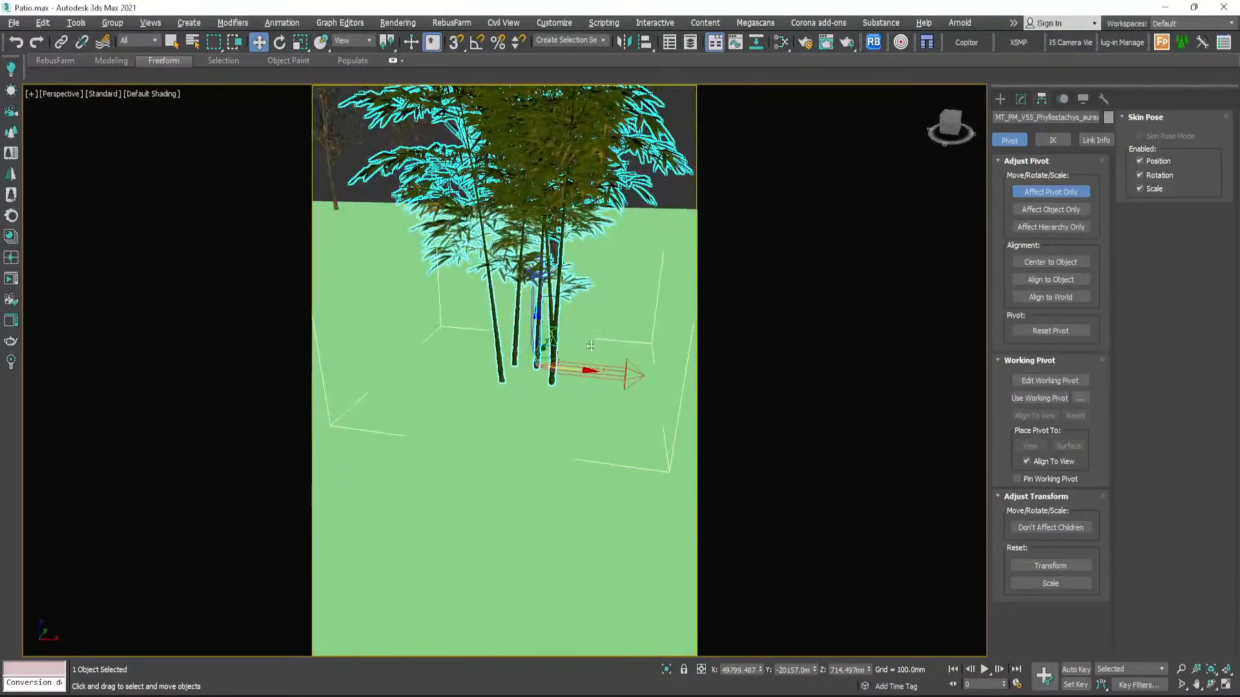
pyautogui.click(1002, 98)
# - Select the second-largest bamboo and add the three smaller bamboos to the selection
pyautogui.scroll(-5, 579, 344)
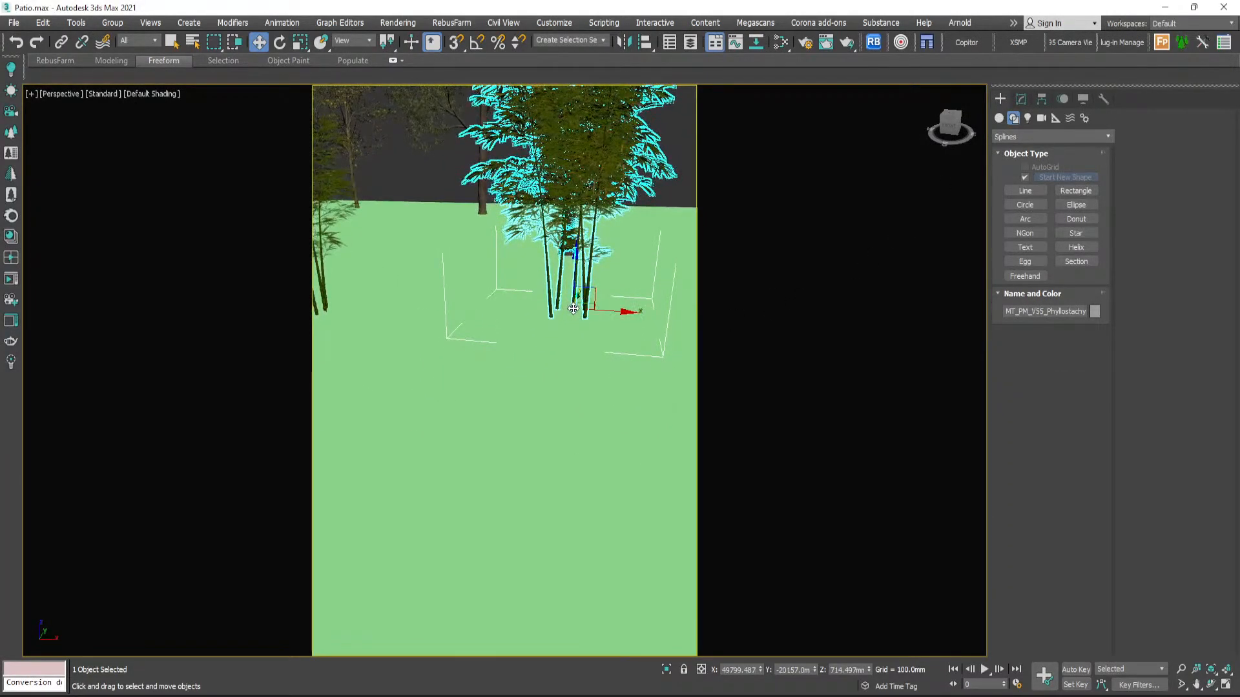
pyautogui.scroll(-6, 572, 309)
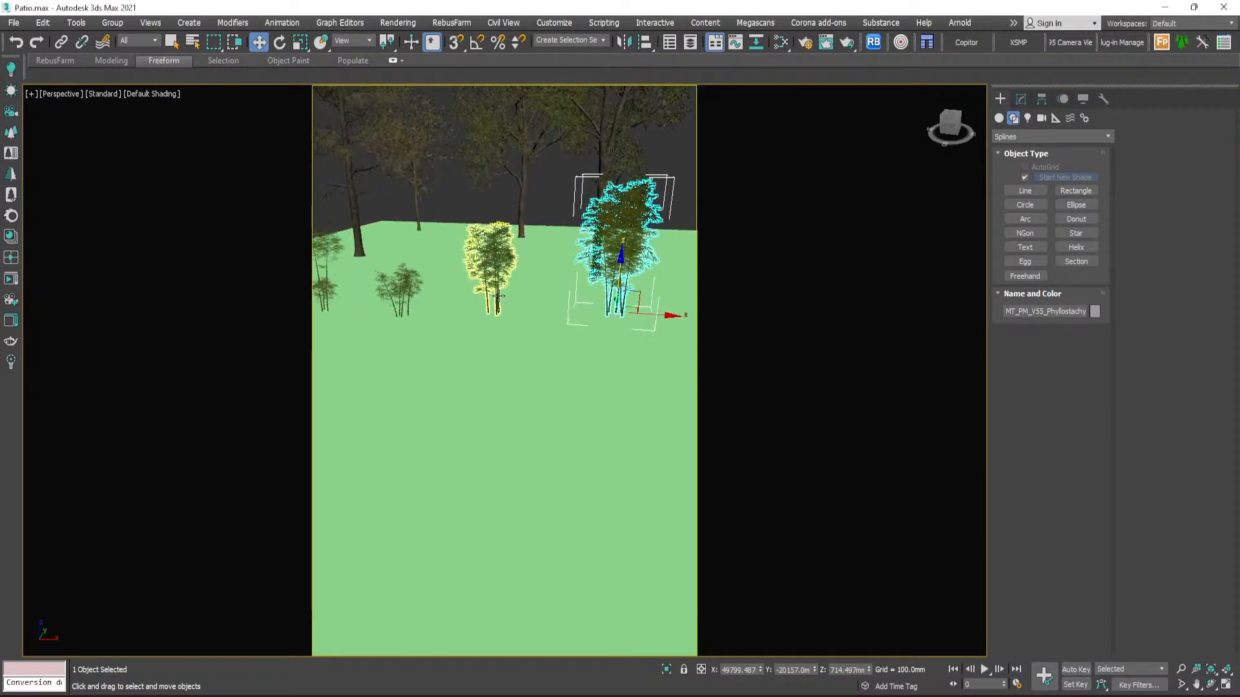
pyautogui.click(499, 296)
pyautogui.click(1041, 98)
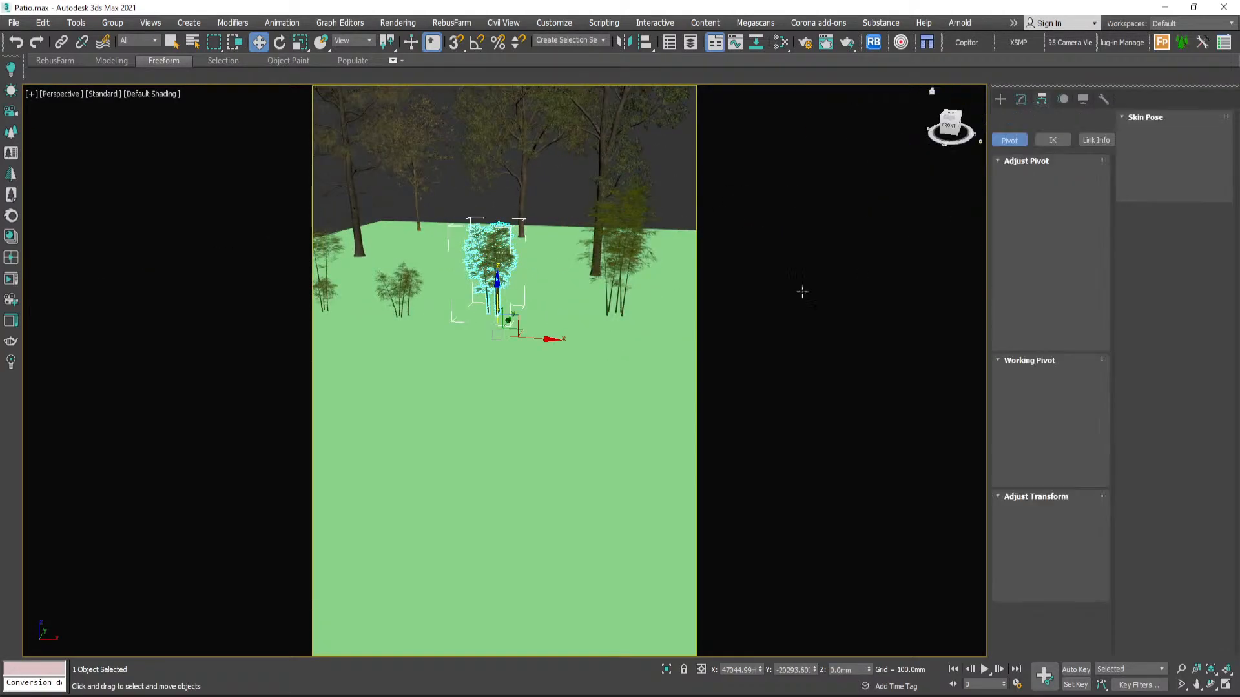
pyautogui.scroll(4, 494, 305)
pyautogui.scroll(-6, 577, 334)
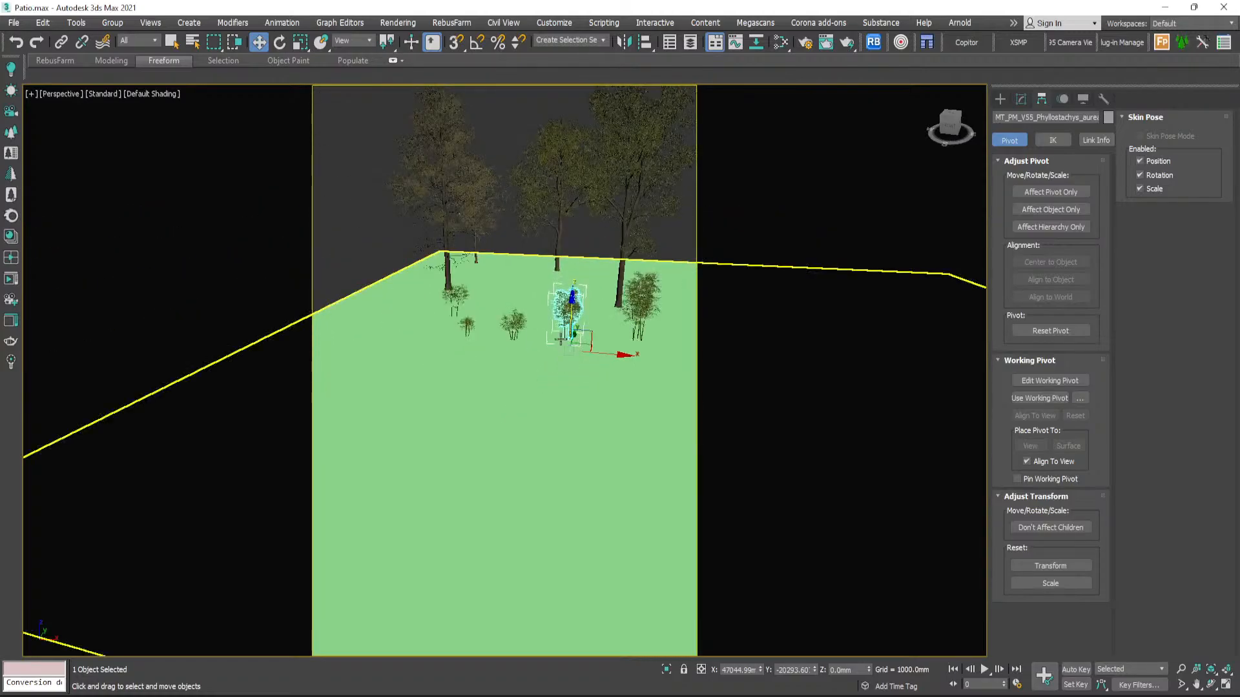
pyautogui.scroll(5, 561, 339)
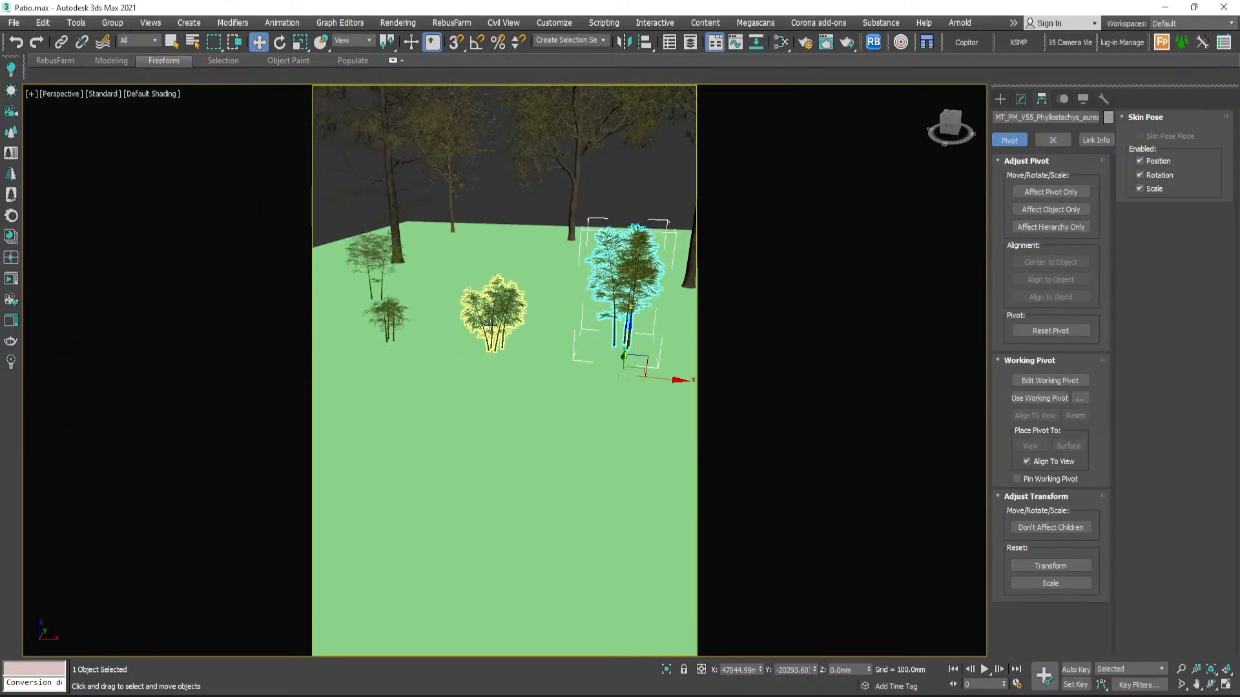
pyautogui.scroll(-4, 491, 325)
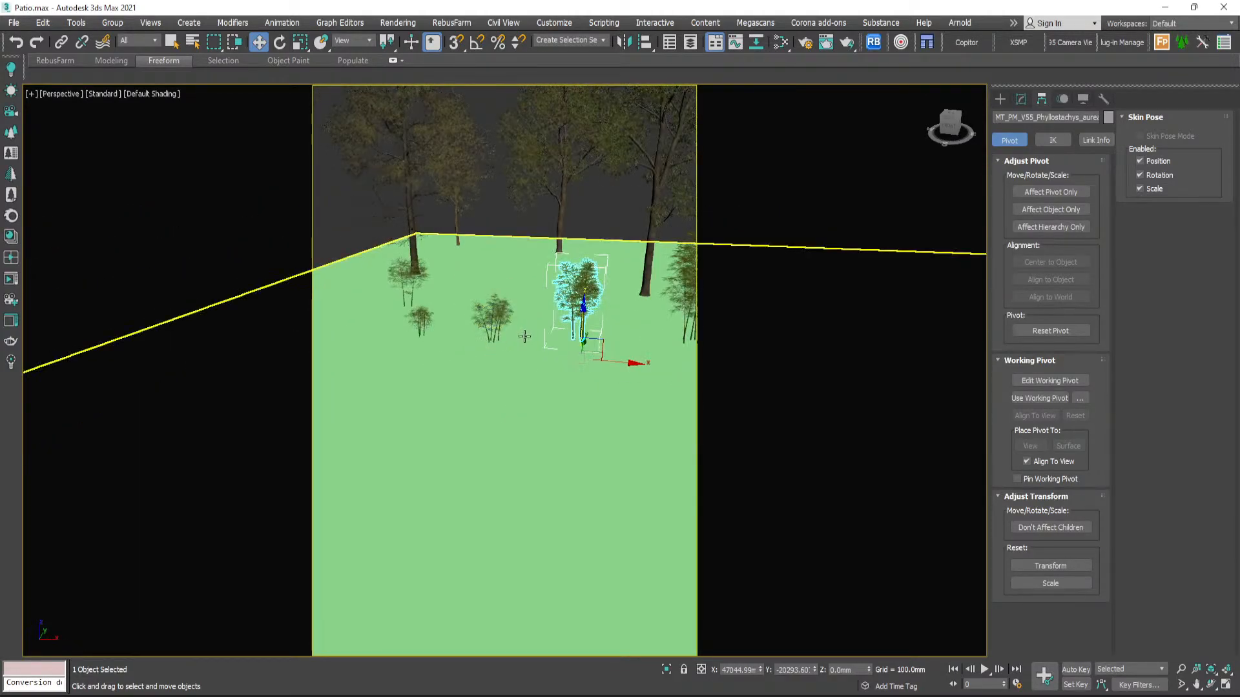
pyautogui.keyDown('ctrl'); pyautogui.click(505, 327); pyautogui.keyUp('ctrl')
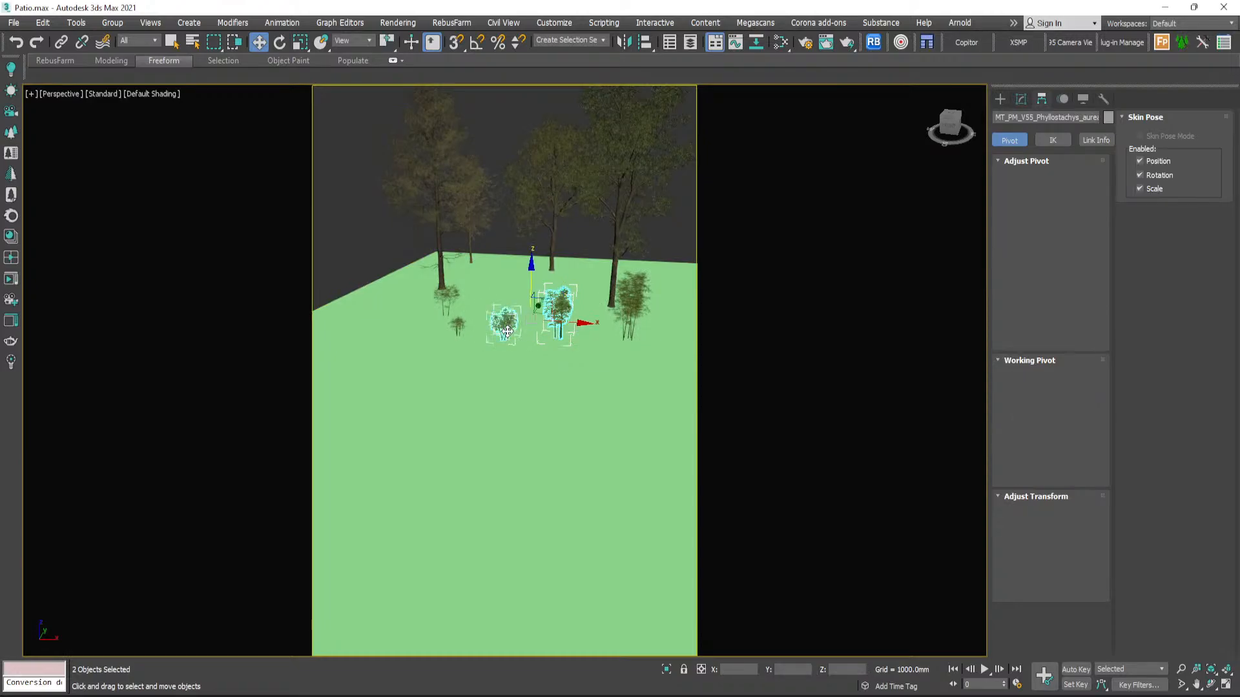
pyautogui.keyDown('ctrl'); pyautogui.click(457, 326); pyautogui.keyUp('ctrl')
pyautogui.keyDown('ctrl'); pyautogui.click(452, 296); pyautogui.keyUp('ctrl')
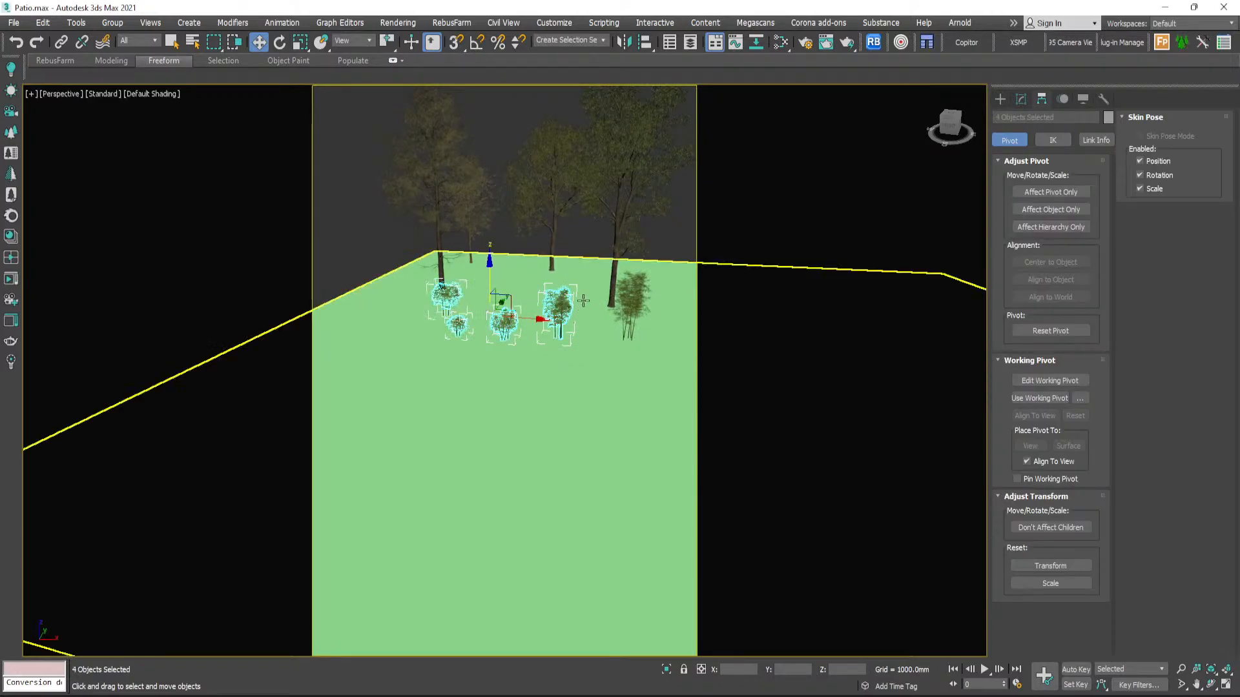
# - Open Stock Model Fixer for the four selected bamboos and dismiss its licence notice
pyautogui.moveTo(574, 302); pyautogui.dragTo(556, 354, button='middle')
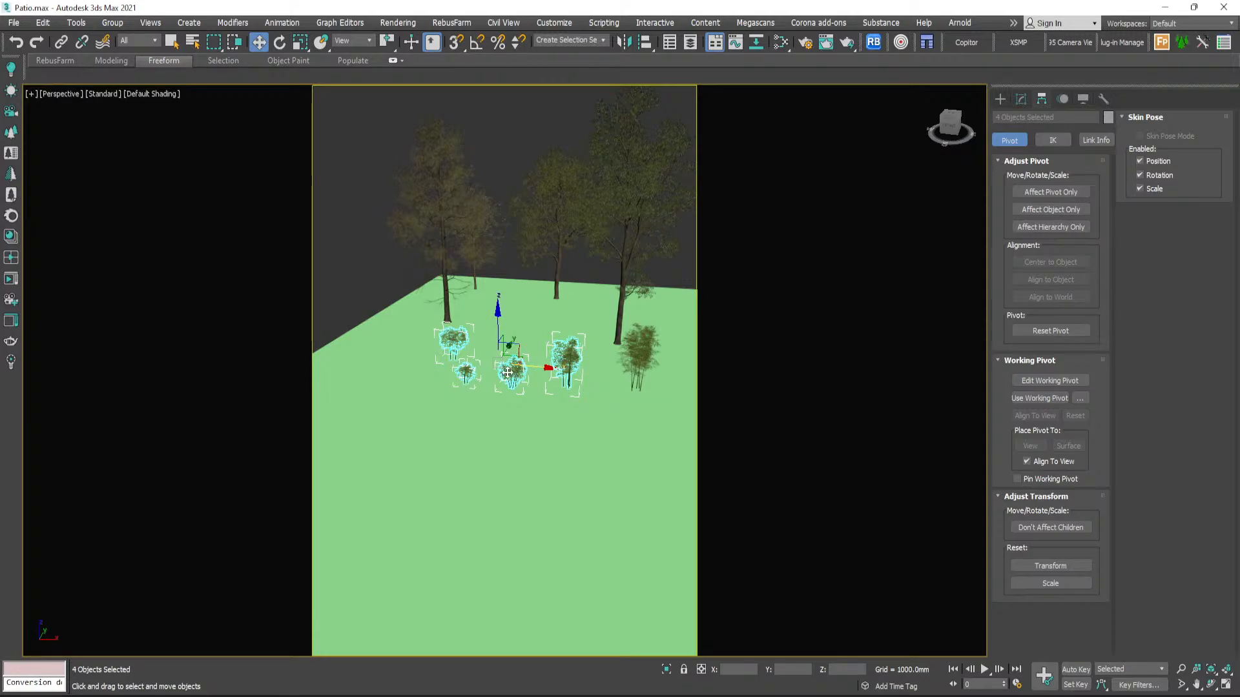
pyautogui.scroll(5, 507, 373)
pyautogui.moveTo(533, 360); pyautogui.dragTo(499, 377, button='middle')
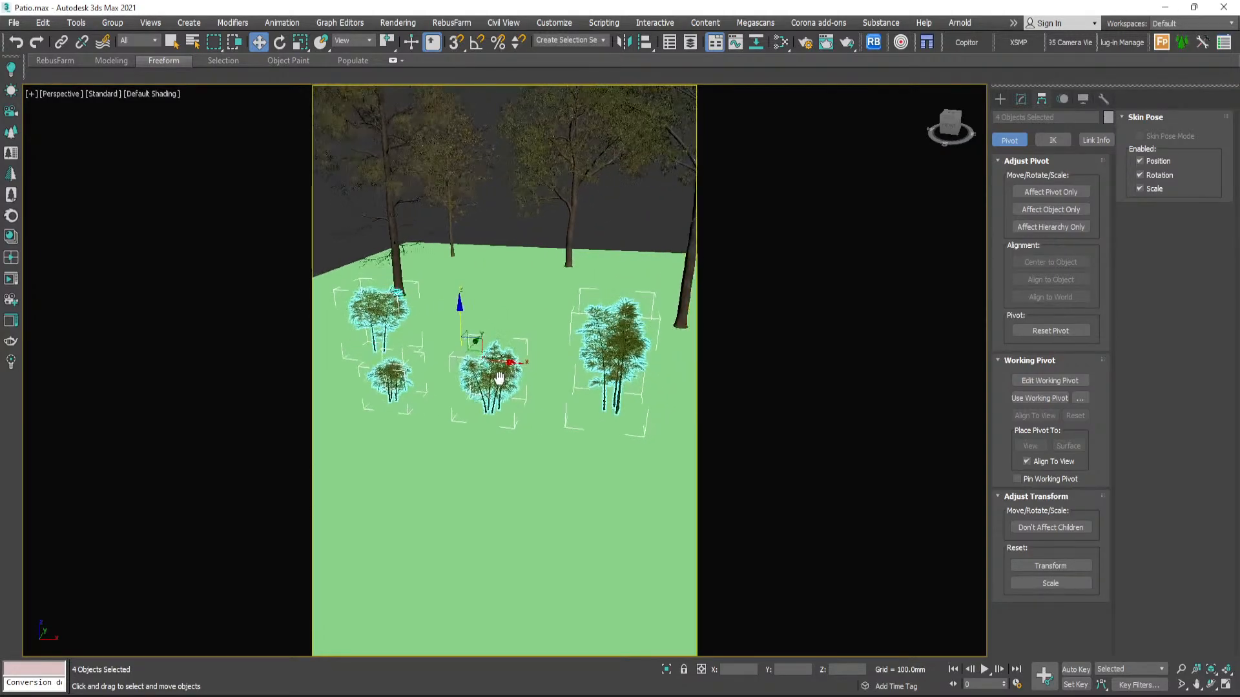
pyautogui.rightClick(499, 379)
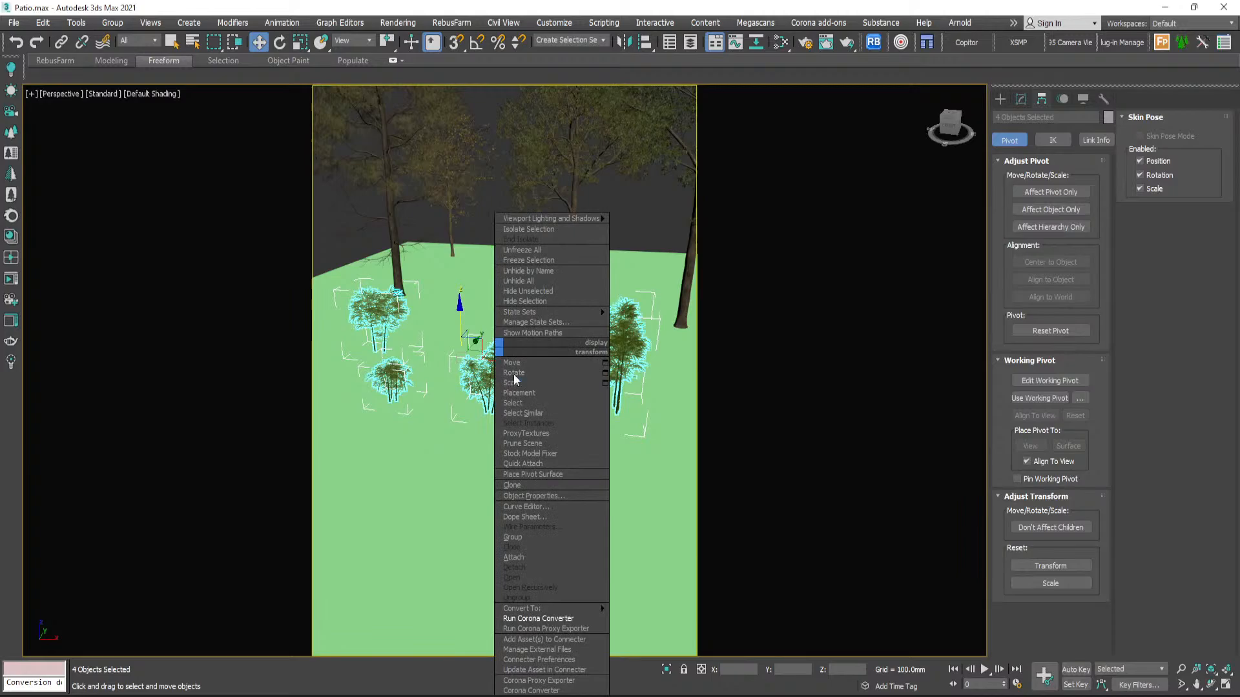
pyautogui.click(530, 454)
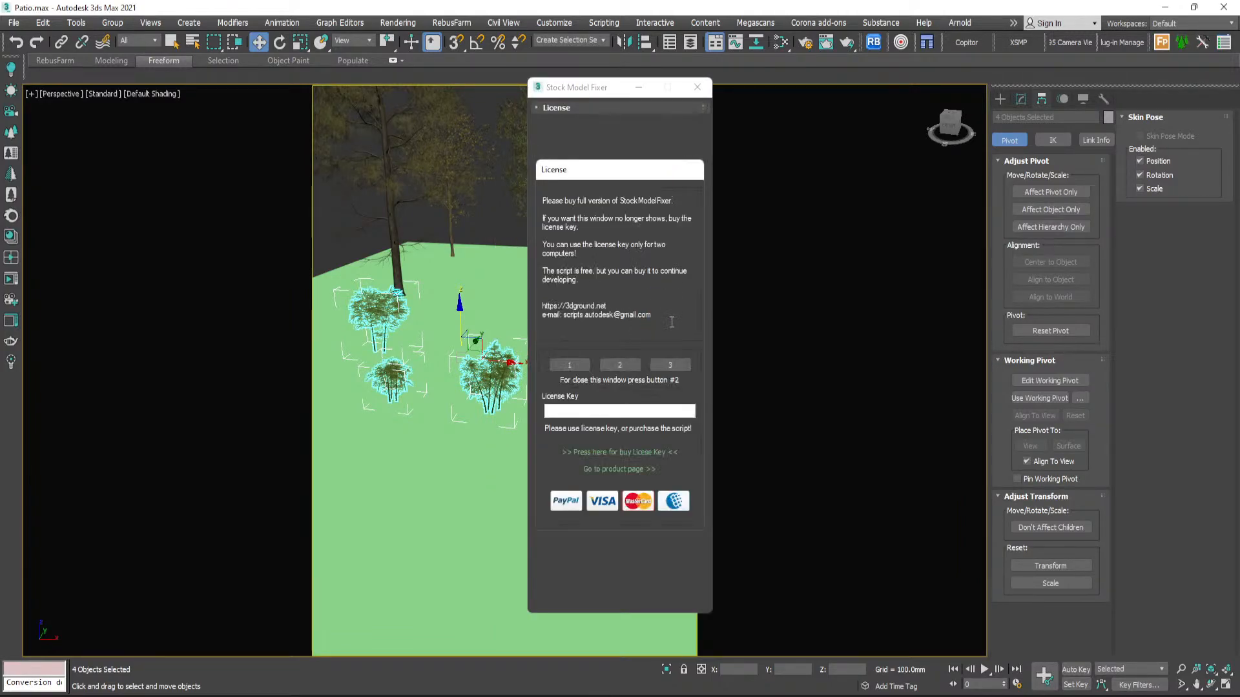
pyautogui.click(634, 365)
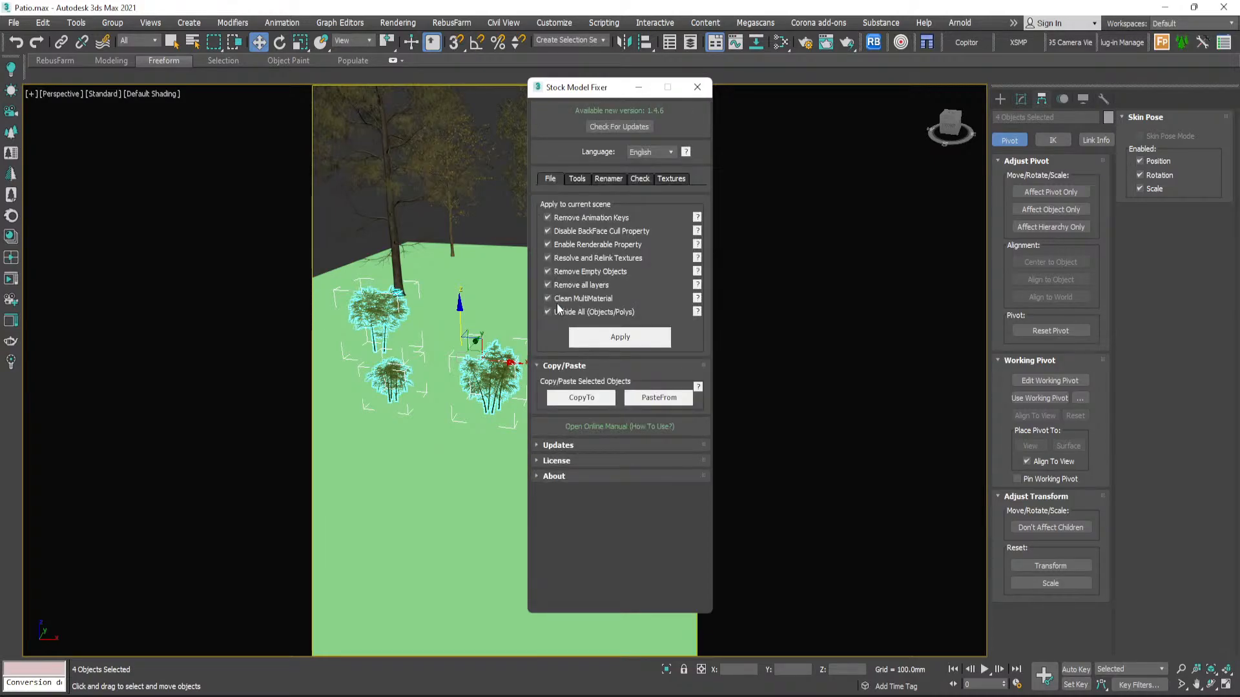
# - Look through Stock Model Fixer's geometry, renaming, texture and checking options for the selected bamboos
pyautogui.click(583, 180)
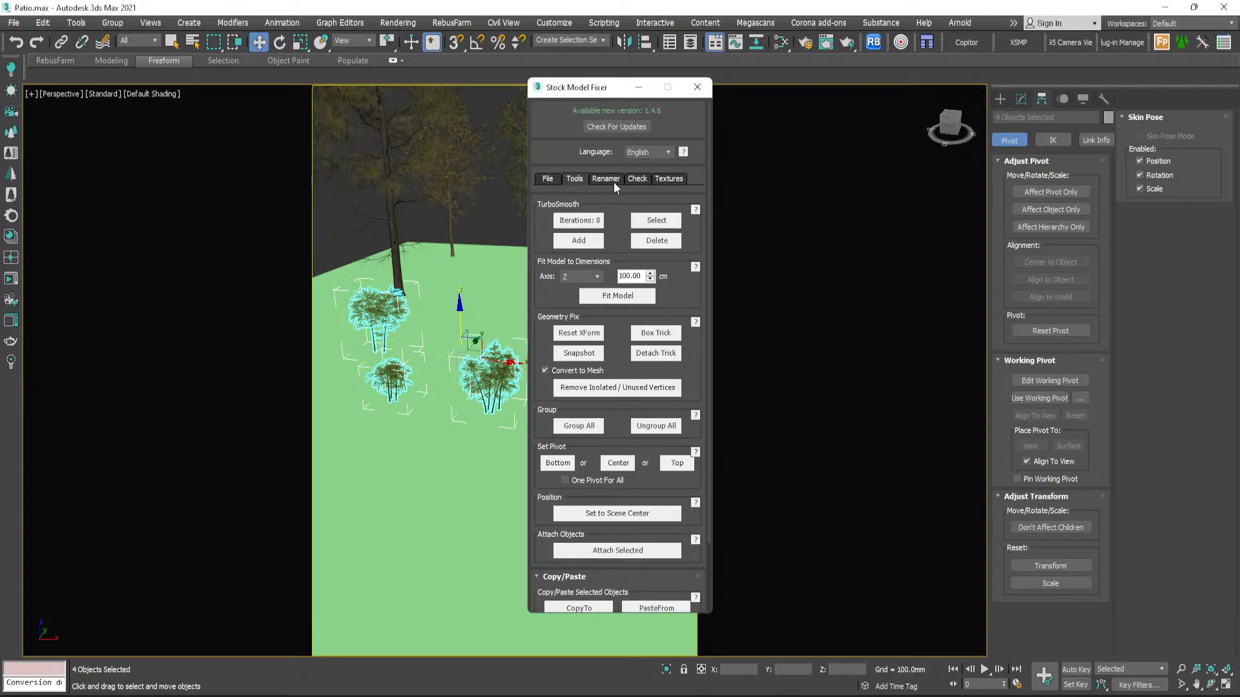
pyautogui.click(614, 181)
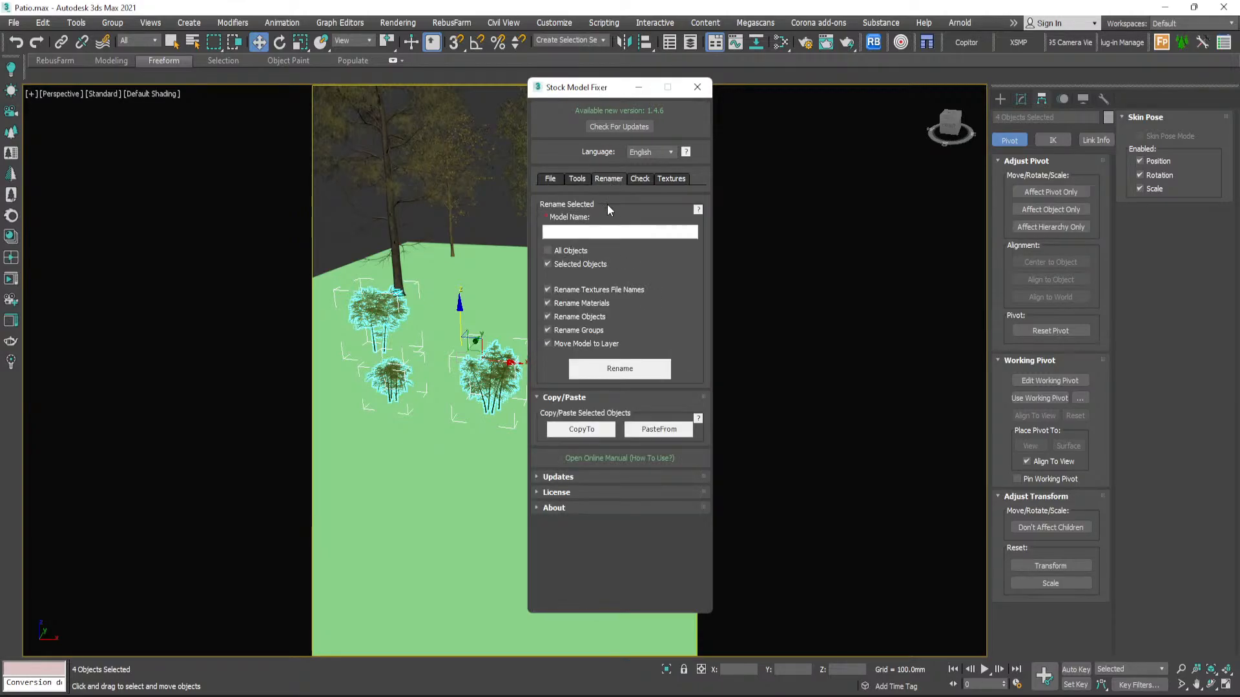
pyautogui.click(664, 179)
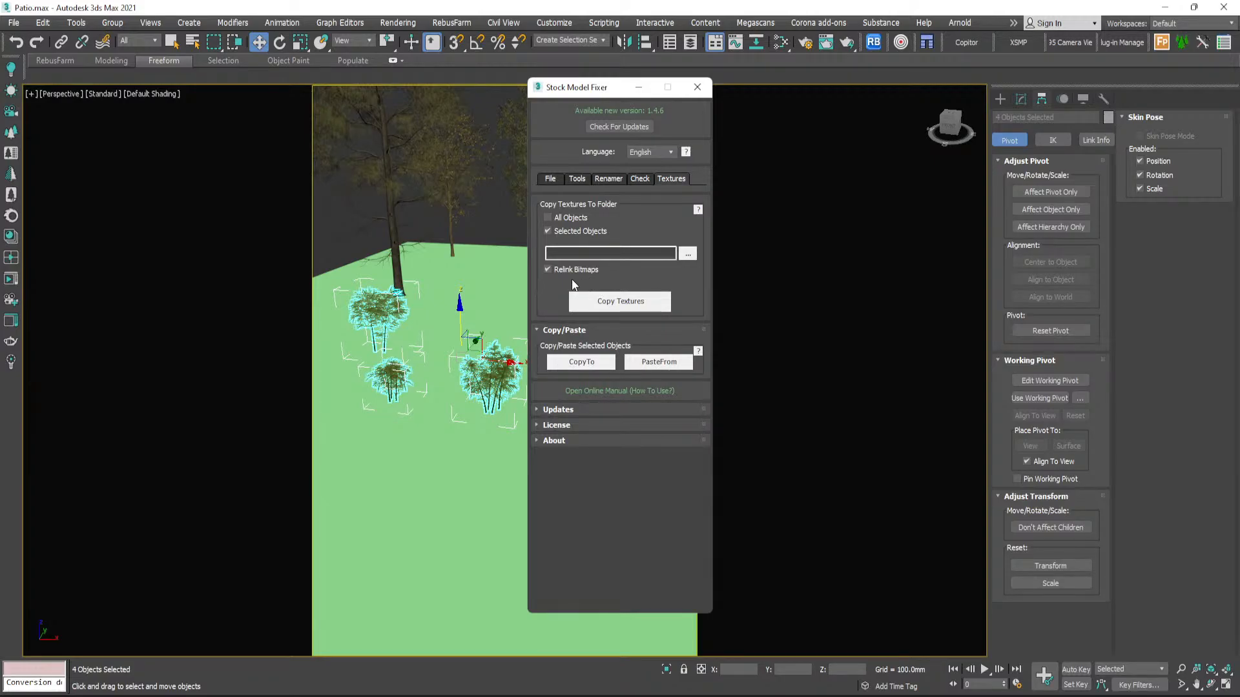
pyautogui.click(639, 179)
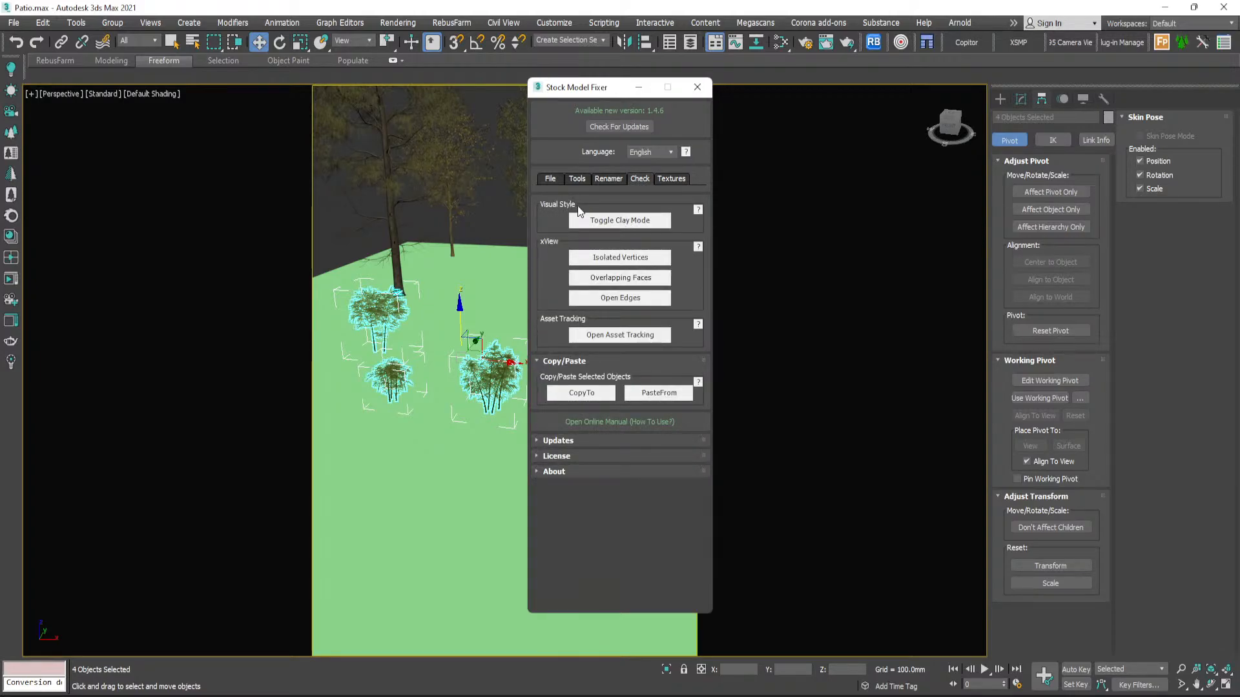
pyautogui.click(606, 336)
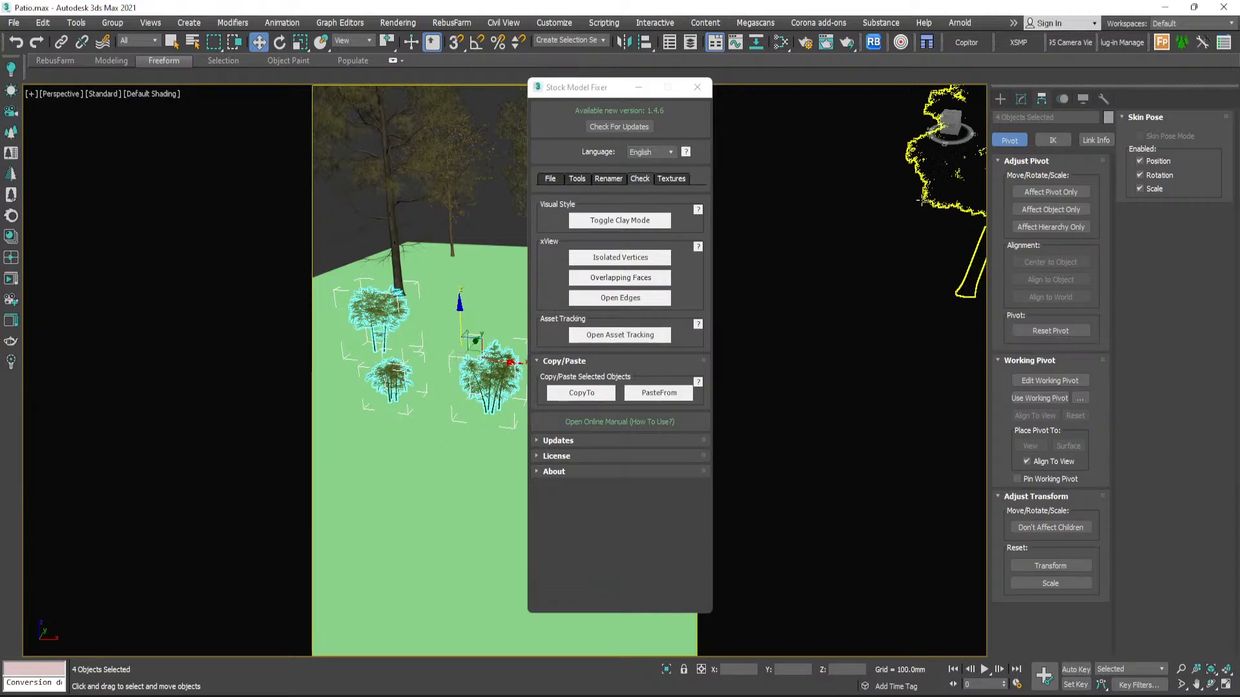
pyautogui.click(608, 179)
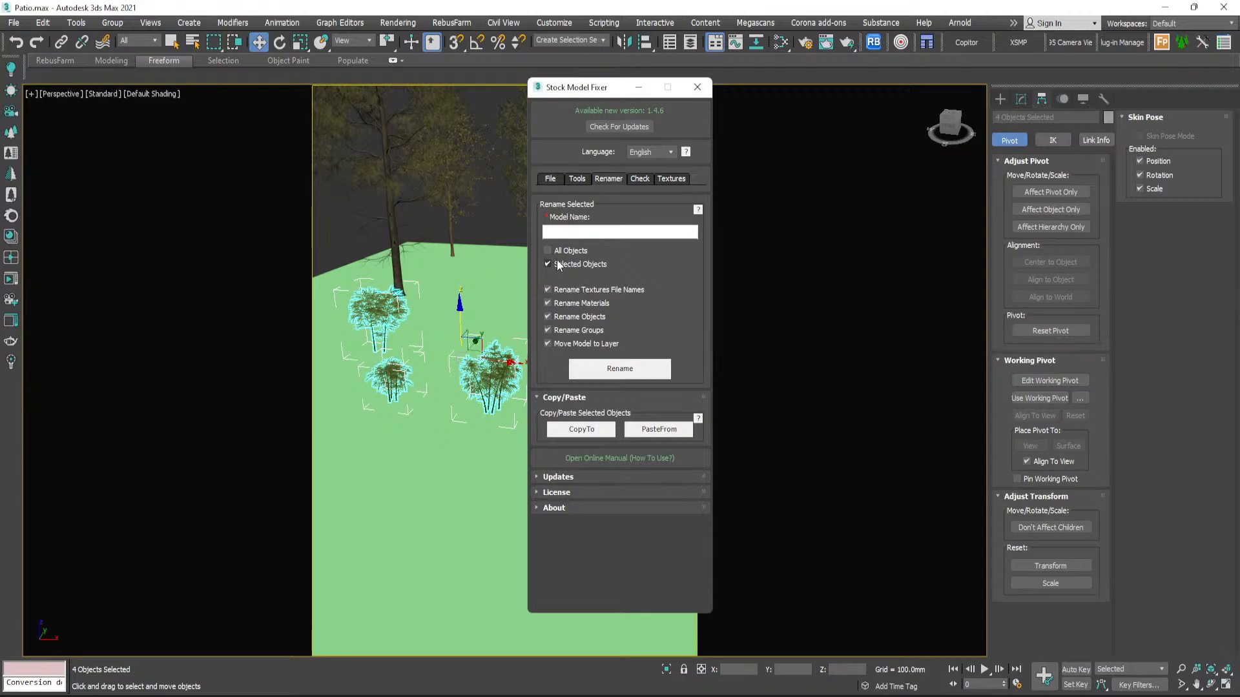
# - Set the four selected bamboos' individual pivots to Bottom with One Pivot For All off, and close Stock Model Fixer
pyautogui.click(574, 180)
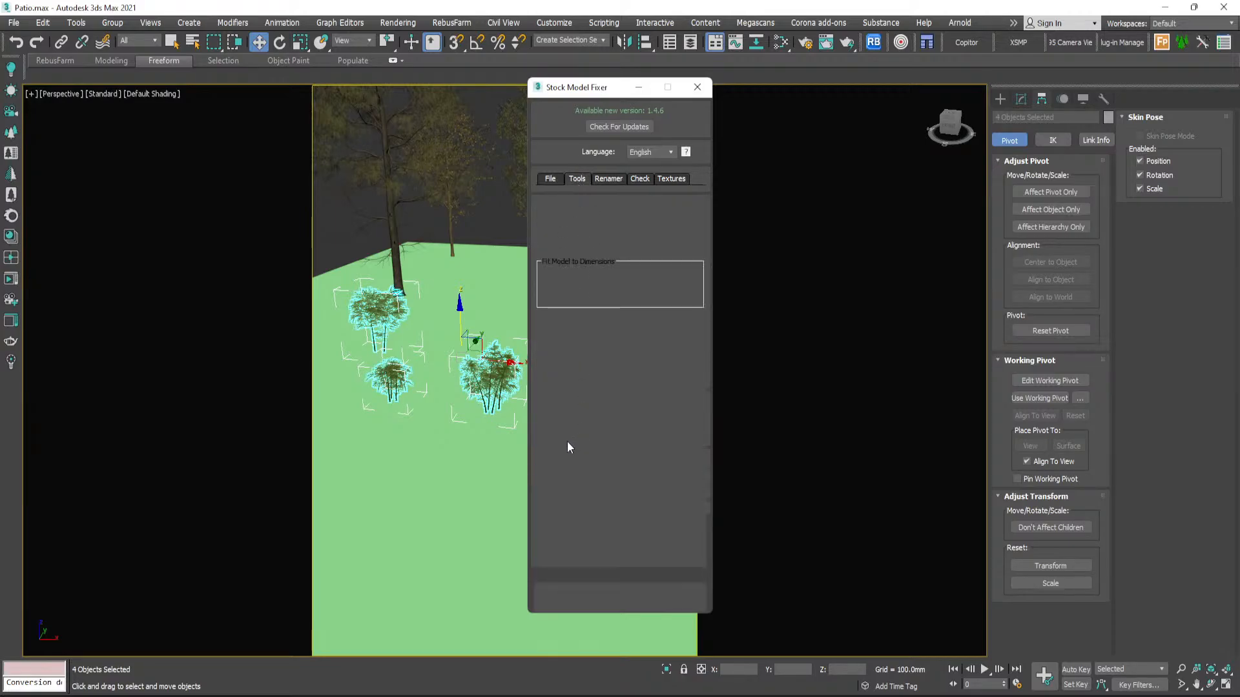
pyautogui.scroll(-3, 553, 446)
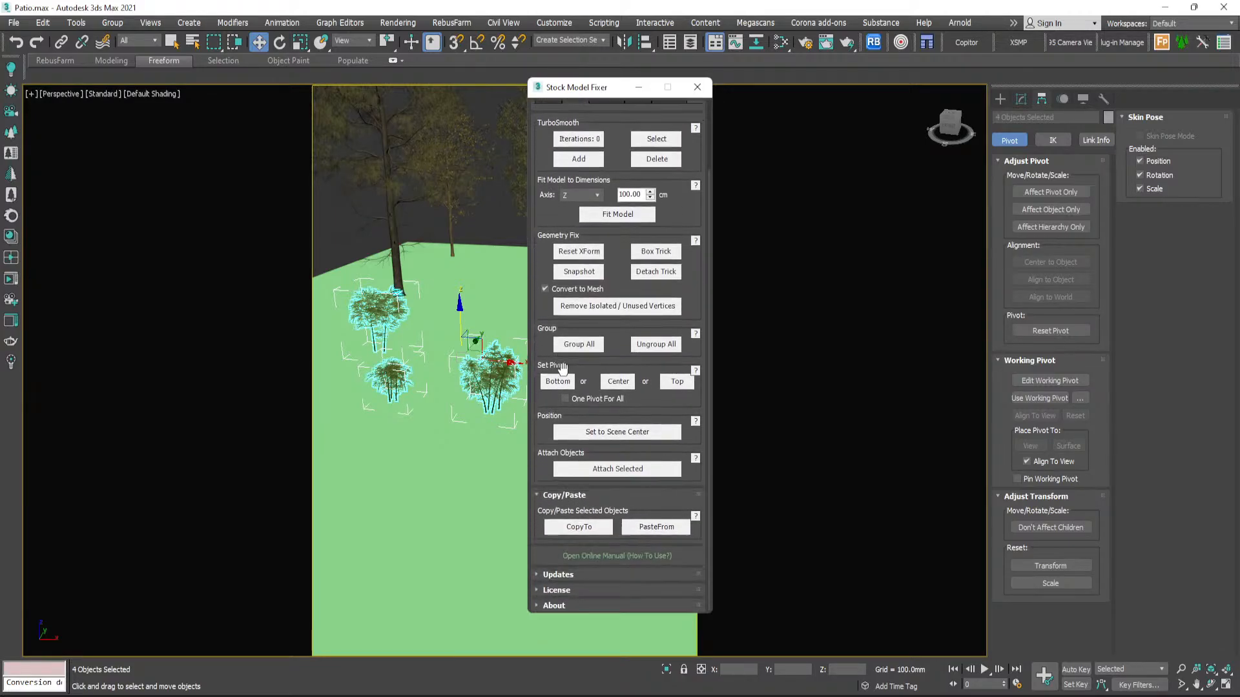
pyautogui.scroll(3, 488, 380)
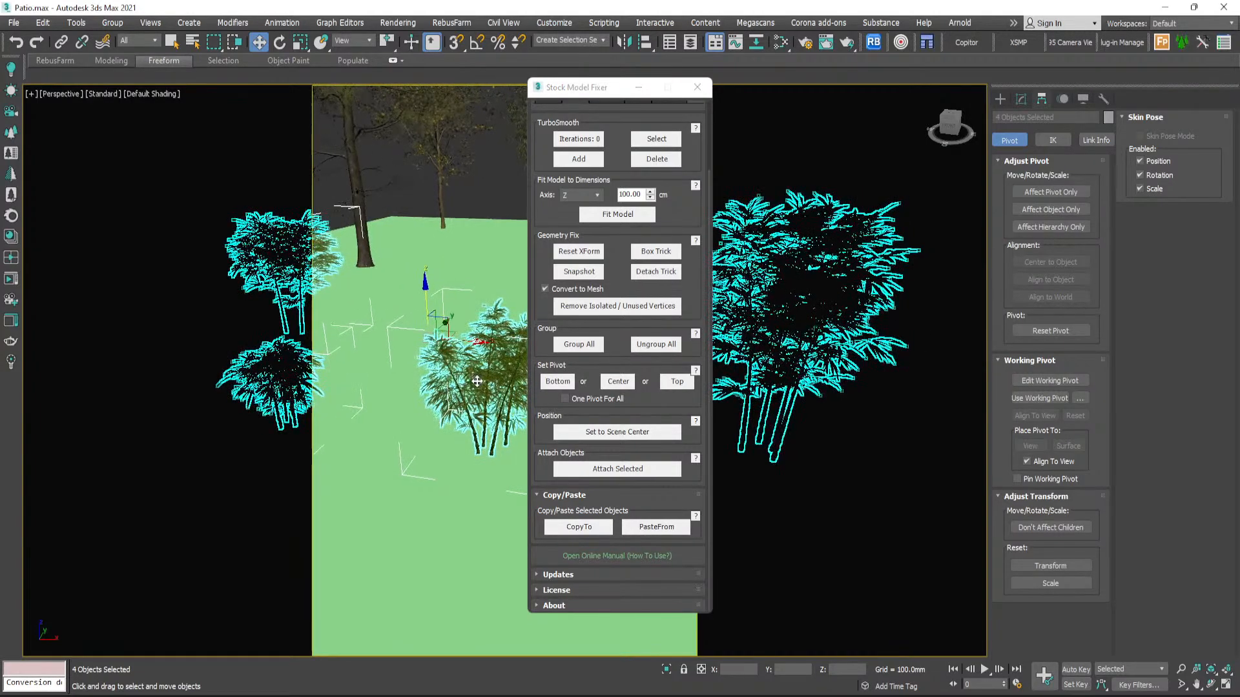
pyautogui.keyDown('alt'); pyautogui.moveTo(488, 380); pyautogui.dragTo(401, 375, button='middle'); pyautogui.keyUp('alt')
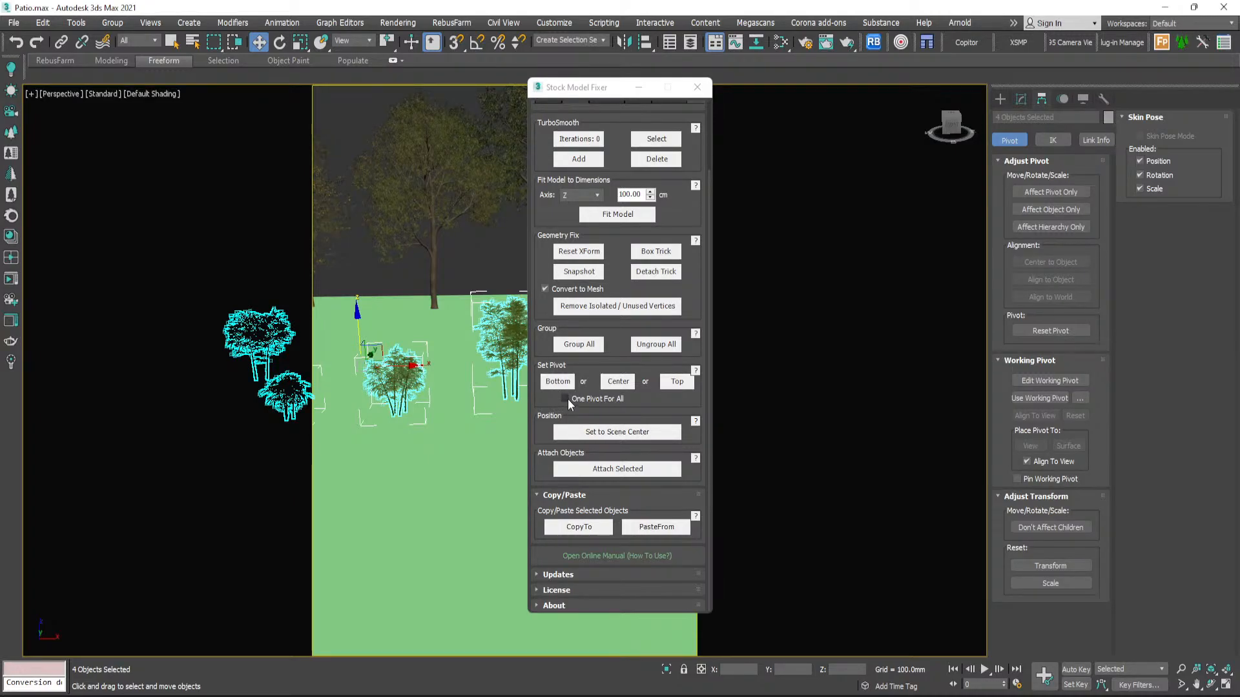
pyautogui.click(566, 399)
pyautogui.click(614, 382)
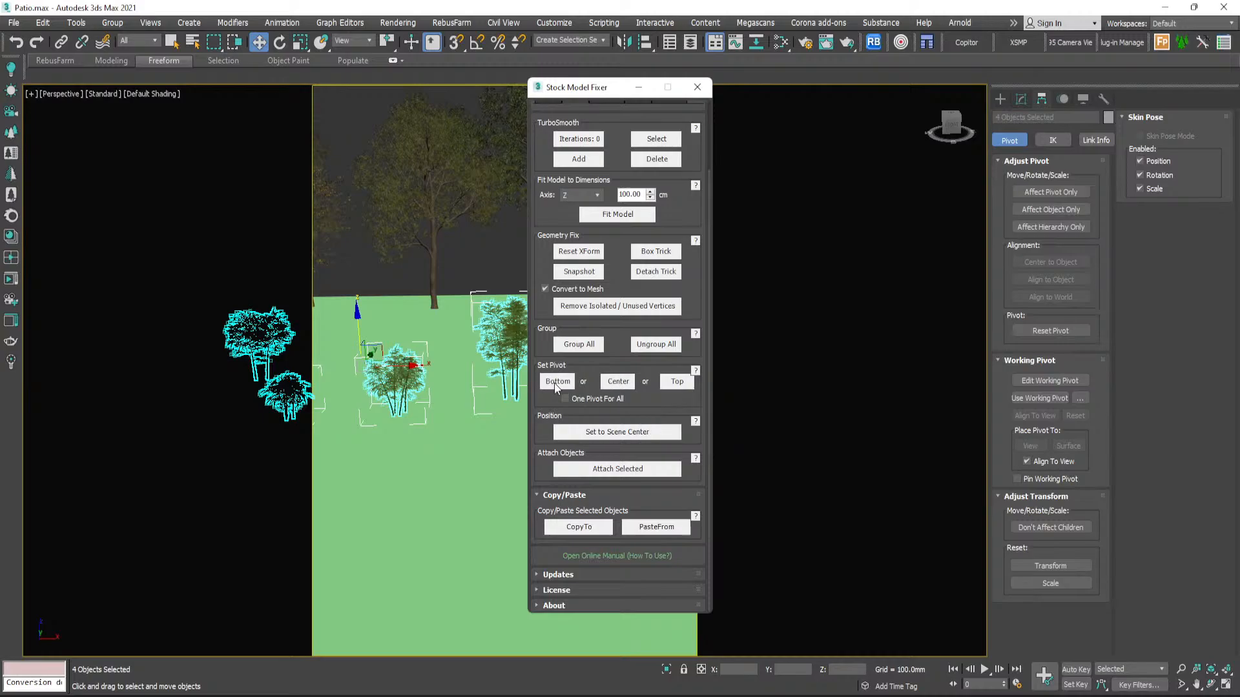
pyautogui.click(556, 385)
pyautogui.click(699, 86)
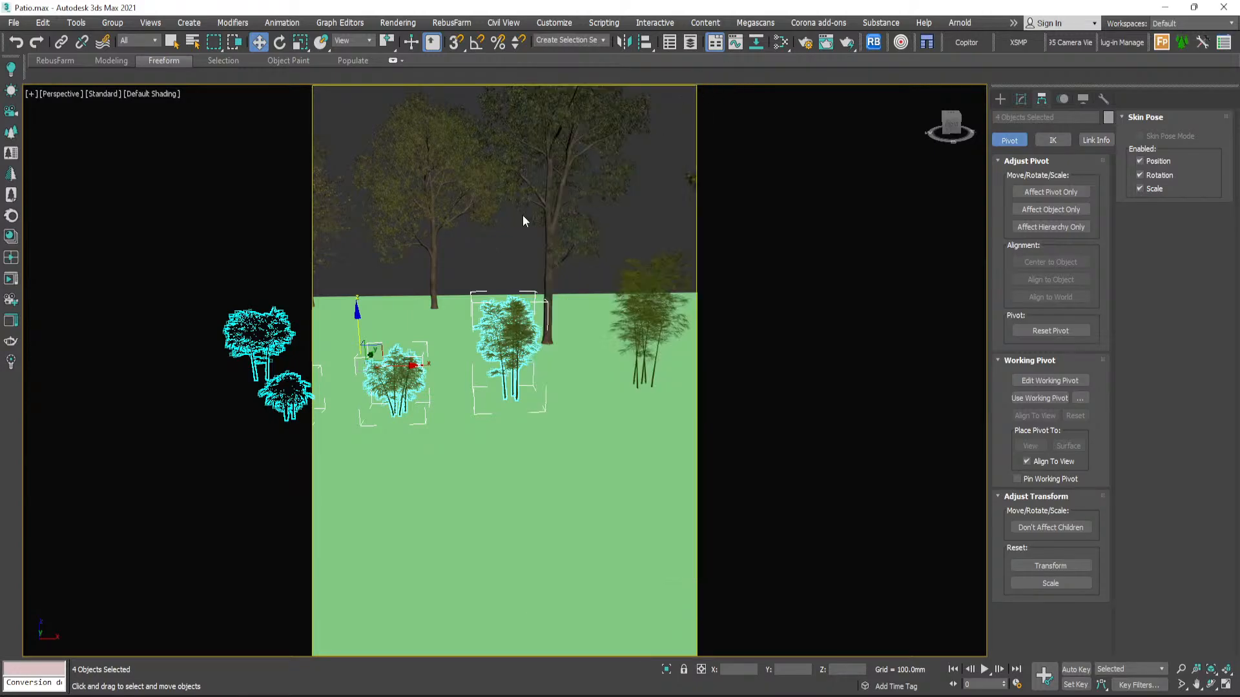
# - Select only the second-largest bamboo and check its pivot position against the cut stem ends
pyautogui.click(523, 217)
pyautogui.click(516, 354)
pyautogui.scroll(2, 511, 398)
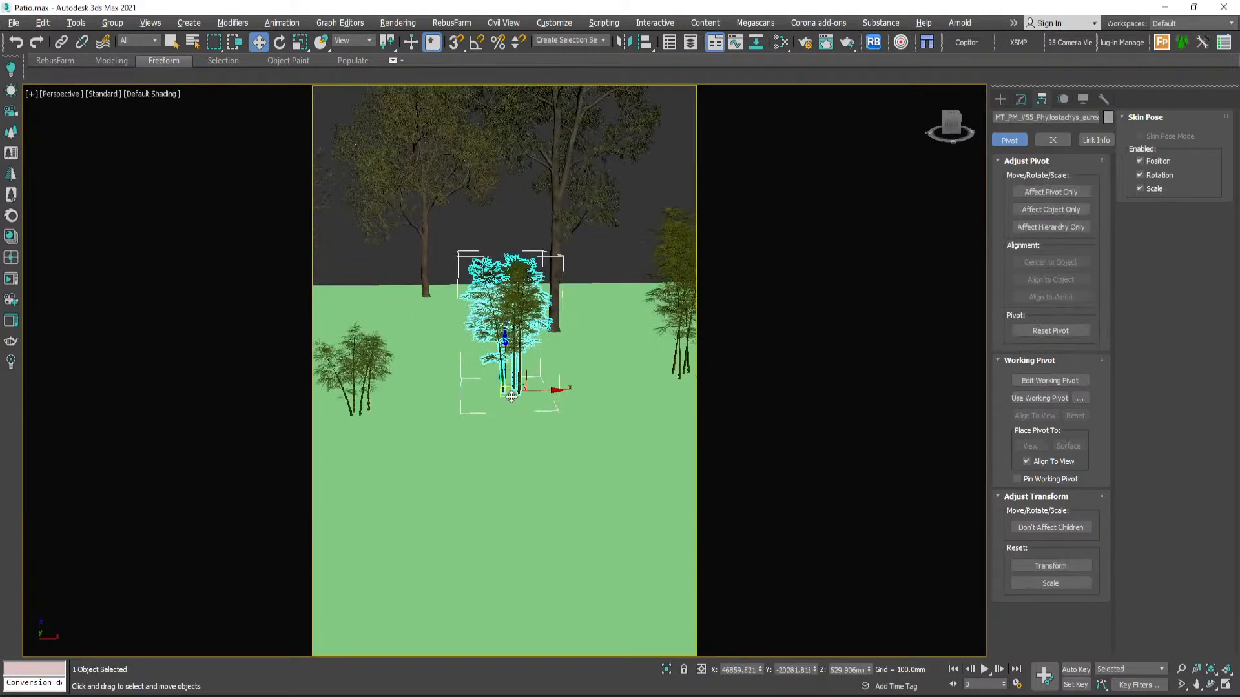
pyautogui.scroll(5, 510, 398)
pyautogui.scroll(-3, 500, 375)
pyautogui.keyDown('alt'); pyautogui.moveTo(499, 367); pyautogui.dragTo(461, 372, button='middle'); pyautogui.keyUp('alt')
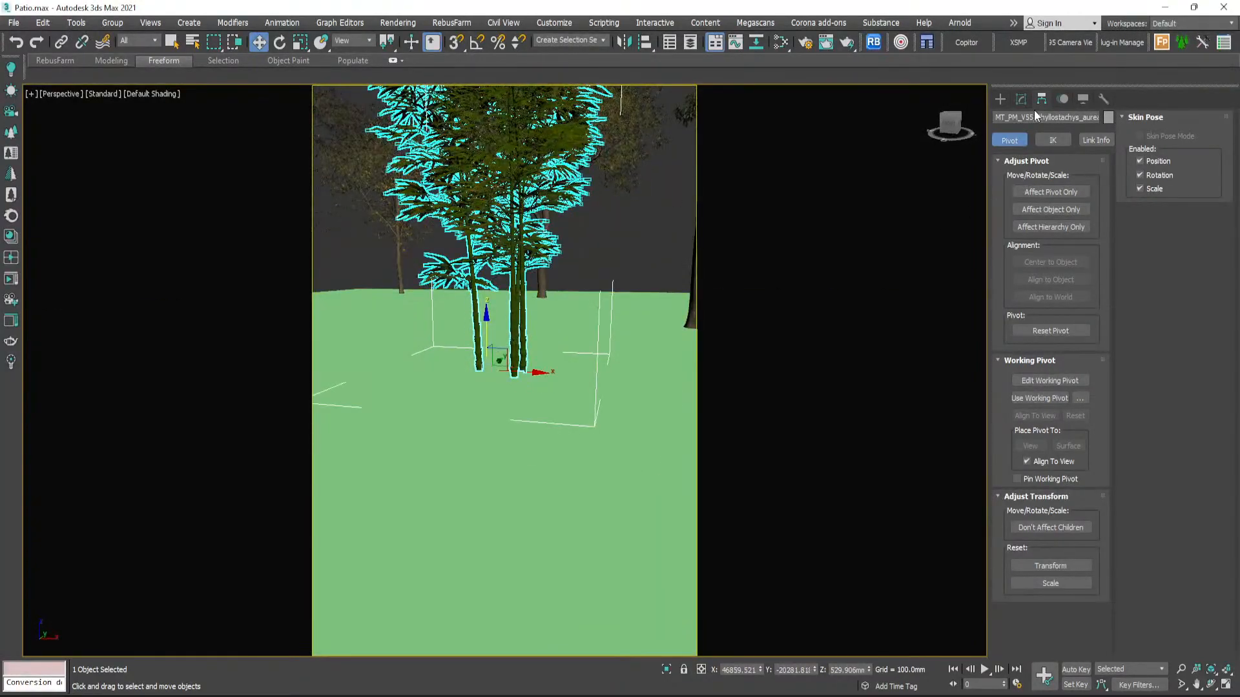
# - Raise only the pivot of the selected bamboo to about Z 585 mm, slightly above the cut stem ends
pyautogui.click(1033, 187)
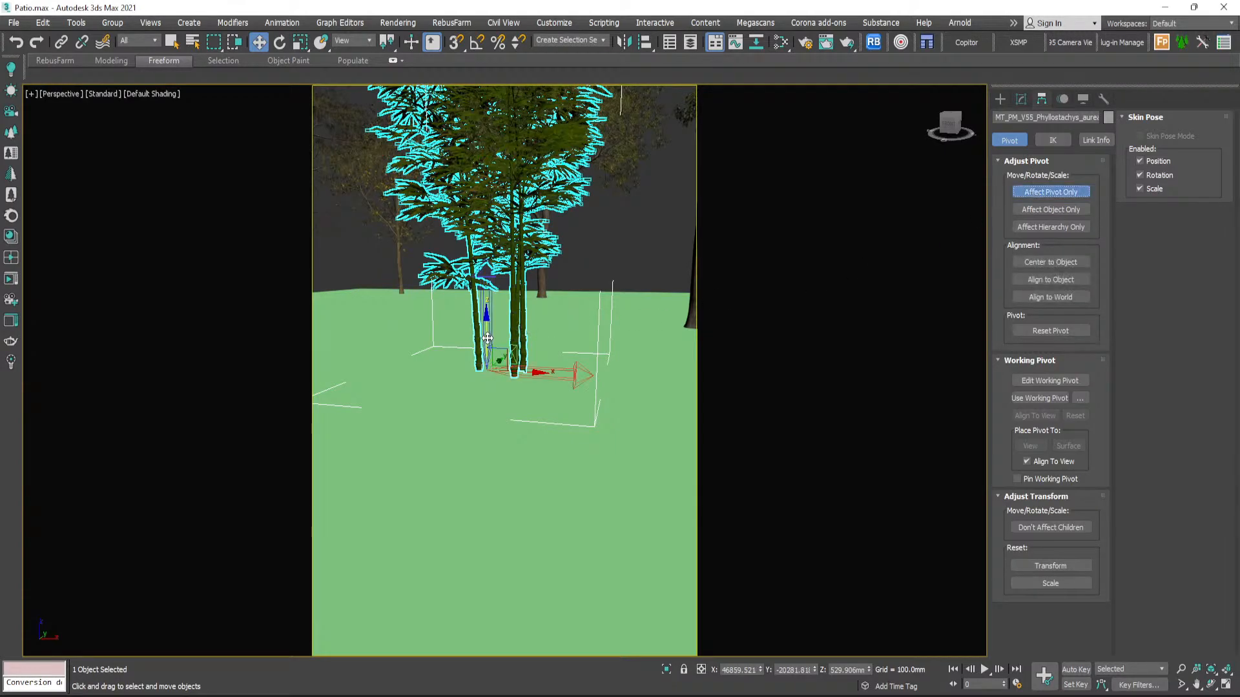
pyautogui.moveTo(487, 338); pyautogui.dragTo(492, 328)
pyautogui.click(1021, 98)
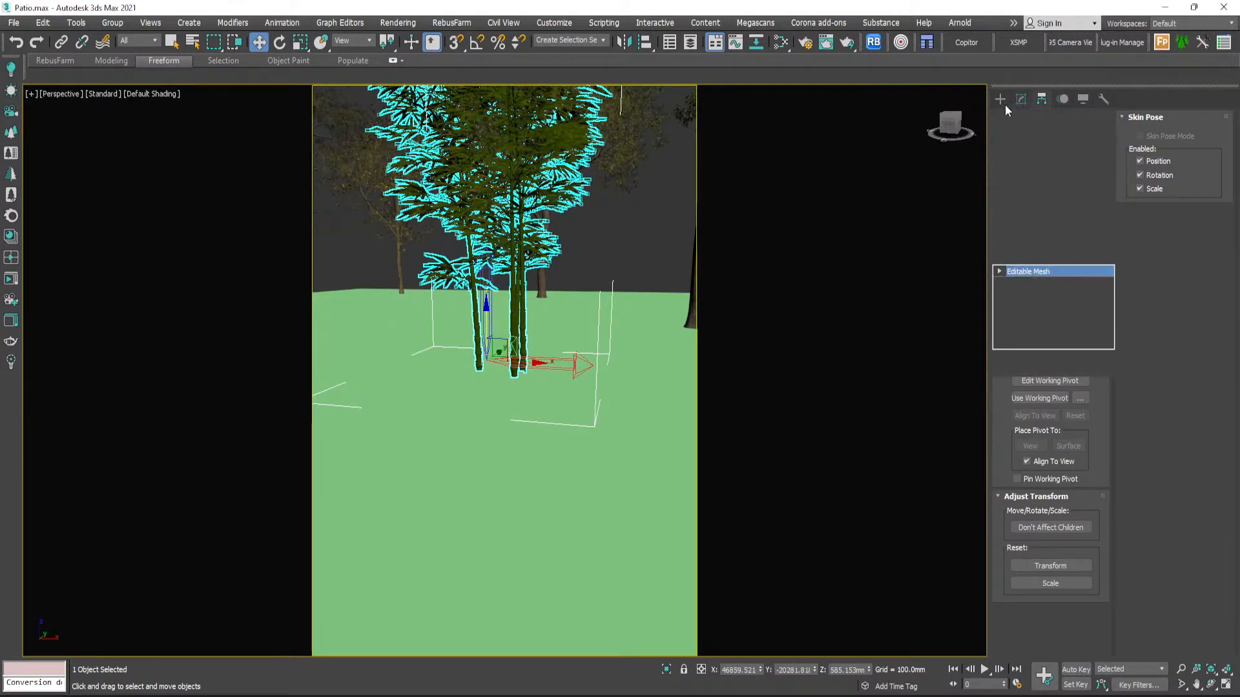
pyautogui.scroll(-5, 658, 387)
pyautogui.scroll(5, 509, 374)
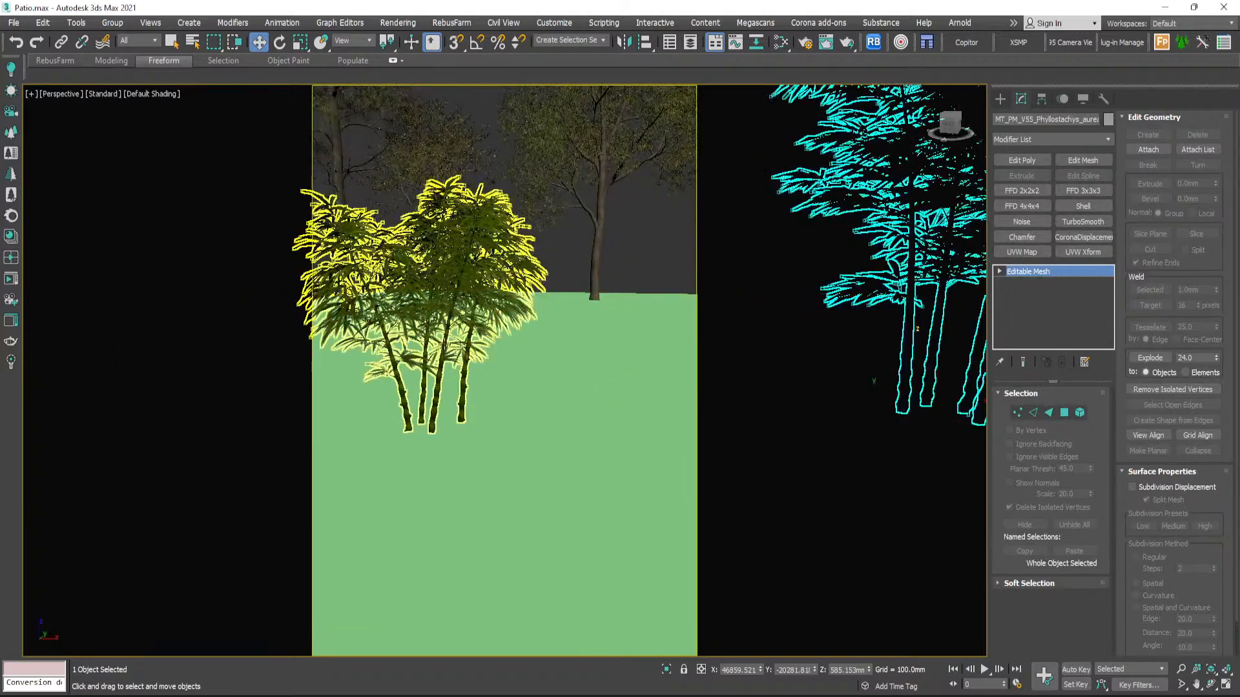
# - Select the neighbouring smaller bamboo and check its pivot against its stem bases
pyautogui.click(444, 339)
pyautogui.press('z')
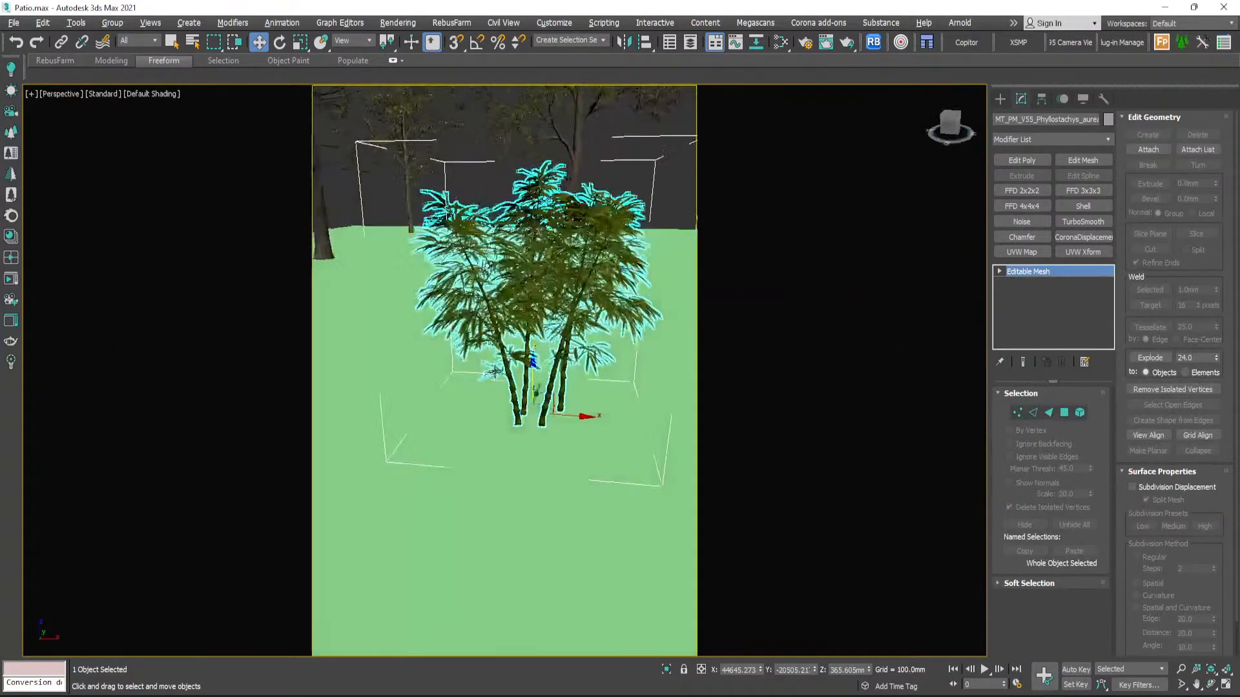
pyautogui.scroll(-4, 509, 372)
pyautogui.moveTo(324, 370); pyautogui.dragTo(521, 362, button='middle')
pyautogui.scroll(4, 521, 362)
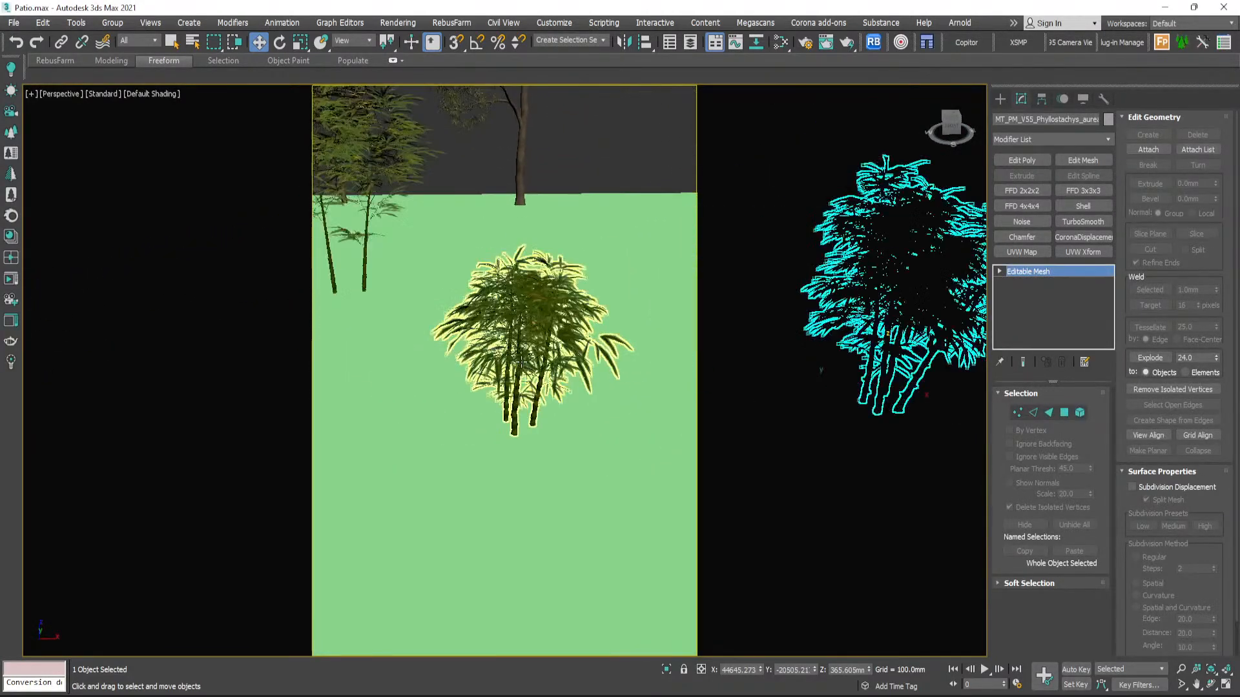
# - Select the smallest bamboo and scale it up uniformly to about 123%
pyautogui.click(521, 362)
pyautogui.press('r')
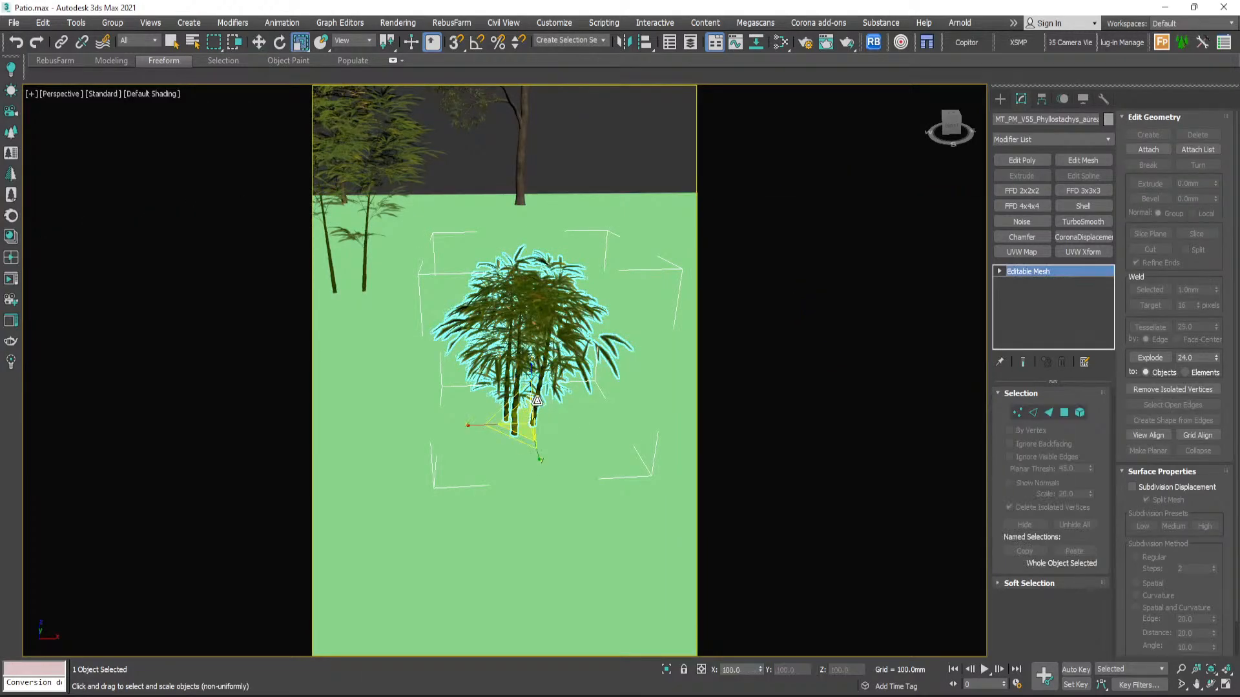
pyautogui.moveTo(524, 418); pyautogui.dragTo(553, 397)
pyautogui.scroll(-5, 550, 389)
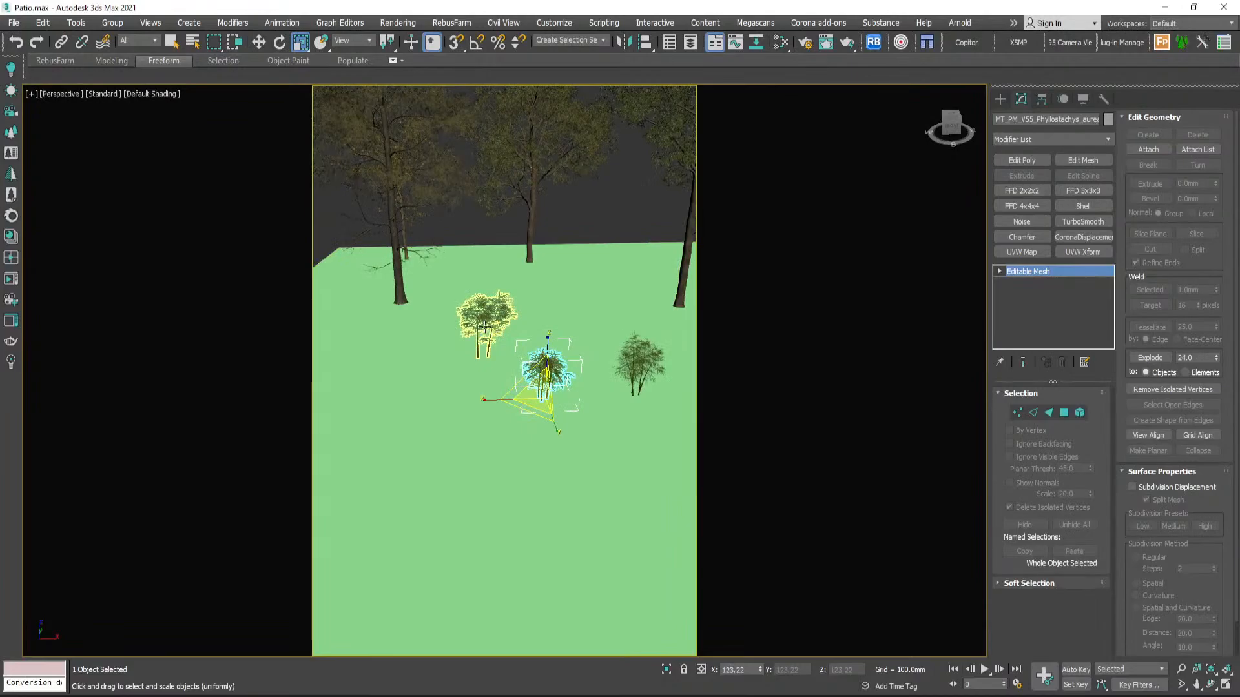
# - Select all five bamboo clumps on the green ground together
pyautogui.click(503, 328)
pyautogui.scroll(-6, 502, 328)
pyautogui.keyDown('alt'); pyautogui.moveTo(503, 328); pyautogui.dragTo(532, 357, button='middle'); pyautogui.keyUp('alt')
pyautogui.click(999, 99)
pyautogui.scroll(5, 505, 332)
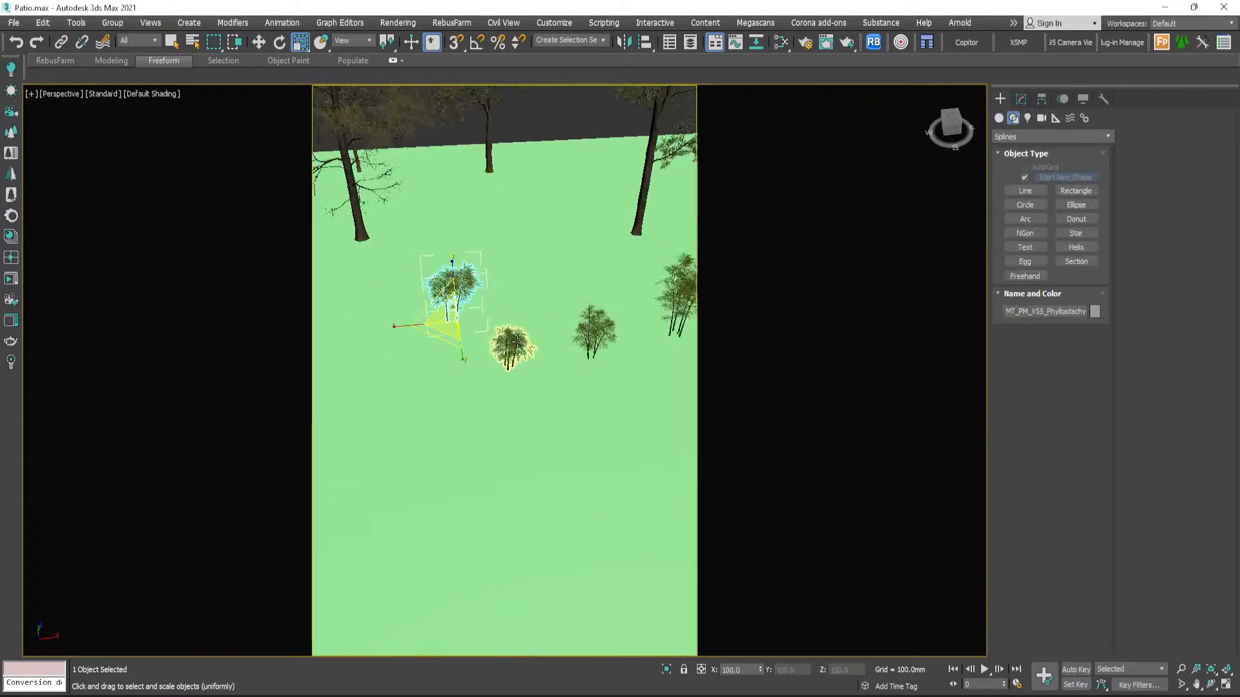
pyautogui.keyDown('ctrl'); pyautogui.click(610, 339); pyautogui.keyUp('ctrl')
pyautogui.keyDown('ctrl'); pyautogui.click(610, 338); pyautogui.keyUp('ctrl')
pyautogui.keyDown('alt'); pyautogui.moveTo(610, 338); pyautogui.dragTo(581, 323, button='middle'); pyautogui.keyUp('alt')
pyautogui.keyDown('ctrl'); pyautogui.click(530, 320); pyautogui.keyUp('ctrl')
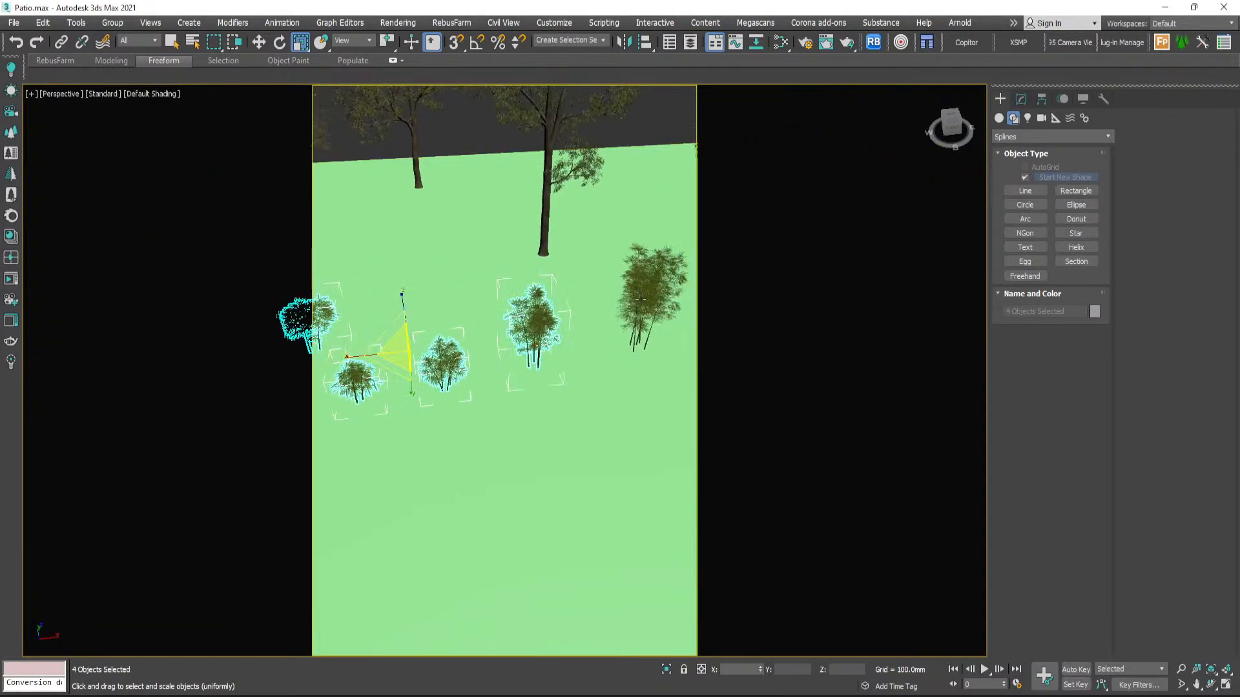
pyautogui.keyDown('ctrl'); pyautogui.click(640, 297); pyautogui.keyUp('ctrl')
# - Add the spline of two parallel lines beside the patio to the selection, isolate these objects and deselect everything
pyautogui.hotkey('alt', 'w')
pyautogui.scroll(-4, 278, 242)
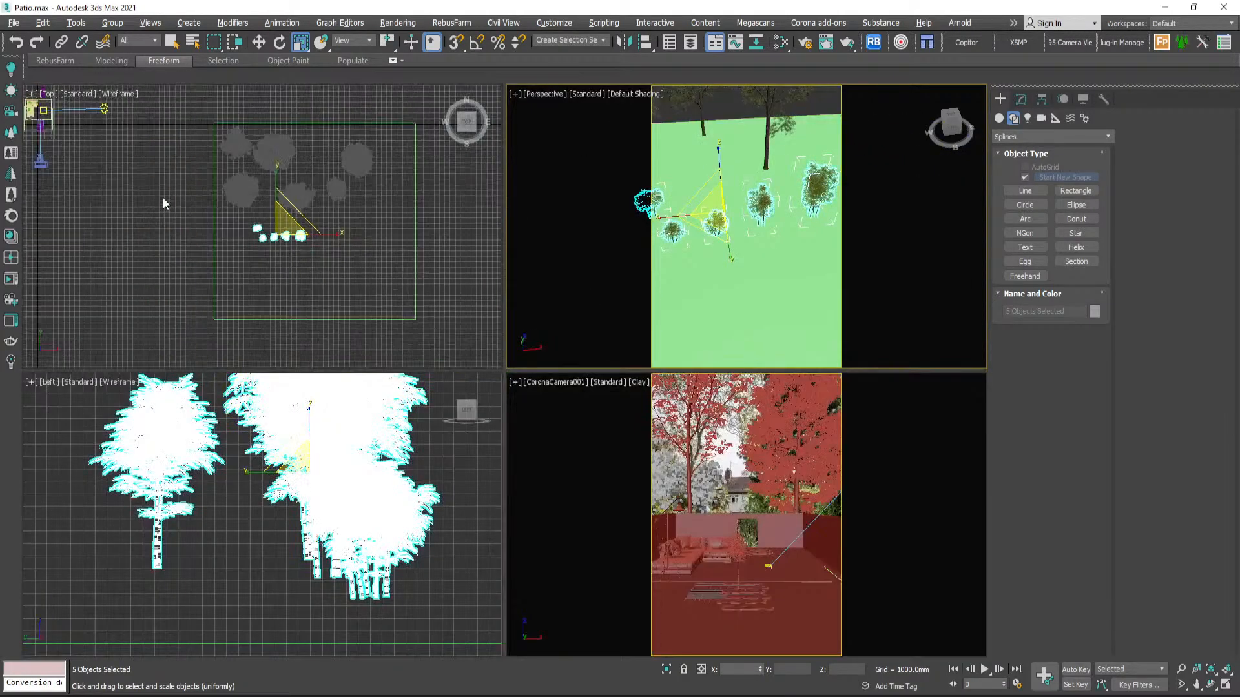
pyautogui.moveTo(163, 200); pyautogui.dragTo(441, 306, button='middle')
pyautogui.scroll(4, 311, 214)
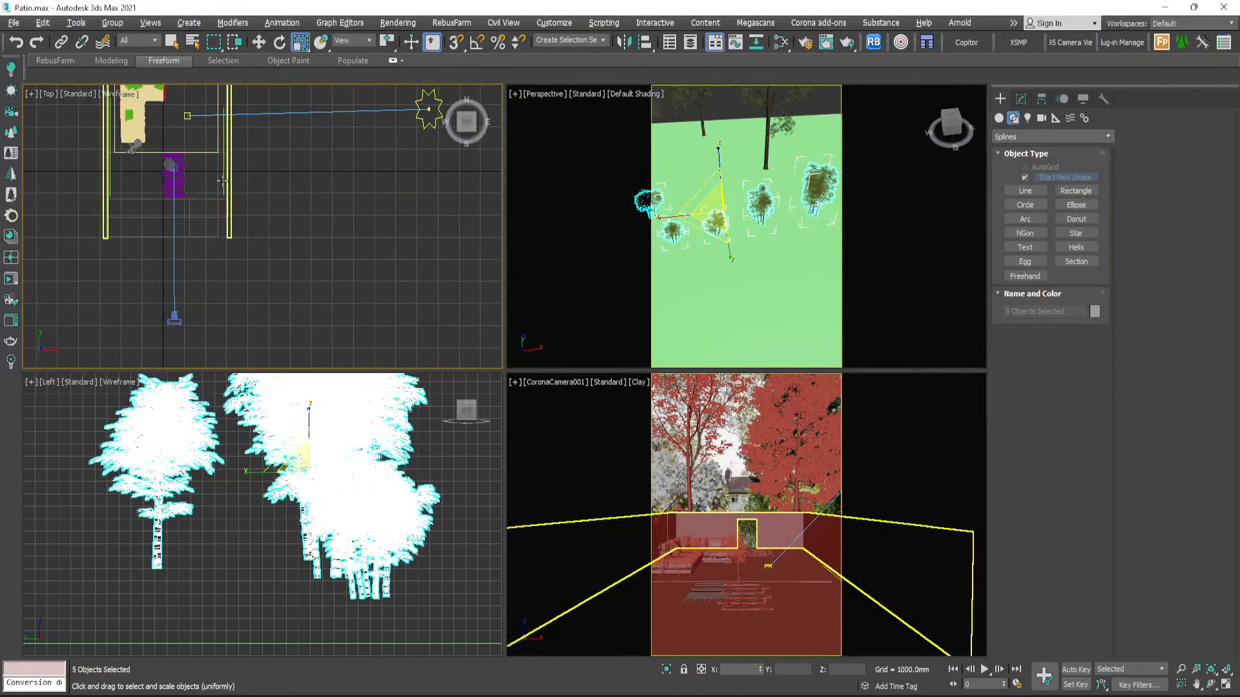
pyautogui.scroll(3, 228, 170)
pyautogui.keyDown('ctrl'); pyautogui.click(229, 171); pyautogui.keyUp('ctrl')
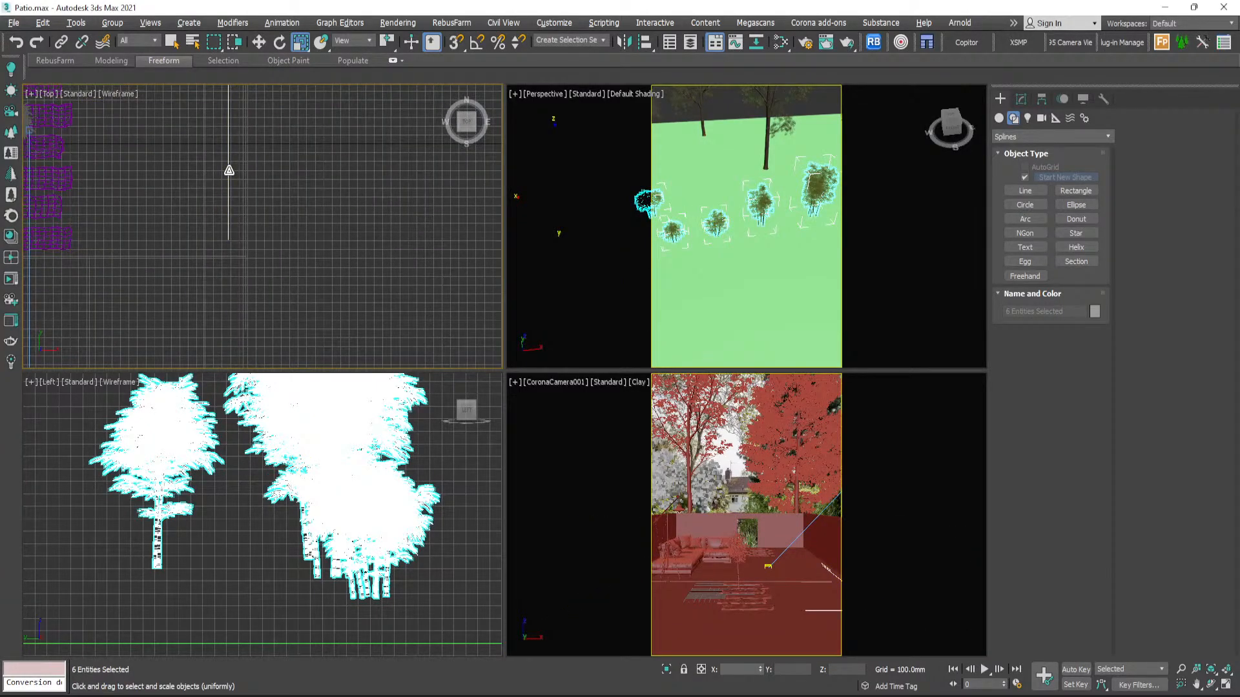
pyautogui.rightClick(228, 171)
pyautogui.click(250, 50)
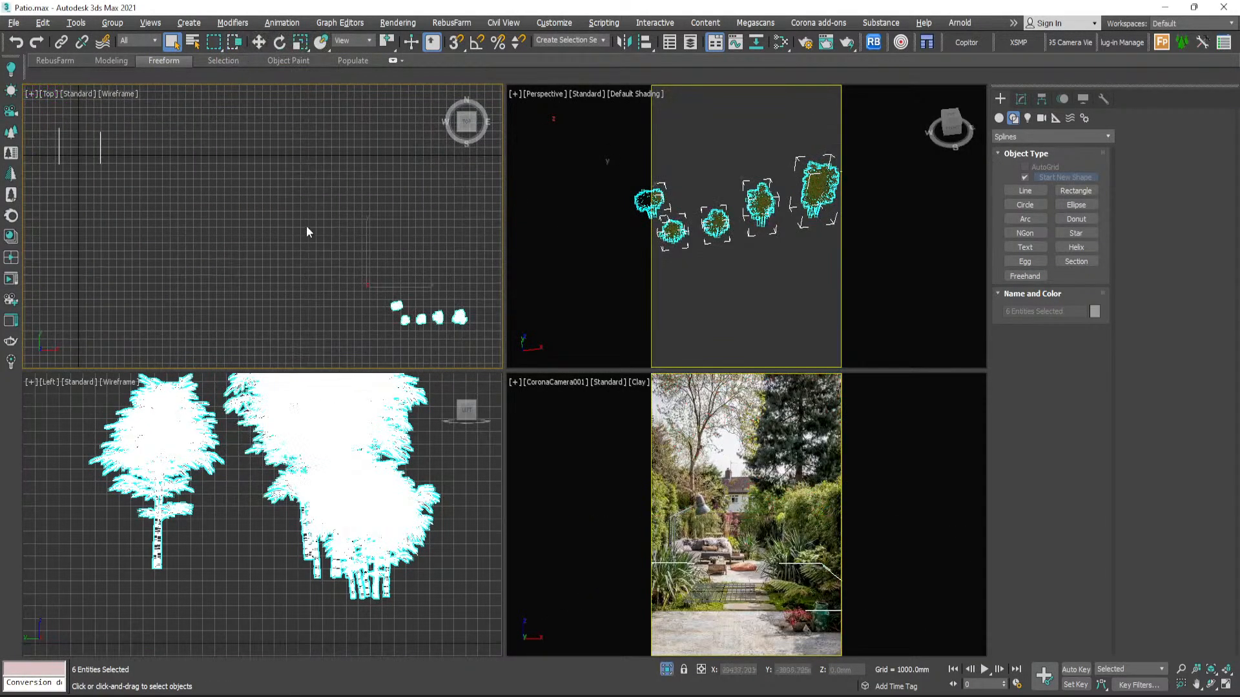
pyautogui.click(308, 224)
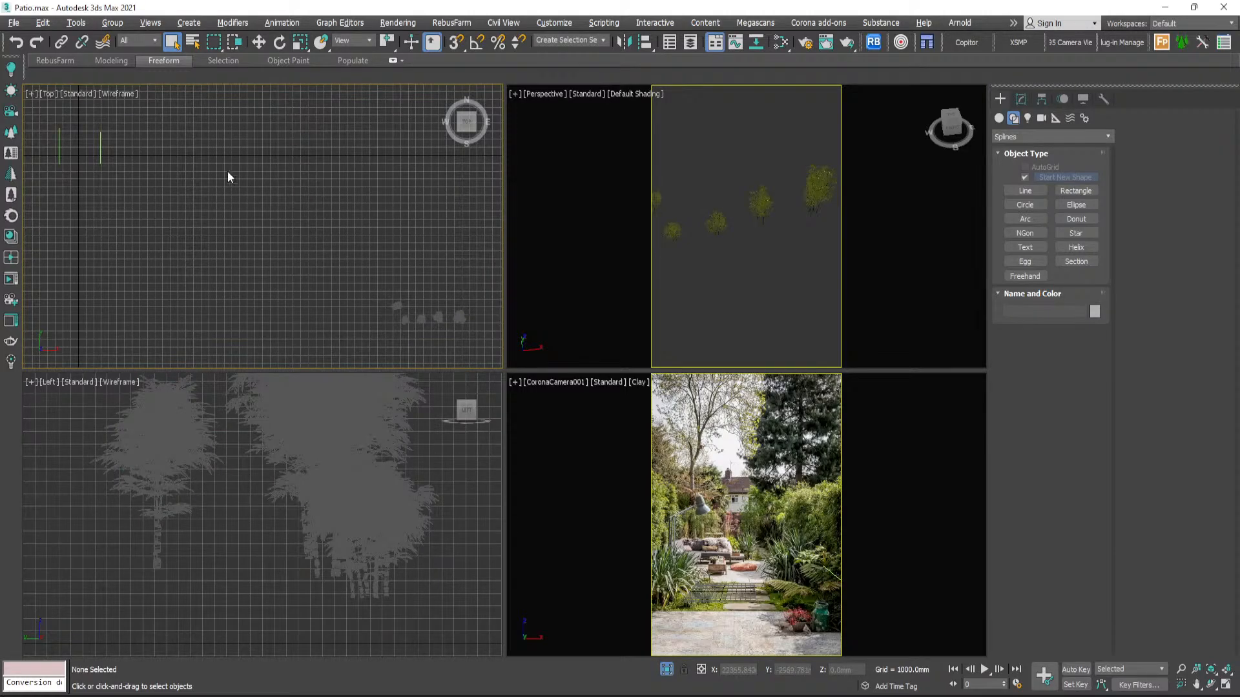
pyautogui.click(719, 225)
pyautogui.scroll(-2, 263, 259)
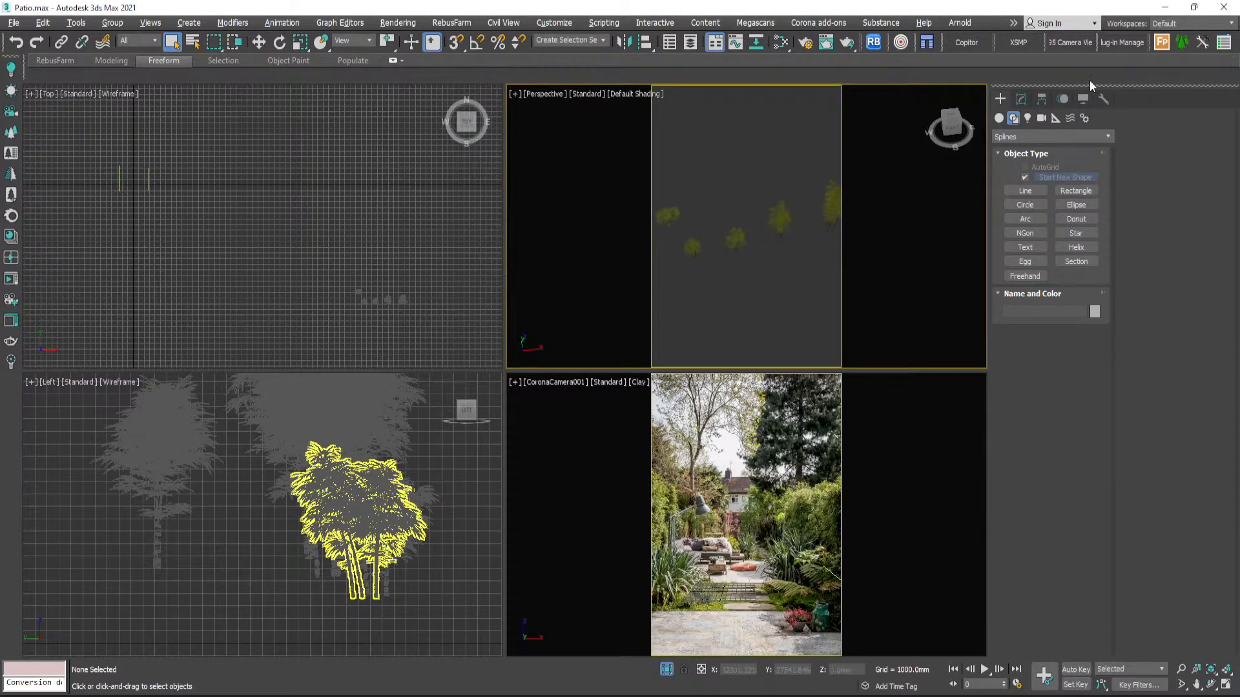
# - Create a Forest Pro object in Generate mode with the two-line spline as its scattering area
pyautogui.click(1163, 43)
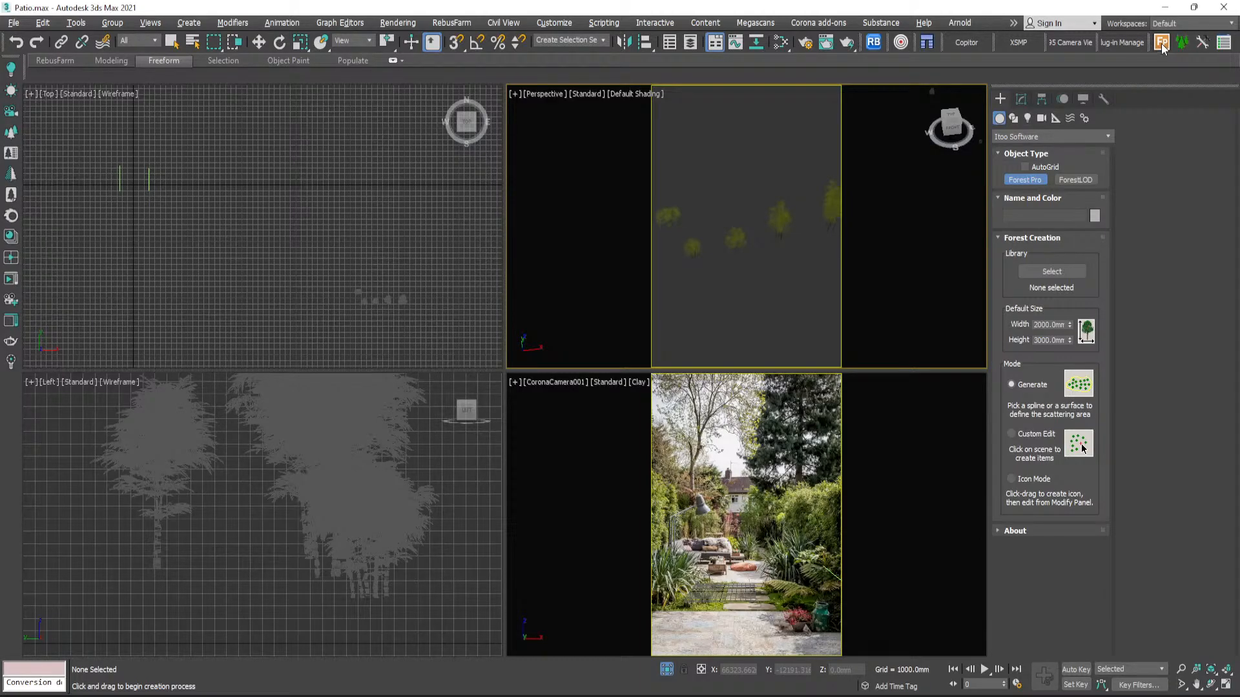
pyautogui.scroll(5, 143, 181)
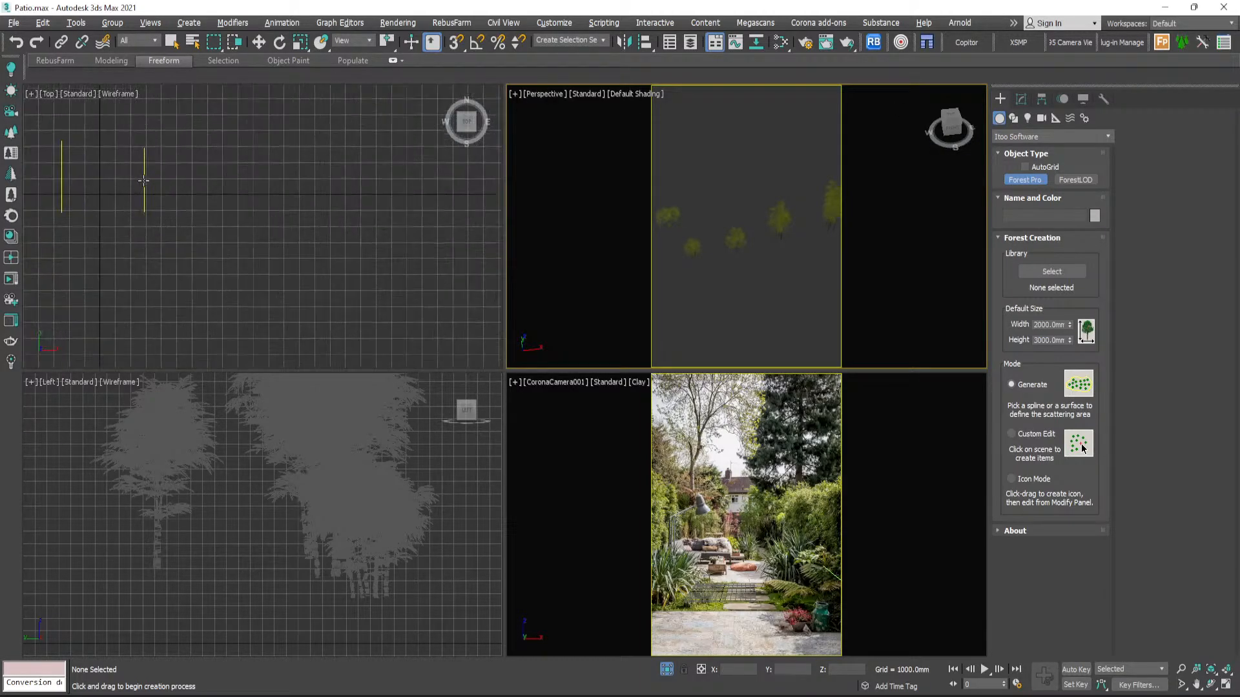
pyautogui.click(144, 181)
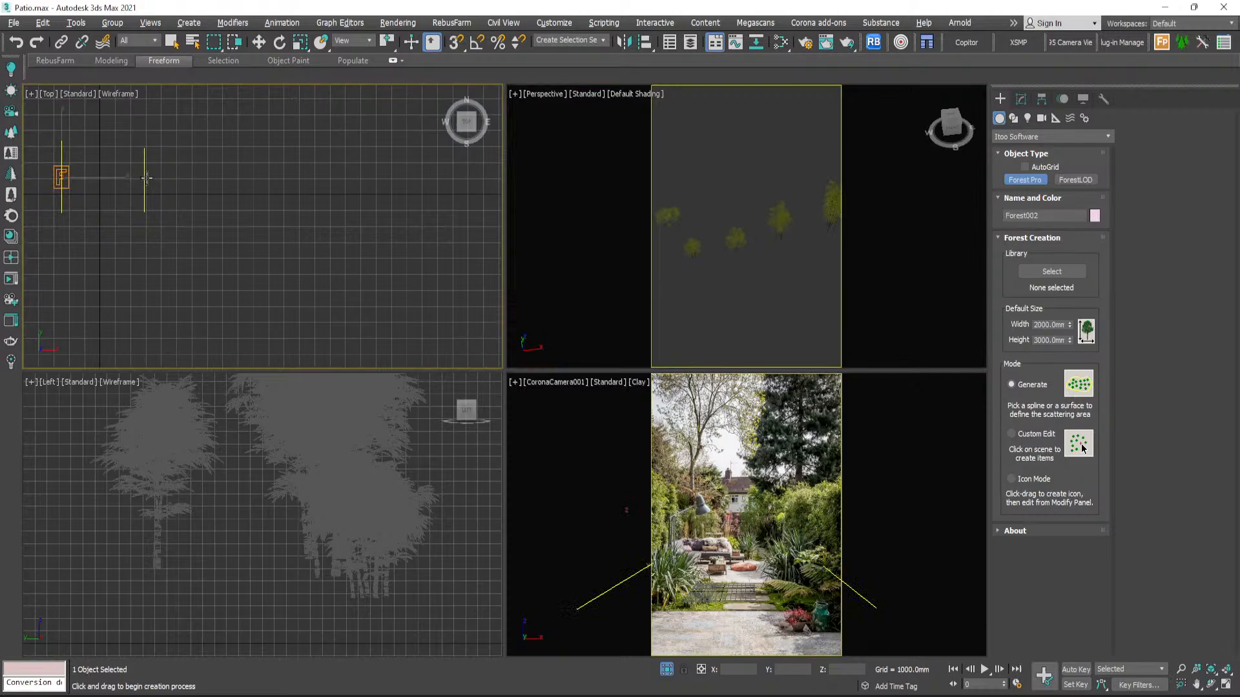
pyautogui.middleClick(786, 237)
pyautogui.press('z')
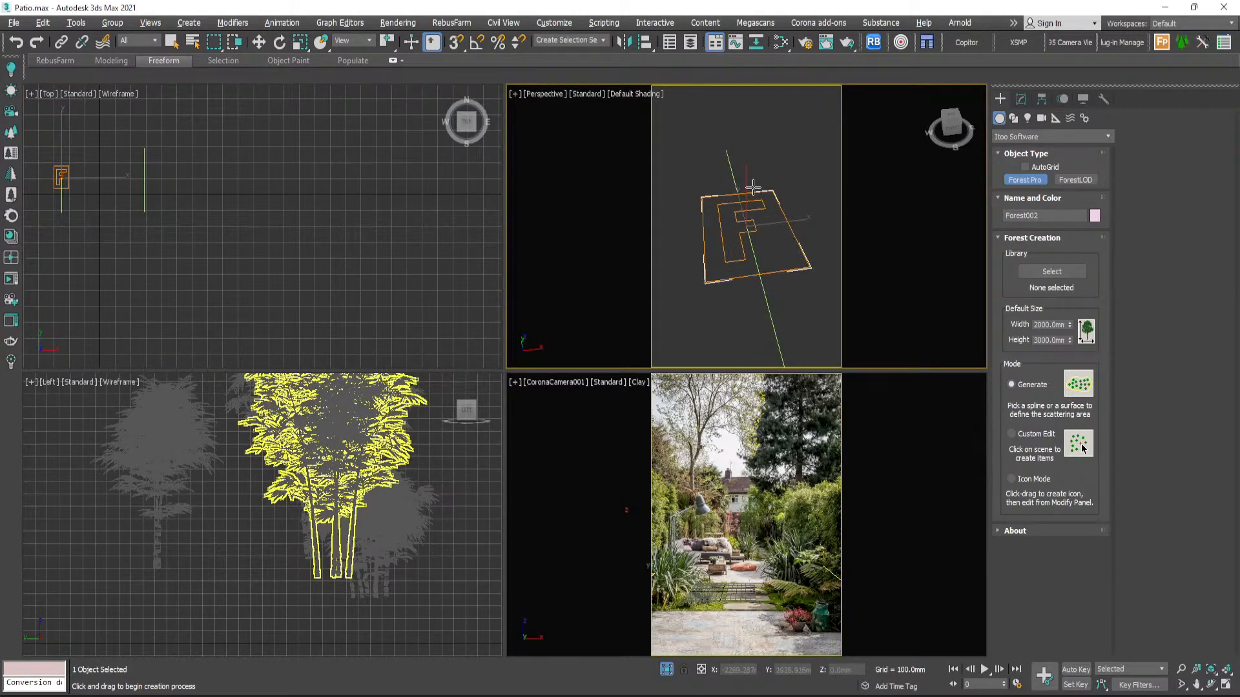
pyautogui.hotkey('alt', 'w')
pyautogui.hotkey('shift', 'f')
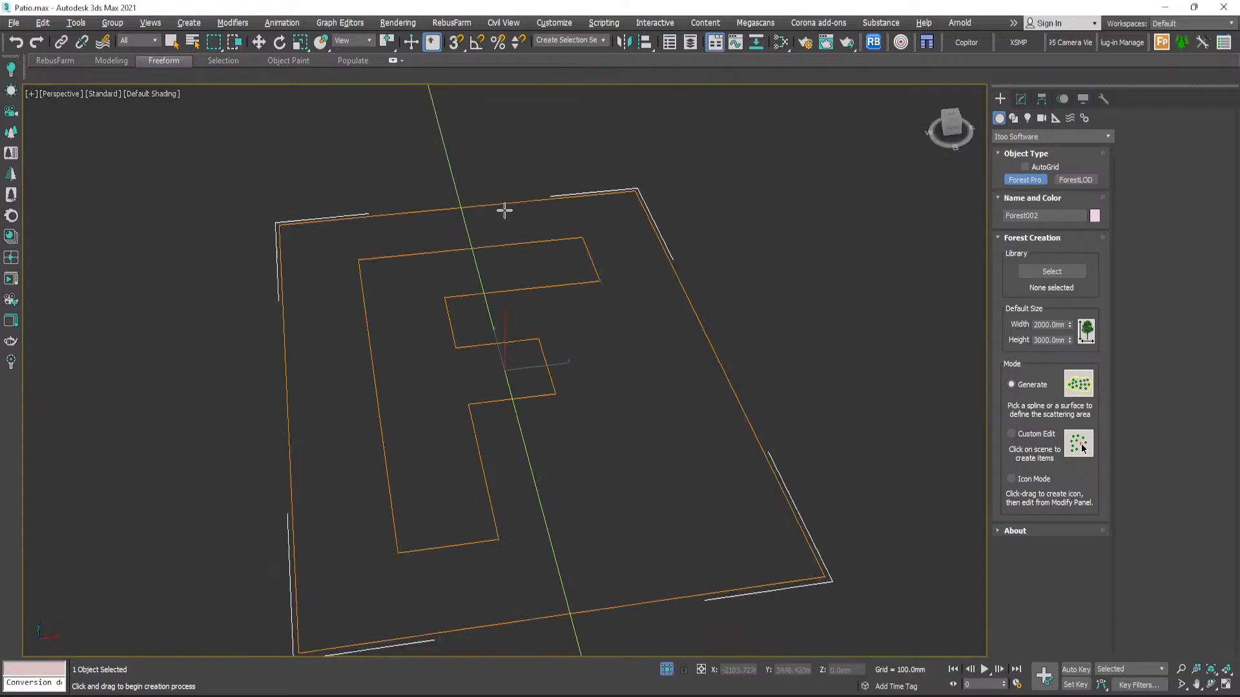
pyautogui.scroll(-3, 553, 233)
pyautogui.keyDown('alt'); pyautogui.moveTo(554, 235); pyautogui.dragTo(558, 269, button='middle'); pyautogui.keyUp('alt')
pyautogui.scroll(-3, 542, 234)
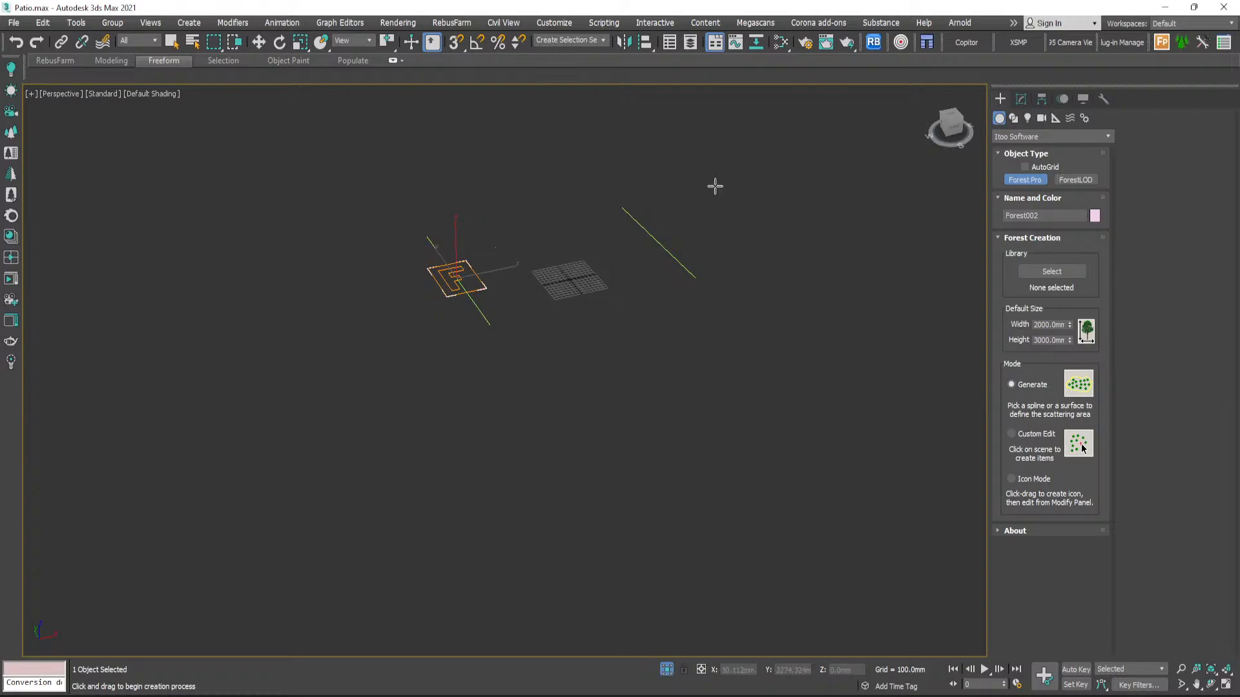
pyautogui.click(170, 43)
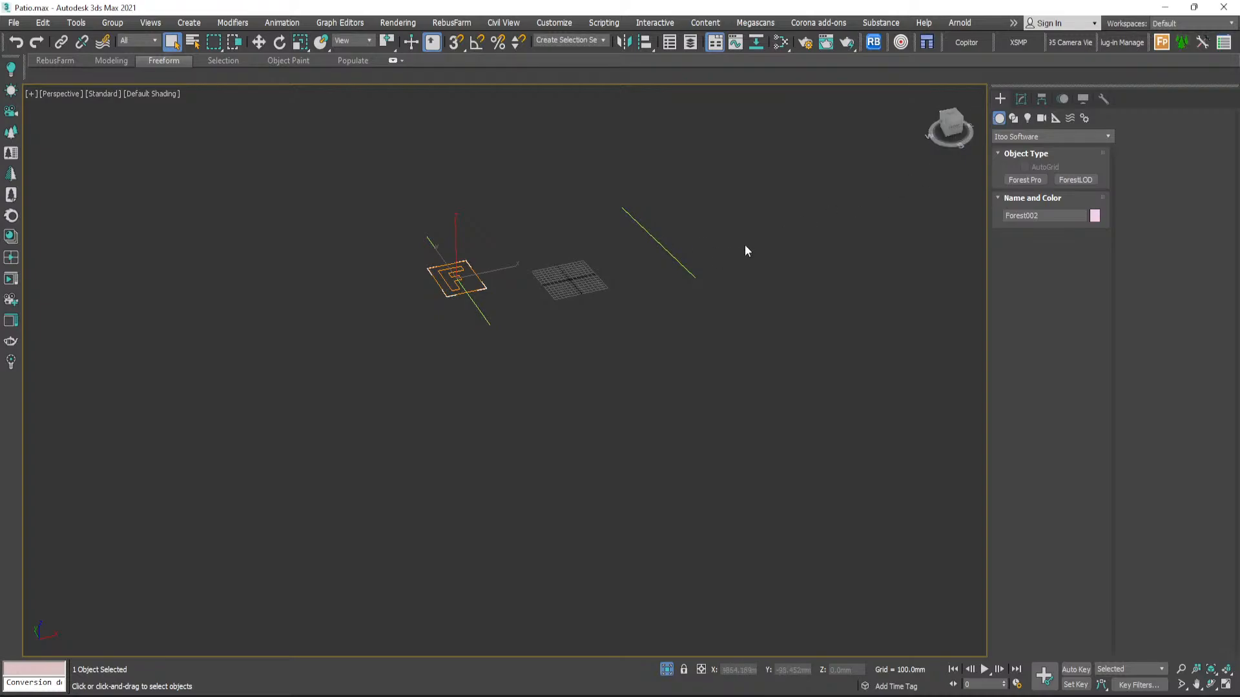
pyautogui.moveTo(706, 244); pyautogui.dragTo(625, 303, button='middle')
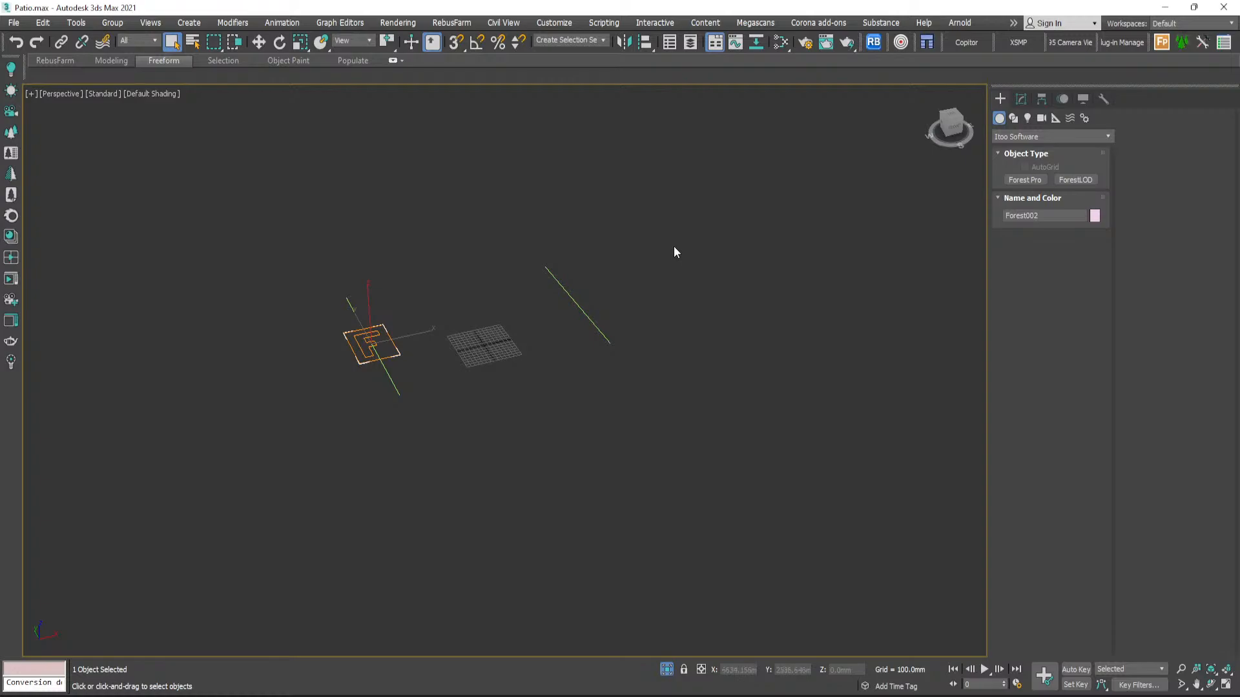
# - Replace the forest's default geometry item with the five bamboos MT_PM_V55_Phyllostachys_aurea_01_02 to 01_06
pyautogui.click(1022, 100)
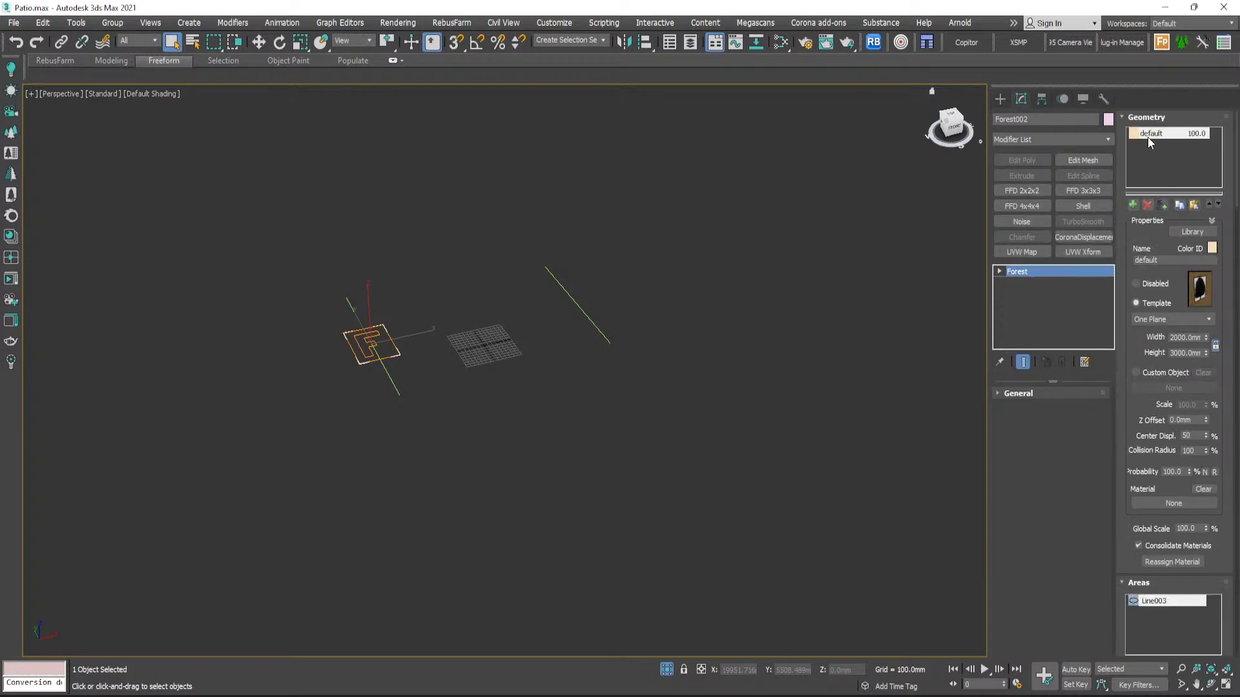
pyautogui.click(1148, 205)
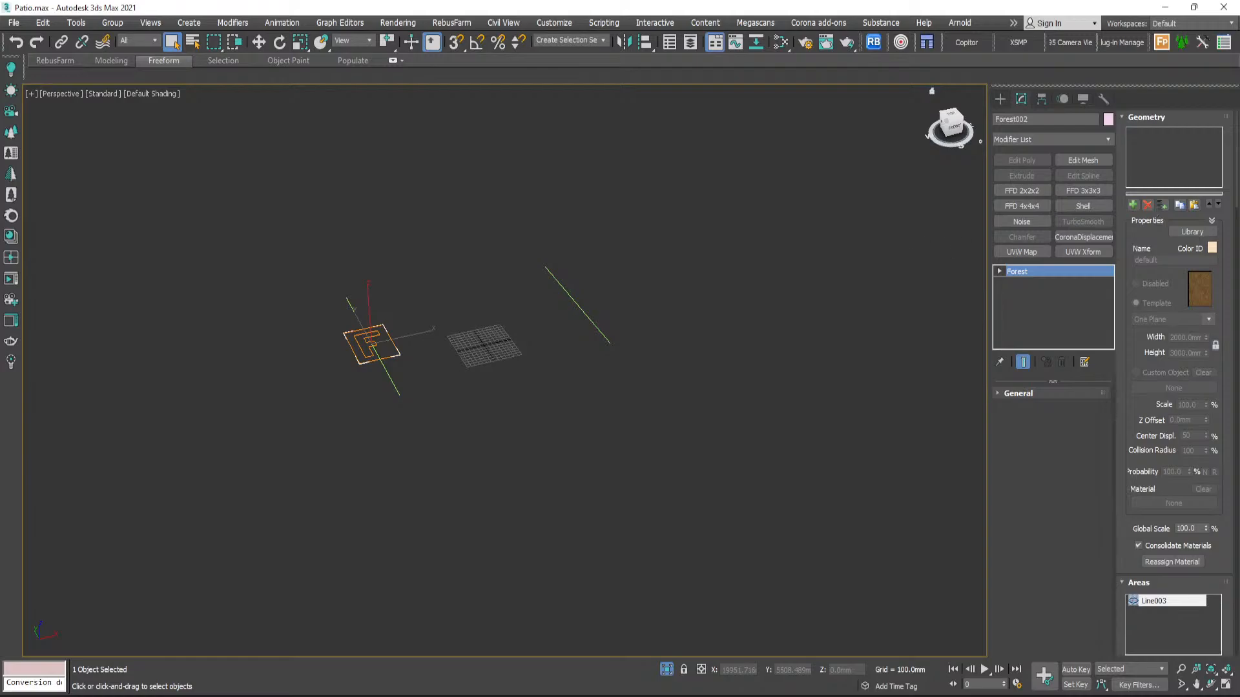
pyautogui.click(1162, 206)
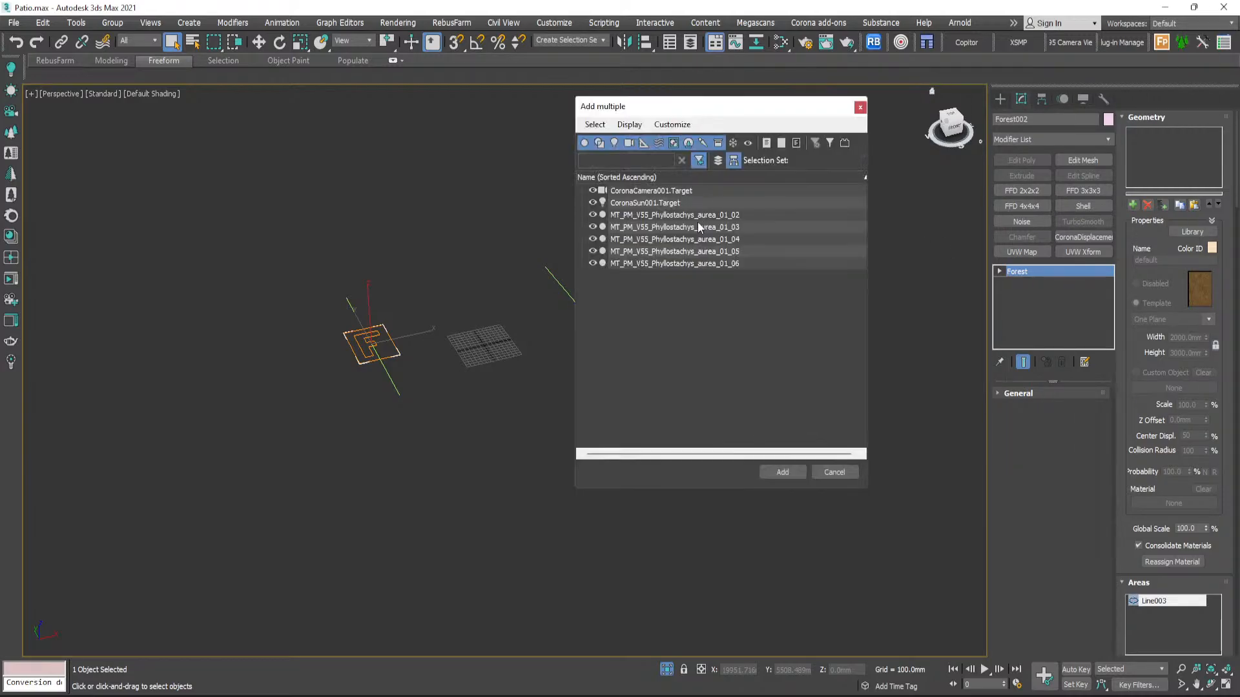
pyautogui.click(690, 217)
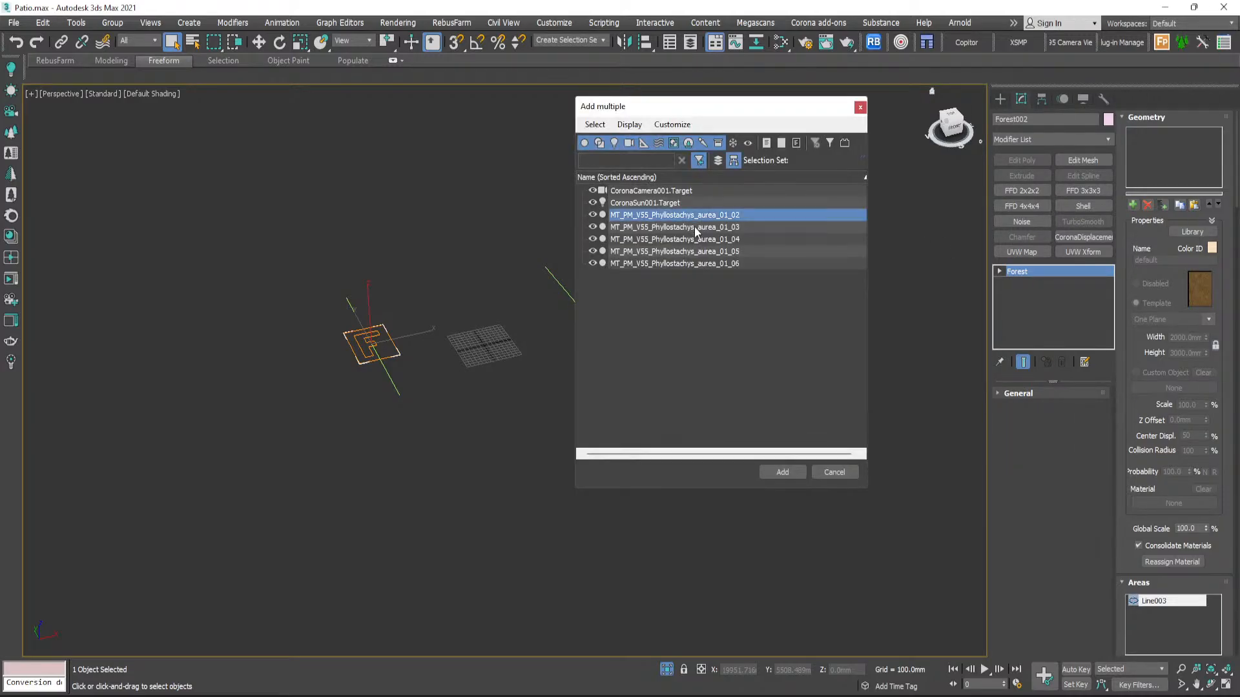
pyautogui.keyDown('shift'); pyautogui.click(706, 263); pyautogui.keyUp('shift')
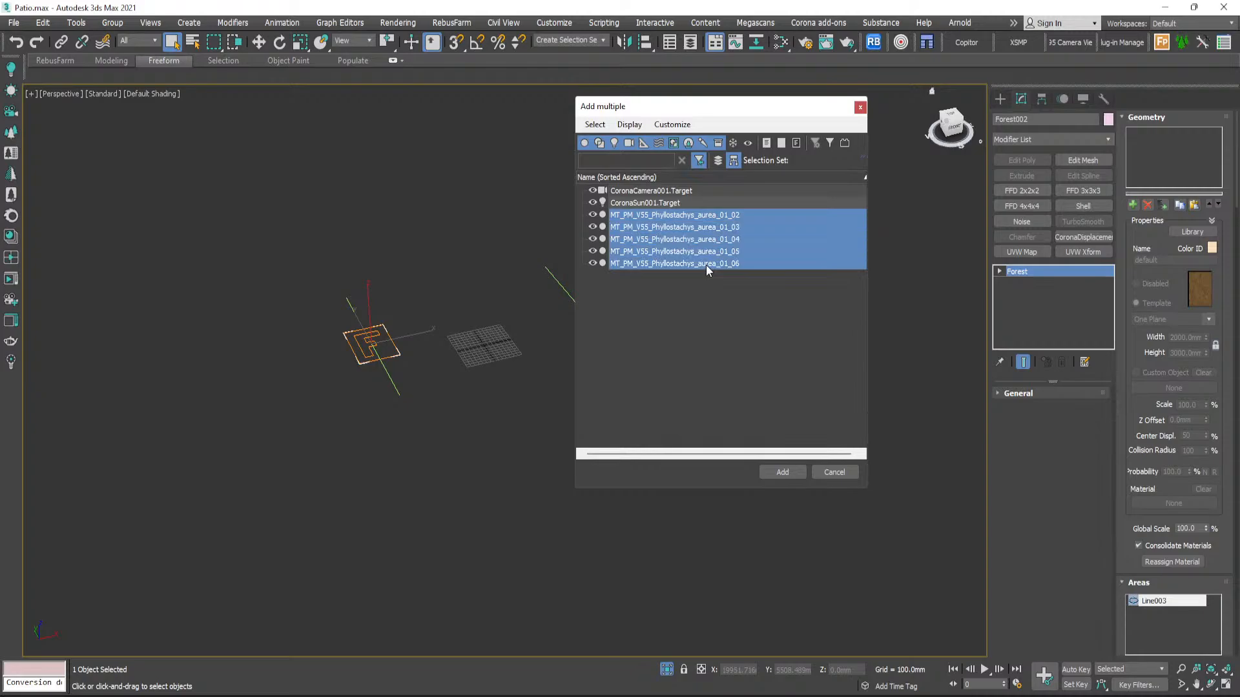
pyautogui.click(782, 473)
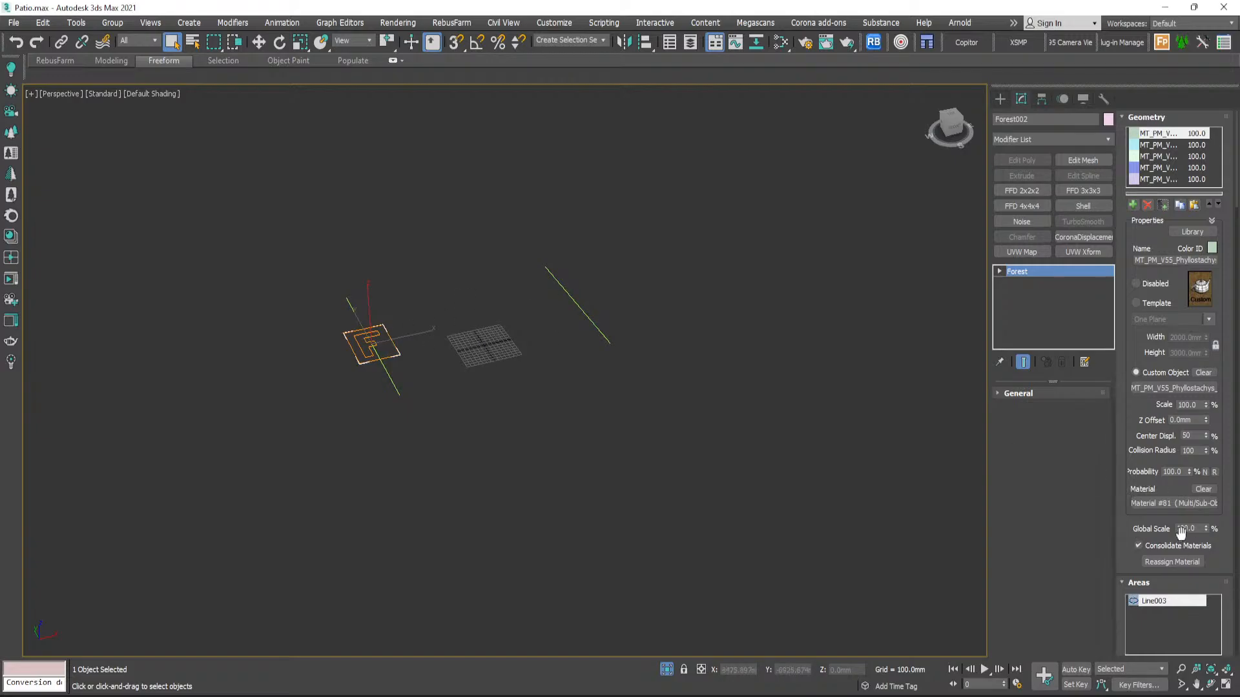
# - Set the forest's distribution image to Full
pyautogui.moveTo(1232, 198); pyautogui.dragTo(1230, 326)
pyautogui.scroll(-5, 1230, 326)
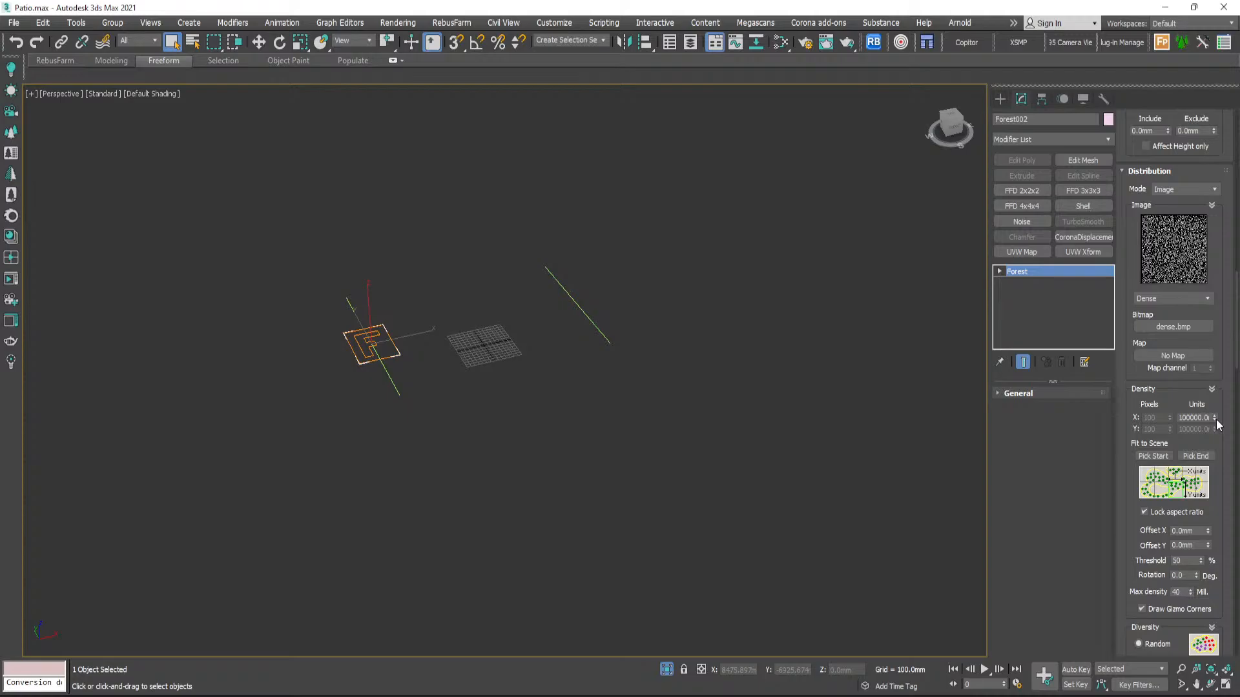
pyautogui.click(1206, 300)
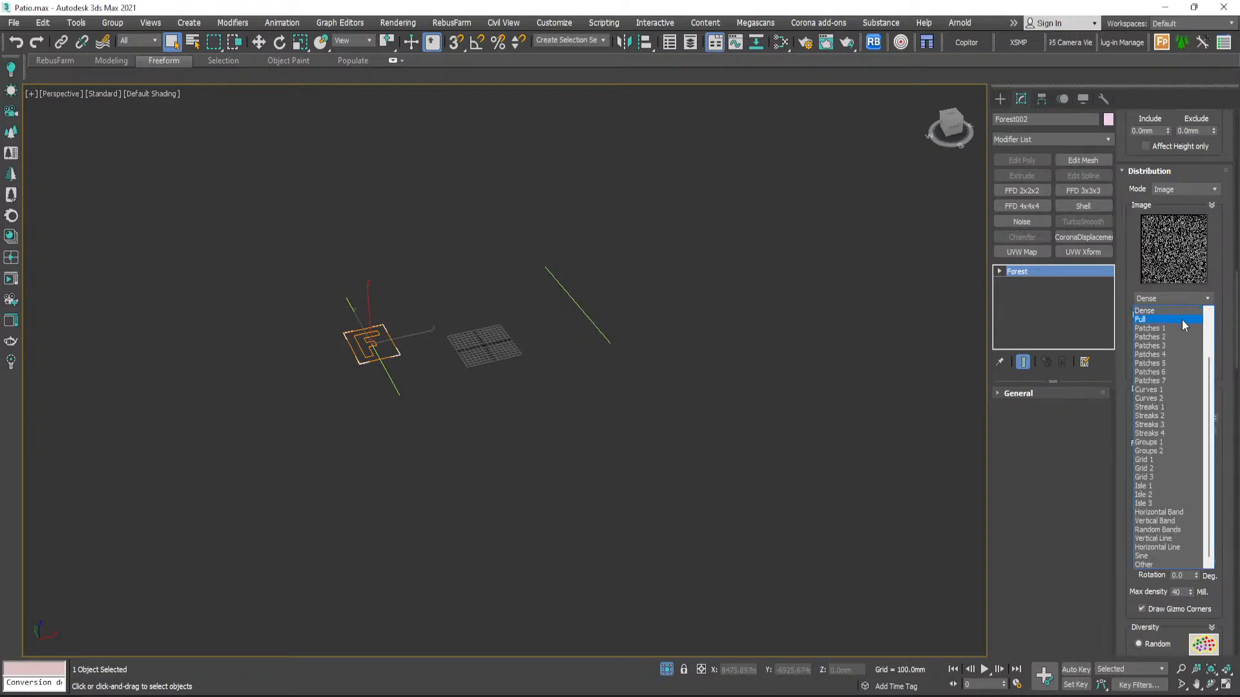
pyautogui.click(1181, 319)
pyautogui.keyDown('alt'); pyautogui.moveTo(600, 343); pyautogui.dragTo(567, 326, button='middle'); pyautogui.keyUp('alt')
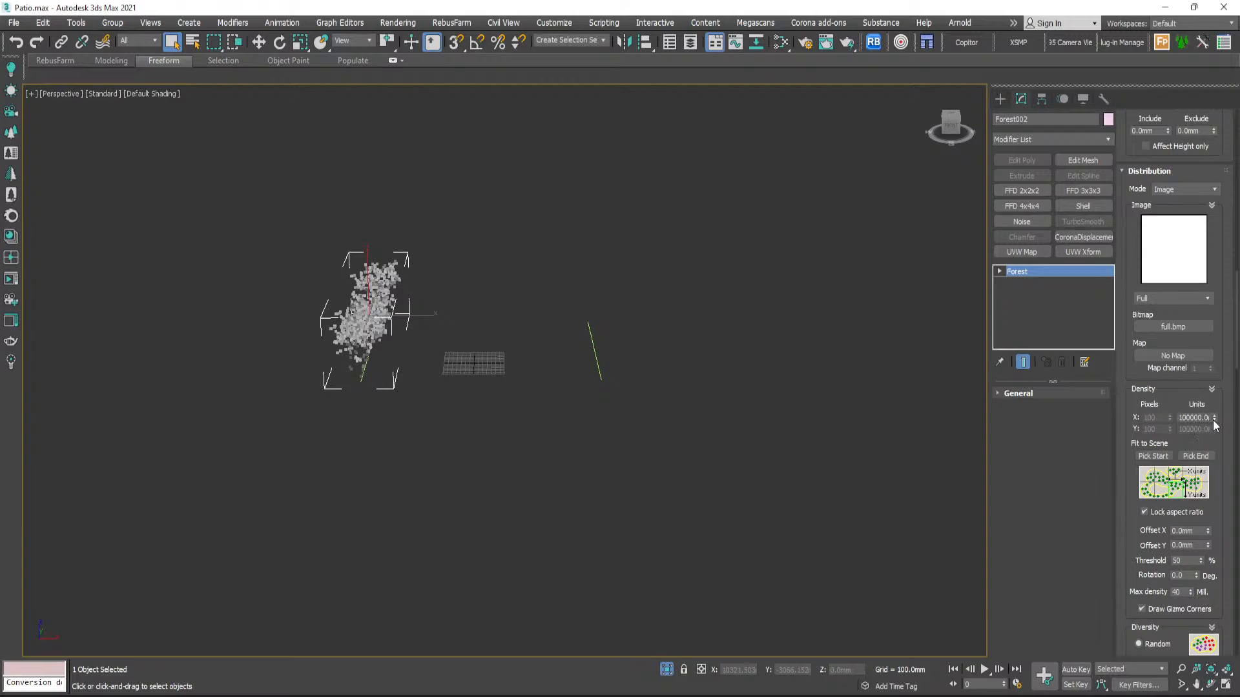
# - Reduce the distribution density's X units to 67000 mm and view the bamboos along both lines
pyautogui.moveTo(1214, 425); pyautogui.dragTo(1217, 443)
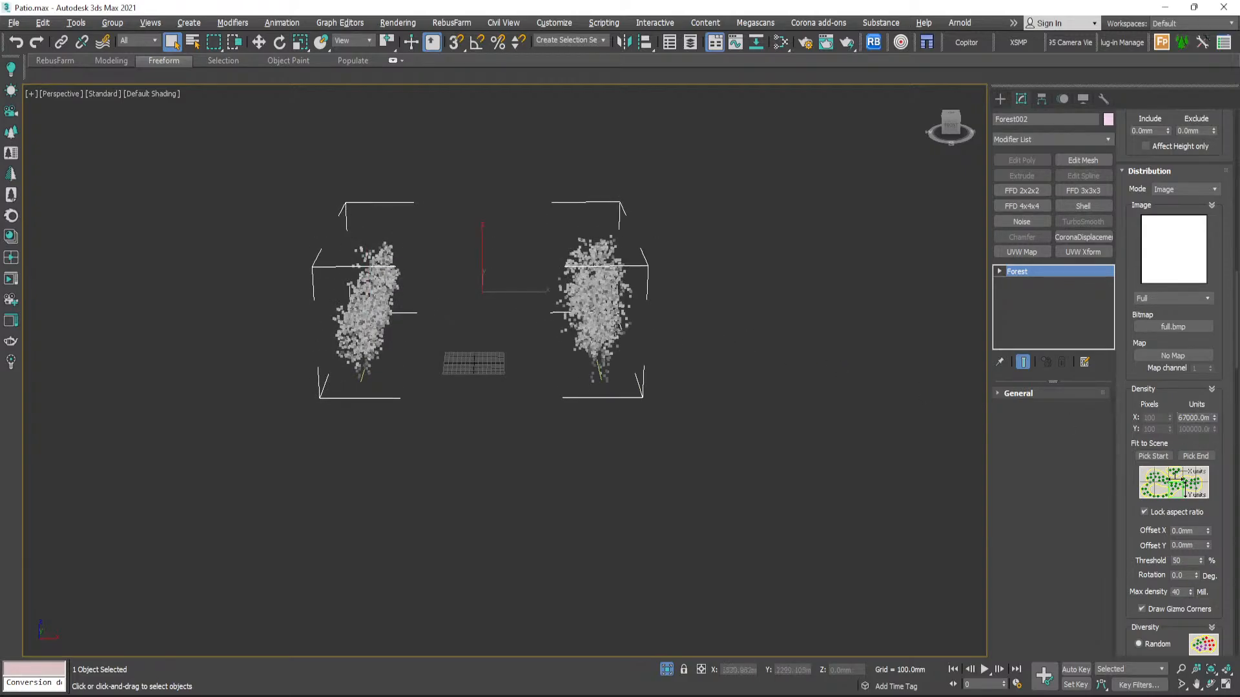
pyautogui.keyDown('alt'); pyautogui.moveTo(646, 387); pyautogui.dragTo(666, 325, button='middle'); pyautogui.keyUp('alt')
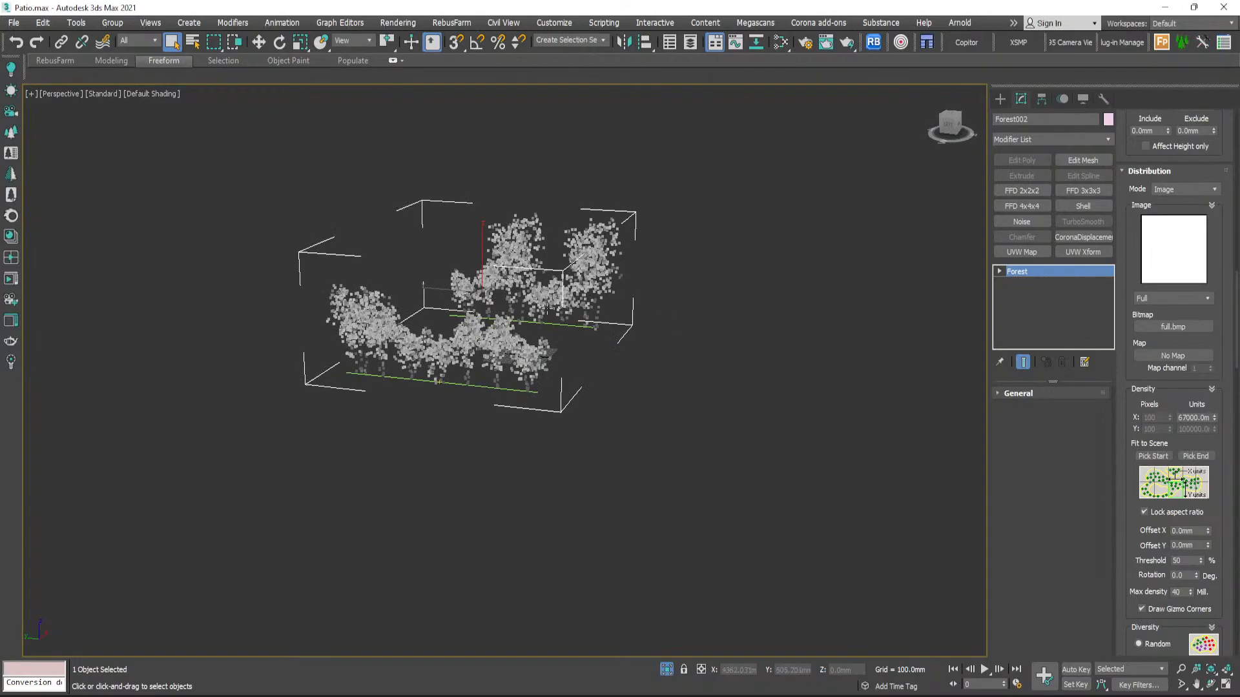
pyautogui.scroll(3, 538, 304)
pyautogui.moveTo(538, 305); pyautogui.dragTo(575, 326, button='middle')
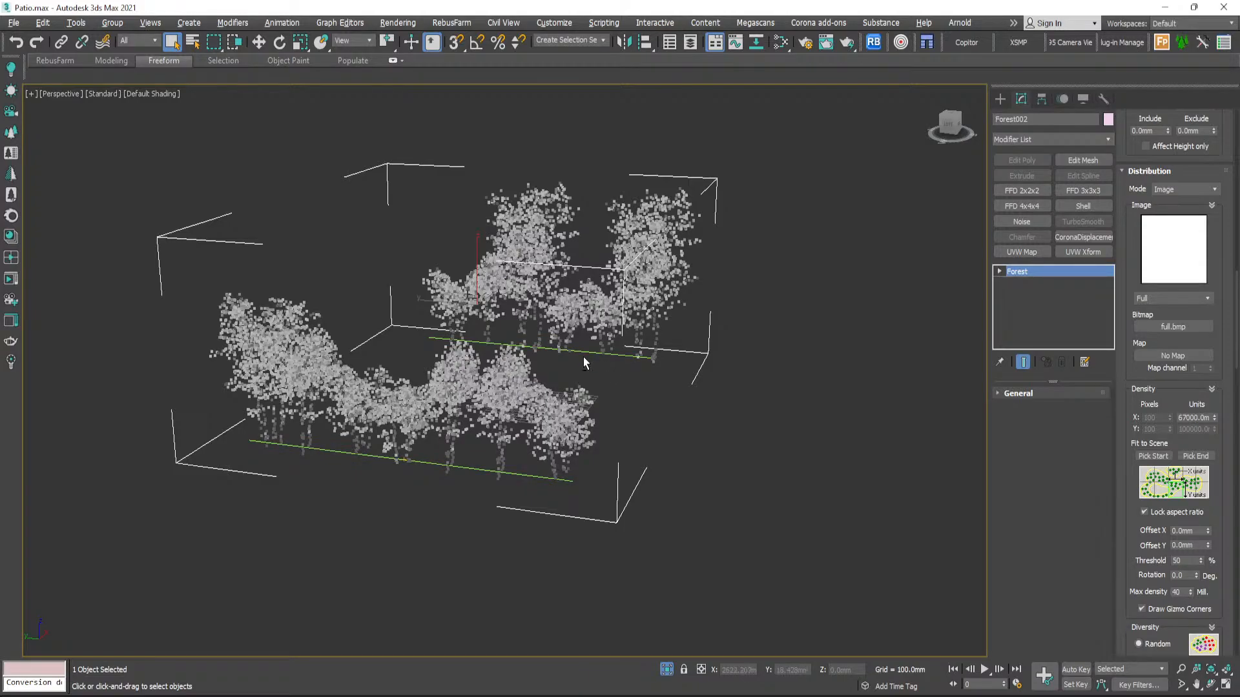
# - In the camera view, move the lines' far end vertices further back, to about Y 9158 mm on the right line and 5407 mm on the left
pyautogui.hotkey('alt', 'w')
pyautogui.click(737, 481)
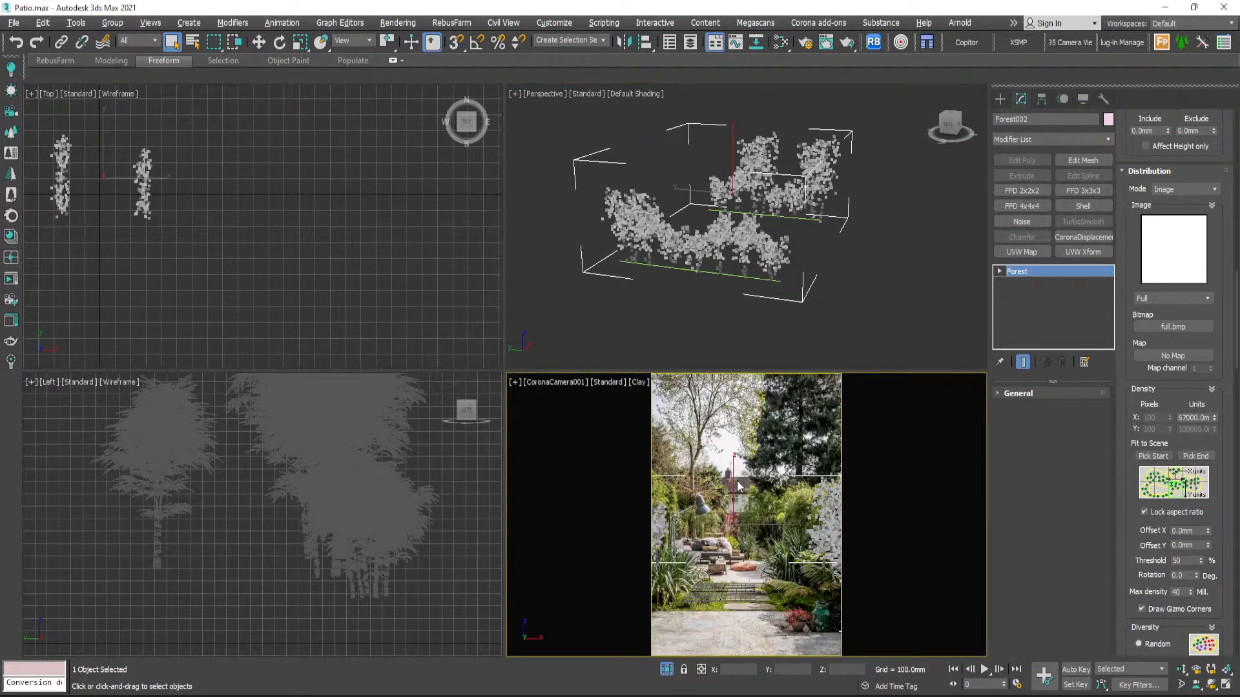
pyautogui.hotkey('alt', 'w')
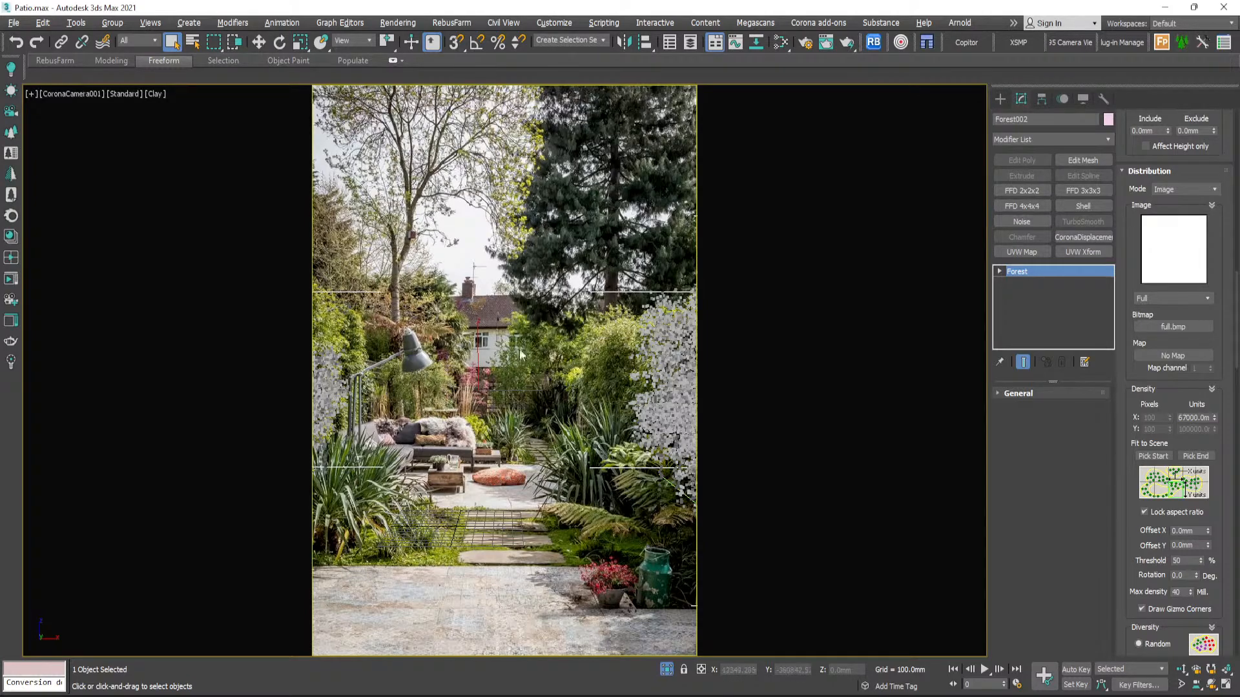
pyautogui.click(677, 492)
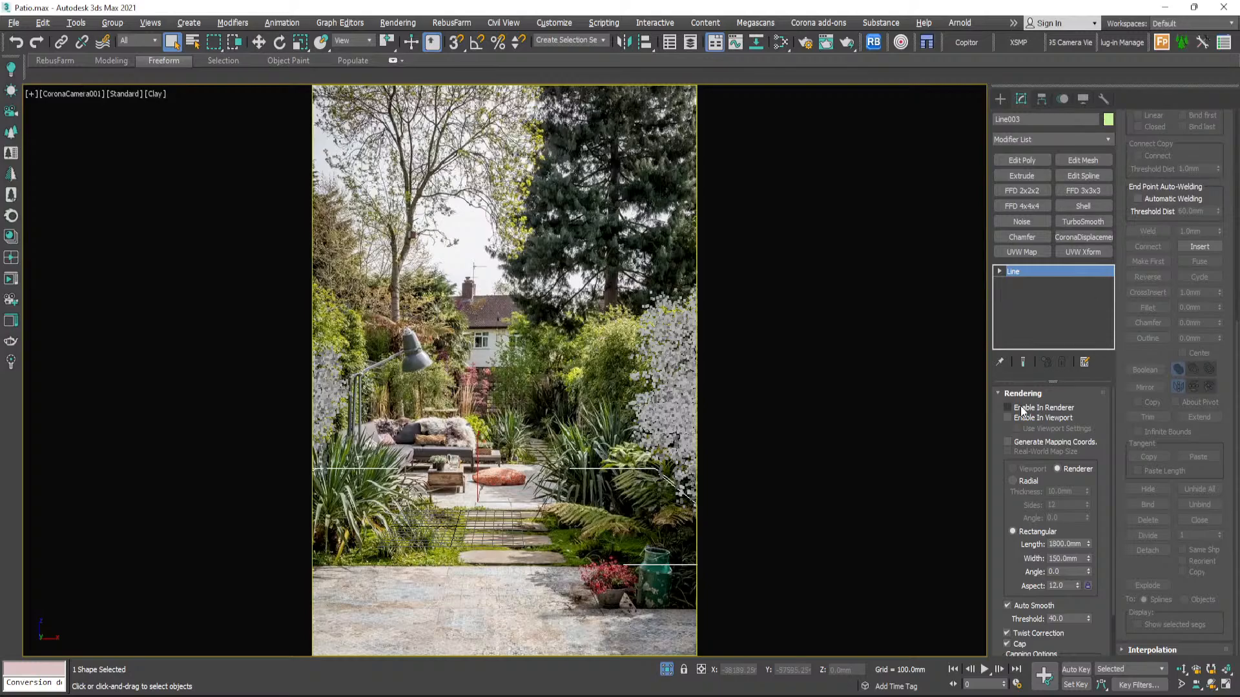
pyautogui.click(1000, 271)
pyautogui.click(1021, 284)
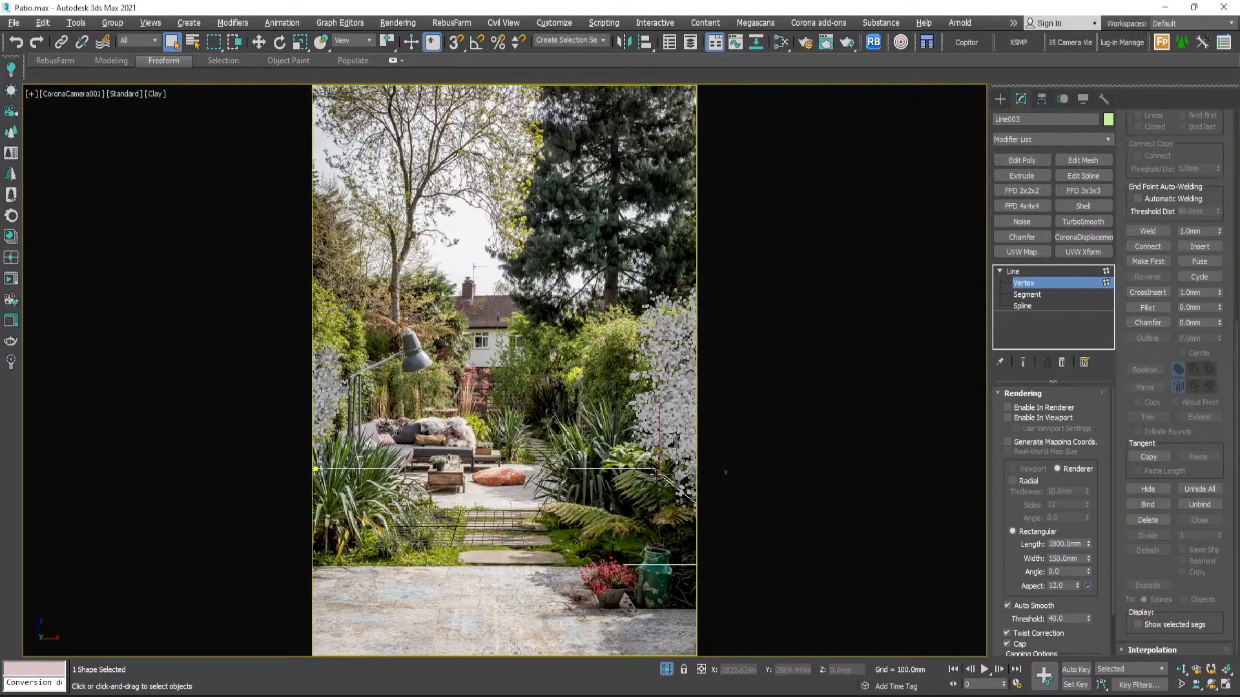
pyautogui.press('w')
pyautogui.moveTo(649, 467); pyautogui.dragTo(587, 435)
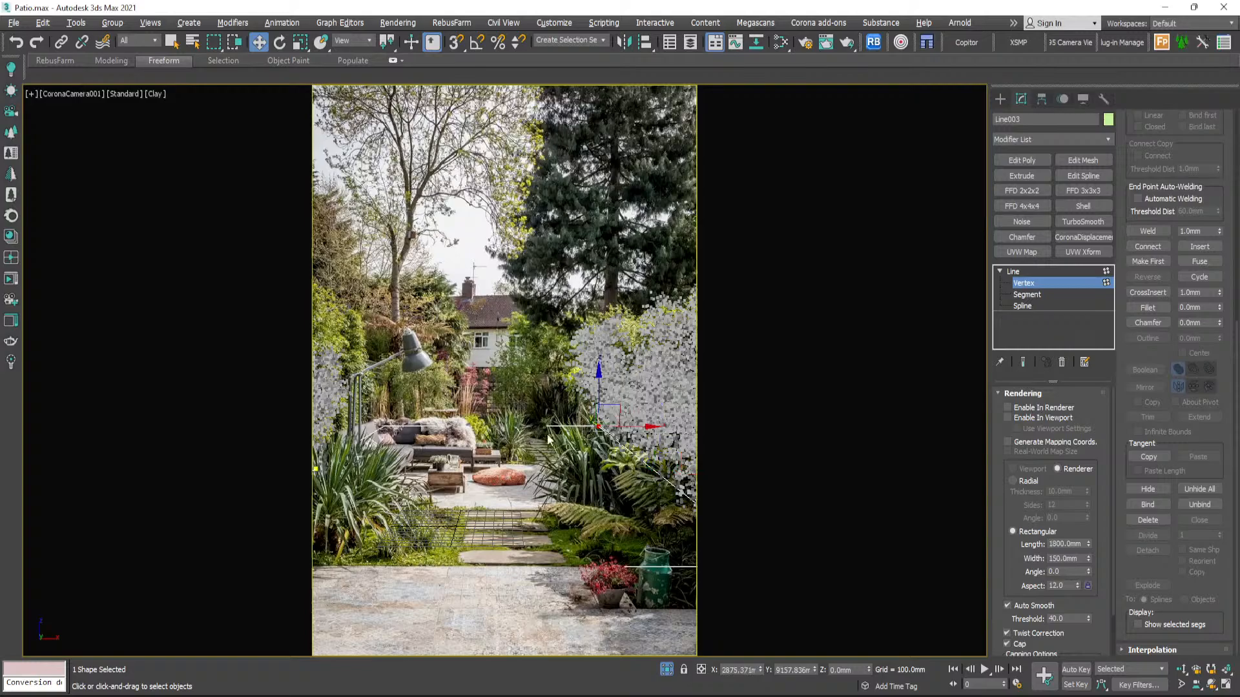
pyautogui.click(316, 468)
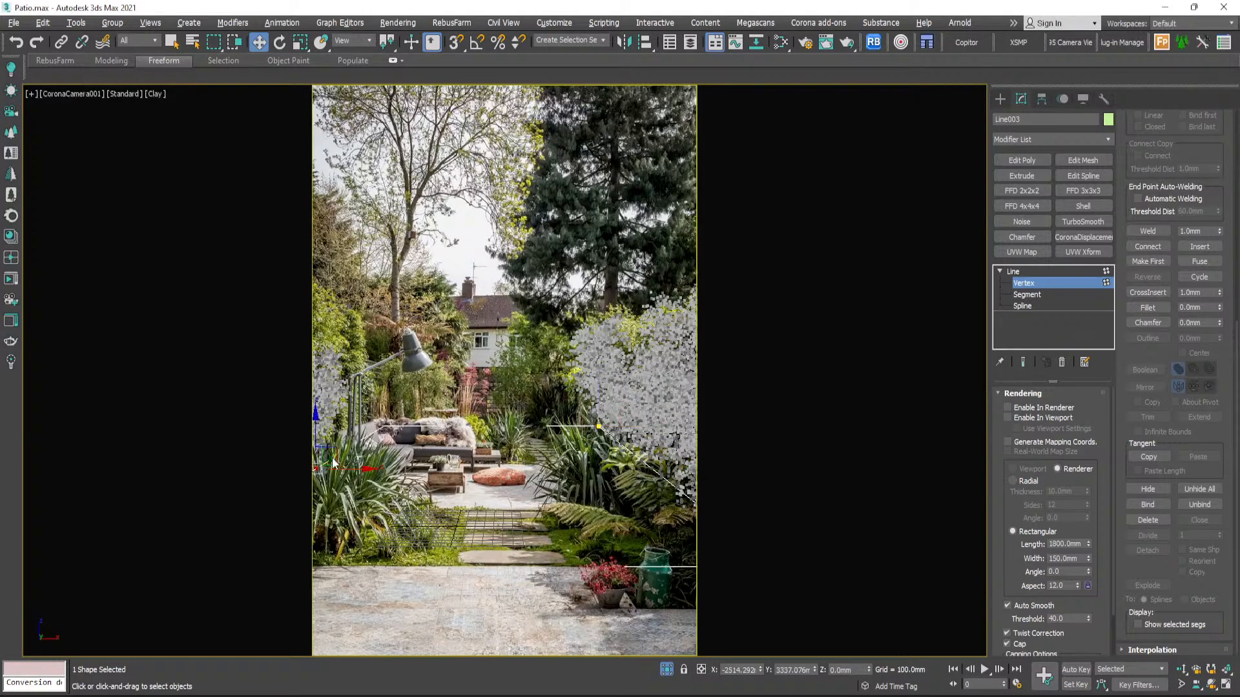
pyautogui.click(332, 459)
pyautogui.click(315, 468)
pyautogui.moveTo(328, 462); pyautogui.dragTo(429, 445)
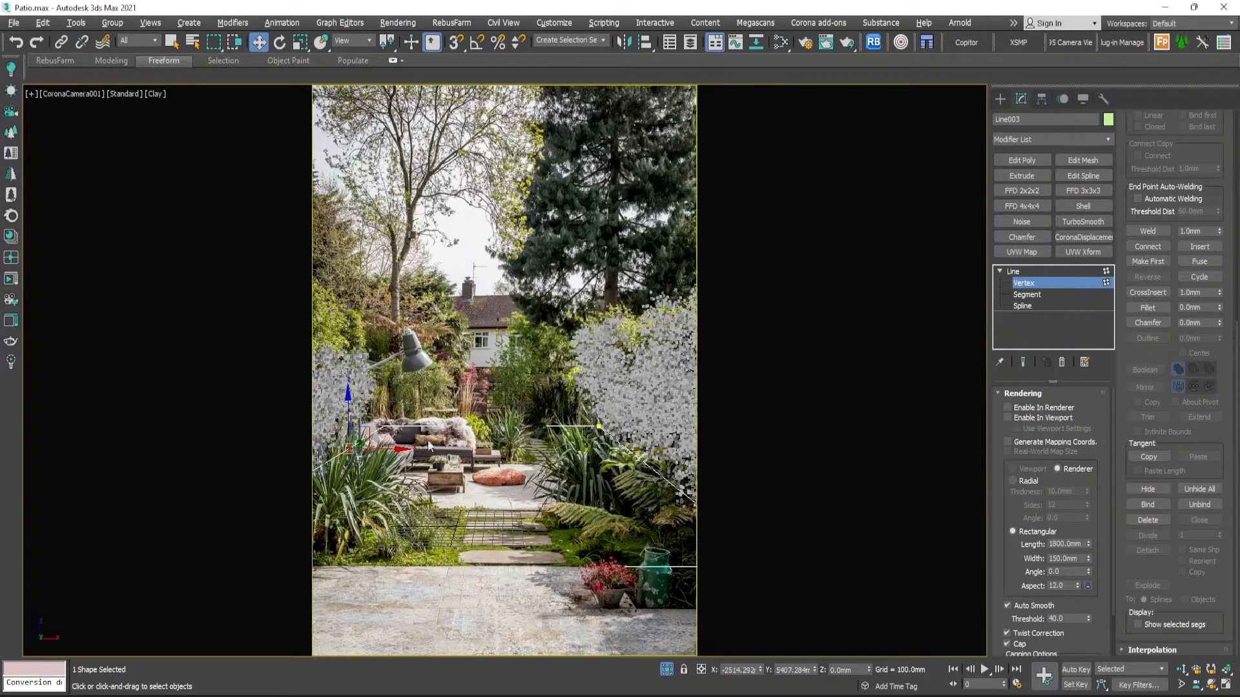
# - Shorten both lines at their near ends by moving the two end vertices together toward the back of the garden
pyautogui.hotkey('alt', 'w')
pyautogui.scroll(5, 216, 226)
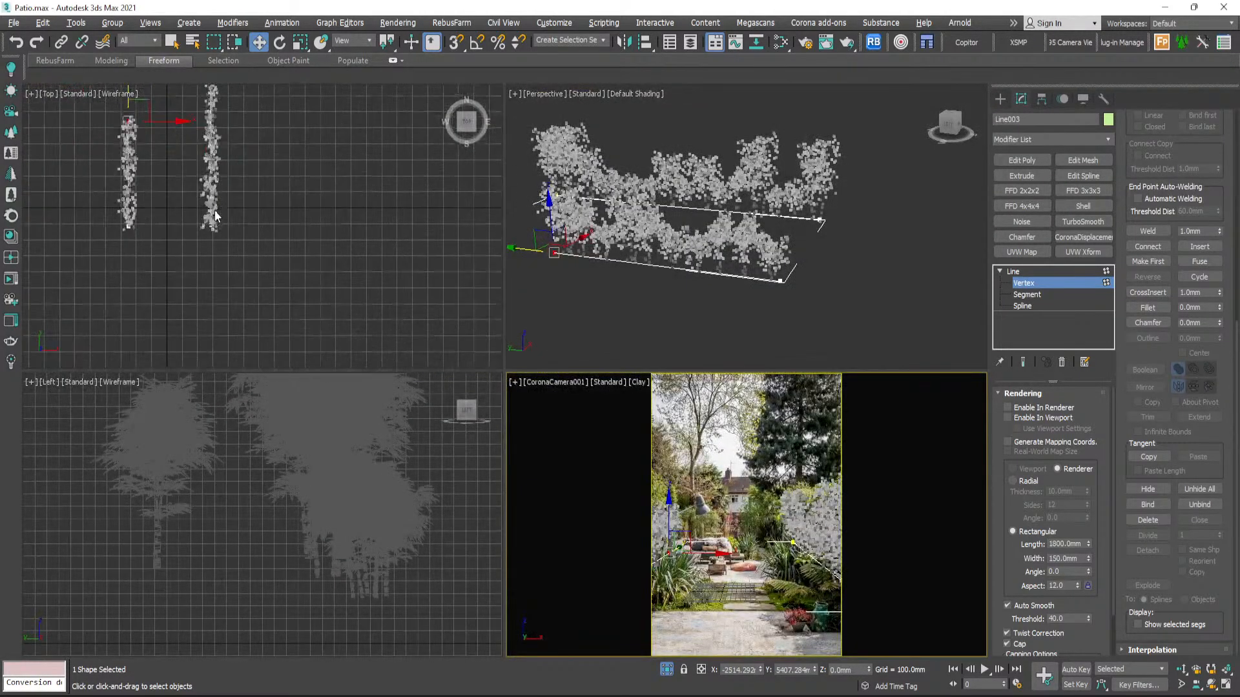
pyautogui.click(208, 239)
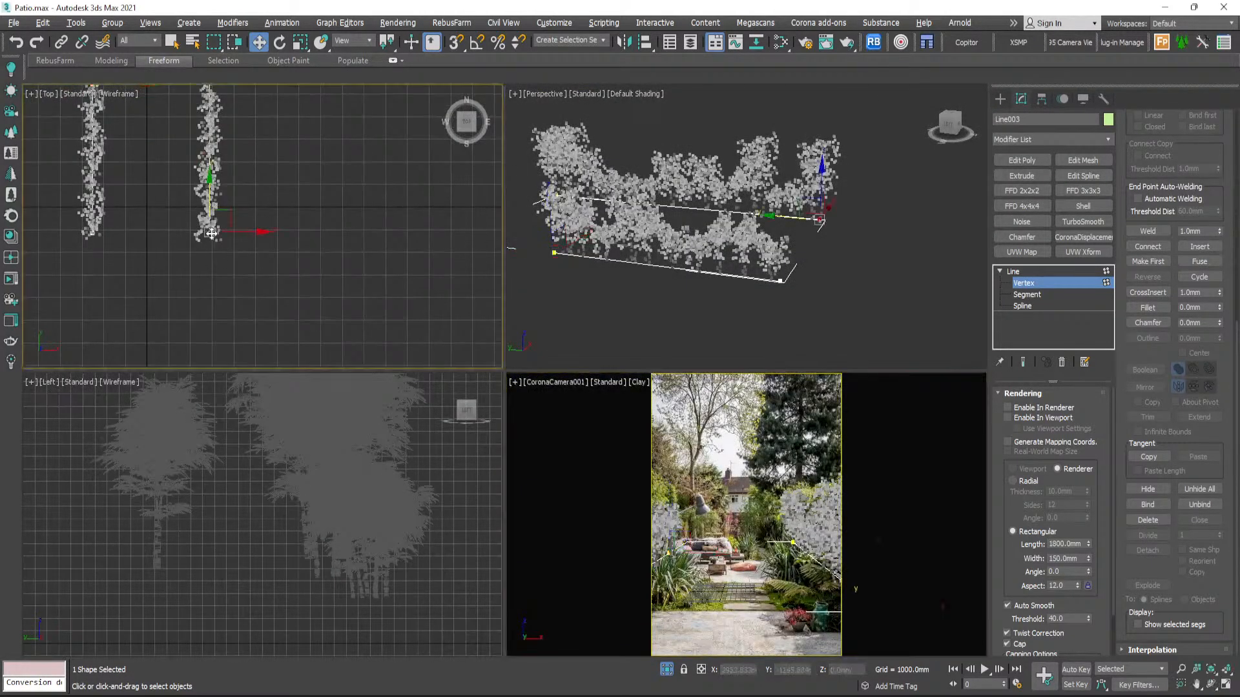
pyautogui.click(93, 234)
pyautogui.scroll(3, 91, 252)
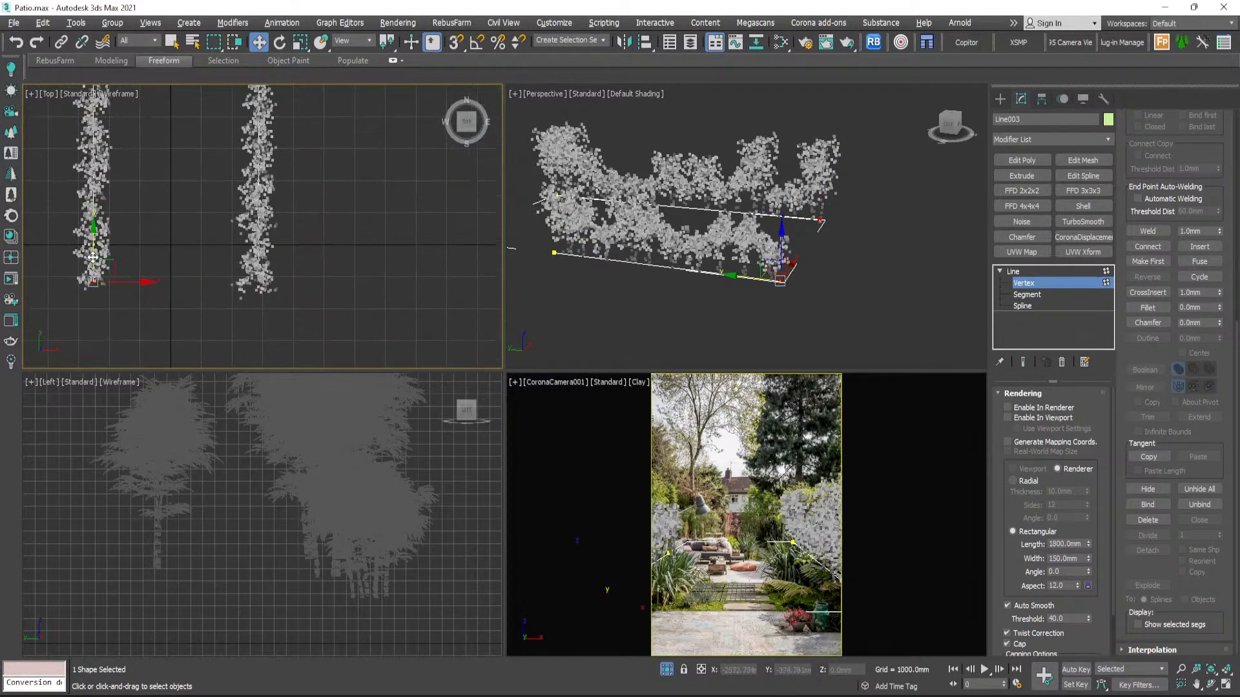
pyautogui.moveTo(93, 257); pyautogui.dragTo(101, 205)
pyautogui.scroll(-10, 397, 511)
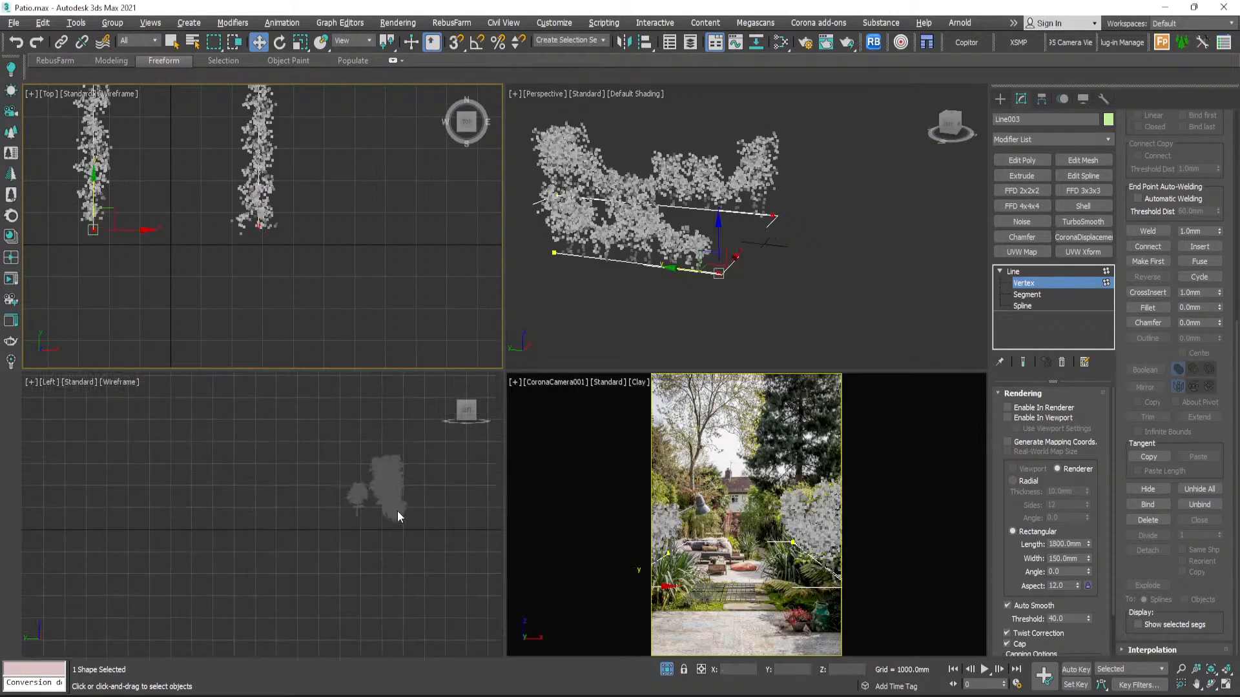
pyautogui.scroll(5, 134, 512)
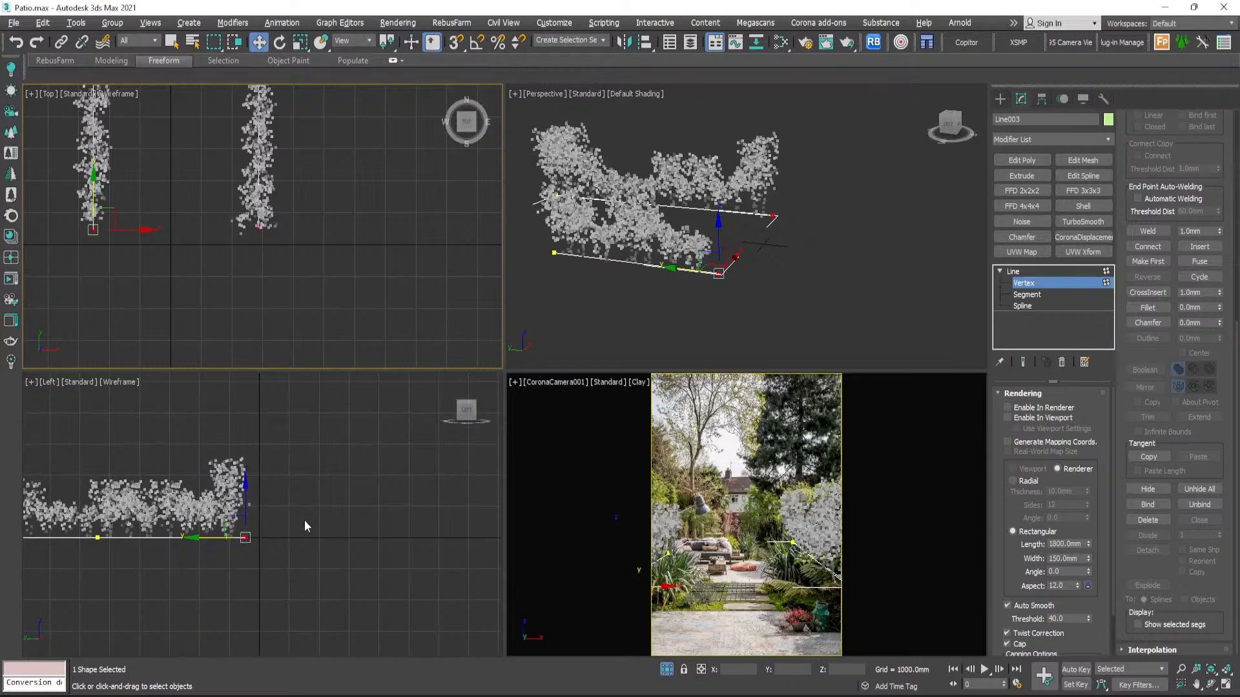
# - End the isolation to bring back the whole patio scene and check the bamboos through the camera
pyautogui.click(1000, 99)
pyautogui.rightClick(719, 447)
pyautogui.rightClick(719, 447)
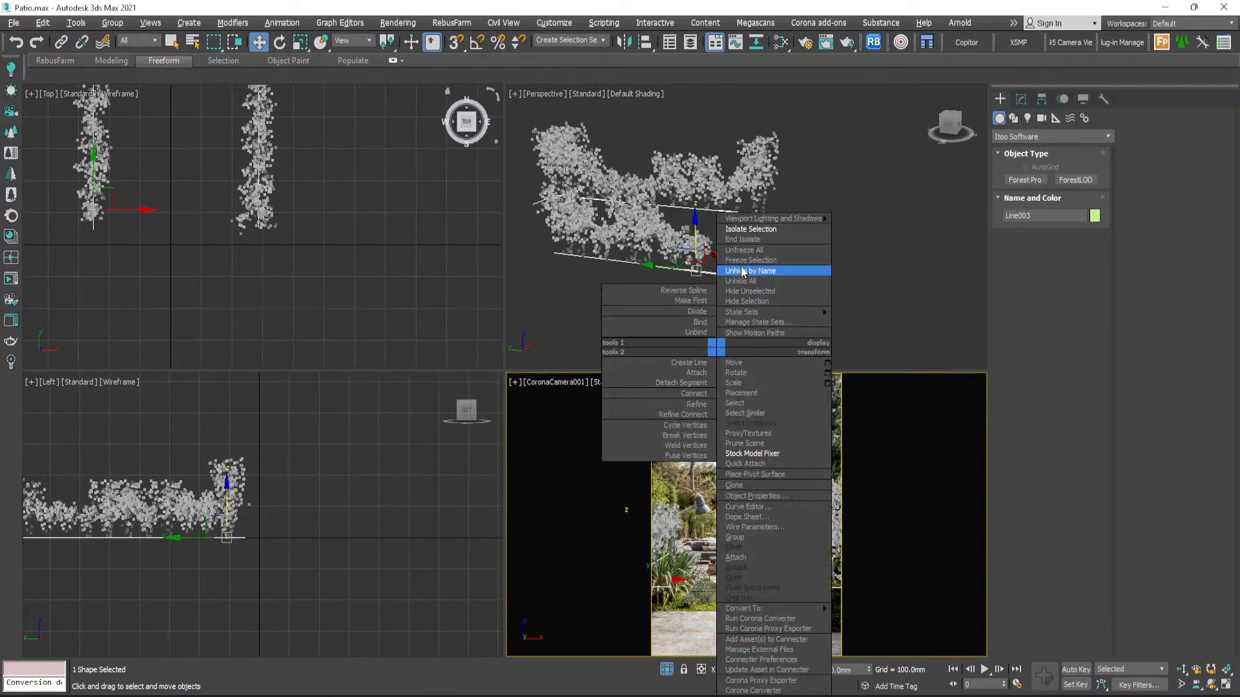
pyautogui.click(744, 239)
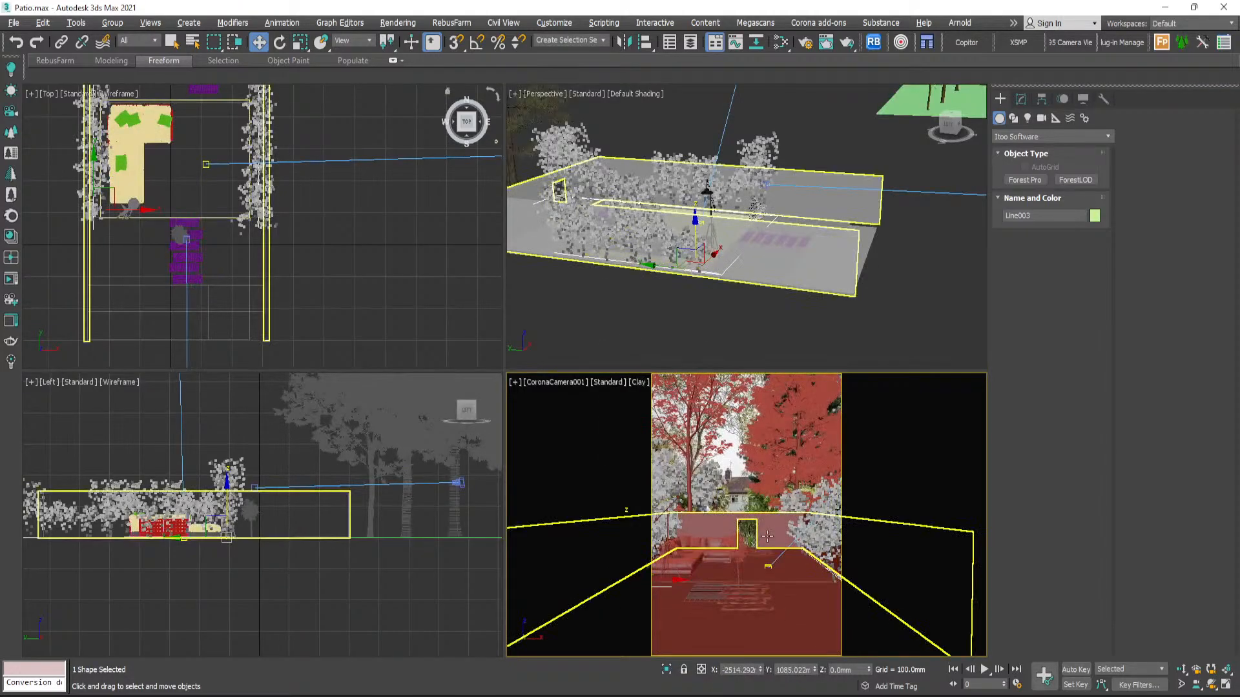
pyautogui.hotkey('alt', 'w')
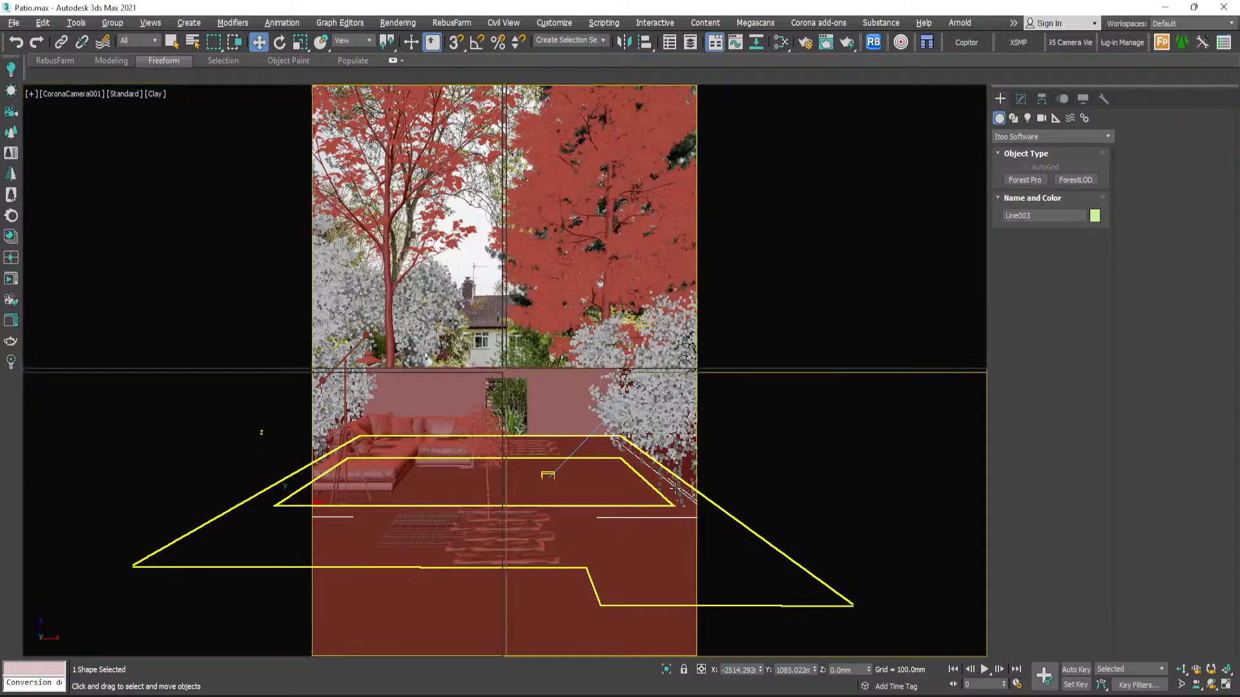
pyautogui.hotkey('alt', 'w')
# - Select the bamboo forest object and switch the Perspective viewport's shading to Clay
pyautogui.click(371, 278)
pyautogui.click(219, 211)
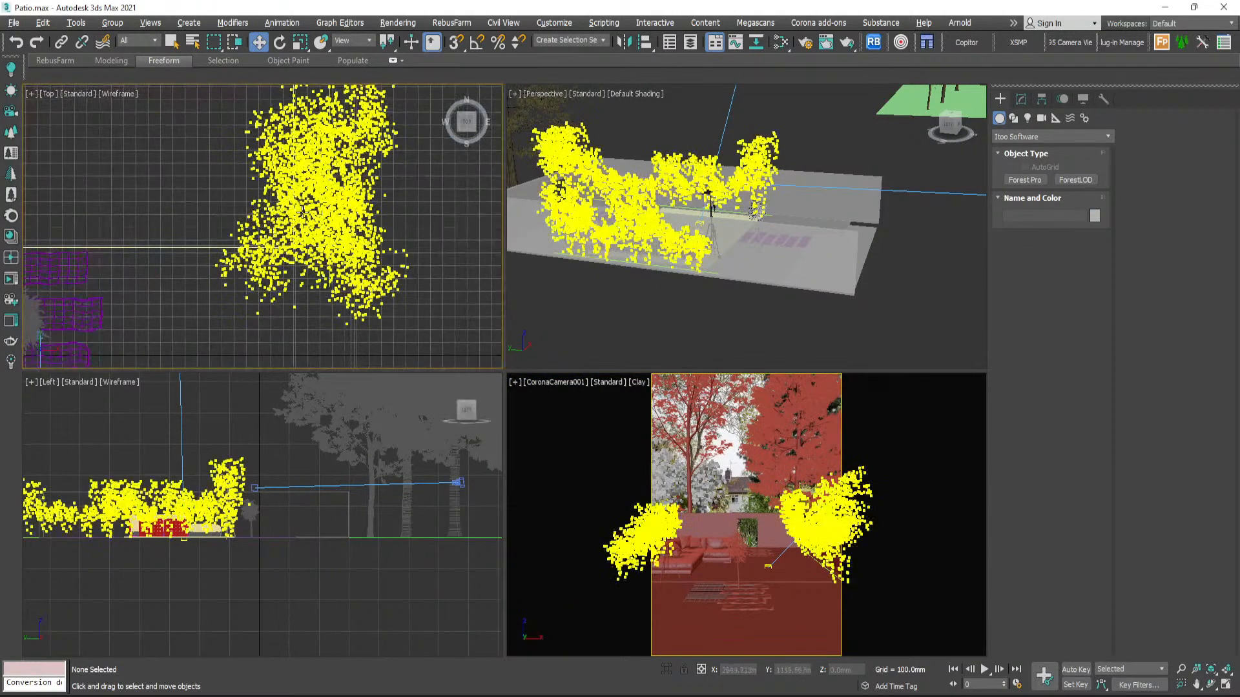
pyautogui.press('z')
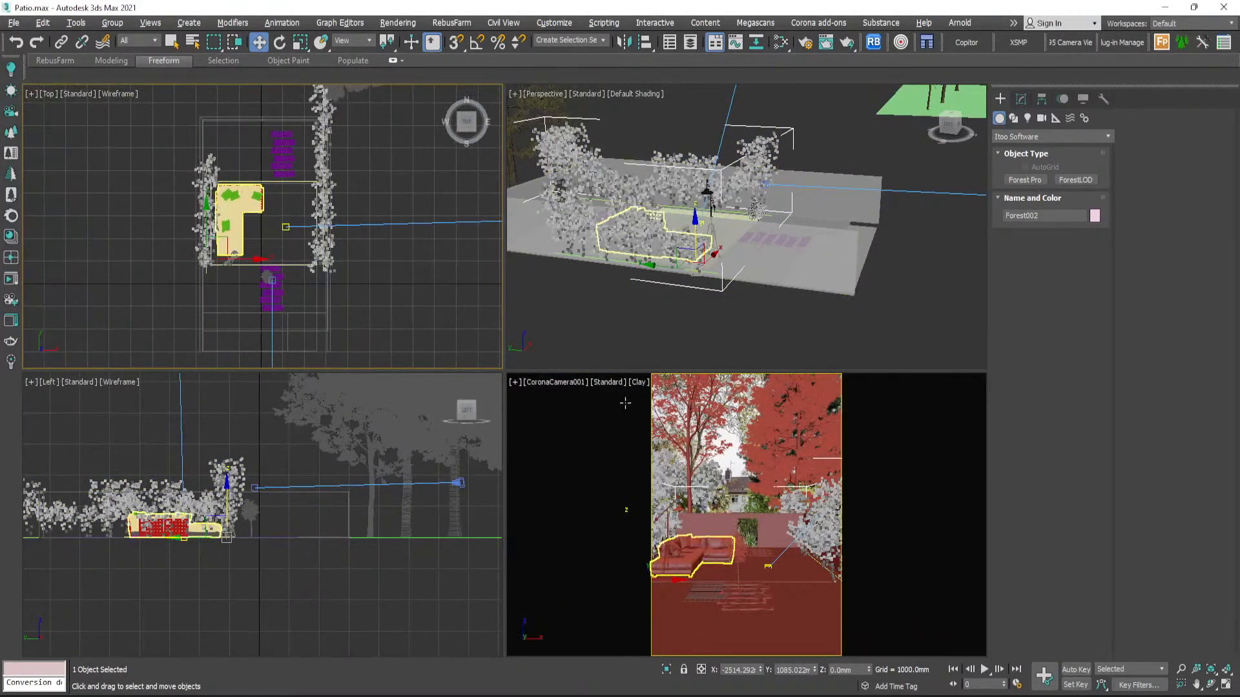
pyautogui.scroll(5, 758, 163)
pyautogui.scroll(-10, 752, 169)
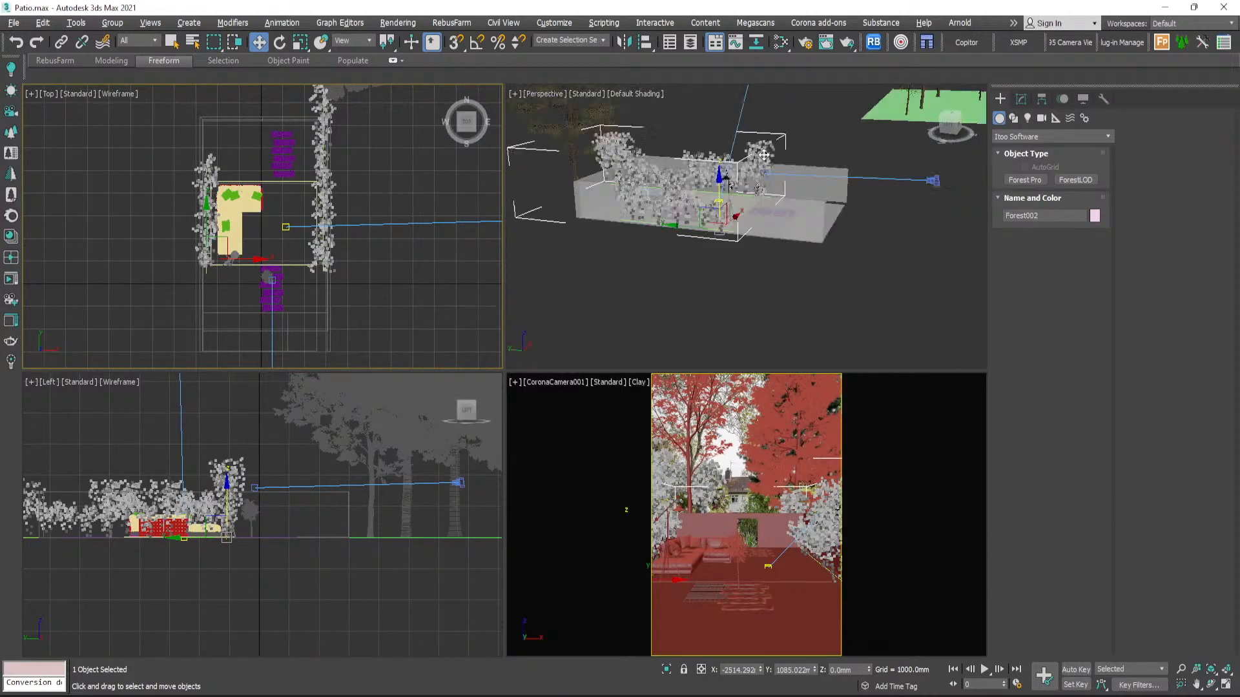
pyautogui.scroll(5, 746, 178)
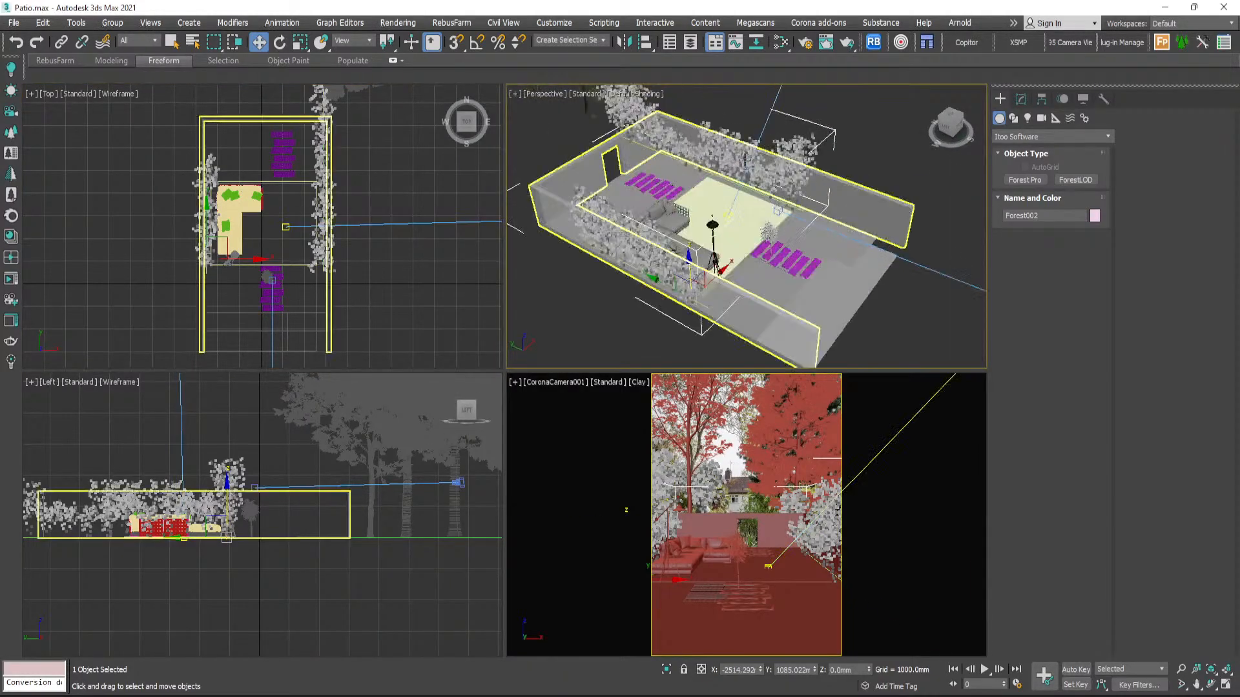
pyautogui.click(655, 96)
pyautogui.click(678, 181)
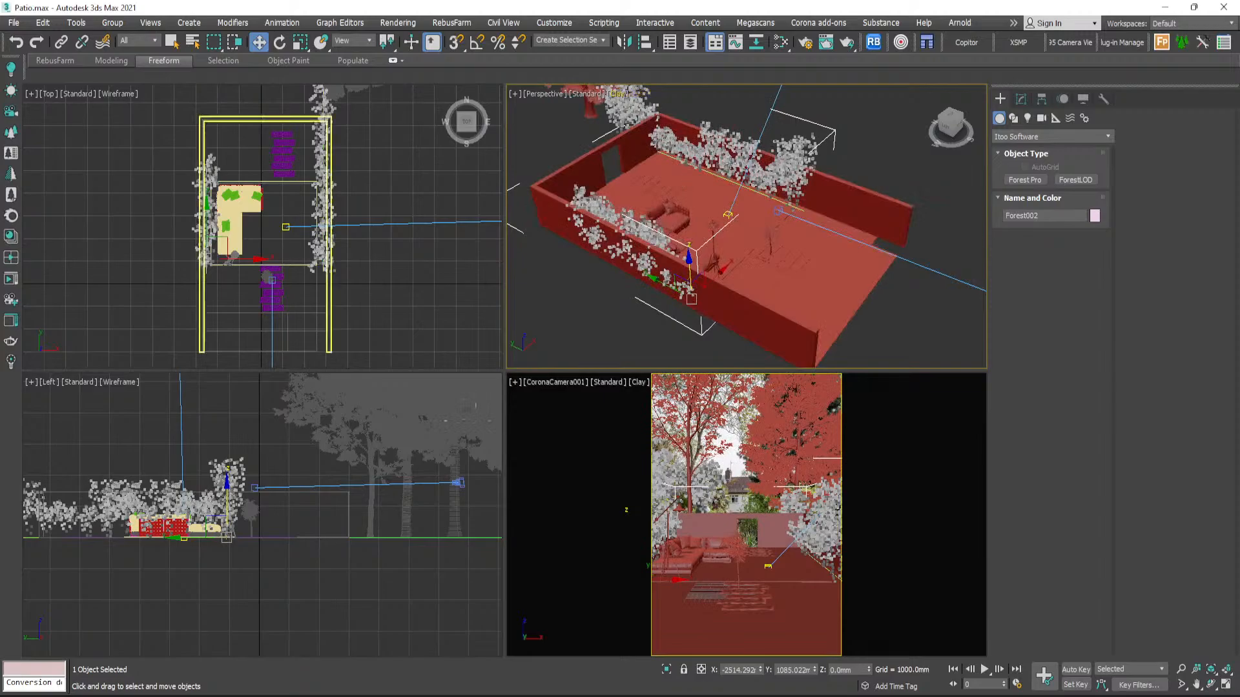
# - Examine the height and placement of the scattered bamboos against the patio's side walls
pyautogui.scroll(4, 742, 217)
pyautogui.keyDown('alt'); pyautogui.moveTo(742, 216); pyautogui.dragTo(803, 145, button='middle'); pyautogui.keyUp('alt')
pyautogui.scroll(-4, 768, 221)
pyautogui.scroll(5, 804, 146)
pyautogui.scroll(-2, 804, 145)
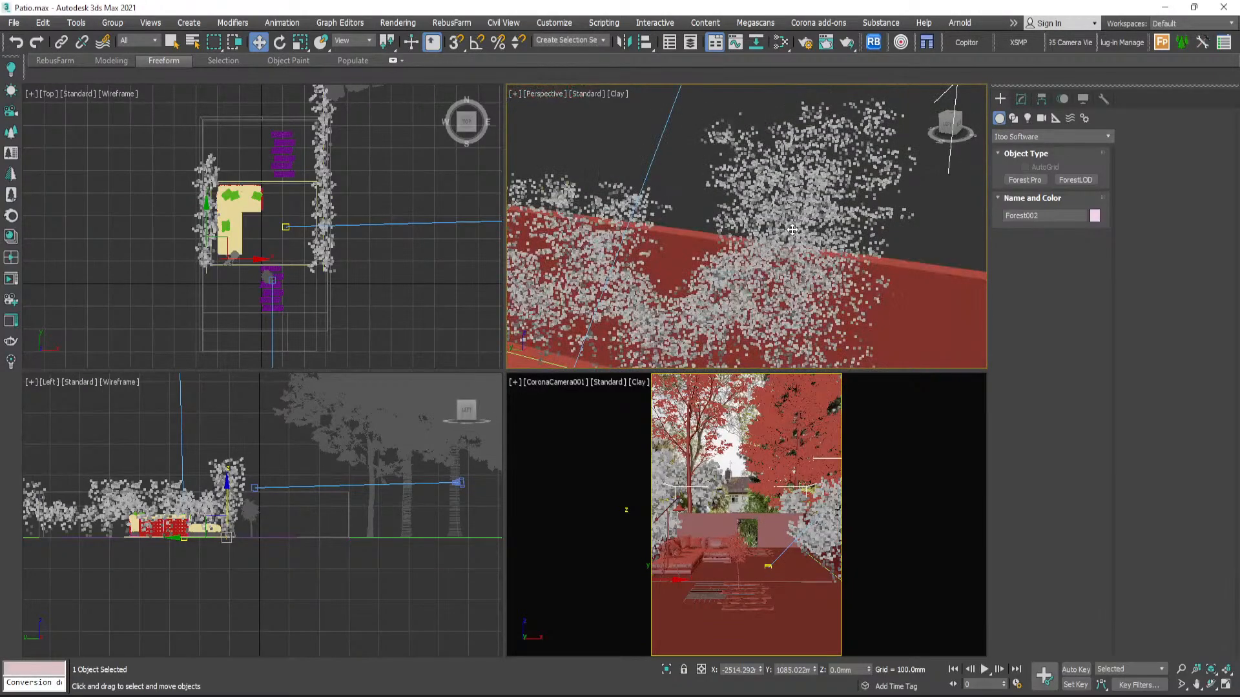
pyautogui.scroll(-4, 793, 212)
pyautogui.scroll(2, 785, 223)
pyautogui.scroll(2, 917, 155)
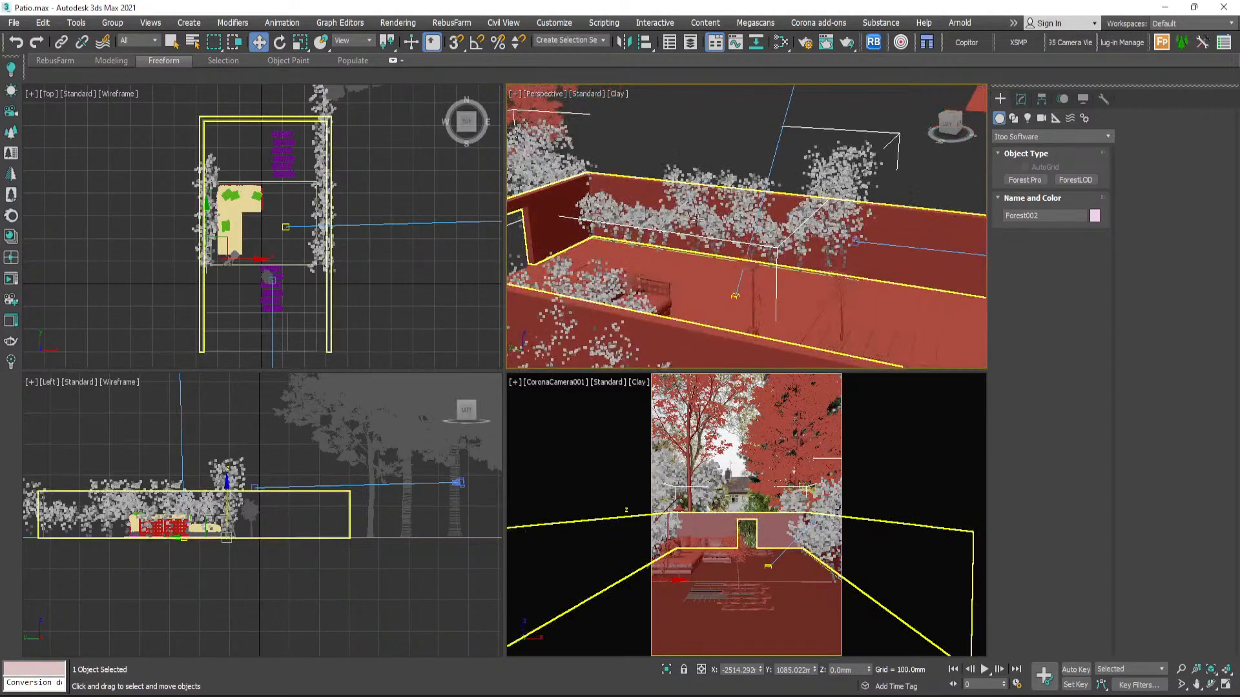
# - Enlarge the first bamboo in the forest's geometry list and set the second bamboo's Scale to 137%
pyautogui.click(1021, 100)
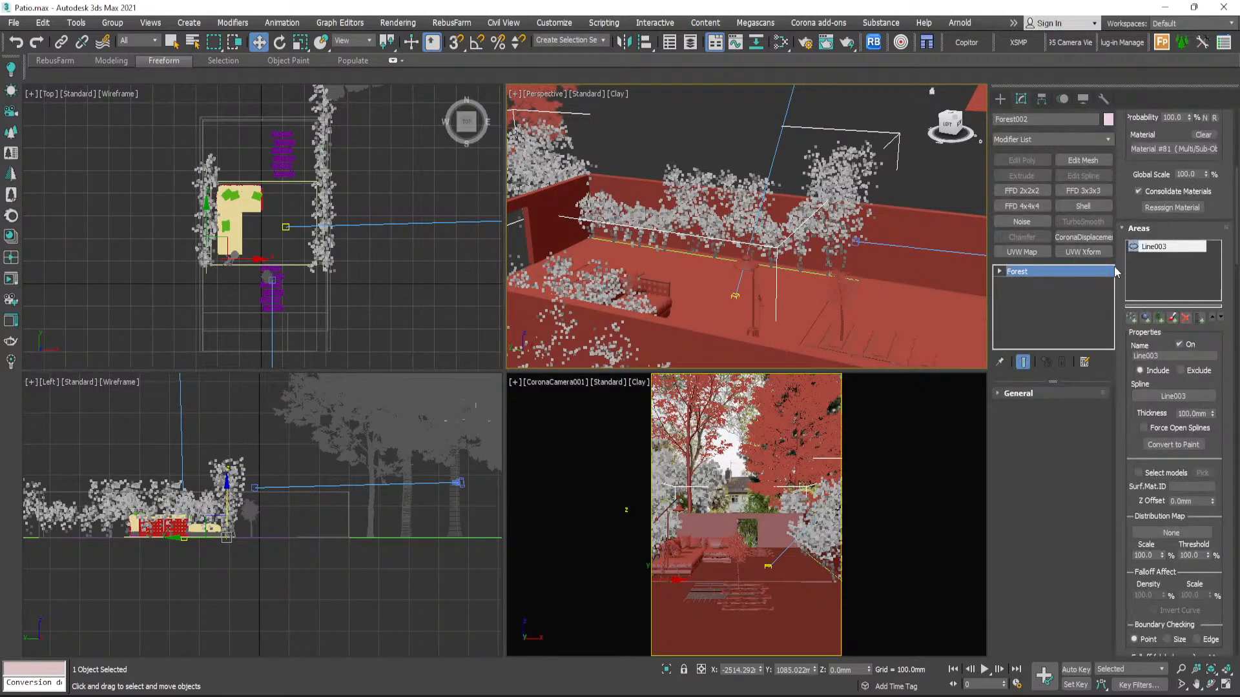
pyautogui.moveTo(1237, 253); pyautogui.dragTo(1237, 168)
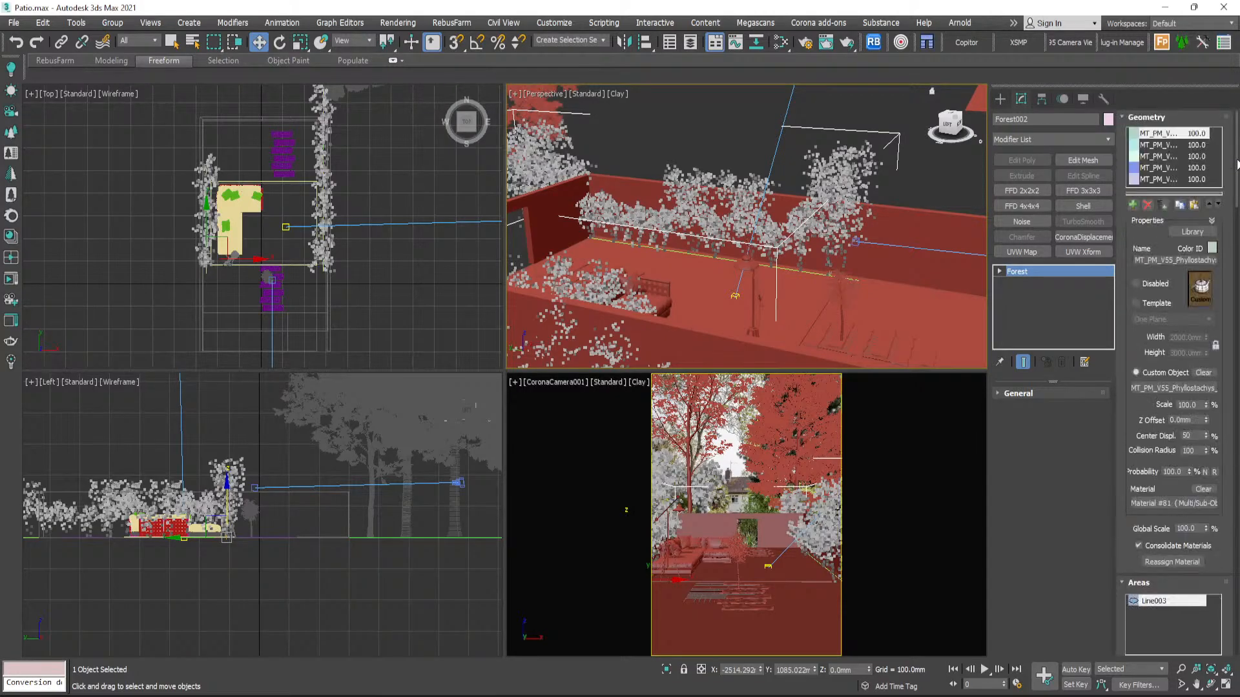
pyautogui.click(1156, 134)
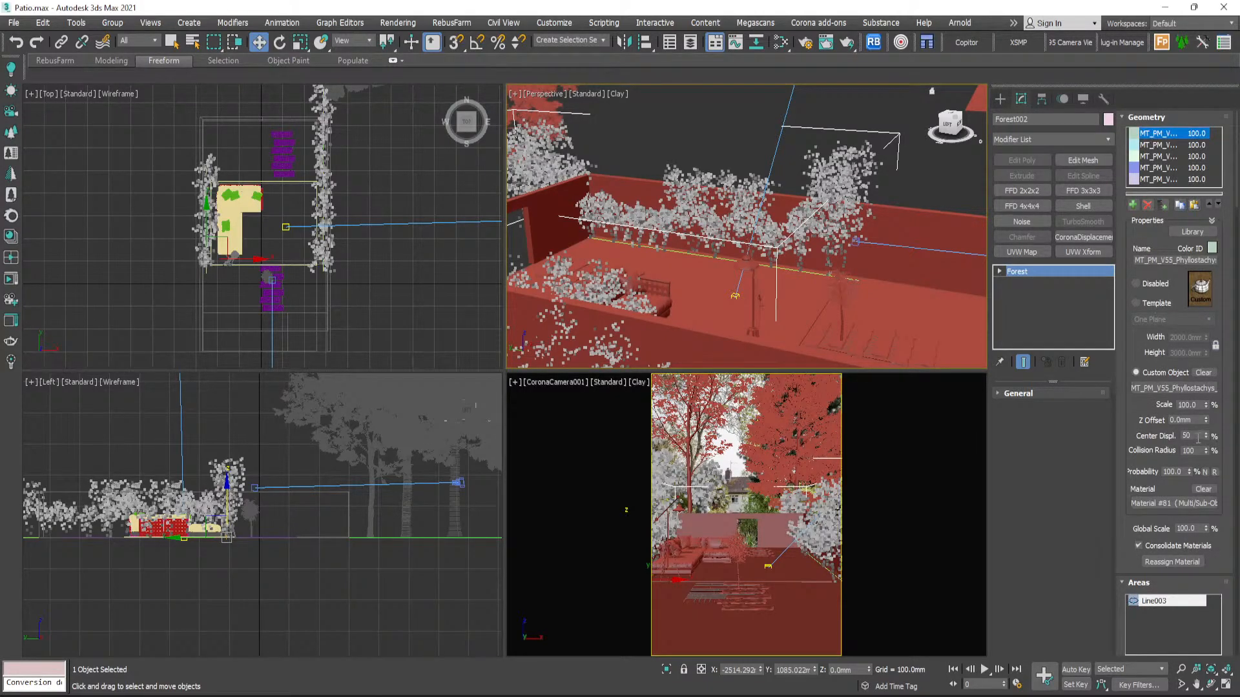
pyautogui.moveTo(1205, 405); pyautogui.dragTo(1201, 357)
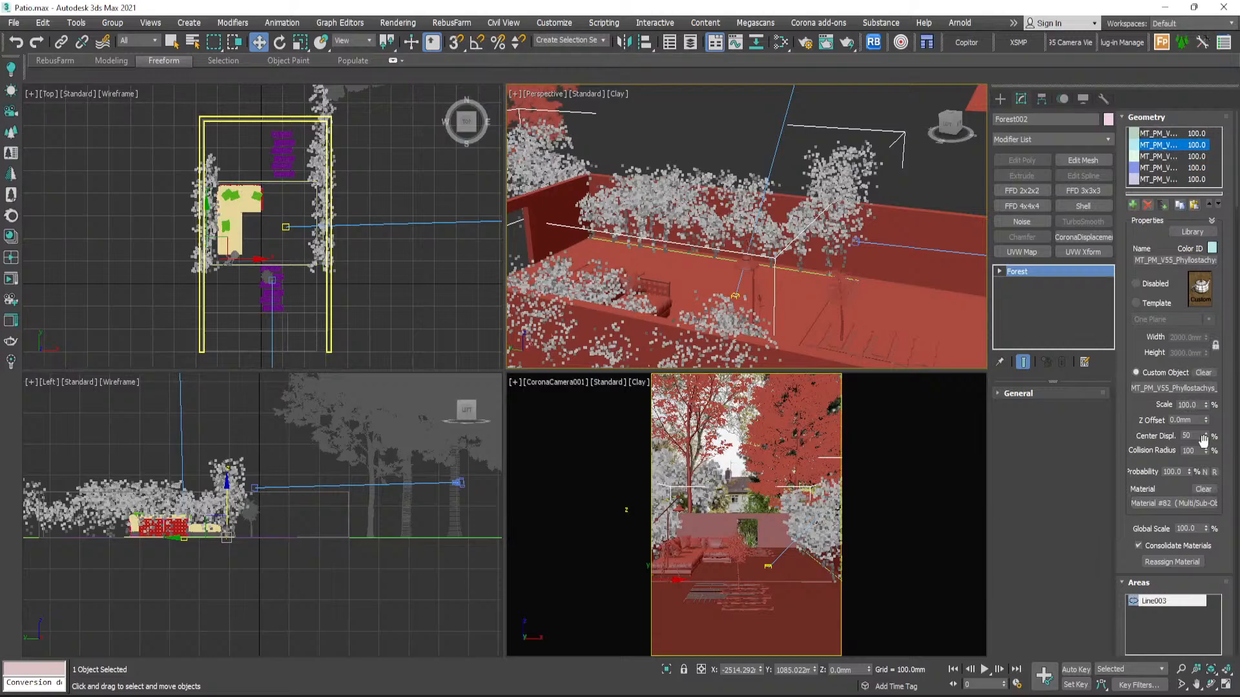
pyautogui.moveTo(1205, 407); pyautogui.dragTo(1206, 383)
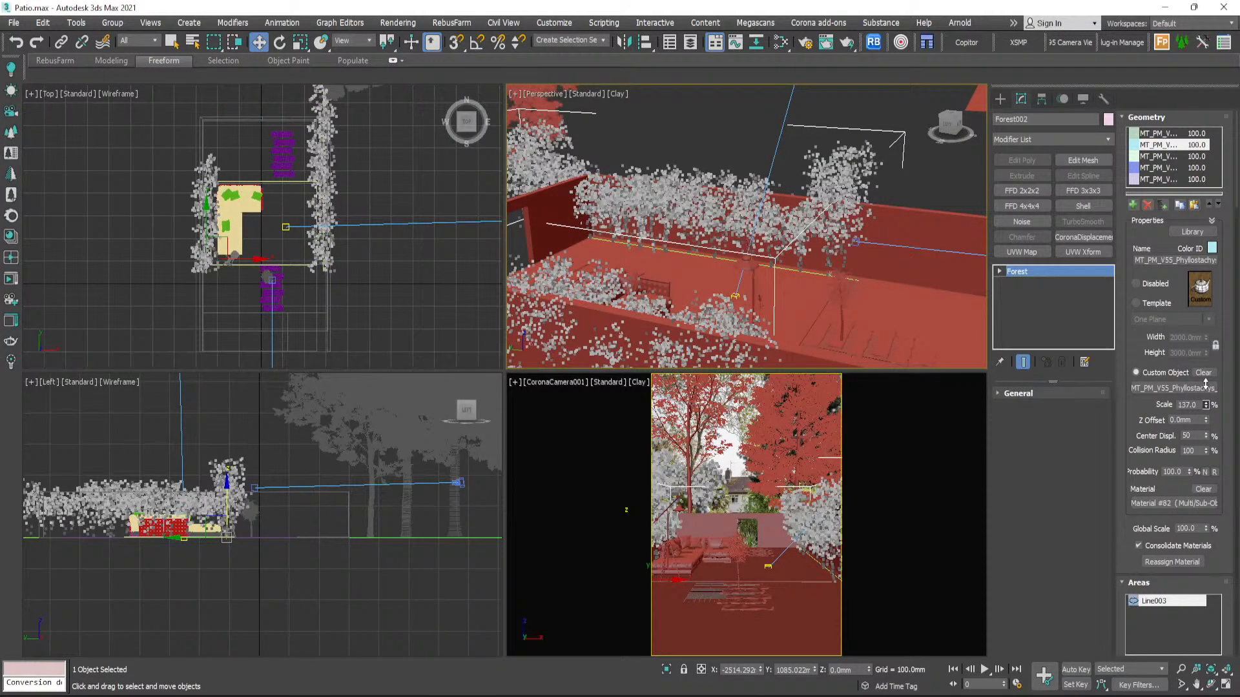
# - Set the Scale of the third bamboo in the geometry list to 103% and the fourth to 84%
pyautogui.click(1169, 156)
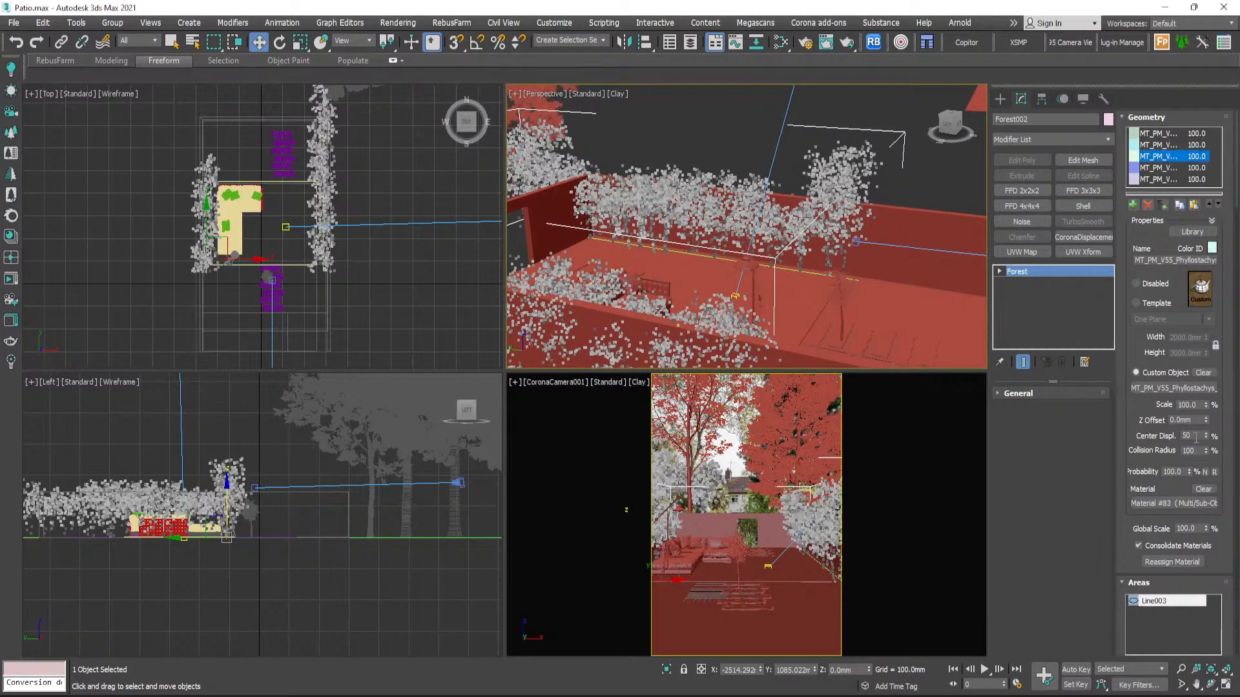
pyautogui.moveTo(1206, 407); pyautogui.dragTo(1207, 406)
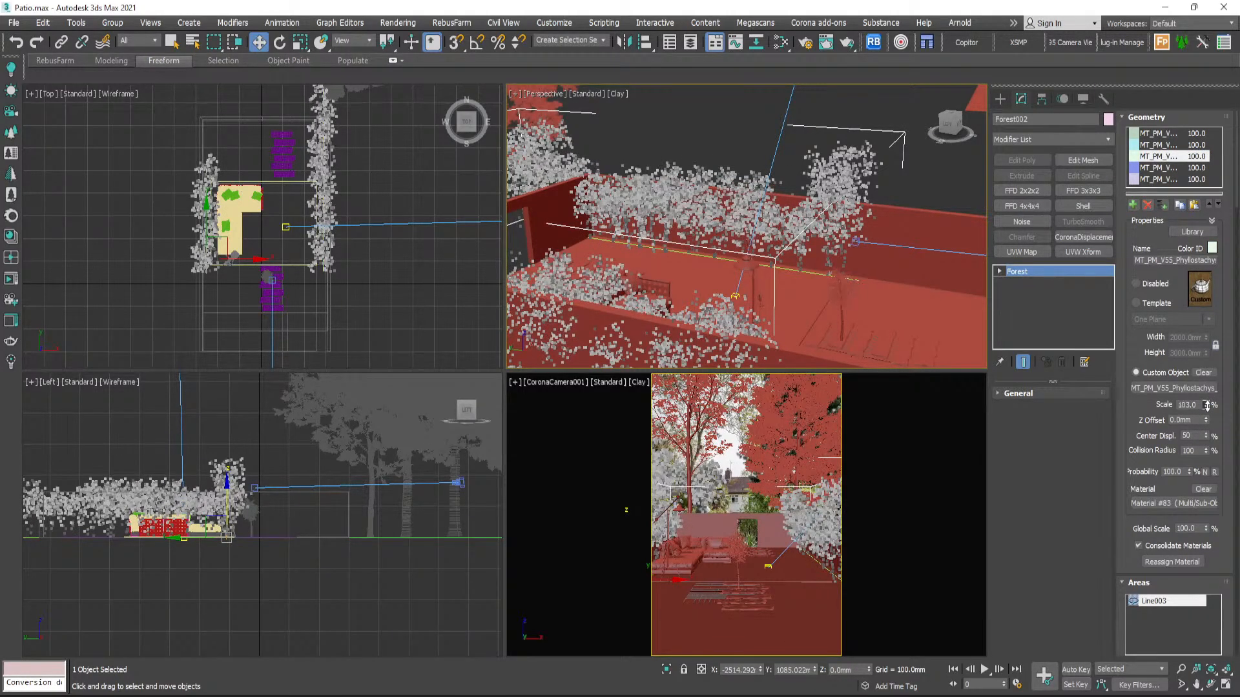
pyautogui.click(1166, 167)
pyautogui.moveTo(1207, 407); pyautogui.dragTo(1212, 415)
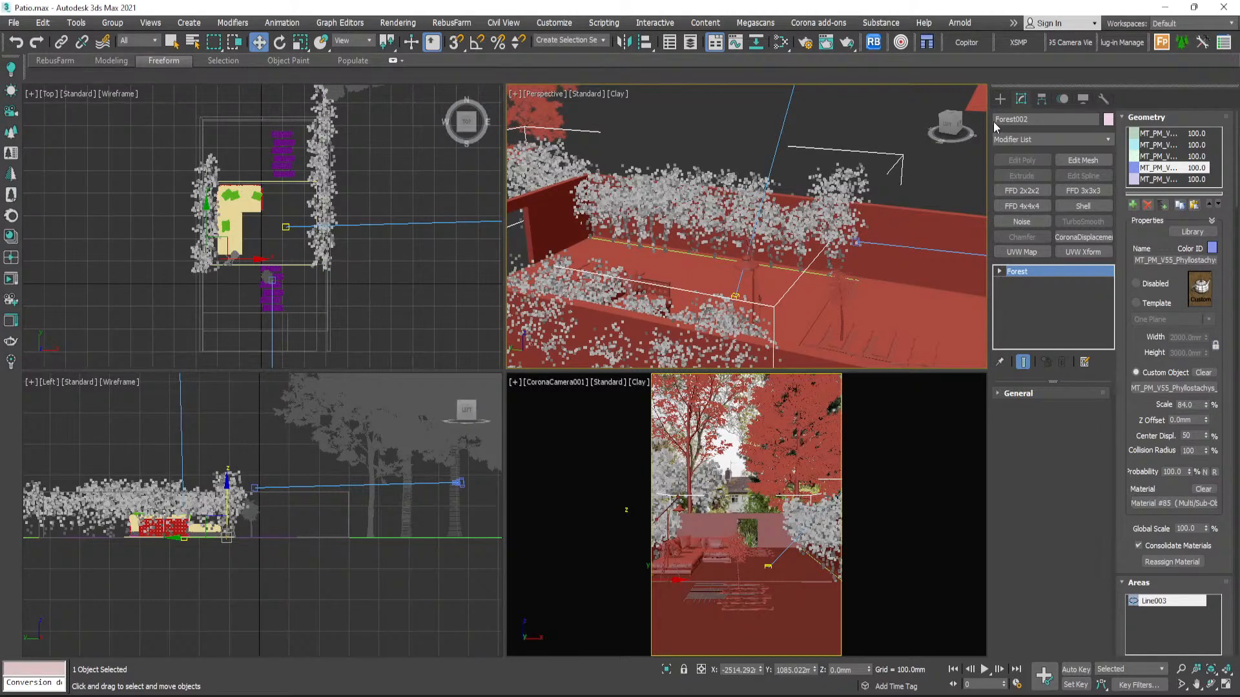
# - Pull the right line's far end vertex forward along Y so the line ends inside the patio's back wall
pyautogui.click(999, 99)
pyautogui.click(815, 140)
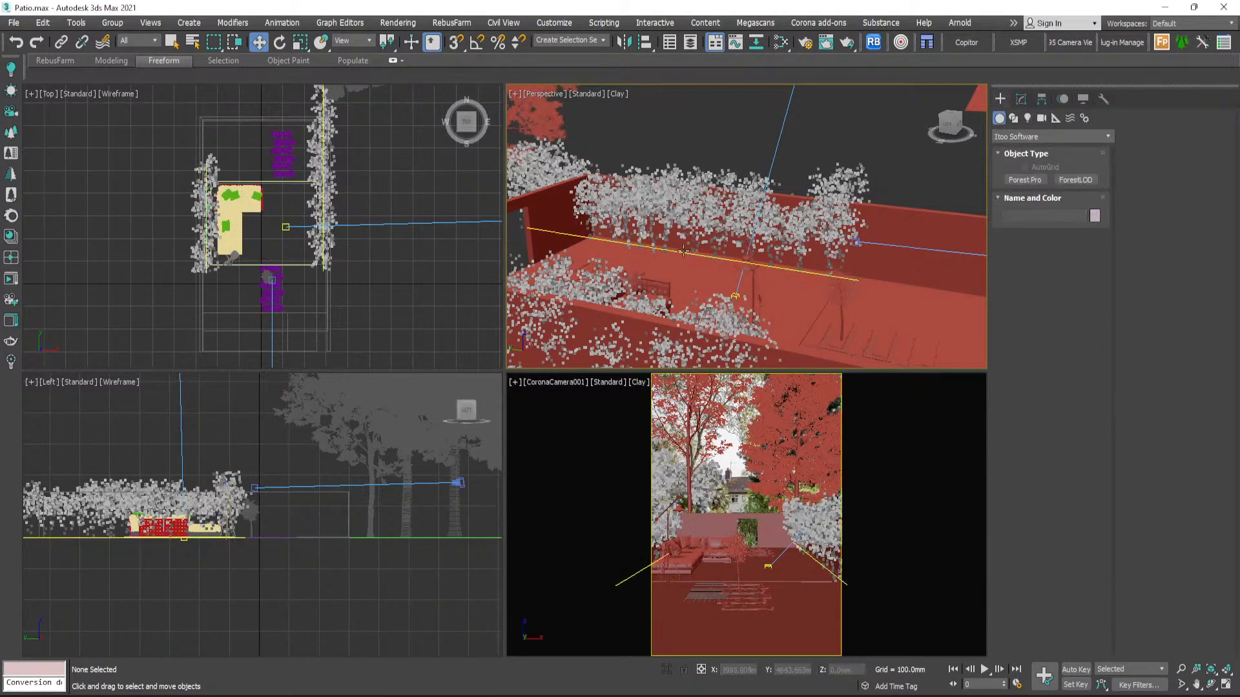
pyautogui.click(684, 250)
pyautogui.click(1021, 99)
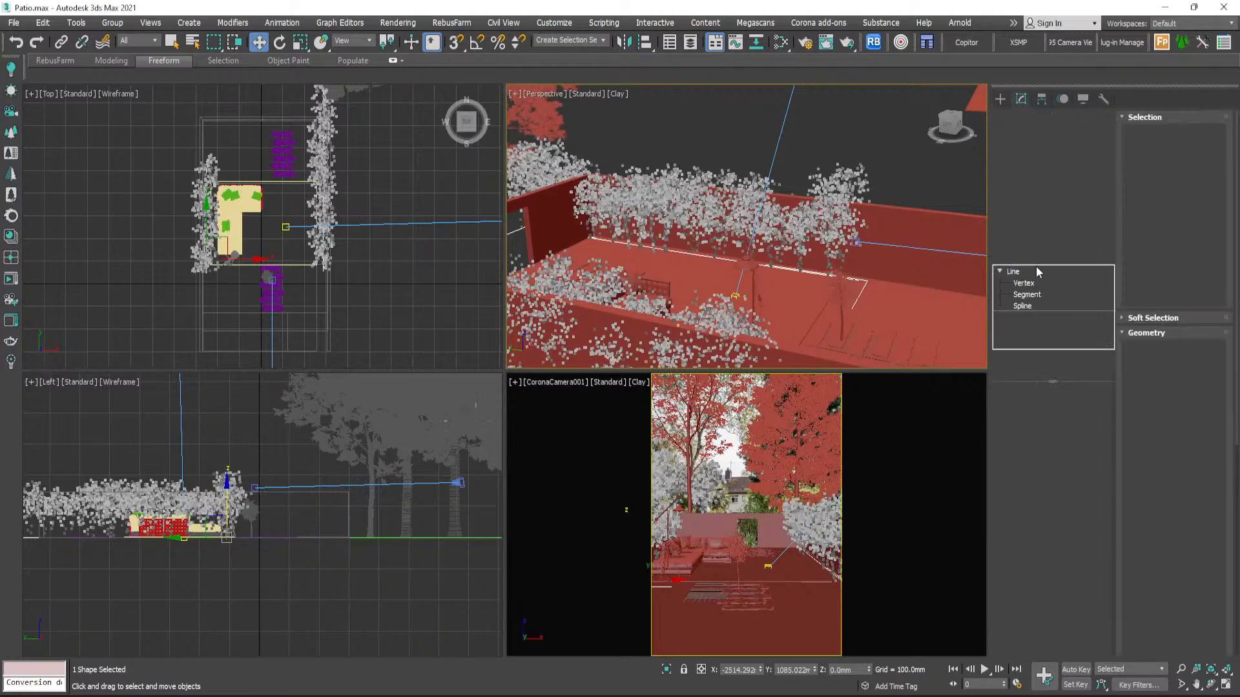
pyautogui.click(1024, 283)
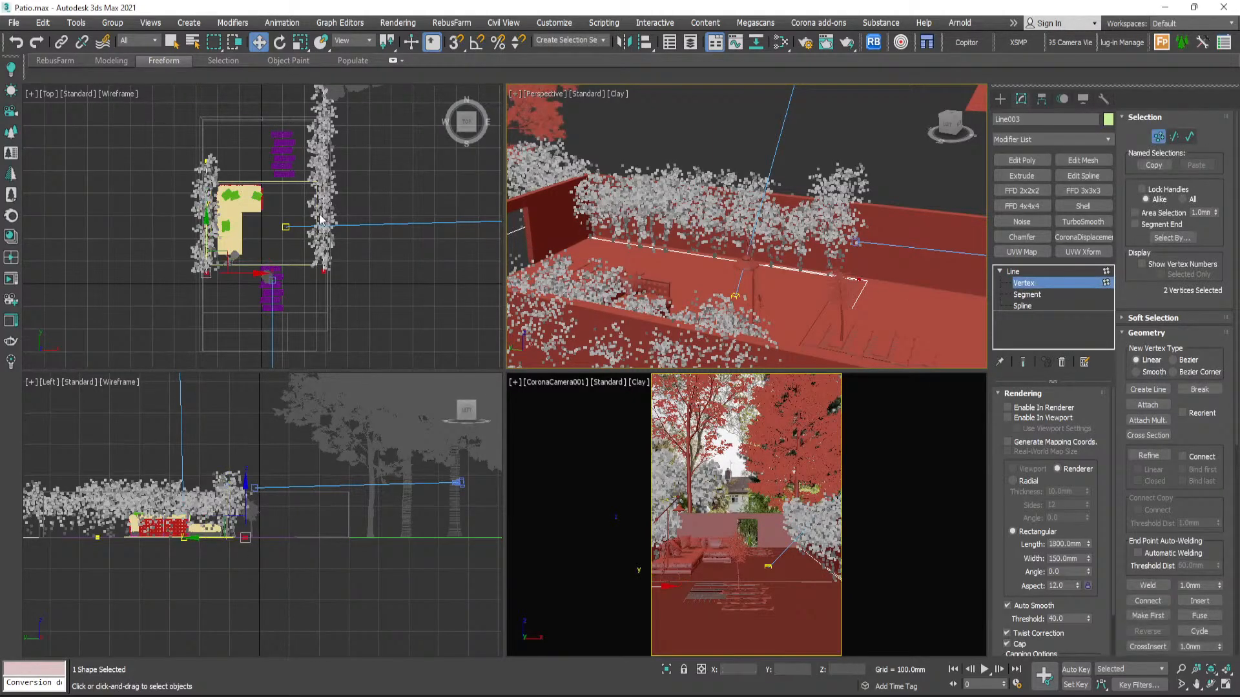
pyautogui.scroll(-2, 320, 219)
pyautogui.moveTo(320, 220); pyautogui.dragTo(318, 258, button='middle')
pyautogui.moveTo(379, 120); pyautogui.dragTo(297, 171)
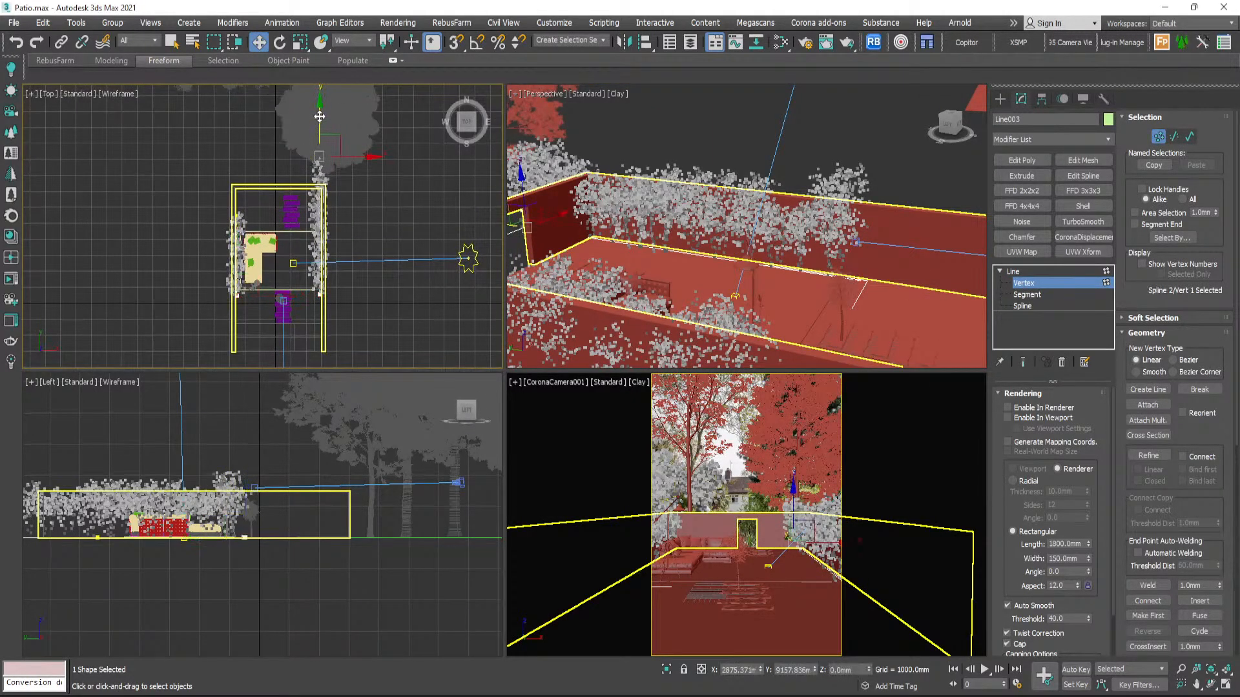
pyautogui.moveTo(320, 117); pyautogui.dragTo(332, 197)
pyautogui.scroll(1, 247, 226)
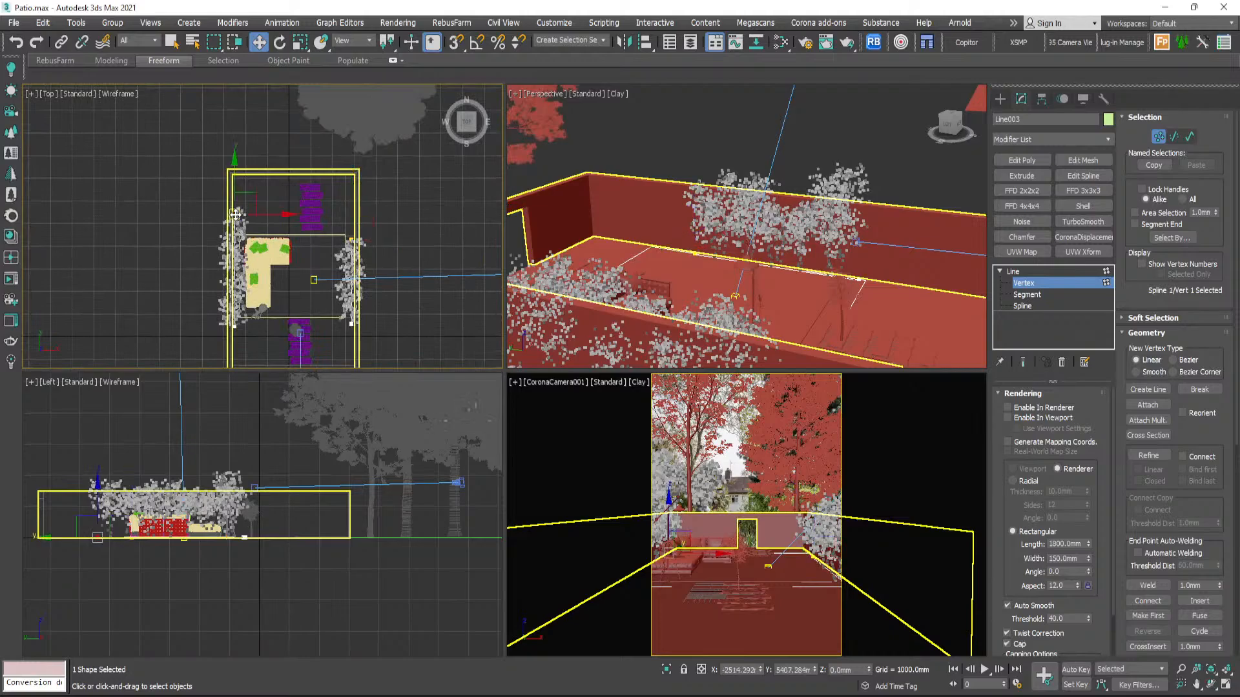
# - Pull the left line's far end vertex forward along Y to shorten the line, and leave vertex editing
pyautogui.click(246, 195)
pyautogui.moveTo(246, 195); pyautogui.dragTo(257, 170, button='middle')
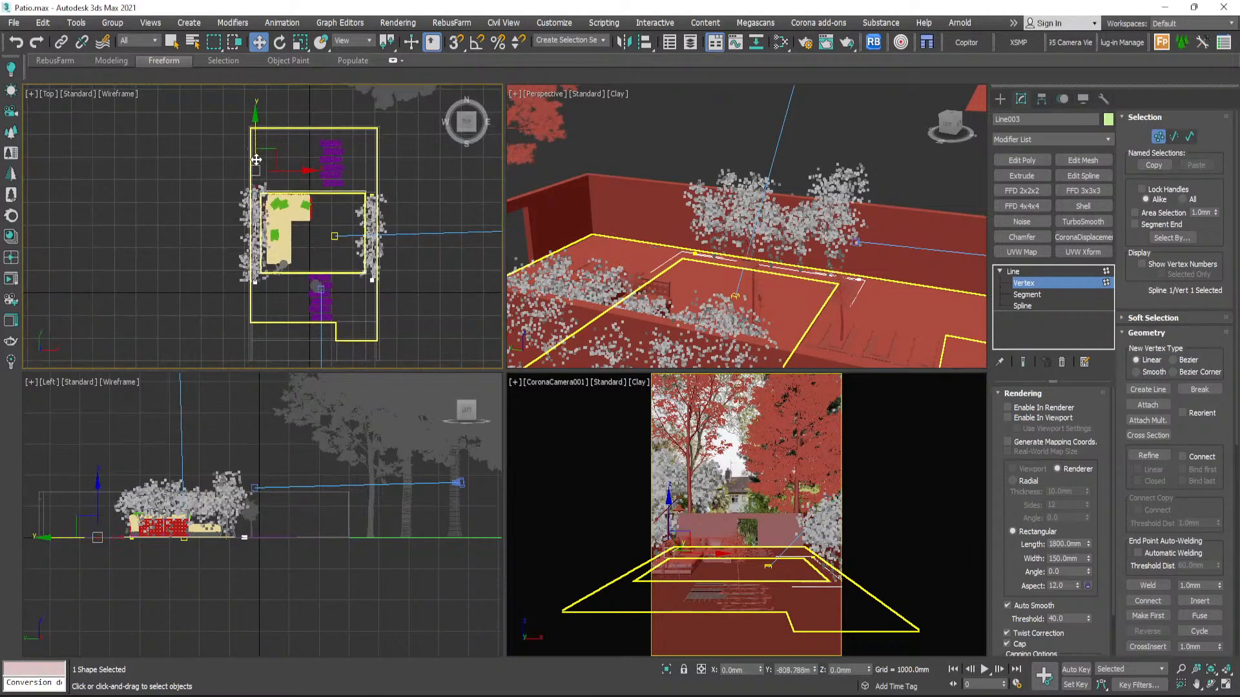
pyautogui.moveTo(256, 169); pyautogui.dragTo(259, 179)
pyautogui.click(1000, 99)
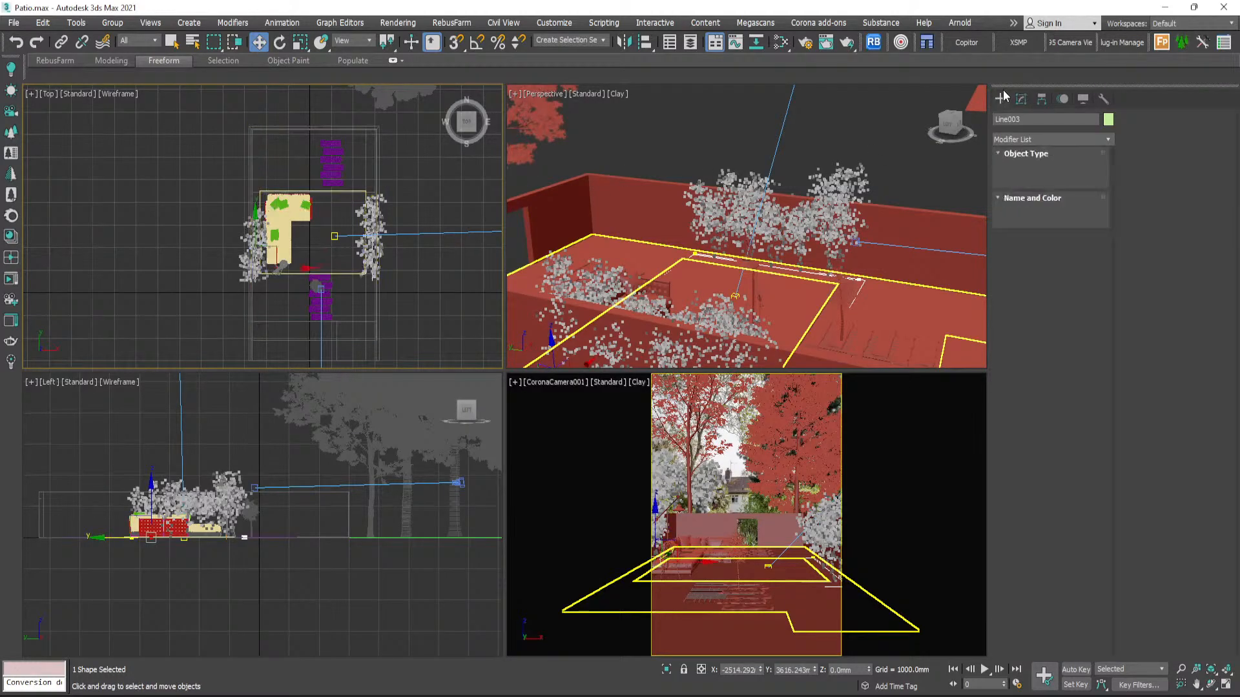
# - Enable random Scale and Rotation in the Transform settings of the forest that scatters the bamboos
pyautogui.click(837, 130)
pyautogui.click(841, 180)
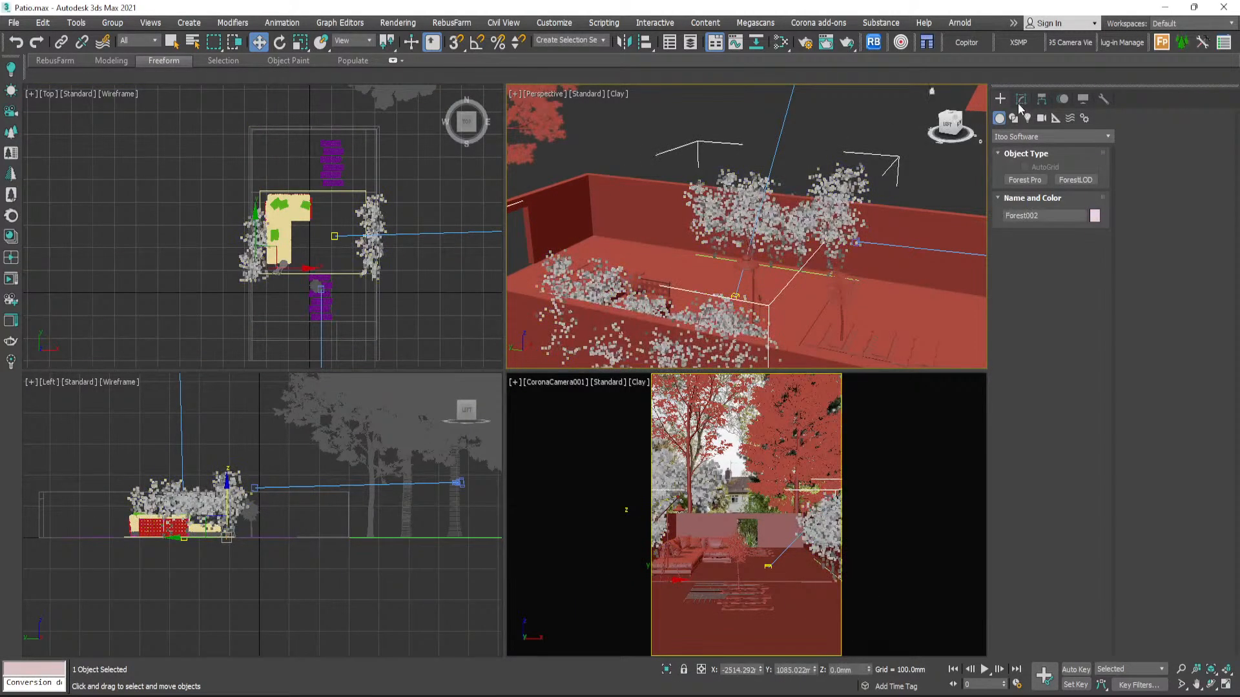
pyautogui.click(1021, 98)
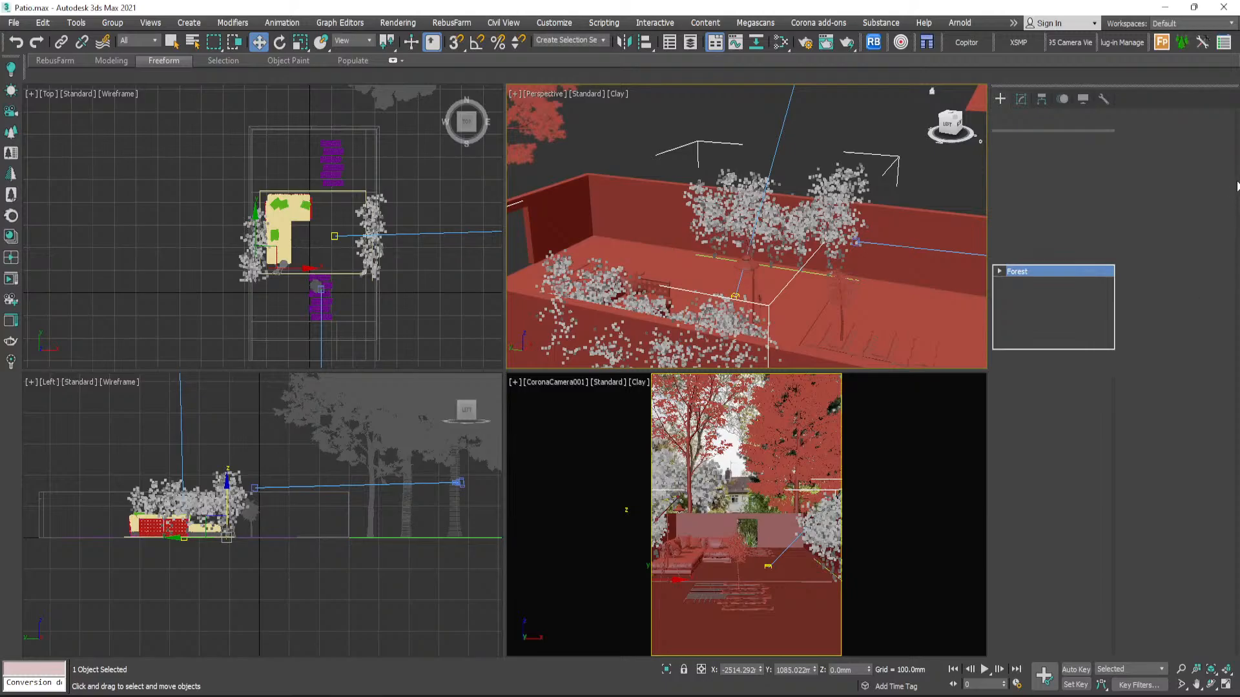
pyautogui.moveTo(1238, 171); pyautogui.dragTo(1238, 612)
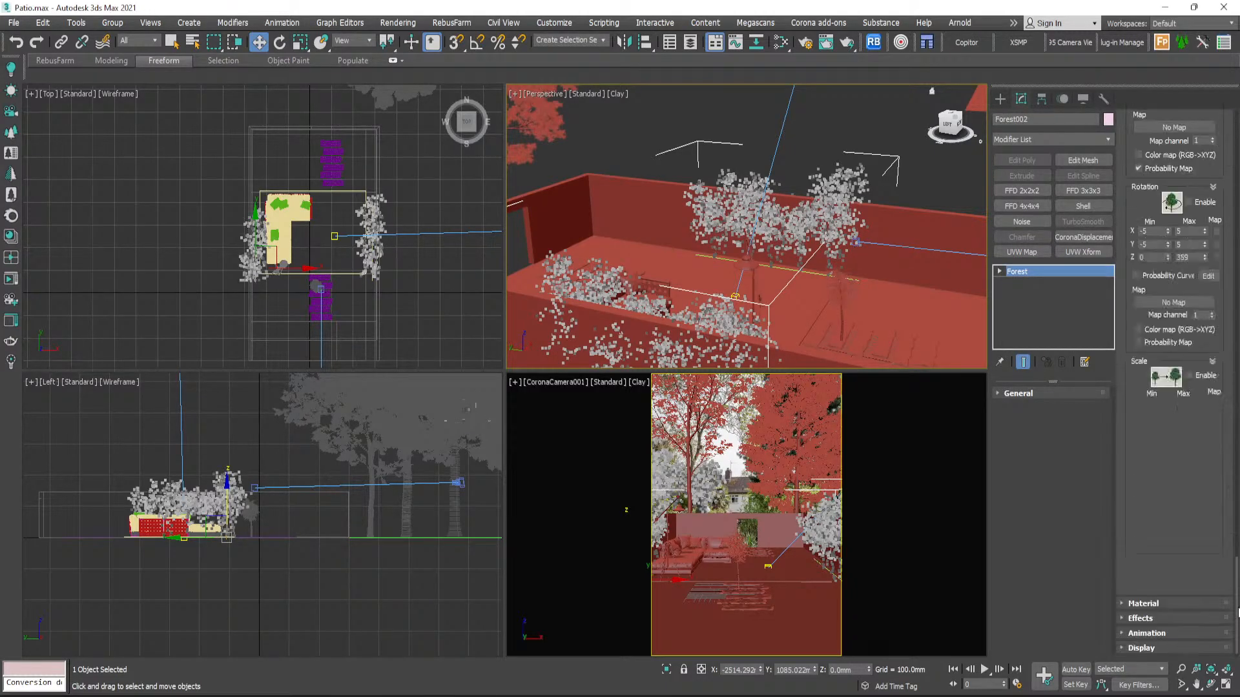
pyautogui.click(1190, 376)
pyautogui.scroll(2, 1217, 284)
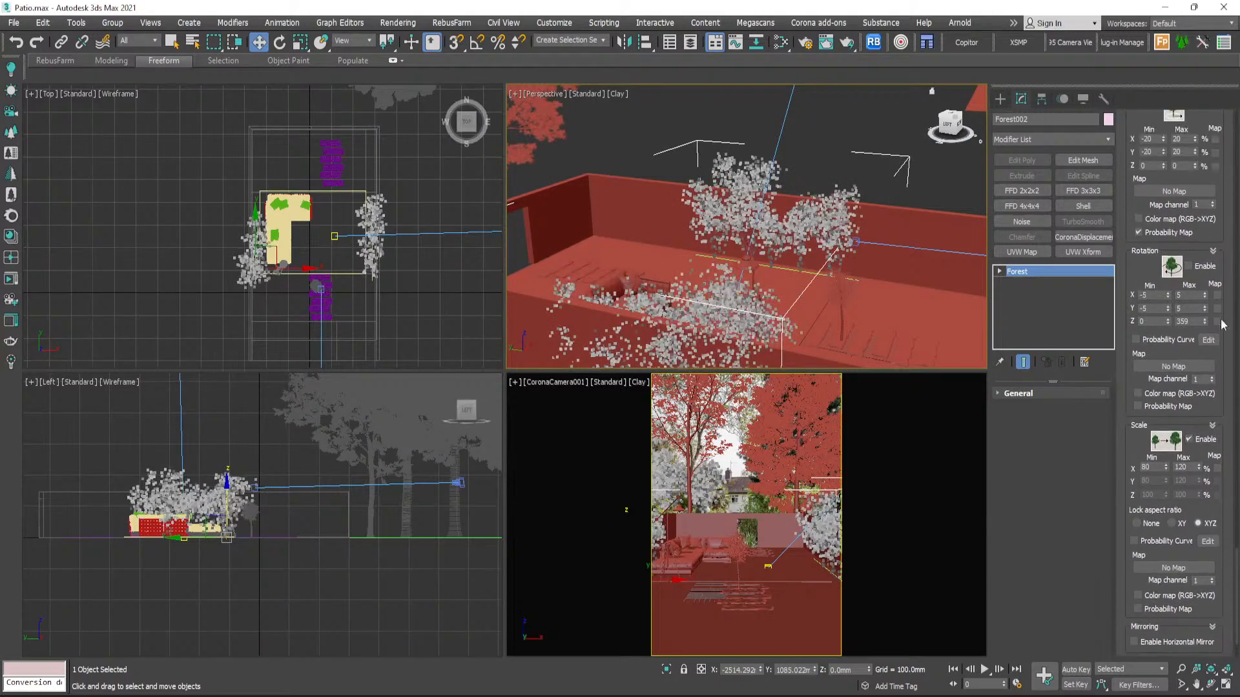
pyautogui.click(1190, 266)
pyautogui.scroll(1, 1218, 249)
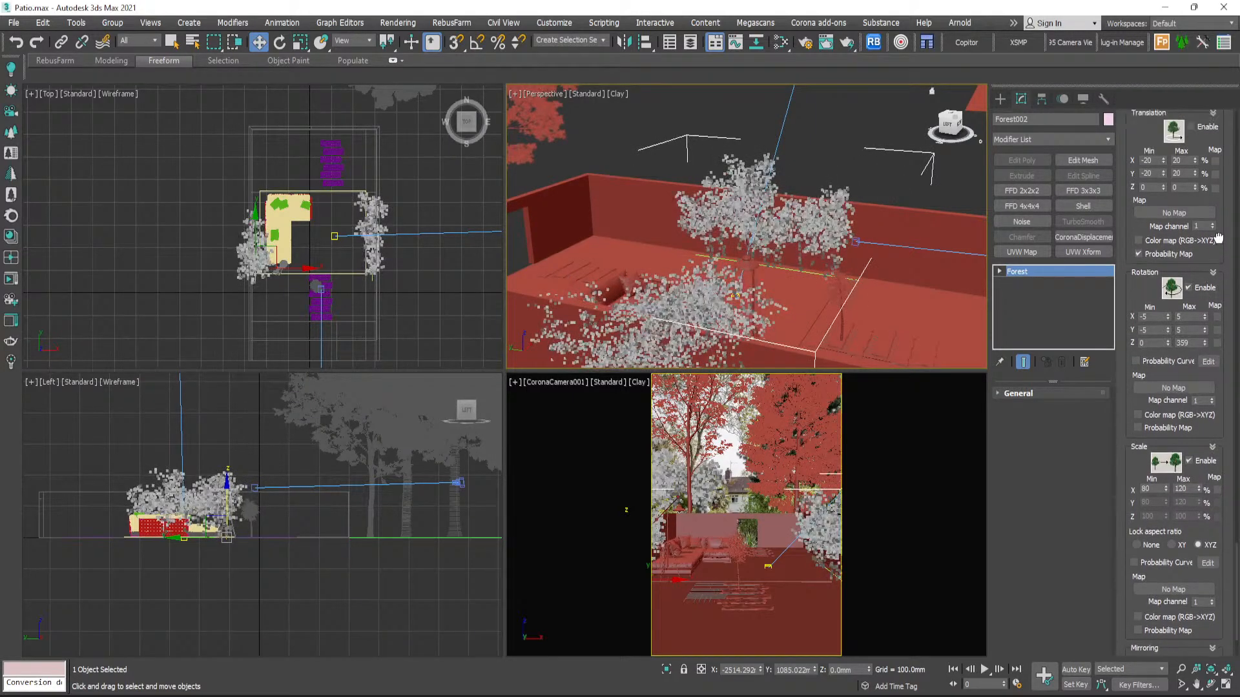
pyautogui.scroll(1, 1218, 249)
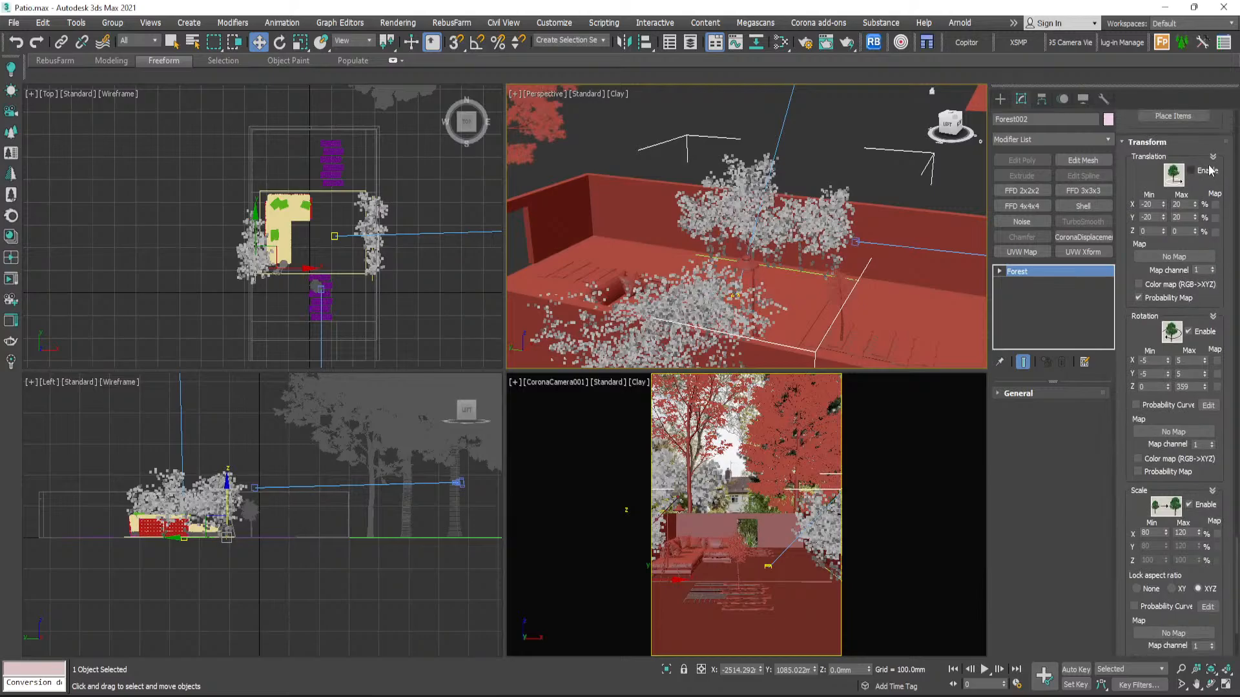
# - Examine up close how the bamboo stems stand along the right line between the floor and the side wall
pyautogui.scroll(3, 837, 268)
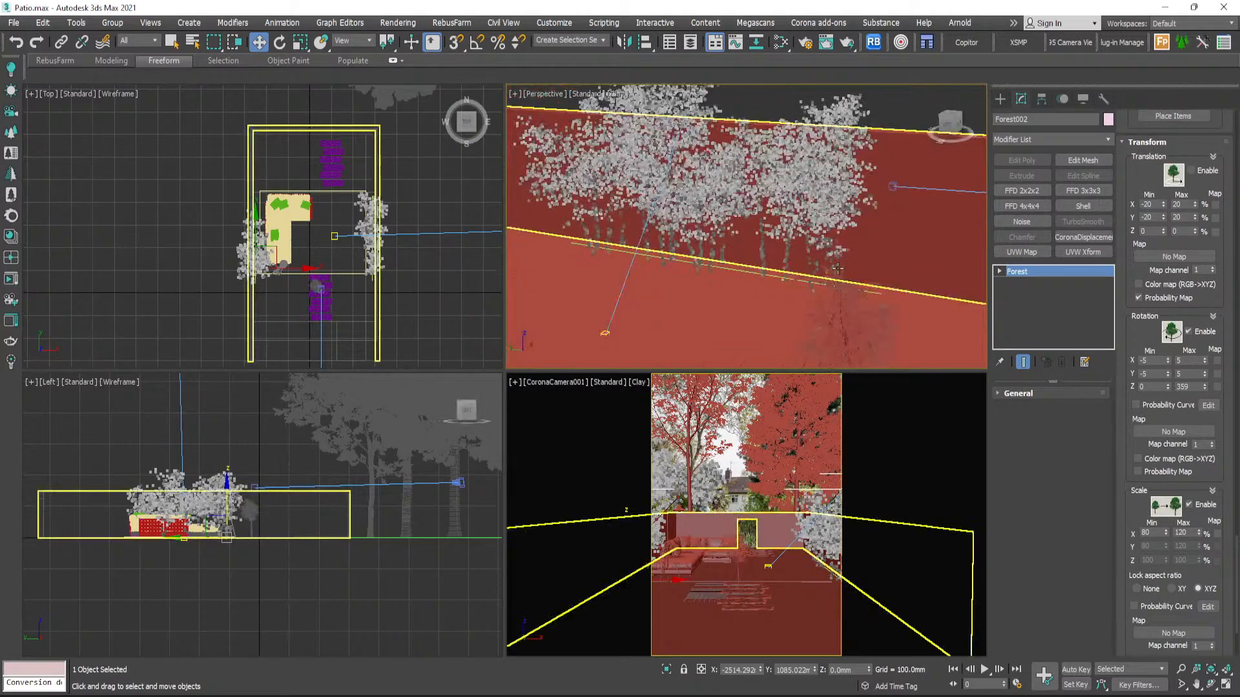
pyautogui.keyDown('alt'); pyautogui.moveTo(821, 263); pyautogui.dragTo(734, 238, button='middle'); pyautogui.keyUp('alt')
pyautogui.scroll(3, 734, 238)
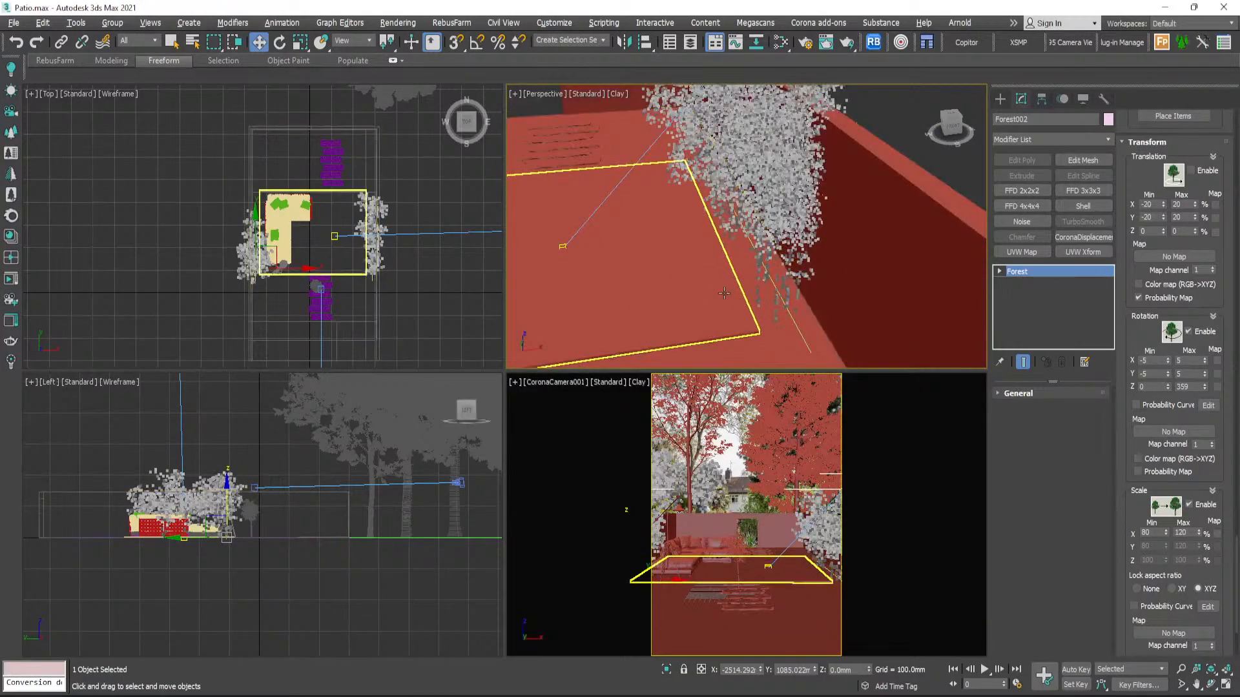
pyautogui.keyDown('alt'); pyautogui.moveTo(718, 284); pyautogui.dragTo(689, 293, button='middle'); pyautogui.keyUp('alt')
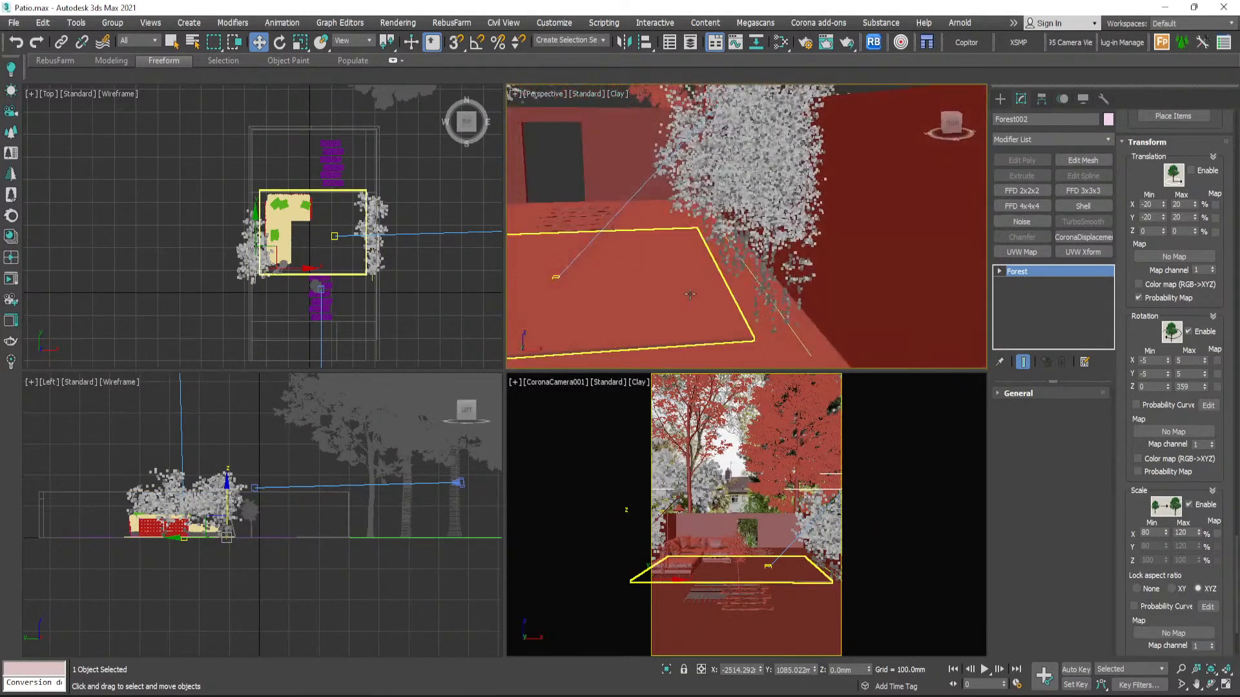
pyautogui.scroll(2, 722, 331)
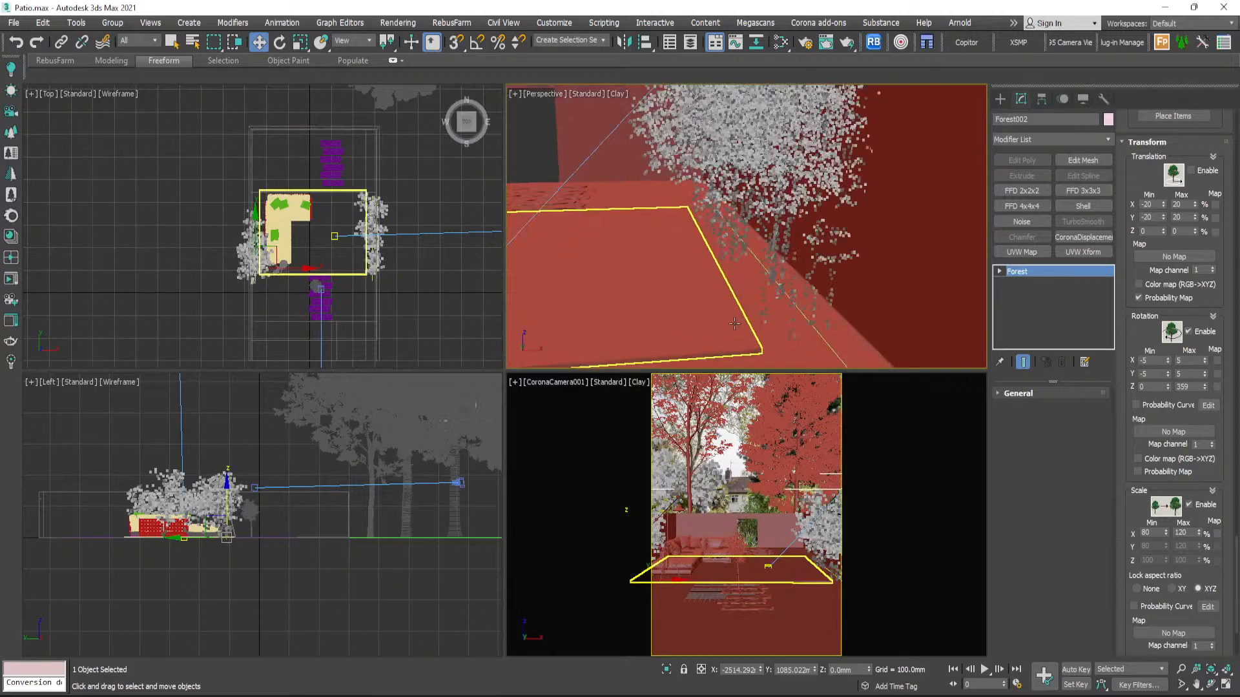
pyautogui.click(722, 330)
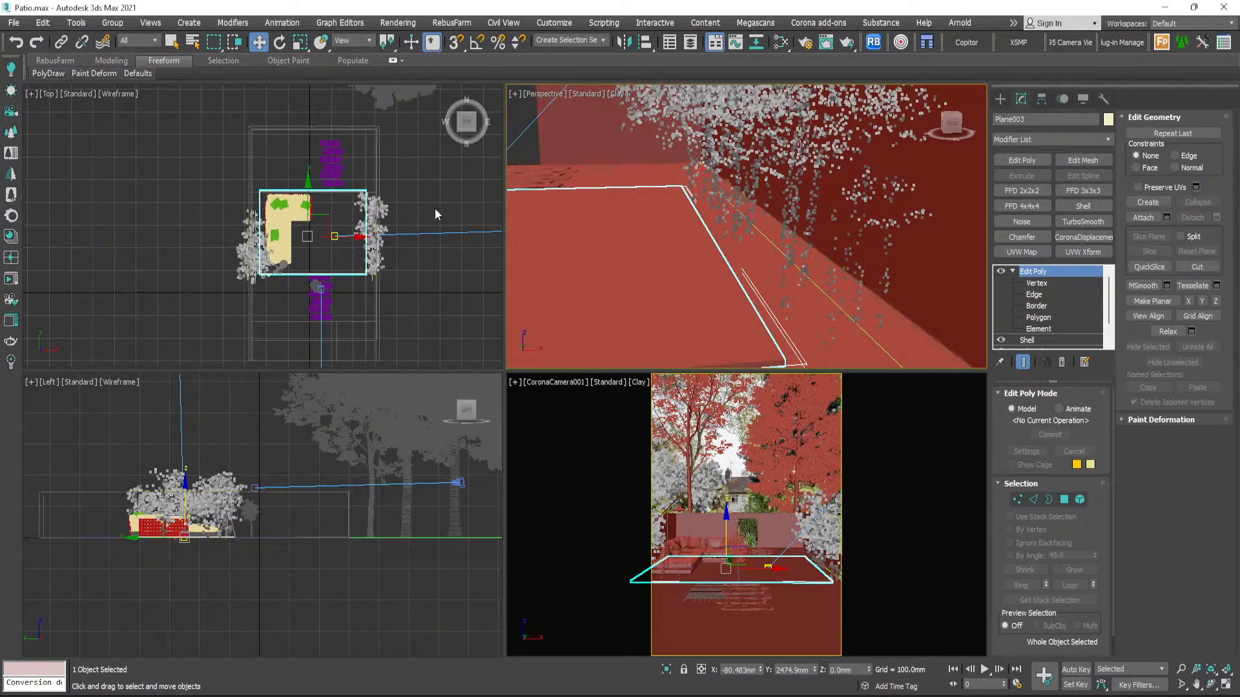
pyautogui.click(399, 200)
pyautogui.scroll(3, 399, 199)
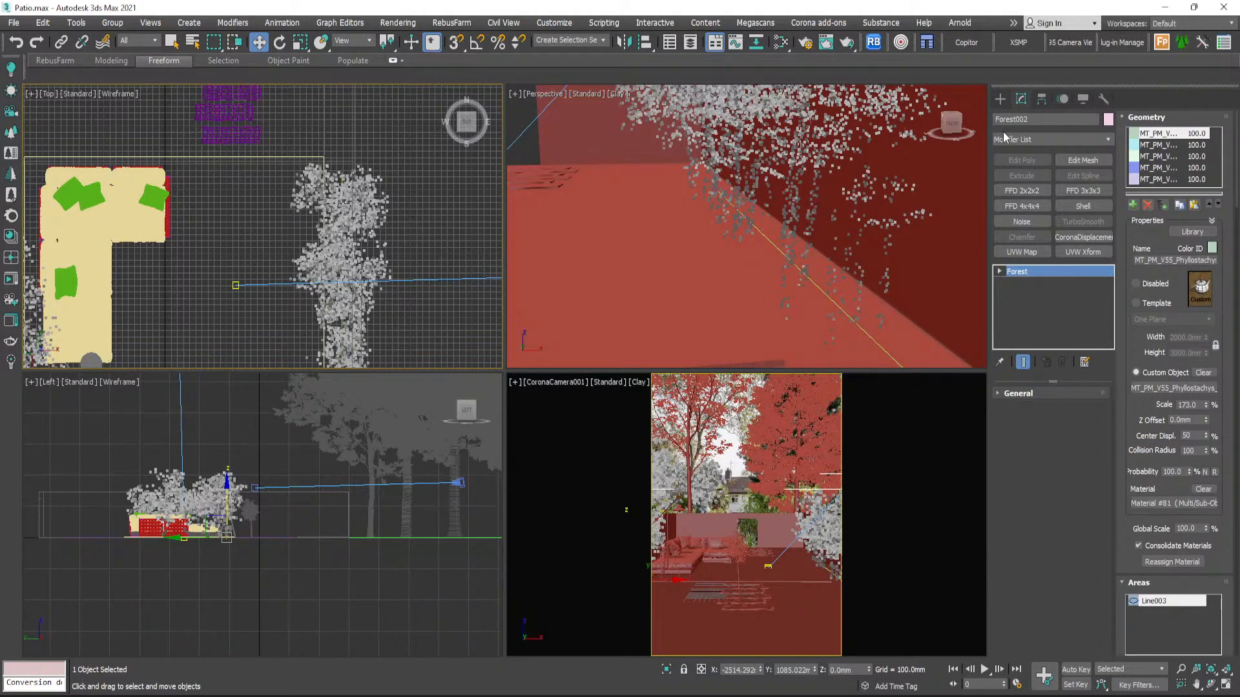
# - Examine both bamboo rows across the whole patio from outside and from the front, and deselect the forest
pyautogui.click(999, 100)
pyautogui.scroll(-6, 717, 257)
pyautogui.keyDown('alt'); pyautogui.moveTo(717, 257); pyautogui.dragTo(666, 257, button='middle'); pyautogui.keyUp('alt')
pyautogui.scroll(-3, 672, 266)
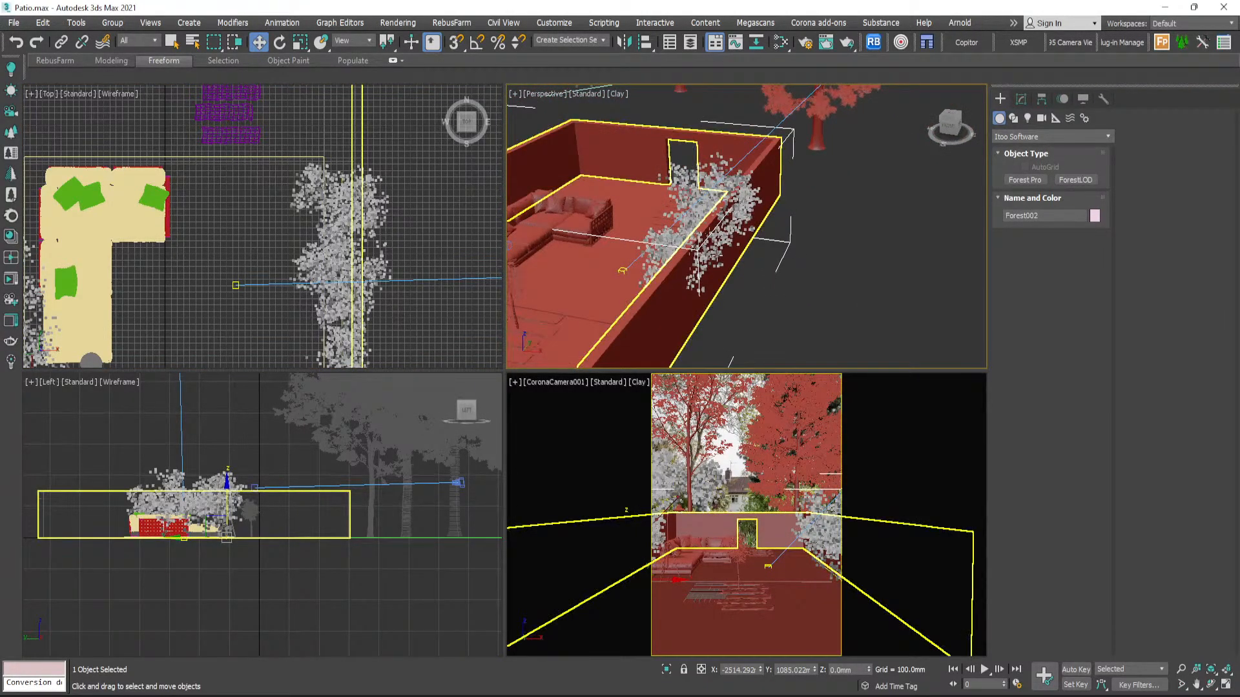
pyautogui.scroll(-4, 749, 226)
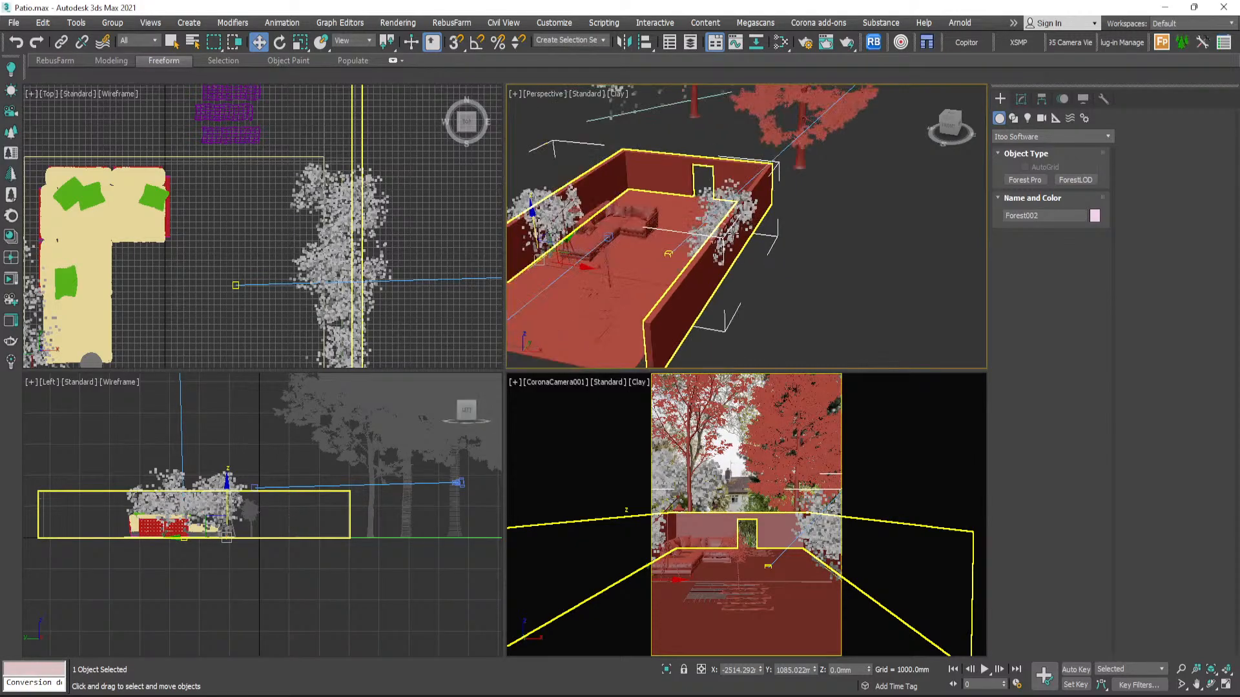
pyautogui.moveTo(687, 247); pyautogui.dragTo(802, 241, button='middle')
pyautogui.keyDown('alt'); pyautogui.moveTo(694, 239); pyautogui.dragTo(703, 212, button='middle'); pyautogui.keyUp('alt')
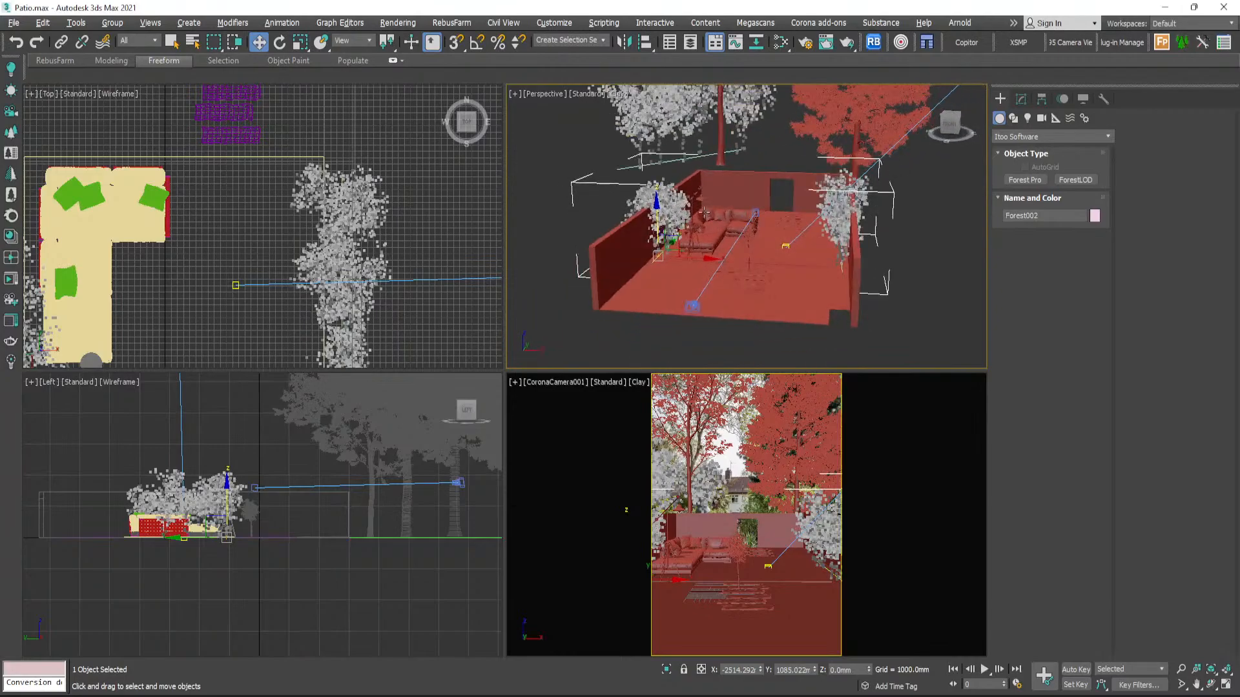
pyautogui.click(672, 178)
pyautogui.scroll(3, 785, 204)
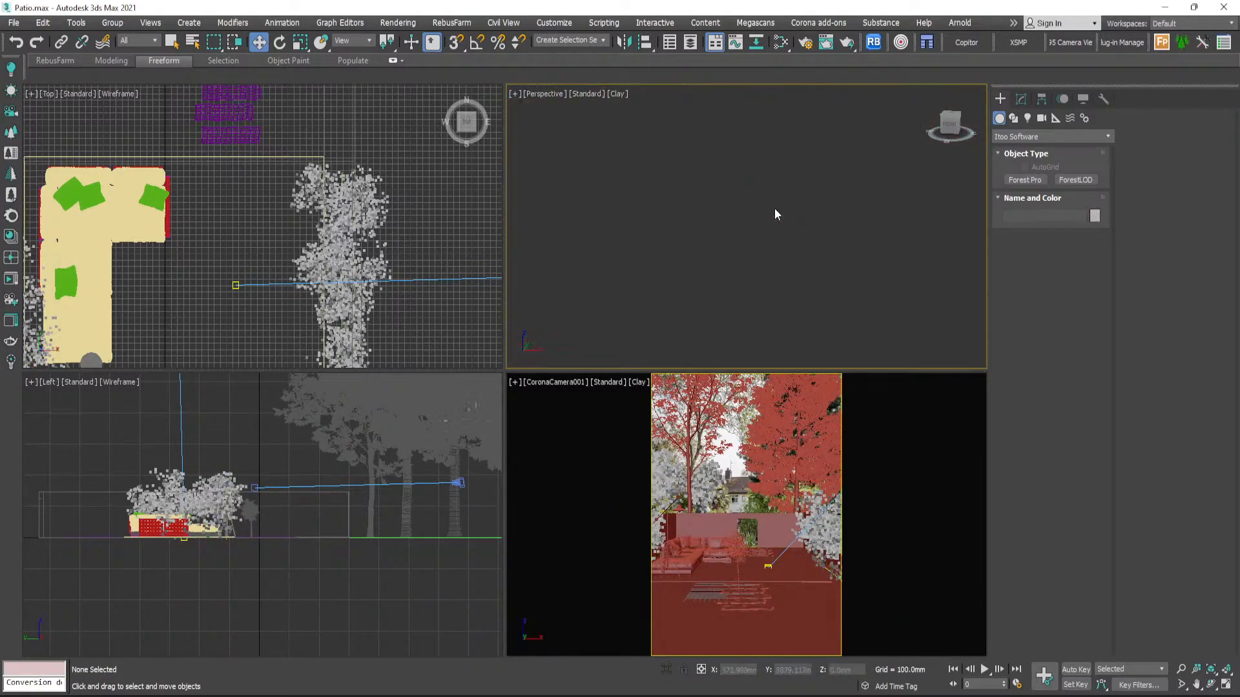
# - Maximize the camera view and delete the single stray bamboo standing in the middle of the patio beside the sofa
pyautogui.click(760, 468)
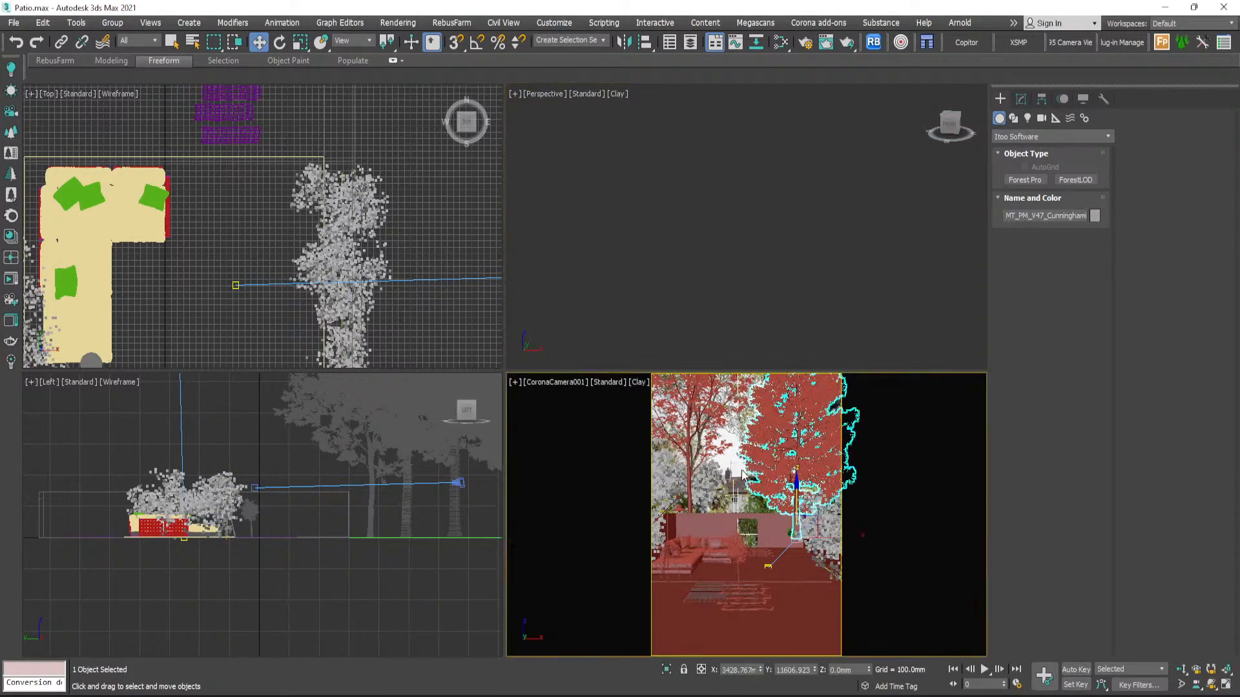
pyautogui.click(743, 475)
pyautogui.hotkey('alt', 'w')
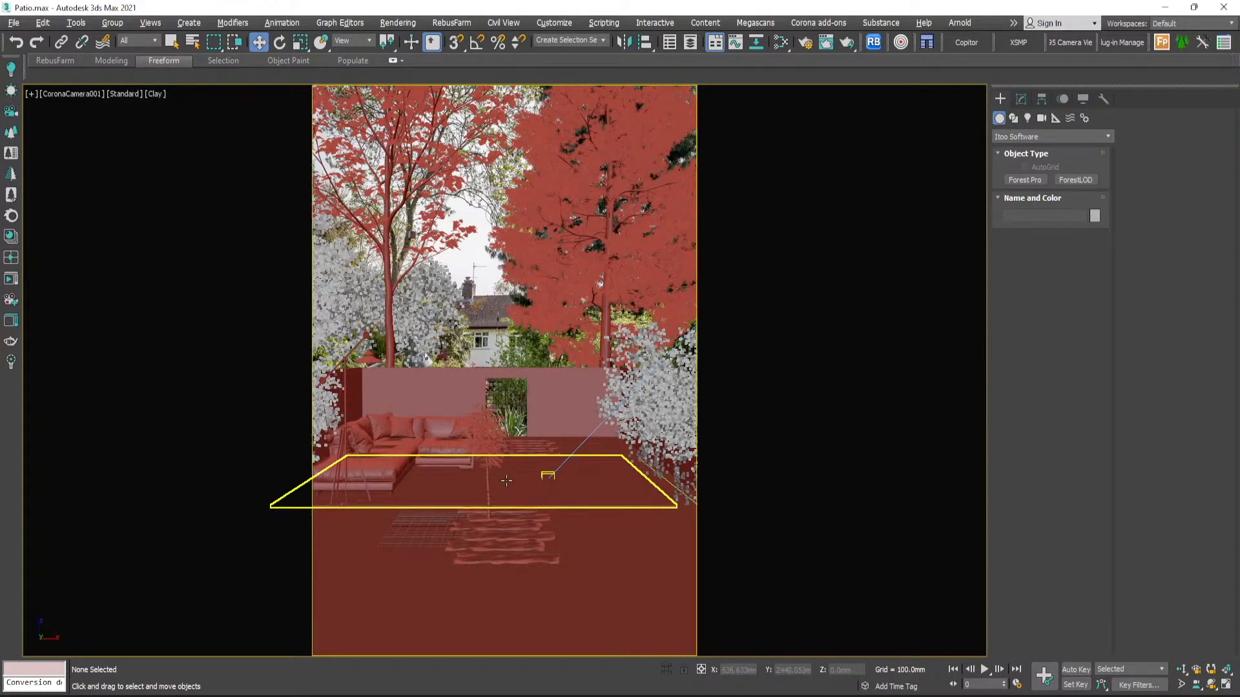
pyautogui.click(487, 464)
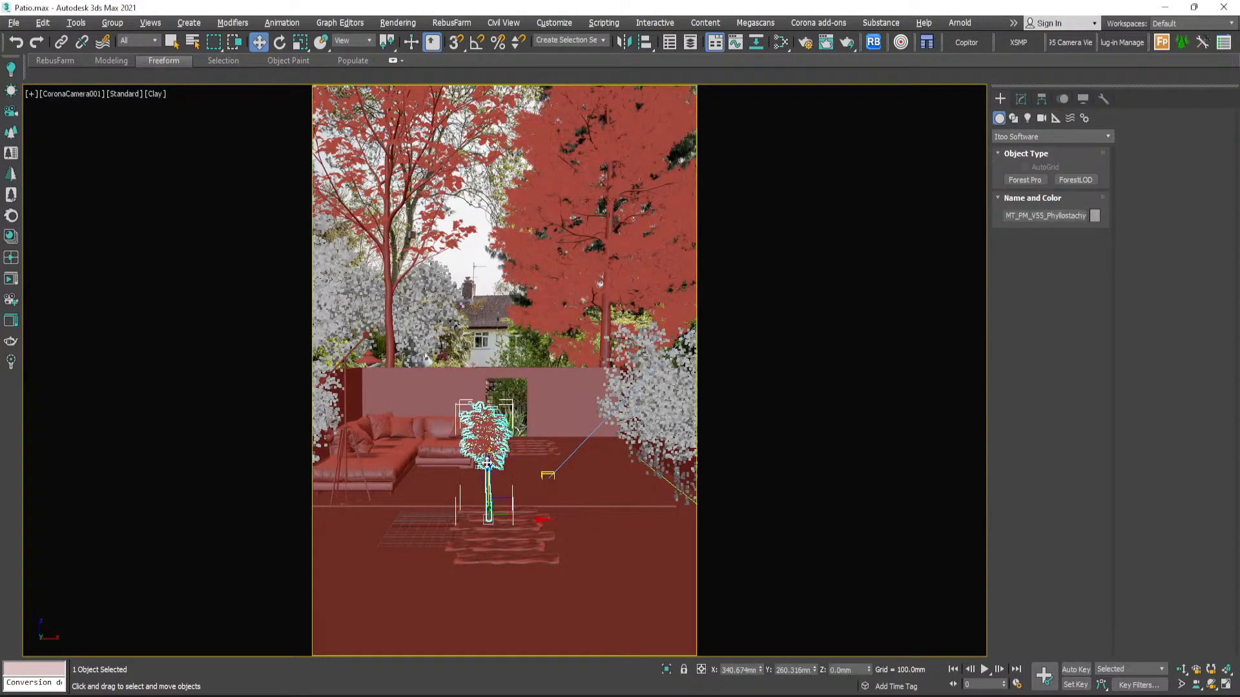
pyautogui.press('Delete')
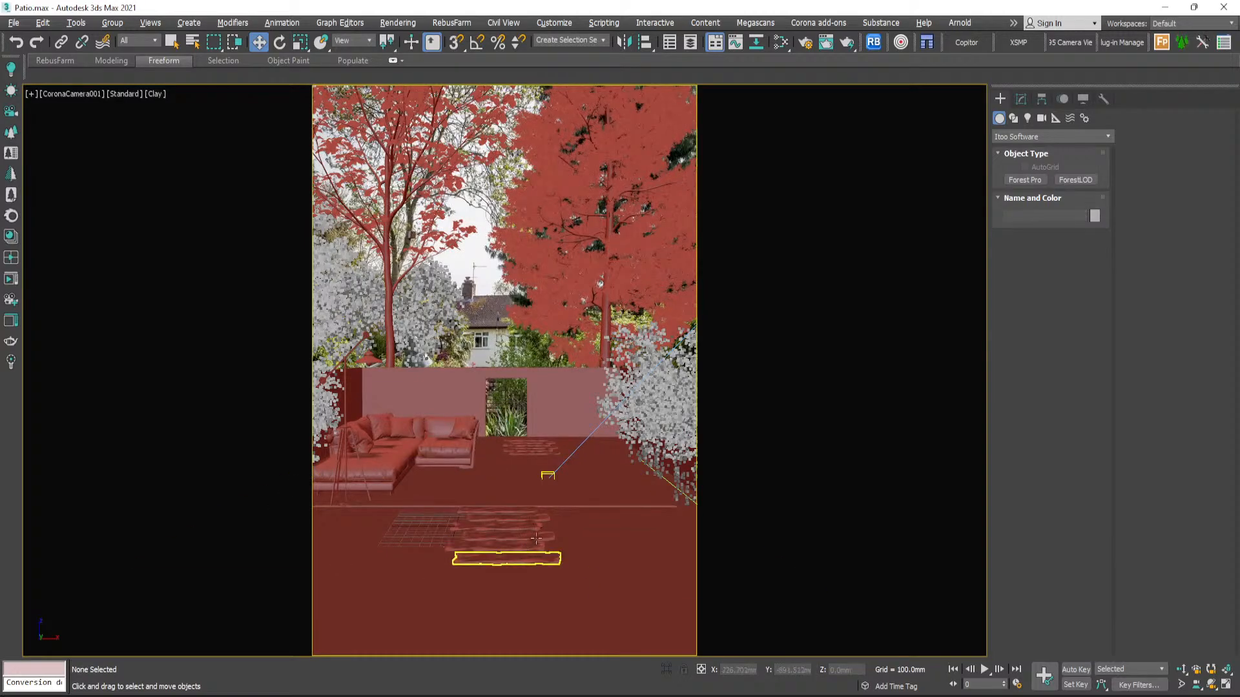
# - Switch to the Photos app and compare the reference photo's planting with the camera view
pyautogui.hotkey('alt', 'Tab')
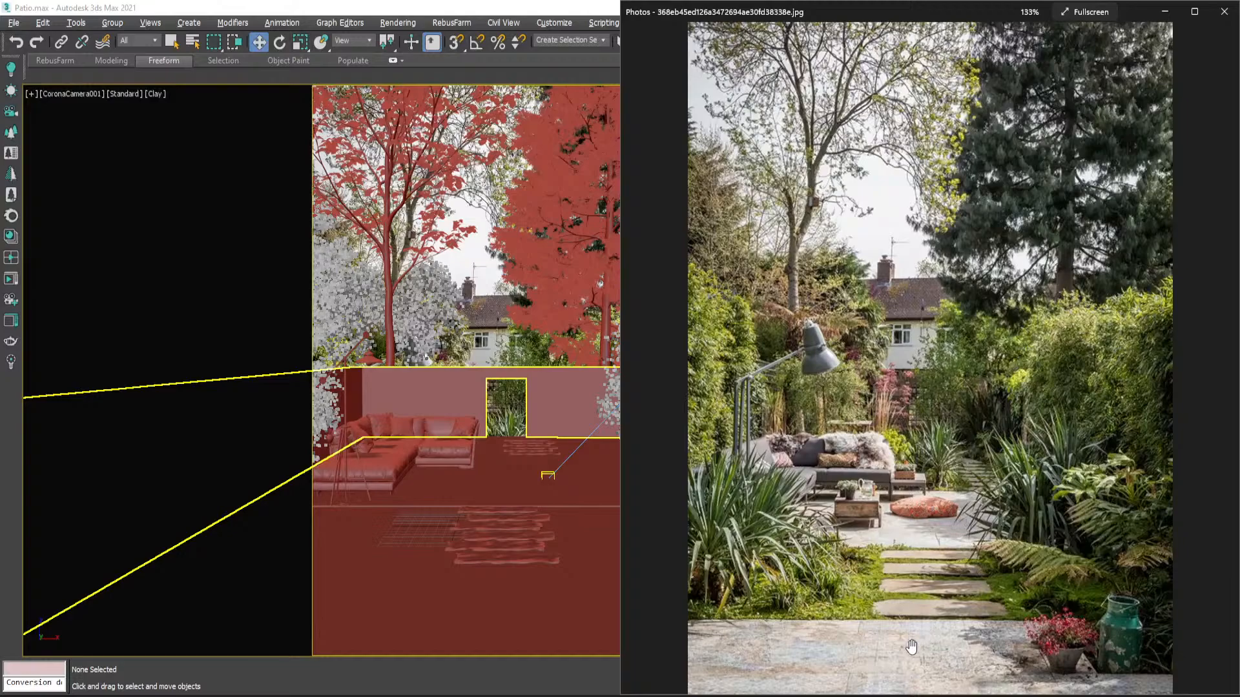
pyautogui.moveTo(889, 696)
pyautogui.click(829, 636)
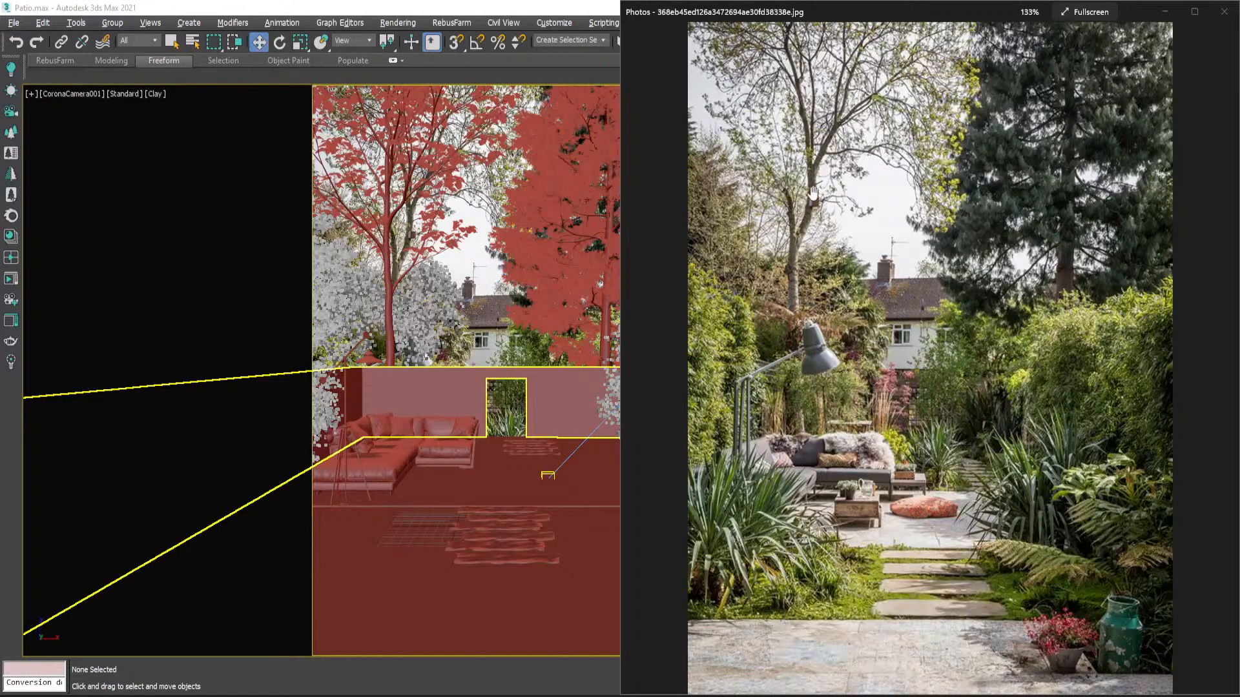